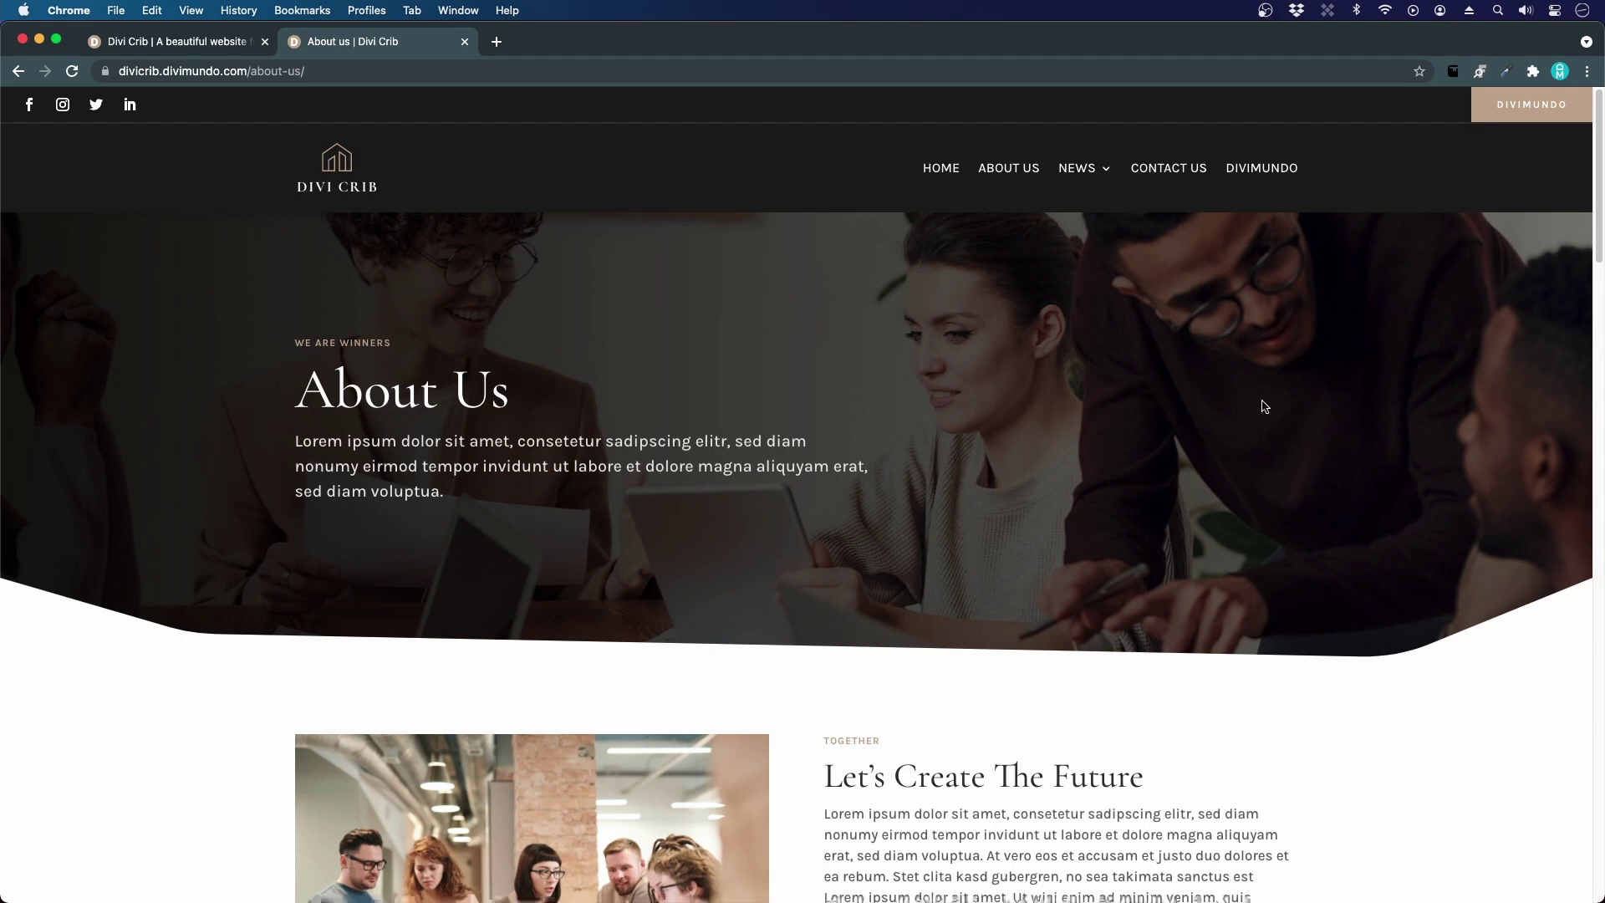
- Review the finished About Us demo page from the hero section through the team cards to the client logos and footer
{"action": "scroll", "coordinate": [889, 566], "scroll_direction": "down", "scroll_amount": 5}
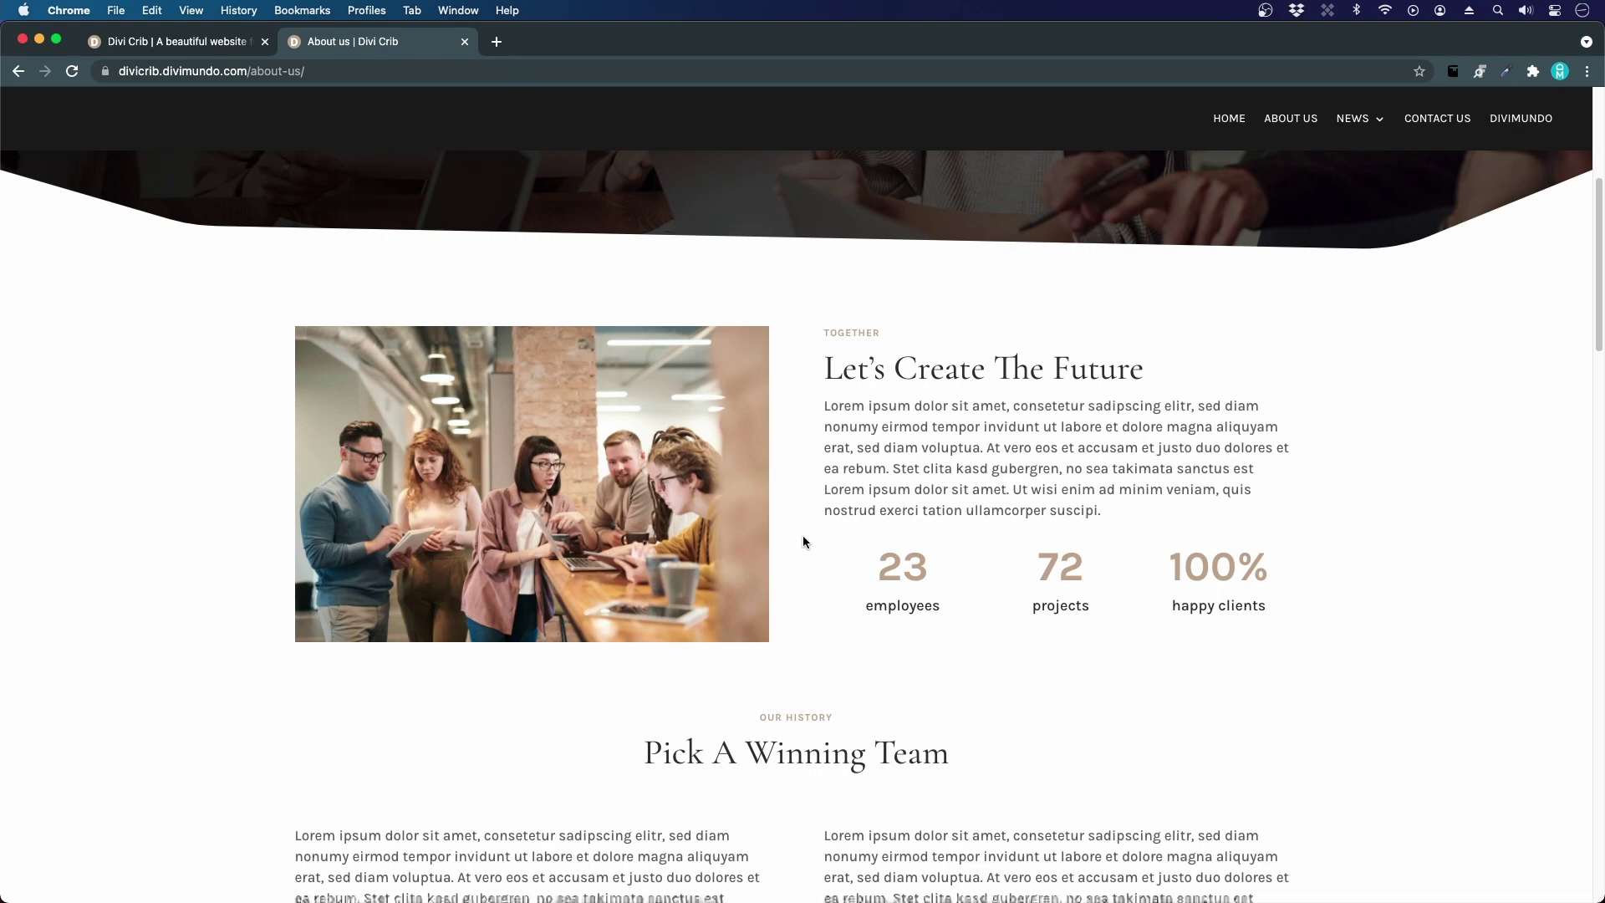
{"action": "scroll", "coordinate": [803, 540], "scroll_direction": "down", "scroll_amount": 5}
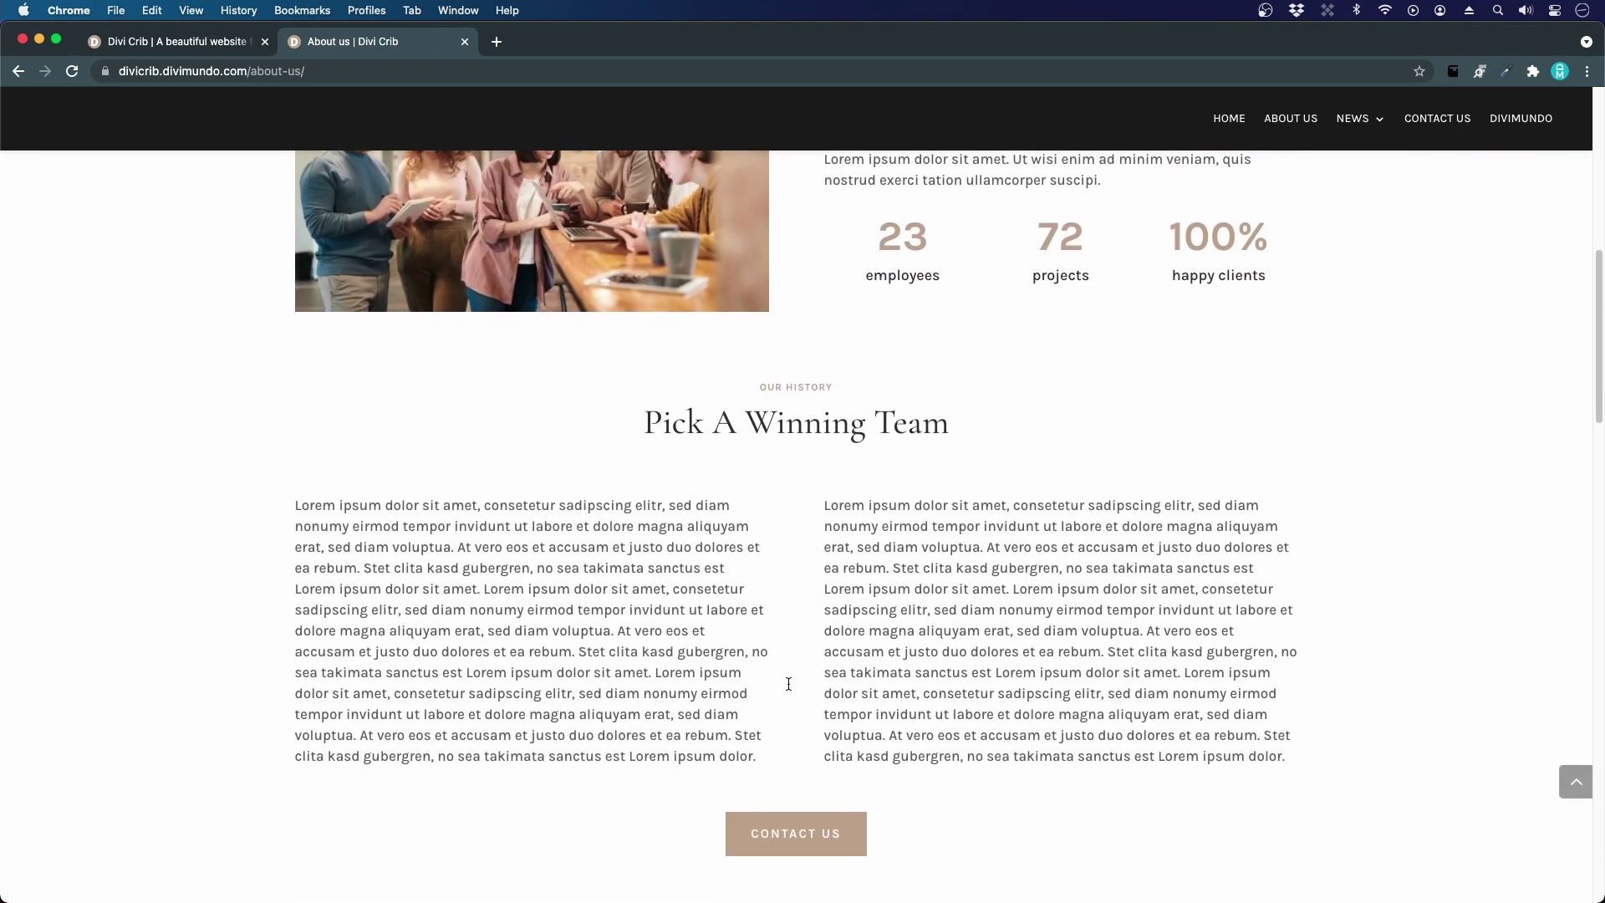
{"action": "scroll", "coordinate": [819, 633], "scroll_direction": "down", "scroll_amount": 3}
{"action": "scroll", "coordinate": [821, 634], "scroll_direction": "down", "scroll_amount": 5}
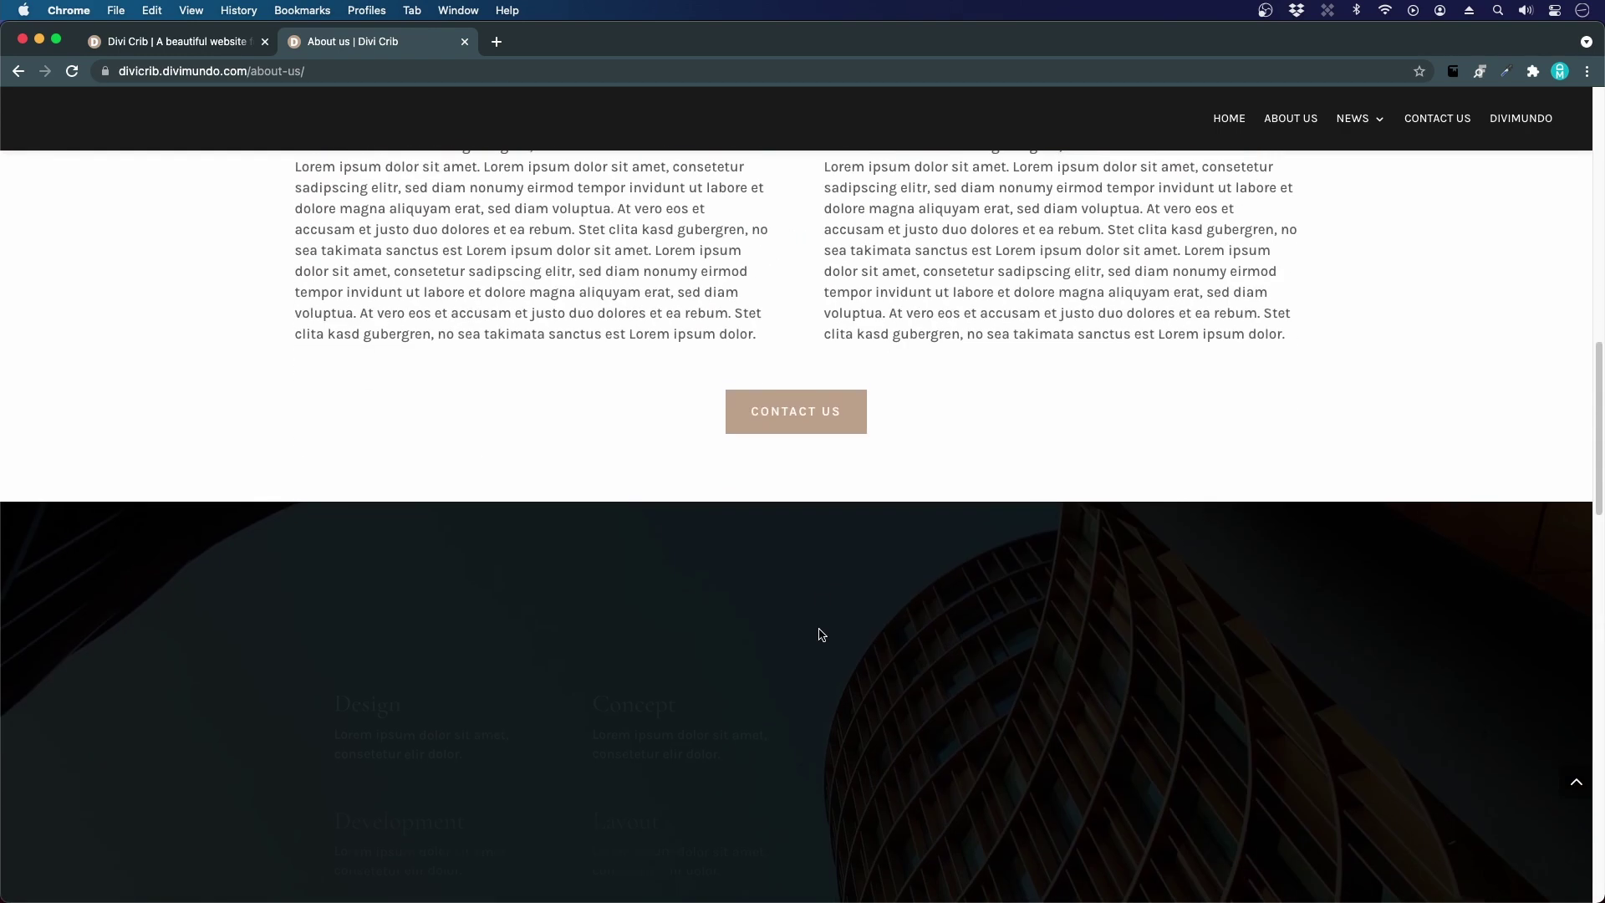
{"action": "scroll", "coordinate": [820, 635], "scroll_direction": "down", "scroll_amount": 4}
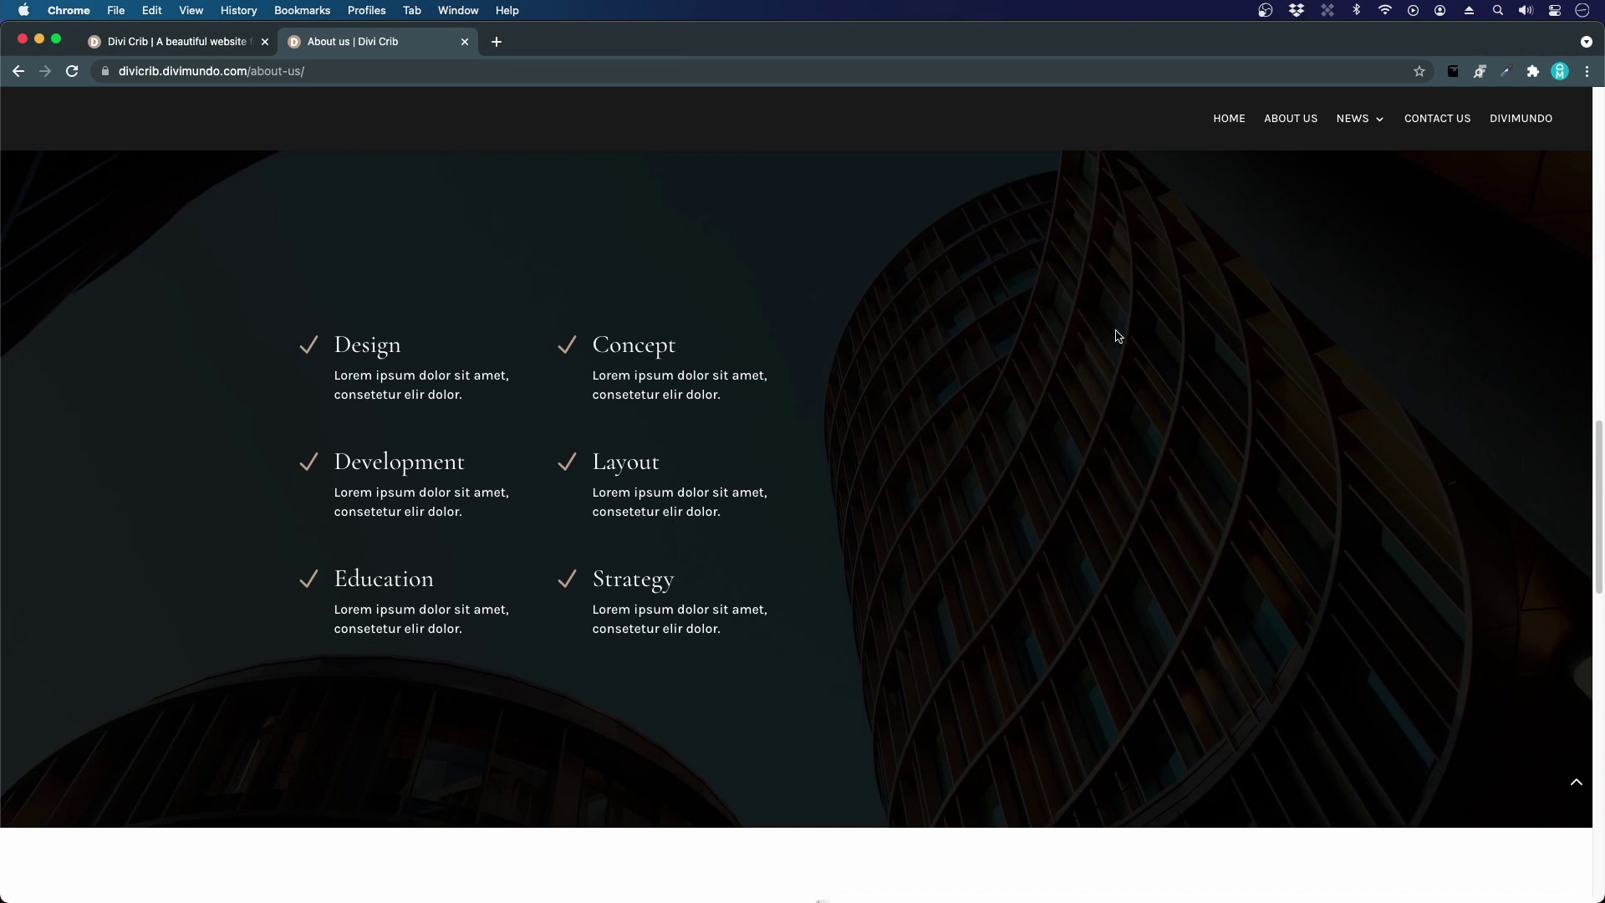
{"action": "scroll", "coordinate": [795, 679], "scroll_direction": "down", "scroll_amount": 8}
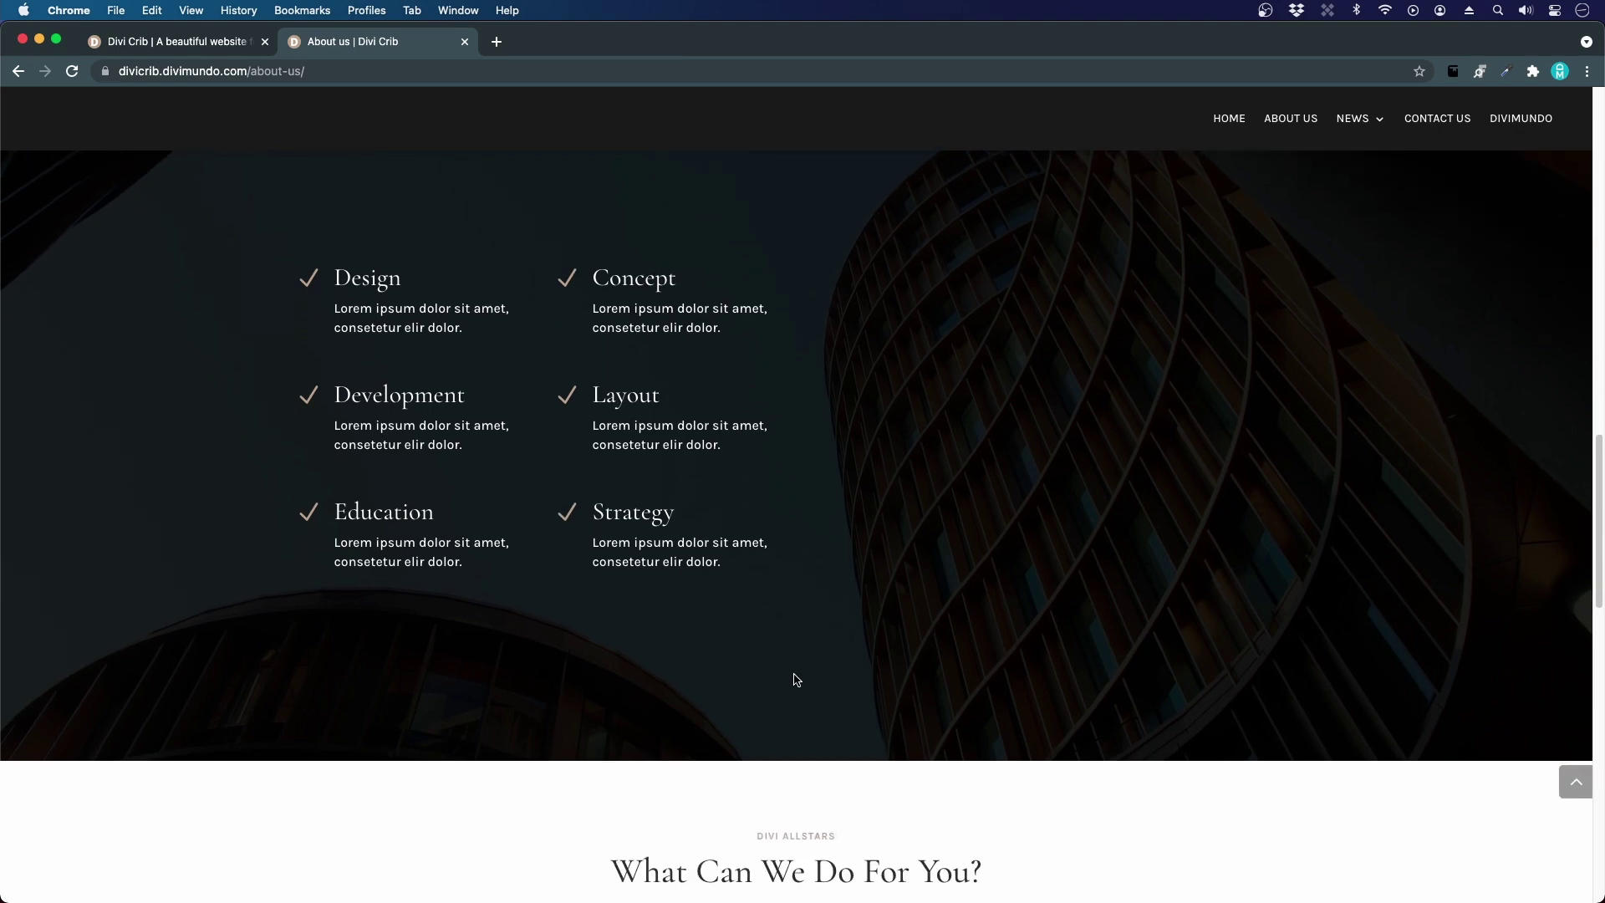
{"action": "scroll", "coordinate": [1448, 555], "scroll_direction": "down", "scroll_amount": 3}
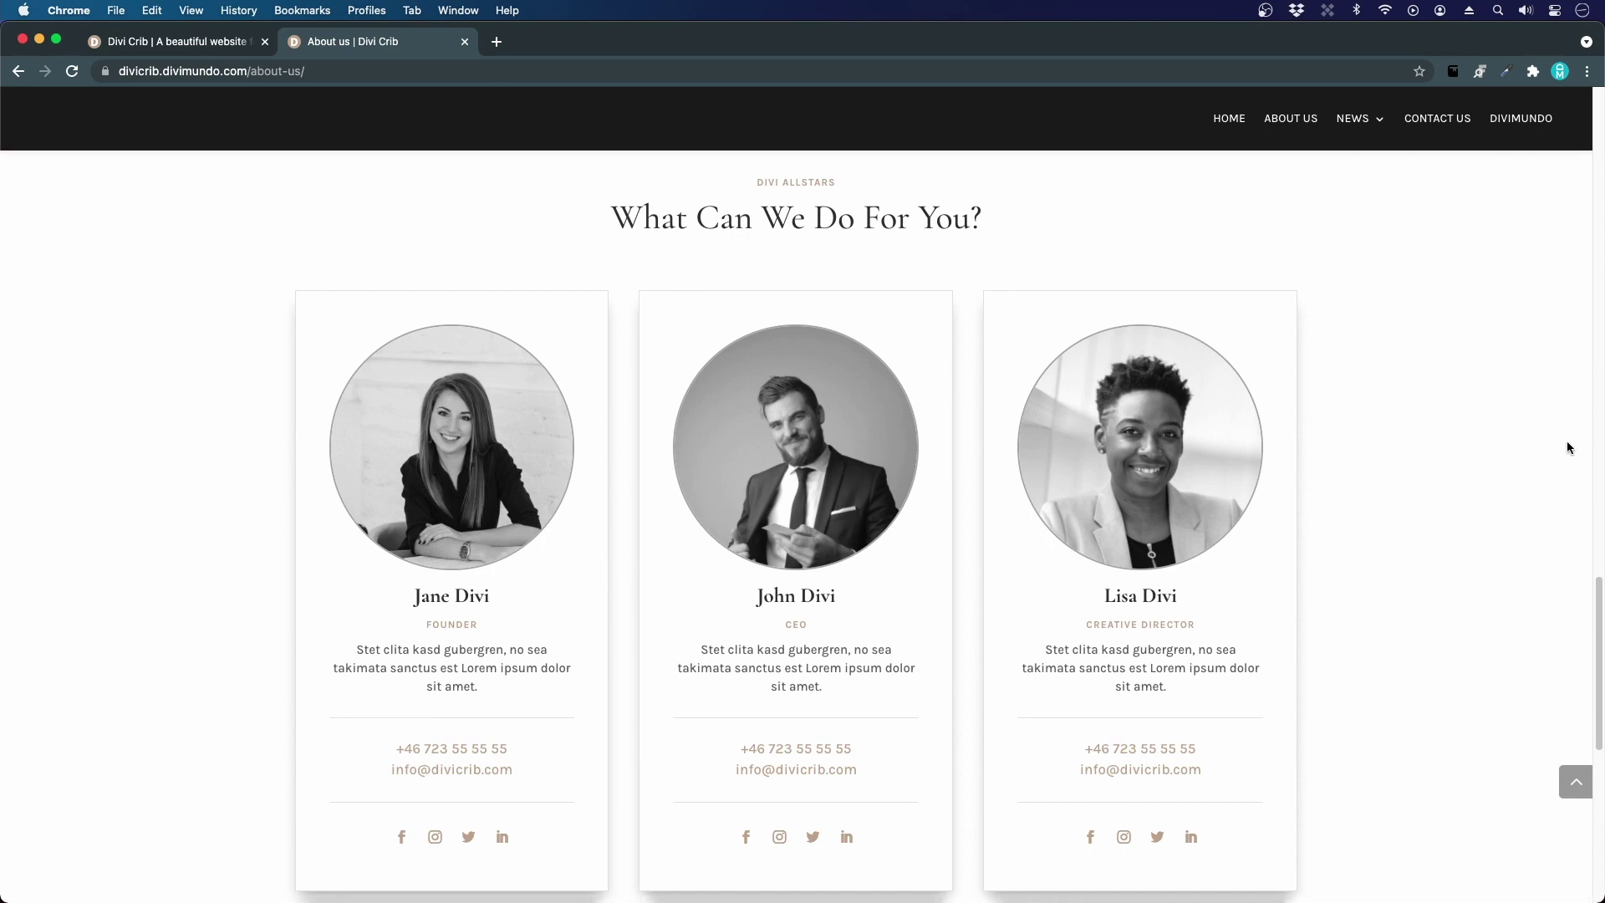
{"action": "scroll", "coordinate": [92, 466], "scroll_direction": "down", "scroll_amount": 1}
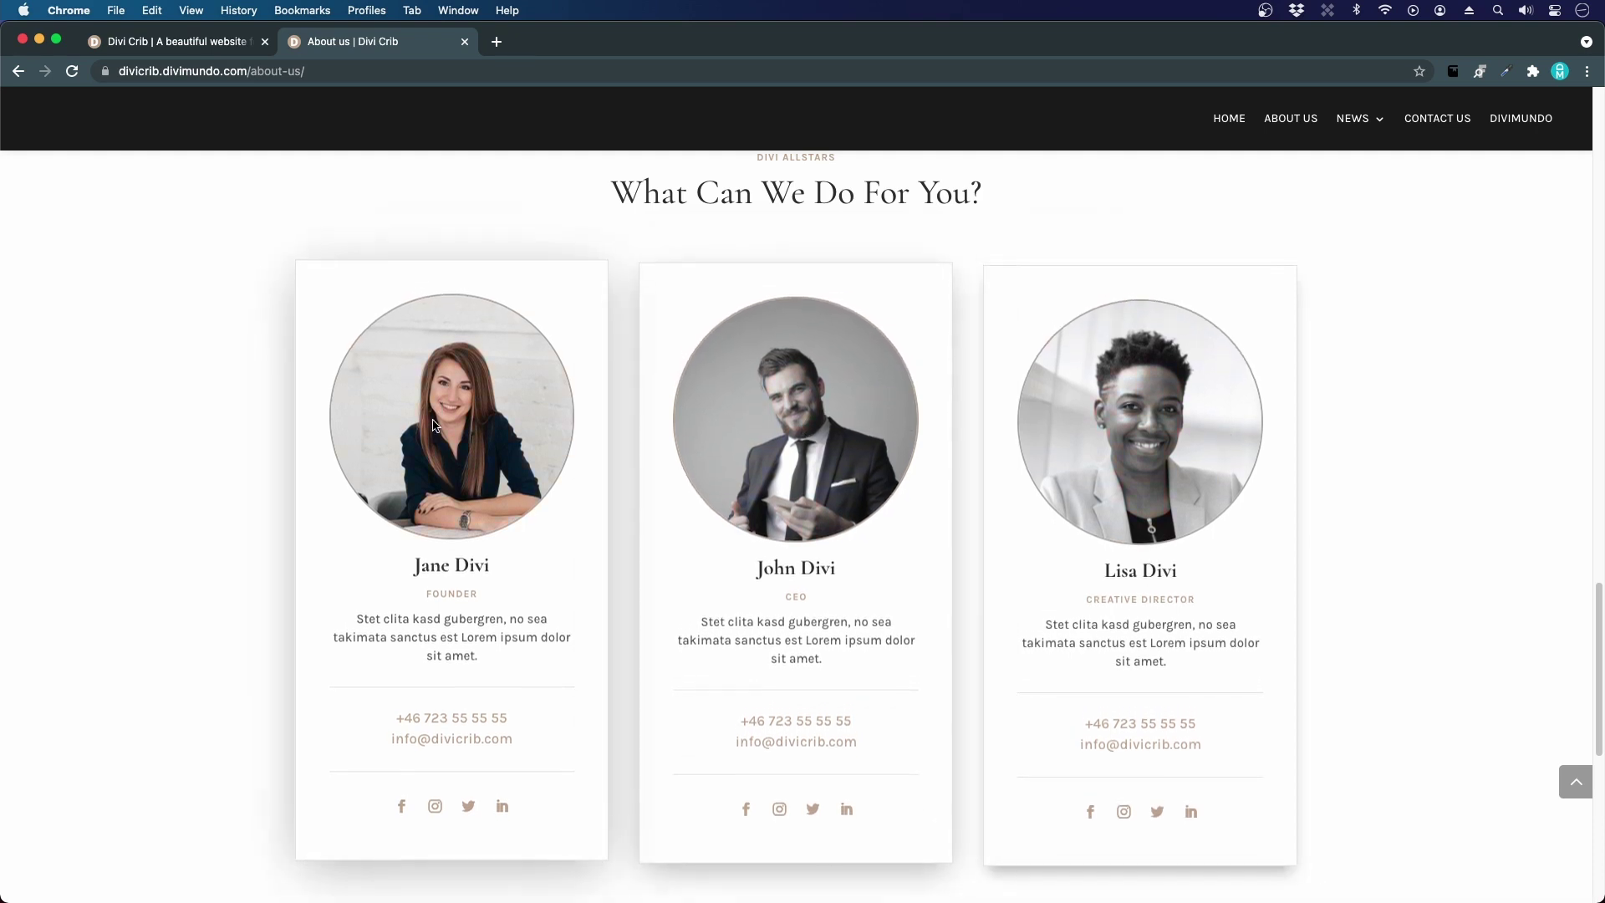
{"action": "scroll", "coordinate": [137, 545], "scroll_direction": "down", "scroll_amount": 1}
{"action": "scroll", "coordinate": [137, 549], "scroll_direction": "down", "scroll_amount": 5}
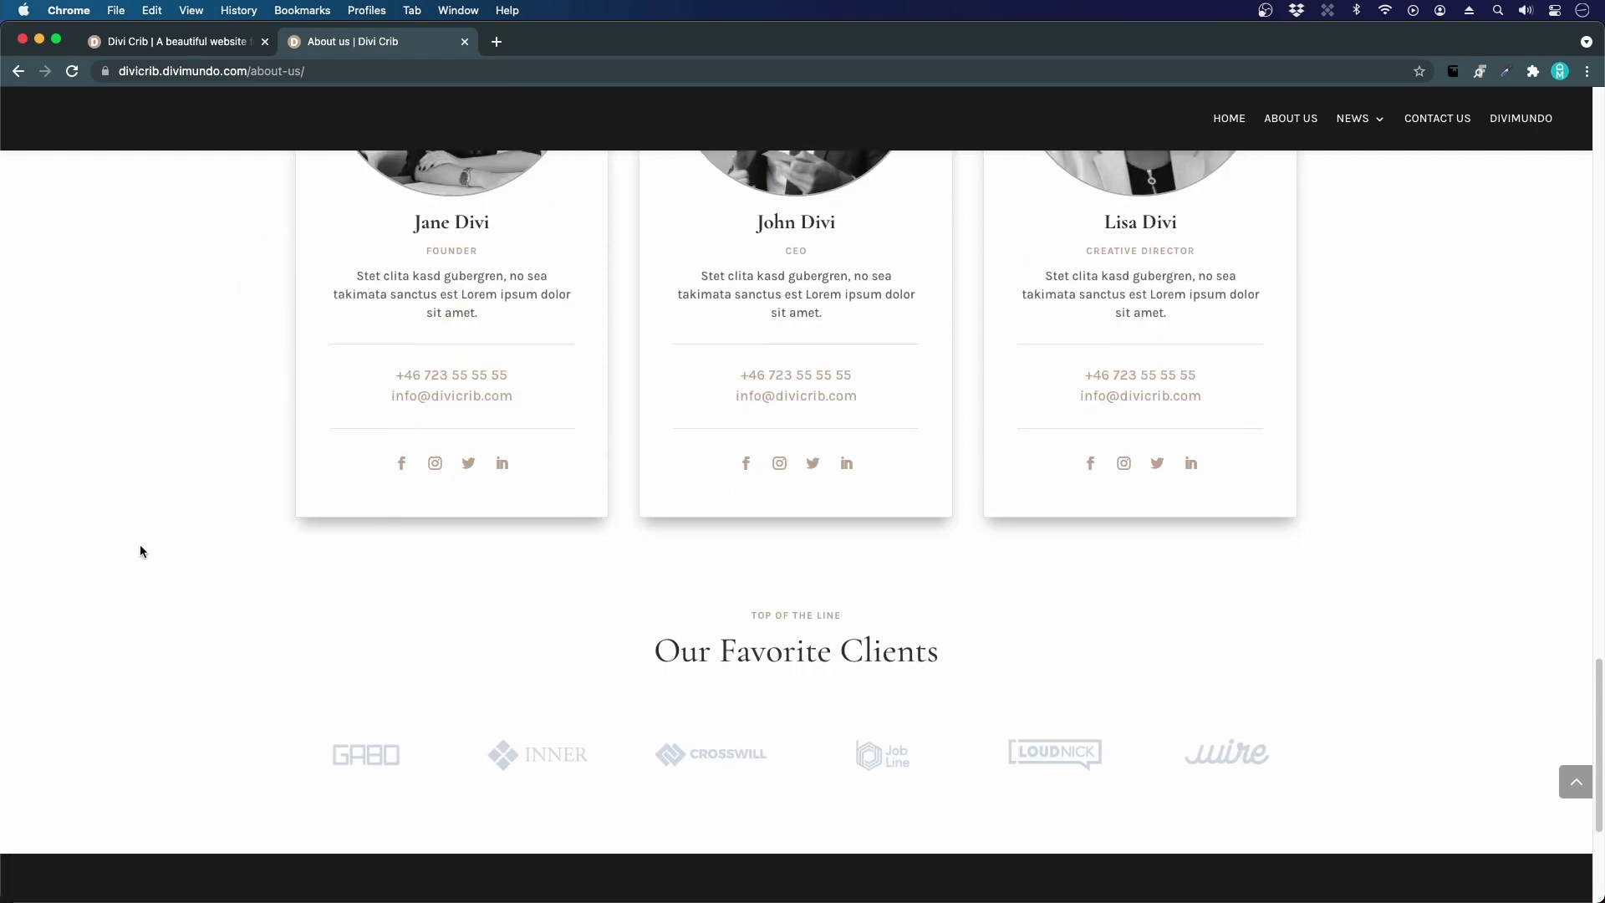
{"action": "scroll", "coordinate": [139, 547], "scroll_direction": "down", "scroll_amount": 3}
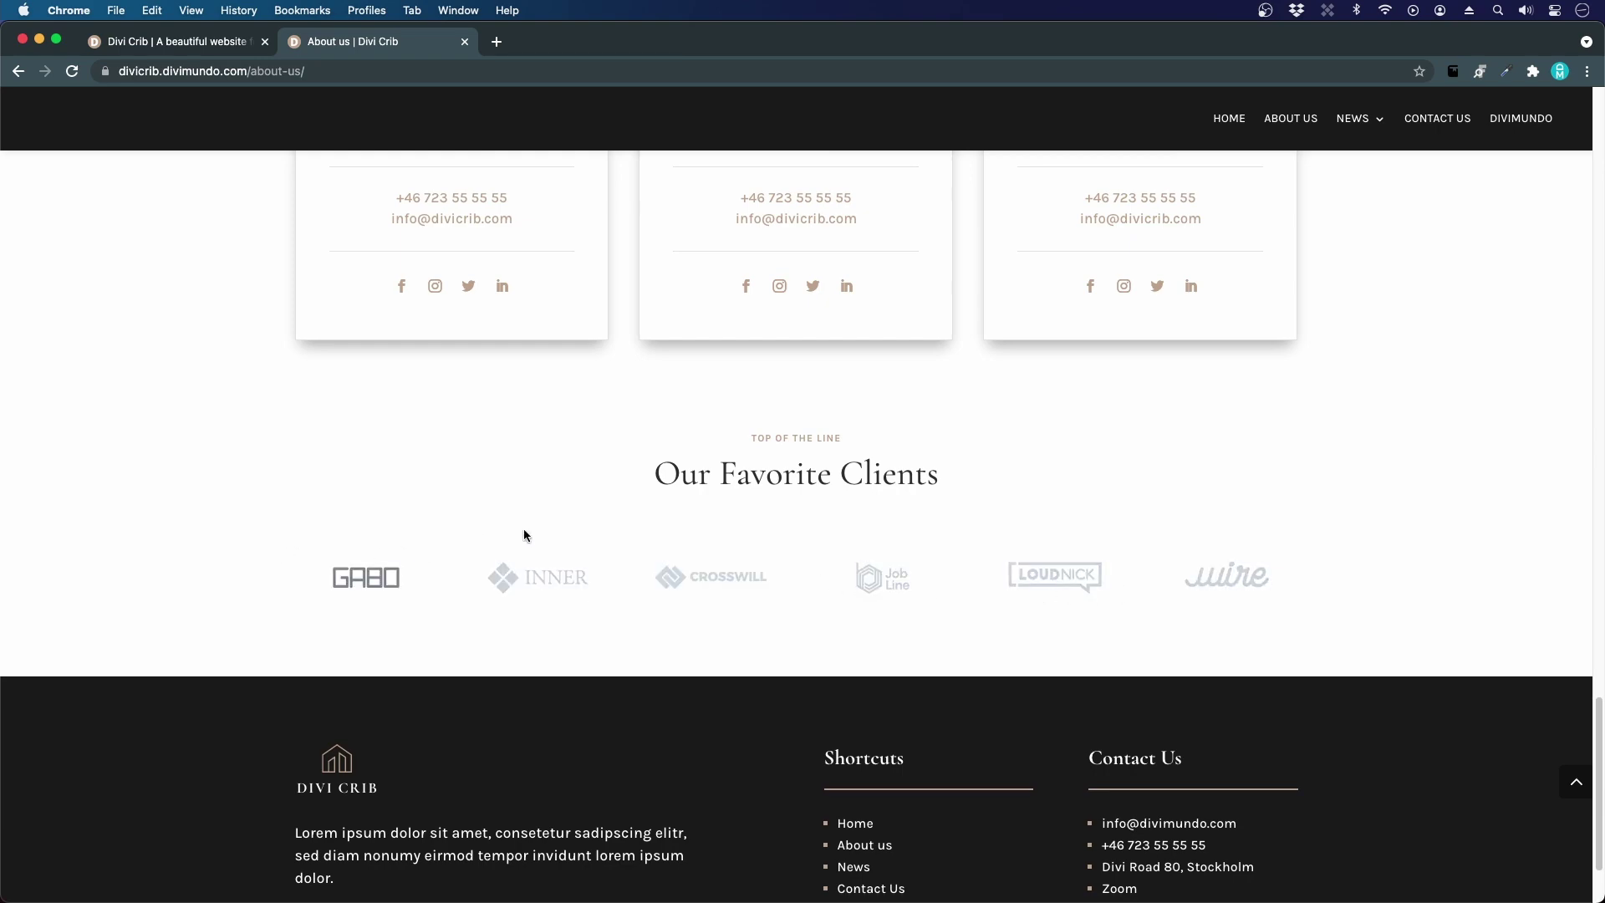
{"action": "scroll", "coordinate": [502, 542], "scroll_direction": "up", "scroll_amount": 20}
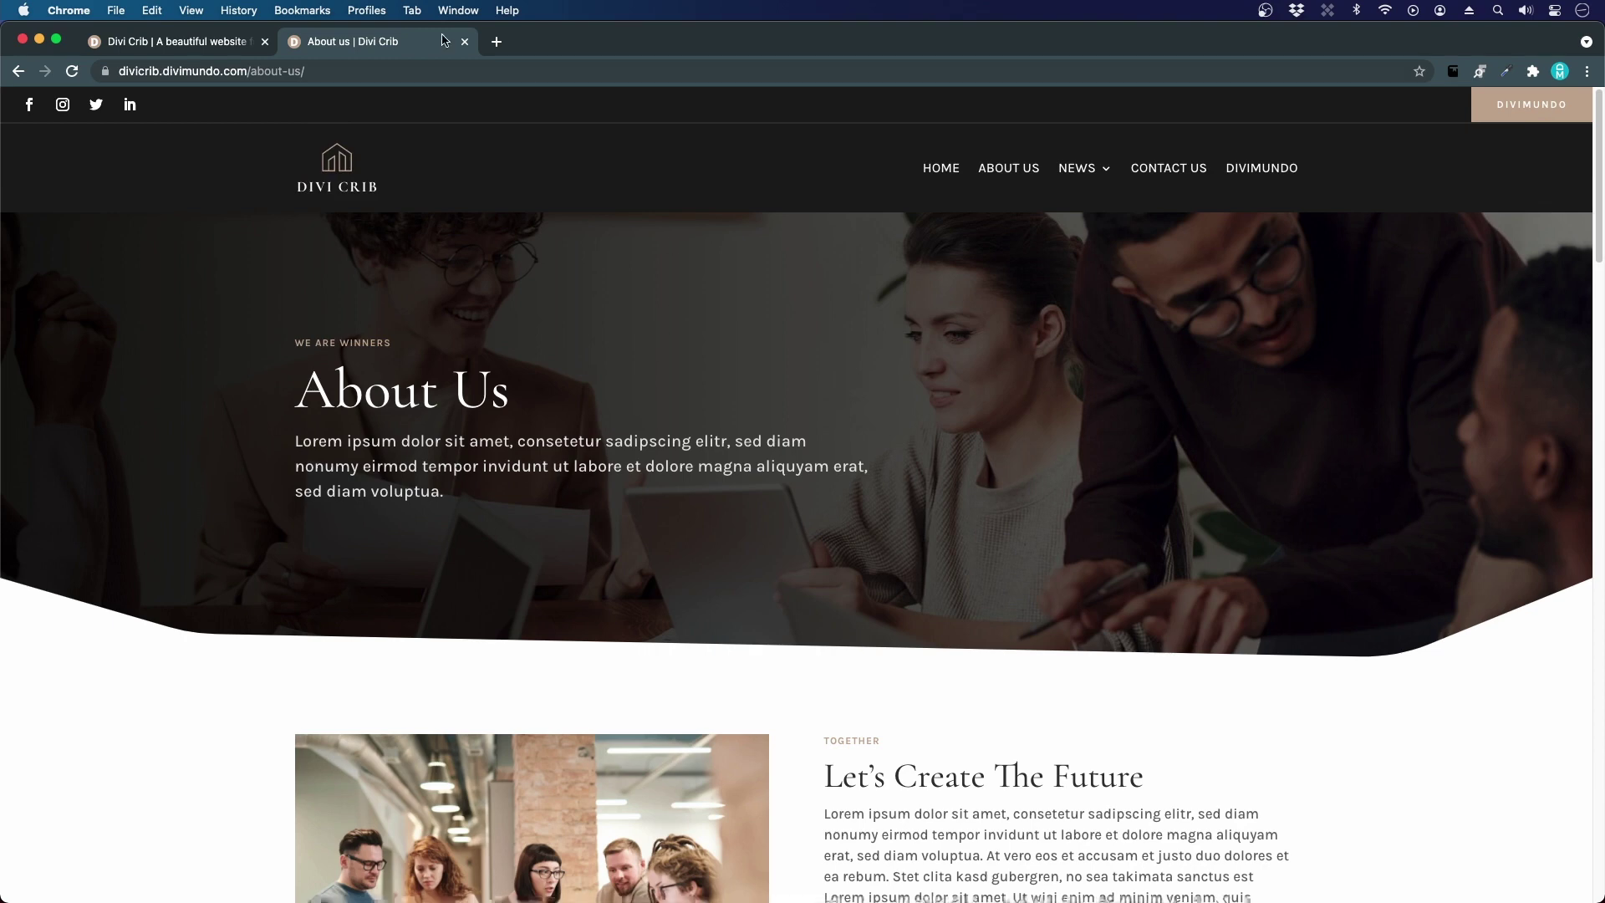
- Open the About us page for editing from the Divi Crib site's list of pages in the WordPress dashboard
{"action": "left_click", "coordinate": [214, 42]}
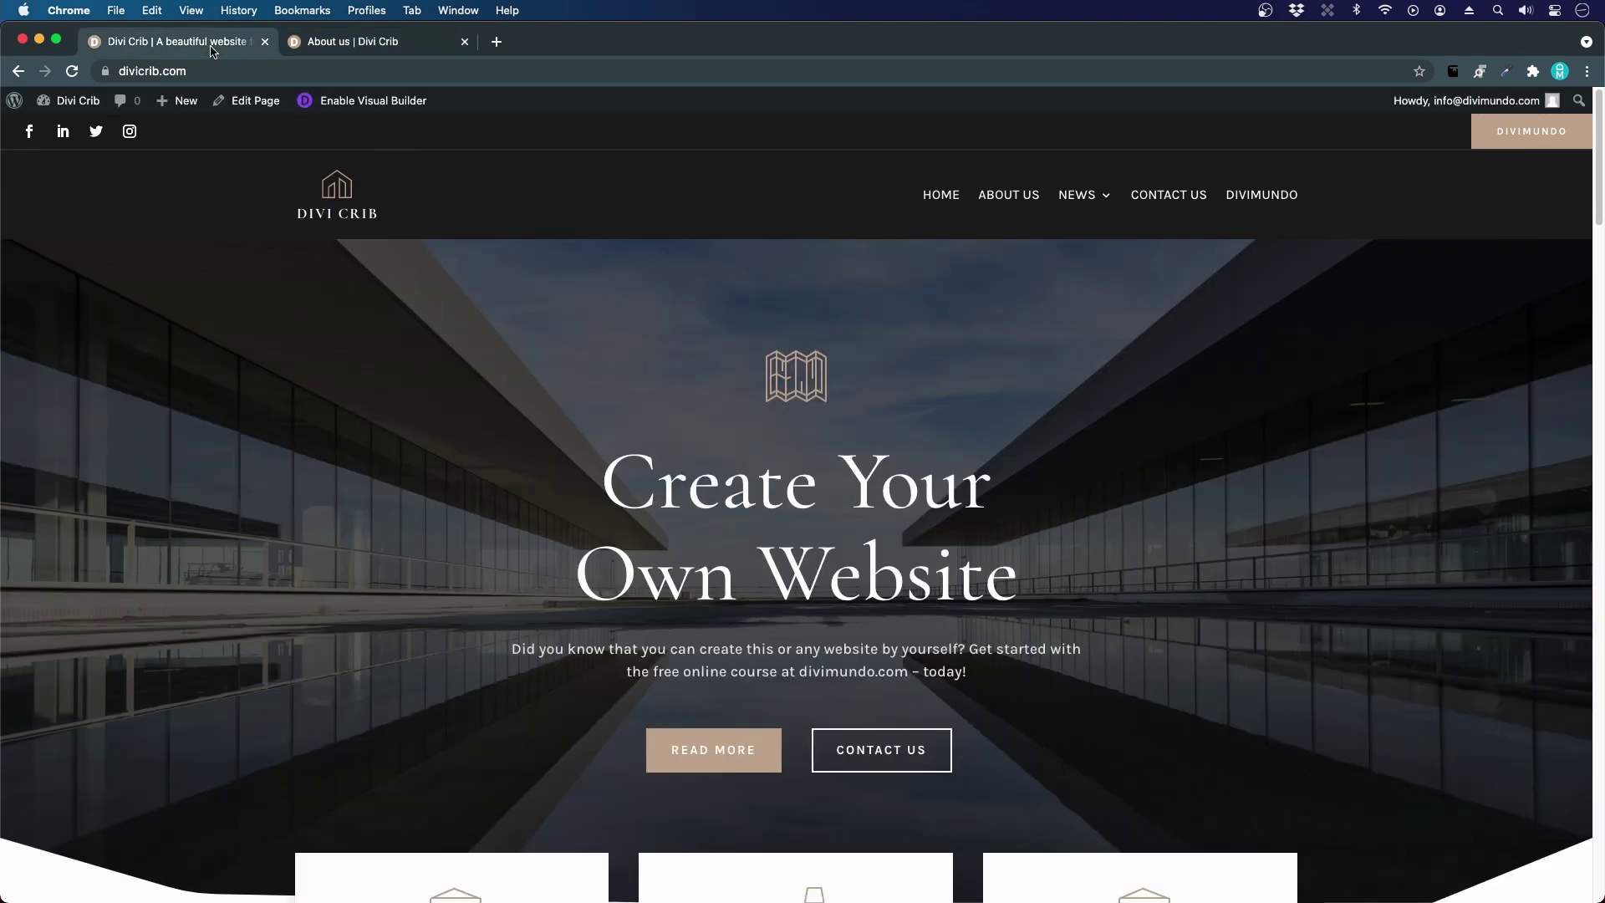
{"action": "left_click", "coordinate": [75, 104]}
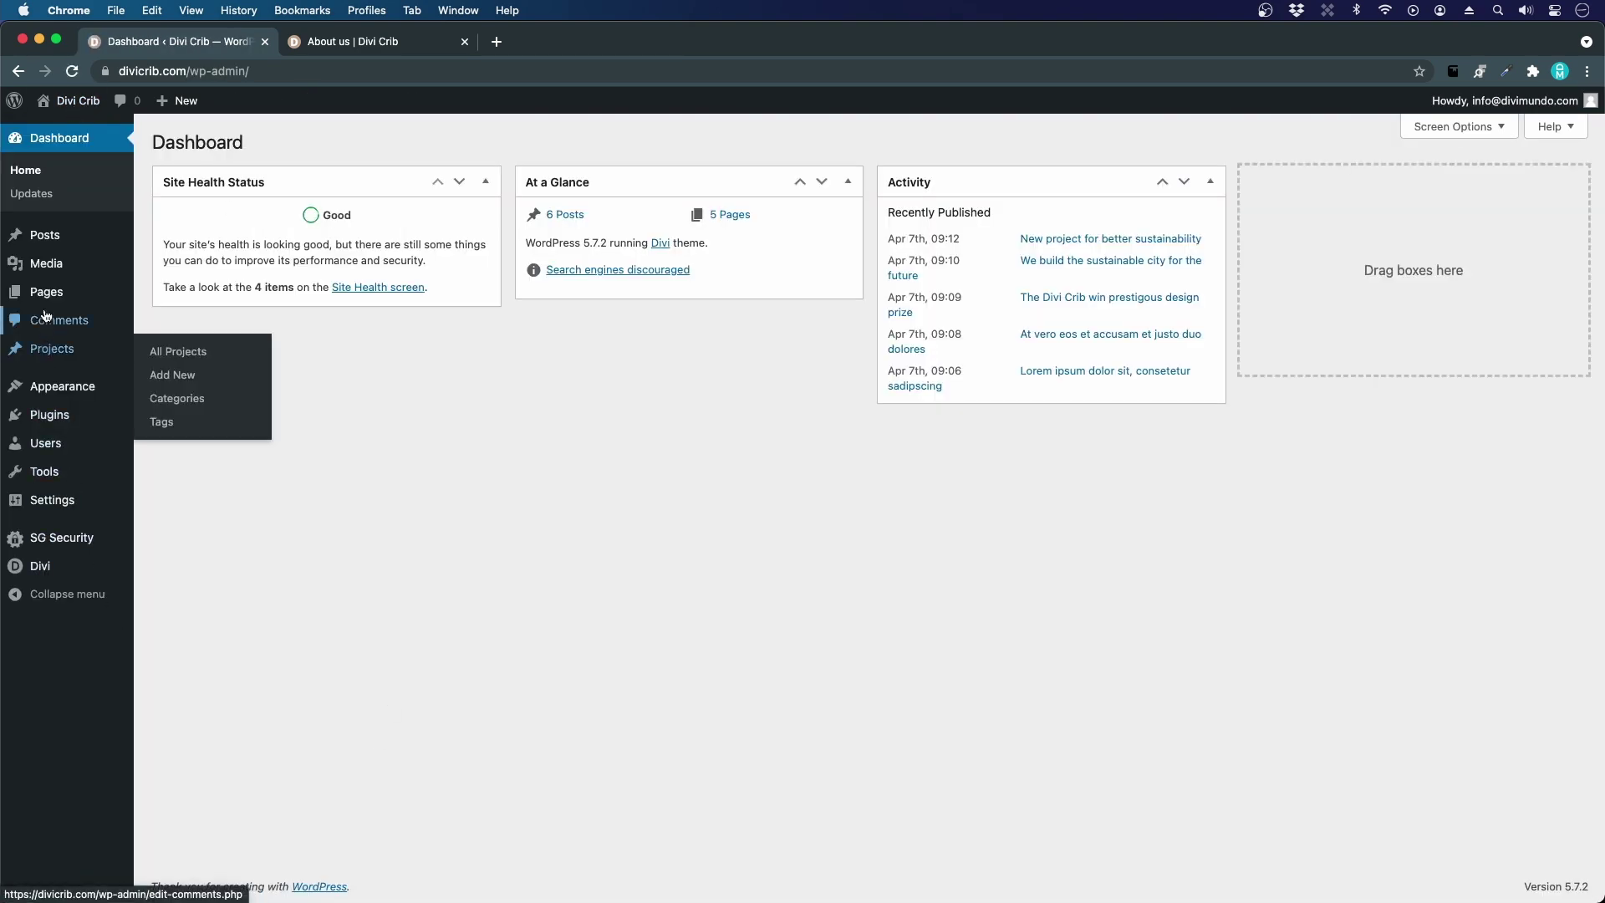
{"action": "left_click", "coordinate": [46, 292]}
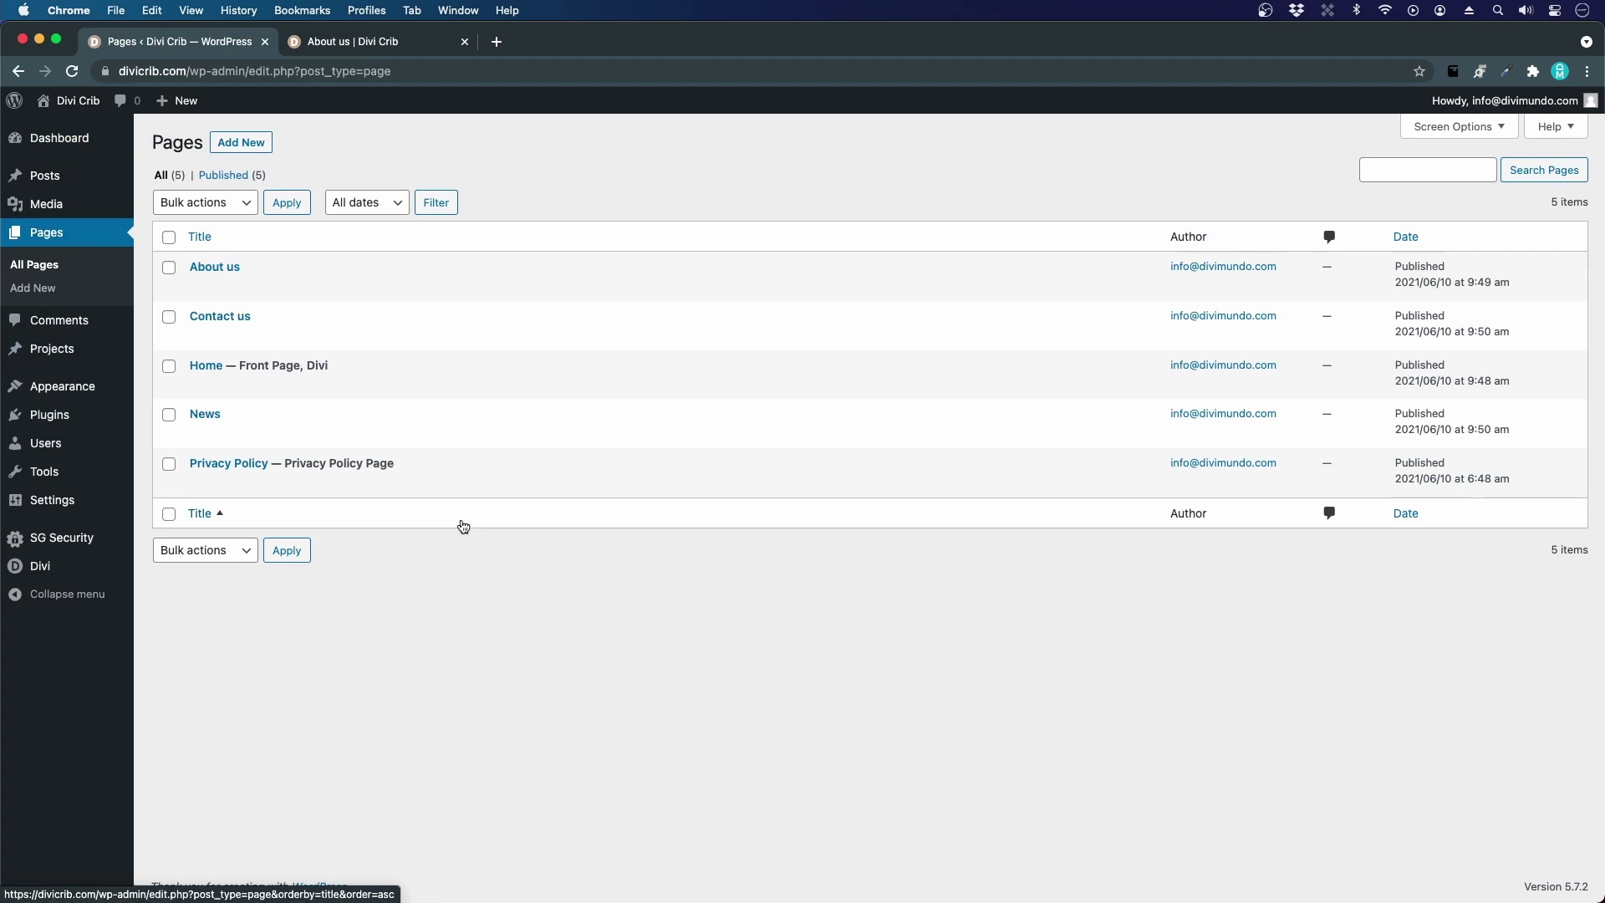
{"action": "left_click", "coordinate": [216, 267]}
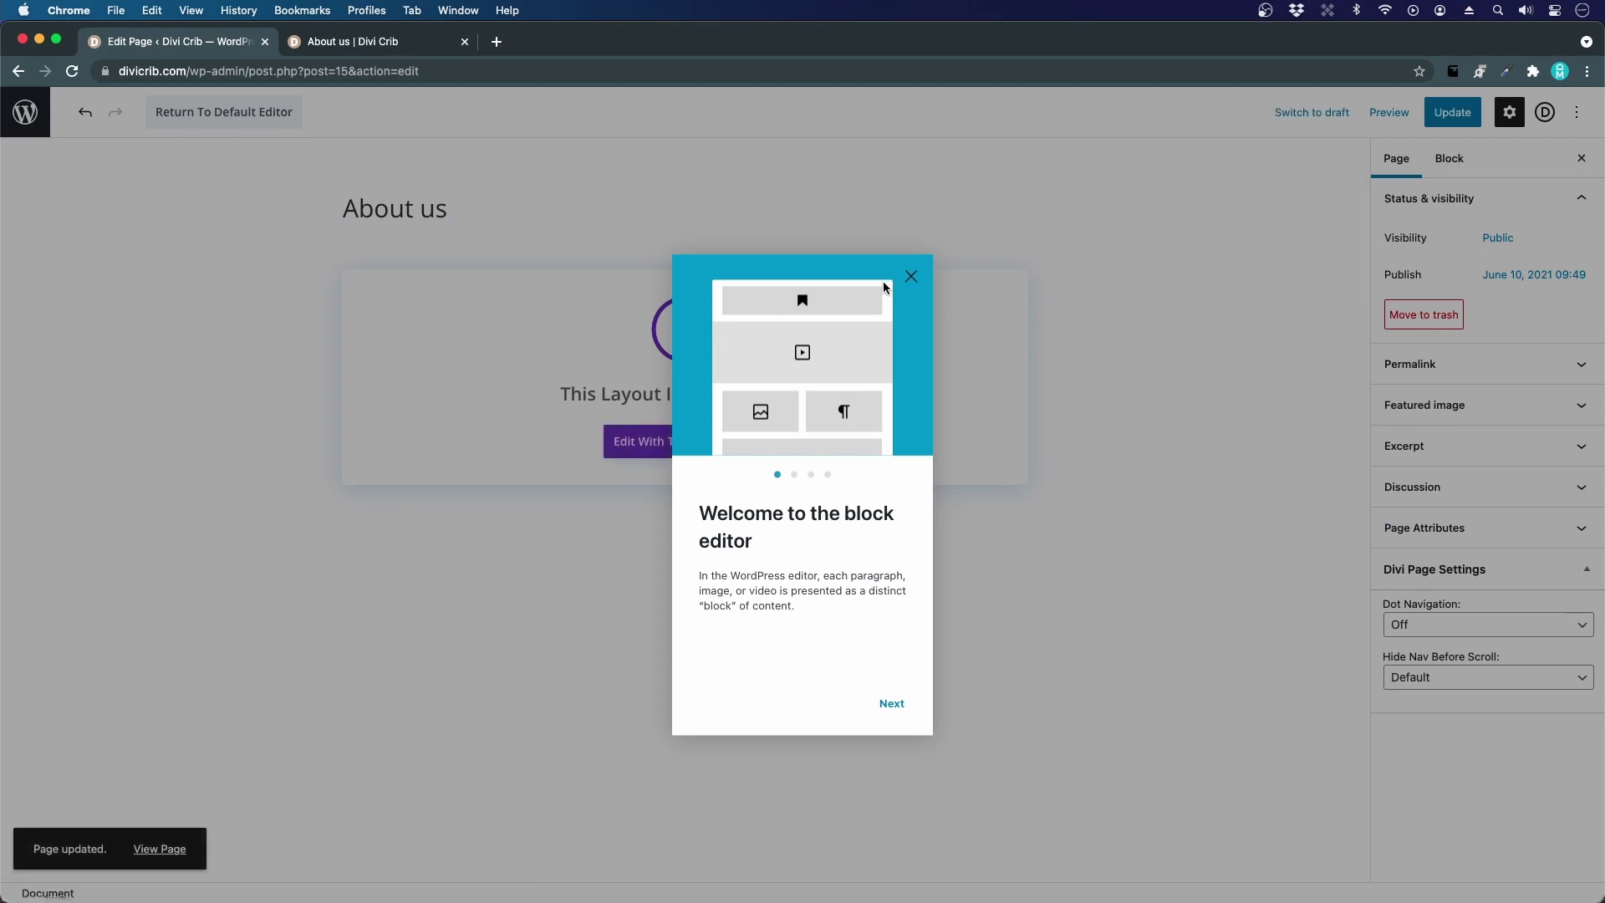
- Dismiss the block editor welcome guide and launch the Divi Builder on the page, choosing to build from scratch
{"action": "left_click", "coordinate": [912, 277]}
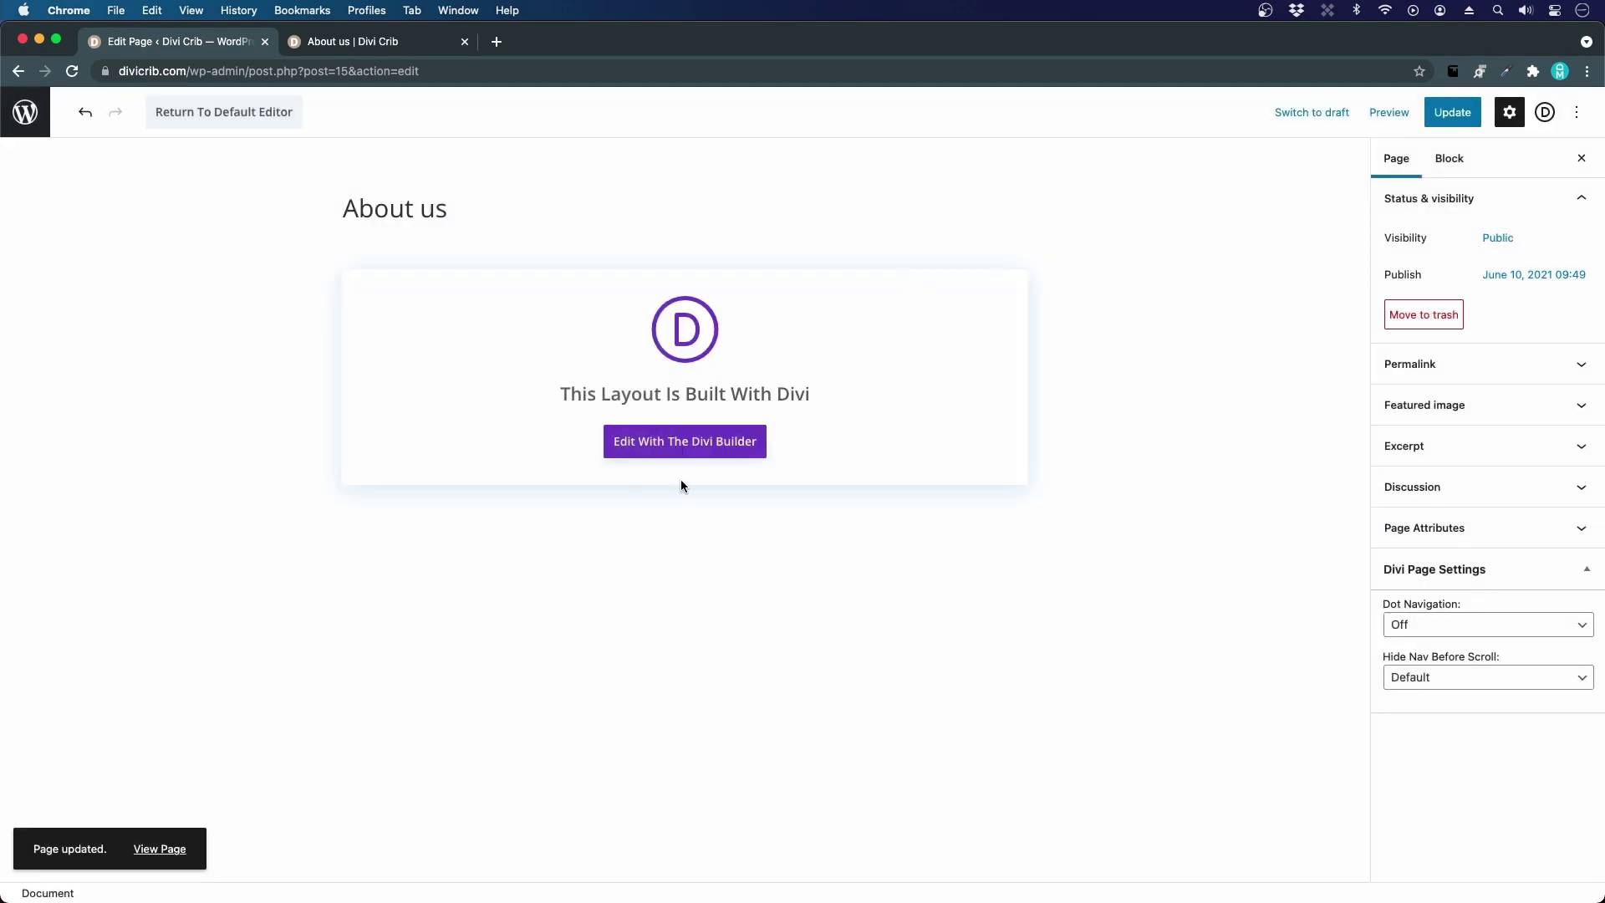
{"action": "left_click", "coordinate": [693, 451]}
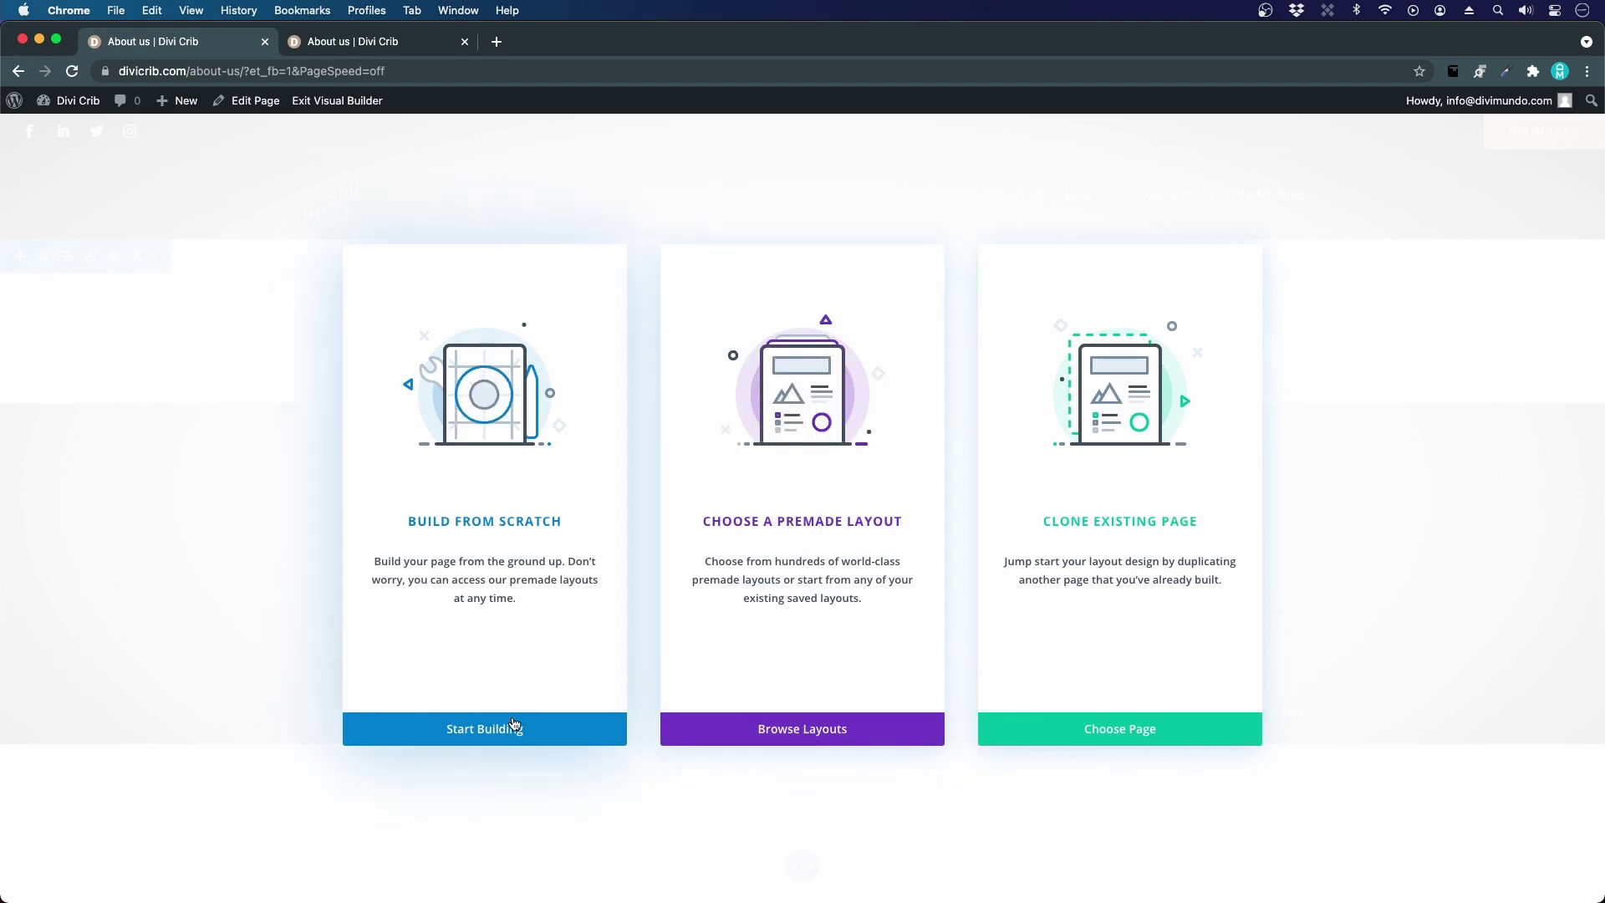
{"action": "left_click", "coordinate": [484, 729]}
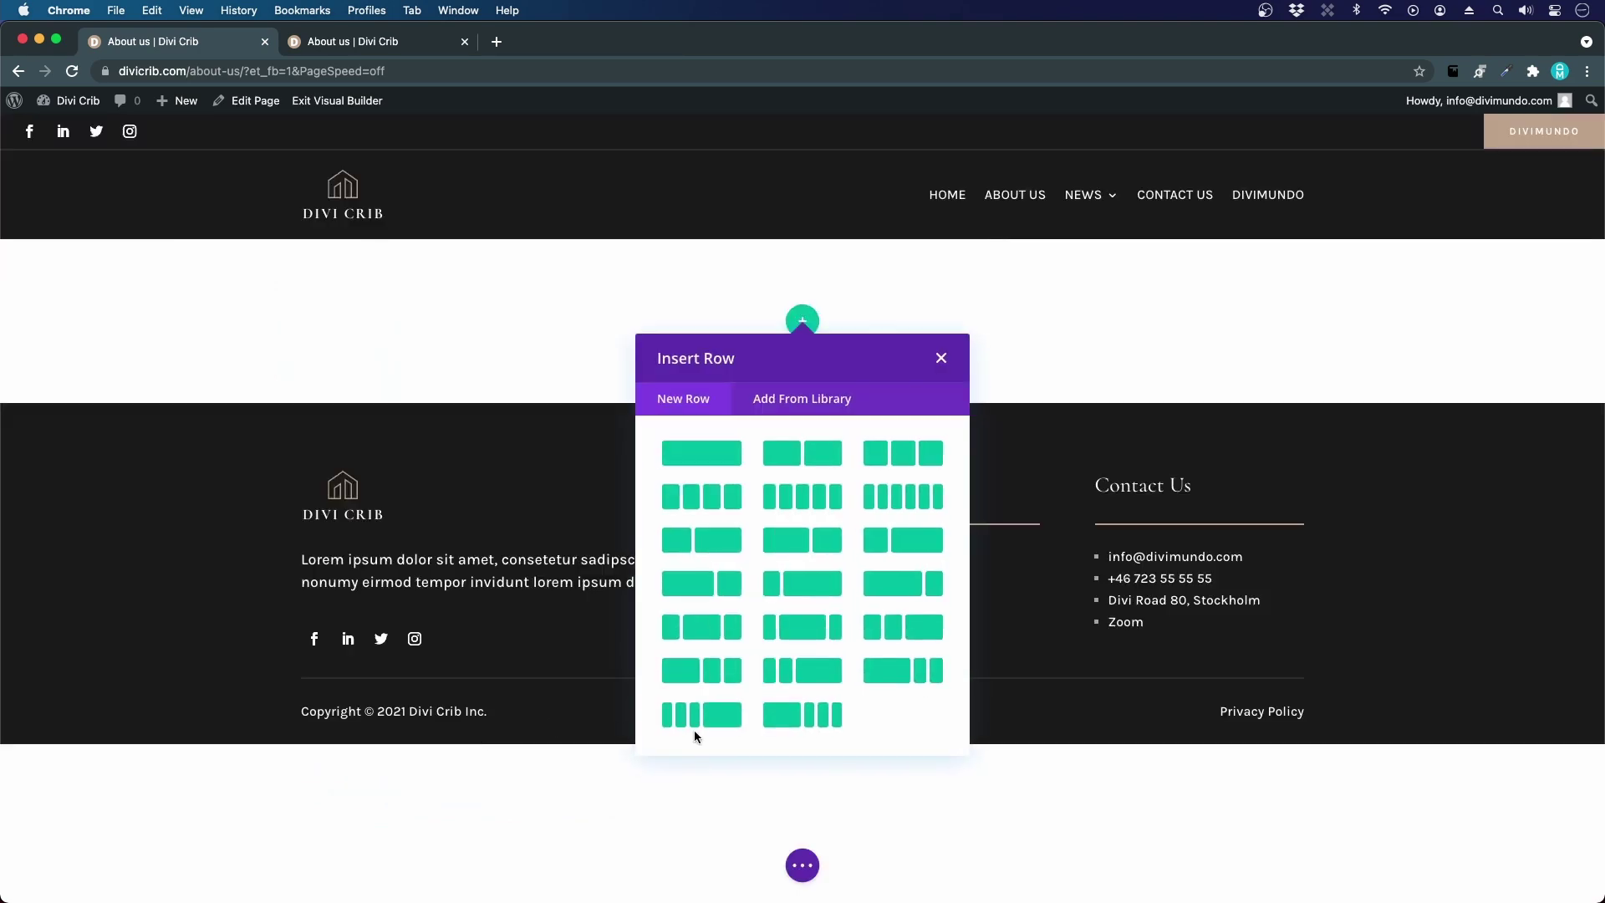
- Insert a two-column row split three-fifths and two-fifths, comparing with the demo hero, and add a Text module to its wider column
{"action": "left_click", "coordinate": [309, 52]}
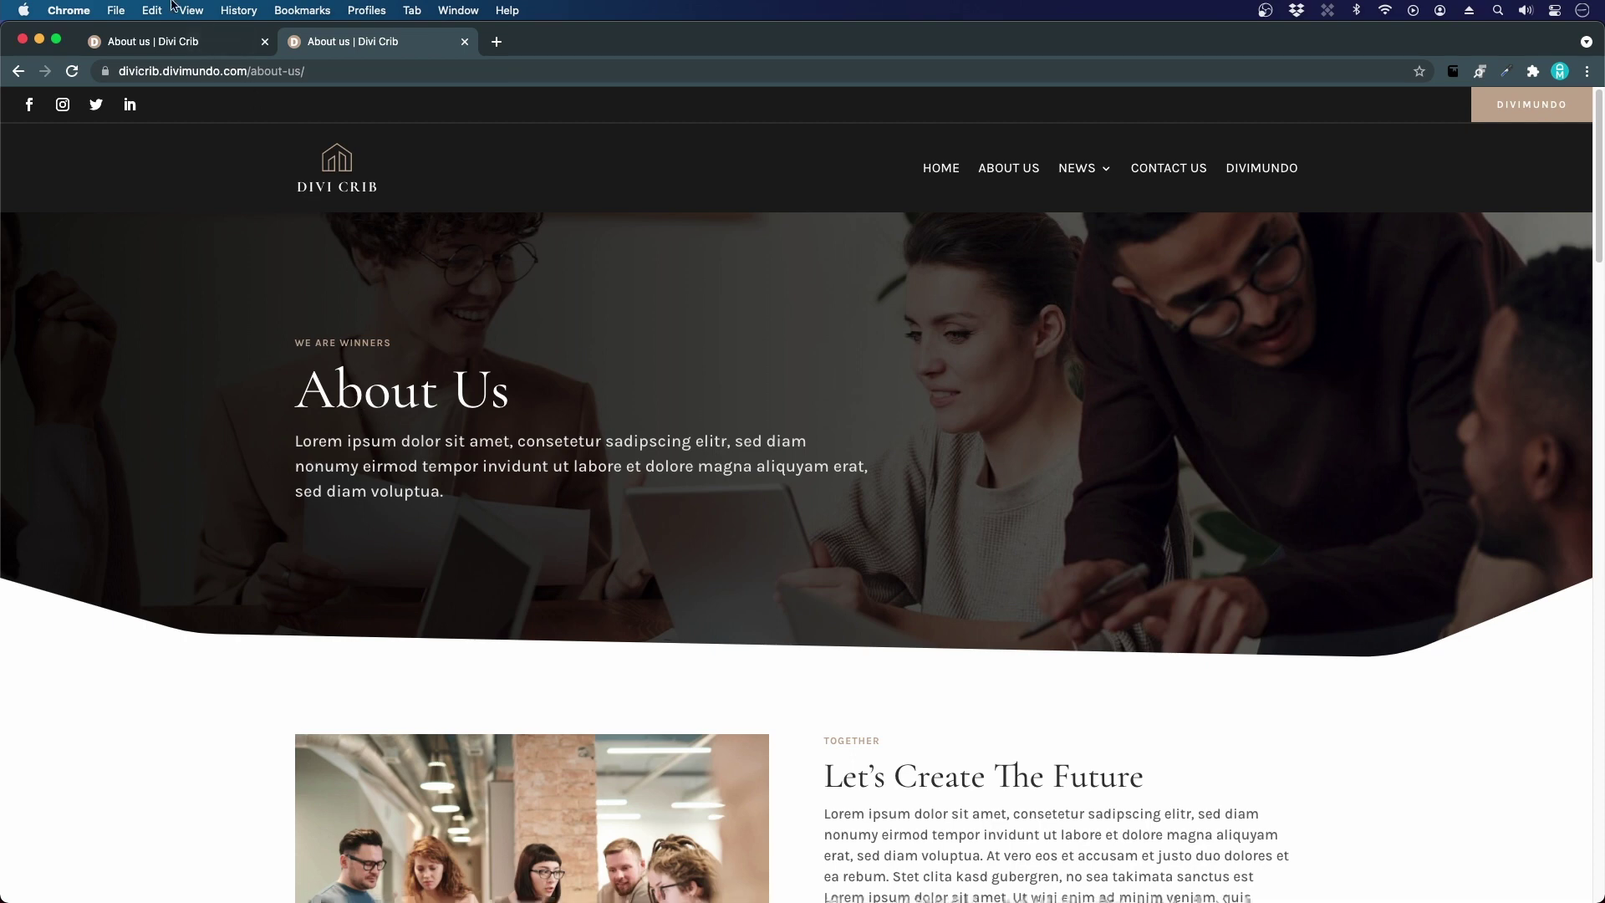
{"action": "left_click", "coordinate": [174, 42]}
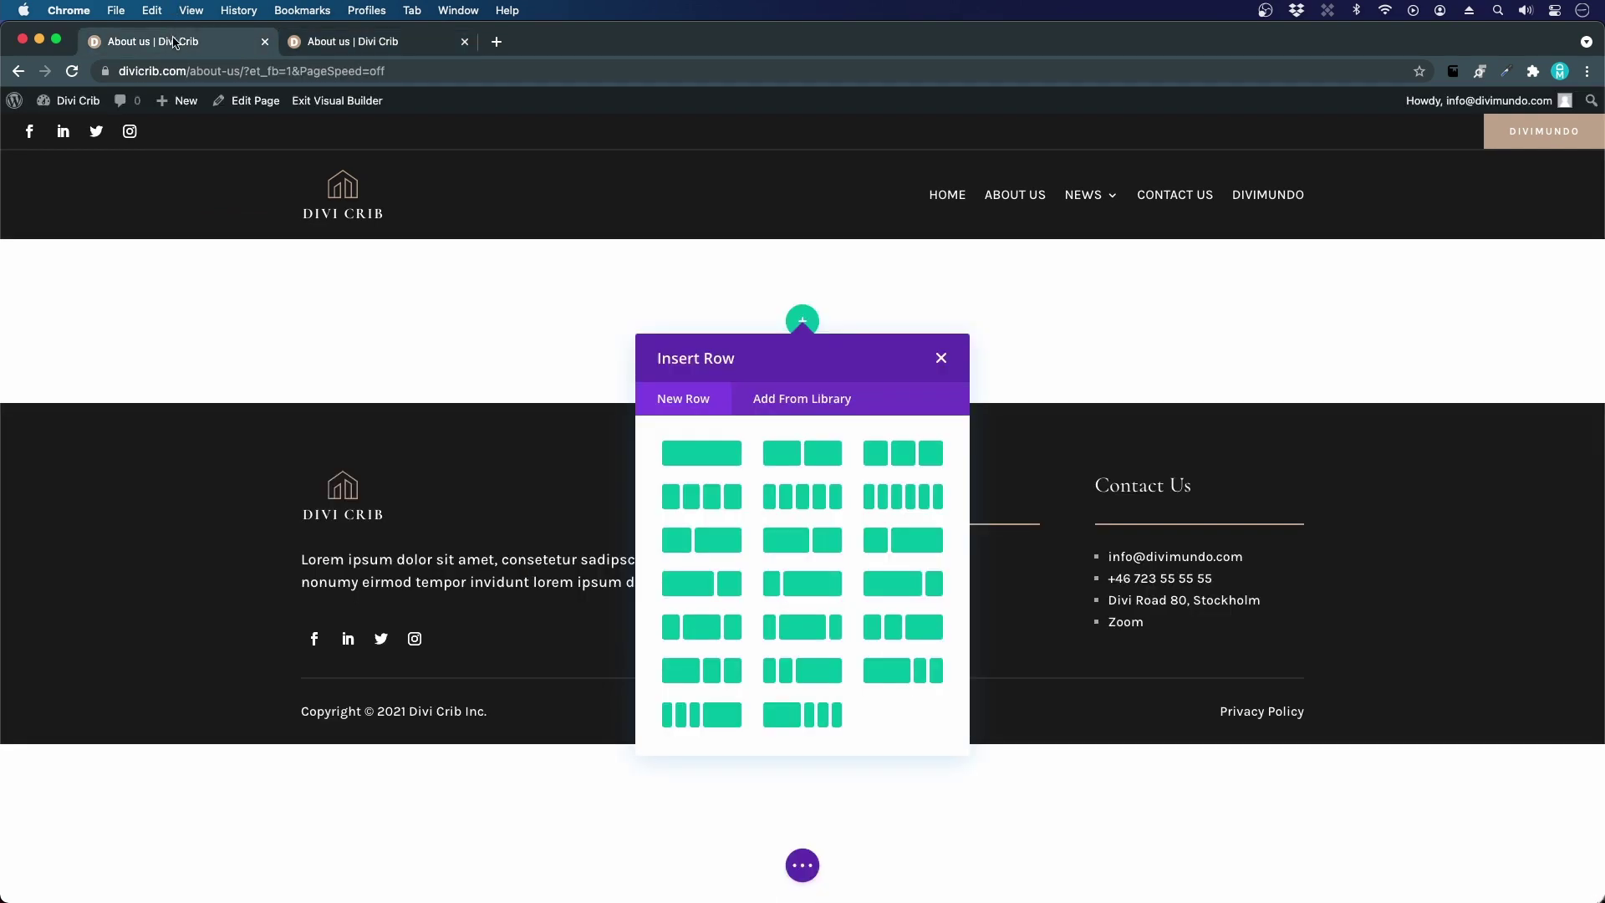
{"action": "left_click", "coordinate": [825, 556]}
{"action": "left_click", "coordinate": [351, 40]}
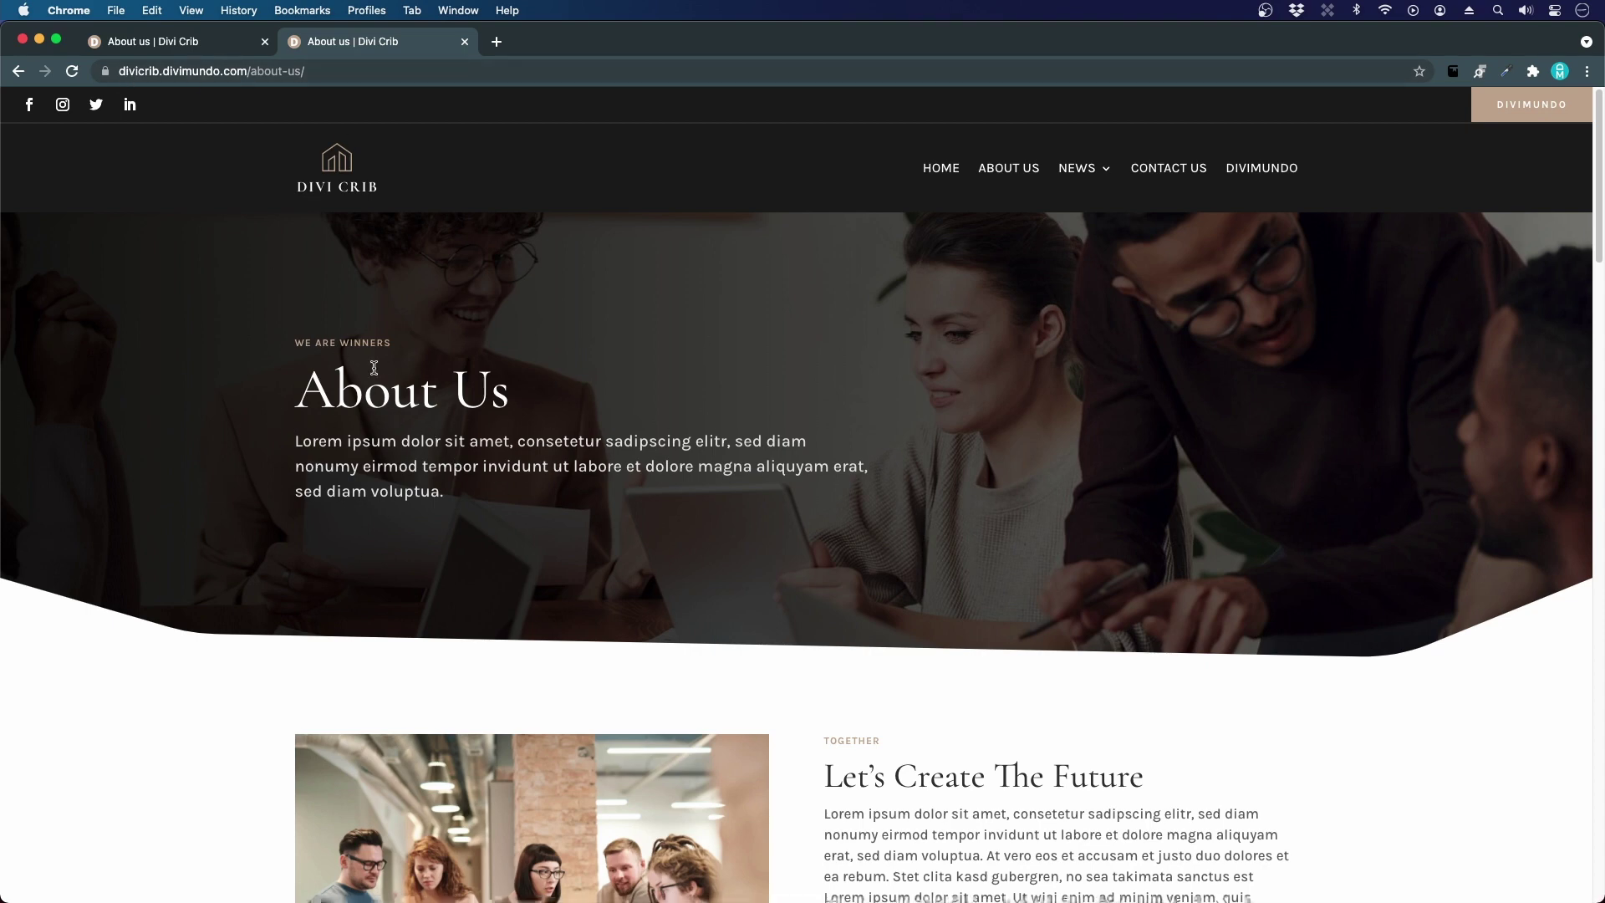
{"action": "left_click", "coordinate": [162, 51]}
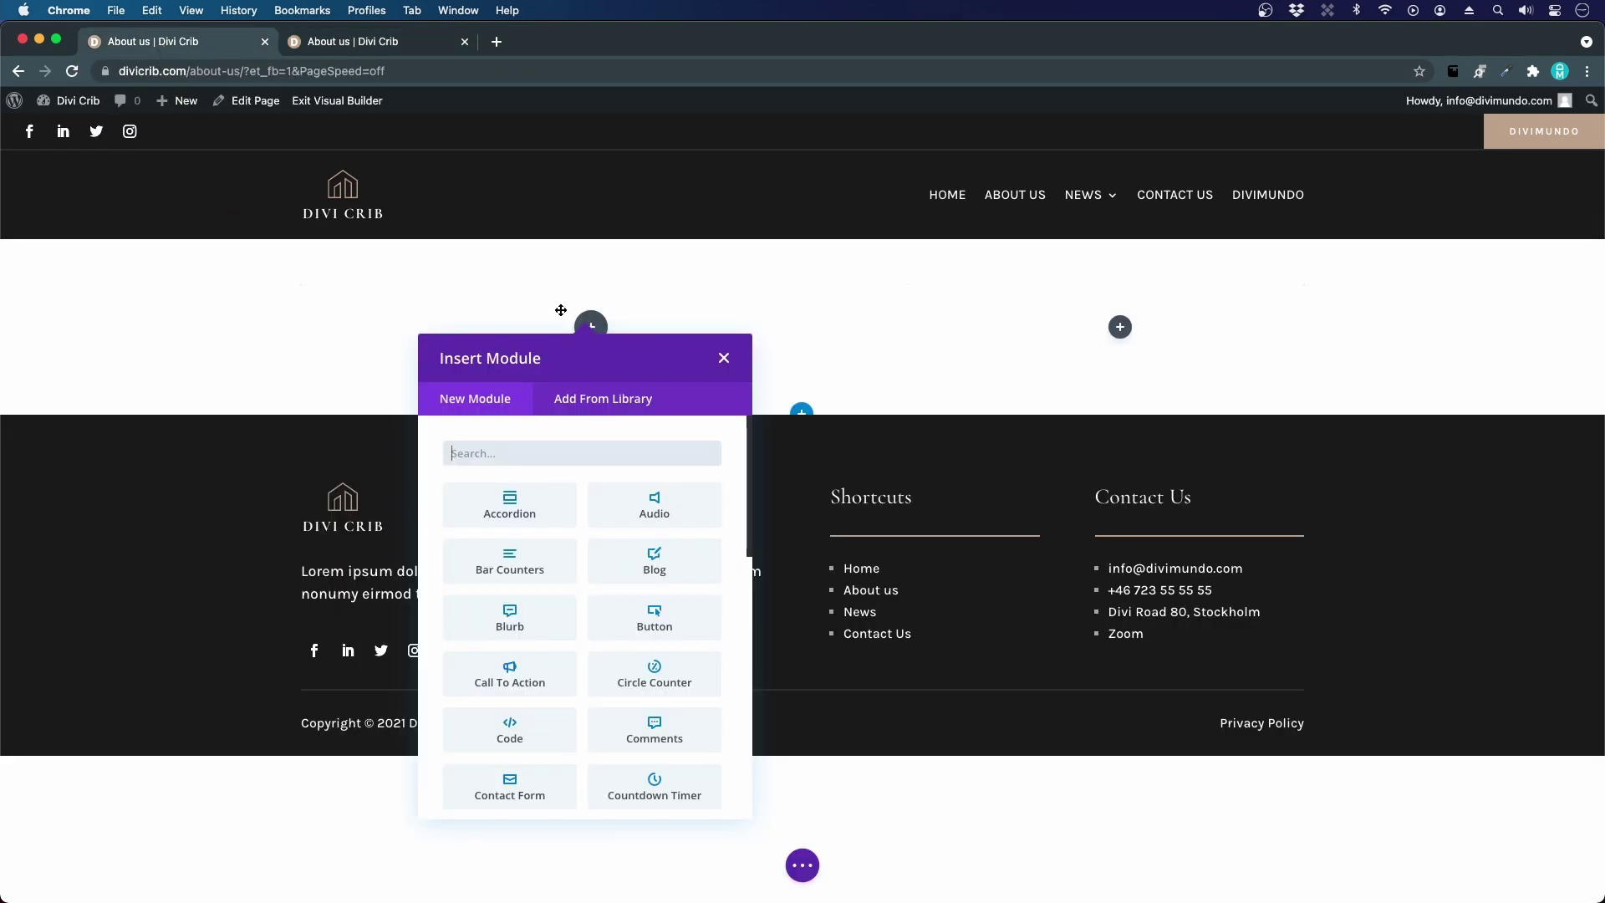
{"action": "type", "text": "text"}
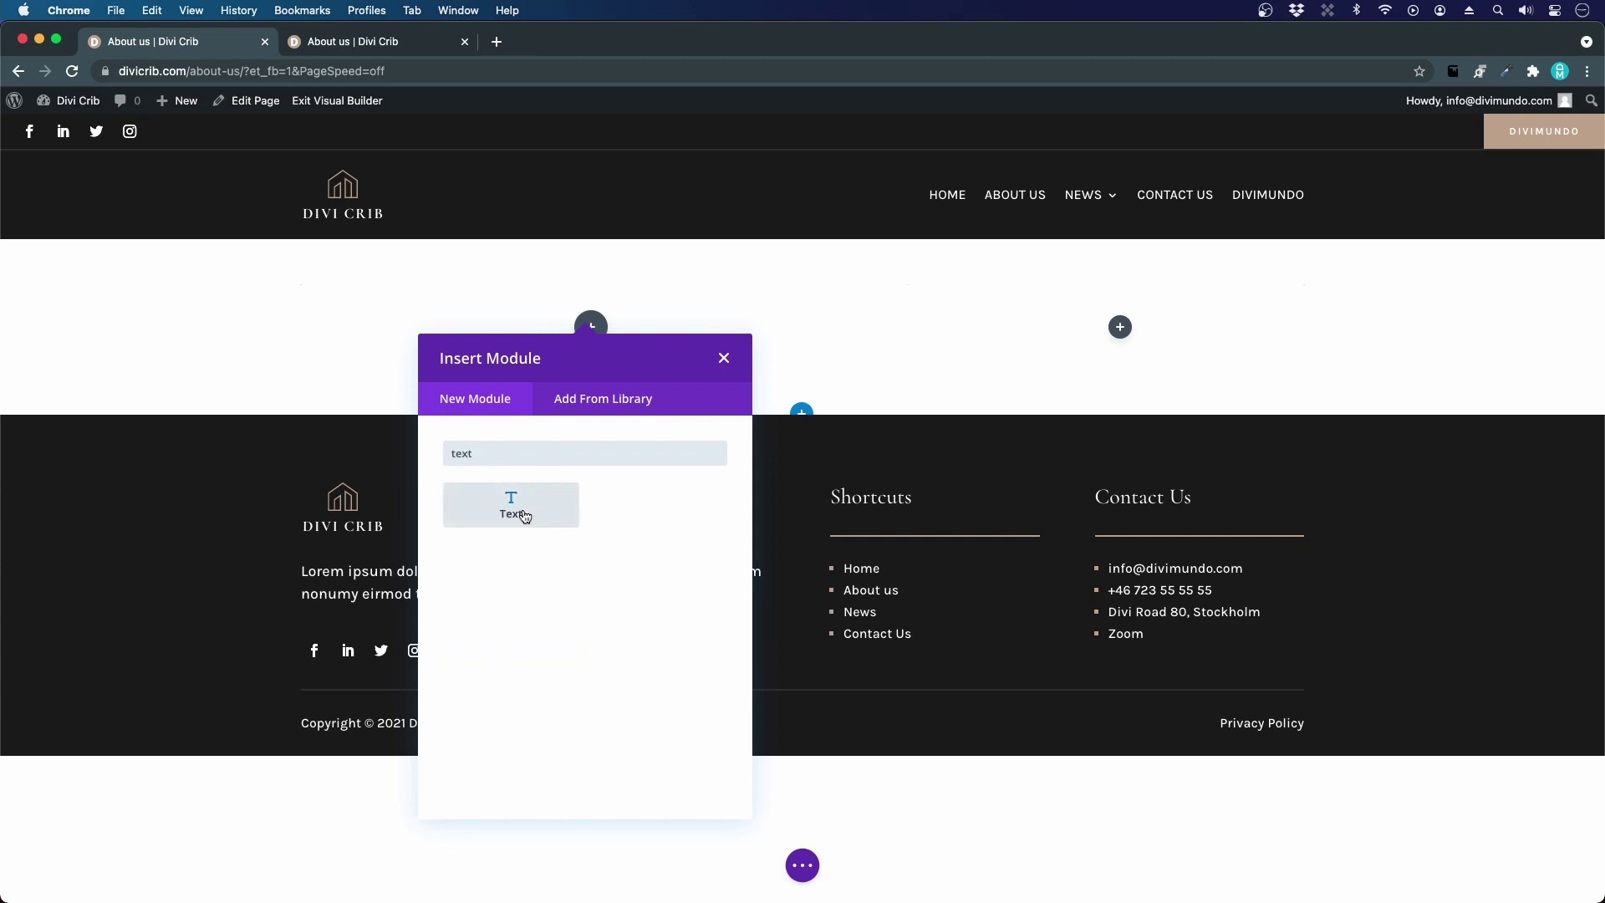
{"action": "left_click", "coordinate": [525, 516]}
- Copy the hero text of the demo About Us page, from "WE ARE WINNERS" to "sed diam voluptua."
{"action": "left_click", "coordinate": [326, 49]}
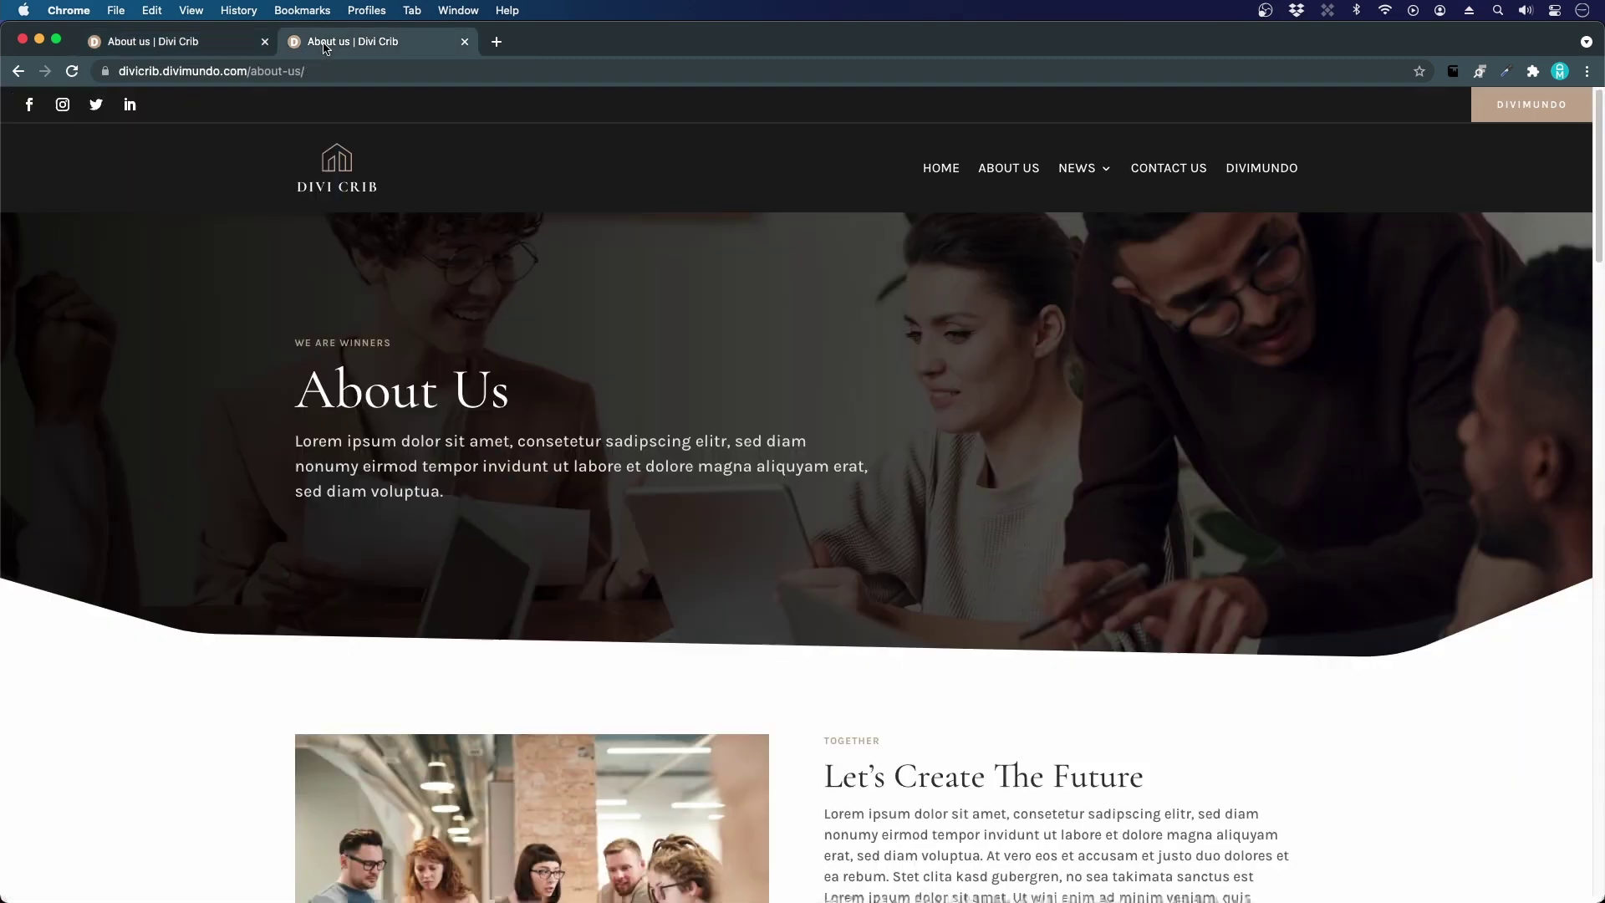
{"action": "left_click_drag", "start_coordinate": [441, 495], "coordinate": [287, 349]}
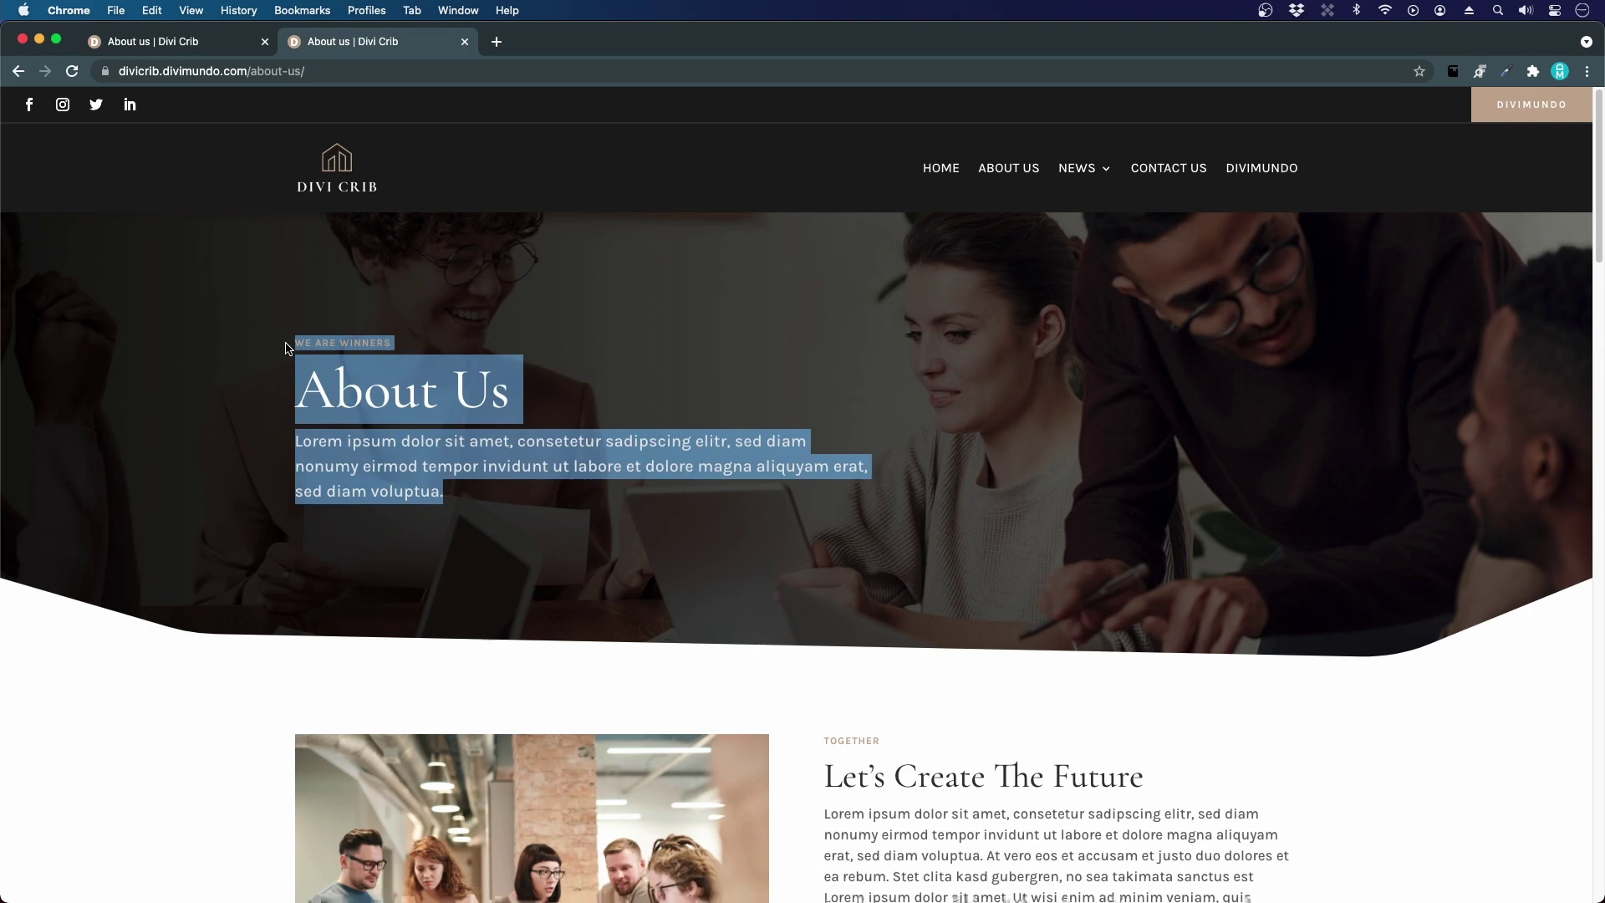
{"action": "key", "text": "super+c"}
- Dock the Text module's settings to the side and replace the placeholder body with the copied hero text, pasted as plain text
{"action": "left_click", "coordinate": [214, 47]}
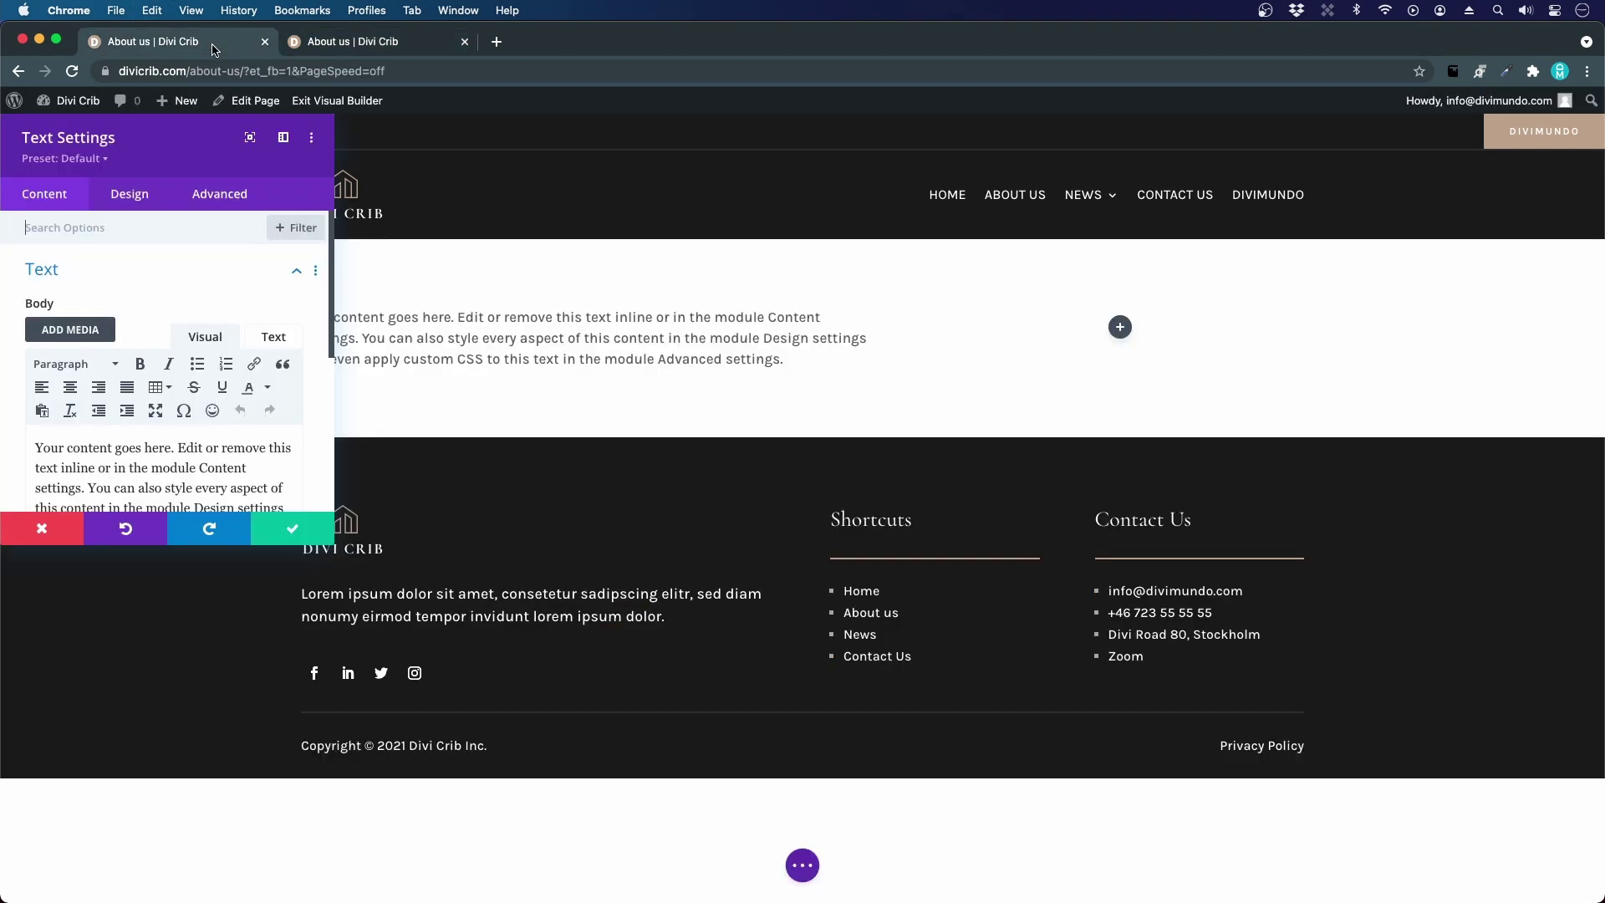
{"action": "scroll", "coordinate": [209, 418], "scroll_direction": "down", "scroll_amount": 1}
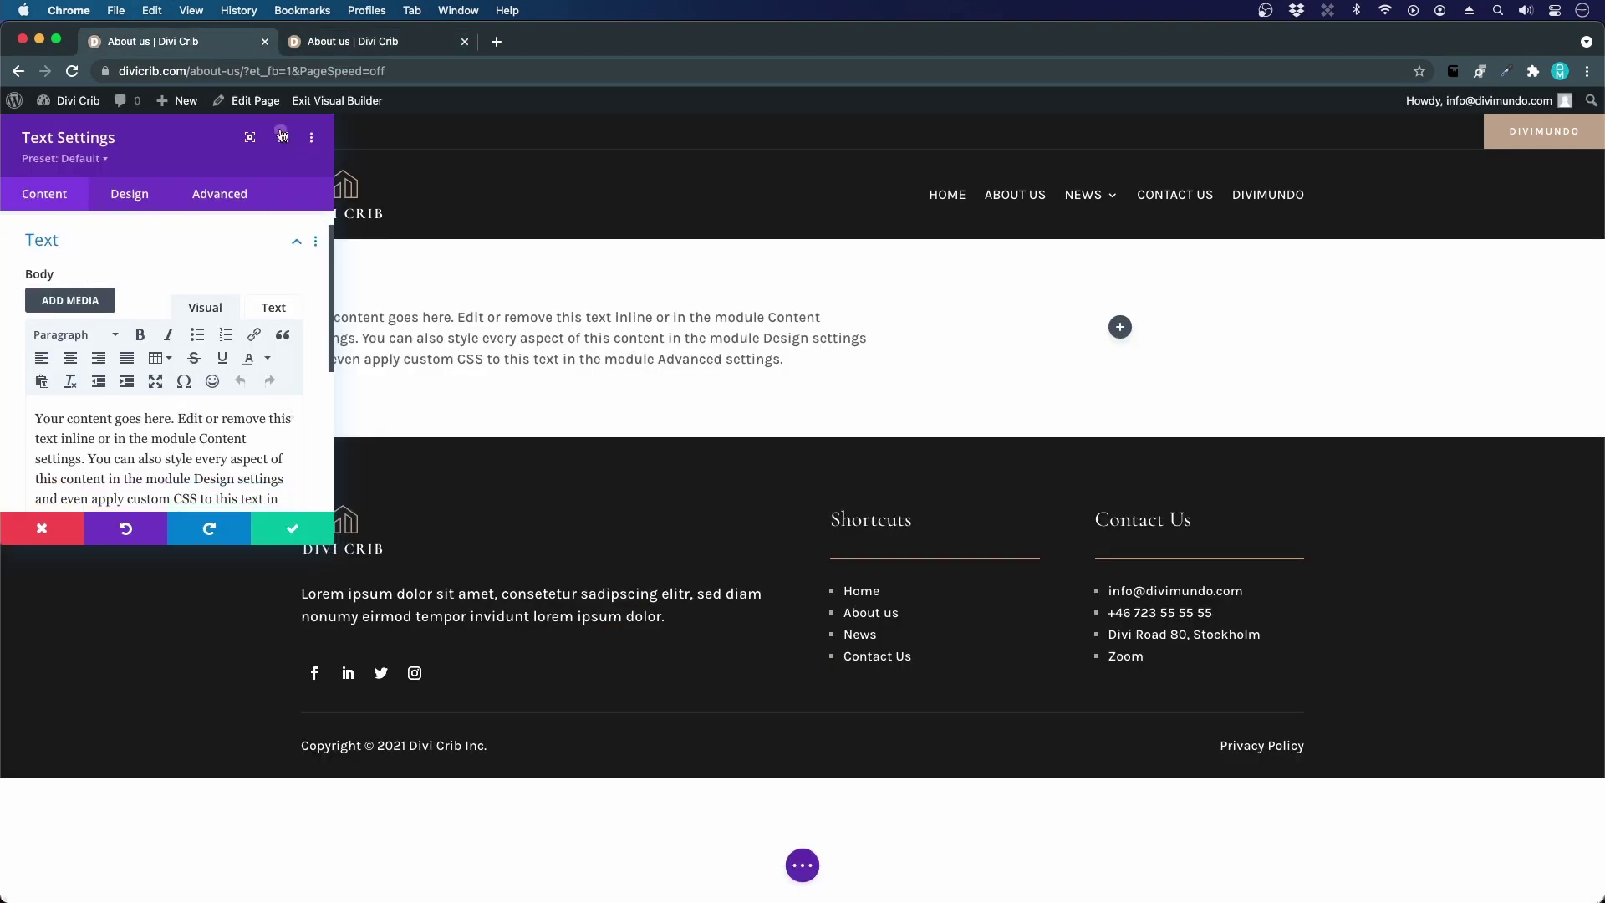
{"action": "left_click", "coordinate": [282, 135]}
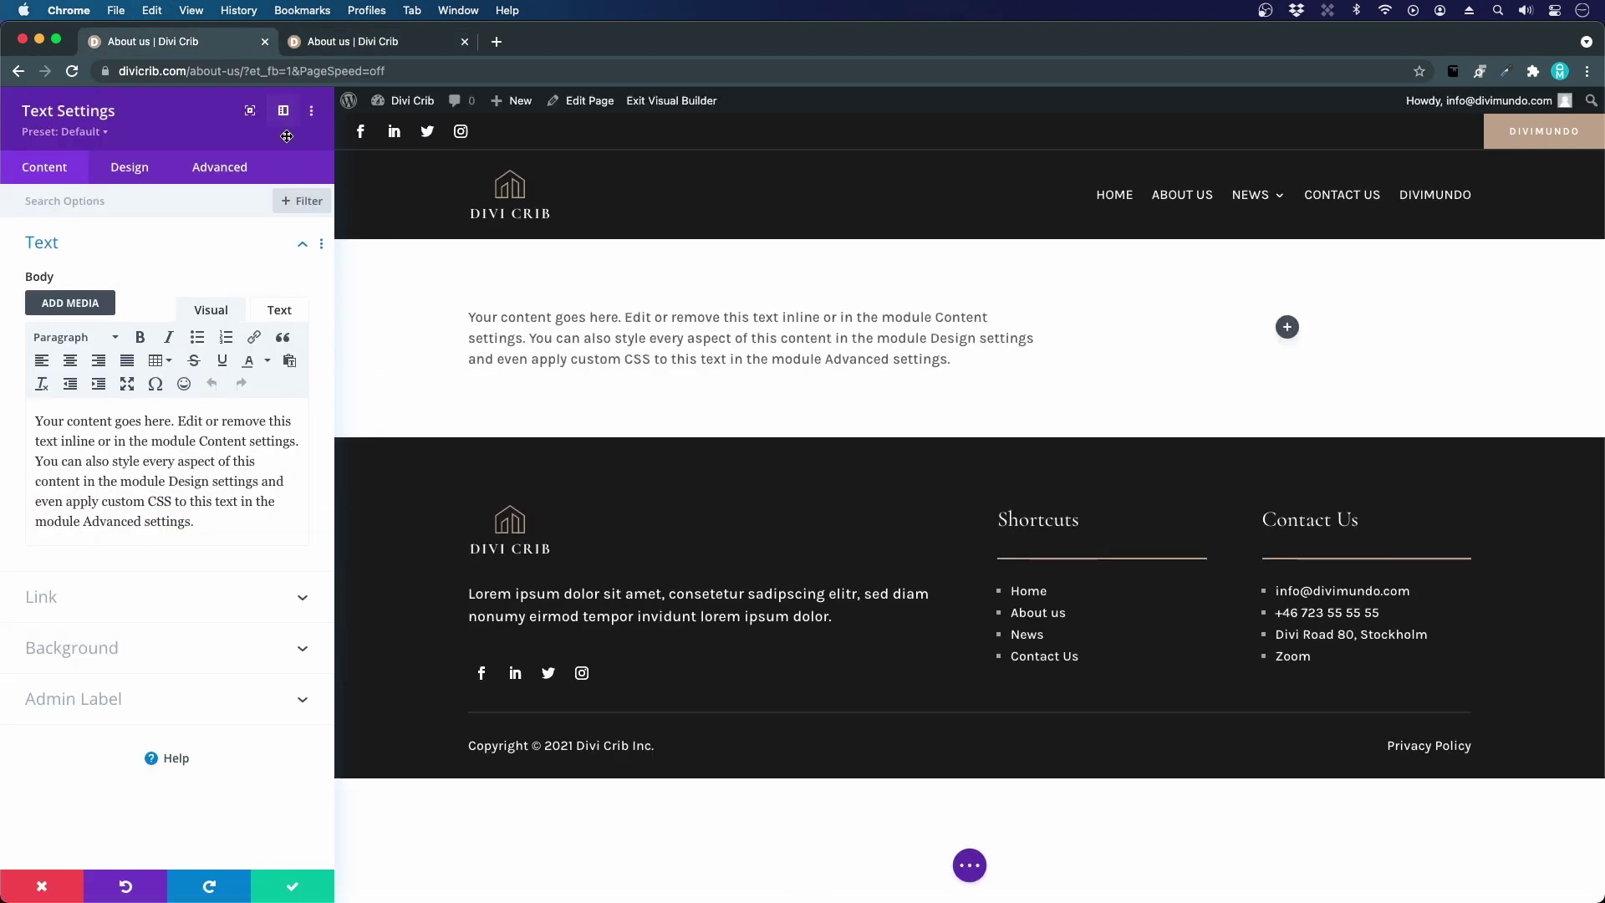
{"action": "left_click", "coordinate": [289, 360]}
{"action": "left_click", "coordinate": [306, 417]}
{"action": "double_click", "coordinate": [151, 460]}
{"action": "key", "text": "ctrl+a"}
{"action": "key", "text": "ctrl+v"}
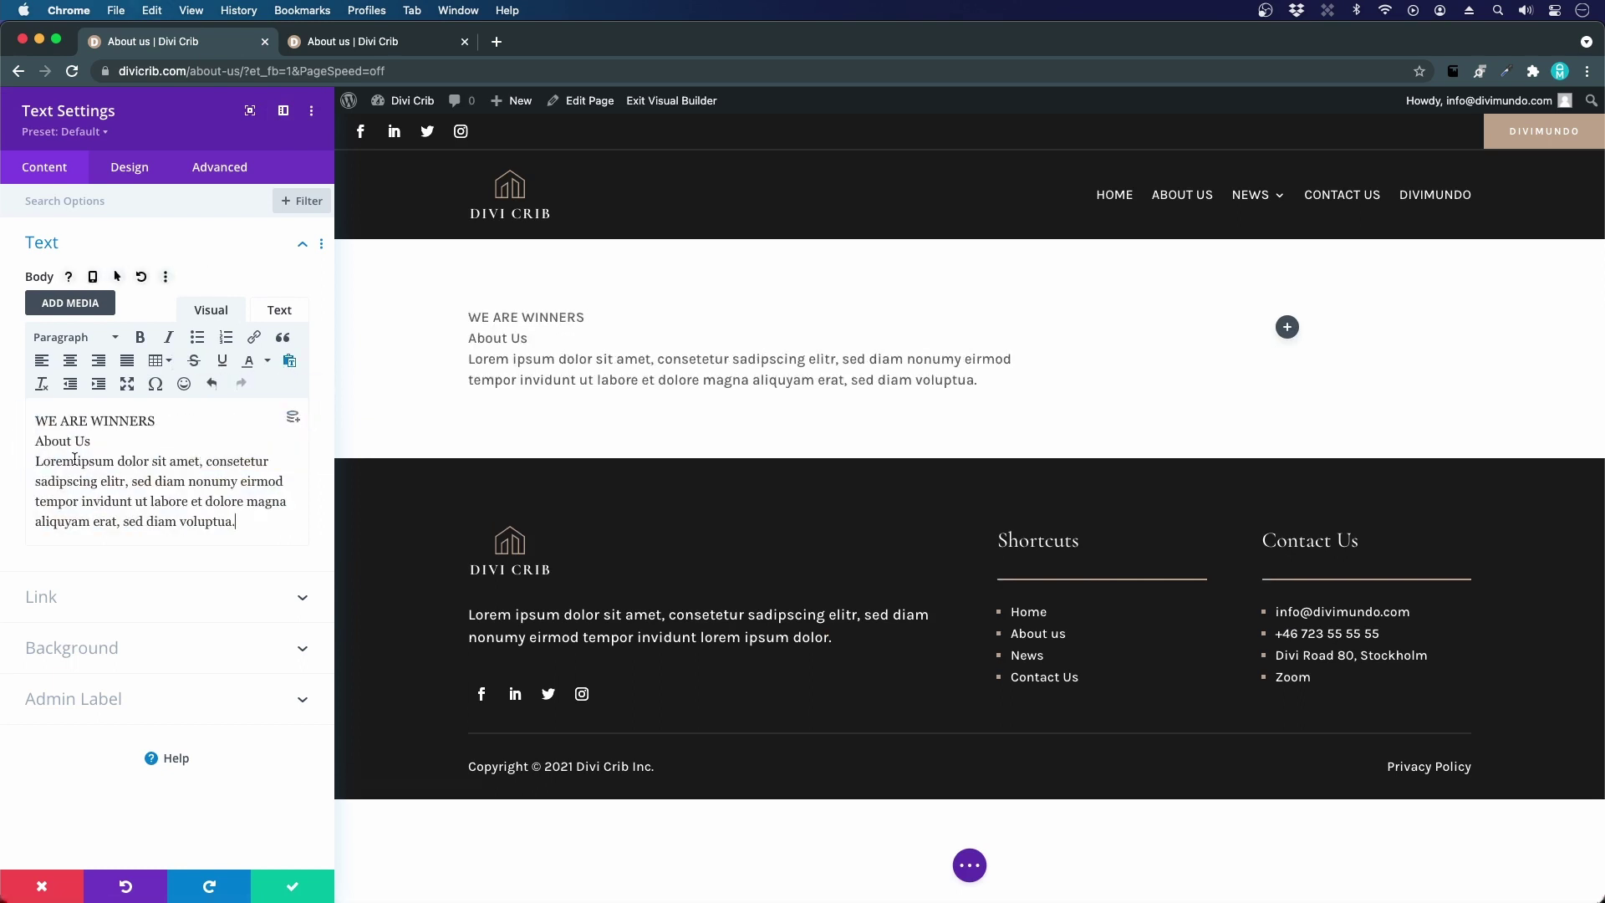
- Split the pasted body into separate paragraphs before "About Us" and before "Lorem ipsum dolor sit amet"
{"action": "left_click", "coordinate": [35, 441]}
{"action": "key", "text": "Return"}
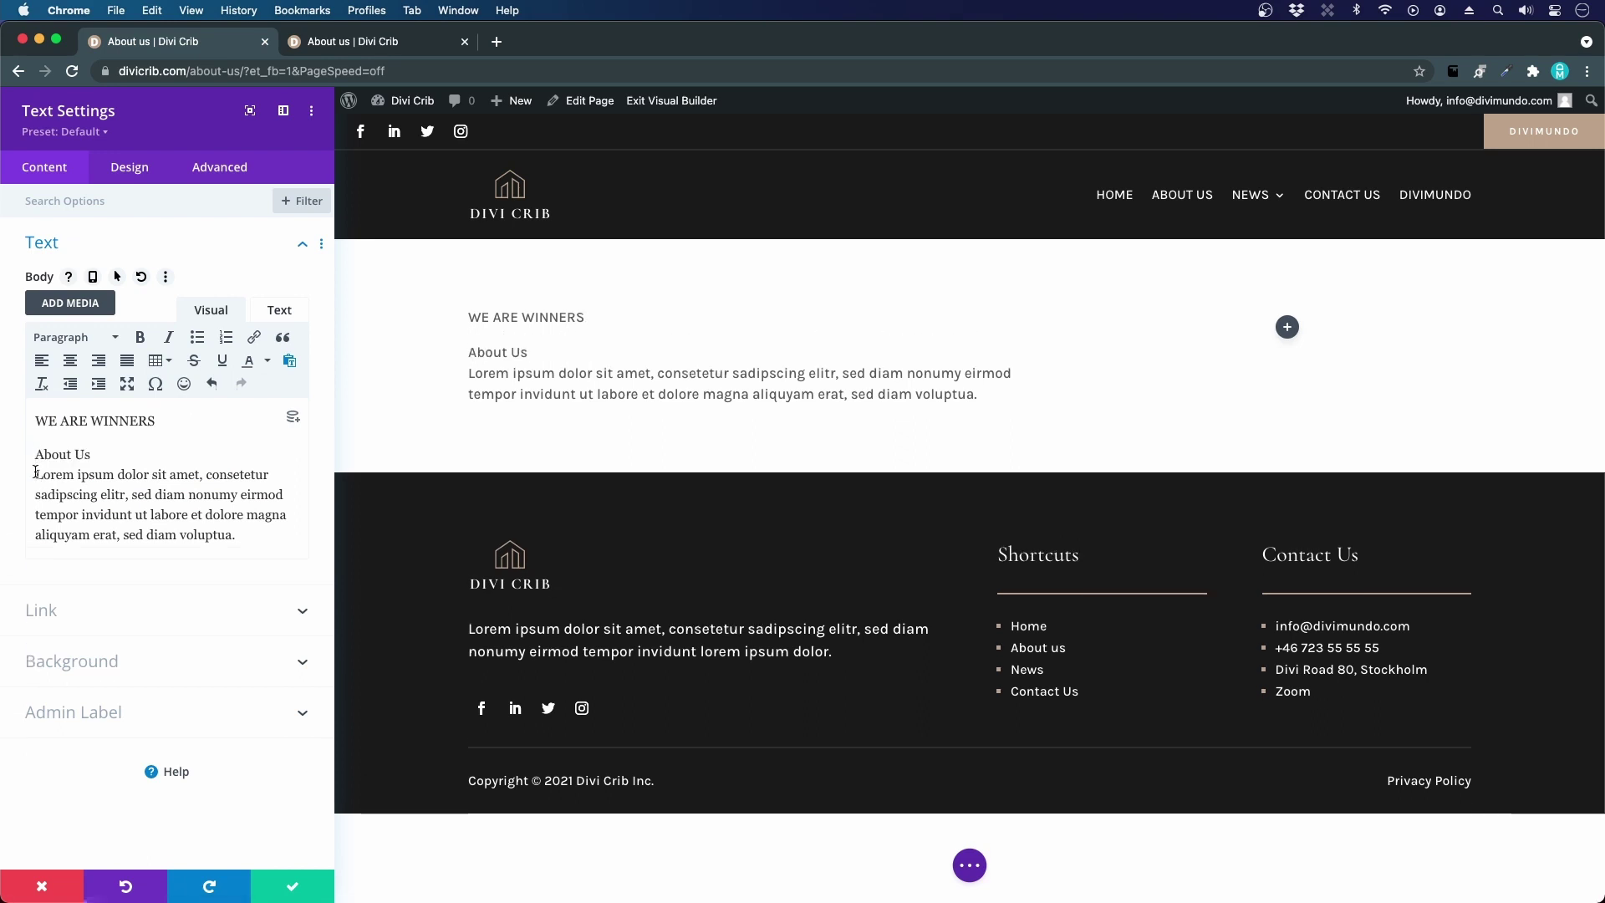
{"action": "left_click", "coordinate": [36, 474]}
{"action": "key", "text": "Return"}
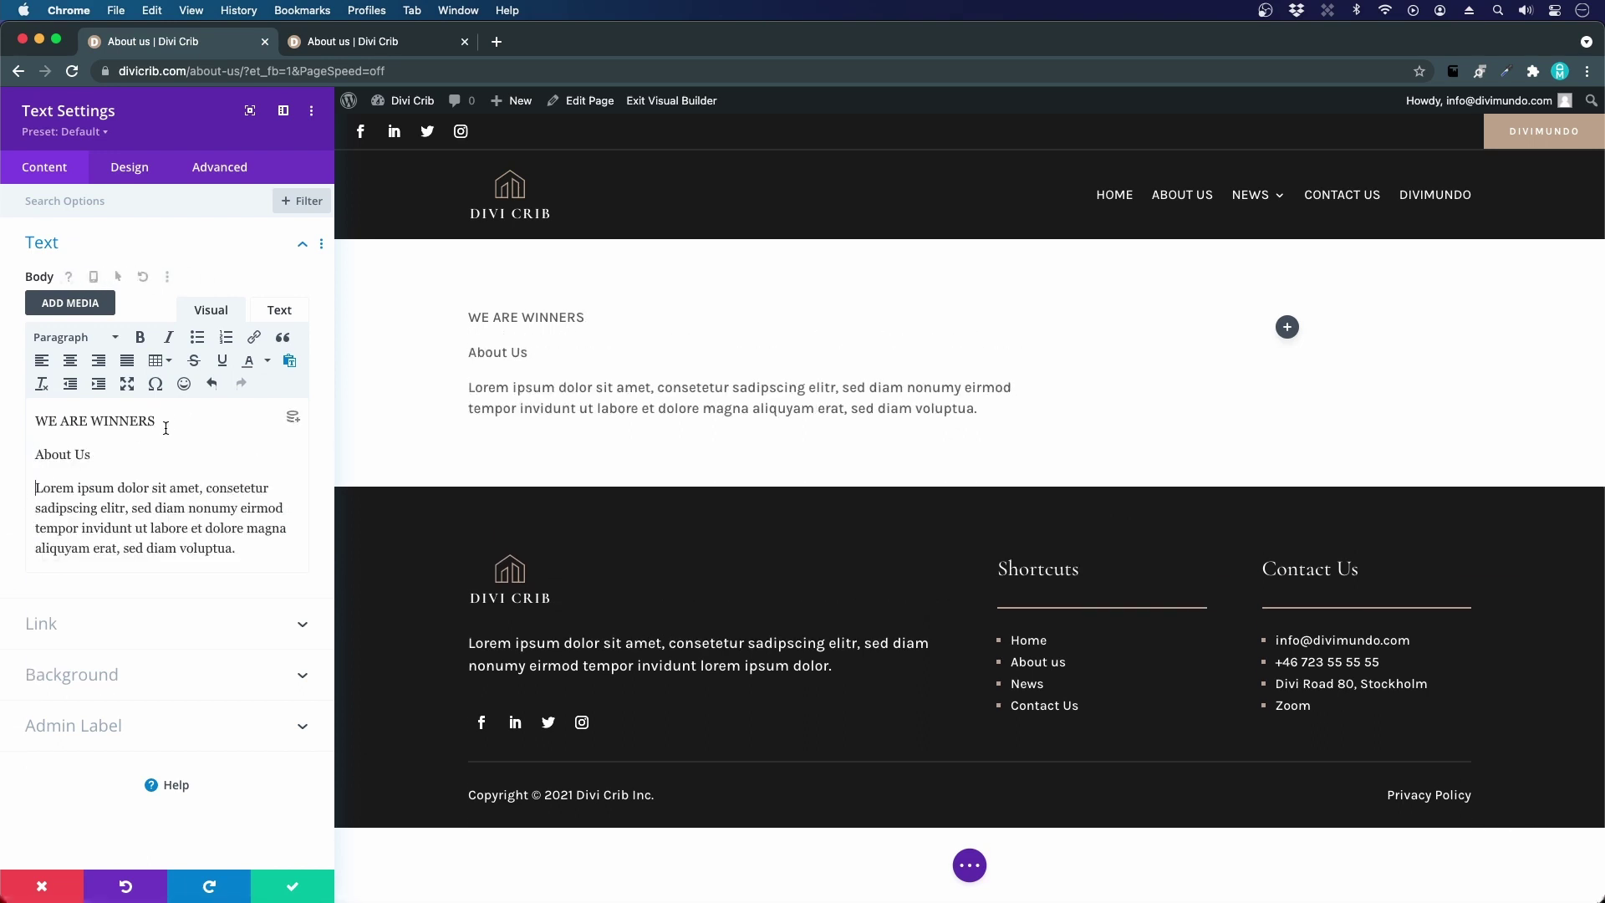
- Format the "WE ARE WINNERS" line as Heading 4 and the "About Us" line as Heading 1
{"action": "left_click_drag", "start_coordinate": [167, 424], "coordinate": [35, 421]}
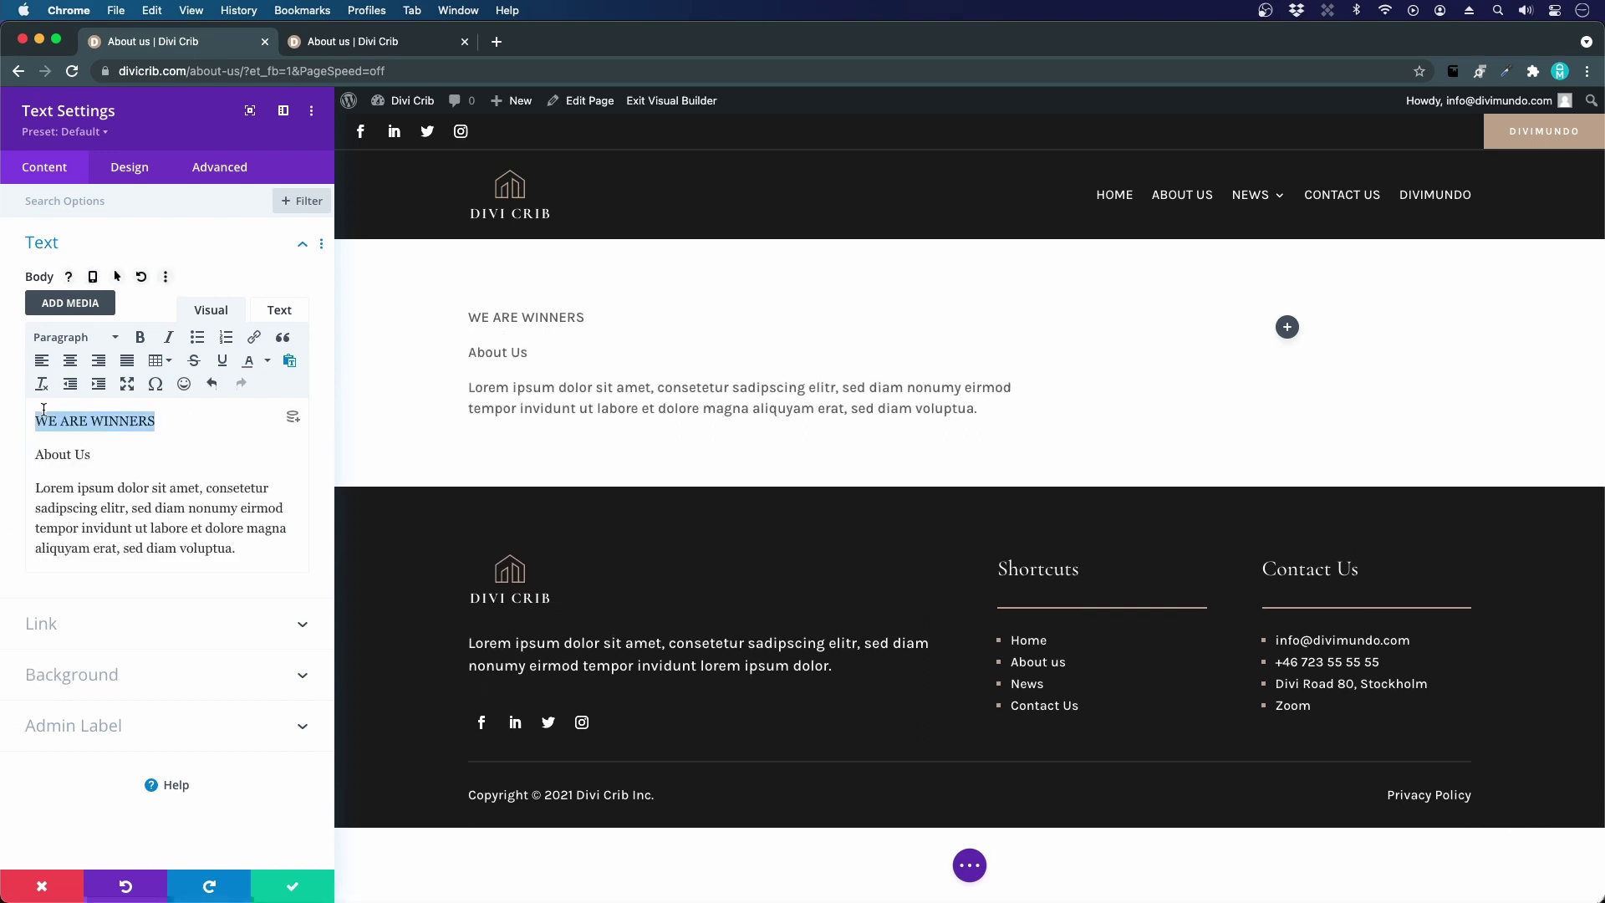
{"action": "left_click", "coordinate": [70, 342]}
{"action": "left_click", "coordinate": [118, 492]}
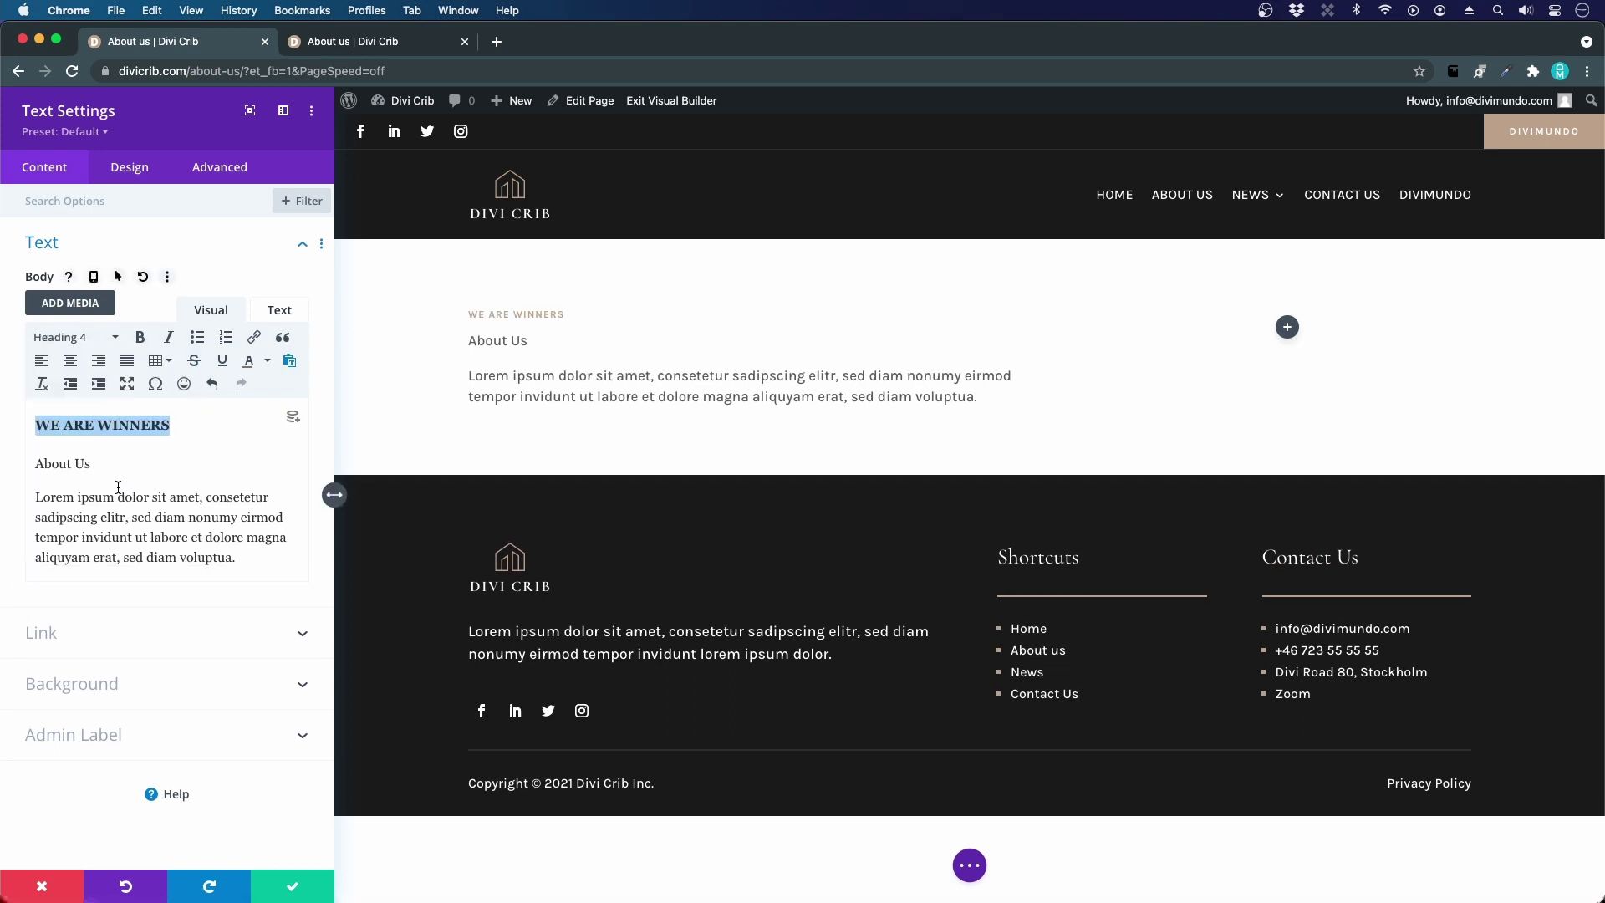
{"action": "left_click_drag", "start_coordinate": [94, 464], "coordinate": [35, 464]}
{"action": "left_click", "coordinate": [89, 338]}
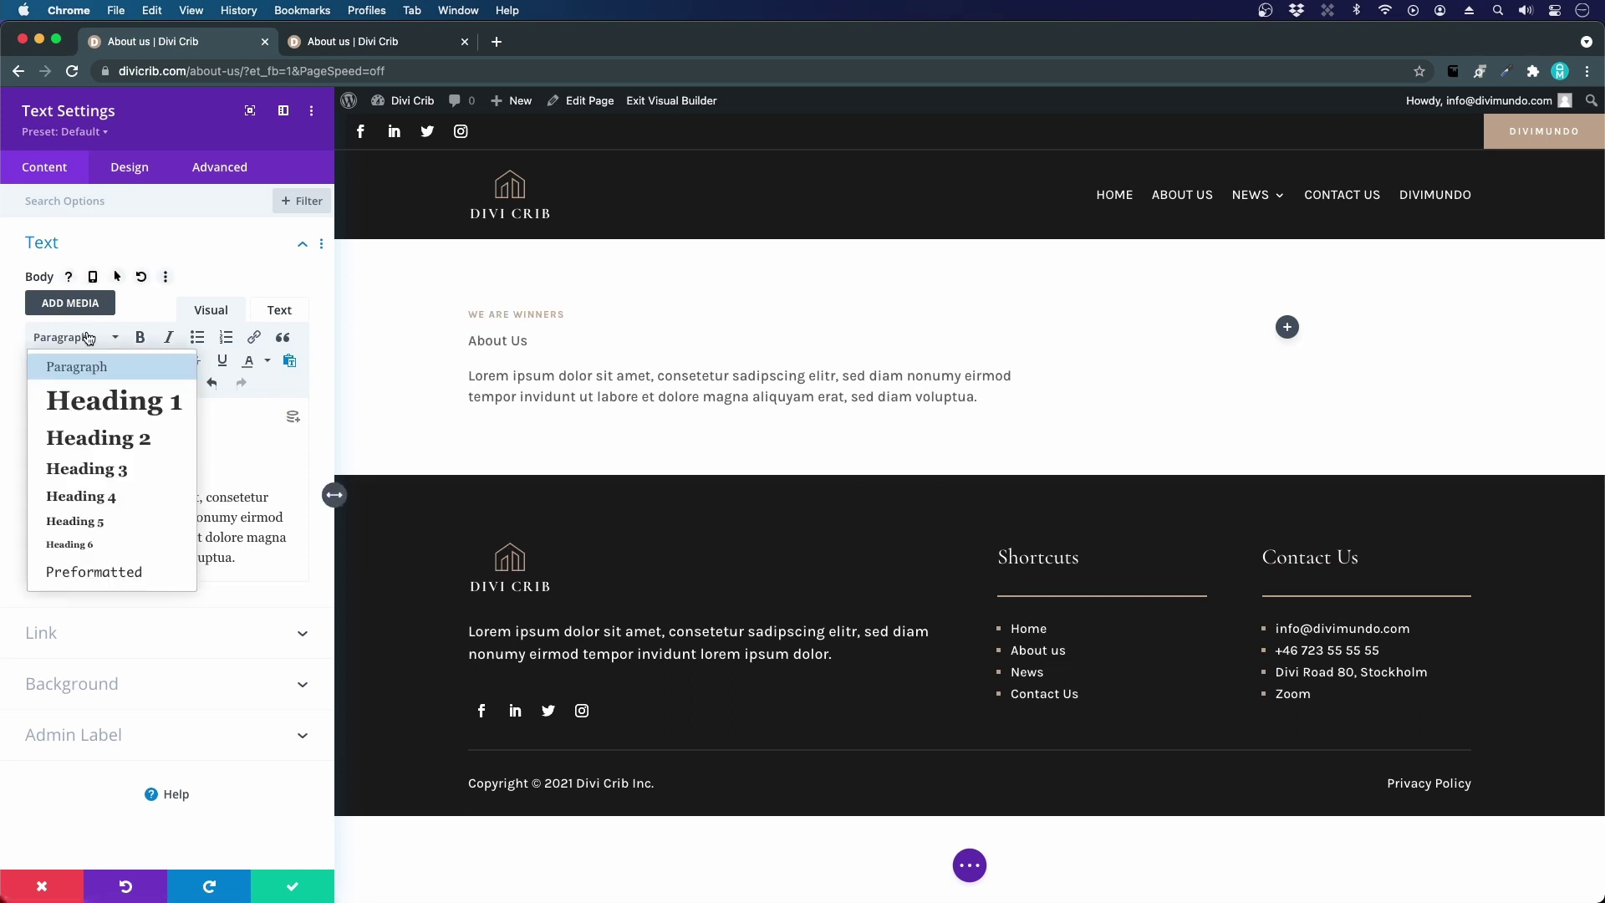
{"action": "left_click", "coordinate": [127, 402]}
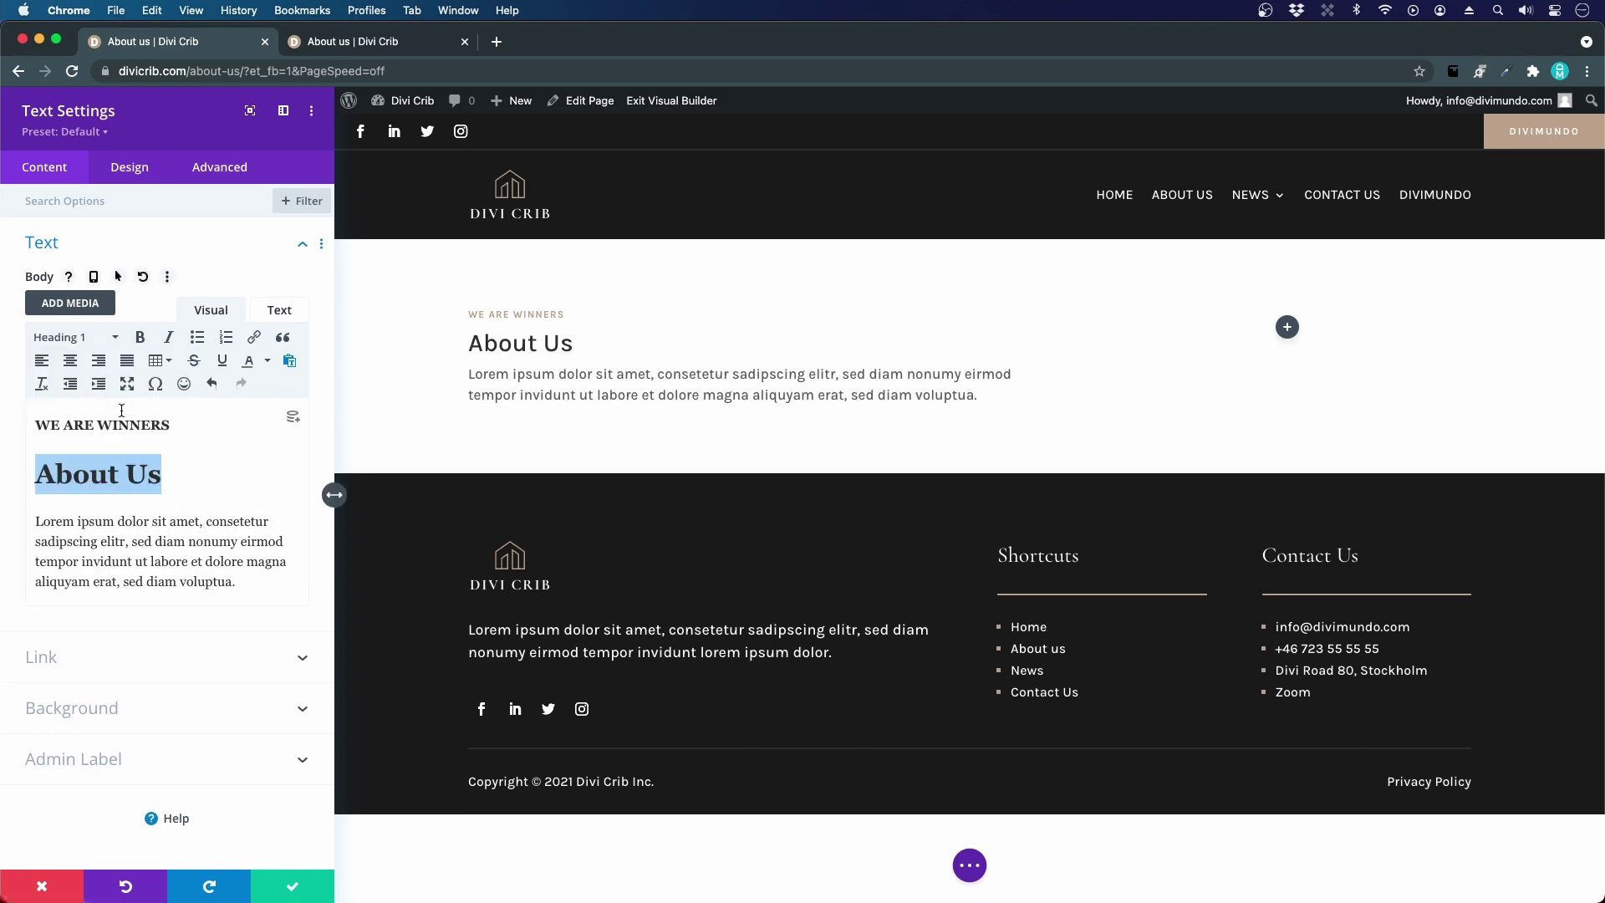
{"action": "mouse_move", "coordinate": [498, 349]}
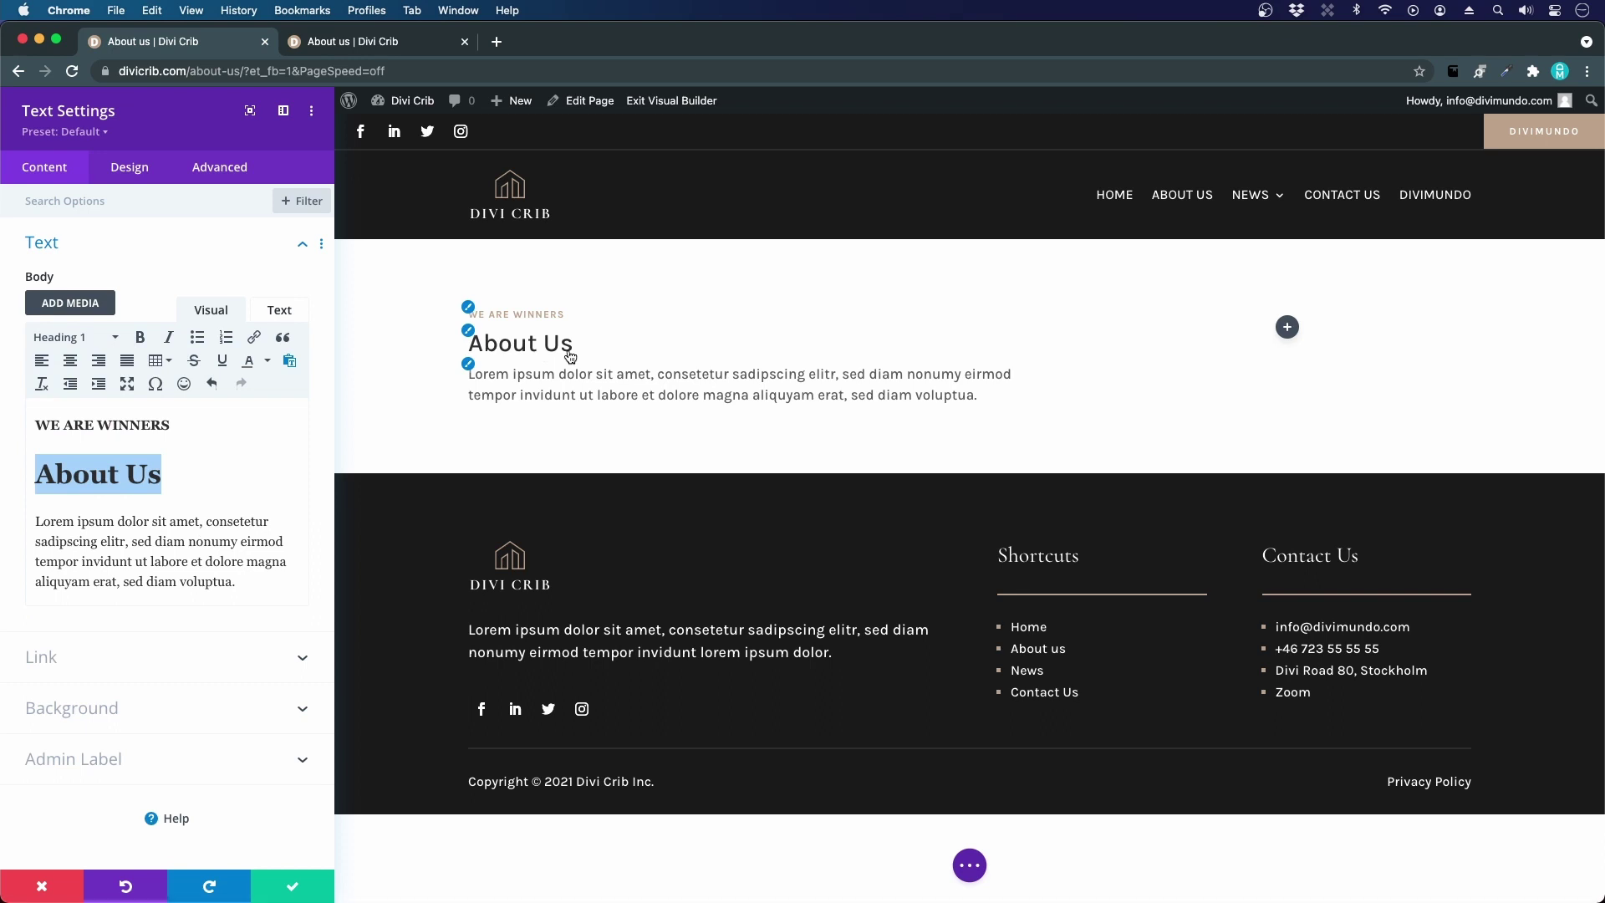
- Set the "About Us" Heading 1 font to Cormorant Garamond and its text colour to #333333
{"action": "left_click", "coordinate": [193, 523]}
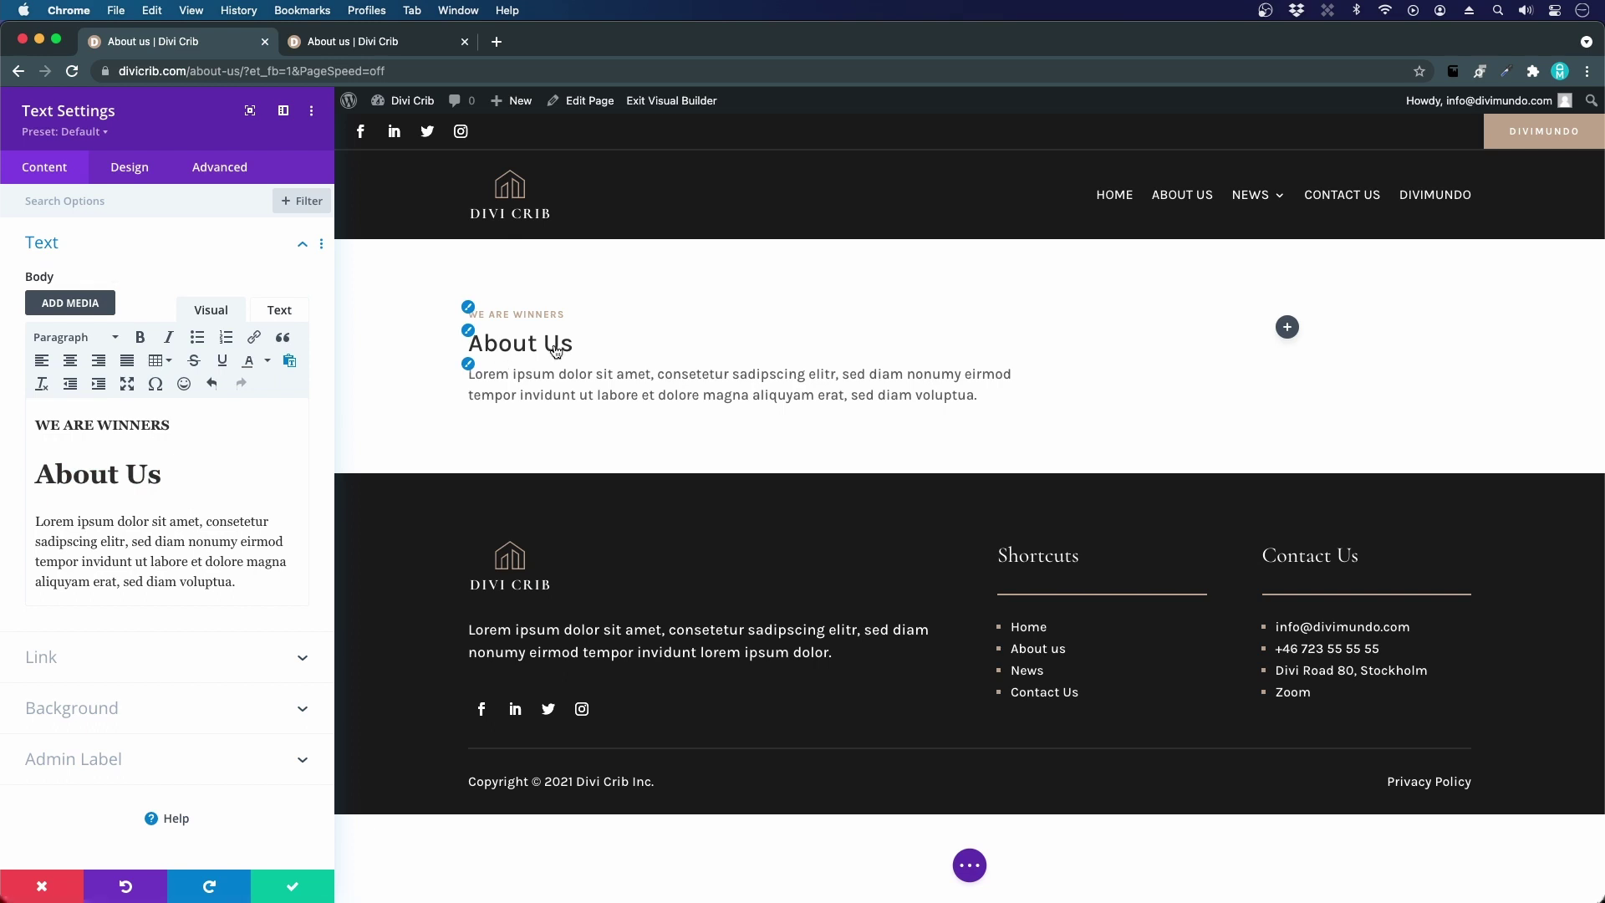
{"action": "left_click", "coordinate": [469, 331]}
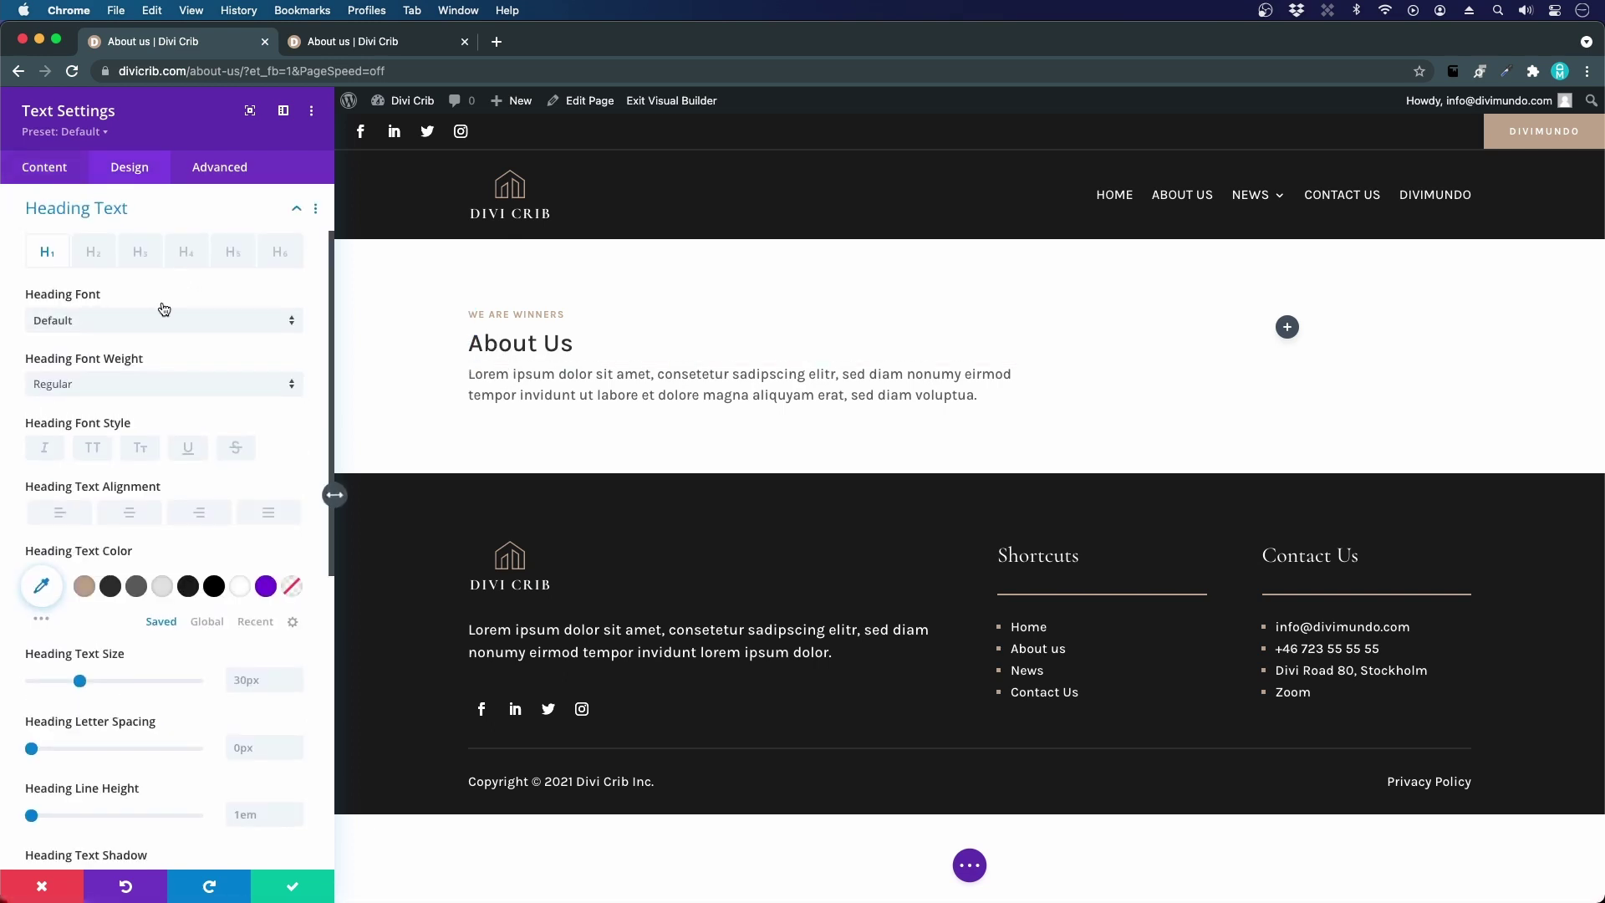
{"action": "left_click", "coordinate": [97, 322]}
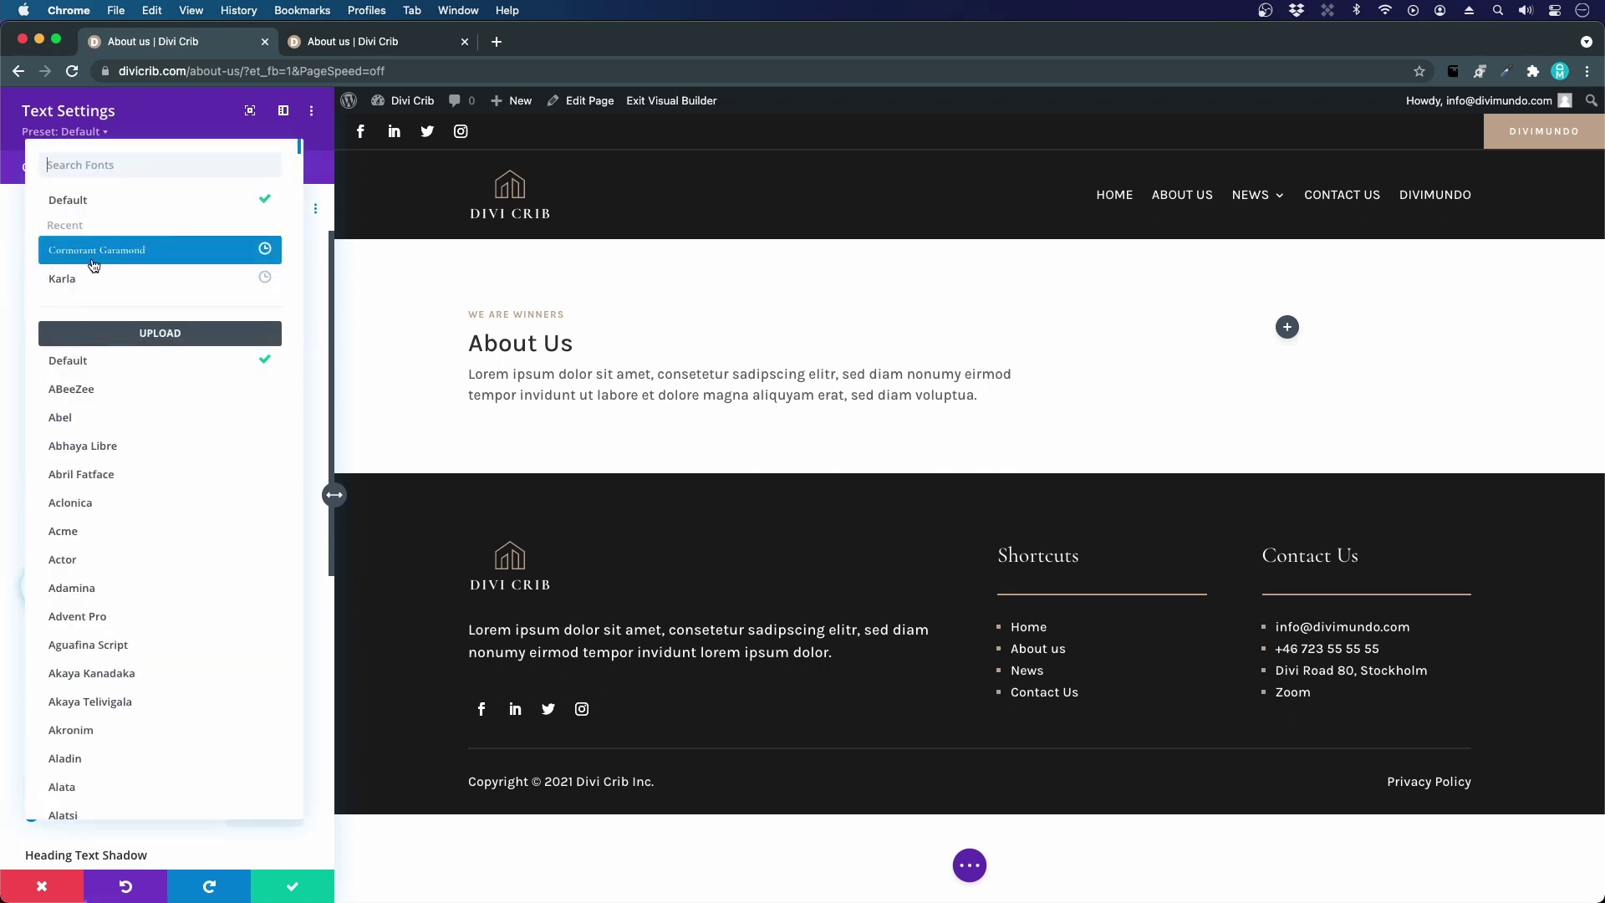
{"action": "left_click", "coordinate": [99, 252]}
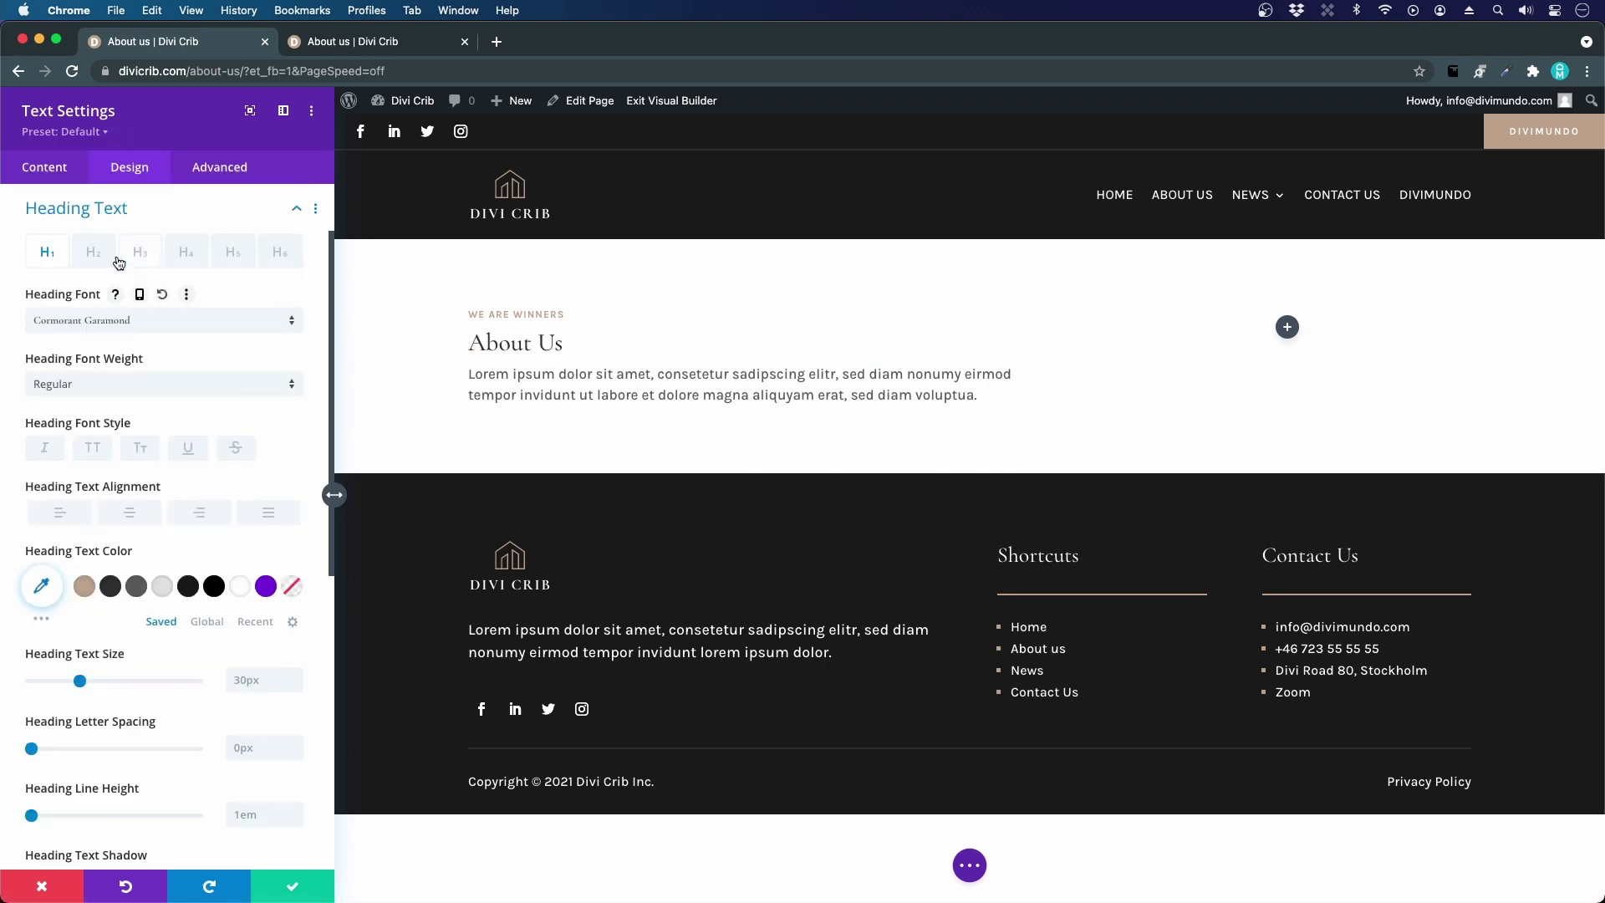
{"action": "scroll", "coordinate": [204, 319], "scroll_direction": "down", "scroll_amount": 3}
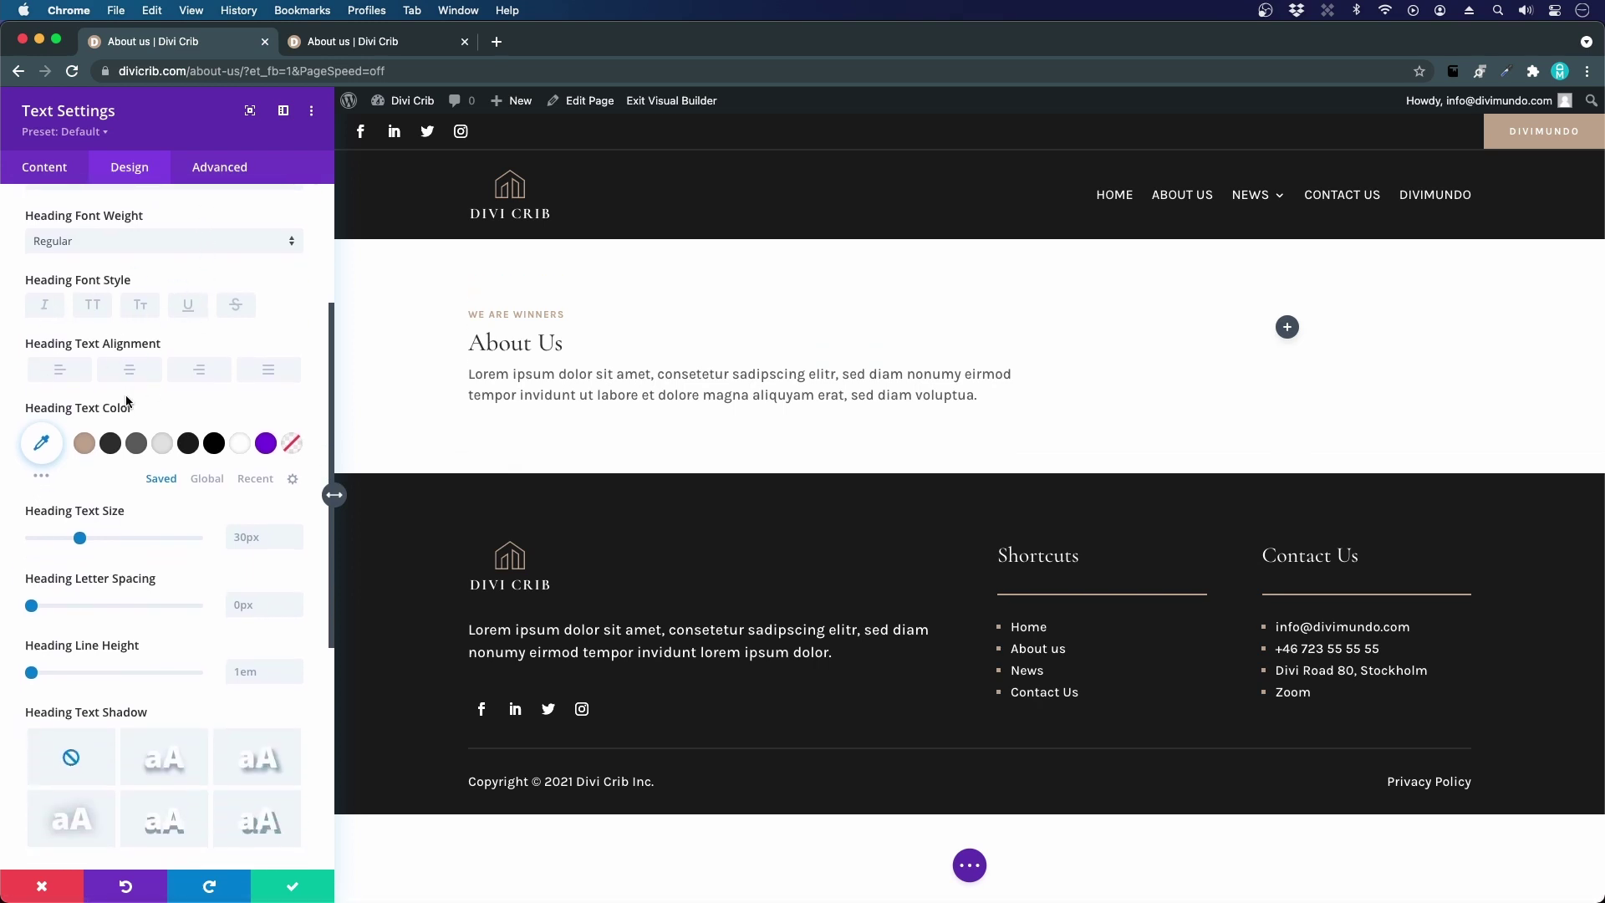
{"action": "scroll", "coordinate": [126, 401], "scroll_direction": "down", "scroll_amount": 2}
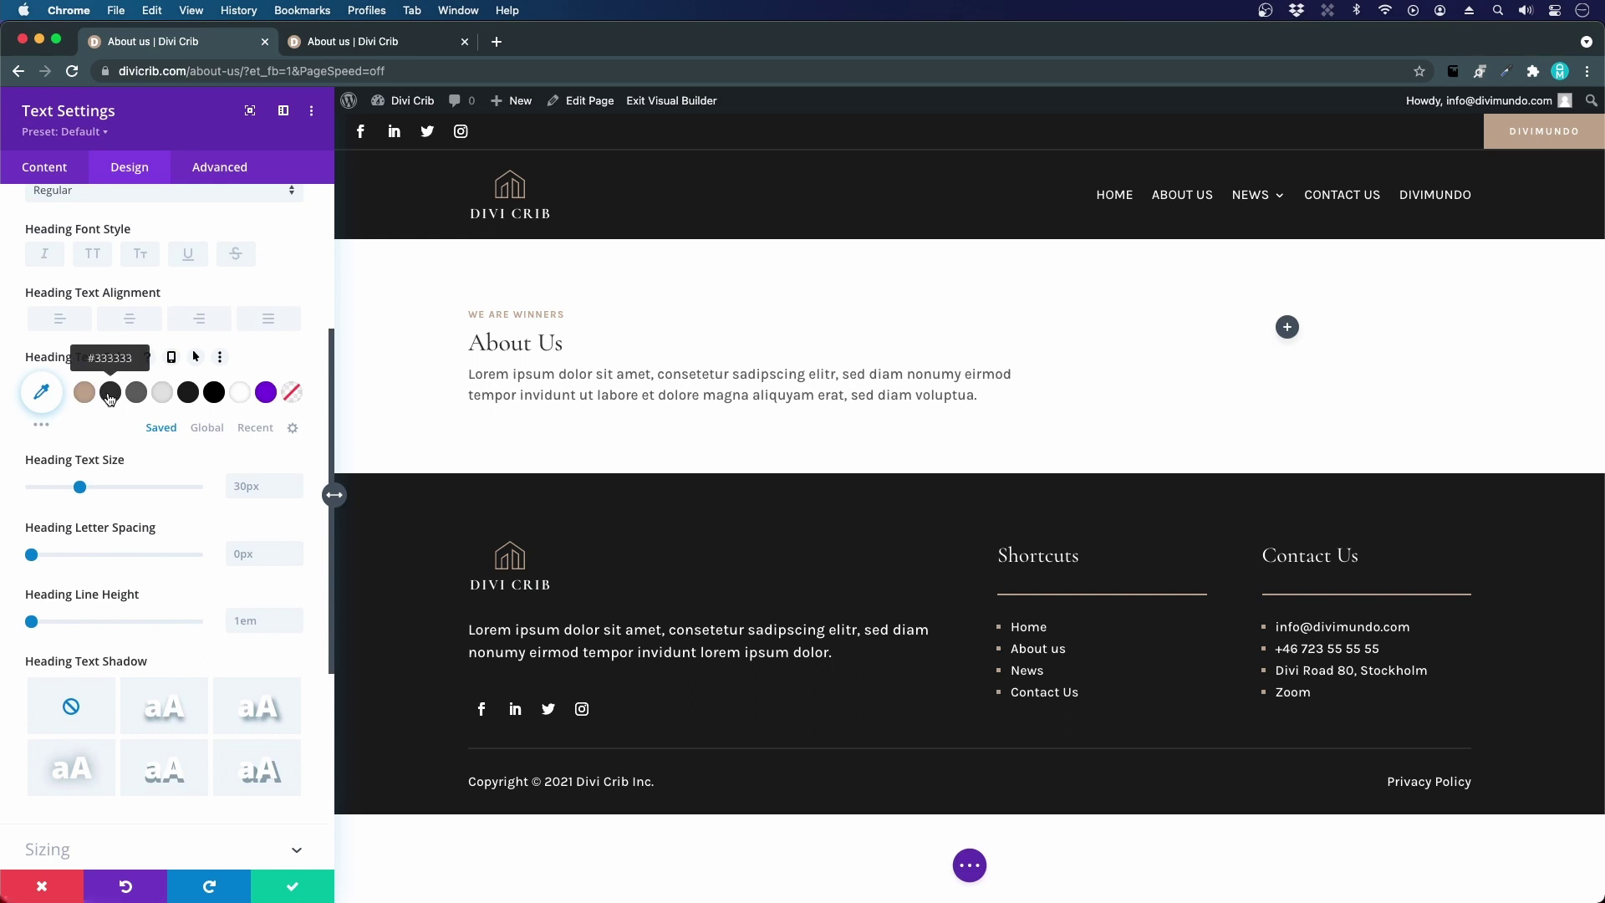
{"action": "left_click", "coordinate": [109, 396]}
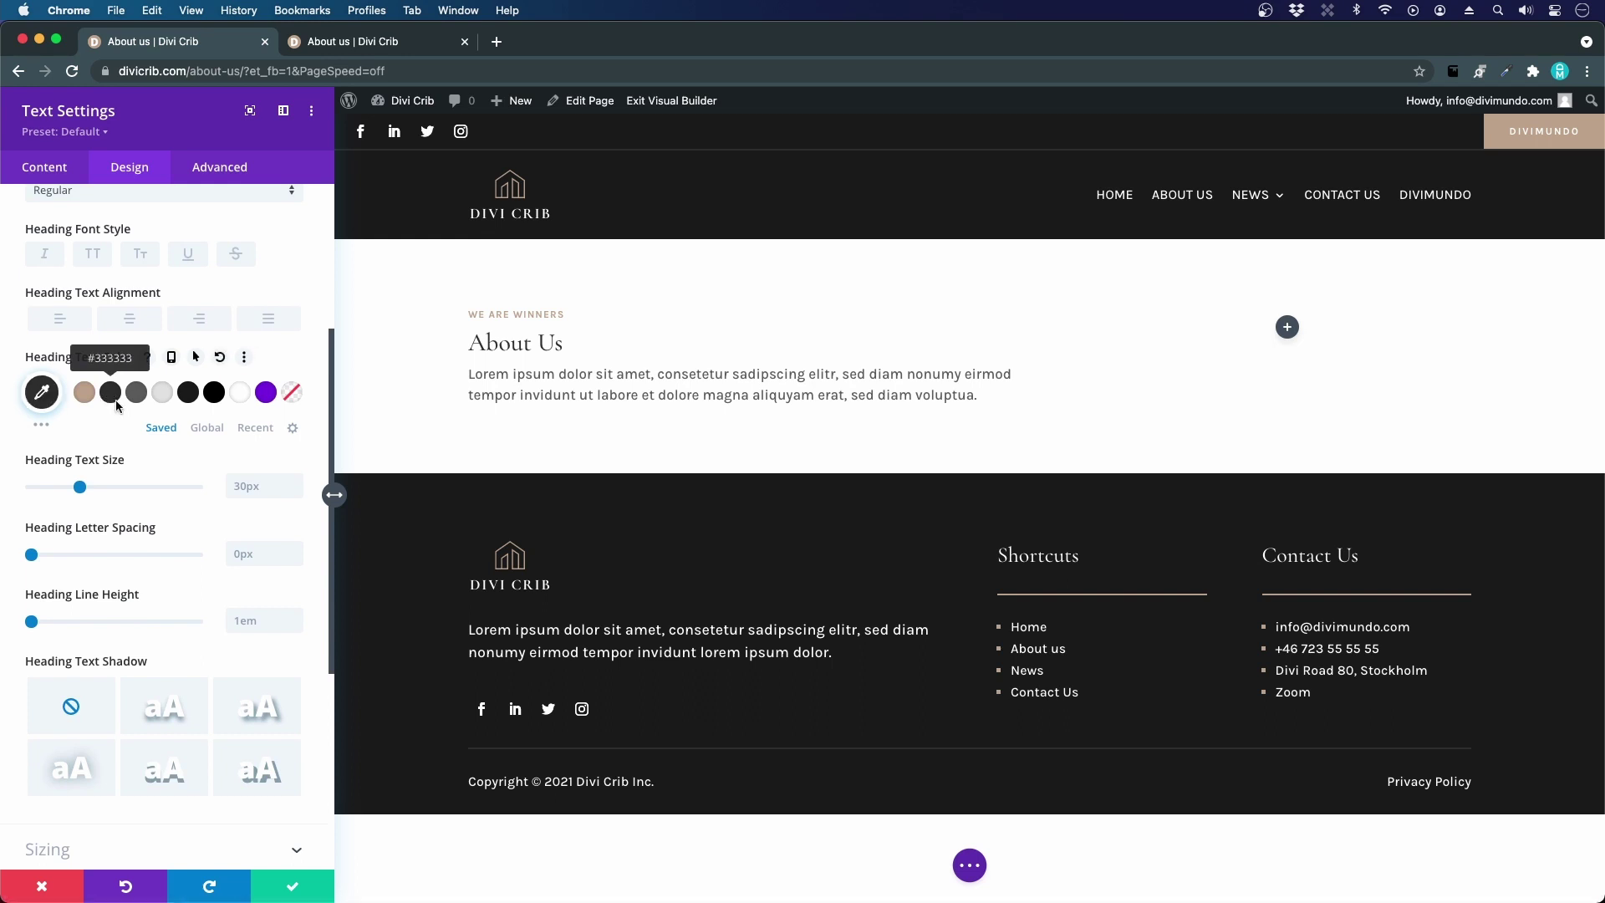
- Set the Heading 1 text size to 68px on desktop and 56px on tablet
{"action": "scroll", "coordinate": [150, 492], "scroll_direction": "down", "scroll_amount": 1}
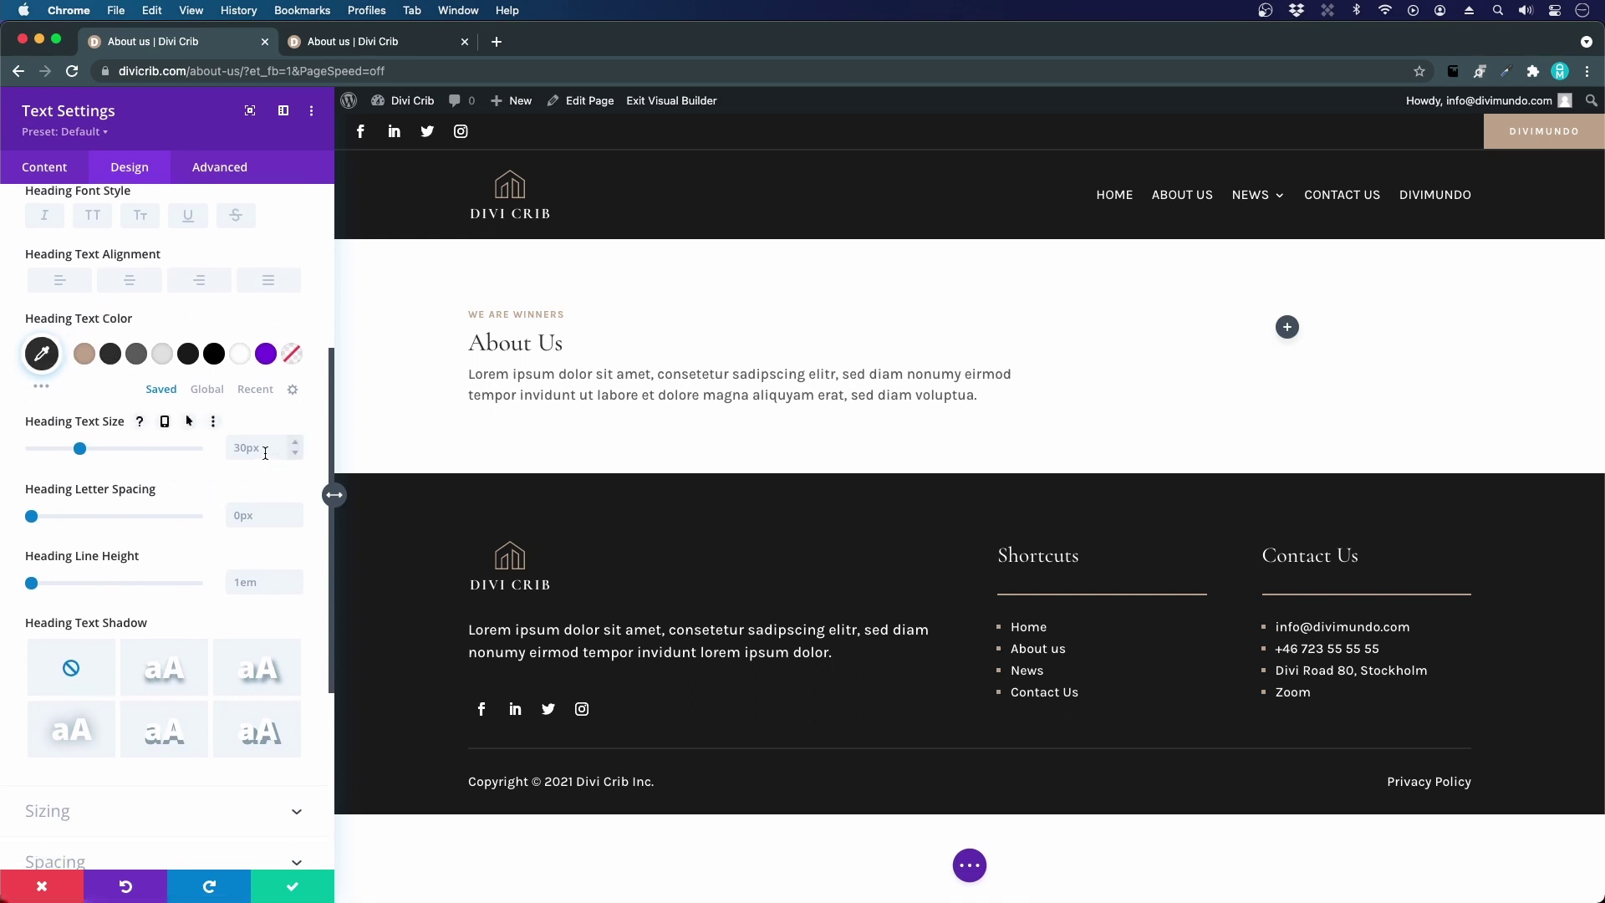
{"action": "left_click", "coordinate": [265, 454]}
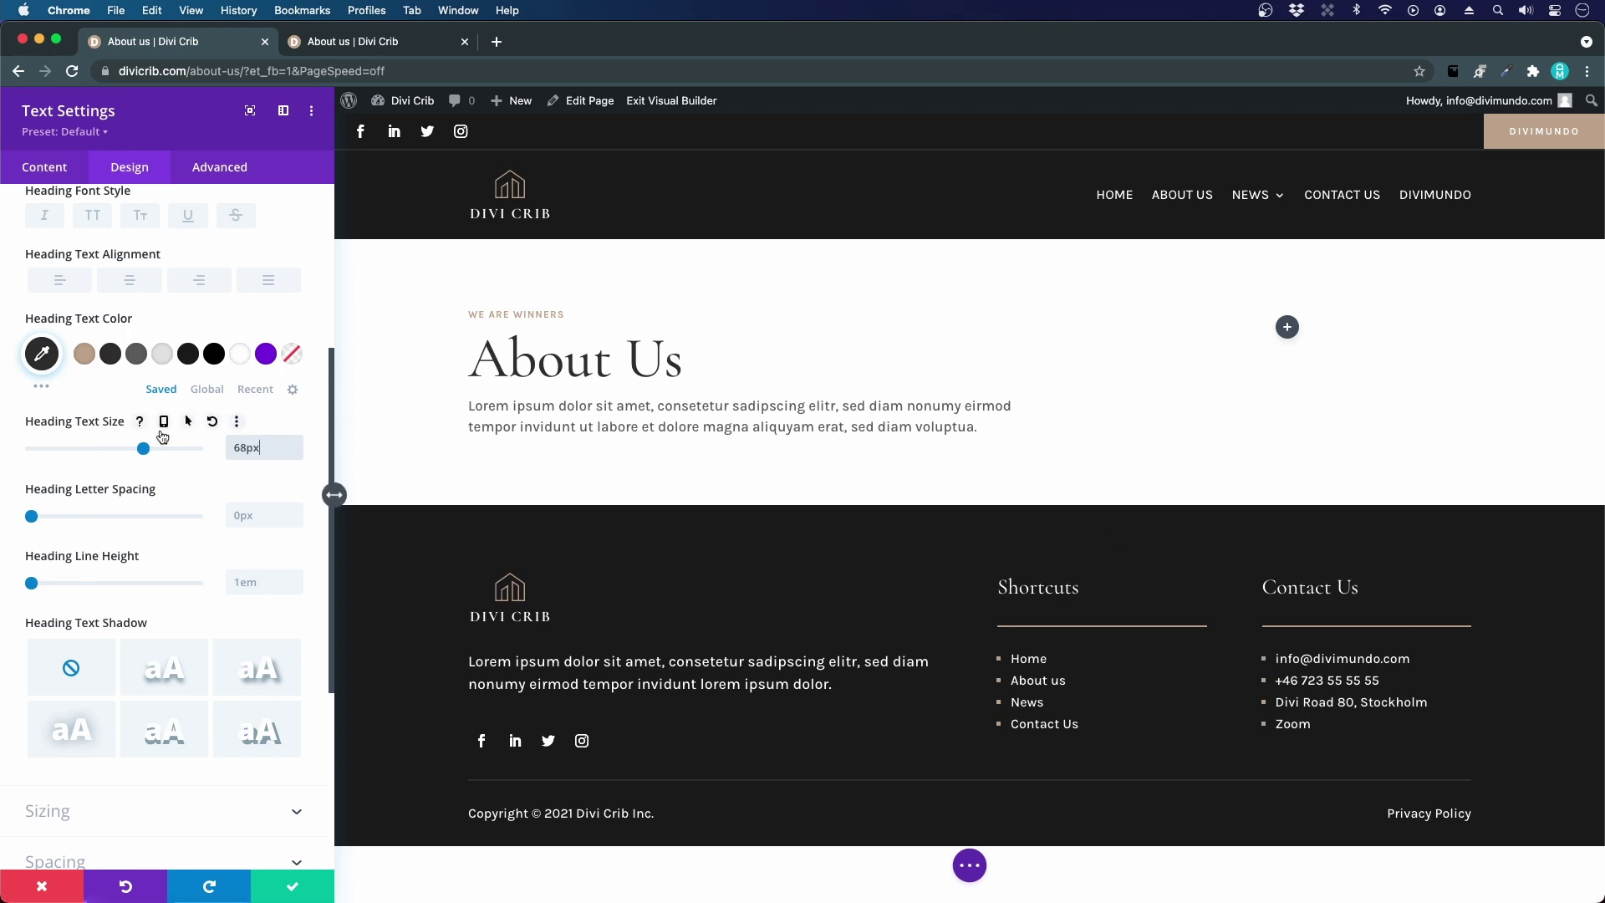
{"action": "left_click", "coordinate": [164, 422]}
{"action": "left_click", "coordinate": [163, 456]}
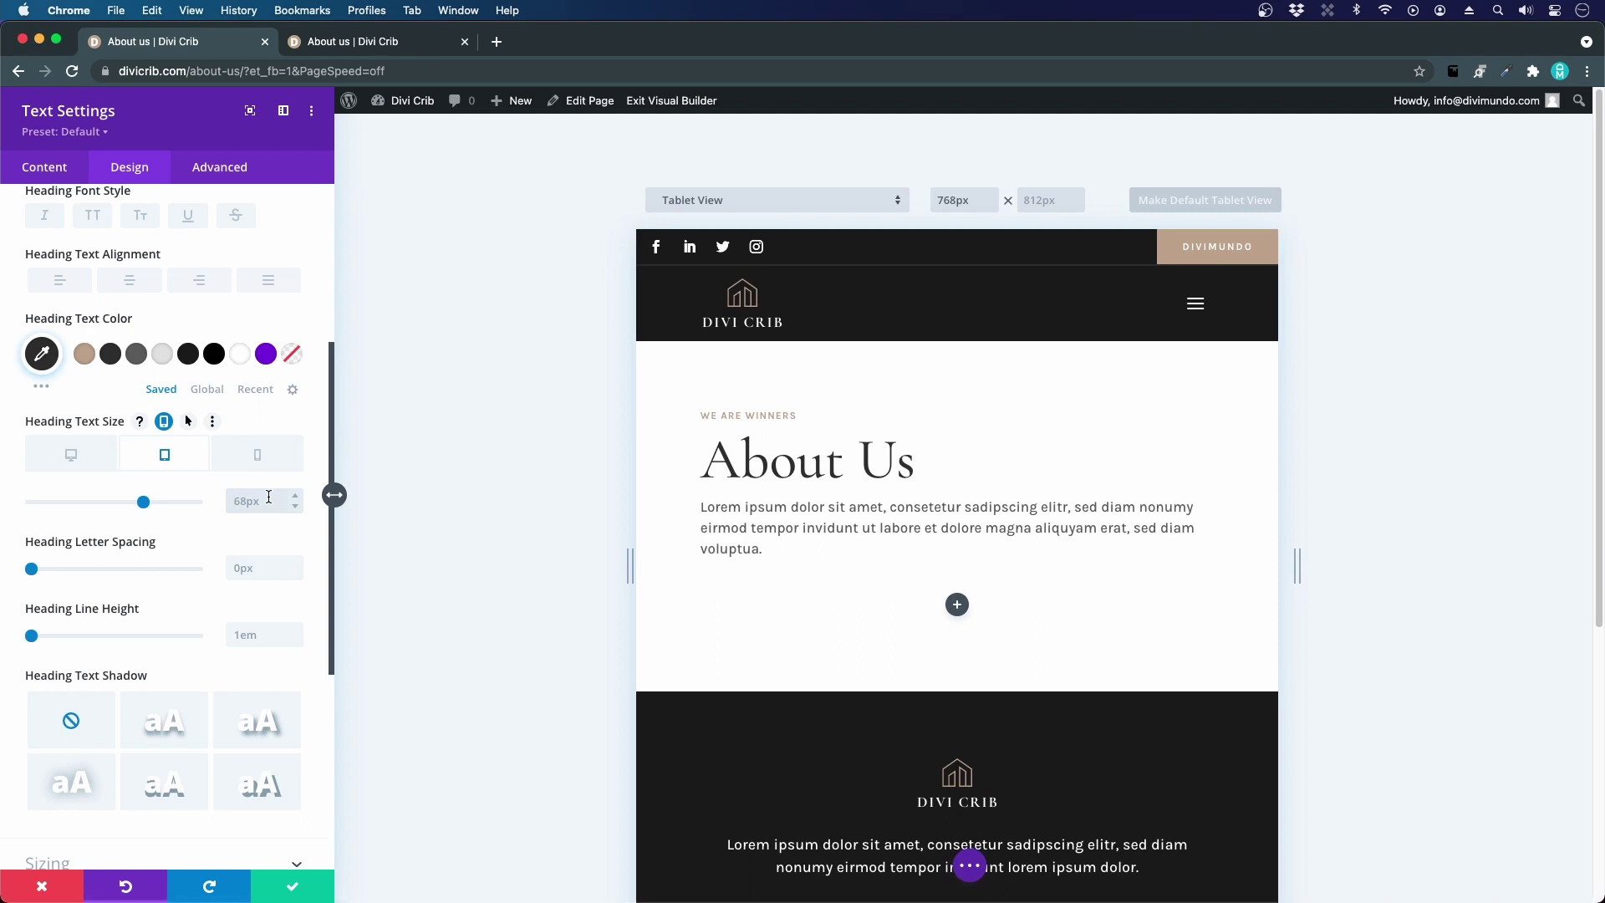
{"action": "left_click", "coordinate": [268, 500]}
{"action": "type", "text": "56"}
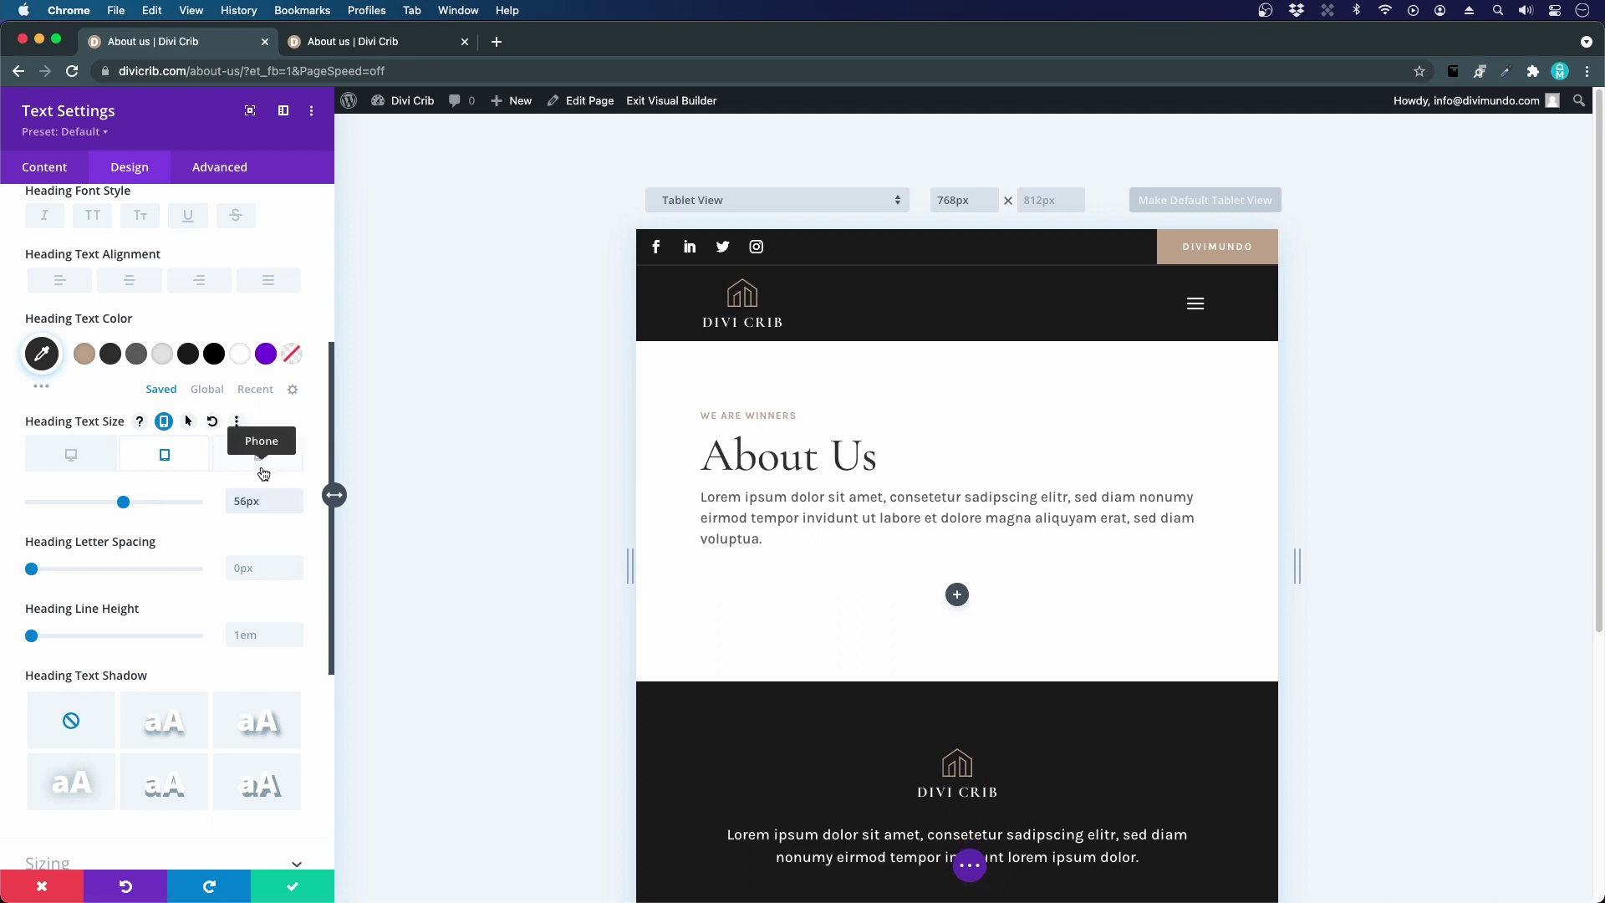
- Set the Heading 1 text size to 35px for phones
{"action": "left_click", "coordinate": [258, 455]}
{"action": "type", "text": "38"}
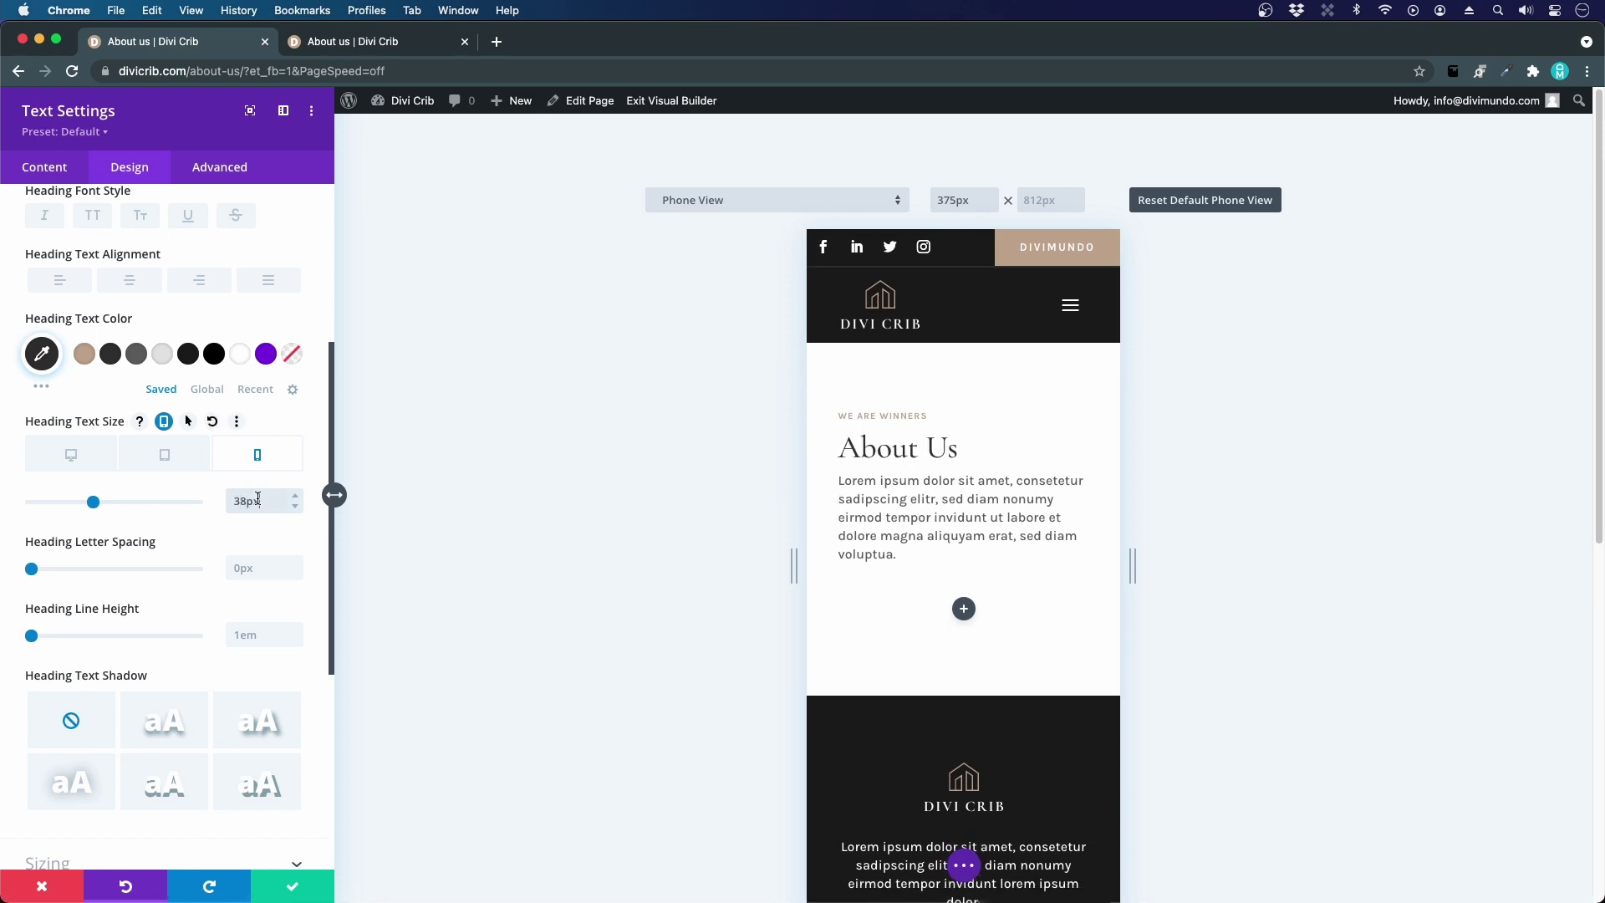
{"action": "key", "text": "Down"}
{"action": "key", "text": "Down"}
{"action": "key", "text": "Down"}
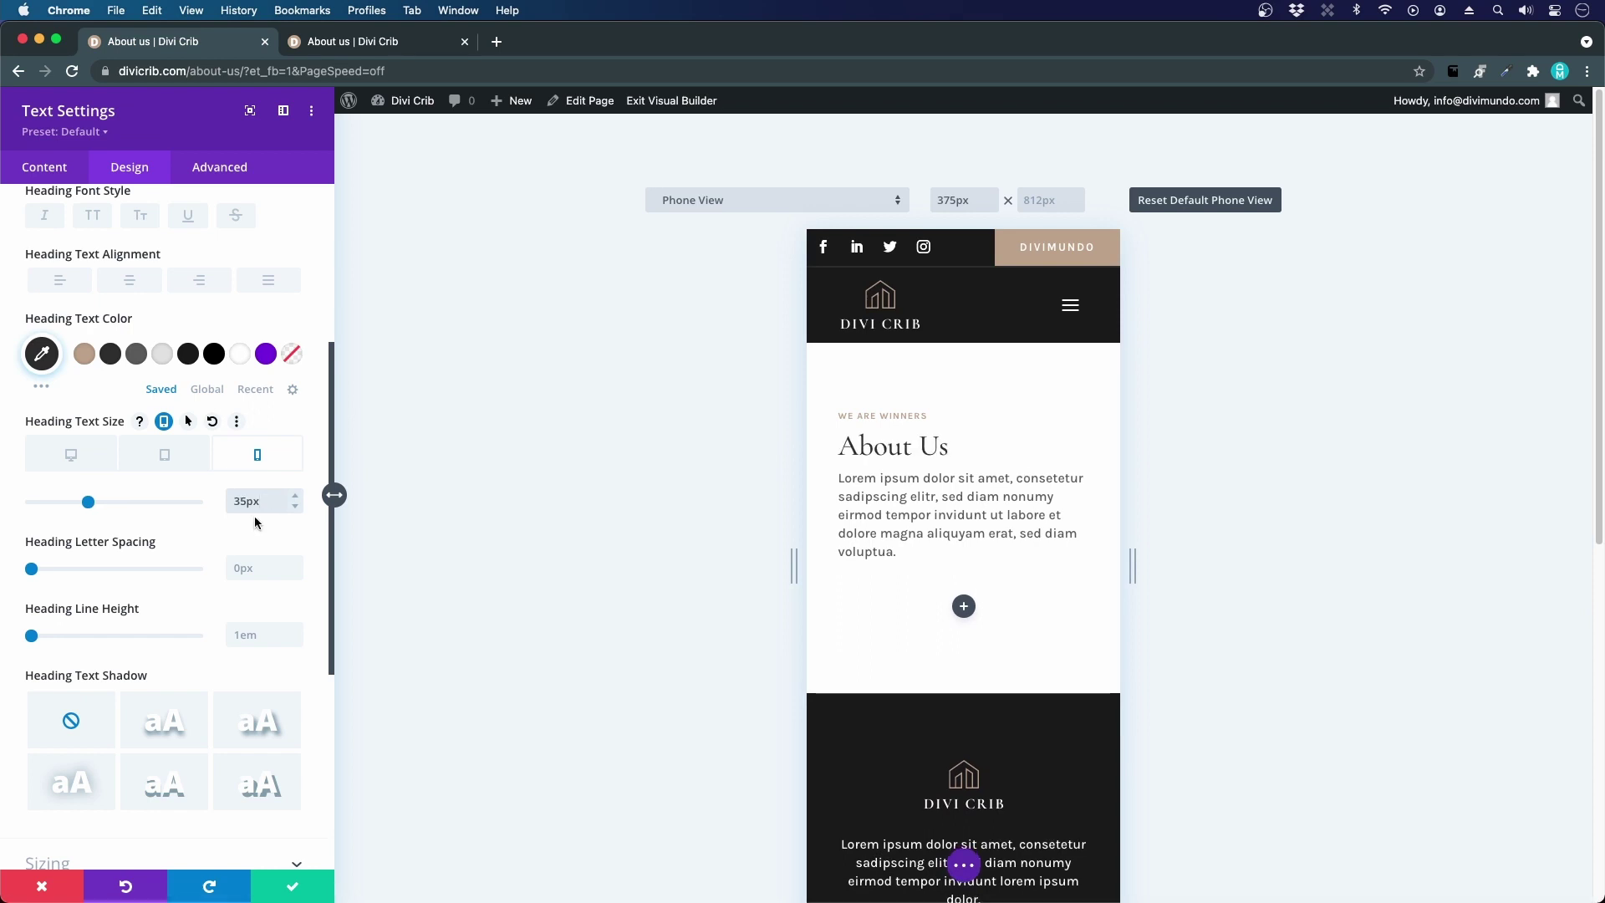
- Back in desktop view, set the Lorem ipsum paragraph's text size to 18px and its colour to light grey, and save the Text module
{"action": "left_click", "coordinate": [55, 168]}
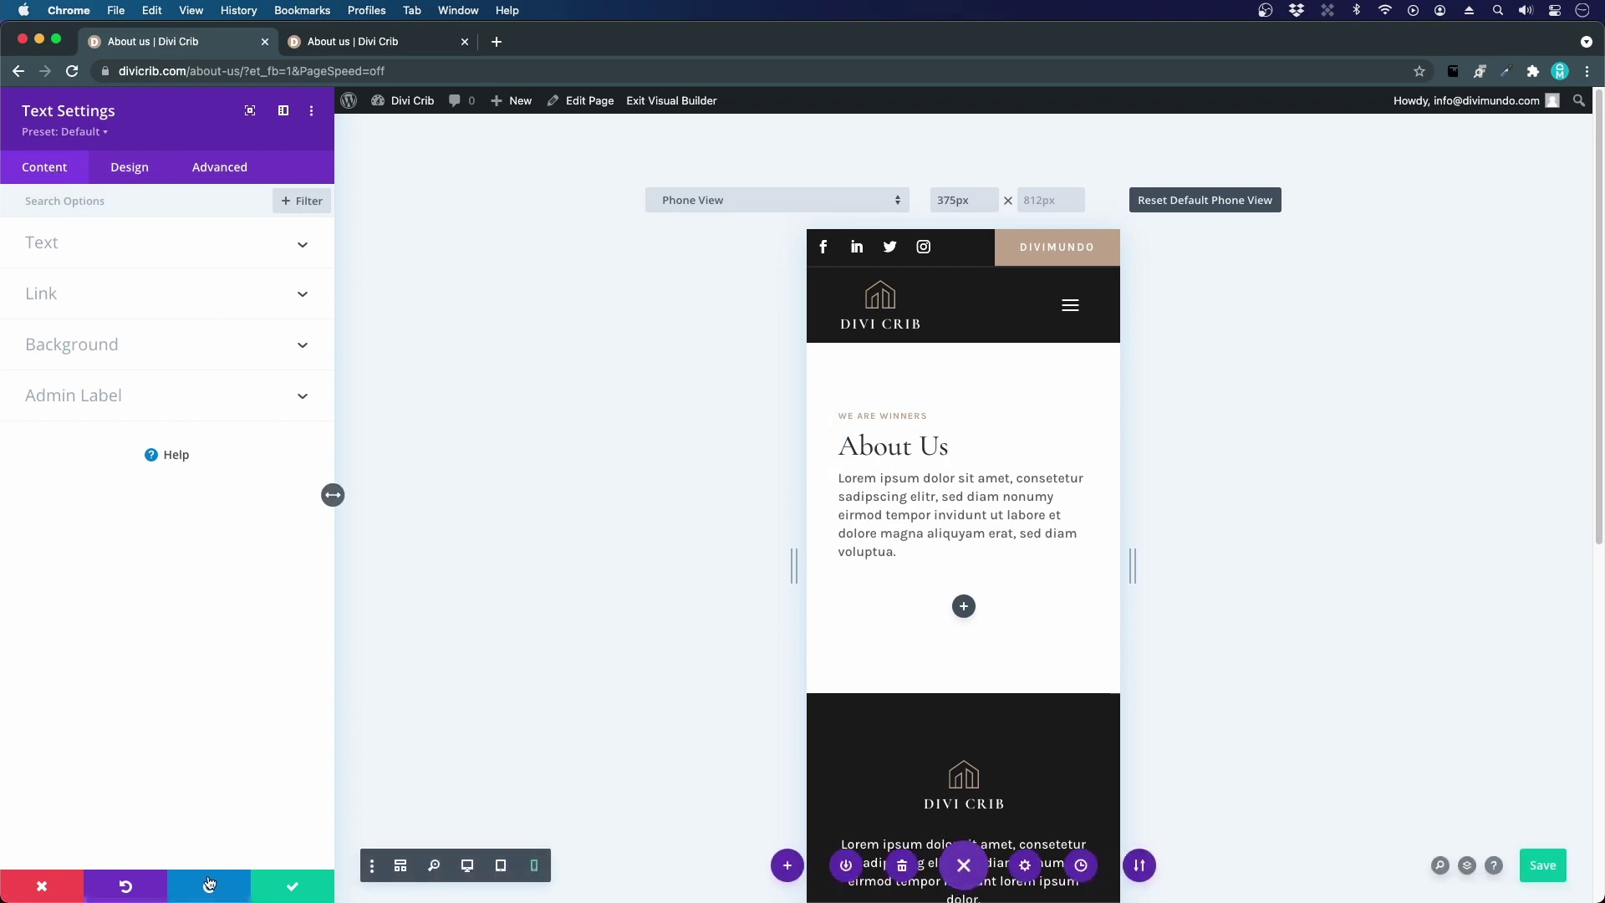
{"action": "left_click", "coordinate": [467, 865]}
{"action": "mouse_move", "coordinate": [611, 419]}
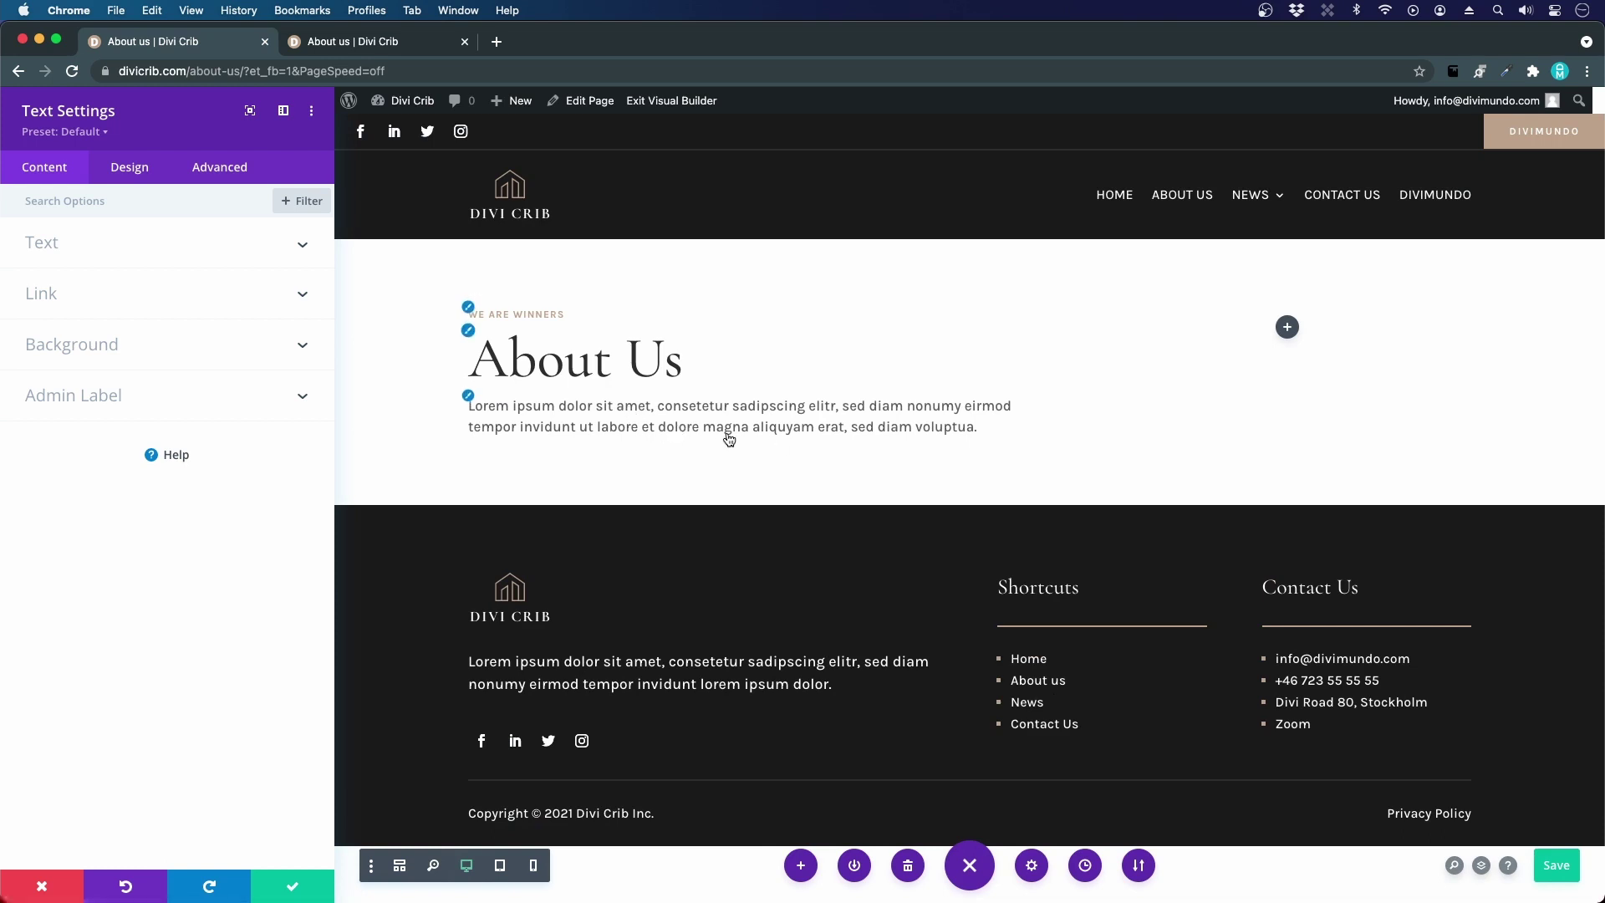
{"action": "left_click", "coordinate": [469, 396]}
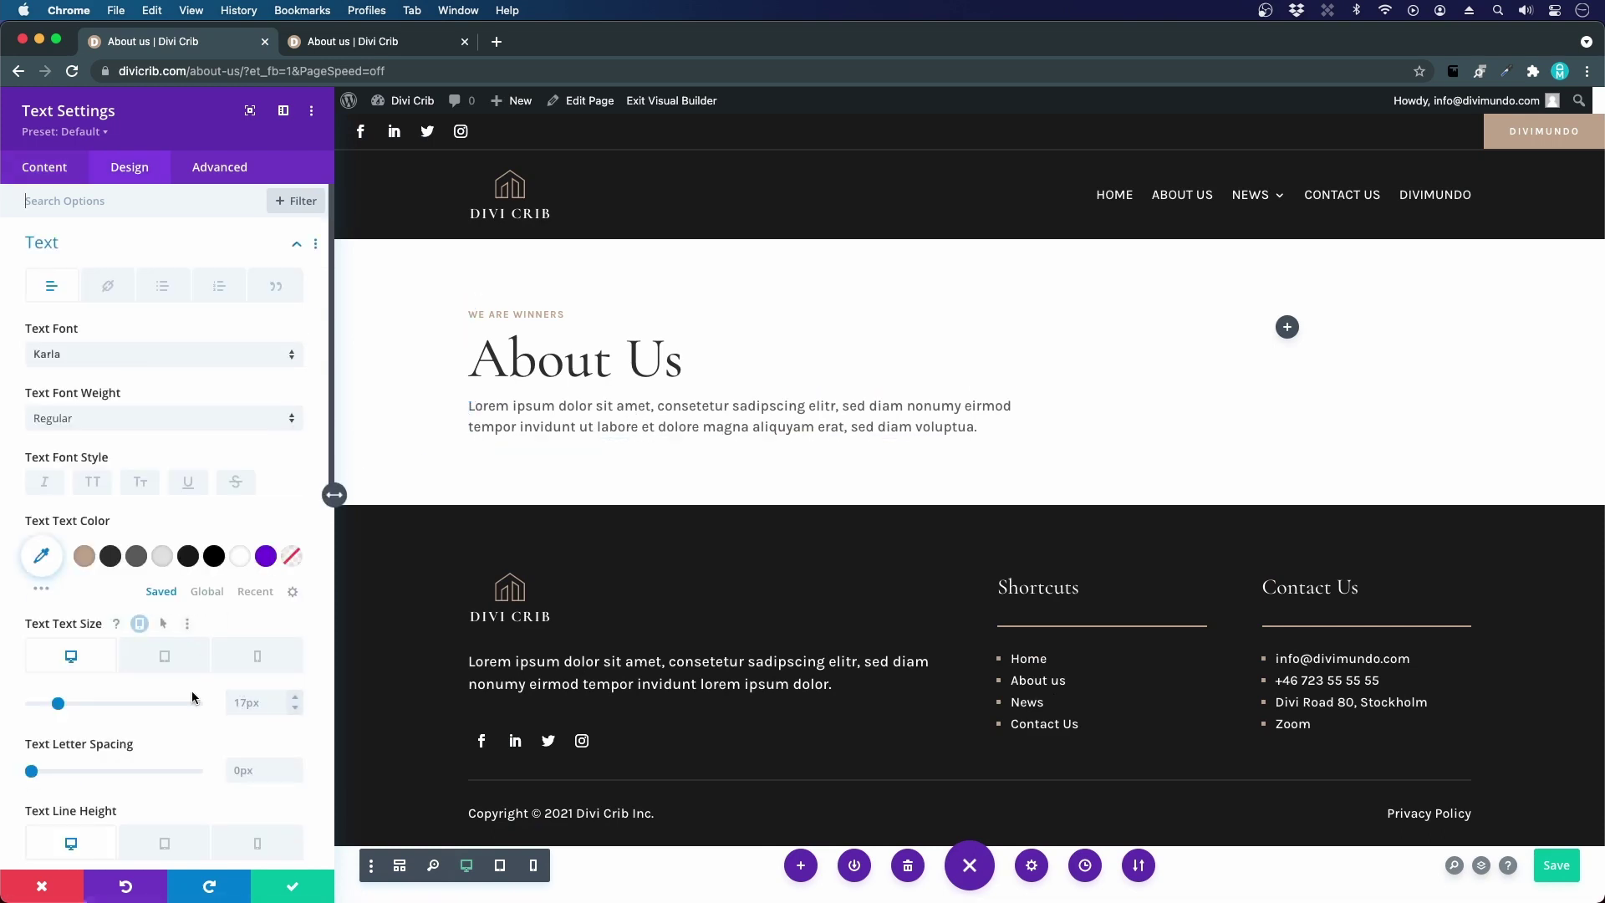
{"action": "left_click_drag", "start_coordinate": [60, 710], "coordinate": [61, 706]}
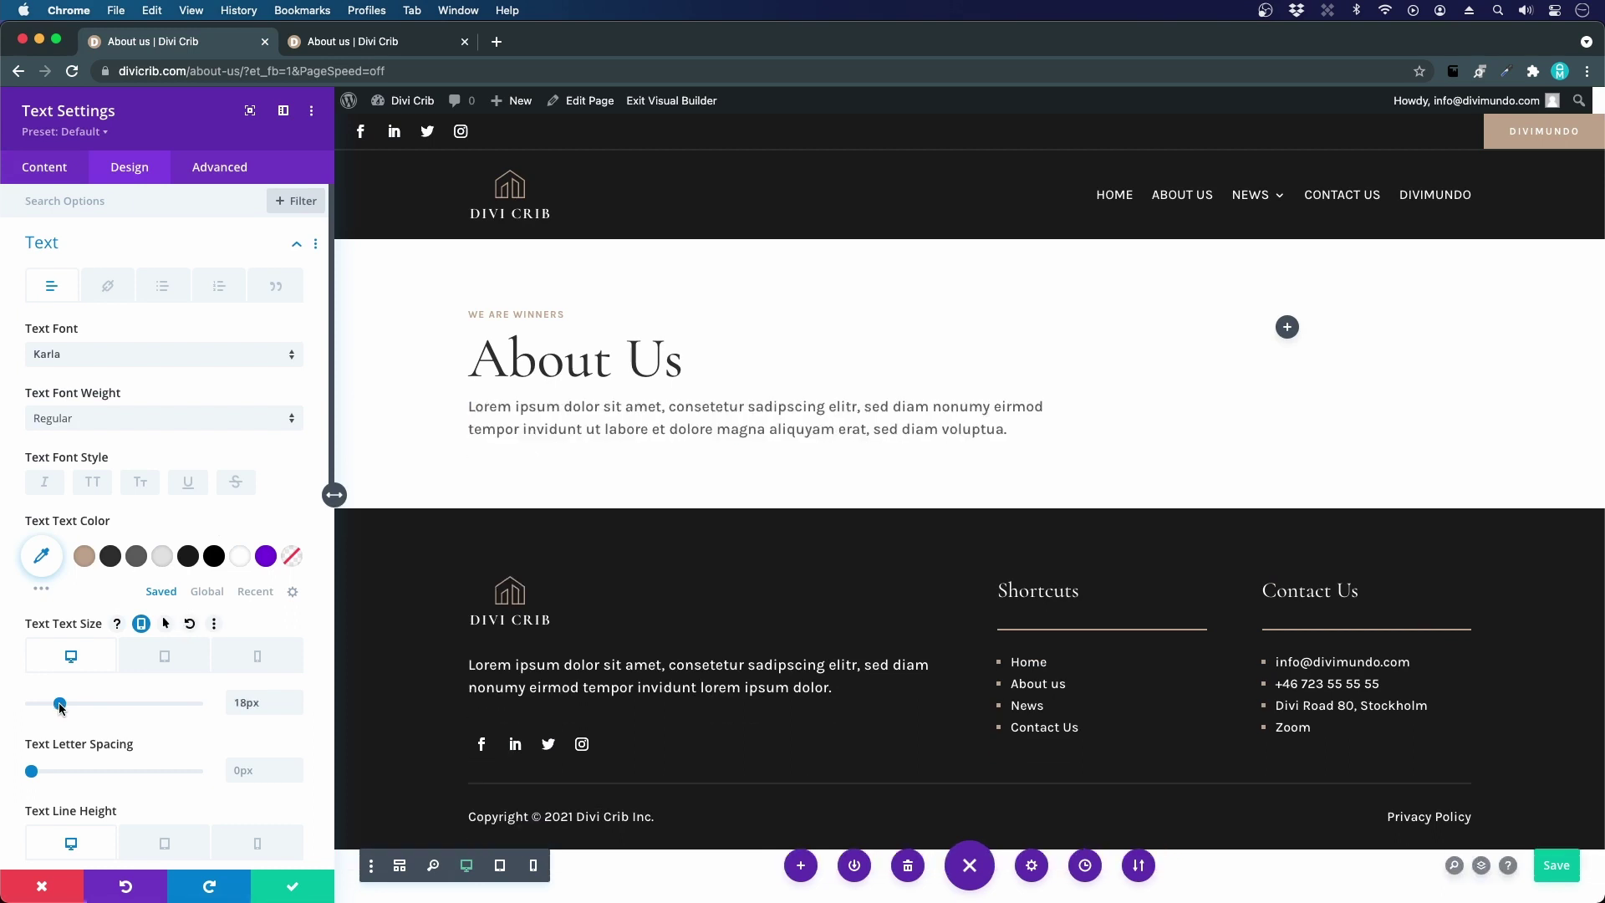
{"action": "left_click", "coordinate": [162, 565]}
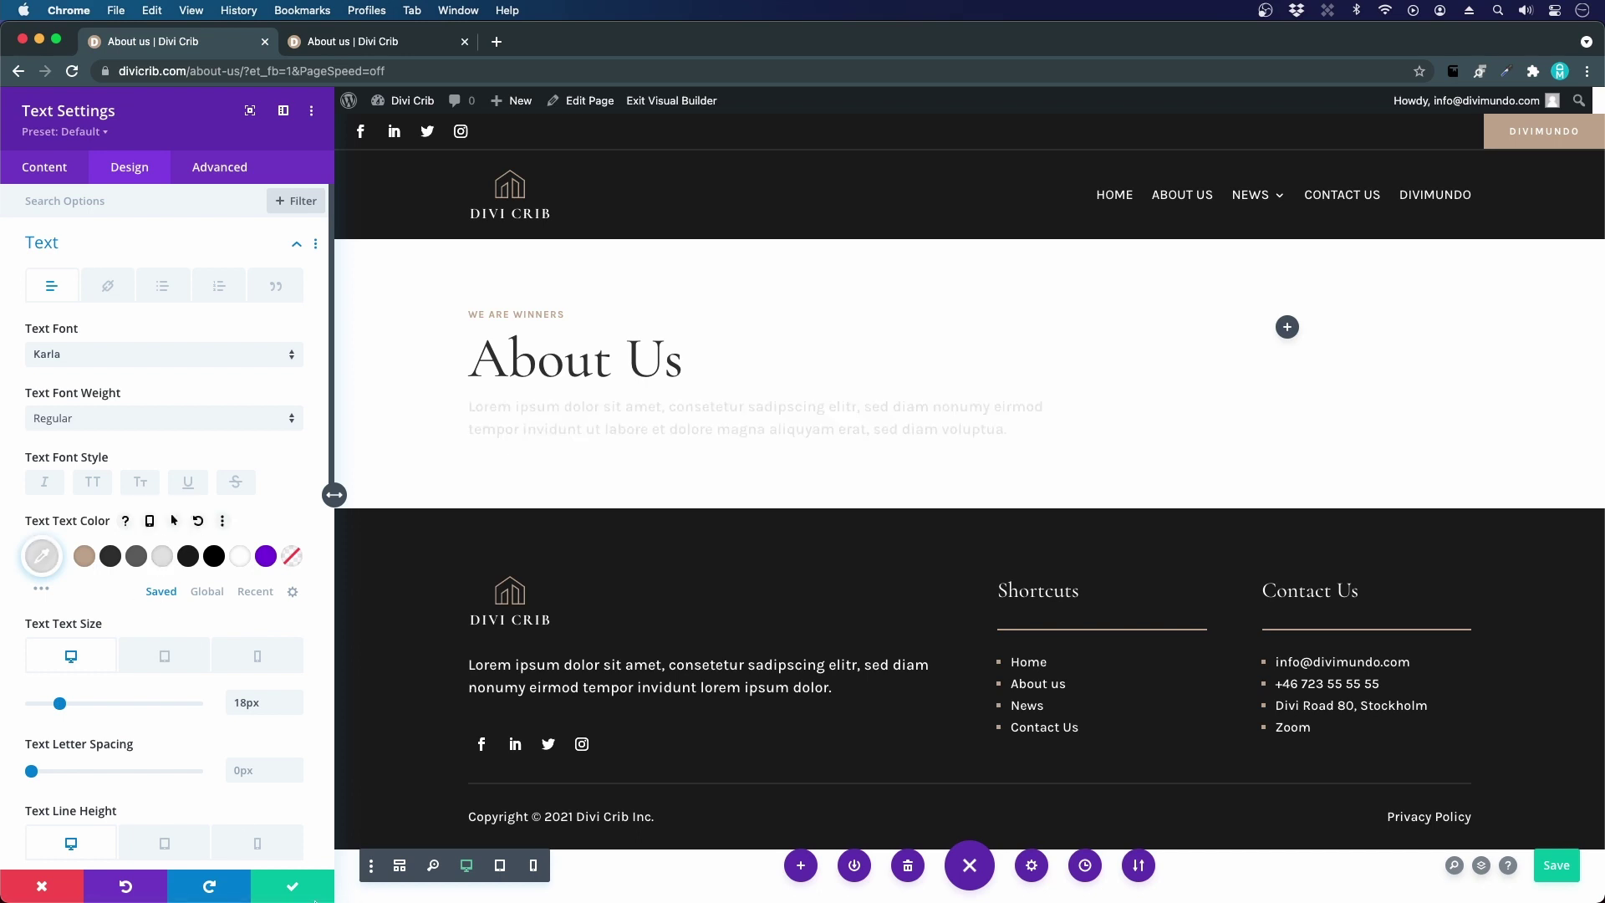
{"action": "left_click", "coordinate": [293, 885]}
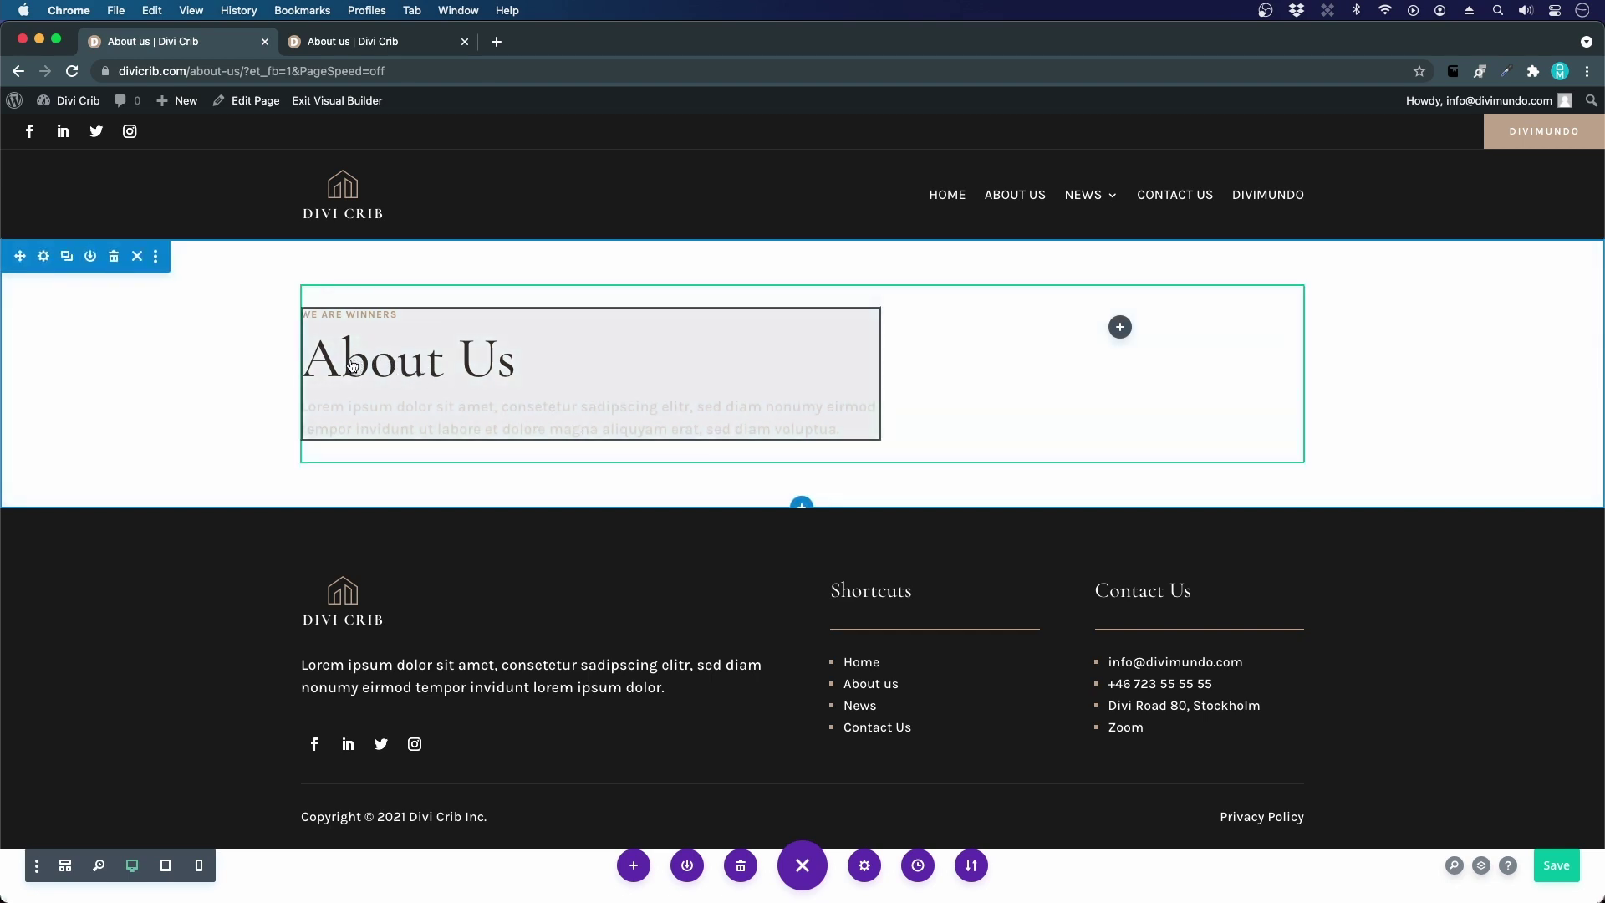
- Set the hero section's background image to the team meeting photo pexels-fauxels-3184360.jpg from the media library
{"action": "left_click", "coordinate": [44, 257]}
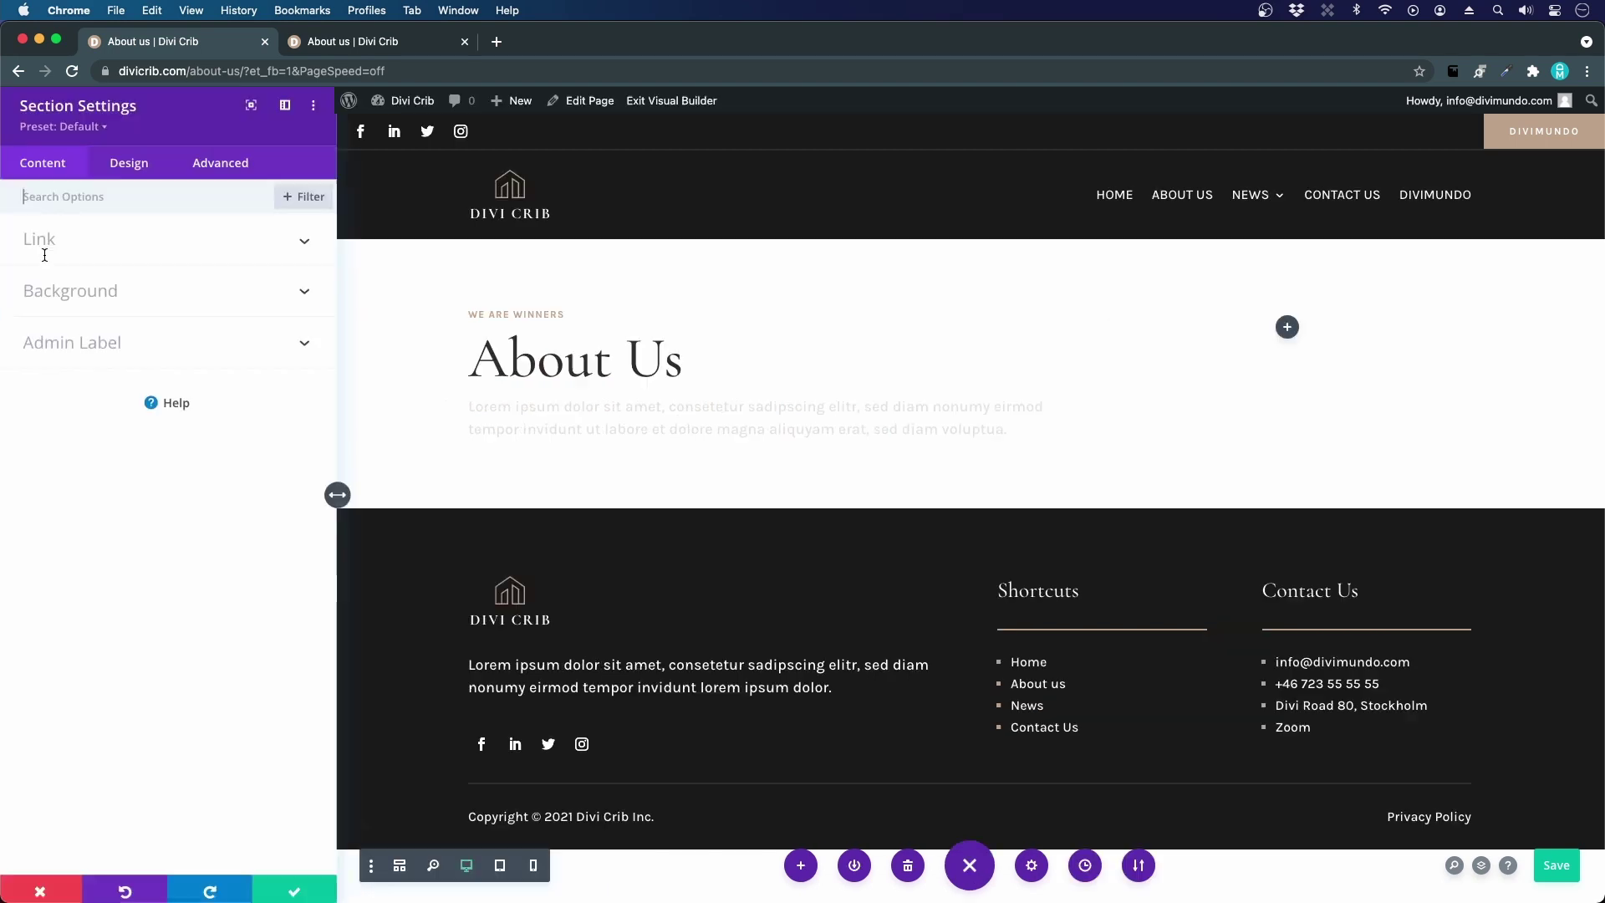
{"action": "left_click", "coordinate": [105, 306]}
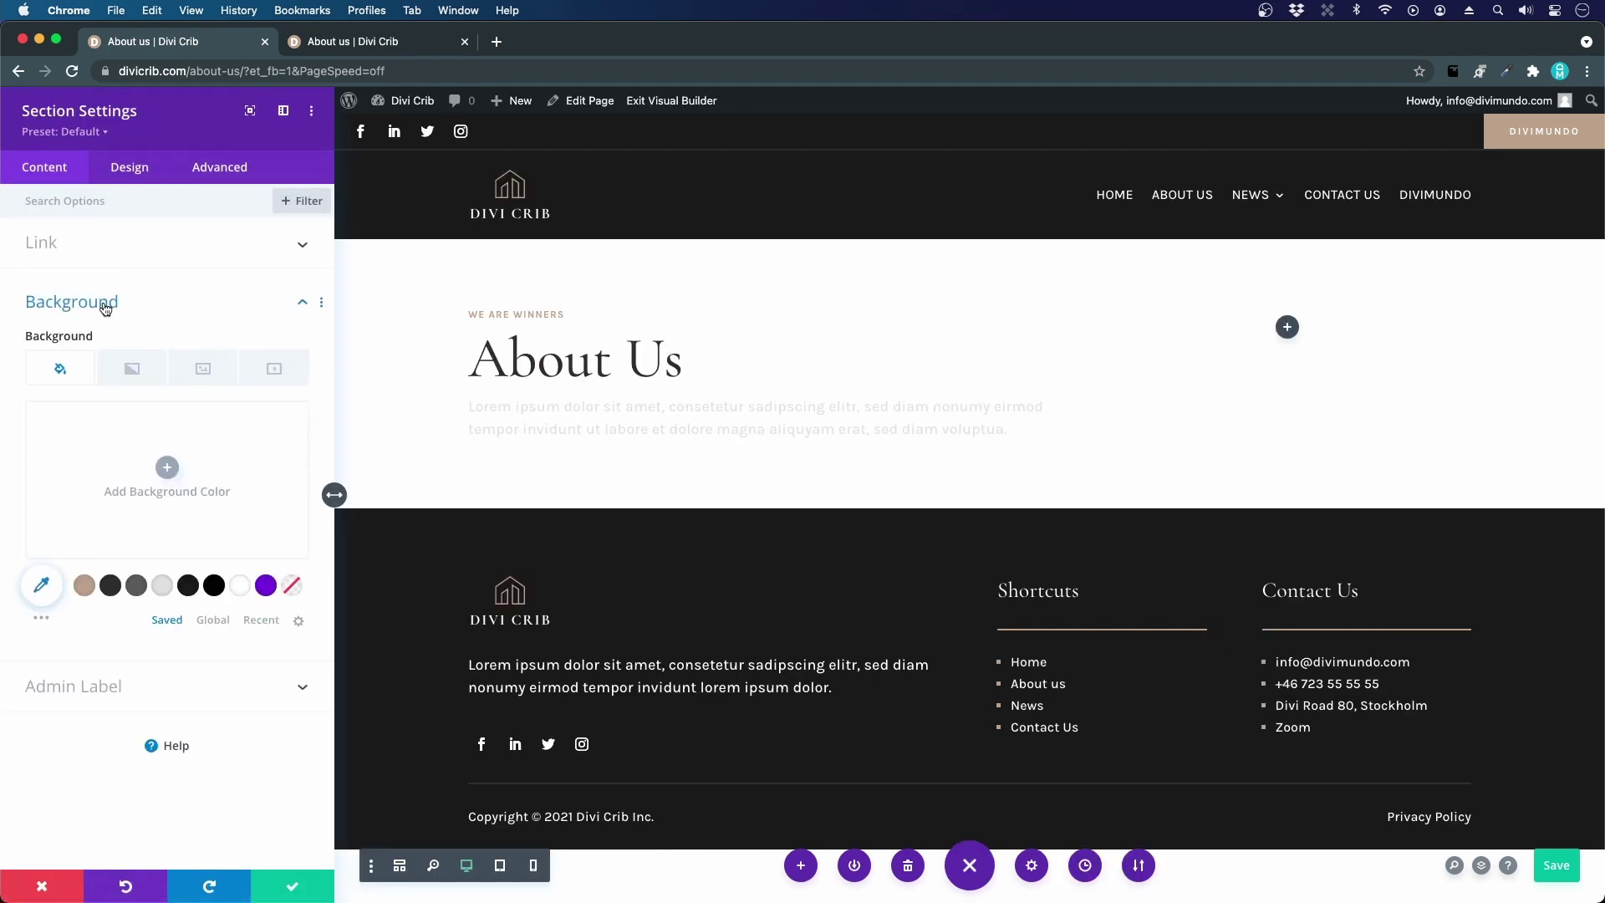
{"action": "left_click", "coordinate": [201, 368]}
{"action": "left_click", "coordinate": [165, 464]}
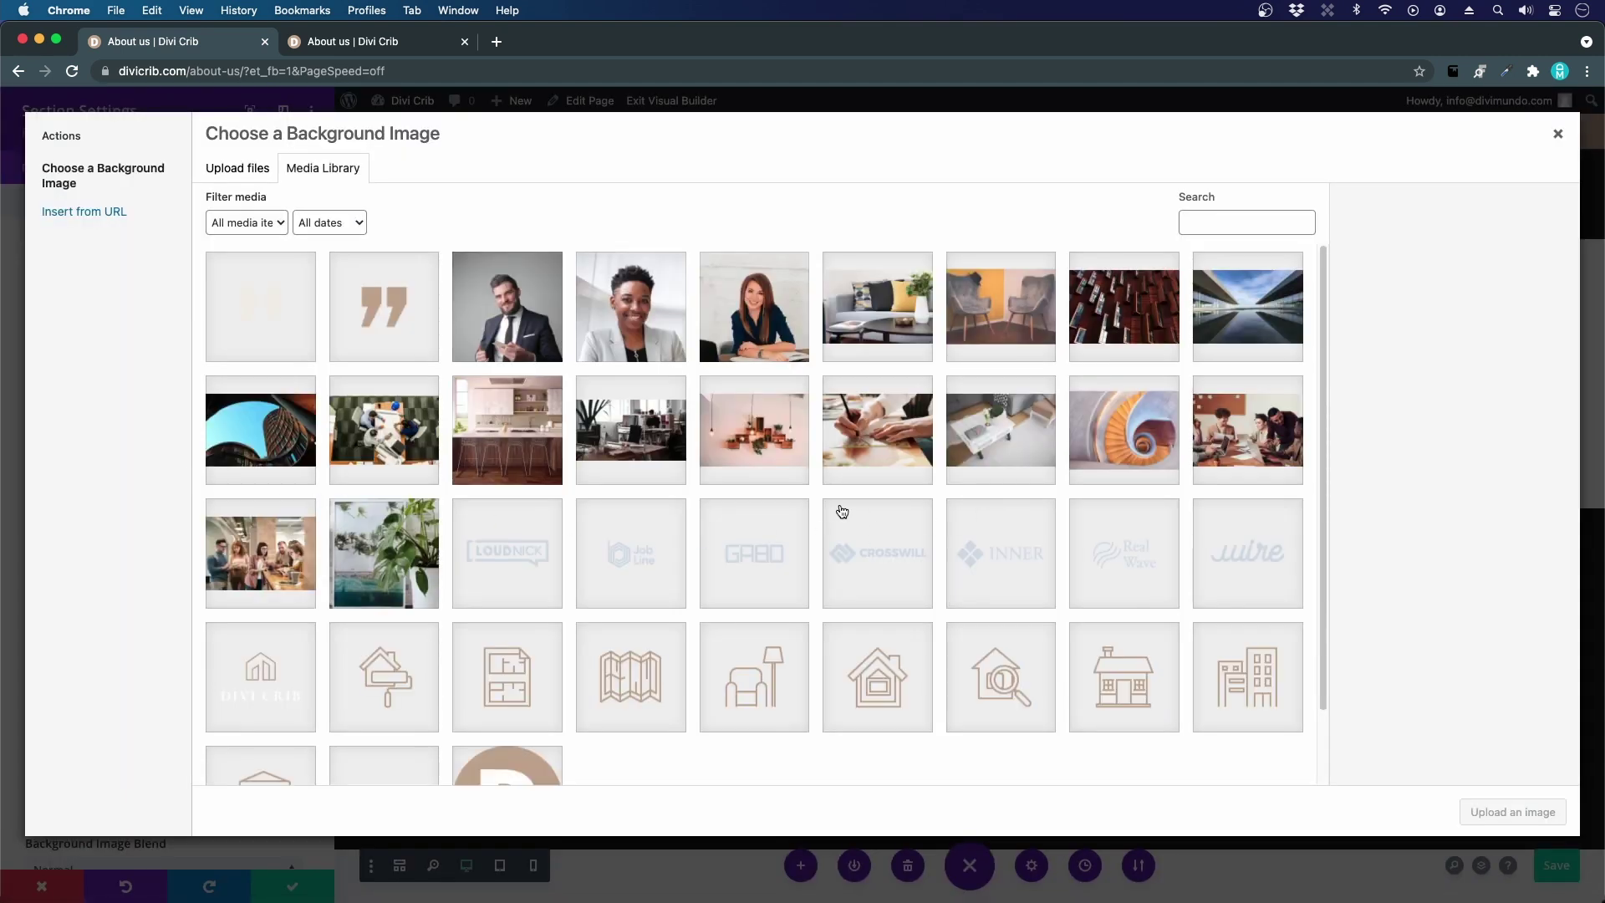
{"action": "left_click", "coordinate": [1231, 429]}
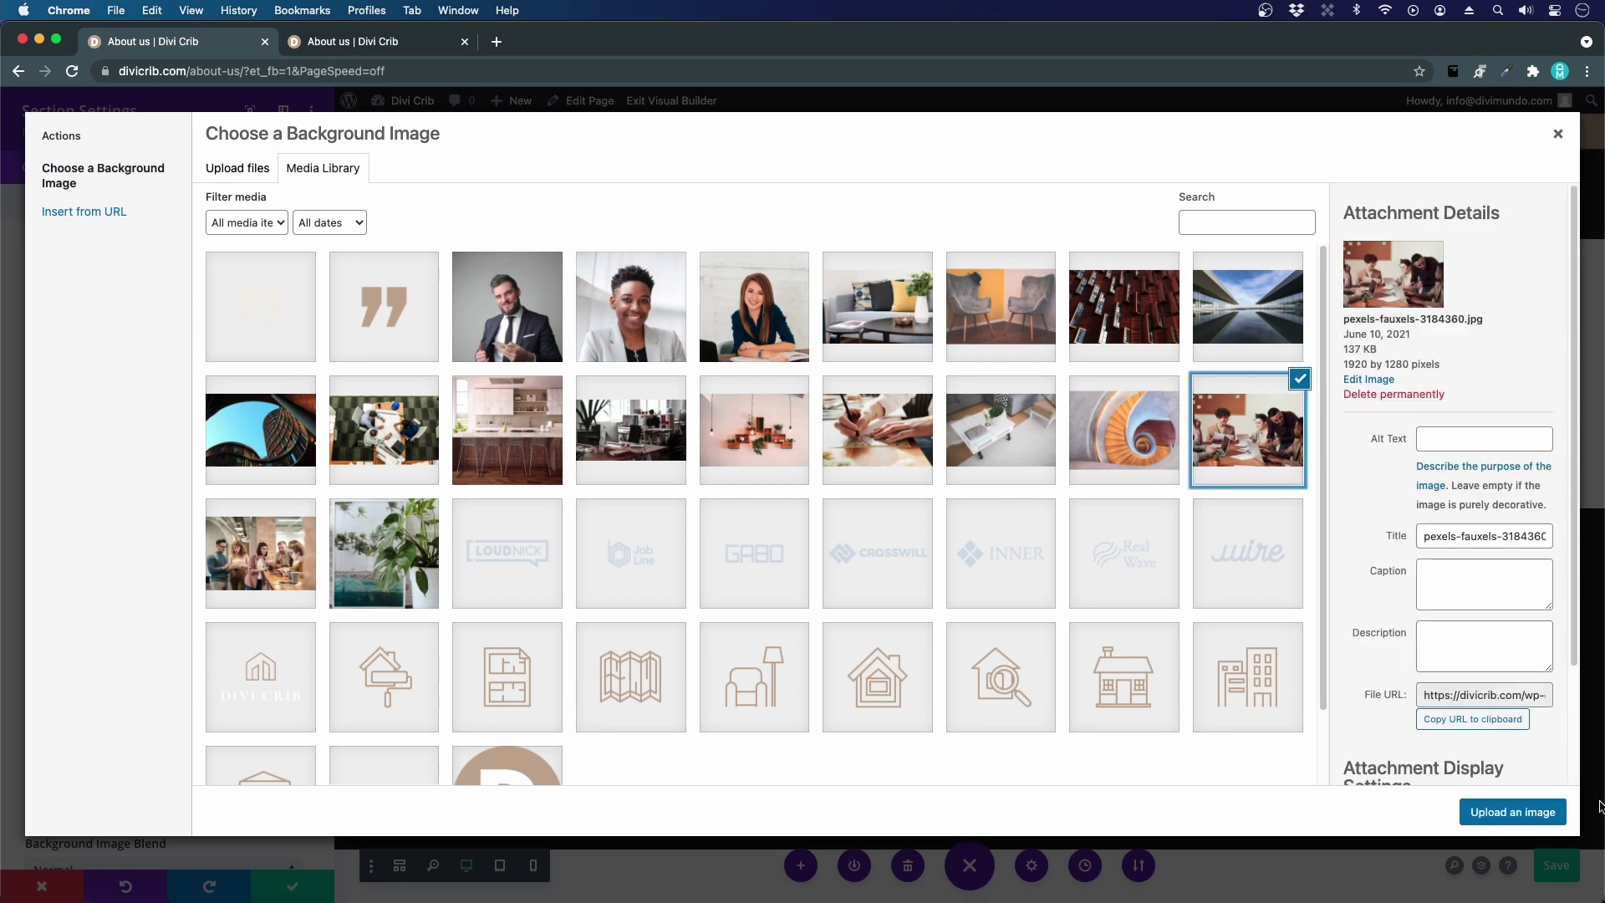
{"action": "left_click", "coordinate": [1513, 812]}
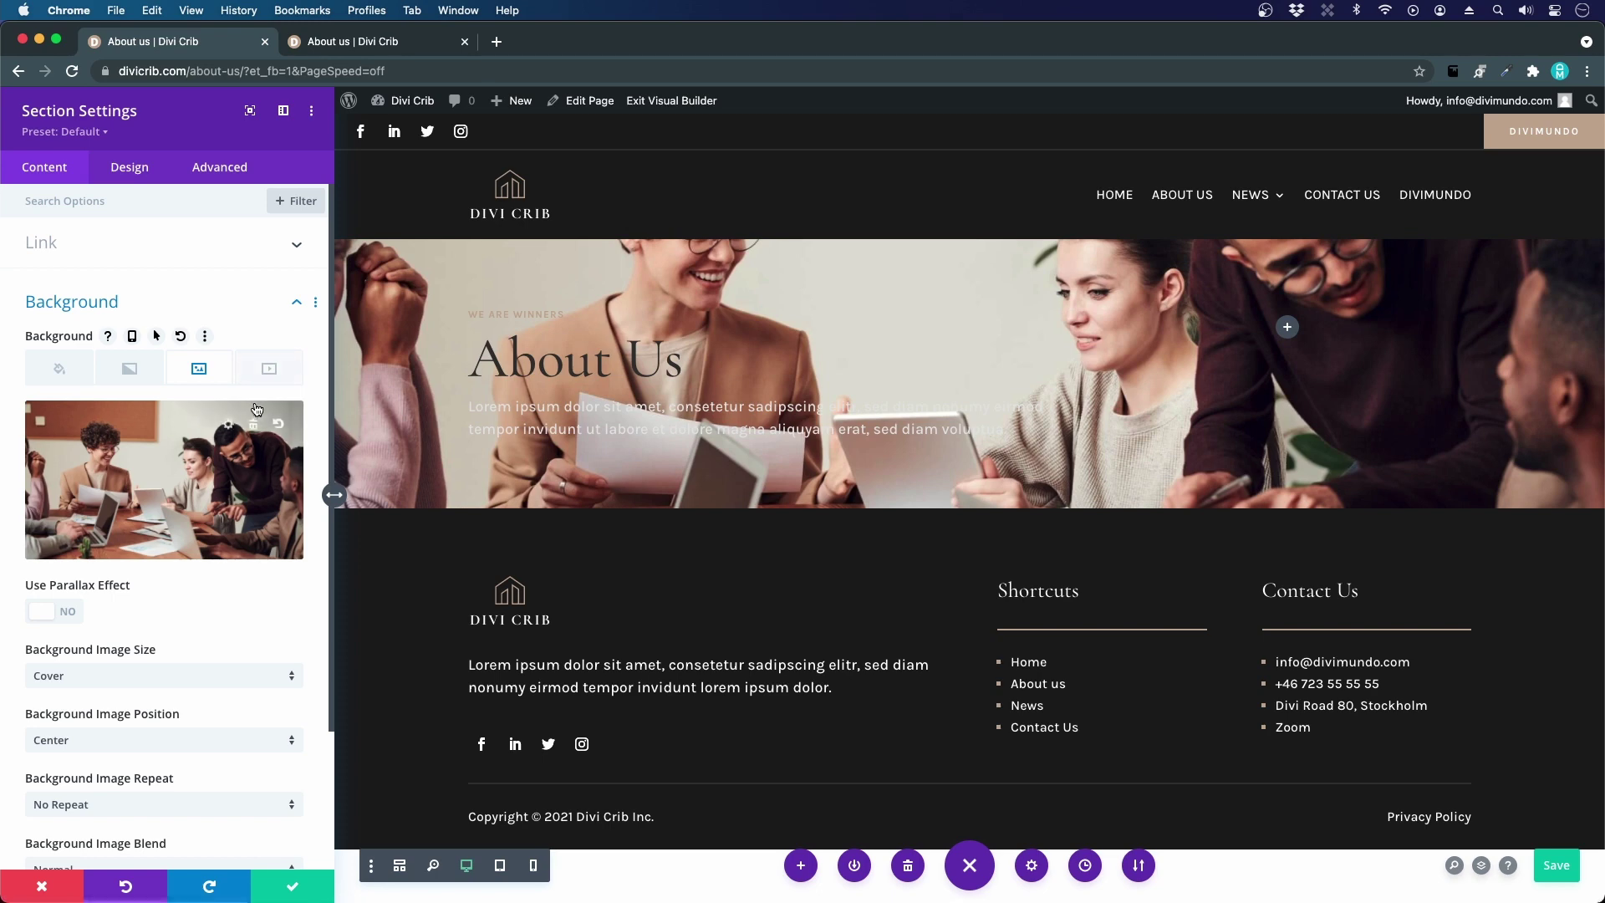
- Add a background gradient to the hero section and place it above the background image
{"action": "left_click", "coordinate": [134, 373]}
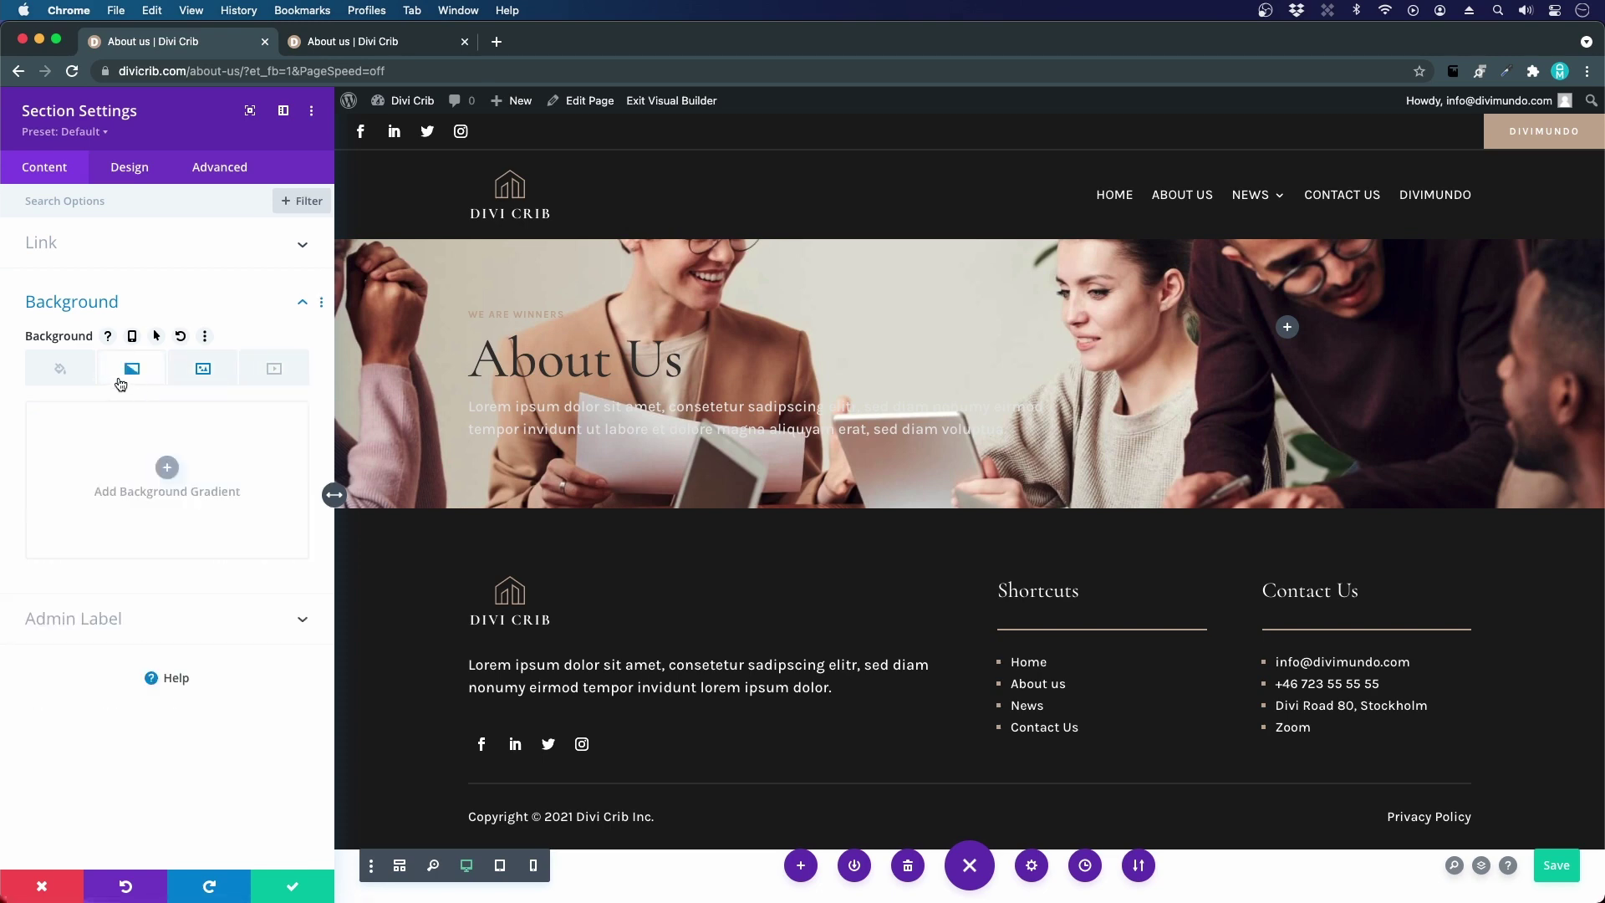
{"action": "left_click", "coordinate": [167, 468]}
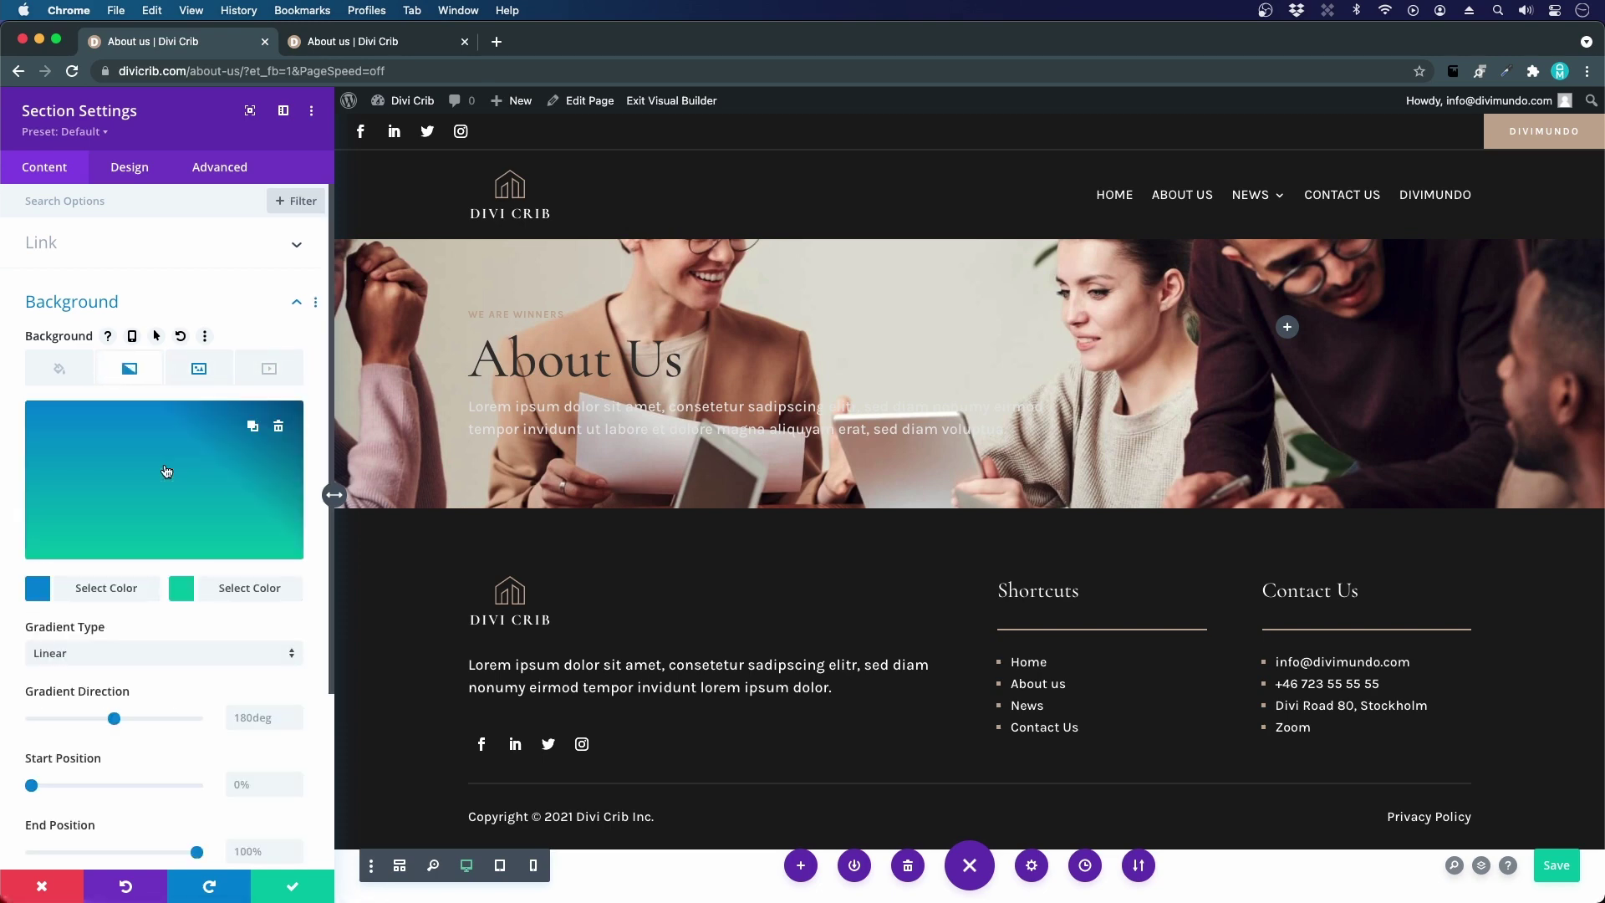
{"action": "scroll", "coordinate": [171, 560], "scroll_direction": "down", "scroll_amount": 2}
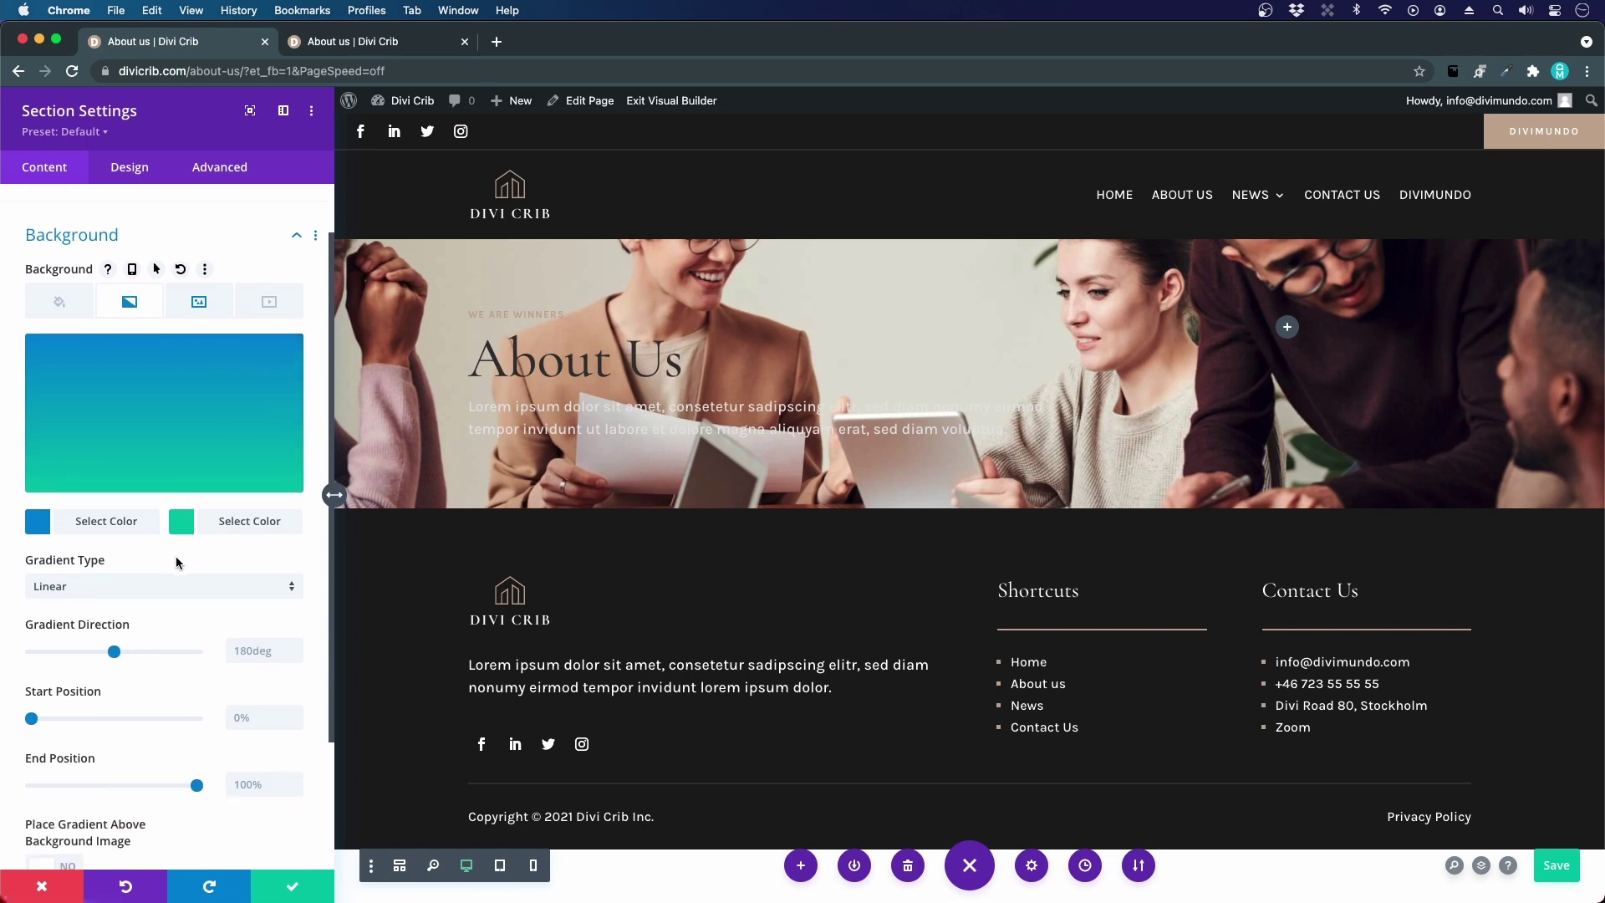
{"action": "scroll", "coordinate": [178, 567], "scroll_direction": "down", "scroll_amount": 4}
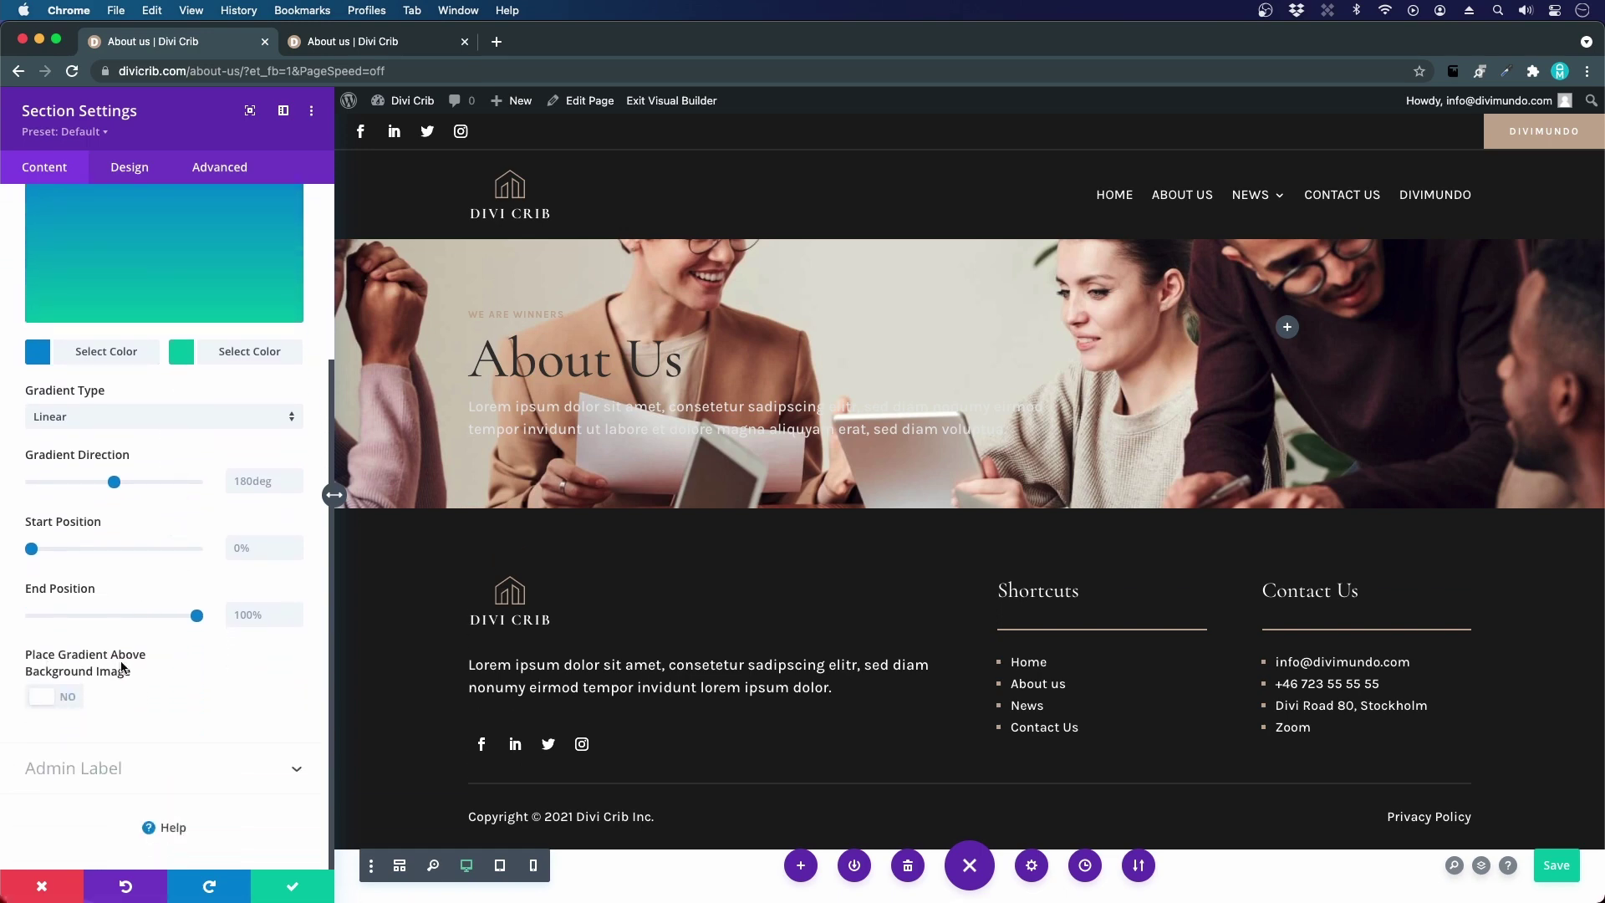
{"action": "left_click", "coordinate": [57, 698]}
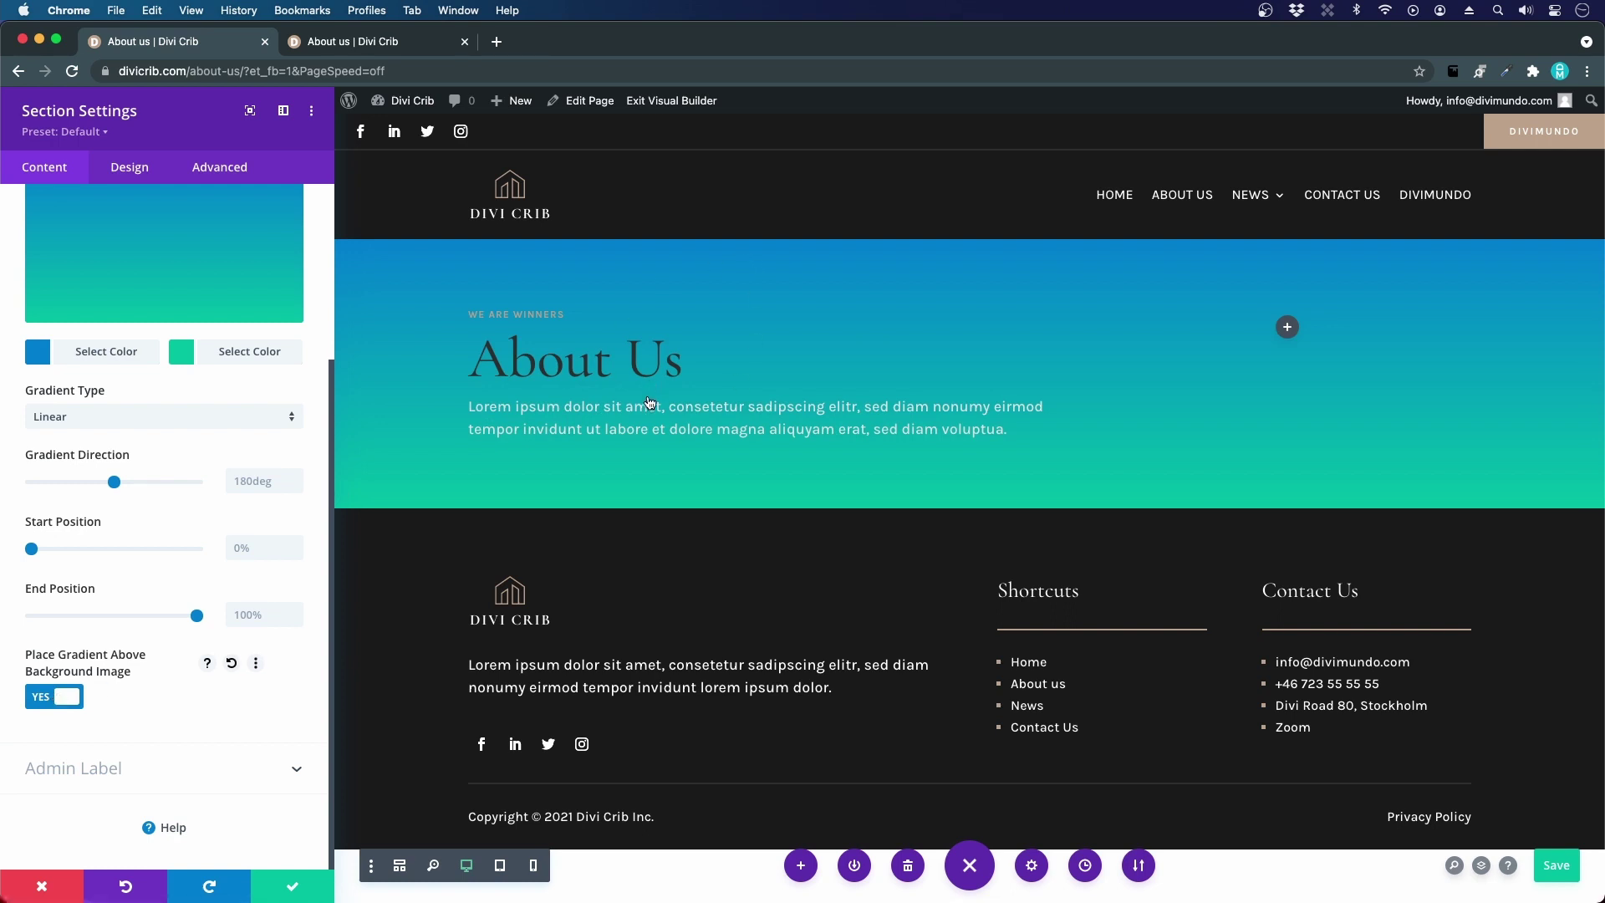
- Set the gradient's first colour to semi-transparent black, rgba(0,0,0,0.81)
{"action": "scroll", "coordinate": [176, 460], "scroll_direction": "up", "scroll_amount": 3}
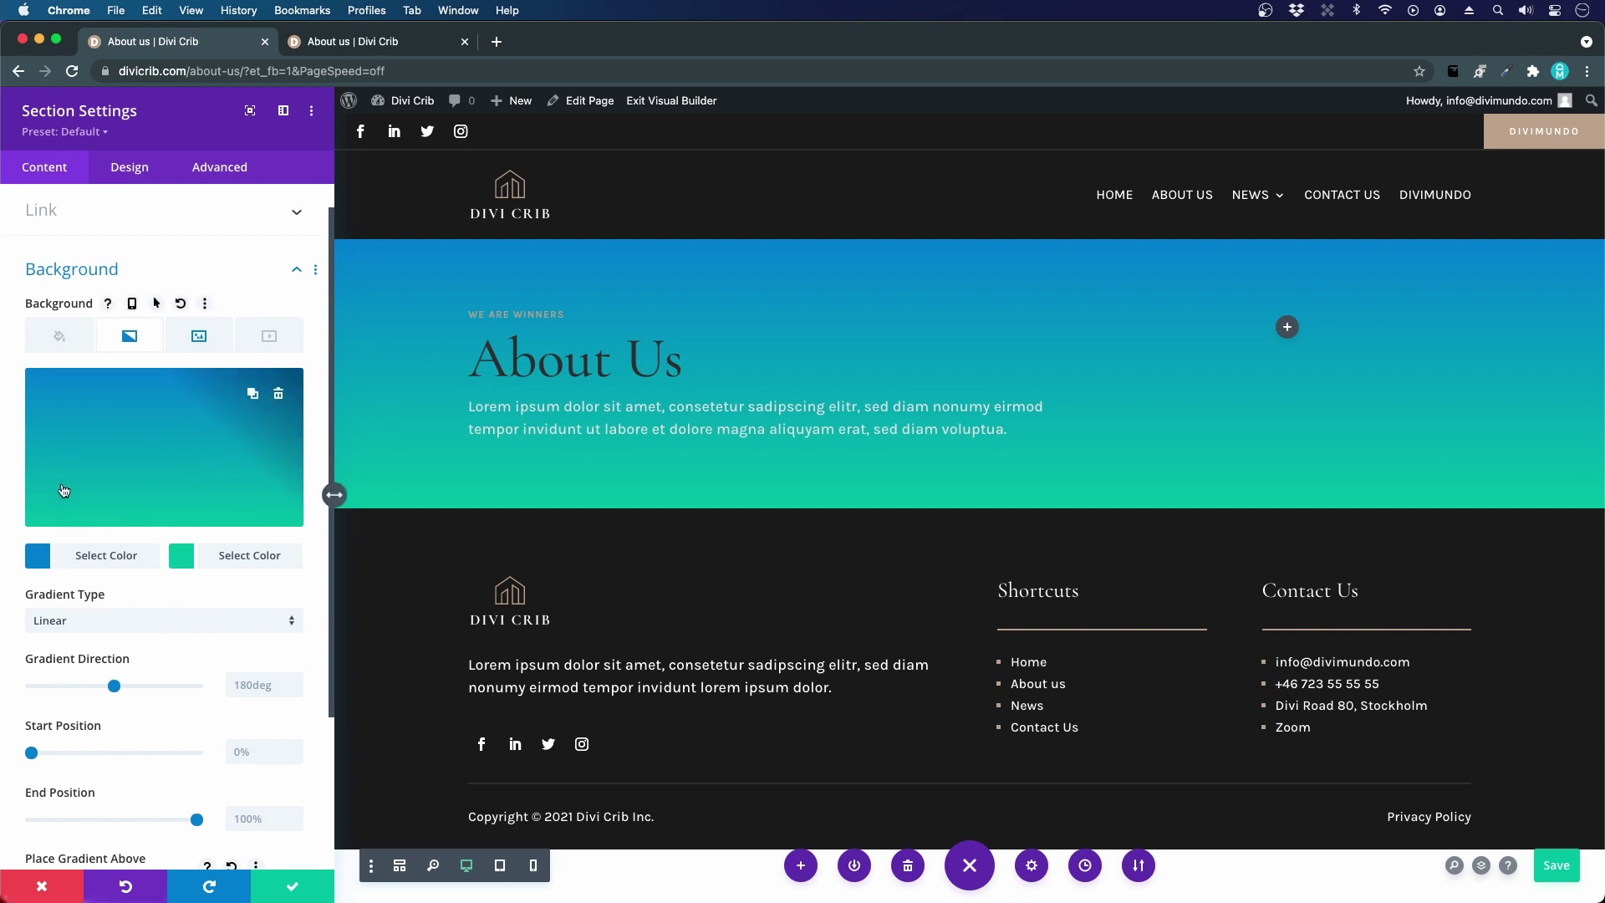
{"action": "left_click", "coordinate": [39, 560]}
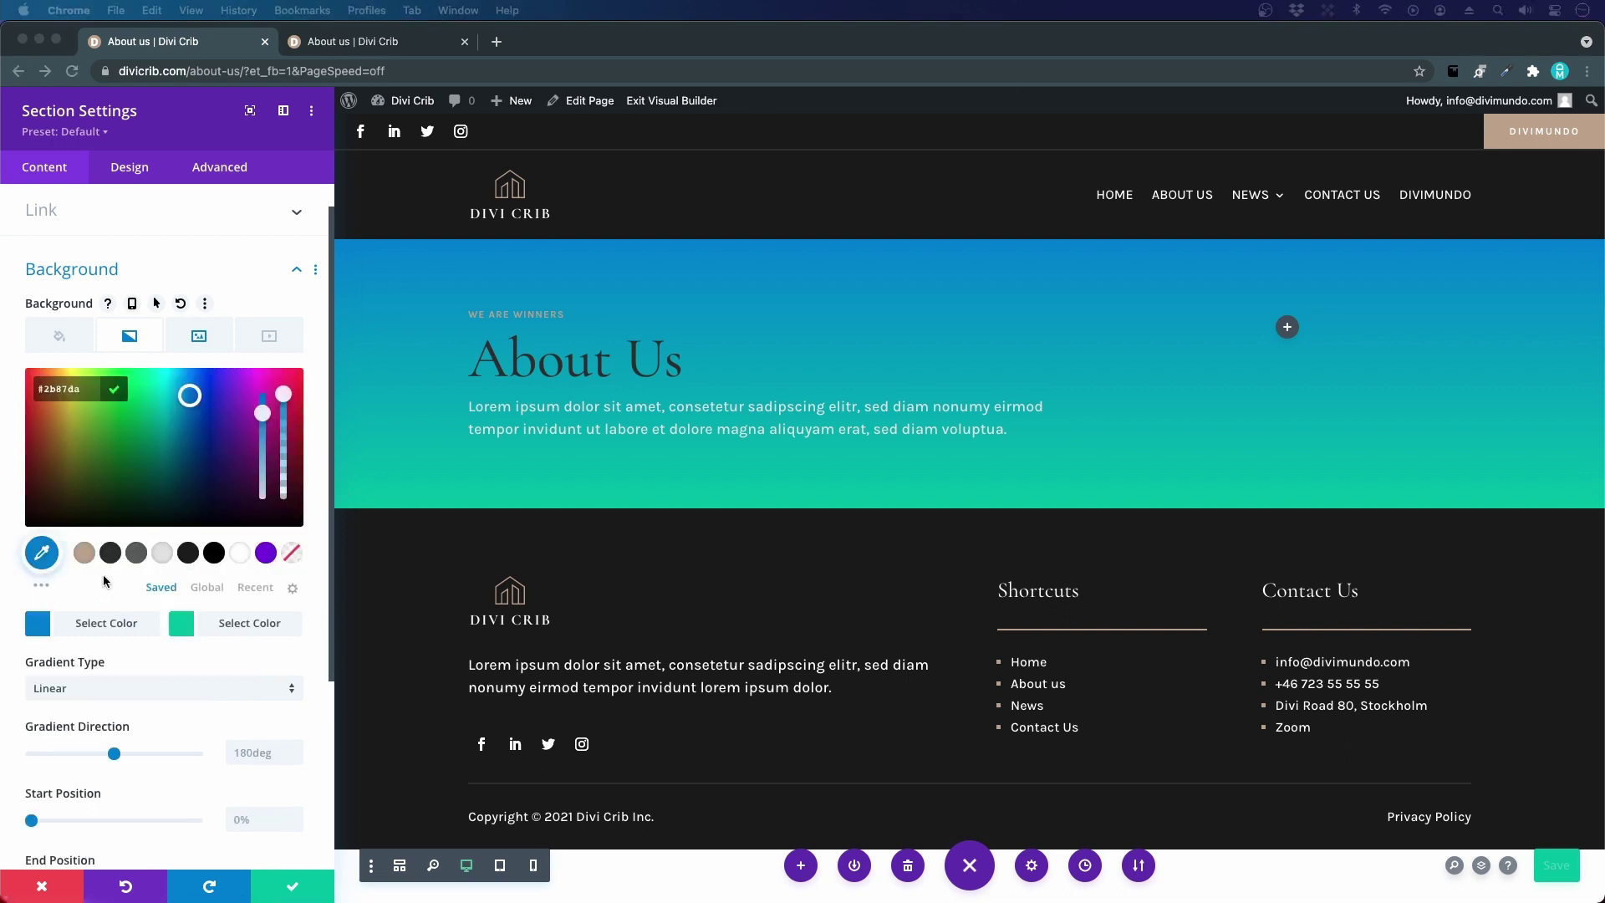
{"action": "left_click", "coordinate": [213, 558]}
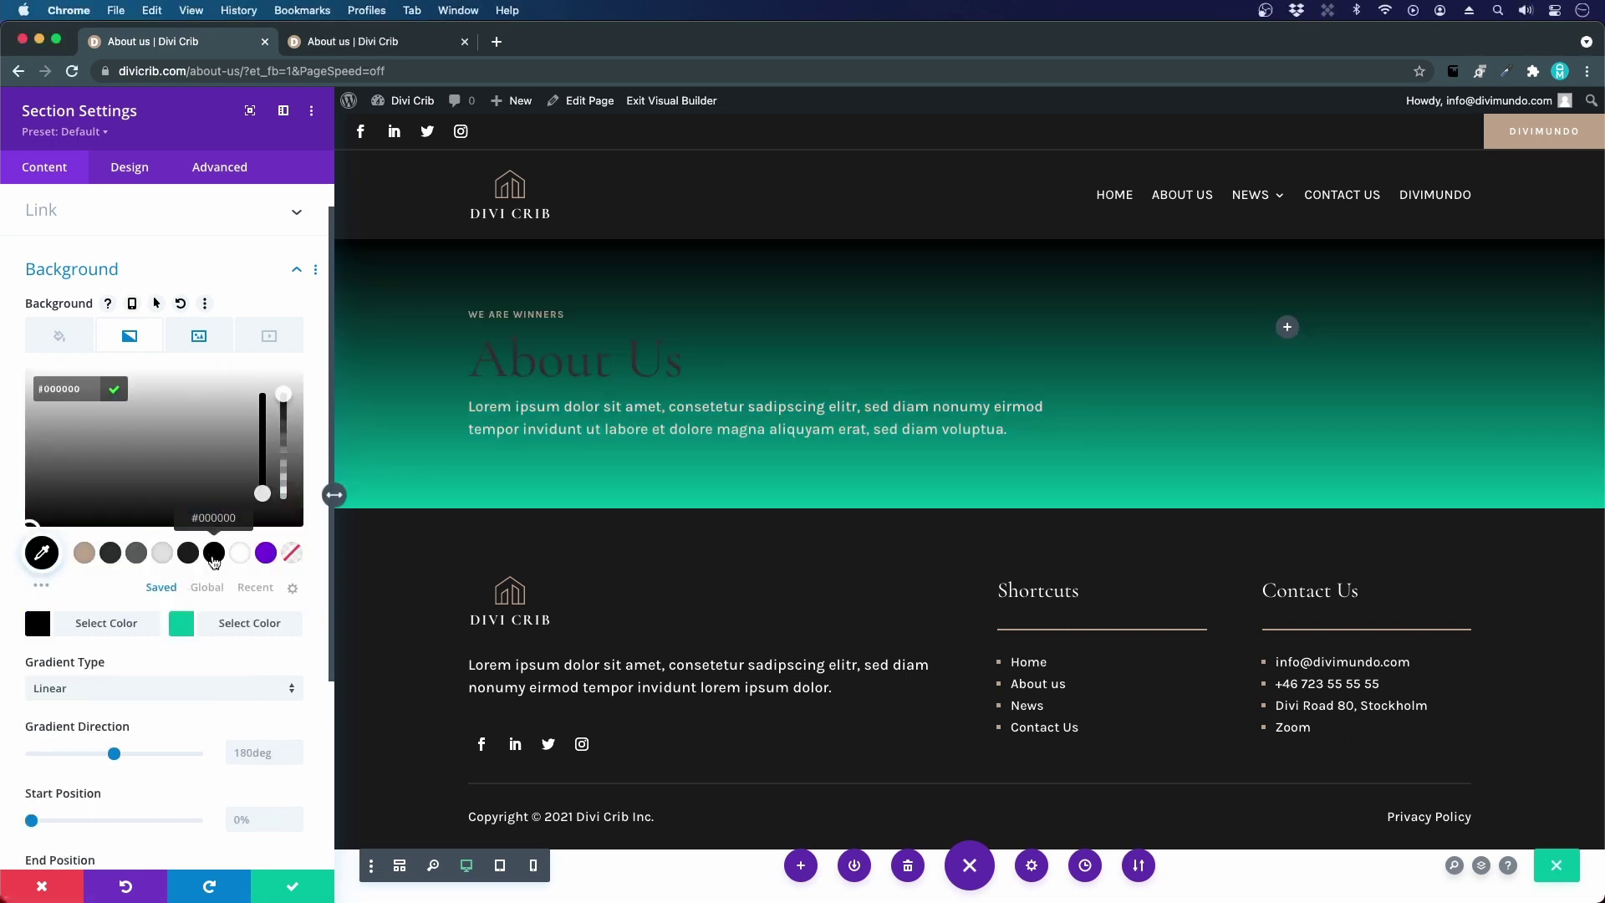
{"action": "left_click_drag", "start_coordinate": [286, 409], "coordinate": [285, 422]}
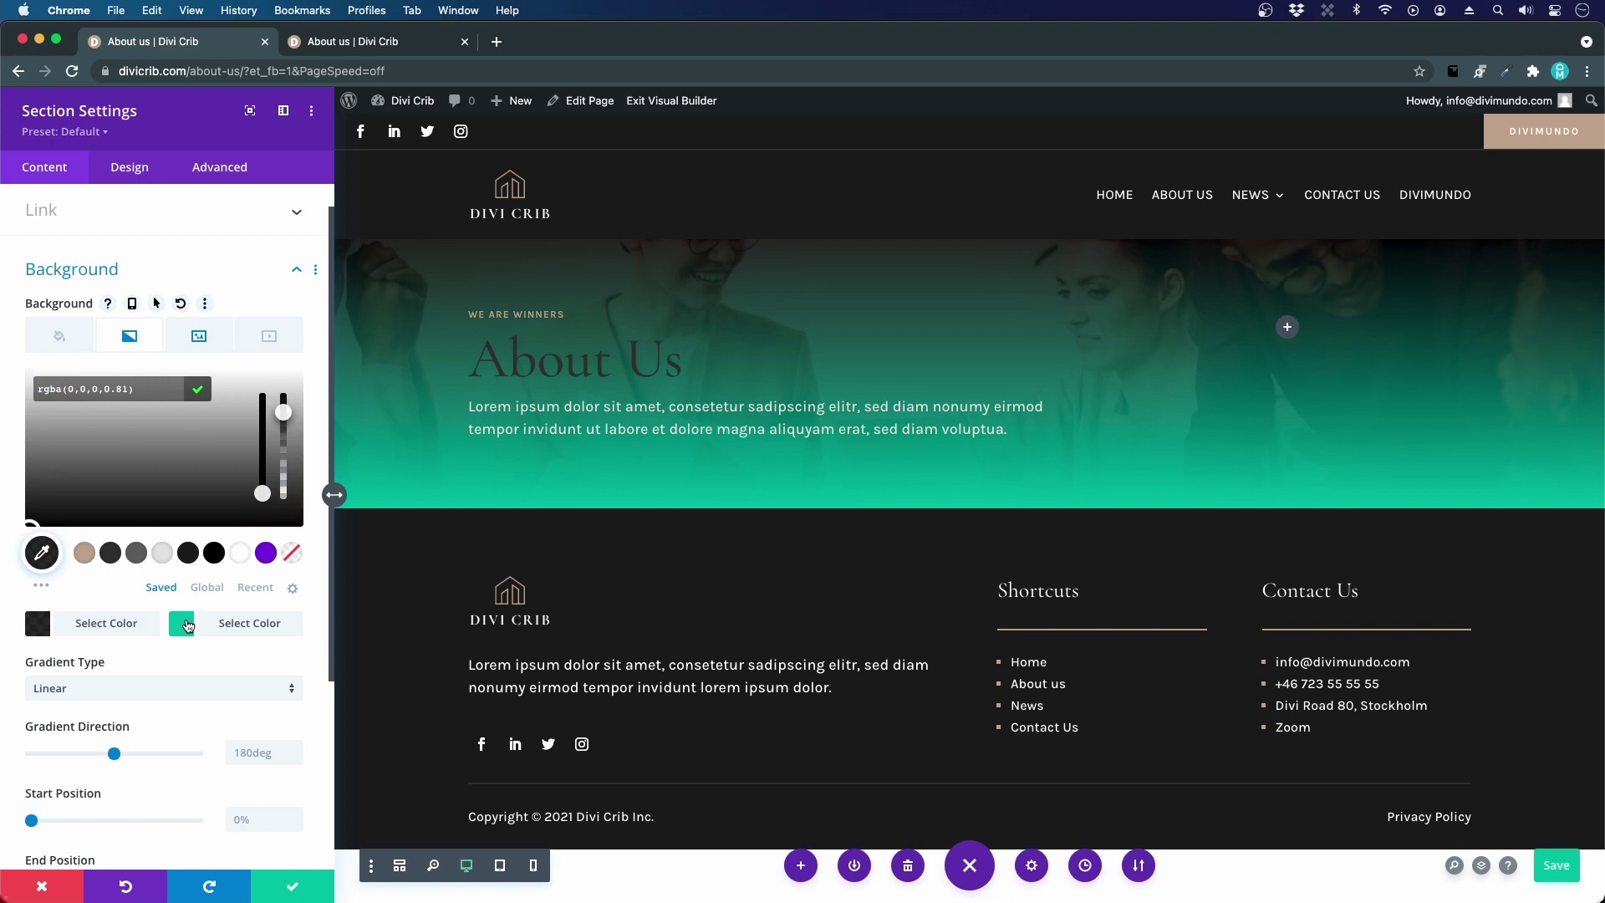
- Set the gradient's second colour to semi-transparent black, rgba(0,0,0,0.4)
{"action": "left_click", "coordinate": [187, 626]}
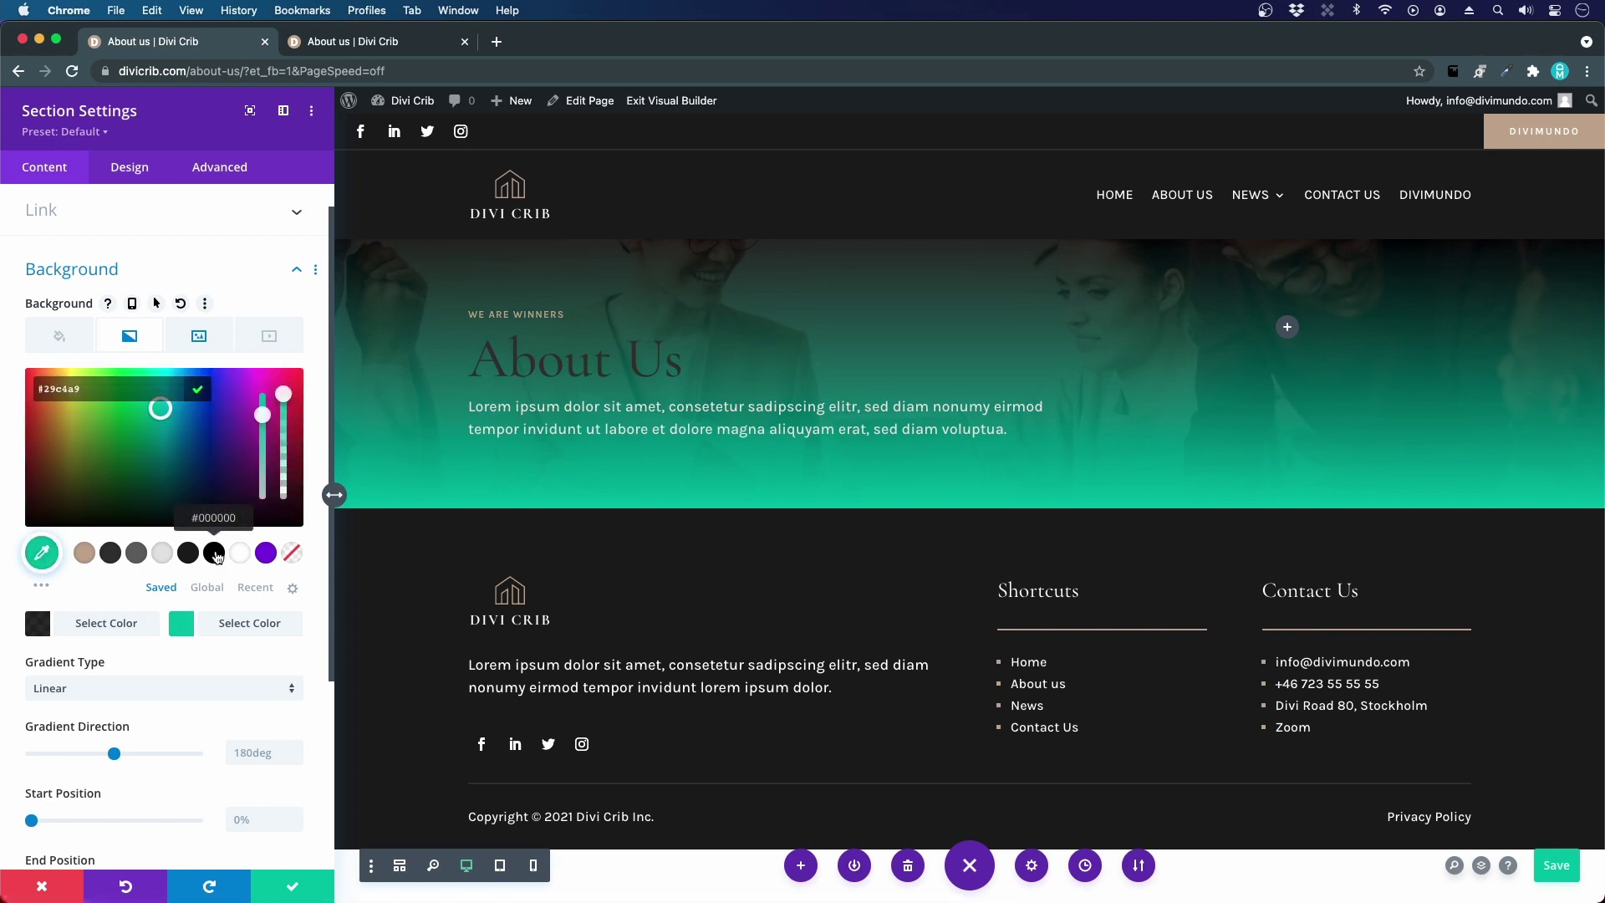
{"action": "left_click", "coordinate": [215, 554]}
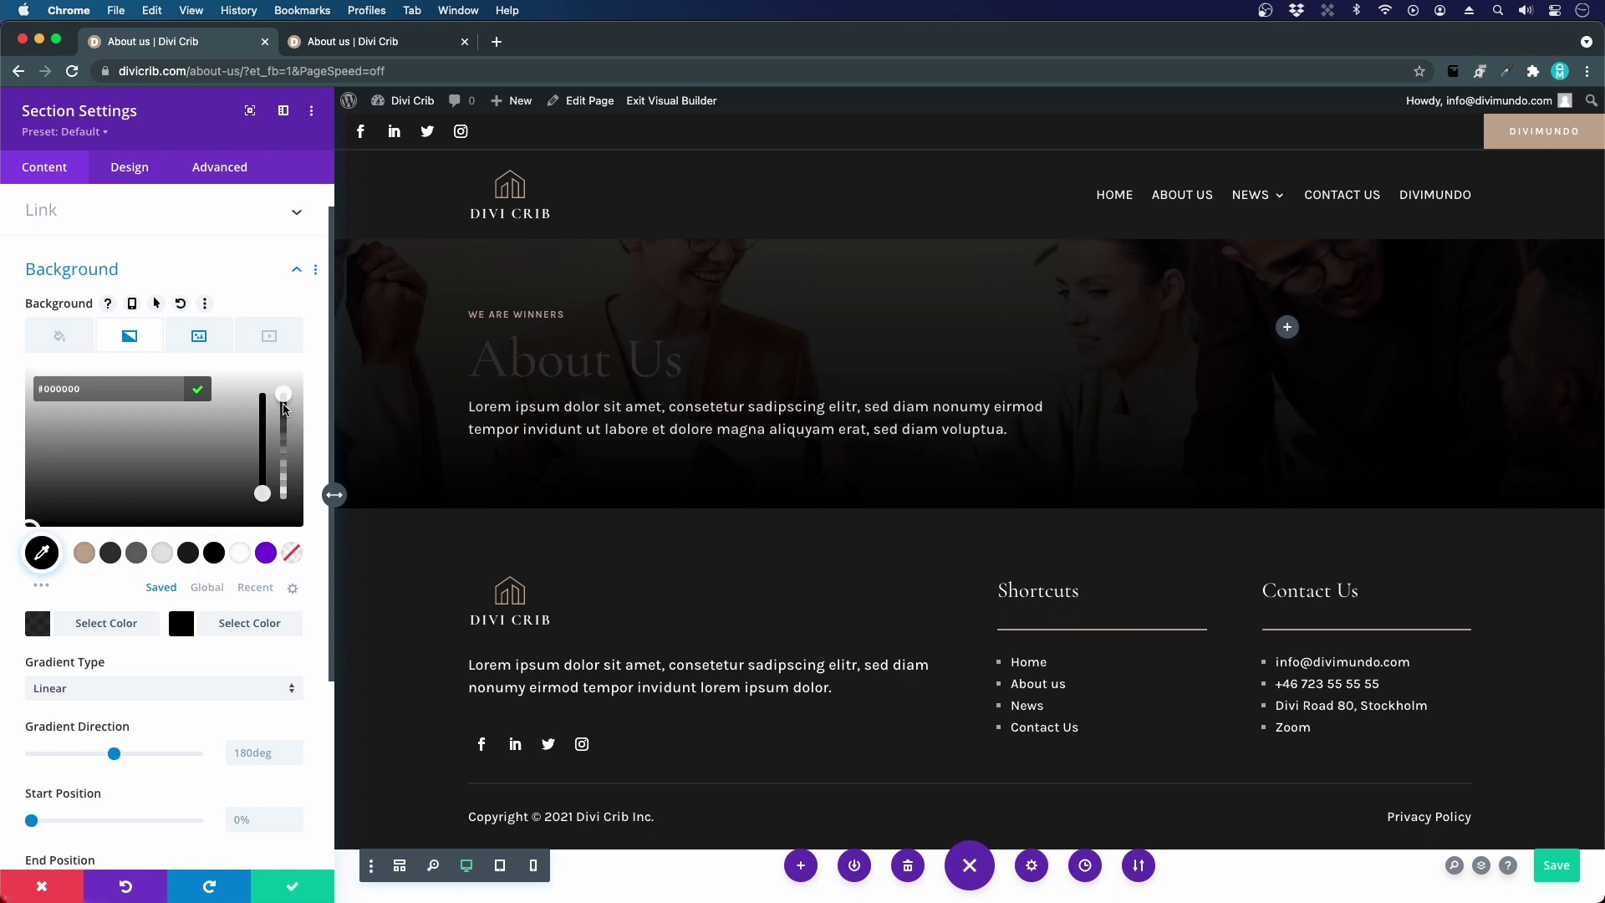
{"action": "left_click_drag", "start_coordinate": [288, 395], "coordinate": [289, 448]}
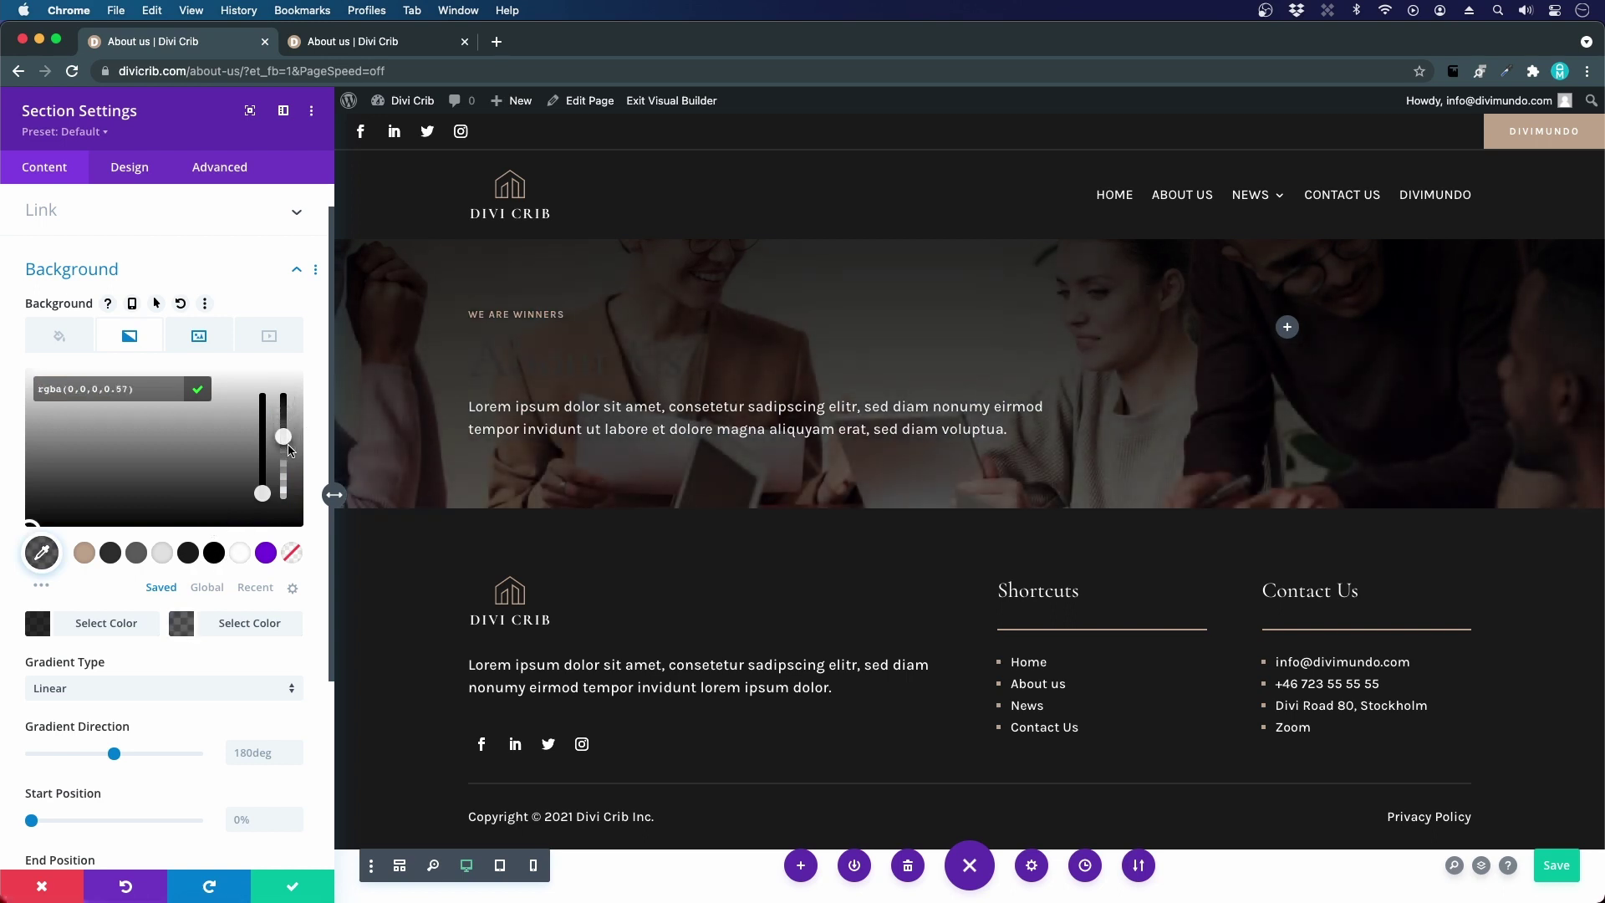
{"action": "left_click_drag", "start_coordinate": [293, 458], "coordinate": [295, 467]}
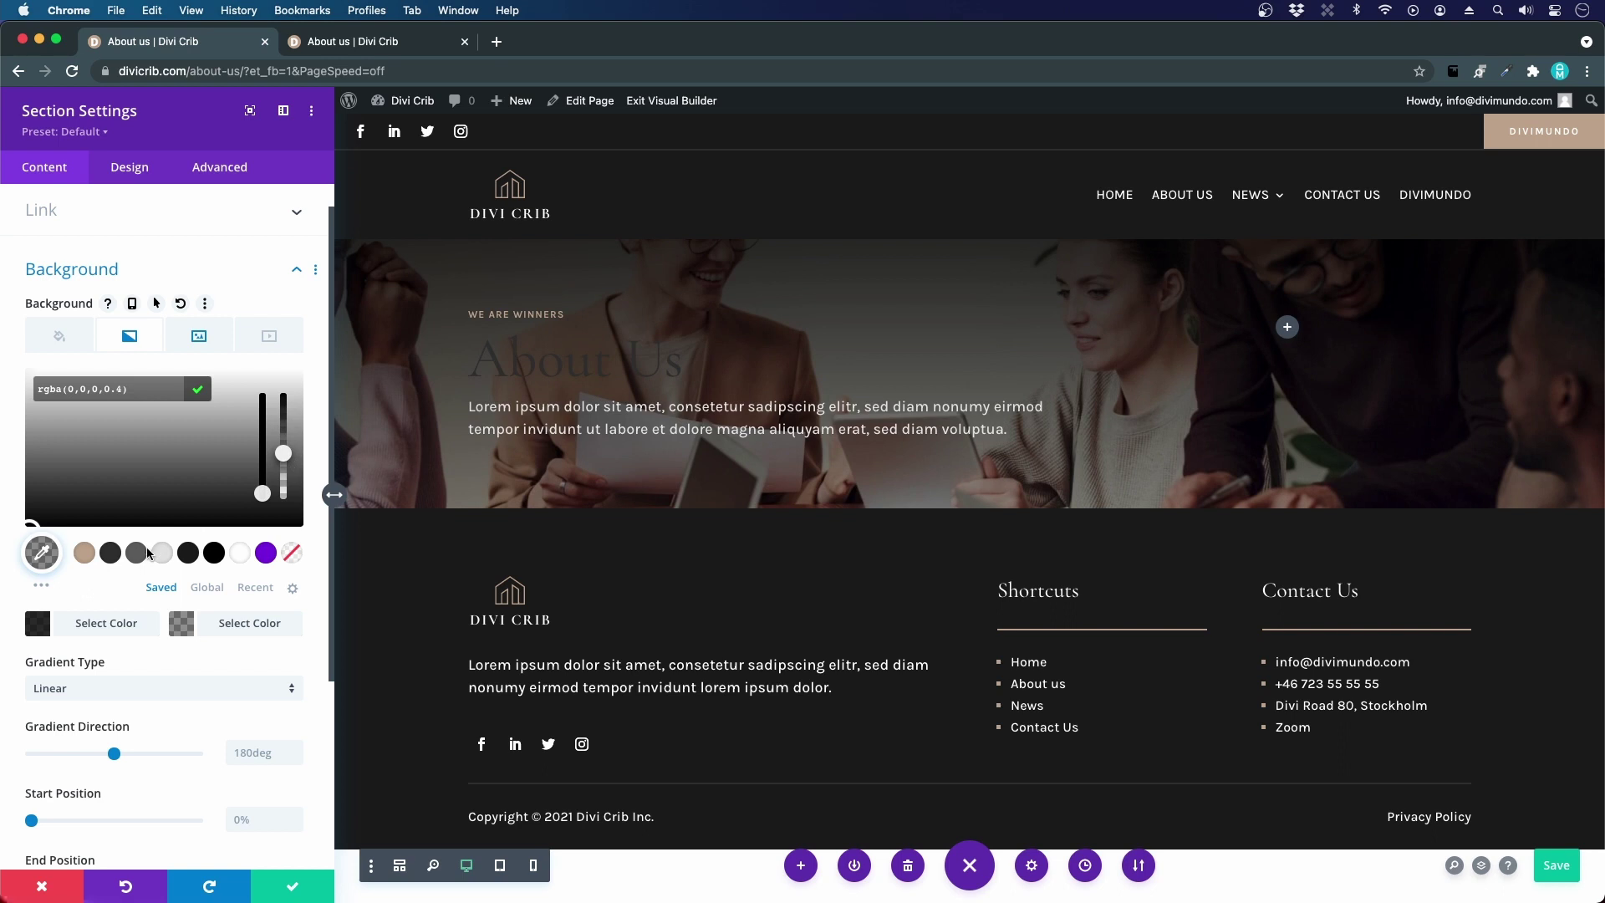
- Set the hero gradient's direction to 90deg so it runs horizontally across the section
{"action": "scroll", "coordinate": [148, 553], "scroll_direction": "down", "scroll_amount": 4}
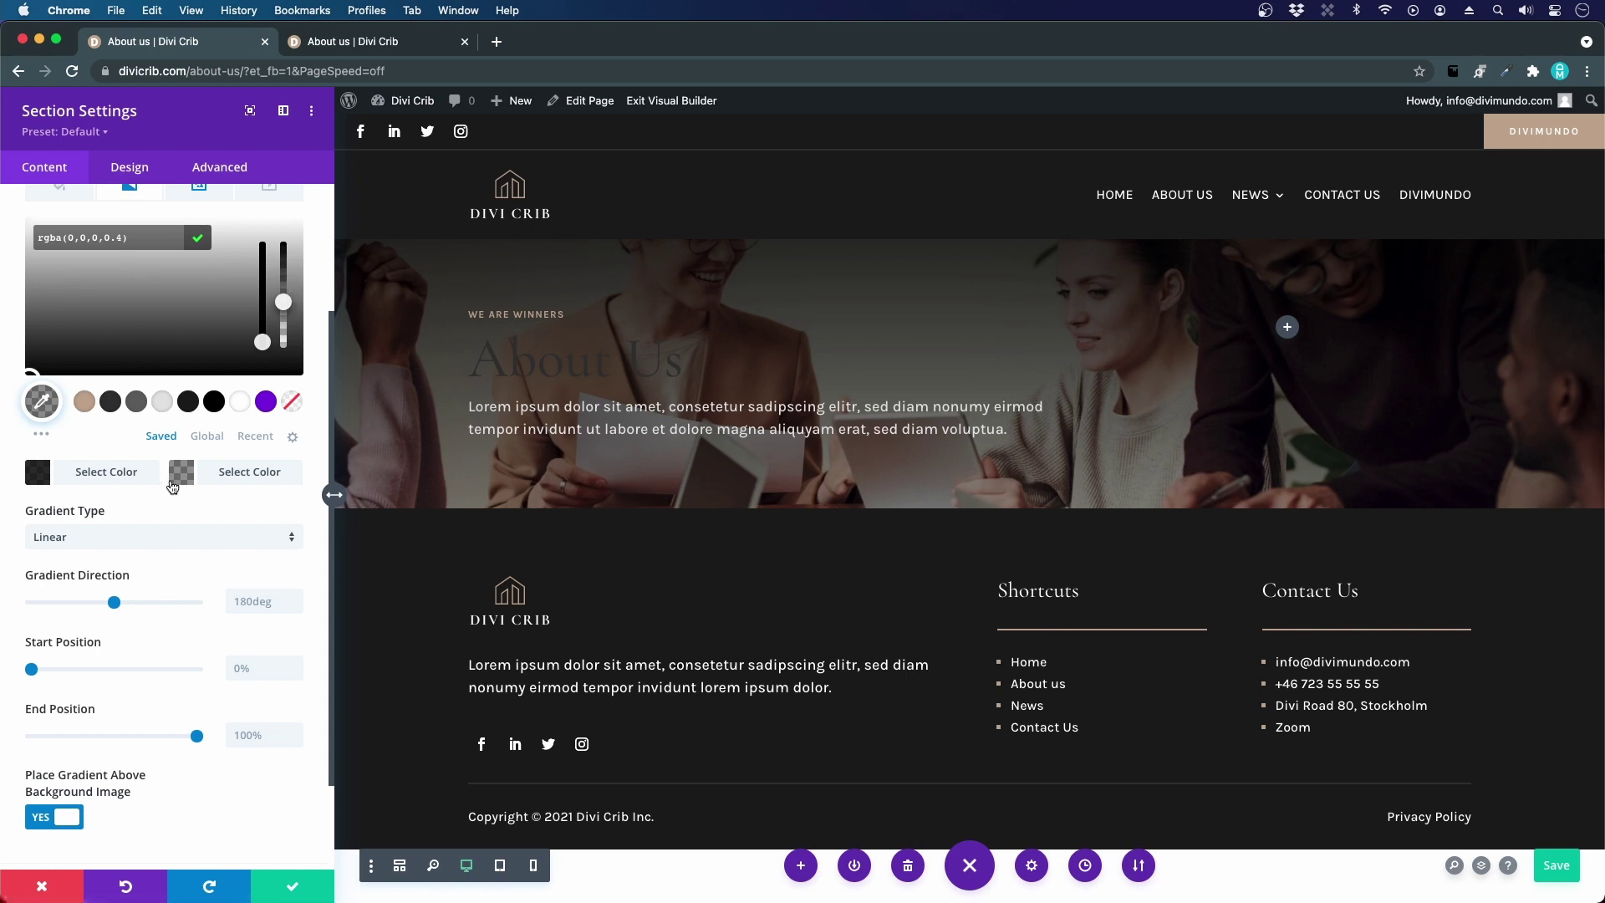
{"action": "scroll", "coordinate": [89, 511], "scroll_direction": "down", "scroll_amount": 1}
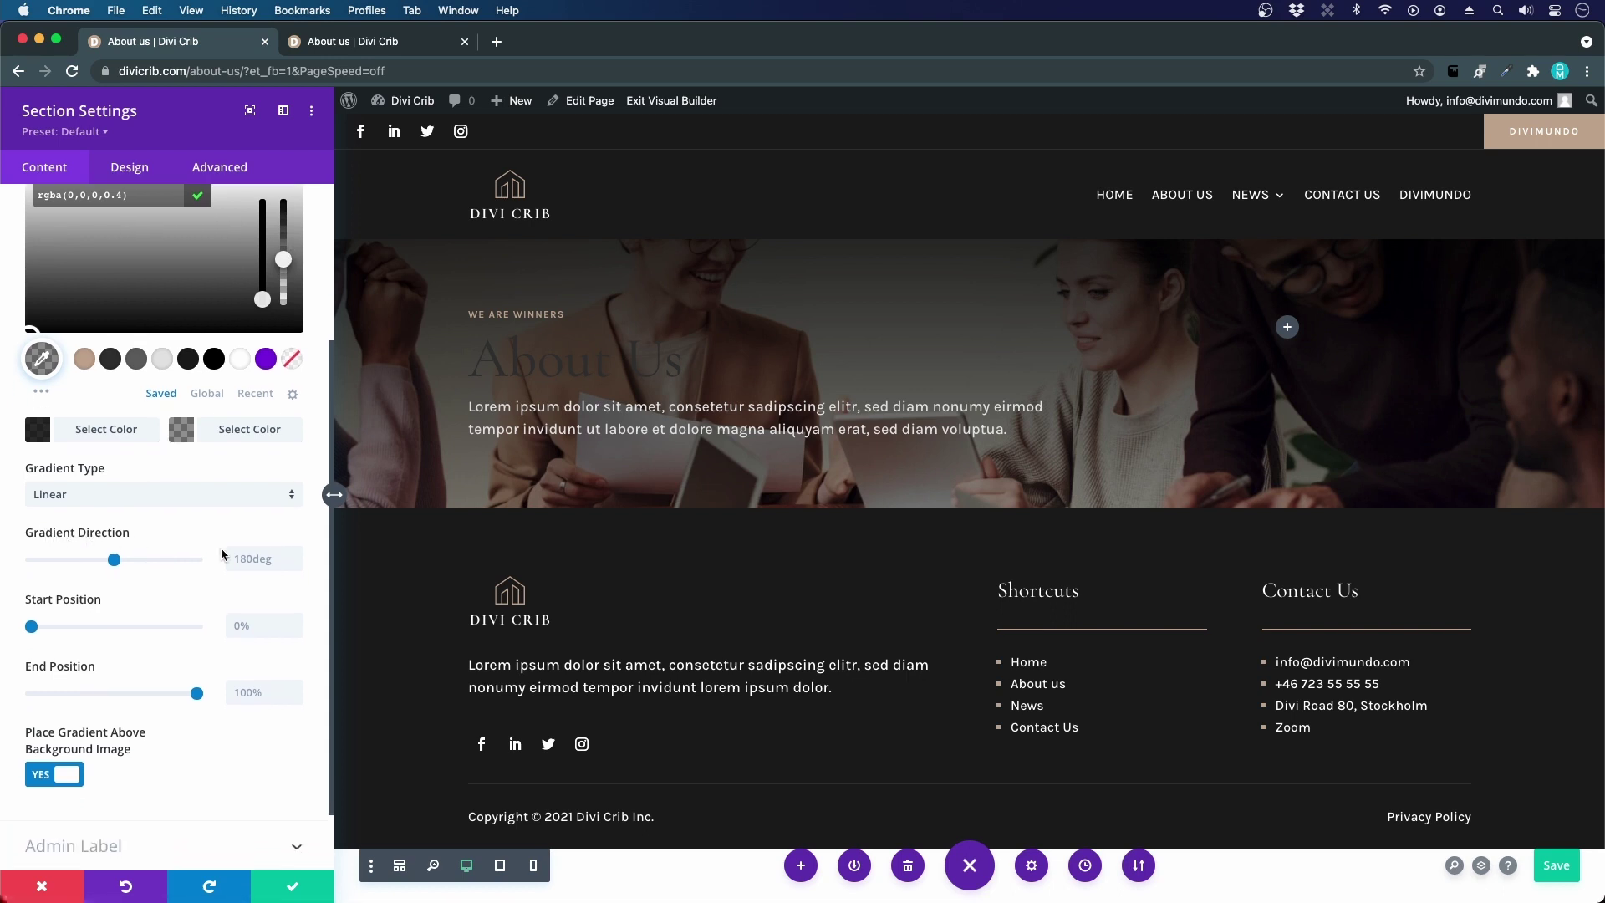
{"action": "left_click", "coordinate": [263, 556]}
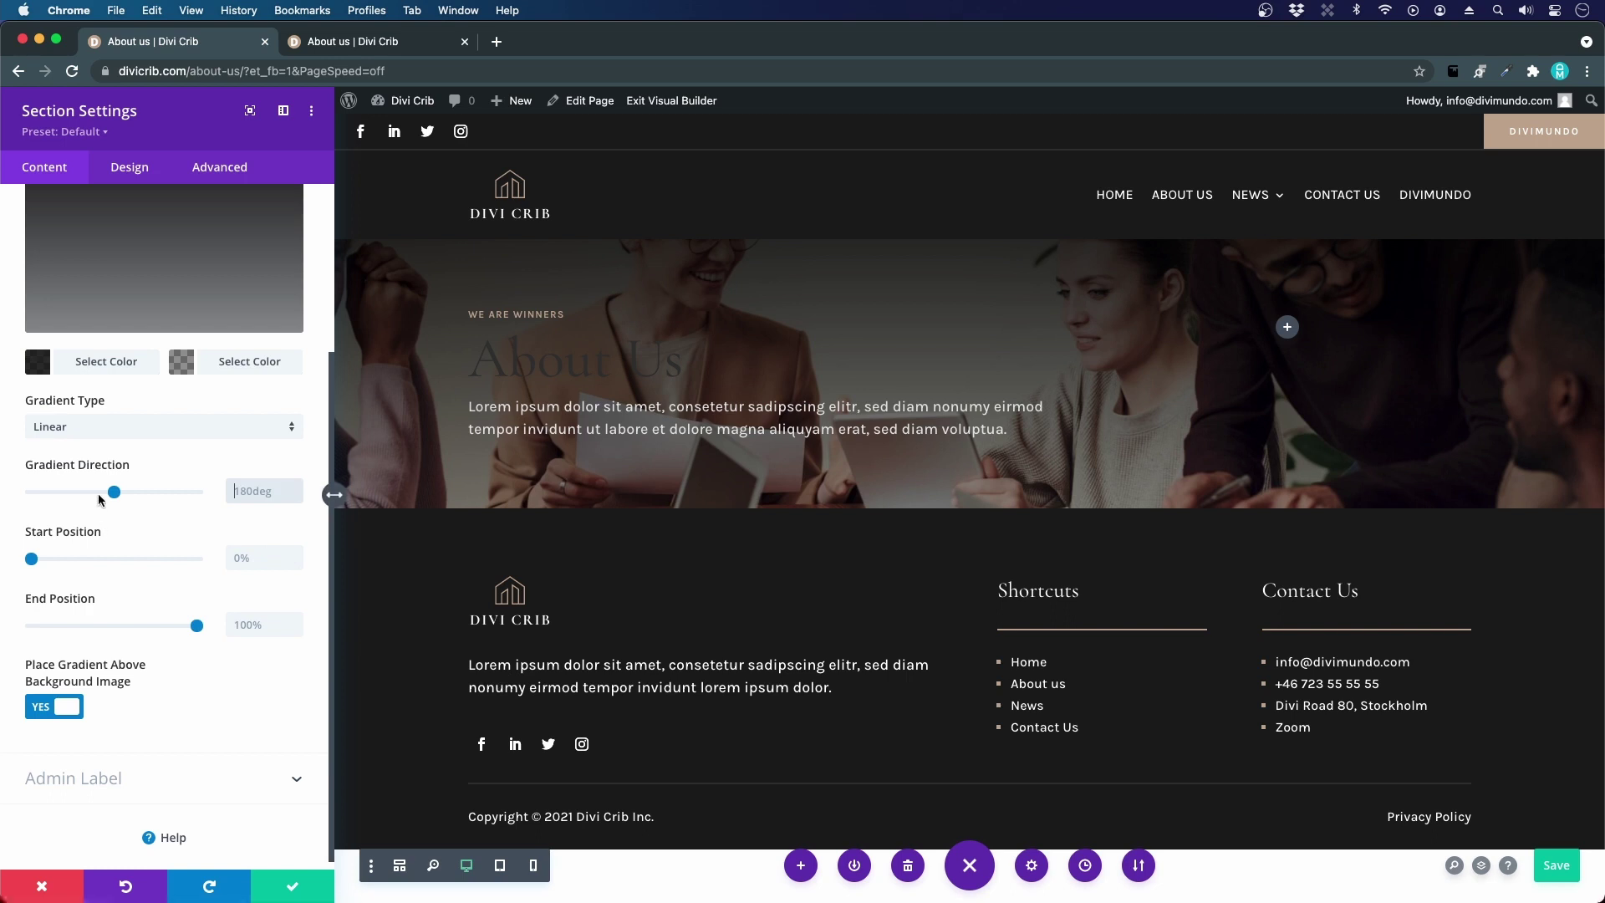
{"action": "left_click_drag", "start_coordinate": [114, 495], "coordinate": [73, 497]}
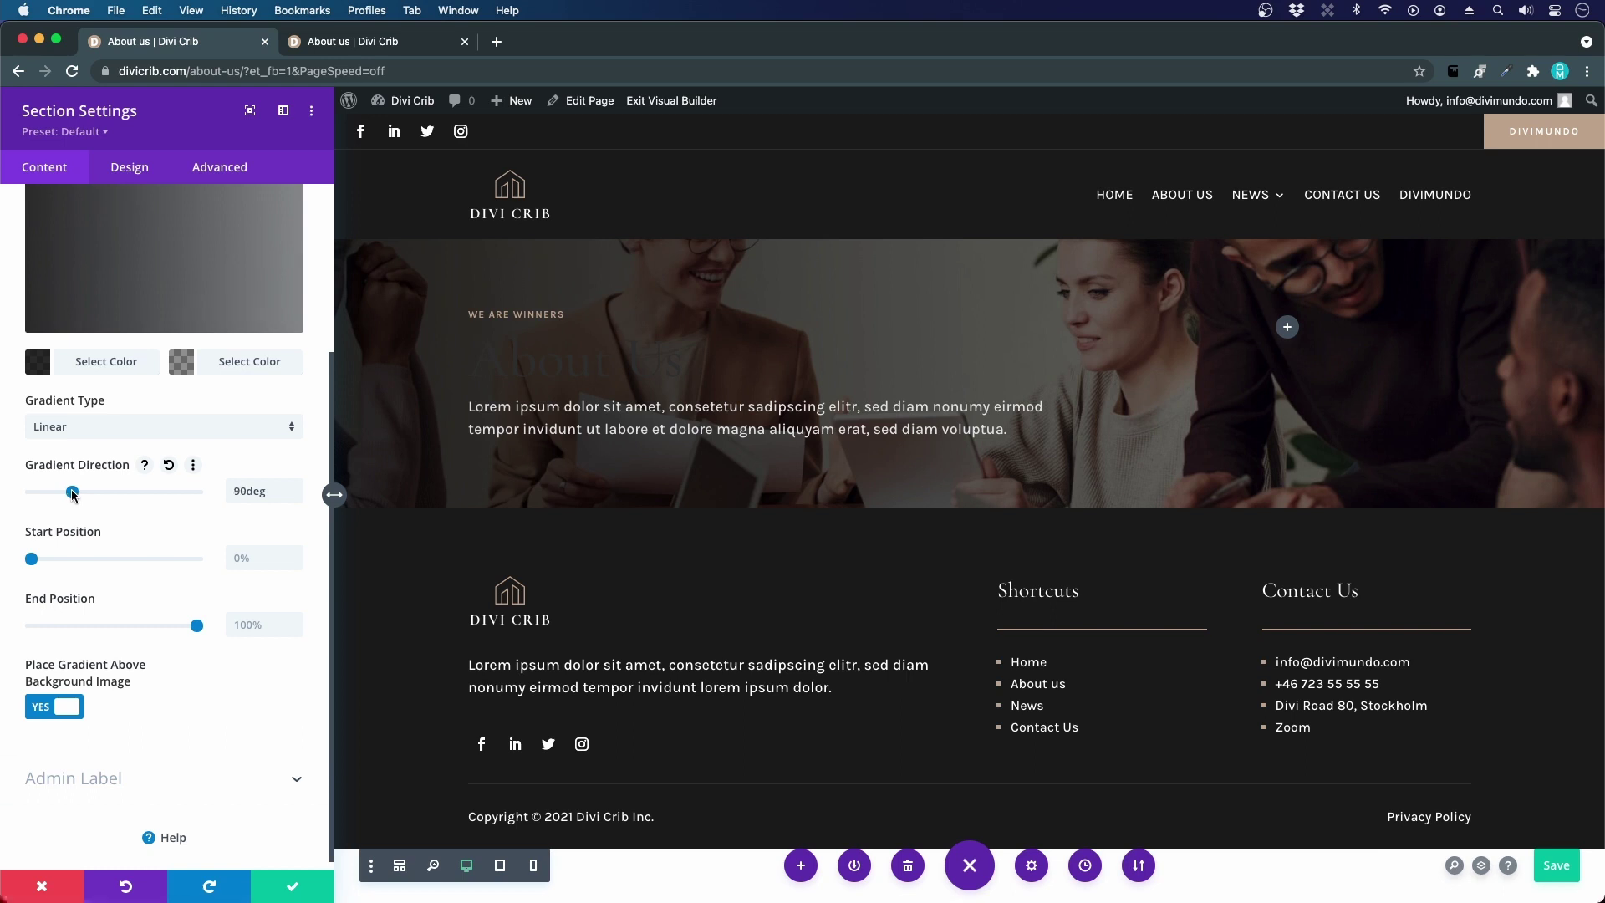
{"action": "scroll", "coordinate": [79, 485], "scroll_direction": "up", "scroll_amount": 5}
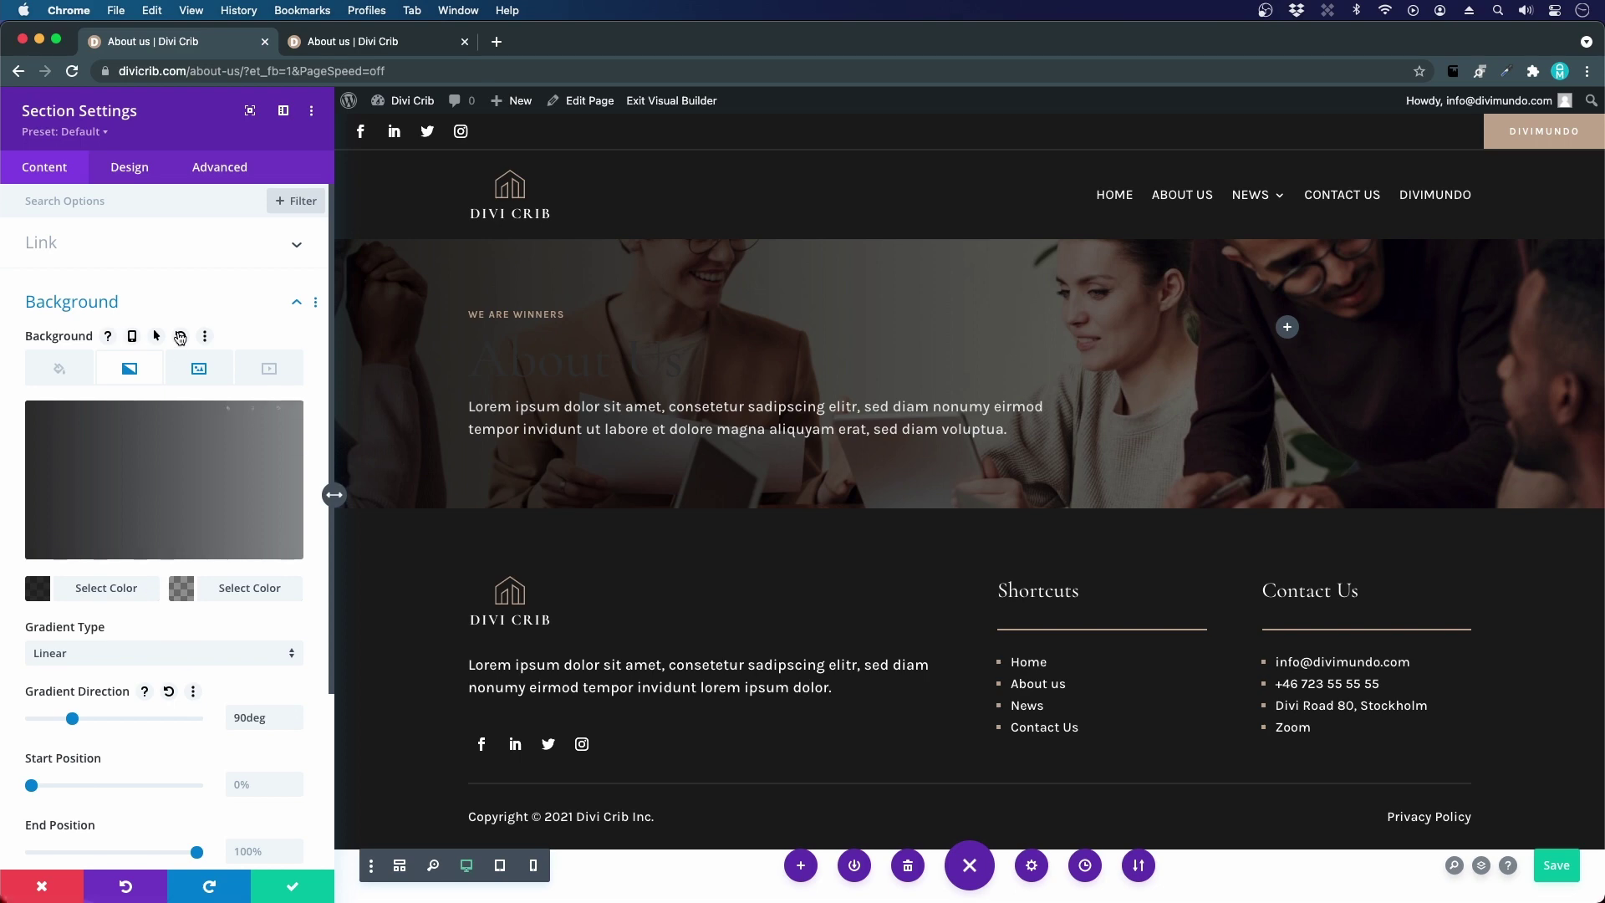
- After a look at the demo page, add a bottom divider to the hero section, using the single-layer shape with a nearly flat middle and raised ends
{"action": "left_click", "coordinate": [435, 42]}
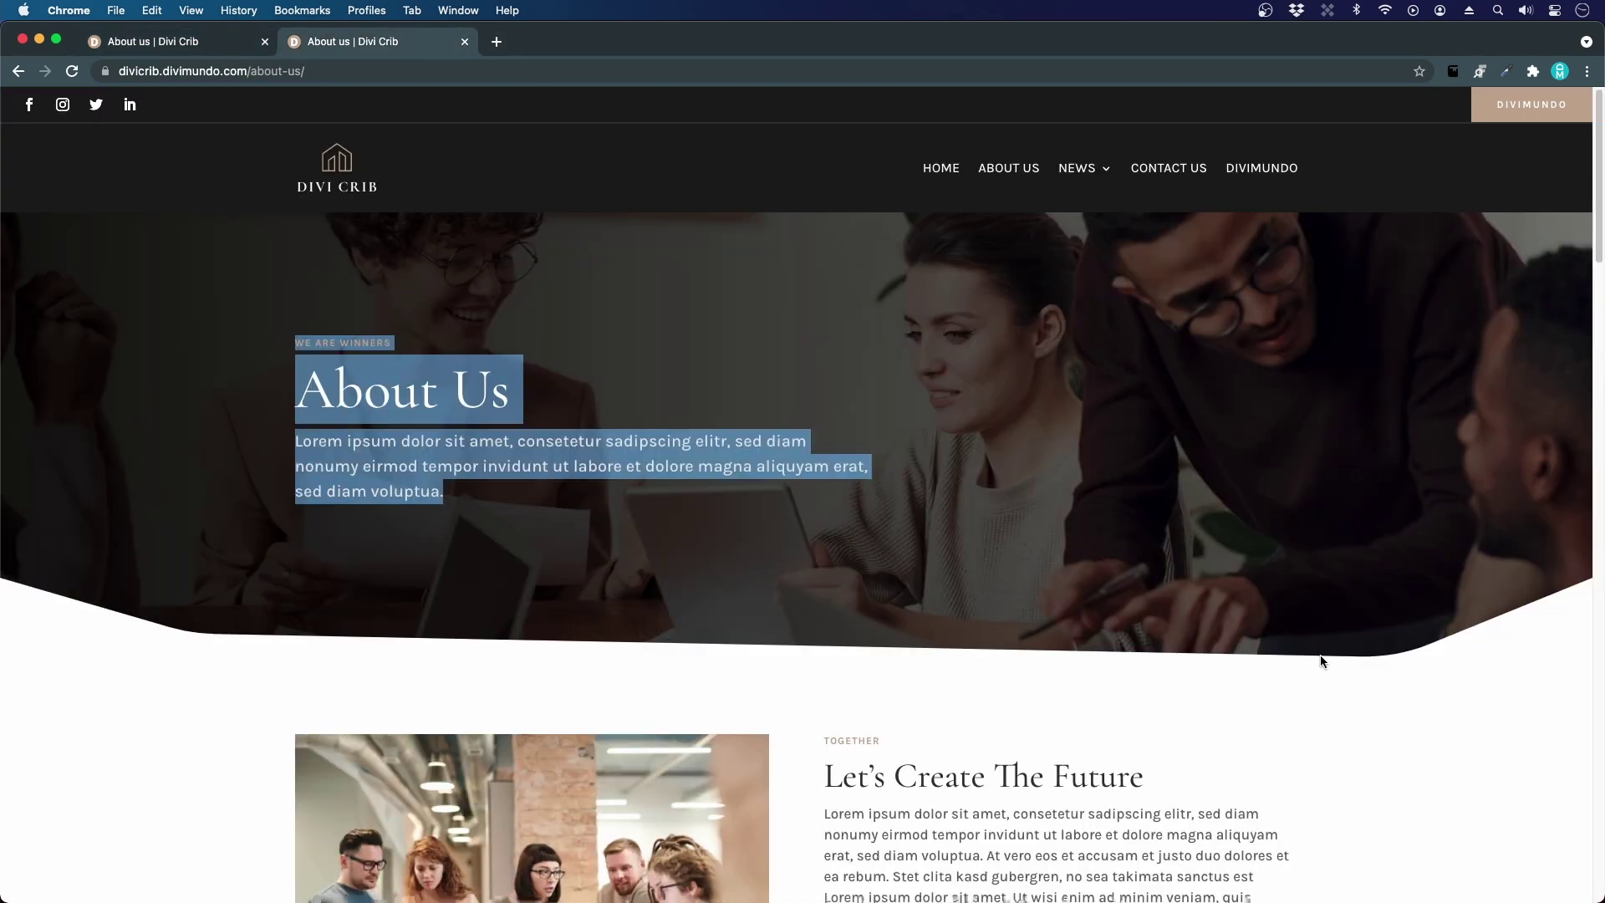
{"action": "left_click", "coordinate": [181, 40]}
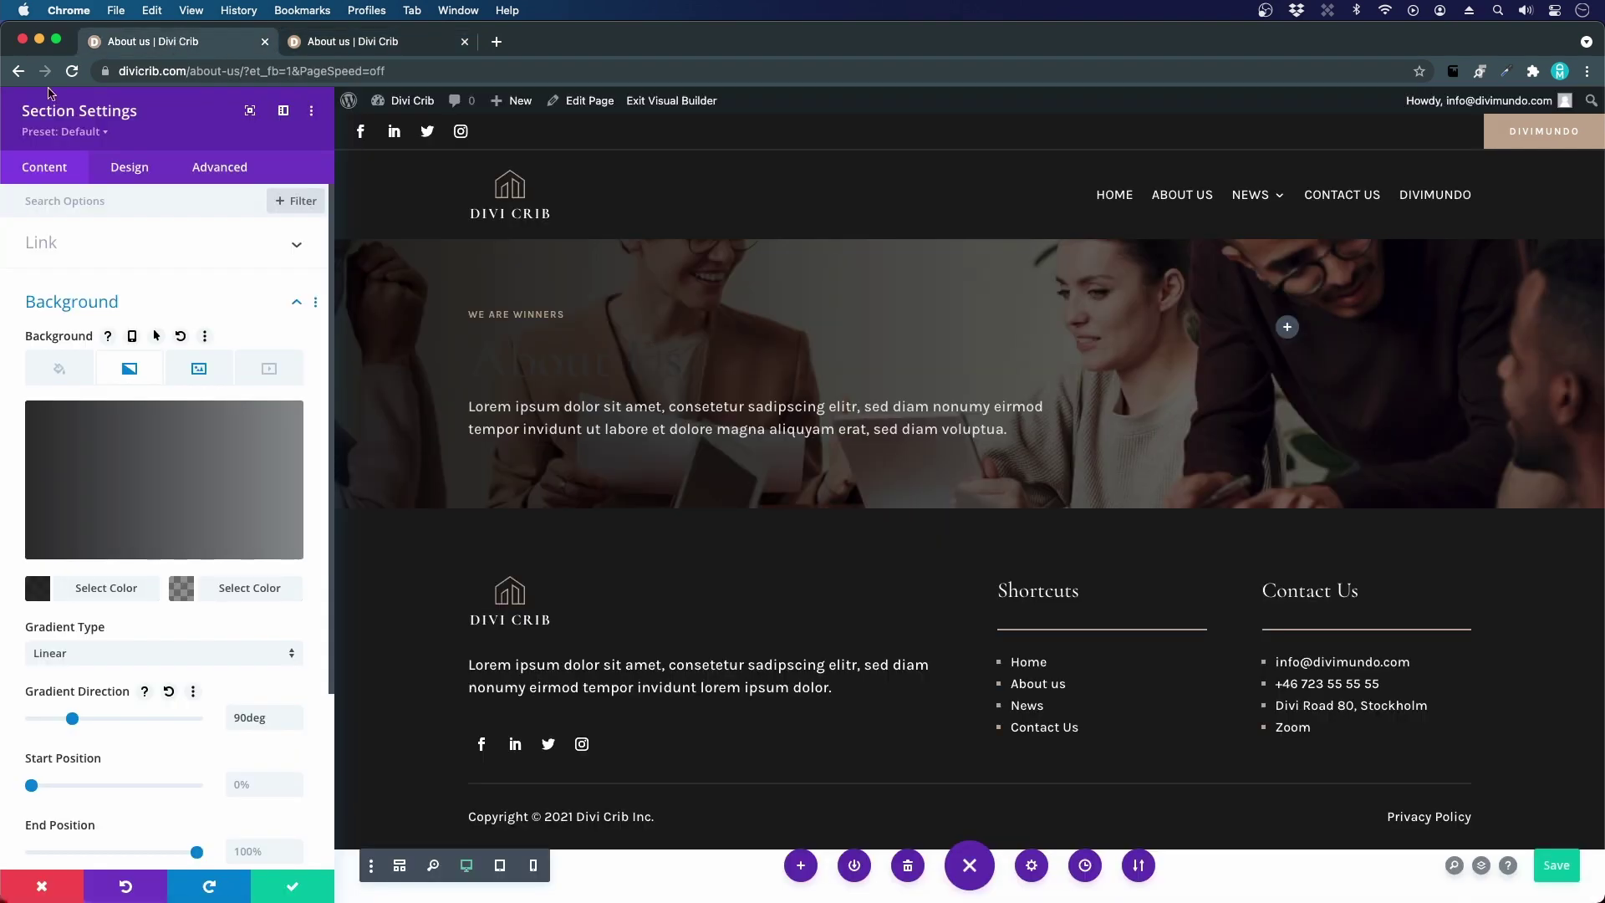
{"action": "left_click", "coordinate": [130, 167]}
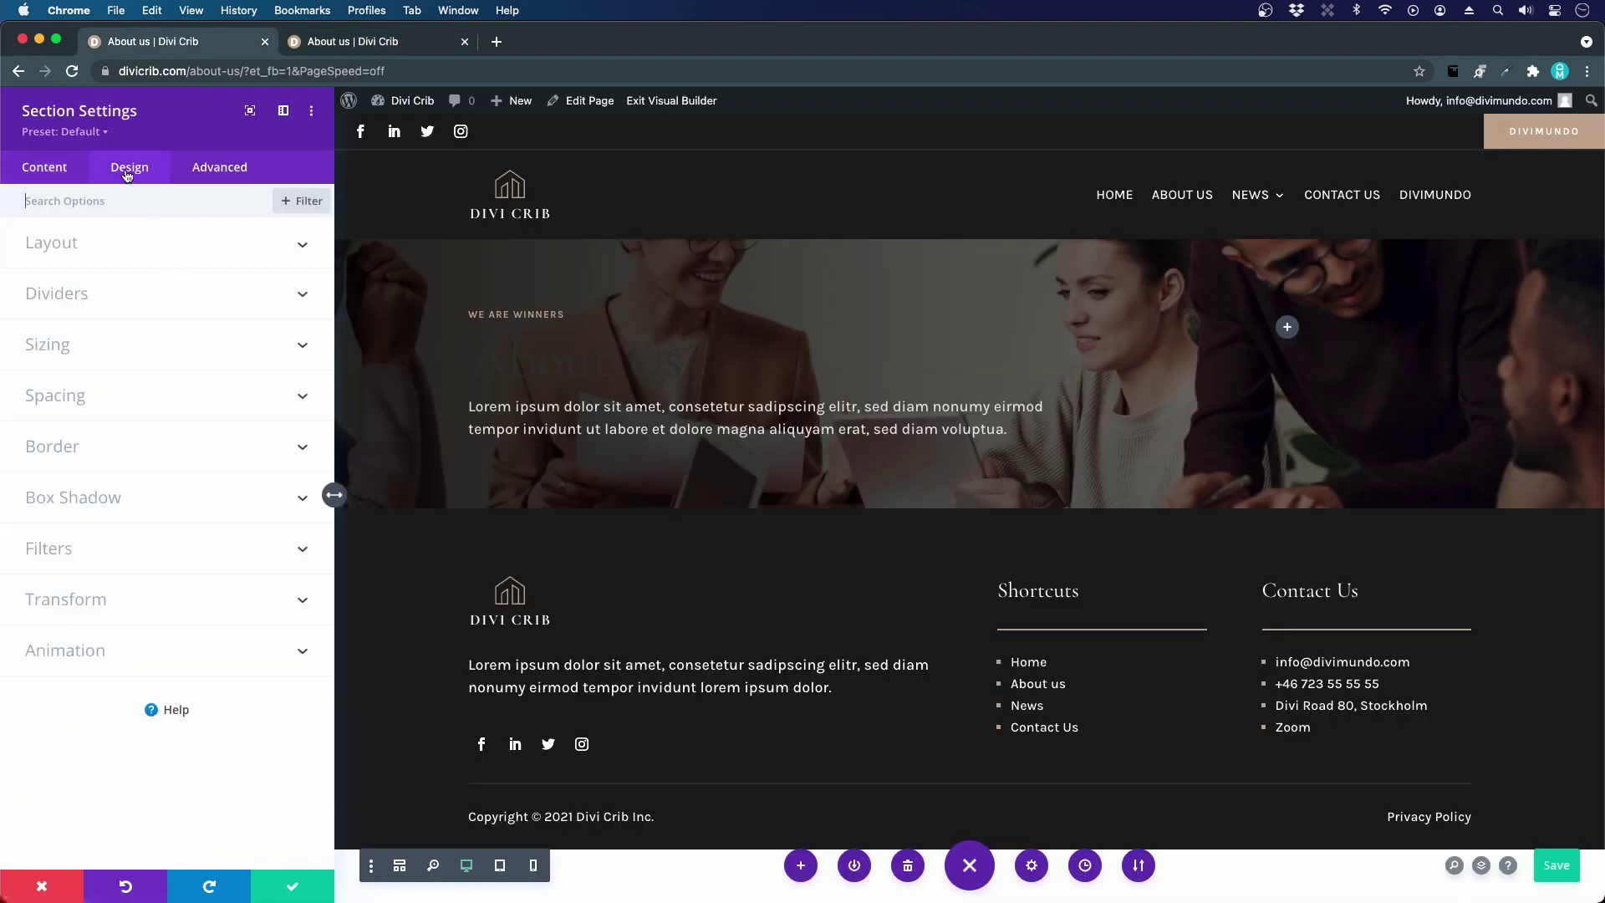
{"action": "left_click", "coordinate": [63, 296]}
{"action": "left_click", "coordinate": [215, 276]}
{"action": "left_click", "coordinate": [98, 344]}
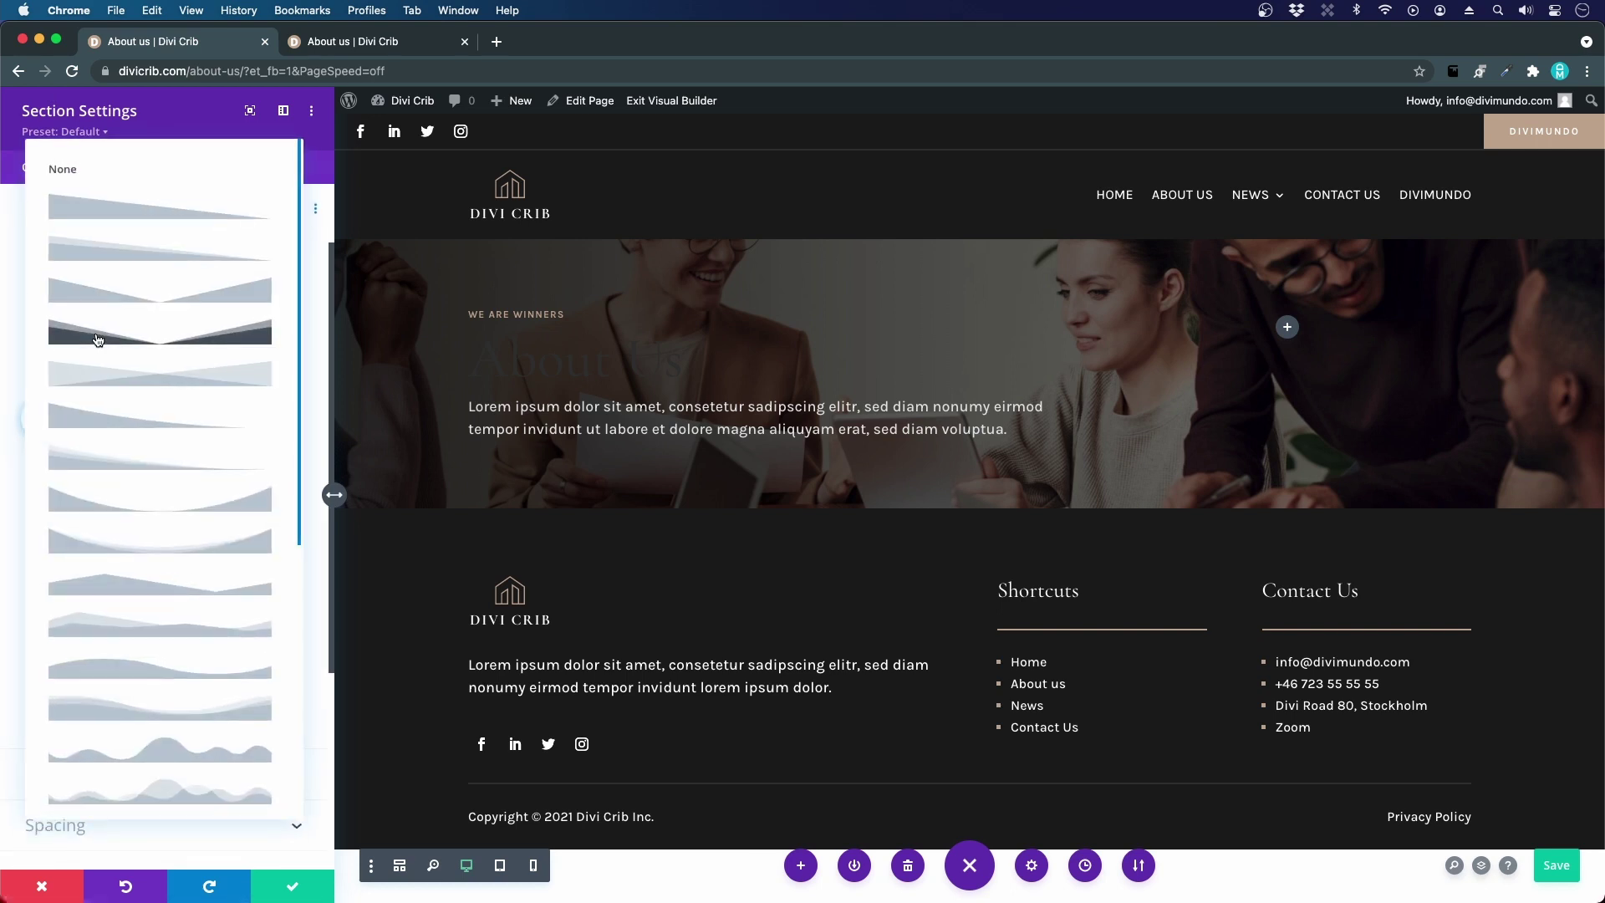
{"action": "scroll", "coordinate": [101, 347], "scroll_direction": "down", "scroll_amount": 3}
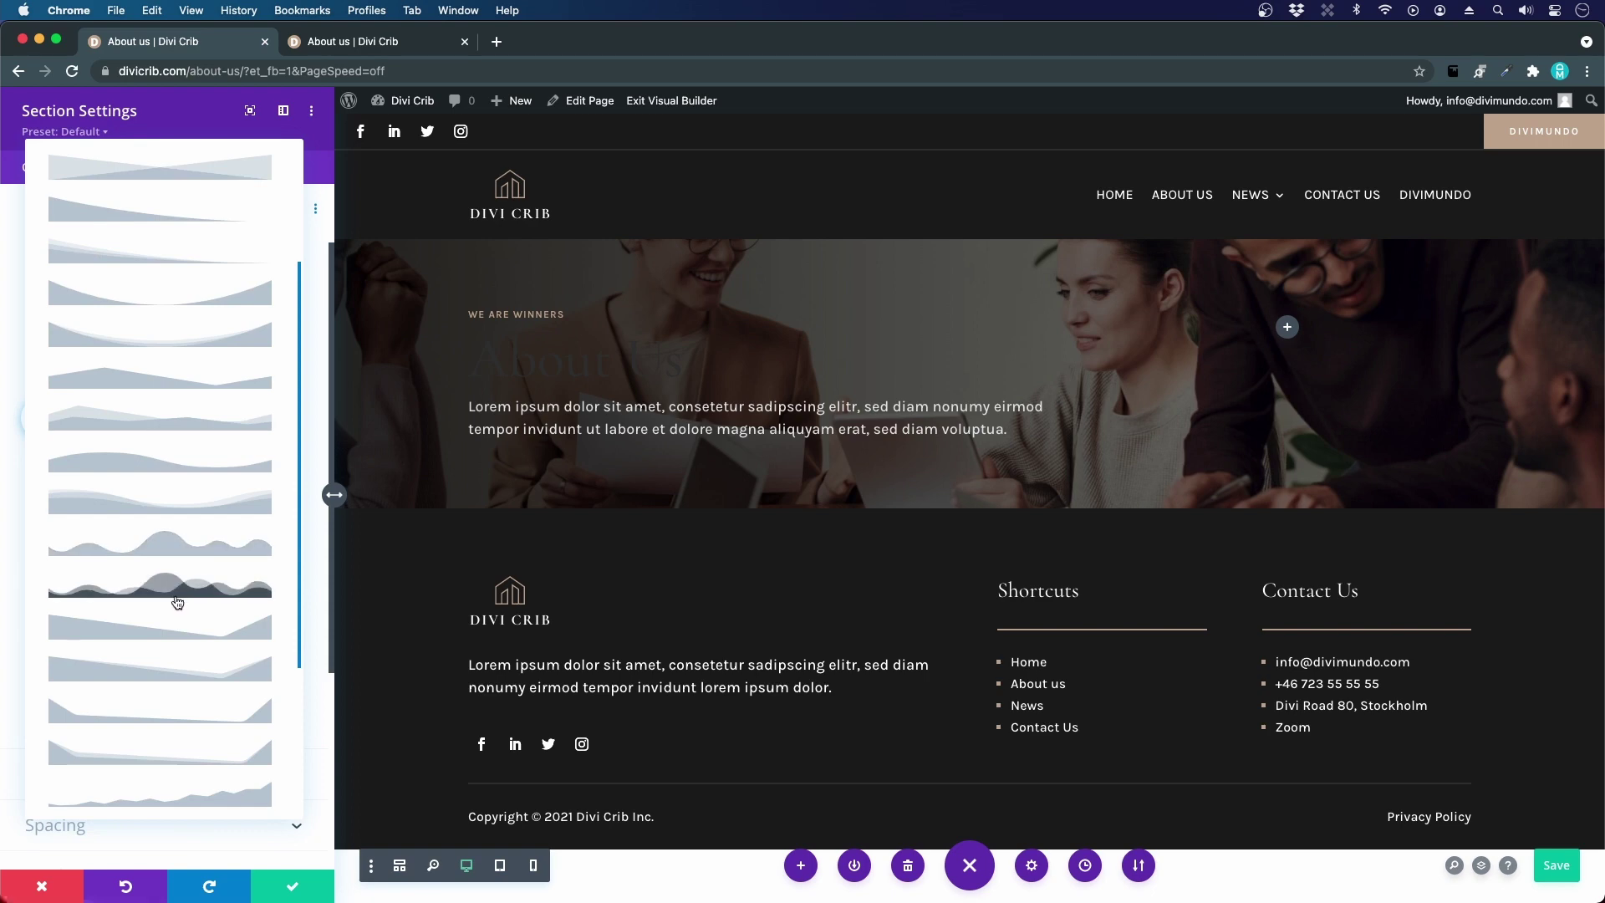
{"action": "left_click", "coordinate": [193, 717]}
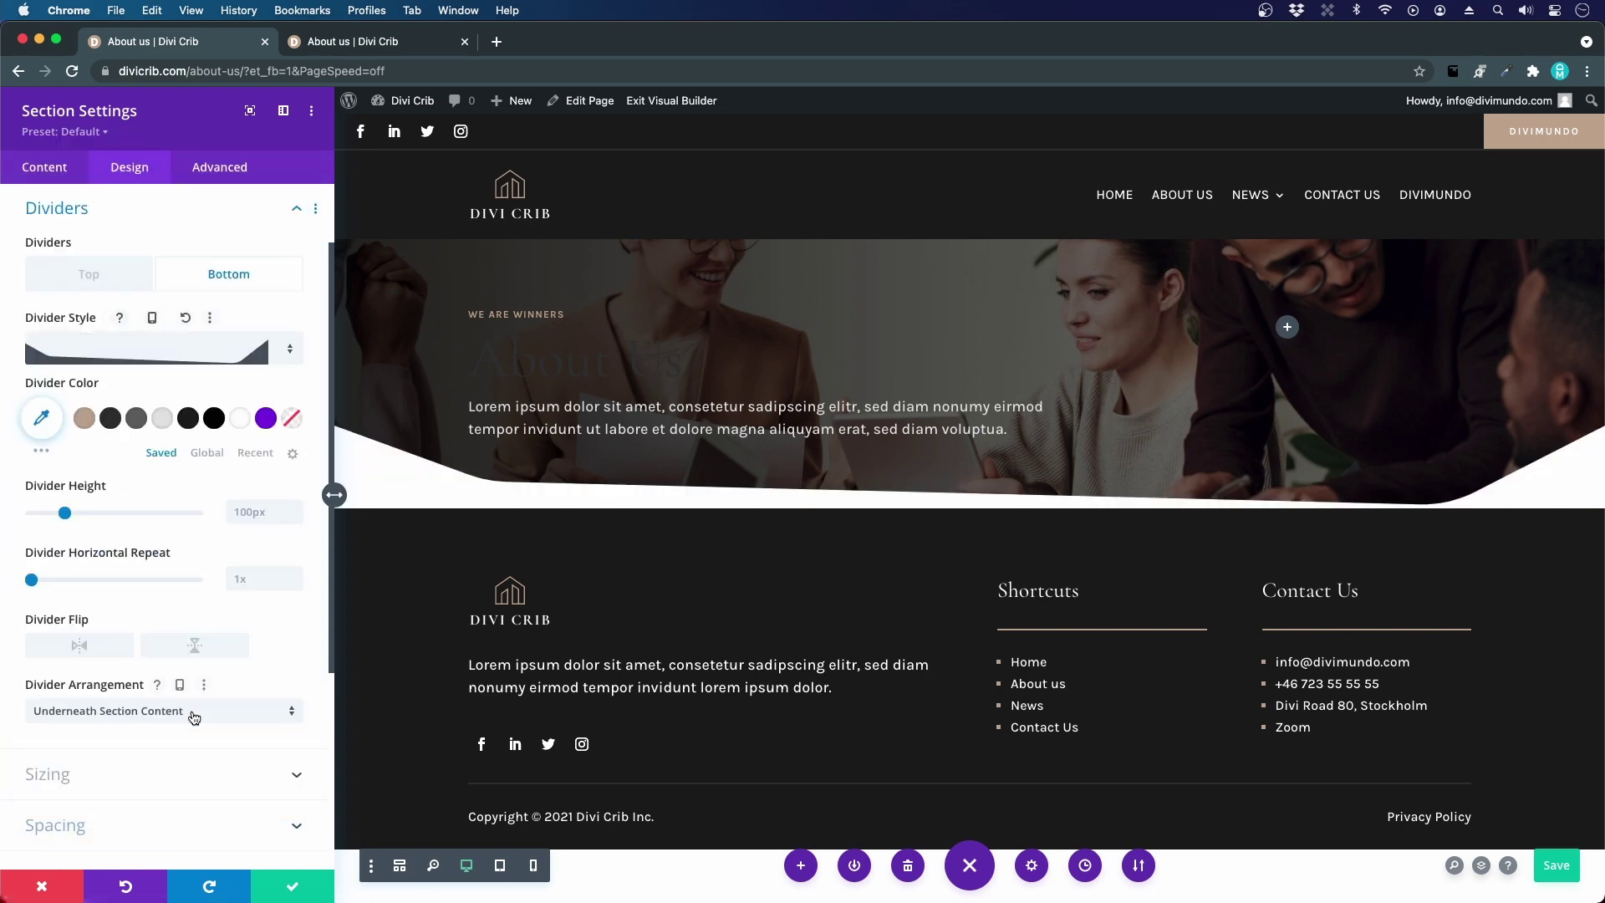
- Set the bottom divider's height to 50px on tablet and 25px on phone, and save the section settings
{"action": "scroll", "coordinate": [183, 701], "scroll_direction": "down", "scroll_amount": 3}
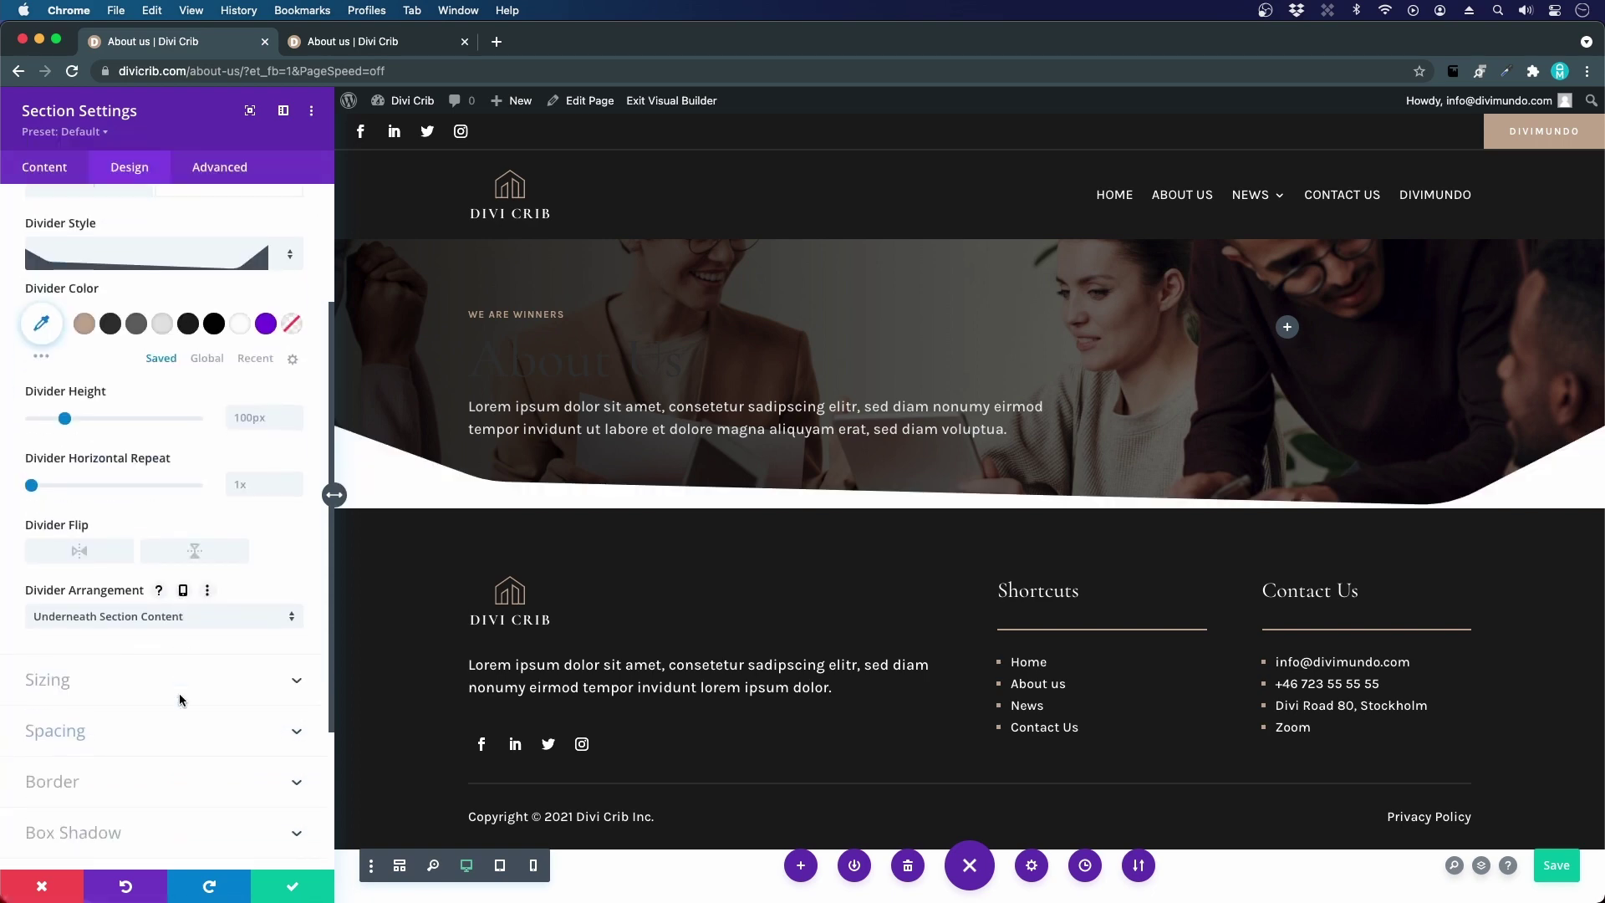
{"action": "scroll", "coordinate": [182, 660], "scroll_direction": "up", "scroll_amount": 1}
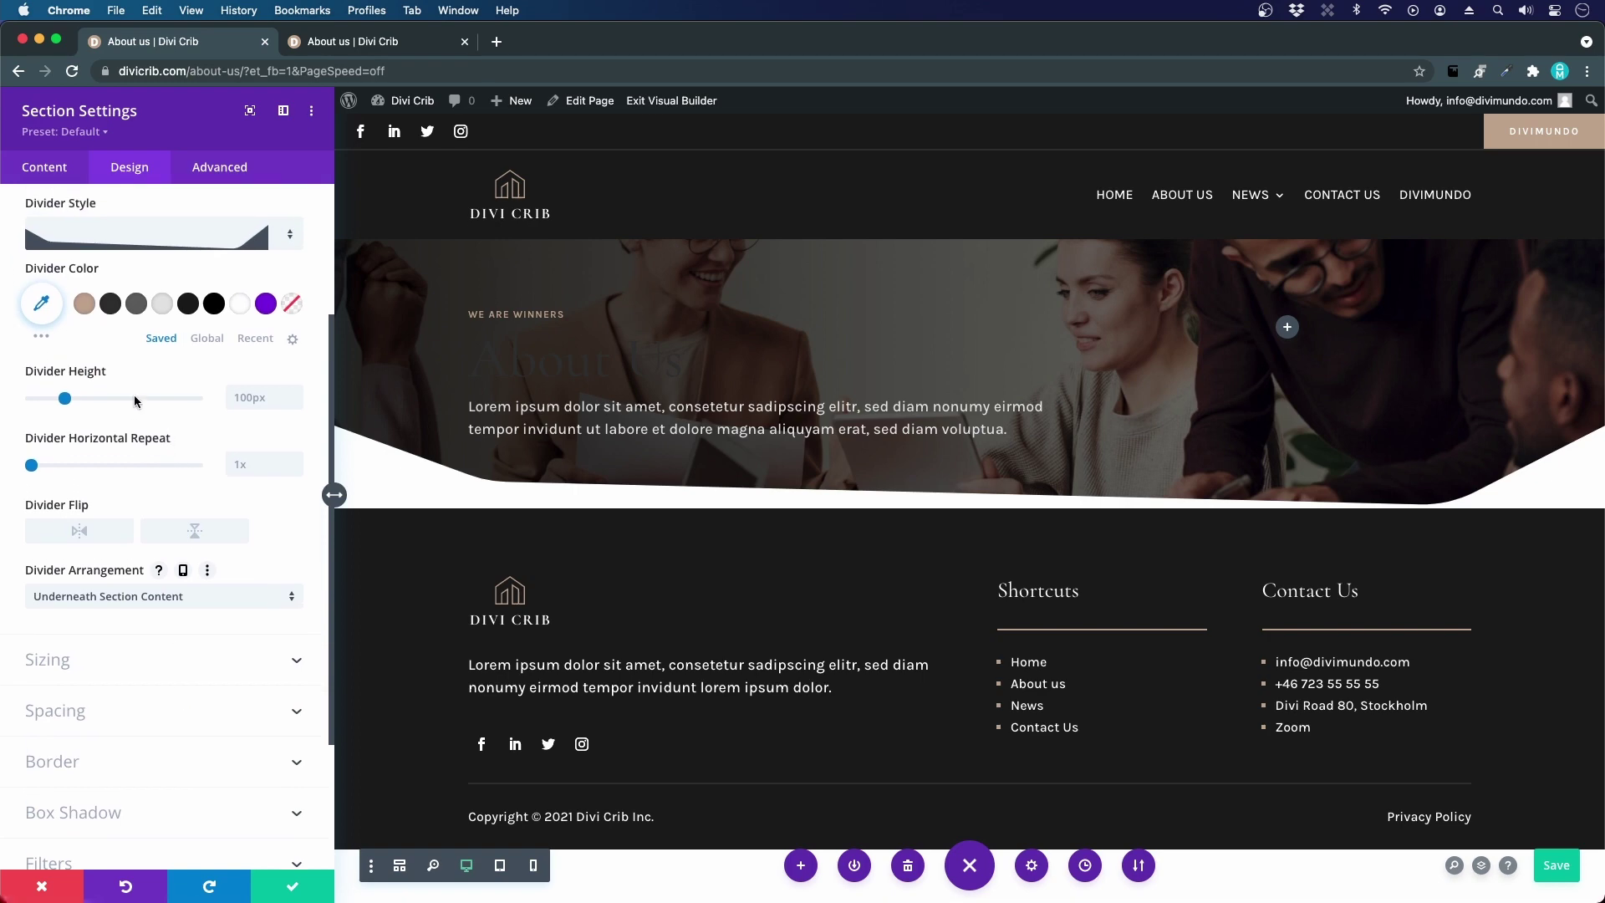
{"action": "left_click", "coordinate": [143, 372]}
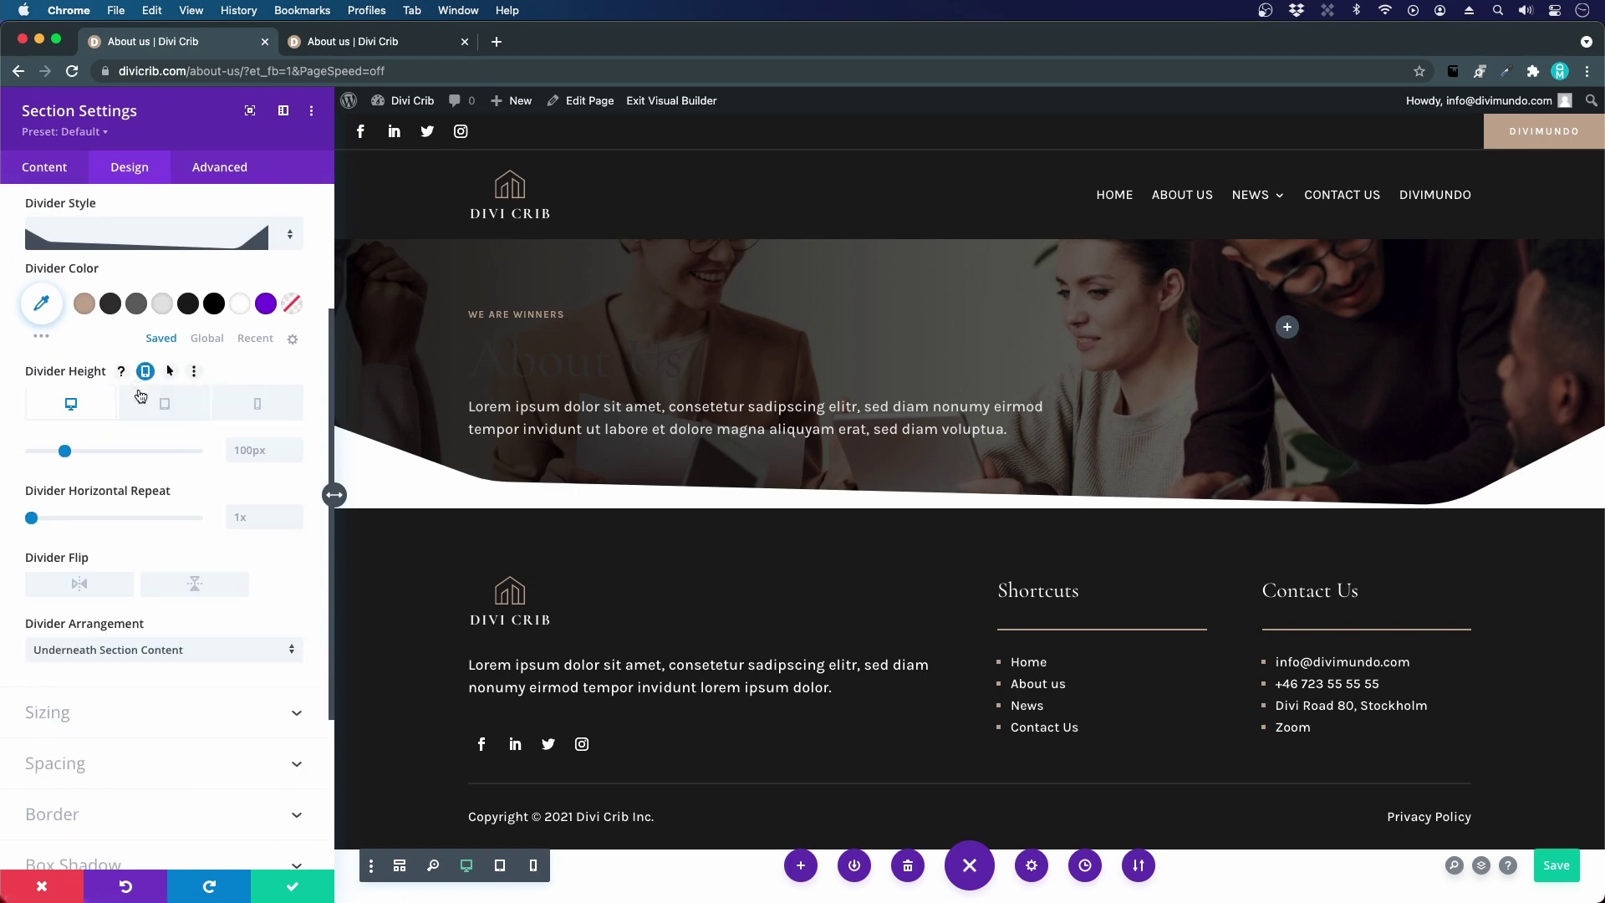
{"action": "left_click", "coordinate": [155, 402]}
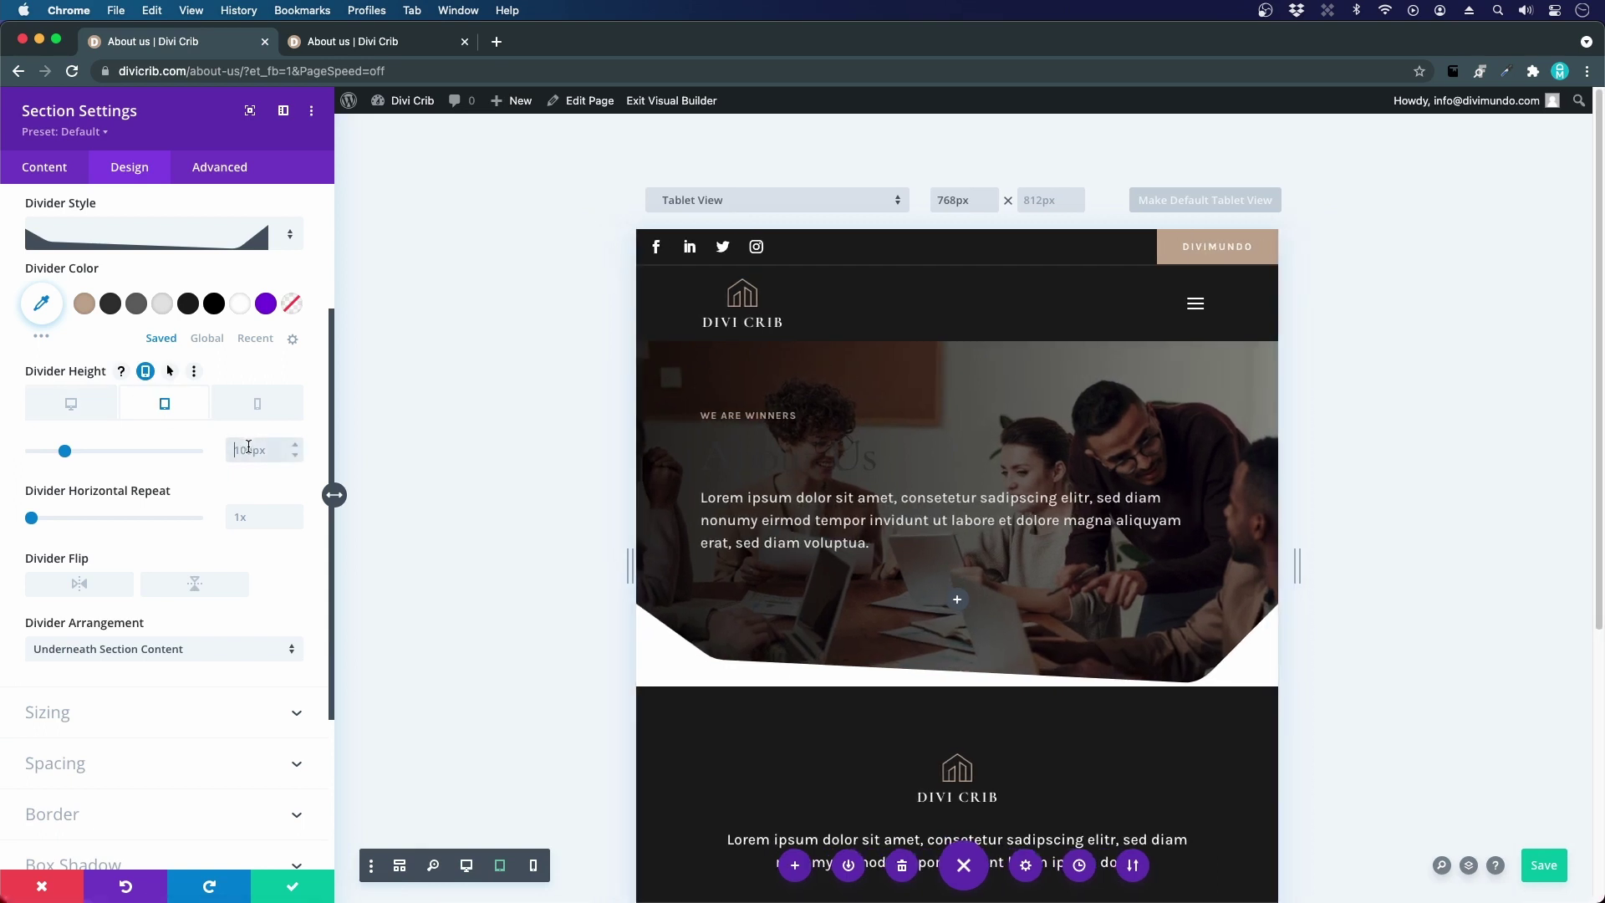
{"action": "type", "text": "50"}
{"action": "left_click", "coordinate": [259, 404]}
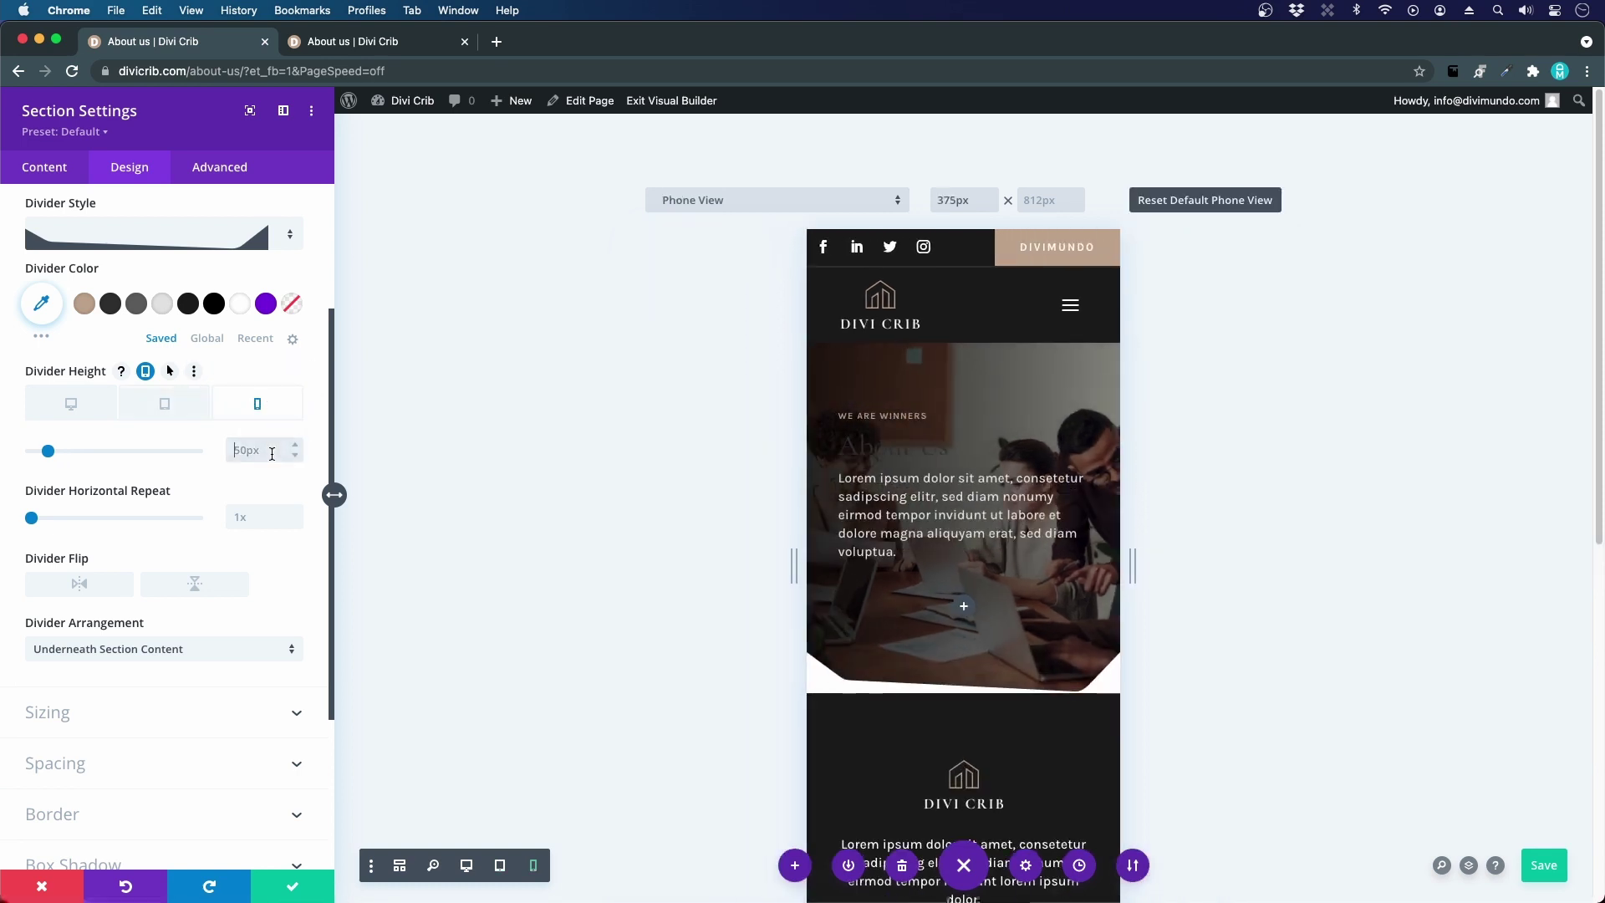
{"action": "left_click", "coordinate": [269, 450]}
{"action": "type", "text": "25"}
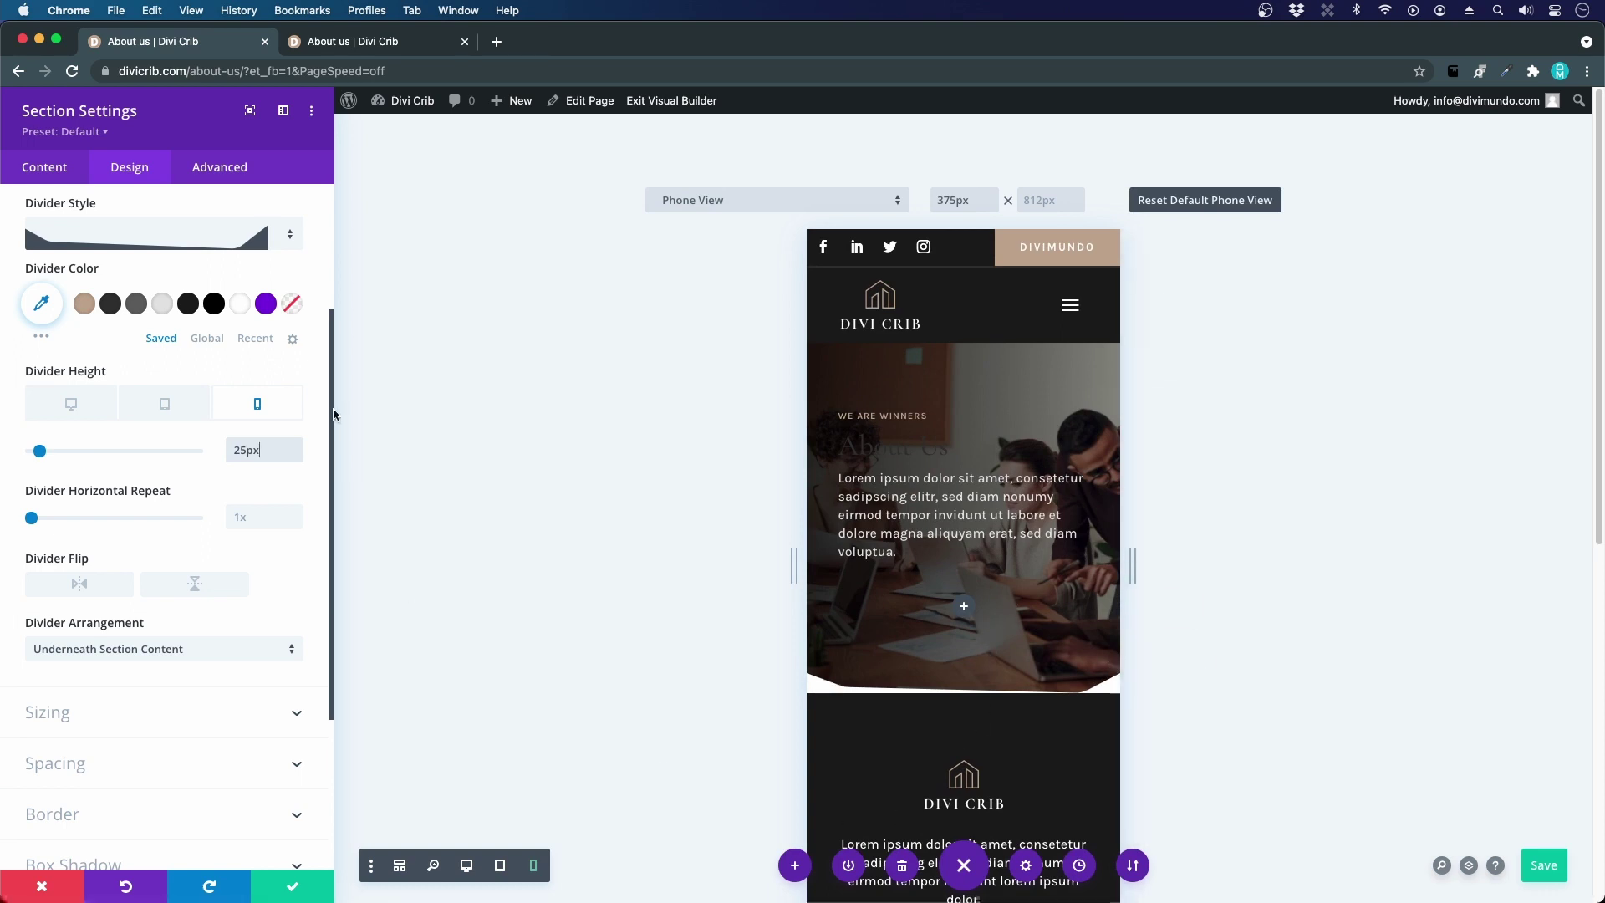
{"action": "scroll", "coordinate": [334, 493], "scroll_direction": "up", "scroll_amount": 5}
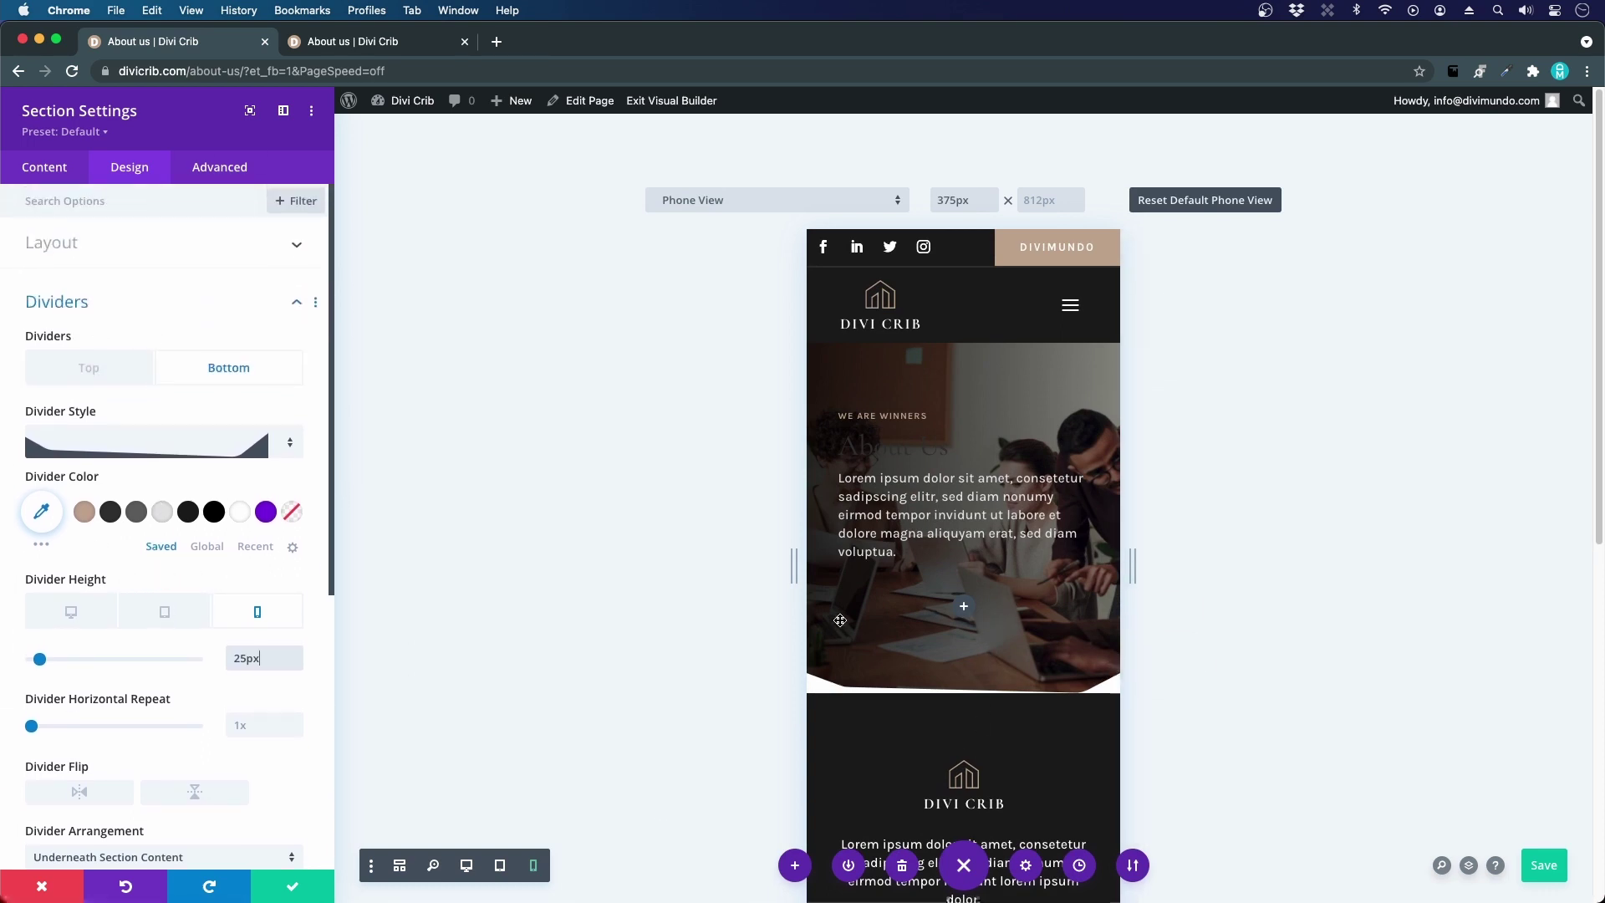
{"action": "left_click", "coordinate": [309, 877]}
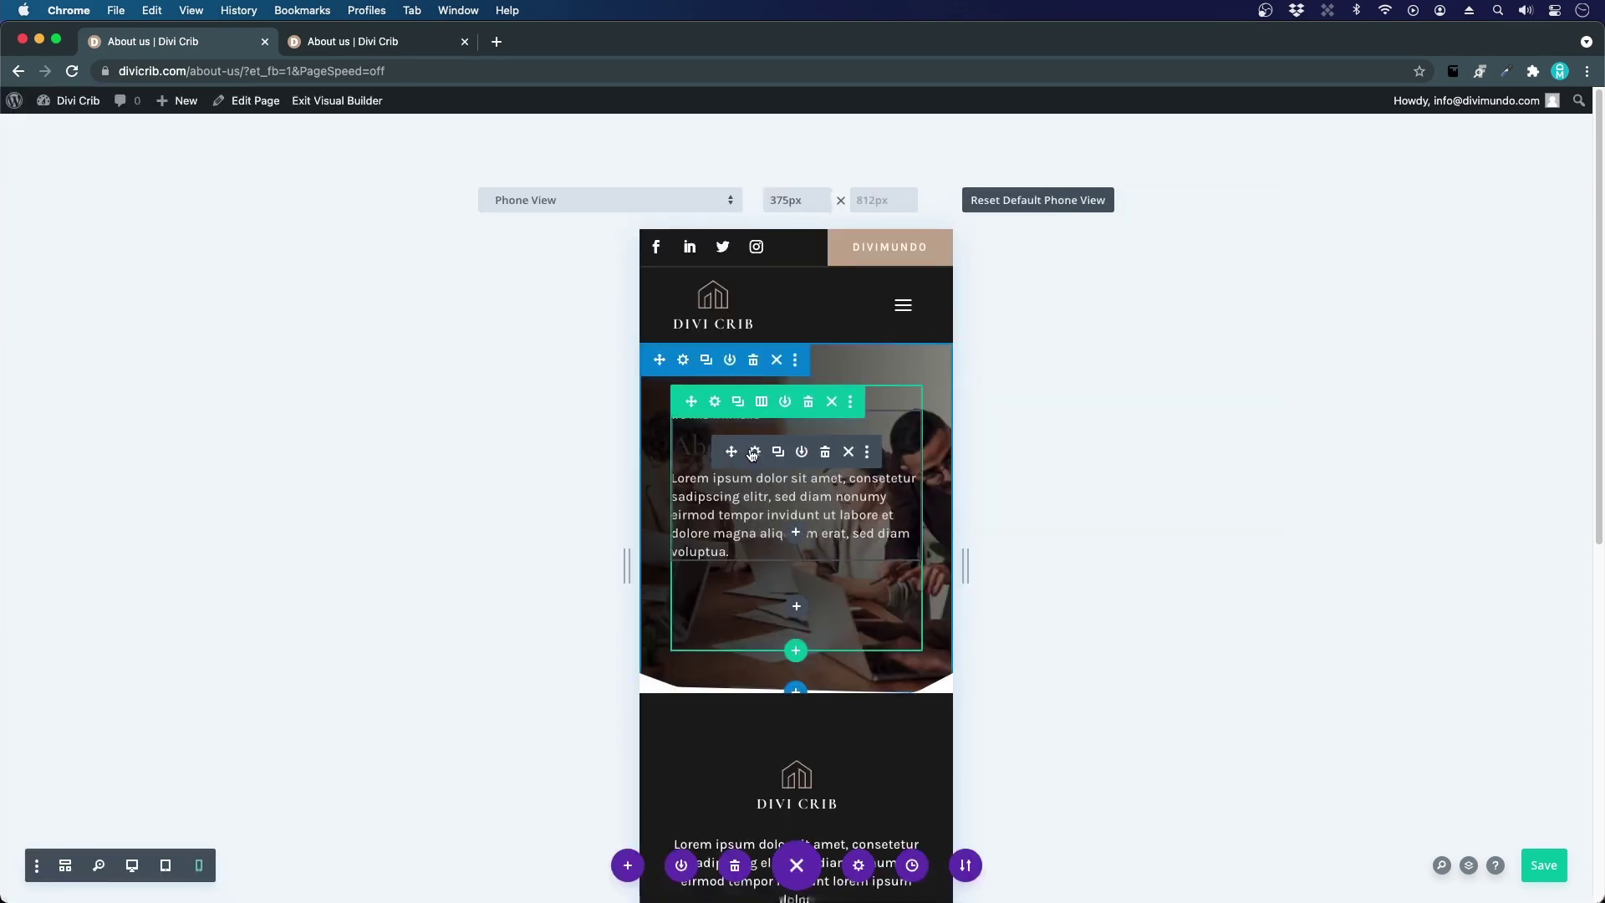
- Apply the heading text styles of the hero Text module to its active preset, confirming the site-wide change
{"action": "left_click", "coordinate": [752, 453]}
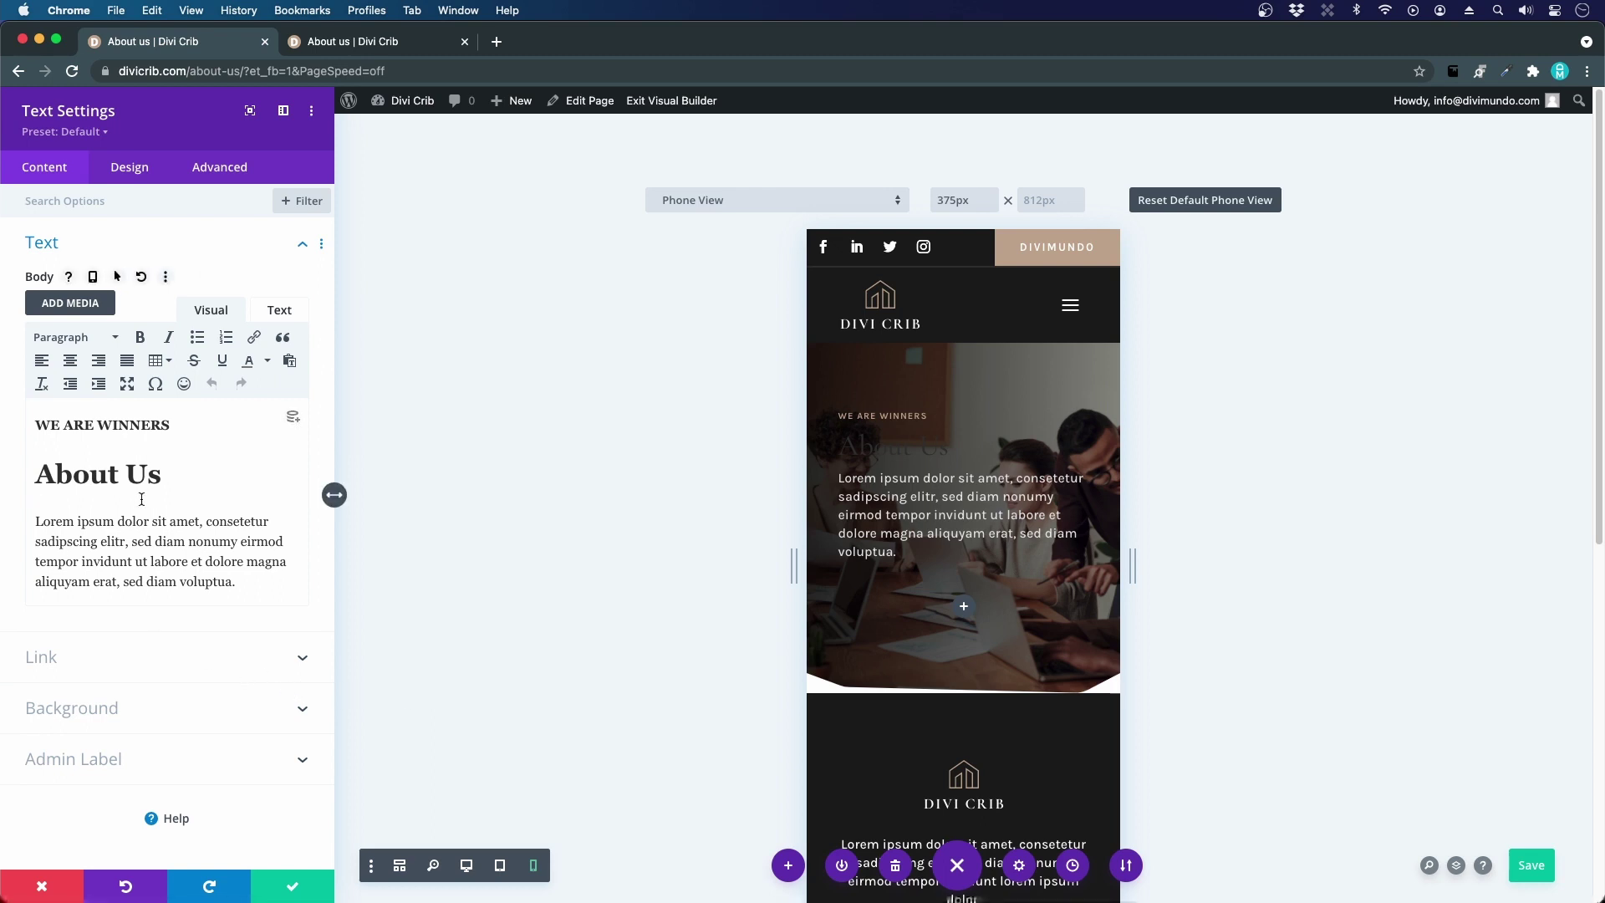
{"action": "left_click_drag", "start_coordinate": [34, 474], "coordinate": [189, 477]}
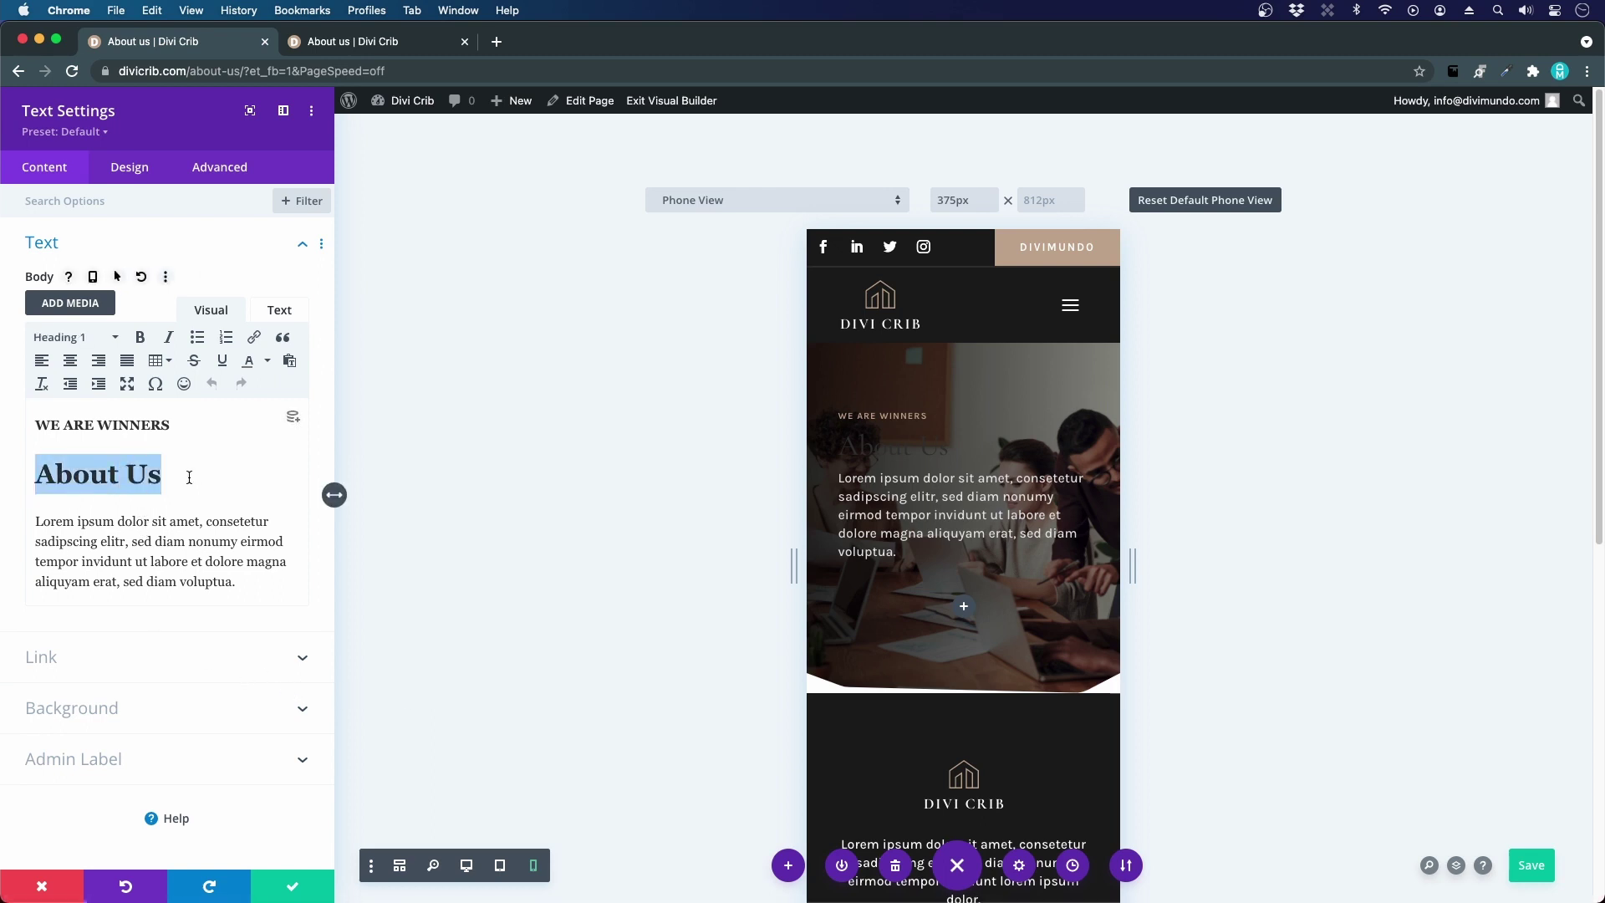
{"action": "left_click", "coordinate": [100, 478]}
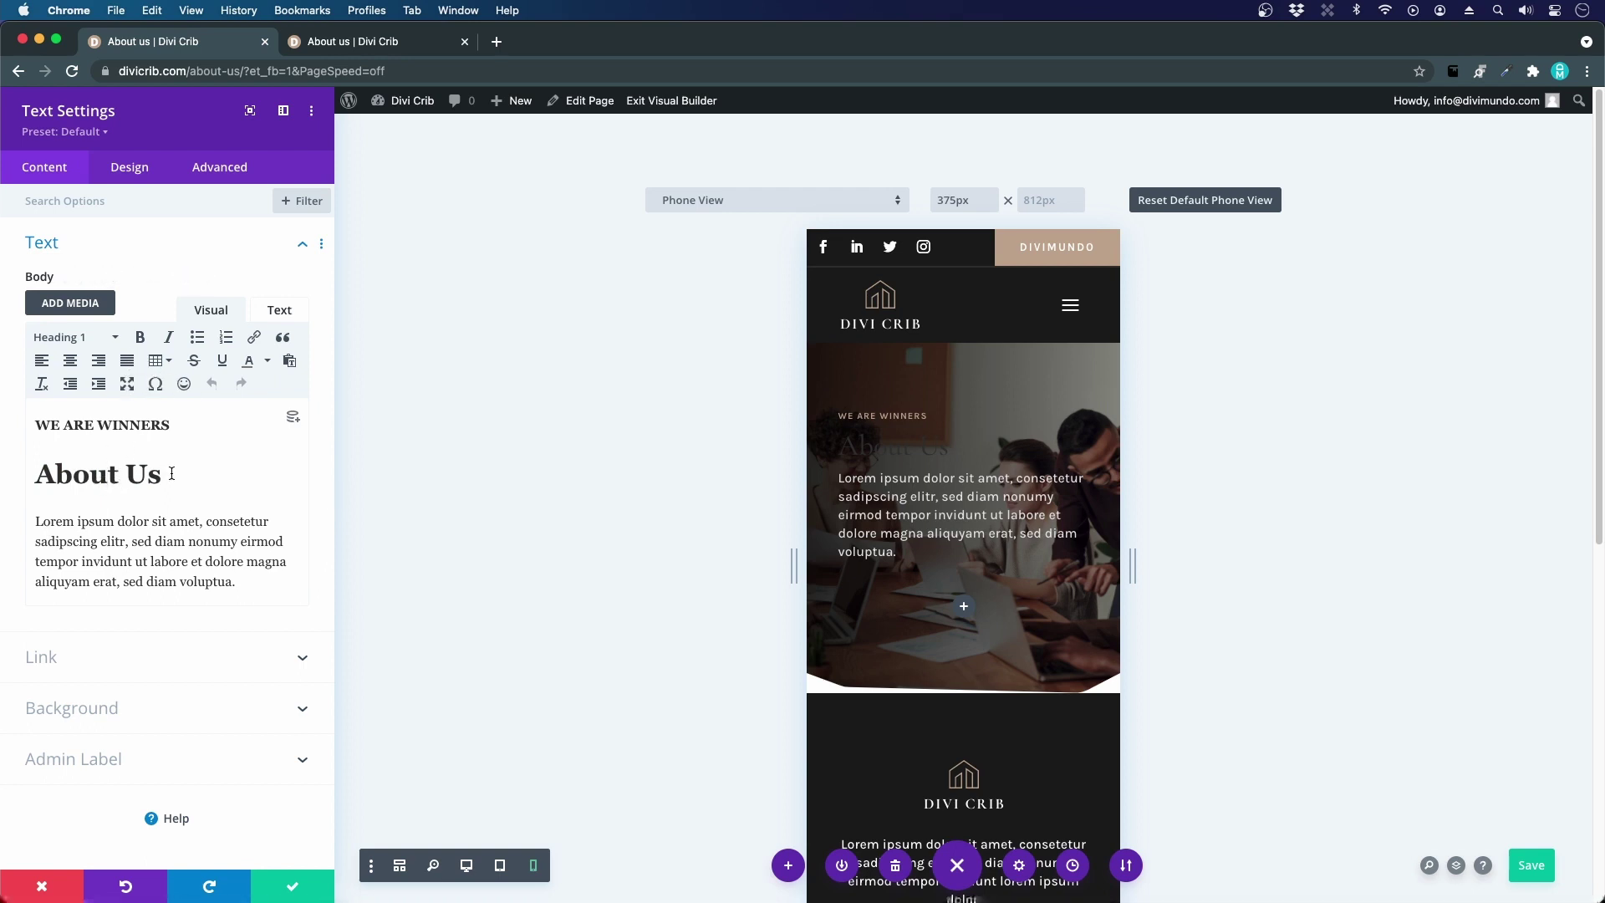
{"action": "left_click", "coordinate": [130, 166]}
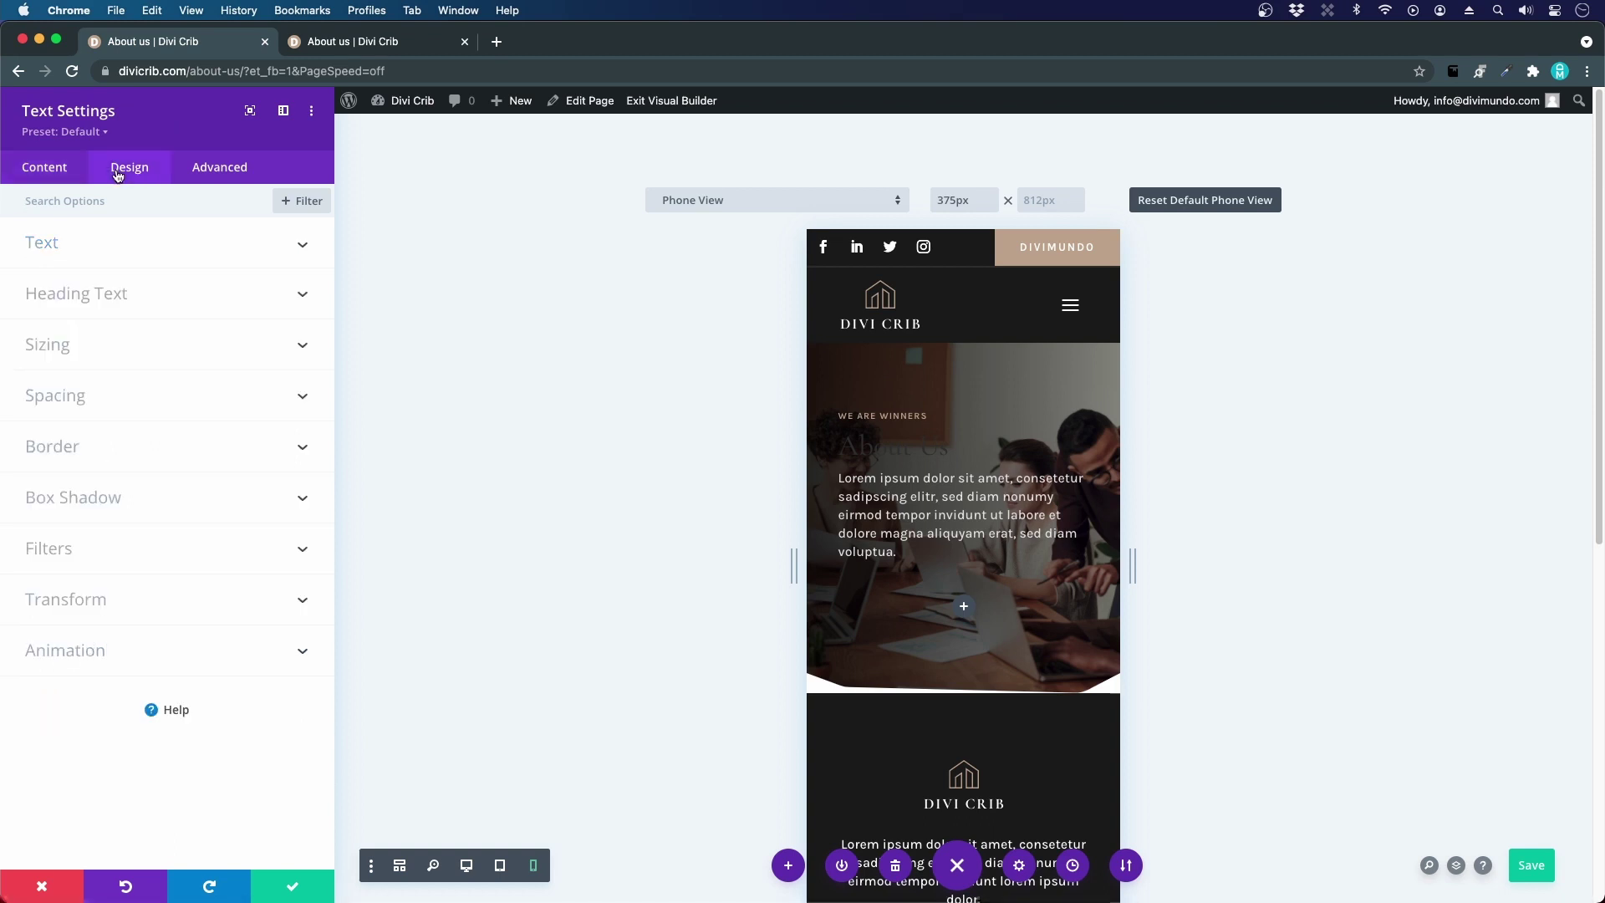
{"action": "left_click", "coordinate": [90, 293]}
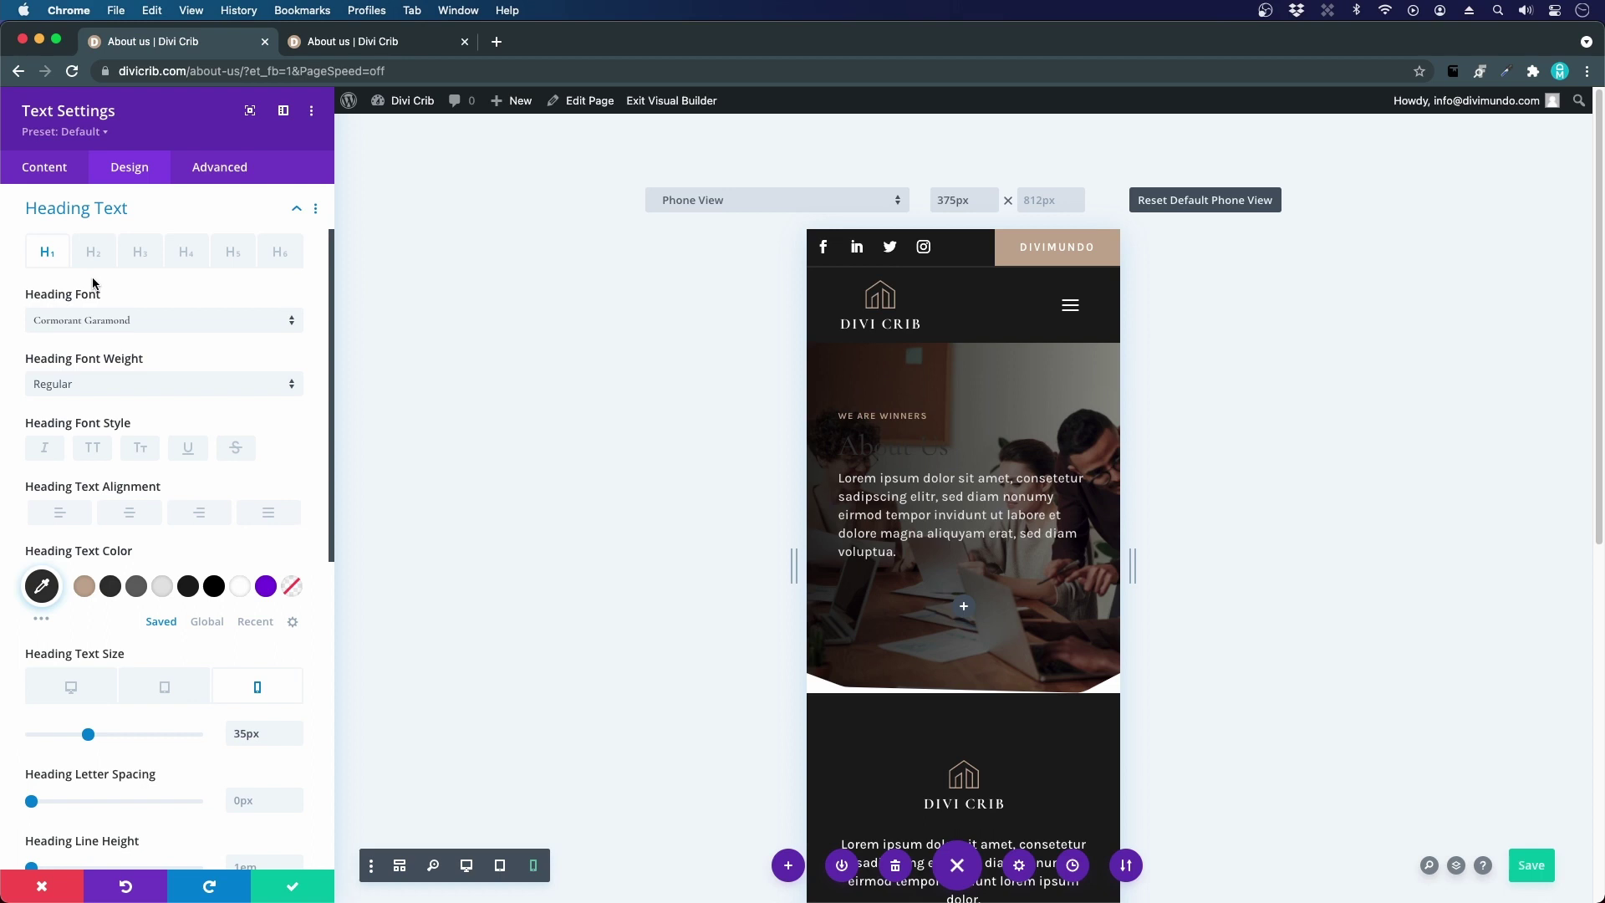
{"action": "right_click", "coordinate": [84, 214]}
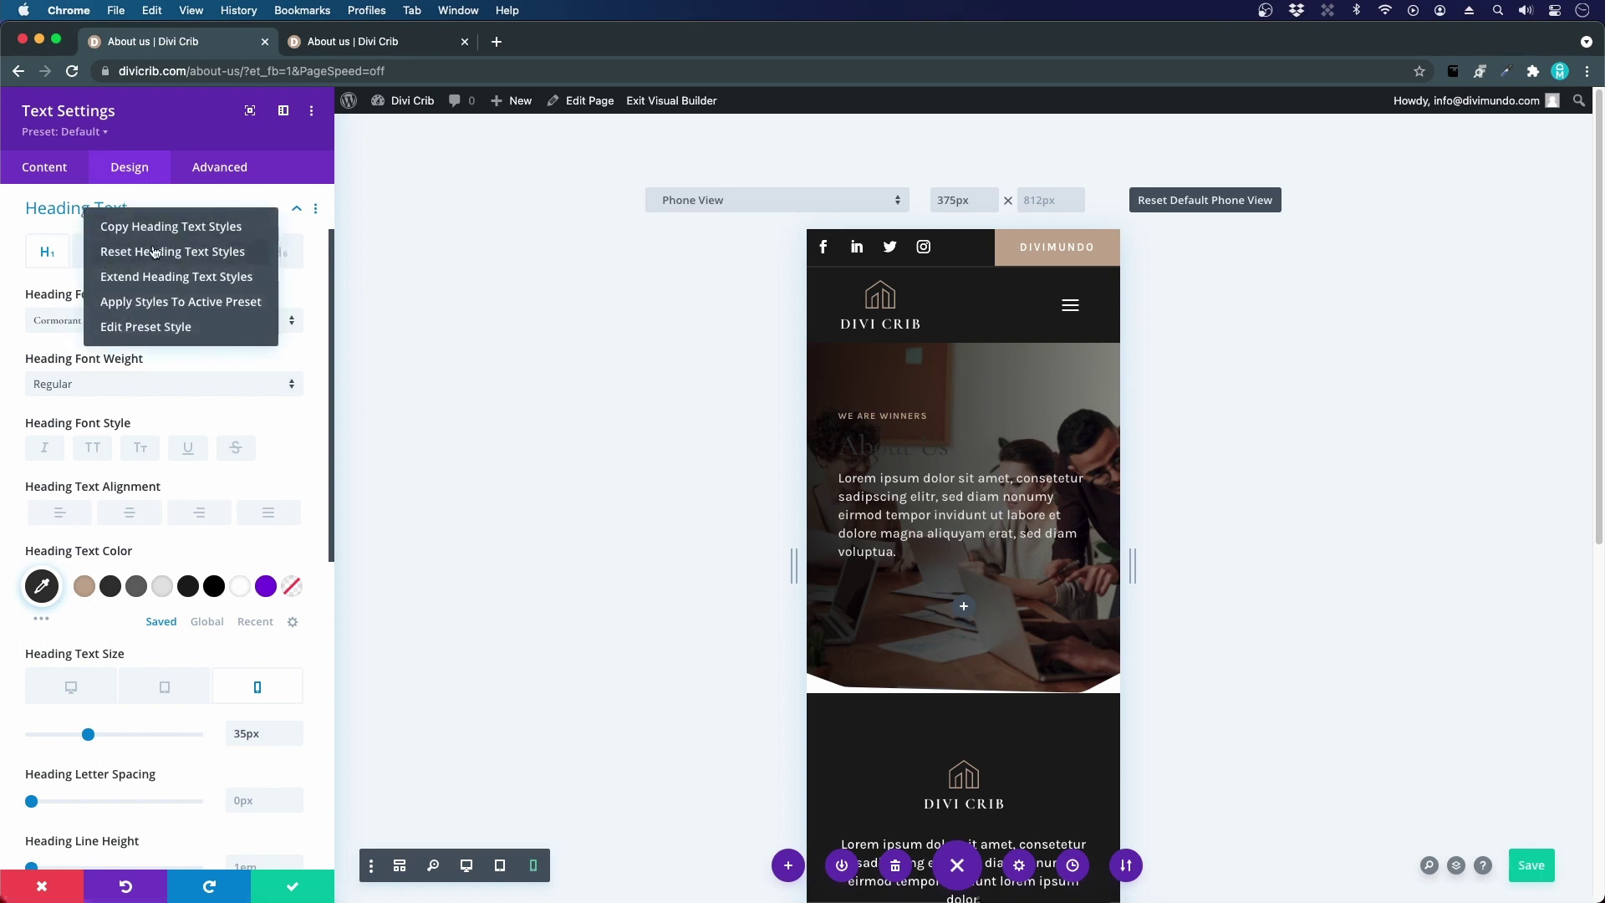
{"action": "left_click", "coordinate": [182, 302]}
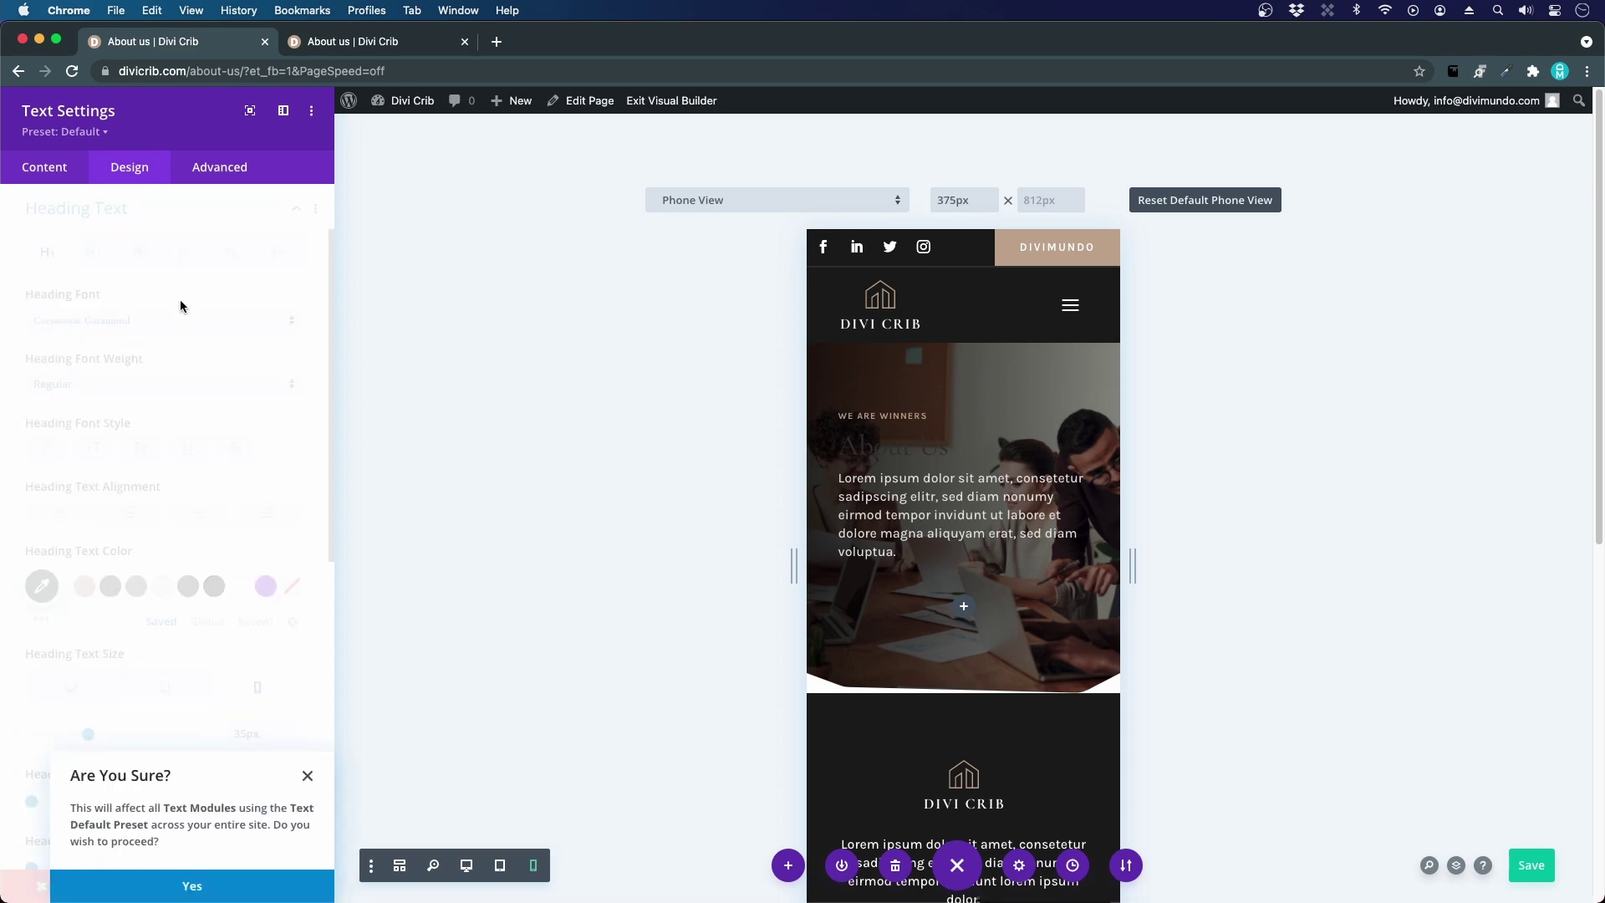
{"action": "left_click", "coordinate": [233, 891]}
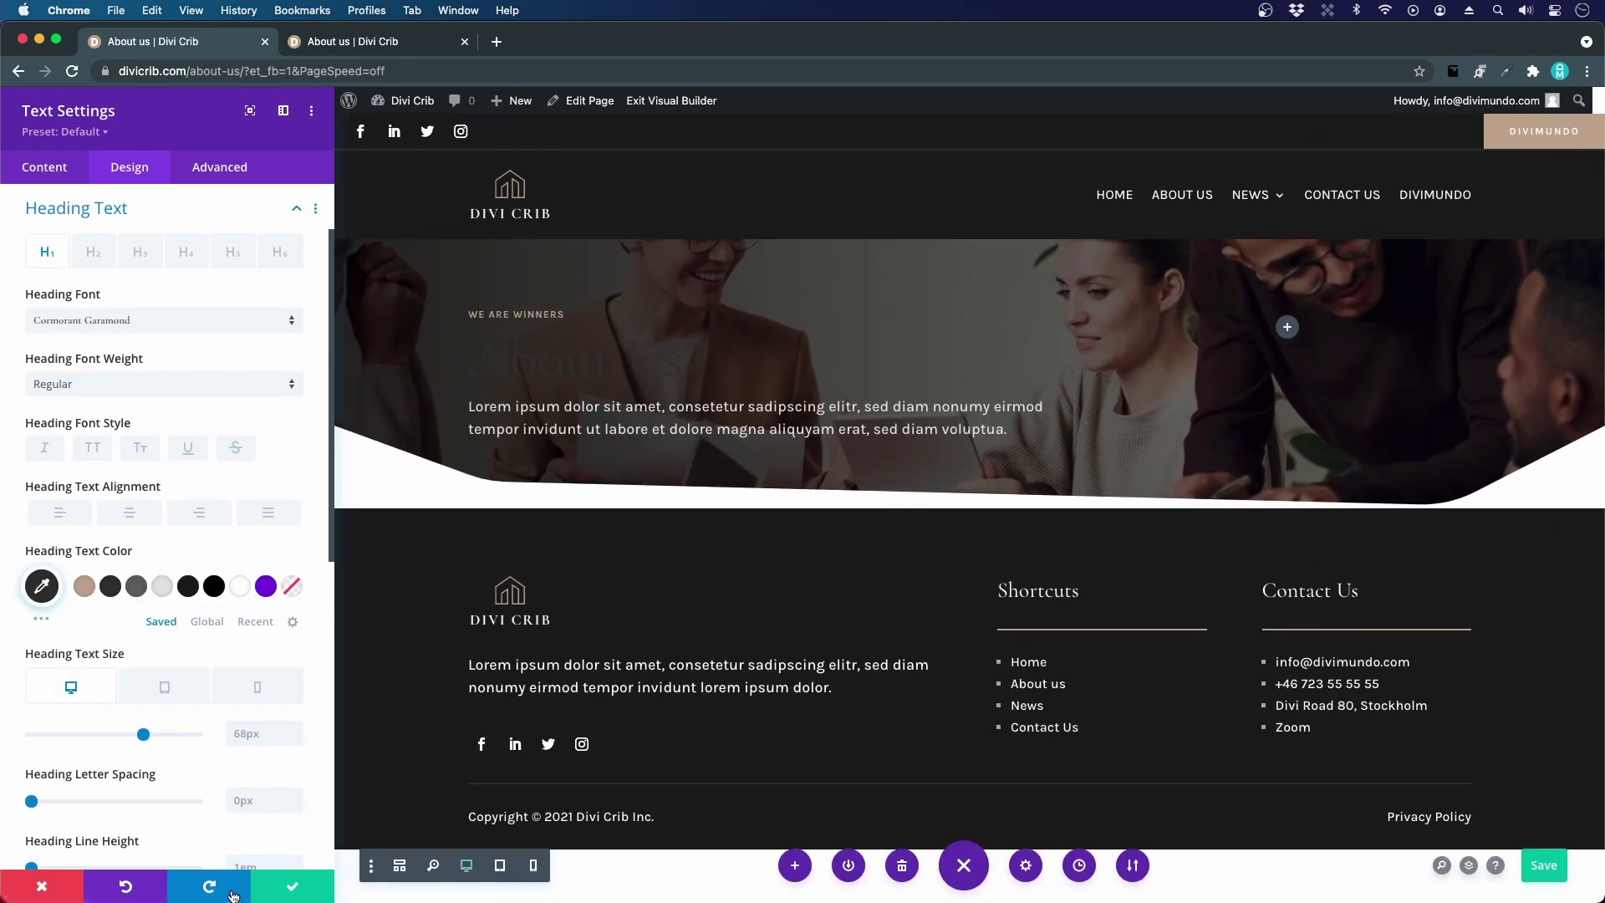
- Review the heading text styles stored in the Text module's default preset and close the preset settings
{"action": "scroll", "coordinate": [152, 233], "scroll_direction": "up", "scroll_amount": 3}
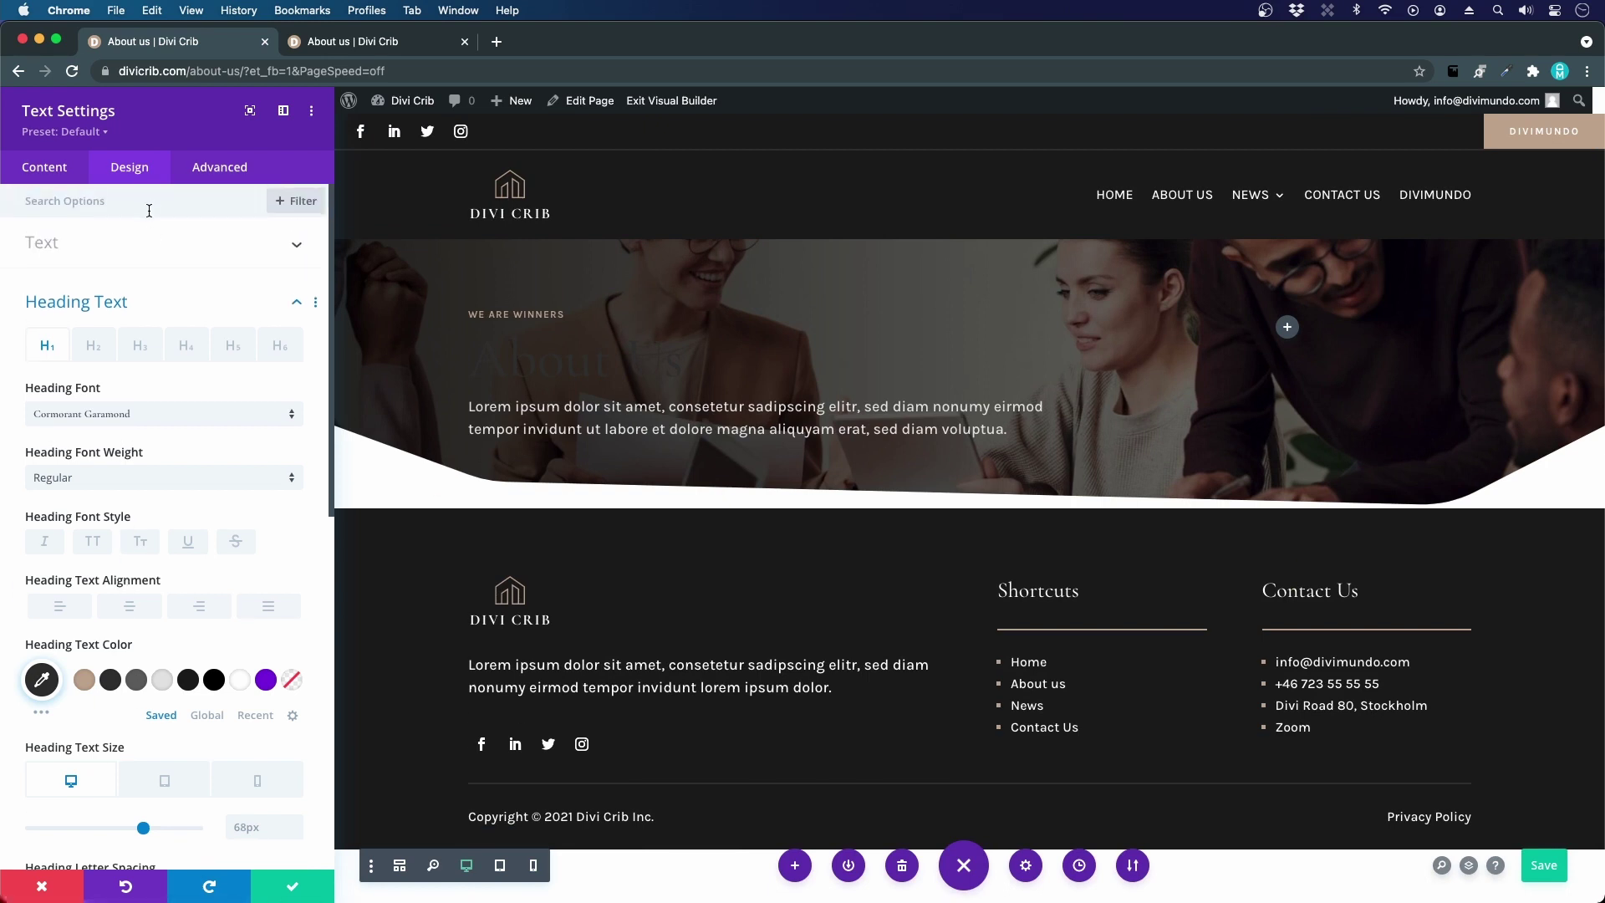
{"action": "left_click", "coordinate": [105, 134]}
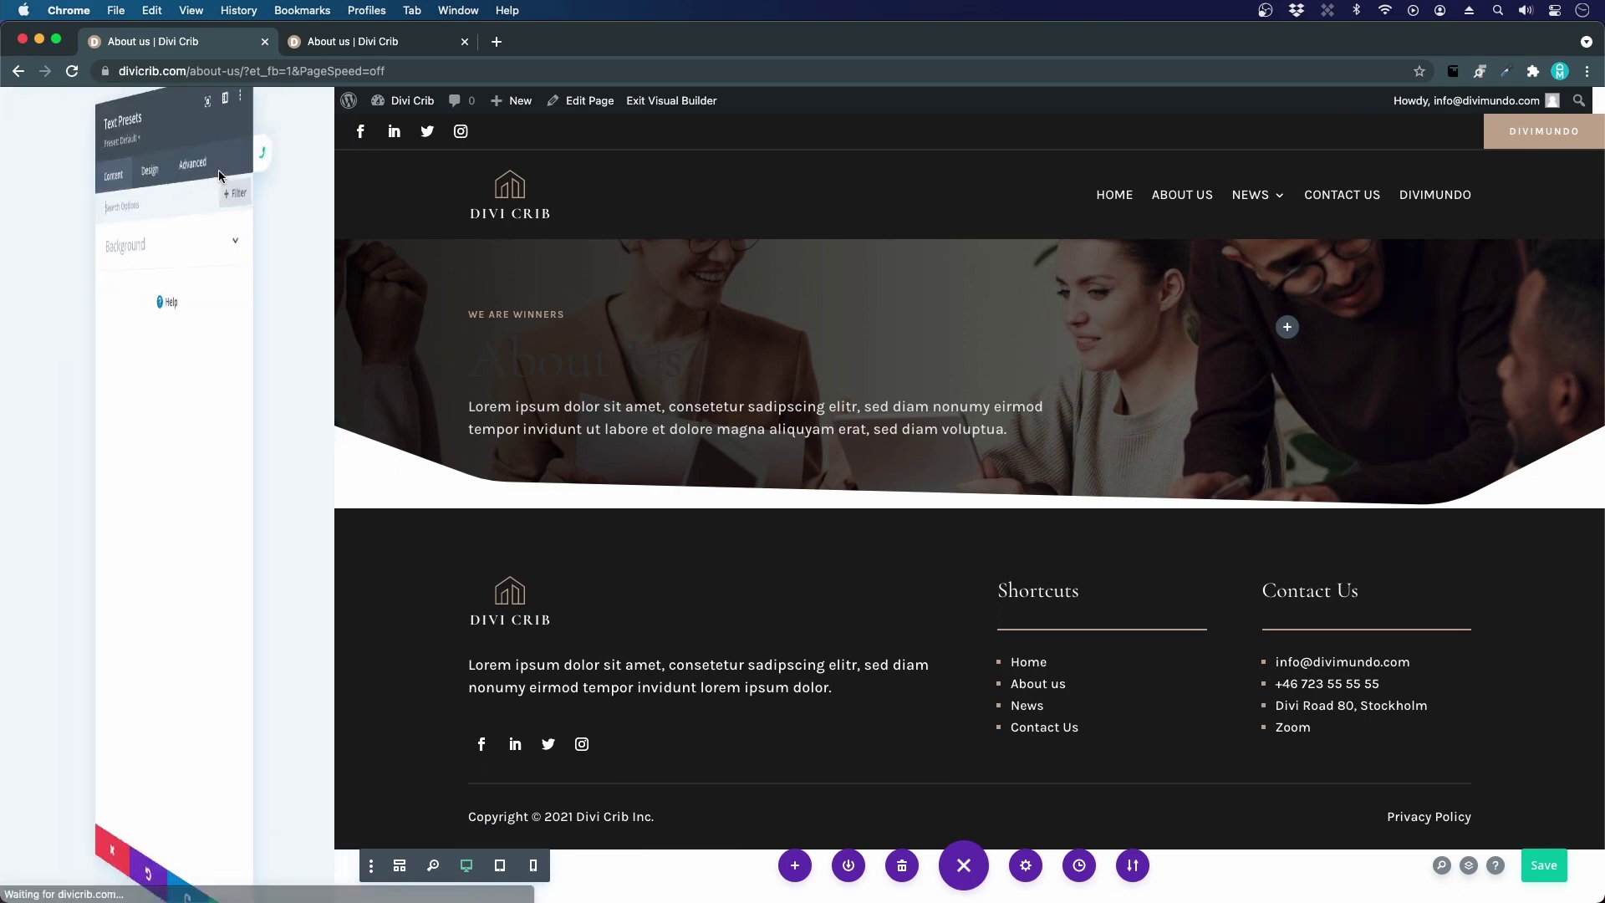
{"action": "left_click", "coordinate": [139, 174]}
{"action": "left_click", "coordinate": [57, 308]}
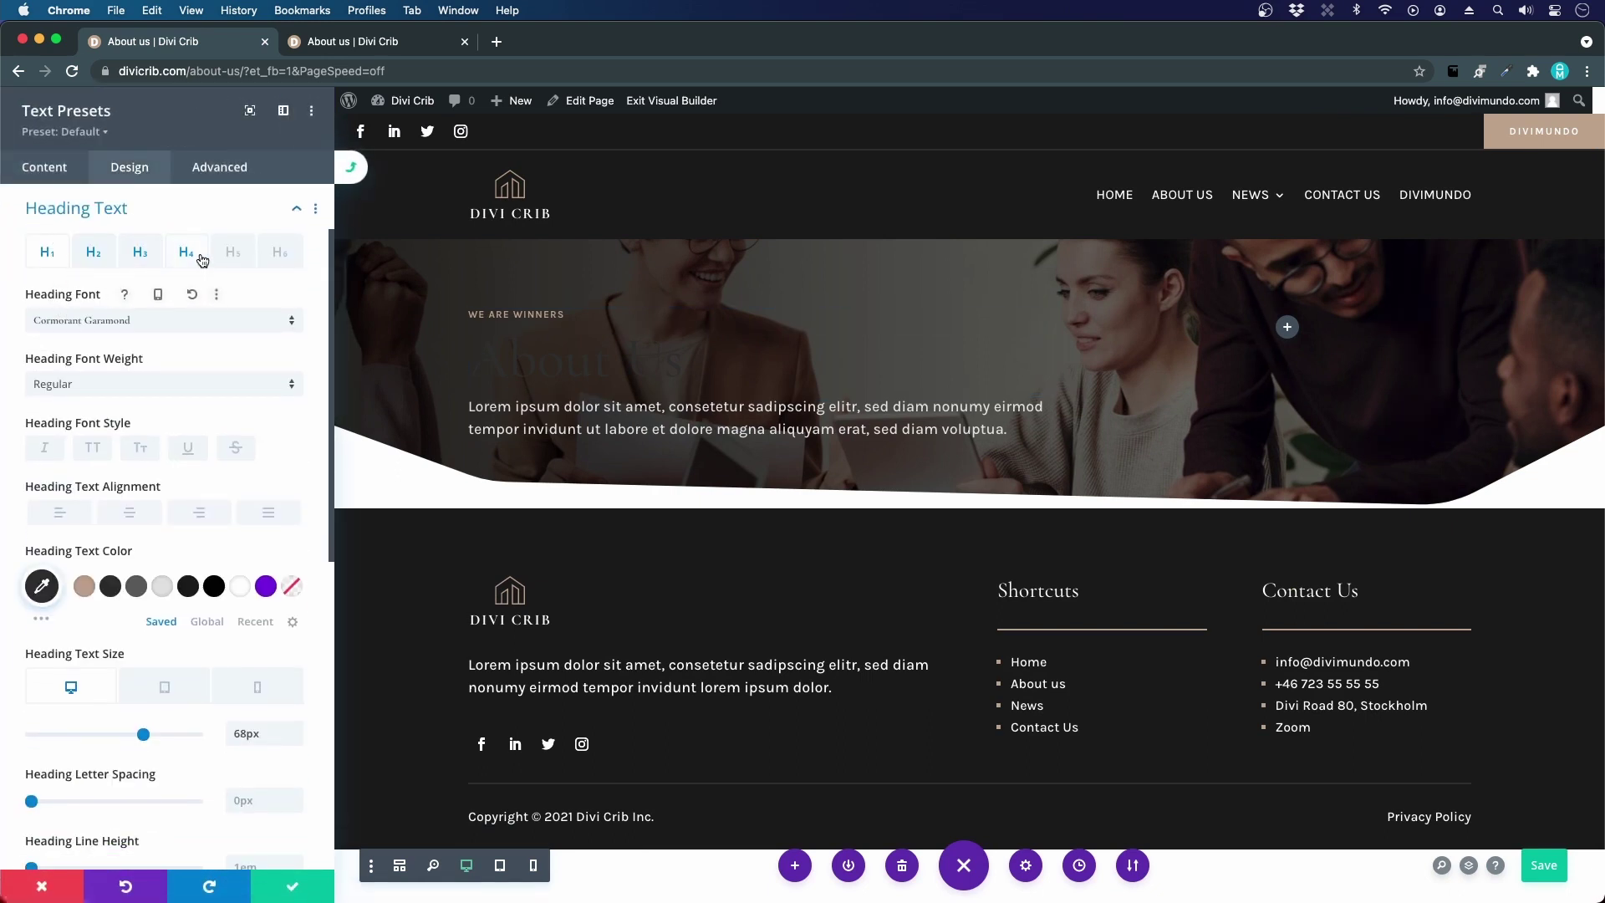
{"action": "scroll", "coordinate": [238, 745], "scroll_direction": "down", "scroll_amount": 1}
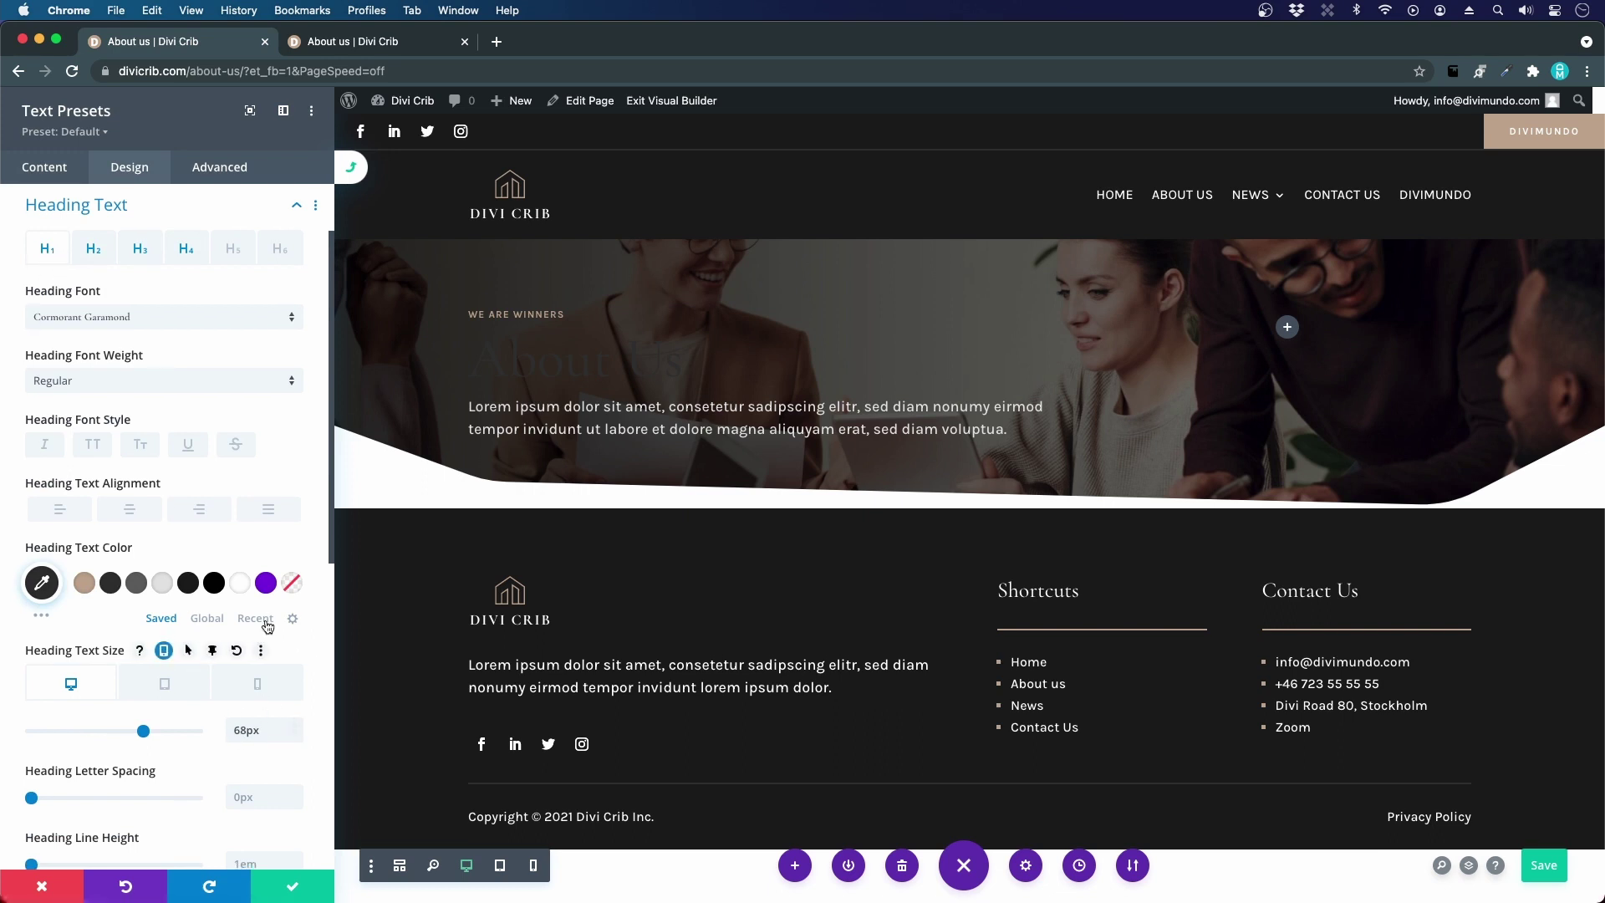
{"action": "left_click", "coordinate": [286, 886]}
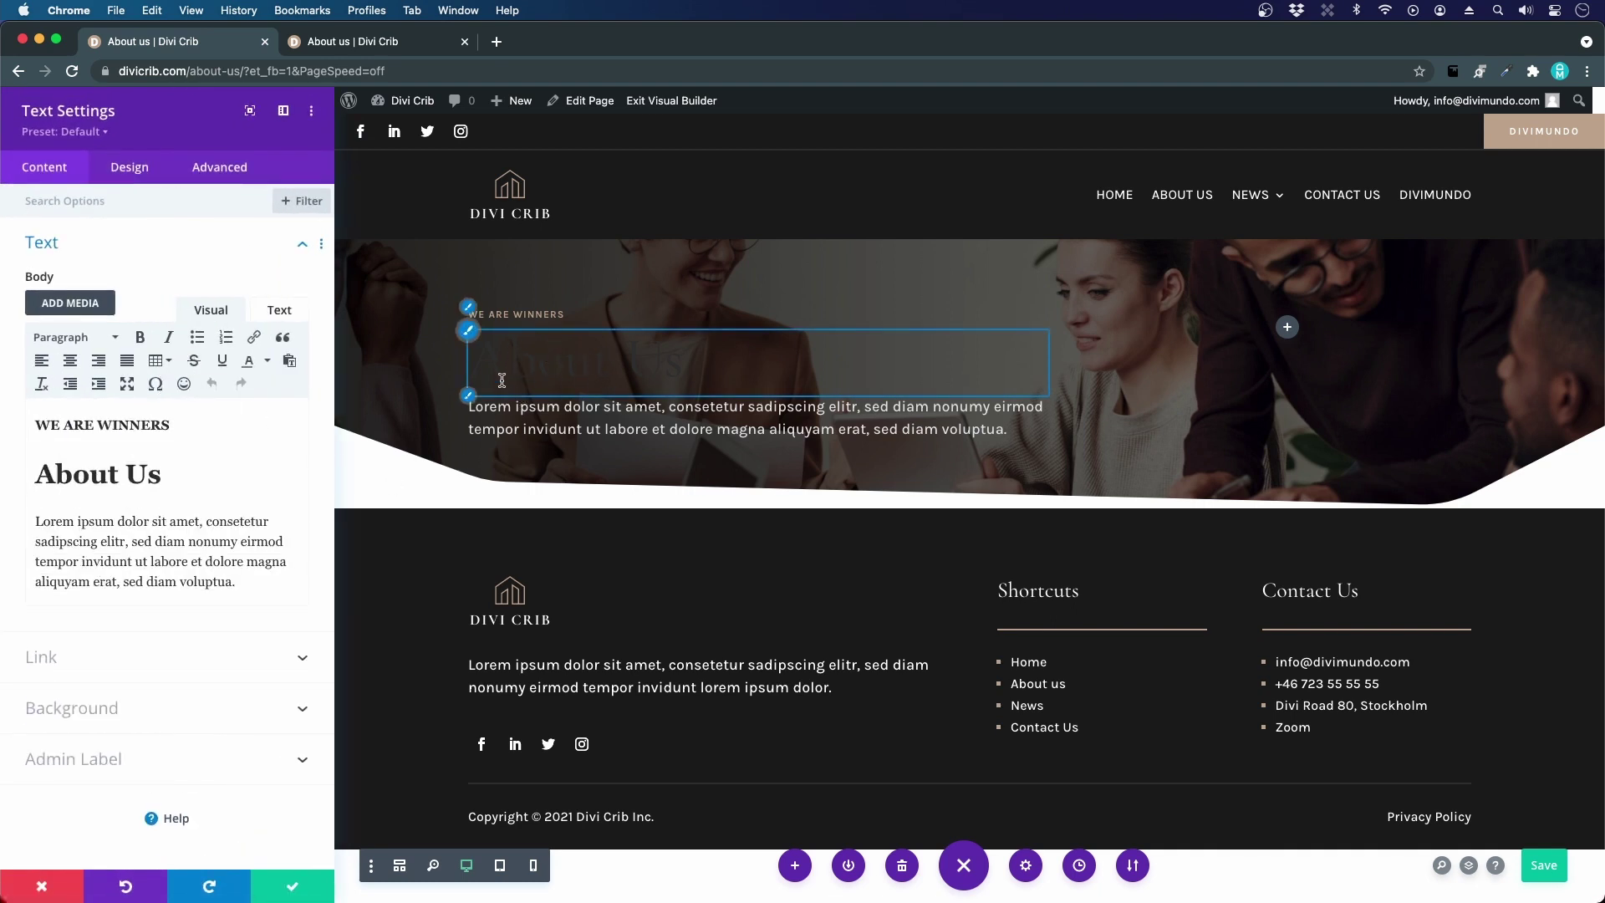
- Set the hero module's H1 heading text color to white (#ffffff) and save the module settings
{"action": "left_click", "coordinate": [469, 333]}
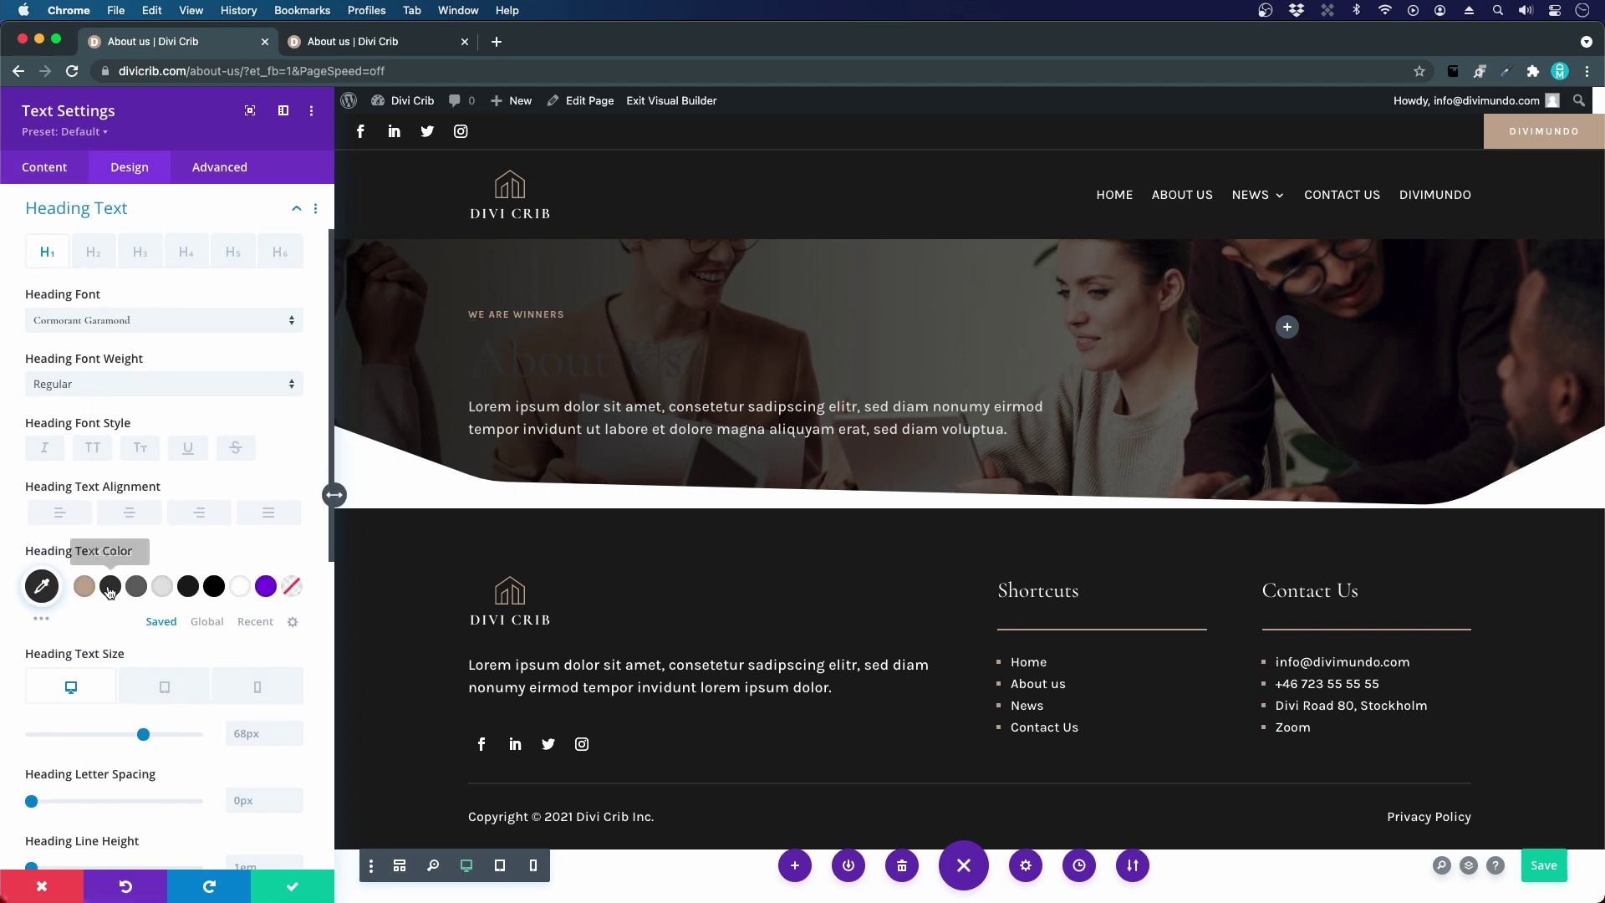
{"action": "left_click", "coordinate": [240, 587]}
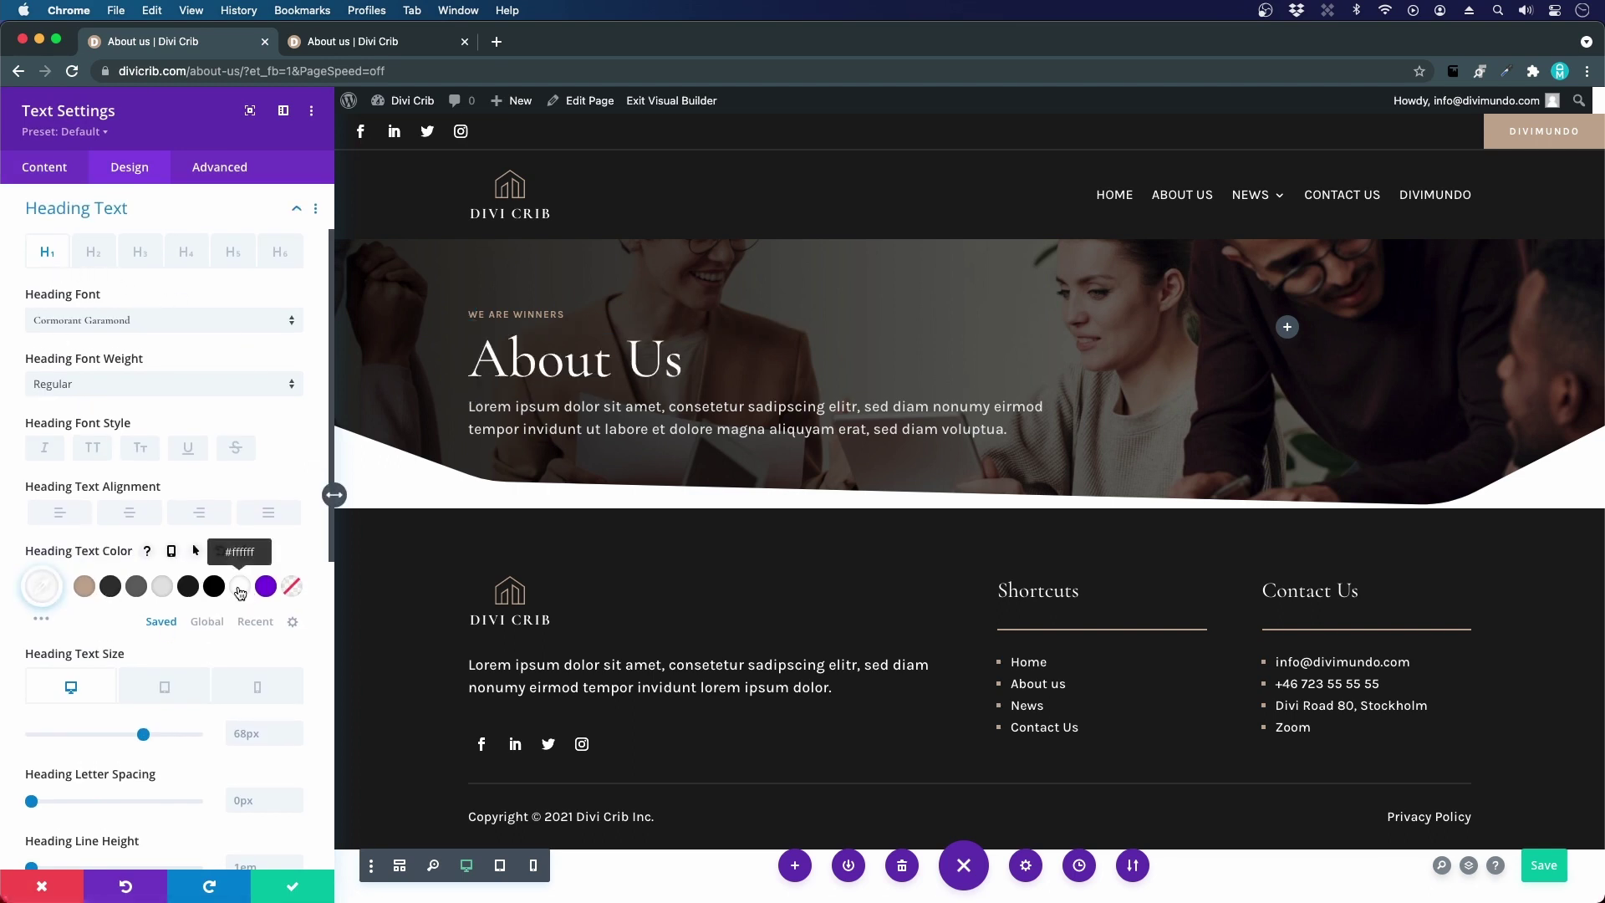
{"action": "left_click", "coordinate": [324, 893]}
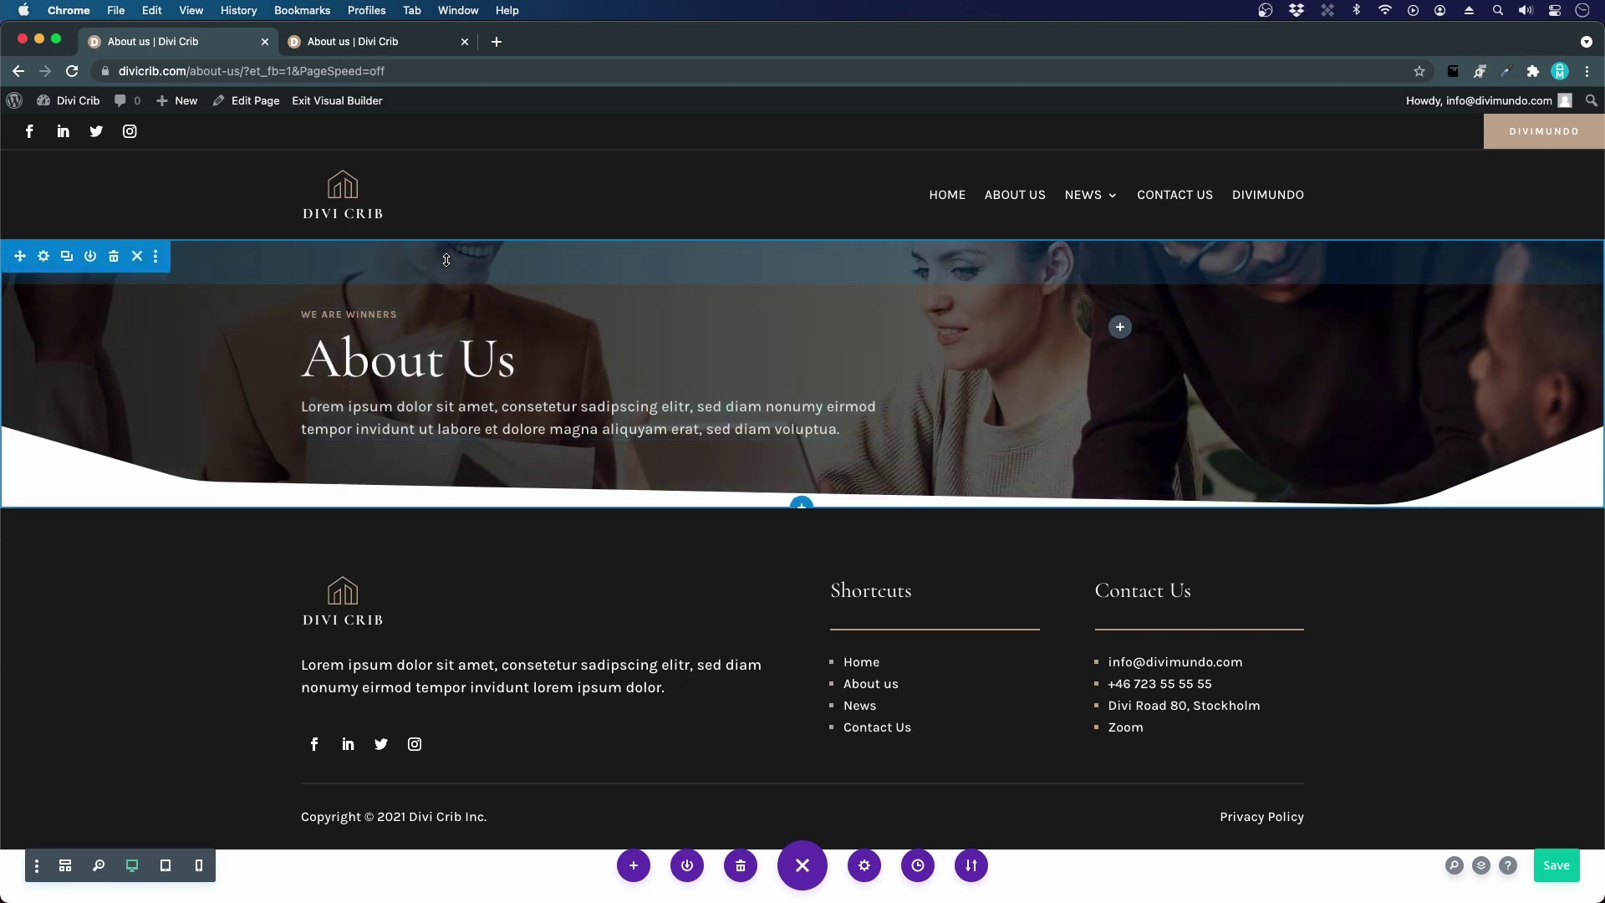
- Enlarge the hero section's top padding slightly and its bottom padding more strongly, adjusting both directly on the page
{"action": "left_click_drag", "start_coordinate": [449, 271], "coordinate": [453, 302]}
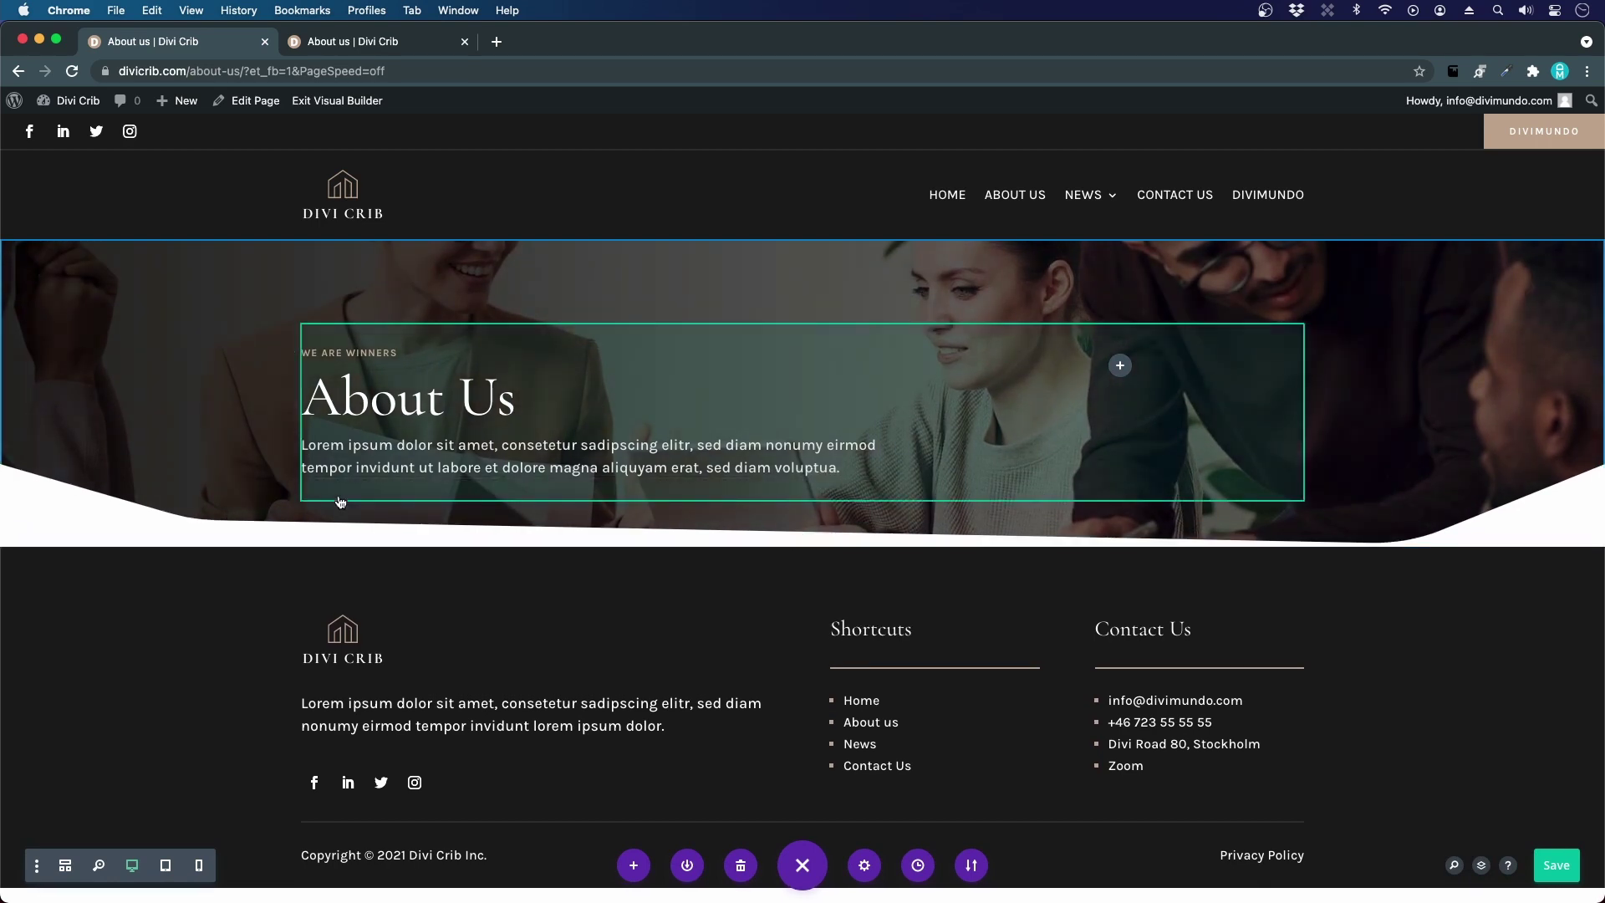
{"action": "mouse_move", "coordinate": [340, 537]}
{"action": "left_click_drag", "start_coordinate": [340, 536], "coordinate": [341, 613]}
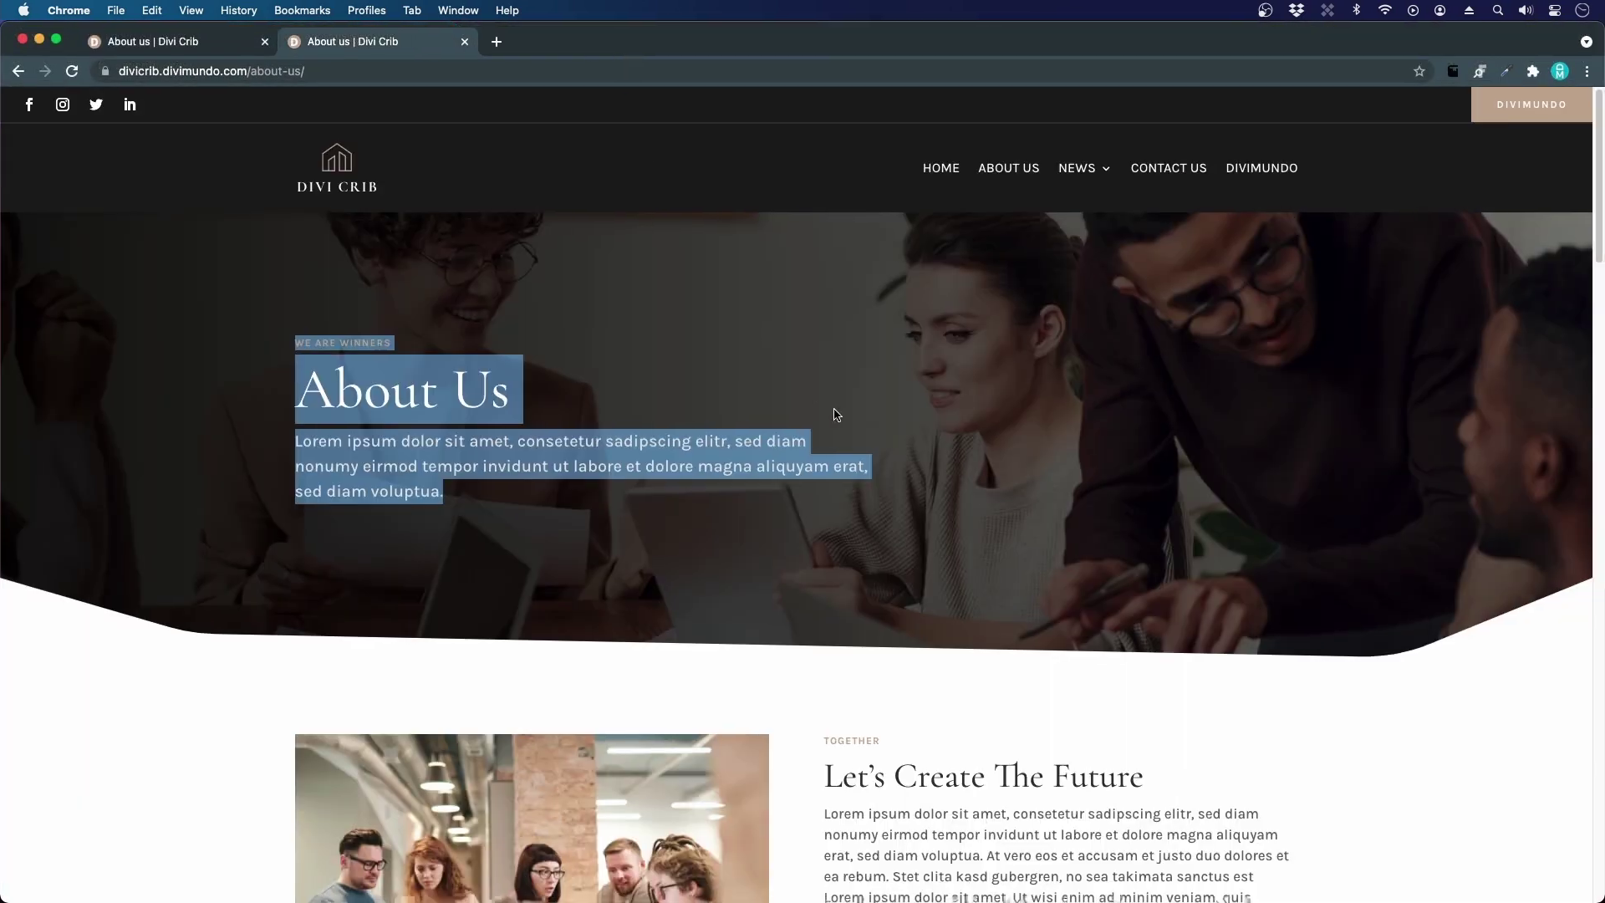
- After checking the demo page's next section, insert a specialty section below the hero, with one full-height half column beside a half-width nested-row area
{"action": "left_click", "coordinate": [682, 467]}
{"action": "scroll", "coordinate": [682, 467], "scroll_direction": "down", "scroll_amount": 5}
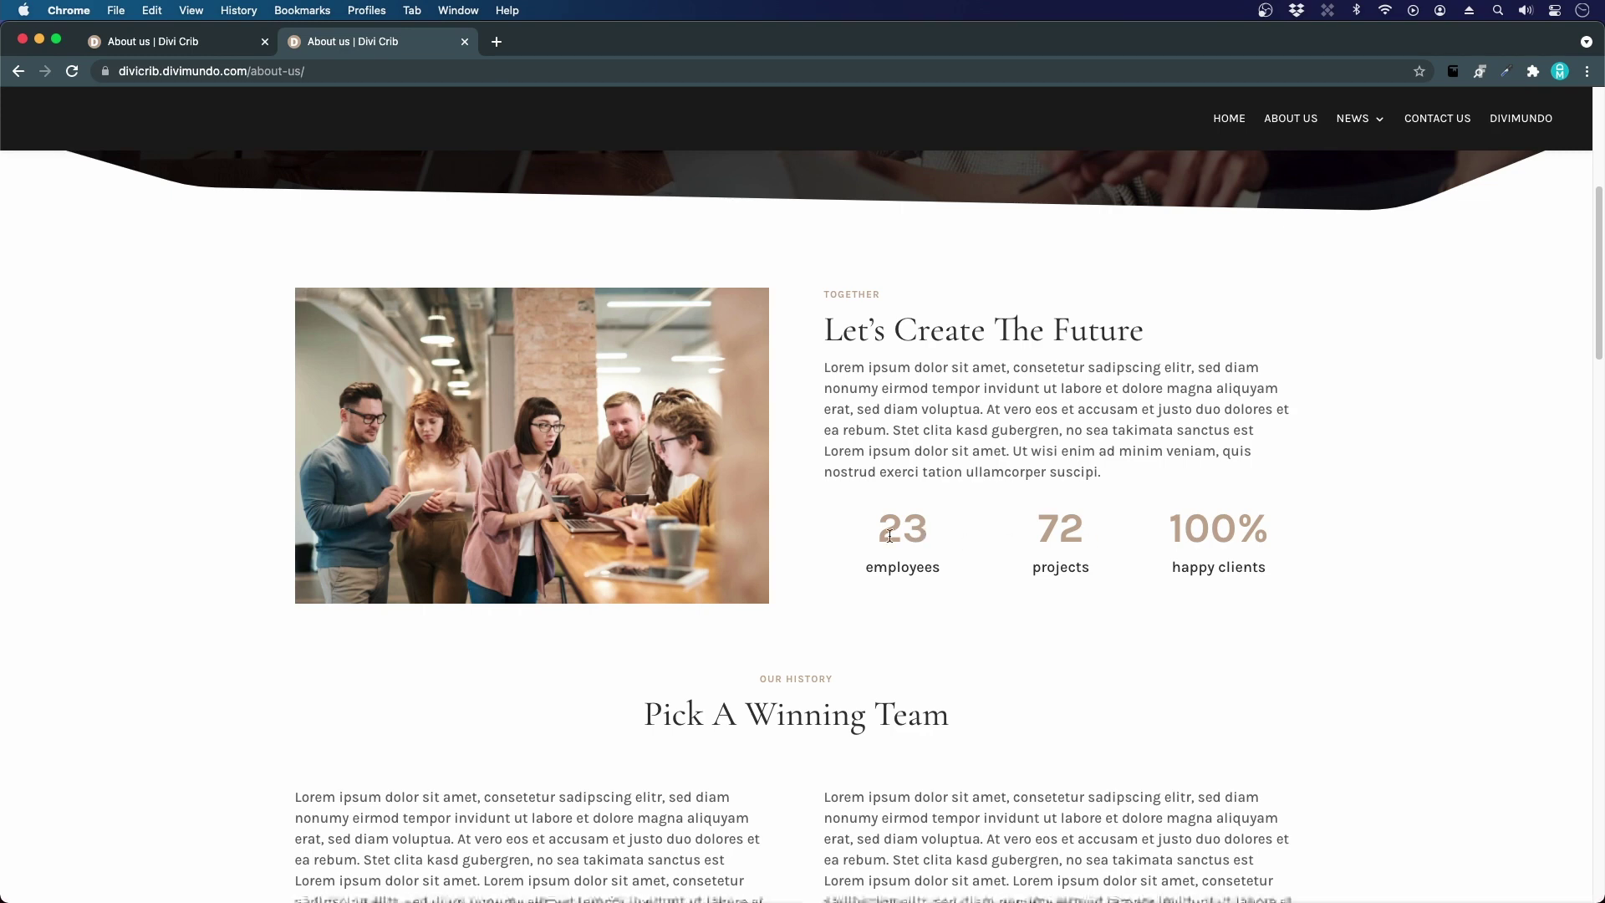
{"action": "left_click", "coordinate": [199, 39]}
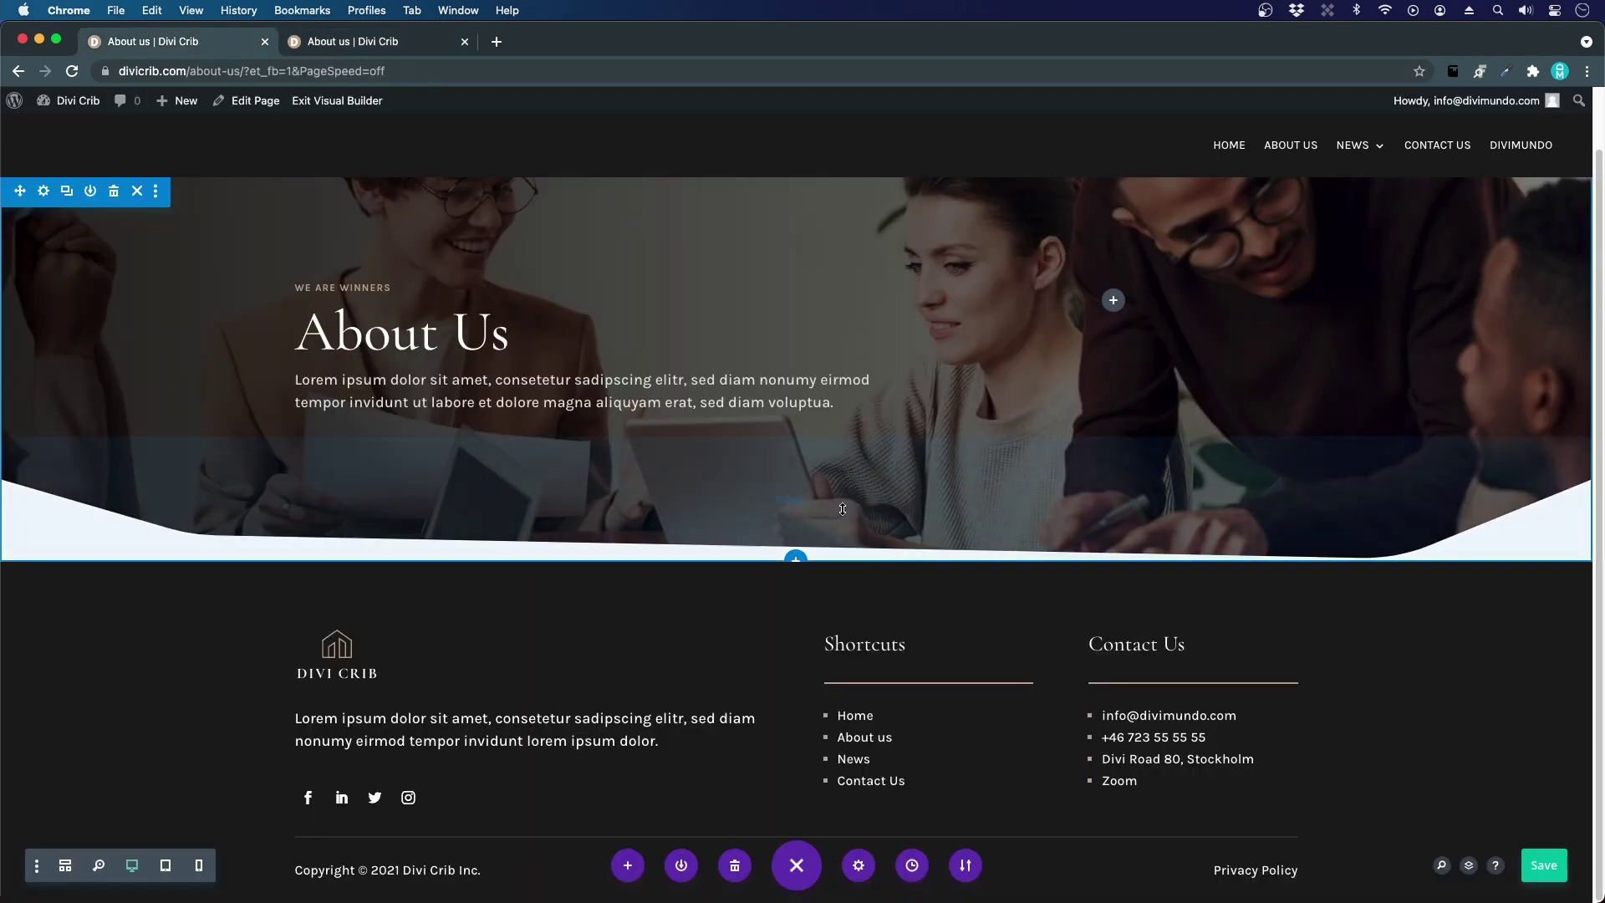
{"action": "left_click", "coordinate": [799, 556]}
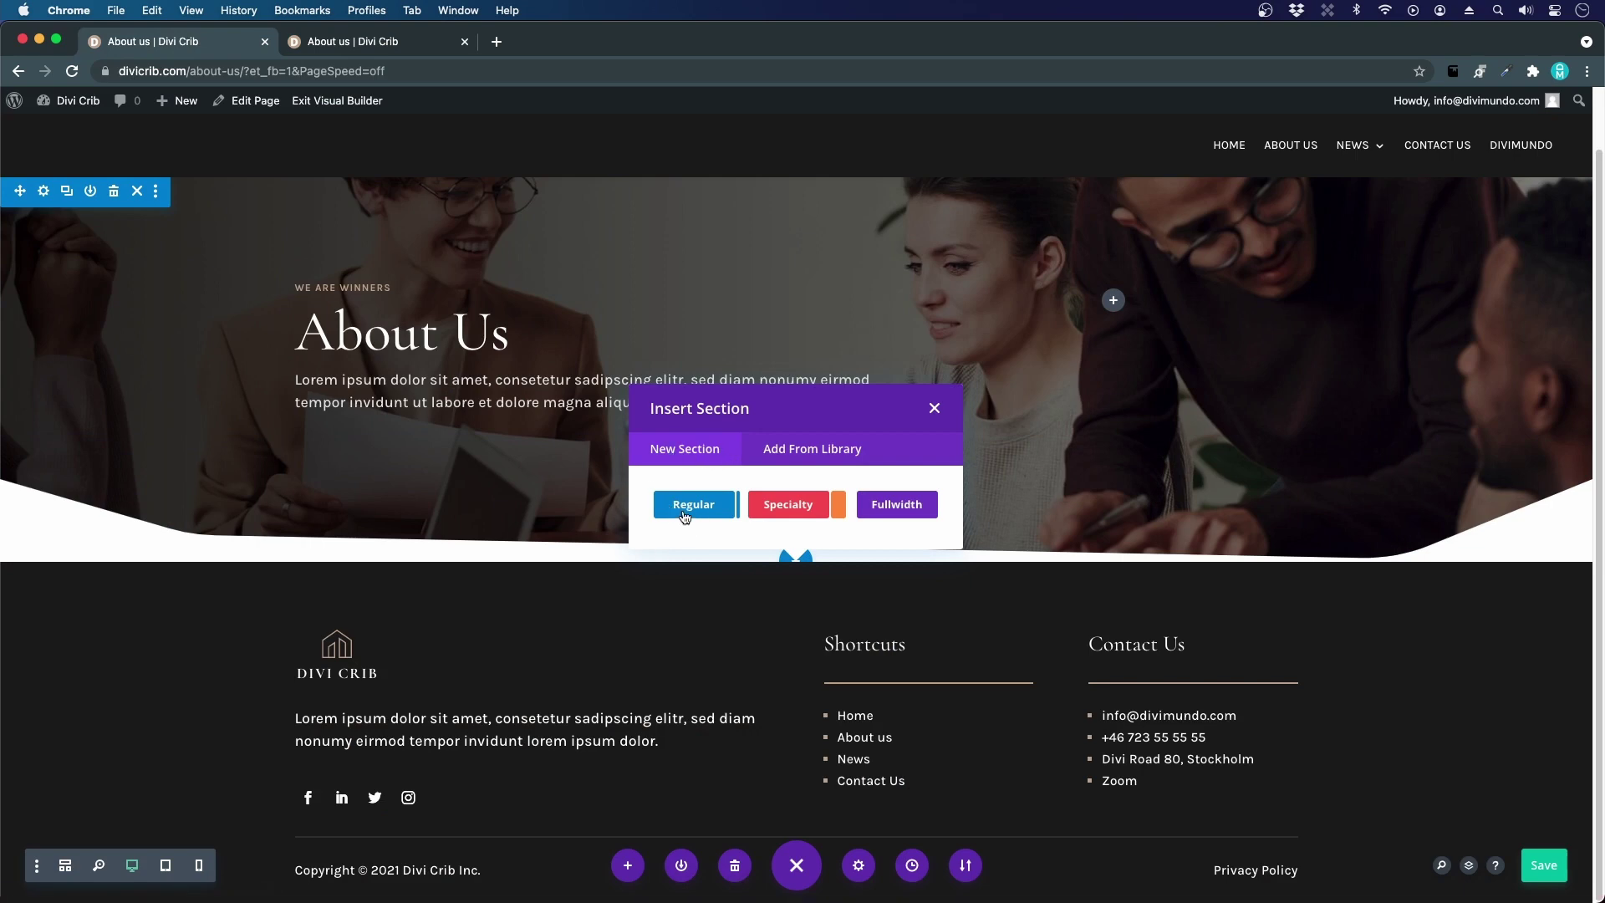
{"action": "left_click", "coordinate": [790, 507]}
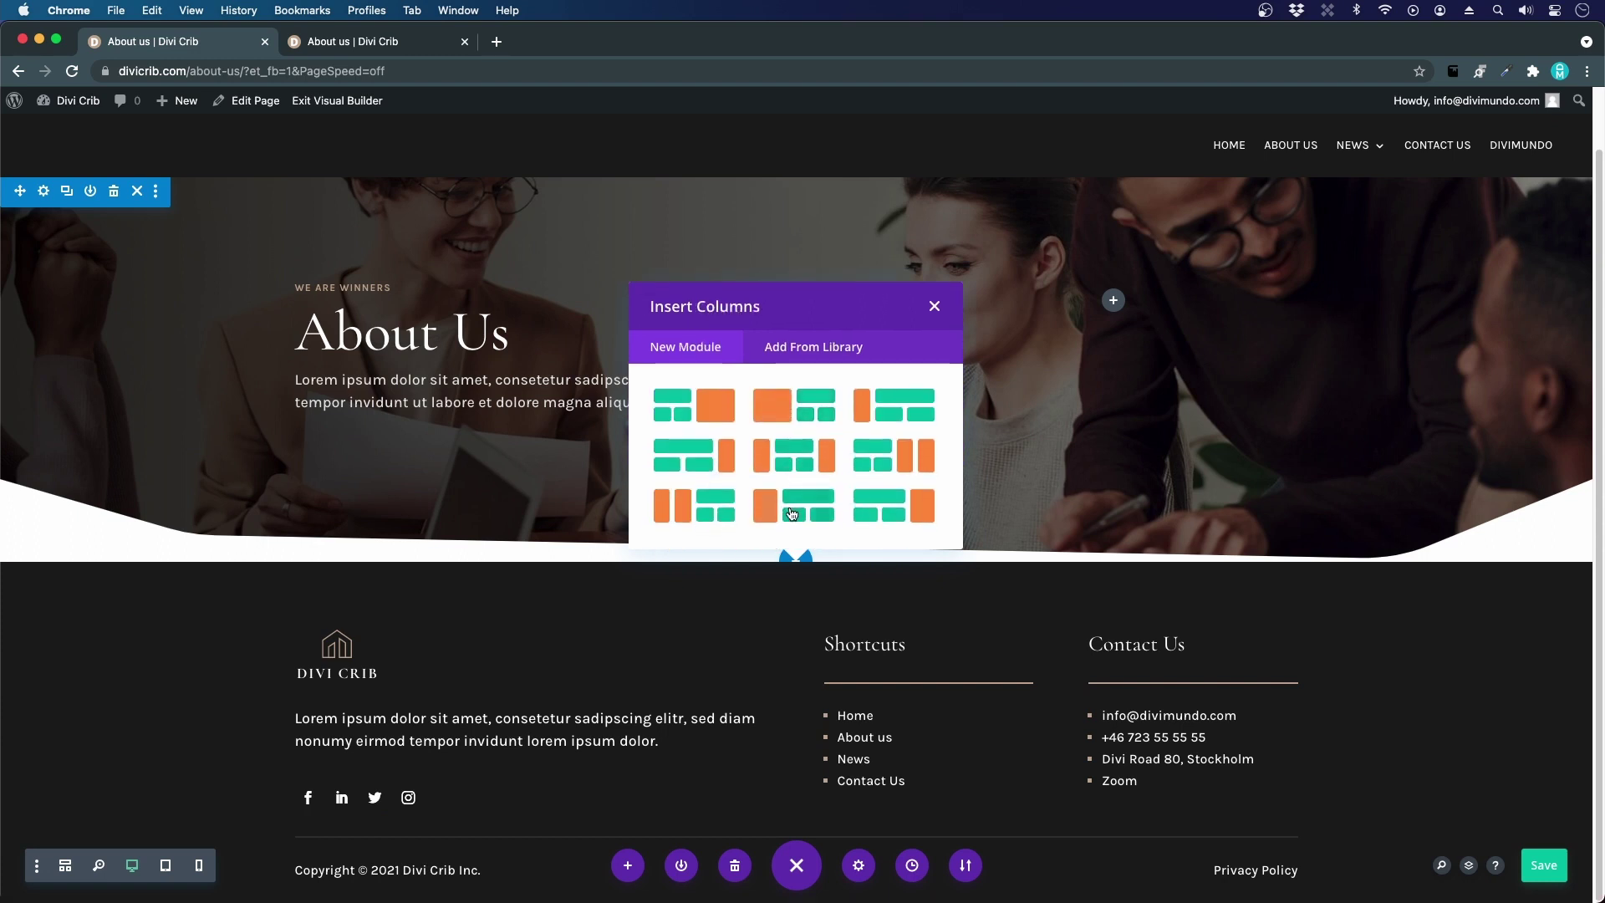
{"action": "left_click", "coordinate": [797, 412]}
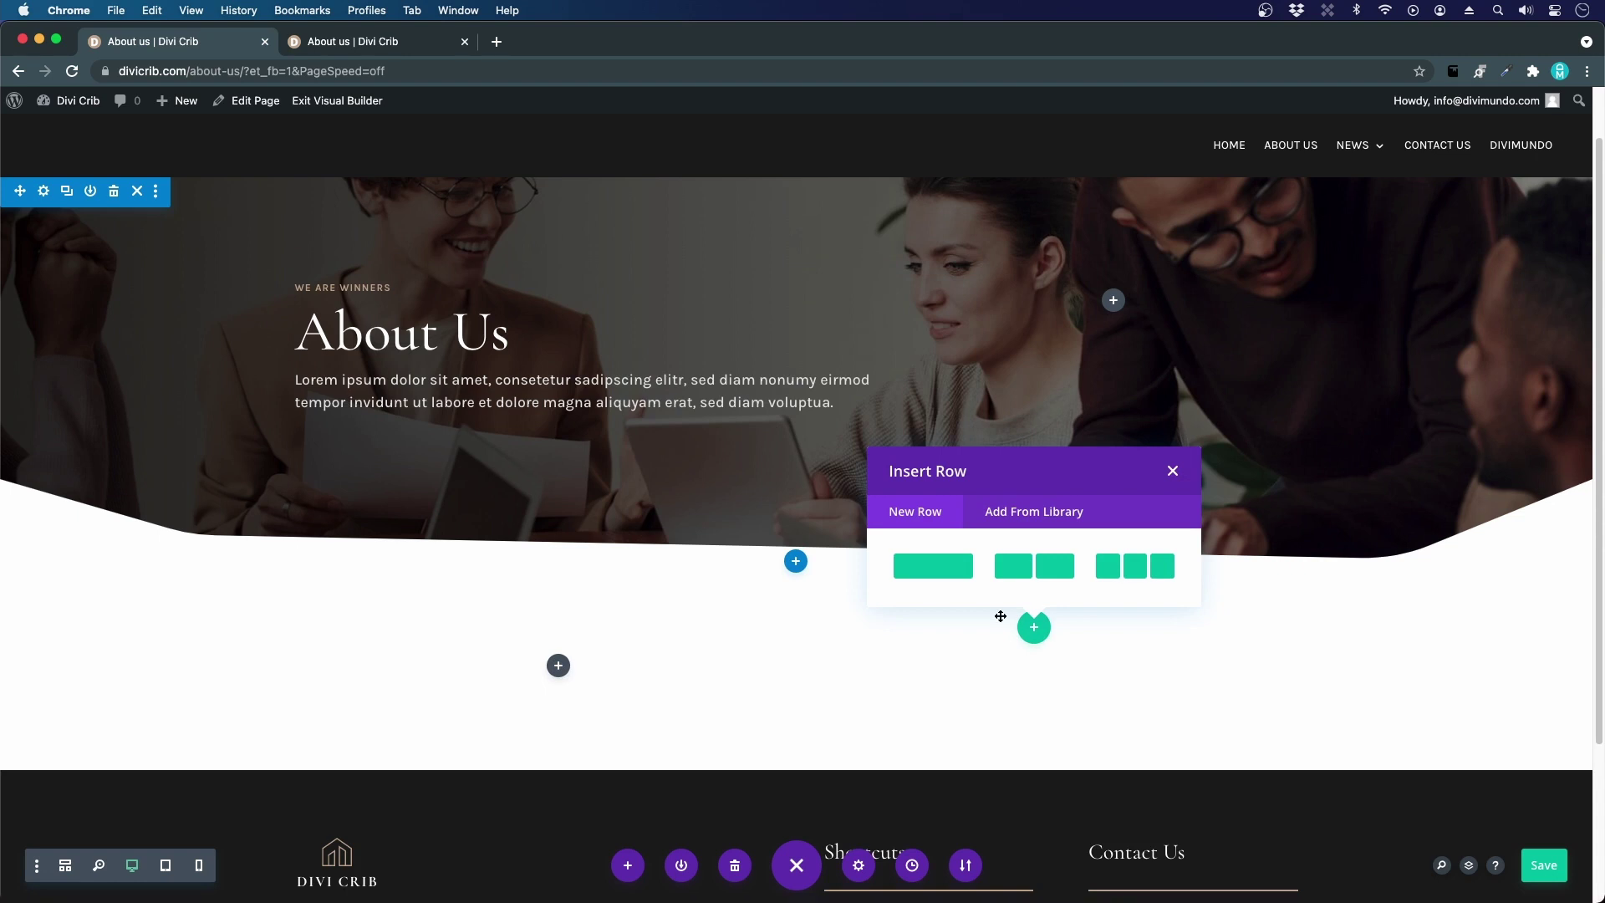
- Insert a single-column row in the specialty section's nested area and add a Text module to it
{"action": "left_click", "coordinate": [923, 575]}
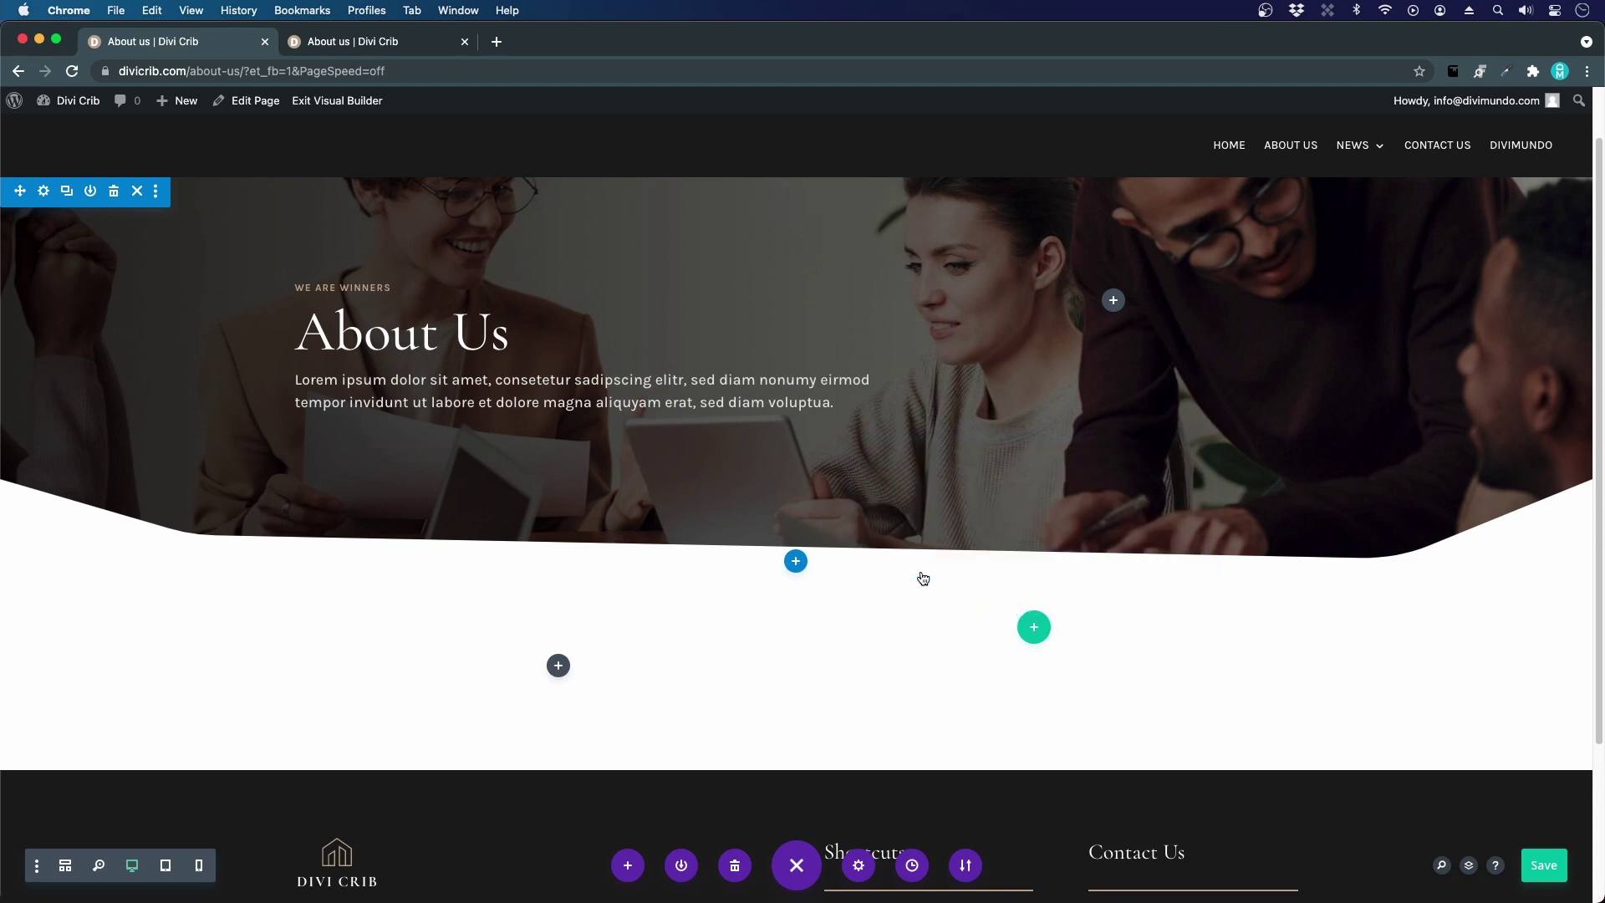
{"action": "type", "text": "text"}
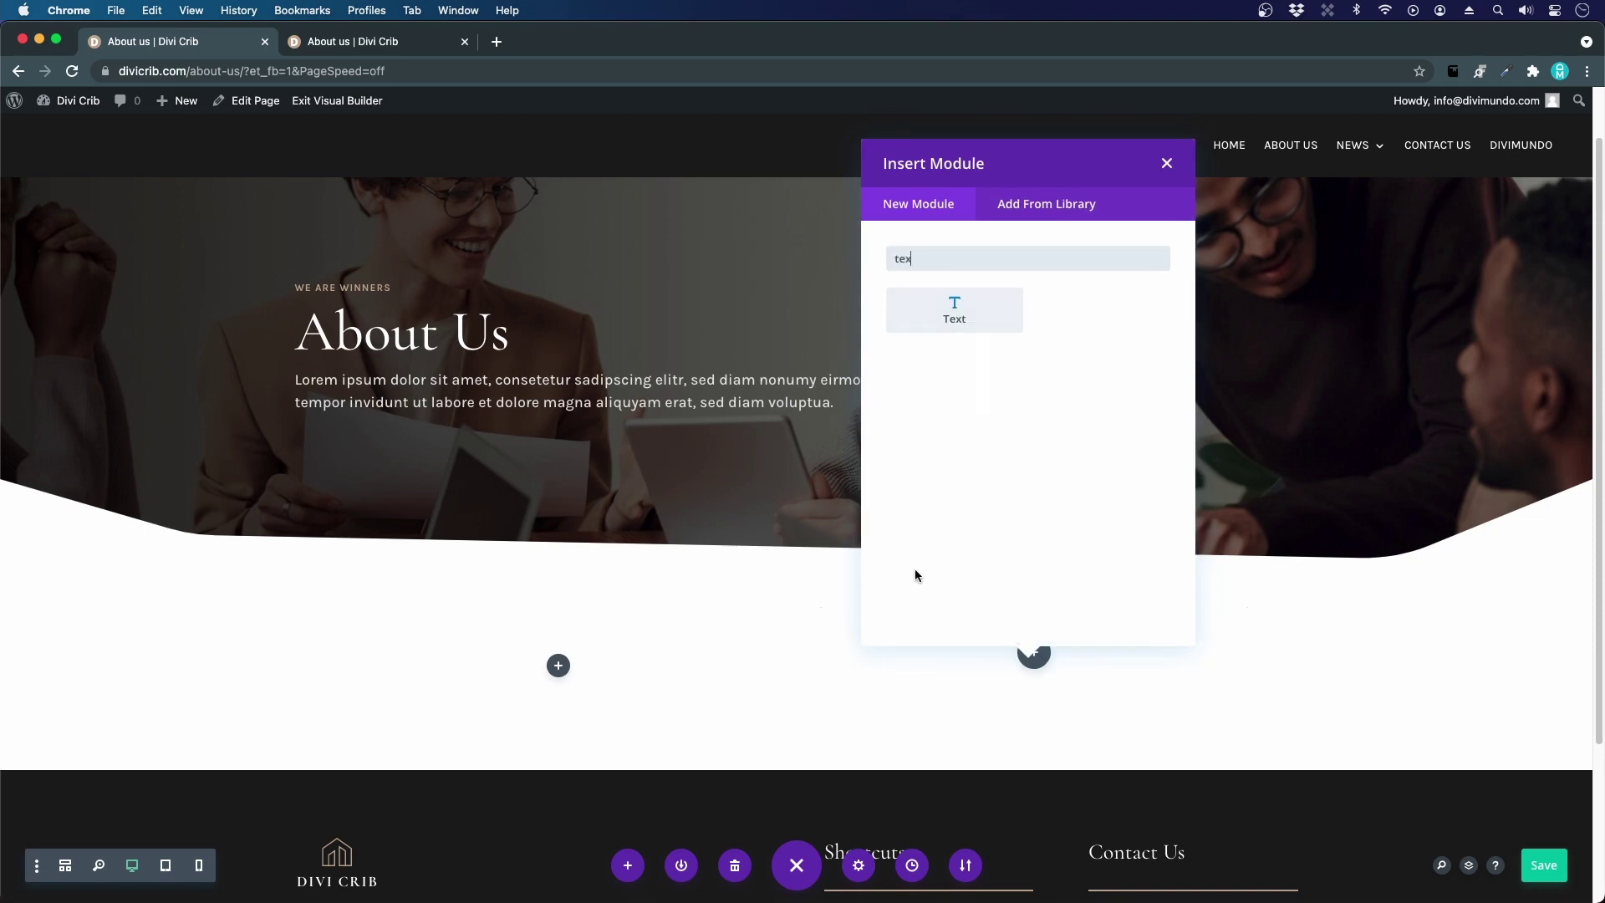
{"action": "left_click", "coordinate": [953, 316]}
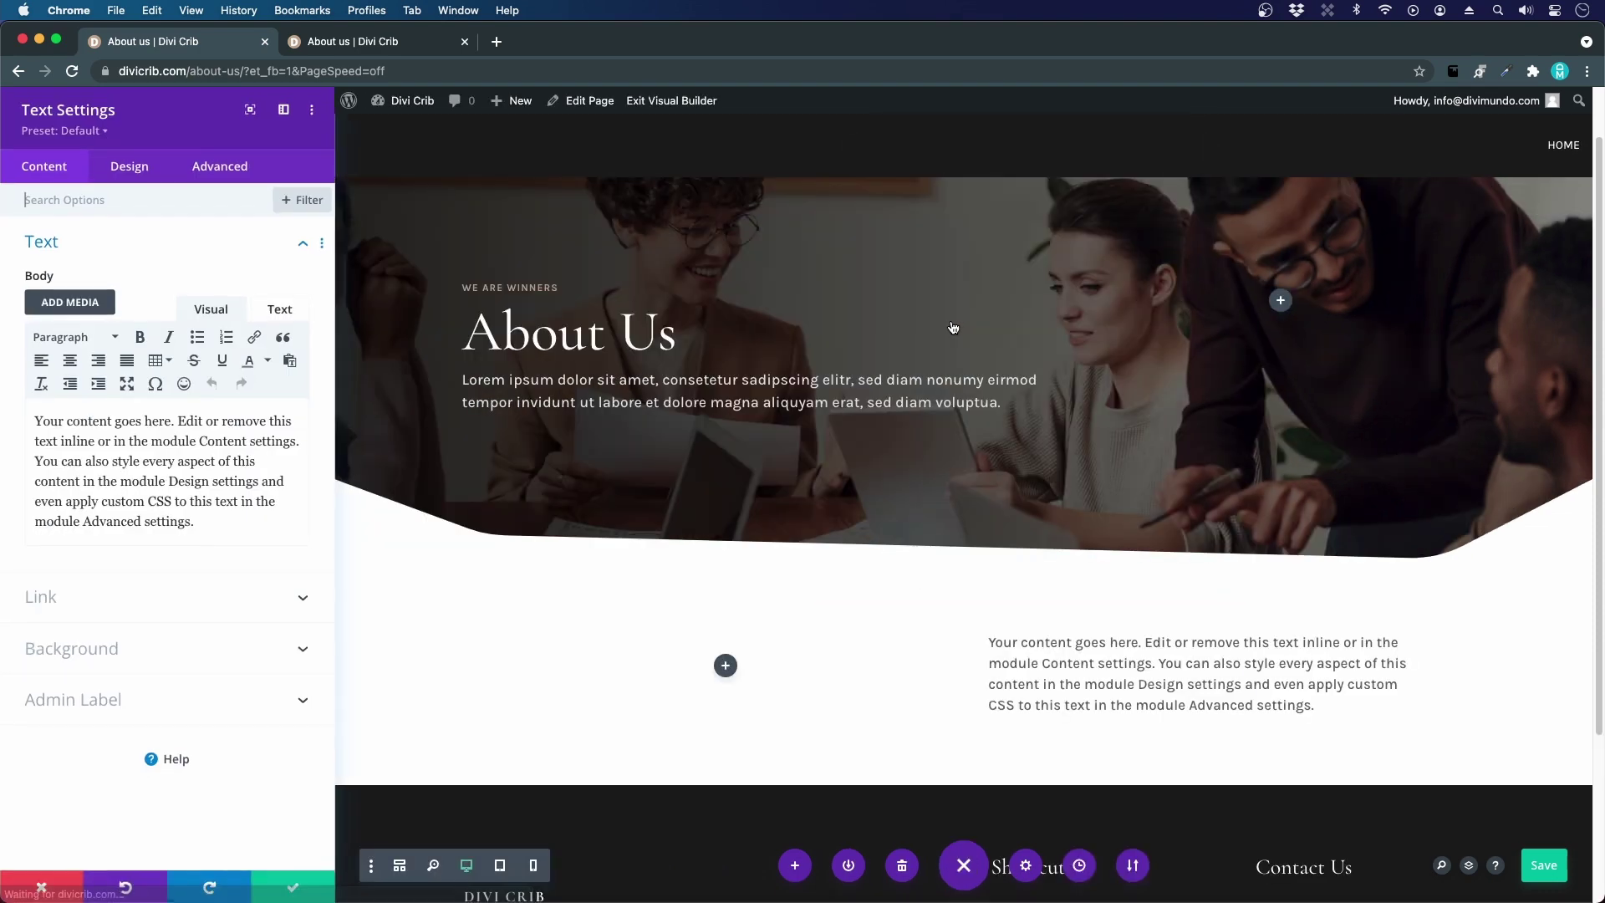
- Replace the Text module's placeholder body with the demo page's "TOGETHER", "Let's Create The Future" and paragraph text
{"action": "key", "text": "ctrl+Tab"}
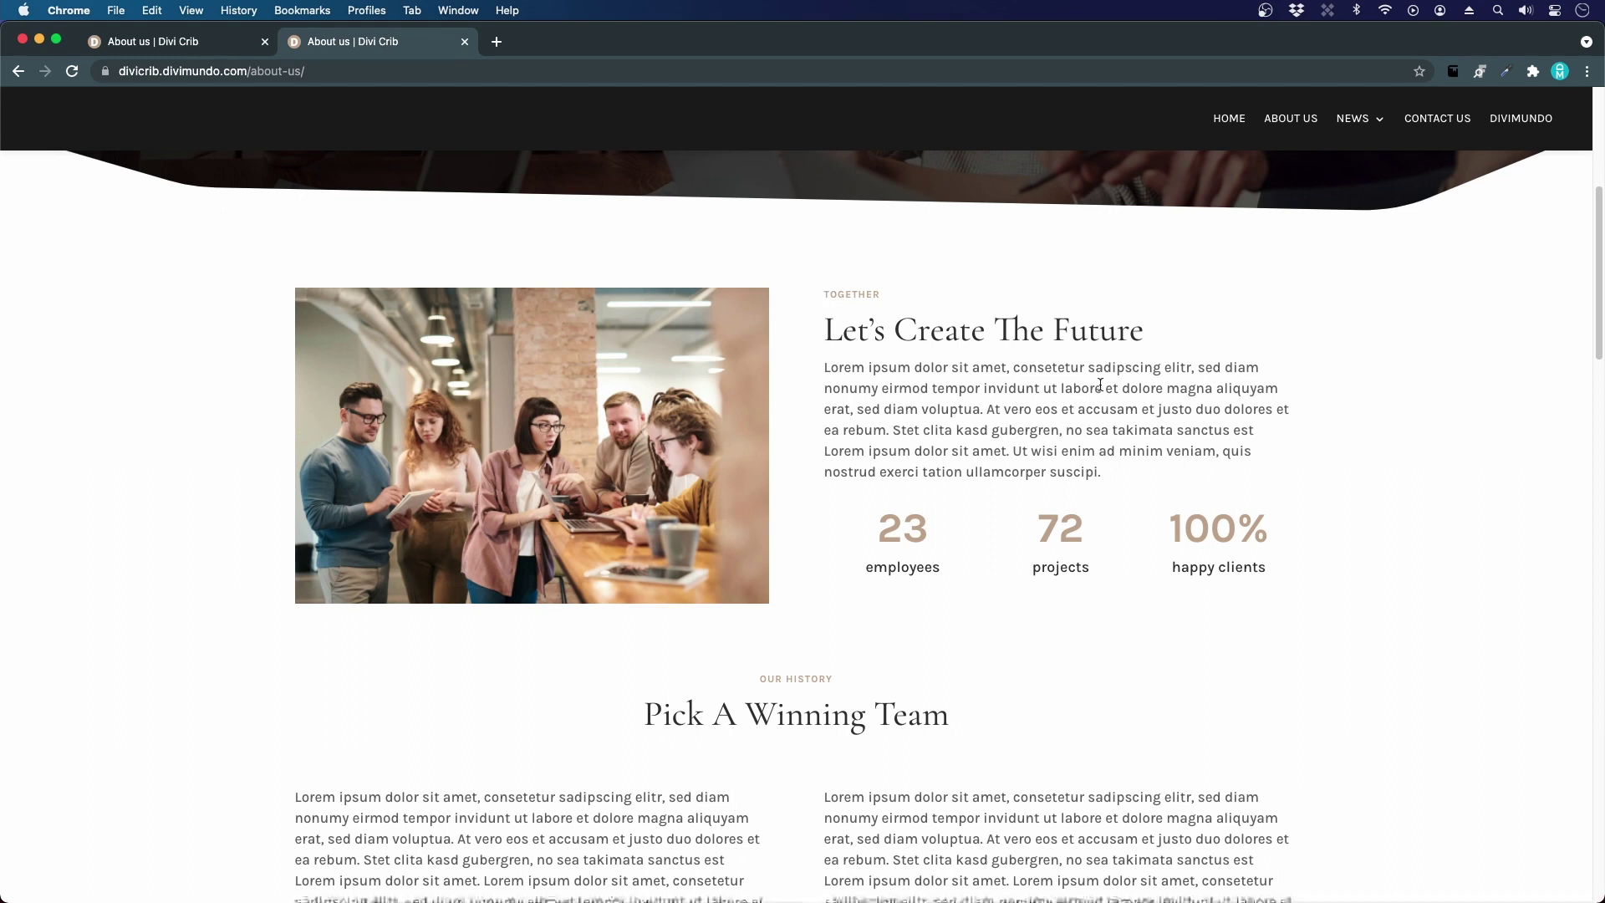
{"action": "mouse_move", "coordinate": [1102, 473]}
{"action": "left_mouse_down"}
{"action": "mouse_move", "coordinate": [898, 380]}
{"action": "mouse_move", "coordinate": [784, 294]}
{"action": "mouse_move", "coordinate": [1132, 451]}
{"action": "mouse_move", "coordinate": [1039, 465]}
{"action": "mouse_move", "coordinate": [1120, 473]}
{"action": "left_mouse_up"}
{"action": "key", "text": "super+c"}
{"action": "left_click", "coordinate": [239, 41]}
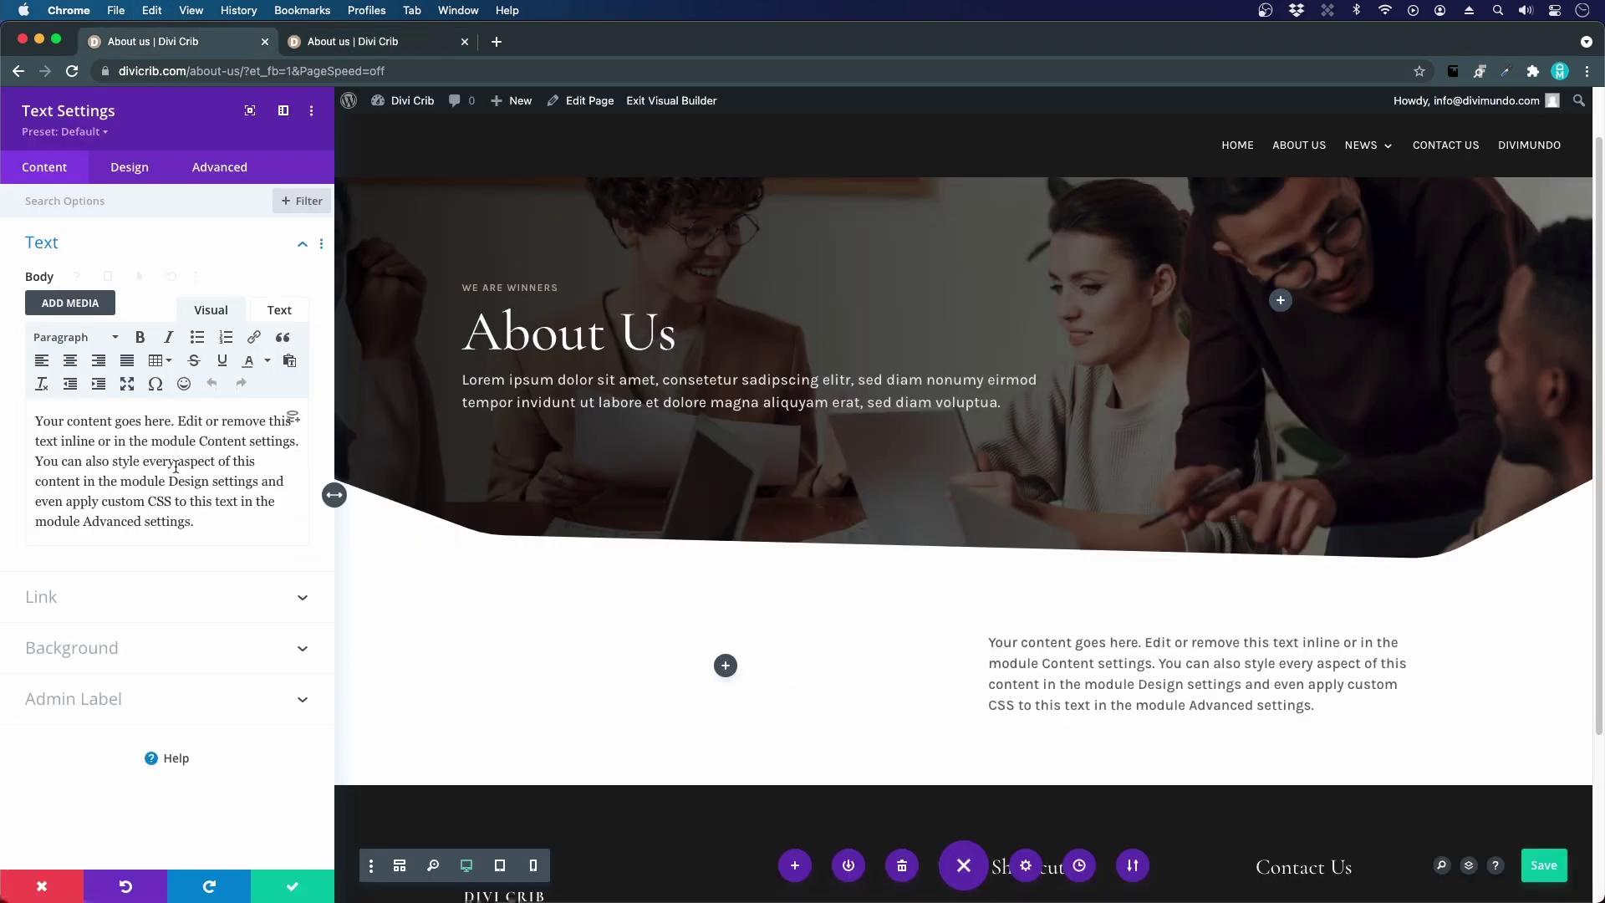
{"action": "left_click", "coordinate": [289, 362]}
{"action": "double_click", "coordinate": [134, 479]}
{"action": "key", "text": "super+a"}
{"action": "key", "text": "super+v"}
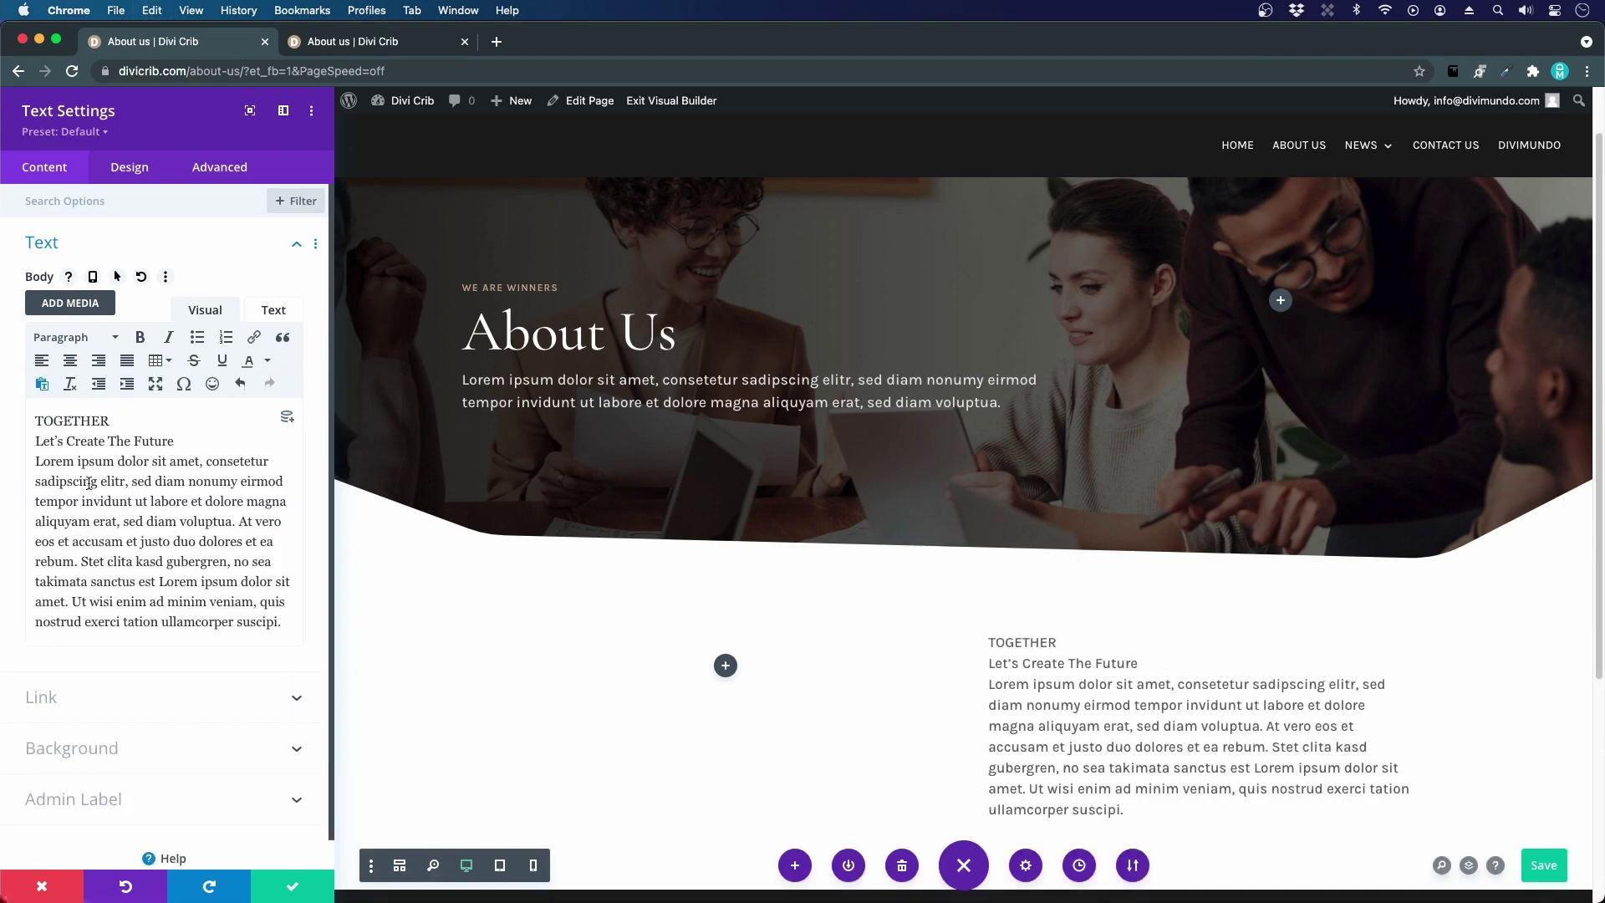
- Split the pasted body so "TOGETHER", "Let's Create The Future" and the lorem ipsum text are separate paragraphs
{"action": "left_click", "coordinate": [35, 441]}
{"action": "key", "text": "Return"}
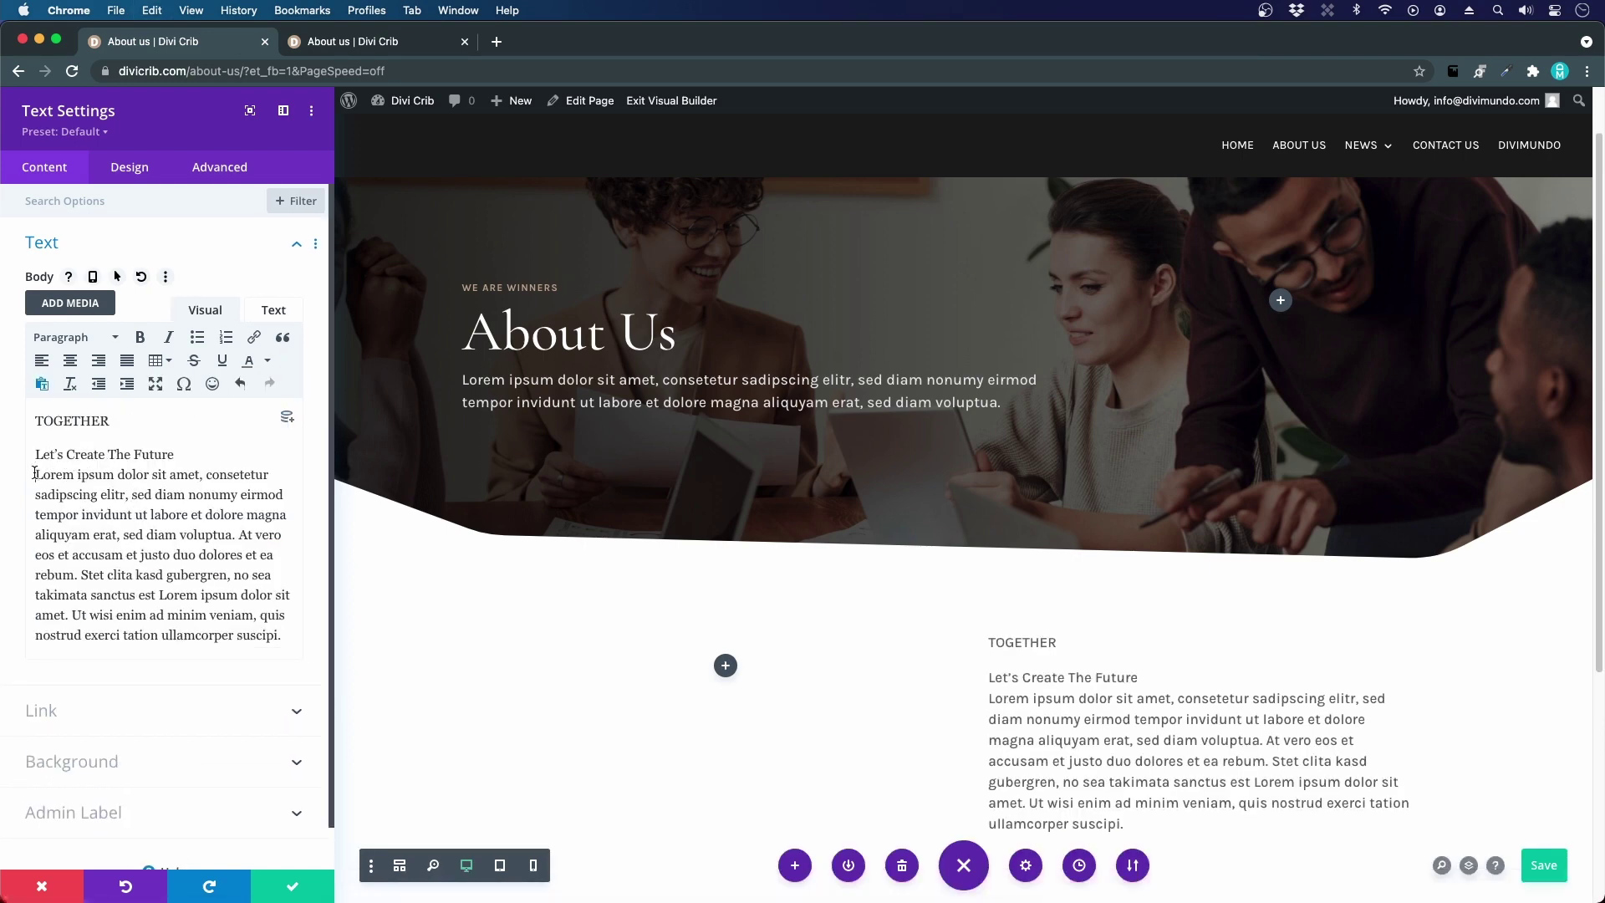
{"action": "left_click", "coordinate": [36, 474]}
{"action": "key", "text": "Return"}
- Format "TOGETHER" as Heading 4 and "Let's Create The Future" as Heading 2, and save the Text module
{"action": "double_click", "coordinate": [70, 420]}
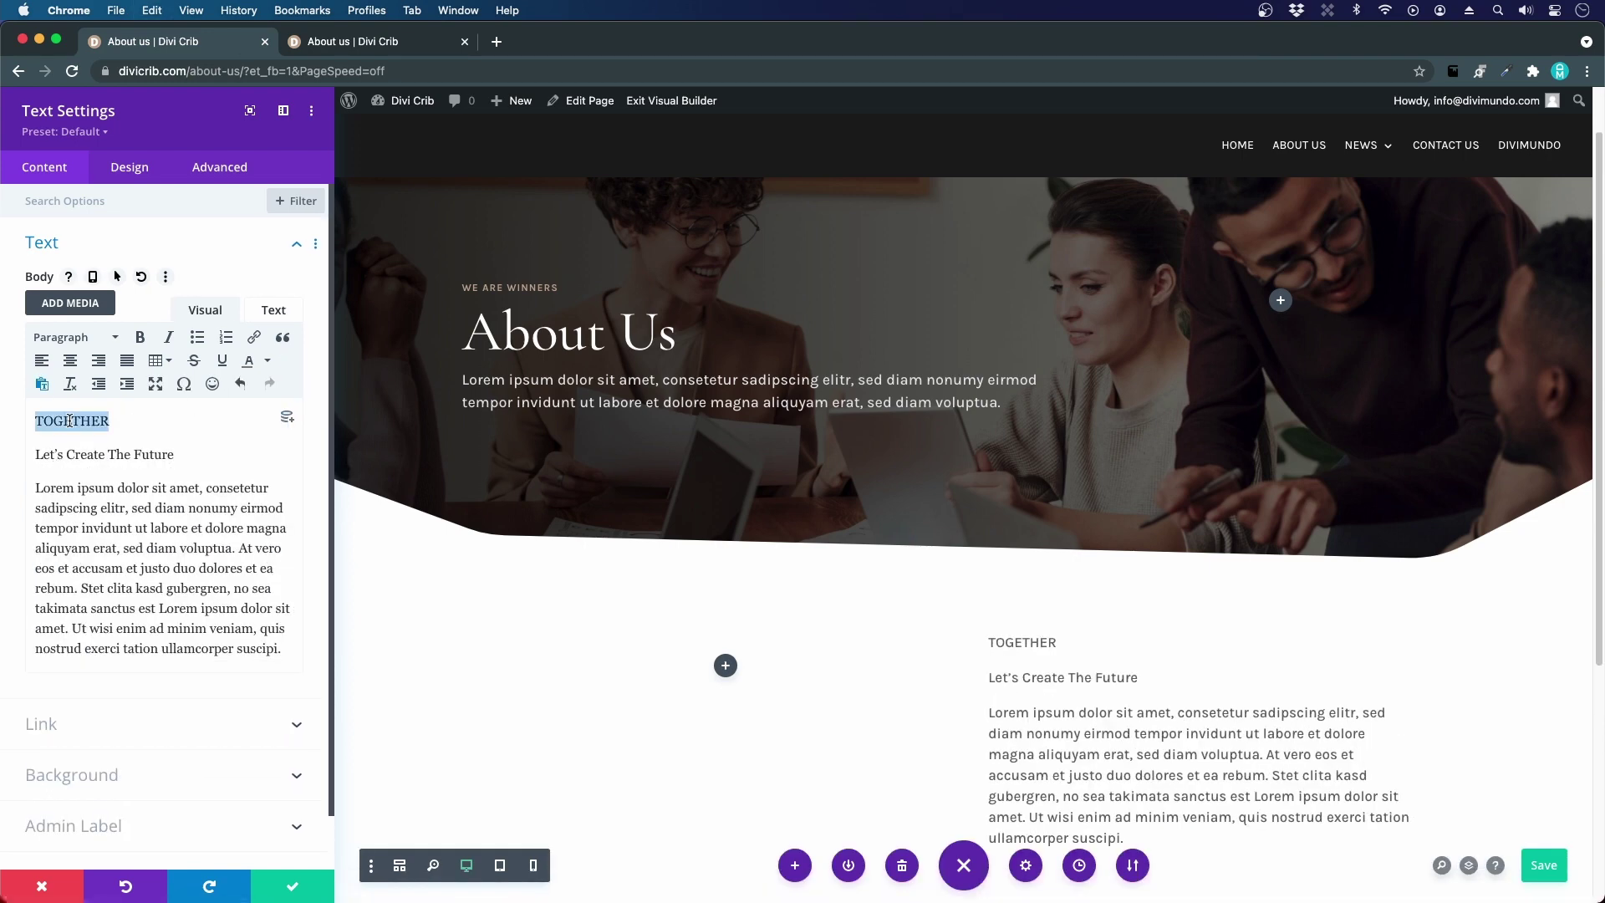
{"action": "left_click", "coordinate": [92, 337]}
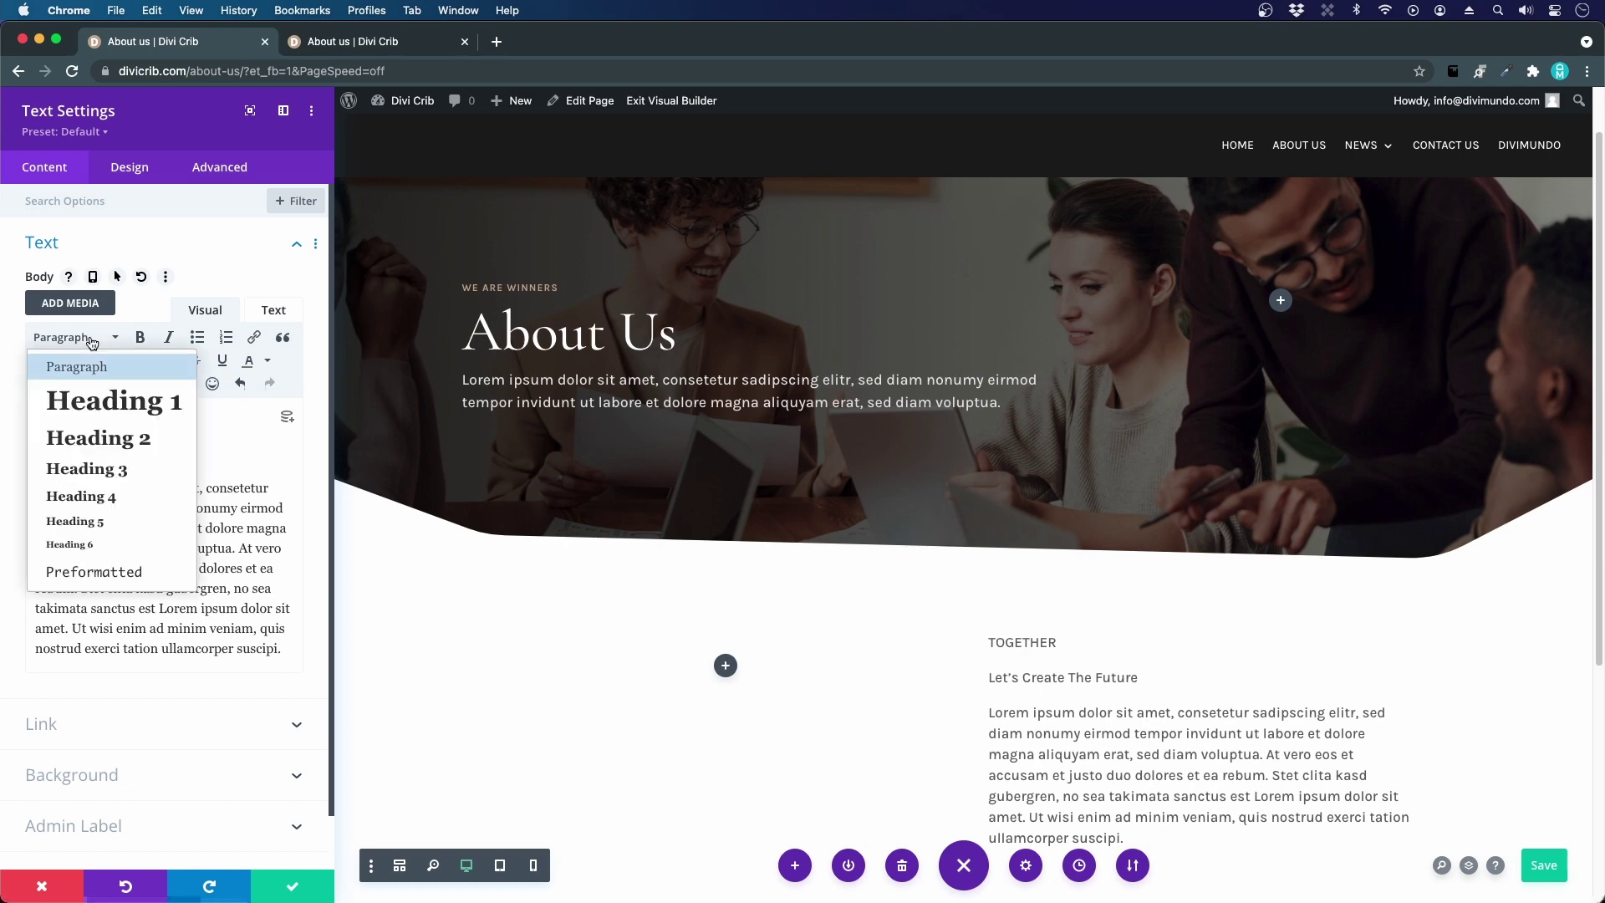
{"action": "left_click", "coordinate": [128, 492]}
{"action": "triple_click", "coordinate": [96, 458]}
{"action": "left_click", "coordinate": [83, 337]}
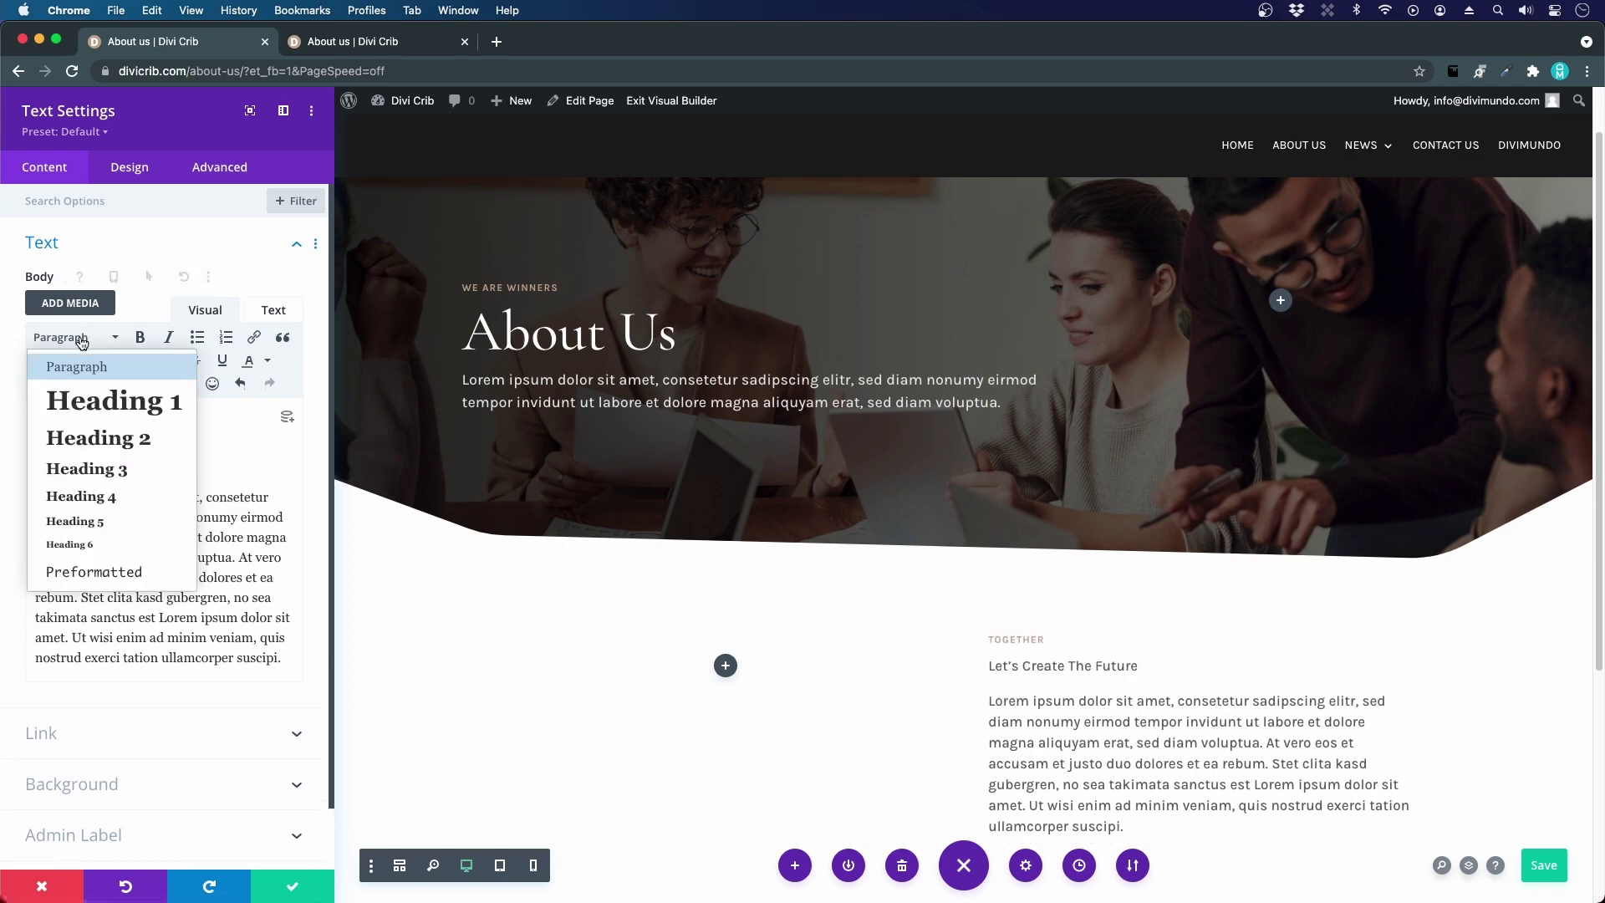
{"action": "left_click", "coordinate": [127, 439]}
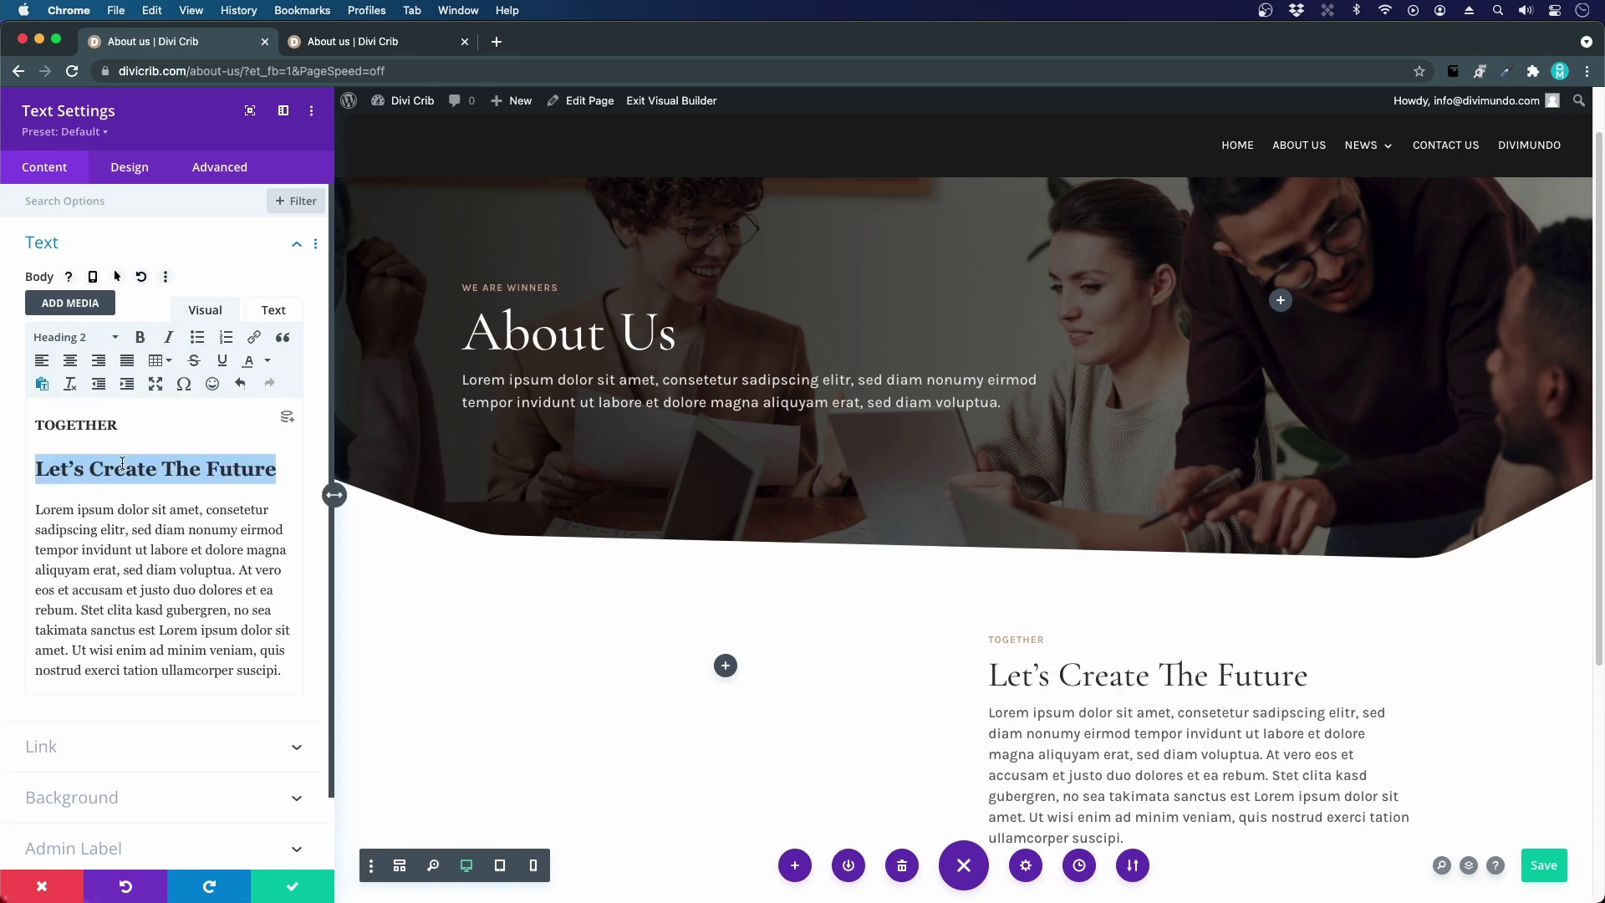
{"action": "scroll", "coordinate": [270, 755], "scroll_direction": "down", "scroll_amount": 1}
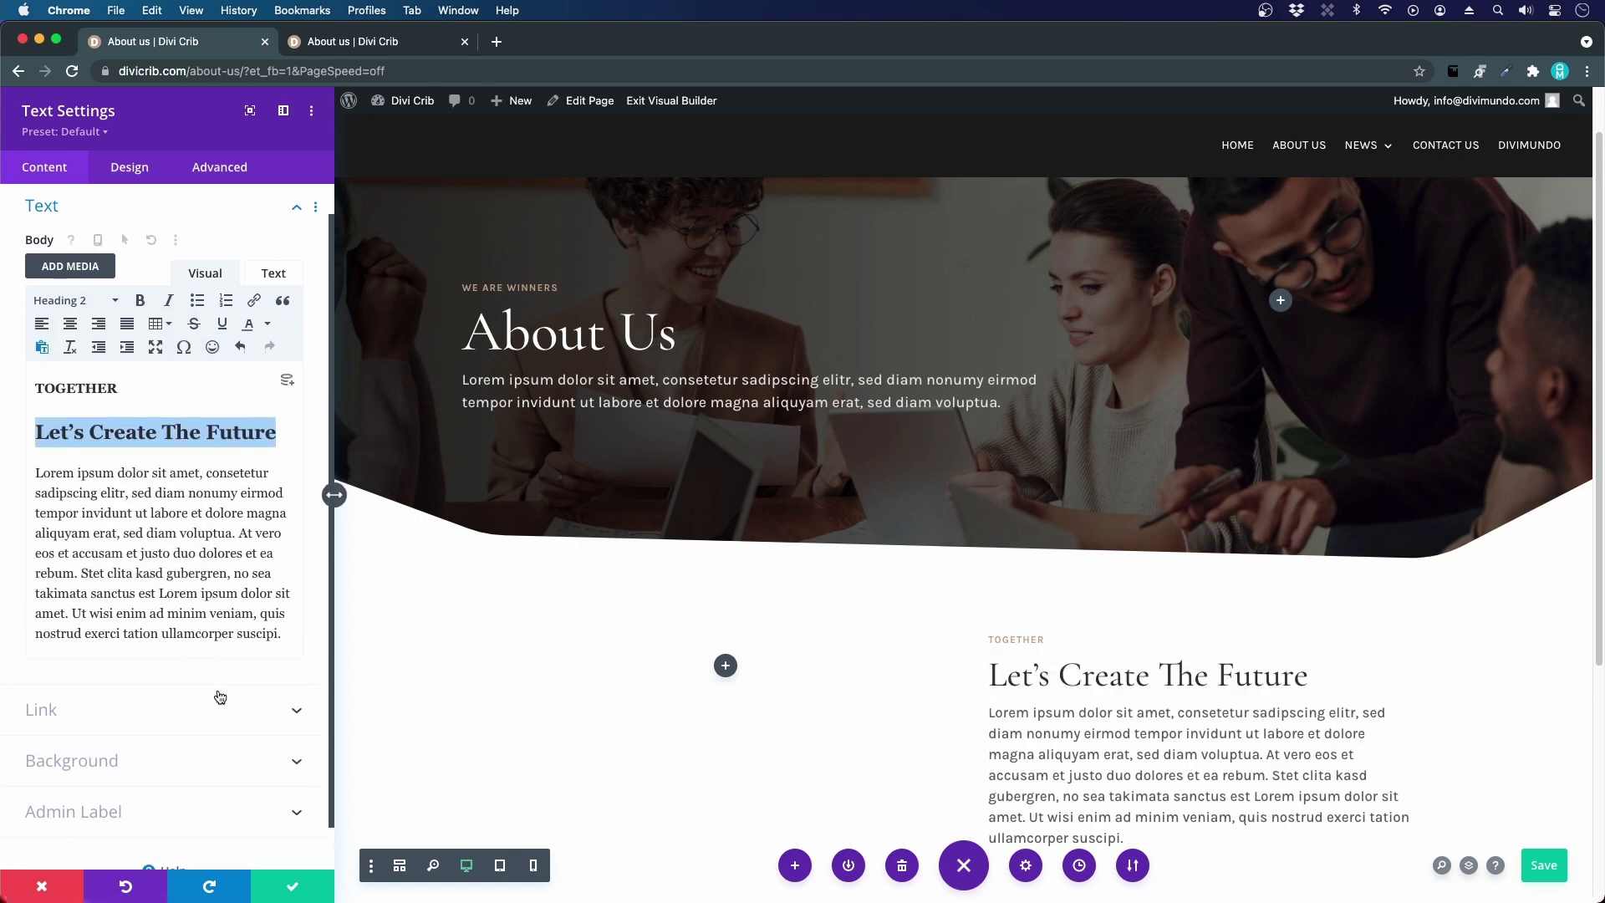
{"action": "left_click", "coordinate": [297, 891]}
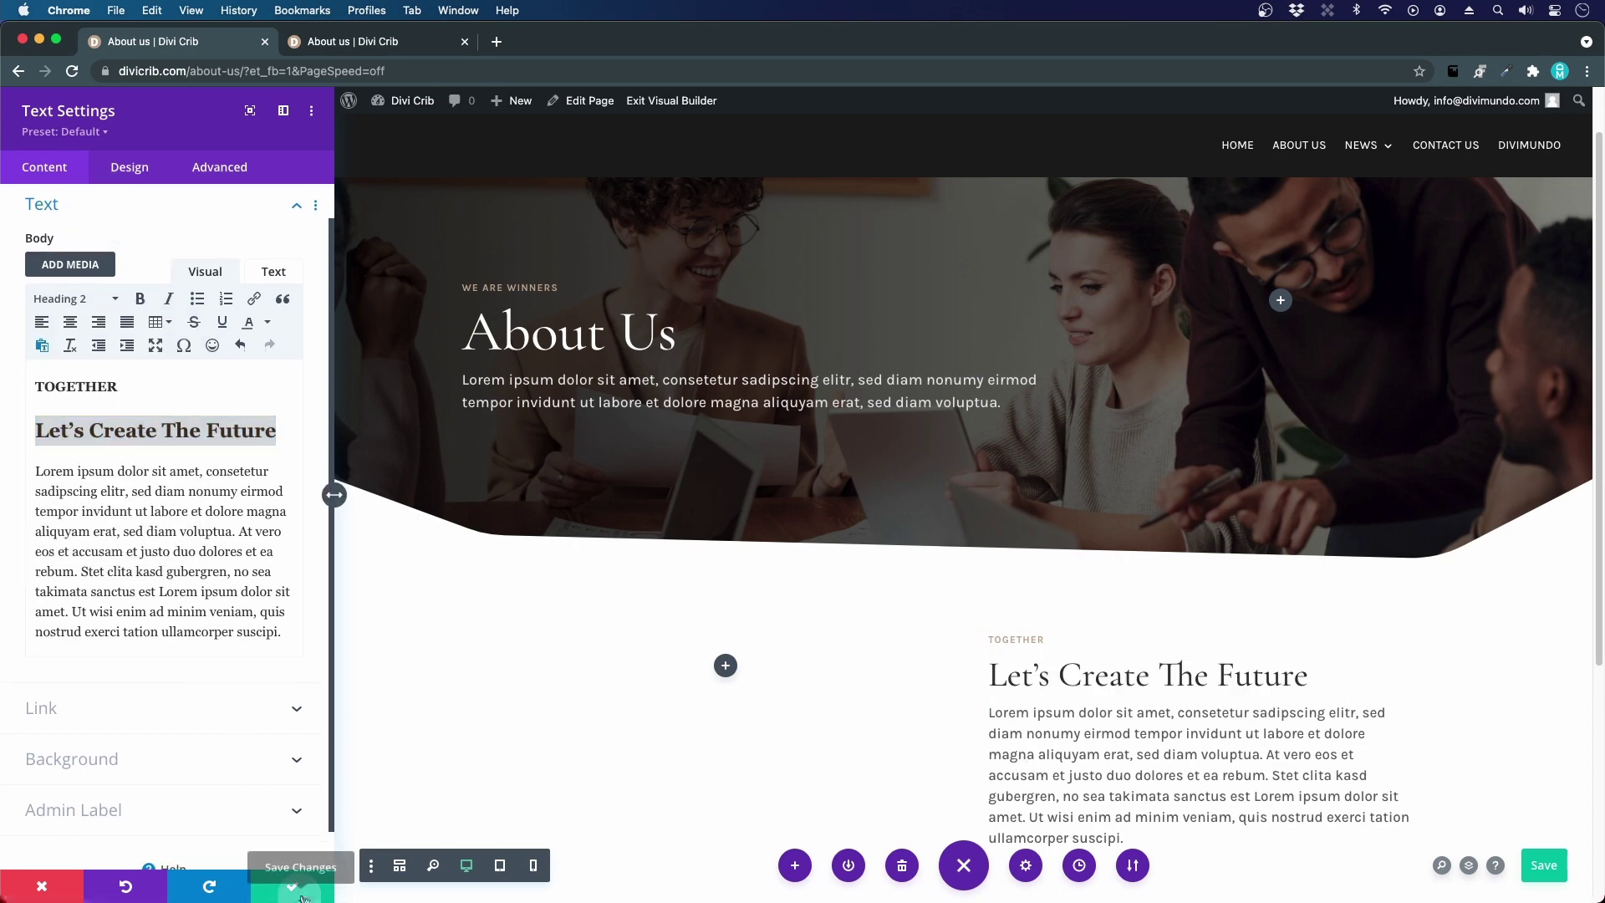
- Add an Image module to the specialty section's empty column, using the team photo pexels-fauxels-3182826.jpg from the media library
{"action": "scroll", "coordinate": [541, 524], "scroll_direction": "down", "scroll_amount": 3}
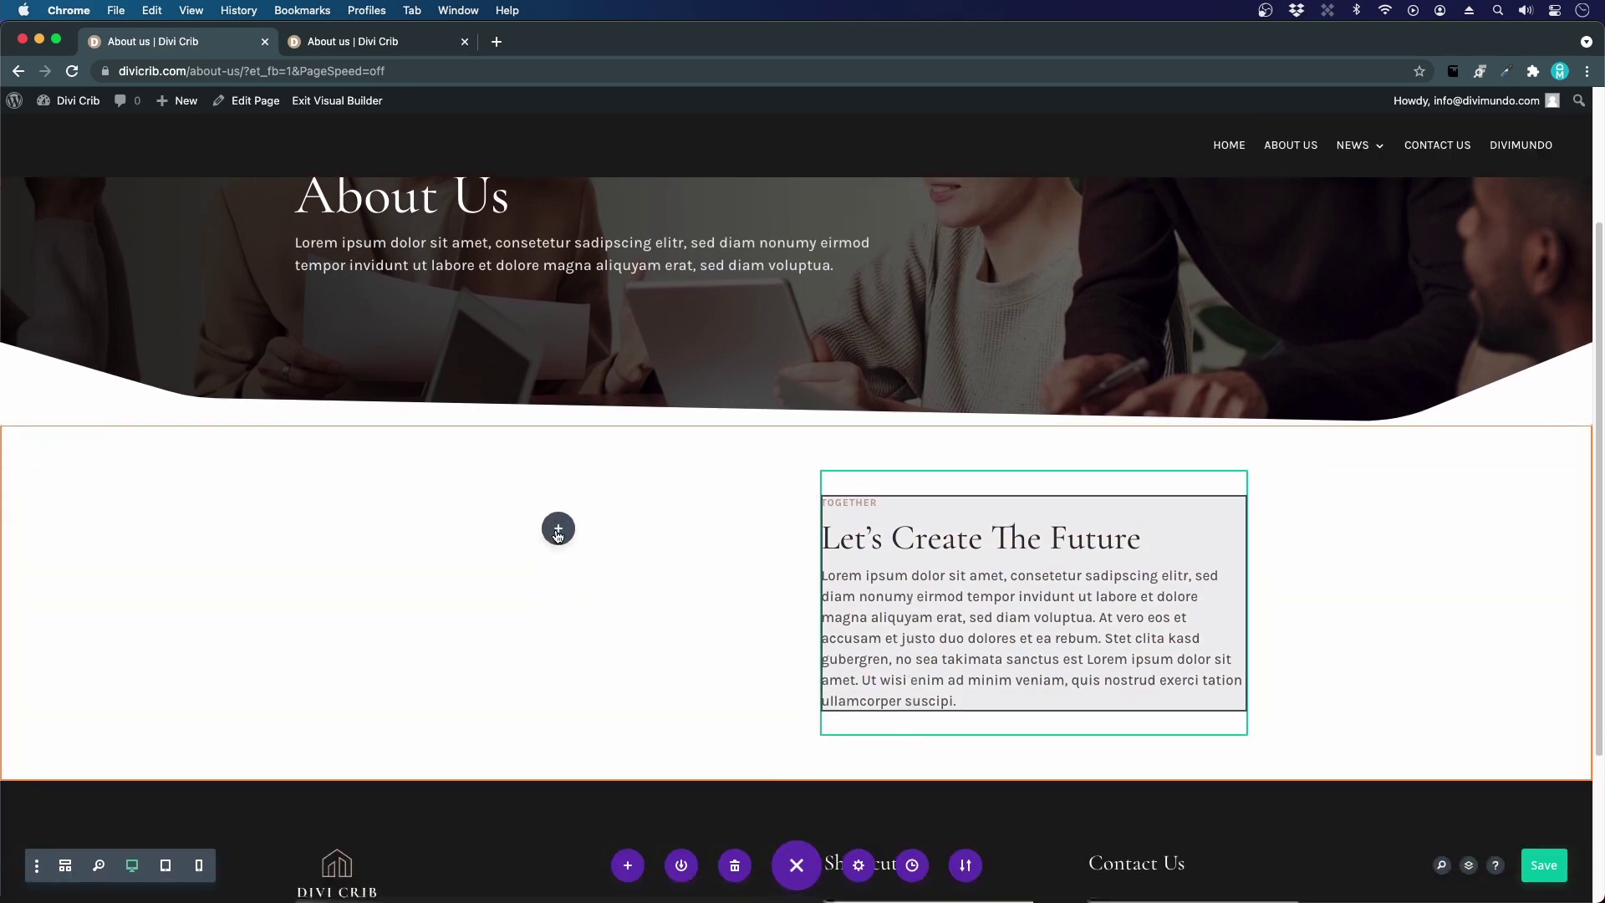
{"action": "left_click", "coordinate": [558, 527]}
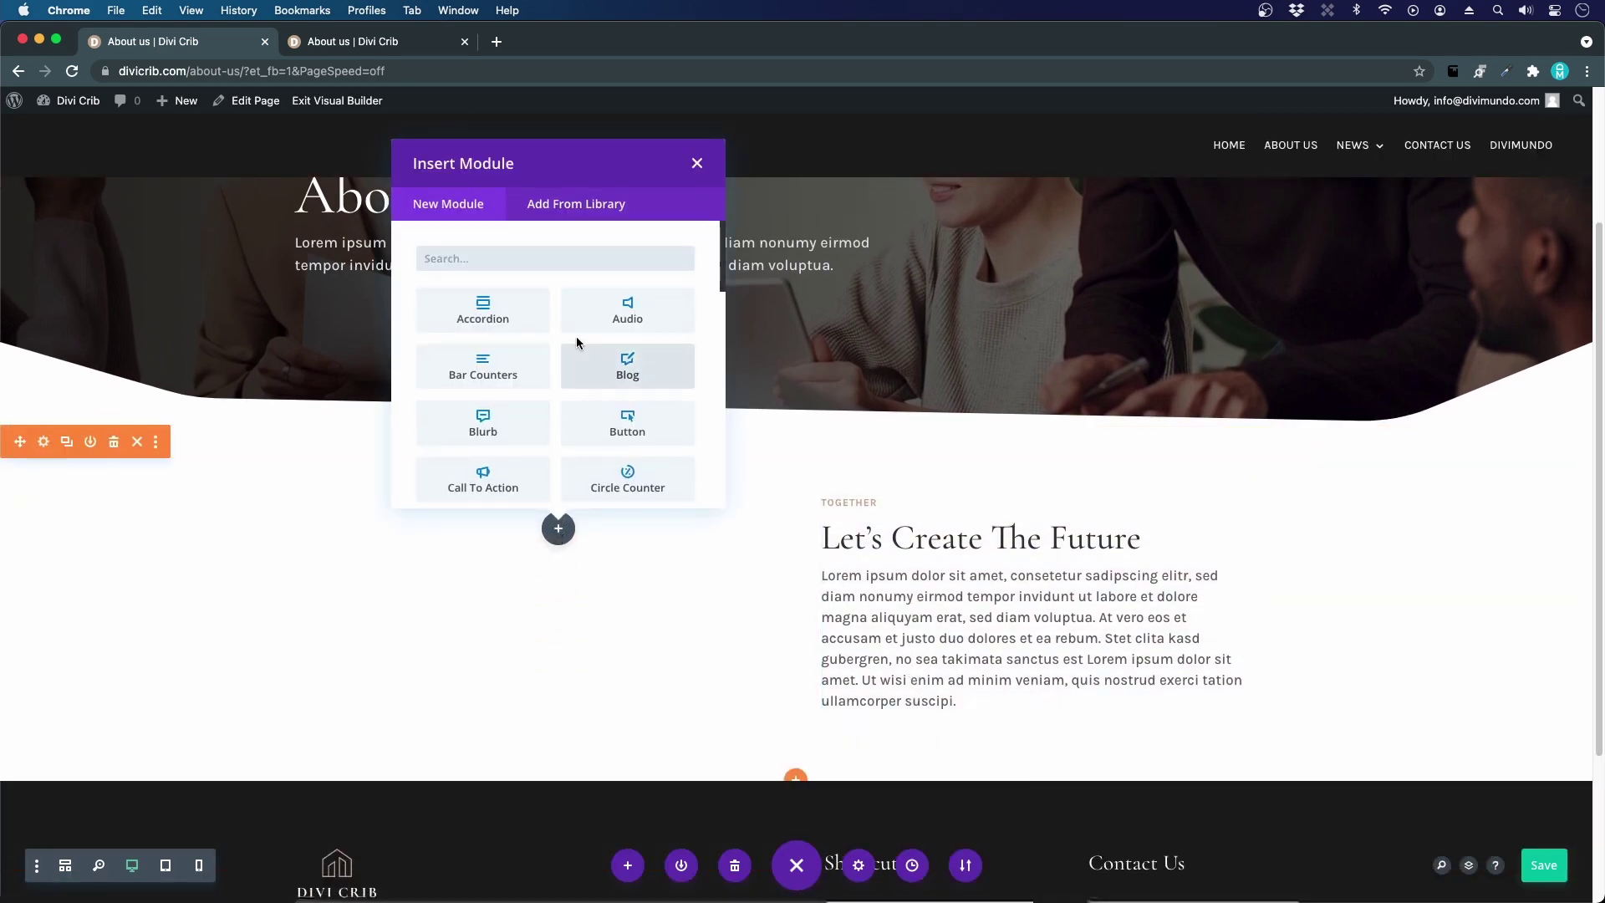
{"action": "type", "text": "image"}
{"action": "left_click", "coordinate": [492, 312]}
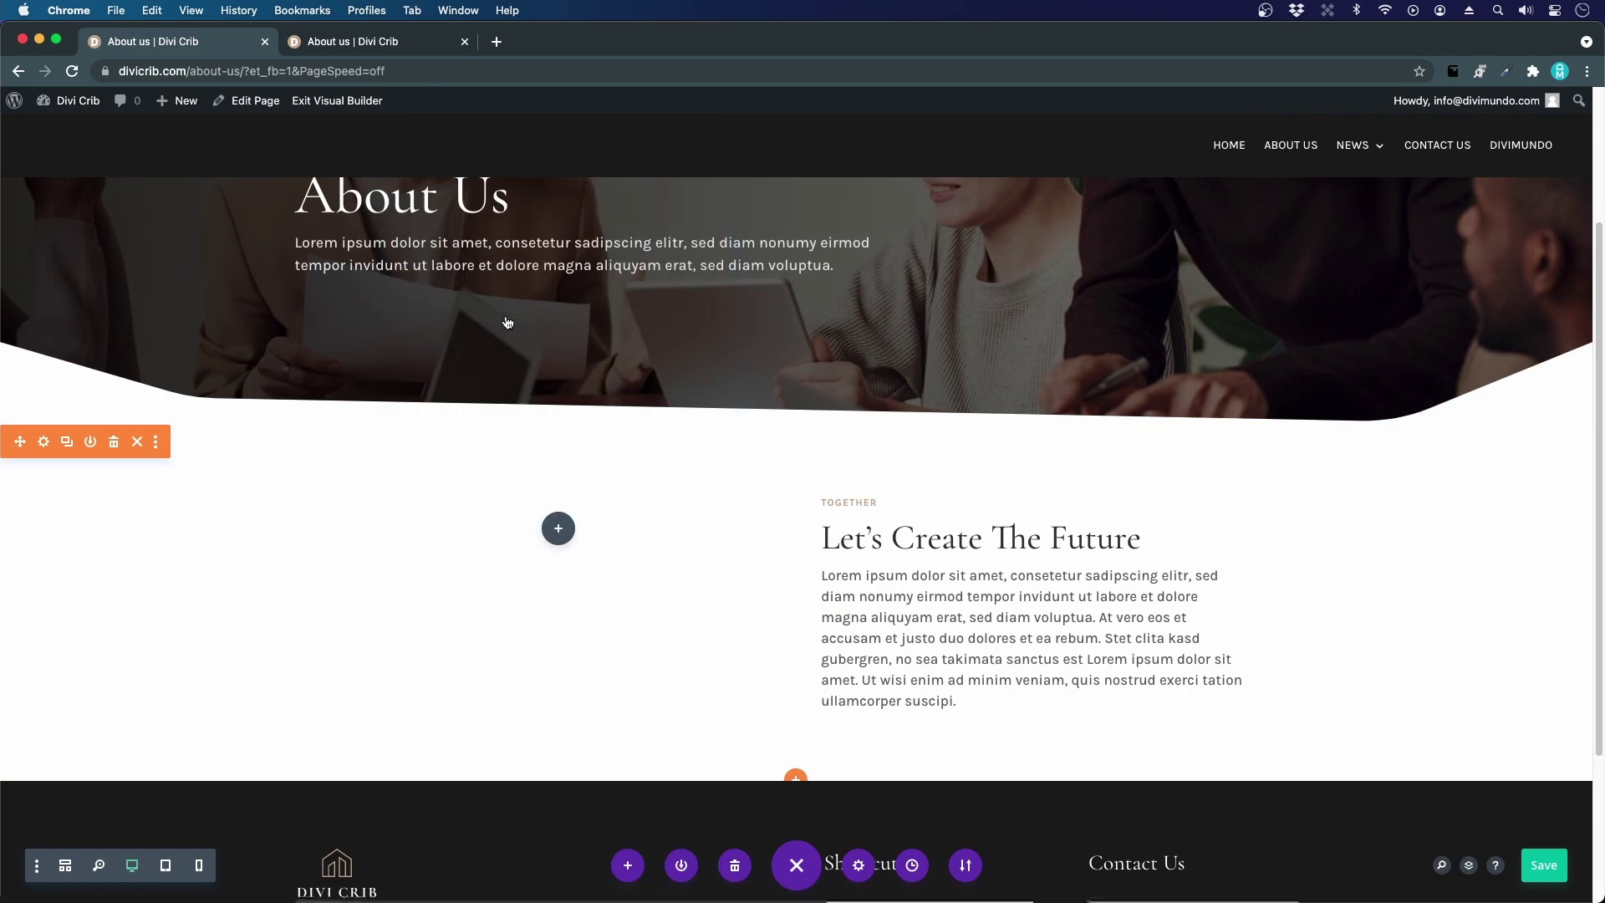
{"action": "left_click", "coordinate": [132, 346]}
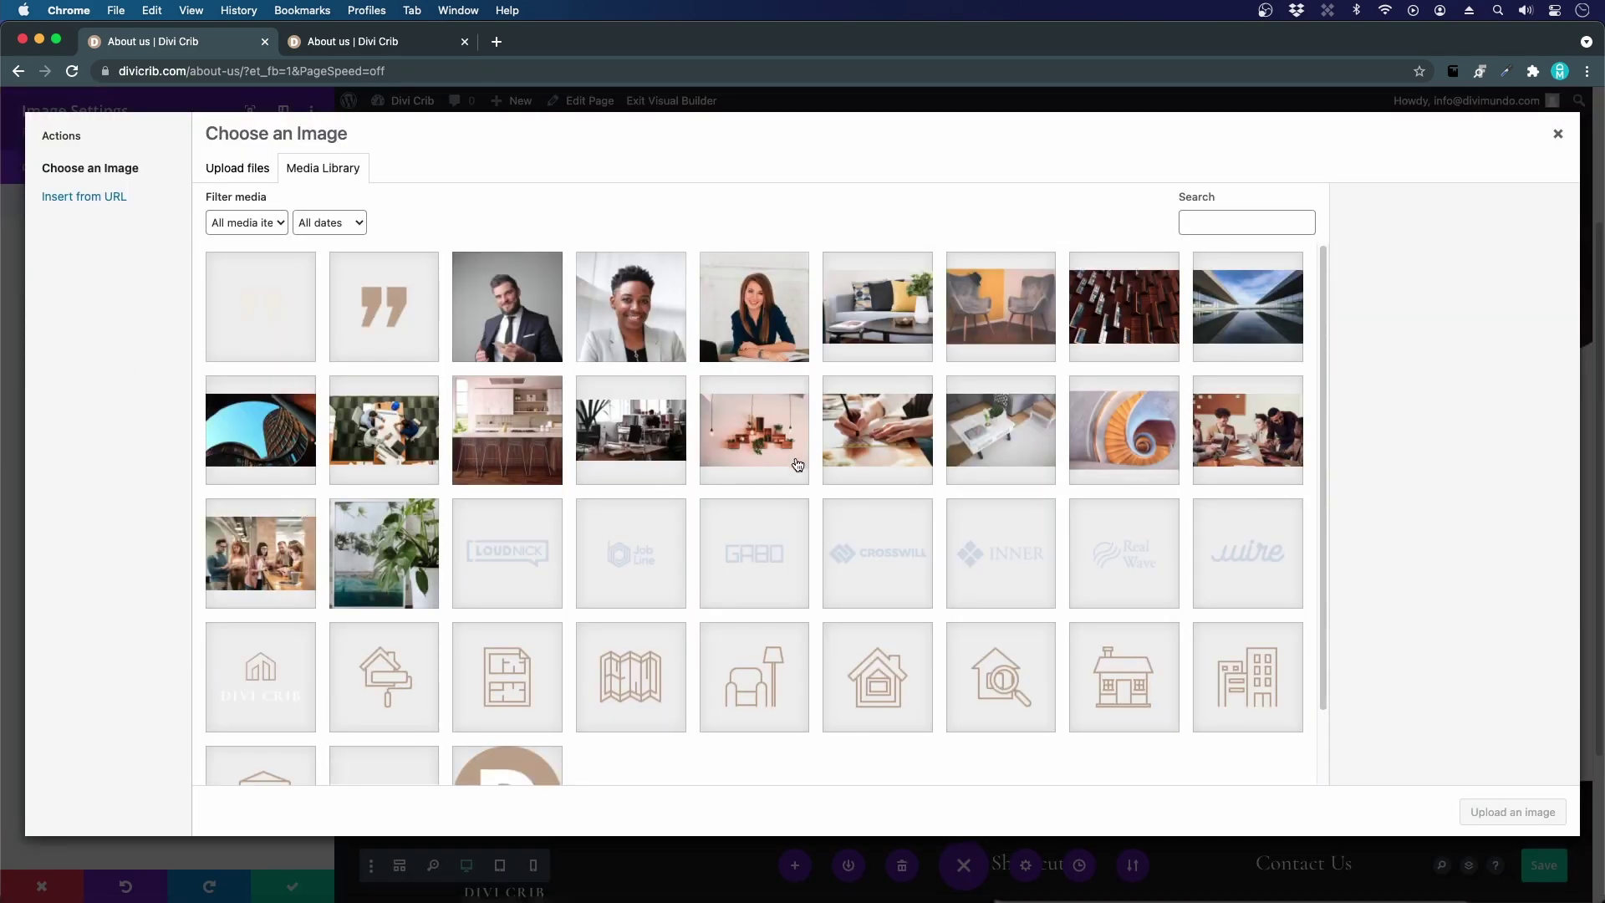
{"action": "scroll", "coordinate": [568, 502], "scroll_direction": "down", "scroll_amount": 1}
{"action": "left_click", "coordinate": [301, 577]}
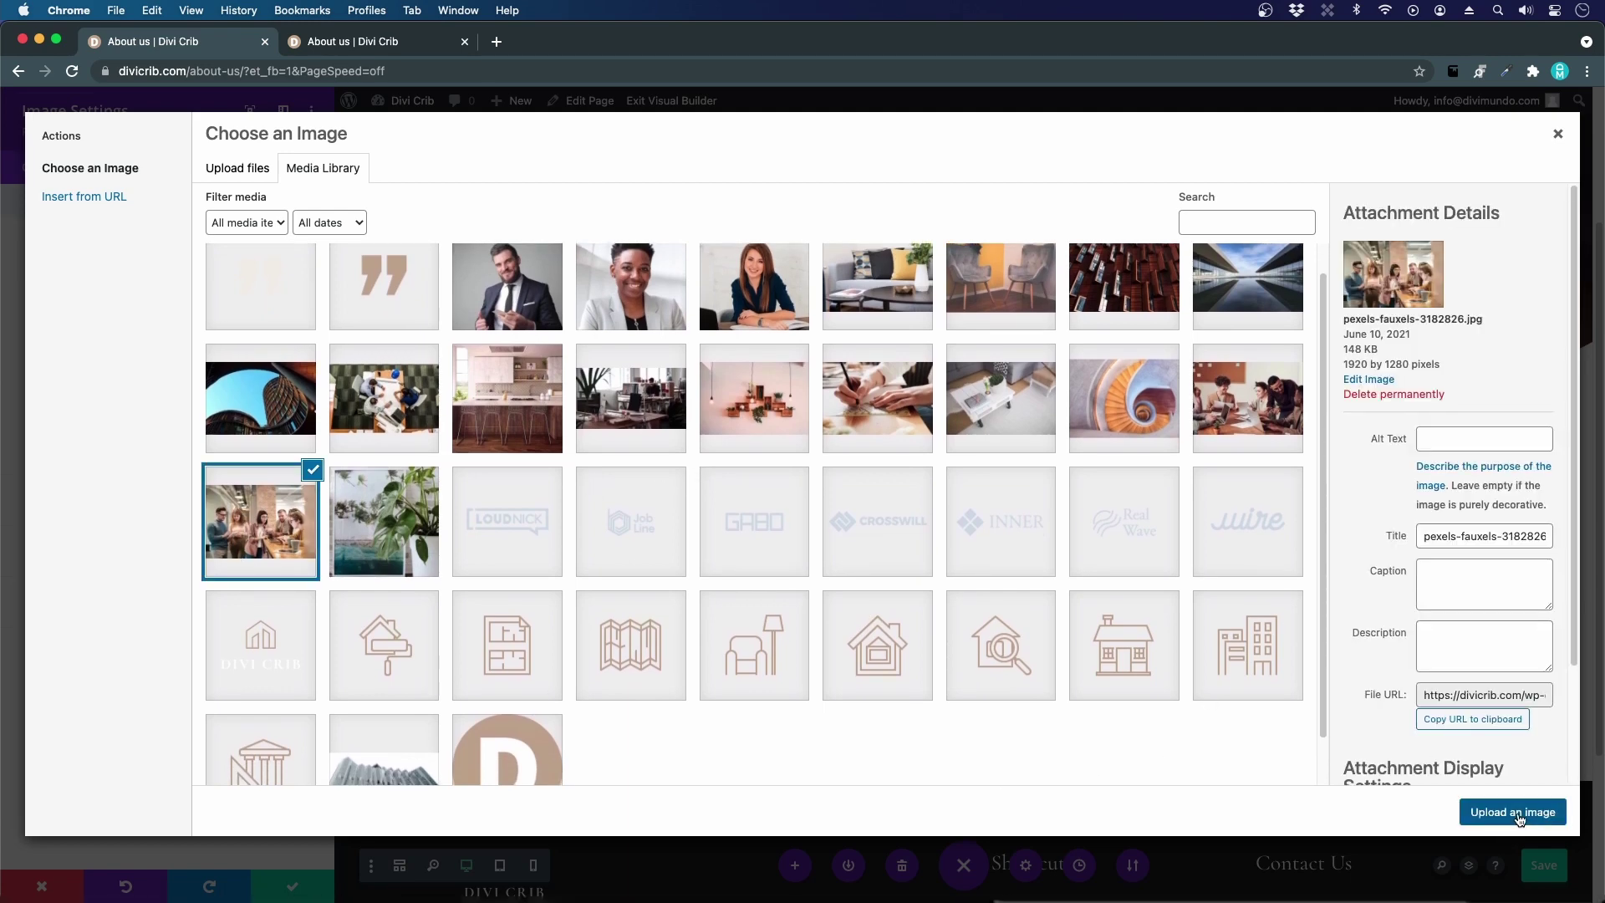
{"action": "left_click", "coordinate": [1517, 811]}
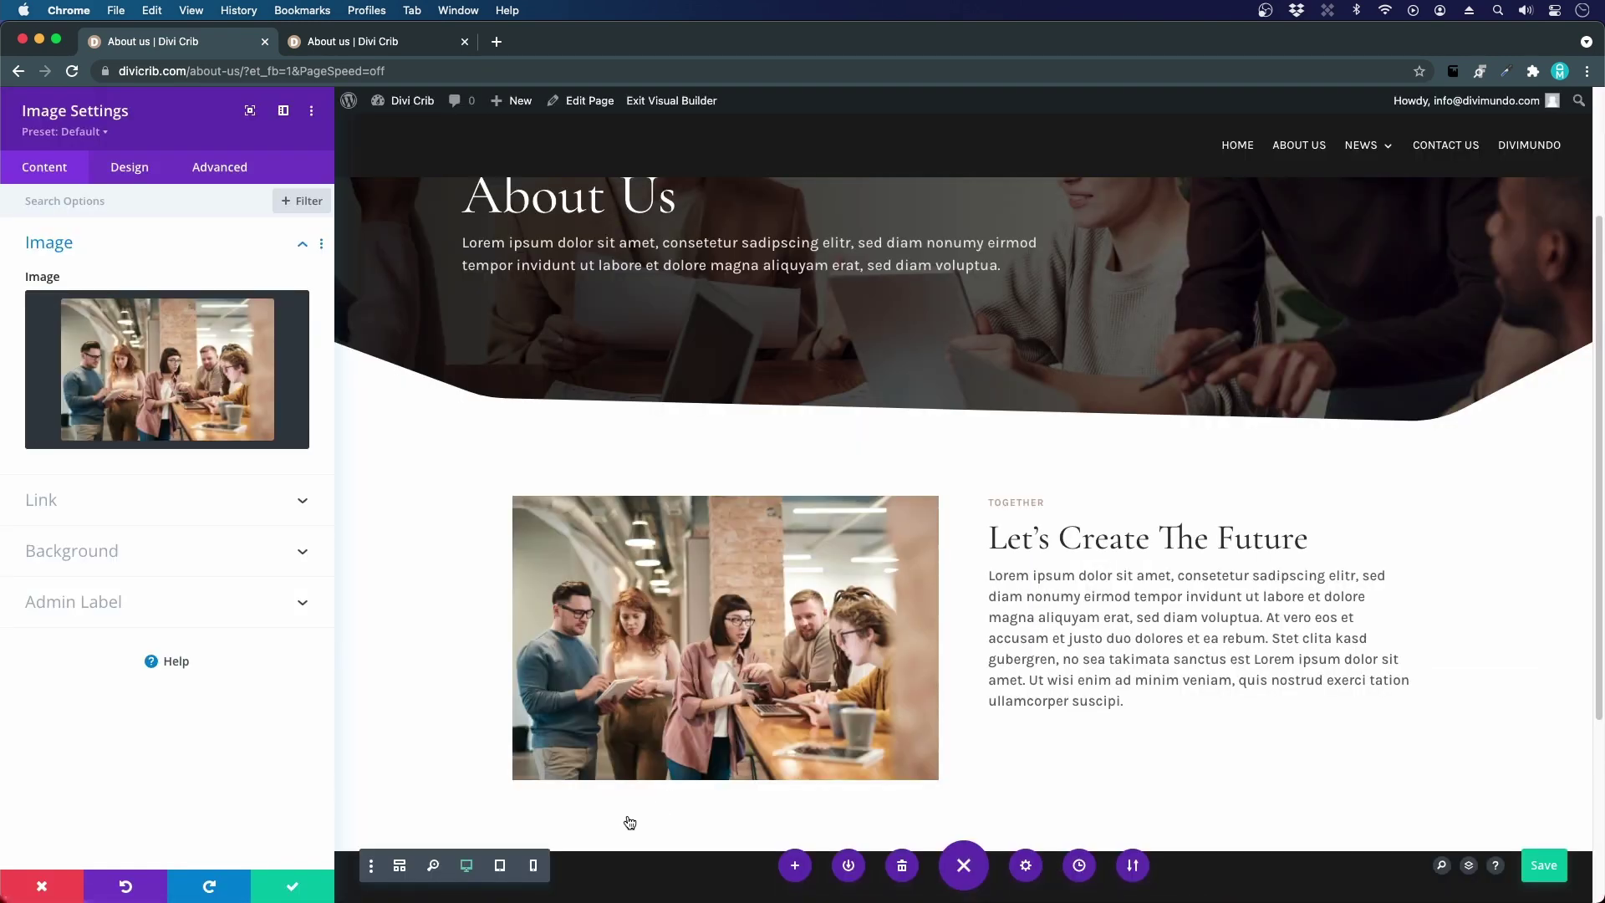
{"action": "scroll", "coordinate": [642, 576], "scroll_direction": "down", "scroll_amount": 1}
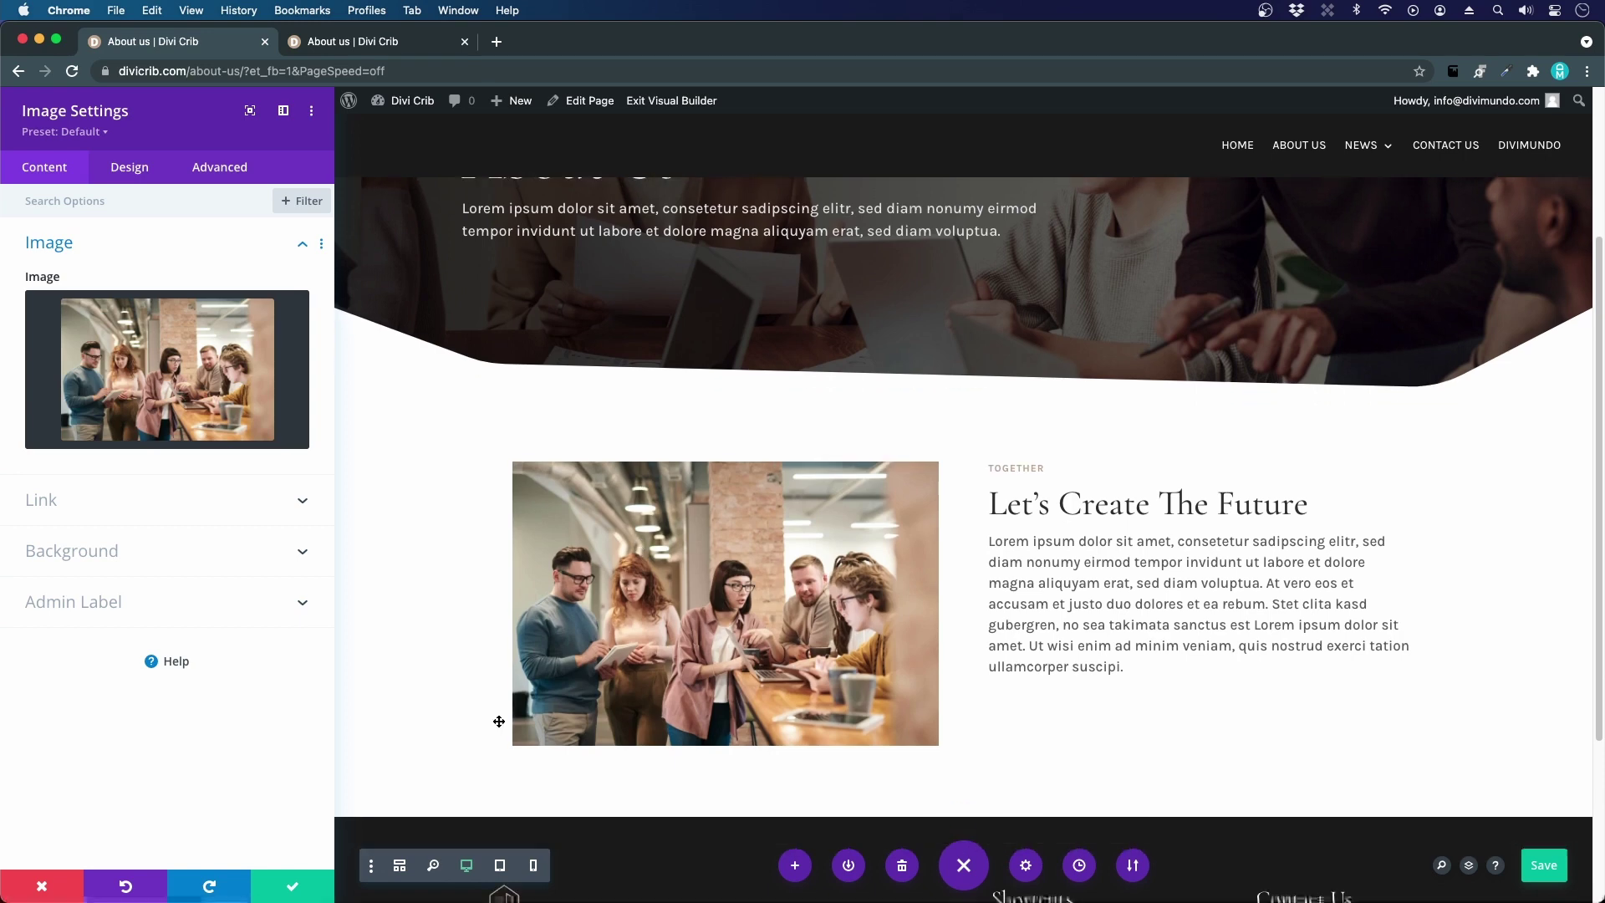
- Save the settings of the team photo's Image module
{"action": "left_click", "coordinate": [274, 884]}
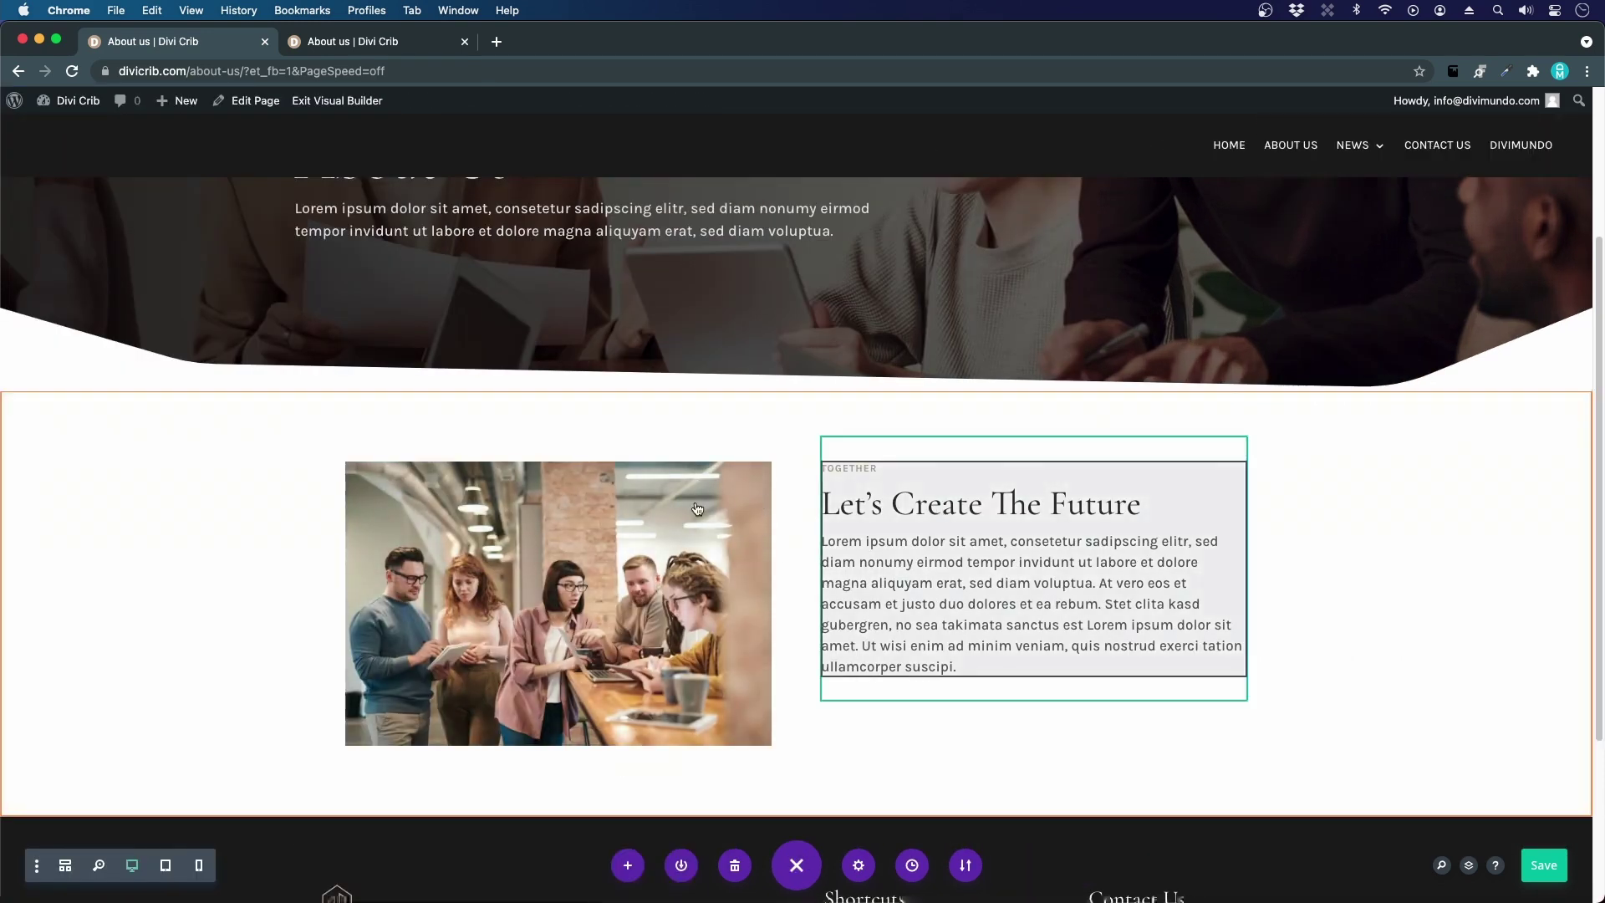
{"action": "scroll", "coordinate": [692, 525], "scroll_direction": "up", "scroll_amount": 3}
{"action": "scroll", "coordinate": [692, 525], "scroll_direction": "down", "scroll_amount": 4}
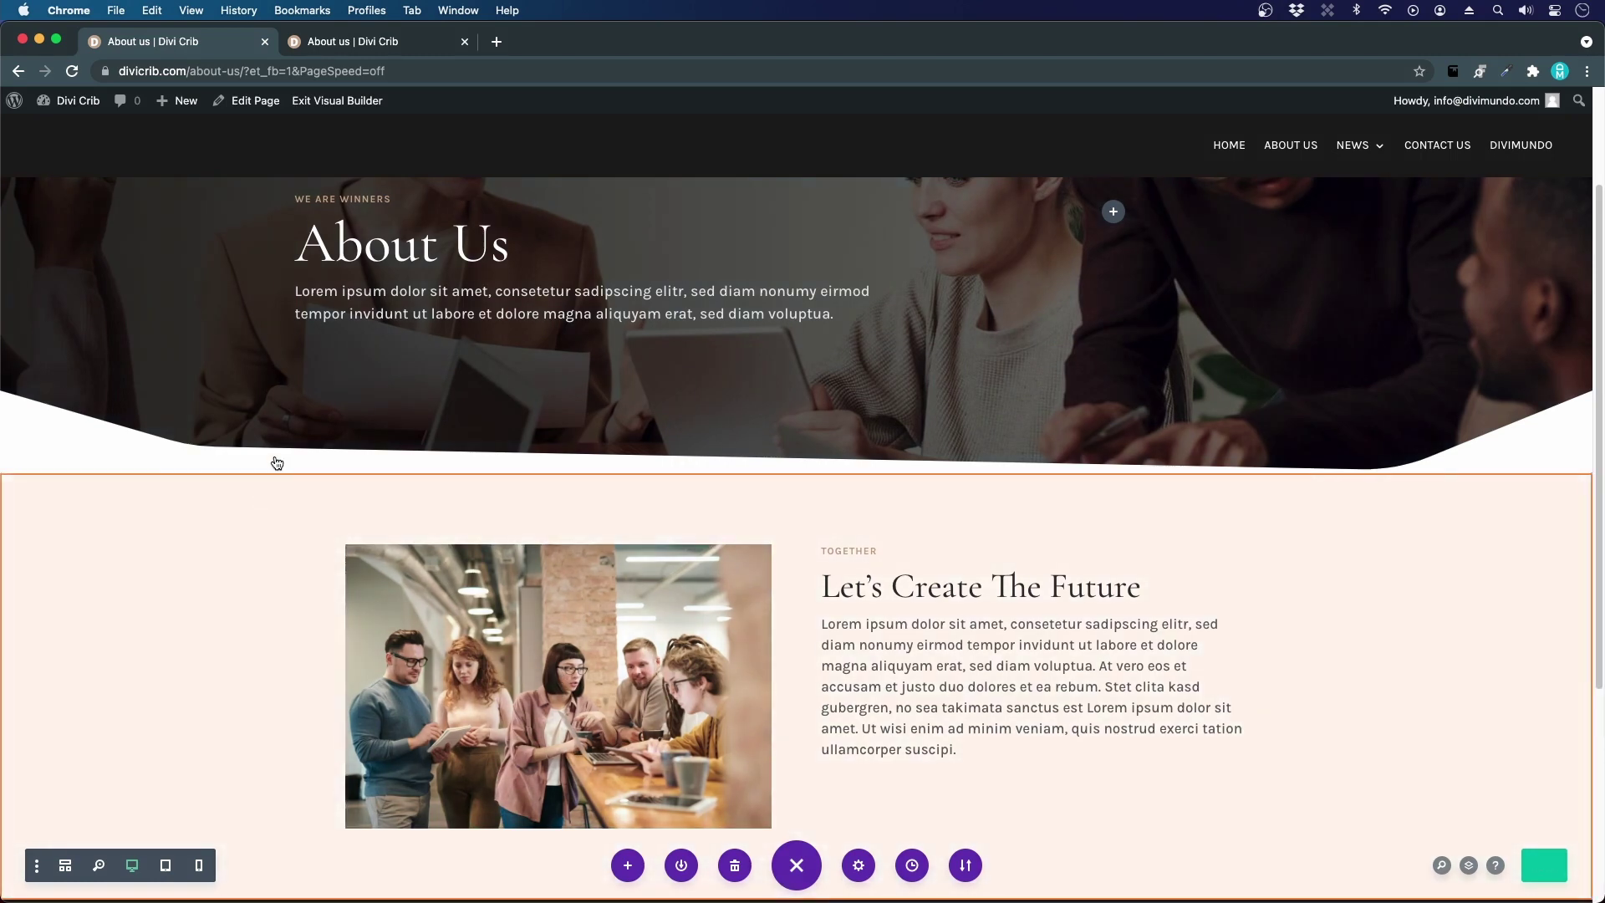
- Set the specialty section's inner max width to 1200px and save the section settings
{"action": "left_click", "coordinate": [228, 533]}
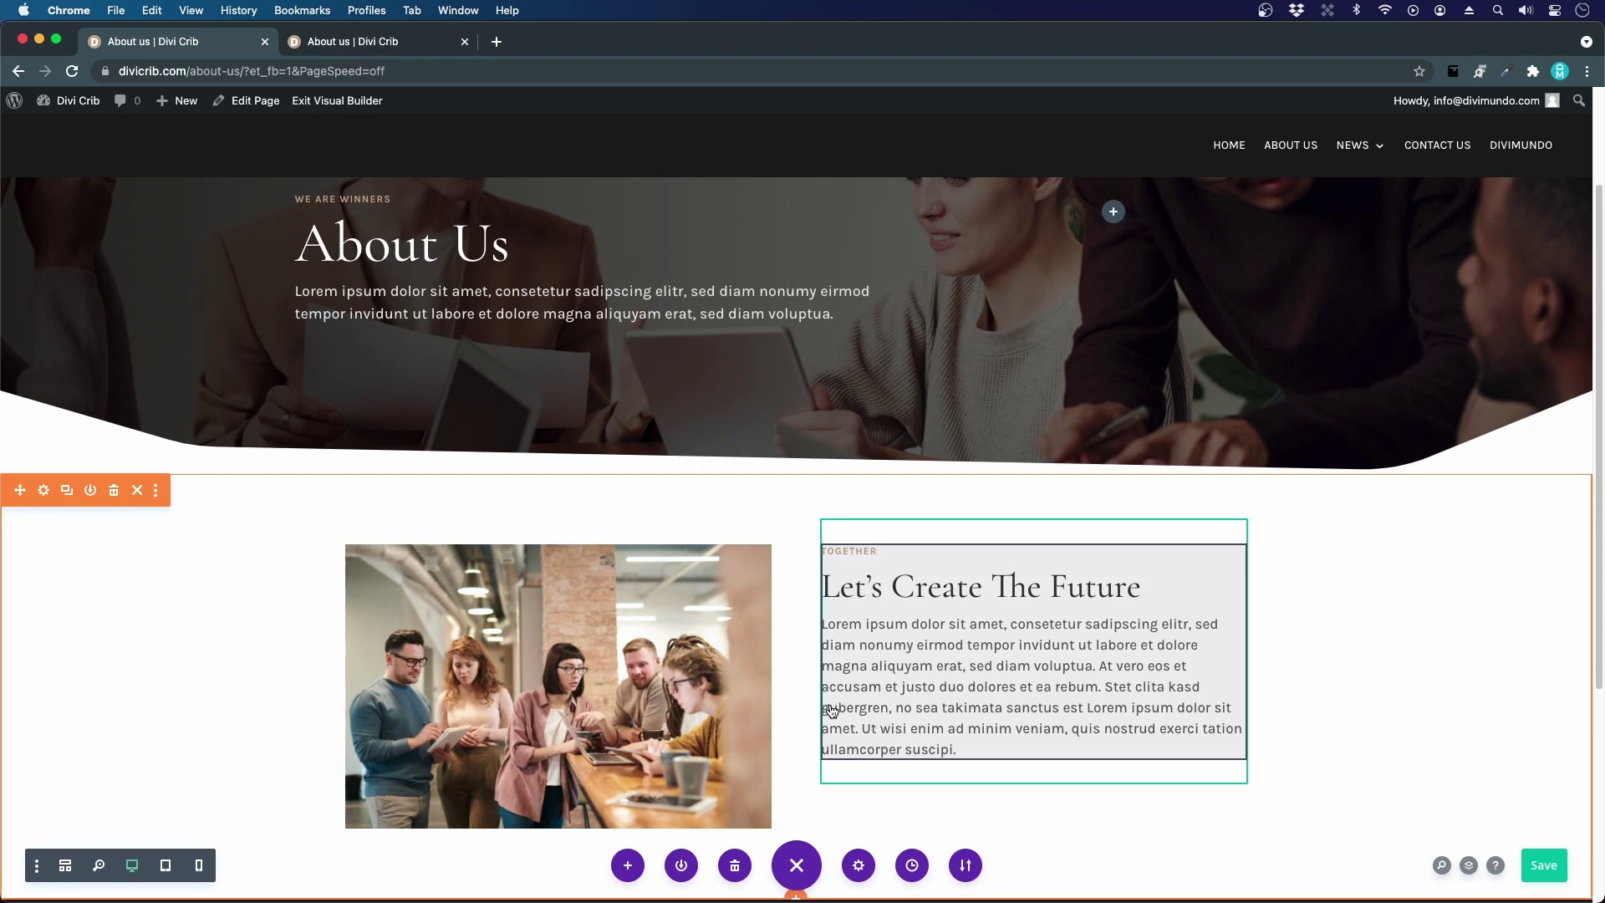
{"action": "left_click", "coordinate": [44, 491]}
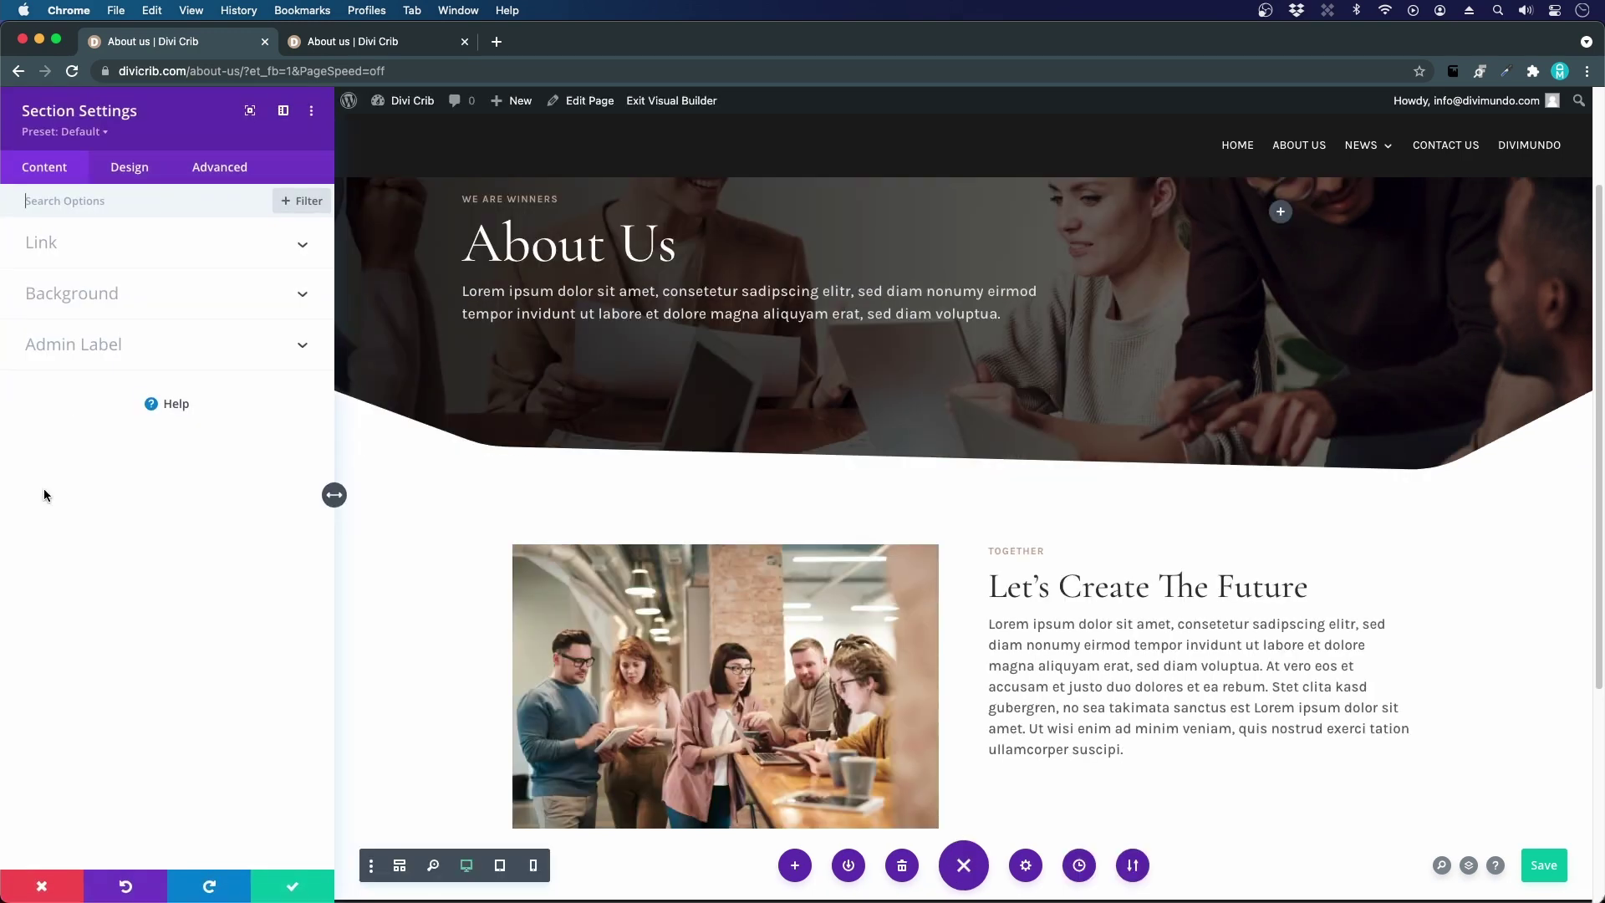
{"action": "left_click", "coordinate": [144, 178]}
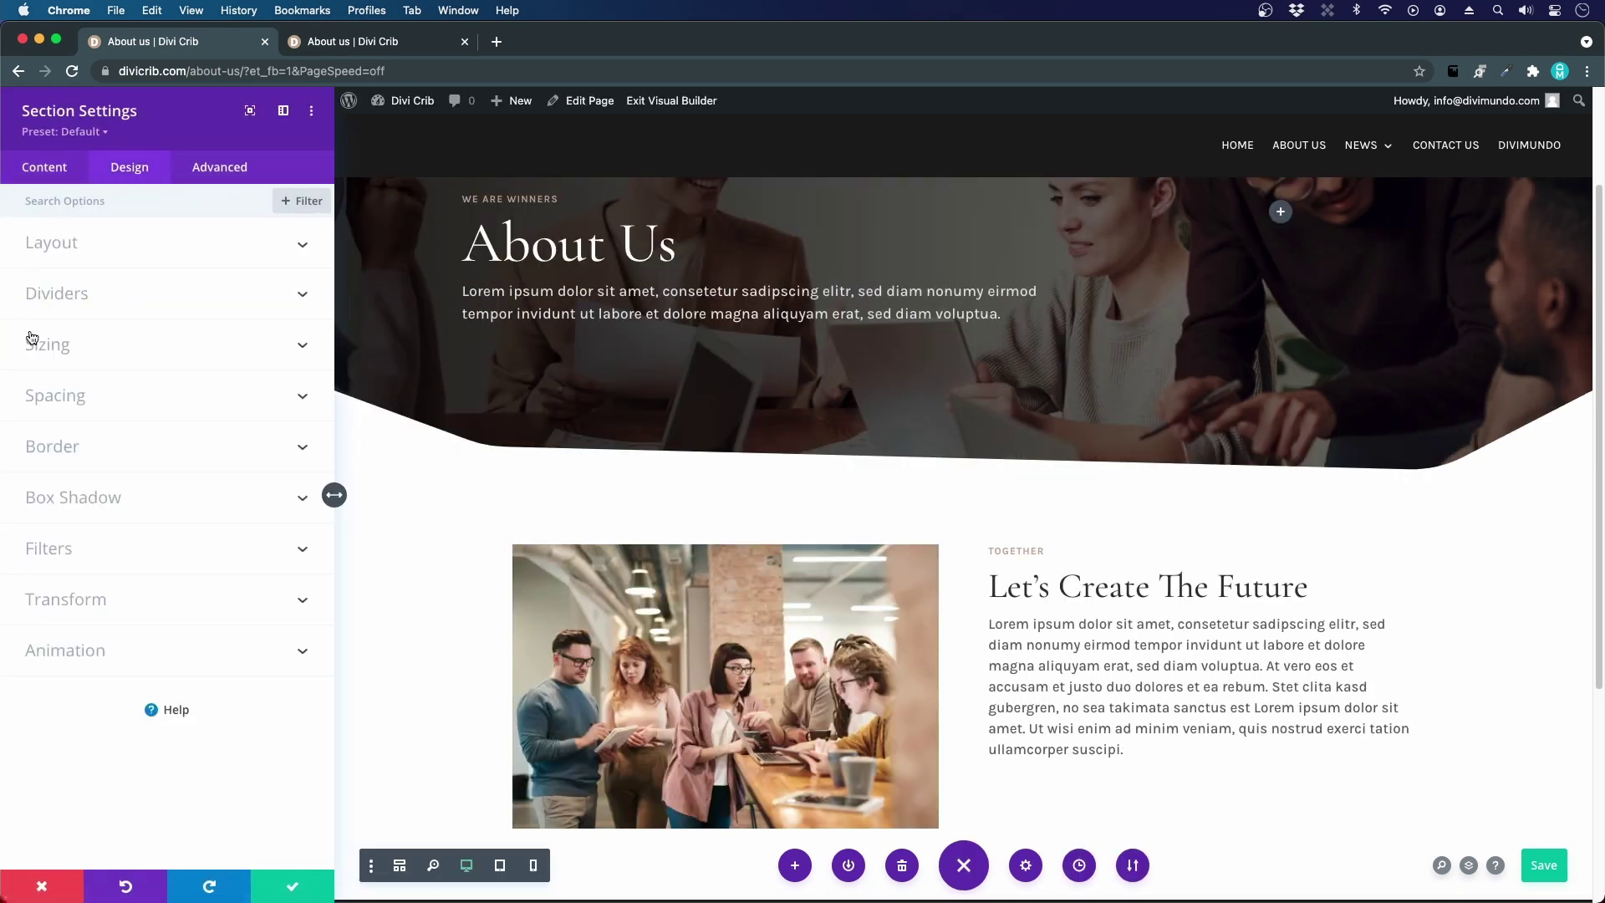
{"action": "left_click", "coordinate": [43, 359]}
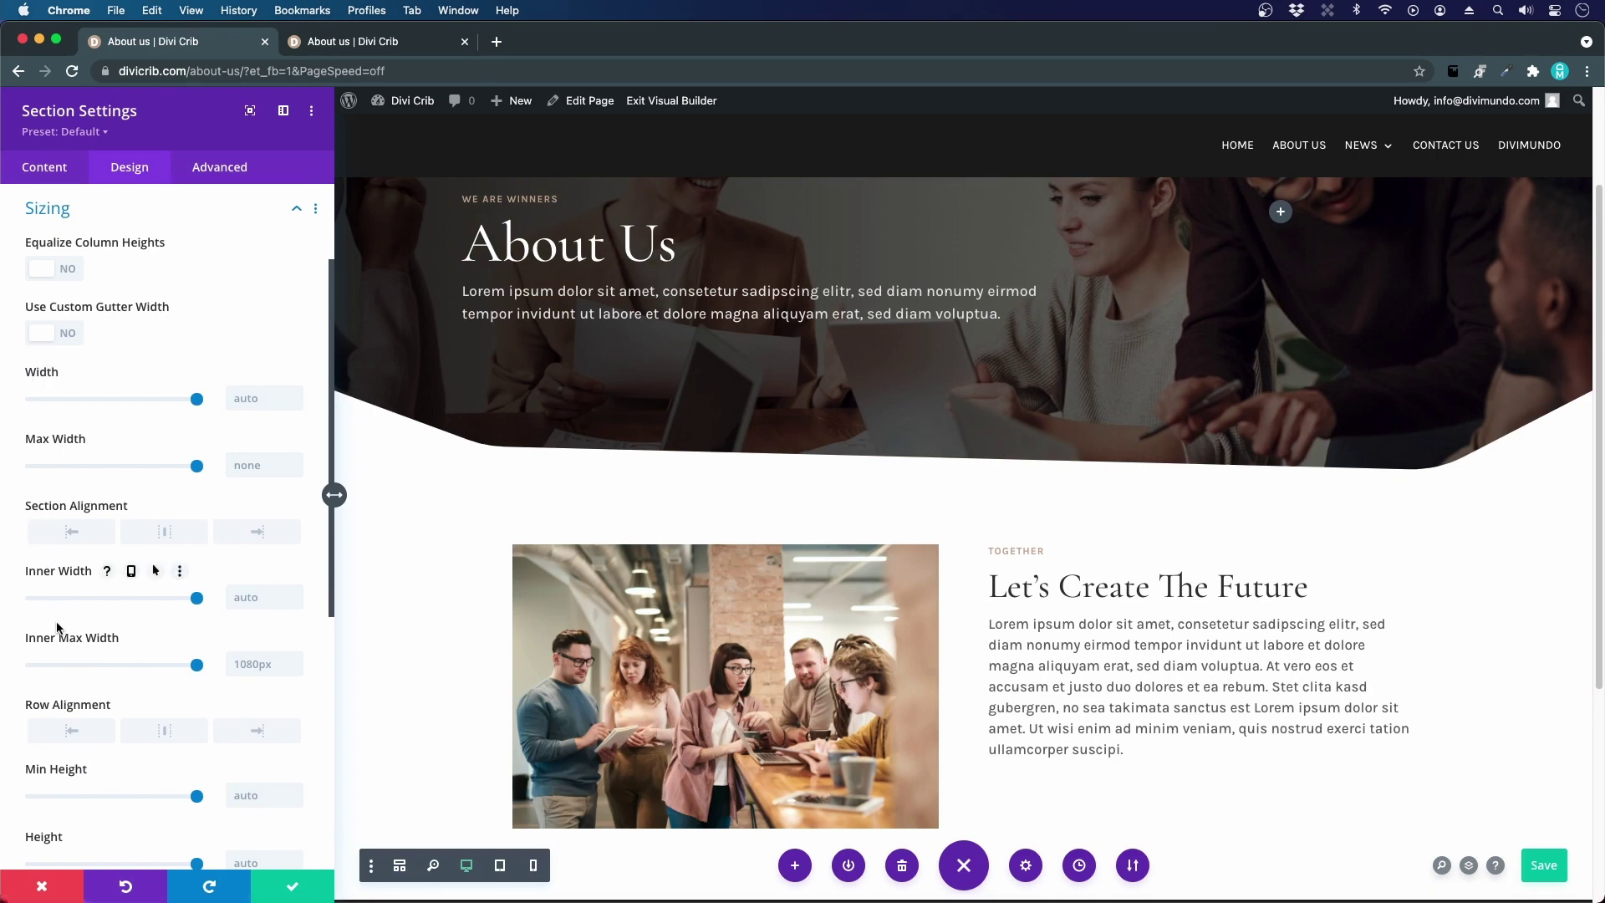
{"action": "left_click", "coordinate": [258, 664]}
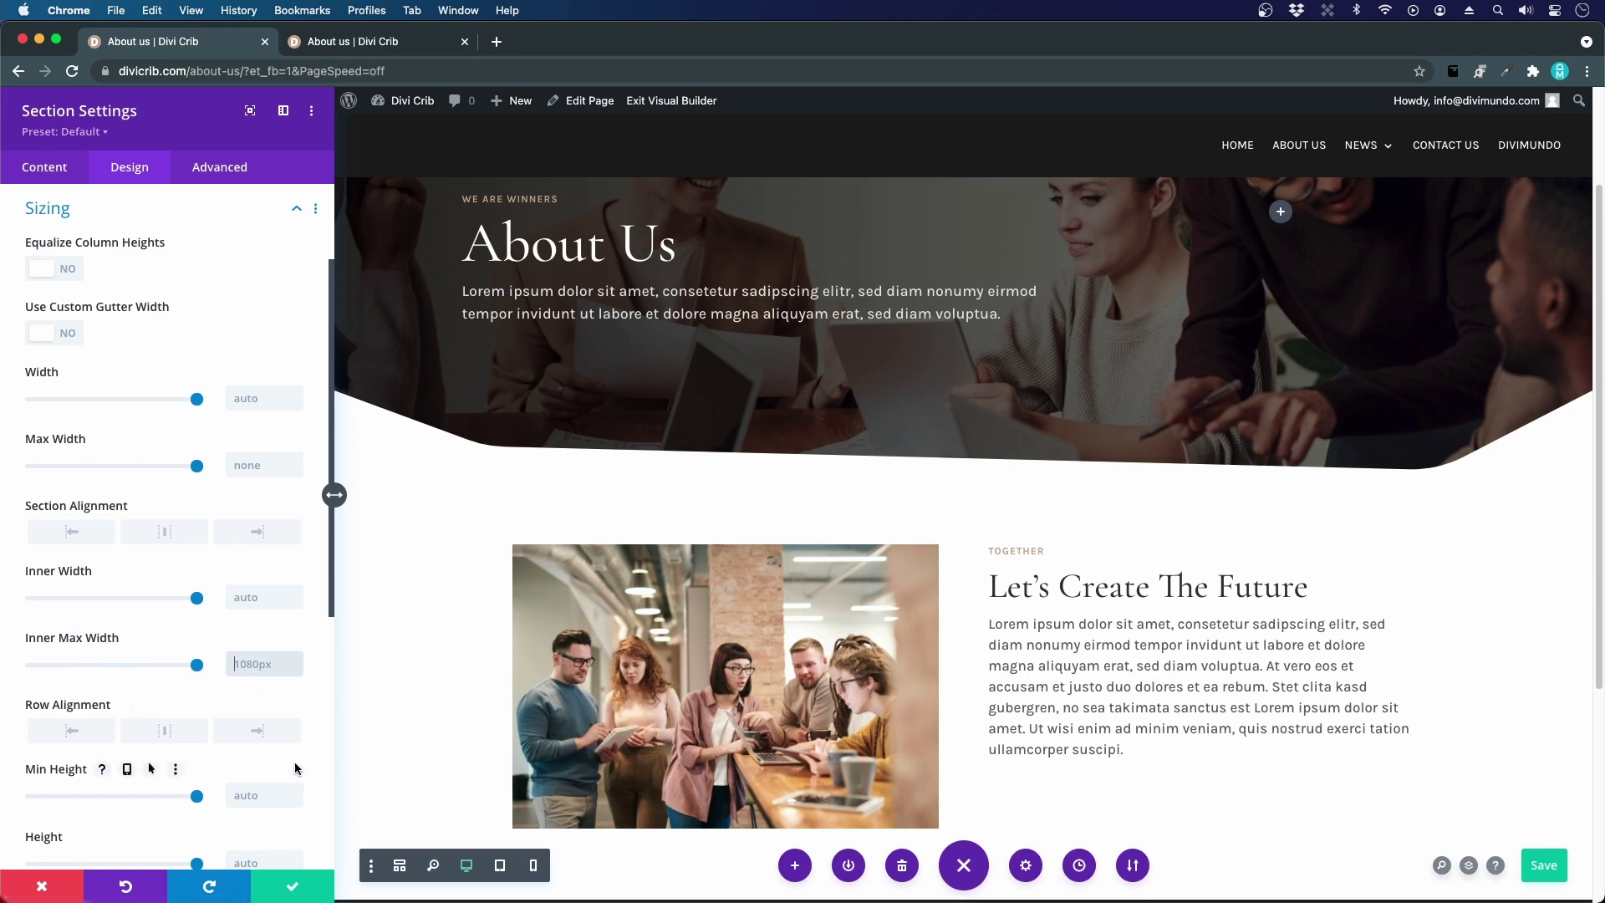
{"action": "type", "text": "1200px"}
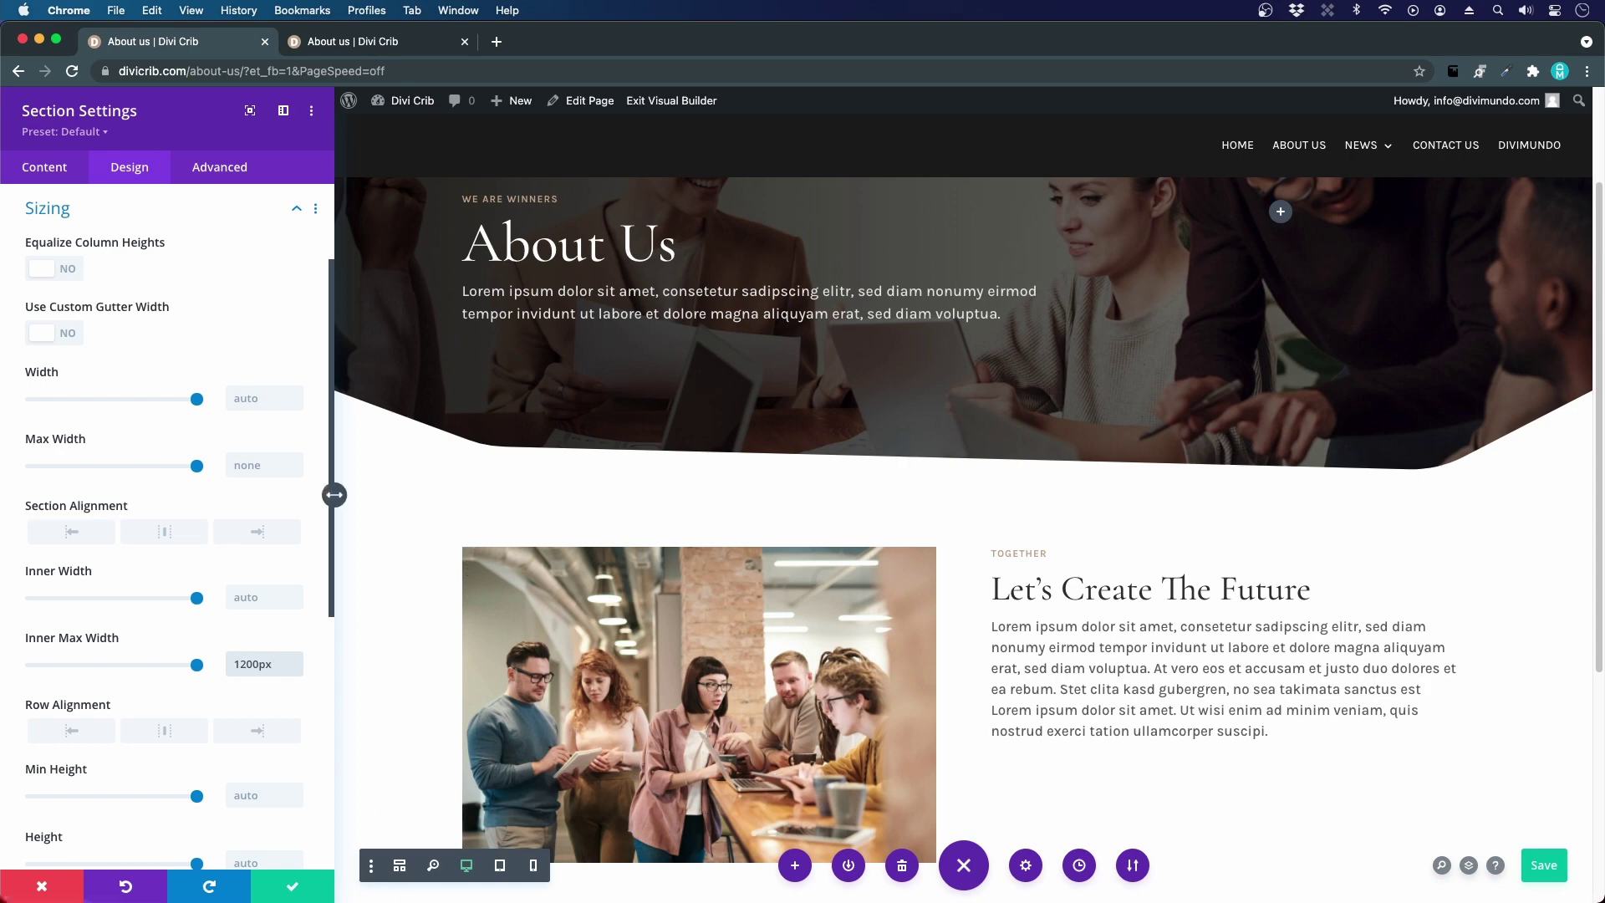
{"action": "left_click", "coordinate": [299, 887]}
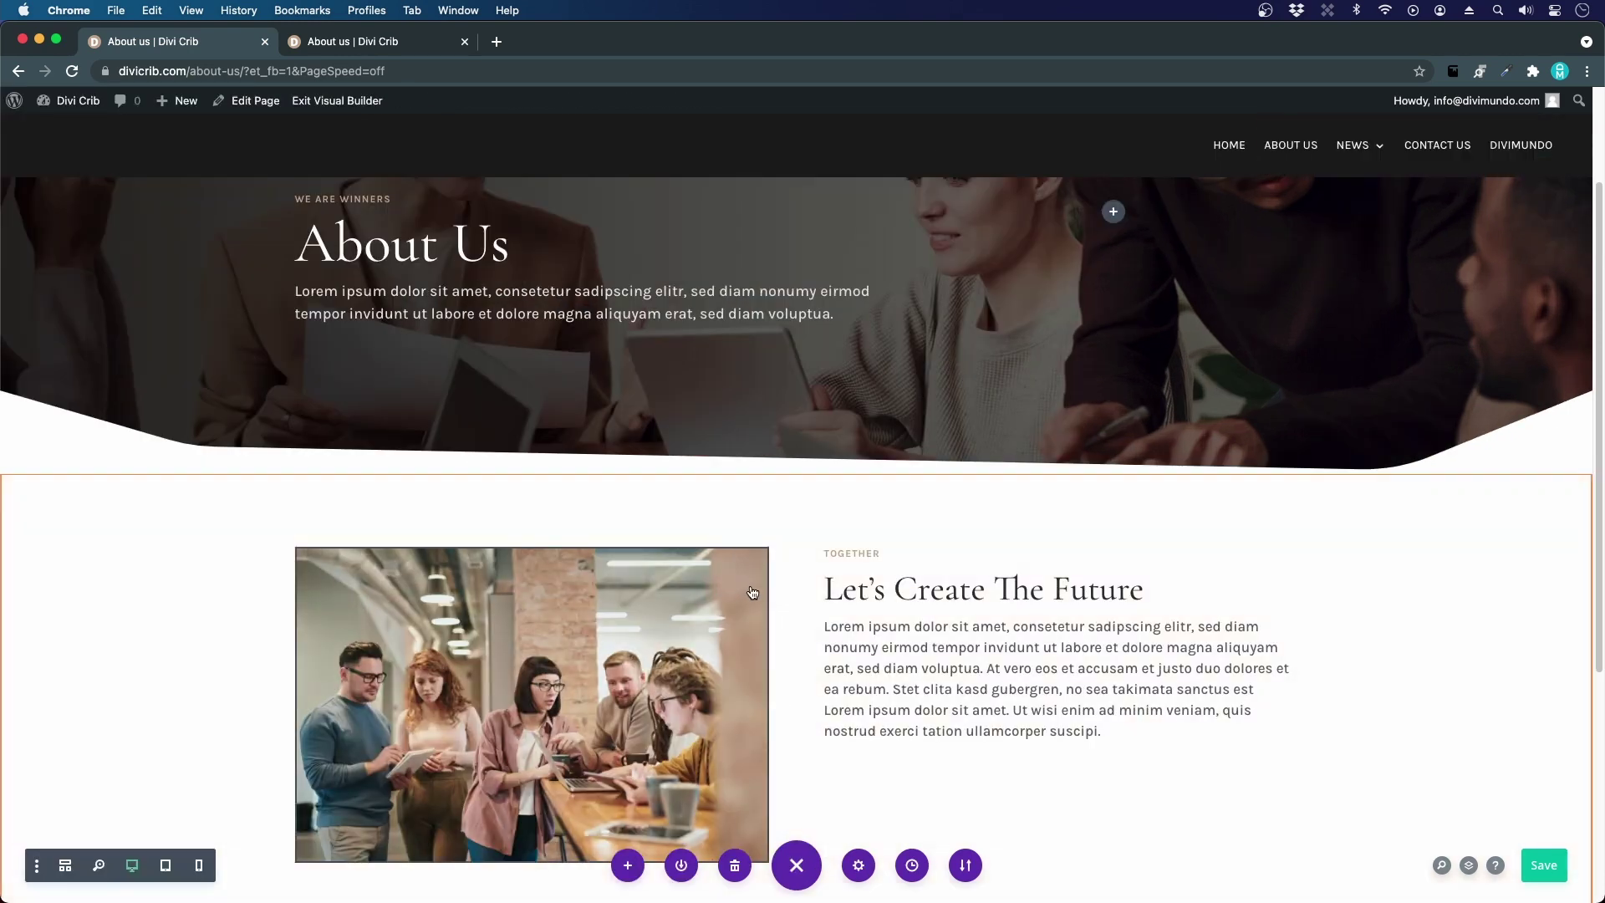
- Insert a three-column row below the "Let's Create The Future" text and add a Number Counter module to its first column
{"action": "scroll", "coordinate": [752, 599], "scroll_direction": "down", "scroll_amount": 5}
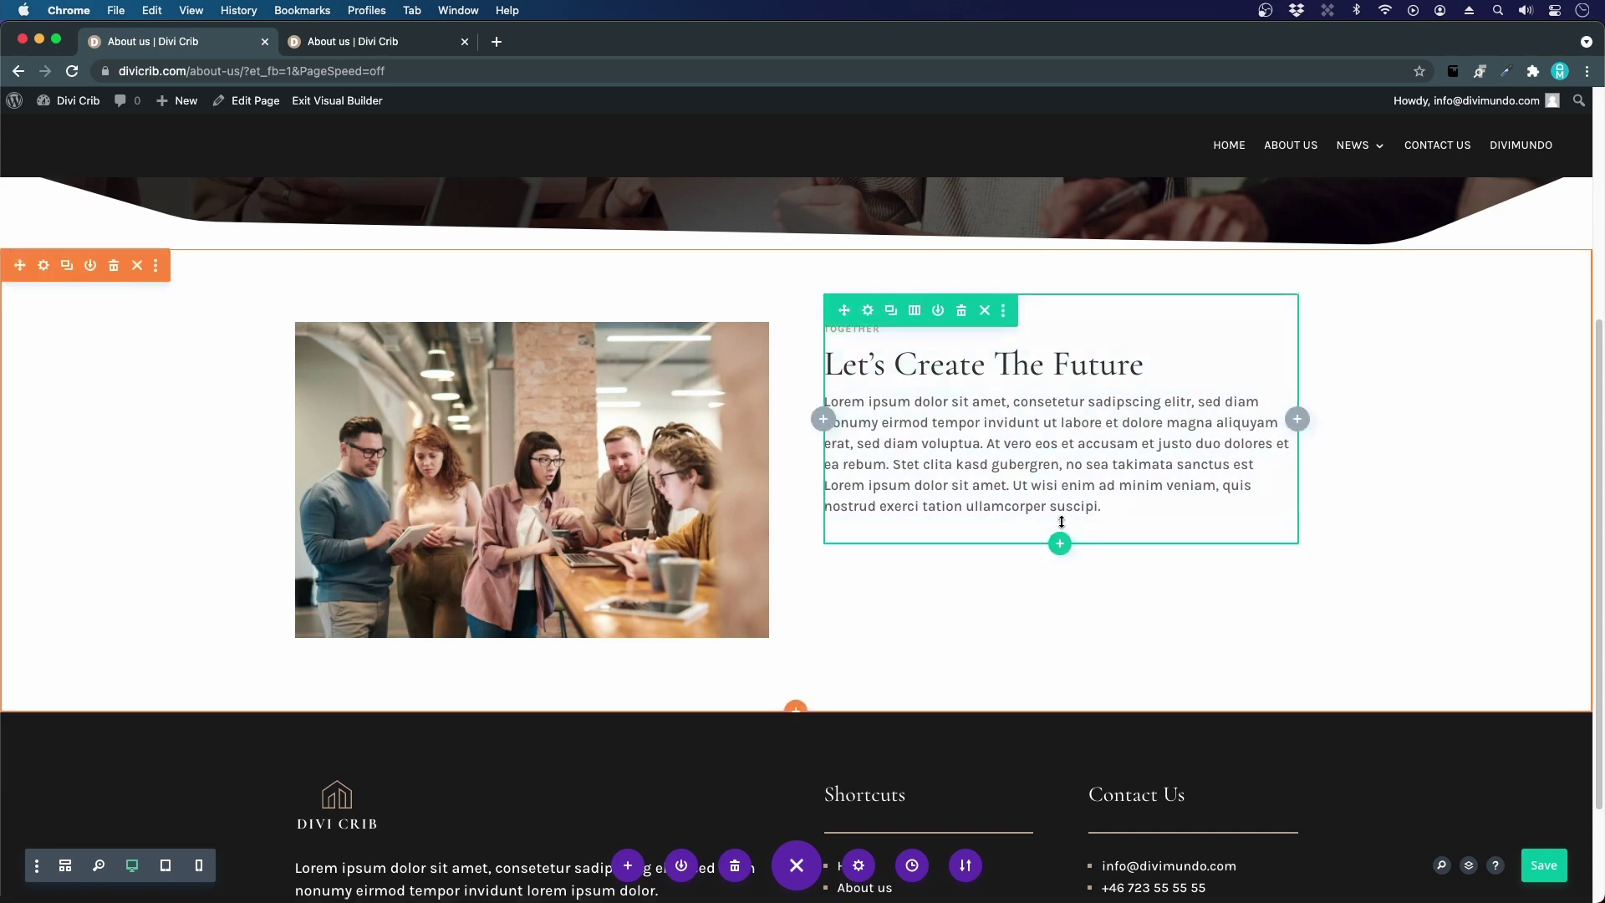
{"action": "left_click", "coordinate": [1060, 545]}
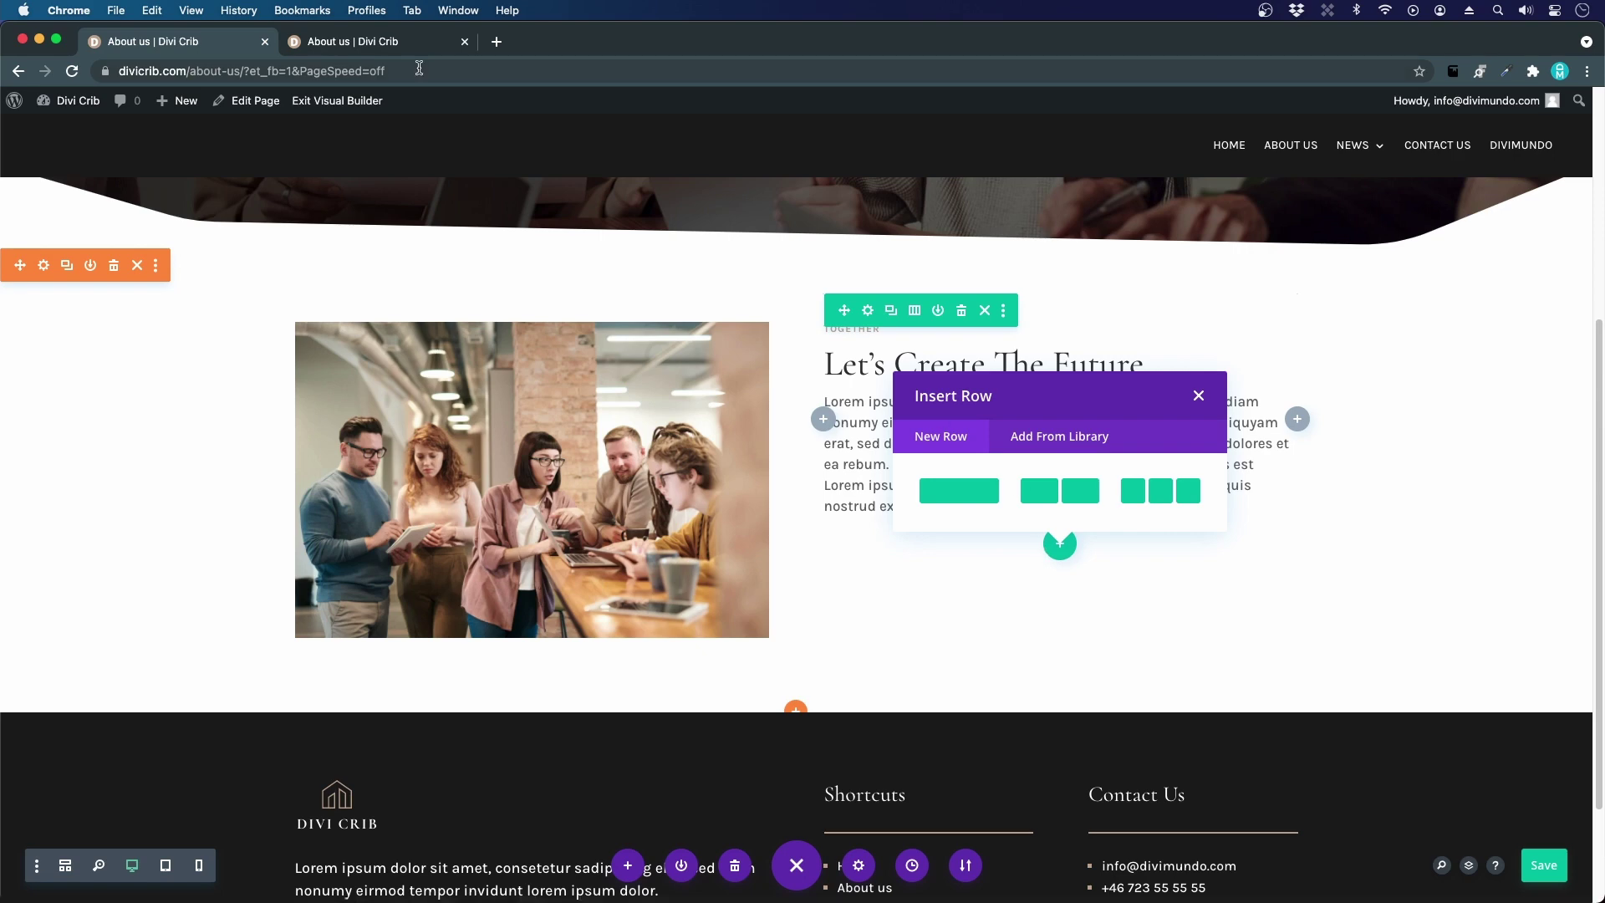
{"action": "left_click", "coordinate": [395, 43]}
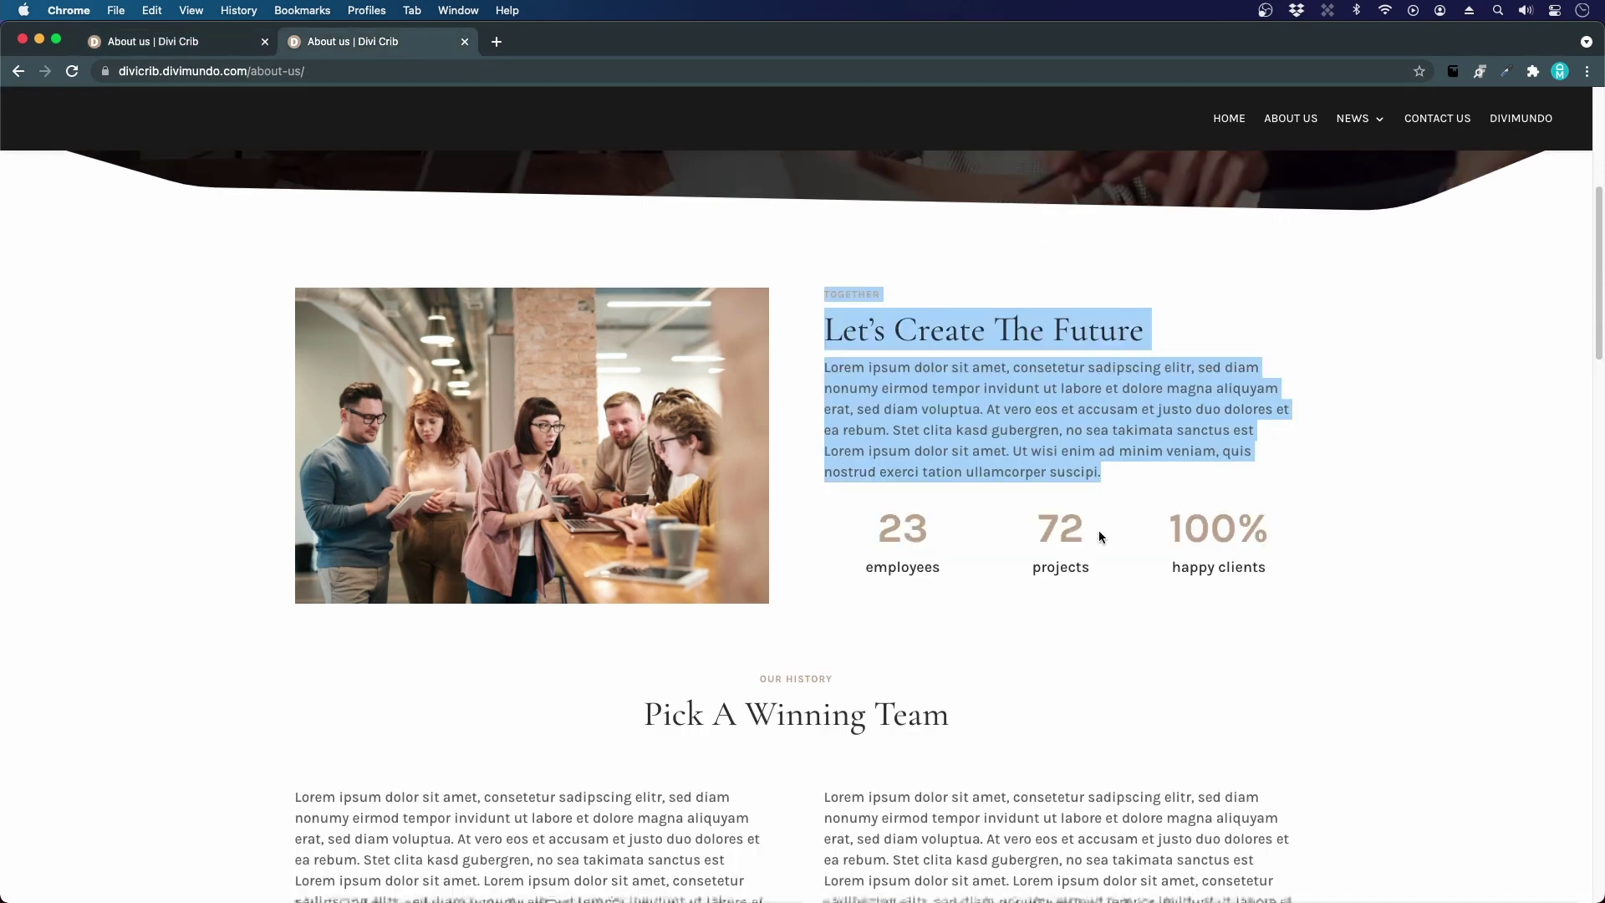
{"action": "left_click", "coordinate": [213, 41]}
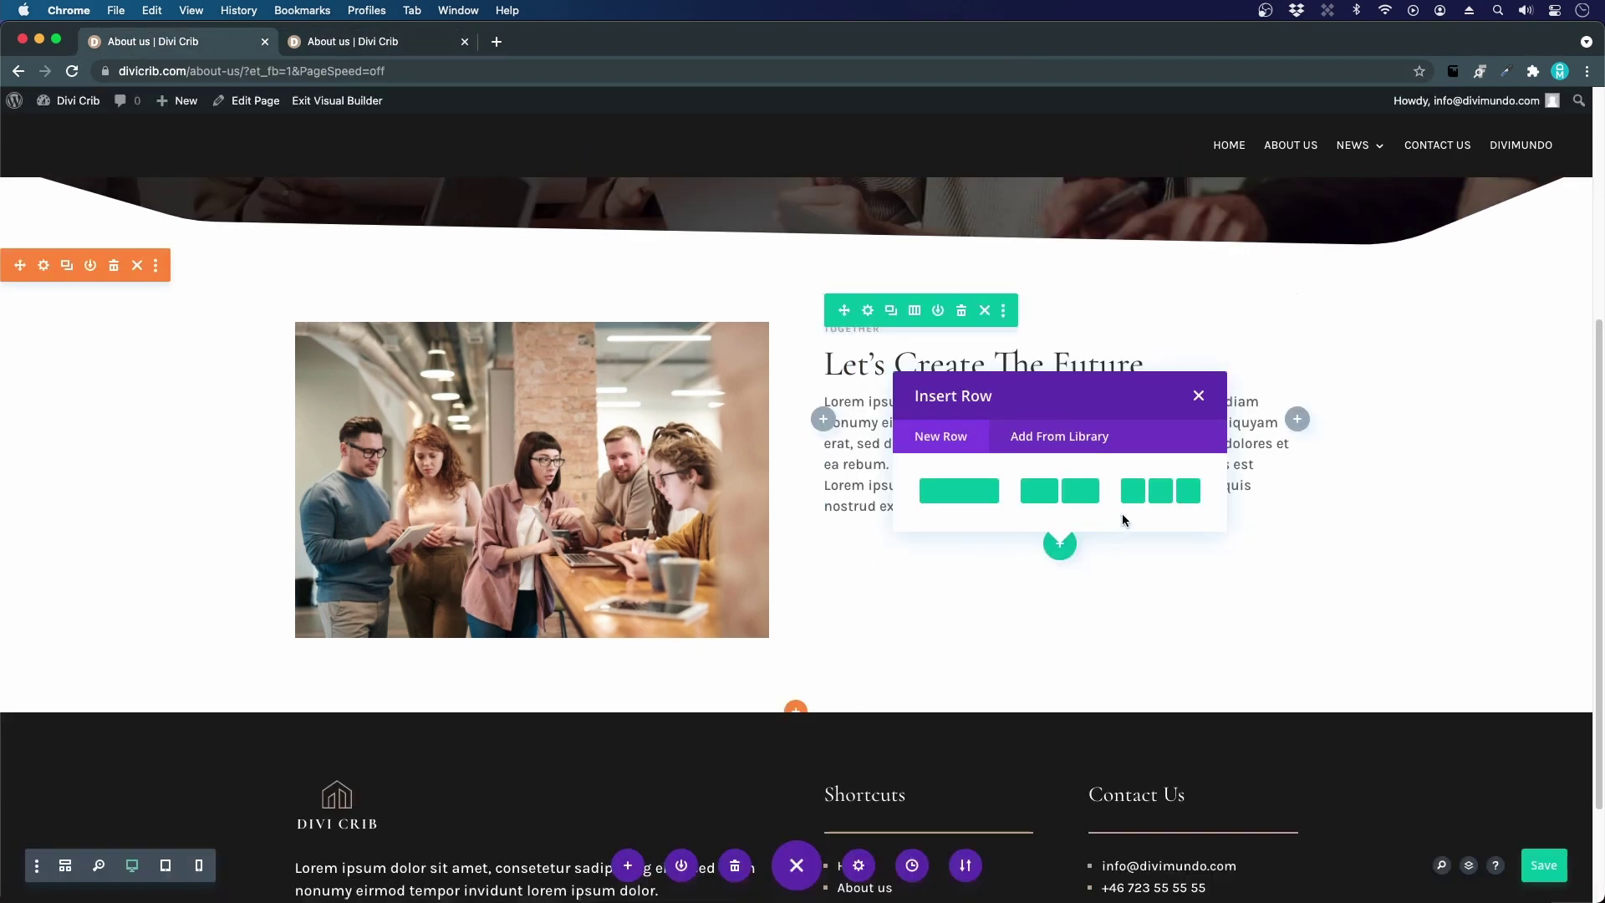
{"action": "left_click", "coordinate": [1145, 494]}
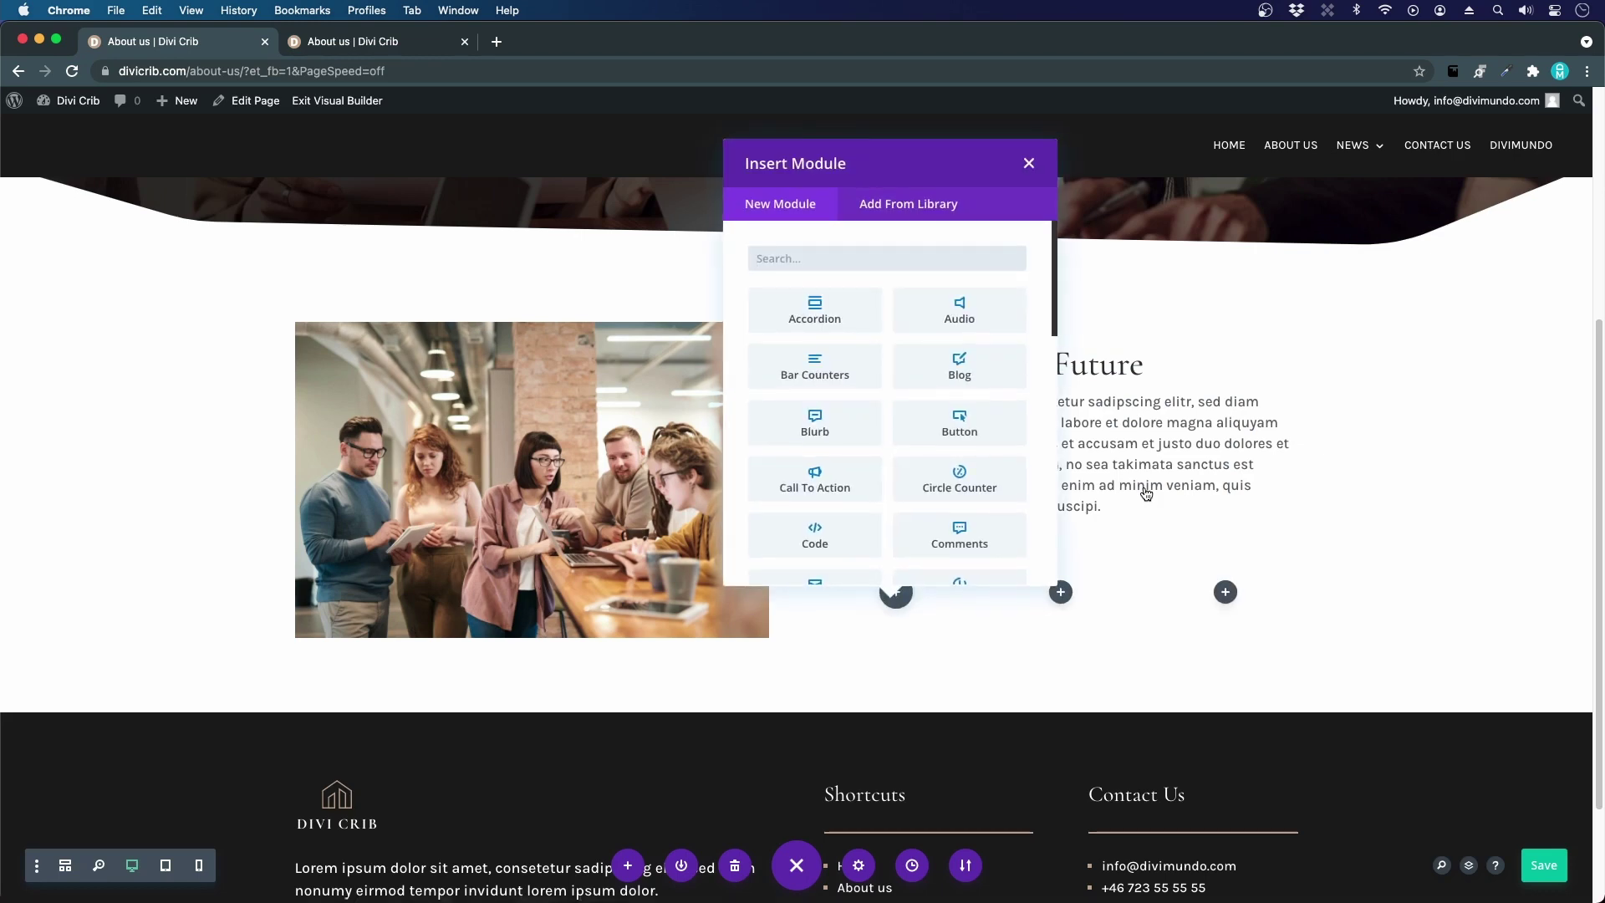
{"action": "type", "text": "numbe"}
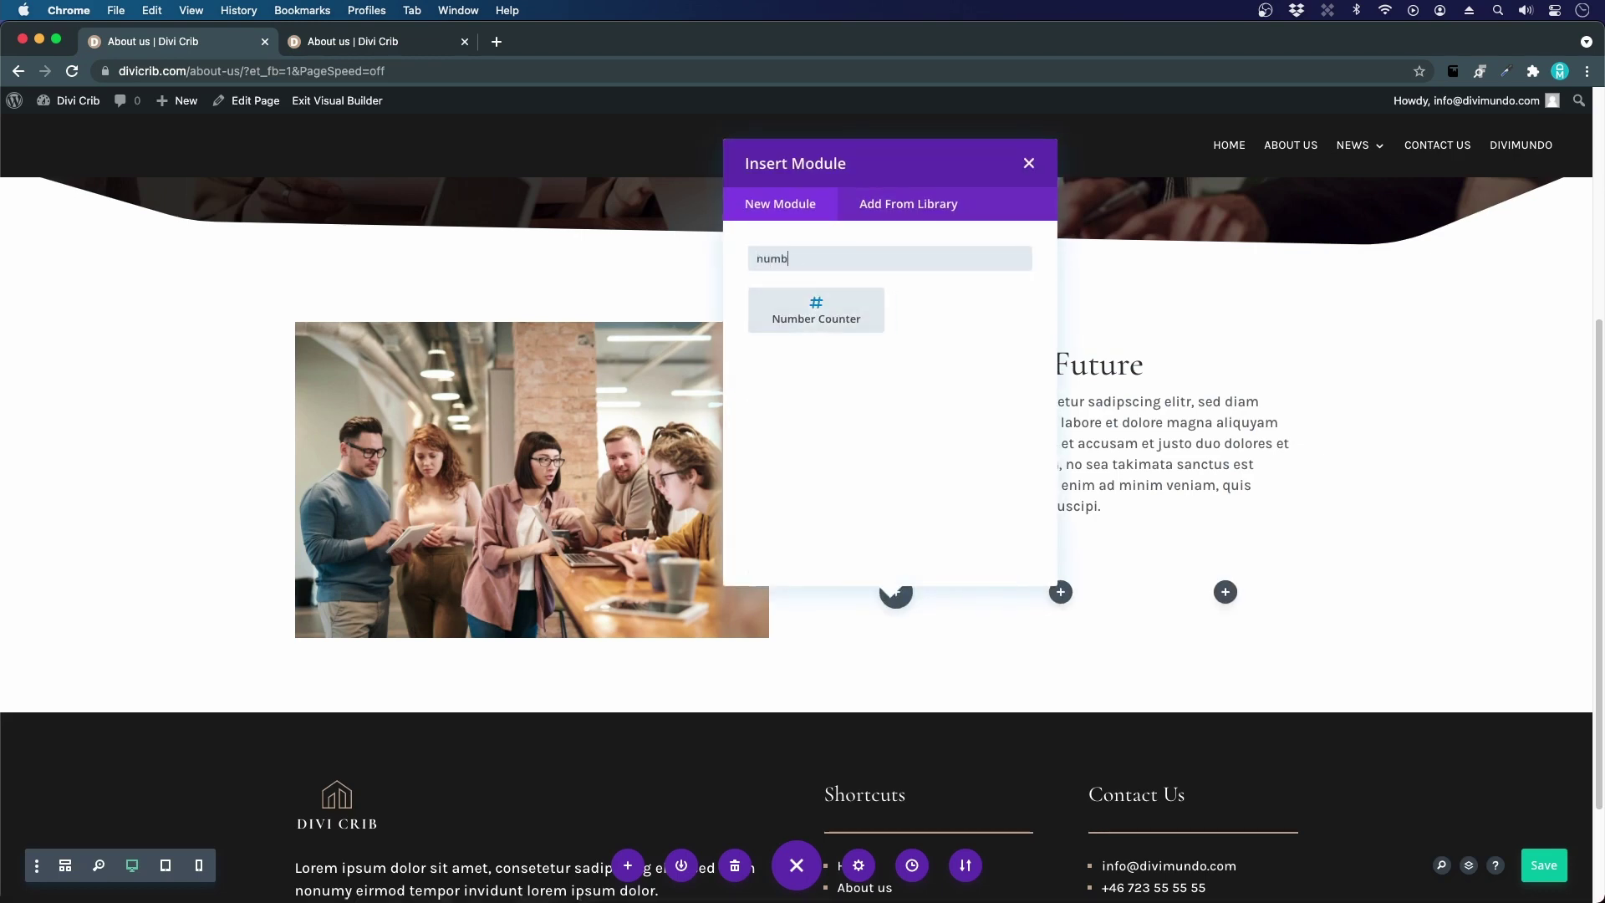
{"action": "left_click", "coordinate": [840, 315]}
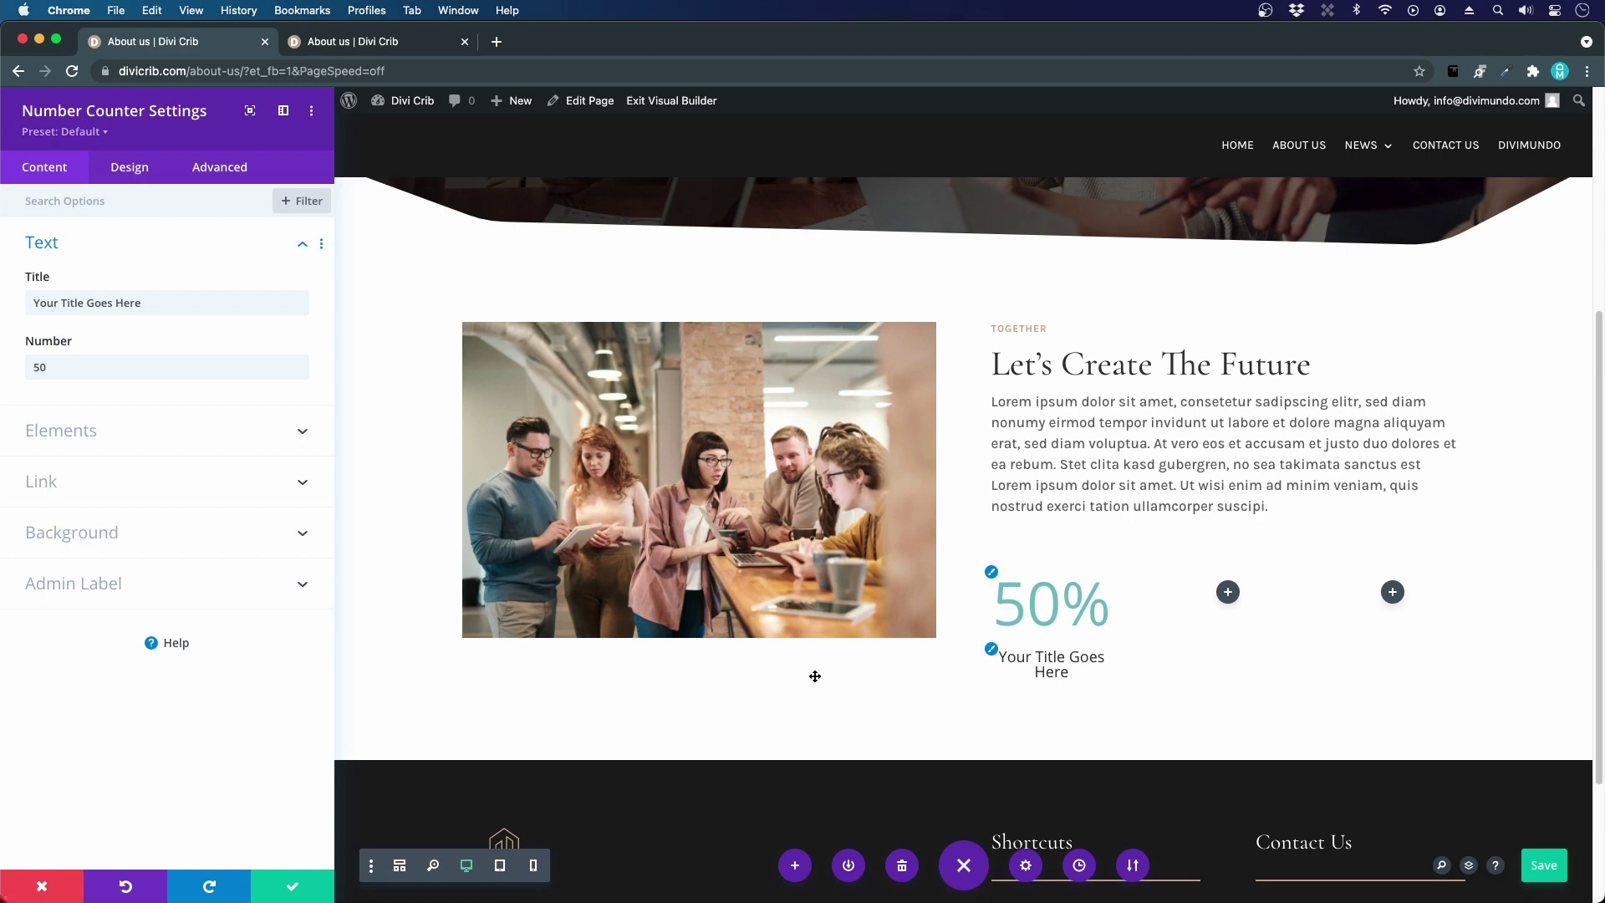
- Set the Number Counter's title to "Employees" and its number to 23, with the percent sign turned off
{"action": "left_click", "coordinate": [340, 49]}
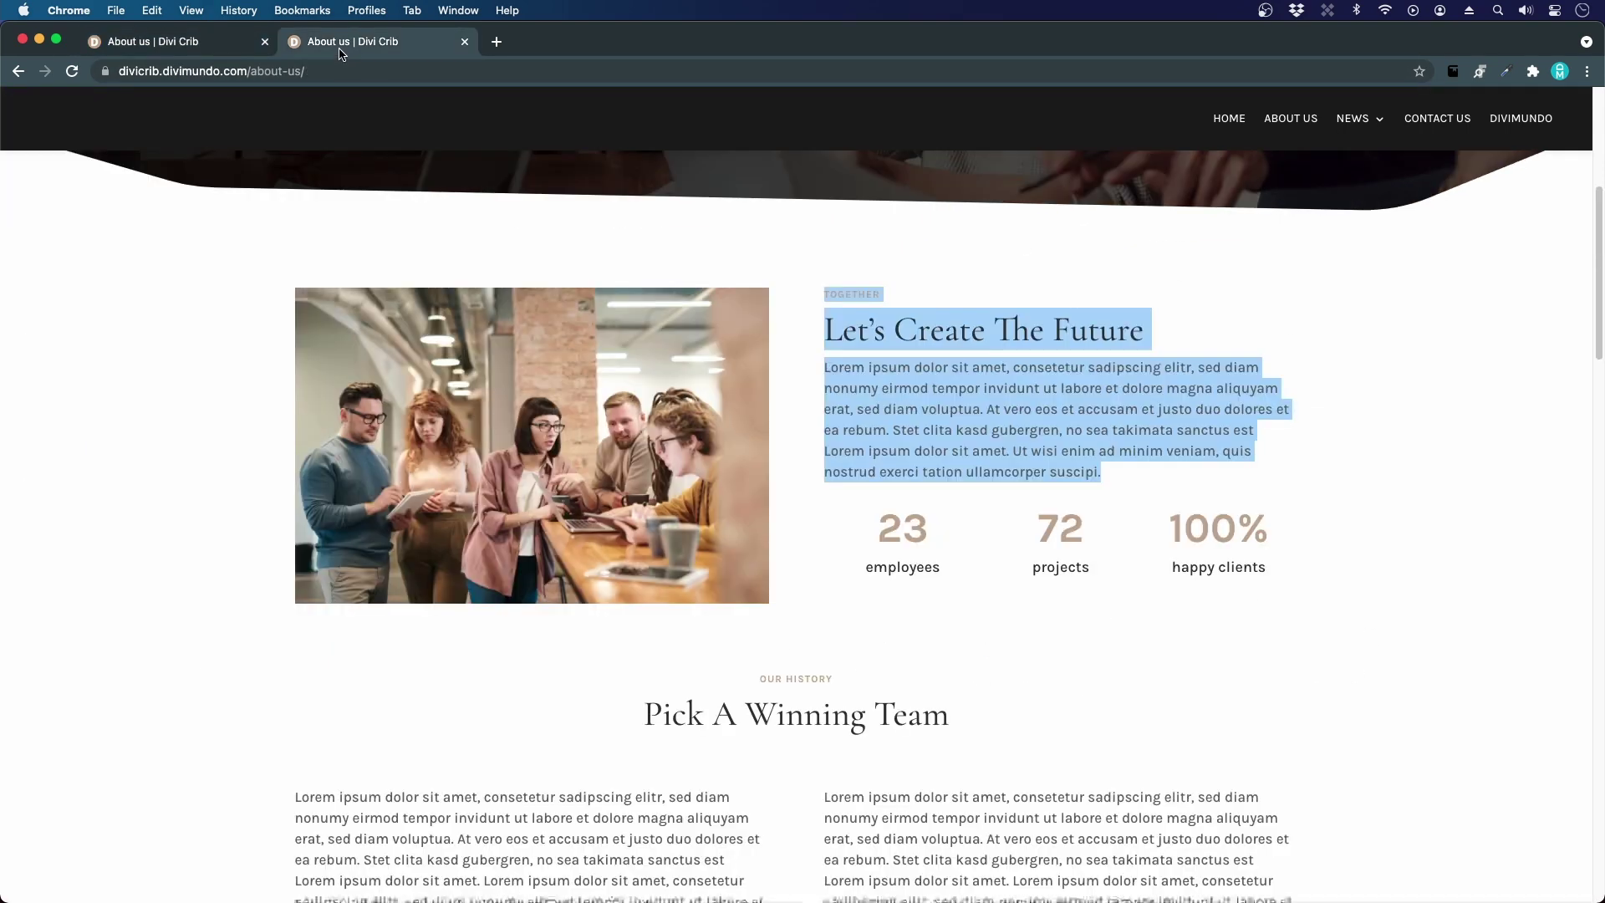
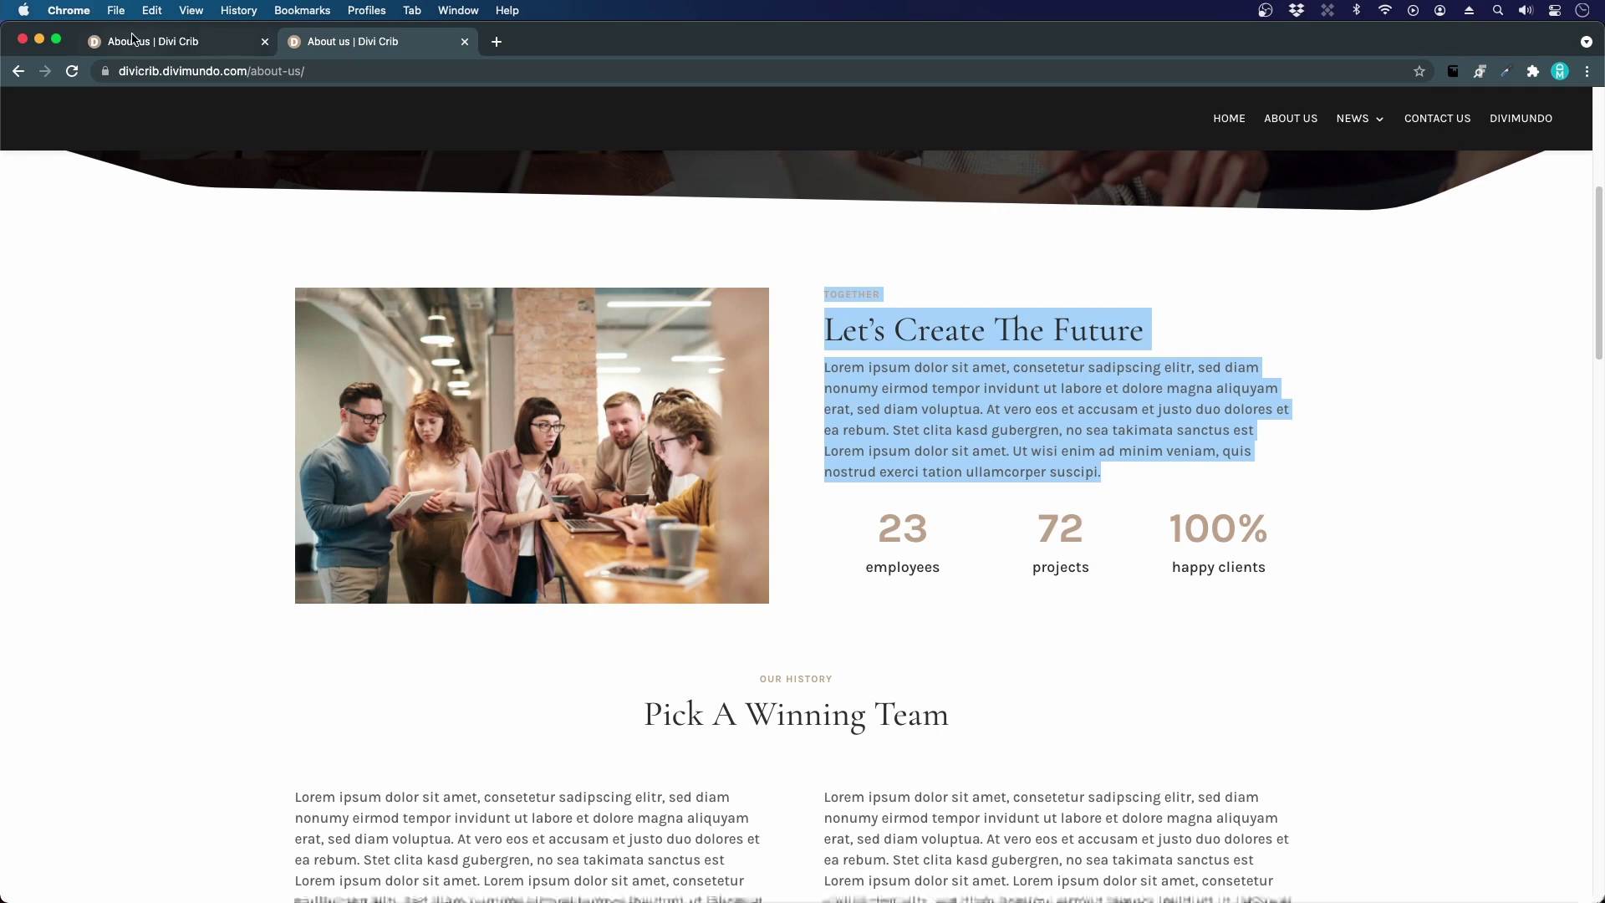
{"action": "left_click", "coordinate": [134, 39]}
{"action": "left_click", "coordinate": [84, 303]}
{"action": "key", "text": "super+a"}
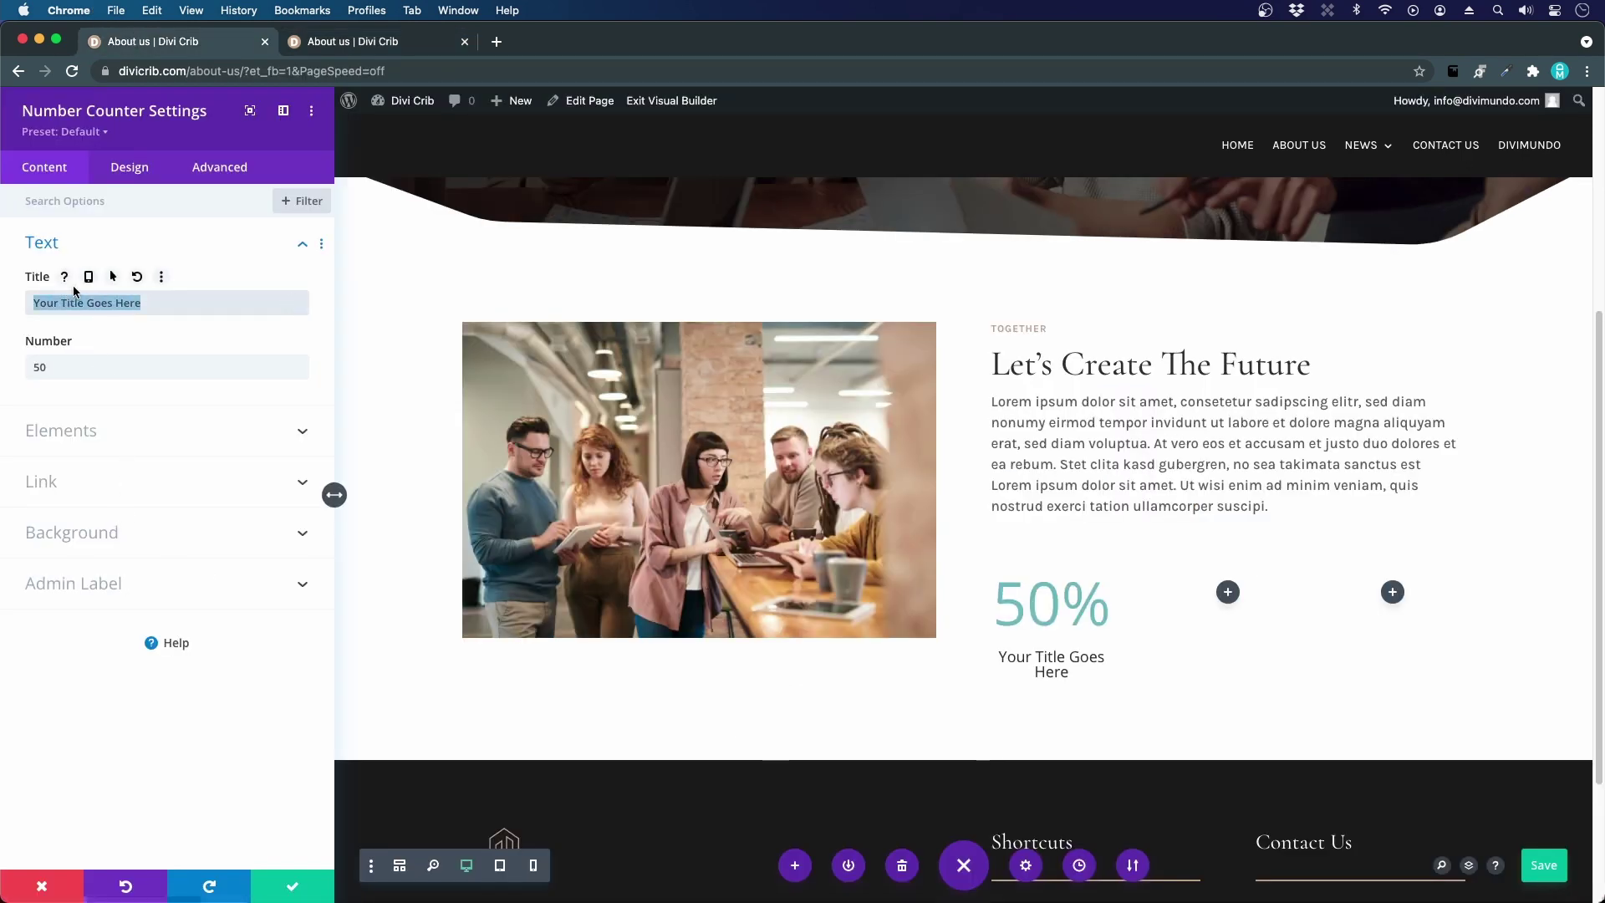
{"action": "type", "text": "Epmployees"}
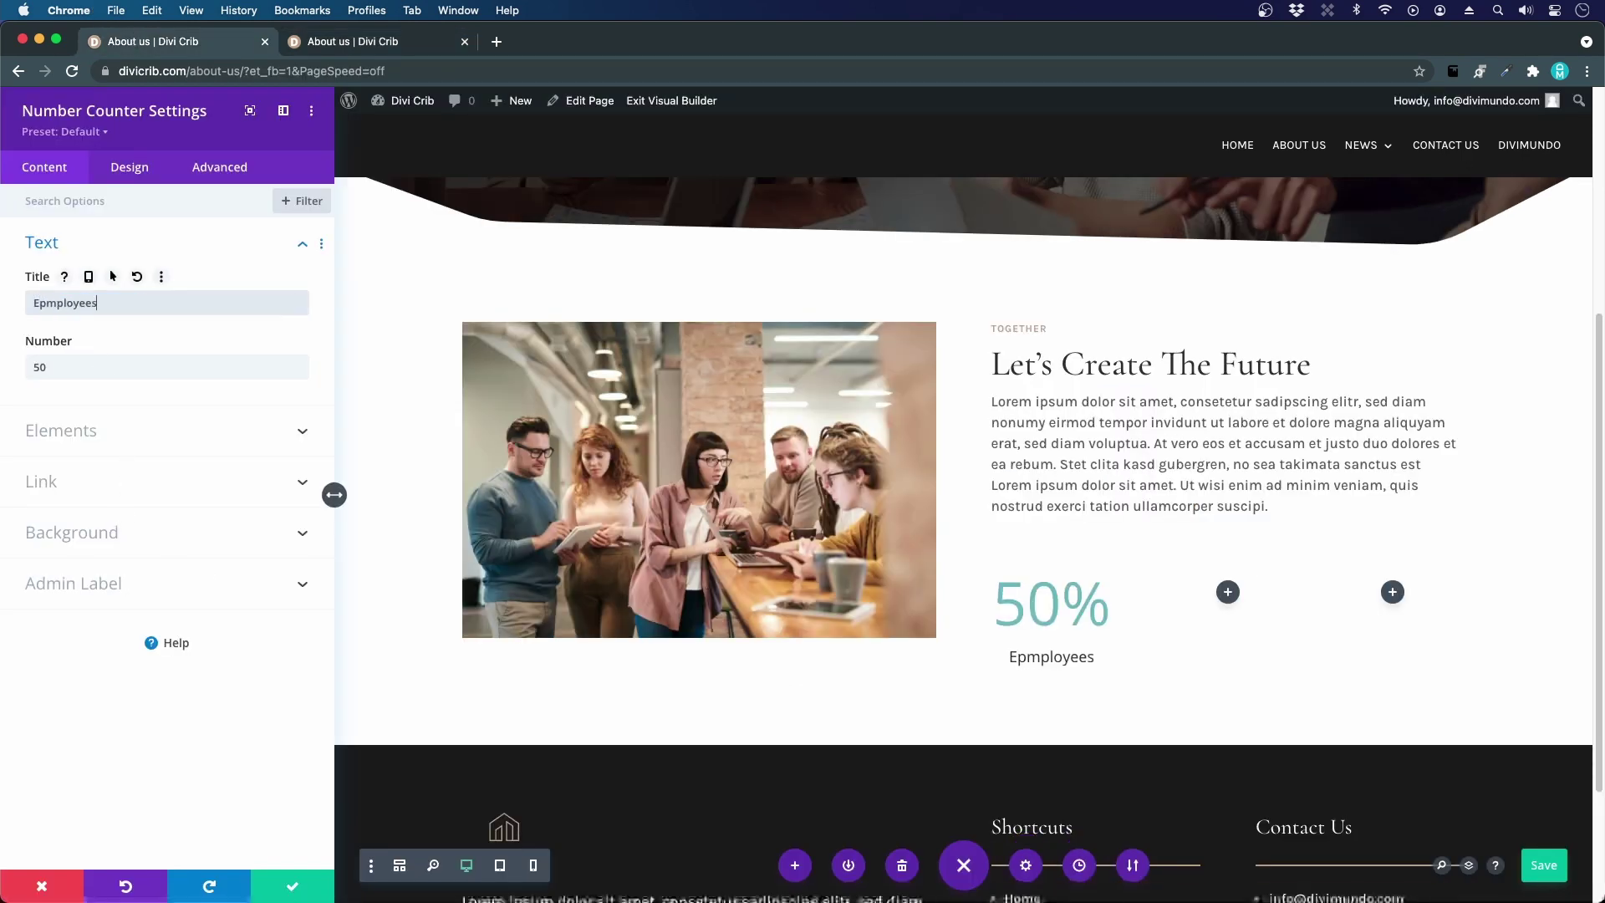
{"action": "key", "text": "super+a"}
{"action": "type", "text": "Employees"}
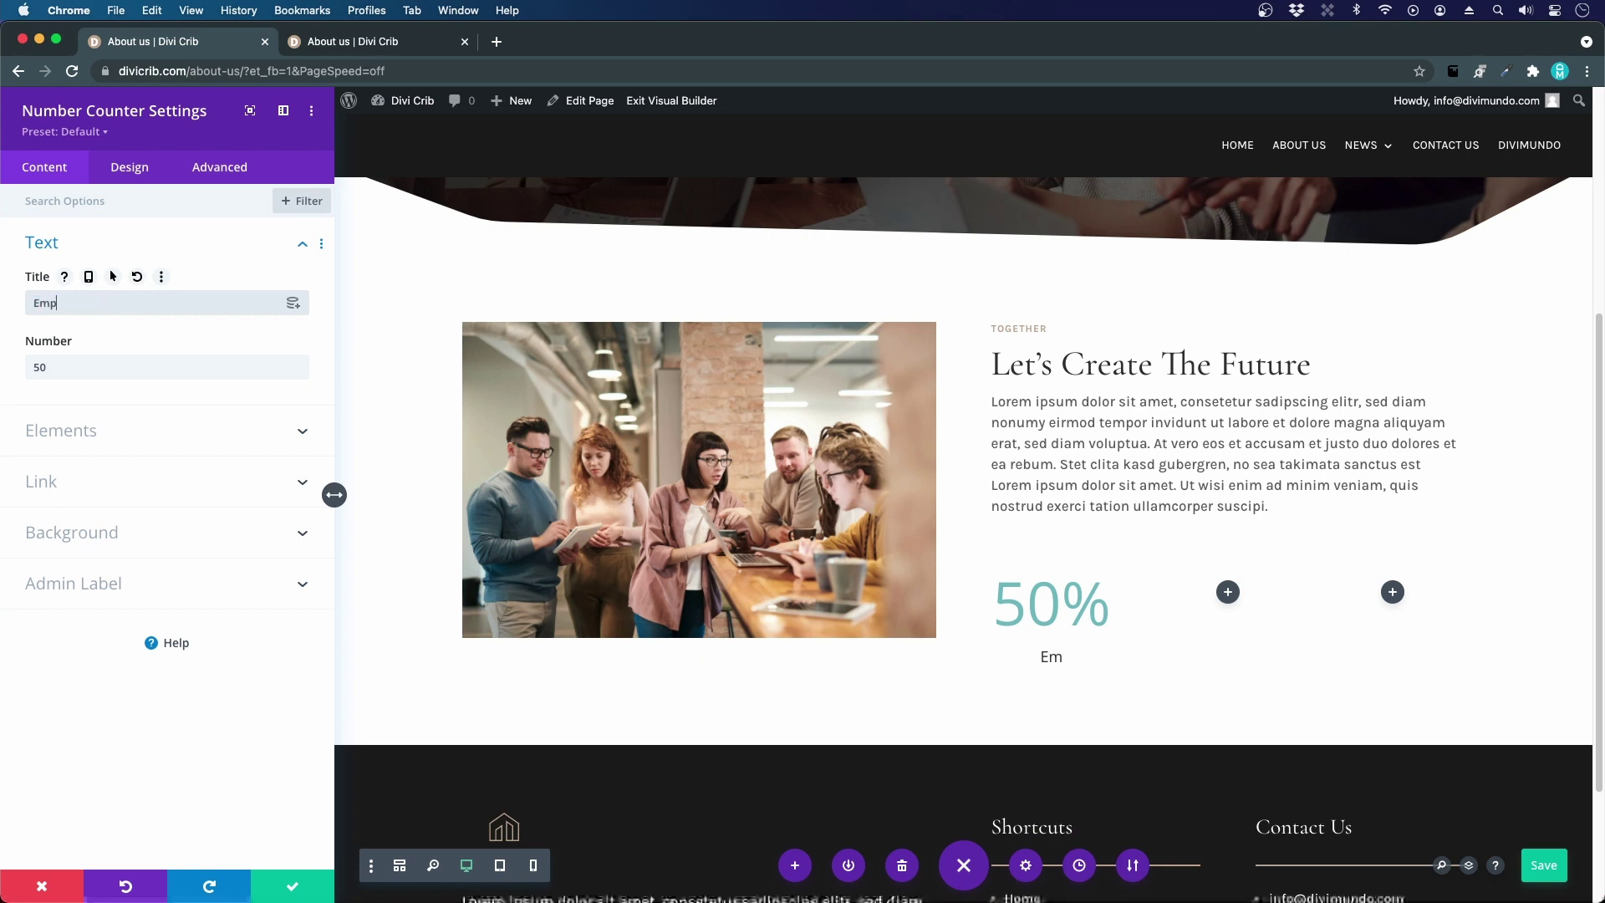
{"action": "left_click", "coordinate": [52, 368]}
{"action": "key", "text": "super+a"}
{"action": "type", "text": "23"}
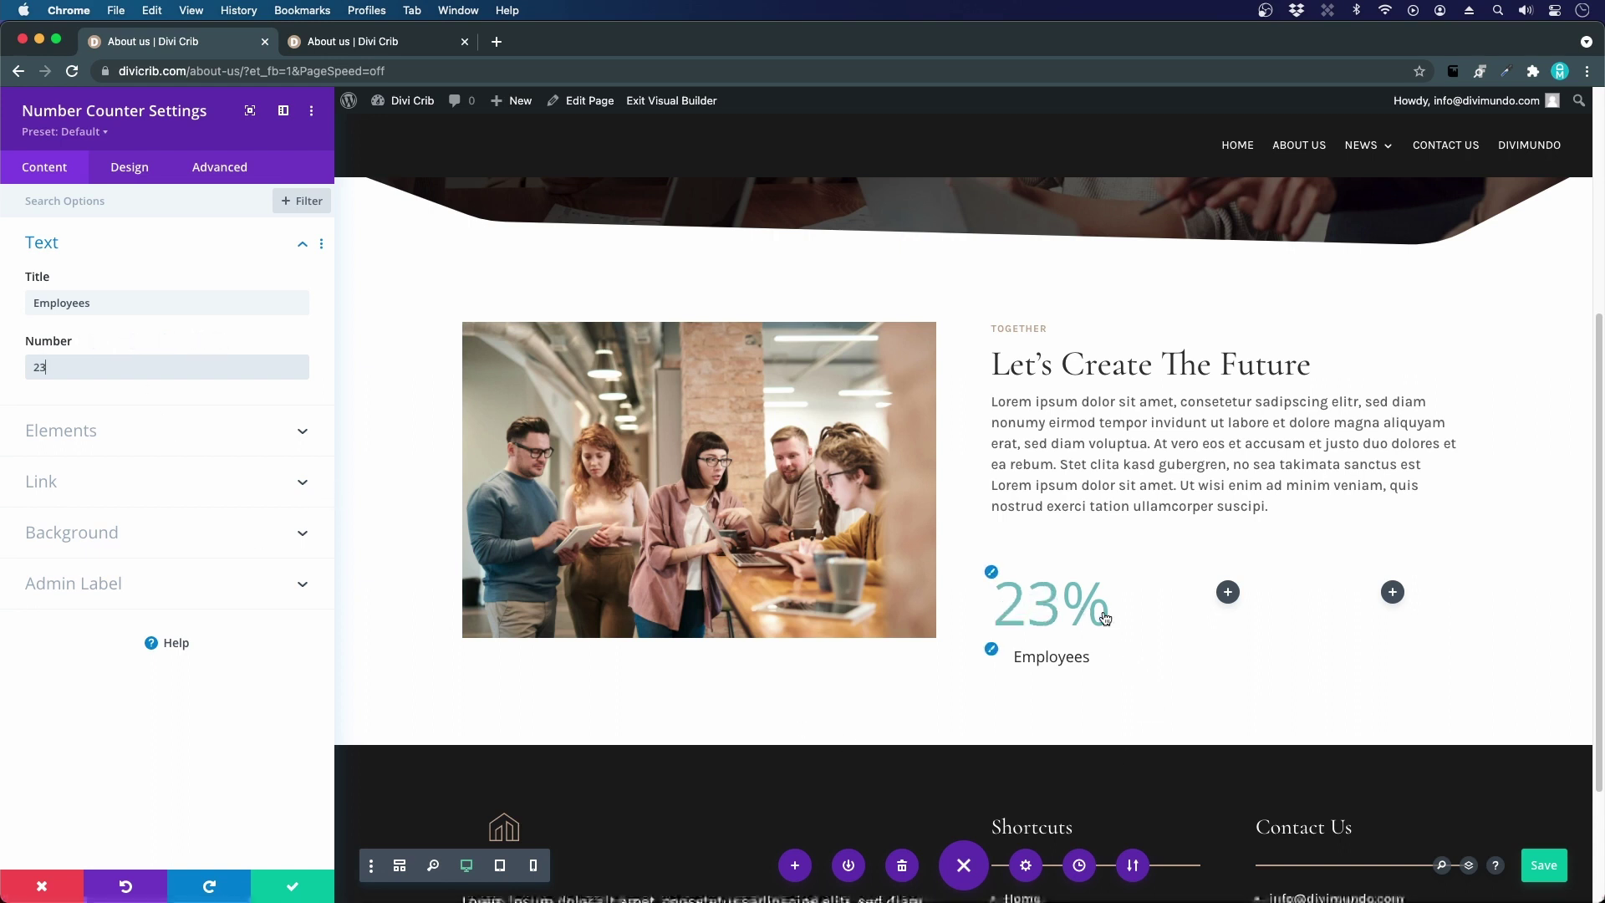
{"action": "left_click", "coordinate": [68, 430]}
{"action": "left_click", "coordinate": [58, 374]}
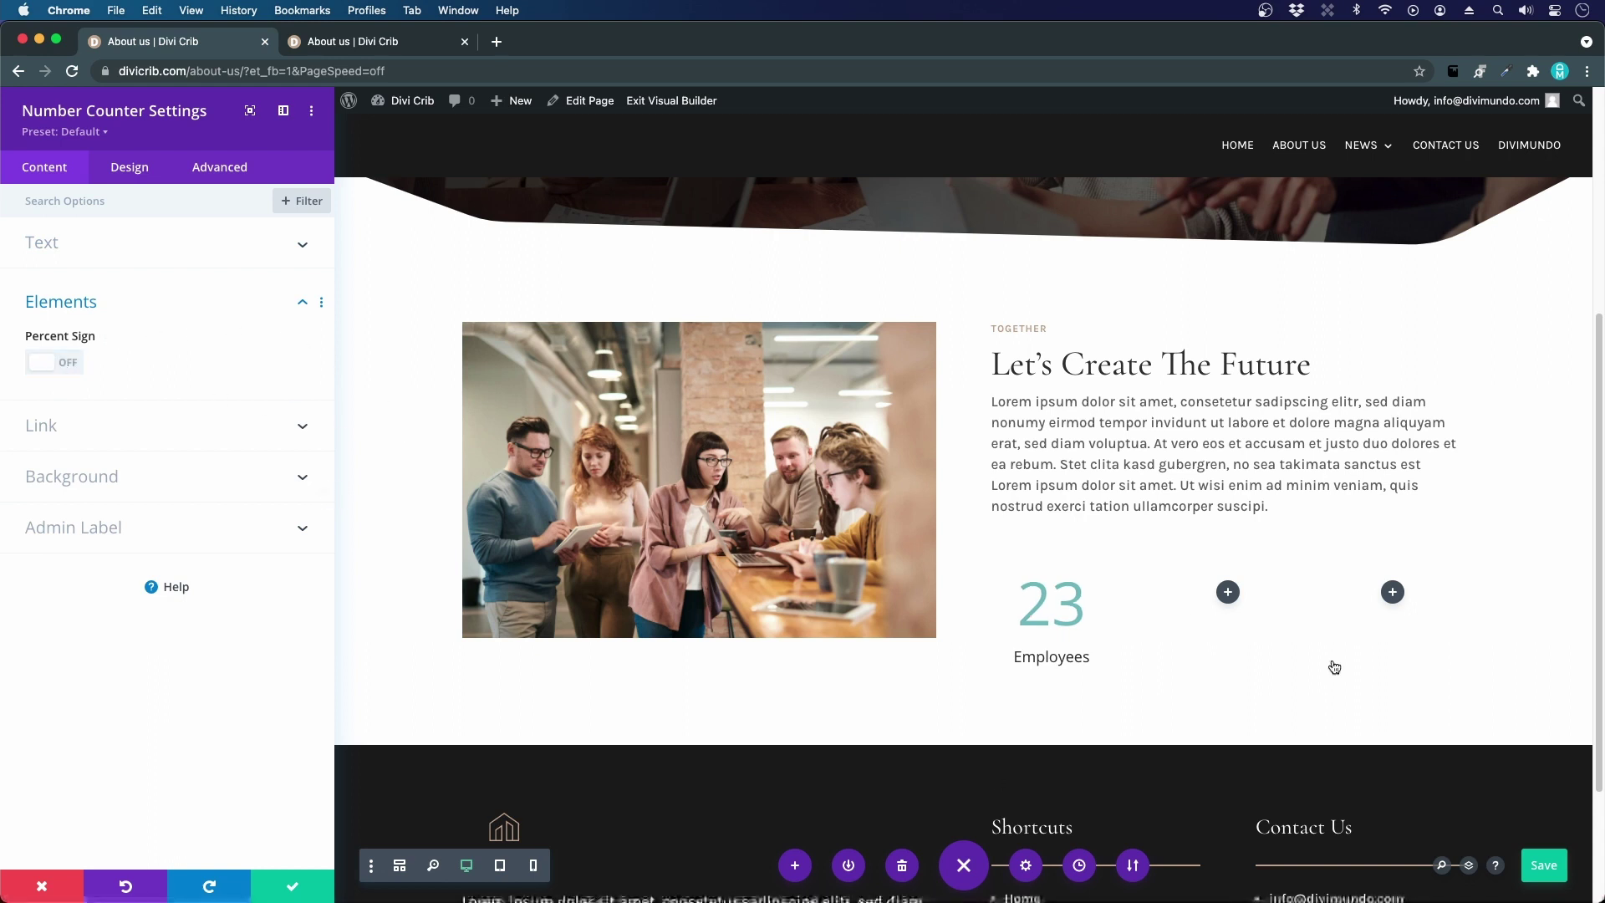
- Style the counter's number text in Karla, Bold, with the saved beige-brown color and a 50px text size
{"action": "left_click", "coordinate": [129, 167]}
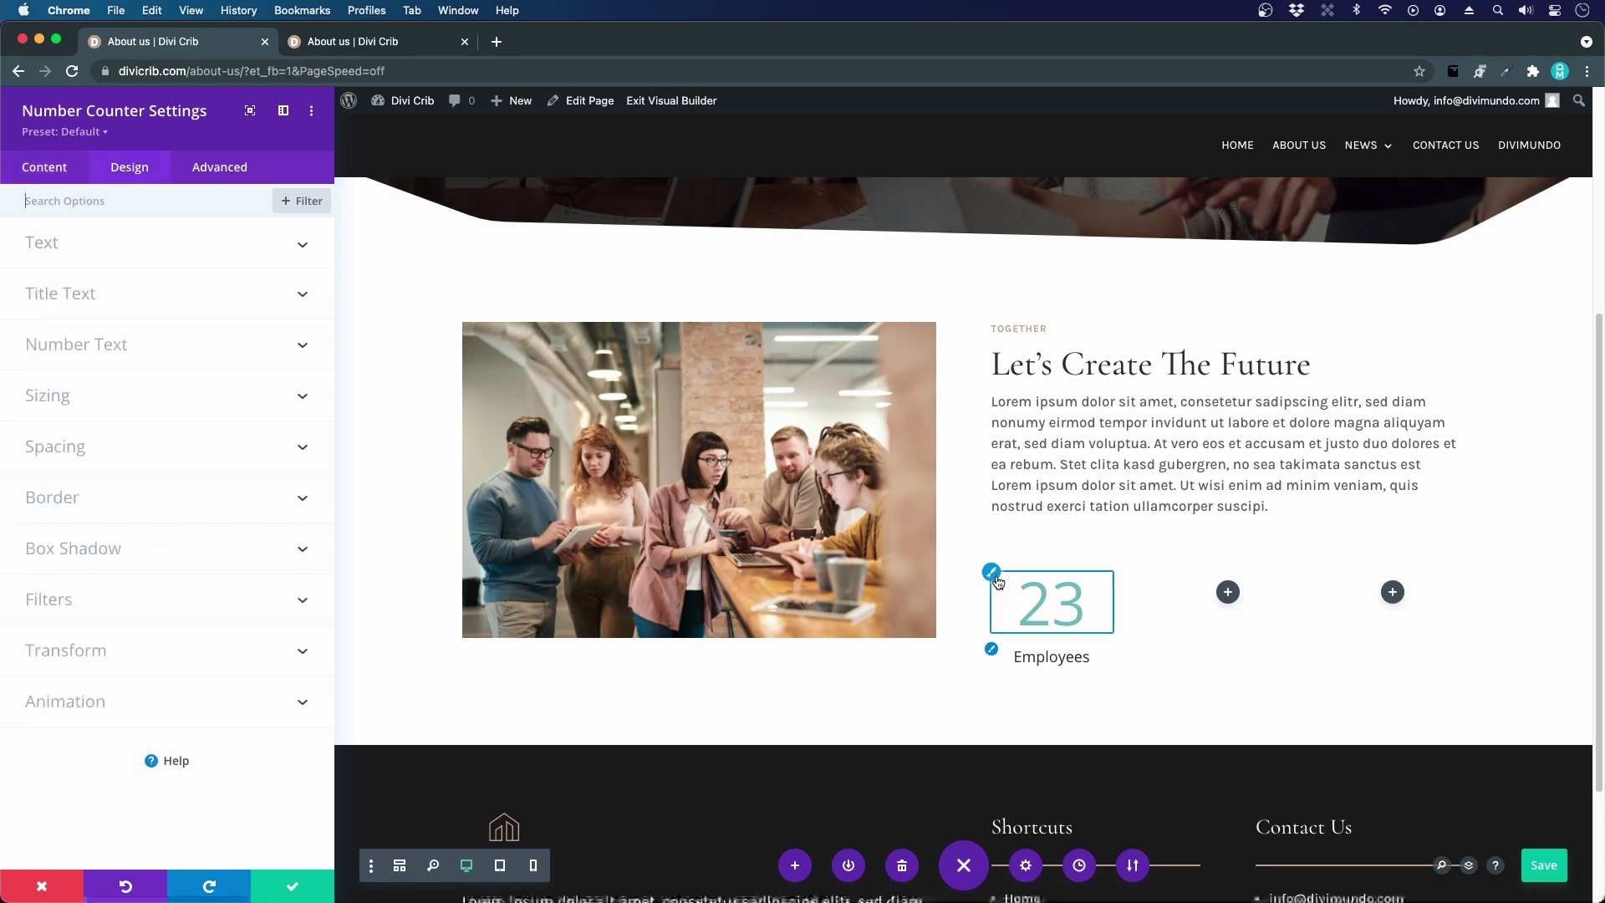
{"action": "left_click", "coordinate": [50, 344]}
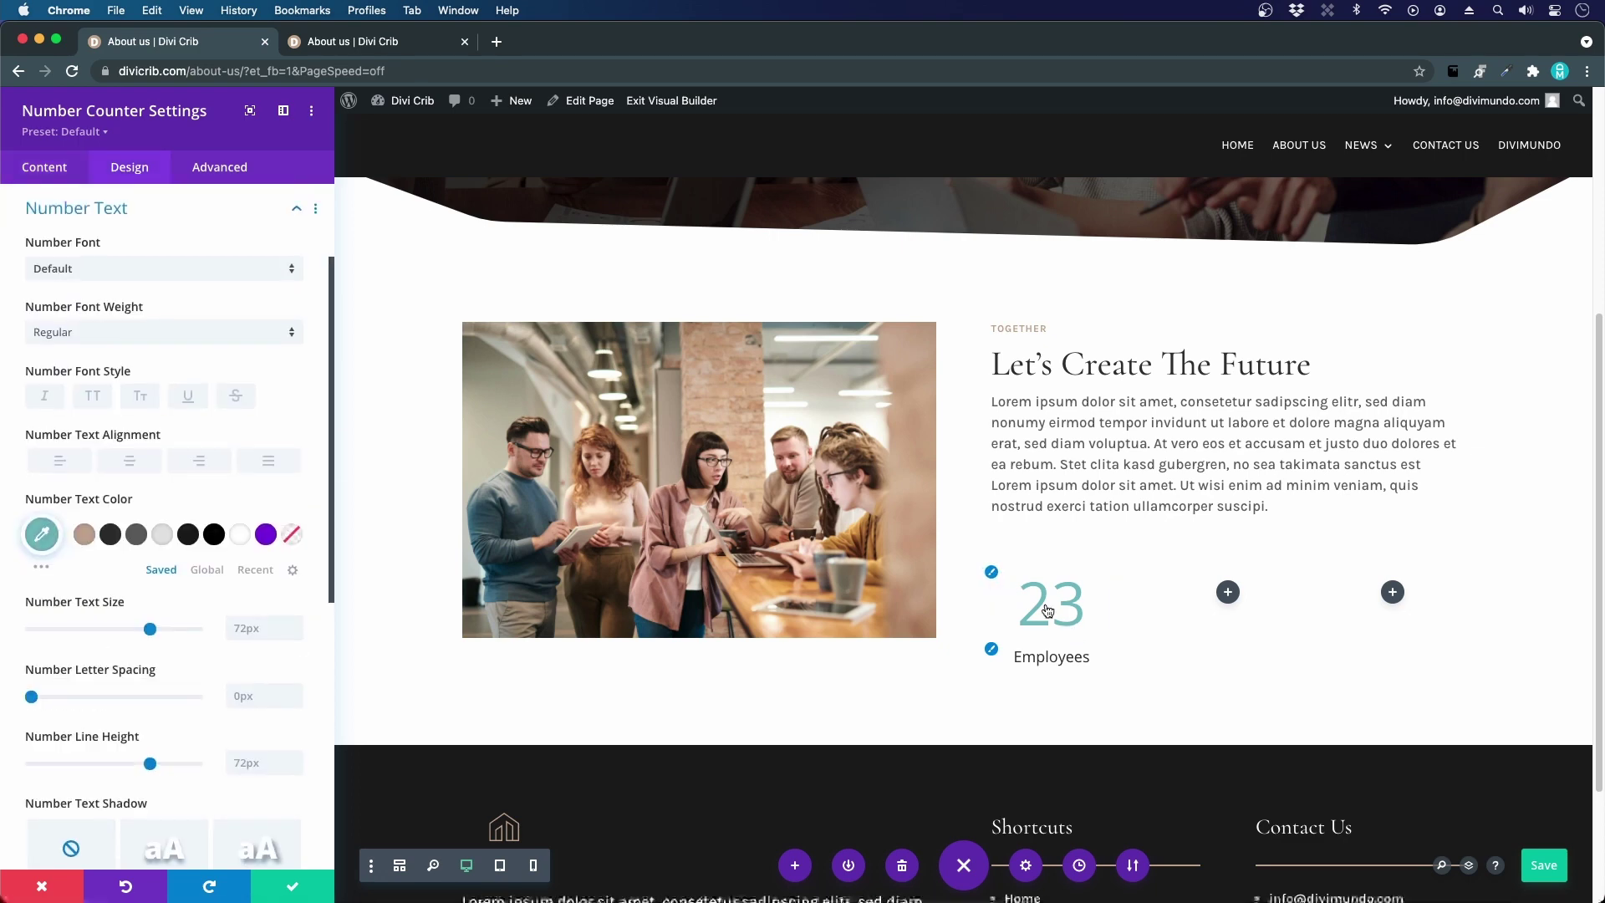
{"action": "left_click", "coordinate": [73, 280]}
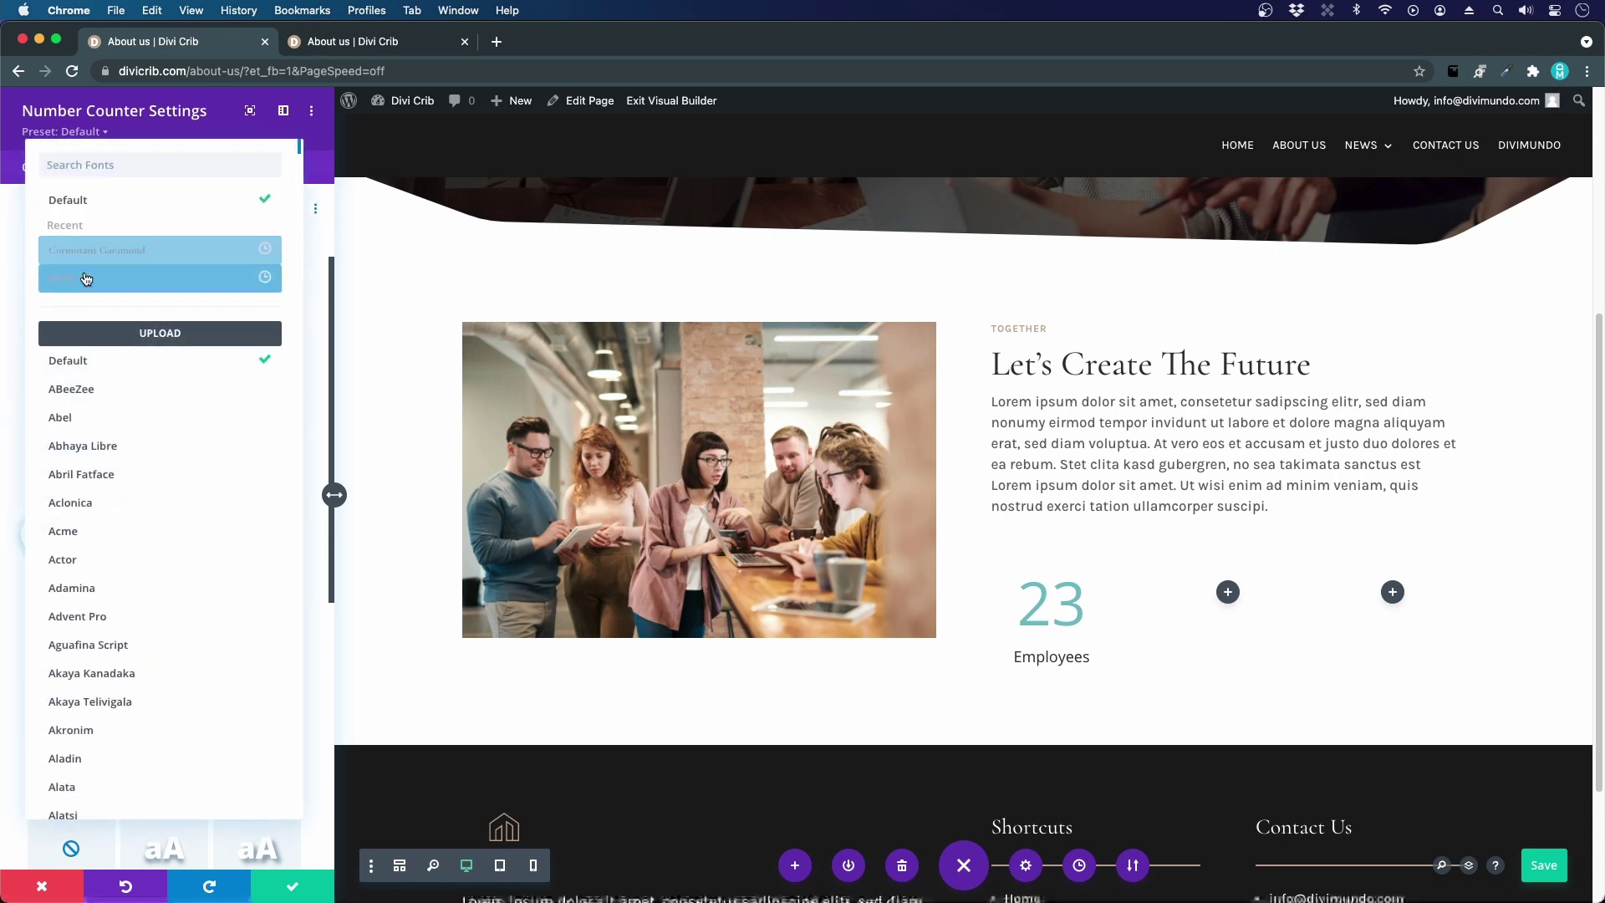
{"action": "left_click", "coordinate": [86, 279]}
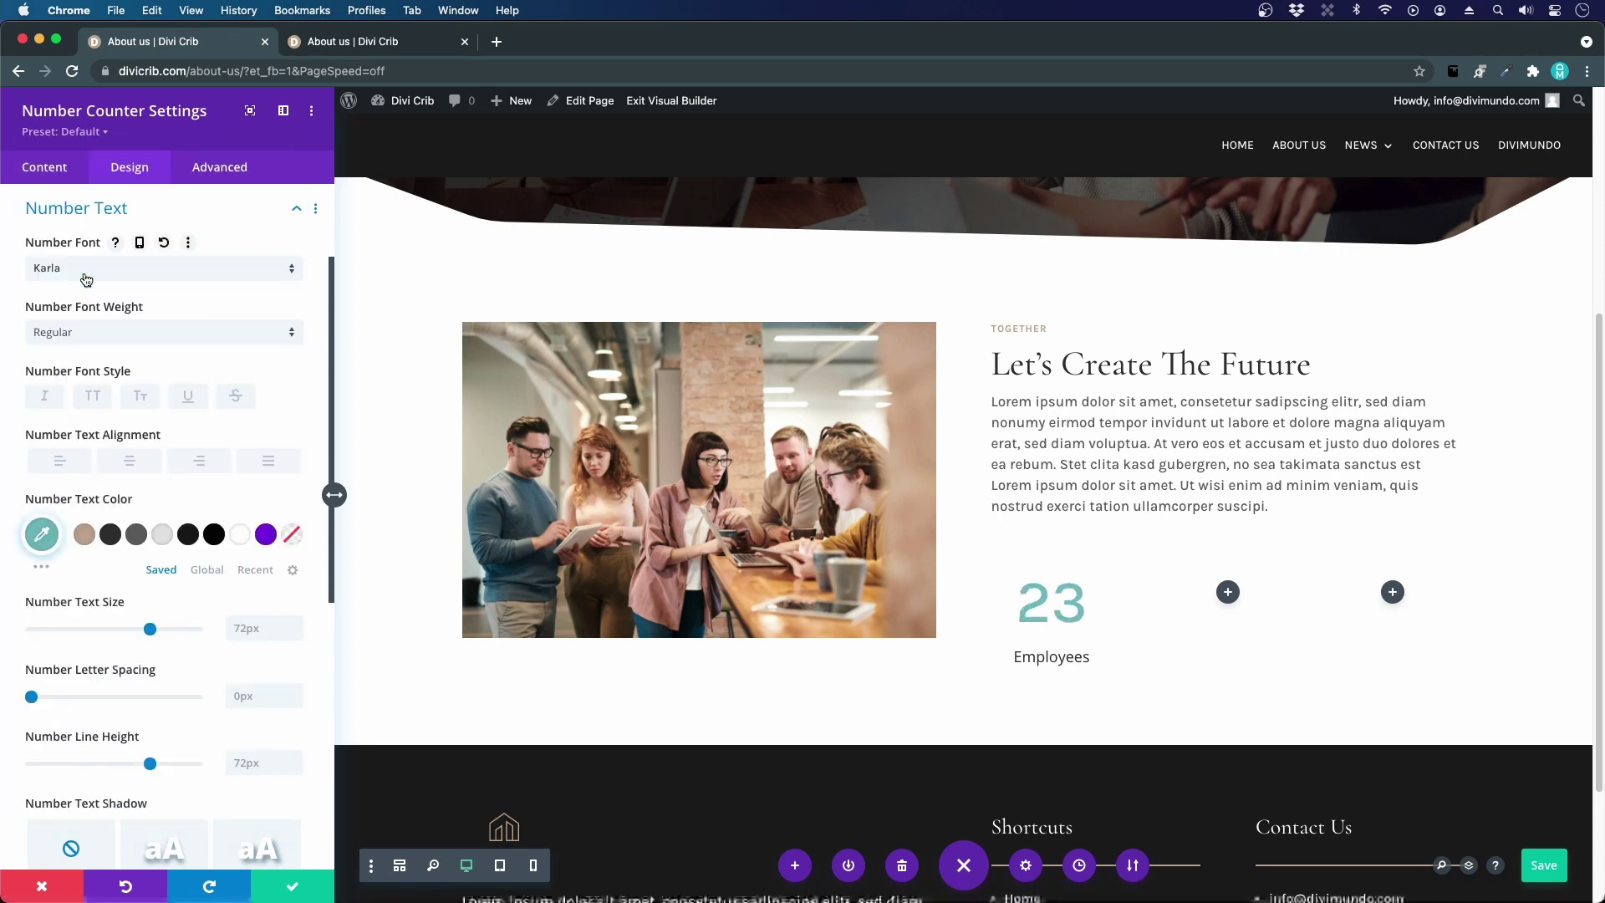
{"action": "left_click", "coordinate": [166, 335]}
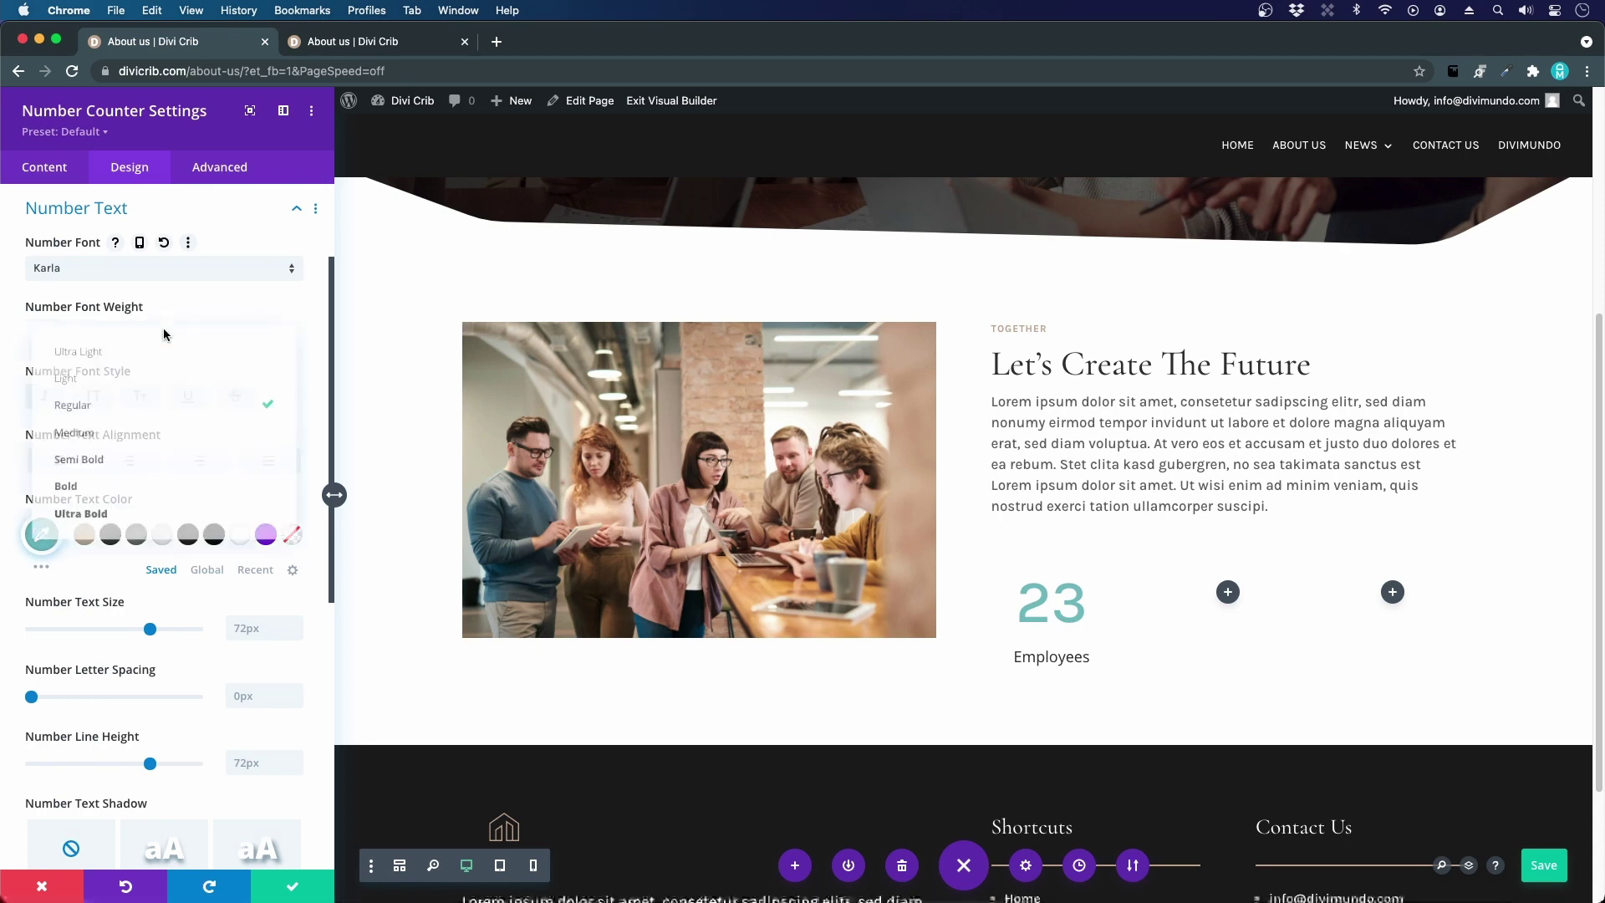
{"action": "left_click", "coordinate": [134, 490]}
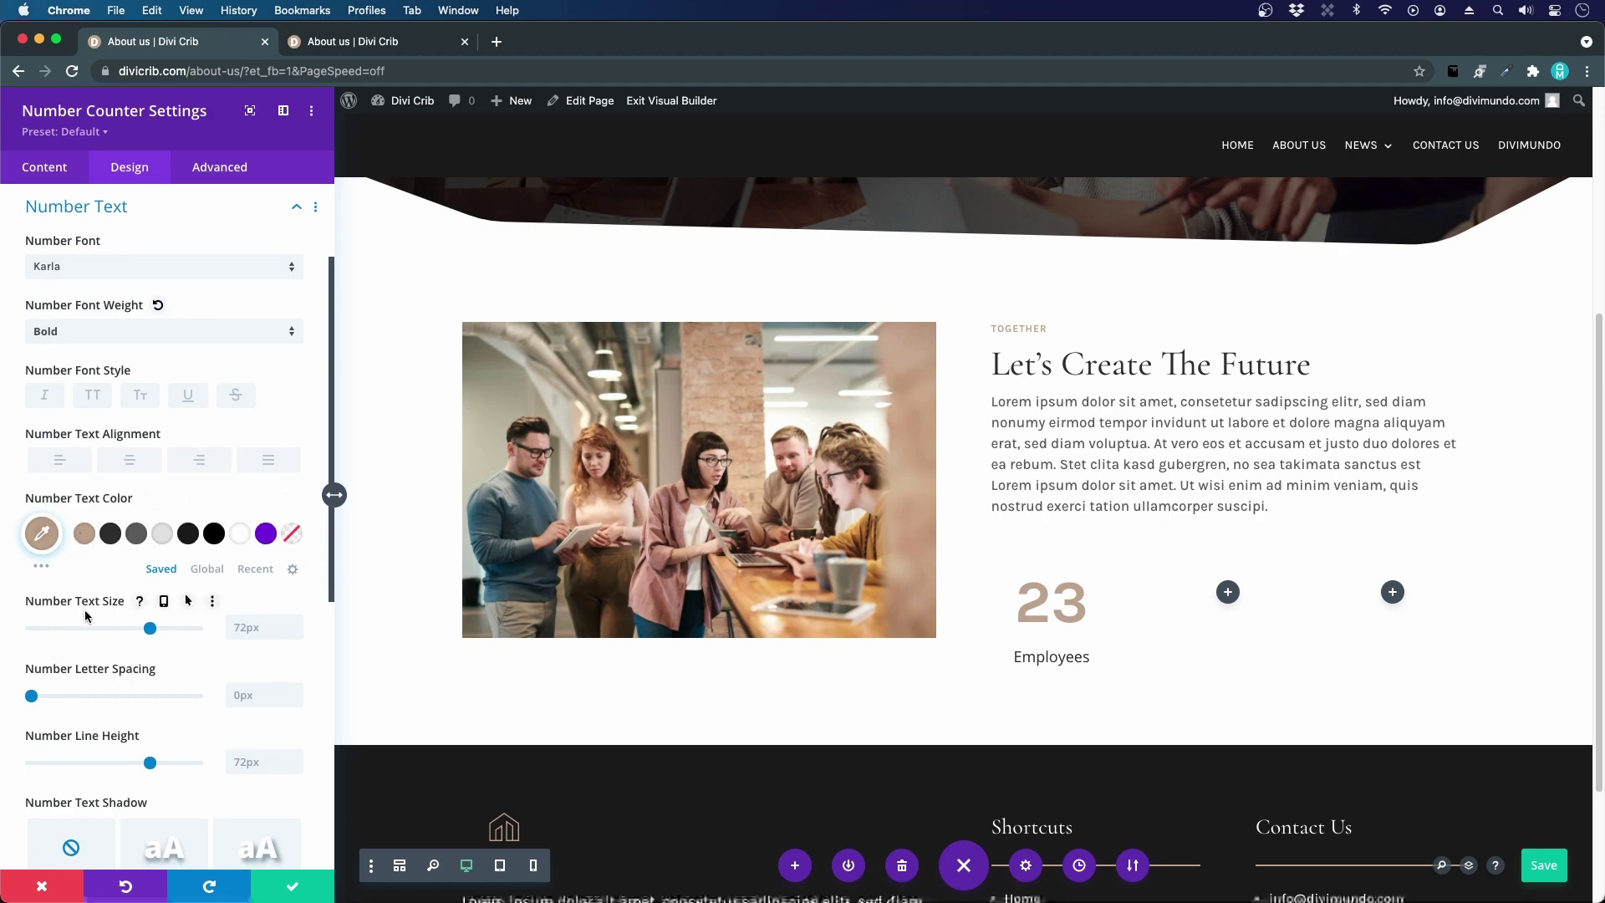
{"action": "scroll", "coordinate": [86, 616], "scroll_direction": "down", "scroll_amount": 3}
{"action": "left_click", "coordinate": [265, 477]}
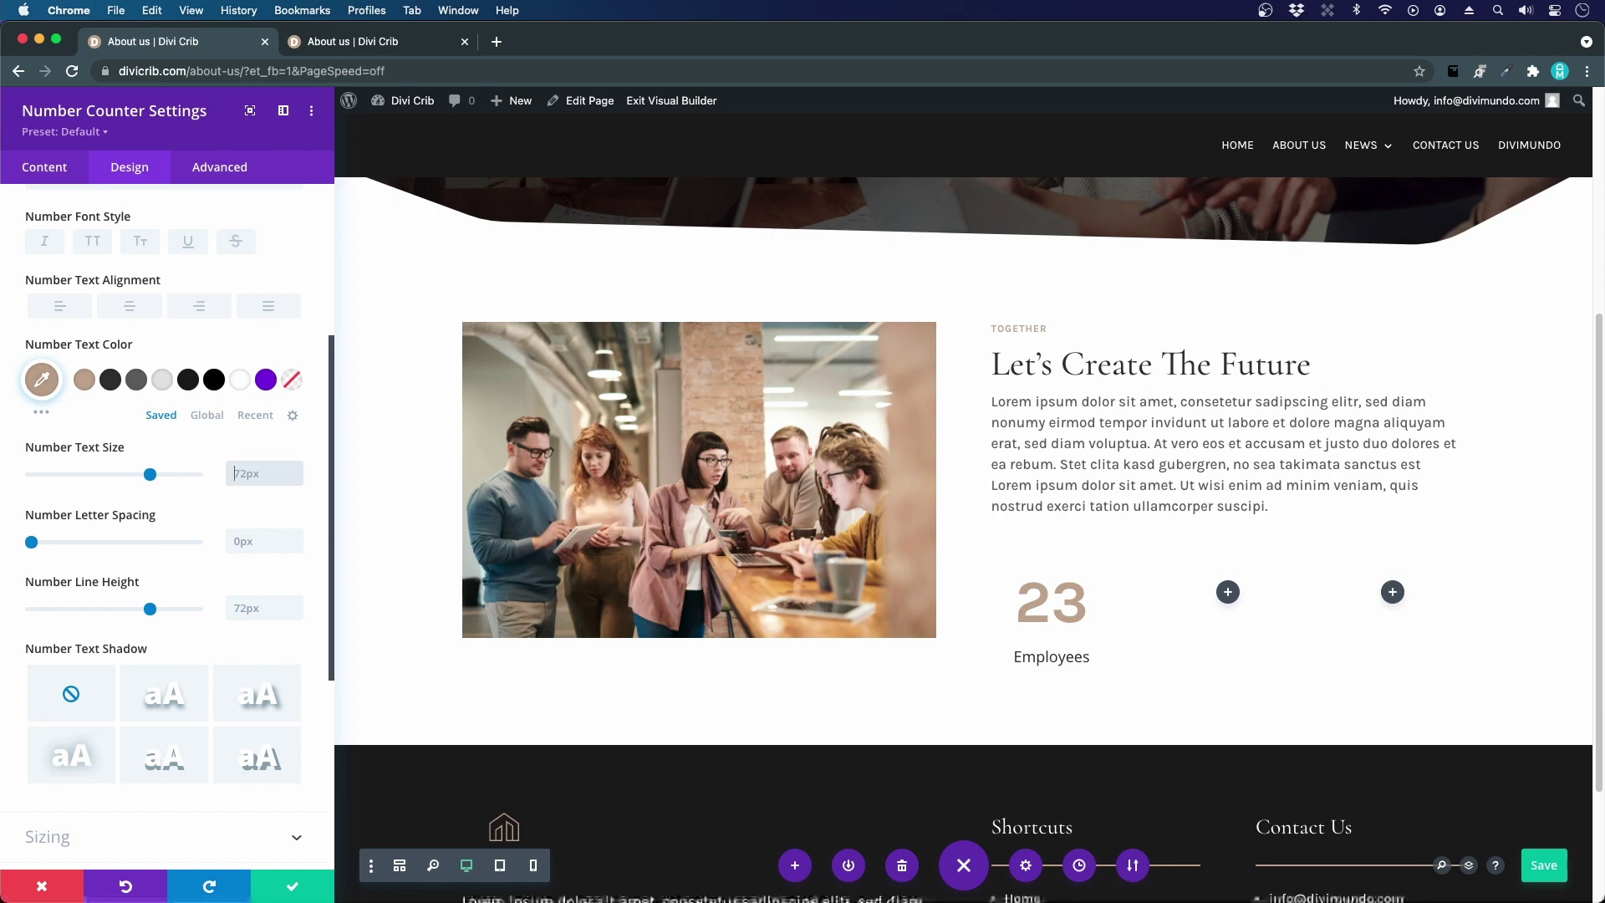
{"action": "type", "text": "50px"}
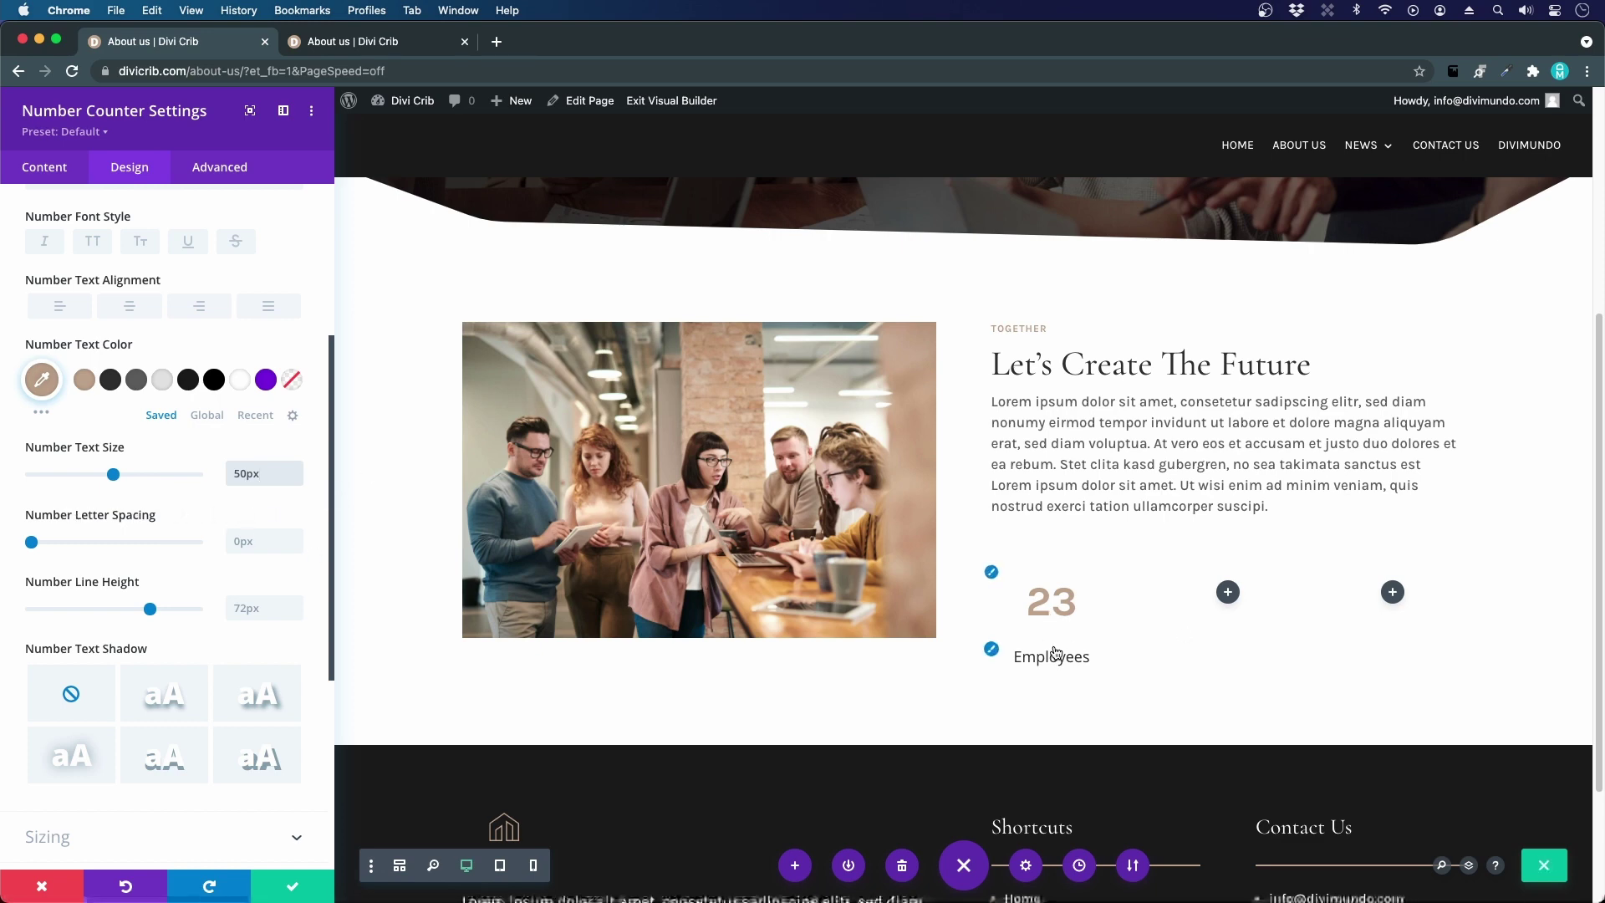
- Set the title font of the "Employees" counter to Karla and return to its content settings
{"action": "left_click", "coordinate": [994, 651]}
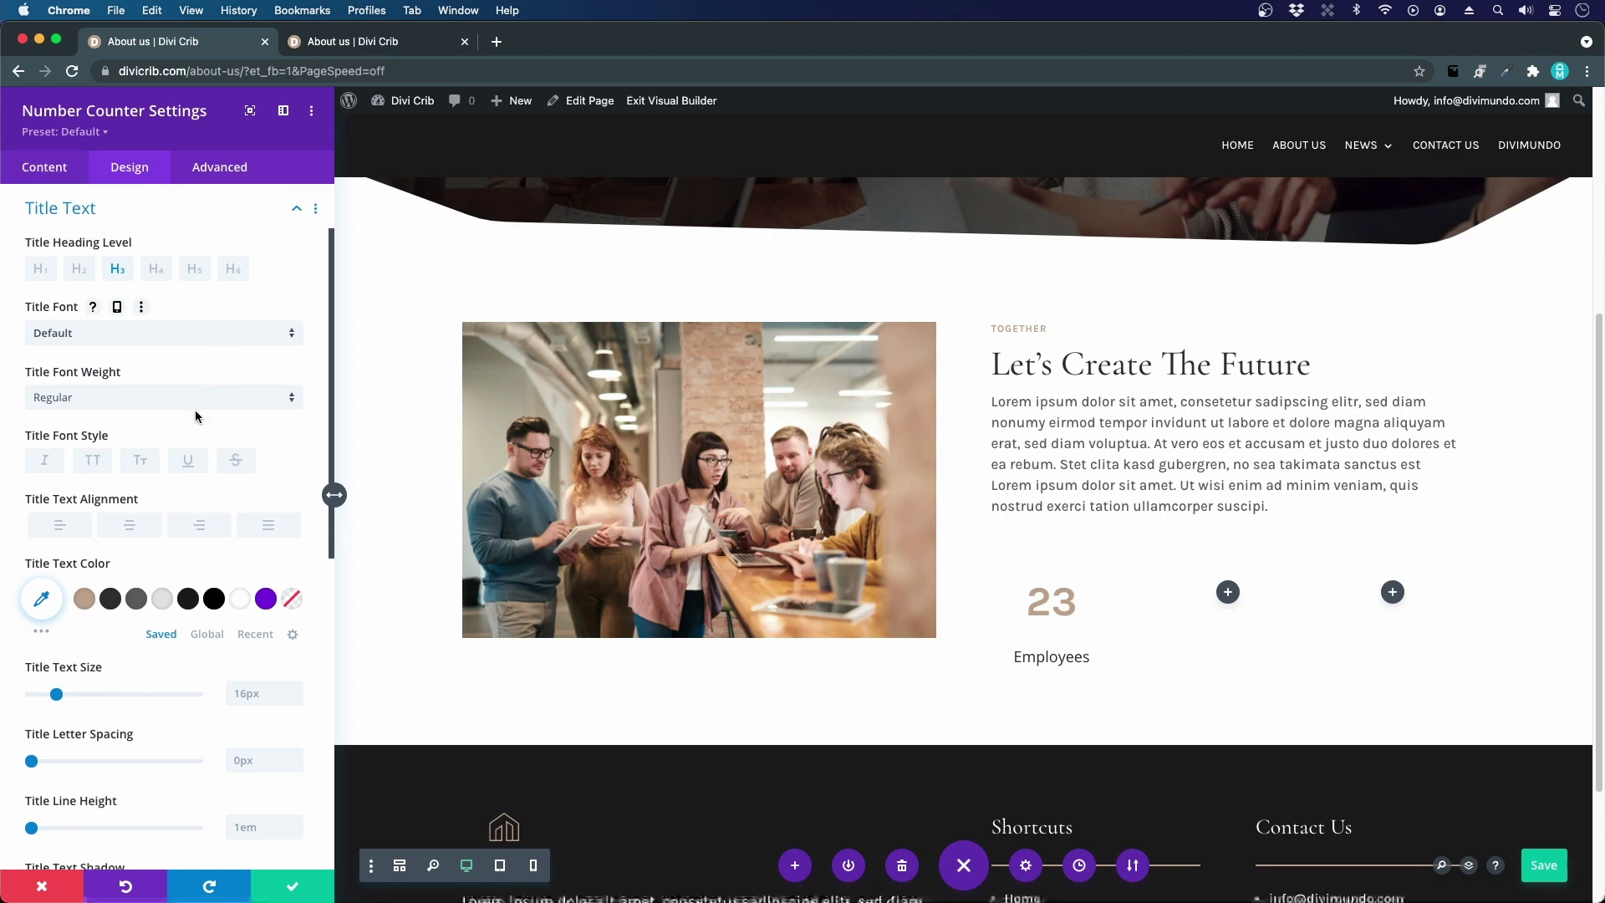
{"action": "left_click", "coordinate": [88, 334]}
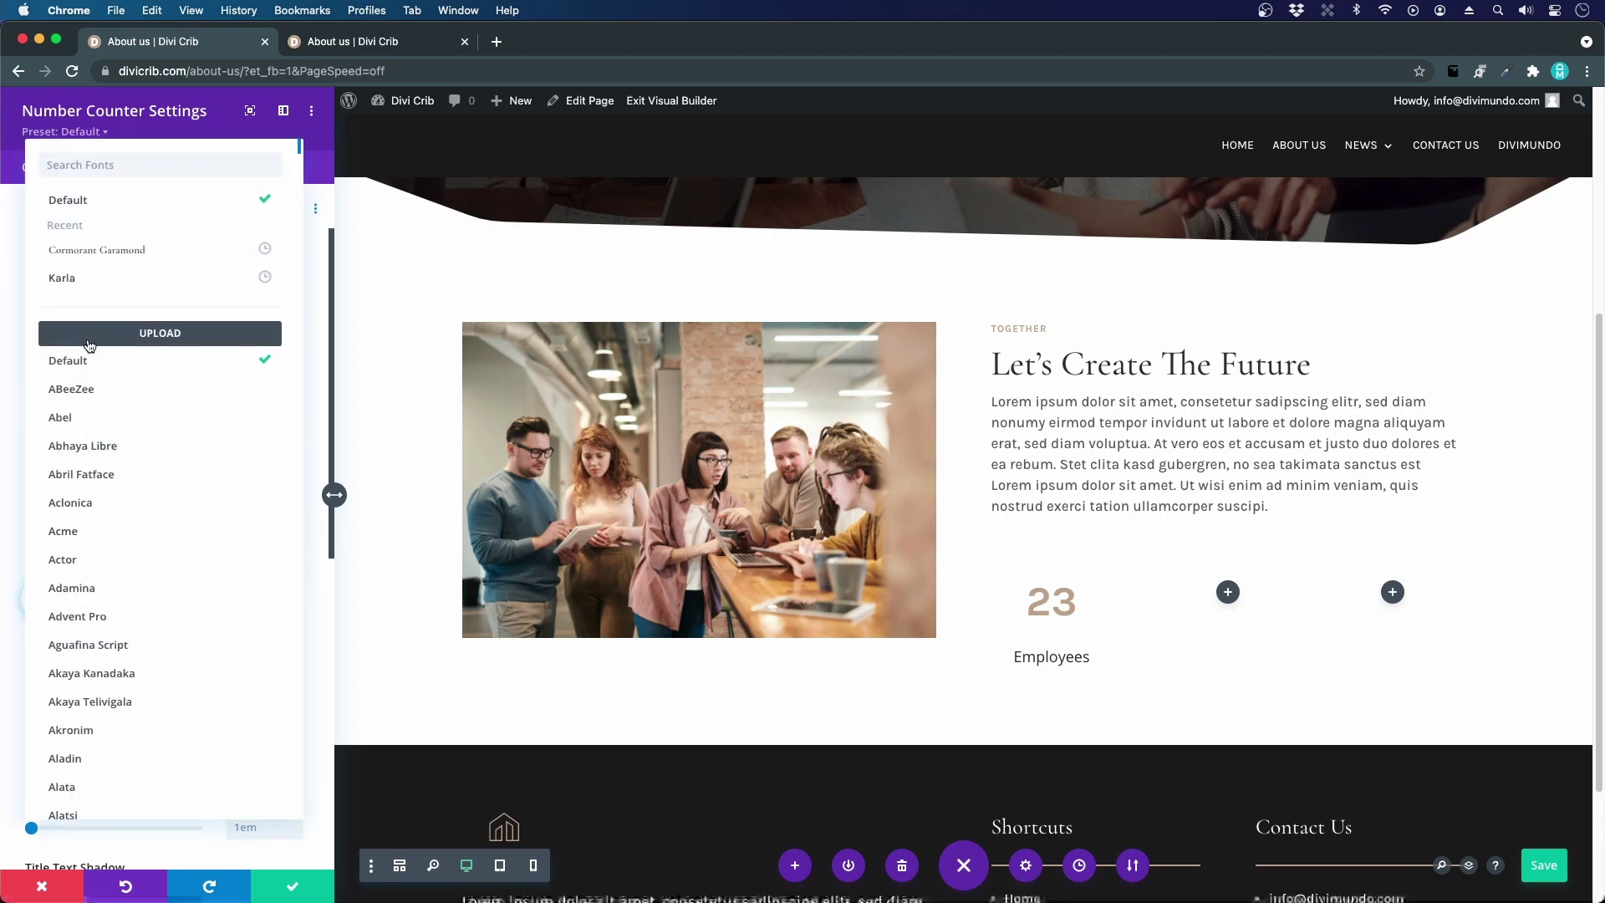
{"action": "left_click", "coordinate": [86, 281]}
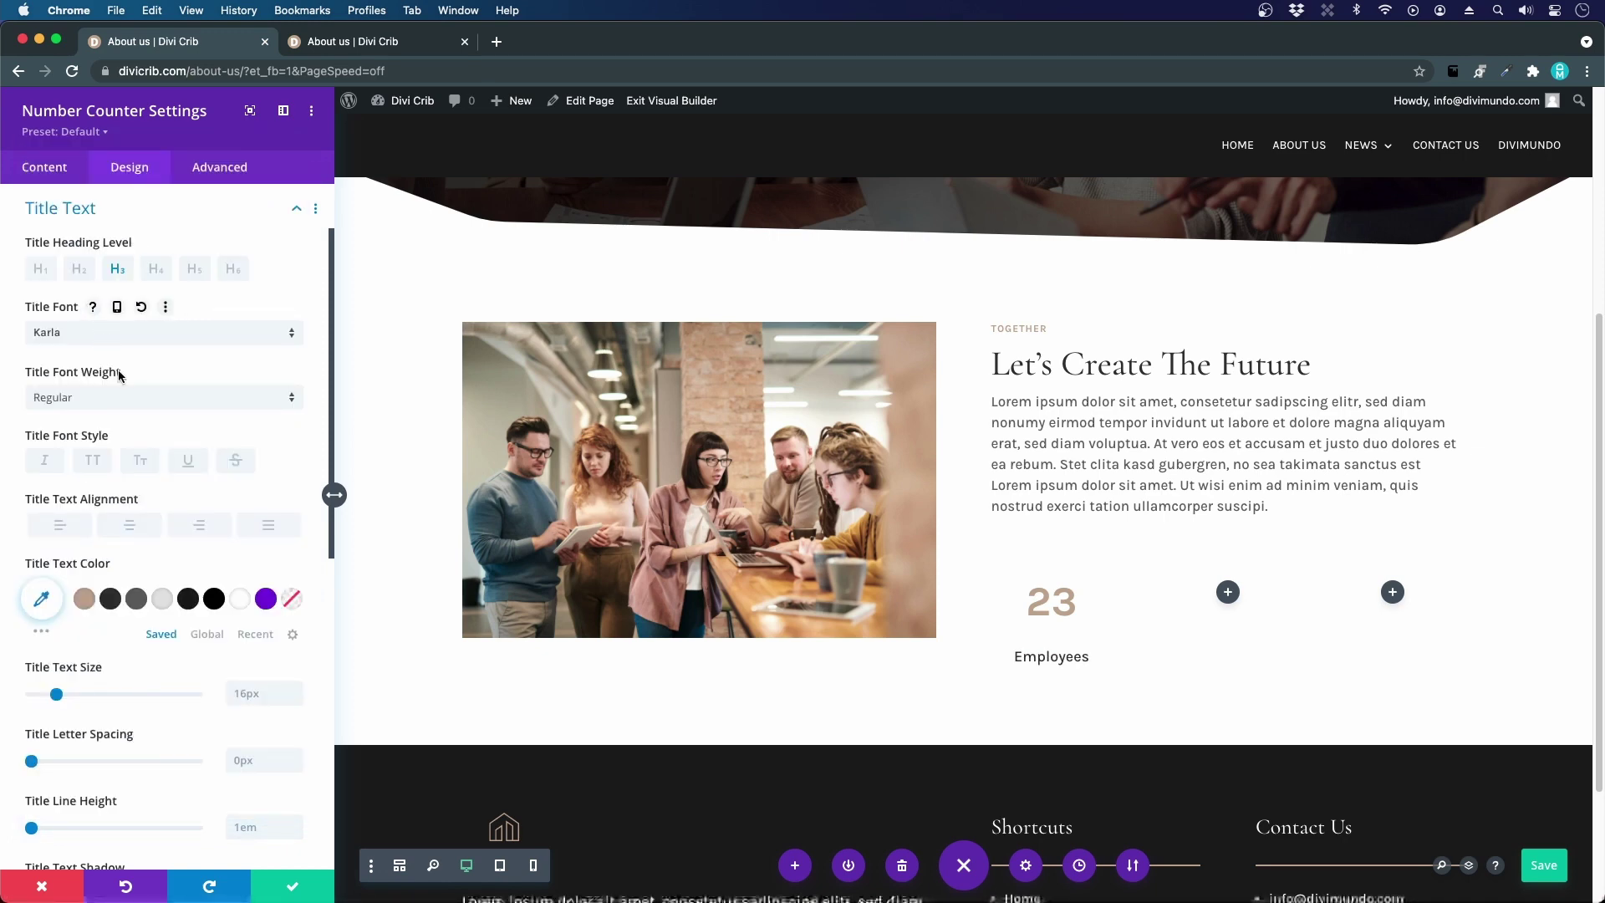
{"action": "left_click", "coordinate": [49, 171]}
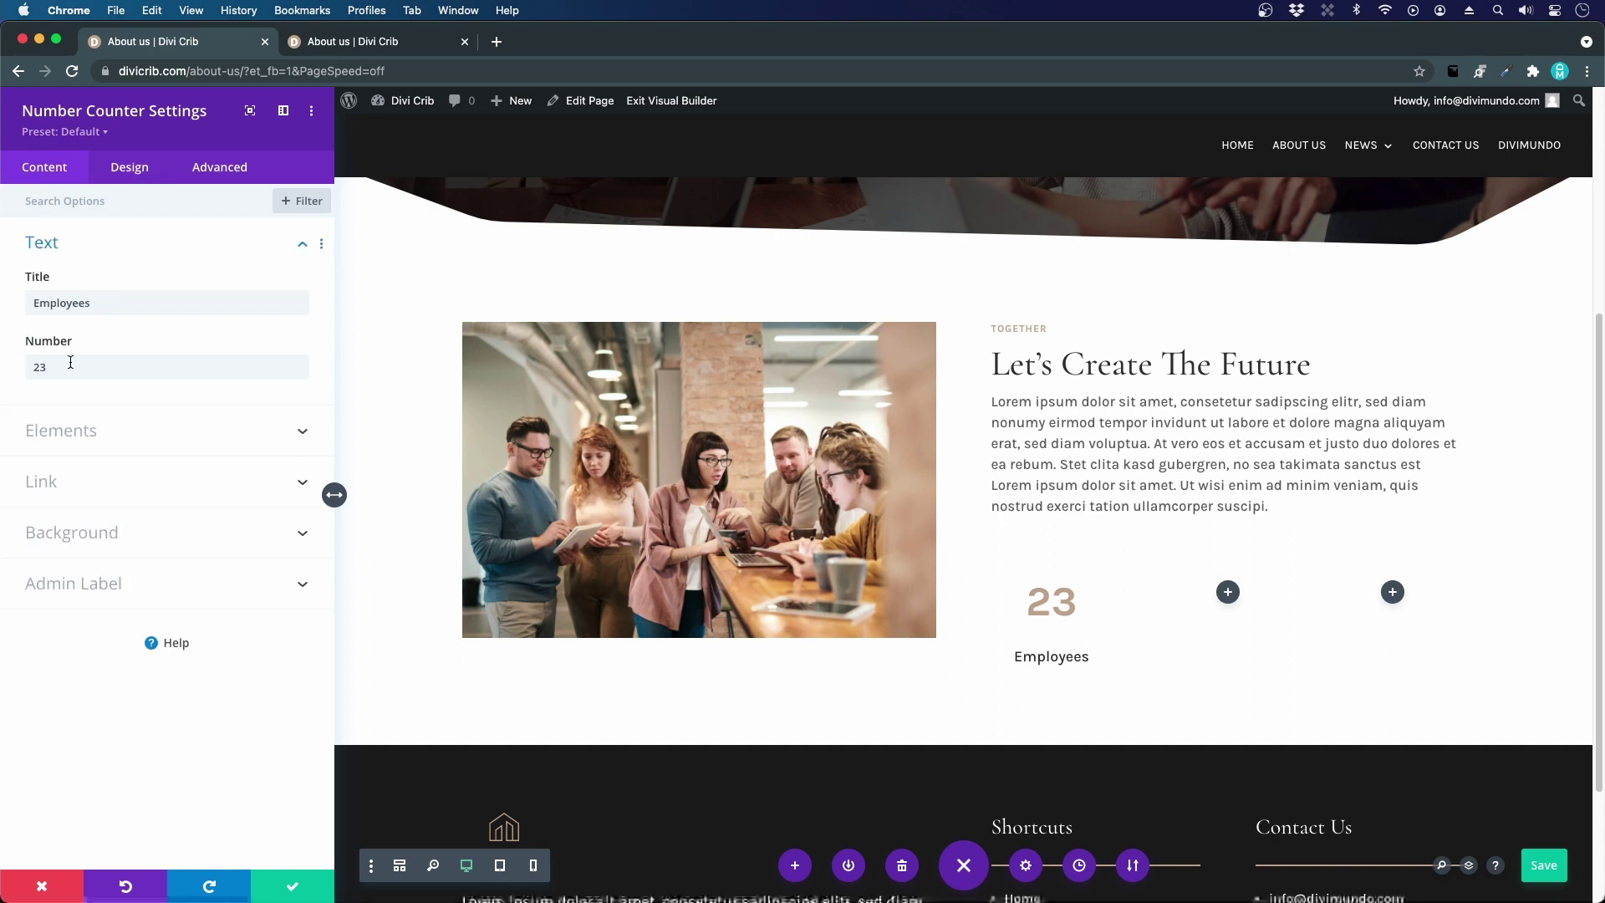
- Change the counter's title to lowercase "employees", check its title text styling, and save the module settings
{"action": "left_click", "coordinate": [35, 306]}
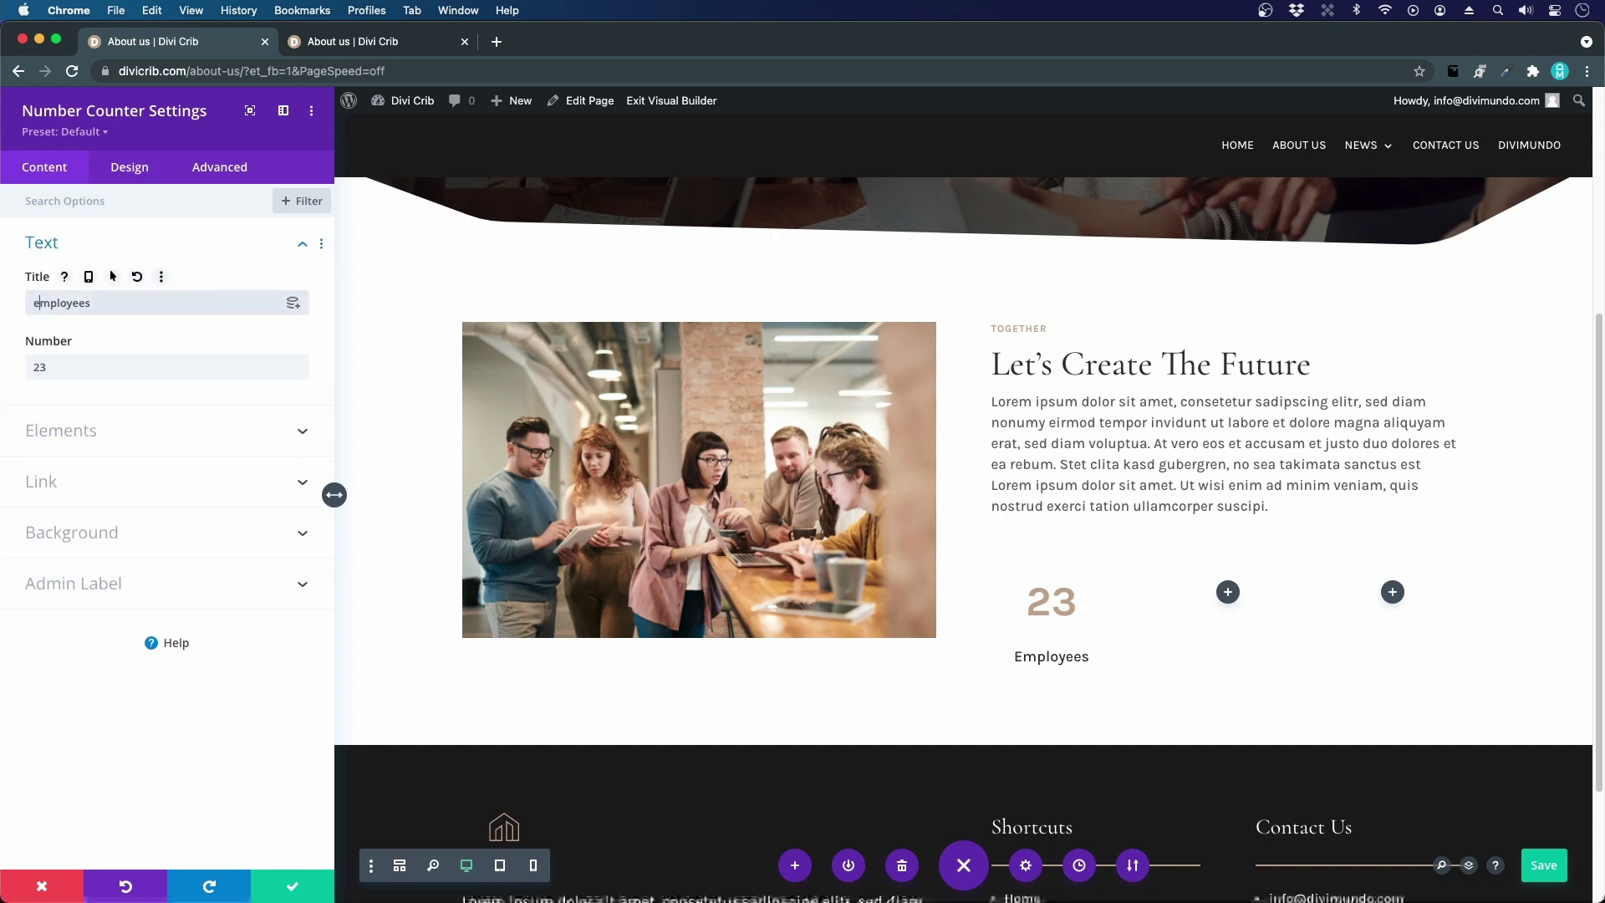
{"action": "left_click", "coordinate": [129, 168]}
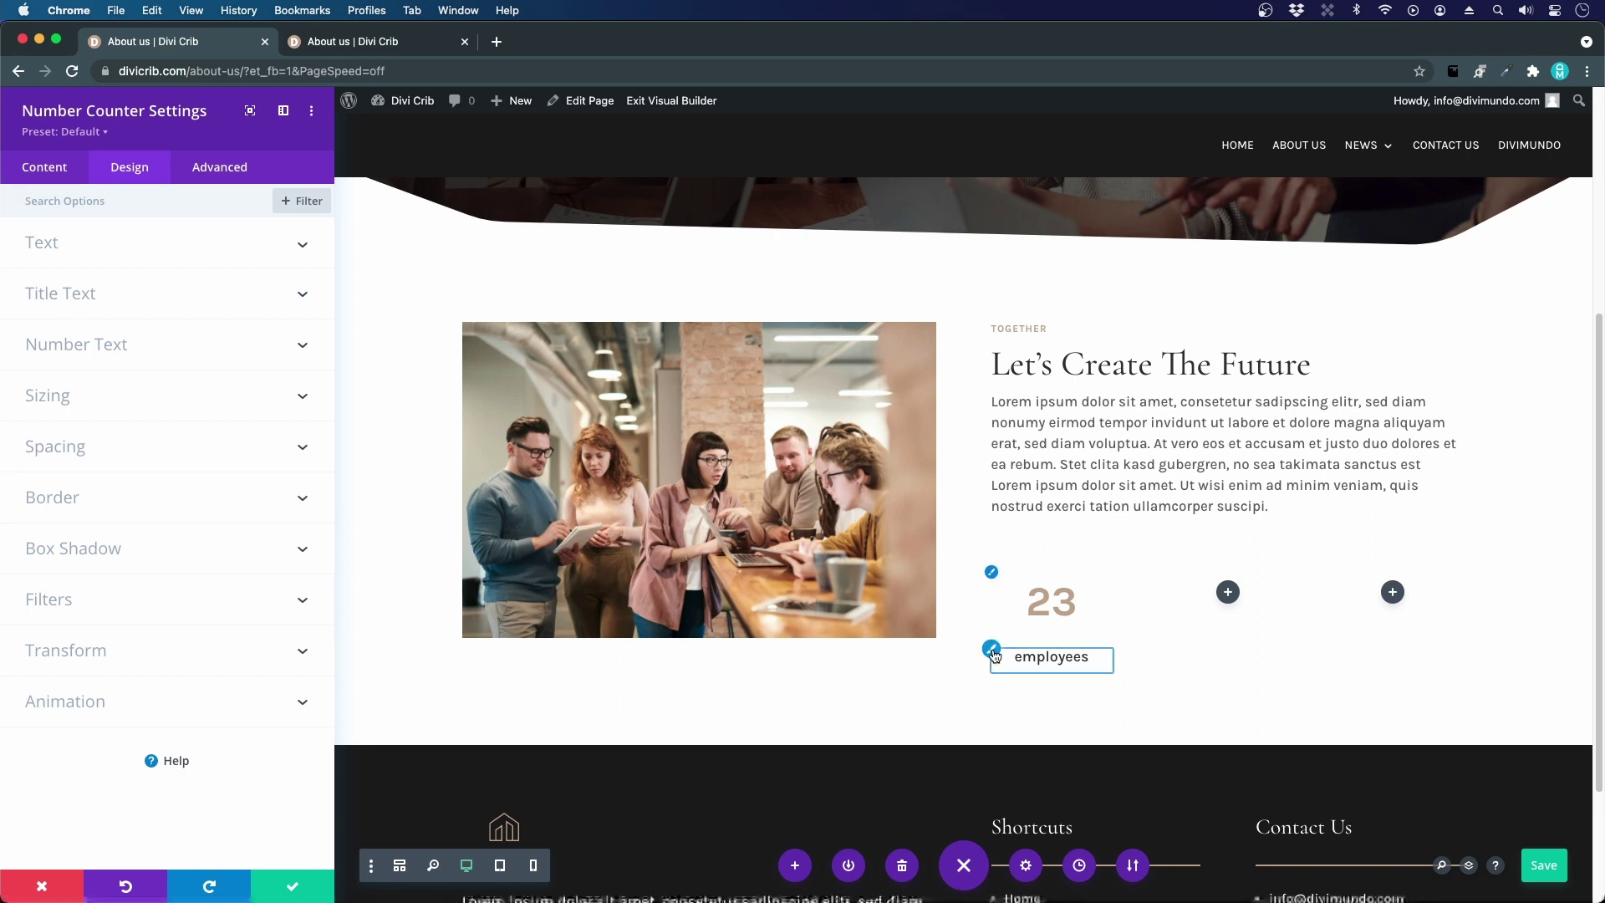
{"action": "left_click", "coordinate": [1051, 656]}
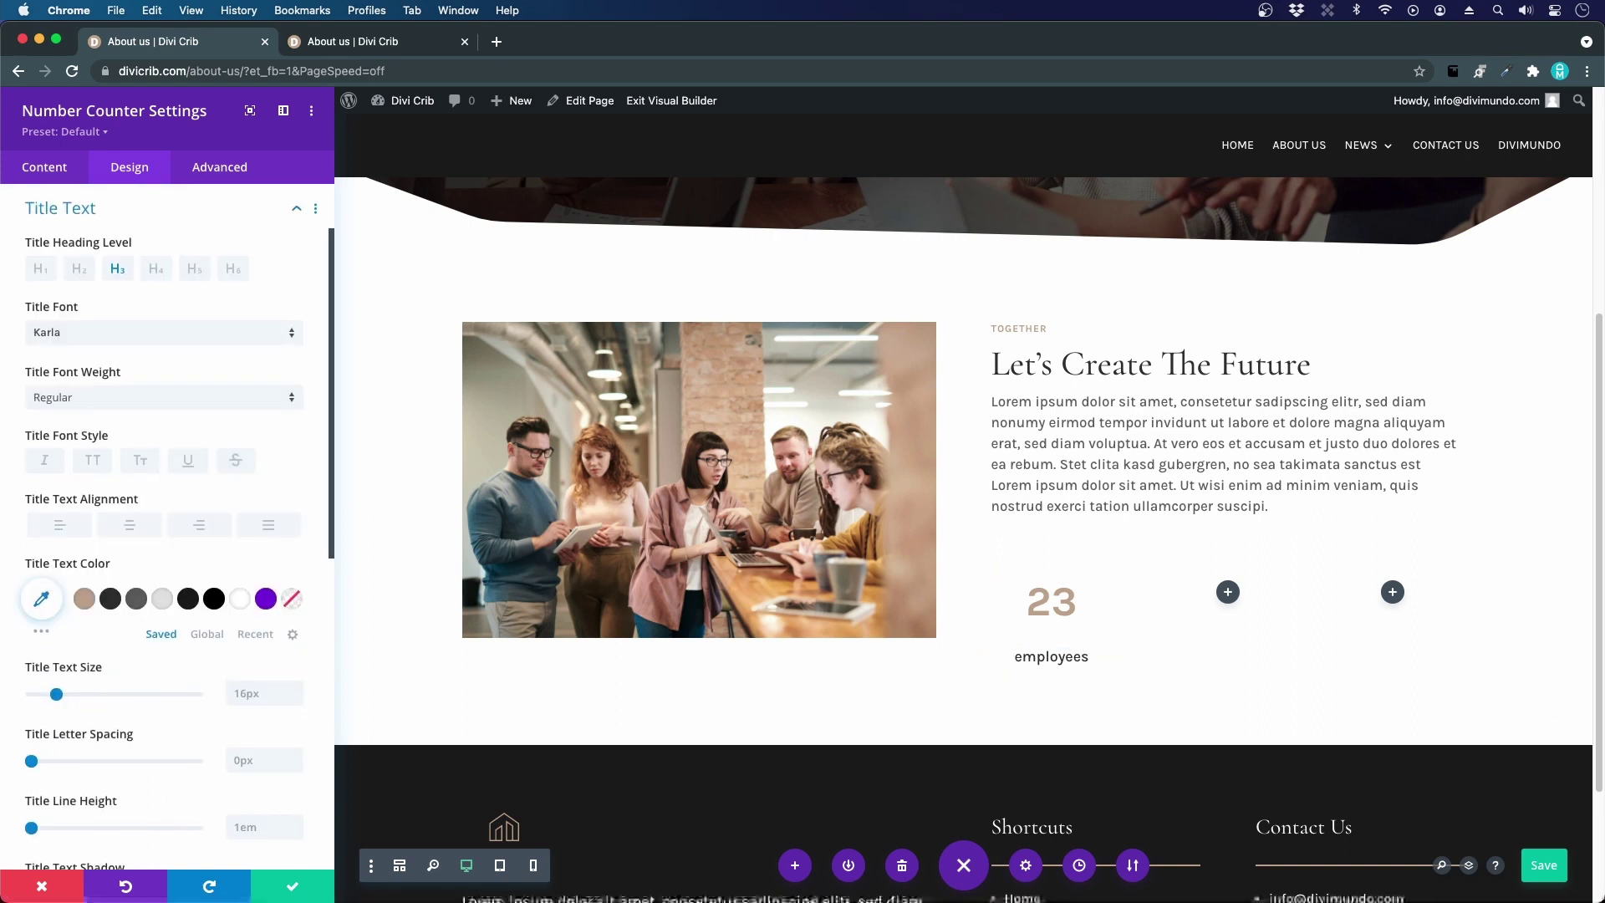
{"action": "scroll", "coordinate": [1073, 618], "scroll_direction": "down", "scroll_amount": 1}
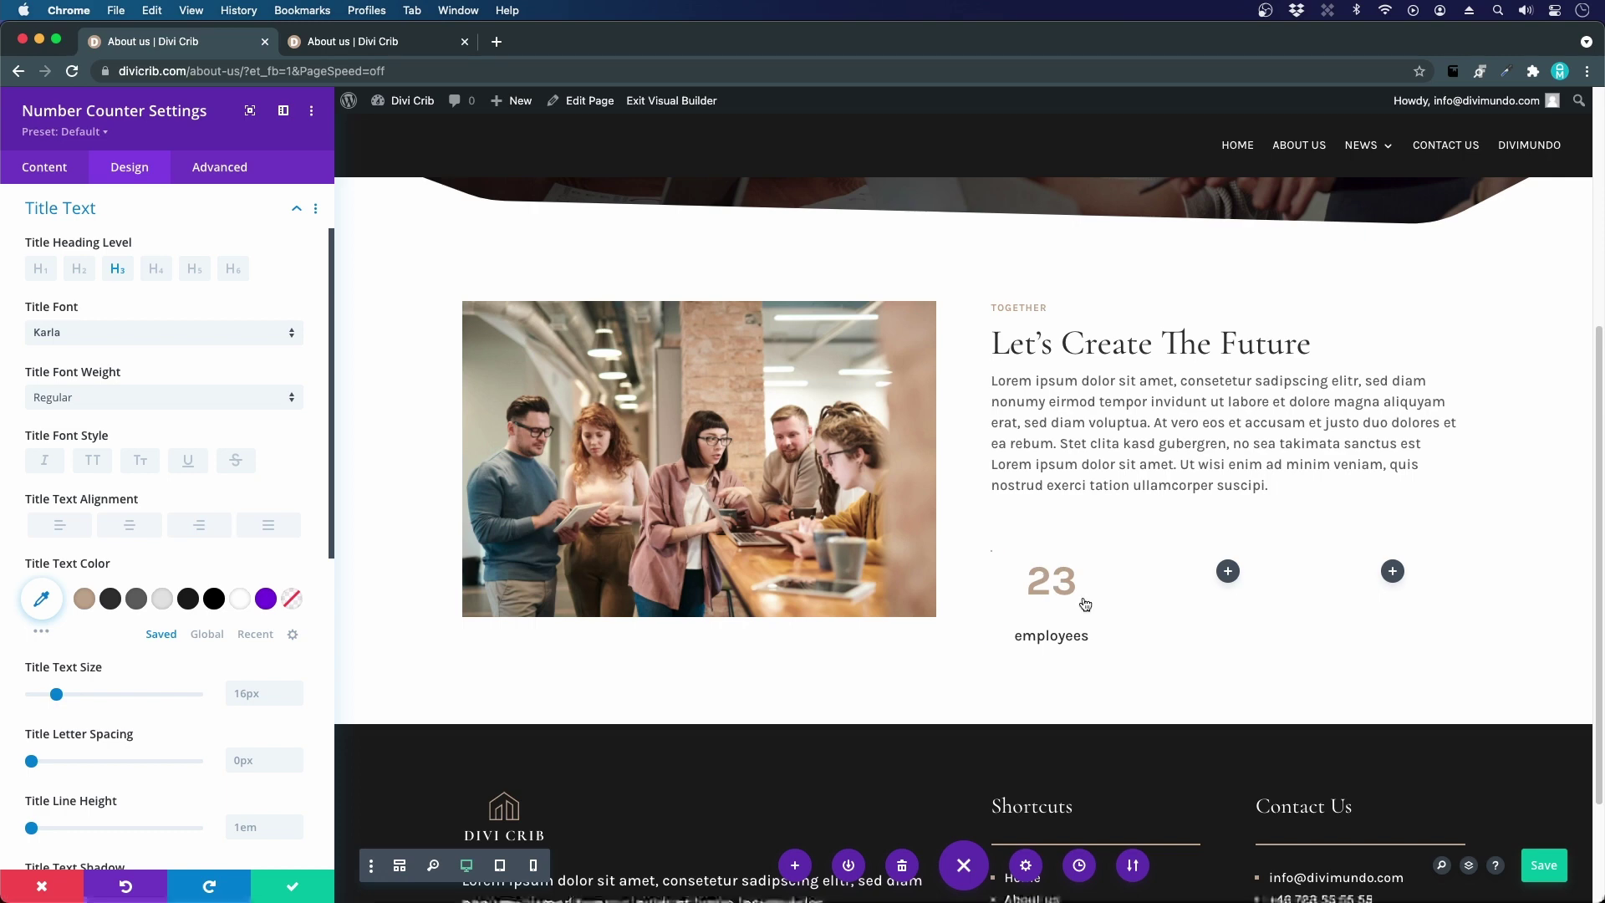
{"action": "left_click", "coordinate": [263, 893]}
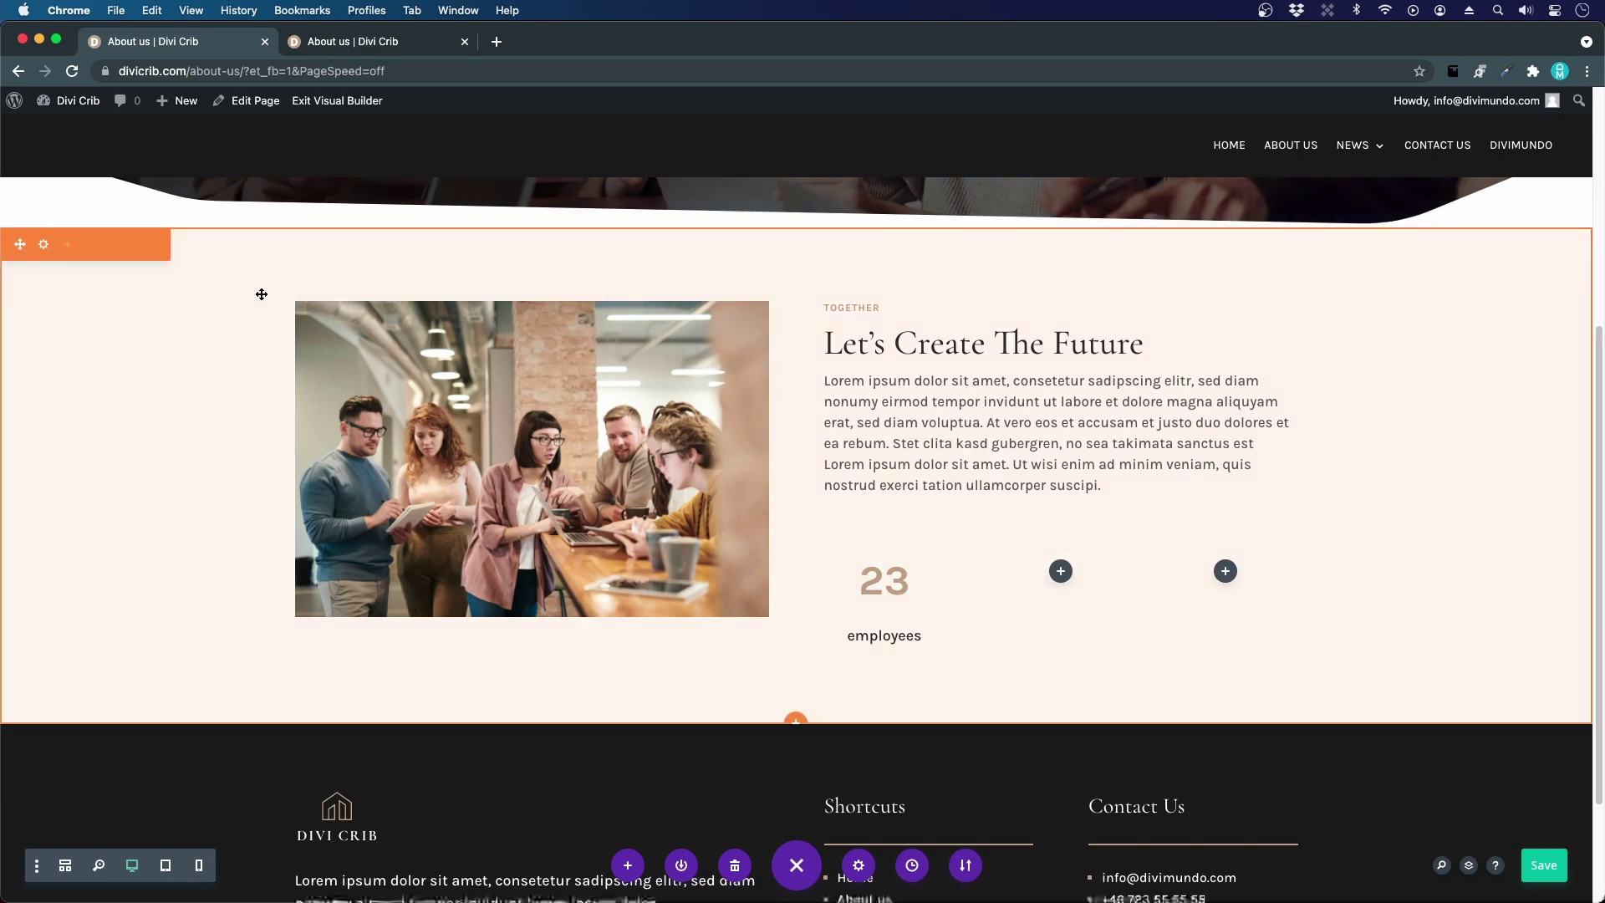
- Enable a custom gutter width of 2 for the "Let's Create The Future" section and save its settings
{"action": "left_click", "coordinate": [45, 254]}
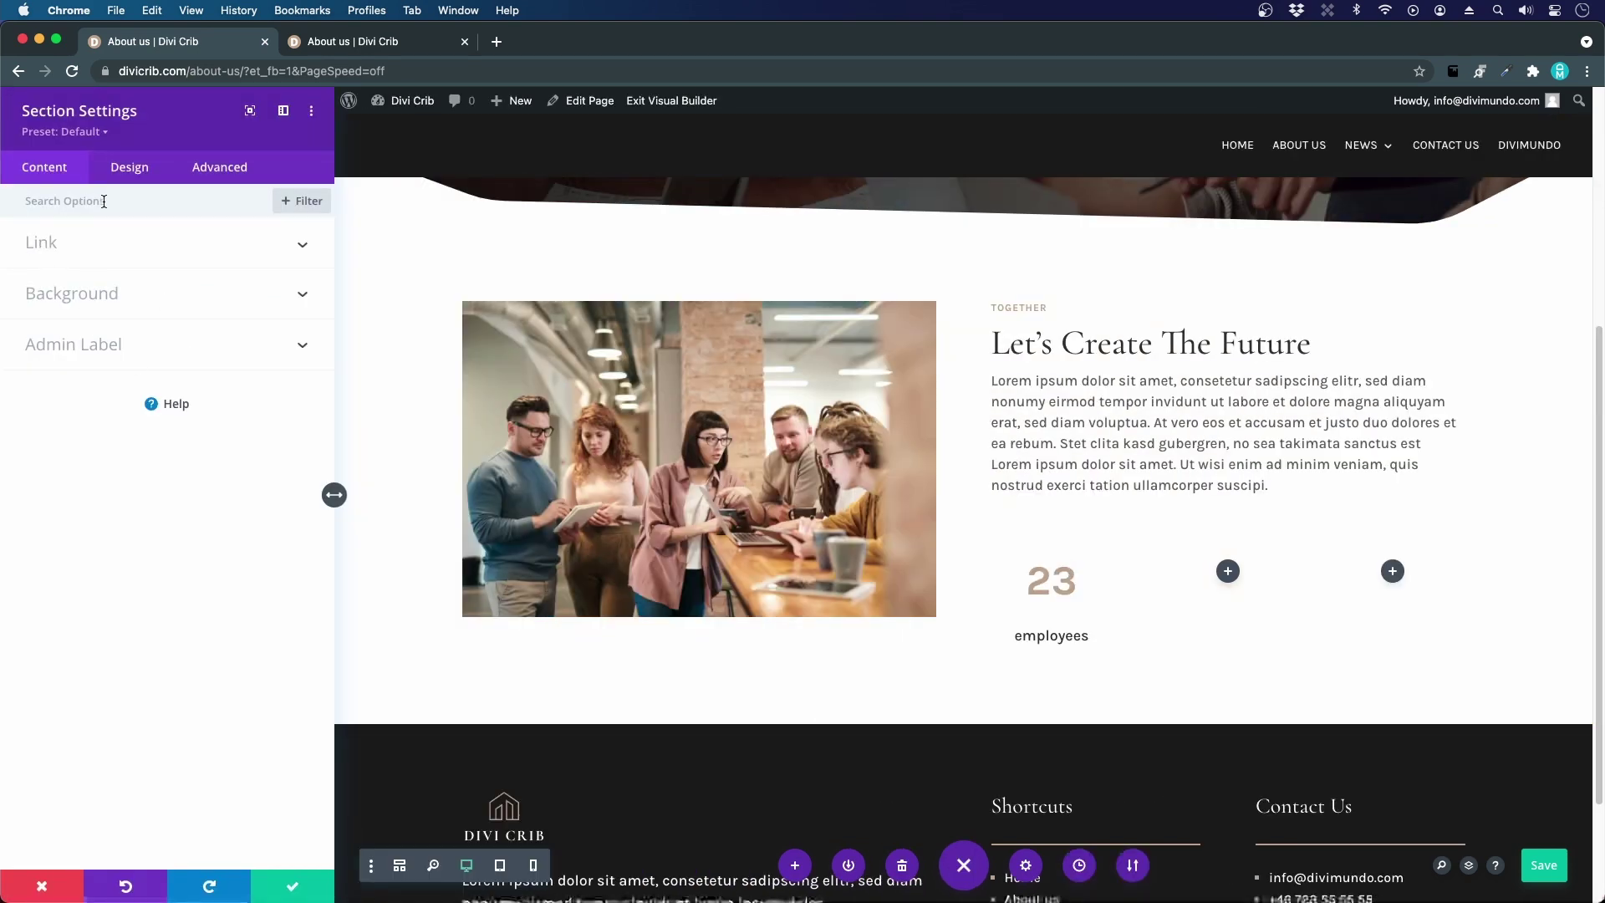
{"action": "left_click", "coordinate": [123, 179]}
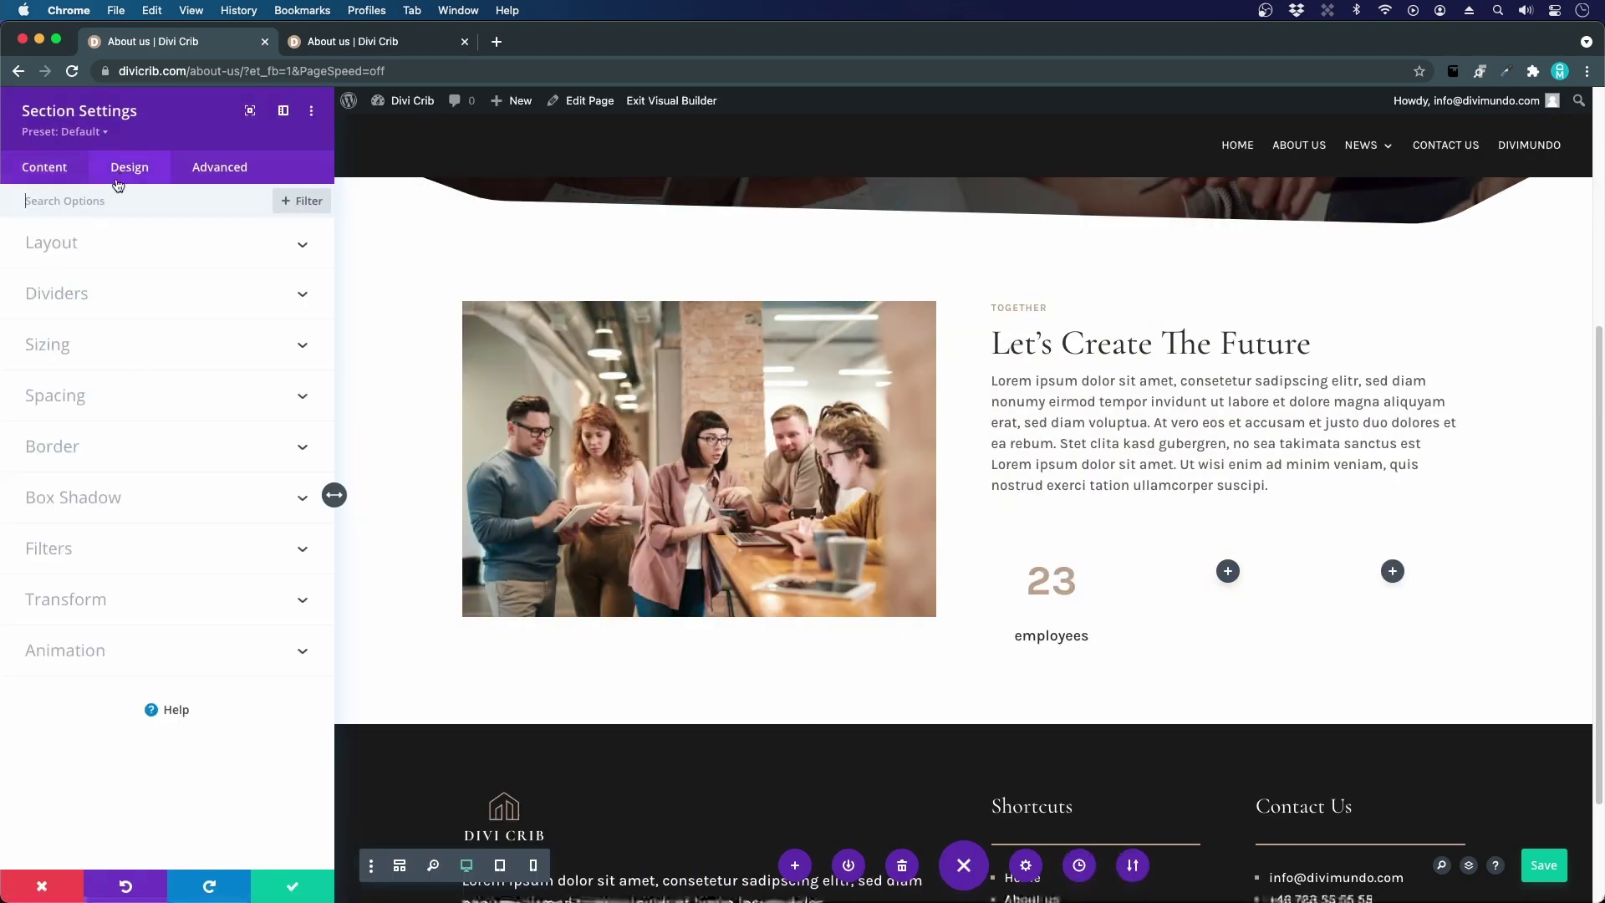
{"action": "left_click", "coordinate": [79, 337]}
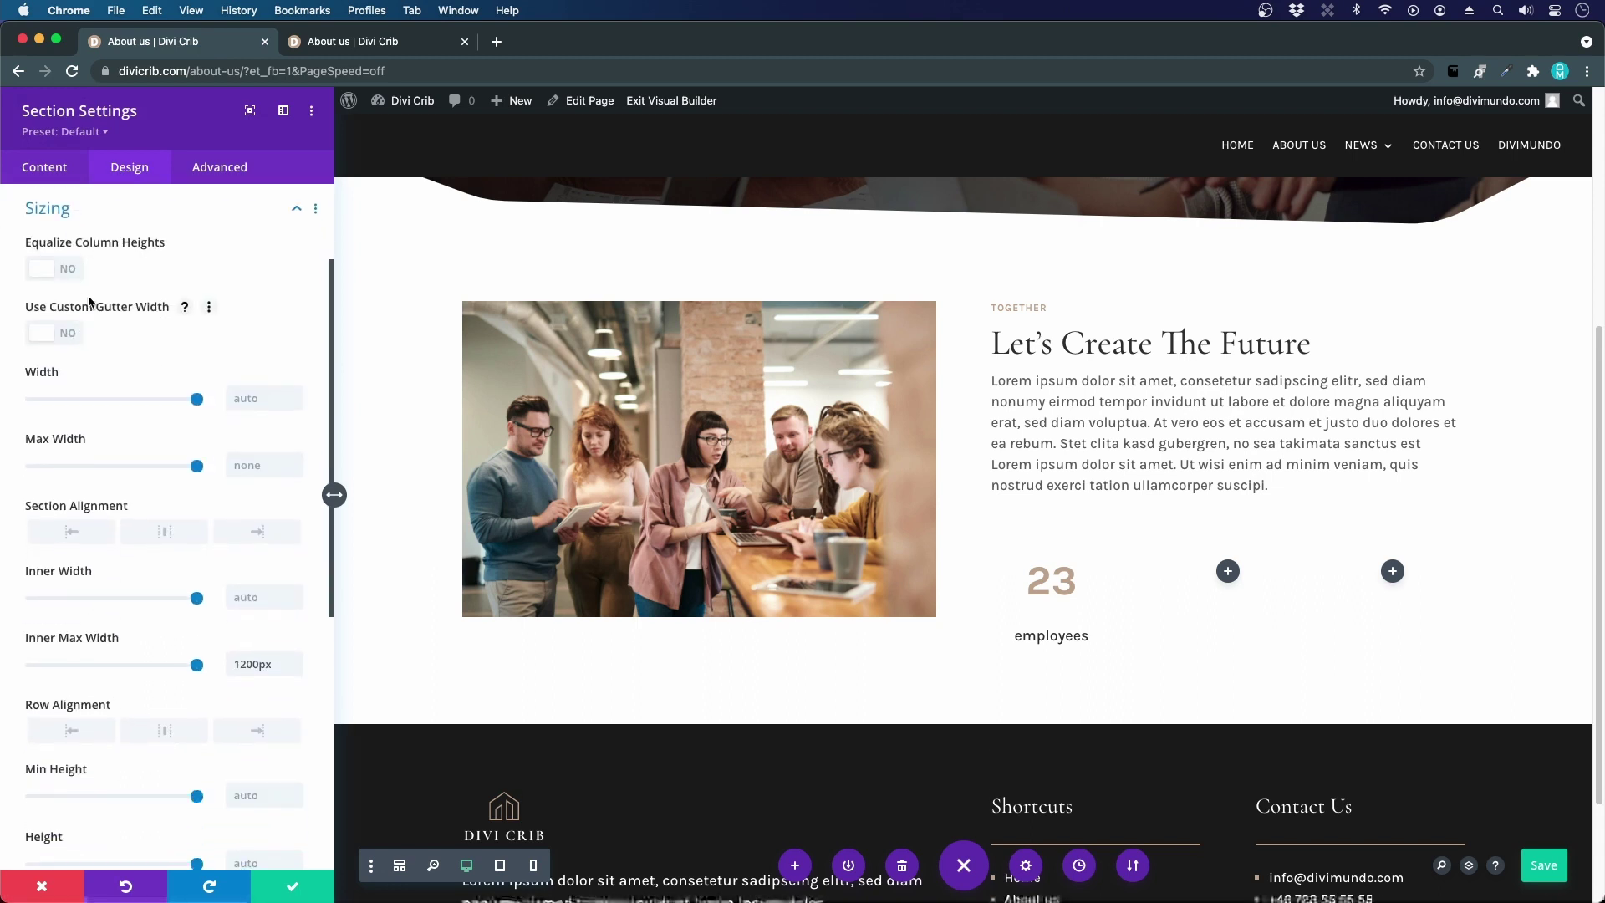
{"action": "left_click", "coordinate": [76, 335]}
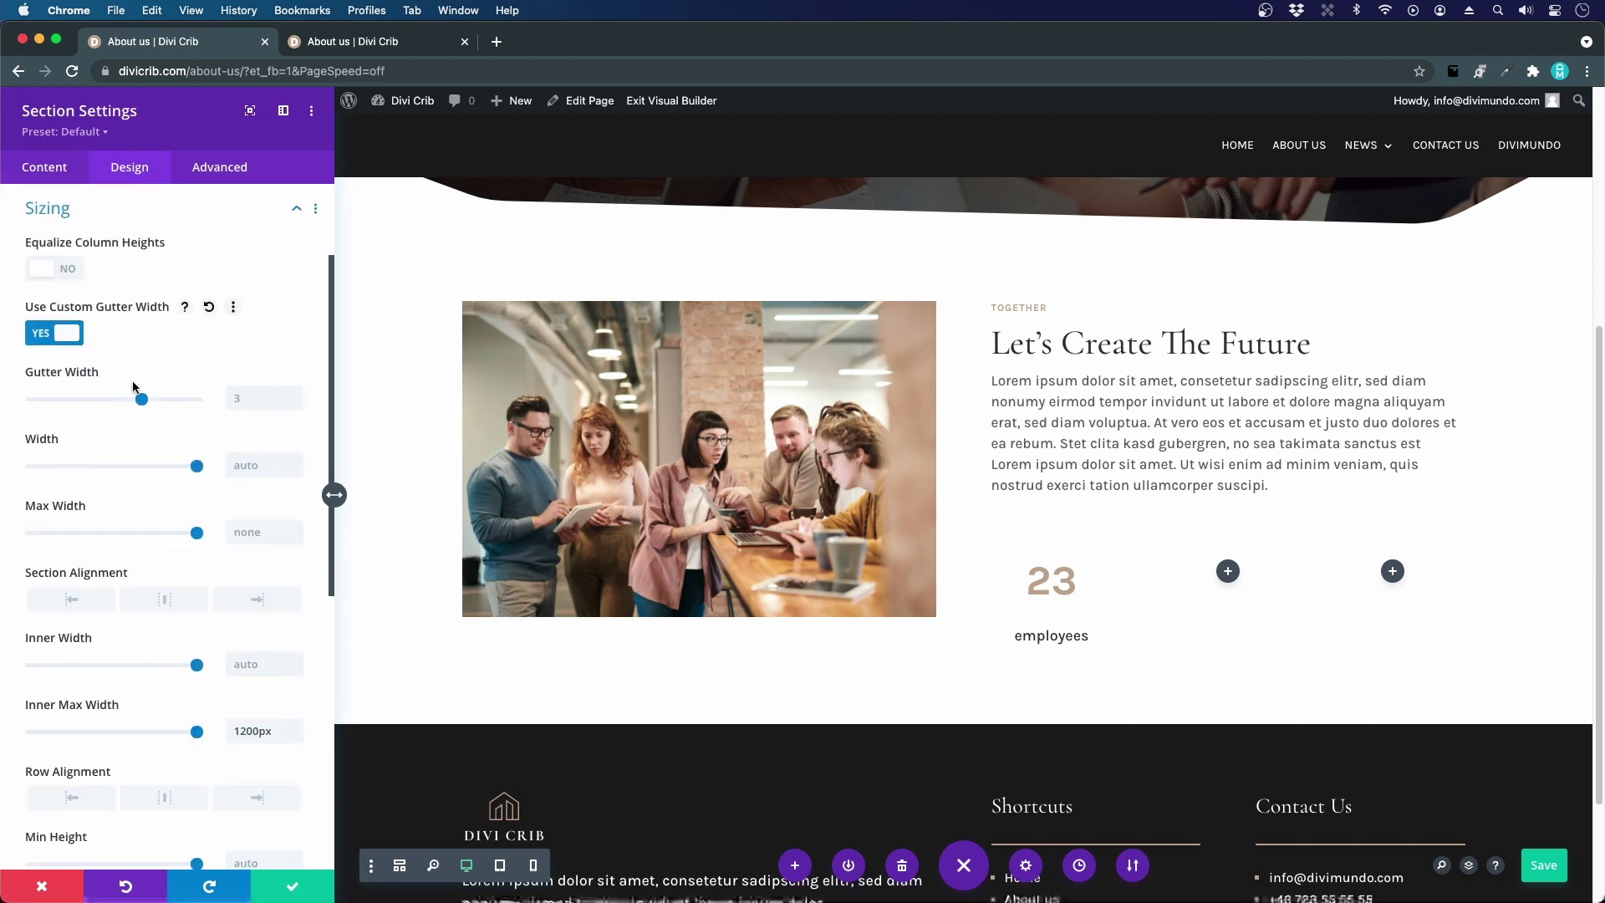
{"action": "left_click_drag", "start_coordinate": [123, 398], "coordinate": [94, 403]}
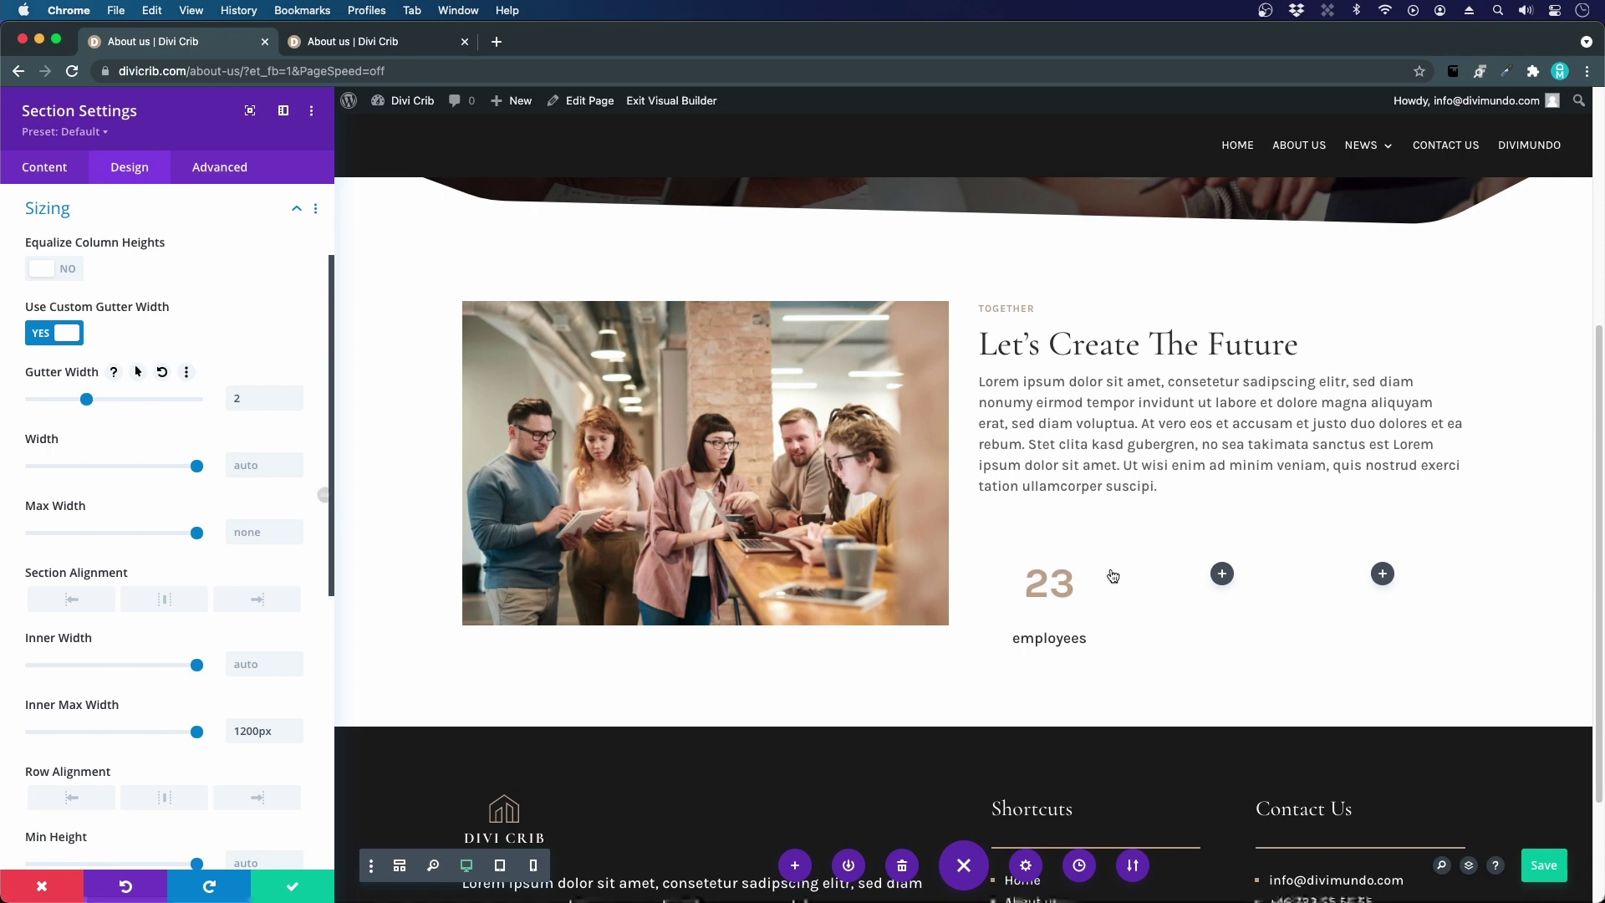
{"action": "left_click", "coordinate": [301, 888]}
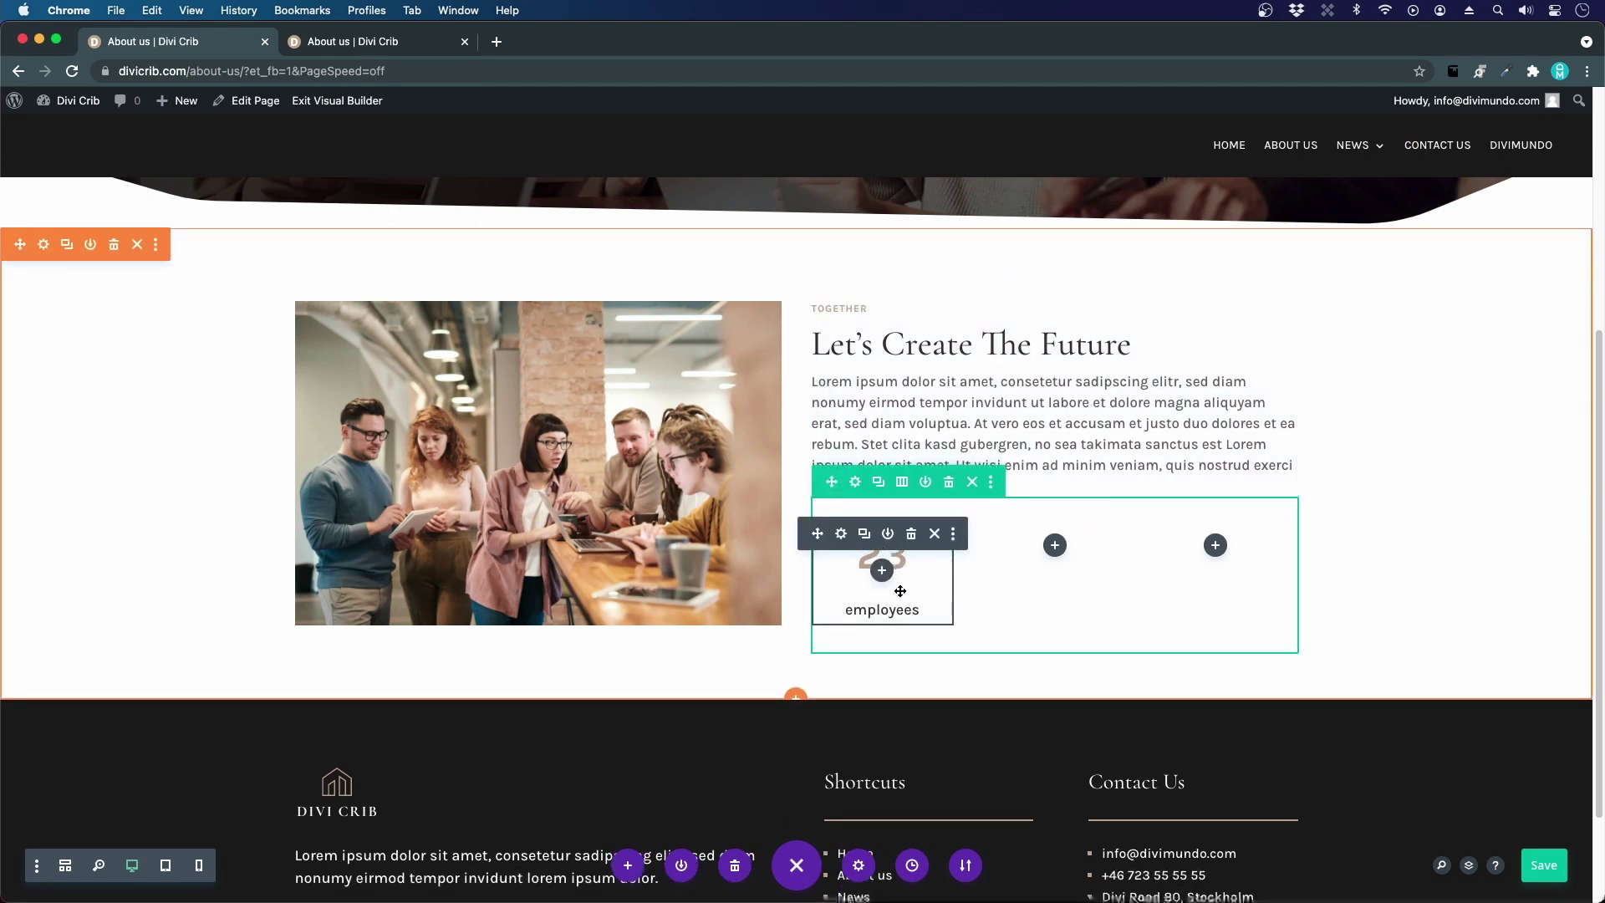
- Set the number line height of the "employees" counter to 110px and save the module
{"action": "left_click", "coordinate": [856, 549]}
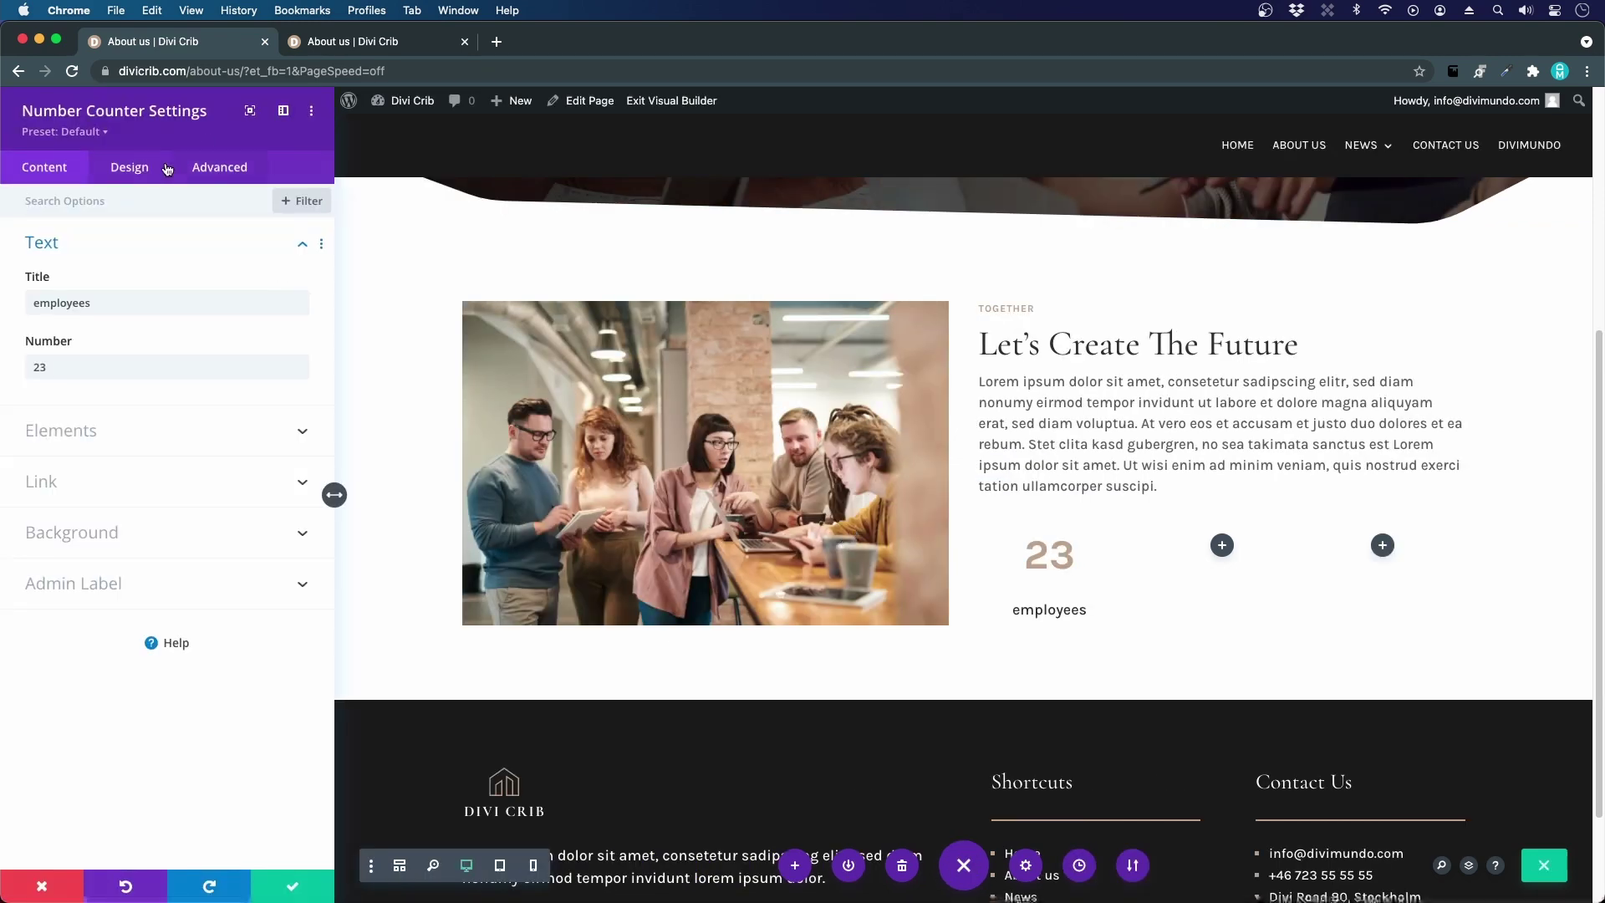
{"action": "left_click", "coordinate": [133, 171]}
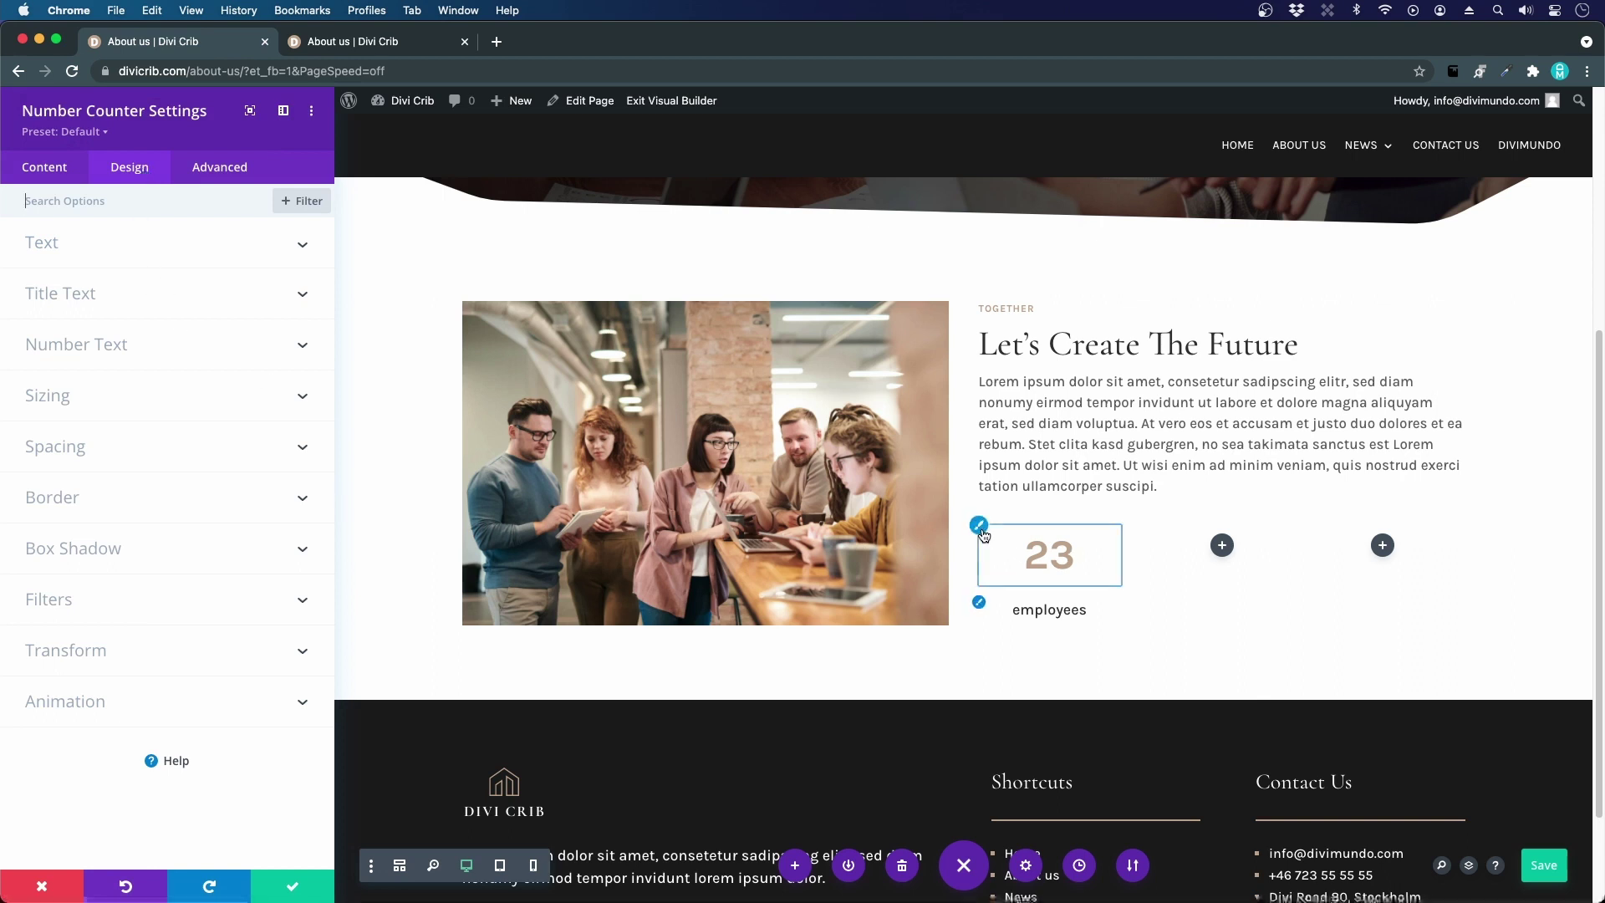
{"action": "left_click", "coordinate": [979, 527]}
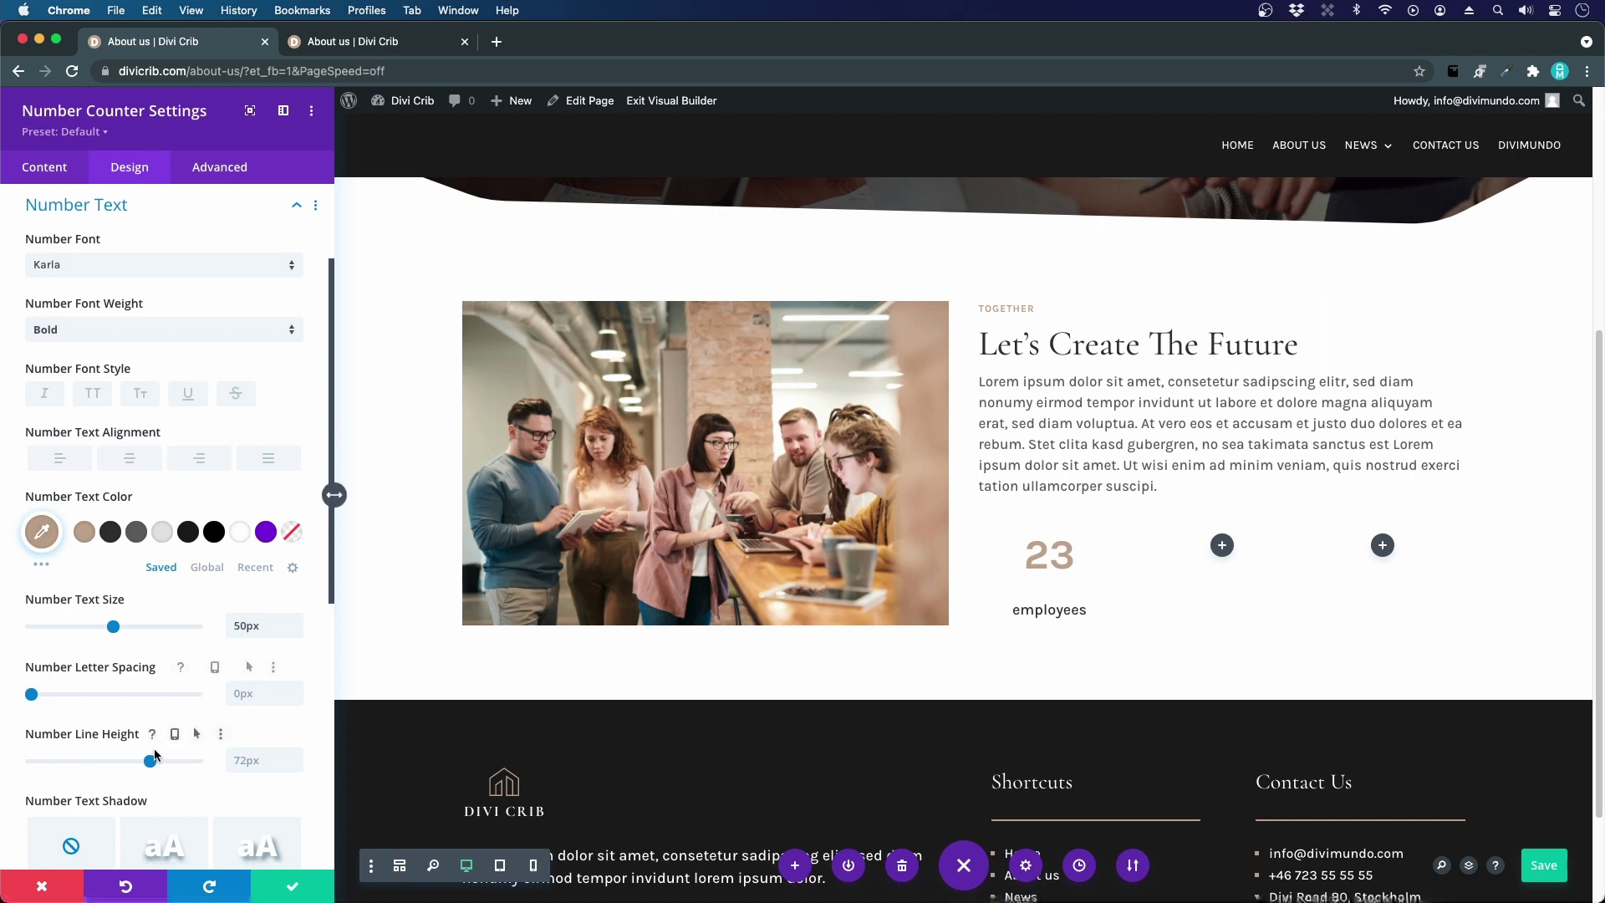
{"action": "left_click_drag", "start_coordinate": [155, 755], "coordinate": [230, 774]}
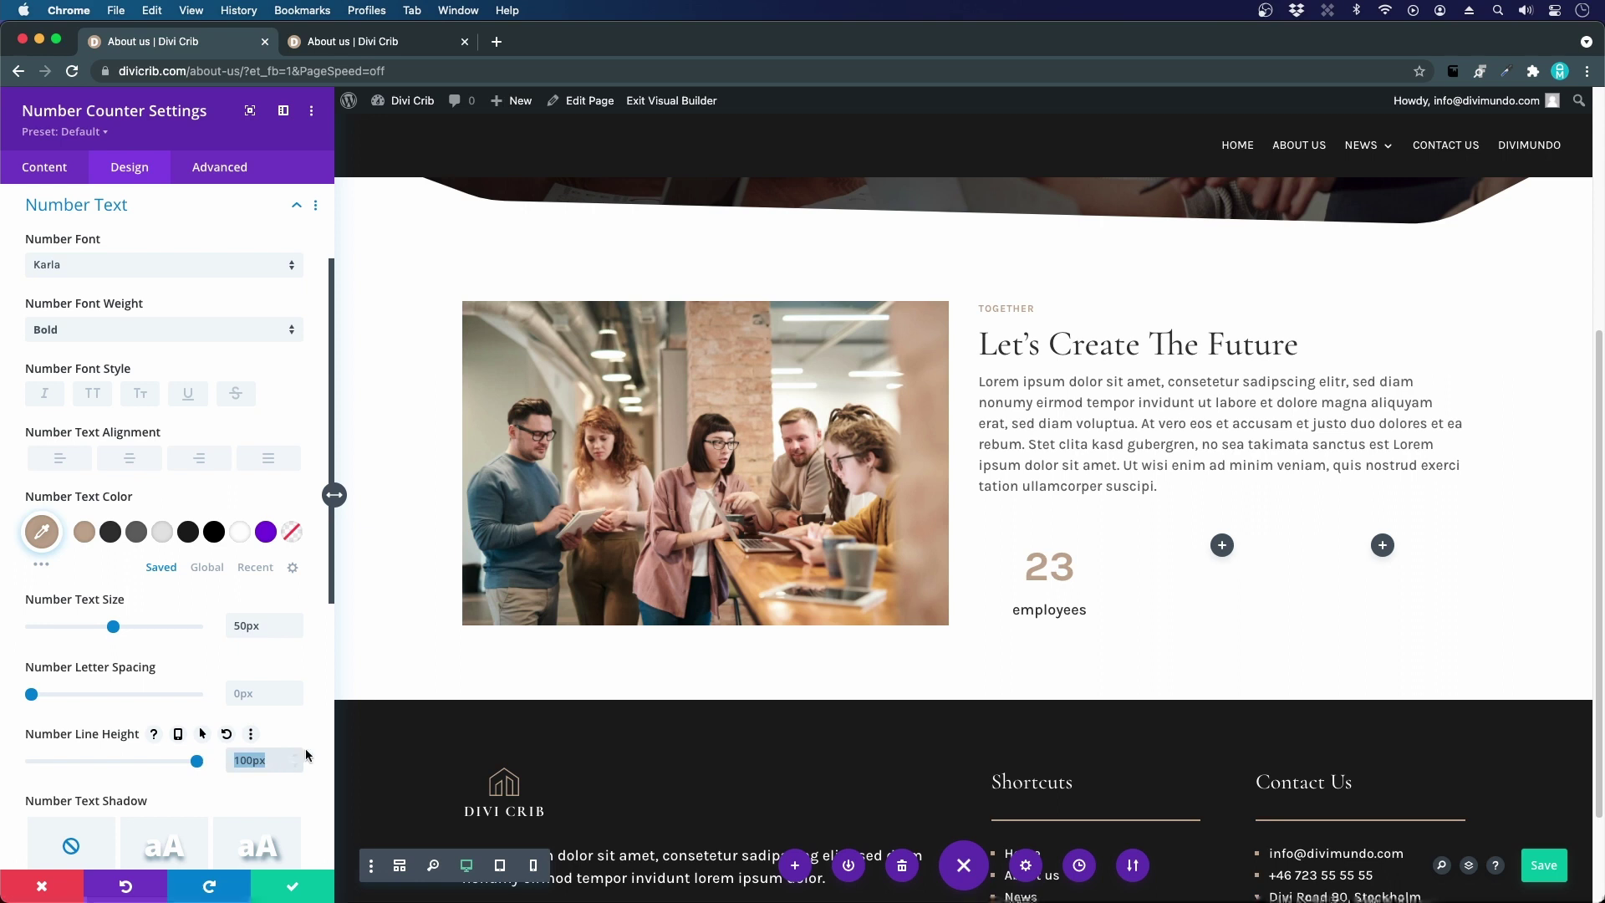
{"action": "type", "text": "107px"}
{"action": "key", "text": "Up"}
{"action": "key", "text": "Up"}
{"action": "key", "text": "Up"}
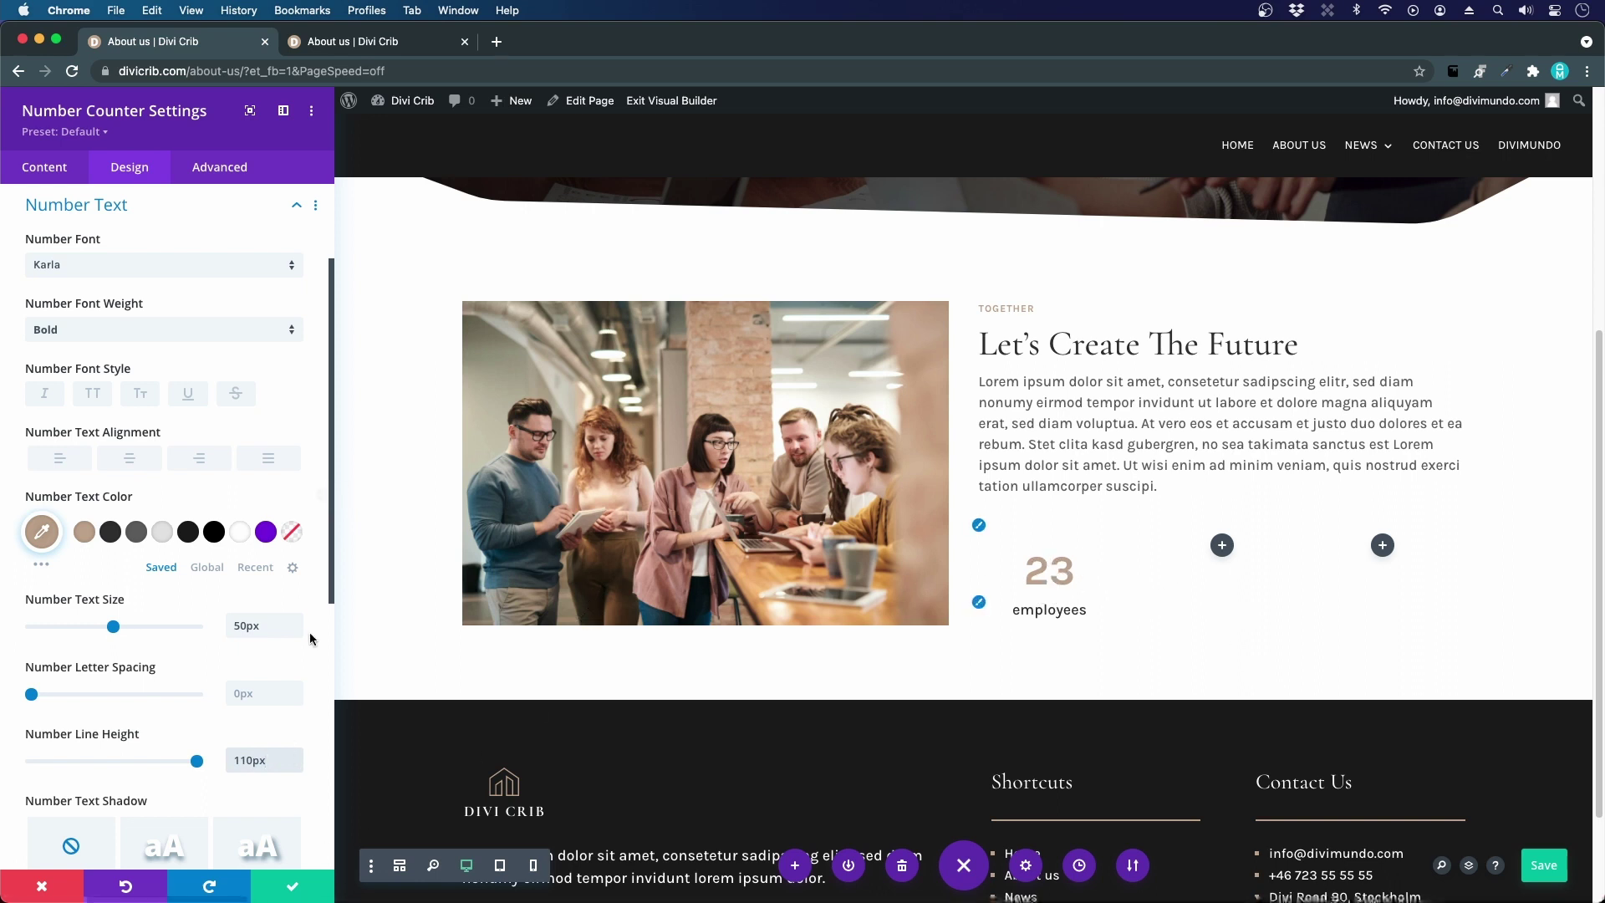
{"action": "left_click", "coordinate": [305, 899]}
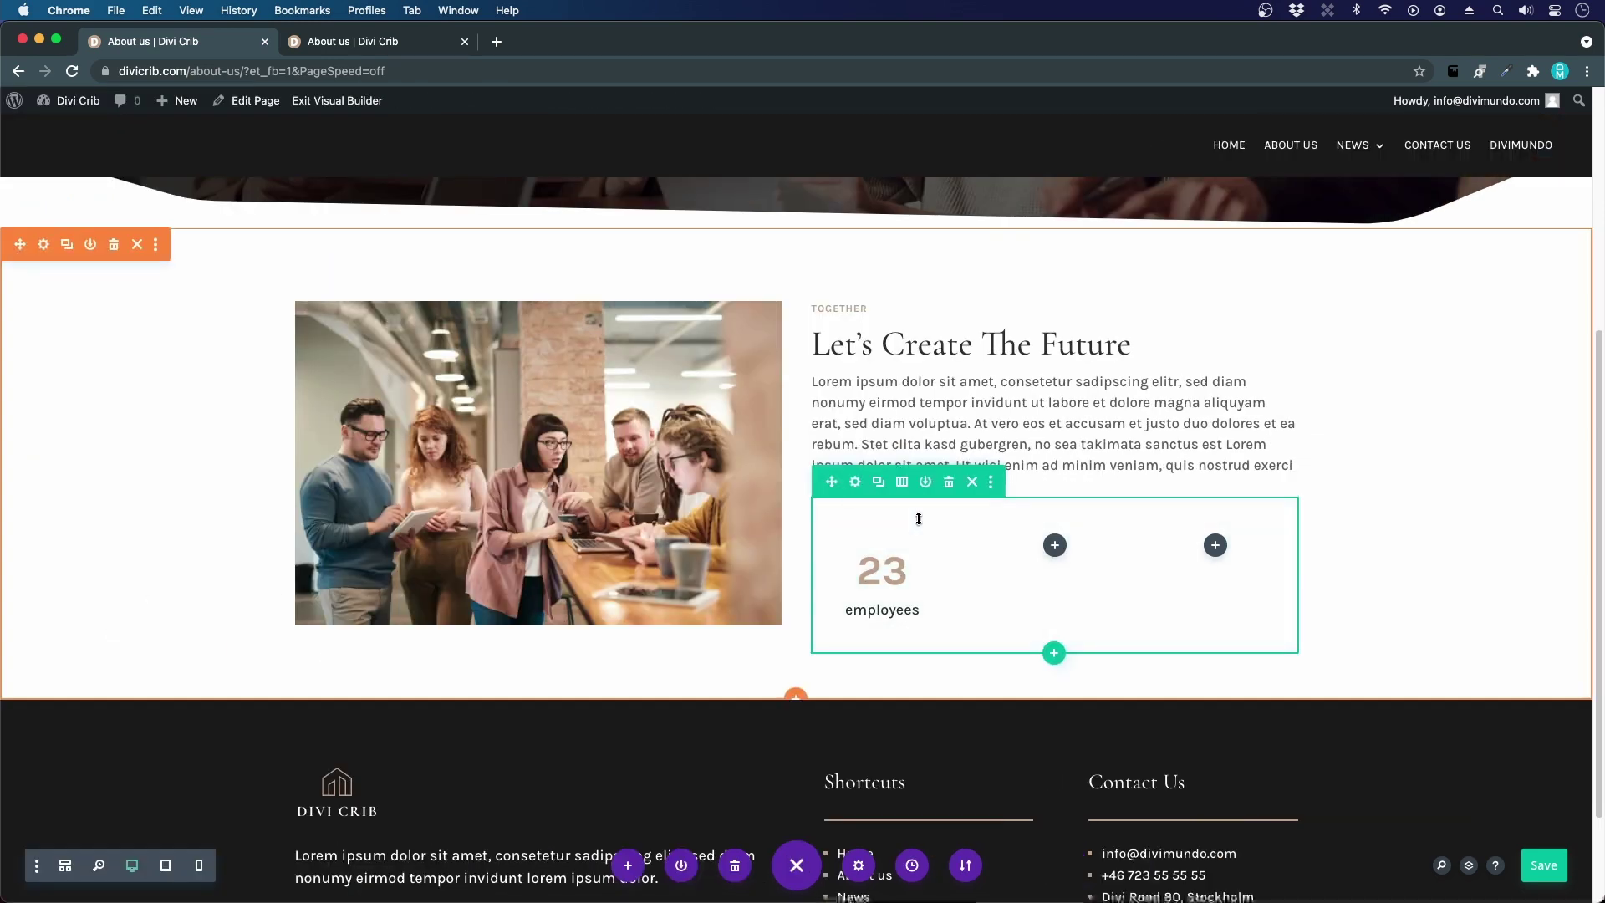
- Remove the counter row's top padding and duplicate the "employees" counter into the second and third columns
{"action": "left_click_drag", "start_coordinate": [920, 519], "coordinate": [913, 493]}
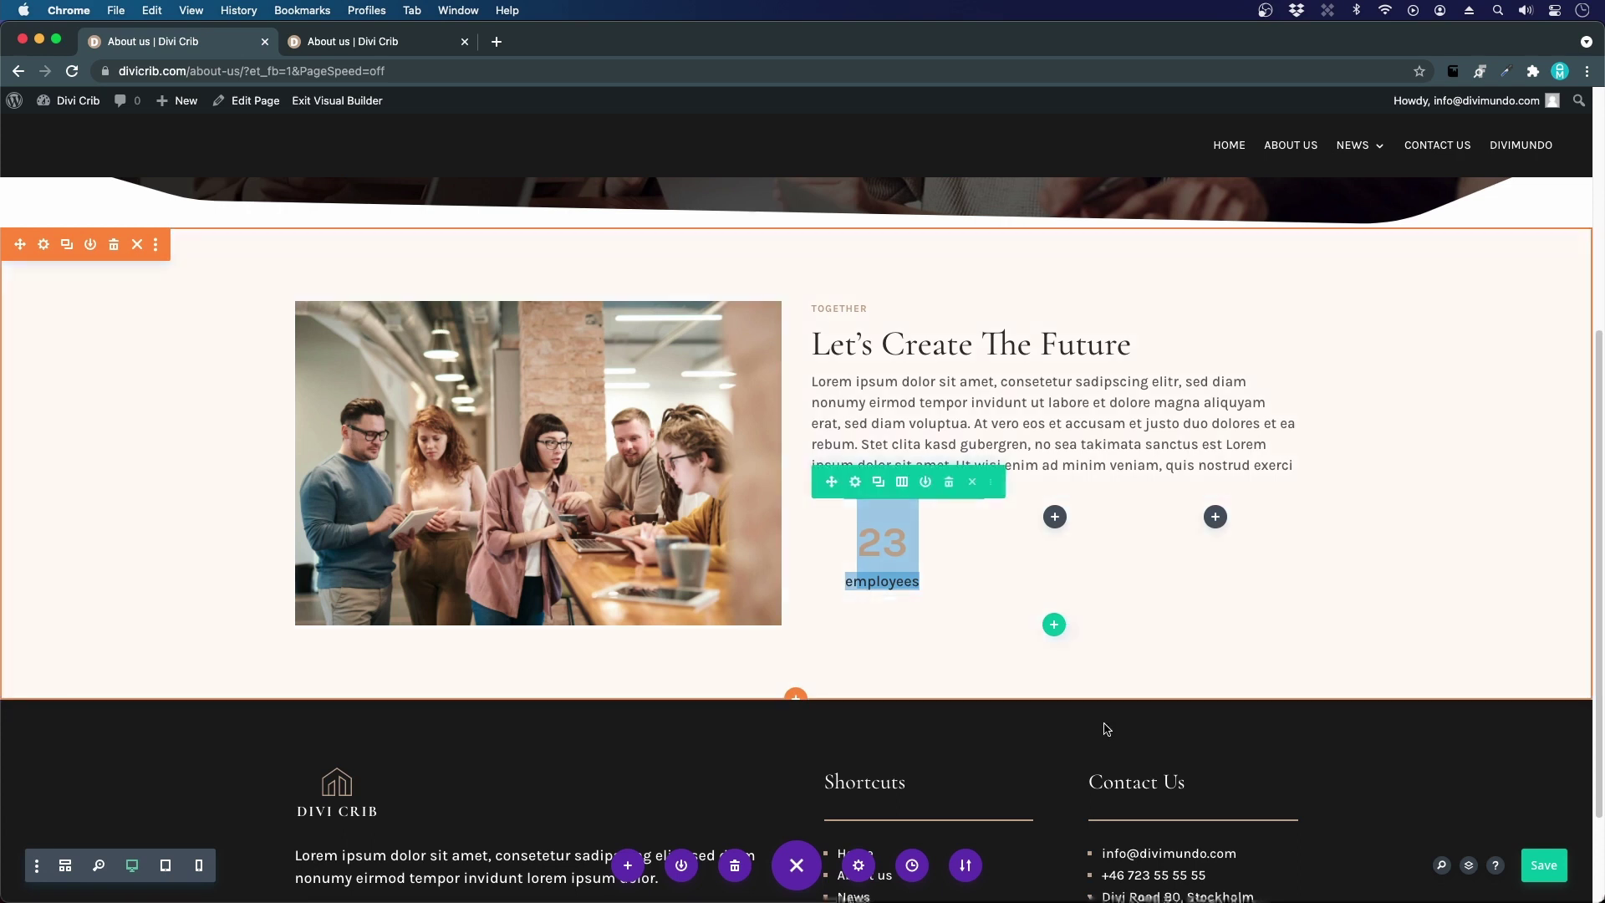
{"action": "left_click", "coordinate": [1067, 742]}
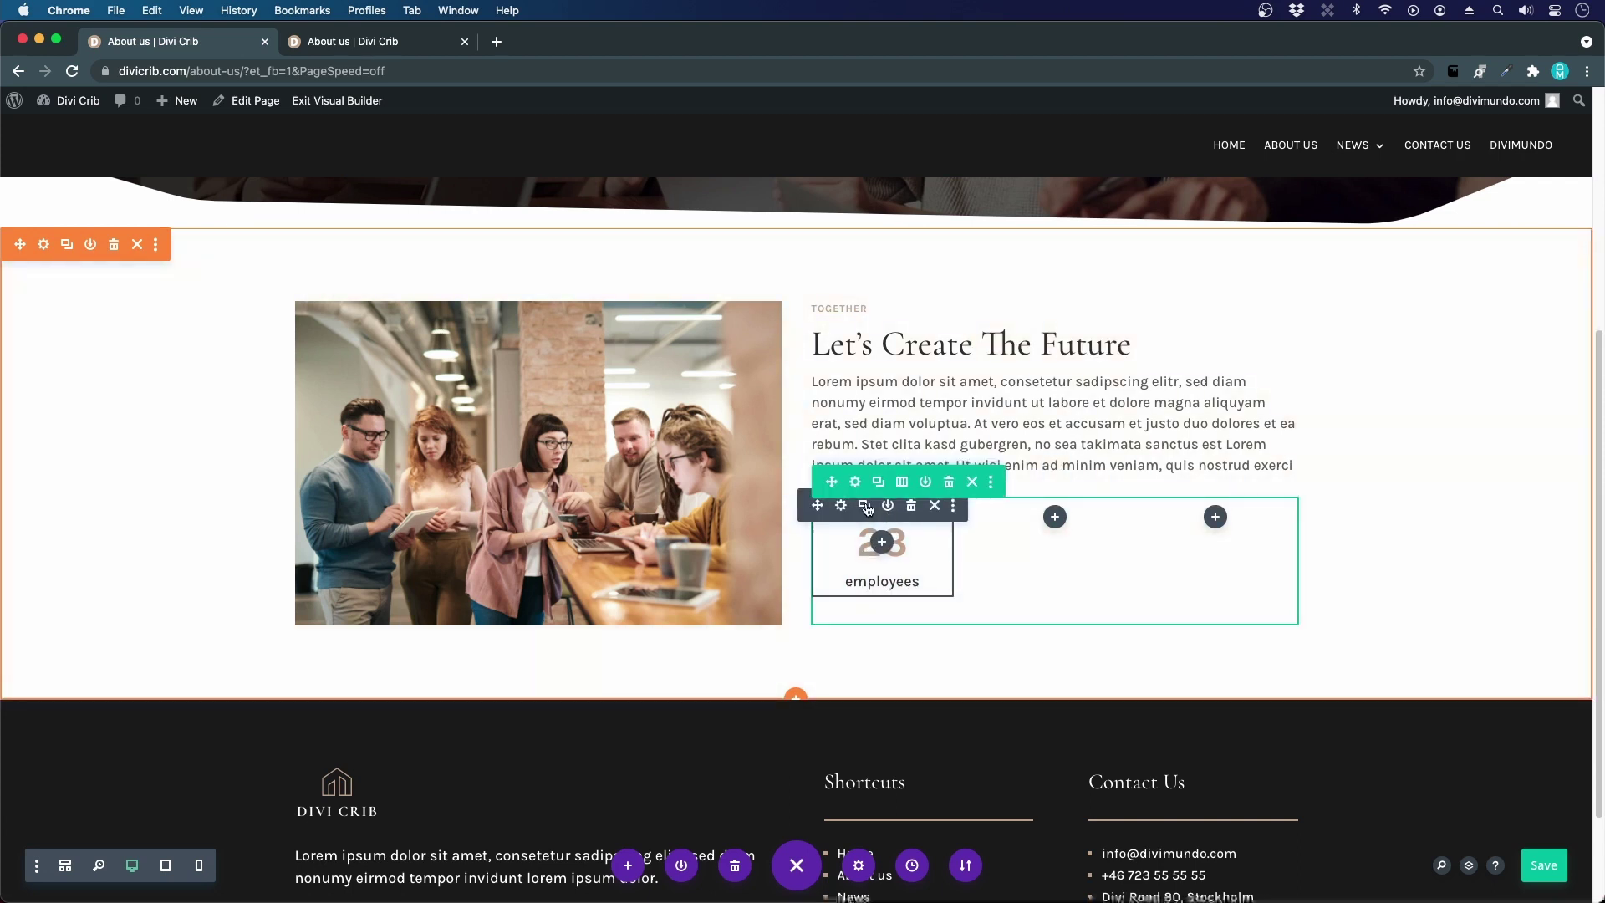
{"action": "left_click", "coordinate": [868, 507]}
{"action": "left_click", "coordinate": [867, 507]}
{"action": "left_click_drag", "start_coordinate": [882, 661], "coordinate": [1059, 527]}
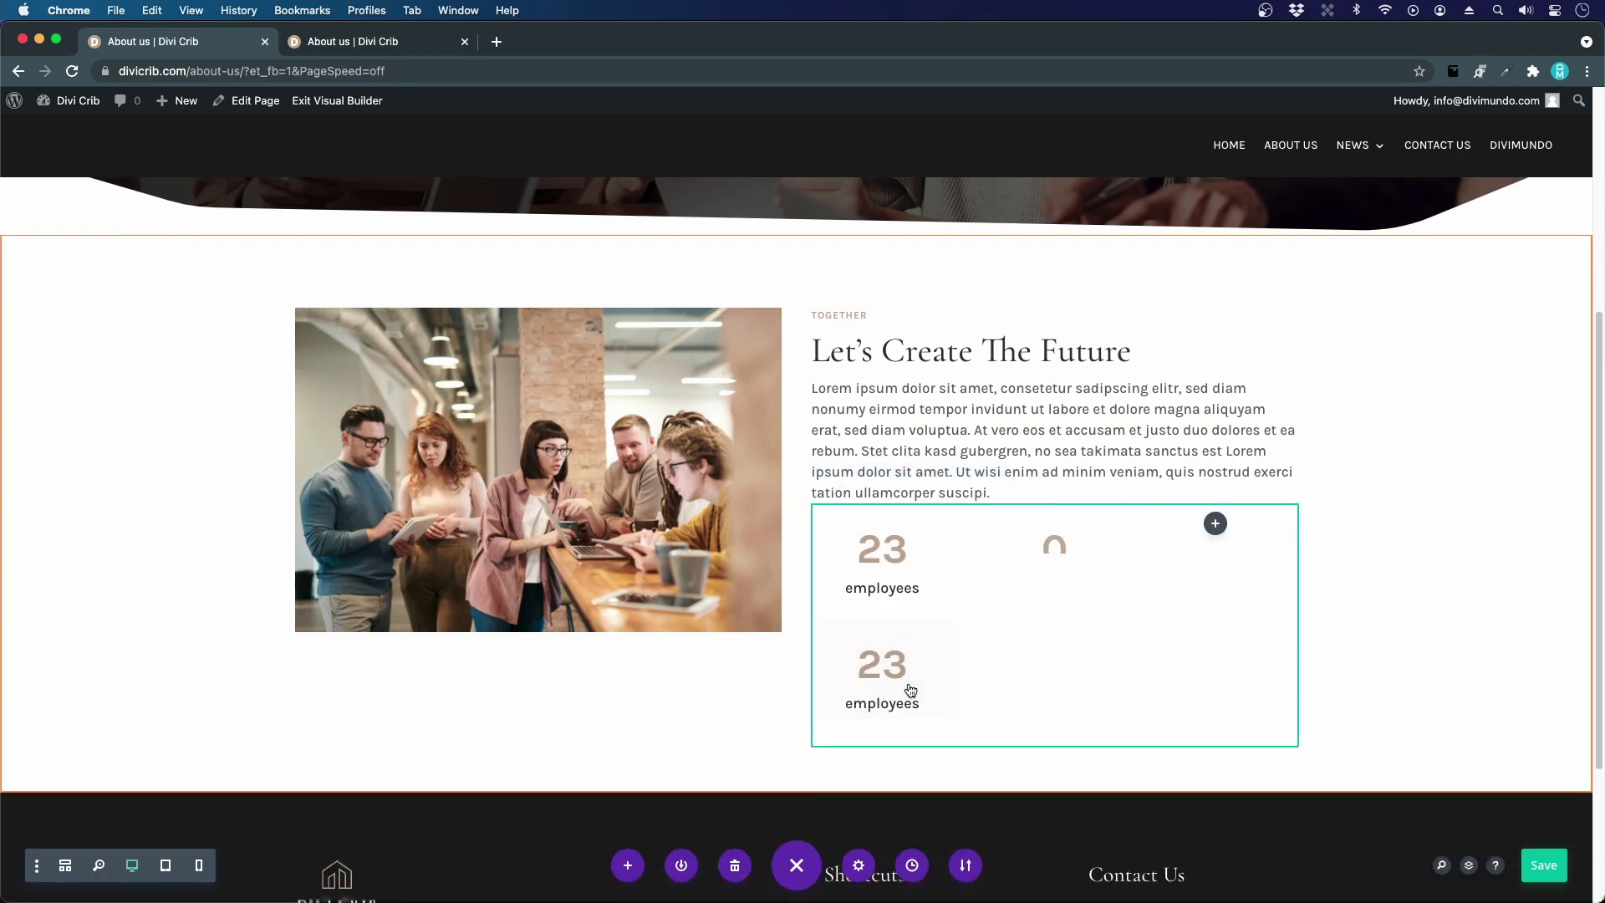
{"action": "left_click_drag", "start_coordinate": [948, 690], "coordinate": [1214, 539]}
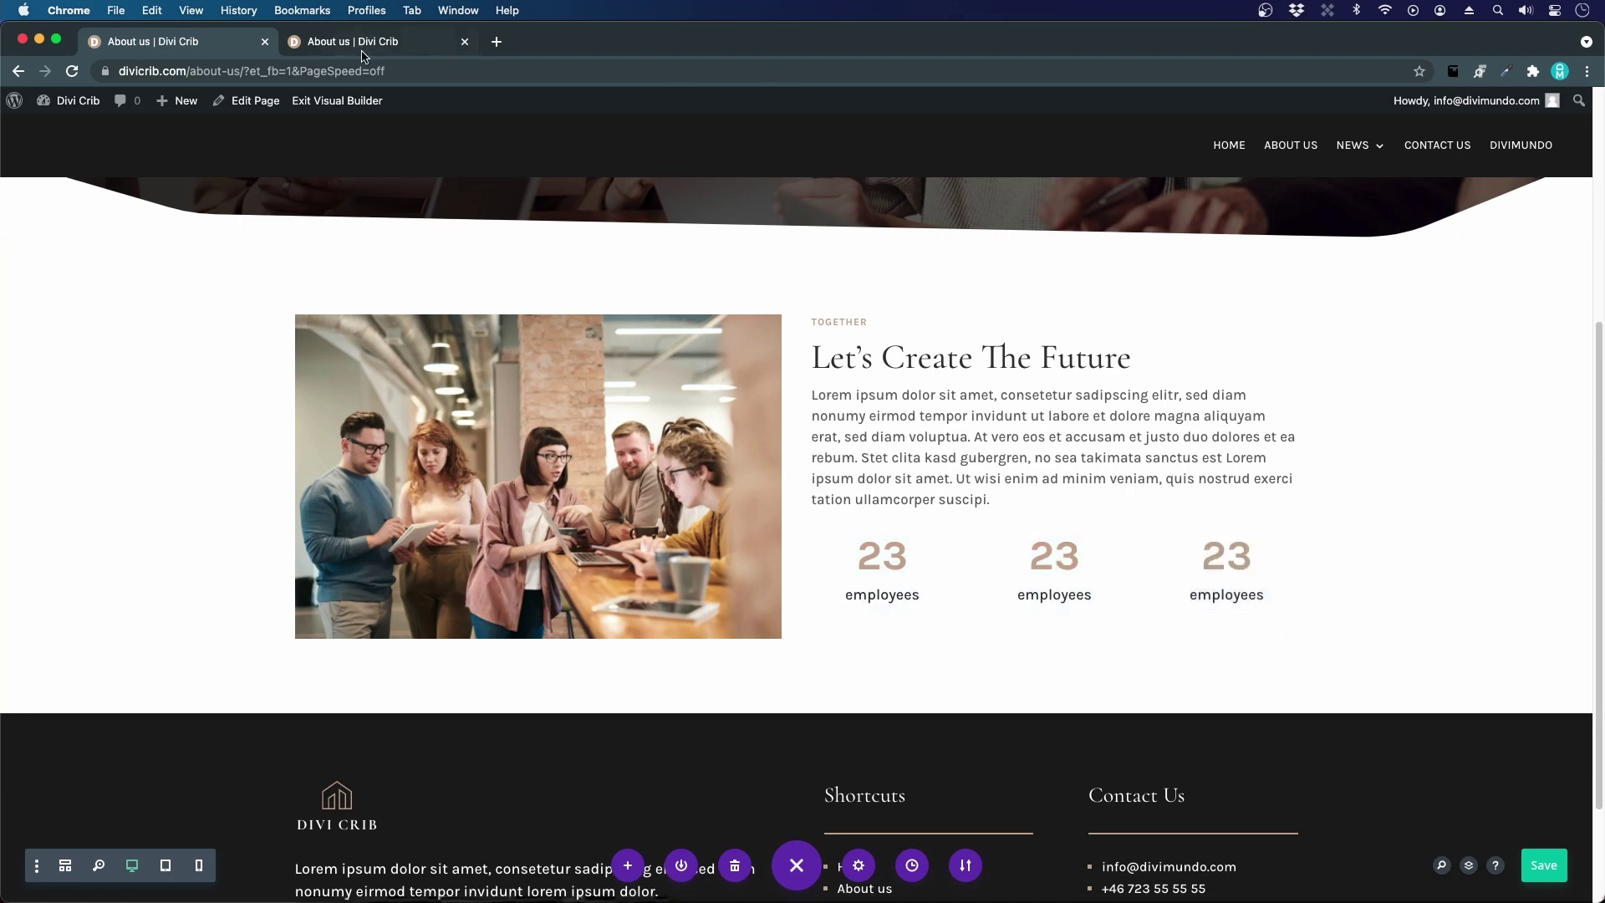
- Check the demo page's counters and change the second counter to number 72 with the title "projects"
{"action": "left_click", "coordinate": [410, 46]}
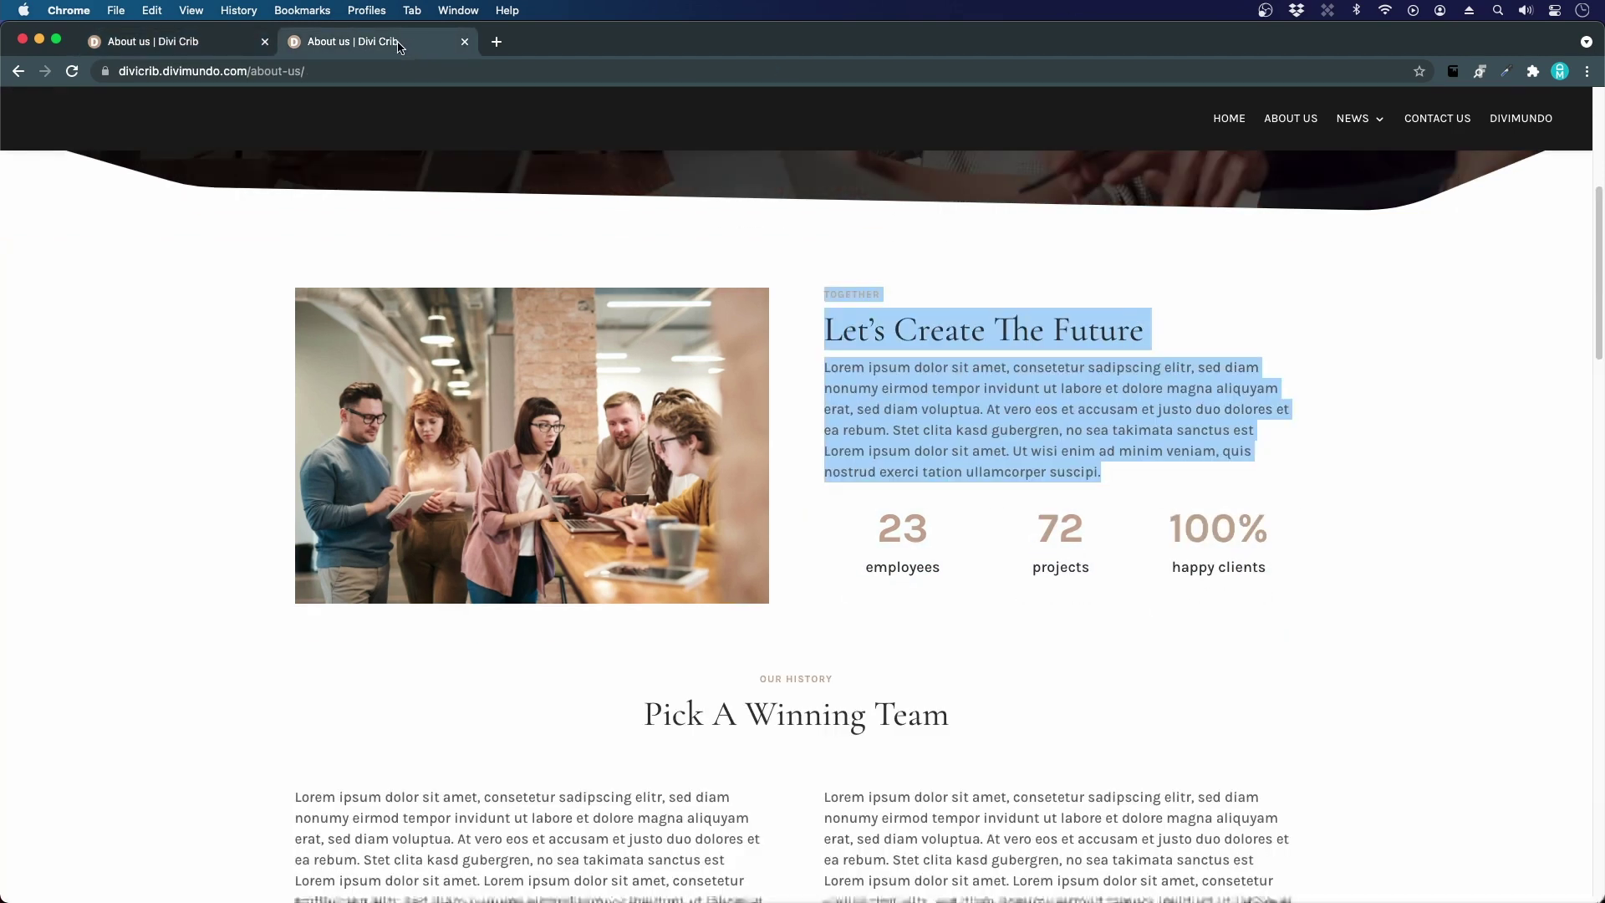
{"action": "left_click", "coordinate": [184, 45]}
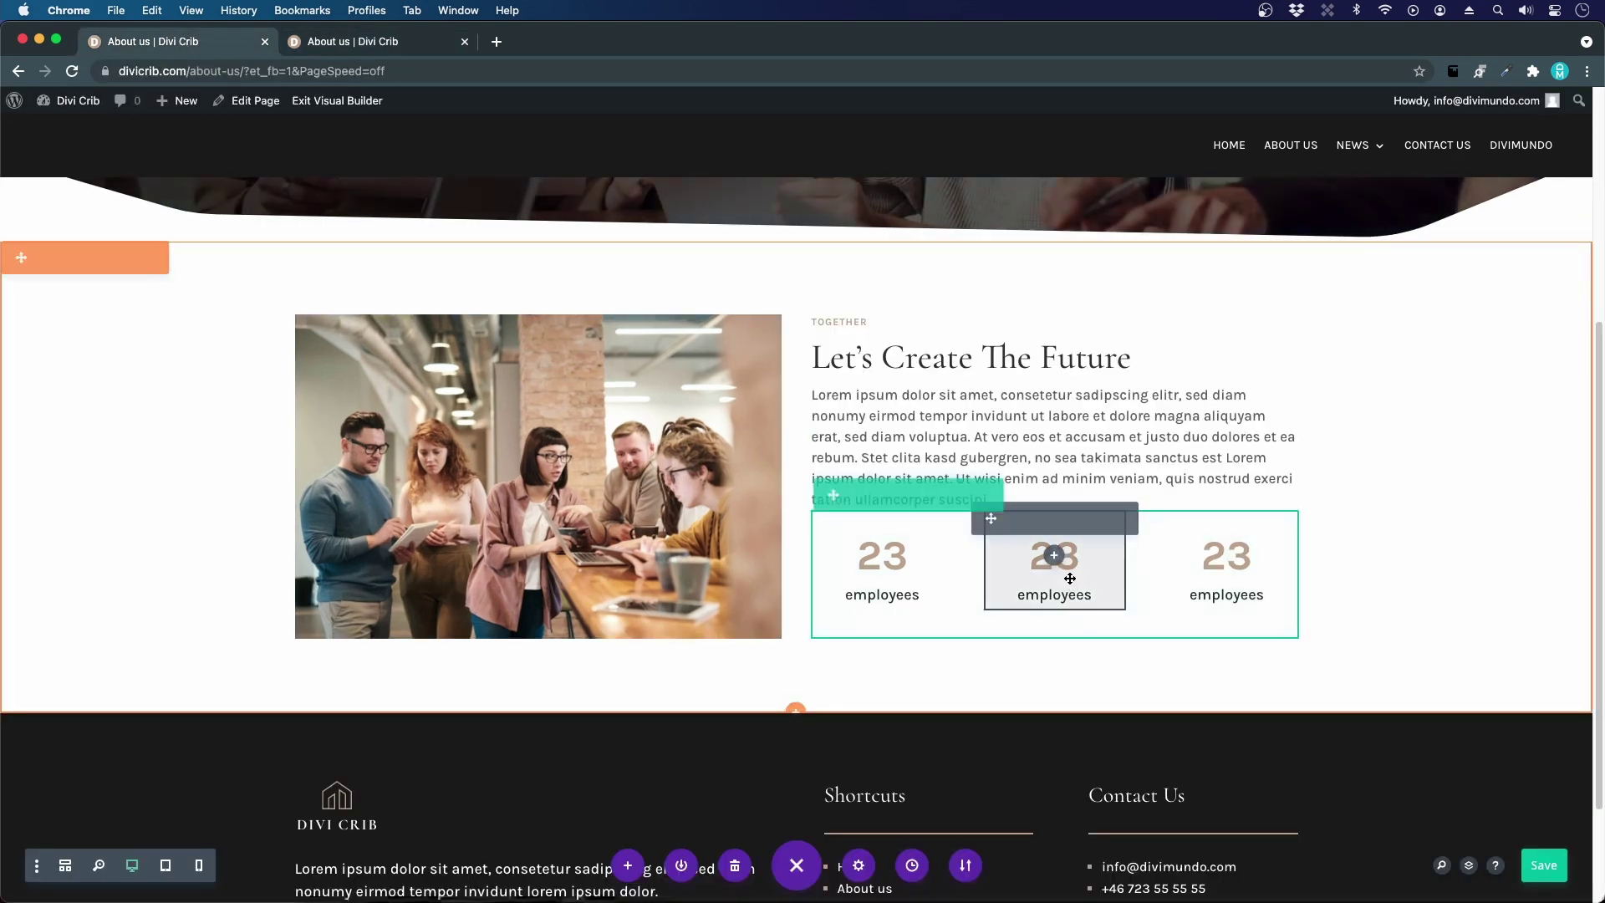
{"action": "left_click", "coordinate": [1018, 519]}
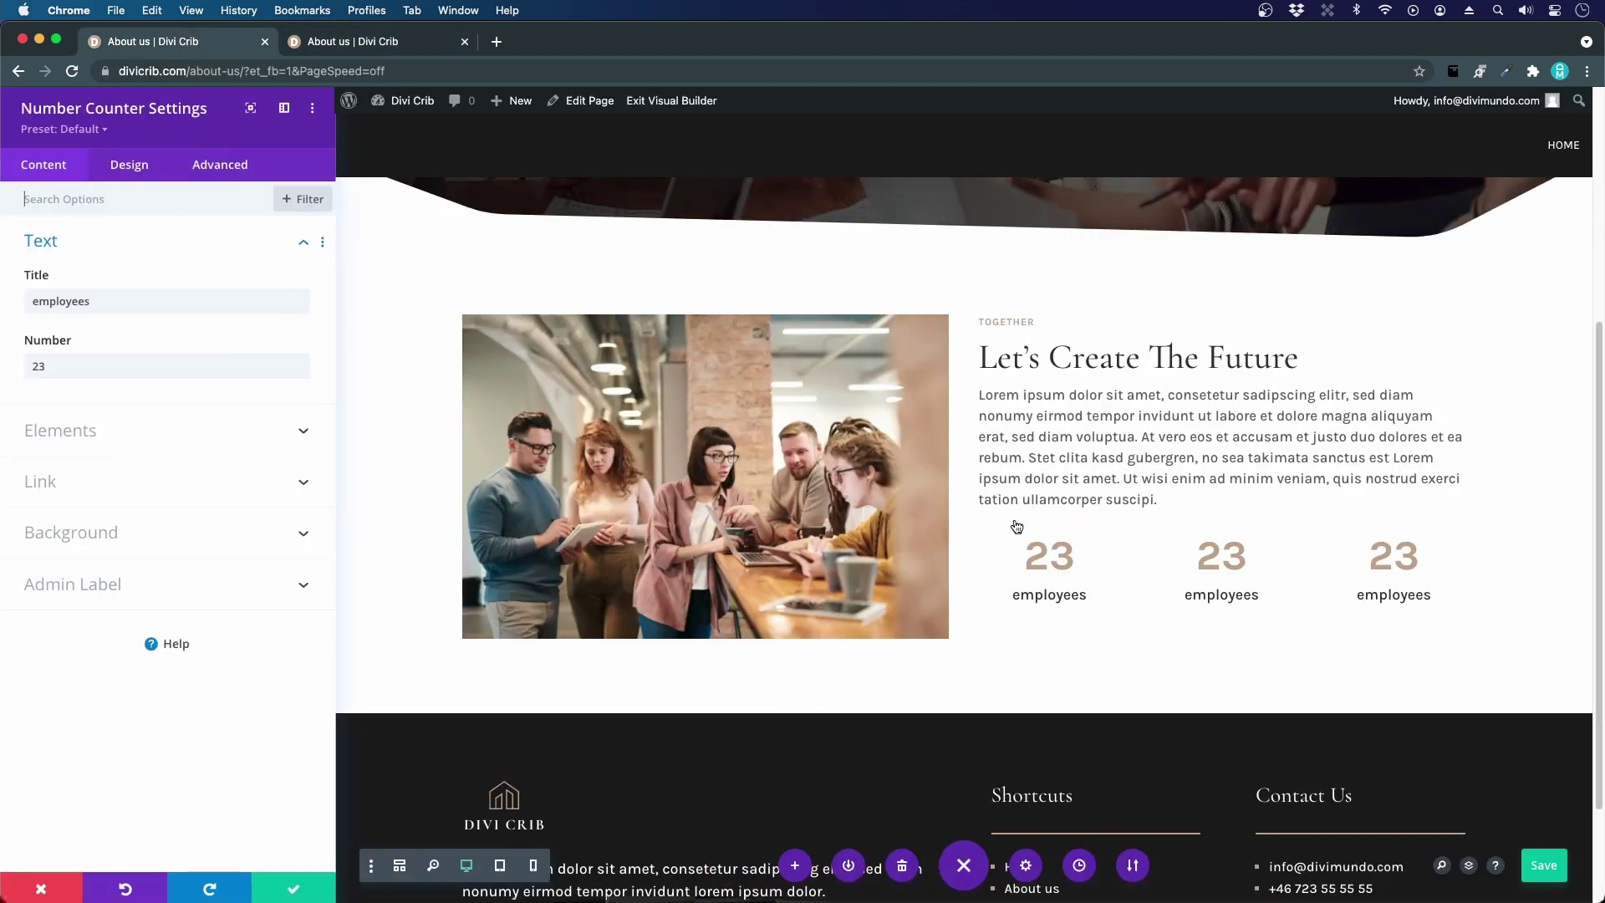
{"action": "double_click", "coordinate": [156, 375]}
{"action": "type", "text": "72"}
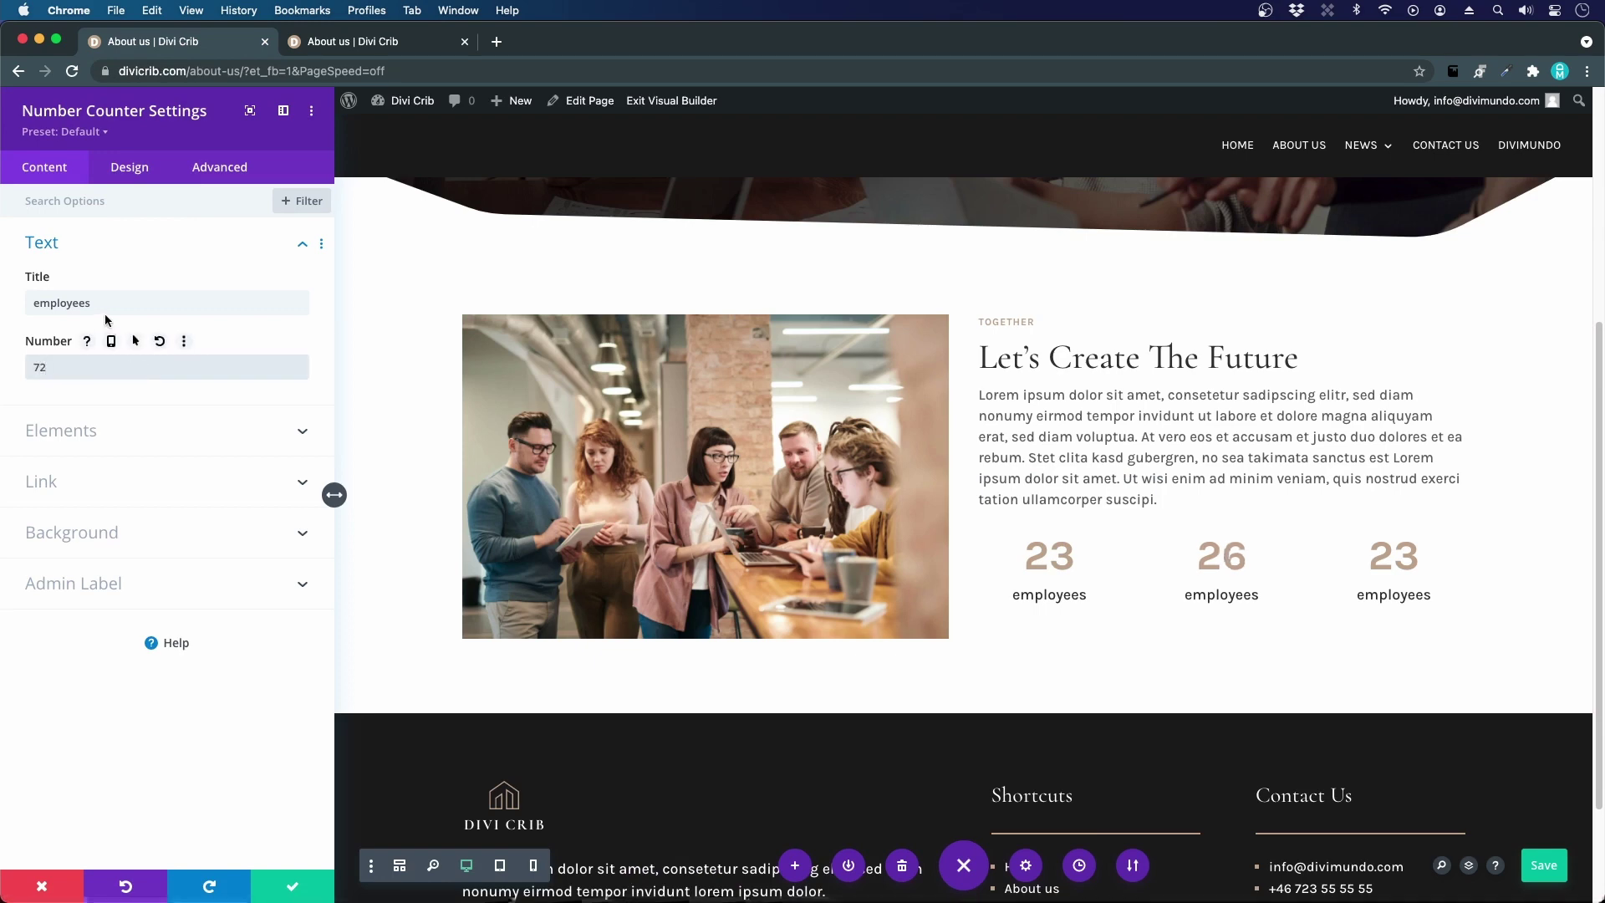
{"action": "double_click", "coordinate": [104, 306]}
{"action": "type", "text": "projects"}
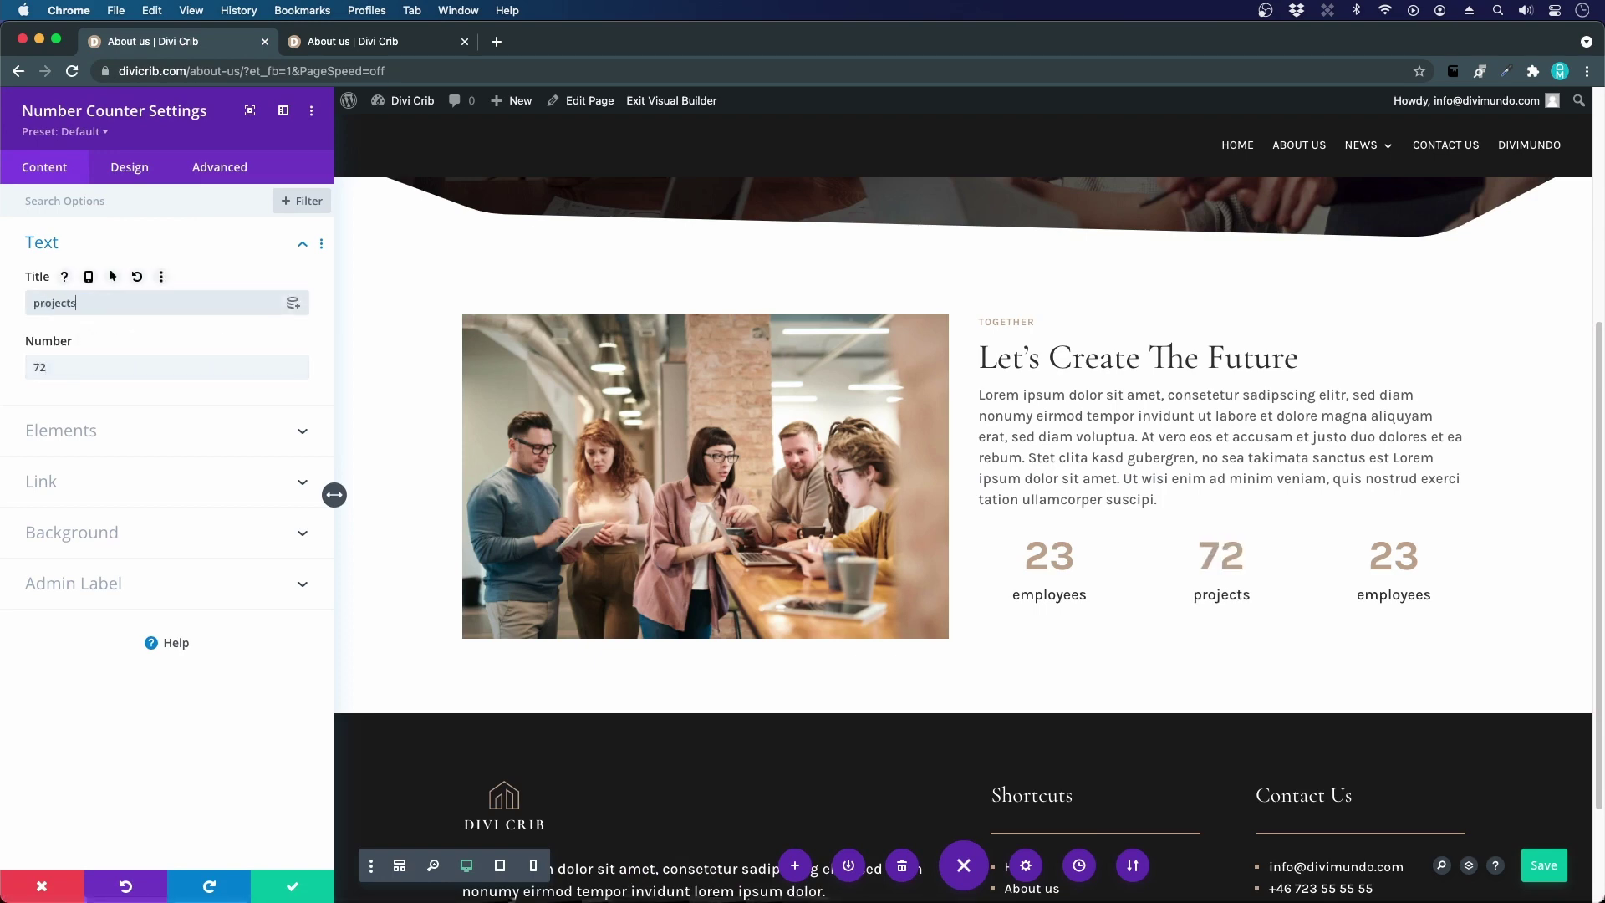
{"action": "left_click", "coordinate": [292, 885]}
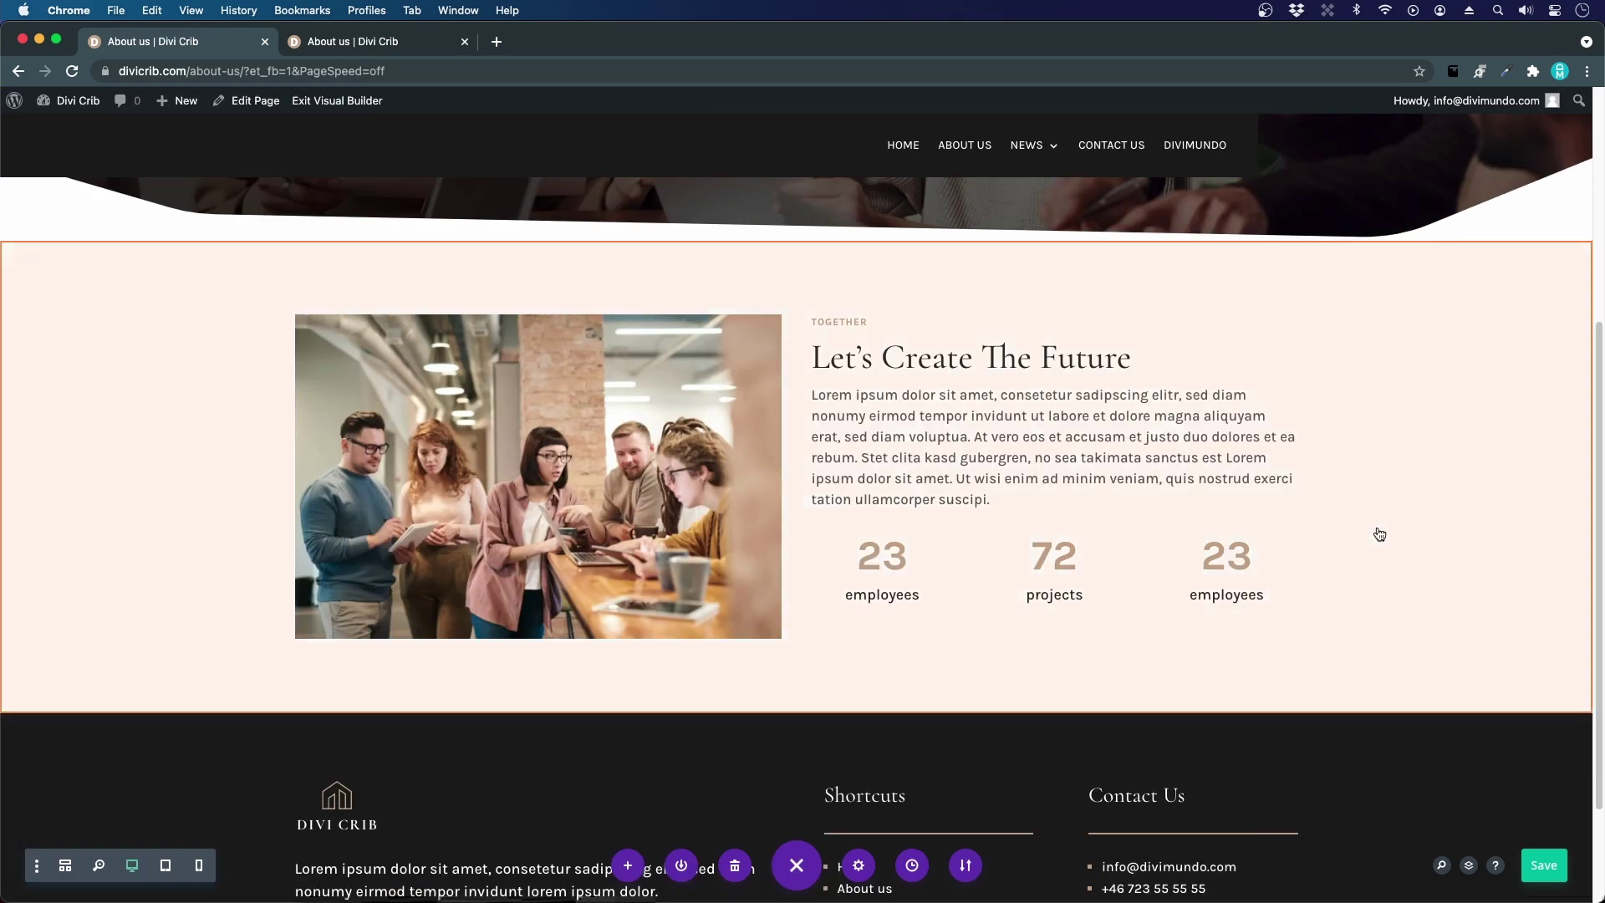
- Change the third counter to number 100 with the title "happy clients" and turn on its percent sign
{"action": "left_click", "coordinate": [1188, 522]}
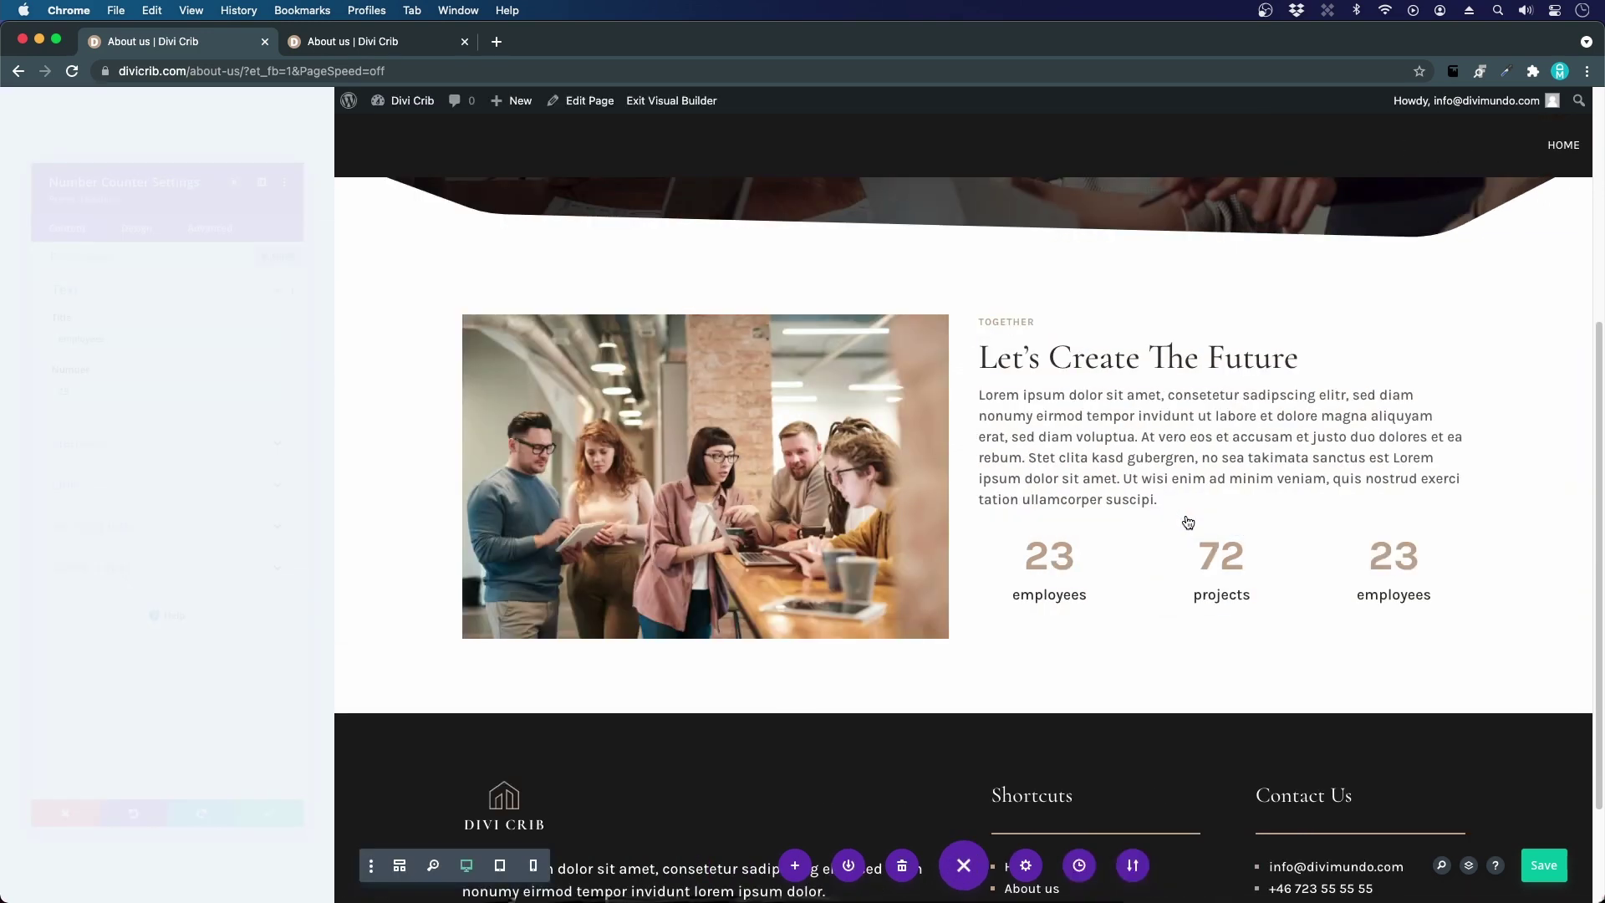
{"action": "double_click", "coordinate": [87, 302]}
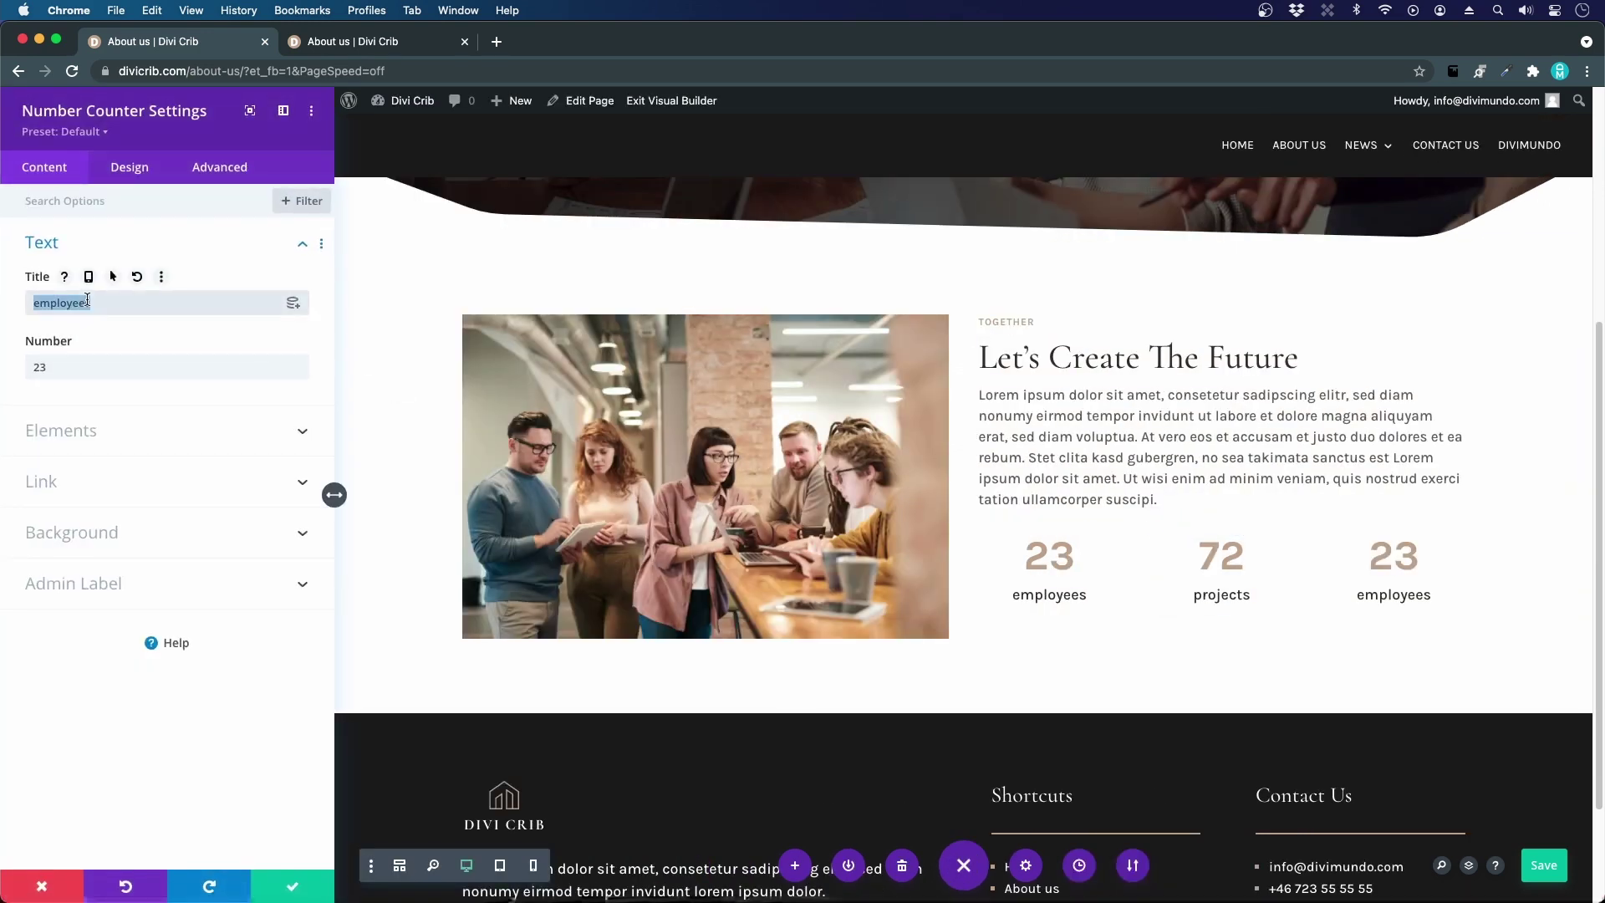
{"action": "type", "text": "happy clients"}
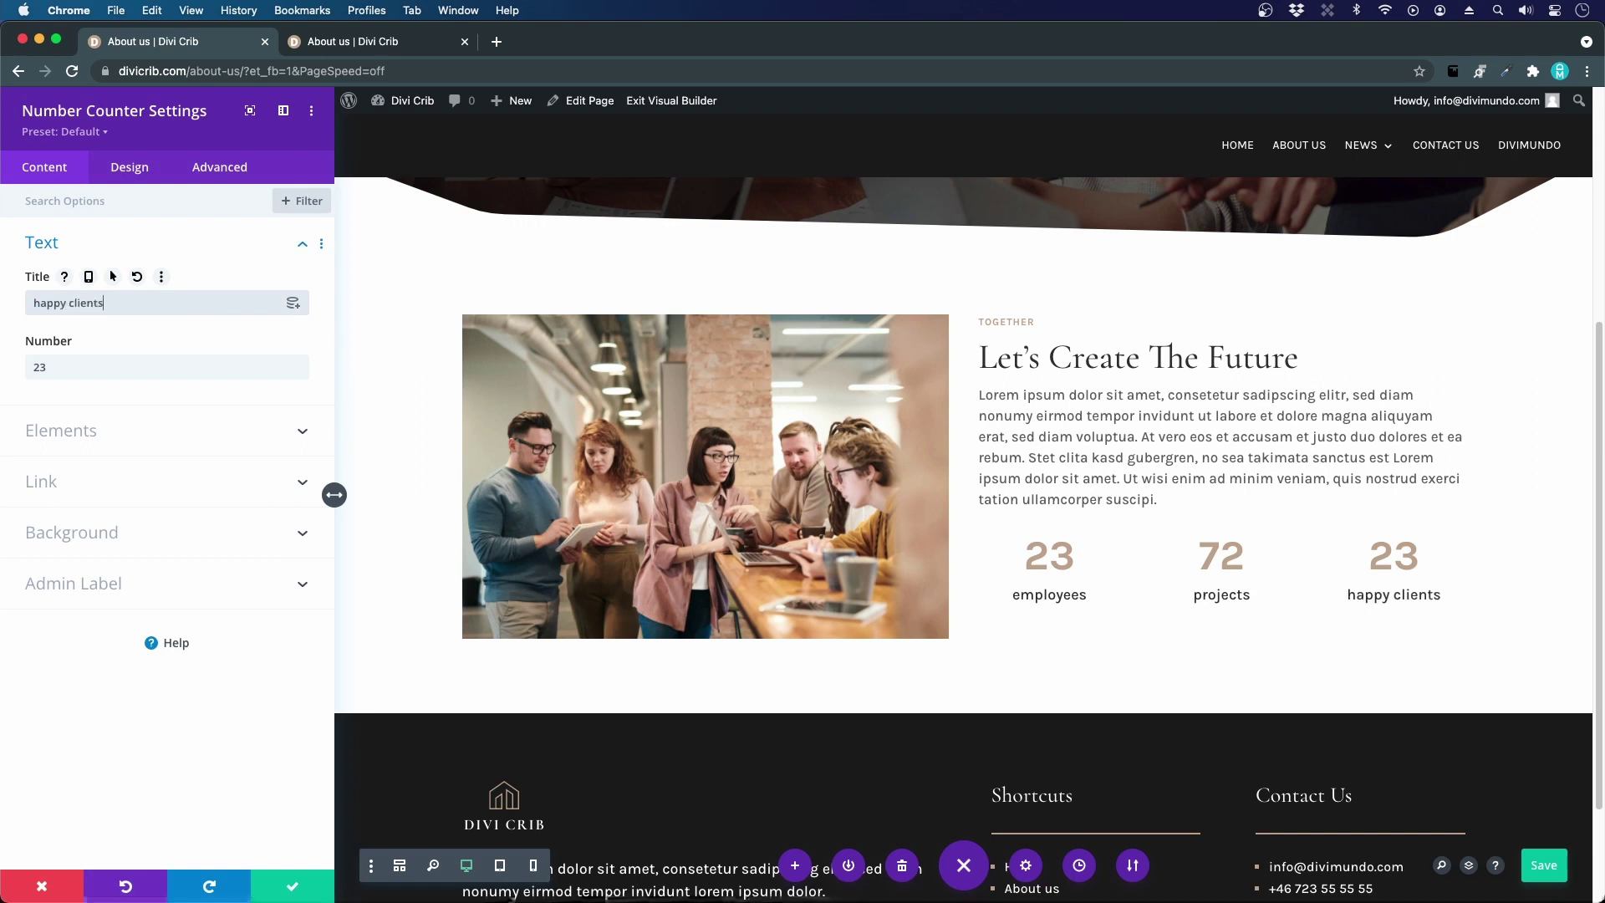
{"action": "double_click", "coordinate": [81, 368]}
{"action": "type", "text": "1"}
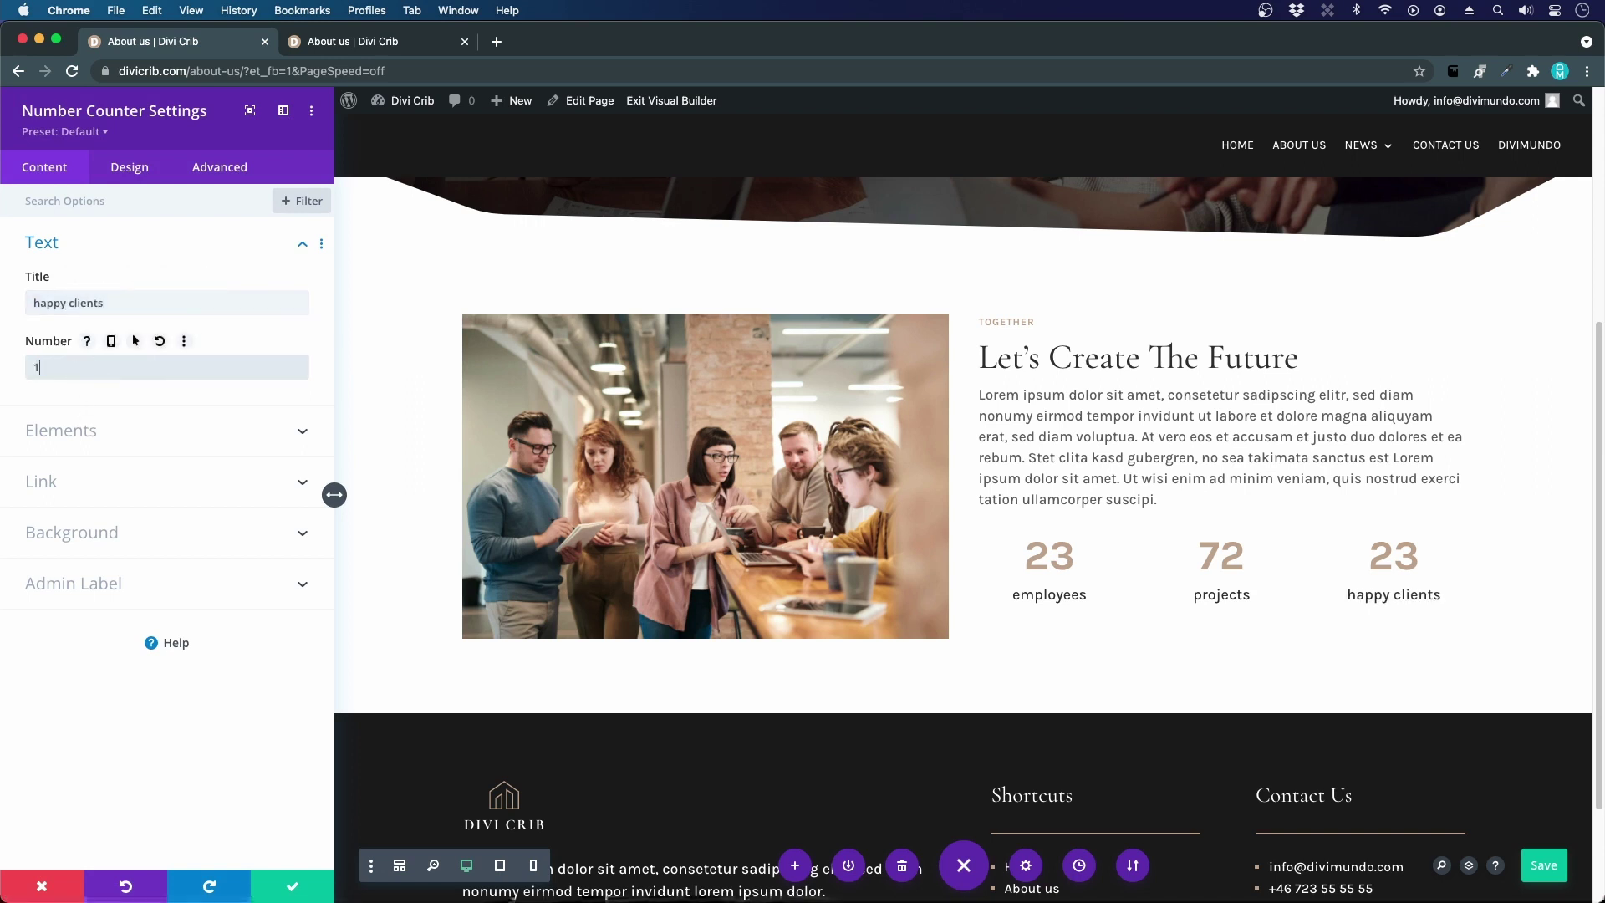
{"action": "type", "text": "00"}
{"action": "left_click", "coordinate": [62, 432]}
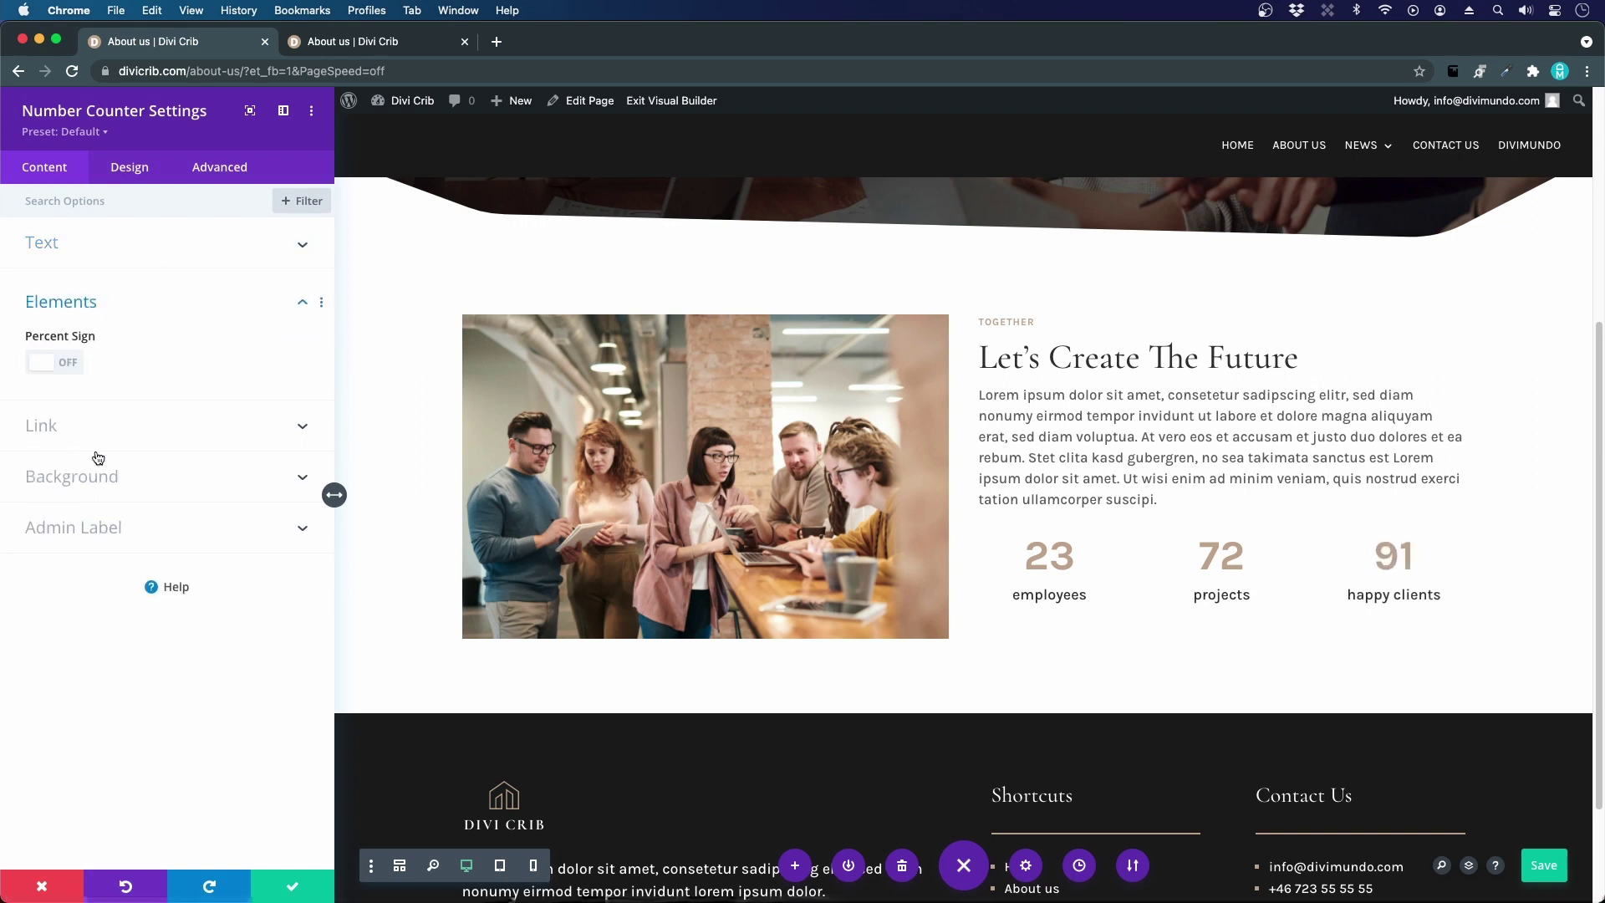
{"action": "left_click", "coordinate": [67, 367]}
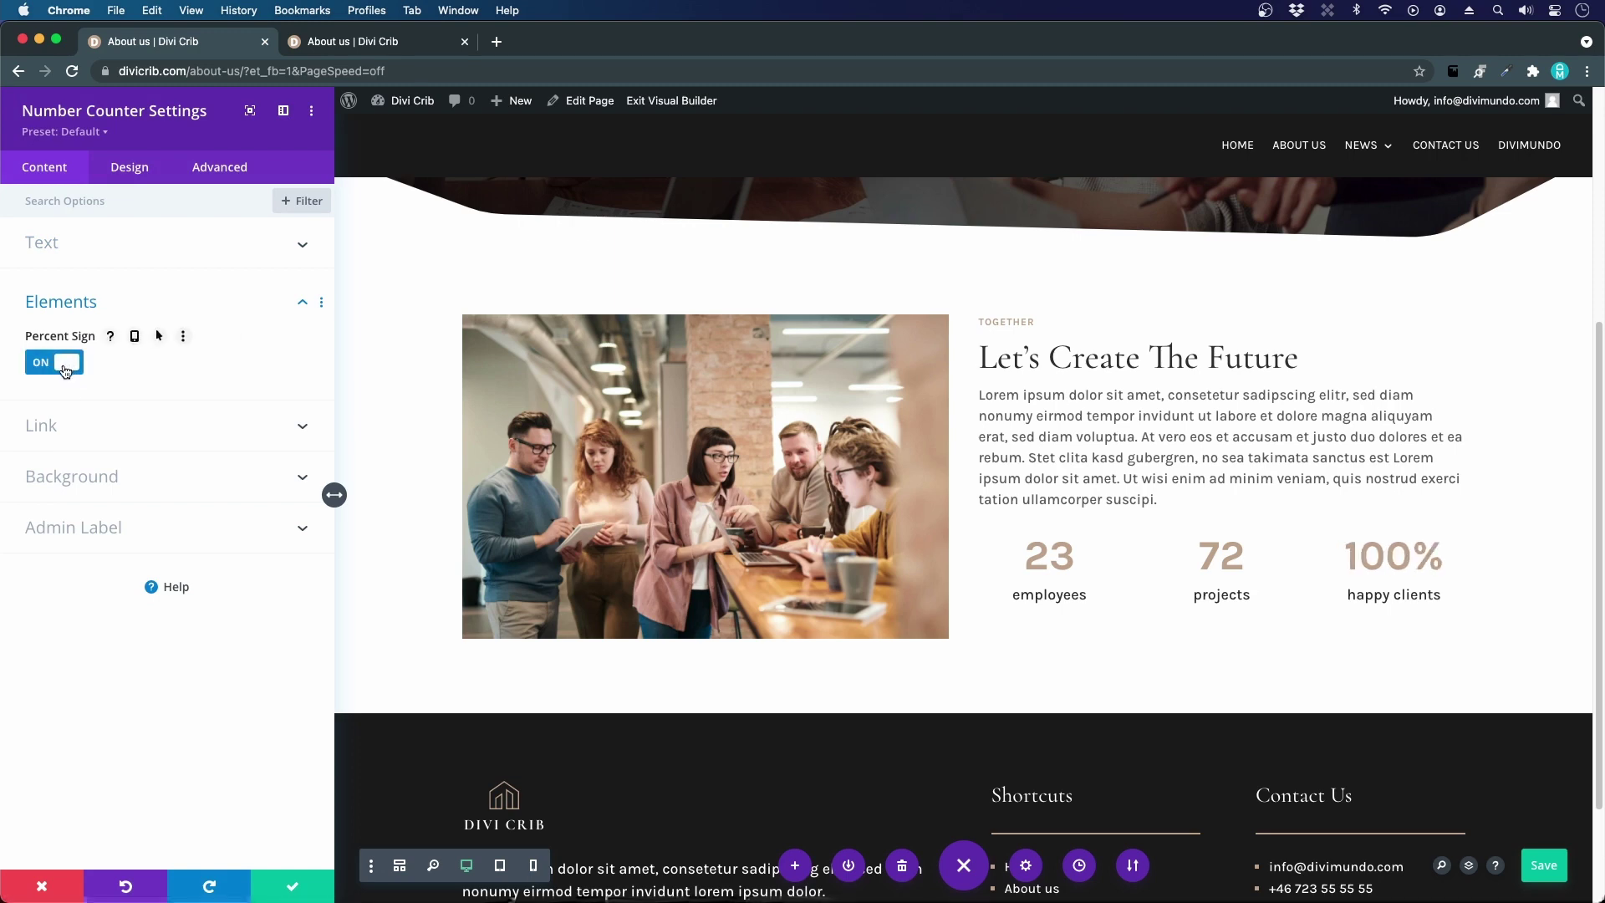
{"action": "left_click", "coordinate": [311, 883]}
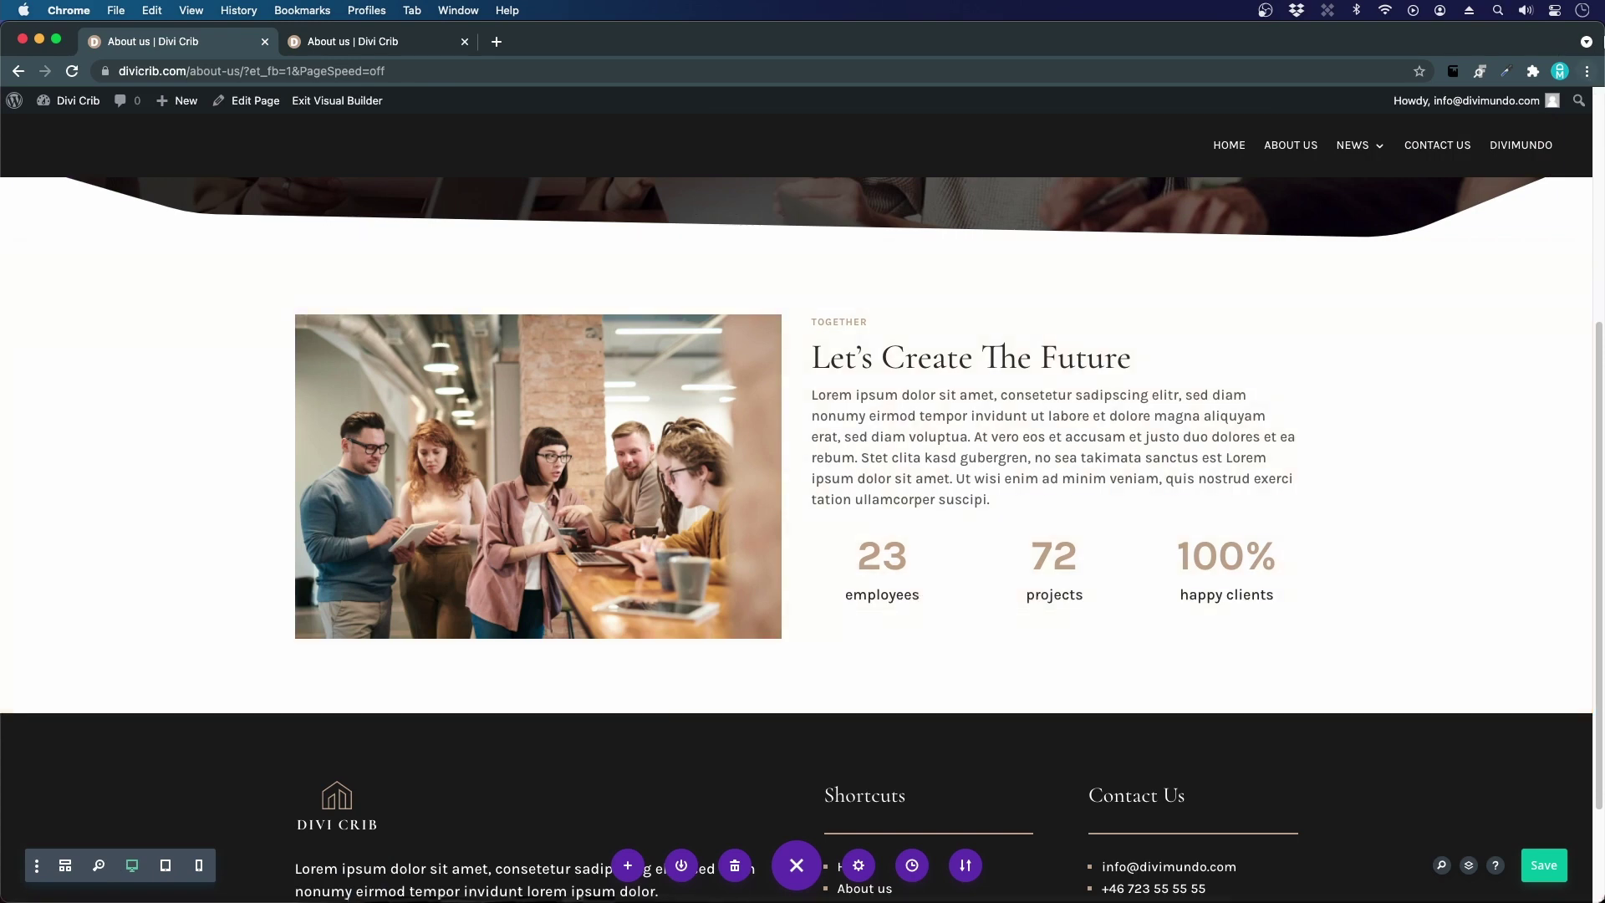
{"action": "left_click_drag", "start_coordinate": [1599, 38], "coordinate": [1080, 161]}
{"action": "left_click_drag", "start_coordinate": [1039, 175], "coordinate": [1604, 192]}
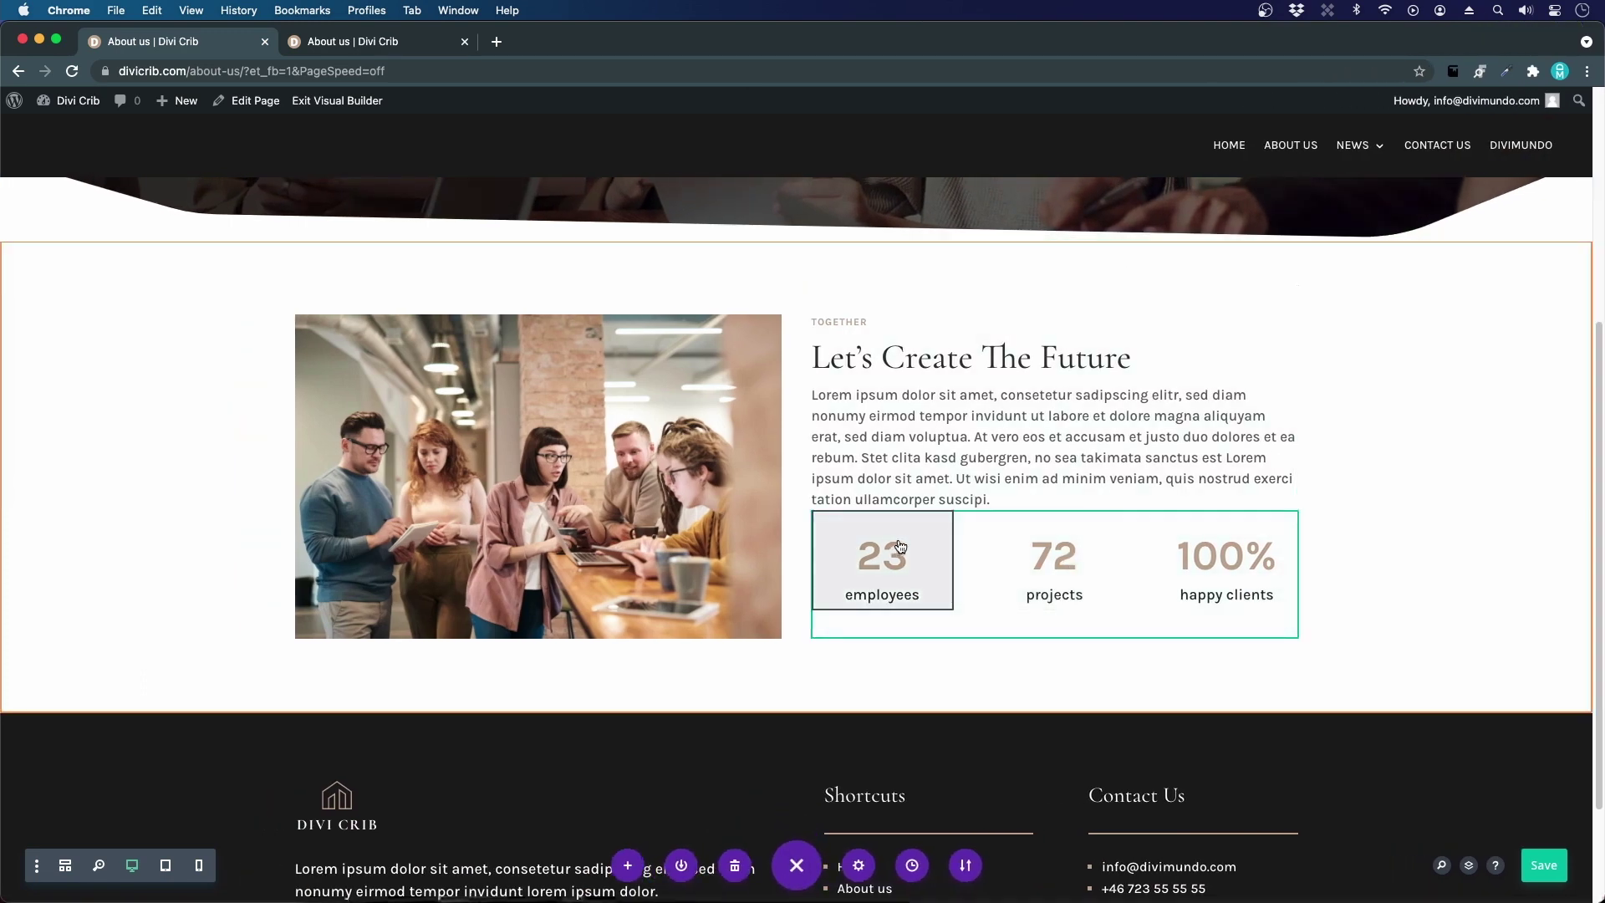
- Turn on a custom gutter width of 2 for the counter row and save the row settings
{"action": "mouse_move", "coordinate": [896, 548]}
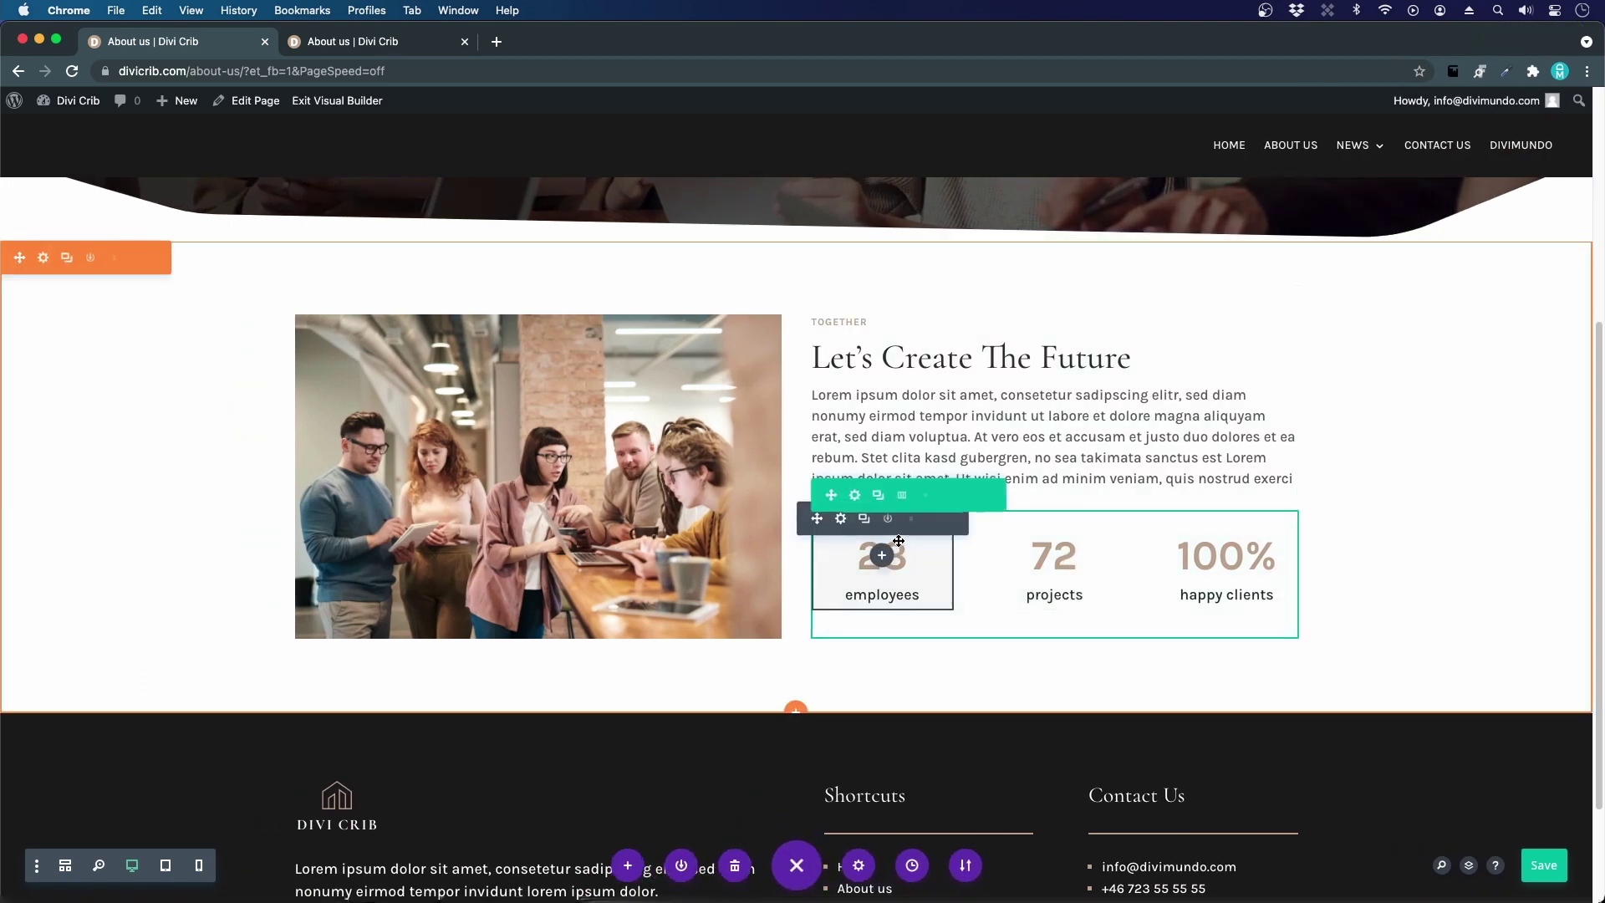
{"action": "left_click", "coordinate": [856, 496]}
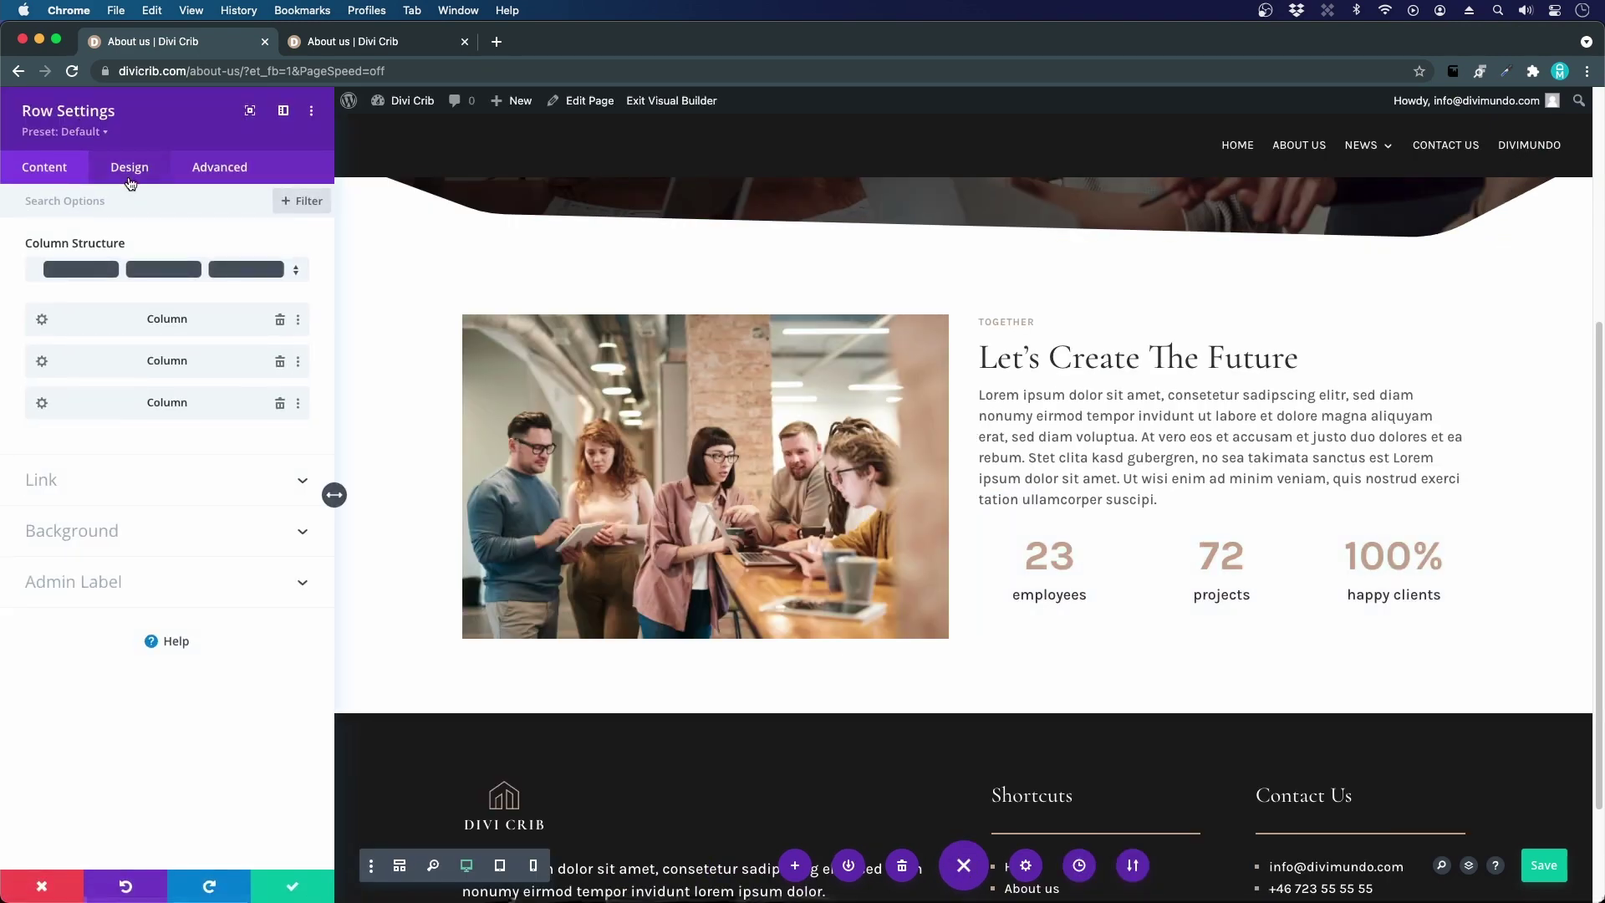
{"action": "left_click", "coordinate": [130, 170]}
{"action": "left_click", "coordinate": [47, 243]}
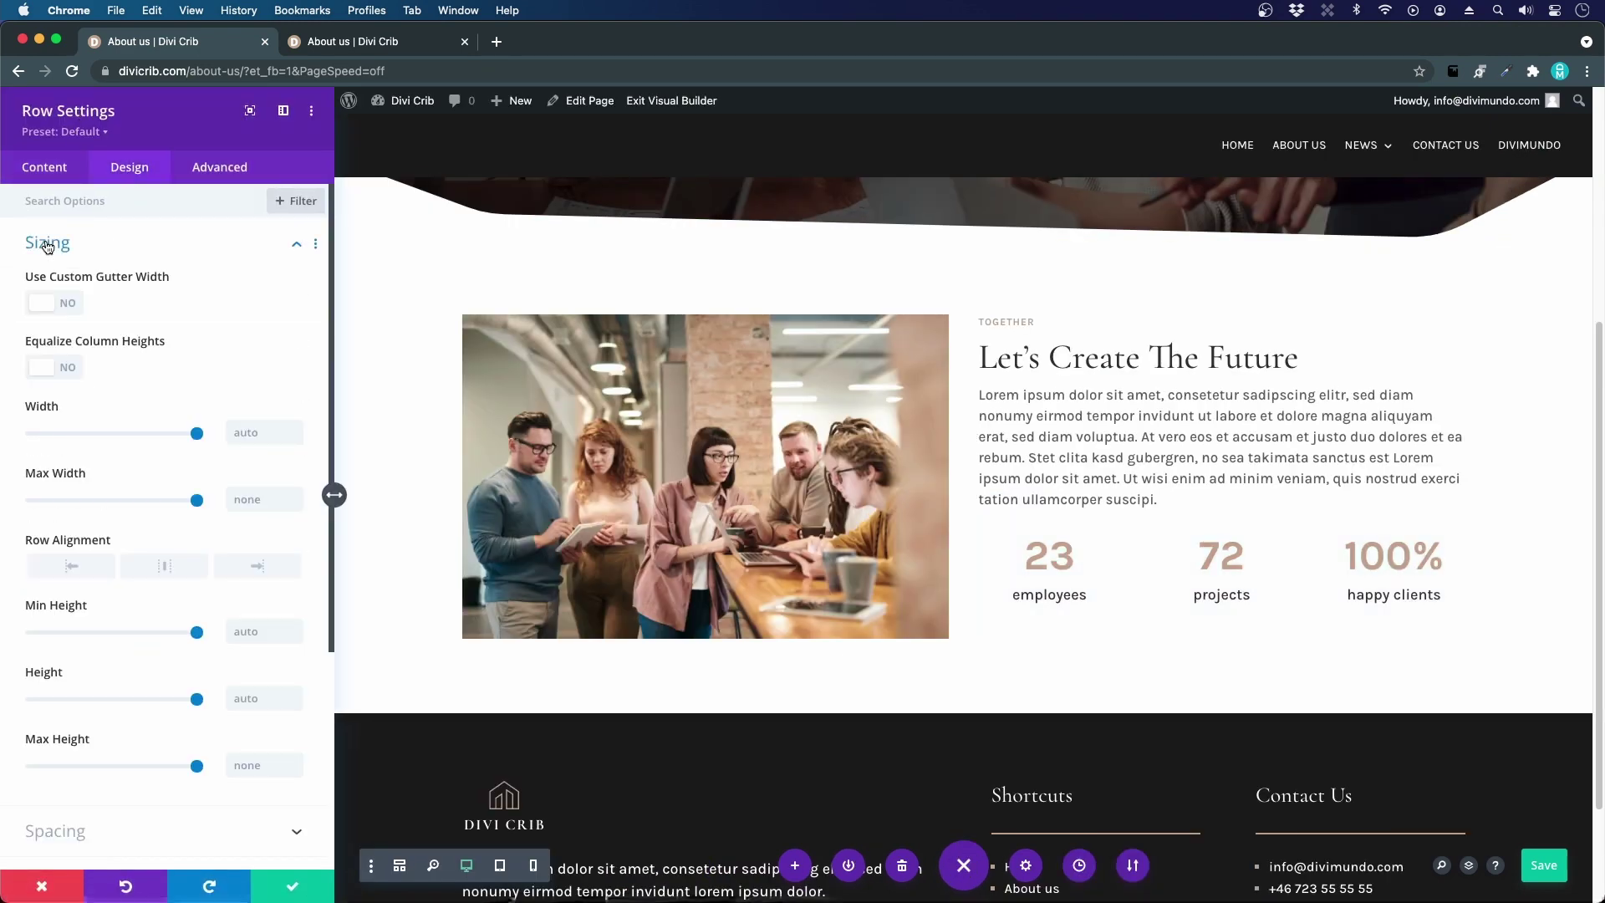
{"action": "left_click", "coordinate": [66, 303]}
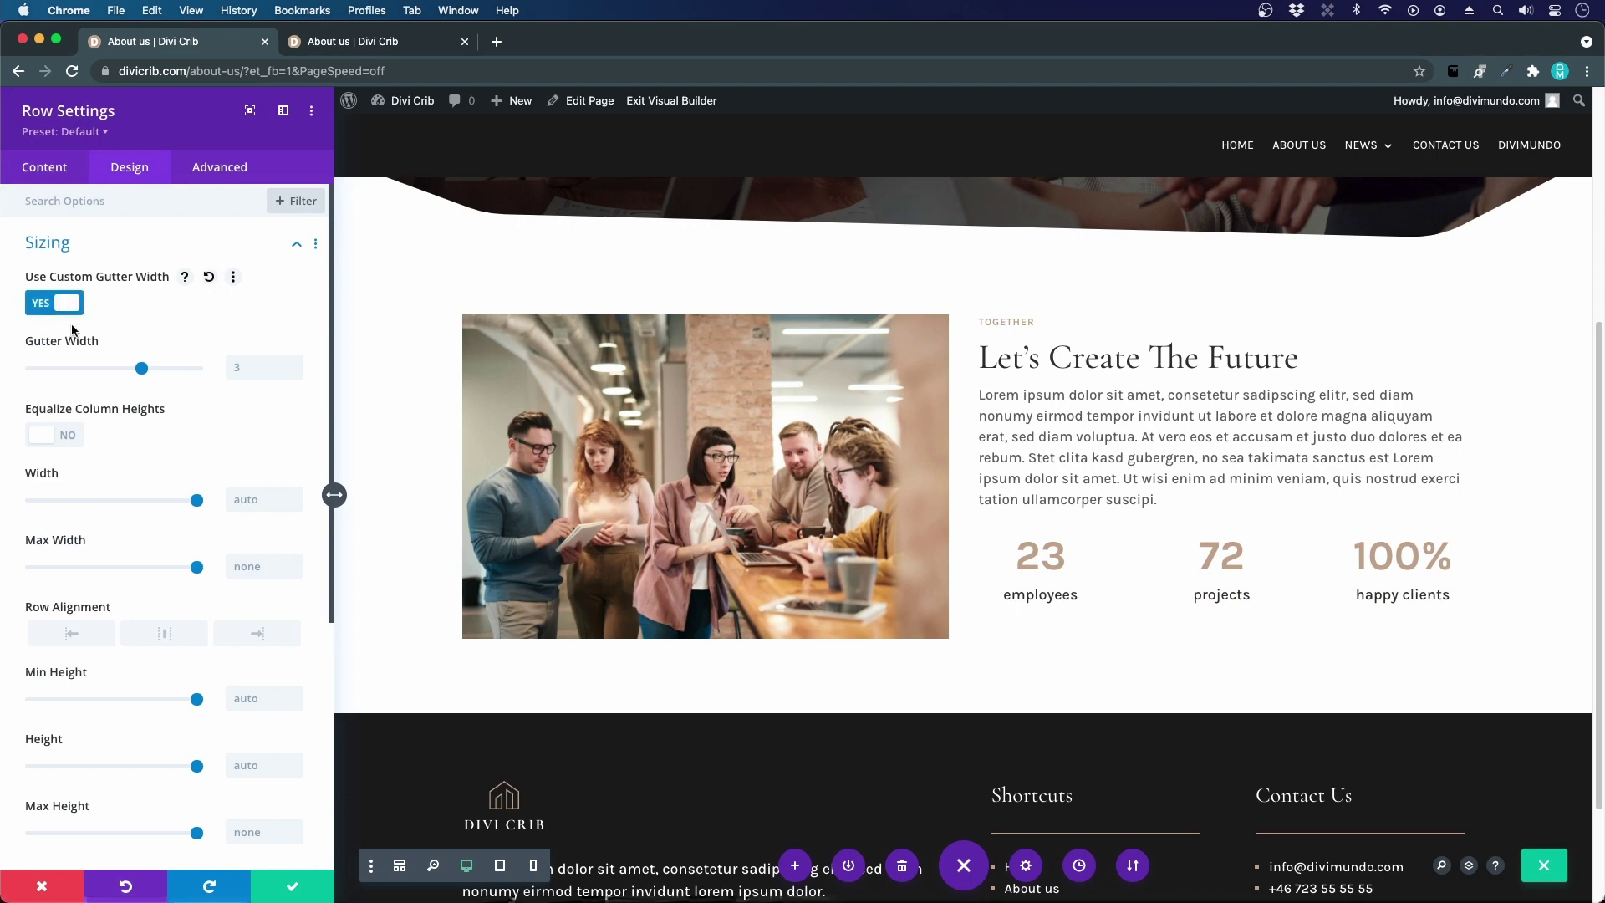
{"action": "left_click_drag", "start_coordinate": [131, 374], "coordinate": [76, 378]}
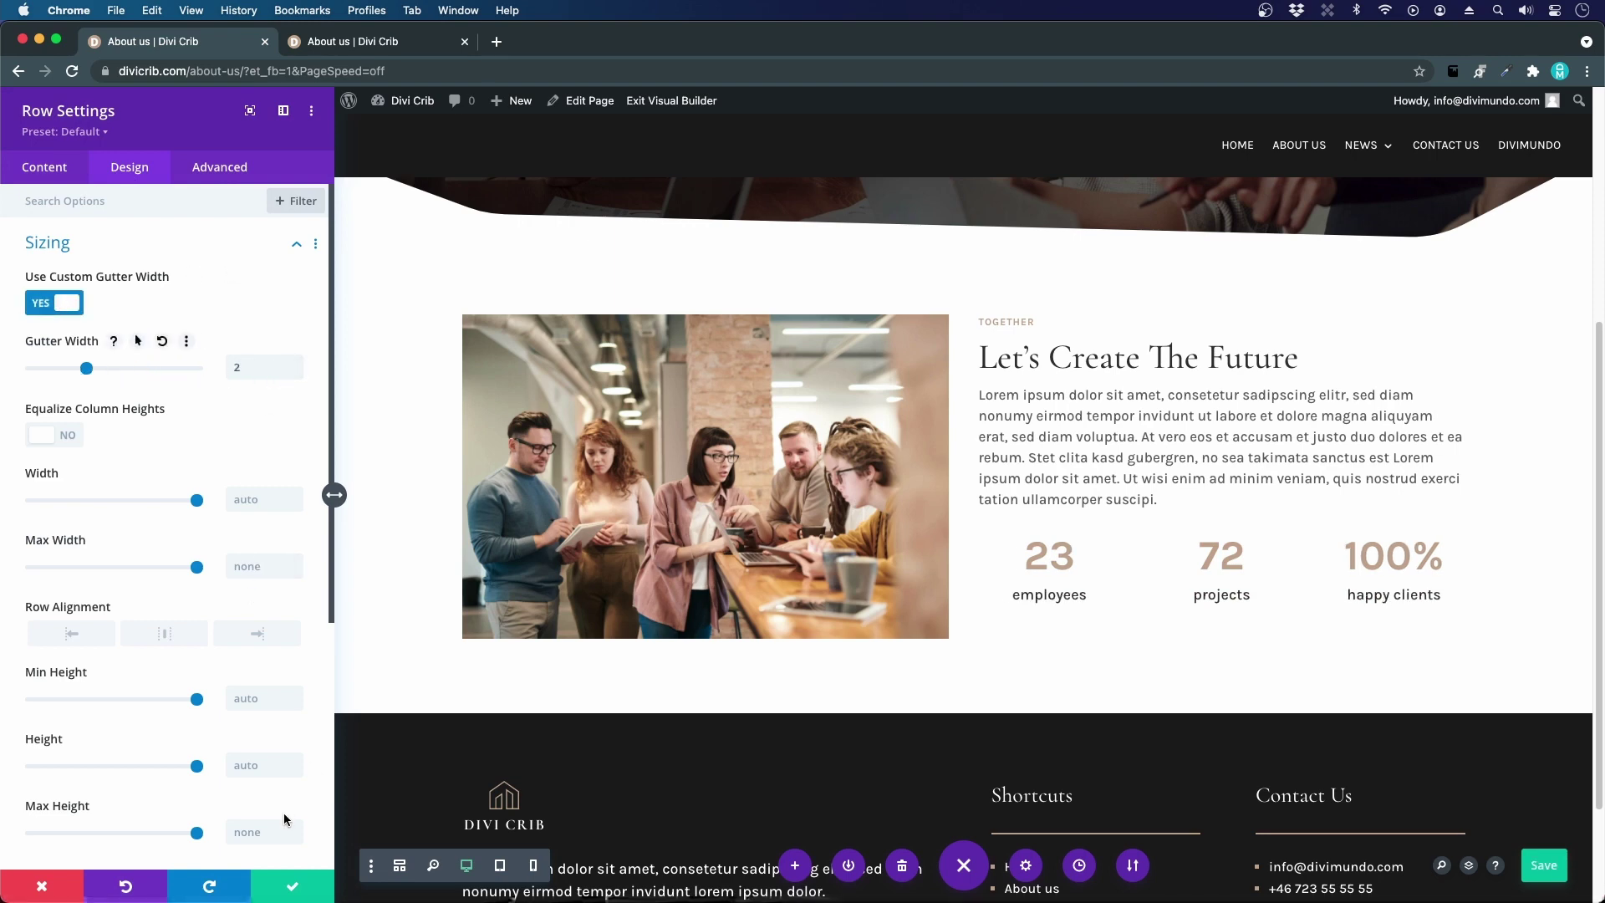
{"action": "left_click", "coordinate": [295, 892]}
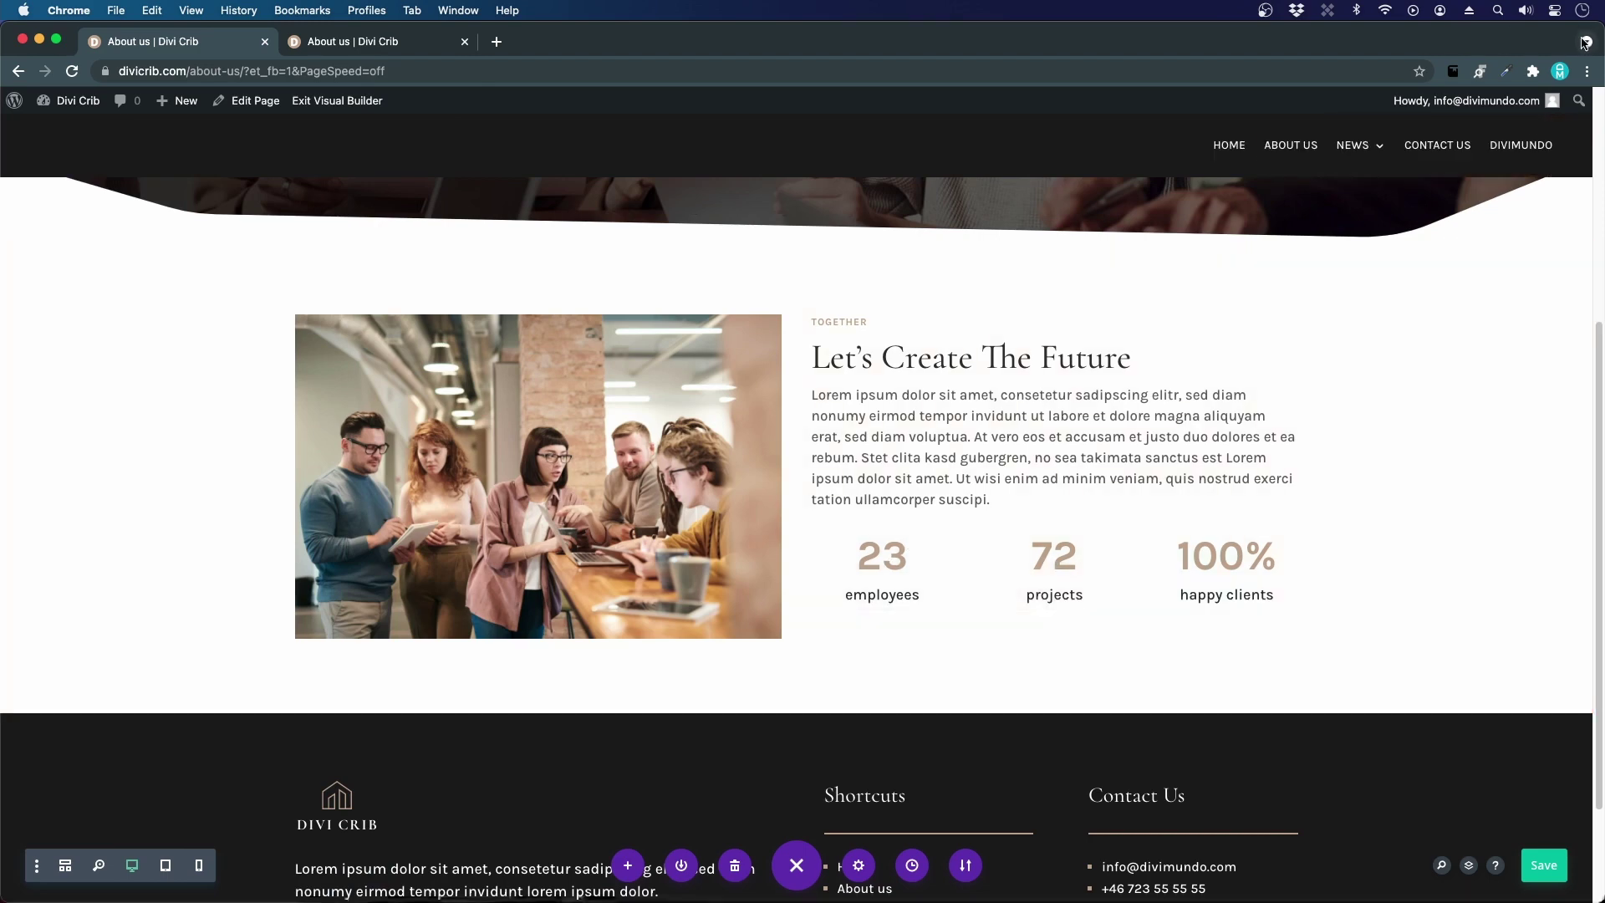
{"action": "left_click_drag", "start_coordinate": [1593, 52], "coordinate": [1499, 164]}
{"action": "left_click_drag", "start_coordinate": [1400, 85], "coordinate": [1394, 41]}
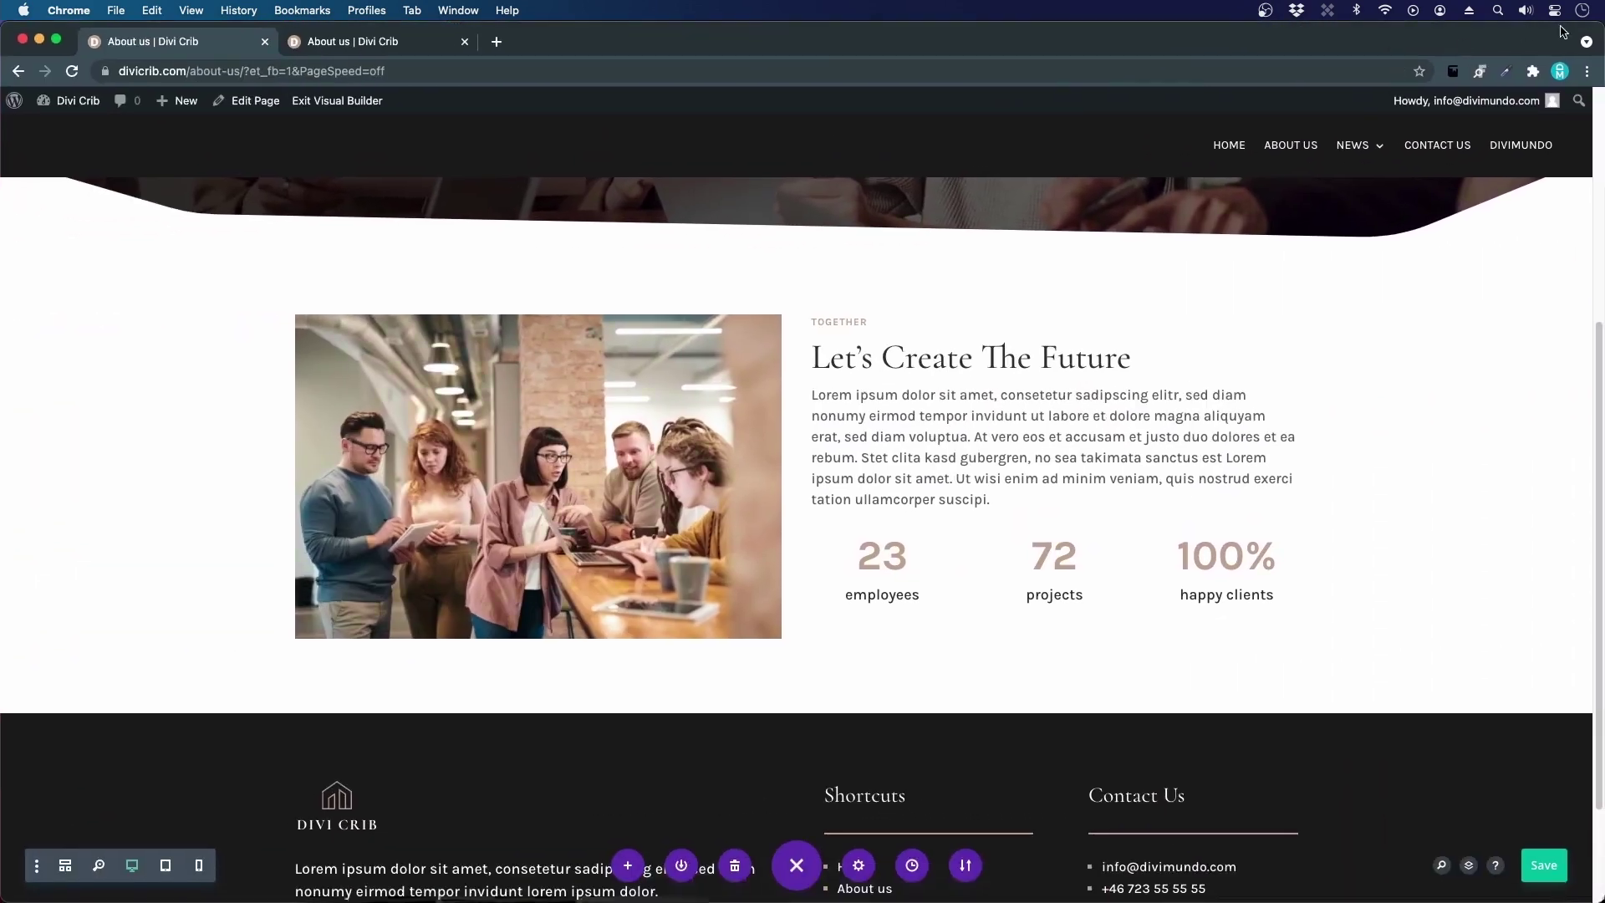
{"action": "left_click_drag", "start_coordinate": [1598, 30], "coordinate": [802, 10]}
{"action": "key", "text": "ctrl+alt+Return"}
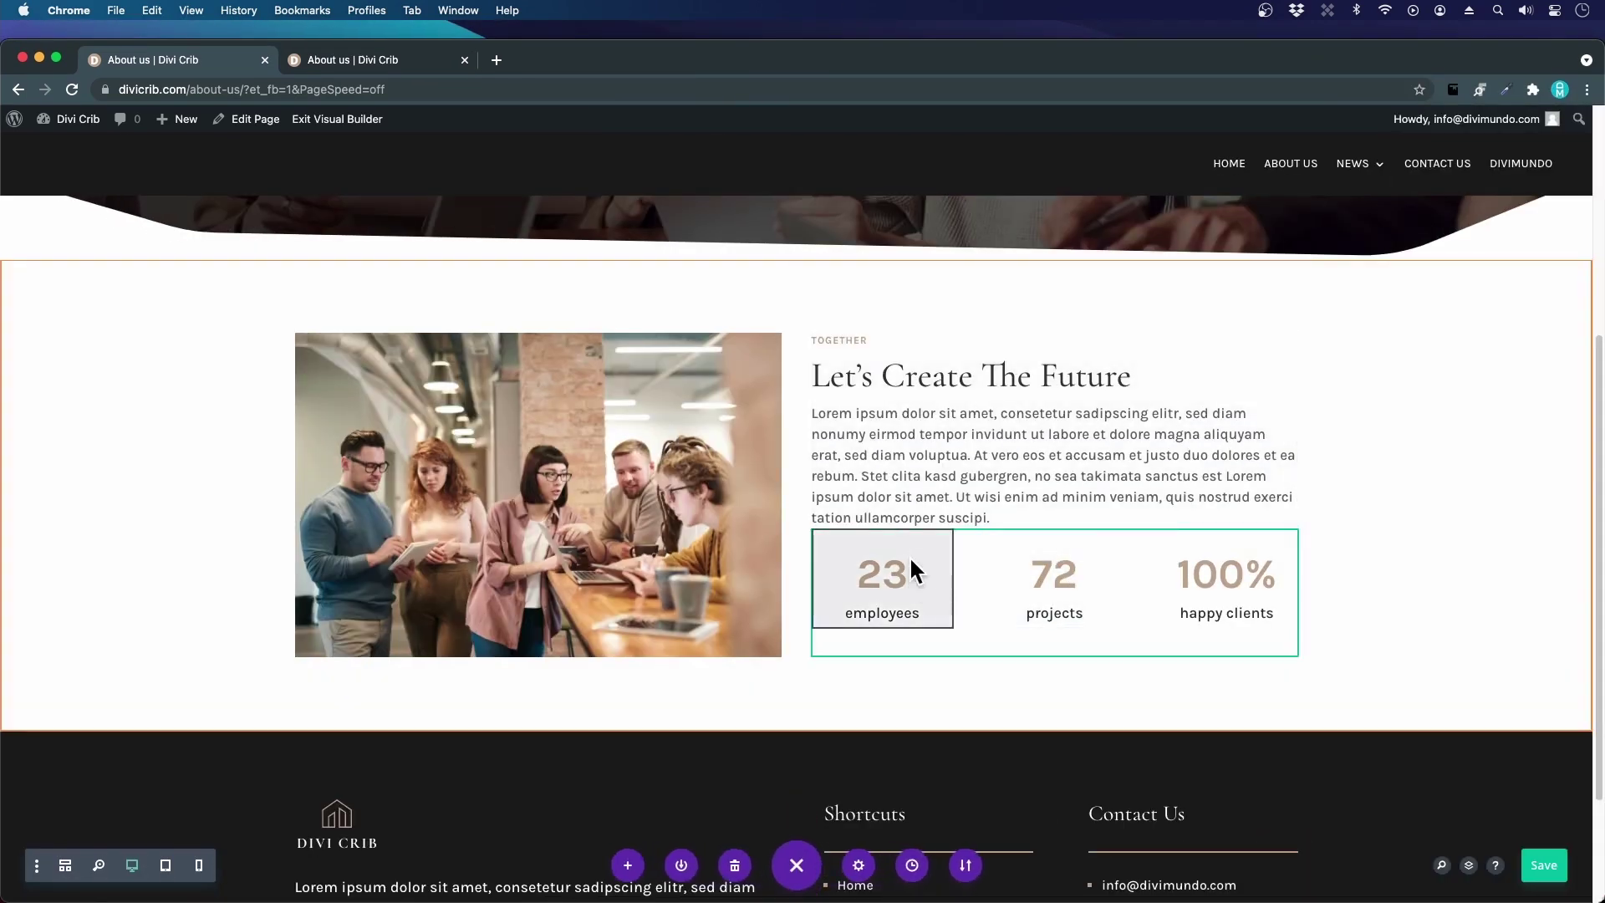
- Set the number text size of the "employees" counter to 45px
{"action": "left_click", "coordinate": [842, 538]}
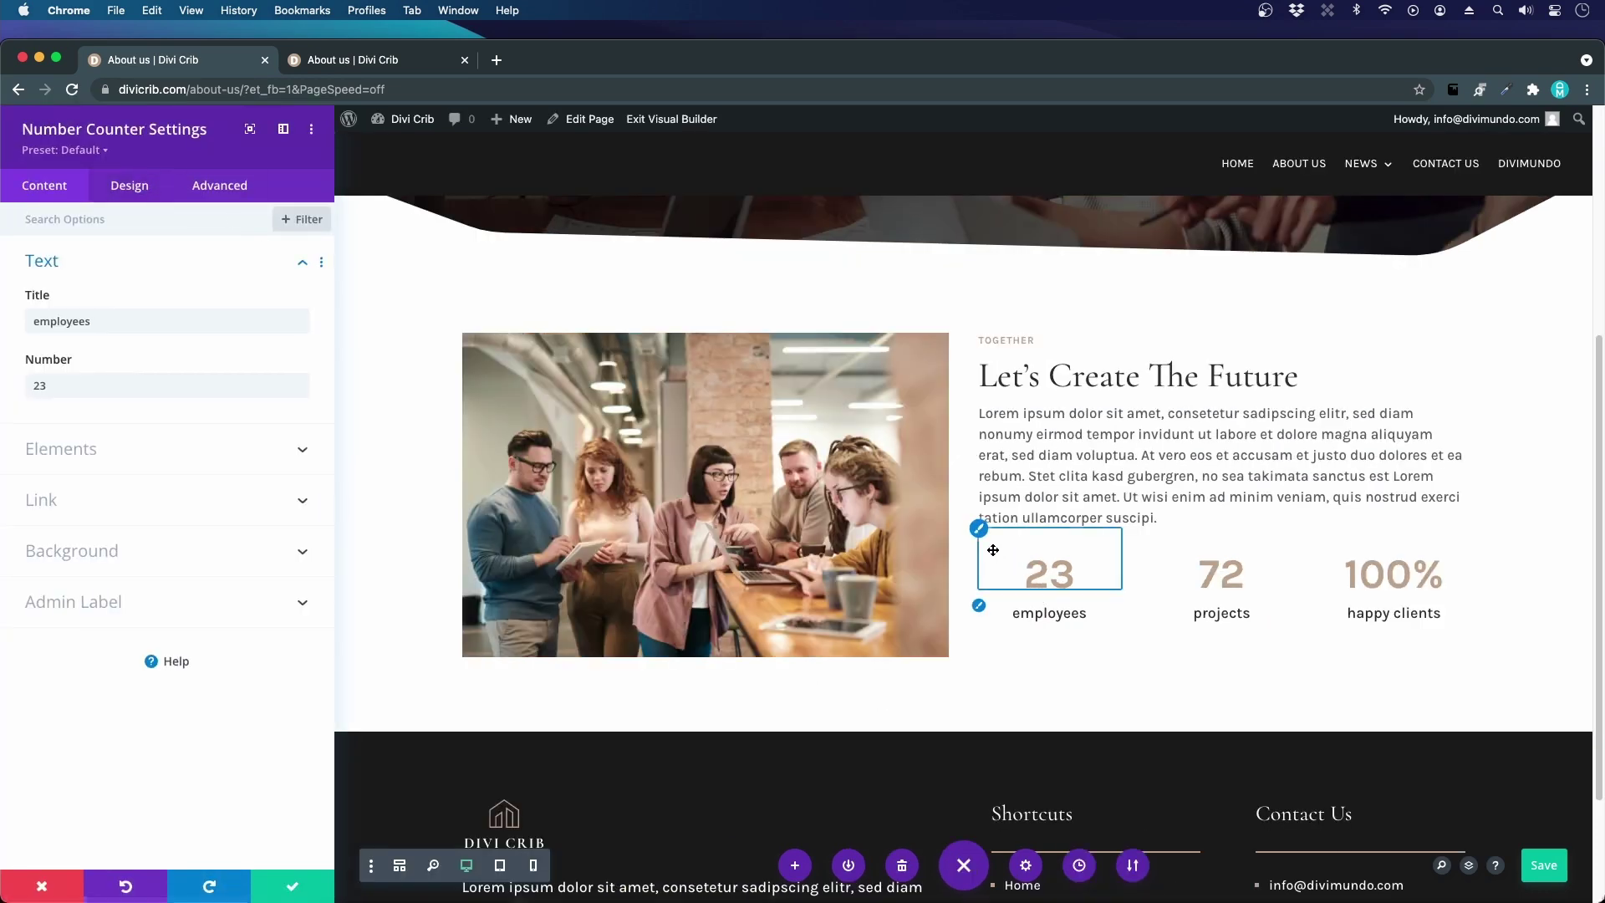
{"action": "left_click", "coordinate": [129, 185]}
{"action": "left_click", "coordinate": [67, 355]}
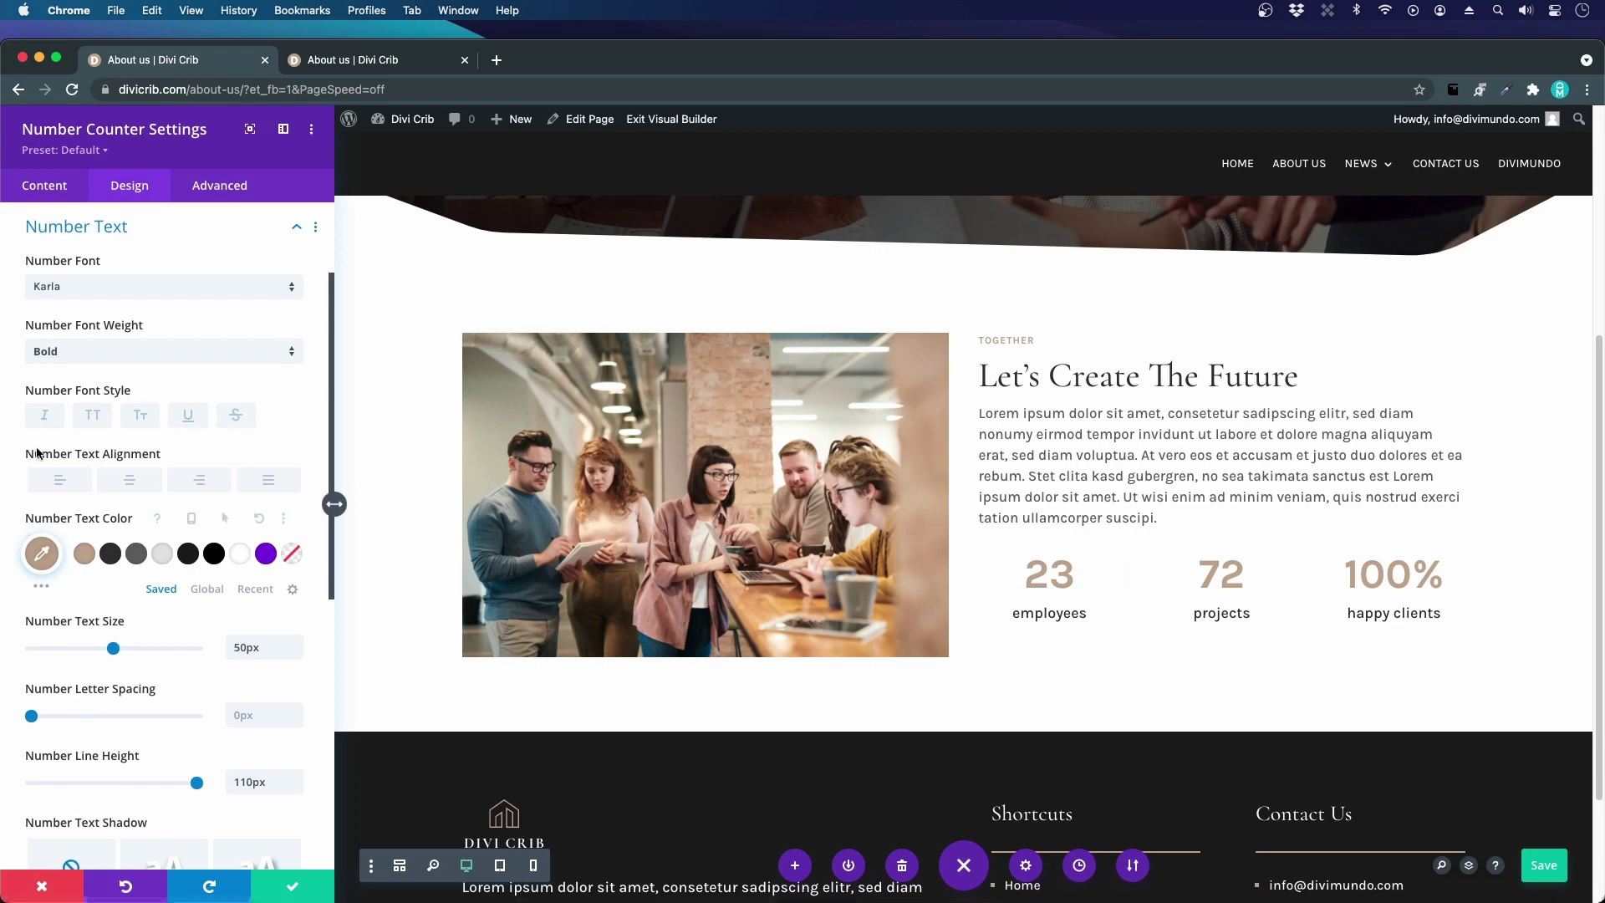
{"action": "scroll", "coordinate": [228, 638], "scroll_direction": "down", "scroll_amount": 1}
{"action": "left_click_drag", "start_coordinate": [113, 610], "coordinate": [106, 612]}
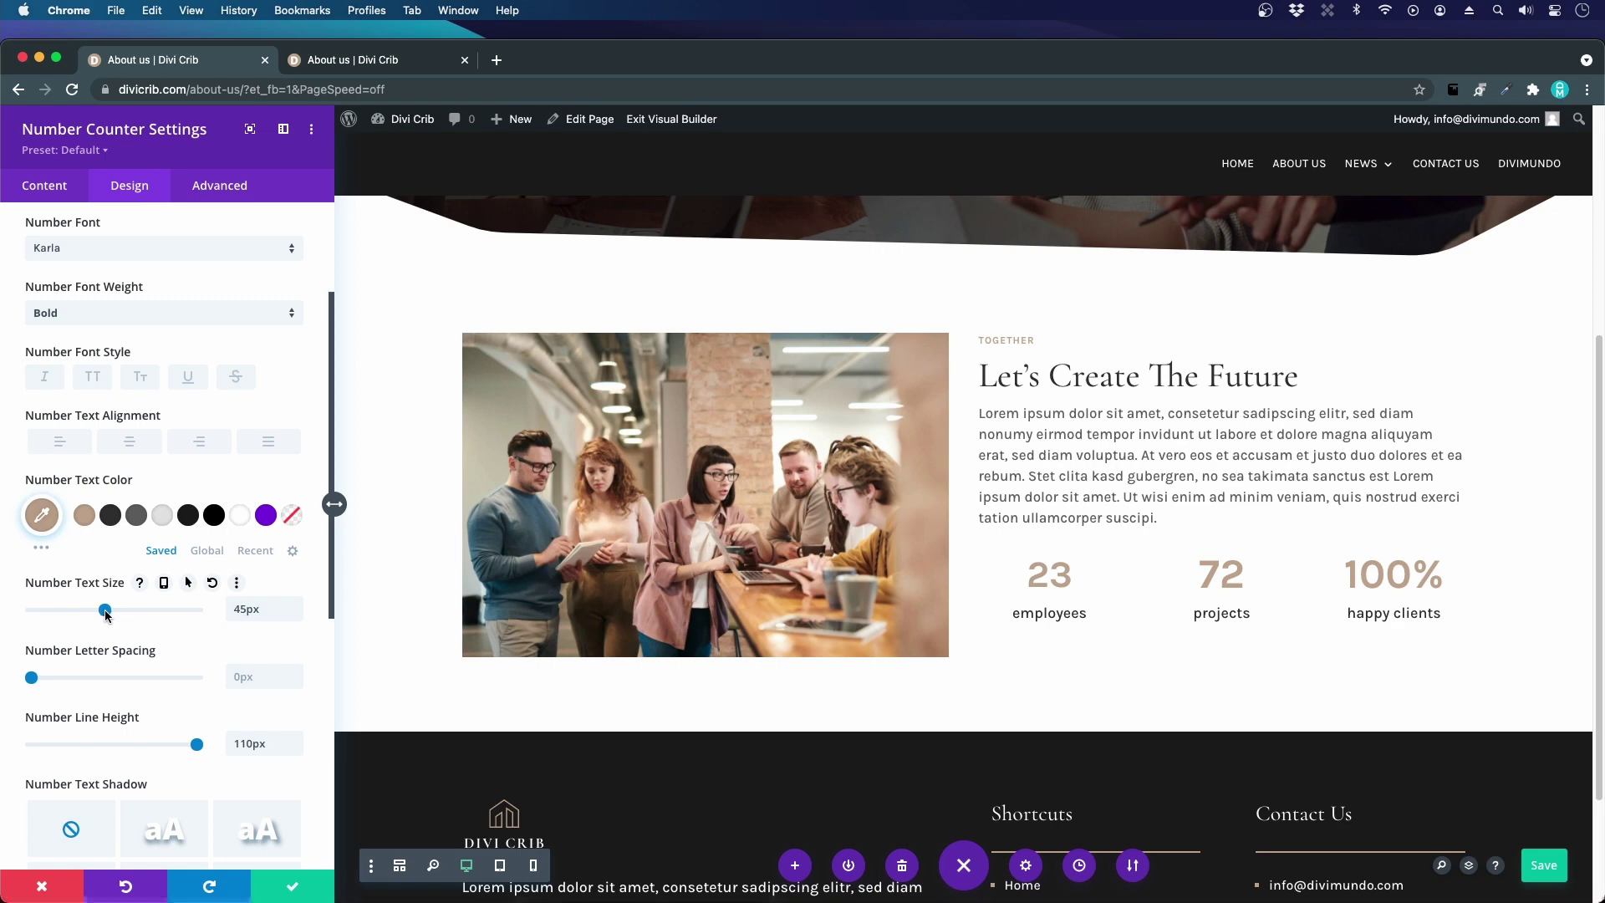
- Extend the 45px number text size to all number counters on this page and save the module
{"action": "right_click", "coordinate": [96, 591]}
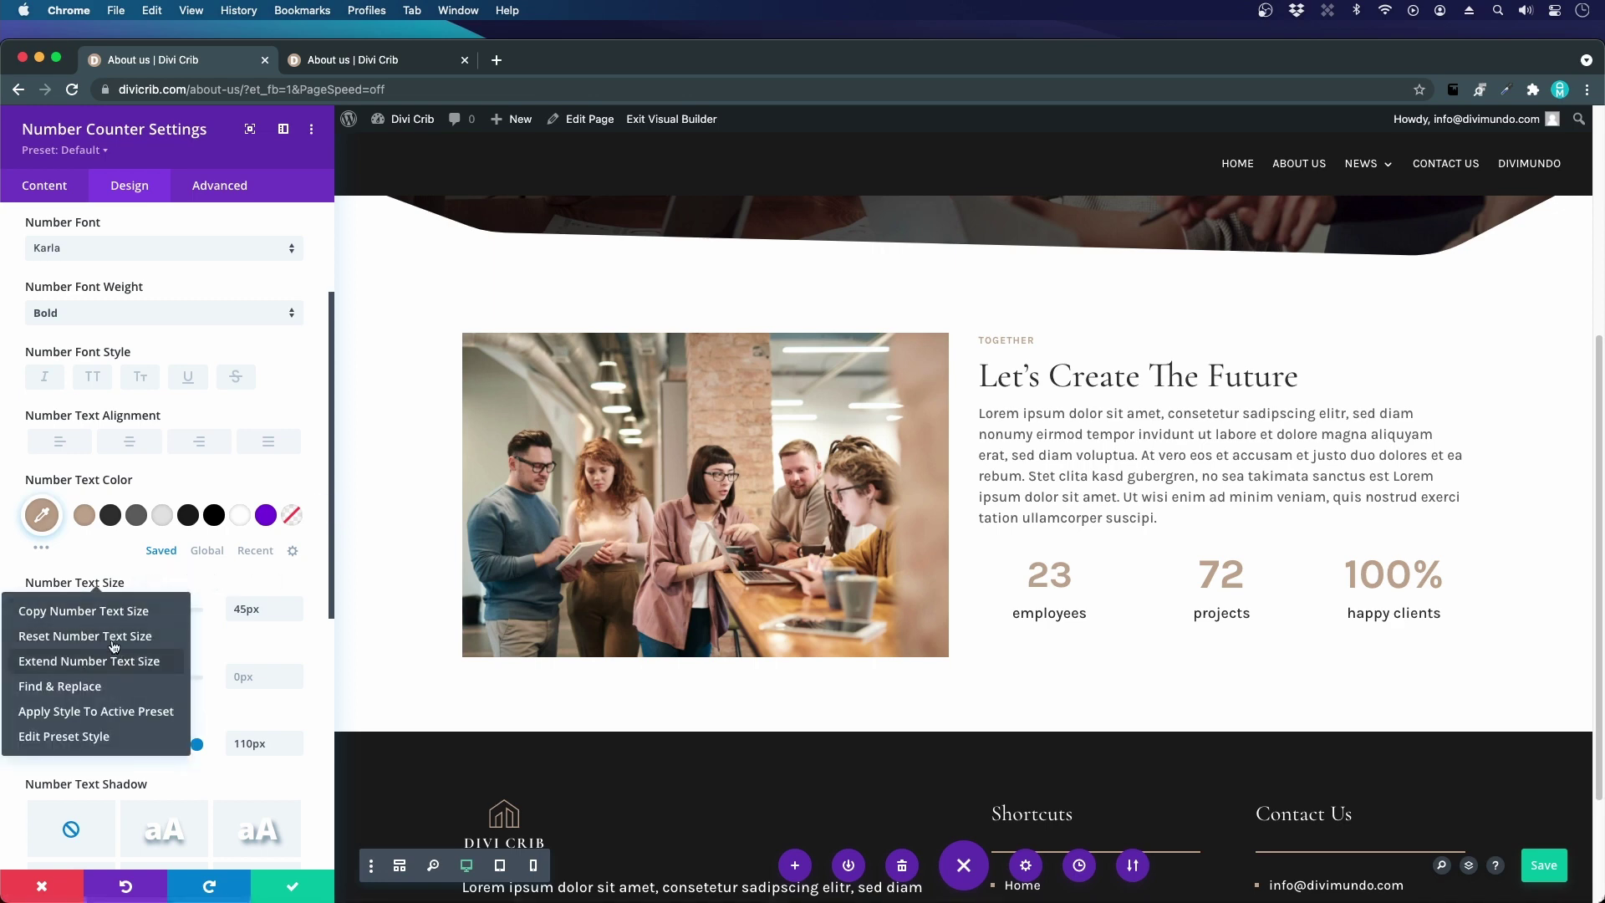
{"action": "left_click", "coordinate": [71, 662]}
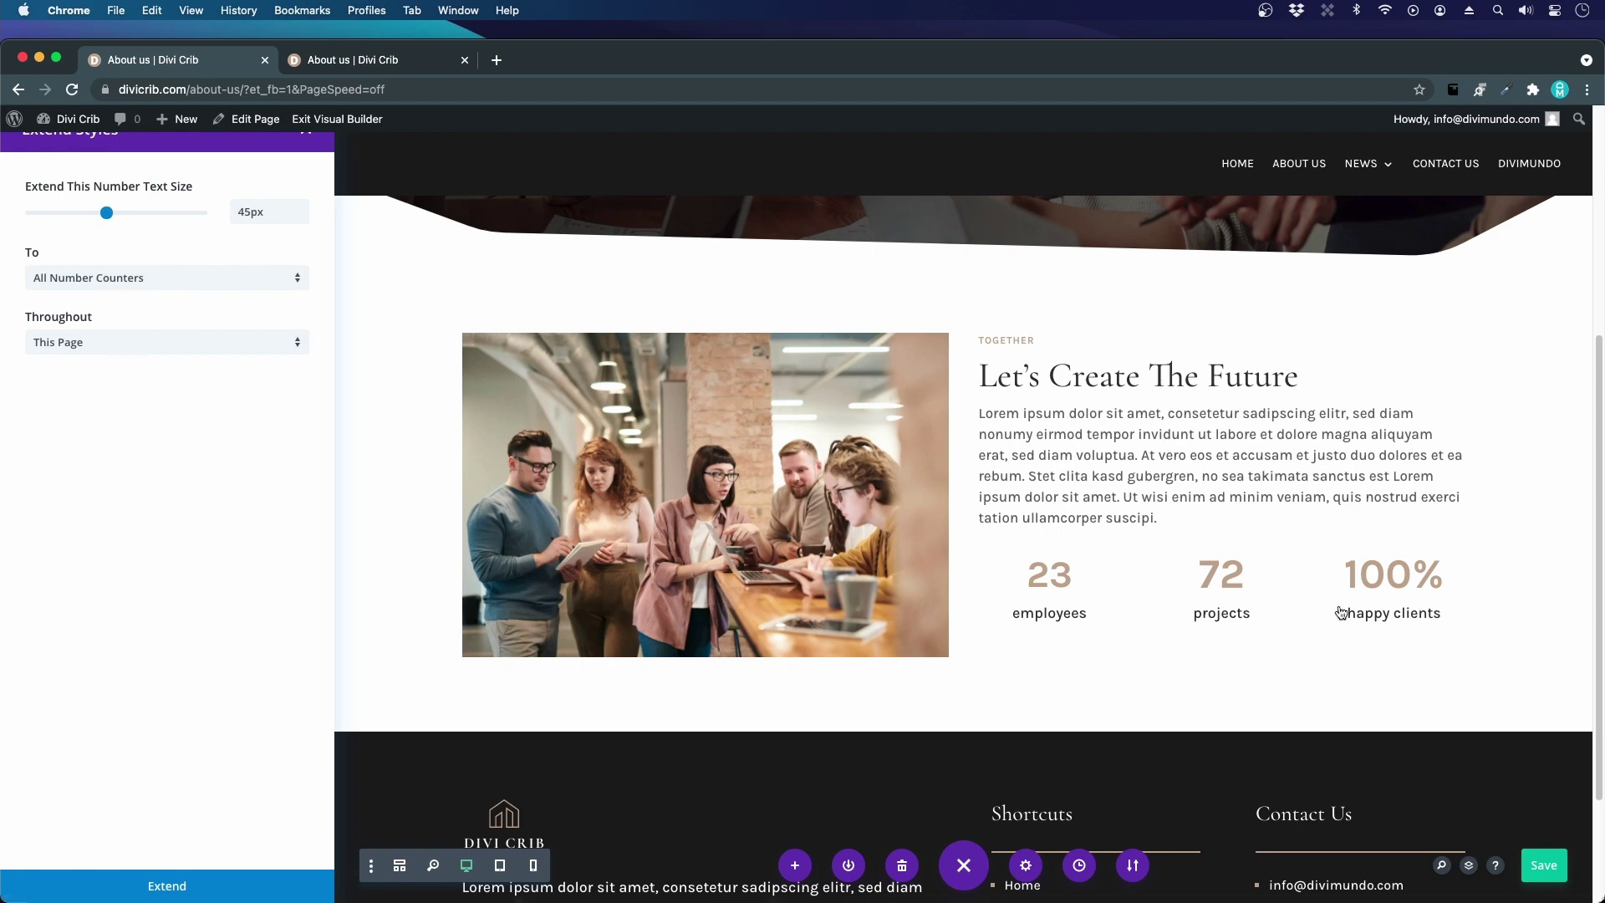
{"action": "left_click", "coordinate": [206, 894]}
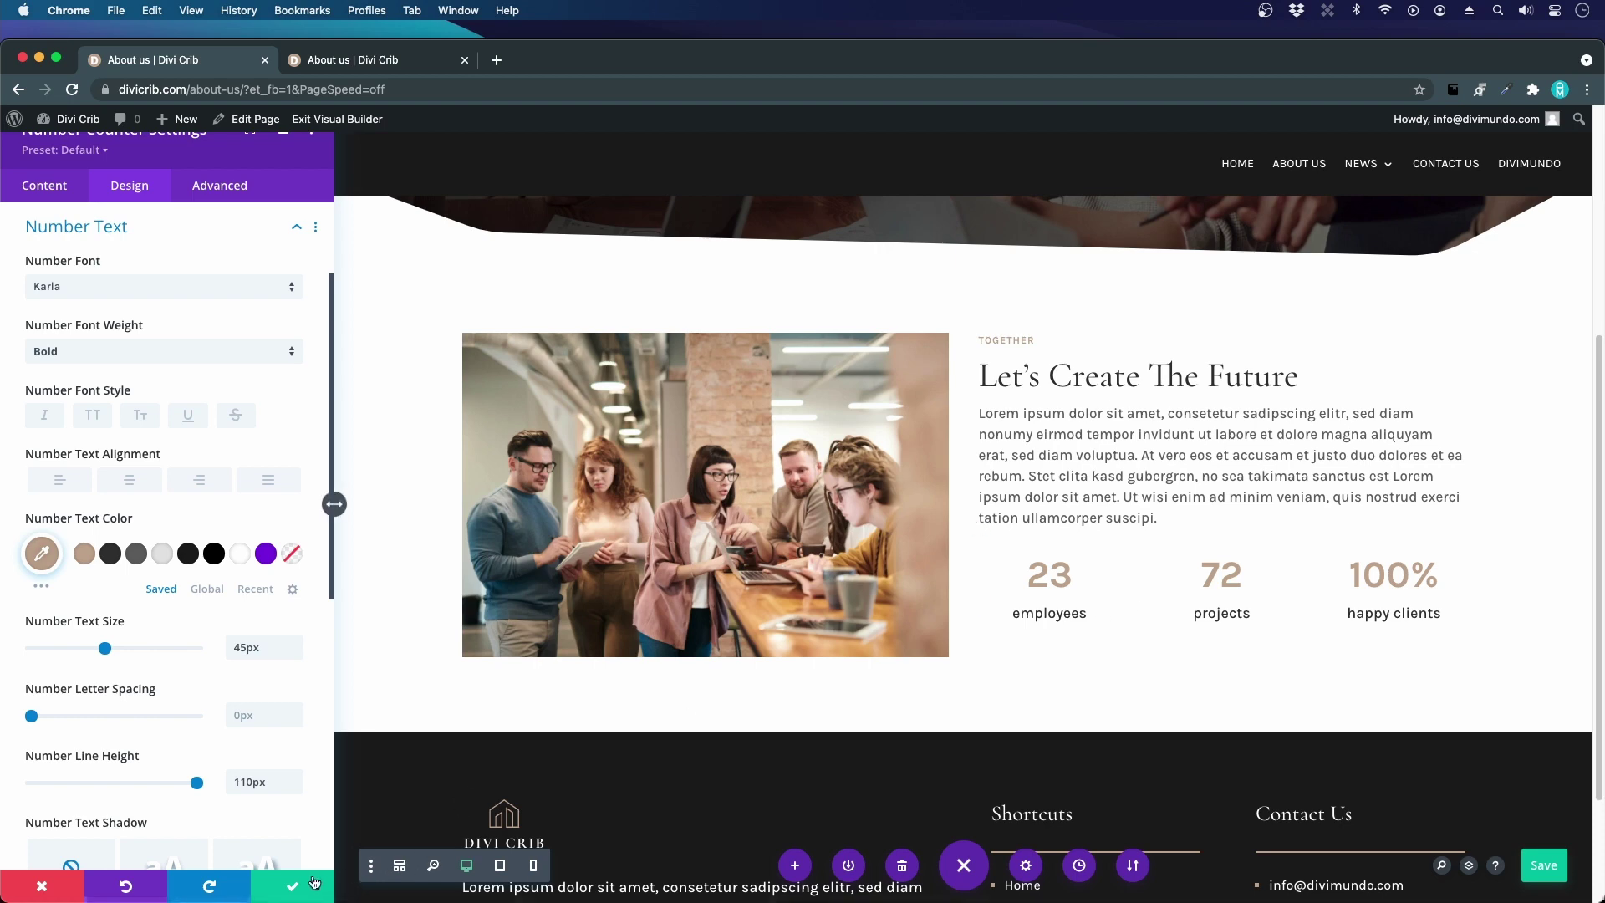
{"action": "key", "text": "Escape"}
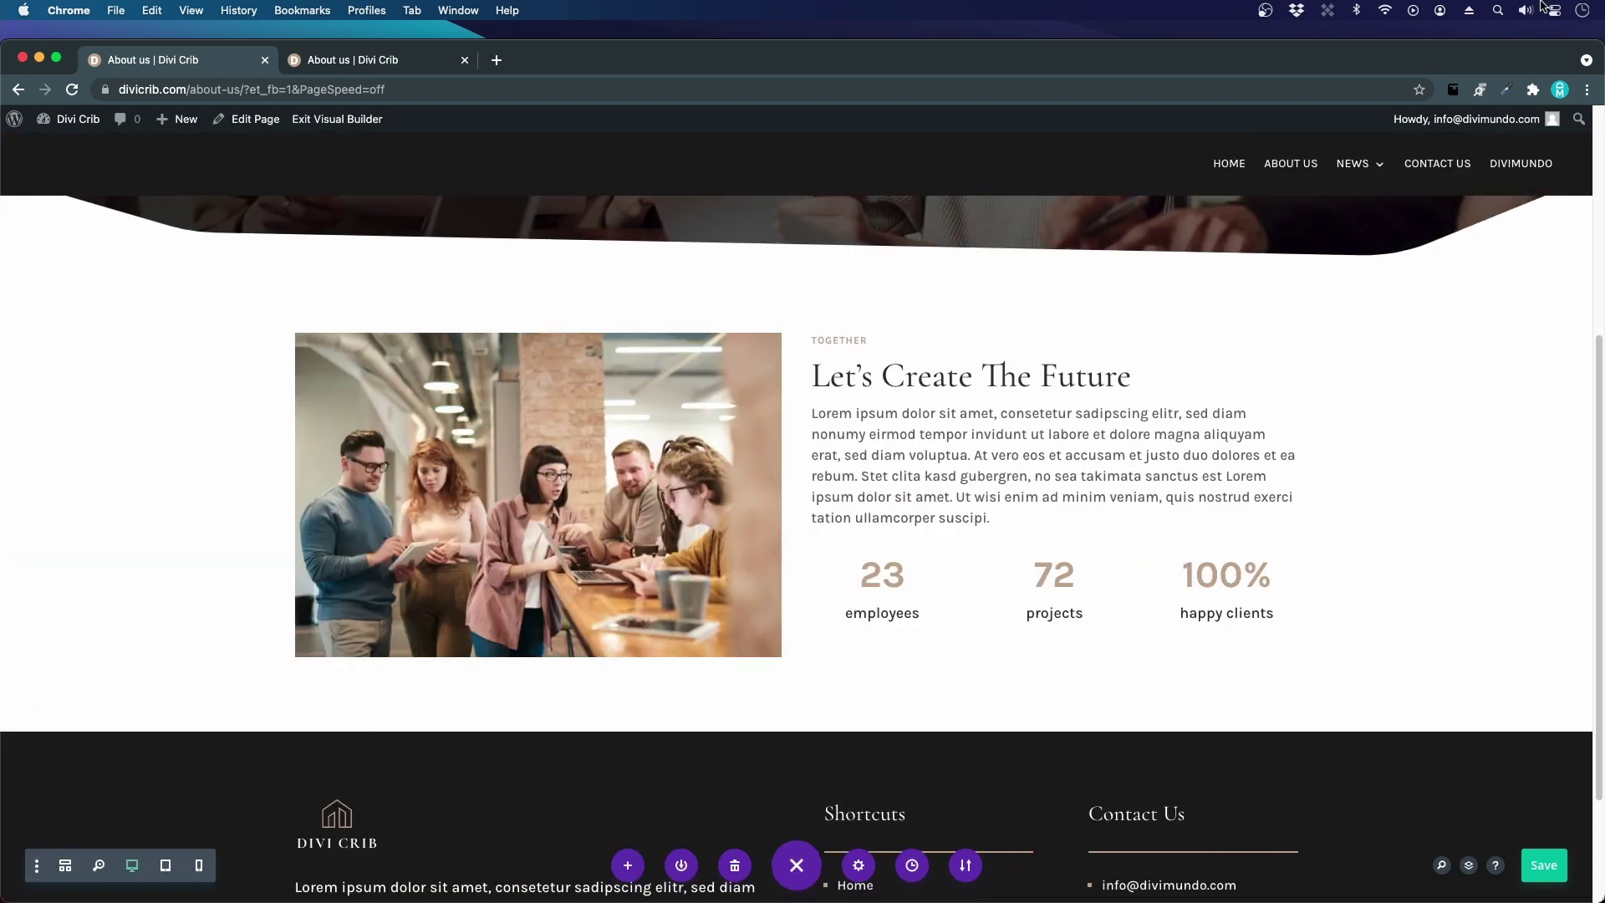
{"action": "left_click_drag", "start_coordinate": [1597, 46], "coordinate": [1601, 4]}
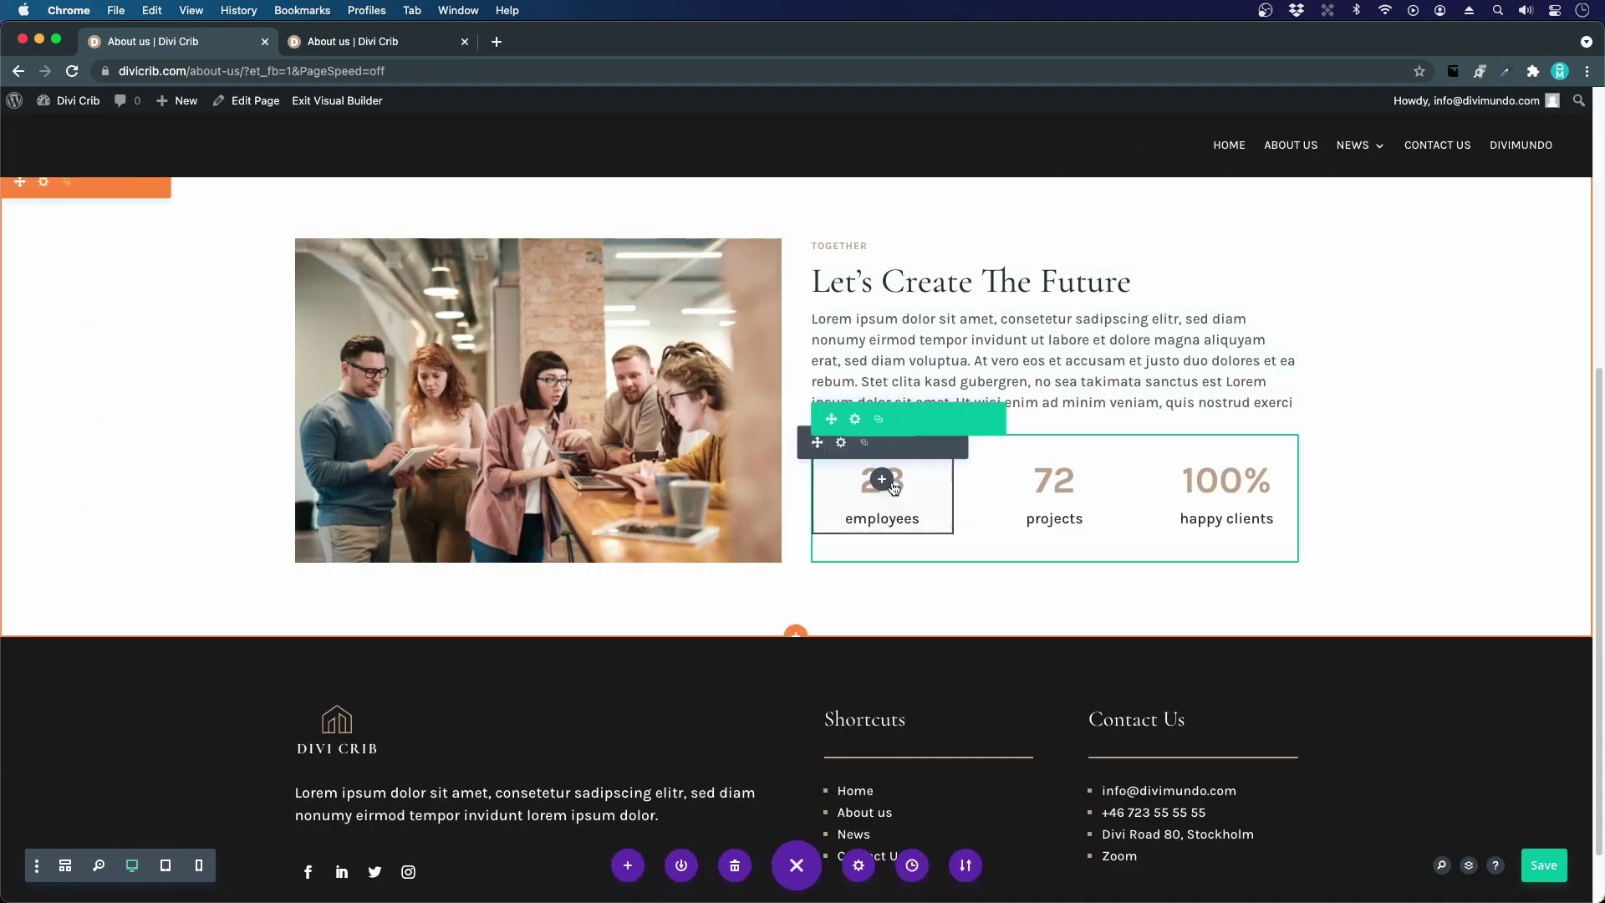
- Set the title text of the "employees" counter to size 14px and font weight Bold
{"action": "left_click", "coordinate": [847, 442]}
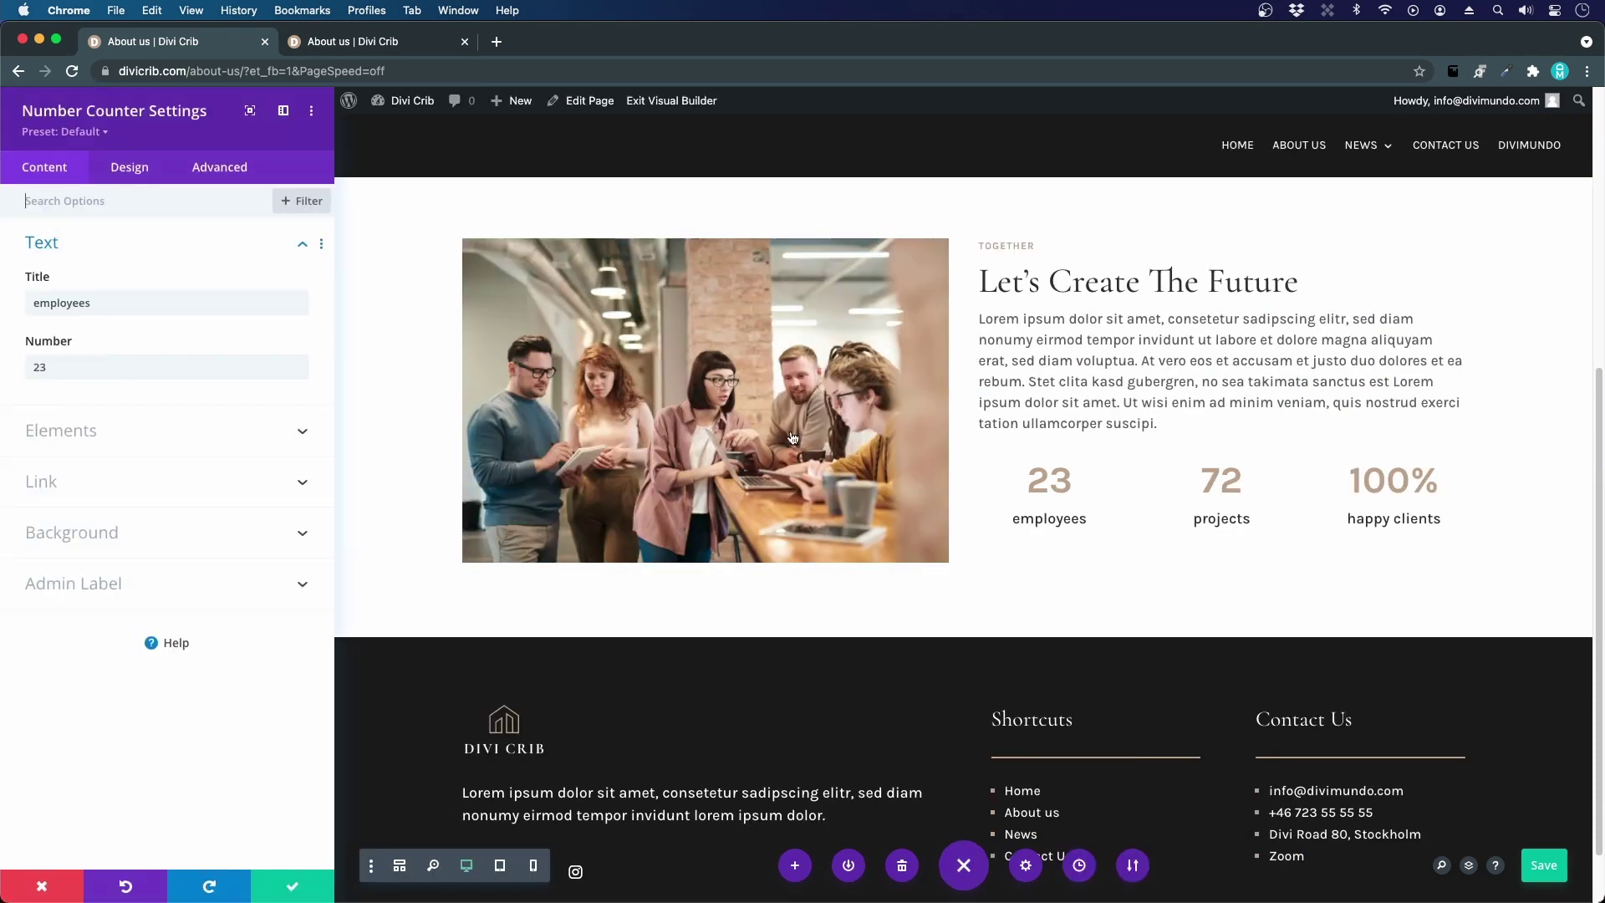
{"action": "left_click", "coordinate": [981, 512]}
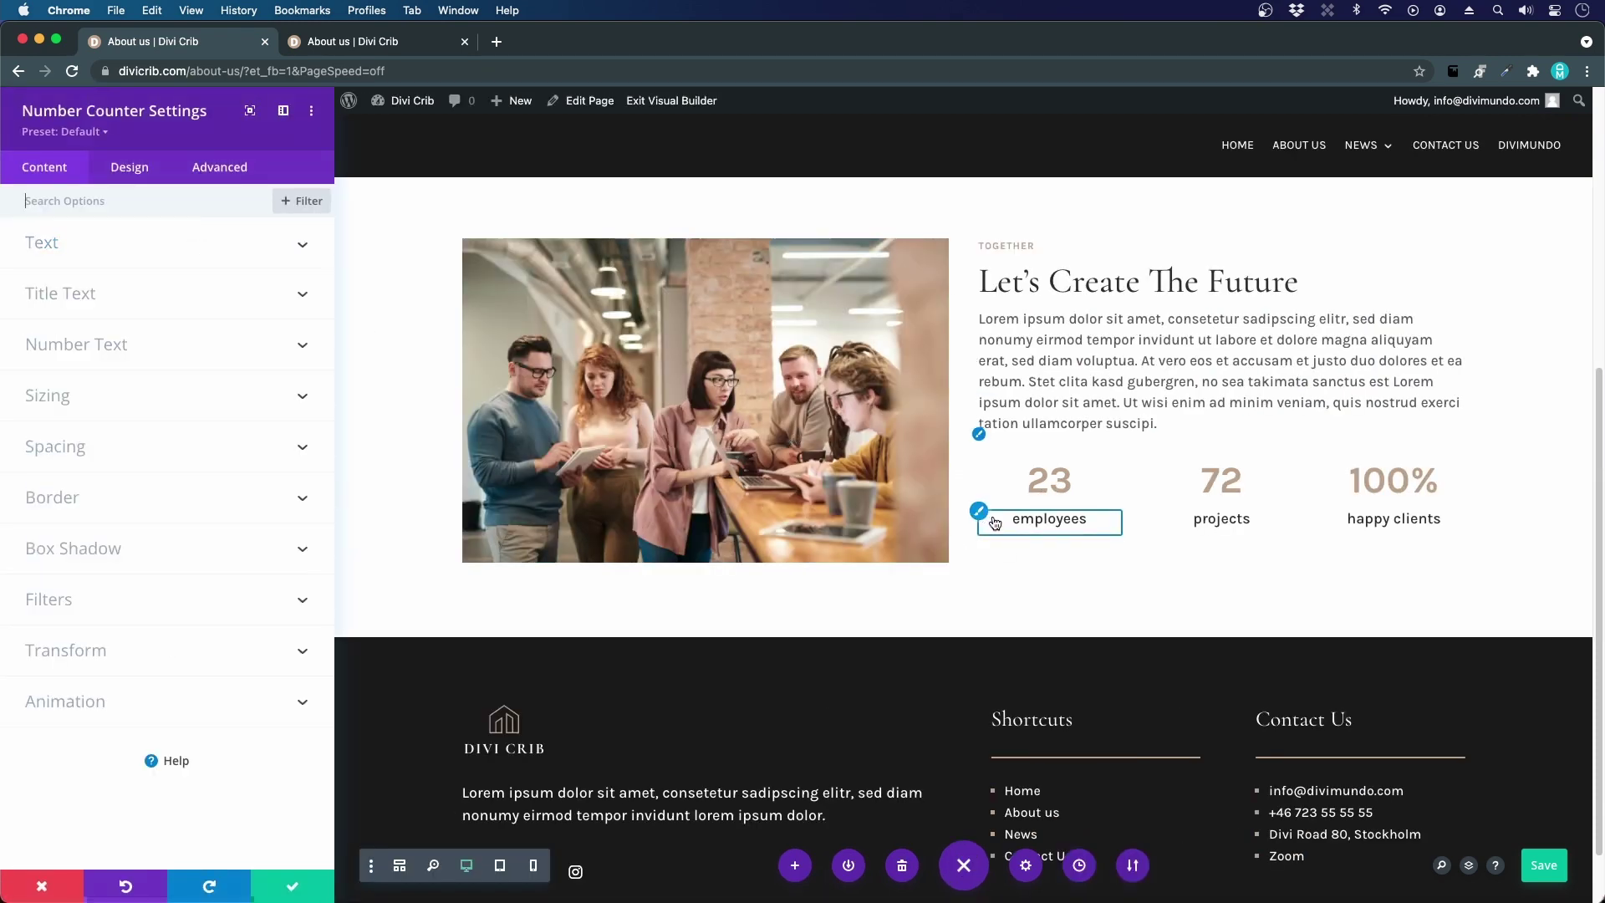
{"action": "scroll", "coordinate": [308, 473], "scroll_direction": "down", "scroll_amount": 2}
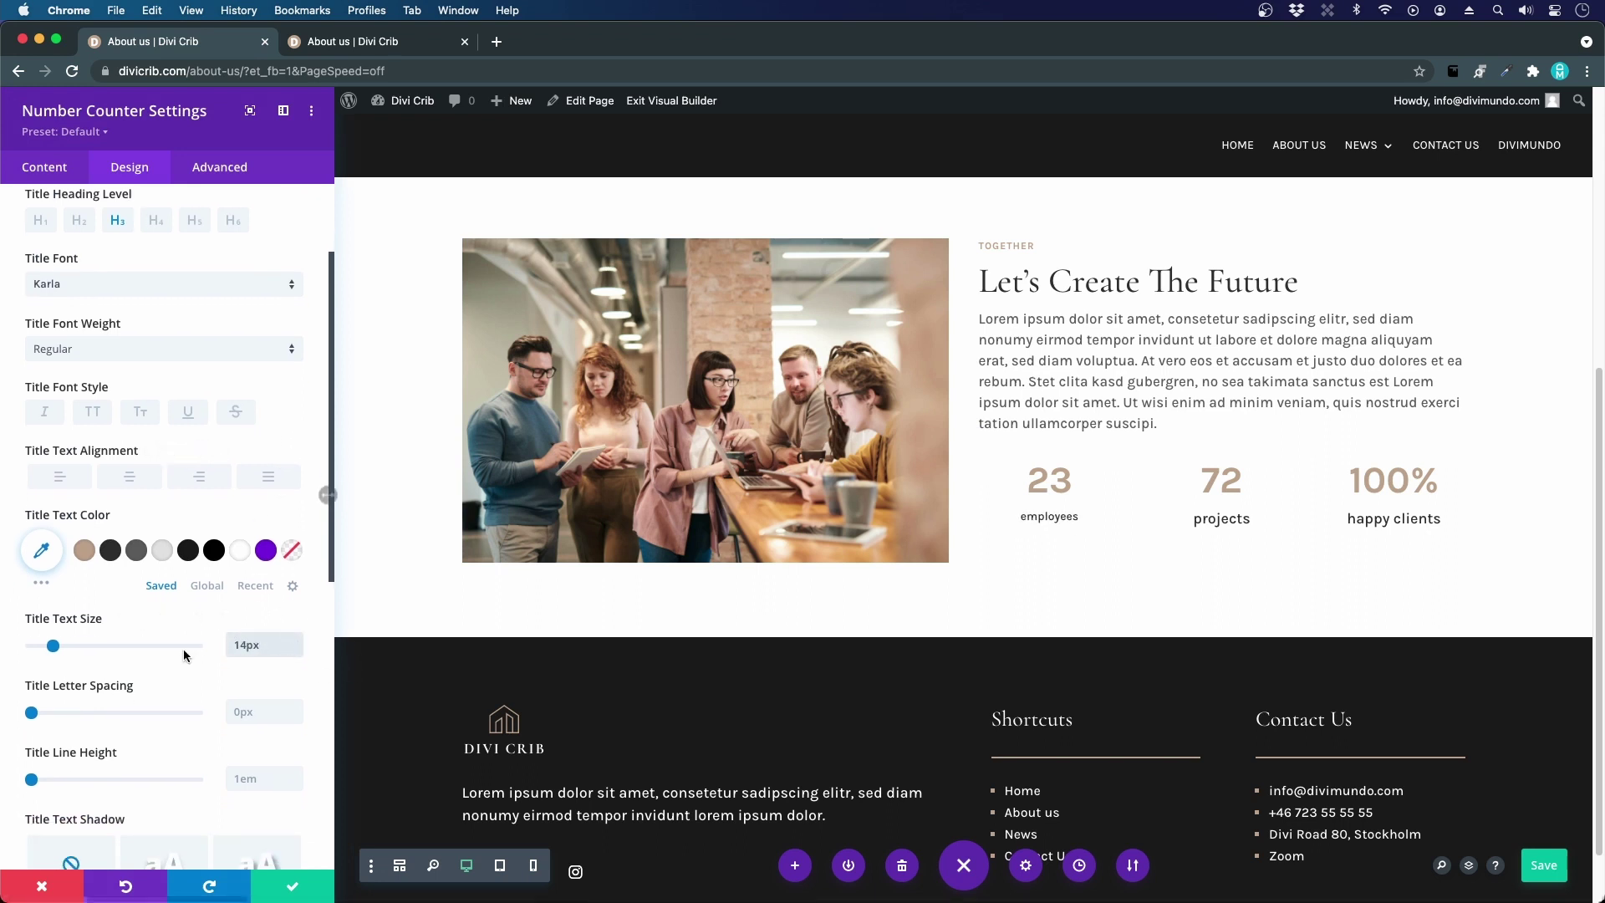
{"action": "left_click", "coordinate": [101, 350]}
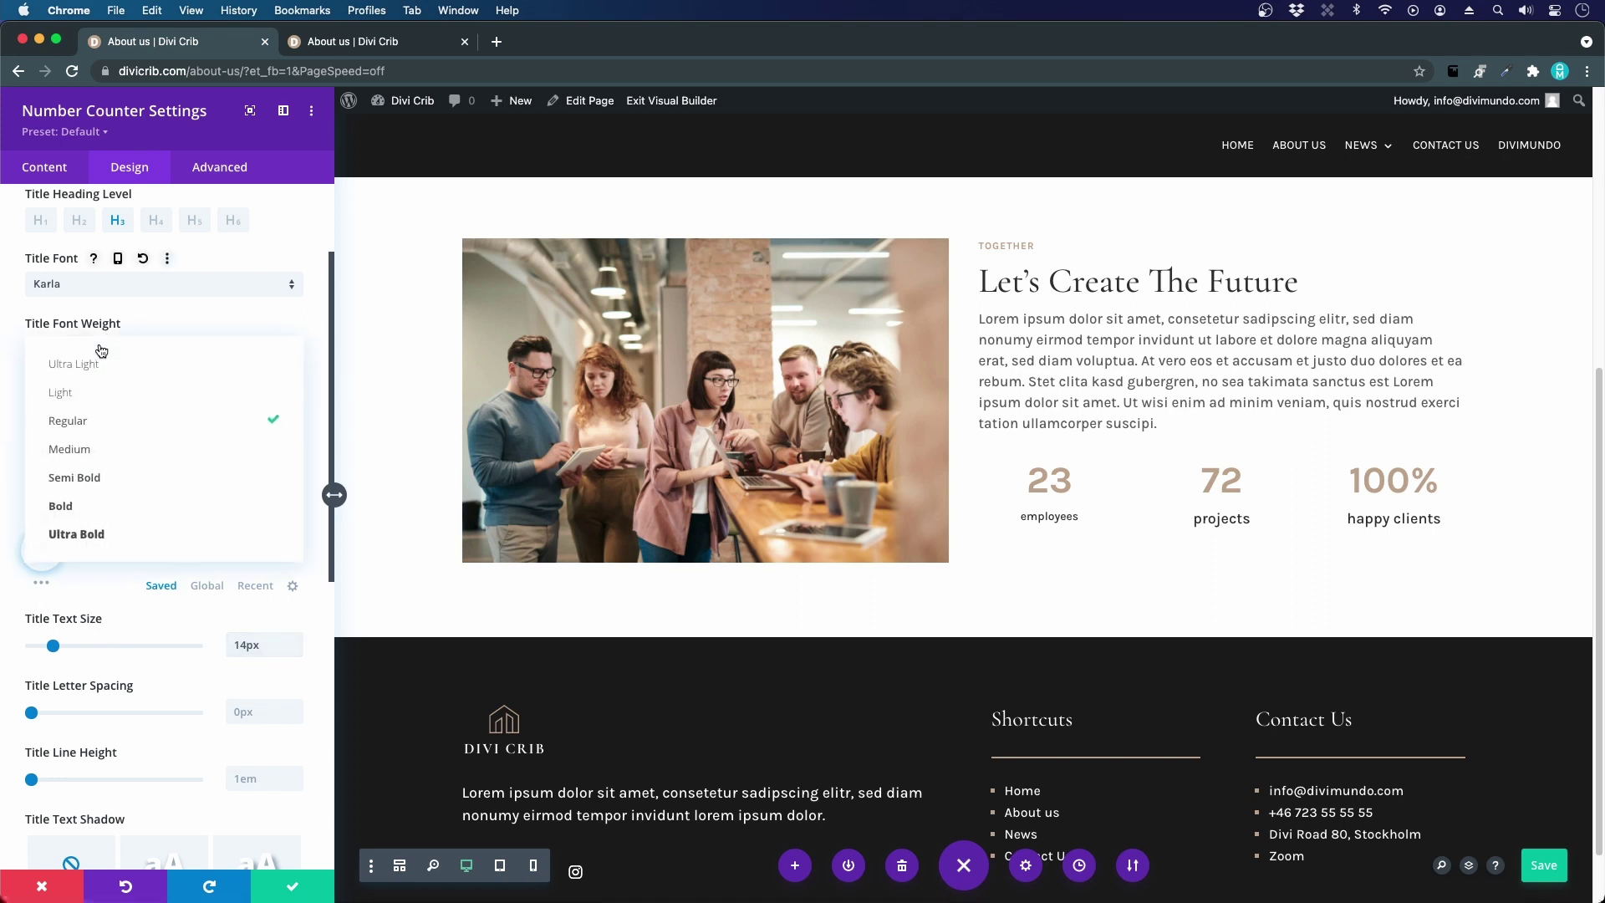
{"action": "left_click", "coordinate": [107, 505]}
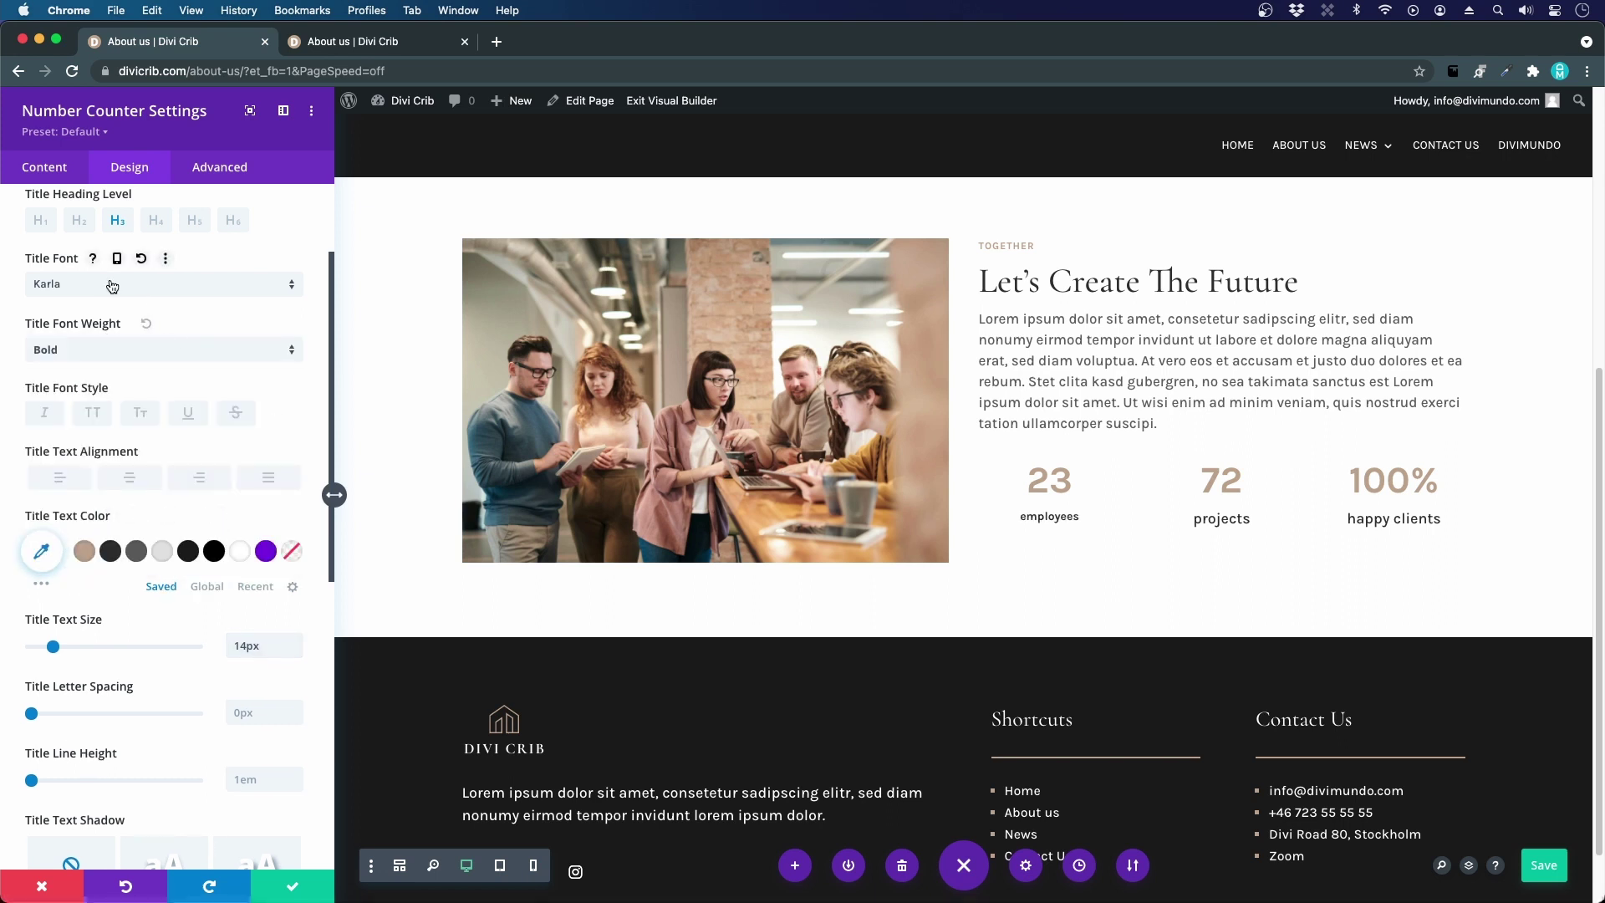
- Extend the "employees" counter's title heading level and 14px title text size to all number counters on this page
{"action": "right_click", "coordinate": [90, 199]}
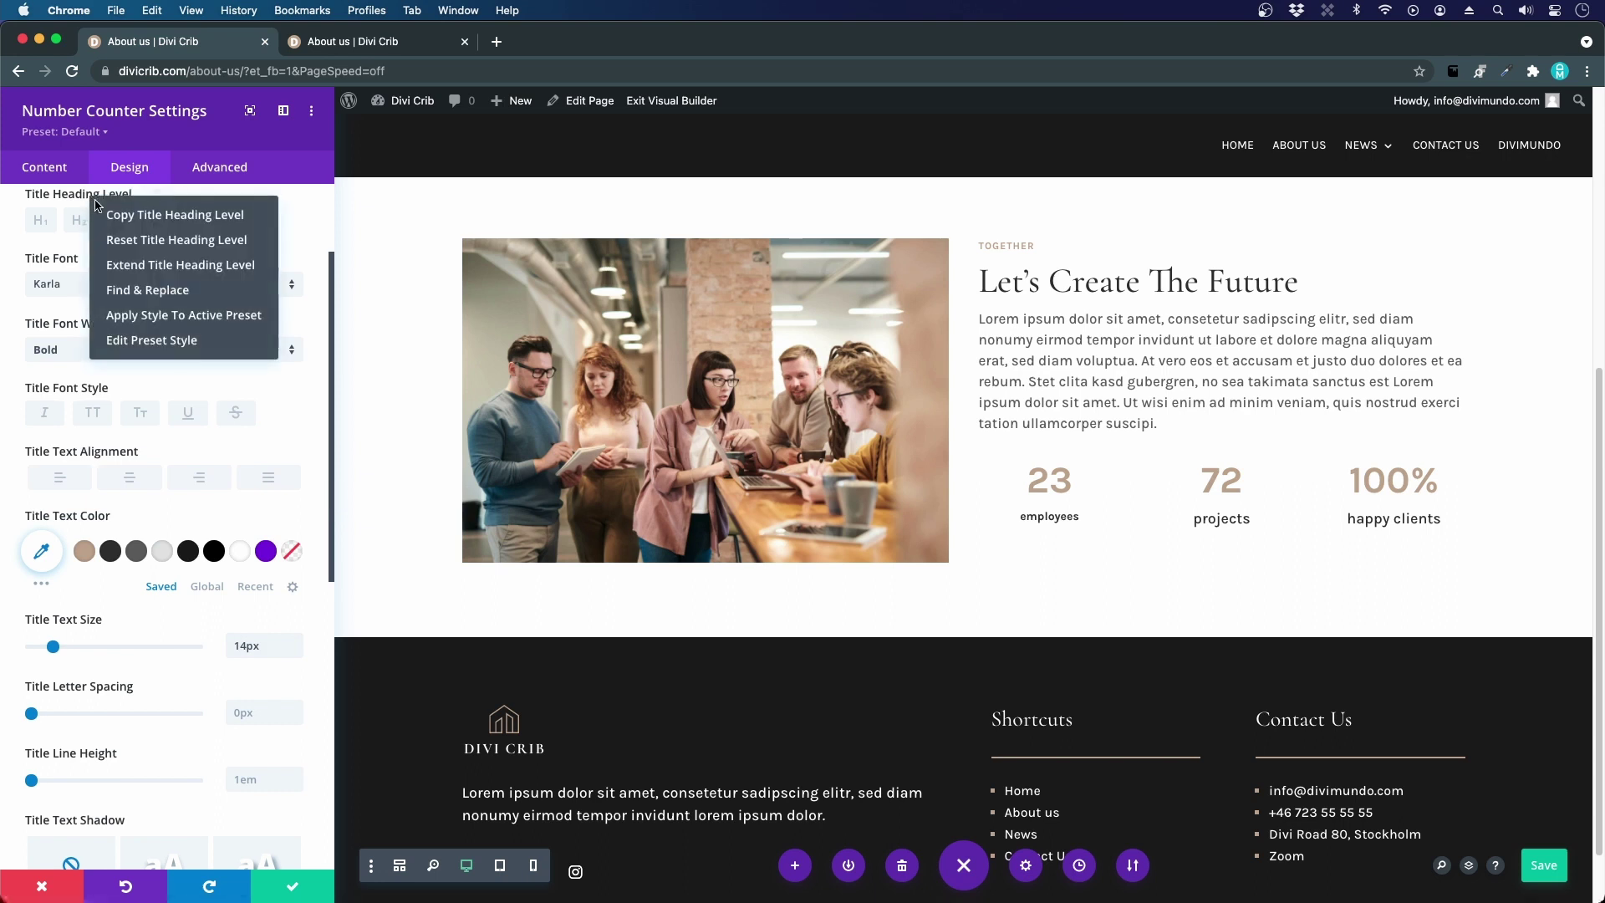
{"action": "left_click", "coordinate": [184, 266]}
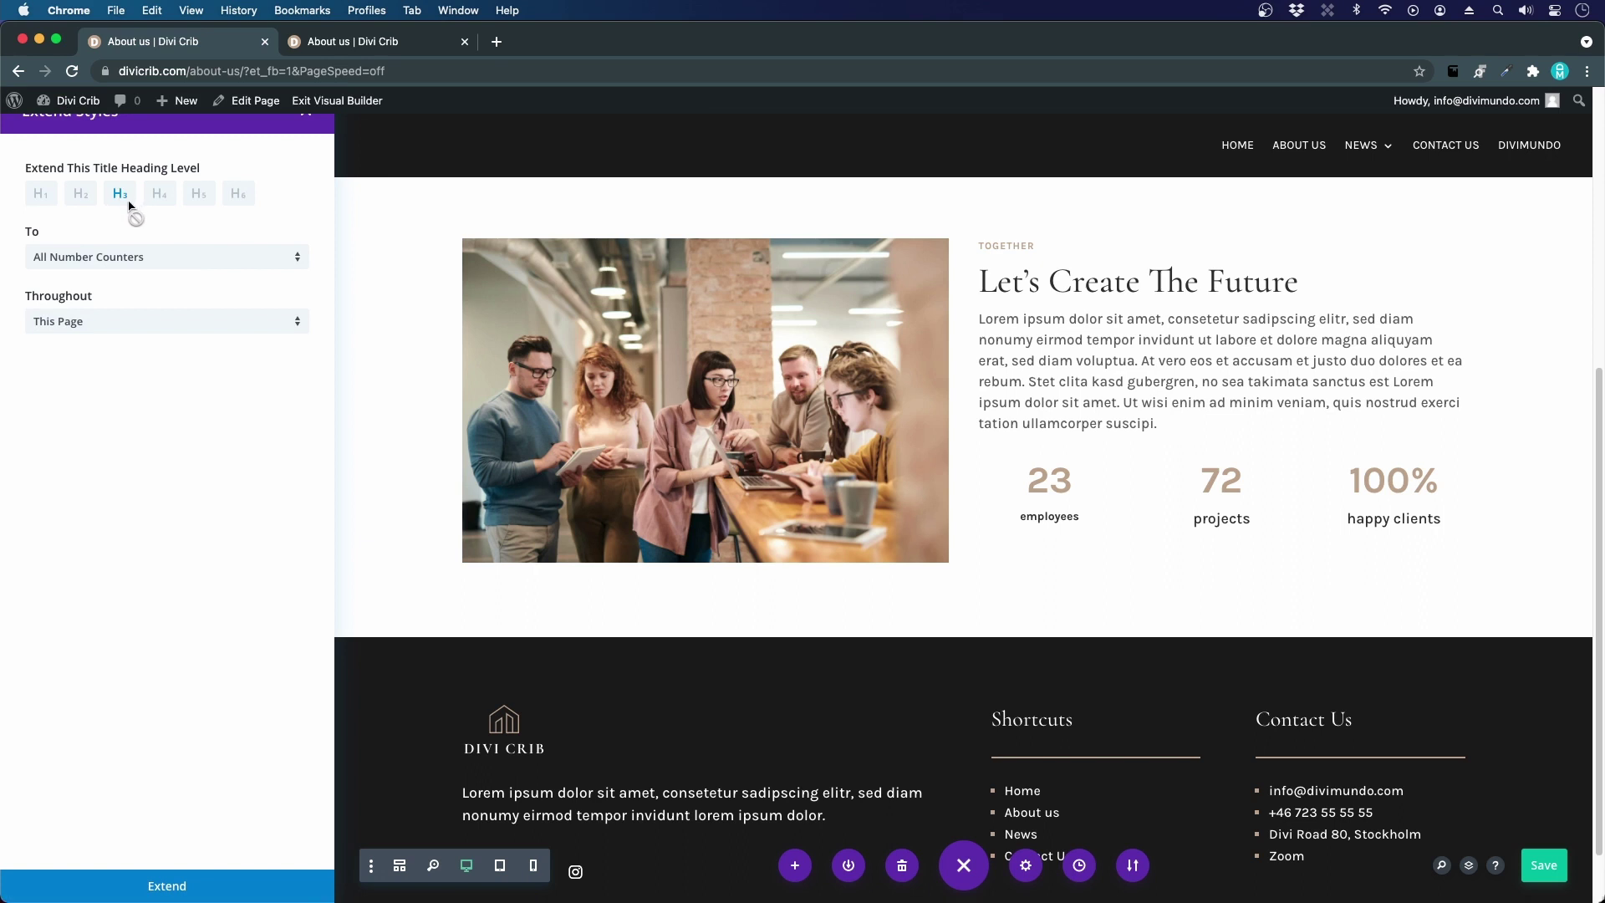
{"action": "left_click", "coordinate": [299, 885]}
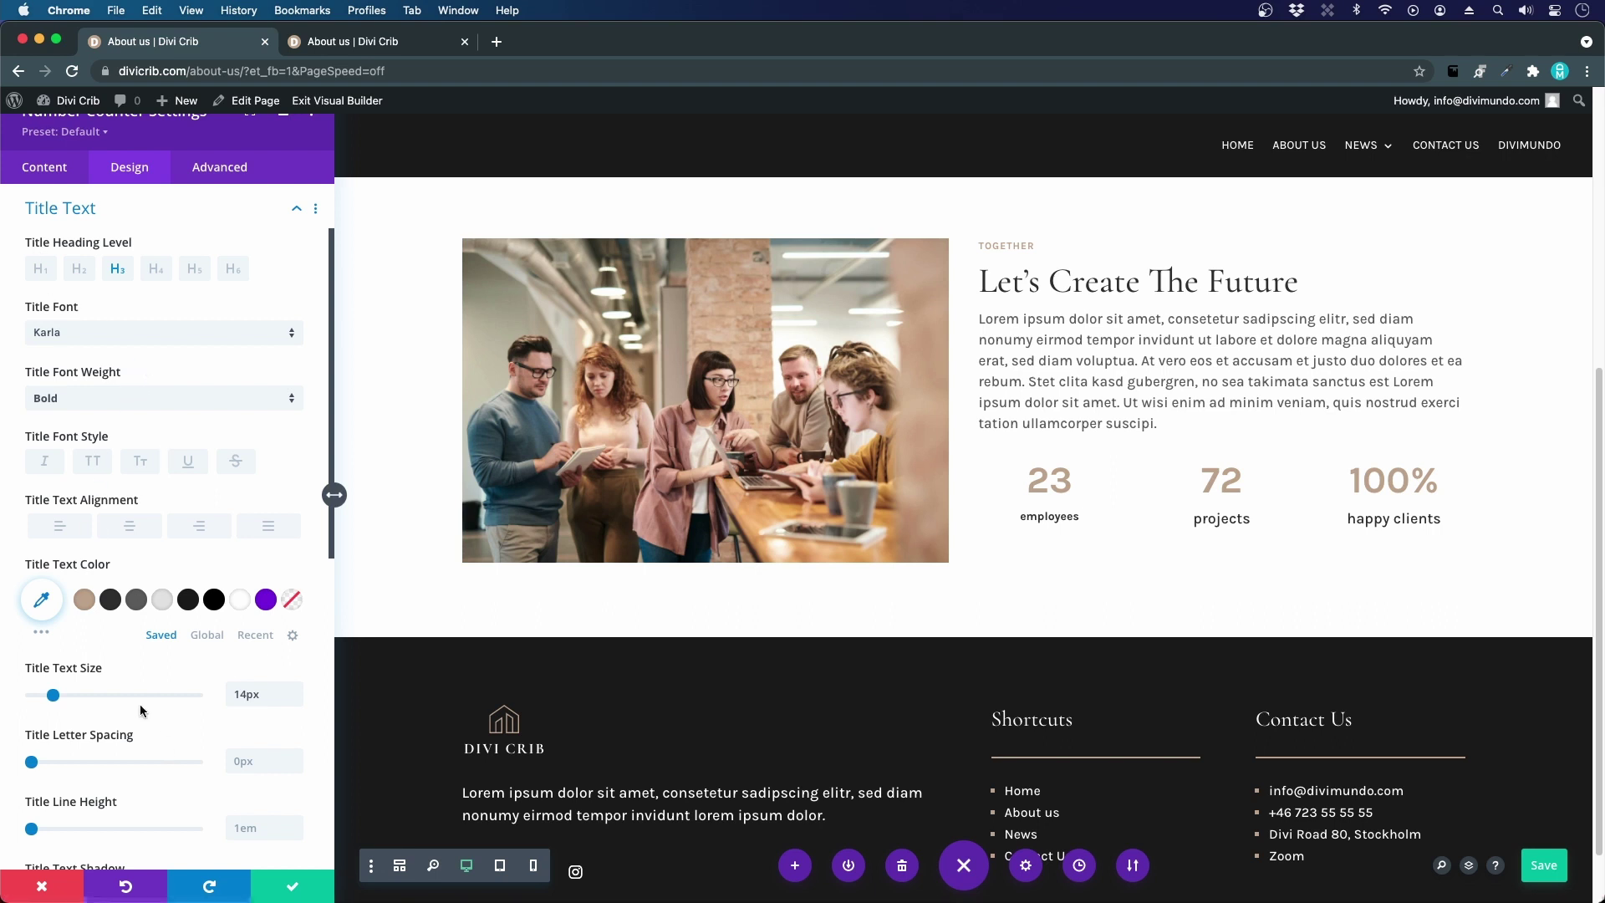
{"action": "right_click", "coordinate": [71, 669]}
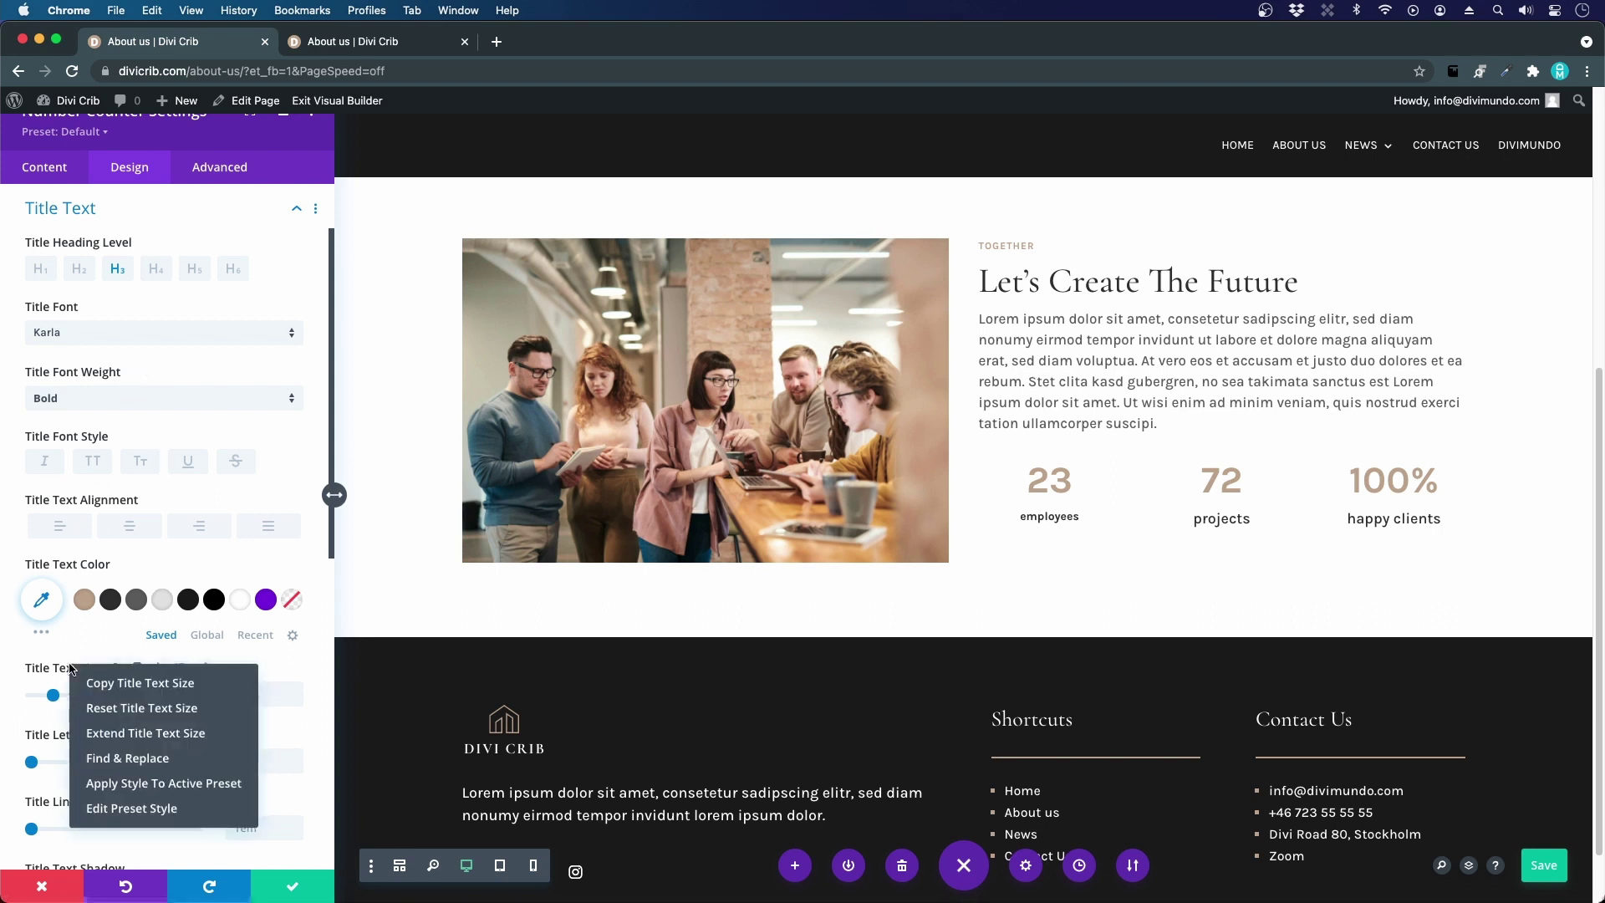
{"action": "left_click", "coordinate": [130, 732]}
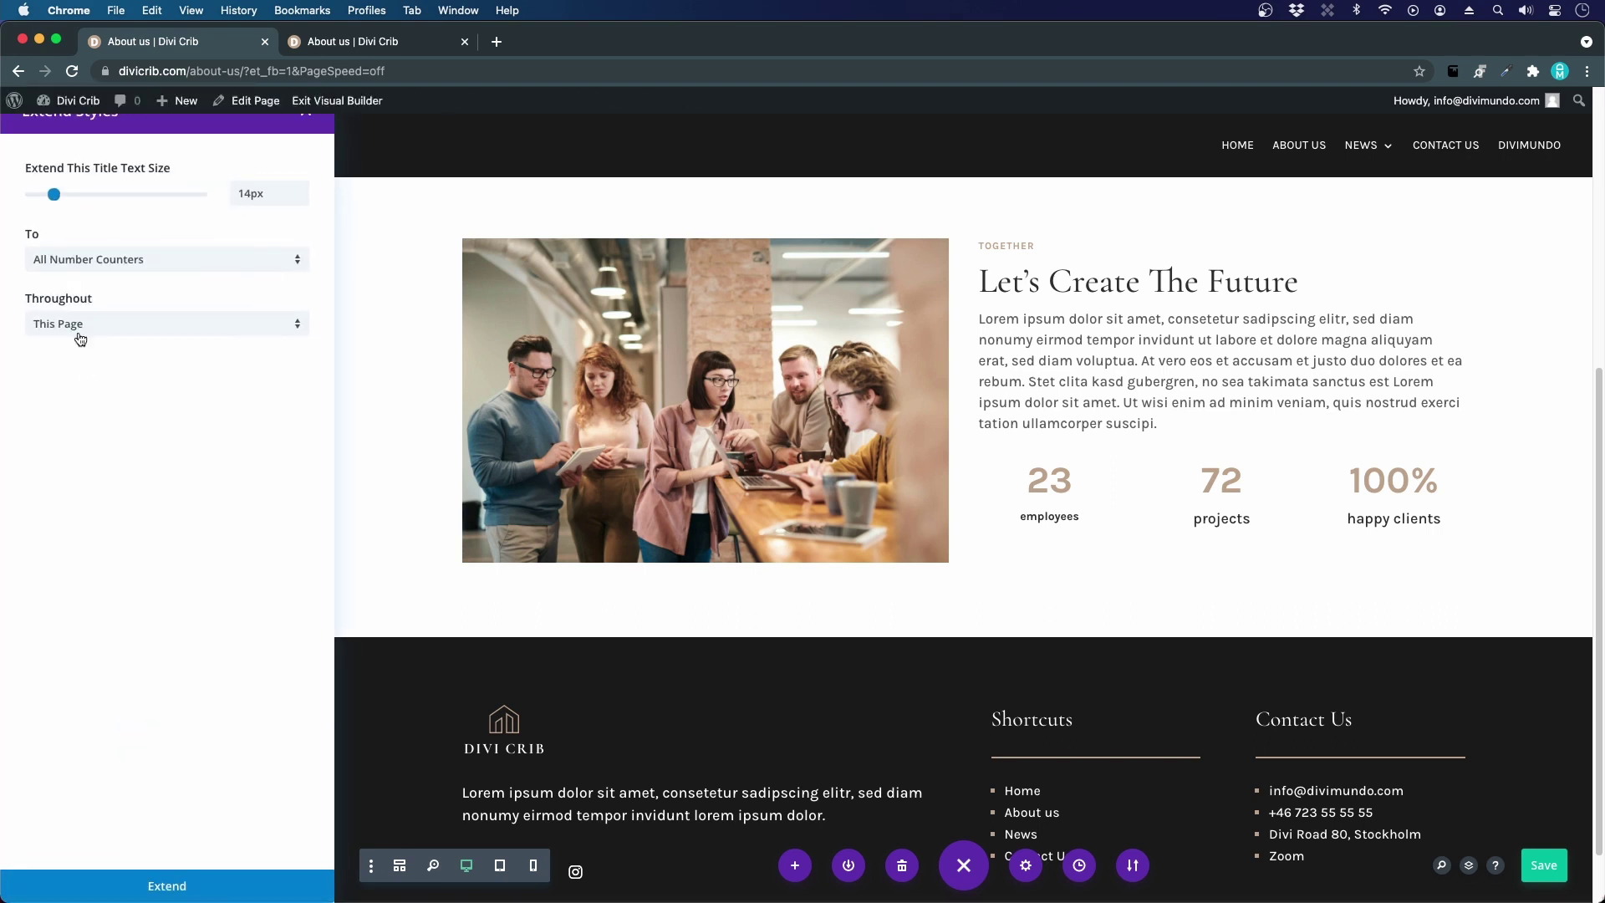
{"action": "left_click", "coordinate": [244, 893]}
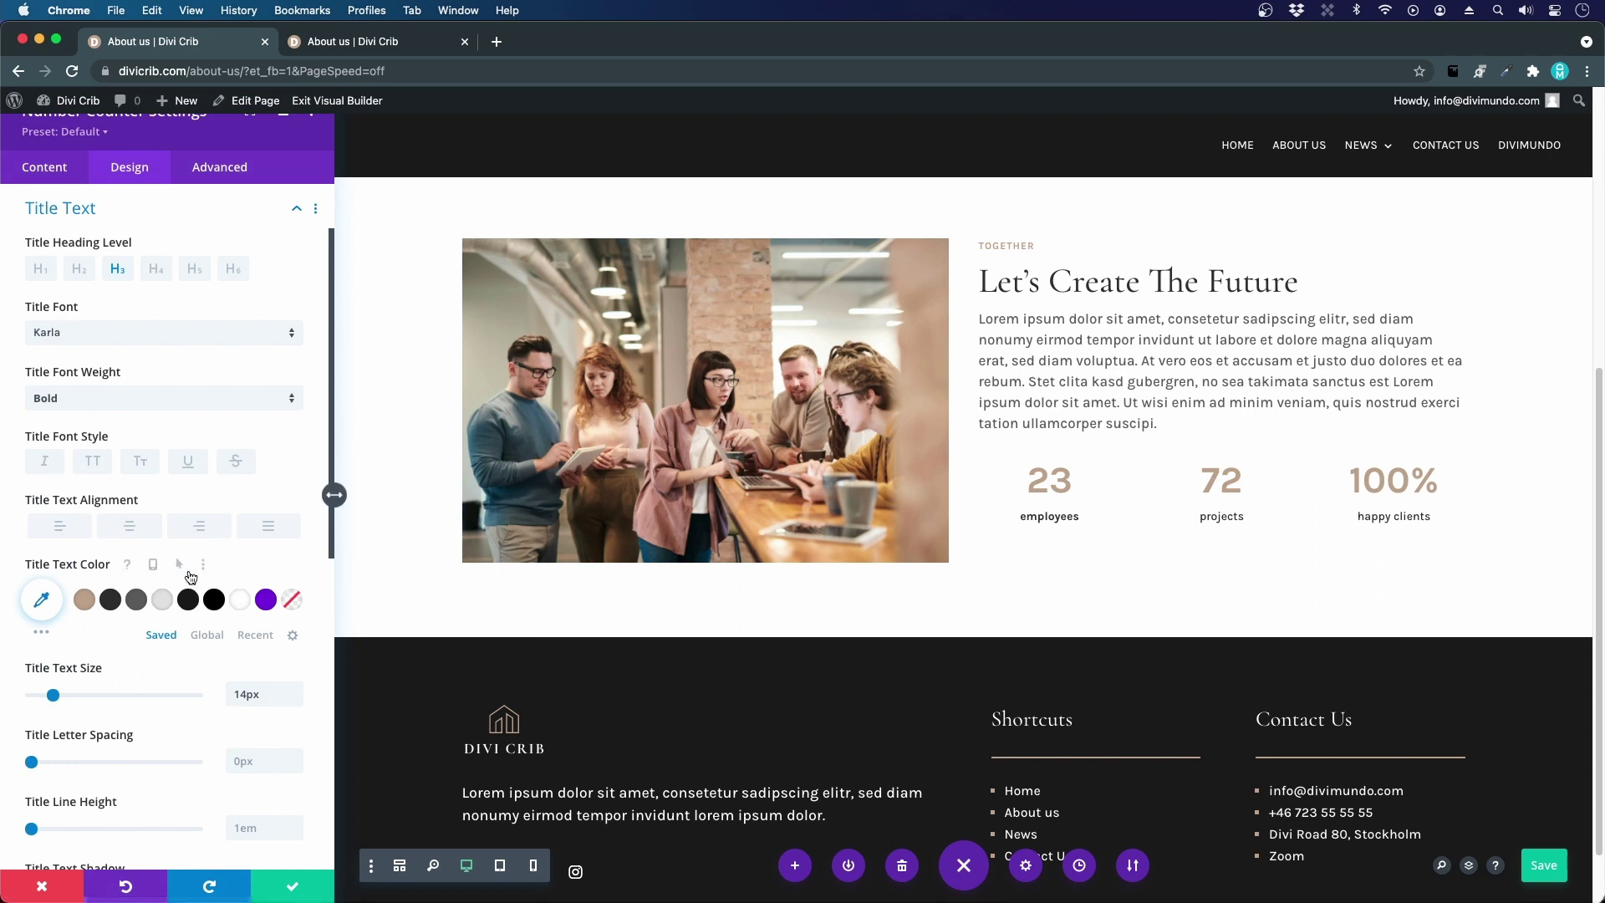
- Extend the bold Karla title font to the other number counters and save the module
{"action": "right_click", "coordinate": [60, 374]}
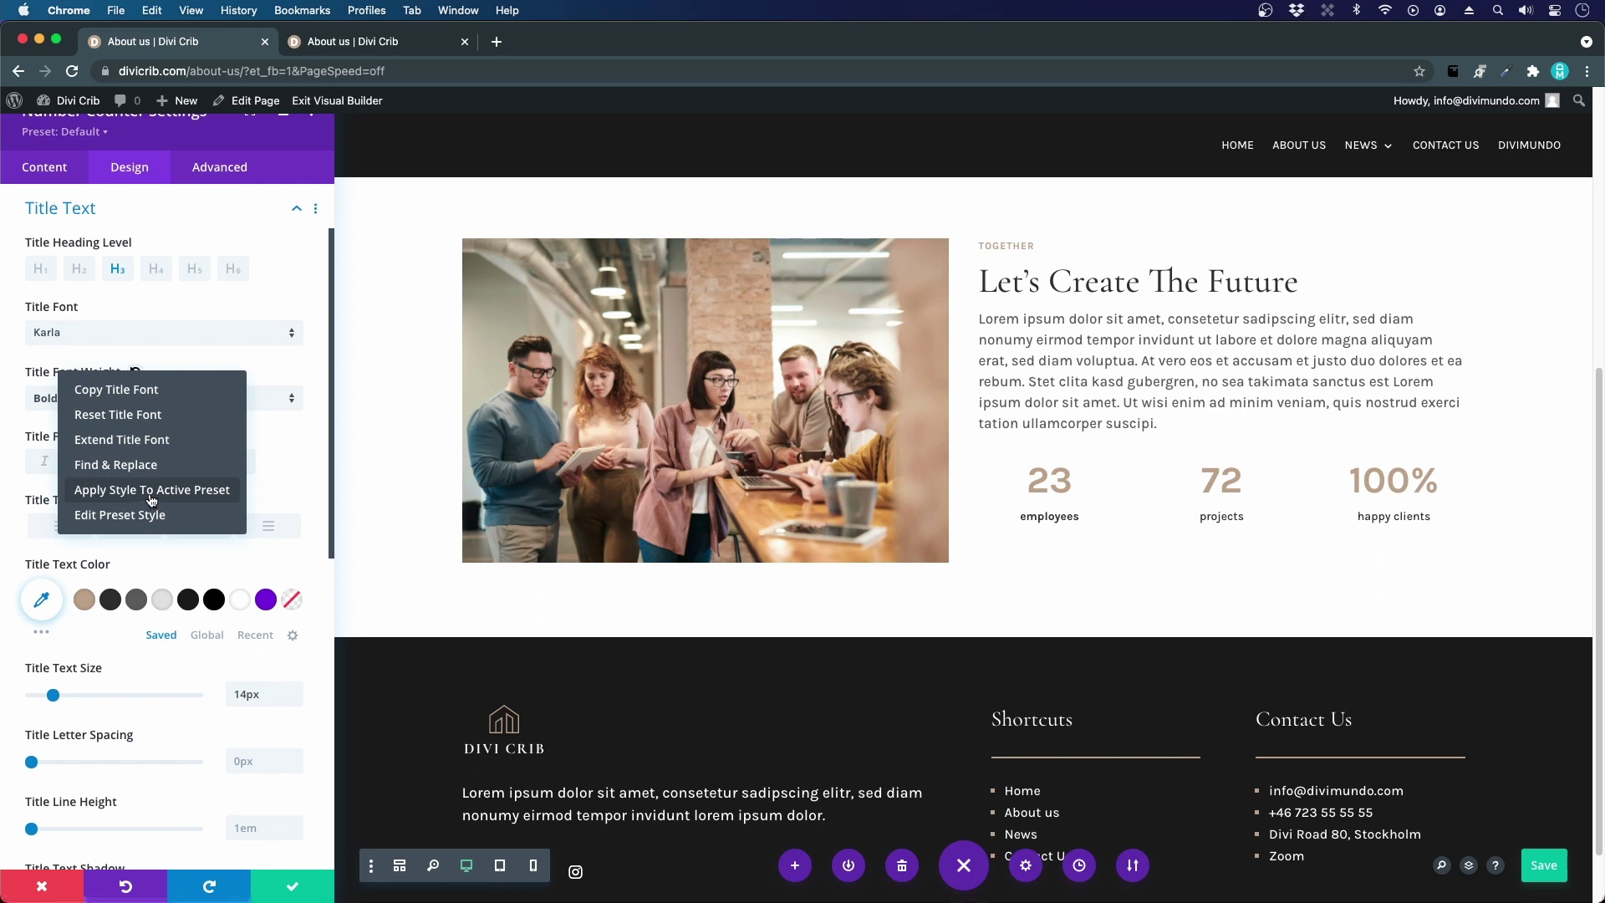
{"action": "left_click", "coordinate": [129, 440]}
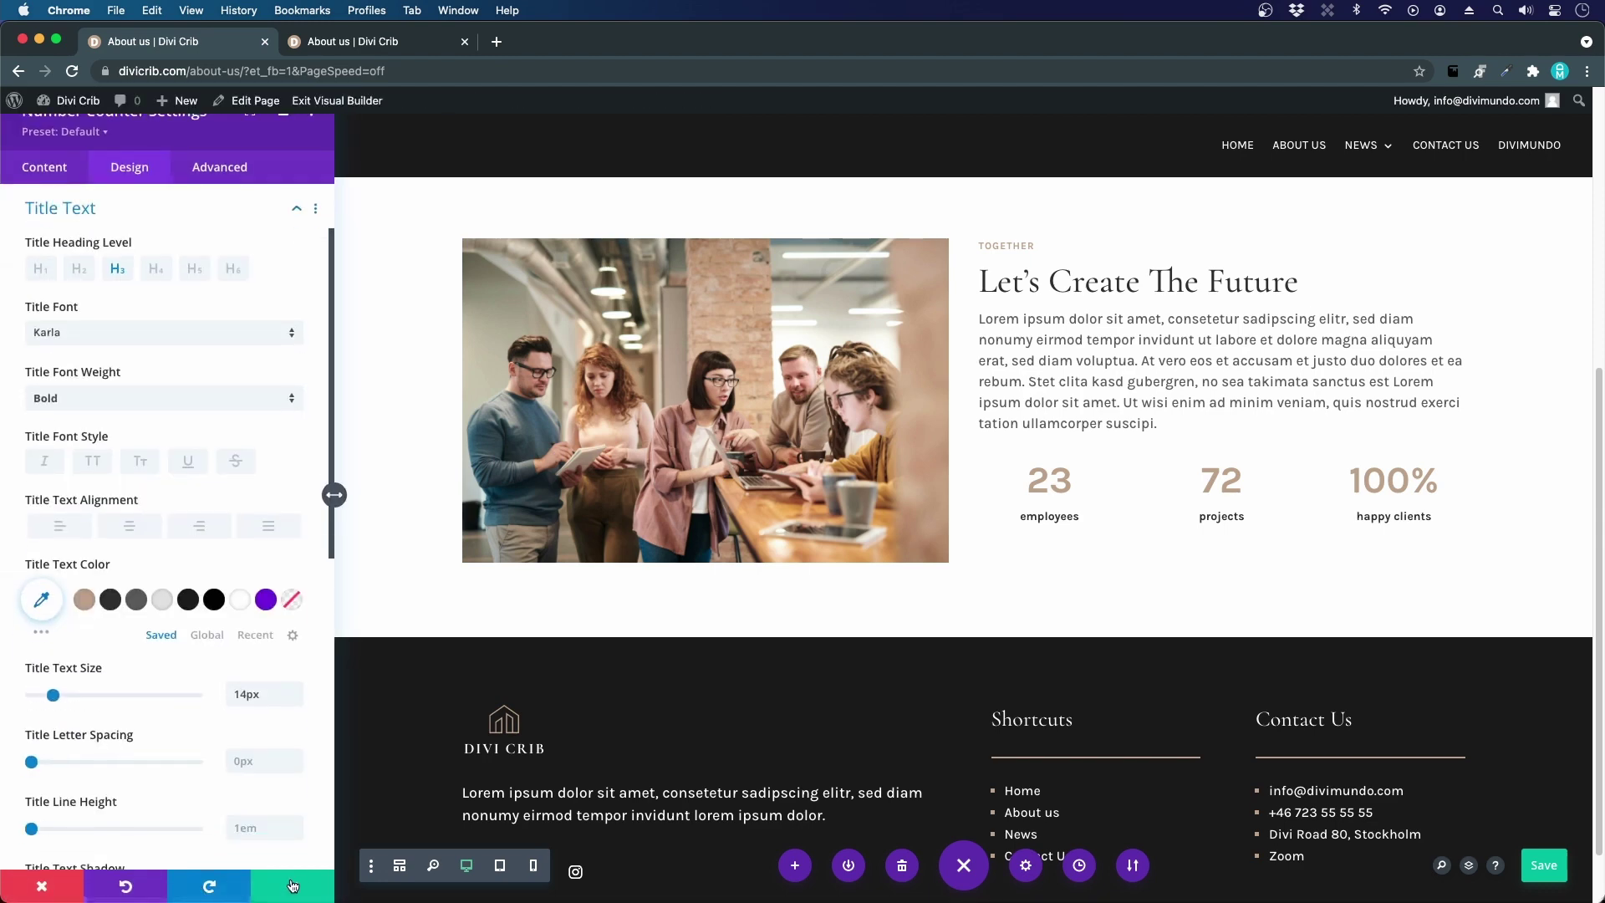
{"action": "left_click", "coordinate": [292, 885]}
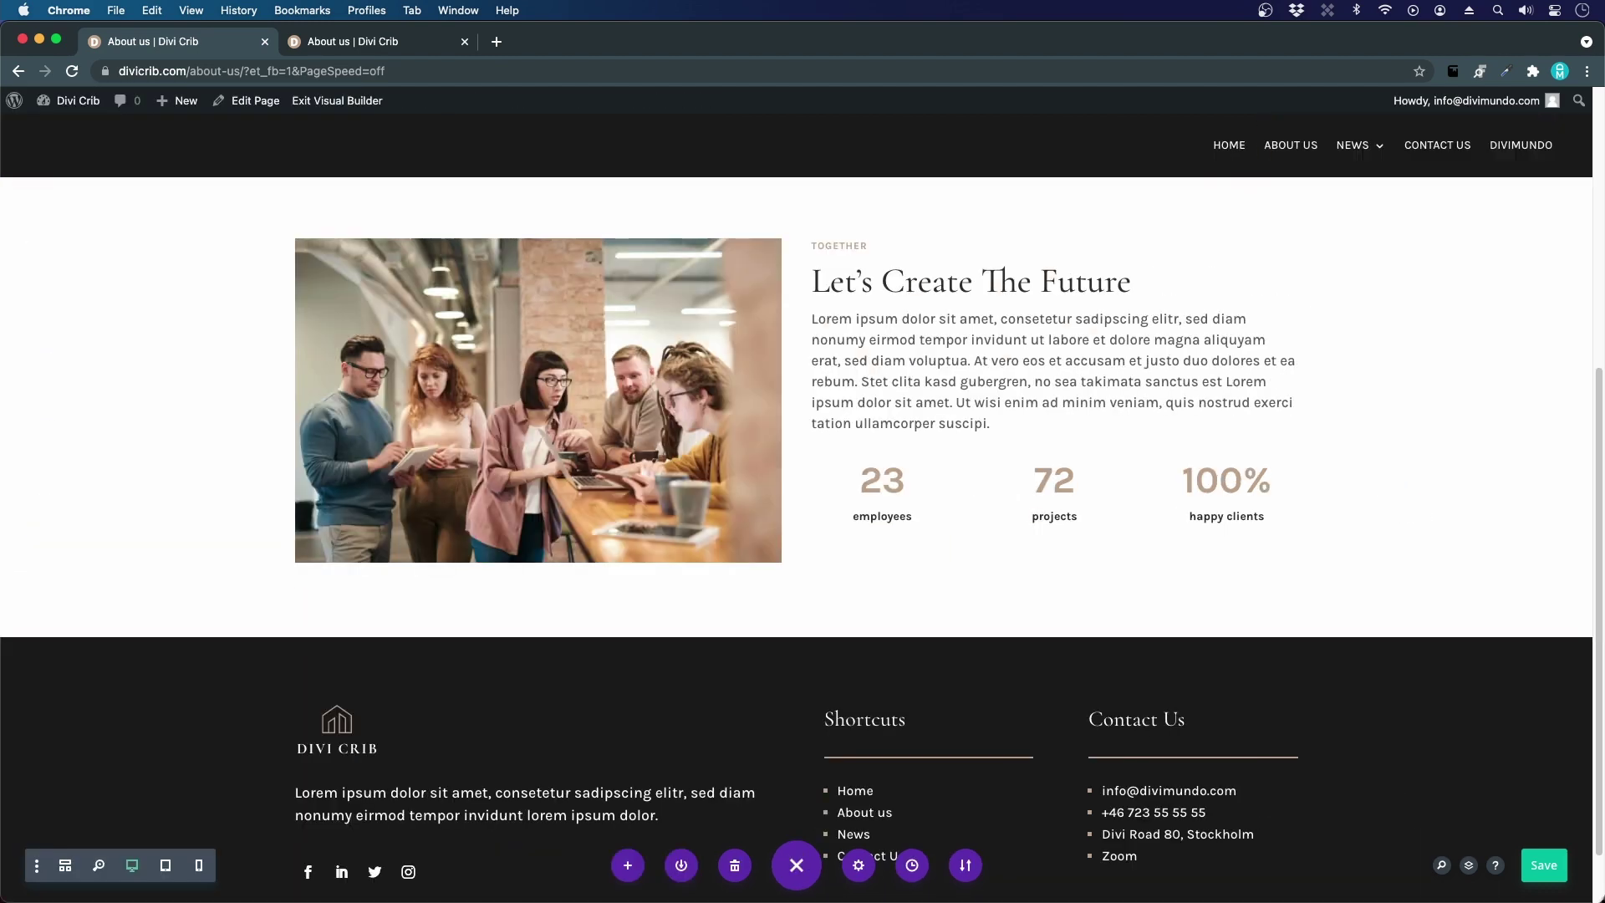
{"action": "mouse_move", "coordinate": [1599, 23]}
{"action": "left_mouse_down"}
{"action": "mouse_move", "coordinate": [1248, 70]}
{"action": "mouse_move", "coordinate": [1112, 42]}
{"action": "mouse_move", "coordinate": [796, 37]}
{"action": "mouse_move", "coordinate": [1604, 2]}
{"action": "left_mouse_up"}
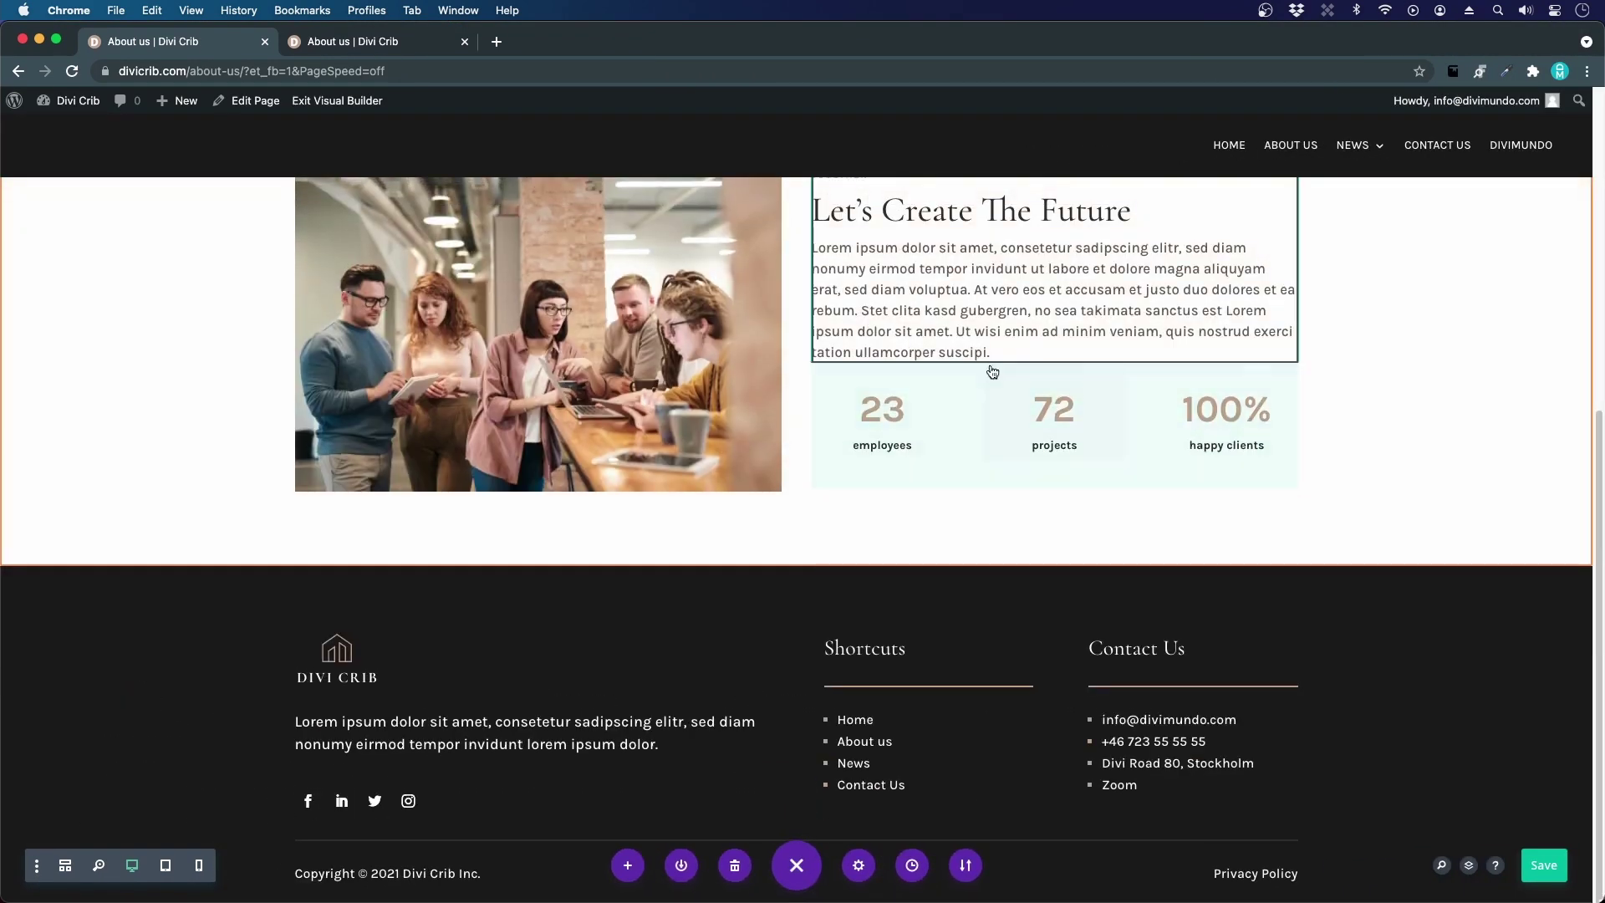
- Apply a Zoom animation to the "employees" number counter and save the module
{"action": "scroll", "coordinate": [989, 385], "scroll_direction": "up", "scroll_amount": 5}
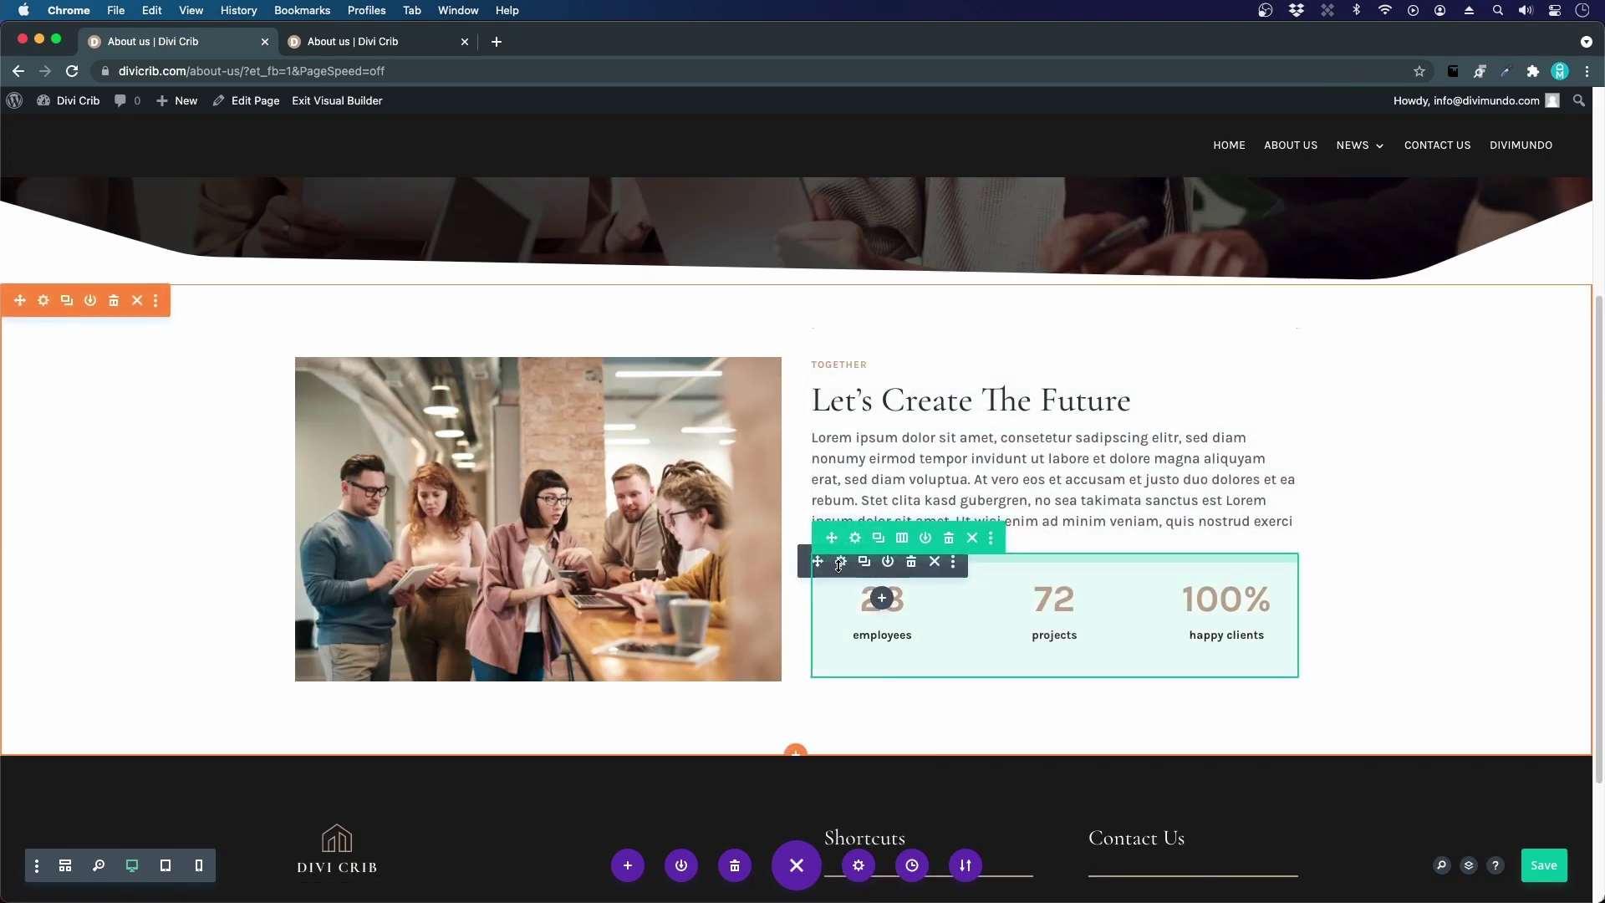
{"action": "left_click", "coordinate": [840, 561]}
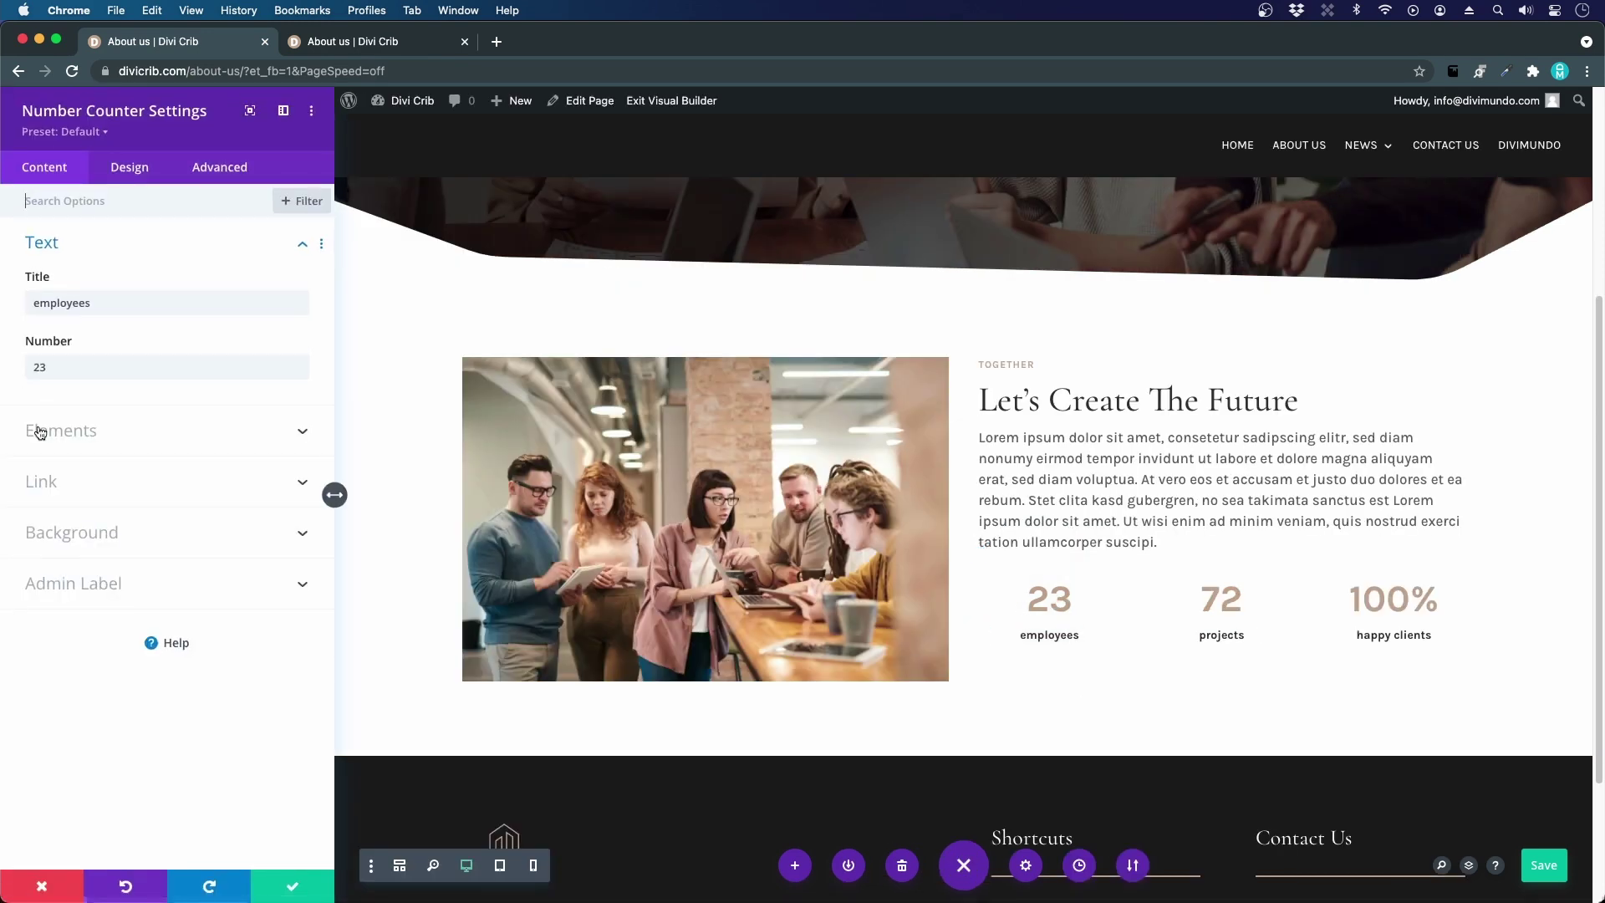
{"action": "left_click", "coordinate": [129, 168]}
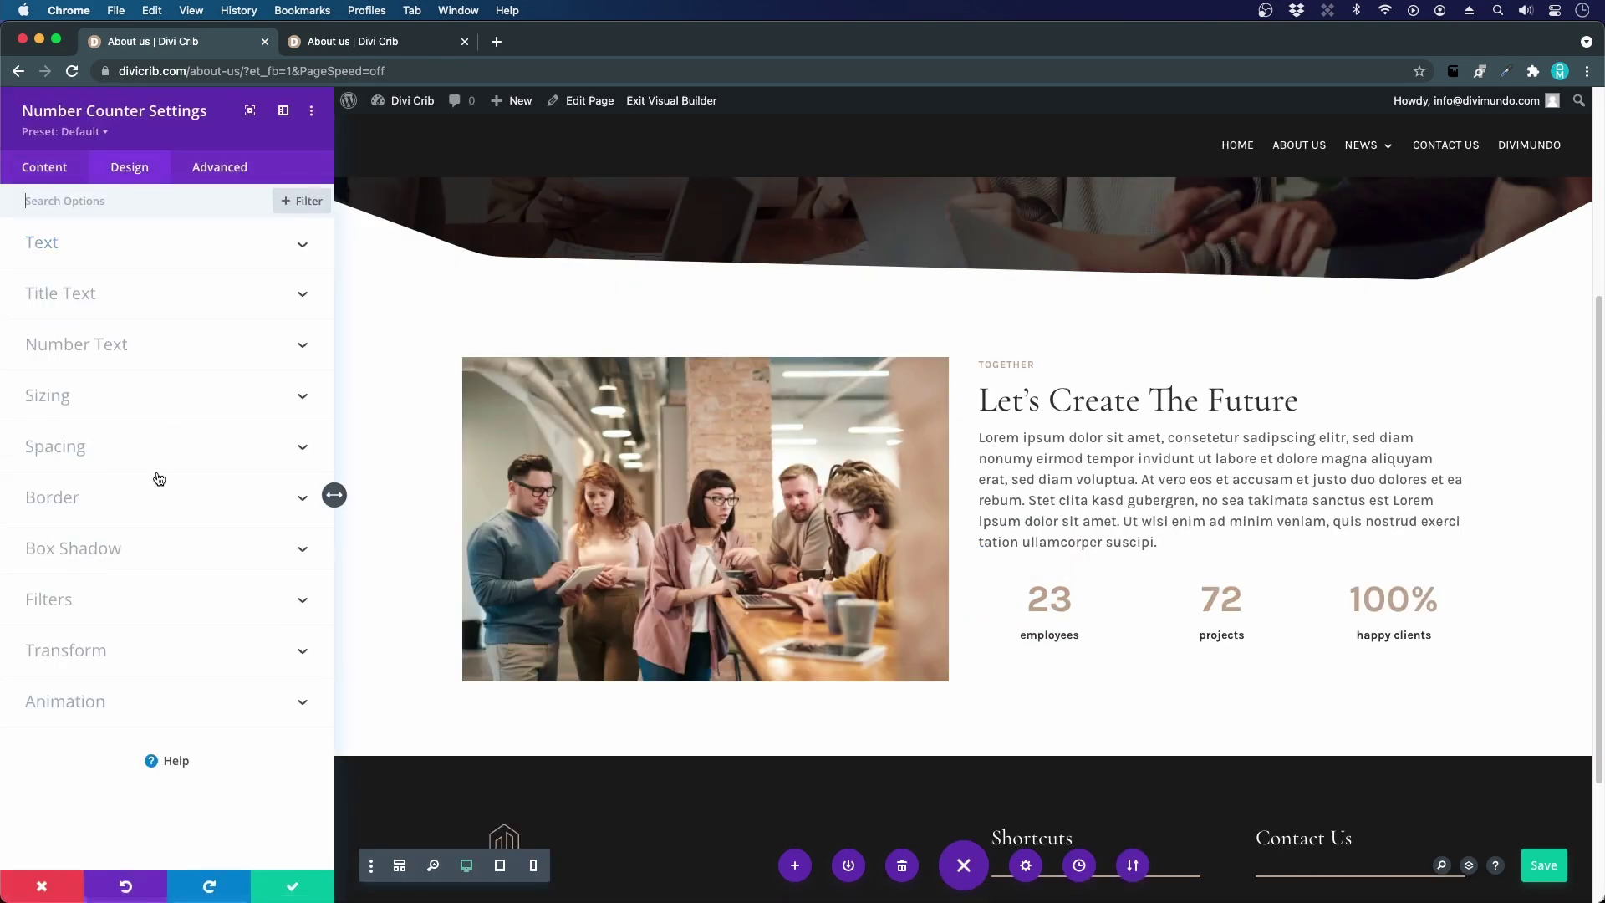
{"action": "left_click", "coordinate": [131, 699]}
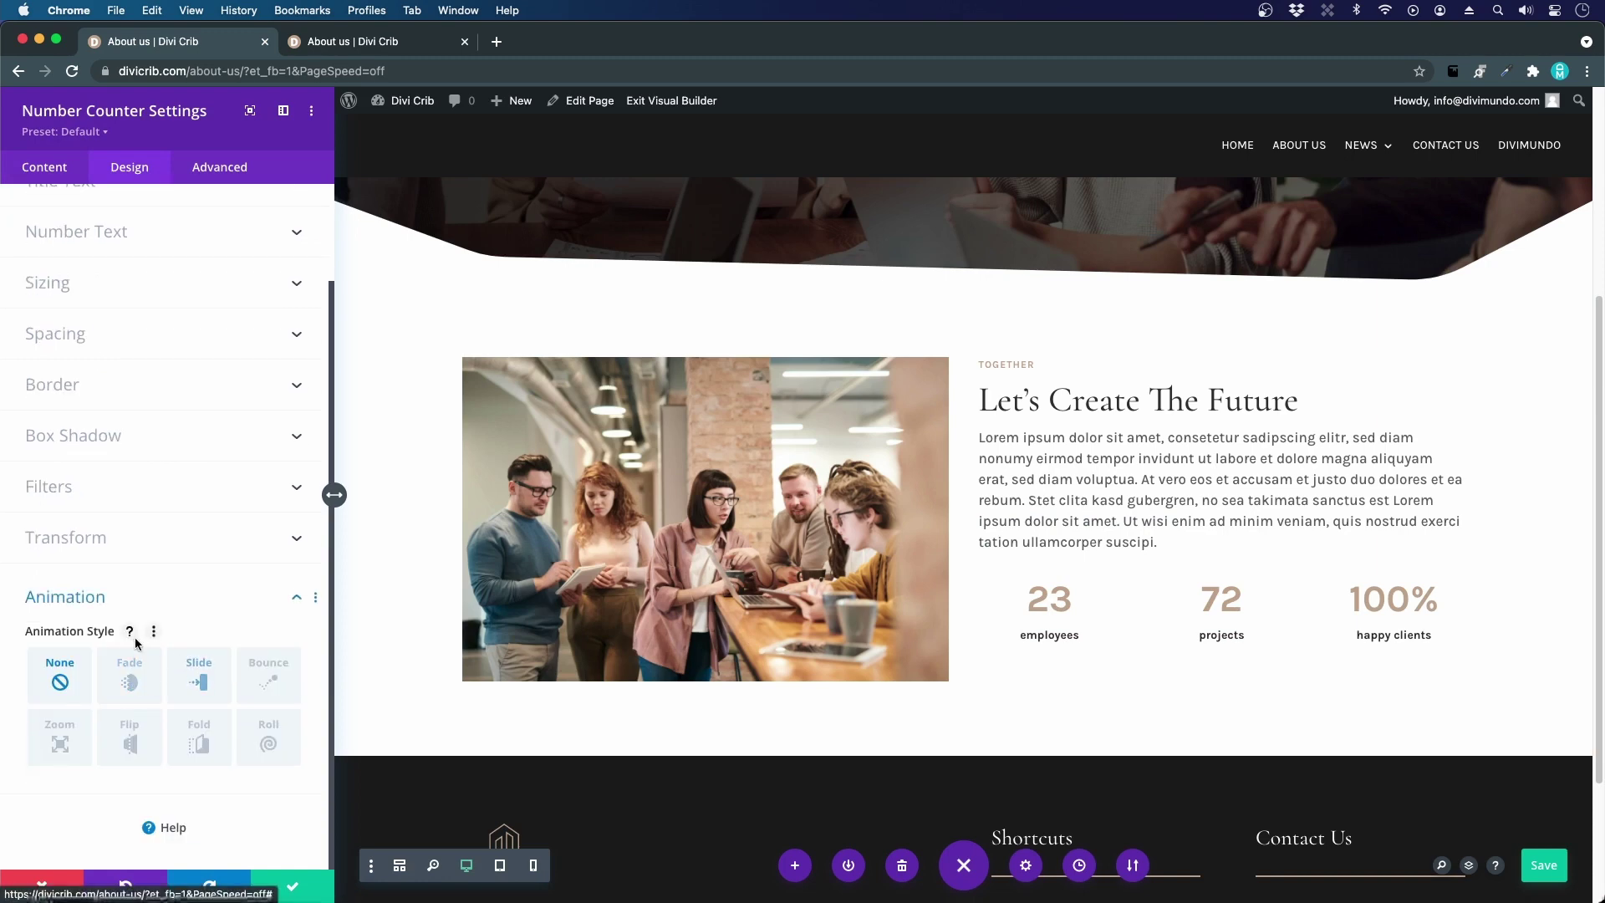
{"action": "left_click", "coordinate": [59, 737]}
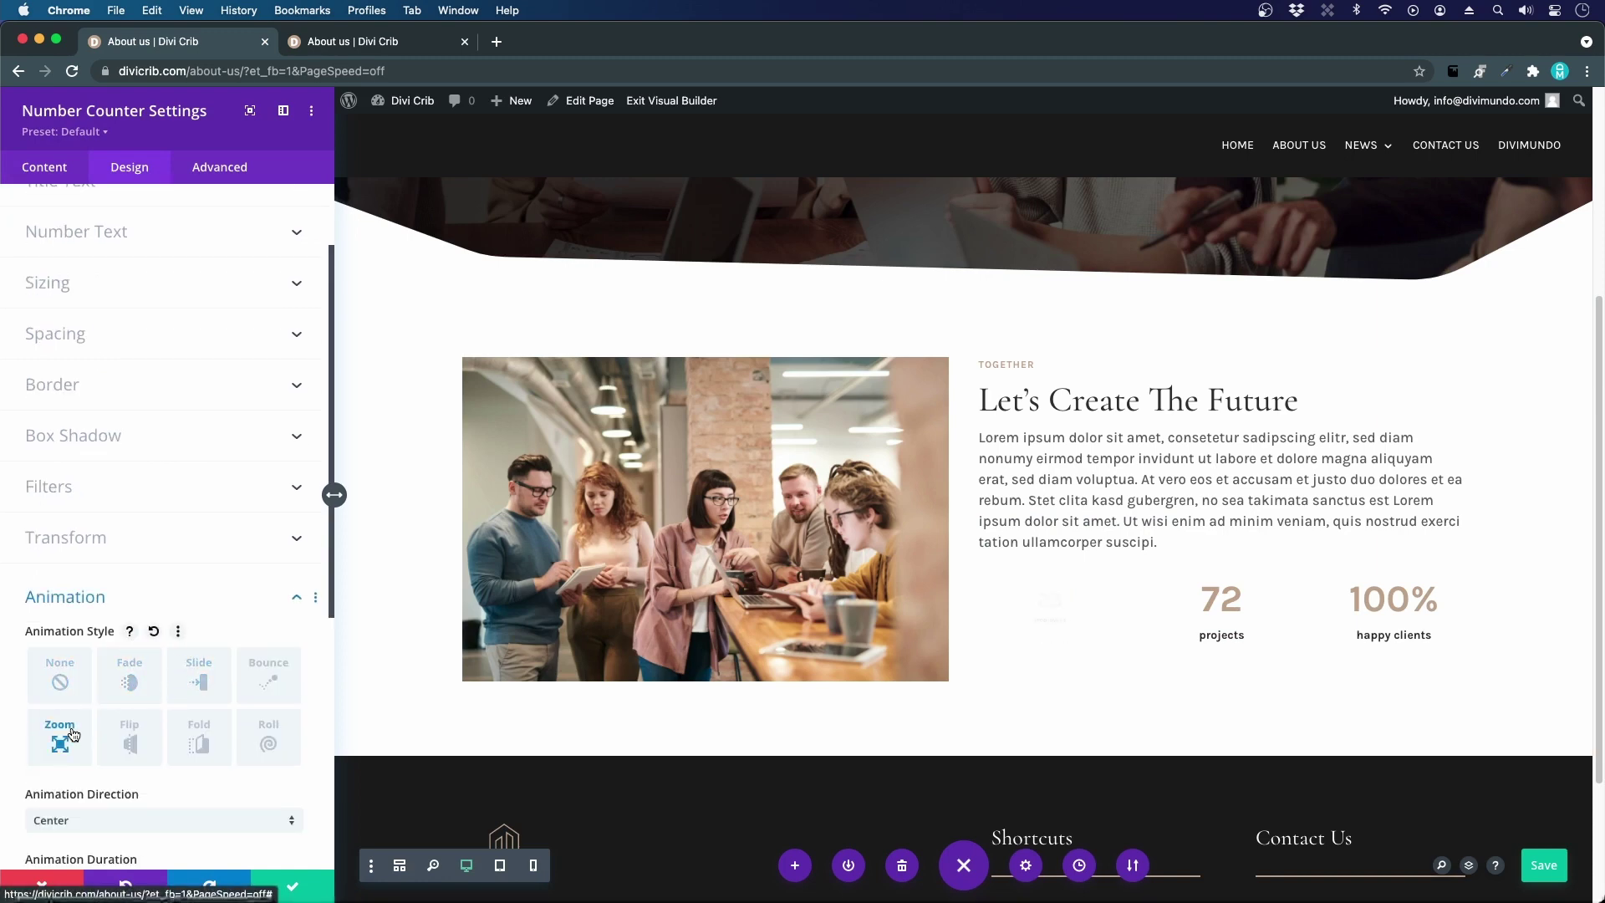
{"action": "scroll", "coordinate": [251, 685], "scroll_direction": "down", "scroll_amount": 5}
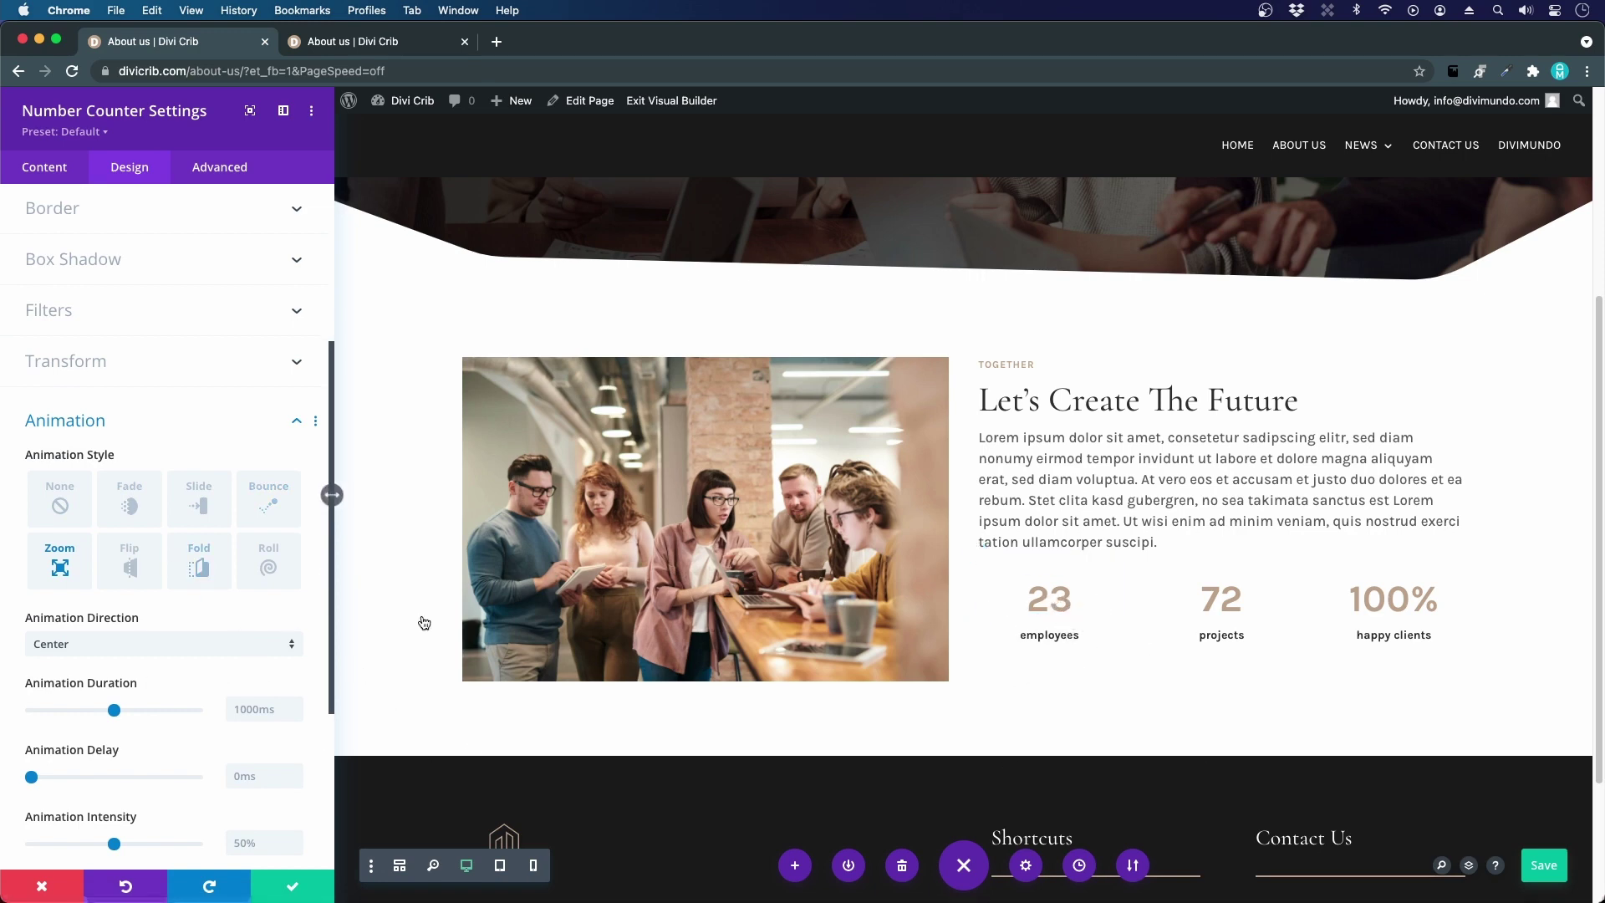
{"action": "scroll", "coordinate": [96, 606], "scroll_direction": "down", "scroll_amount": 2}
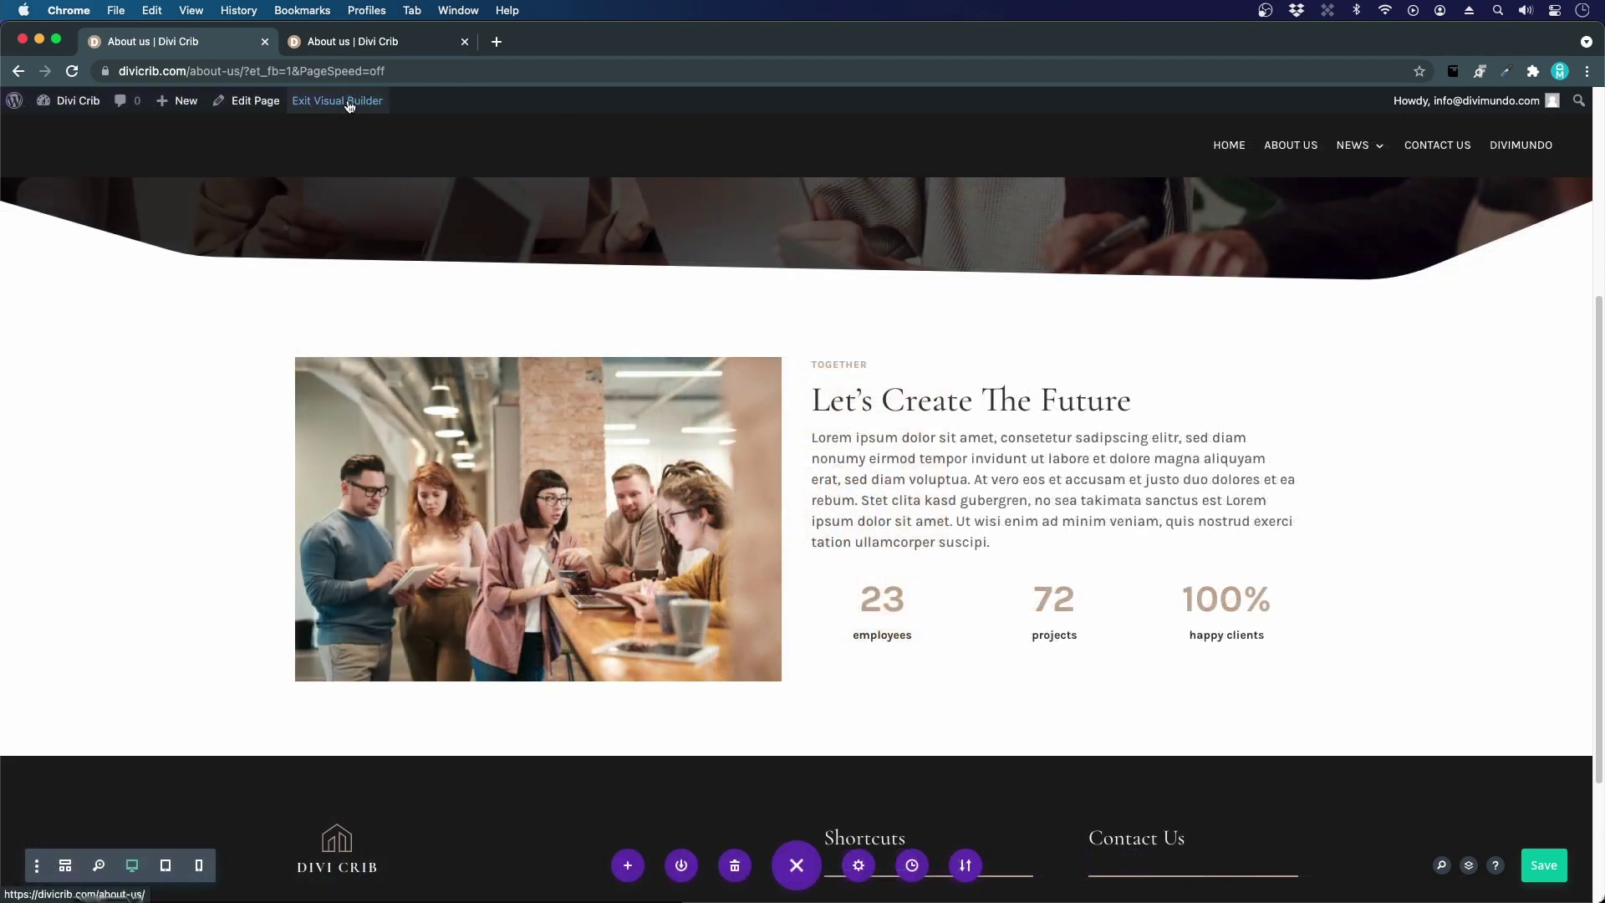
- Save the page, exit the Visual Builder and view the number counters on the live page
{"action": "left_click", "coordinate": [349, 106]}
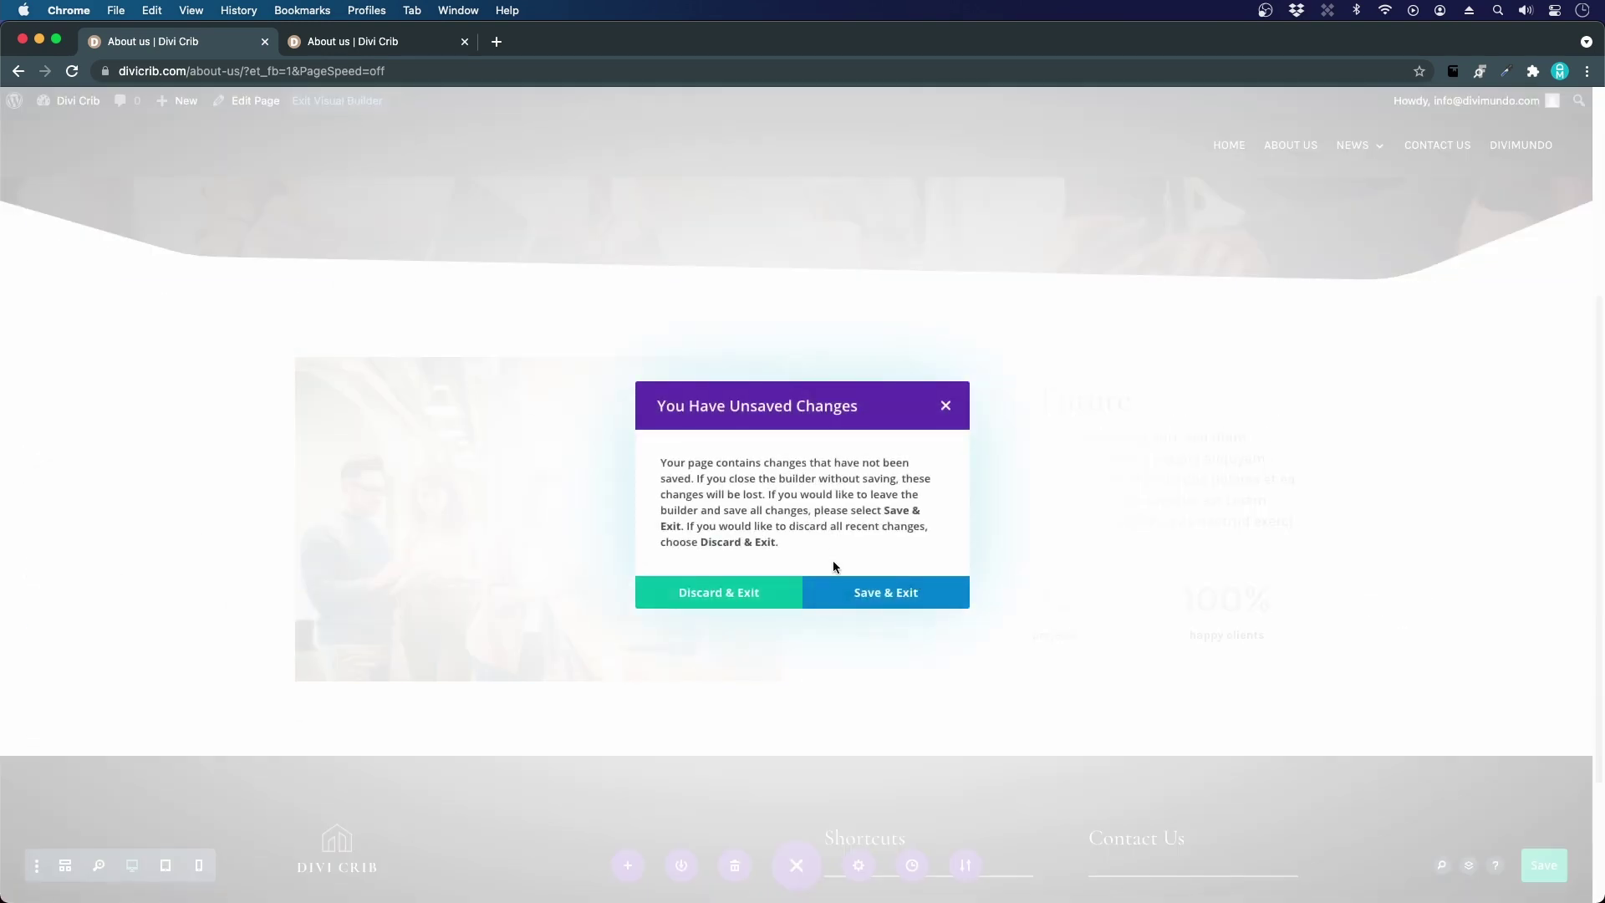
{"action": "left_click", "coordinate": [841, 591]}
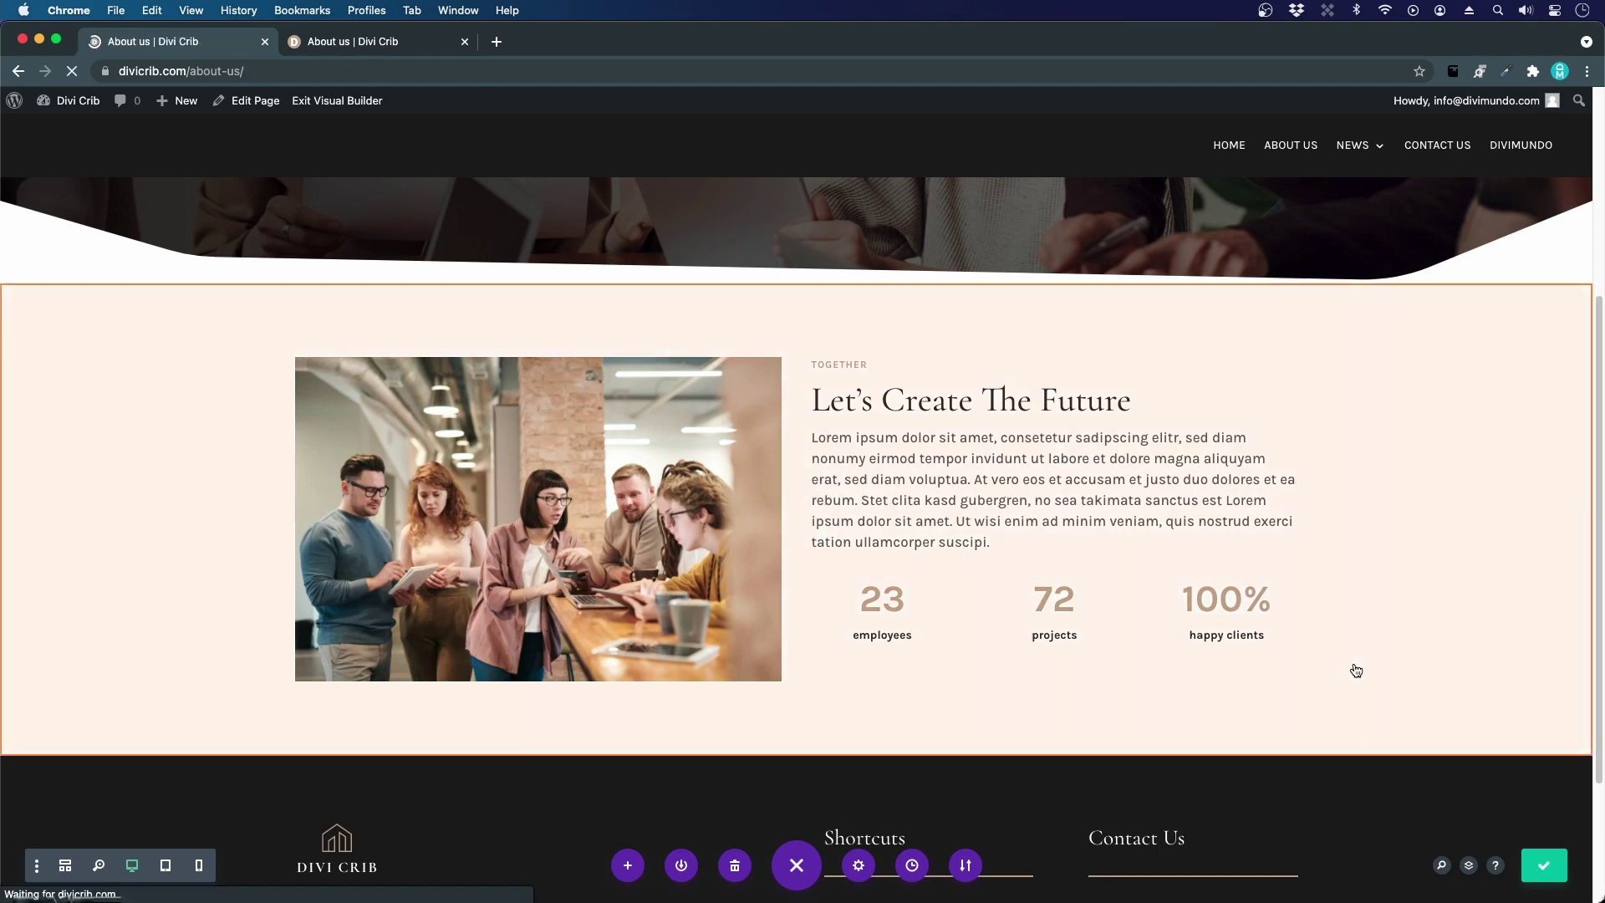
{"action": "scroll", "coordinate": [309, 516], "scroll_direction": "down", "scroll_amount": 5}
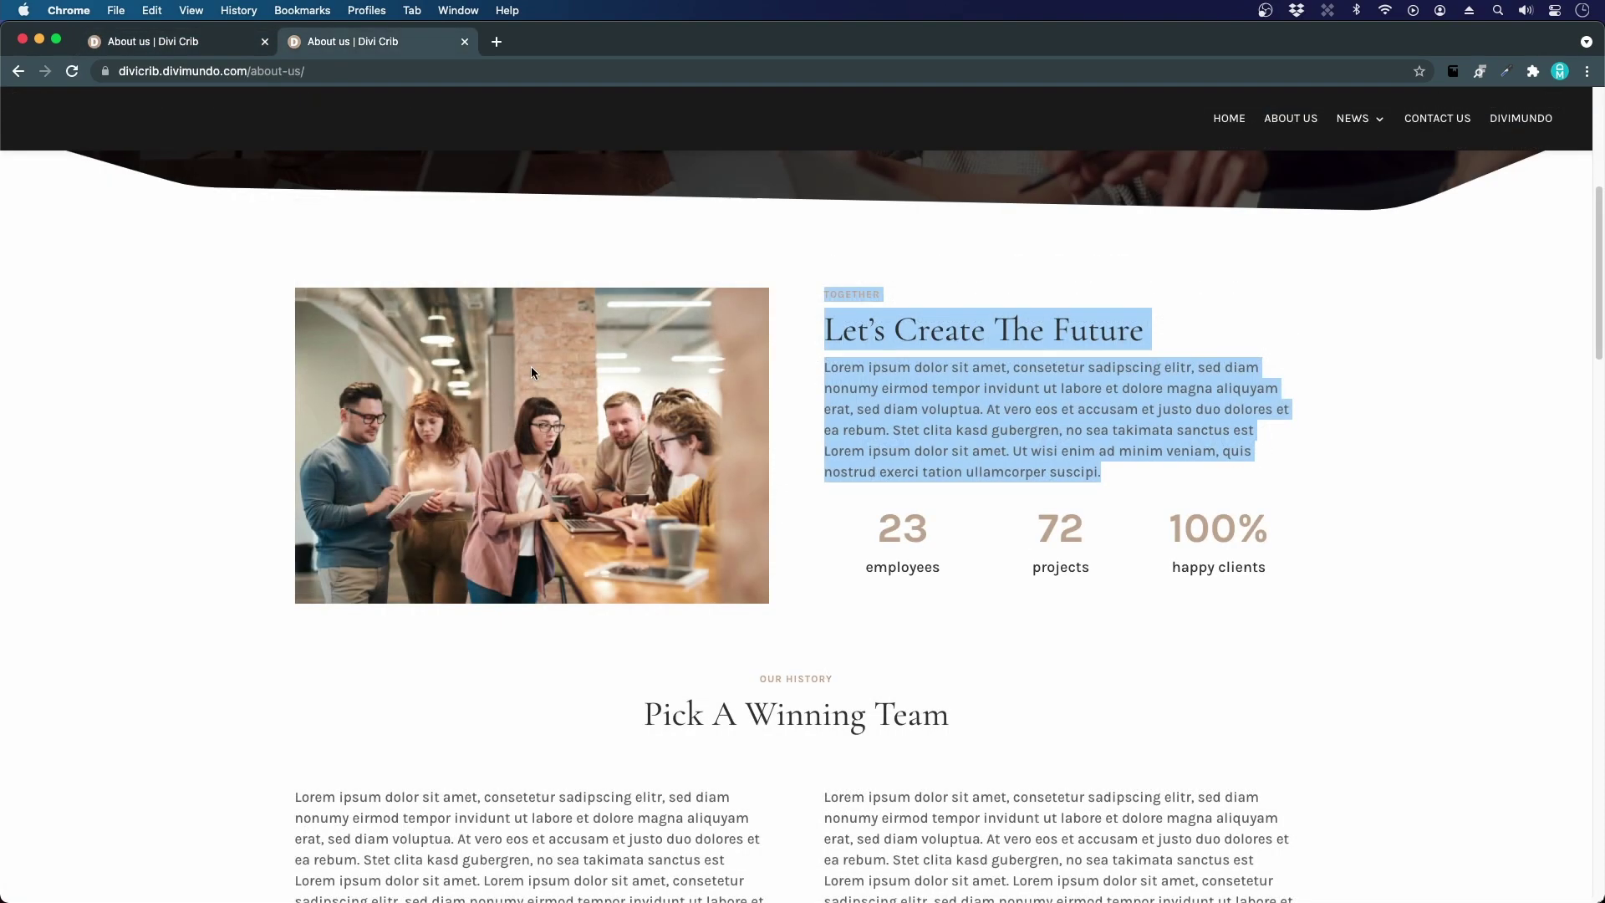
- Check the demo page's "Pick A Winning Team" section, then reopen the own About Us page in the Visual Builder
{"action": "scroll", "coordinate": [531, 368], "scroll_direction": "down", "scroll_amount": 5}
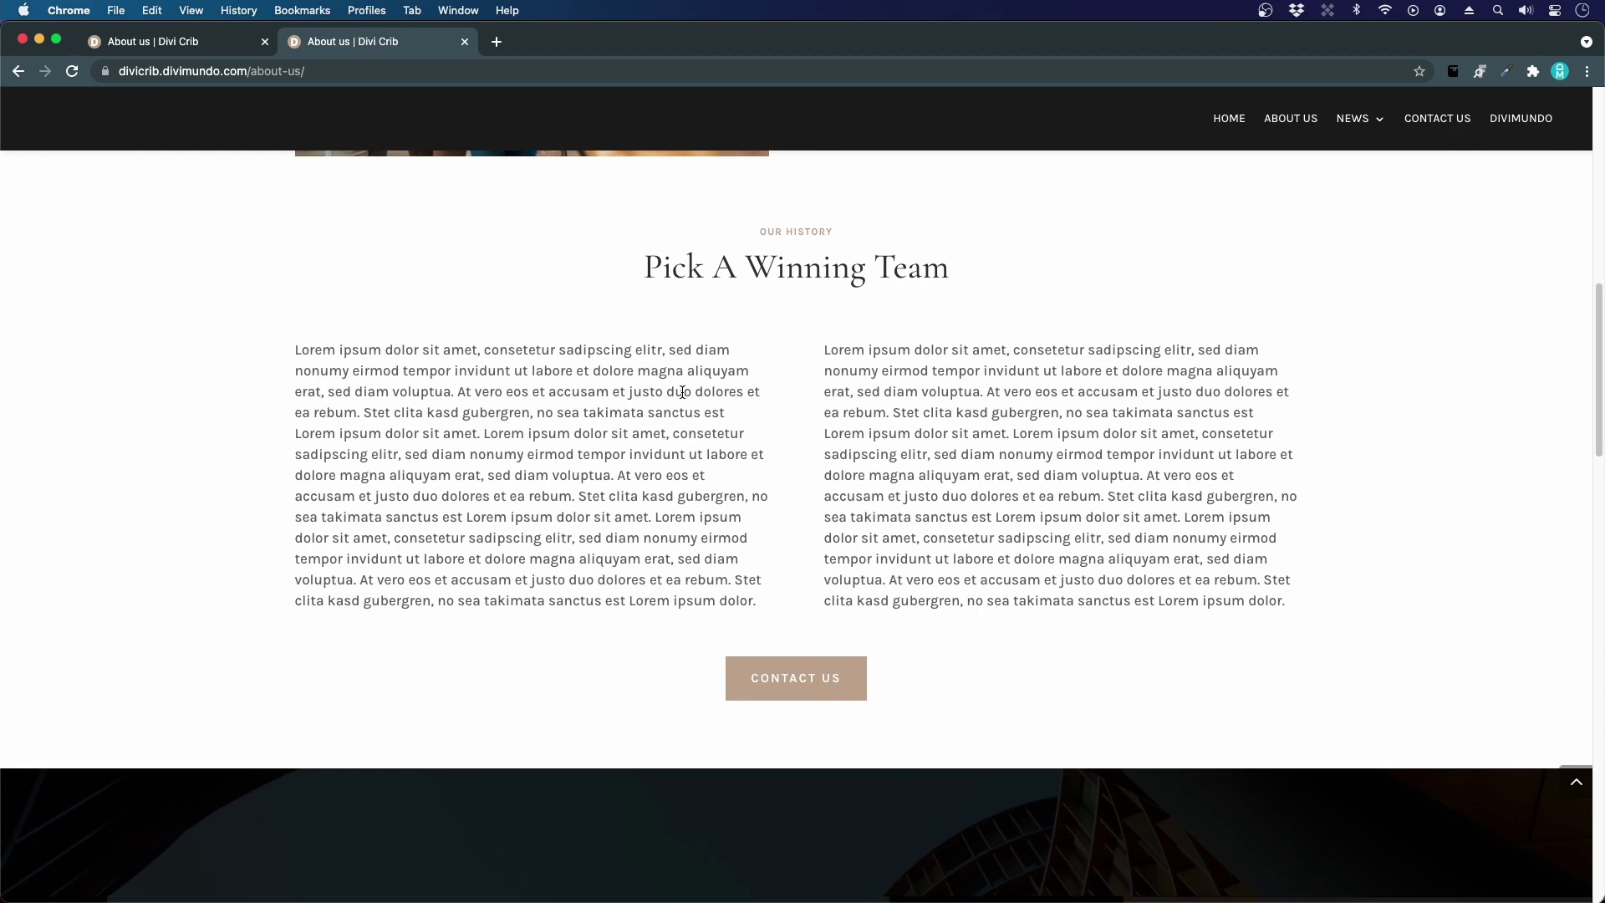
{"action": "left_click", "coordinate": [157, 43]}
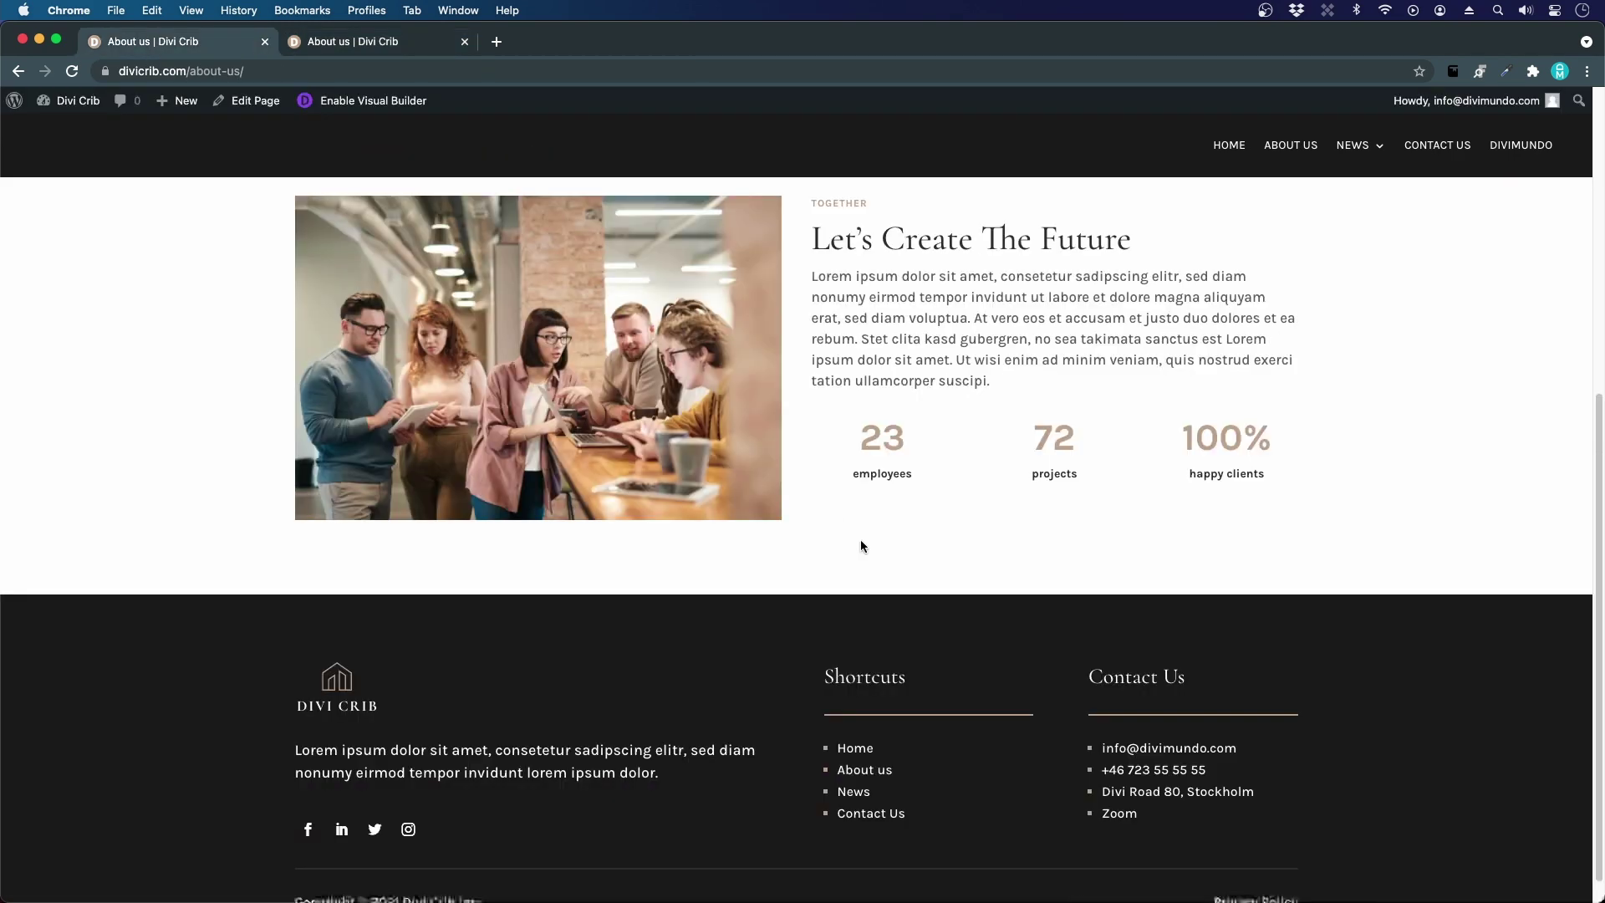
{"action": "left_click", "coordinate": [367, 101]}
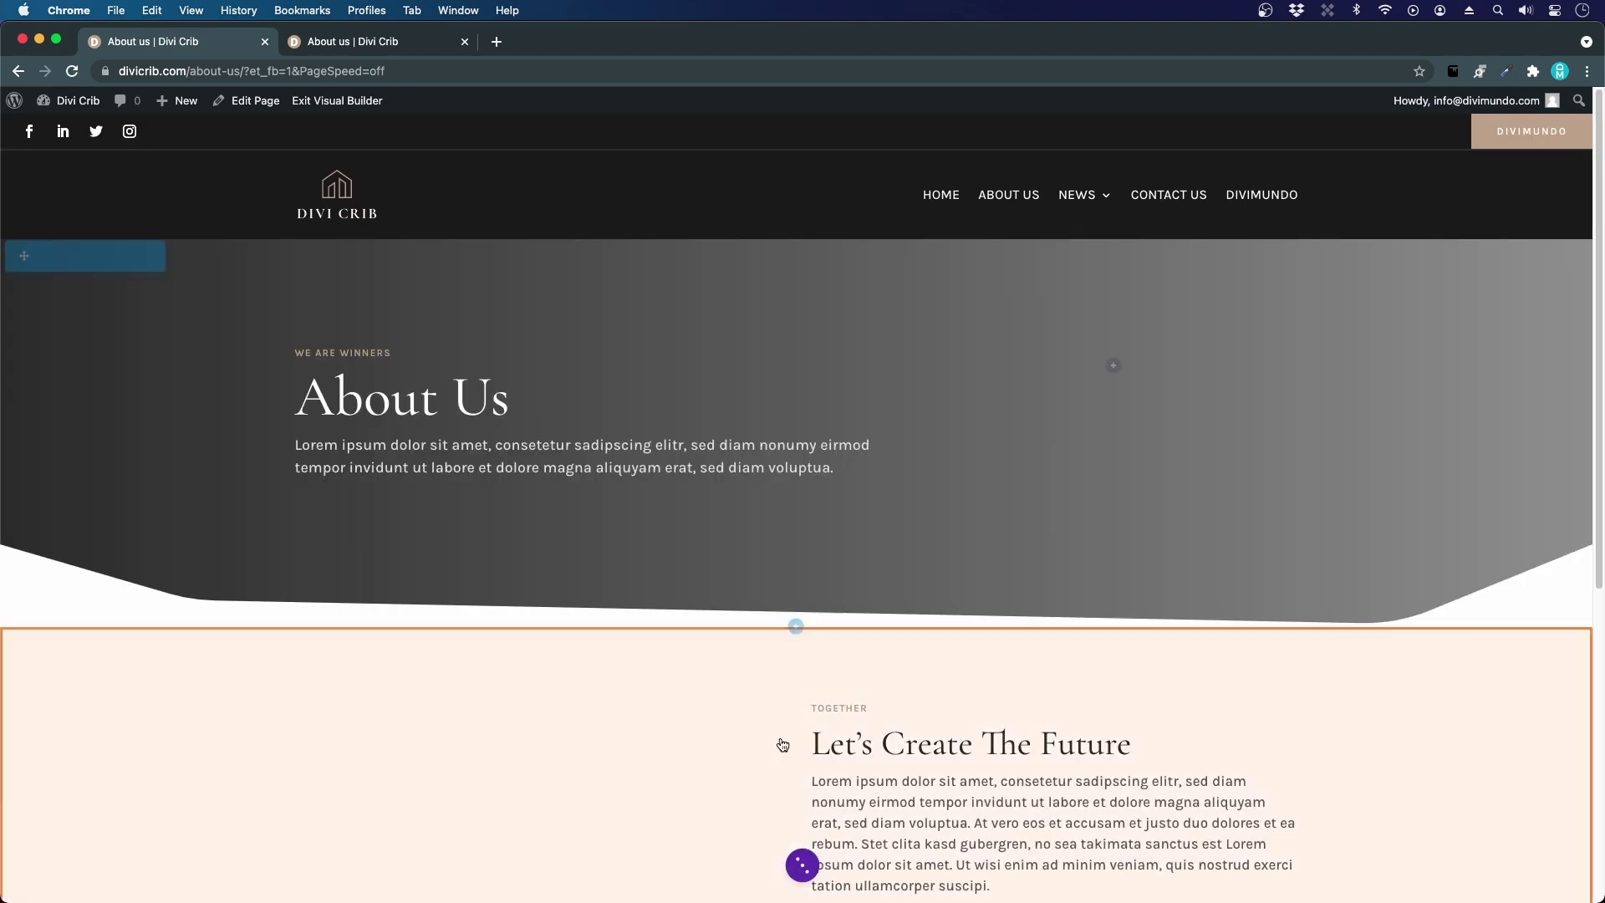
- Add a regular section with a one-column row and a Text module below the "Let's Create The Future" section
{"action": "scroll", "coordinate": [780, 738], "scroll_direction": "down", "scroll_amount": 6}
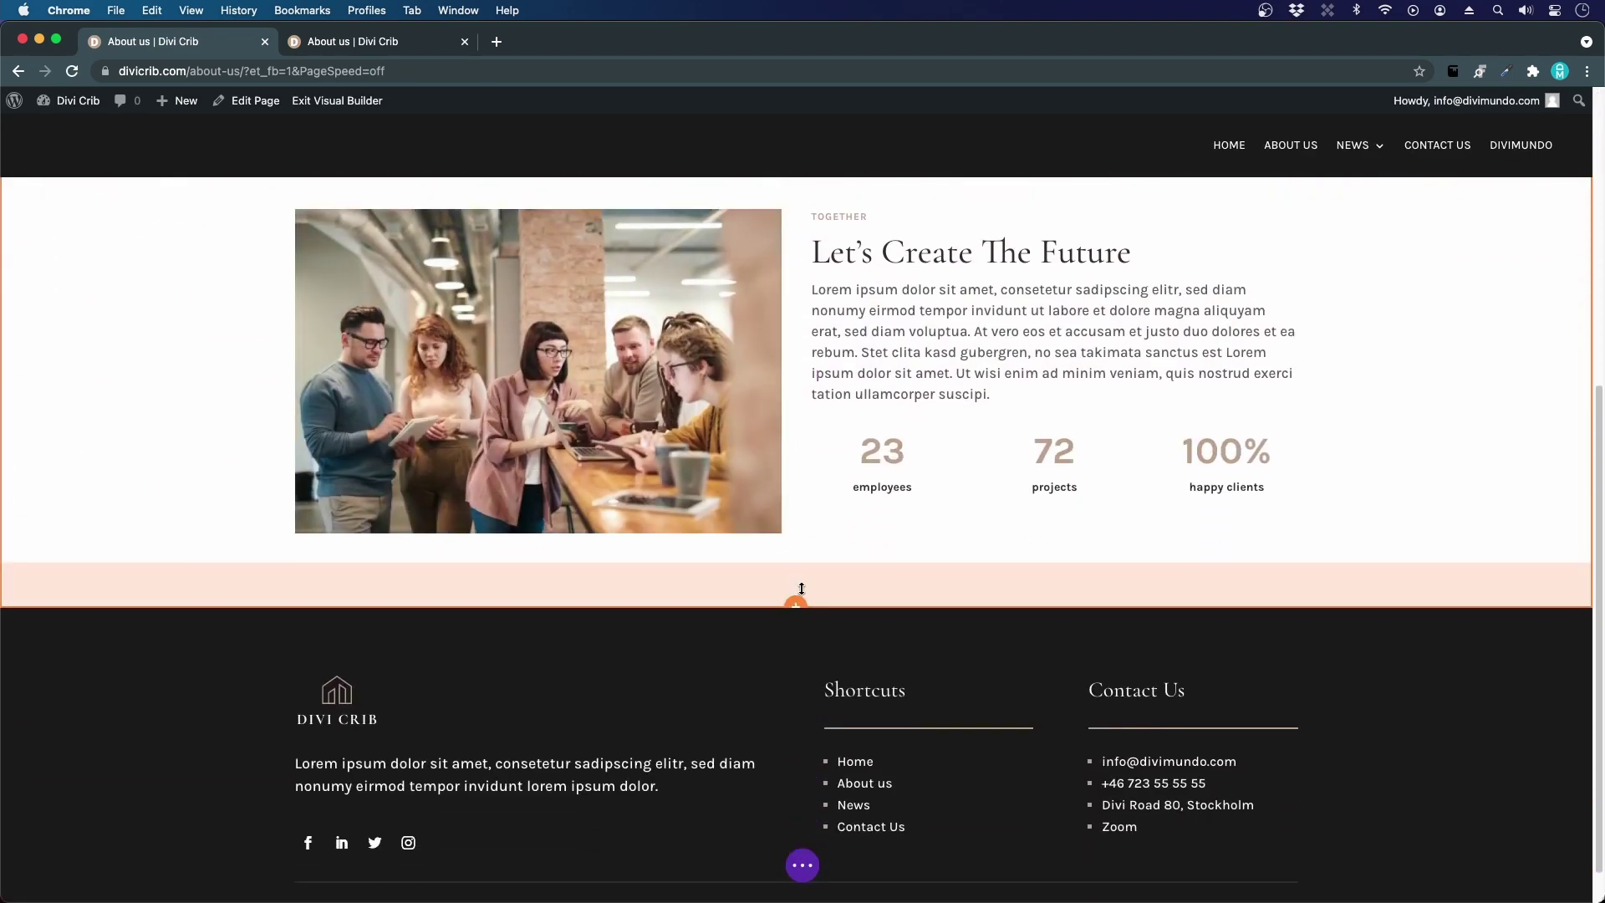
{"action": "left_click", "coordinate": [797, 604]}
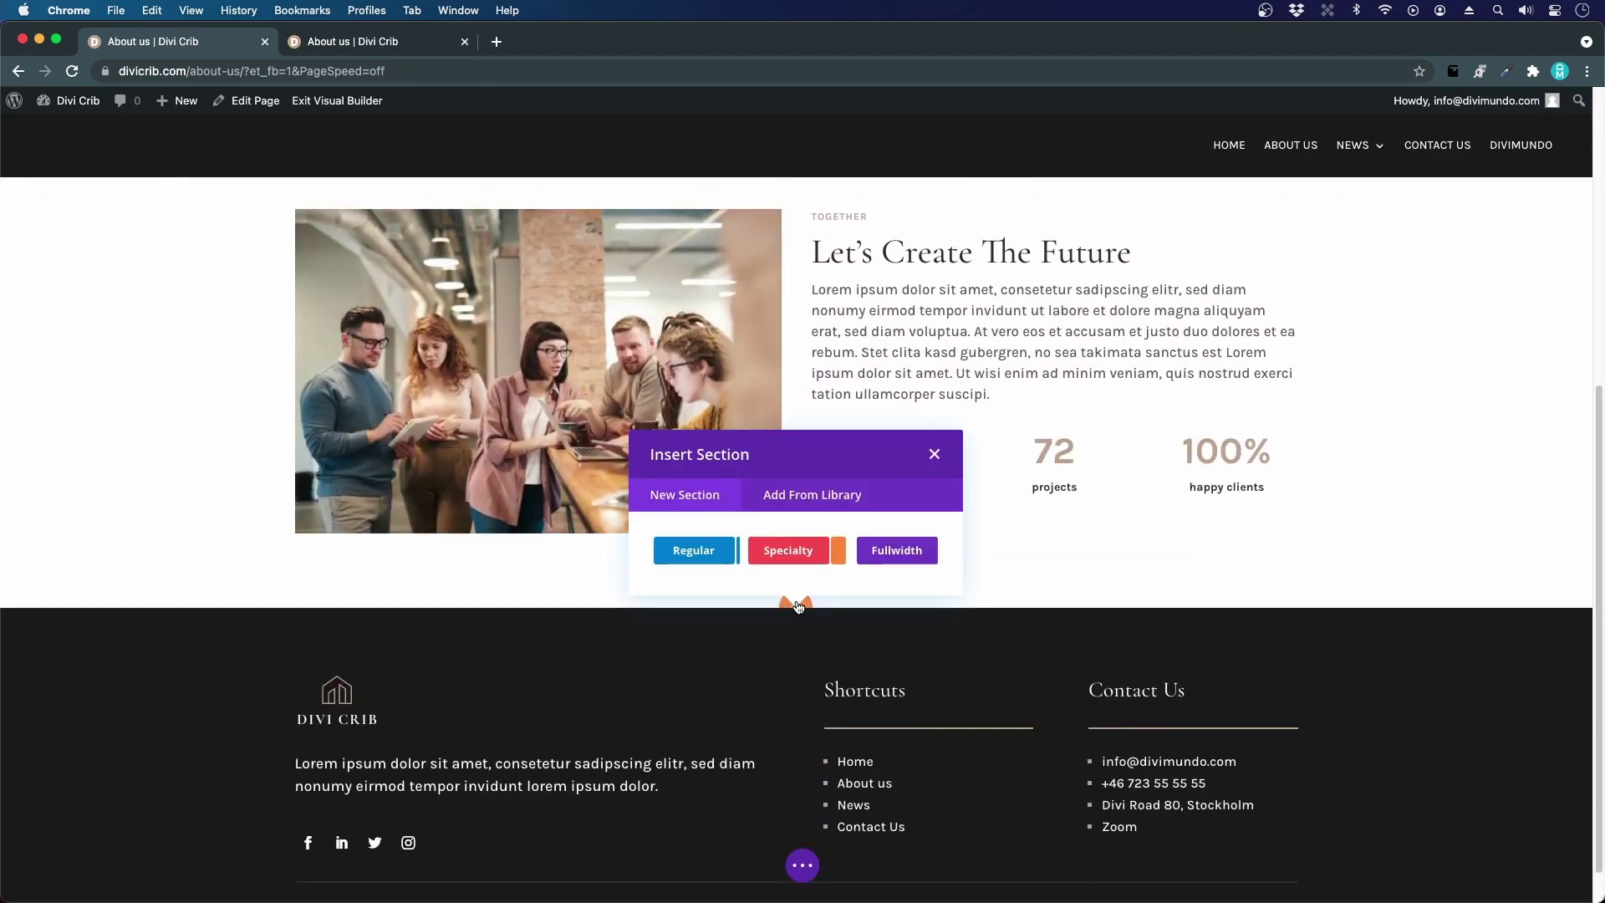
{"action": "left_click", "coordinate": [715, 560]}
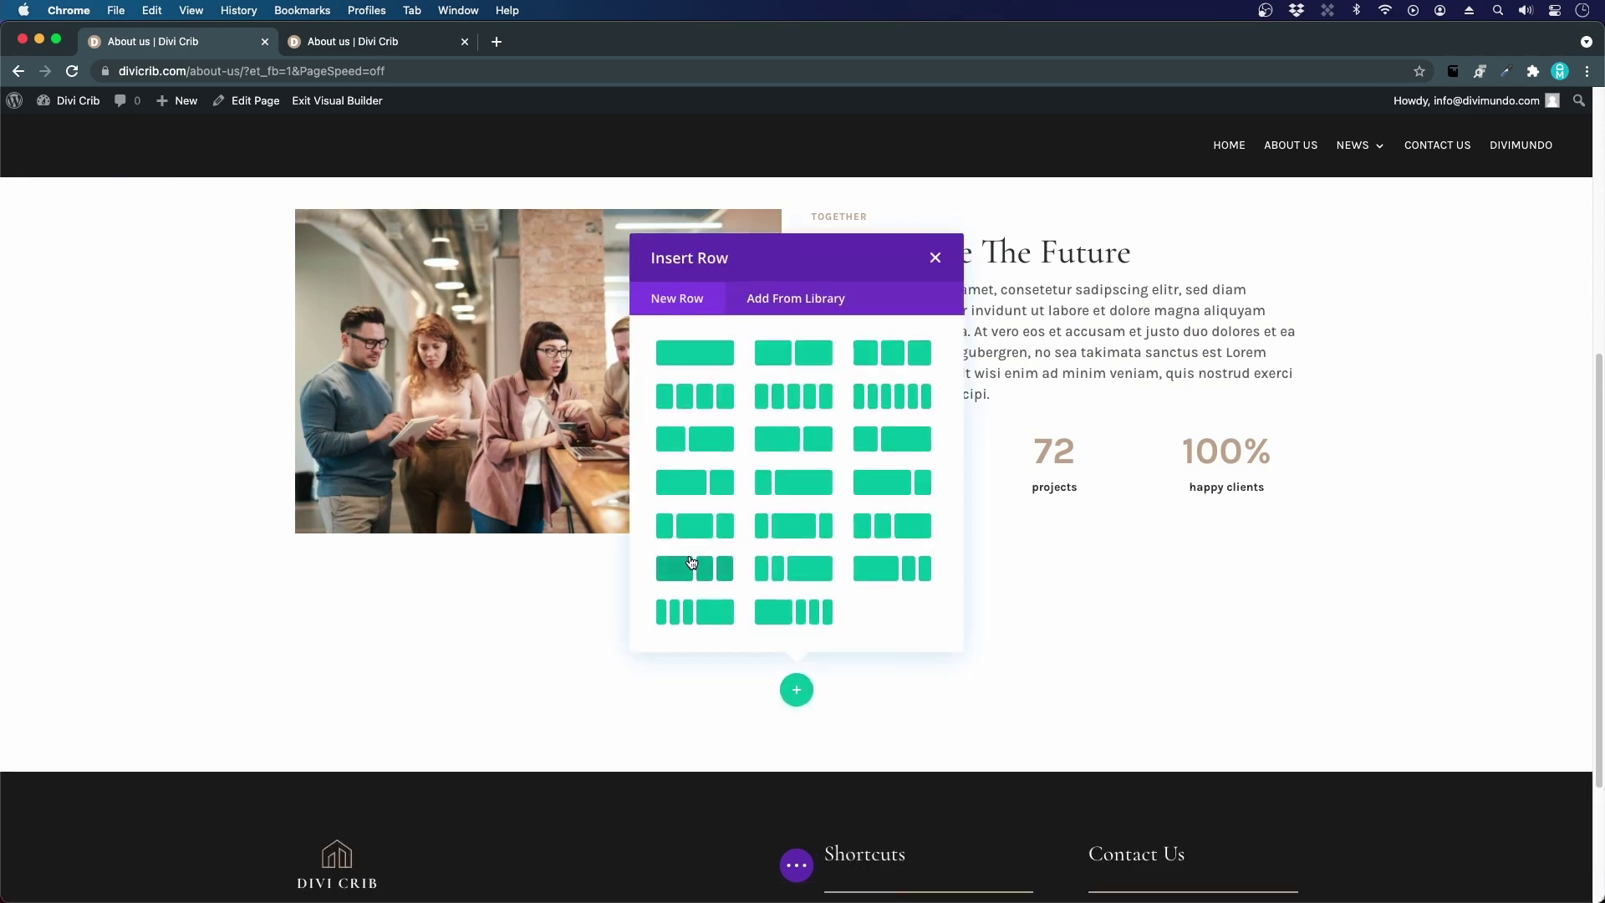
{"action": "left_click", "coordinate": [694, 351]}
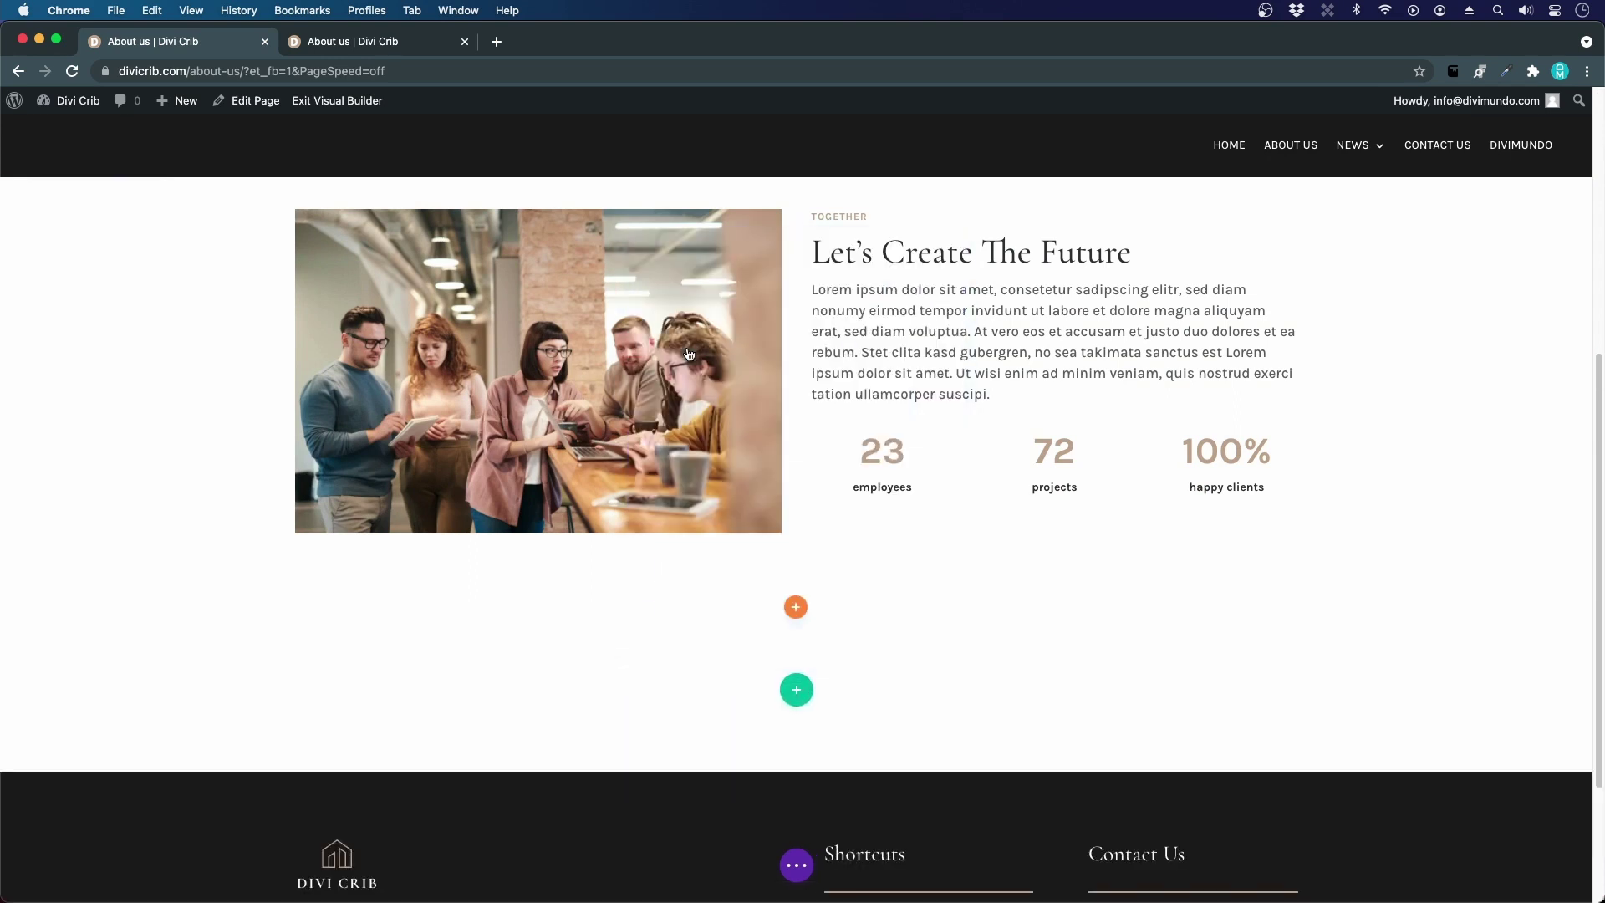
{"action": "type", "text": "text"}
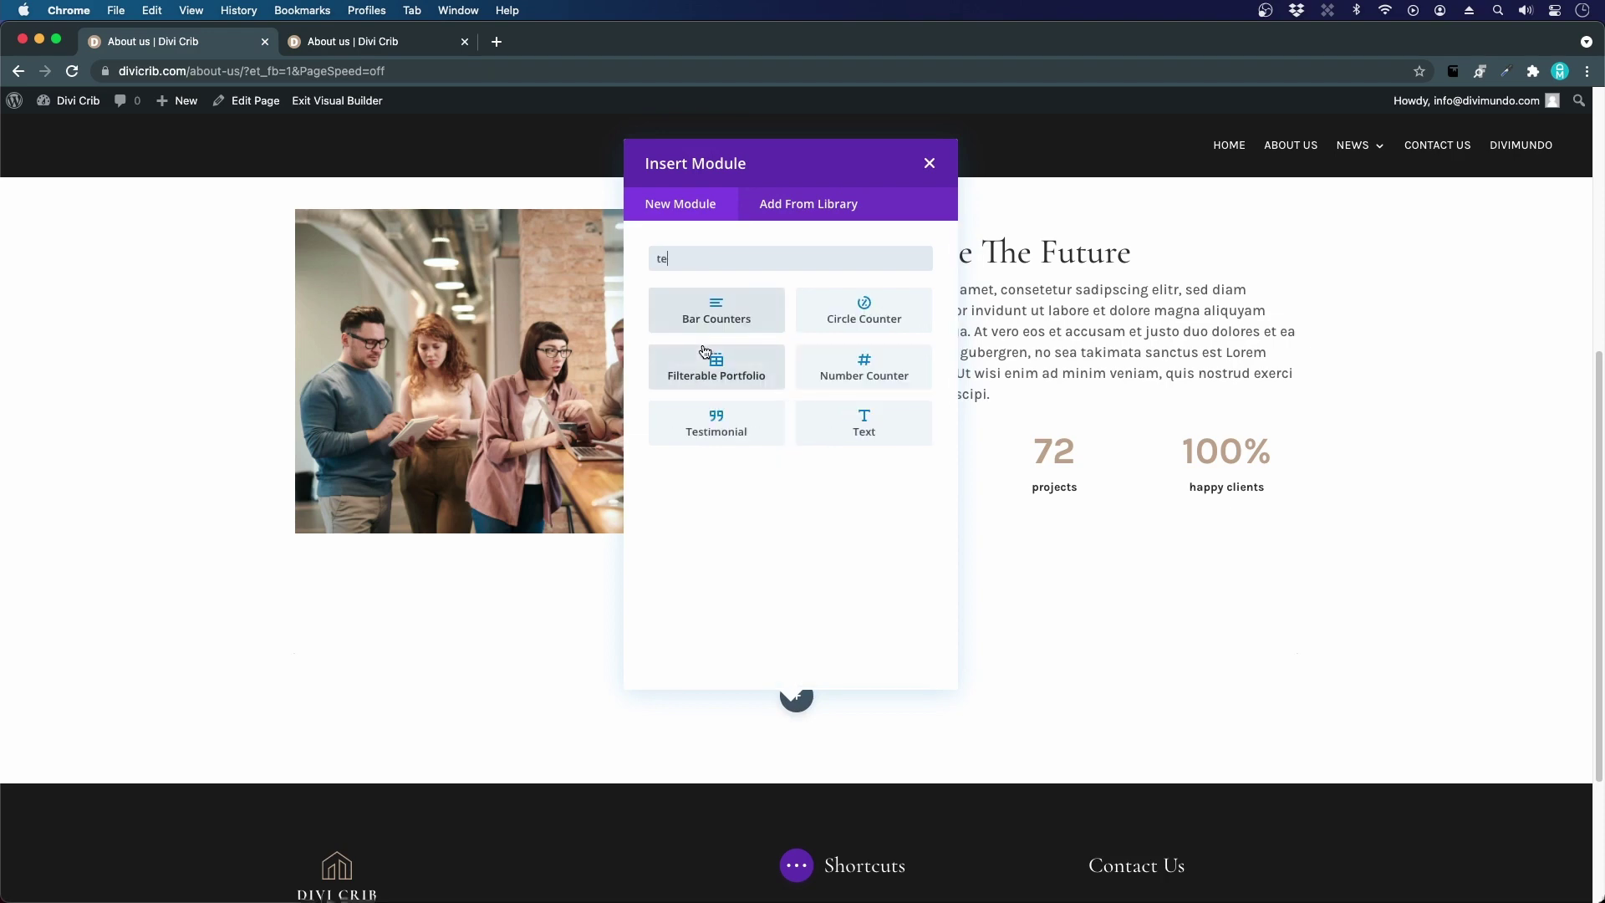
{"action": "left_click", "coordinate": [715, 330]}
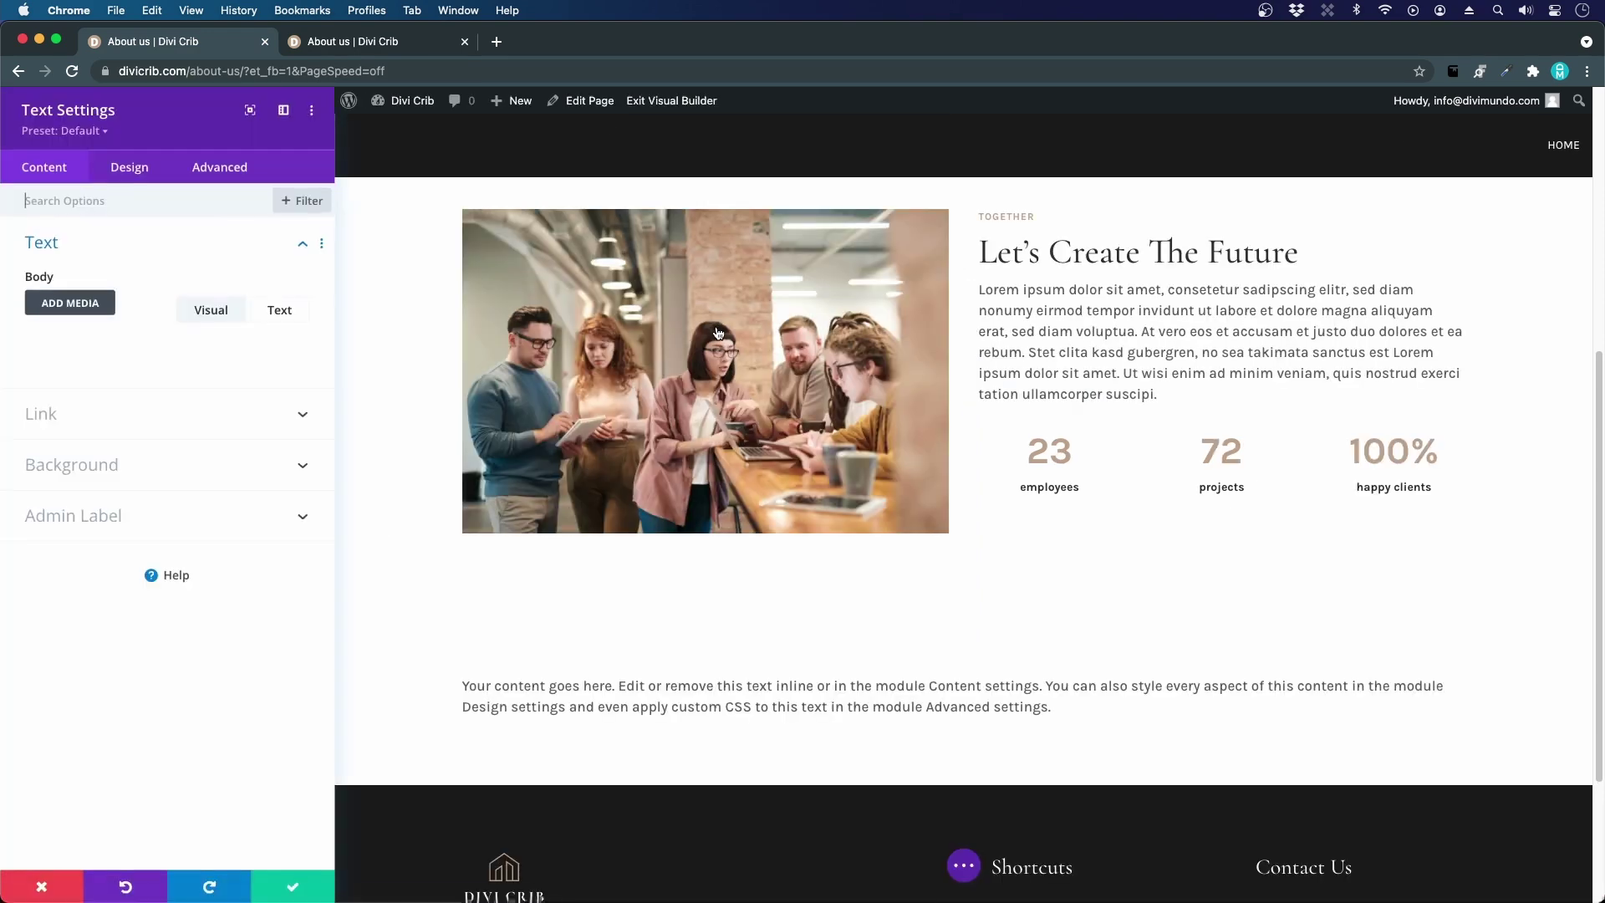
- Replace the placeholder body text with "Our history" and "Pick A Winning Team" on separate lines
{"action": "left_click_drag", "start_coordinate": [222, 520], "coordinate": [33, 418]}
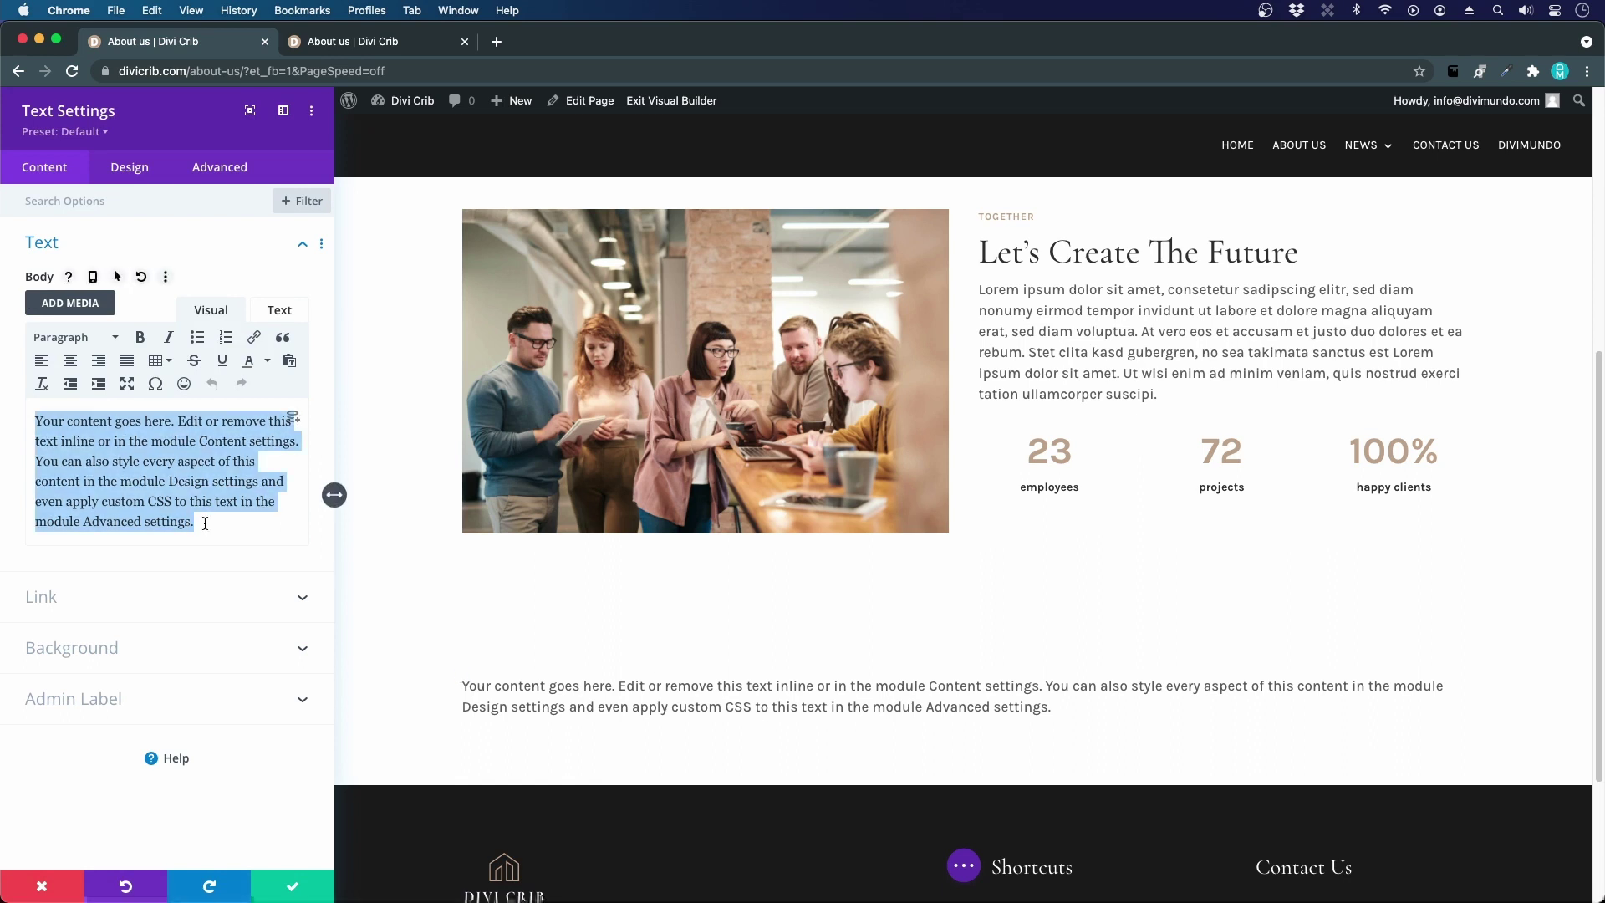
{"action": "type", "text": "Our hi"}
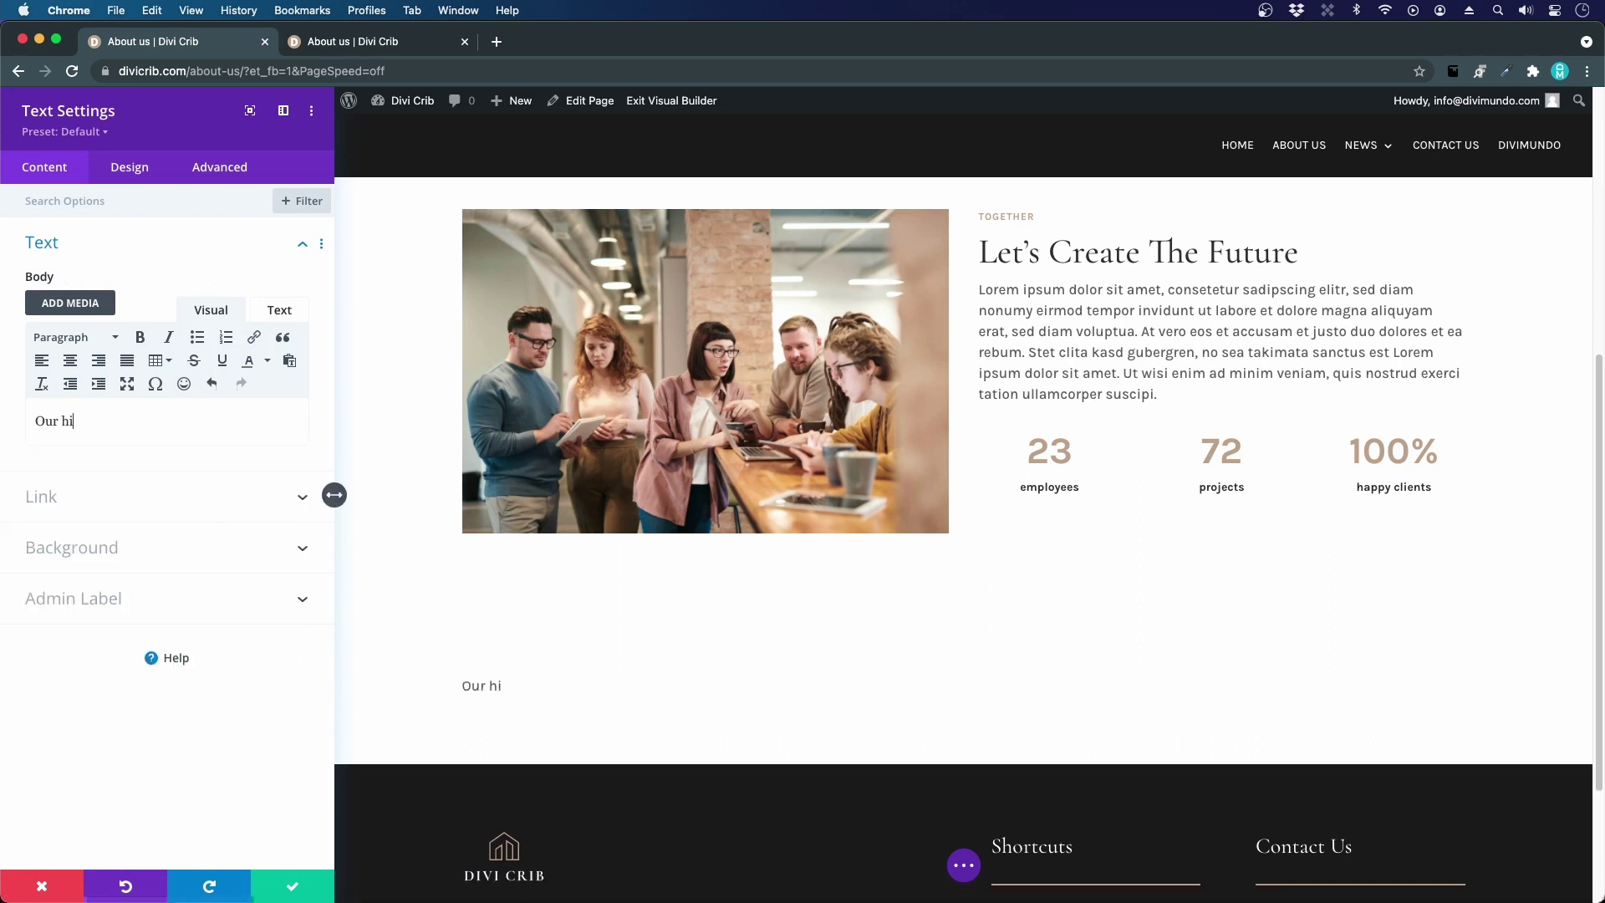
{"action": "type", "text": "story"}
{"action": "key", "text": "Return"}
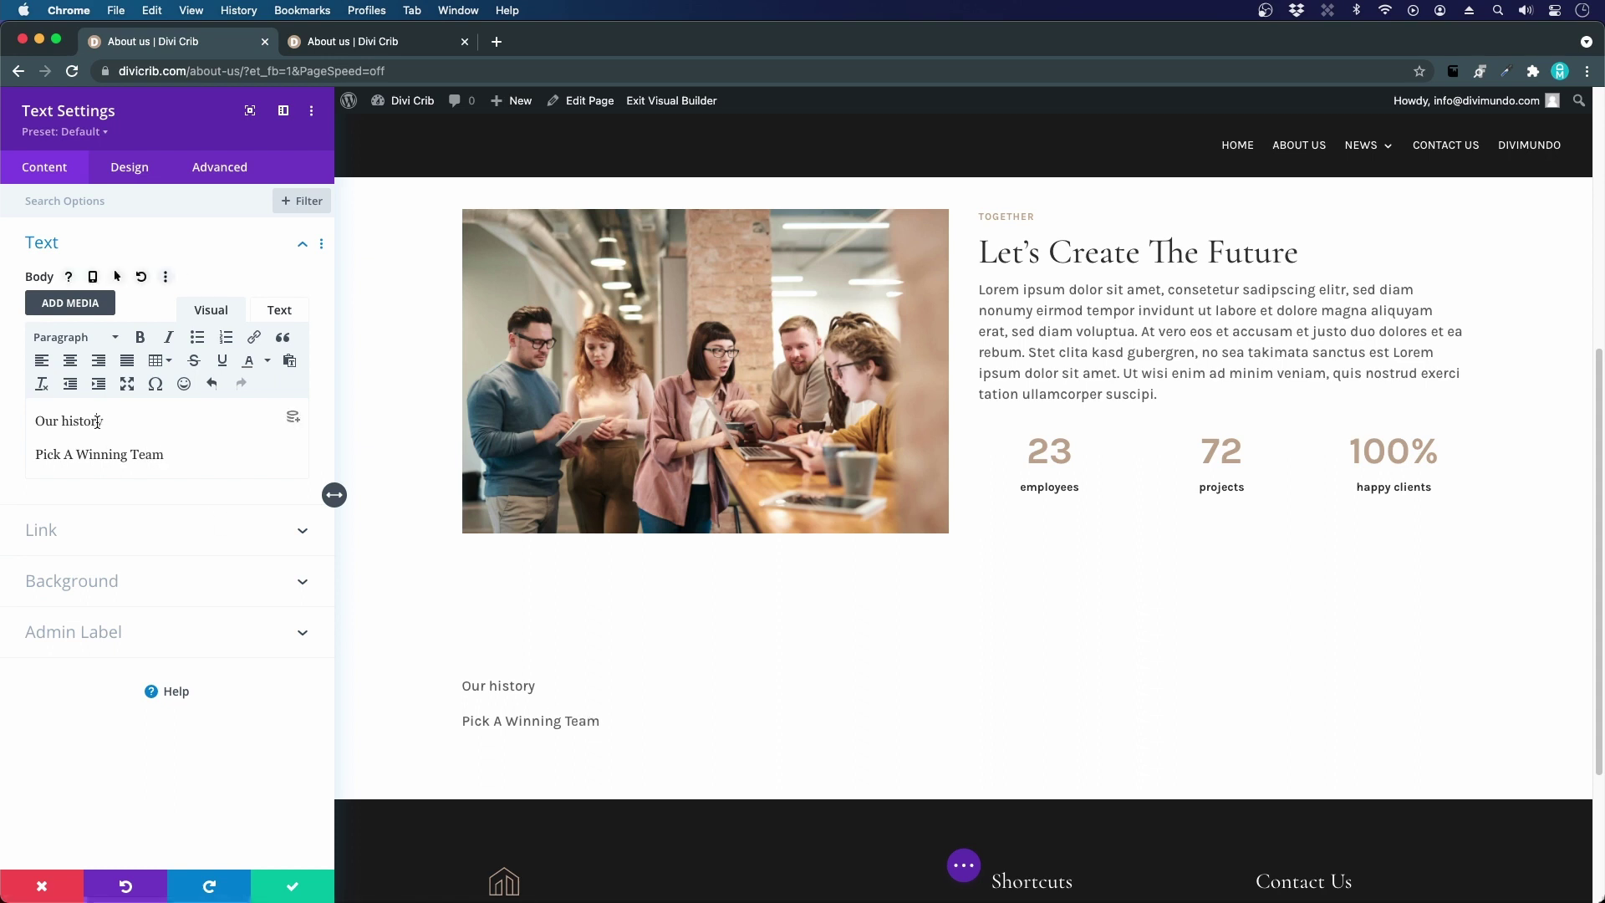
- Format "Our history" as Heading 4 and "Pick A Winning Team" as Heading 2
{"action": "left_click", "coordinate": [83, 337]}
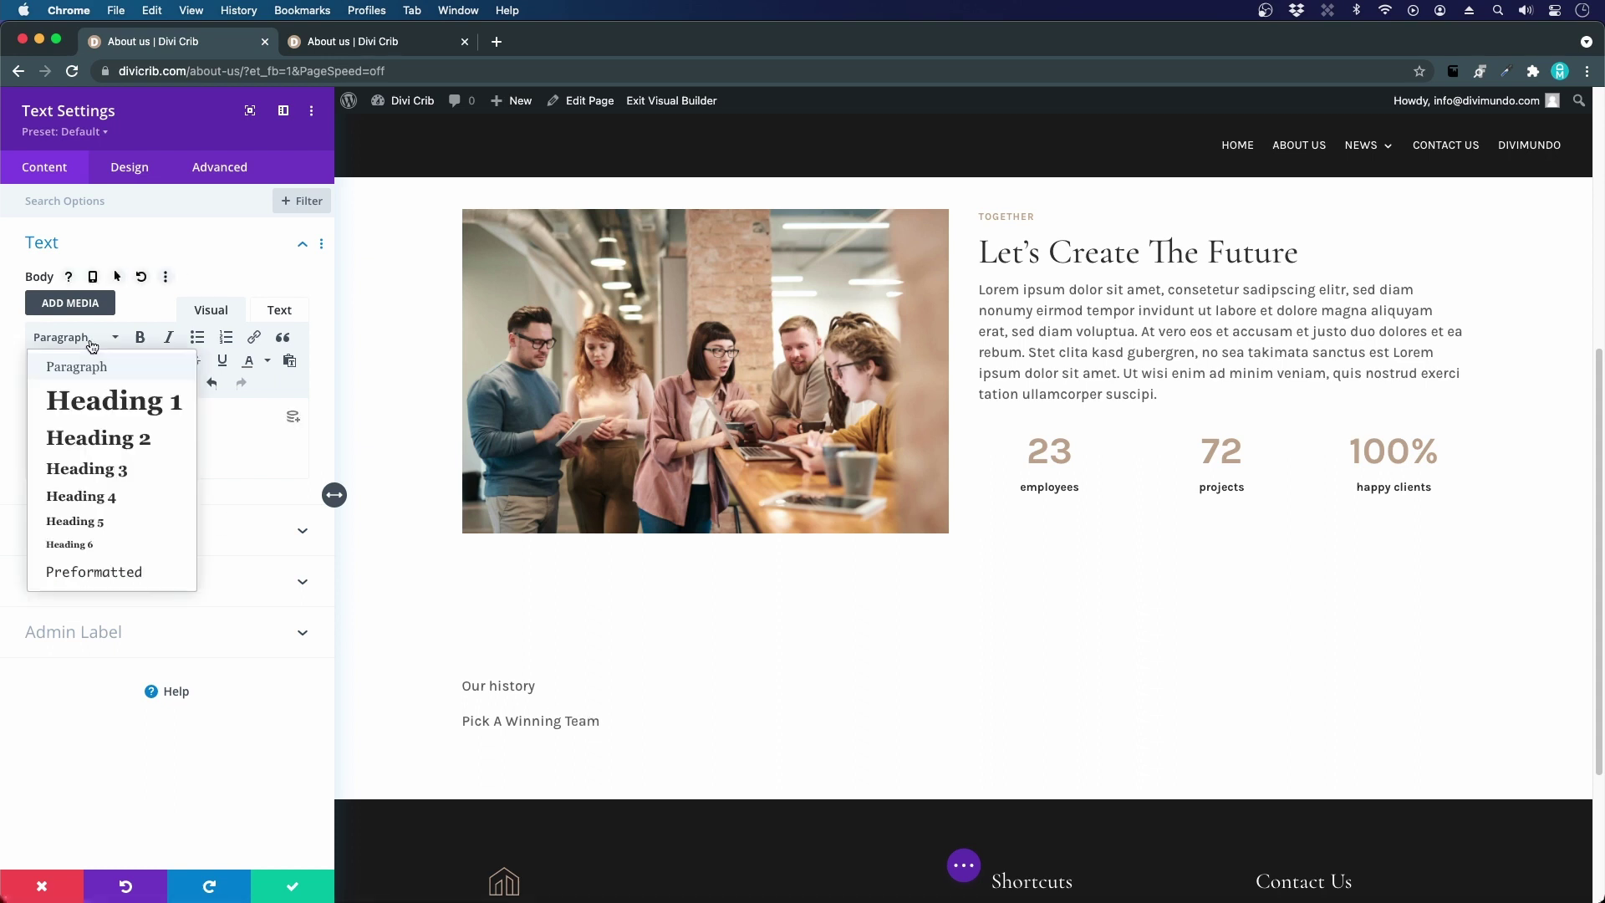
{"action": "left_click", "coordinate": [127, 500]}
{"action": "left_click_drag", "start_coordinate": [36, 464], "coordinate": [222, 464]}
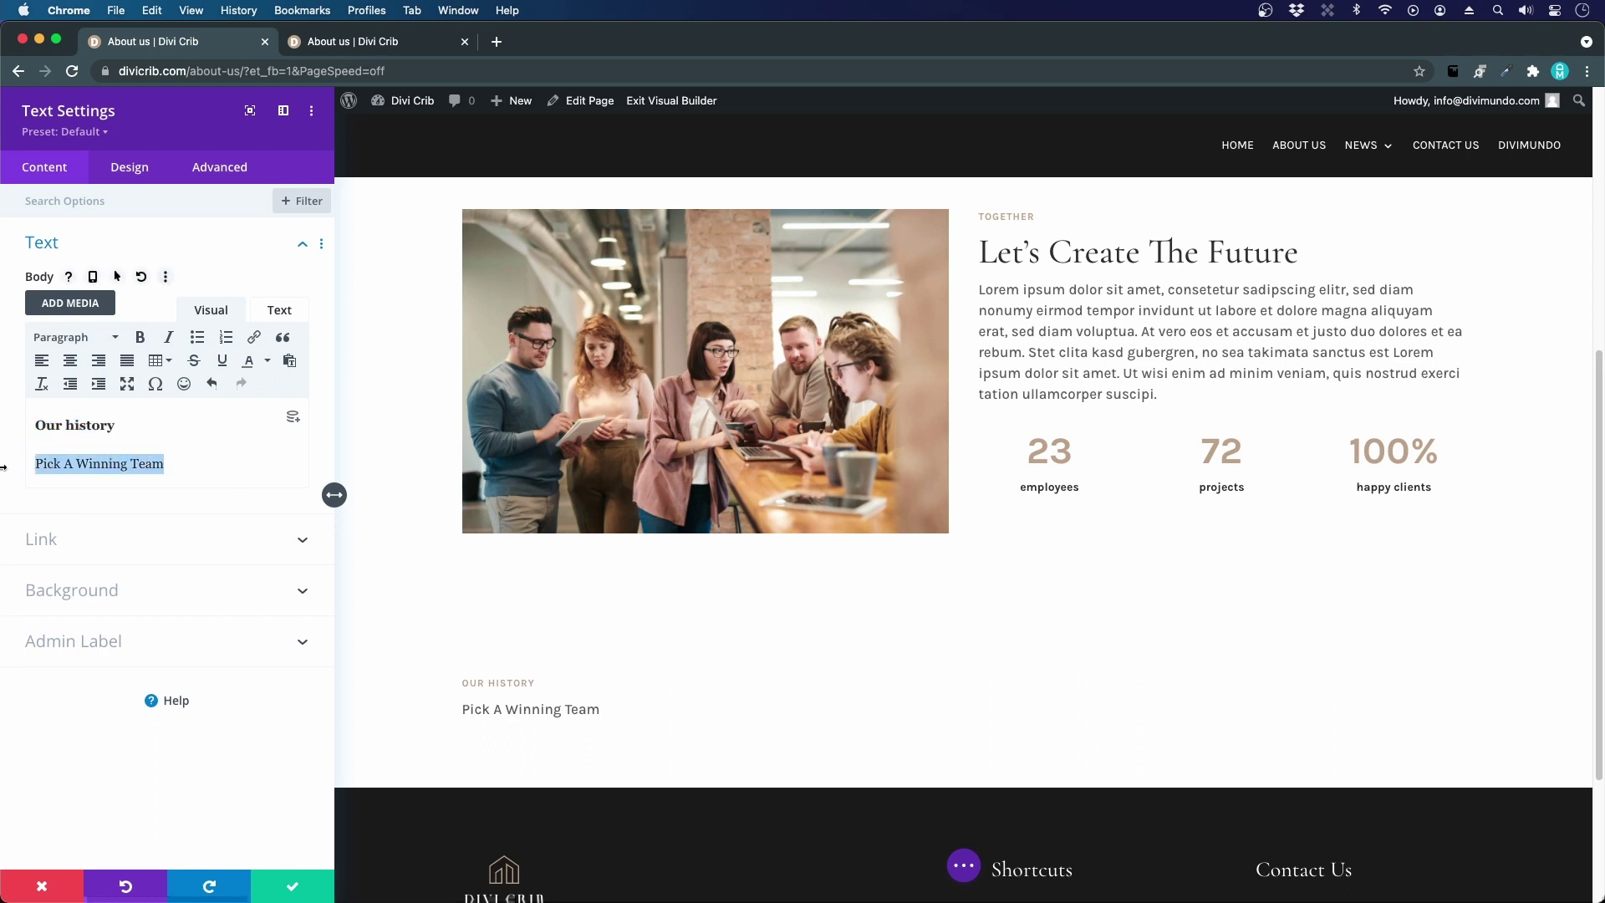
{"action": "left_click", "coordinate": [108, 337]}
{"action": "left_click", "coordinate": [126, 441]}
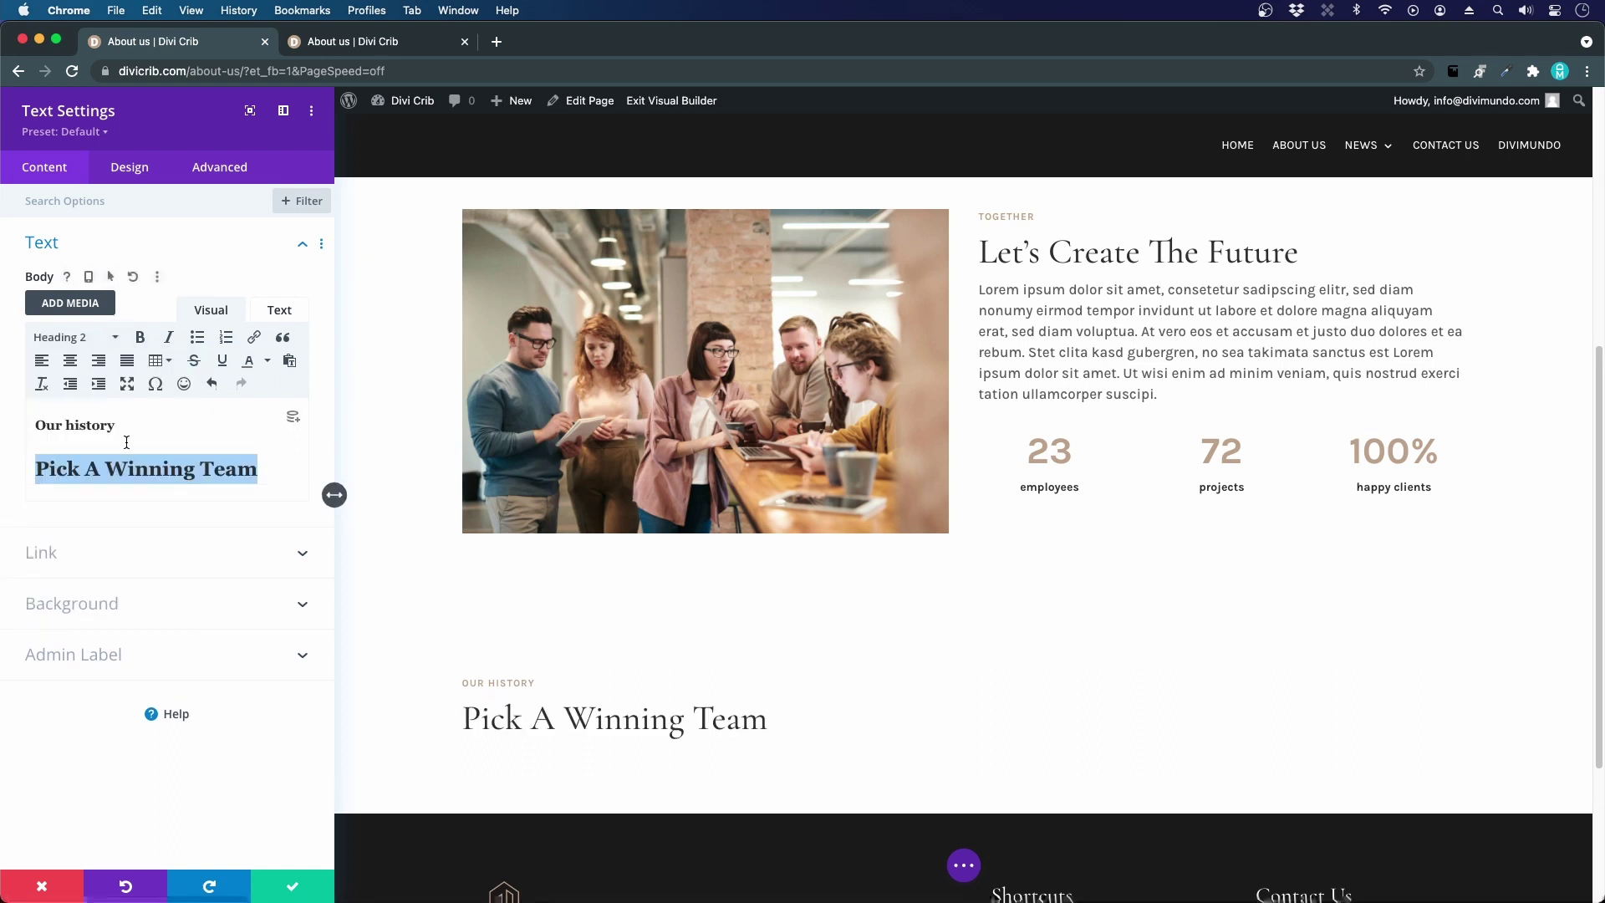
- Set the heading module's text alignment to center and save the module
{"action": "left_click", "coordinate": [141, 171]}
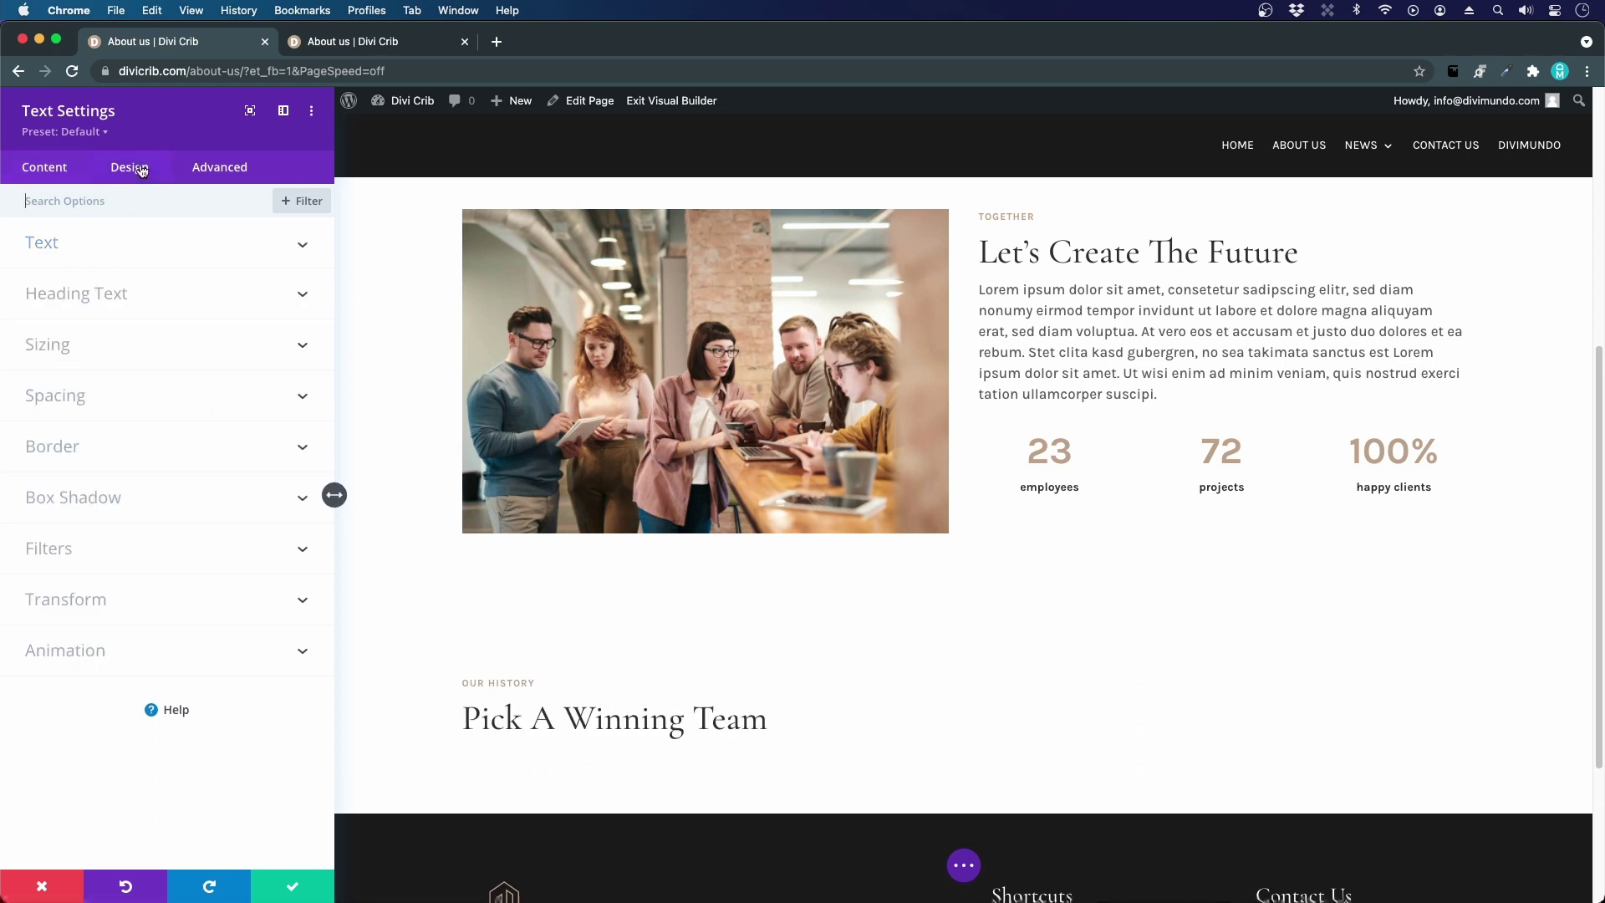
{"action": "left_click", "coordinate": [88, 261]}
{"action": "scroll", "coordinate": [161, 591], "scroll_direction": "down", "scroll_amount": 5}
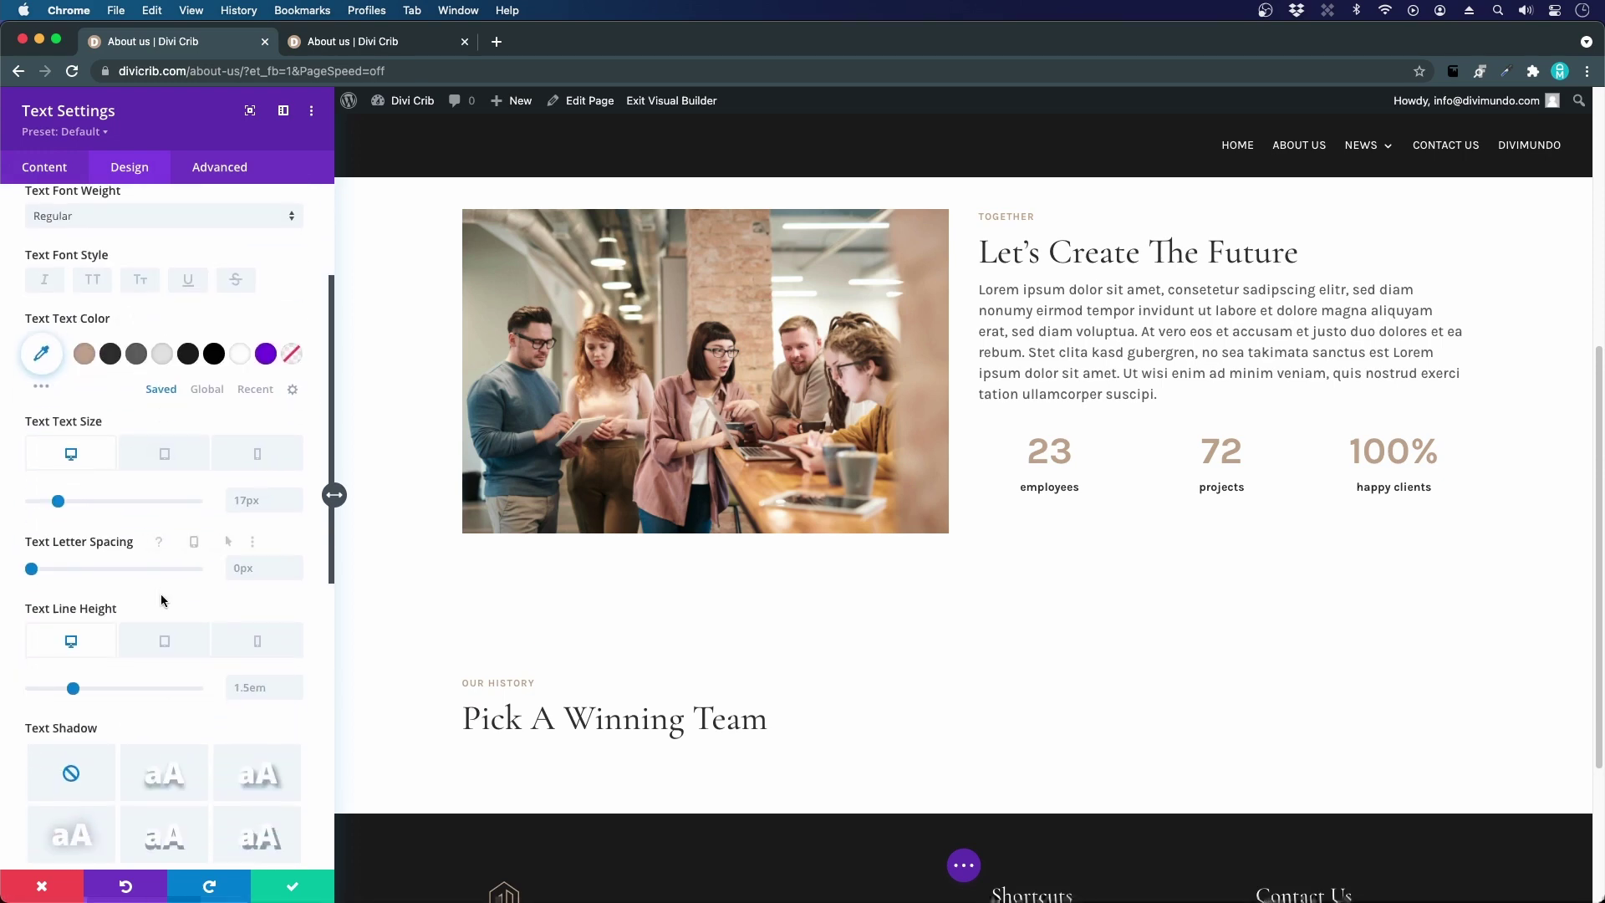
{"action": "left_click", "coordinate": [129, 718]}
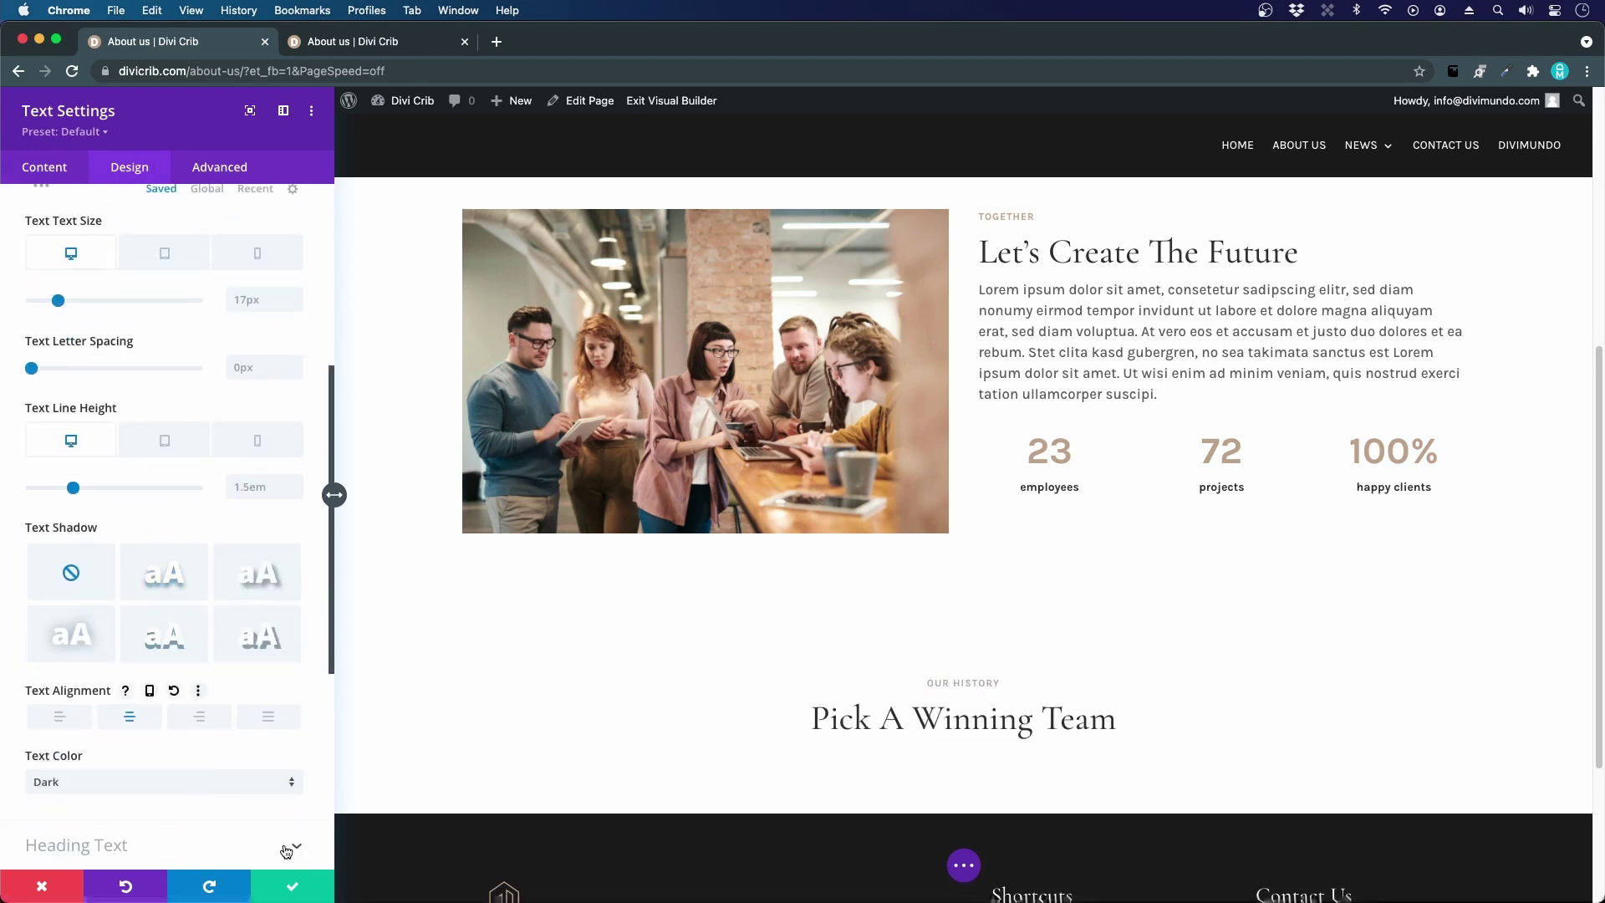
{"action": "left_click", "coordinate": [292, 885]}
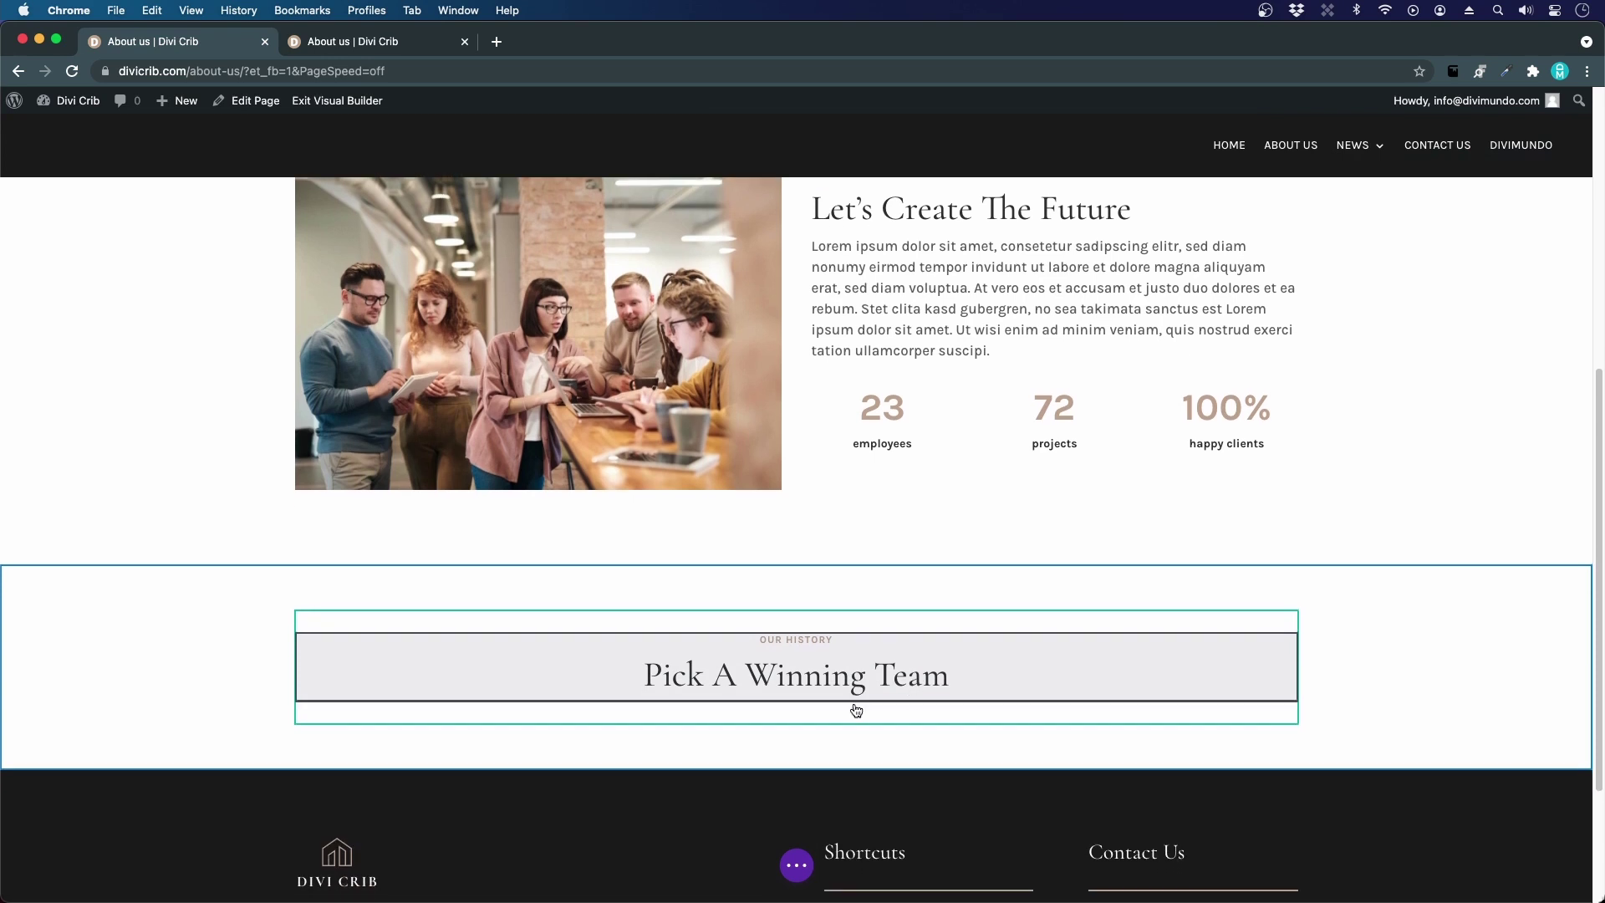
- Add a row with two equal columns below the "Pick A Winning Team" heading and insert a Text module in its first column
{"action": "left_click", "coordinate": [796, 726]}
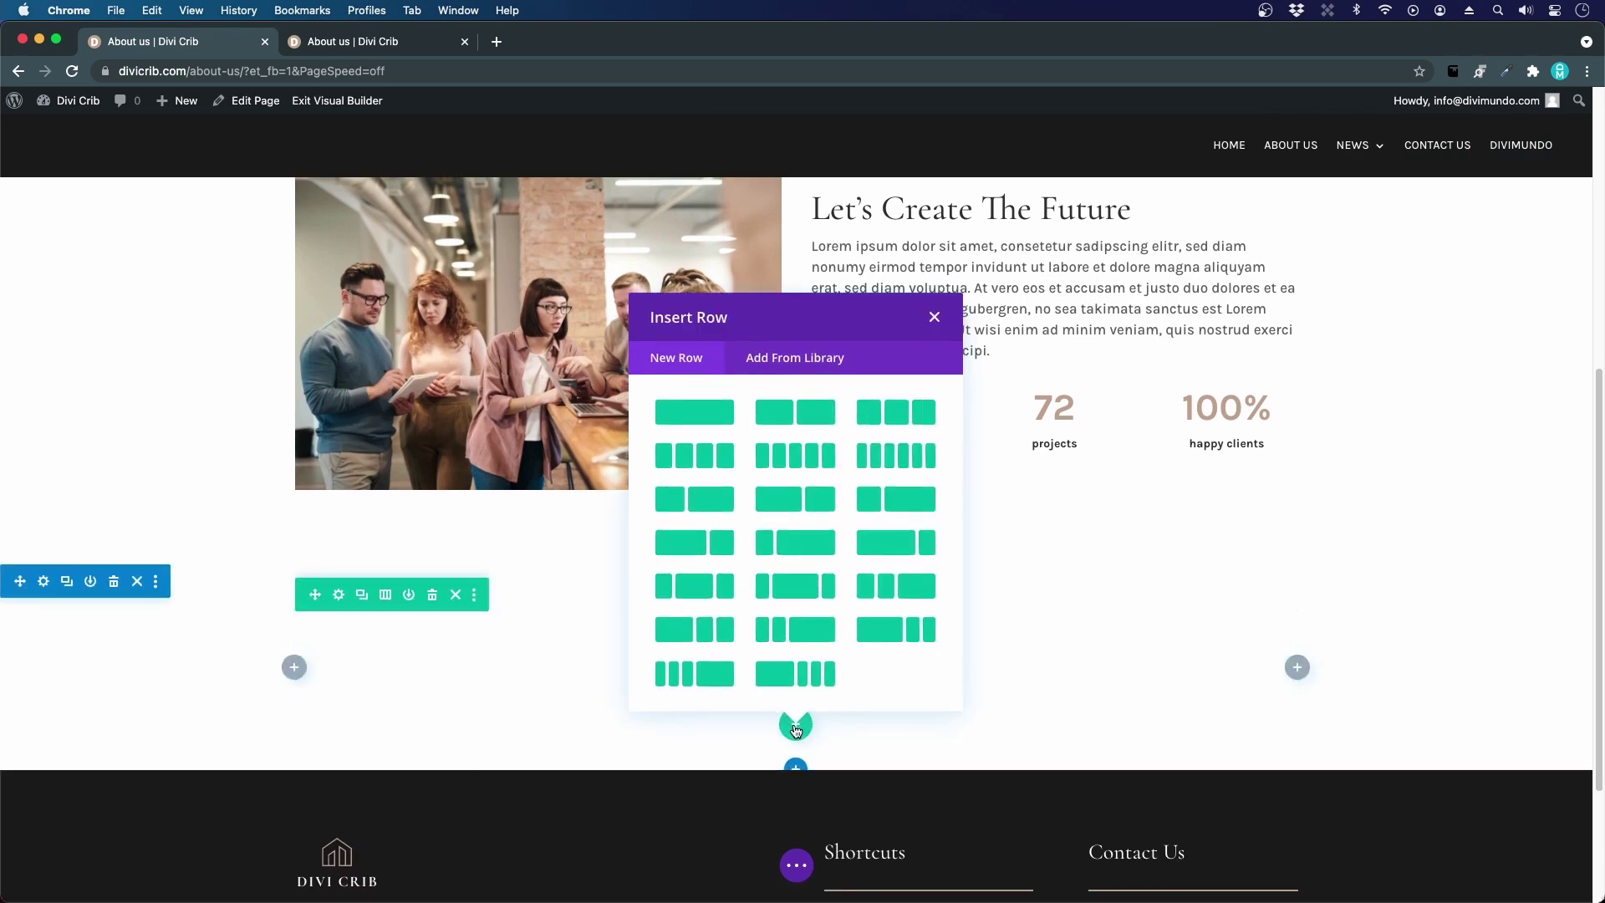
{"action": "left_click", "coordinate": [808, 413]}
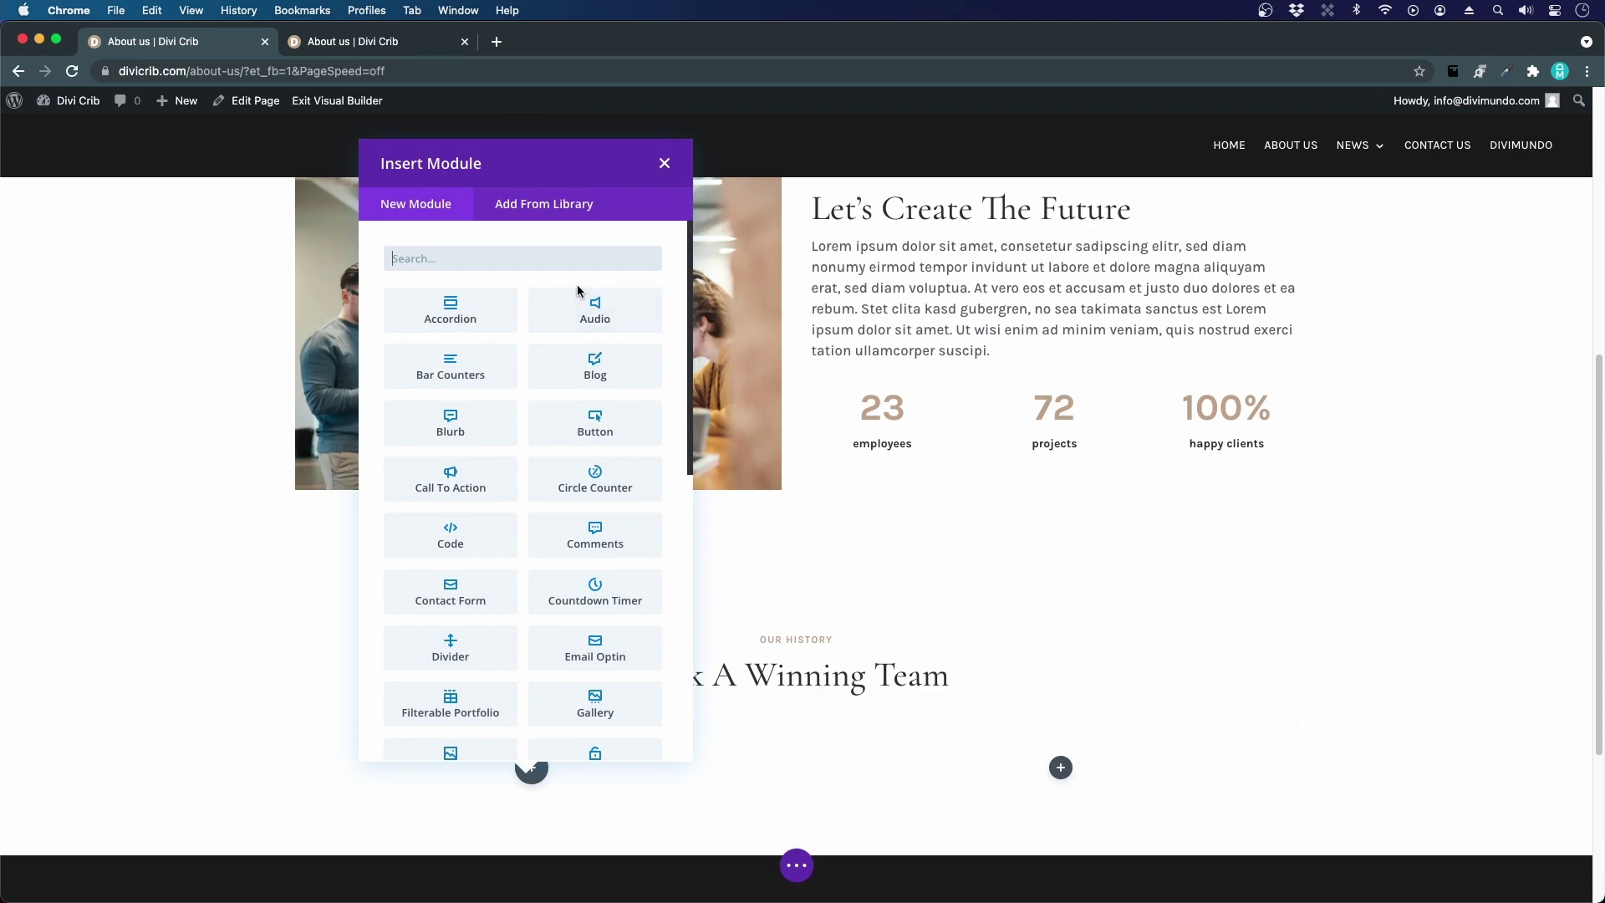
{"action": "type", "text": "text"}
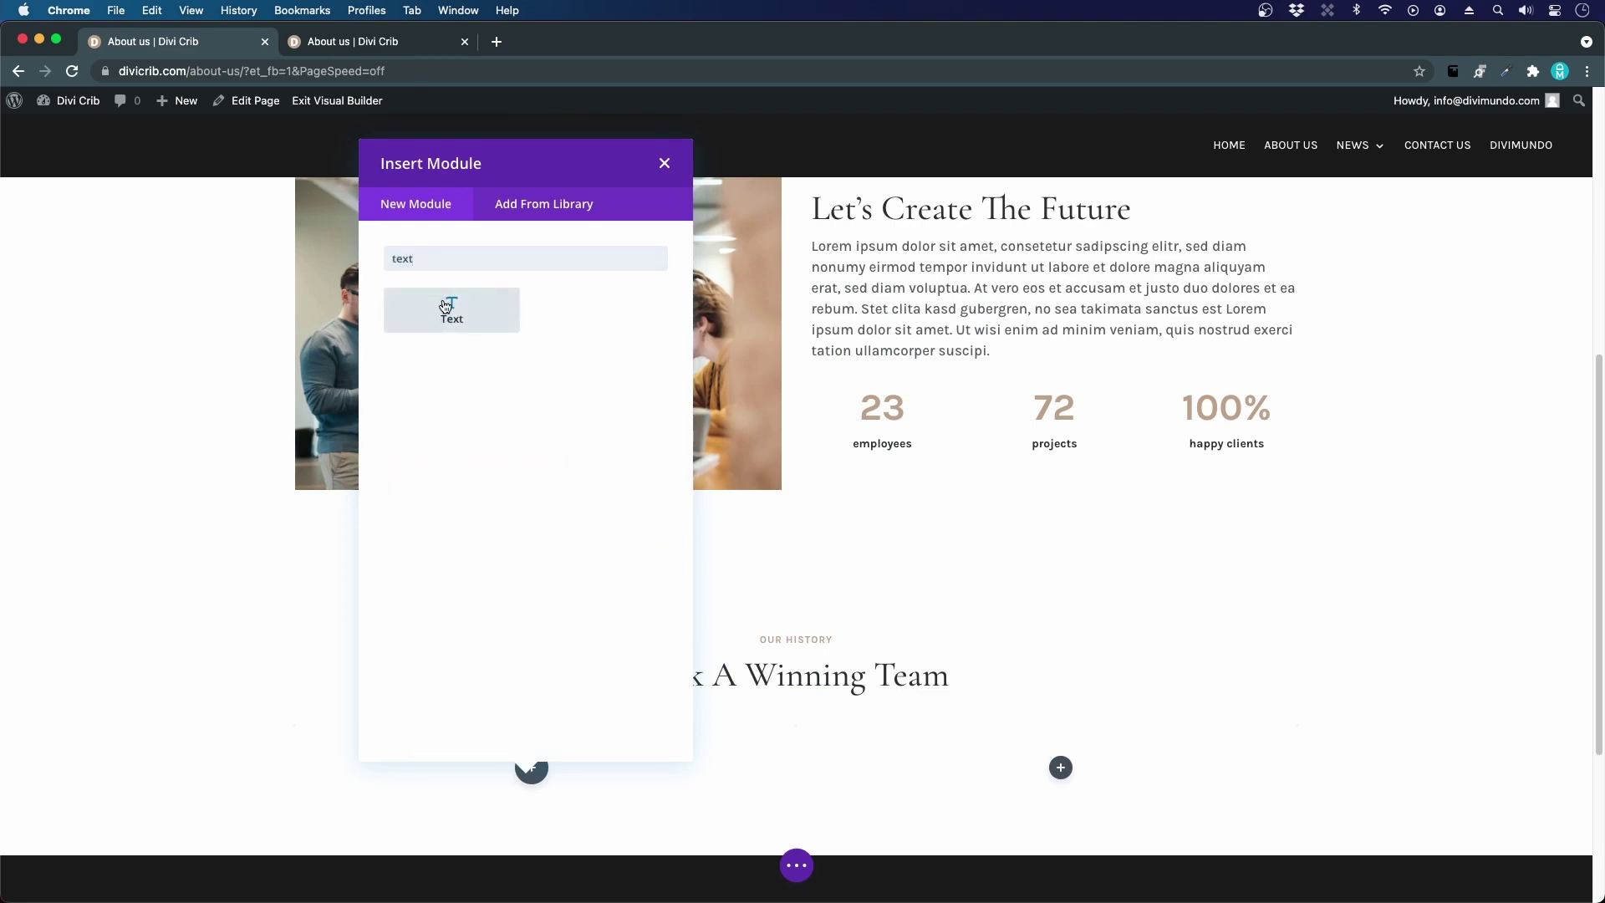
{"action": "left_click", "coordinate": [445, 306]}
{"action": "scroll", "coordinate": [479, 357], "scroll_direction": "down", "scroll_amount": 2}
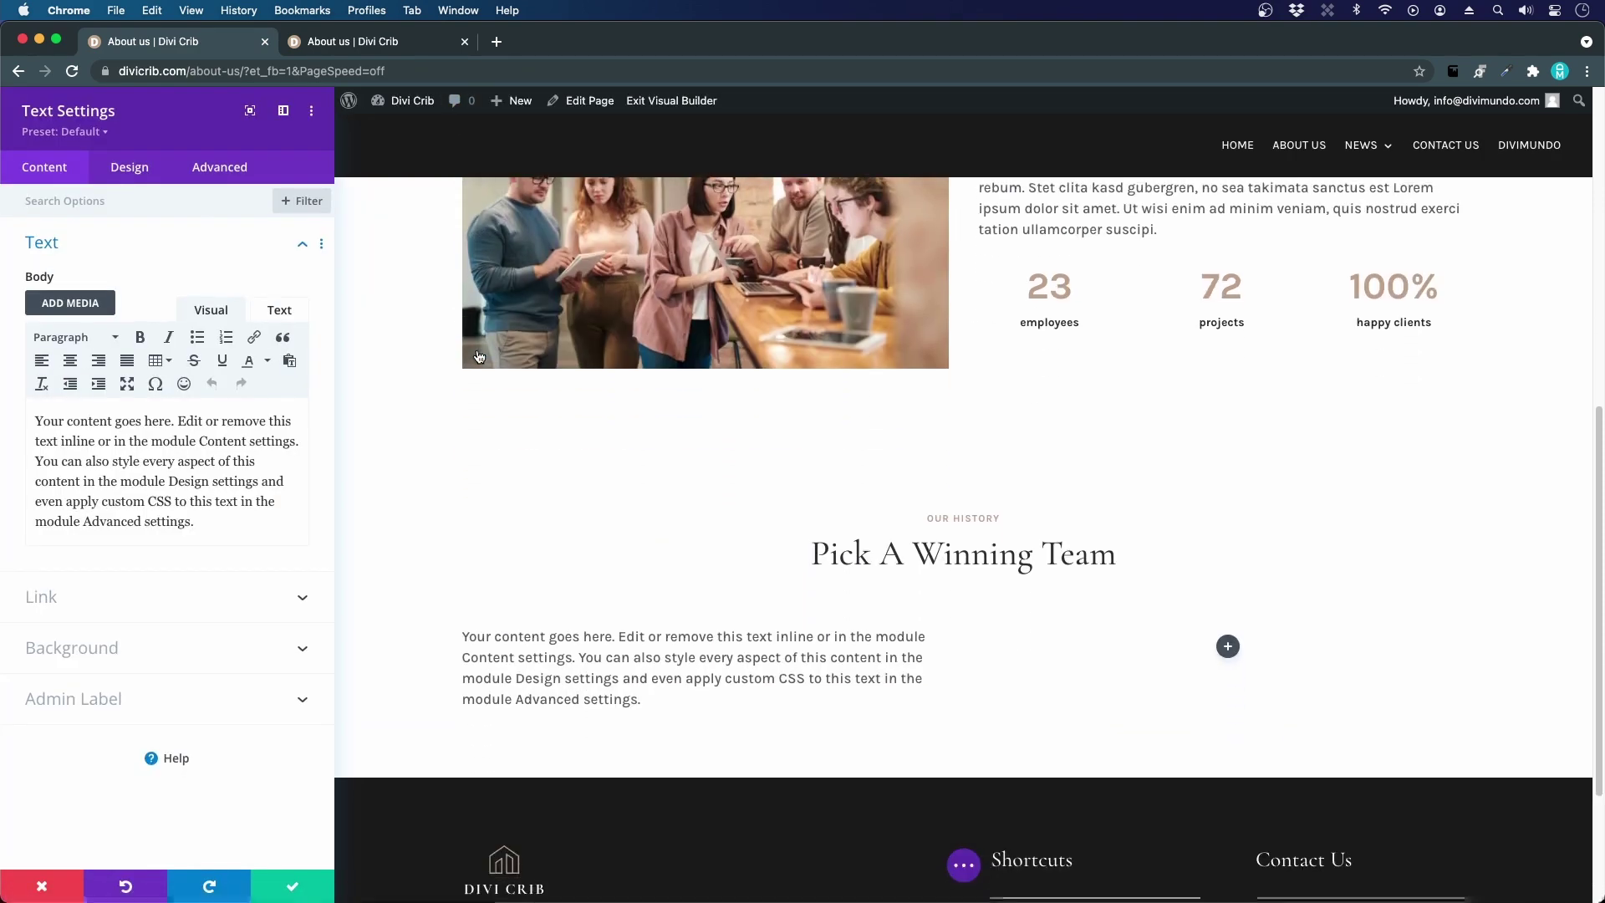
- Duplicate the placeholder paragraph twice in the first column's text module to make three paragraphs, and save the module
{"action": "left_click_drag", "start_coordinate": [238, 513], "coordinate": [64, 404]}
{"action": "key", "text": "cmd+c"}
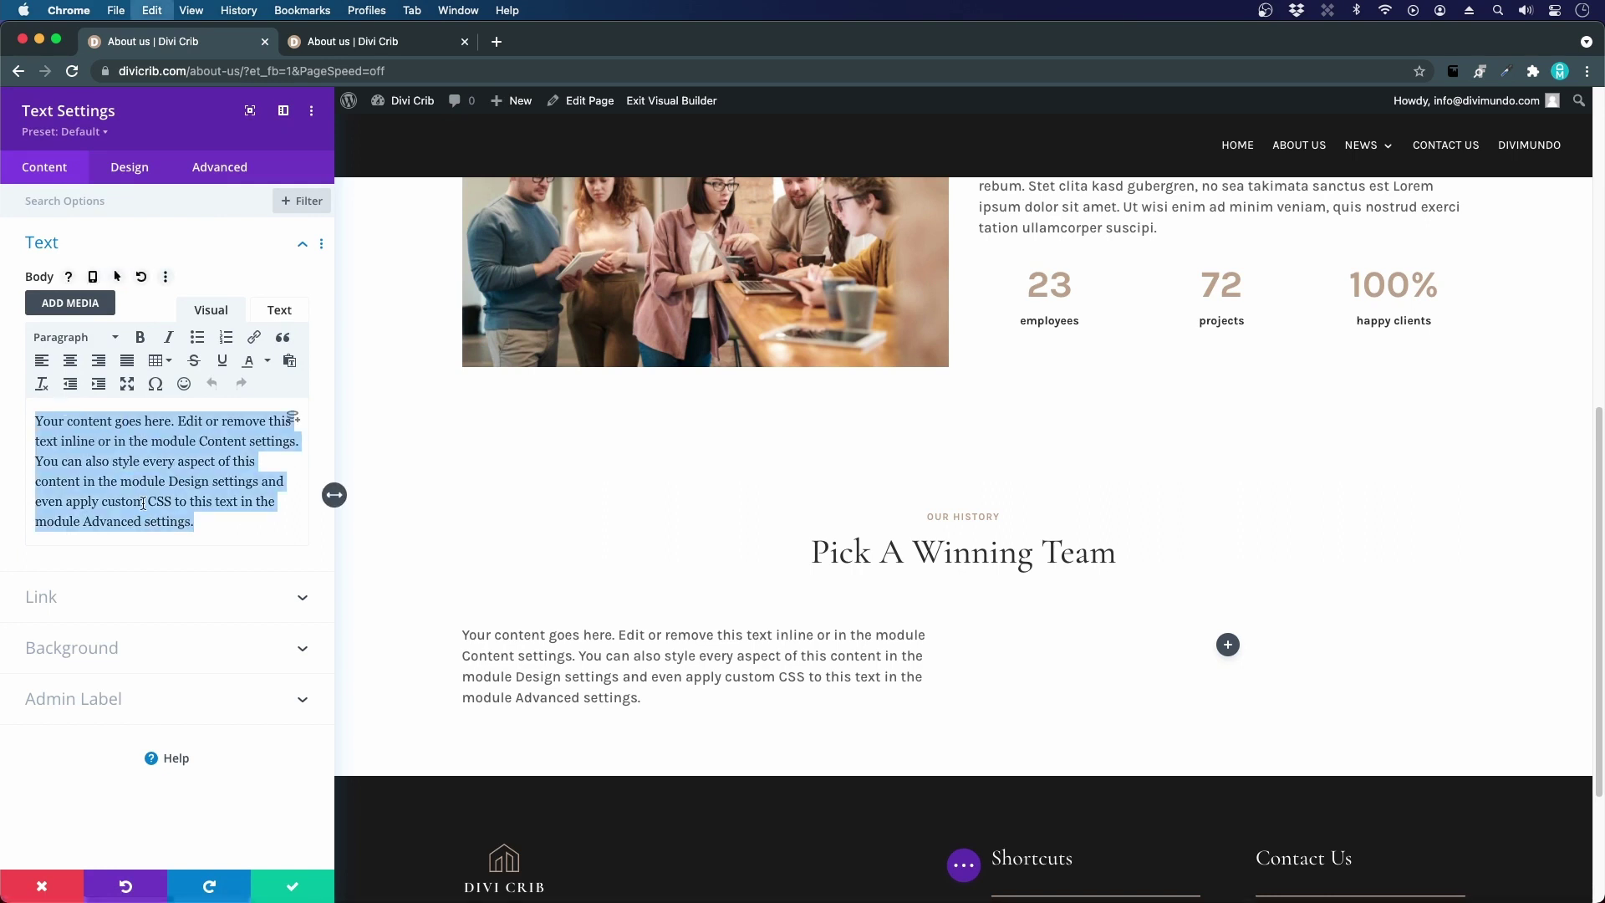
{"action": "left_click", "coordinate": [219, 515]}
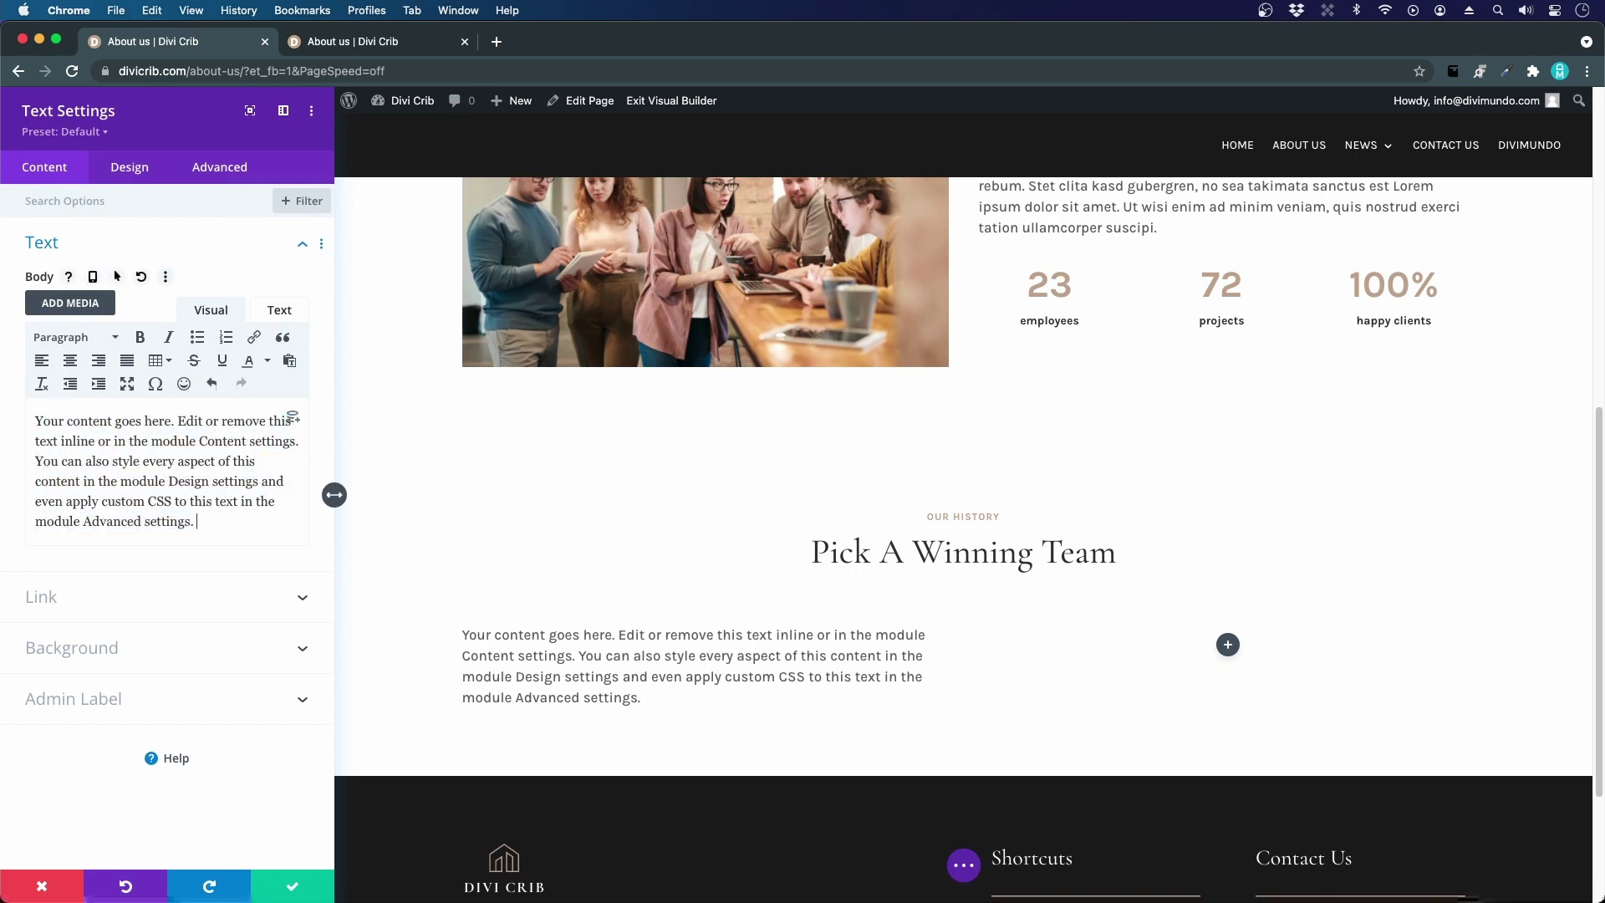
{"action": "key", "text": "Return"}
{"action": "key", "text": "cmd+v"}
{"action": "key", "text": "Return"}
{"action": "key", "text": "cmd+v"}
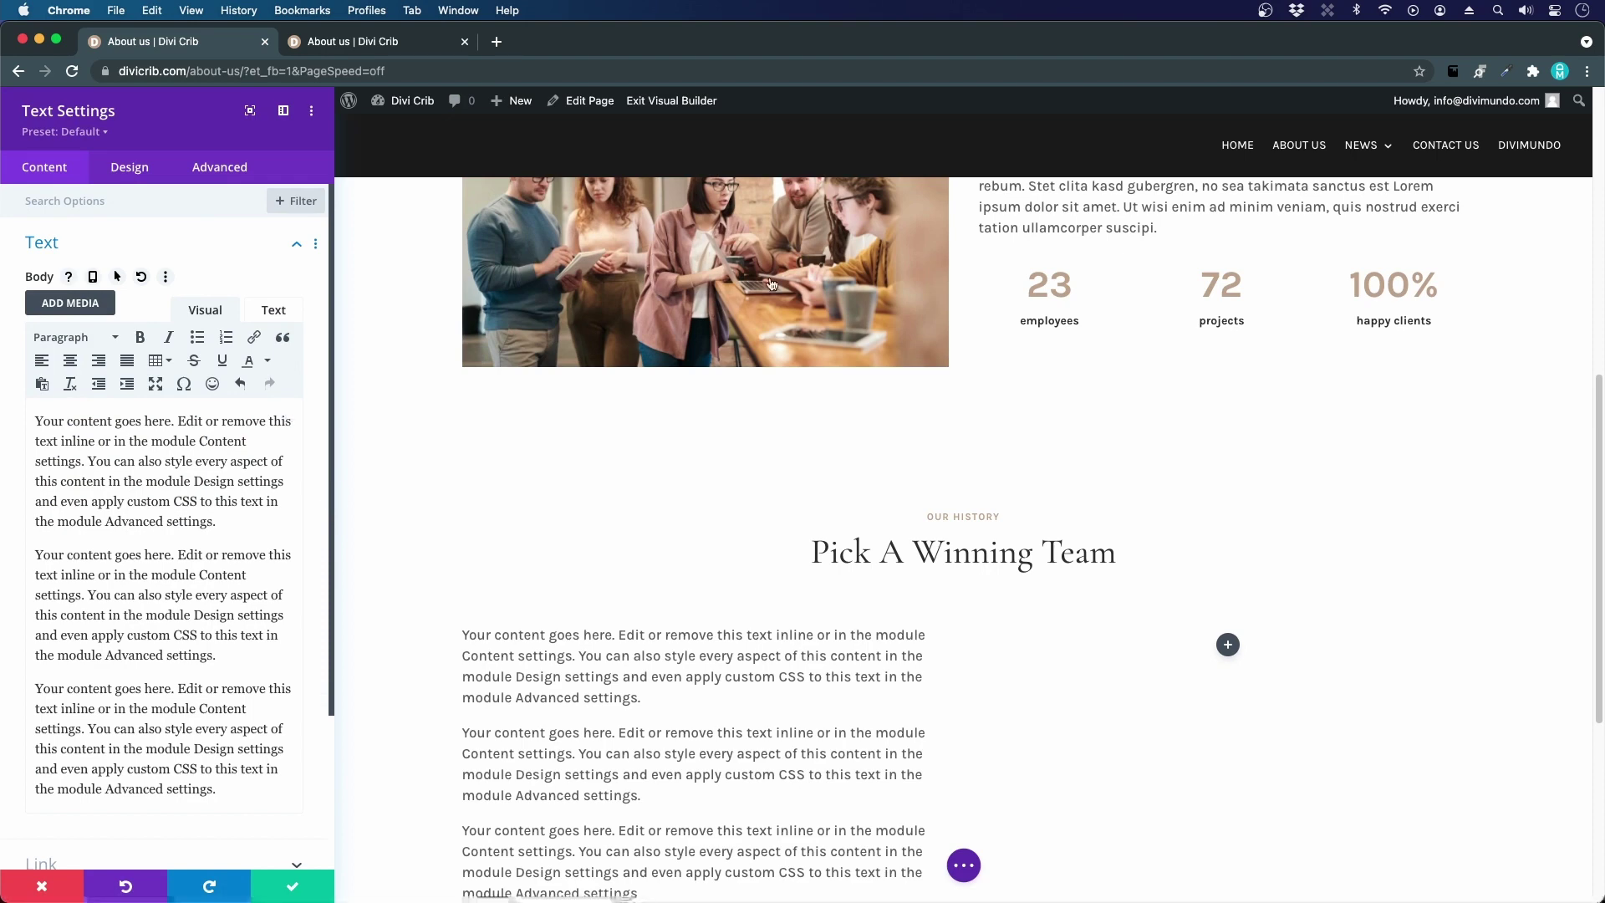
{"action": "scroll", "coordinate": [771, 284], "scroll_direction": "down", "scroll_amount": 4}
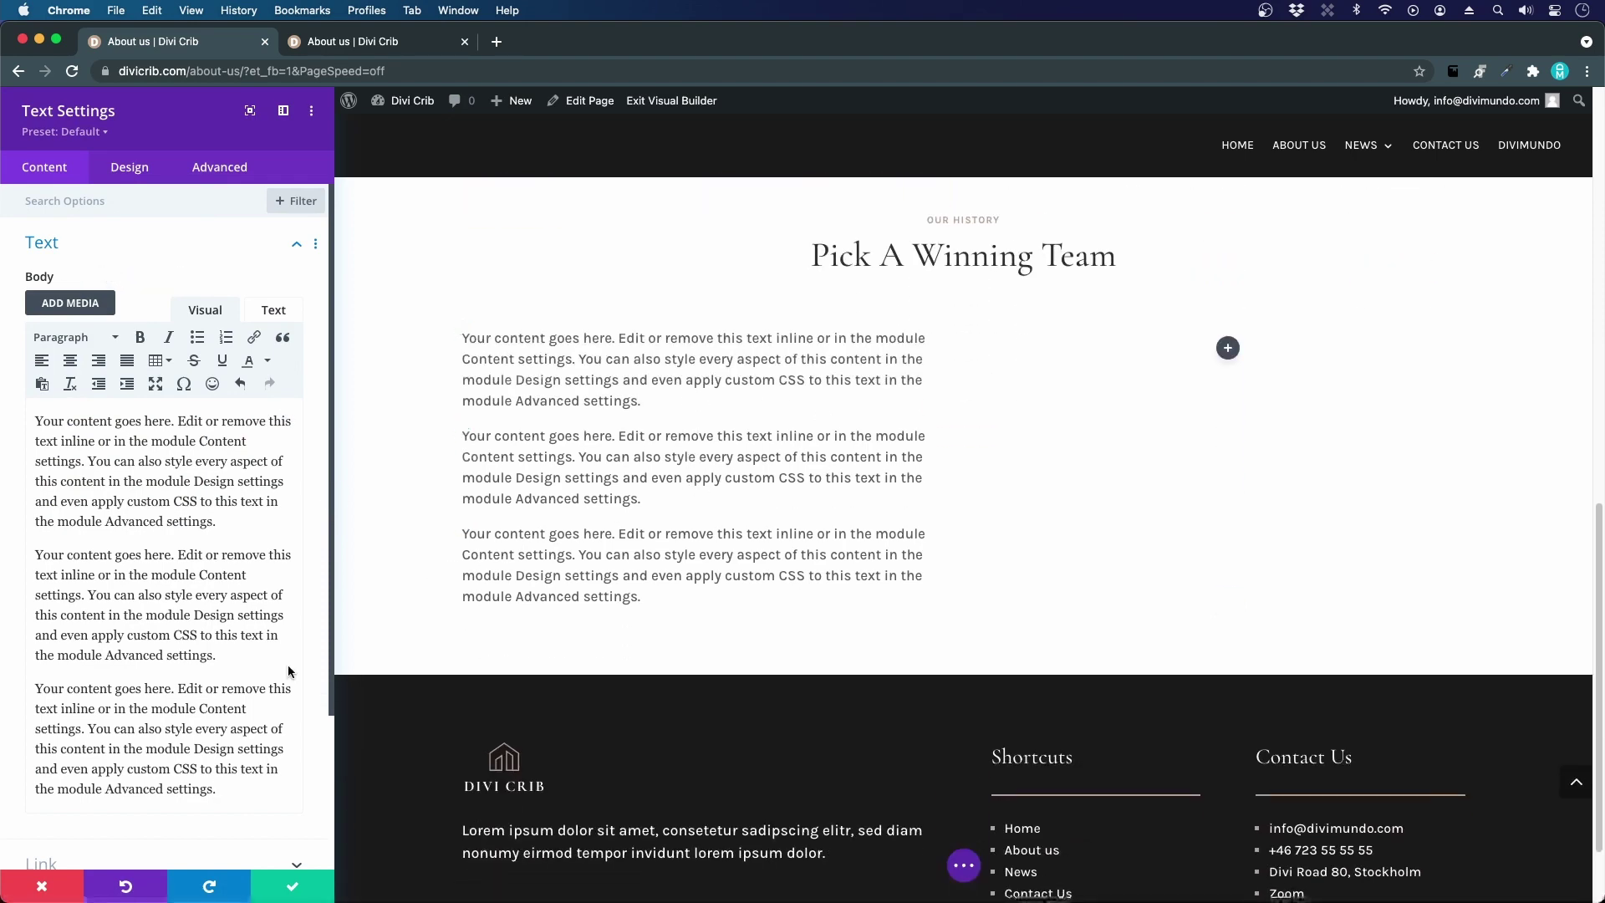
{"action": "left_click", "coordinate": [276, 884]}
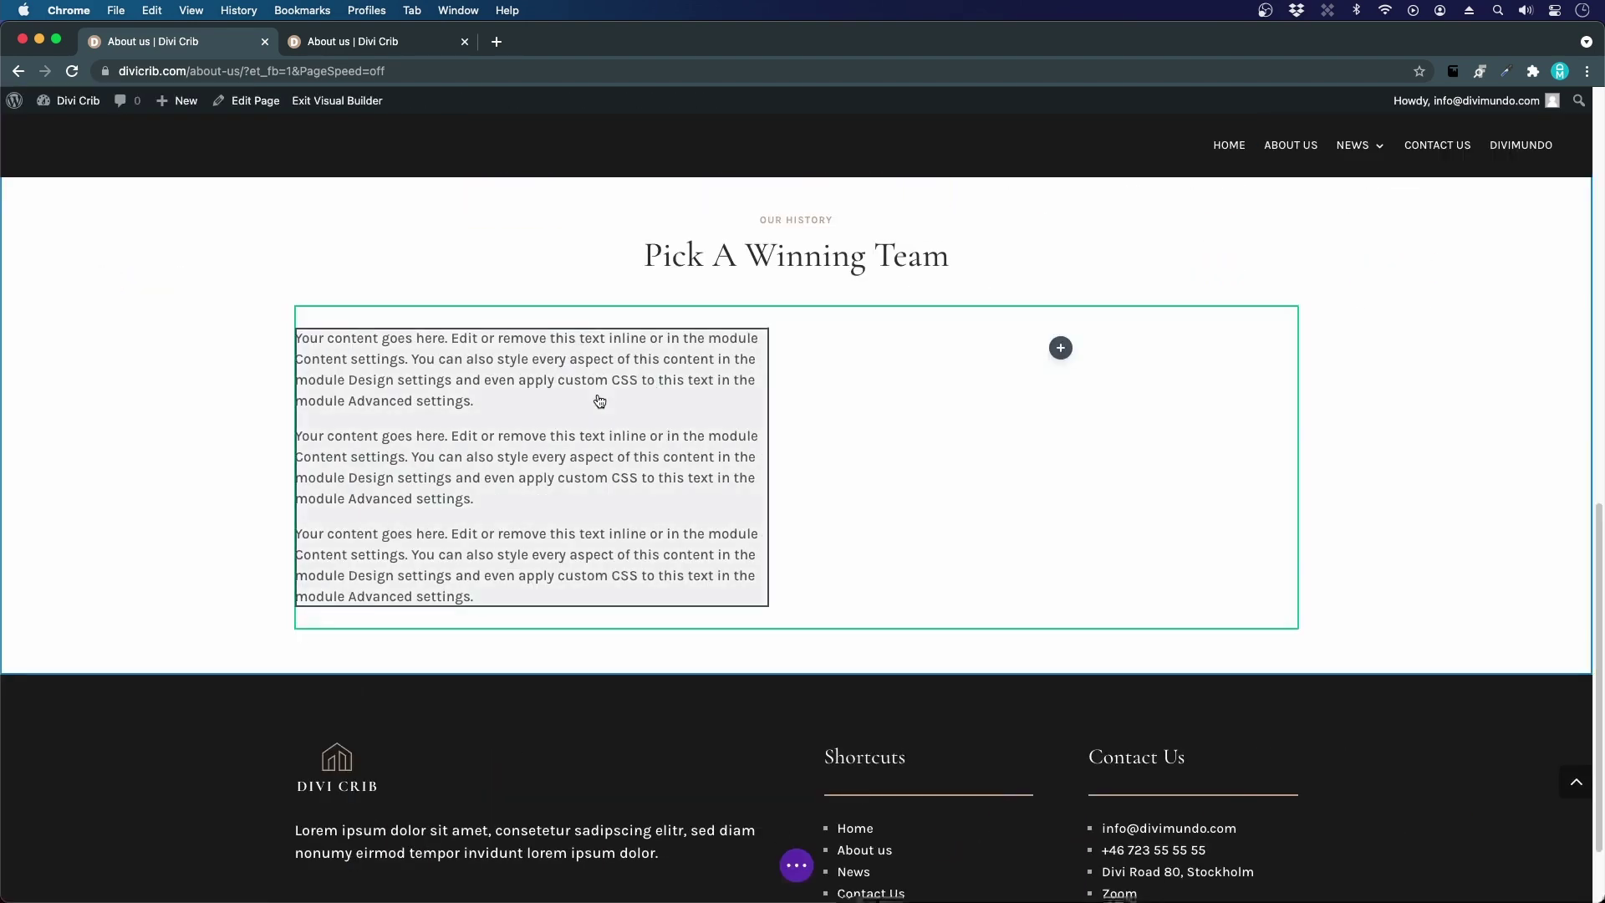
- Duplicate the three-paragraph text module and move the copy into the row's empty second column
{"action": "left_click", "coordinate": [513, 370]}
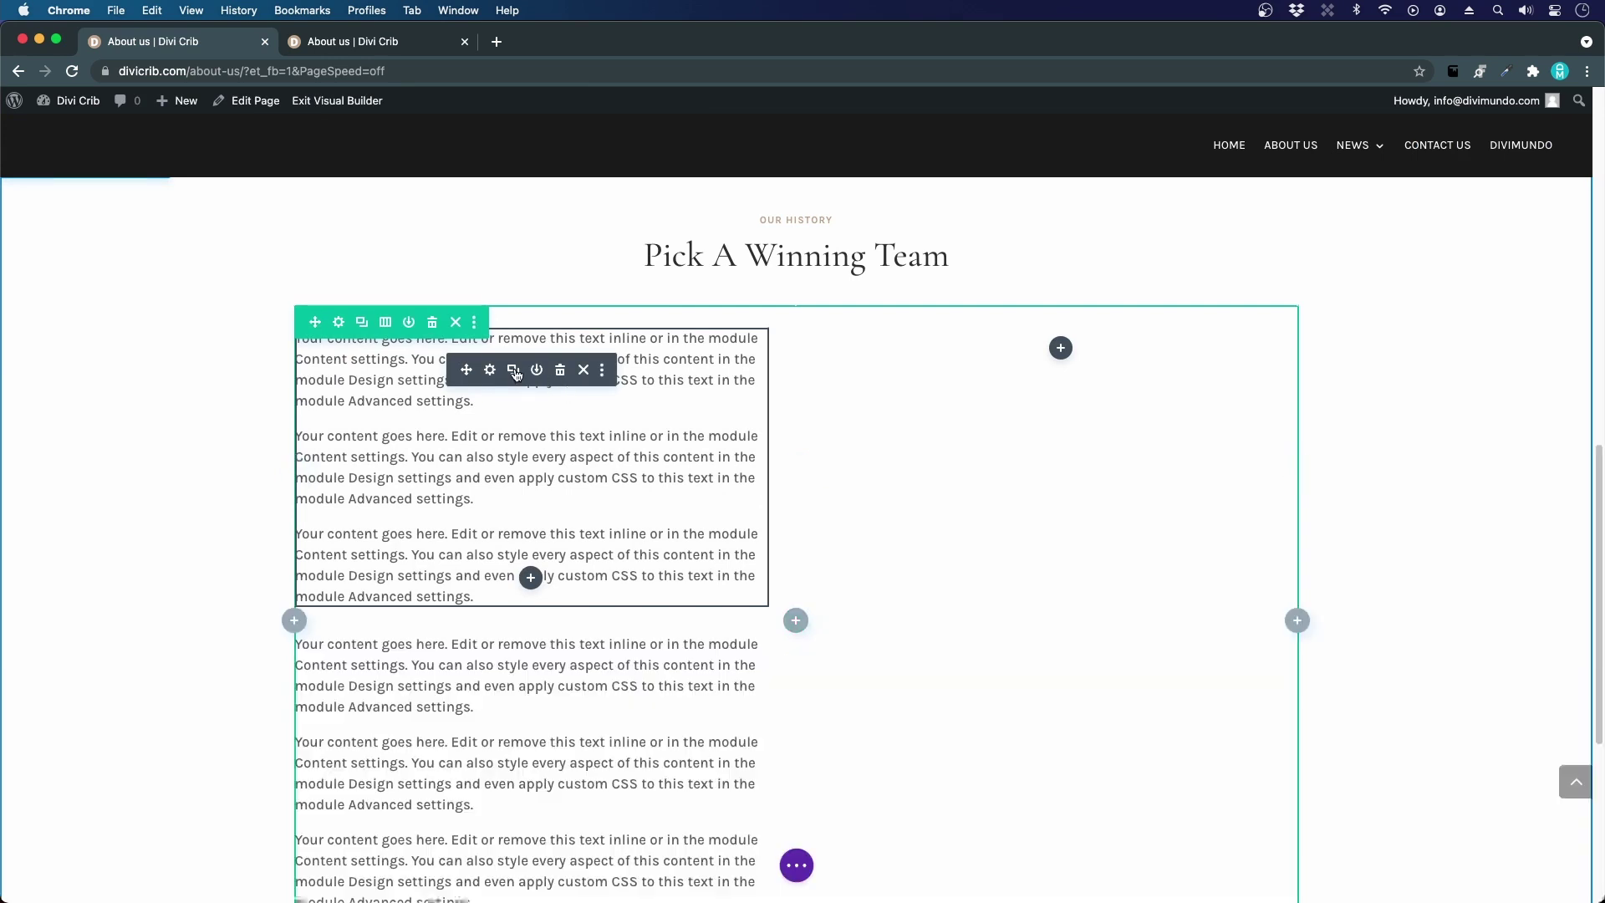
{"action": "left_click_drag", "start_coordinate": [465, 689], "coordinate": [1175, 591]}
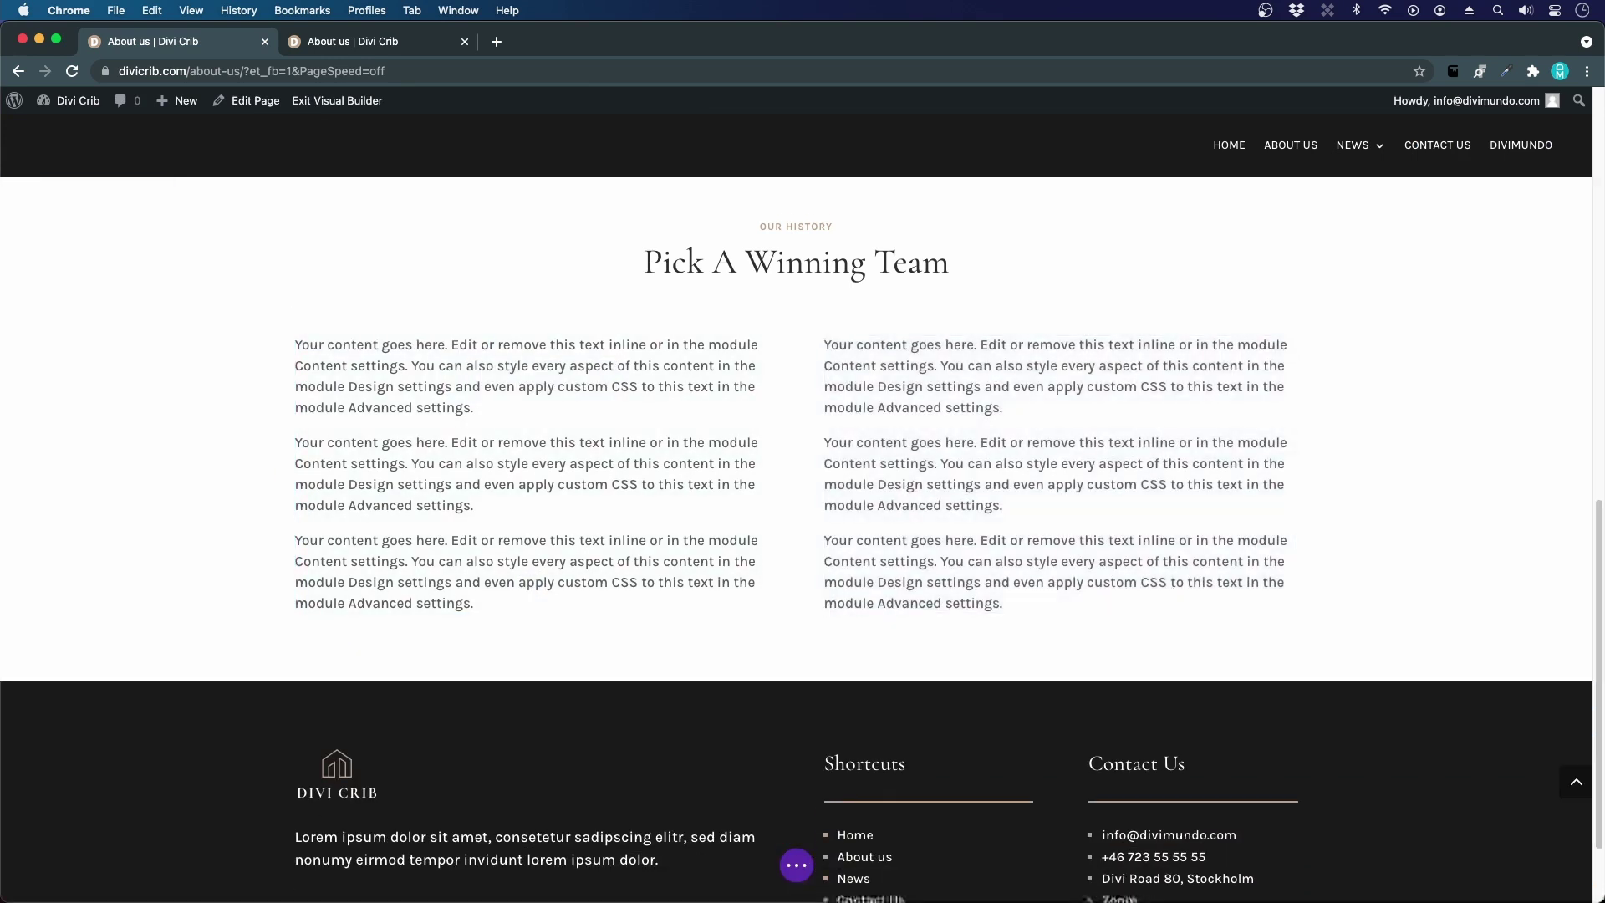
- Enable a custom gutter width of 4 for the two-column text row and save the row settings
{"action": "scroll", "coordinate": [1493, 724], "scroll_direction": "up", "scroll_amount": 2}
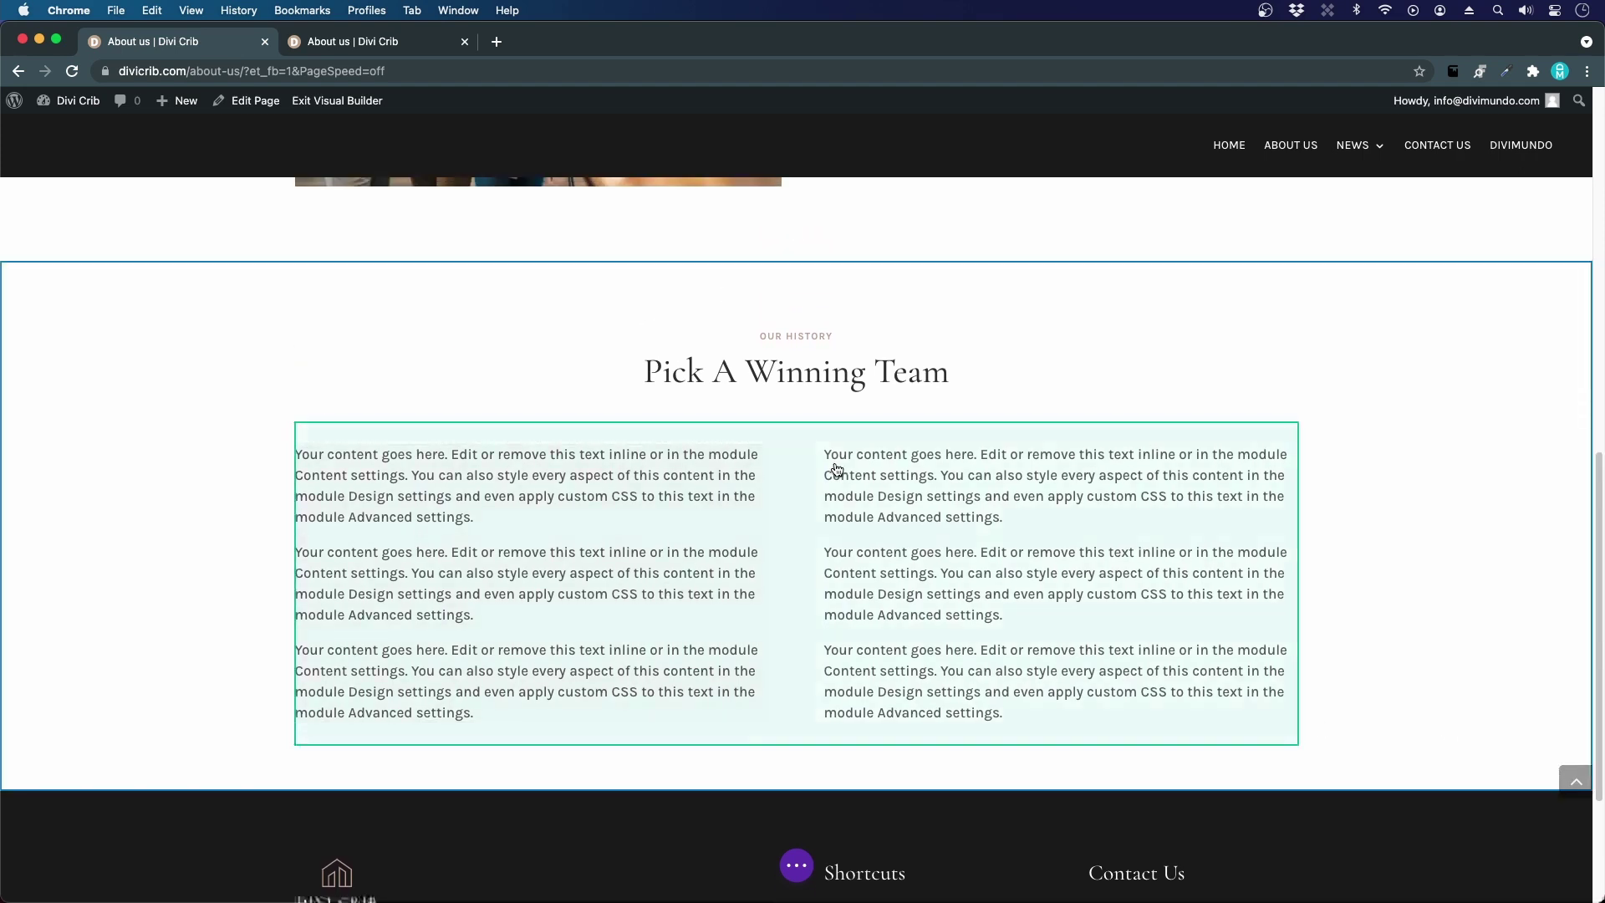
{"action": "mouse_move", "coordinate": [381, 466]}
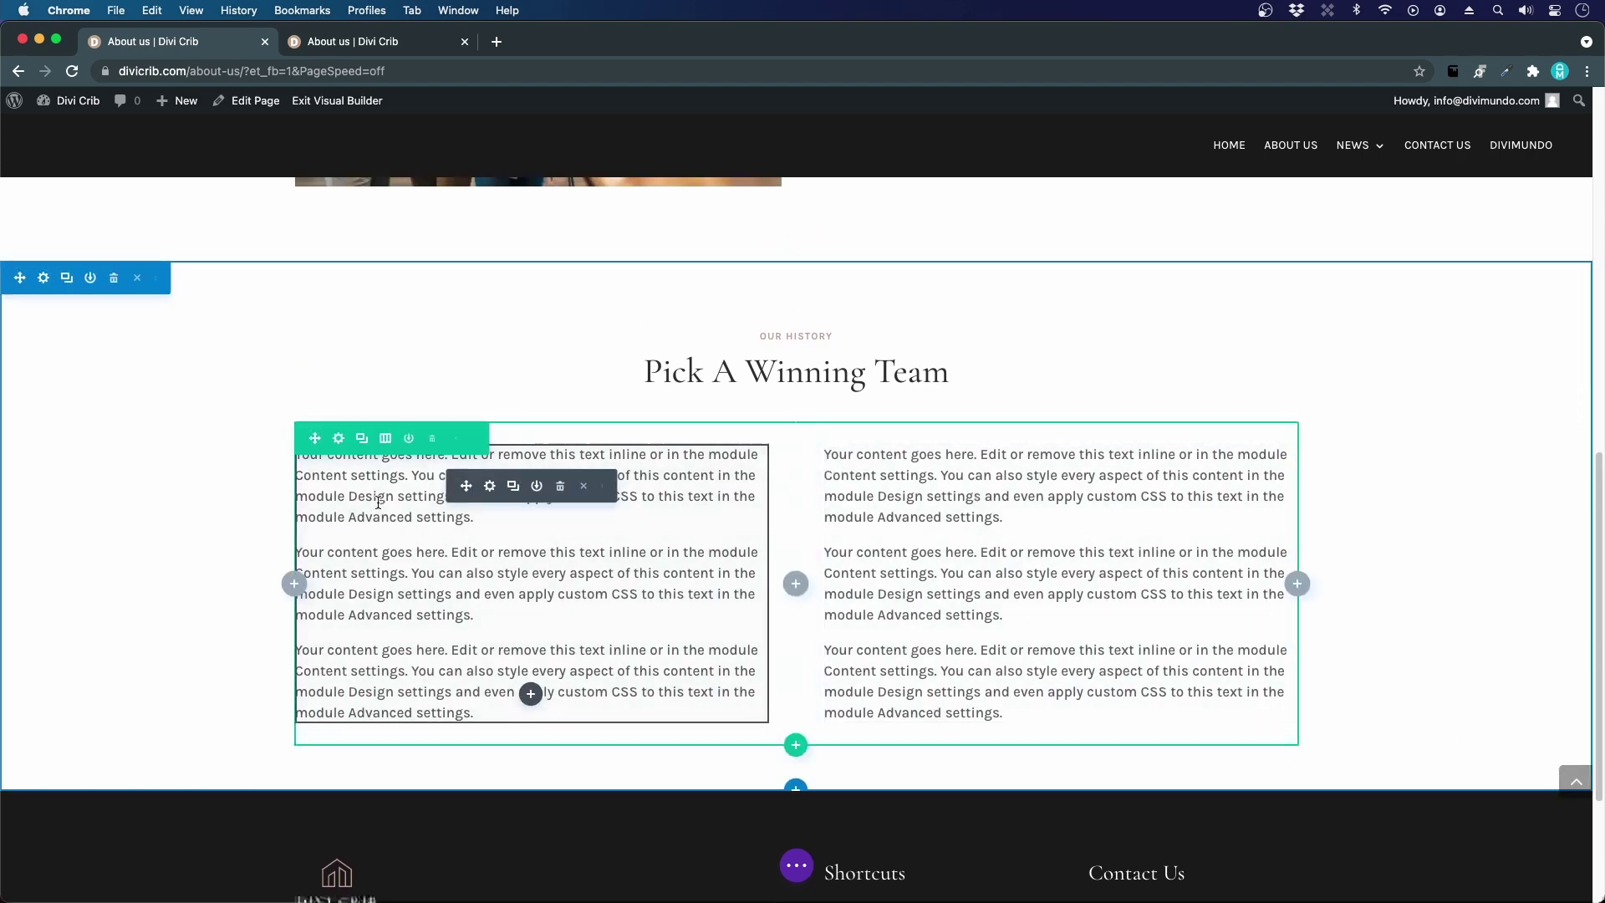
{"action": "left_click", "coordinate": [338, 439]}
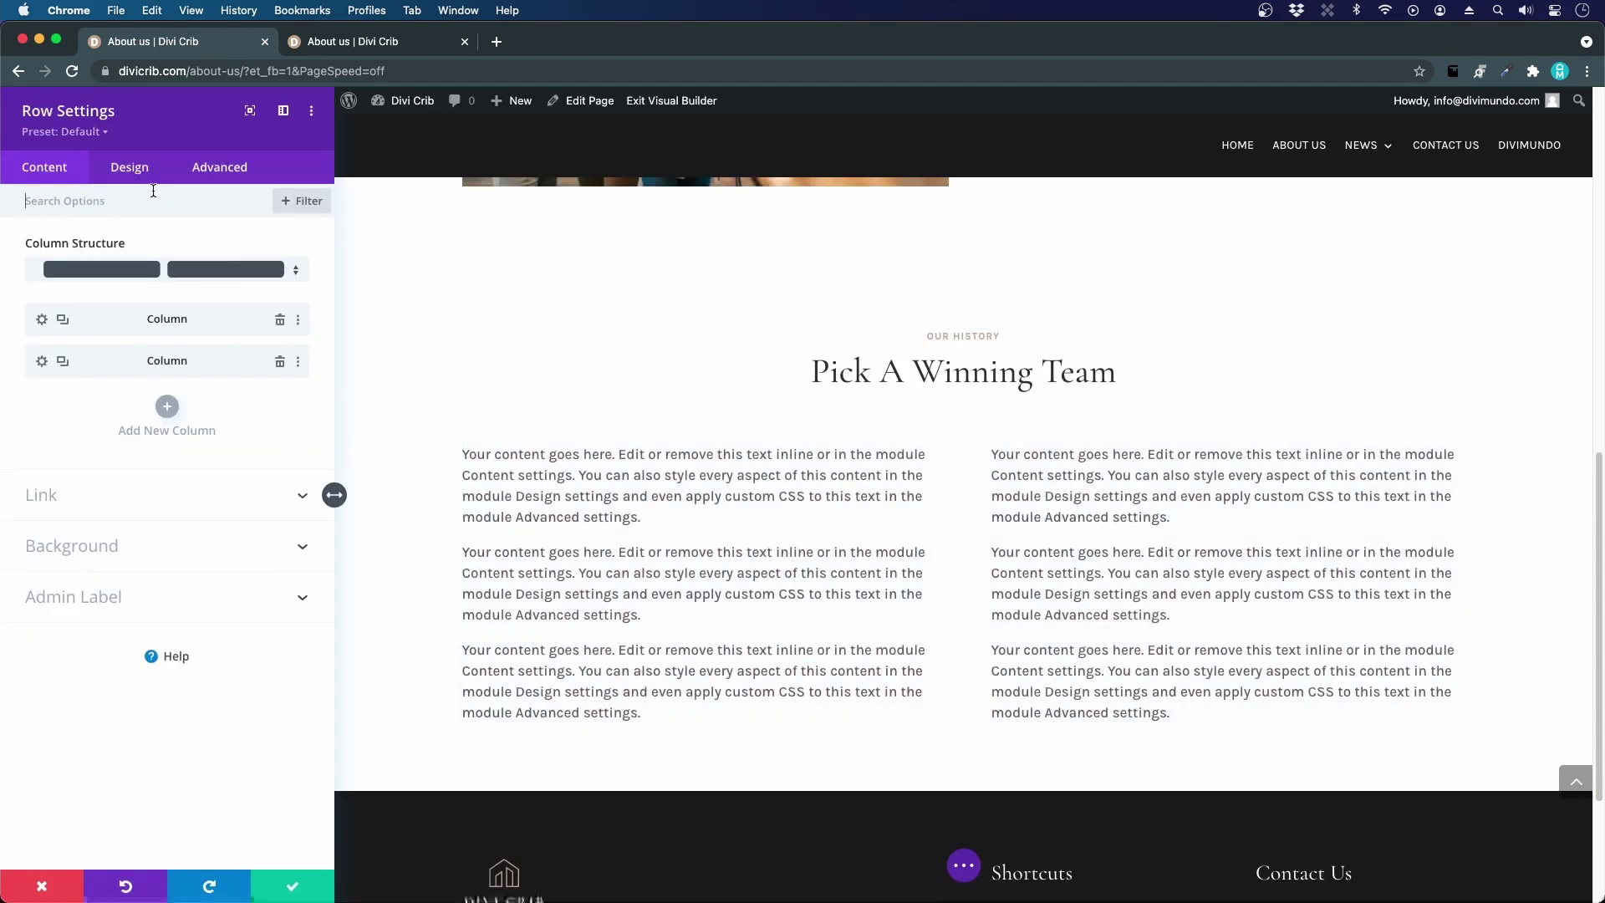
{"action": "left_click", "coordinate": [115, 169]}
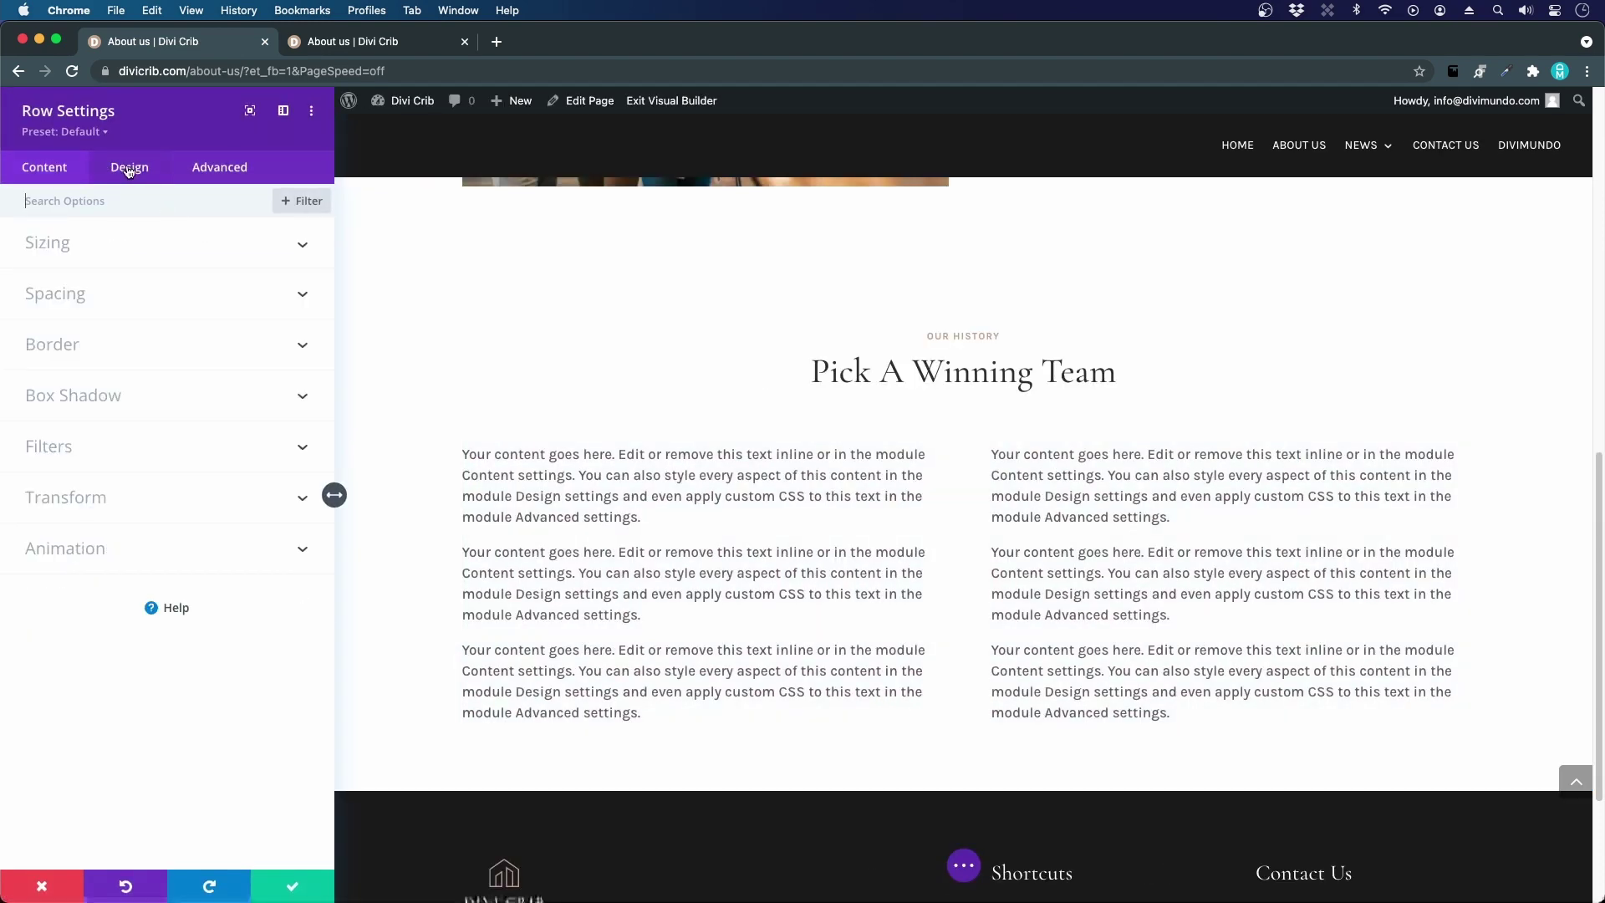
{"action": "left_click", "coordinate": [72, 302]}
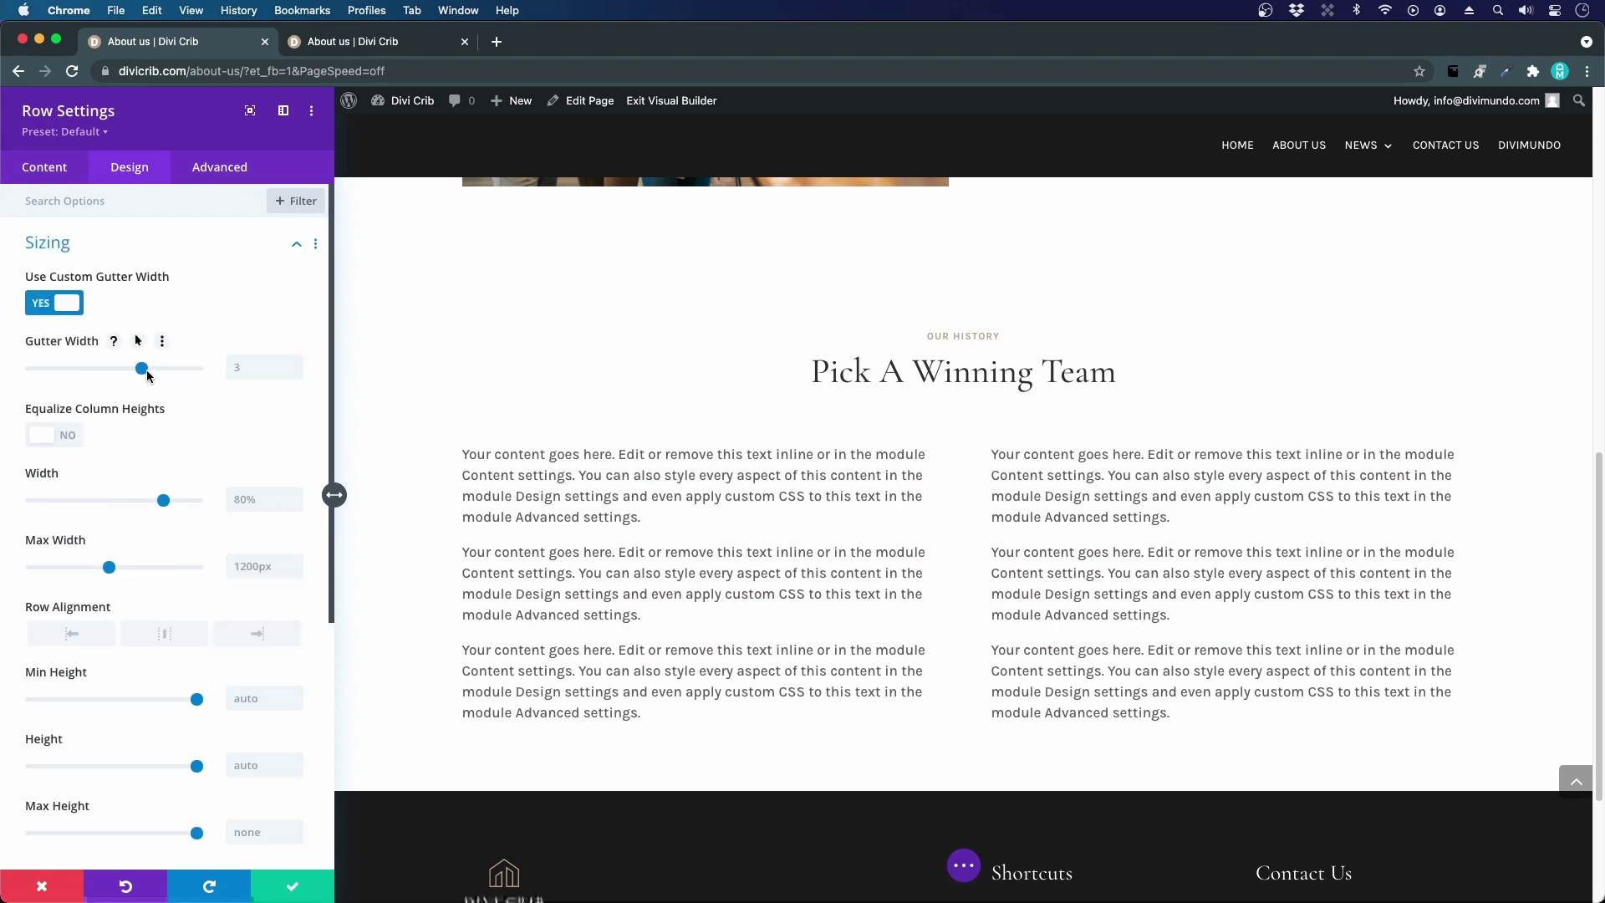
{"action": "left_click_drag", "start_coordinate": [147, 376], "coordinate": [280, 382]}
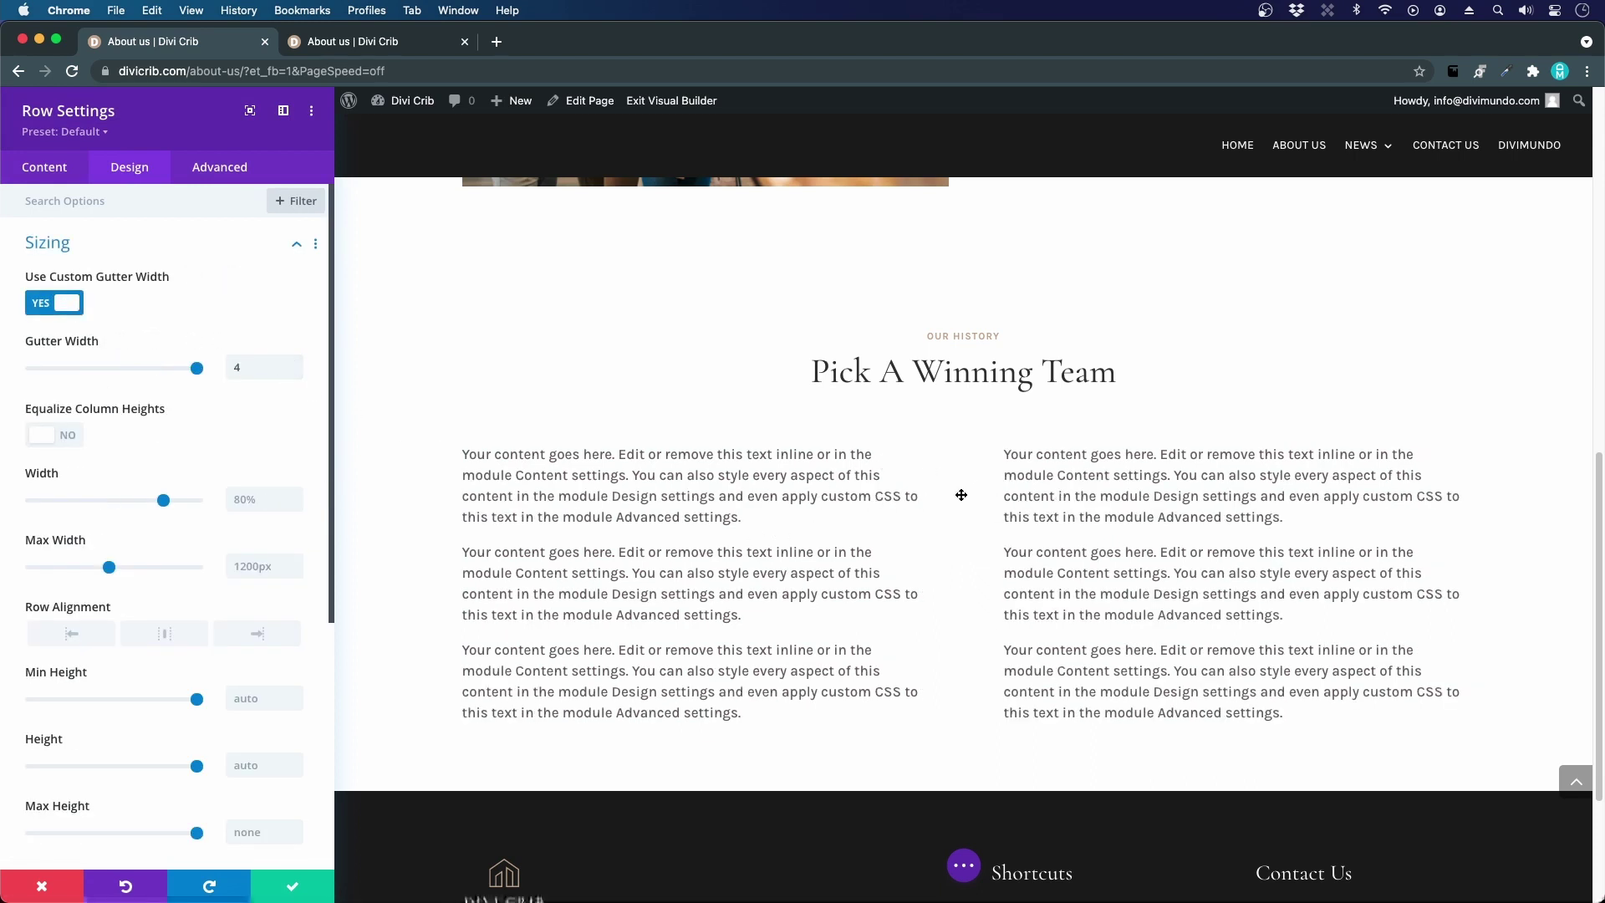
{"action": "left_click", "coordinate": [295, 877]}
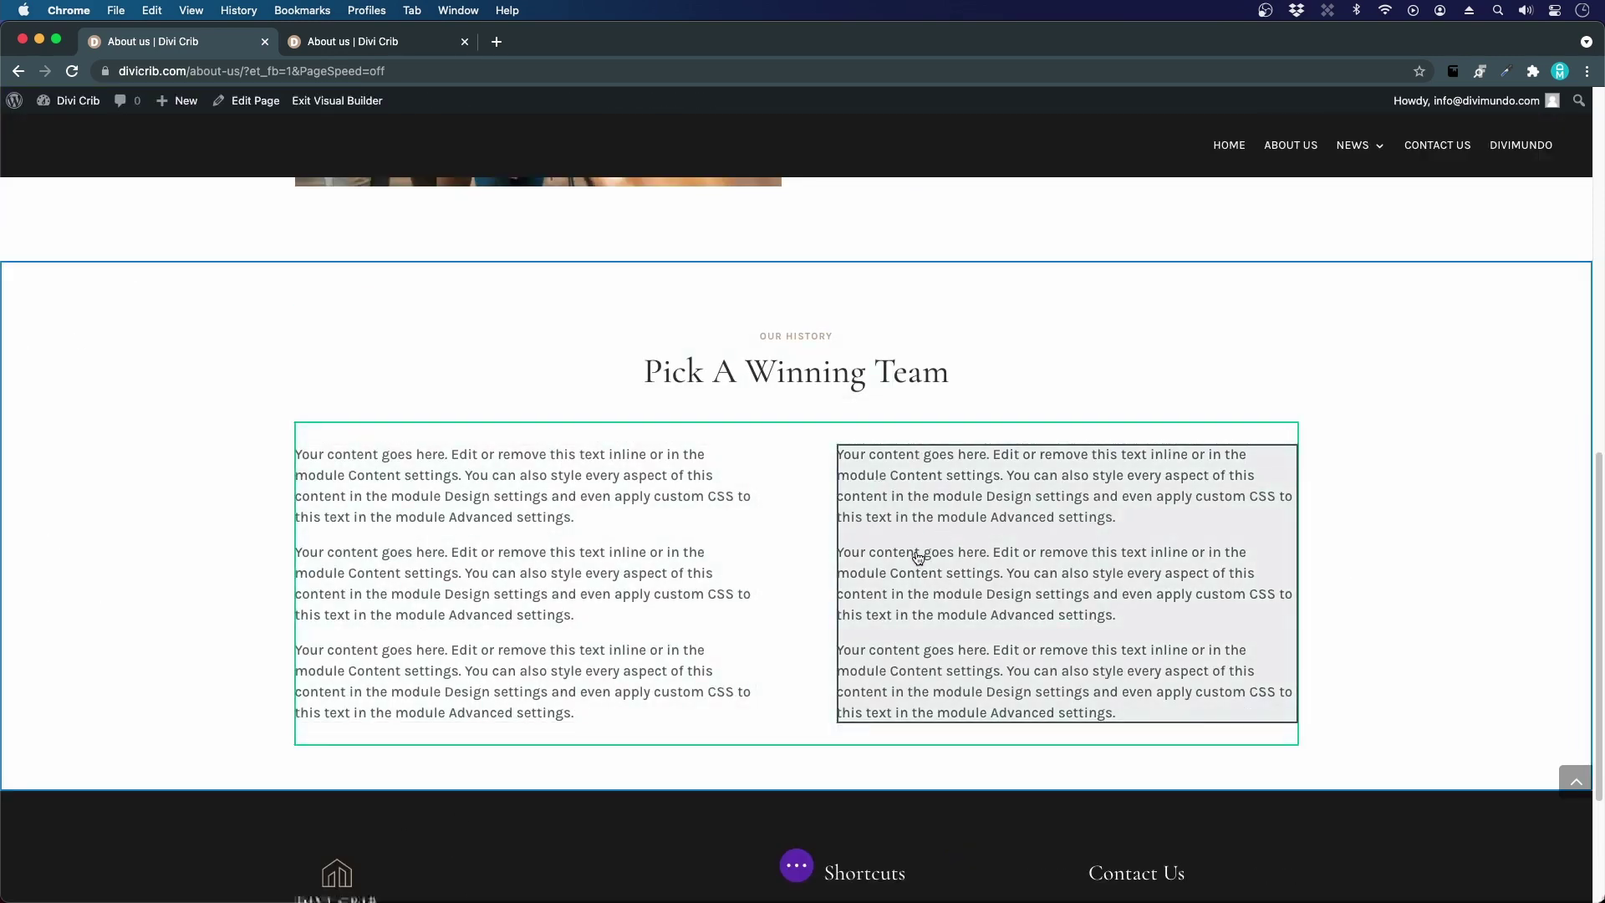
- Add a single-column row below the two text columns and insert a Button module in it
{"action": "scroll", "coordinate": [1021, 376], "scroll_direction": "down", "scroll_amount": 4}
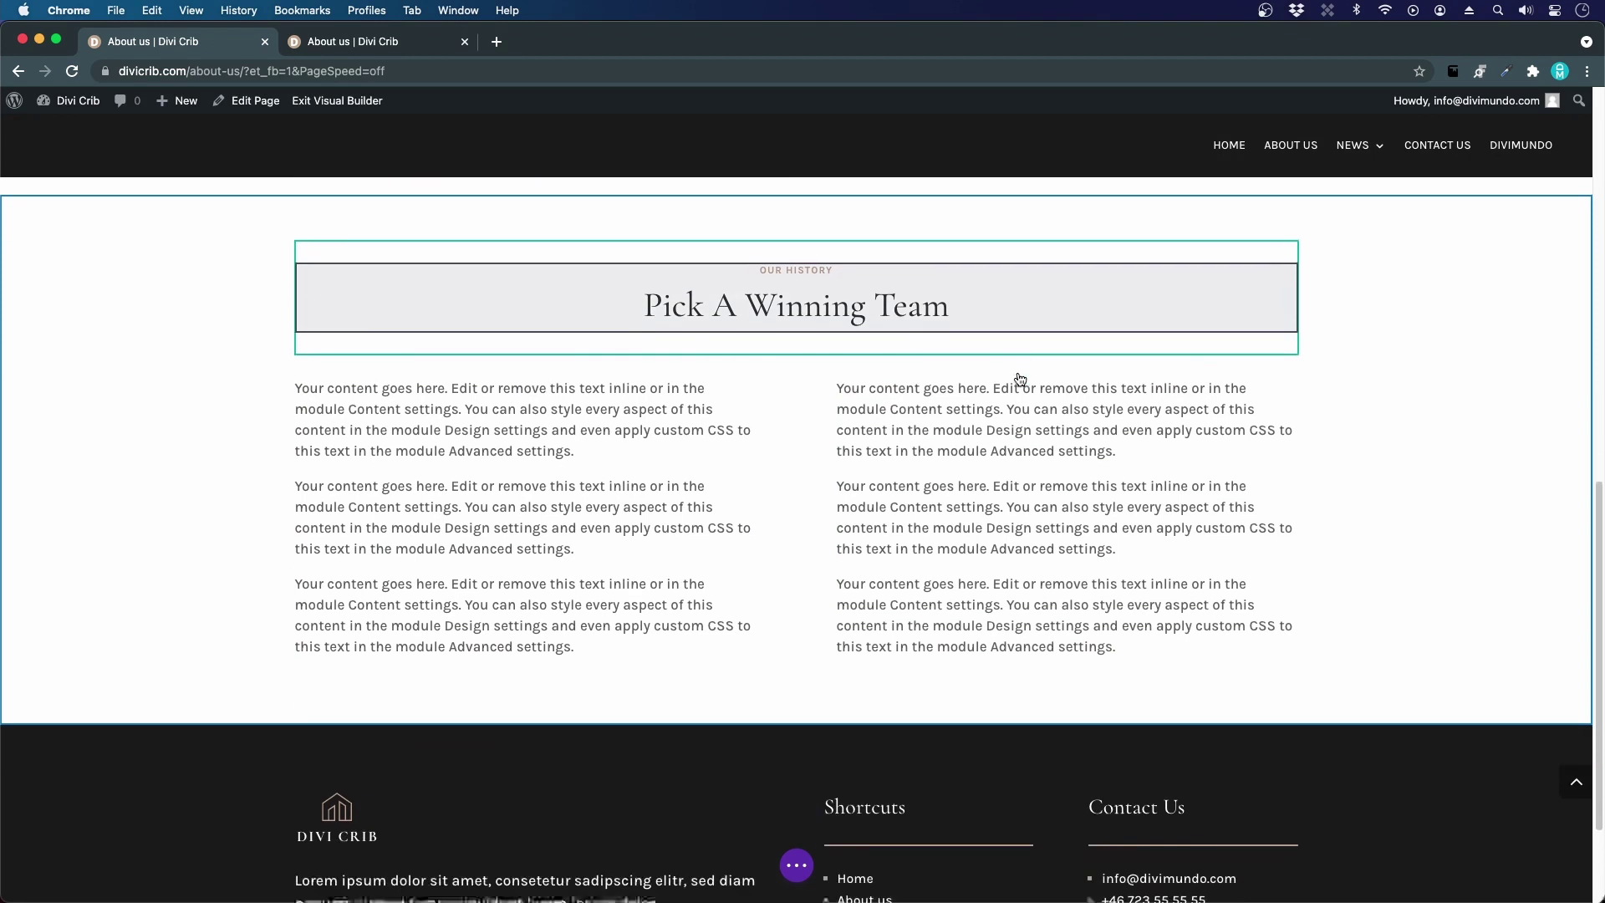
{"action": "left_click", "coordinate": [795, 587]}
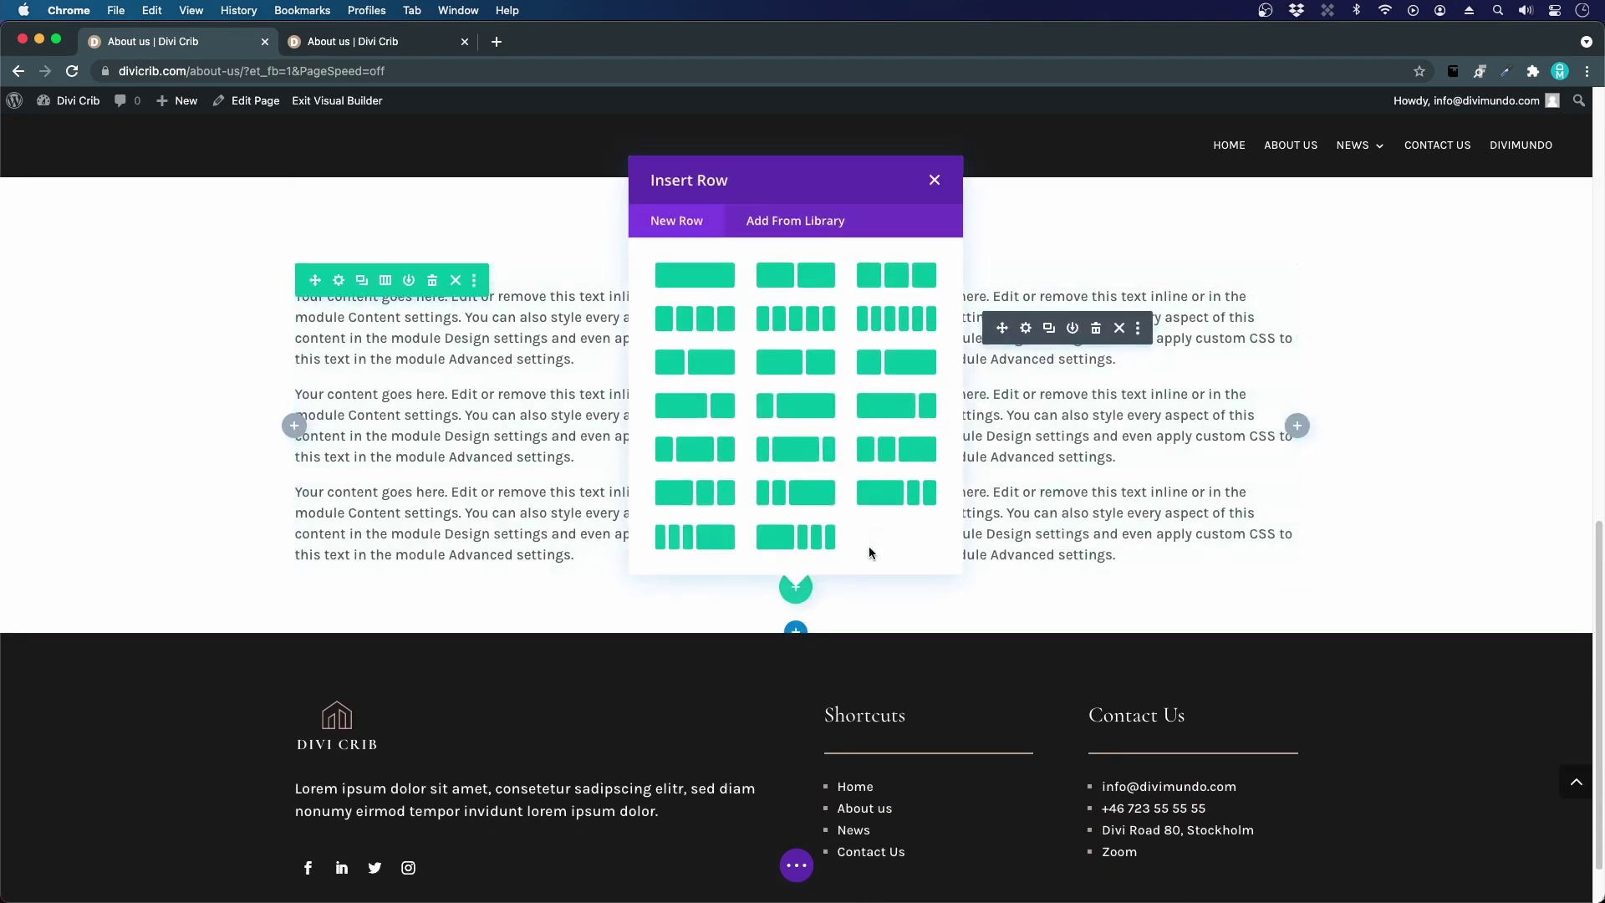
{"action": "left_click", "coordinate": [711, 272]}
{"action": "type", "text": "butt"}
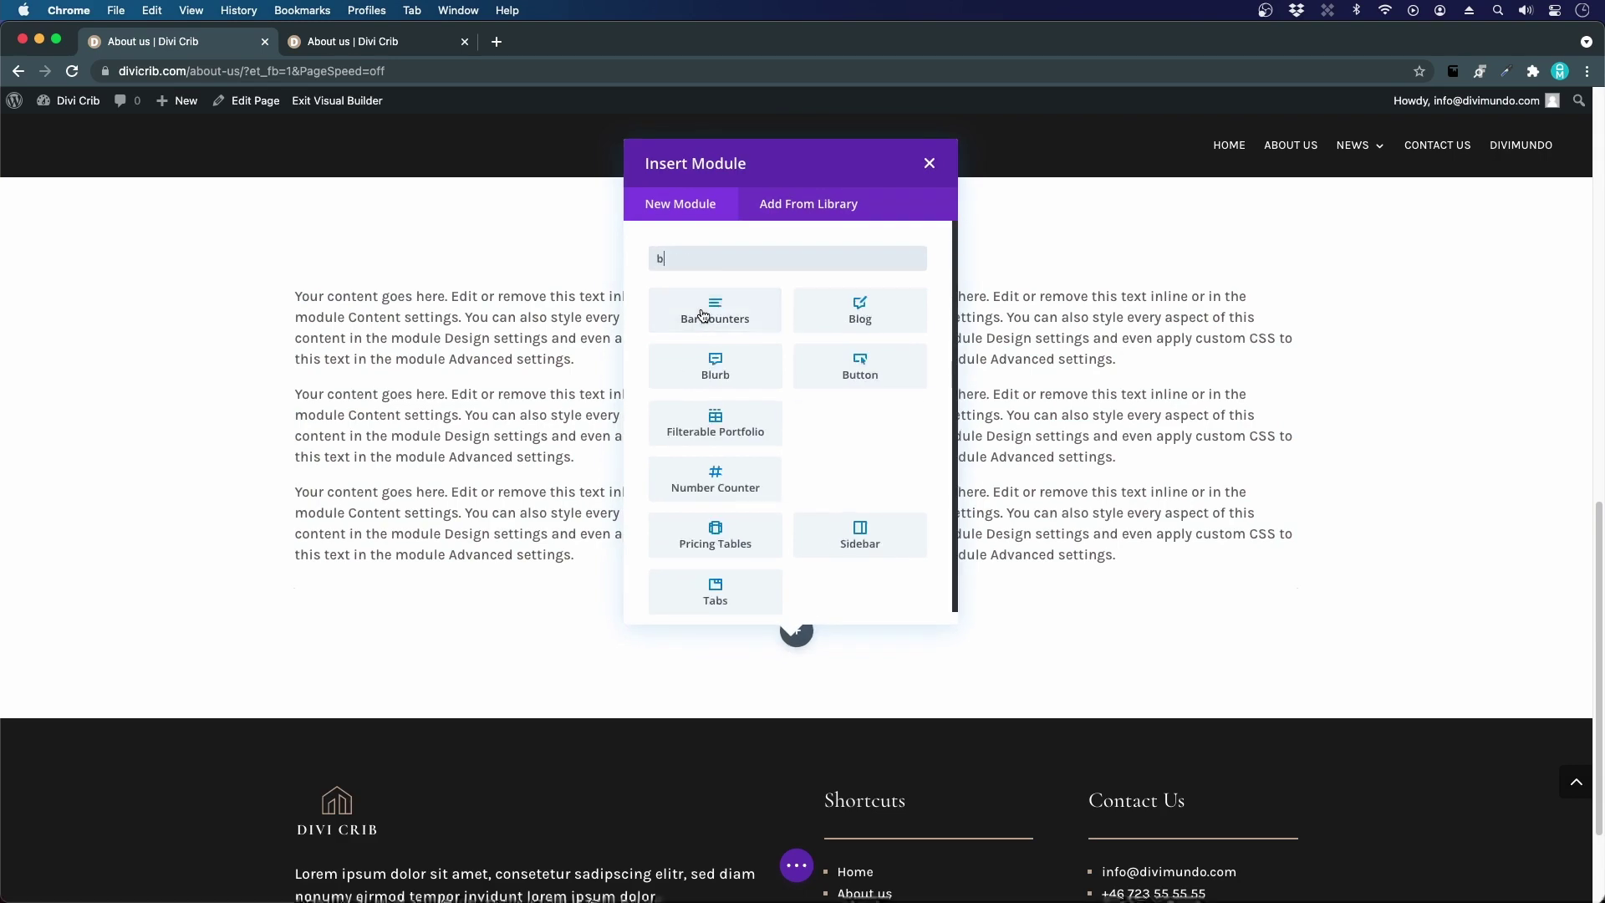
{"action": "left_click", "coordinate": [716, 308]}
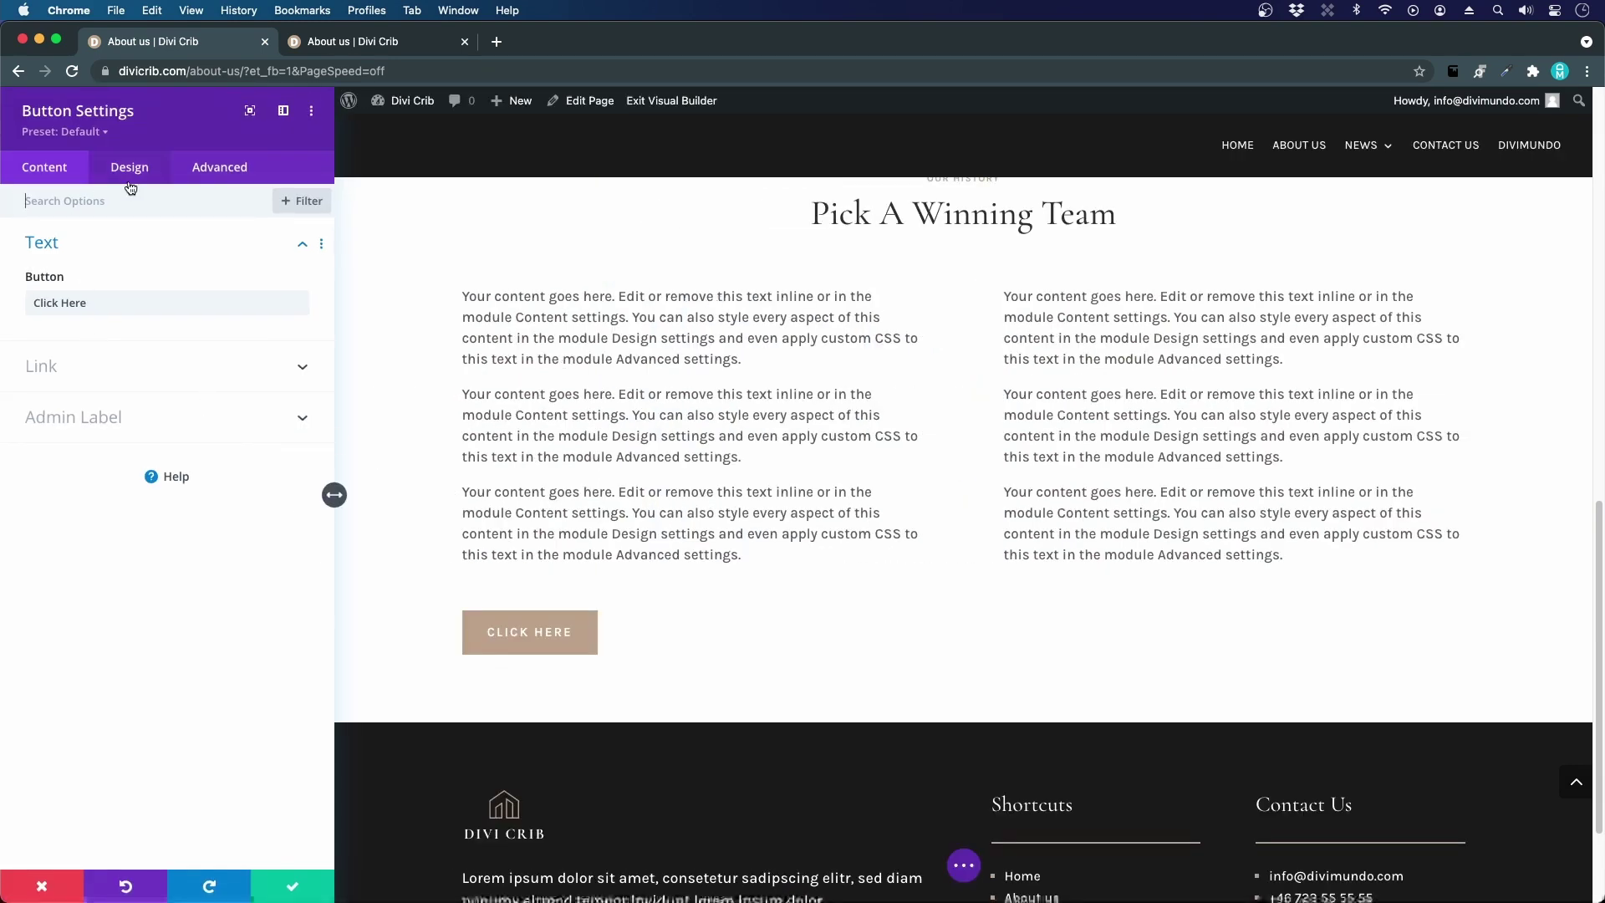
- Set the button's alignment to center and change its text to "Contact us"
{"action": "left_click", "coordinate": [130, 171]}
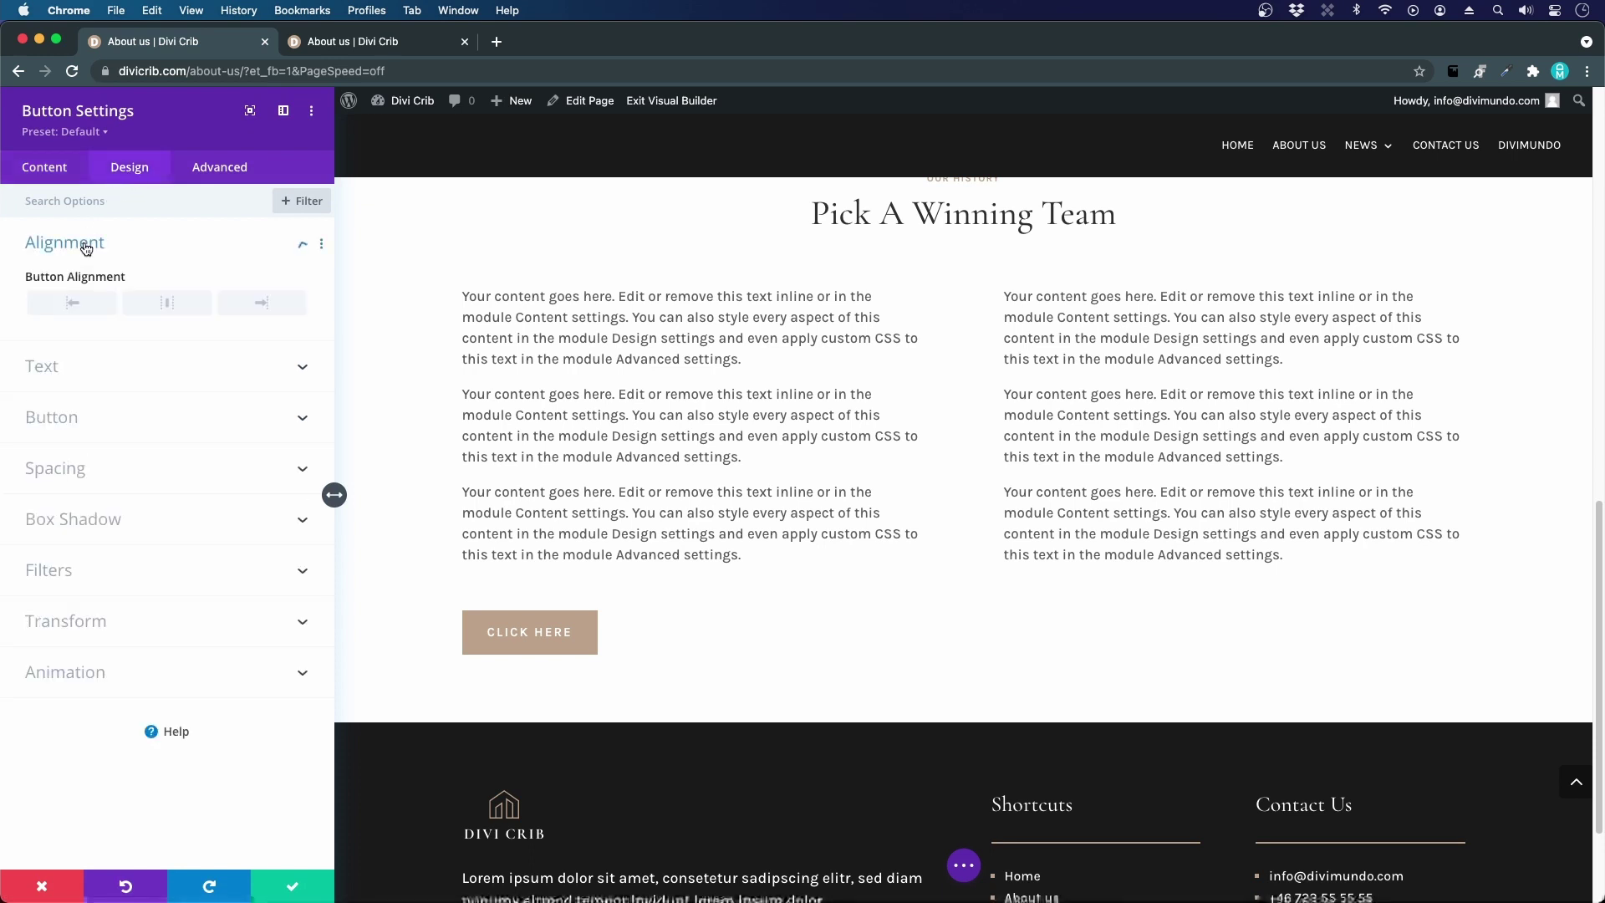
{"action": "left_click", "coordinate": [168, 304]}
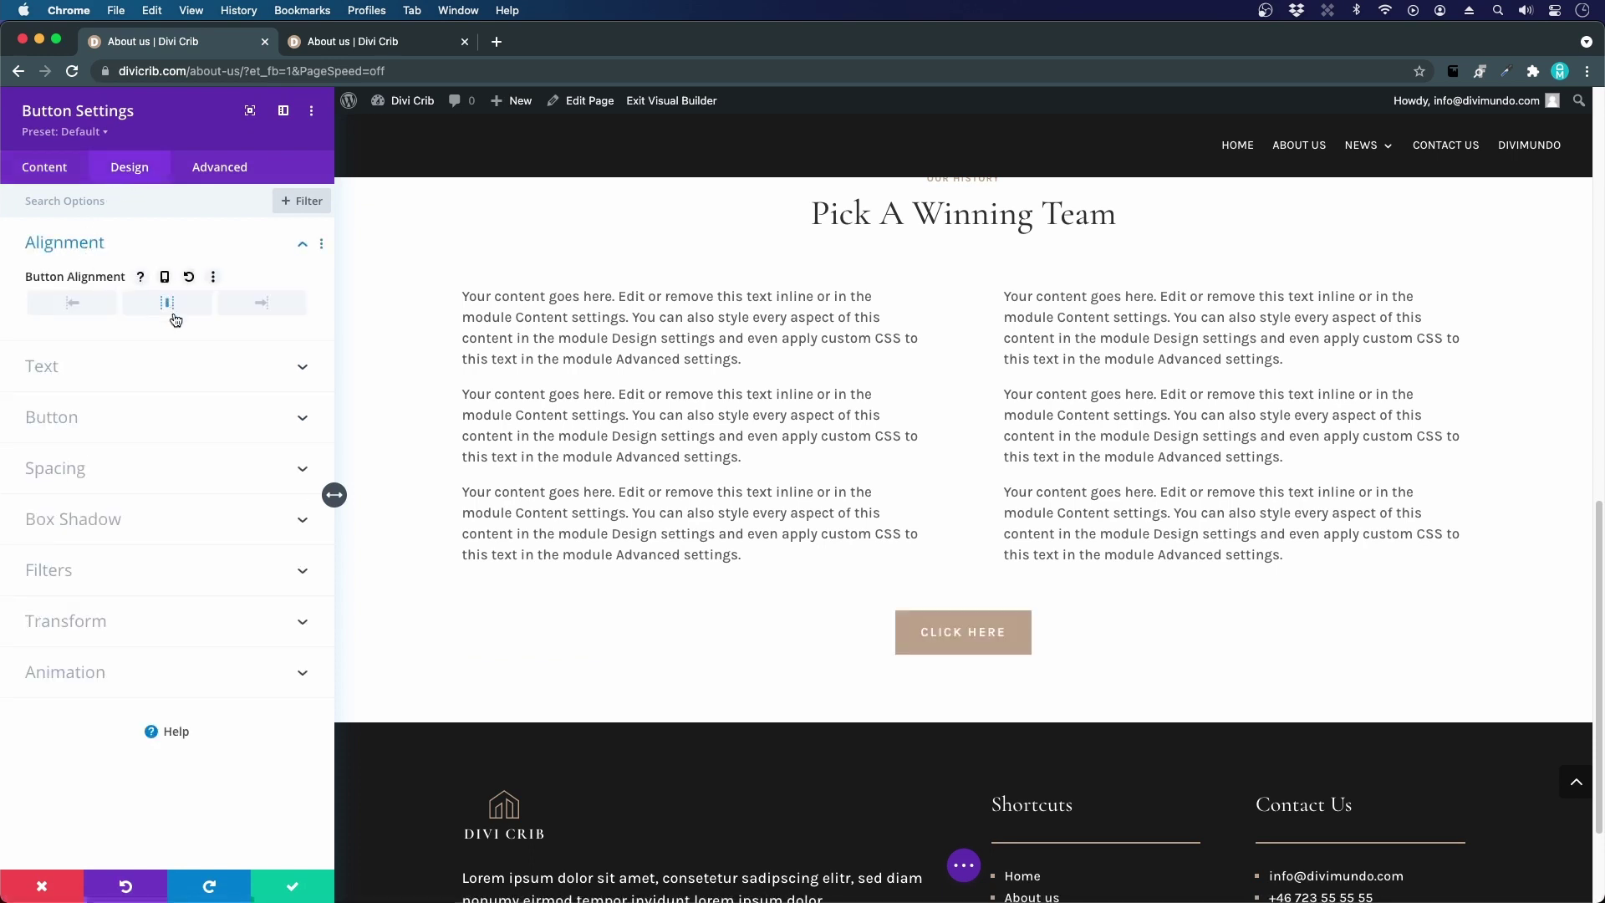
{"action": "left_click", "coordinate": [49, 171]}
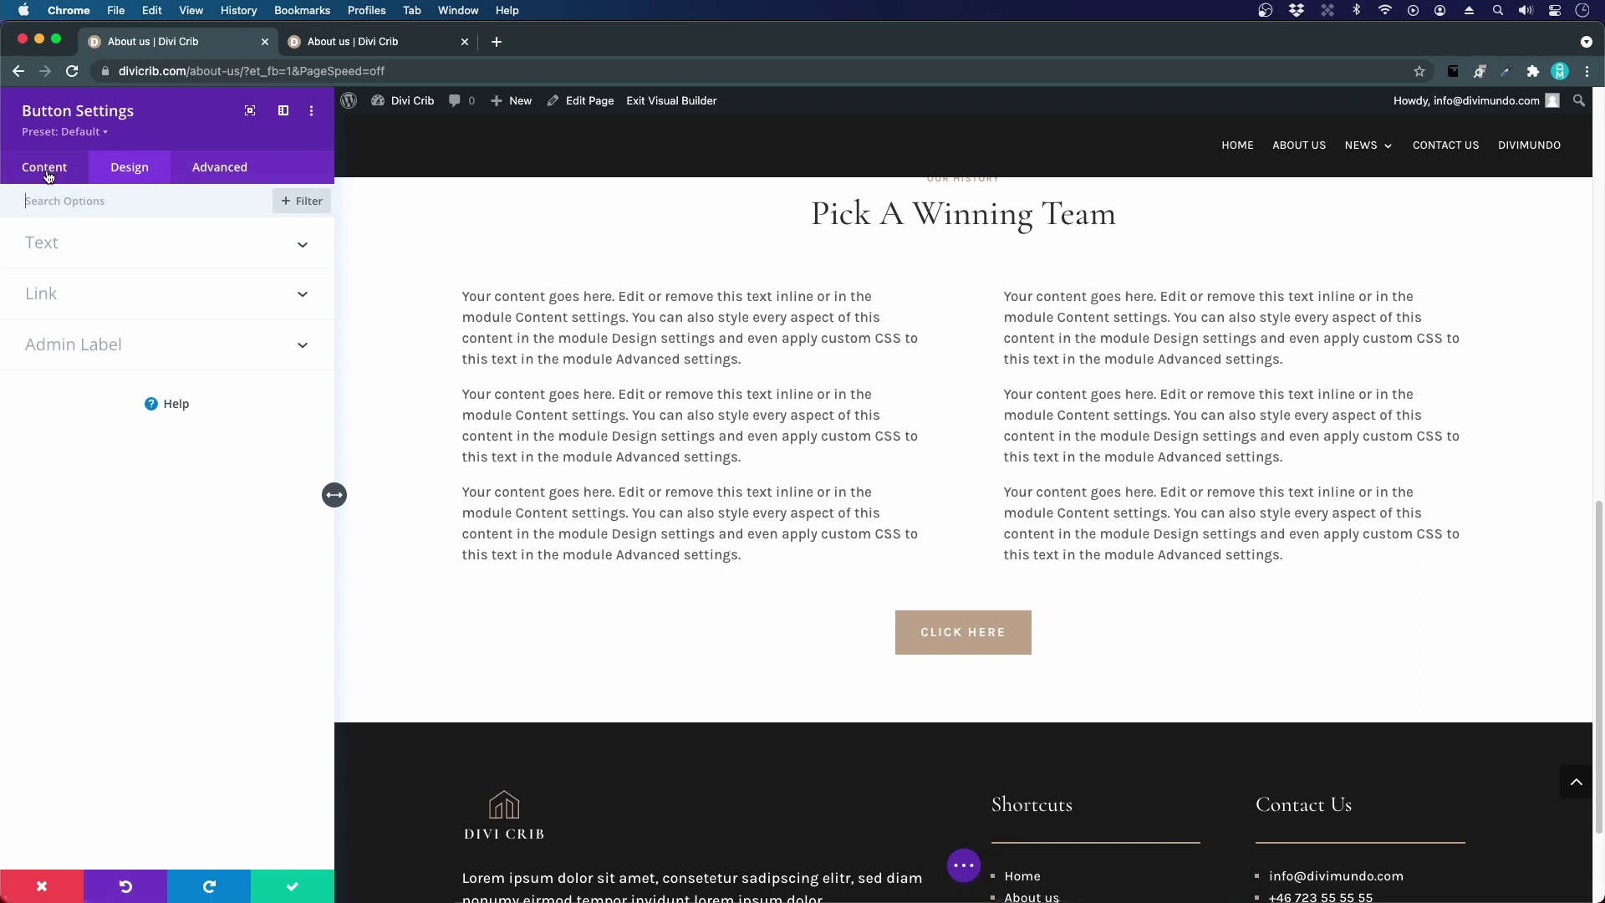
{"action": "left_click", "coordinate": [80, 251]}
{"action": "left_click", "coordinate": [115, 302]}
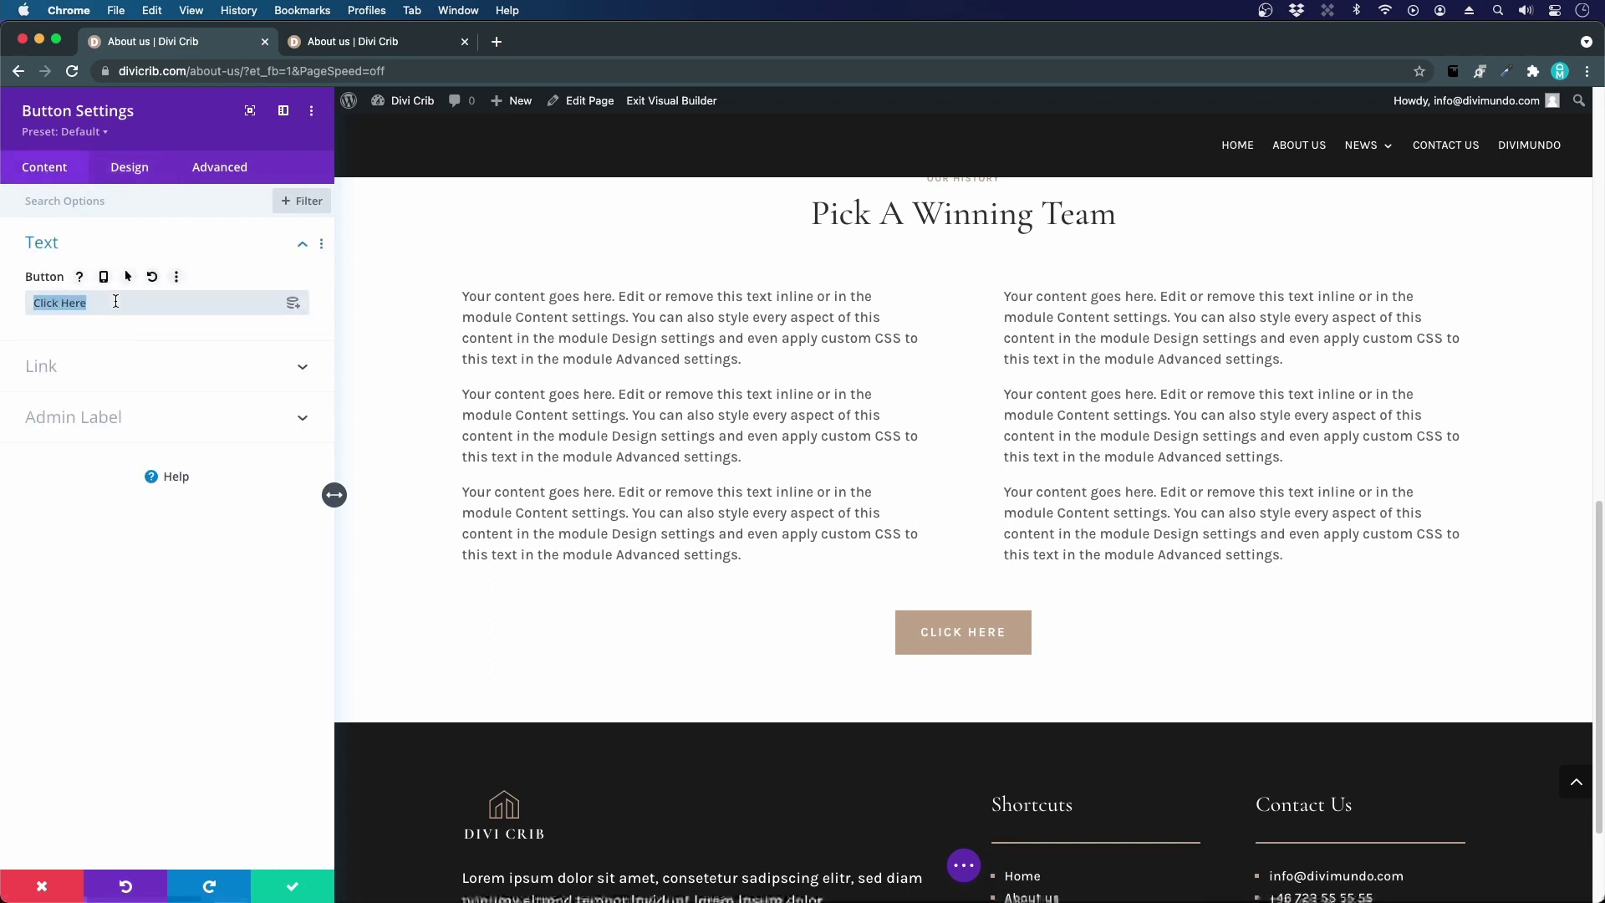
{"action": "type", "text": "Contact us"}
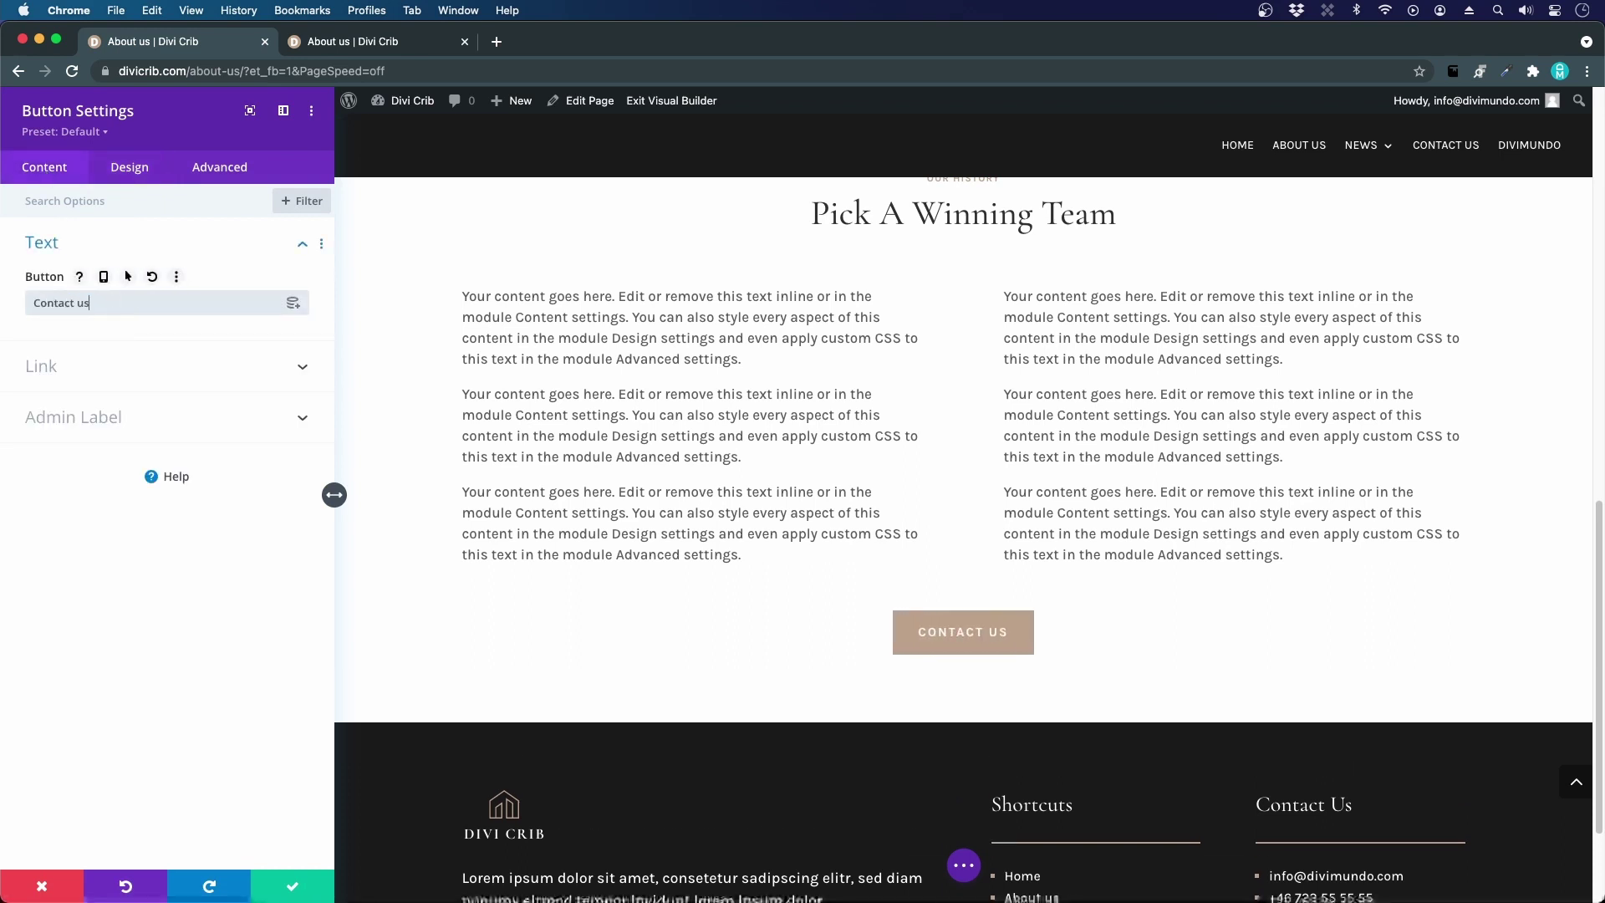
- Set the Contact Us button's link URL to a dynamic Page Link and save the button settings
{"action": "left_click", "coordinate": [55, 361]}
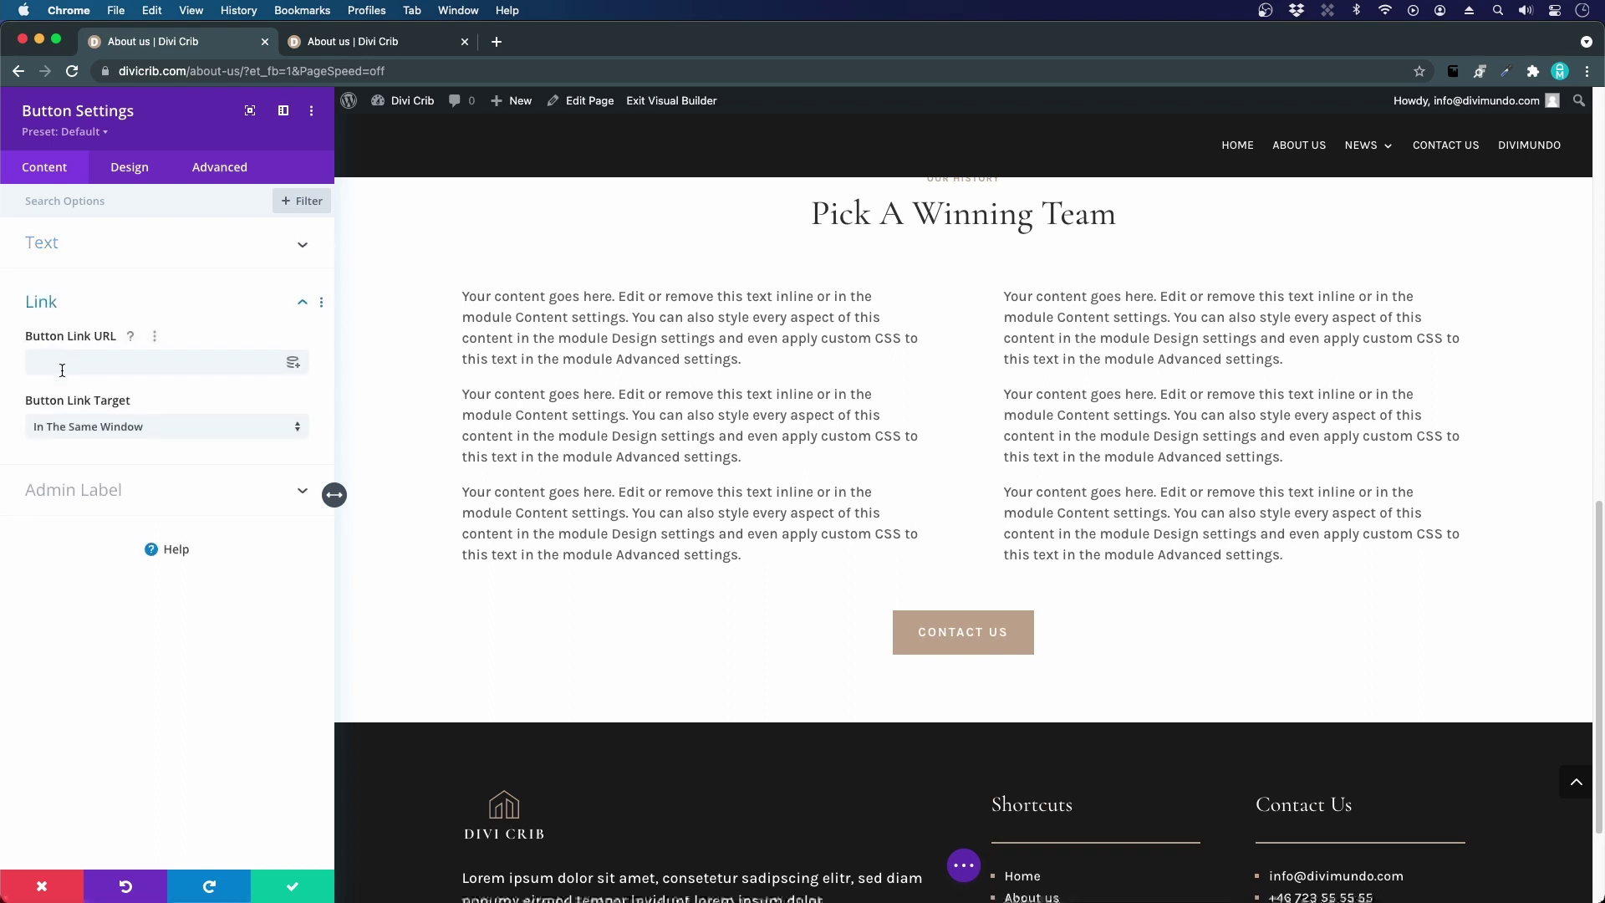
{"action": "left_click", "coordinate": [293, 364]}
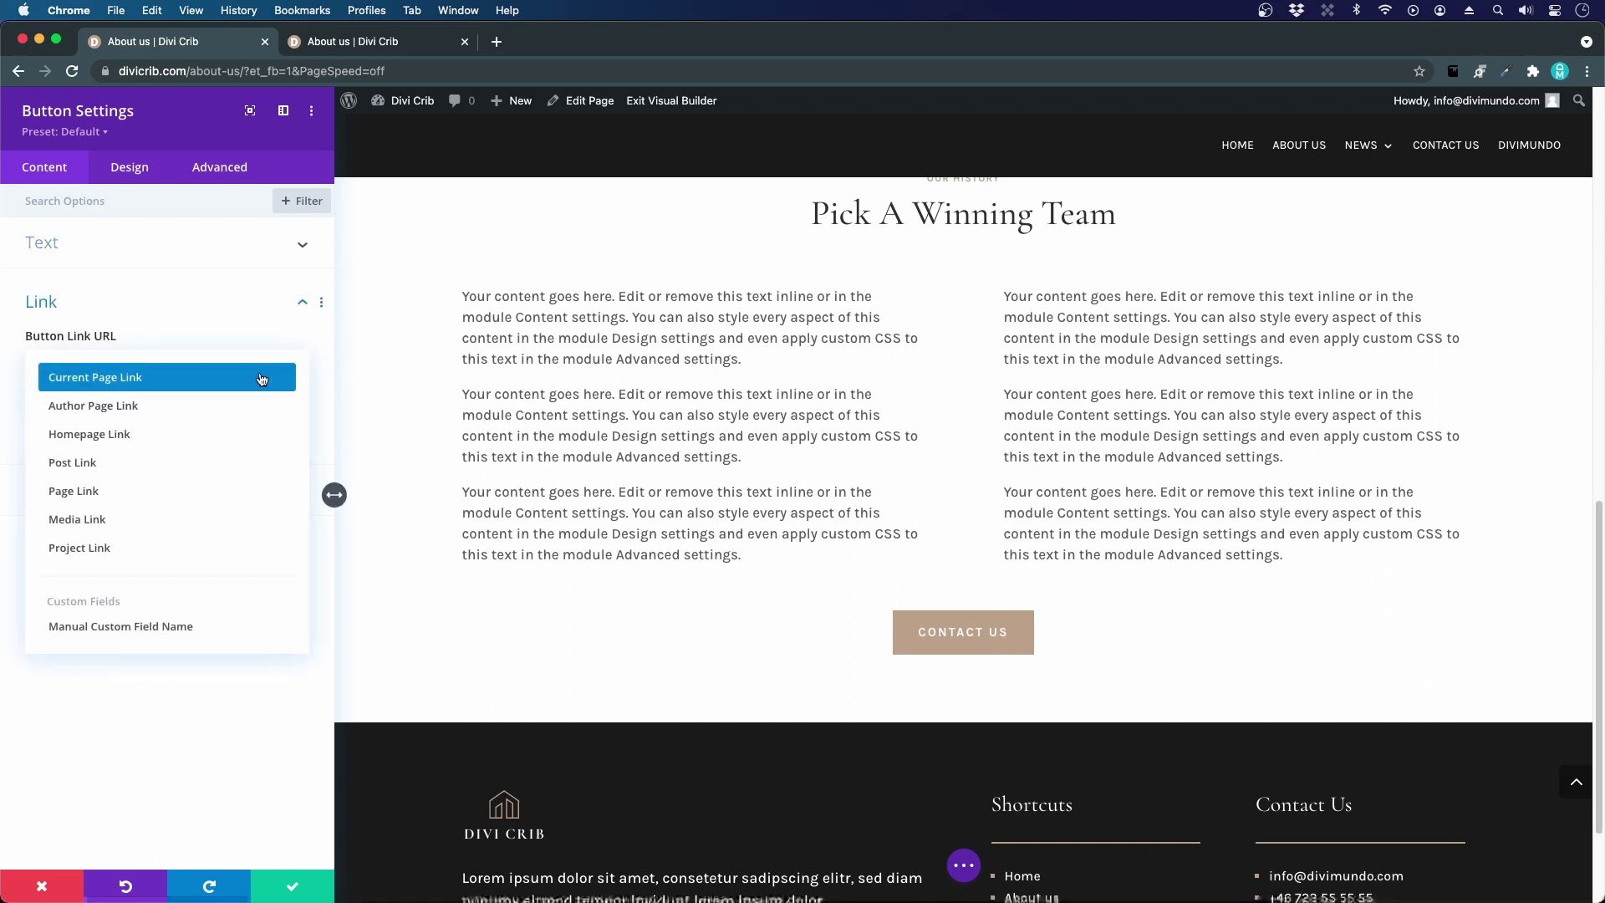
{"action": "left_click", "coordinate": [126, 491]}
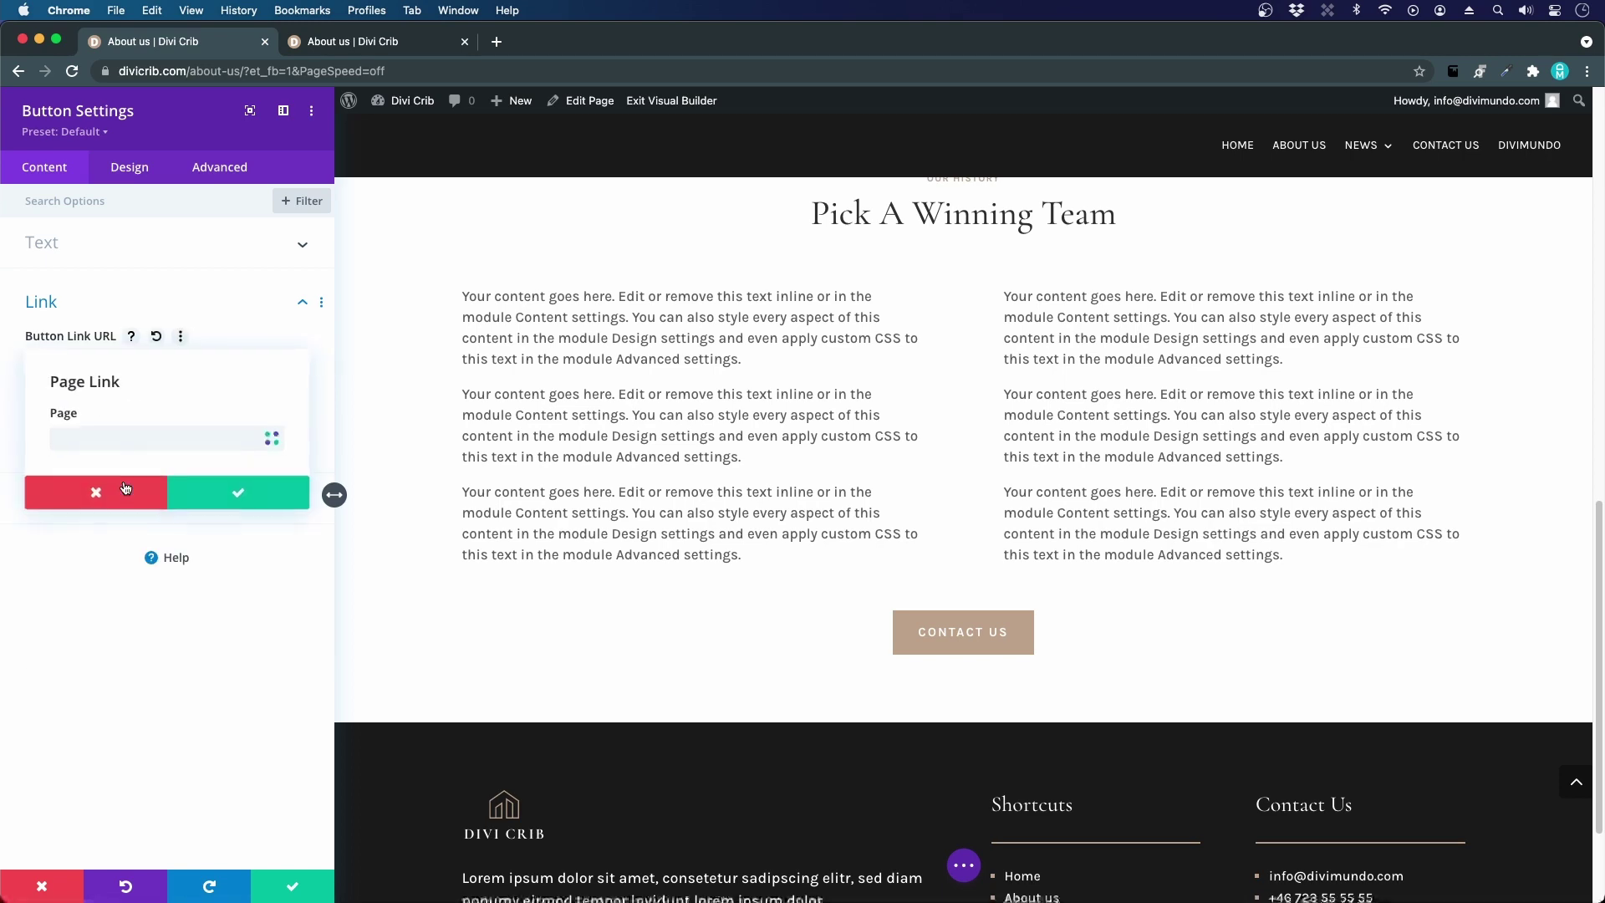
{"action": "left_click", "coordinate": [264, 499]}
{"action": "left_click", "coordinate": [293, 886]}
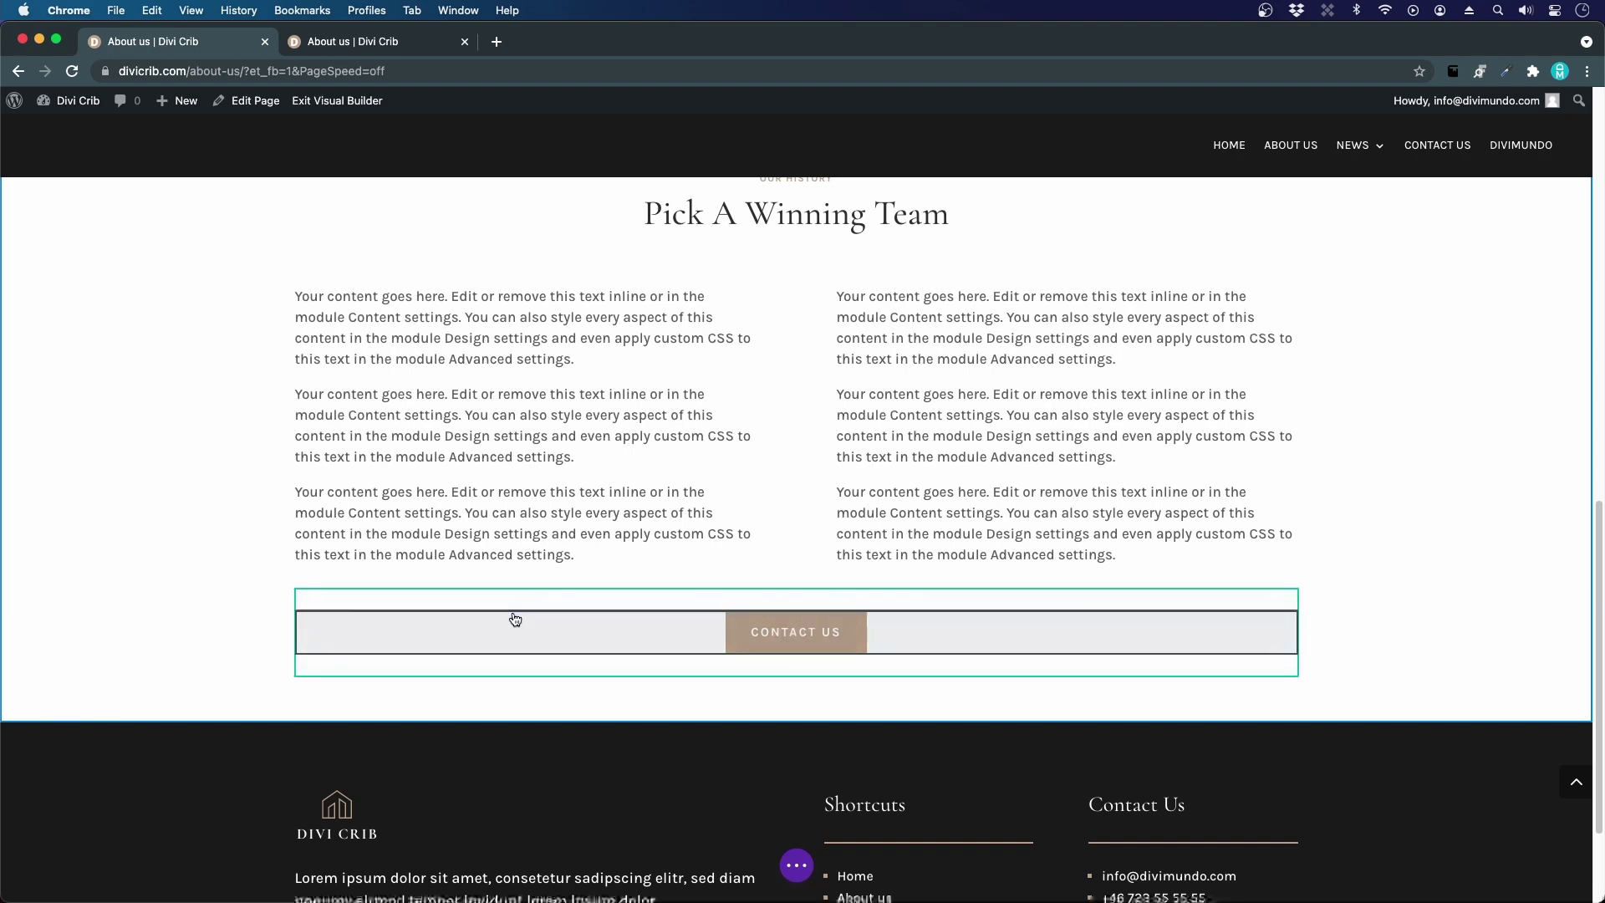
- Insert a new Regular section between the Contact Us button's section and the footer
{"action": "scroll", "coordinate": [515, 619], "scroll_direction": "down", "scroll_amount": 1}
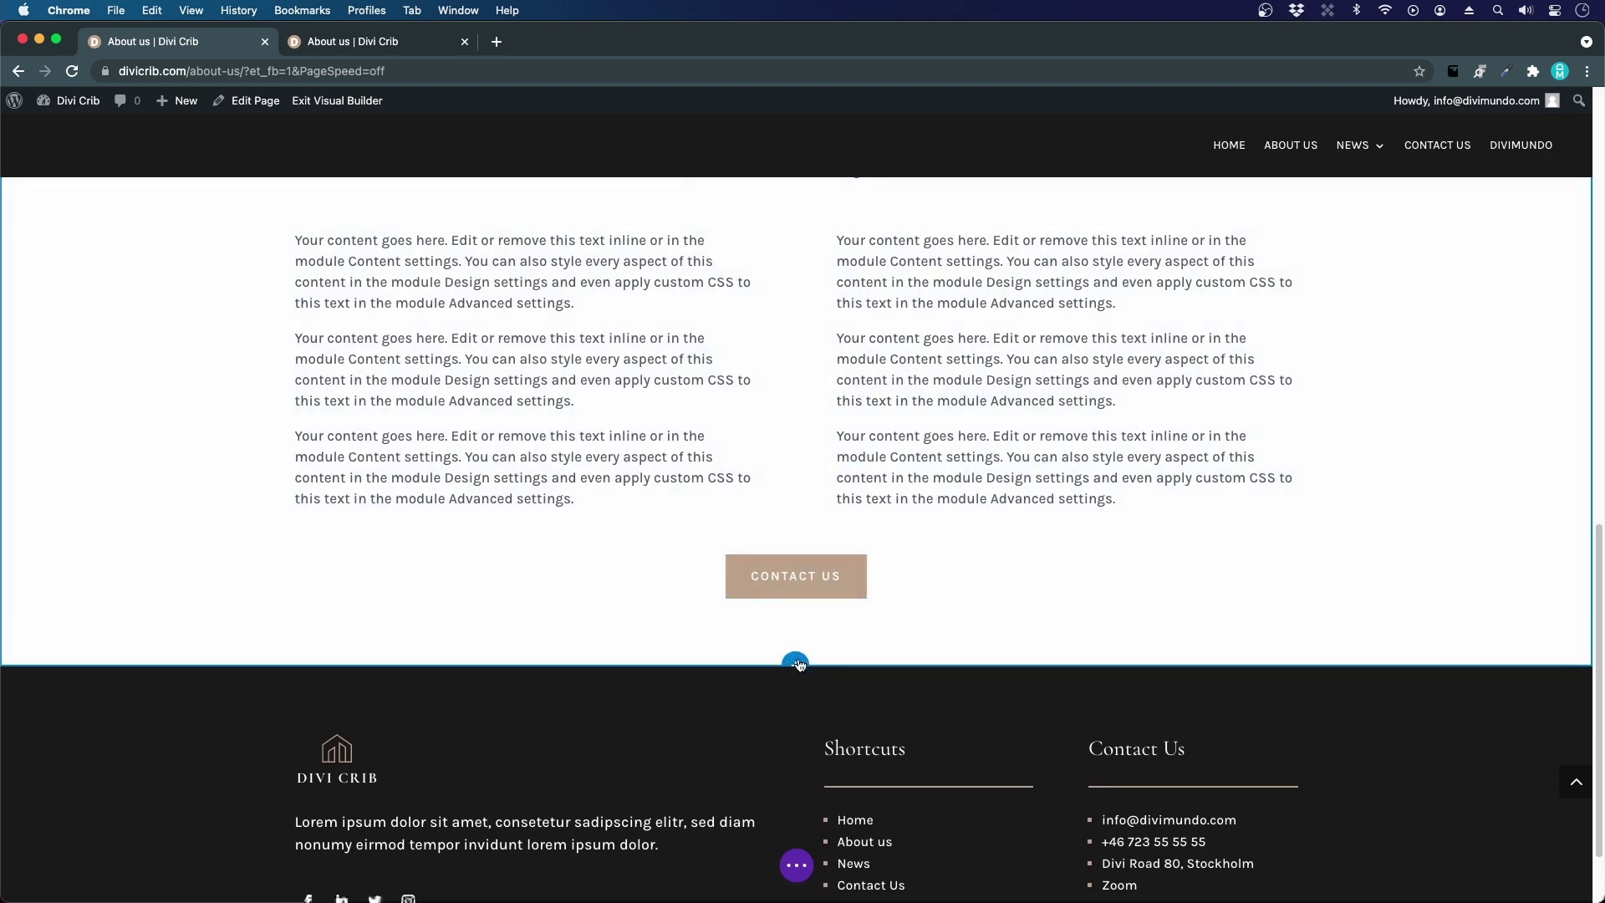
{"action": "left_click", "coordinate": [796, 662]}
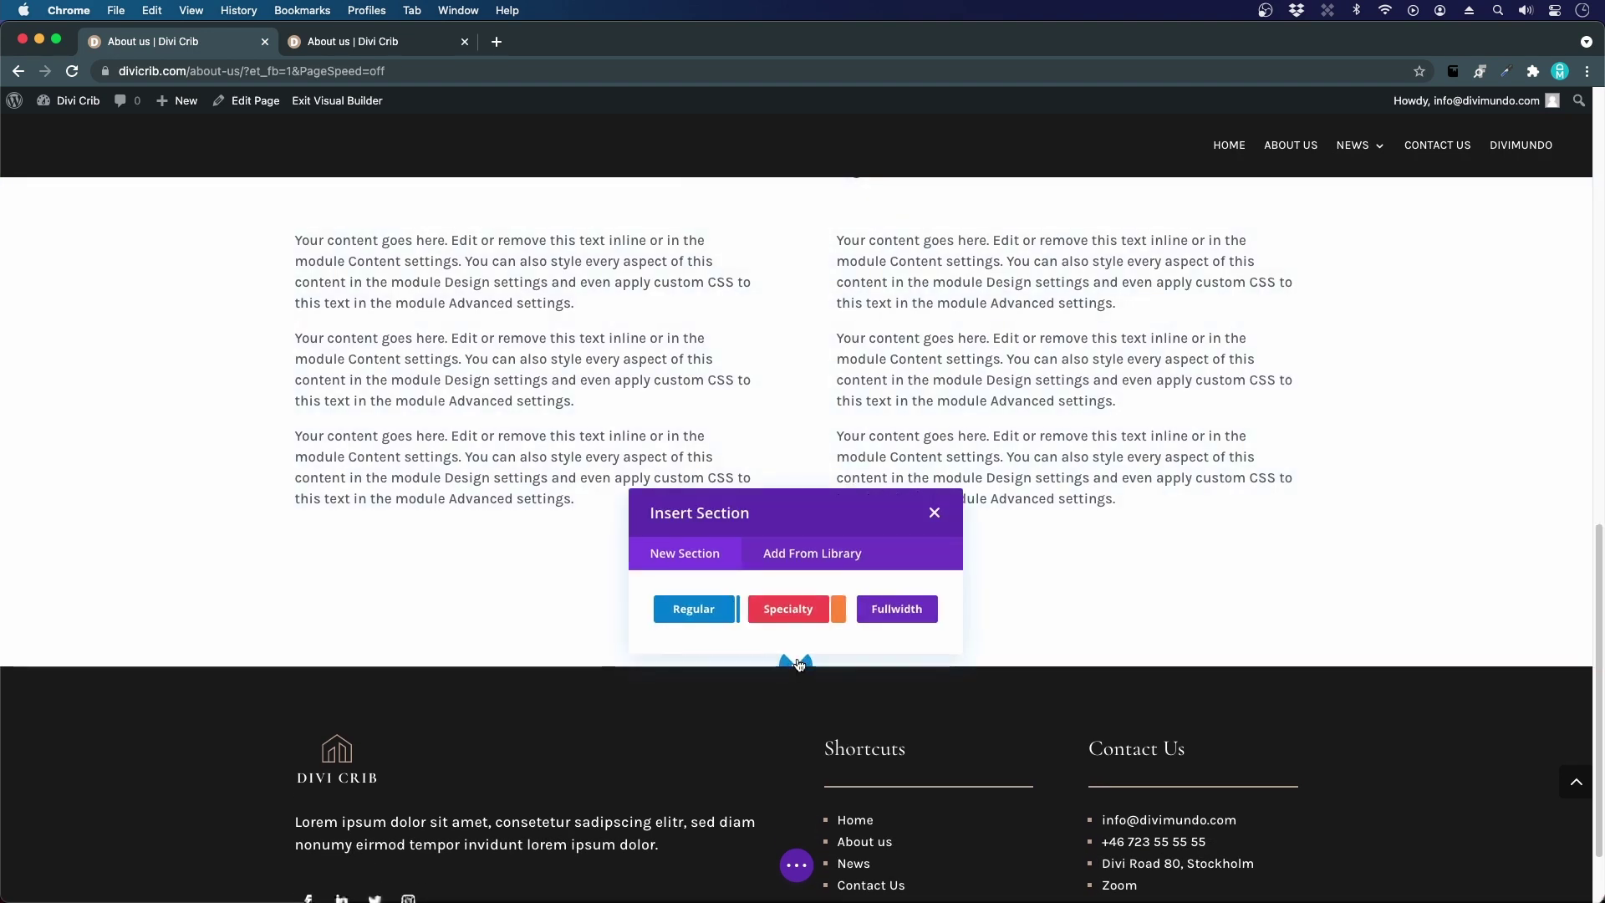
{"action": "left_click", "coordinate": [707, 616]}
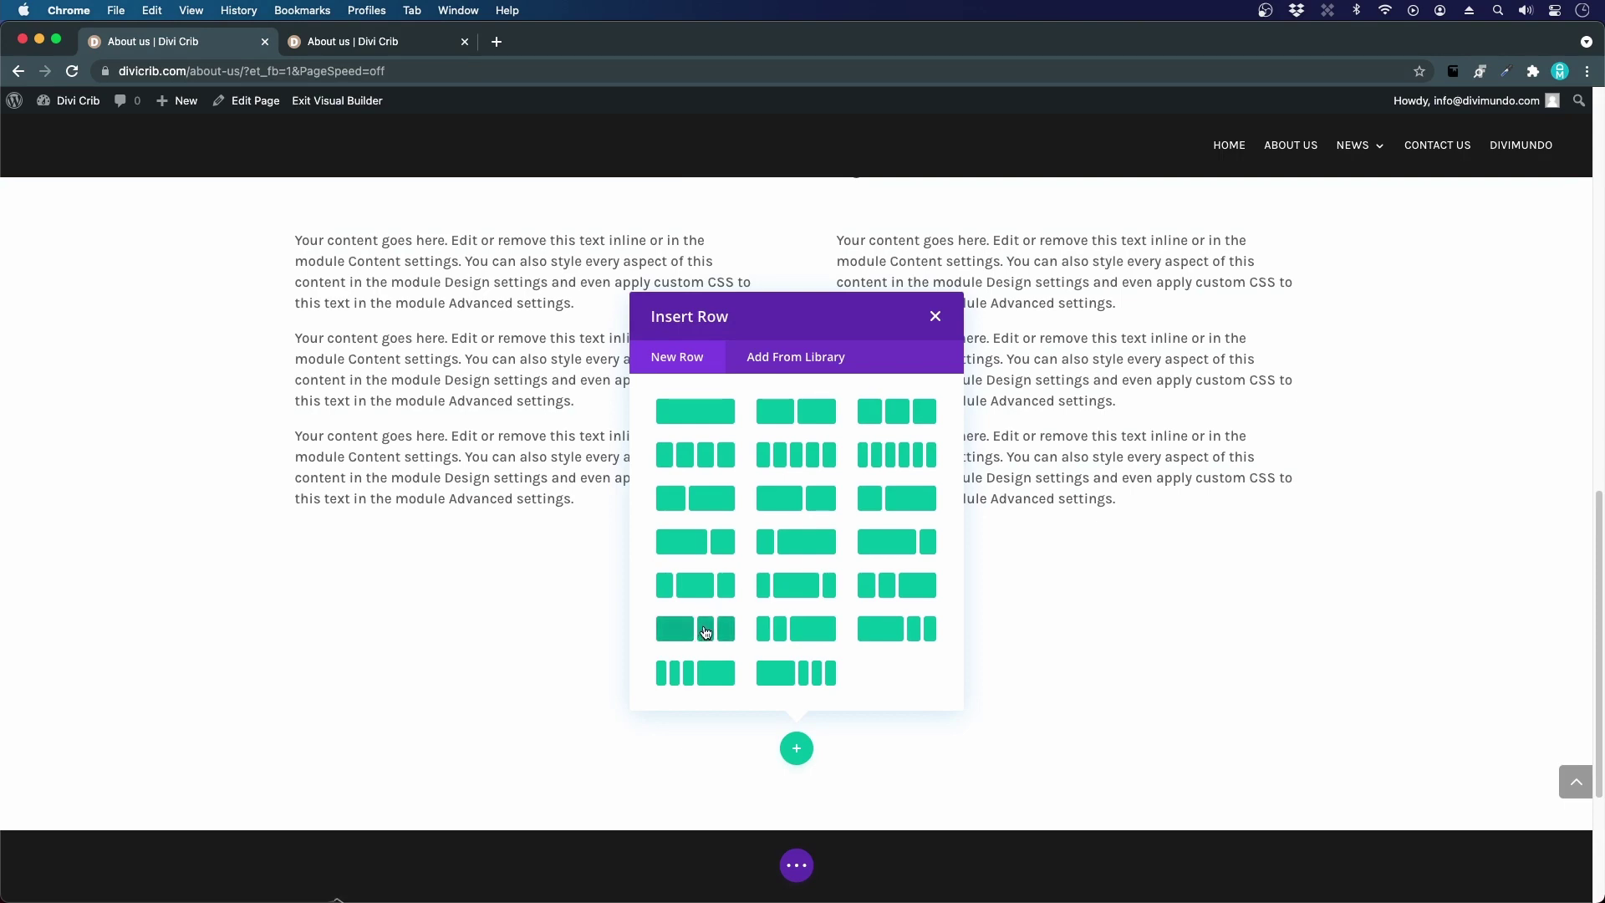
- Check the dark checkmark-list section on the reference page, and insert a row with two narrow columns and one wide column
{"action": "left_click", "coordinate": [381, 42]}
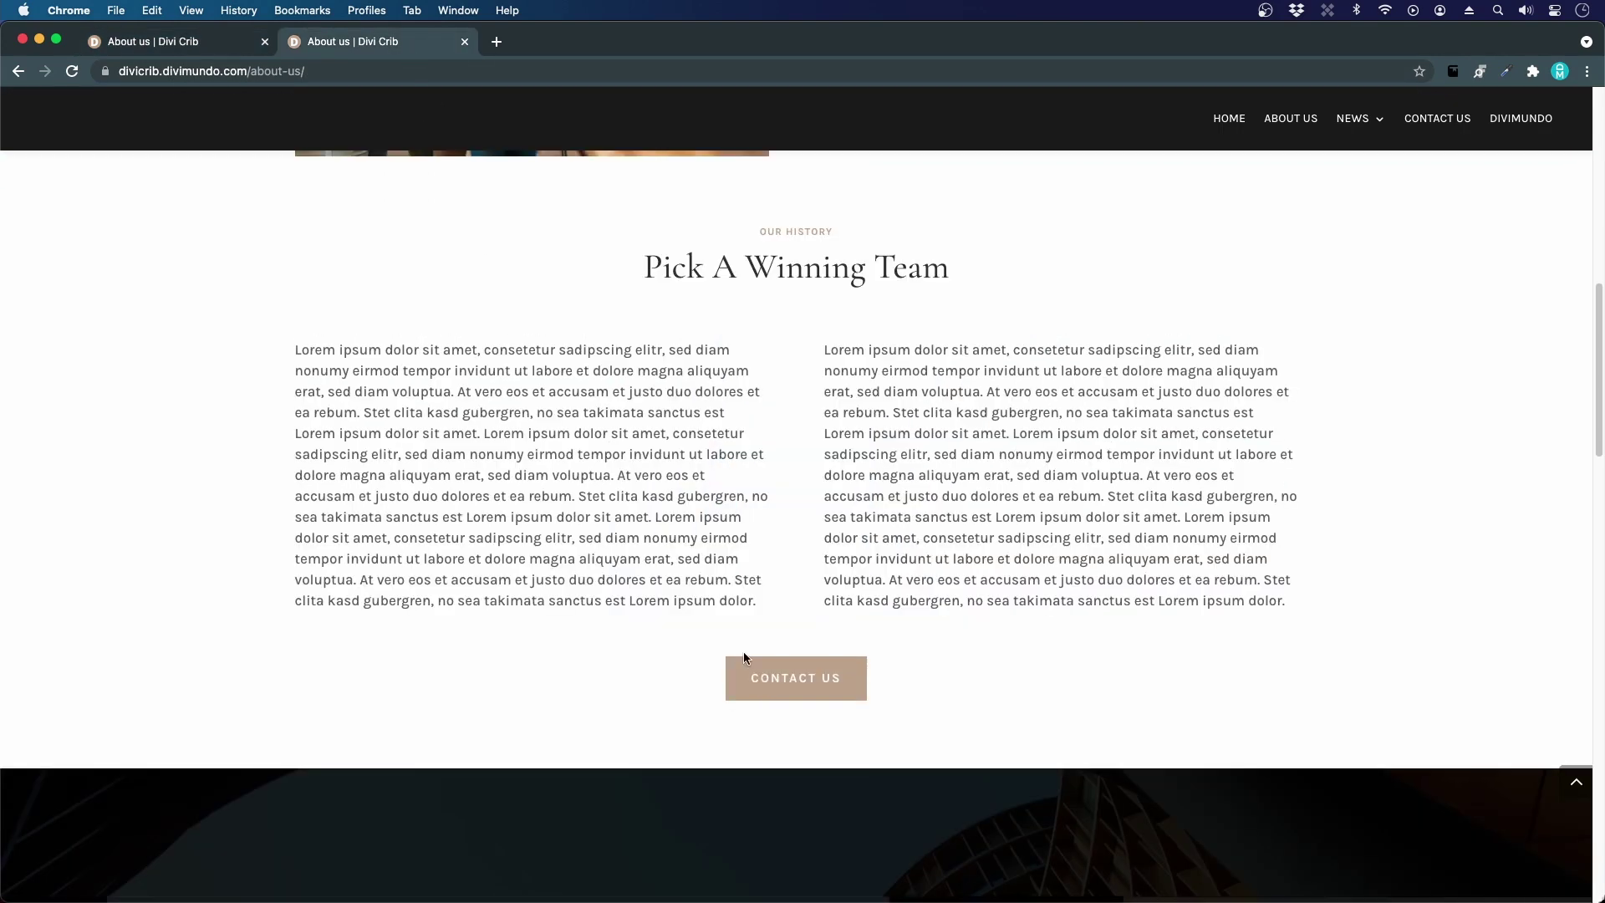
{"action": "scroll", "coordinate": [743, 651], "scroll_direction": "down", "scroll_amount": 10}
{"action": "scroll", "coordinate": [1043, 302], "scroll_direction": "up", "scroll_amount": 1}
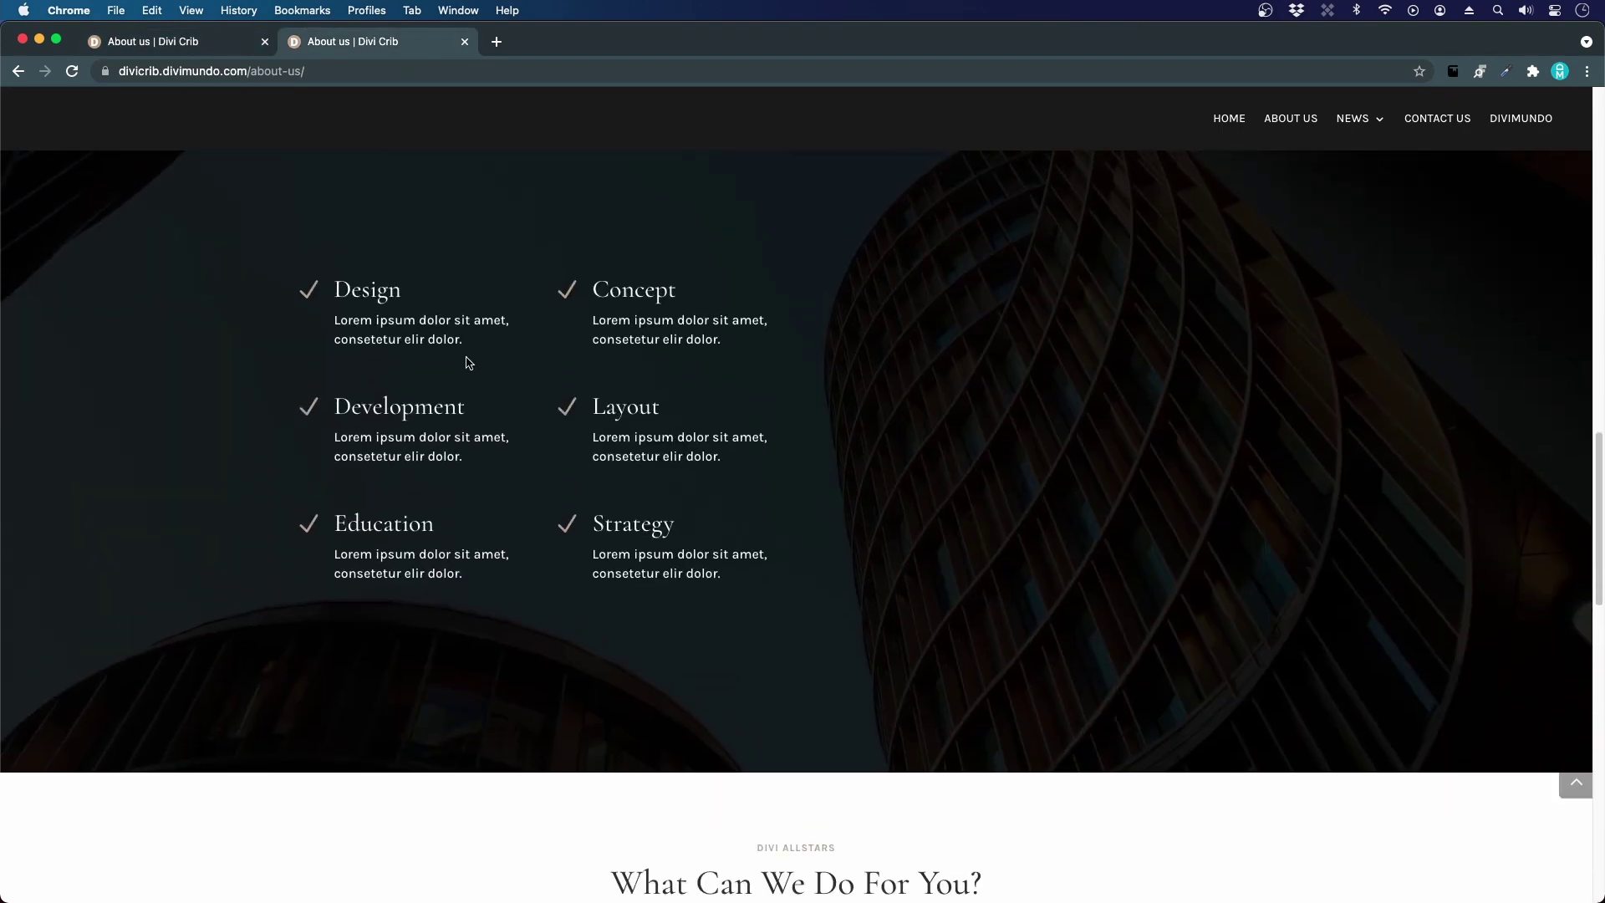
{"action": "scroll", "coordinate": [468, 362], "scroll_direction": "up", "scroll_amount": 1}
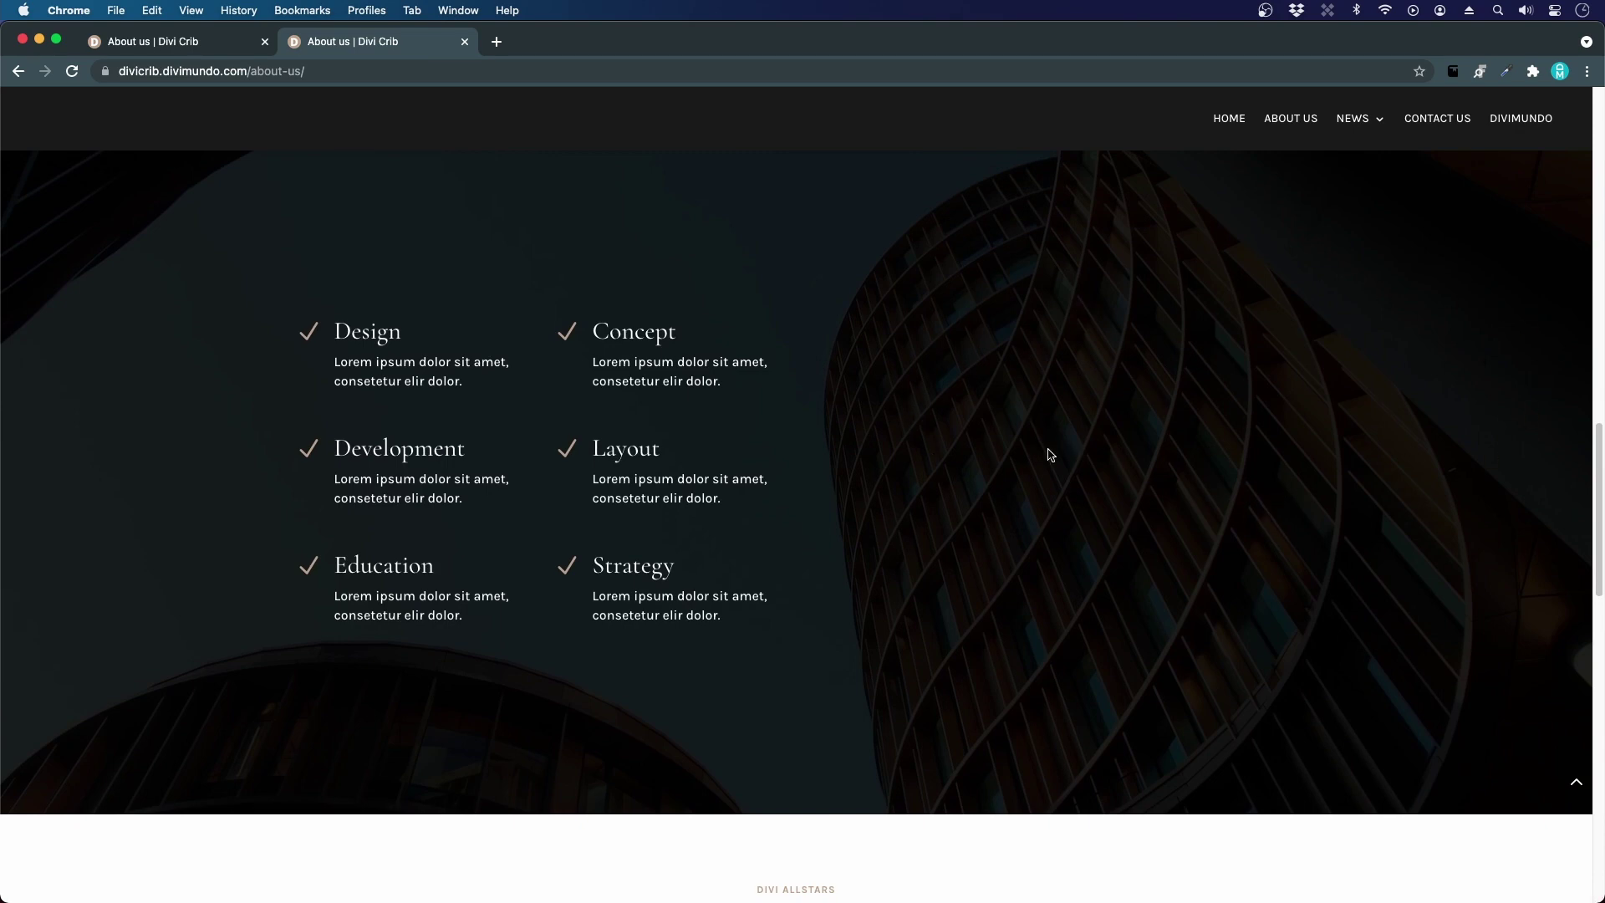
{"action": "left_click", "coordinate": [221, 49]}
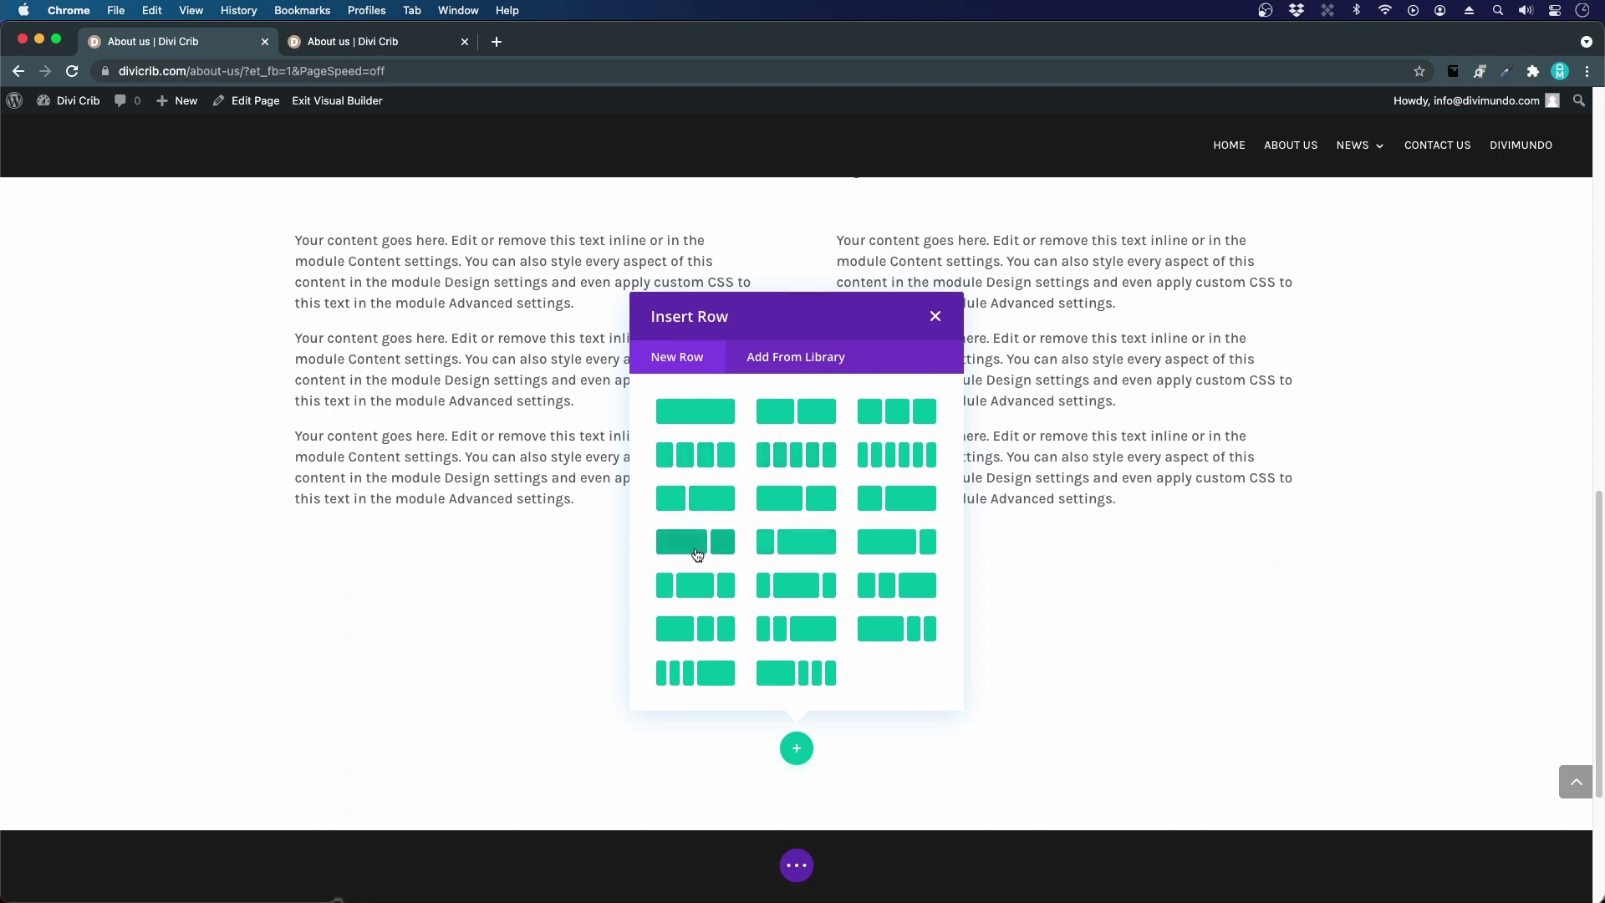
{"action": "left_click", "coordinate": [763, 637]}
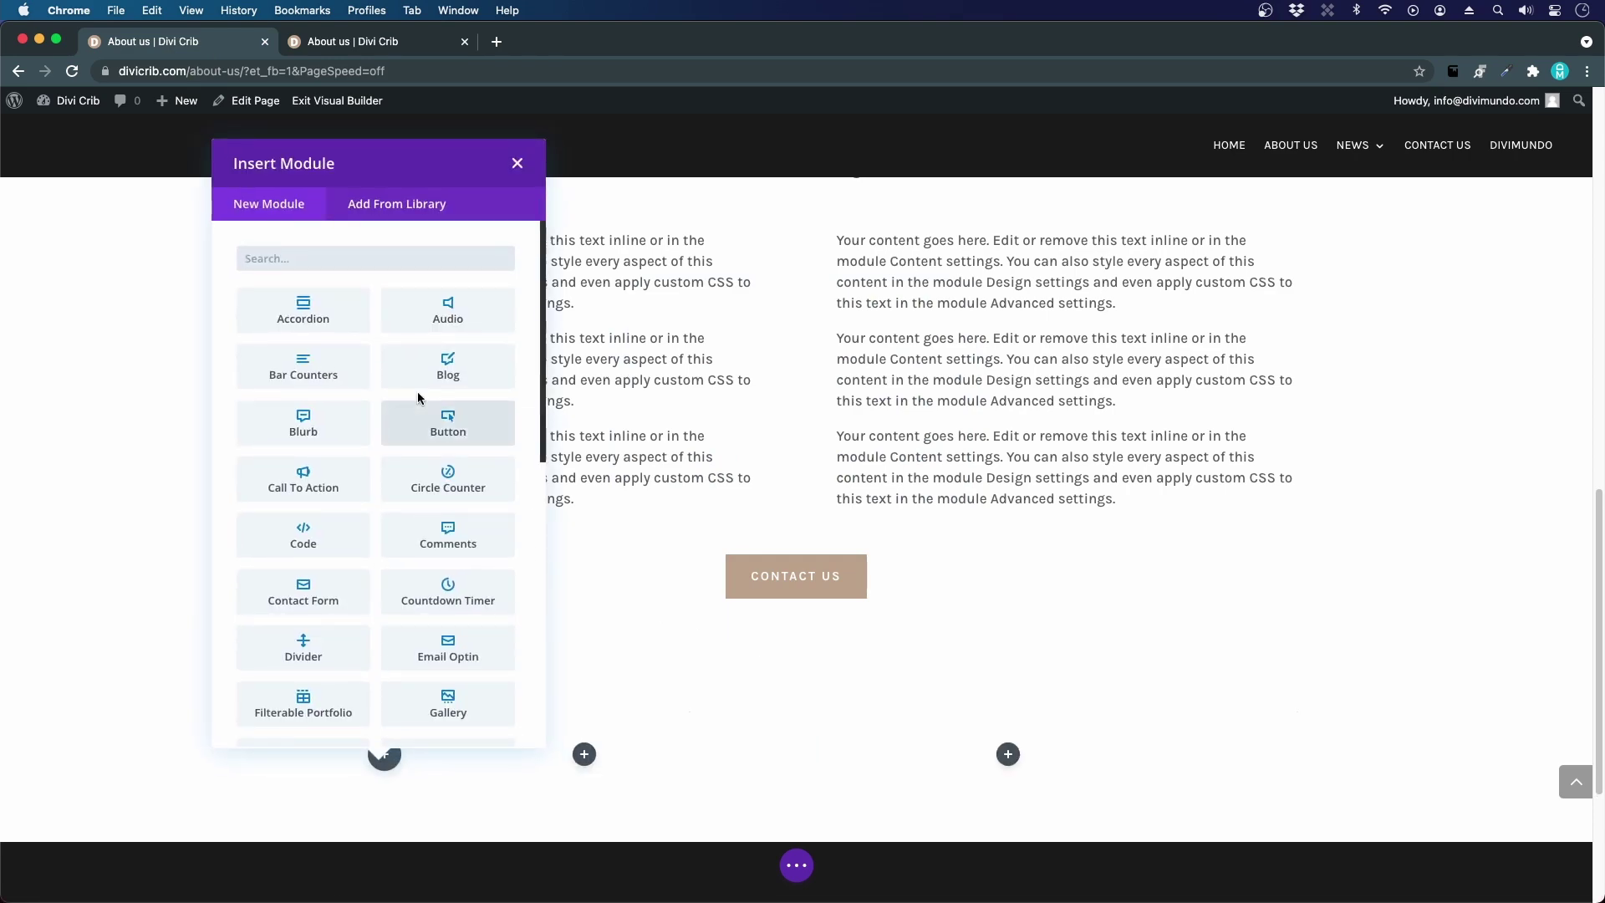
- Add a Blurb module to the new row's first narrow column and save it with its default content
{"action": "type", "text": "blurb"}
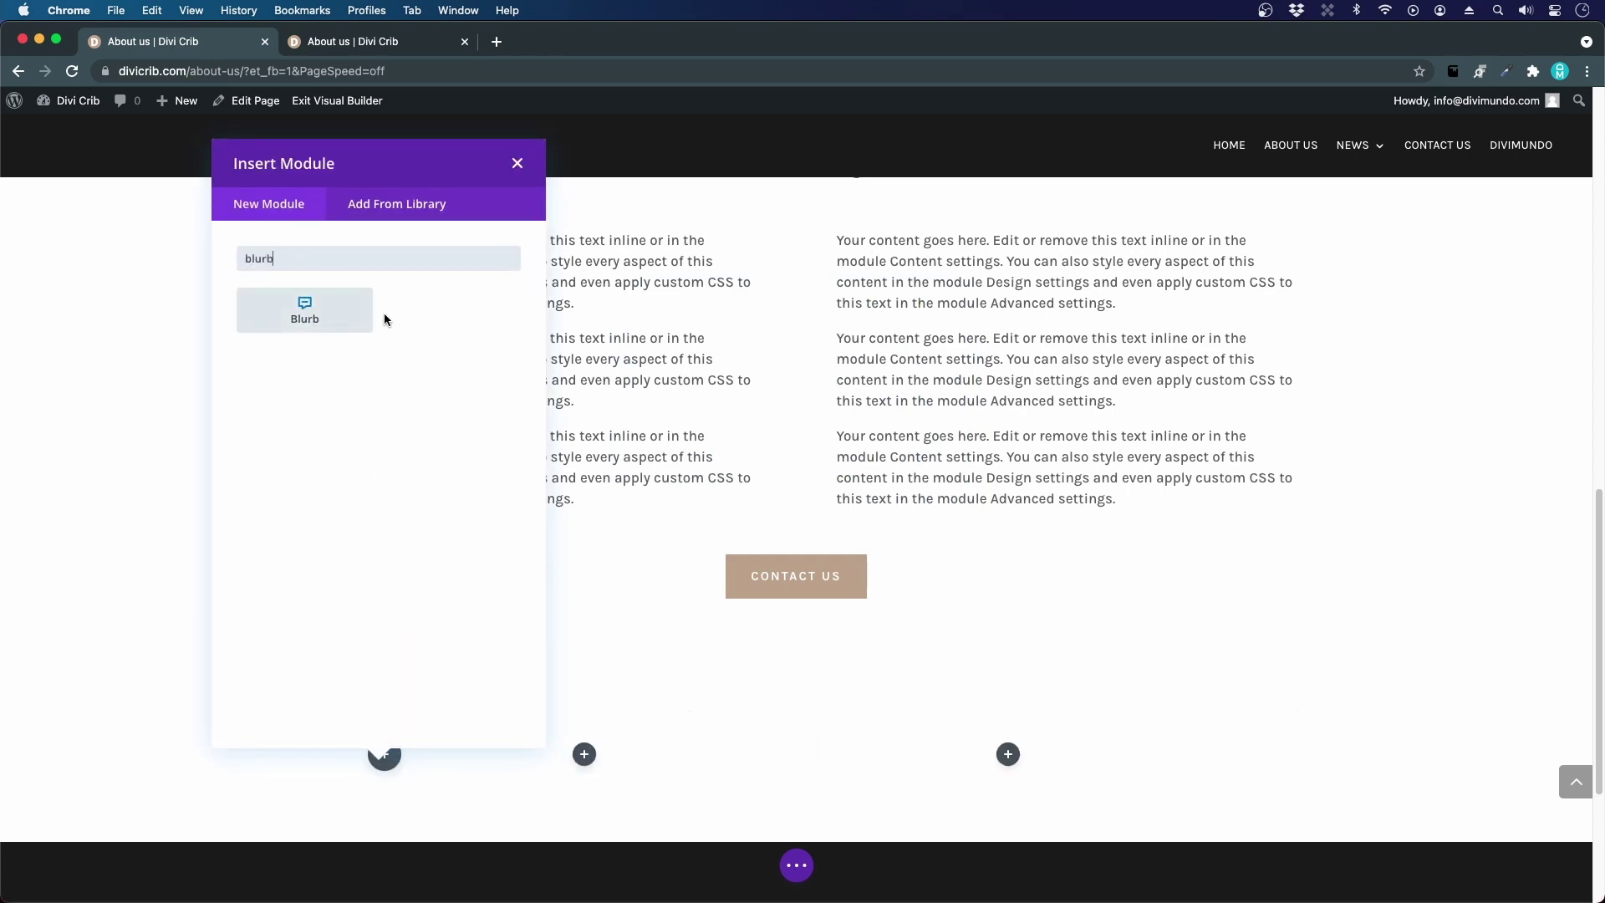
{"action": "left_click", "coordinate": [339, 324]}
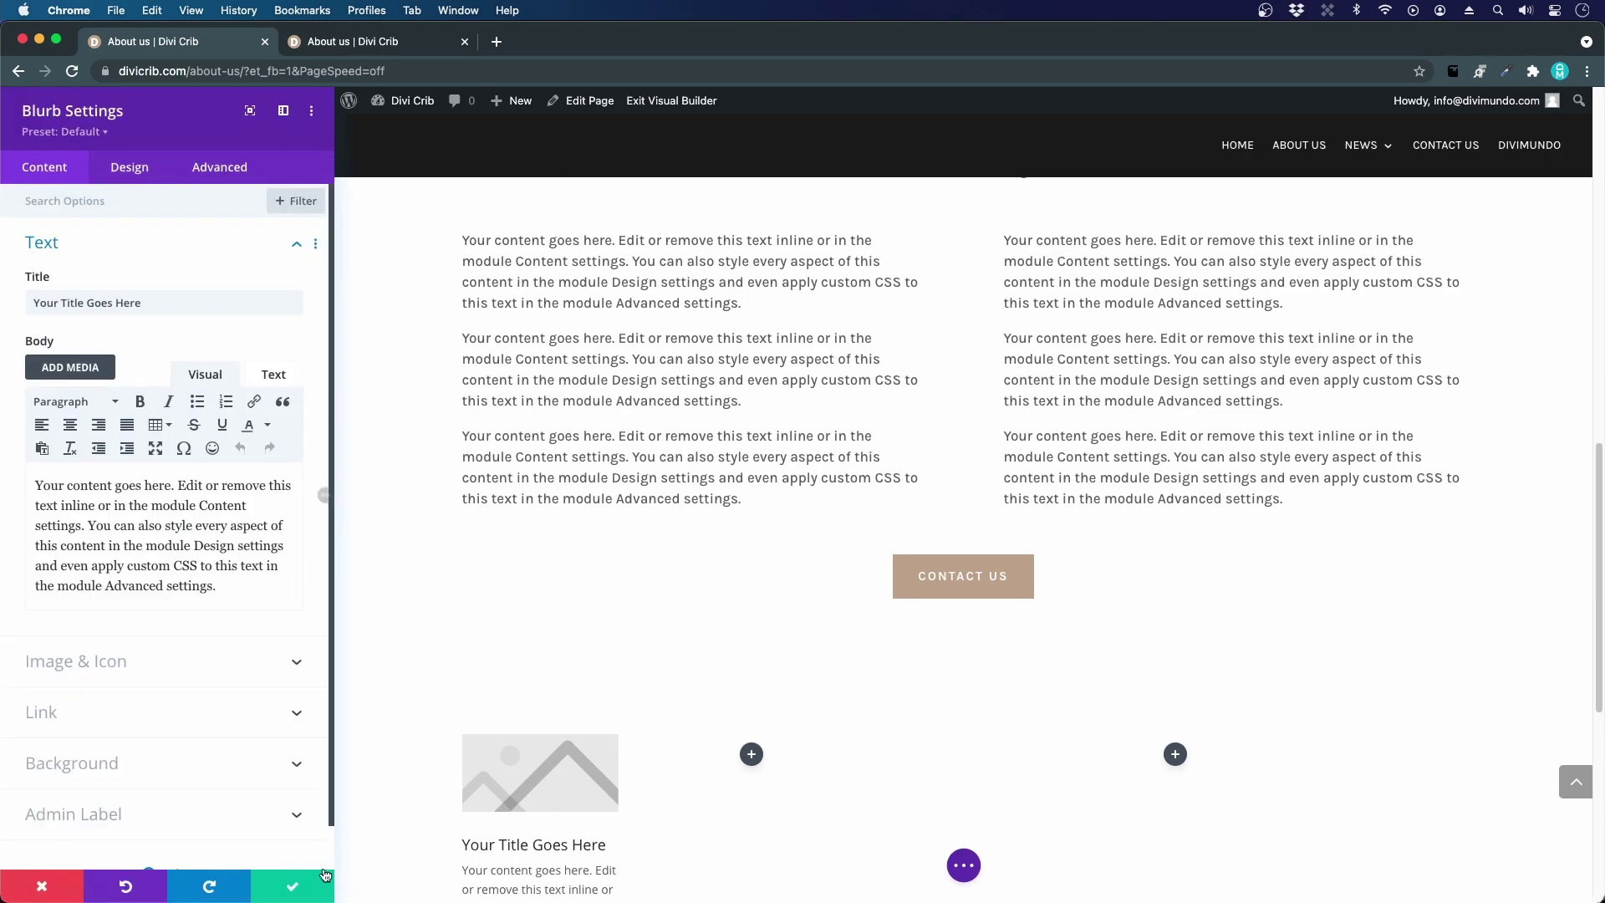
{"action": "left_click", "coordinate": [293, 885]}
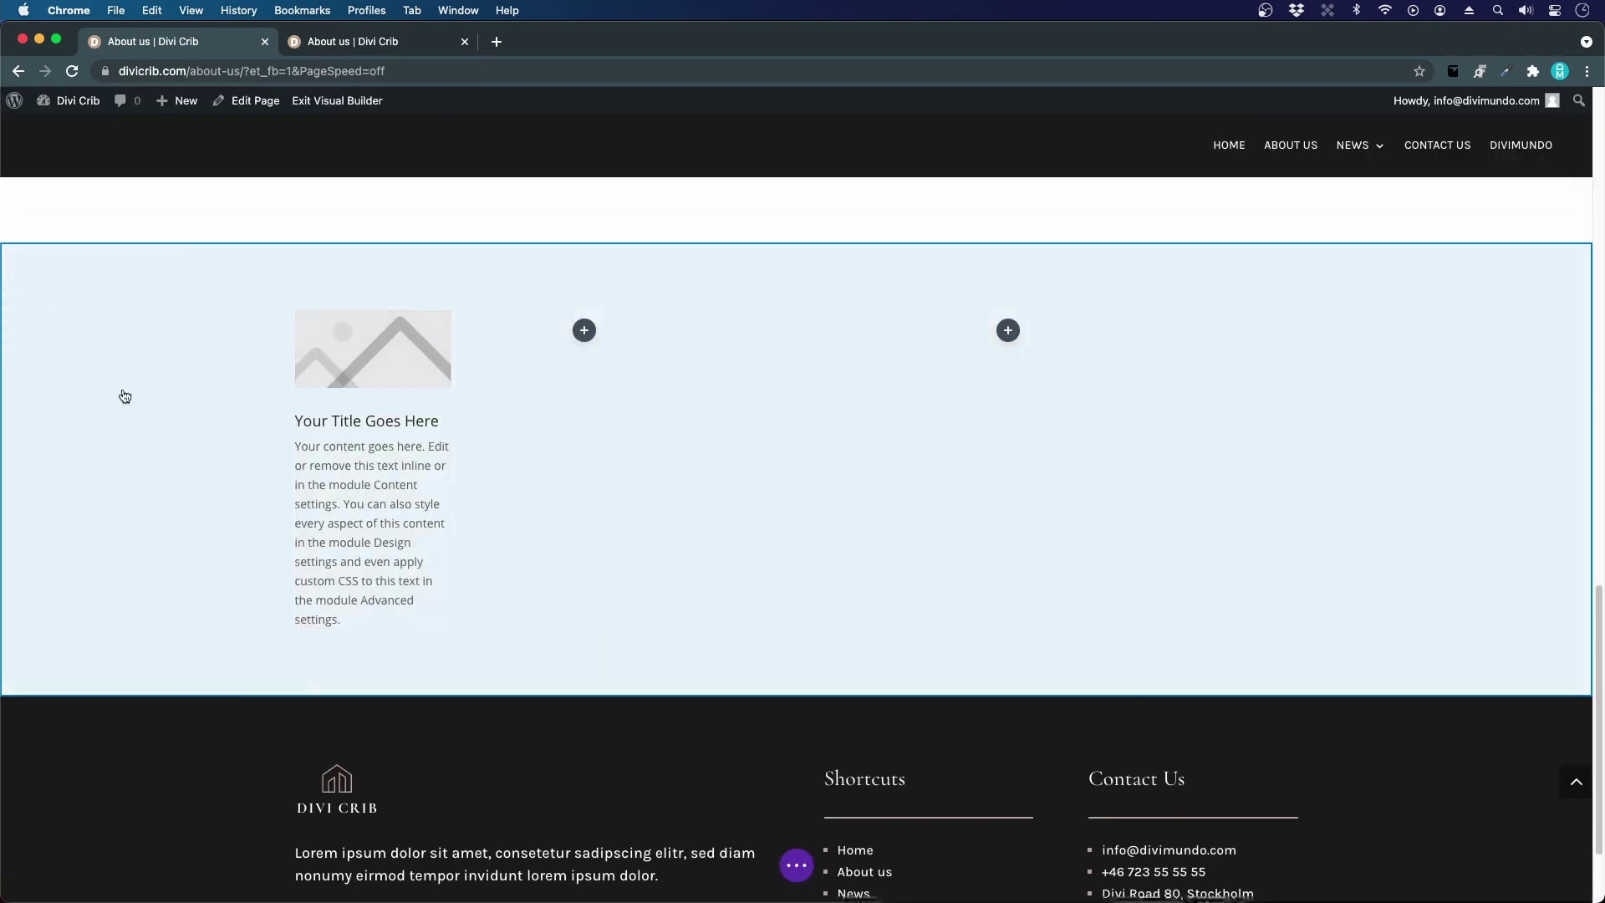
- Compare with the reference page, and set the new section's background image to the media library photo of the curved tower against blue sky
{"action": "key", "text": "ctrl+Tab"}
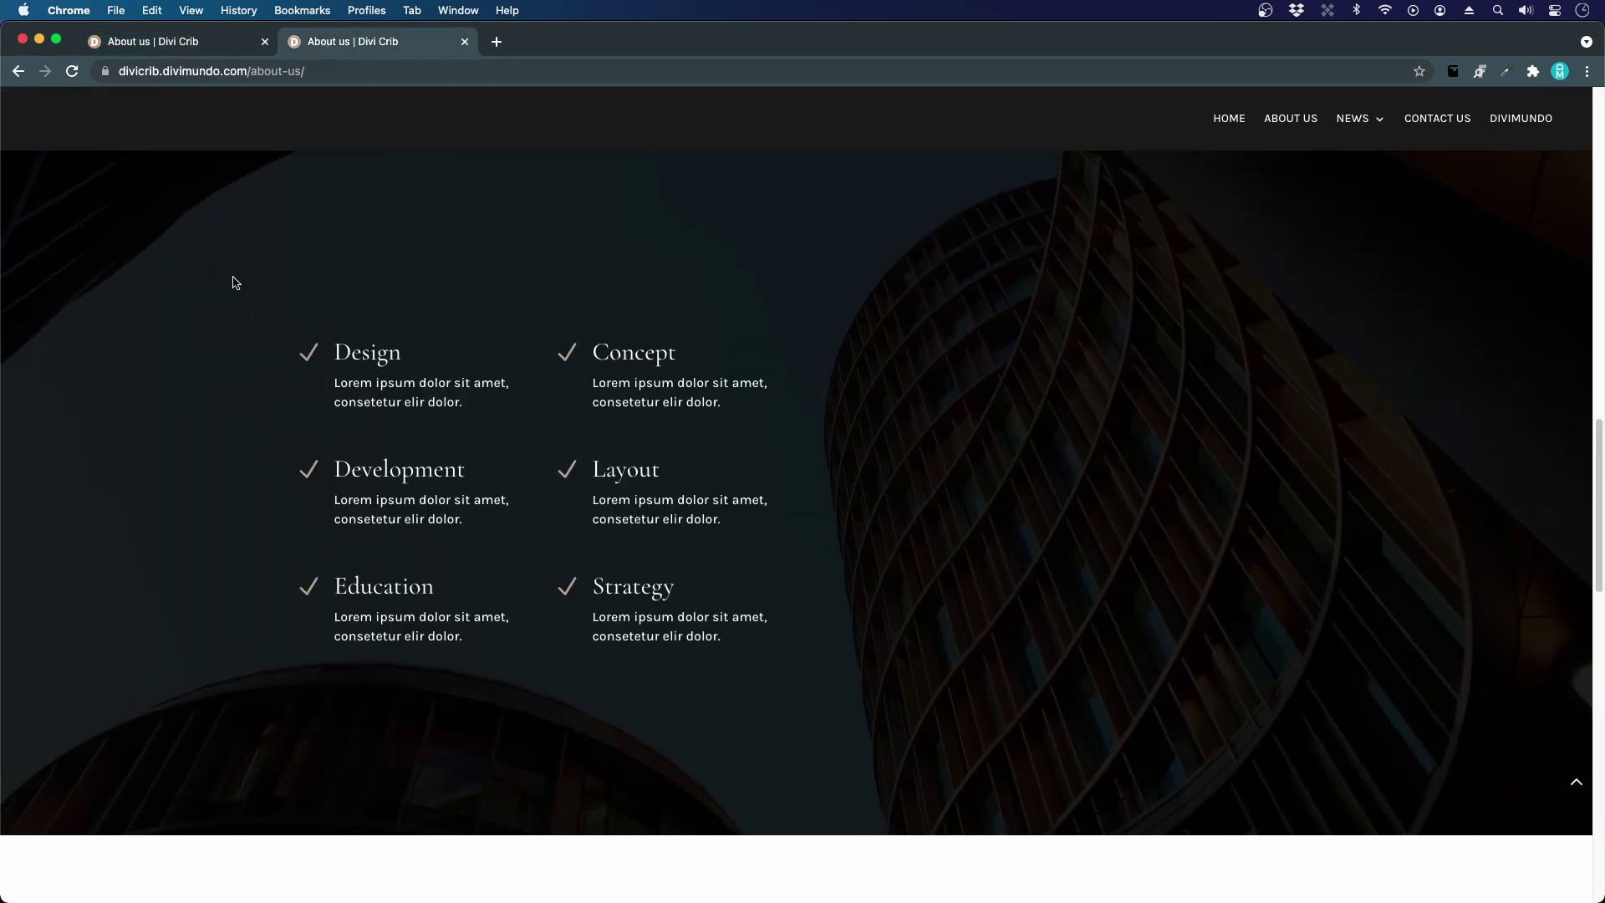
{"action": "left_click", "coordinate": [190, 46]}
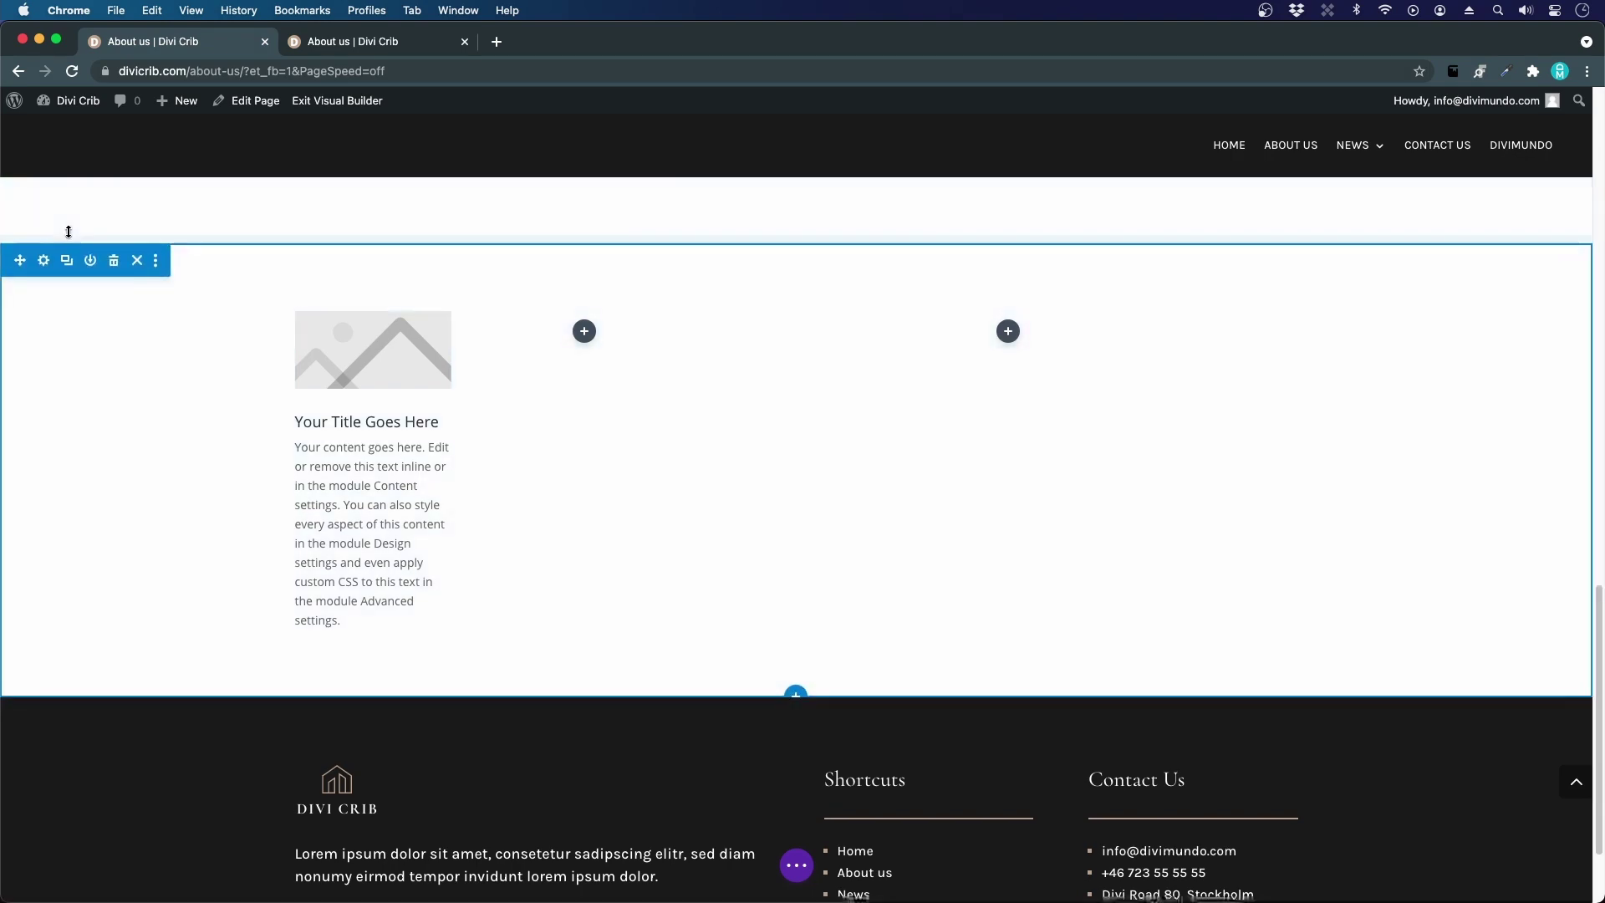
{"action": "scroll", "coordinate": [70, 247], "scroll_direction": "up", "scroll_amount": 6}
{"action": "scroll", "coordinate": [69, 246], "scroll_direction": "down", "scroll_amount": 1}
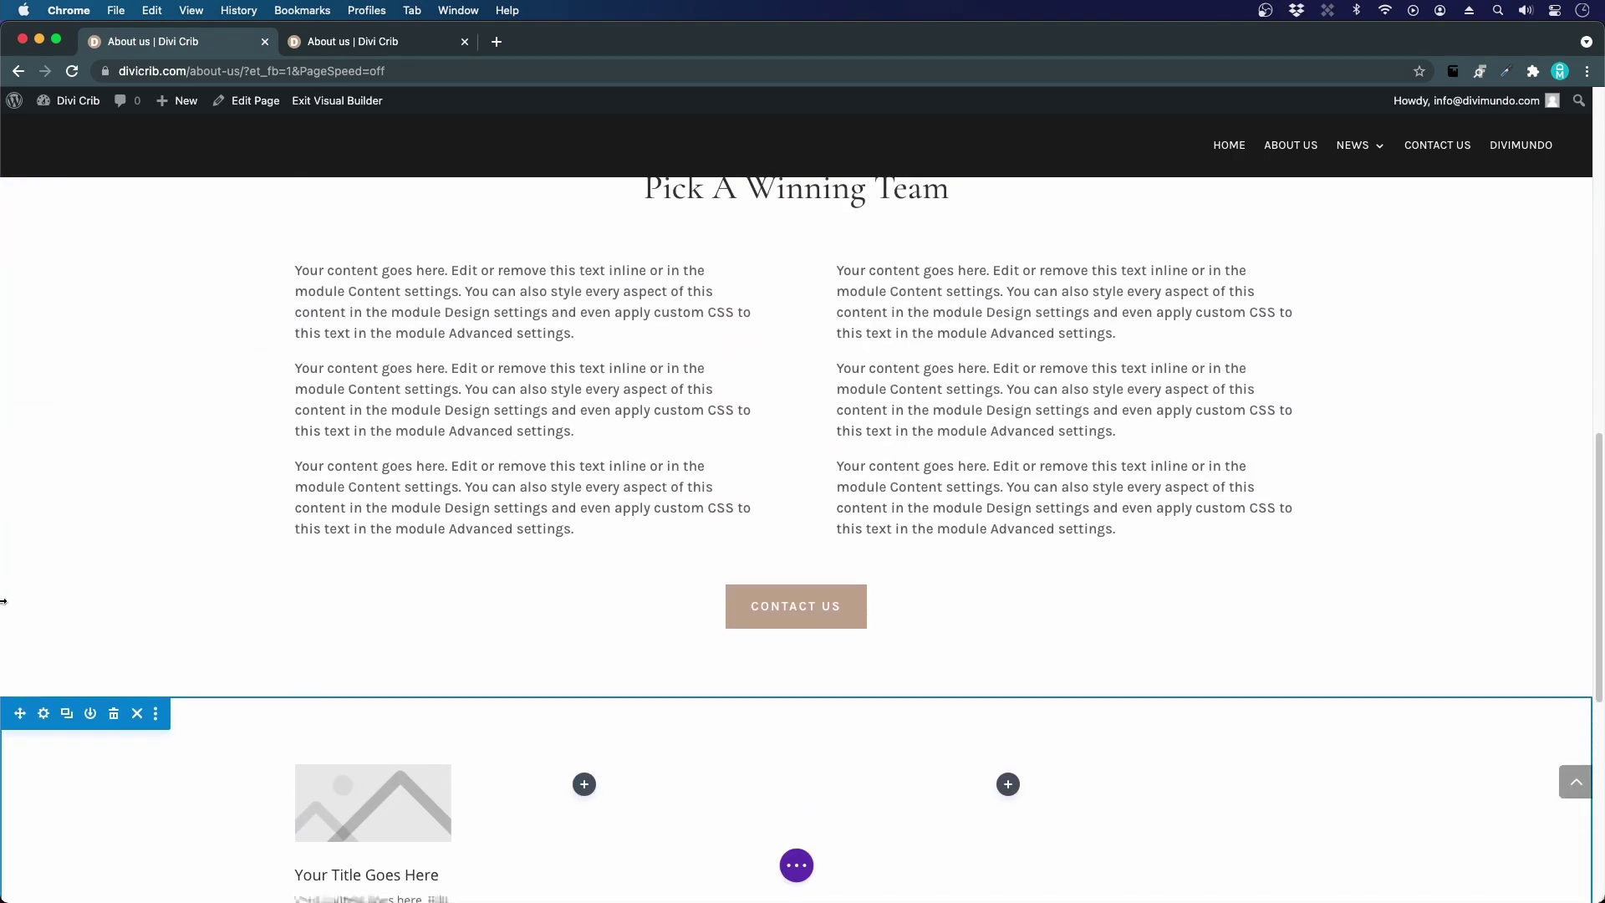
{"action": "left_click", "coordinate": [43, 713]}
{"action": "left_click", "coordinate": [92, 306]}
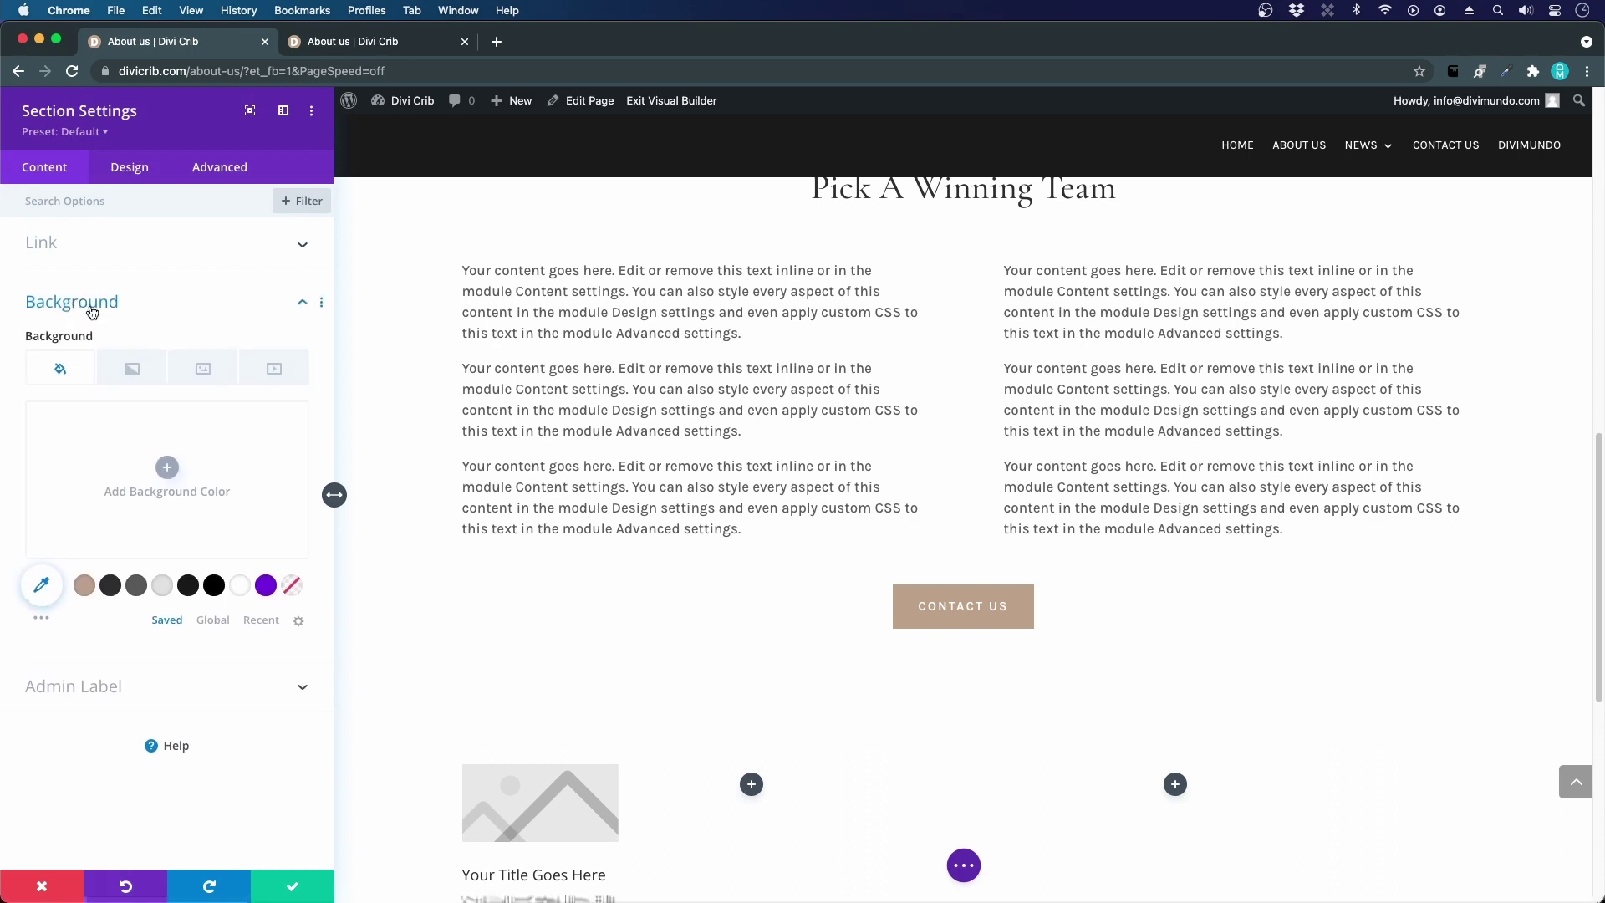
{"action": "left_click", "coordinate": [203, 368]}
{"action": "scroll", "coordinate": [180, 389], "scroll_direction": "down", "scroll_amount": 2}
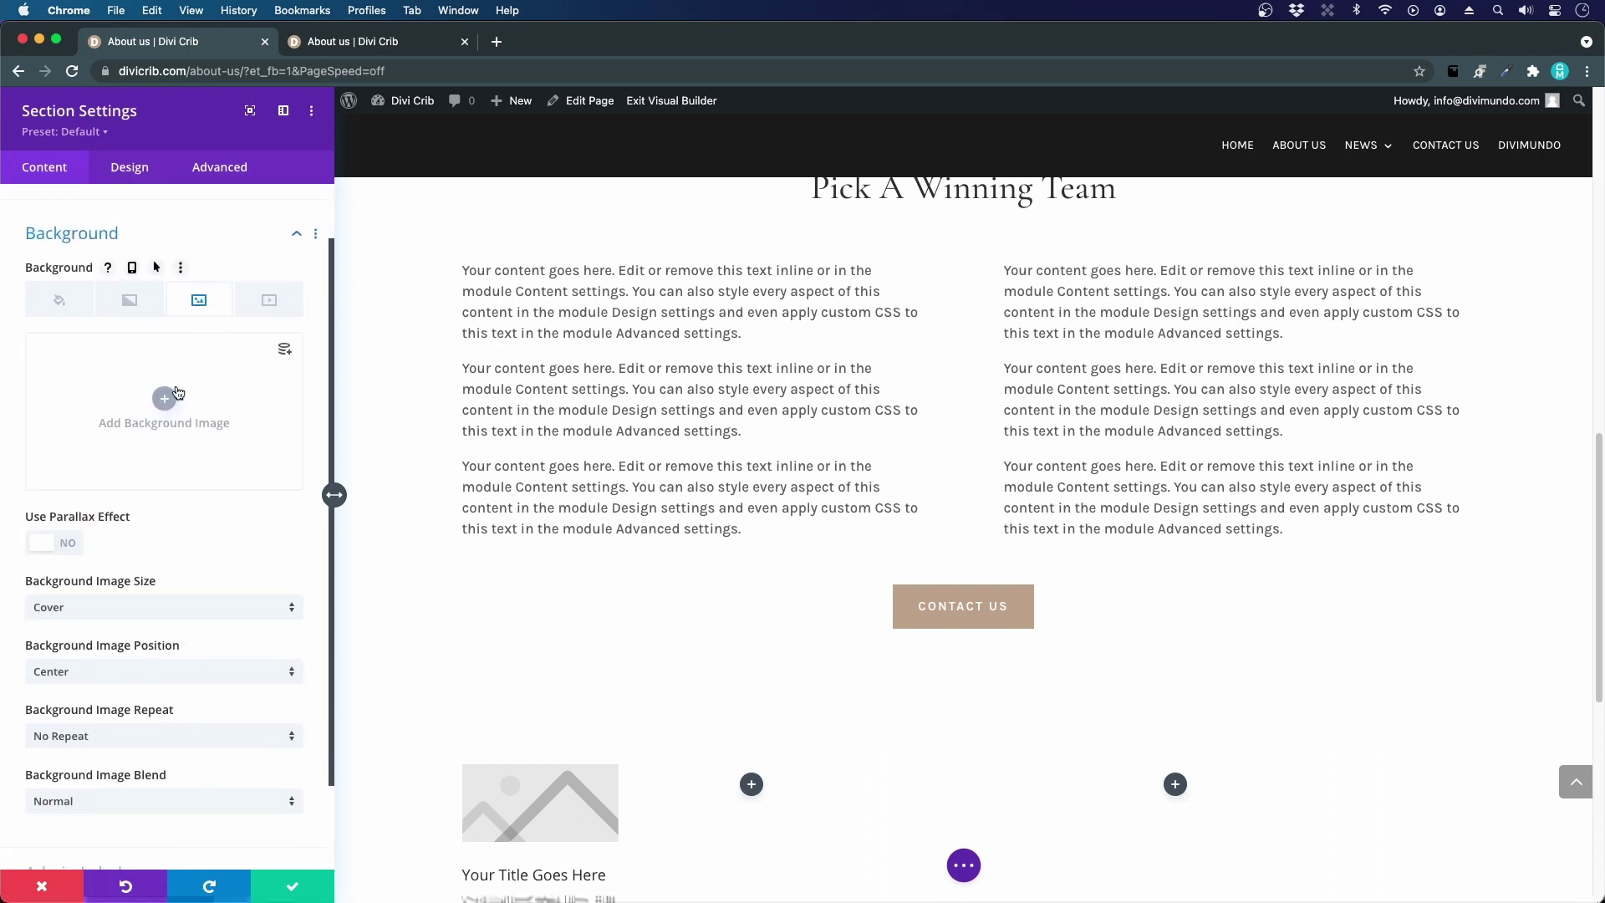
{"action": "left_click", "coordinate": [175, 390]}
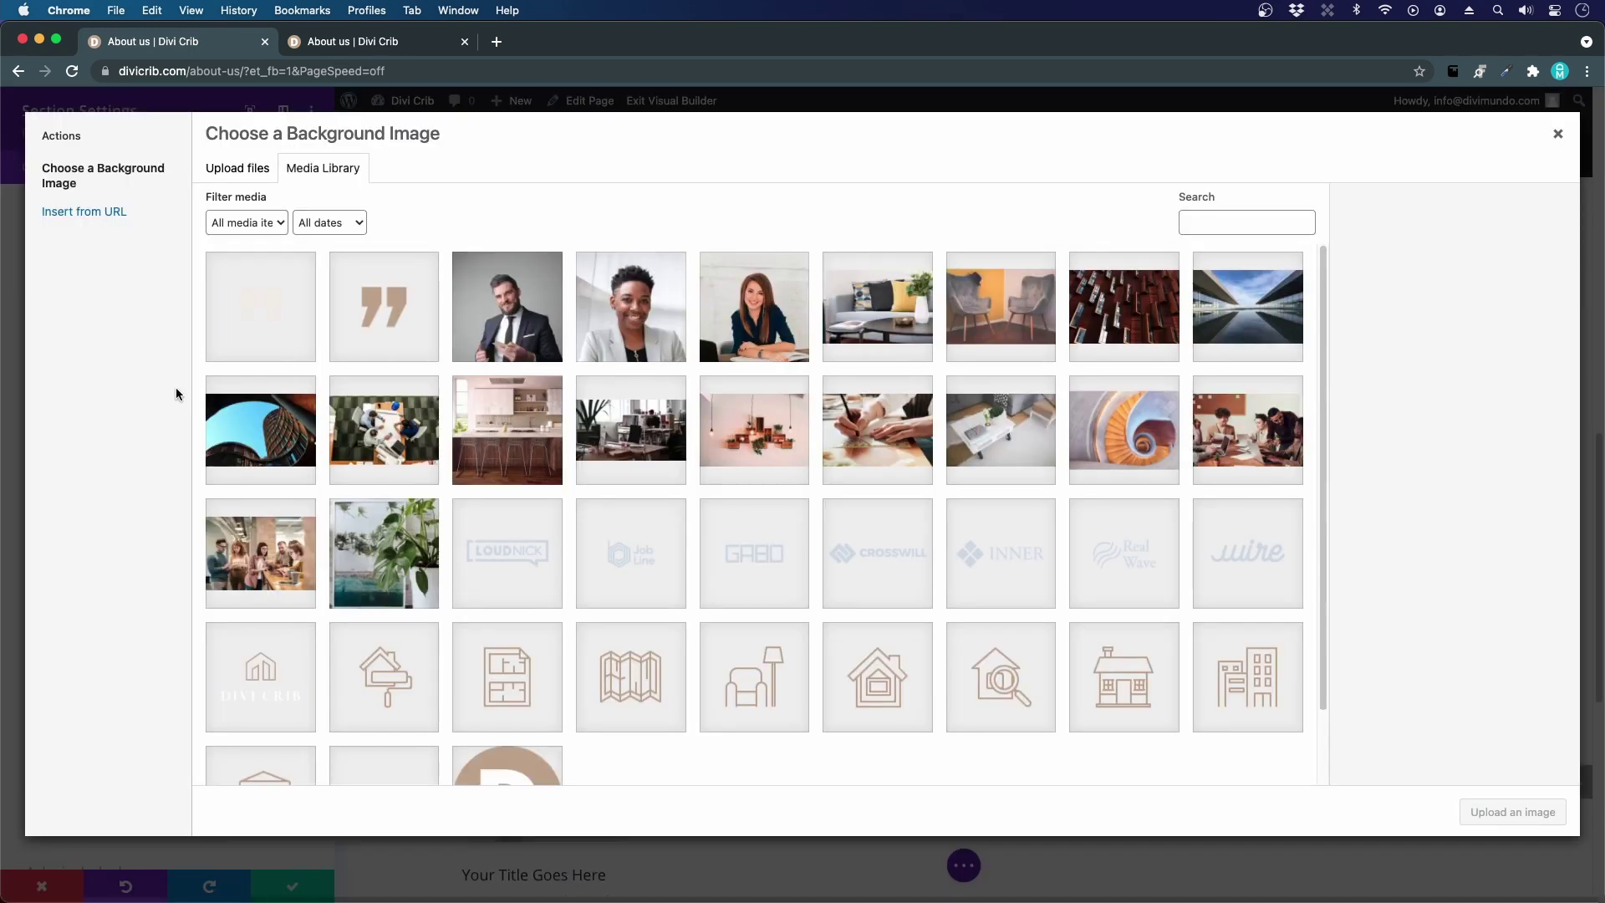
{"action": "left_click", "coordinate": [261, 443]}
{"action": "left_click", "coordinate": [1520, 813]}
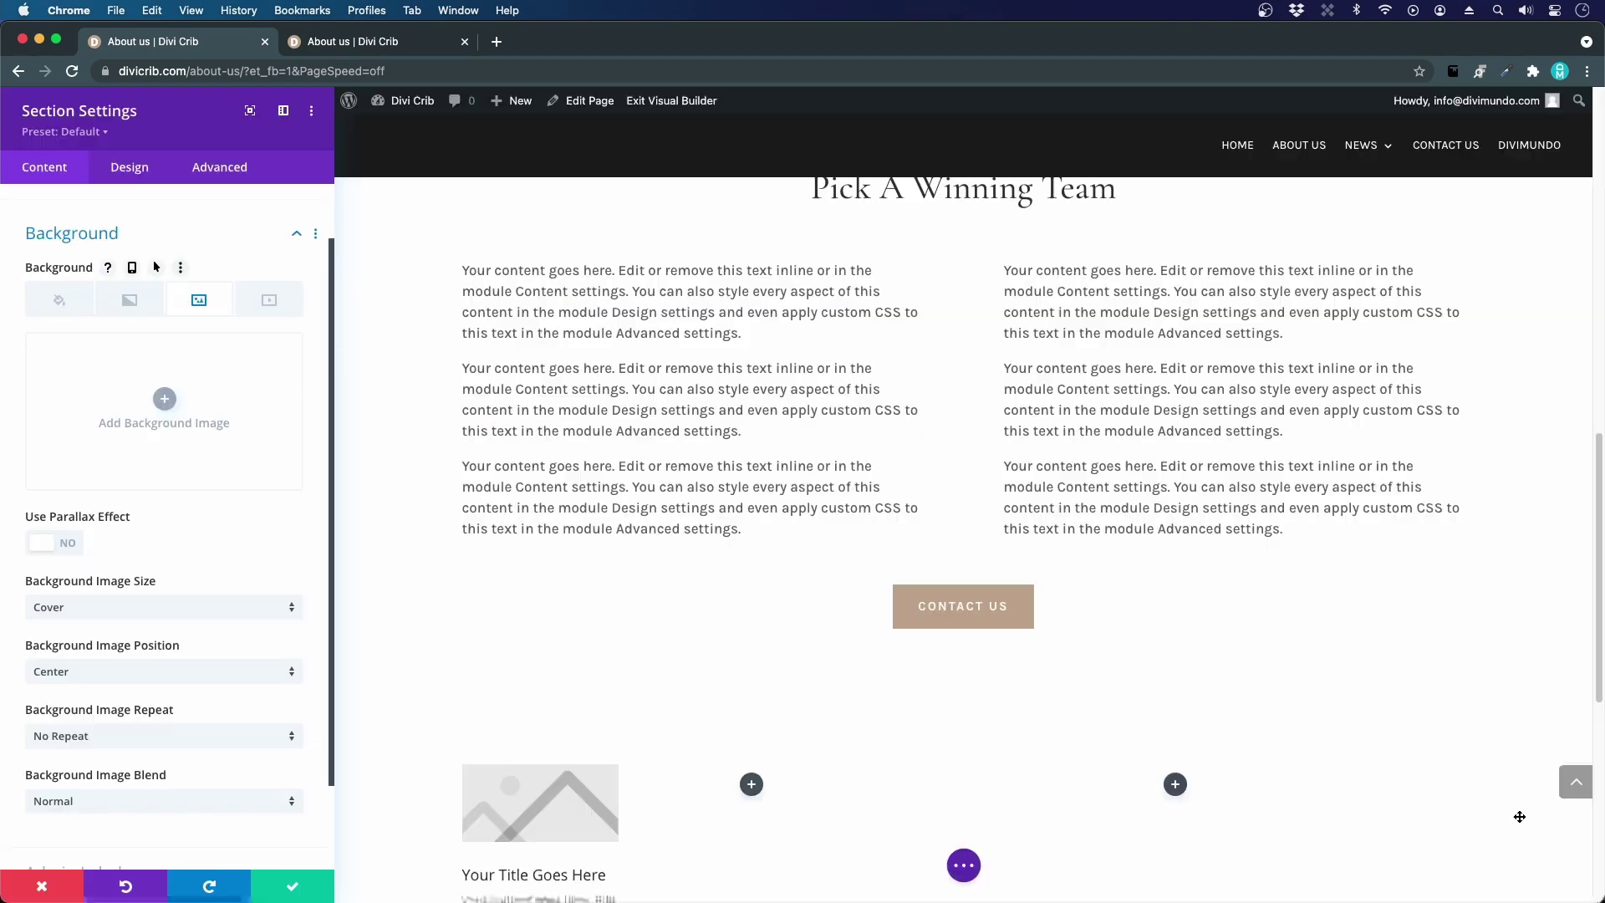
- Set the section's Background Image Blend to Multiply
{"action": "scroll", "coordinate": [948, 595], "scroll_direction": "down", "scroll_amount": 5}
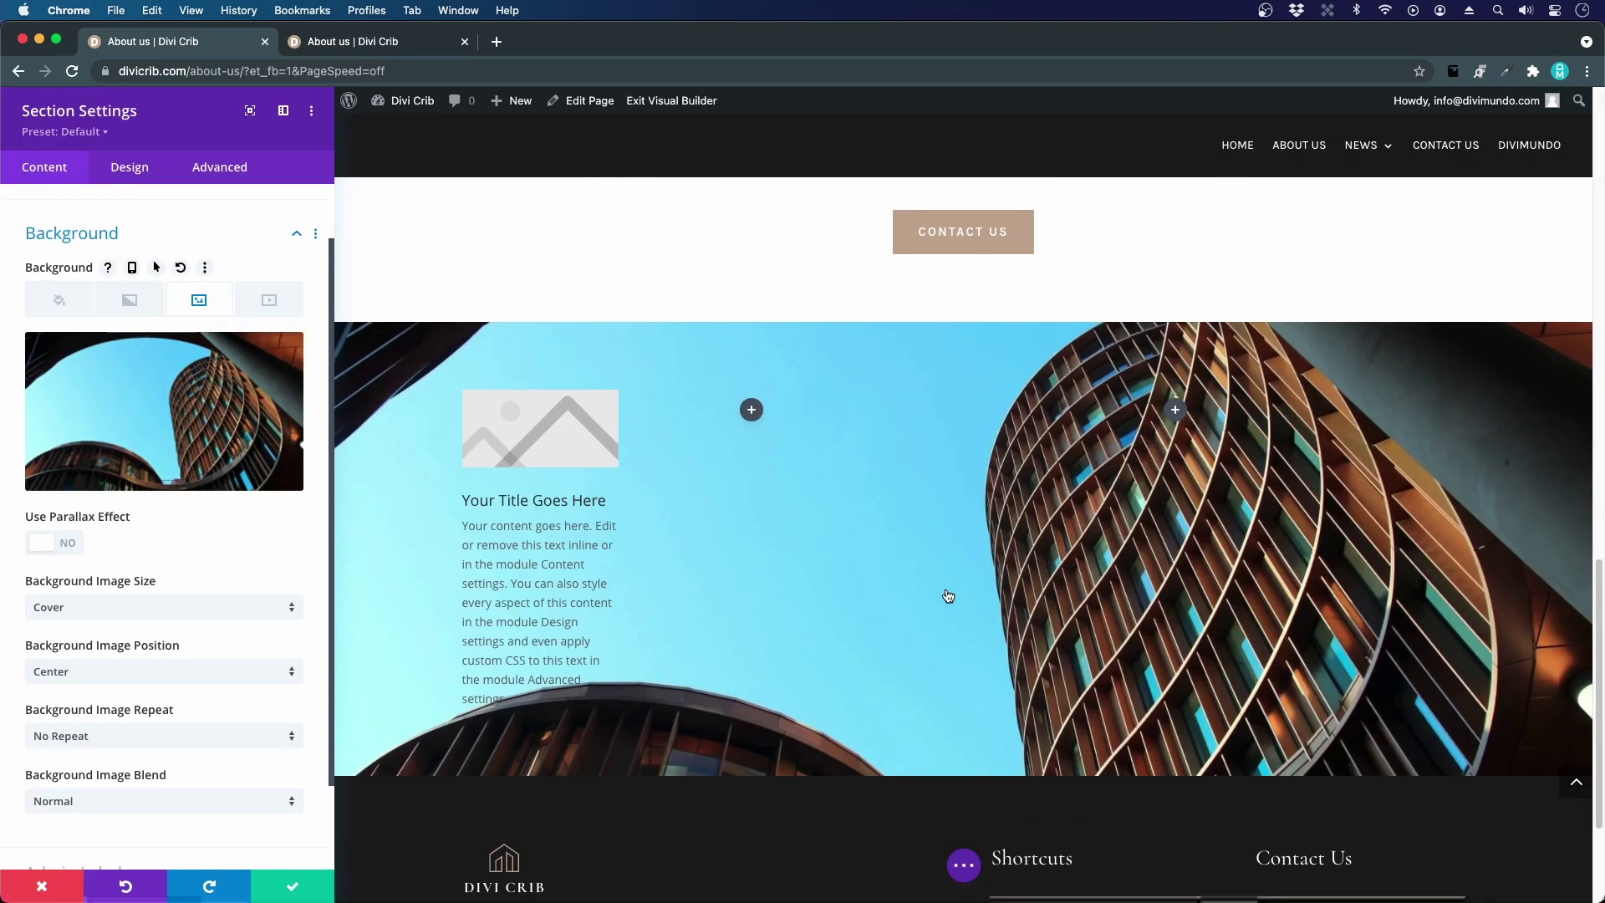
{"action": "scroll", "coordinate": [261, 680], "scroll_direction": "down", "scroll_amount": 3}
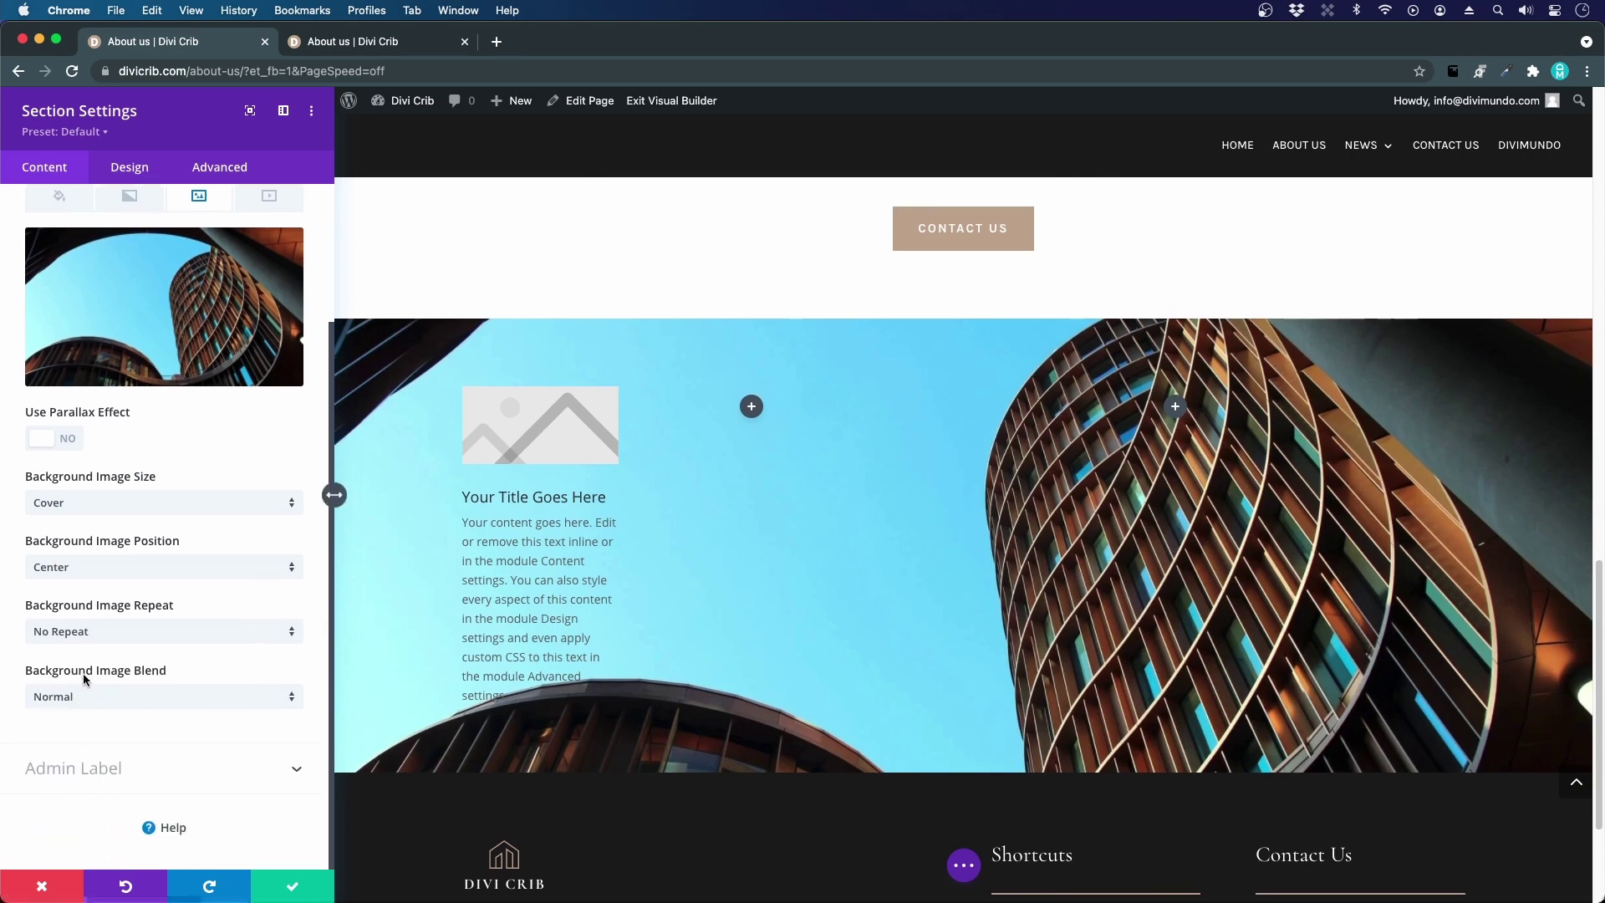
{"action": "left_click", "coordinate": [117, 686]}
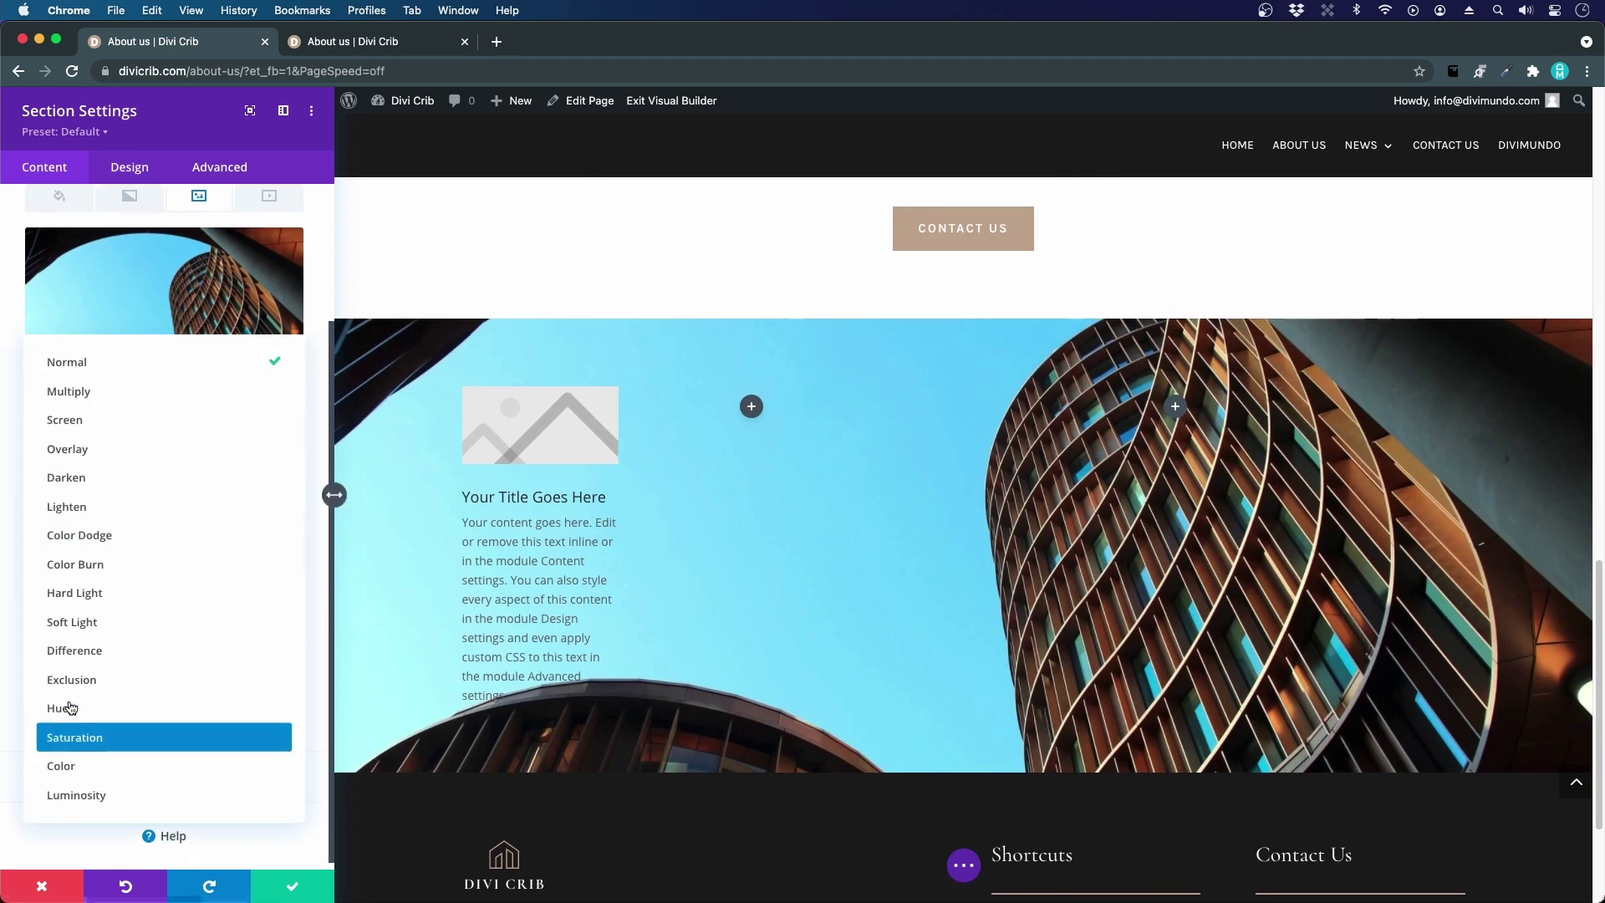
{"action": "left_click", "coordinate": [119, 396]}
- Give the section a black background colour with reduced opacity, rgba(0,0,0,0.87), and save the section settings
{"action": "scroll", "coordinate": [121, 401], "scroll_direction": "up", "scroll_amount": 5}
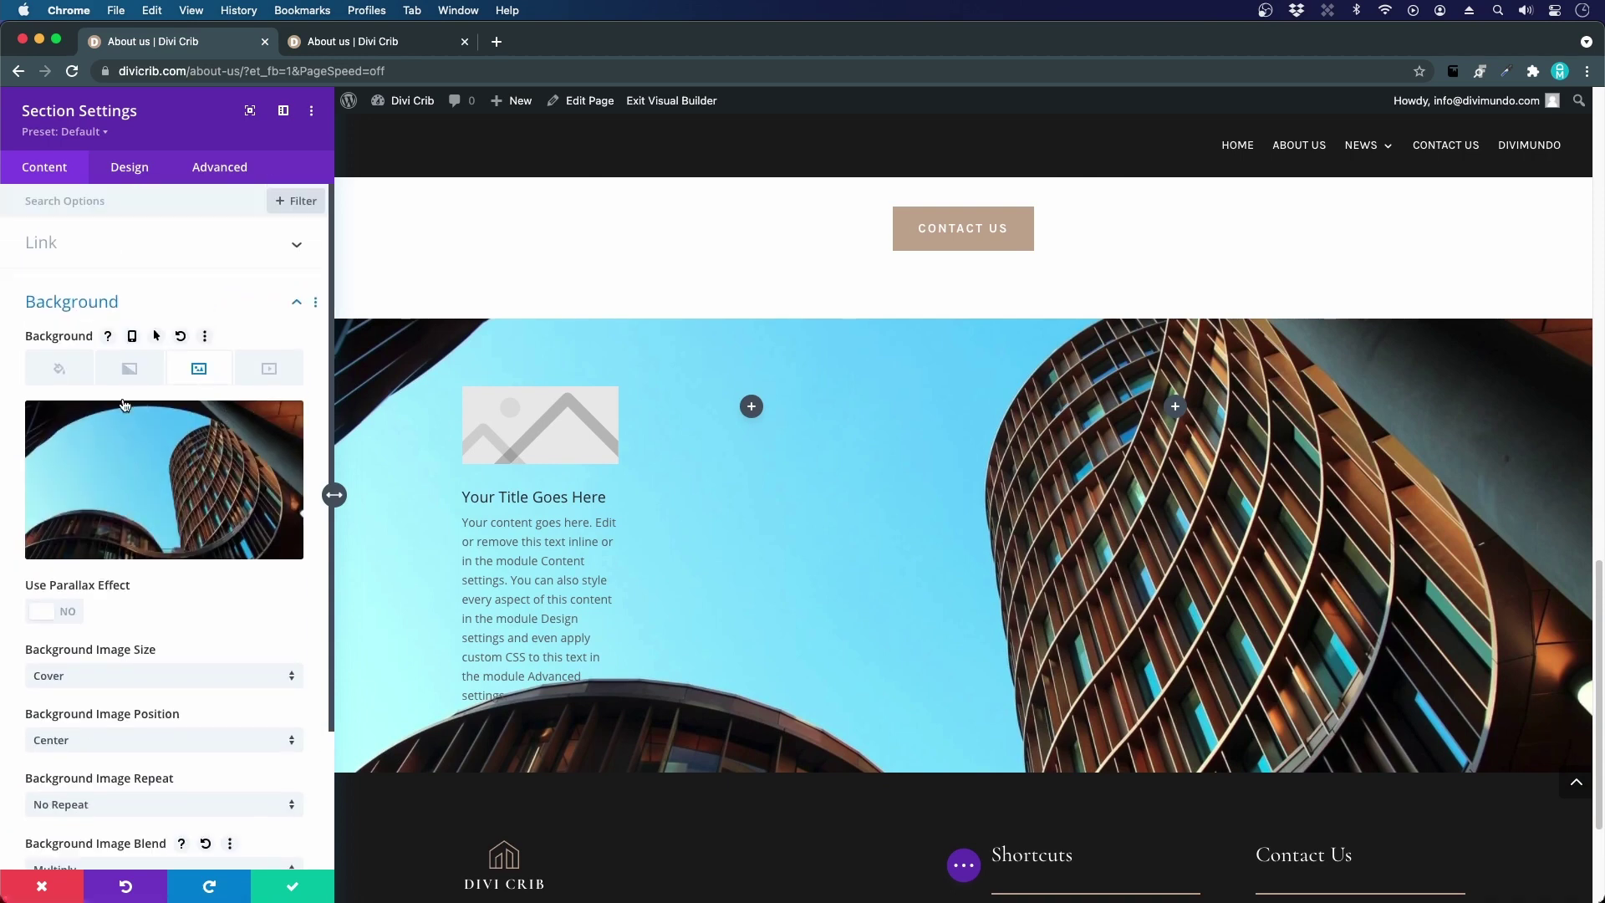
{"action": "left_click", "coordinate": [60, 369]}
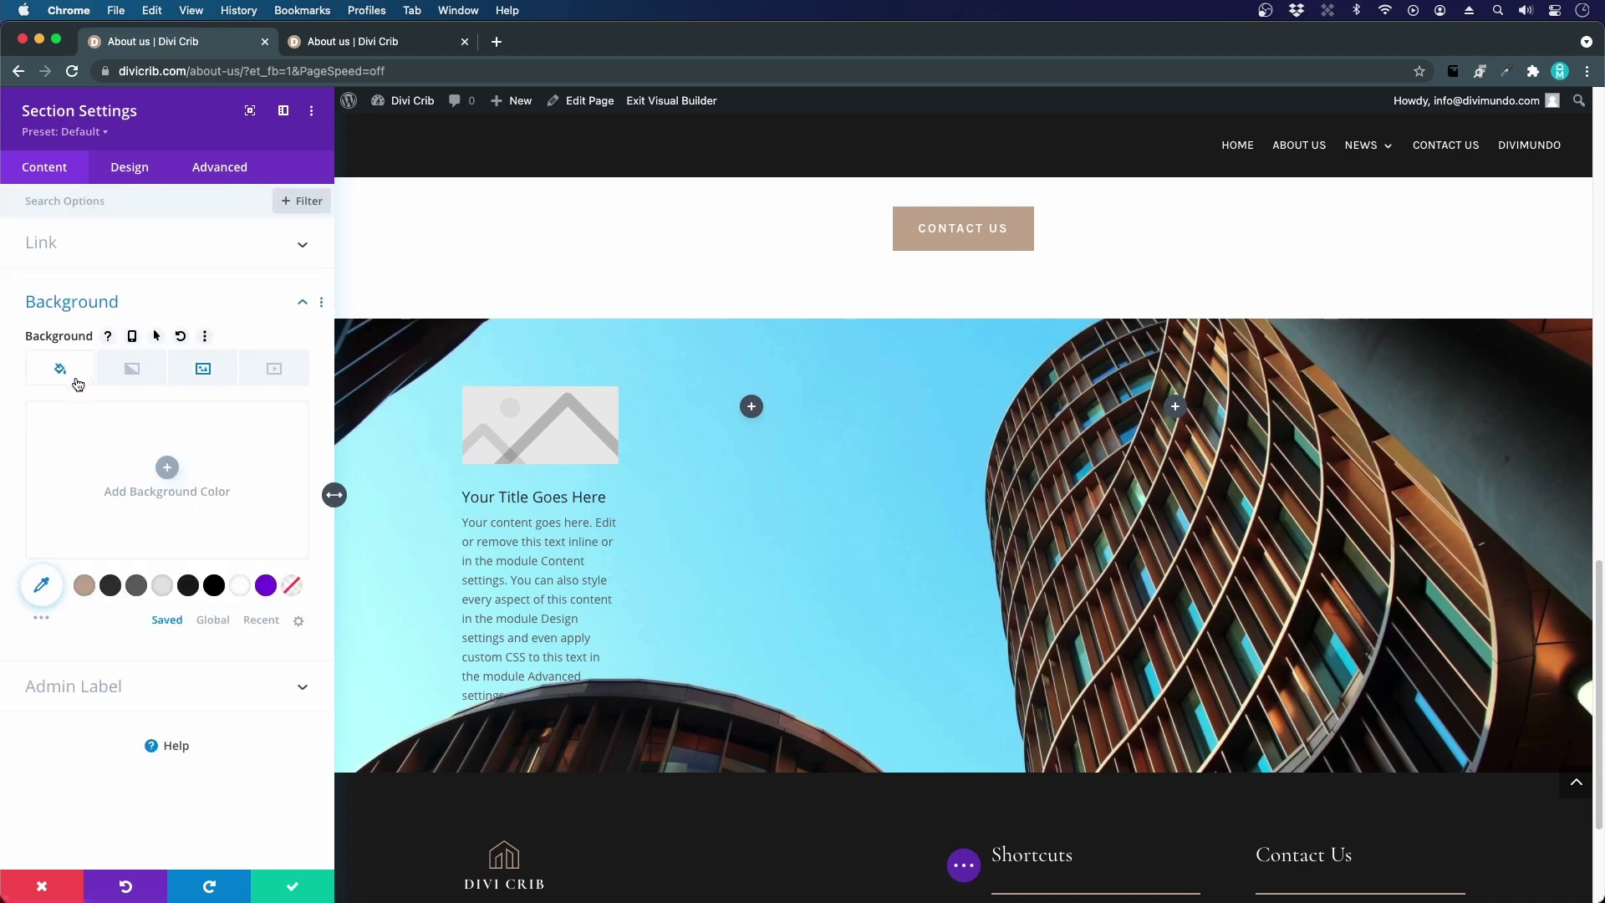
{"action": "left_click", "coordinate": [214, 585]}
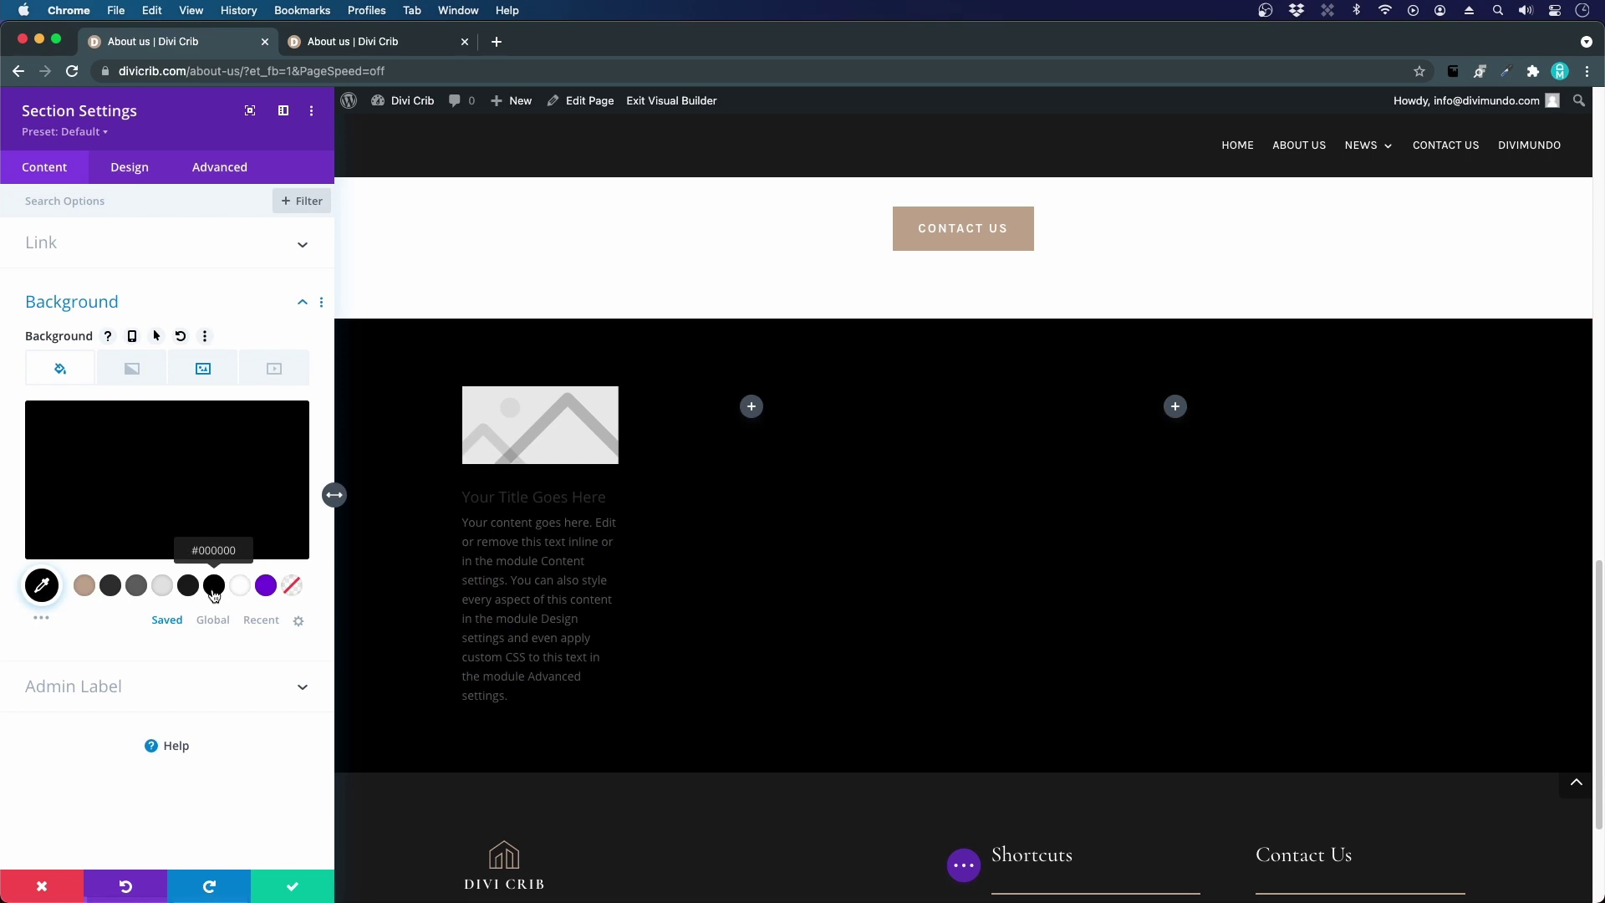
{"action": "left_click", "coordinate": [199, 460]}
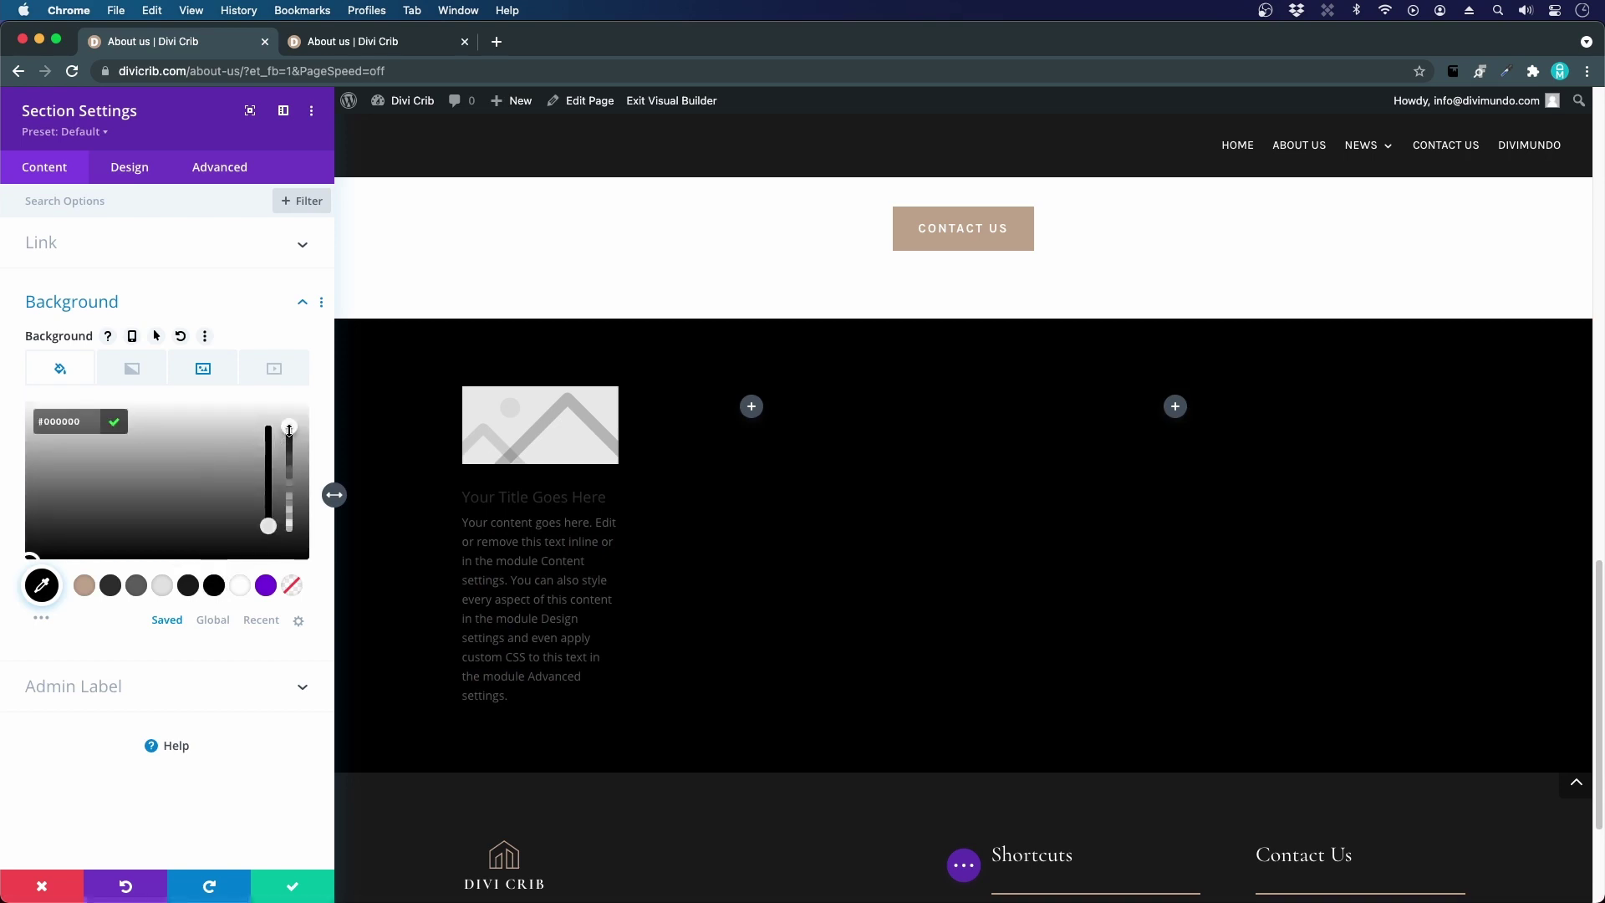
{"action": "left_click_drag", "start_coordinate": [290, 442], "coordinate": [291, 455]}
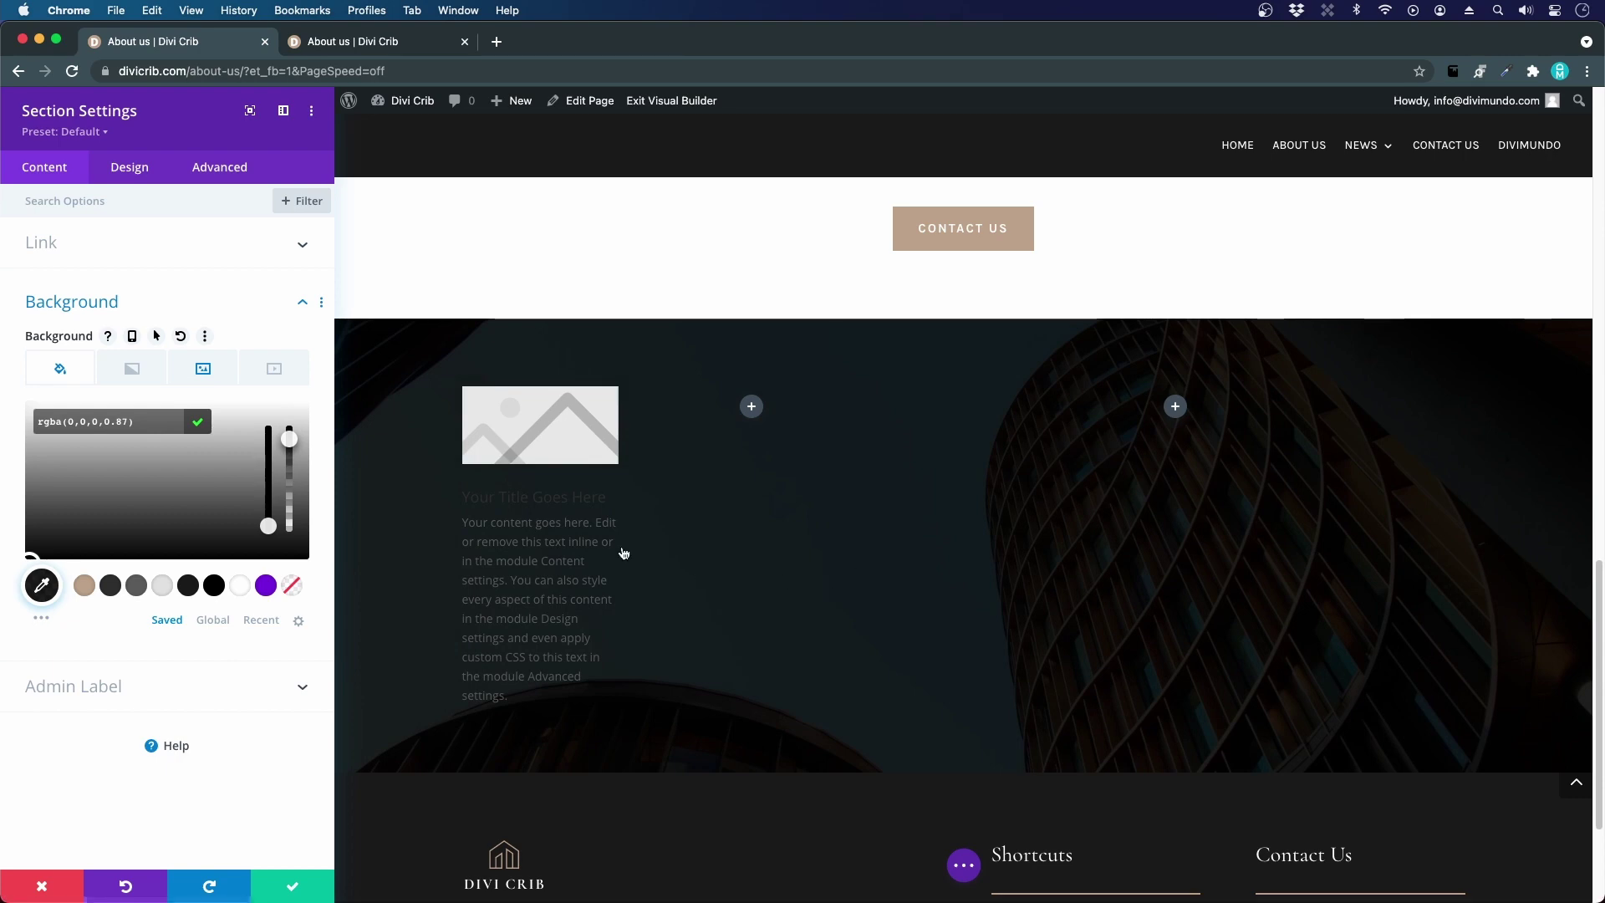
{"action": "left_click", "coordinate": [293, 886]}
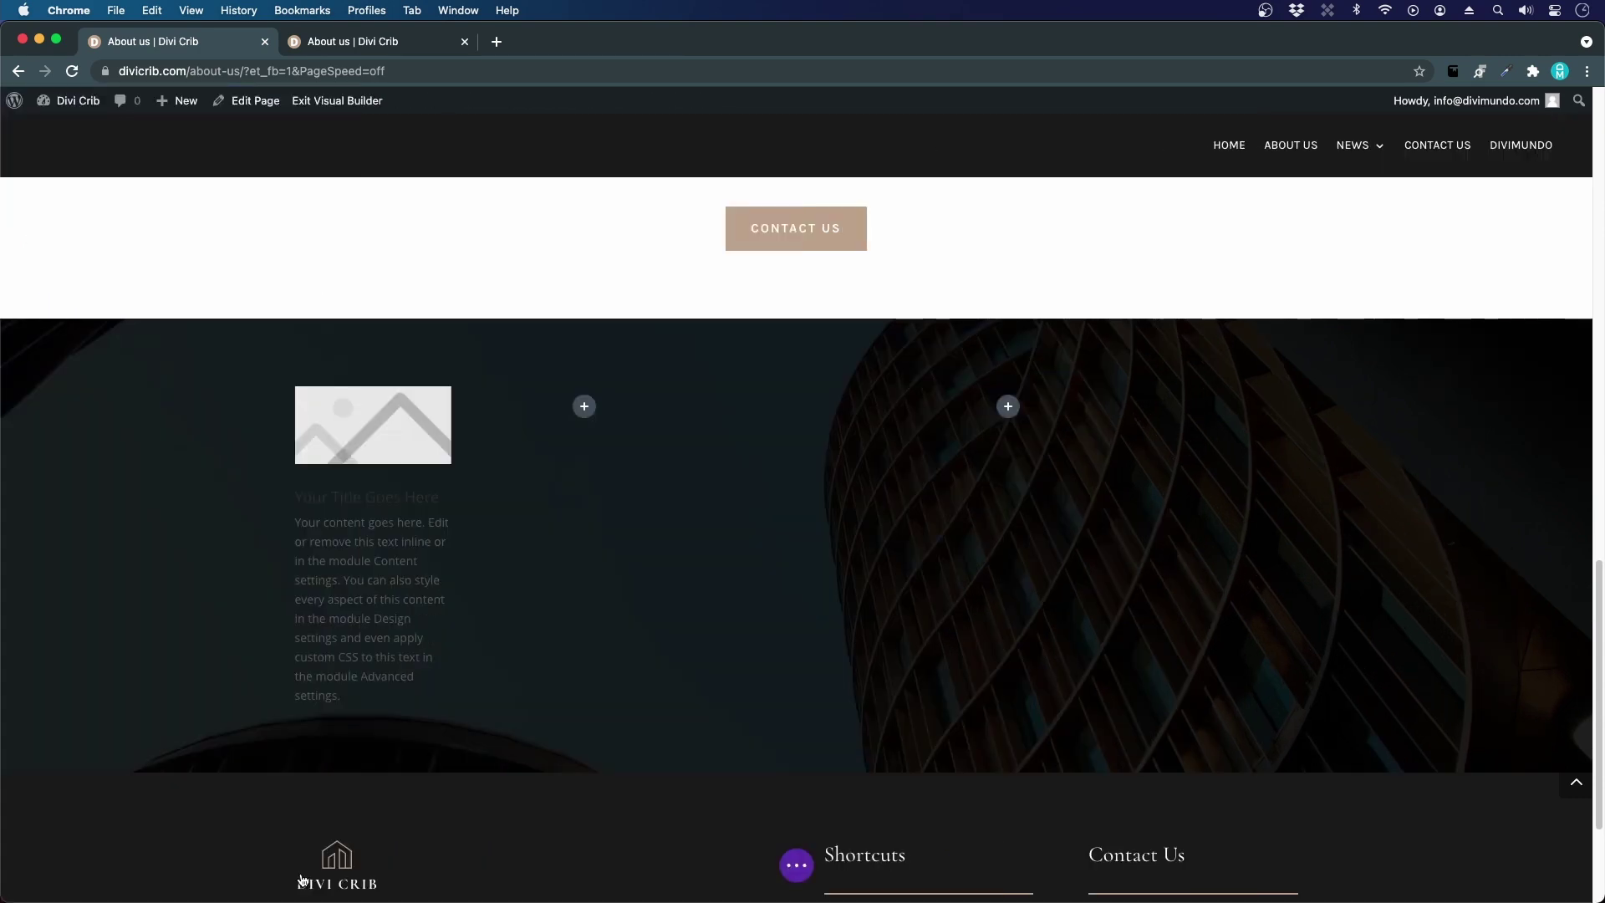
- Replace the blurb's body with the reference page's Design text, "Lorem ipsum dolor sit amet, consetetur elir dolor.", pasted as plain text
{"action": "left_click", "coordinate": [343, 41]}
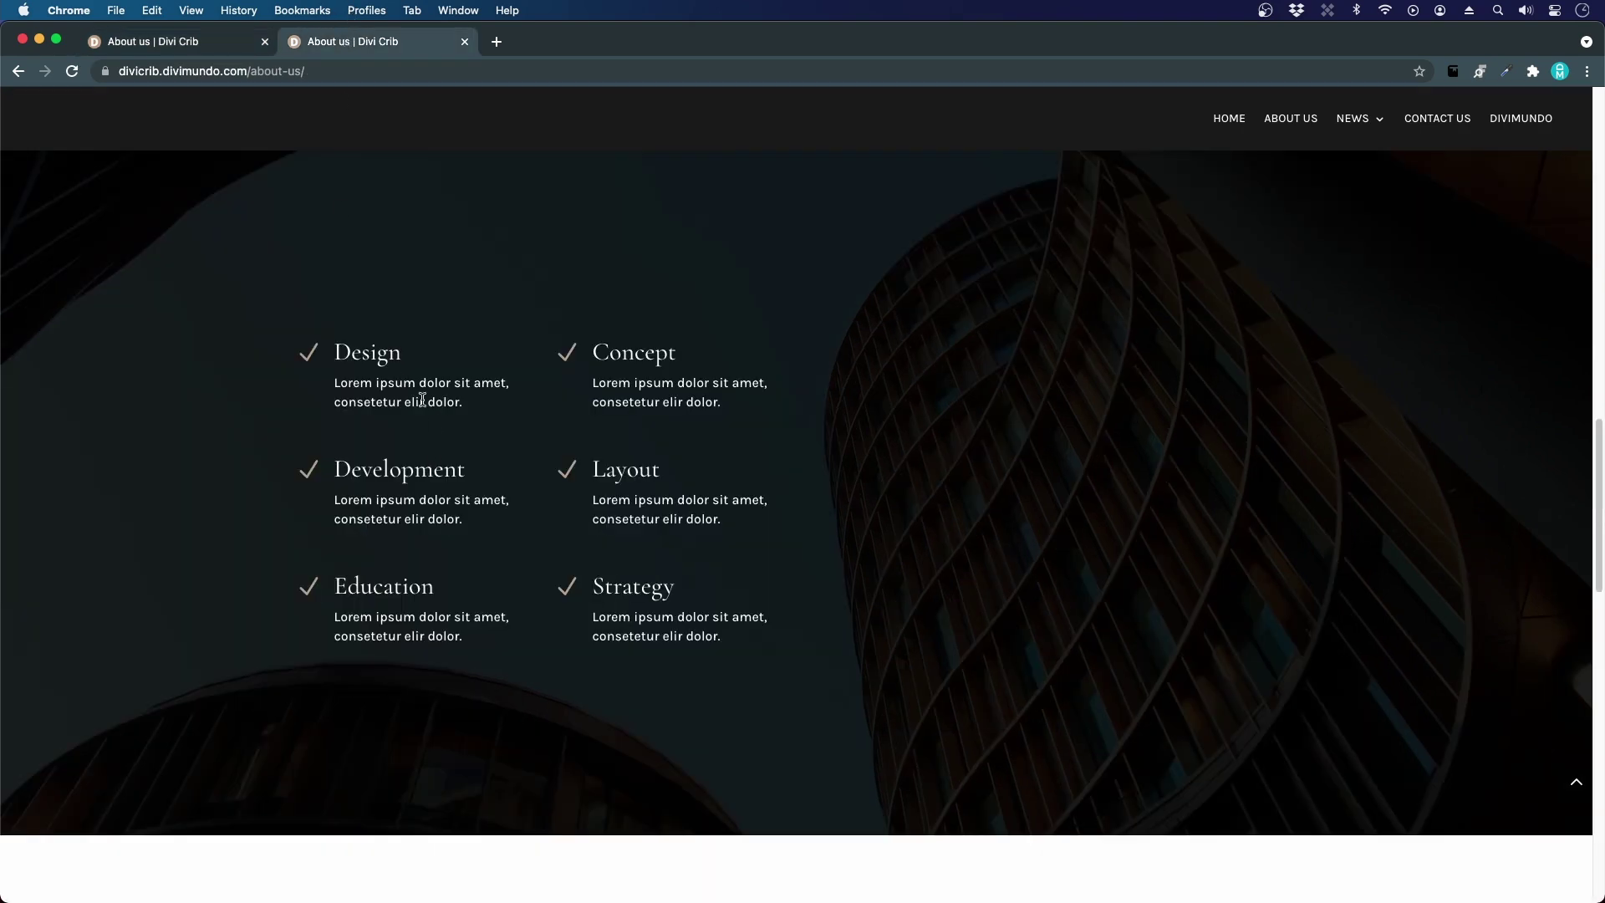
{"action": "left_click", "coordinate": [239, 46]}
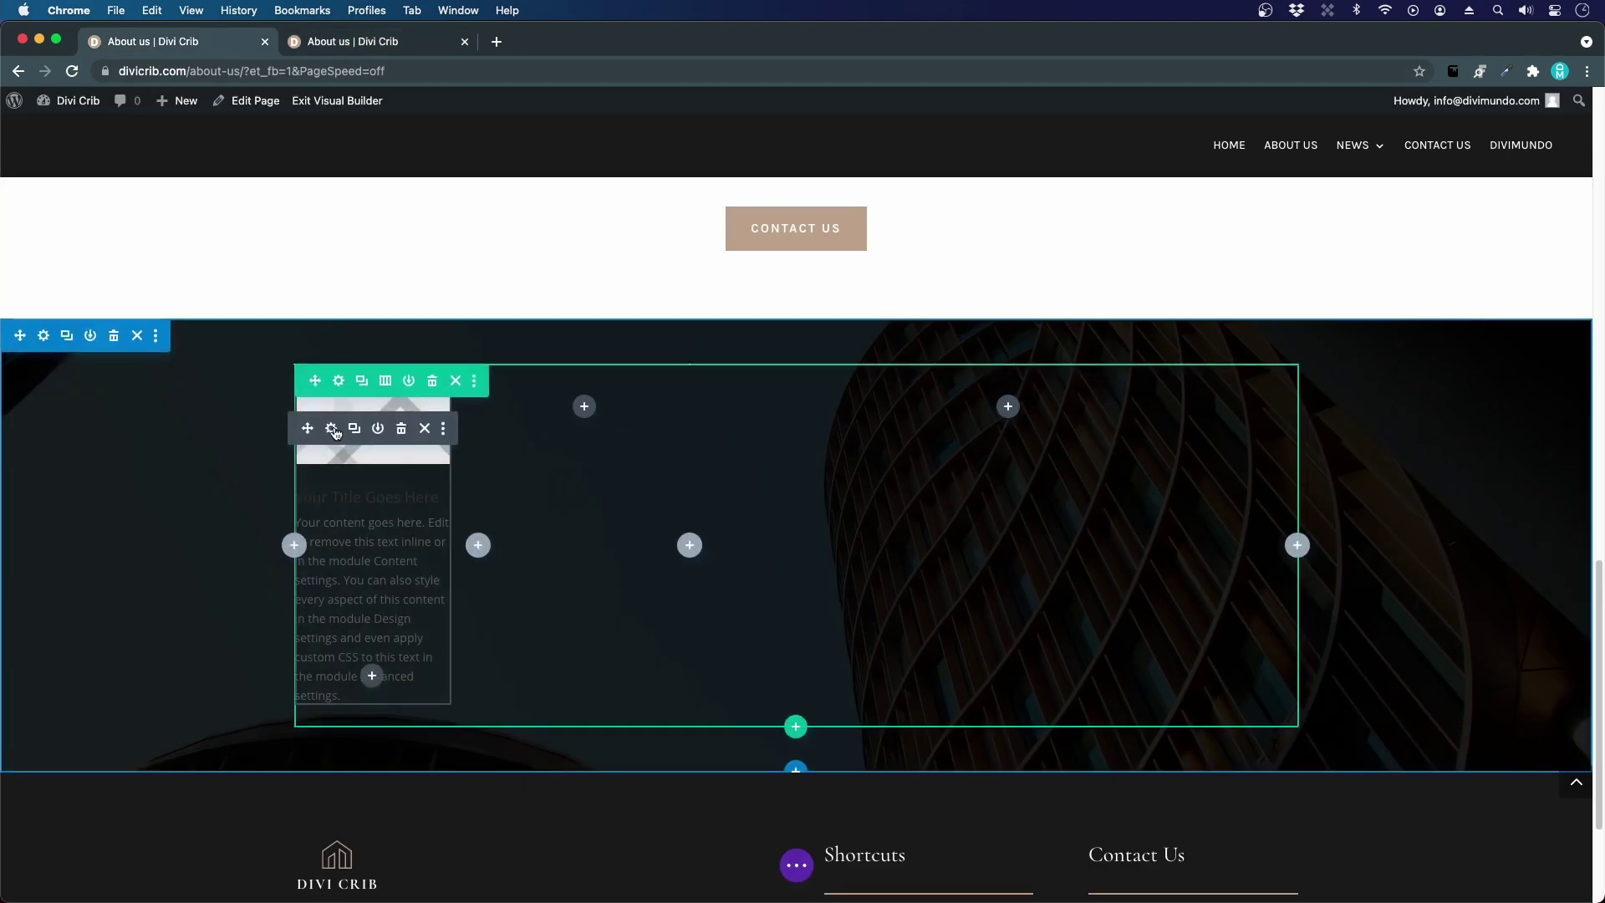
{"action": "left_click", "coordinate": [332, 429]}
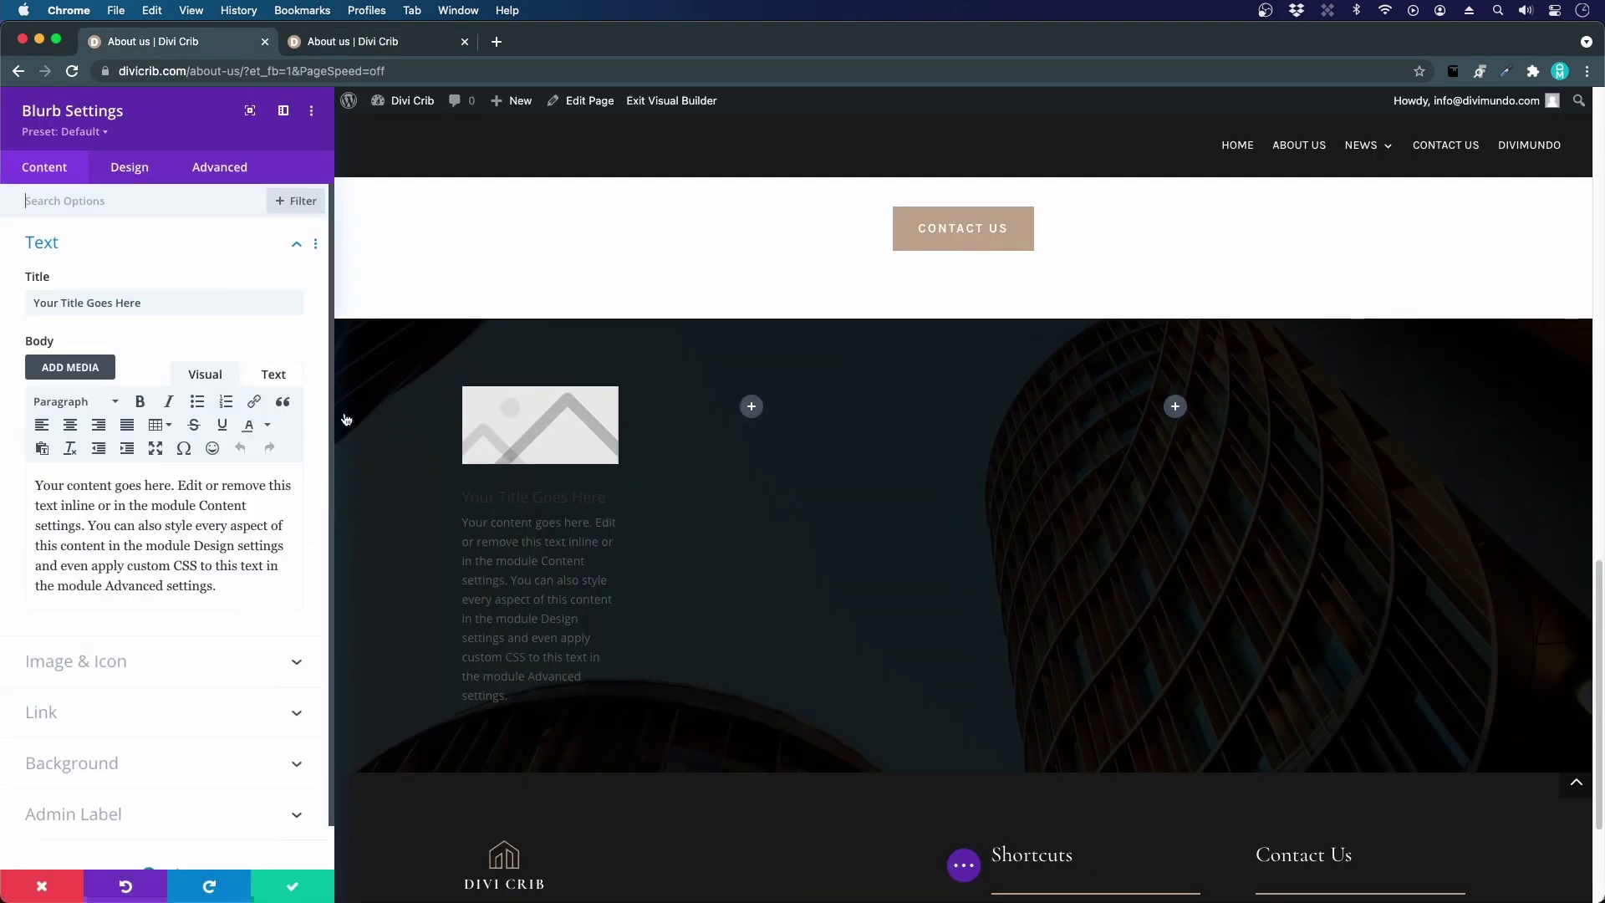
{"action": "triple_click", "coordinate": [93, 305]}
{"action": "triple_click", "coordinate": [169, 541]}
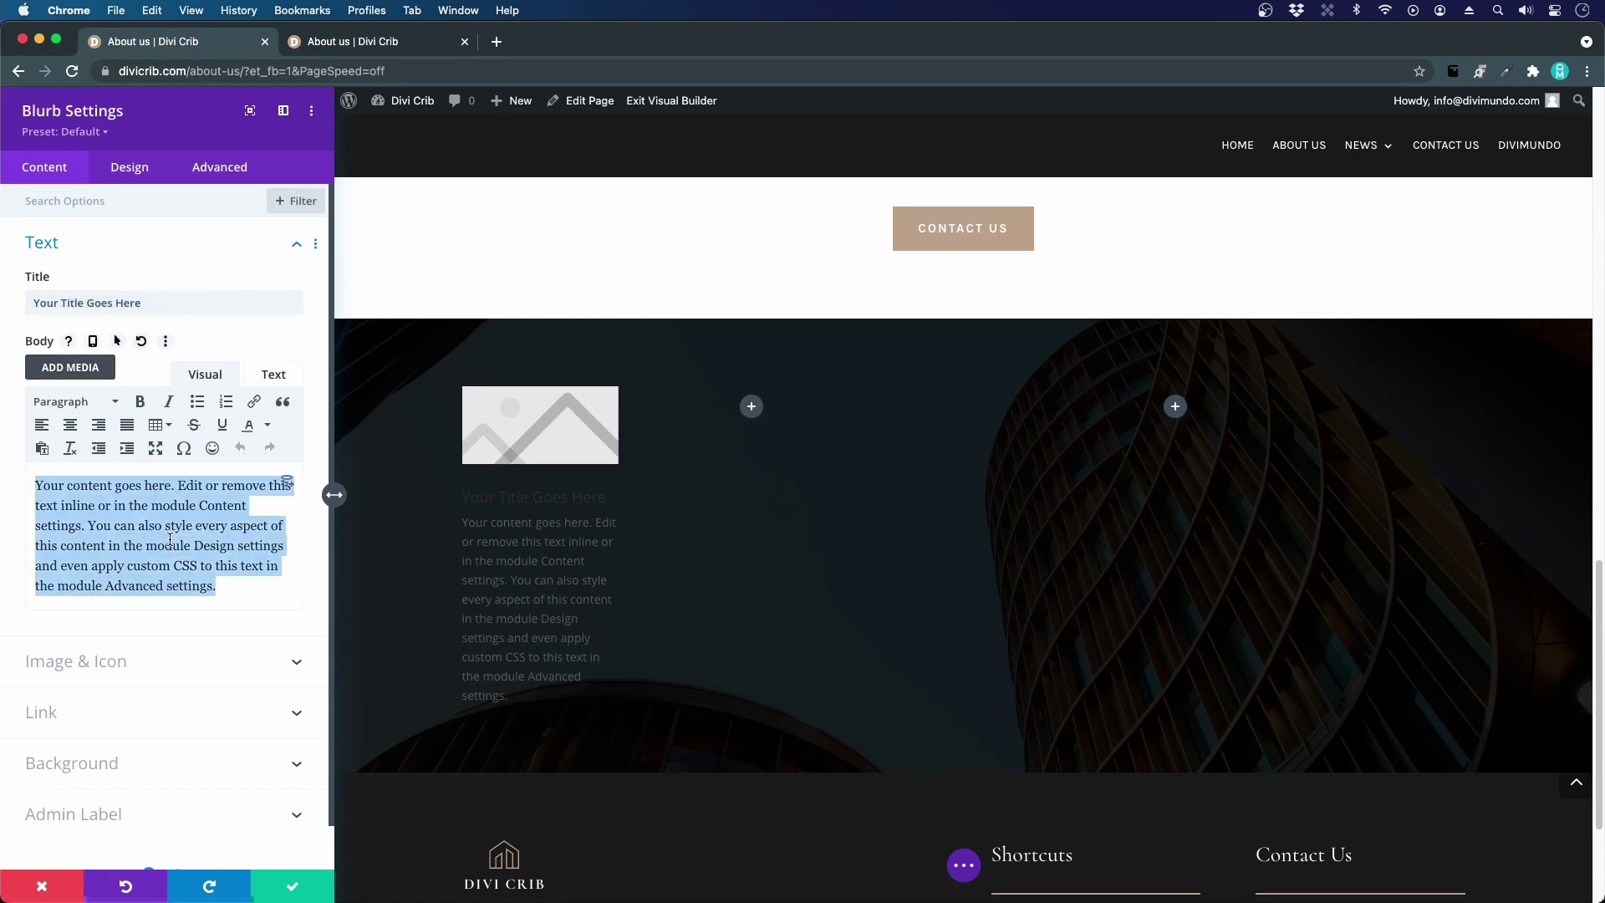
{"action": "left_click", "coordinate": [374, 52]}
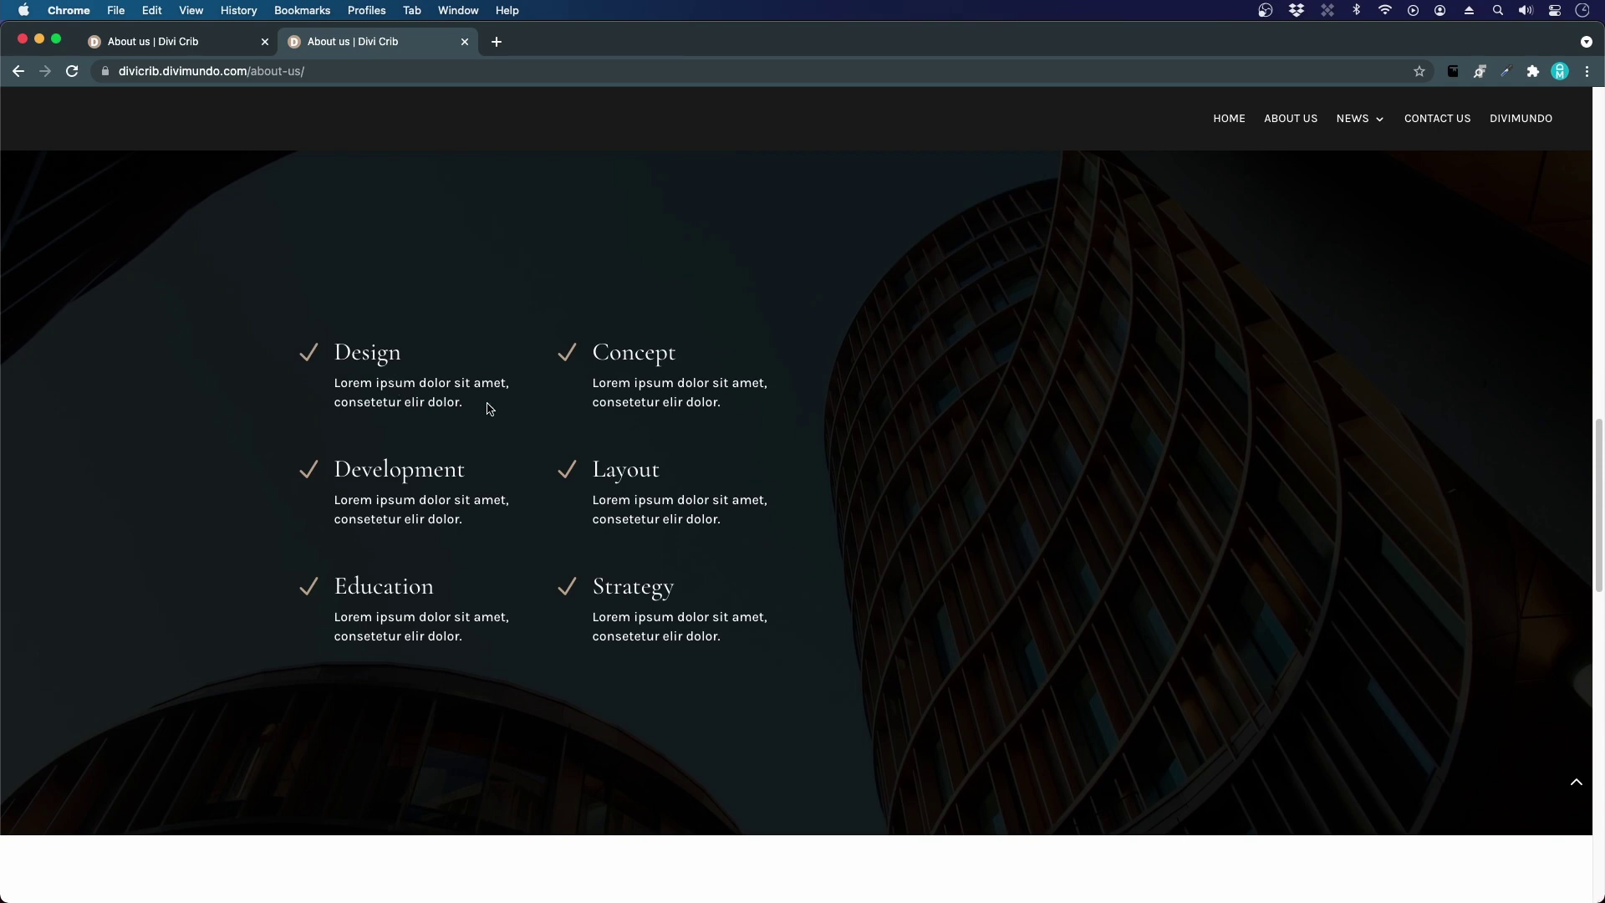
{"action": "left_click_drag", "start_coordinate": [490, 408], "coordinate": [341, 384]}
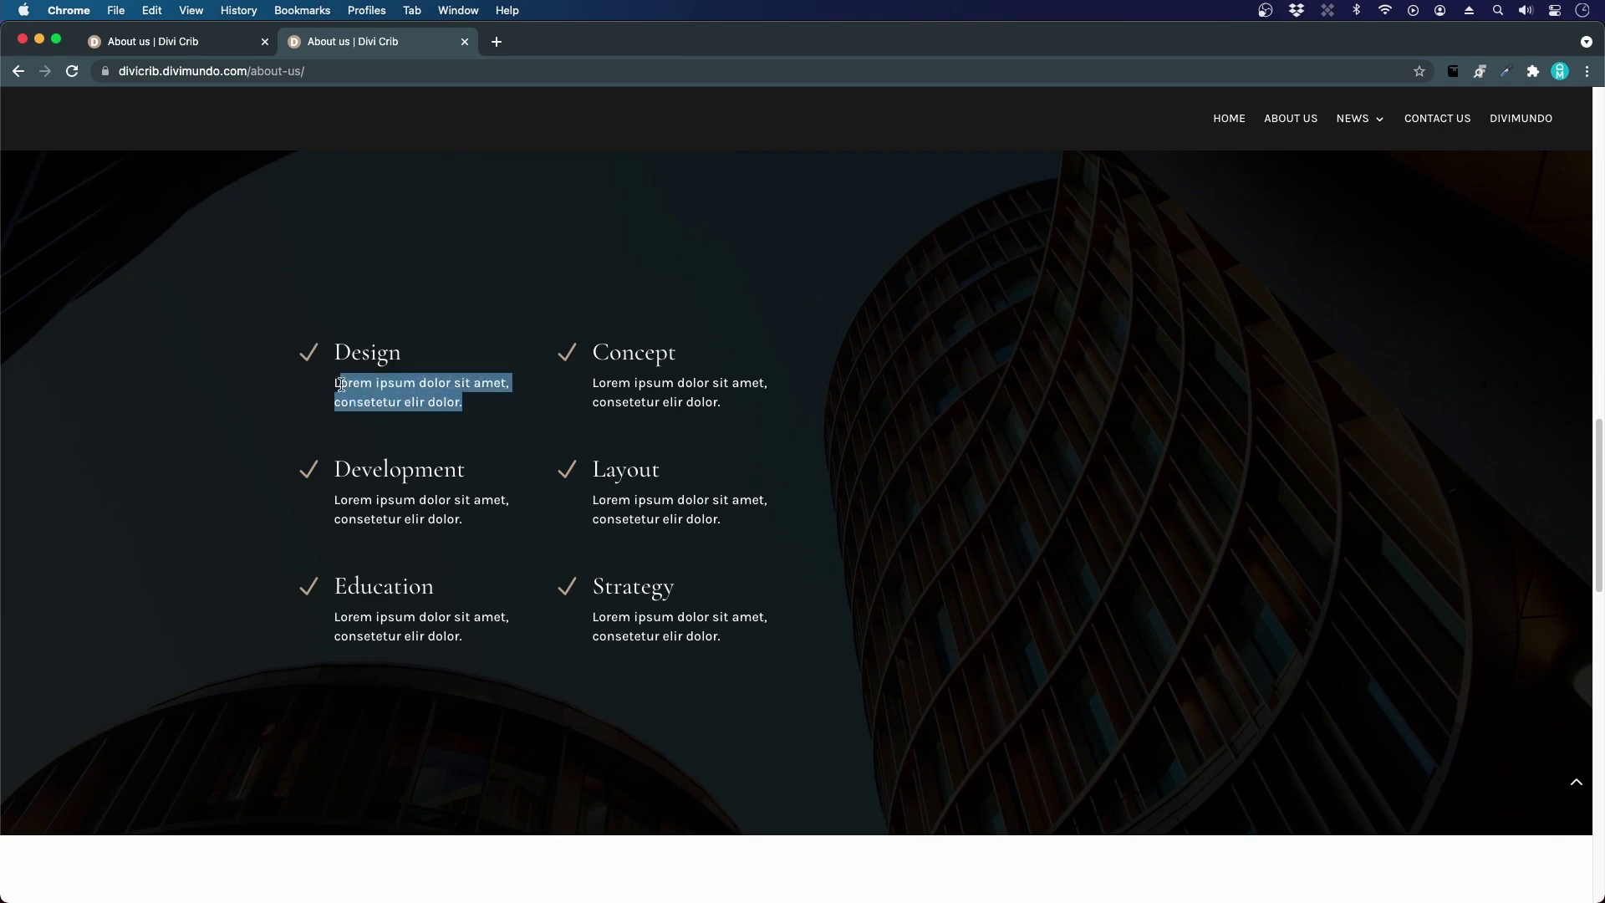
{"action": "left_click", "coordinate": [178, 46]}
{"action": "triple_click", "coordinate": [151, 544]}
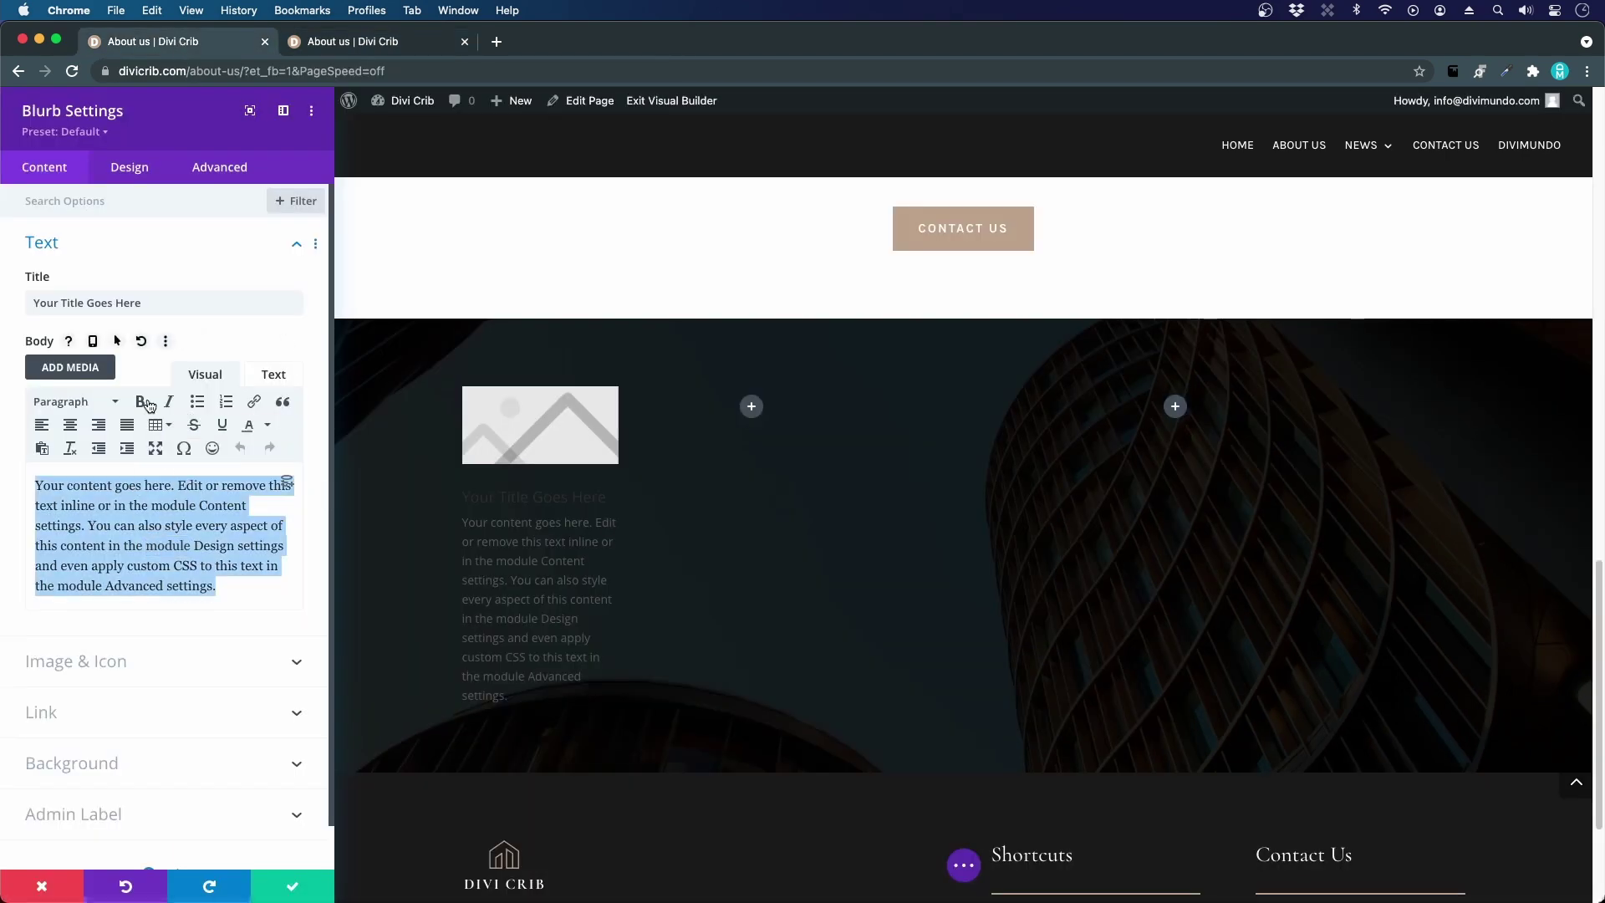
{"action": "left_click", "coordinate": [42, 448]}
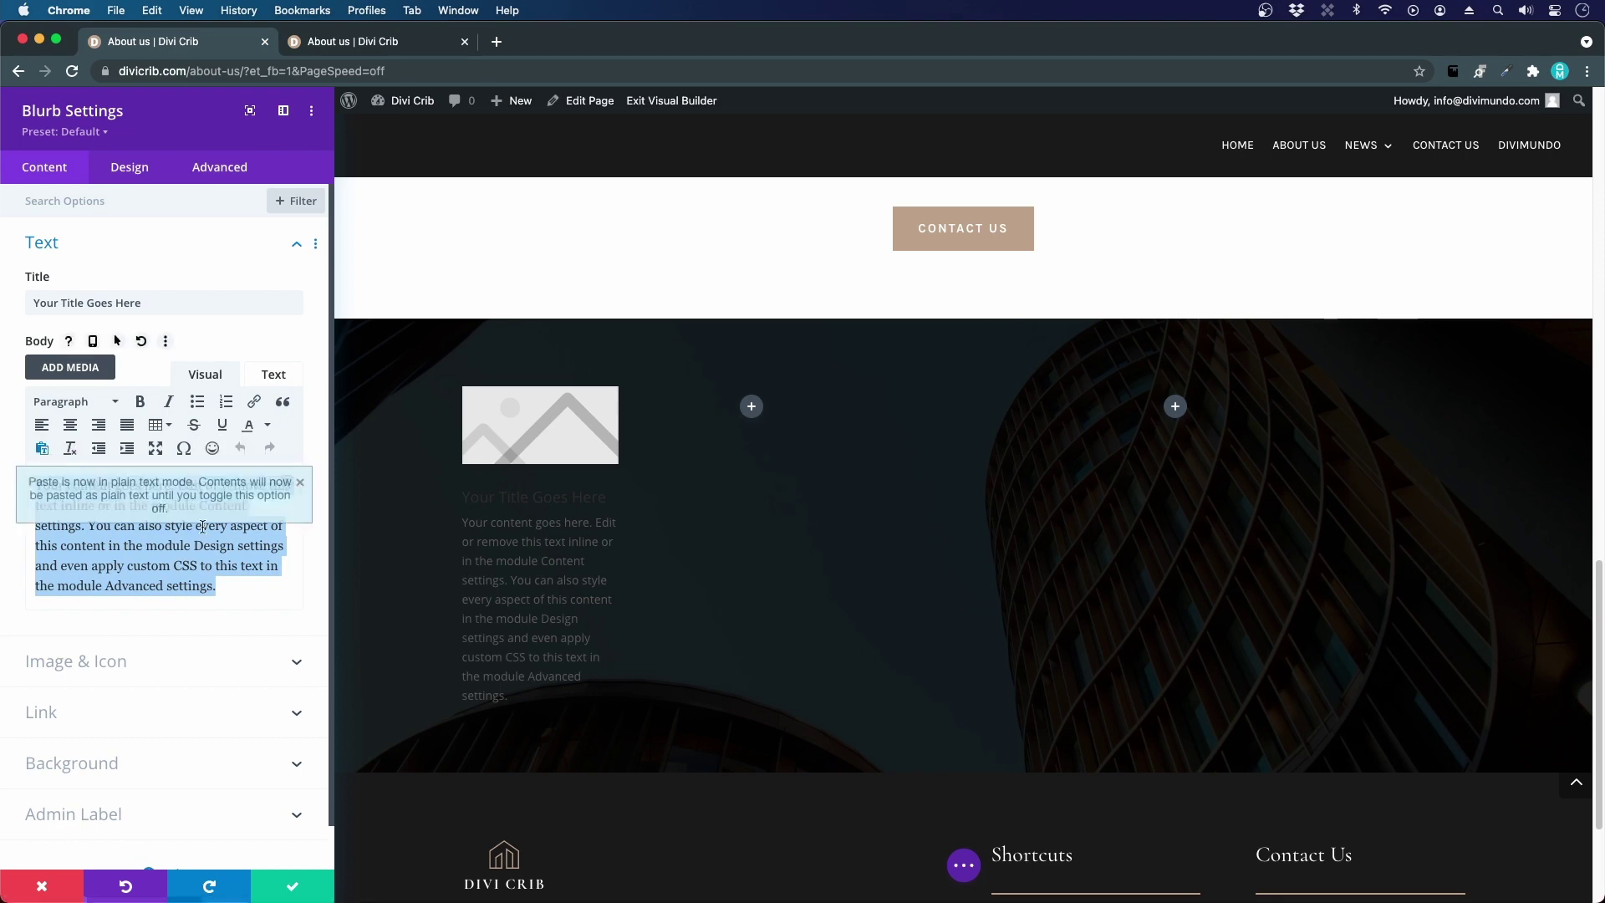
{"action": "left_click", "coordinate": [300, 482]}
{"action": "type", "text": "Lorem ipsum dolor sit amet, consetetur elir dolor."}
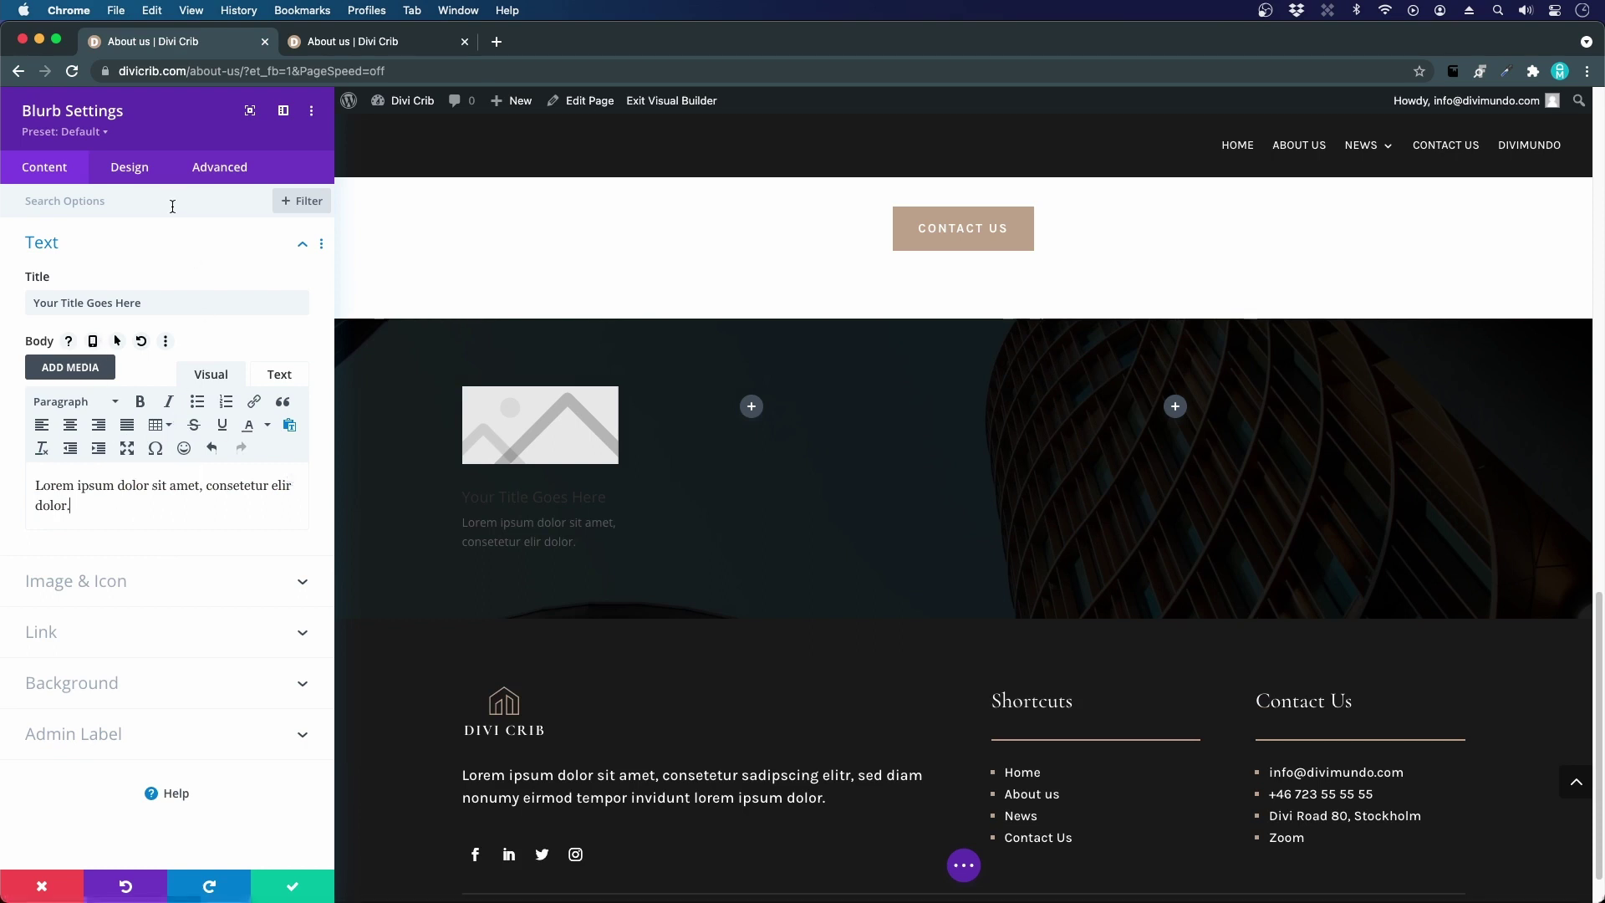
- Switch the blurb from its placeholder image to an icon and choose the plain checkmark
{"action": "mouse_move", "coordinate": [508, 414]}
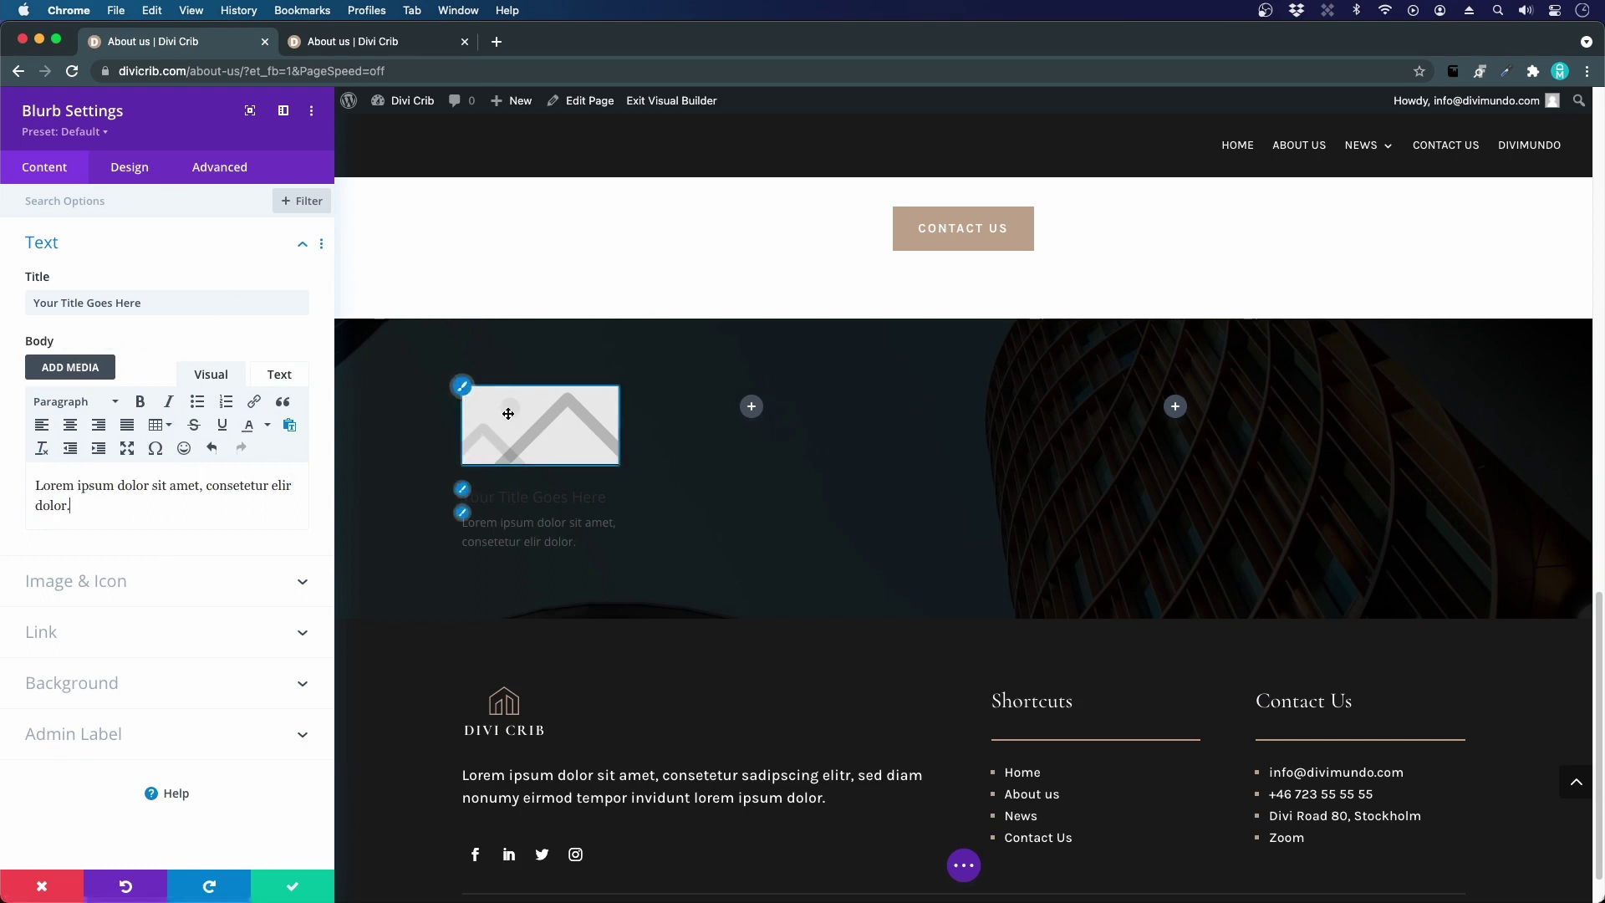
{"action": "left_click", "coordinate": [89, 581]}
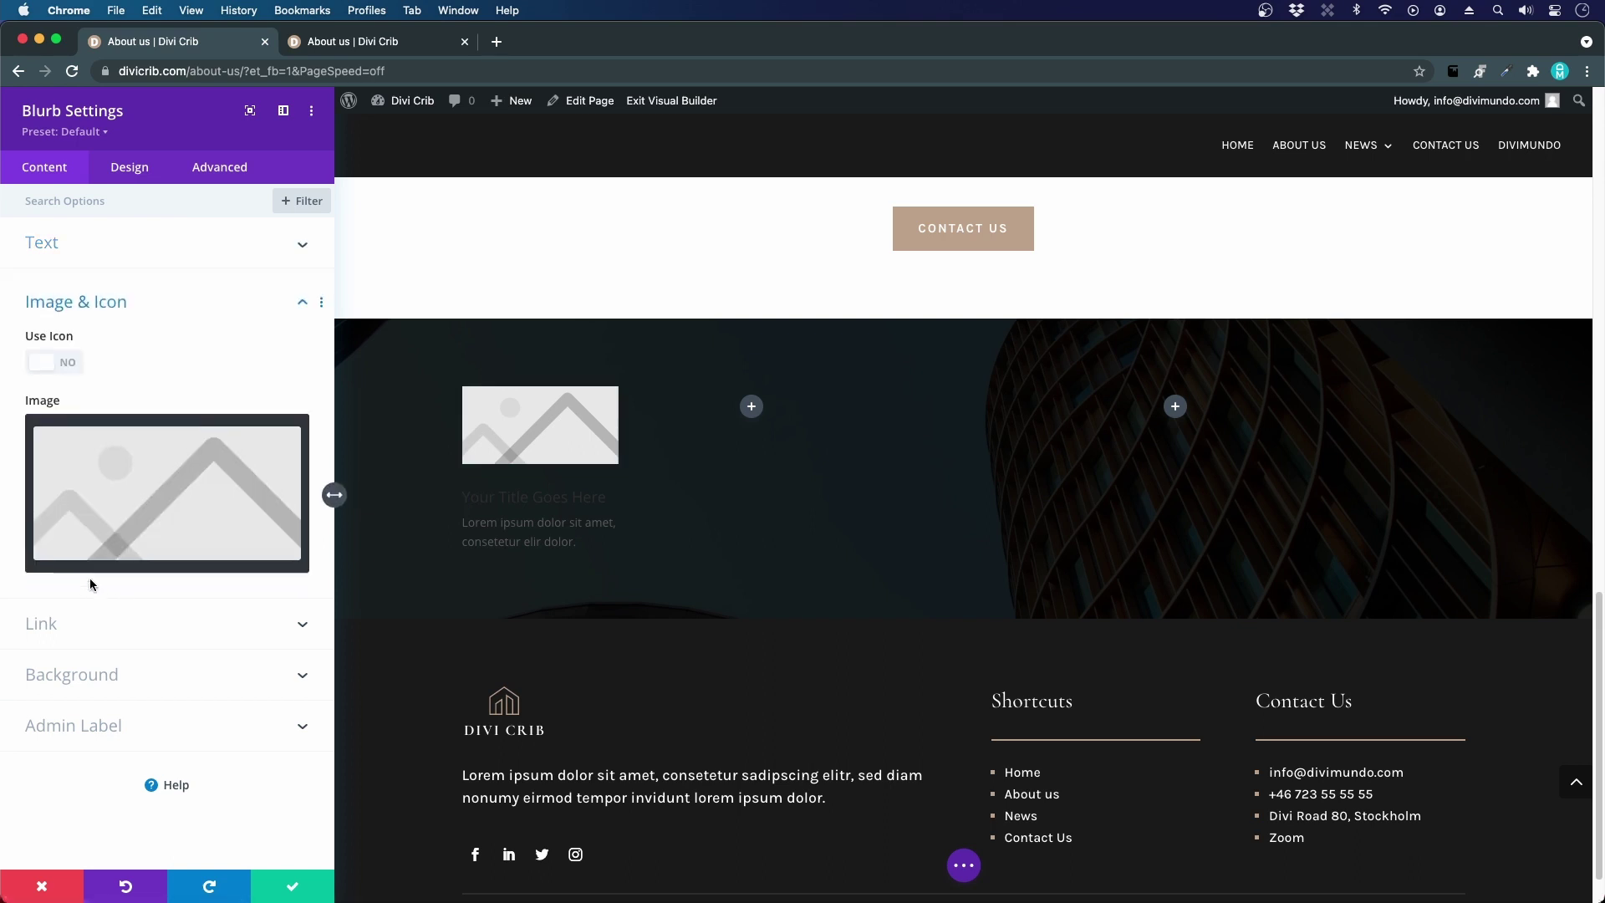
{"action": "left_click", "coordinate": [67, 365]}
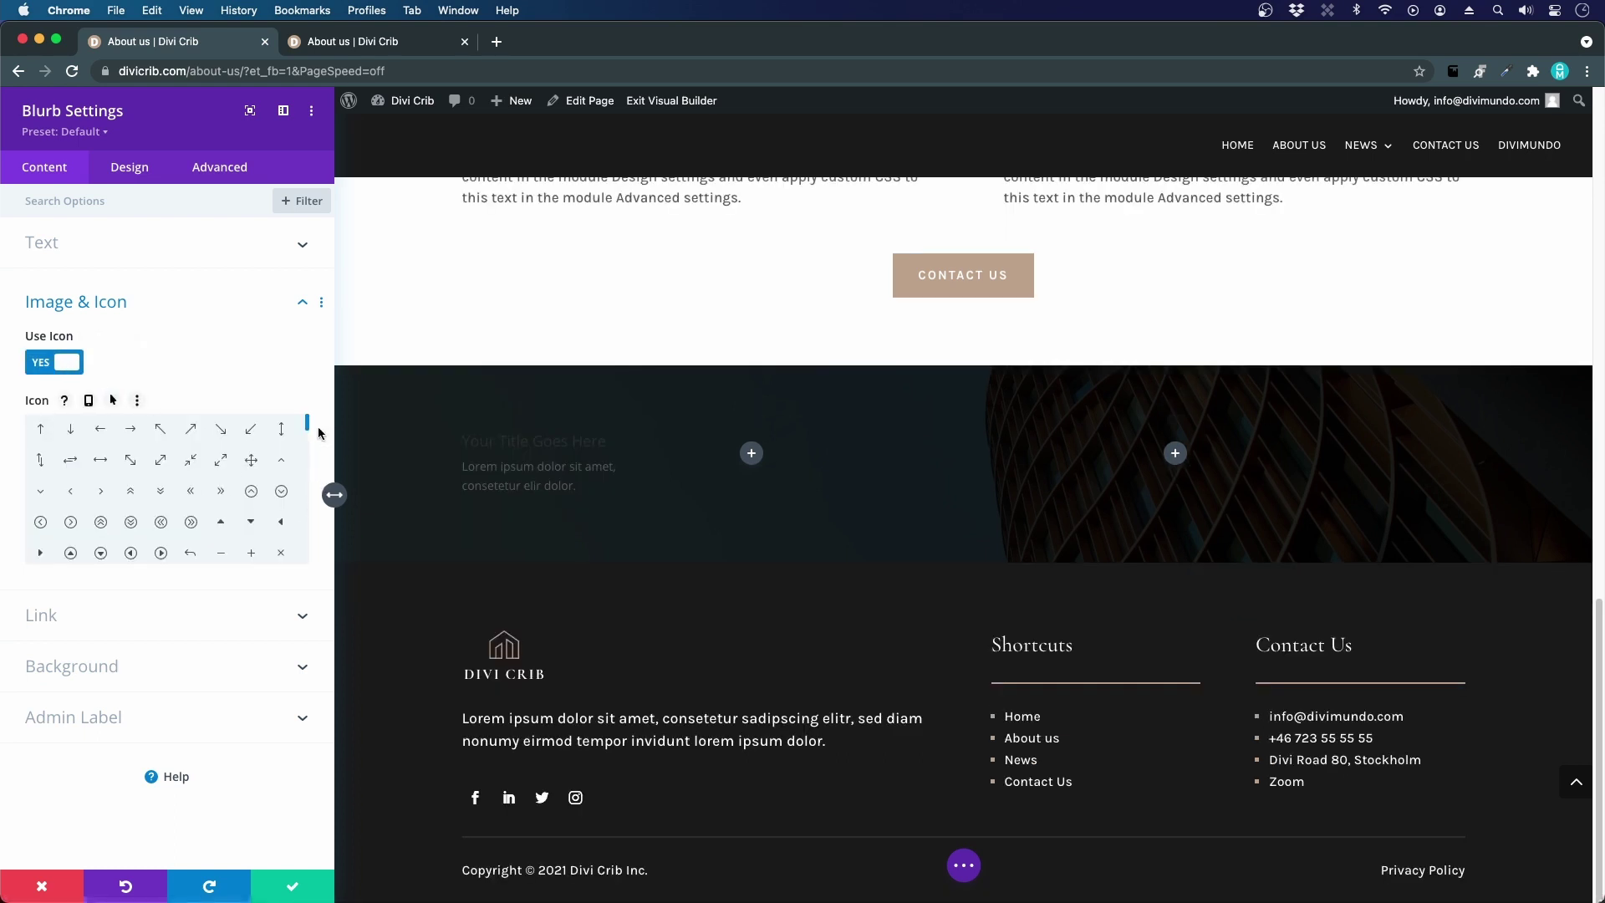
{"action": "left_click_drag", "start_coordinate": [306, 426], "coordinate": [307, 433]}
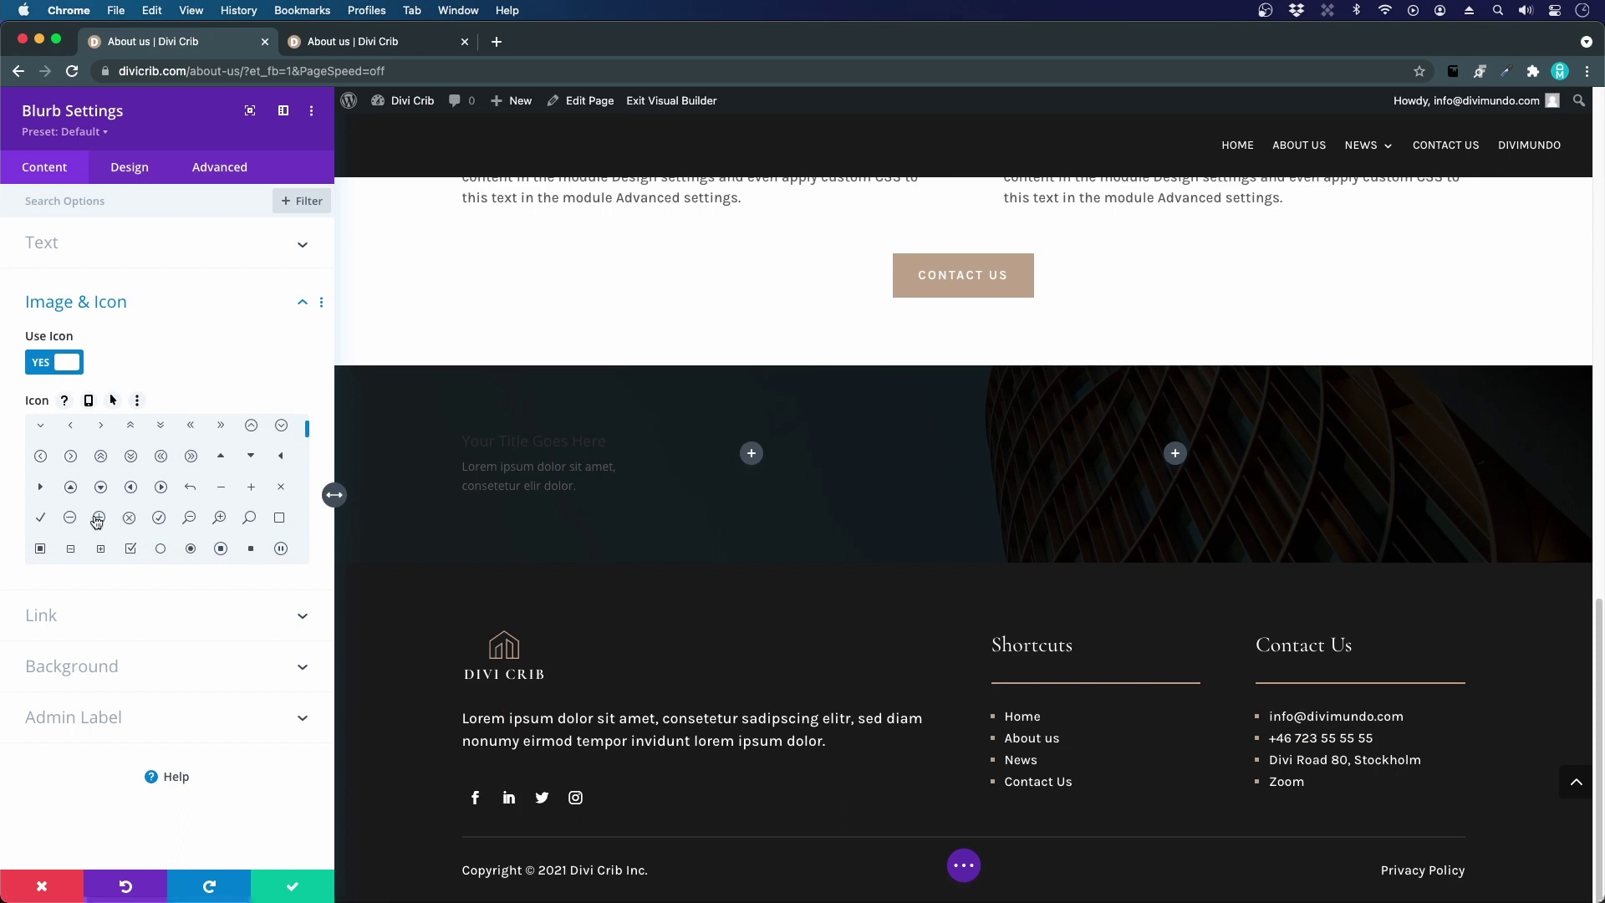
{"action": "left_click", "coordinate": [46, 520]}
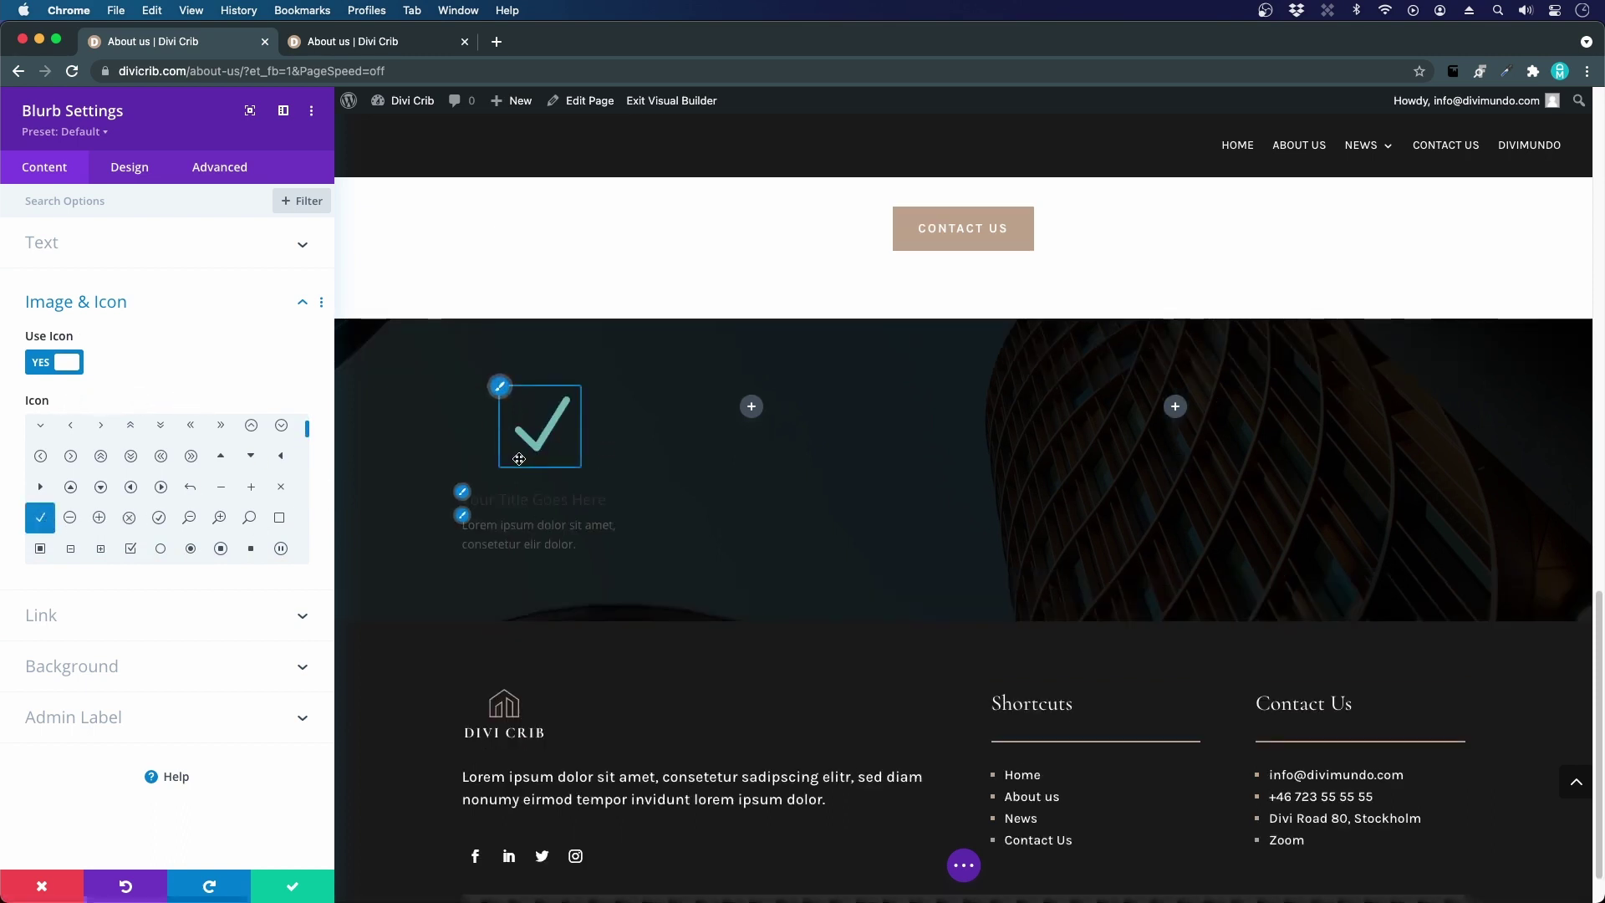
- Colour the blurb's checkmark icon with the saved beige #C2AB92 and set its placement to Left
{"action": "left_click", "coordinate": [114, 170]}
{"action": "left_click", "coordinate": [71, 241]}
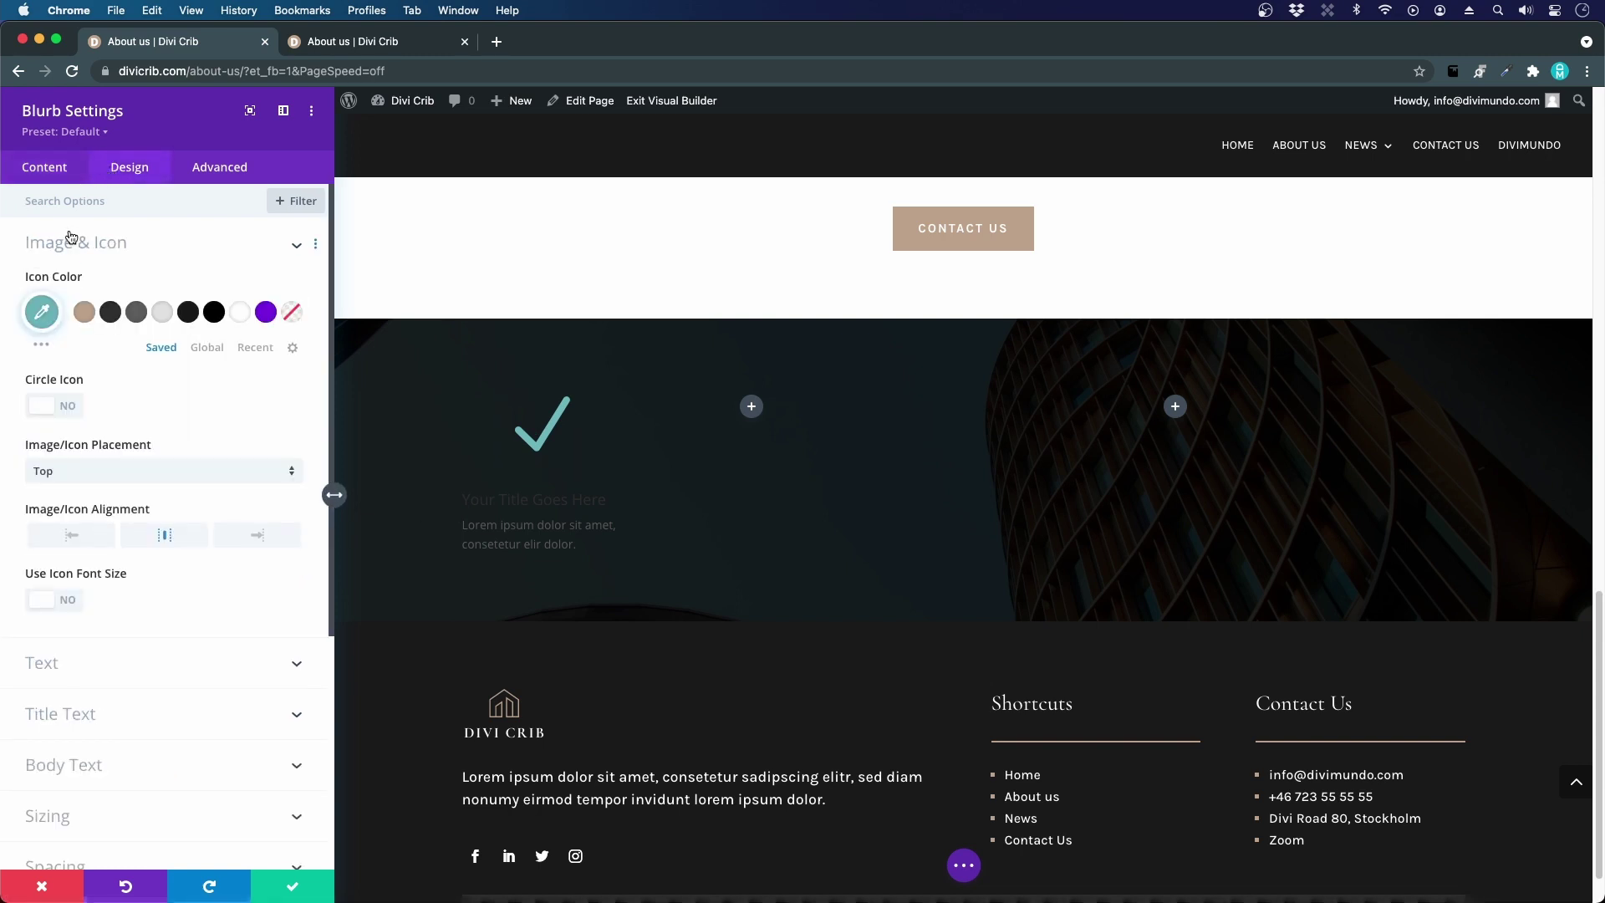
{"action": "left_click", "coordinate": [87, 314]}
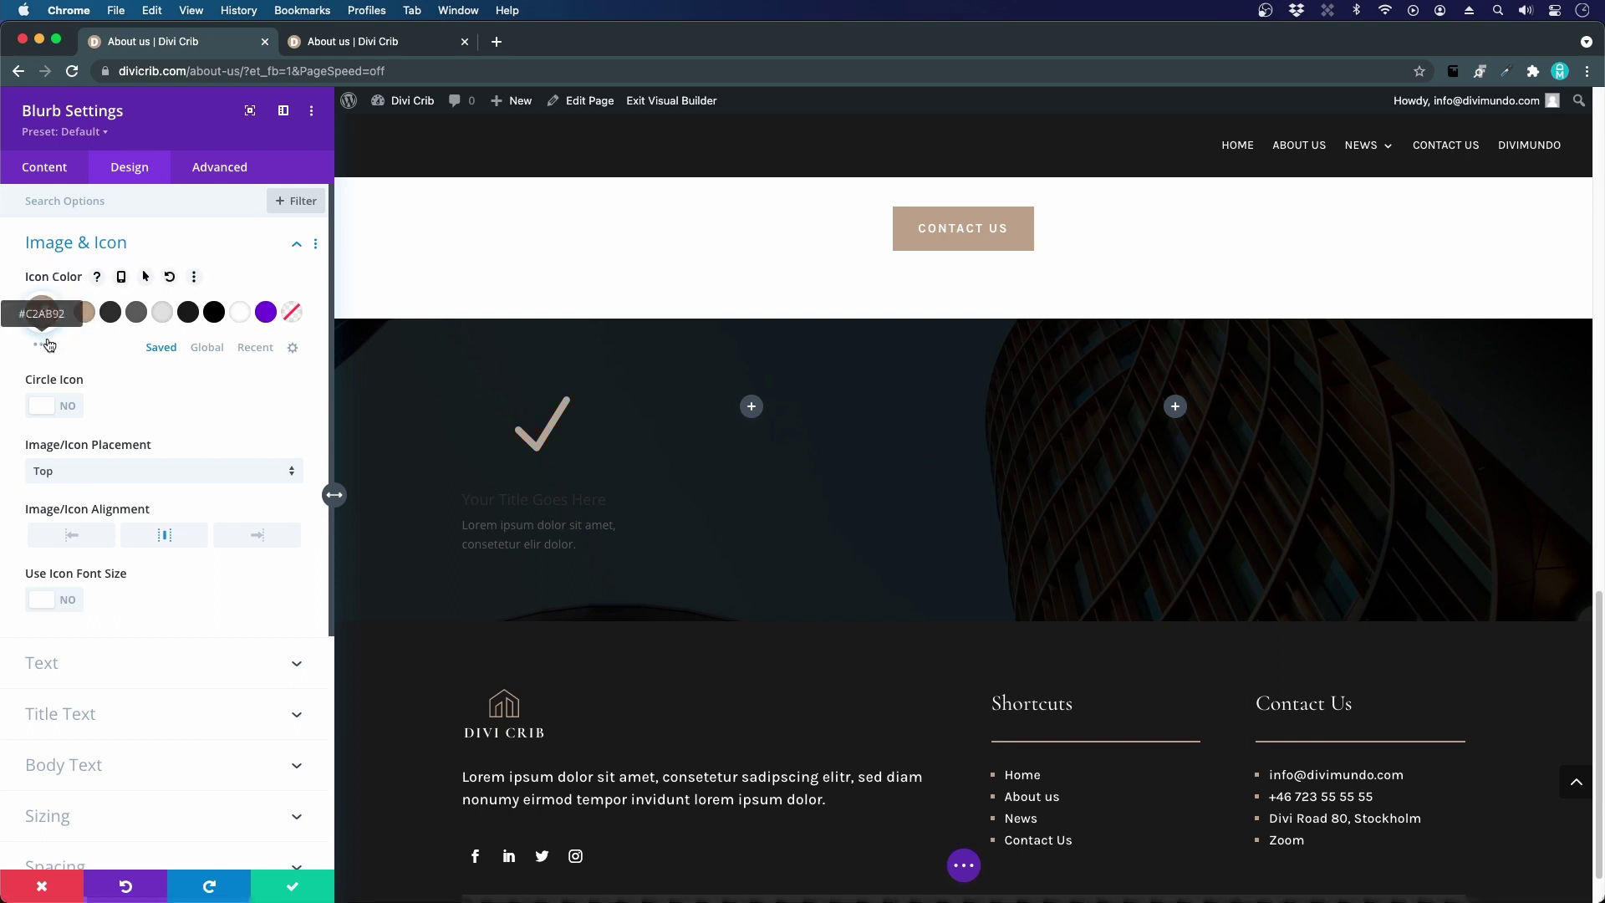
{"action": "left_click", "coordinate": [51, 471]}
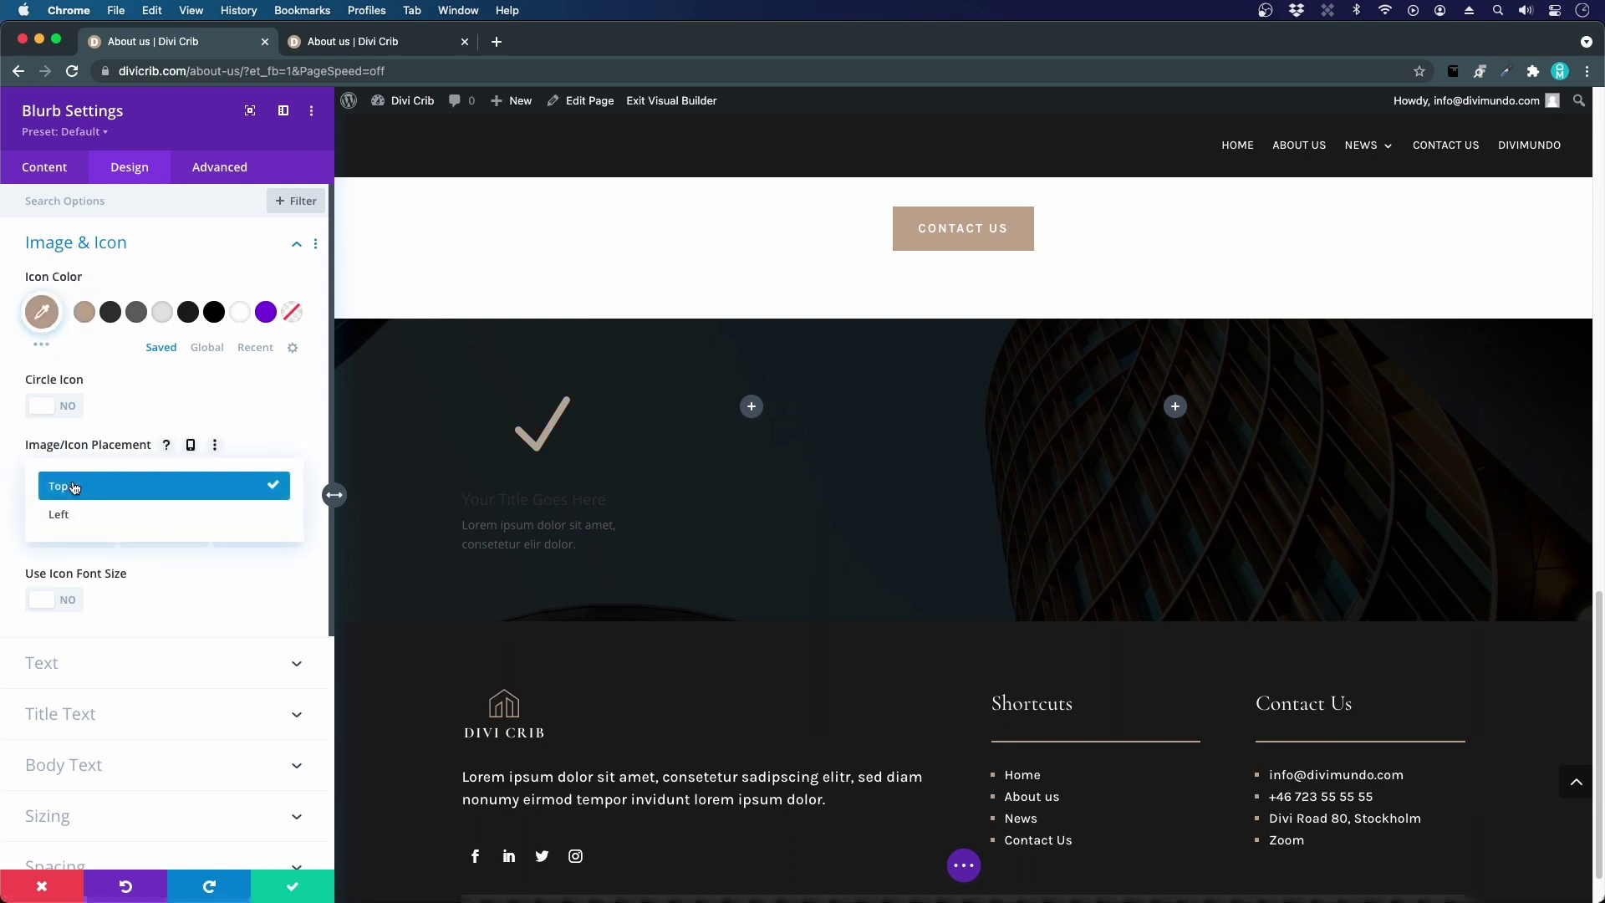
{"action": "left_click", "coordinate": [69, 507]}
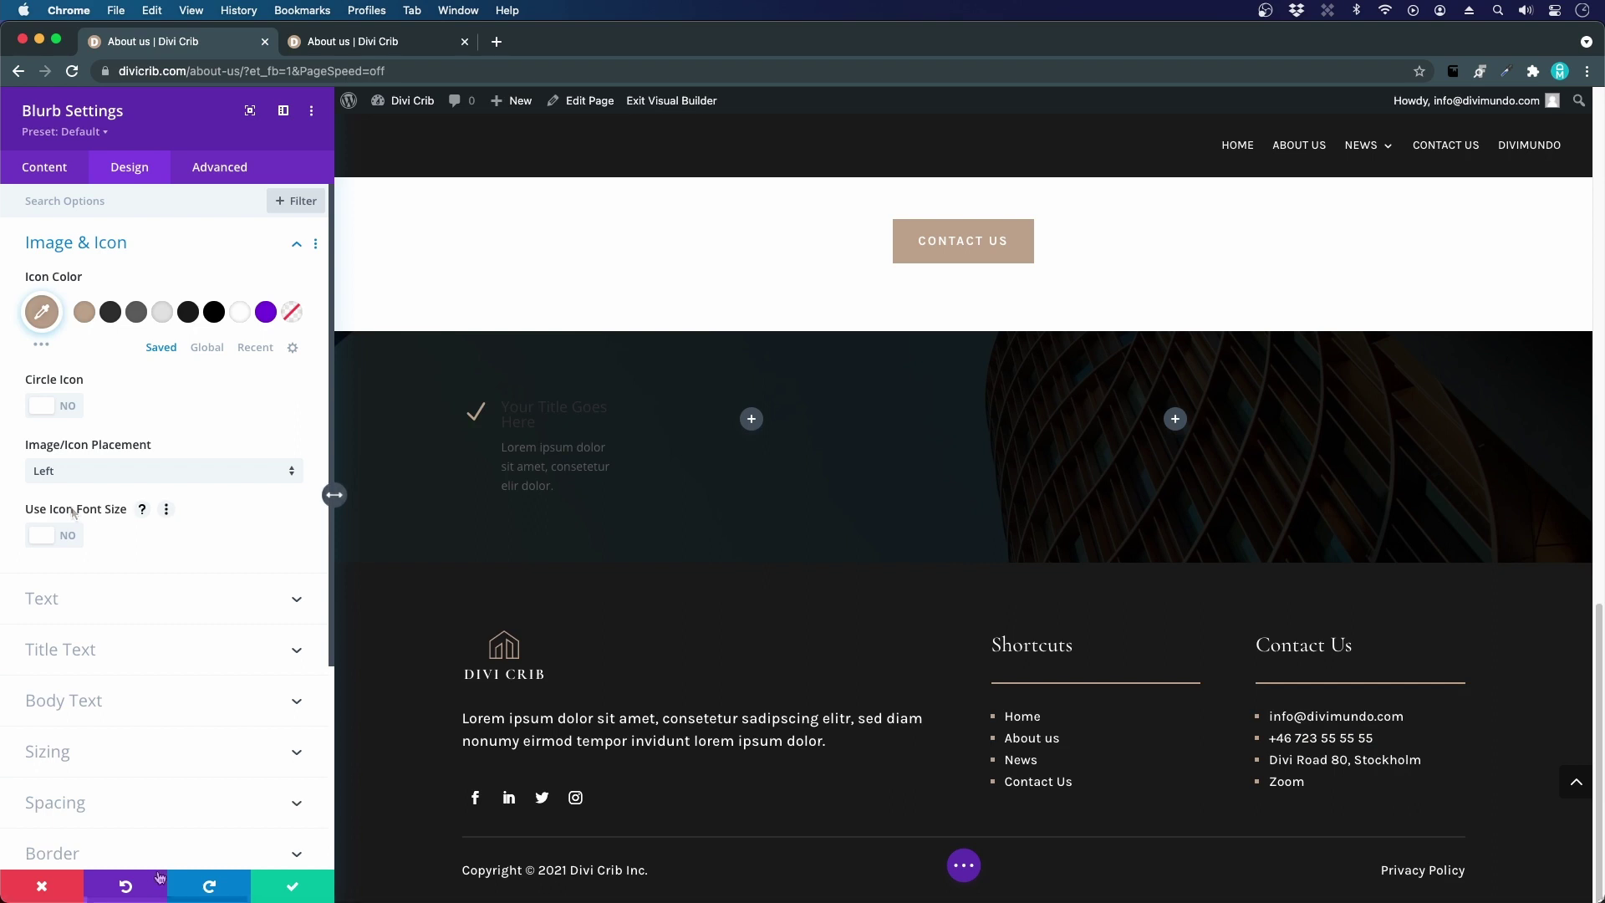
- Style the blurb title in Cormorant Garamond, white, with a text size of 29px
{"action": "mouse_move", "coordinate": [566, 451]}
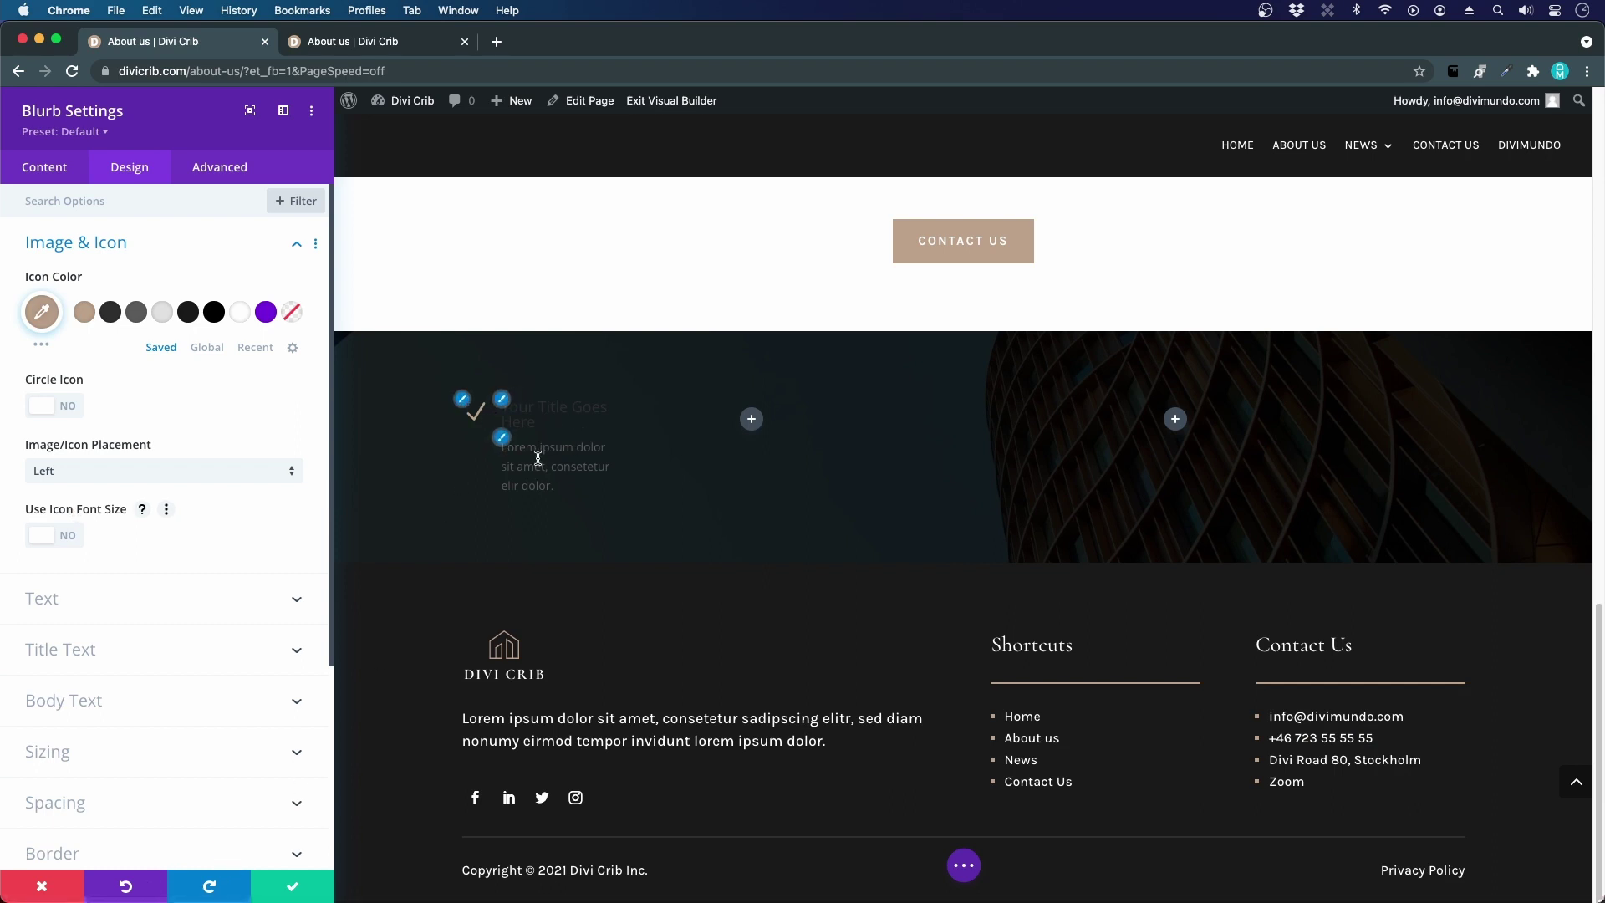
{"action": "left_click", "coordinate": [502, 398]}
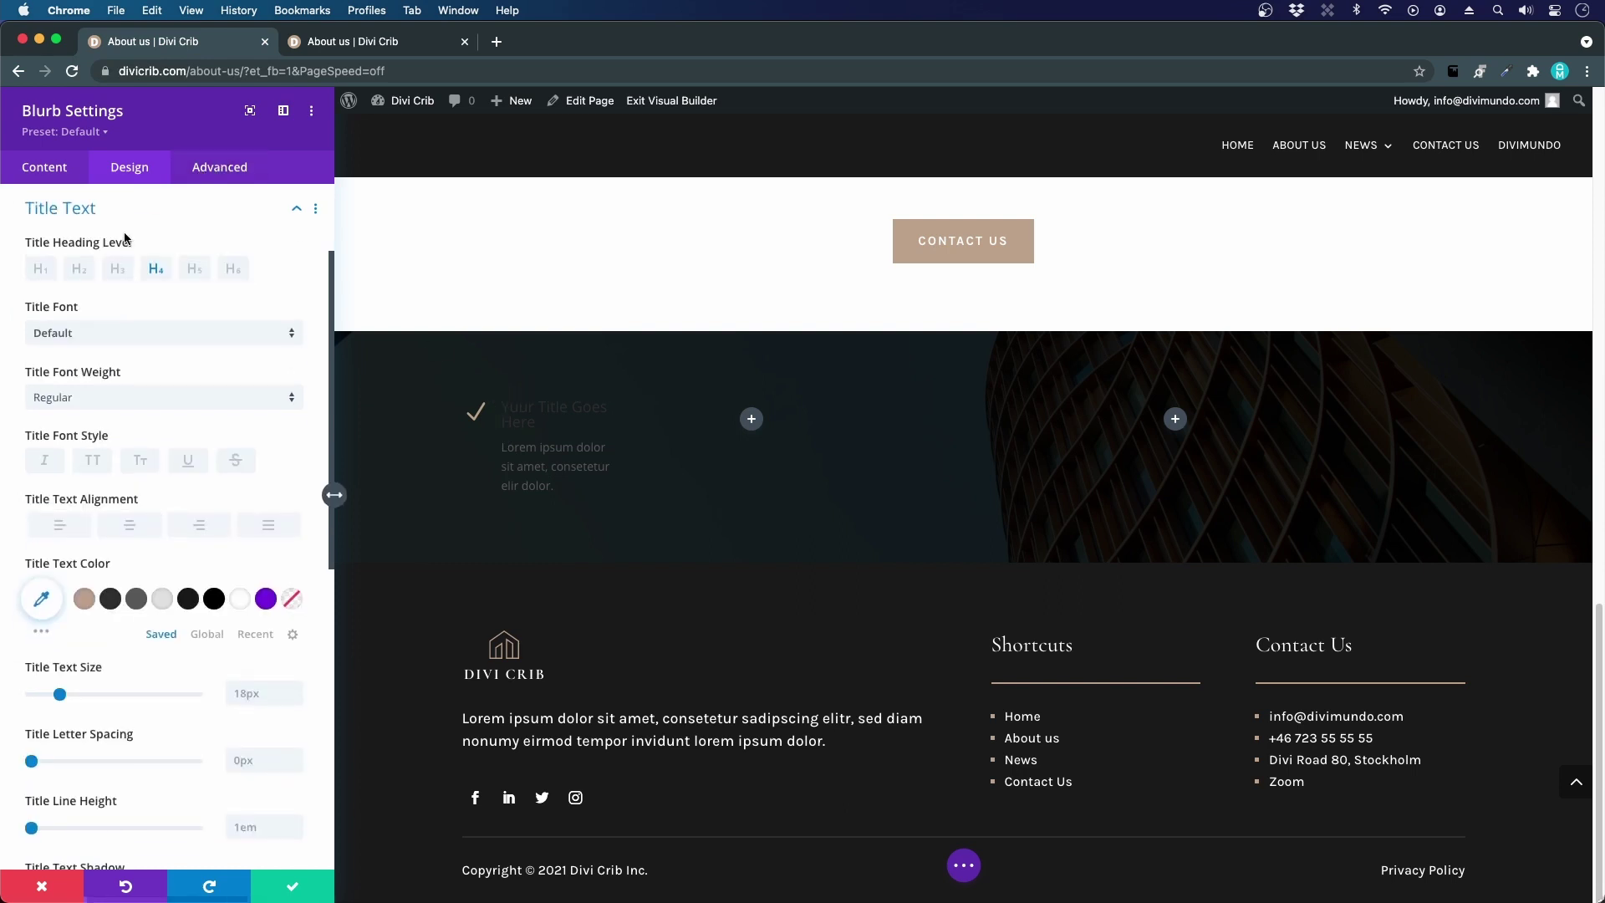
{"action": "scroll", "coordinate": [129, 239], "scroll_direction": "up", "scroll_amount": 3}
{"action": "left_click", "coordinate": [76, 292]}
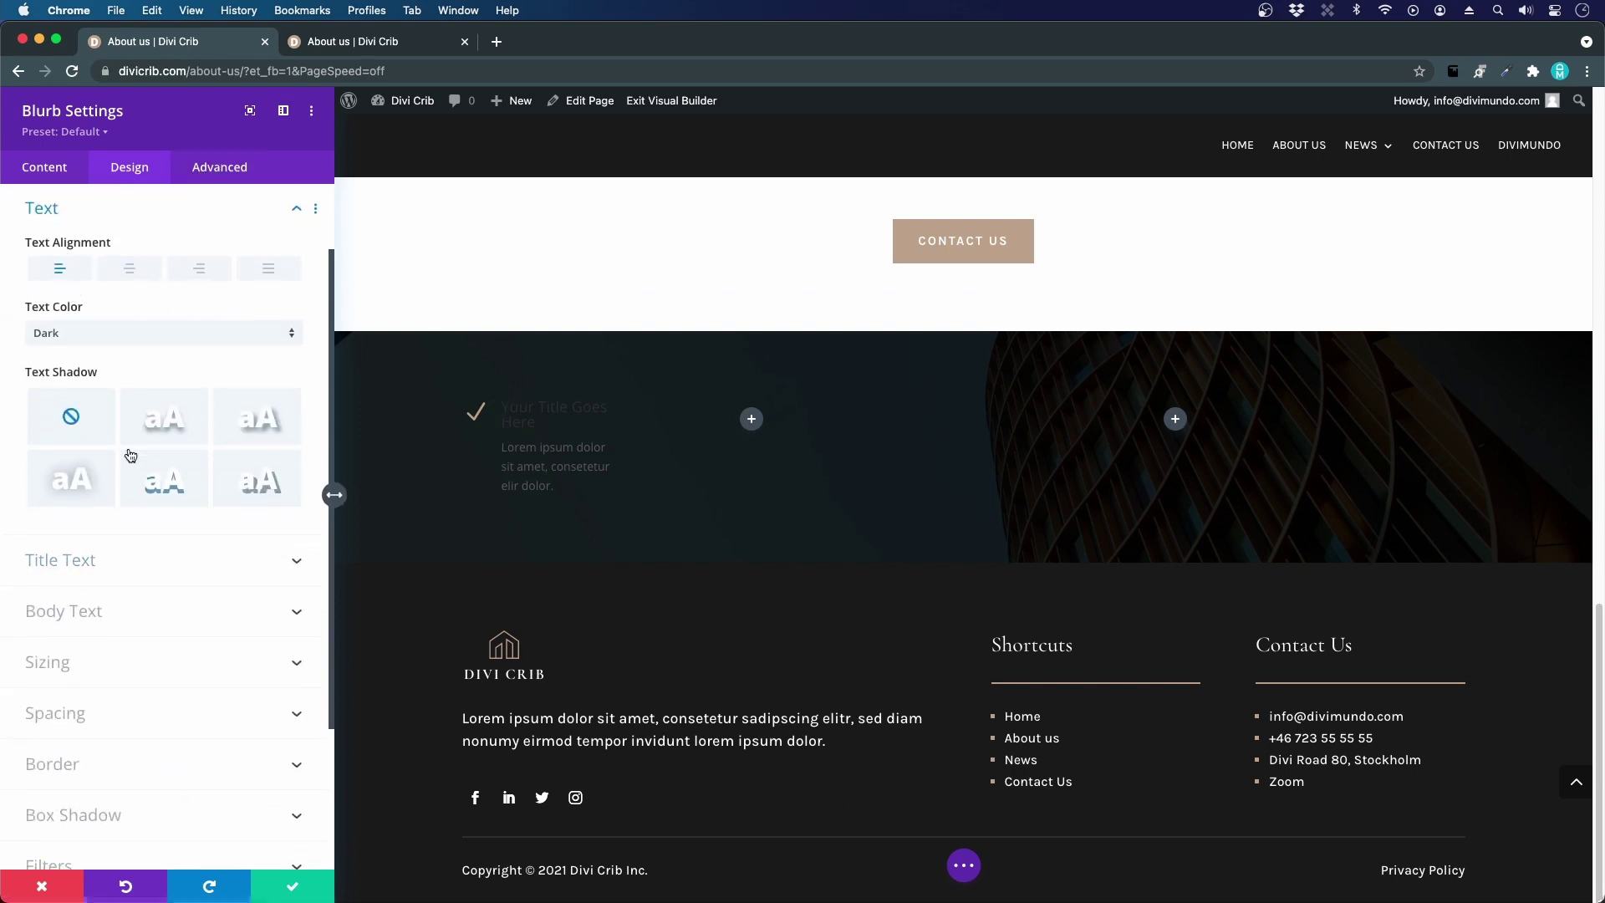
{"action": "scroll", "coordinate": [130, 455], "scroll_direction": "down", "scroll_amount": 1}
{"action": "left_click", "coordinate": [110, 534]}
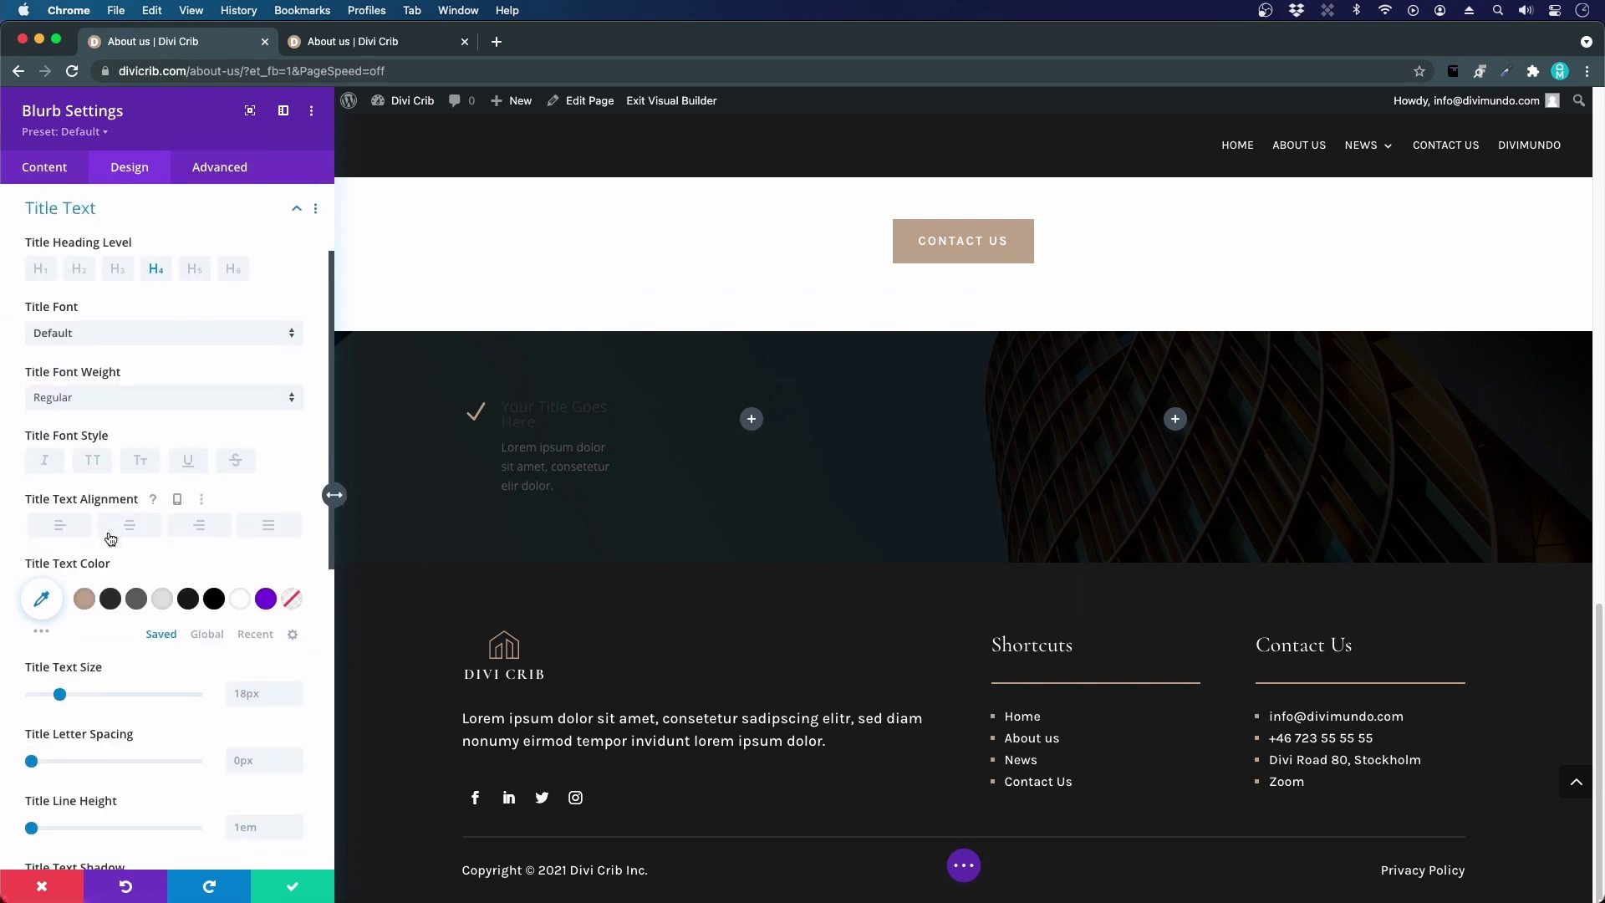
{"action": "left_click", "coordinate": [104, 335]}
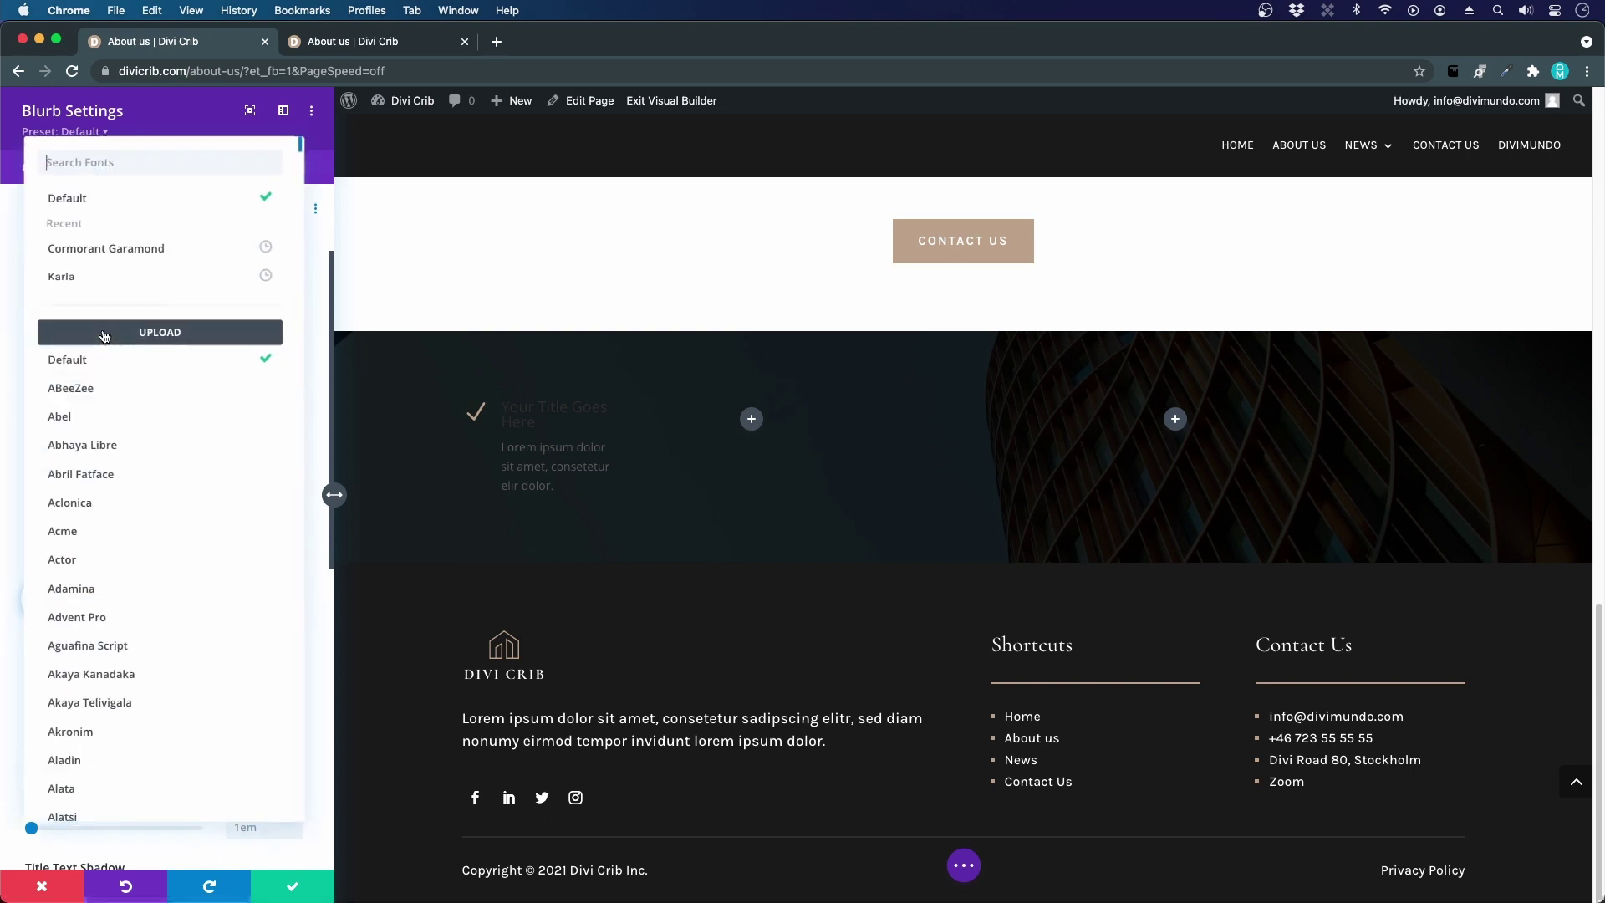
{"action": "left_click", "coordinate": [121, 251]}
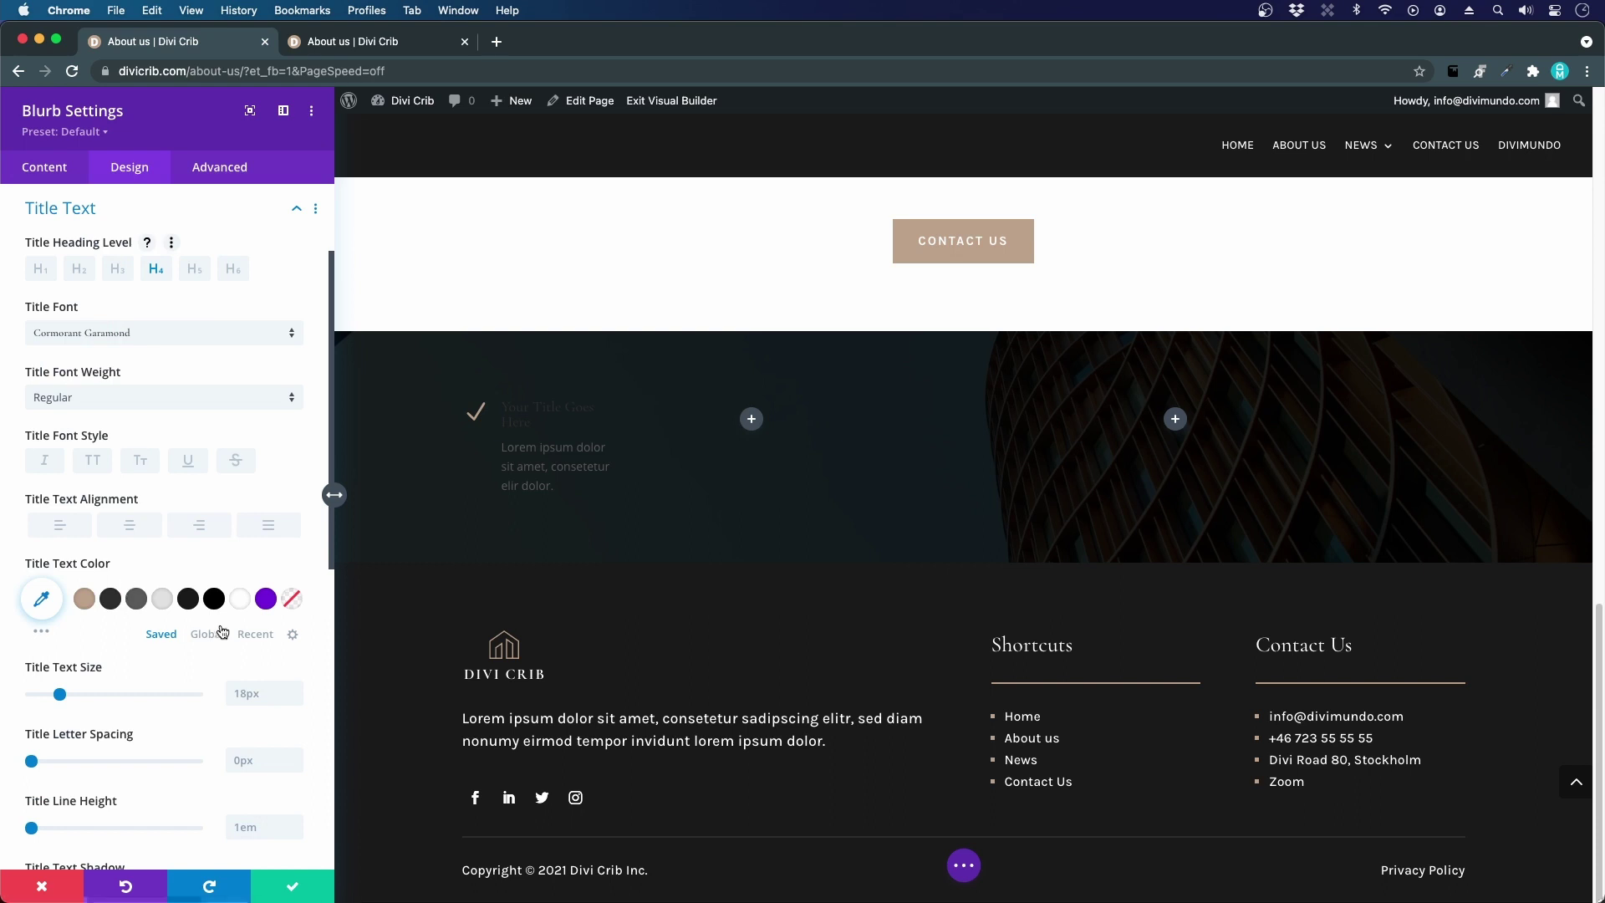
{"action": "left_click", "coordinate": [240, 599]}
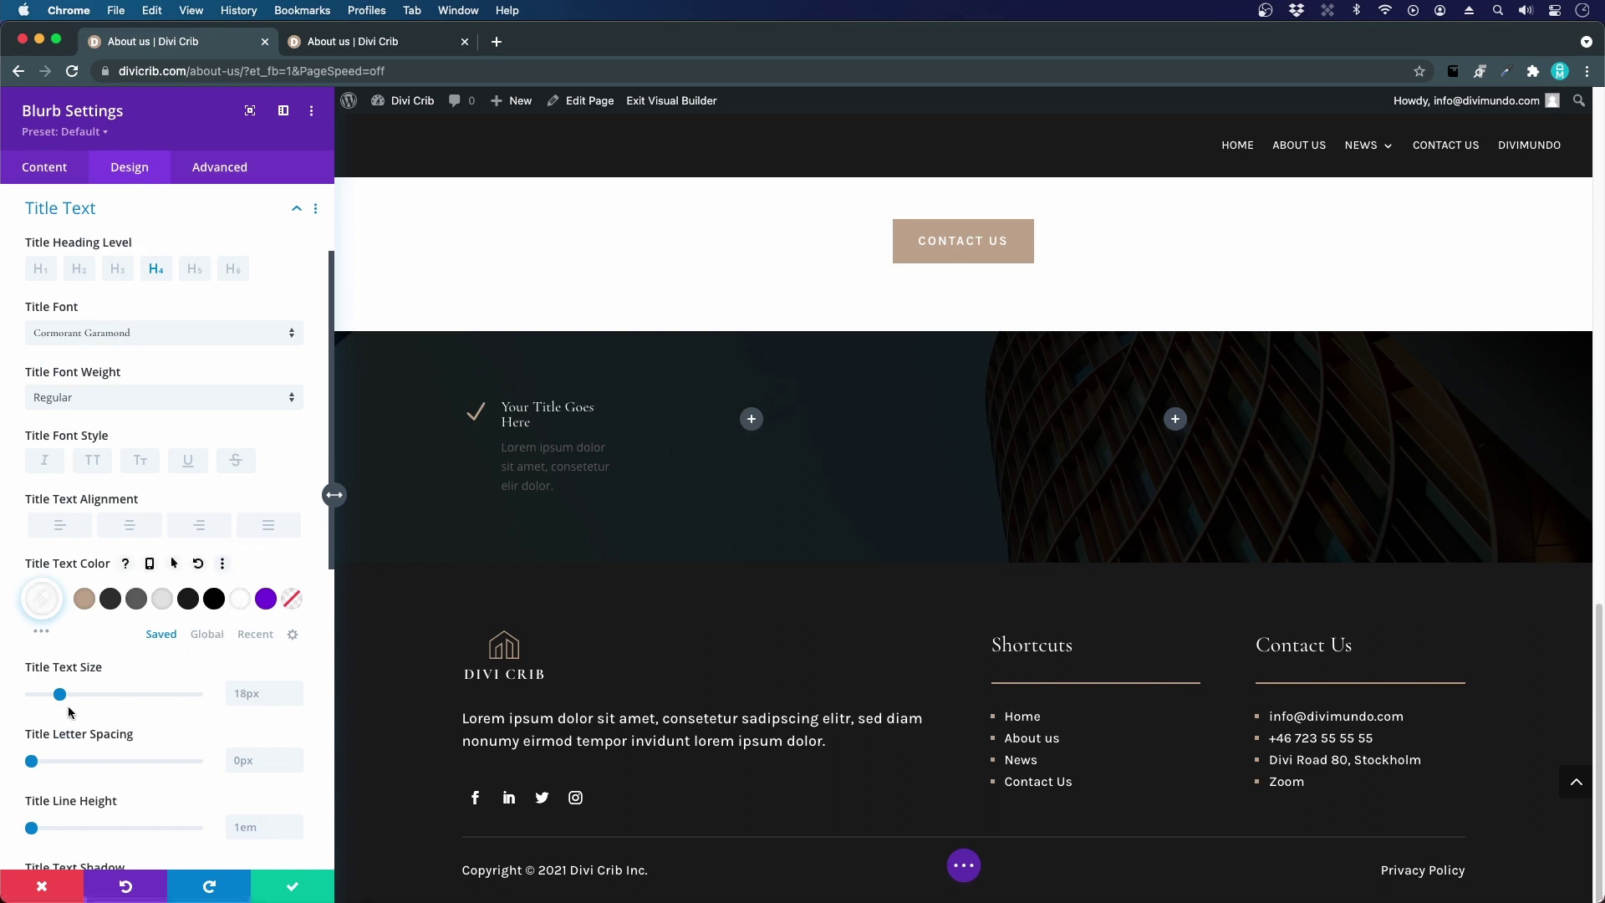
{"action": "left_click_drag", "start_coordinate": [60, 694], "coordinate": [78, 703]}
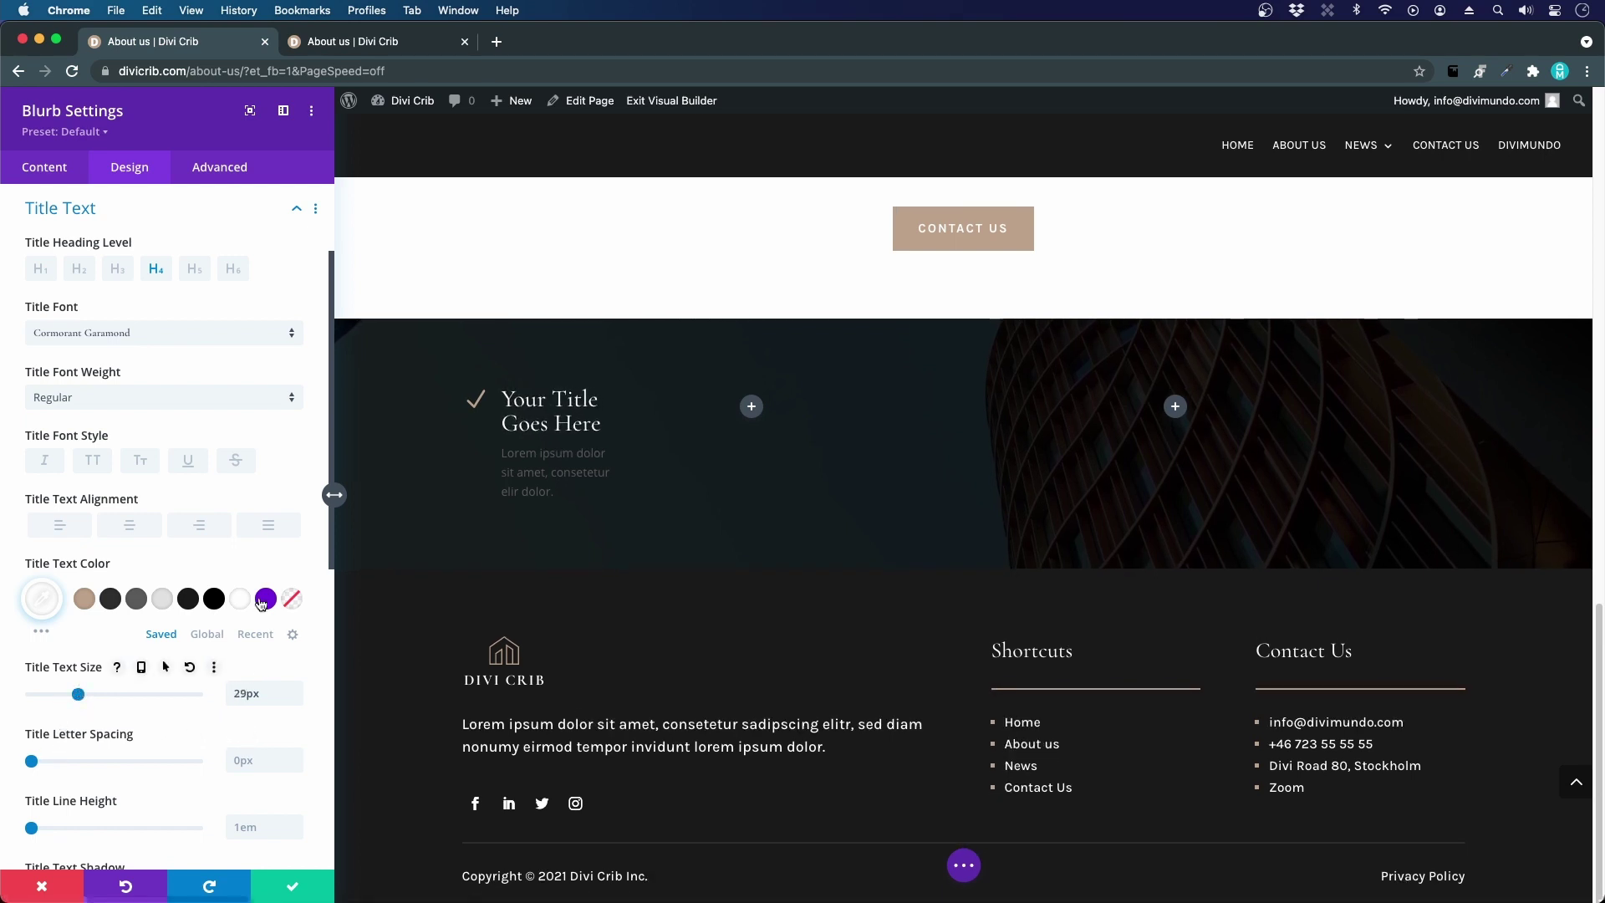
- Set the blurb's body font to Karla and its text colour to light grey #e5e5e5
{"action": "left_click", "coordinate": [503, 446]}
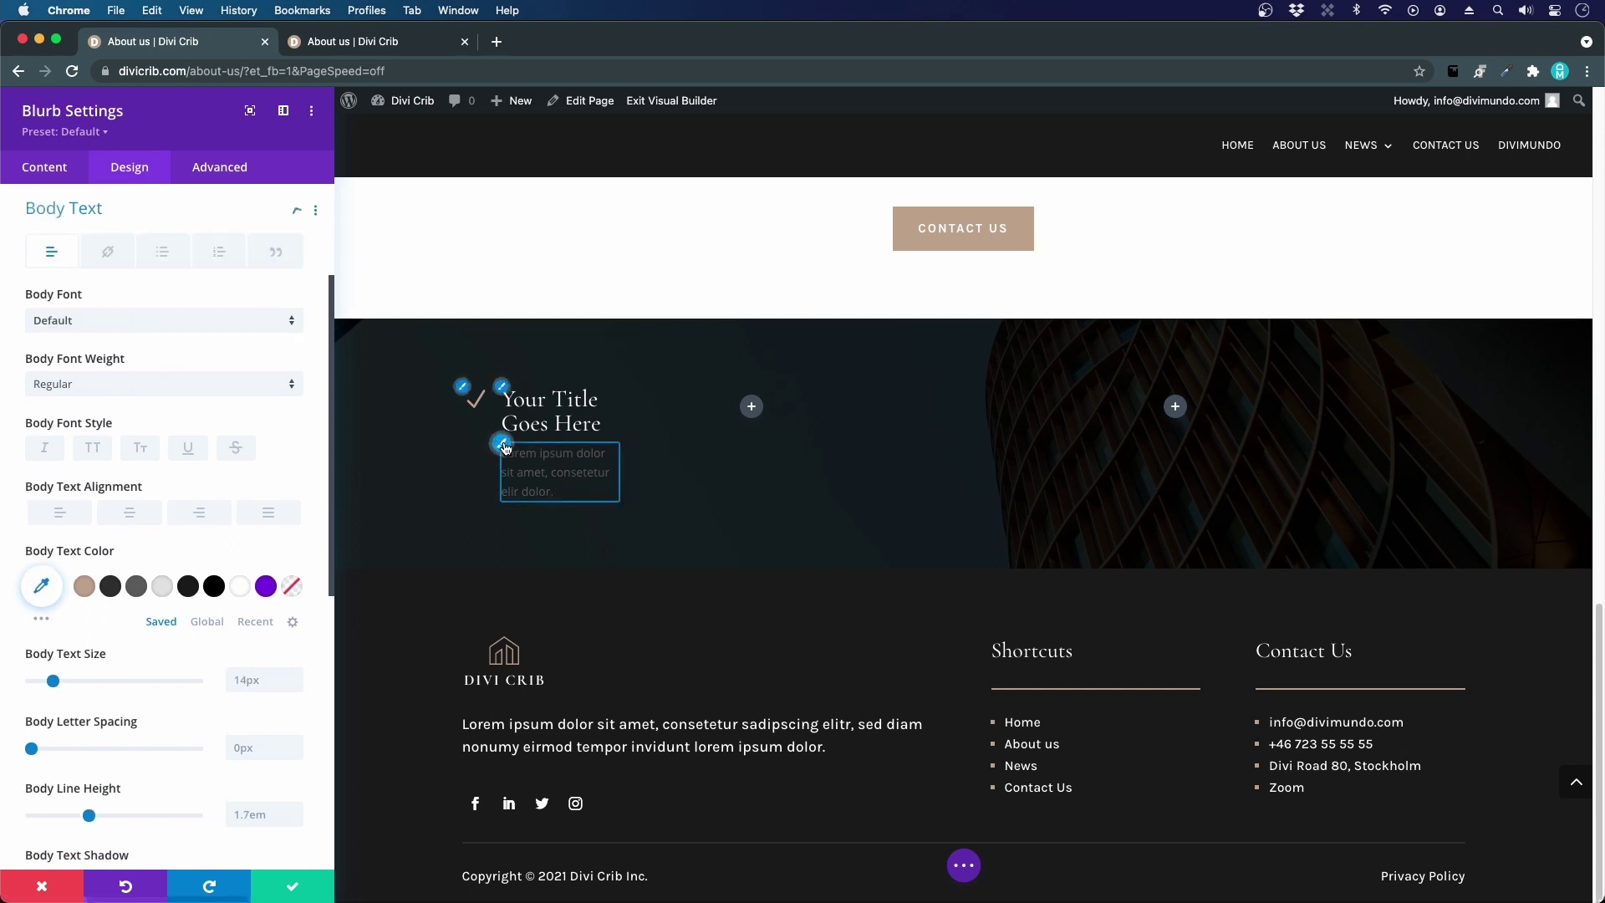
{"action": "scroll", "coordinate": [156, 677], "scroll_direction": "down", "scroll_amount": 2}
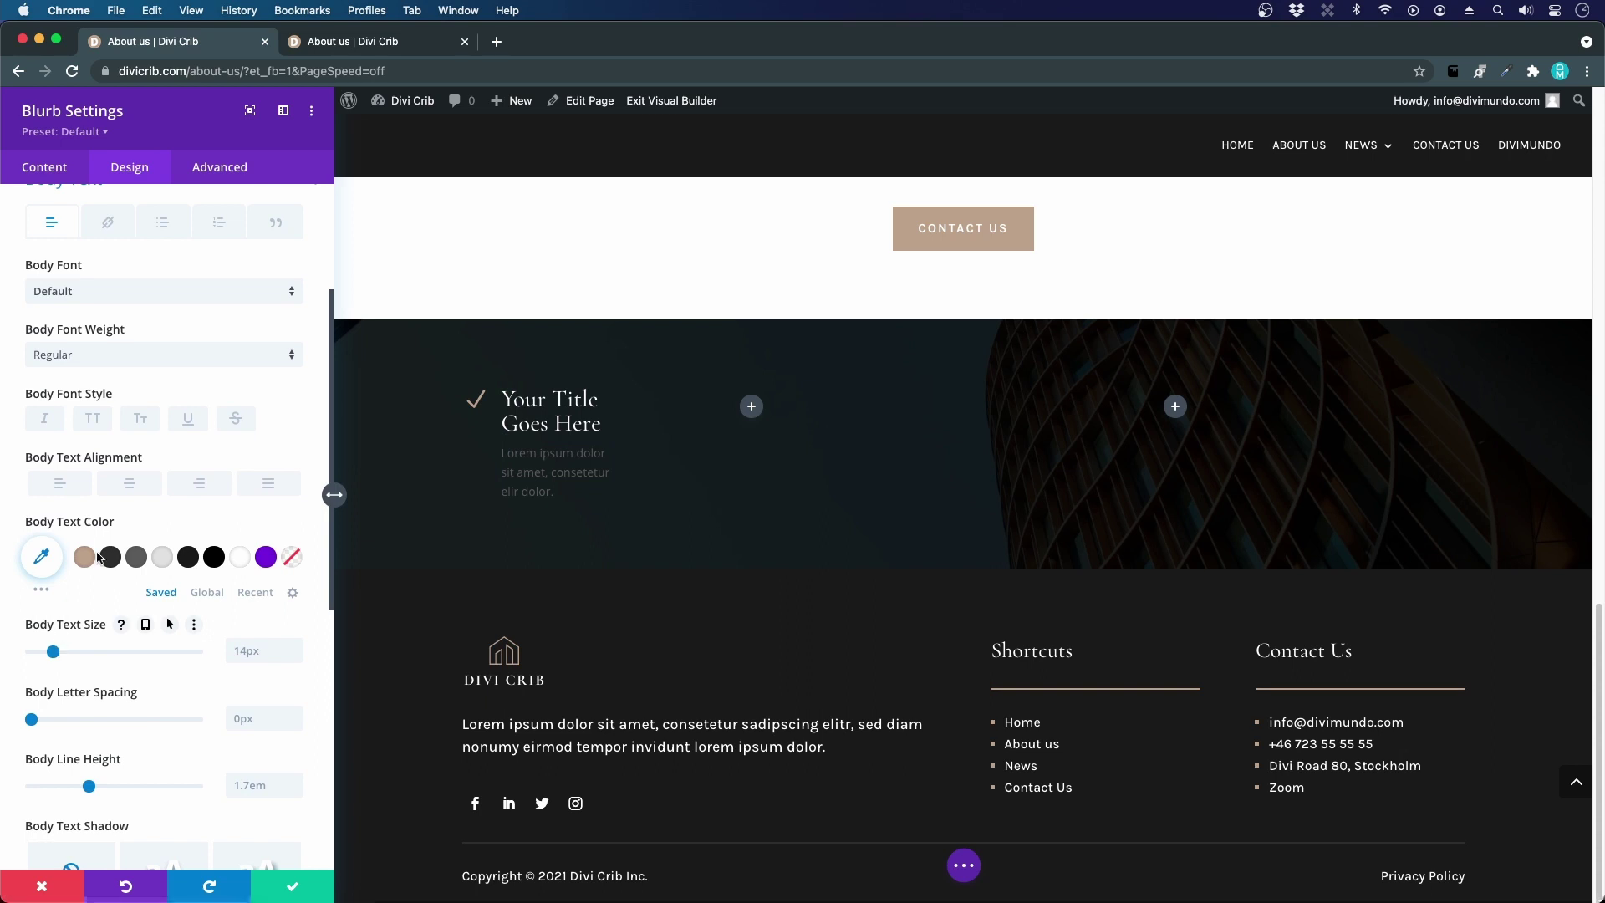
{"action": "left_click", "coordinate": [100, 292]}
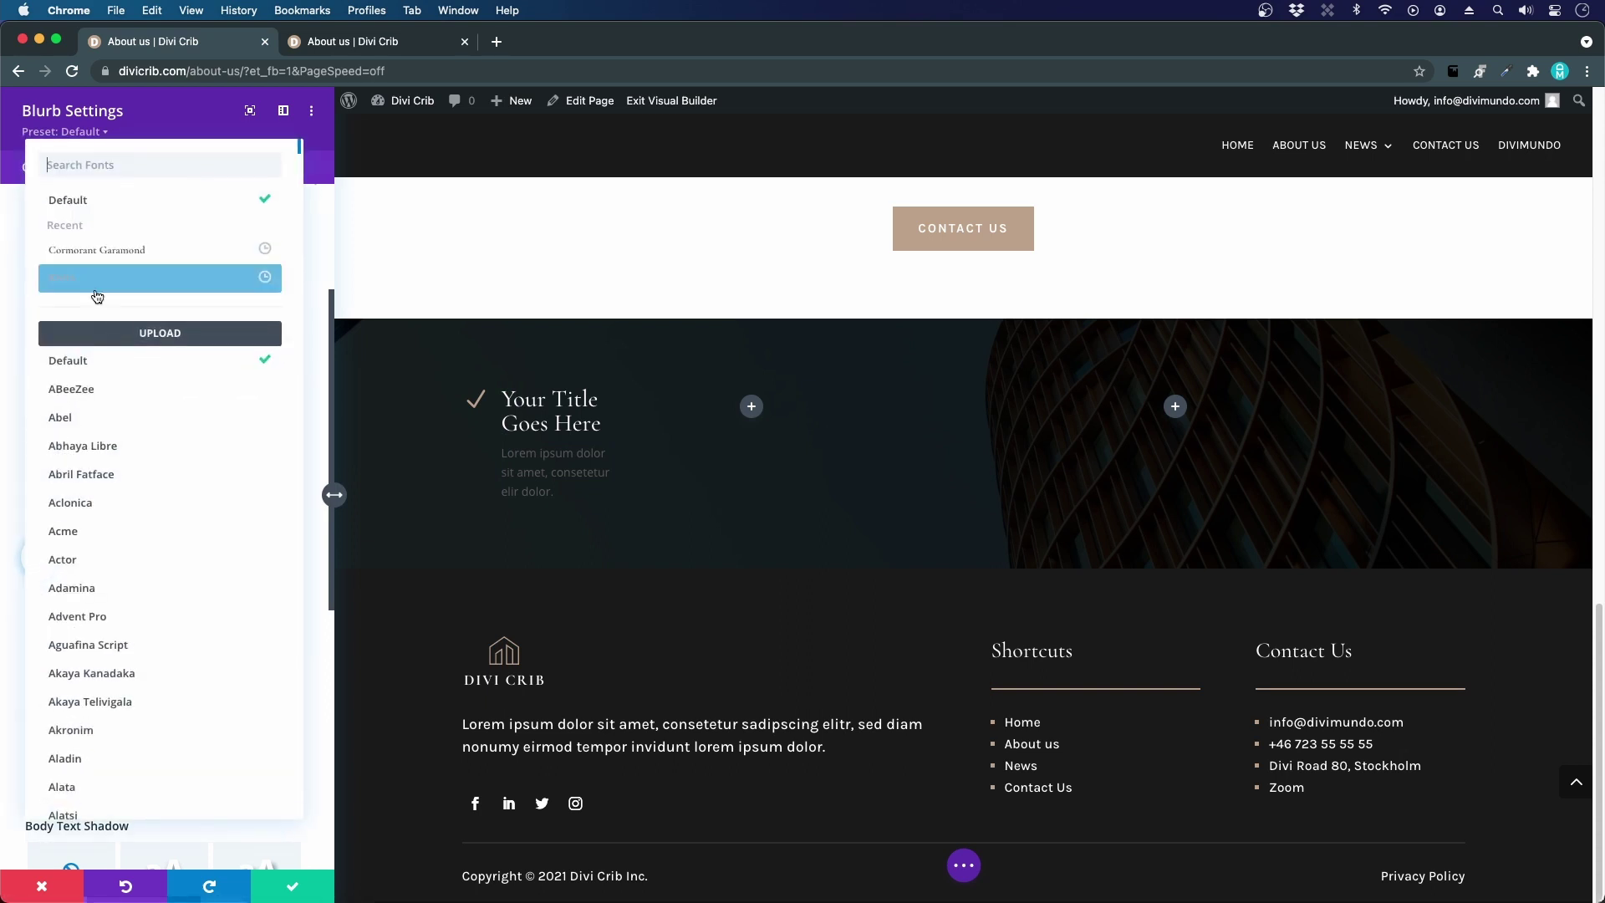
{"action": "left_click", "coordinate": [96, 291]}
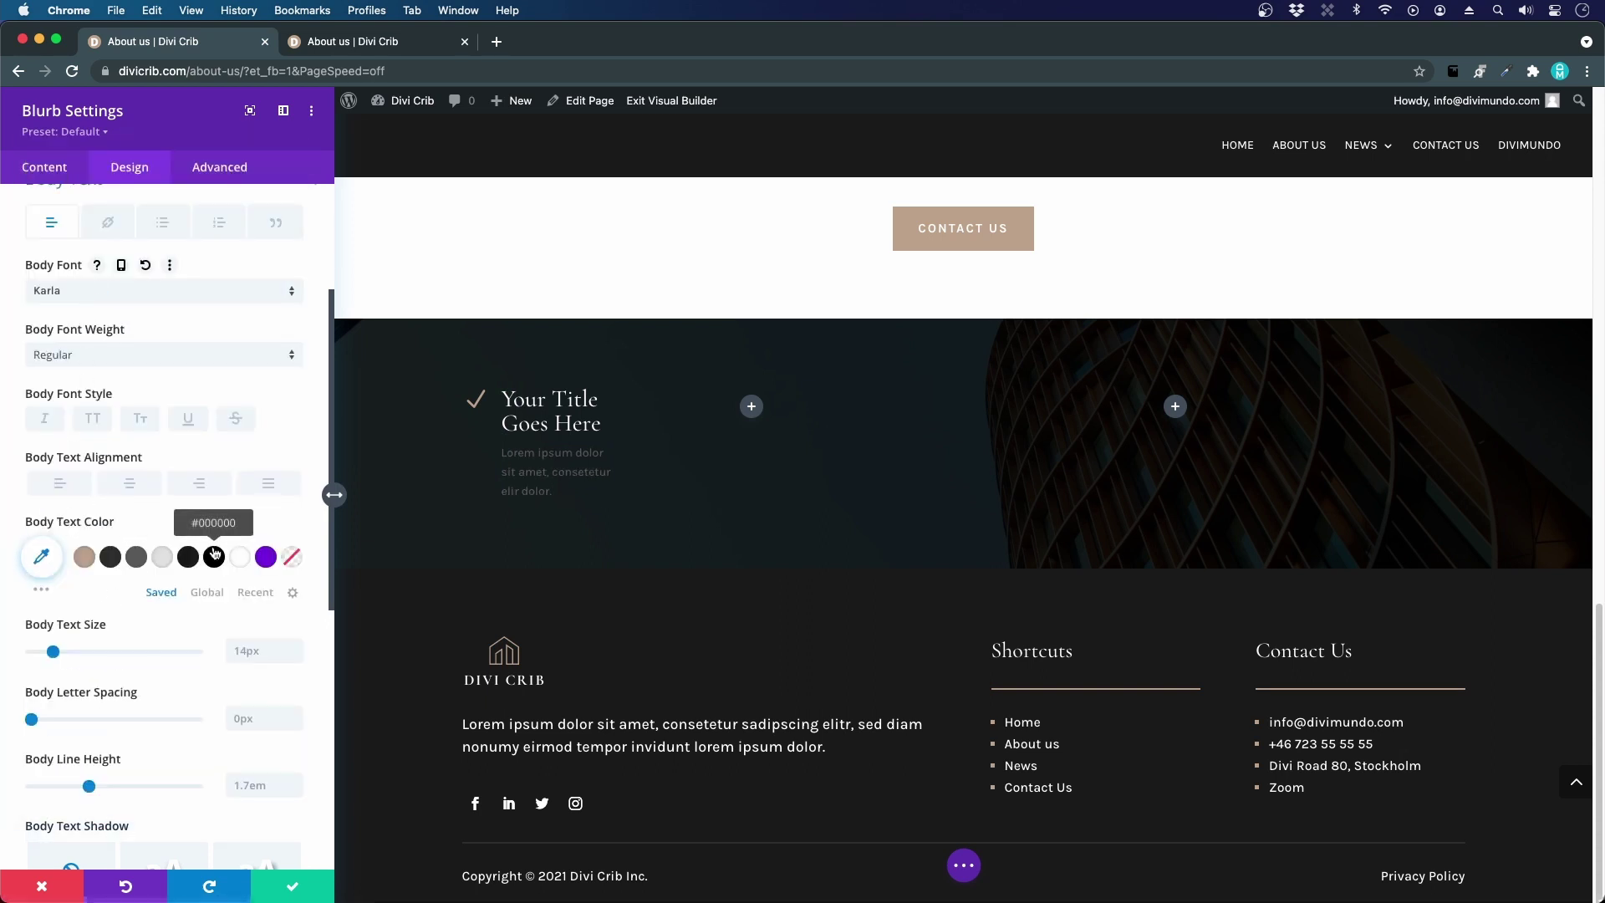
{"action": "left_click", "coordinate": [163, 558]}
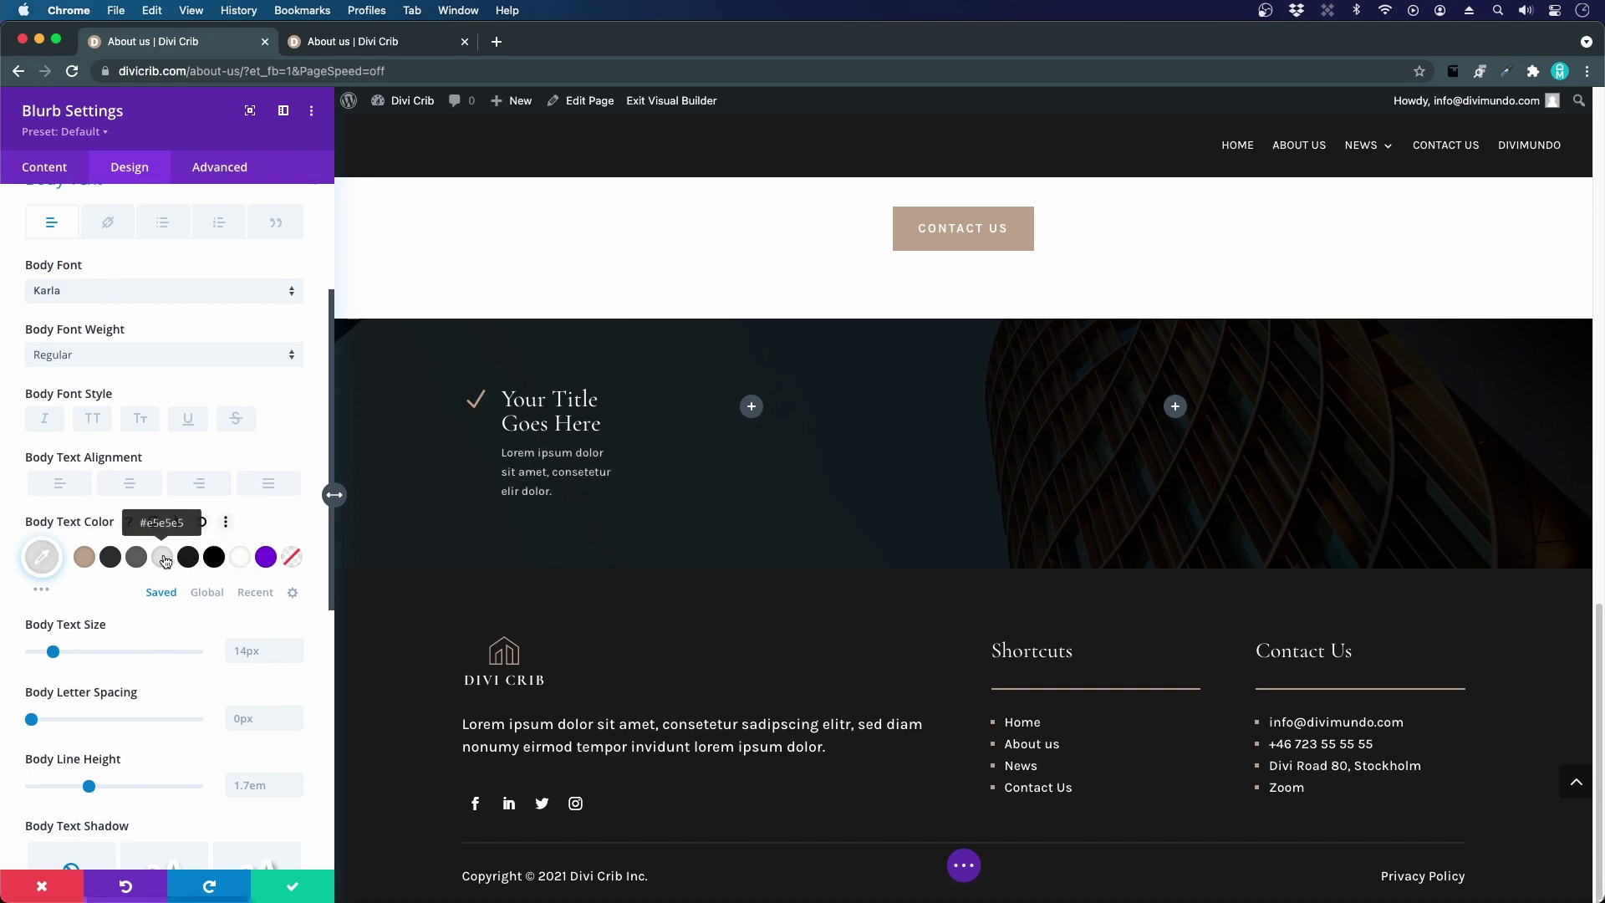
- Set the blurb's body text size to 15px
{"action": "scroll", "coordinate": [168, 569], "scroll_direction": "down", "scroll_amount": 1}
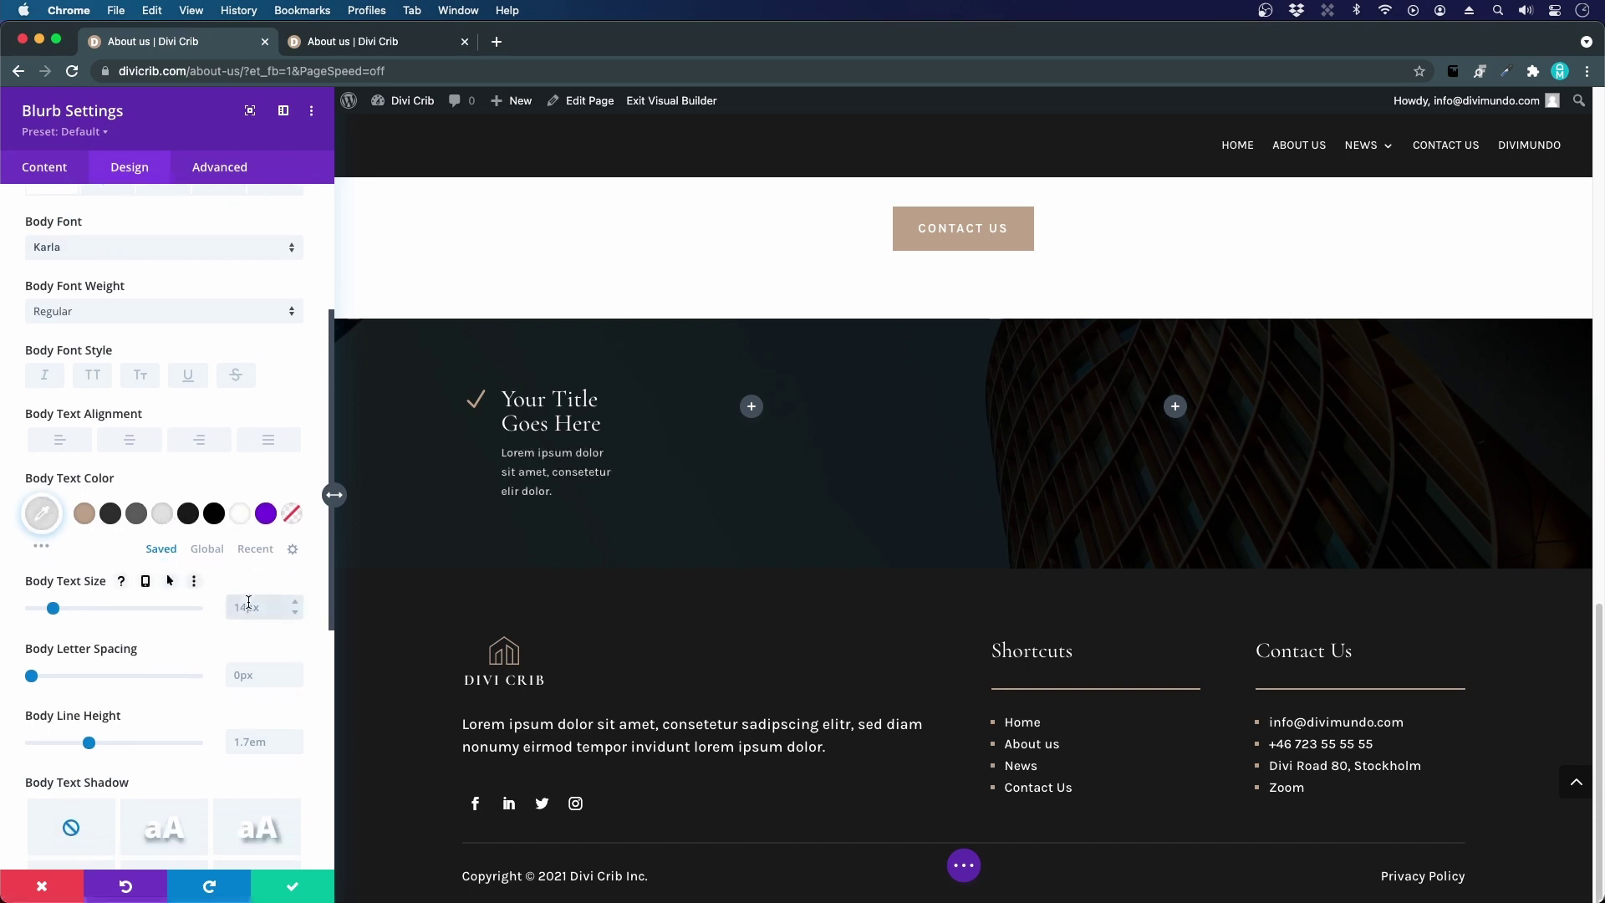
{"action": "left_click", "coordinate": [251, 607]}
{"action": "key", "text": "Up"}
{"action": "key", "text": "Up"}
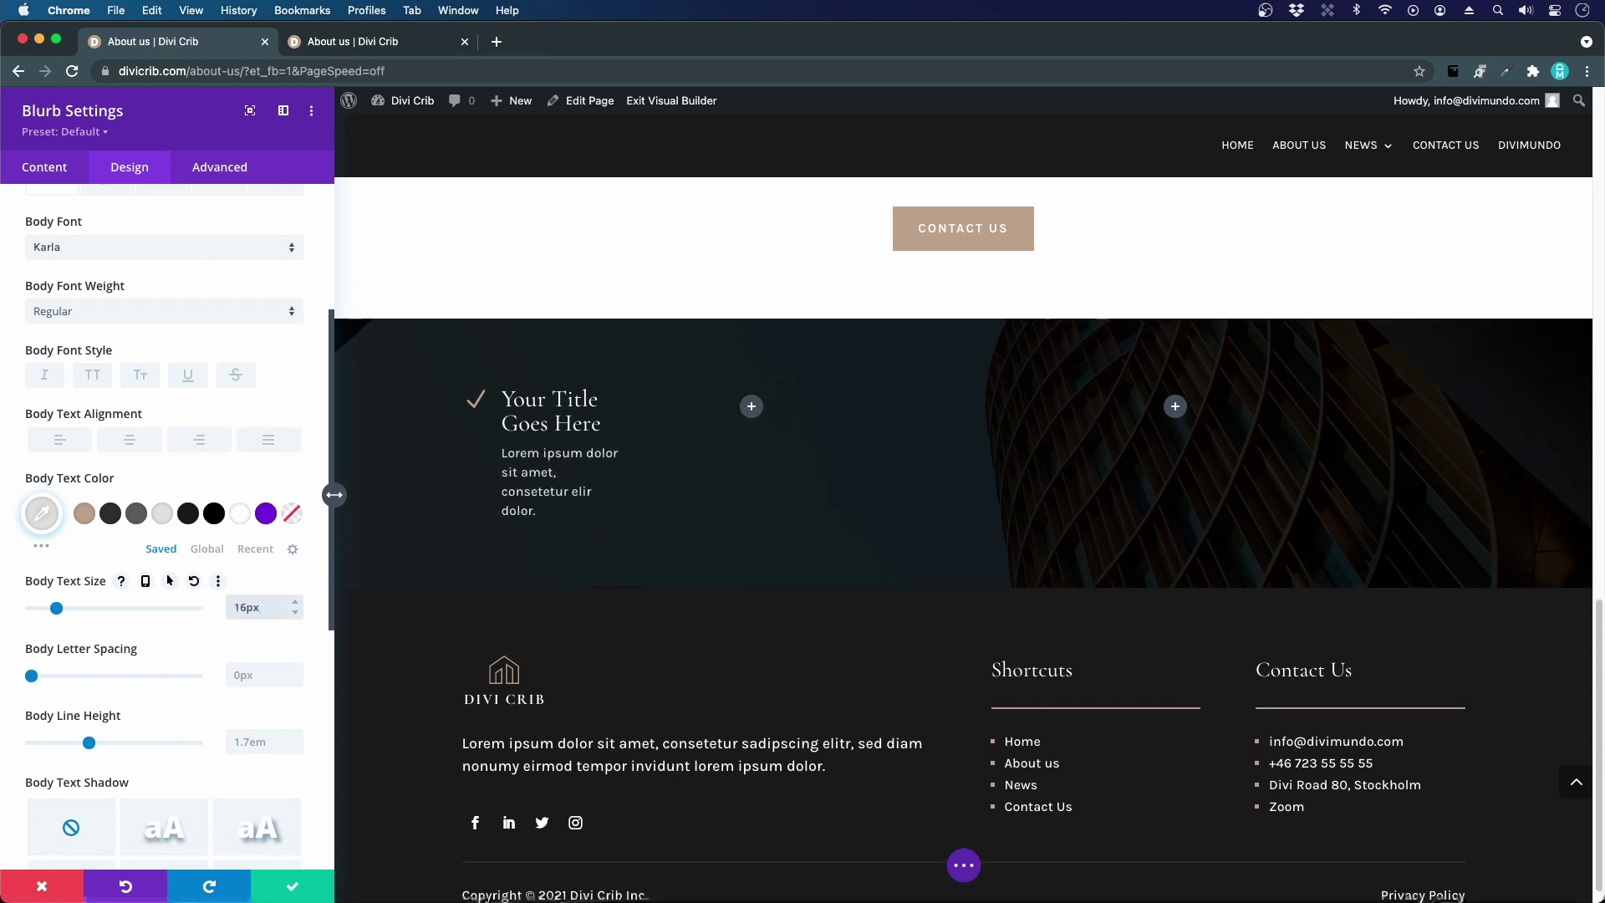
{"action": "key", "text": "Down"}
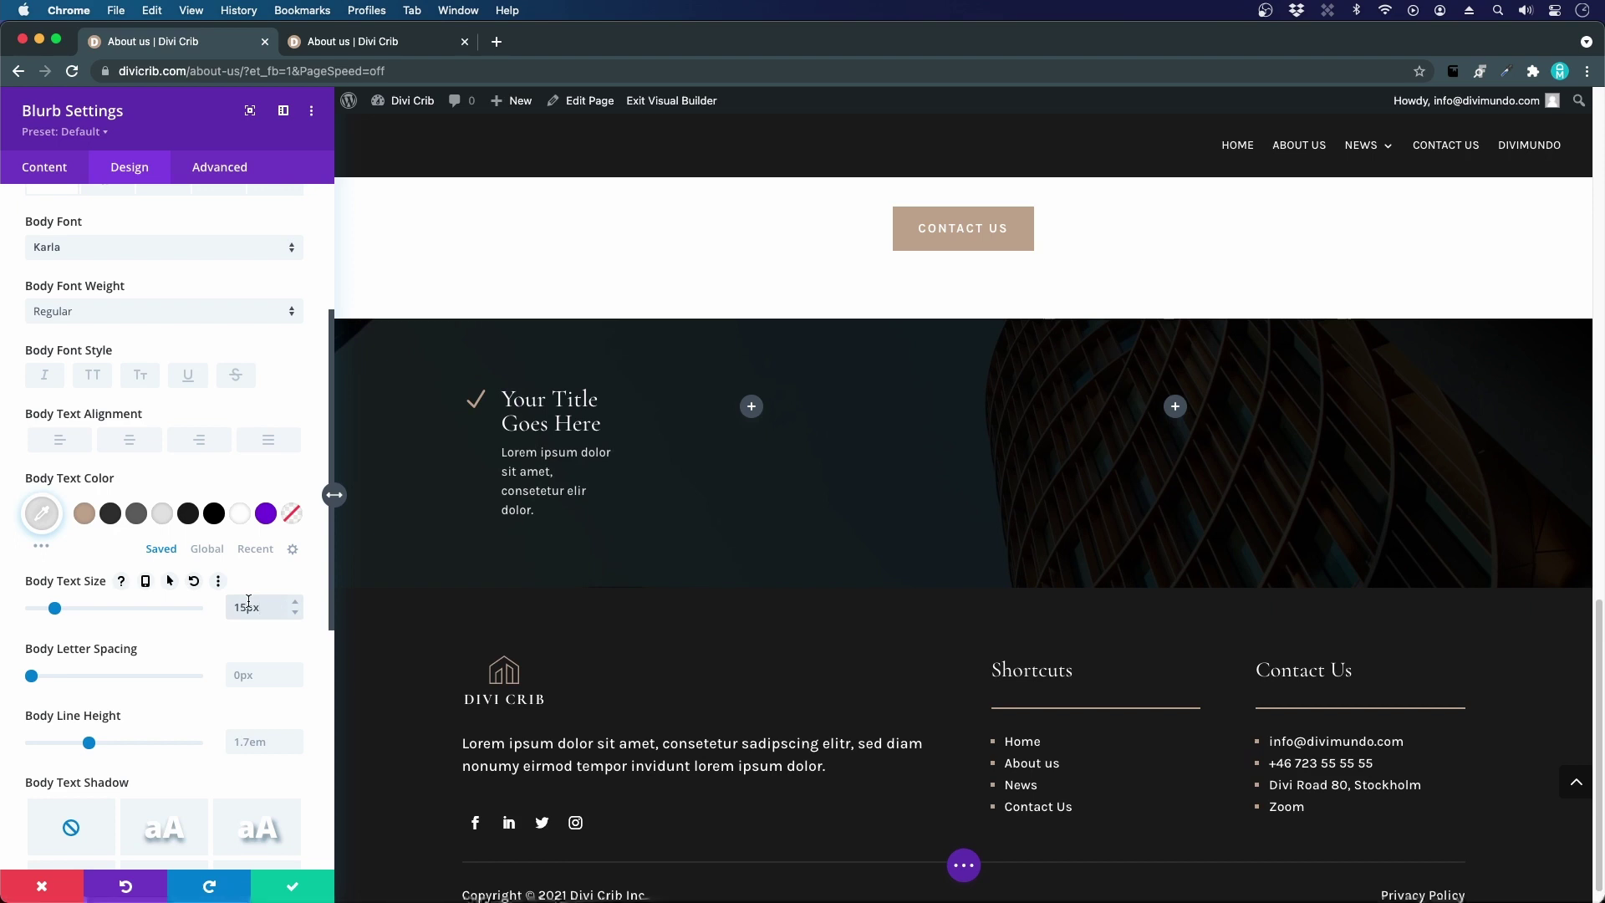
{"action": "scroll", "coordinate": [248, 602], "scroll_direction": "down", "scroll_amount": 1}
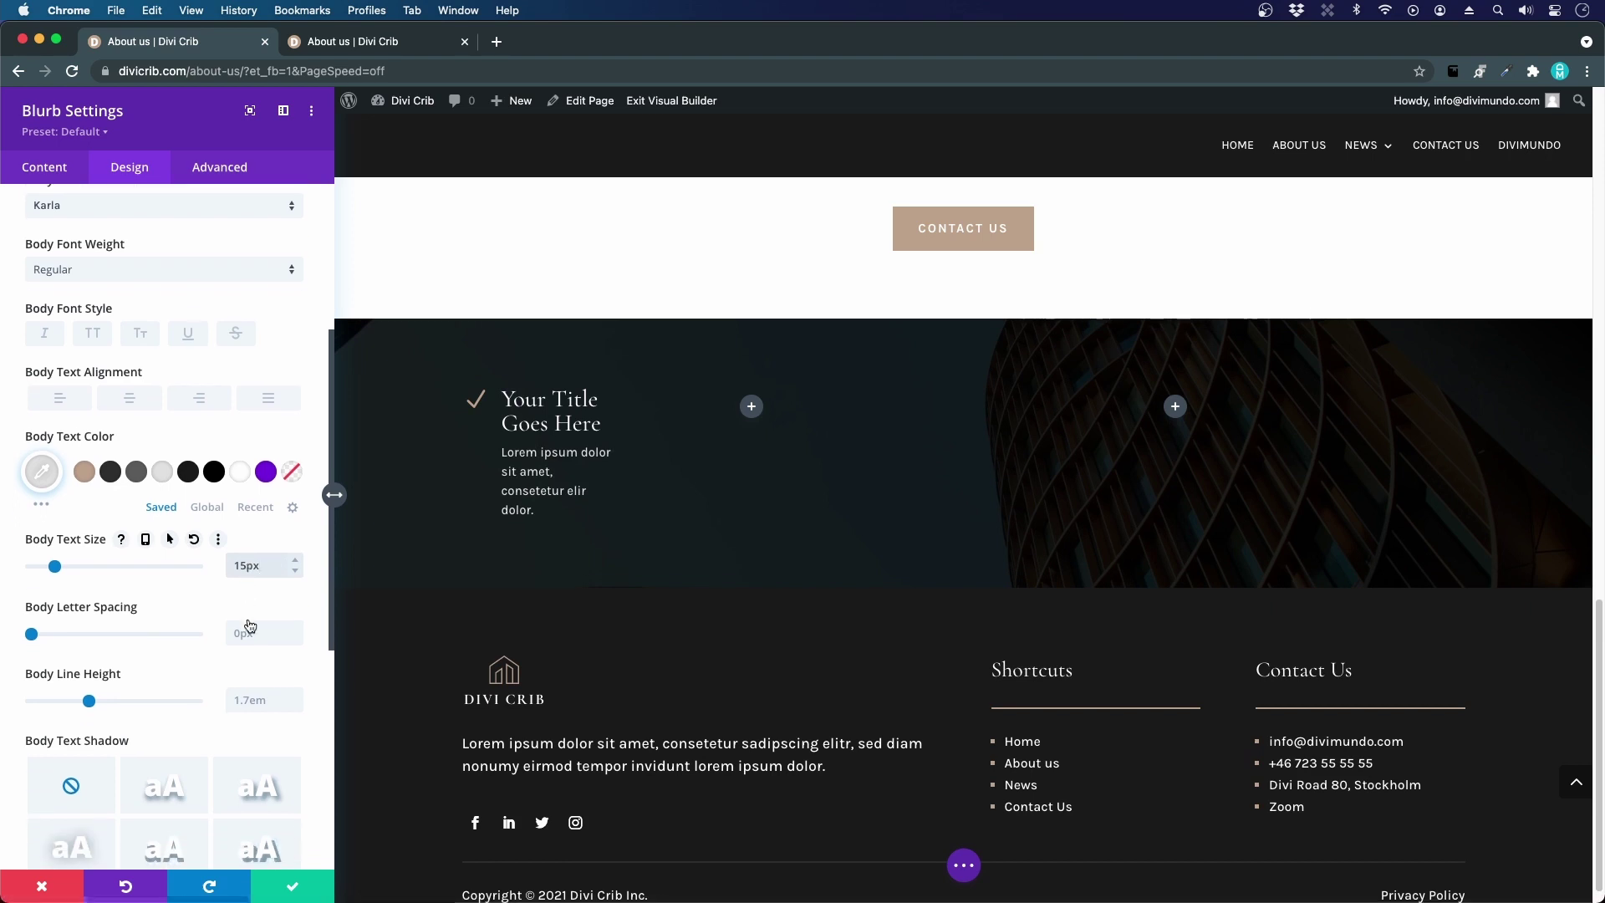
- Set the blurb's body line height to 1.4em and save its settings
{"action": "left_click", "coordinate": [251, 700]}
{"action": "key", "text": "Down"}
{"action": "key", "text": "Down"}
{"action": "key", "text": "Down"}
{"action": "key", "text": "Down"}
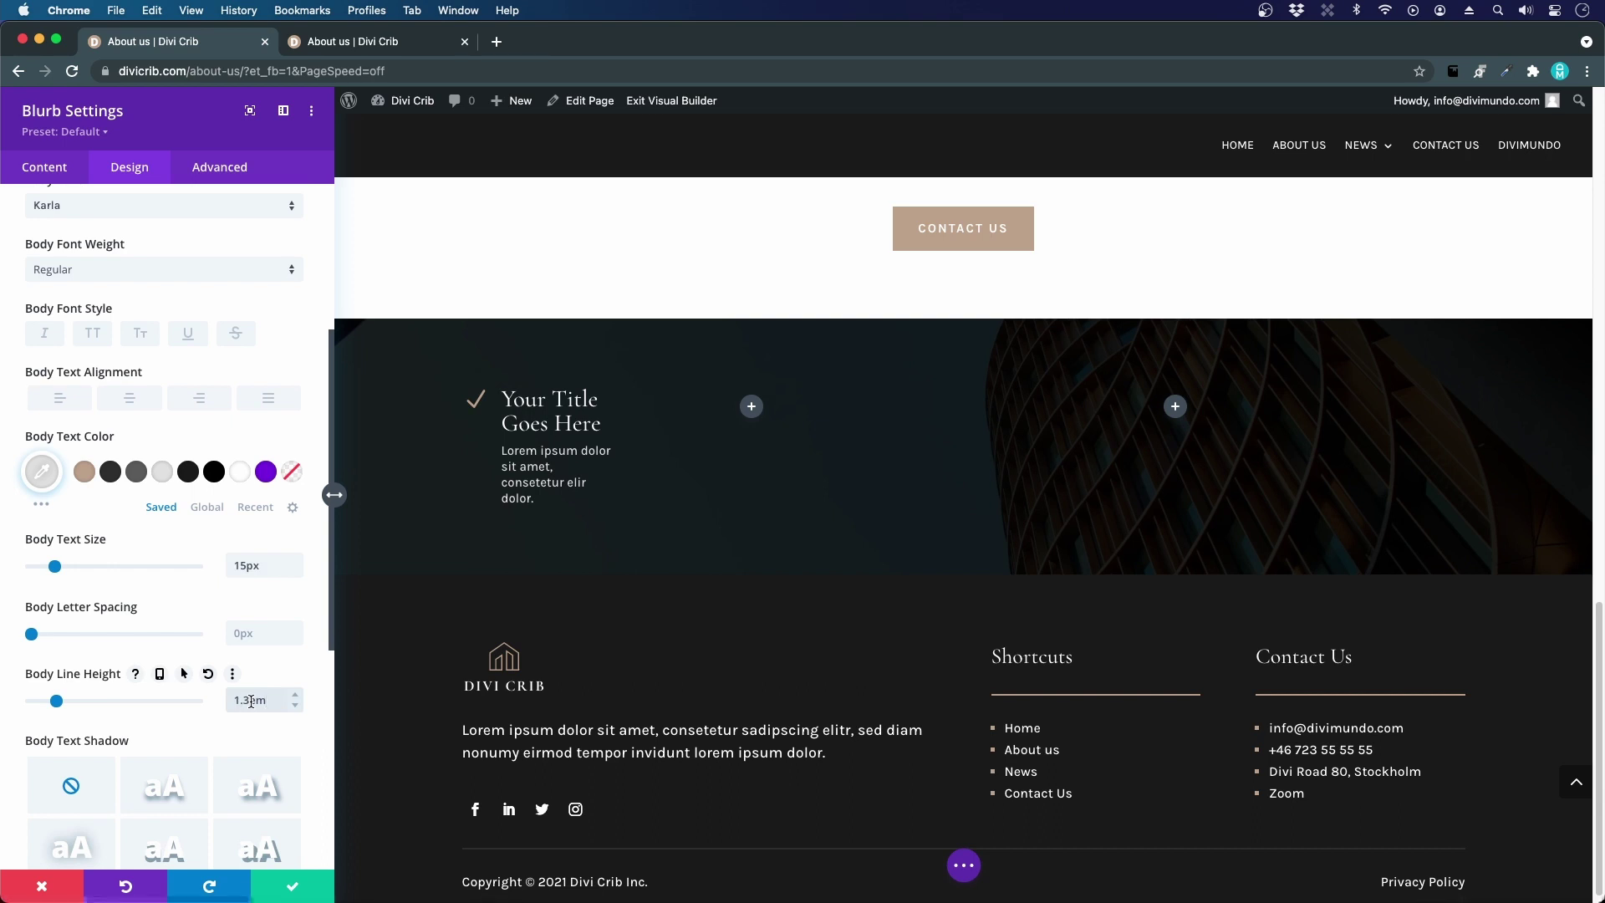
{"action": "key", "text": "Up"}
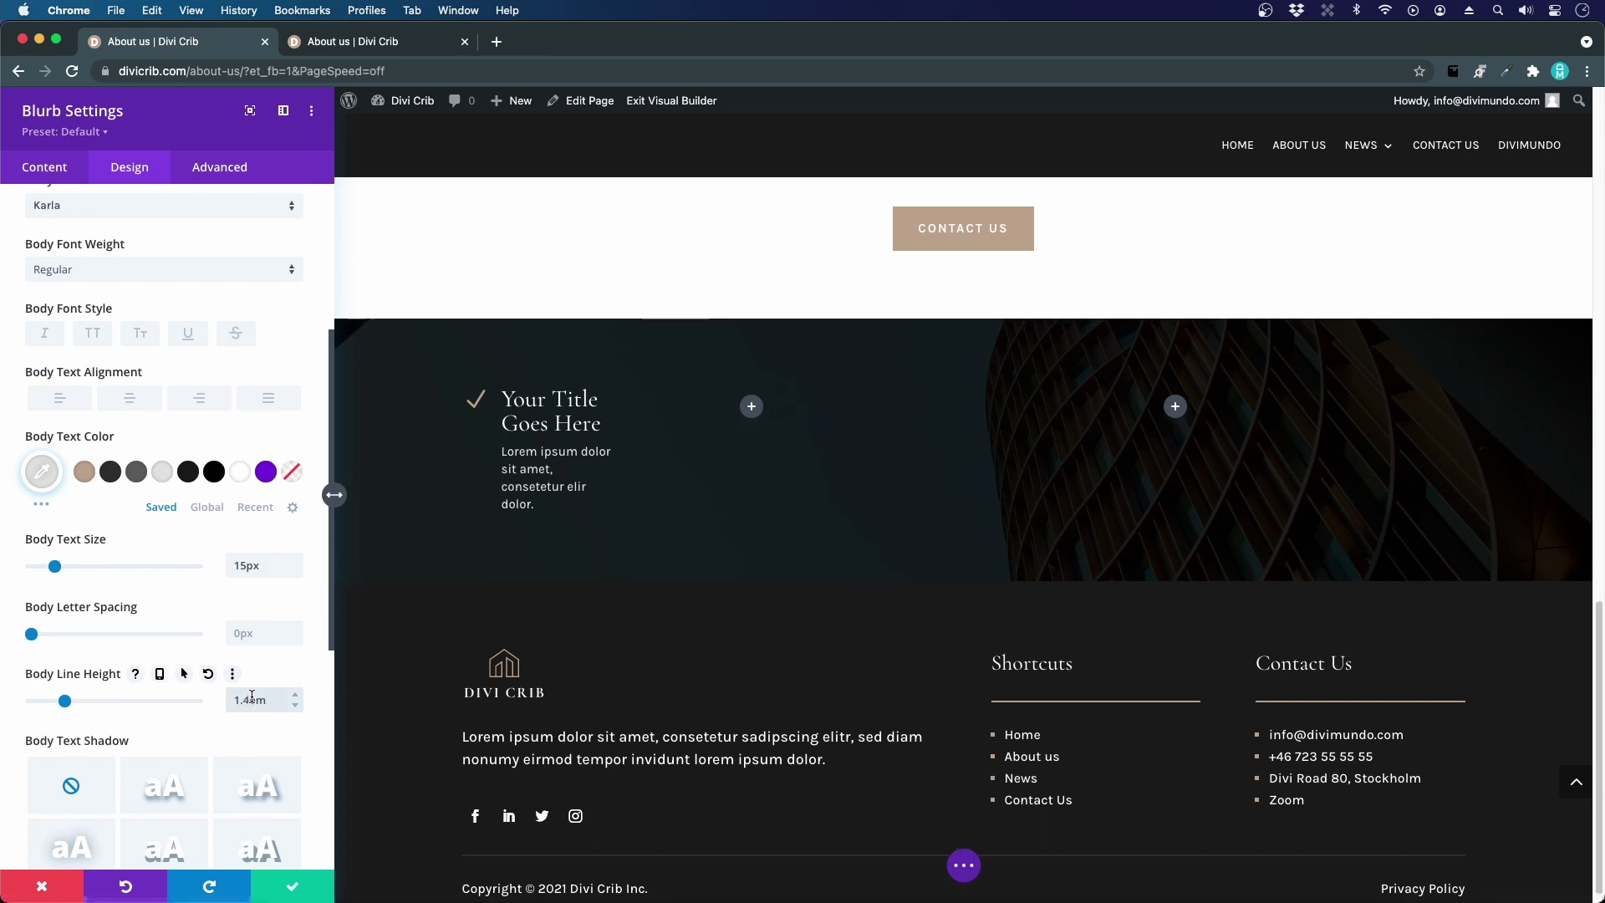
{"action": "left_click", "coordinate": [283, 887]}
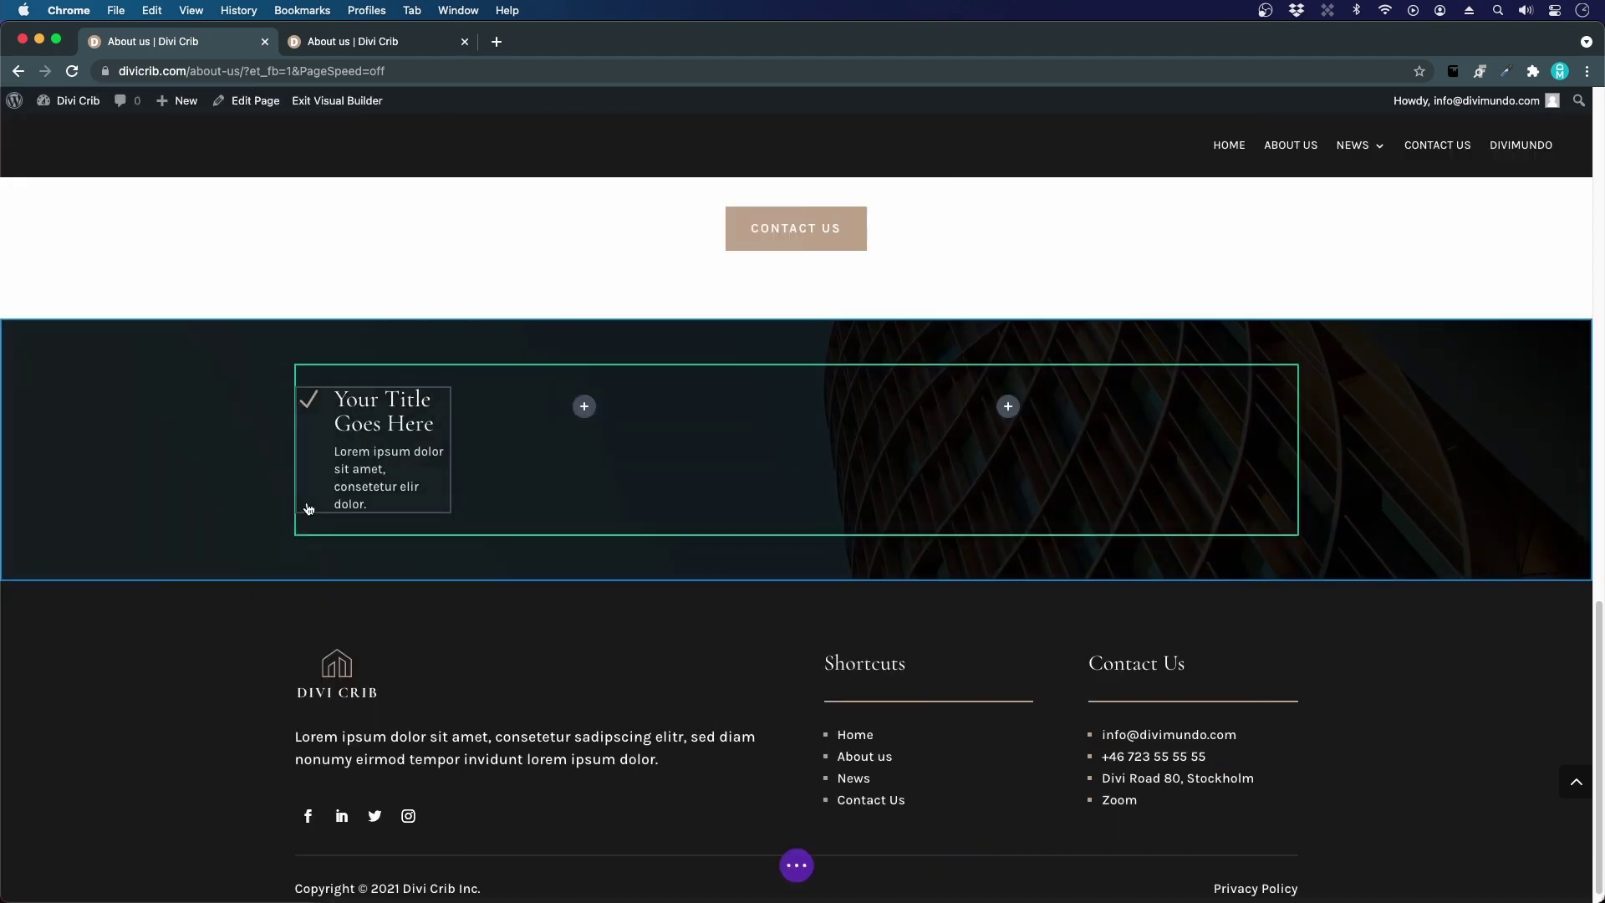
- Compare the blurb with the reference page and change its row's layout to quarter, quarter and half columns
{"action": "left_click", "coordinate": [396, 44]}
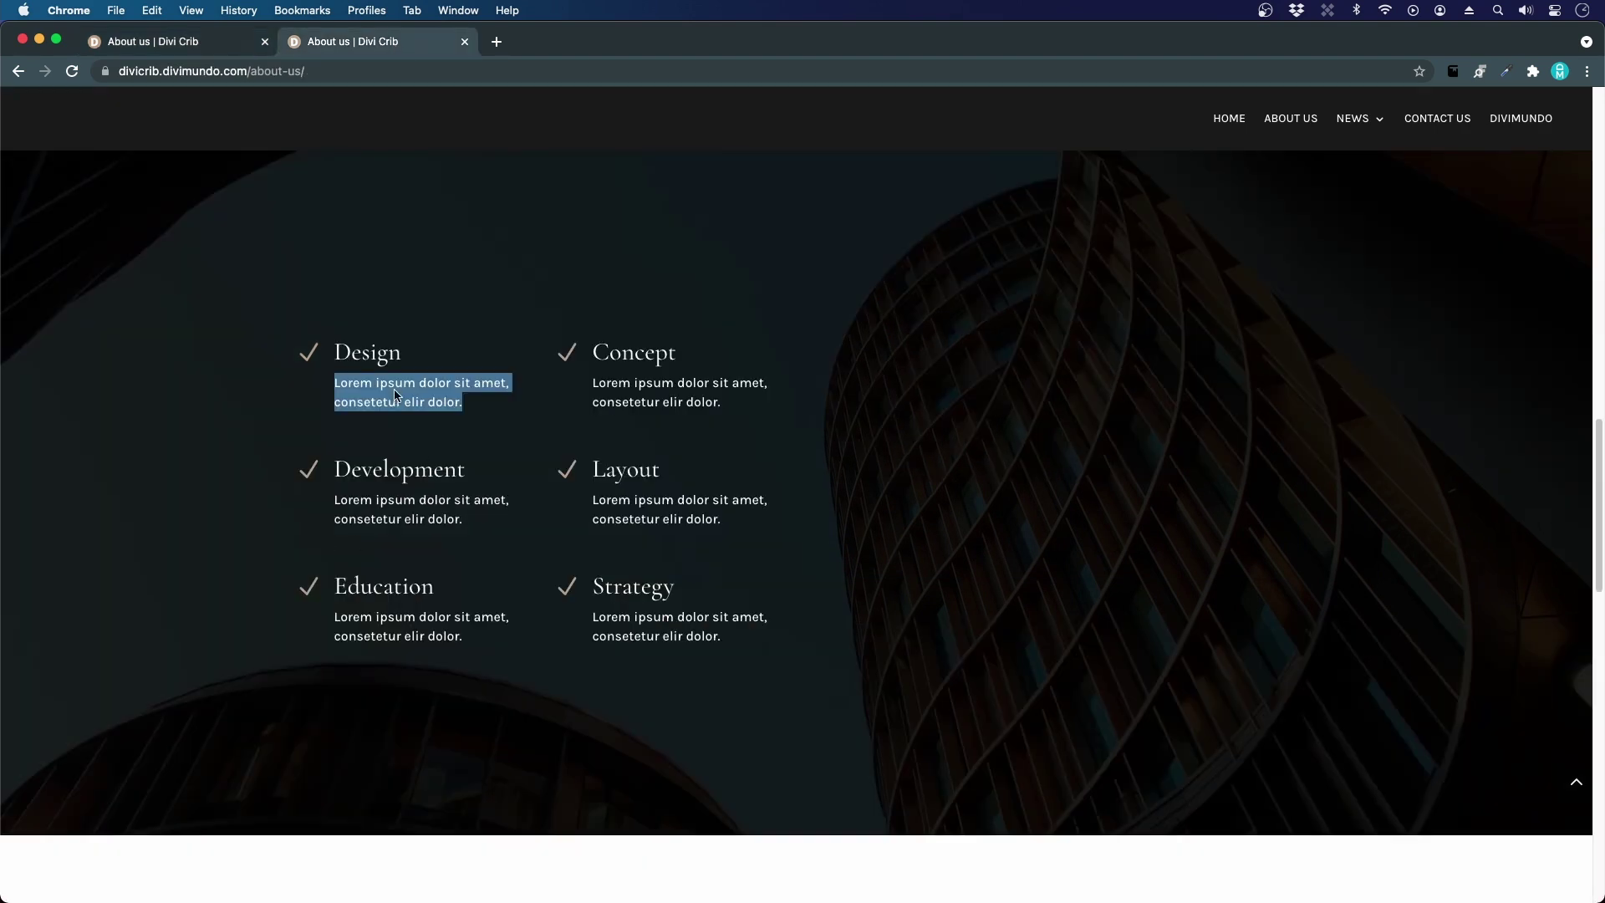
{"action": "left_click", "coordinate": [219, 52]}
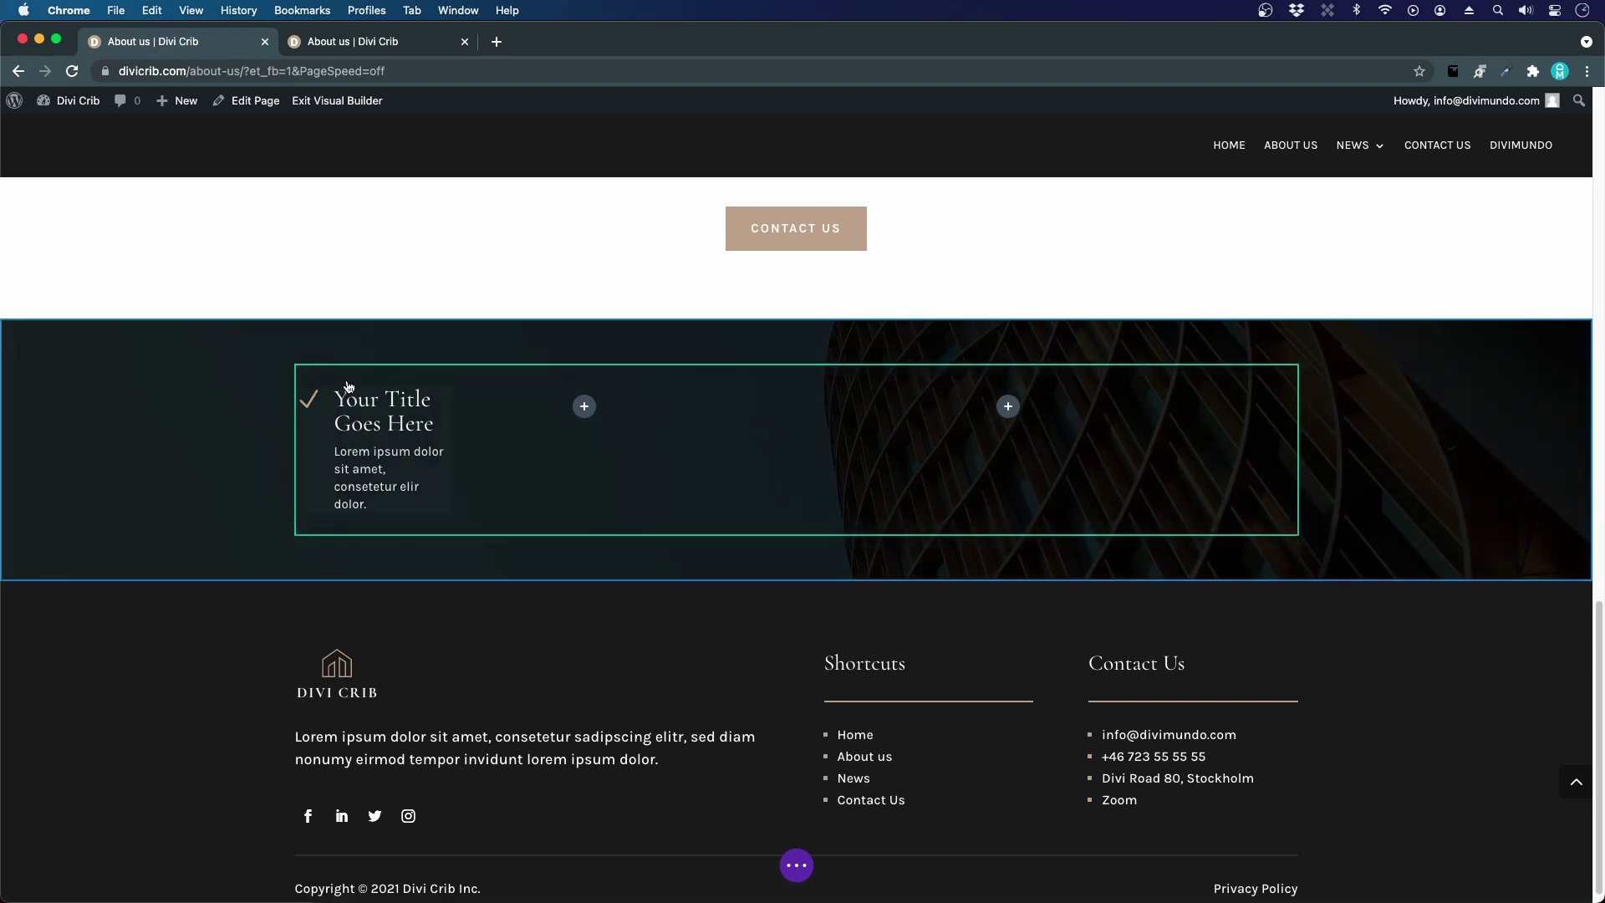
{"action": "left_click", "coordinate": [385, 381]}
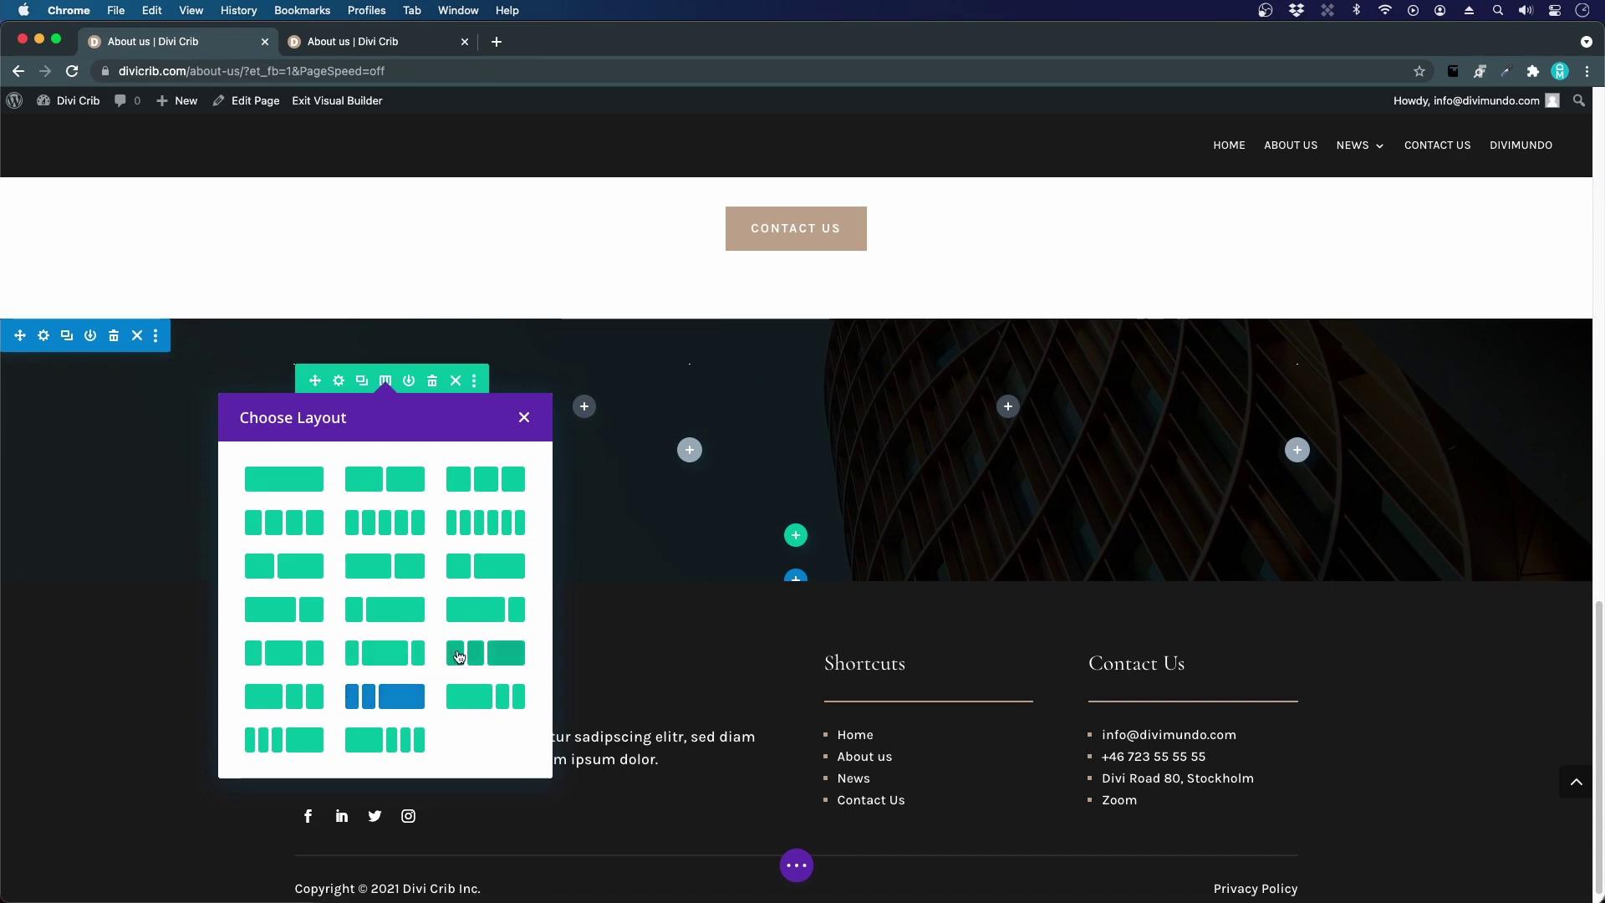
{"action": "left_click", "coordinate": [500, 654]}
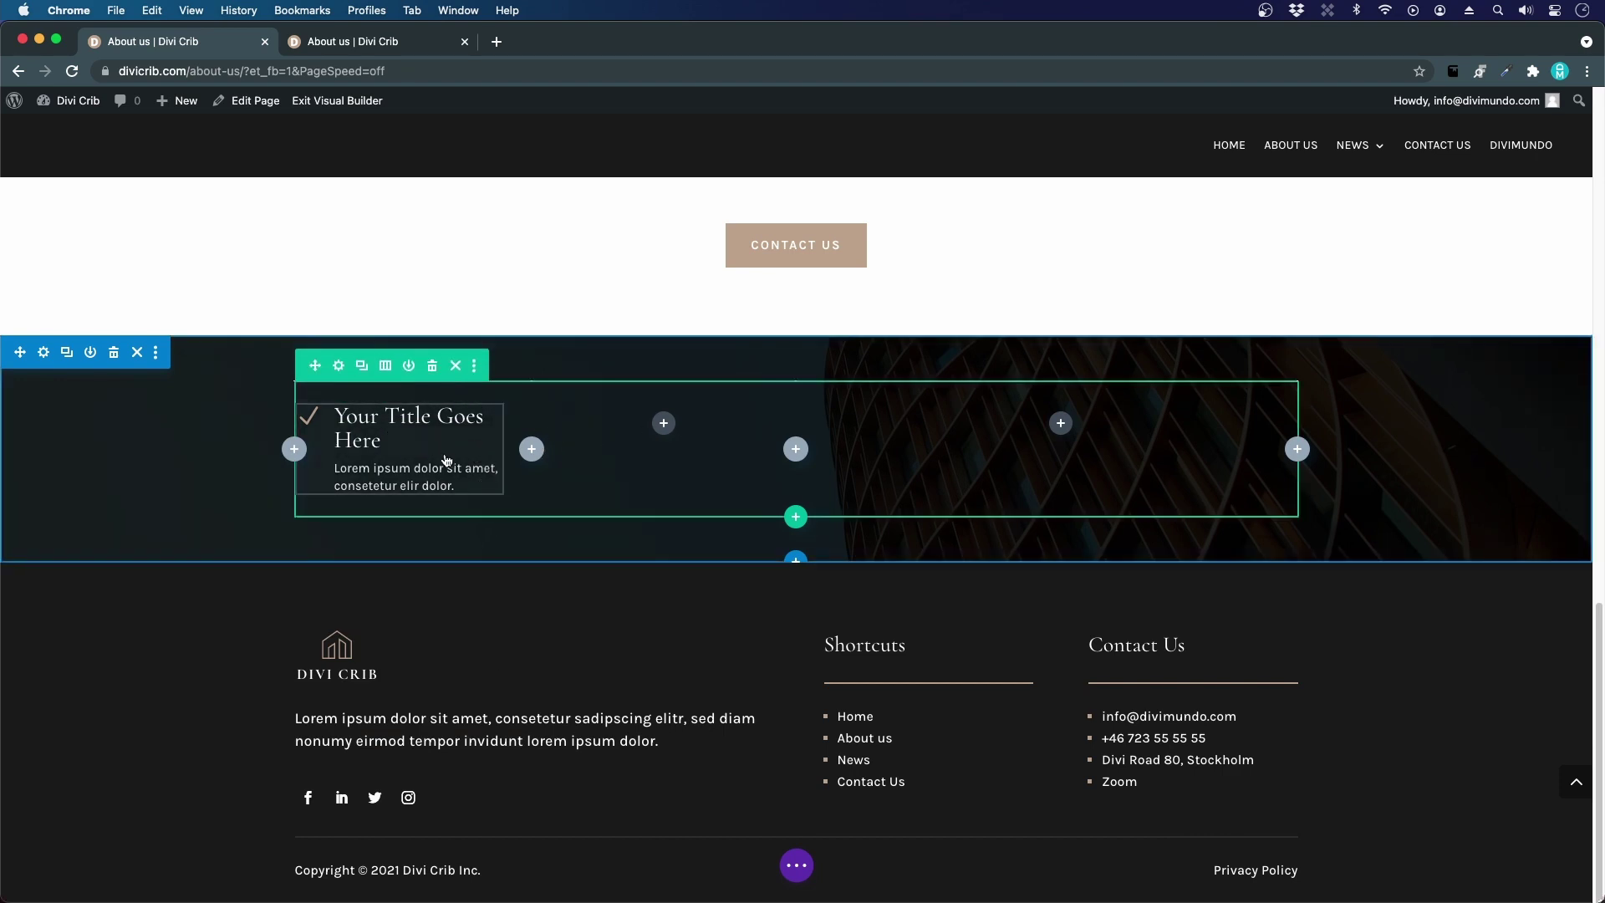
- Enable a custom gutter width for the blurb row, set it to 2 and save the row settings
{"action": "left_click", "coordinate": [338, 366]}
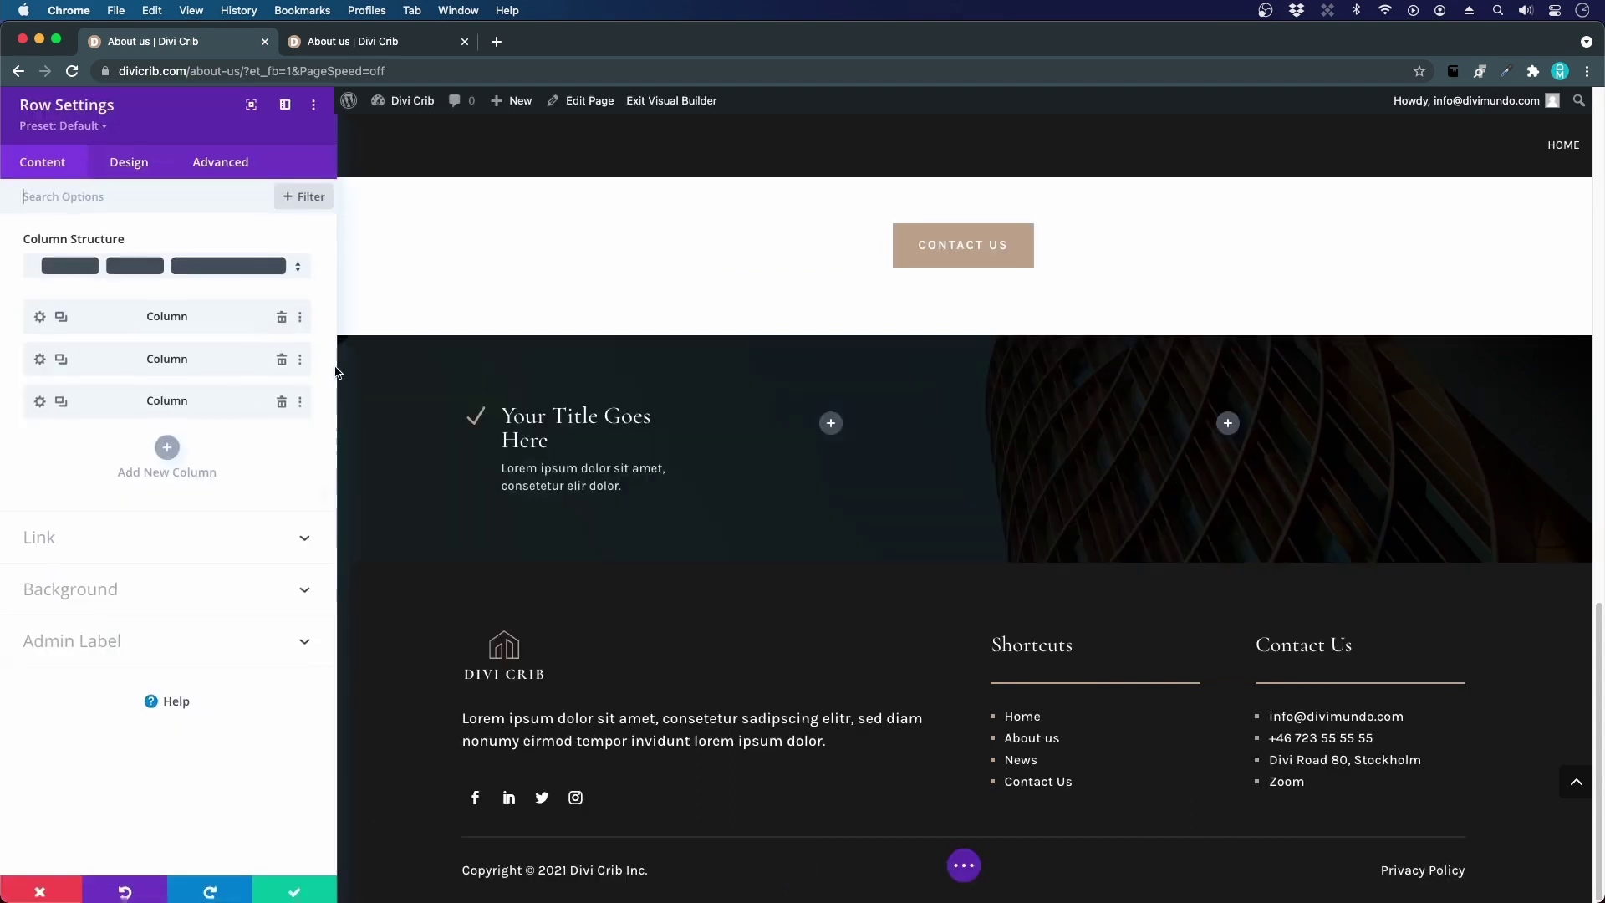
{"action": "left_click", "coordinate": [130, 169]}
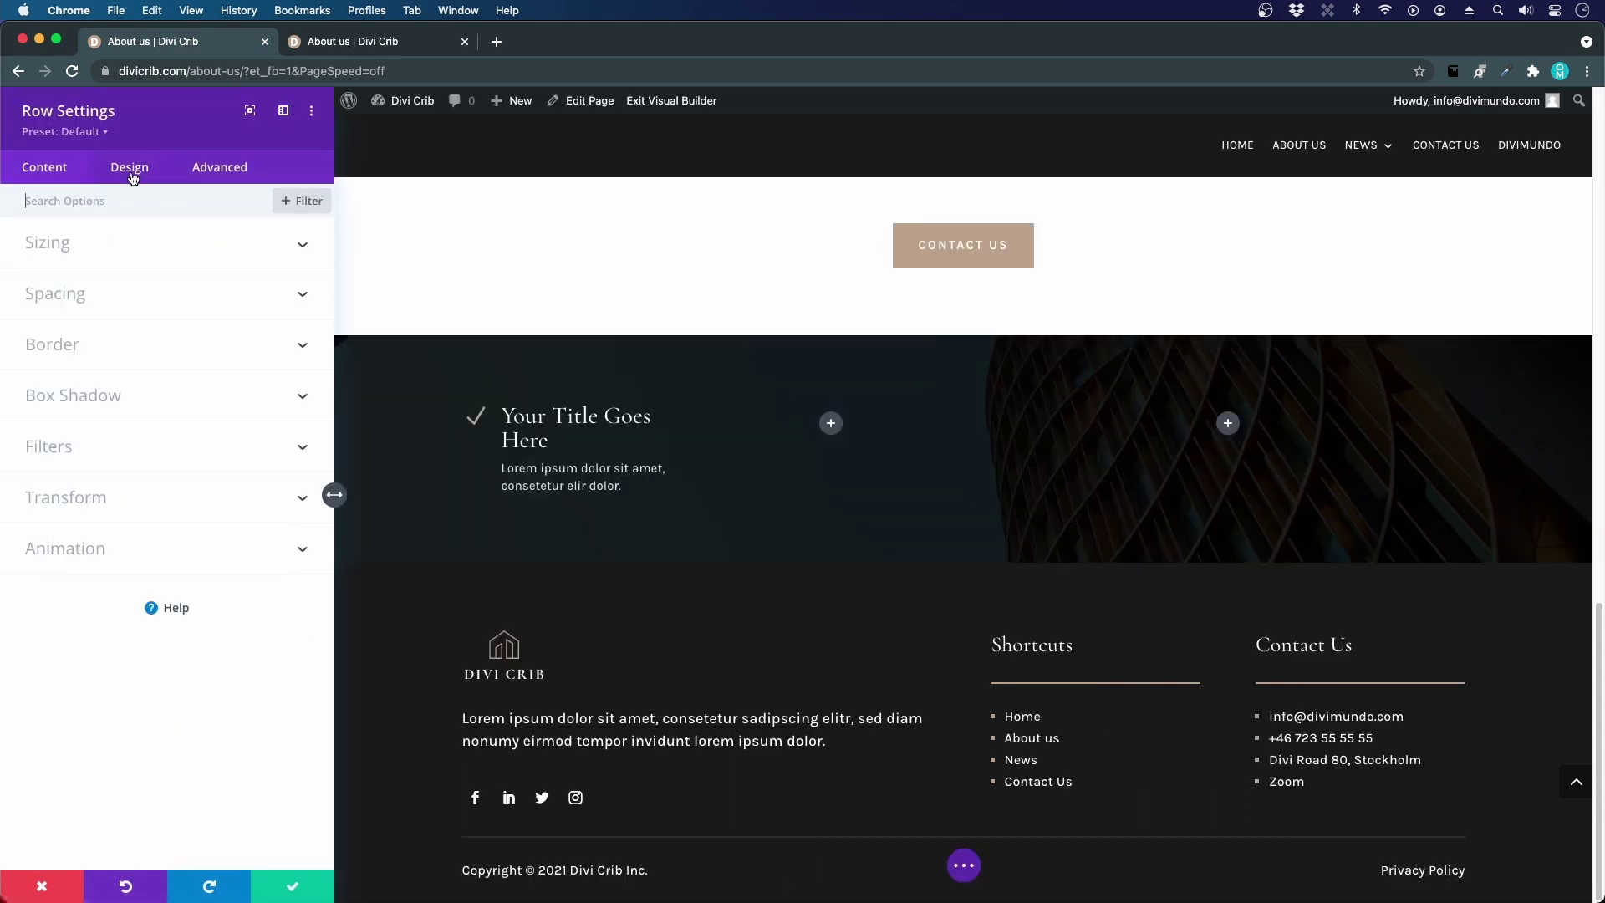
{"action": "left_click", "coordinate": [74, 245]}
{"action": "left_click", "coordinate": [74, 304]}
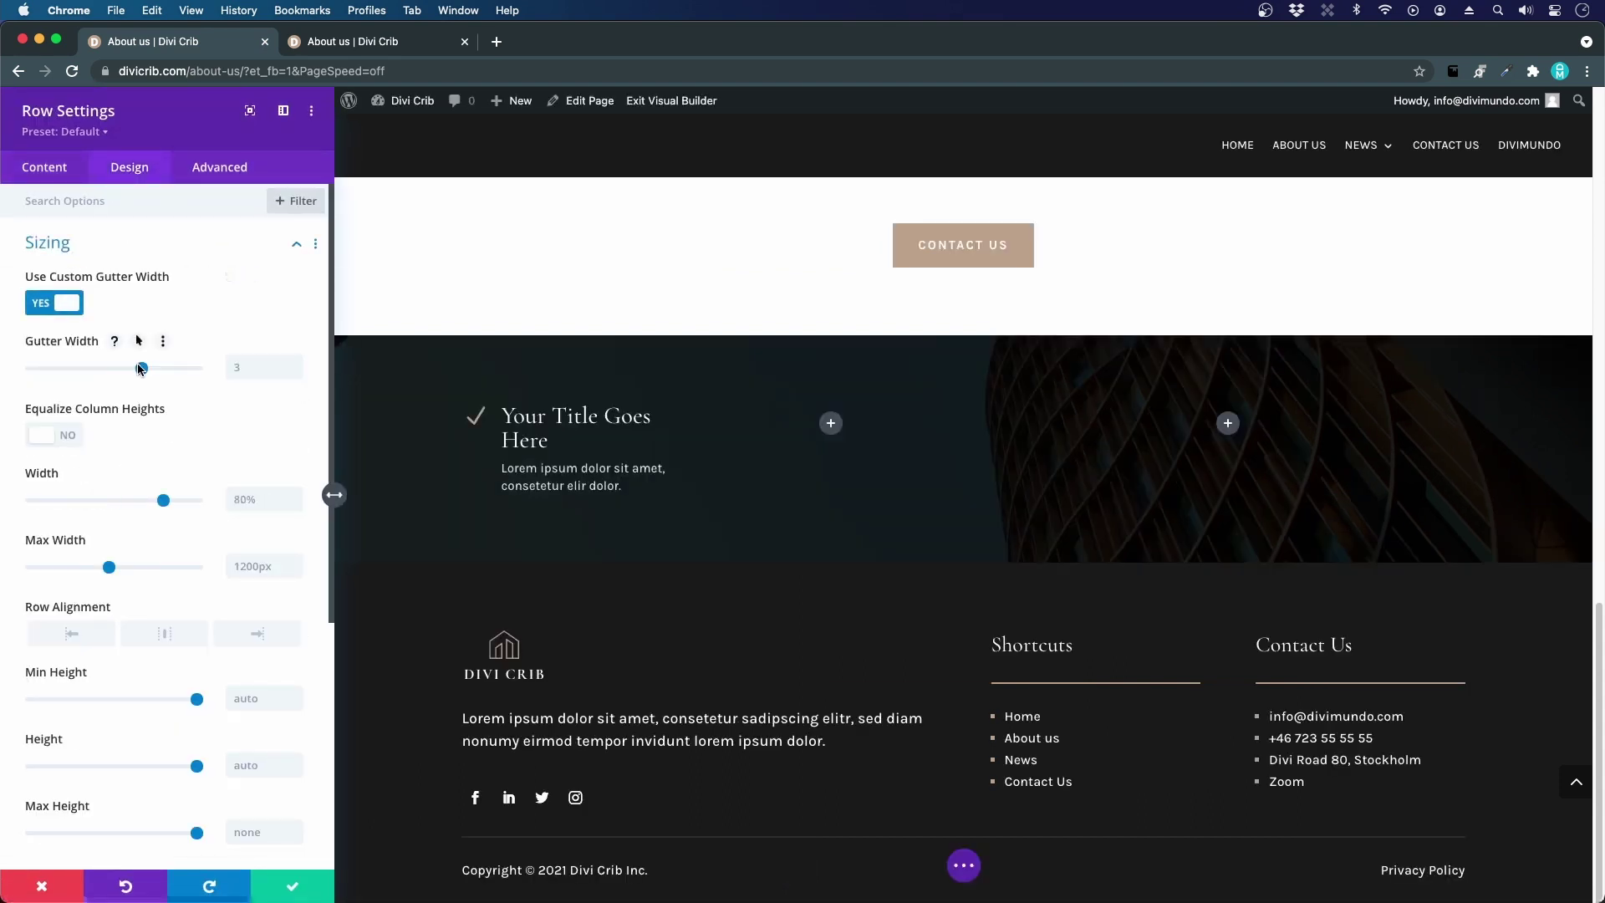
{"action": "left_click_drag", "start_coordinate": [109, 369], "coordinate": [96, 369]}
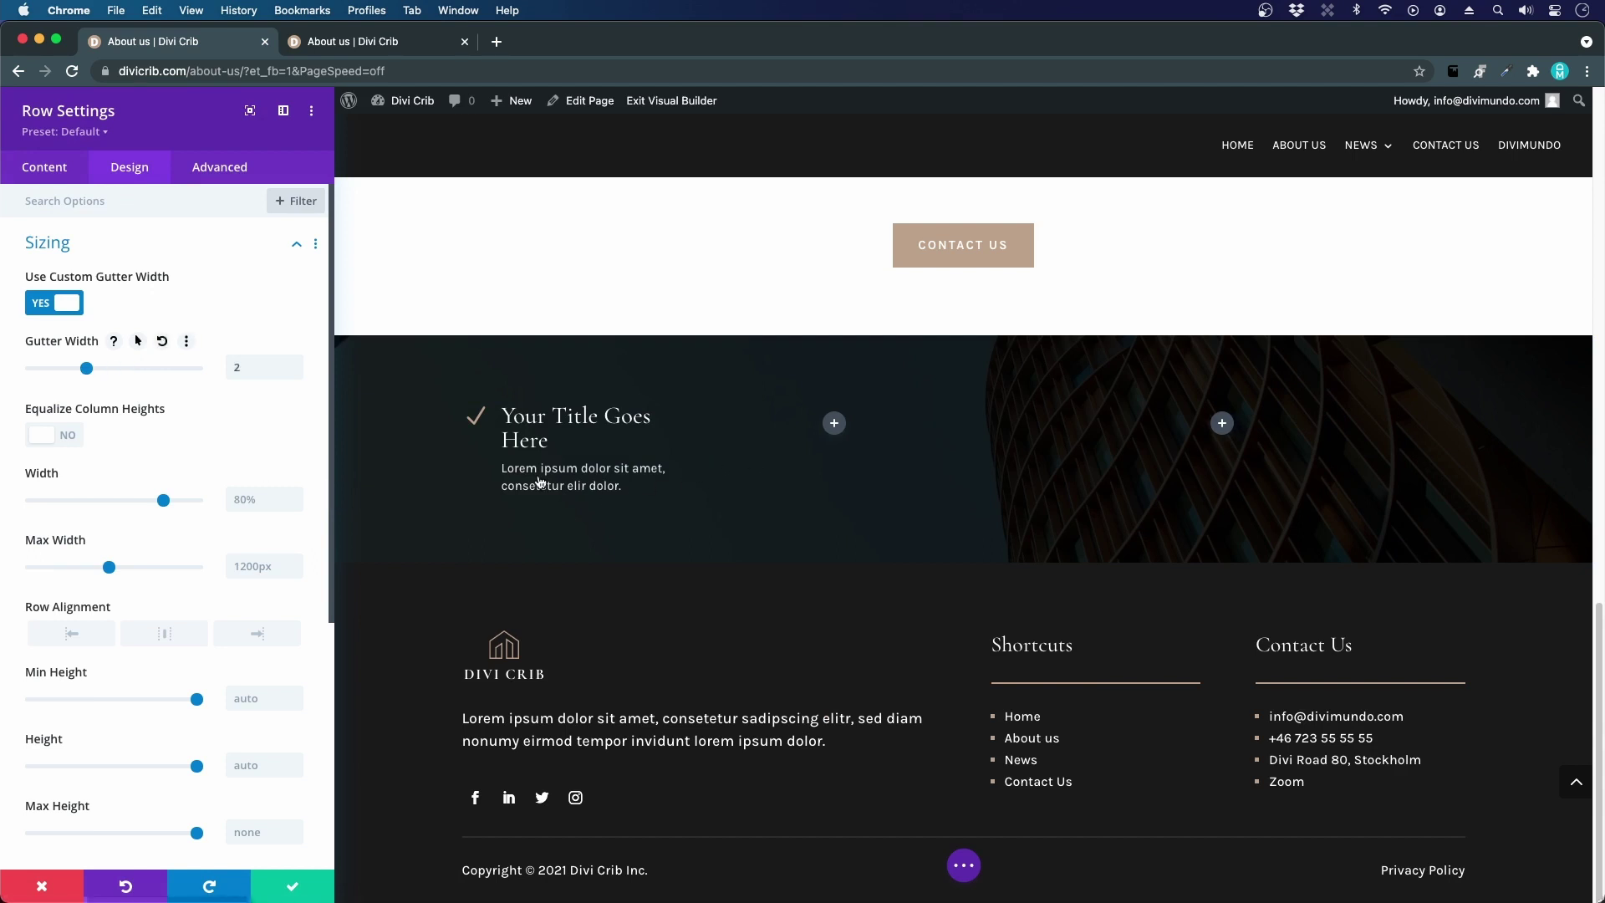
{"action": "left_click", "coordinate": [306, 884]}
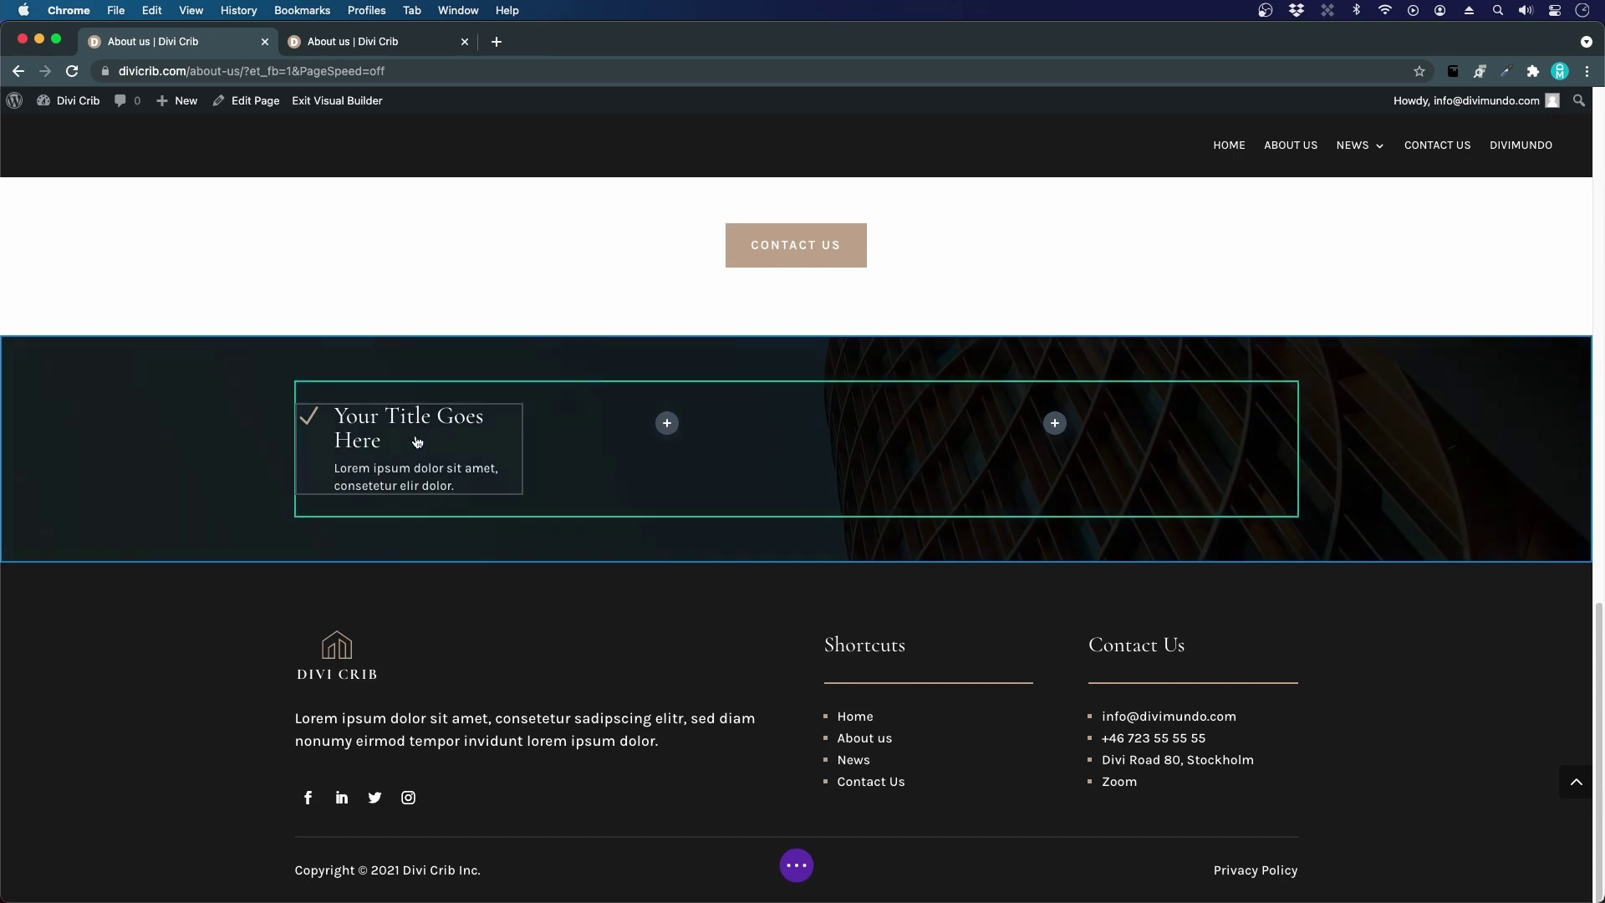
- Duplicate the checkmark blurb and move the copy into the row's second column
{"action": "mouse_move", "coordinate": [410, 462]}
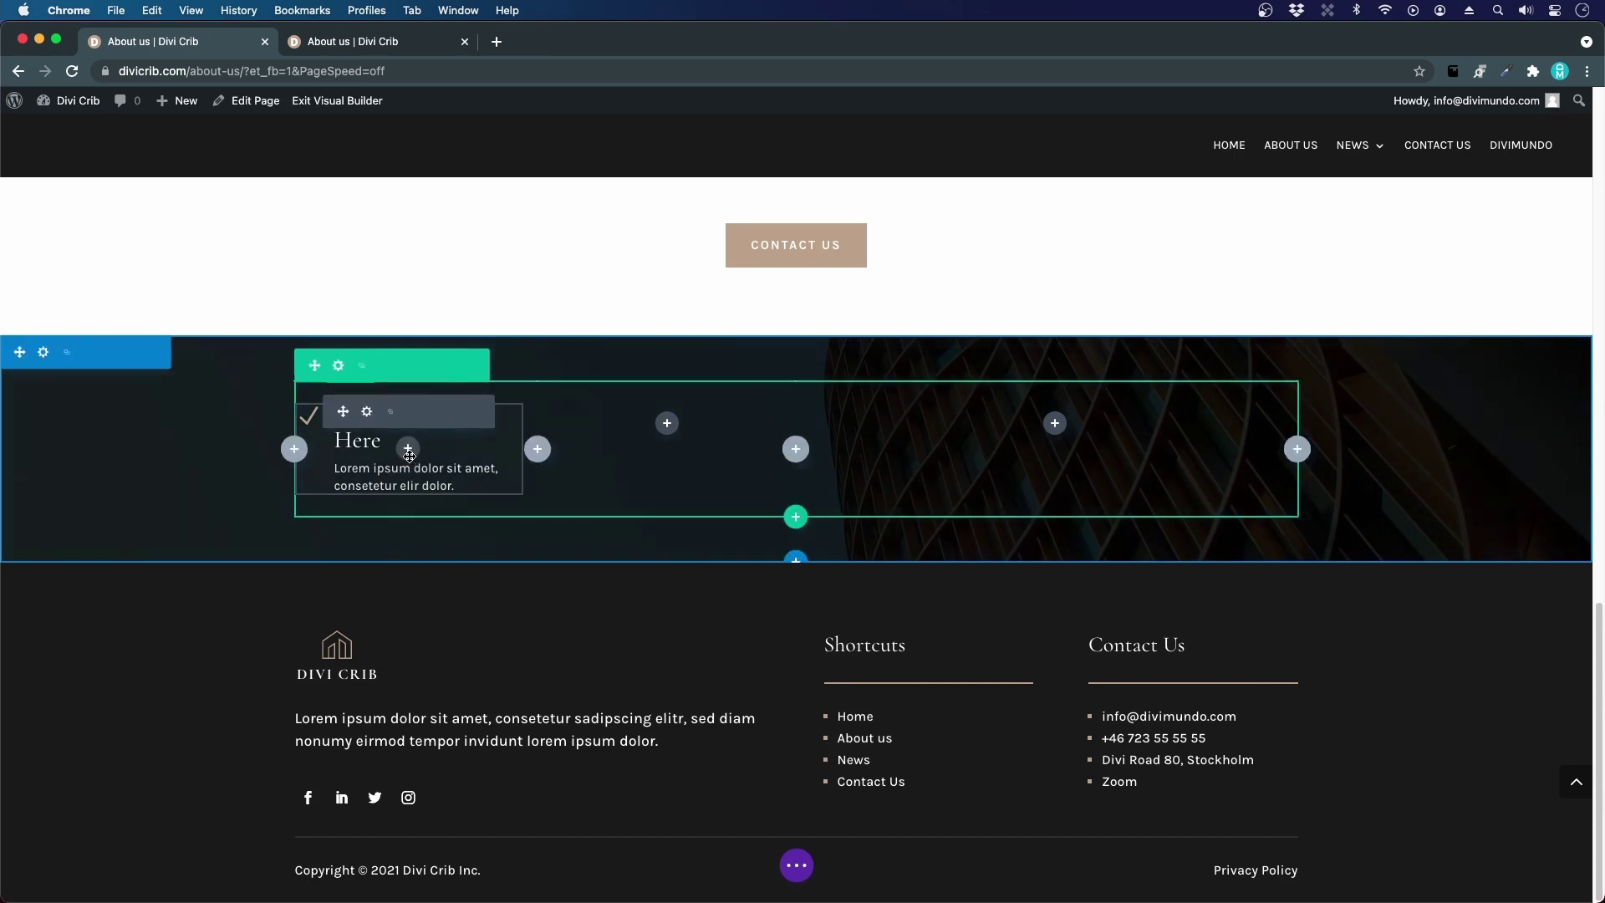
{"action": "left_click", "coordinate": [389, 412]}
{"action": "left_click_drag", "start_coordinate": [395, 547], "coordinate": [682, 412]}
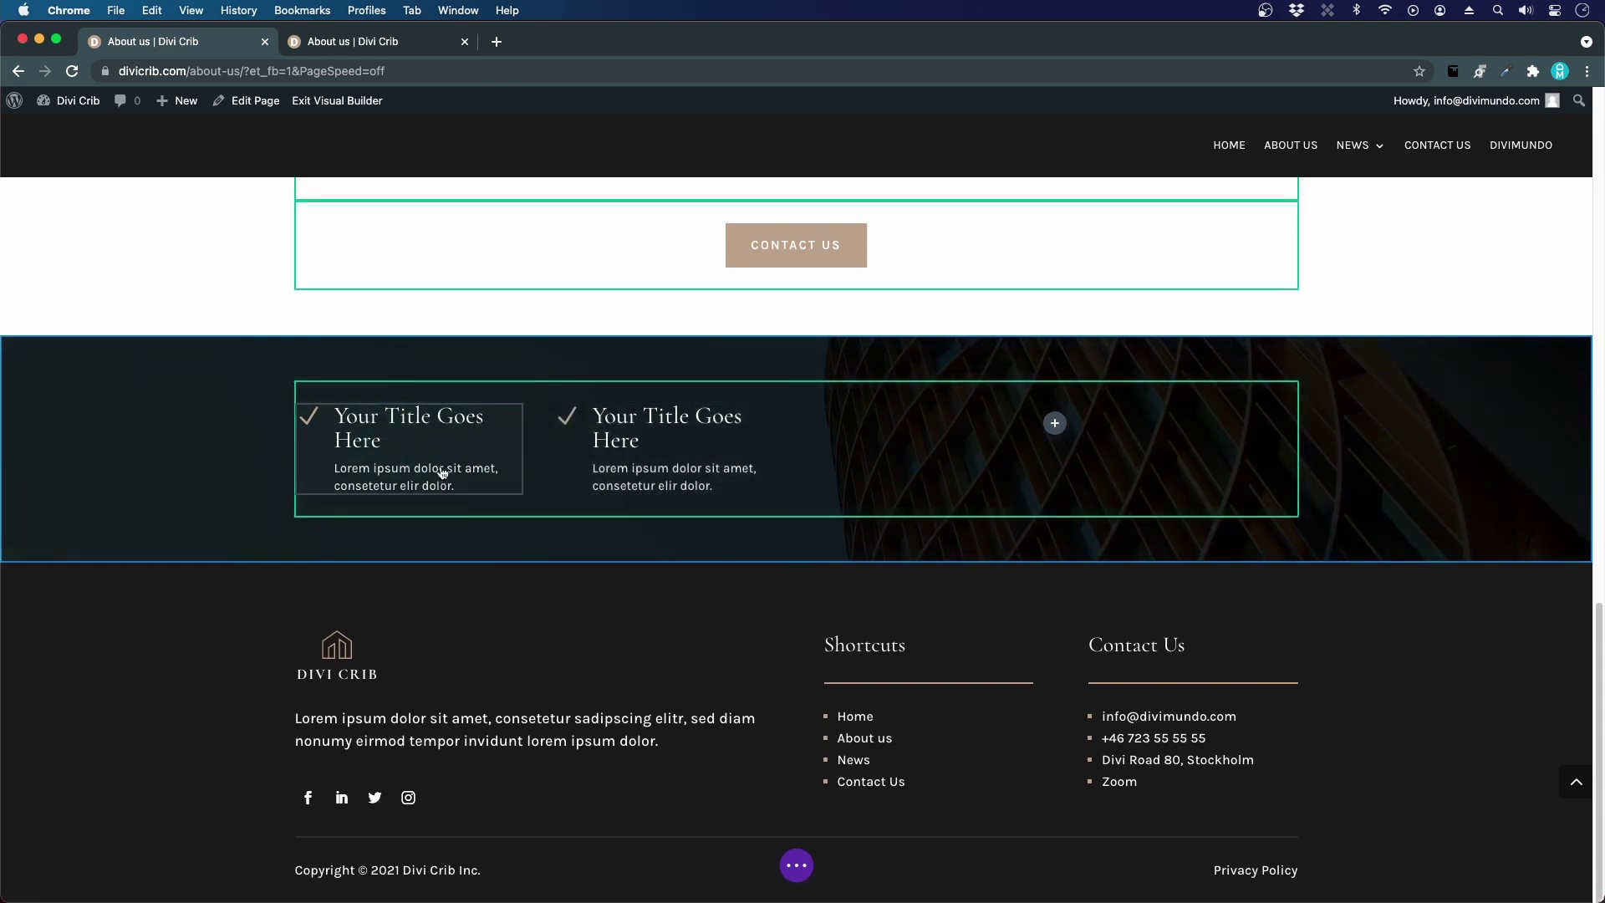
- Duplicate the two-blurb row twice to make three rows of checkmark blurbs
{"action": "mouse_move", "coordinate": [413, 418]}
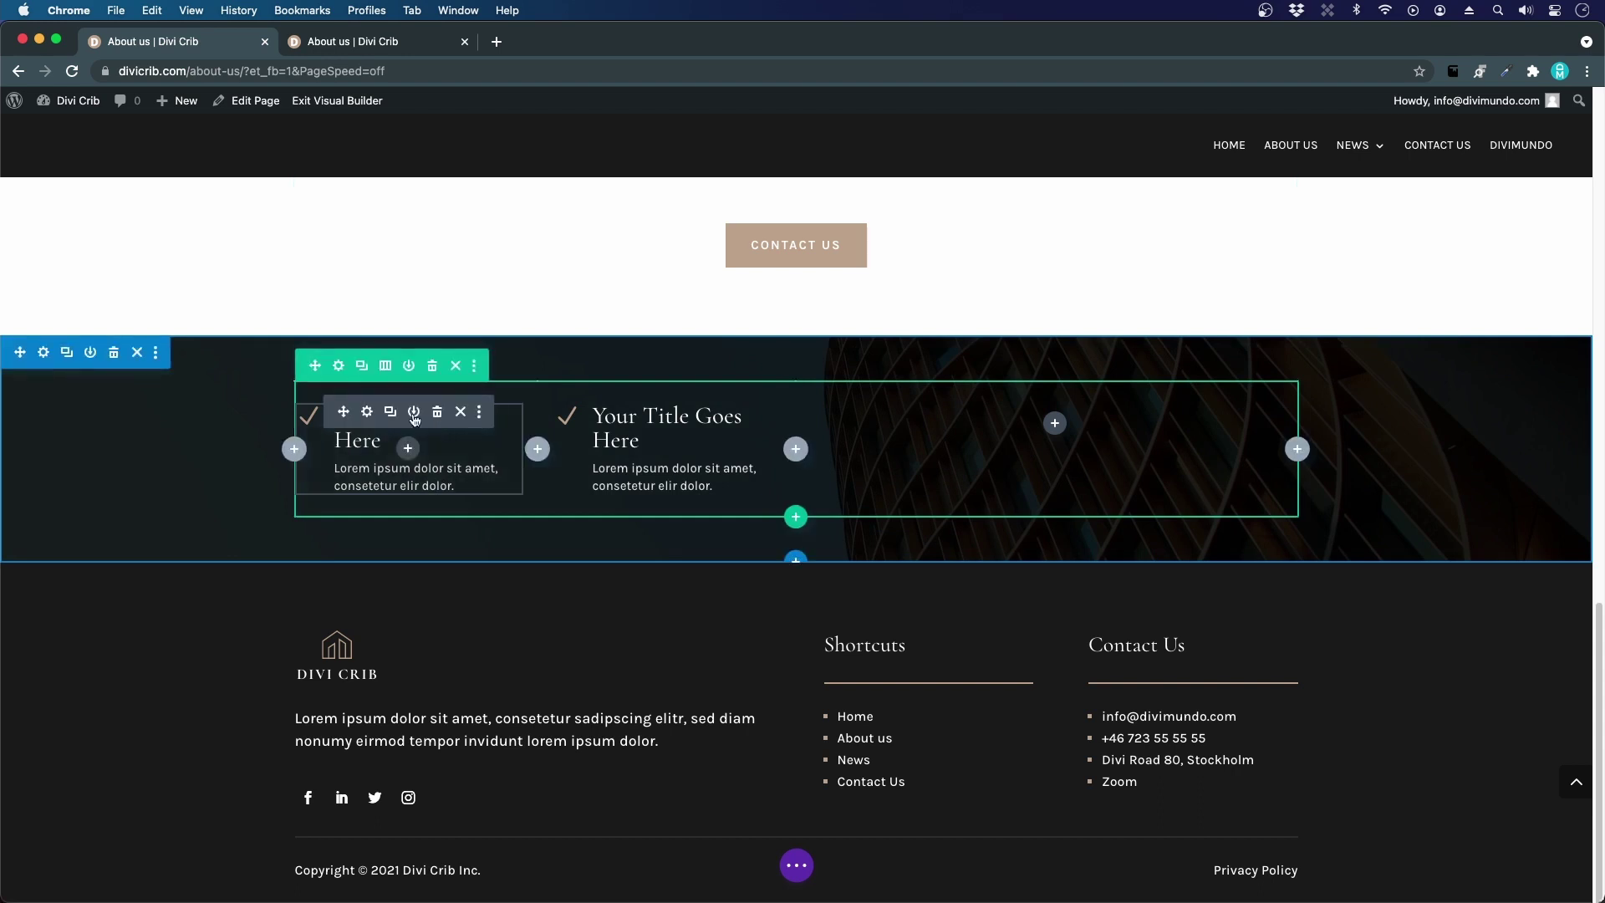
{"action": "left_click", "coordinate": [361, 366]}
{"action": "left_click", "coordinate": [361, 368]}
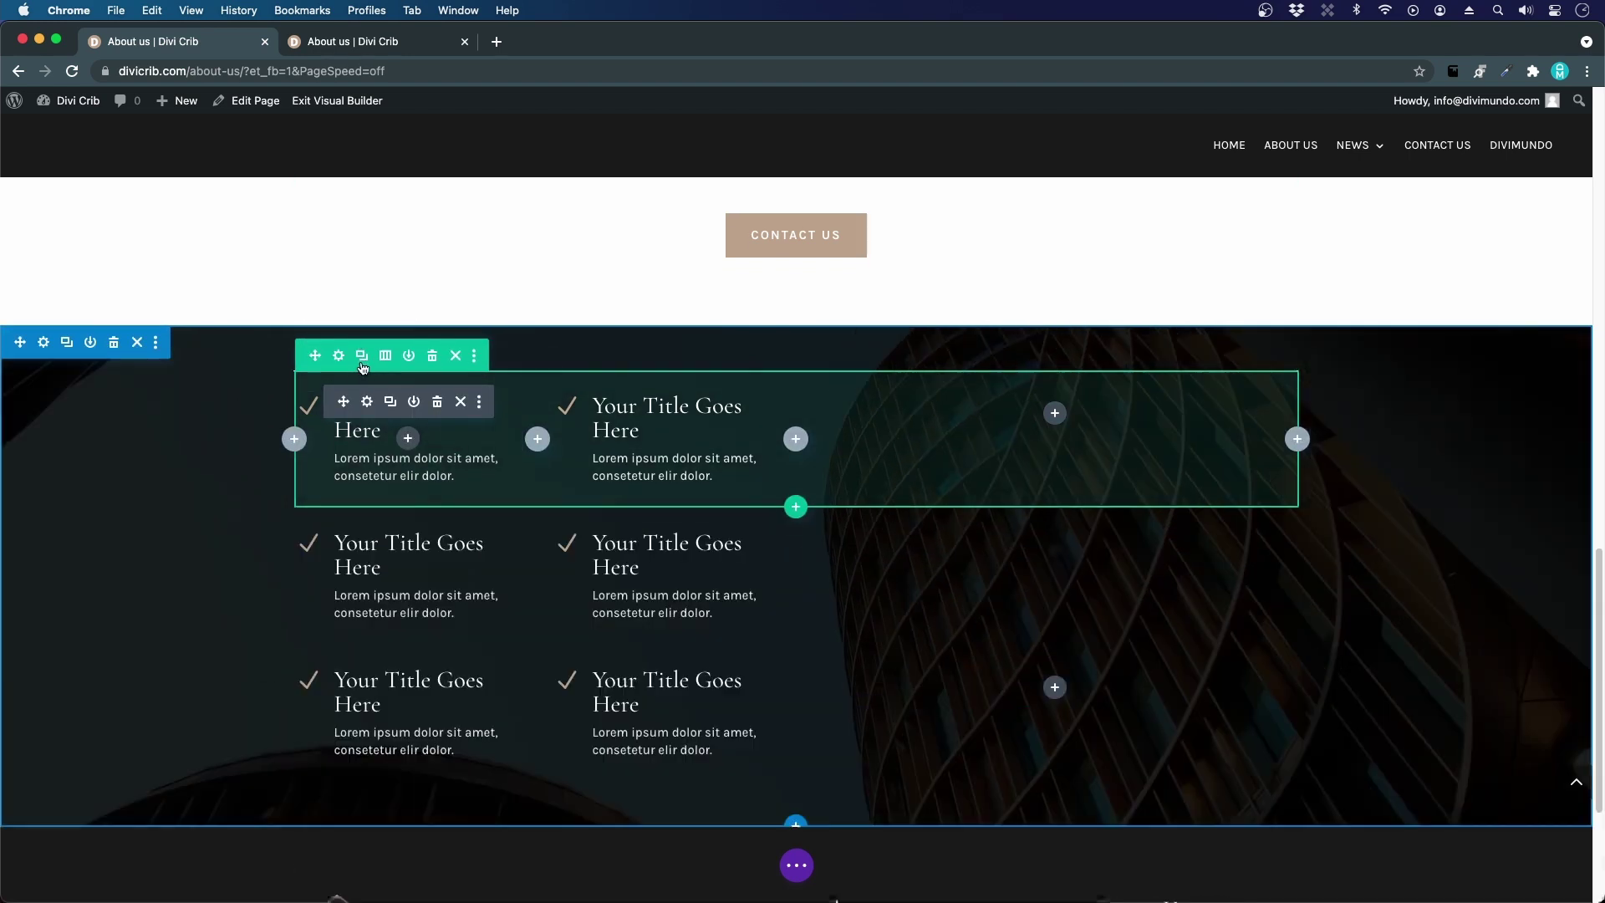
- Increase the dark section's bottom padding to about 126px and enlarge its top padding to match
{"action": "scroll", "coordinate": [468, 435], "scroll_direction": "down", "scroll_amount": 2}
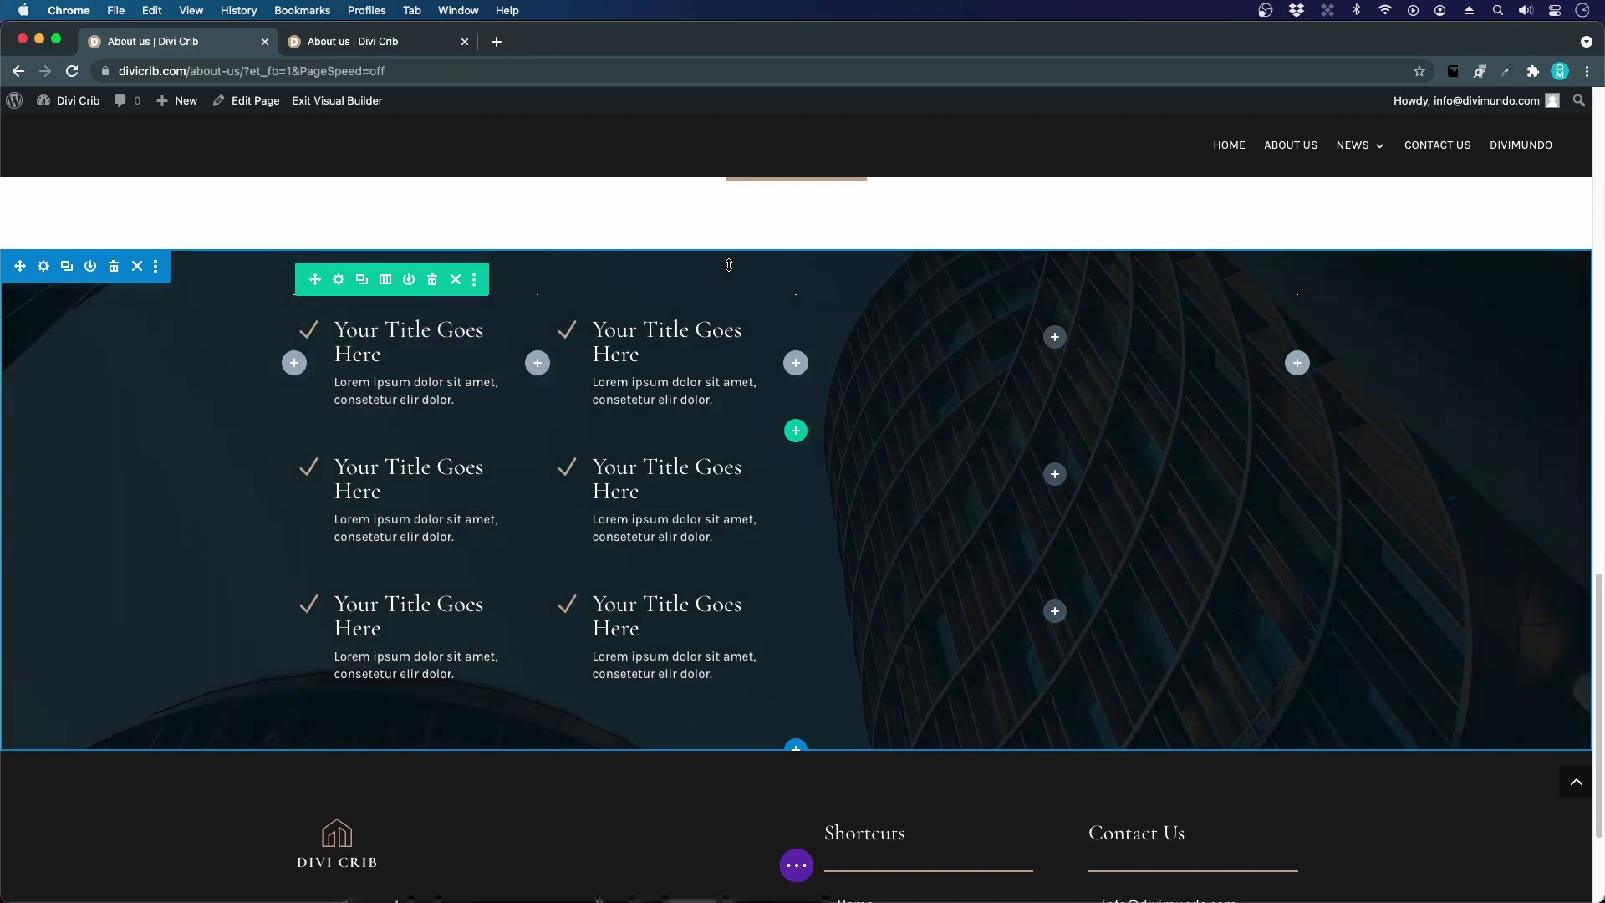
{"action": "left_click_drag", "start_coordinate": [723, 281], "coordinate": [741, 324]}
{"action": "scroll", "coordinate": [763, 446], "scroll_direction": "down", "scroll_amount": 5}
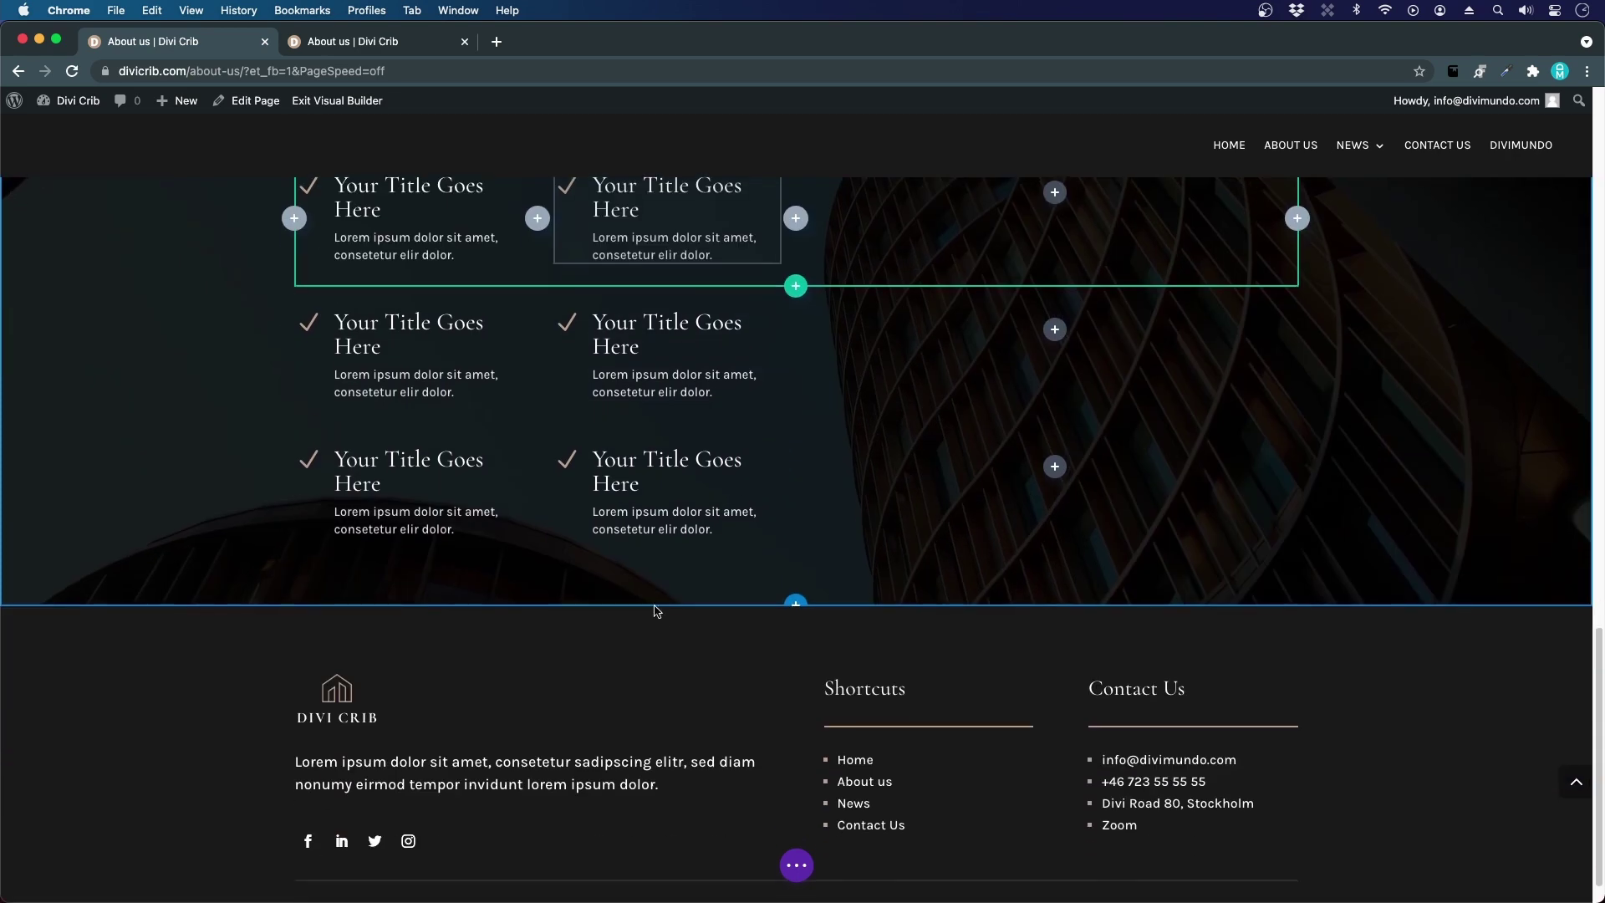
{"action": "left_click_drag", "start_coordinate": [657, 573], "coordinate": [661, 651]}
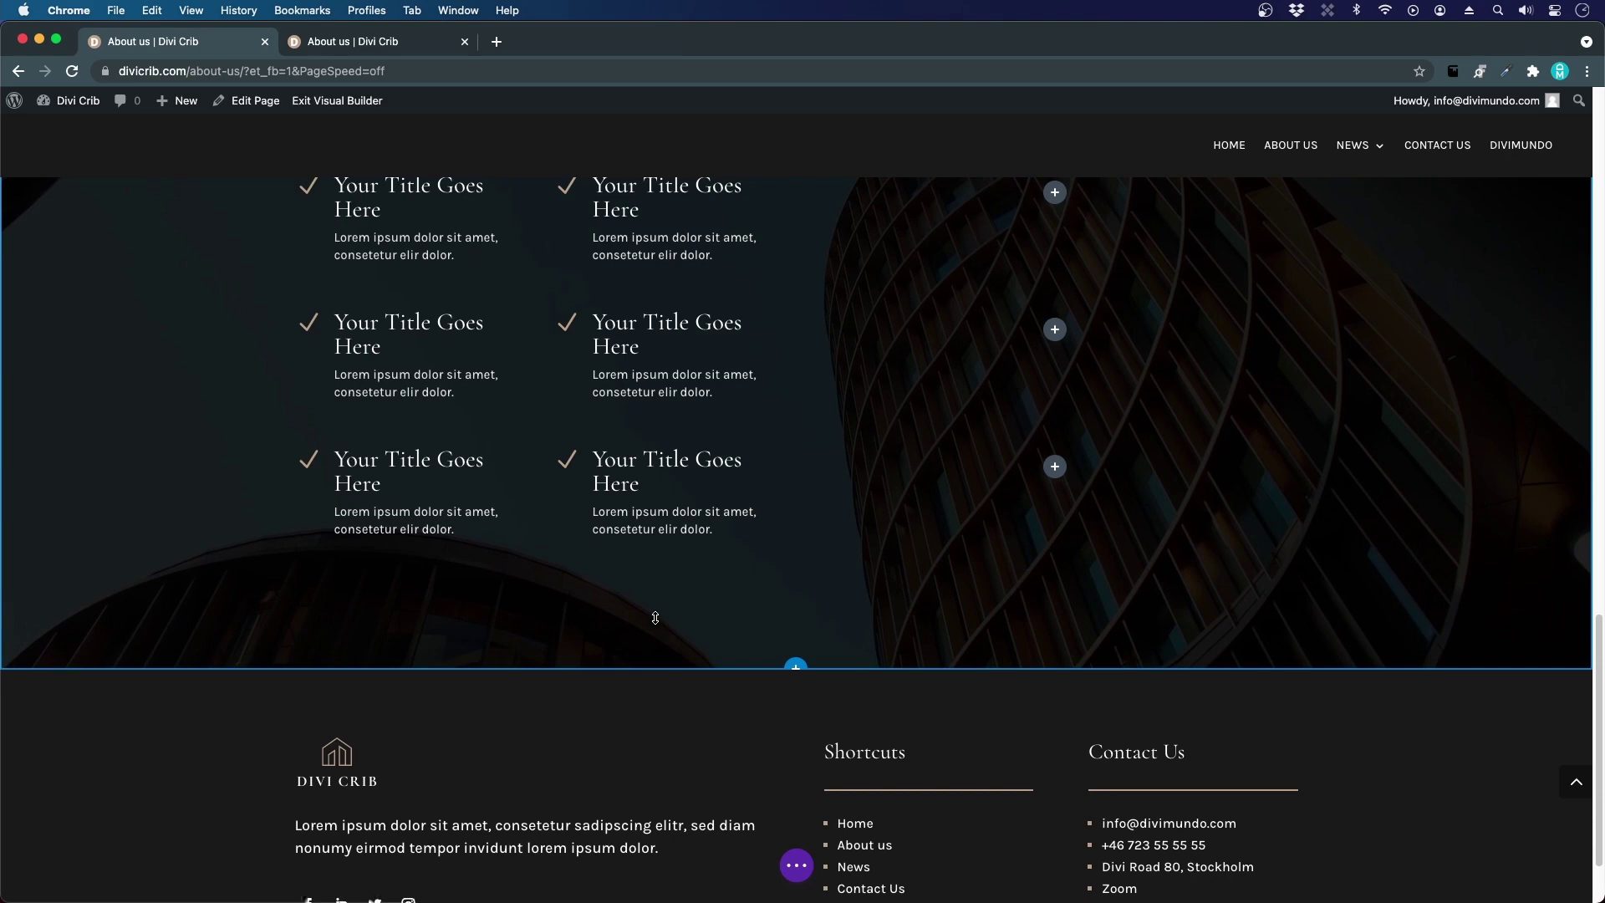
{"action": "left_click_drag", "start_coordinate": [657, 619], "coordinate": [657, 575]}
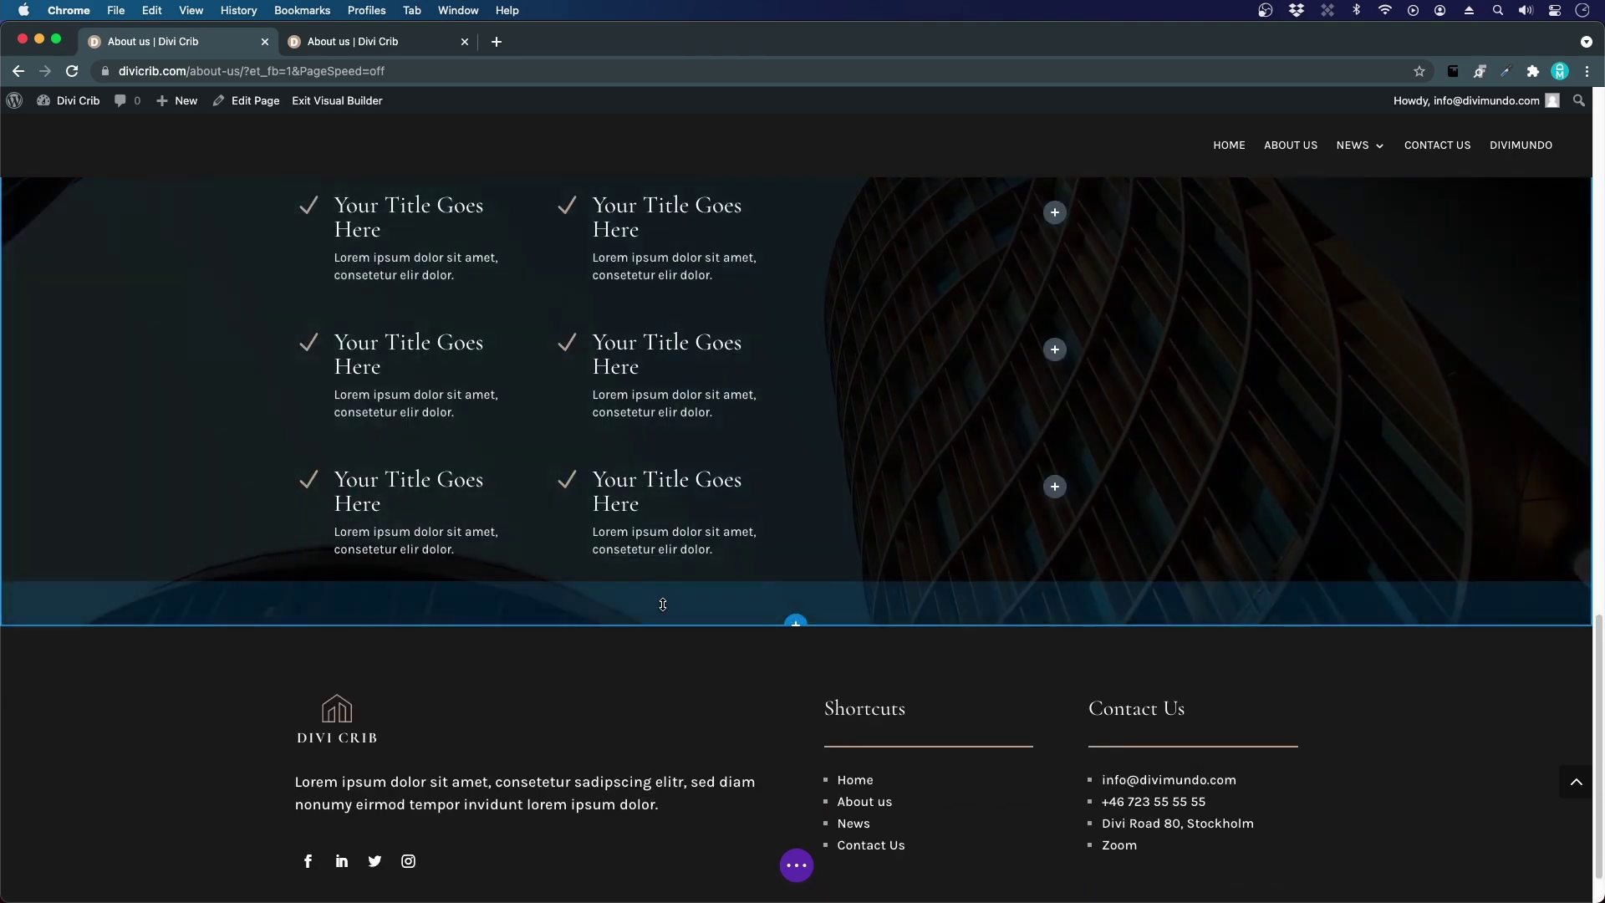
{"action": "left_click_drag", "start_coordinate": [663, 602], "coordinate": [670, 664]}
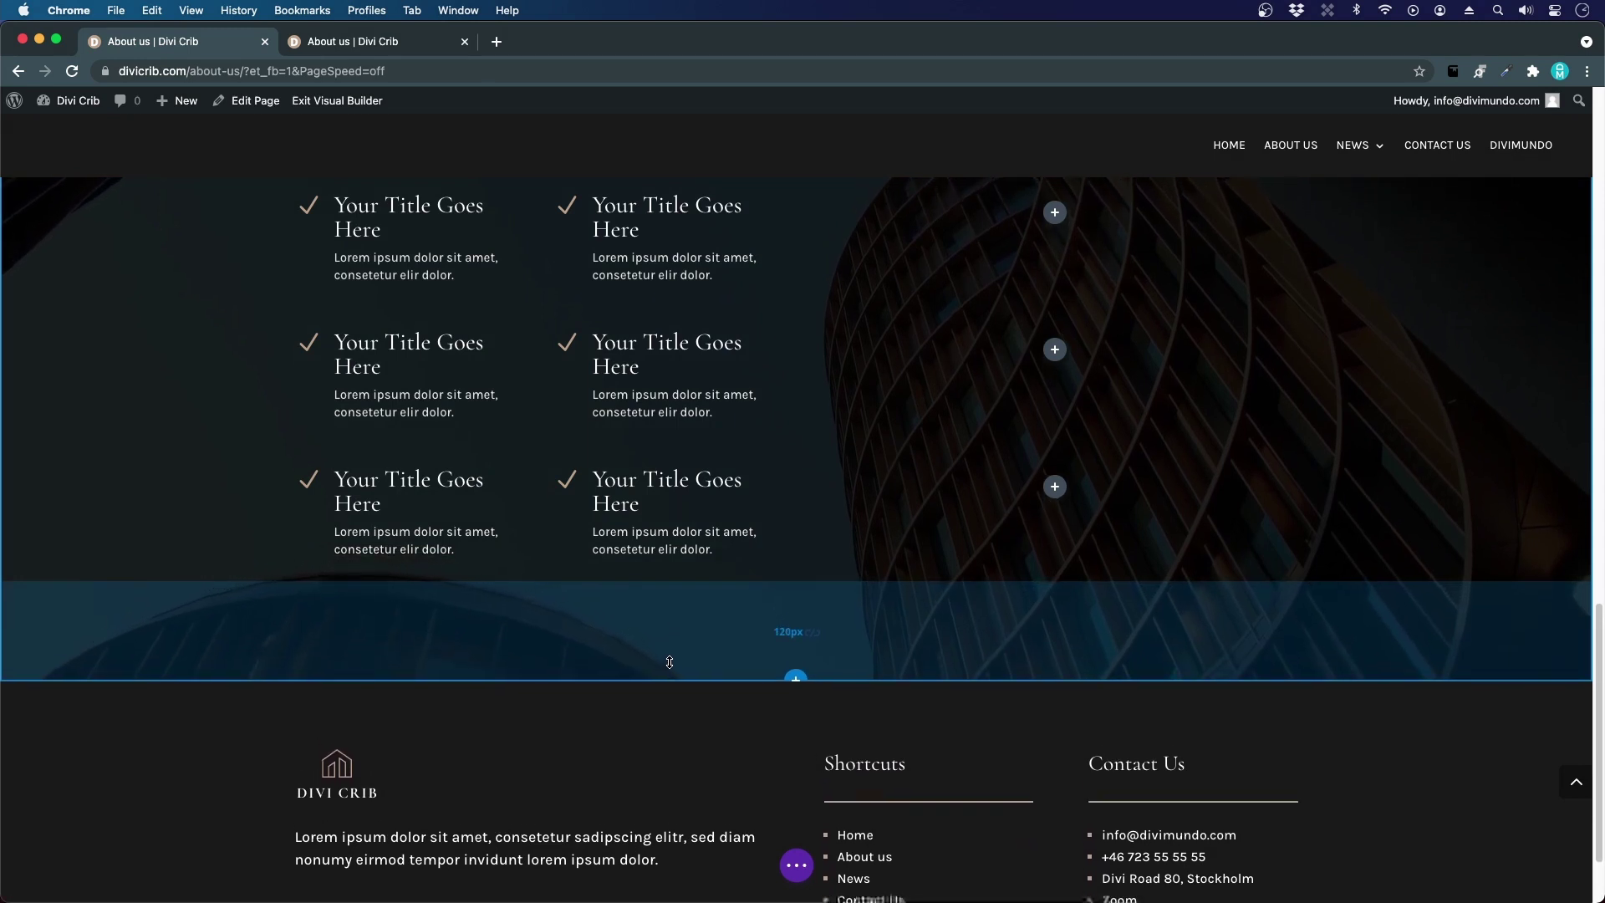
{"action": "scroll", "coordinate": [987, 592], "scroll_direction": "up", "scroll_amount": 3}
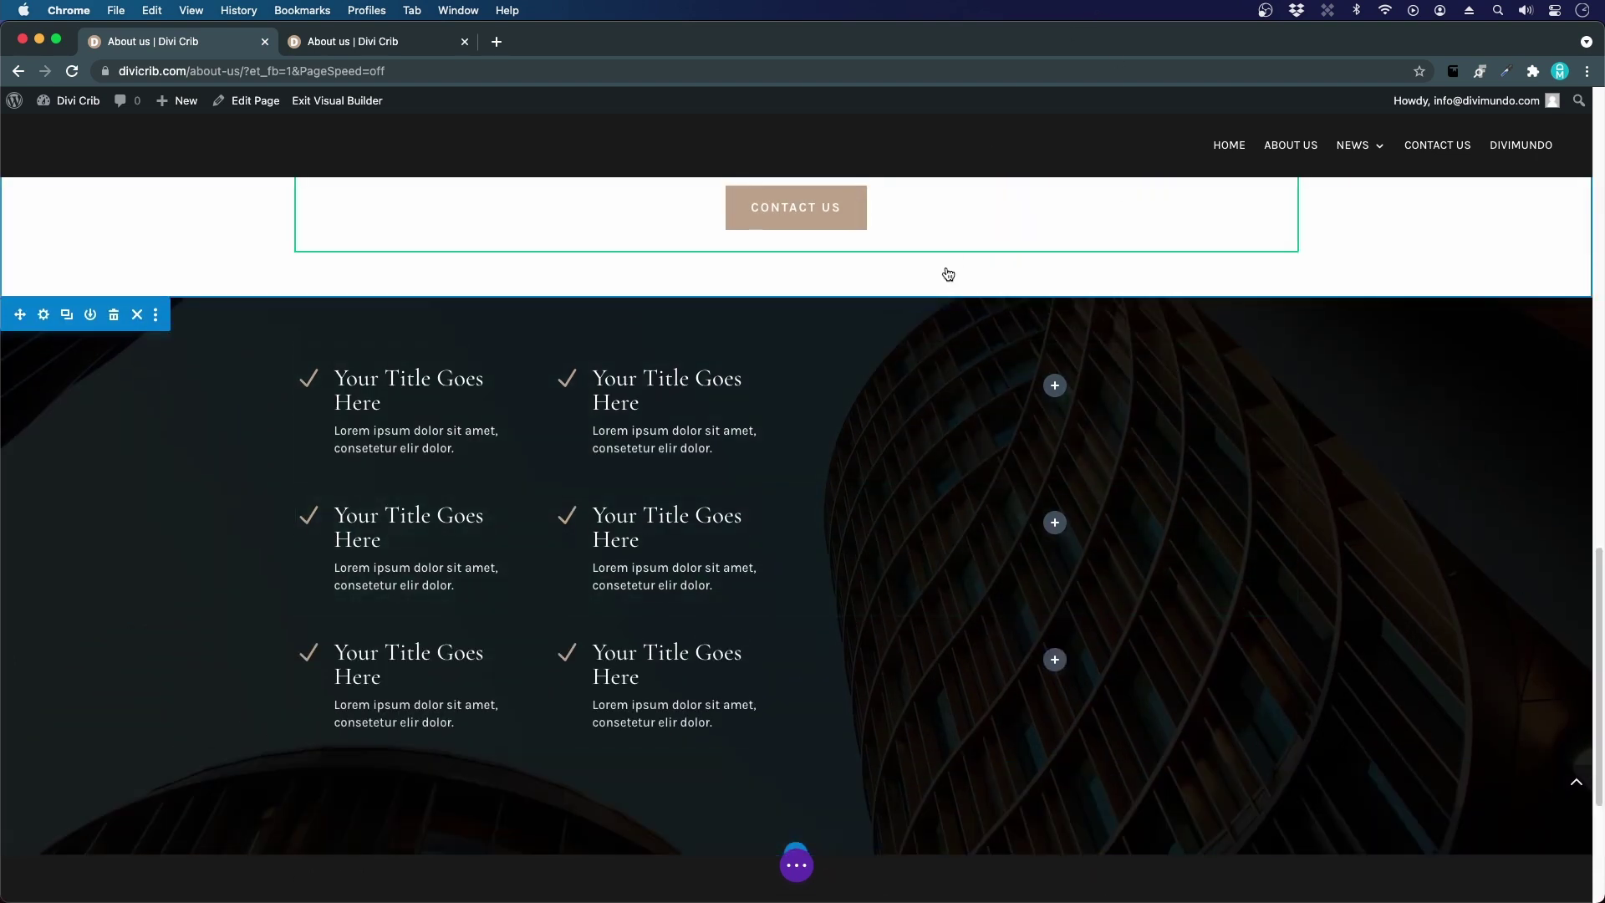
{"action": "left_click_drag", "start_coordinate": [744, 318], "coordinate": [752, 376]}
{"action": "scroll", "coordinate": [803, 423], "scroll_direction": "down", "scroll_amount": 3}
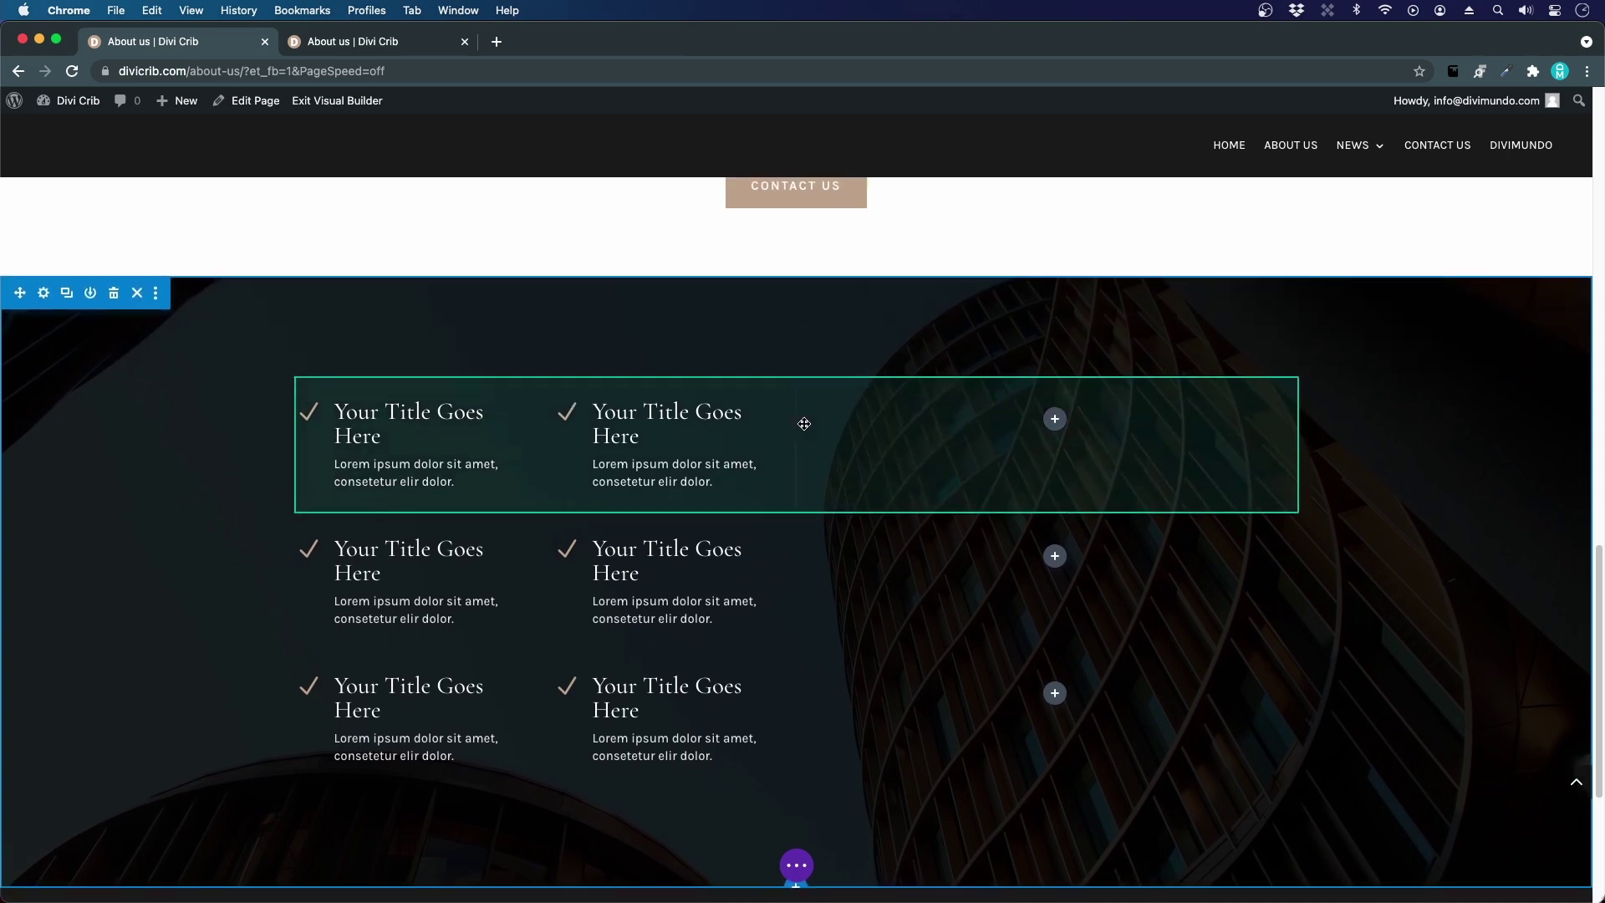
- Check the team section on the reference page and copy the "Pick A Winning Team" heading row on the page being built
{"action": "left_click", "coordinate": [395, 39]}
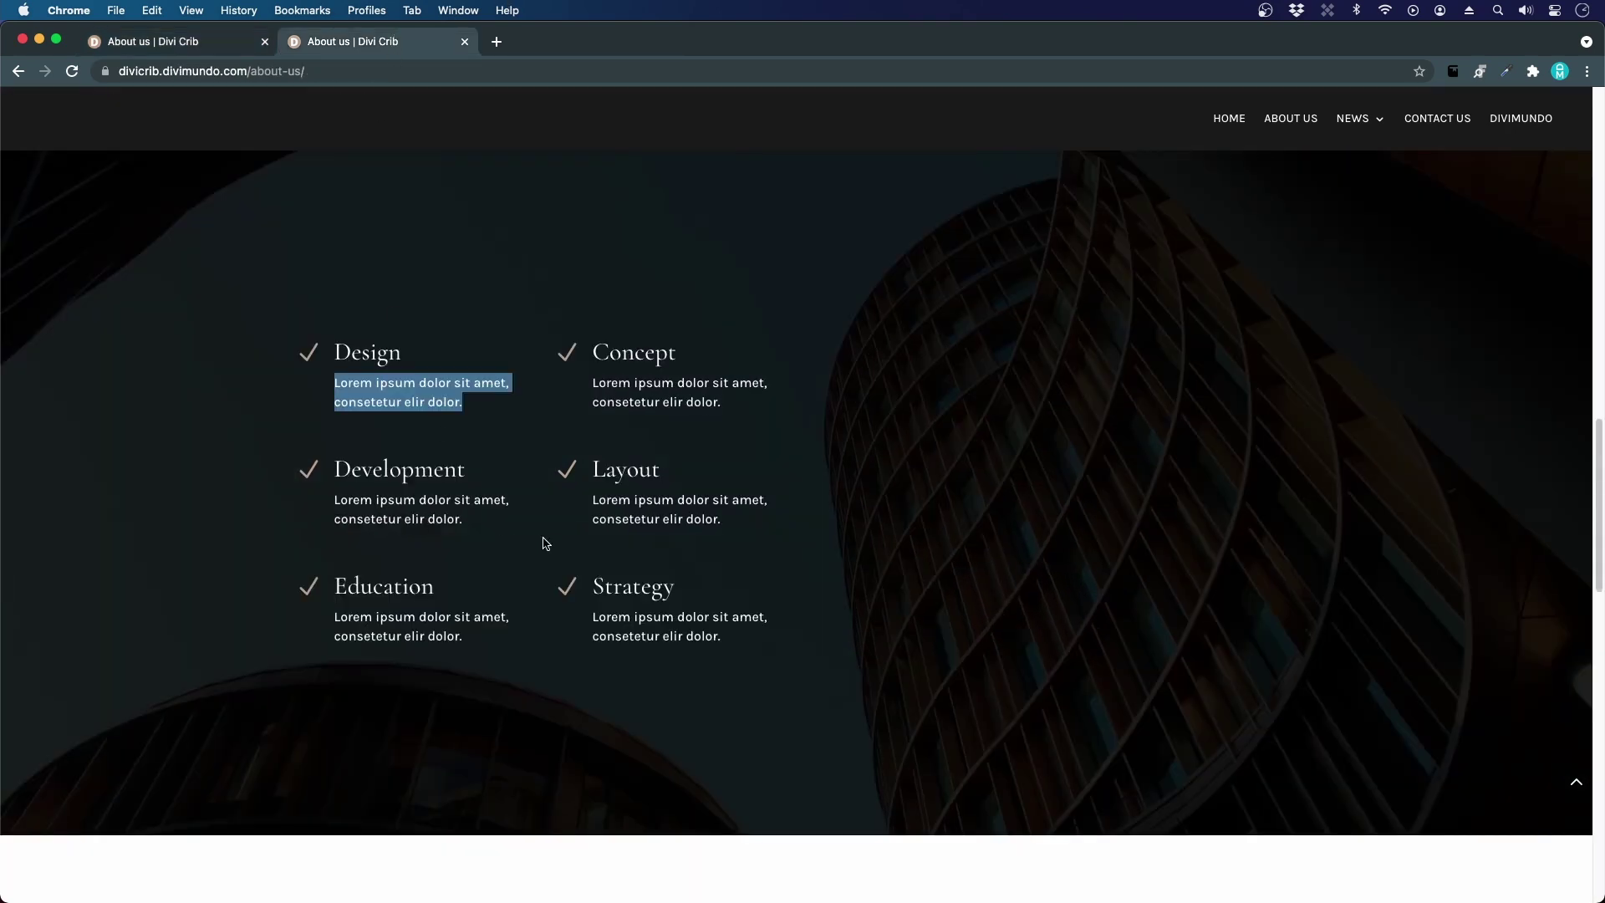
{"action": "scroll", "coordinate": [545, 543], "scroll_direction": "down", "scroll_amount": 7}
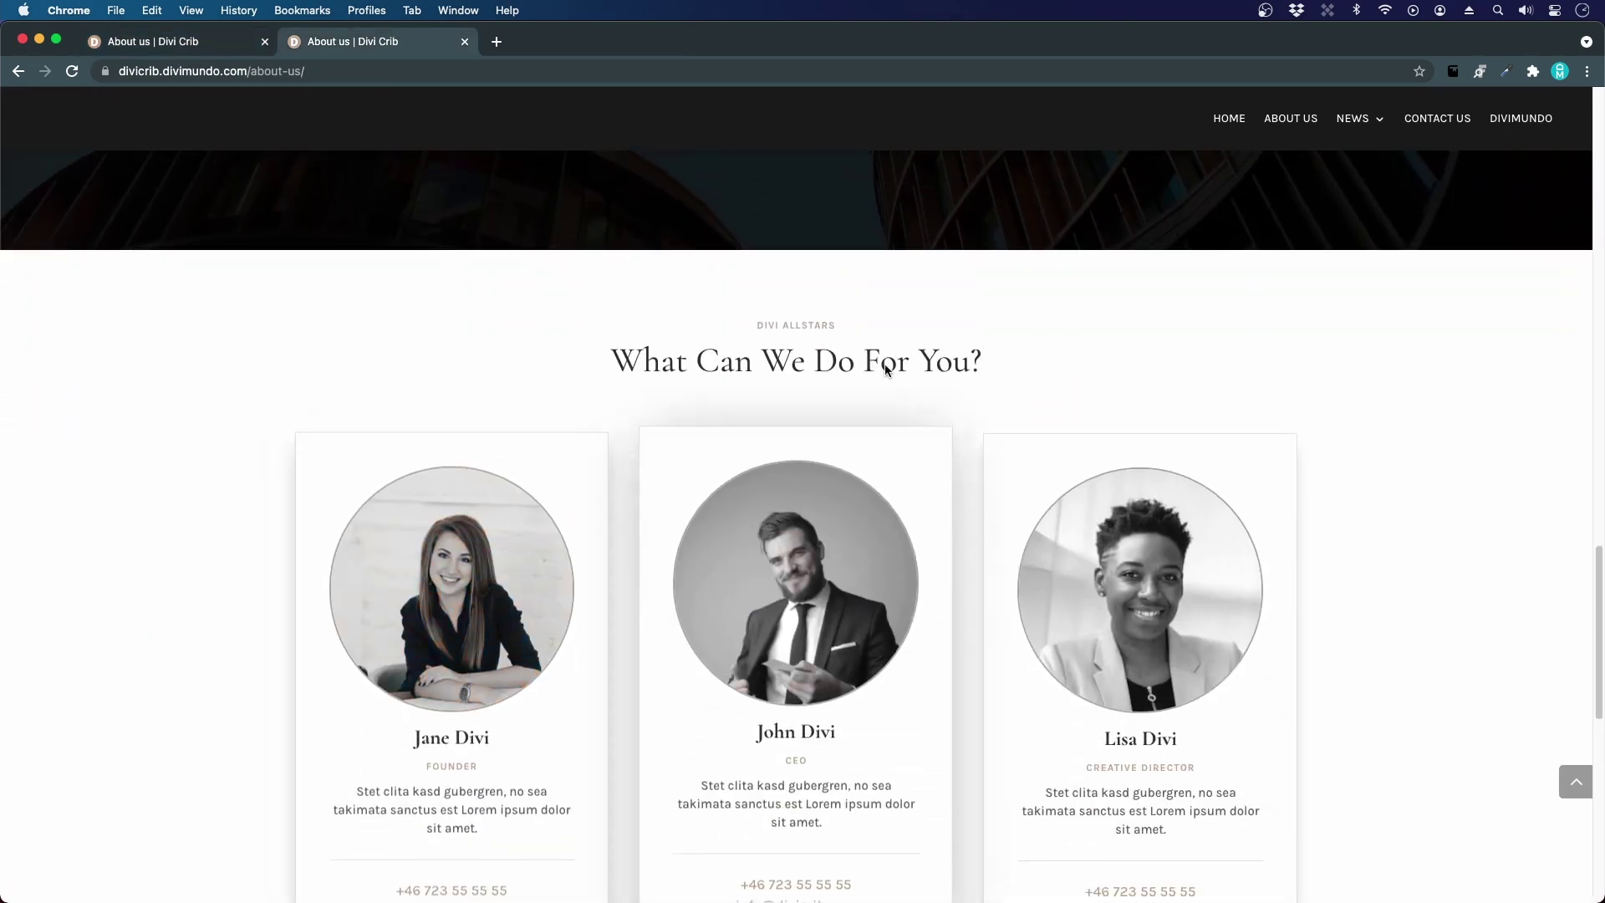
{"action": "scroll", "coordinate": [682, 596], "scroll_direction": "down", "scroll_amount": 1}
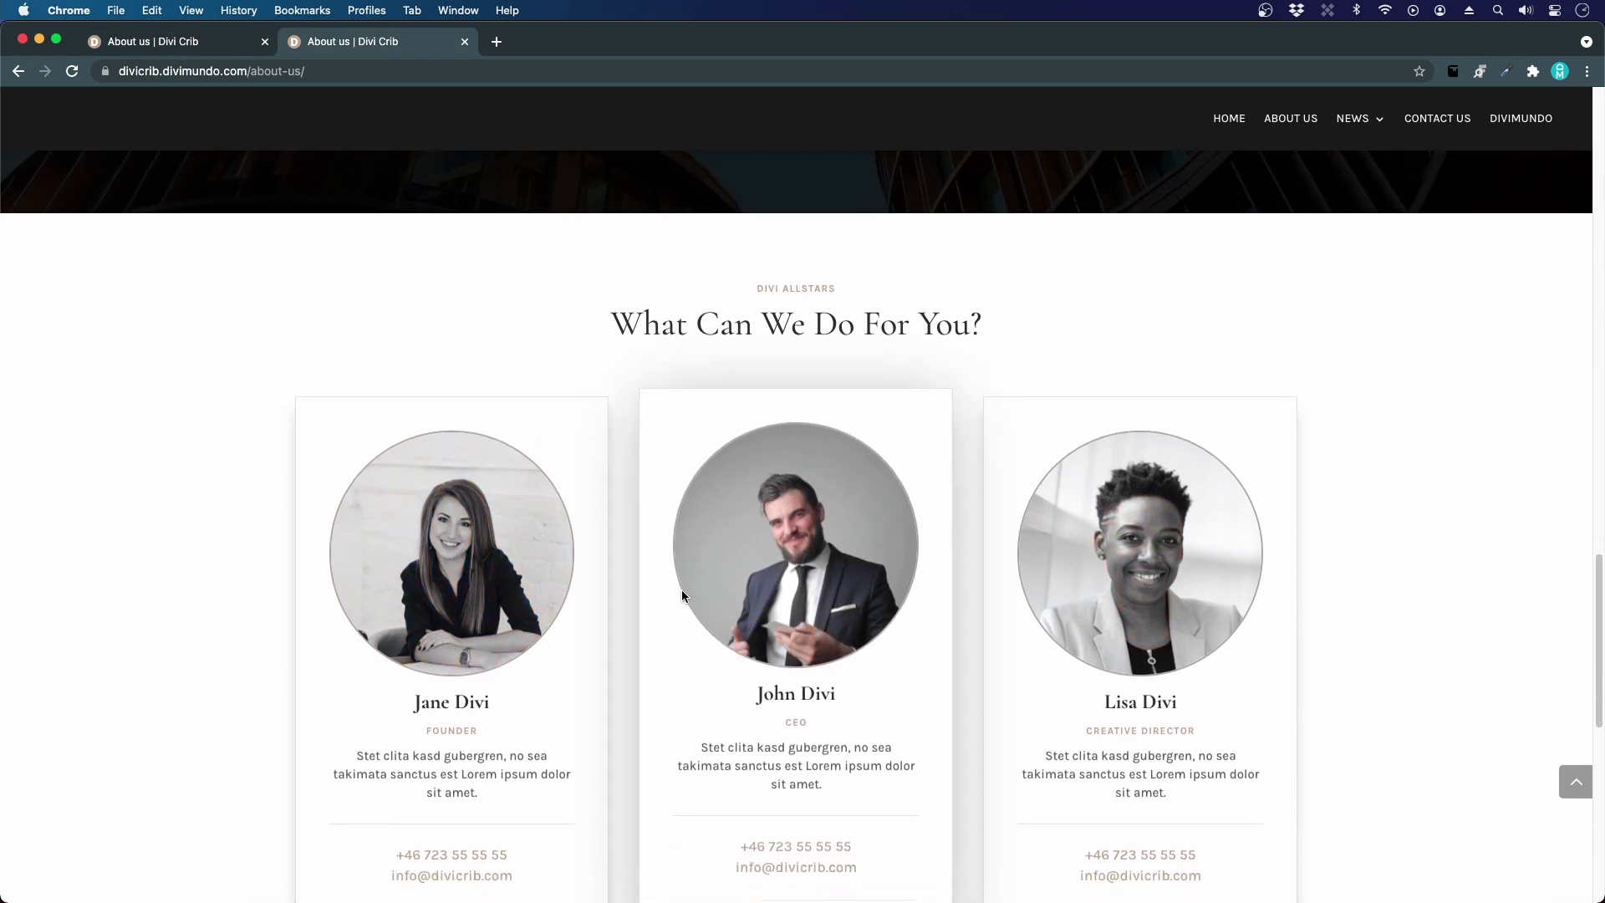
{"action": "scroll", "coordinate": [418, 401], "scroll_direction": "down", "scroll_amount": 4}
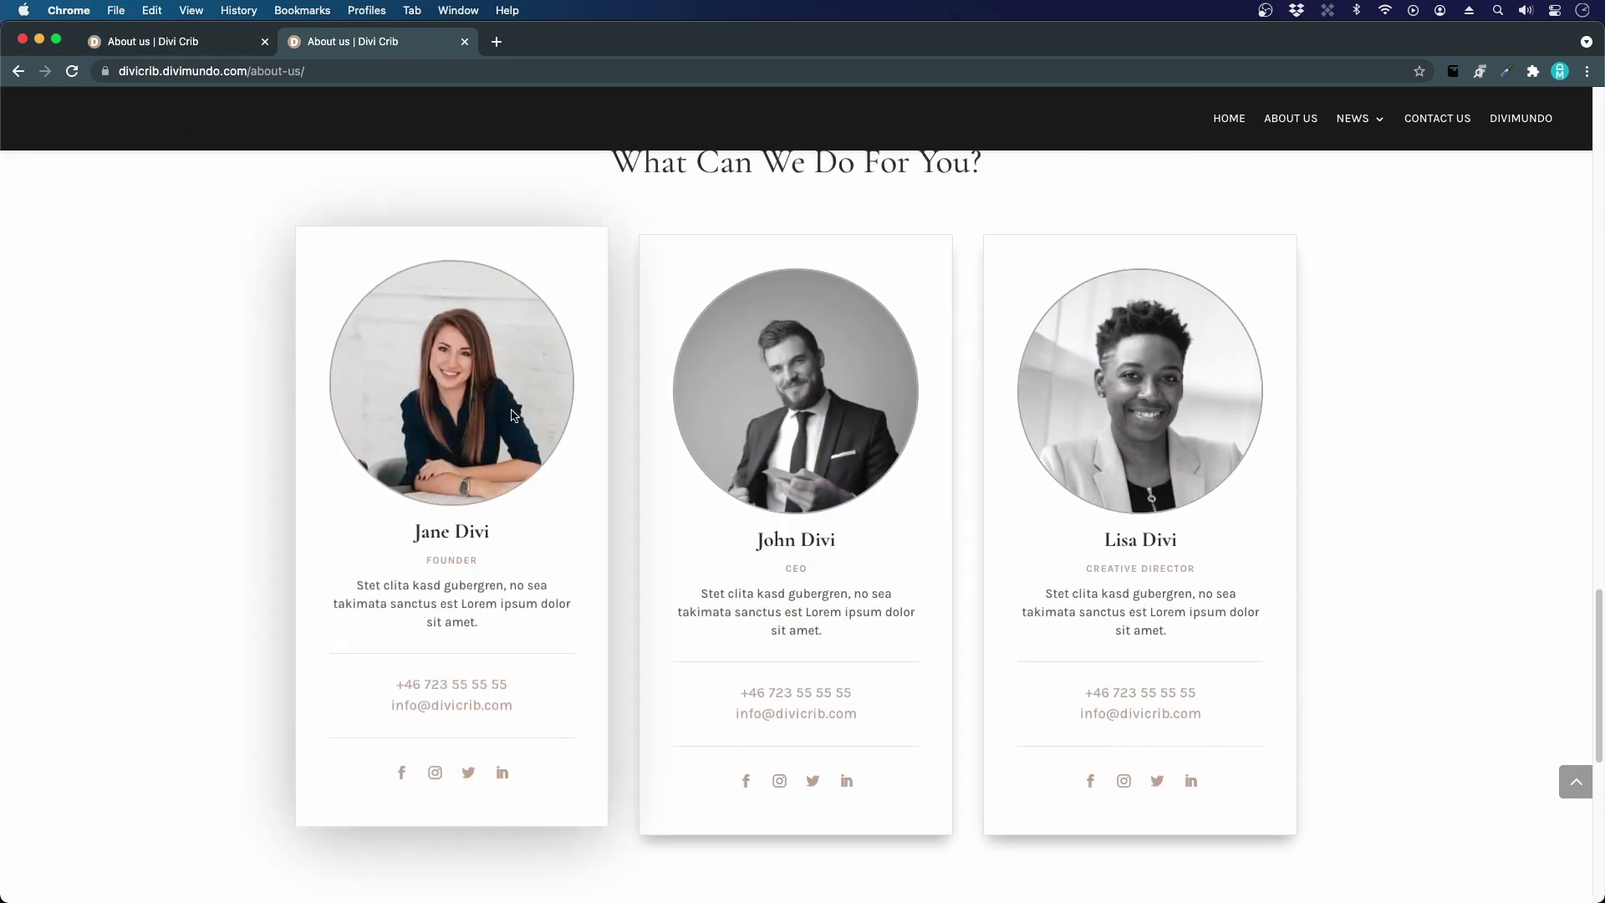
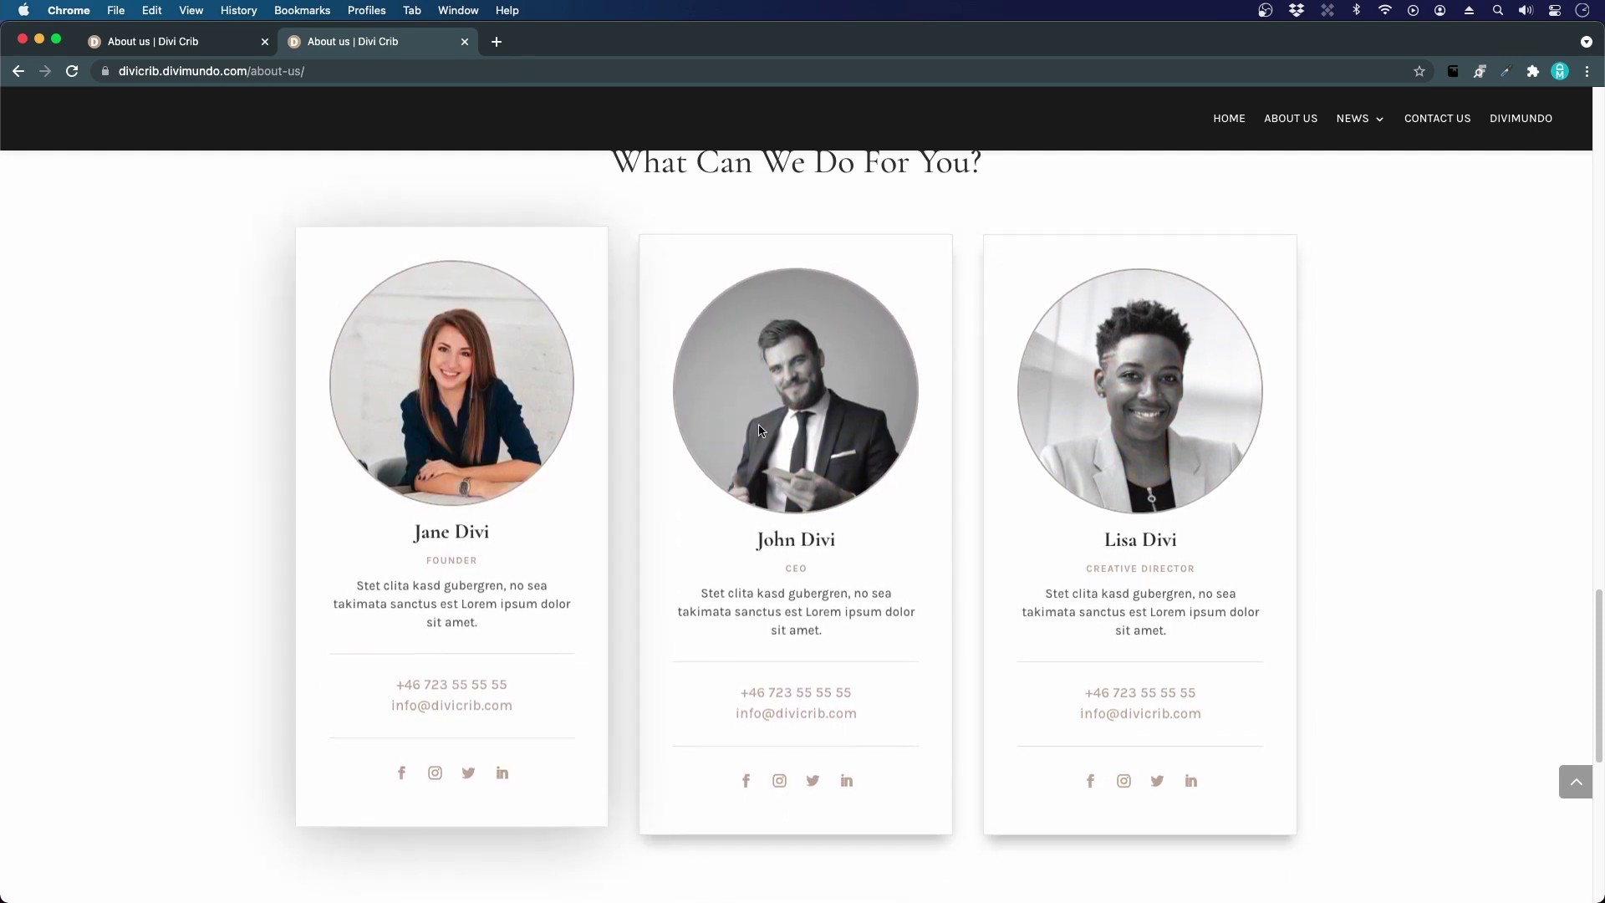
{"action": "left_click", "coordinate": [136, 48]}
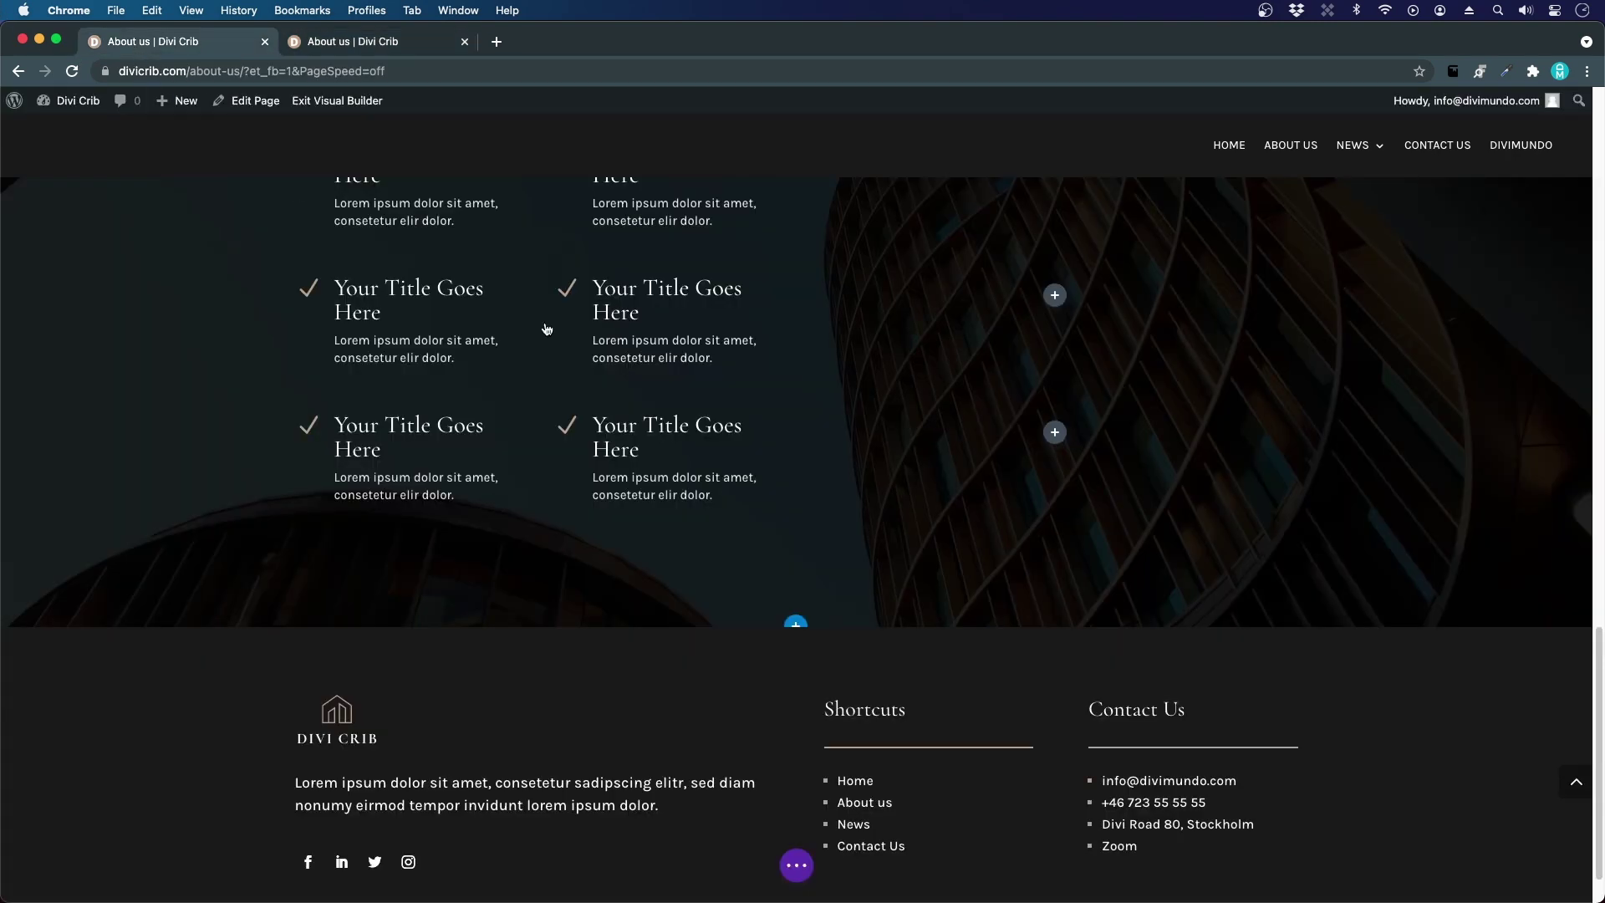
{"action": "scroll", "coordinate": [635, 387], "scroll_direction": "up", "scroll_amount": 15}
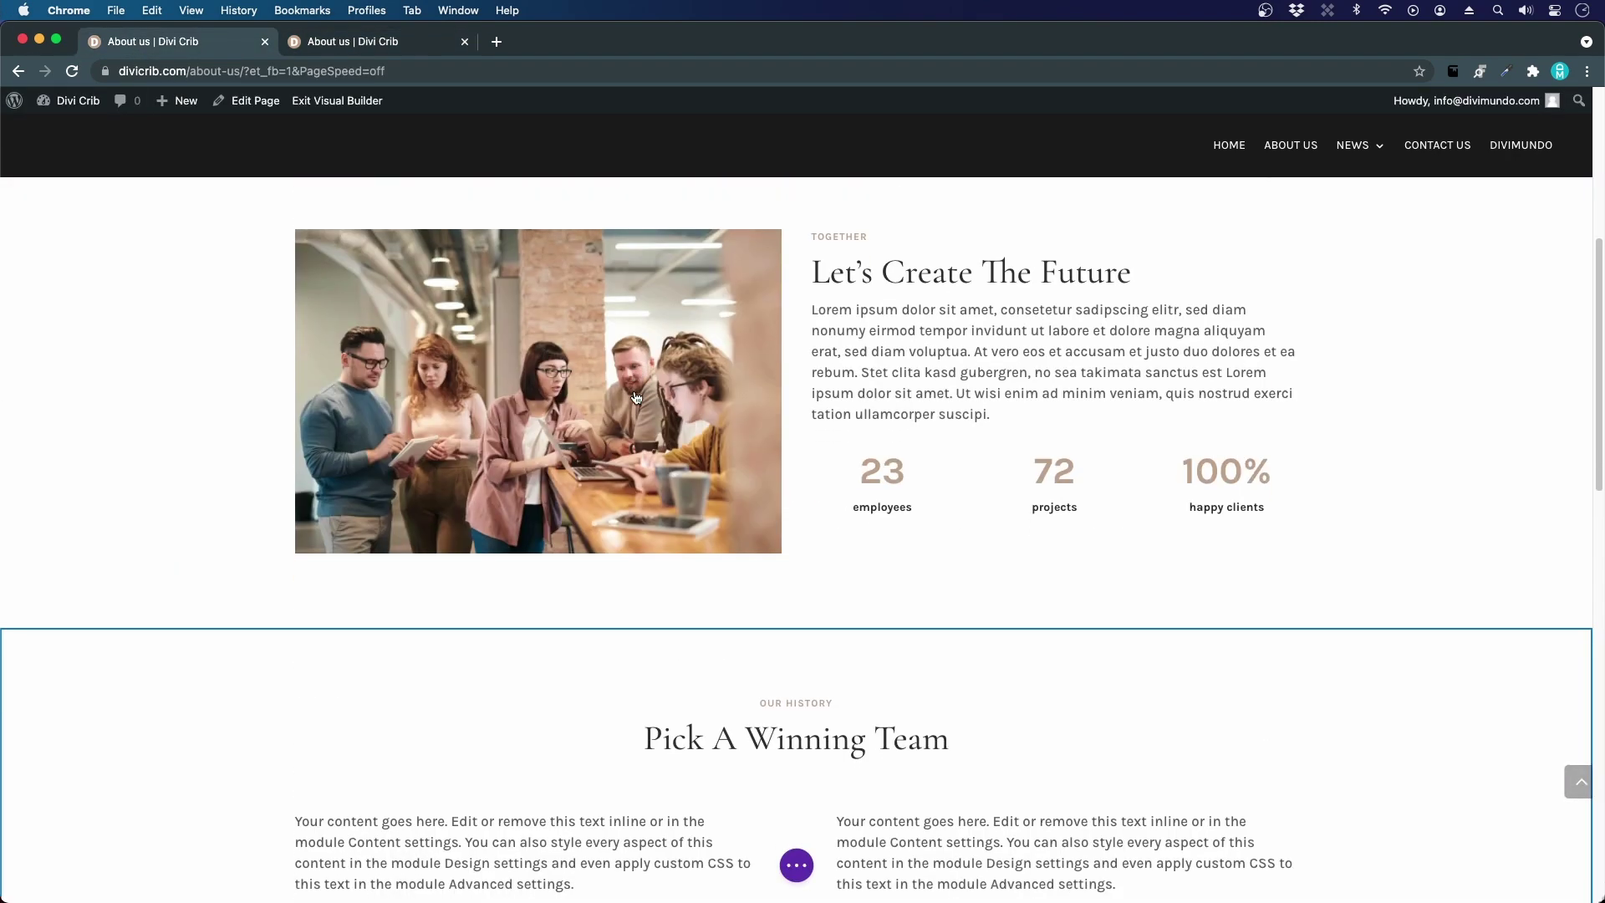
{"action": "scroll", "coordinate": [721, 609], "scroll_direction": "down", "scroll_amount": 1}
{"action": "mouse_move", "coordinate": [652, 609]}
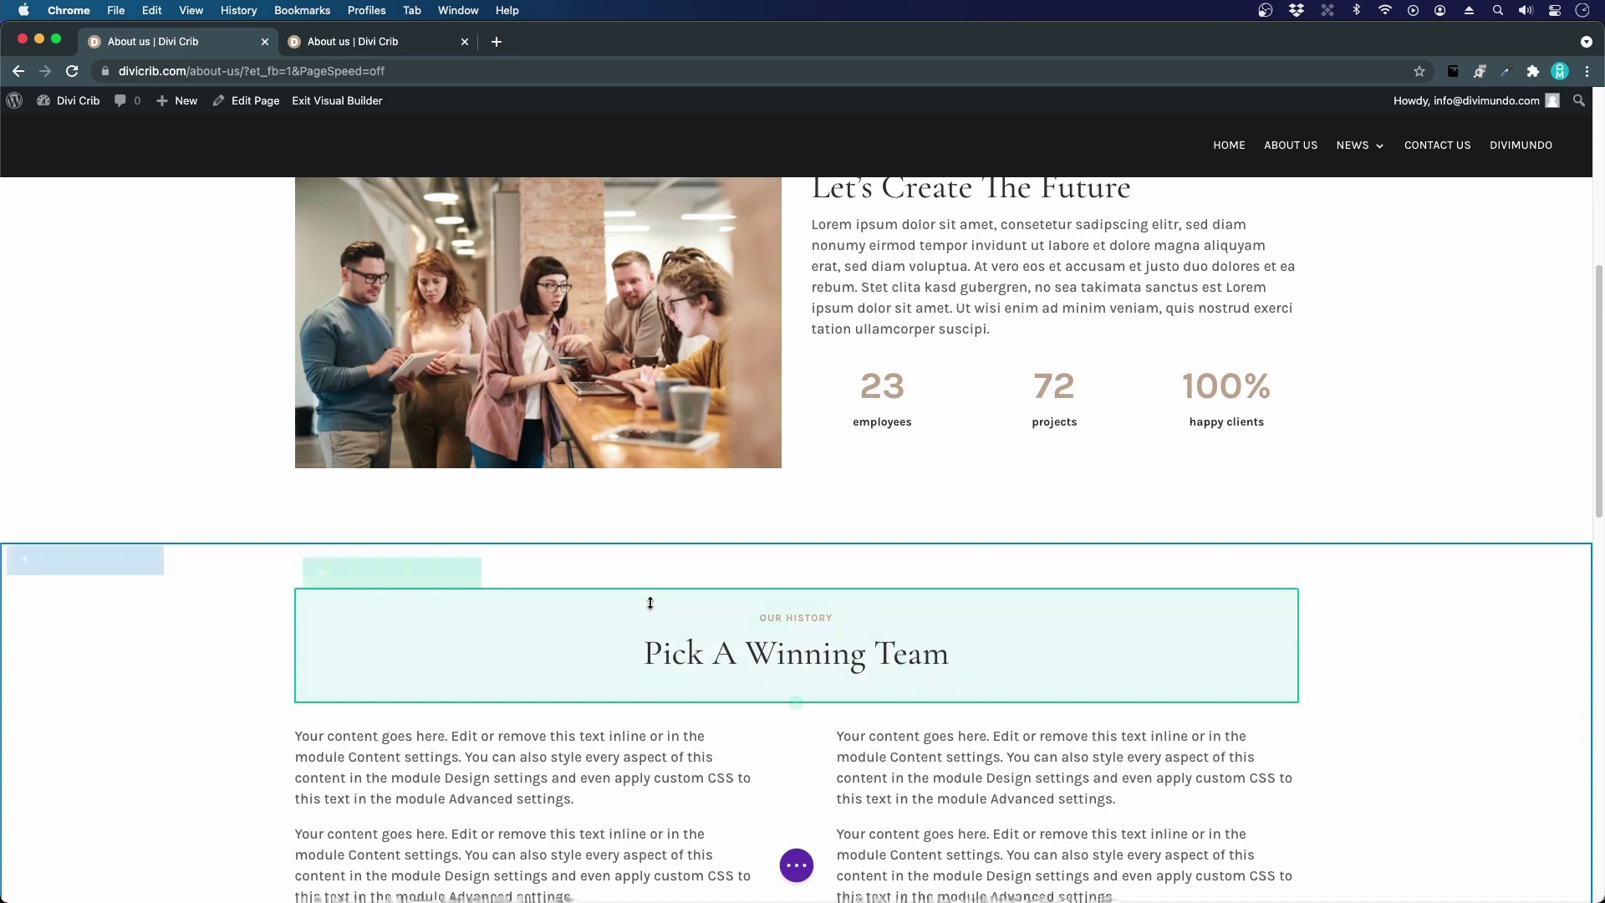
{"action": "right_click", "coordinate": [351, 576]}
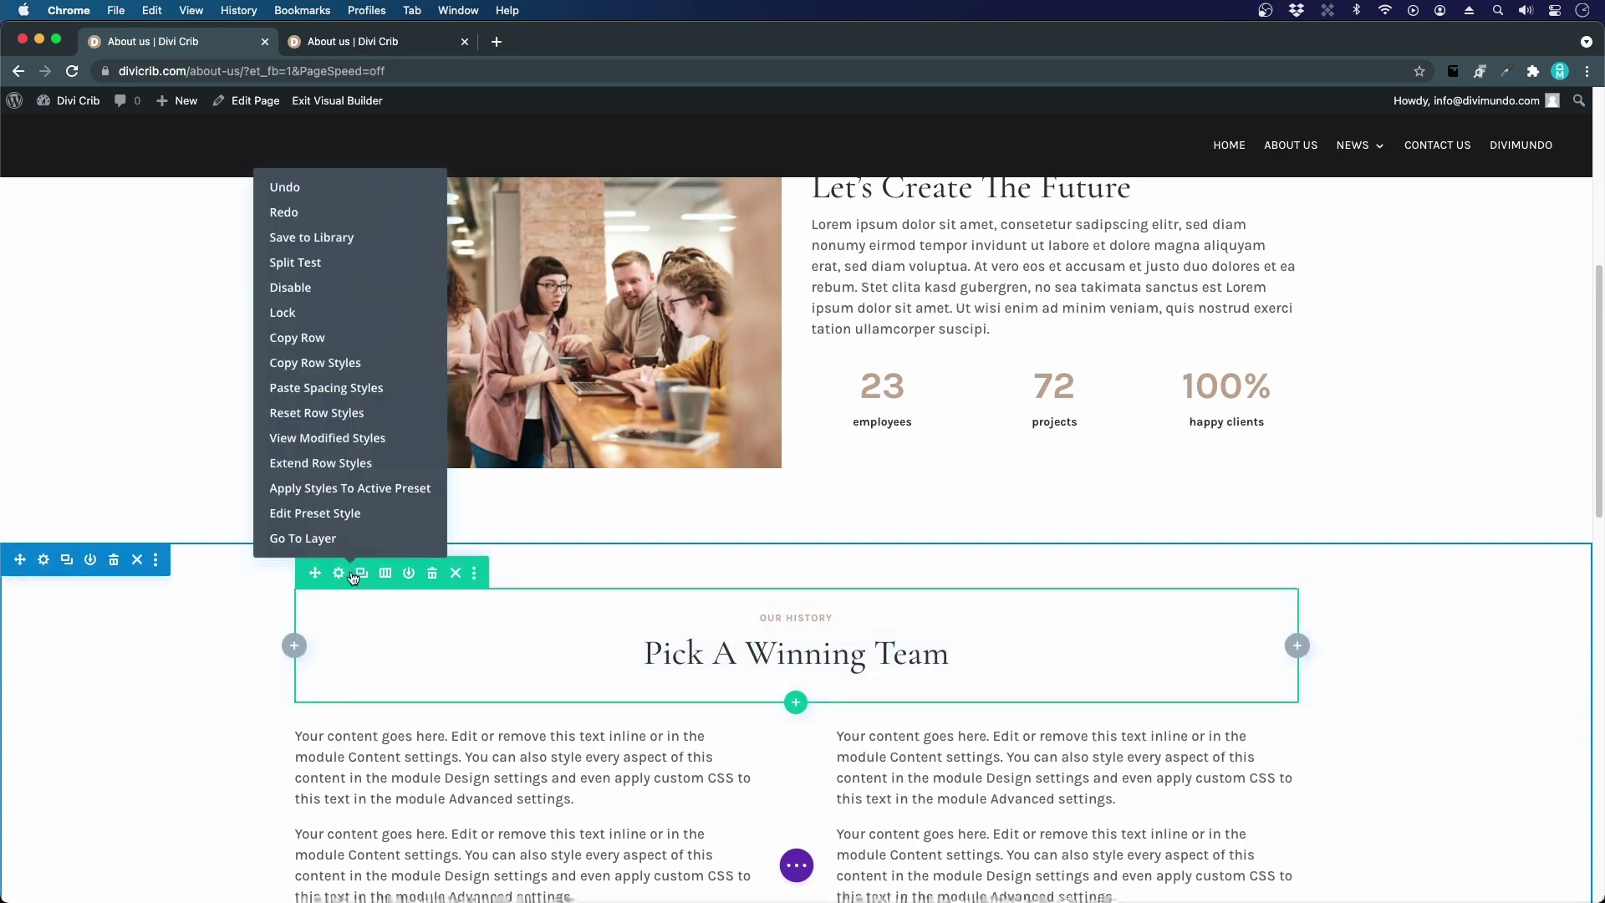
{"action": "left_click", "coordinate": [334, 339]}
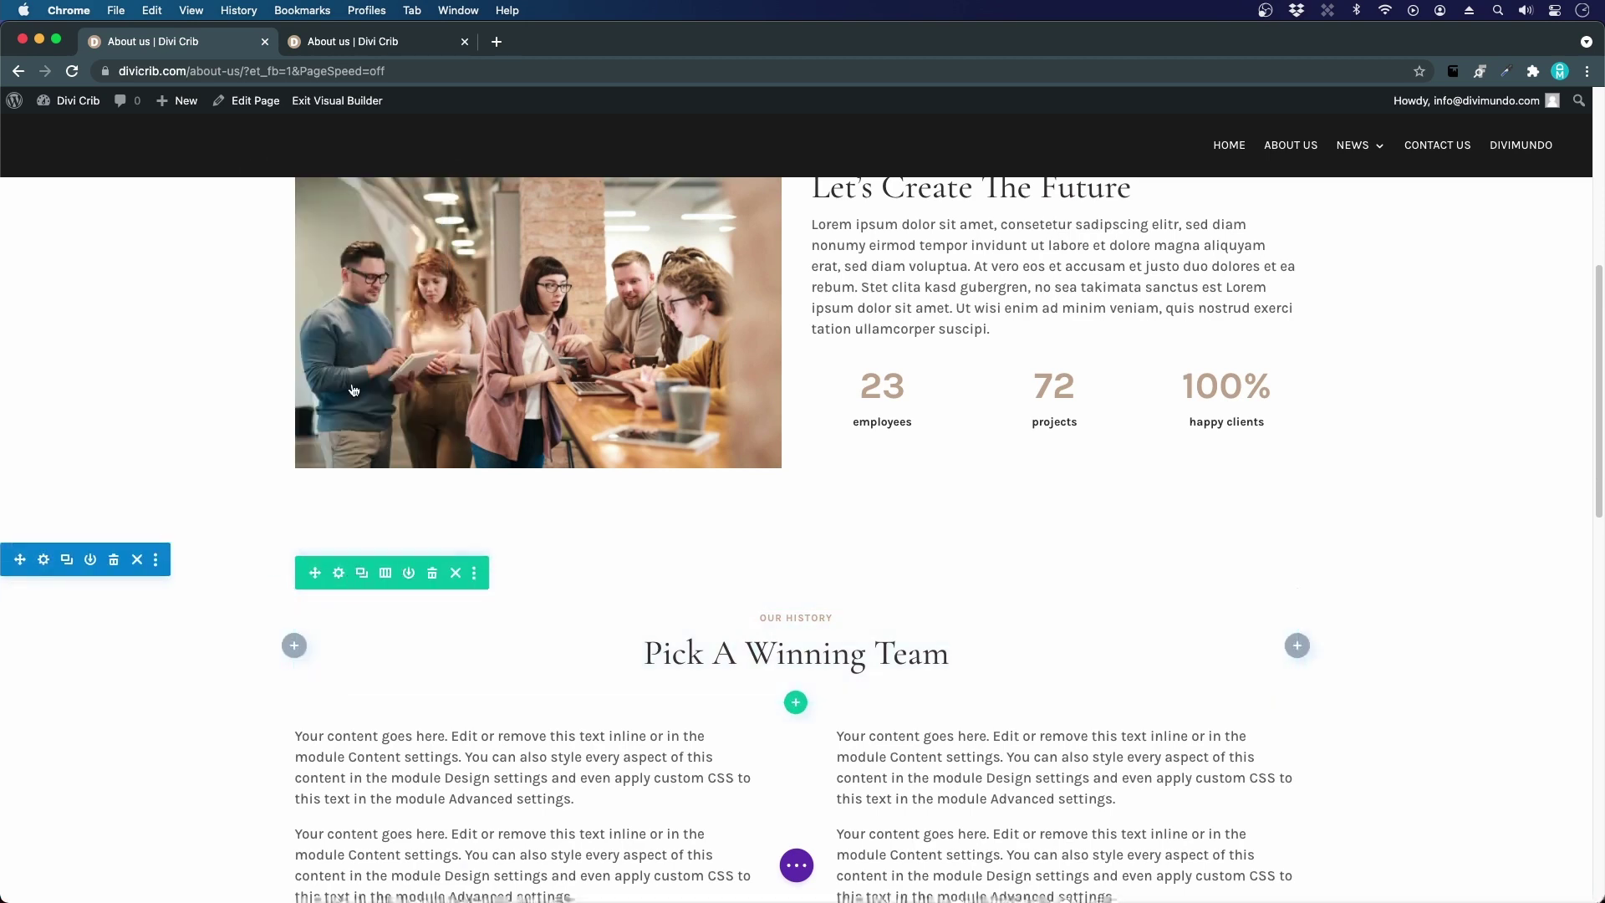
- Add a new regular section directly below the dark checkmark section
{"action": "scroll", "coordinate": [661, 555], "scroll_direction": "down", "scroll_amount": 10}
{"action": "scroll", "coordinate": [660, 555], "scroll_direction": "down", "scroll_amount": 3}
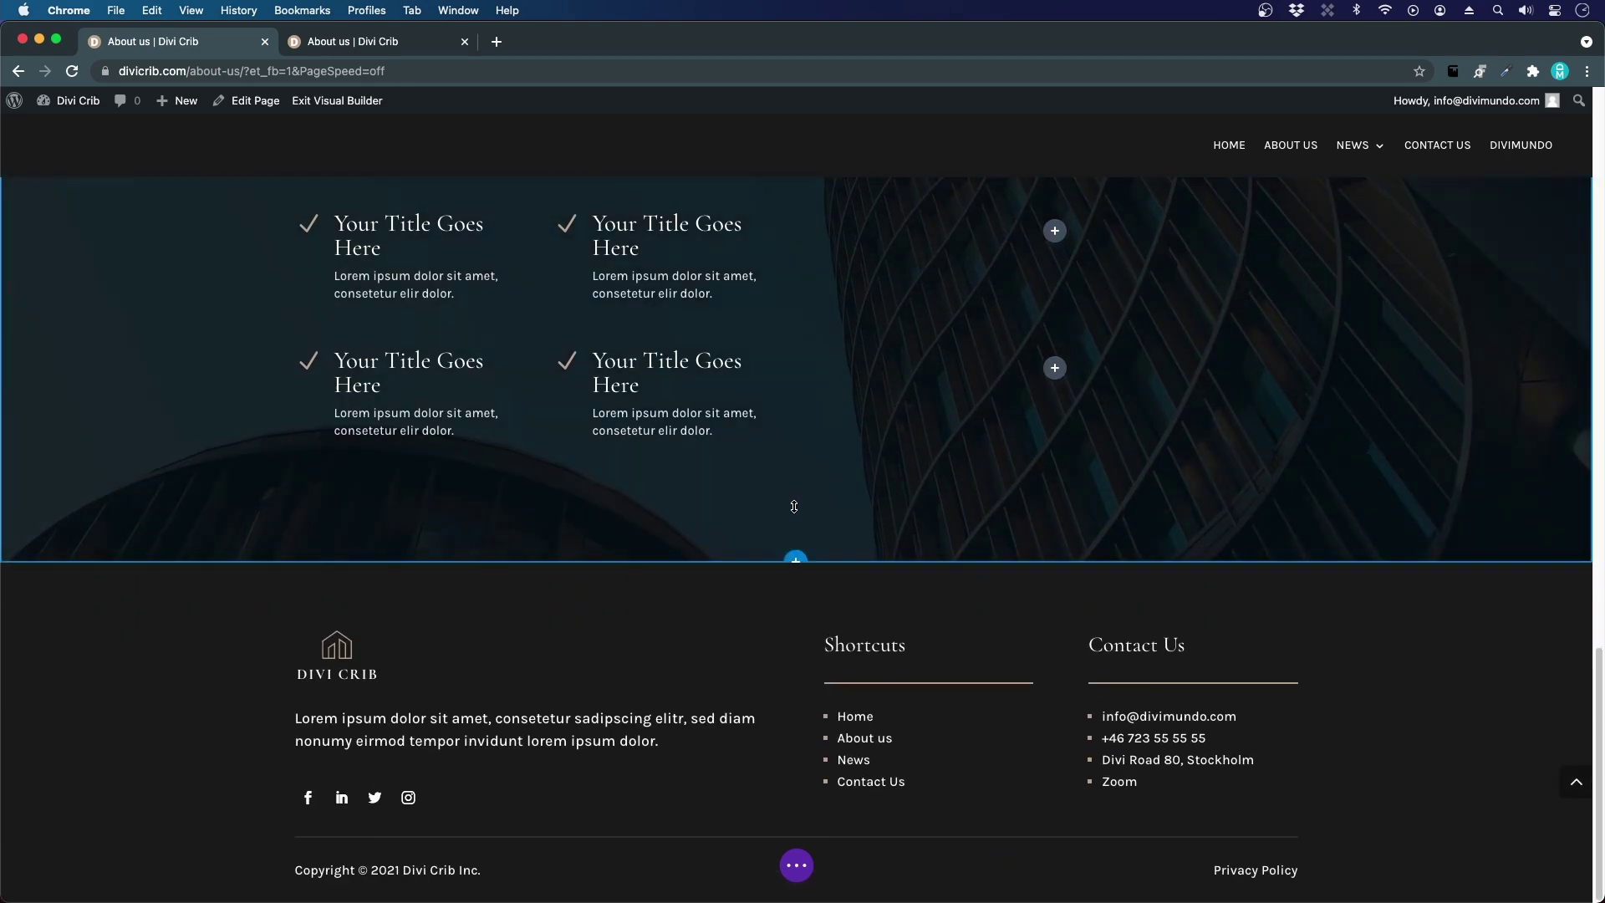
{"action": "left_click", "coordinate": [795, 560]}
{"action": "left_click", "coordinate": [699, 506]}
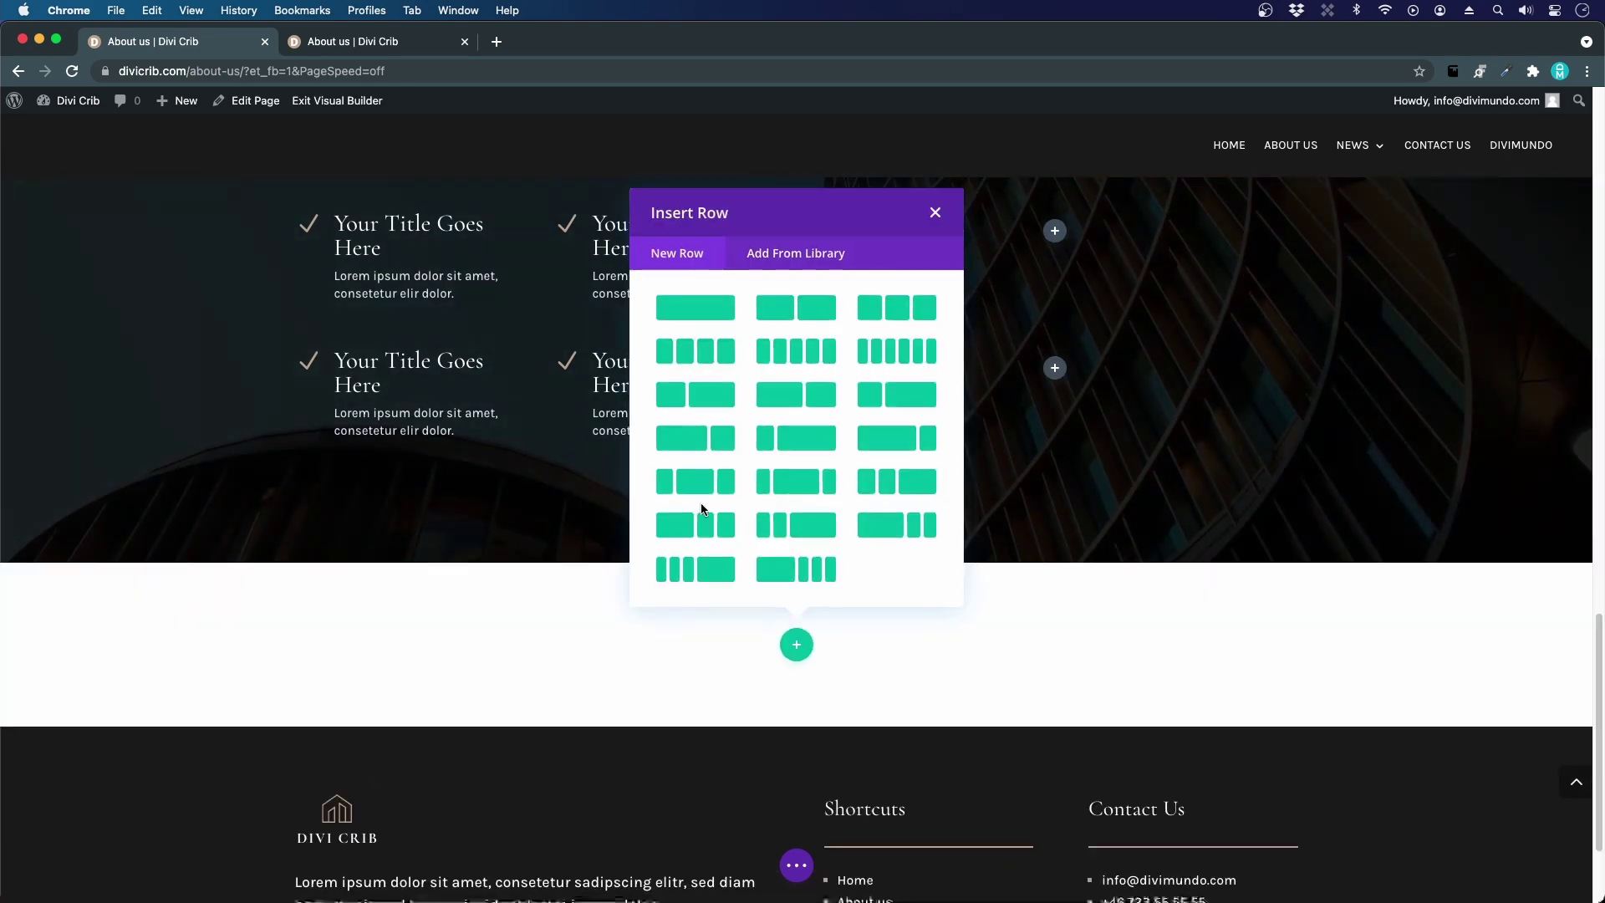
- Dismiss the row layout chooser and paste the copied "Pick A Winning Team" heading row into the new section
{"action": "left_click", "coordinate": [936, 214]}
{"action": "right_click", "coordinate": [807, 648]}
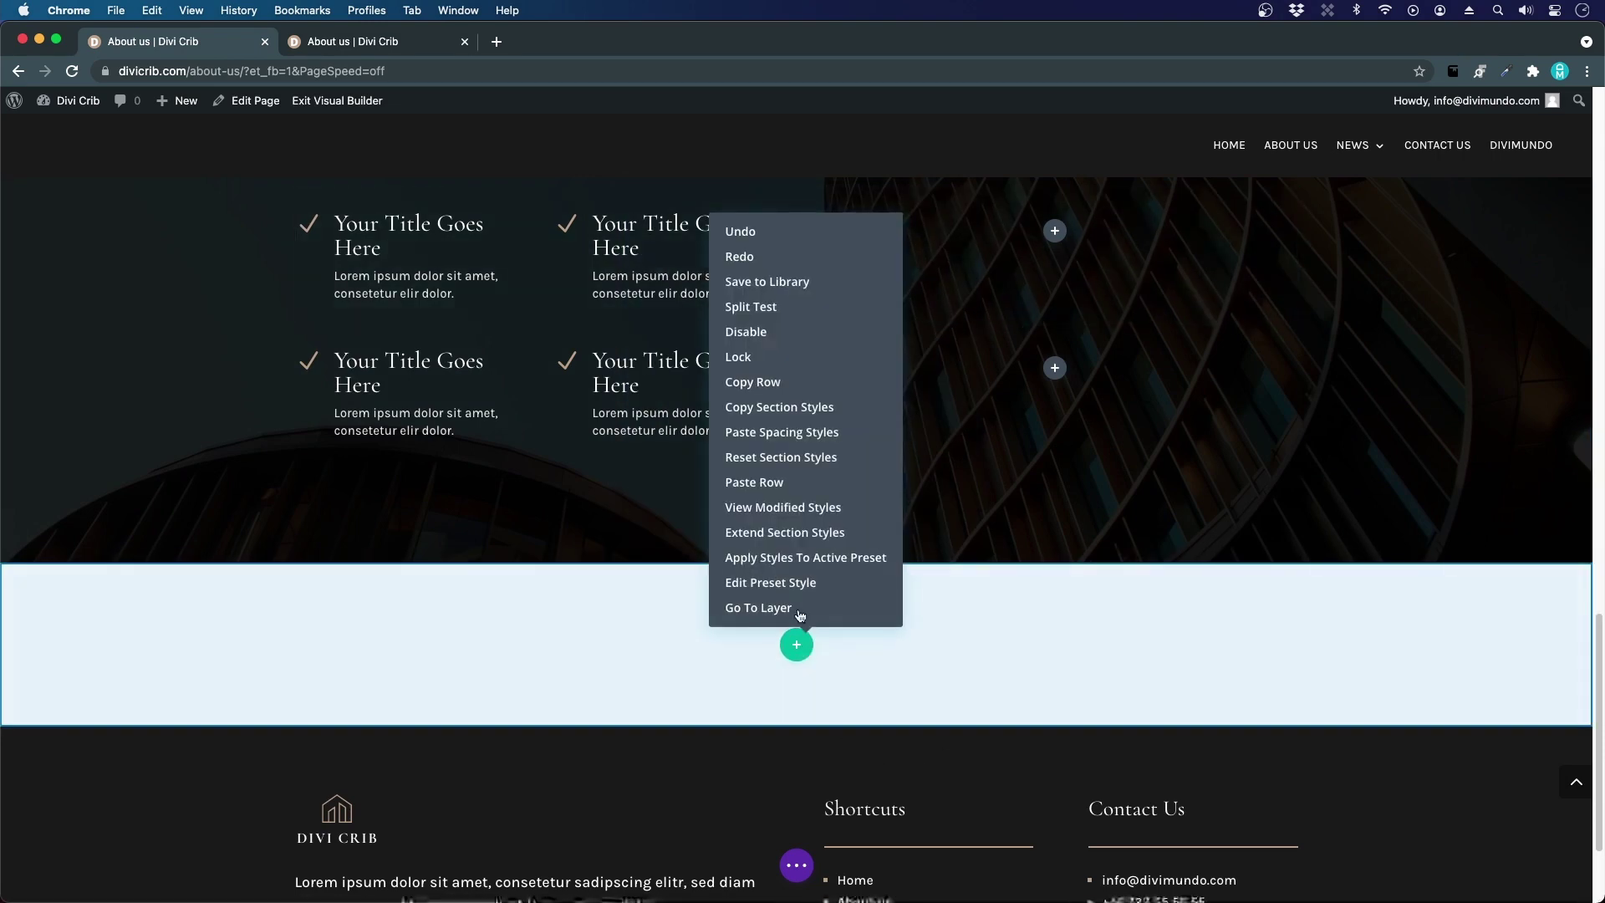
{"action": "left_click", "coordinate": [786, 485]}
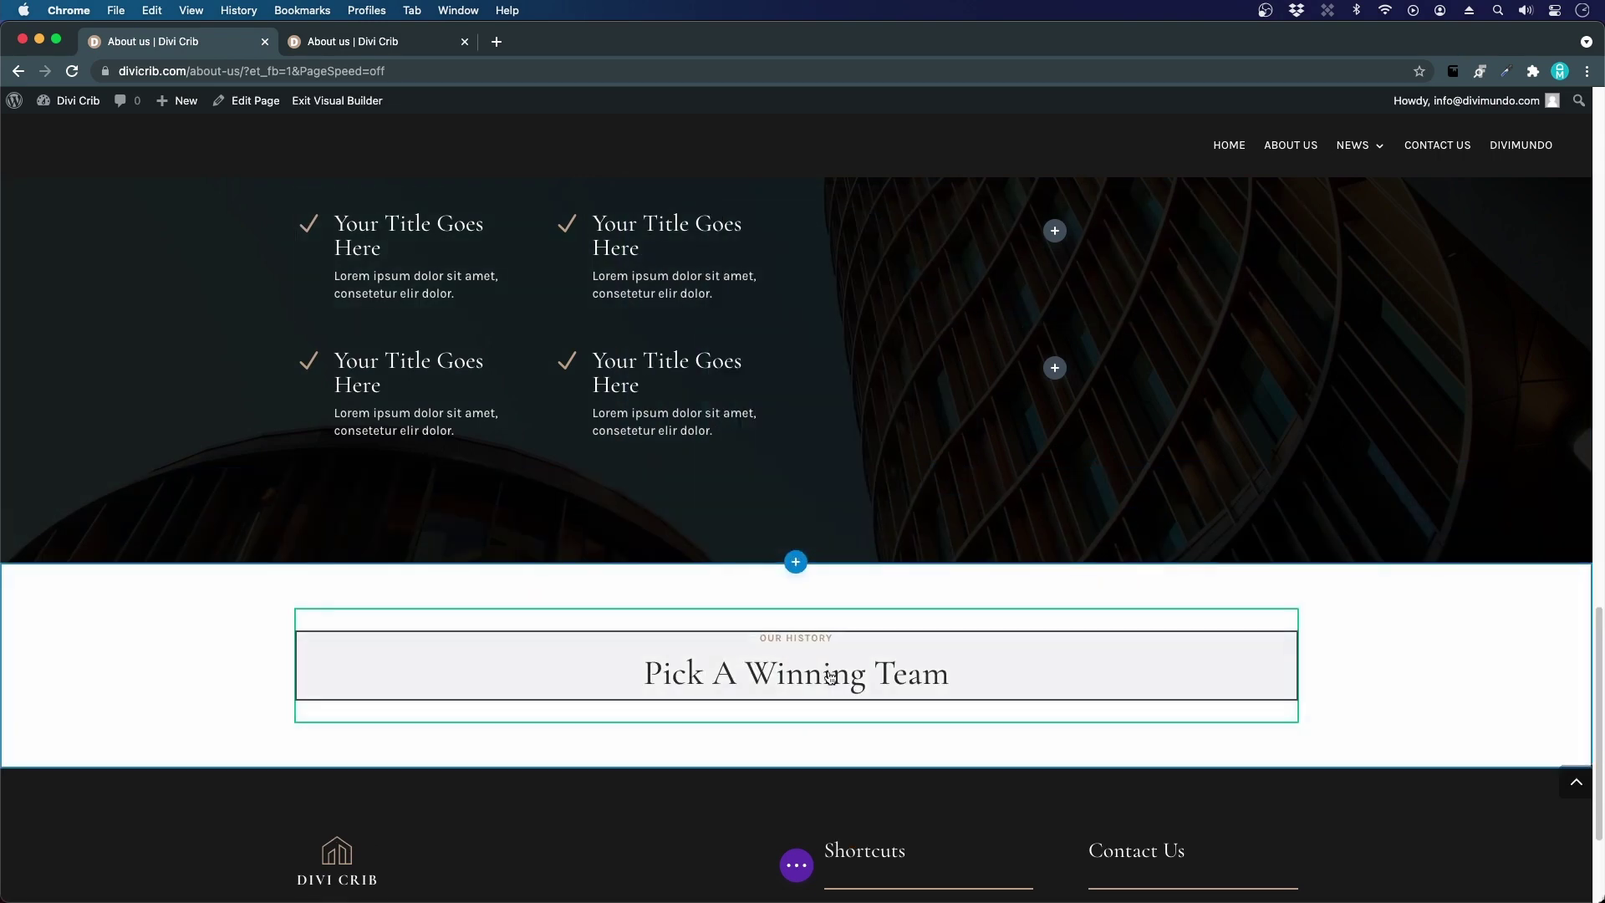
- Change the small "Our history" heading in the pasted text module to "Divi Allstars"
{"action": "scroll", "coordinate": [798, 689], "scroll_direction": "down", "scroll_amount": 5}
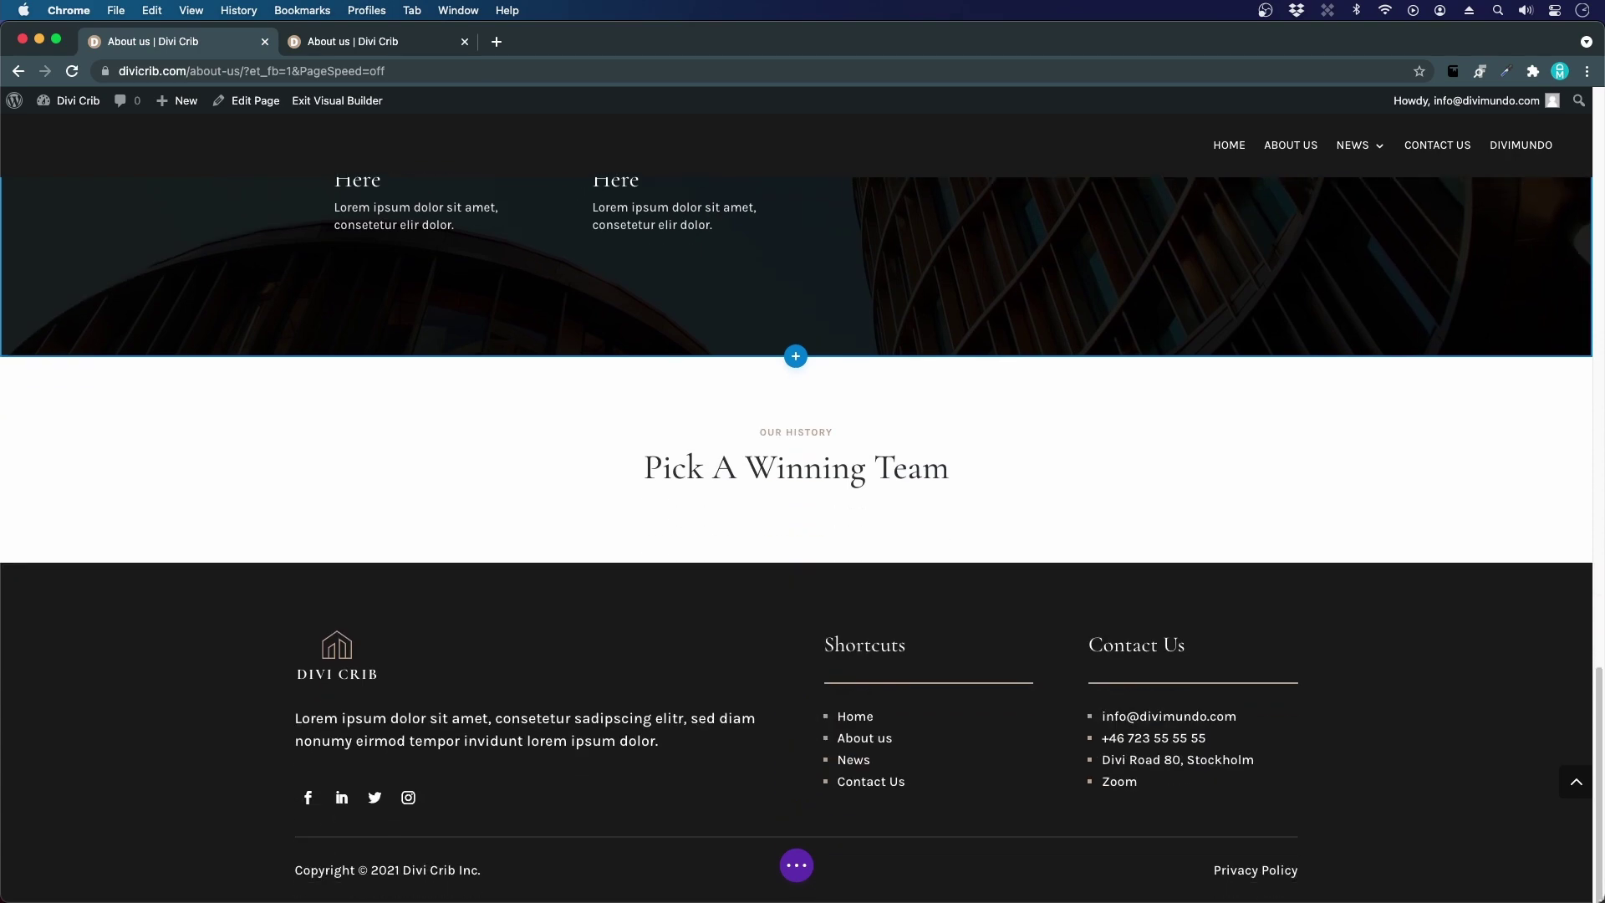
{"action": "mouse_move", "coordinate": [790, 456]}
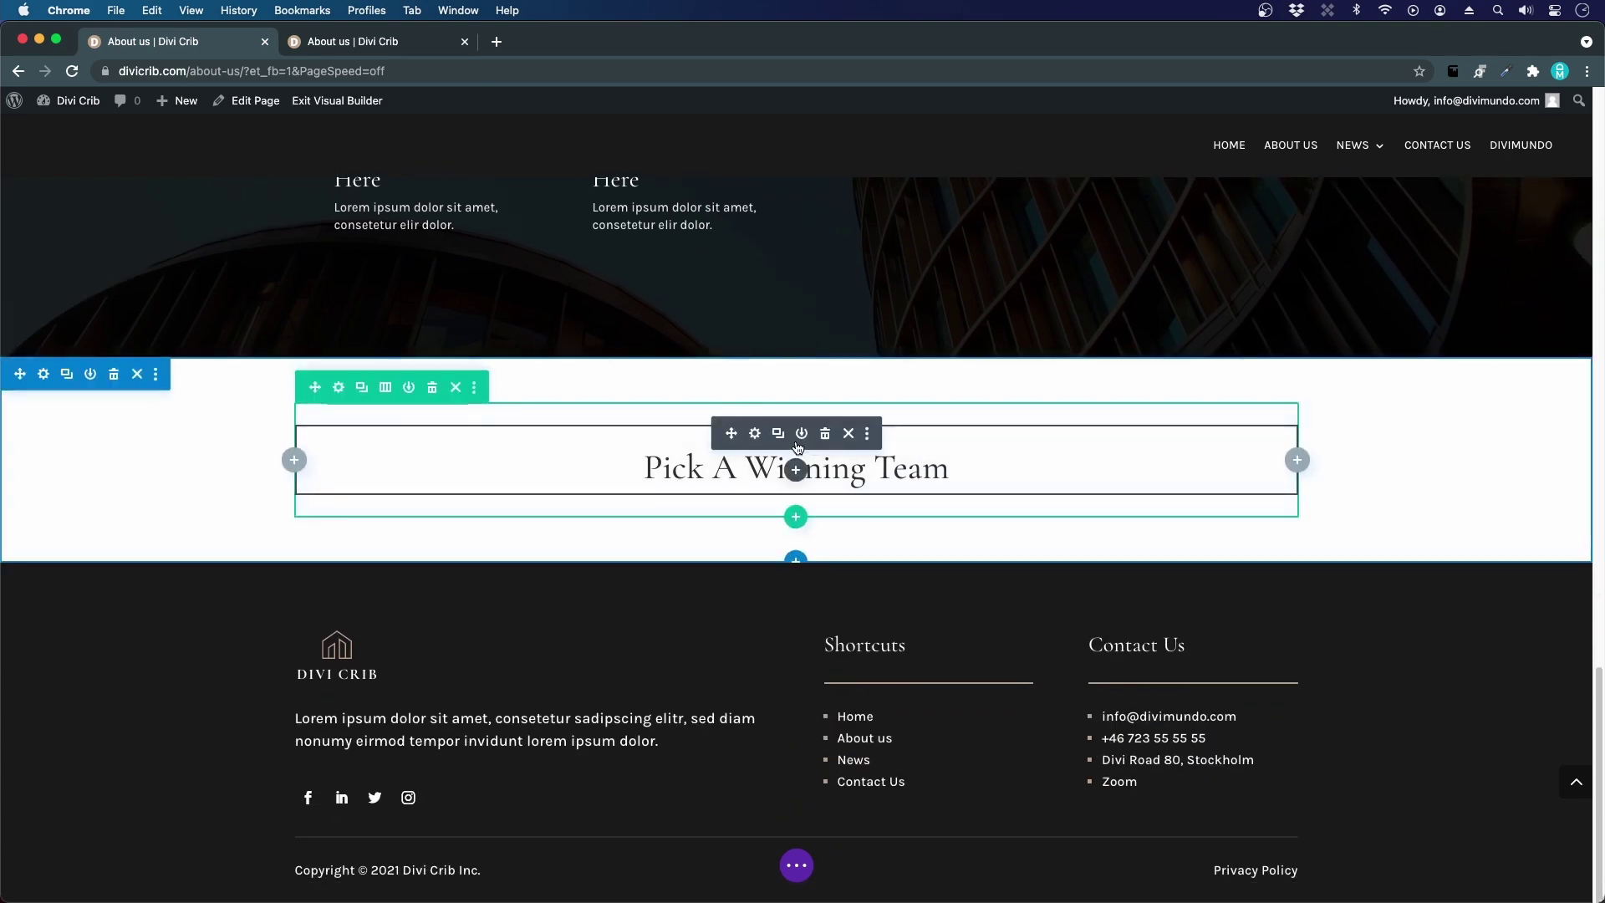
{"action": "left_click", "coordinate": [755, 434]}
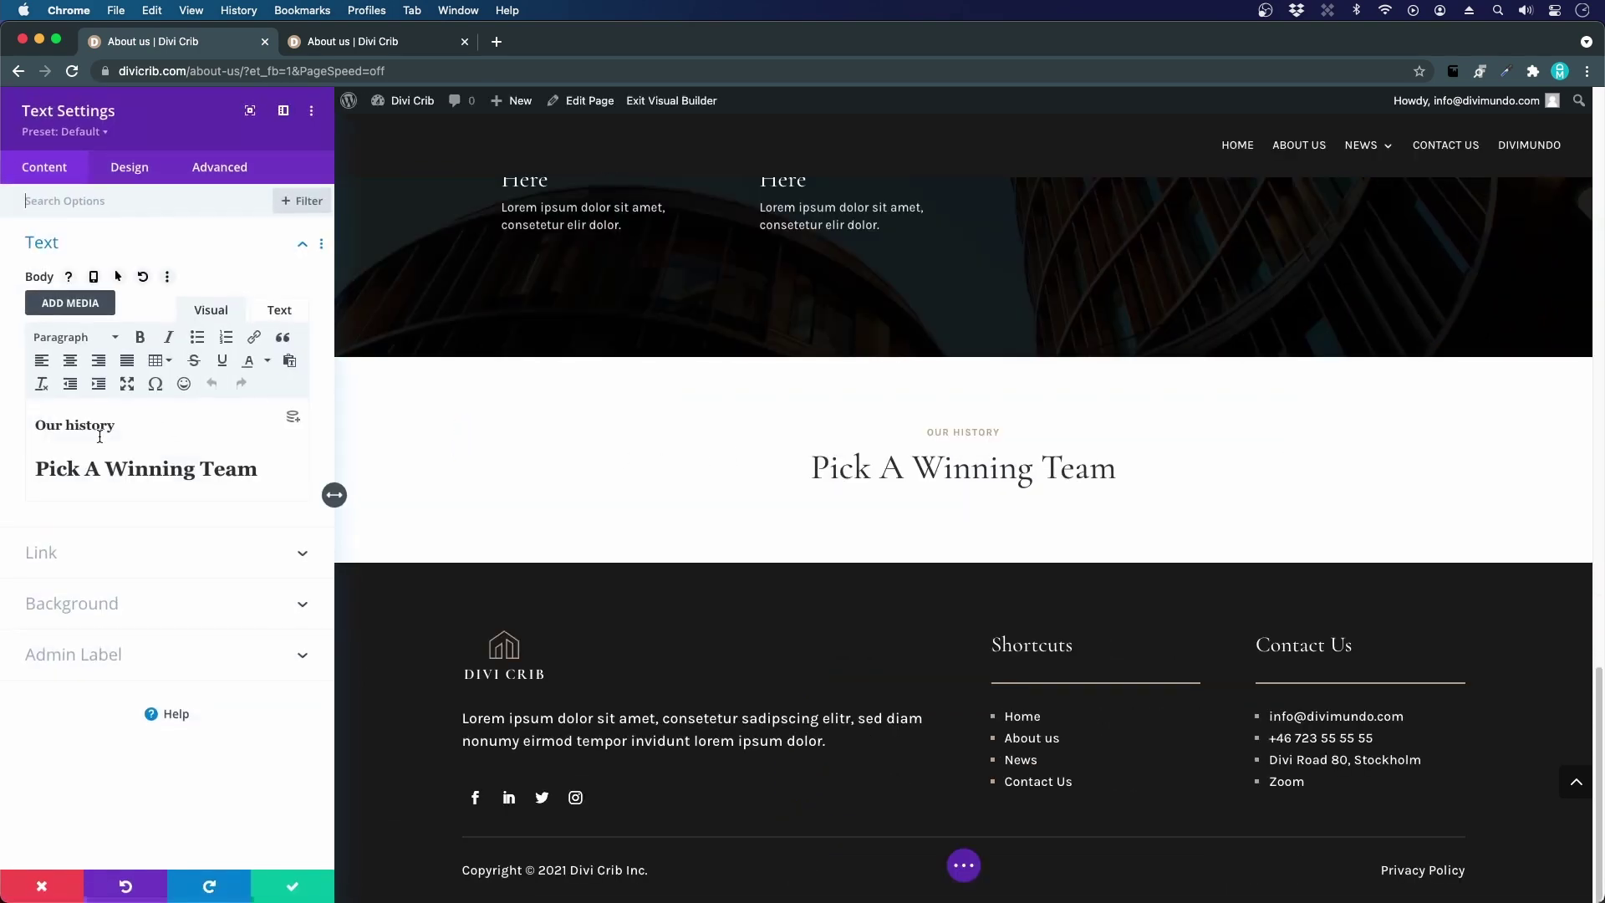
{"action": "double_click", "coordinate": [97, 422]}
{"action": "triple_click", "coordinate": [99, 422]}
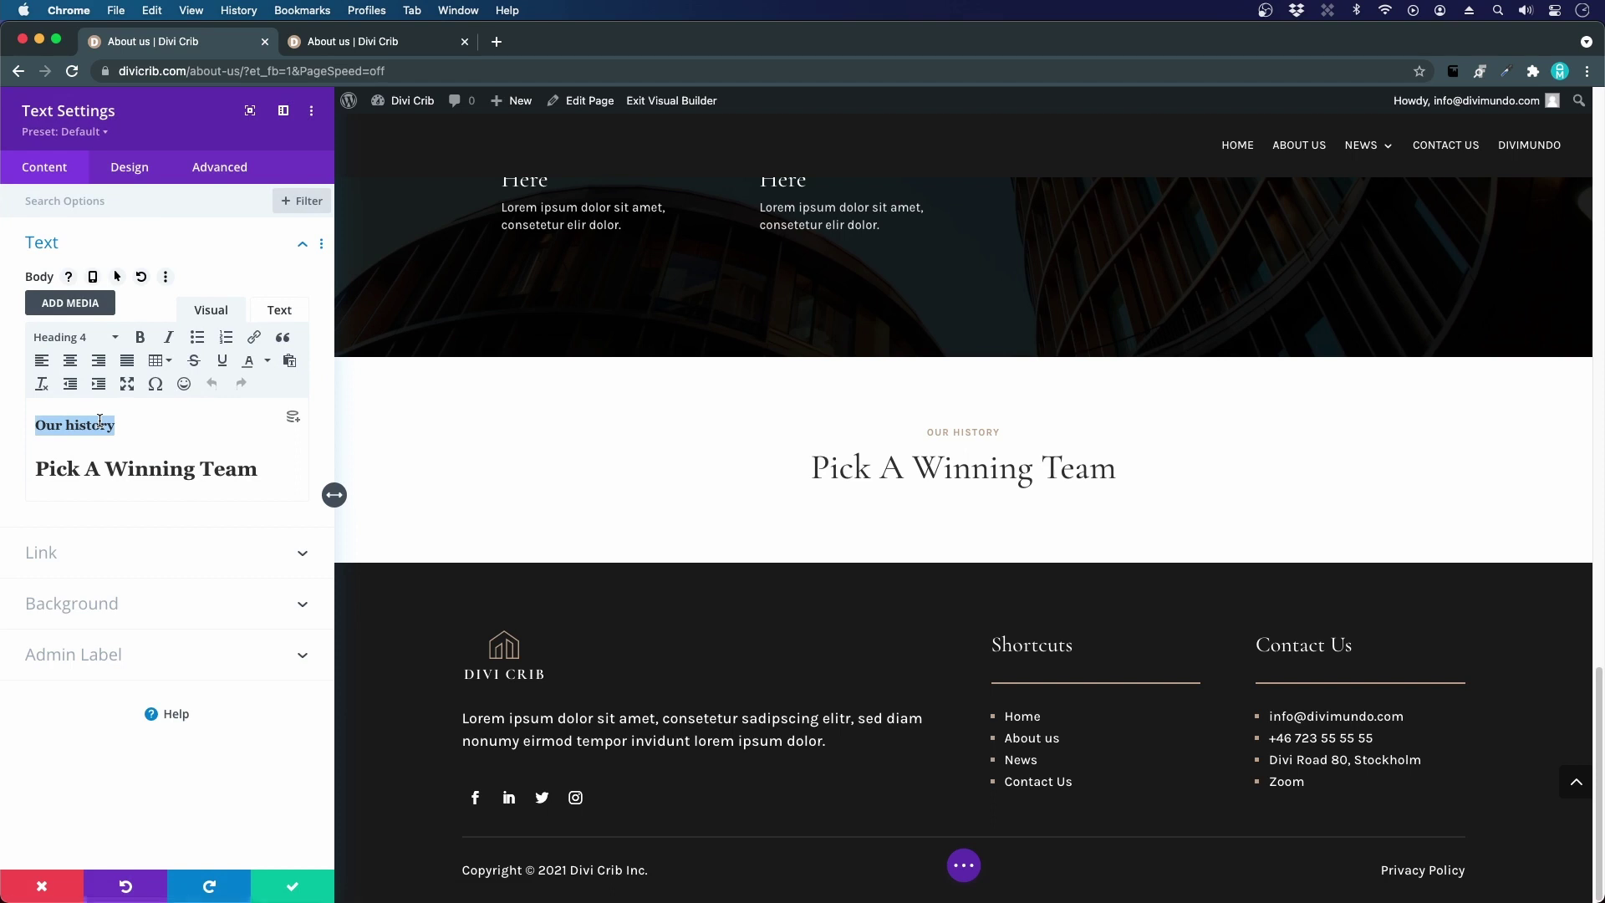
{"action": "type", "text": "Divi Al"}
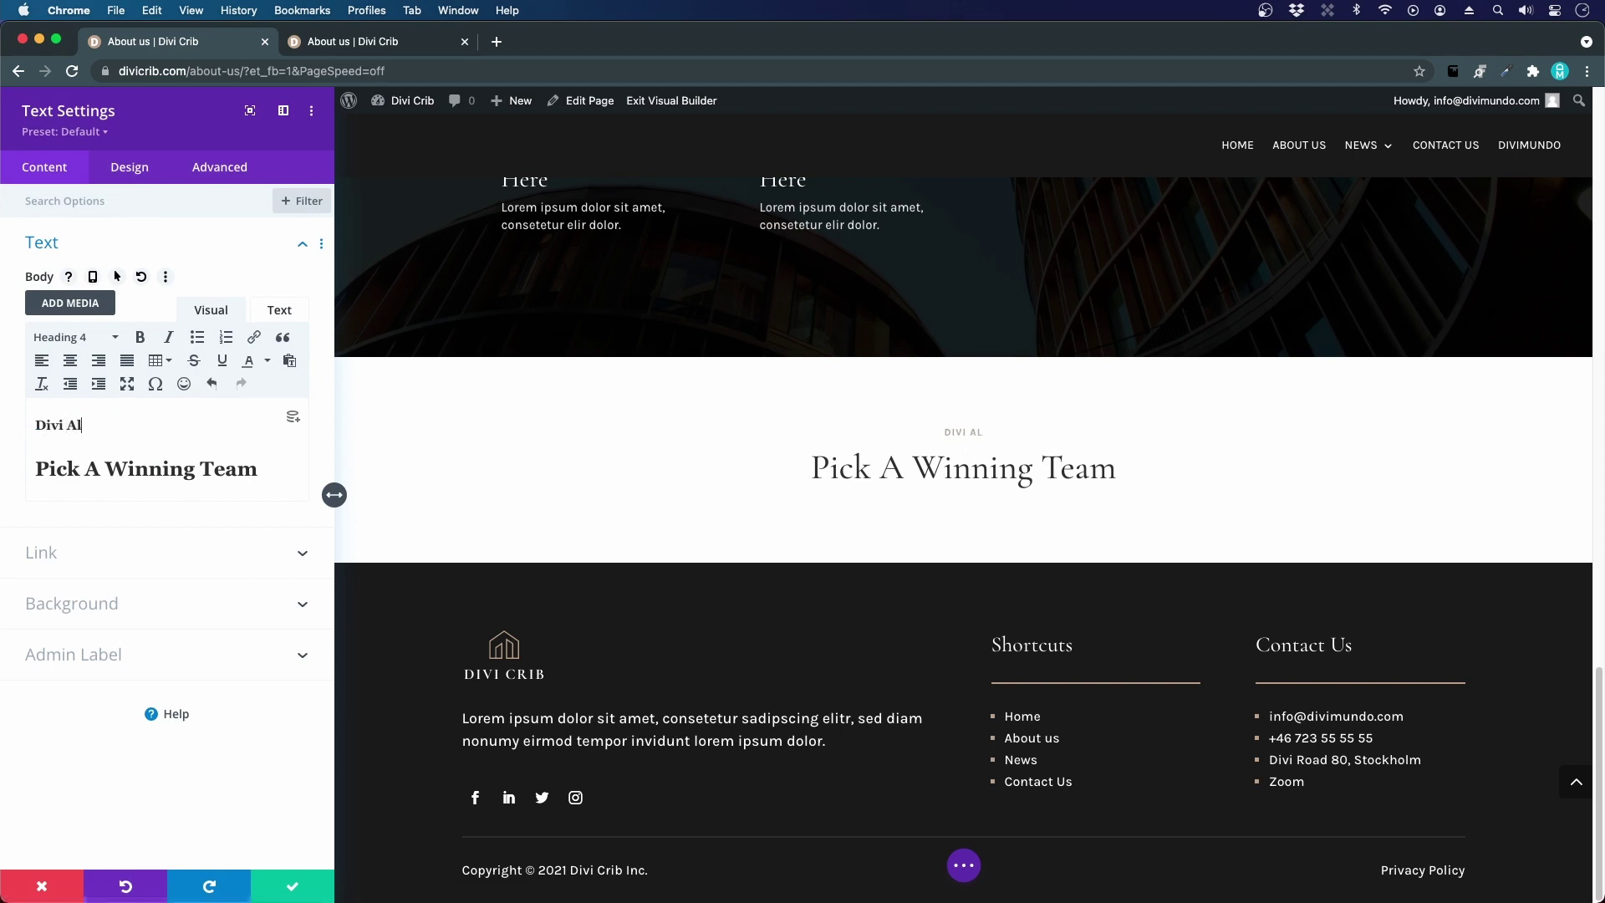
{"action": "type", "text": "lstarsa"}
{"action": "key", "text": "BackSpace"}
- Replace the main heading "Pick A Winning Team" with "What Can We Do For You?" and save the text module
{"action": "triple_click", "coordinate": [182, 471]}
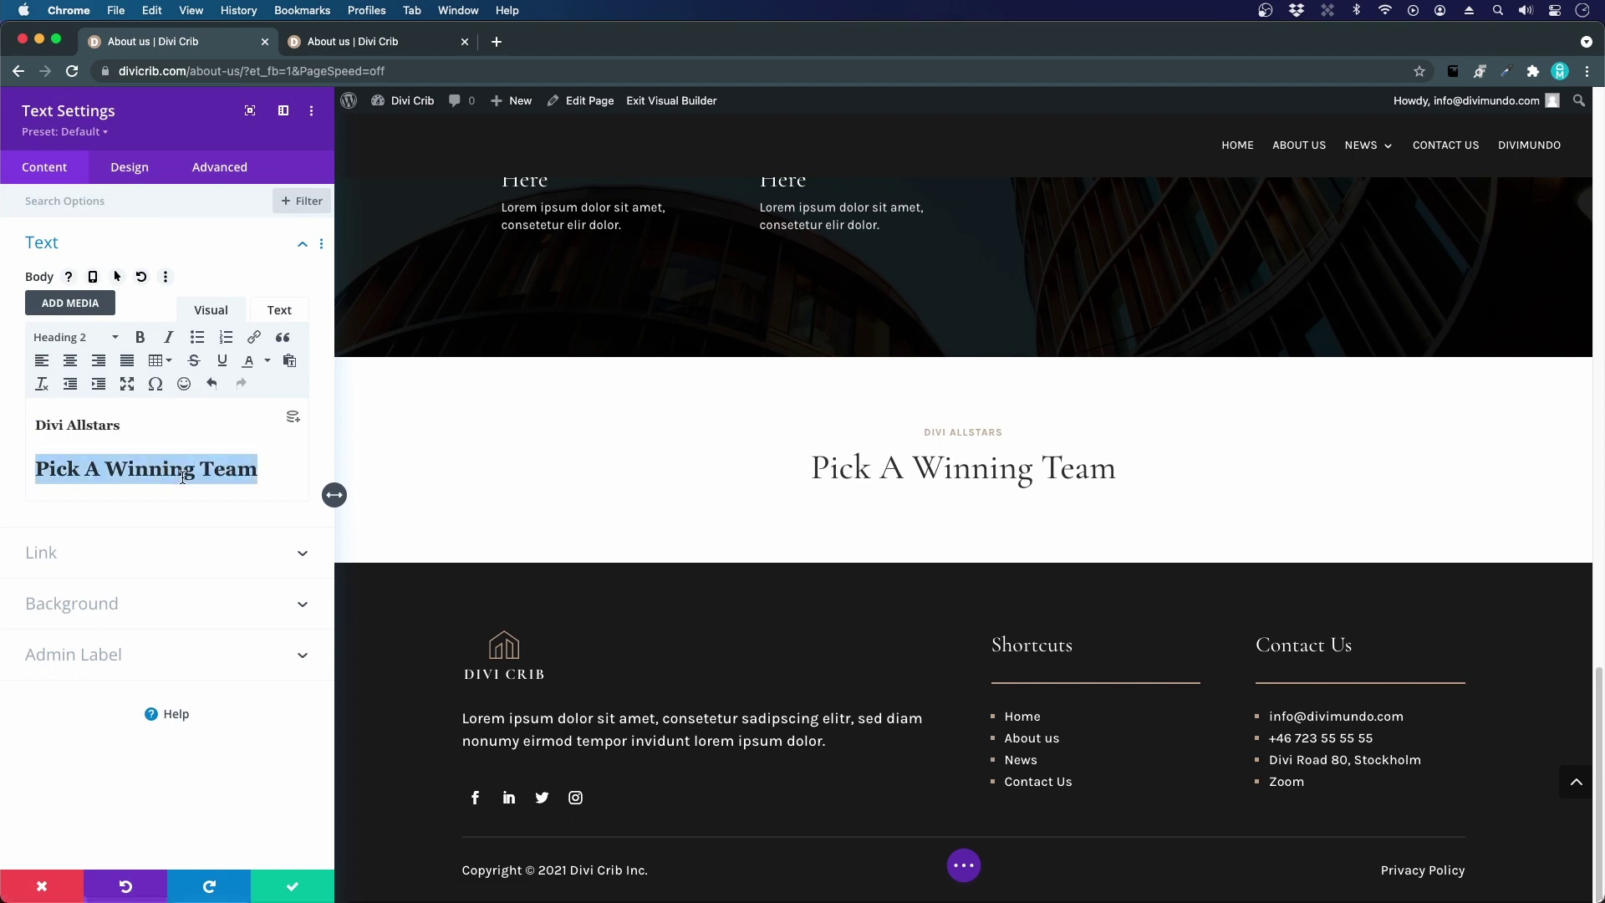
{"action": "type", "text": "What Can We"}
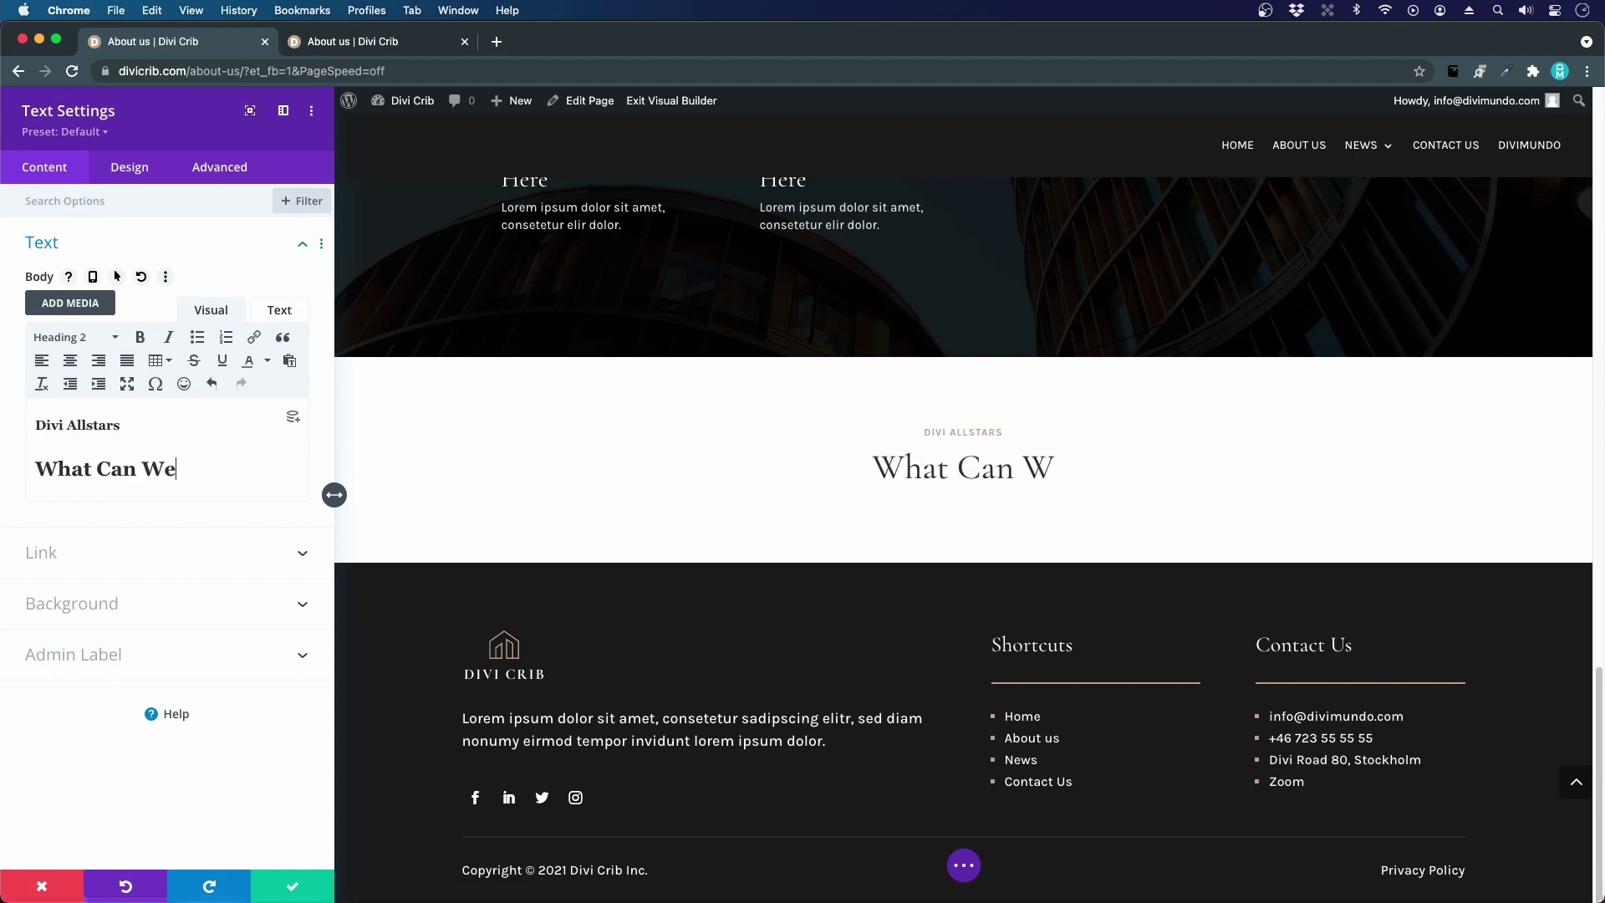
{"action": "type", "text": " Do Foir"}
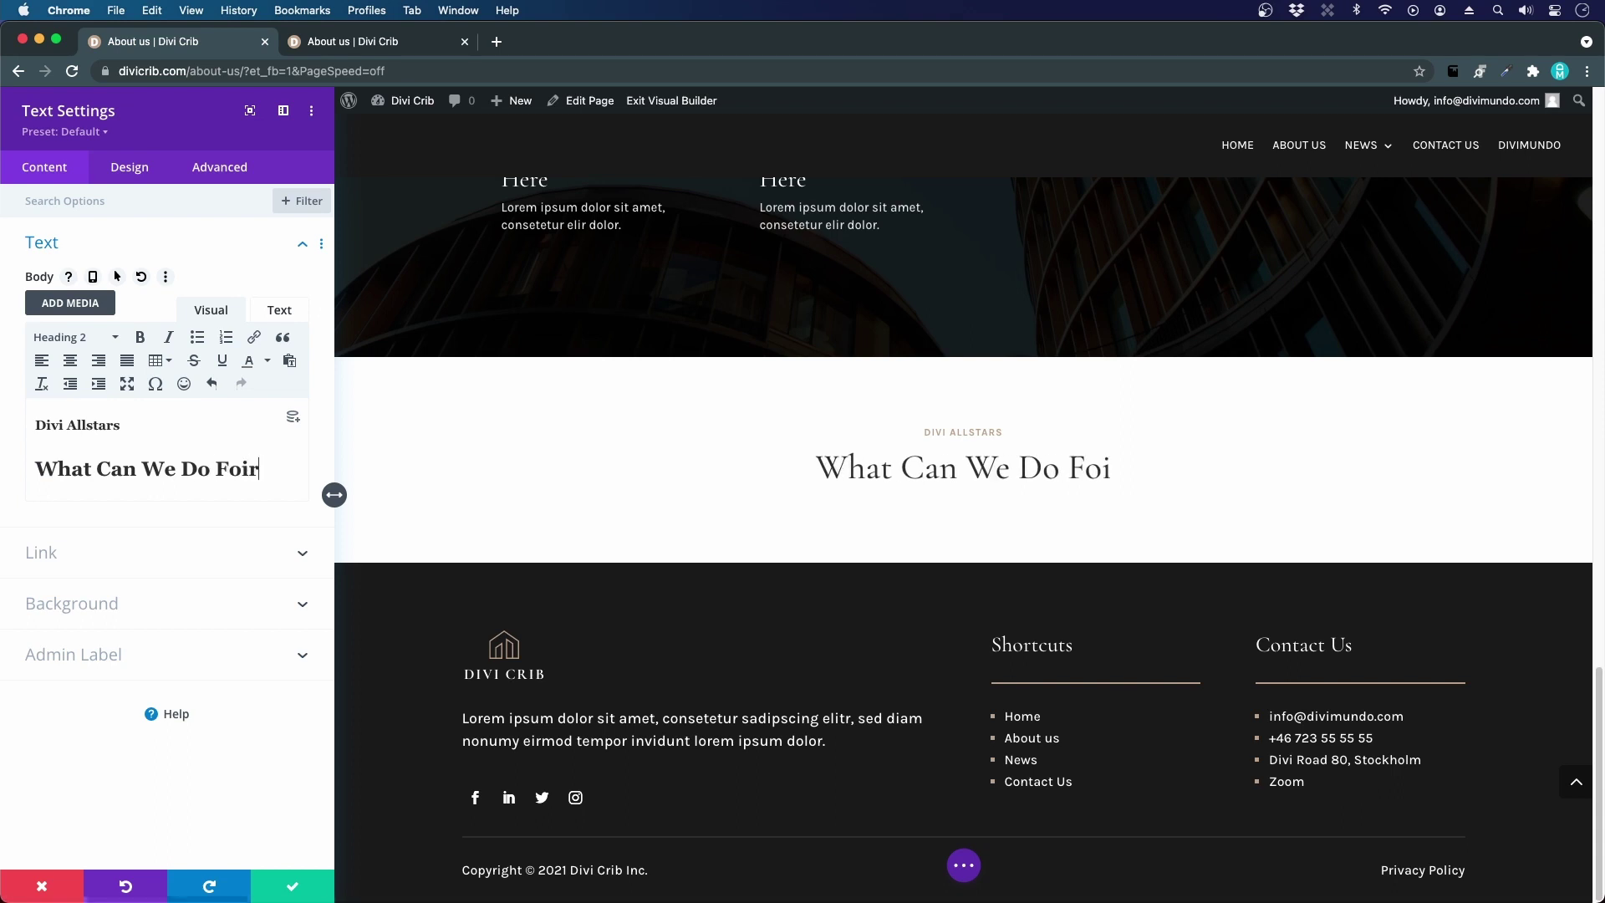
{"action": "key", "text": "BackSpace"}
{"action": "key", "text": "BackSpace"}
{"action": "type", "text": "r You"}
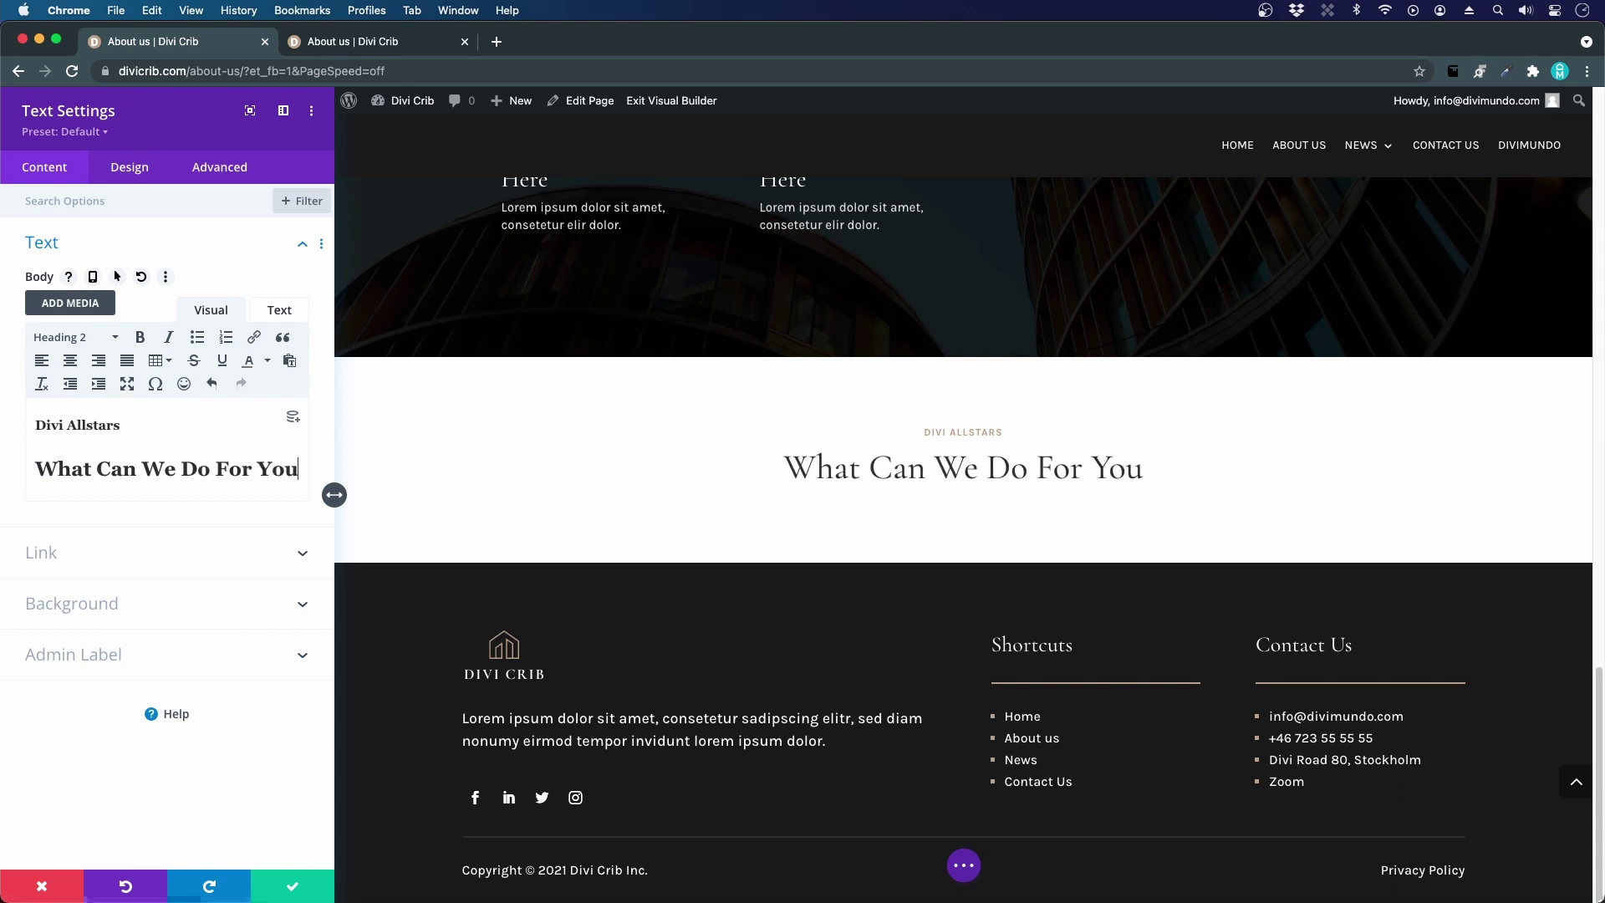
{"action": "type", "text": "=?"}
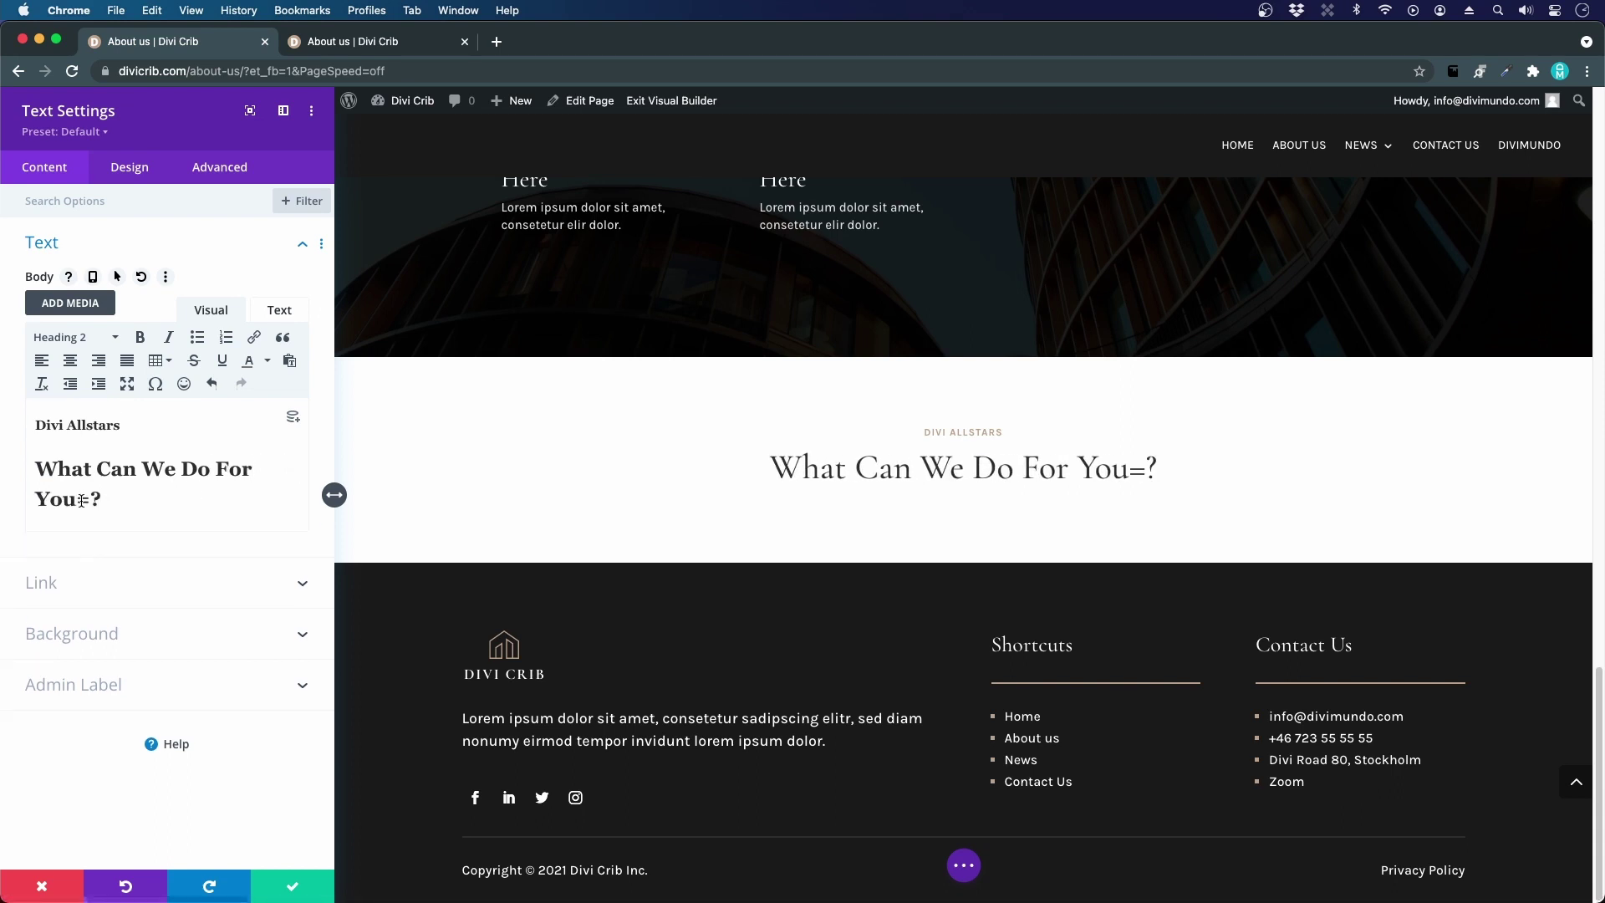
{"action": "key", "text": "BackSpace"}
{"action": "left_click", "coordinate": [292, 885]}
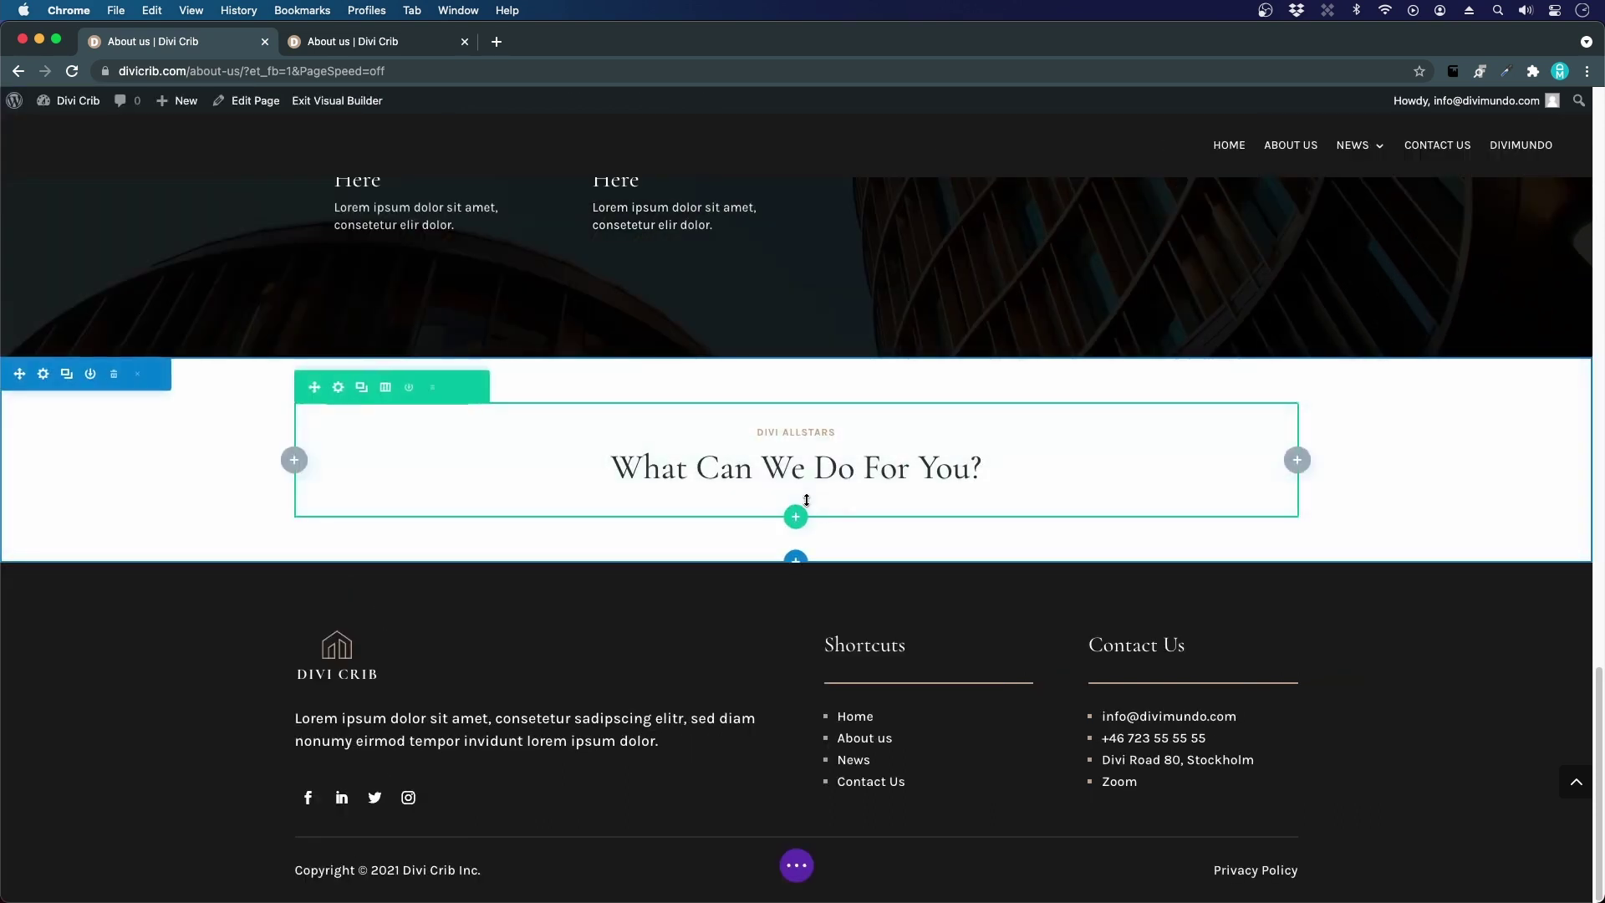
- Add a three-column row below the team heading and insert an Image module in its first column
{"action": "left_click", "coordinate": [799, 518]}
{"action": "left_click", "coordinate": [886, 258]}
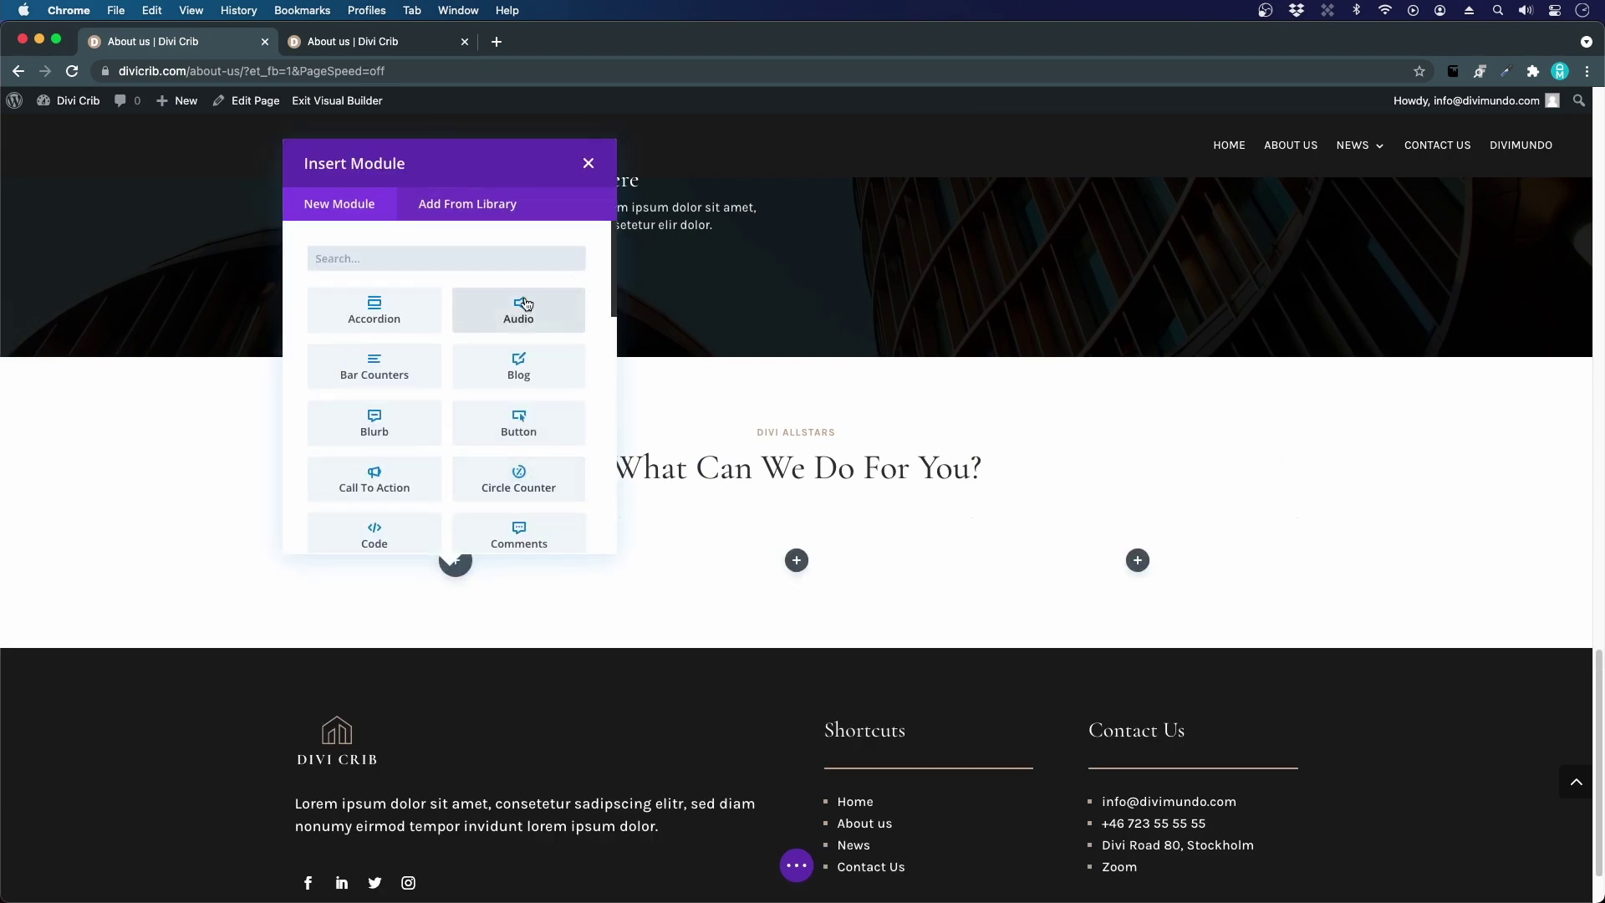
{"action": "type", "text": "image"}
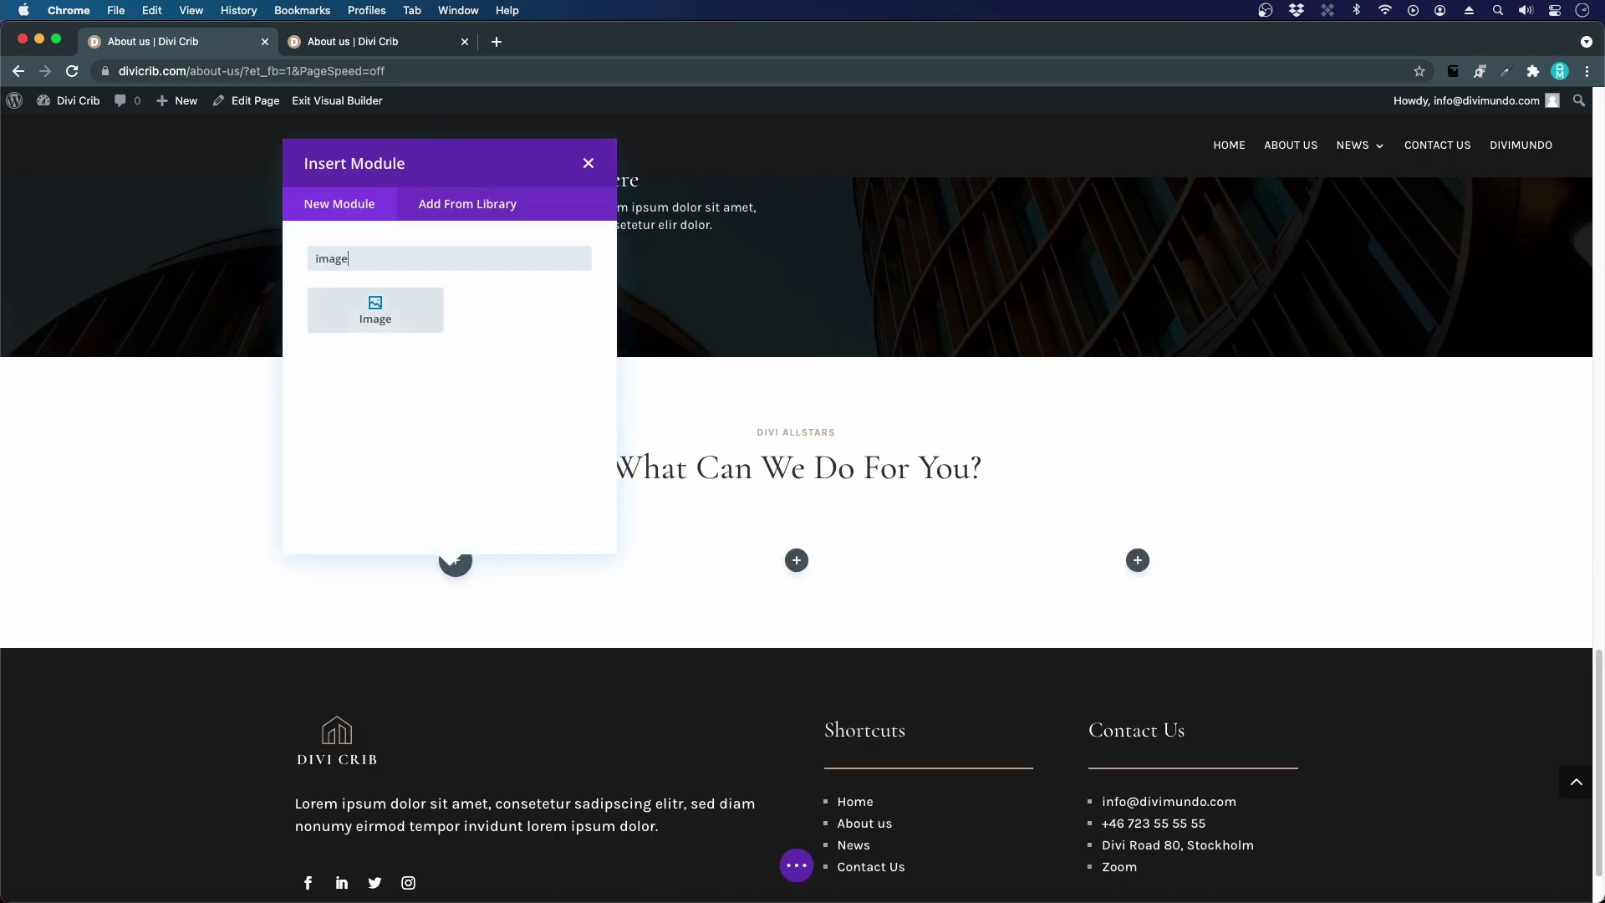
{"action": "left_click", "coordinate": [394, 318]}
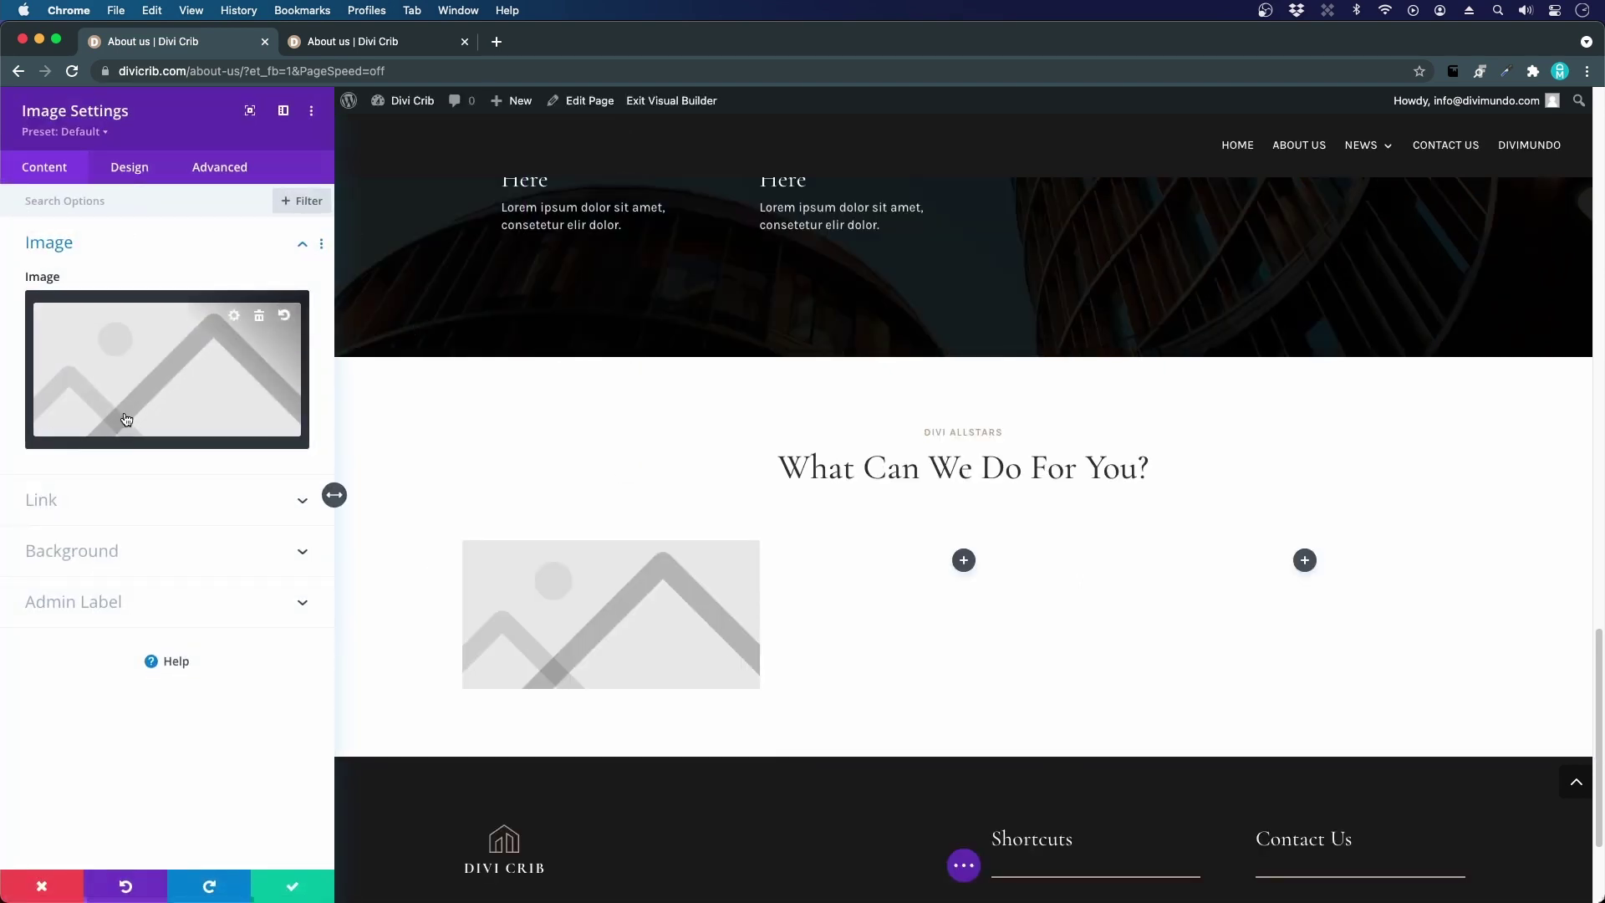
- Set the module's image to portraits-04.jpg from the media library
{"action": "left_click", "coordinate": [131, 386]}
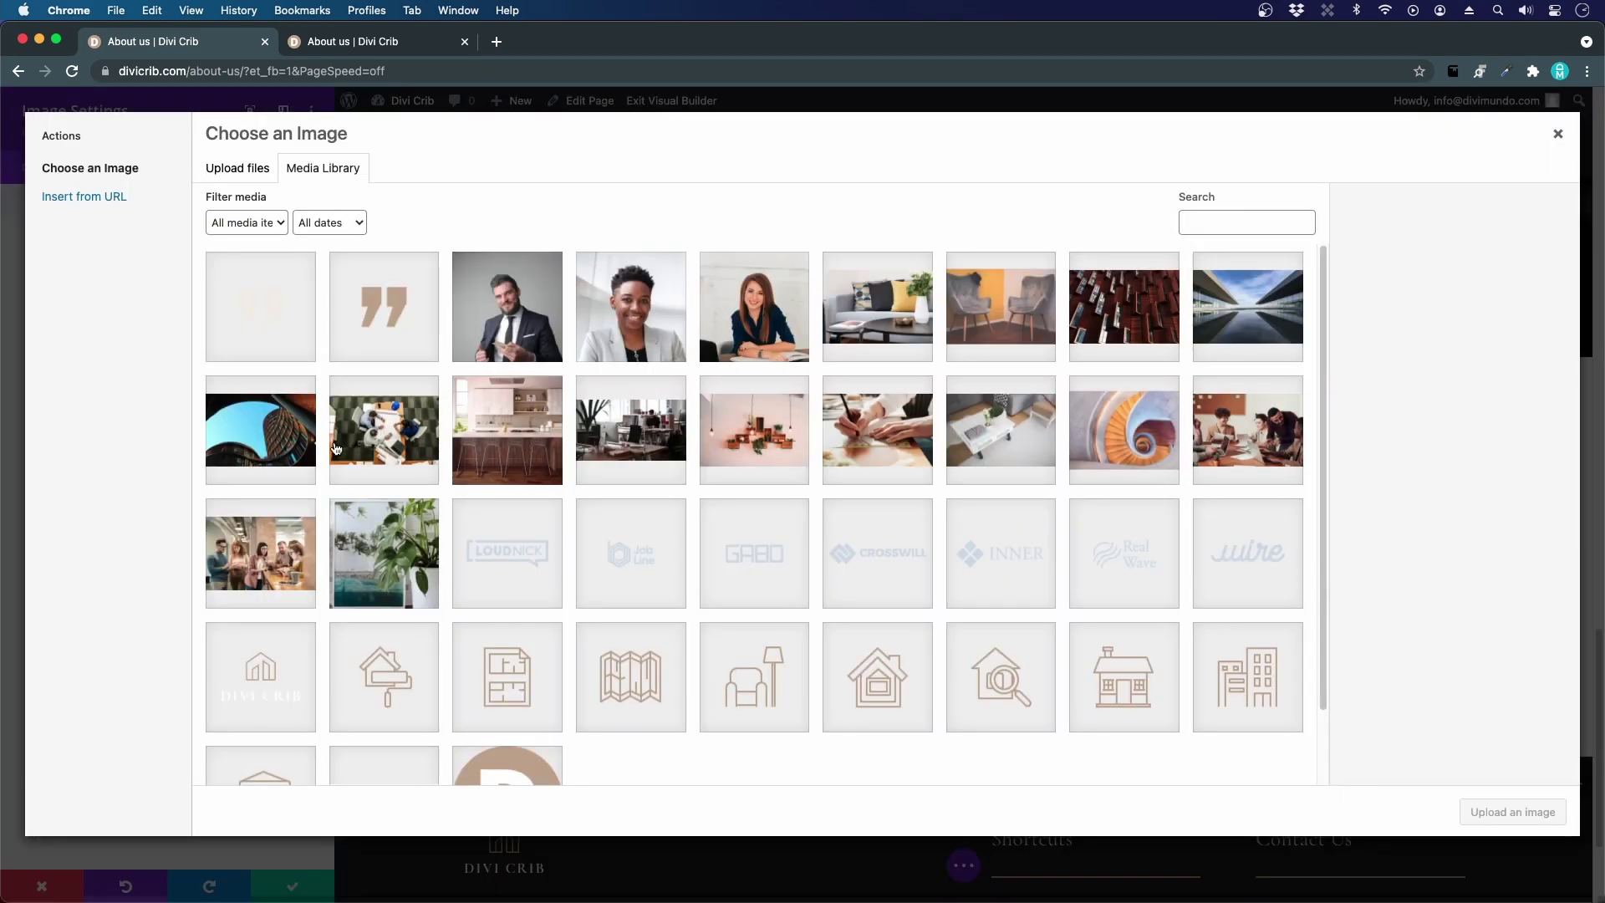
{"action": "left_click", "coordinate": [733, 326]}
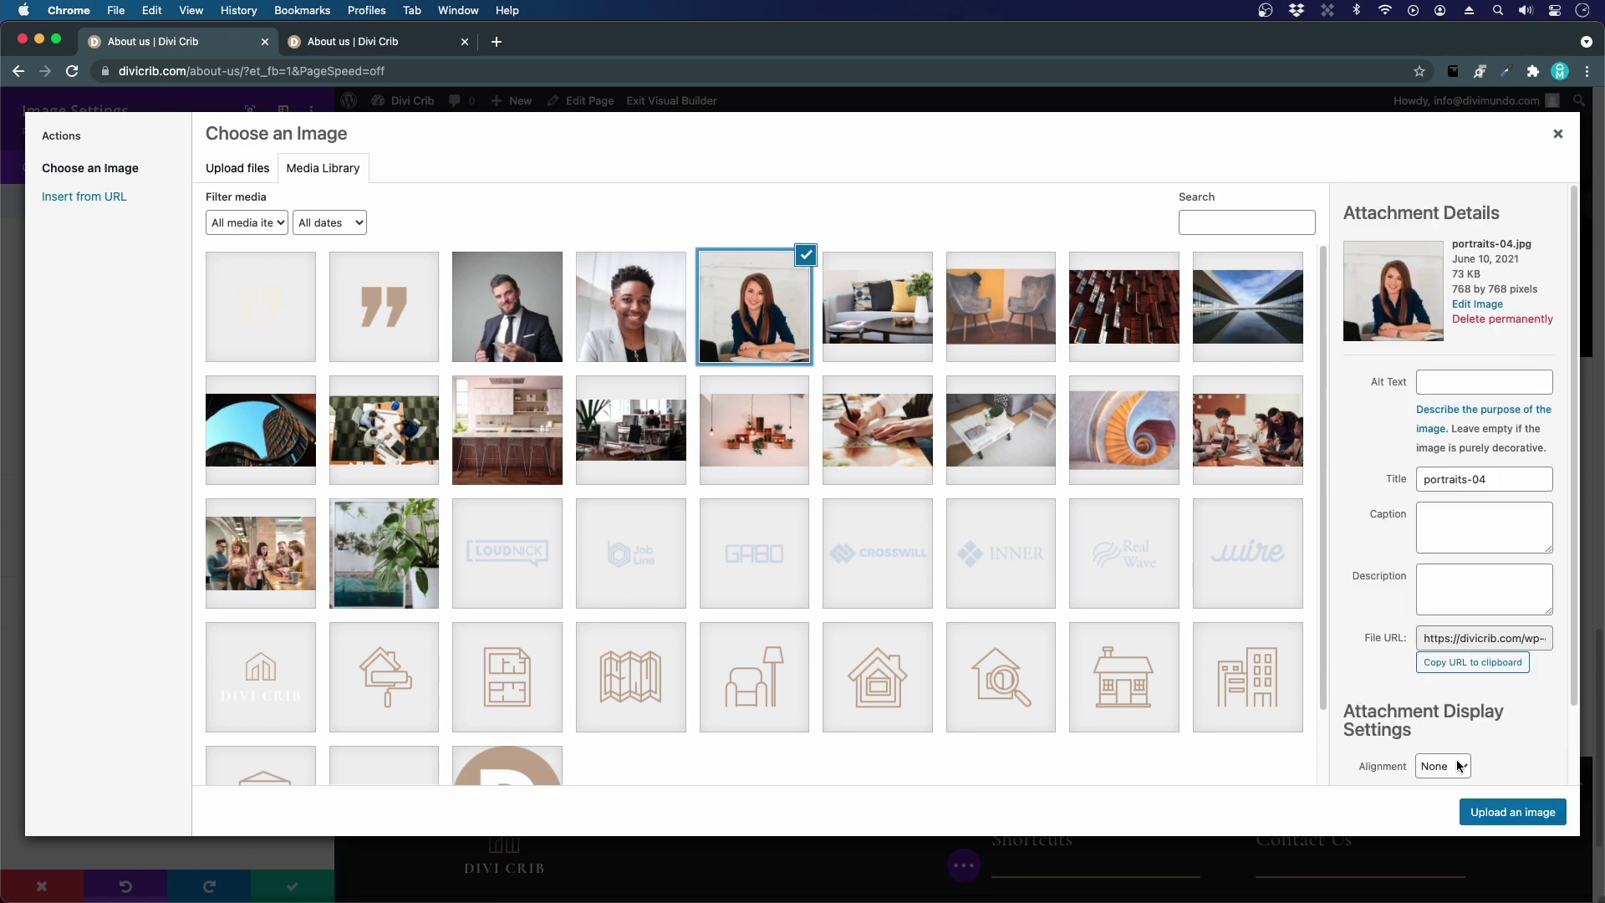
{"action": "left_click", "coordinate": [1540, 811]}
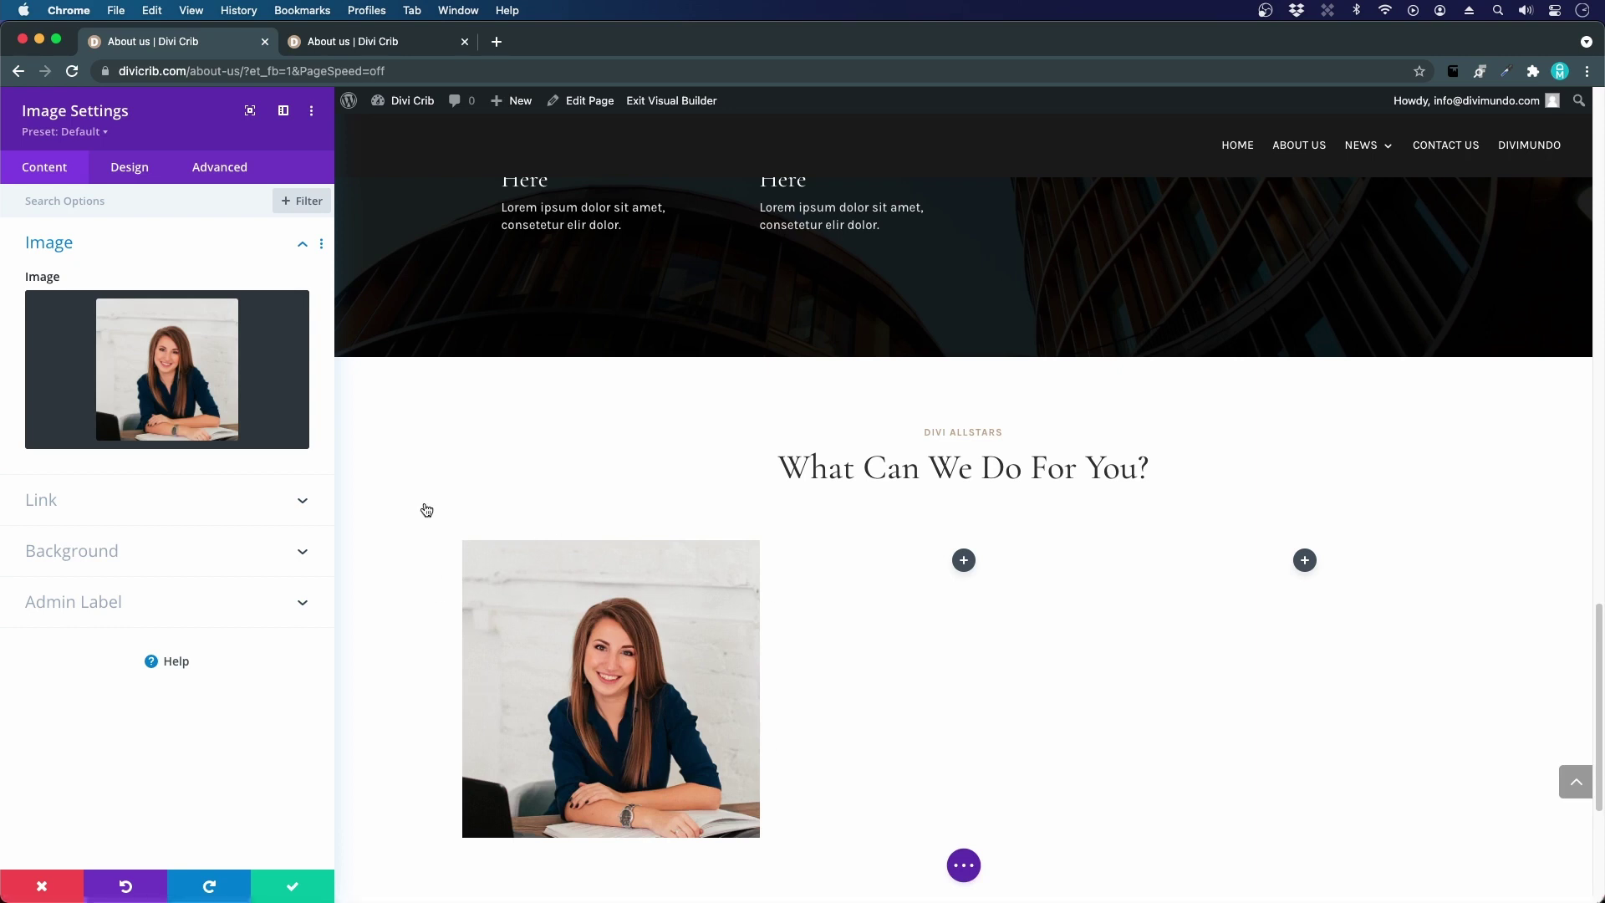
- Round all four corners of the portrait image to 50% so it forms a circle
{"action": "left_click", "coordinate": [135, 171]}
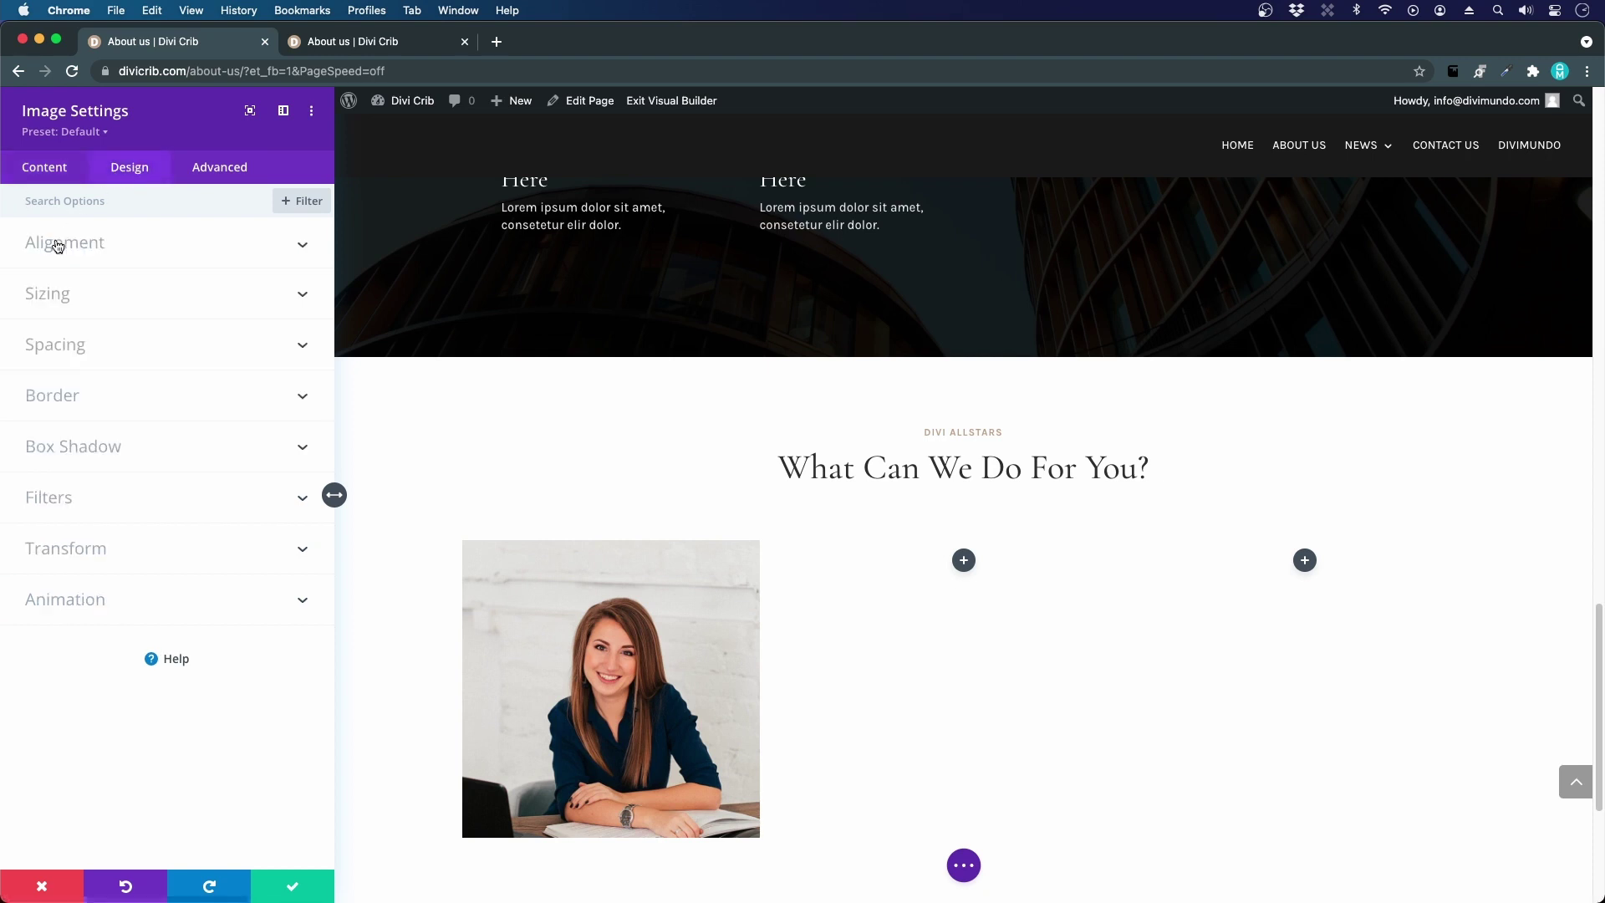
{"action": "left_click", "coordinate": [52, 398]}
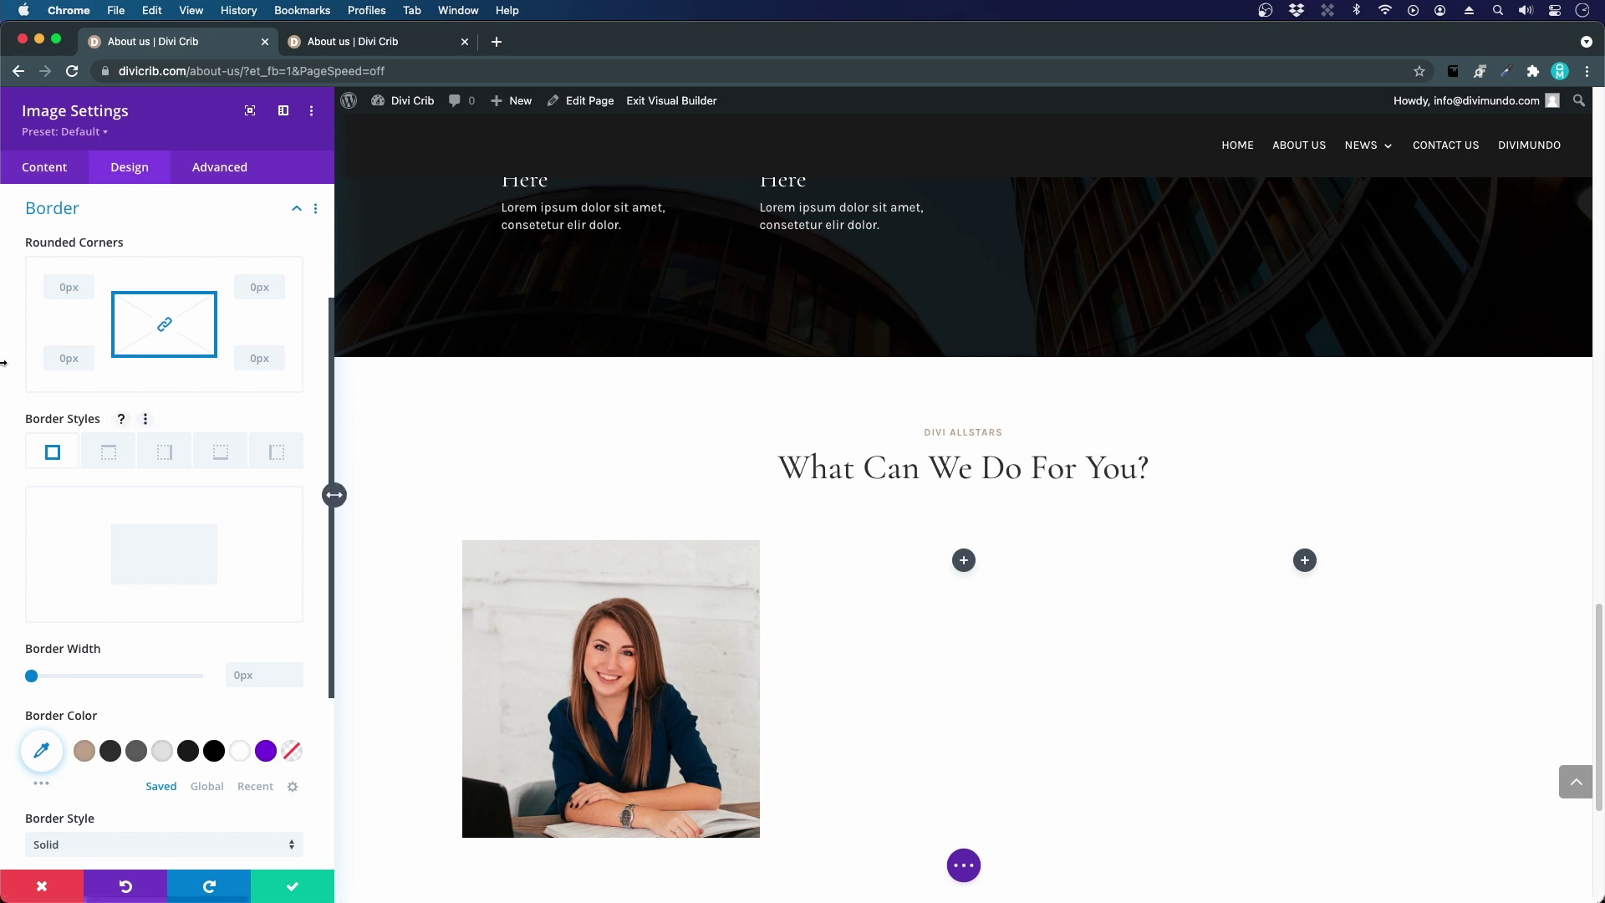
{"action": "scroll", "coordinate": [110, 386], "scroll_direction": "down", "scroll_amount": 1}
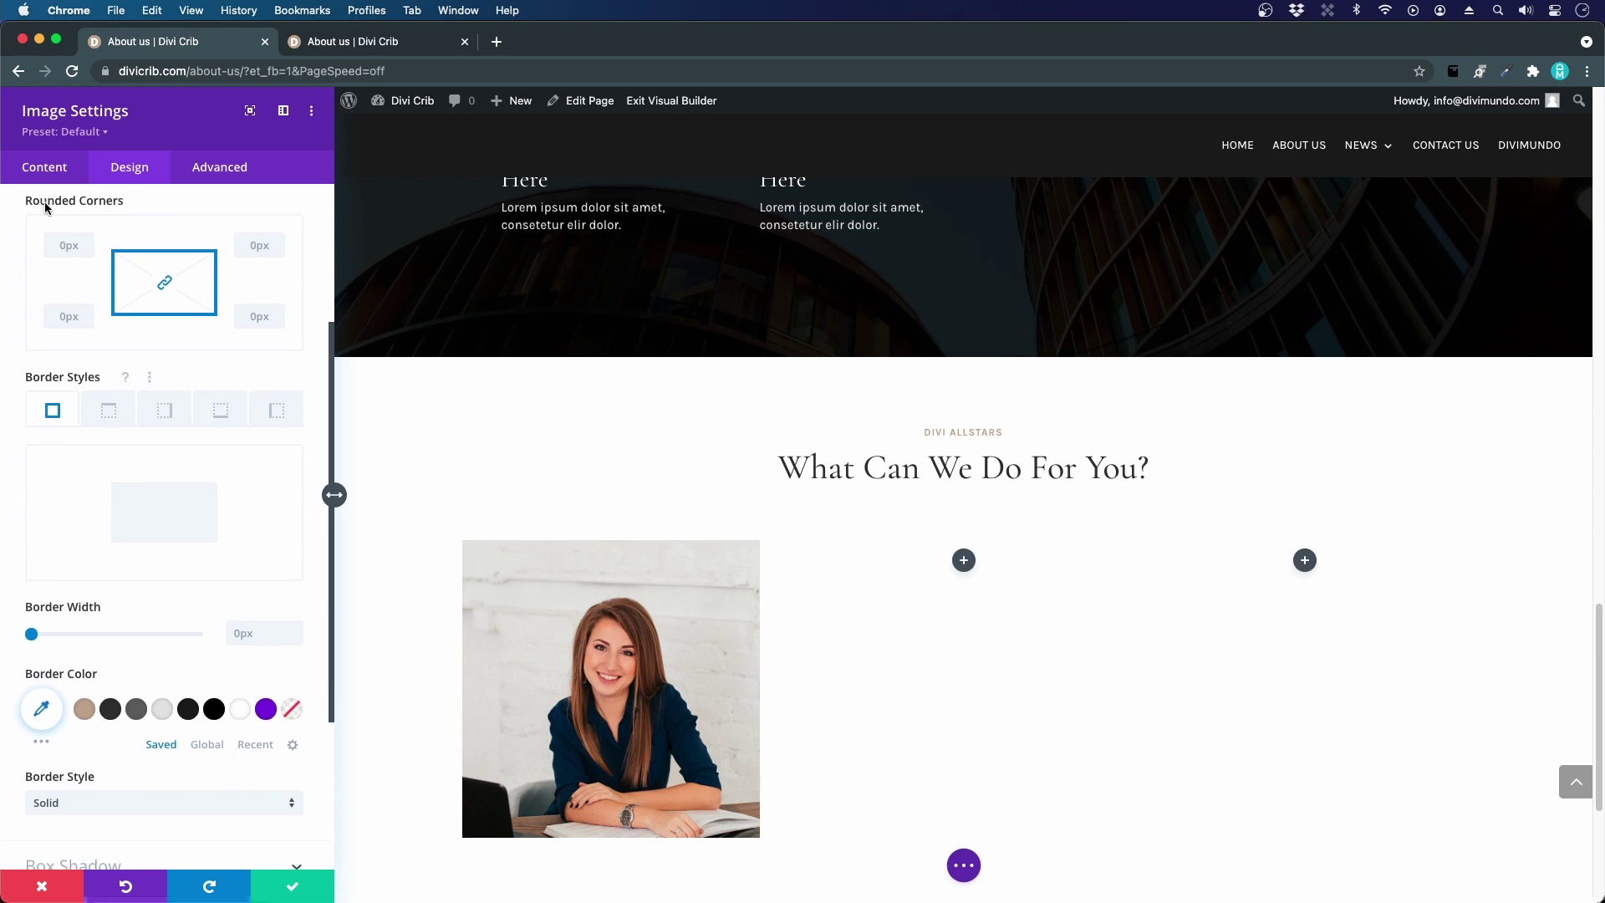
{"action": "scroll", "coordinate": [125, 274], "scroll_direction": "up", "scroll_amount": 2}
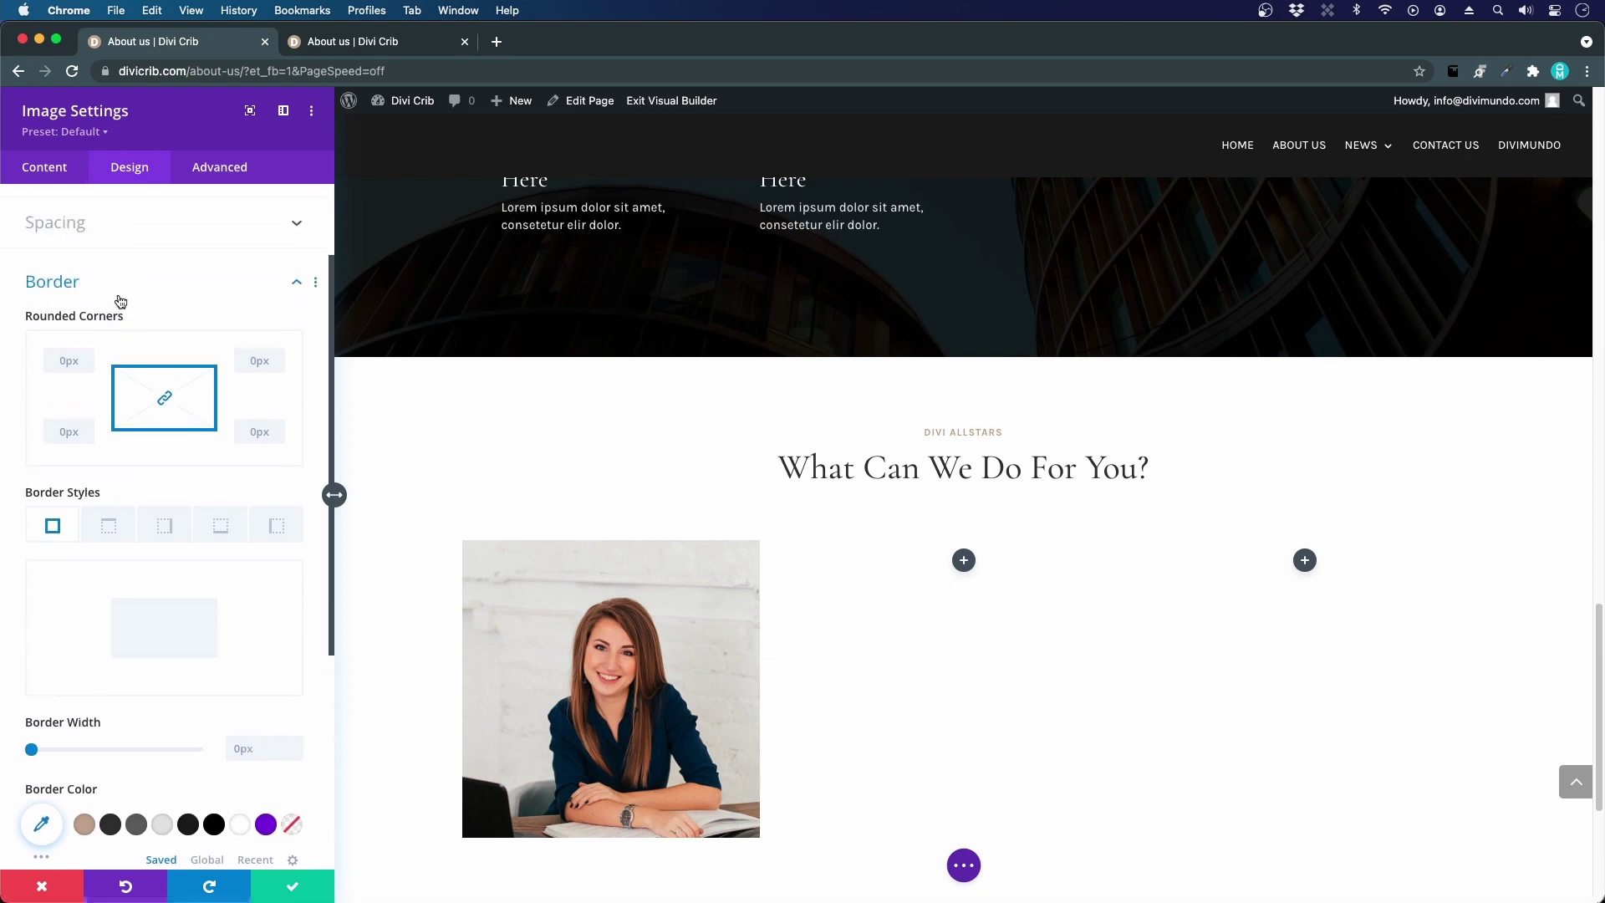
{"action": "double_click", "coordinate": [85, 356]}
{"action": "left_click", "coordinate": [89, 357]}
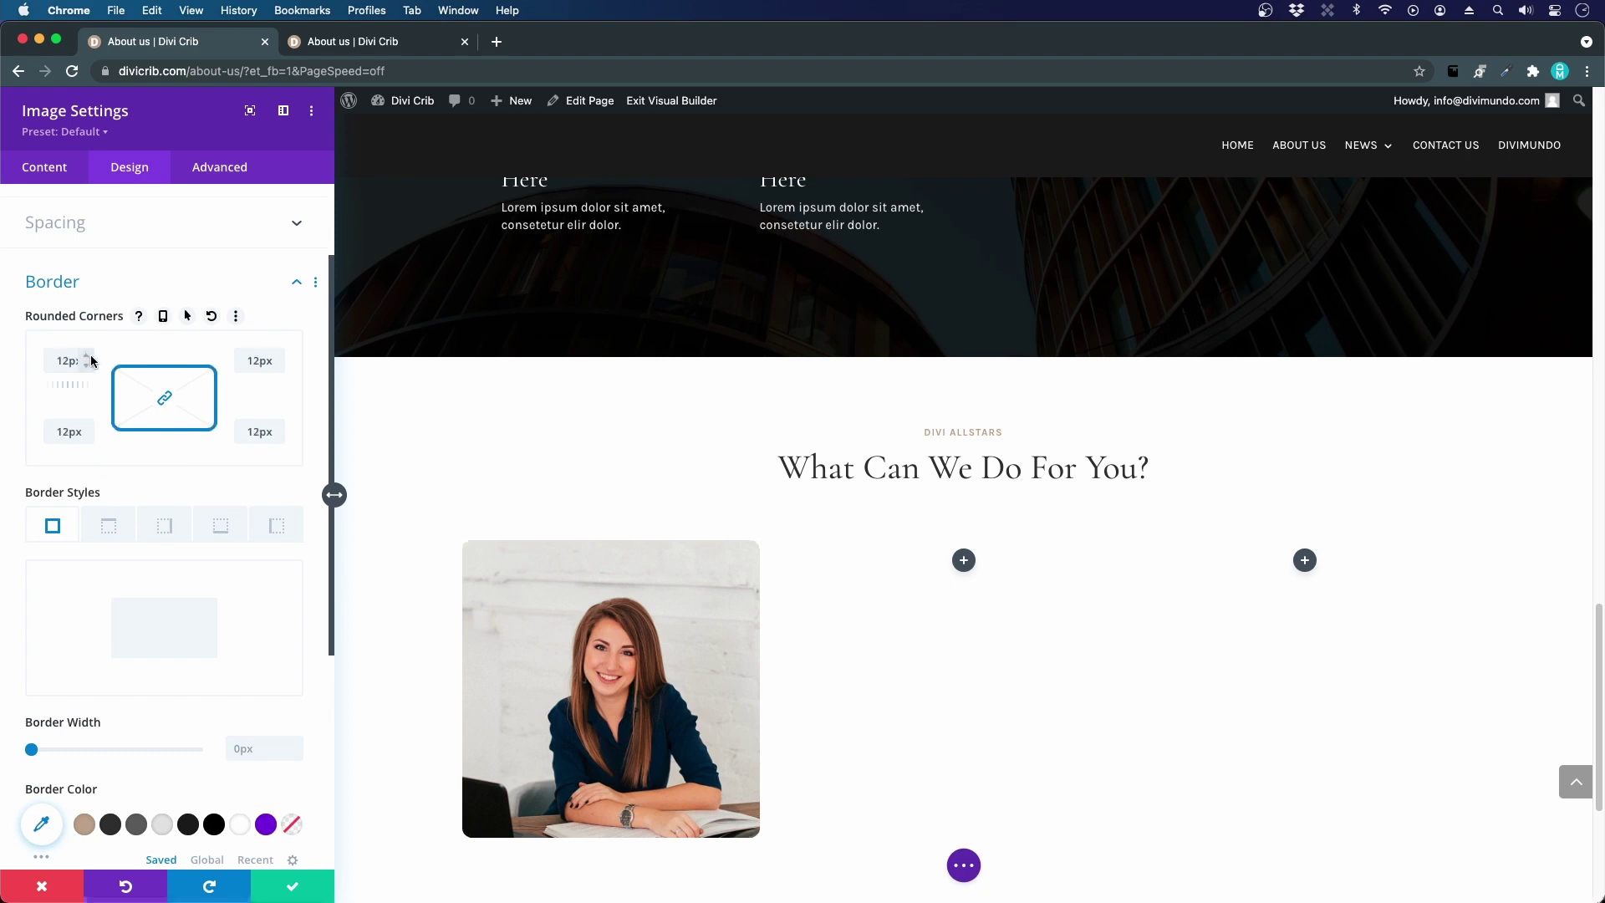
{"action": "left_click", "coordinate": [90, 355]}
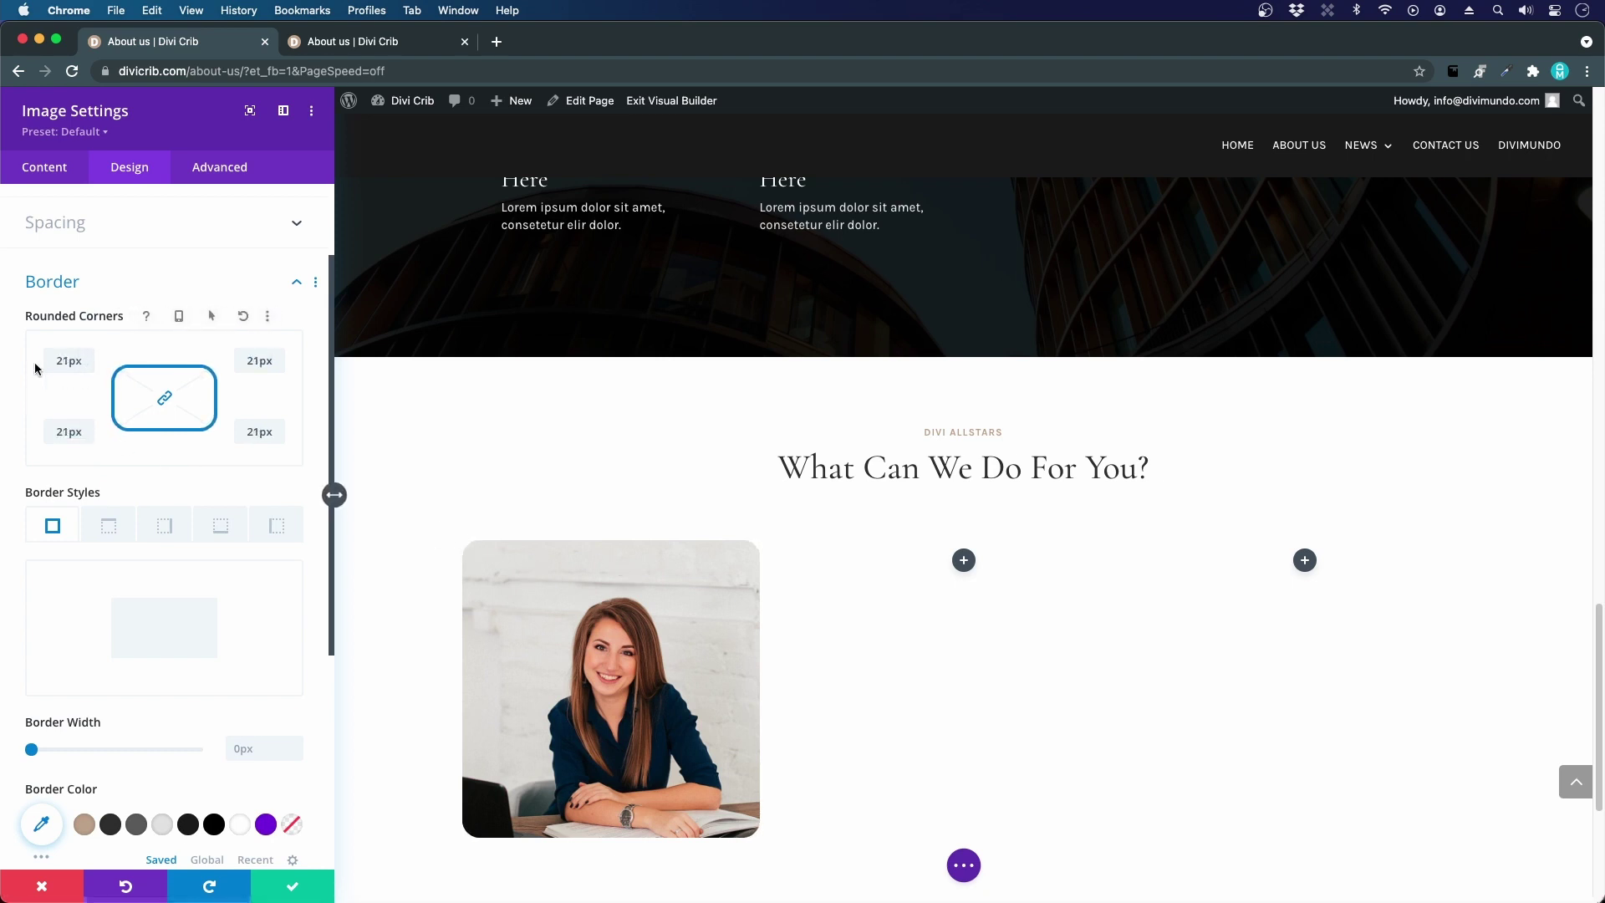
{"action": "double_click", "coordinate": [76, 364]}
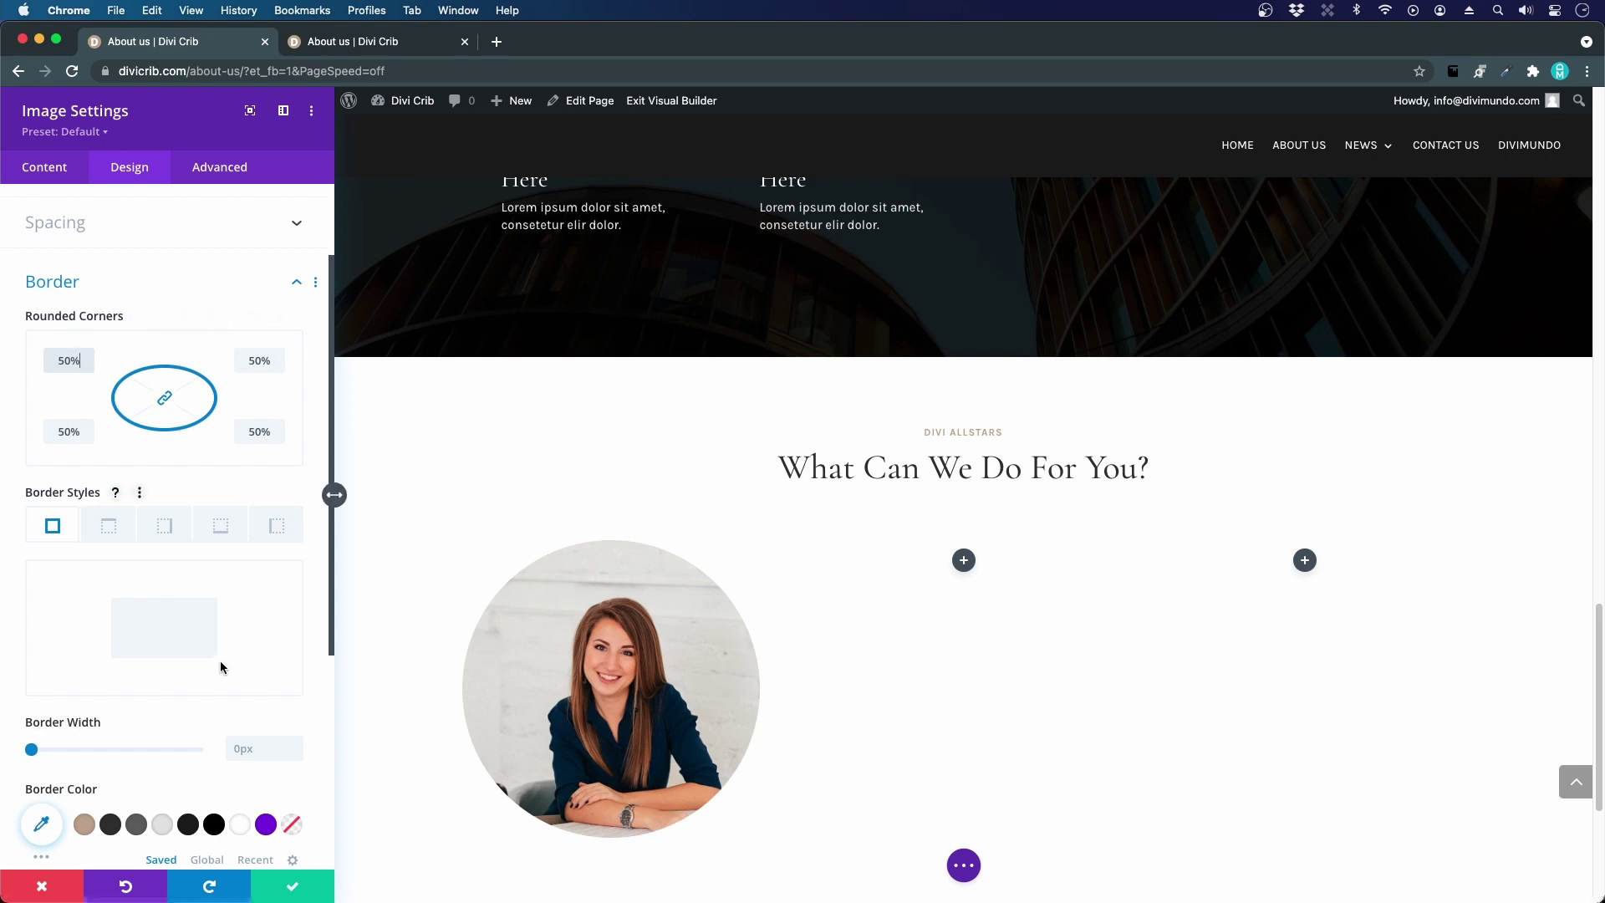
- Give the round portrait a 2px border in the saved tan color
{"action": "scroll", "coordinate": [222, 667], "scroll_direction": "down", "scroll_amount": 1}
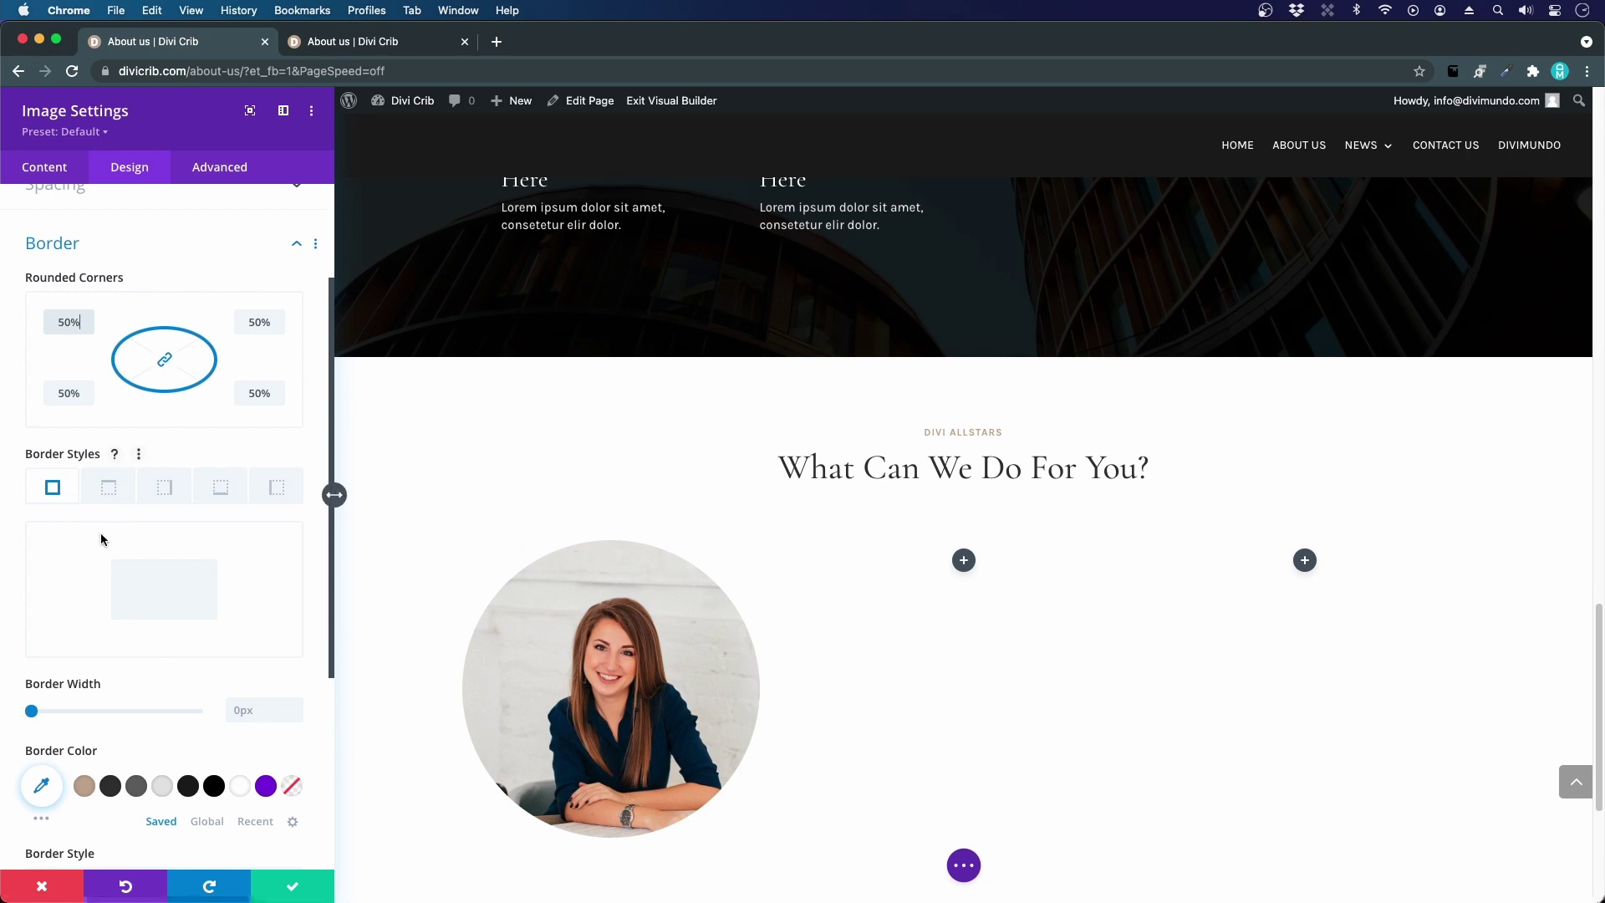
{"action": "scroll", "coordinate": [101, 538], "scroll_direction": "down", "scroll_amount": 1}
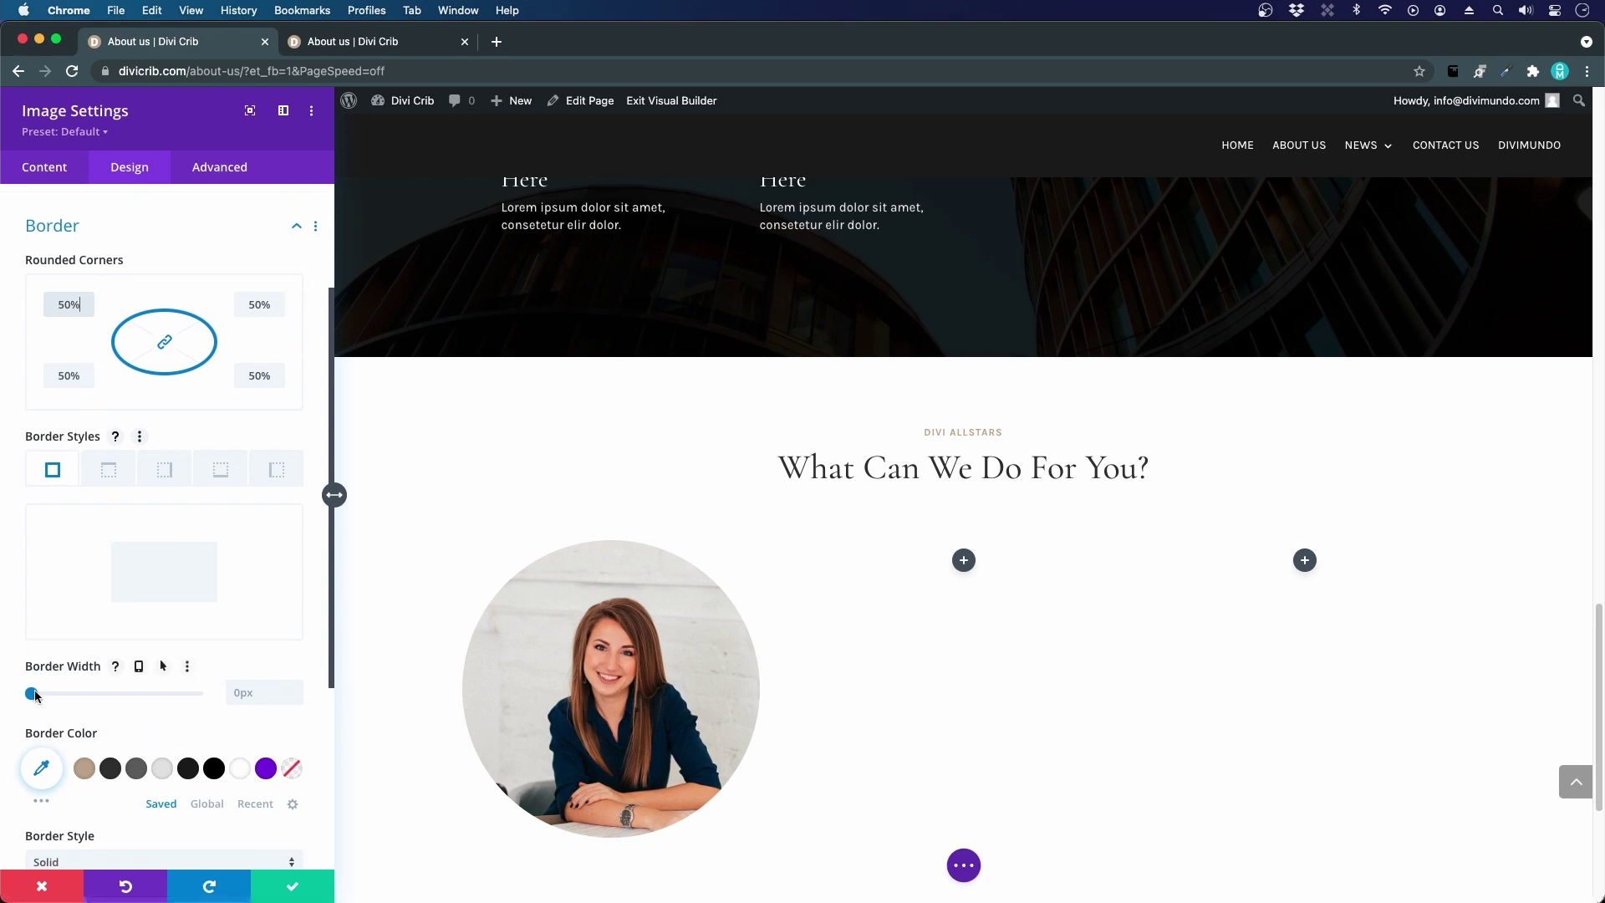
{"action": "left_click_drag", "start_coordinate": [35, 695], "coordinate": [38, 696]}
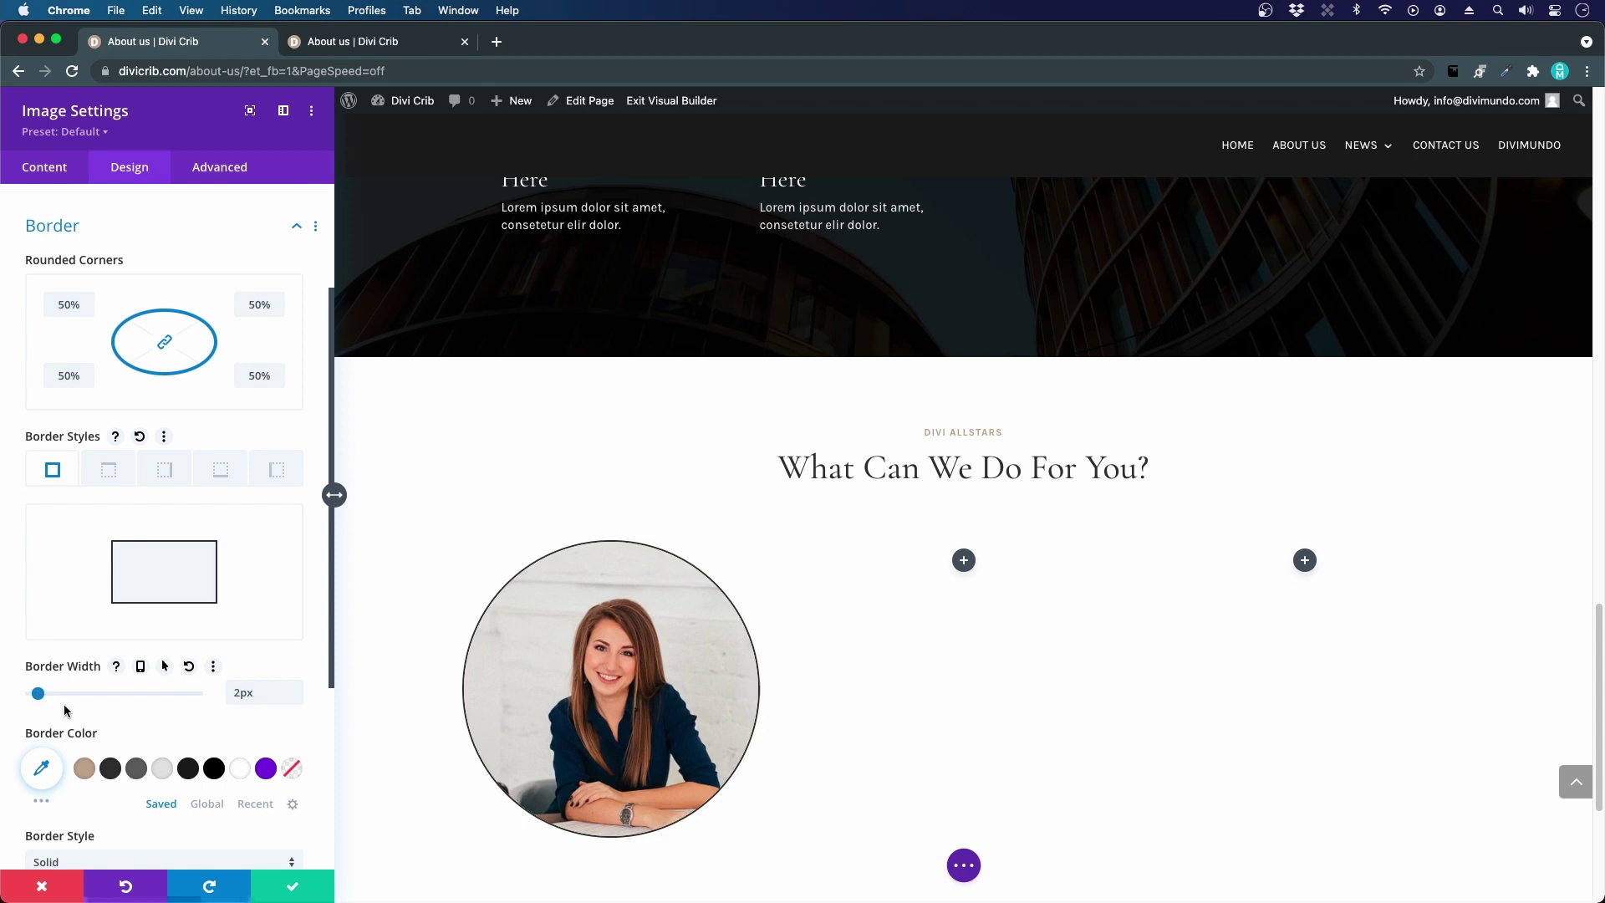
{"action": "left_click", "coordinate": [83, 769]}
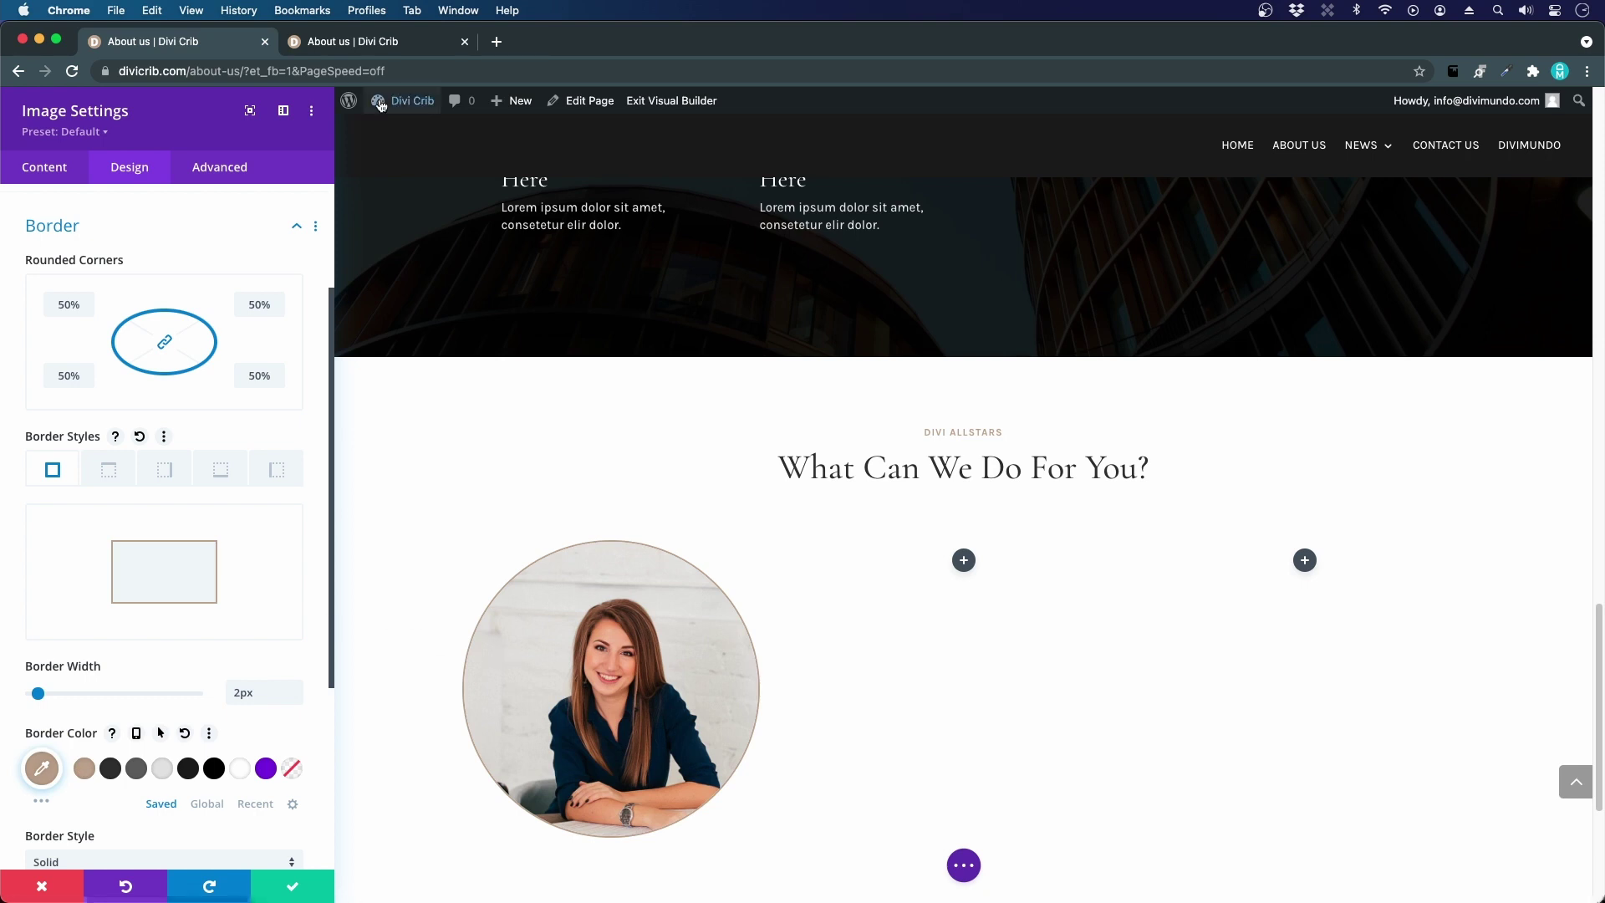
- Check the team photos' hover effect on the reference page and set the portrait's saturation filter to 0%
{"action": "left_click", "coordinate": [379, 43]}
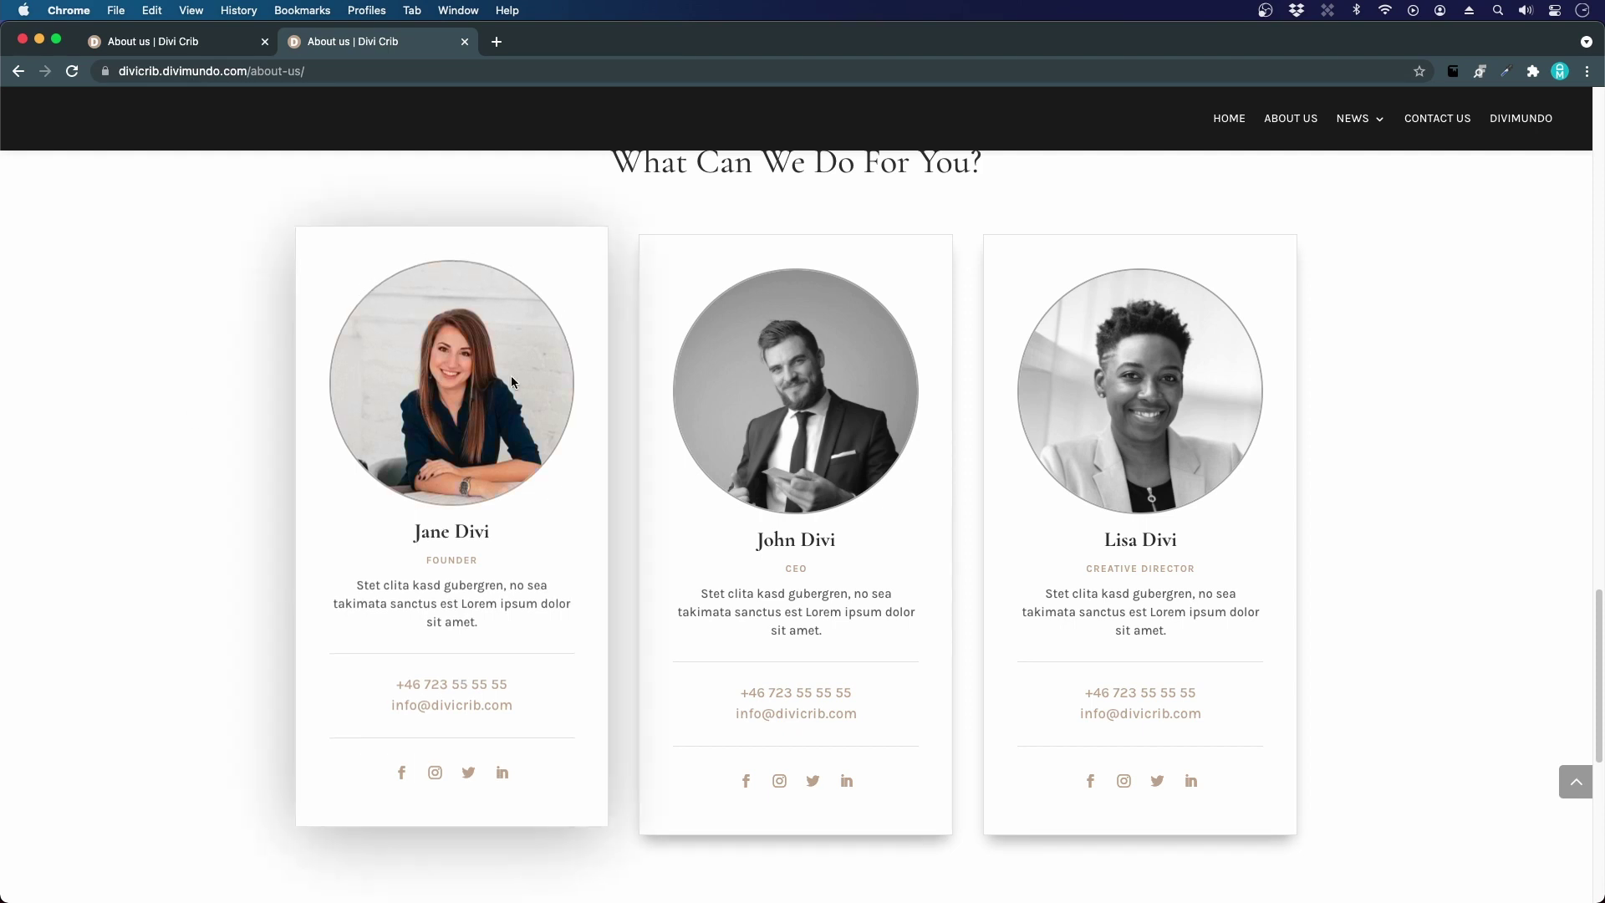
{"action": "left_click", "coordinate": [142, 49]}
{"action": "scroll", "coordinate": [132, 628], "scroll_direction": "down", "scroll_amount": 1}
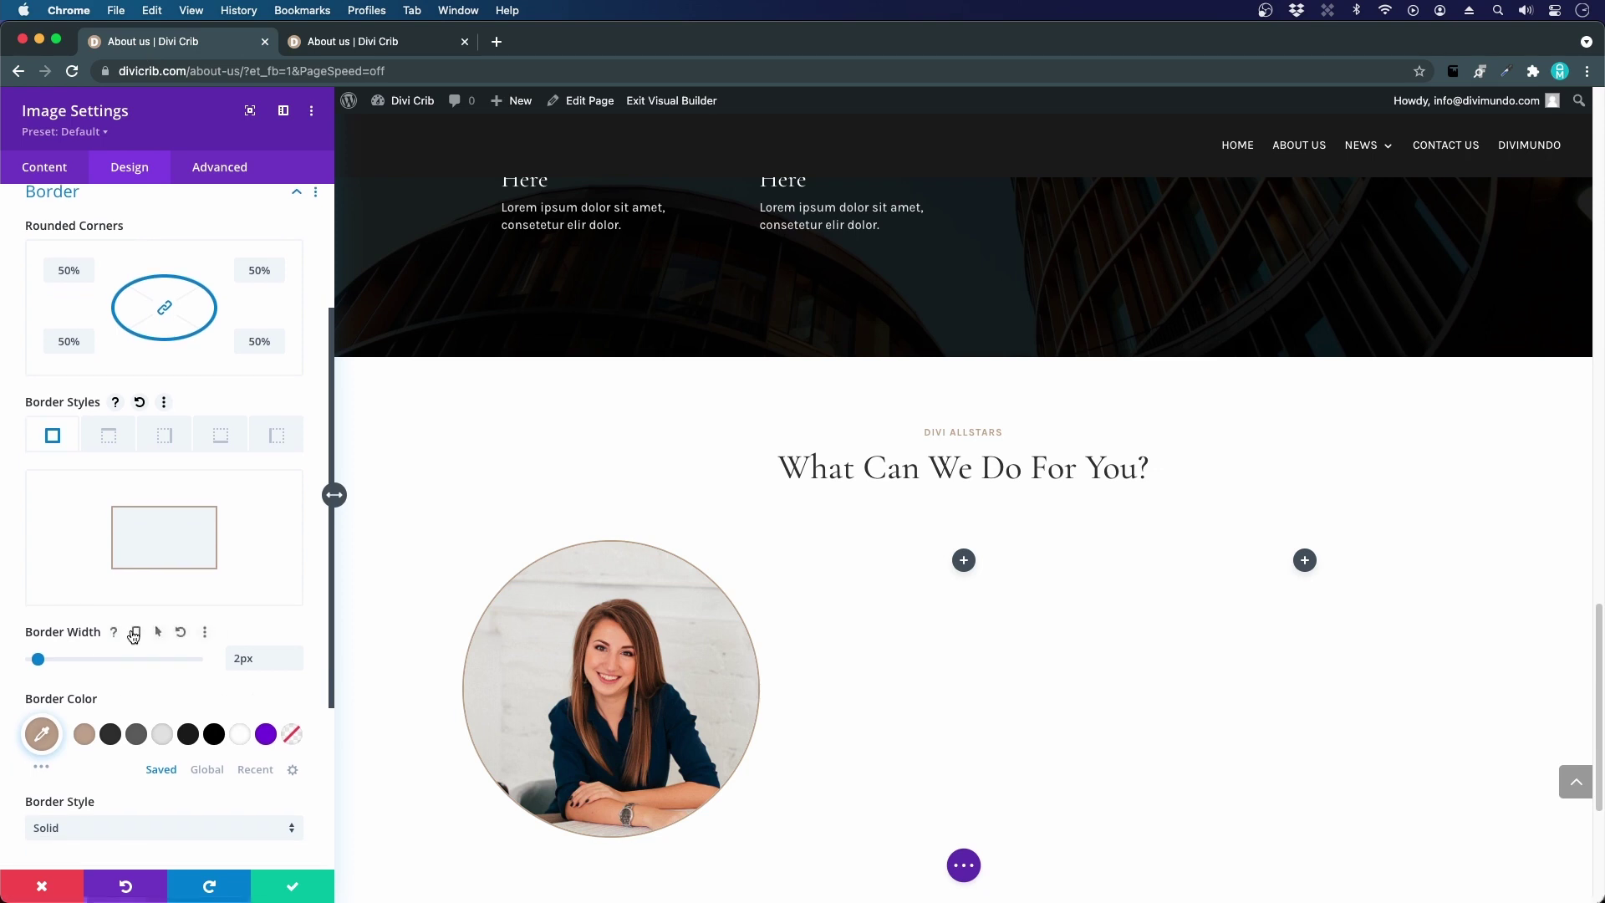
{"action": "scroll", "coordinate": [132, 636], "scroll_direction": "down", "scroll_amount": 5}
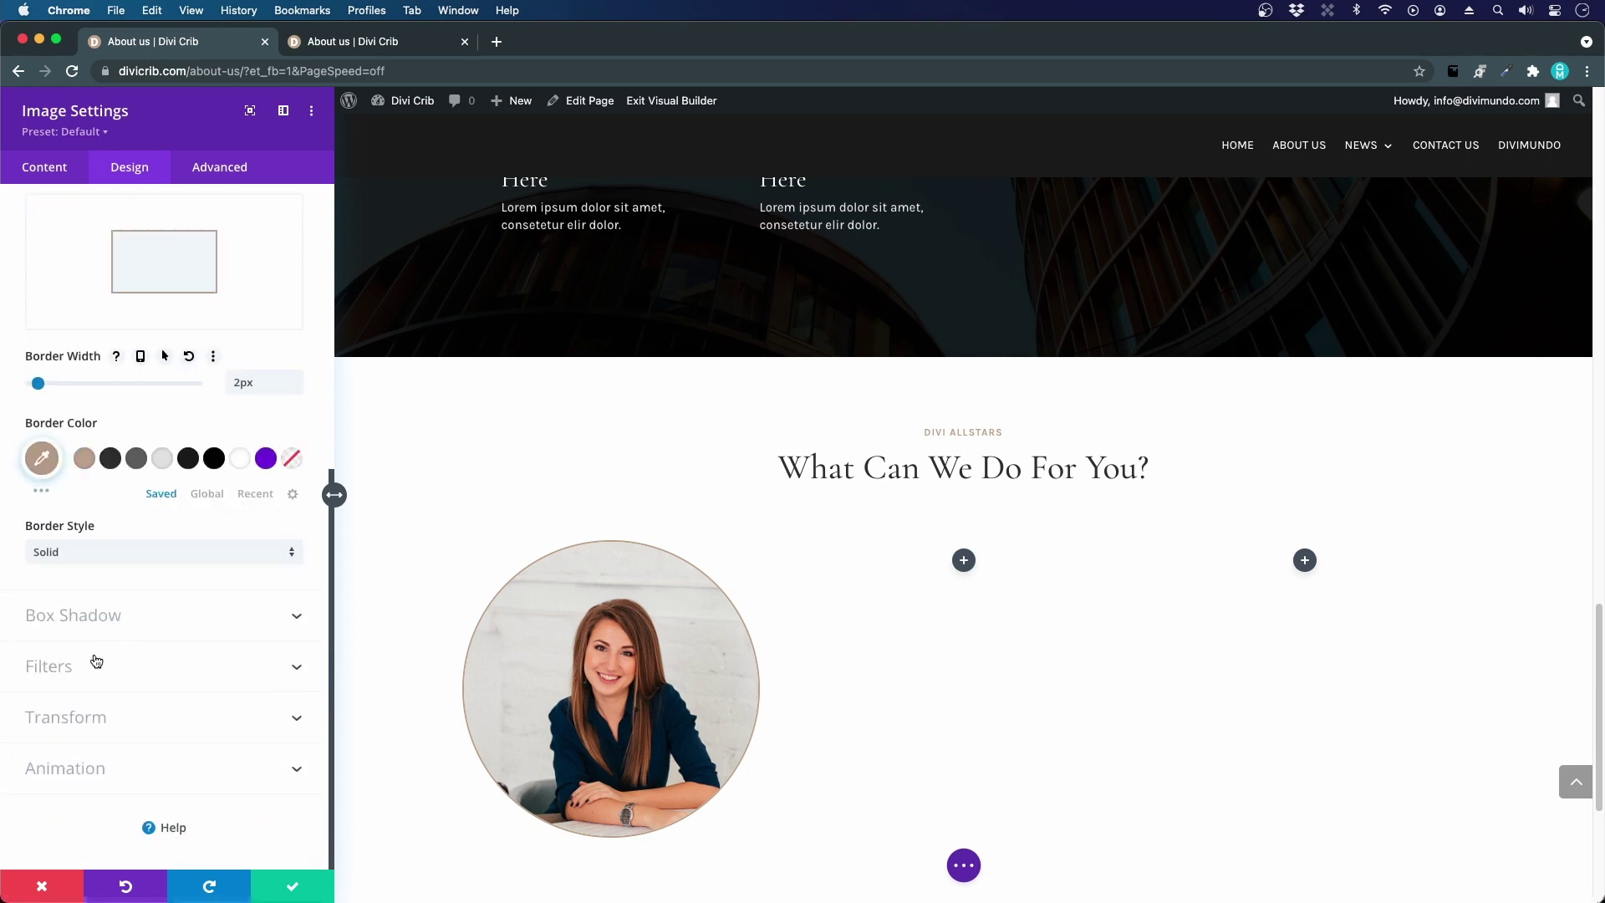
{"action": "left_click", "coordinate": [96, 662]}
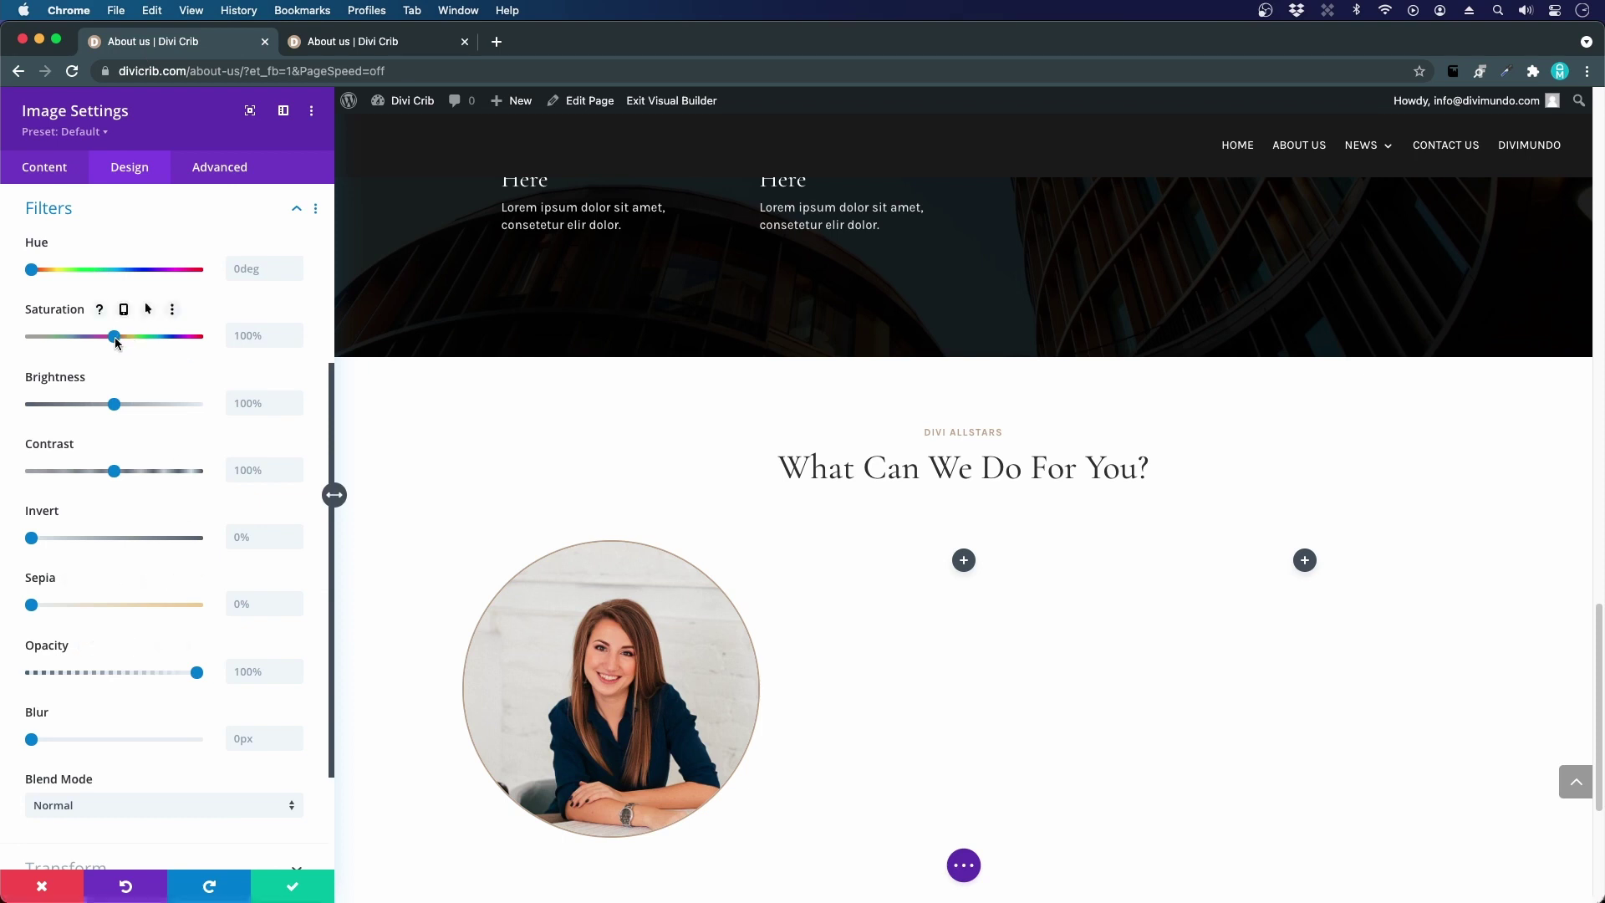
{"action": "left_click_drag", "start_coordinate": [114, 336], "coordinate": [0, 334]}
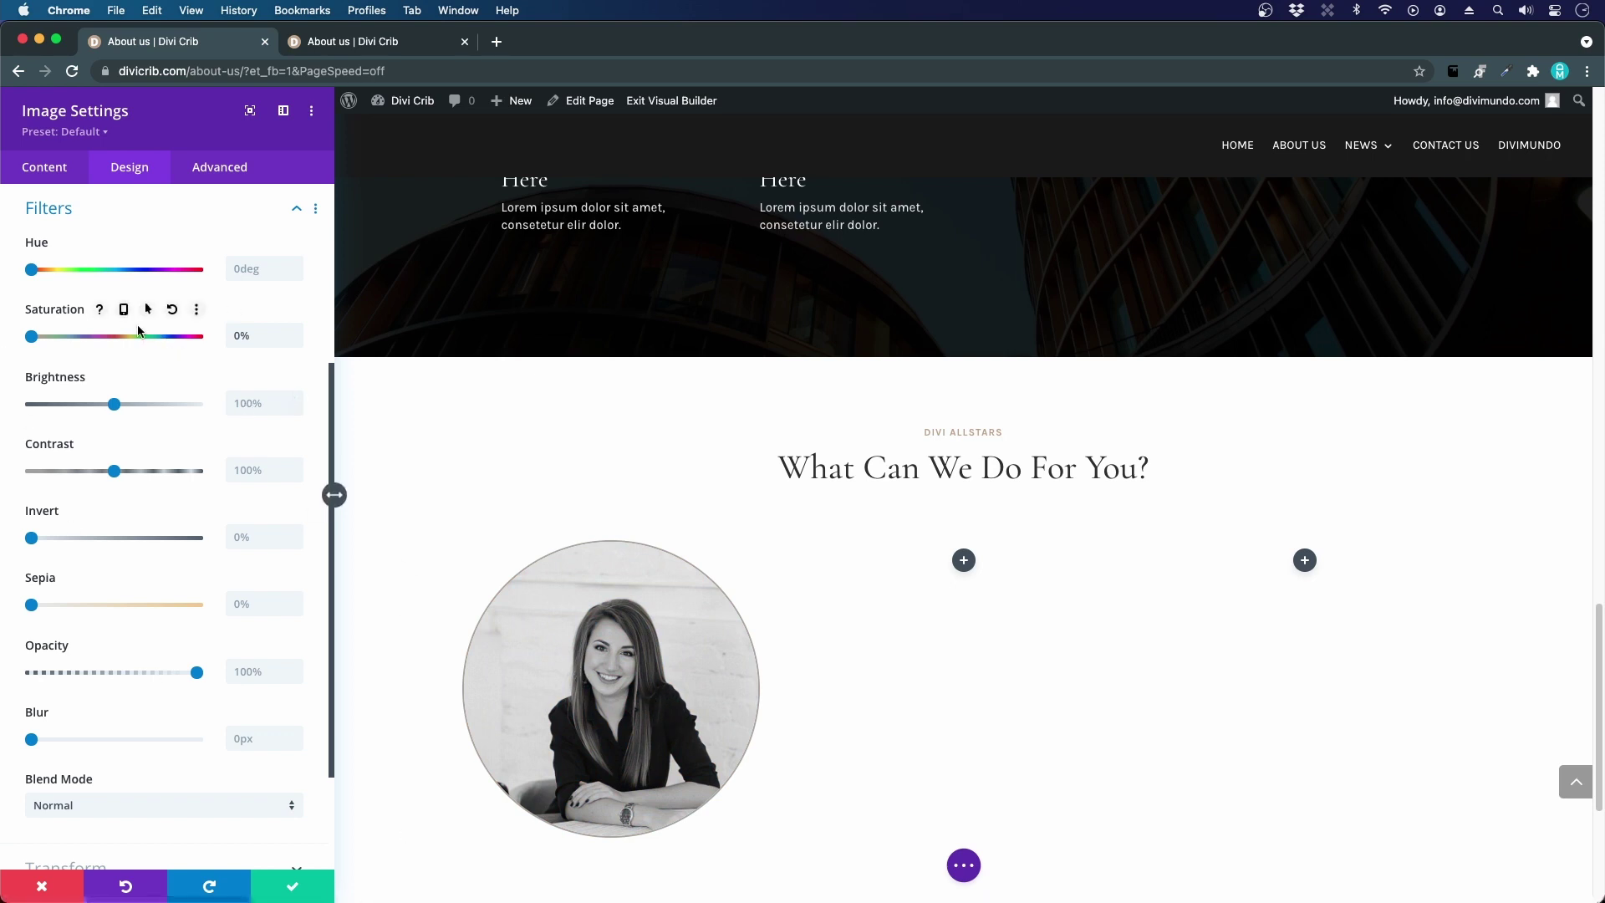
- Enable a hover state for the portrait's saturation, set it to 100% on hover, compare both states, and save the image settings
{"action": "left_click", "coordinate": [148, 310]}
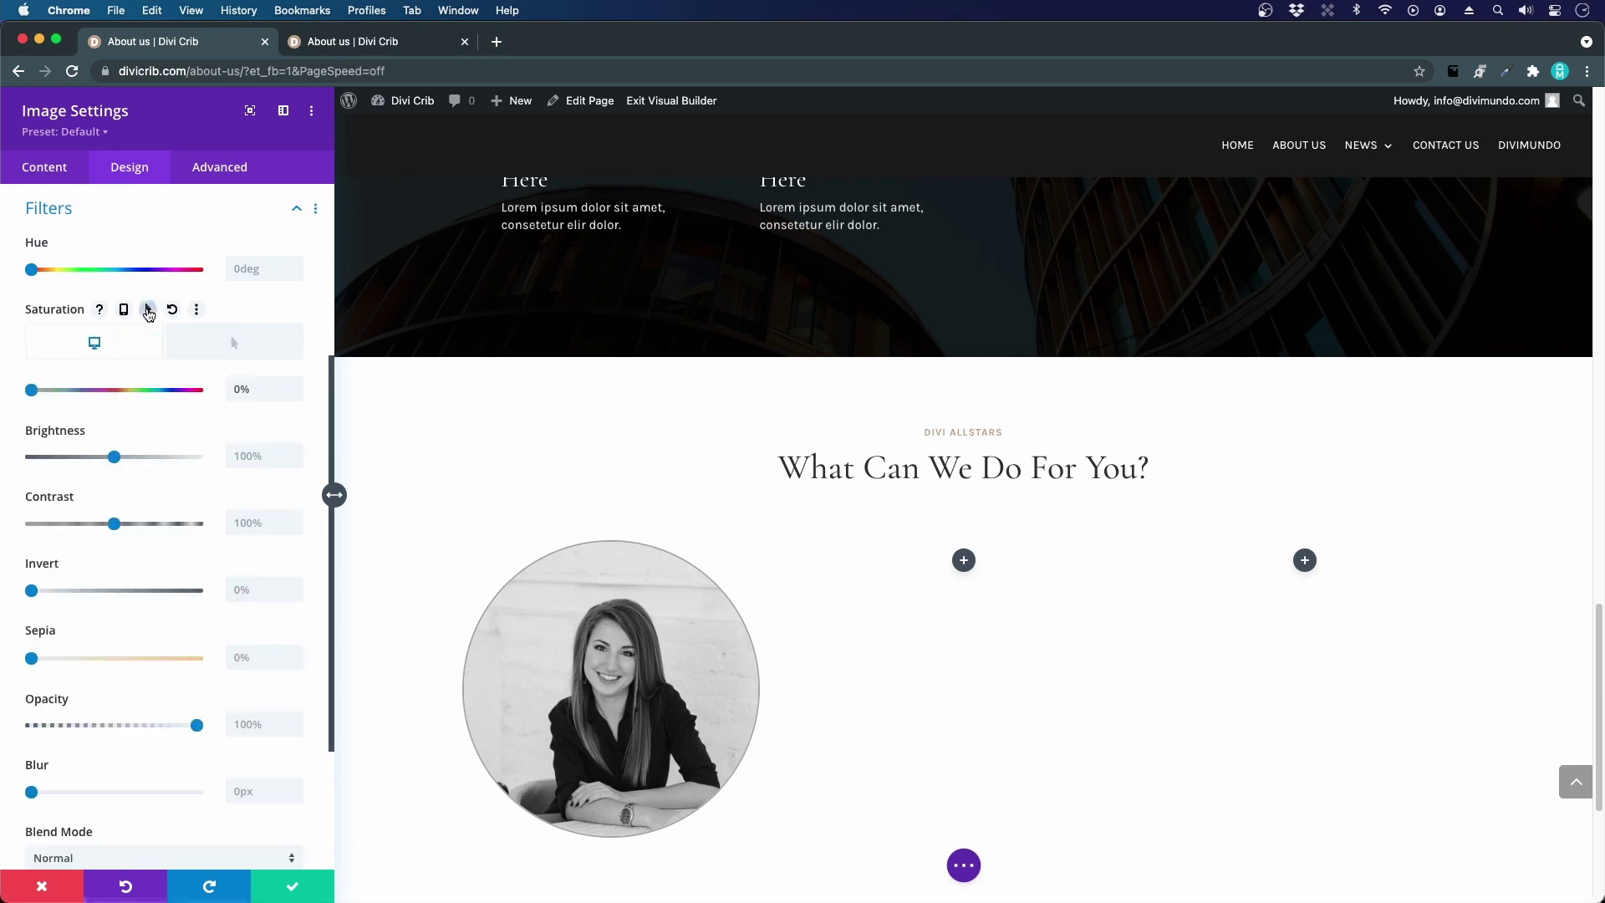
{"action": "left_click", "coordinate": [234, 344]}
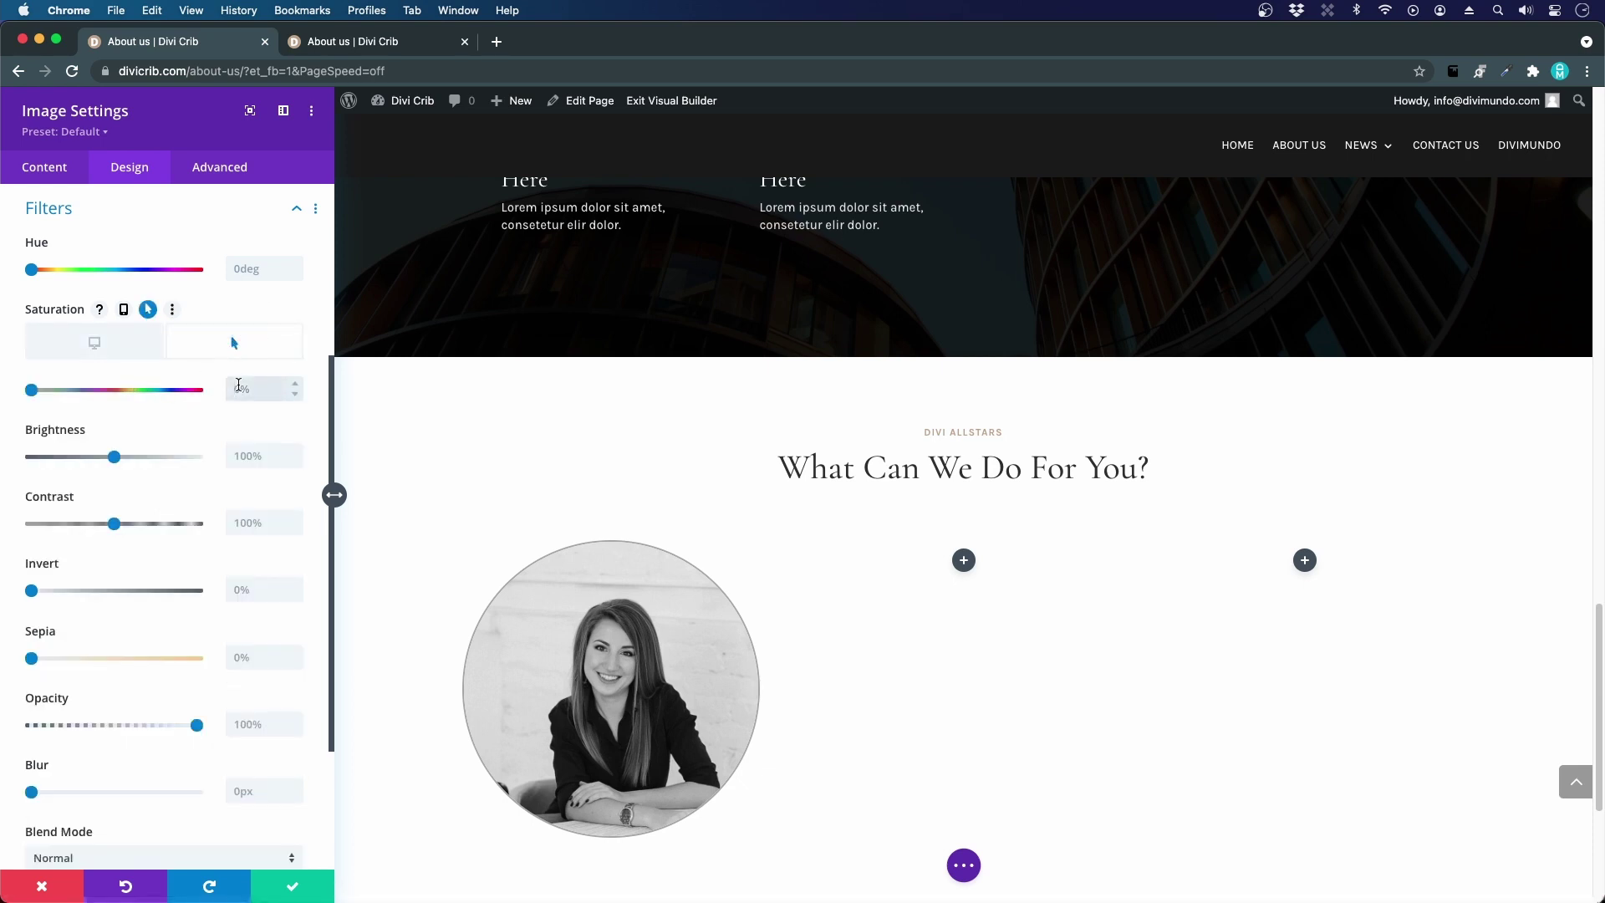
{"action": "left_click", "coordinate": [238, 387]}
{"action": "type", "text": "100"}
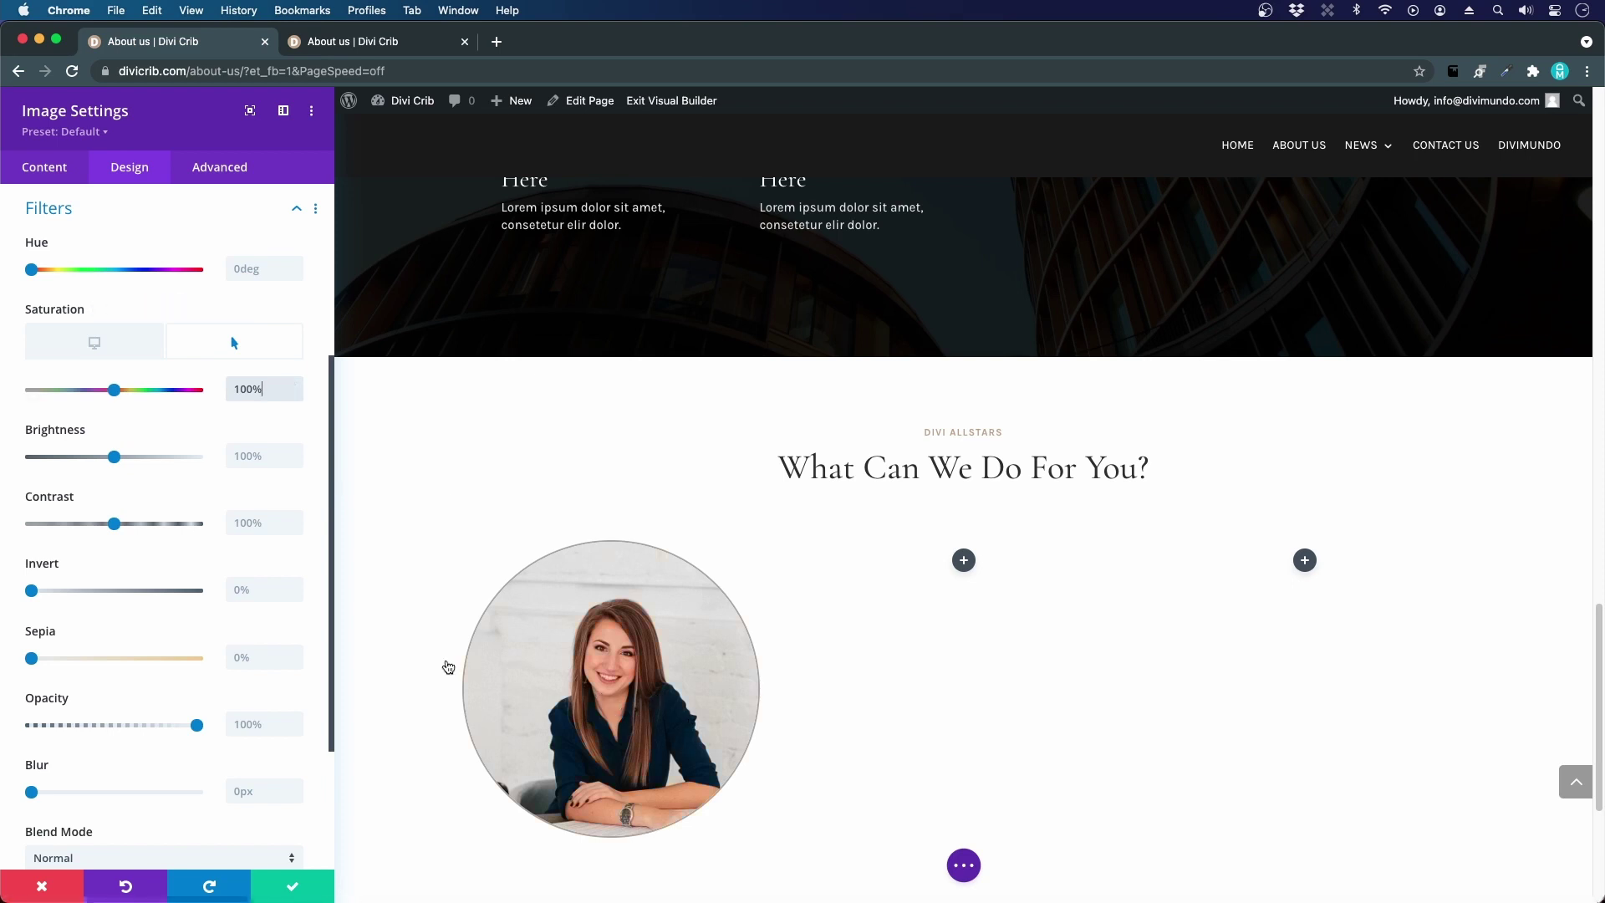
{"action": "left_click", "coordinate": [129, 347]}
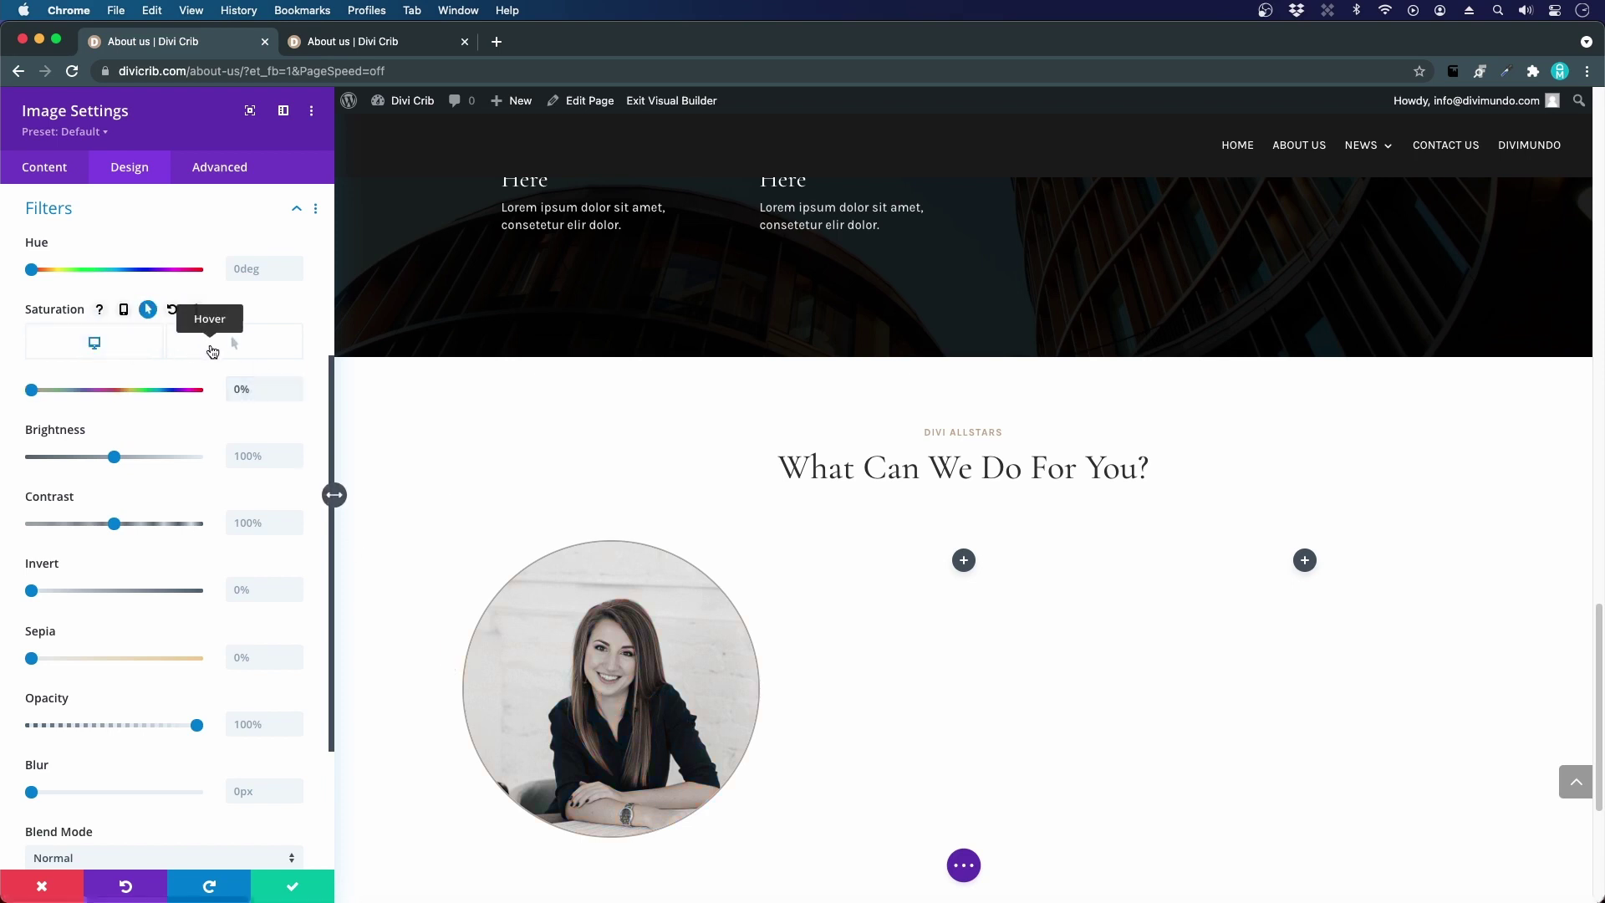
{"action": "left_click", "coordinate": [213, 350]}
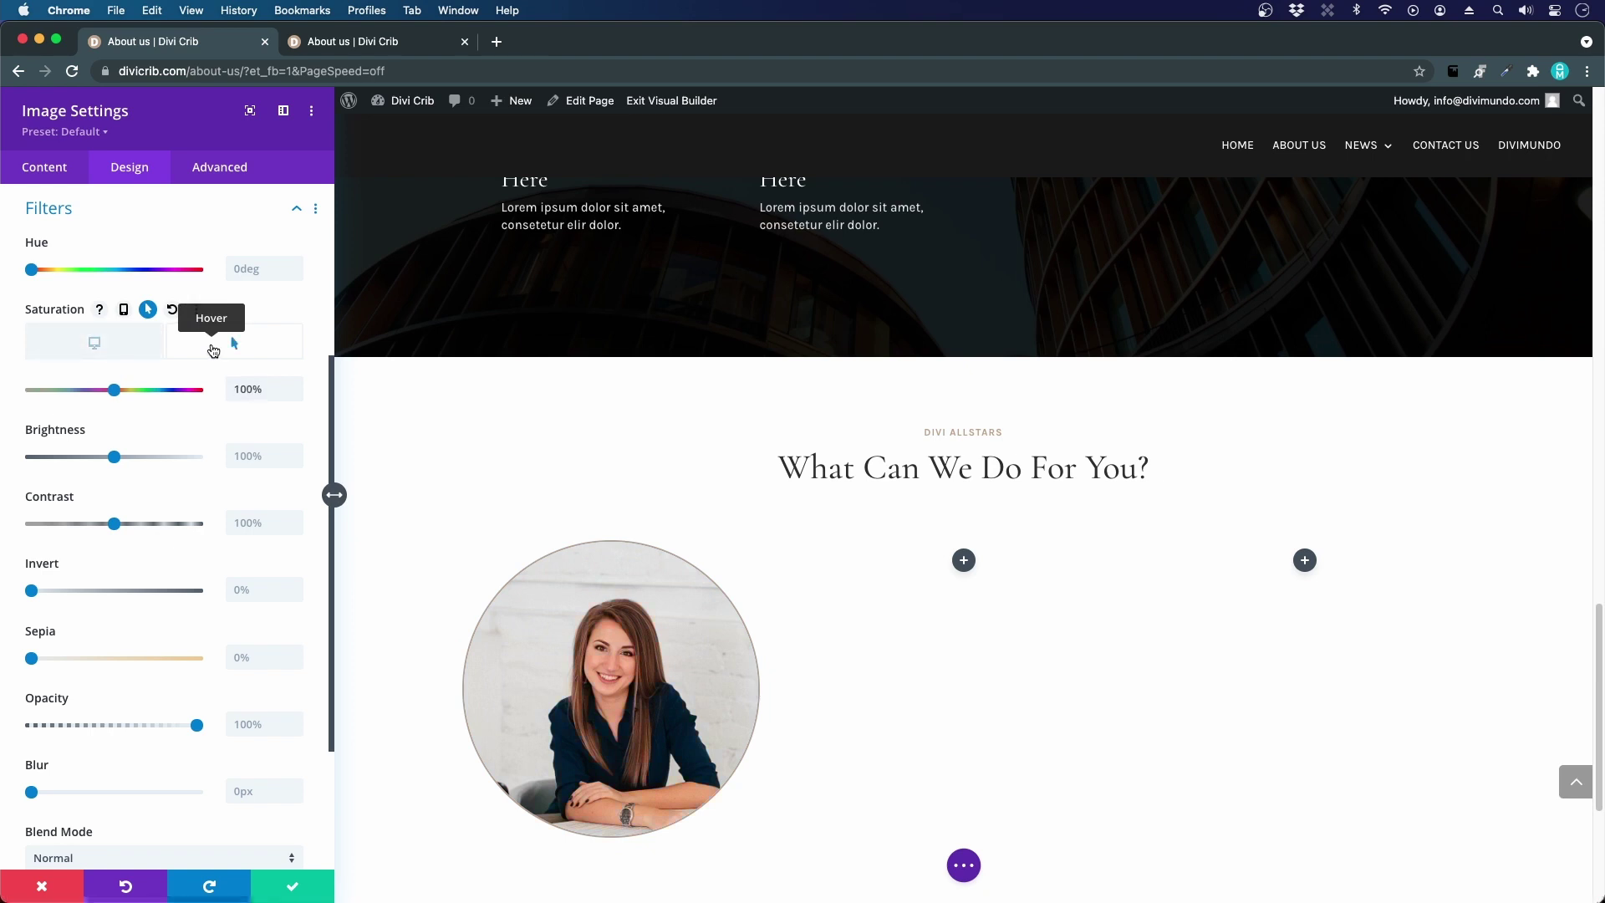
{"action": "left_click", "coordinate": [294, 886]}
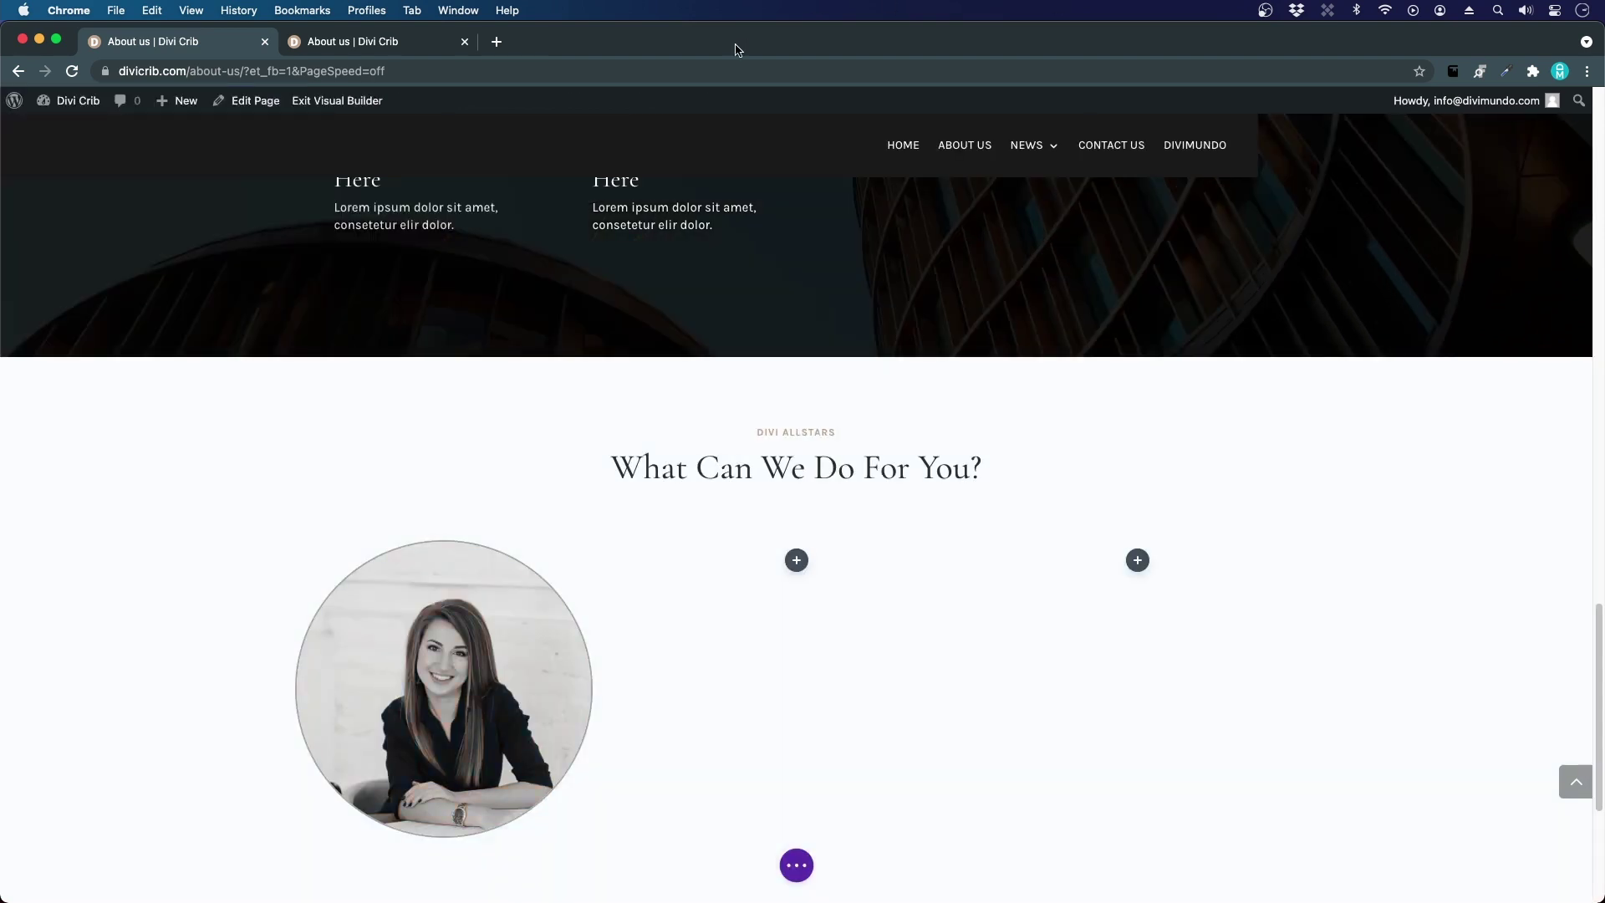
- Check the team cards on the reference page and insert a Text module below the portrait
{"action": "left_click", "coordinate": [401, 41]}
{"action": "scroll", "coordinate": [482, 555], "scroll_direction": "down", "scroll_amount": 1}
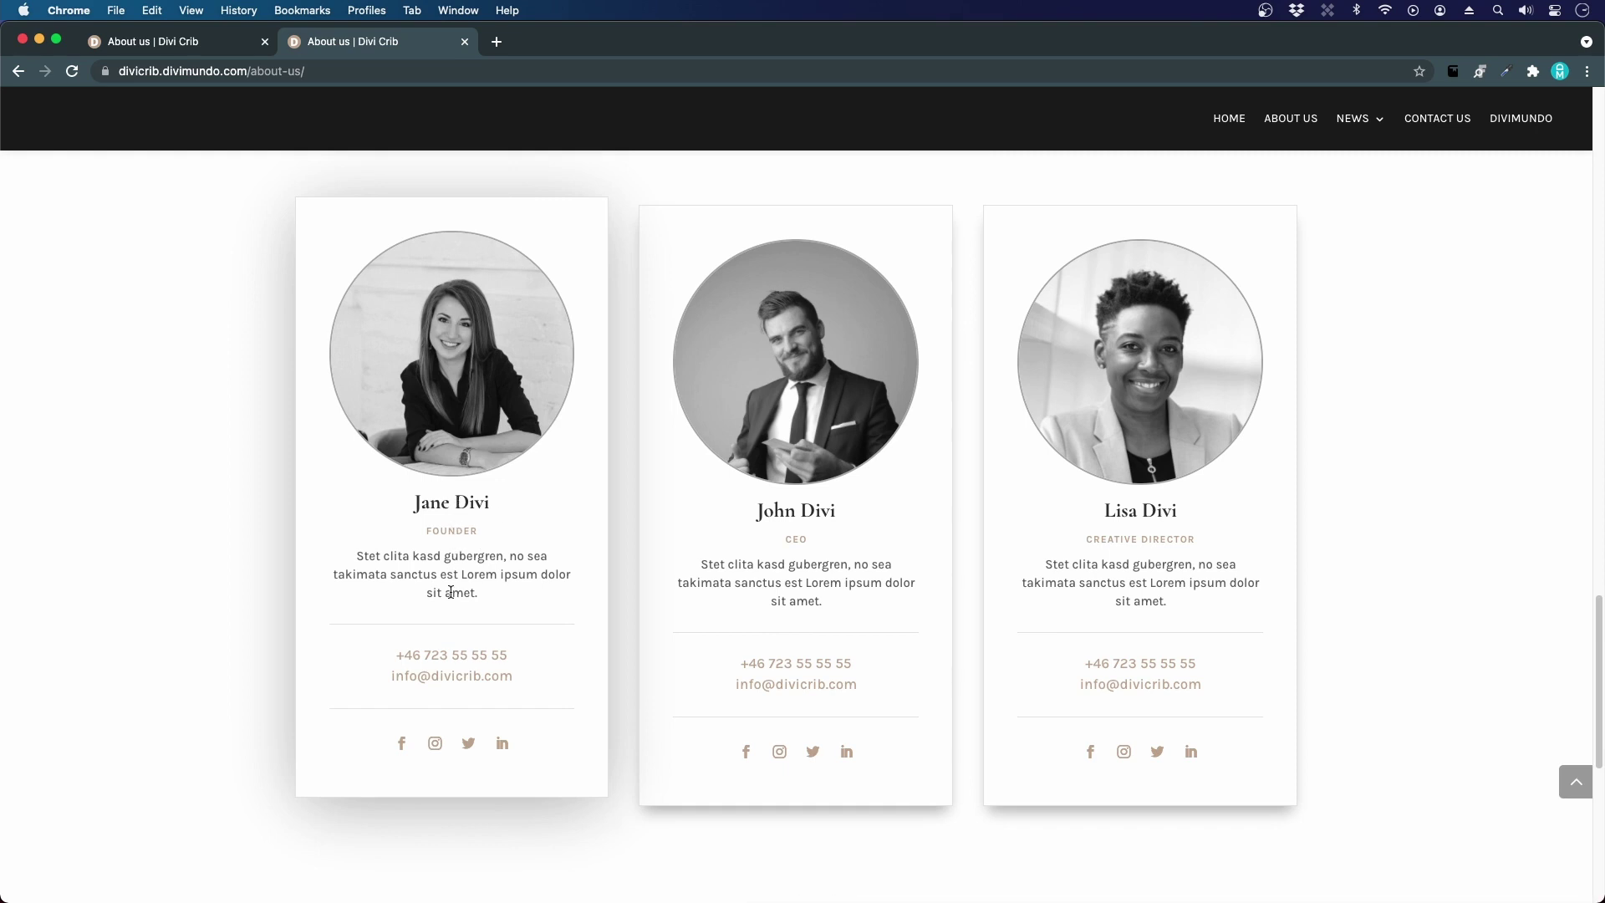
{"action": "left_click", "coordinate": [230, 41]}
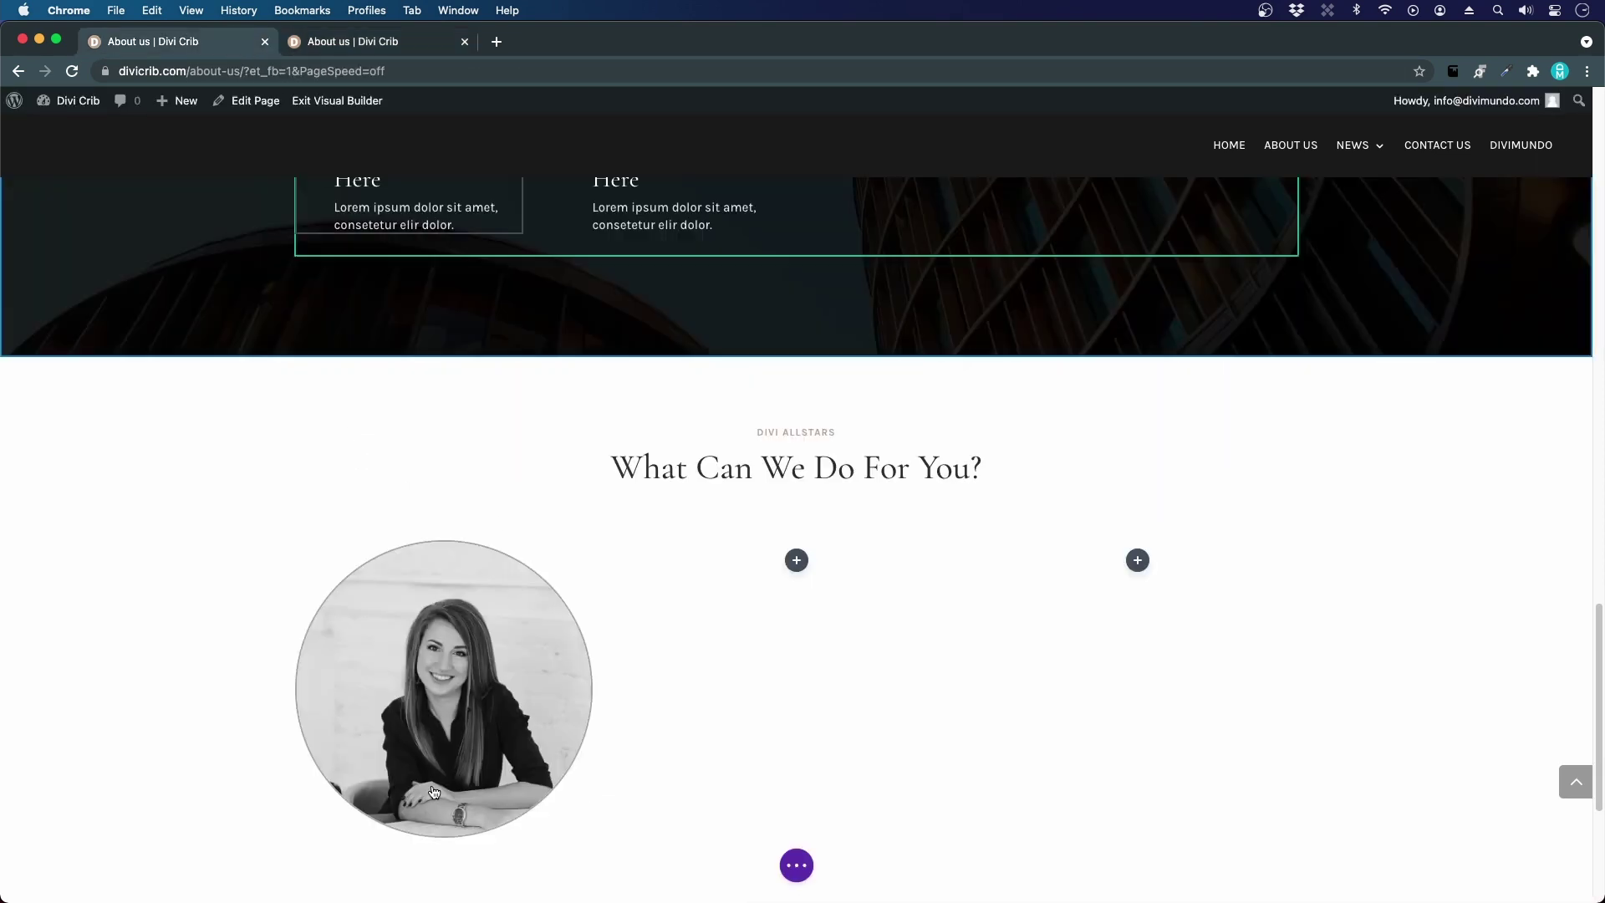
{"action": "scroll", "coordinate": [432, 783], "scroll_direction": "down", "scroll_amount": 5}
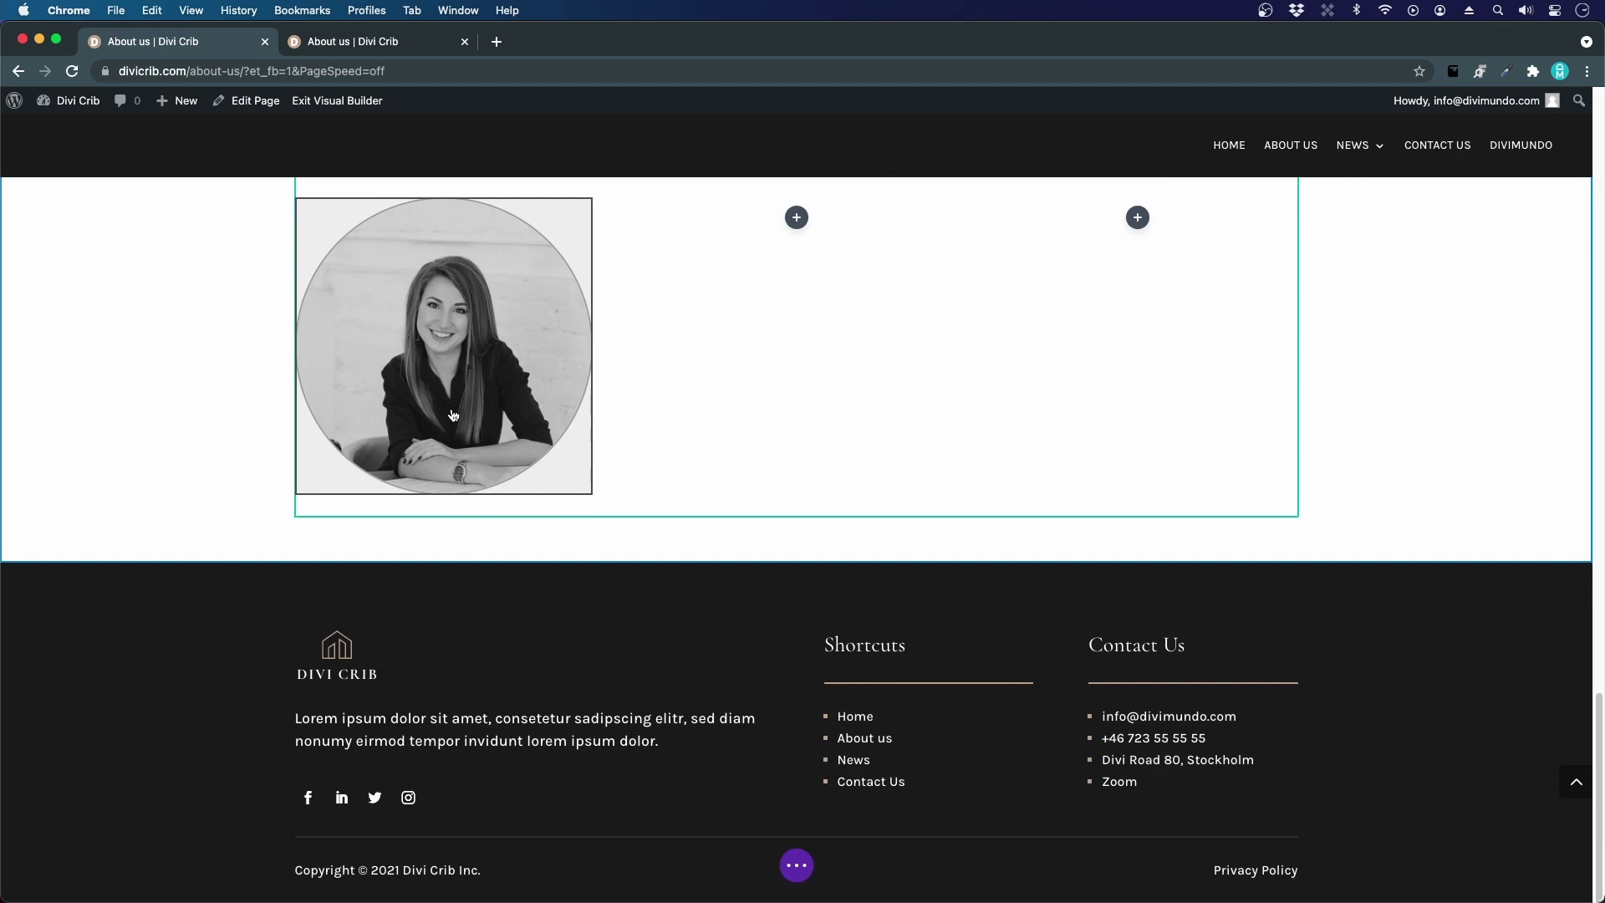
{"action": "left_click", "coordinate": [444, 466]}
{"action": "type", "text": "text"}
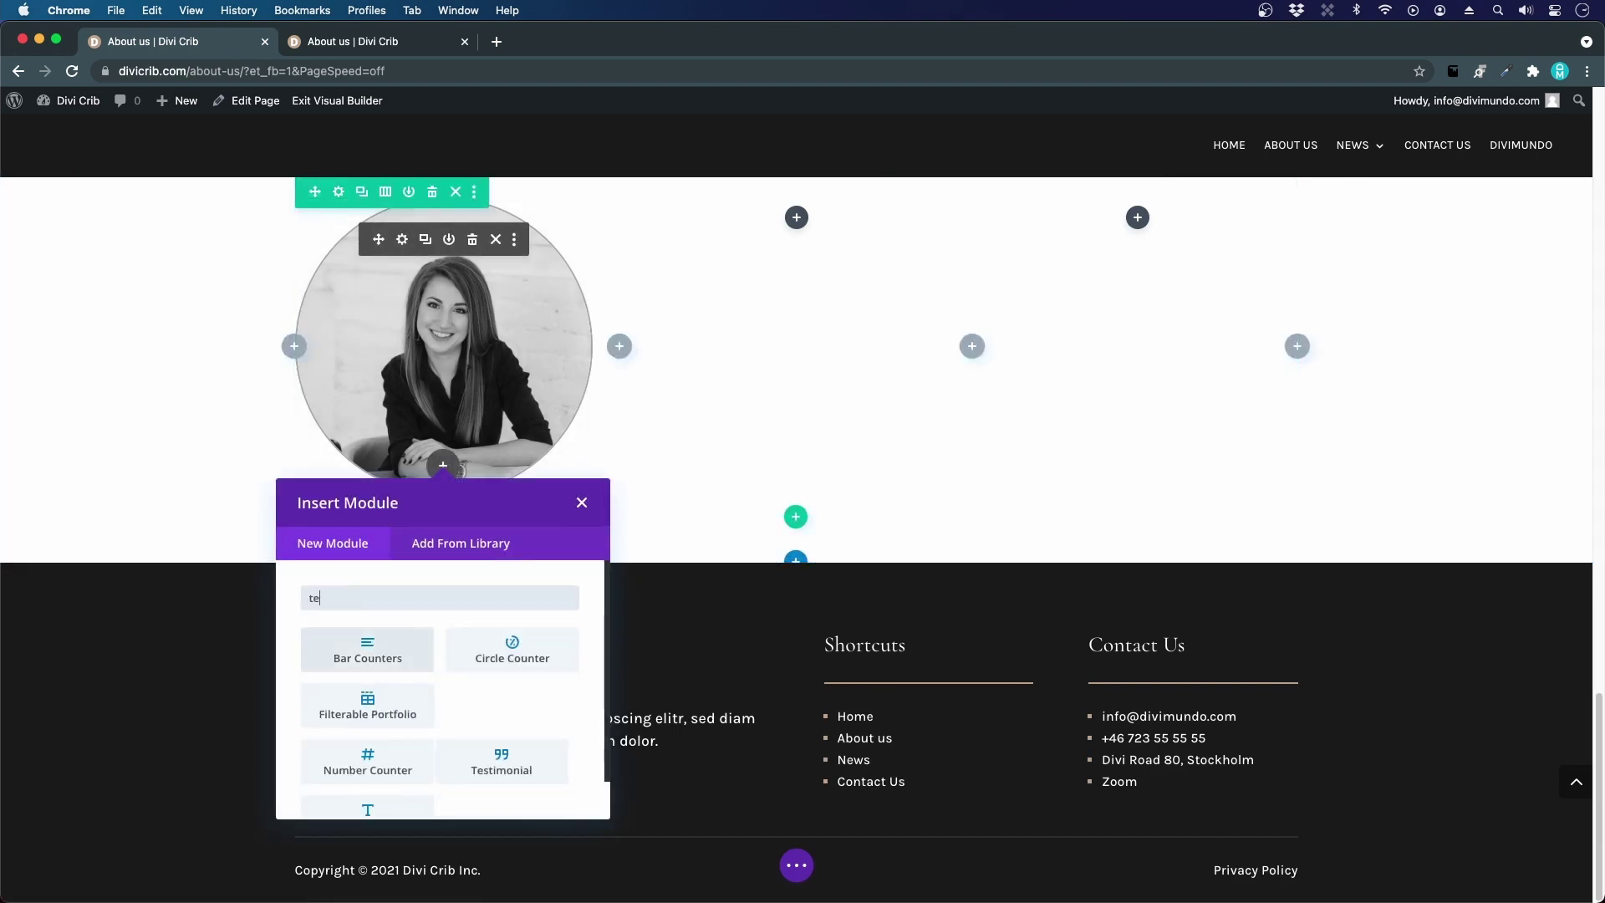
{"action": "left_click", "coordinate": [394, 645]}
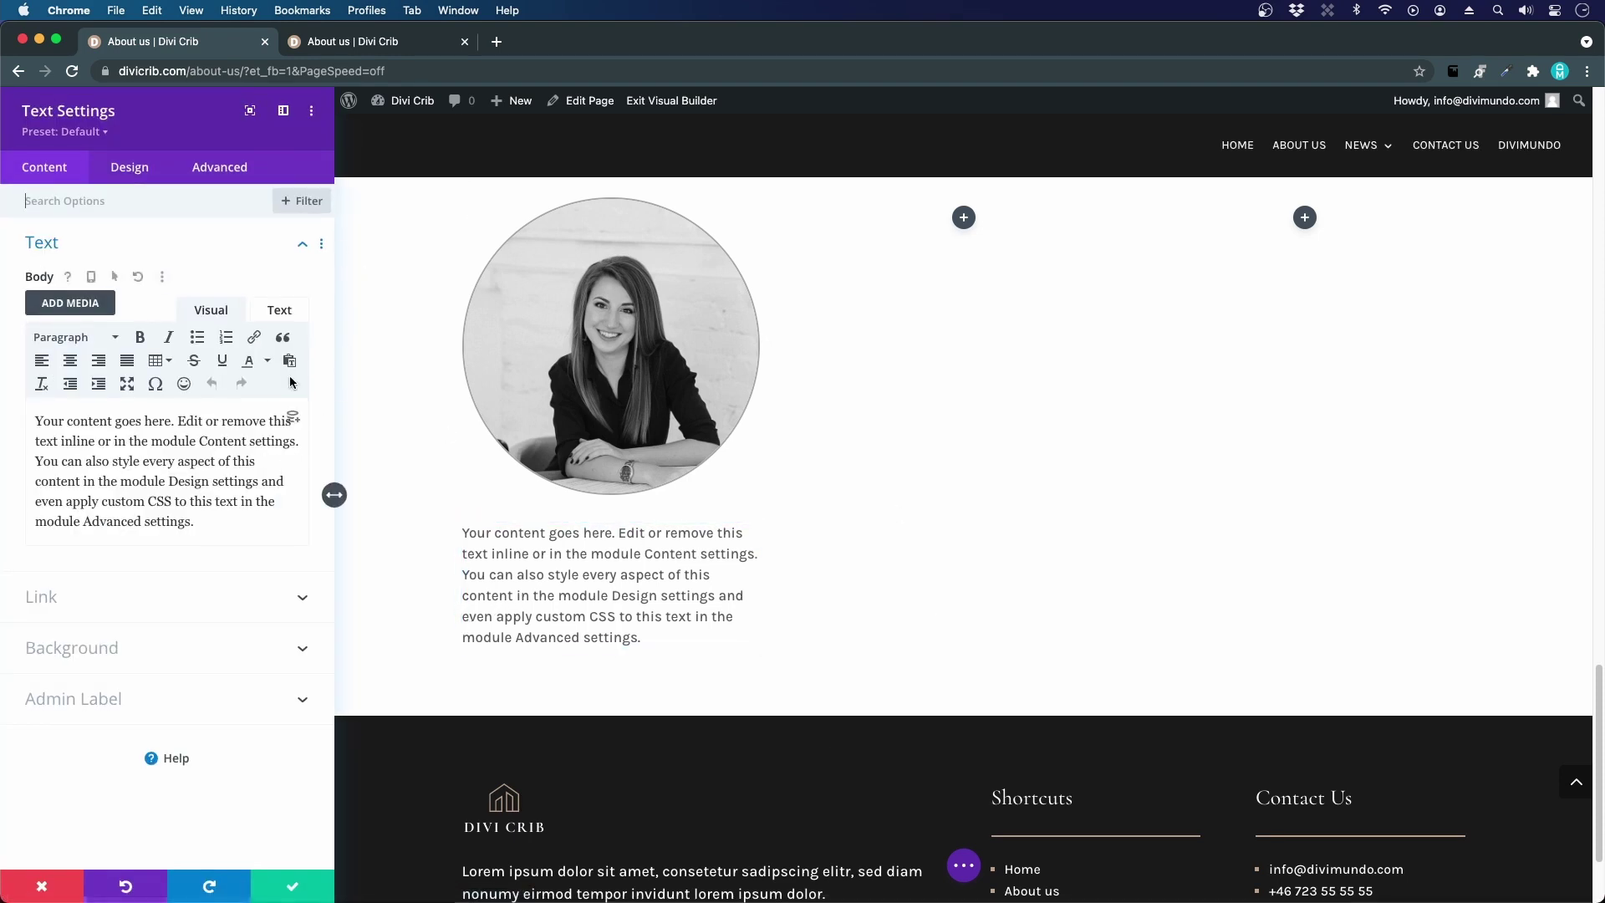
- Replace the placeholder body with the first team card's name, FOUNDER title and description from the reference page, pasted as plain text
{"action": "left_click", "coordinate": [349, 49]}
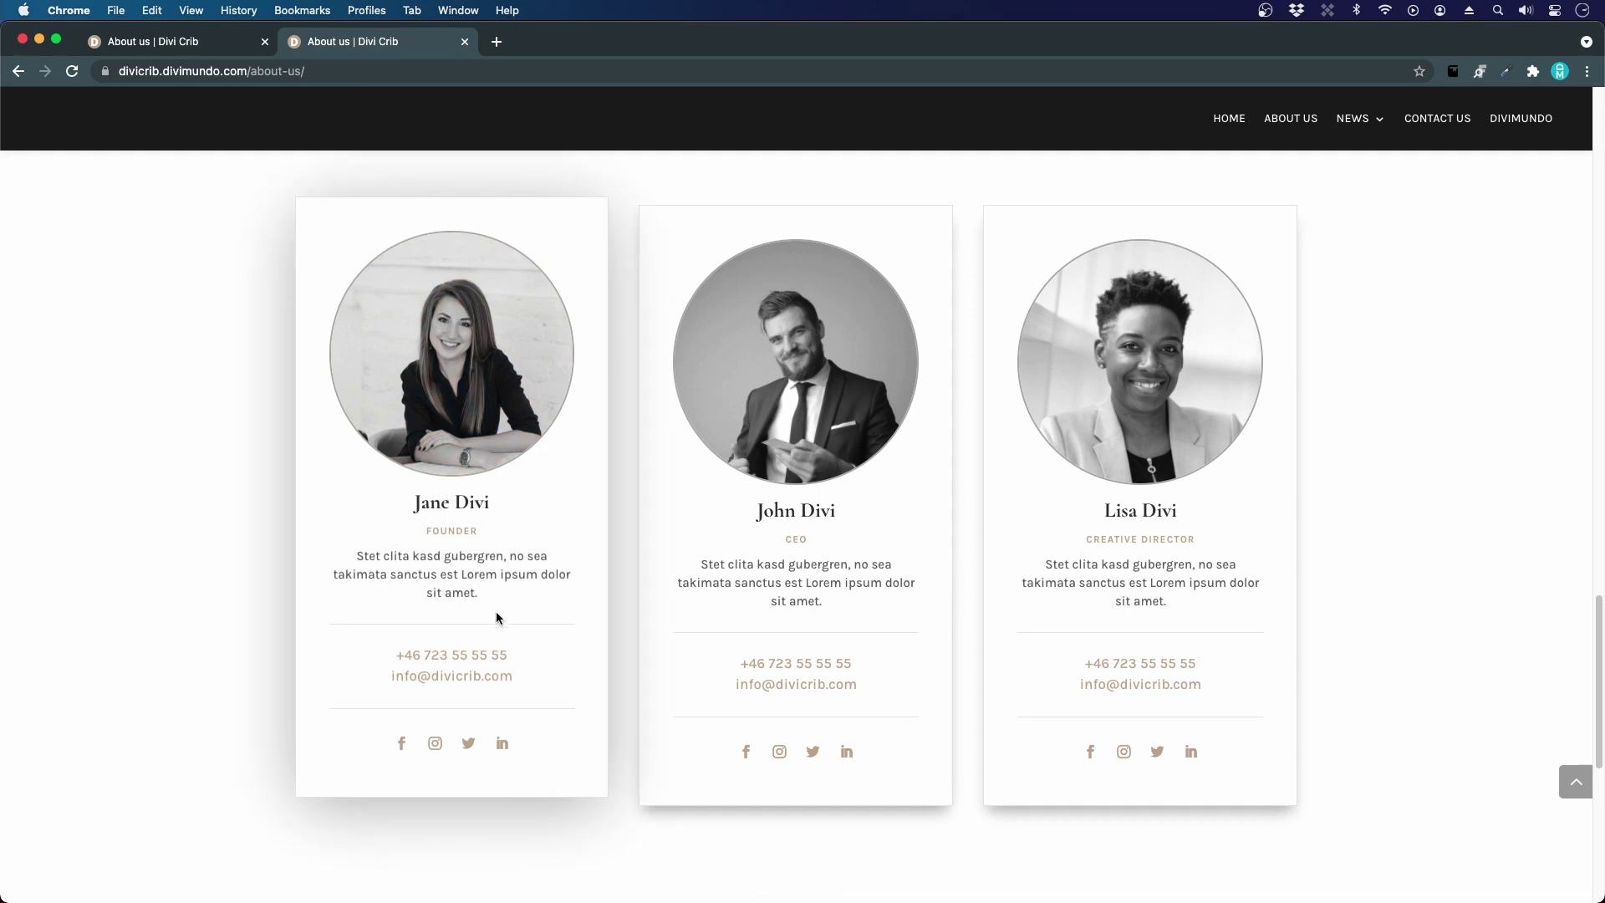
{"action": "triple_click", "coordinate": [436, 548]}
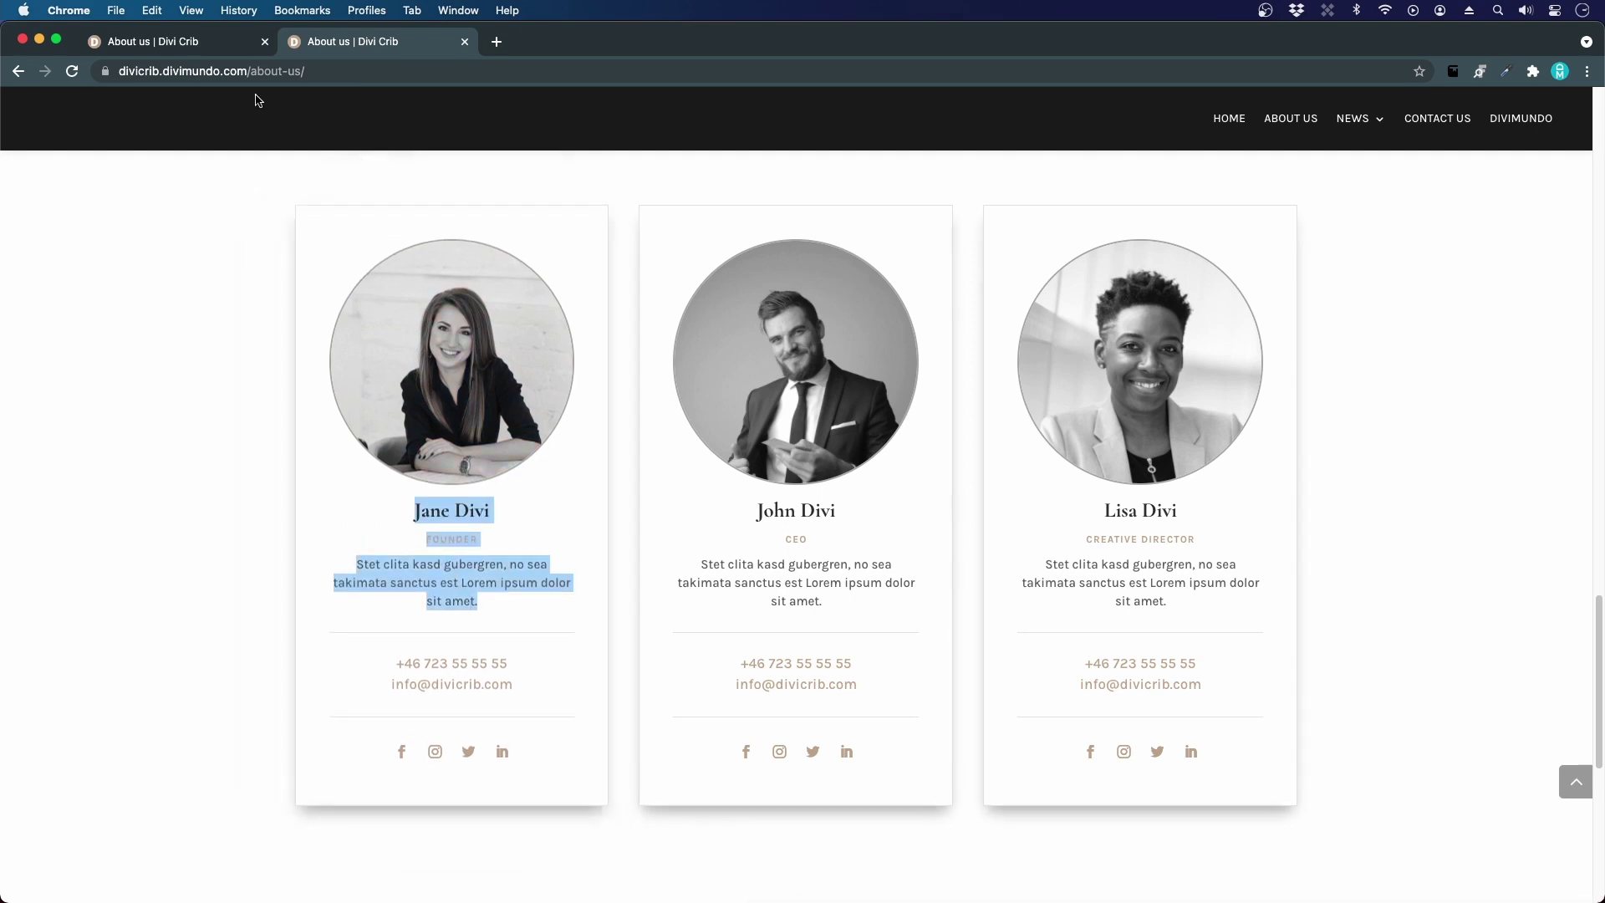
{"action": "left_click", "coordinate": [219, 41]}
{"action": "left_click", "coordinate": [290, 361]}
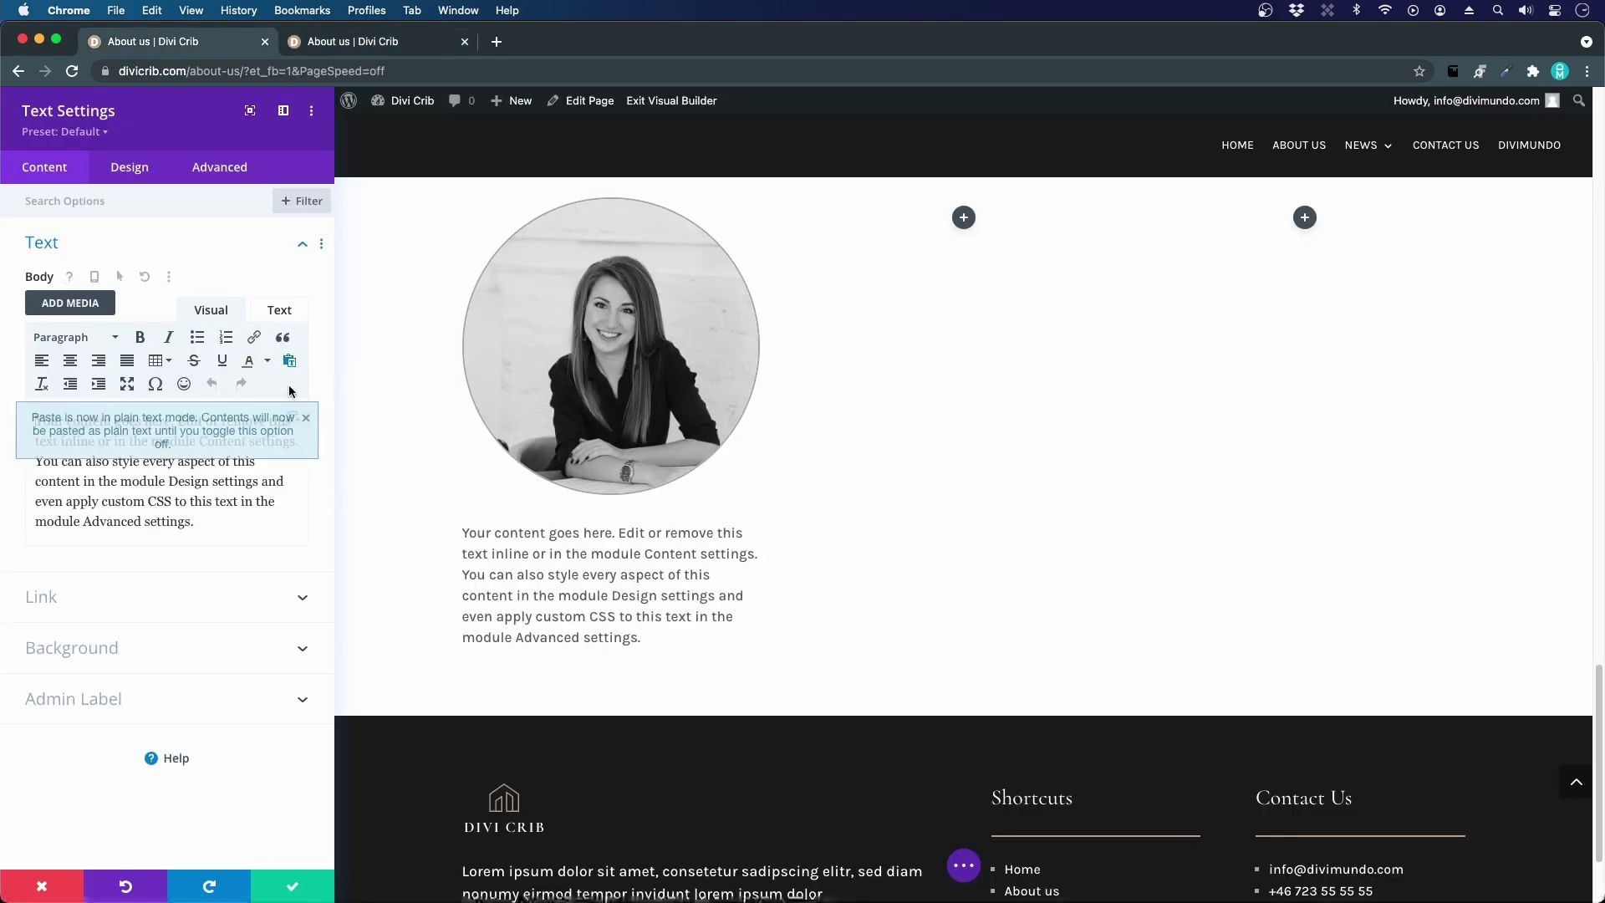
{"action": "triple_click", "coordinate": [199, 451]}
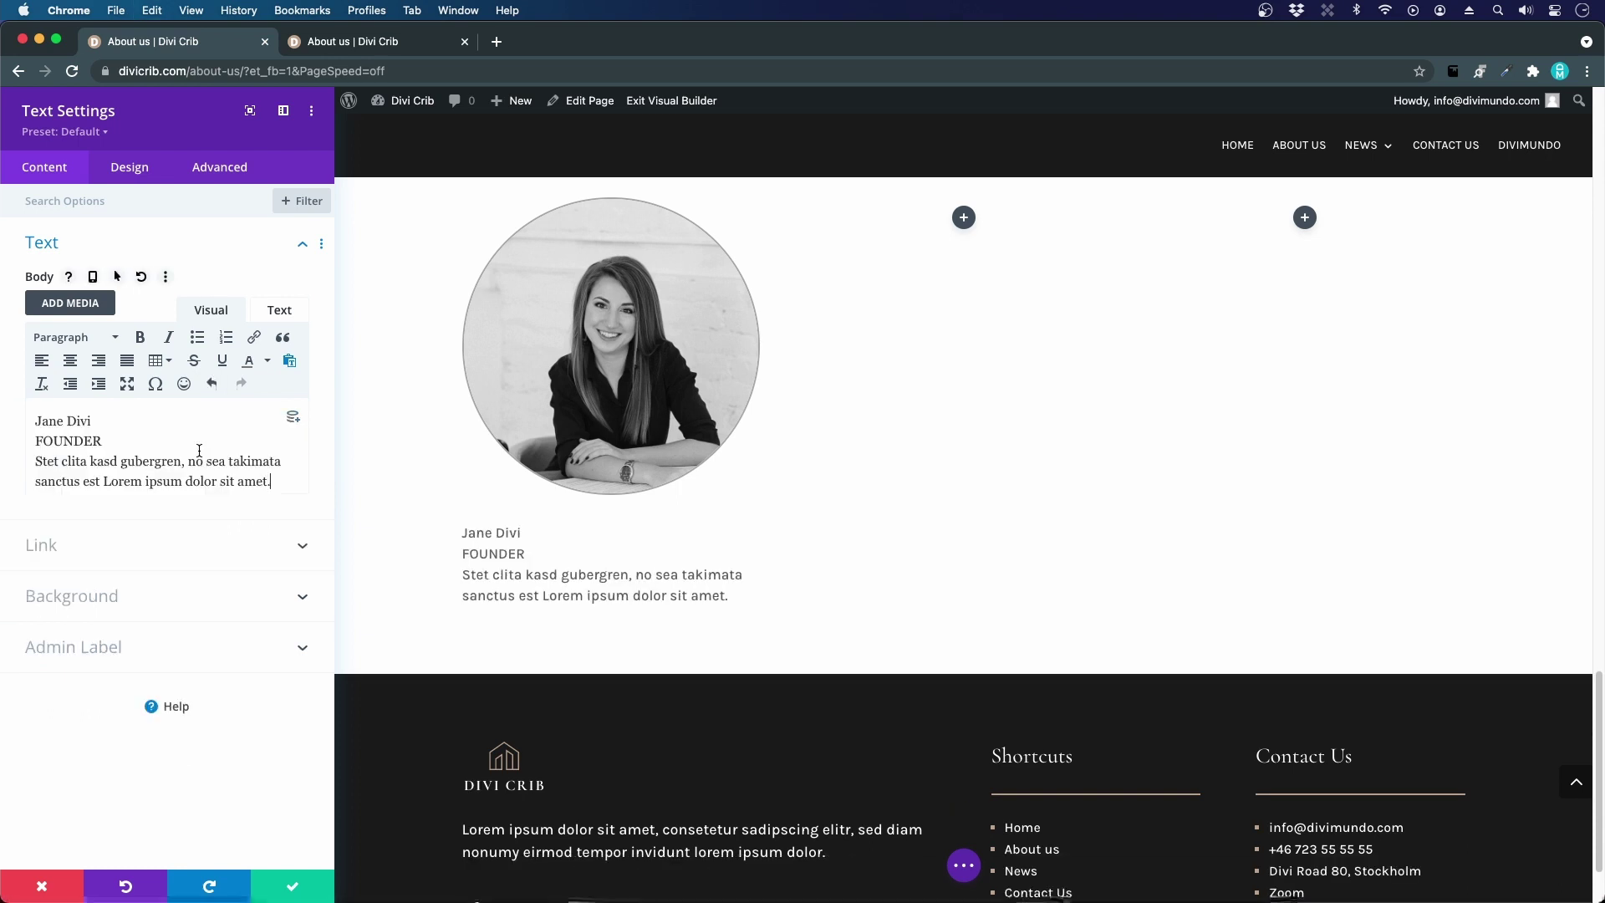
{"action": "type", "text": "Jane Divi FOUNDER Stet clita kasd gubergren, no sea takimata sanctus est Lorem ipsum dolor sit amet."}
- Split the pasted text so the name, the FOUNDER title and the description are separate paragraphs
{"action": "key", "text": "Return"}
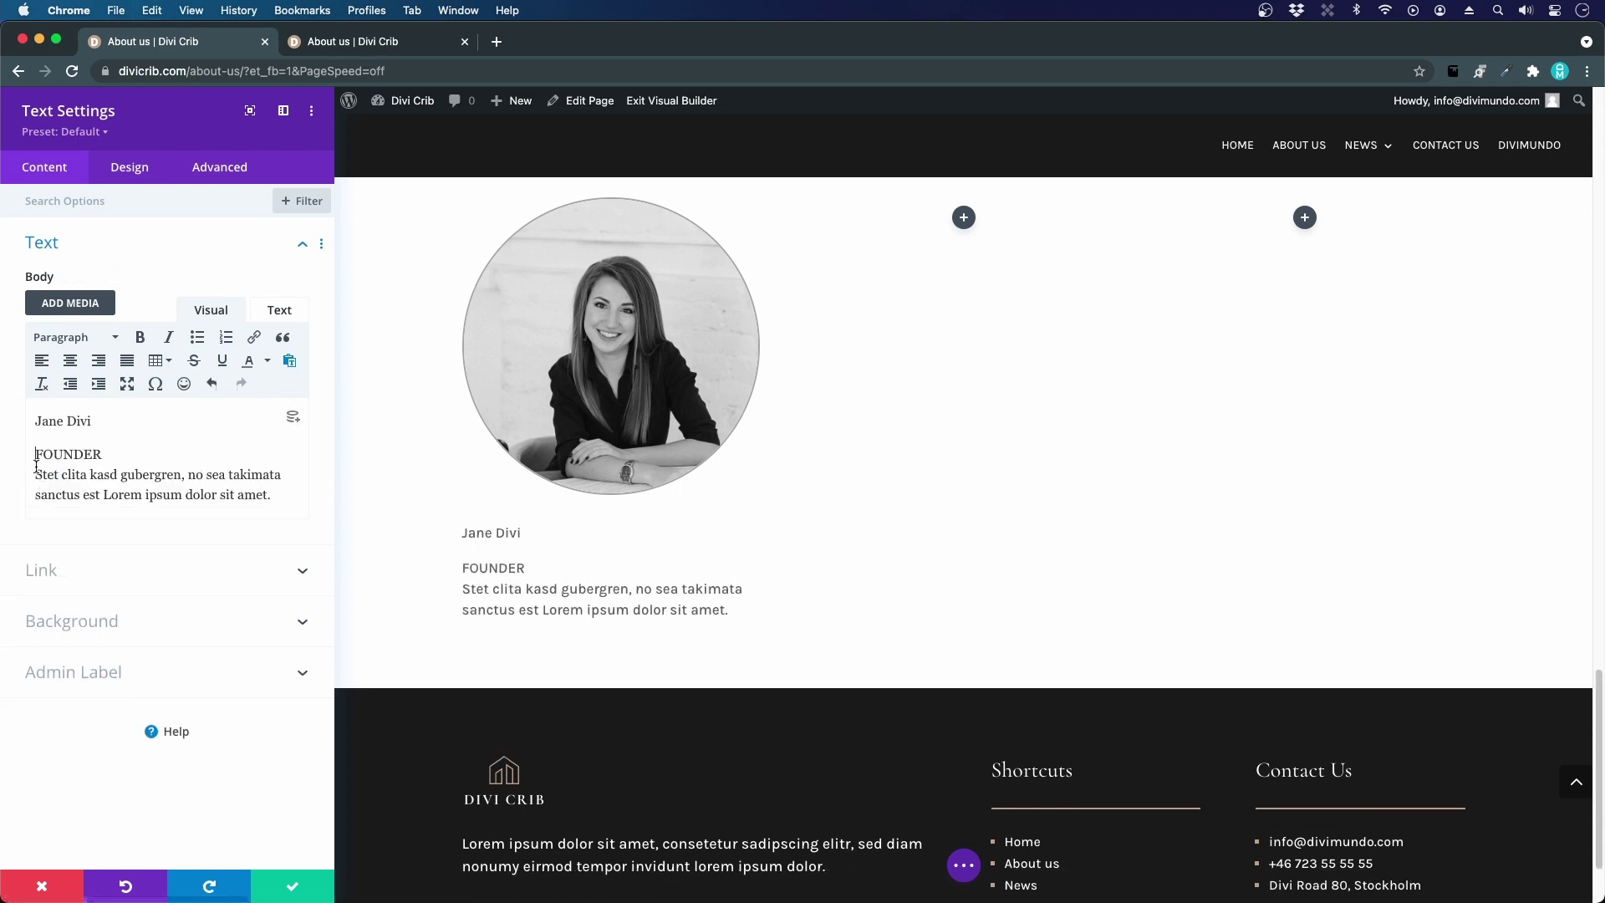
{"action": "left_click", "coordinate": [36, 474]}
{"action": "key", "text": "Return"}
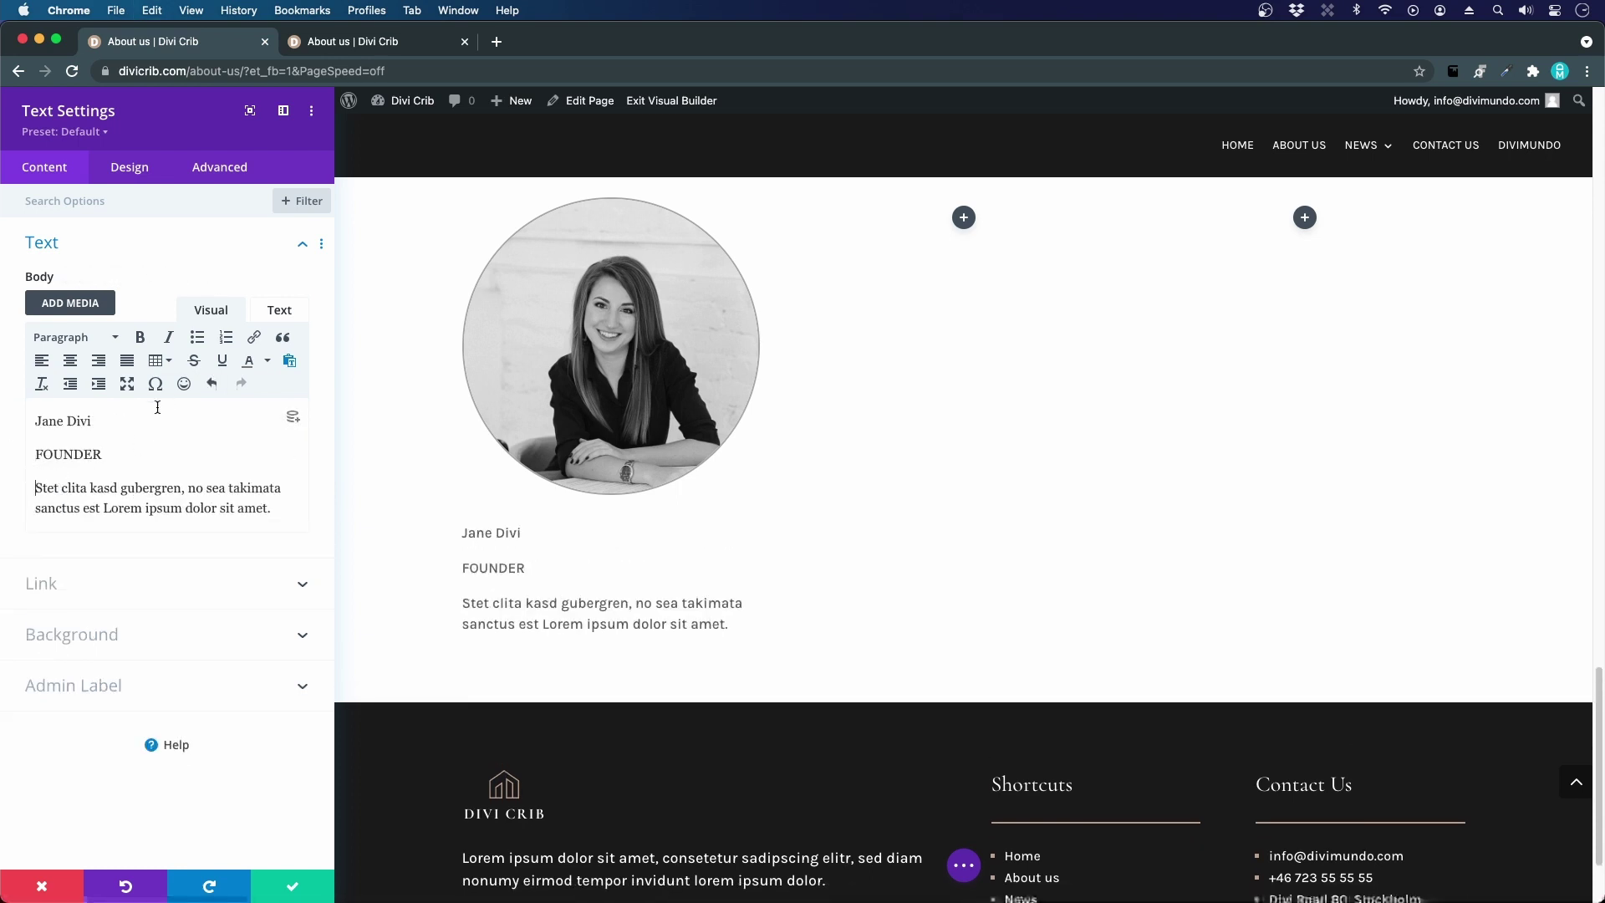
- Format the team member's name as Heading 3 and the FOUNDER line as Heading 4
{"action": "left_click", "coordinate": [89, 338]}
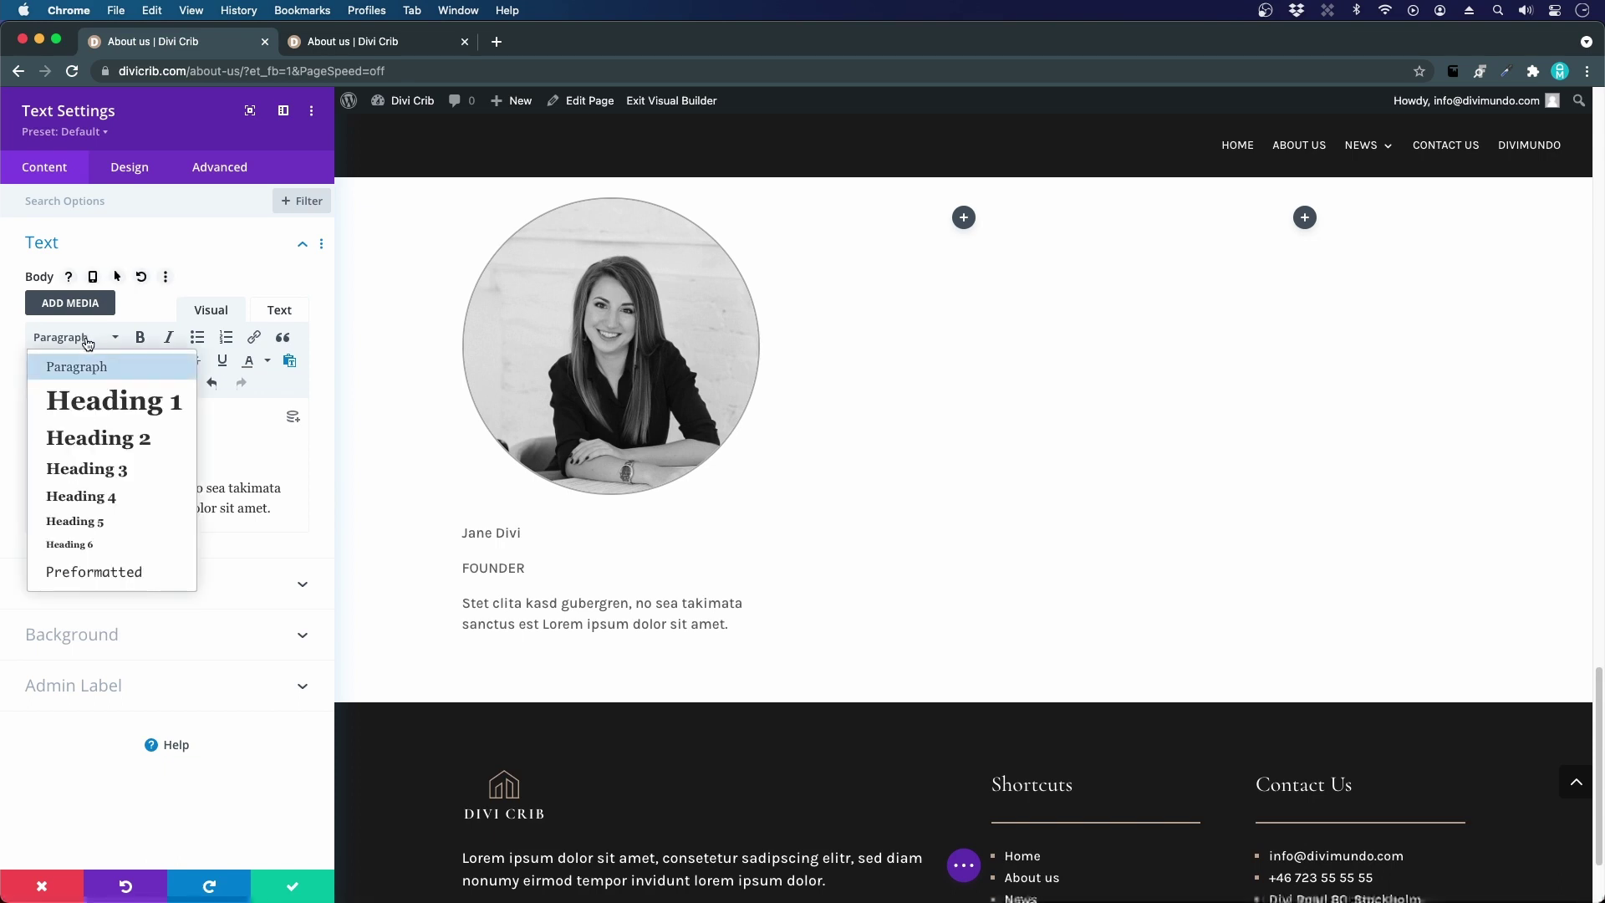
{"action": "left_click", "coordinate": [124, 493]}
{"action": "left_click", "coordinate": [125, 470]}
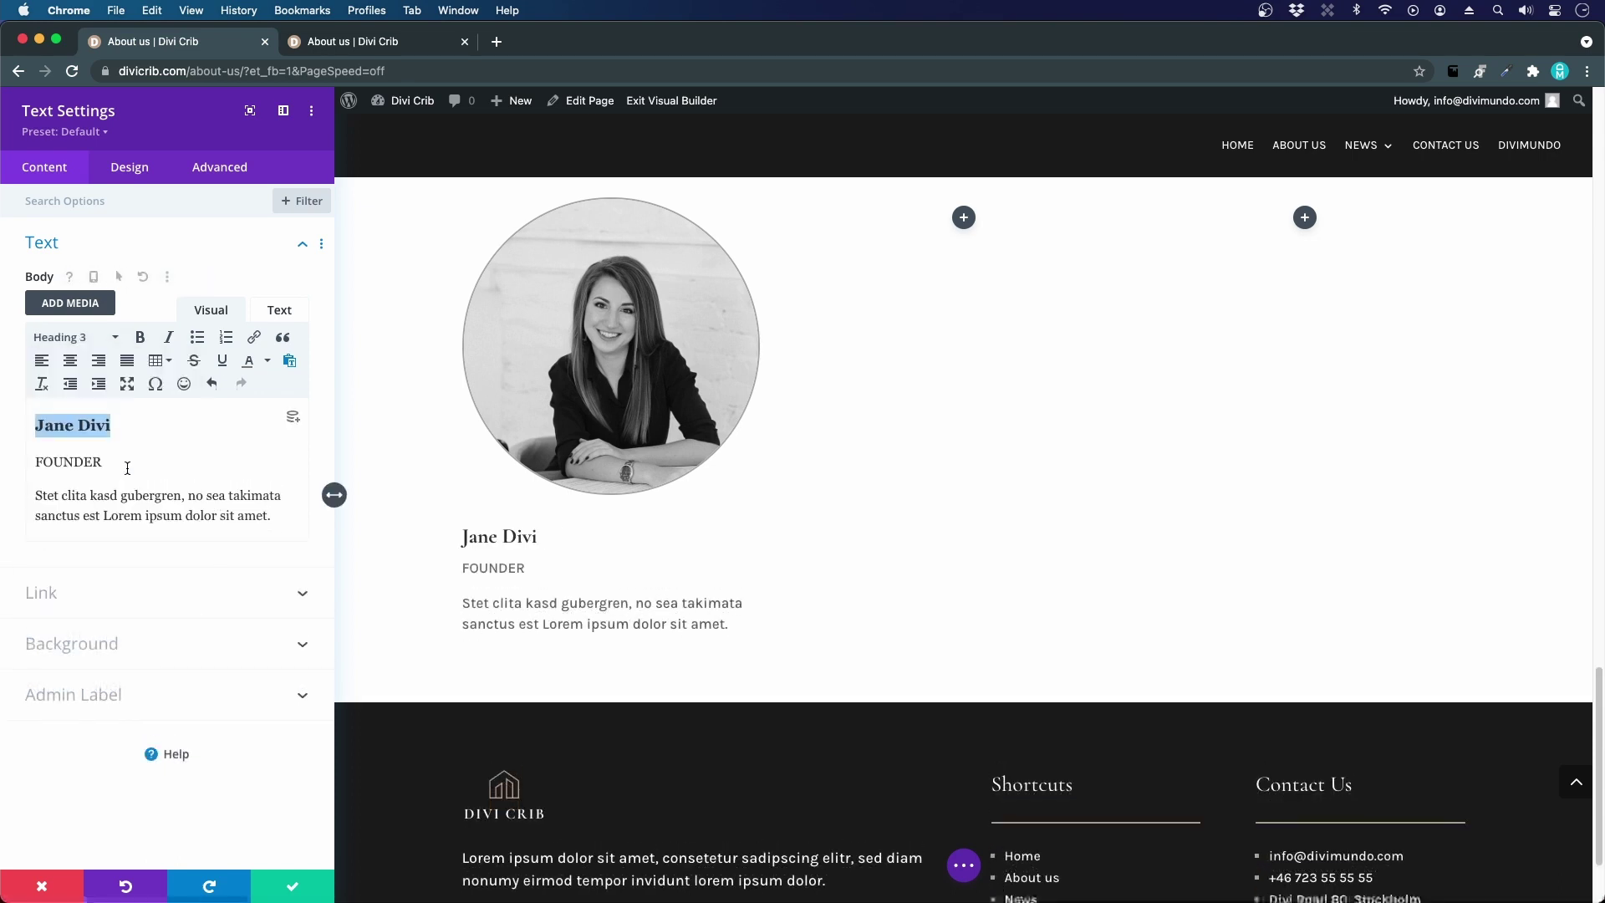
{"action": "left_click_drag", "start_coordinate": [144, 471], "coordinate": [42, 456]}
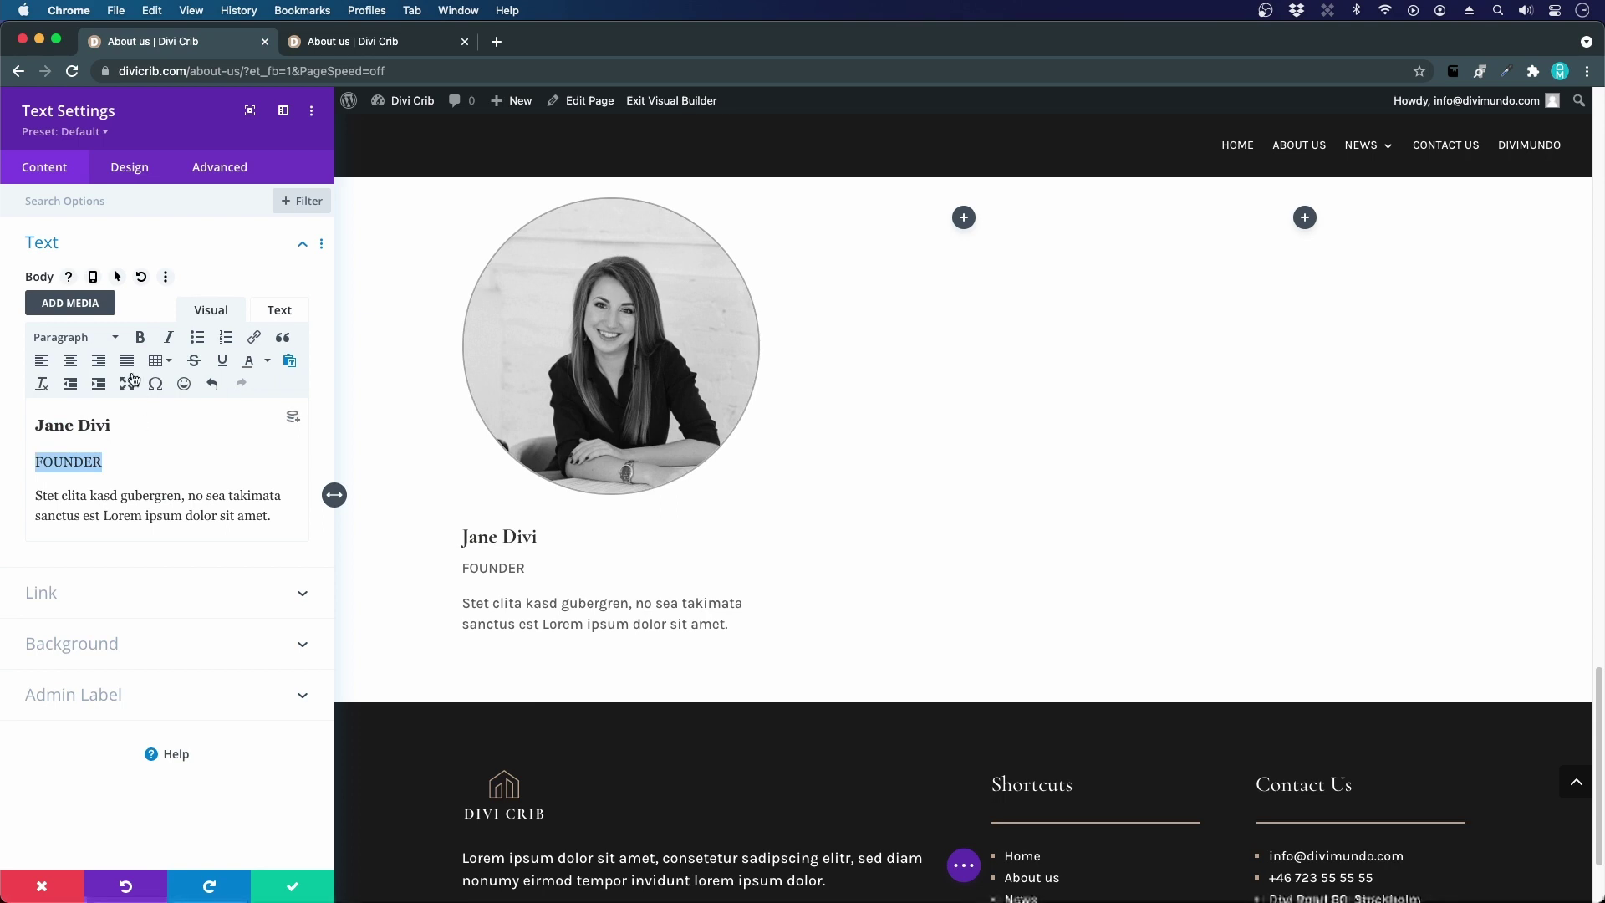
{"action": "left_click", "coordinate": [105, 338]}
{"action": "left_click", "coordinate": [125, 492]}
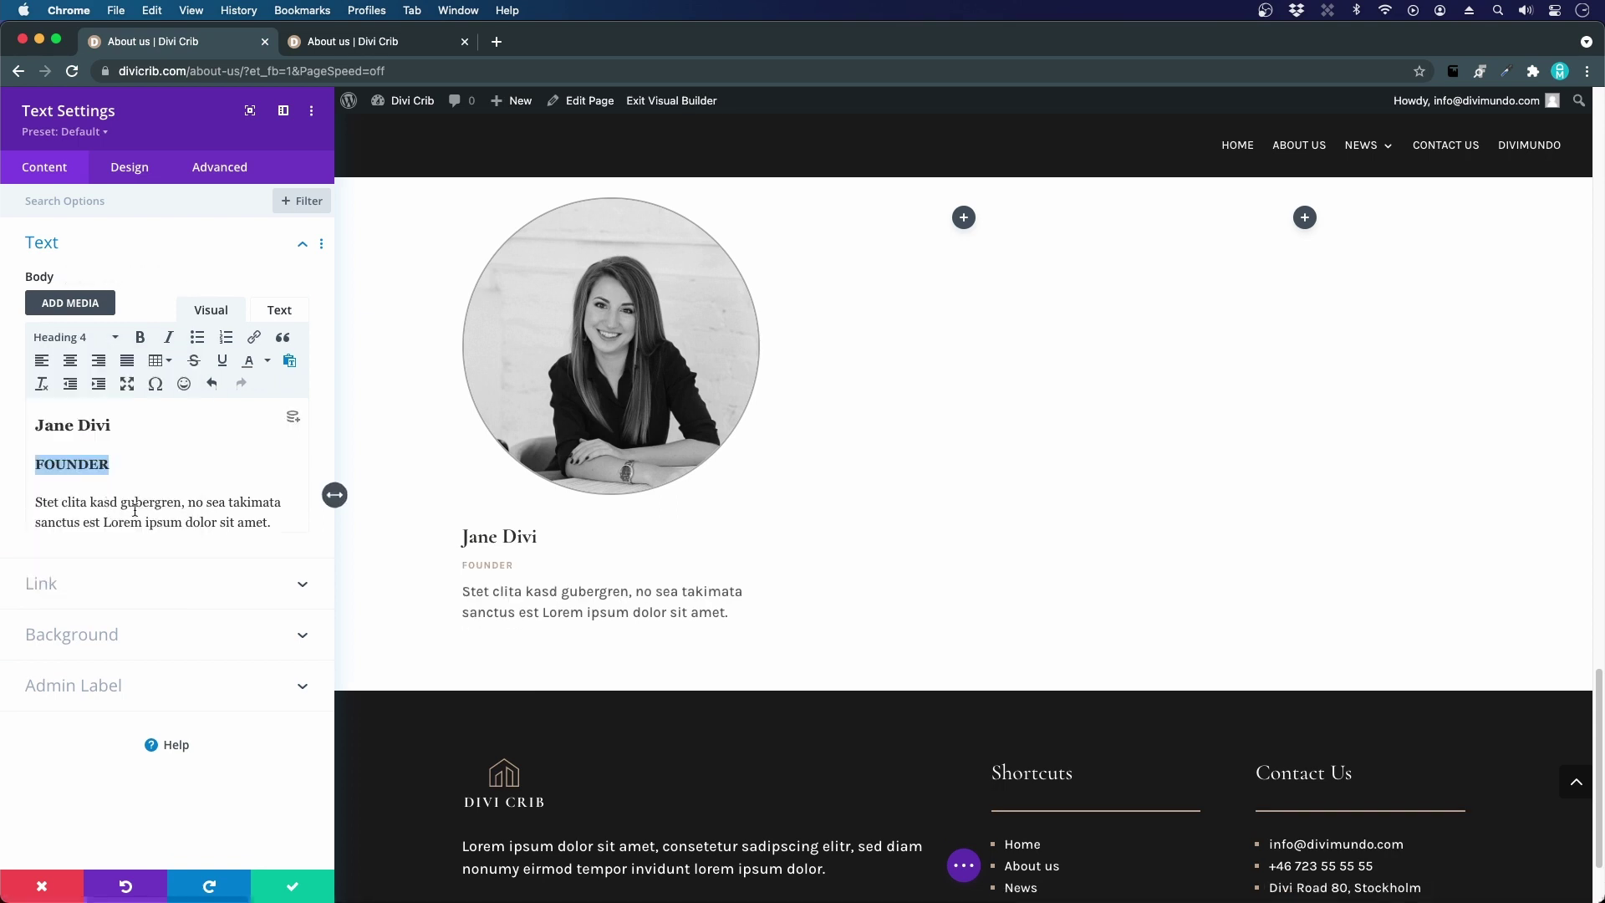
- Compare the description with the reference card and set its text to 15px, Bold weight and the saved dark gray color
{"action": "left_click", "coordinate": [350, 46]}
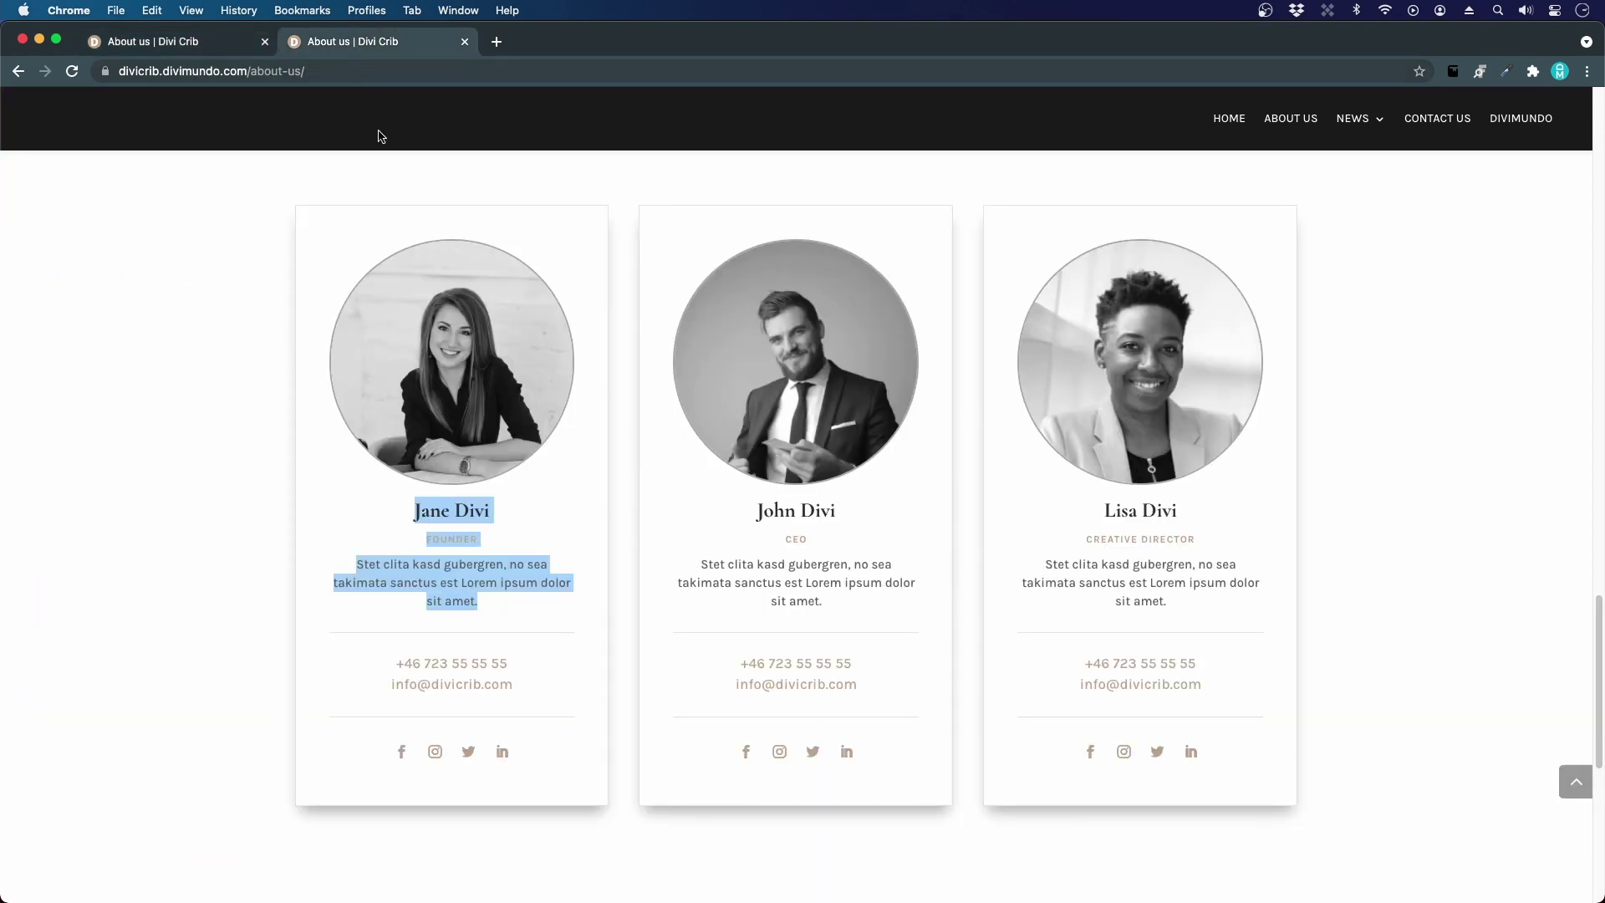
{"action": "left_click", "coordinate": [428, 573]}
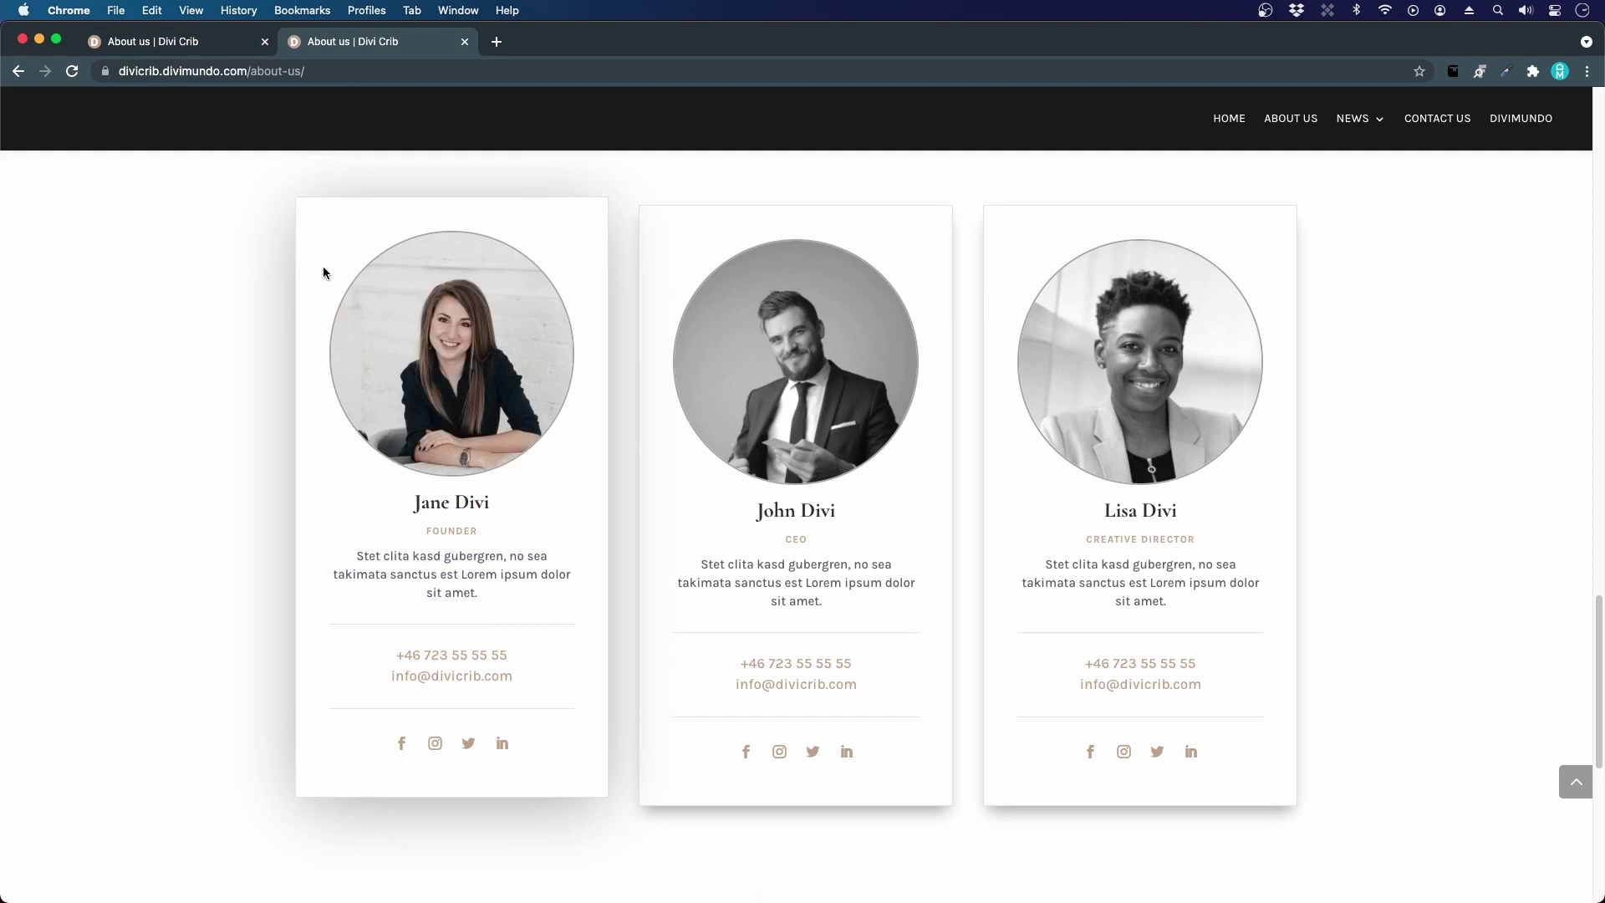
{"action": "left_click", "coordinate": [155, 43]}
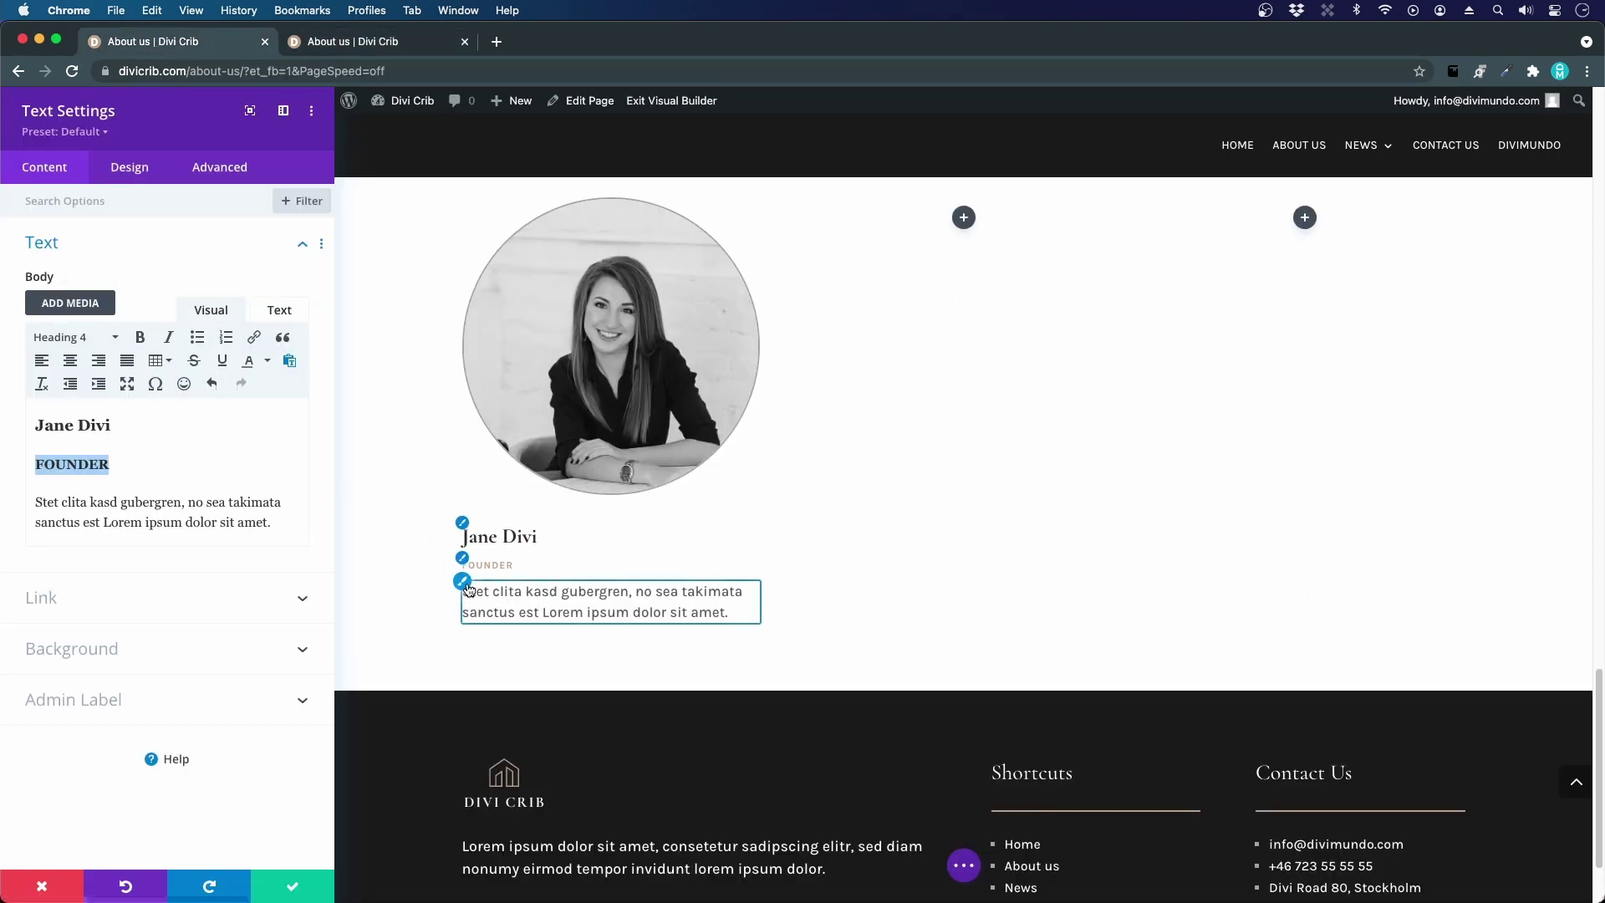
{"action": "left_click", "coordinate": [490, 602]}
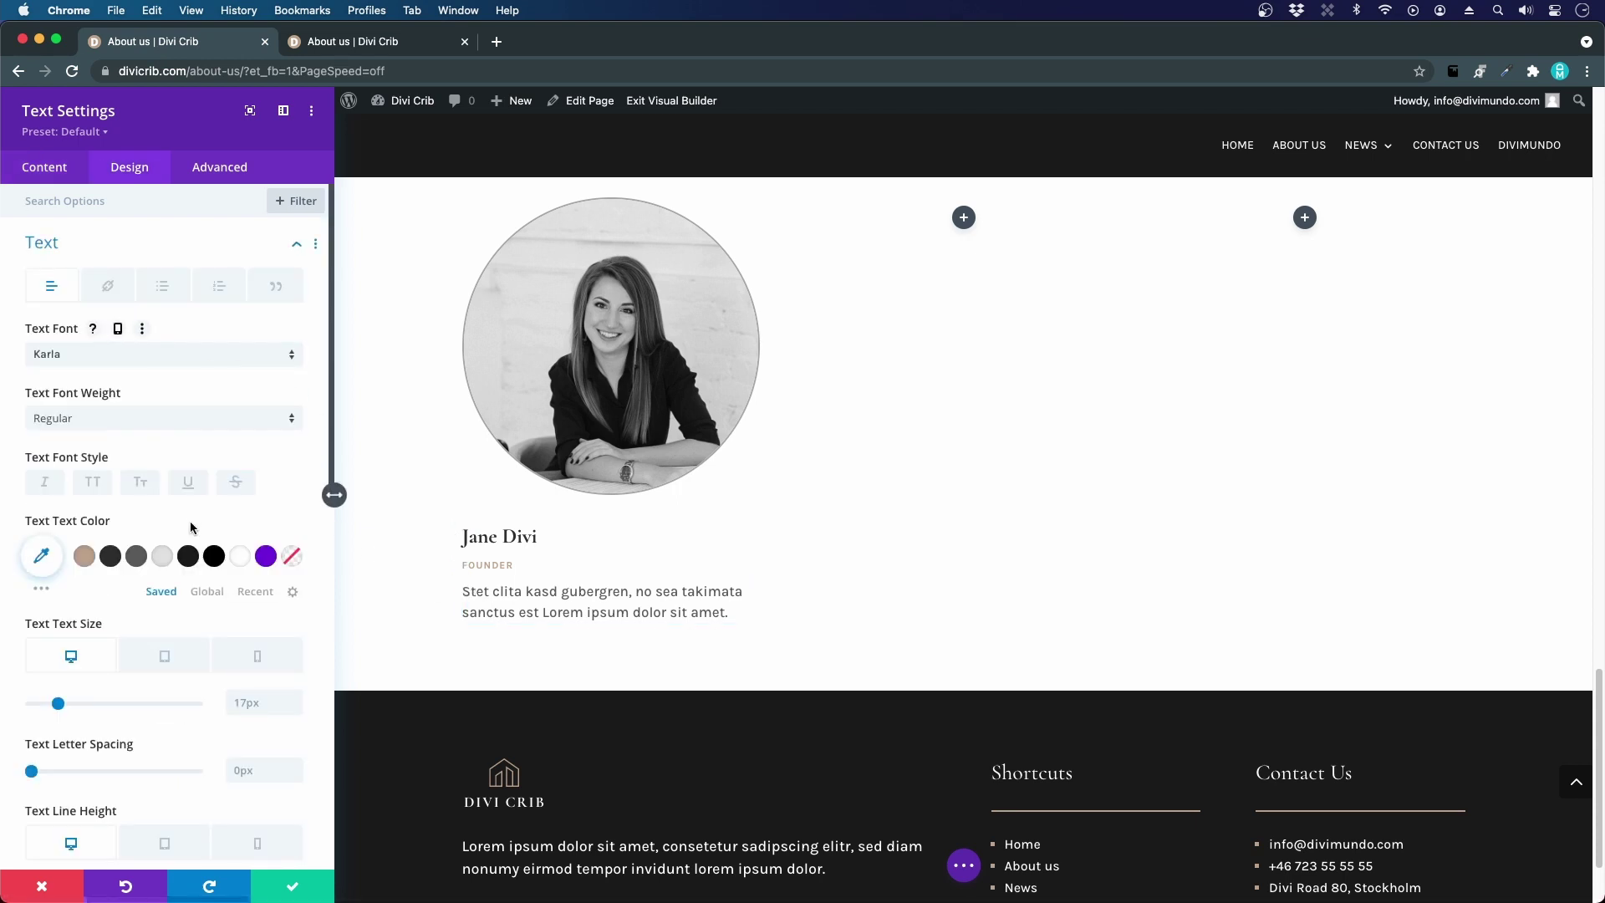
{"action": "scroll", "coordinate": [191, 527], "scroll_direction": "down", "scroll_amount": 2}
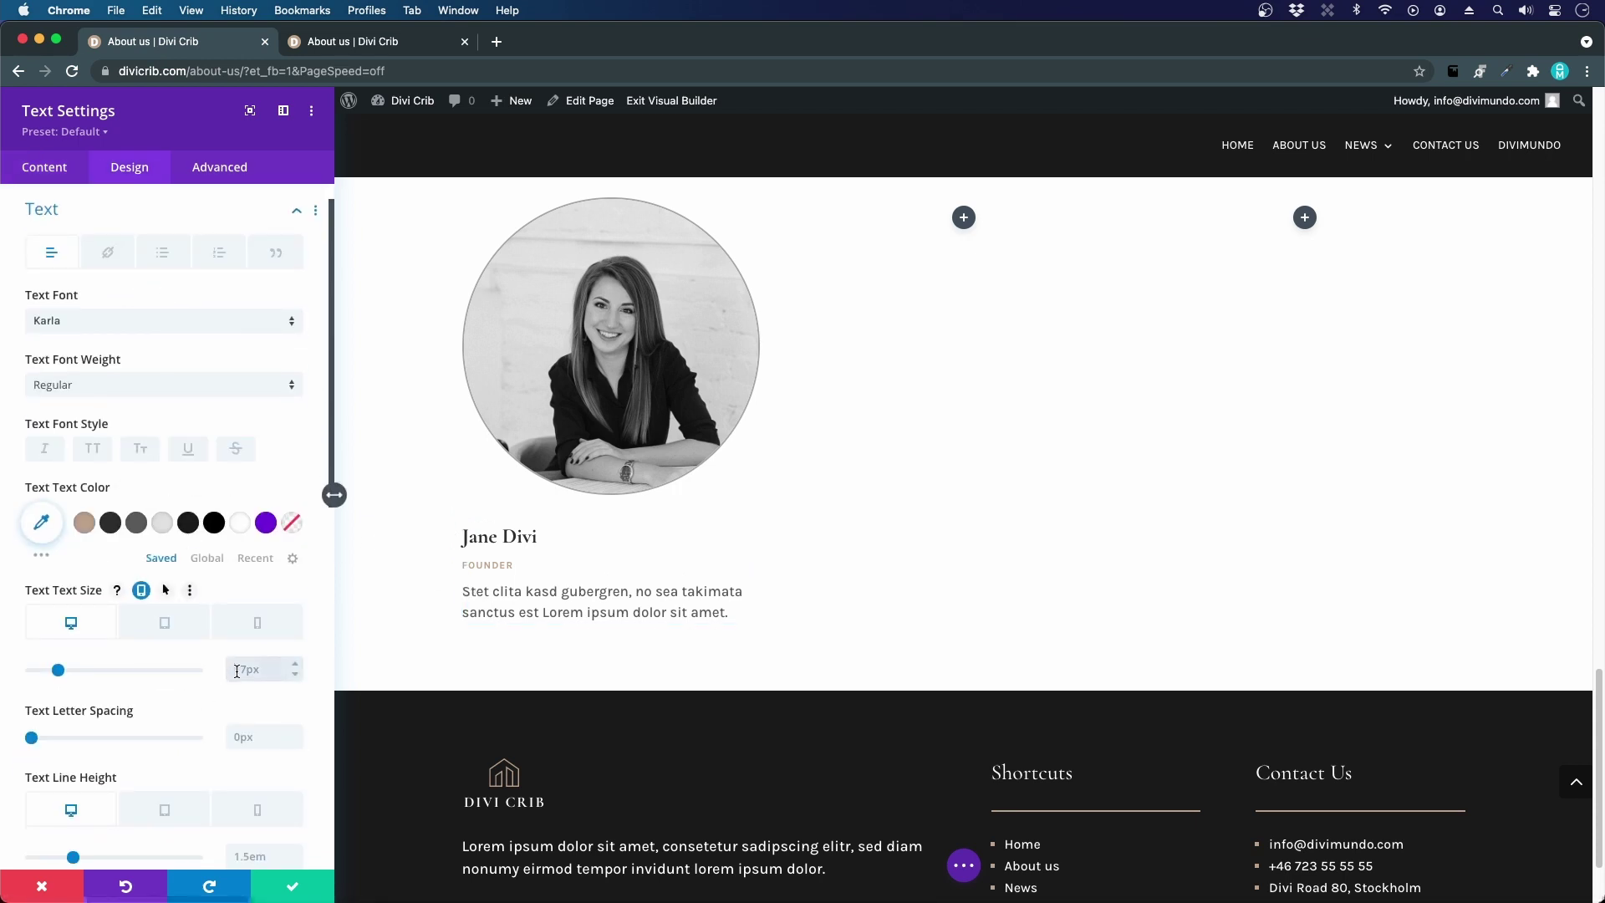
{"action": "type", "text": "15"}
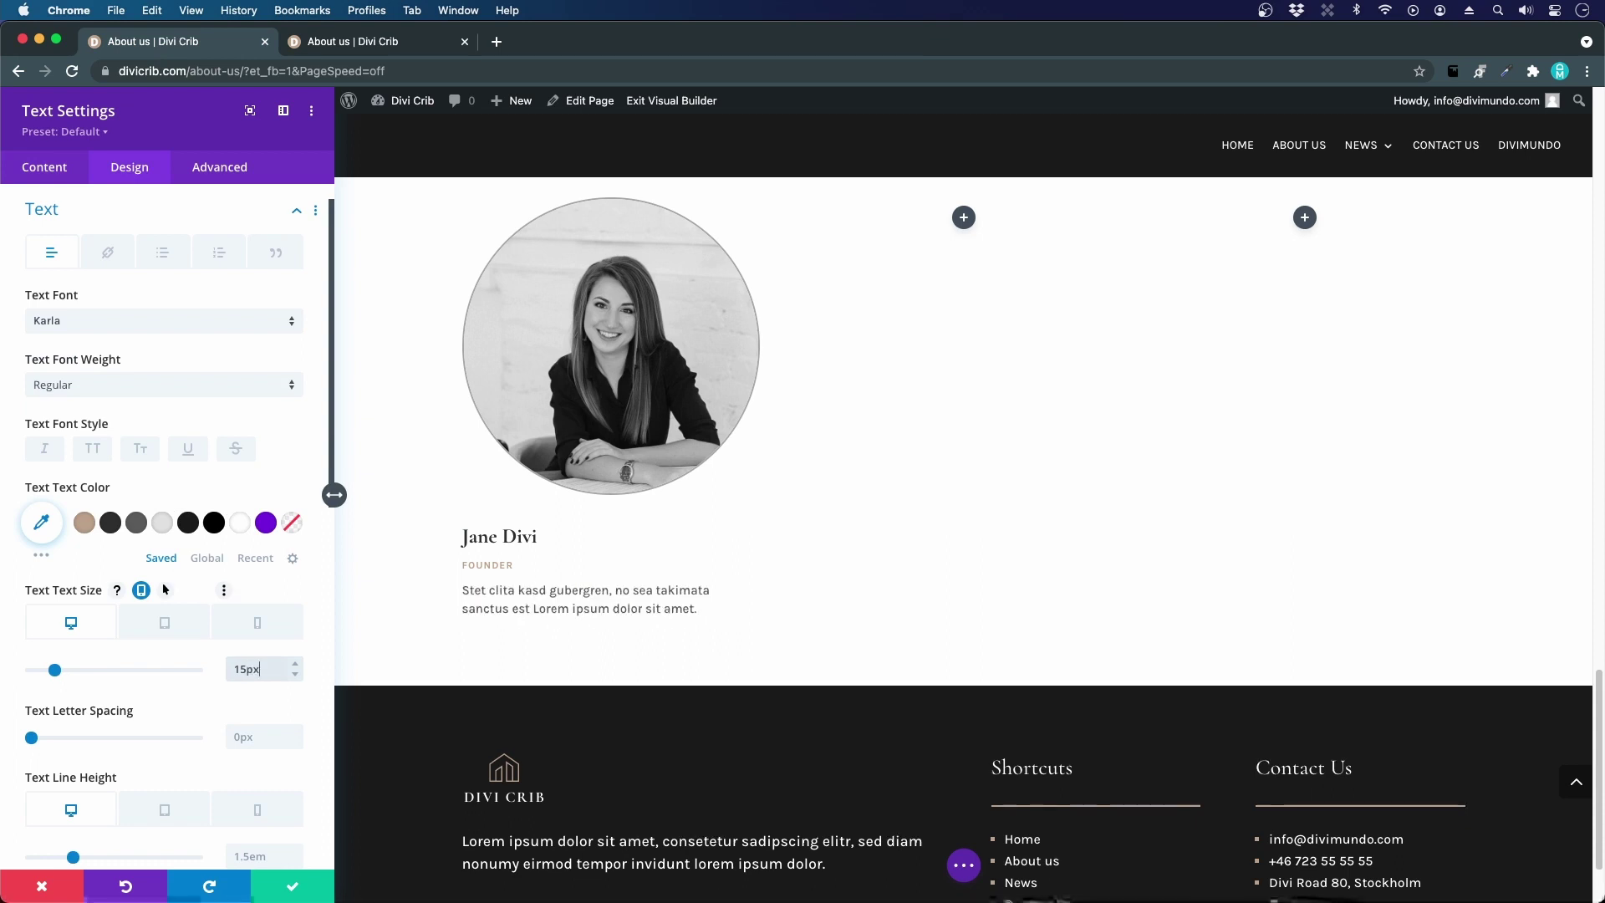
{"action": "left_click", "coordinate": [88, 385]}
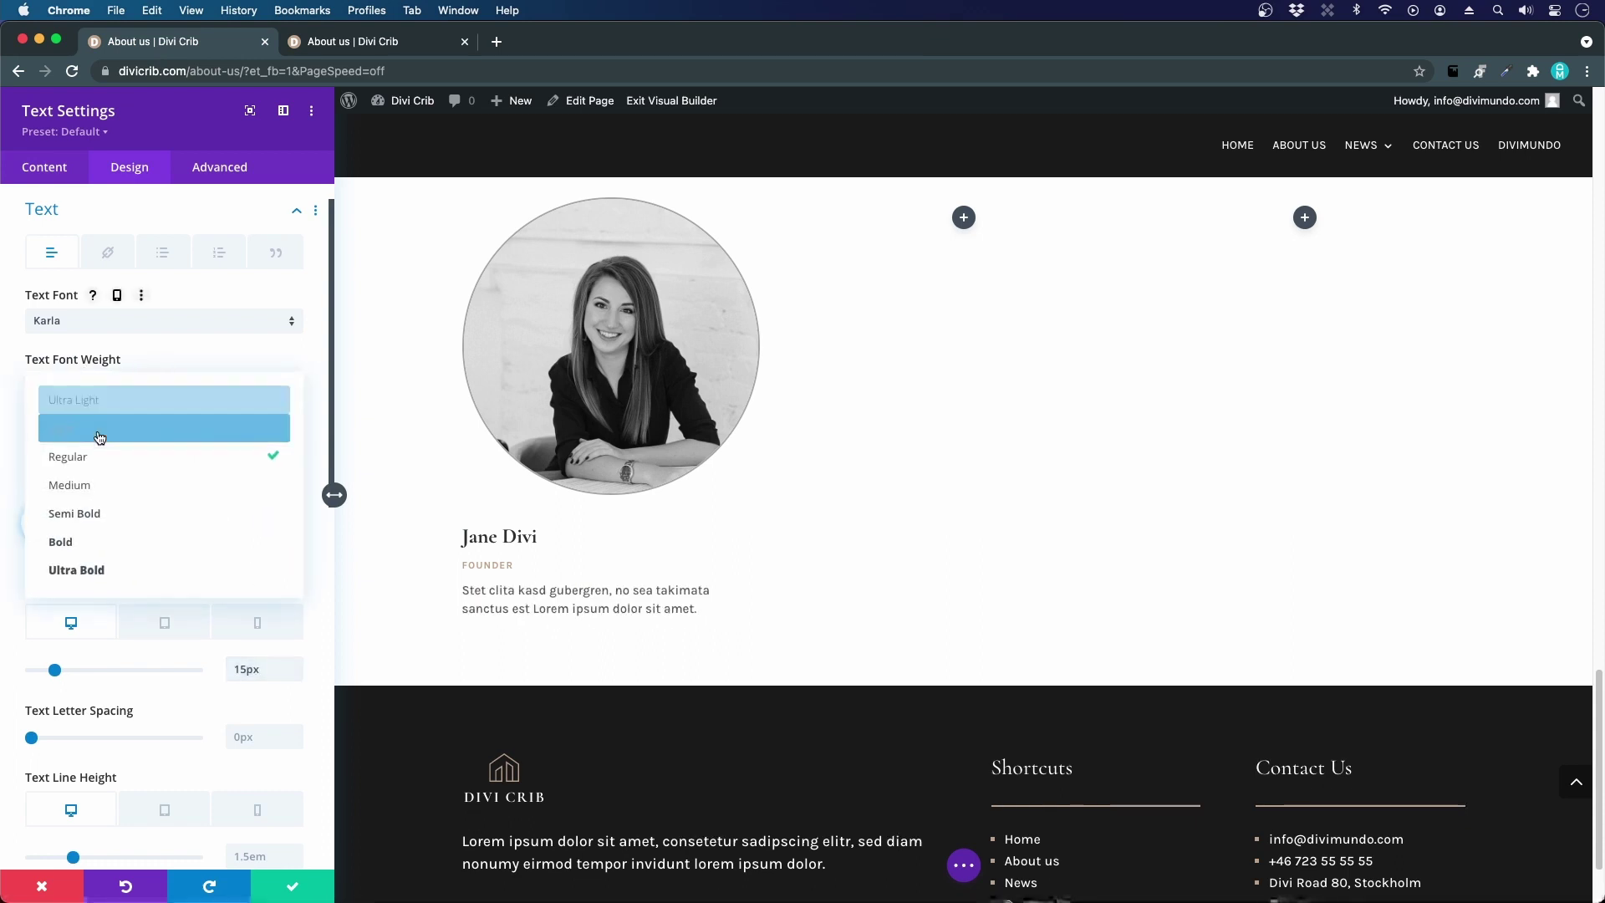
{"action": "left_click", "coordinate": [104, 542]}
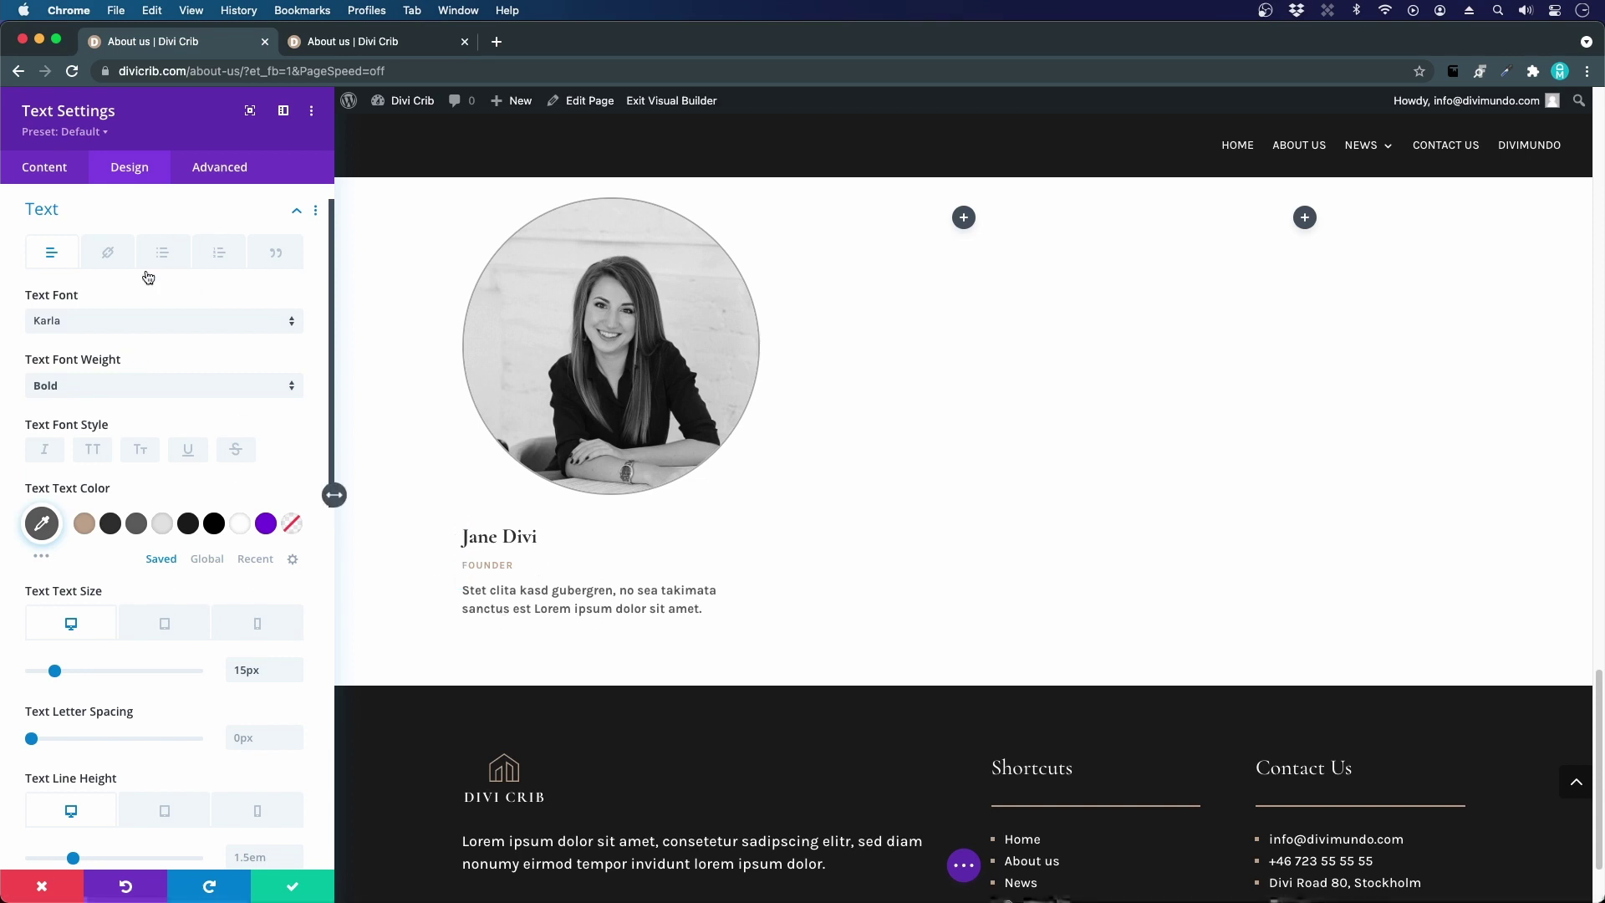
- Center the alignment of the text module's content
{"action": "scroll", "coordinate": [90, 279], "scroll_direction": "up", "scroll_amount": 1}
{"action": "scroll", "coordinate": [84, 299], "scroll_direction": "down", "scroll_amount": 5}
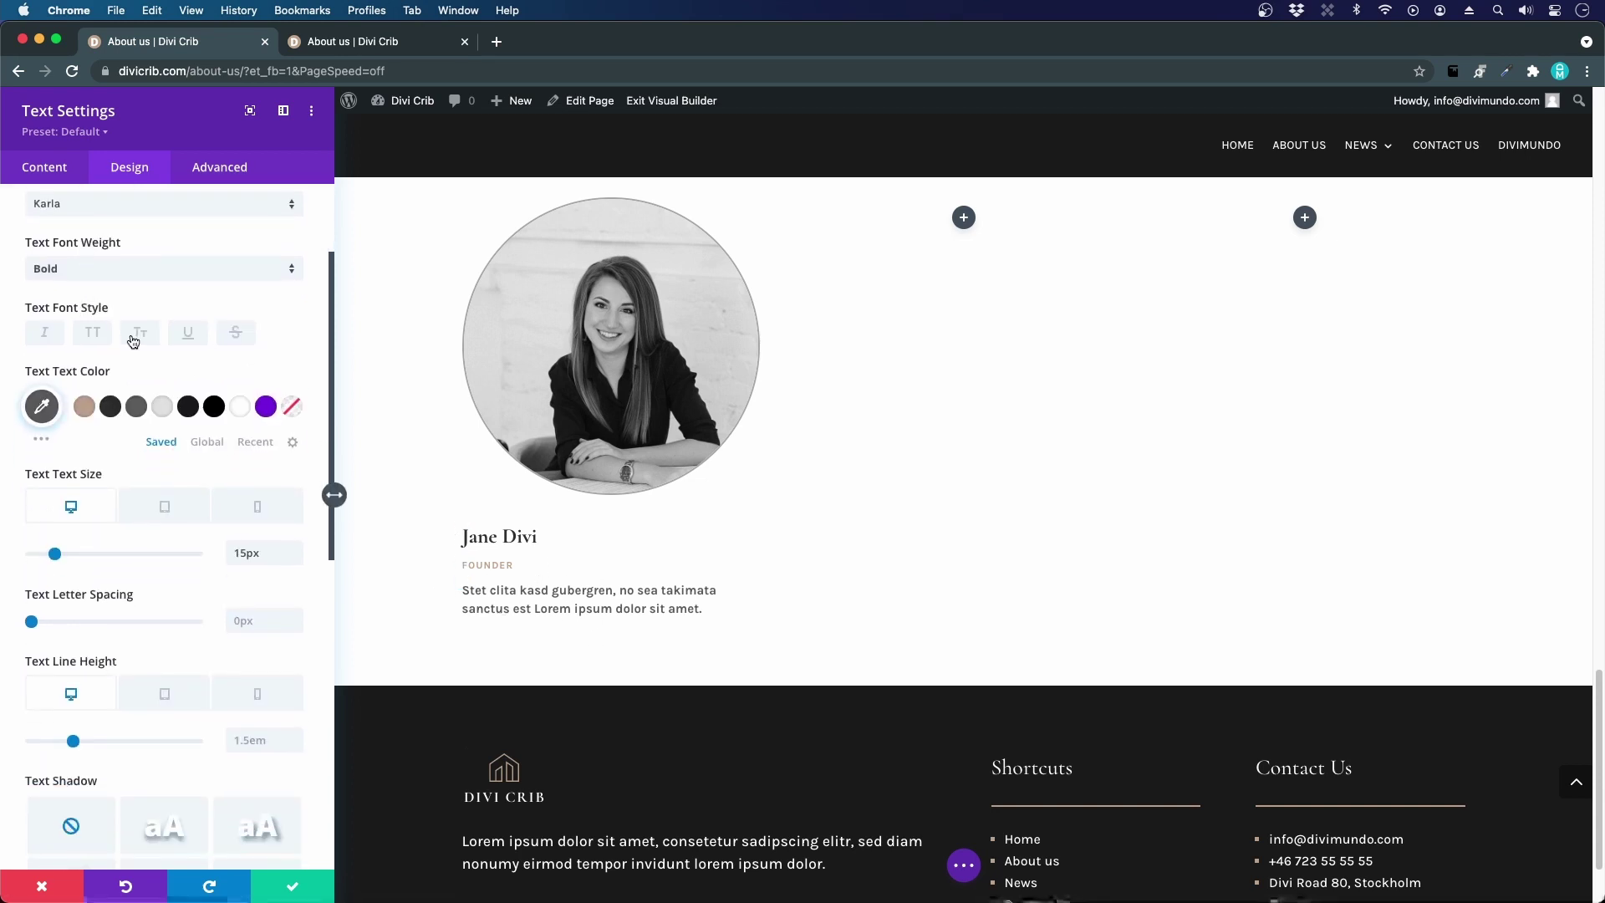
{"action": "scroll", "coordinate": [133, 342], "scroll_direction": "up", "scroll_amount": 5}
{"action": "scroll", "coordinate": [132, 342], "scroll_direction": "down", "scroll_amount": 6}
{"action": "scroll", "coordinate": [131, 343], "scroll_direction": "down", "scroll_amount": 10}
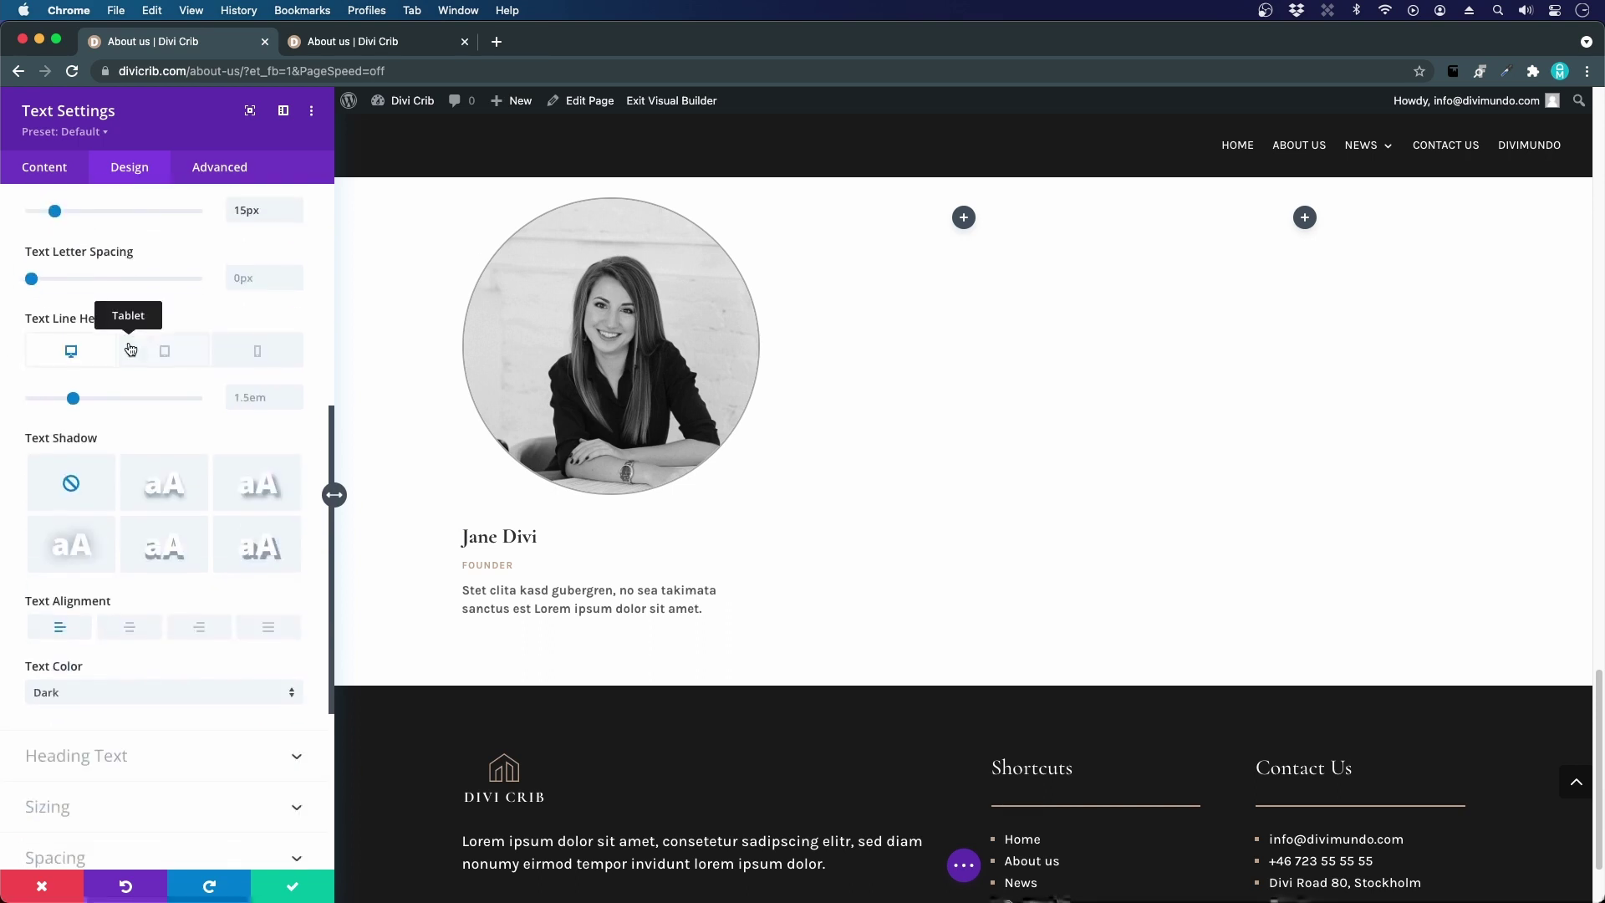
{"action": "left_click", "coordinate": [129, 594]}
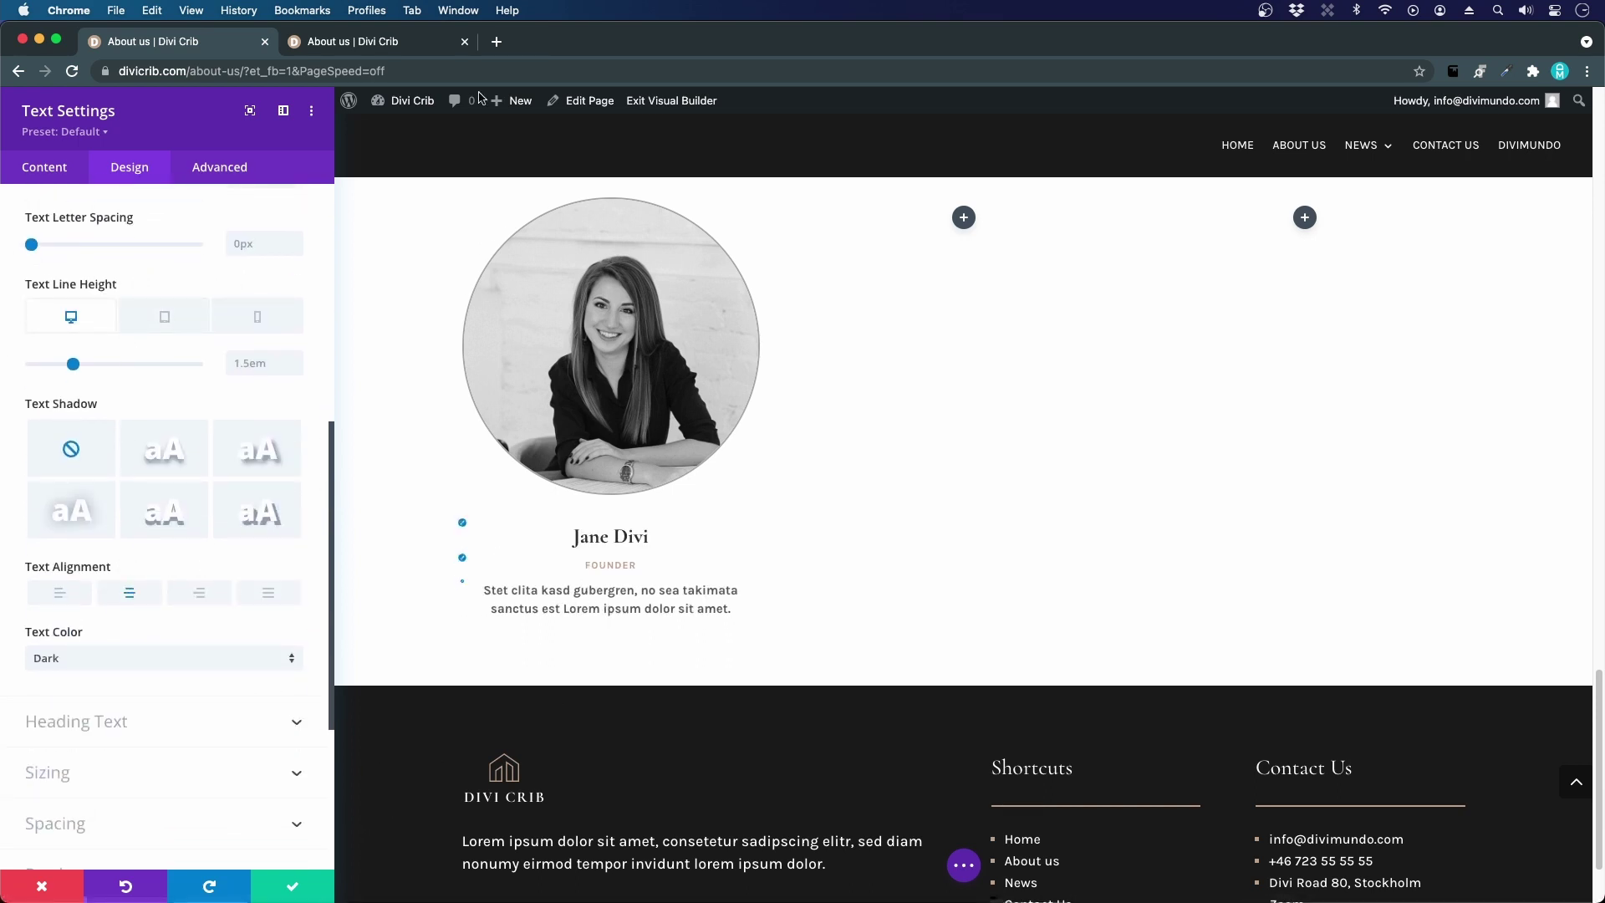
- Compare the description with the reference card and set its text font weight to Regular
{"action": "left_click", "coordinate": [344, 44]}
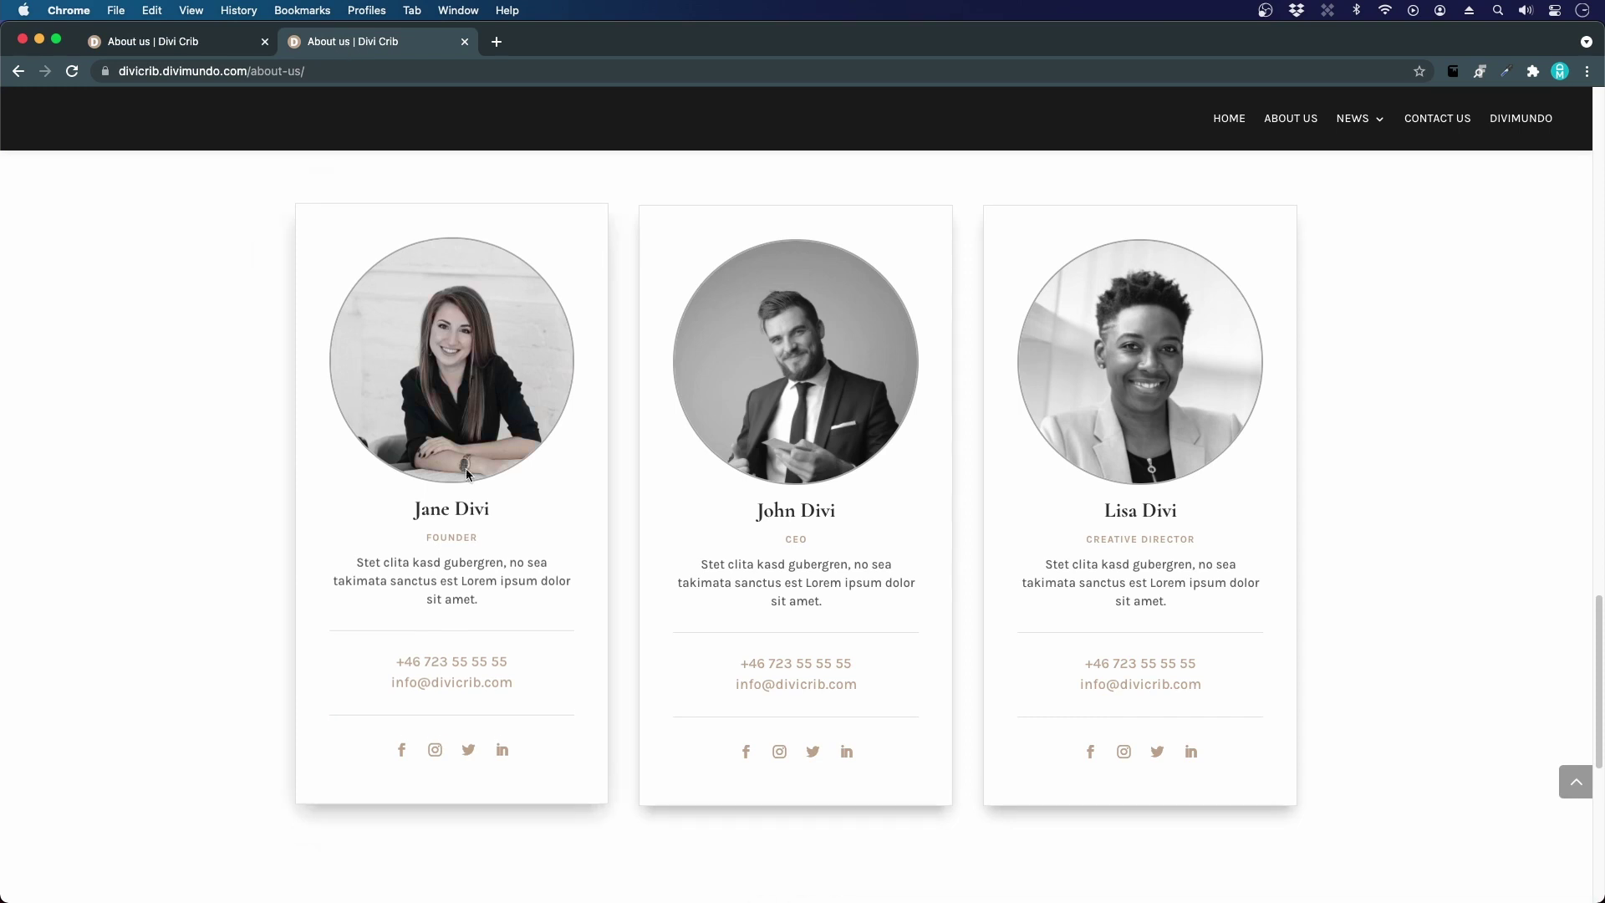
{"action": "left_click", "coordinate": [222, 42]}
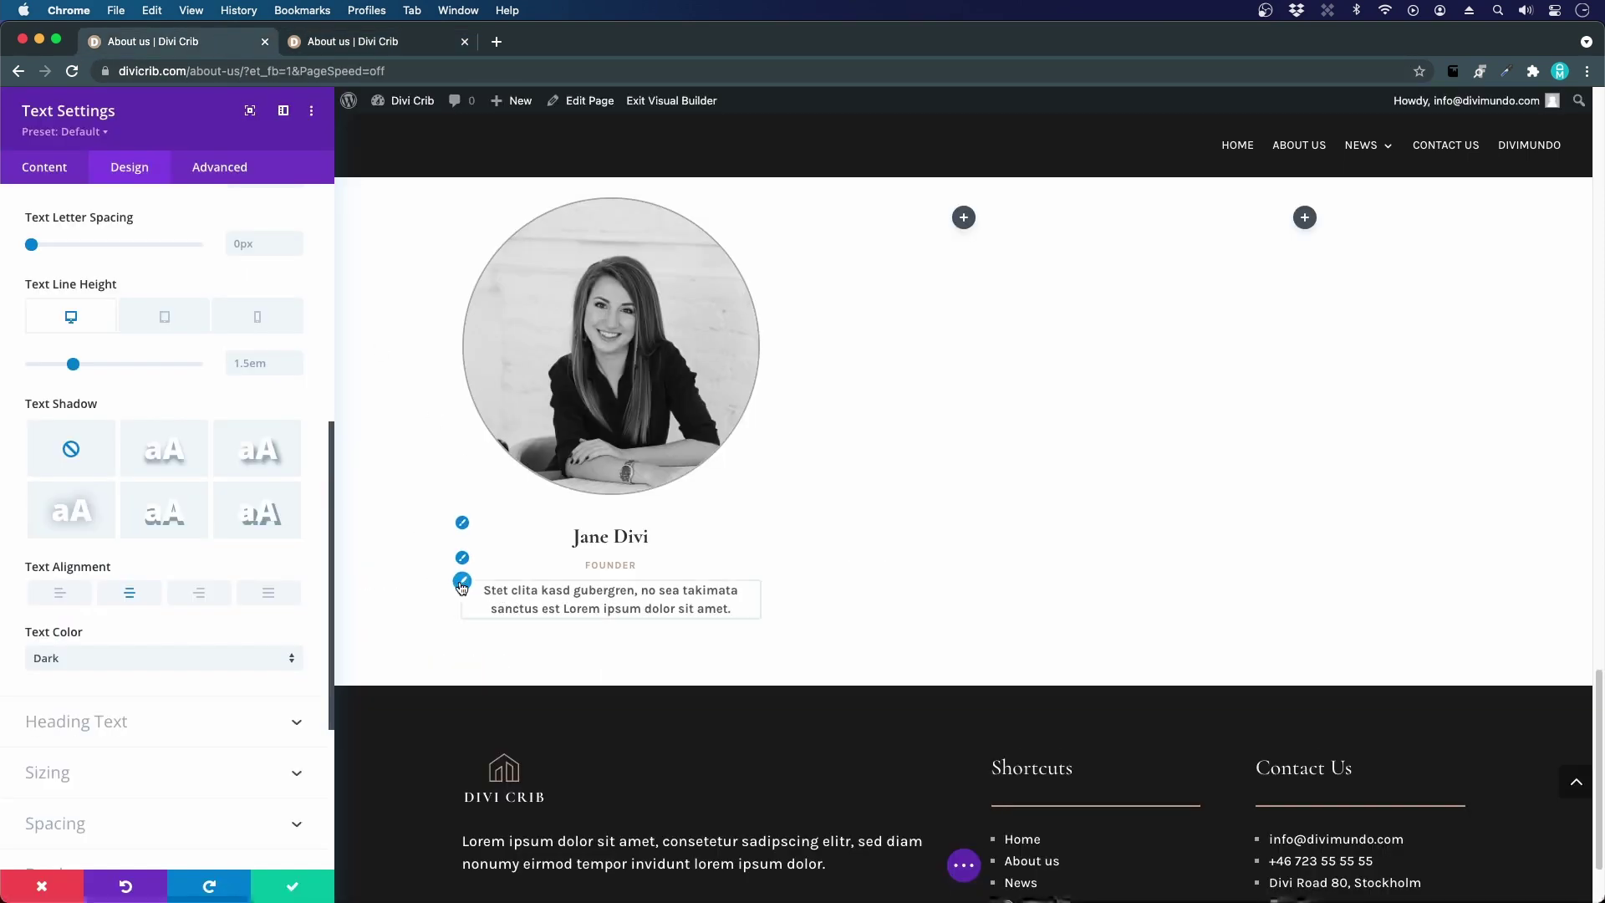
{"action": "left_click", "coordinate": [461, 582]}
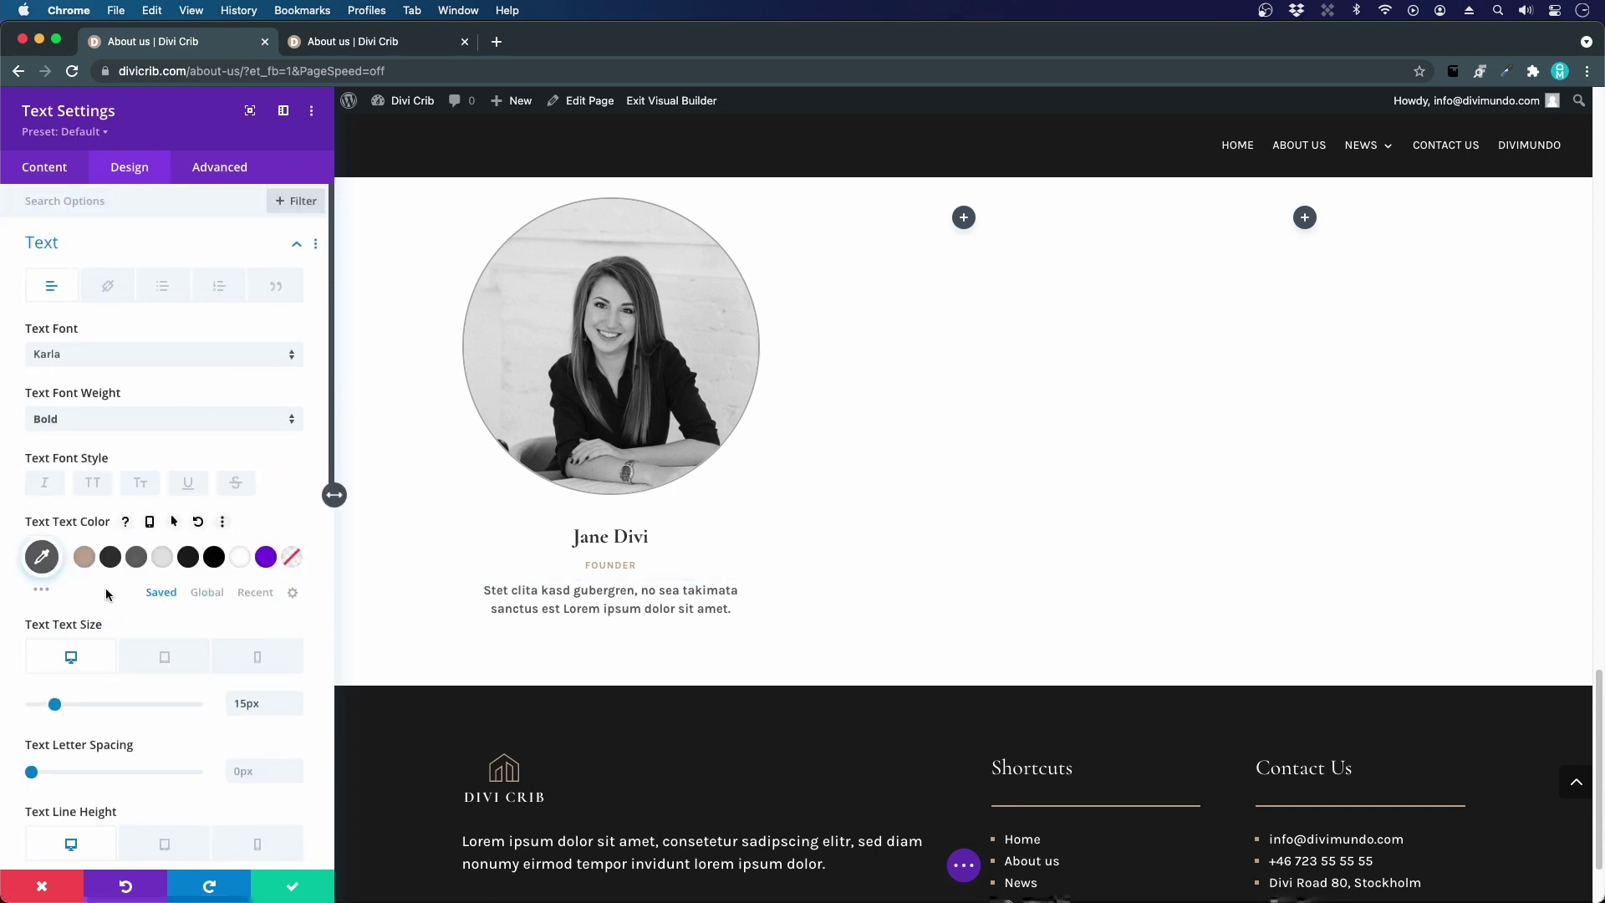
{"action": "left_click", "coordinate": [83, 426]}
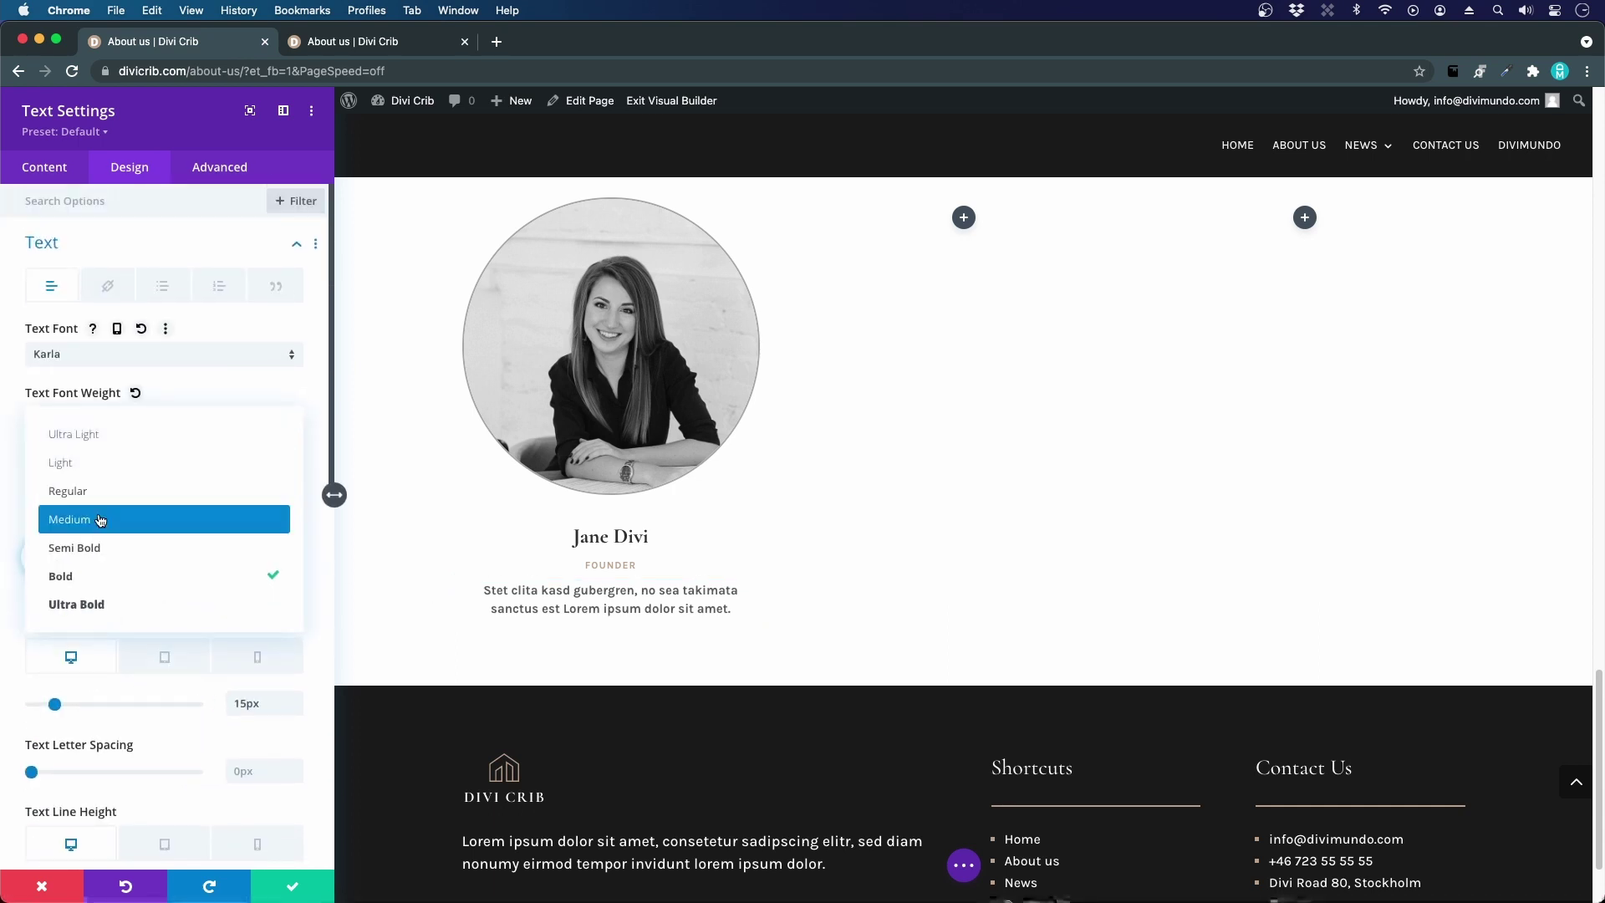
{"action": "left_click", "coordinate": [98, 489]}
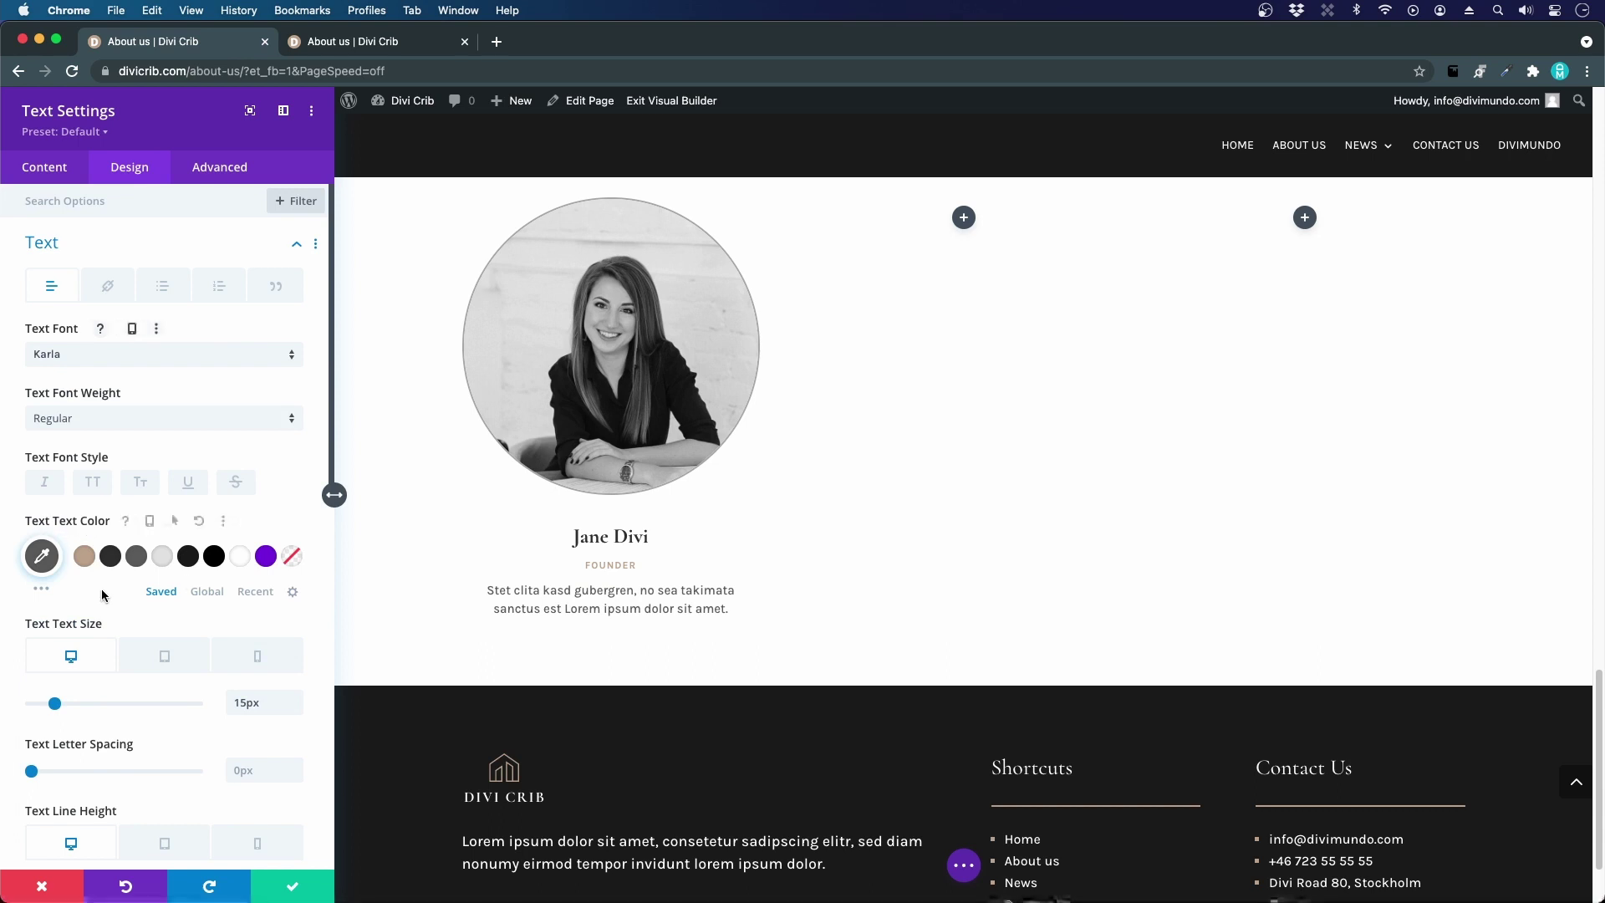
- Check the reference card's layout and add a Divider module below the team member's description
{"action": "left_click", "coordinate": [360, 41]}
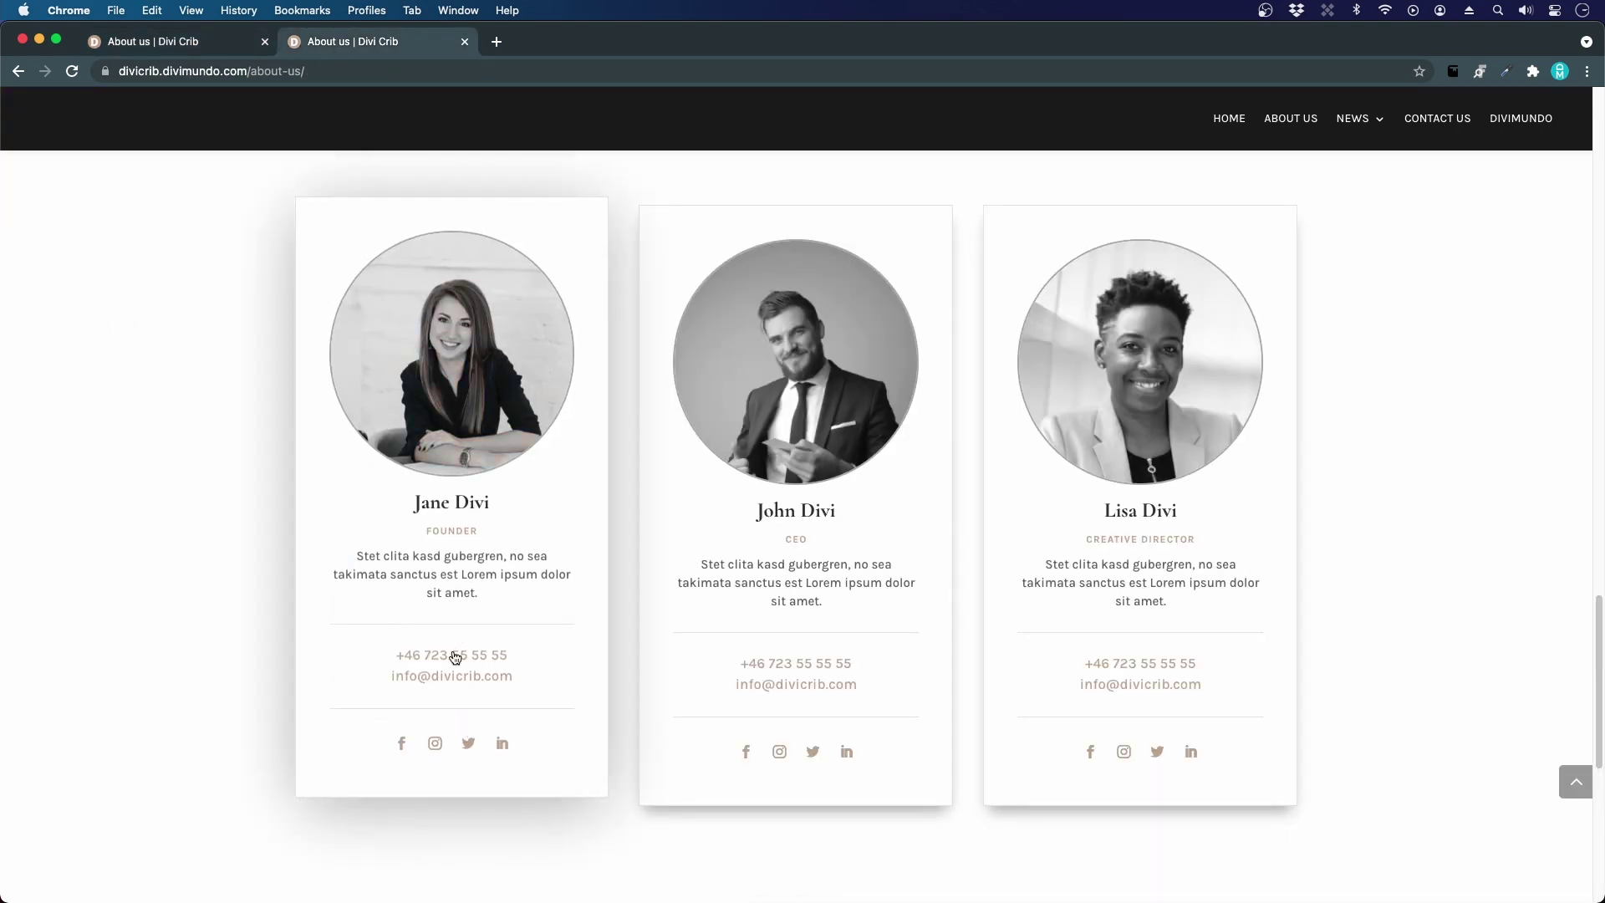
{"action": "left_click", "coordinate": [157, 41]}
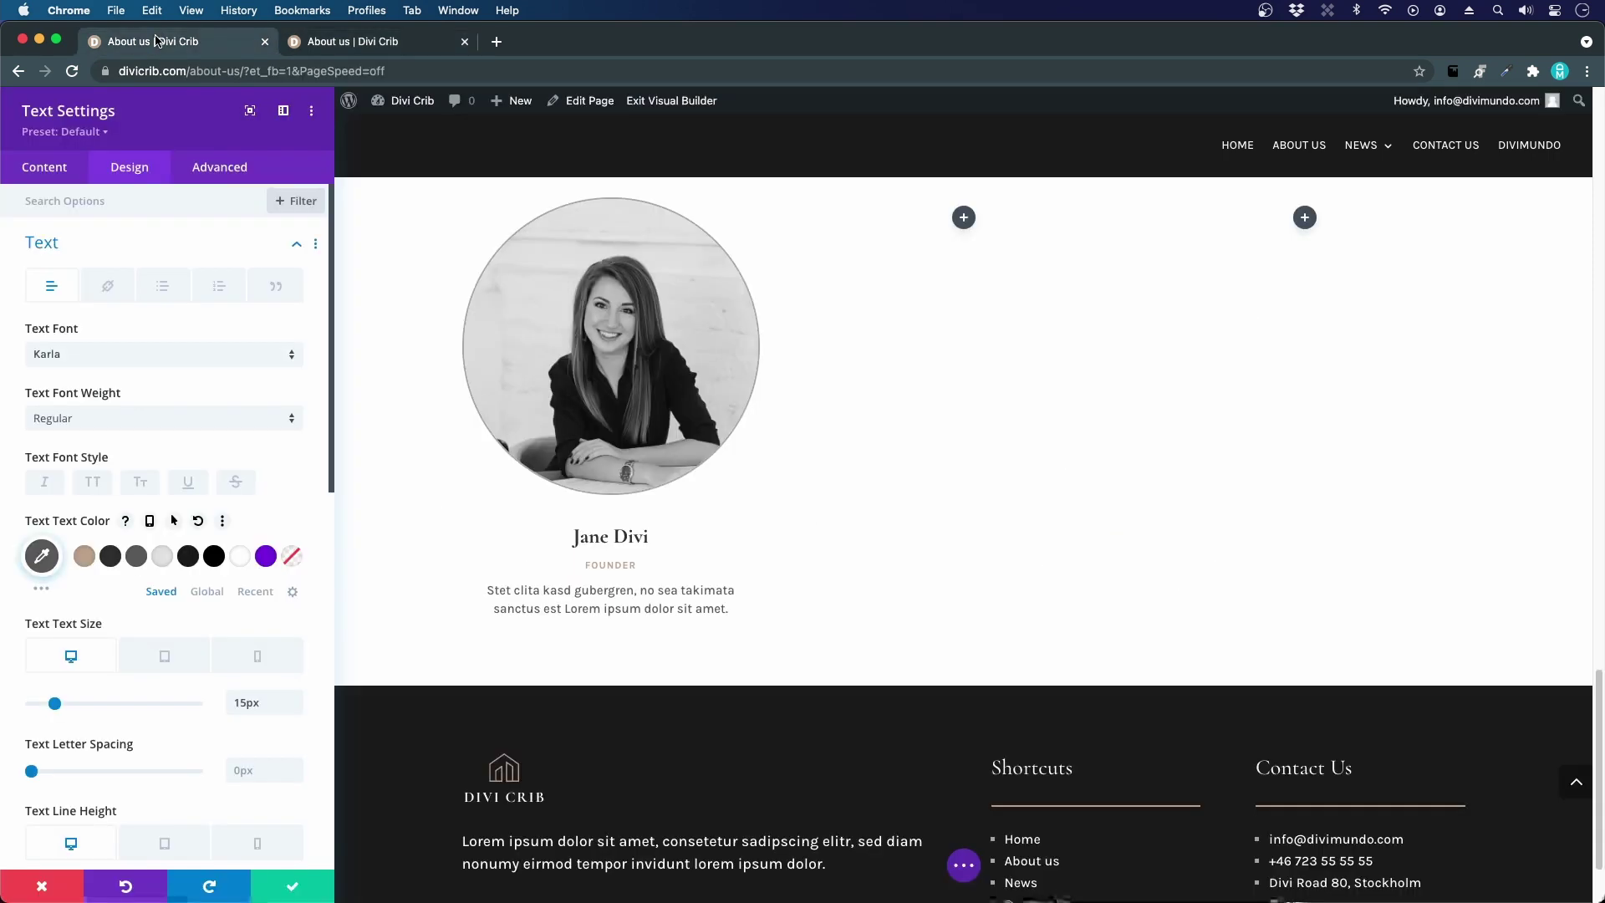
{"action": "key", "text": "Escape"}
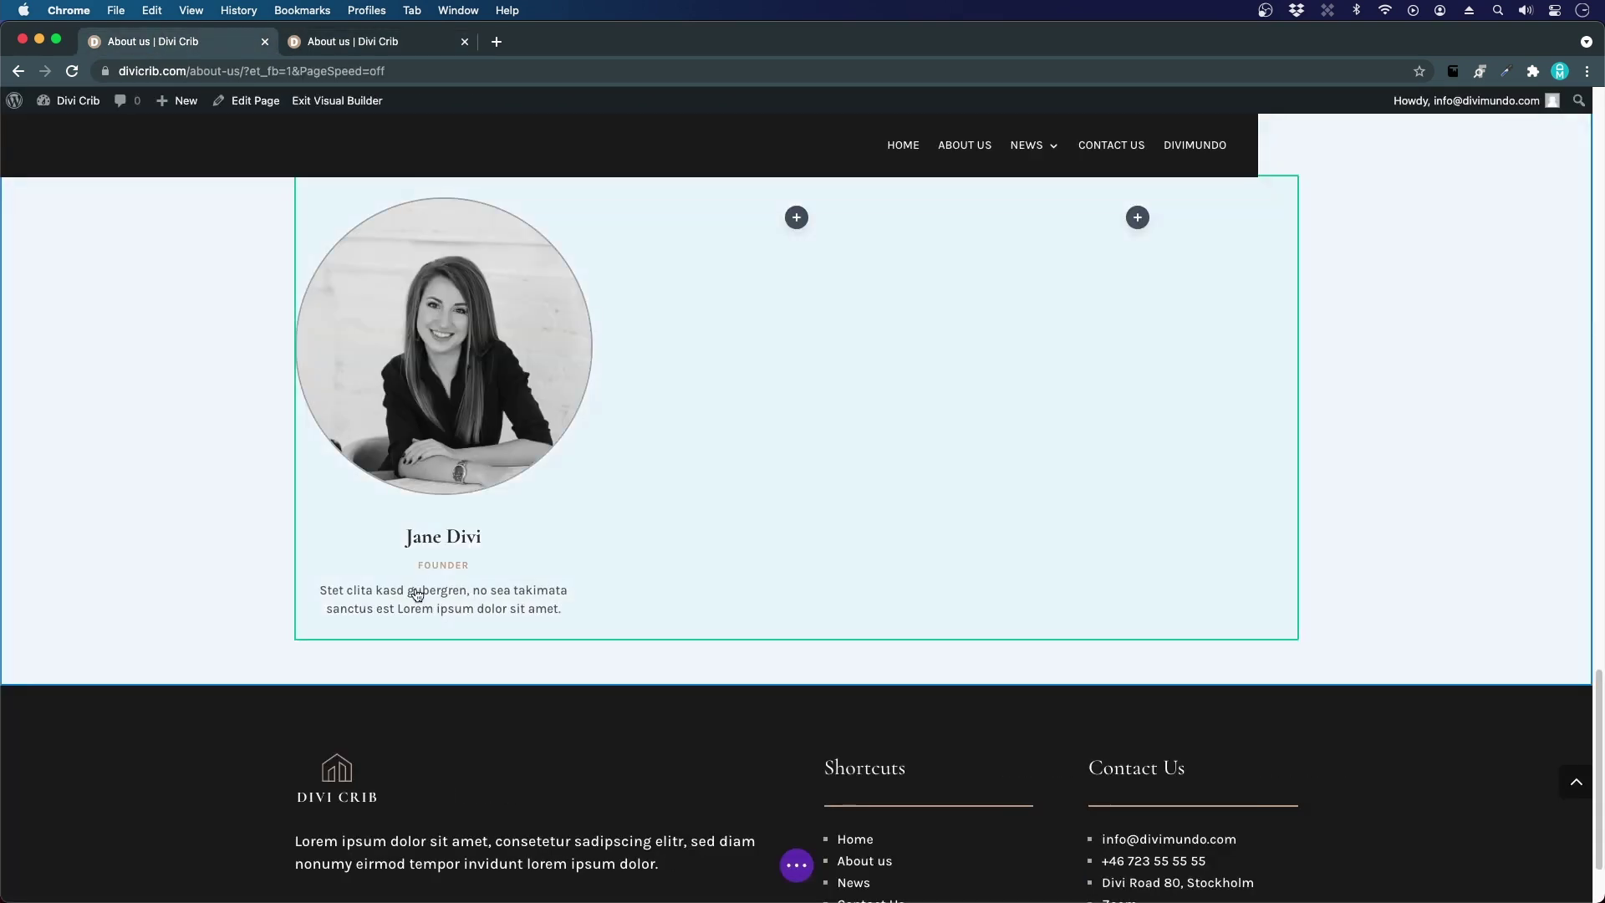
{"action": "left_click", "coordinate": [443, 571]}
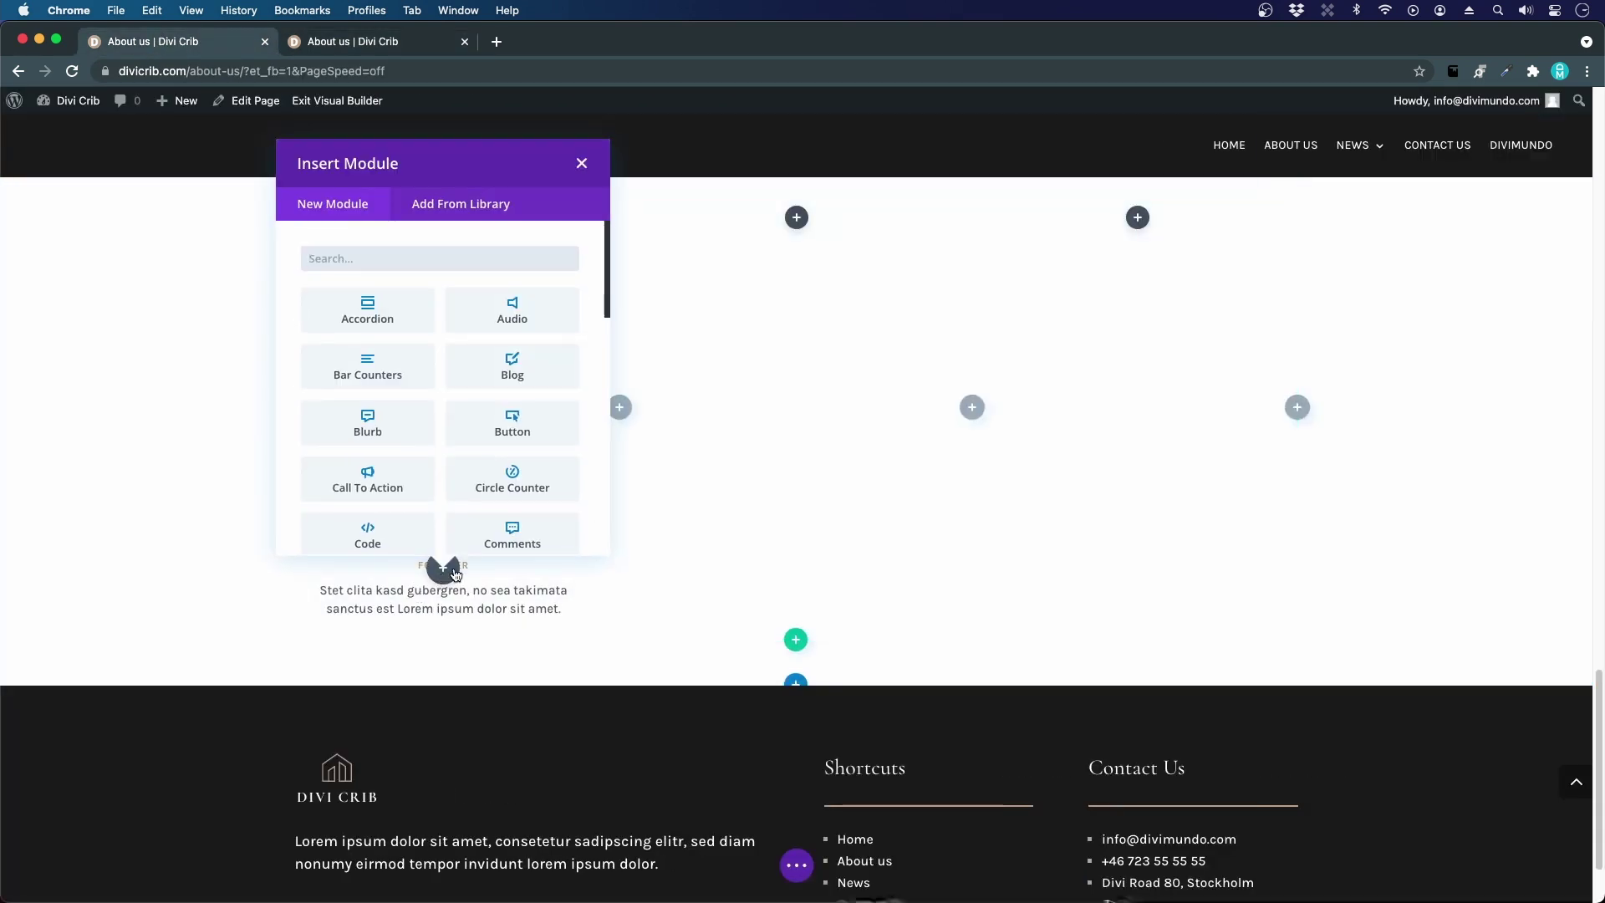
{"action": "type", "text": "divid"}
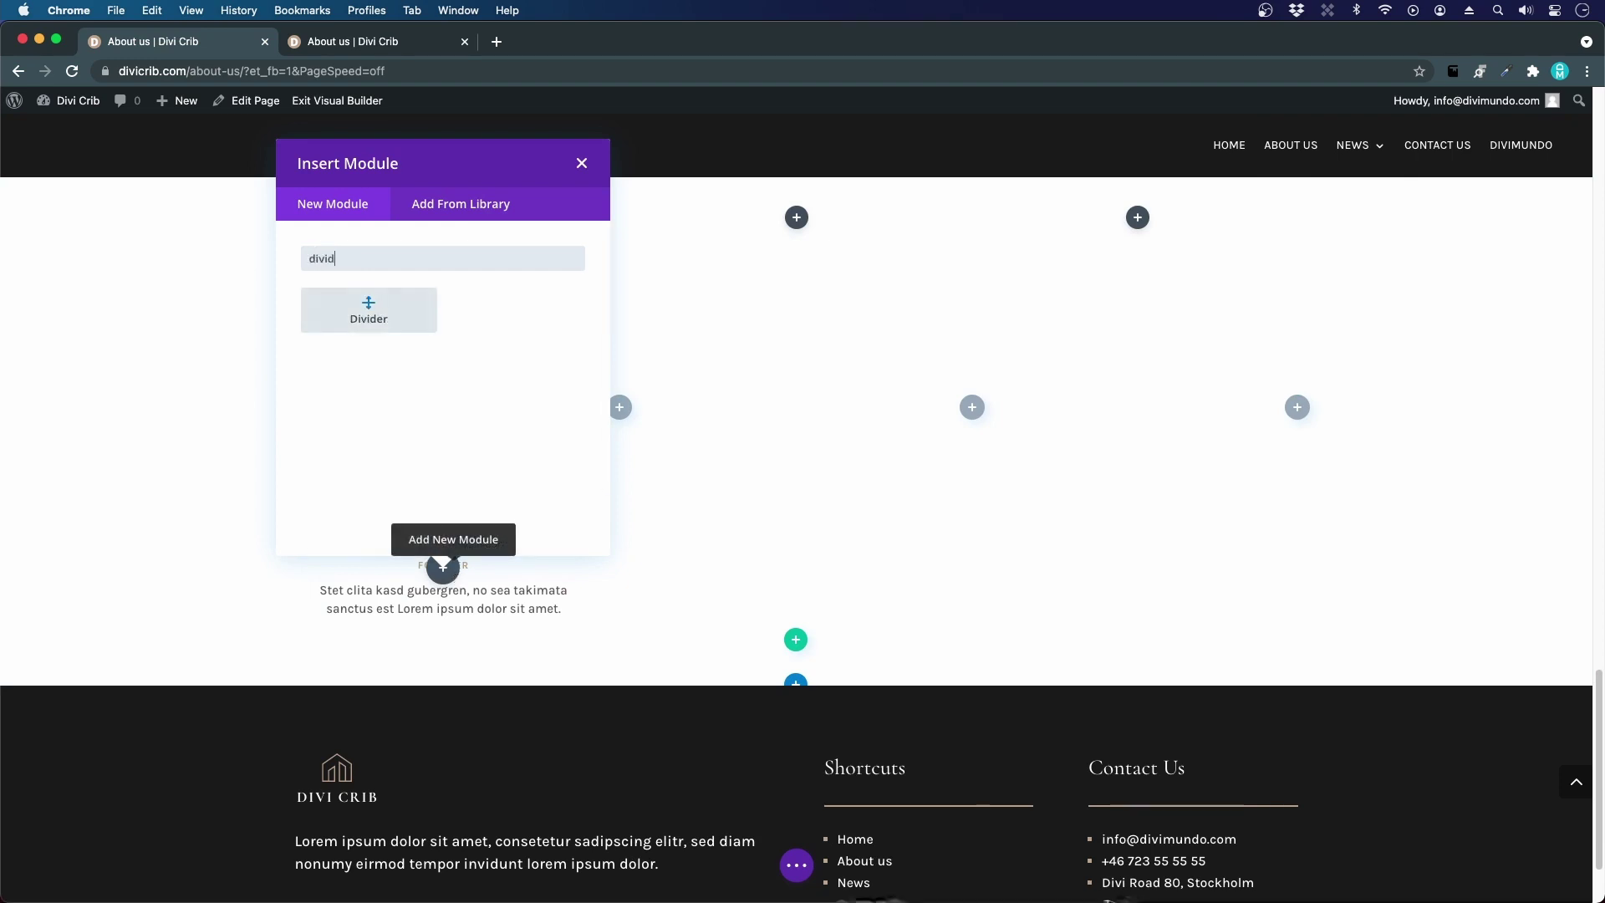
{"action": "left_click", "coordinate": [420, 330]}
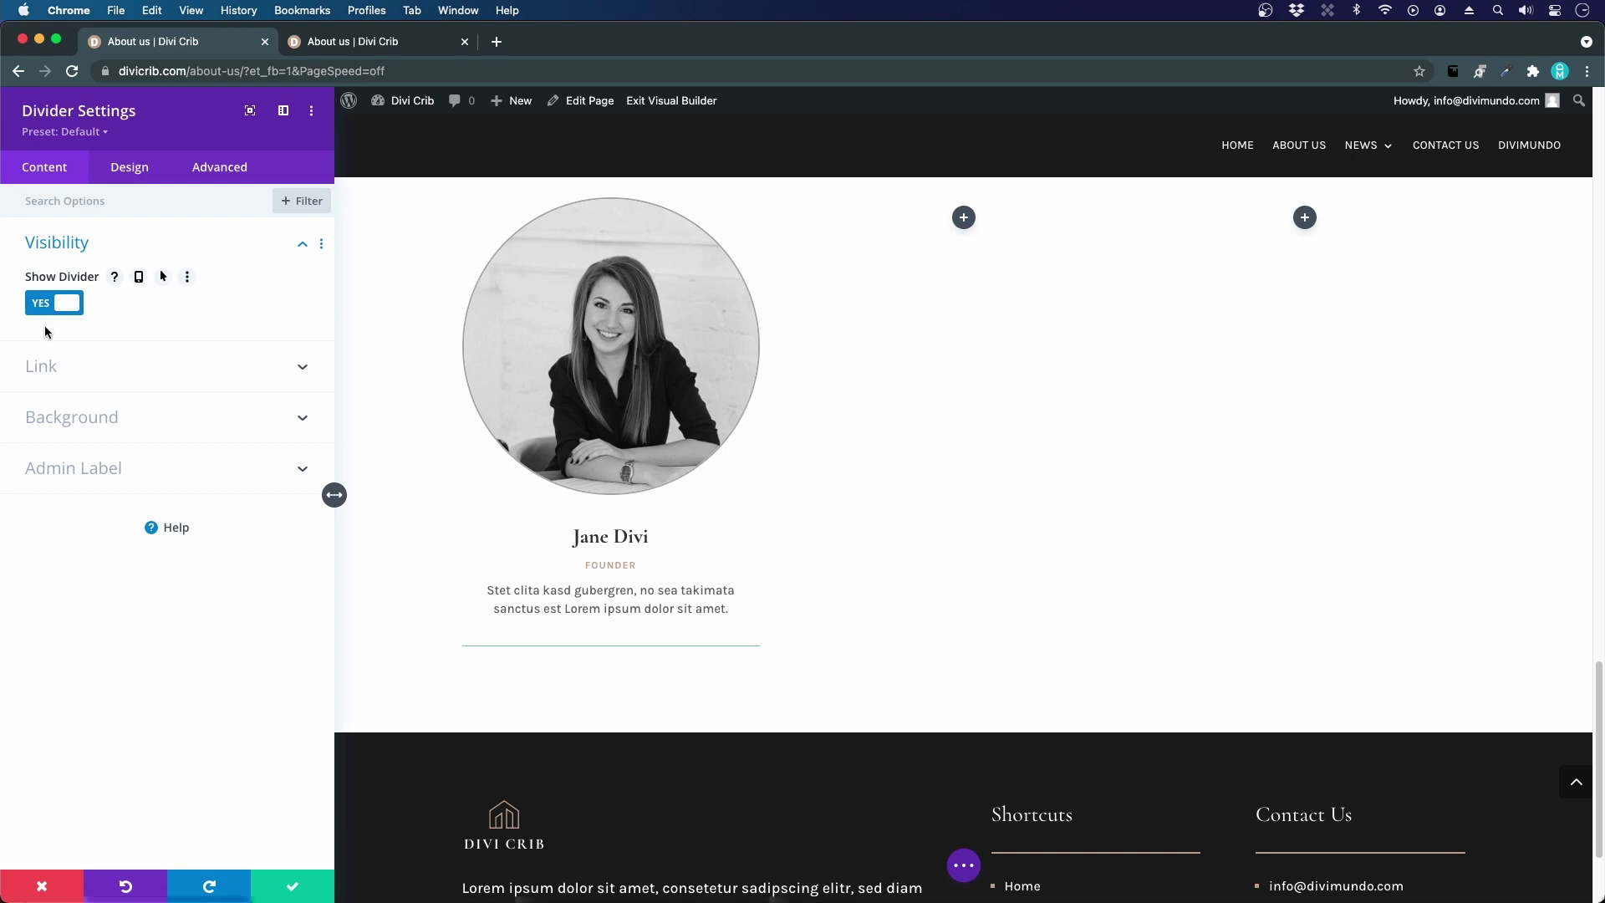
- Set the divider's line color to the saved light gray and its line position to Vertically Centered
{"action": "left_click", "coordinate": [121, 166]}
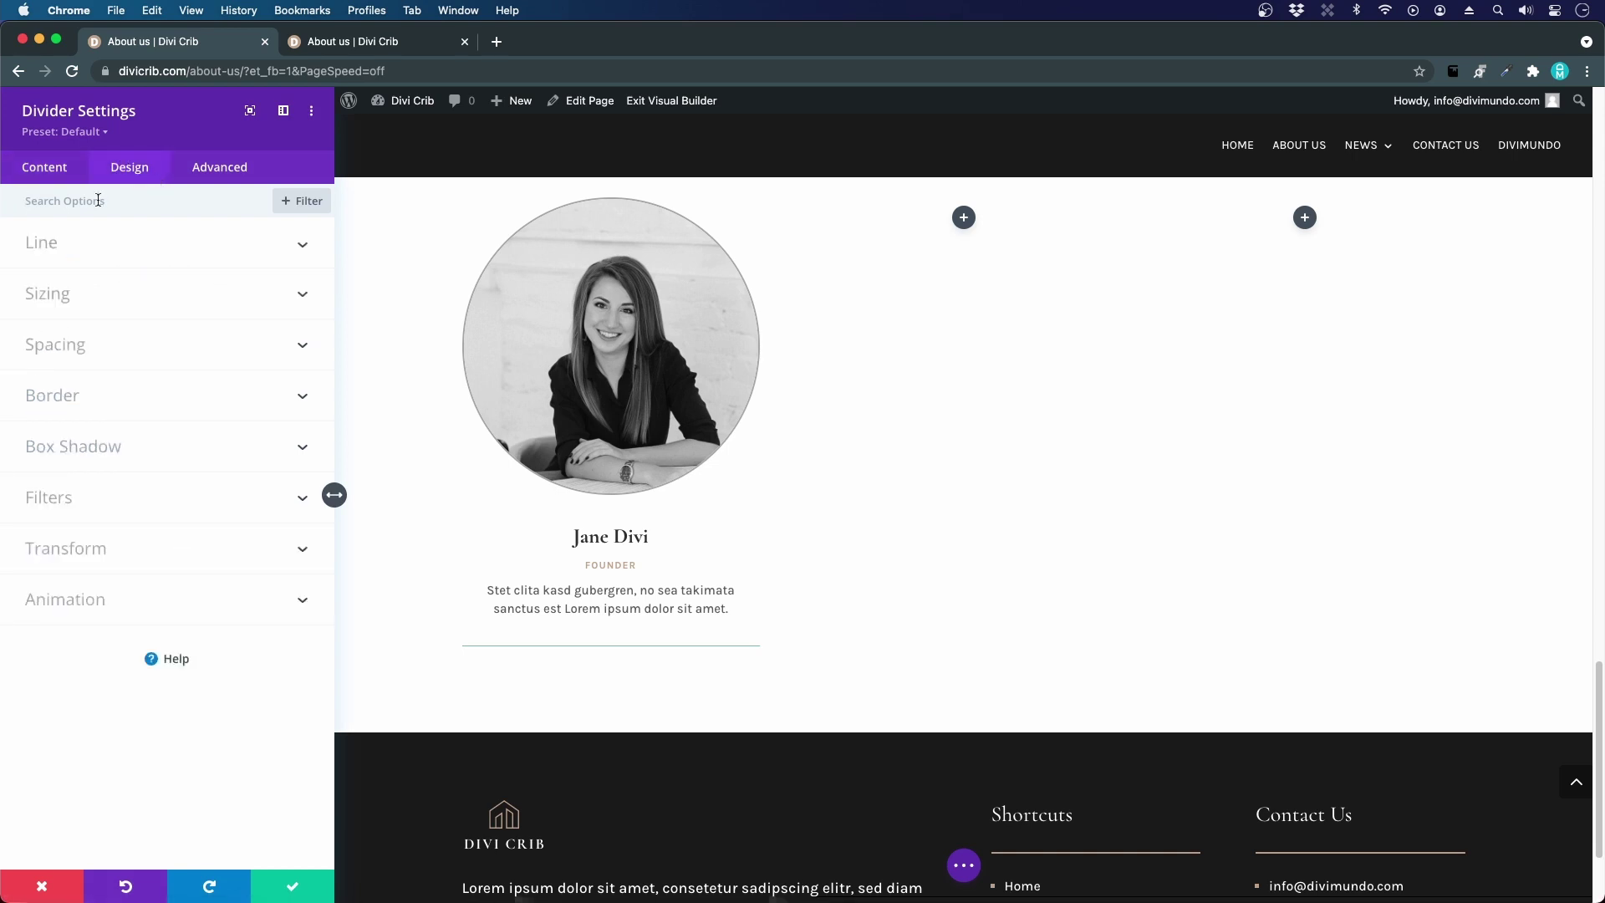
{"action": "left_click", "coordinate": [51, 242]}
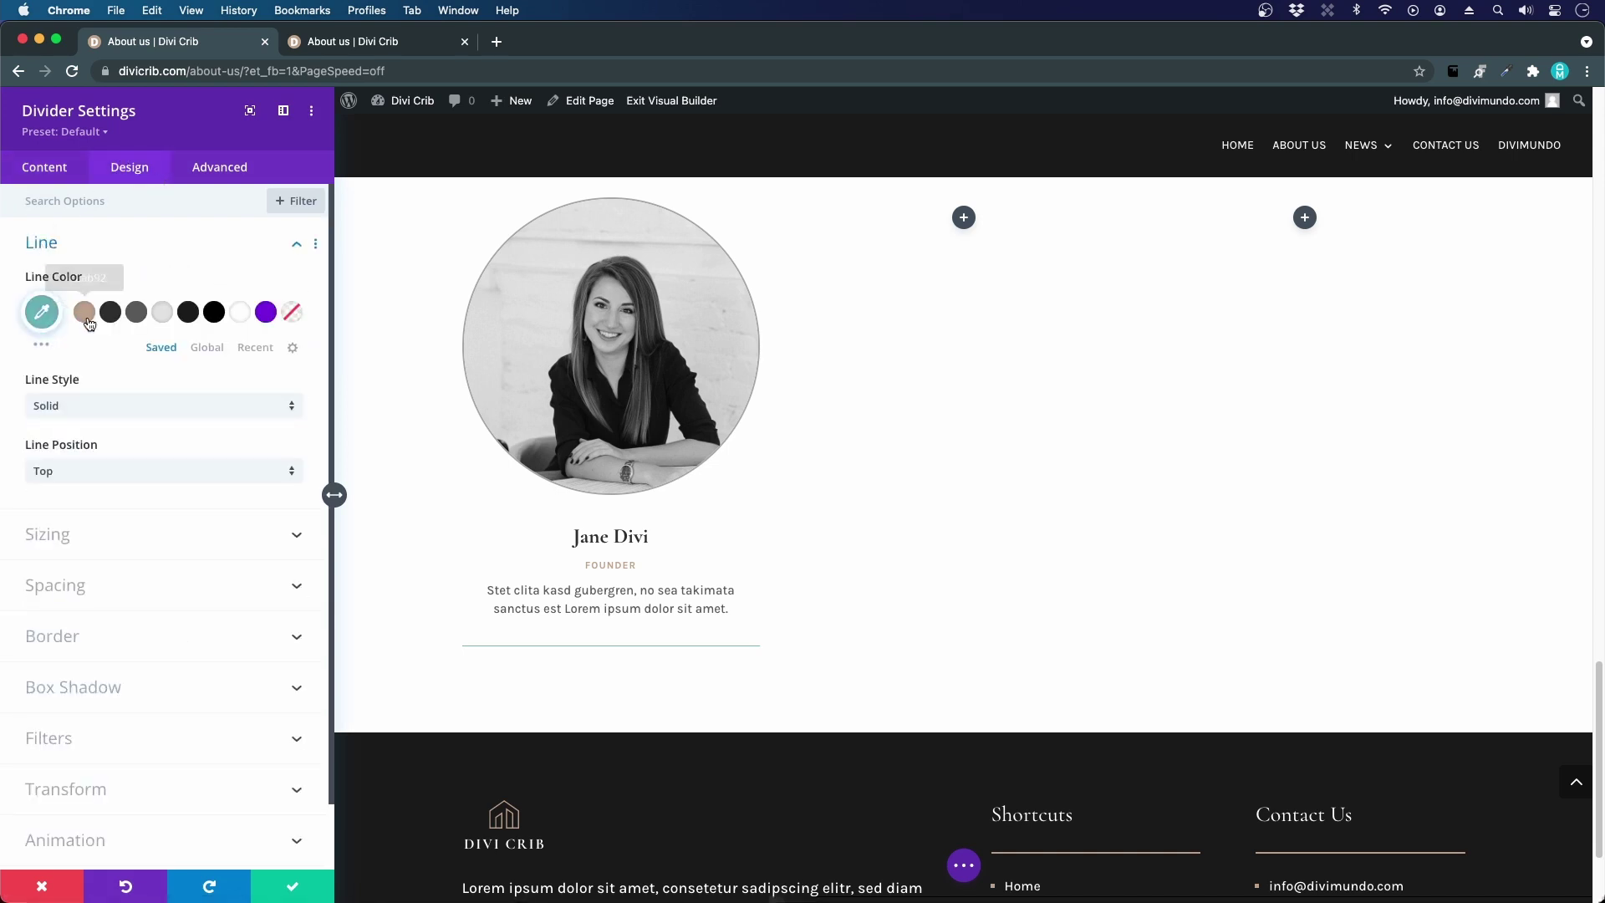
{"action": "left_click", "coordinate": [147, 315]}
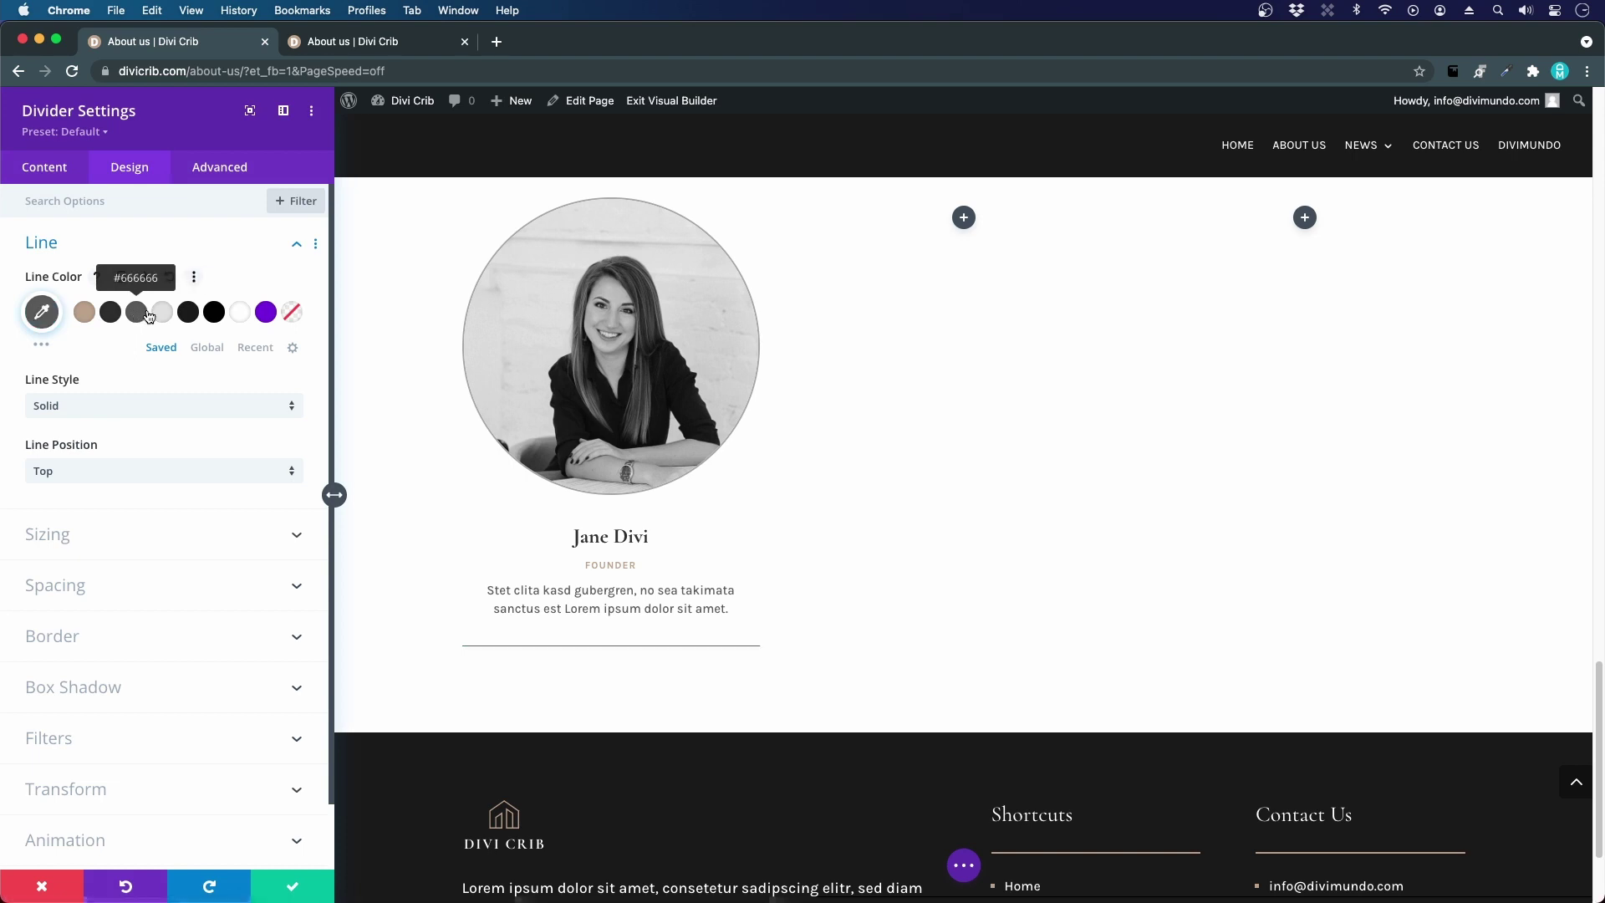
{"action": "left_click", "coordinate": [157, 316]}
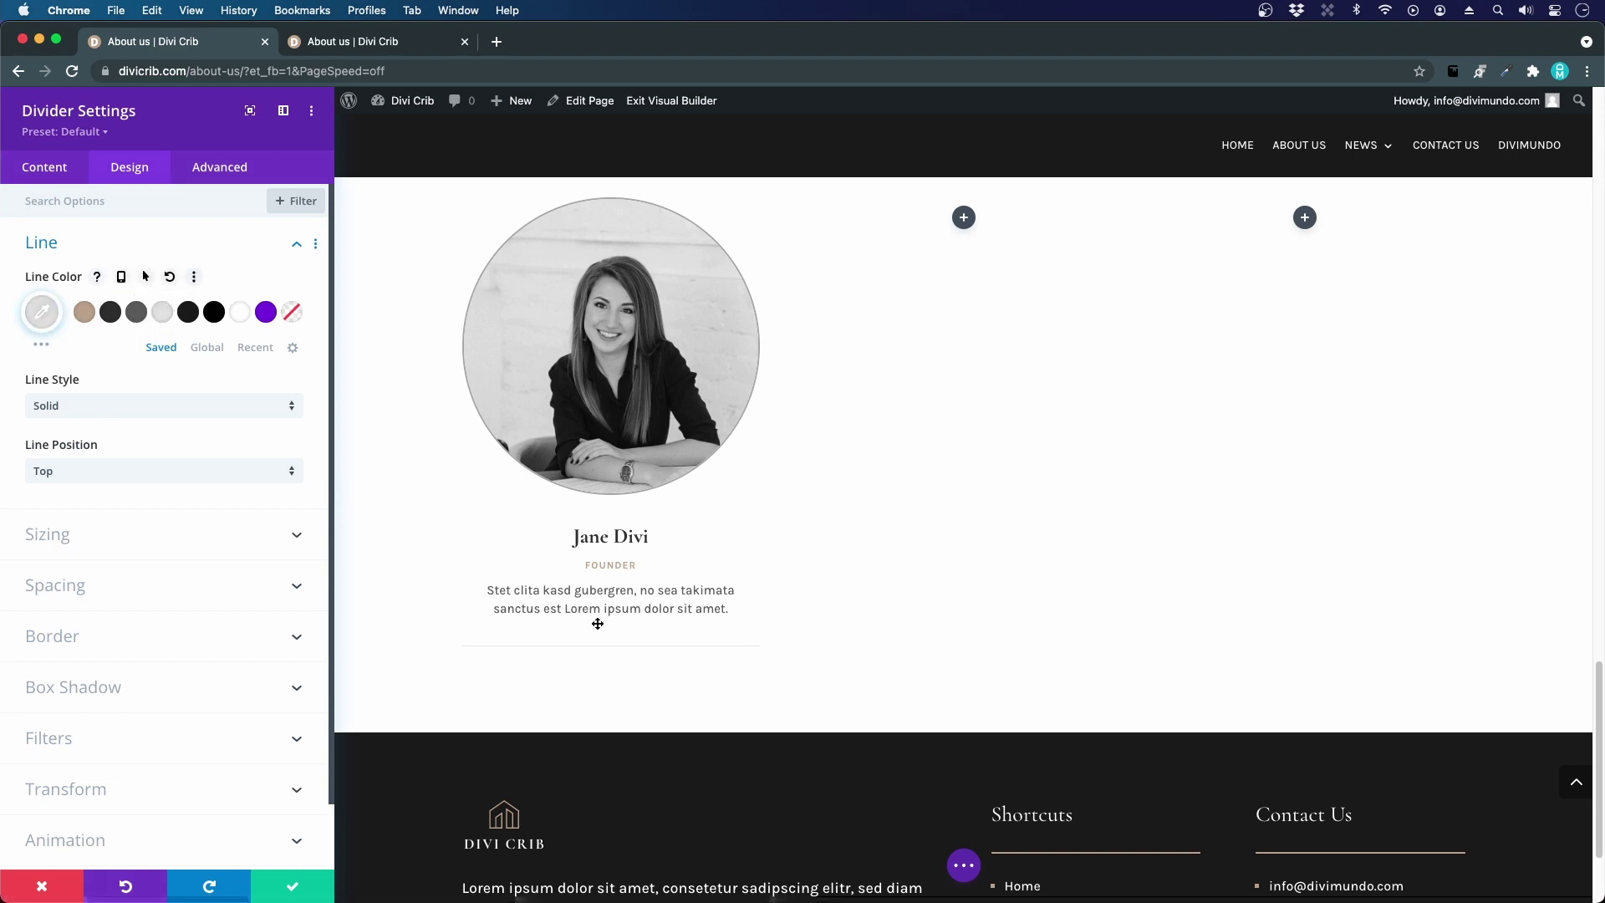
{"action": "left_click", "coordinate": [101, 474]}
{"action": "left_click", "coordinate": [106, 516]}
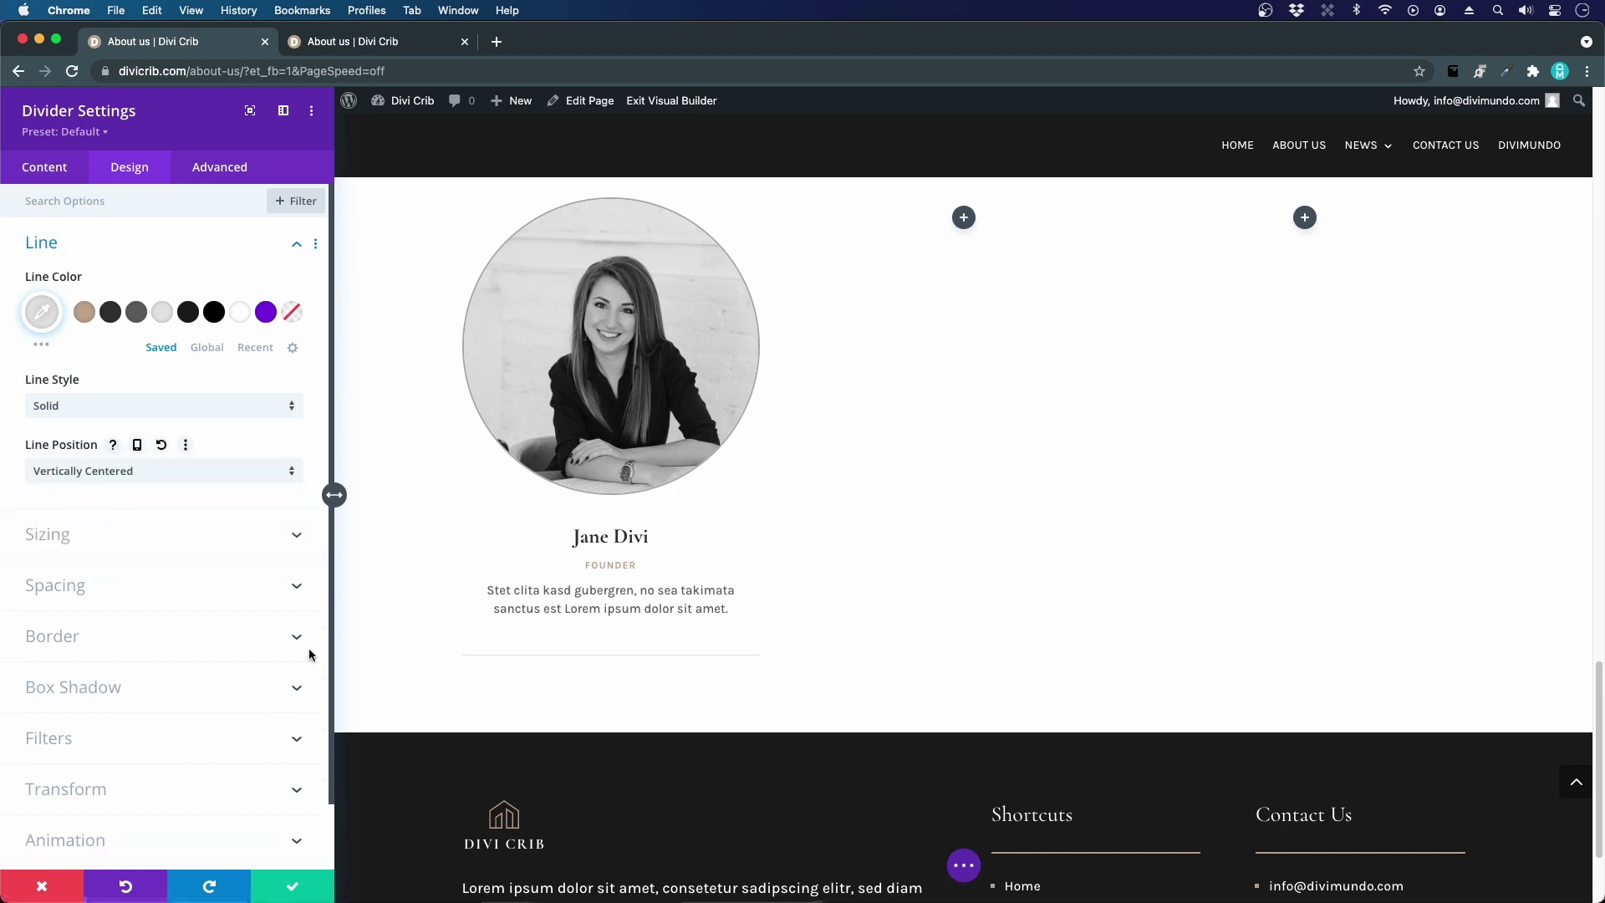
- Check the reference card again and add a Text module below the divider
{"action": "left_click", "coordinate": [387, 48]}
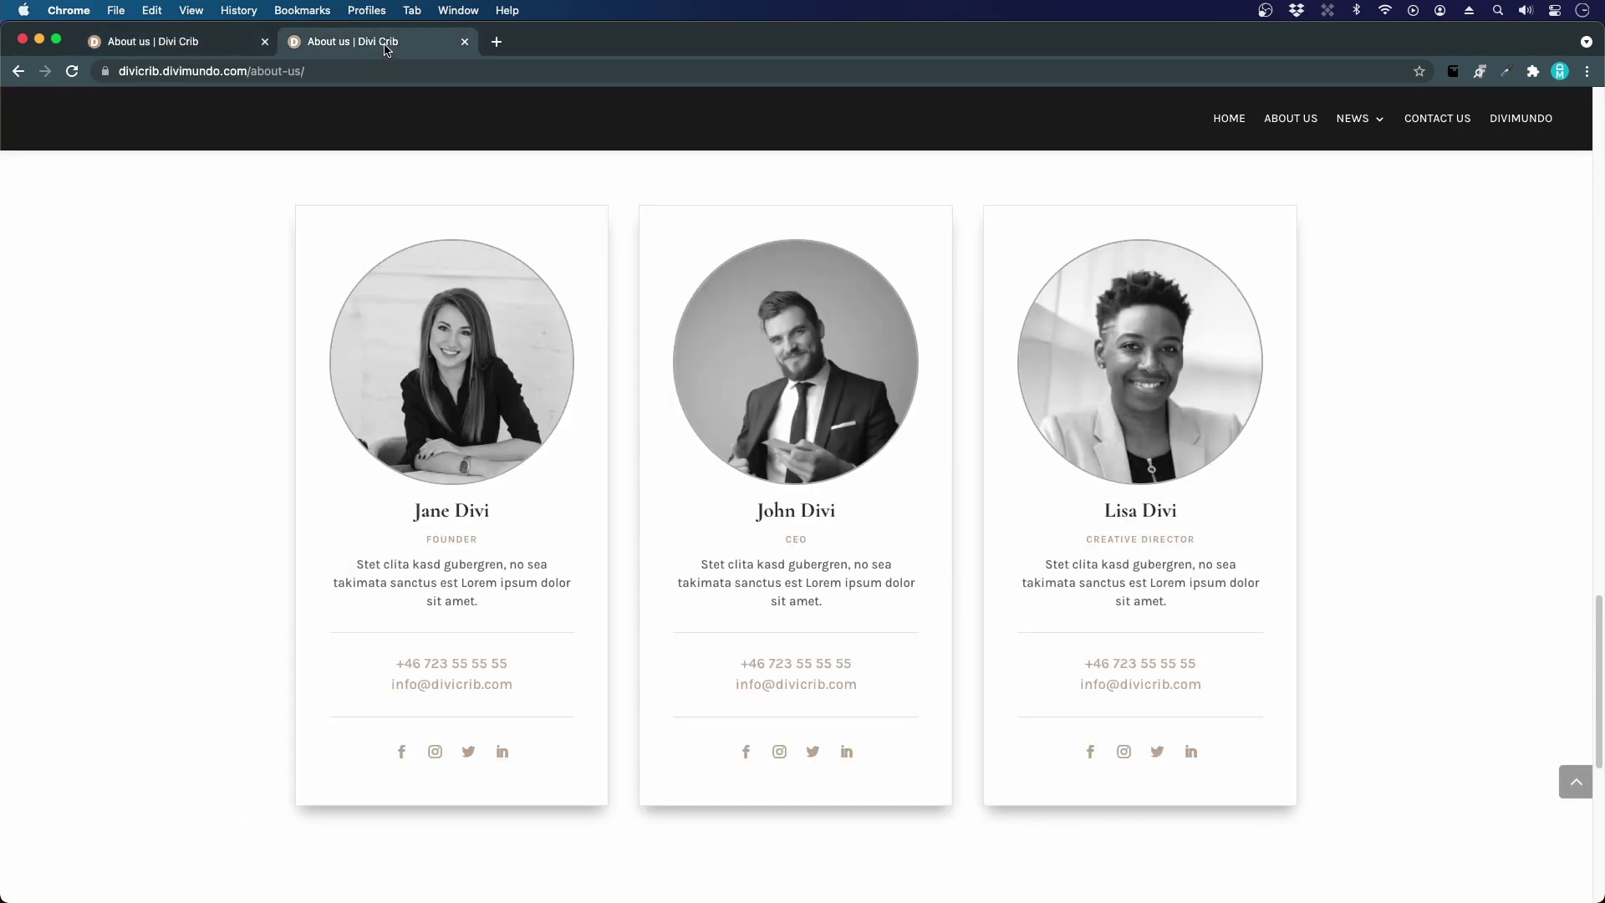
{"action": "left_click", "coordinate": [145, 51]}
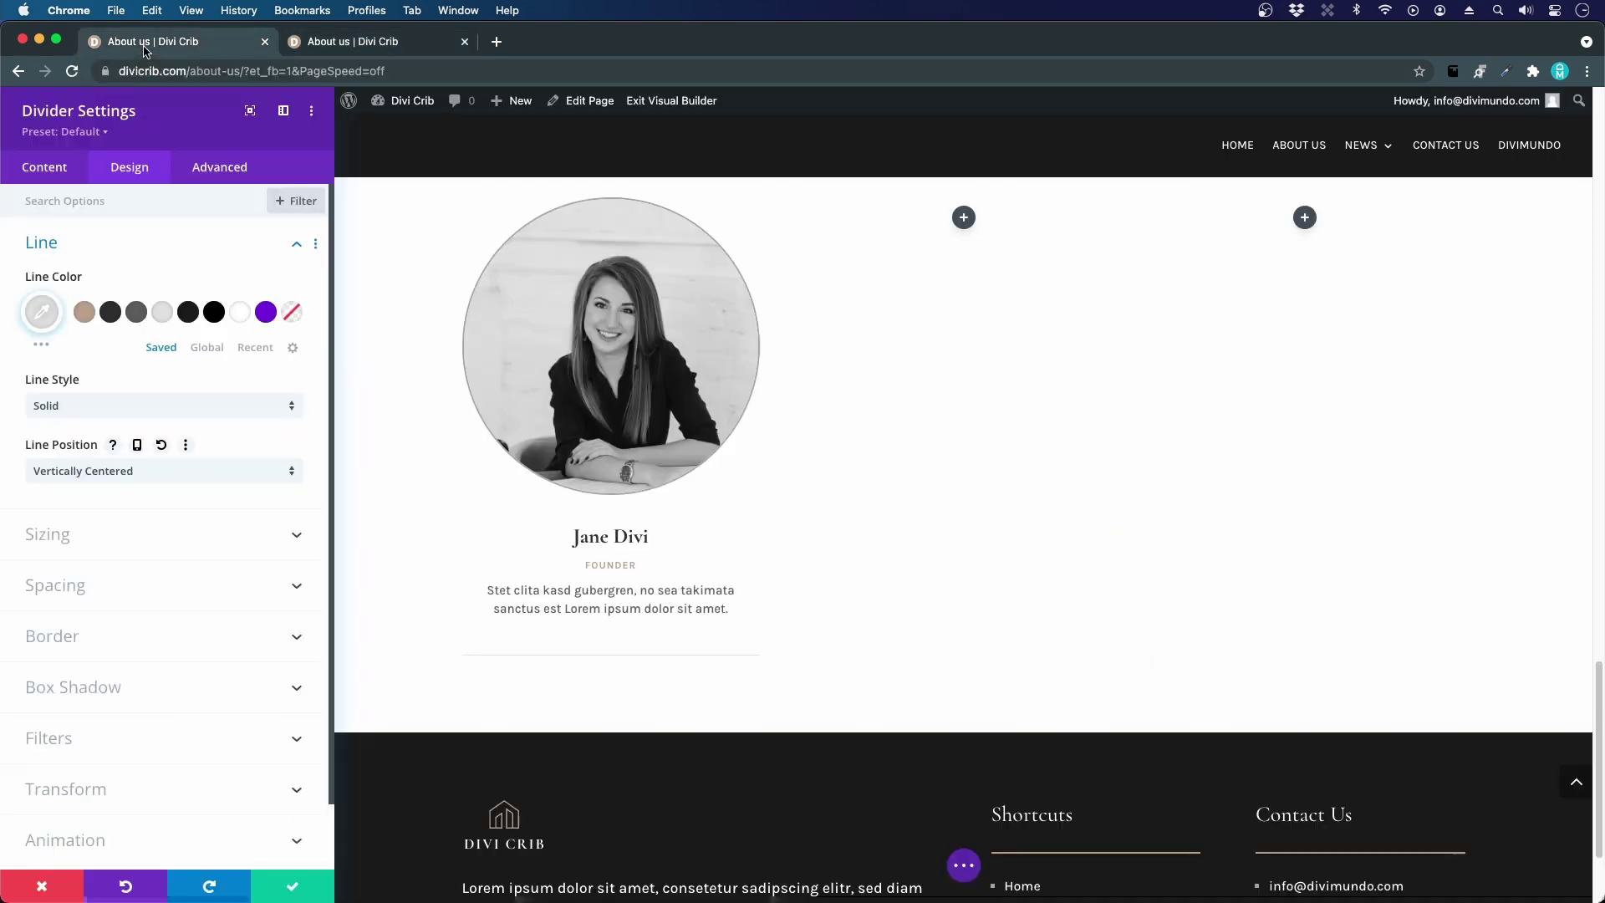
{"action": "key", "text": "Escape"}
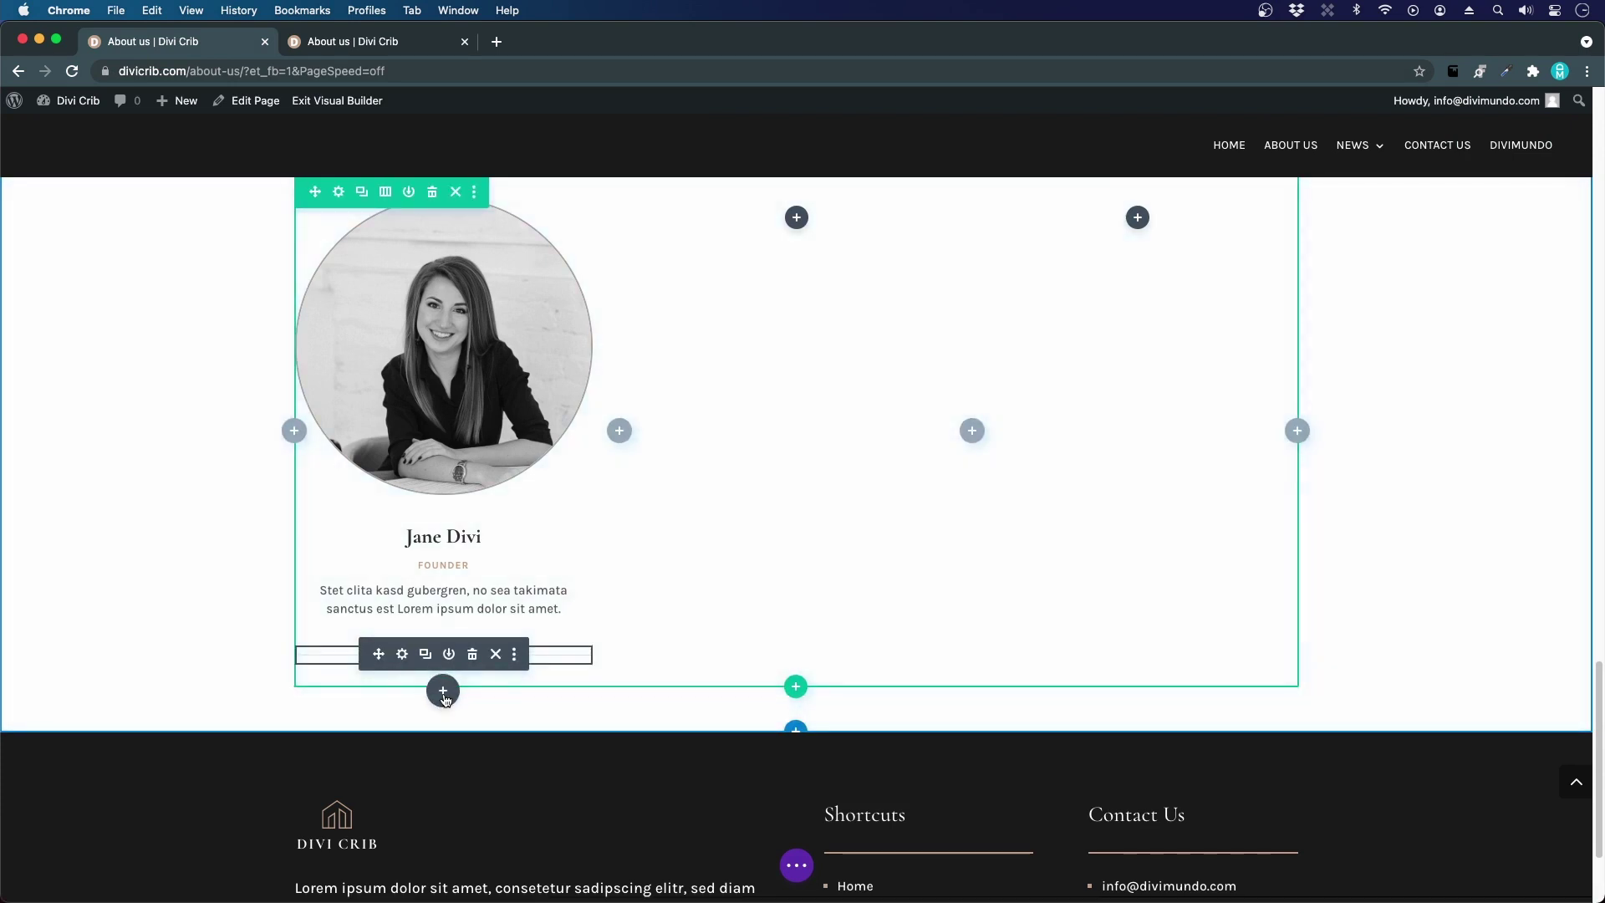
{"action": "left_click", "coordinate": [443, 692]}
{"action": "type", "text": "person"}
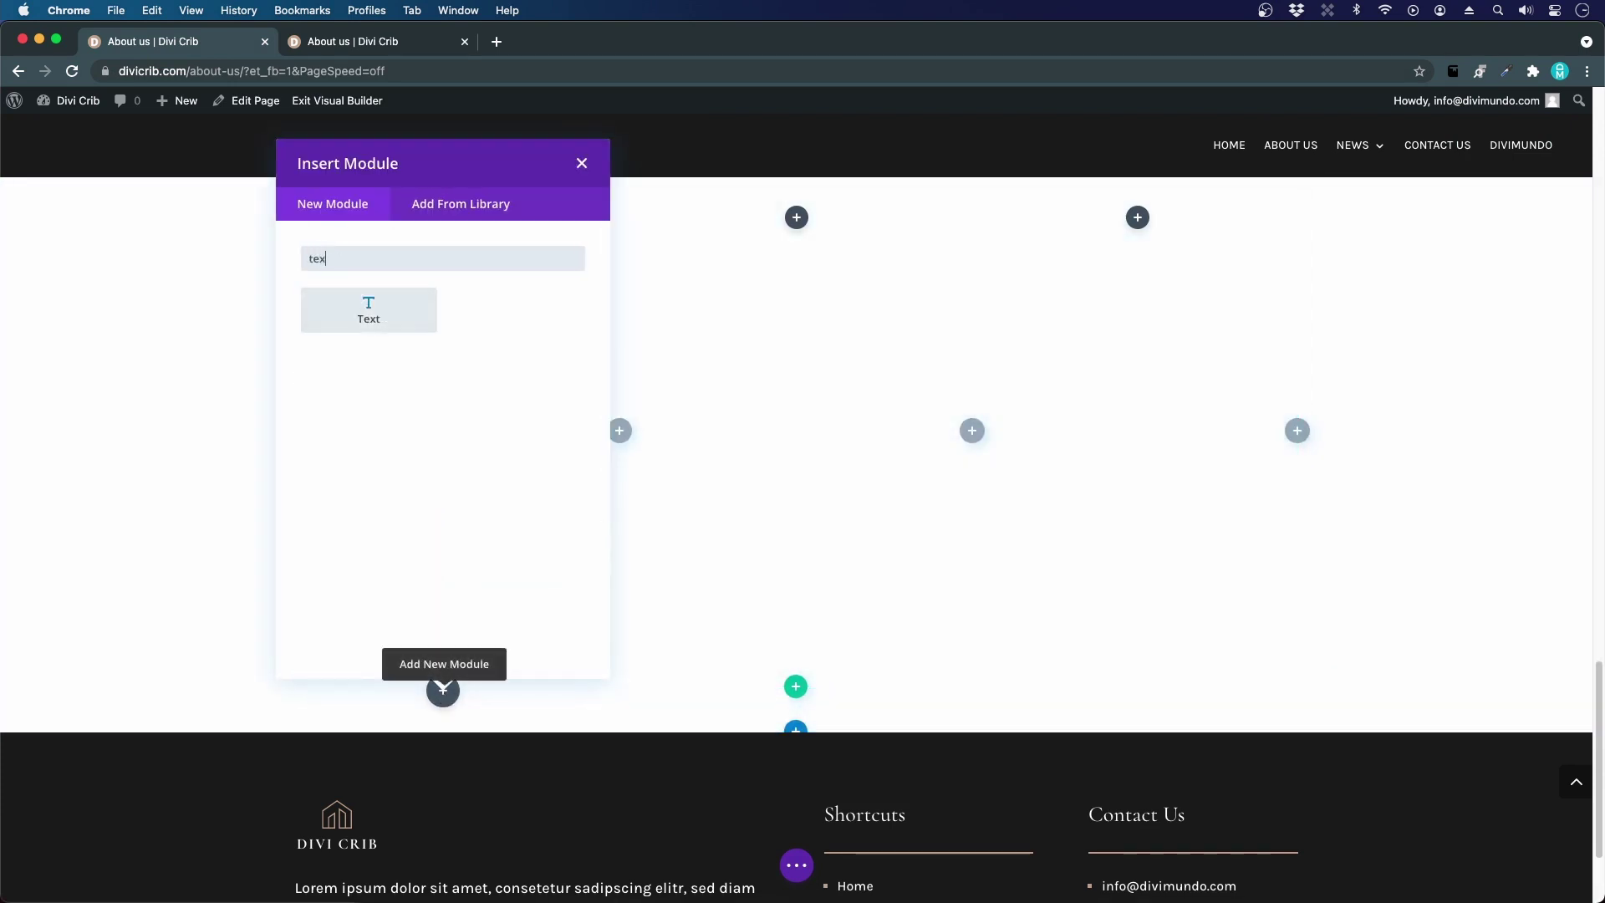
{"action": "left_click", "coordinate": [377, 328]}
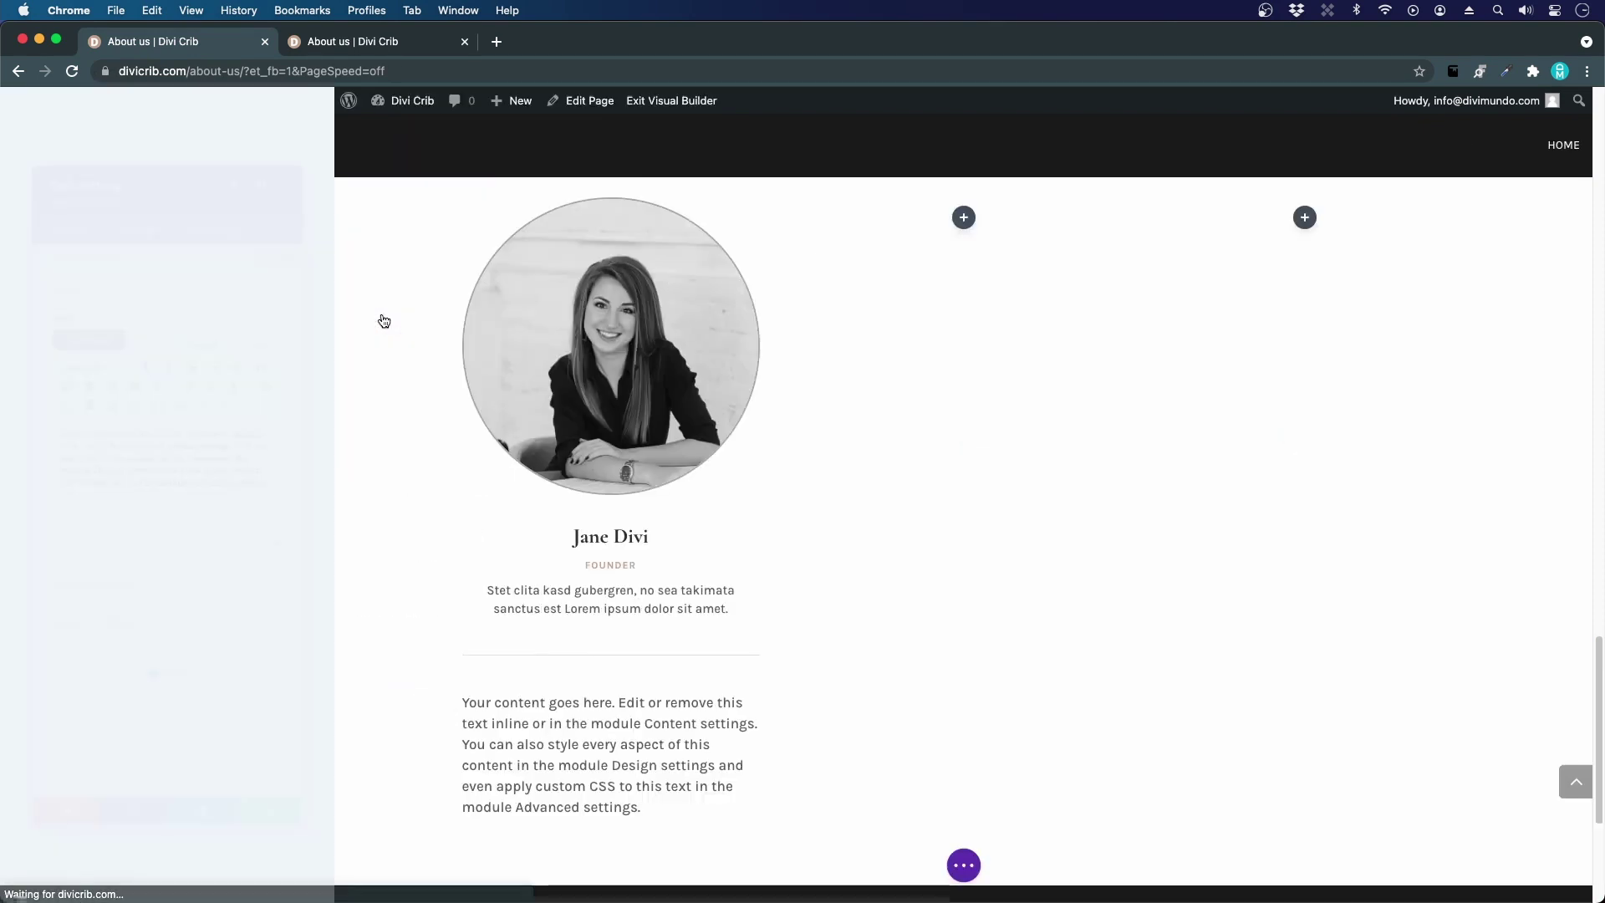
- Copy the first reference card's phone number and e-mail, and paste them as plain text over the new text module's placeholder content
{"action": "left_click", "coordinate": [301, 41]}
{"action": "left_click_drag", "start_coordinate": [537, 695], "coordinate": [384, 658]}
{"action": "key", "text": "super+c"}
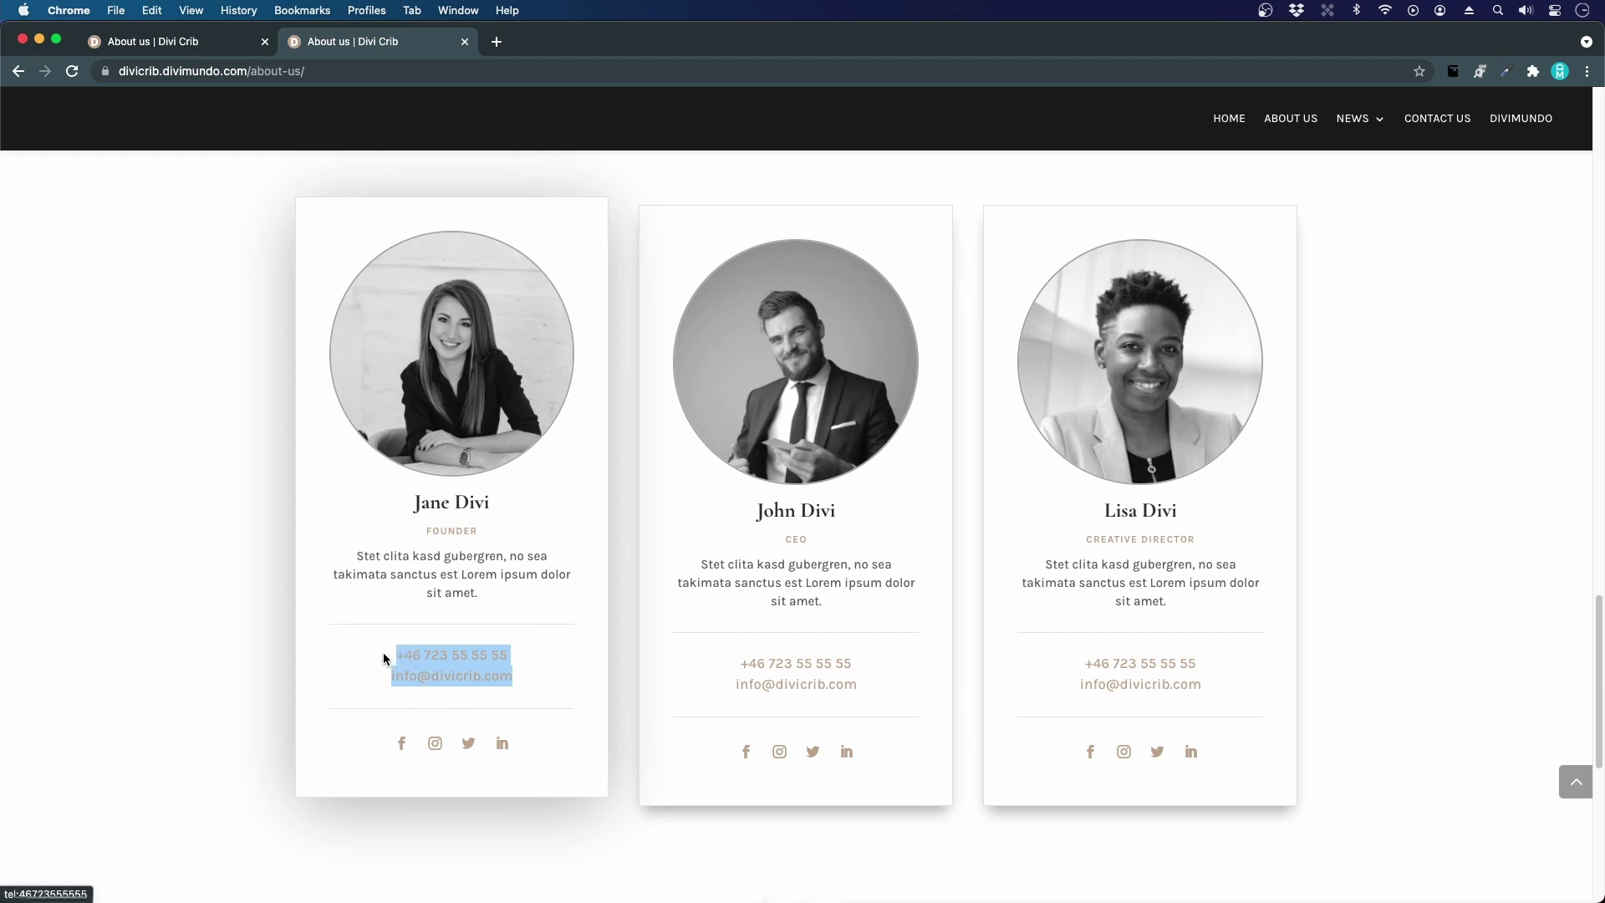
{"action": "left_click", "coordinate": [192, 46]}
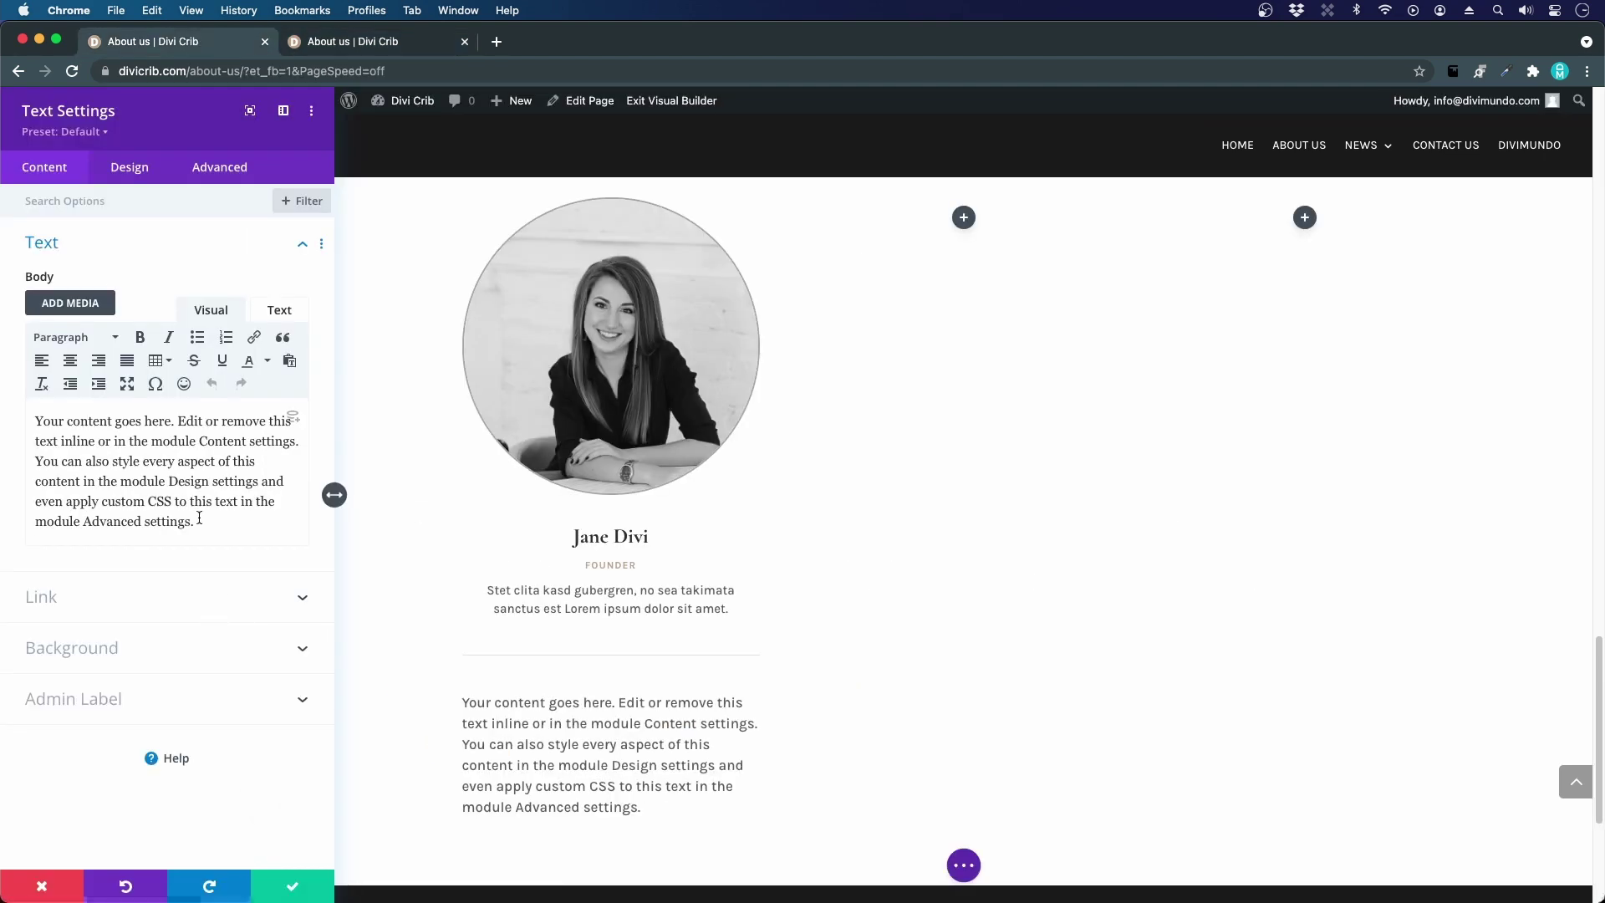
{"action": "key", "text": "super+a"}
{"action": "left_click", "coordinate": [290, 361]}
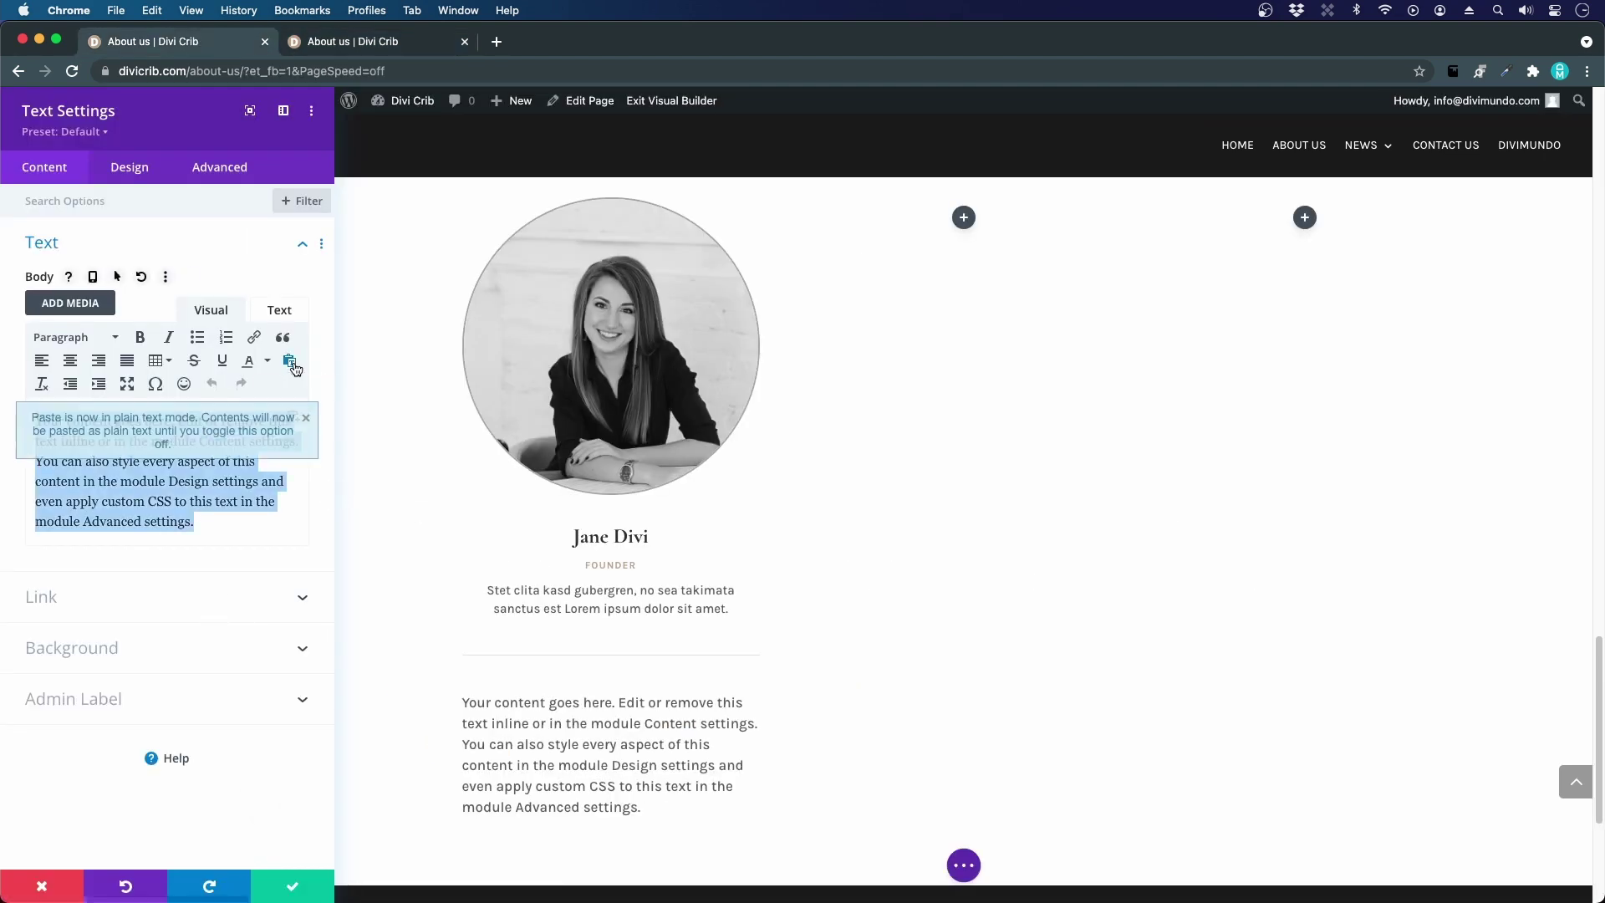
{"action": "key", "text": "super+v"}
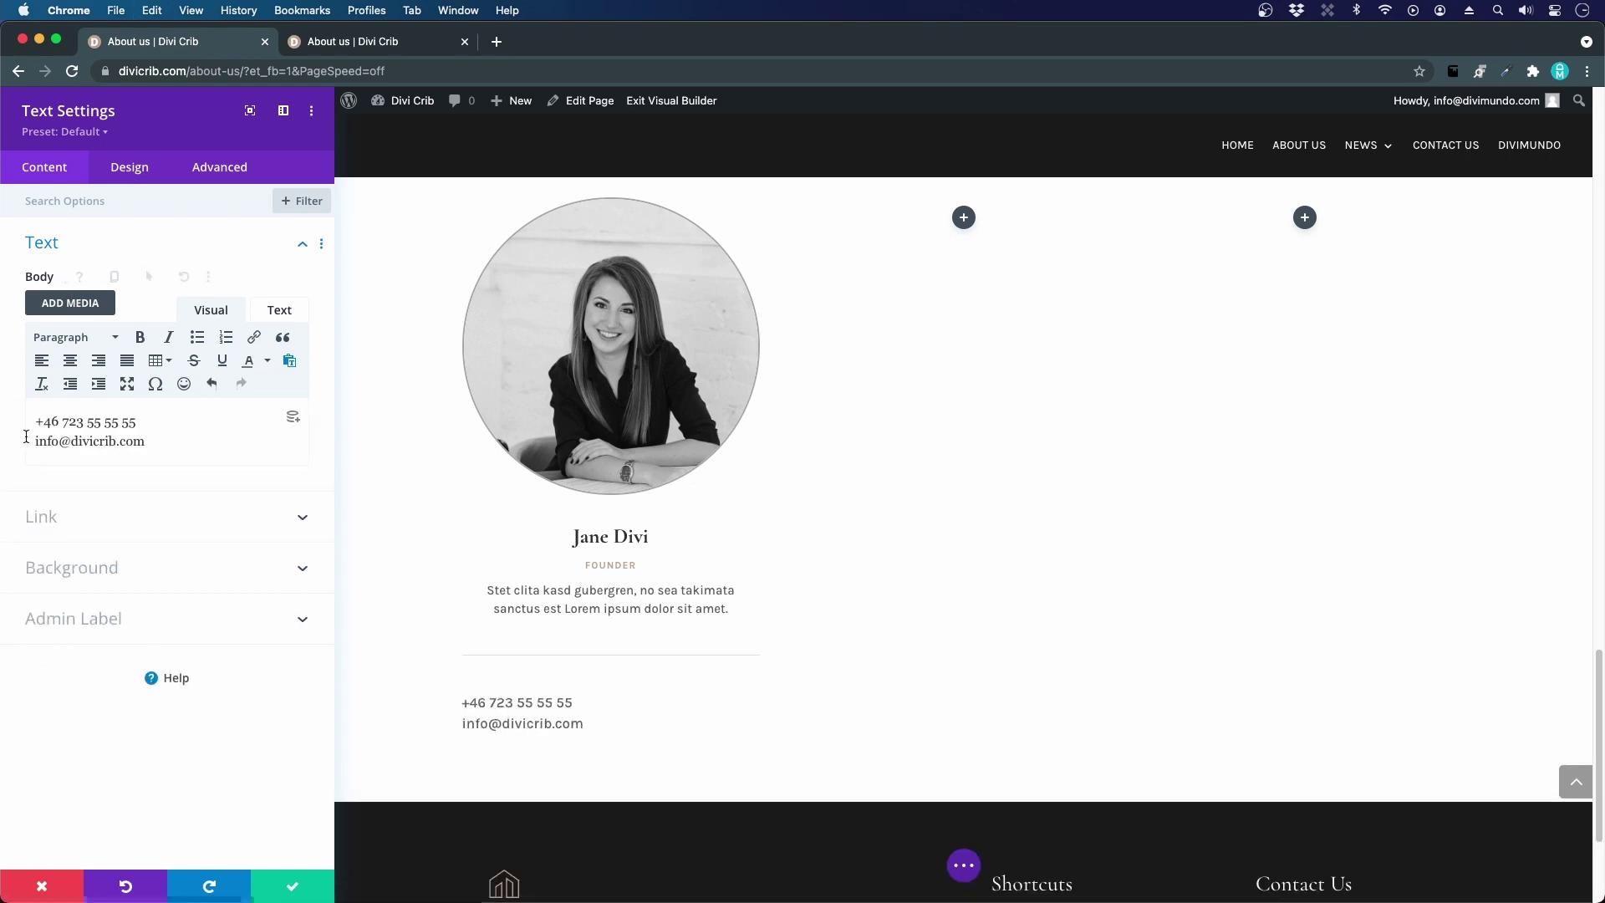
- Link the phone number to a URL of link: plus its digits without plus sign or spaces, and put the e-mail back on its own line
{"action": "double_click", "coordinate": [42, 424]}
{"action": "left_click_drag", "start_coordinate": [39, 425], "coordinate": [138, 424]}
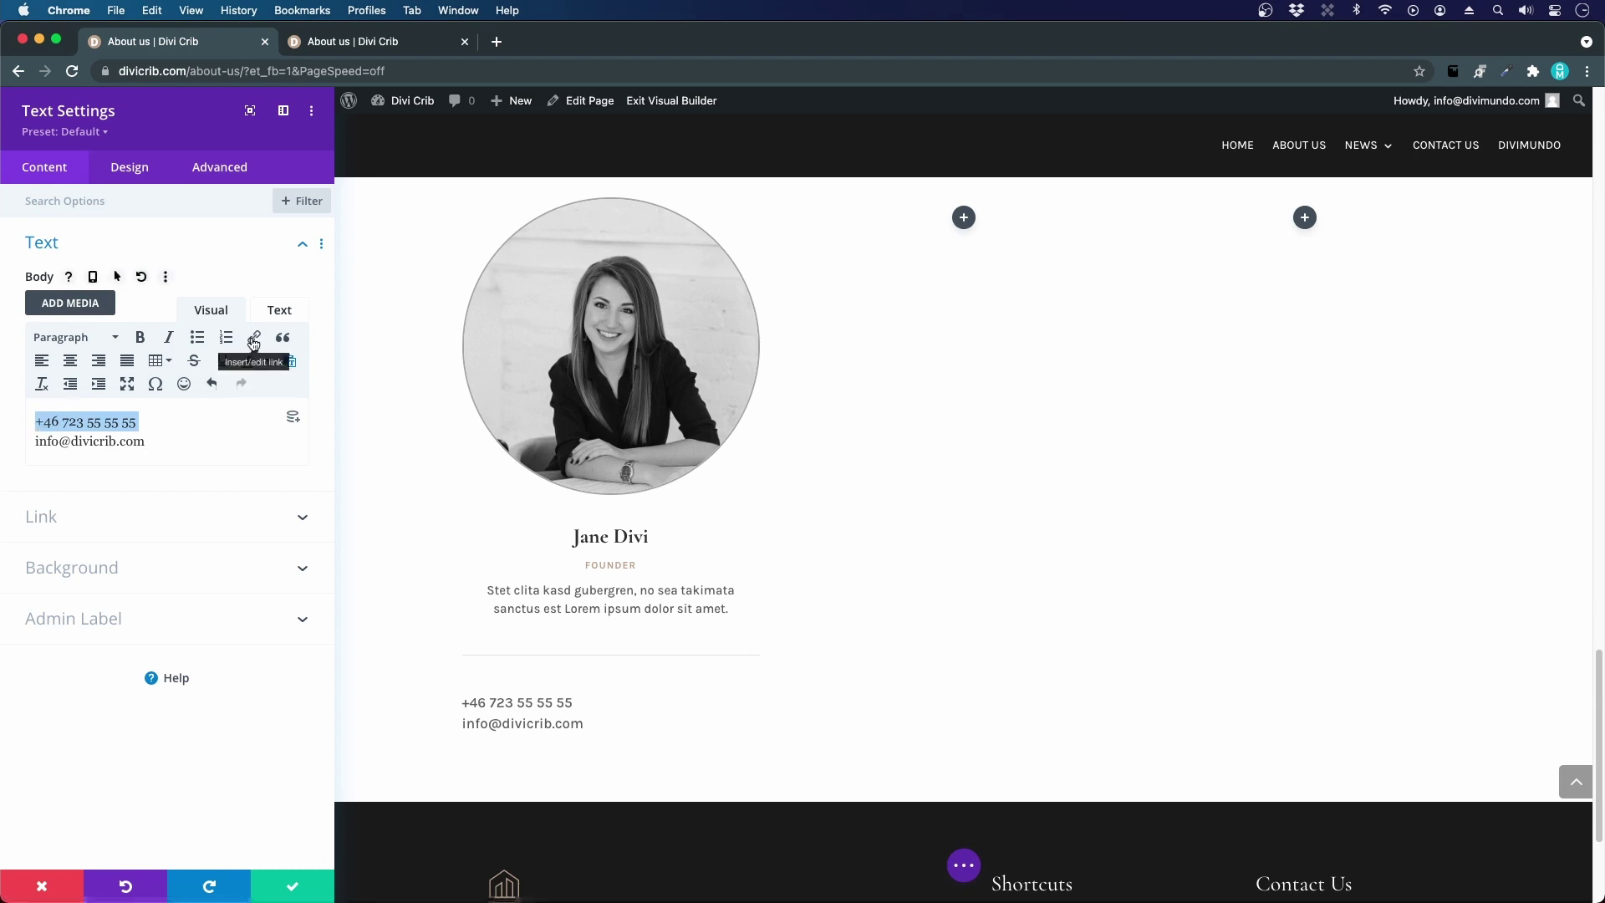
{"action": "left_click", "coordinate": [253, 338]}
{"action": "left_click", "coordinate": [798, 444]}
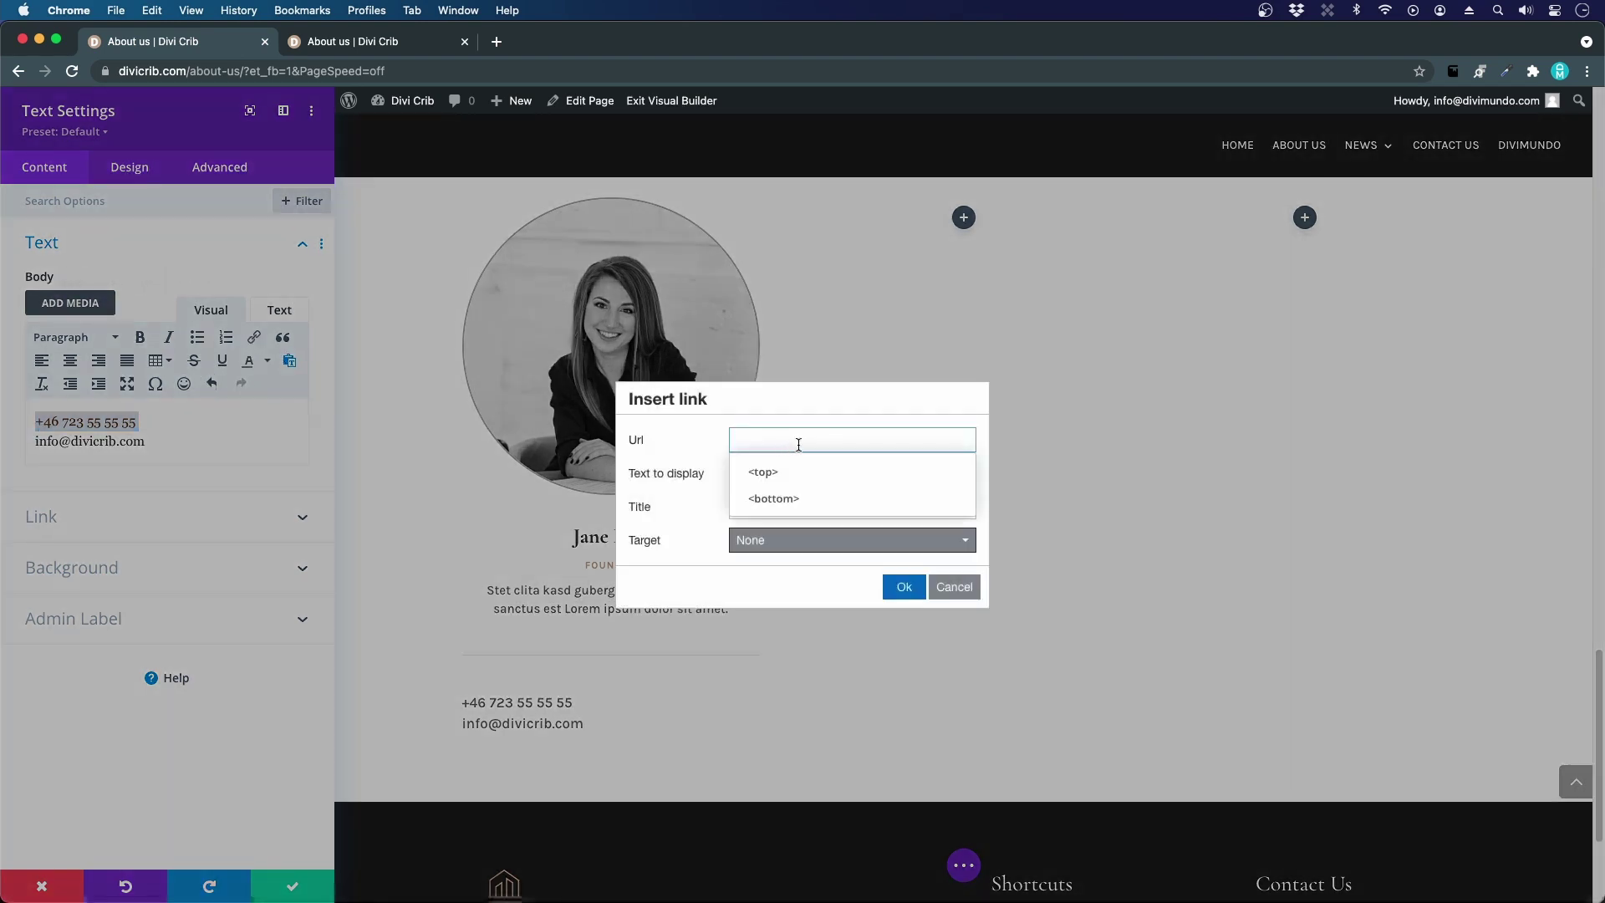
{"action": "type", "text": "link:"}
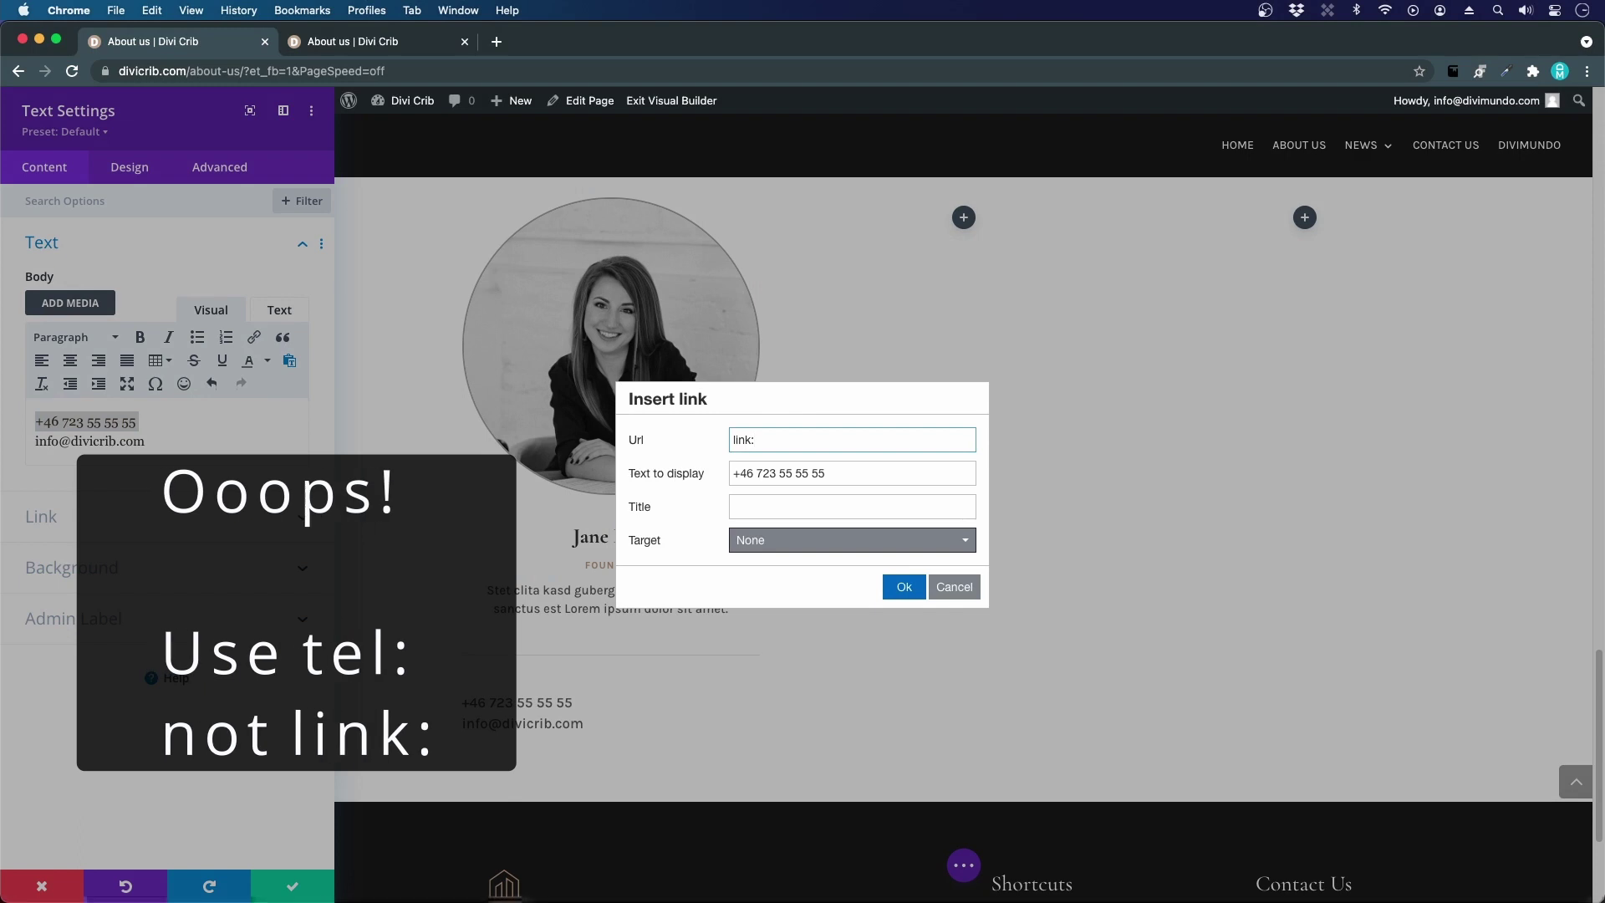
{"action": "left_click_drag", "start_coordinate": [826, 473], "coordinate": [733, 473]}
{"action": "key", "text": "super+c"}
{"action": "left_click", "coordinate": [803, 440]}
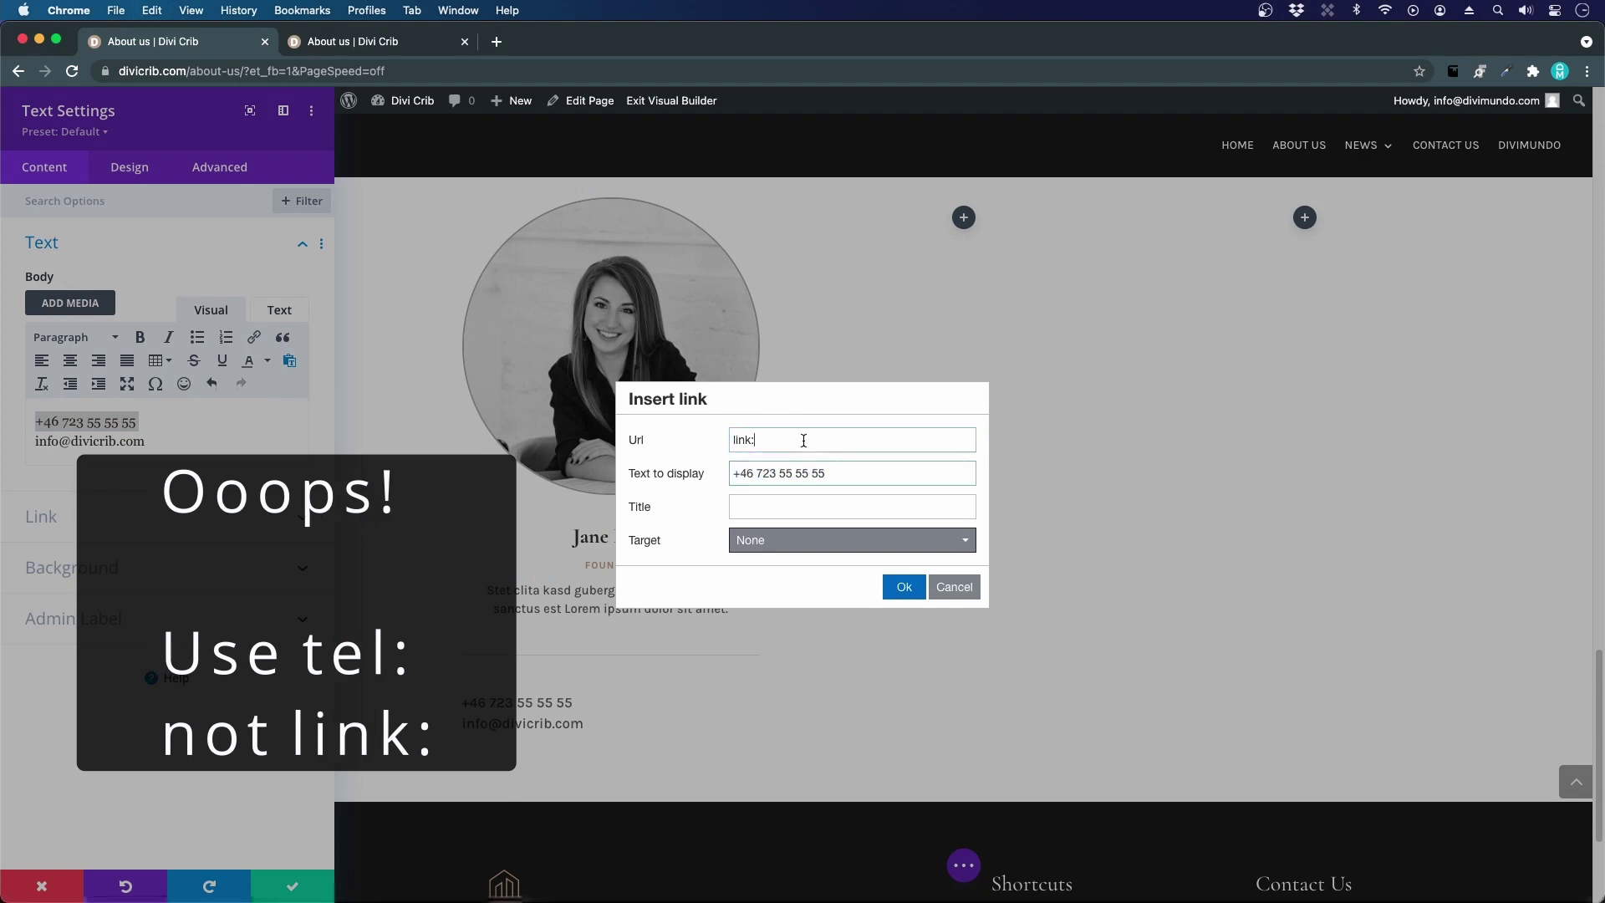
{"action": "key", "text": "super+v"}
{"action": "key", "text": "Left"}
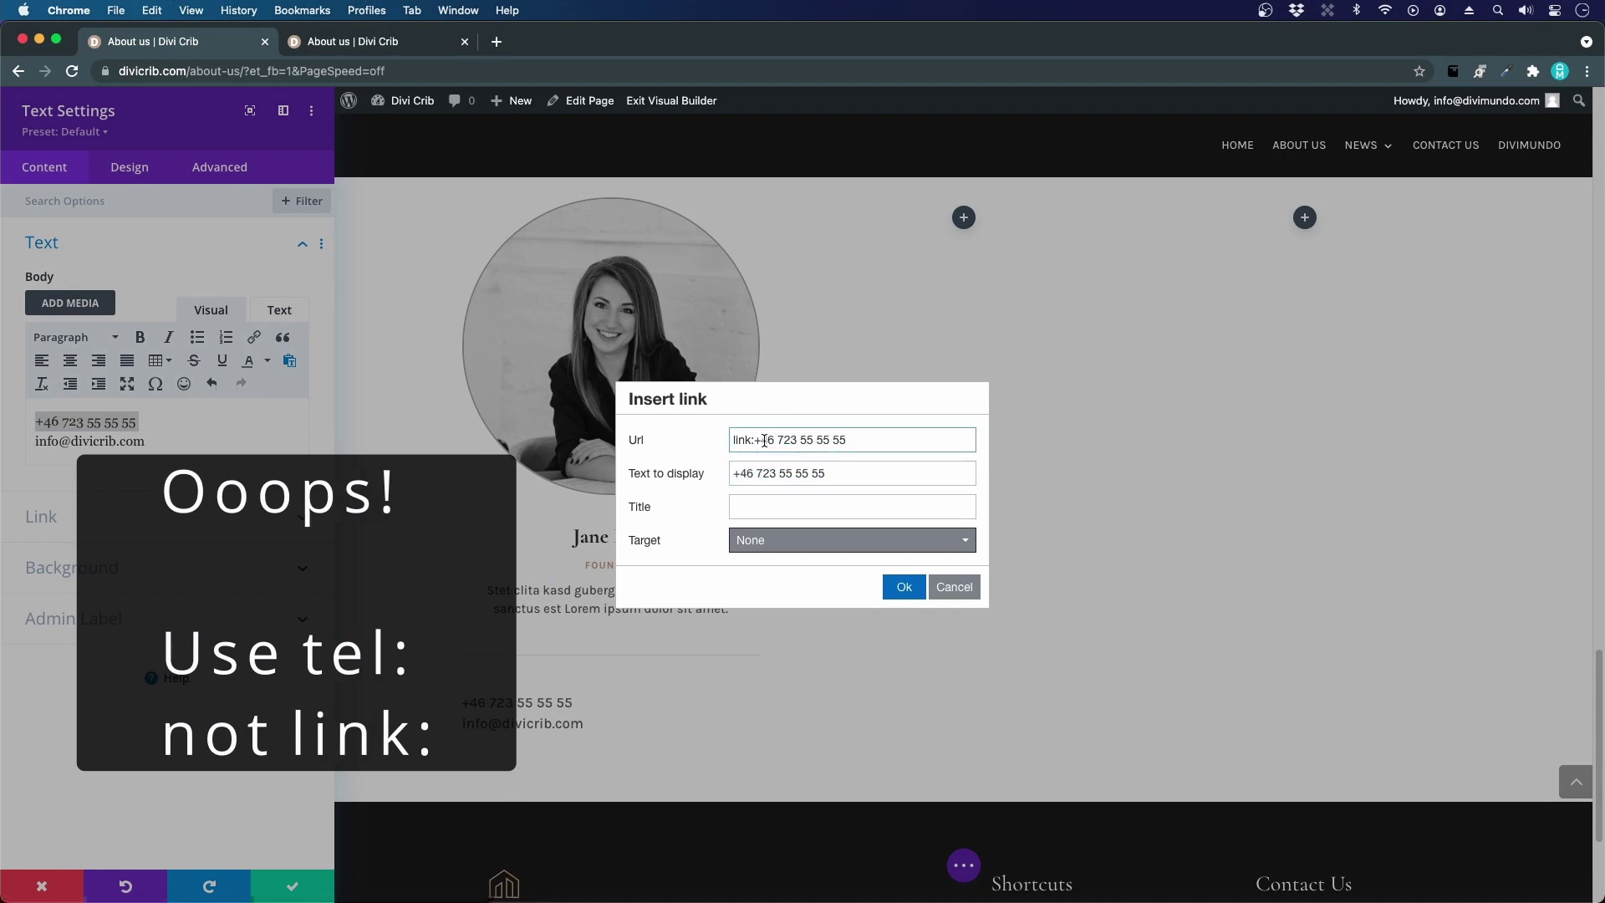
{"action": "key", "text": "BackSpace"}
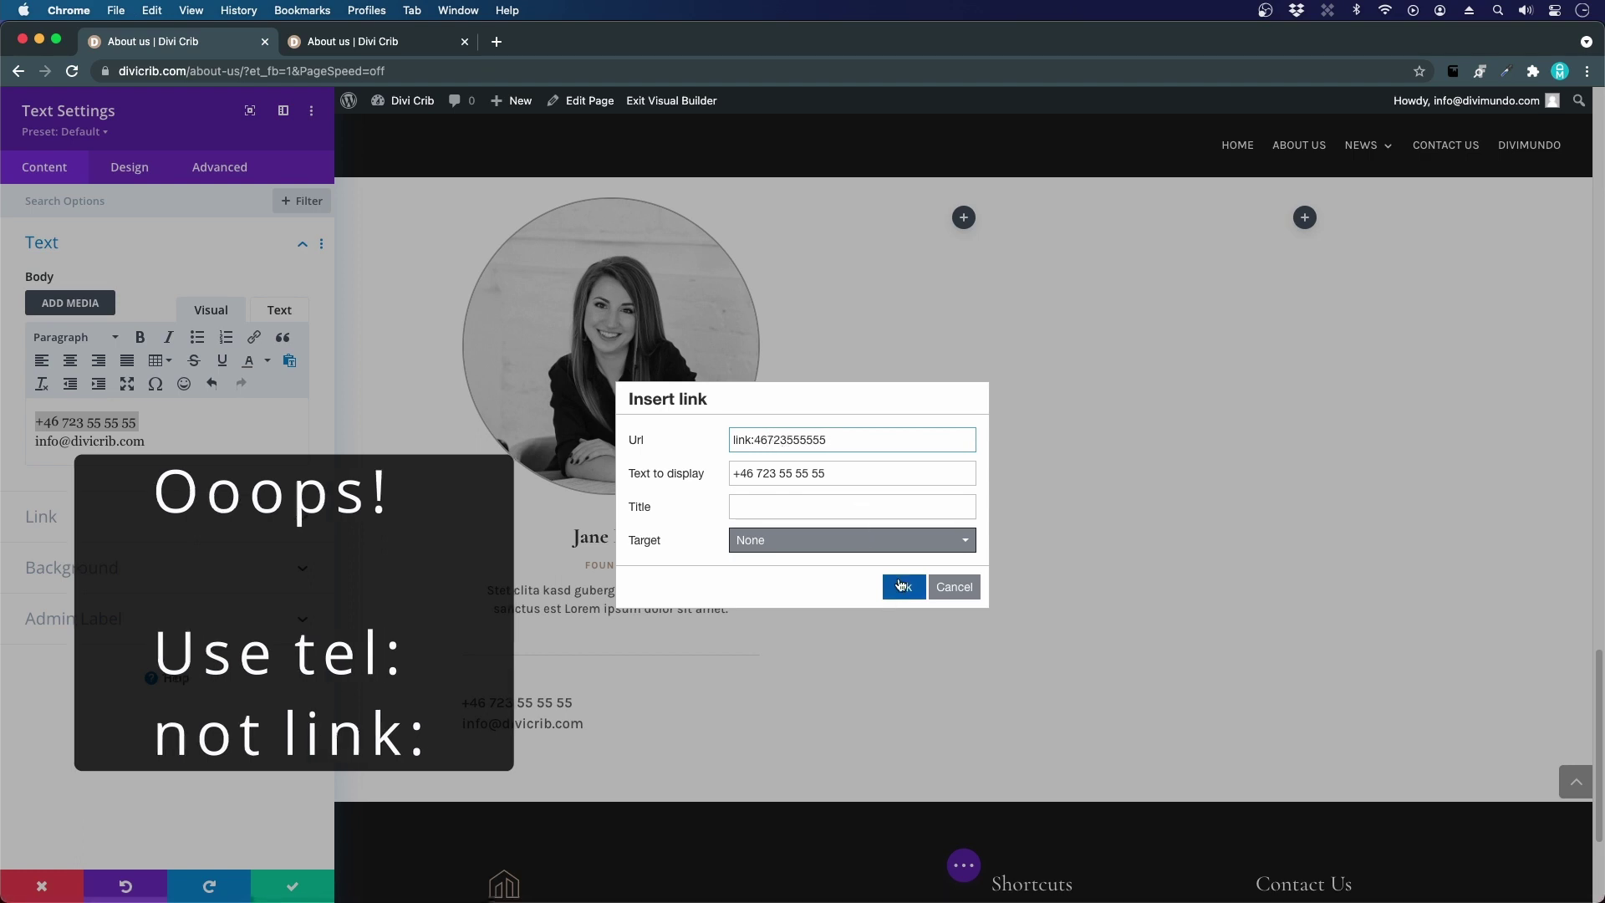
{"action": "left_click", "coordinate": [903, 585]}
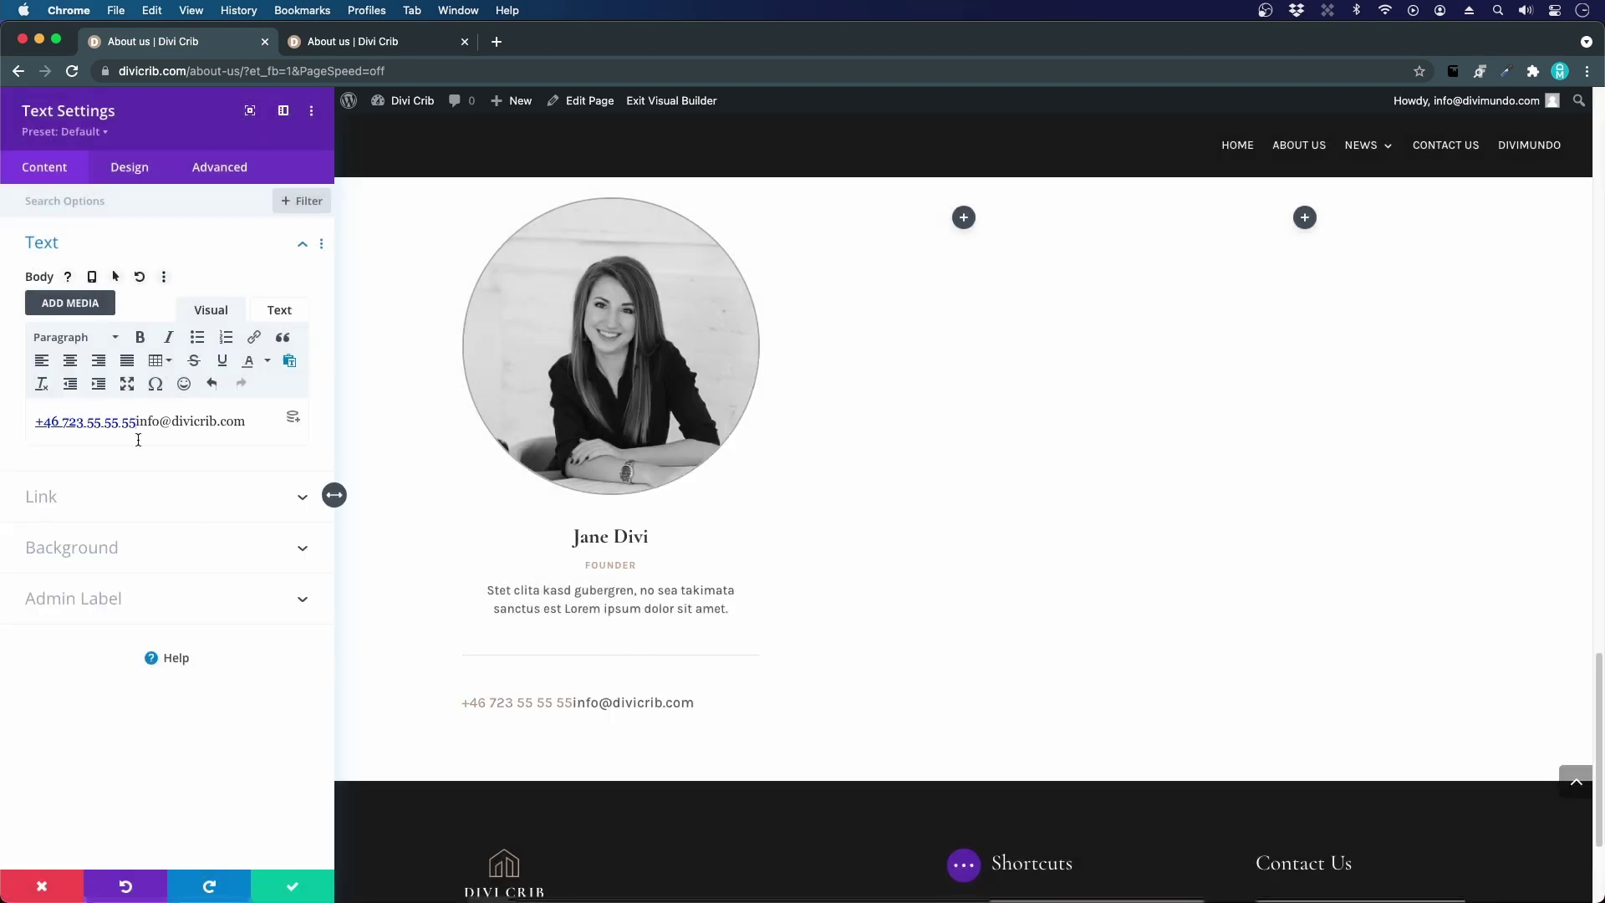
{"action": "key", "text": "shift+Return"}
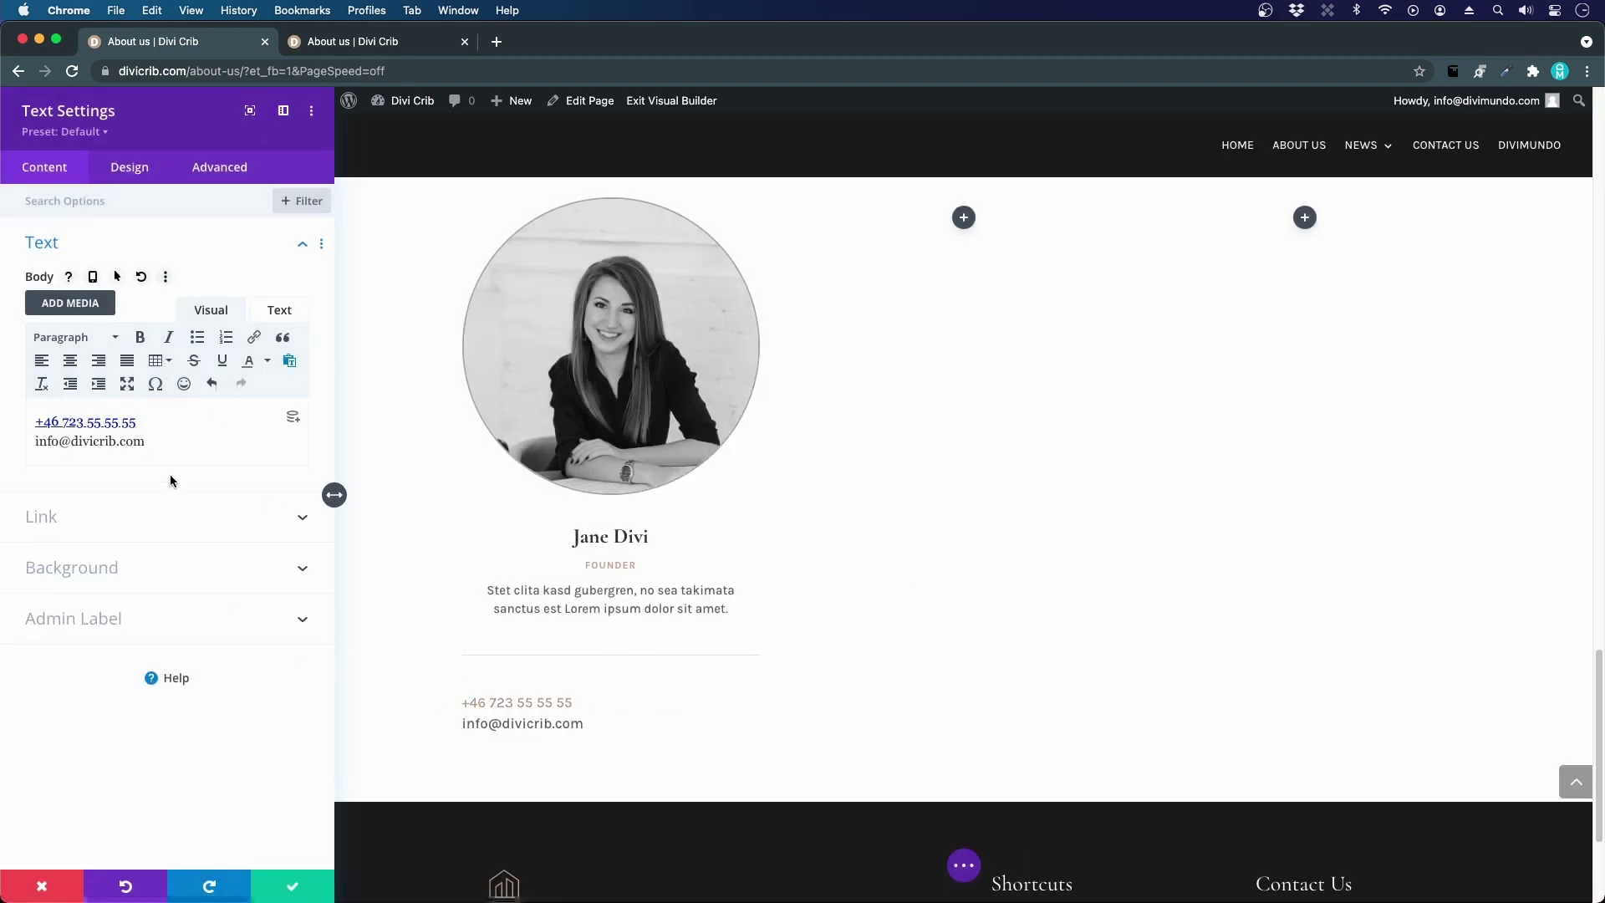
- Link the e-mail line in the contact text to a URL of mailto: followed by the same e-mail address
{"action": "left_click_drag", "start_coordinate": [166, 445], "coordinate": [19, 443]}
{"action": "key", "text": "super+c"}
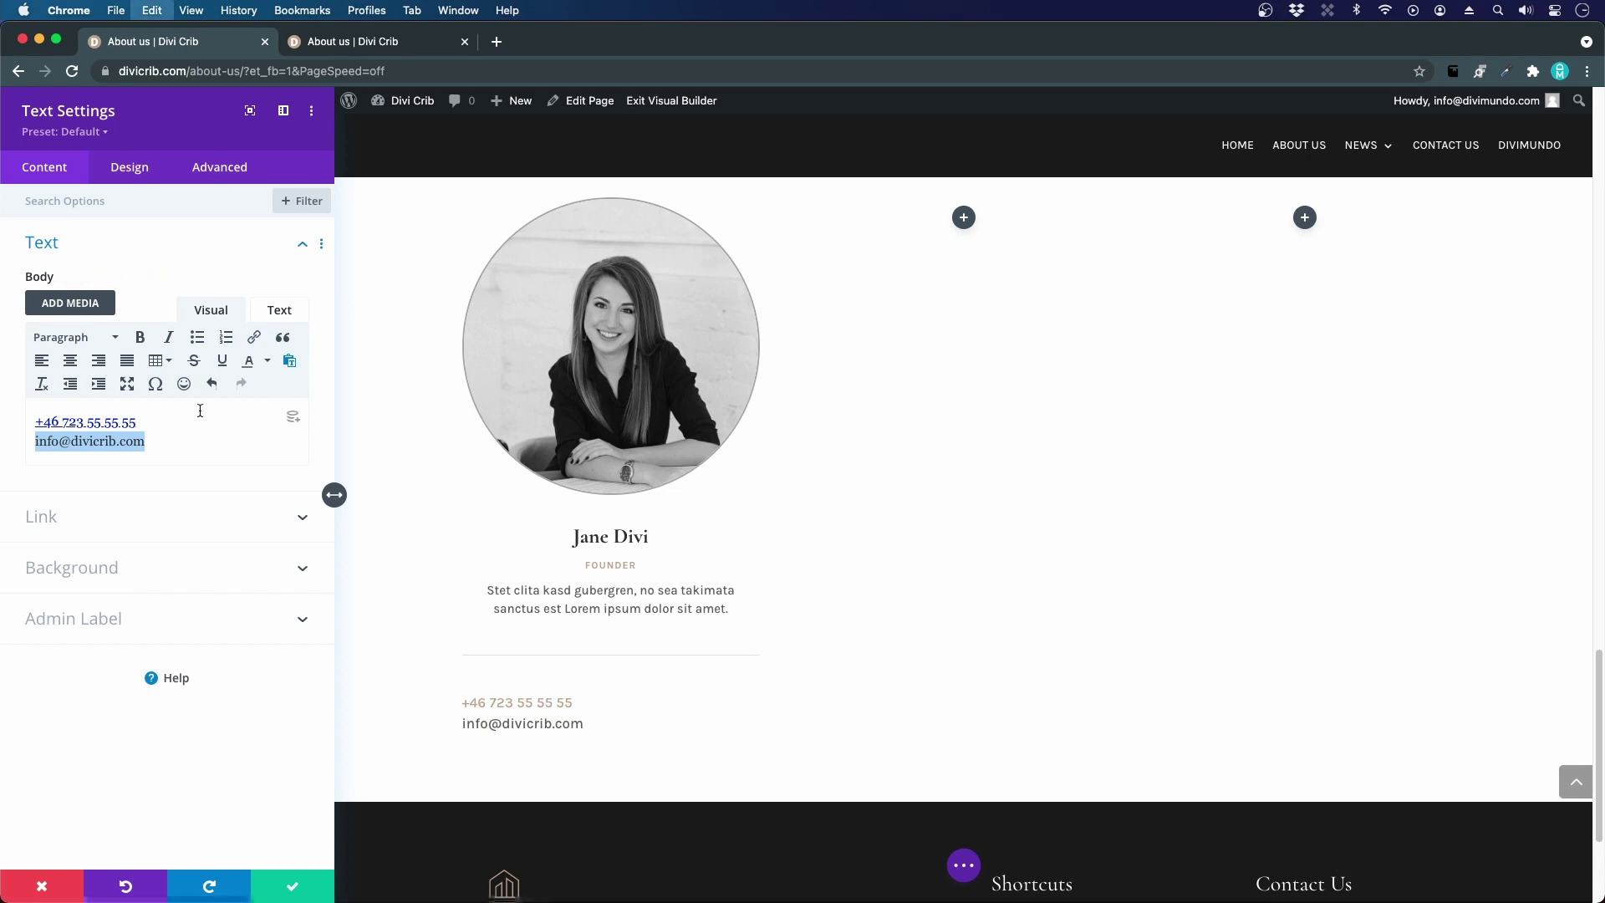
{"action": "left_click", "coordinate": [253, 337]}
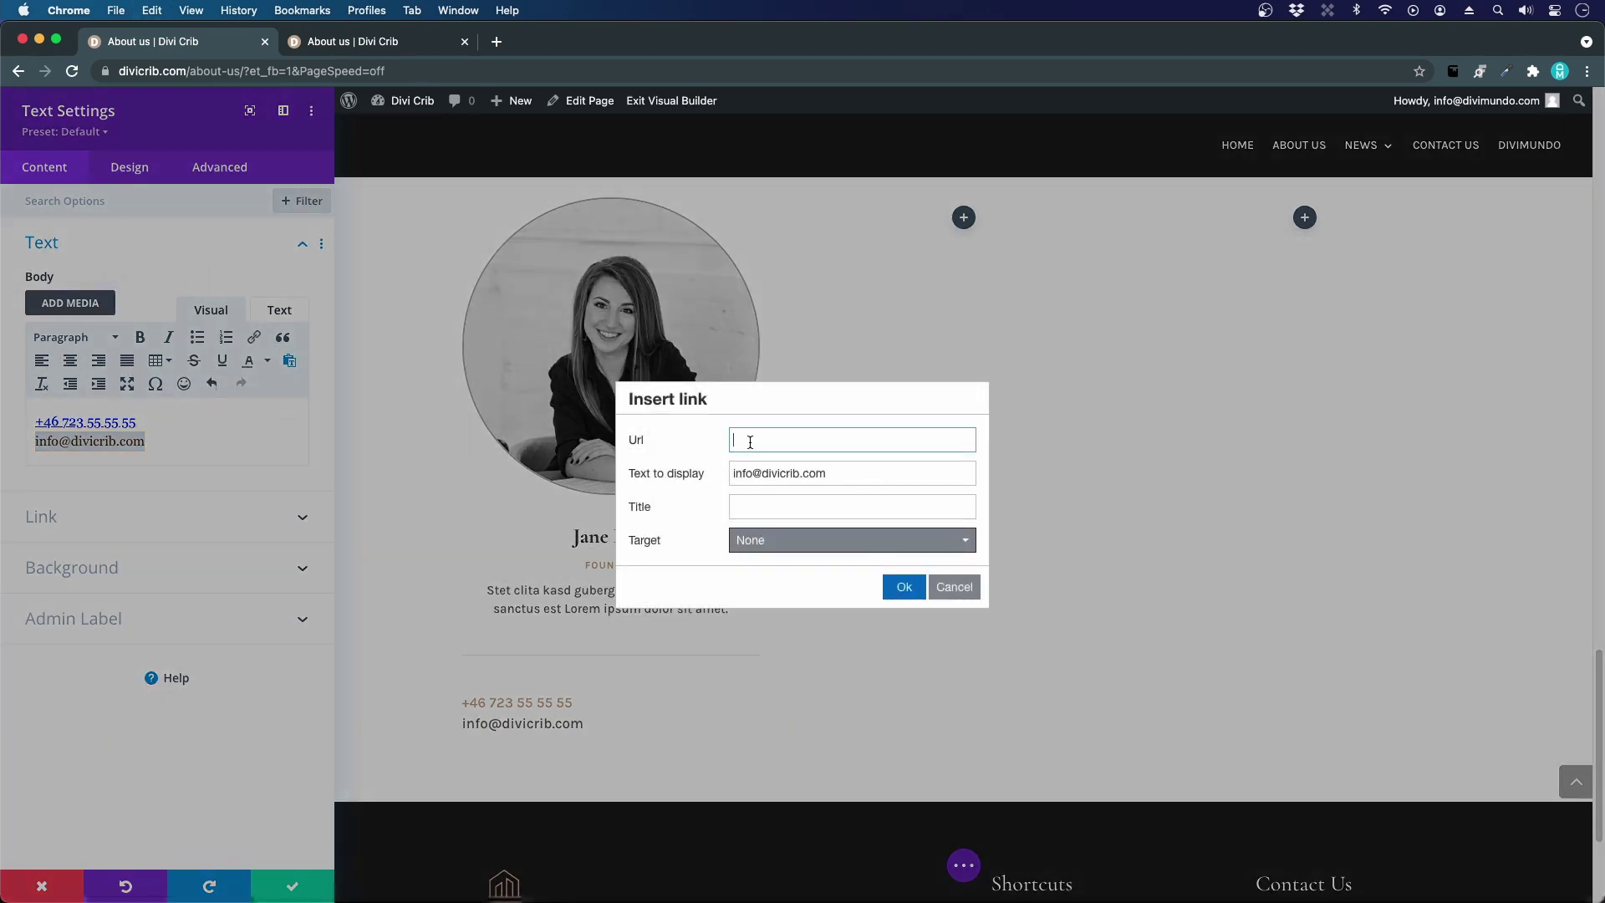
{"action": "type", "text": "mailto:"}
{"action": "key", "text": "super+v"}
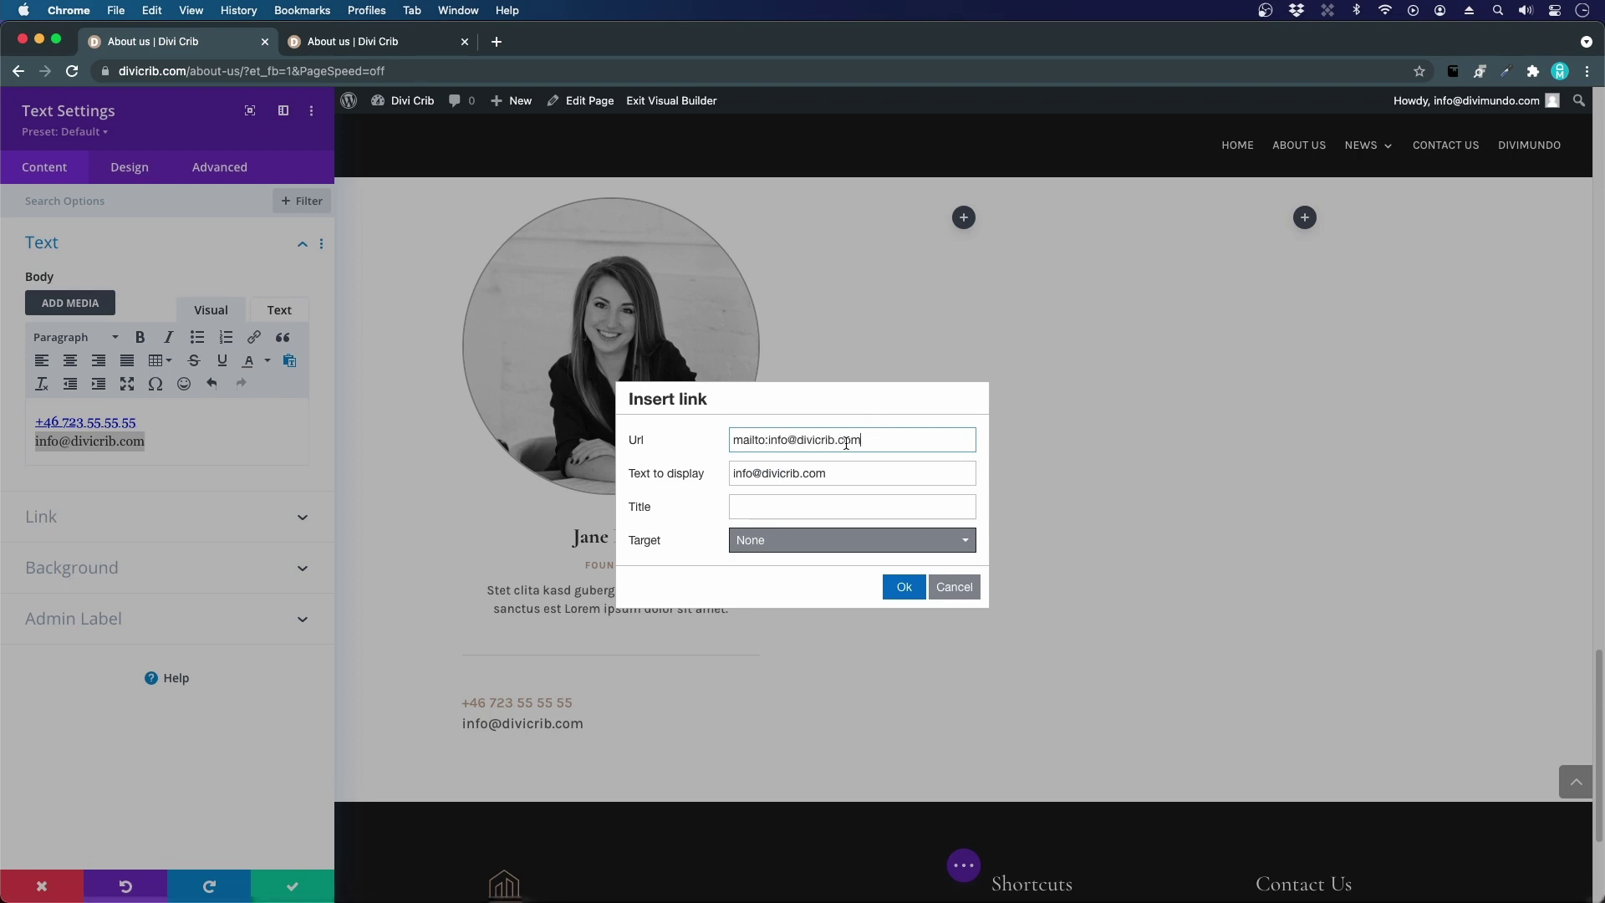
{"action": "left_click", "coordinate": [905, 588]}
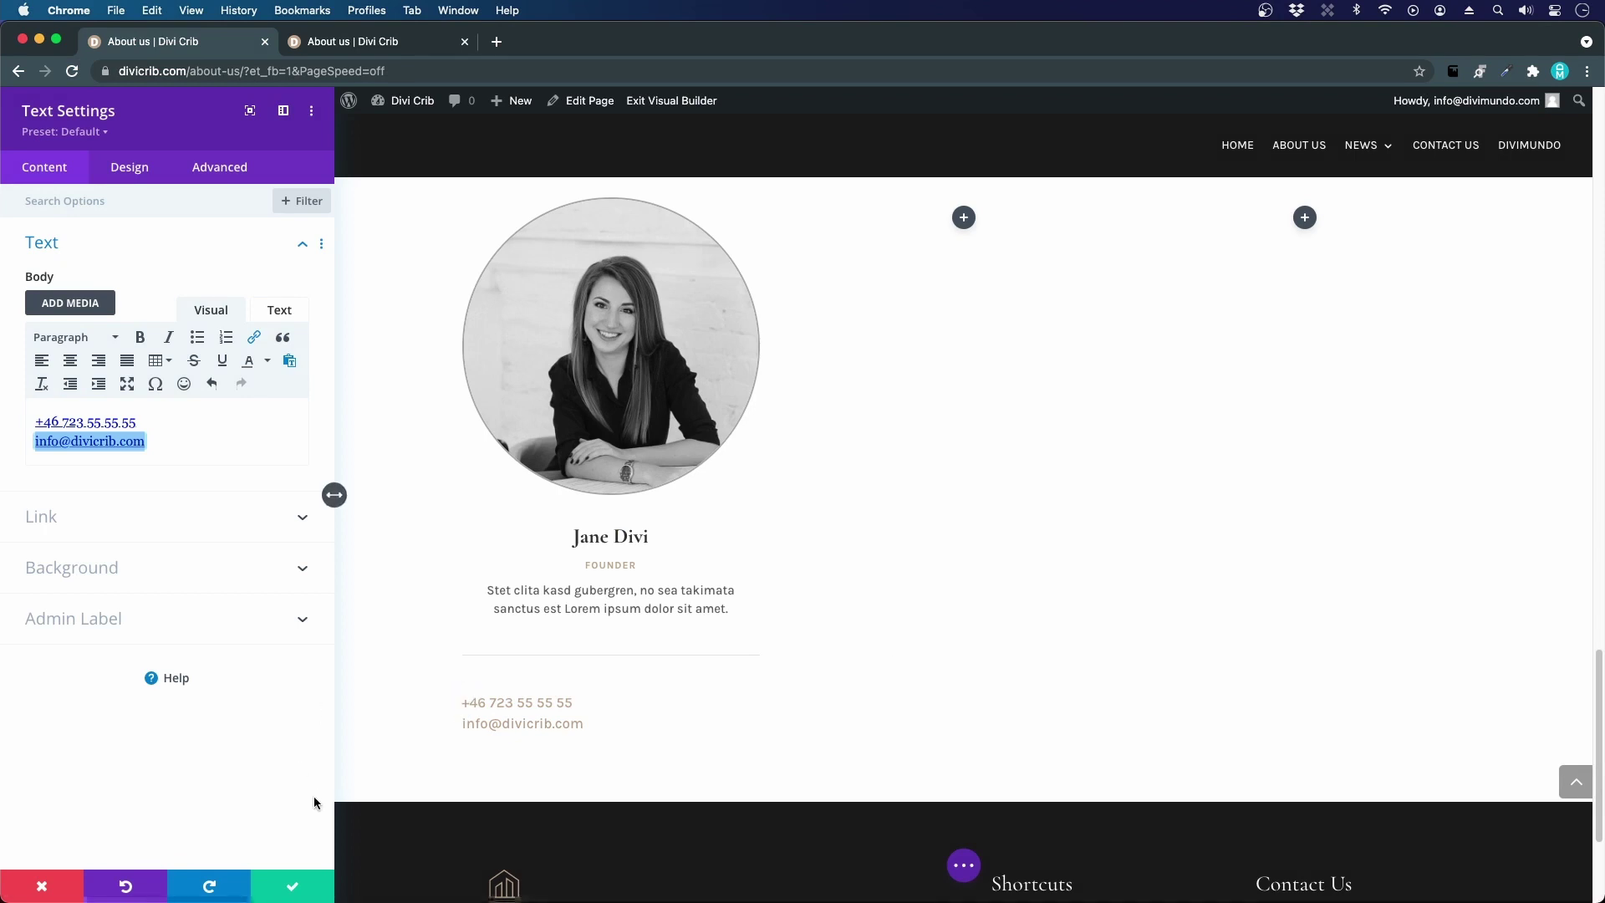
- Center-align the contact text module and save its settings
{"action": "left_click", "coordinate": [126, 168]}
{"action": "left_click", "coordinate": [86, 242]}
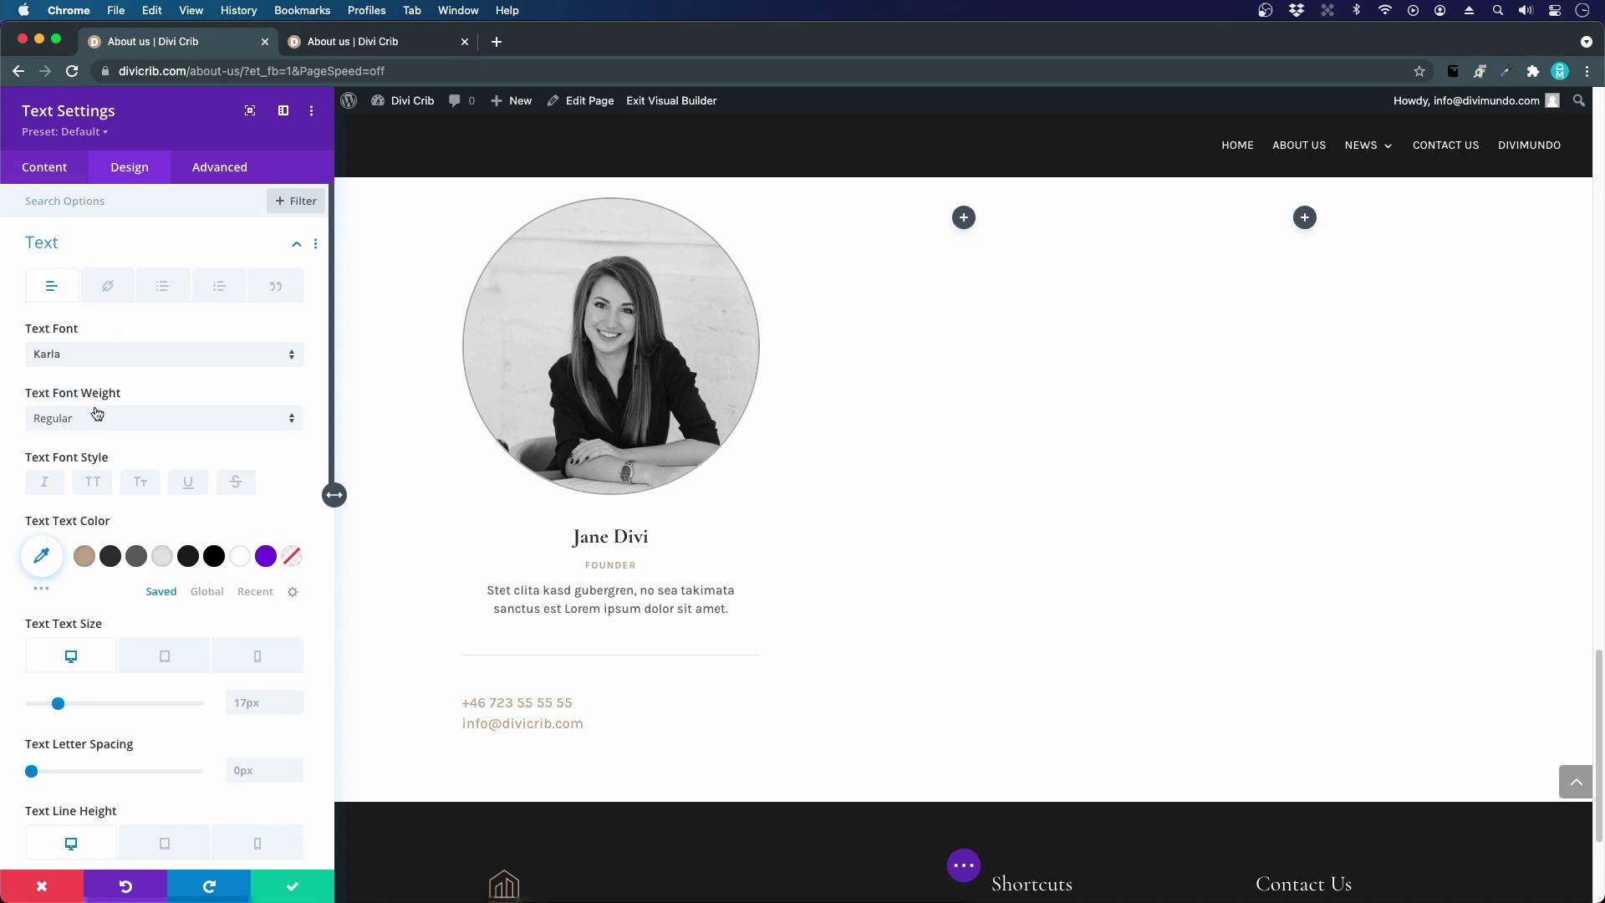
{"action": "scroll", "coordinate": [100, 418], "scroll_direction": "down", "scroll_amount": 2}
{"action": "scroll", "coordinate": [117, 501], "scroll_direction": "down", "scroll_amount": 5}
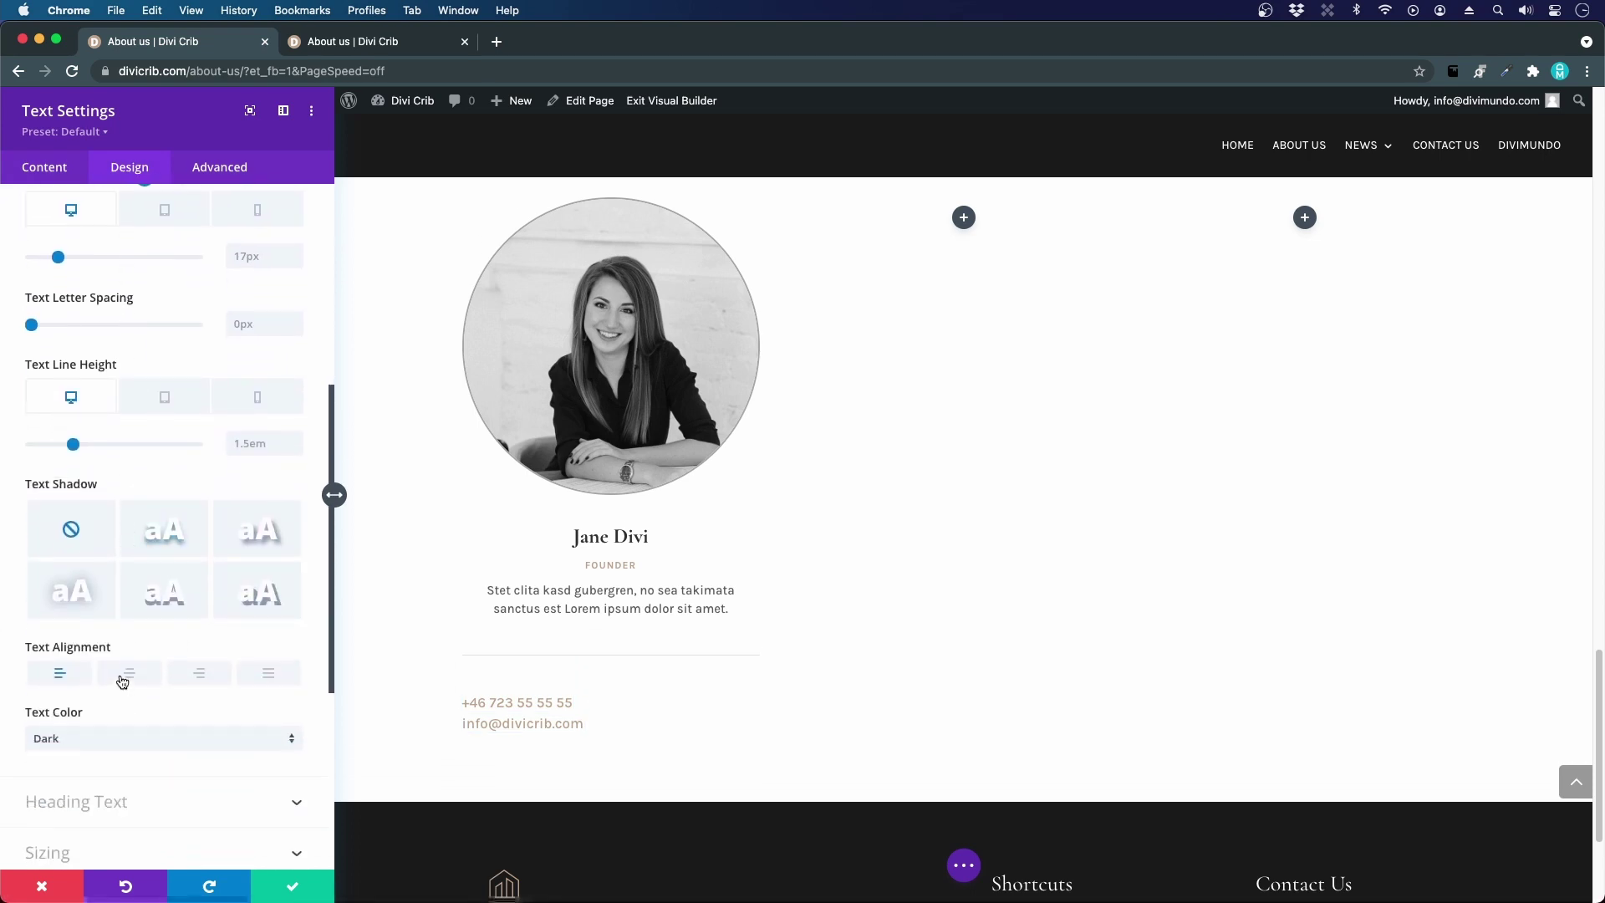
{"action": "left_click", "coordinate": [128, 674]}
{"action": "left_click", "coordinate": [295, 880]}
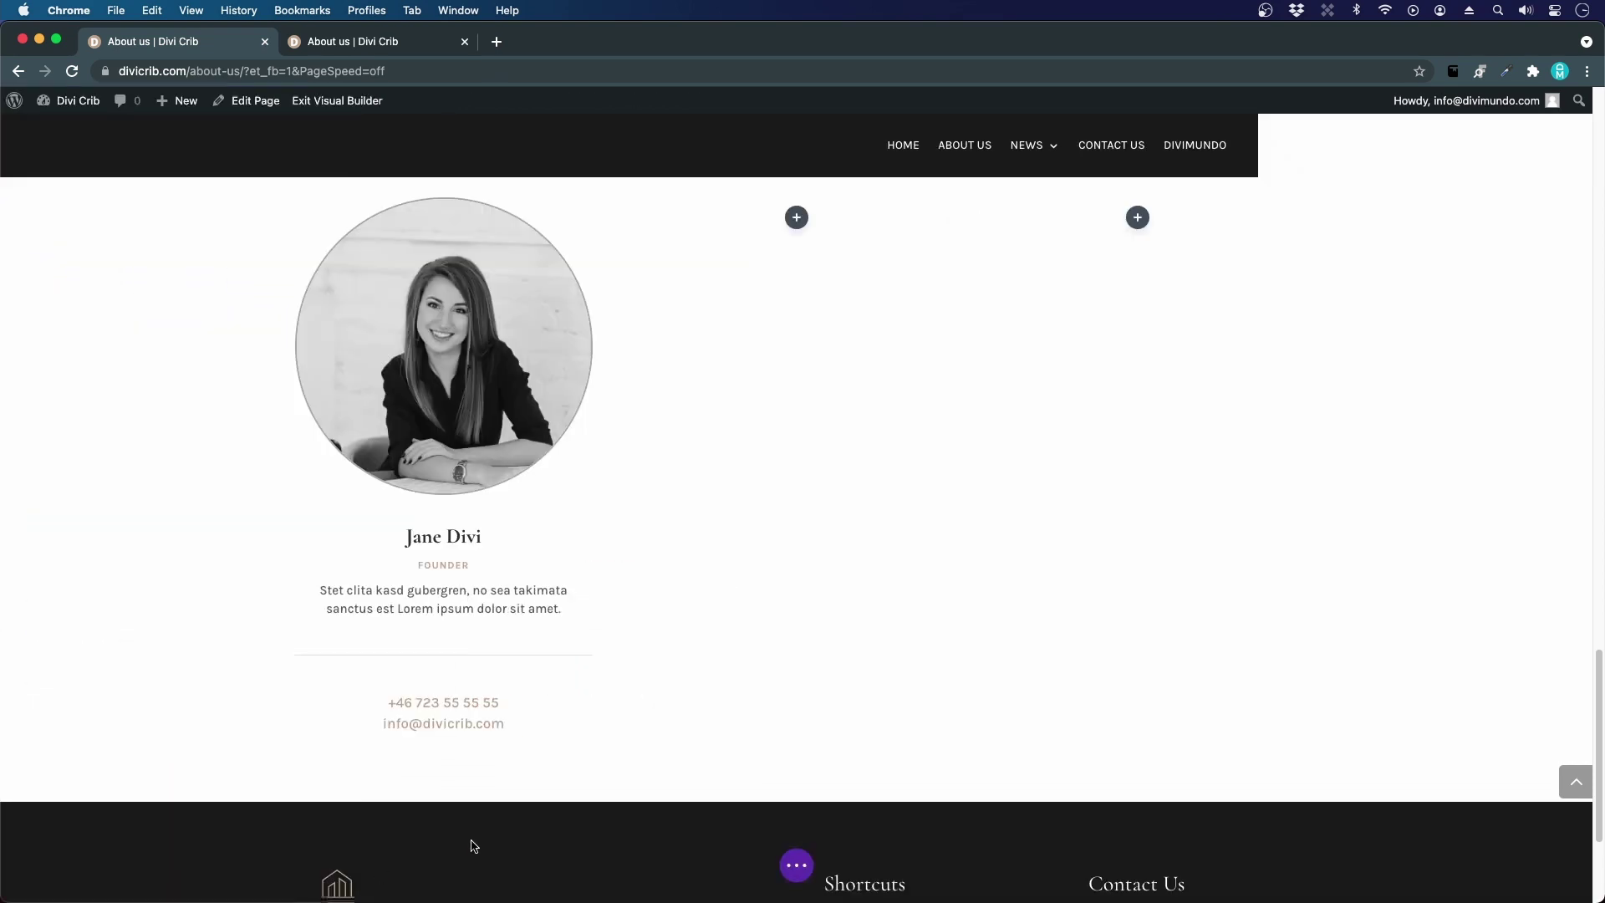
- Duplicate the divider and move the copy below the phone and e-mail text
{"action": "mouse_move", "coordinate": [428, 657]}
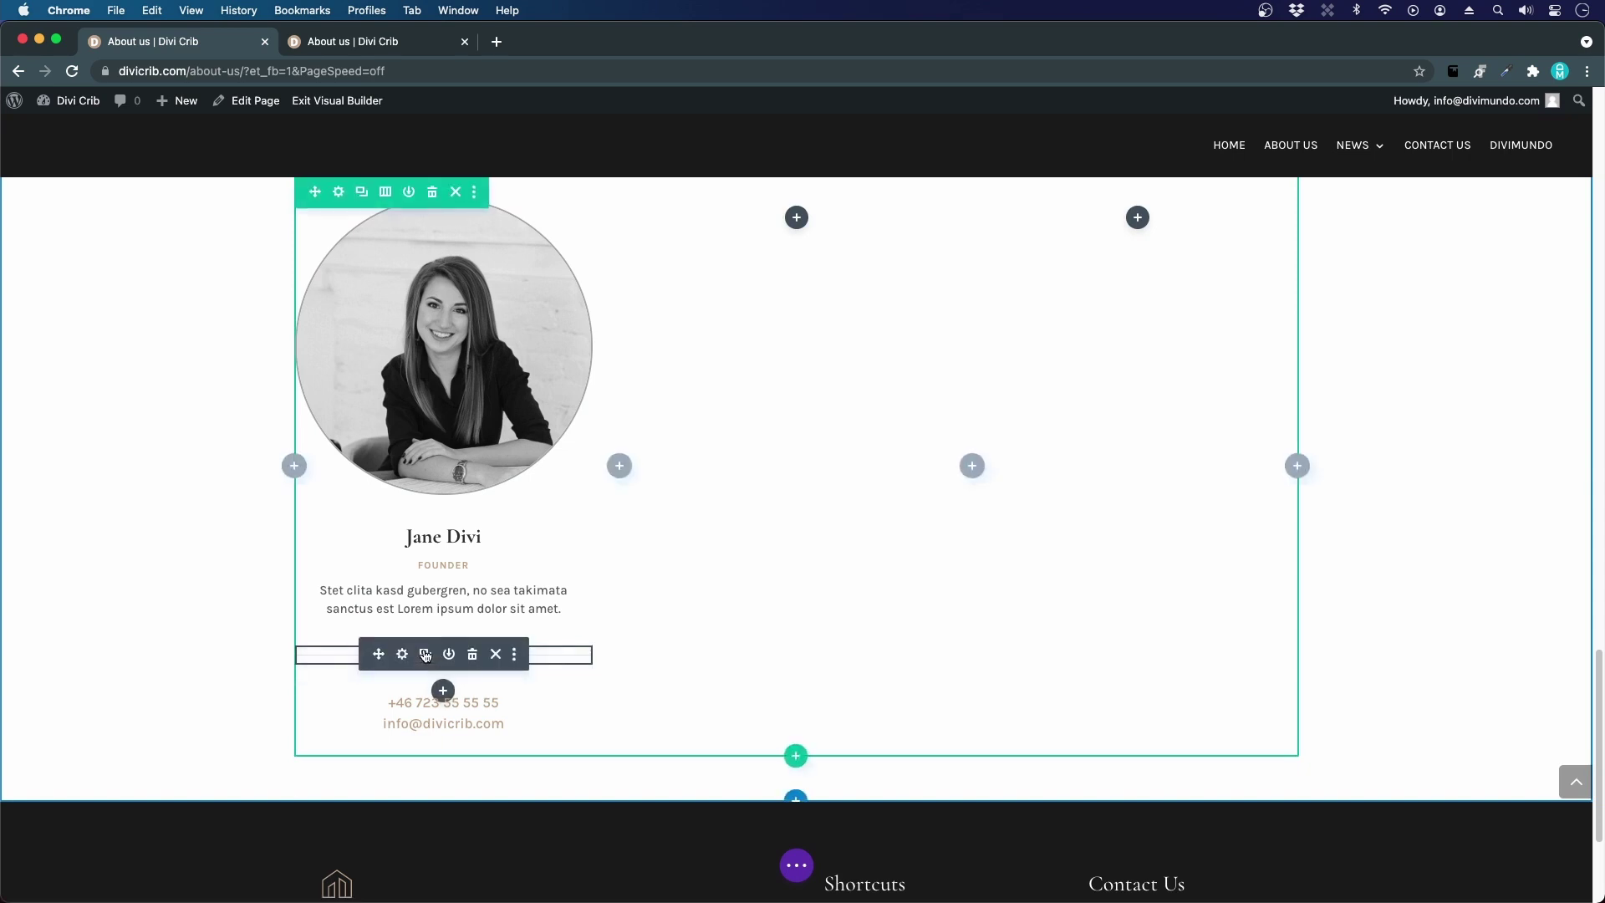
{"action": "left_click", "coordinate": [426, 655]}
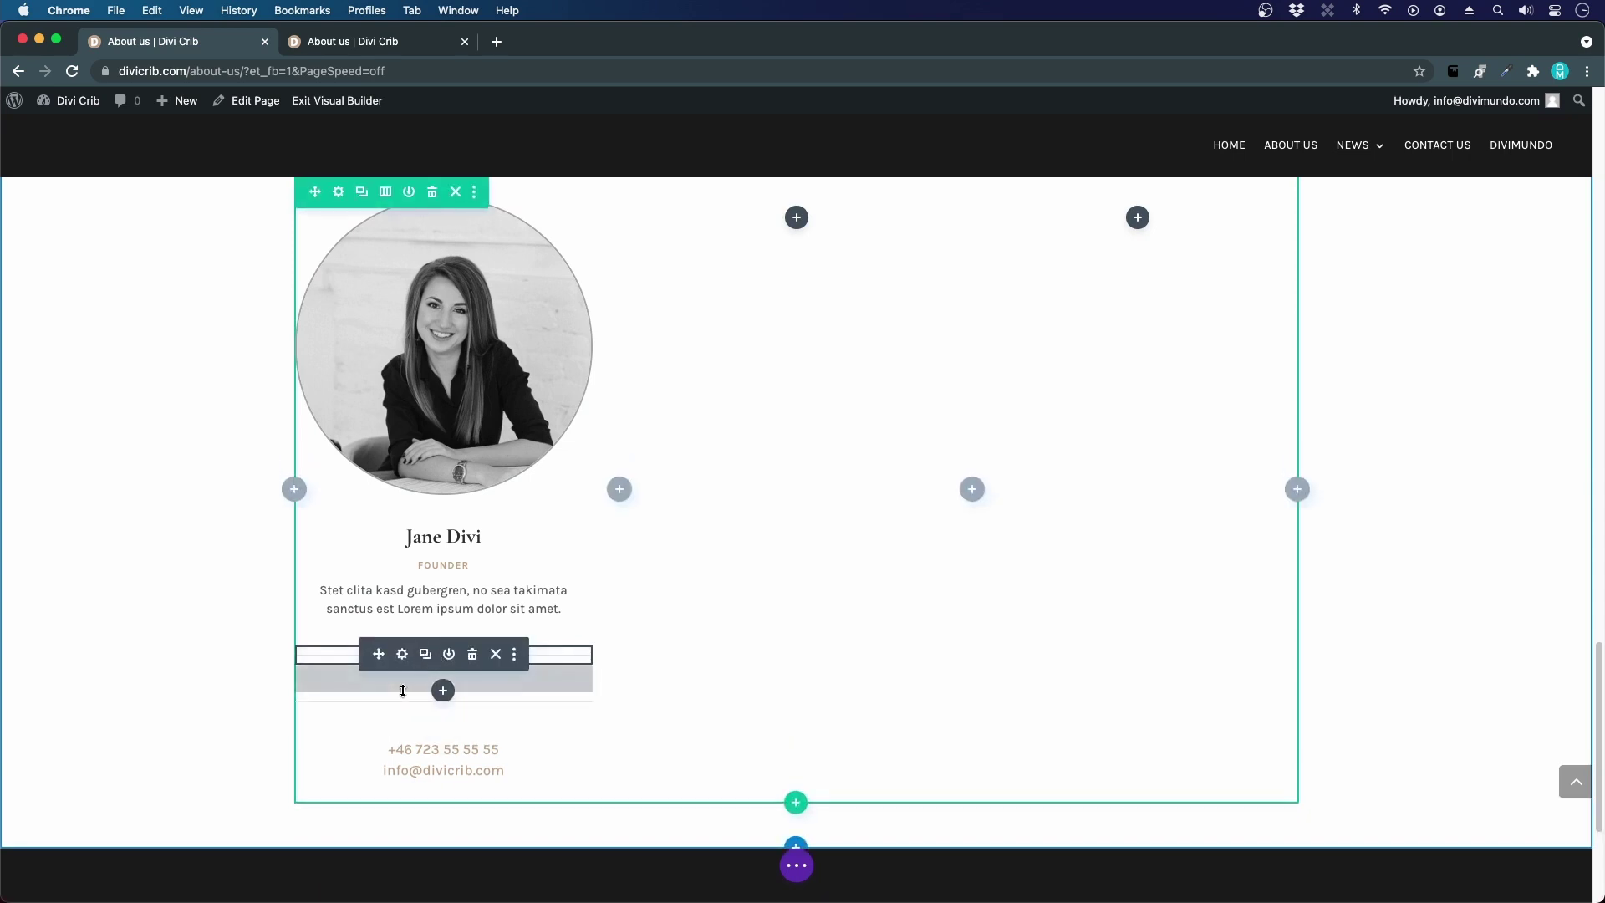
{"action": "left_click_drag", "start_coordinate": [427, 769], "coordinate": [428, 771]}
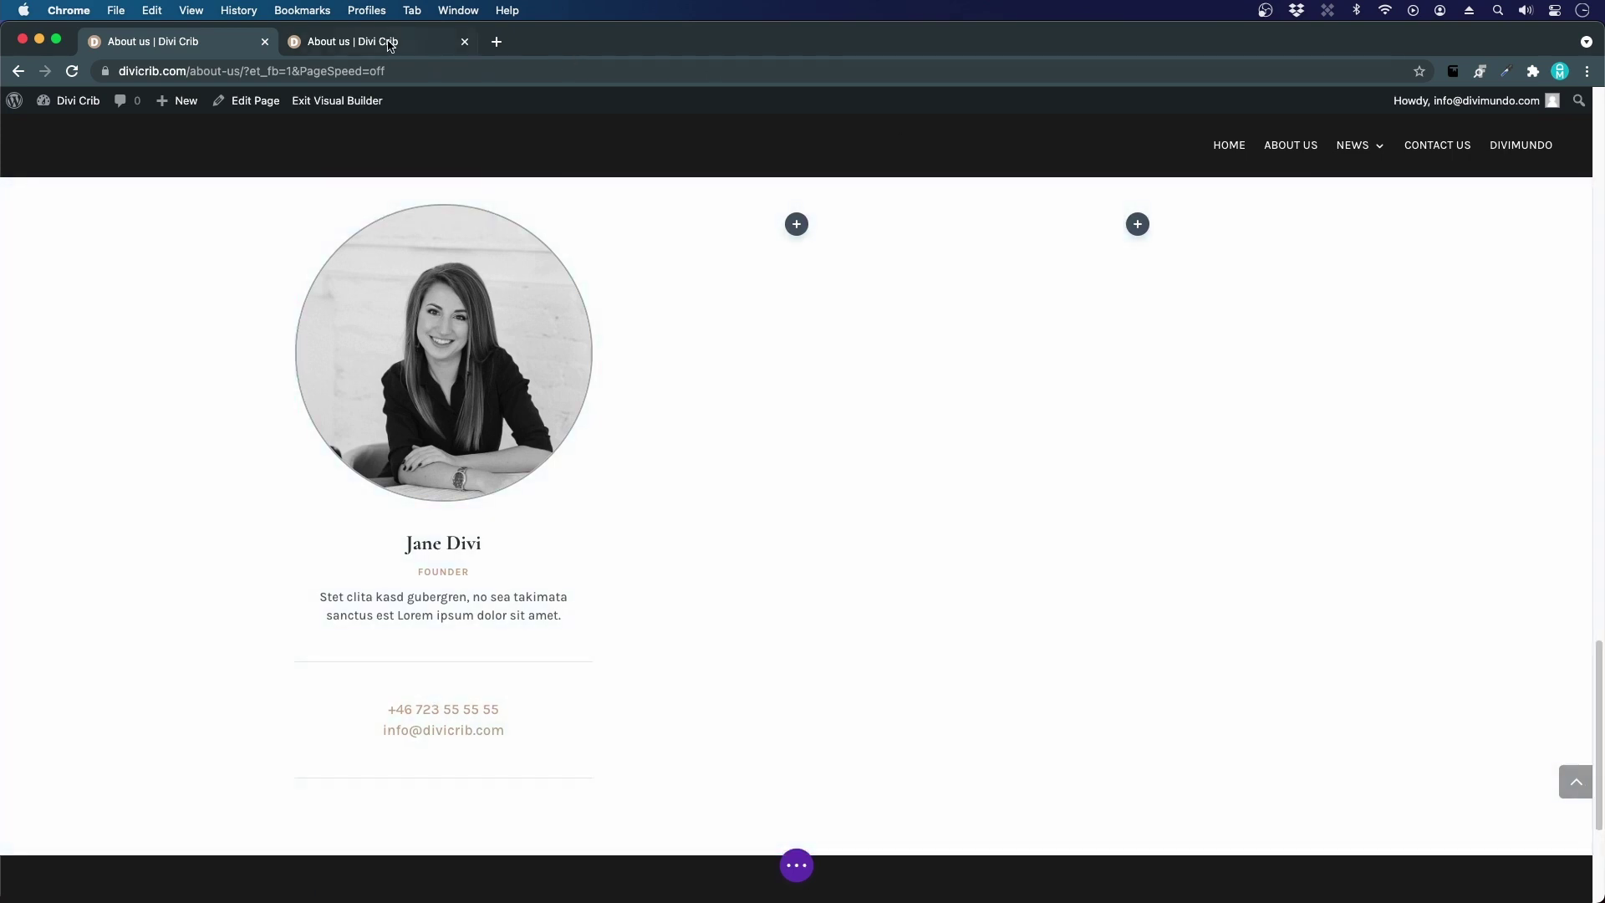
- Compare the rebuilt card with the reference team card, and look at the existing social media icons in the page header
{"action": "left_click", "coordinate": [391, 46]}
{"action": "left_click", "coordinate": [158, 41]}
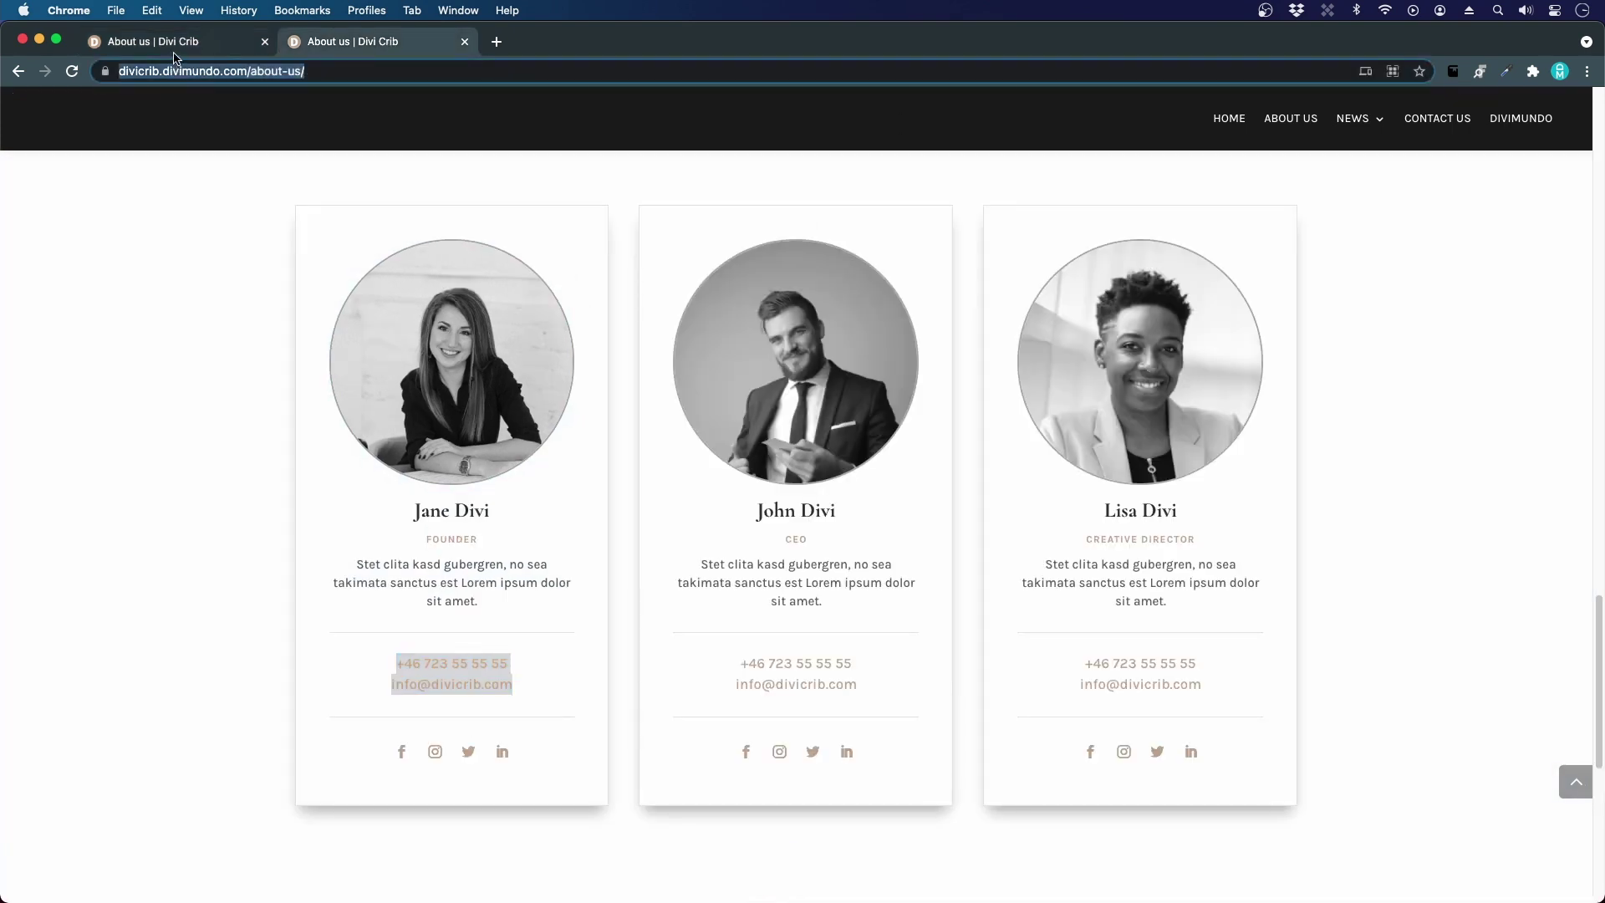
{"action": "left_click_drag", "start_coordinate": [433, 668], "coordinate": [464, 727]}
{"action": "scroll", "coordinate": [736, 647], "scroll_direction": "down", "scroll_amount": 3}
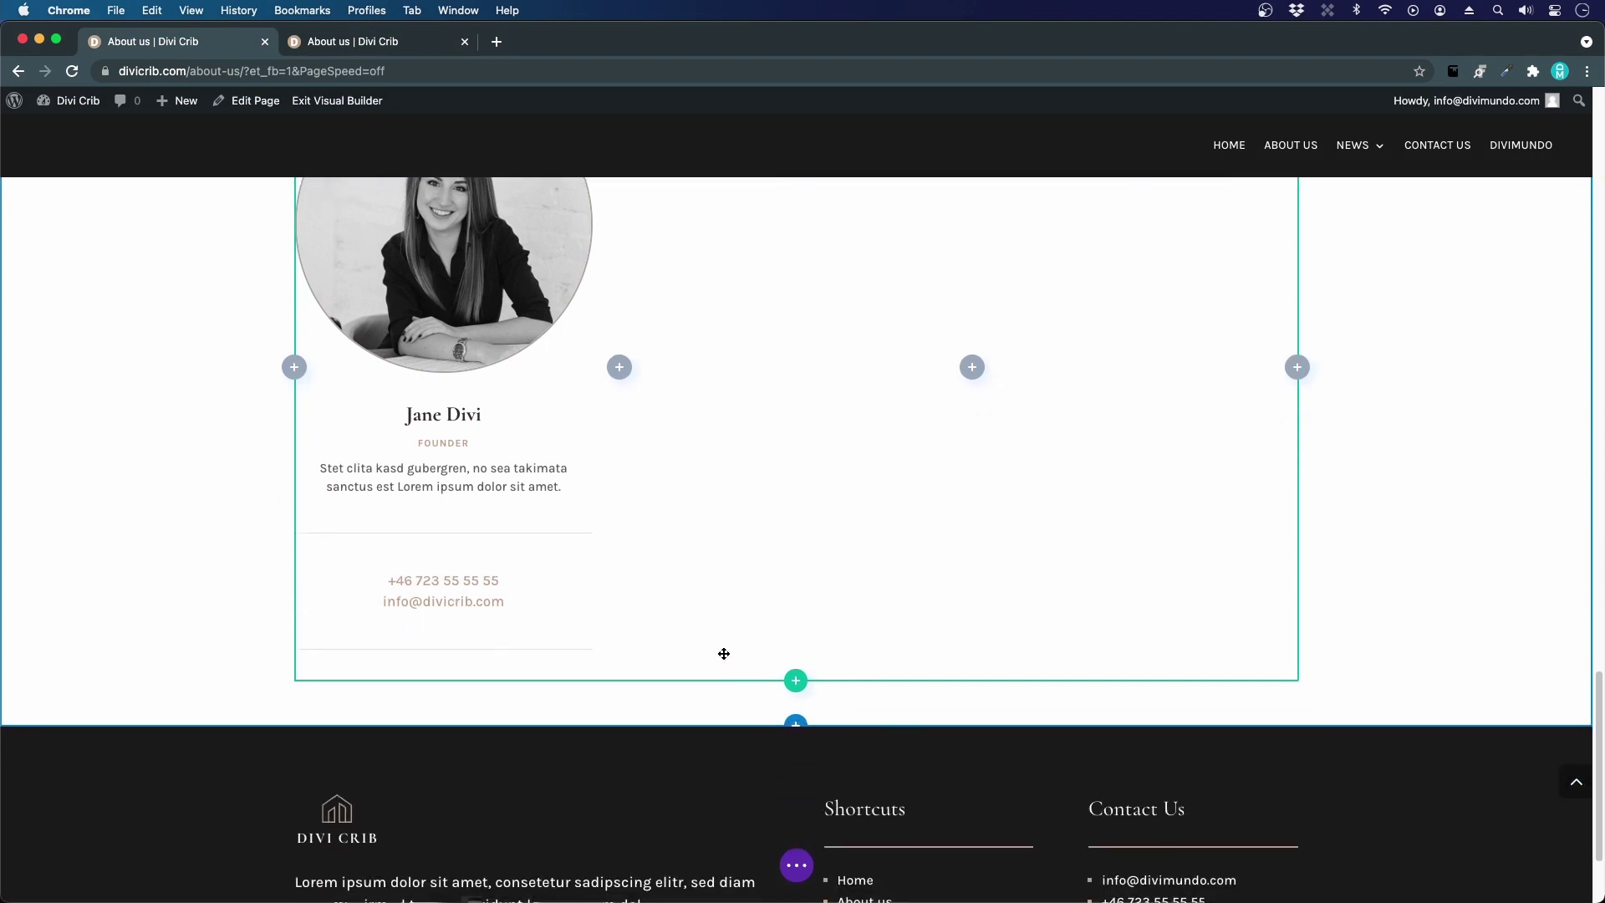
{"action": "left_click", "coordinate": [381, 42]}
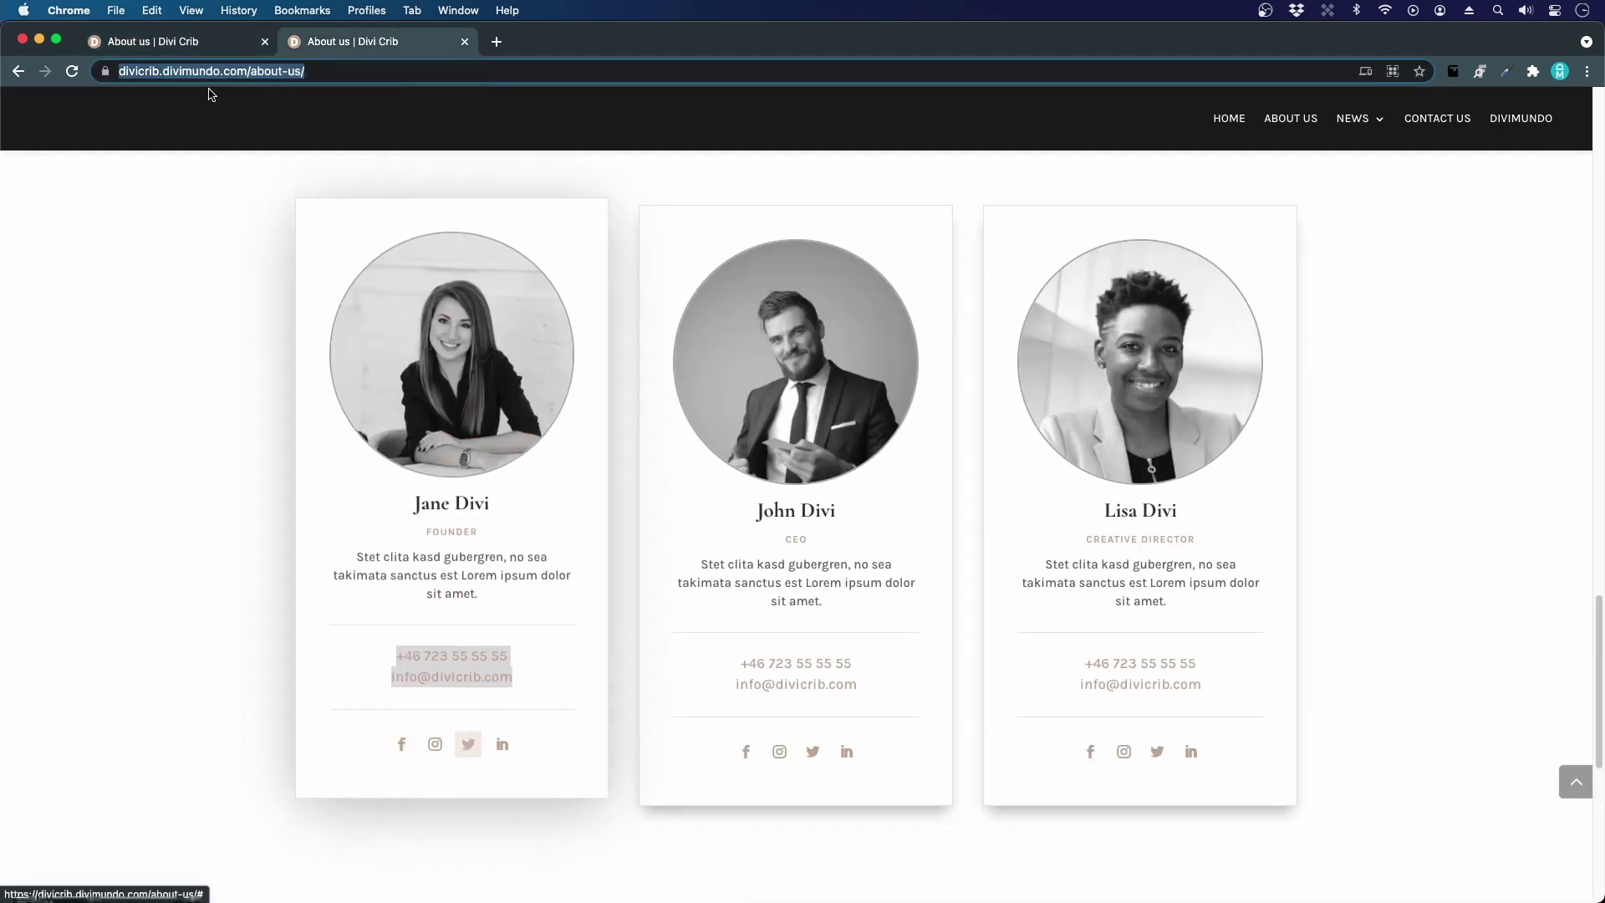
{"action": "left_click", "coordinate": [205, 43]}
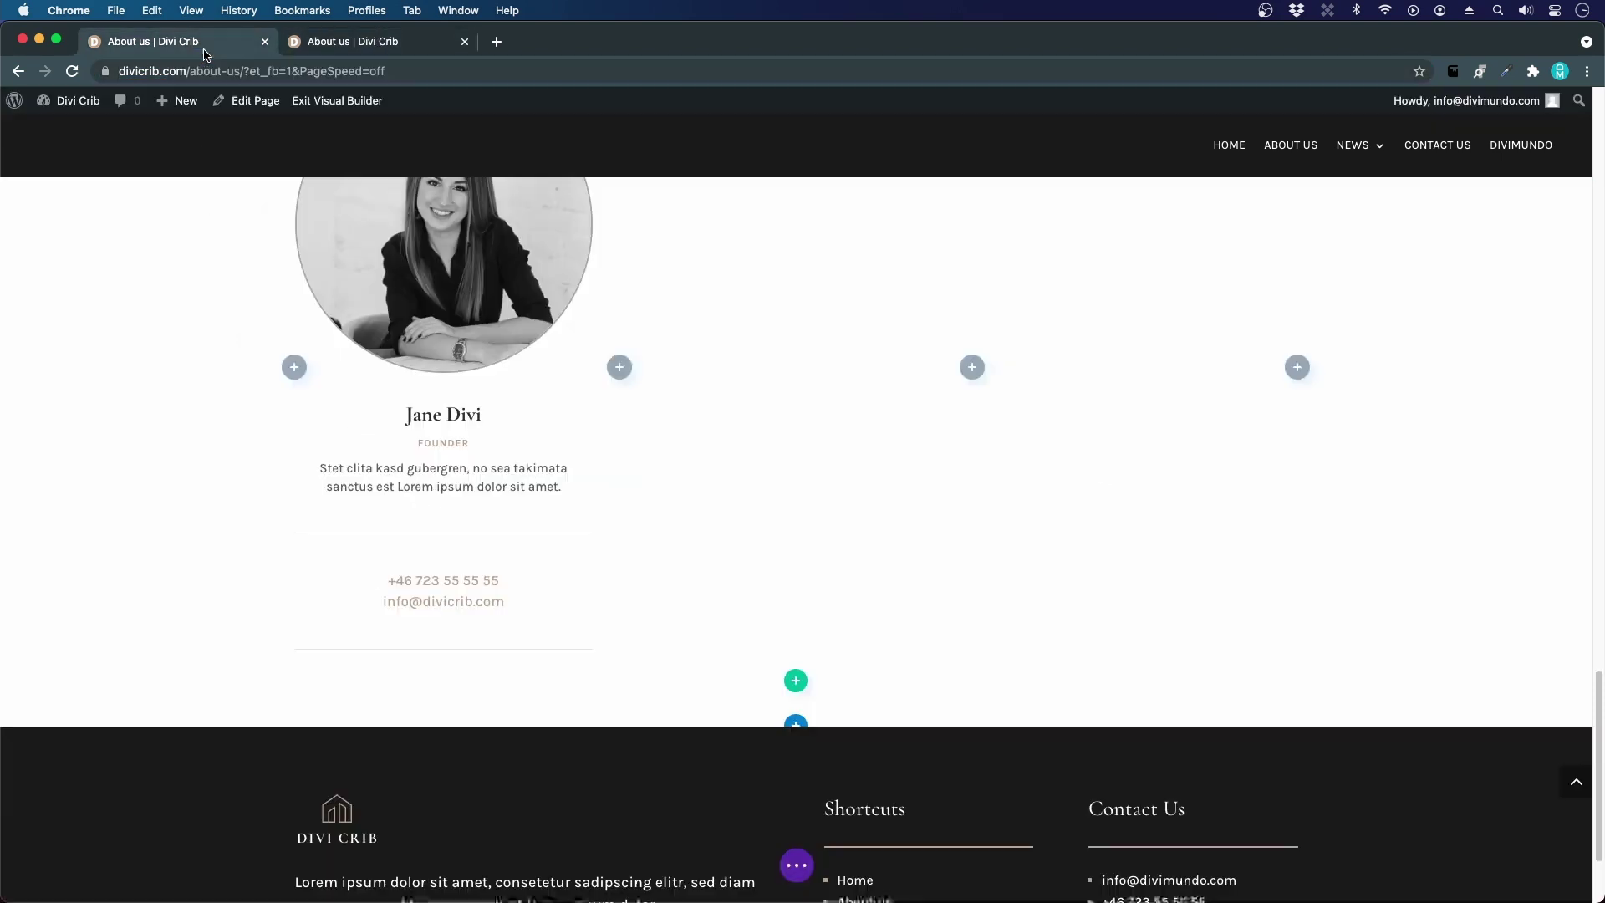
{"action": "scroll", "coordinate": [446, 546], "scroll_direction": "up", "scroll_amount": 15}
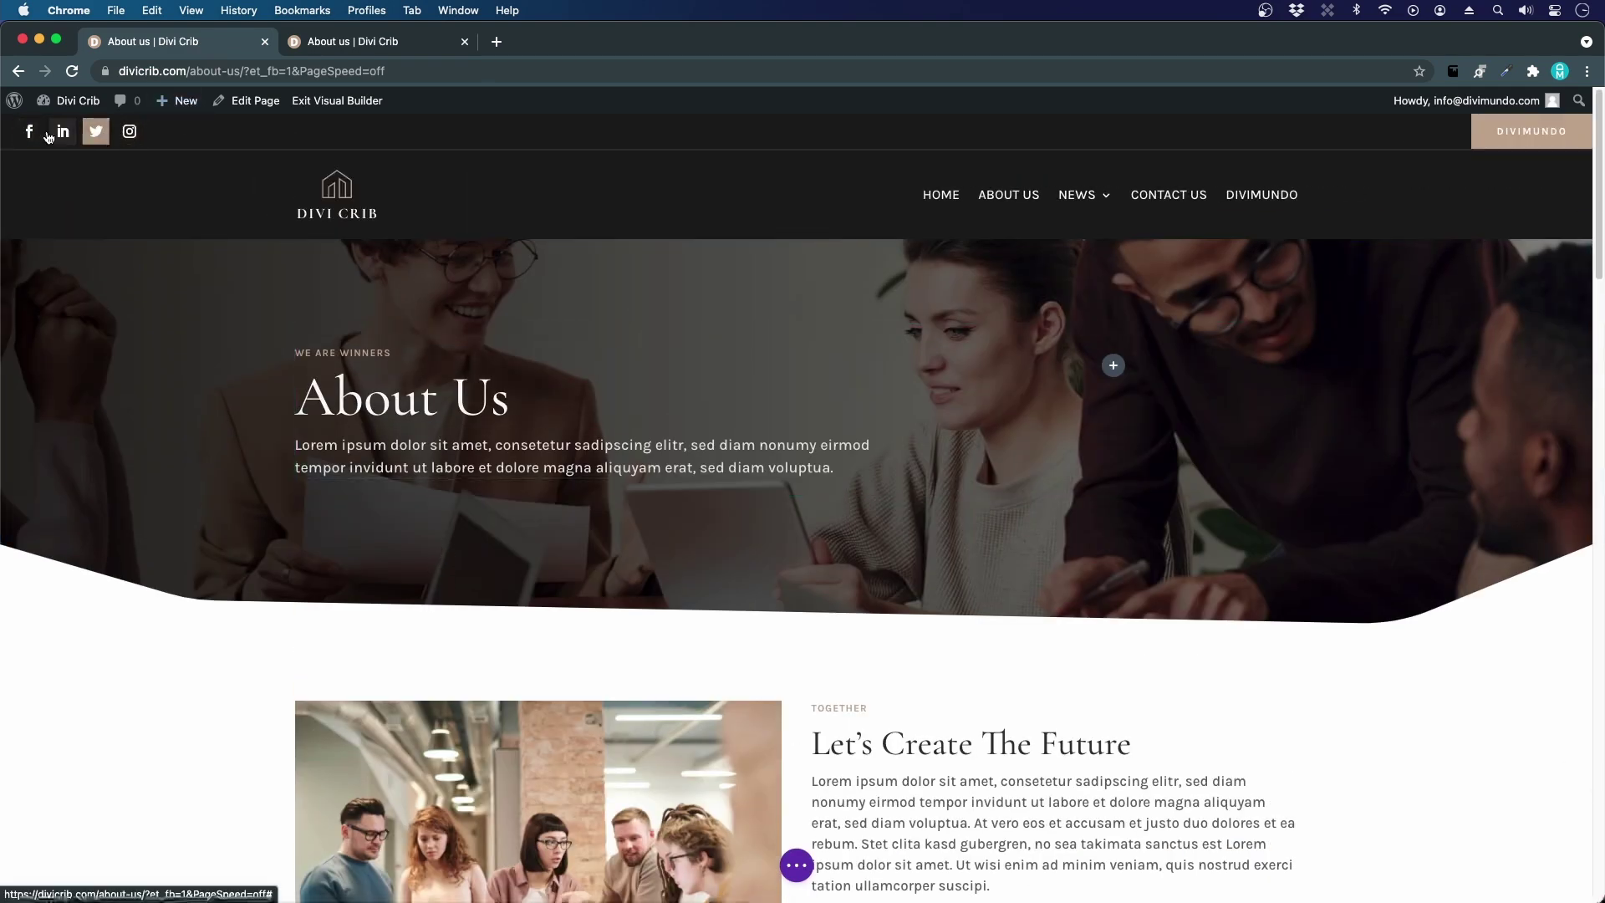
{"action": "scroll", "coordinate": [261, 340], "scroll_direction": "down", "scroll_amount": 5}
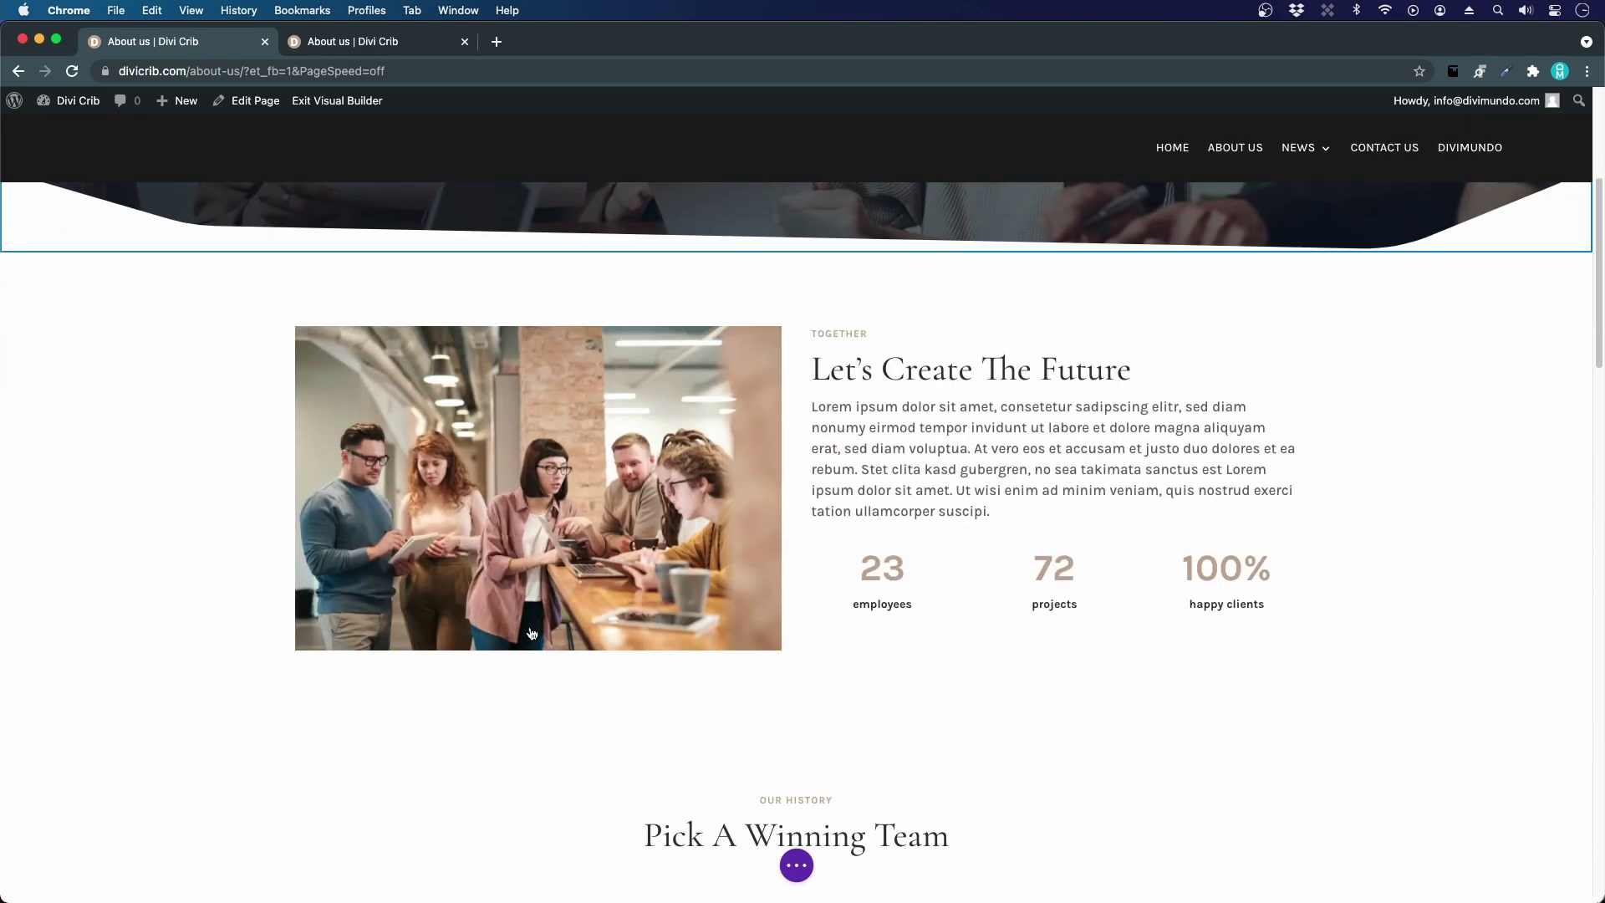
{"action": "scroll", "coordinate": [1044, 430], "scroll_direction": "down", "scroll_amount": 15}
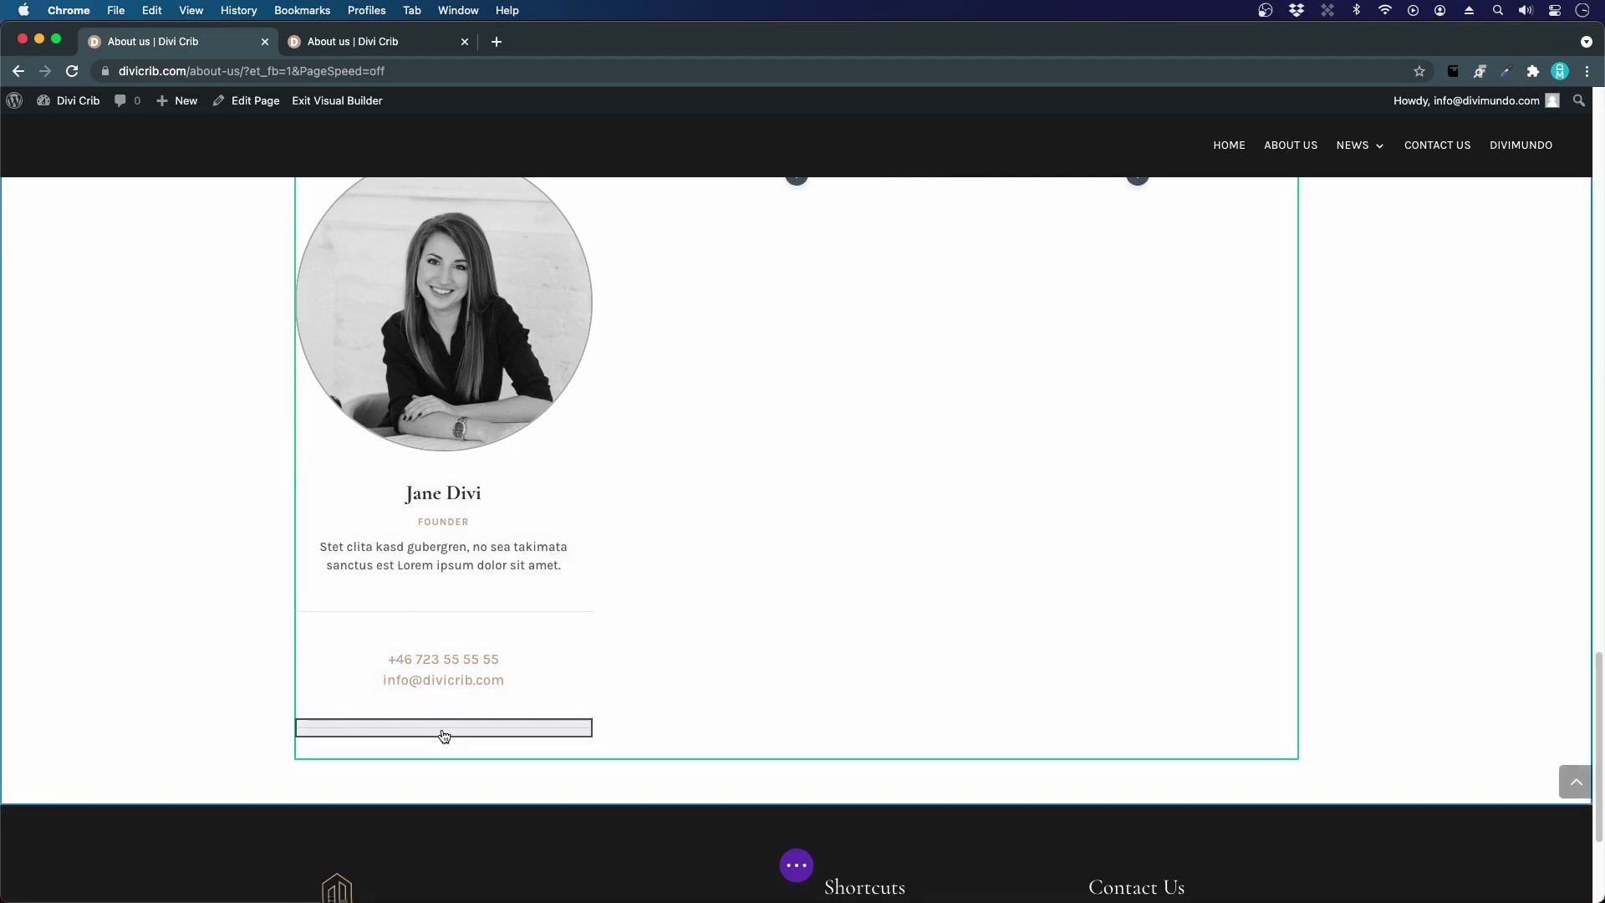
- Insert the saved Social Media module from the library below the second divider in the first team card
{"action": "left_click", "coordinate": [443, 764]}
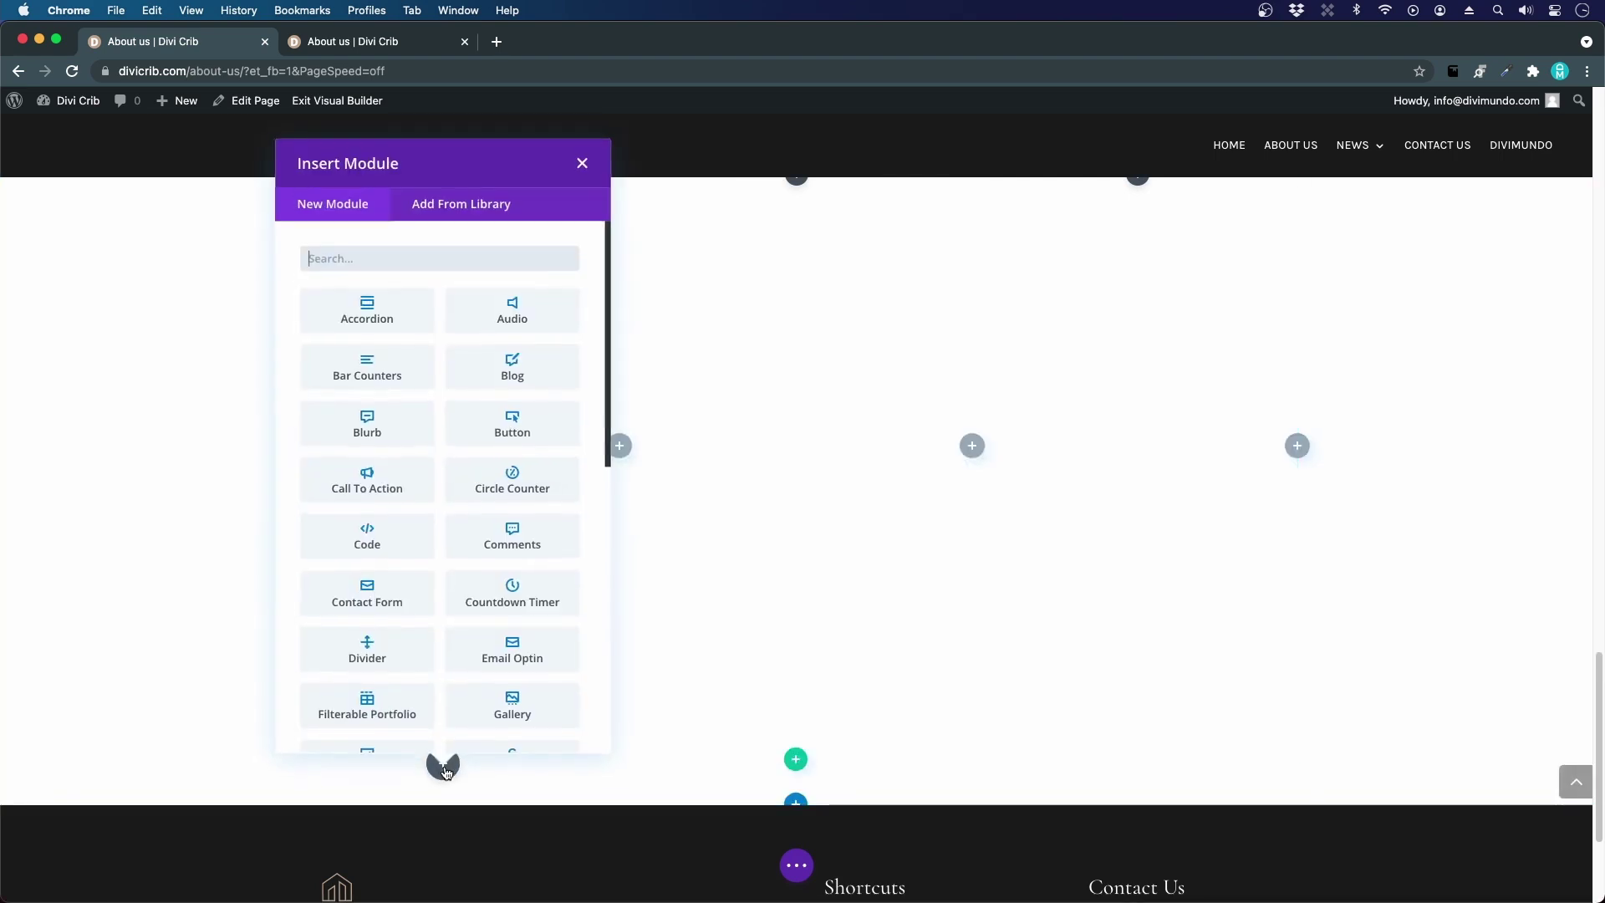
{"action": "left_click", "coordinate": [457, 216]}
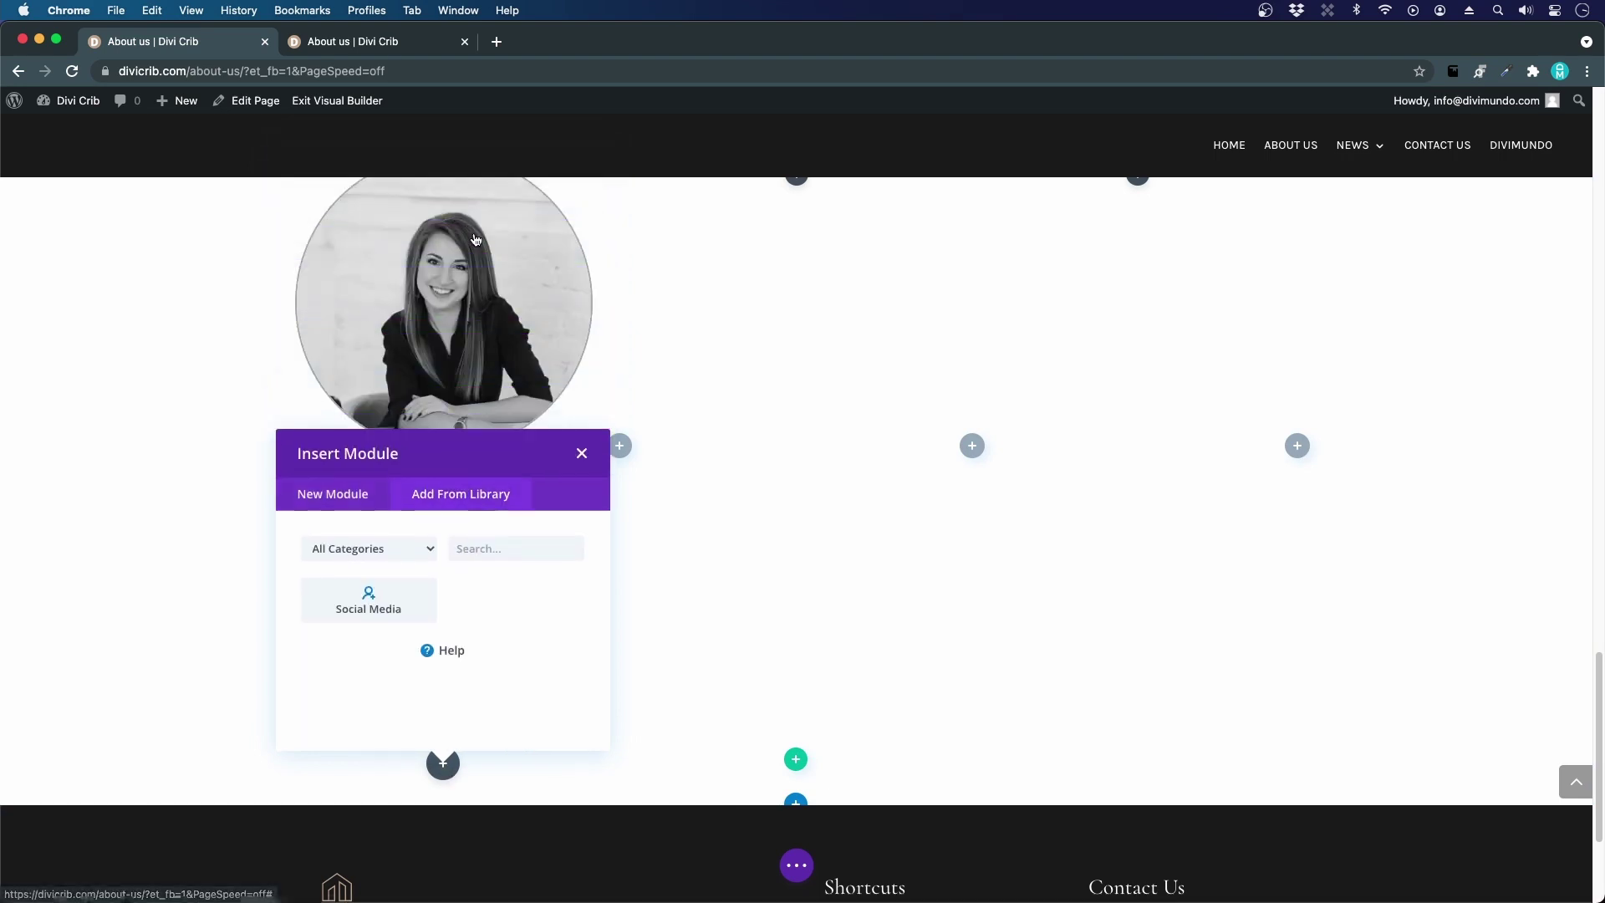
{"action": "left_click", "coordinate": [383, 612]}
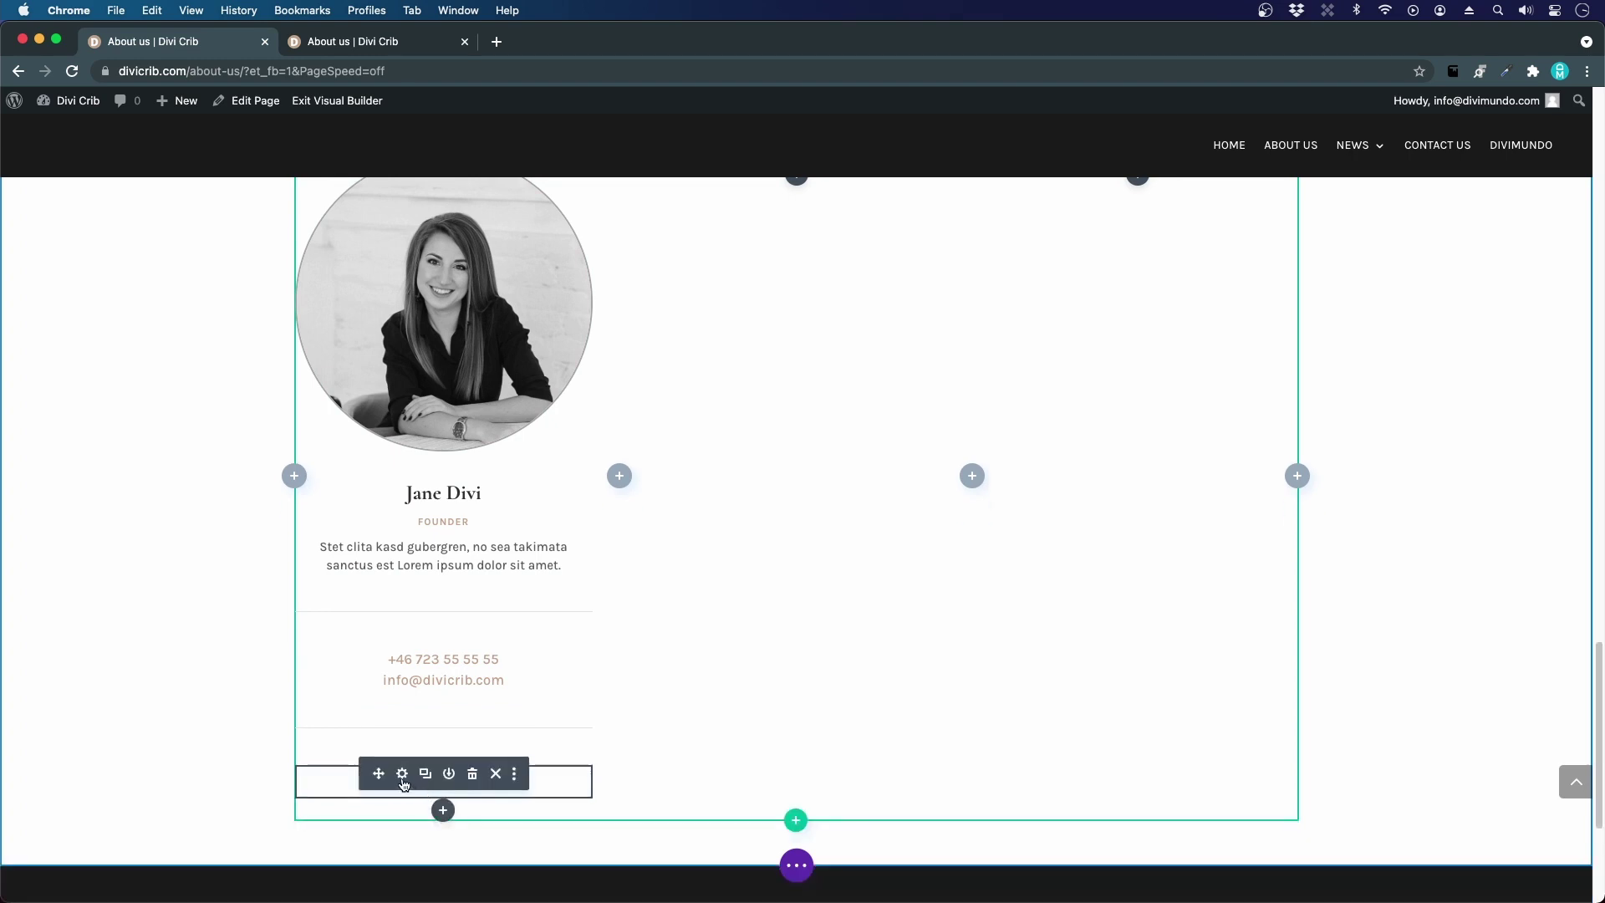
- Set the Facebook item's icon color in the new social media module to #c2ab92, with #ffffff as its hover color
{"action": "left_click", "coordinate": [402, 775]}
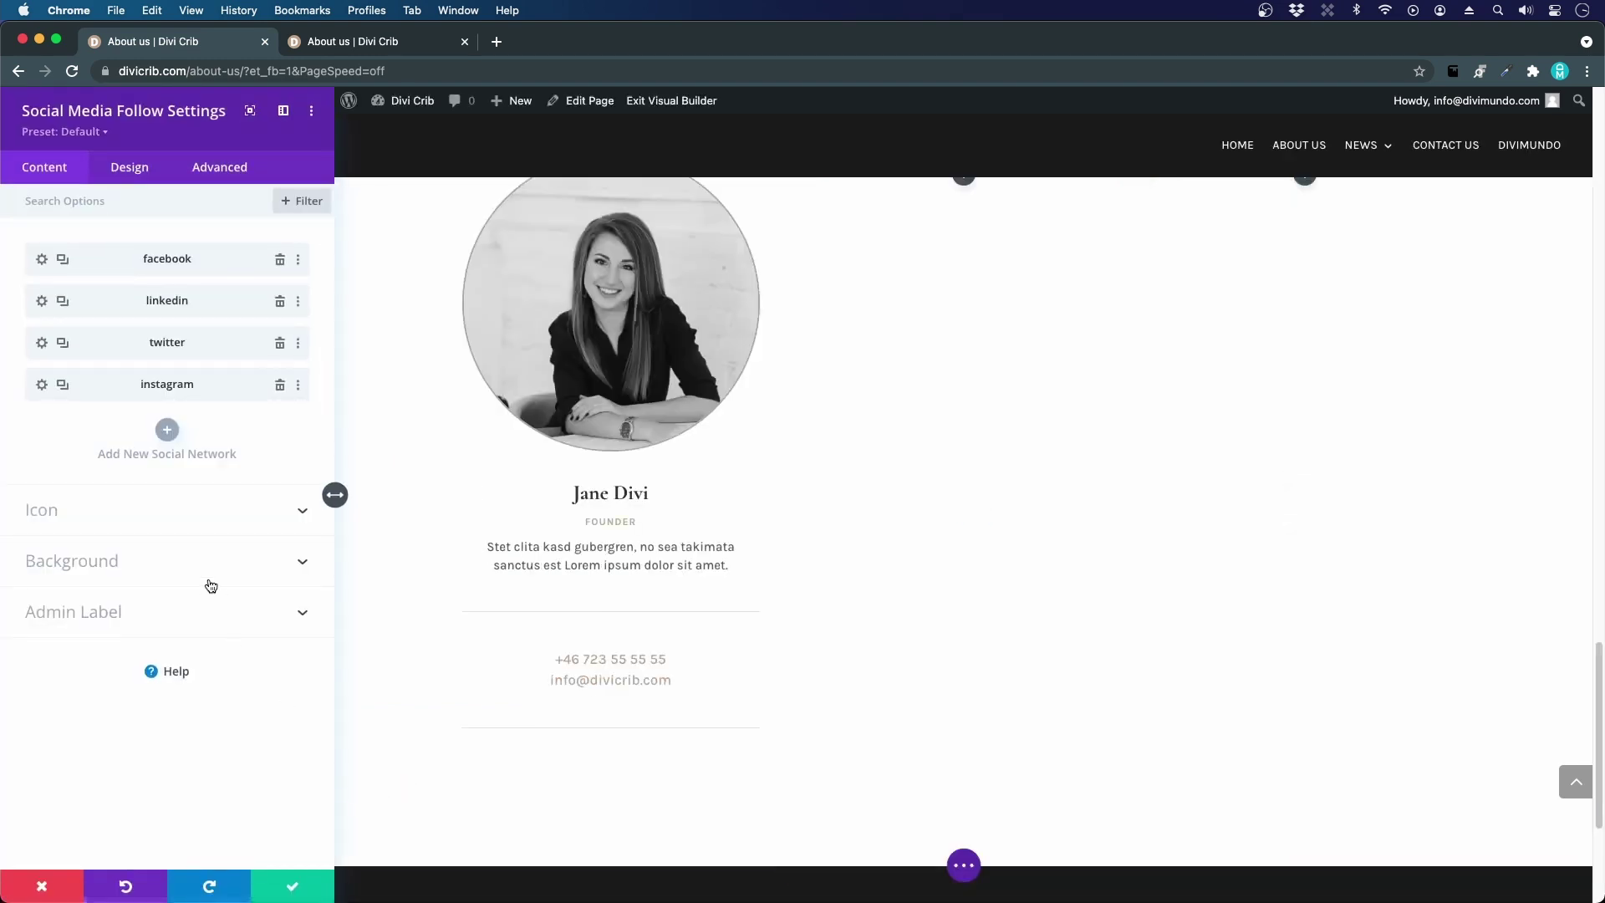
{"action": "left_click", "coordinate": [41, 260]}
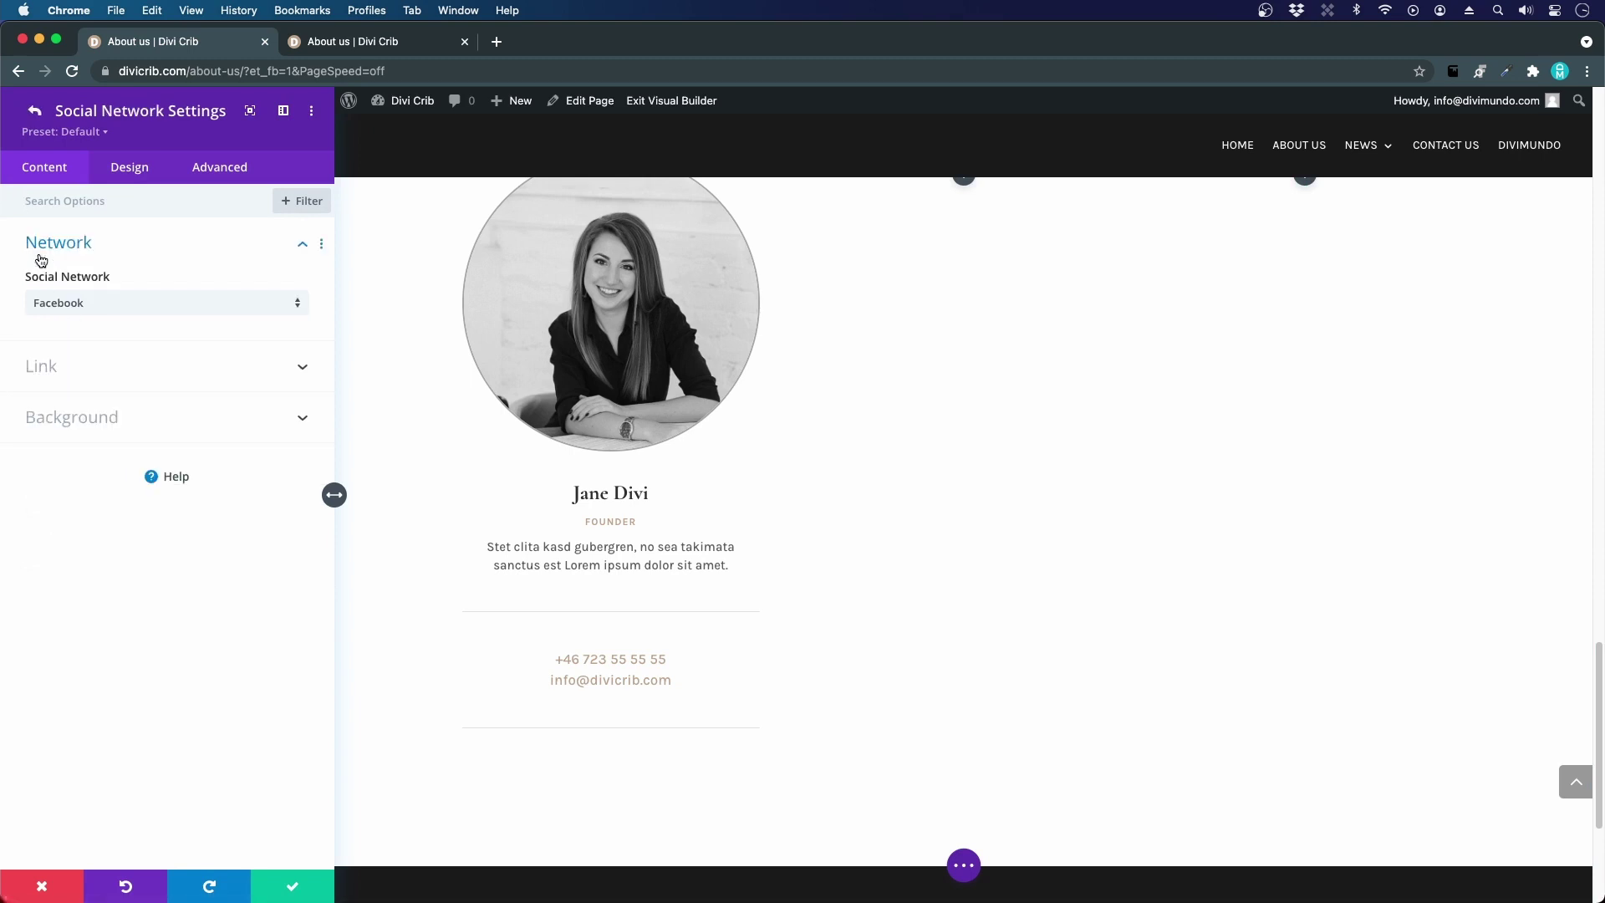
{"action": "left_click", "coordinate": [129, 171]}
{"action": "left_click", "coordinate": [65, 245]}
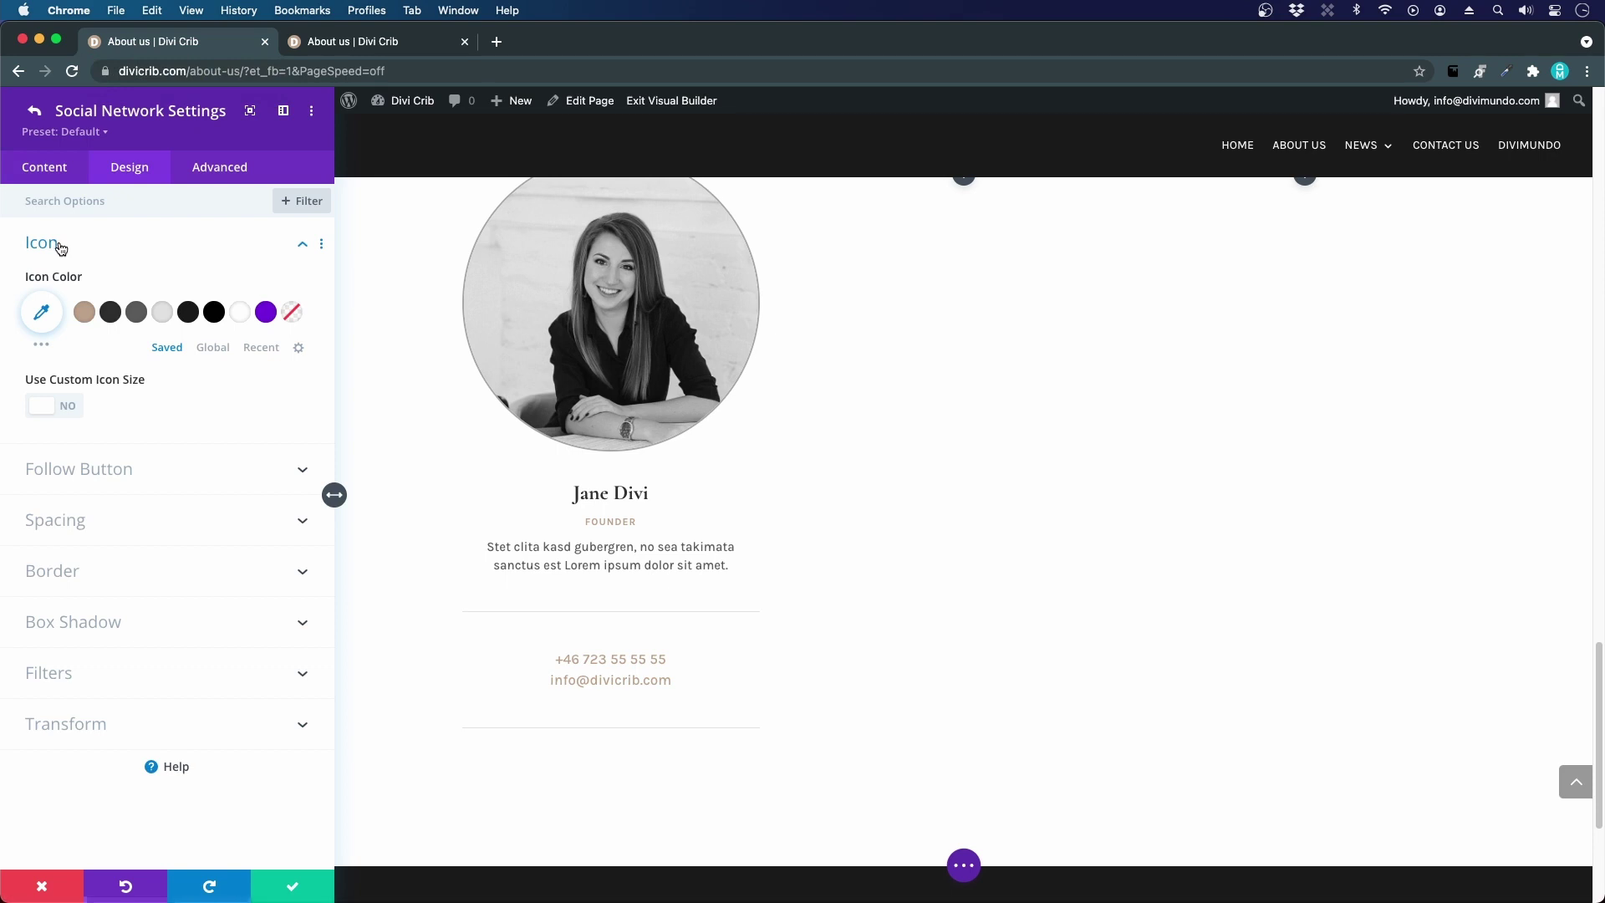
{"action": "left_click", "coordinate": [84, 315]}
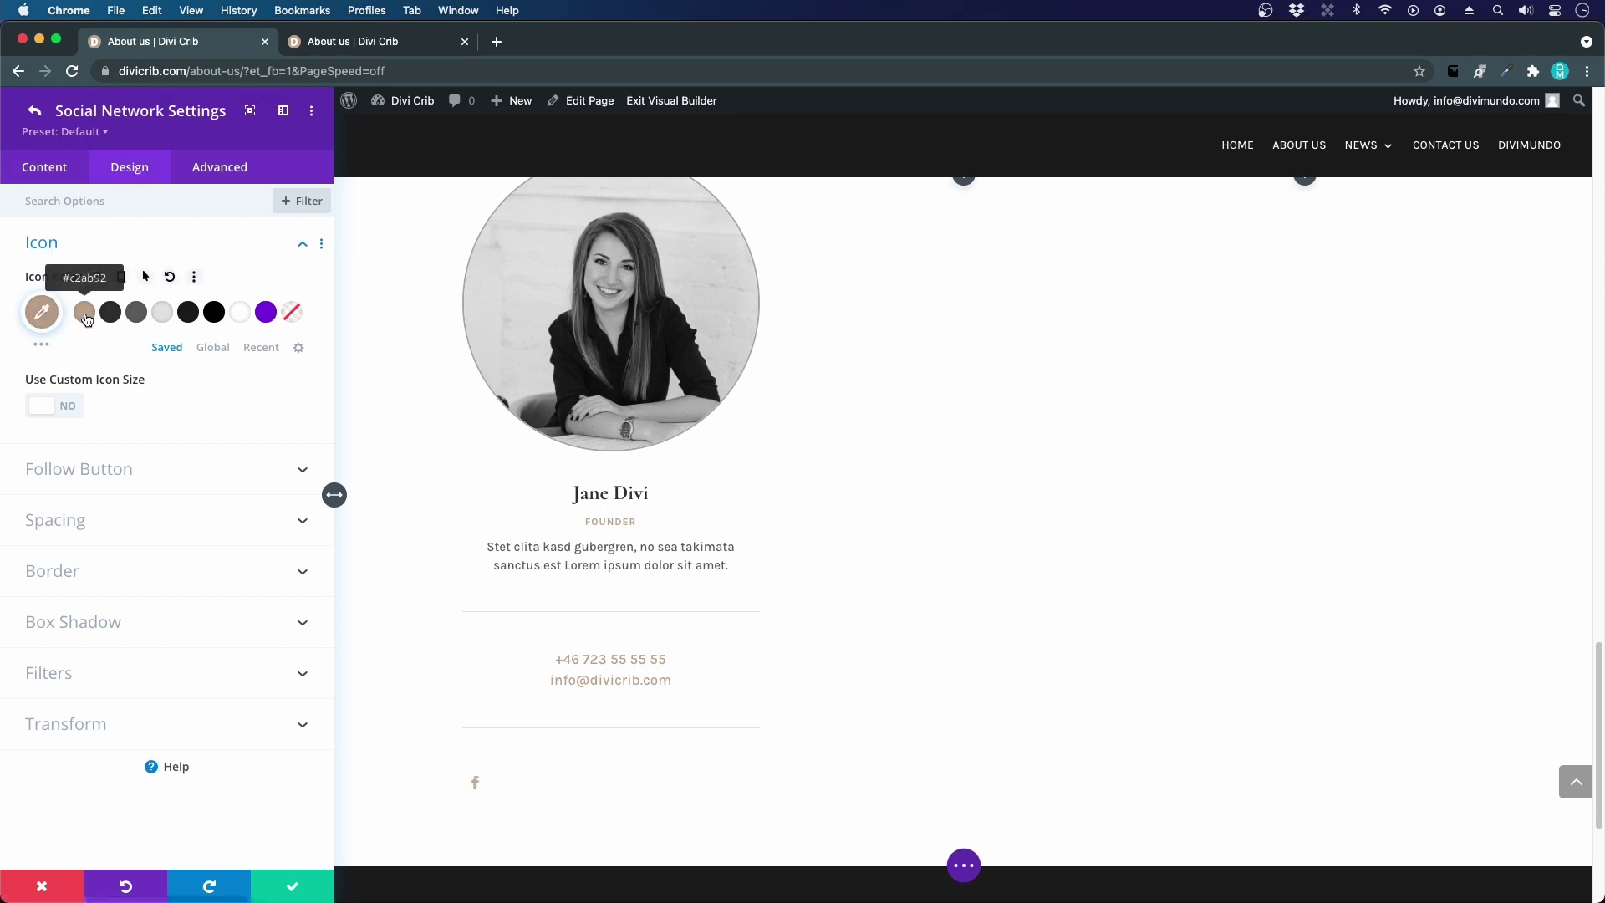
{"action": "left_click", "coordinate": [146, 277]}
{"action": "left_click", "coordinate": [235, 313]}
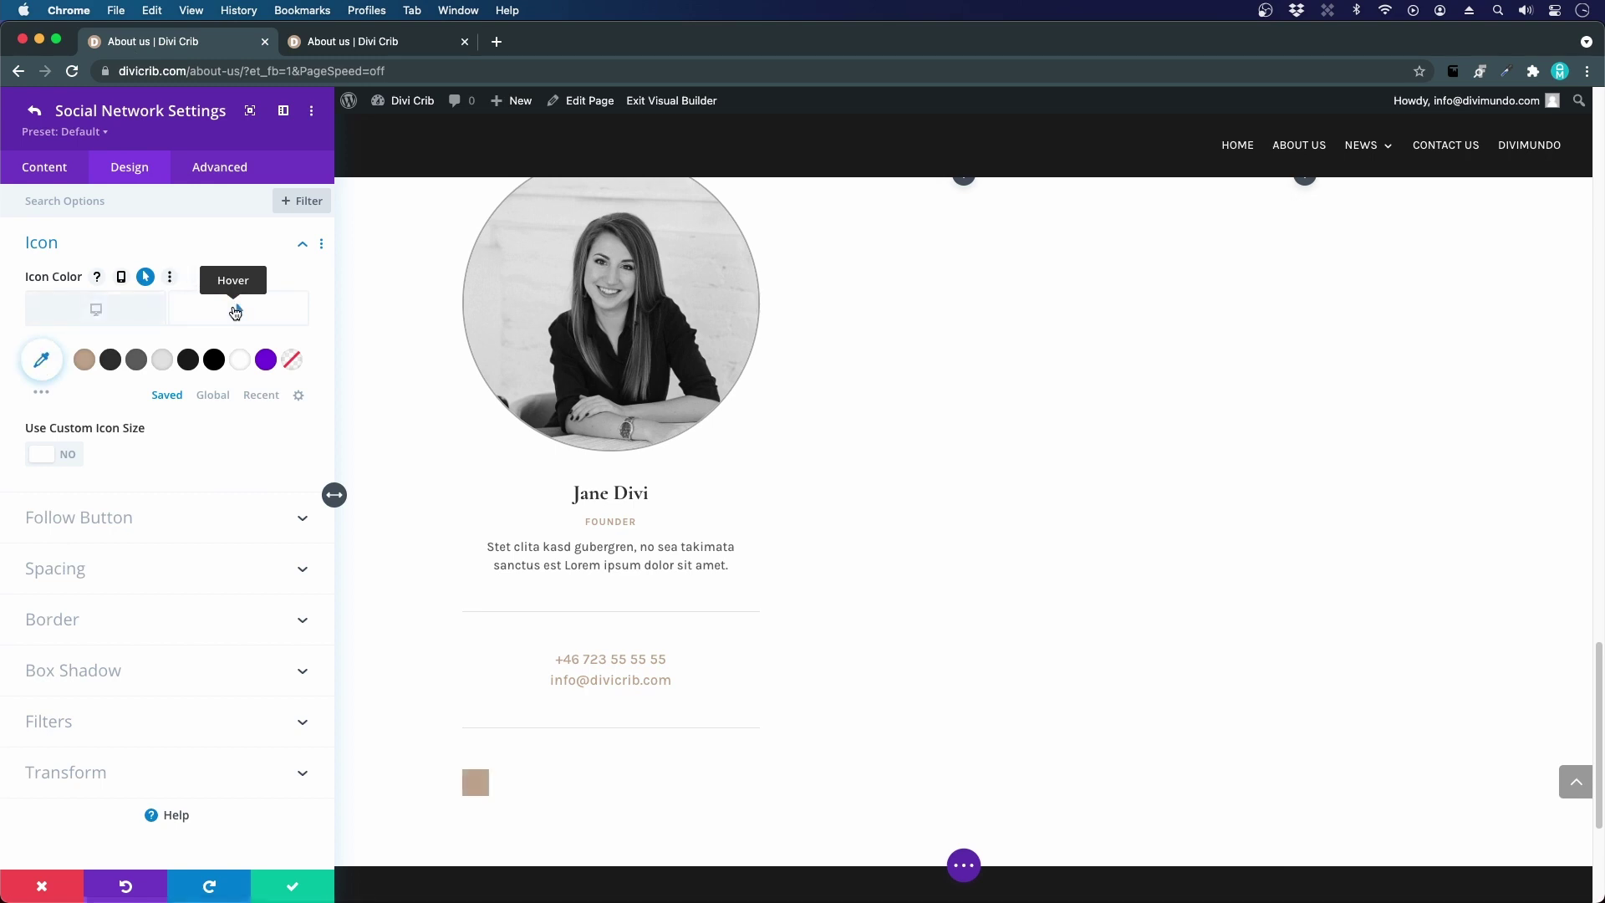
{"action": "left_click", "coordinate": [152, 313]}
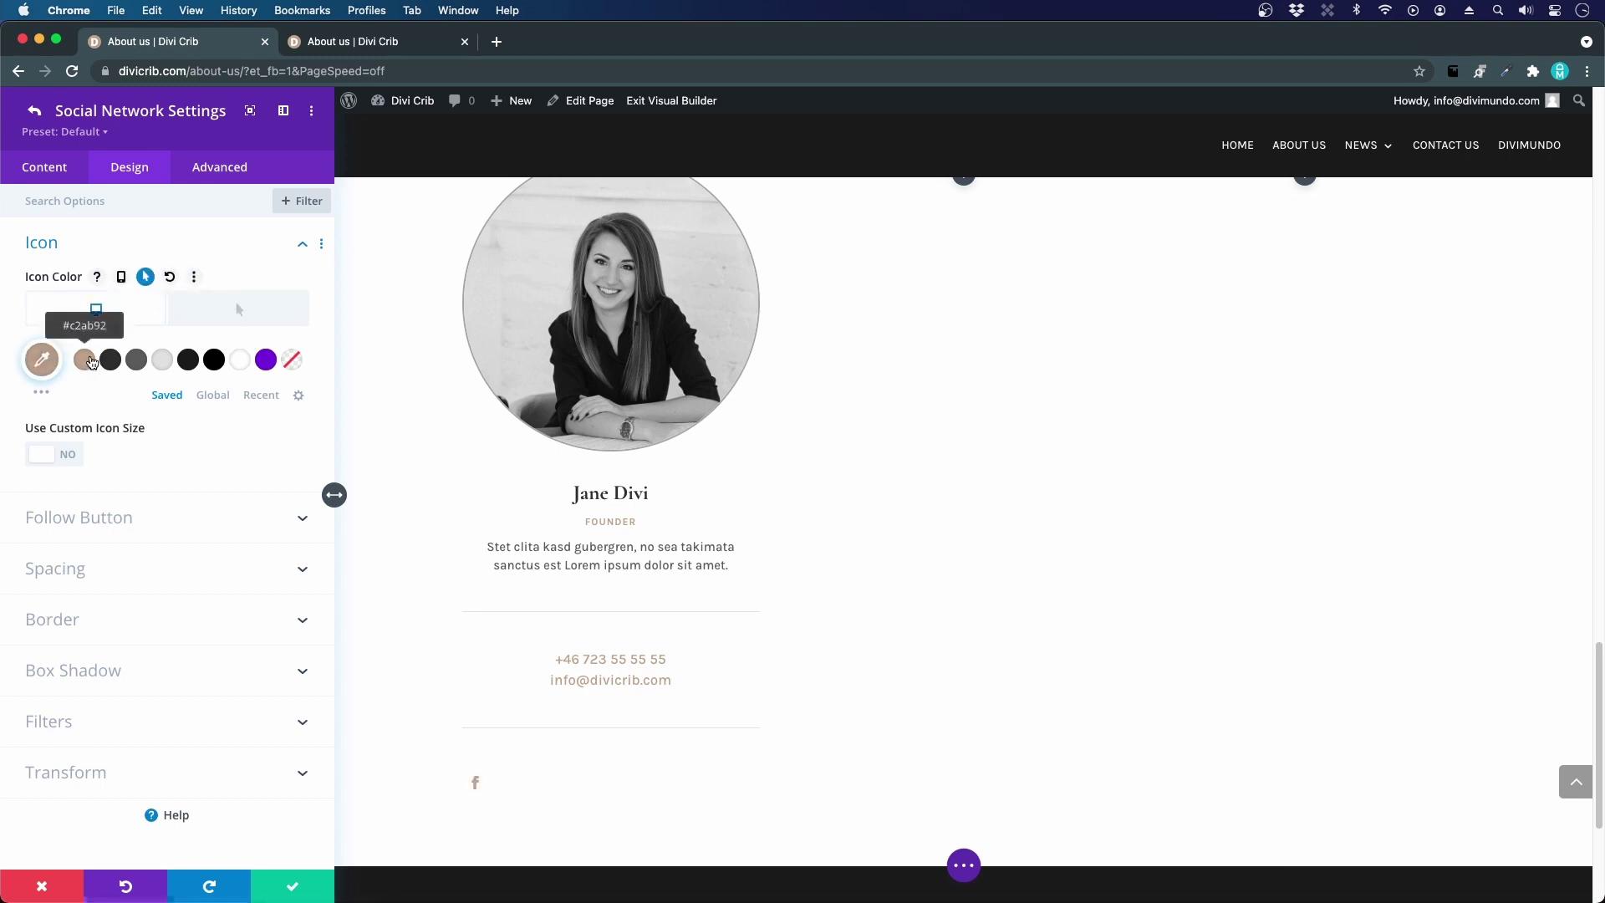
{"action": "left_click", "coordinate": [242, 324]}
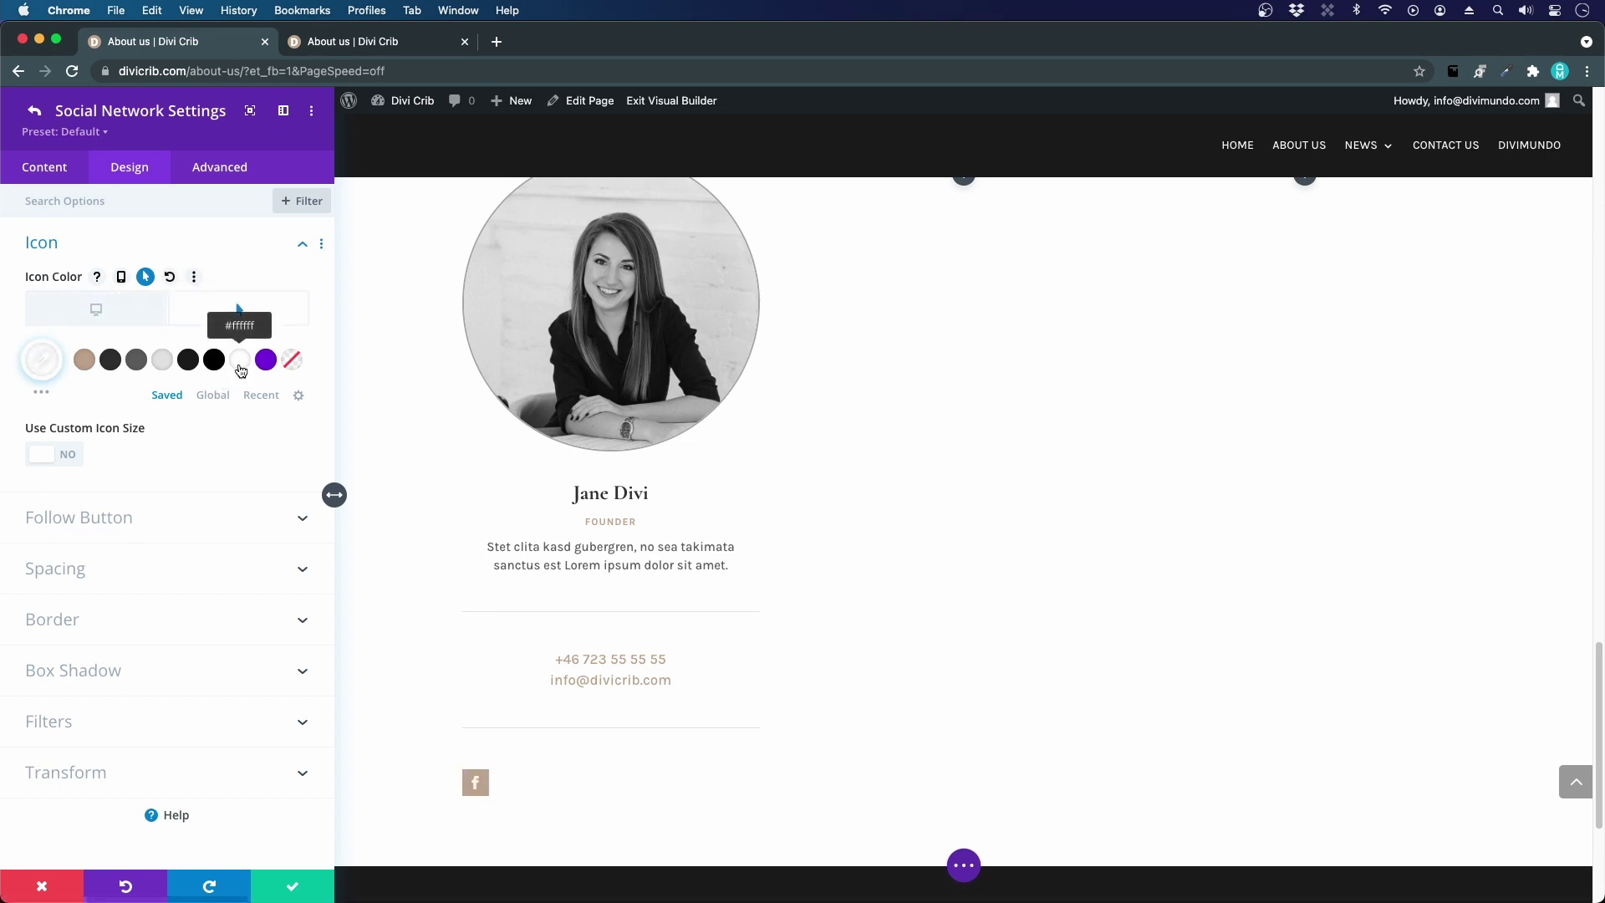
- Copy the Facebook item's icon styles and paste them onto the LinkedIn, Twitter and Instagram items
{"action": "right_click", "coordinate": [52, 251]}
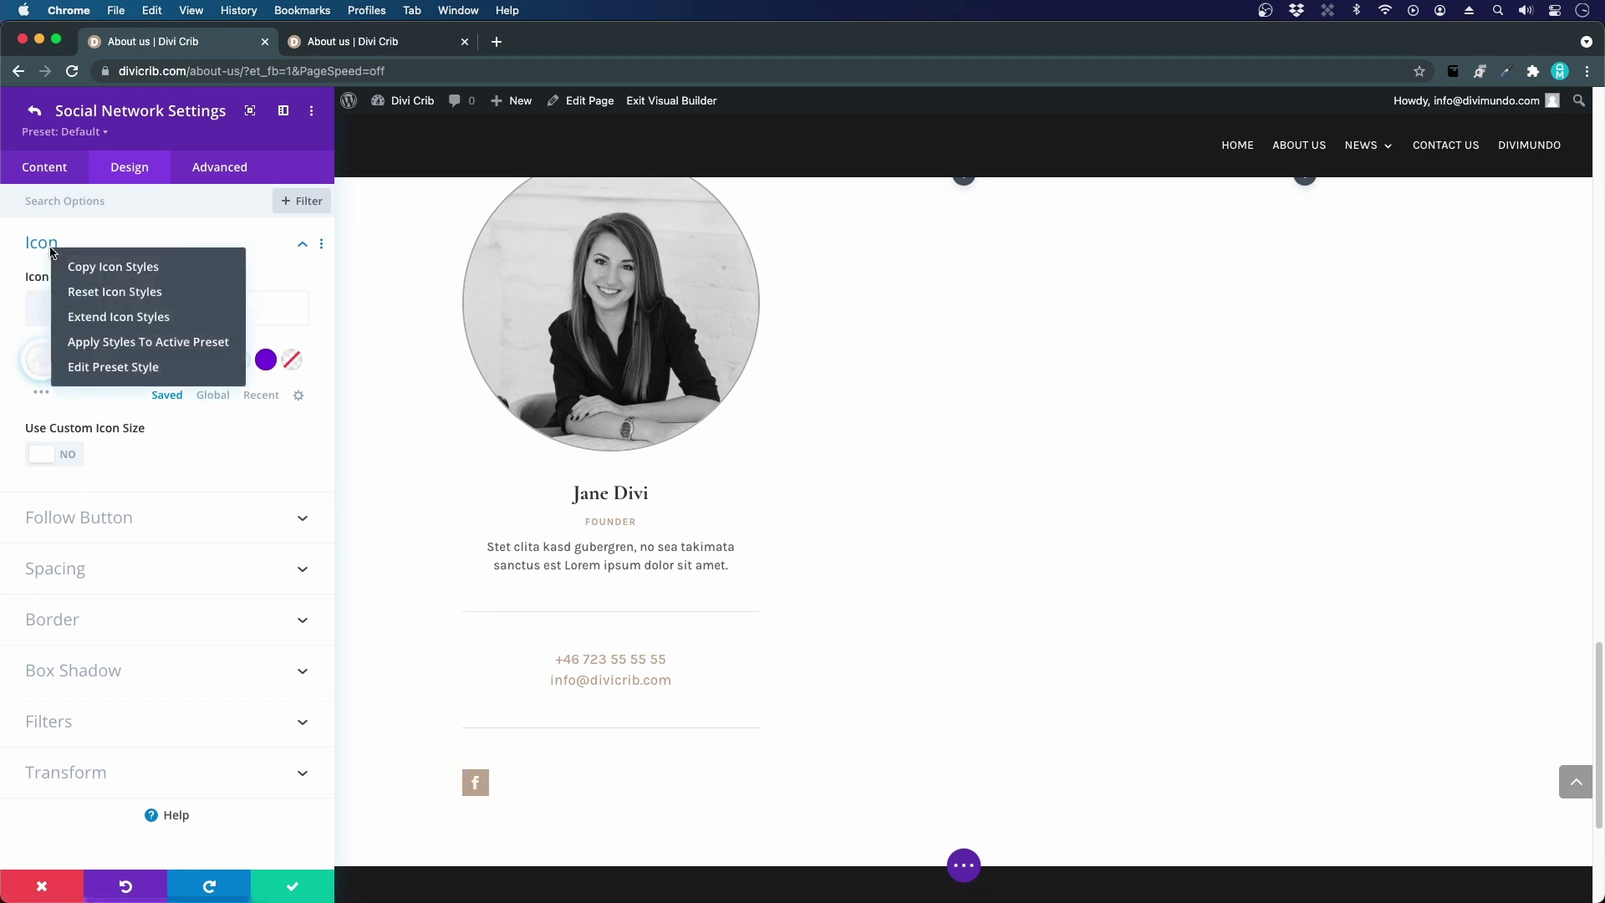
{"action": "left_click", "coordinate": [68, 267]}
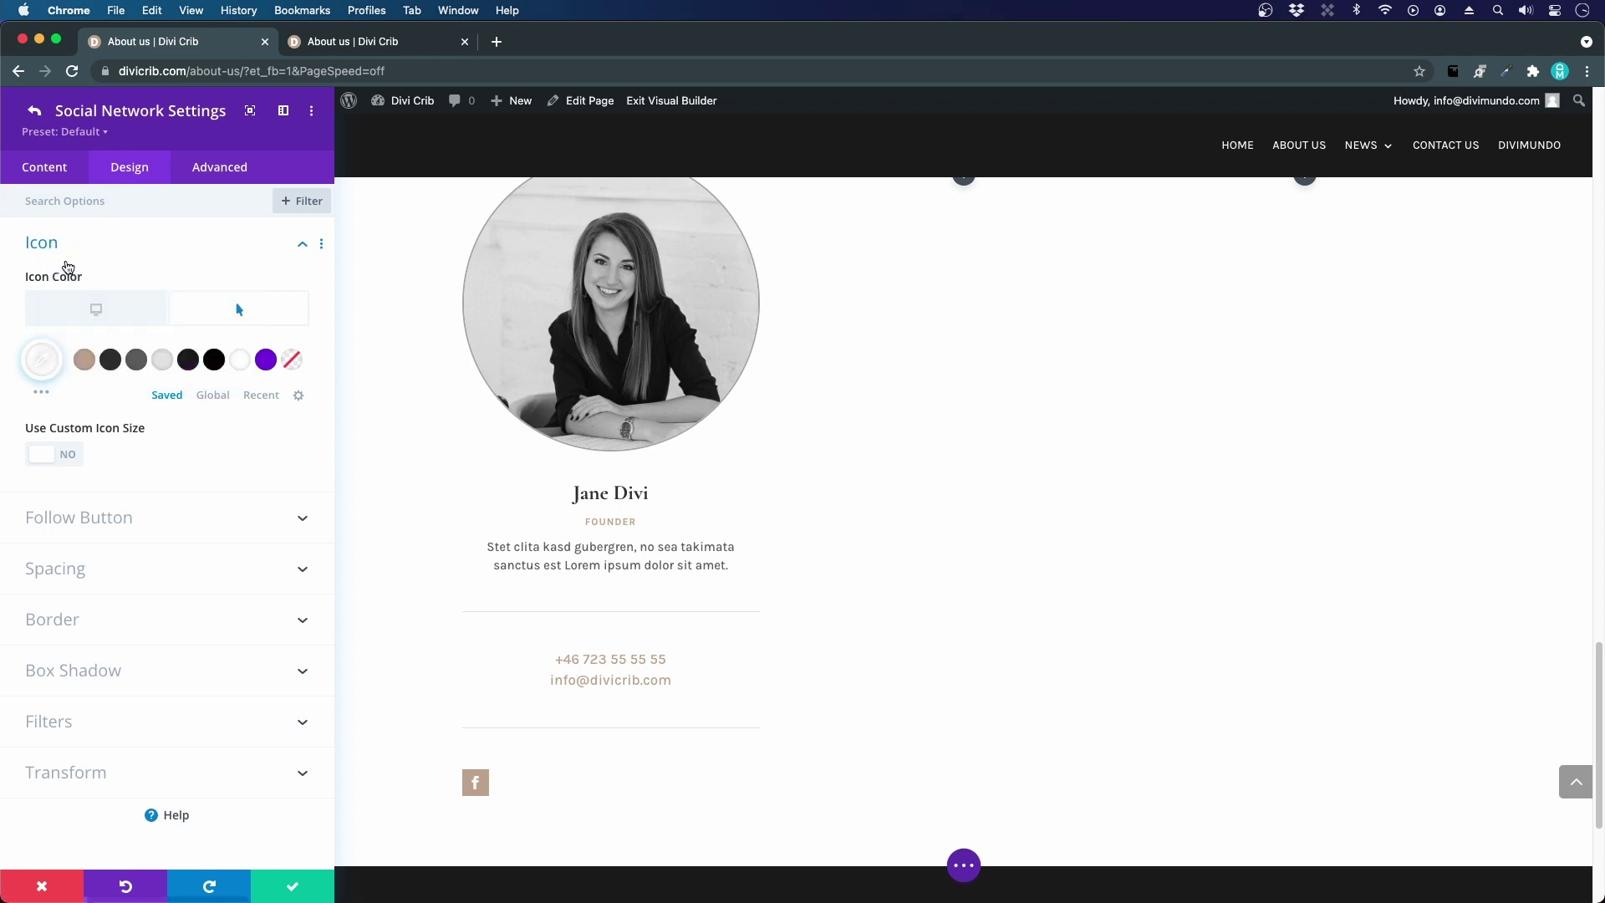
{"action": "left_click", "coordinate": [37, 114]}
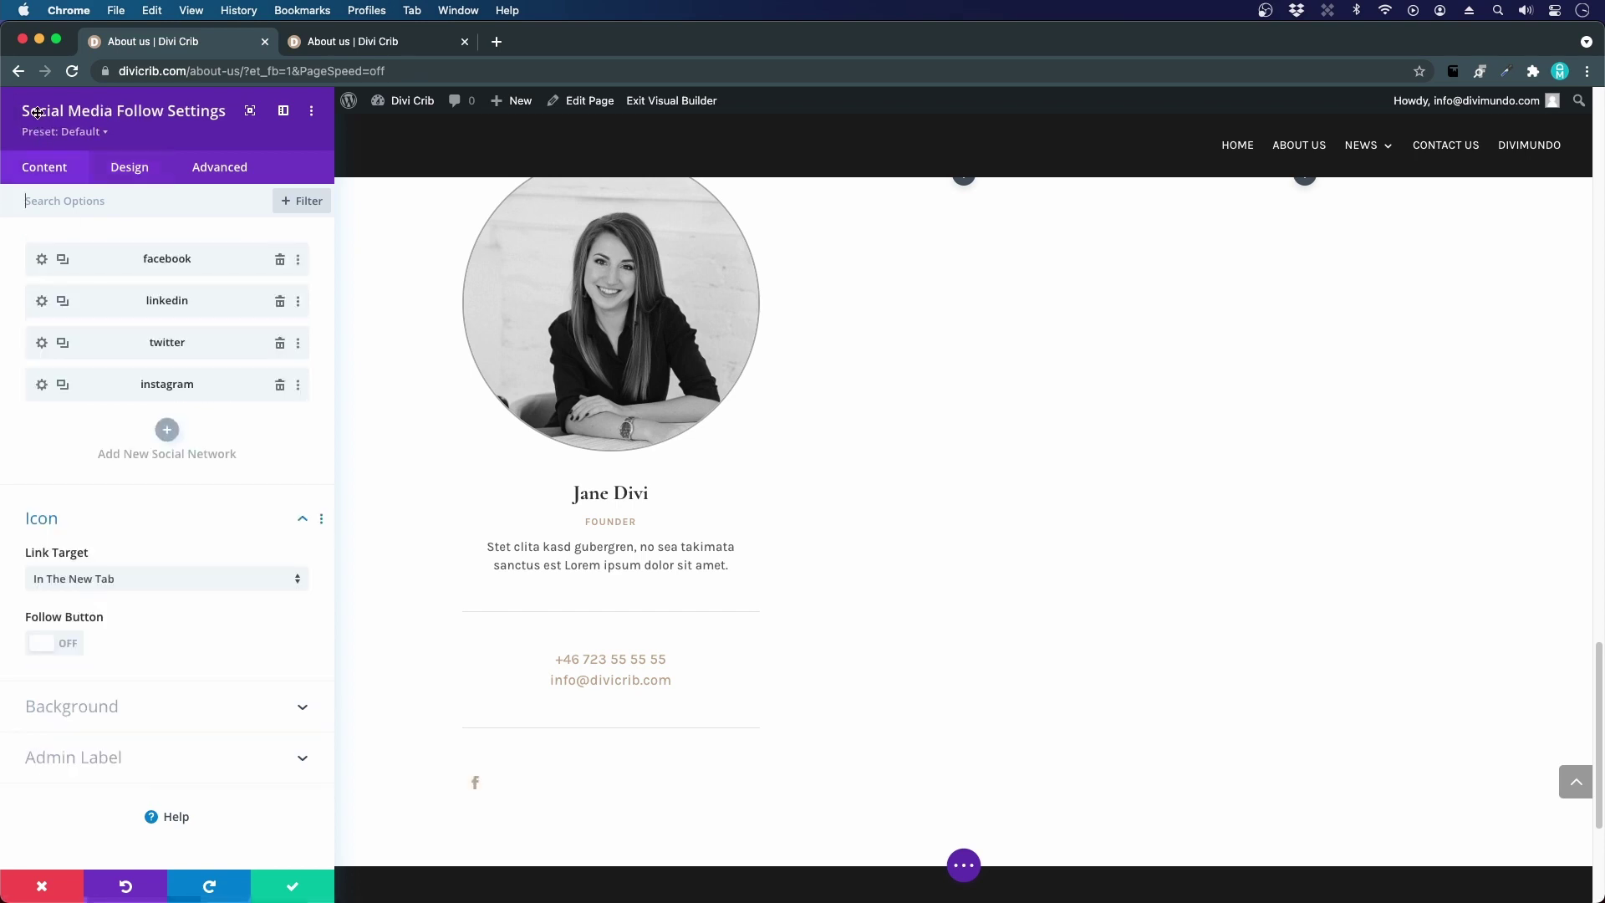
{"action": "right_click", "coordinate": [163, 300]}
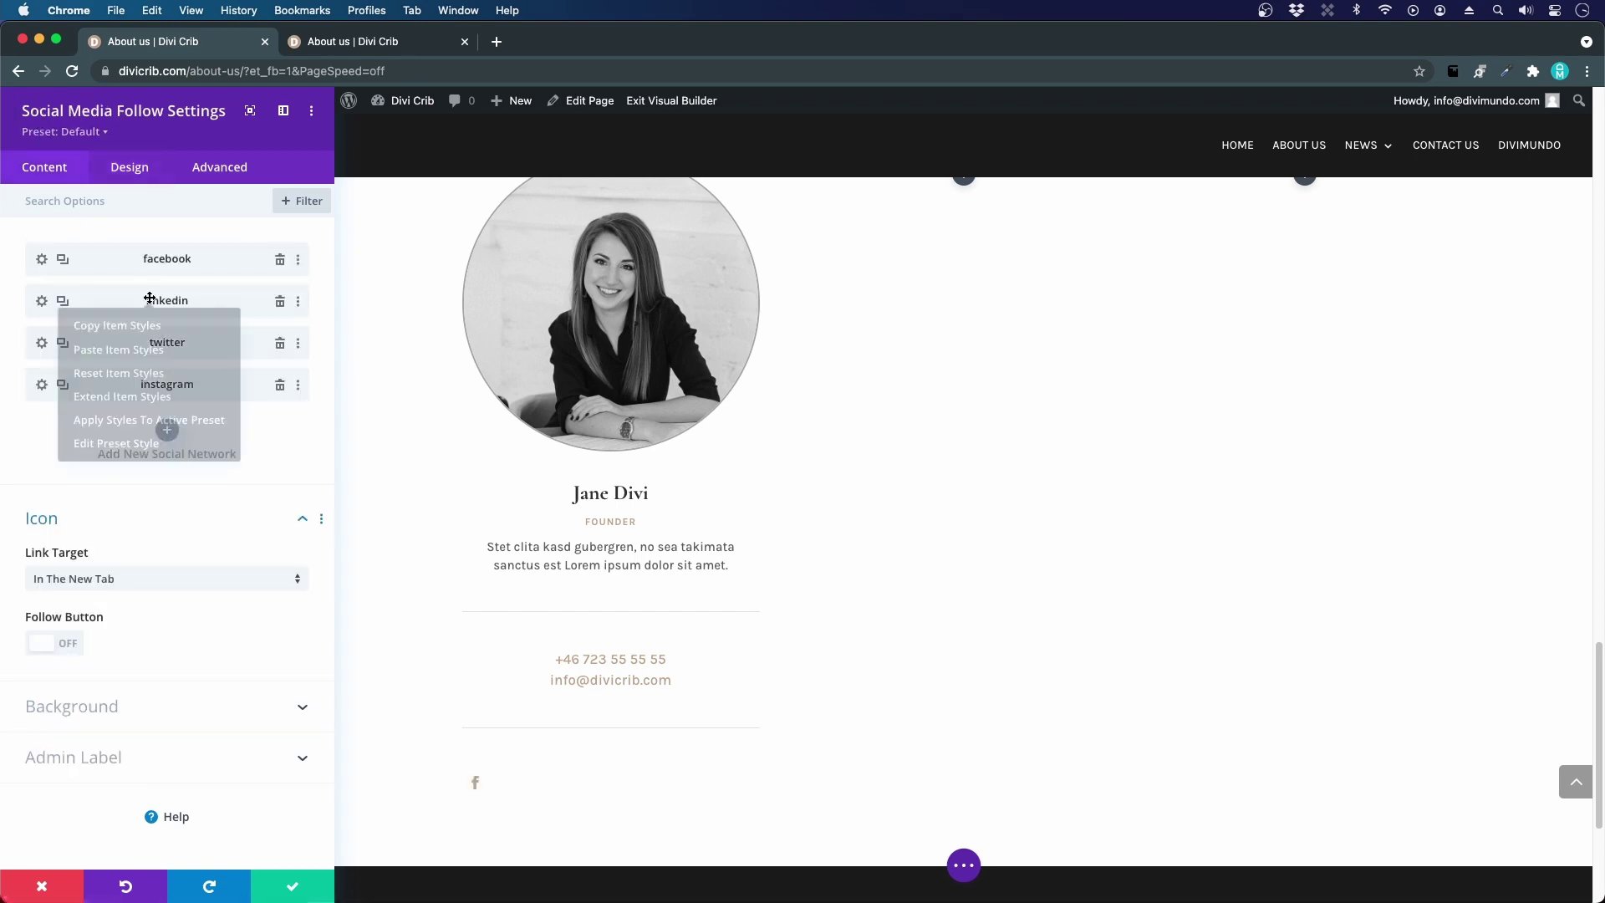
{"action": "left_click", "coordinate": [143, 347]}
{"action": "right_click", "coordinate": [172, 341]}
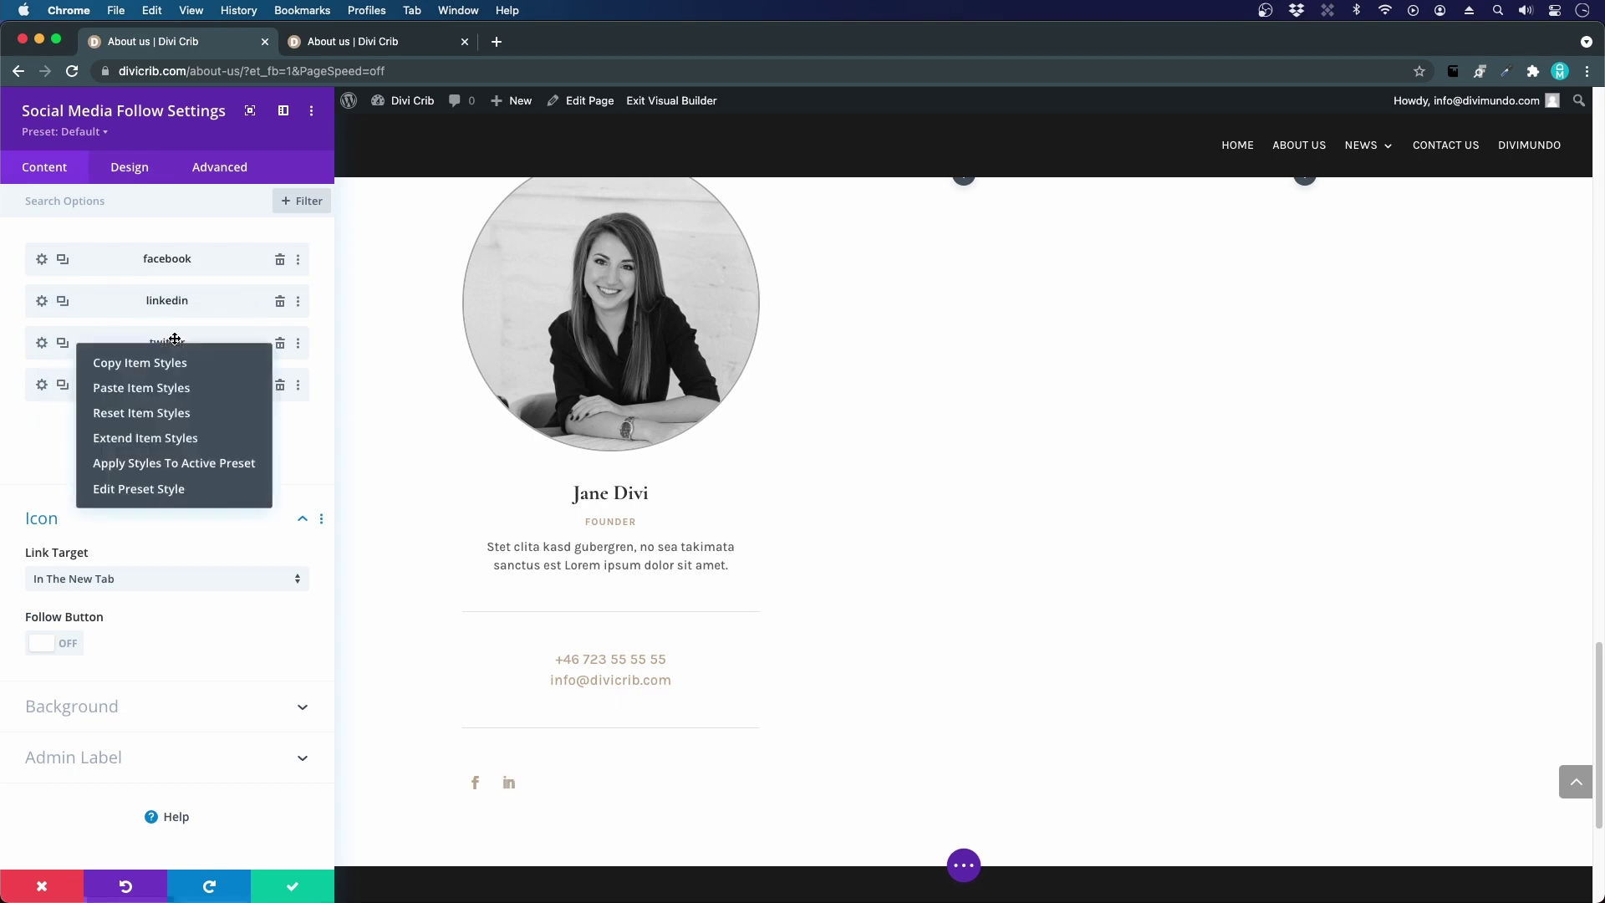
{"action": "left_click", "coordinate": [180, 386]}
{"action": "right_click", "coordinate": [180, 391]}
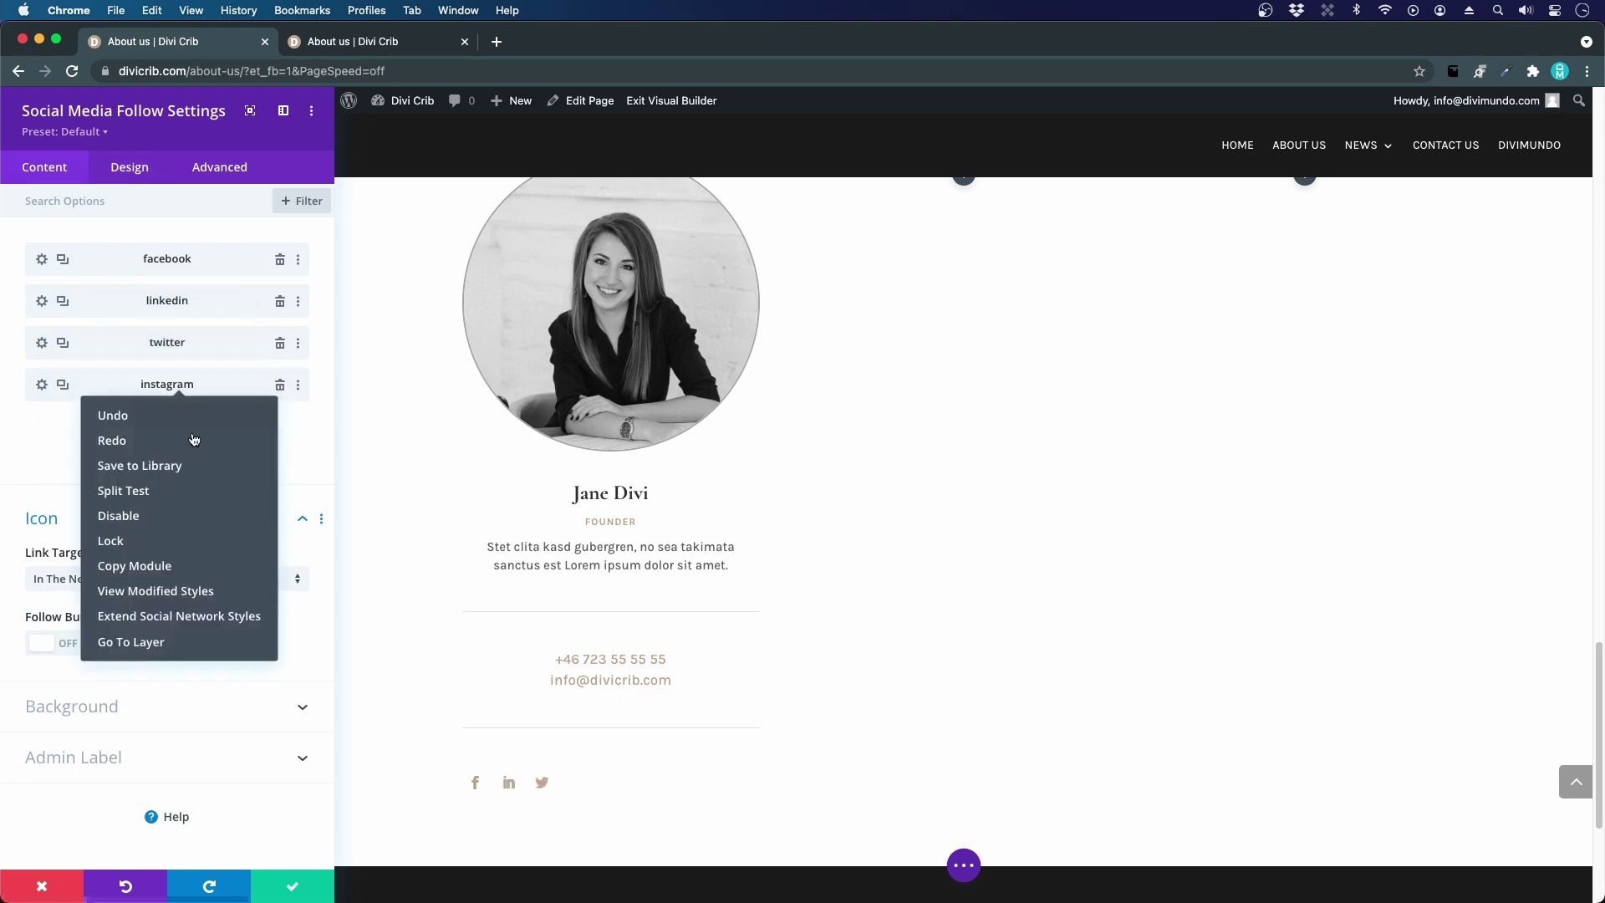
{"action": "right_click", "coordinate": [109, 391]}
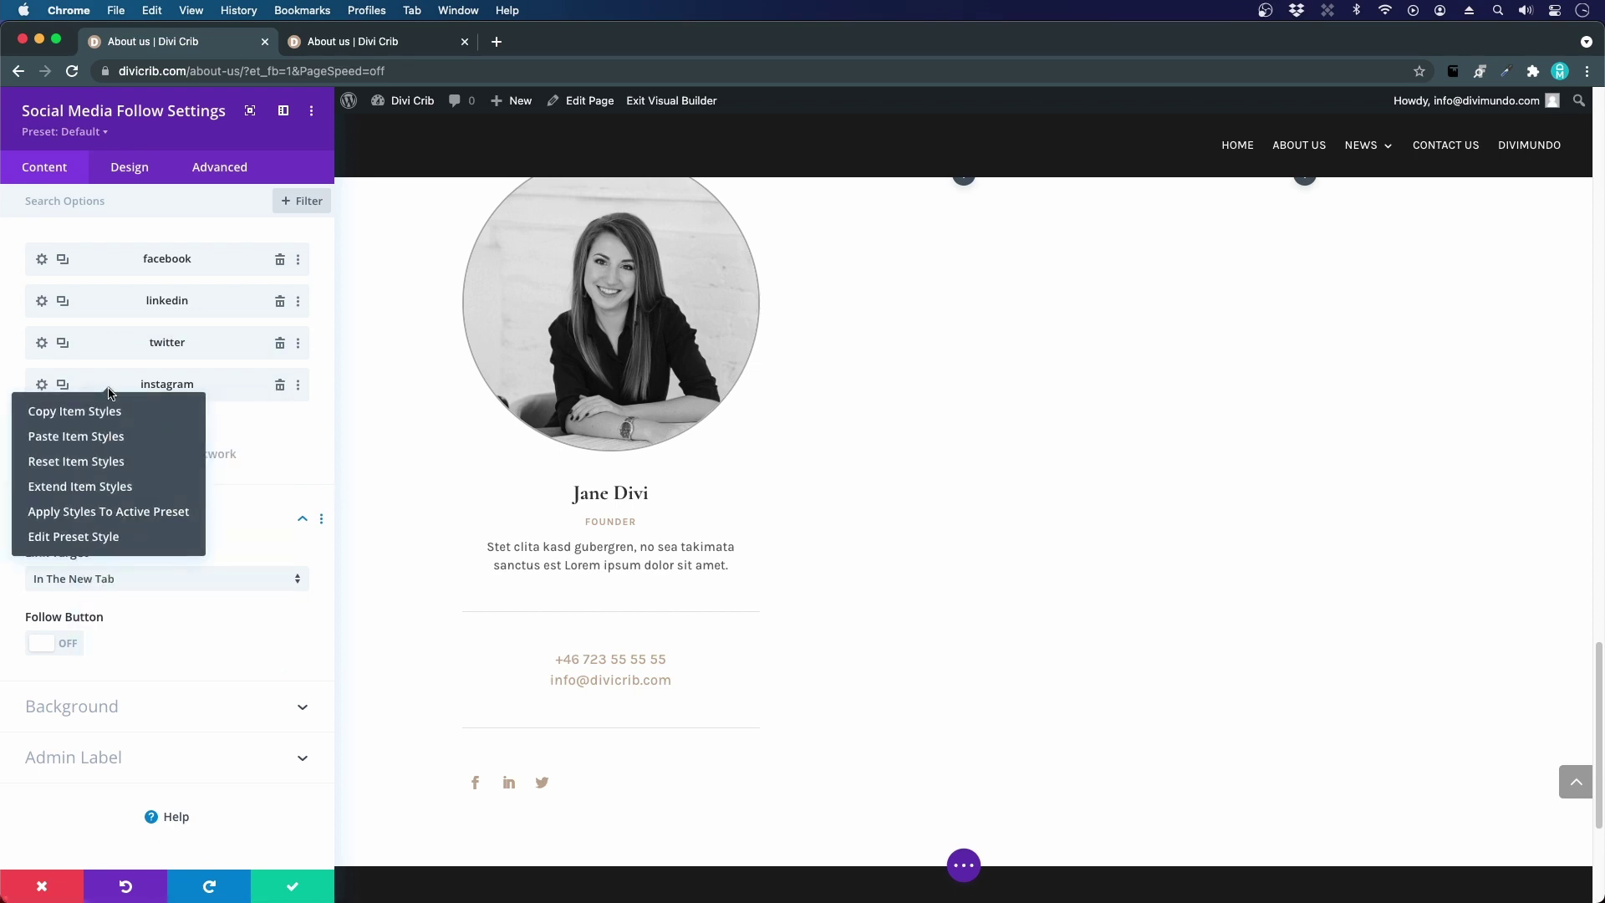
{"action": "left_click", "coordinate": [109, 438]}
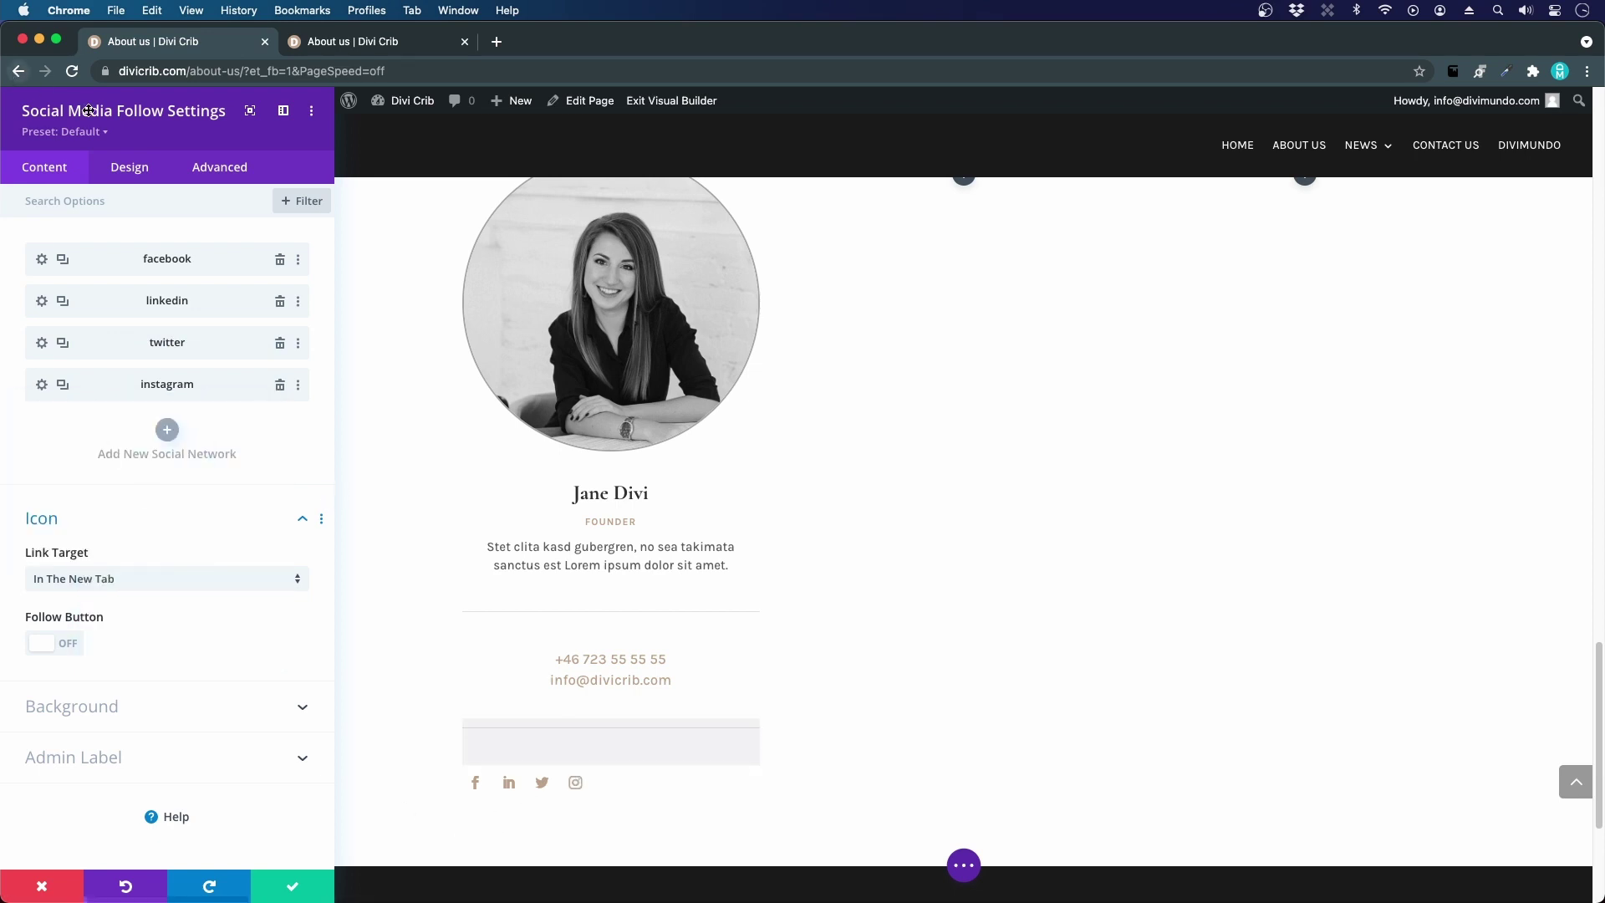
- Center the alignment of the social media module in the first team card and save the module
{"action": "left_click", "coordinate": [129, 167]}
{"action": "left_click", "coordinate": [61, 250]}
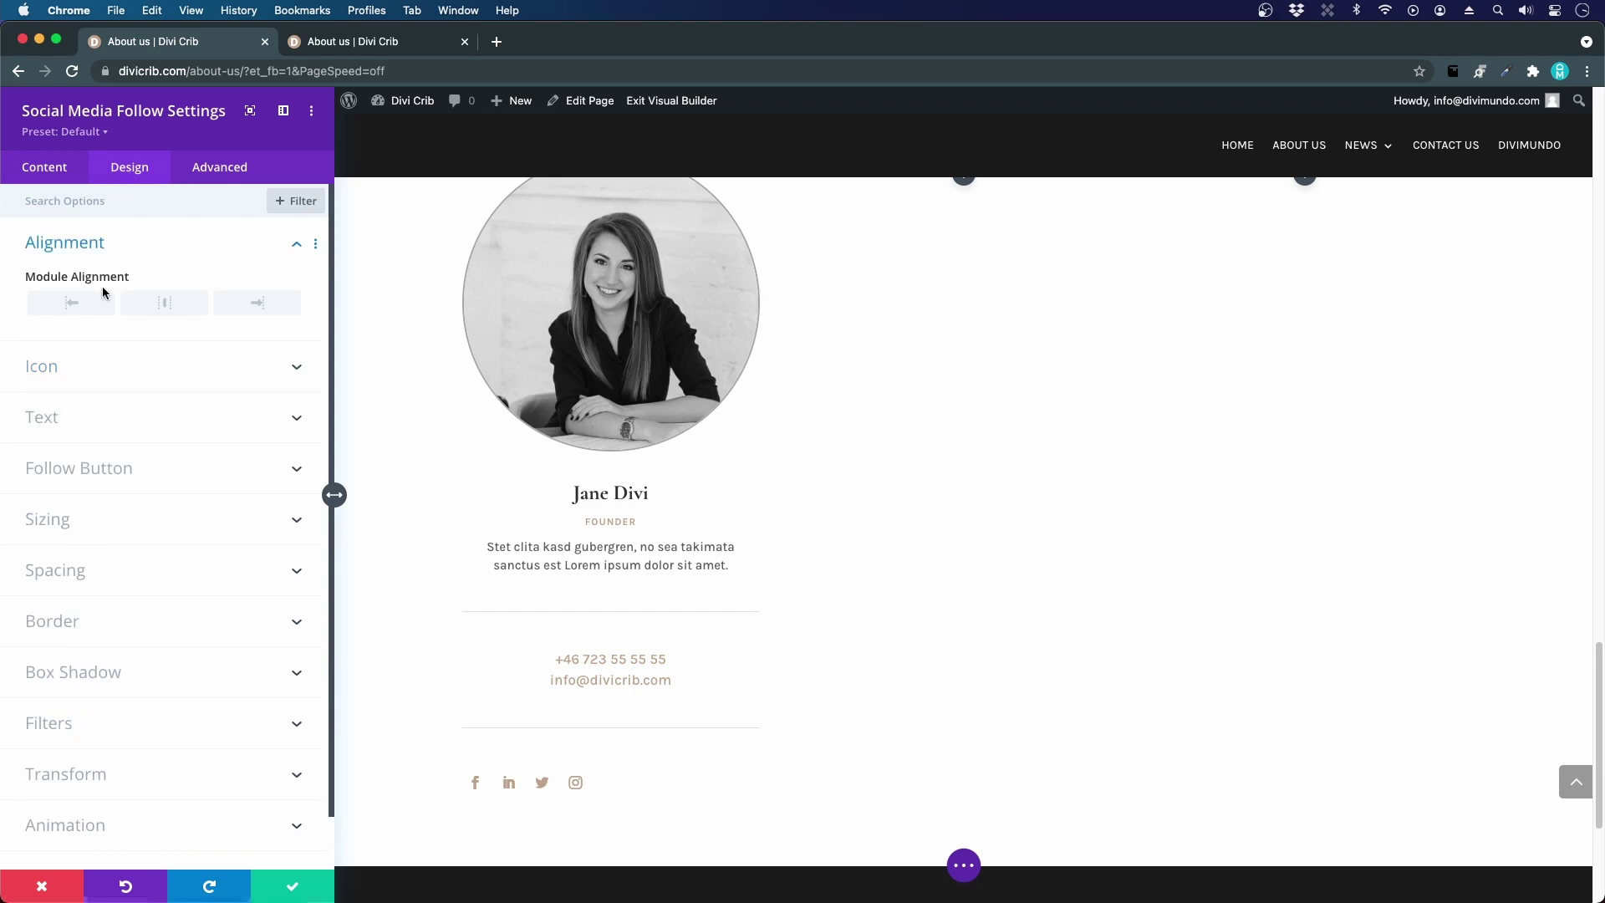
{"action": "left_click", "coordinate": [164, 303]}
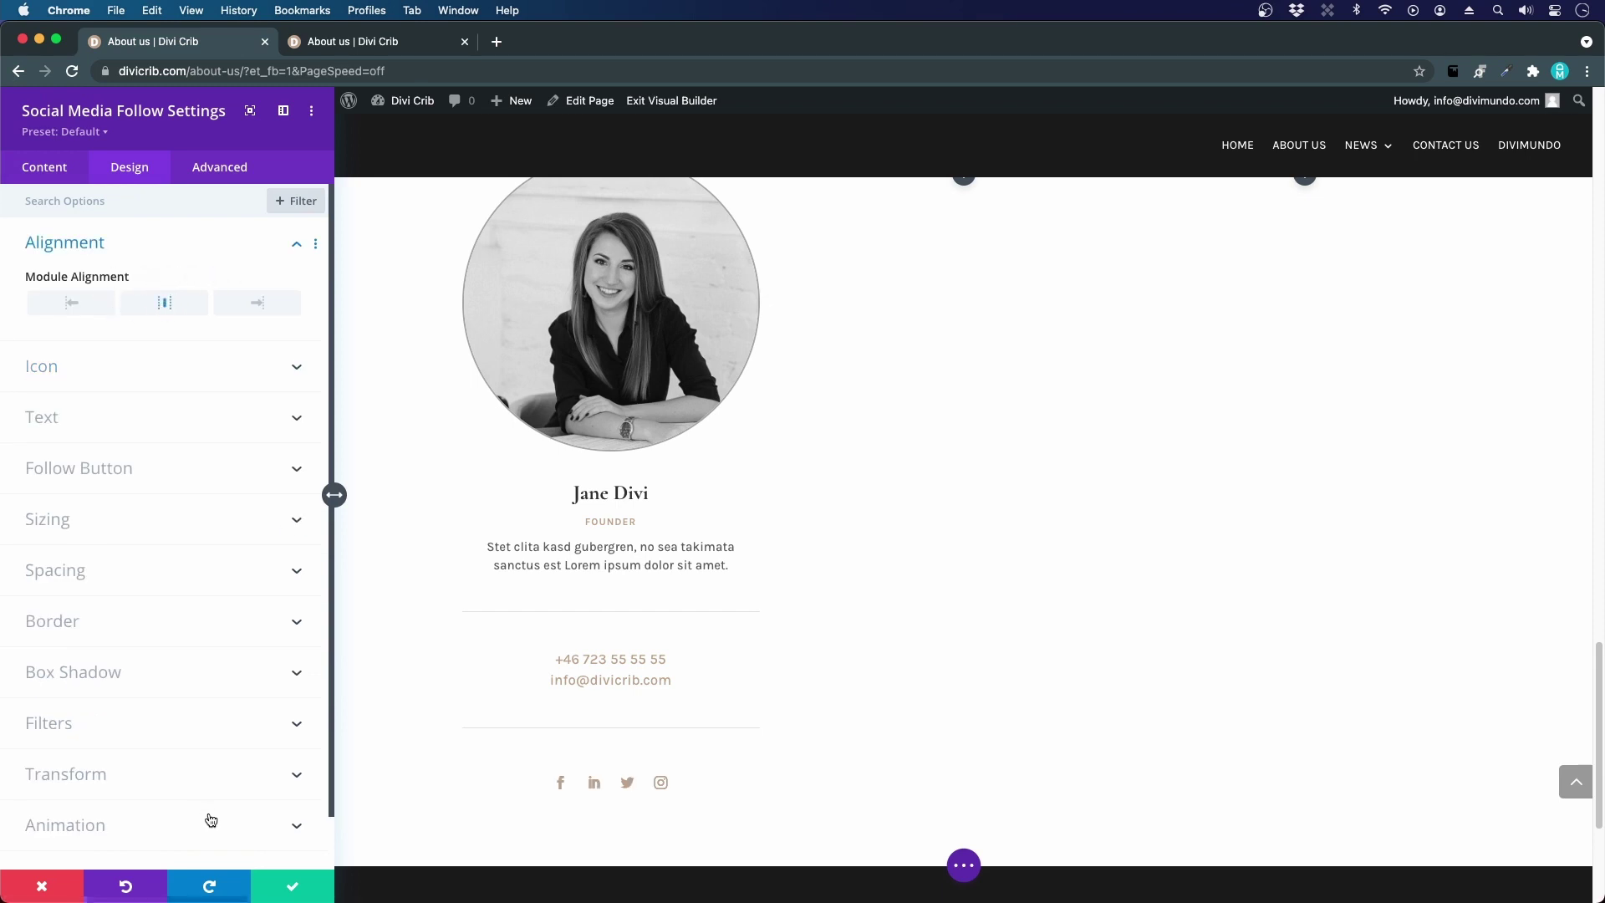
{"action": "left_click", "coordinate": [297, 888]}
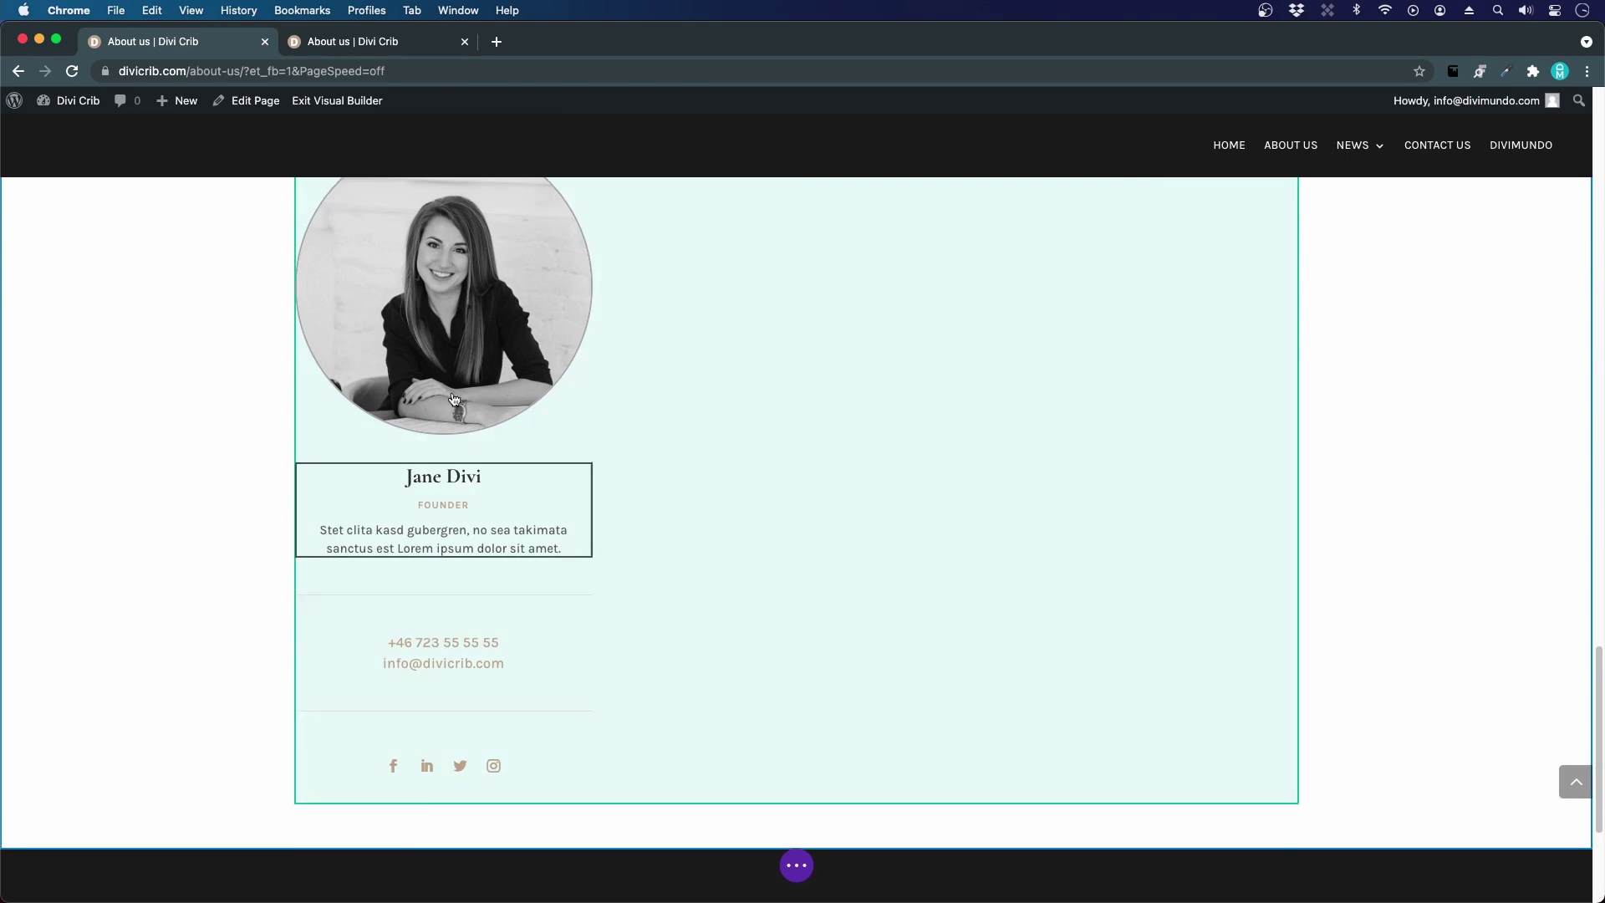
- Enable a custom gutter width of 2 for the three-column team row and save the row
{"action": "scroll", "coordinate": [488, 653], "scroll_direction": "up", "scroll_amount": 5}
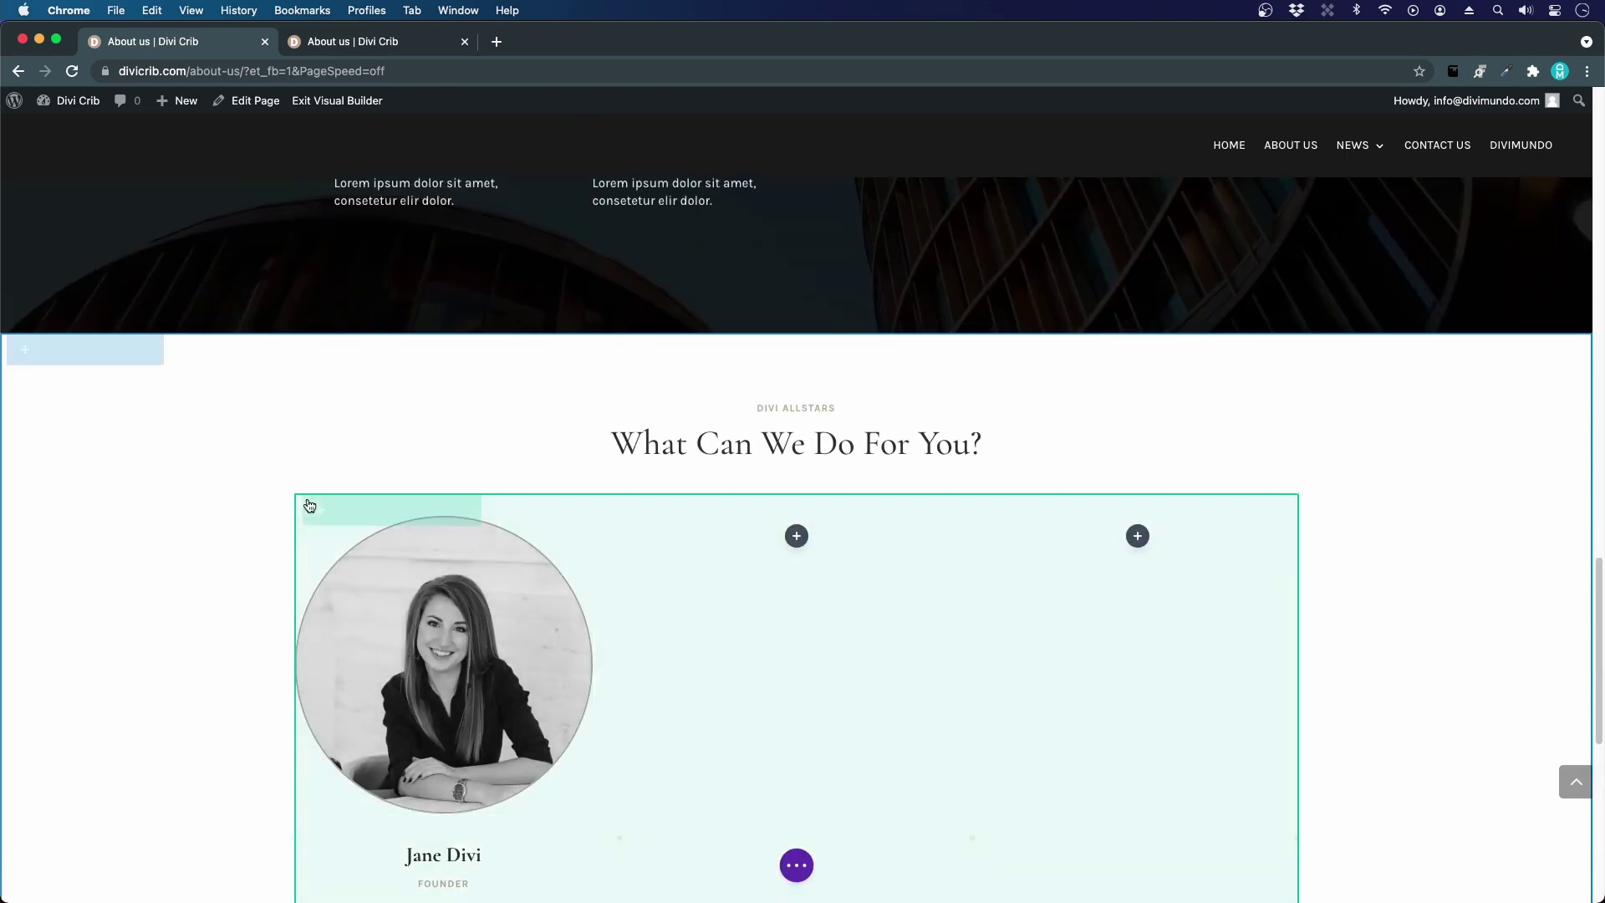
{"action": "left_click", "coordinate": [341, 511]}
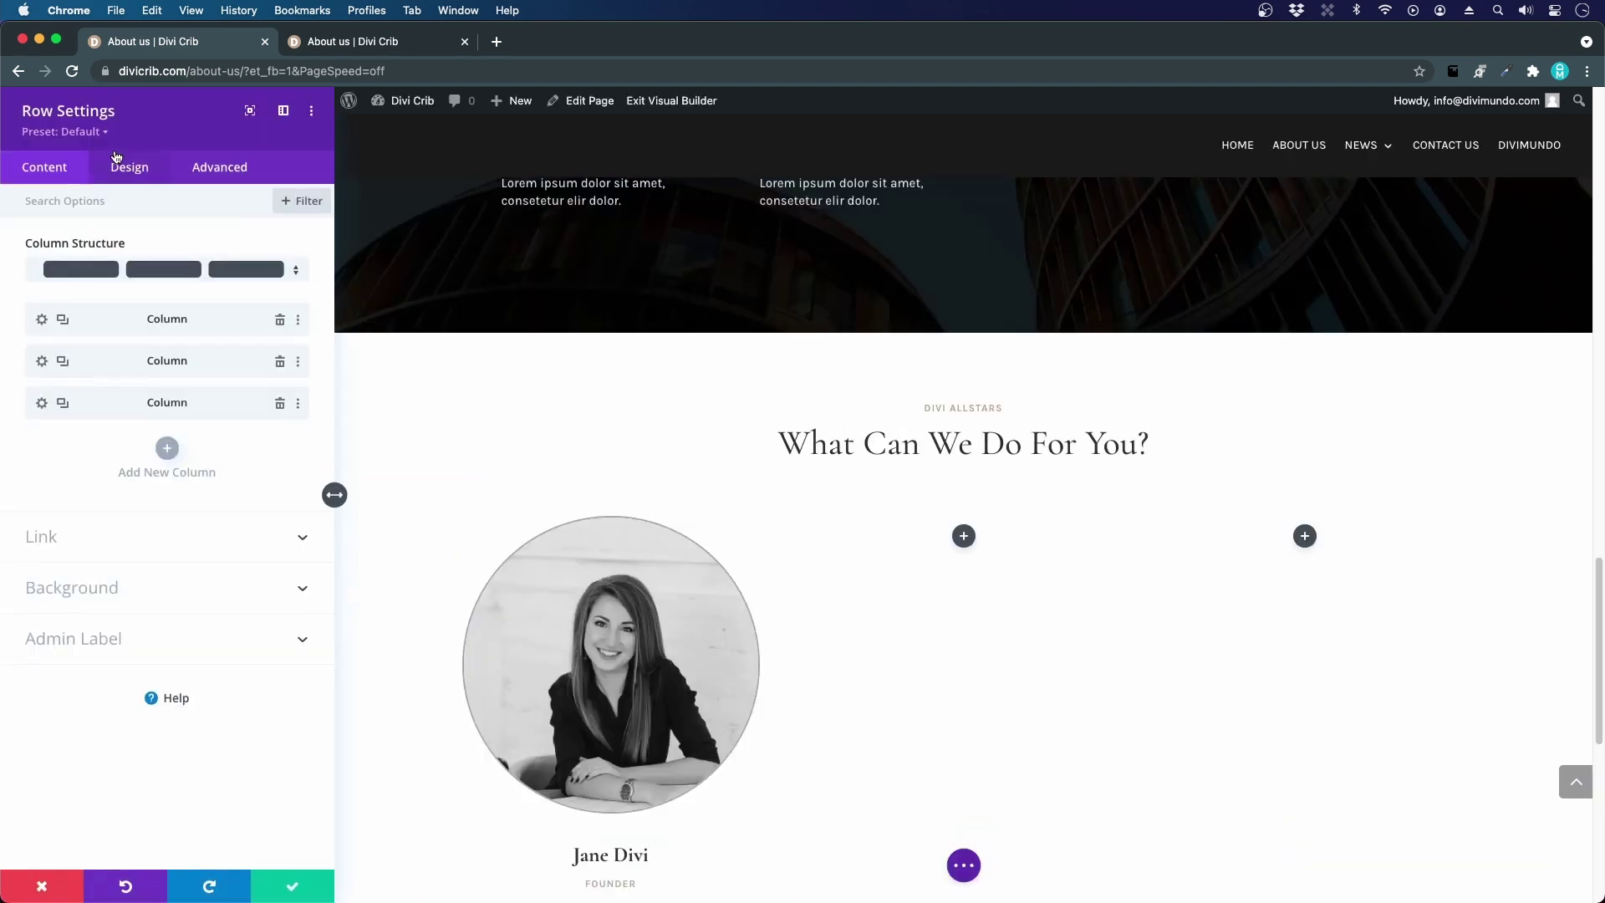
{"action": "left_click", "coordinate": [119, 172]}
{"action": "left_click", "coordinate": [68, 242]}
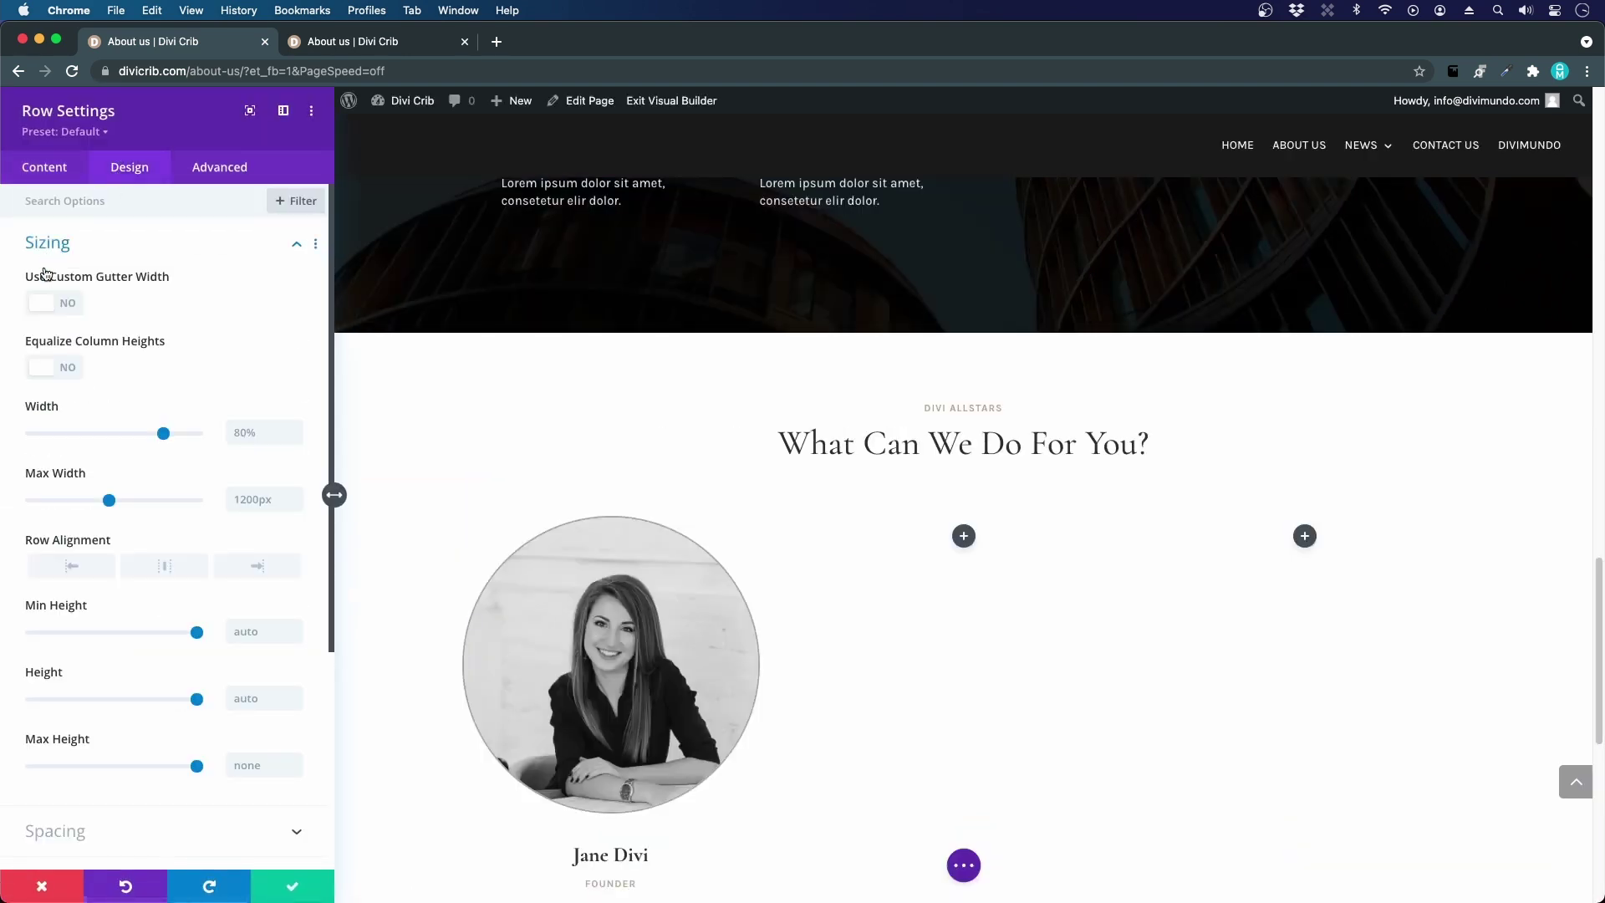
{"action": "left_click", "coordinate": [78, 311]}
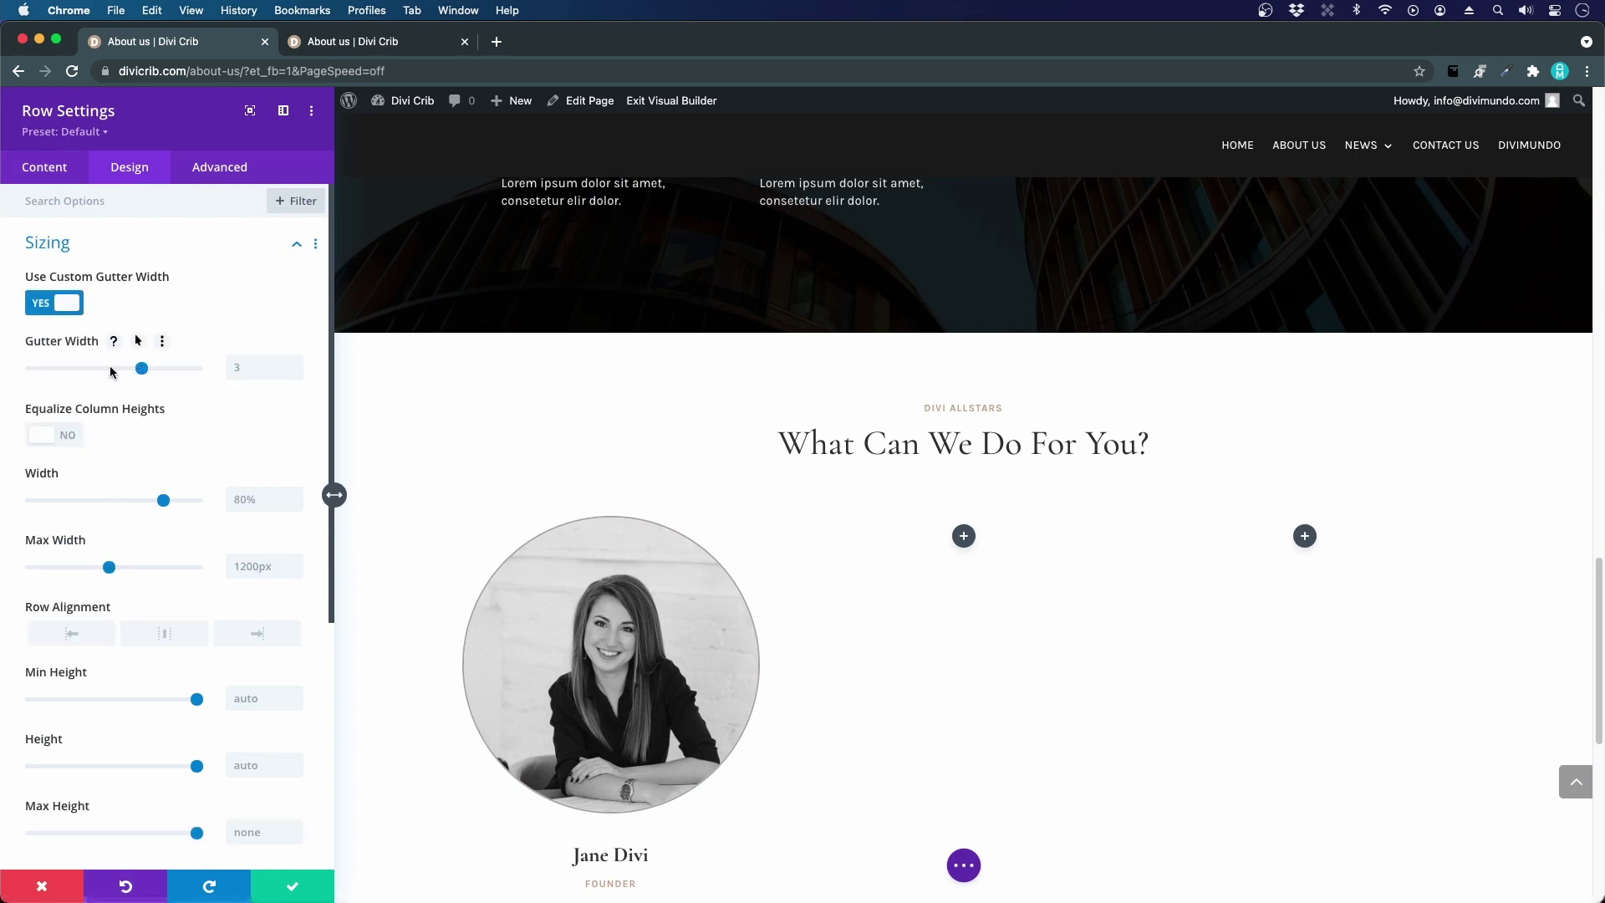
{"action": "left_click_drag", "start_coordinate": [113, 369], "coordinate": [86, 369]}
{"action": "scroll", "coordinate": [900, 531], "scroll_direction": "down", "scroll_amount": 4}
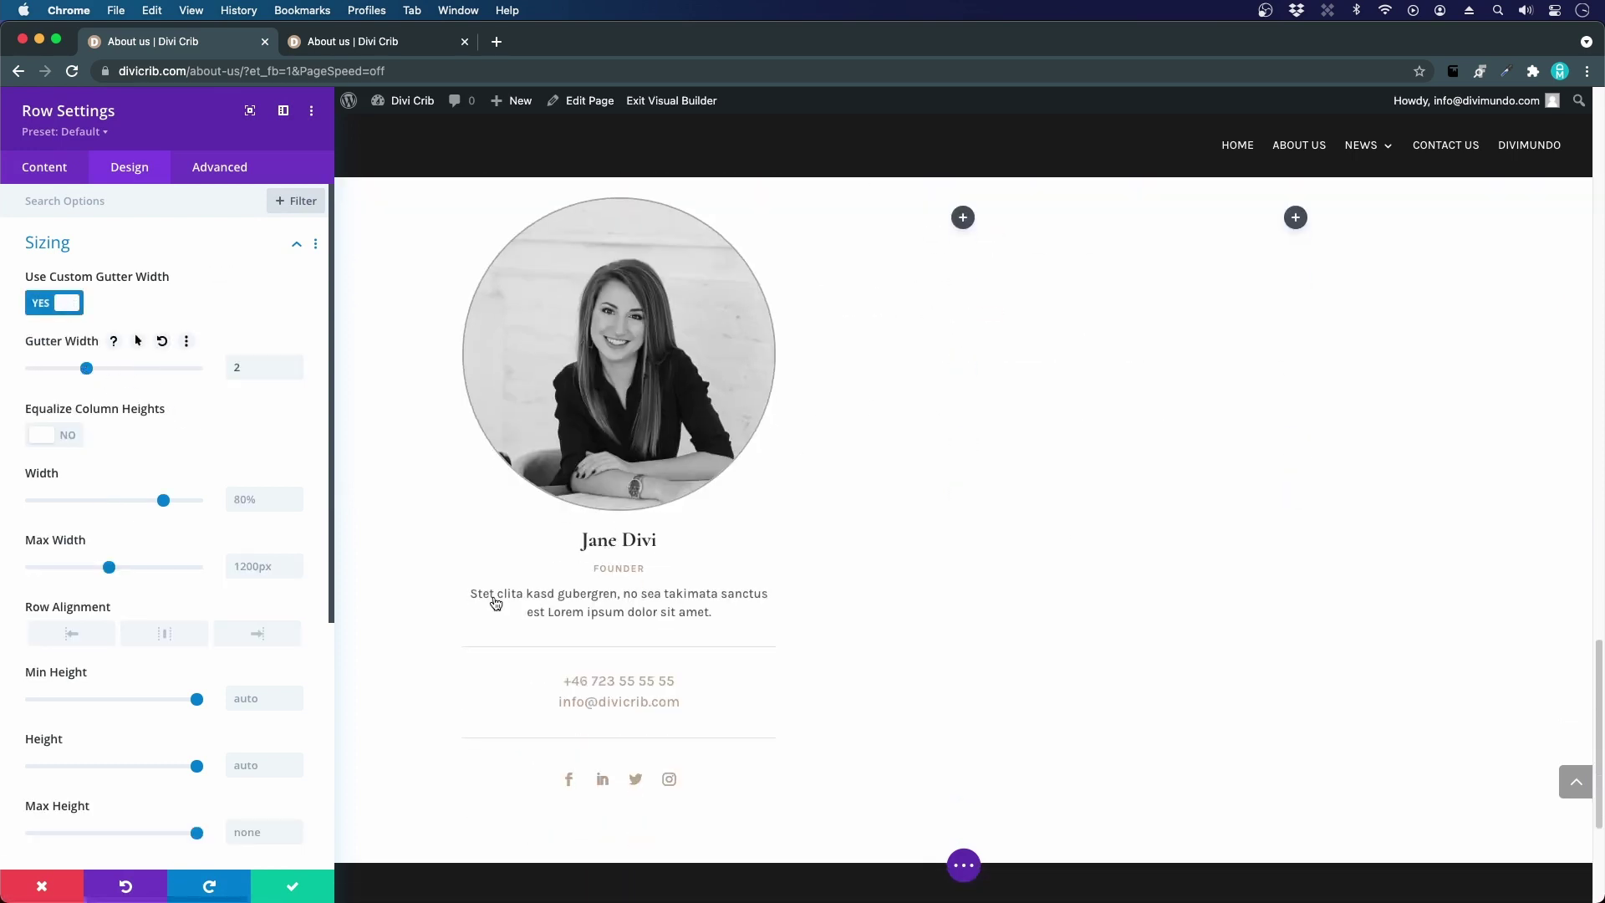
{"action": "left_click", "coordinate": [276, 884]}
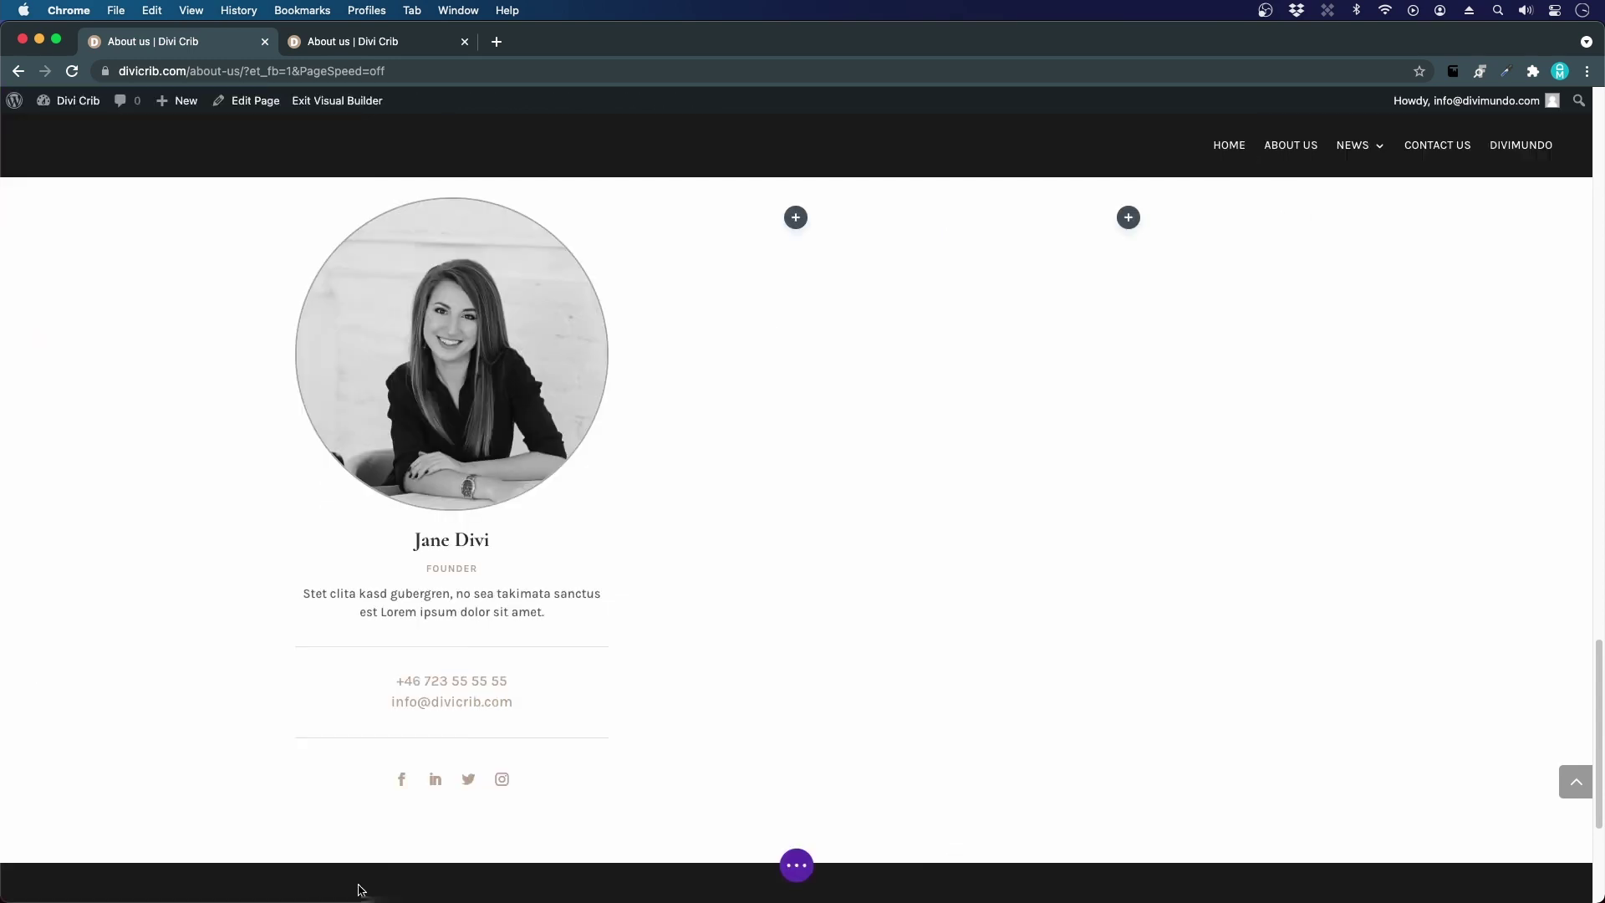
- Check the reference team cards, and give the first column of the team row a 1px light gray border
{"action": "scroll", "coordinate": [753, 769], "scroll_direction": "down", "scroll_amount": 1}
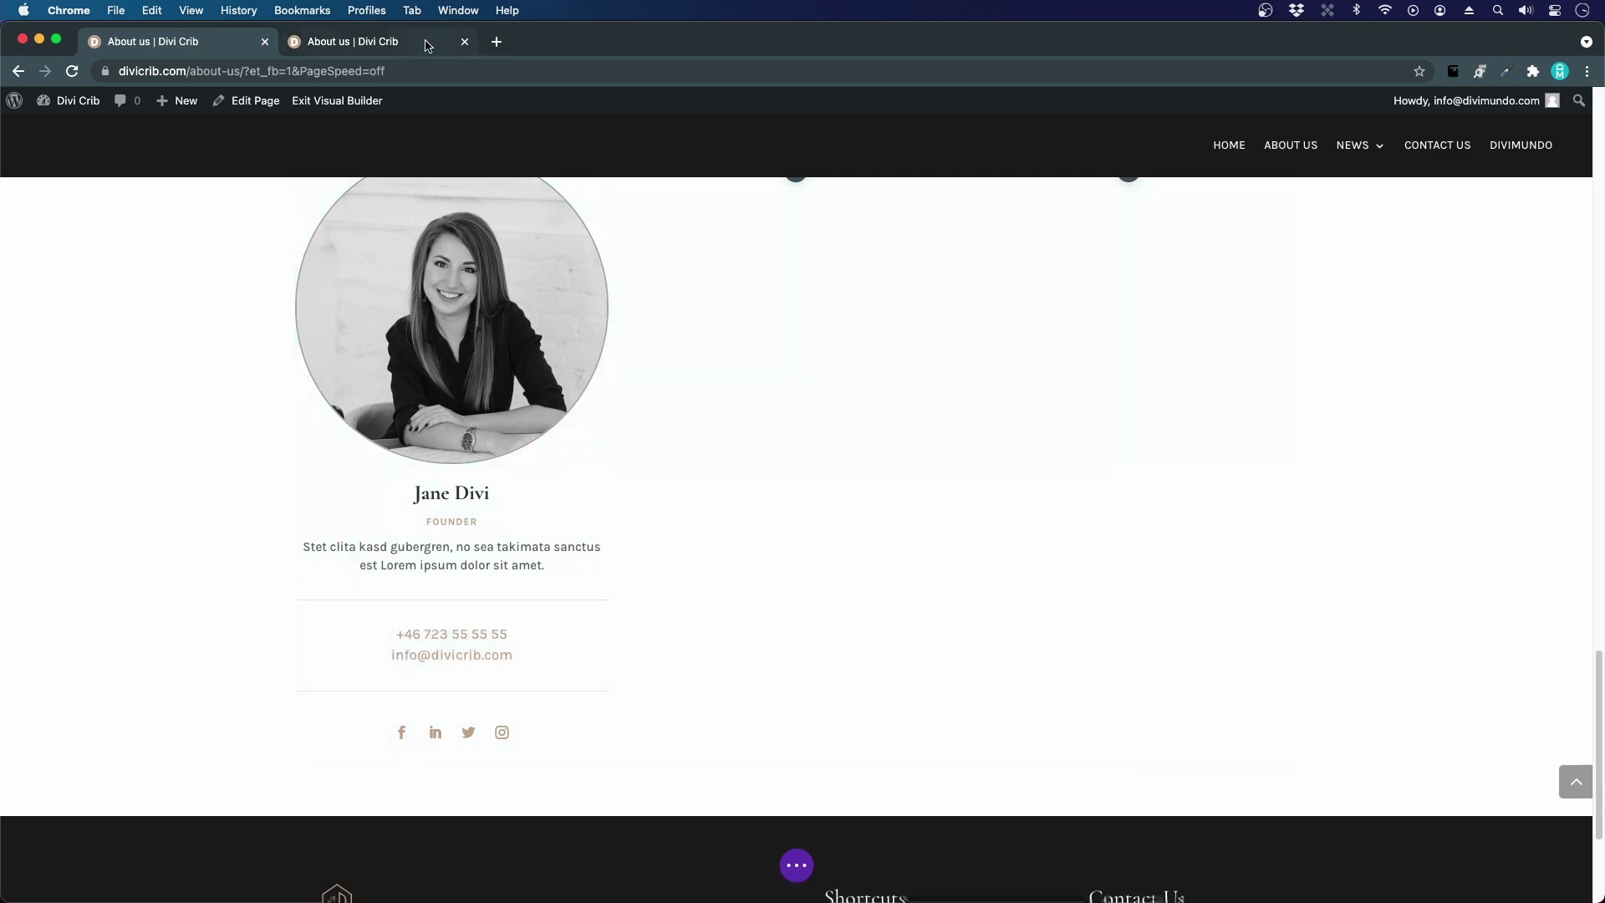
{"action": "left_click", "coordinate": [359, 41]}
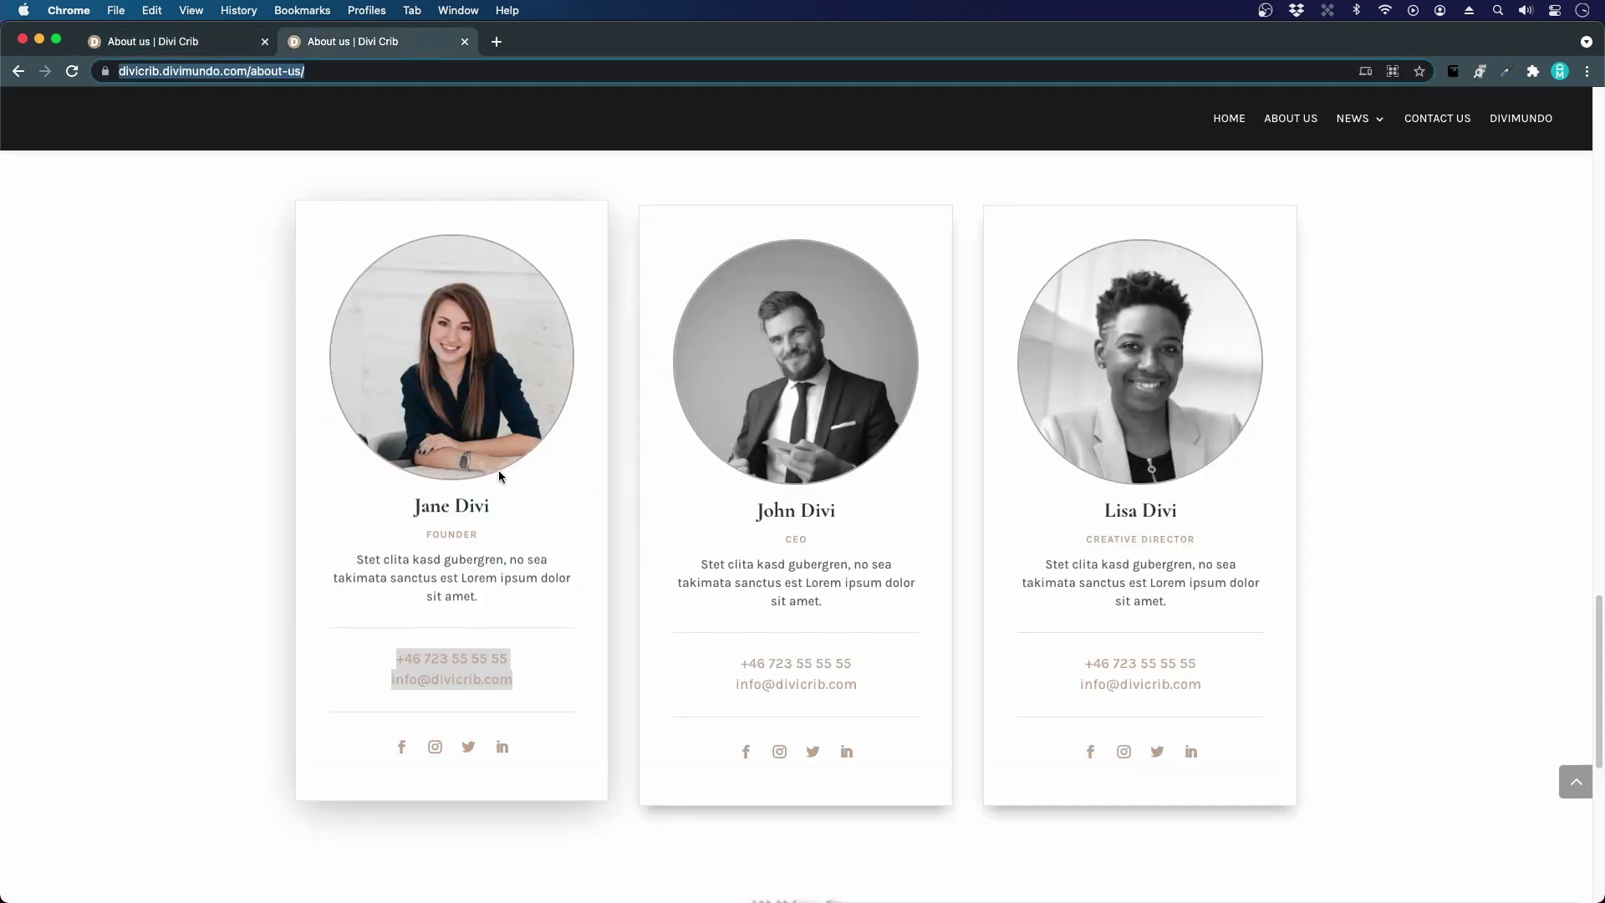
{"action": "left_click", "coordinate": [163, 555]}
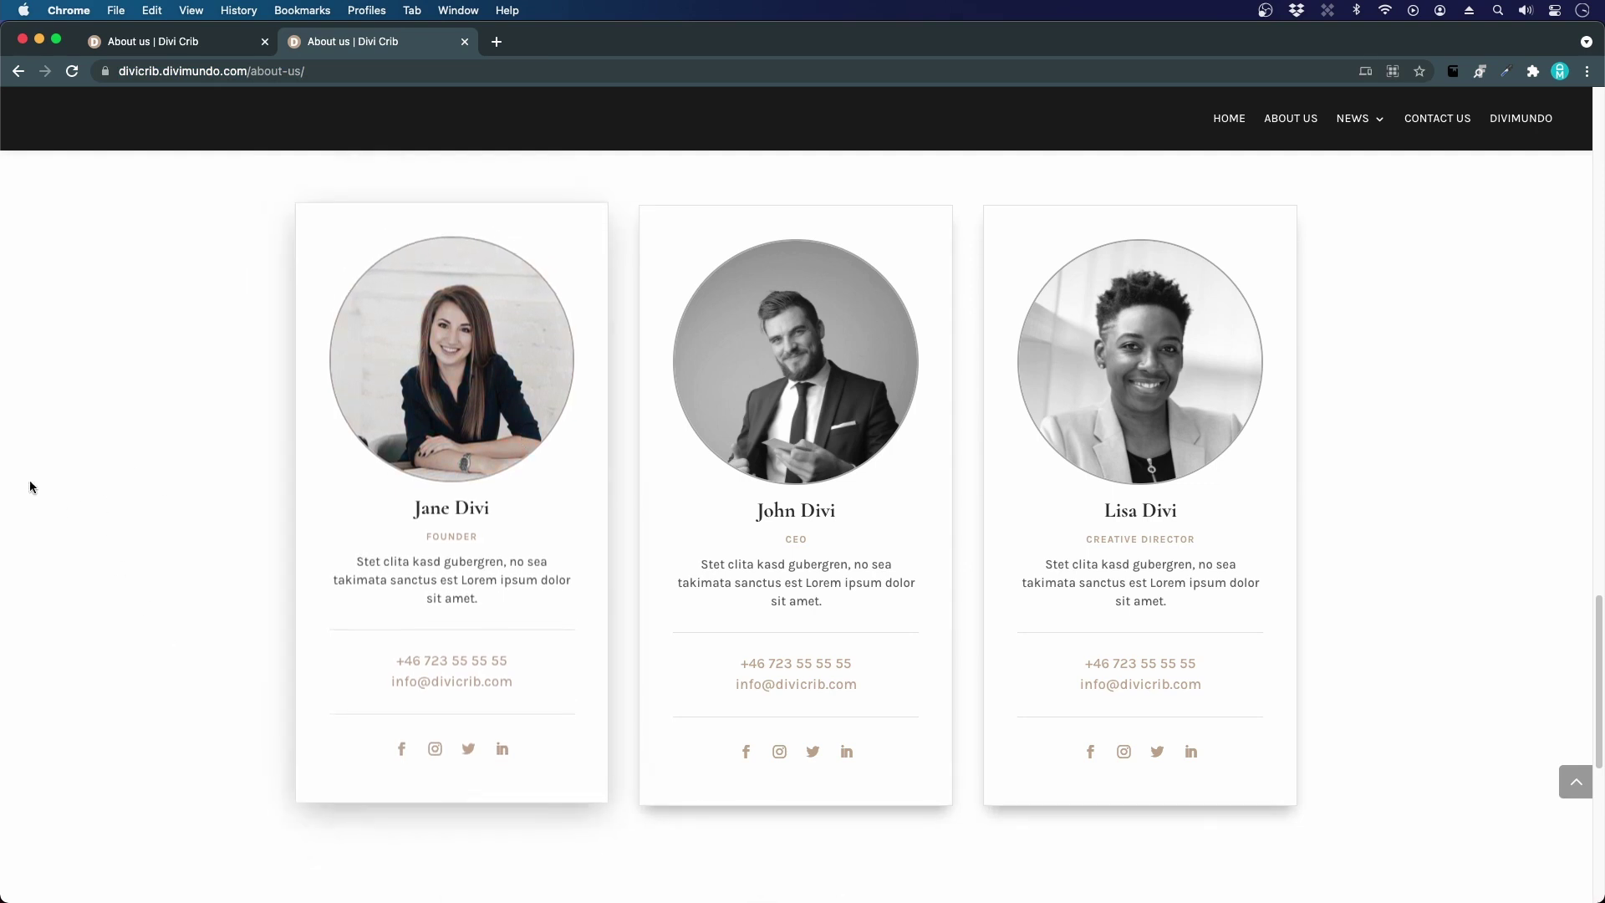
{"action": "left_click", "coordinate": [192, 42]}
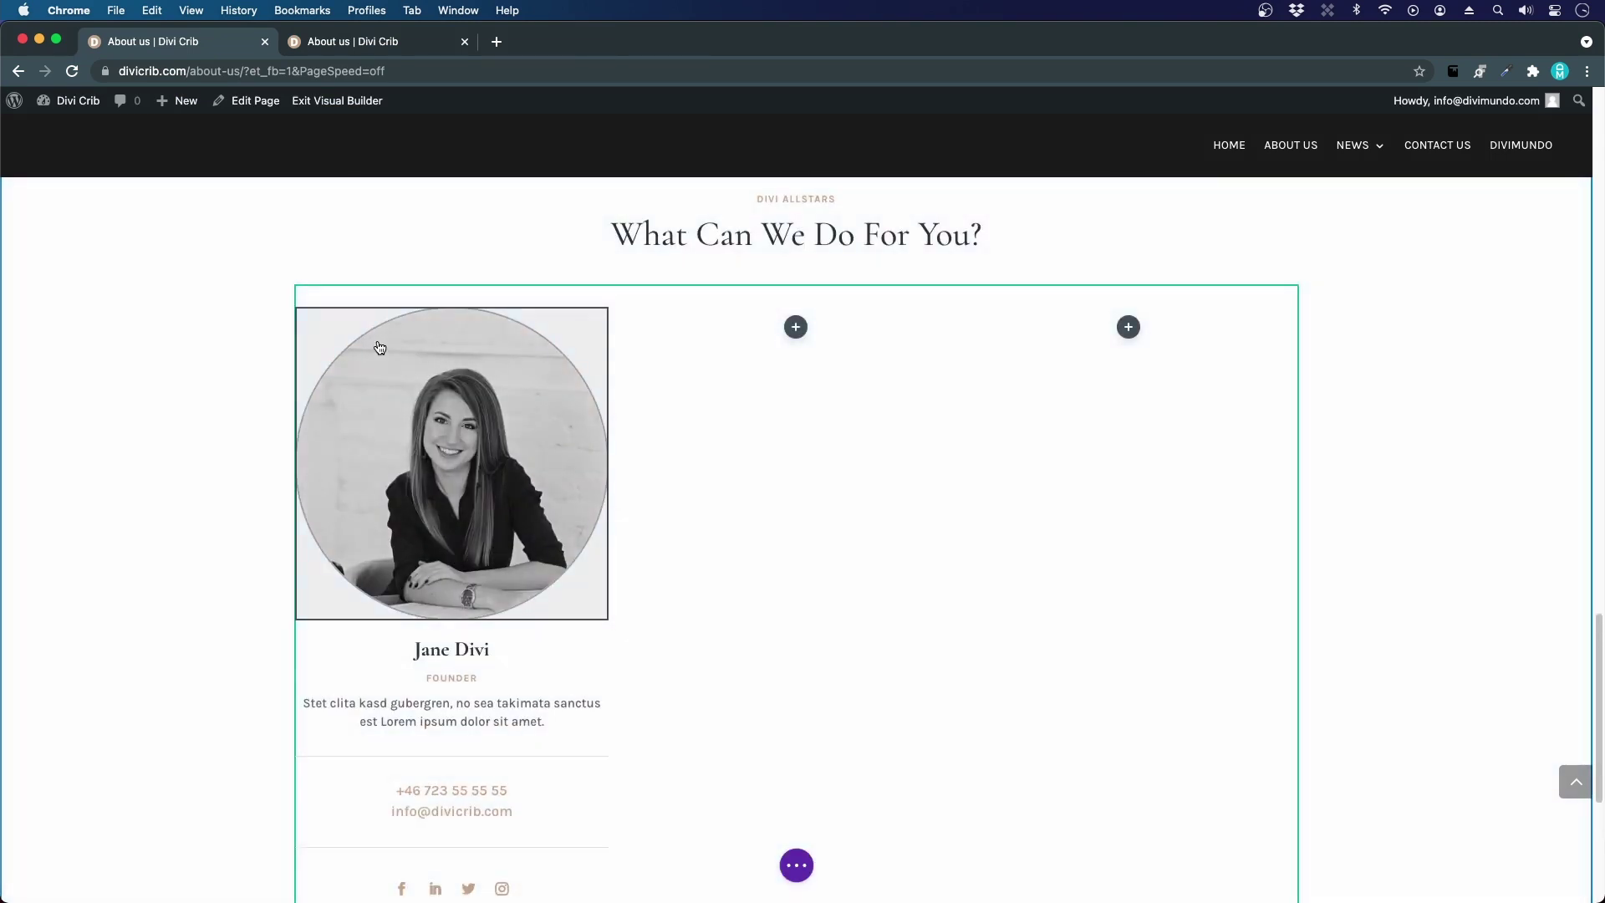
{"action": "mouse_move", "coordinate": [376, 345]}
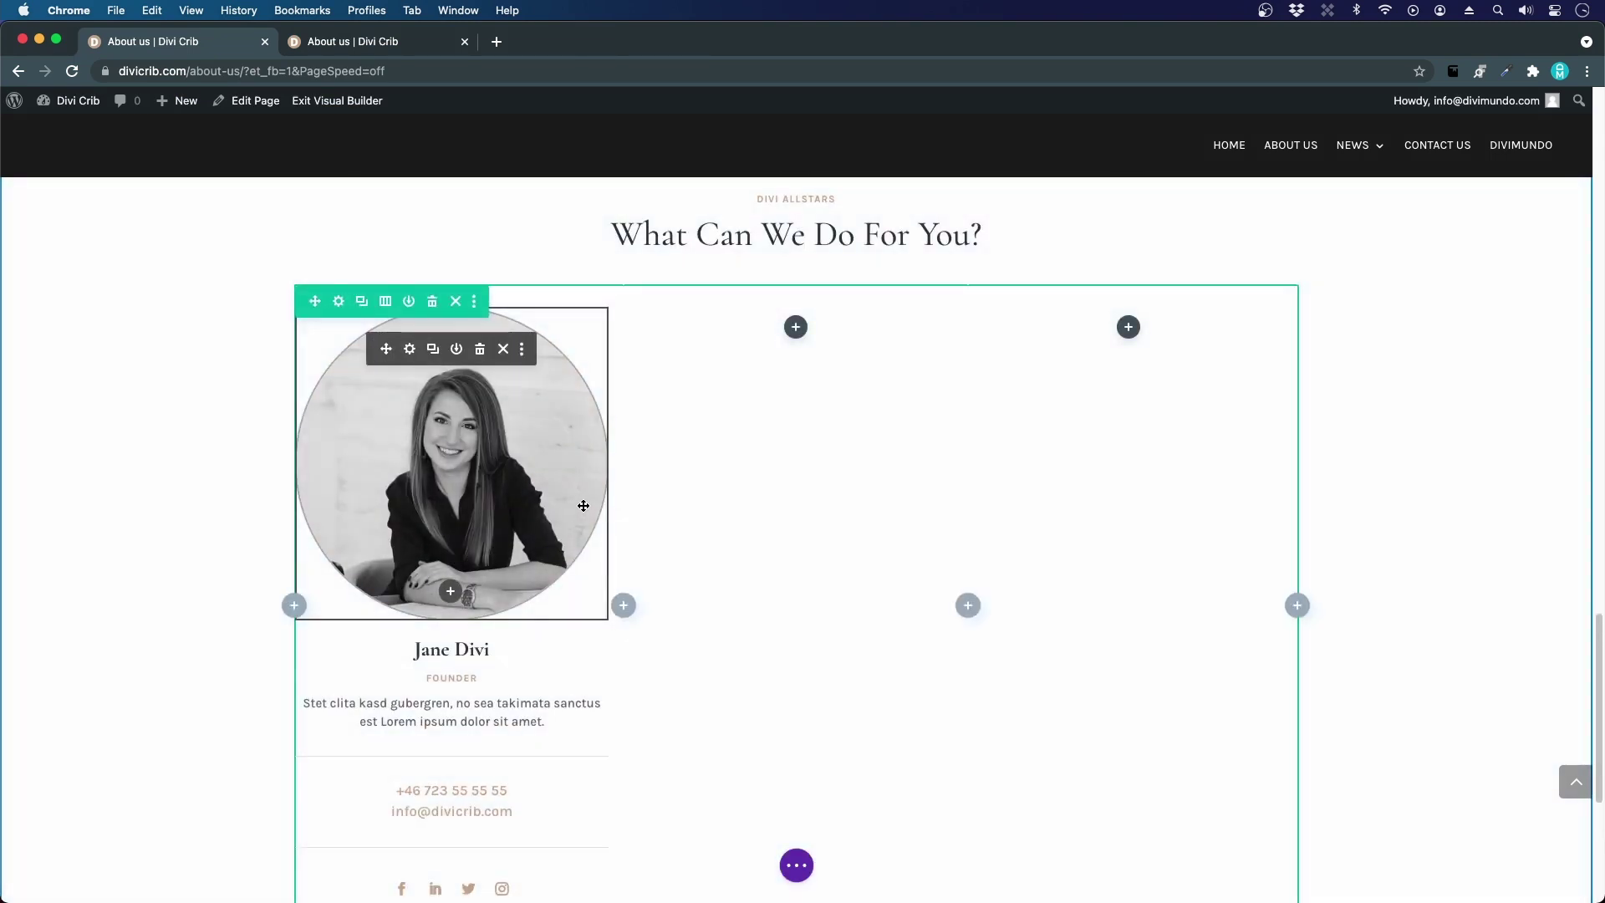
{"action": "scroll", "coordinate": [606, 525], "scroll_direction": "down", "scroll_amount": 1}
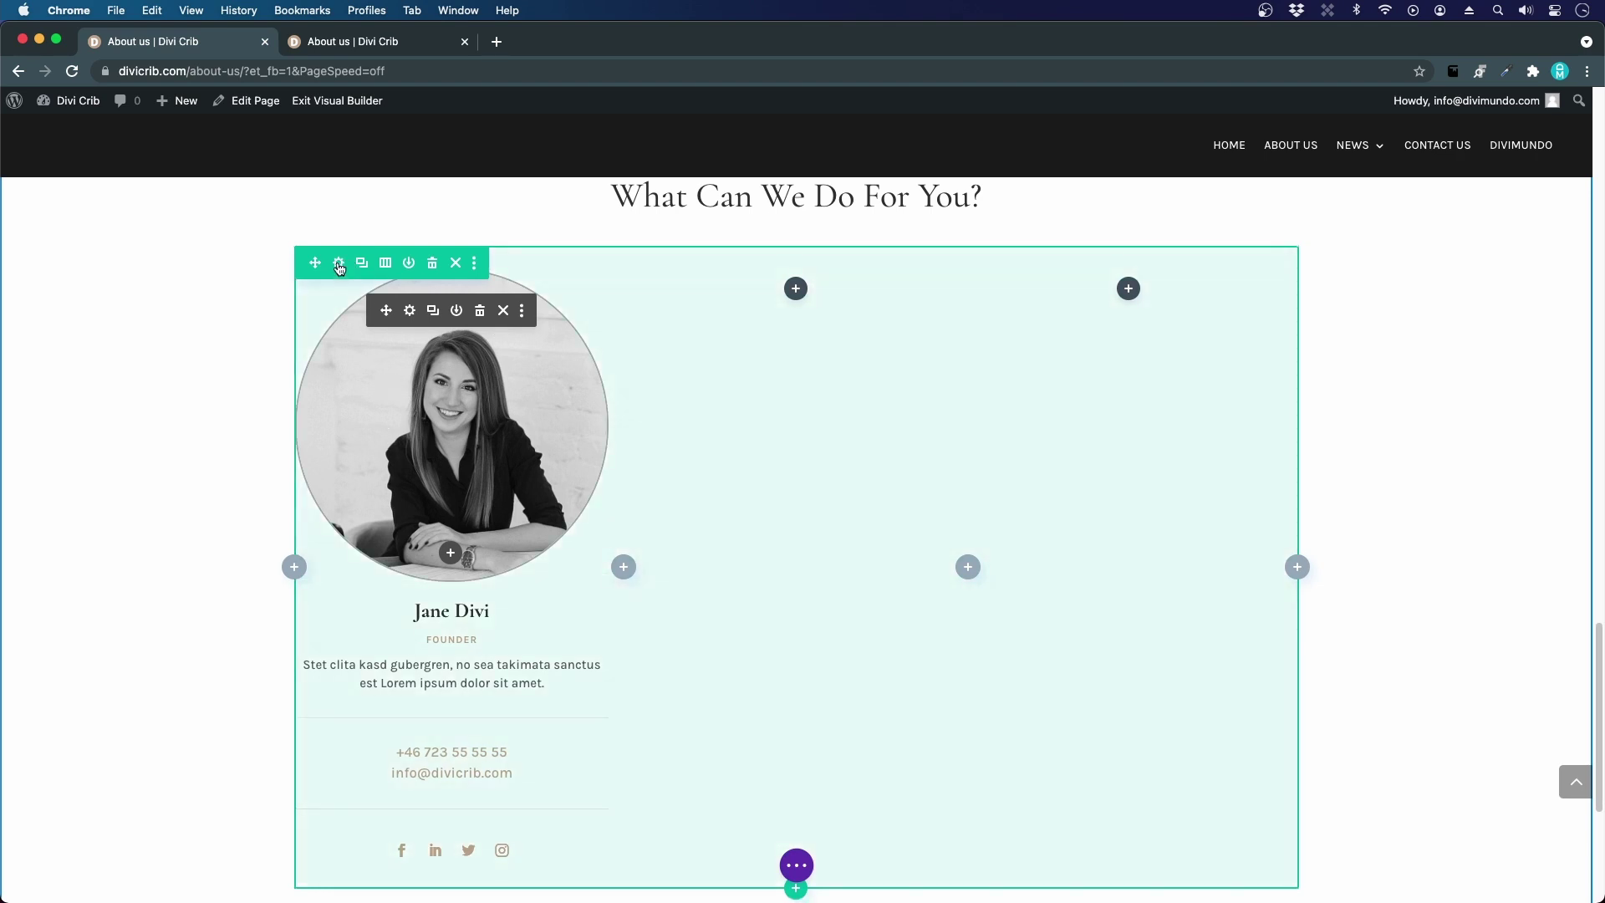
{"action": "left_click", "coordinate": [338, 263]}
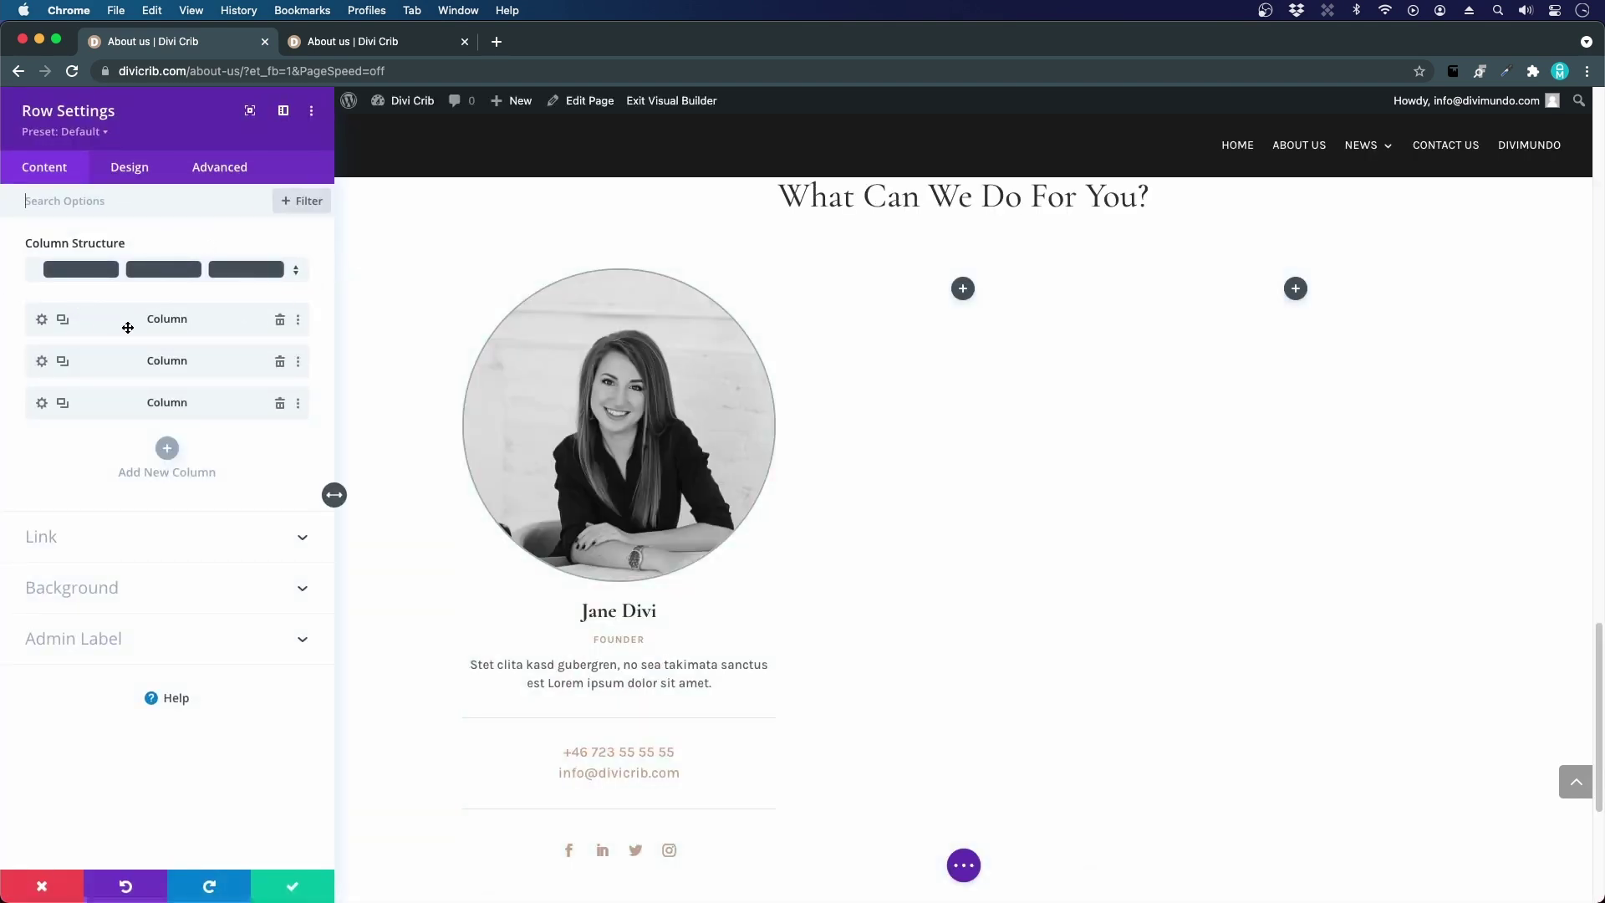
{"action": "left_click", "coordinate": [41, 321]}
{"action": "left_click", "coordinate": [130, 166]}
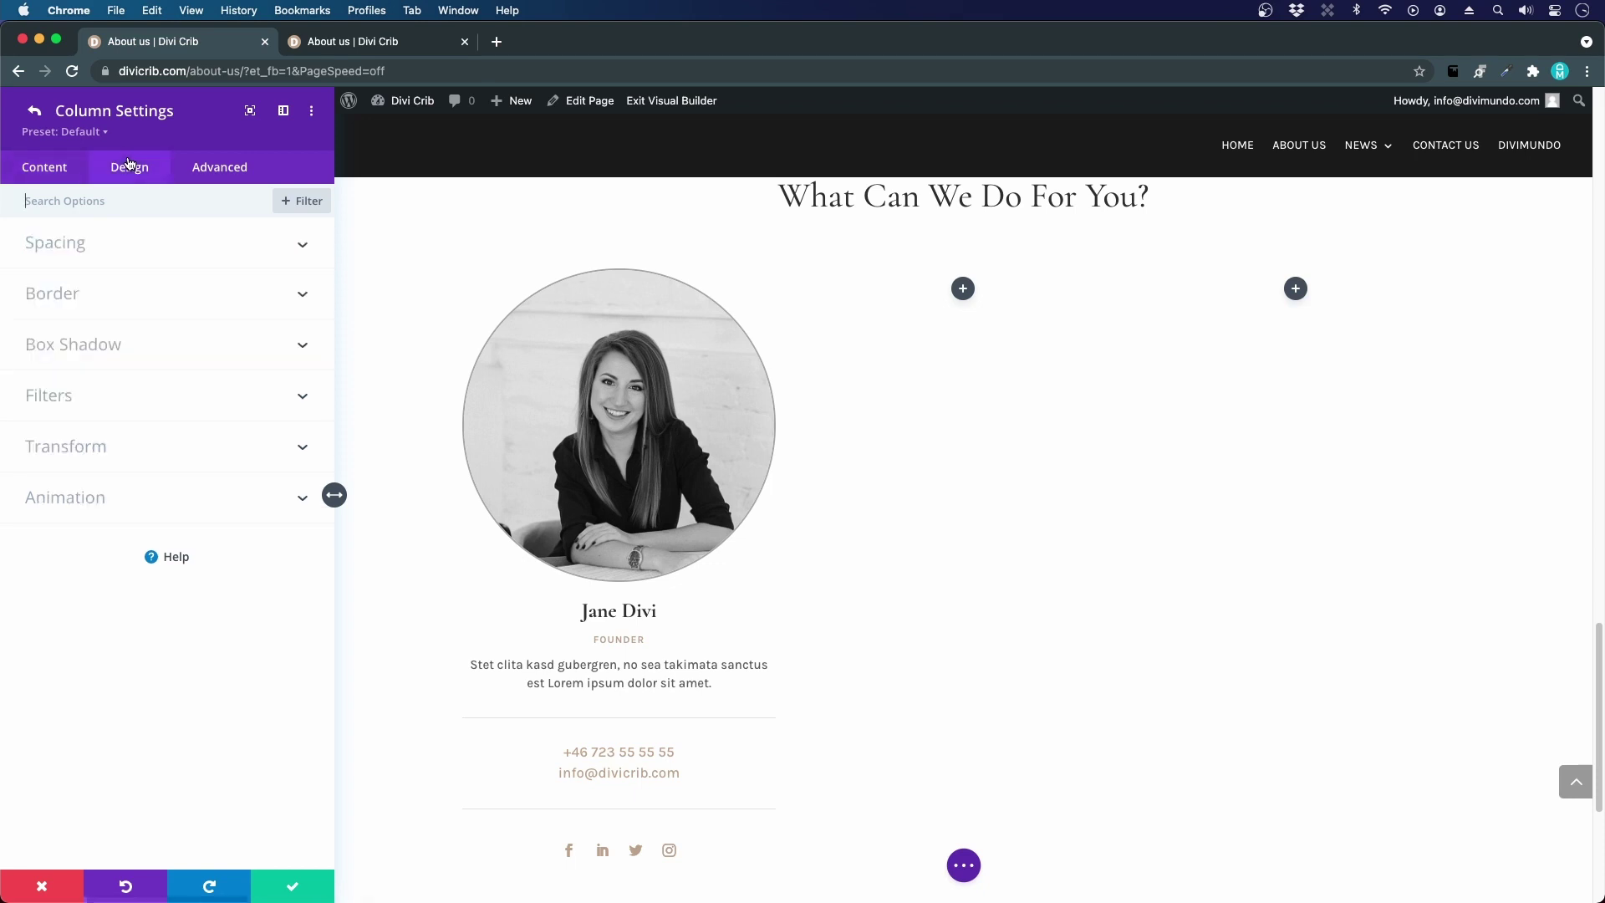
{"action": "left_click", "coordinate": [48, 306]}
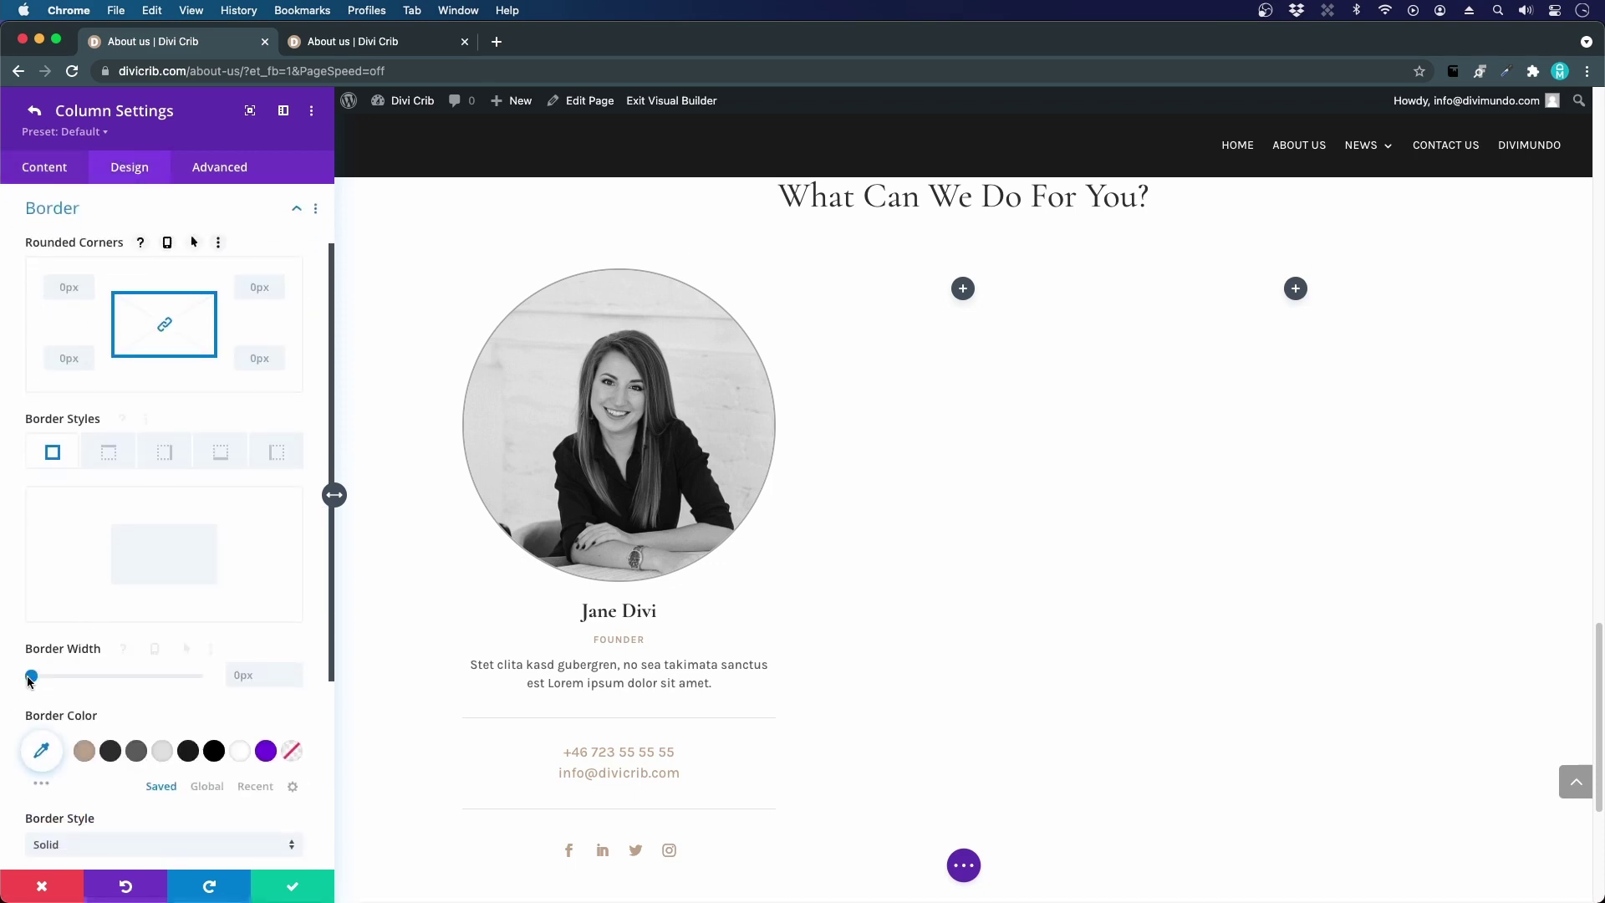
{"action": "left_click_drag", "start_coordinate": [34, 682], "coordinate": [37, 681]}
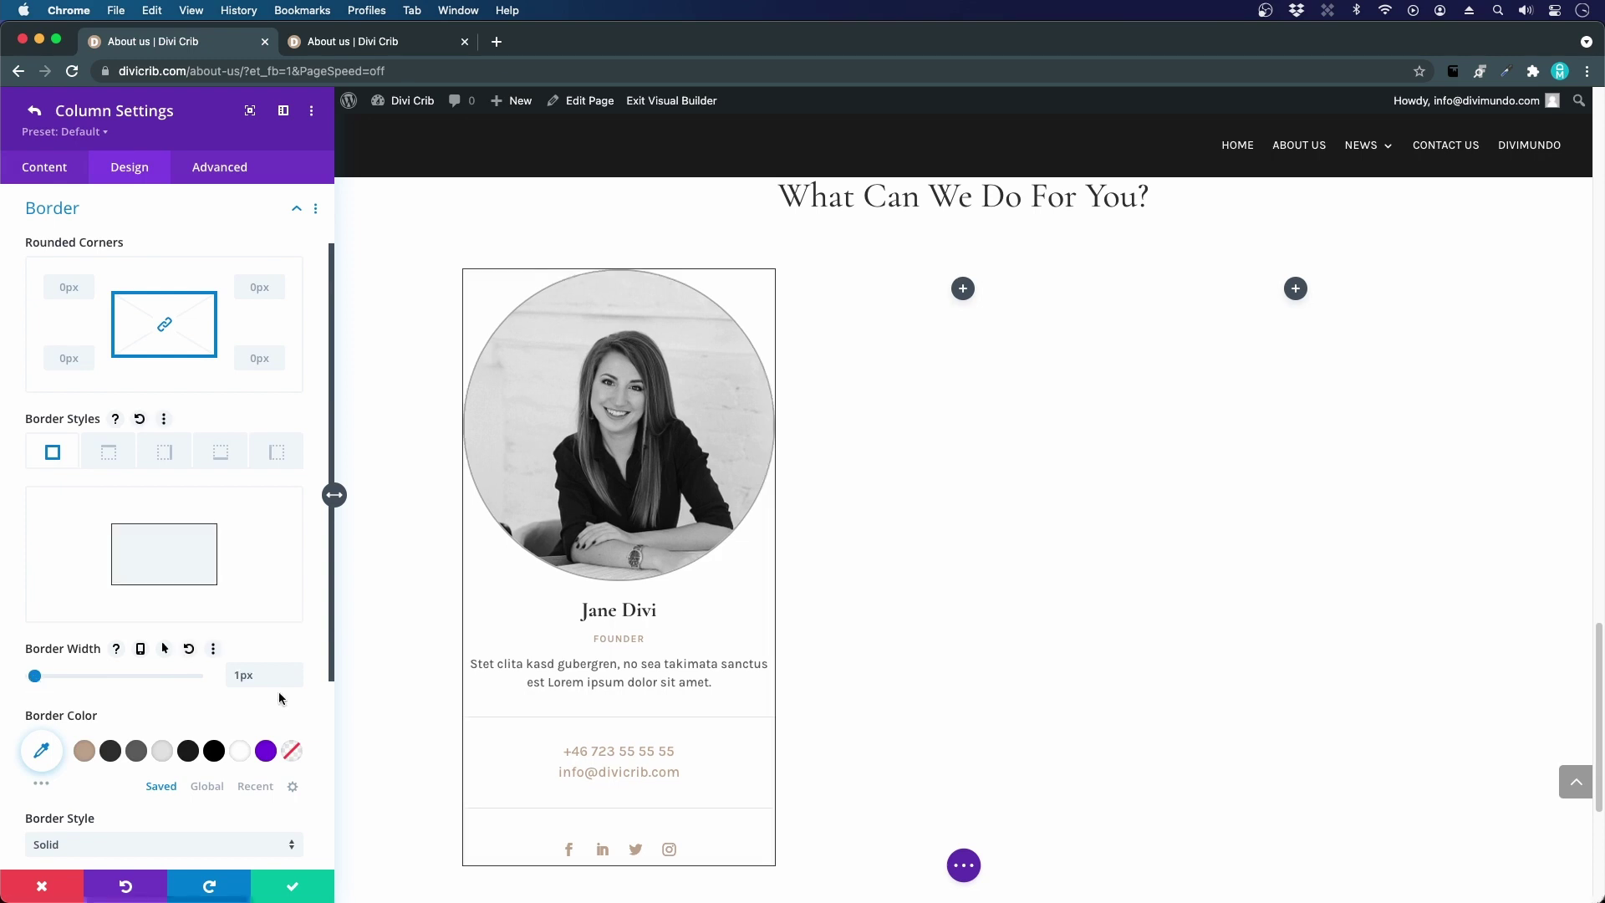
{"action": "left_click", "coordinate": [165, 751]}
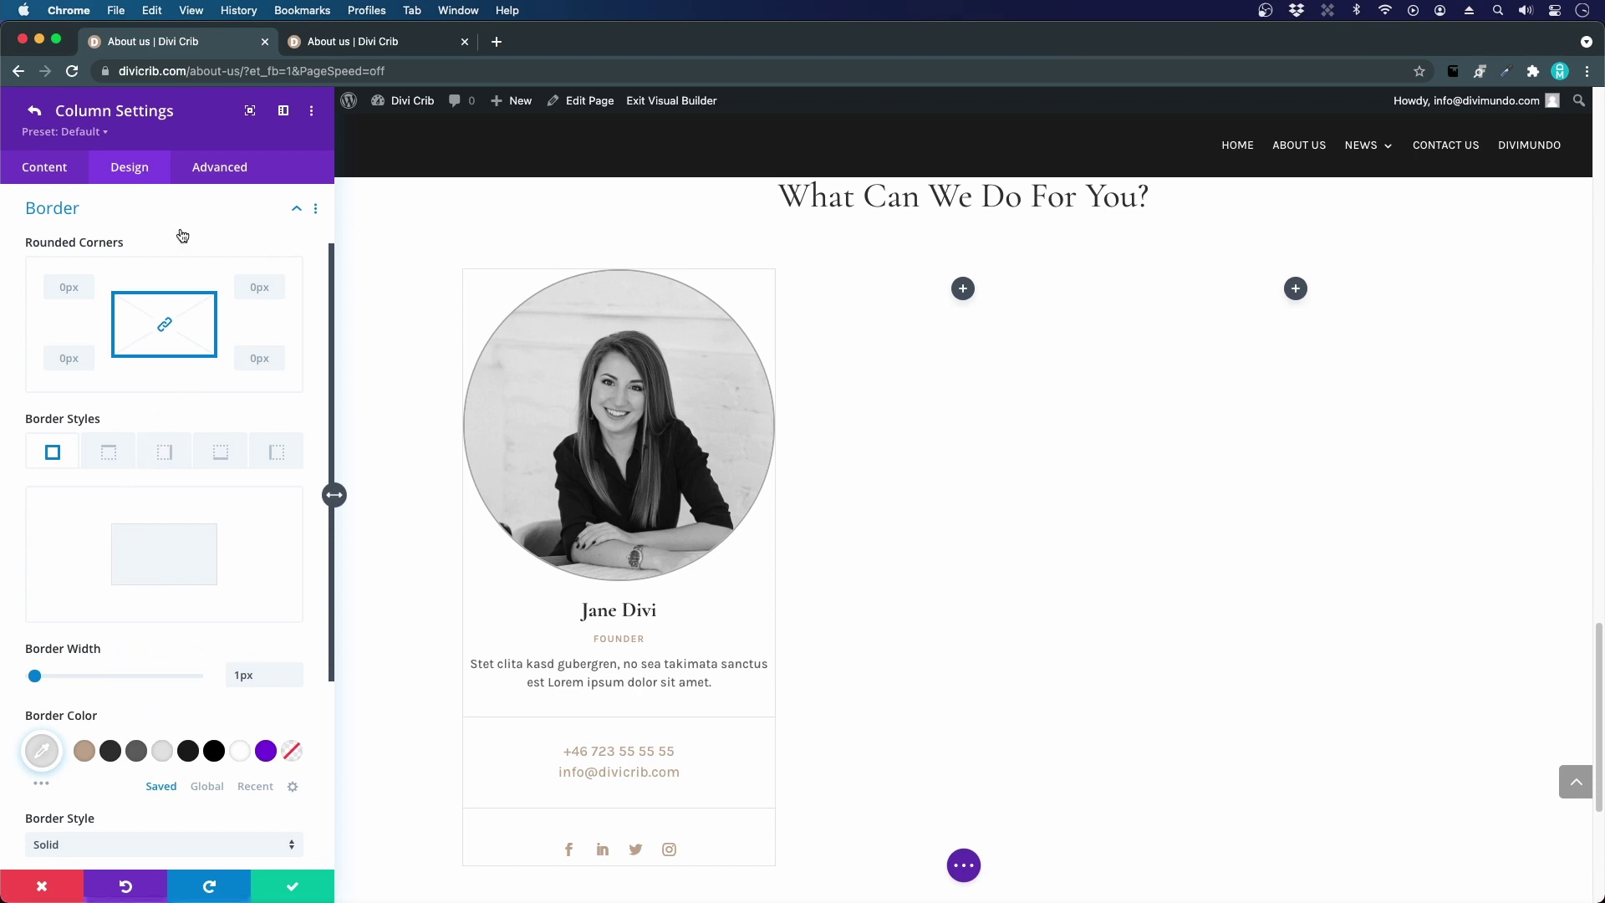
- Apply the bottom drop-shadow preset to the first column and set its hover blur strength to 80px
{"action": "scroll", "coordinate": [168, 487], "scroll_direction": "down", "scroll_amount": 4}
{"action": "left_click", "coordinate": [133, 613]}
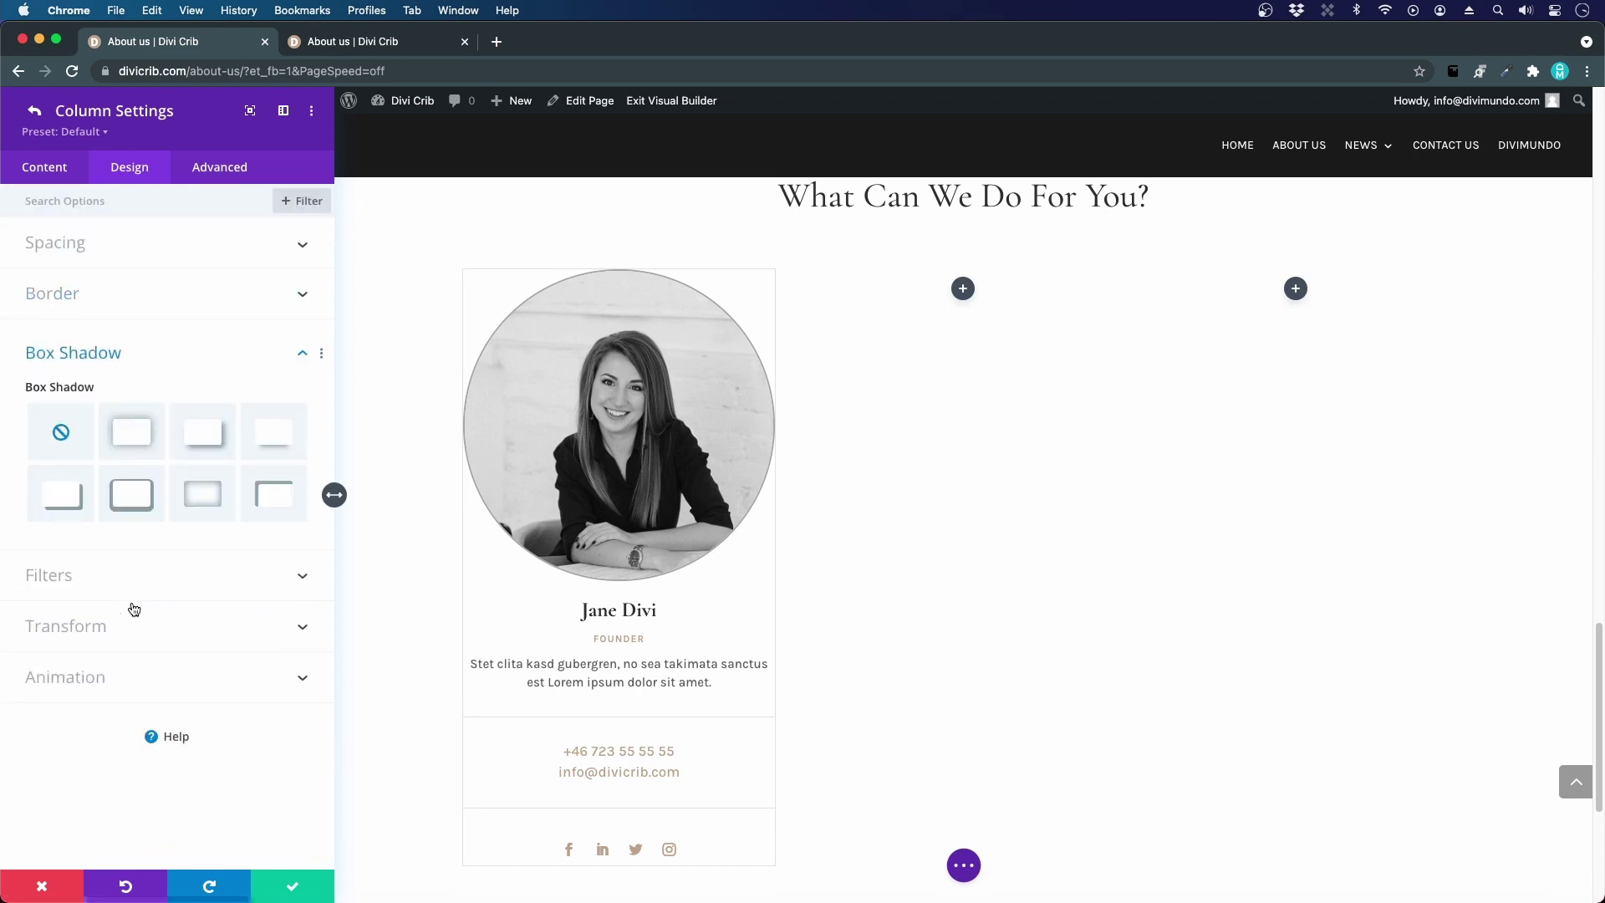
{"action": "left_click", "coordinate": [282, 438]}
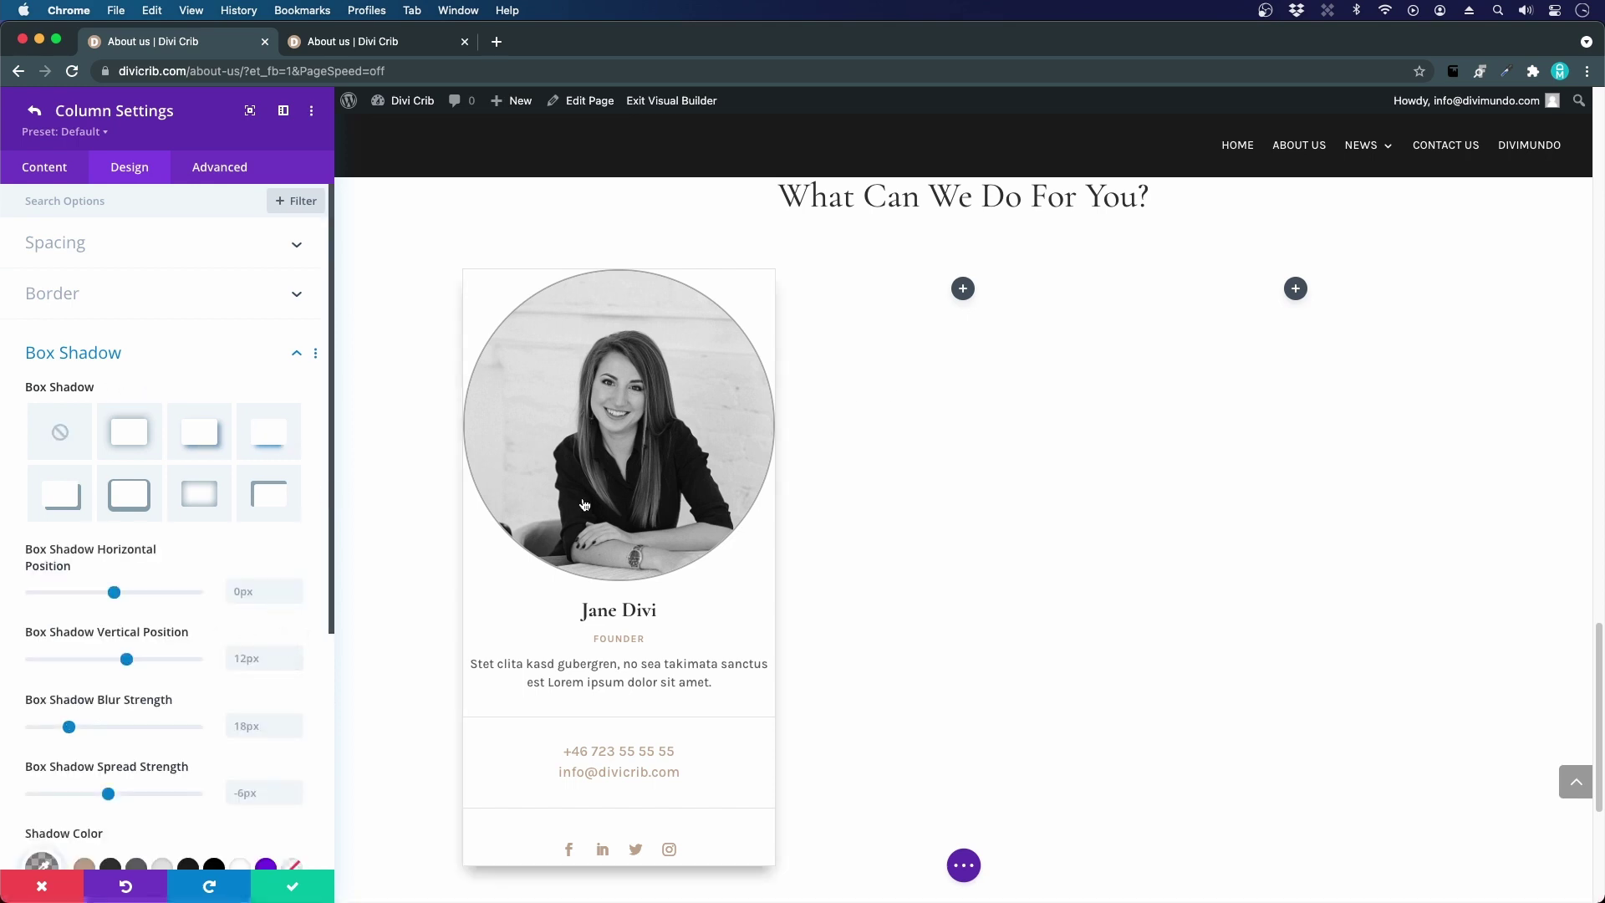
{"action": "scroll", "coordinate": [226, 637], "scroll_direction": "down", "scroll_amount": 3}
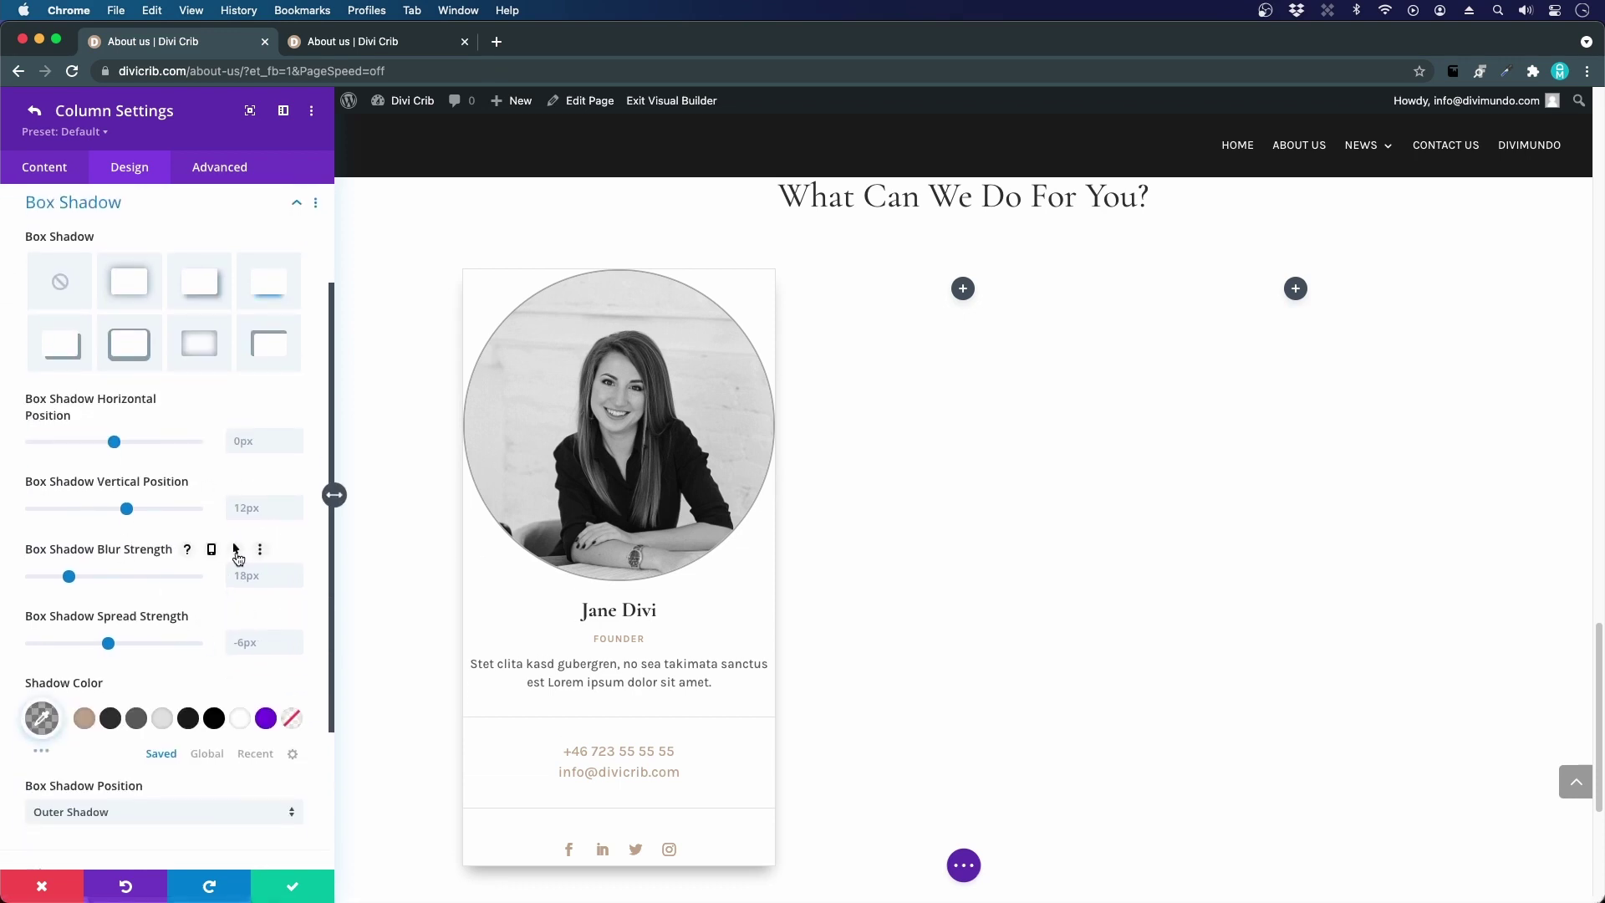
{"action": "left_click", "coordinate": [236, 552]}
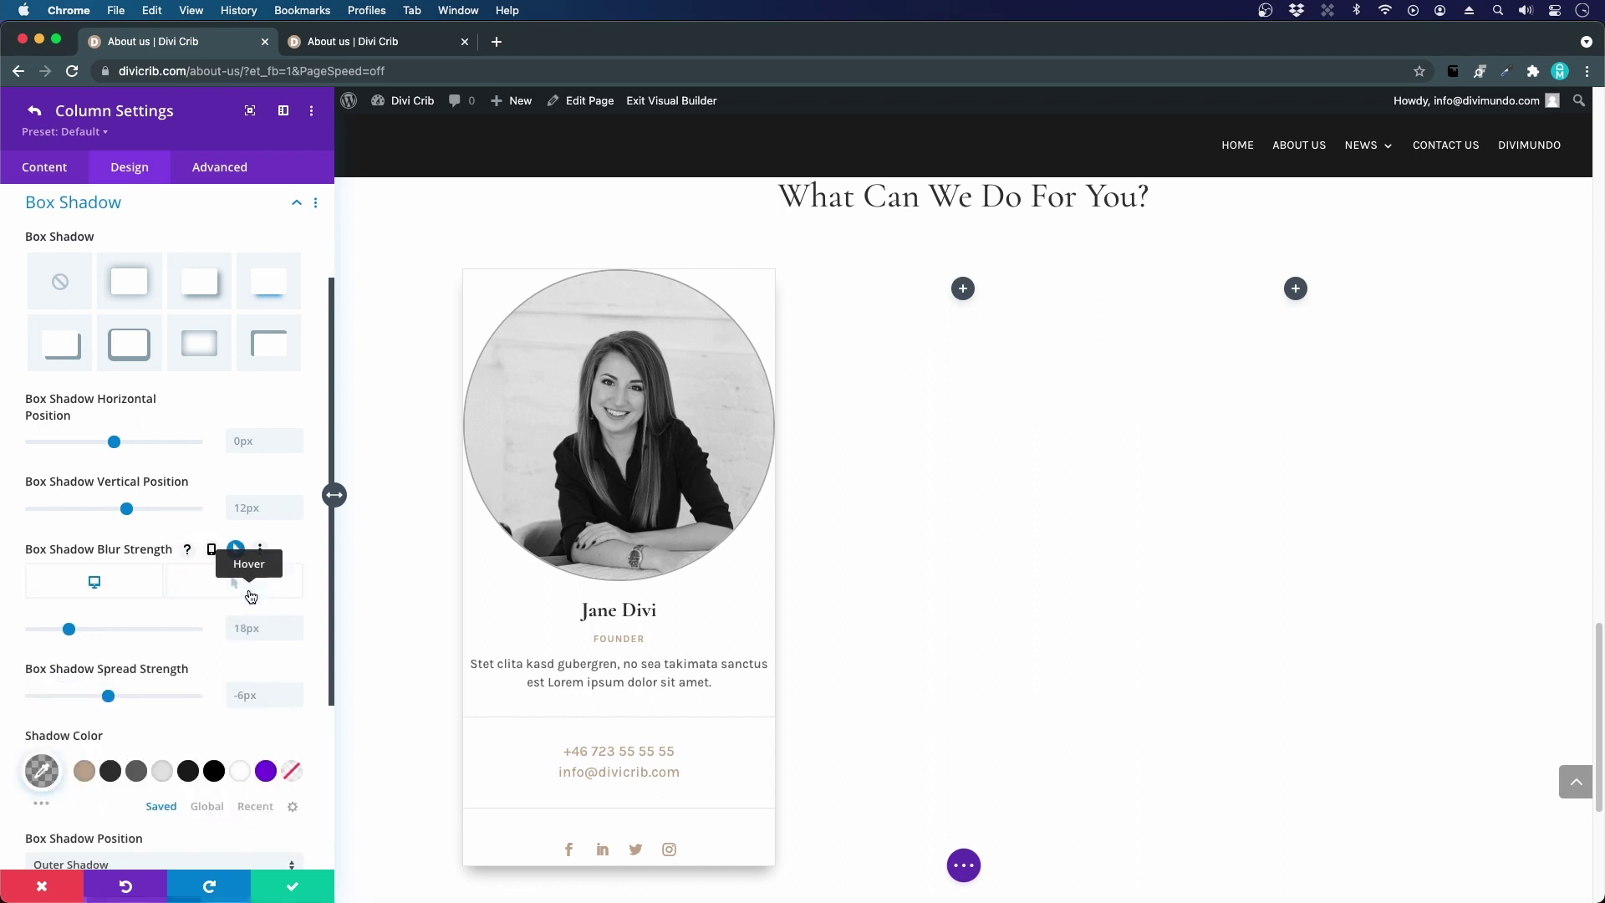
{"action": "left_click", "coordinate": [251, 597]}
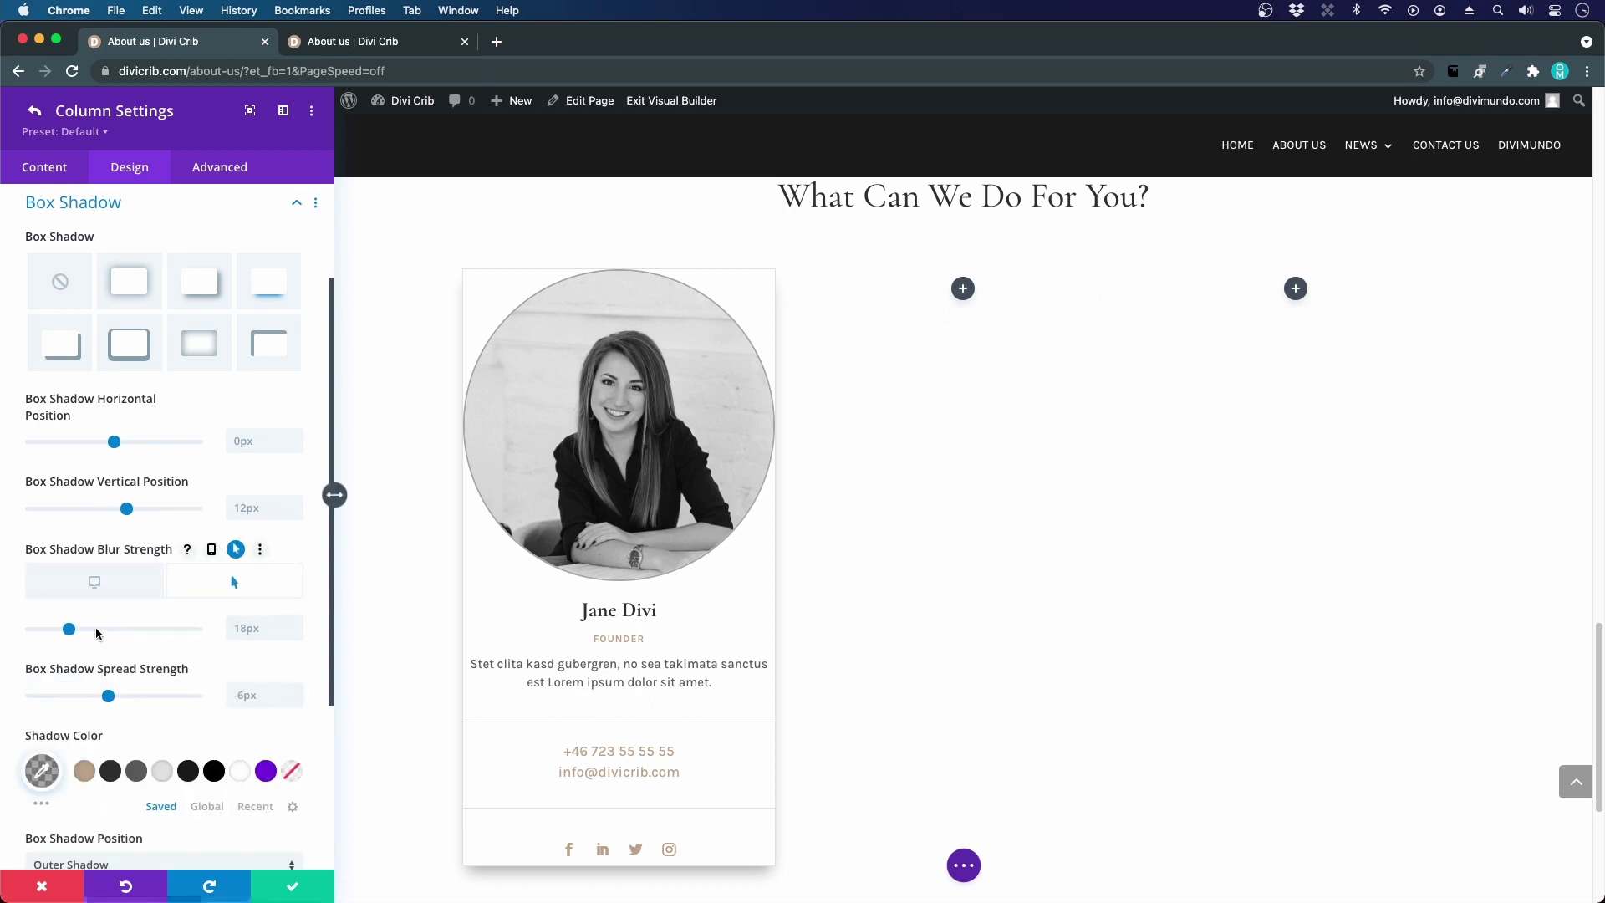
{"action": "left_click_drag", "start_coordinate": [69, 630], "coordinate": [437, 630]}
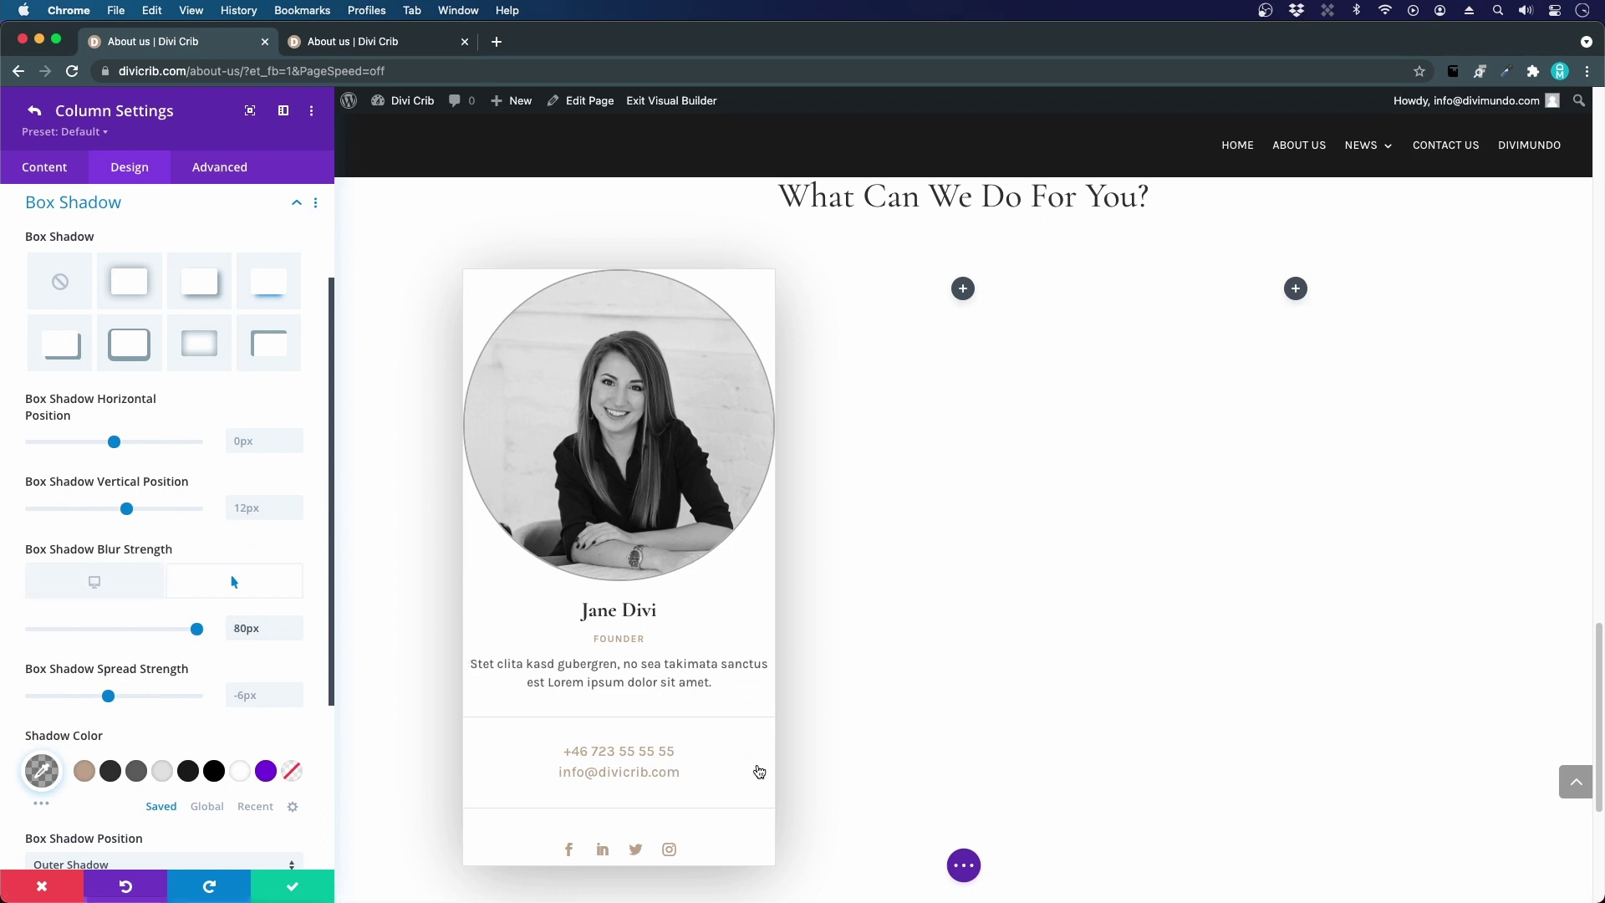
- Set the first column's padding to 40px at the top, bottom, left and right, with both pairs linked
{"action": "scroll", "coordinate": [130, 335], "scroll_direction": "up", "scroll_amount": 3}
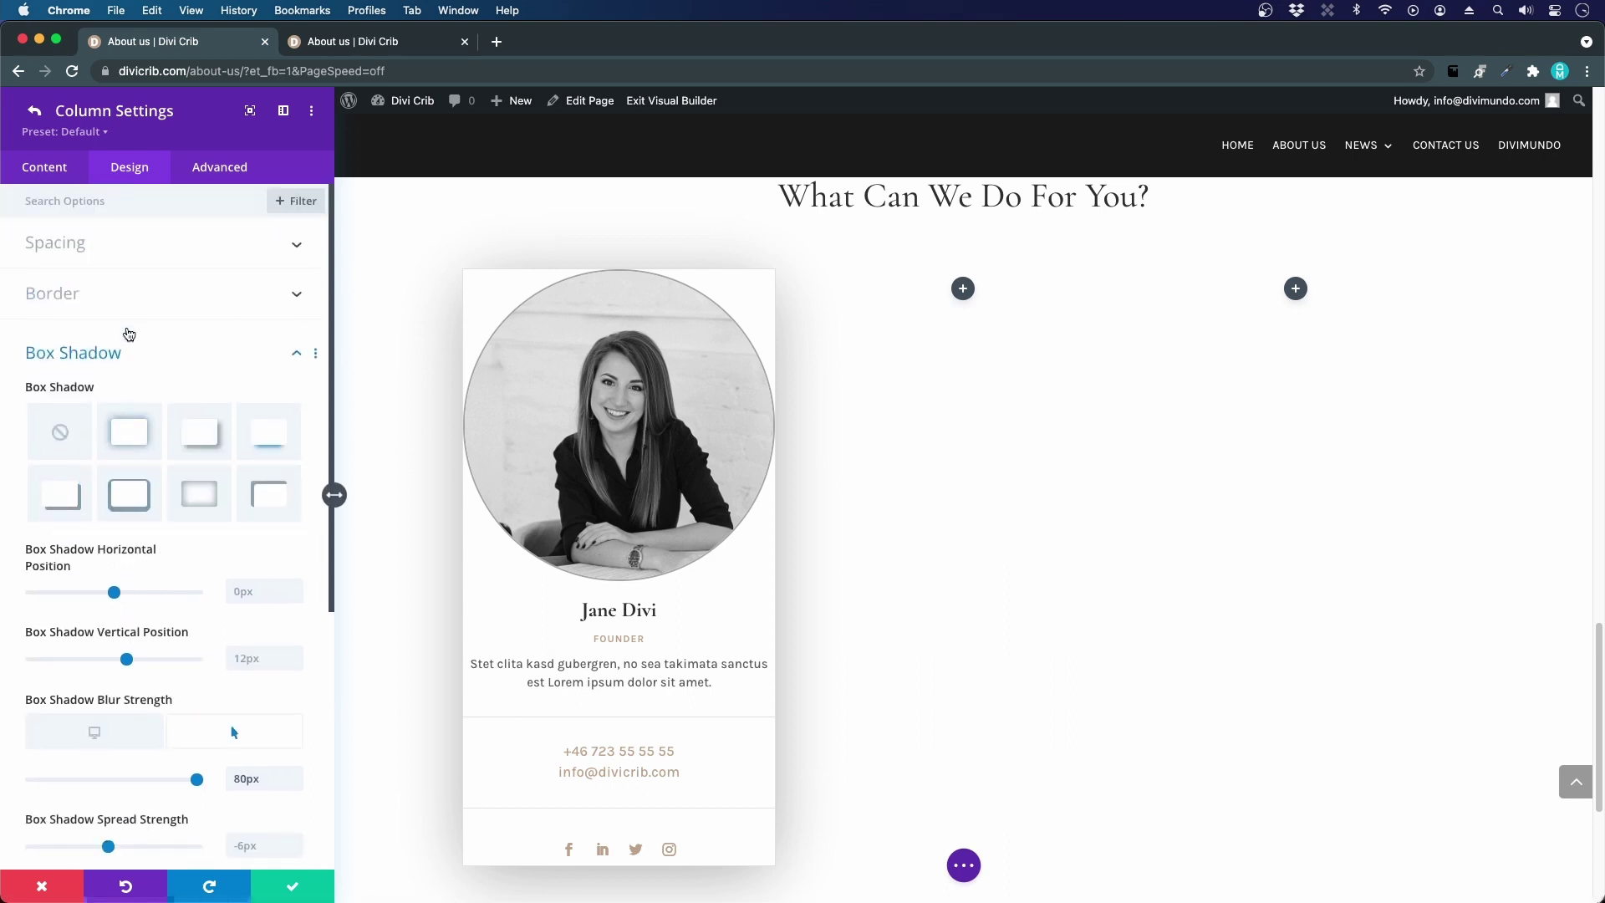
{"action": "left_click", "coordinate": [38, 249]}
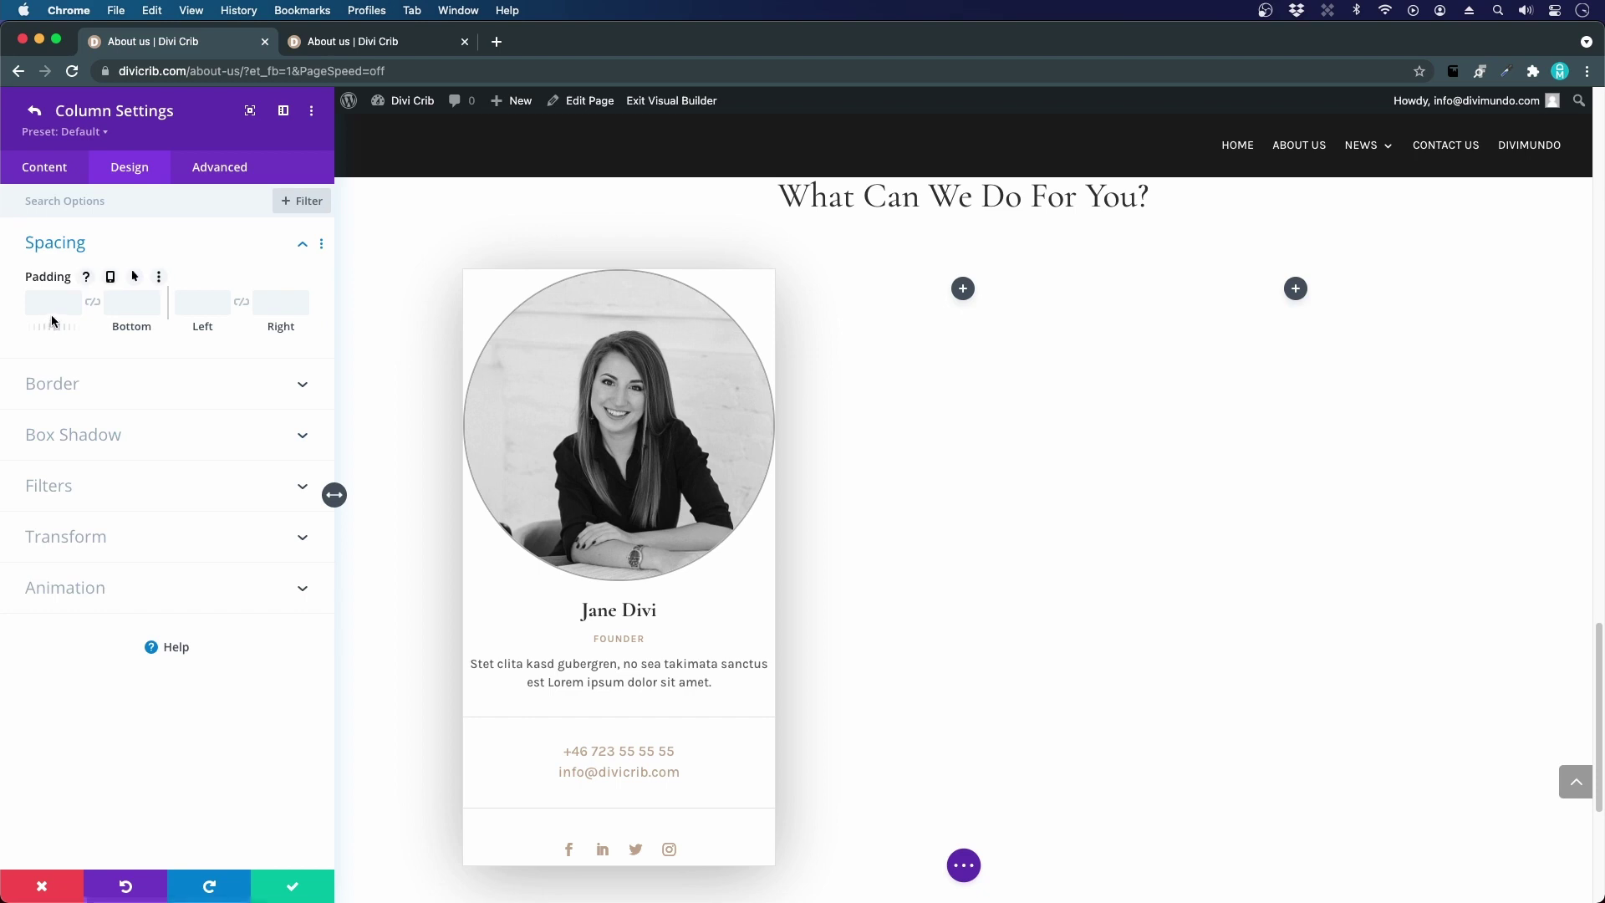
{"action": "left_click", "coordinate": [94, 304]}
{"action": "left_click", "coordinate": [199, 303]}
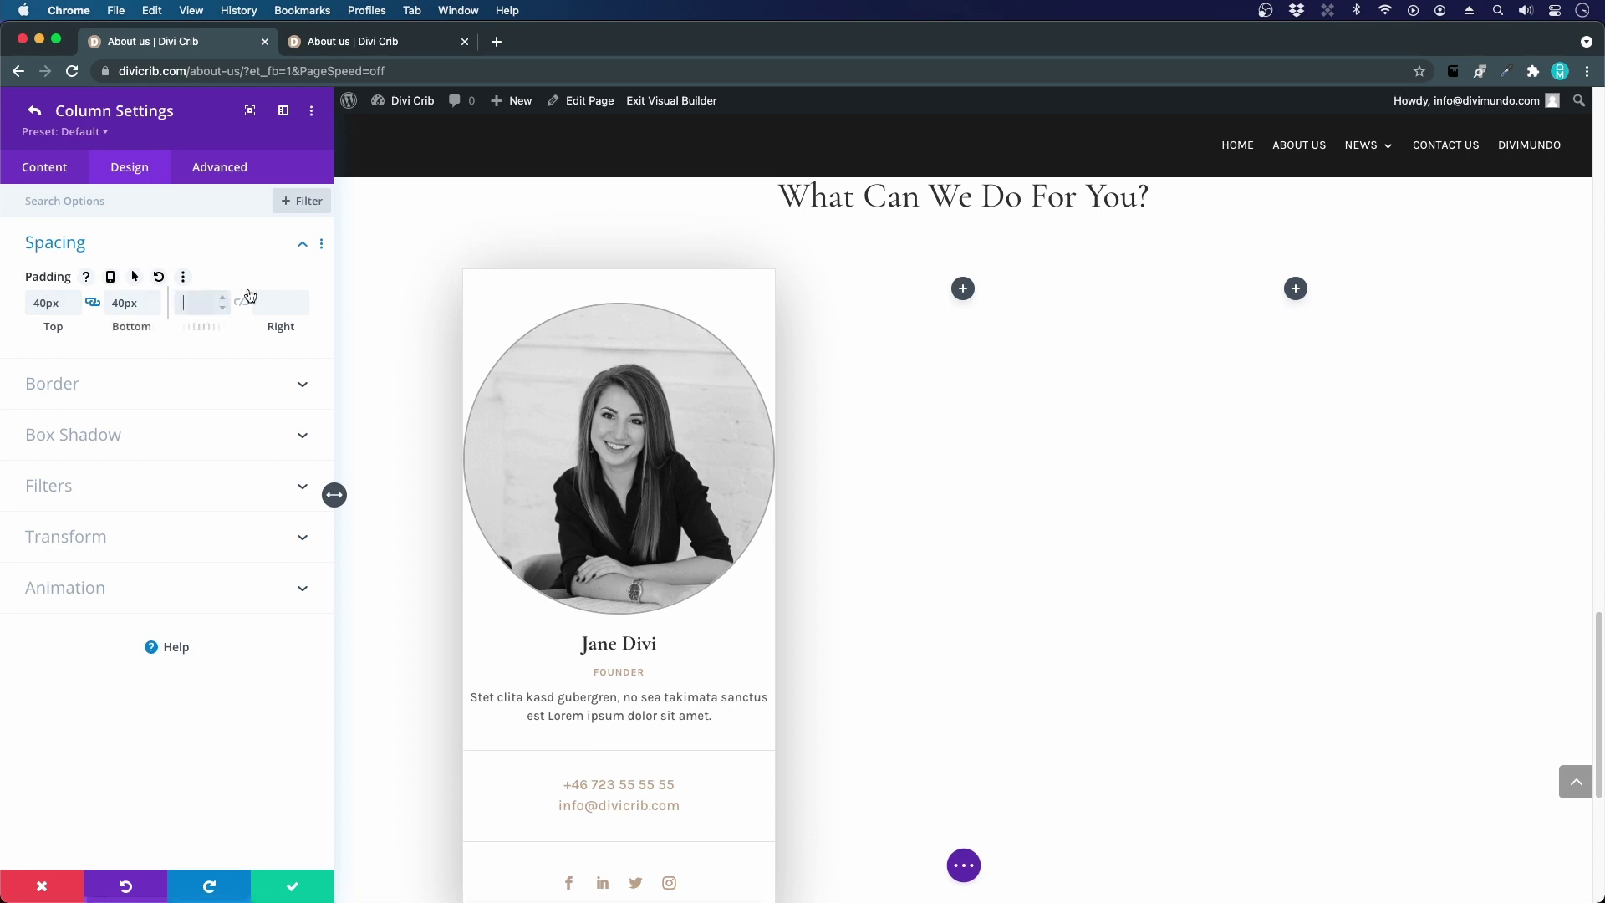
{"action": "left_click", "coordinate": [240, 301]}
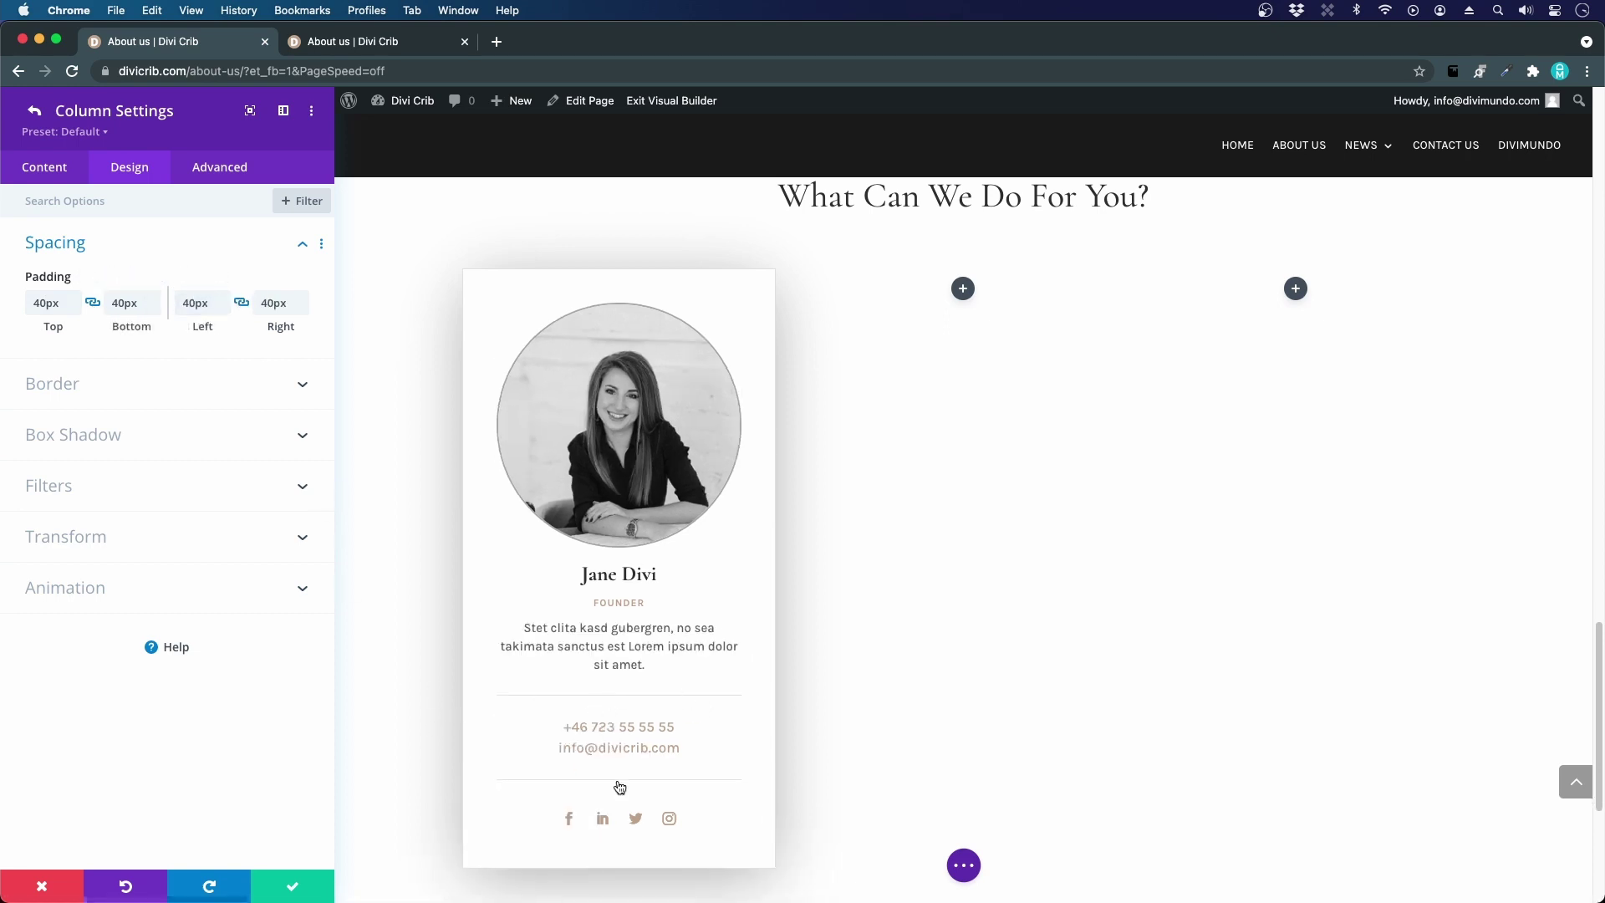
- Check how the first team card reacts to hovering on the reference About us page, and return to the builder
{"action": "scroll", "coordinate": [1020, 631], "scroll_direction": "up", "scroll_amount": 3}
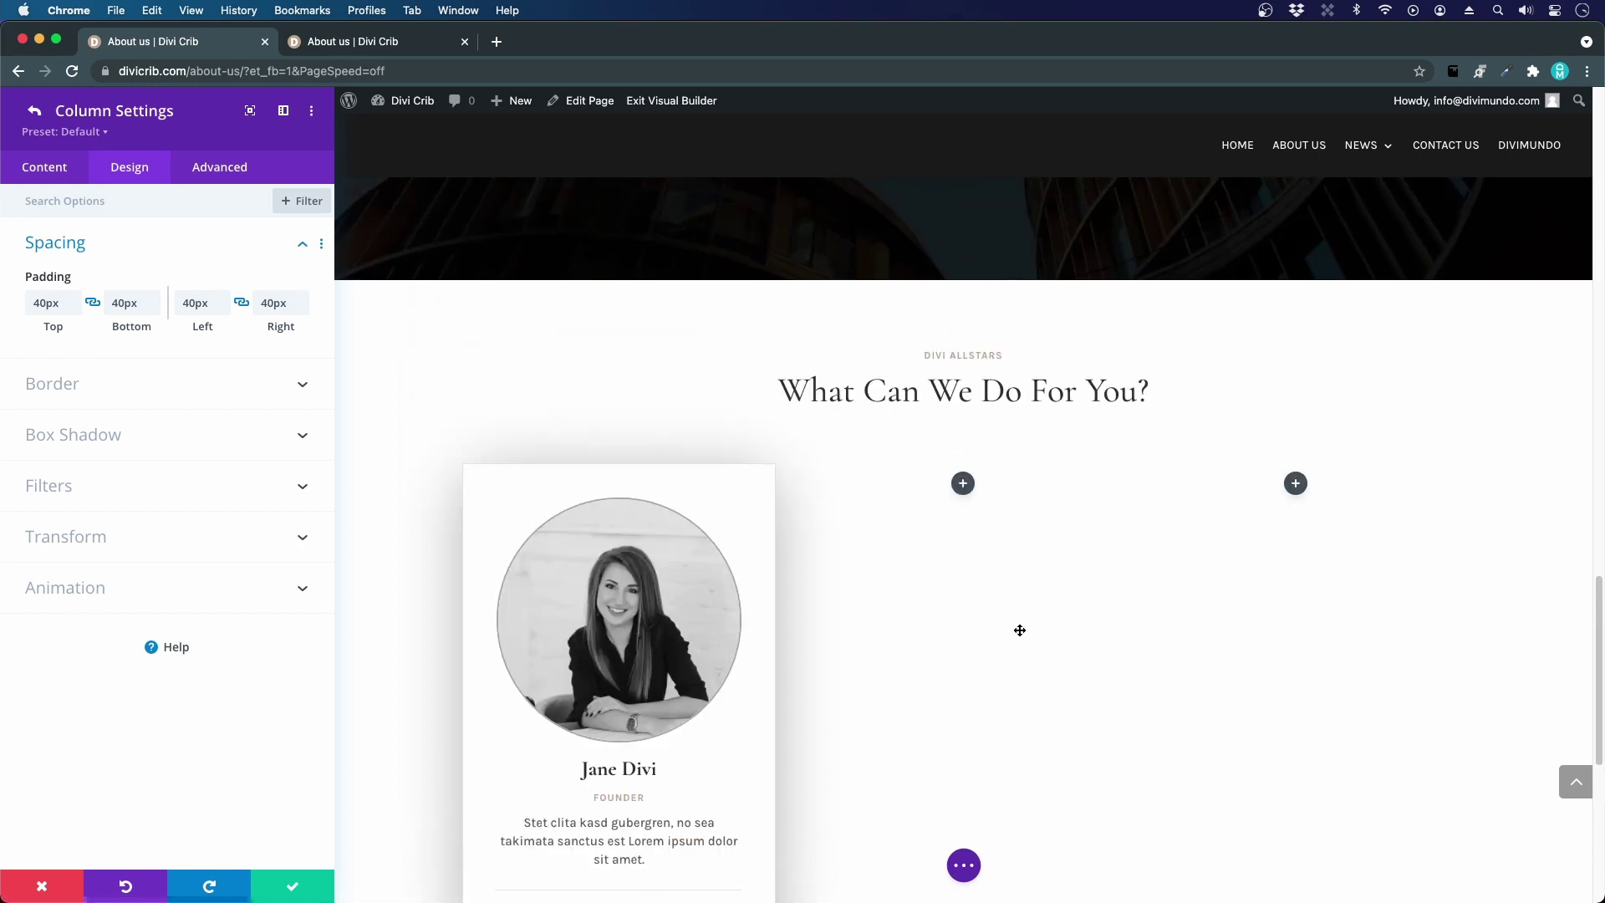
{"action": "left_click", "coordinate": [367, 41]}
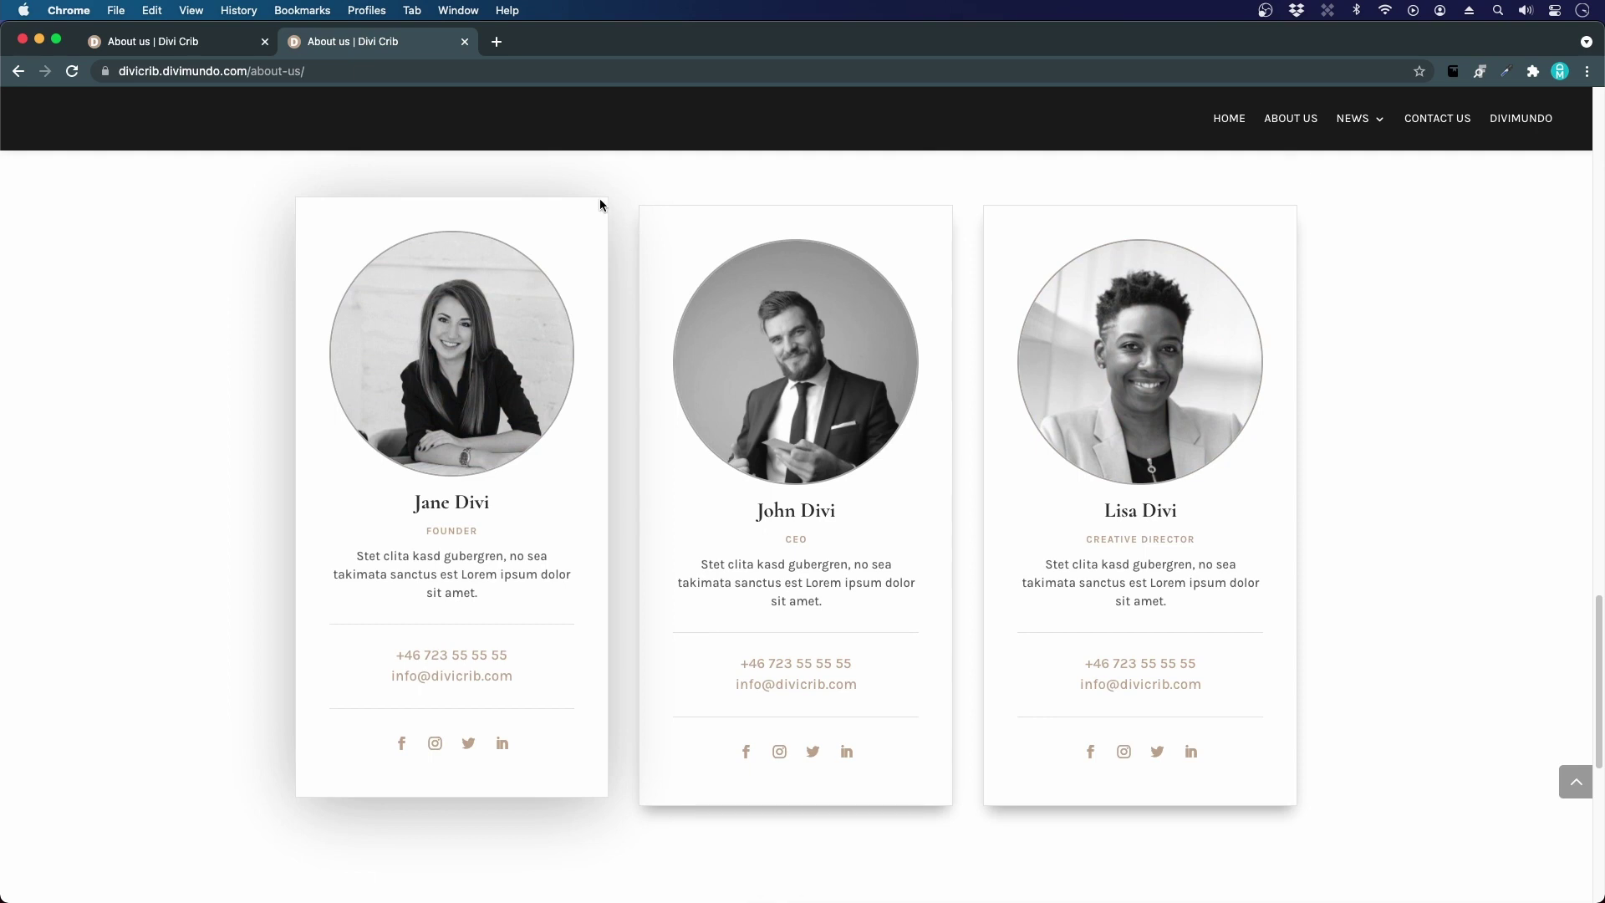
{"action": "left_click", "coordinate": [222, 41]}
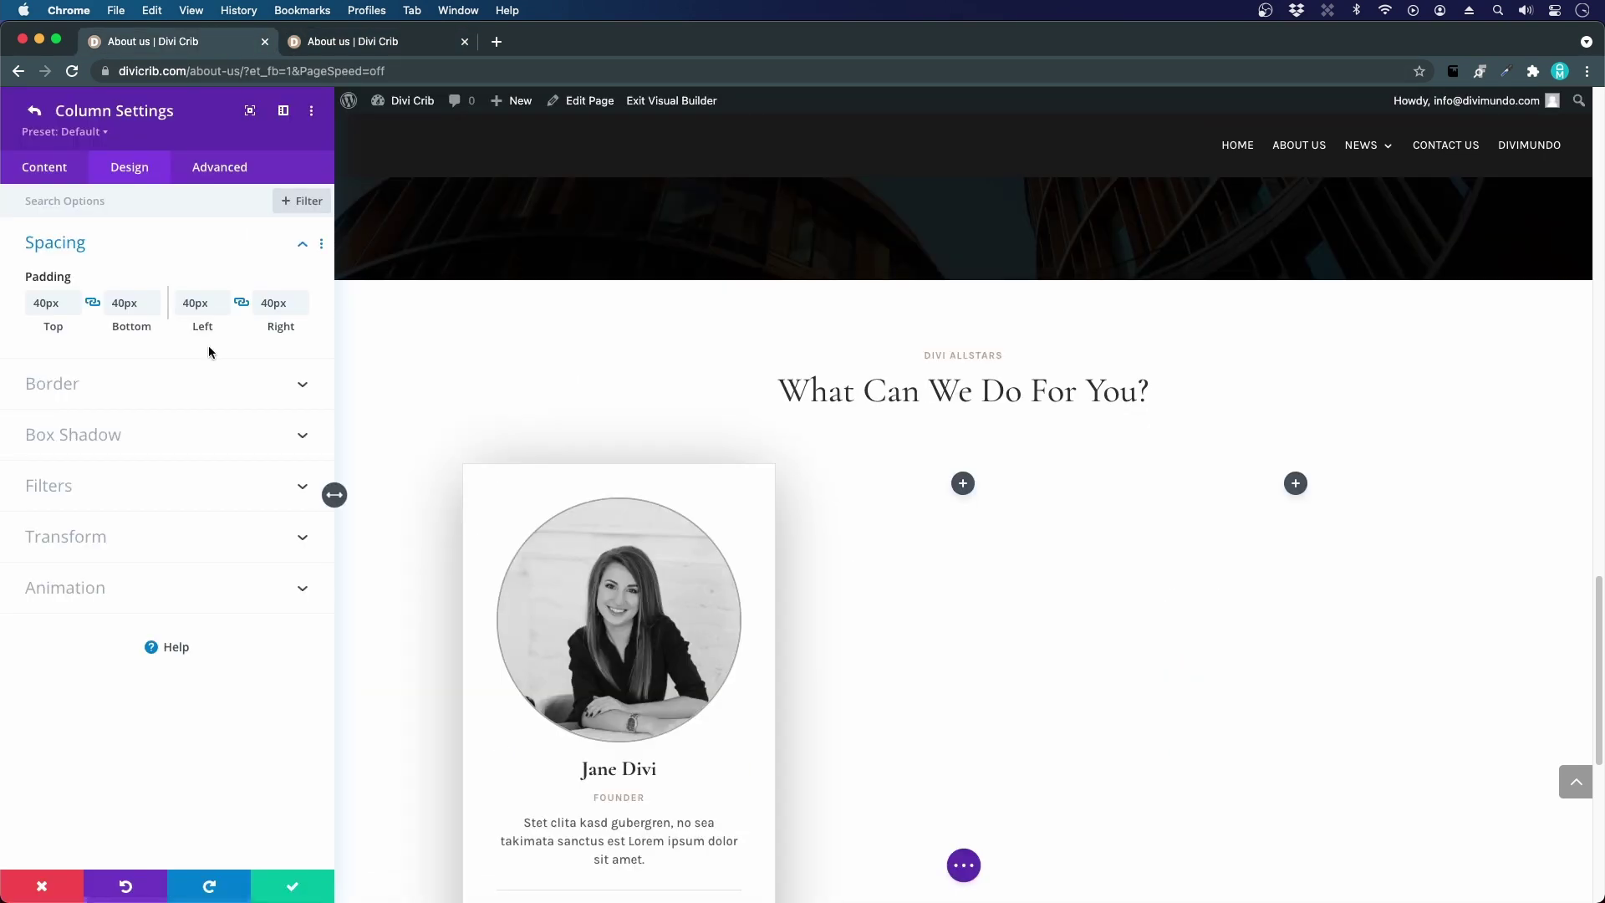
- Give the first column a hover transform with a vertical translate of -10px, and save the column and row settings
{"action": "left_click", "coordinate": [21, 98]}
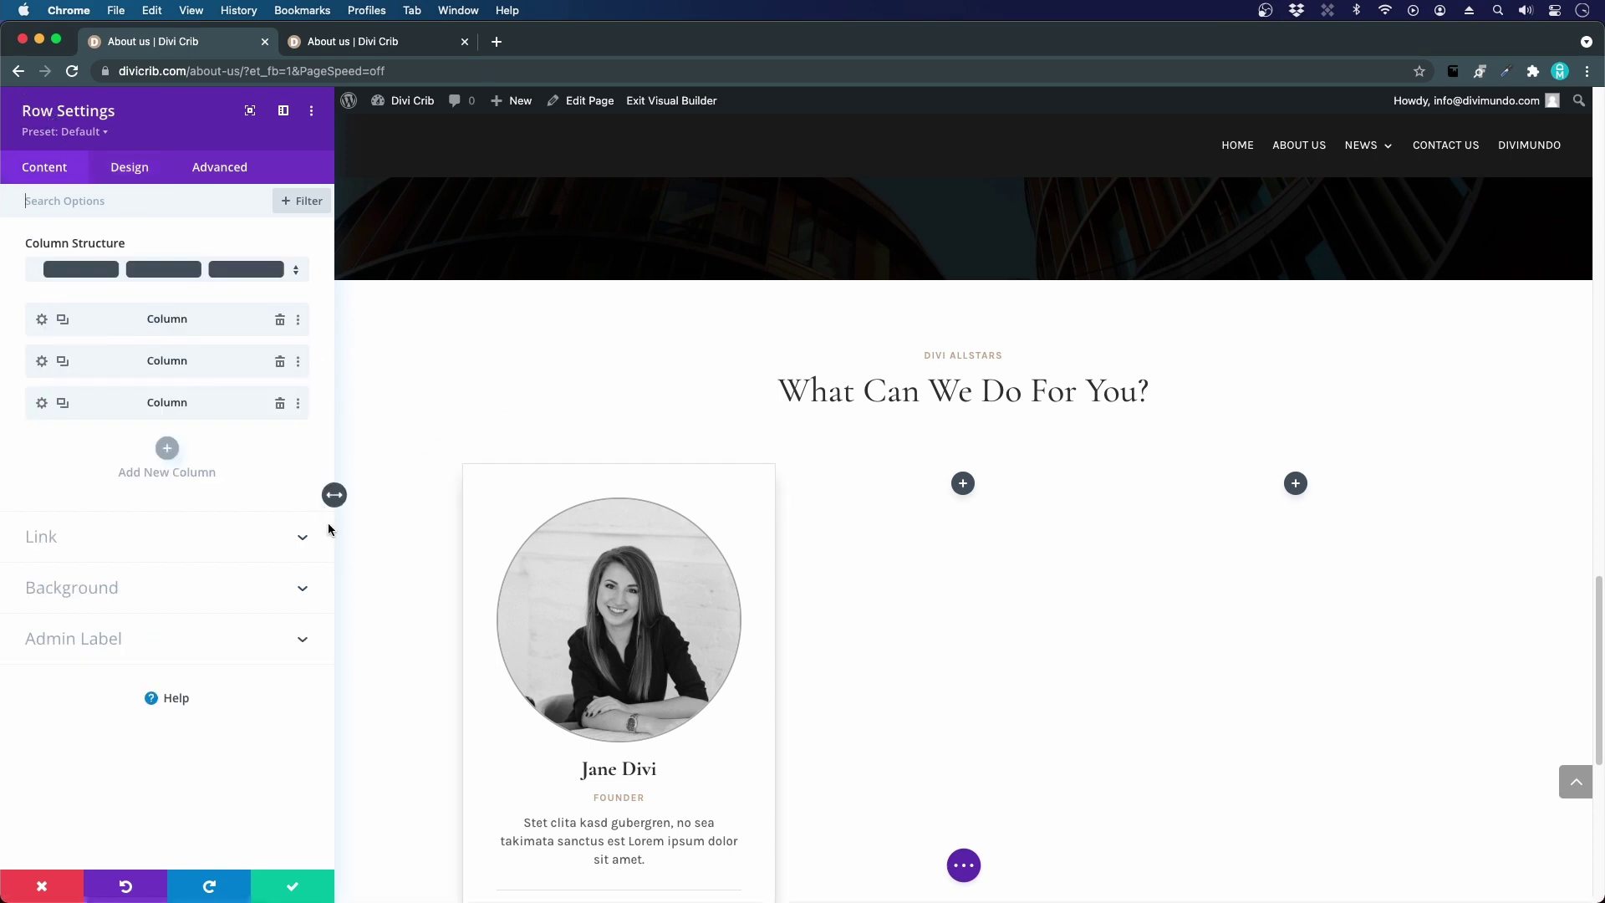
{"action": "left_click", "coordinate": [41, 320]}
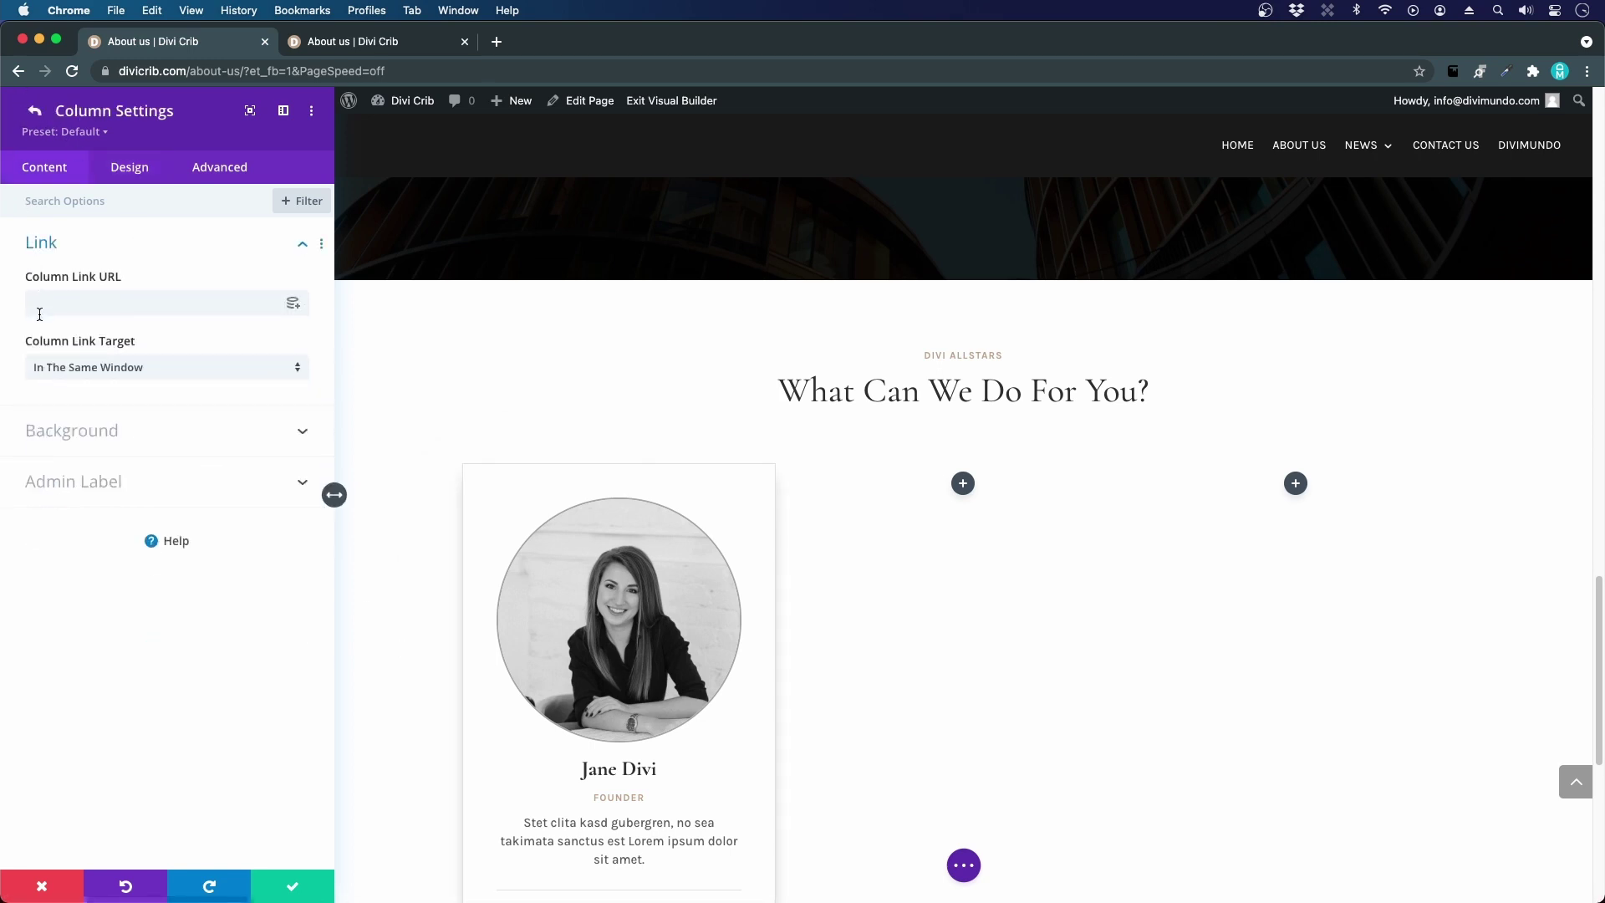
{"action": "left_click", "coordinate": [127, 170]}
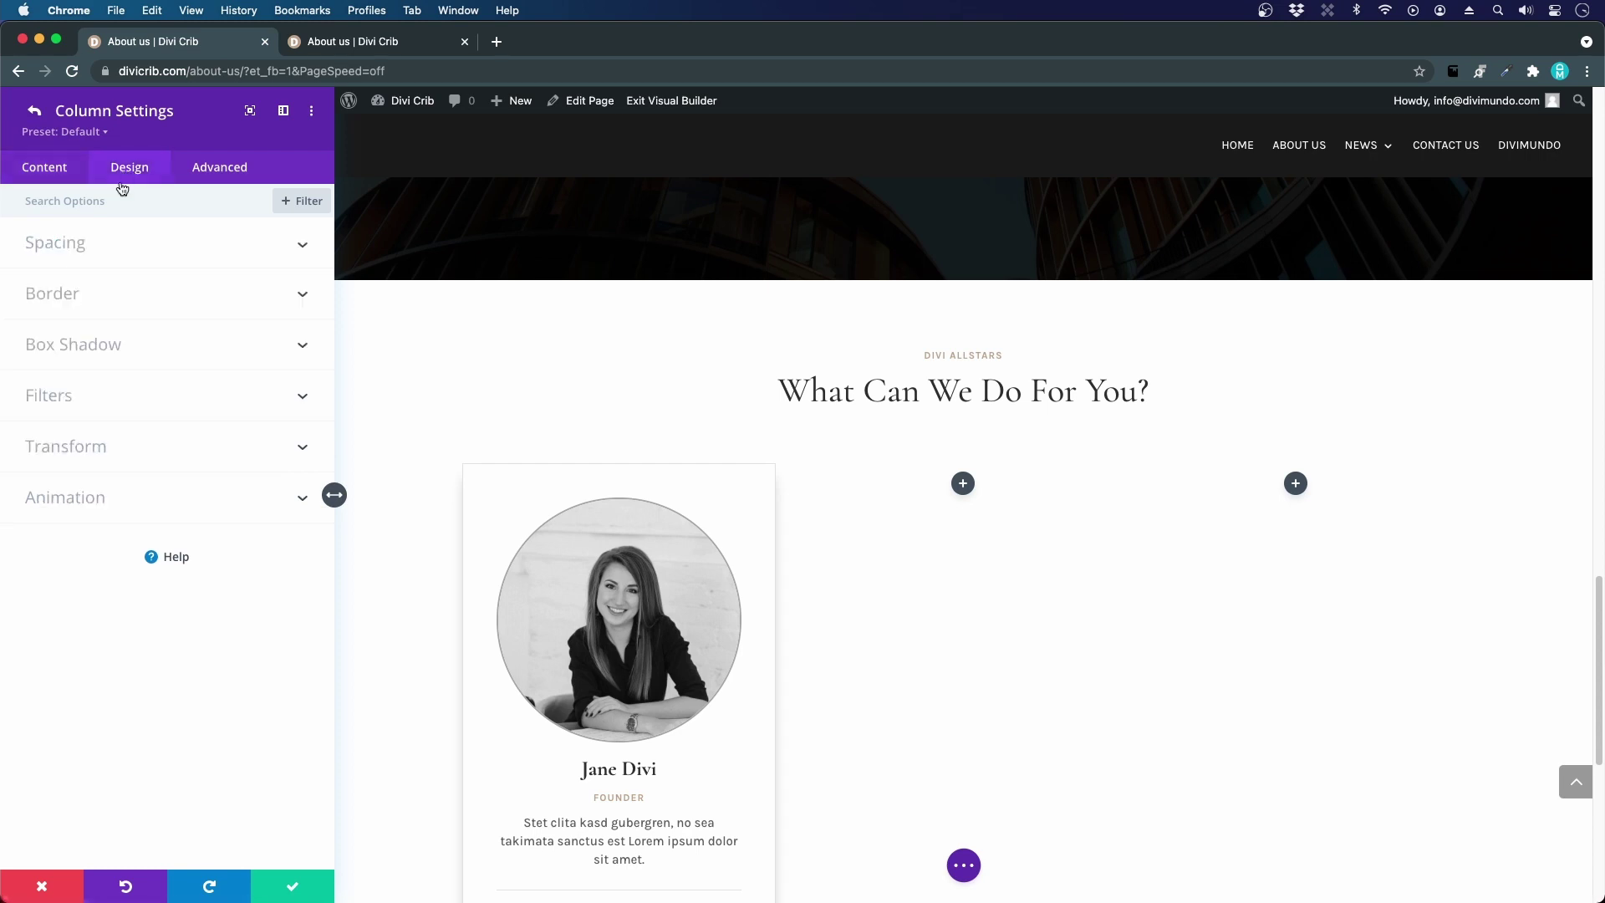
{"action": "left_click", "coordinate": [93, 454]}
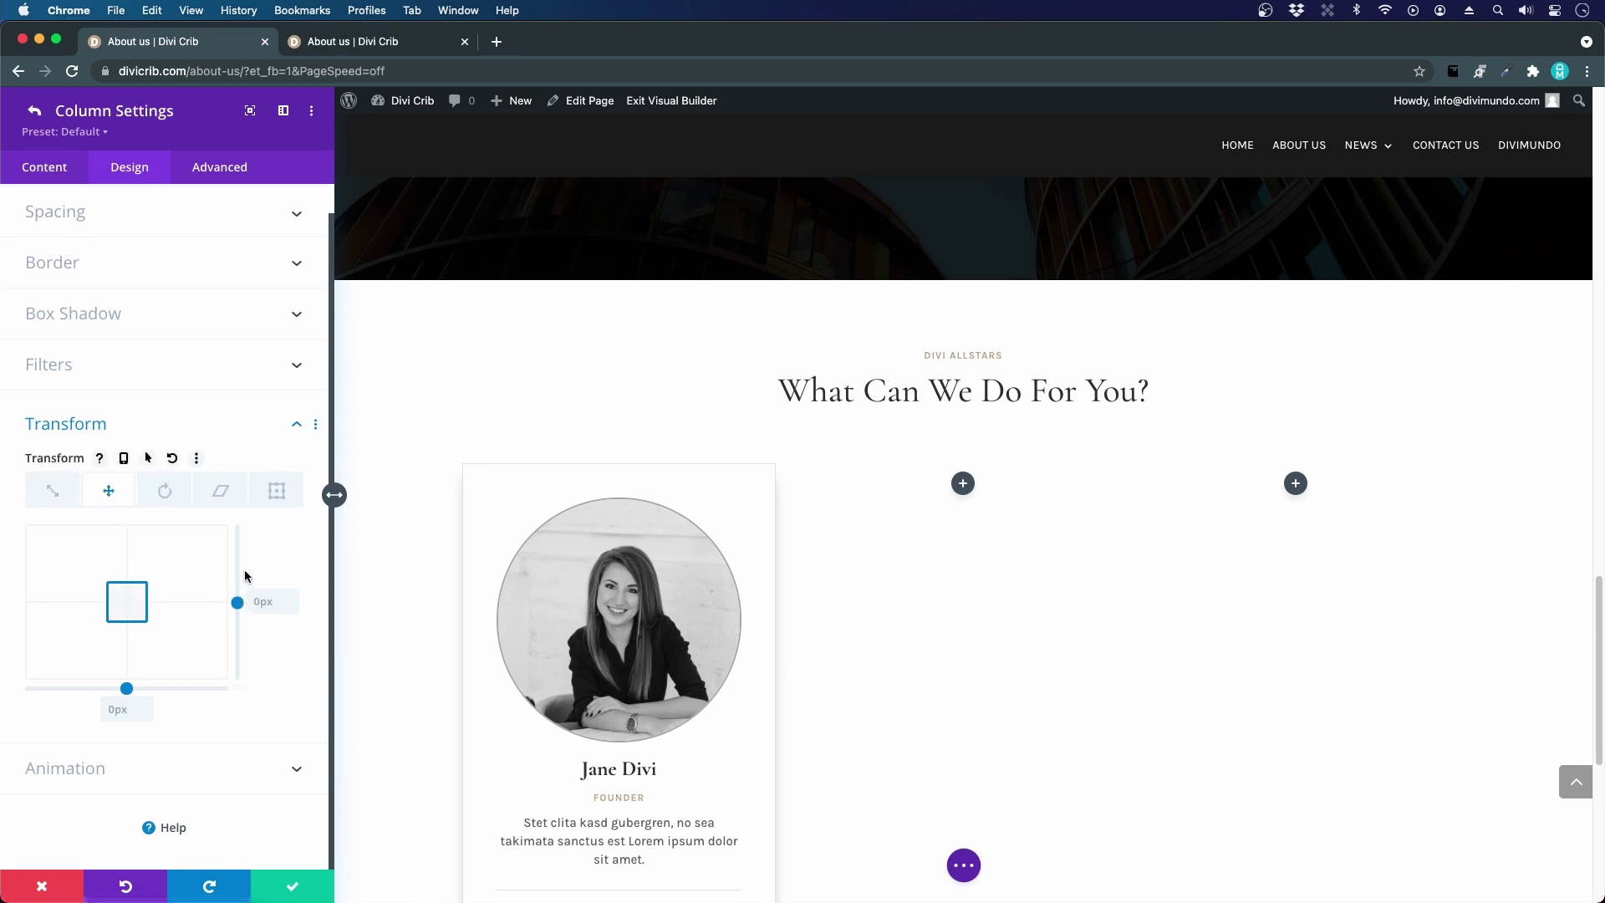
{"action": "left_click", "coordinate": [147, 458]}
{"action": "left_click", "coordinate": [220, 494]}
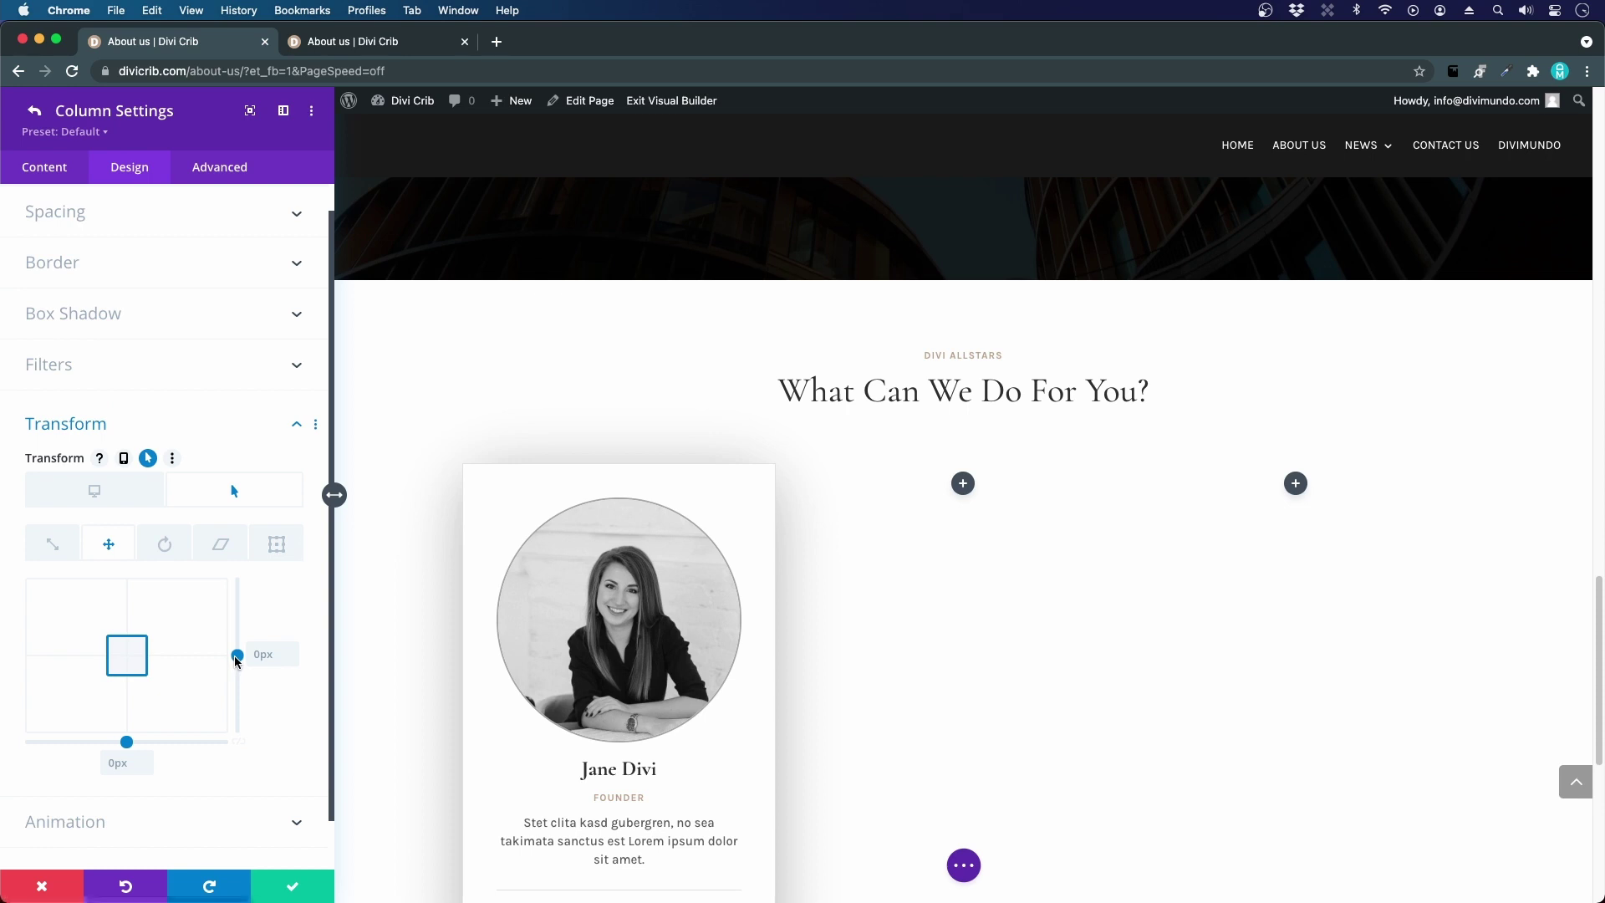
{"action": "left_click_drag", "start_coordinate": [237, 662], "coordinate": [238, 658]}
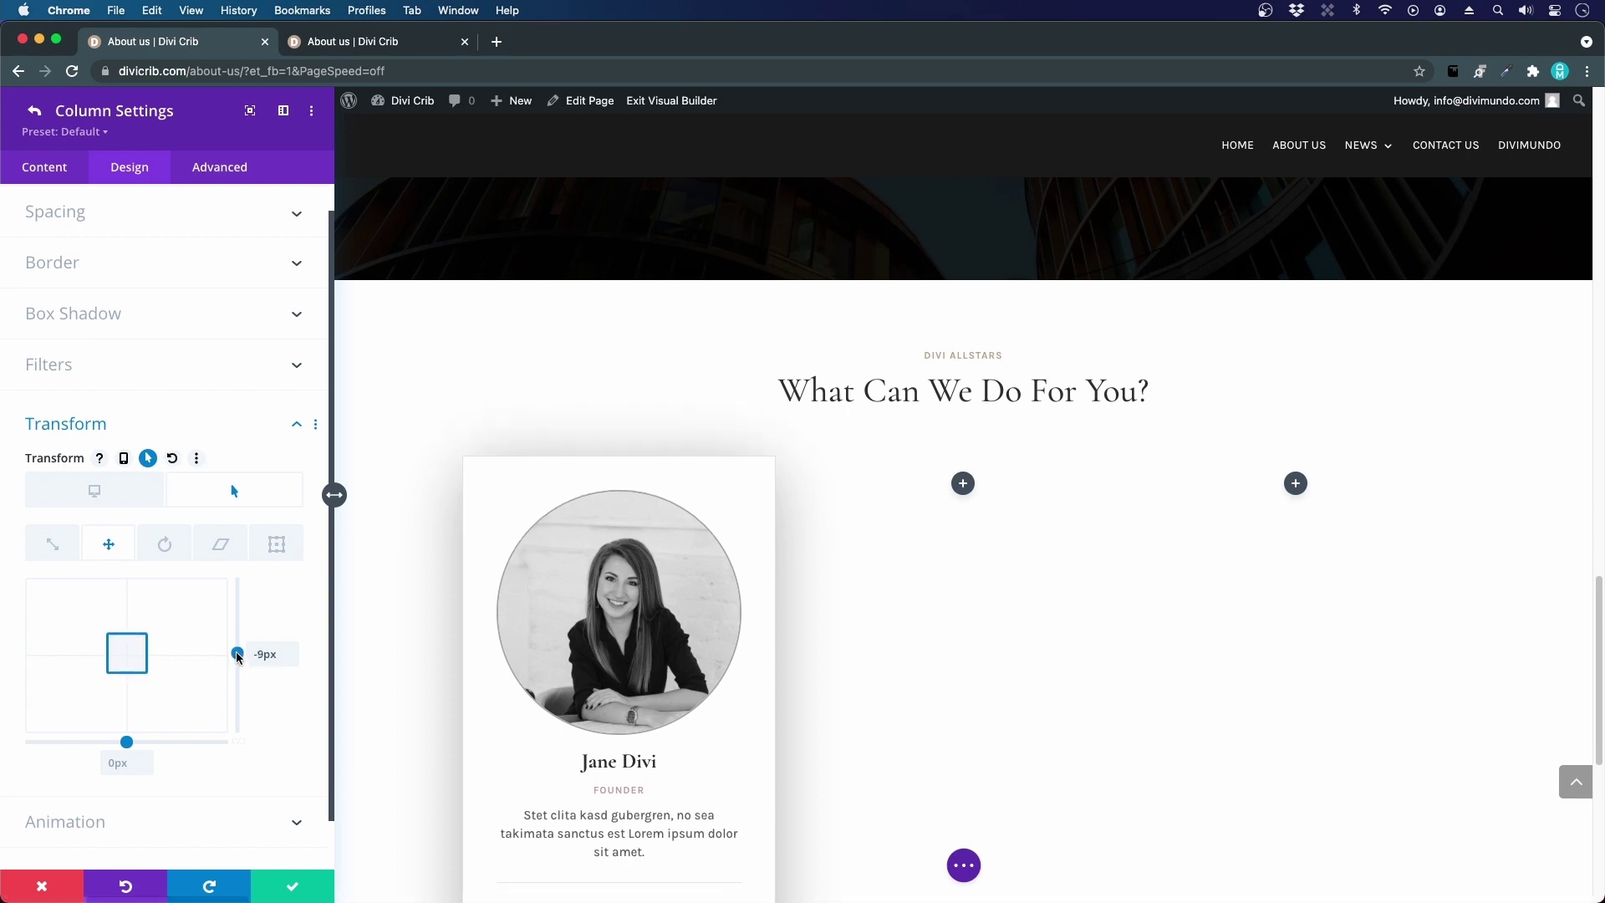
{"action": "left_click_drag", "start_coordinate": [238, 658], "coordinate": [239, 656]}
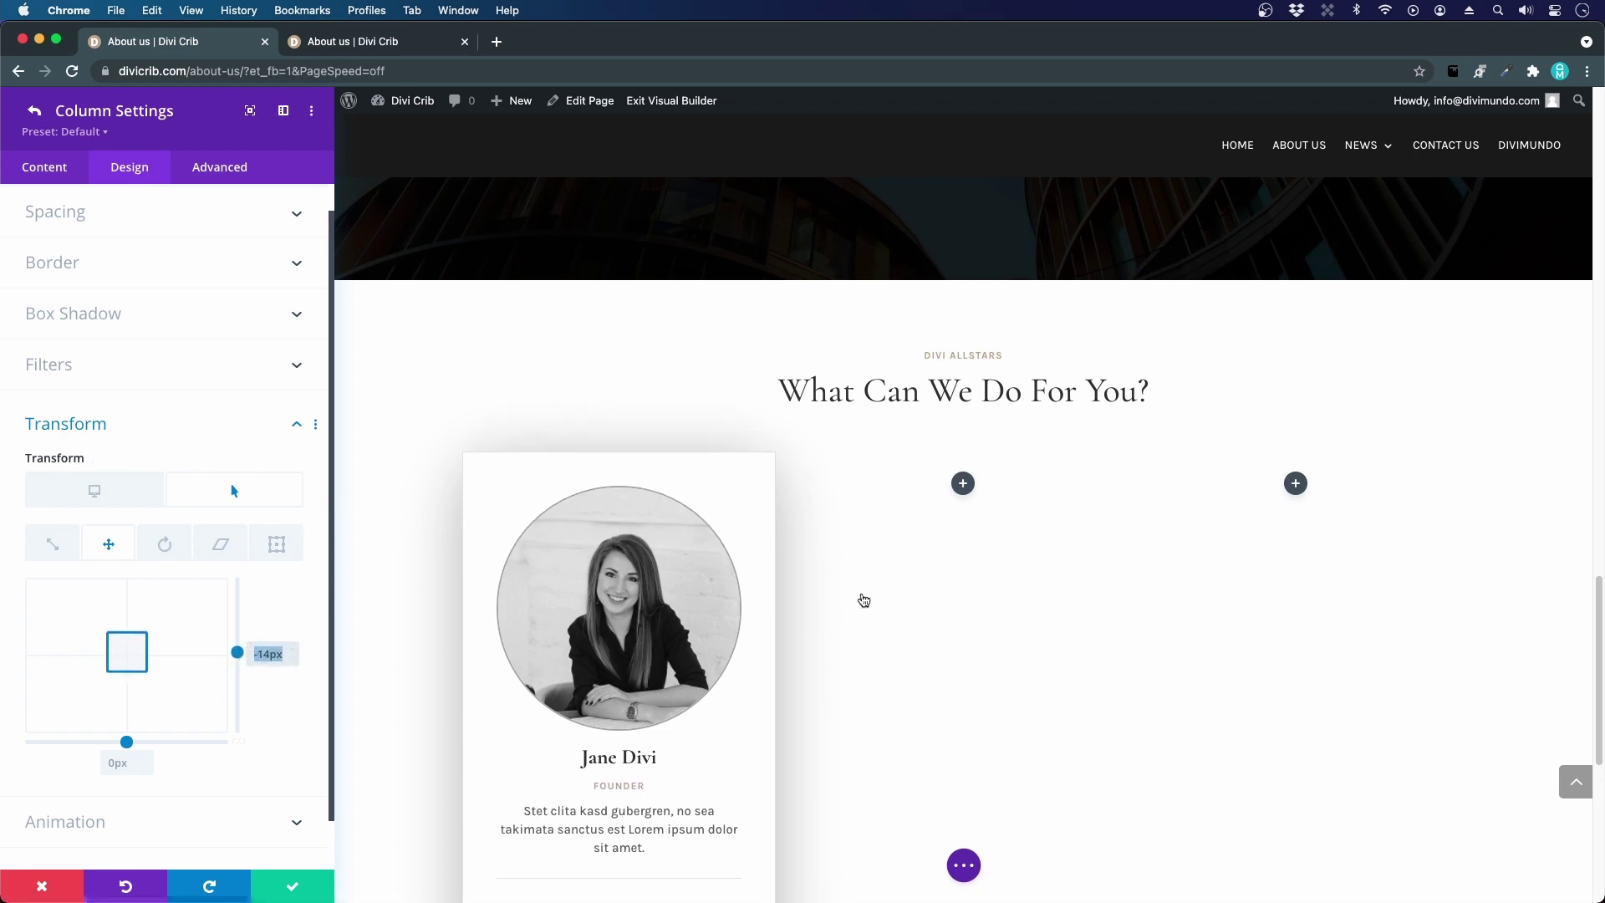
{"action": "type", "text": "-10"}
{"action": "key", "text": "Return"}
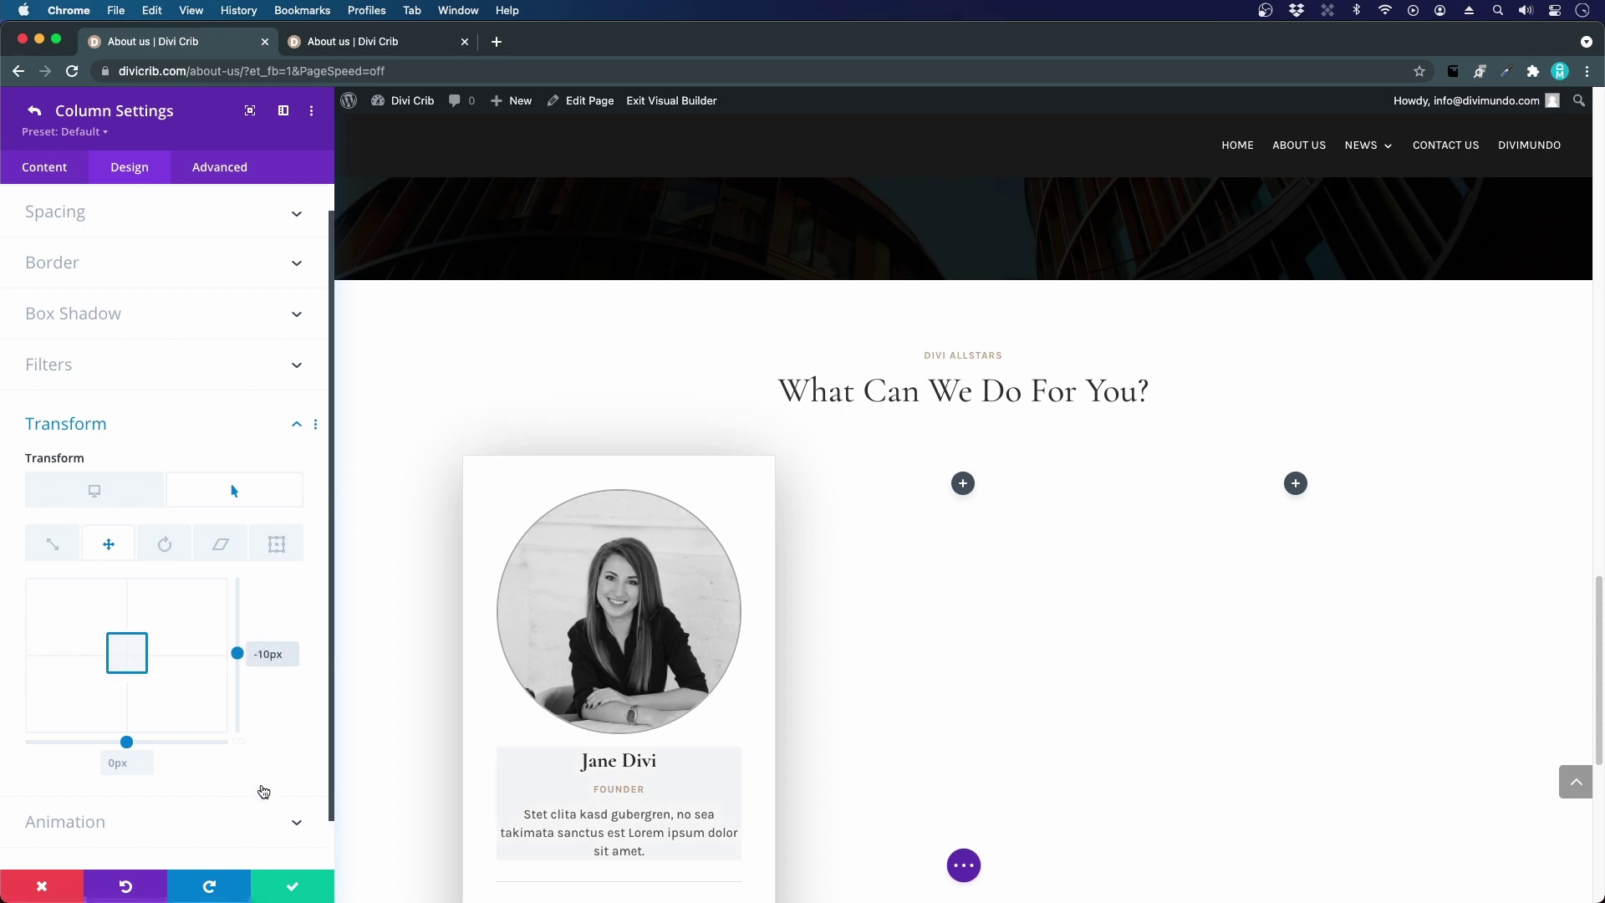
{"action": "left_click", "coordinate": [140, 501]}
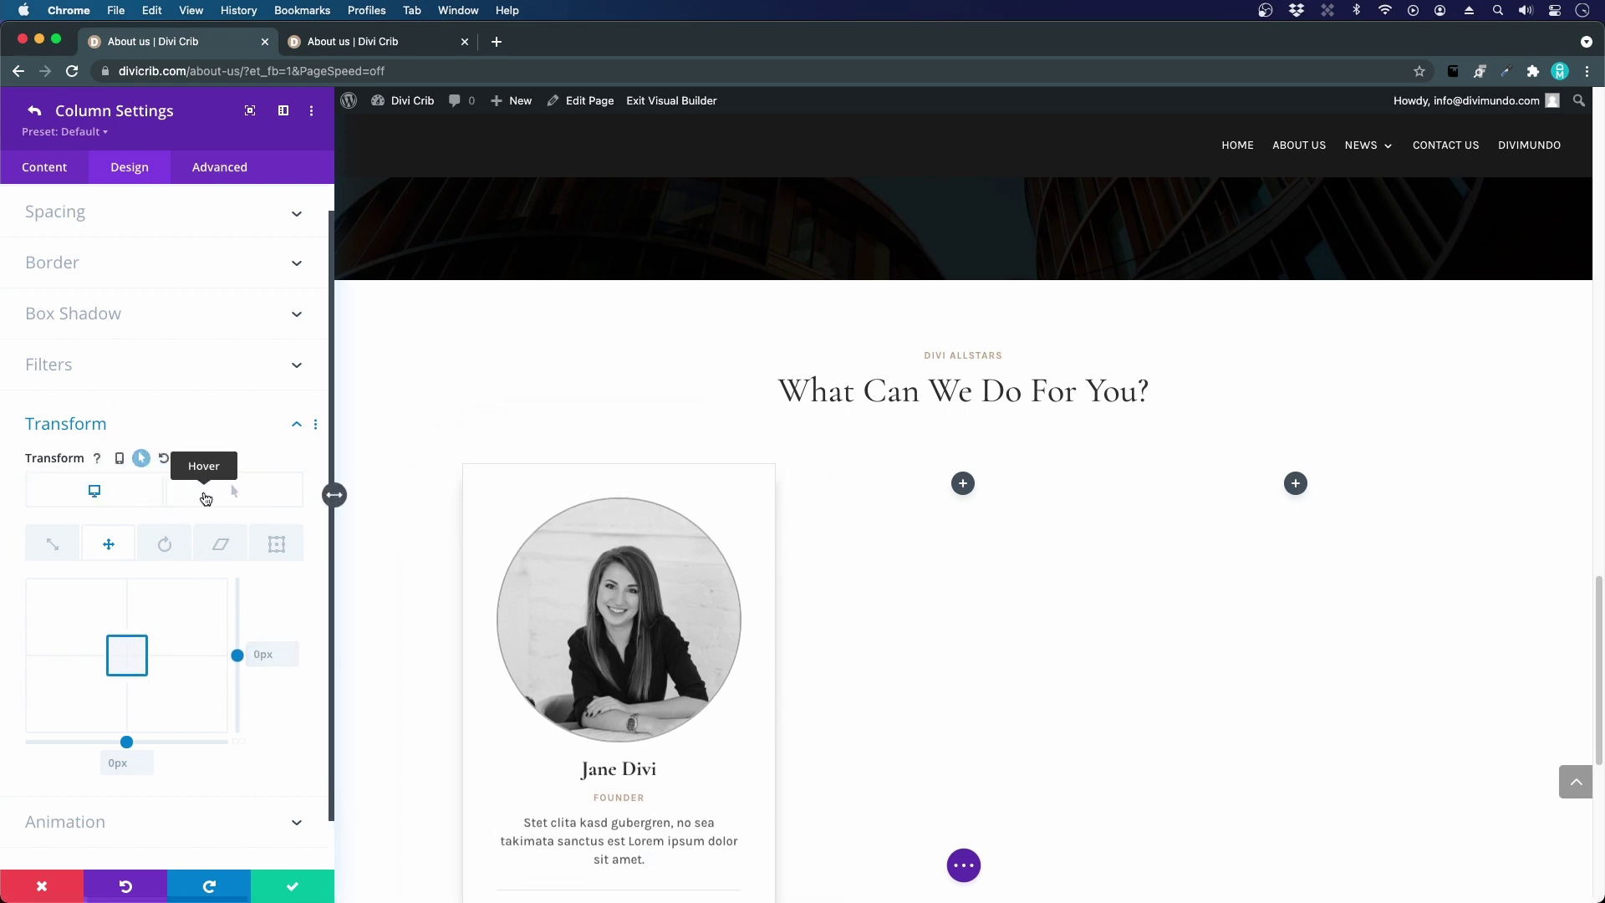
{"action": "left_click", "coordinate": [277, 891]}
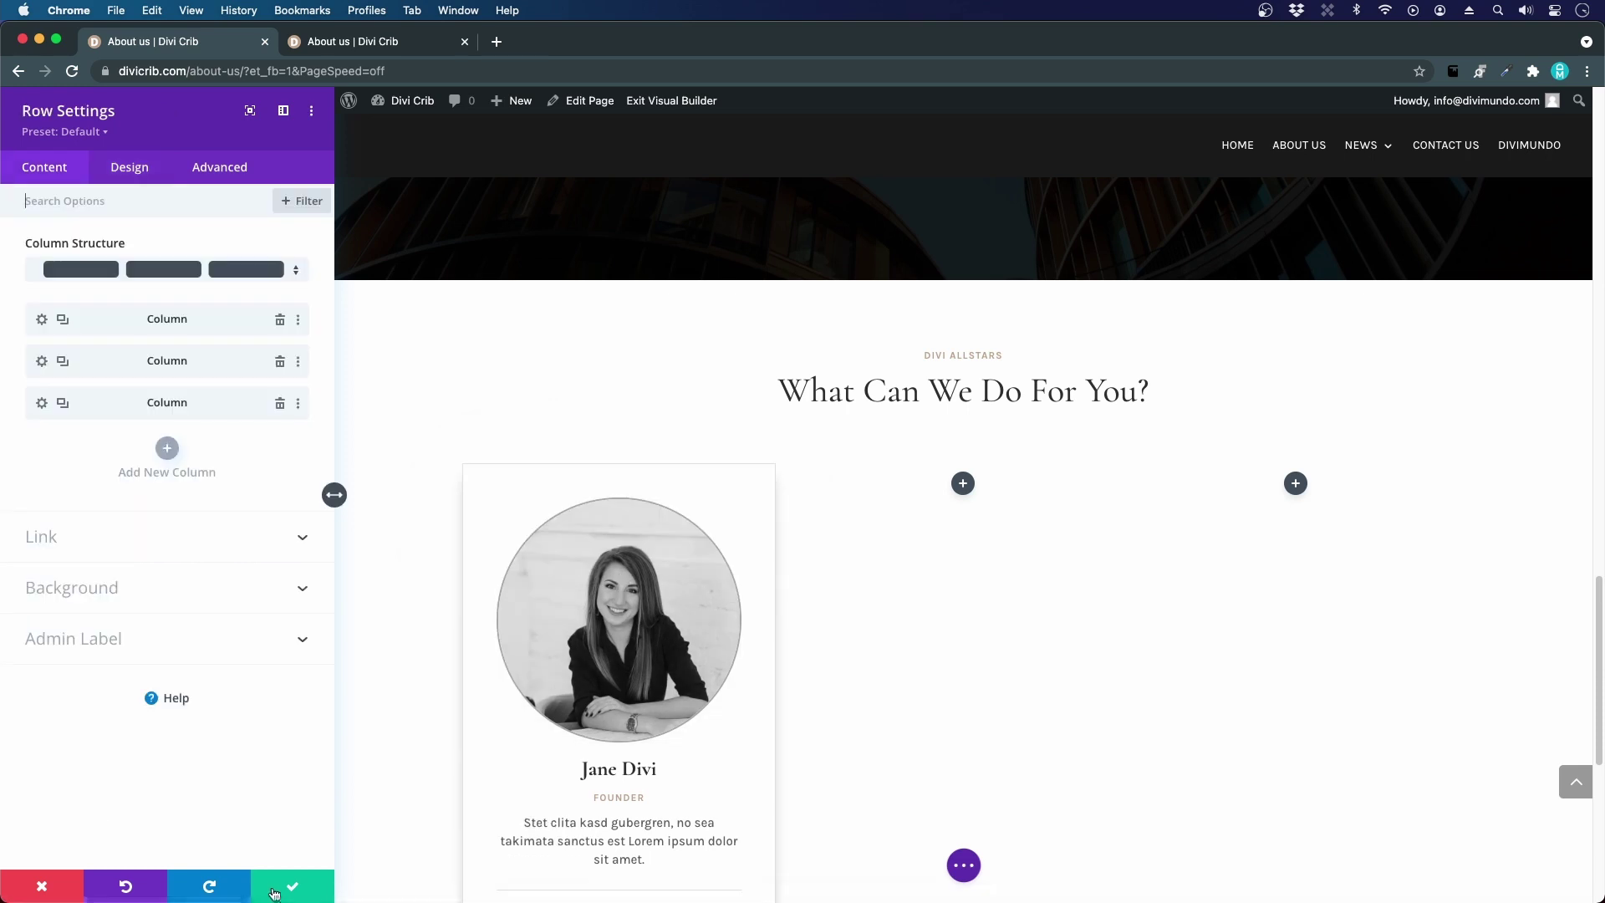
{"action": "left_click", "coordinate": [276, 891]}
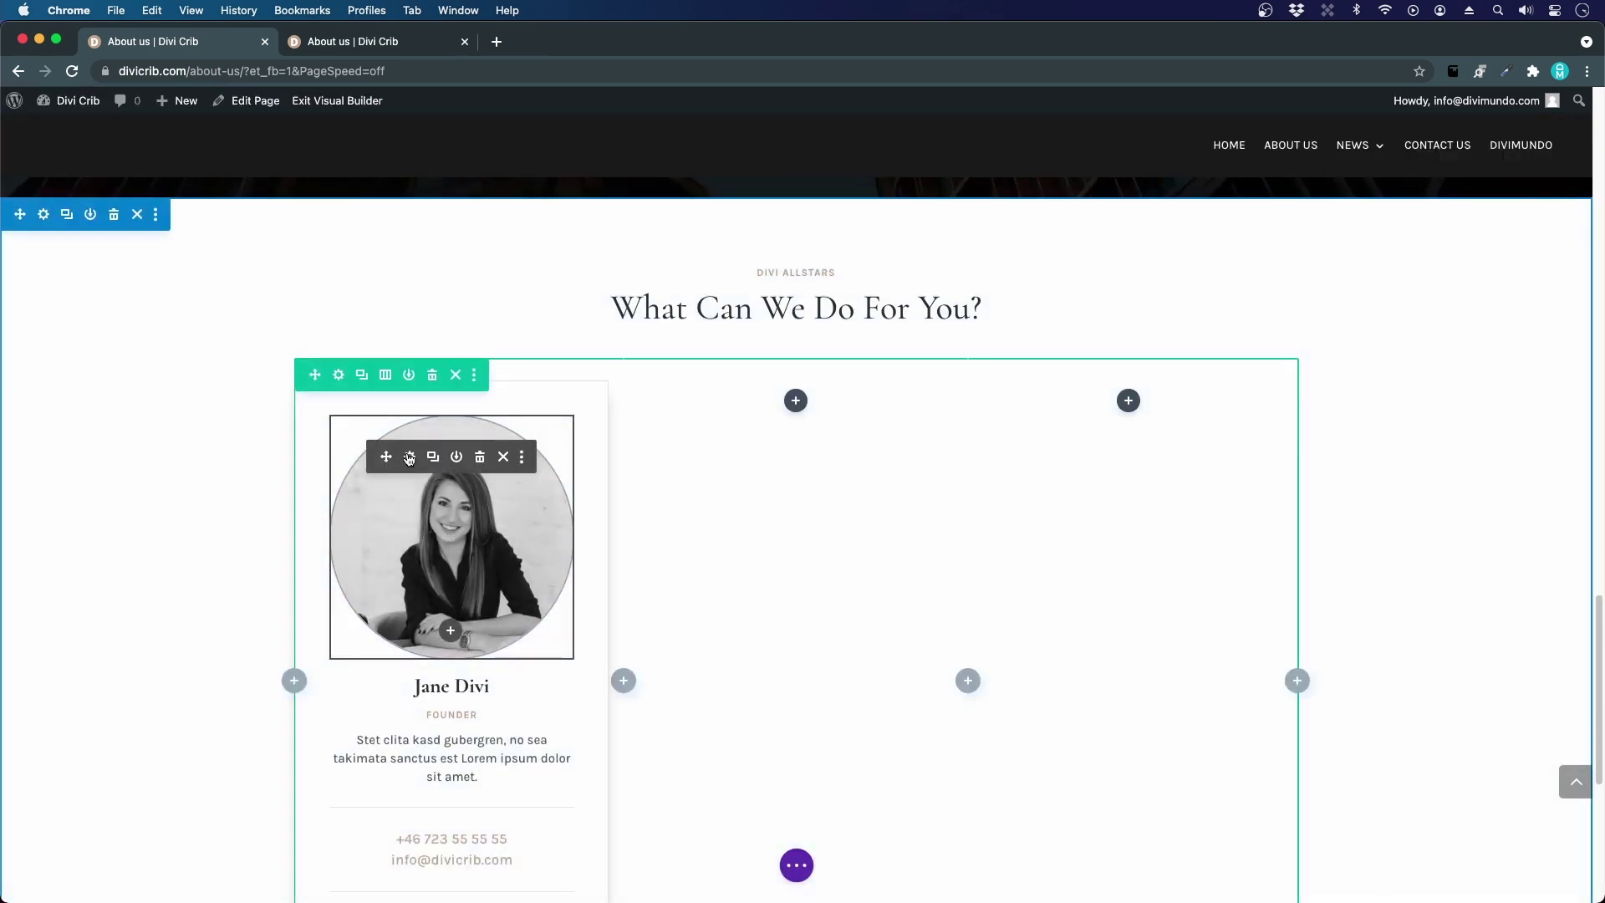
- Center-align the portrait image in the first team card and save the image module
{"action": "left_click", "coordinate": [409, 459]}
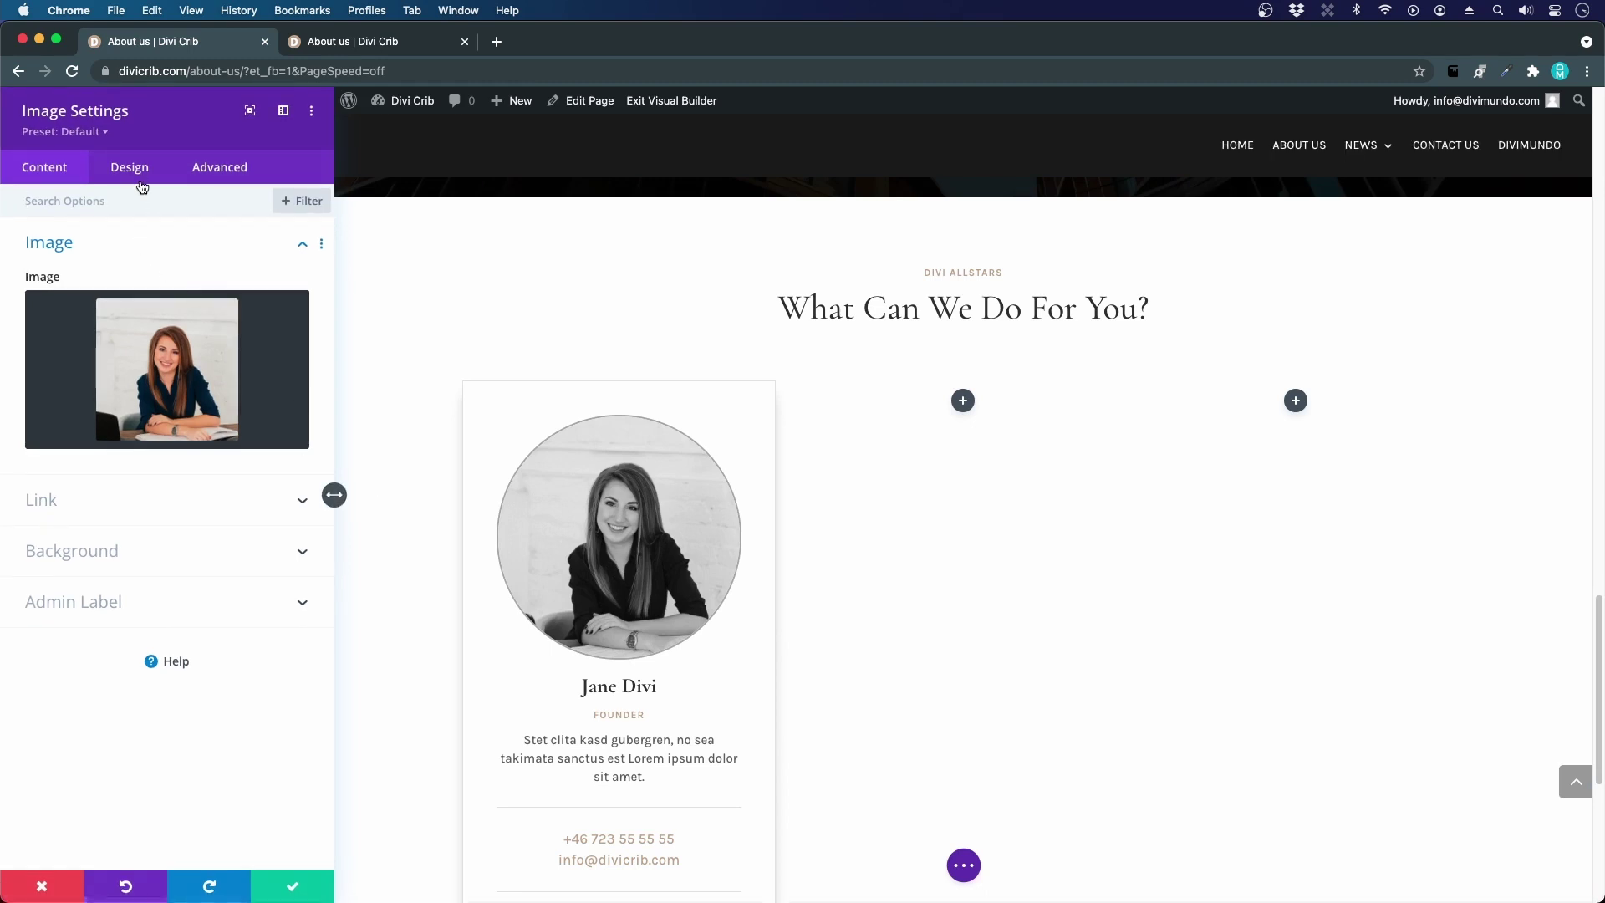
{"action": "left_click", "coordinate": [131, 170]}
{"action": "left_click", "coordinate": [51, 248]}
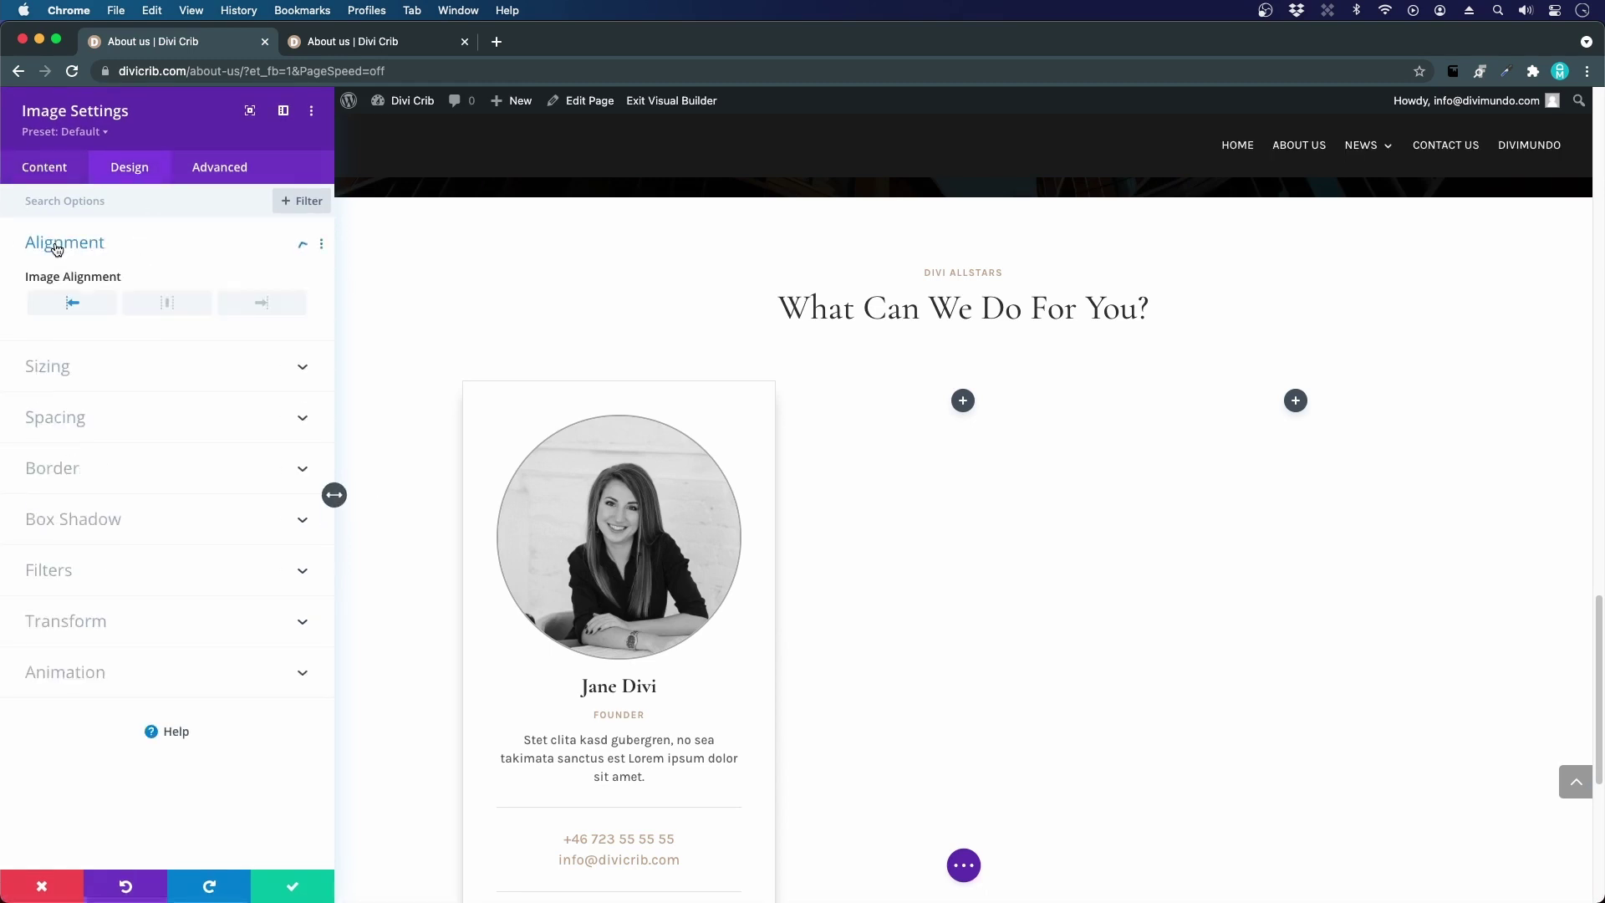
{"action": "left_click", "coordinate": [169, 306]}
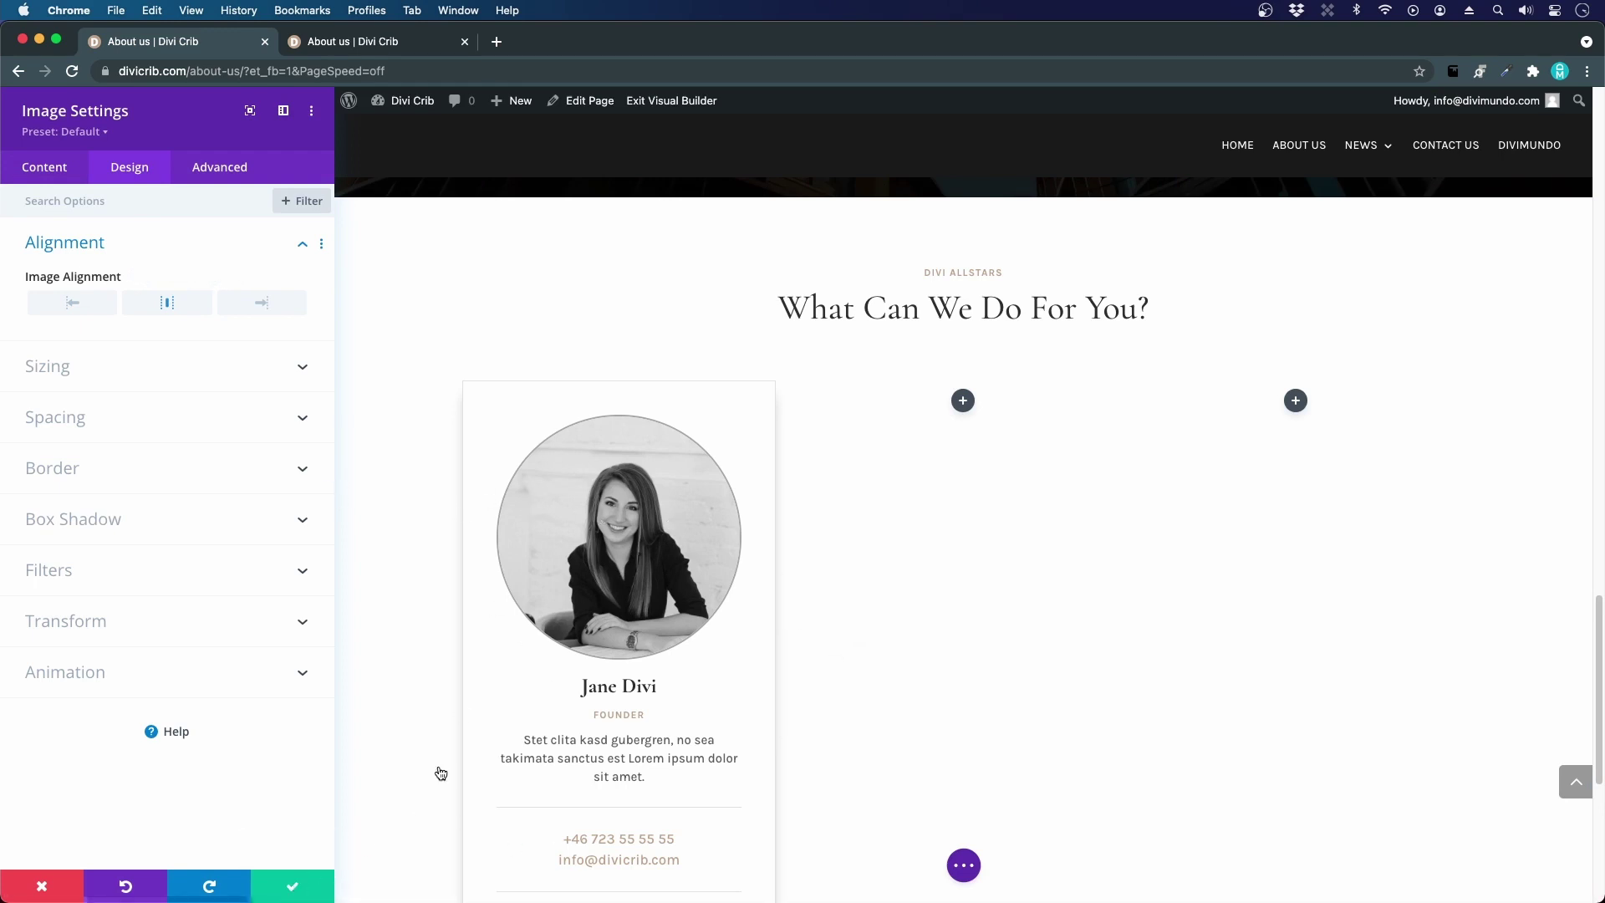
{"action": "left_click", "coordinate": [324, 892]}
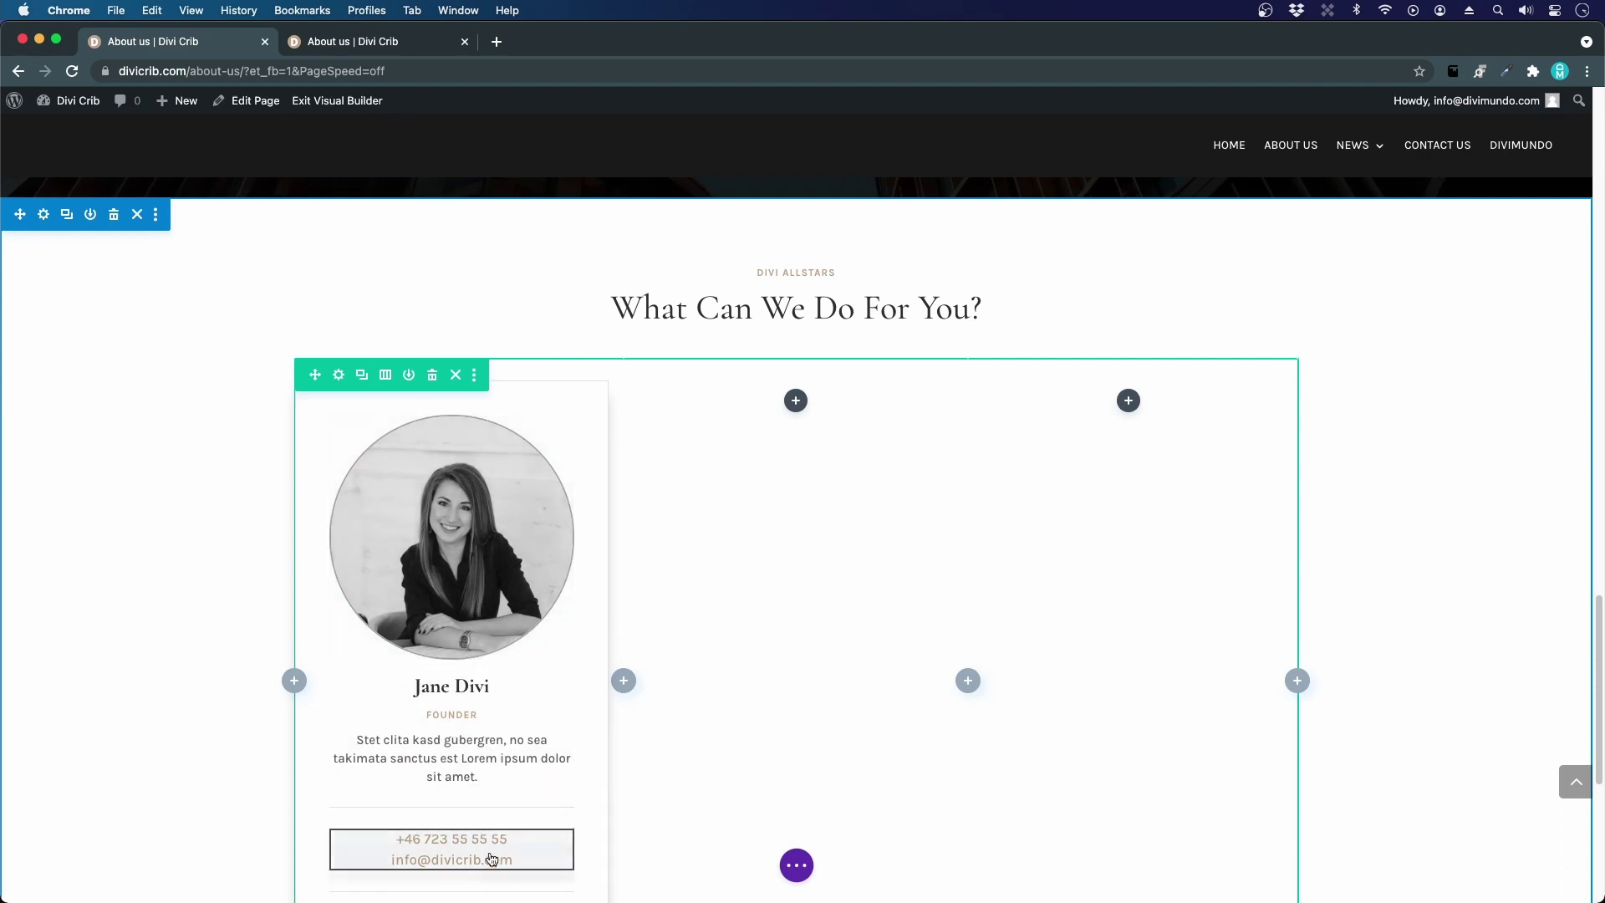
- Delete the two empty columns from the team row, keeping only the styled card column
{"action": "left_click", "coordinate": [338, 376]}
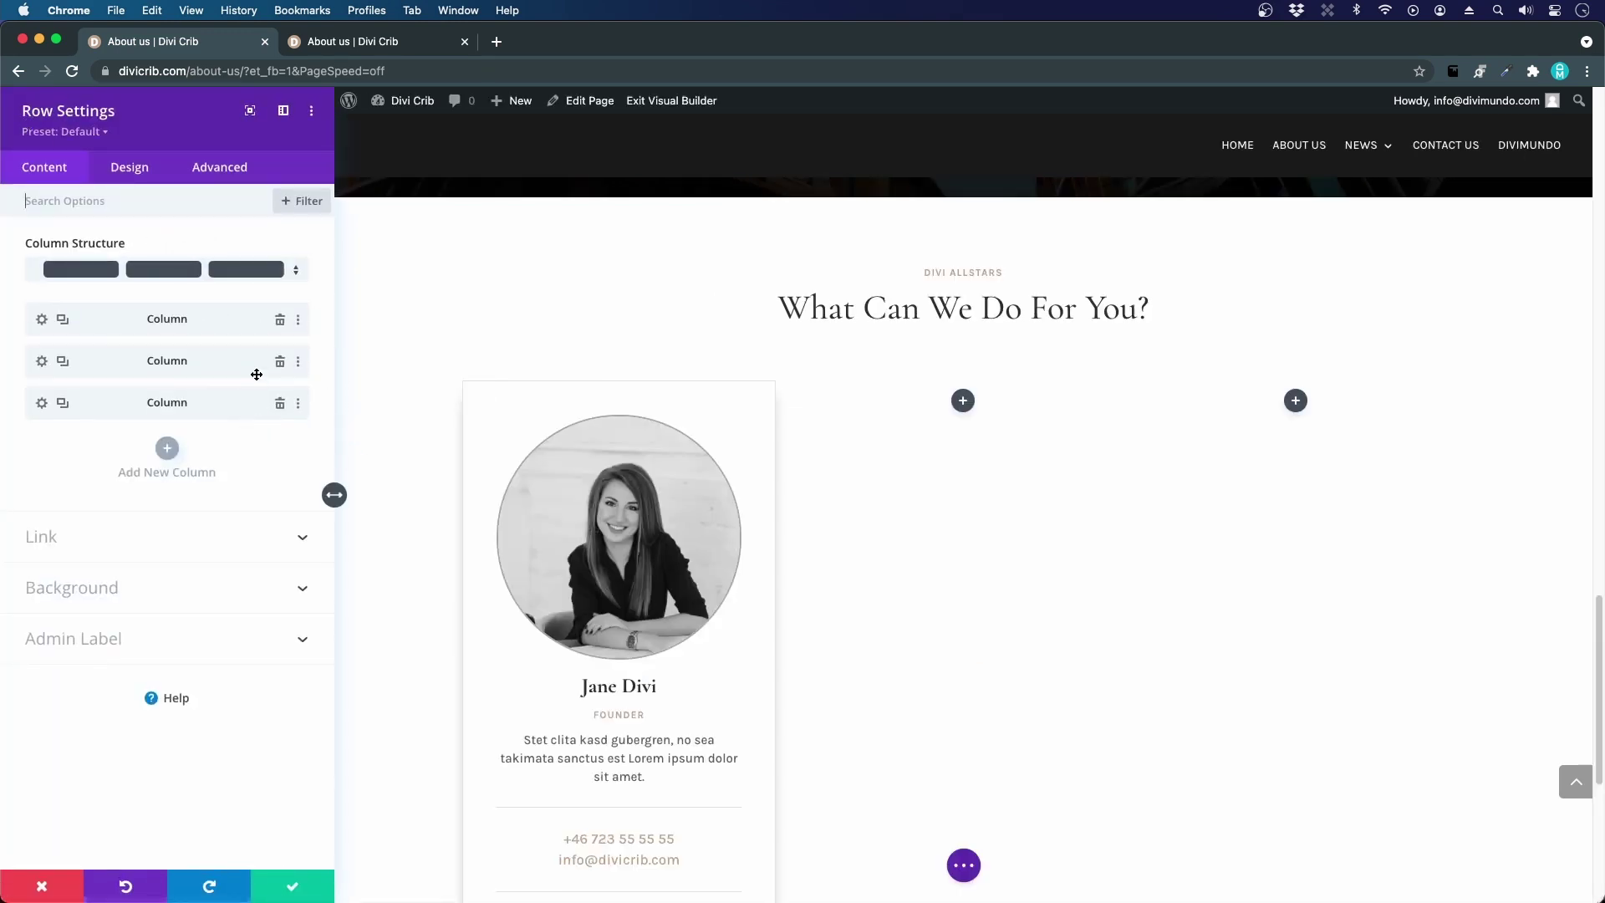
{"action": "left_click", "coordinate": [281, 364]}
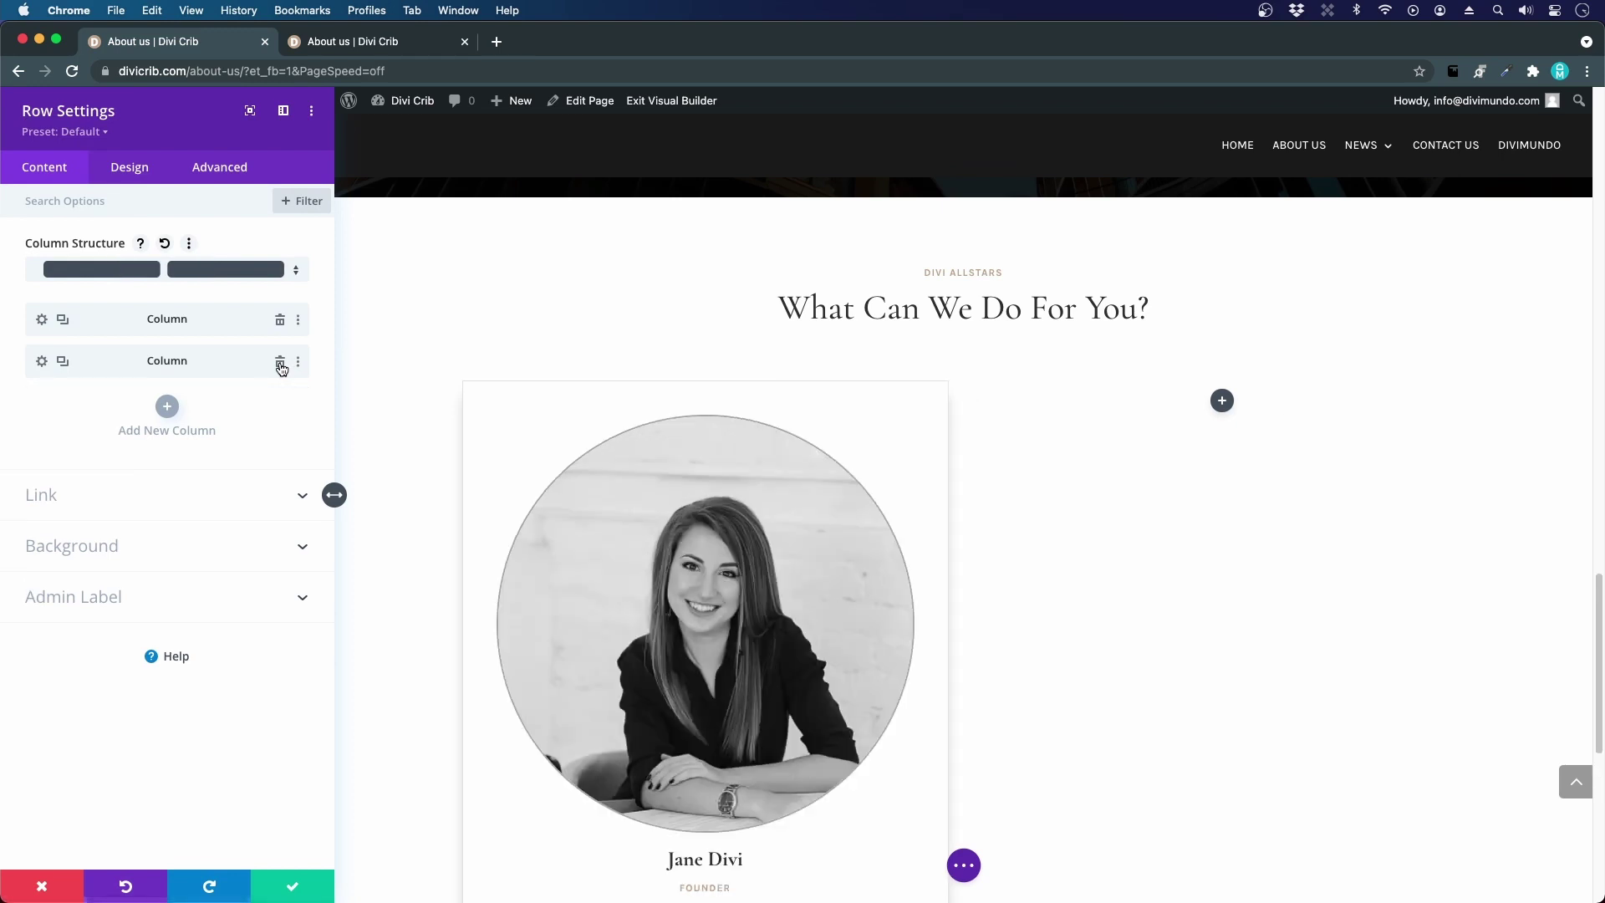
{"action": "left_click", "coordinate": [281, 364]}
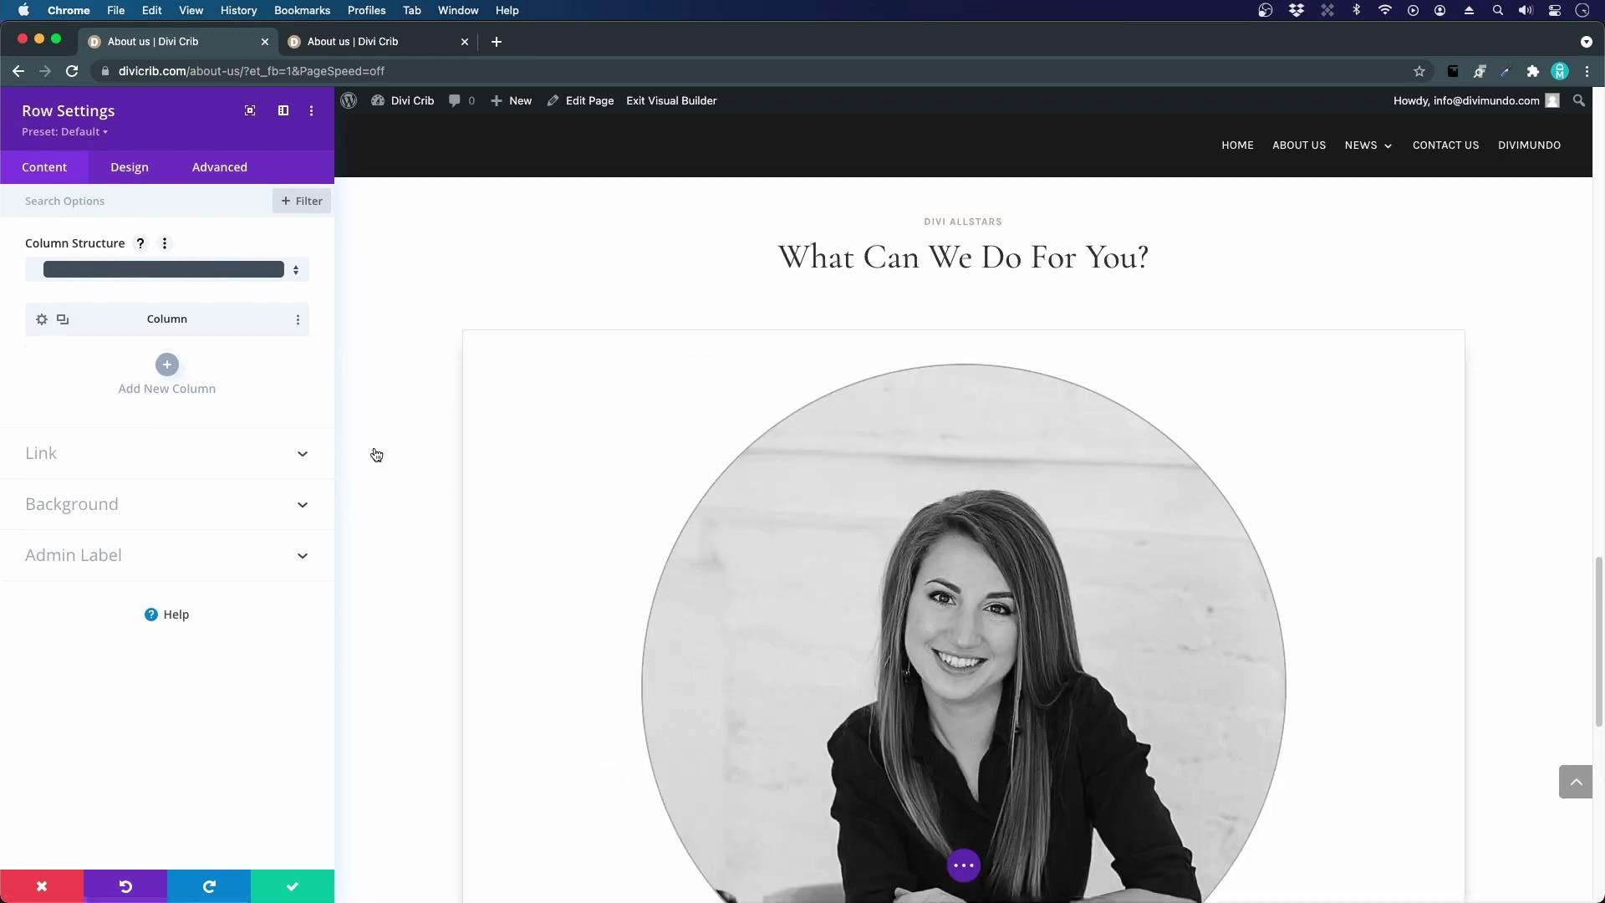
- Duplicate the styled card column twice to make a row of three identical team cards
{"action": "left_click", "coordinate": [63, 320]}
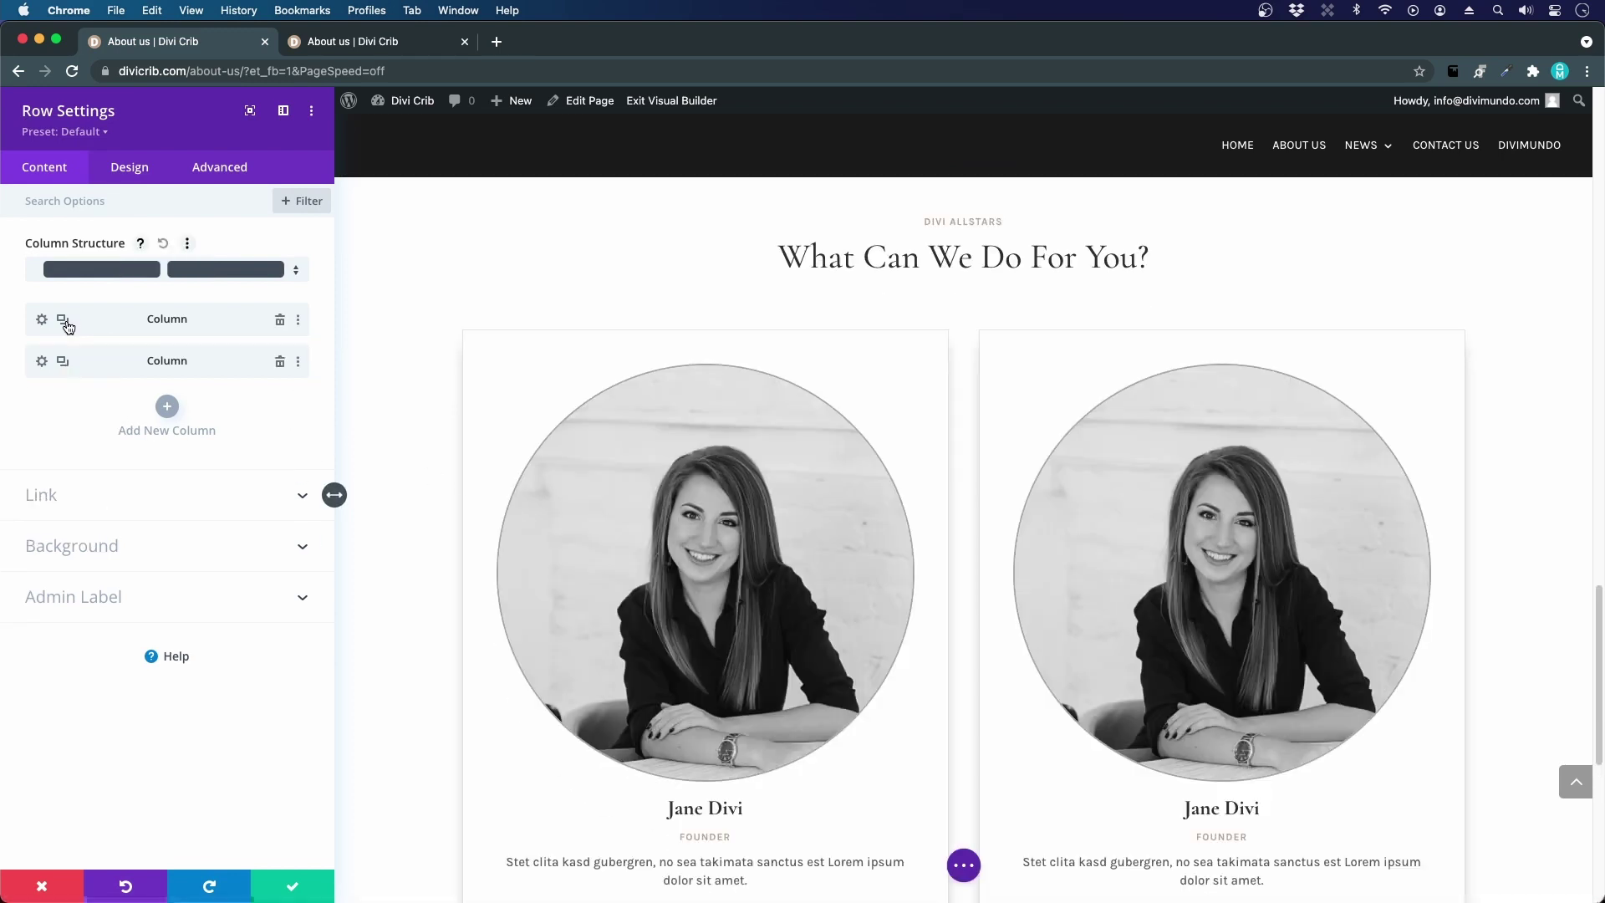
{"action": "left_click", "coordinate": [63, 361]}
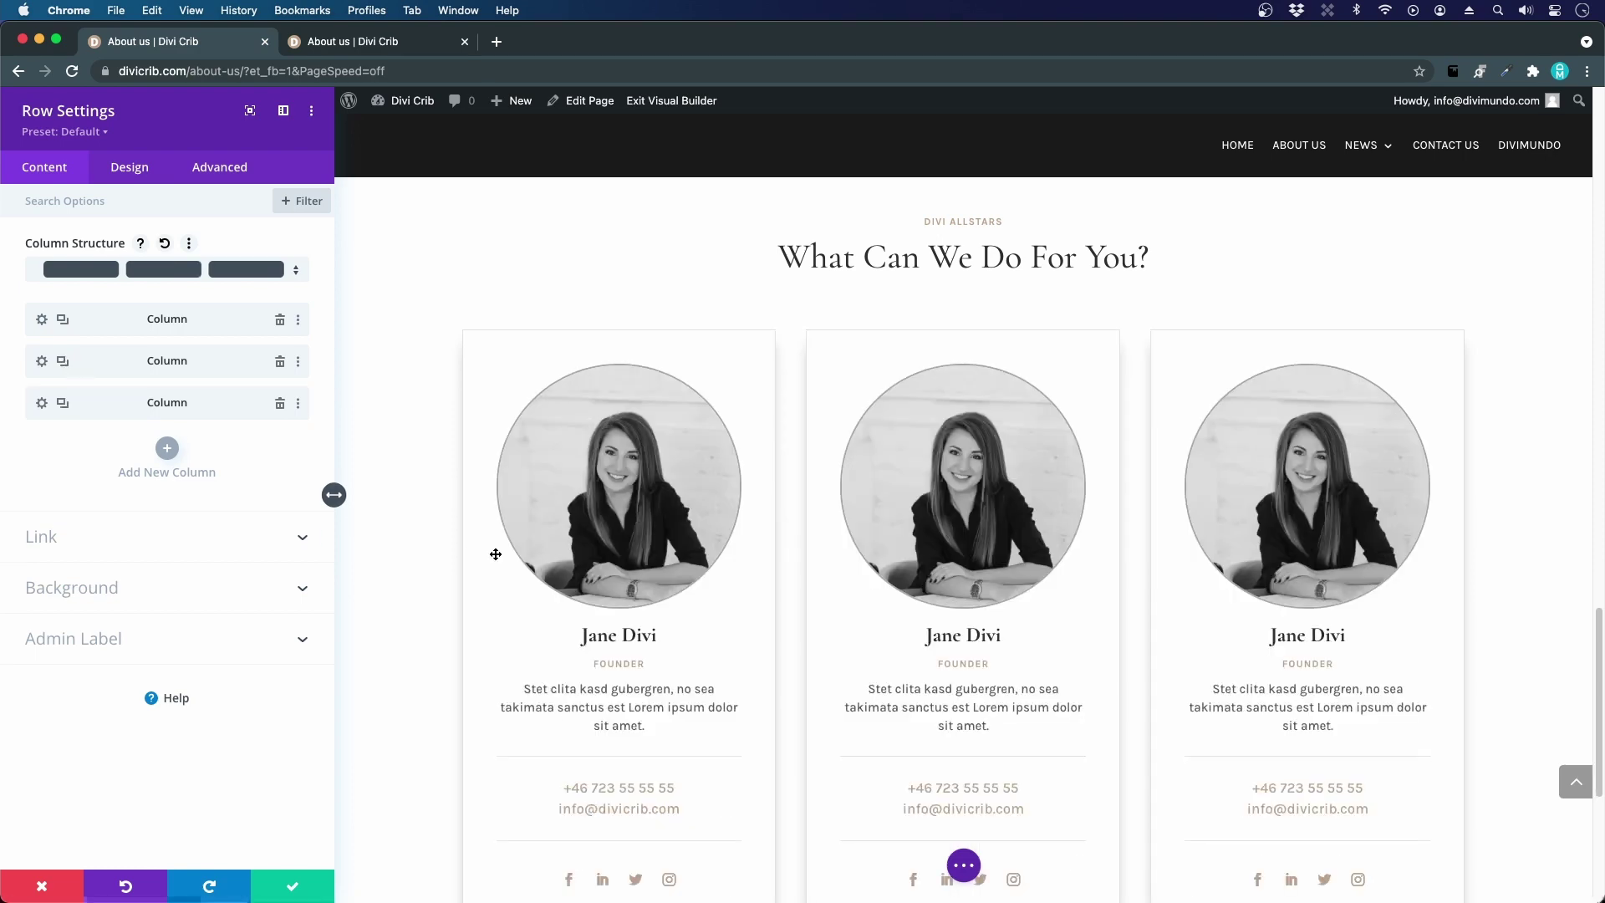
{"action": "scroll", "coordinate": [1075, 547], "scroll_direction": "down", "scroll_amount": 2}
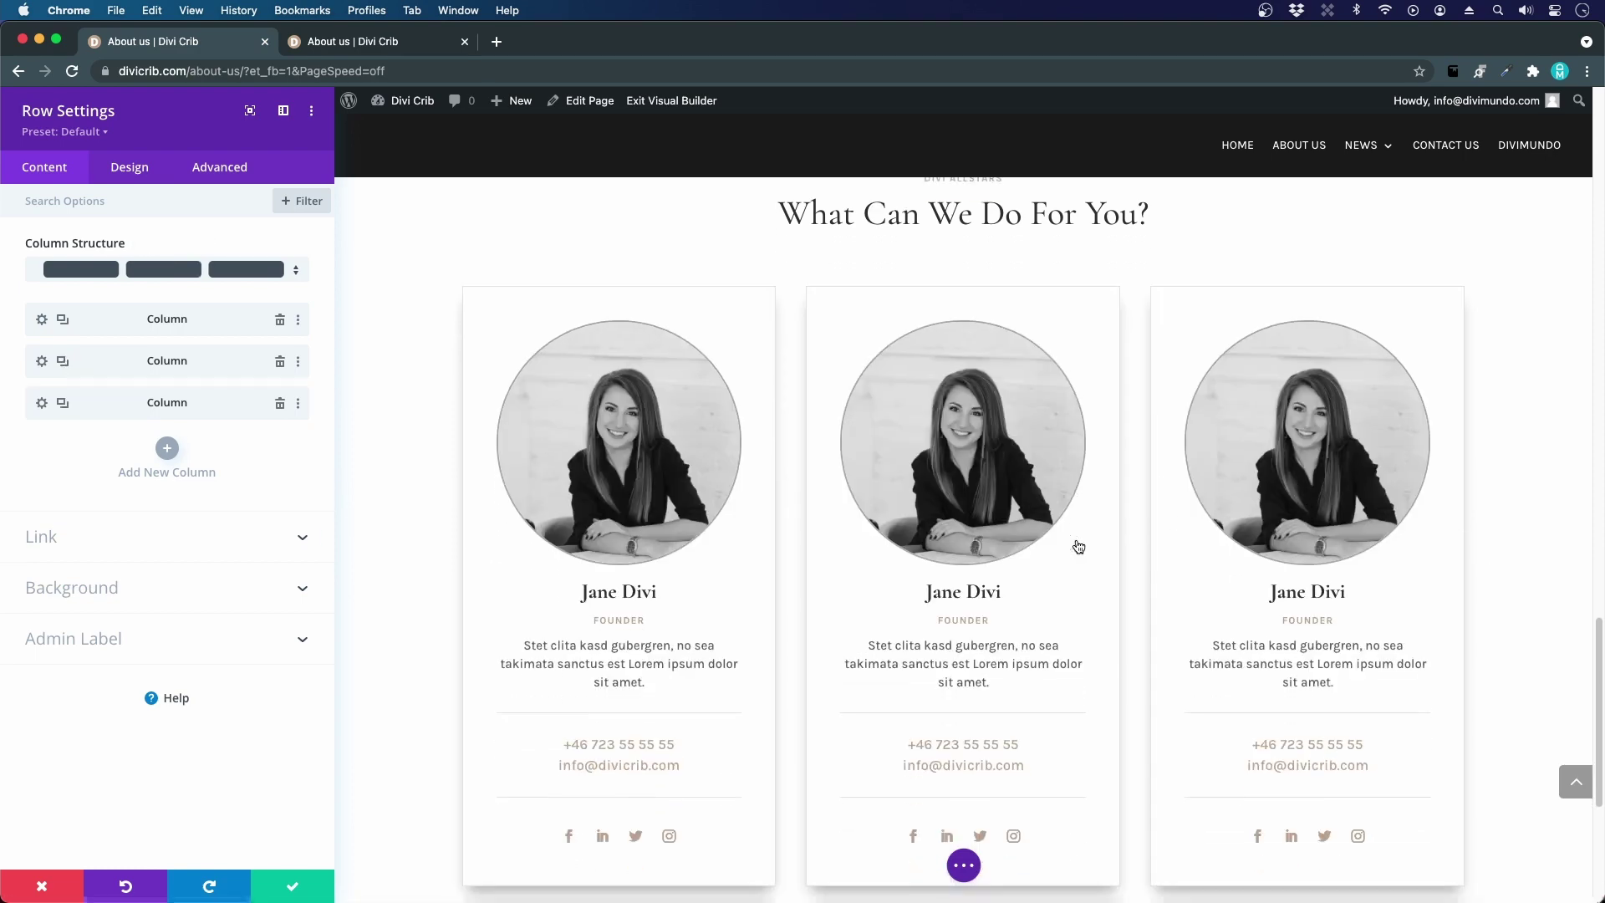
- Save the settings of the three-column team row and close them
{"action": "scroll", "coordinate": [836, 577], "scroll_direction": "up", "scroll_amount": 5}
{"action": "scroll", "coordinate": [836, 577], "scroll_direction": "down", "scroll_amount": 2}
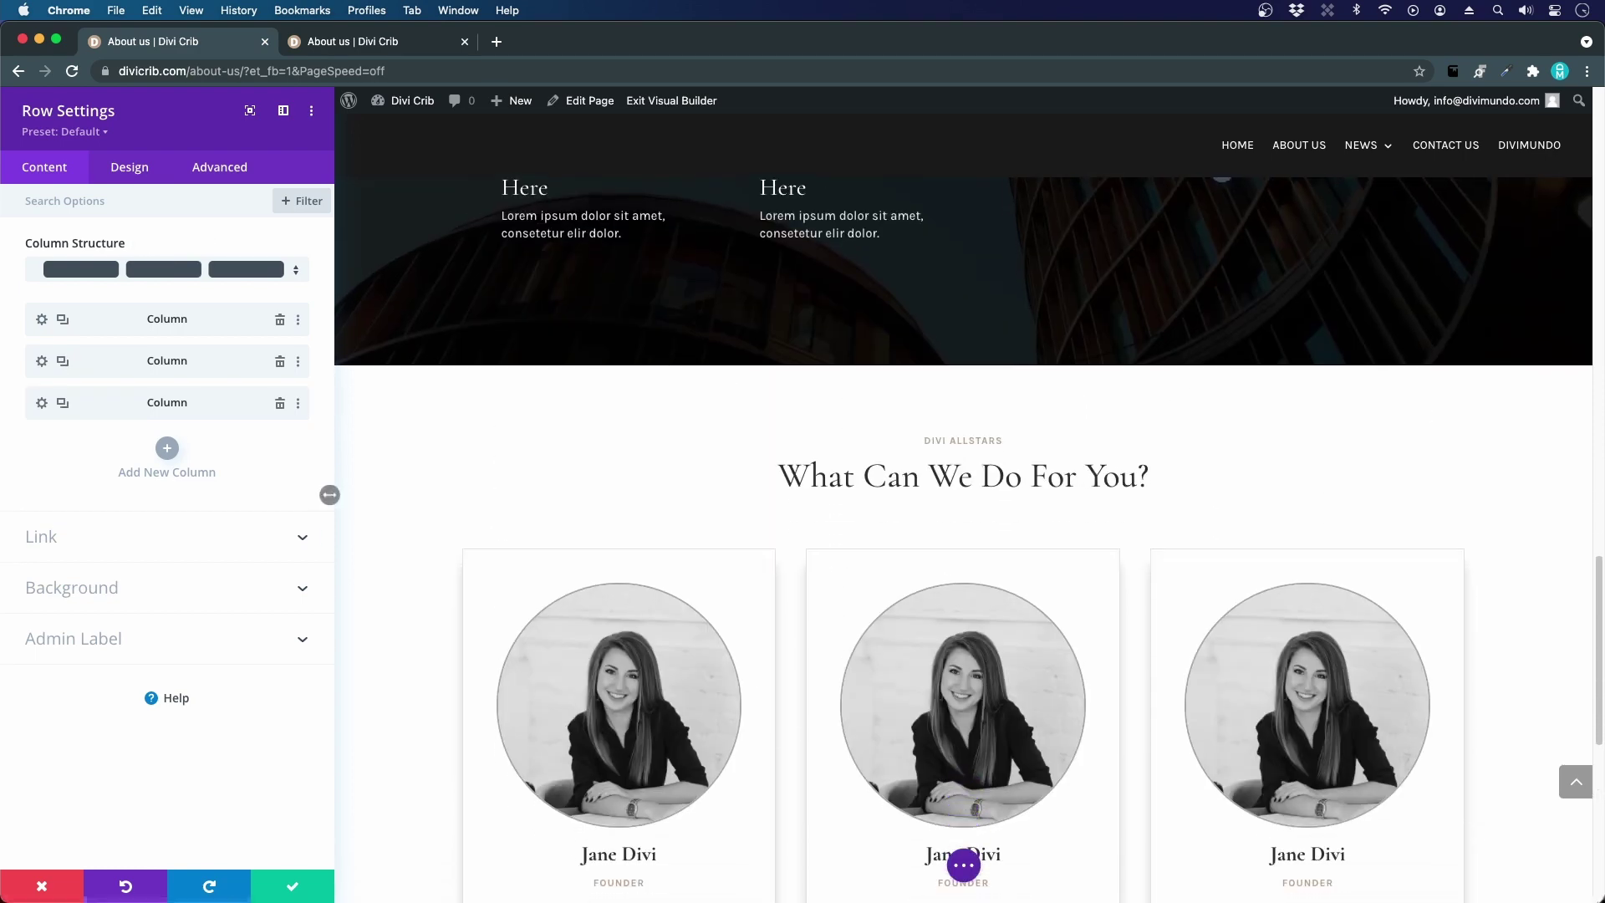
{"action": "left_click", "coordinate": [314, 872]}
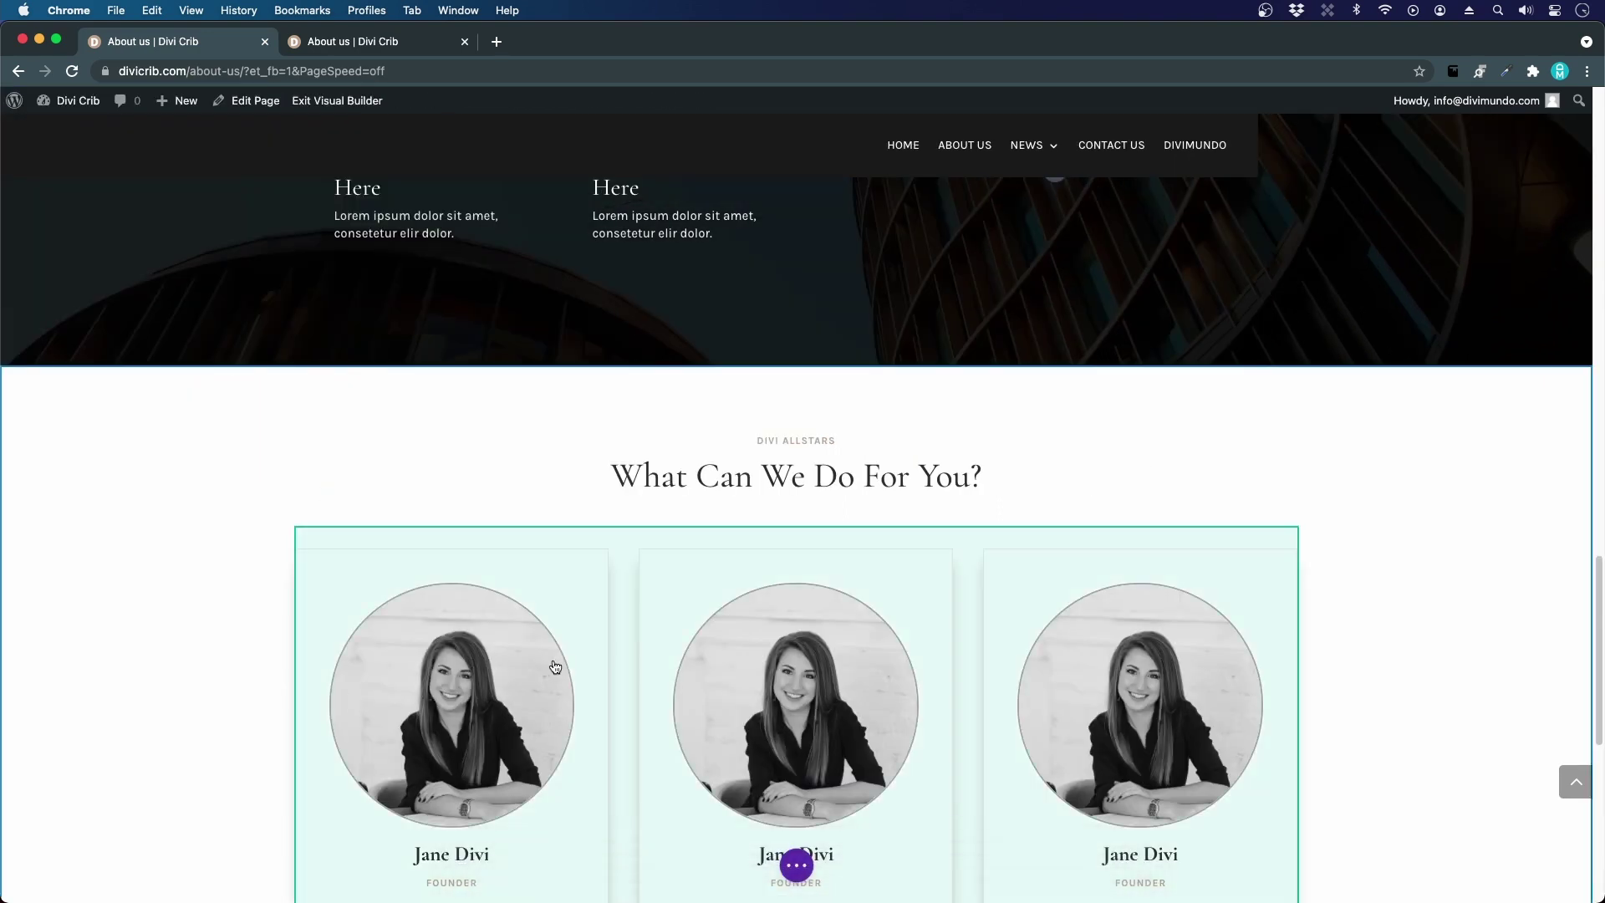
- Replace the middle team card's photo with the media library portrait of the short-haired woman in a light blazer, and save it
{"action": "scroll", "coordinate": [556, 668], "scroll_direction": "down", "scroll_amount": 3}
{"action": "scroll", "coordinate": [557, 669], "scroll_direction": "down", "scroll_amount": 1}
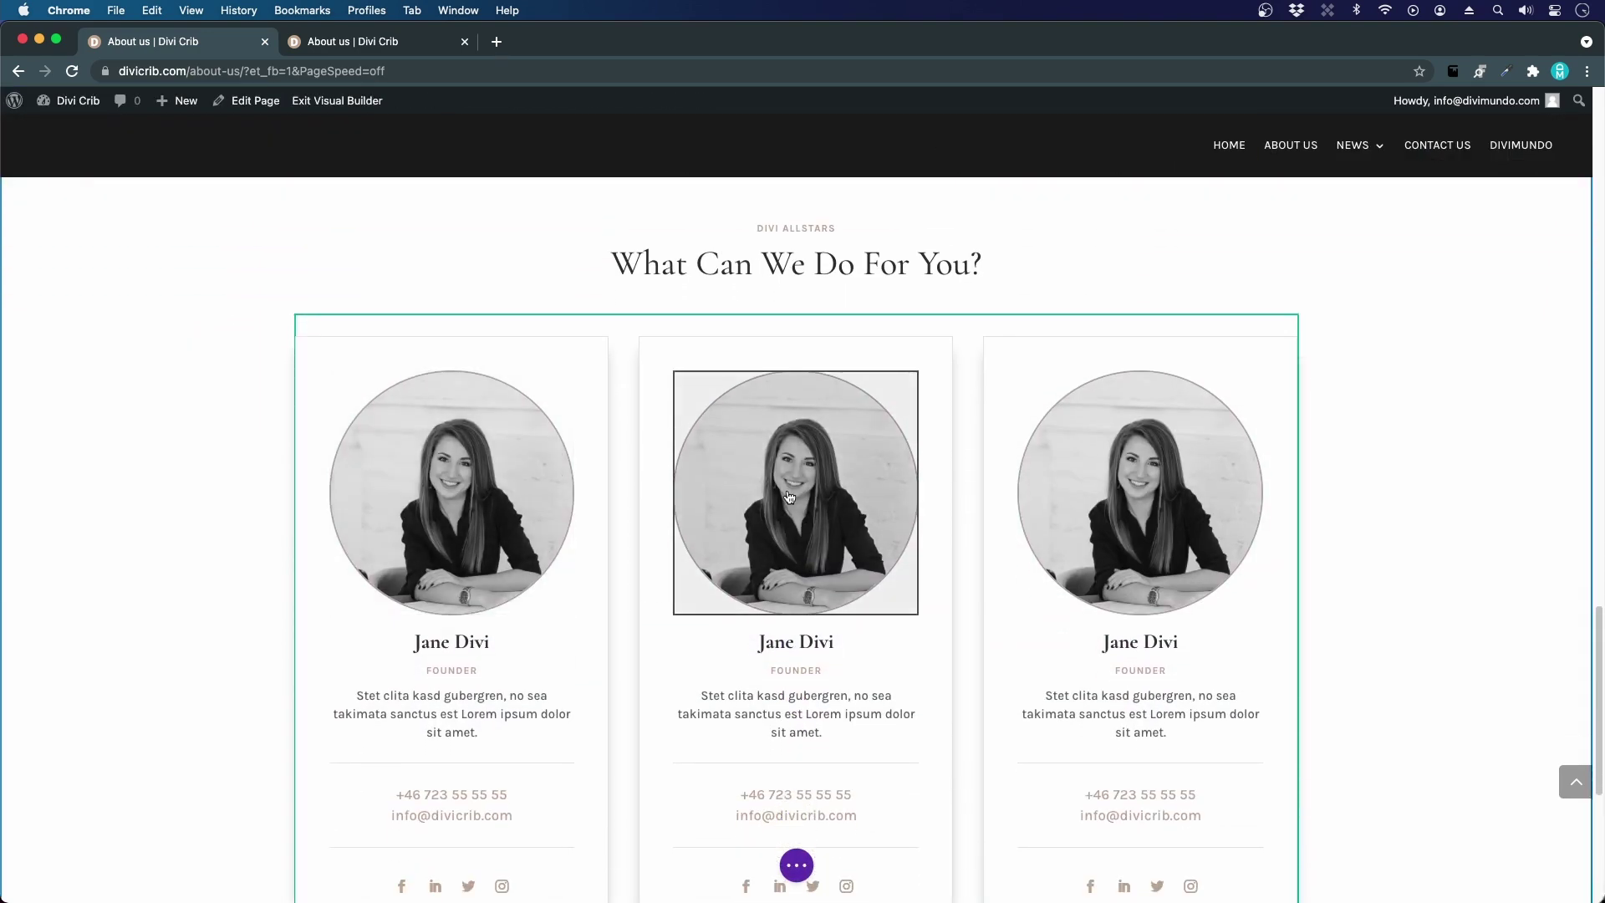
{"action": "left_click", "coordinate": [755, 413]}
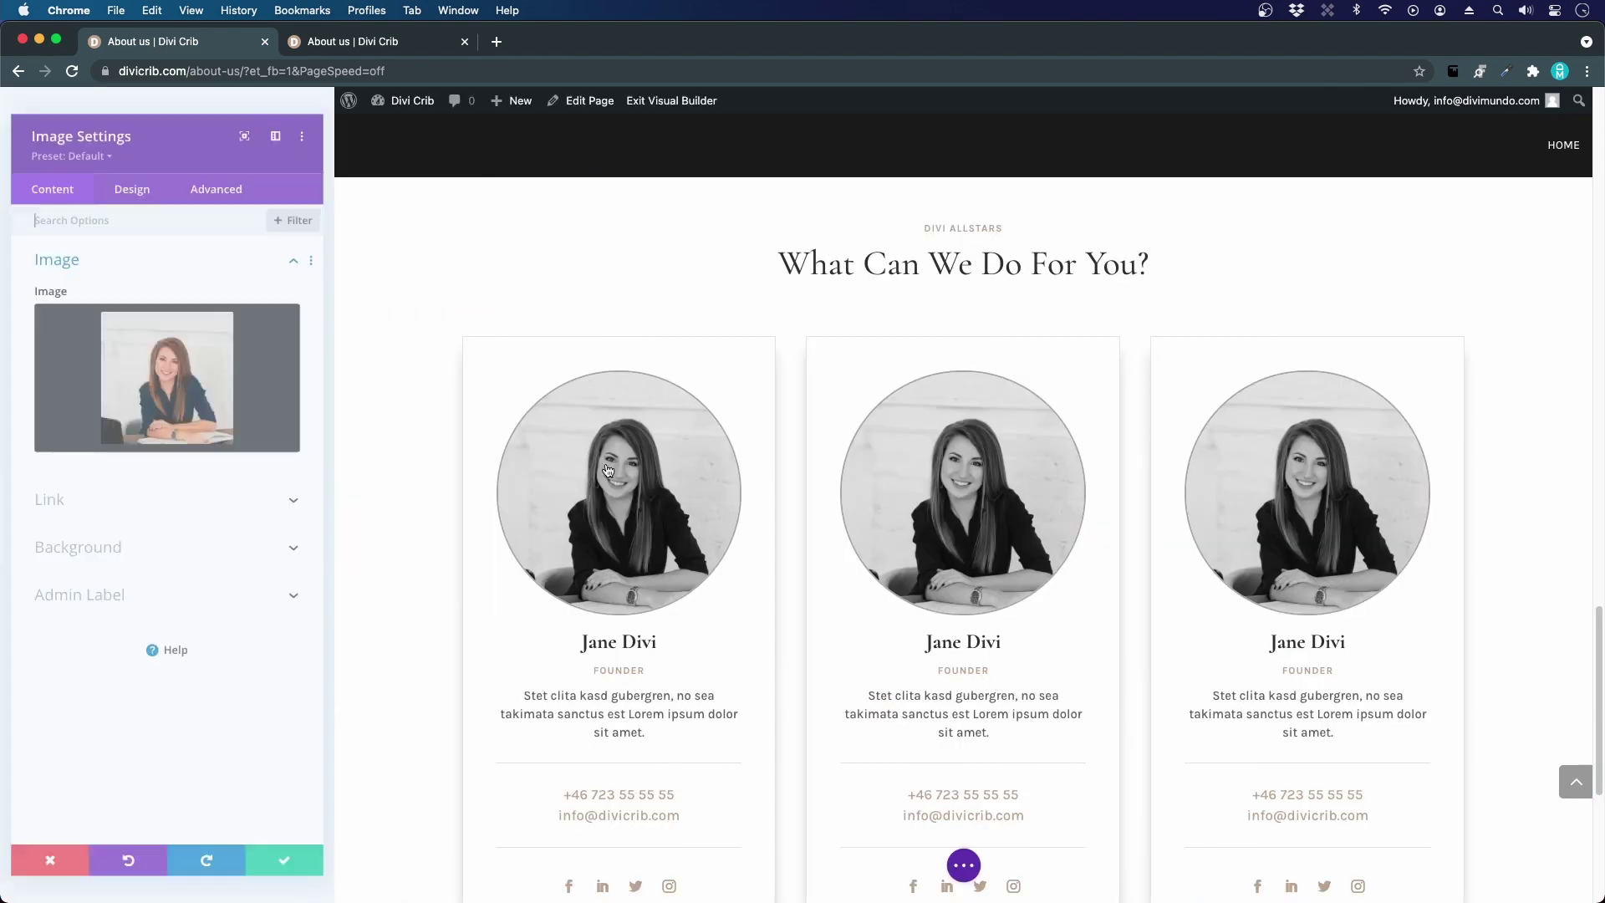
{"action": "left_click", "coordinate": [129, 358]}
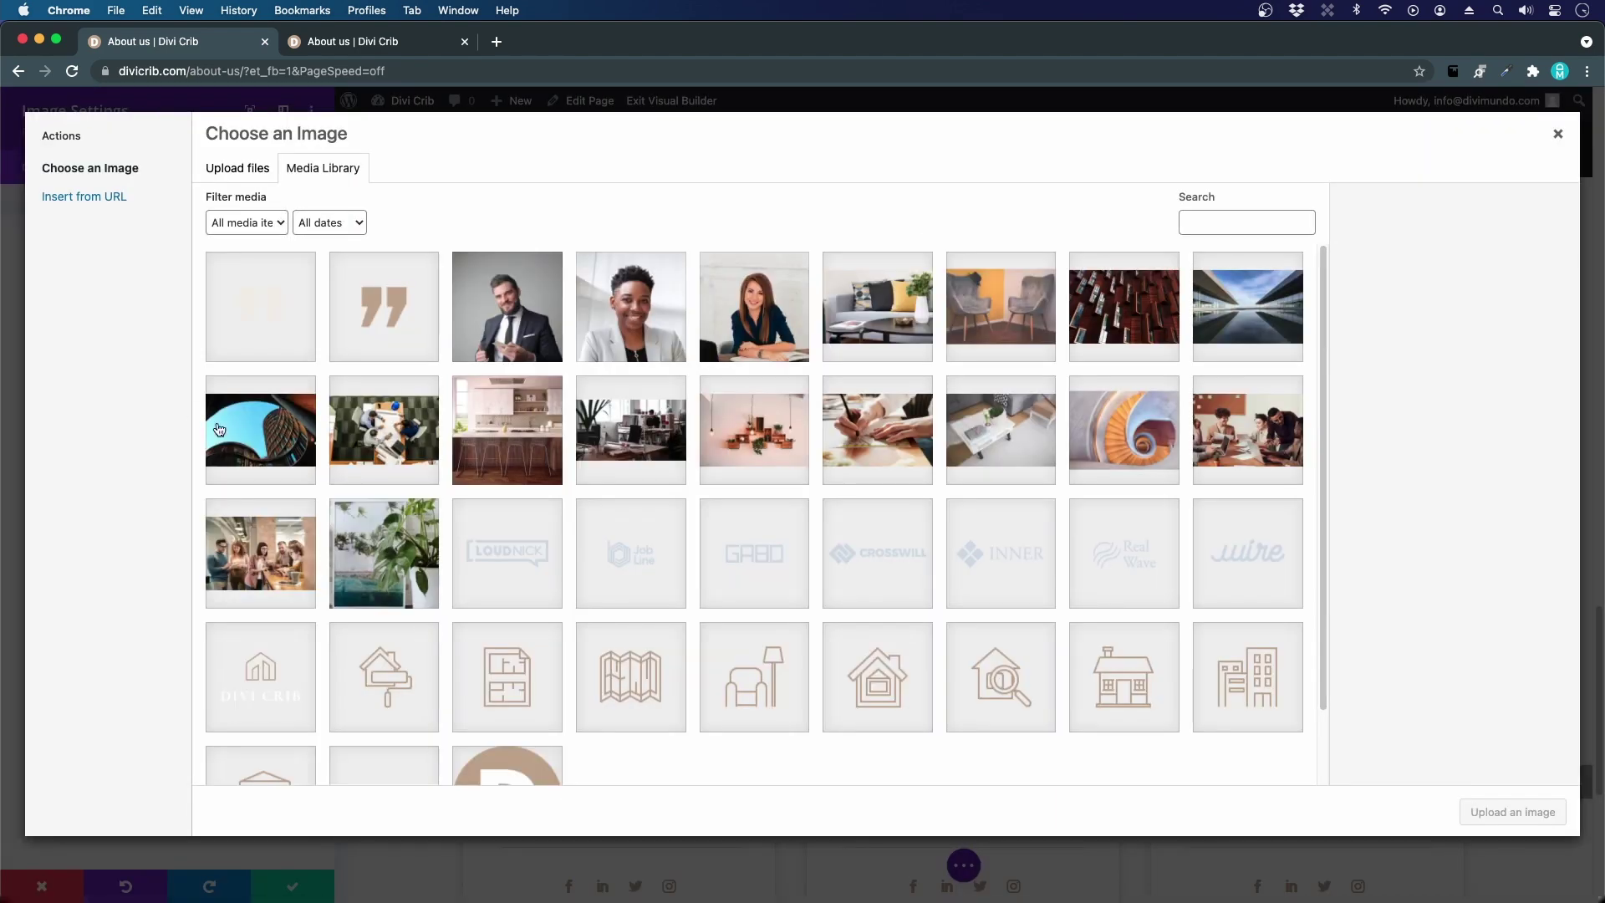
{"action": "left_click", "coordinate": [617, 343]}
{"action": "left_click", "coordinate": [1501, 814]}
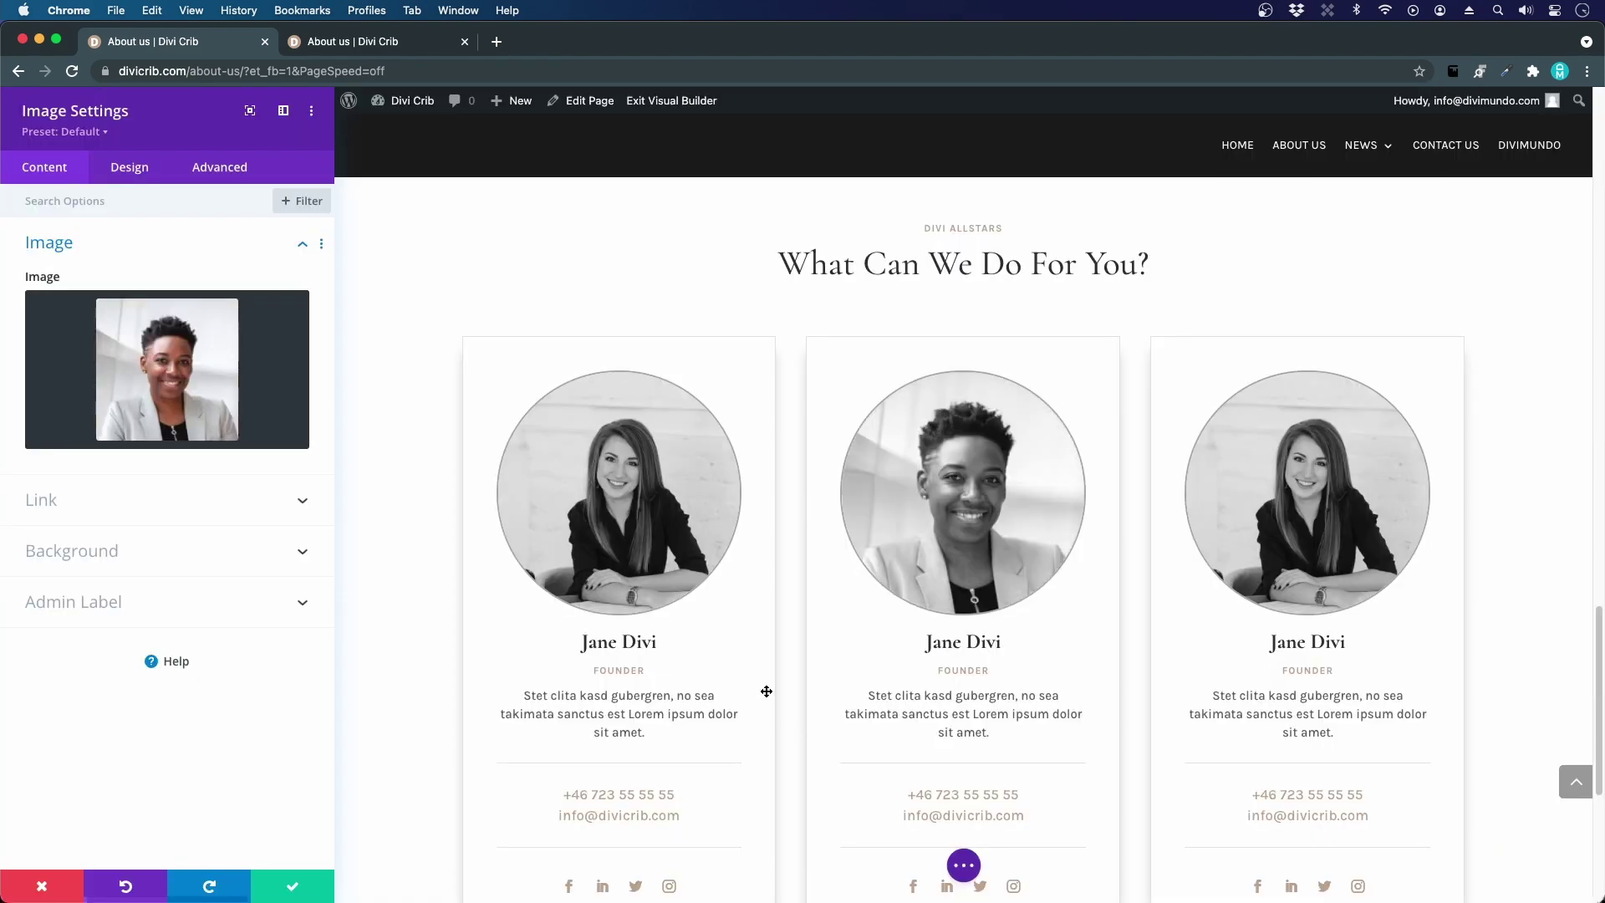
{"action": "left_click", "coordinate": [294, 887]}
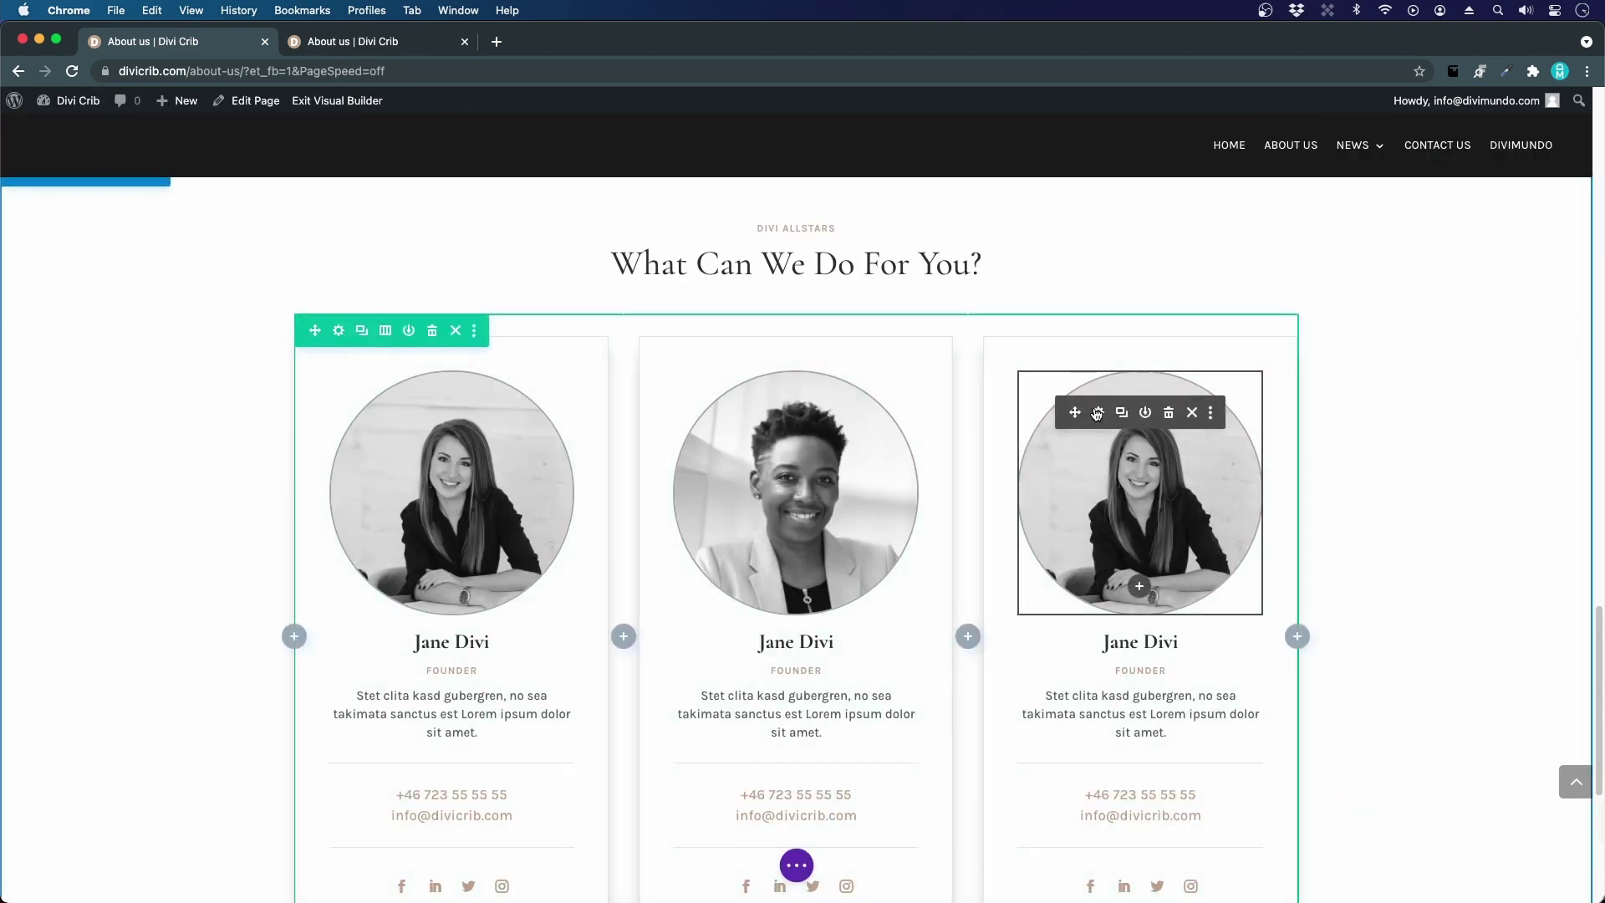
- Replace the third team card's photo with the media library portrait of the bearded man in a dark suit, and save it
{"action": "left_click", "coordinate": [1097, 413]}
{"action": "left_click", "coordinate": [203, 380]}
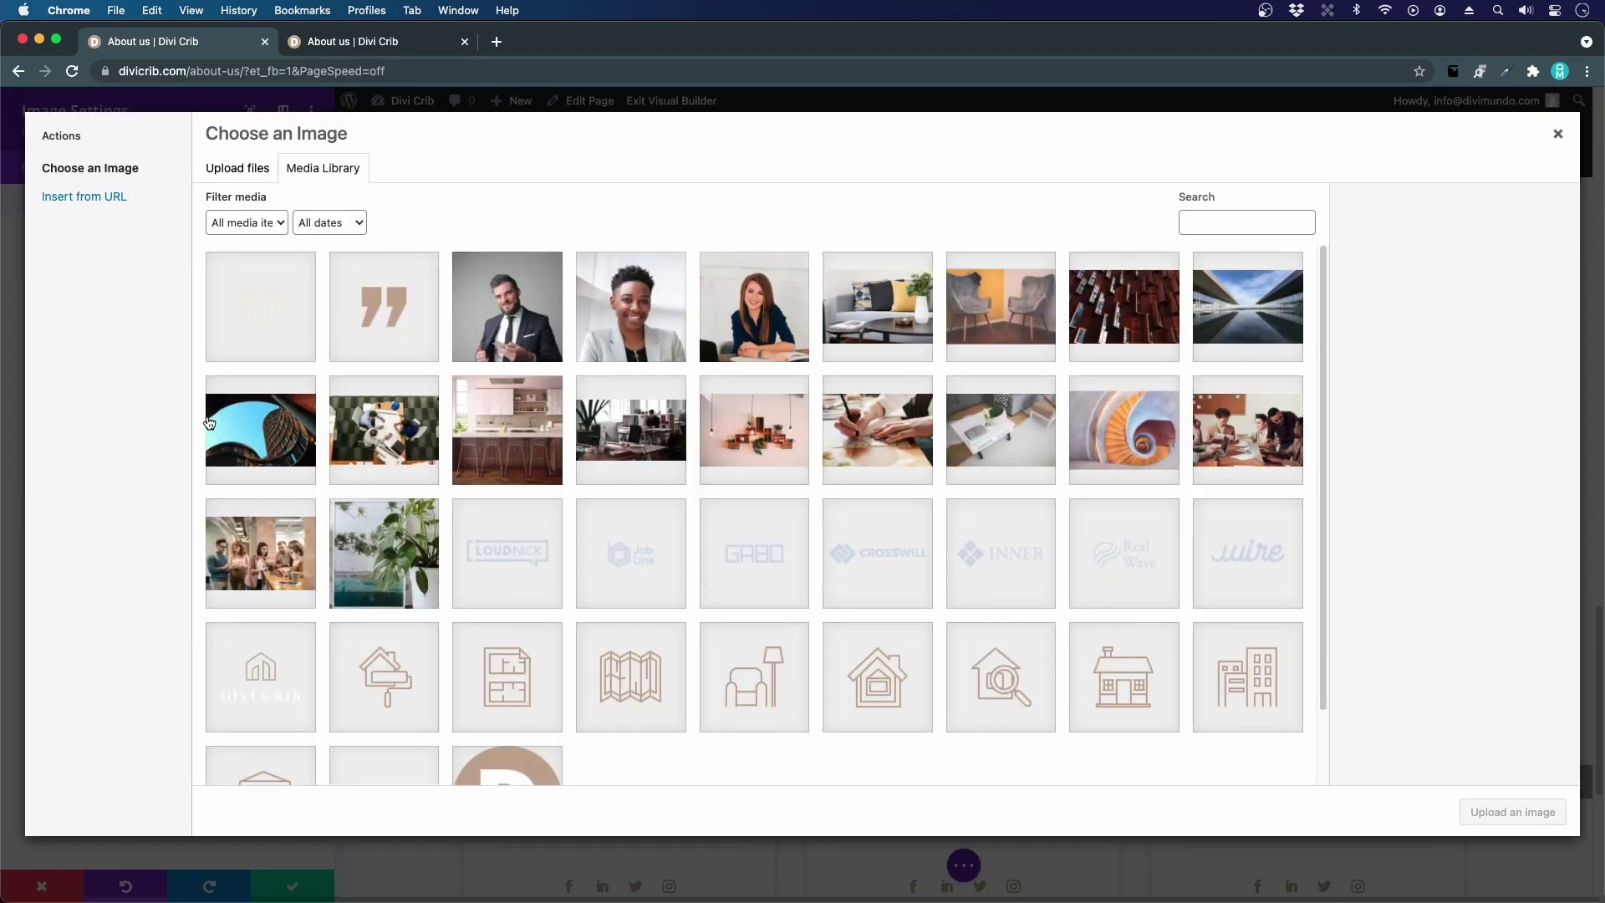
{"action": "left_click", "coordinate": [513, 325]}
{"action": "left_click", "coordinate": [1517, 812]}
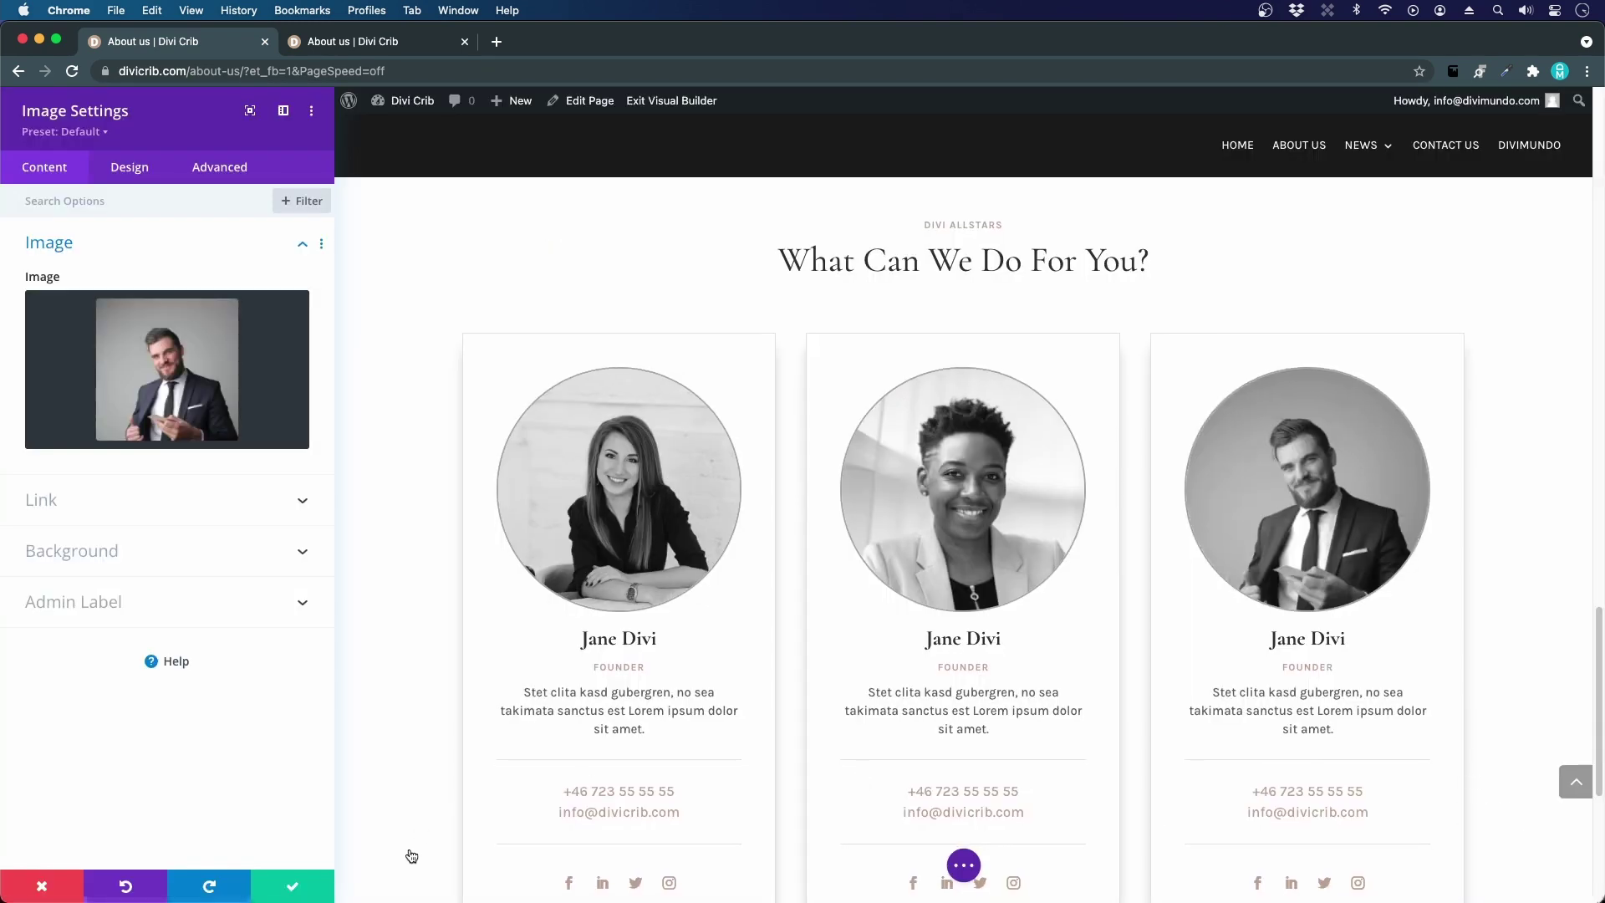
{"action": "left_click", "coordinate": [292, 885]}
- Duplicate the row of three team cards within the same section and look over both rows
{"action": "scroll", "coordinate": [433, 739], "scroll_direction": "down", "scroll_amount": 2}
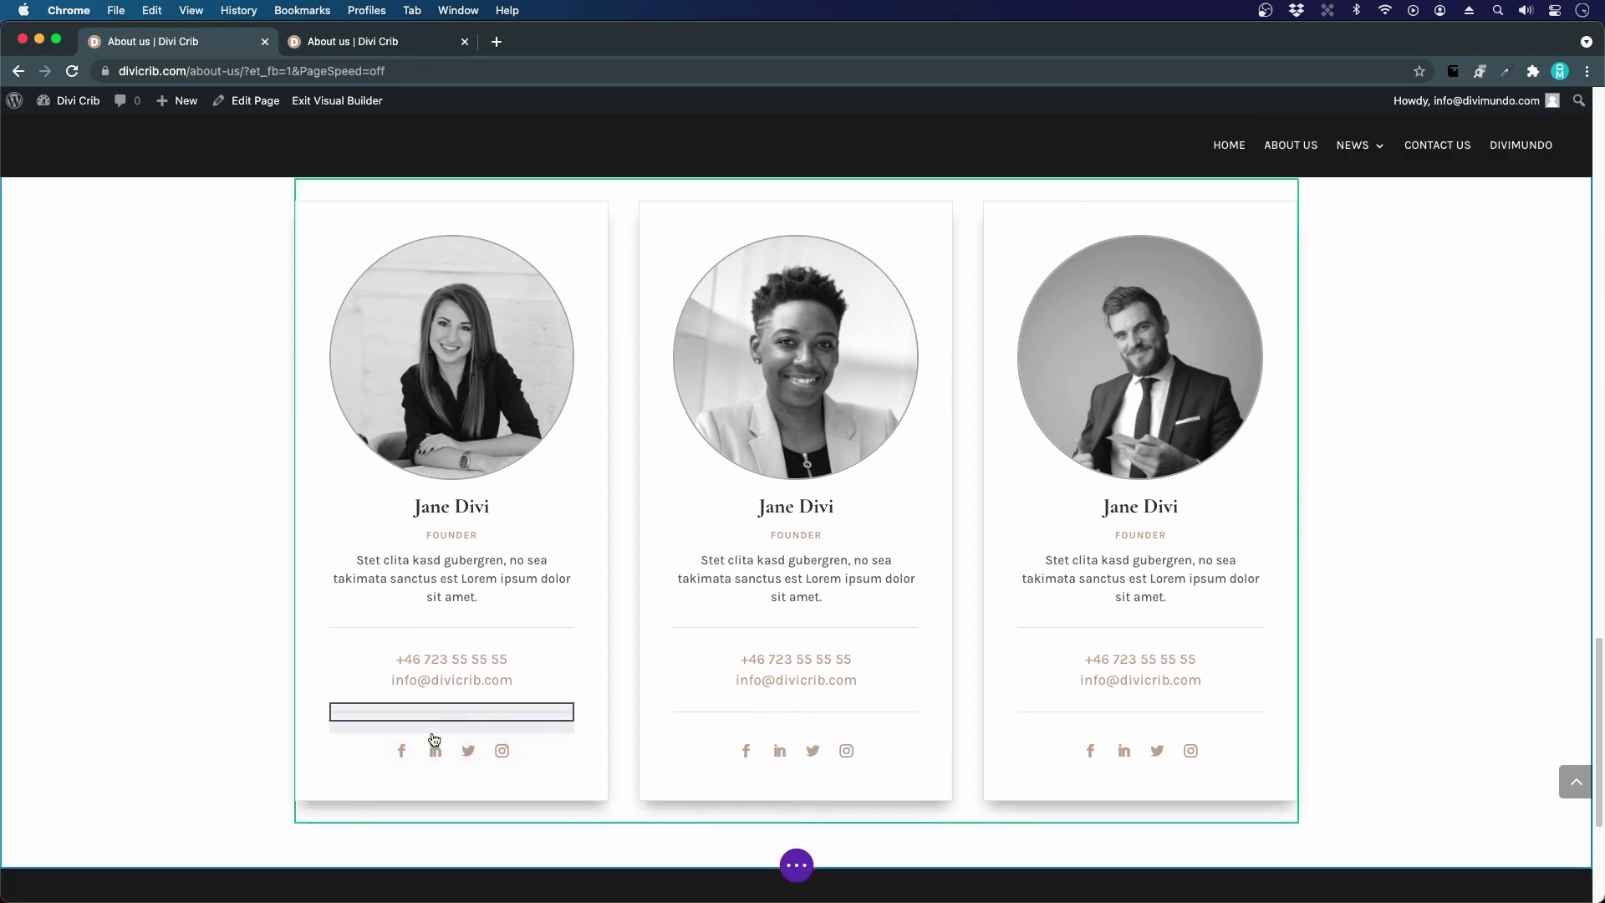
{"action": "scroll", "coordinate": [459, 707], "scroll_direction": "down", "scroll_amount": 2}
{"action": "scroll", "coordinate": [459, 717], "scroll_direction": "up", "scroll_amount": 3}
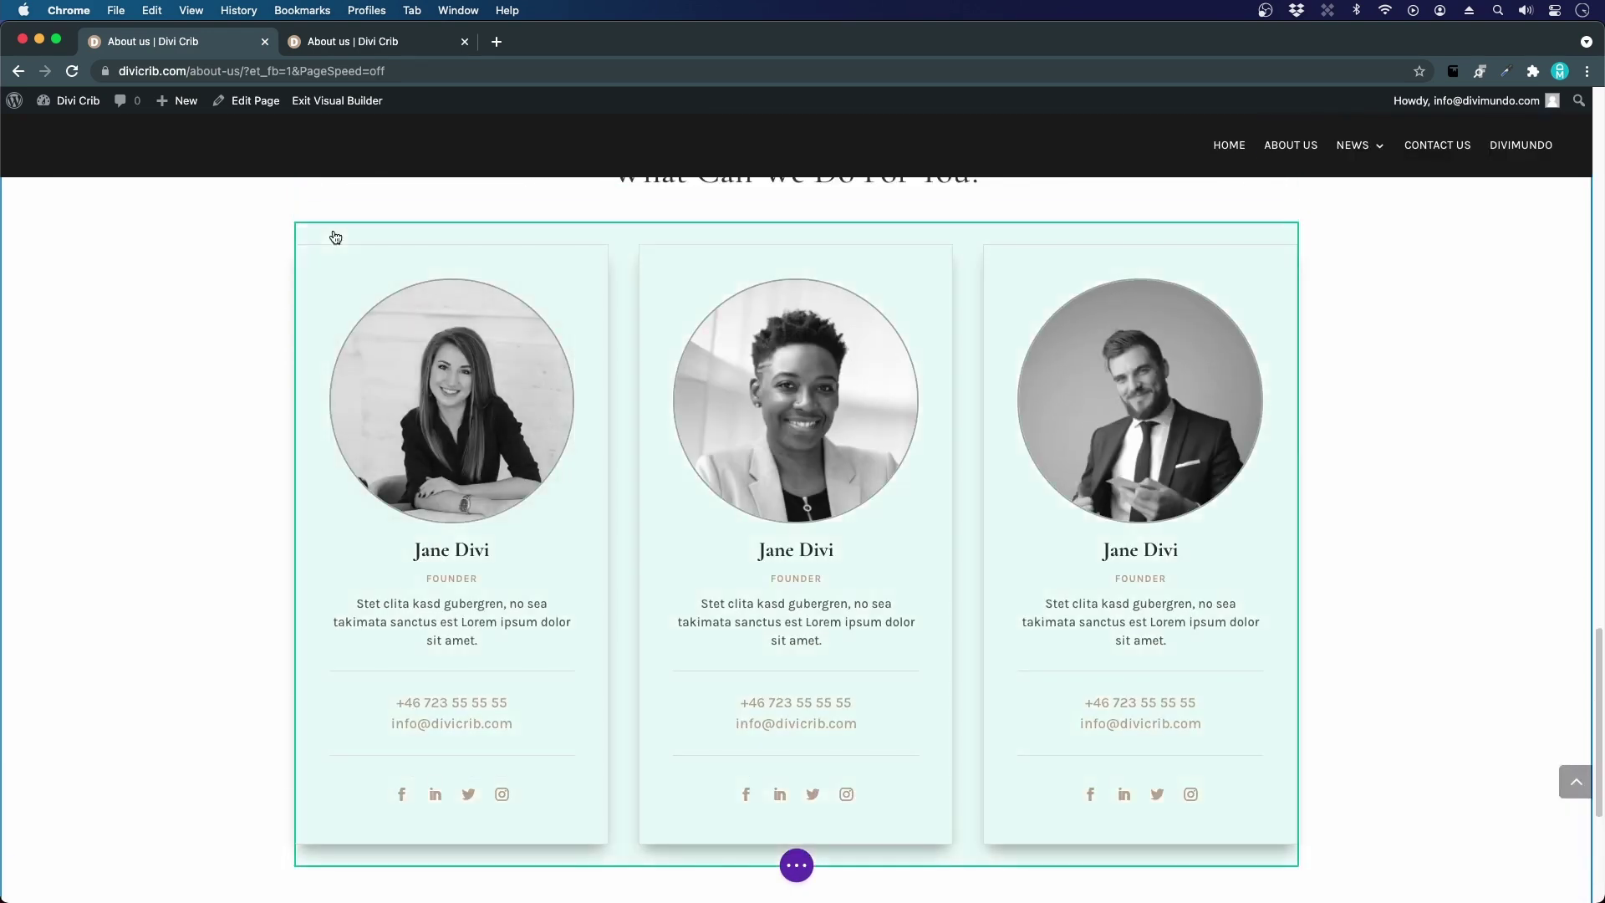
{"action": "mouse_move", "coordinate": [335, 239]}
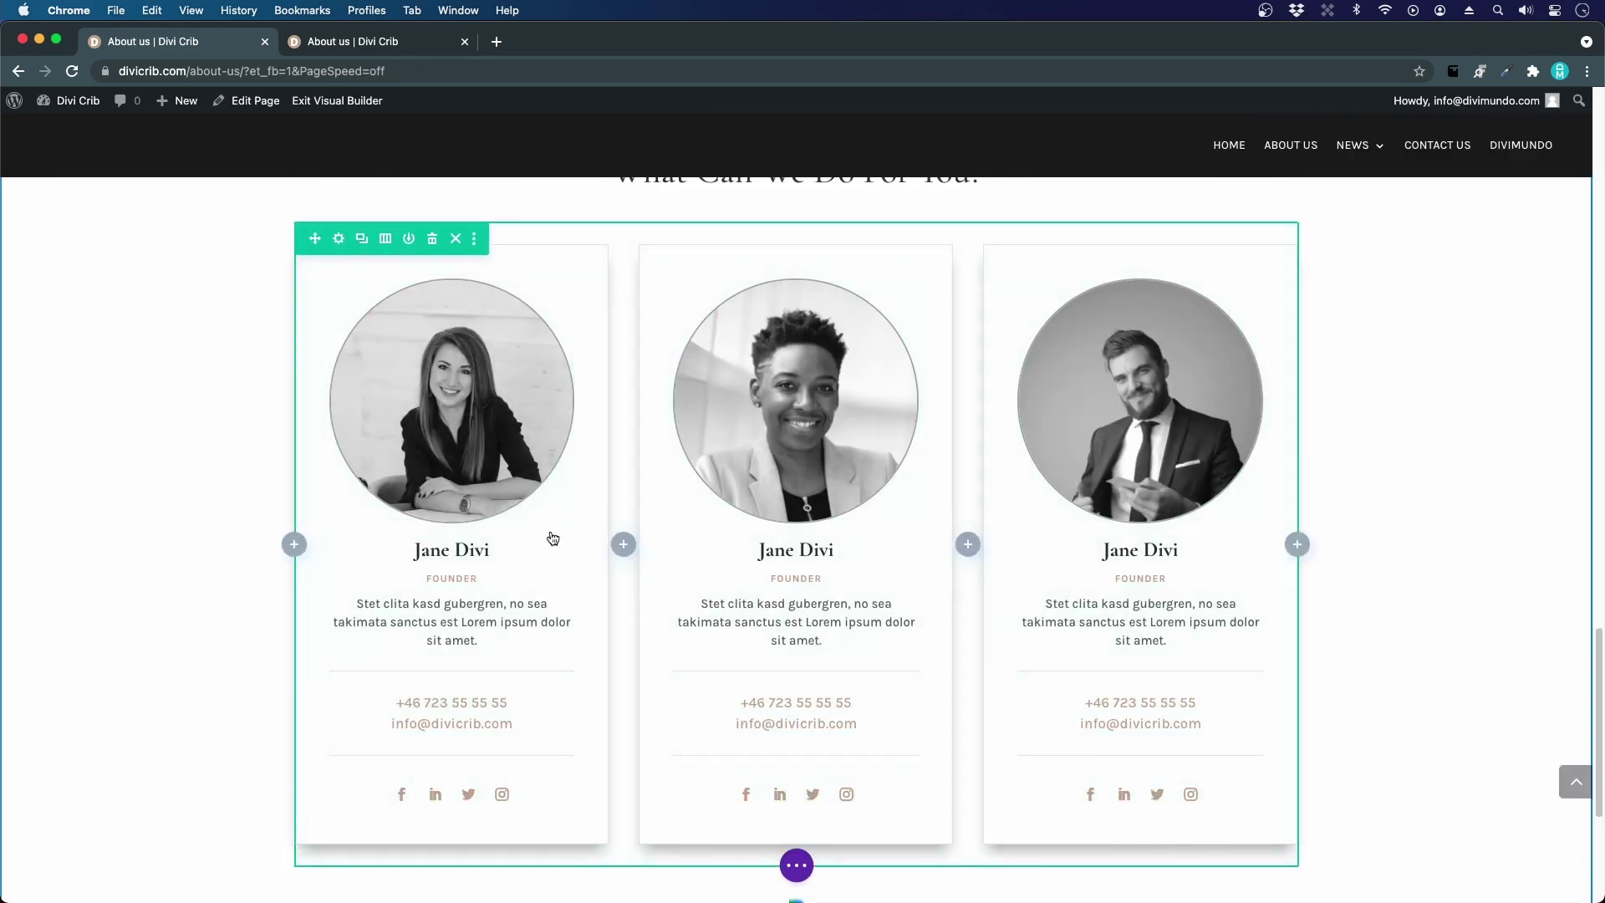
{"action": "scroll", "coordinate": [550, 535], "scroll_direction": "down", "scroll_amount": 10}
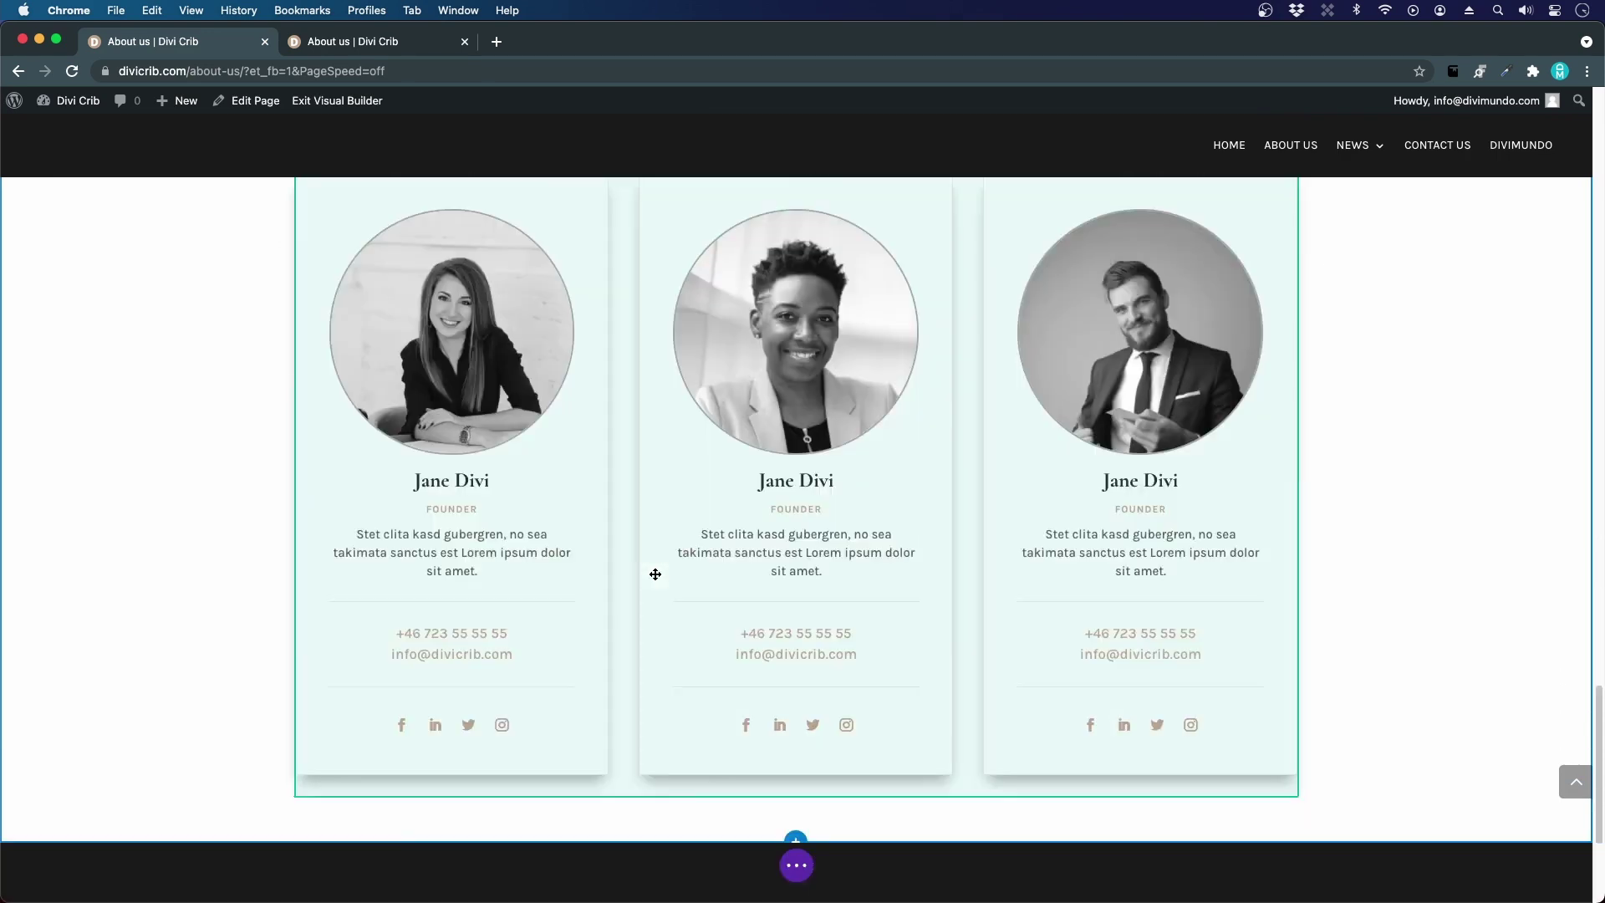
{"action": "scroll", "coordinate": [555, 437], "scroll_direction": "down", "scroll_amount": 2}
{"action": "scroll", "coordinate": [979, 639], "scroll_direction": "up", "scroll_amount": 4}
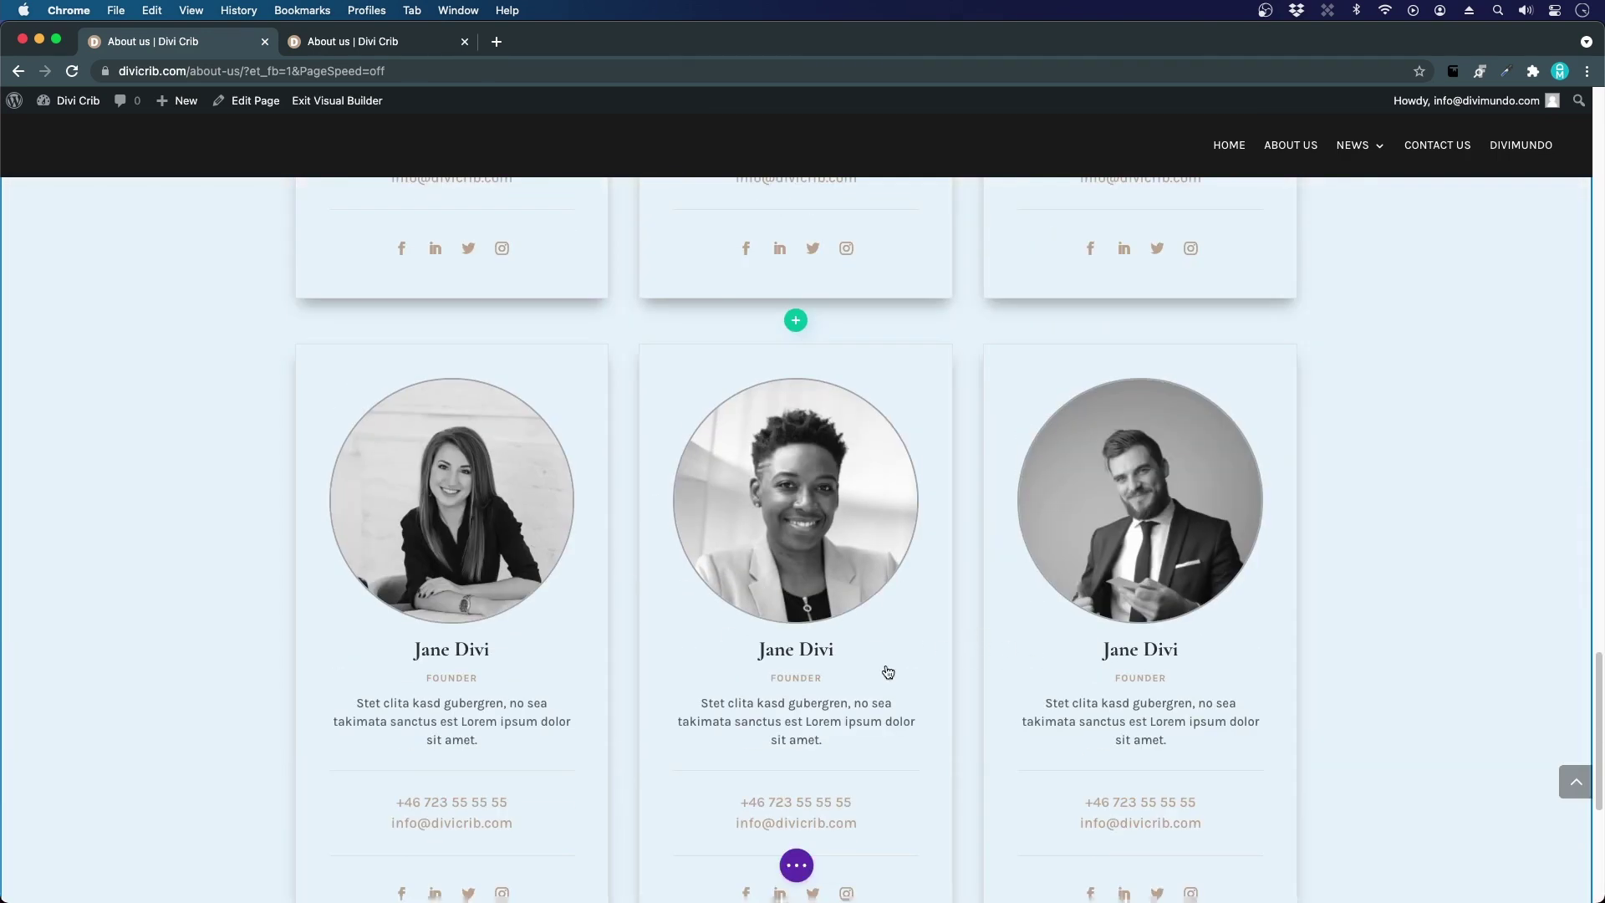
{"action": "scroll", "coordinate": [1056, 634], "scroll_direction": "down", "scroll_amount": 2}
{"action": "scroll", "coordinate": [977, 662], "scroll_direction": "up", "scroll_amount": 3}
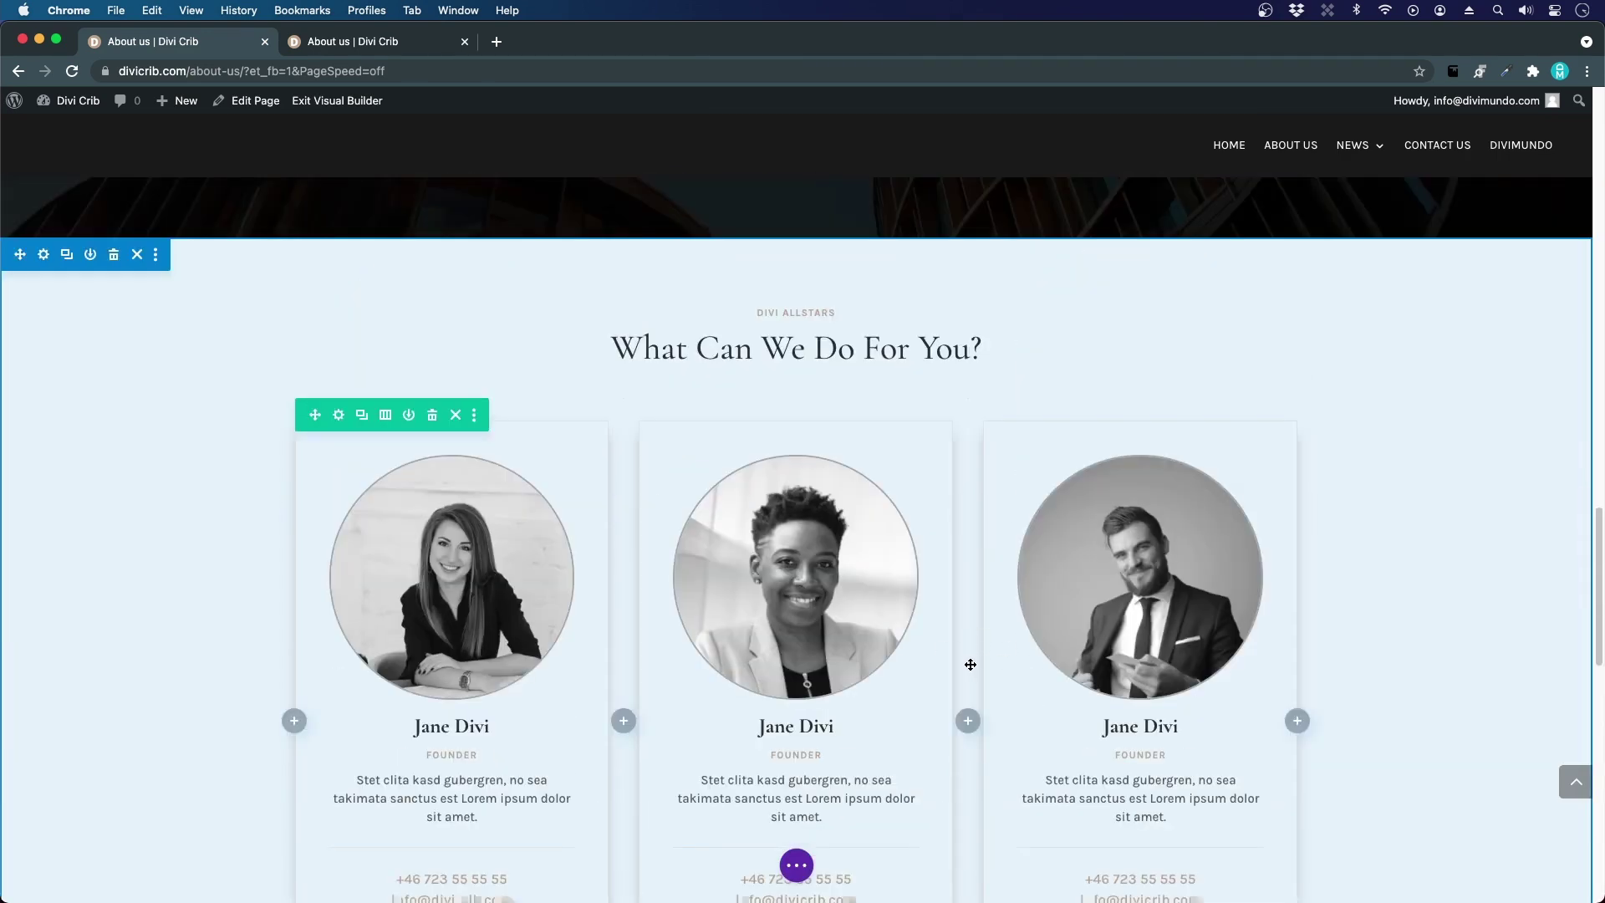
- Save the page and exit the Visual Builder, and review the published About Us page down to the team cards
{"action": "left_click", "coordinate": [321, 101]}
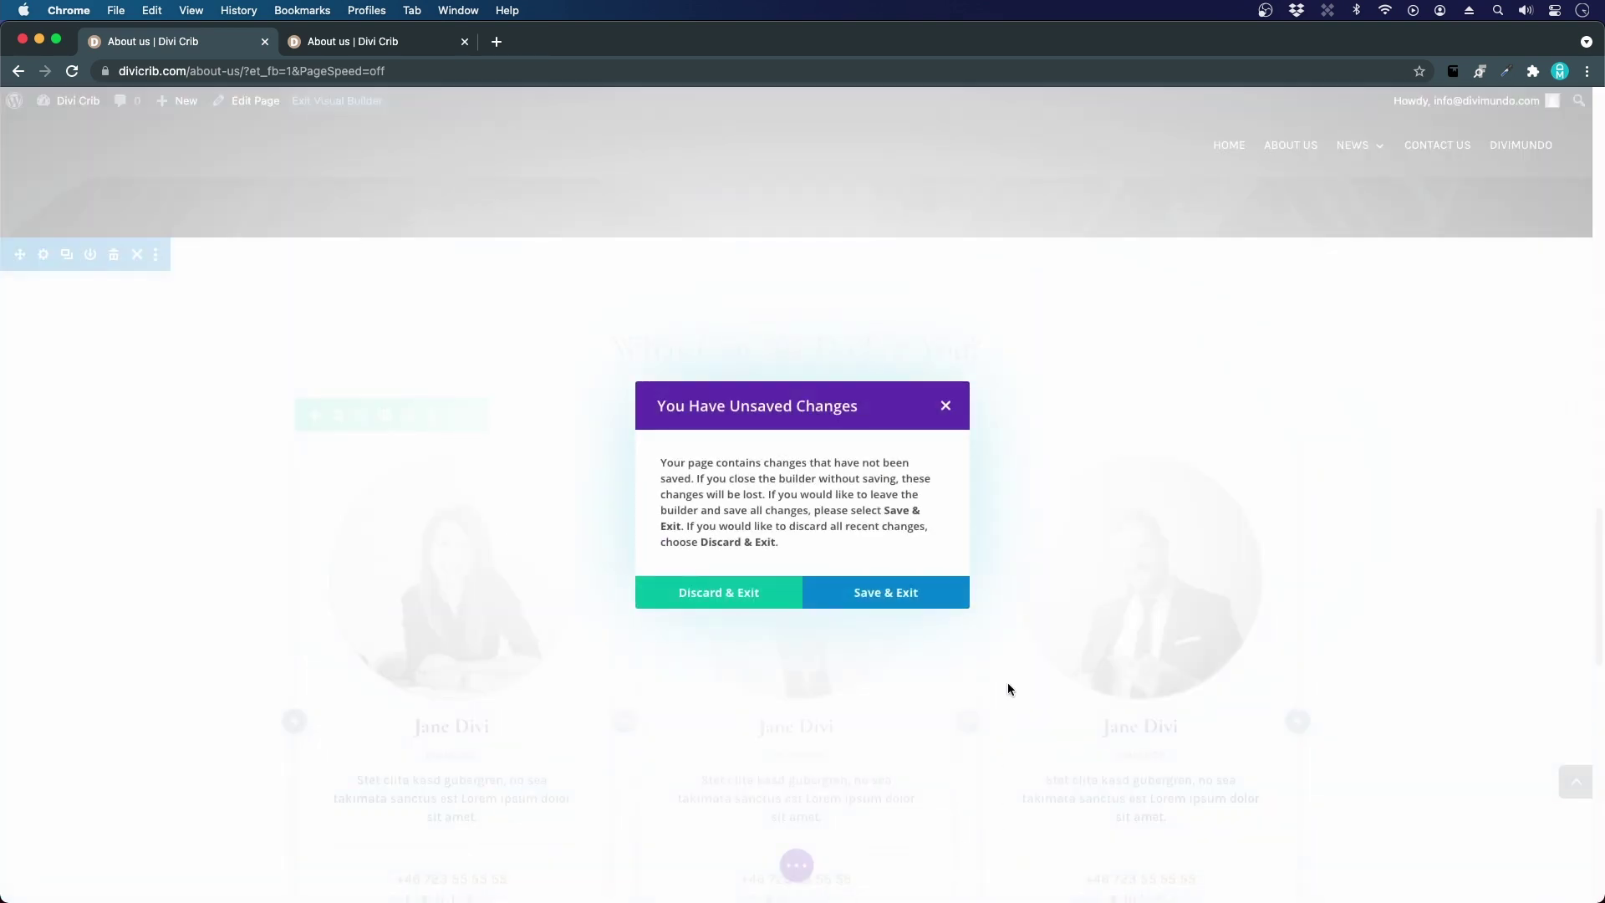
{"action": "left_click", "coordinate": [926, 592]}
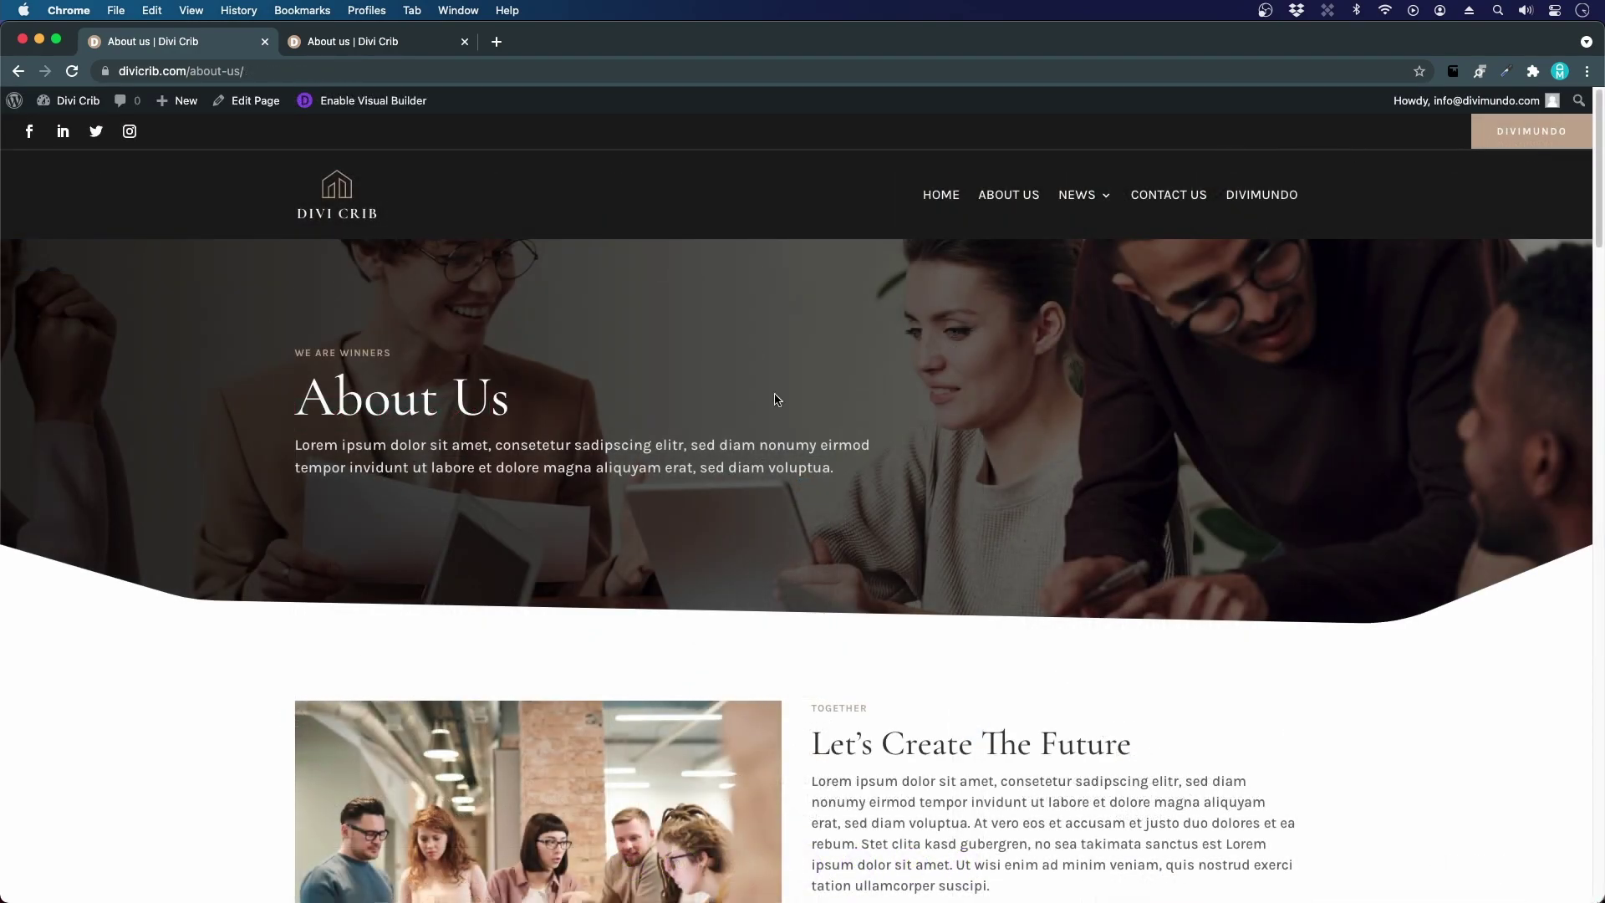
{"action": "scroll", "coordinate": [561, 540], "scroll_direction": "down", "scroll_amount": 5}
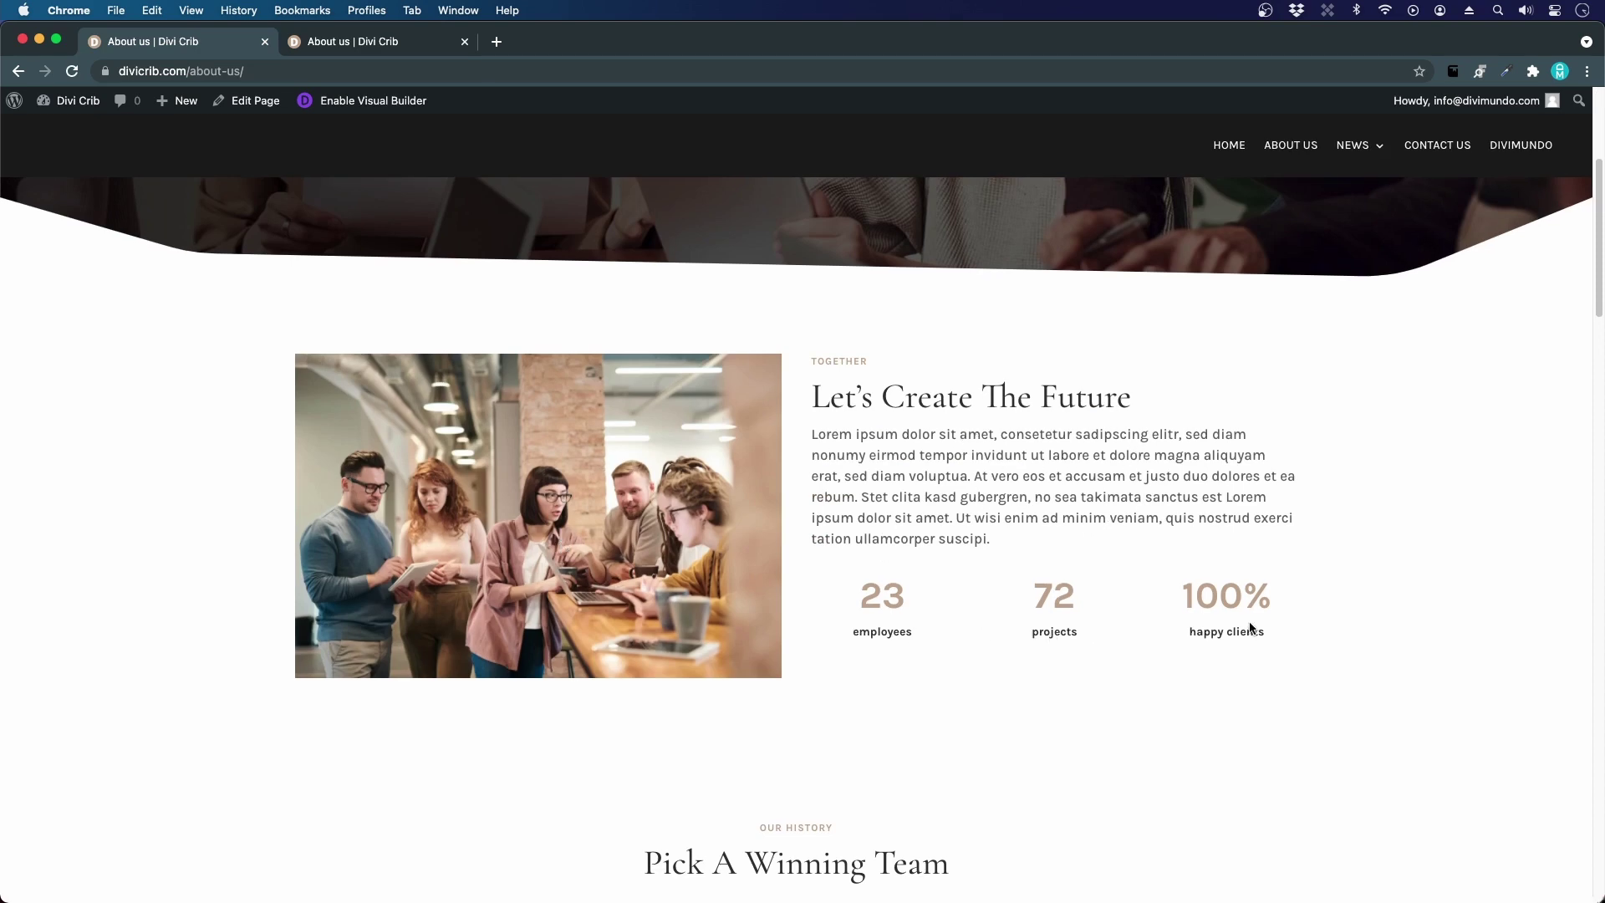
{"action": "scroll", "coordinate": [976, 655], "scroll_direction": "down", "scroll_amount": 9}
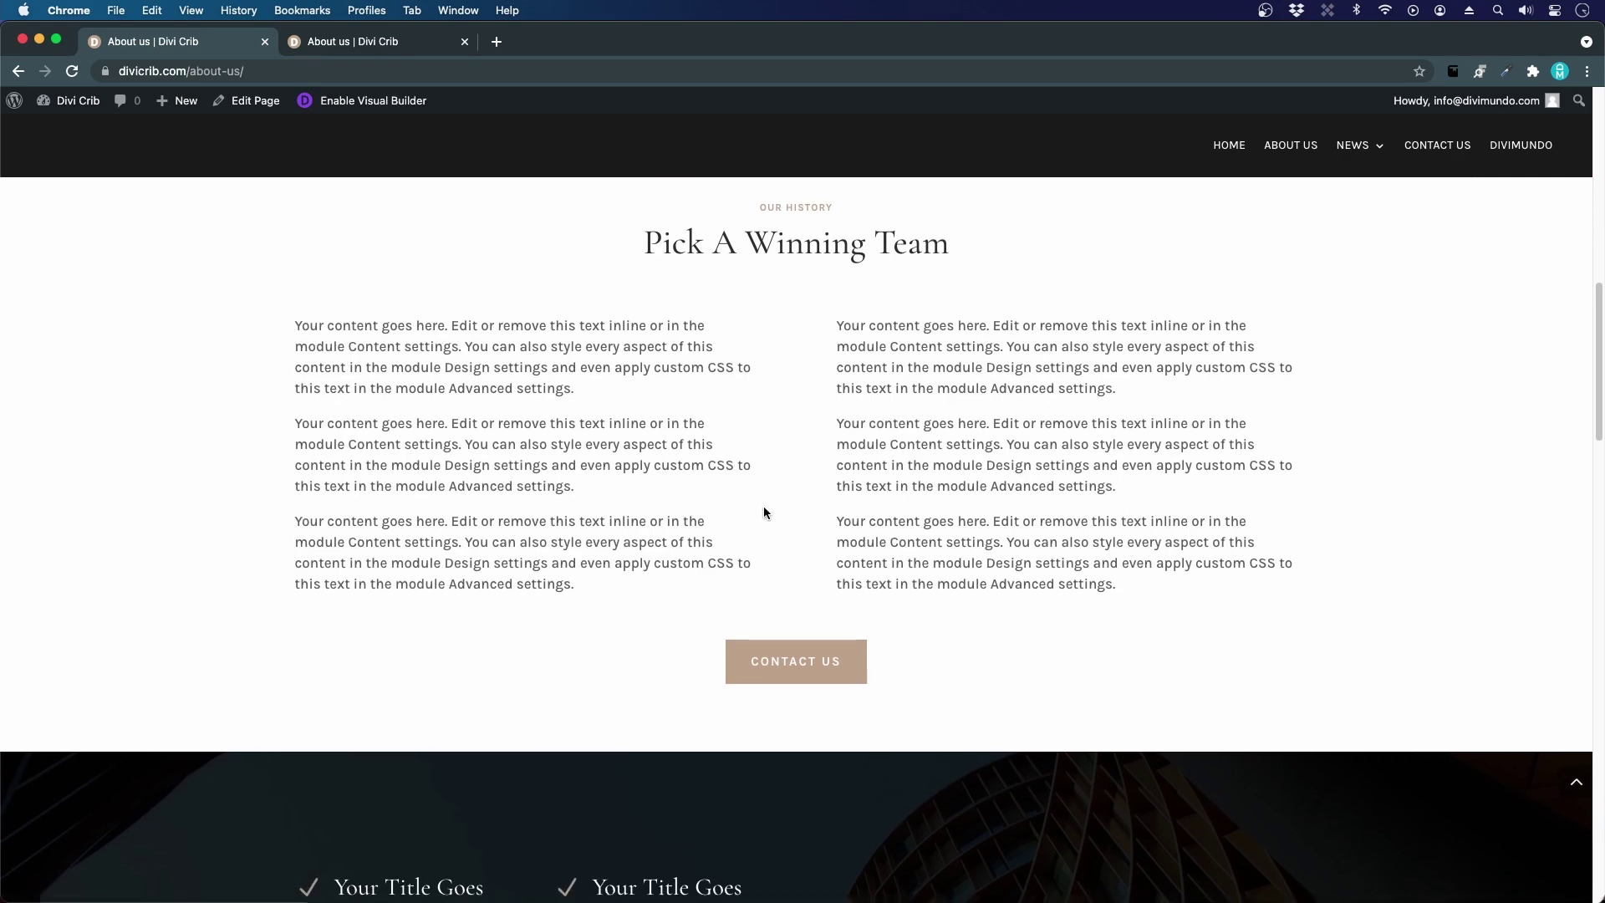
{"action": "scroll", "coordinate": [764, 510], "scroll_direction": "down", "scroll_amount": 8}
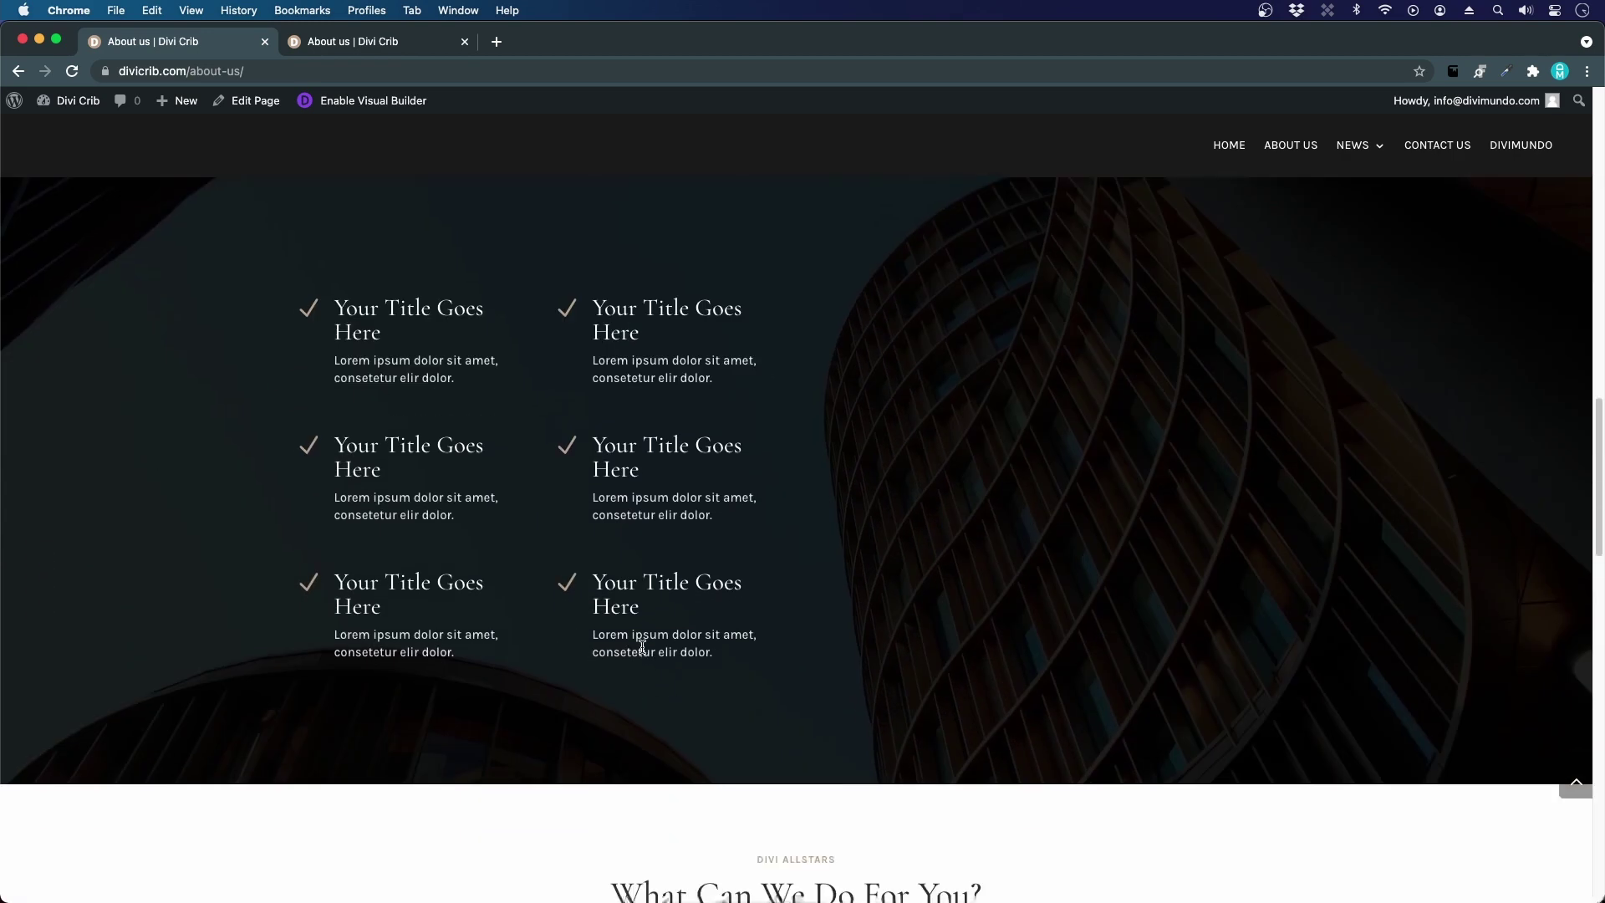
{"action": "scroll", "coordinate": [642, 646], "scroll_direction": "down", "scroll_amount": 8}
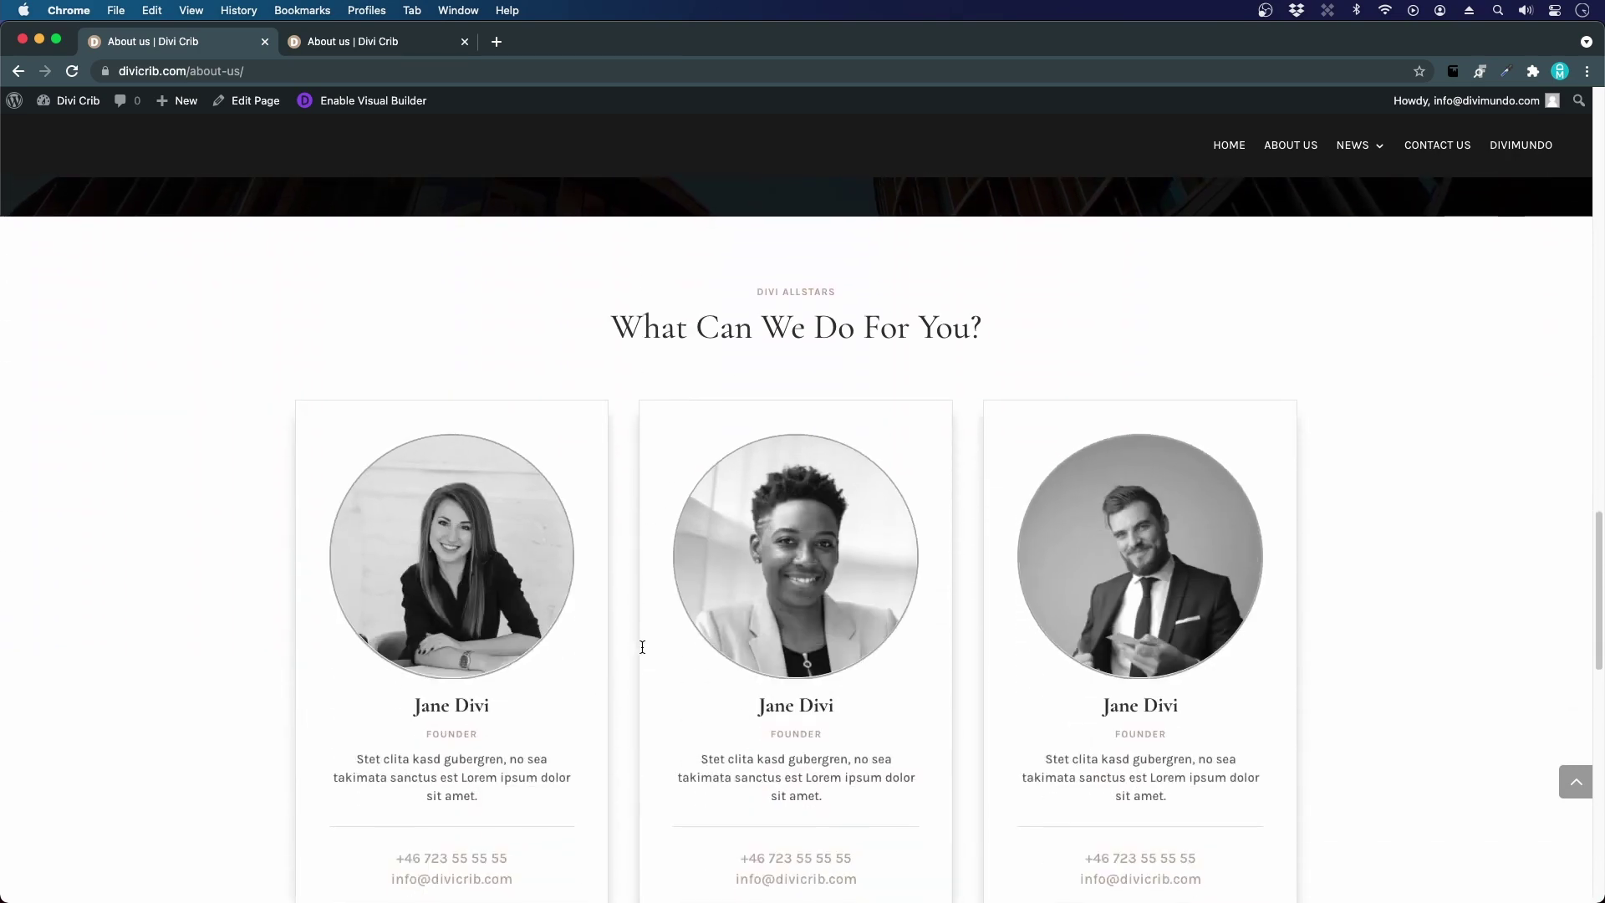
{"action": "scroll", "coordinate": [642, 647], "scroll_direction": "down", "scroll_amount": 2}
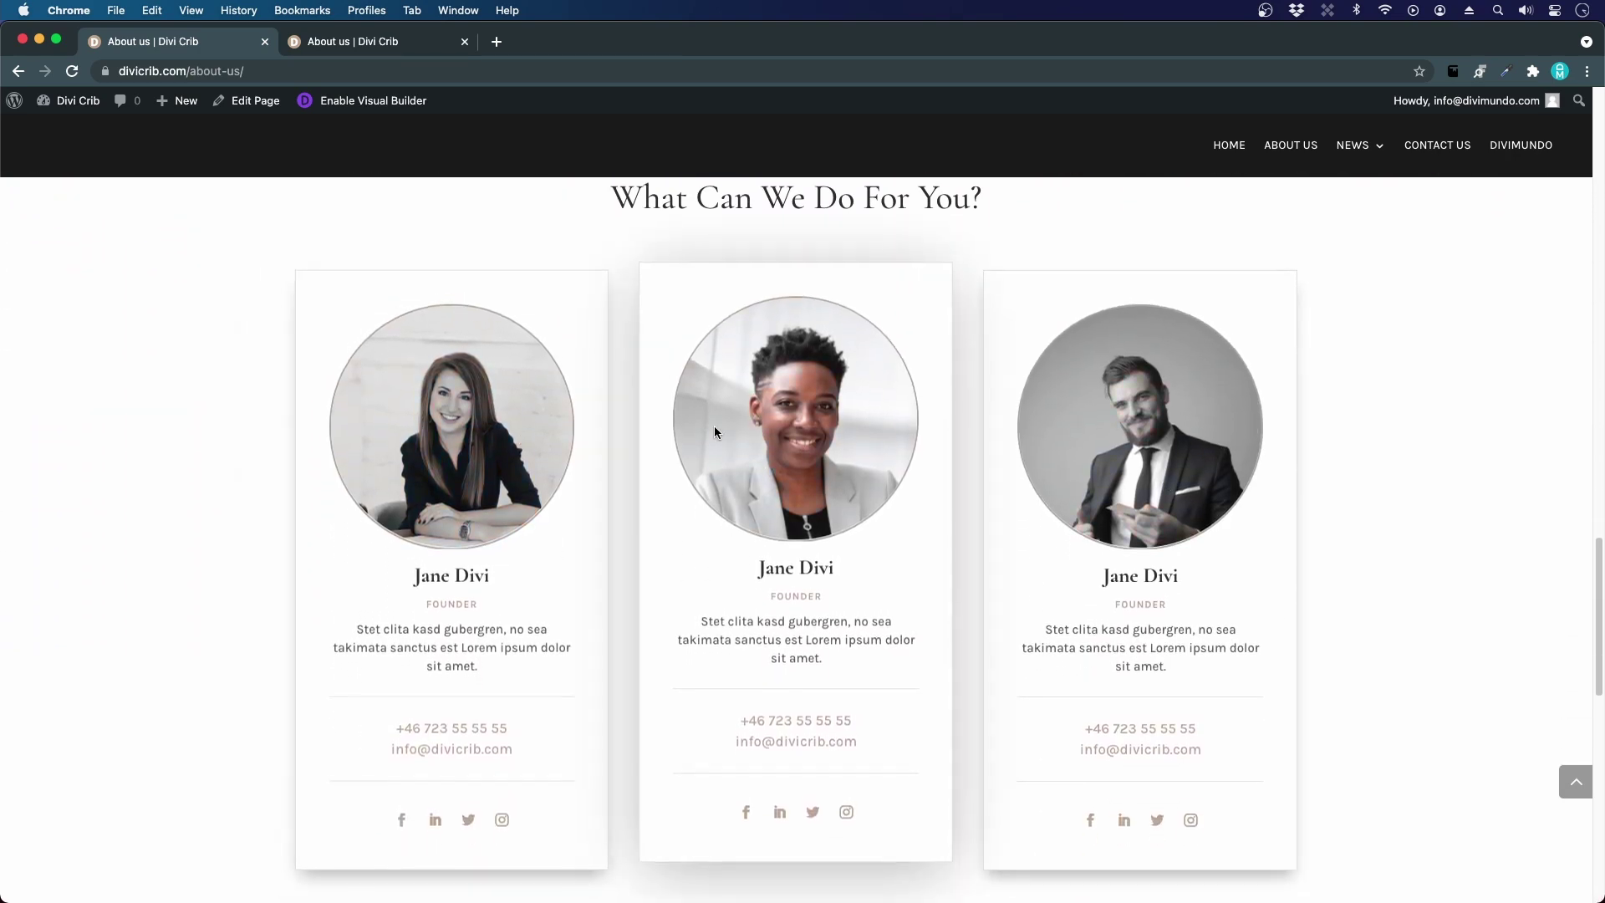
{"action": "scroll", "coordinate": [328, 609], "scroll_direction": "down", "scroll_amount": 2}
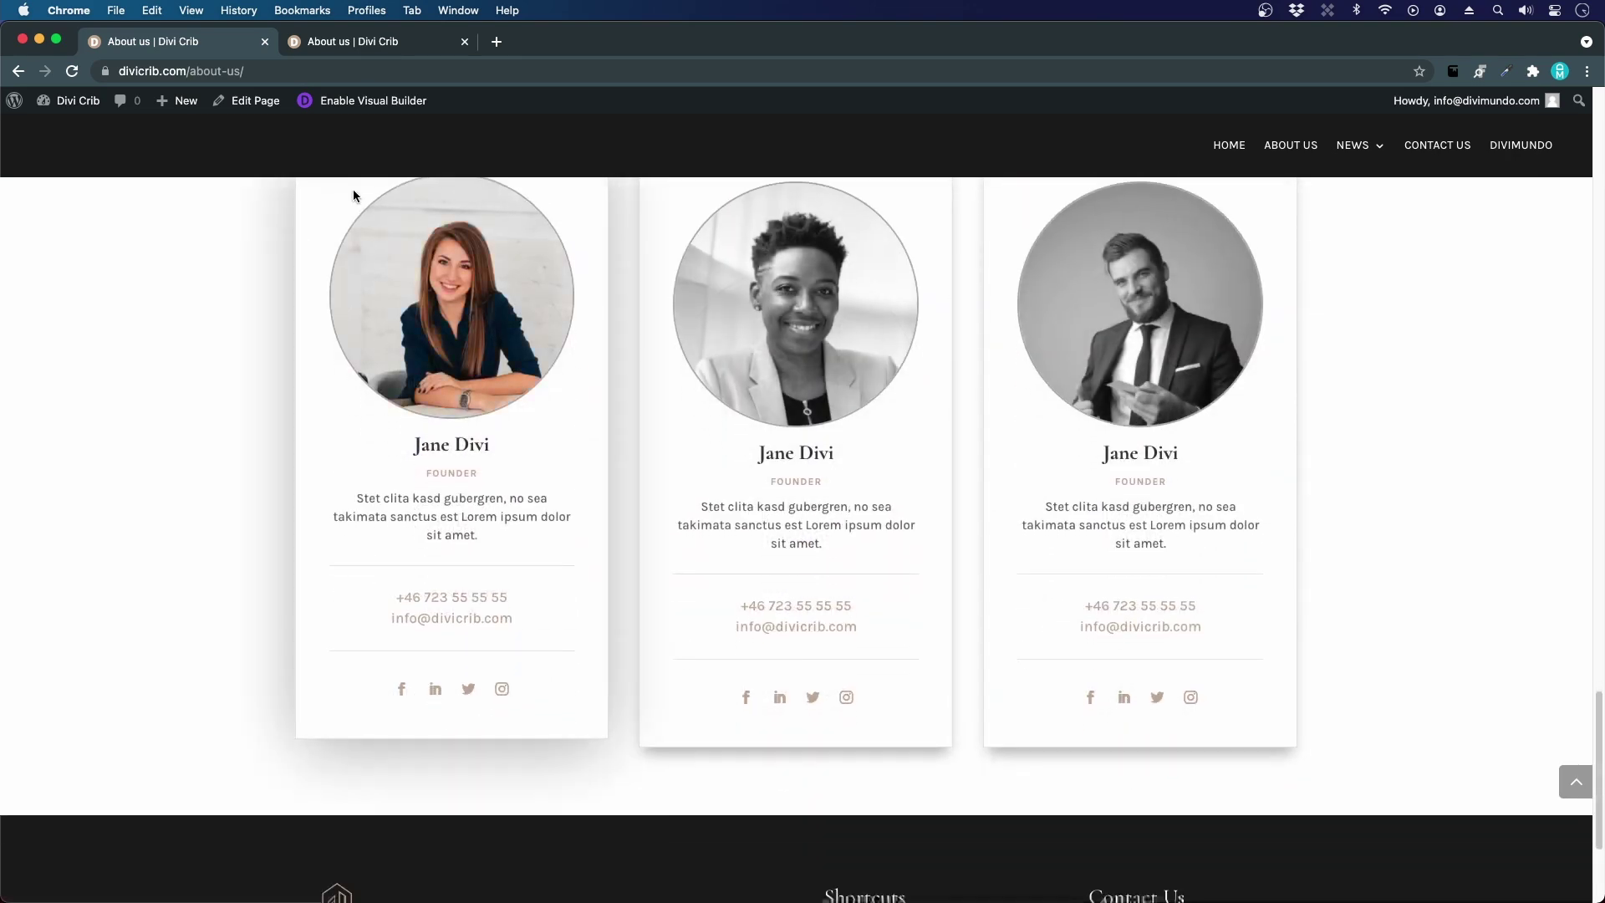
- Examine the section below the team cards on the reference About Us page in the other browser tab
{"action": "left_click", "coordinate": [353, 41]}
{"action": "scroll", "coordinate": [475, 423], "scroll_direction": "down", "scroll_amount": 3}
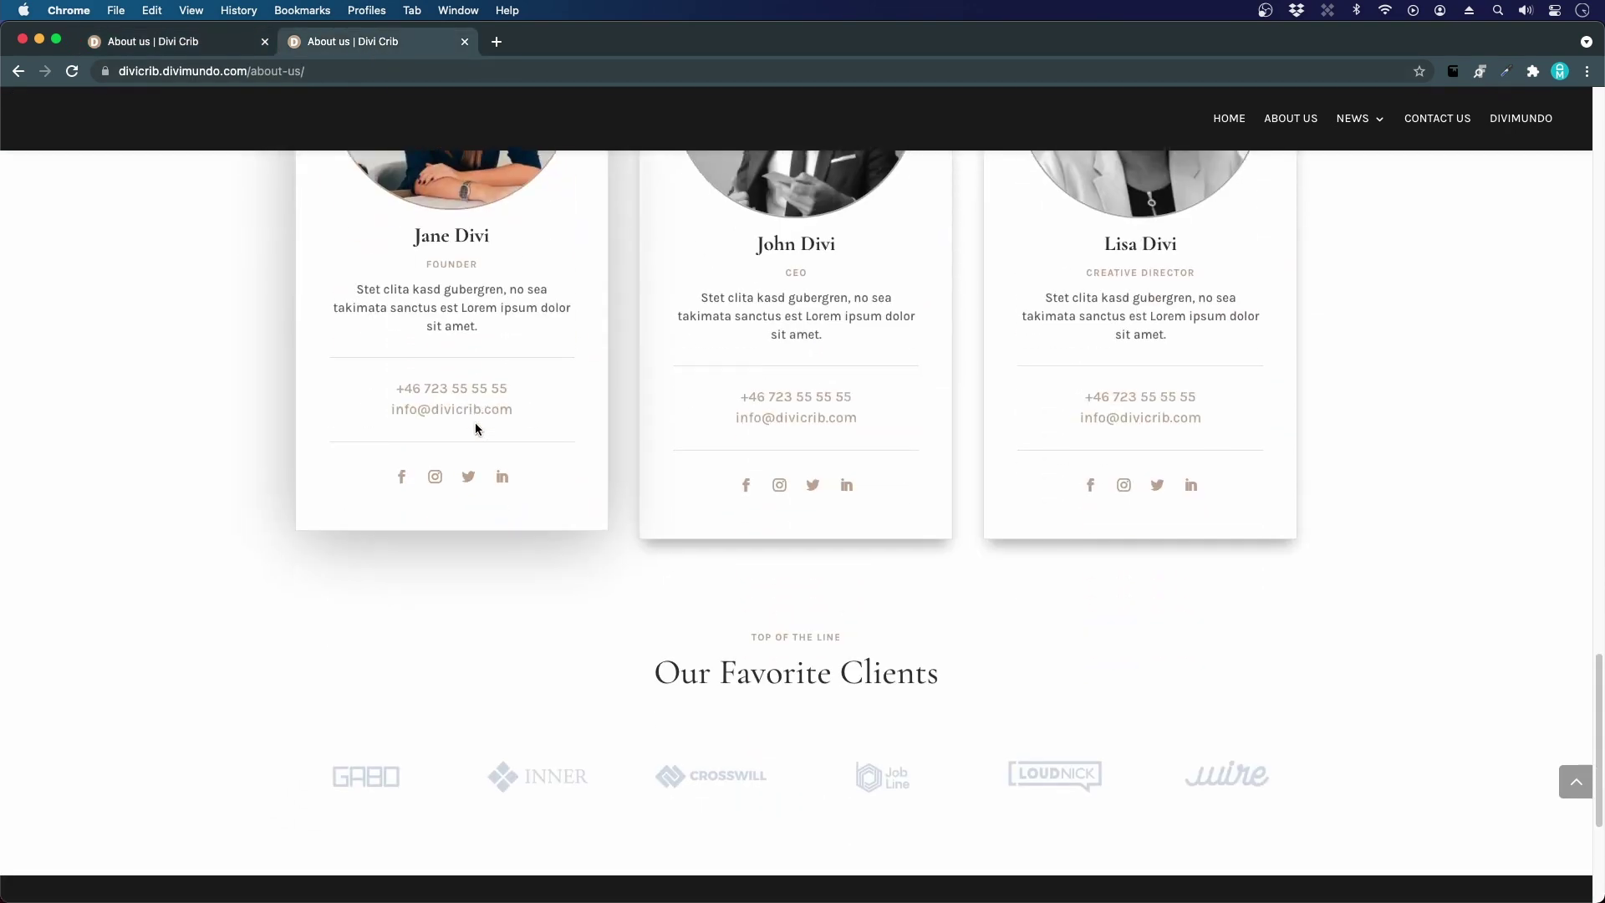
{"action": "scroll", "coordinate": [475, 423], "scroll_direction": "down", "scroll_amount": 2}
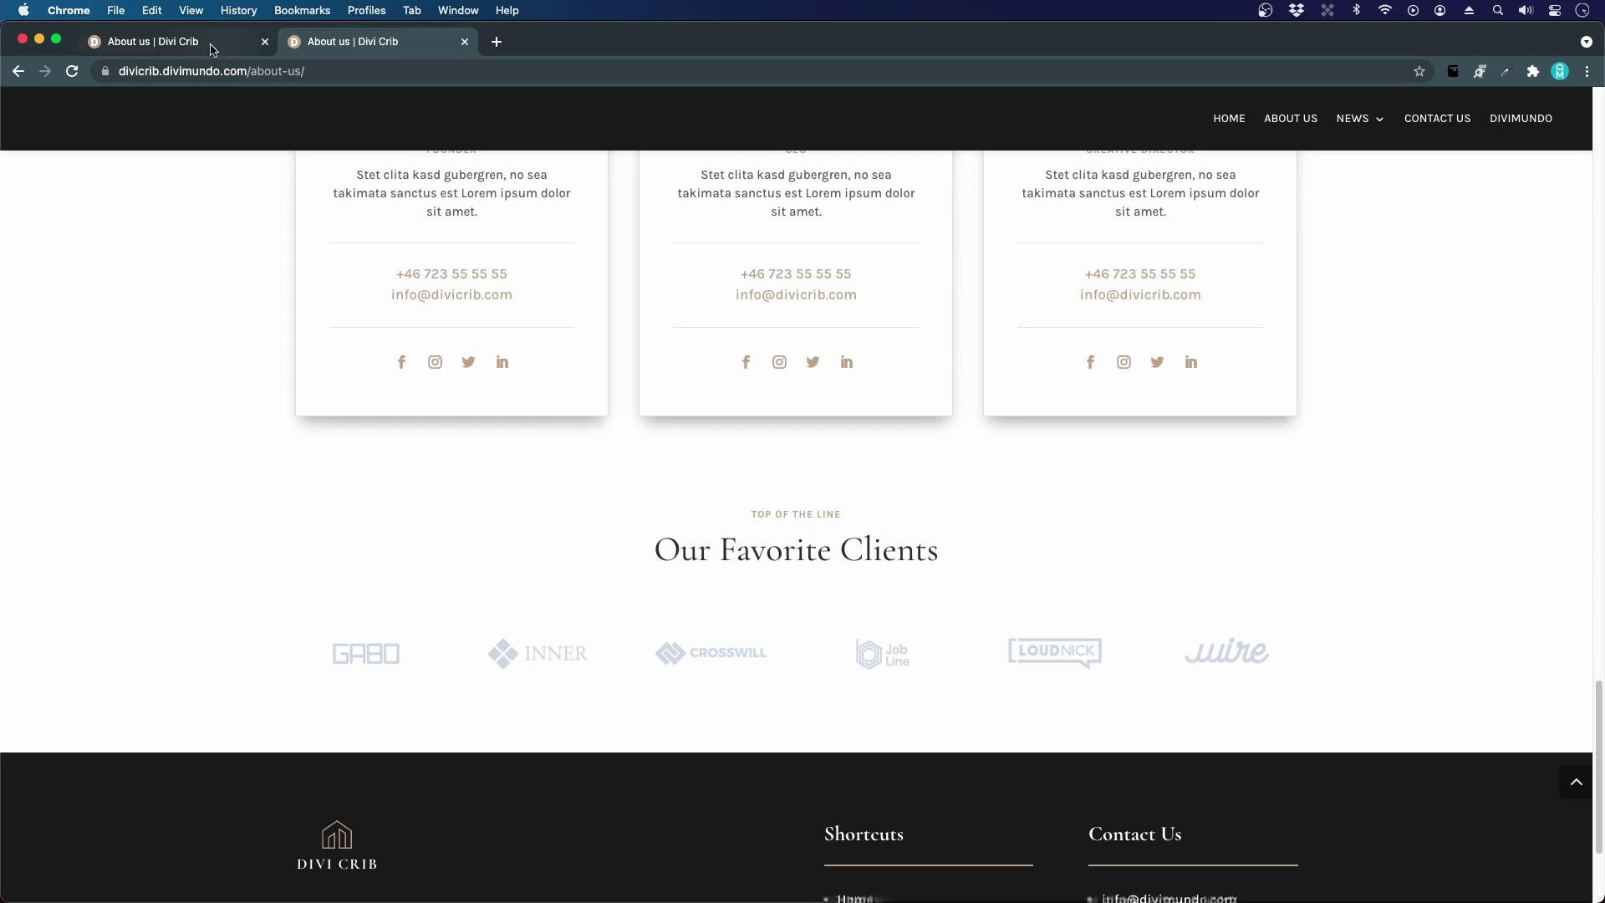
- Return to the working site and open its home page in the Visual Builder
{"action": "left_click", "coordinate": [141, 46]}
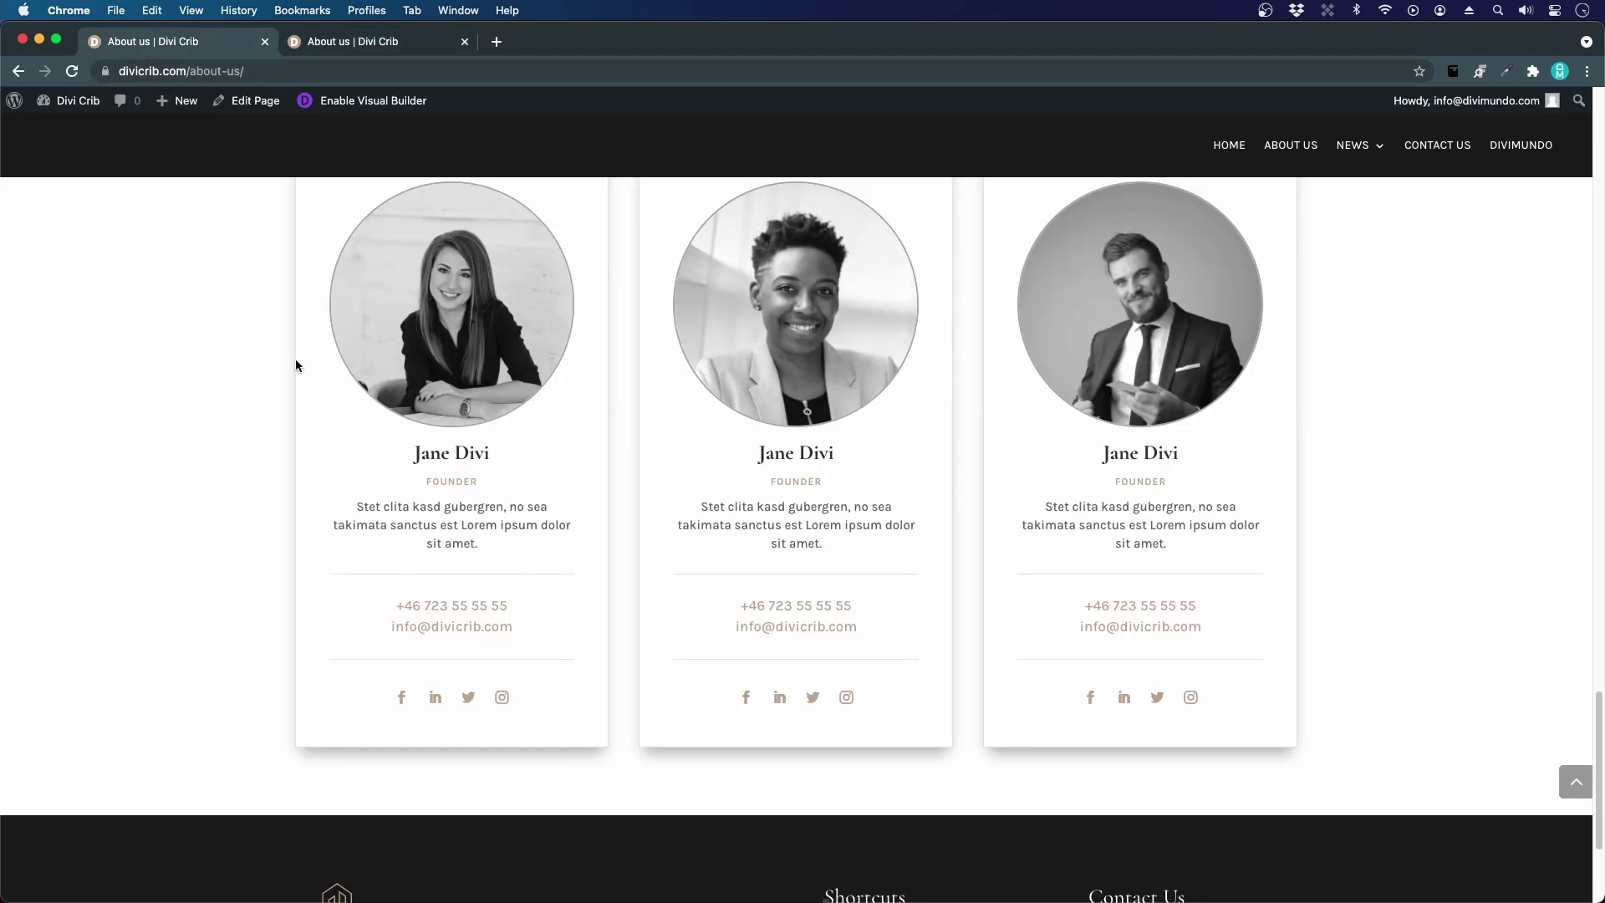
{"action": "key", "text": "super+r"}
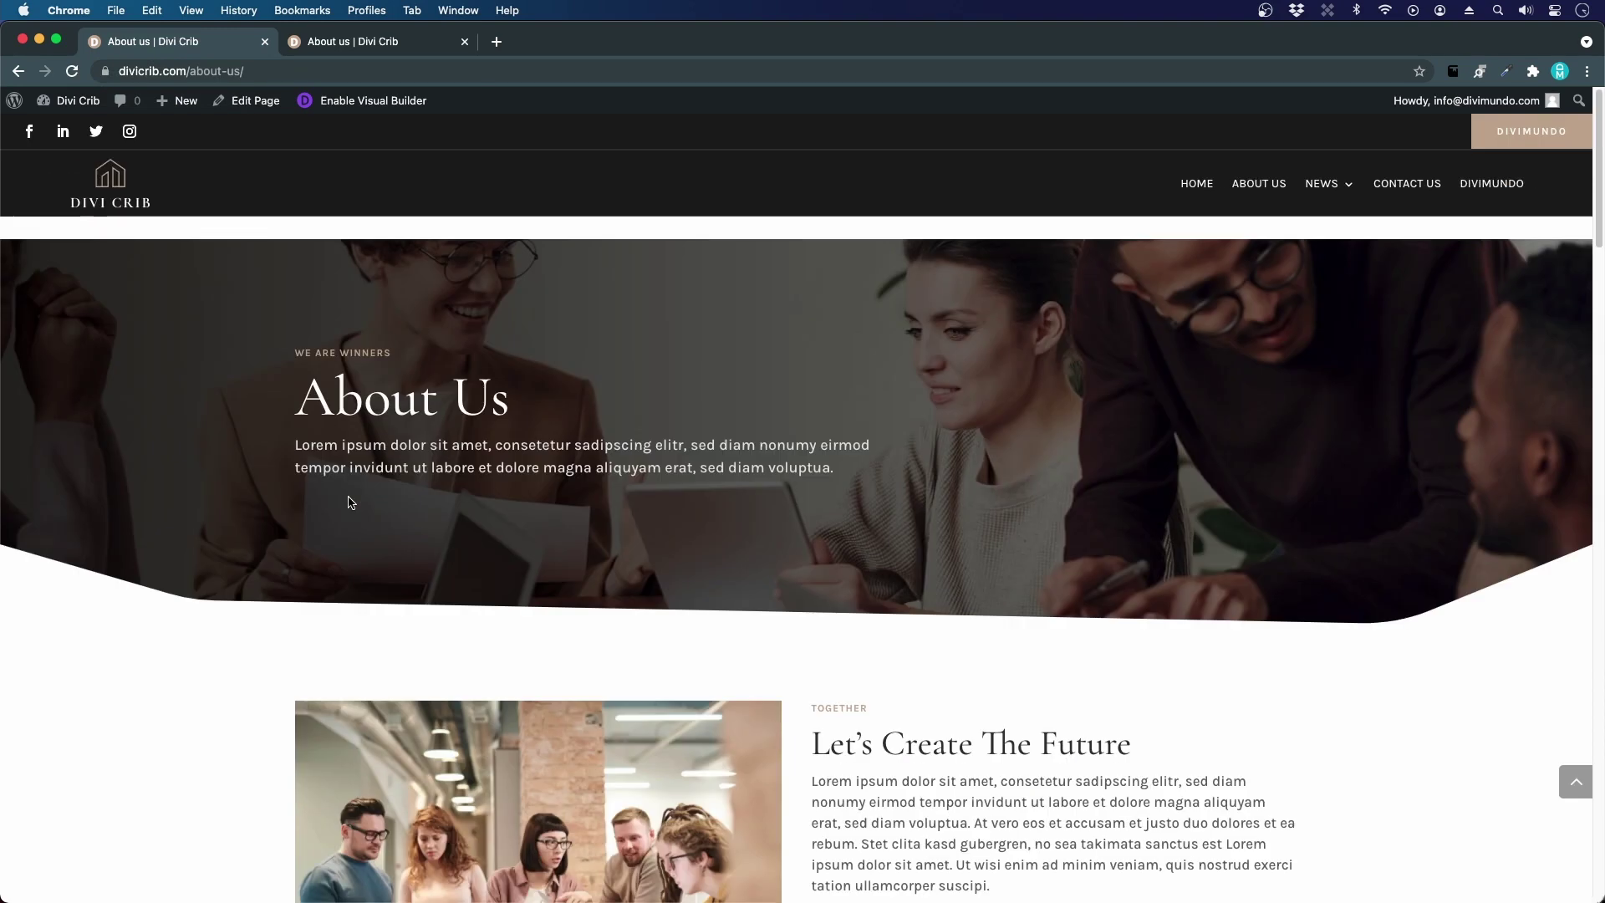
{"action": "left_click", "coordinate": [942, 199]}
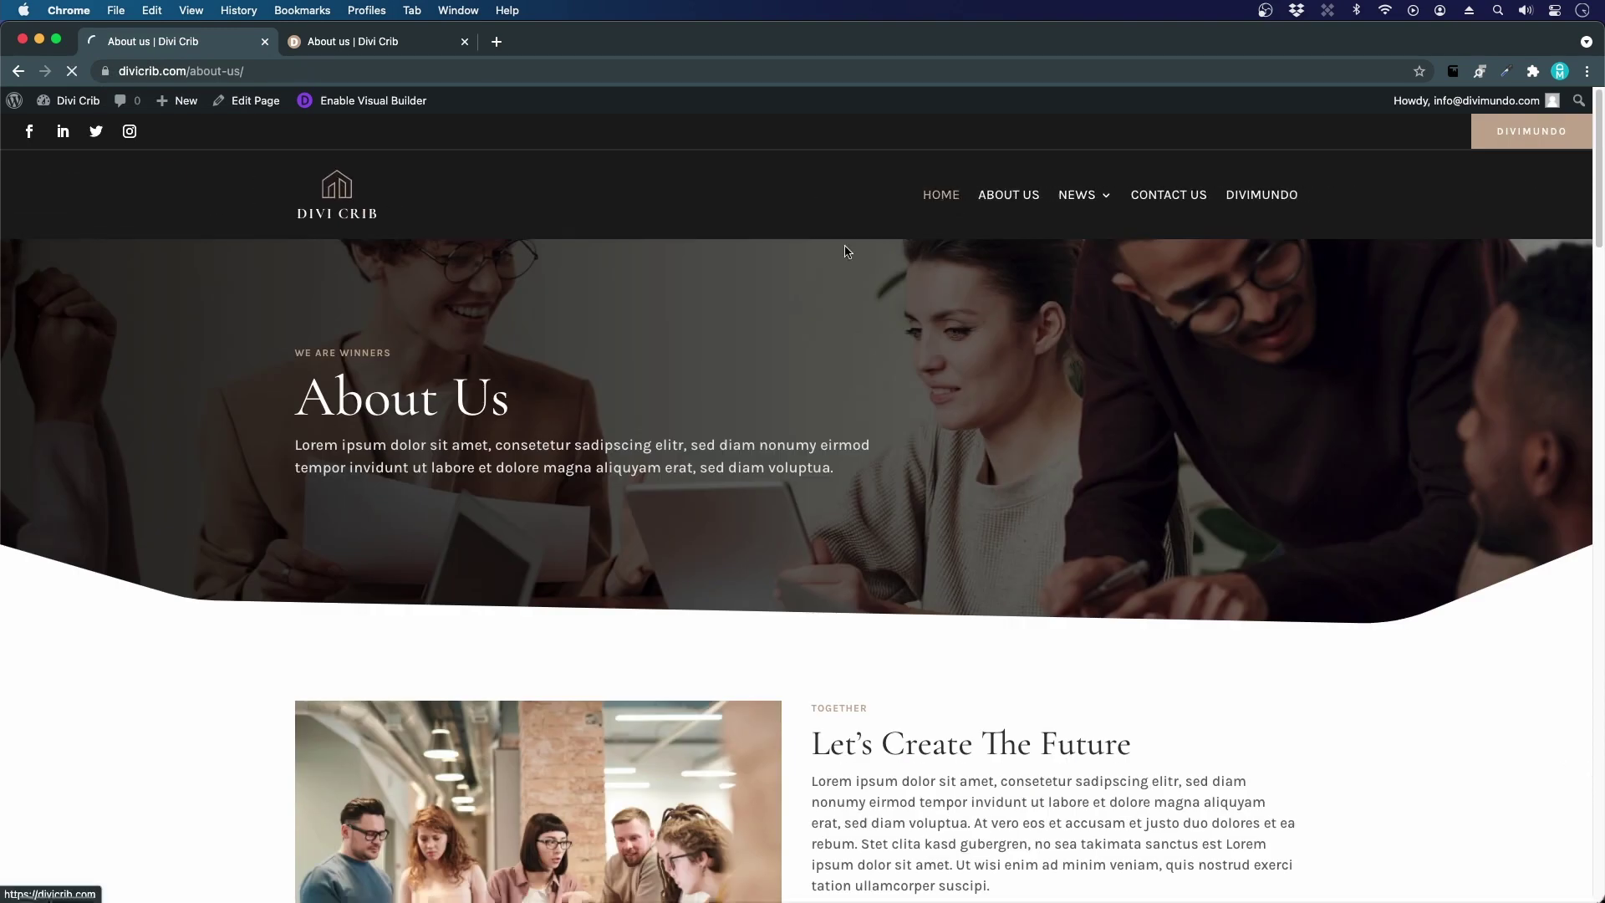
{"action": "scroll", "coordinate": [477, 513], "scroll_direction": "down", "scroll_amount": 20}
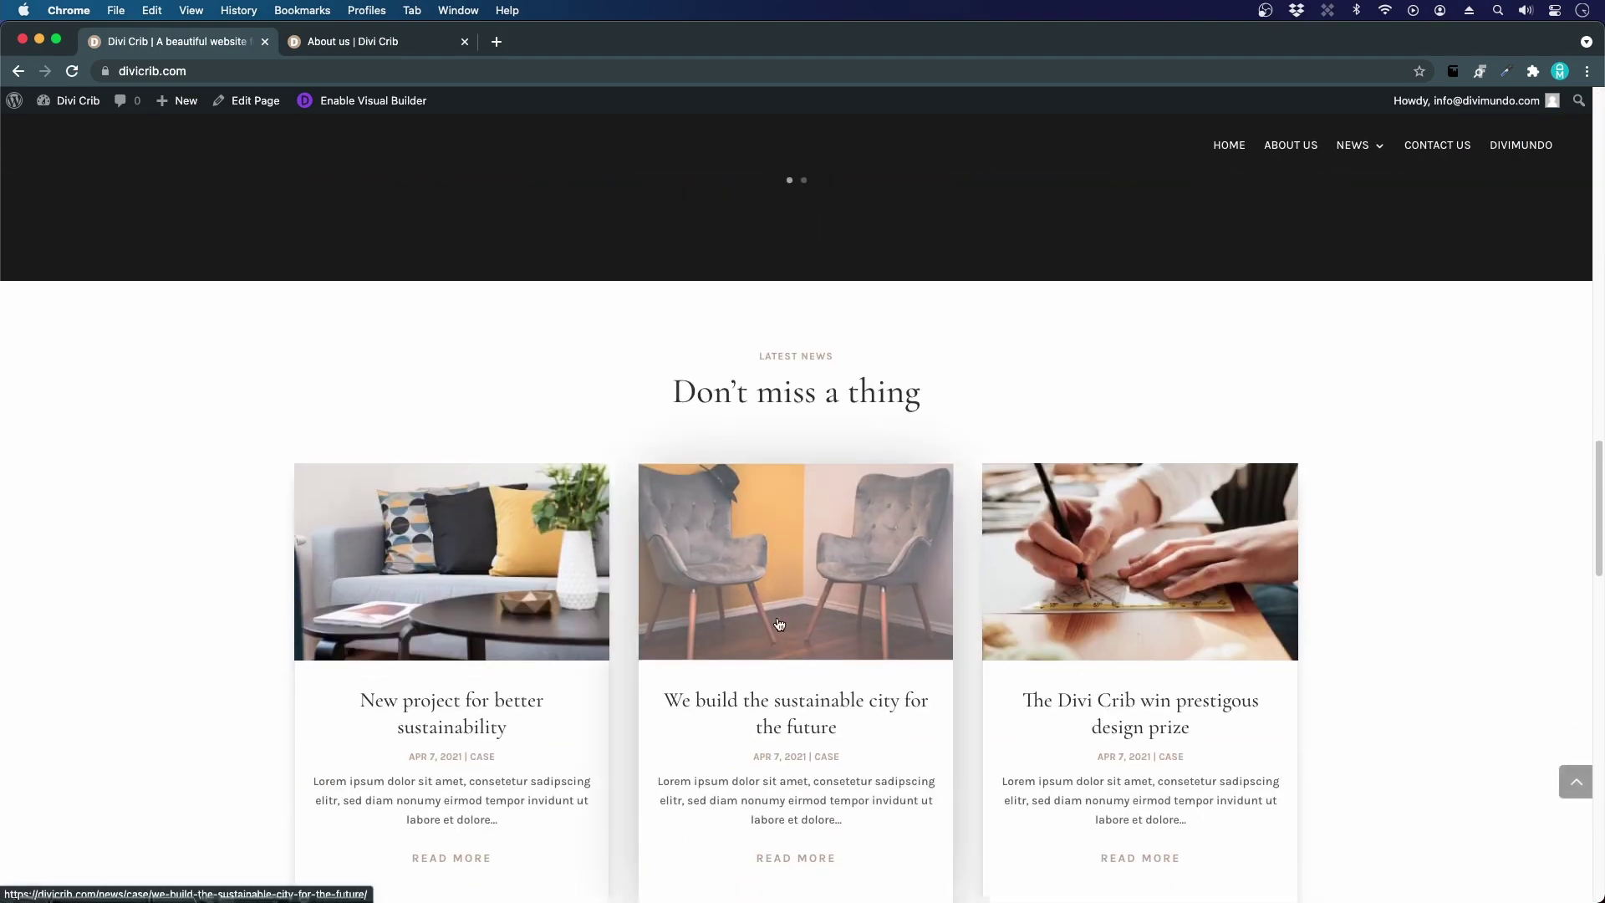
{"action": "left_click", "coordinate": [326, 97]}
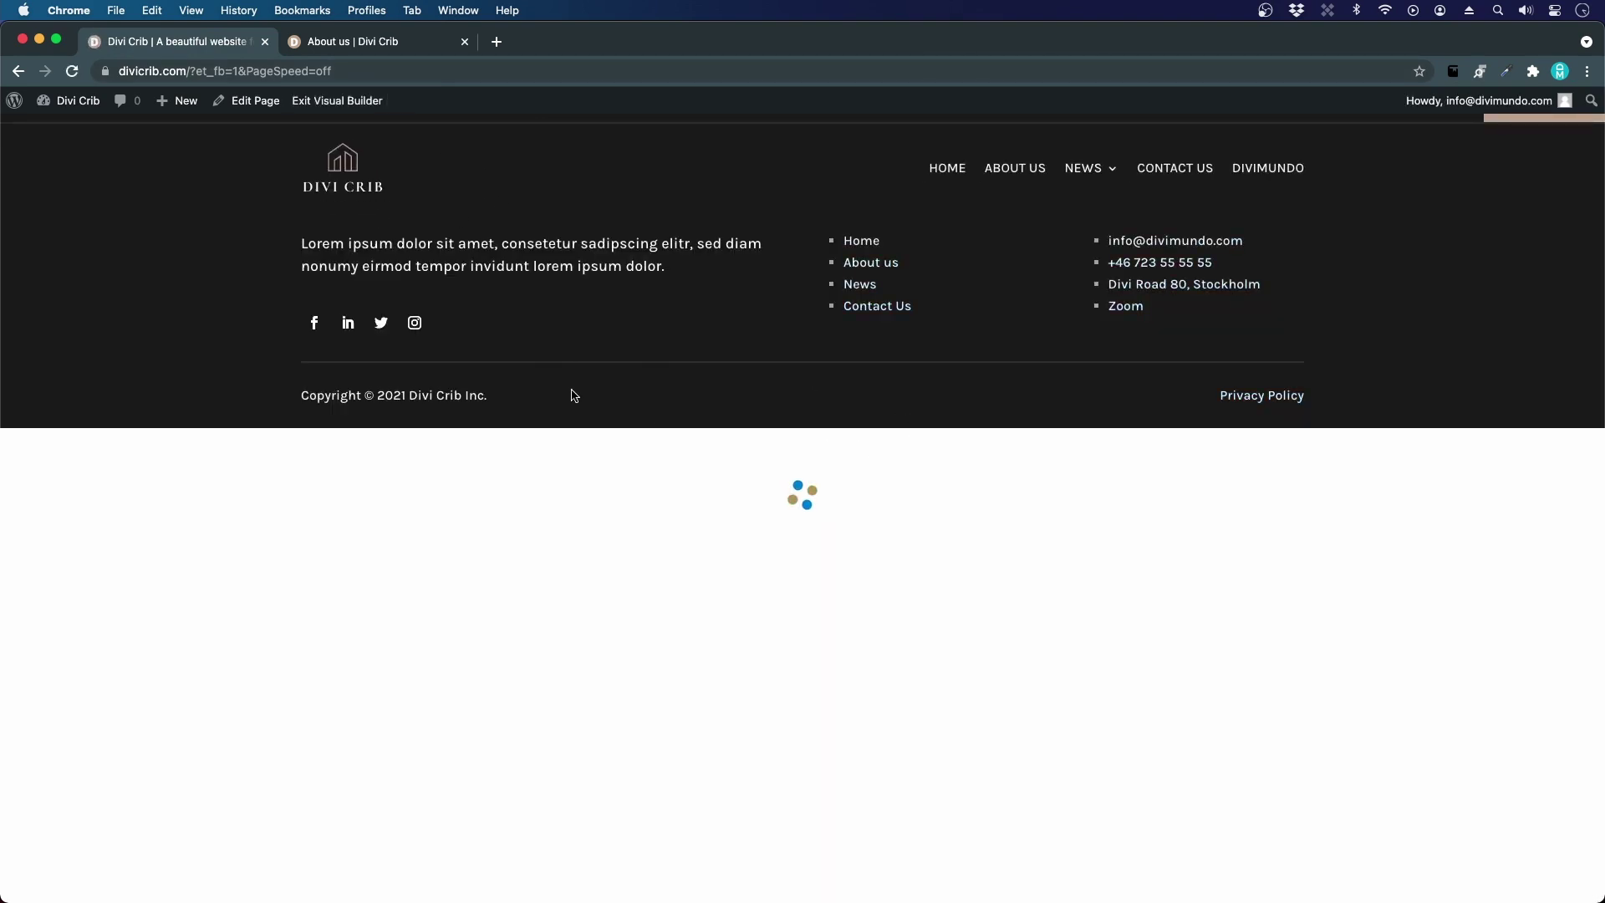
- Copy the whole Our Clients section with its logo row from the home page
{"action": "scroll", "coordinate": [717, 423], "scroll_direction": "down", "scroll_amount": 15}
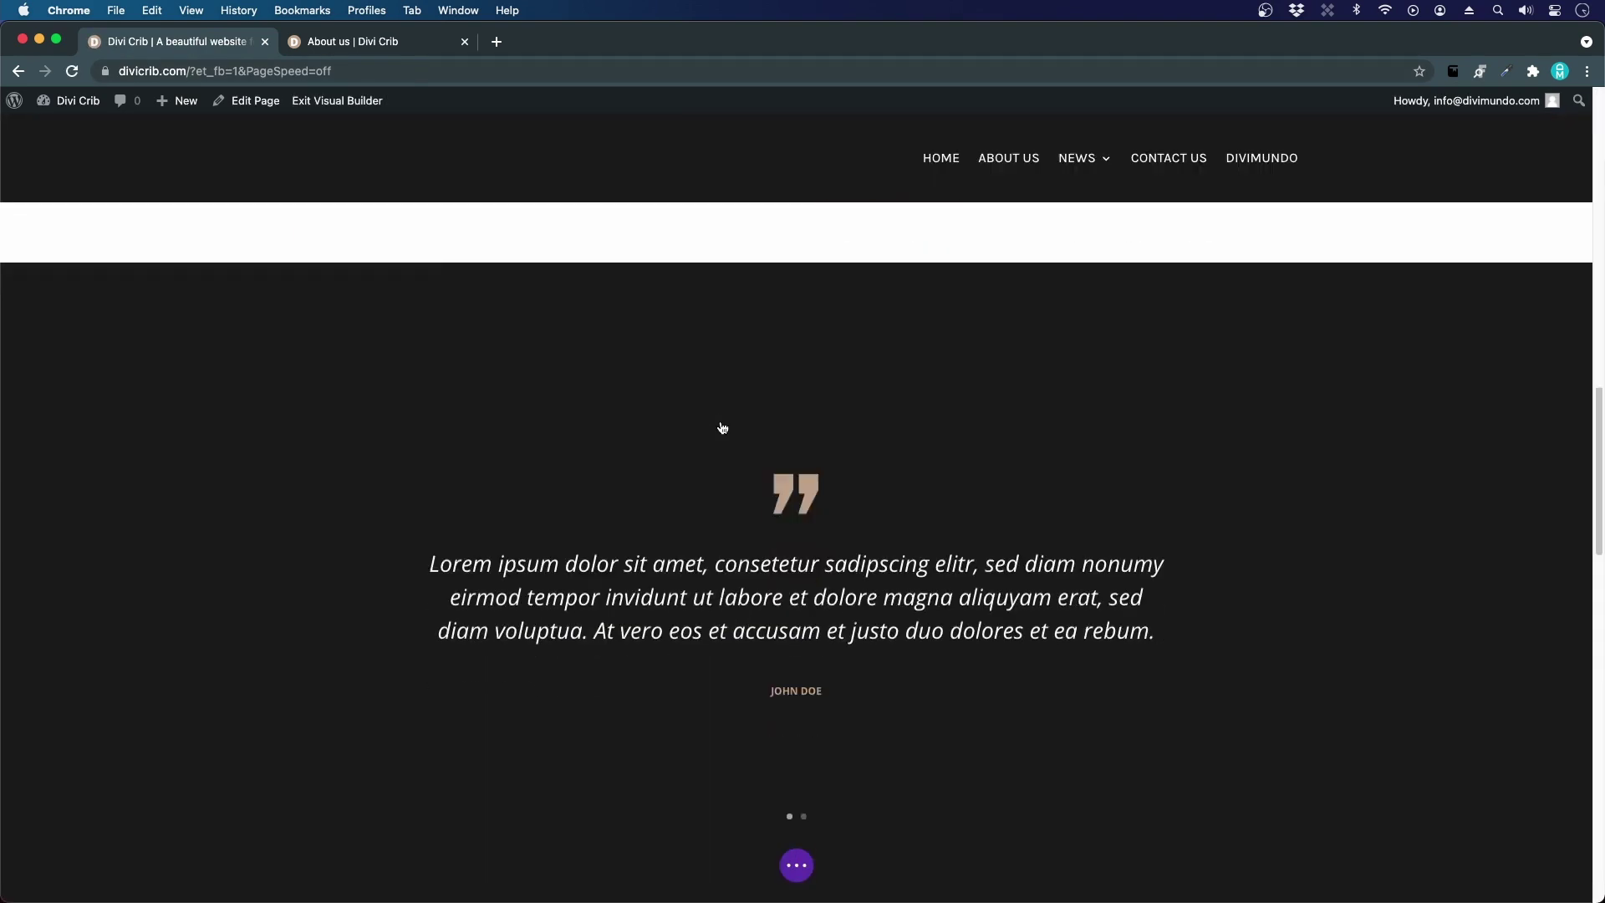
{"action": "scroll", "coordinate": [722, 427], "scroll_direction": "down", "scroll_amount": 20}
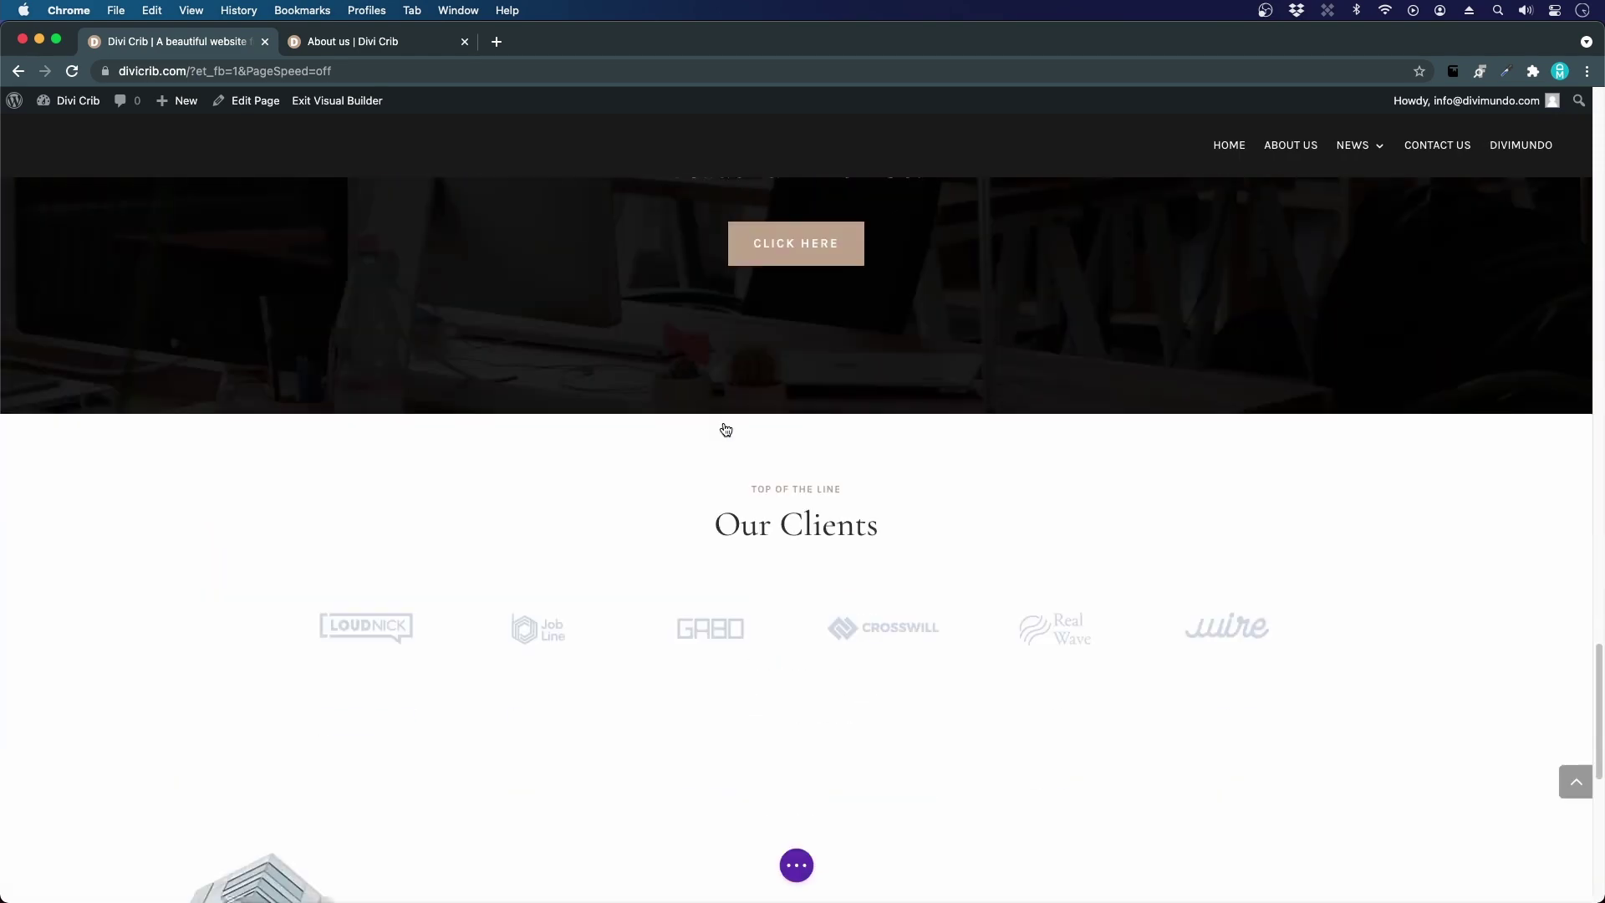
{"action": "scroll", "coordinate": [725, 430], "scroll_direction": "down", "scroll_amount": 3}
{"action": "scroll", "coordinate": [753, 352], "scroll_direction": "up", "scroll_amount": 3}
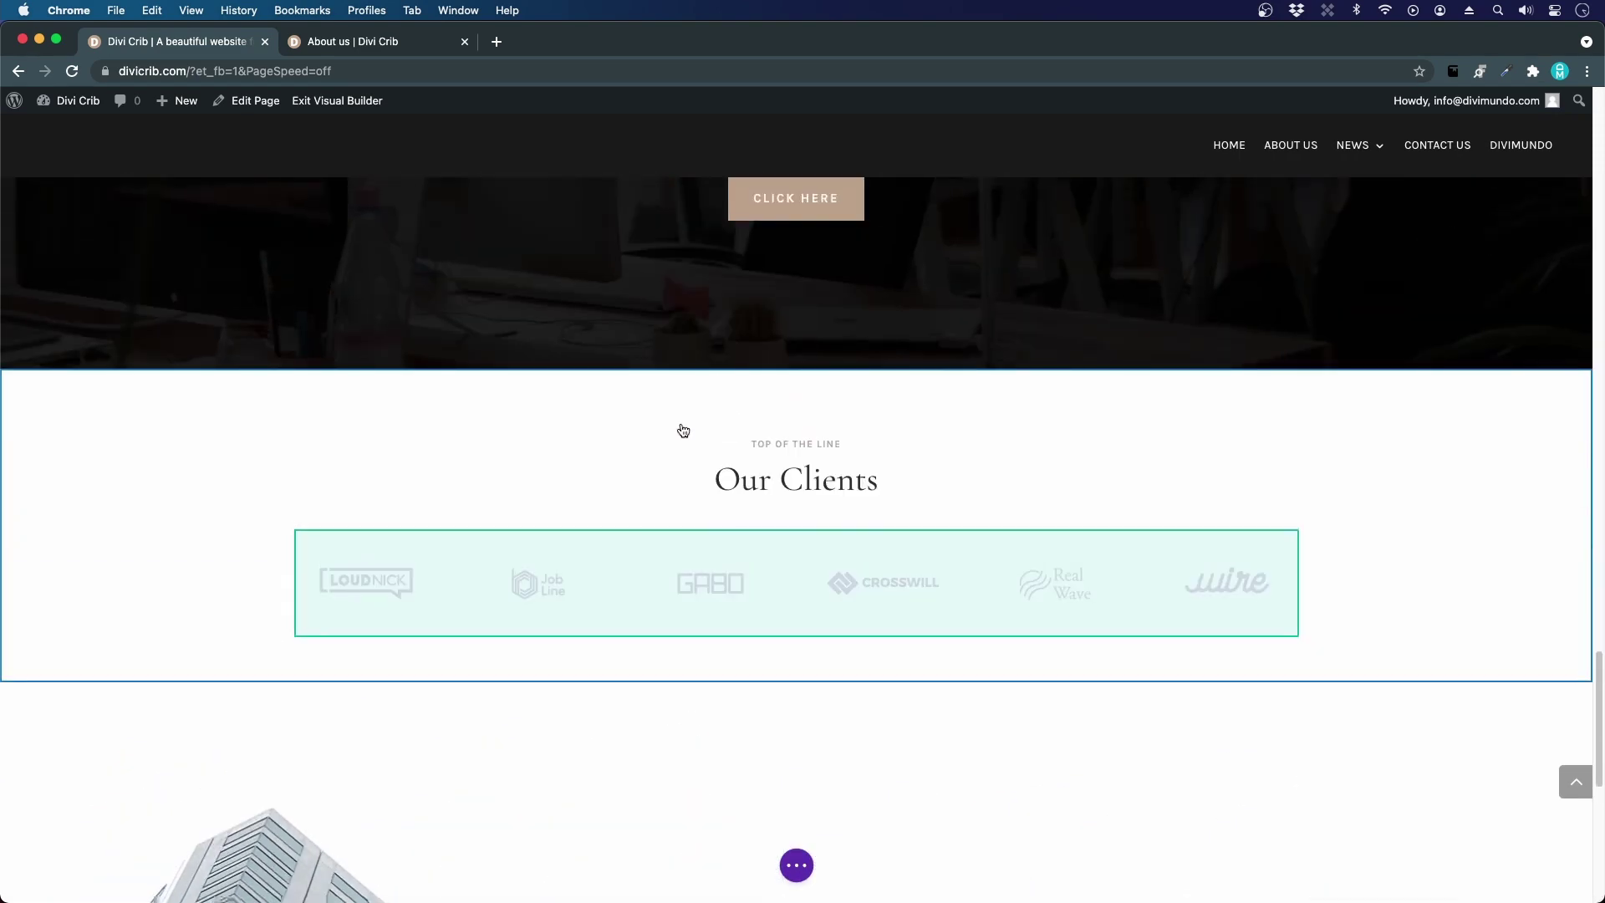
{"action": "mouse_move", "coordinate": [30, 407]}
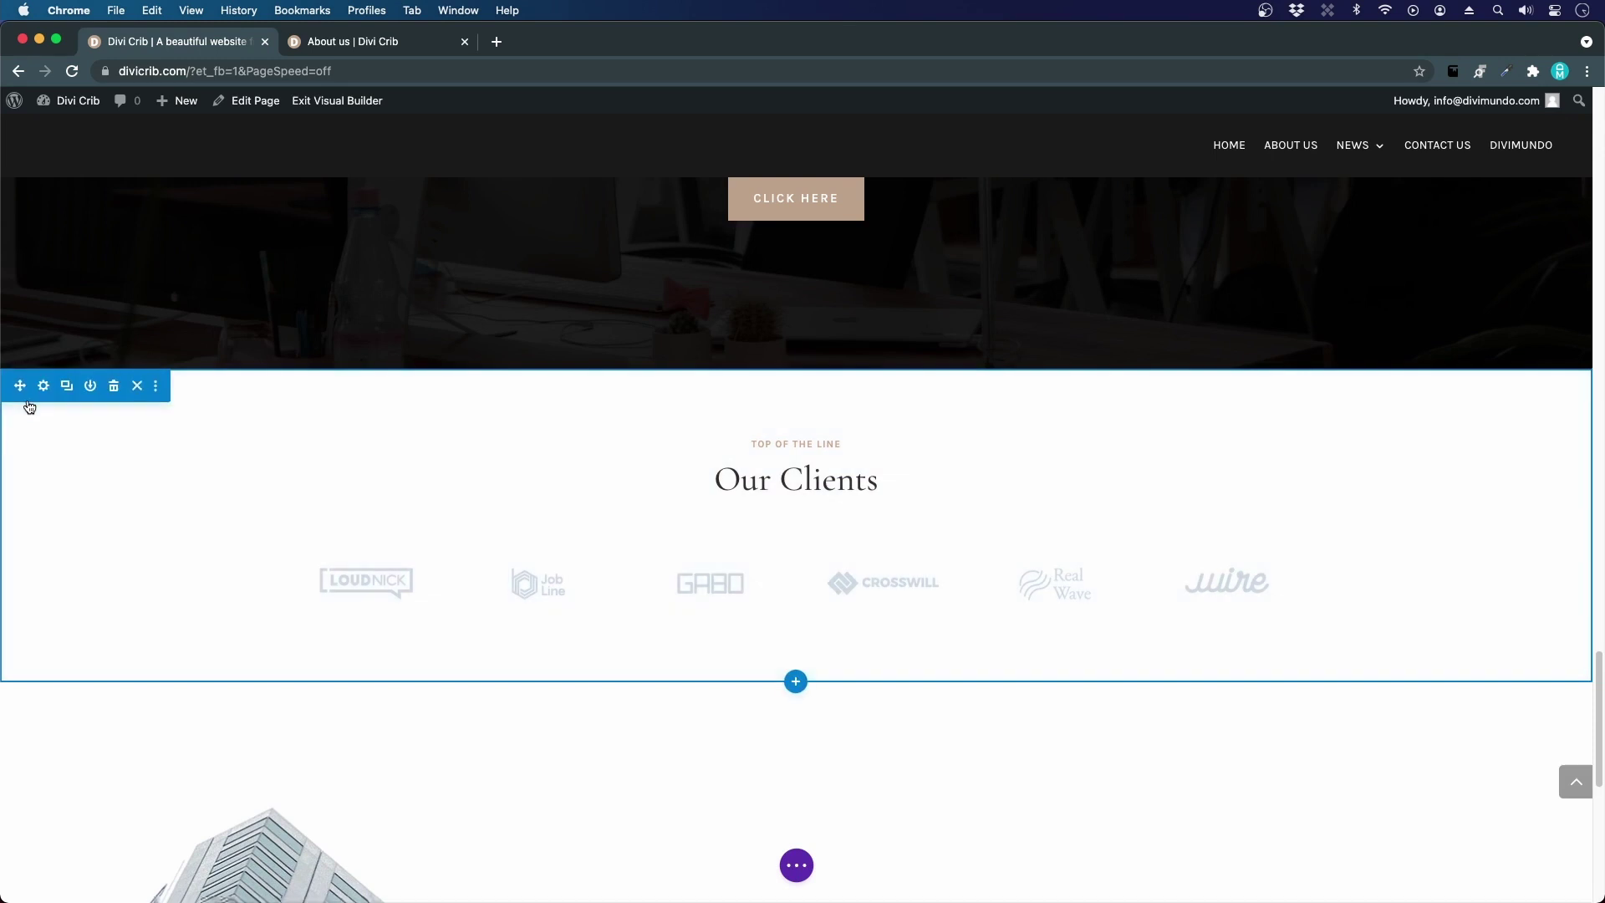
{"action": "right_click", "coordinate": [22, 384]}
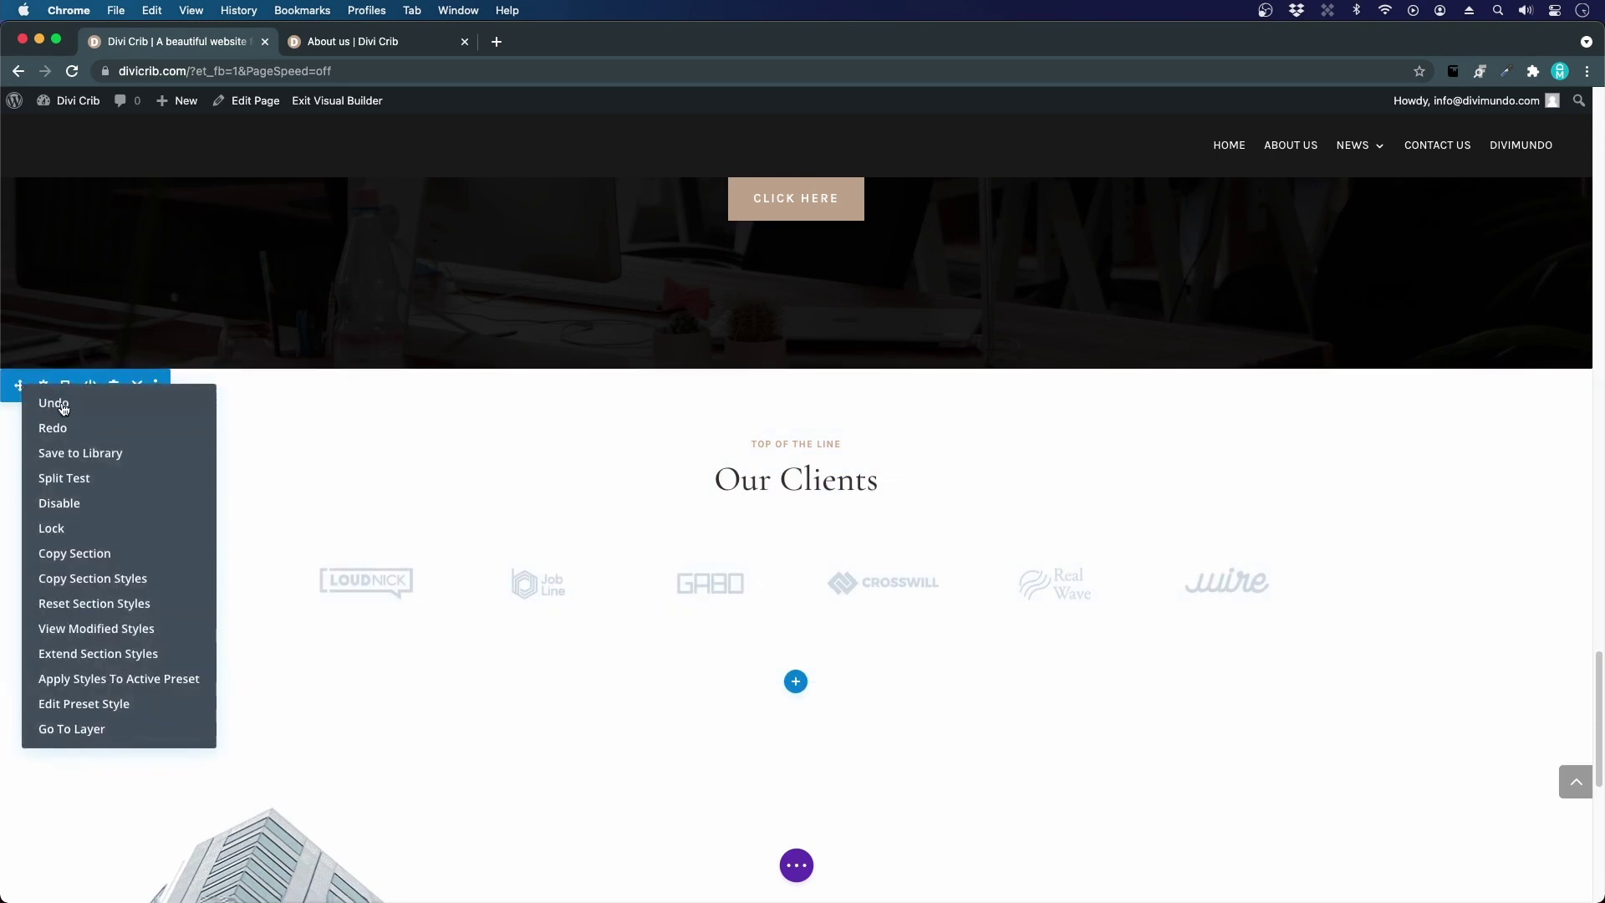
{"action": "left_click", "coordinate": [105, 553]}
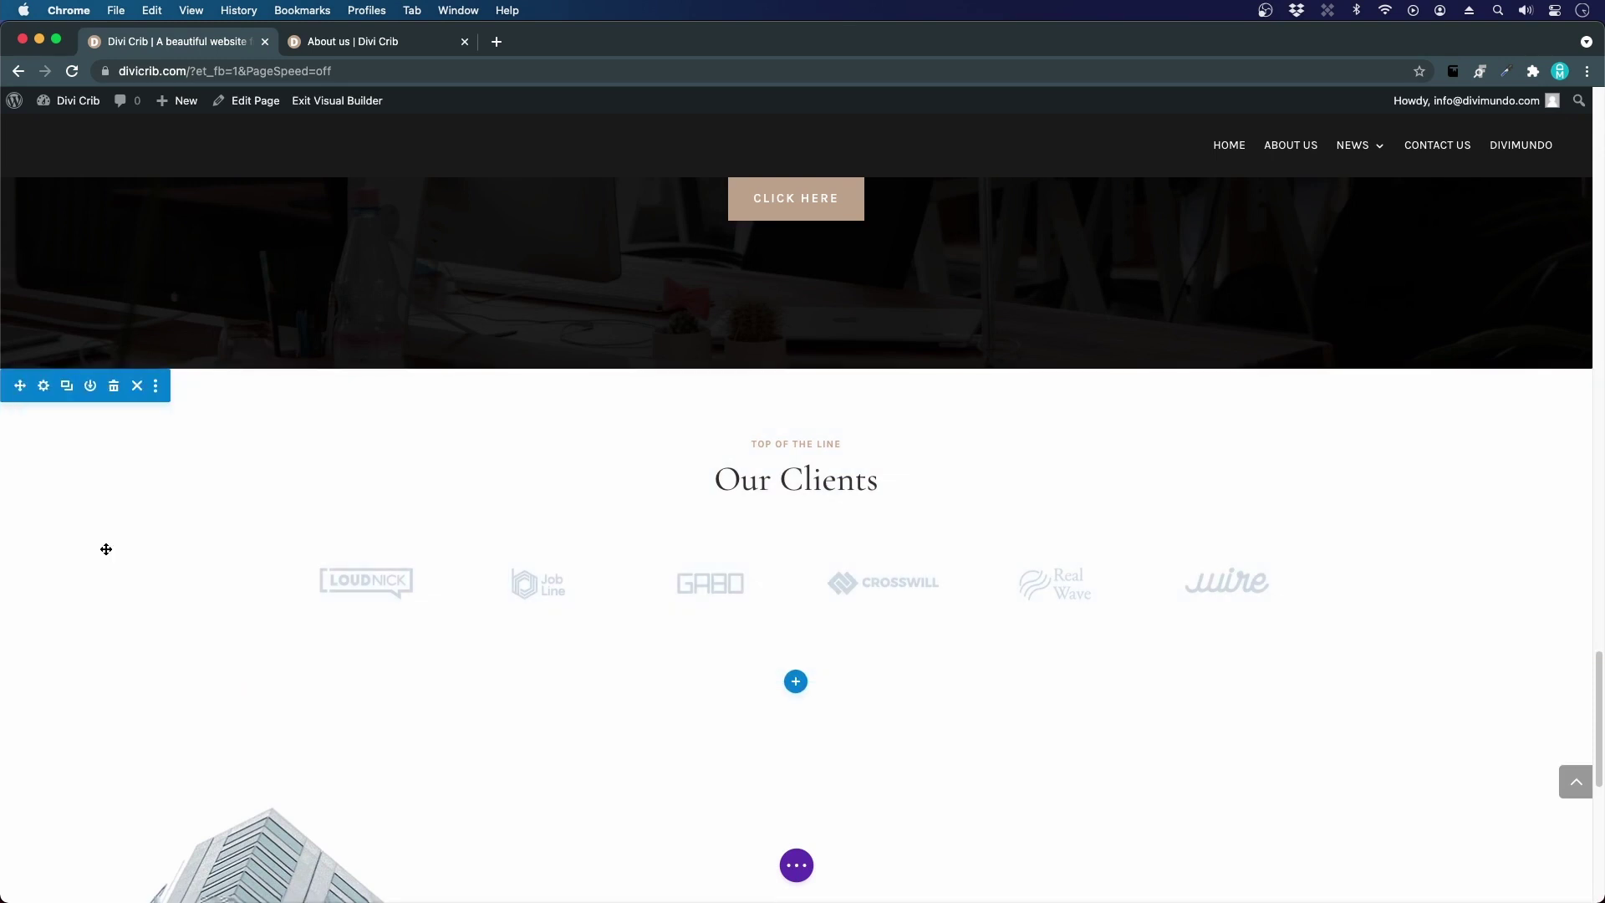
- Compare with the reference clients section, then exit the home page's builder and open the working About Us page in the Visual Builder
{"action": "left_click", "coordinate": [362, 46]}
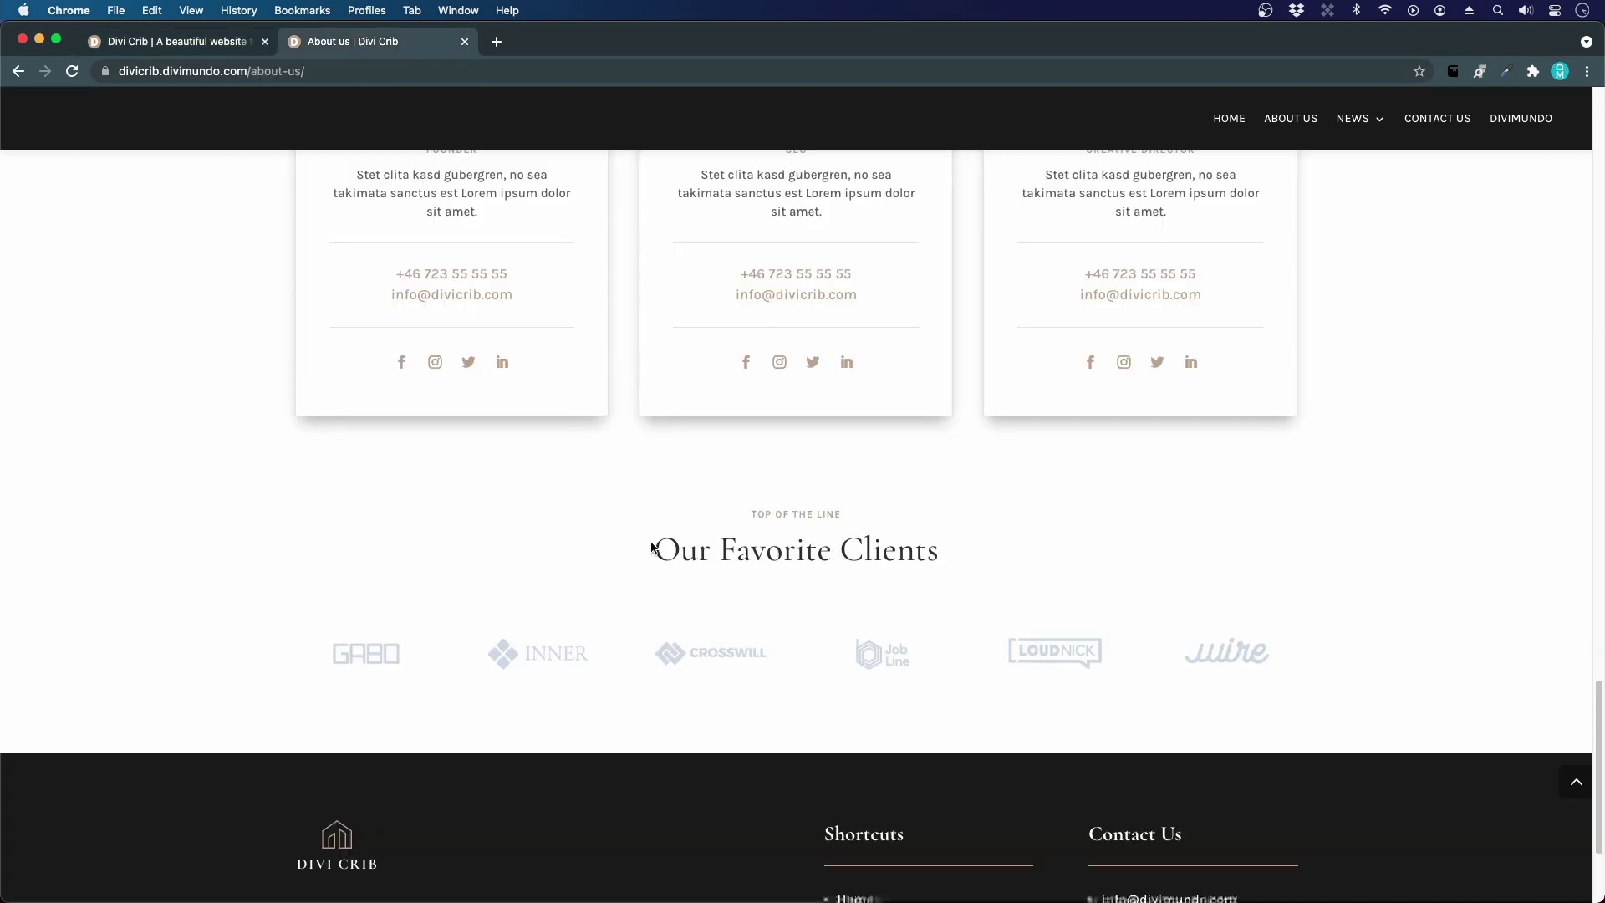
{"action": "left_click", "coordinate": [211, 46]}
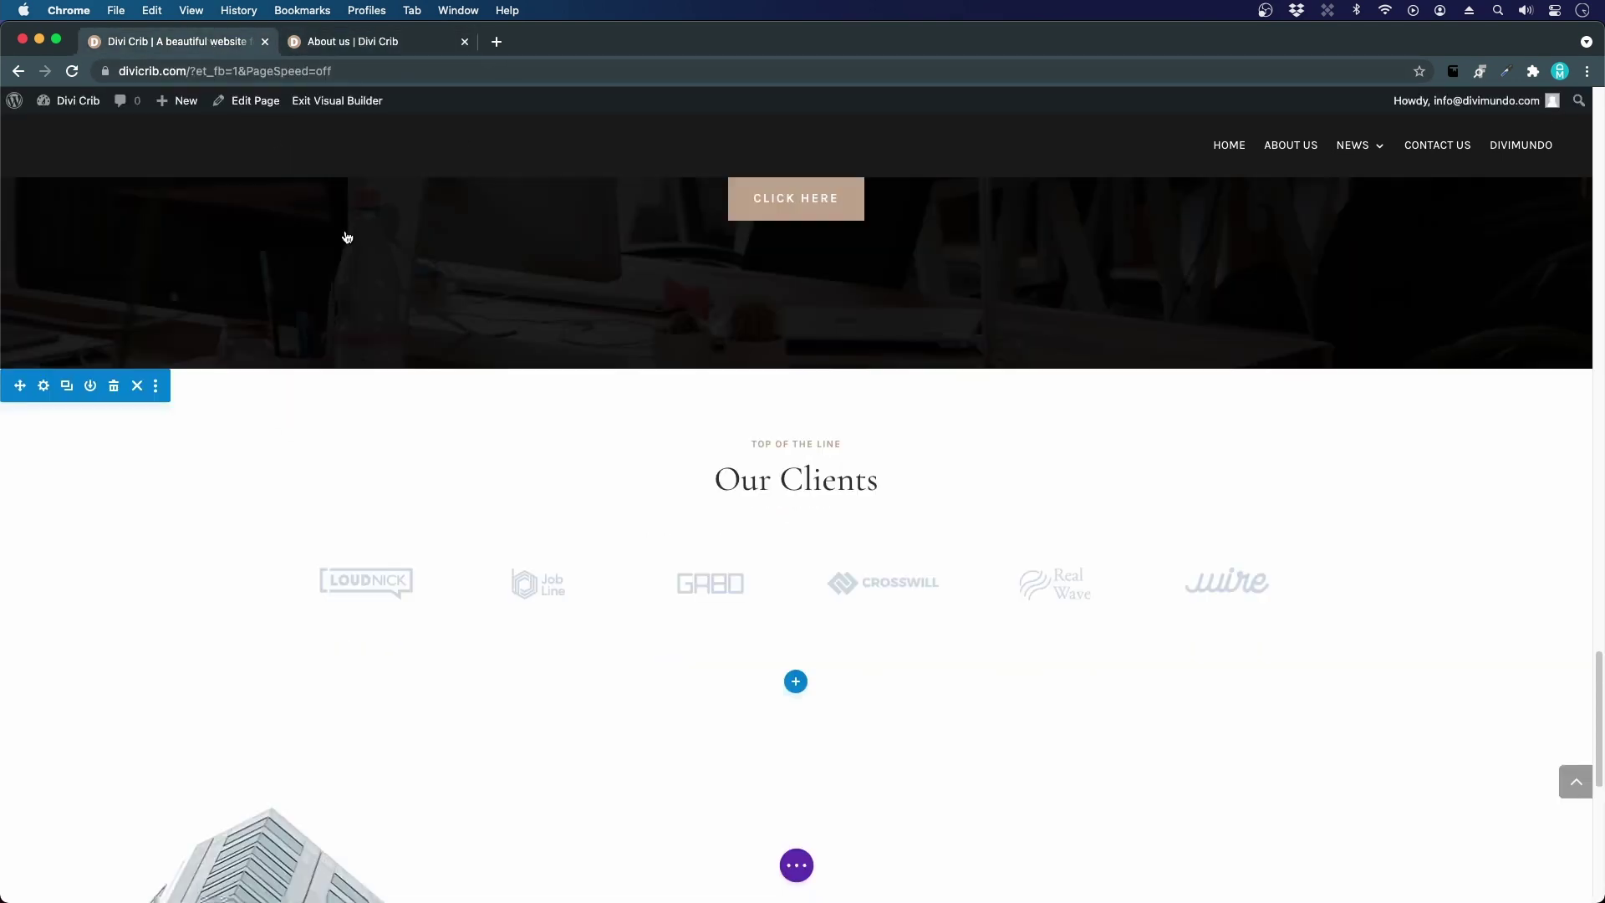
{"action": "left_click", "coordinate": [338, 101]}
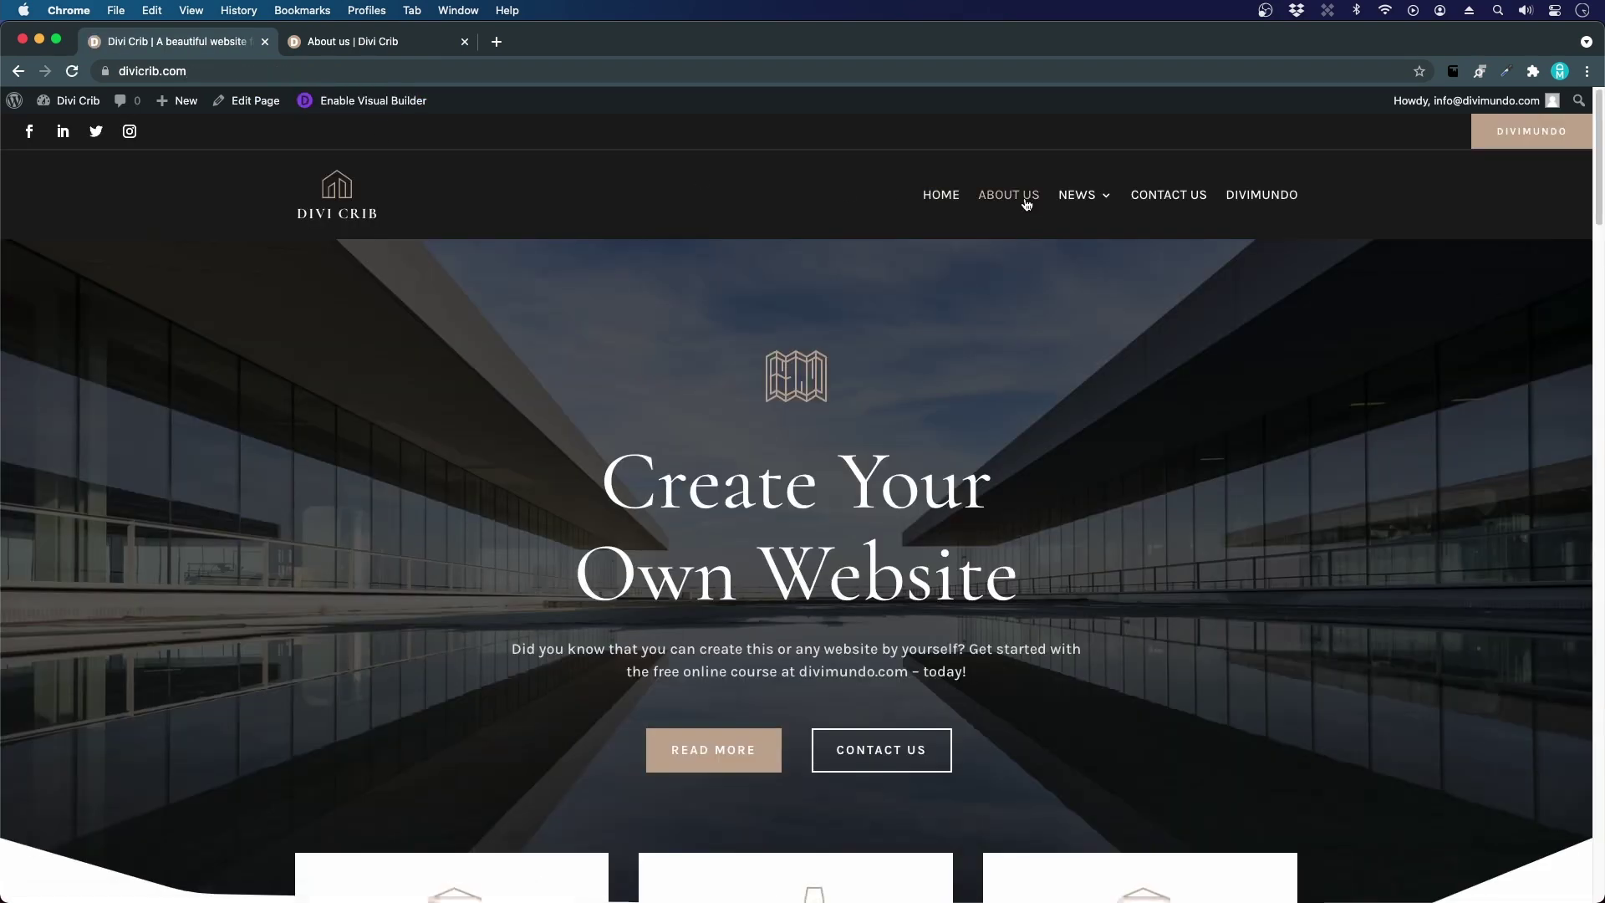
{"action": "left_click", "coordinate": [1027, 203]}
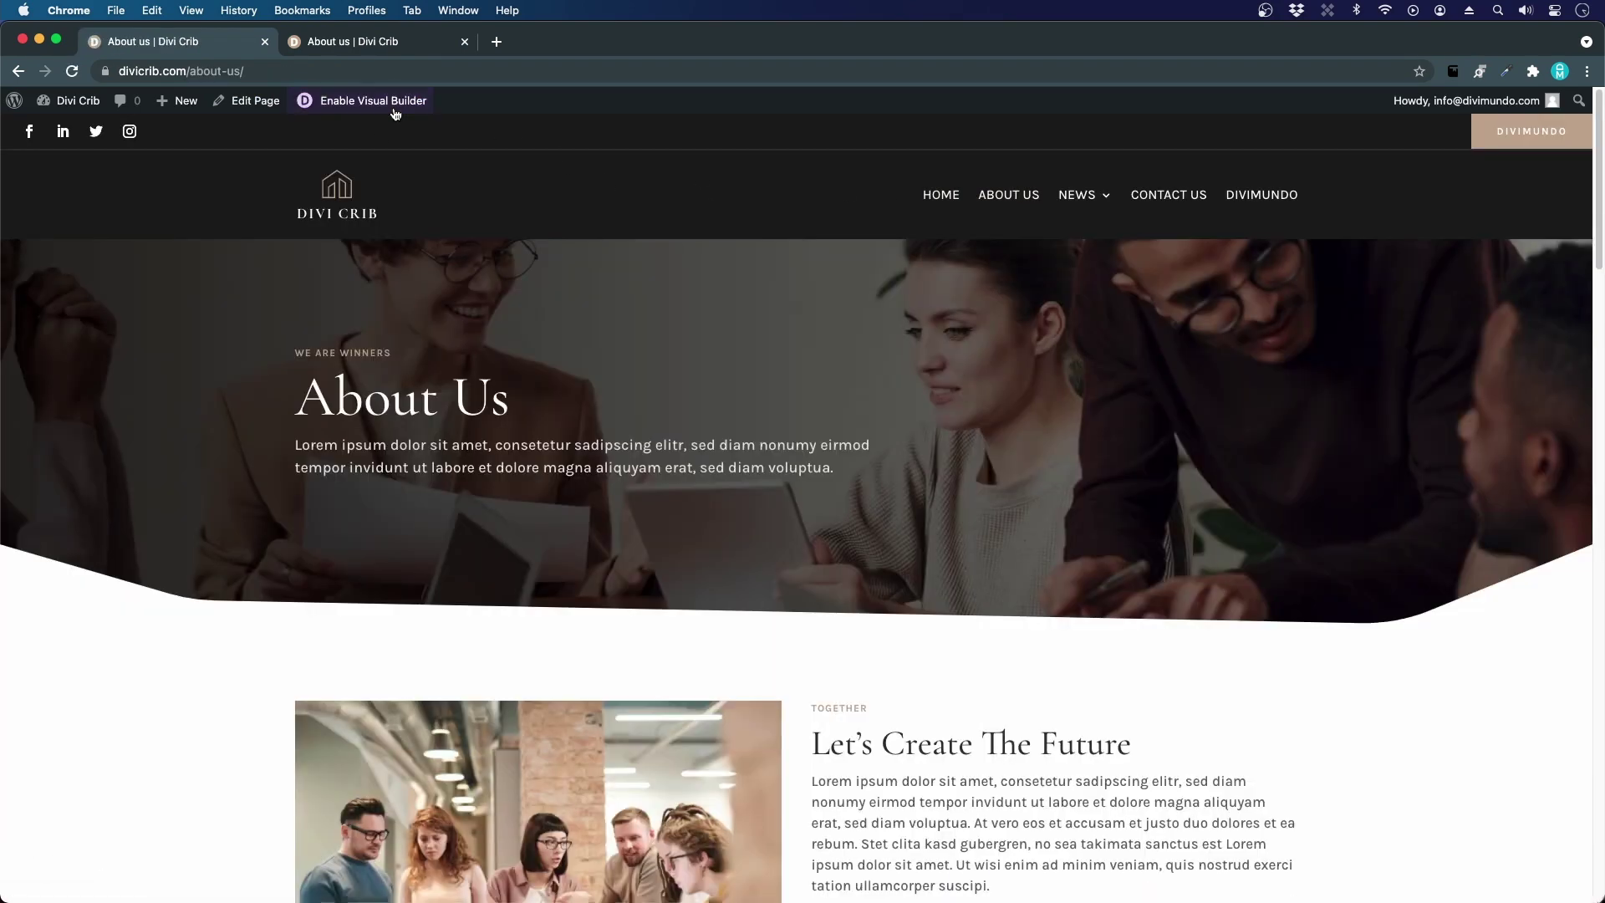
{"action": "left_click", "coordinate": [397, 108]}
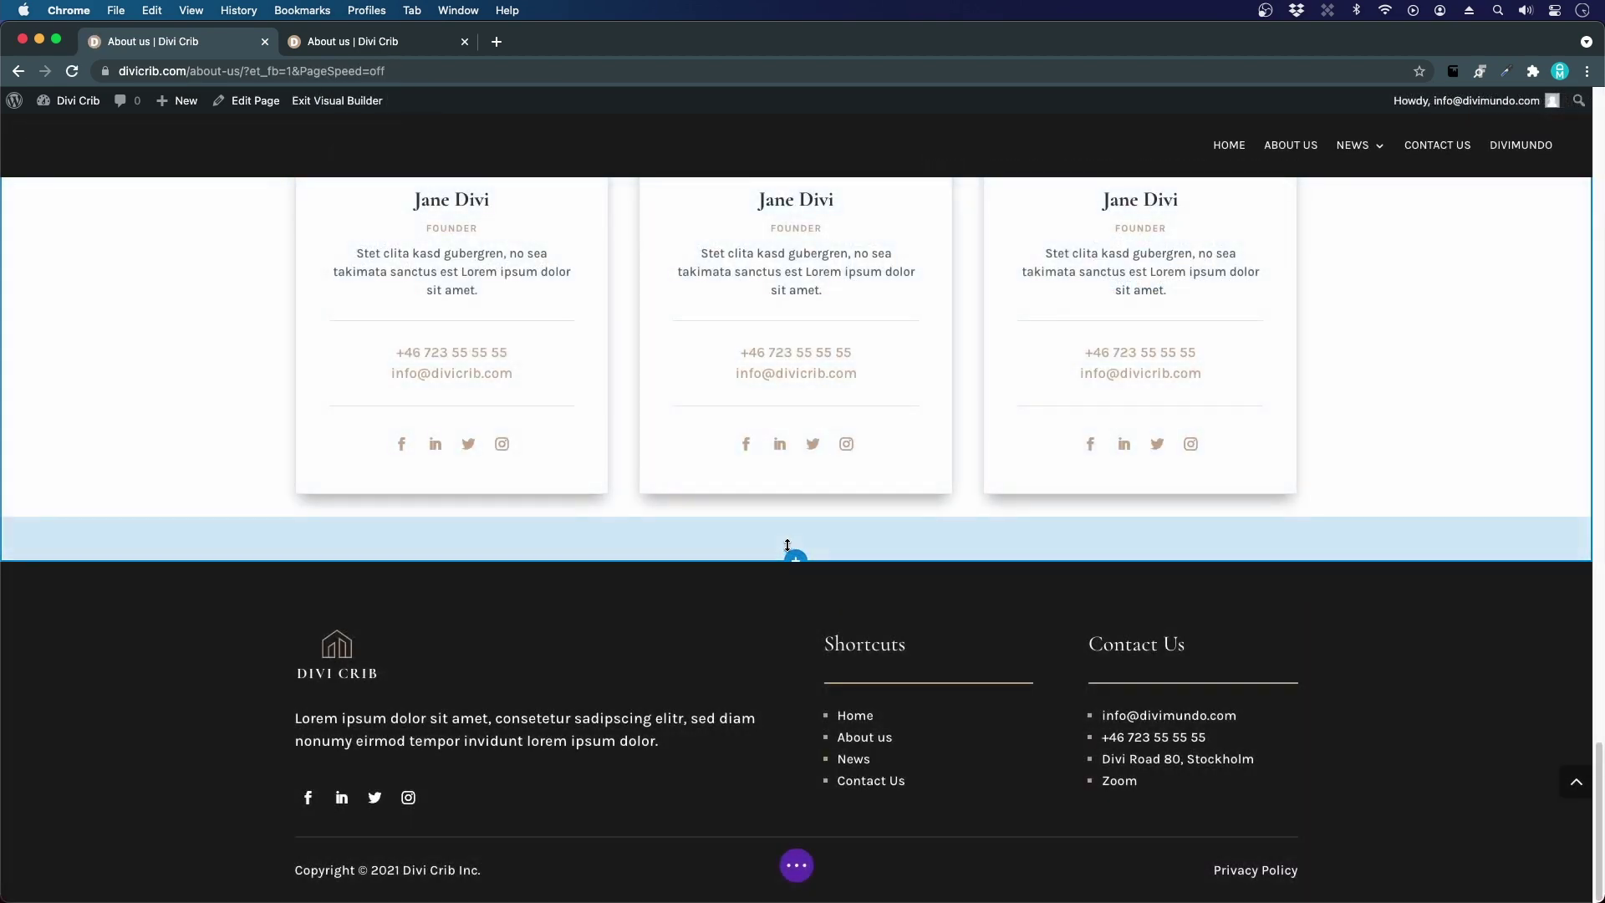
- Paste the copied Our Clients section directly below the team cards section on the About Us page
{"action": "right_click", "coordinate": [786, 535]}
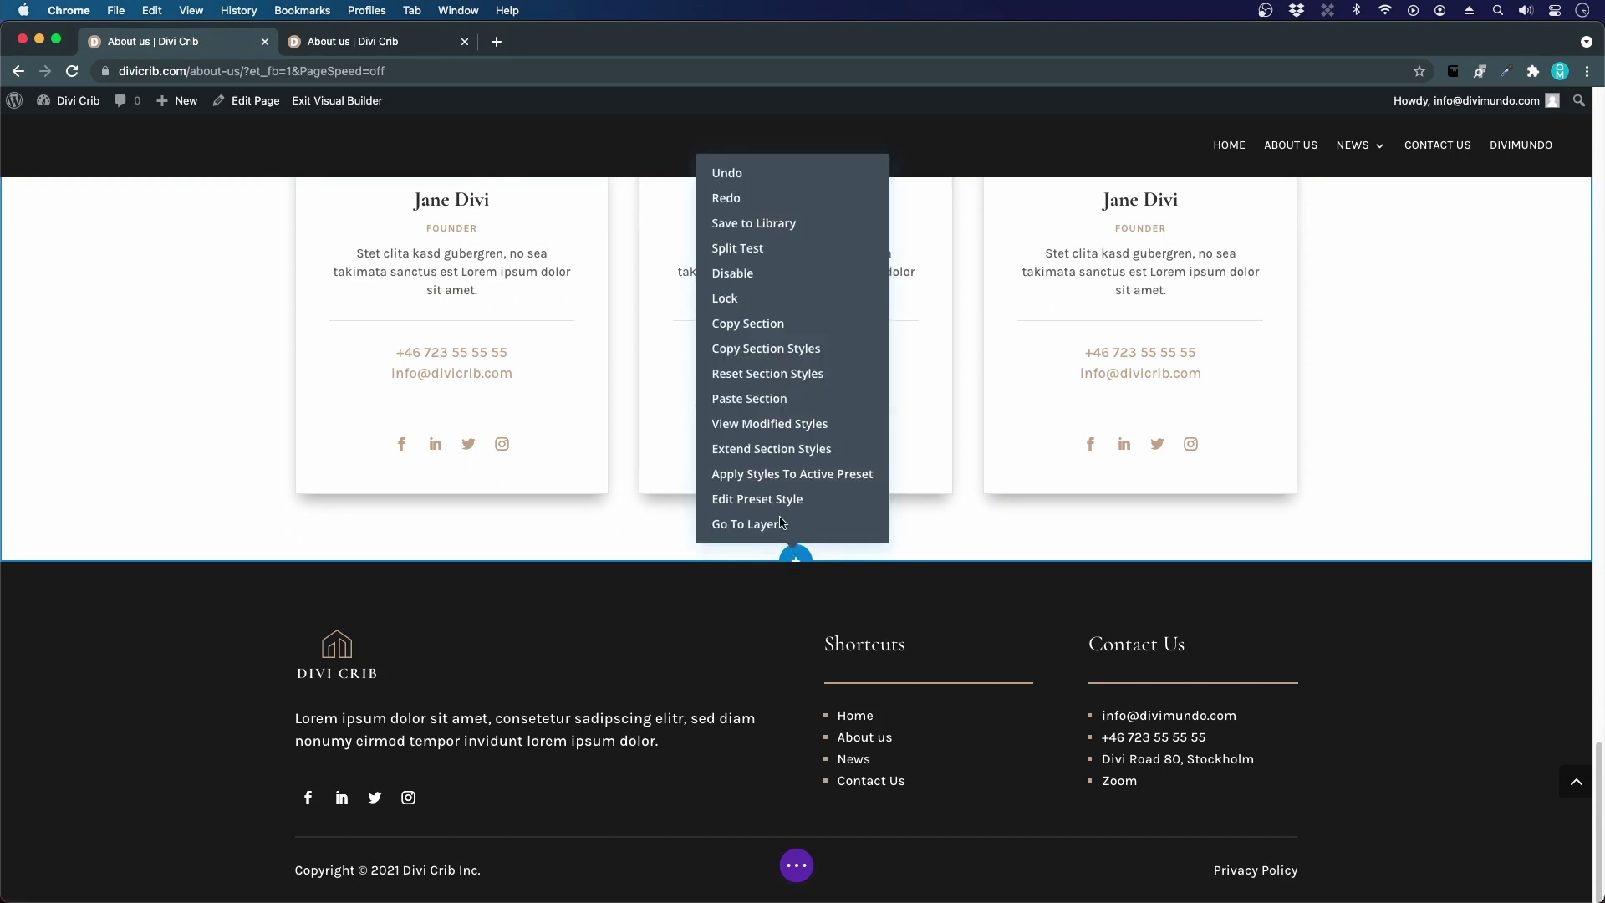
{"action": "left_click", "coordinate": [756, 399]}
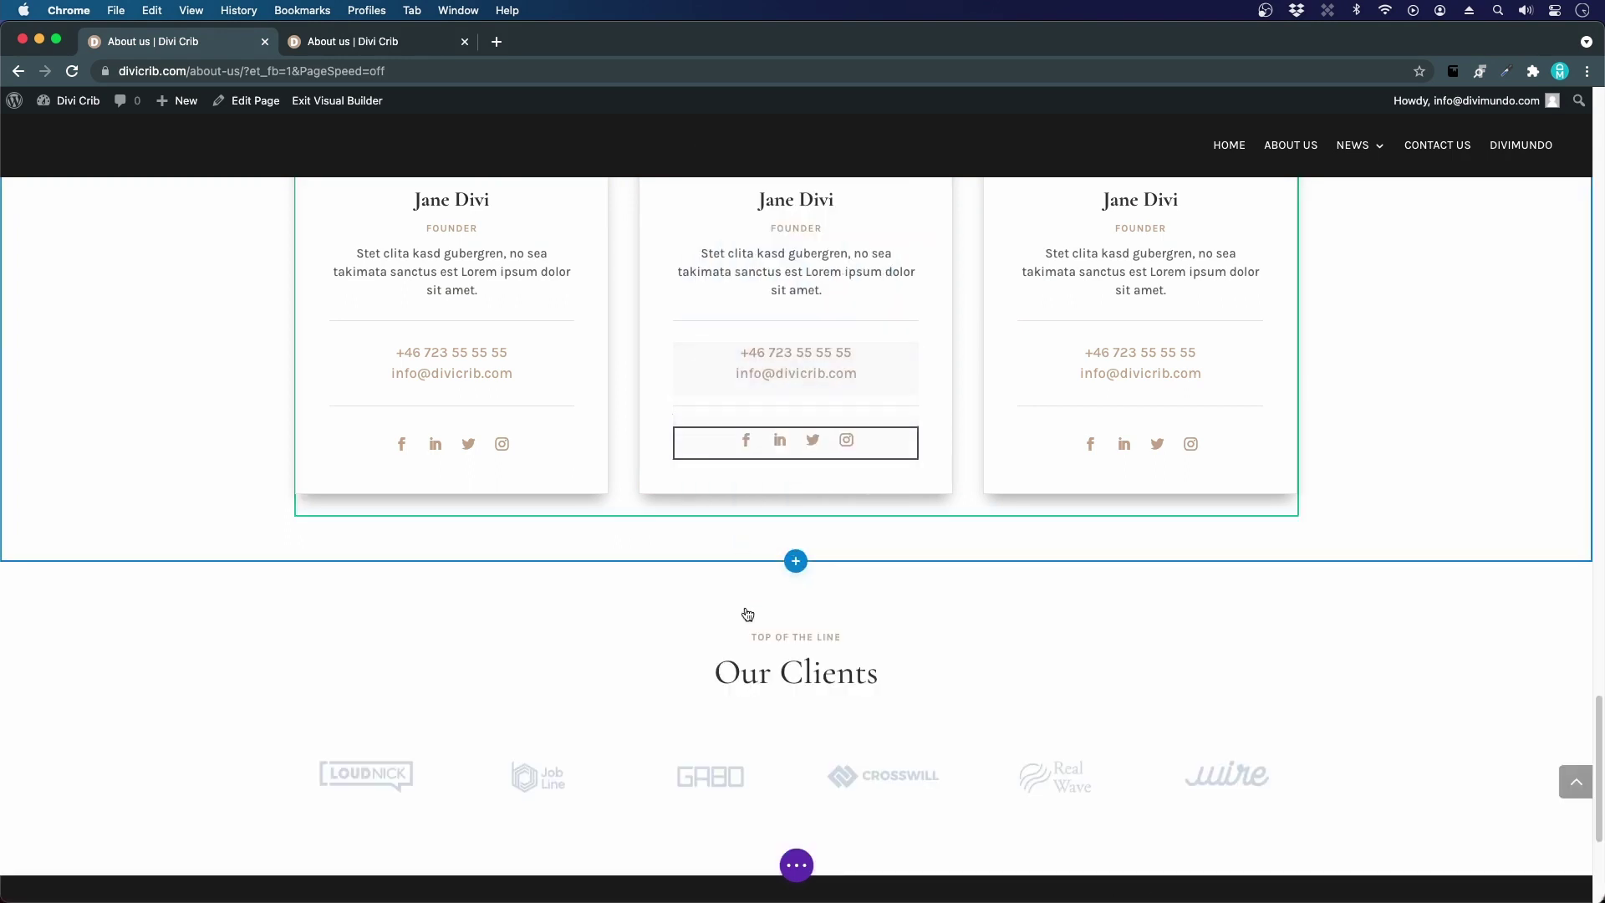
{"action": "scroll", "coordinate": [752, 635], "scroll_direction": "down", "scroll_amount": 3}
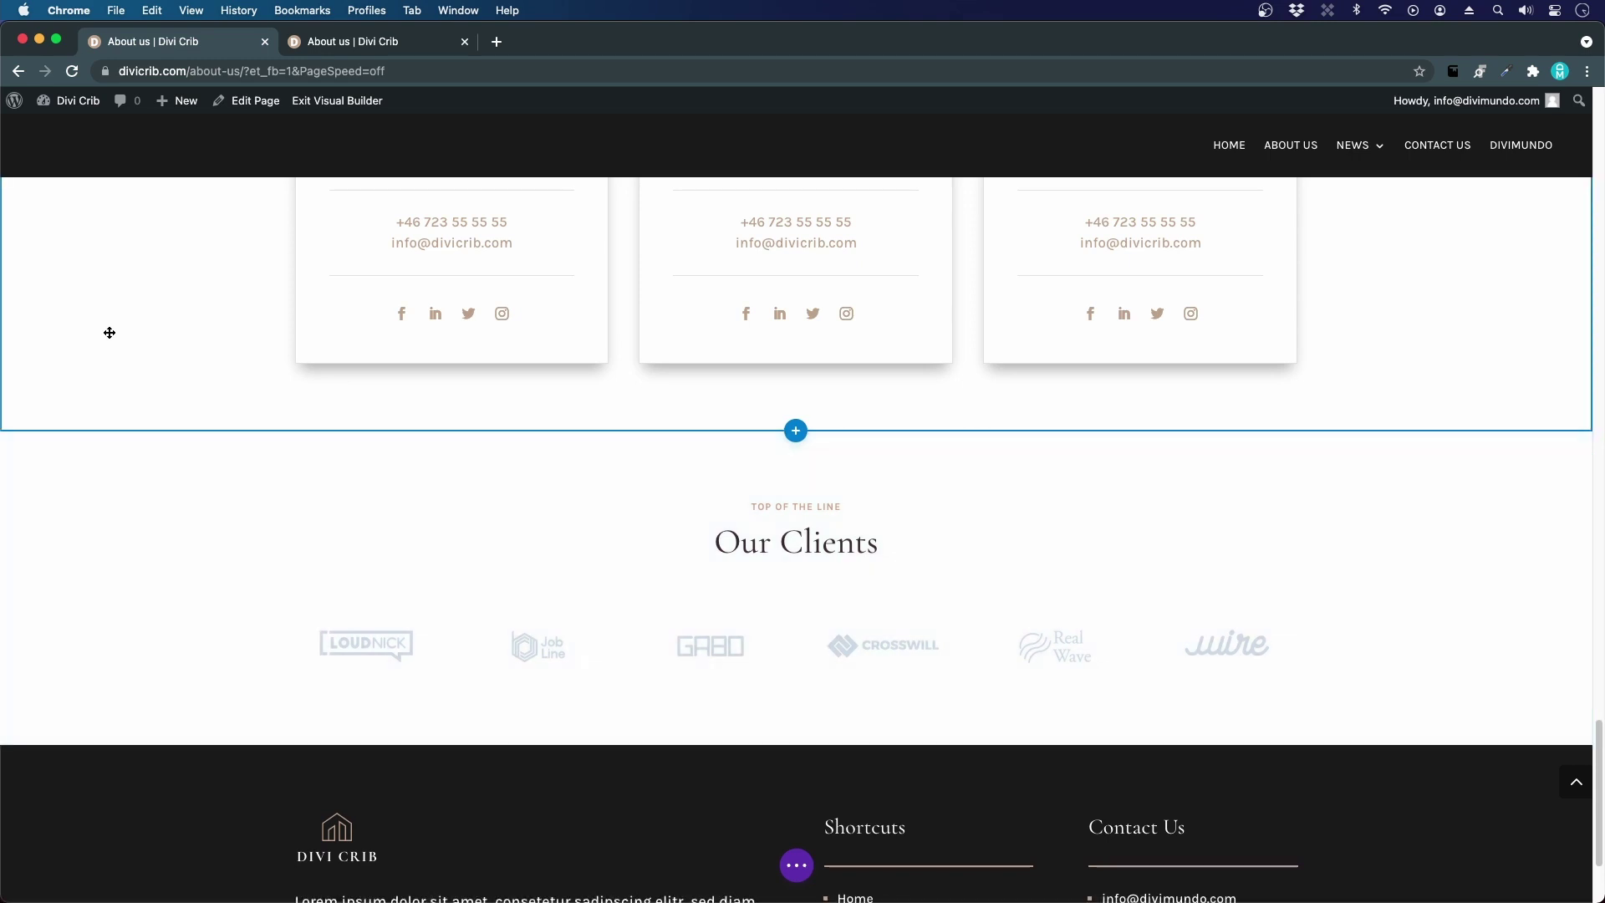
- Display the About Us page in the builder's zoomed-out view and review all sections from the hero down to the team cards
{"action": "left_click", "coordinate": [795, 869]}
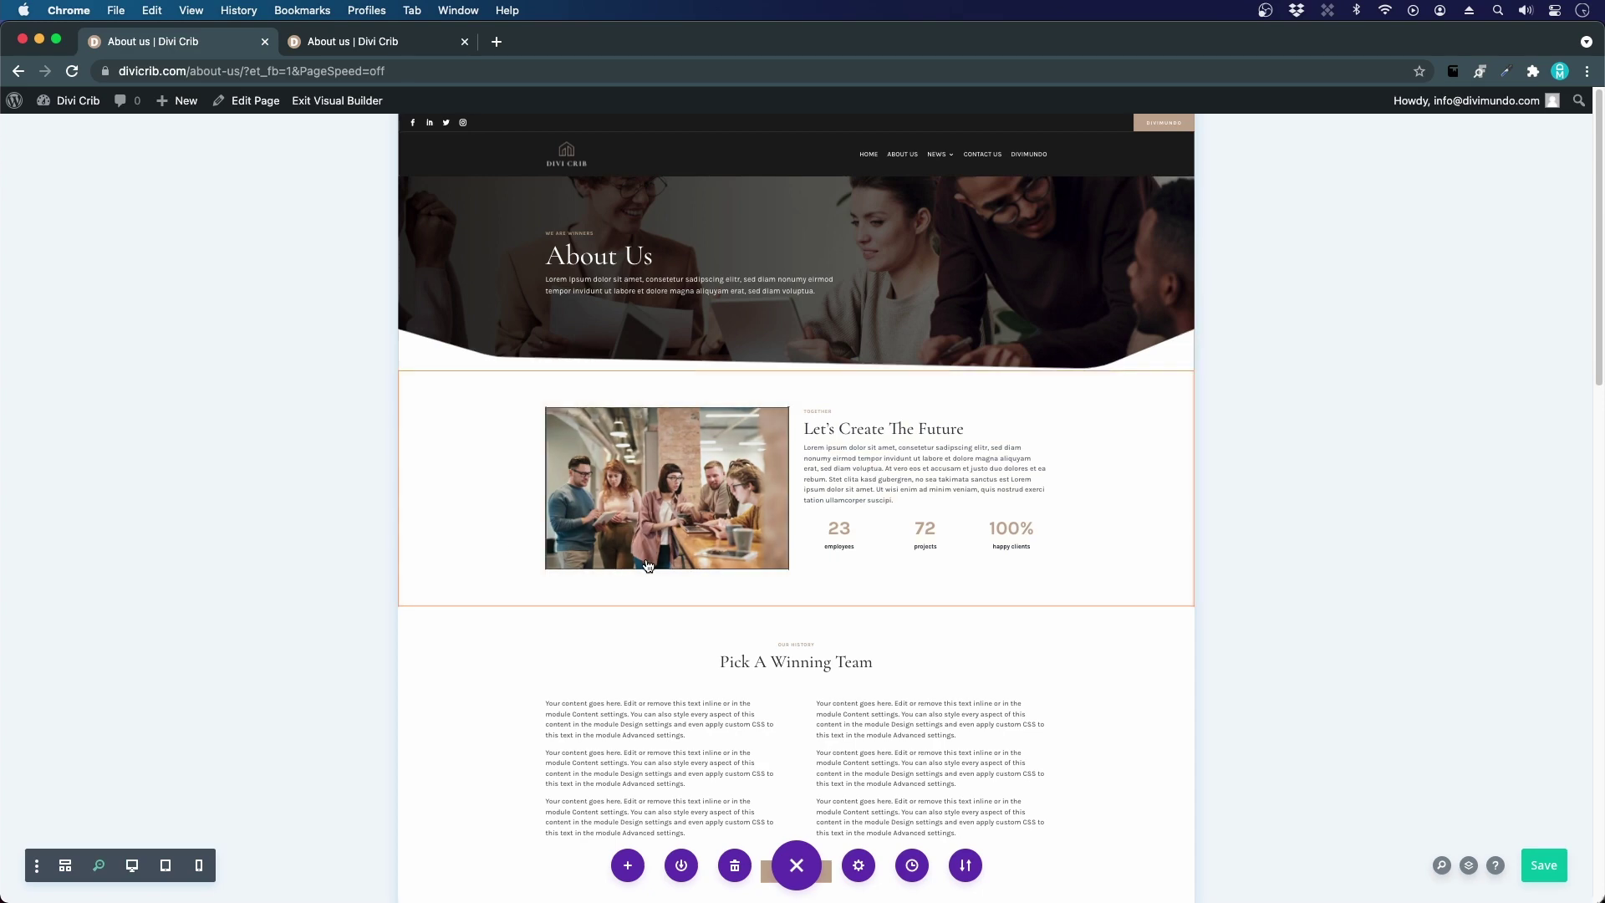
{"action": "scroll", "coordinate": [1471, 635], "scroll_direction": "down", "scroll_amount": 5}
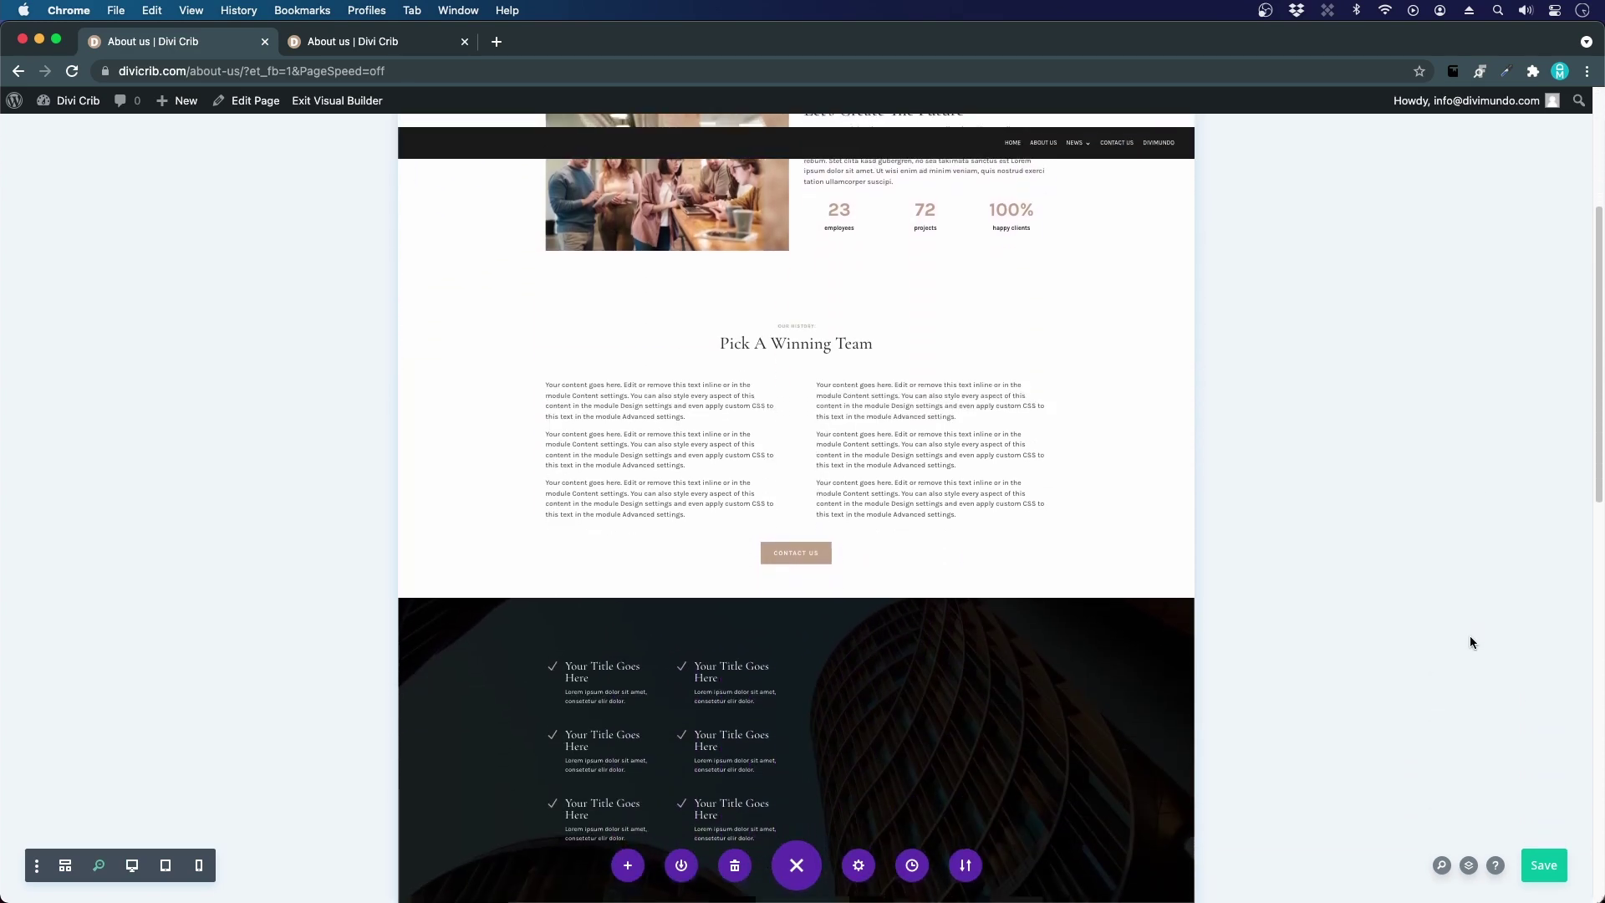
{"action": "scroll", "coordinate": [1470, 641], "scroll_direction": "down", "scroll_amount": 10}
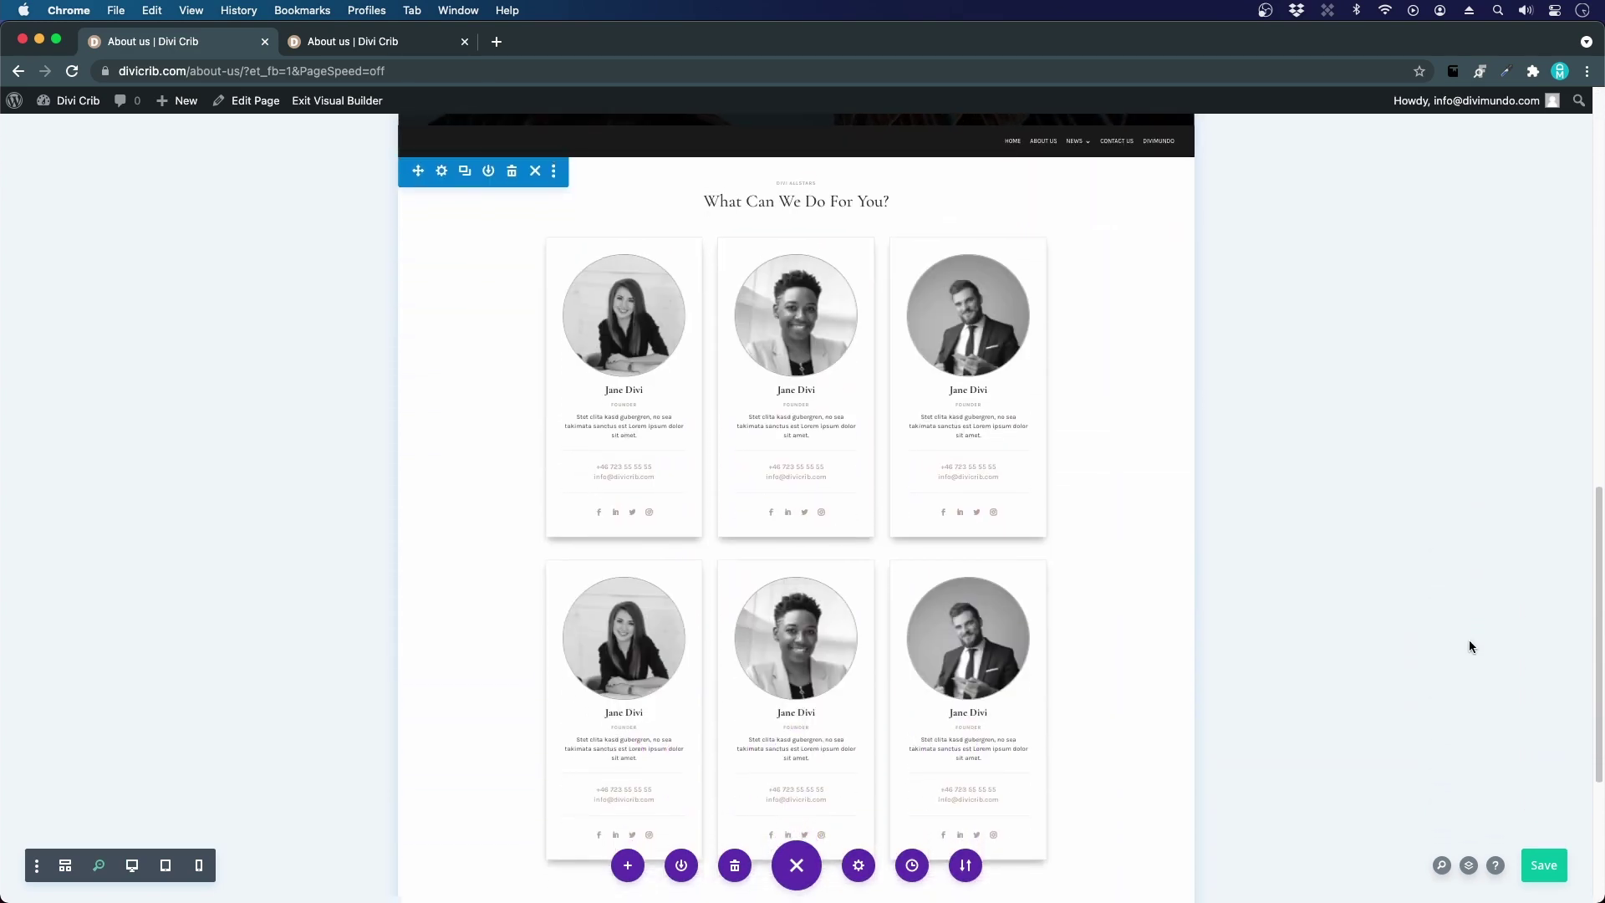
{"action": "scroll", "coordinate": [1470, 641], "scroll_direction": "down", "scroll_amount": 5}
{"action": "scroll", "coordinate": [1470, 641], "scroll_direction": "up", "scroll_amount": 20}
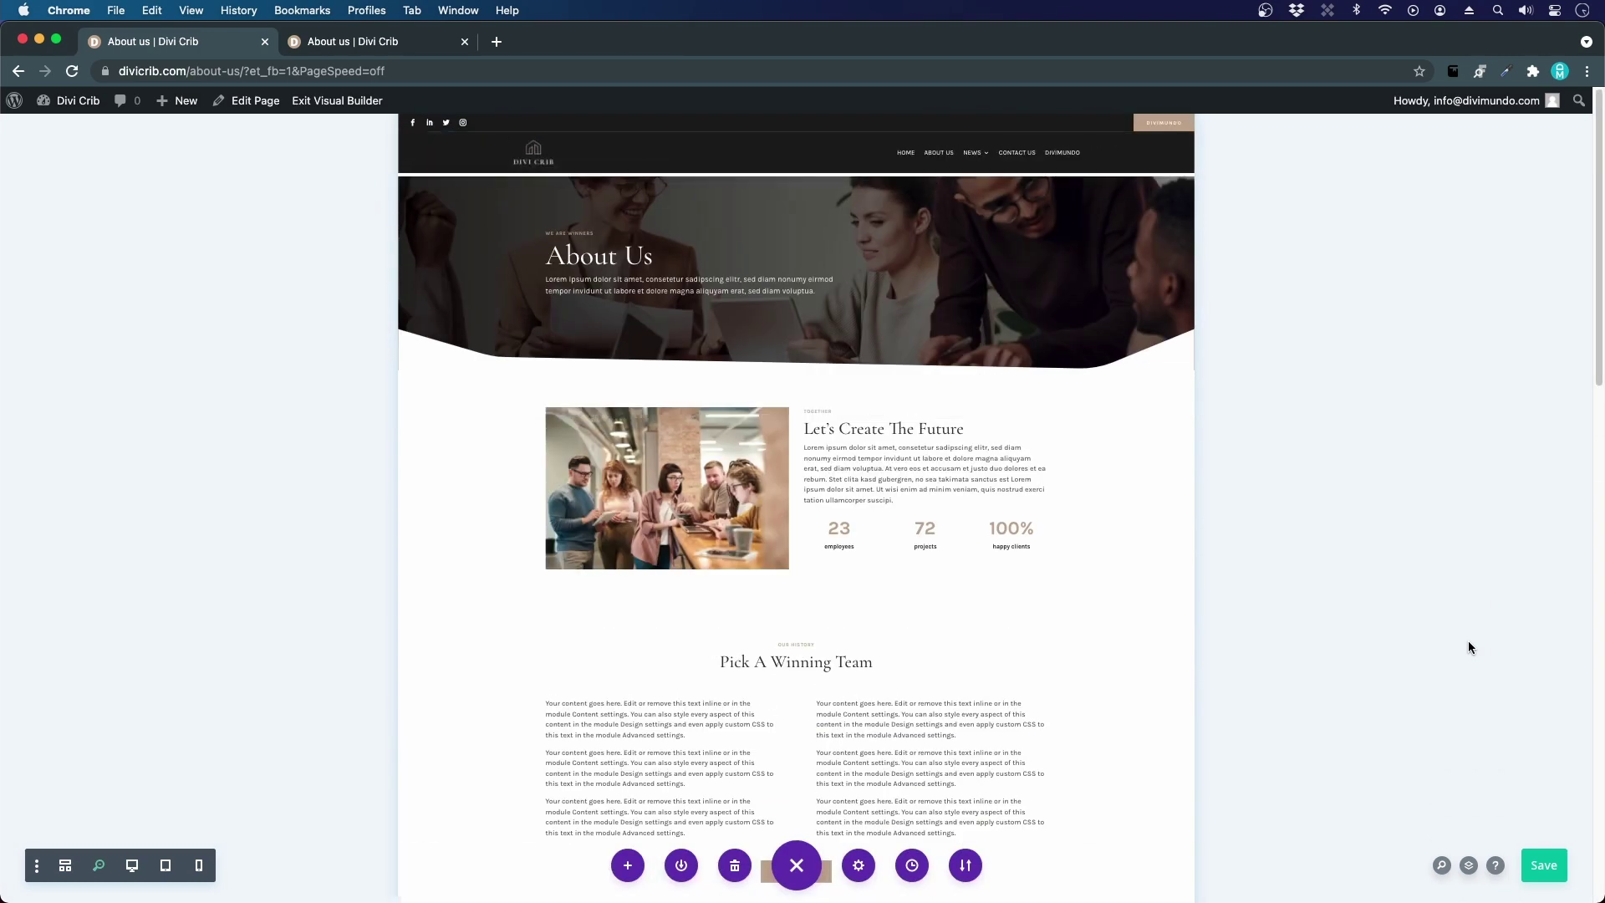
{"action": "scroll", "coordinate": [1468, 640], "scroll_direction": "down", "scroll_amount": 1}
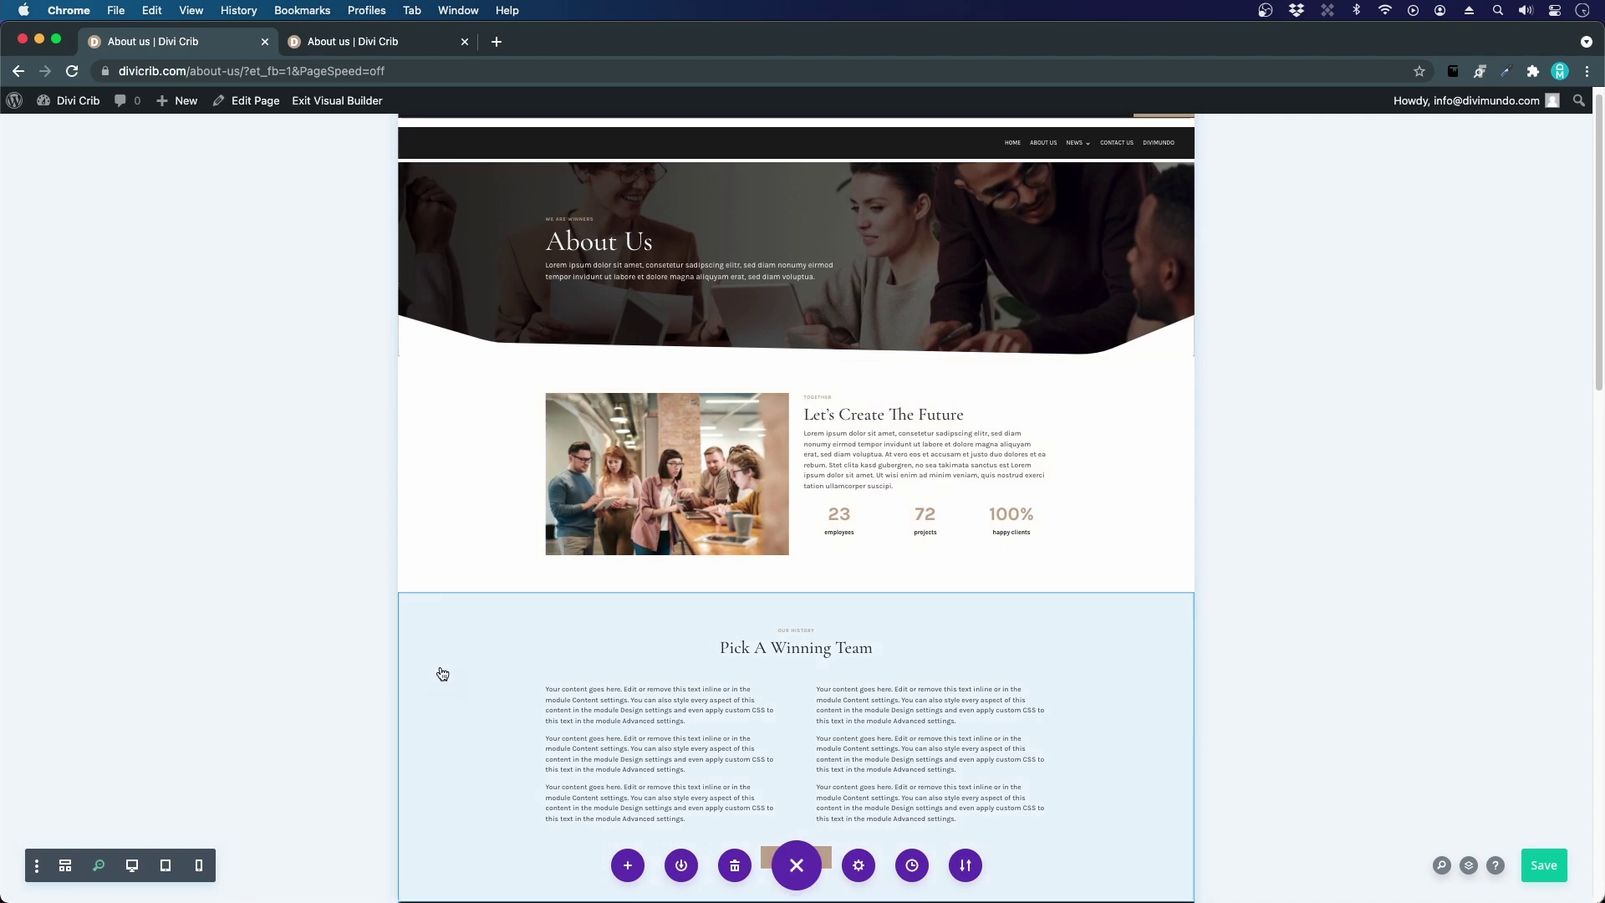
{"action": "scroll", "coordinate": [442, 674], "scroll_direction": "down", "scroll_amount": 3}
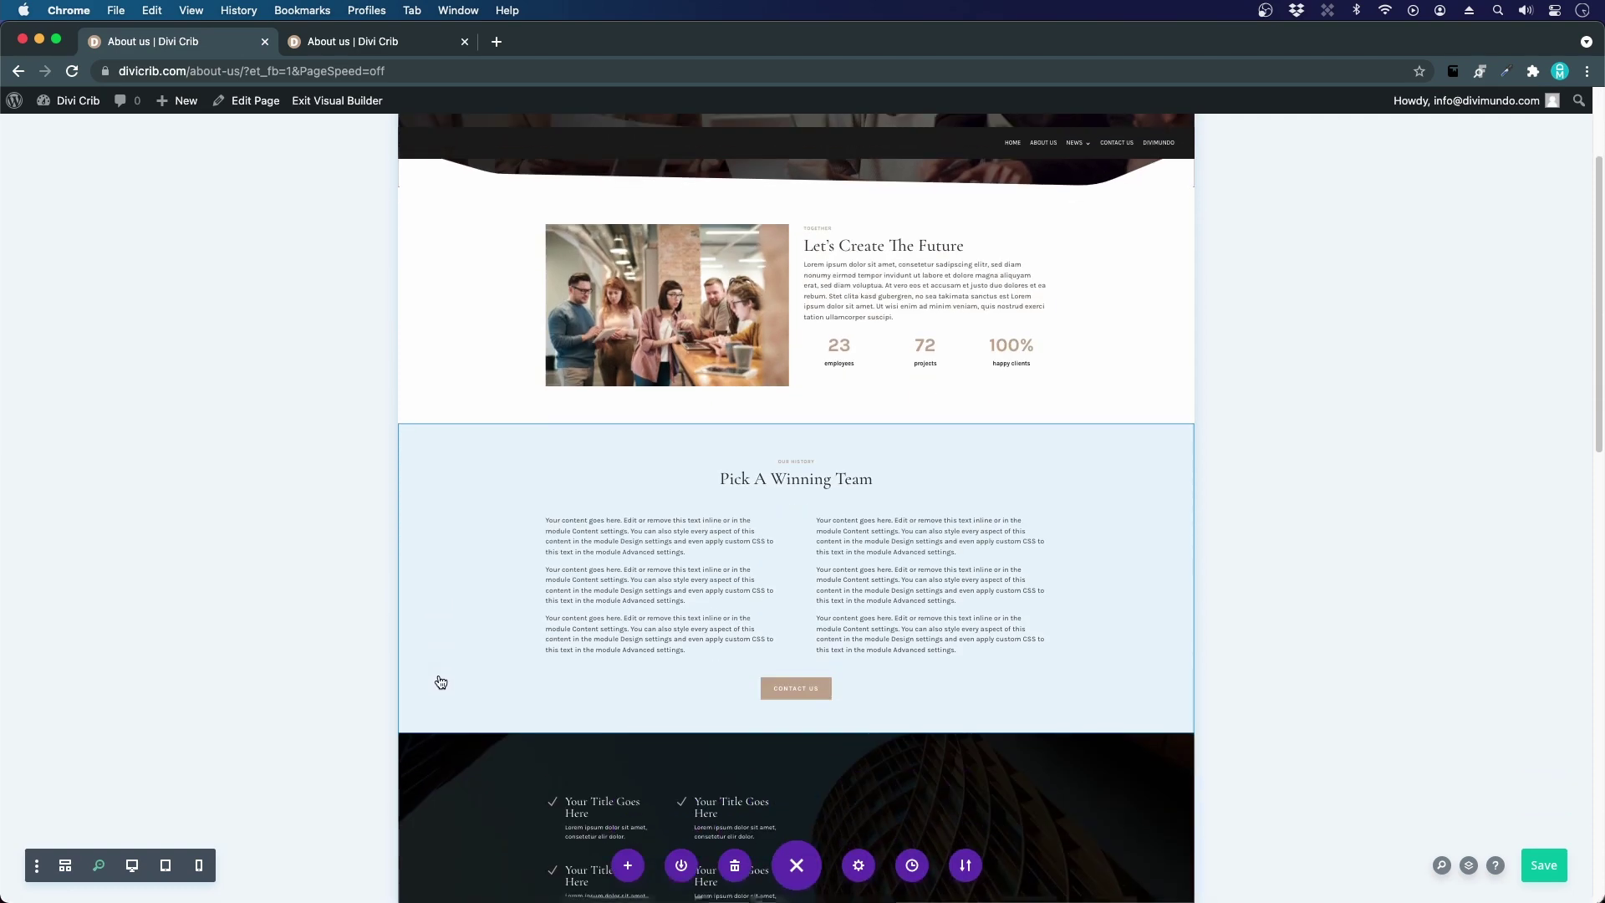
{"action": "scroll", "coordinate": [440, 682], "scroll_direction": "up", "scroll_amount": 3}
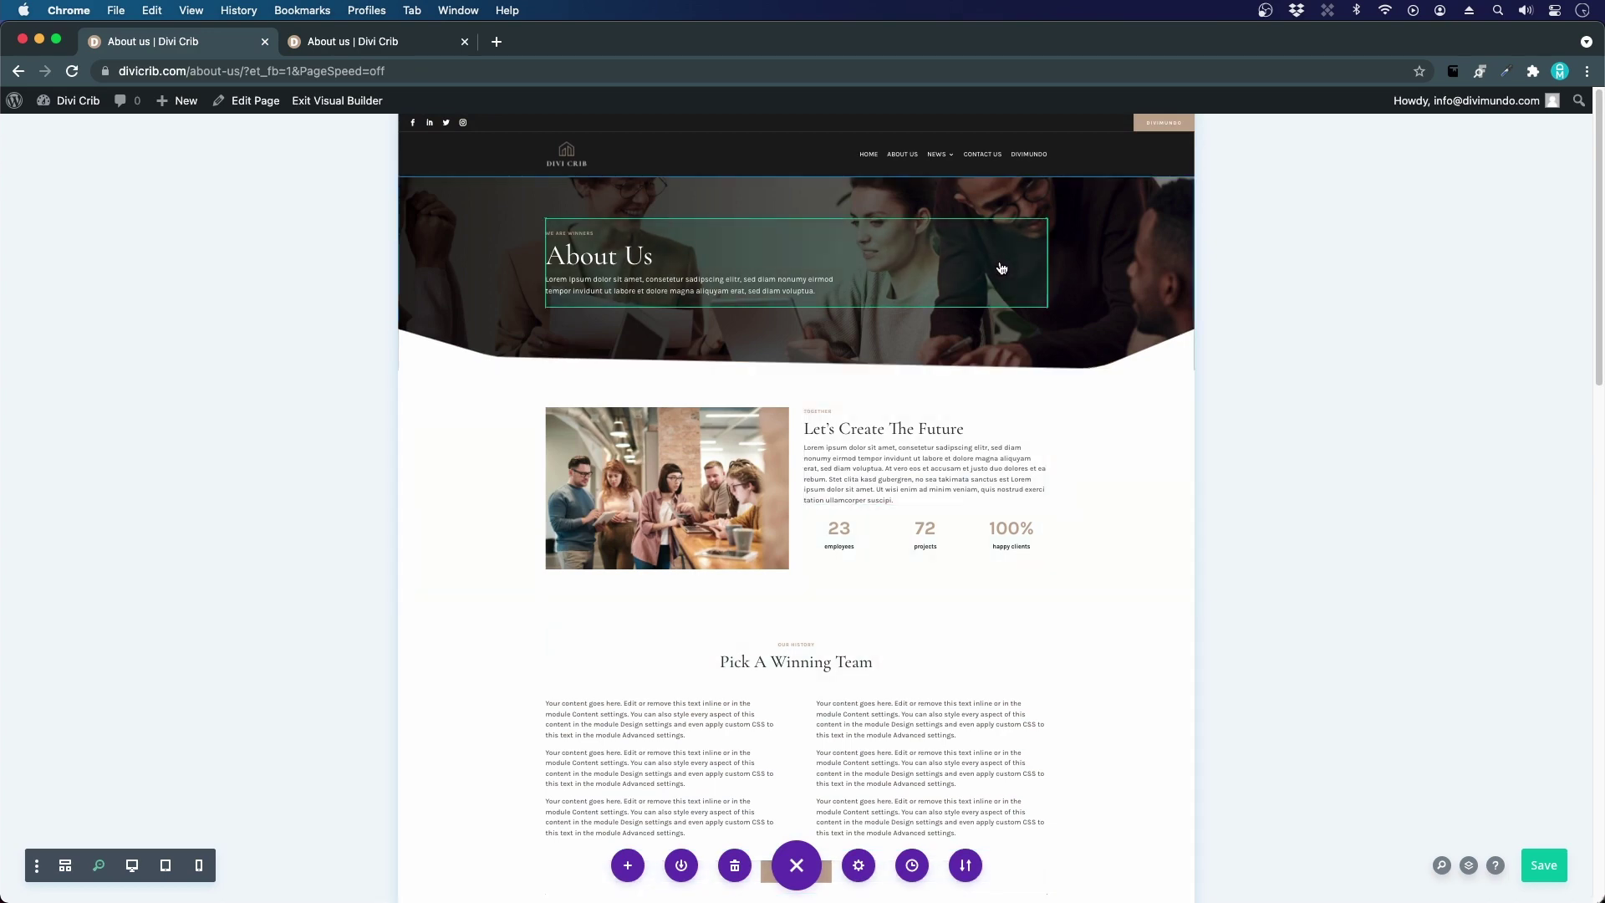
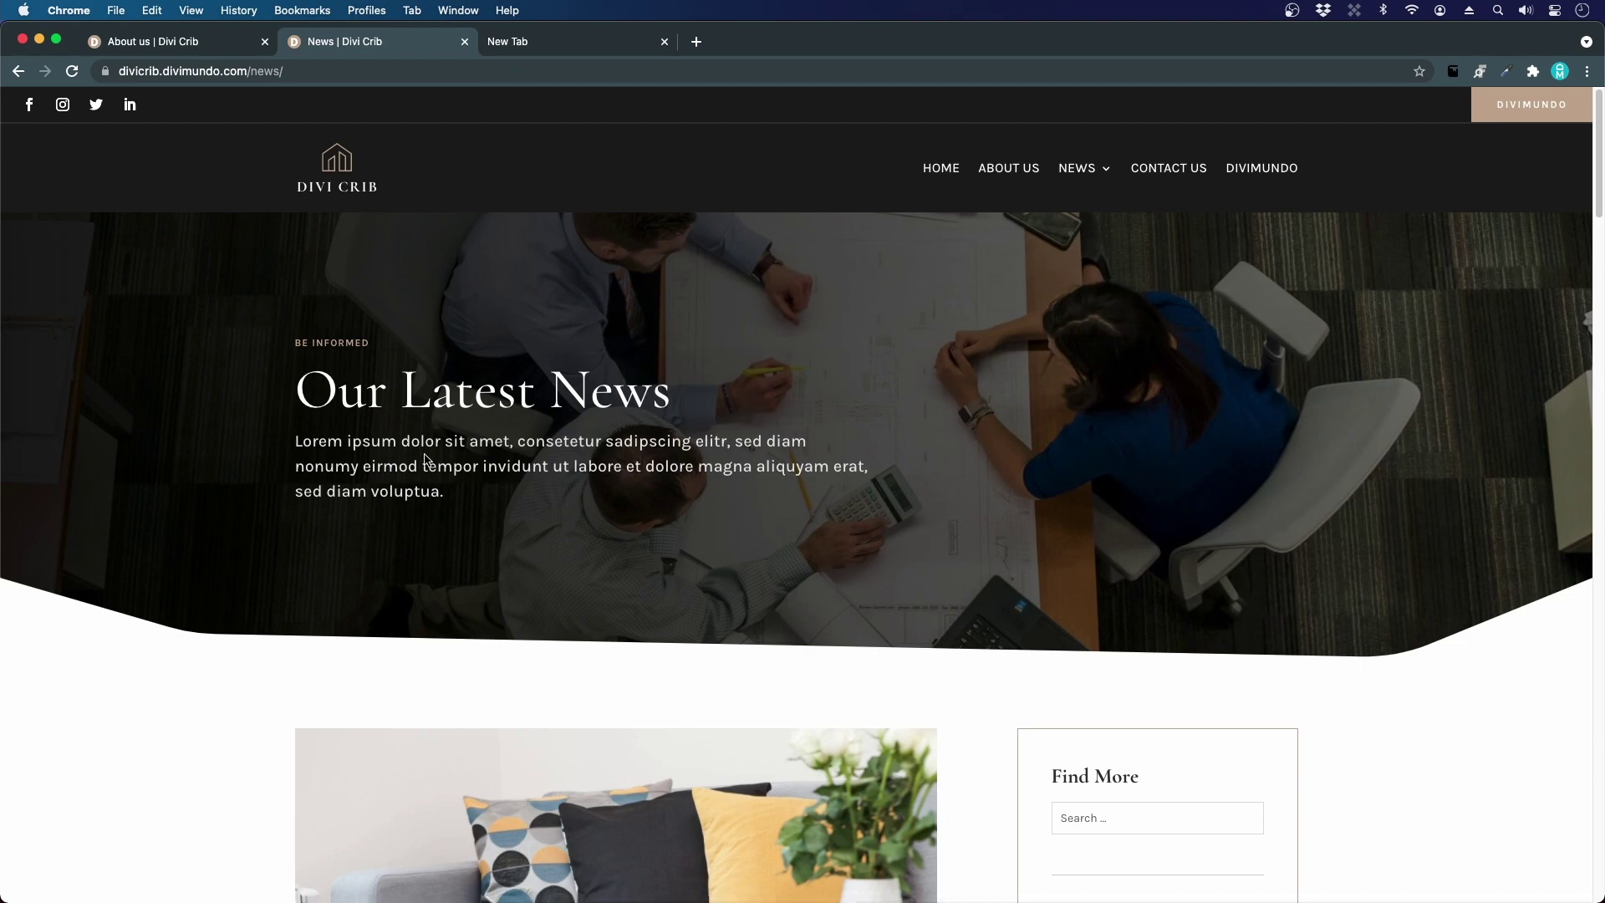
- Examine the reference News page's post list, sidebar and pagination, and open its older entries
{"action": "scroll", "coordinate": [1242, 487], "scroll_direction": "down", "scroll_amount": 6}
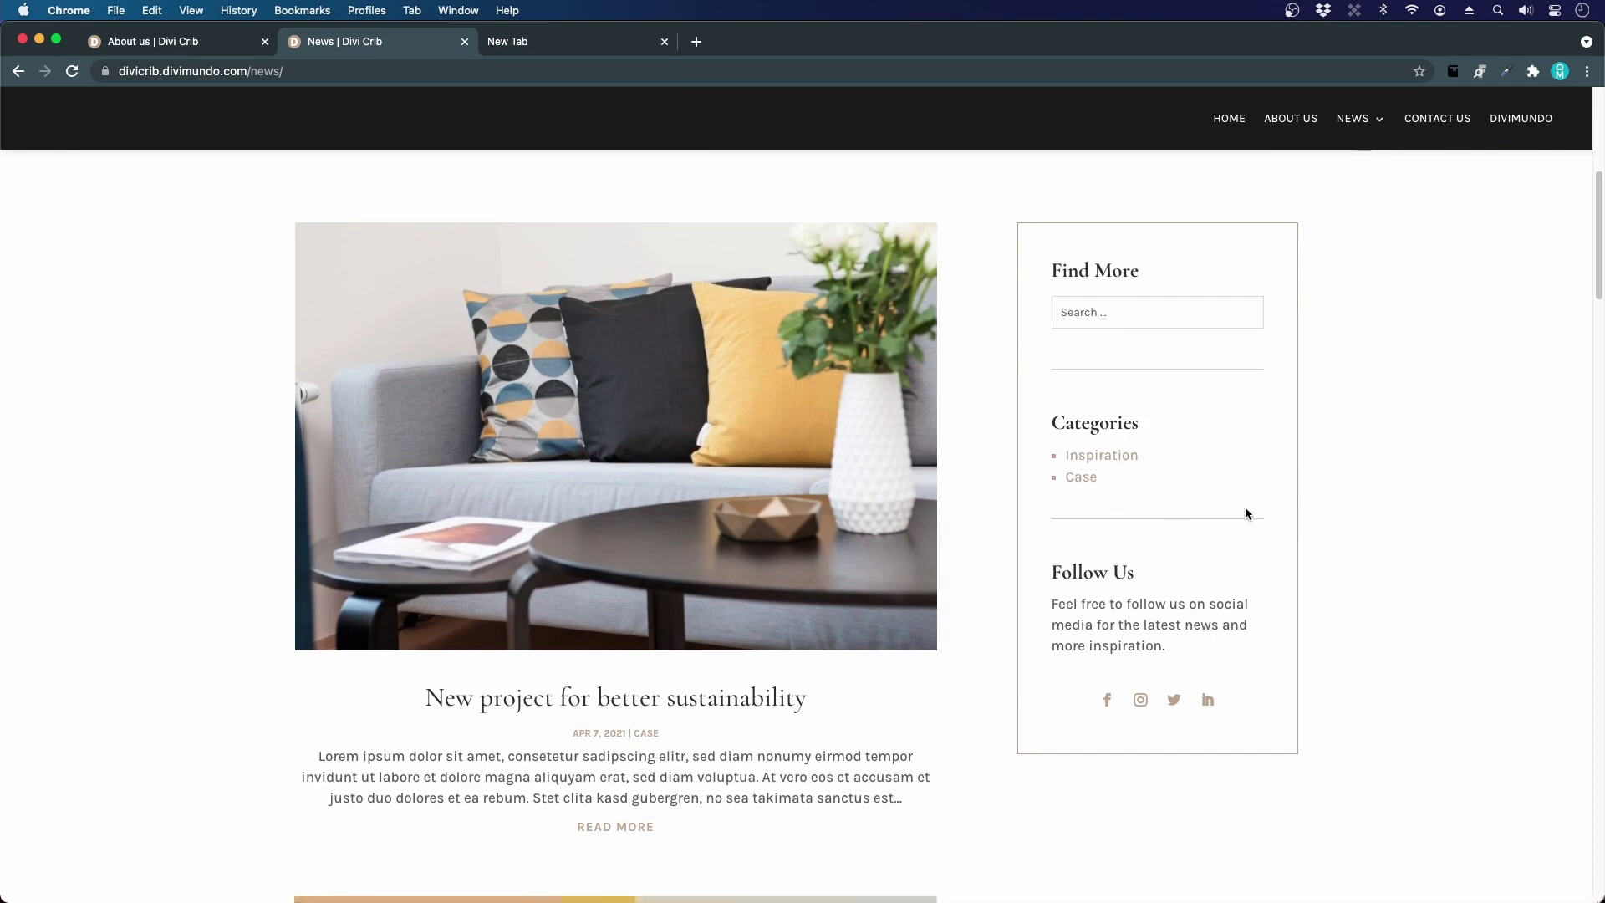
{"action": "scroll", "coordinate": [1288, 652], "scroll_direction": "down", "scroll_amount": 2}
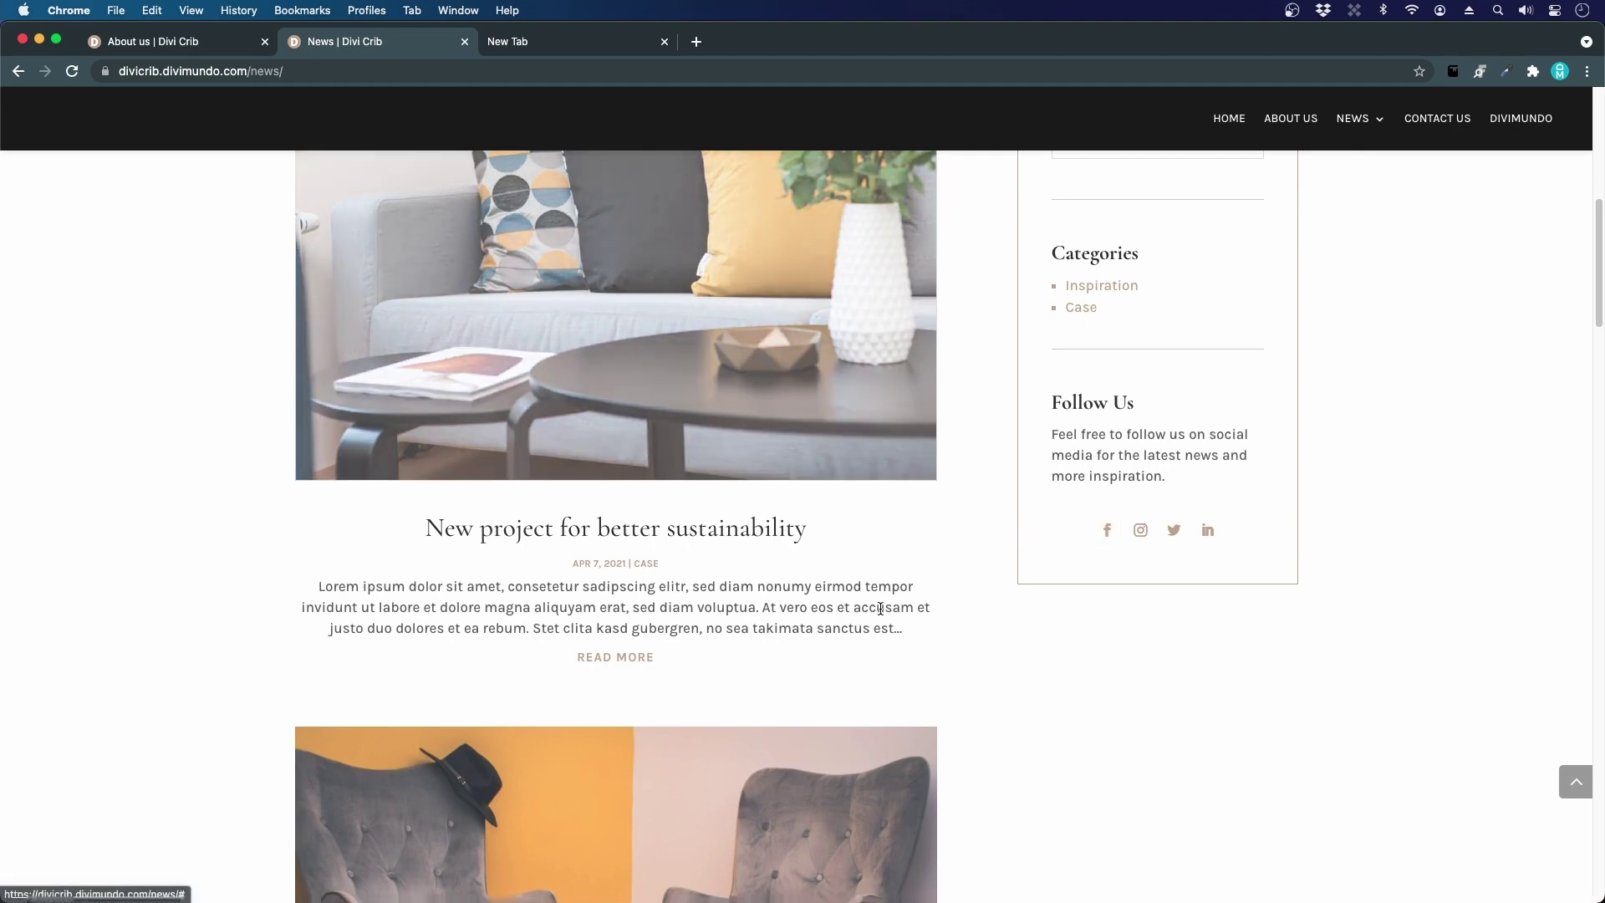
{"action": "scroll", "coordinate": [879, 608], "scroll_direction": "up", "scroll_amount": 2}
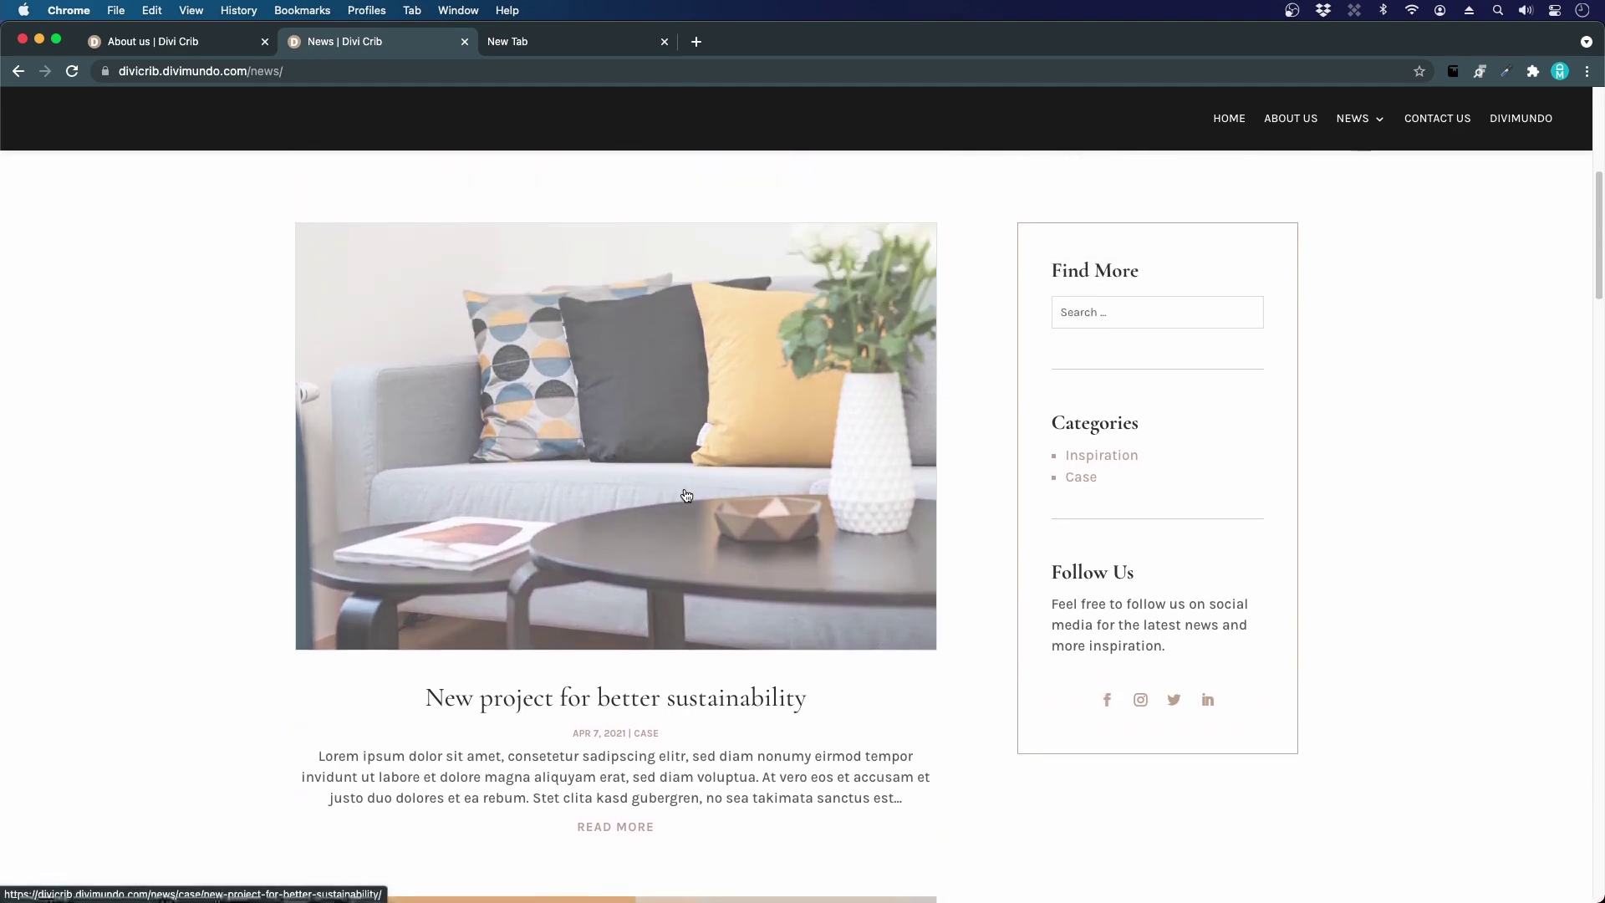
{"action": "scroll", "coordinate": [786, 549], "scroll_direction": "down", "scroll_amount": 1}
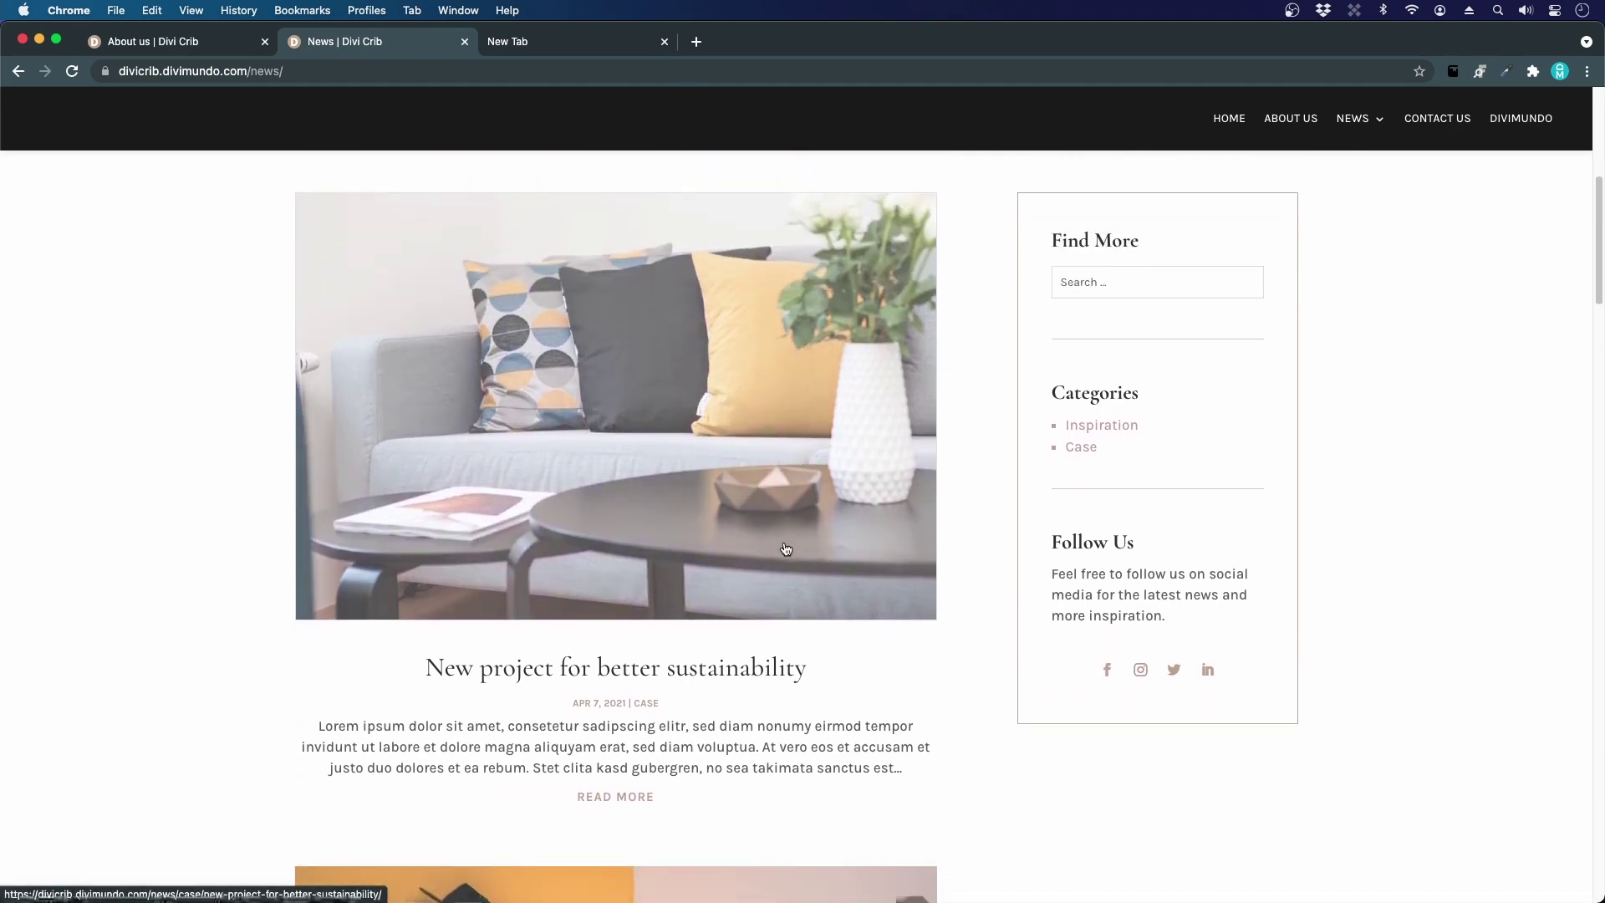
{"action": "scroll", "coordinate": [661, 445], "scroll_direction": "down", "scroll_amount": 5}
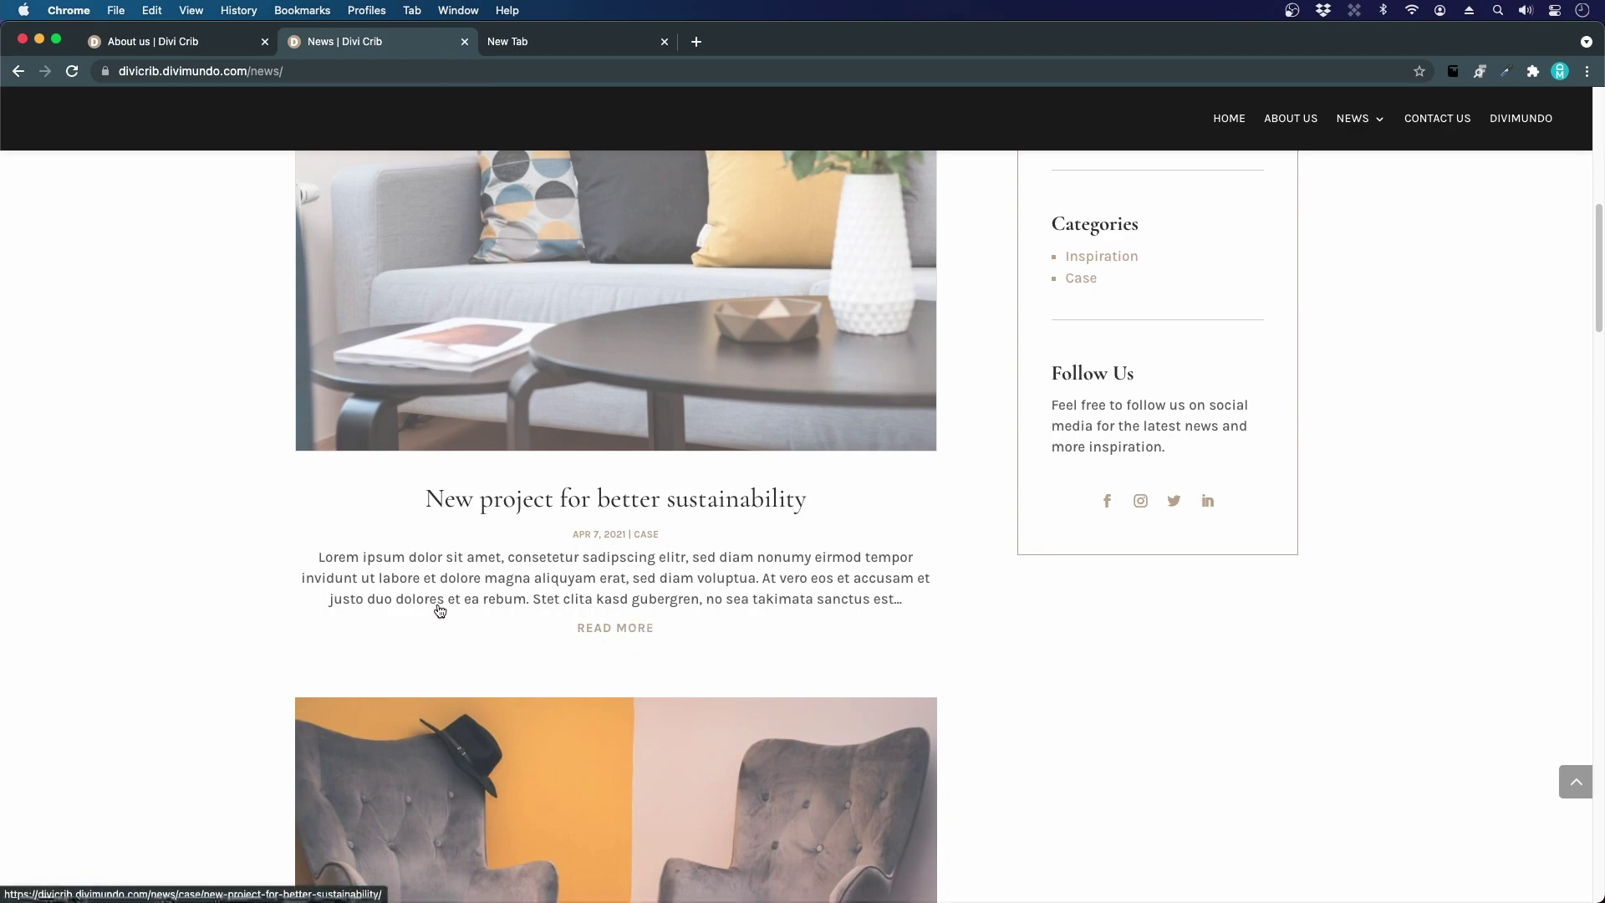
{"action": "scroll", "coordinate": [294, 546], "scroll_direction": "down", "scroll_amount": 10}
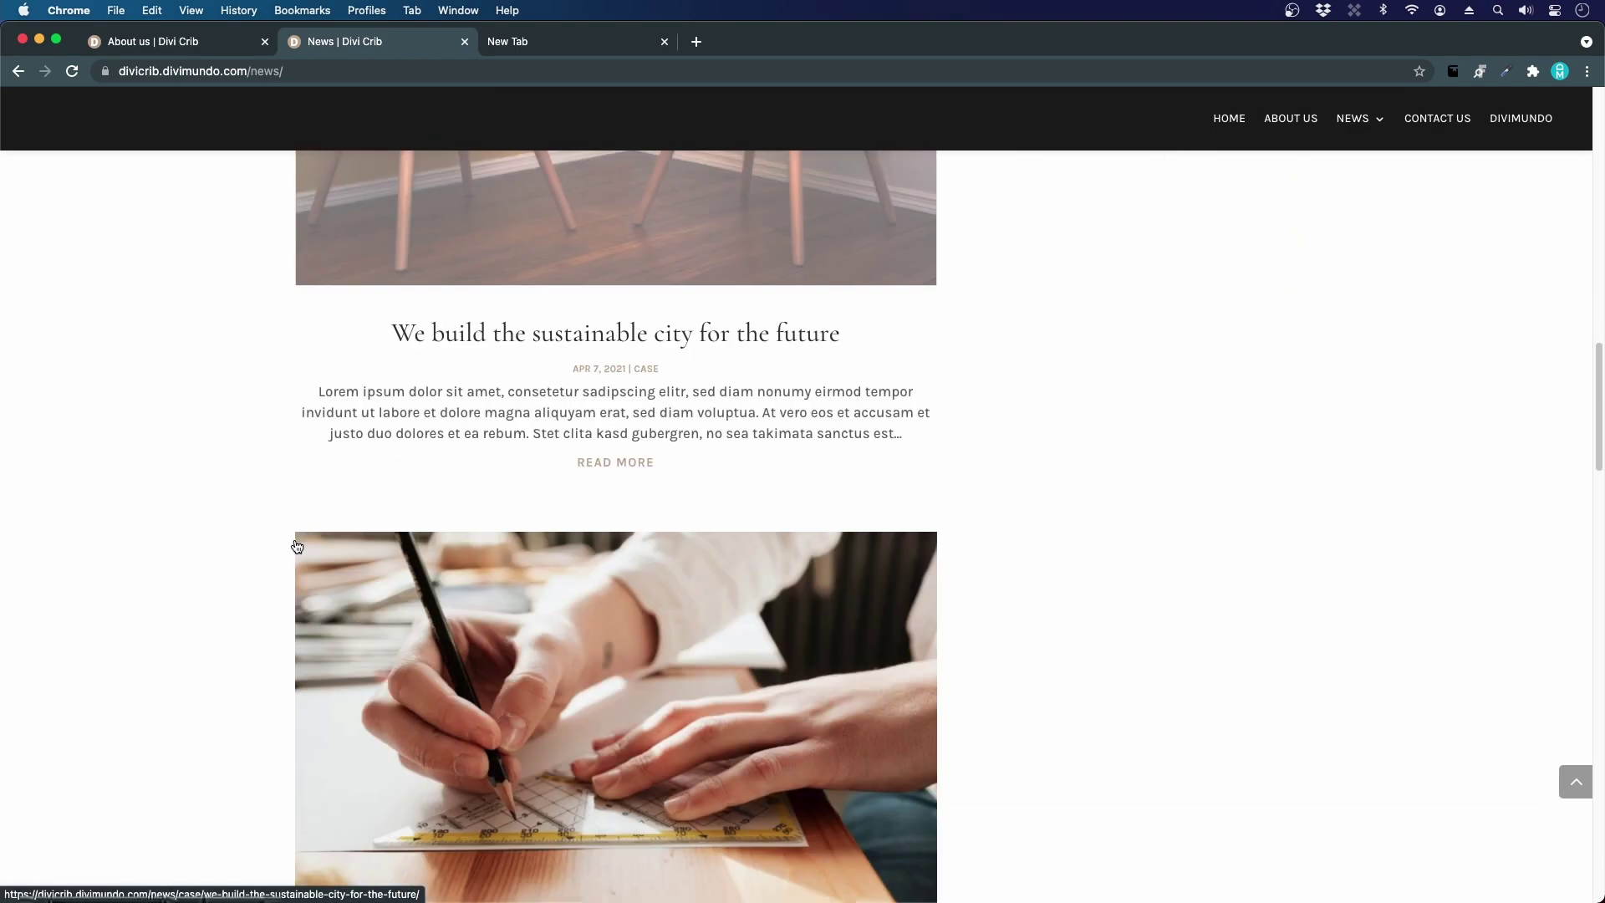
{"action": "scroll", "coordinate": [297, 547], "scroll_direction": "down", "scroll_amount": 10}
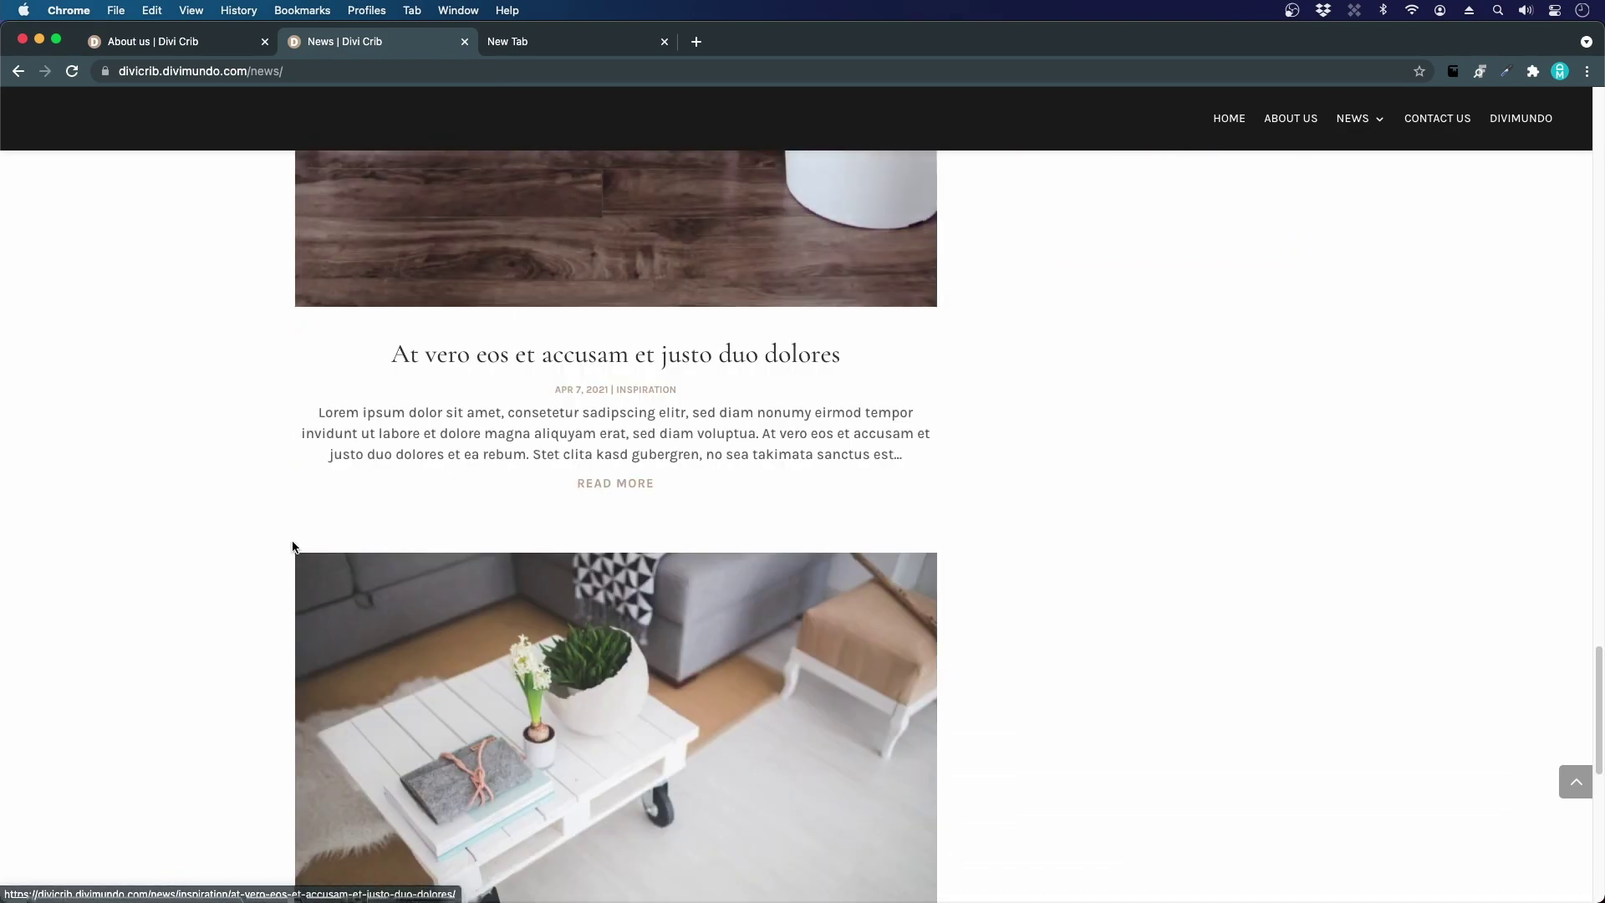
{"action": "scroll", "coordinate": [293, 547], "scroll_direction": "down", "scroll_amount": 7}
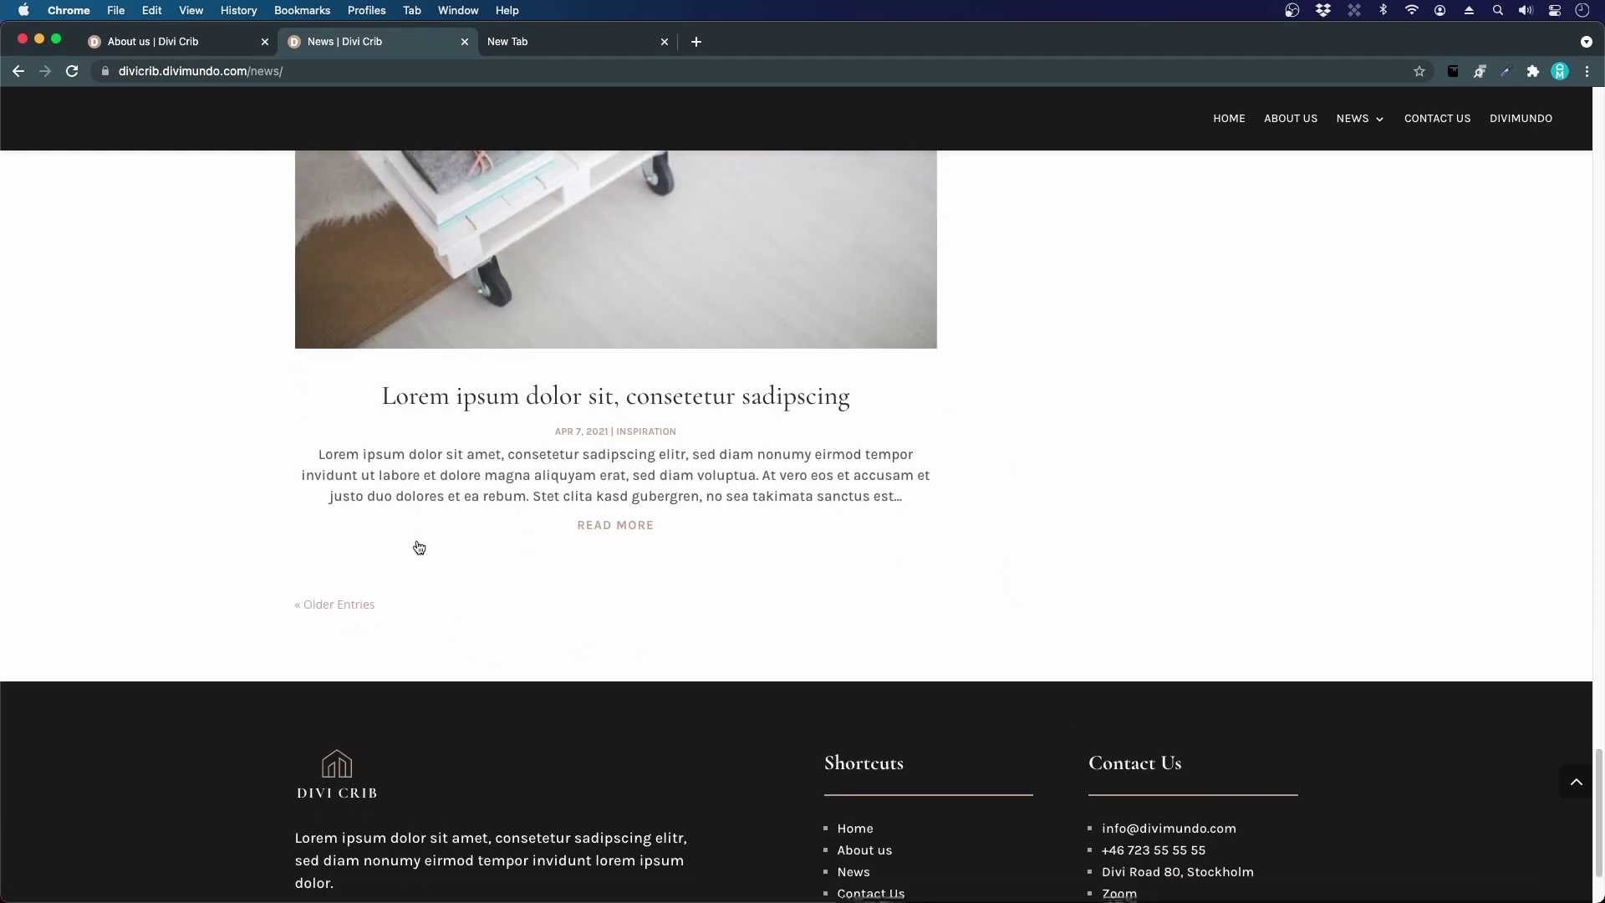
{"action": "left_click", "coordinate": [335, 607]}
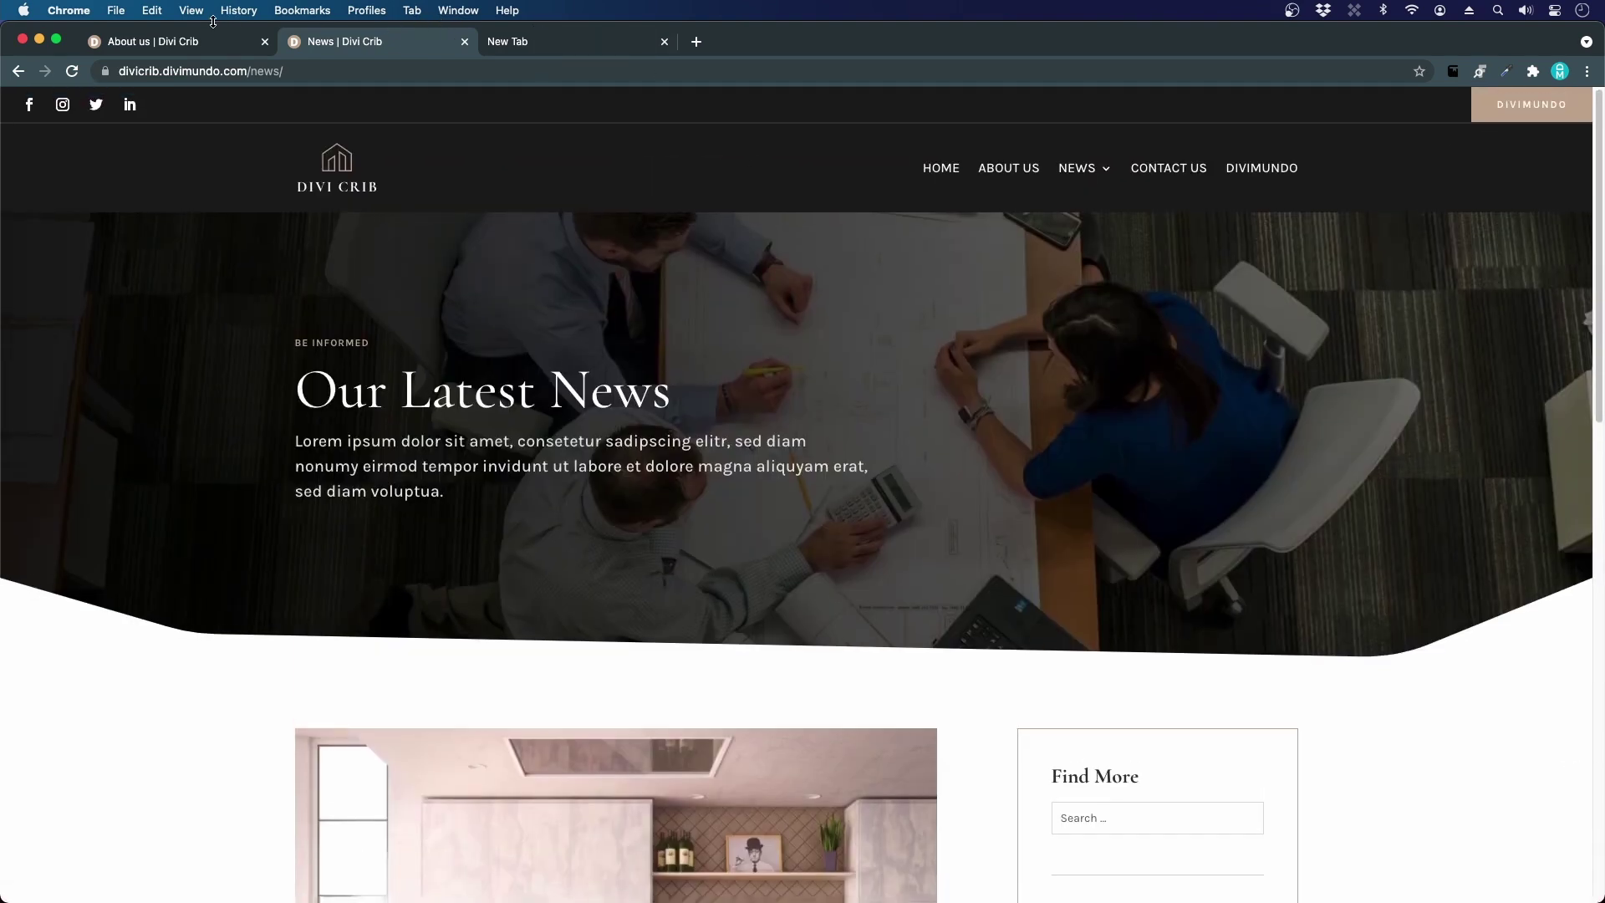
- Return to the working site's home page and look over its Don't miss a thing news section
{"action": "left_click", "coordinate": [201, 39]}
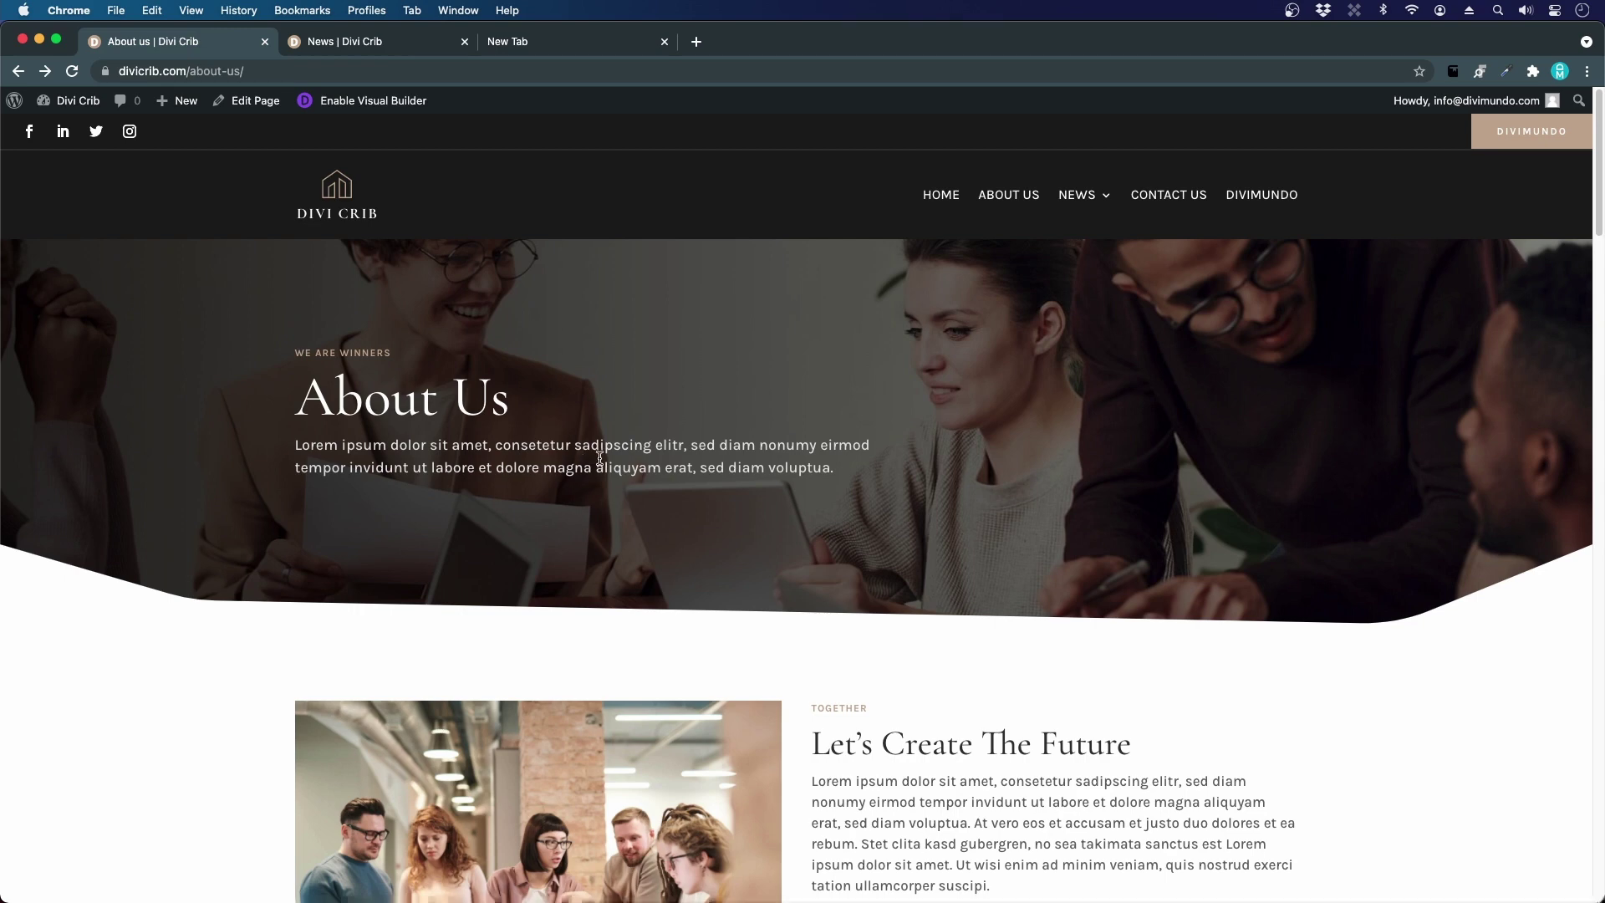
{"action": "left_click", "coordinate": [943, 198]}
{"action": "scroll", "coordinate": [584, 355], "scroll_direction": "down", "scroll_amount": 5}
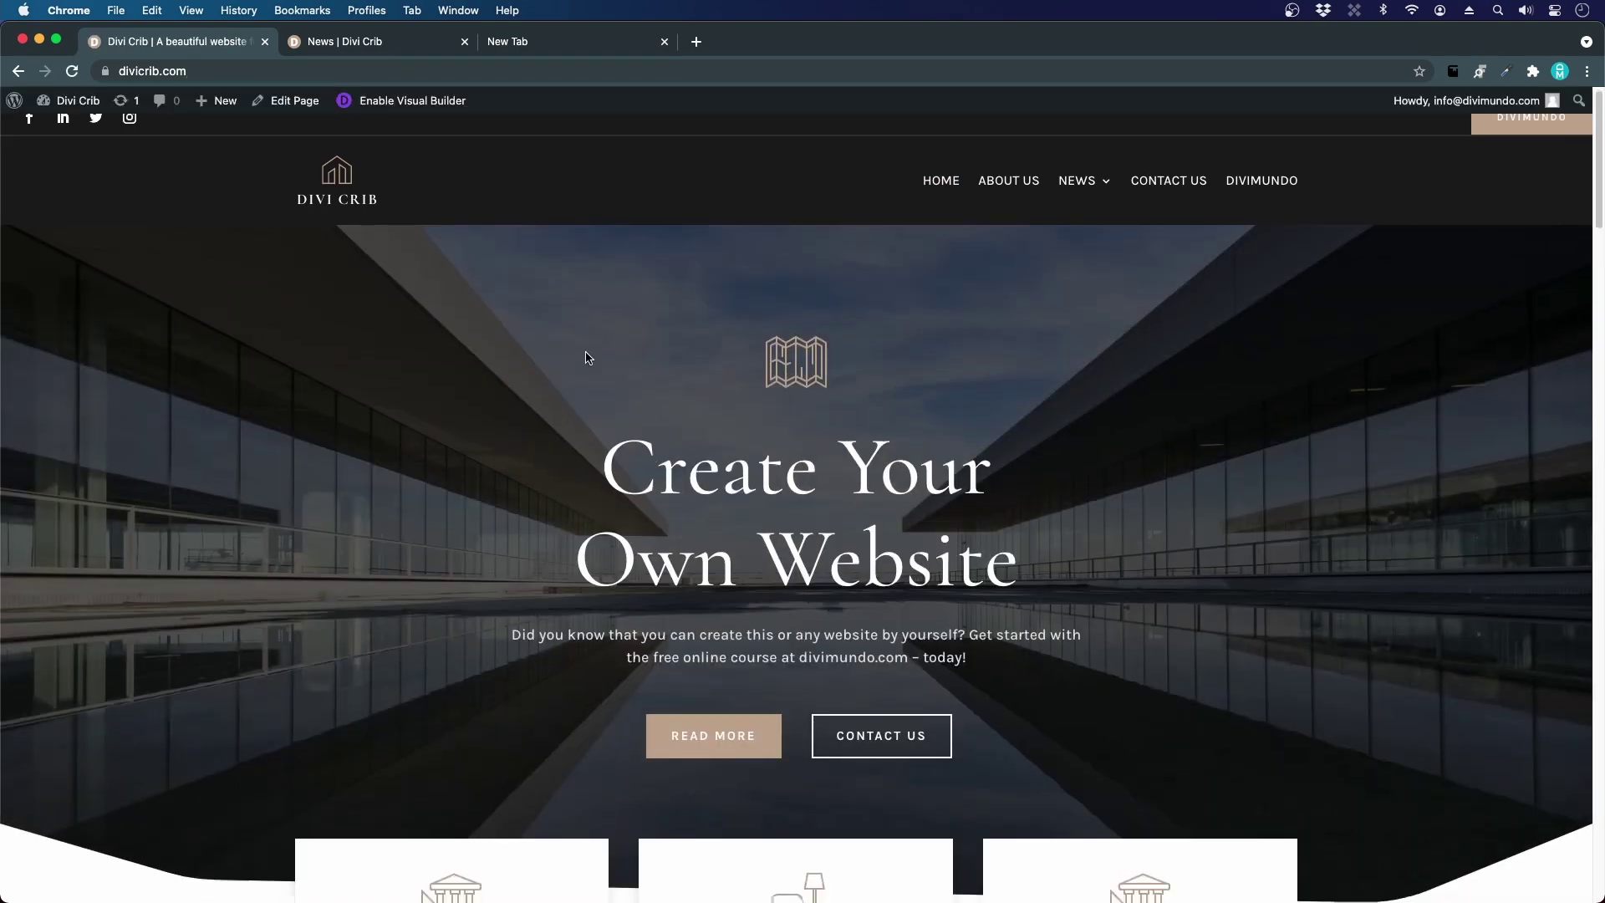
{"action": "scroll", "coordinate": [332, 310], "scroll_direction": "down", "scroll_amount": 15}
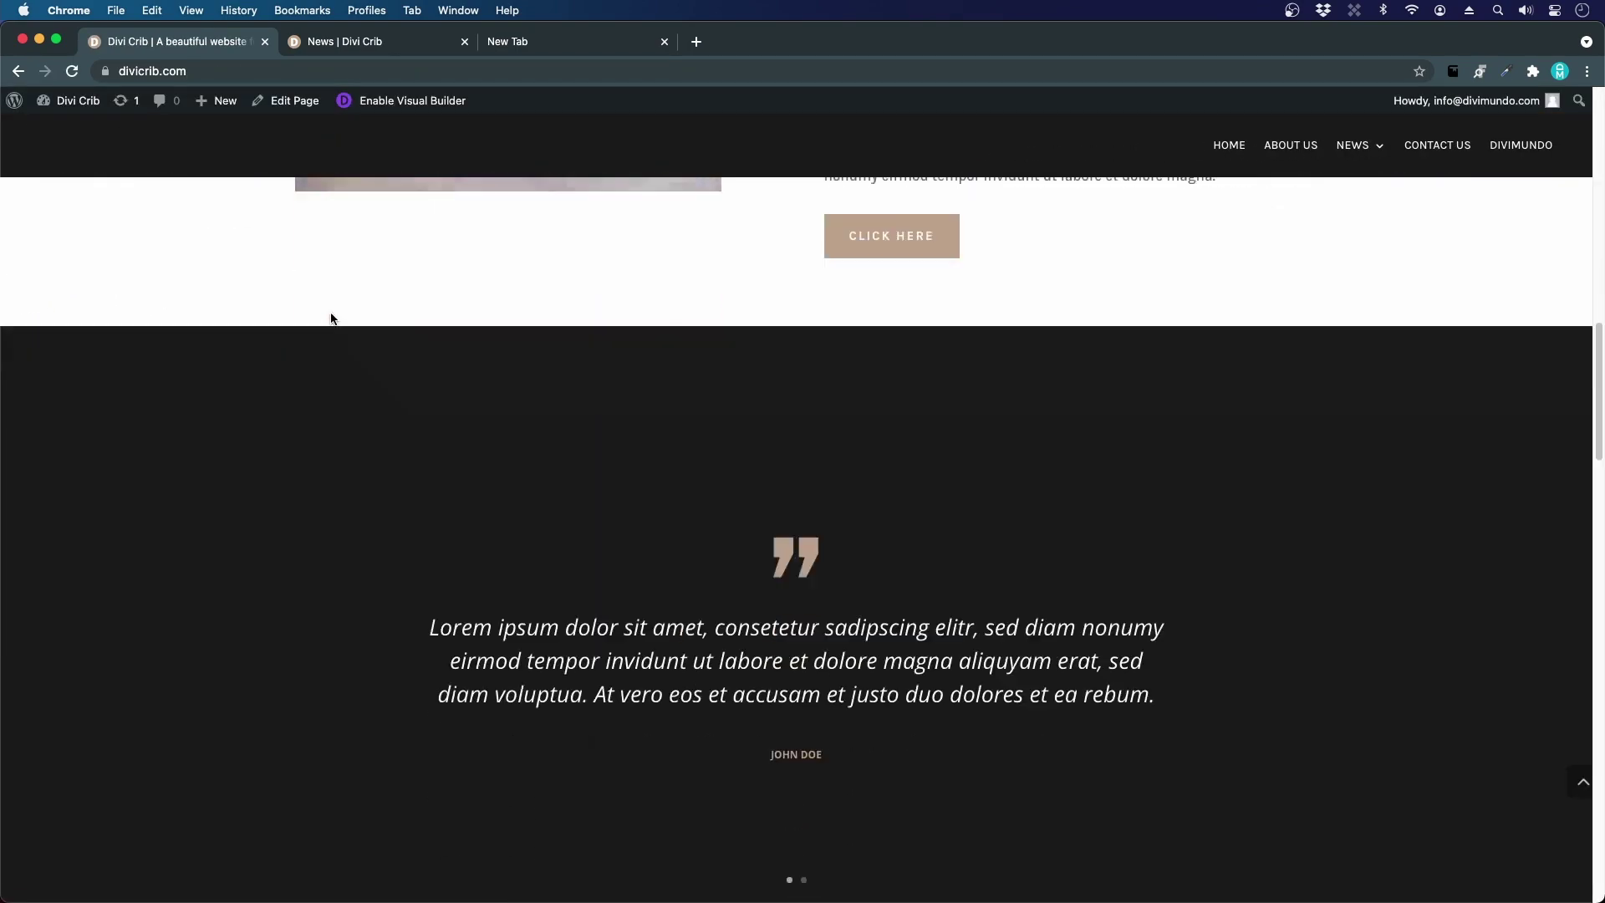
{"action": "scroll", "coordinate": [330, 318], "scroll_direction": "up", "scroll_amount": 3}
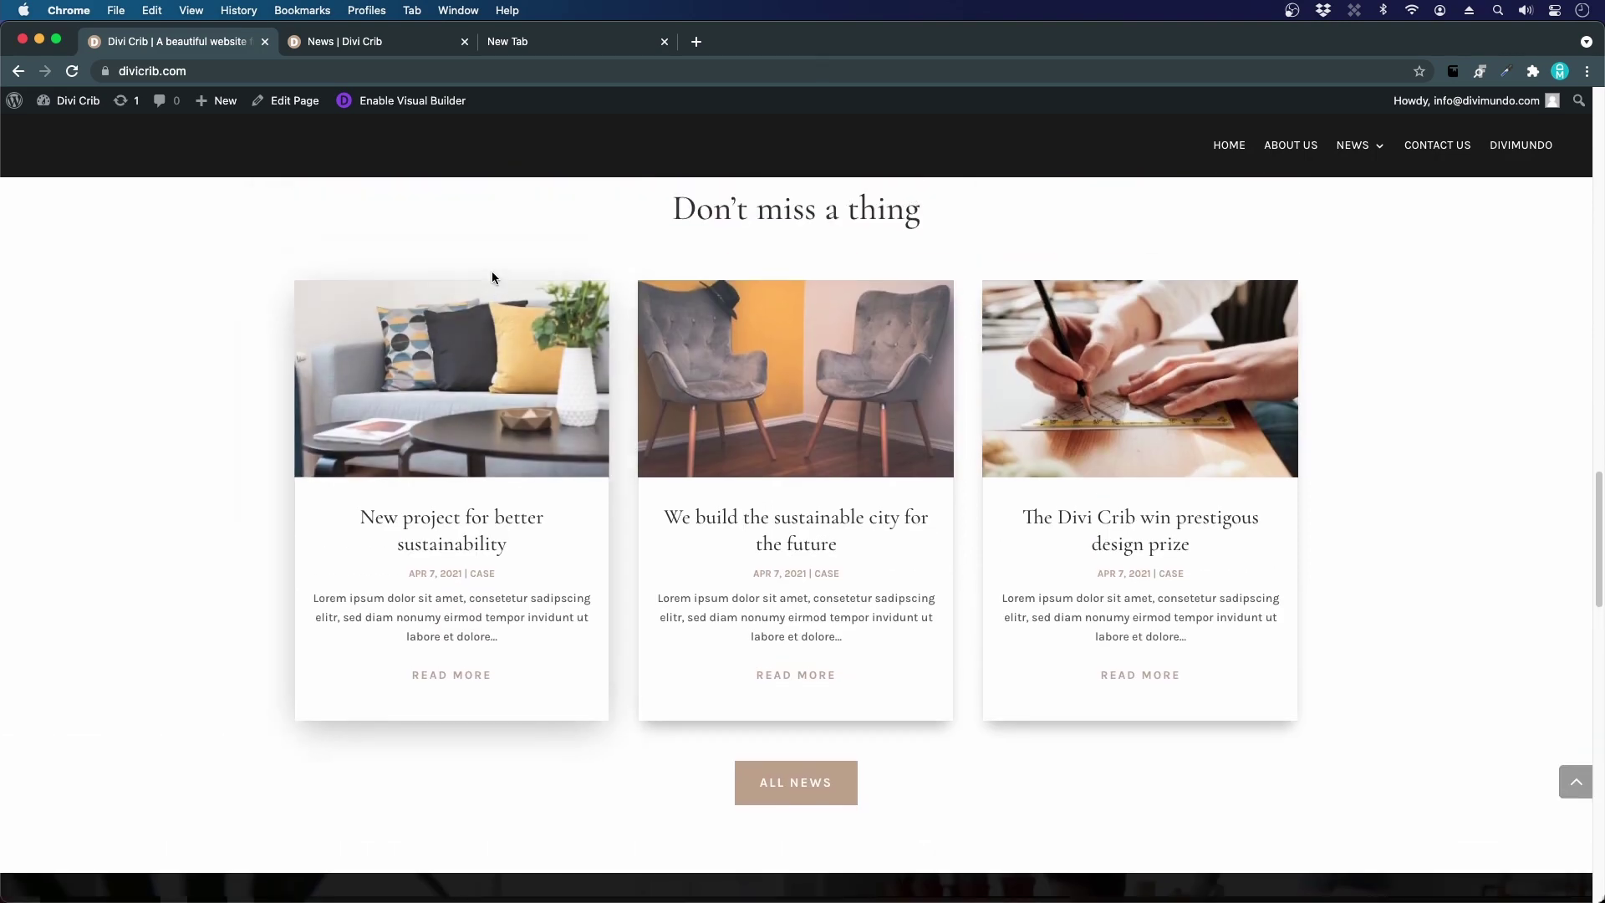
- Open the home page in the Visual Builder and apply the Don't miss a thing blog module's styles to its active preset
{"action": "left_click", "coordinate": [412, 101]}
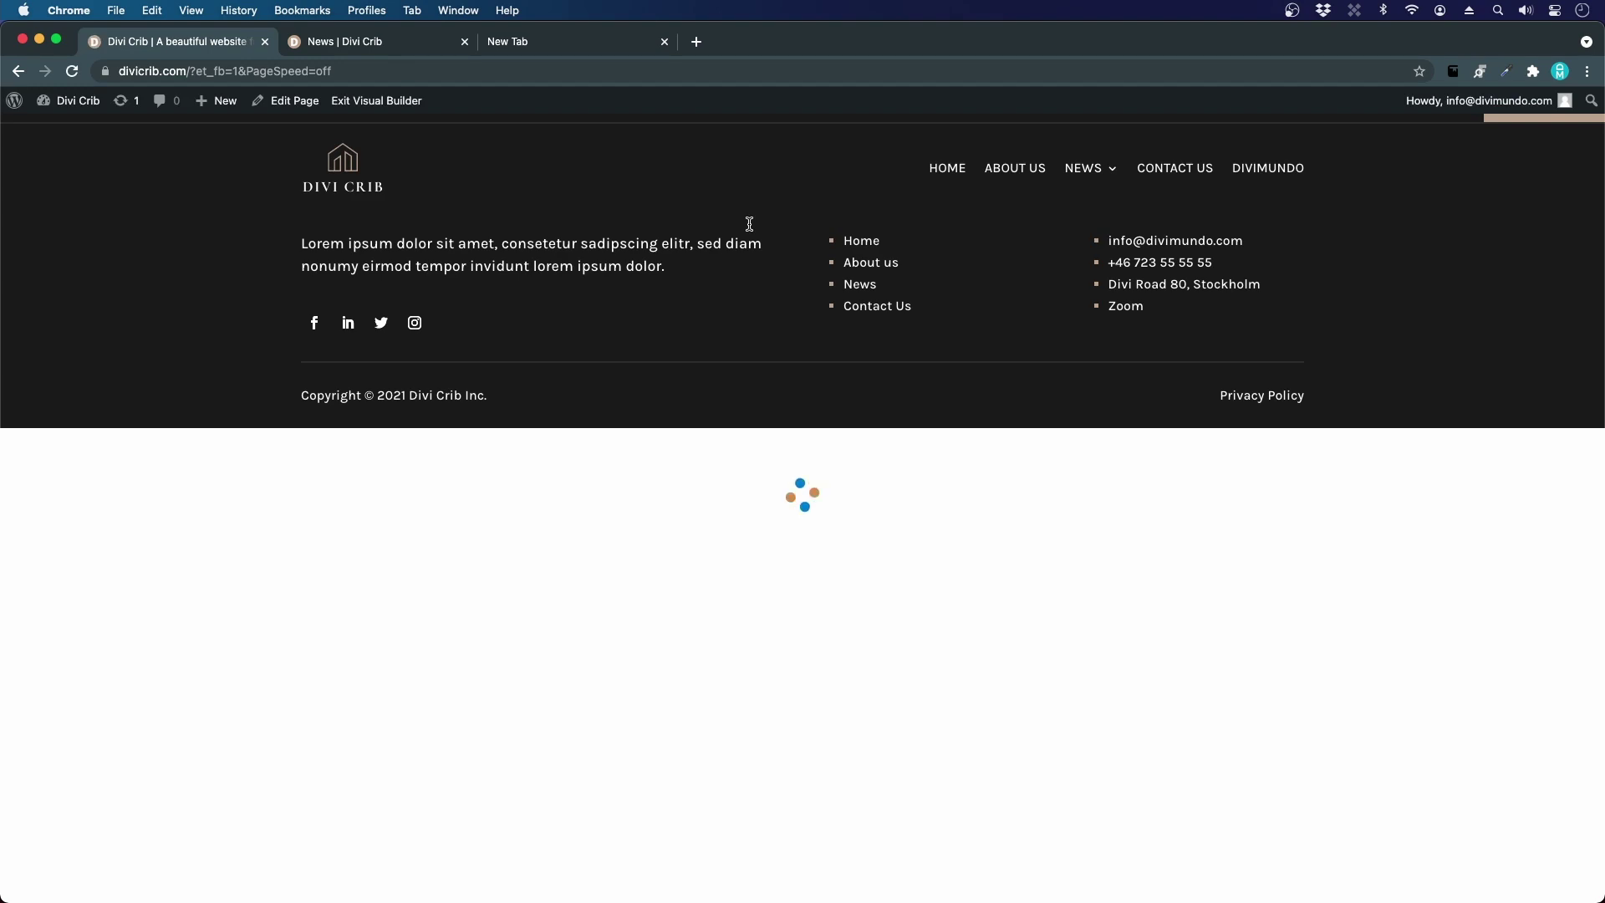
{"action": "scroll", "coordinate": [753, 418], "scroll_direction": "down", "scroll_amount": 10}
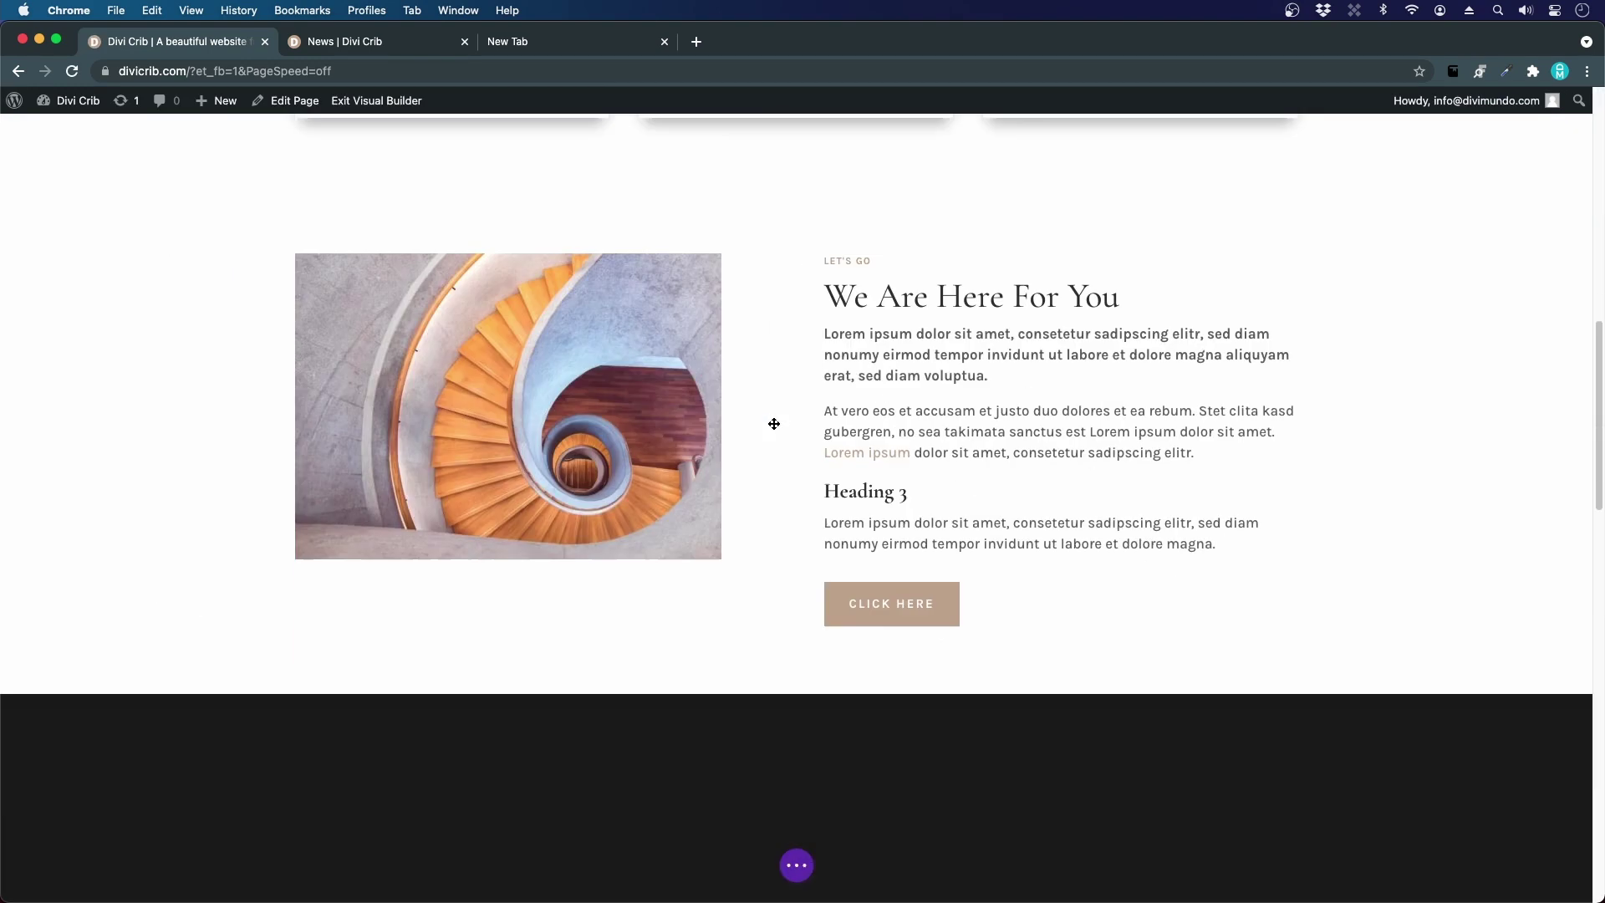
{"action": "scroll", "coordinate": [653, 393], "scroll_direction": "down", "scroll_amount": 15}
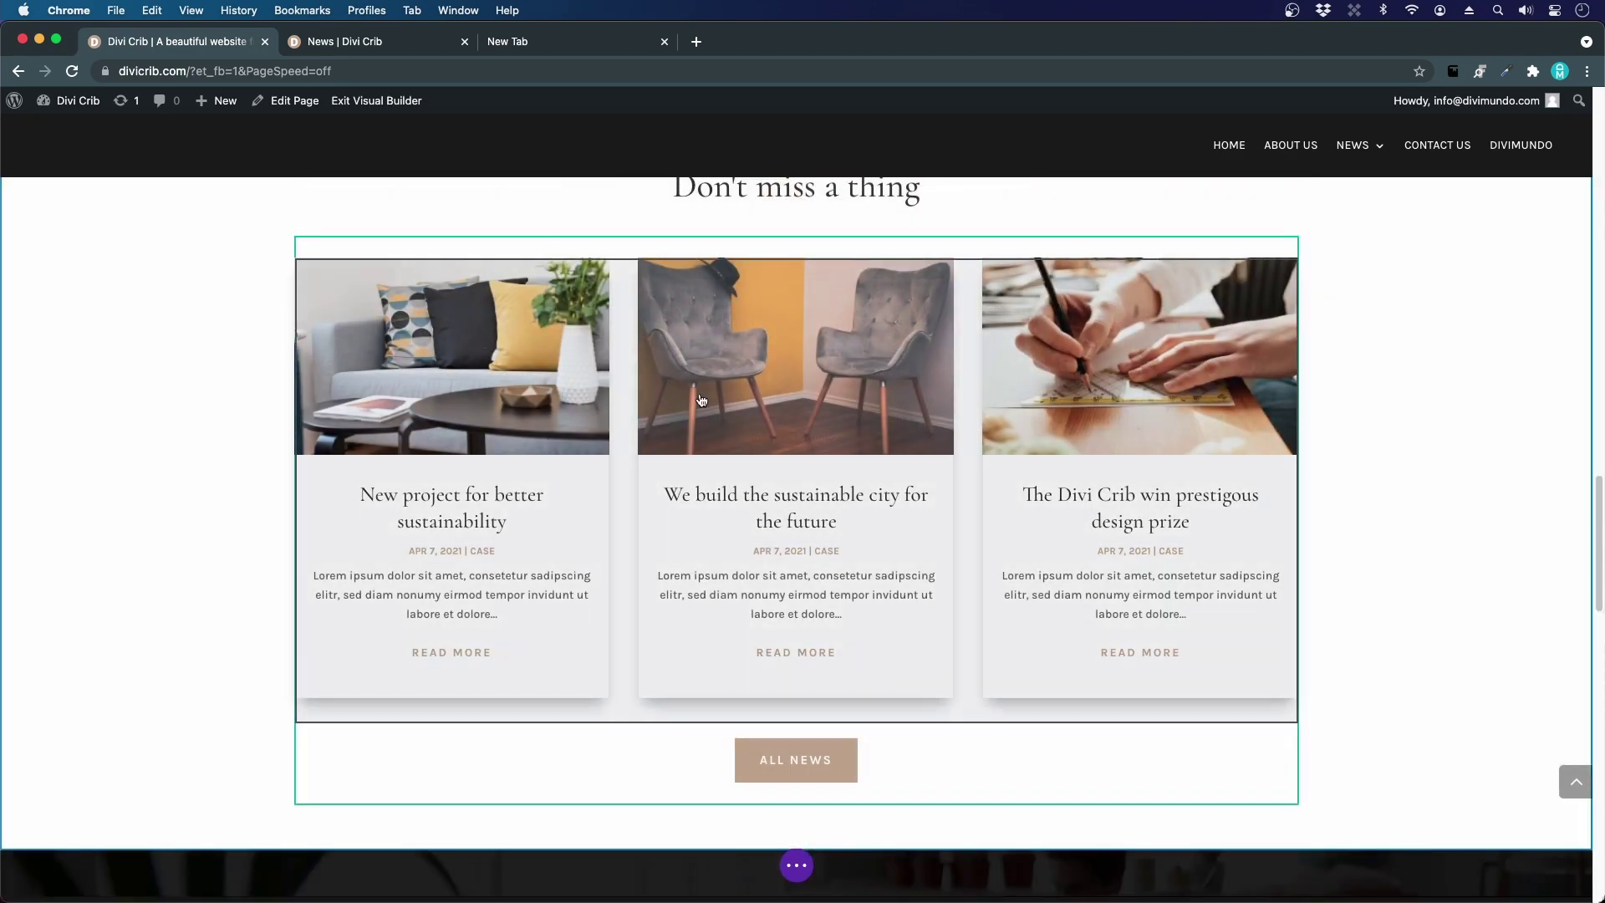
{"action": "mouse_move", "coordinate": [879, 391]}
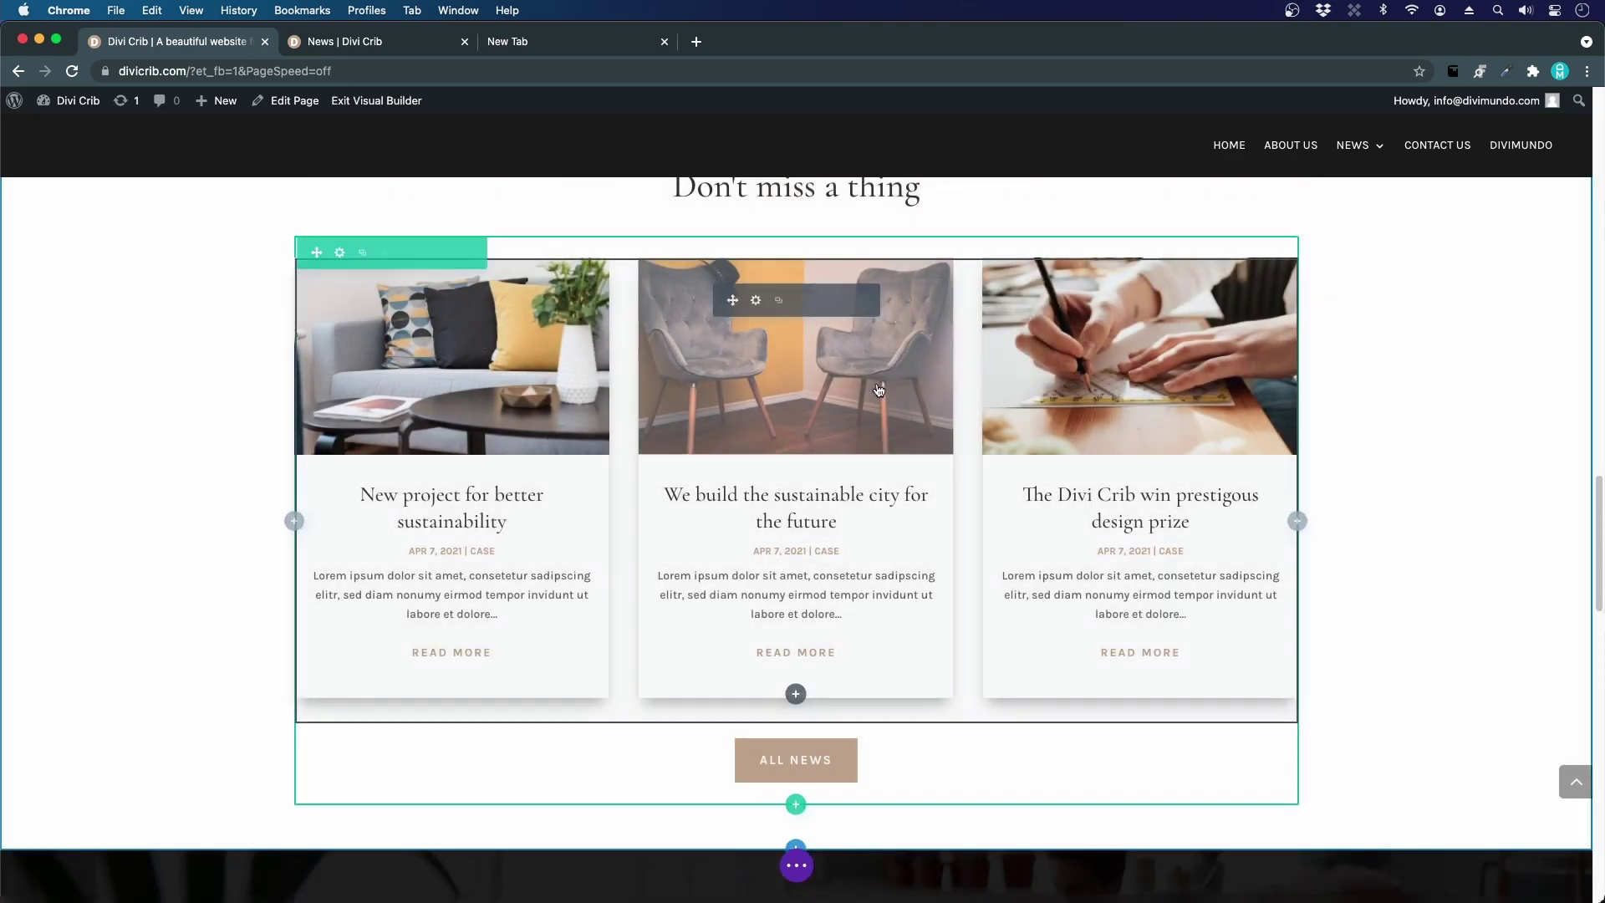
{"action": "left_click", "coordinate": [753, 307]}
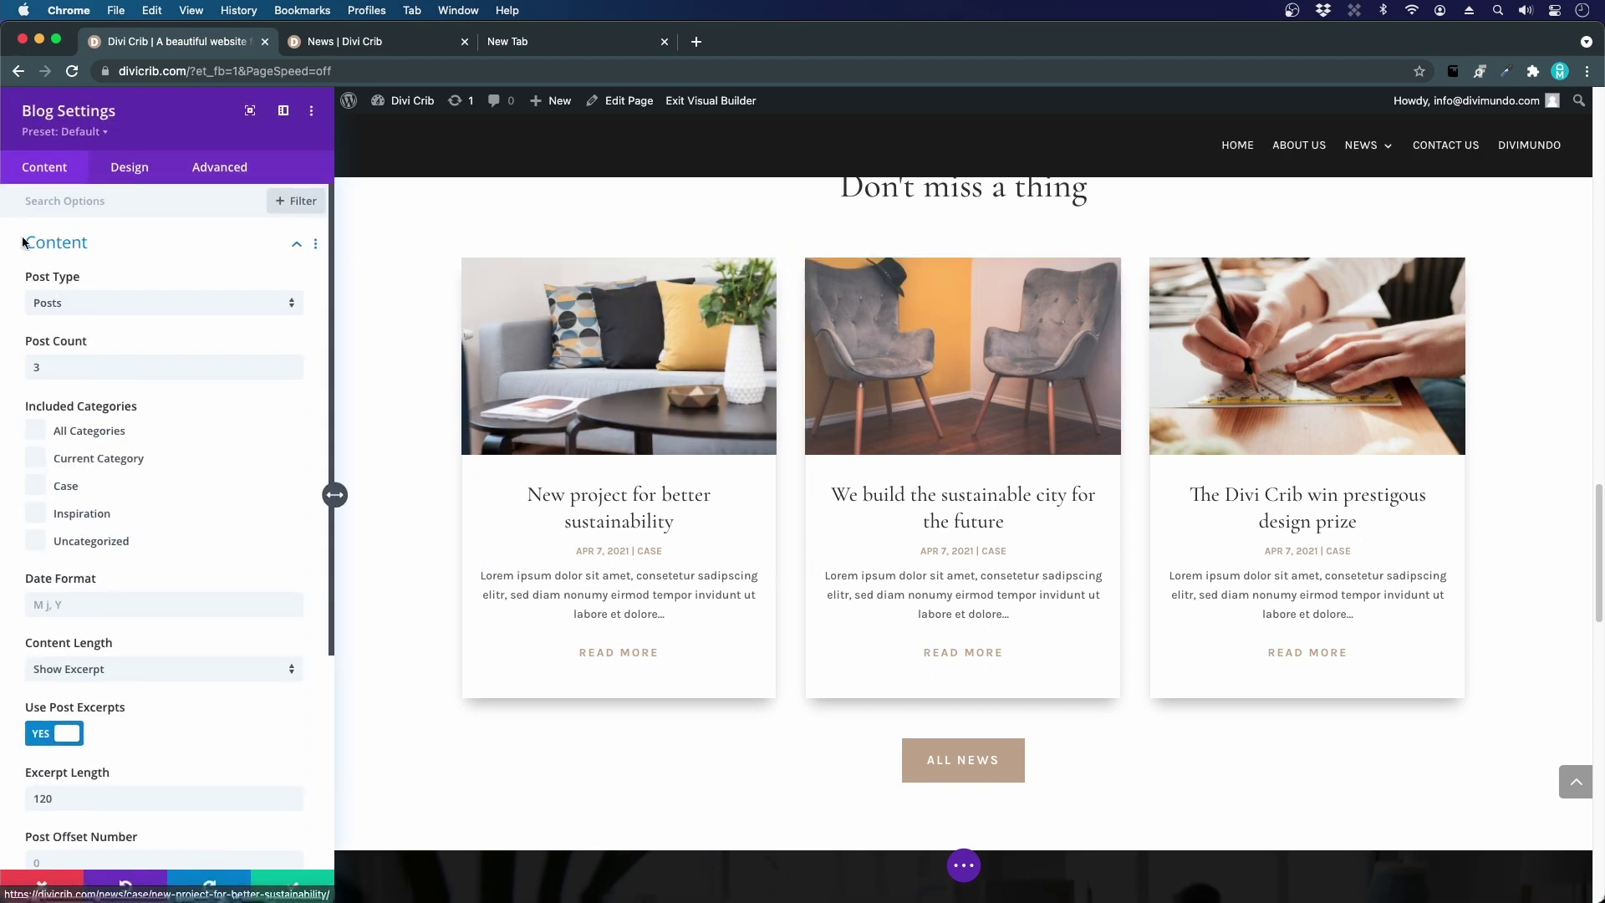
{"action": "right_click", "coordinate": [104, 106]}
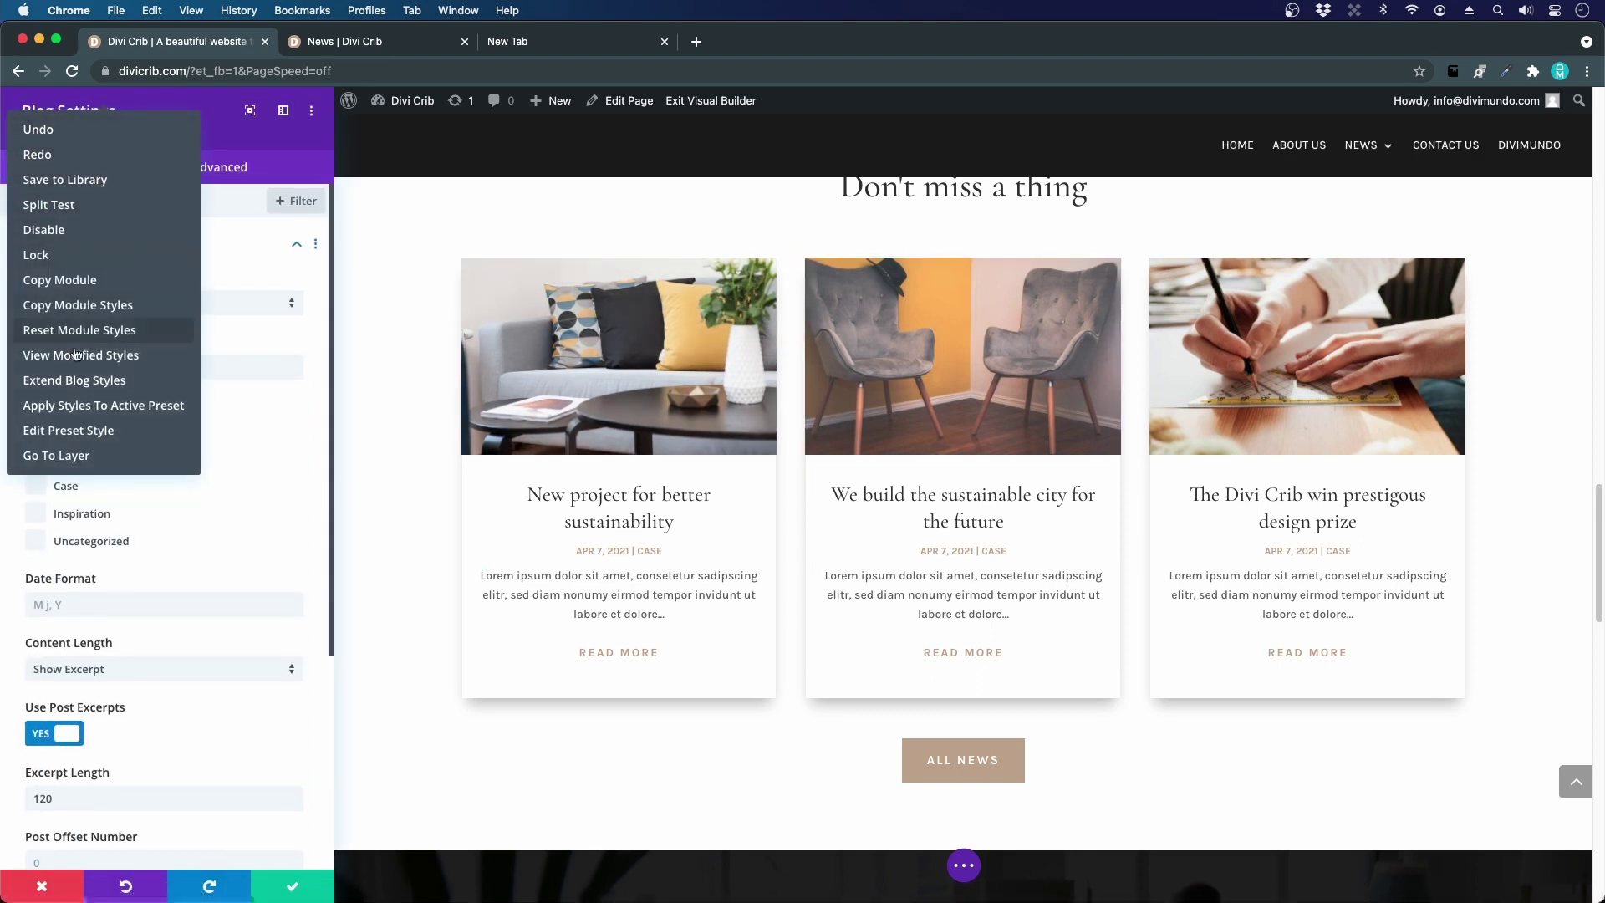
{"action": "left_click", "coordinate": [117, 406]}
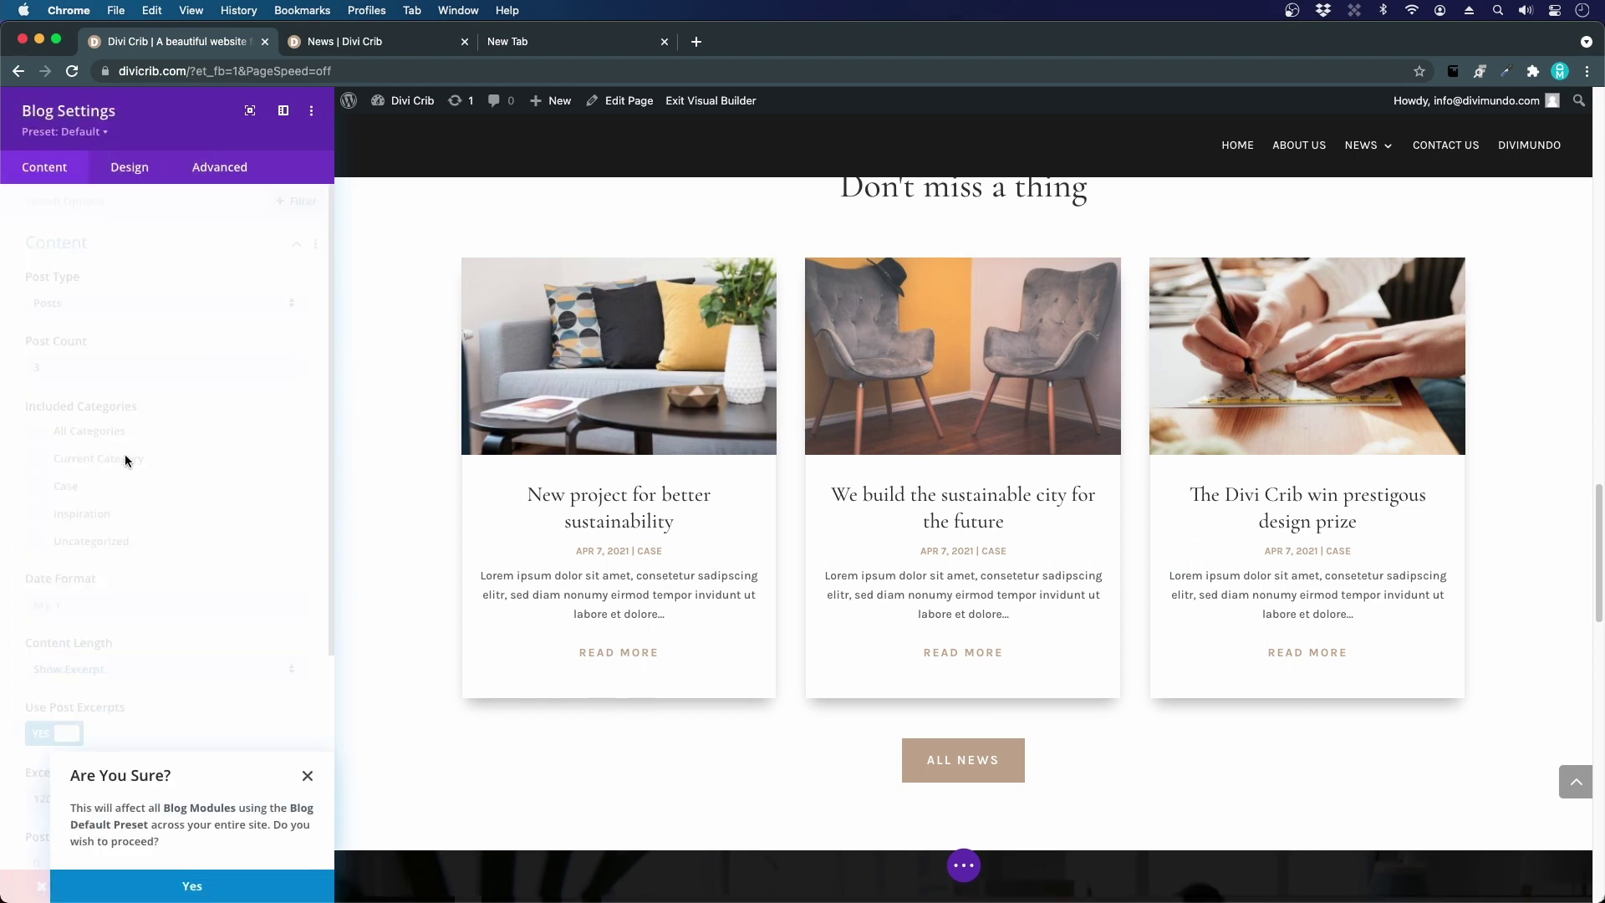
{"action": "left_click", "coordinate": [179, 882]}
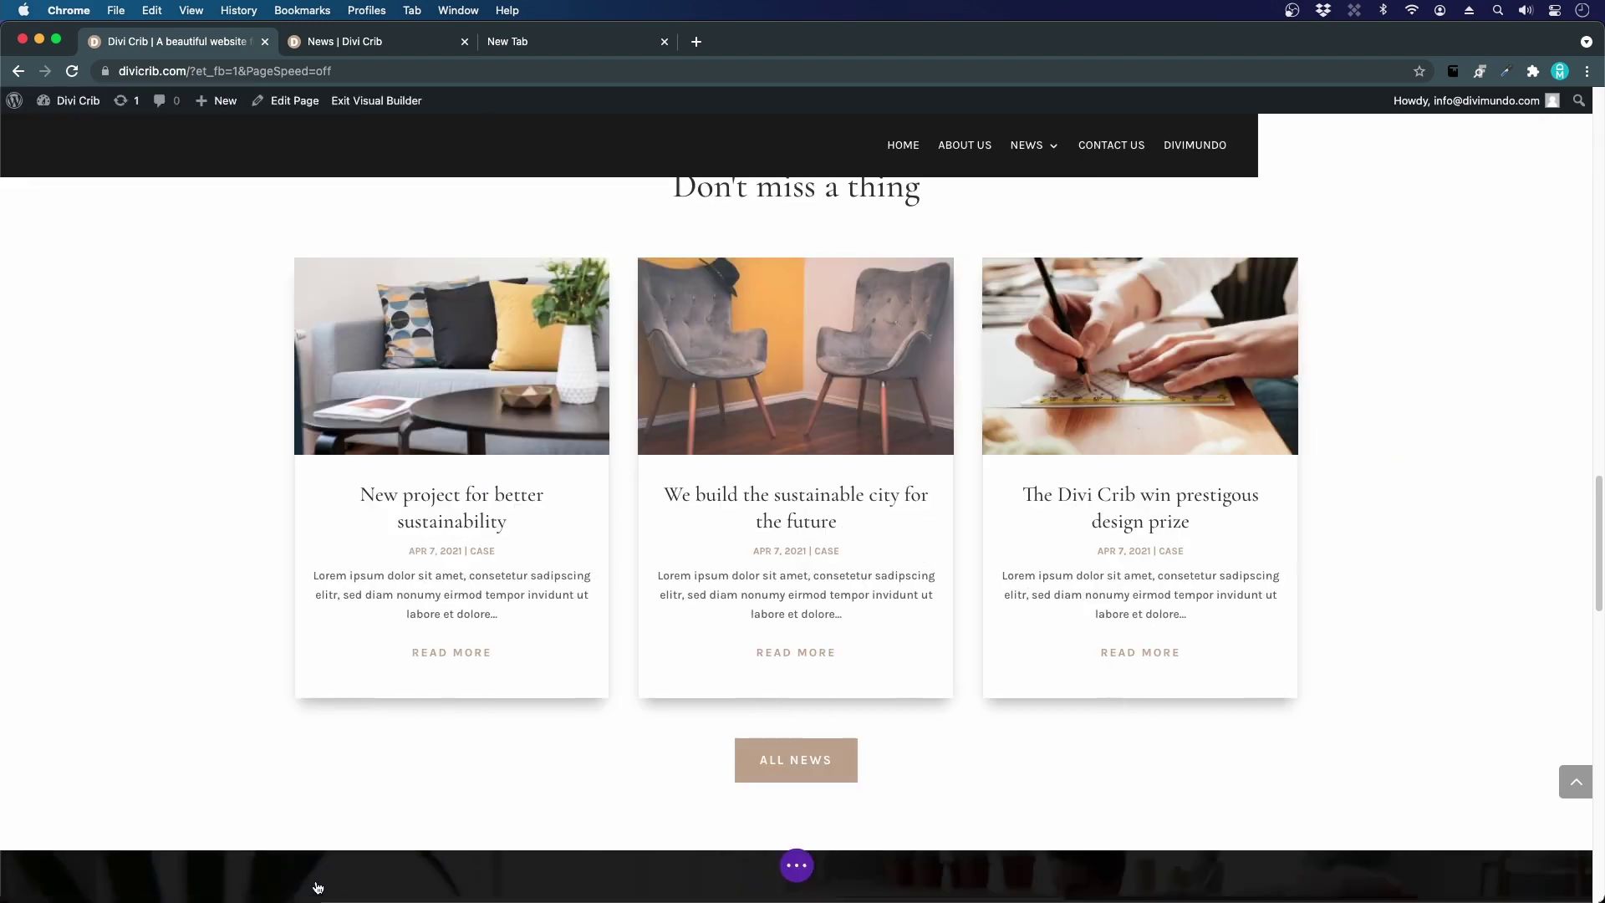
{"action": "left_click", "coordinate": [305, 884]}
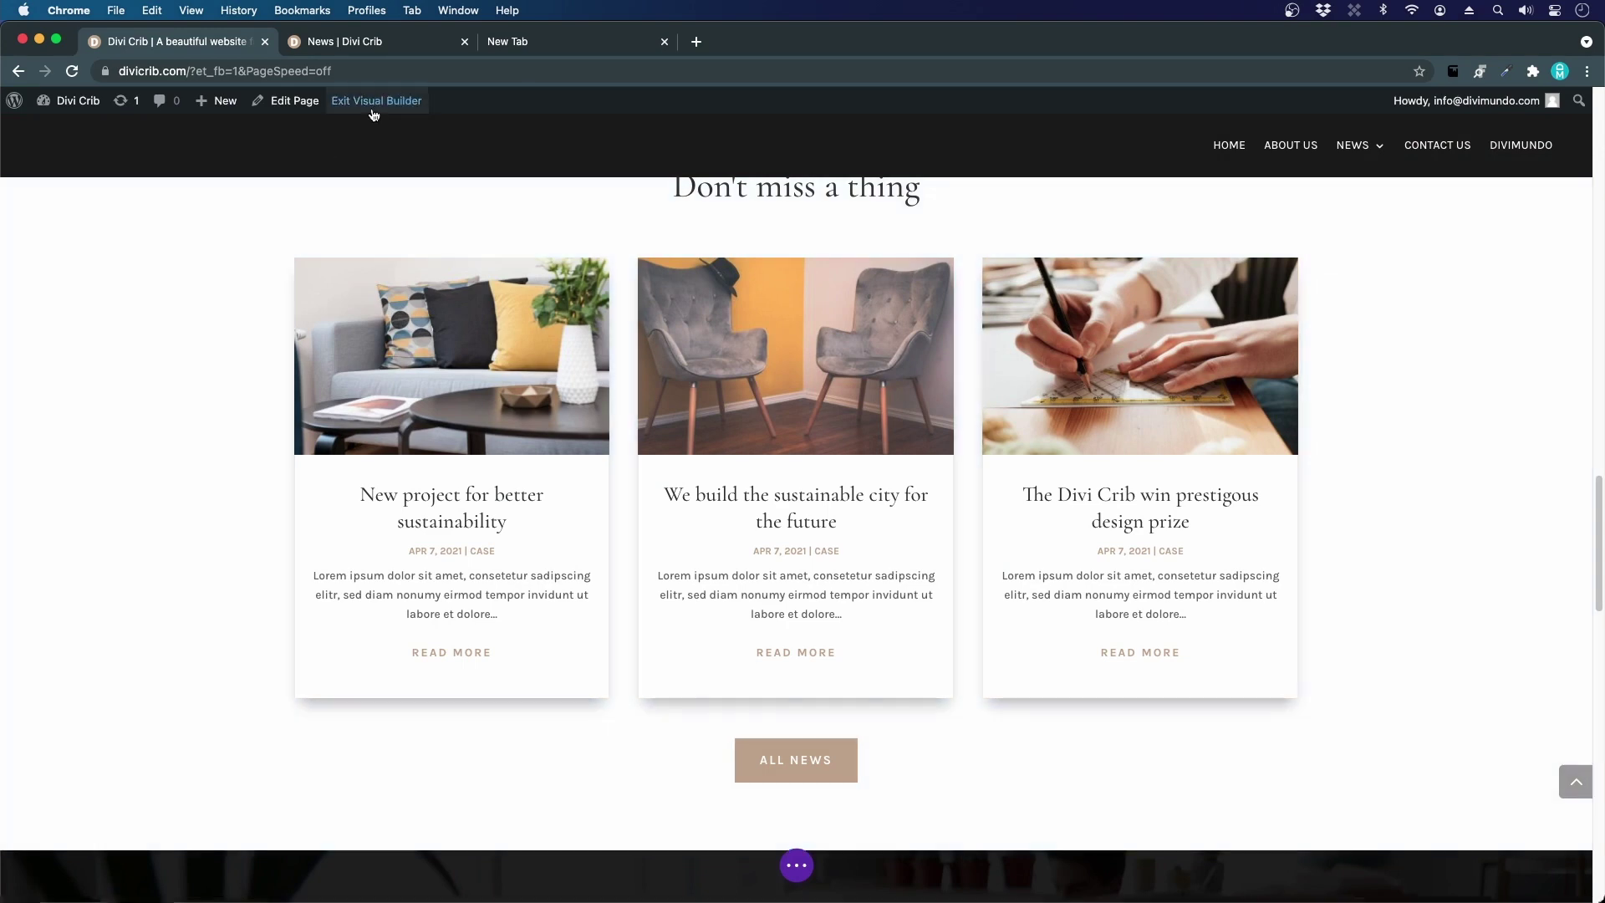
- Save the home page changes on exiting the builder and open the News page in the Visual Builder
{"action": "left_click", "coordinate": [376, 101]}
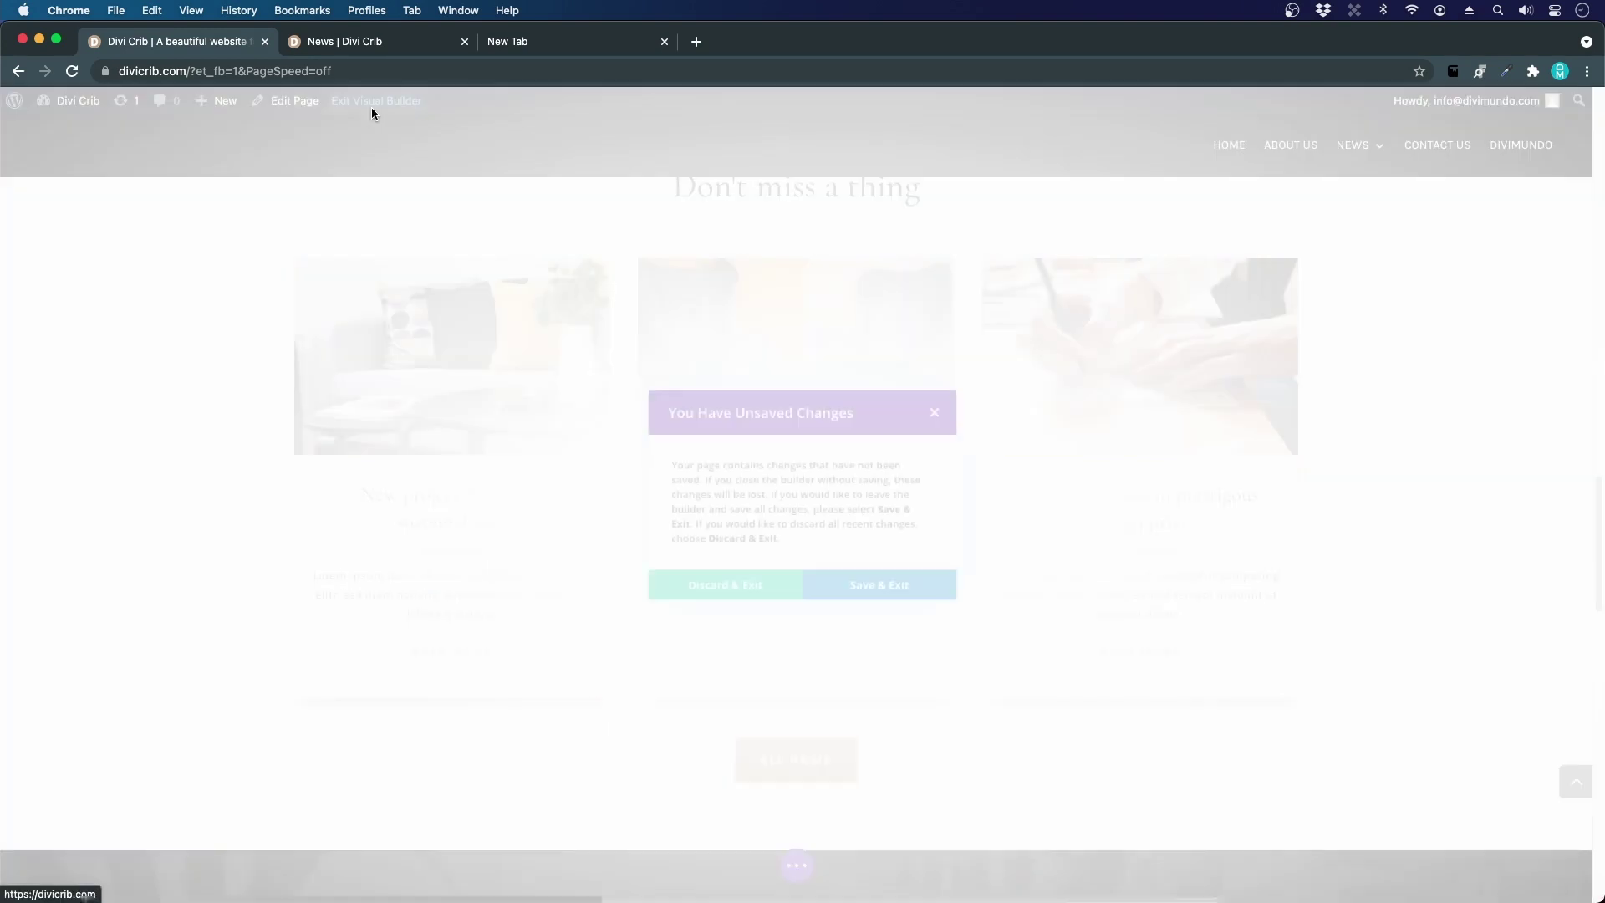
{"action": "left_click", "coordinate": [902, 587]}
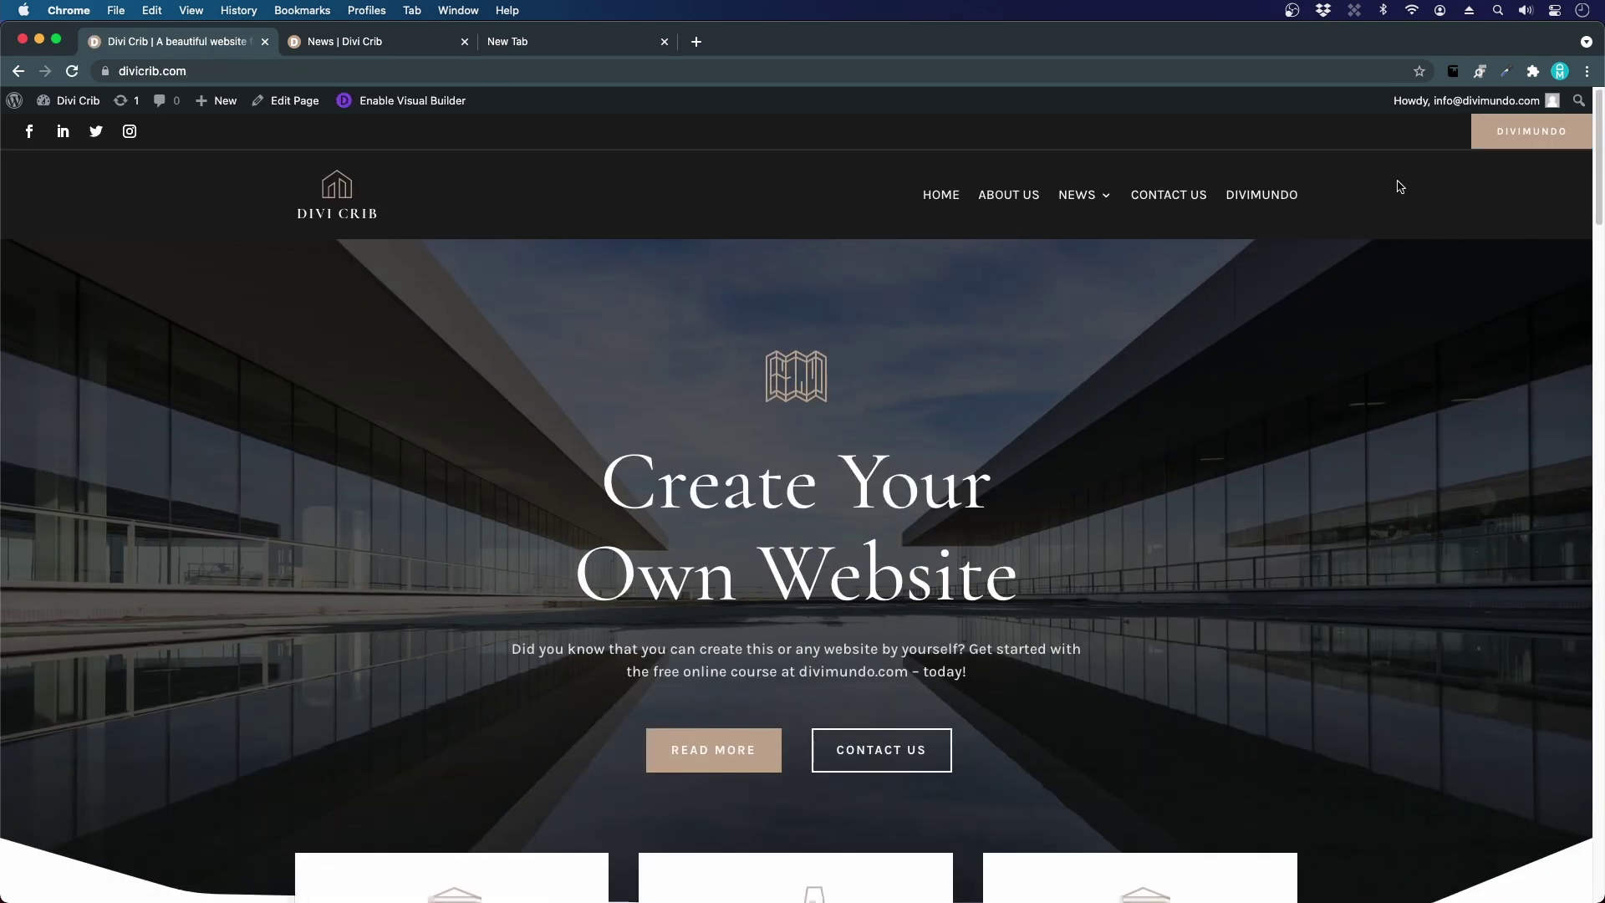
{"action": "left_click", "coordinate": [1073, 199]}
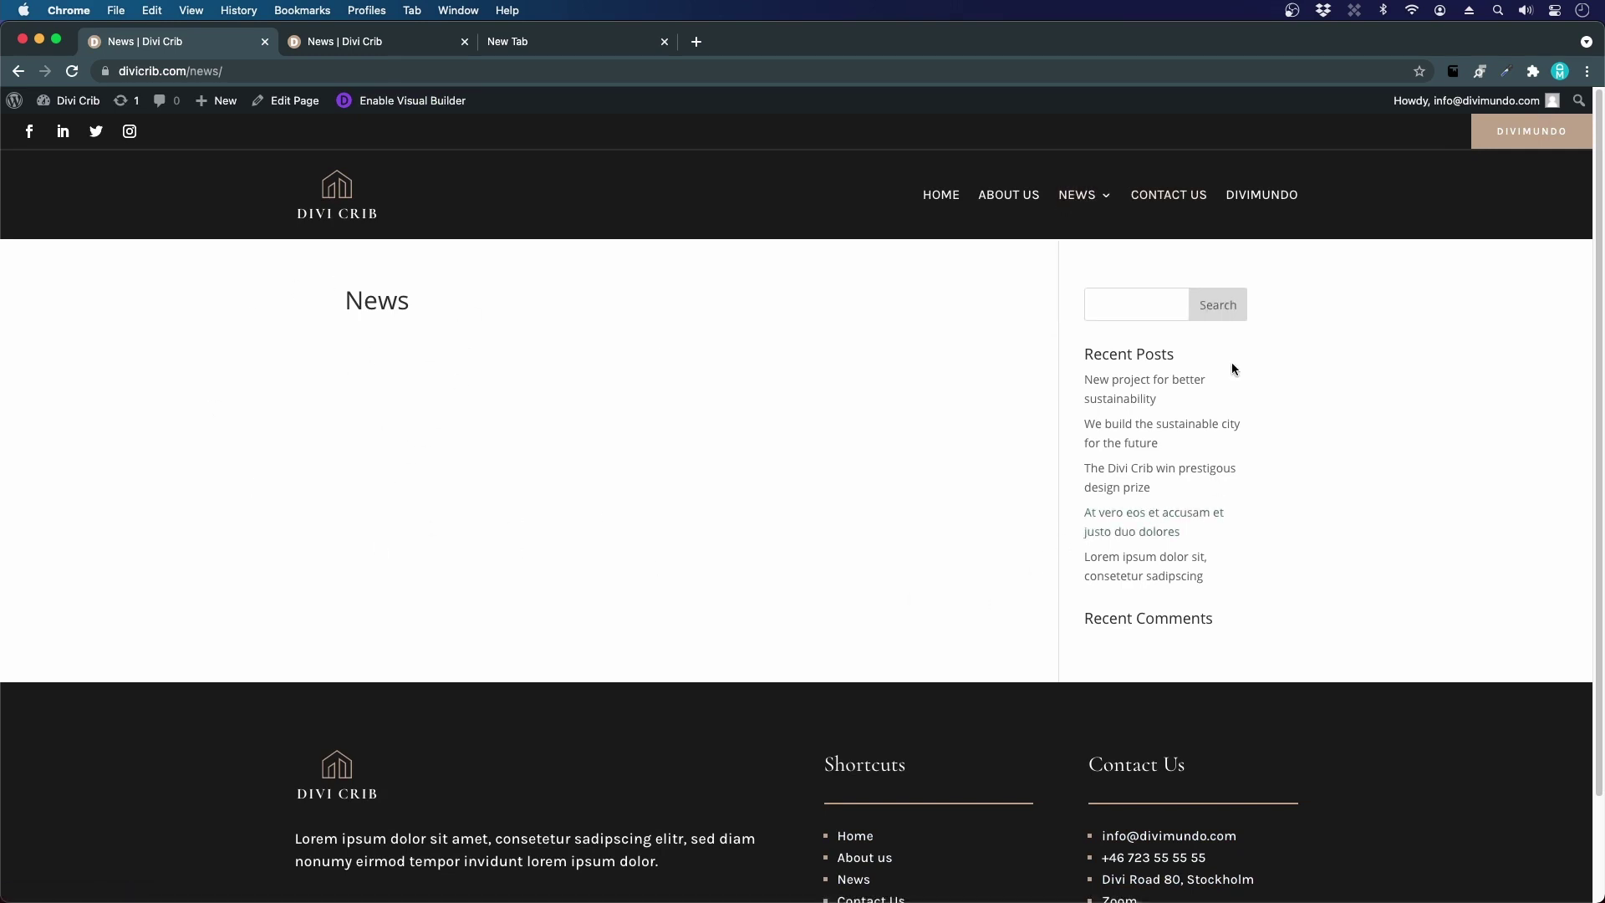
{"action": "left_click", "coordinate": [400, 101]}
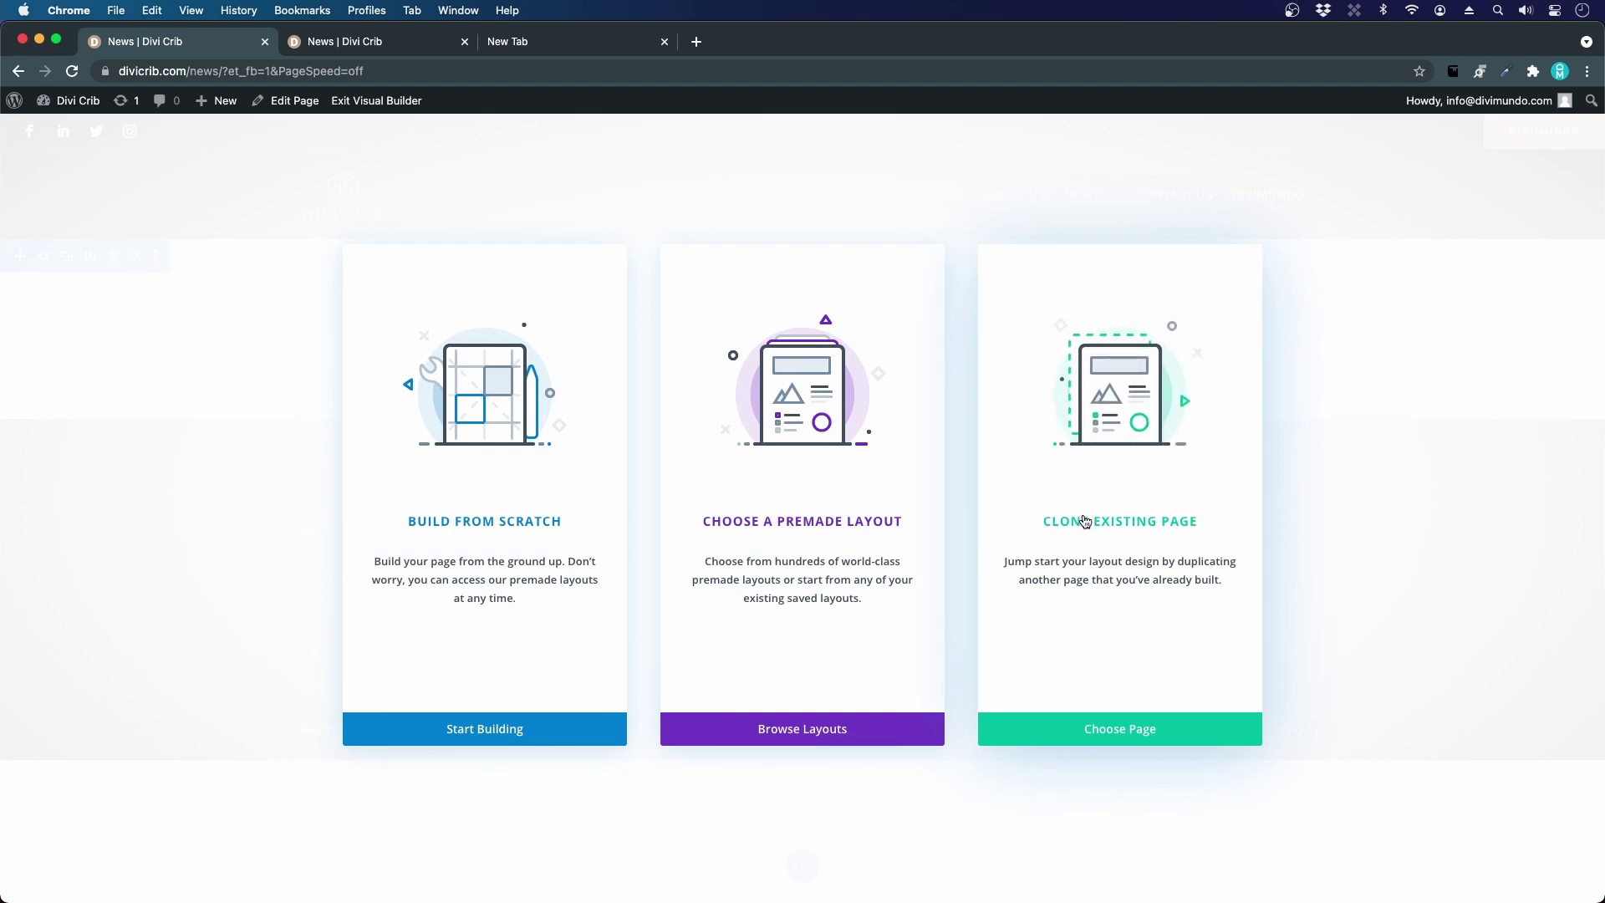
- Compare the hero sections of the reference site's News and About Us pages
{"action": "left_click", "coordinate": [347, 38]}
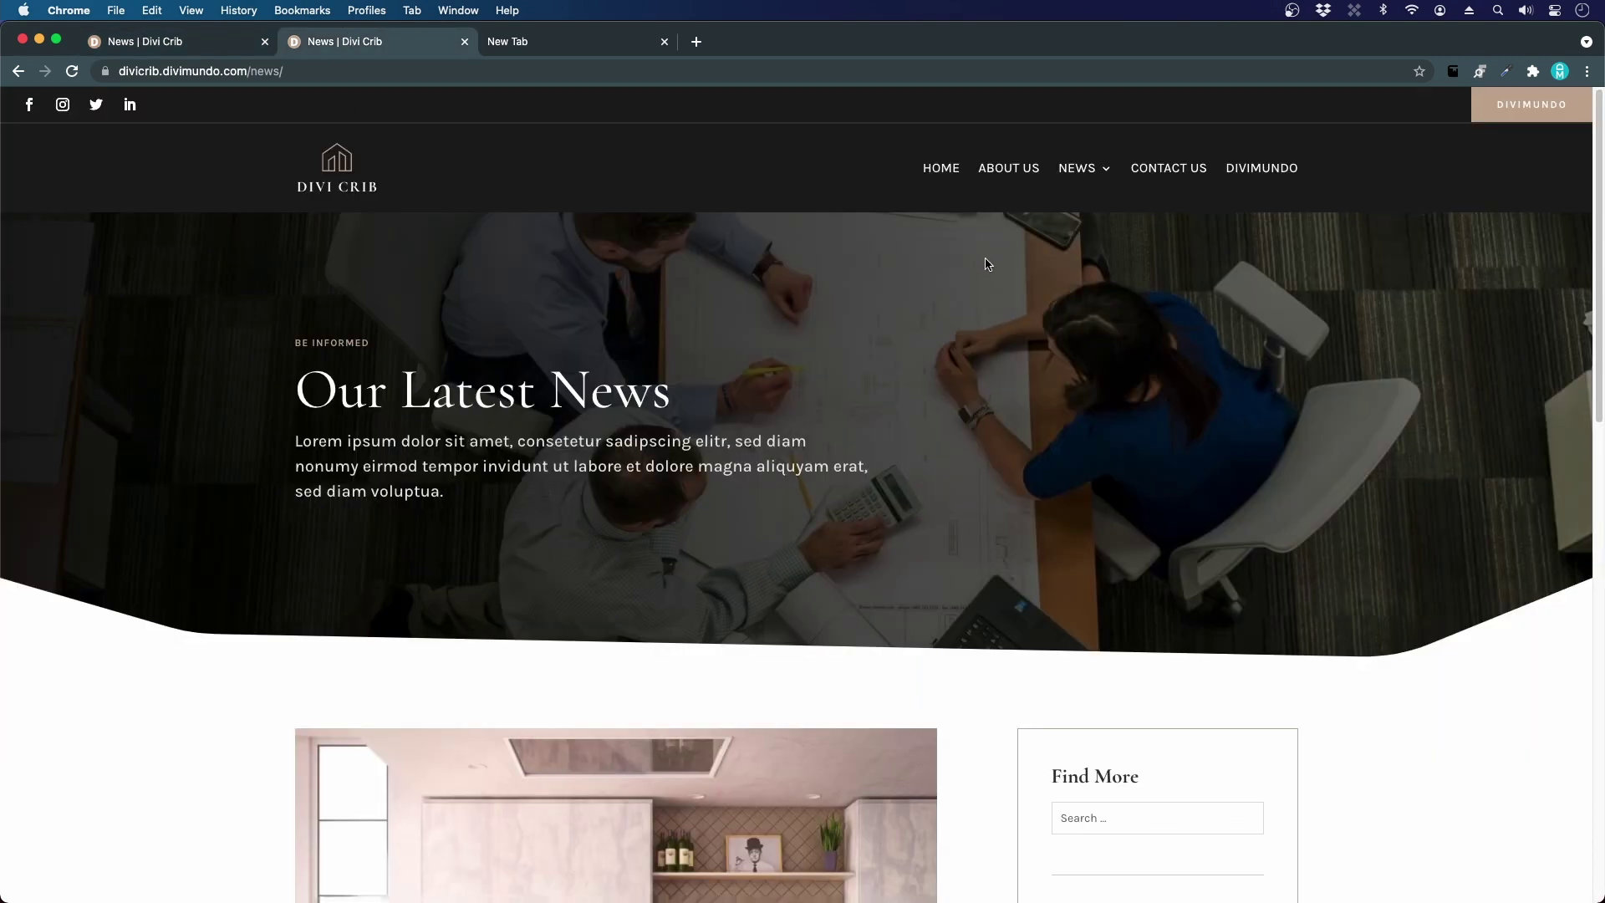
{"action": "left_click", "coordinate": [1013, 171]}
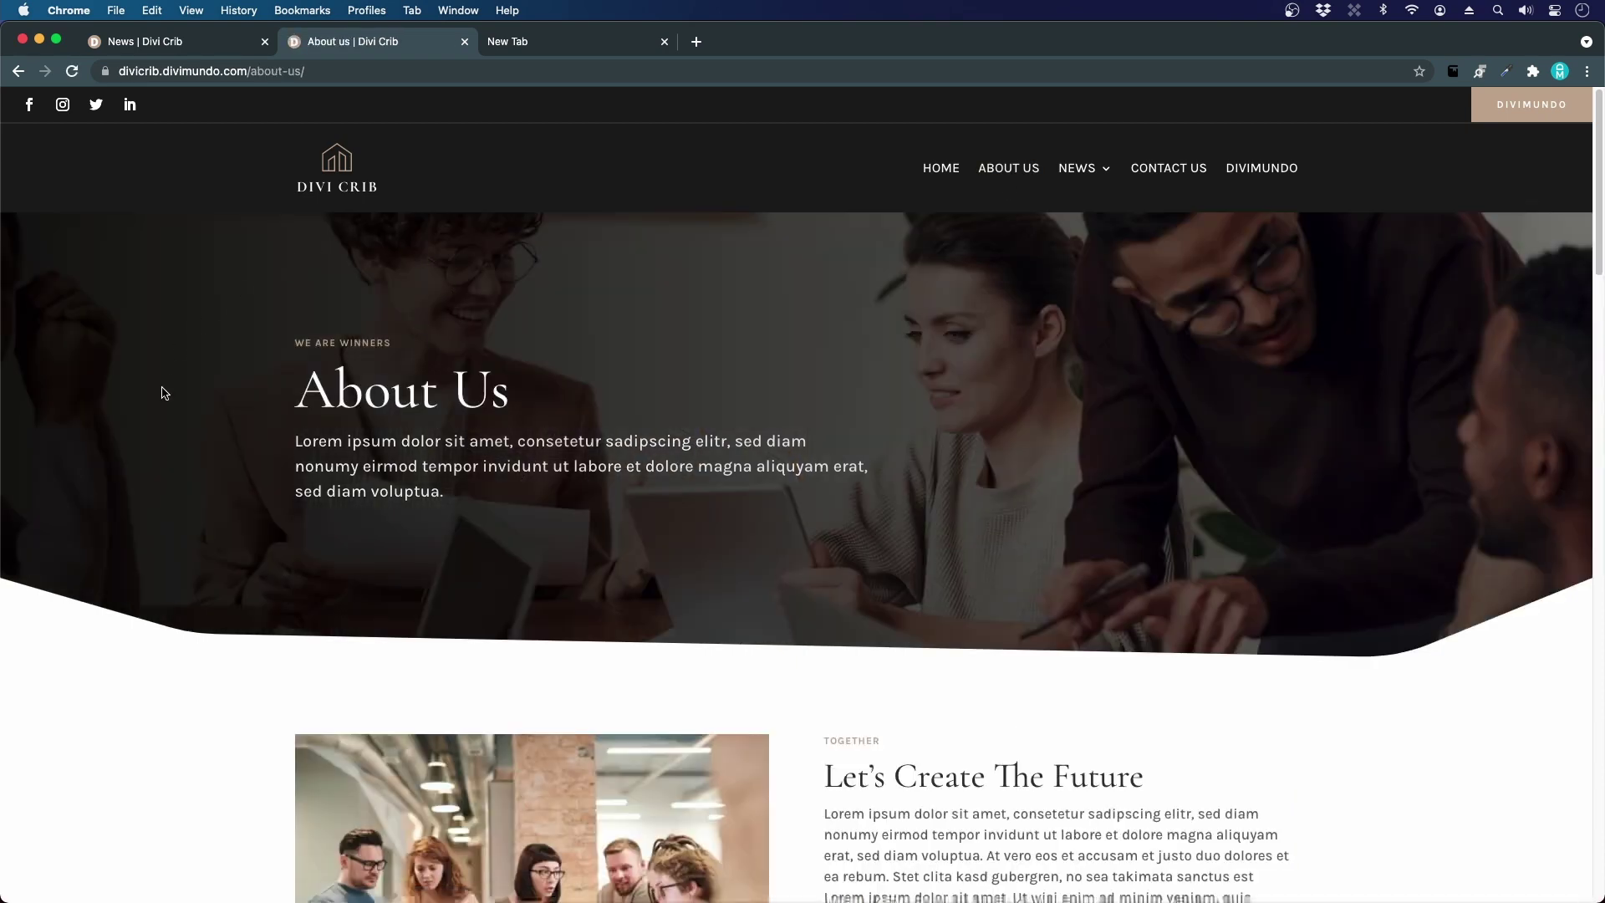
{"action": "left_click", "coordinate": [1029, 185]}
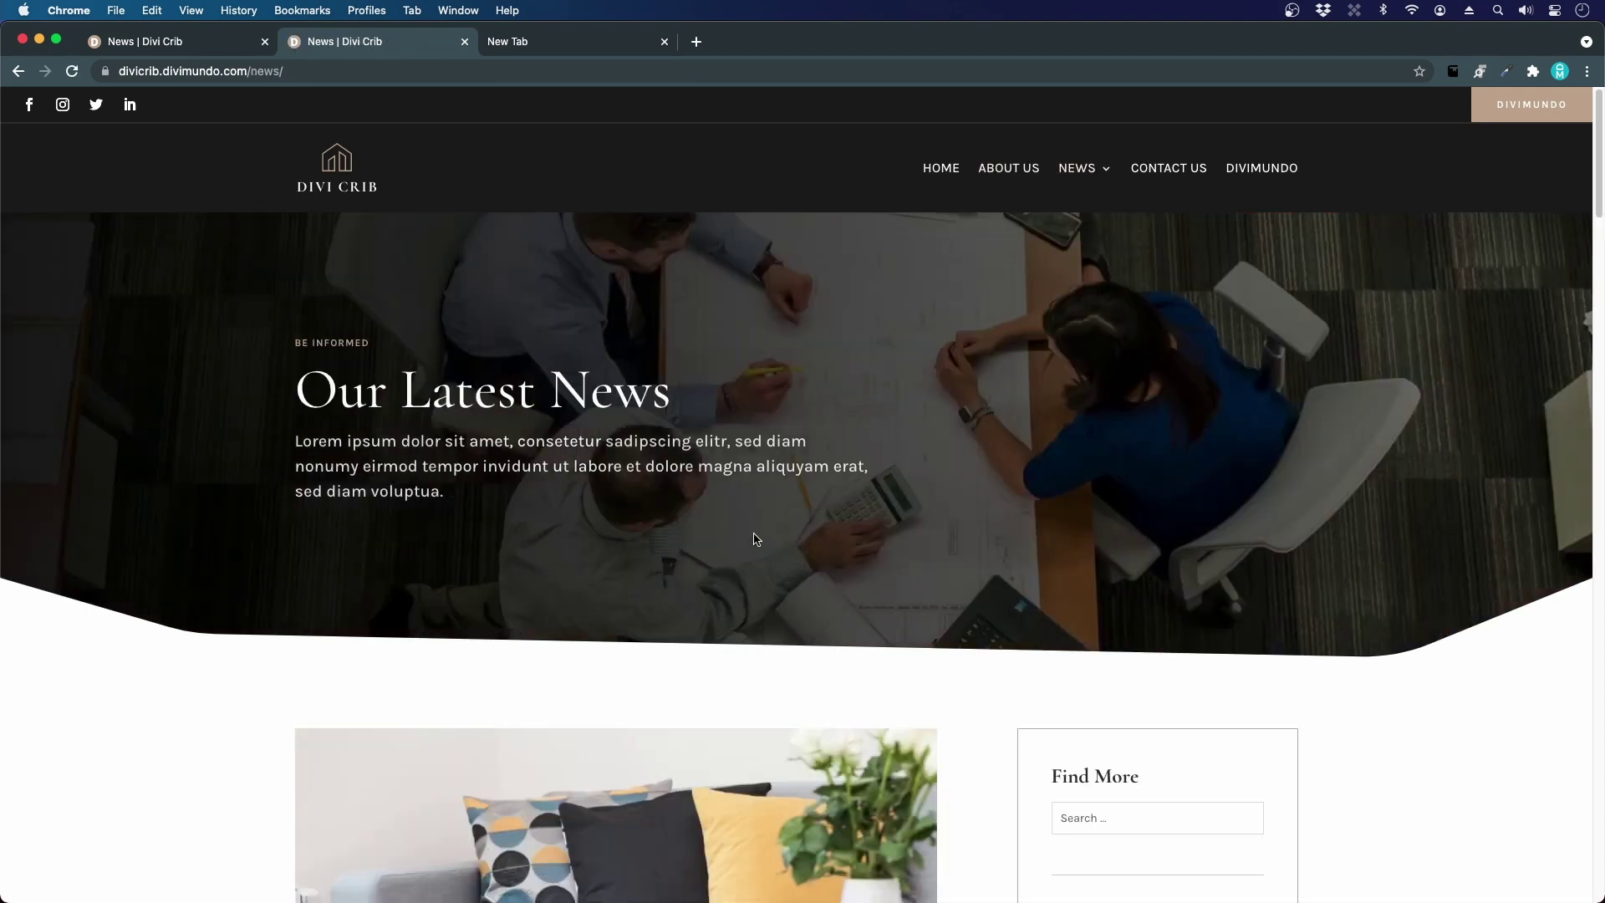
- Clone the existing About us page as the starting layout for the working site's News page
{"action": "left_click", "coordinate": [163, 39]}
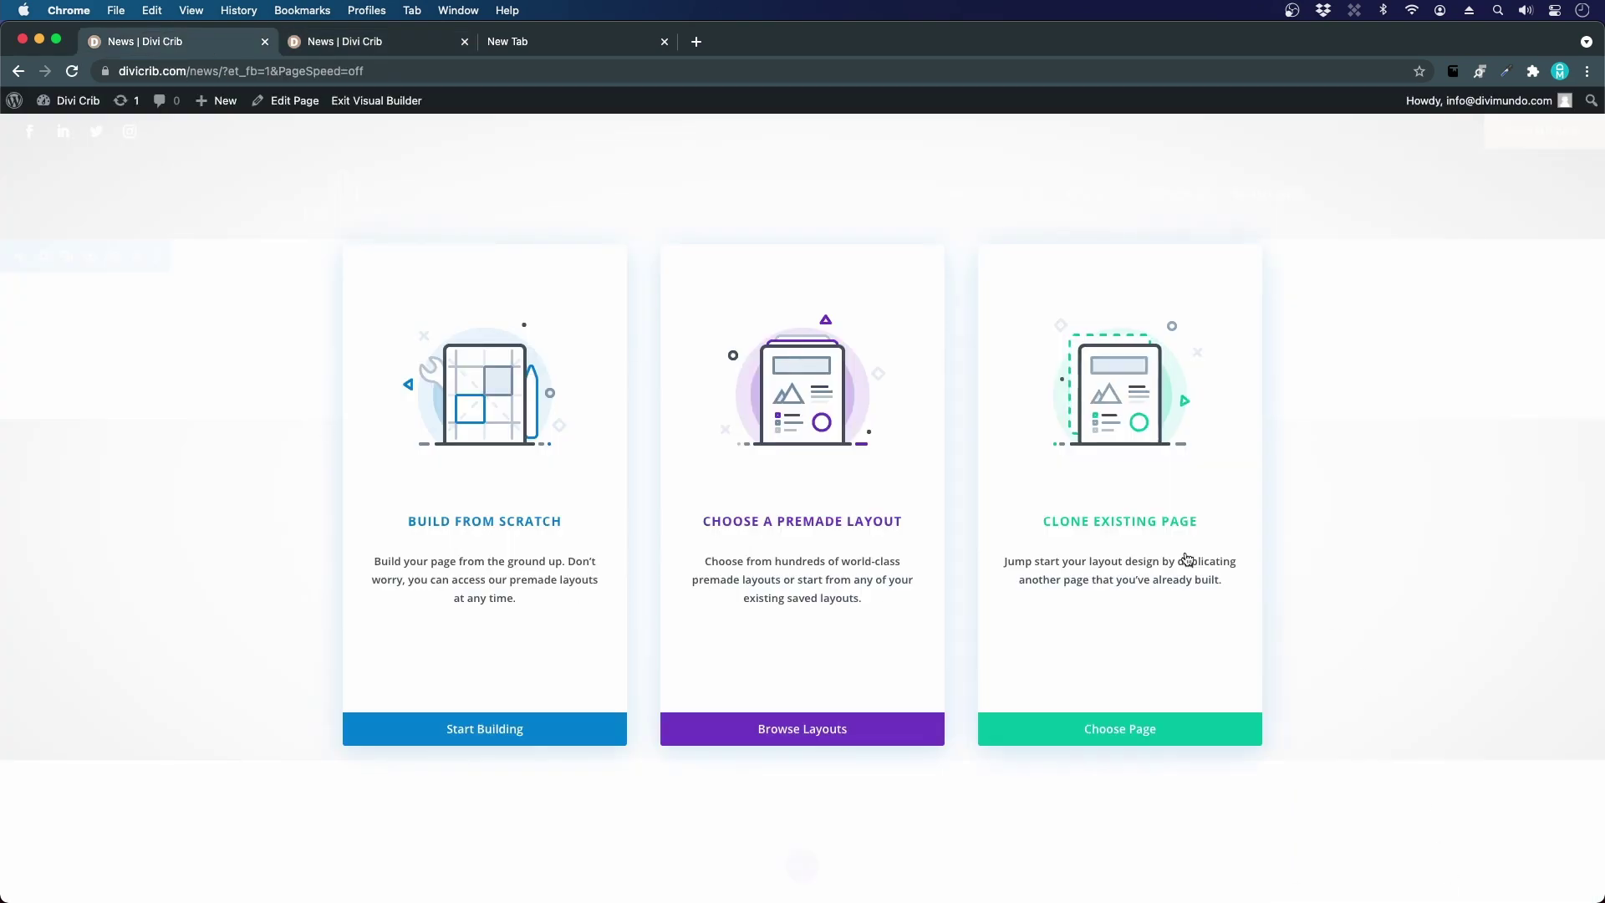
{"action": "left_click", "coordinate": [1116, 736]}
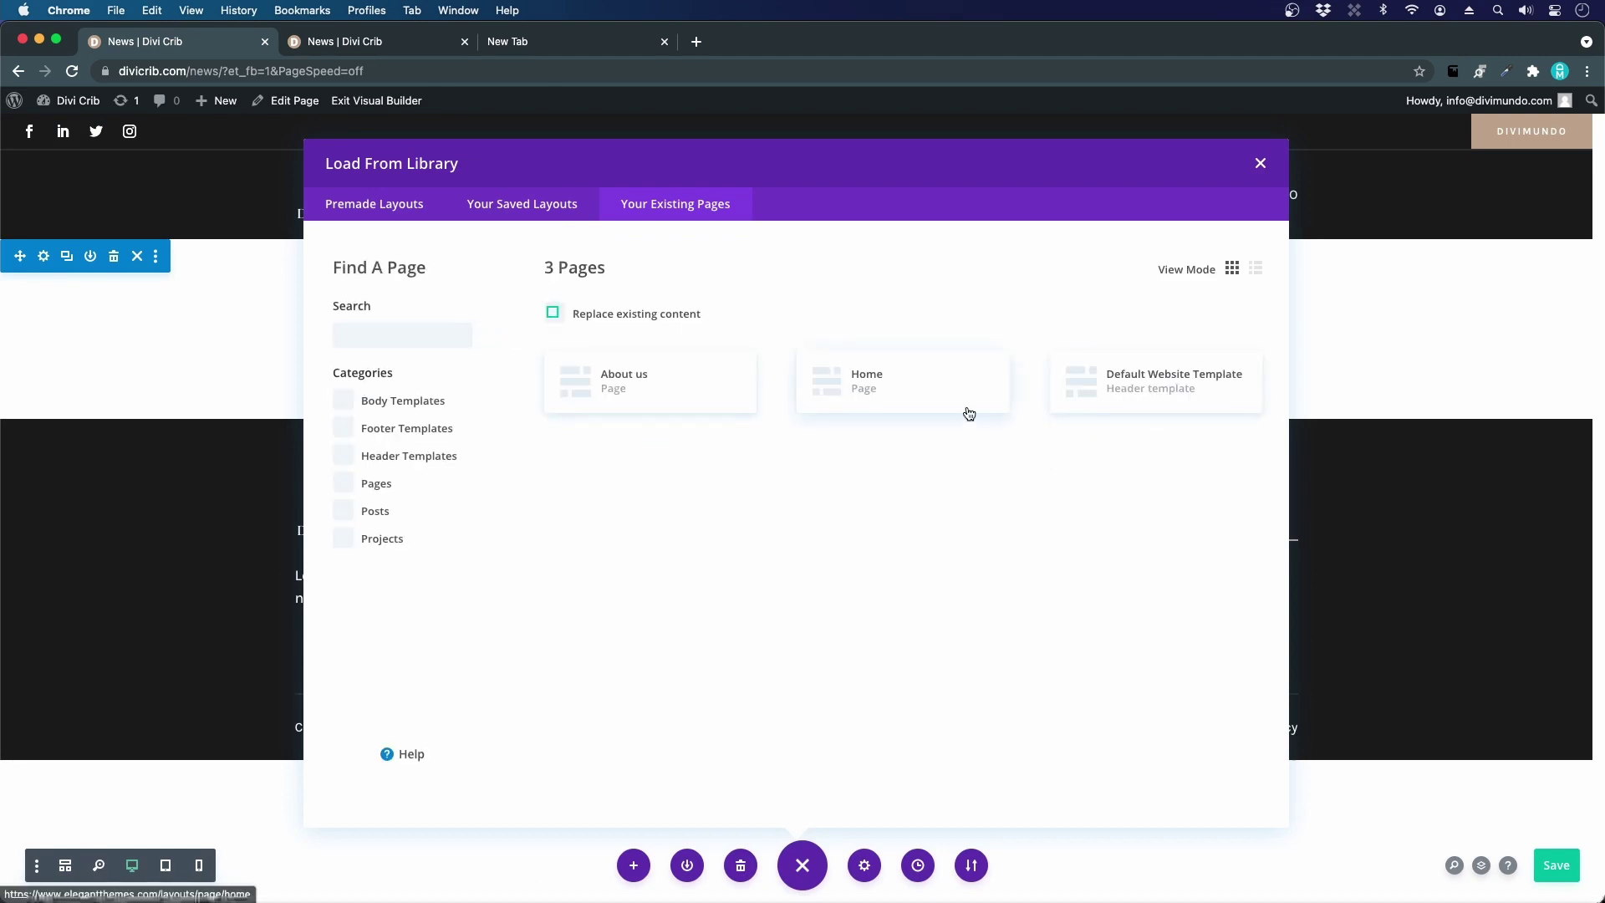
{"action": "left_click", "coordinate": [650, 399]}
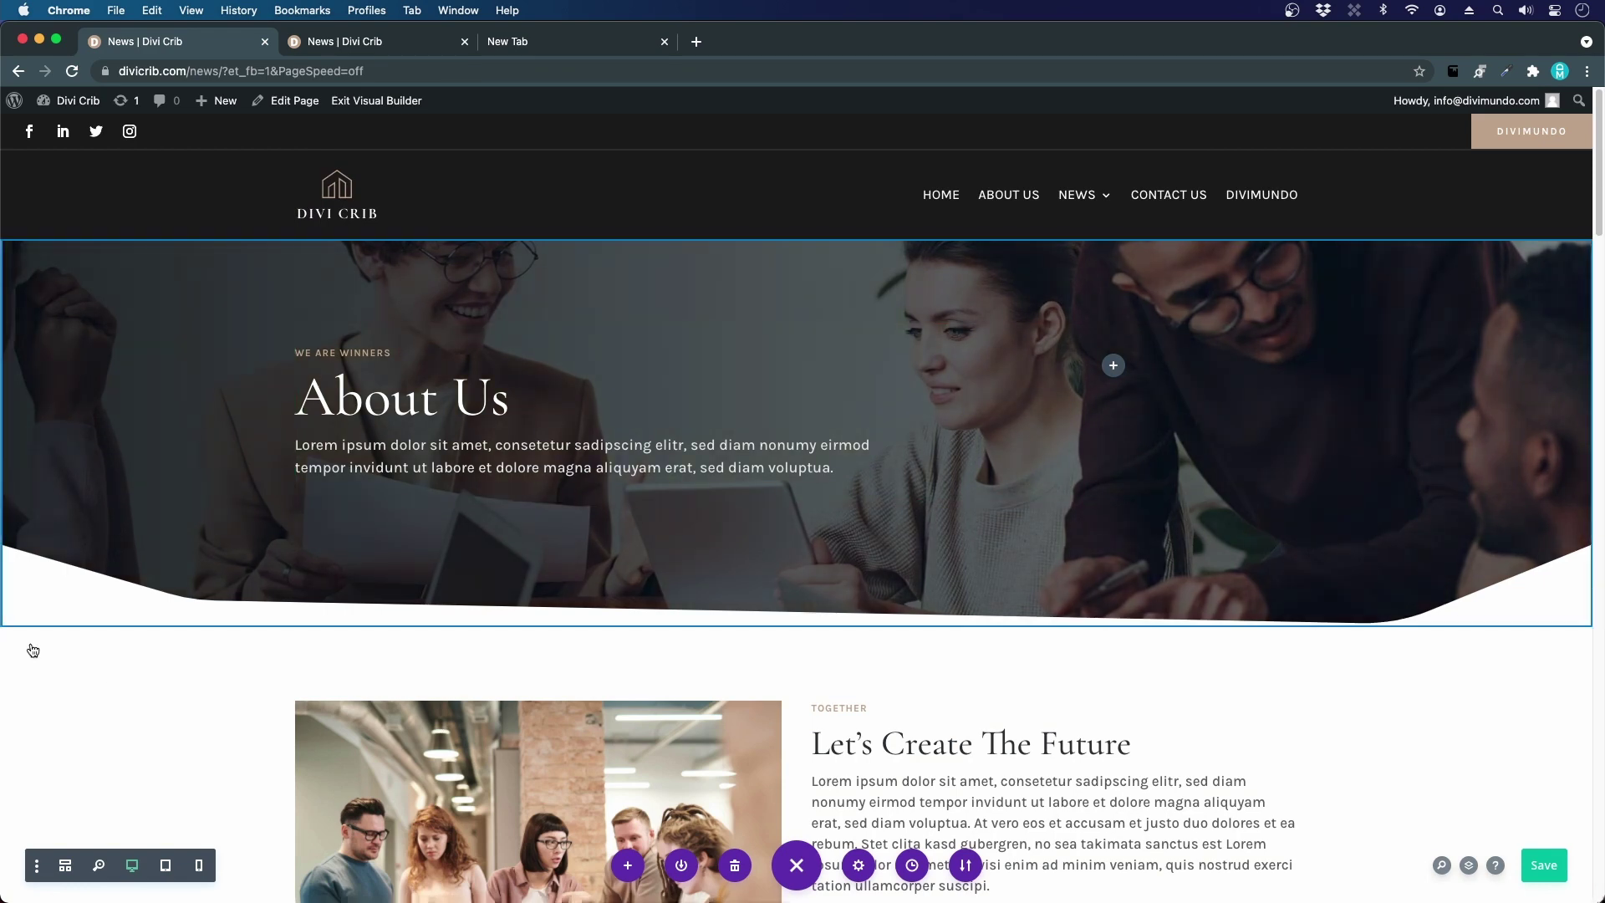
- Delete all the cloned sections below the hero on the News page, from Let's Create The Future through Our Clients
{"action": "mouse_move", "coordinate": [113, 678]}
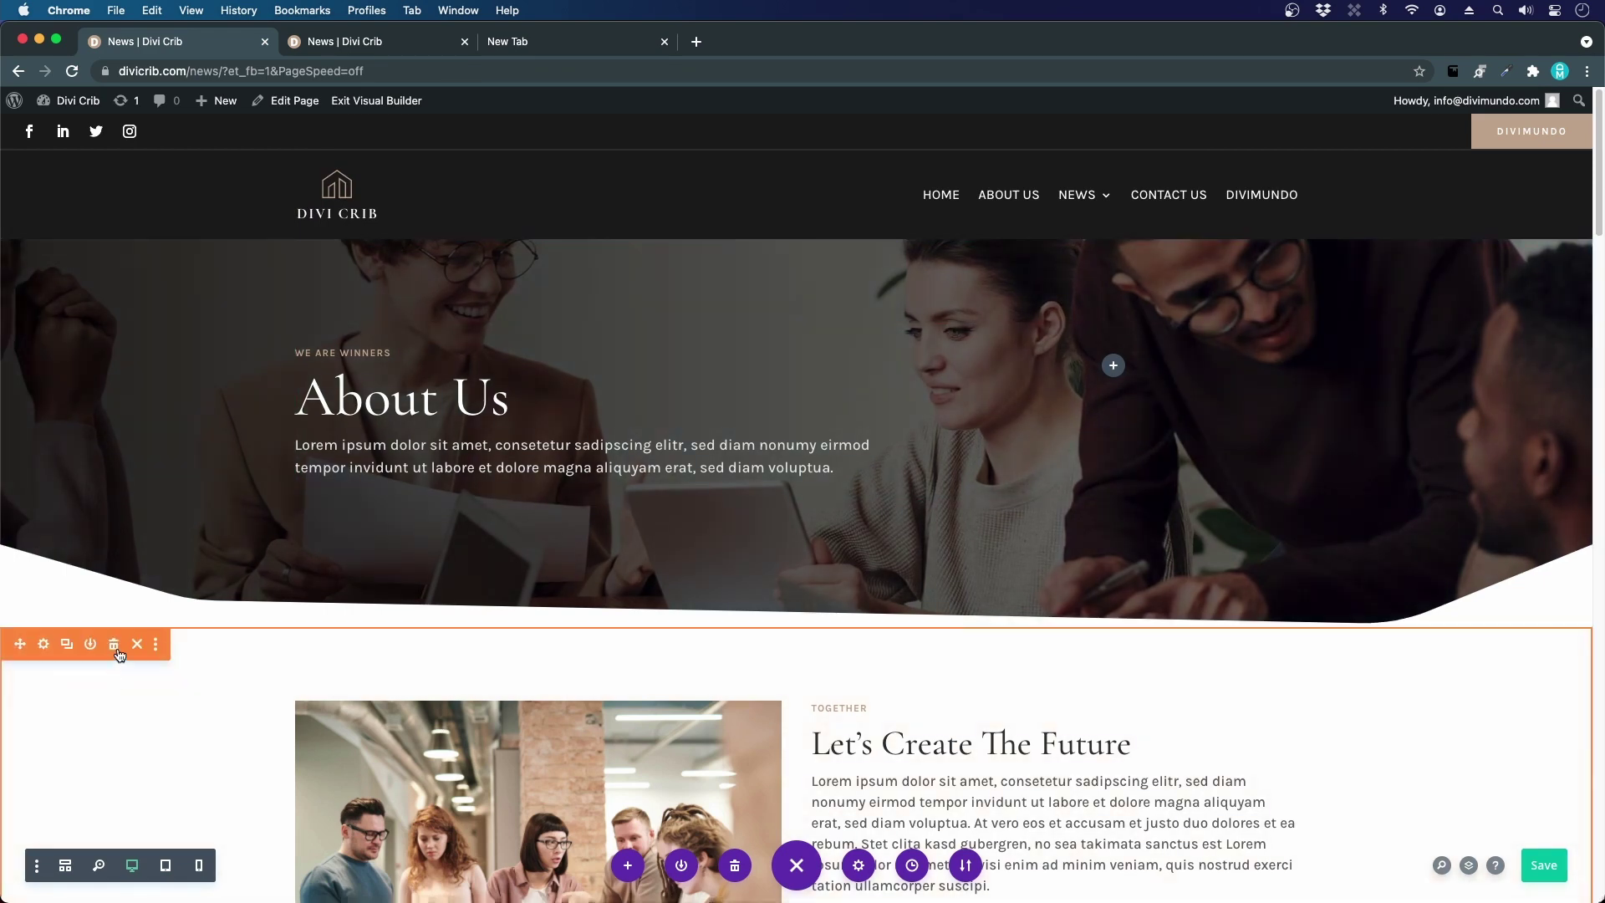
{"action": "left_click", "coordinate": [115, 645]}
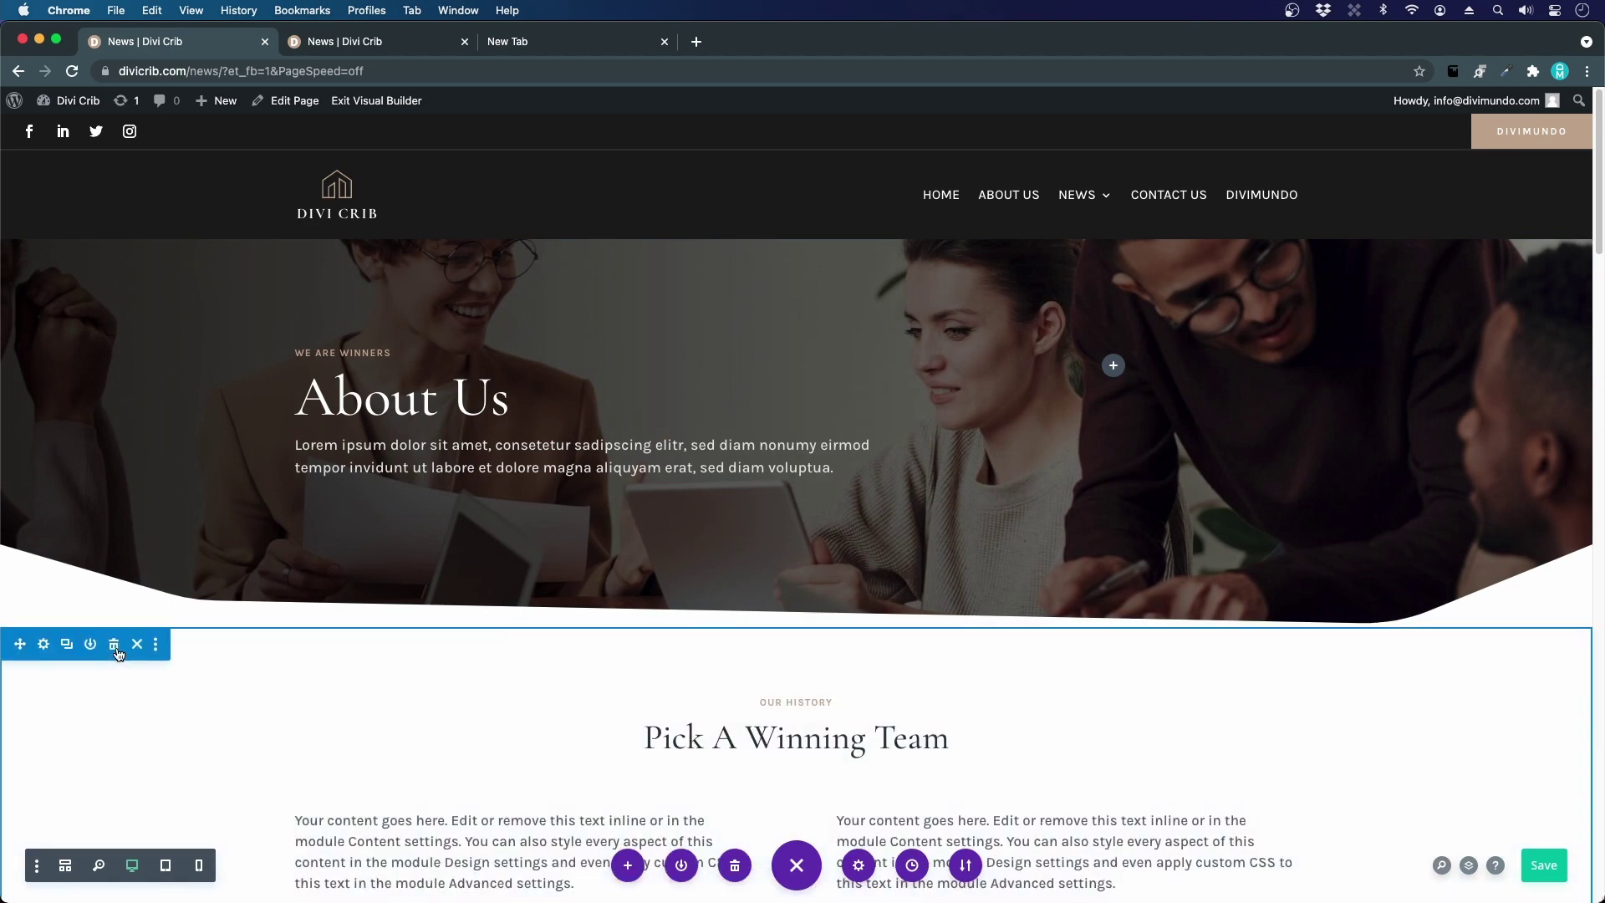
{"action": "left_click", "coordinate": [115, 646]}
{"action": "left_click", "coordinate": [114, 645]}
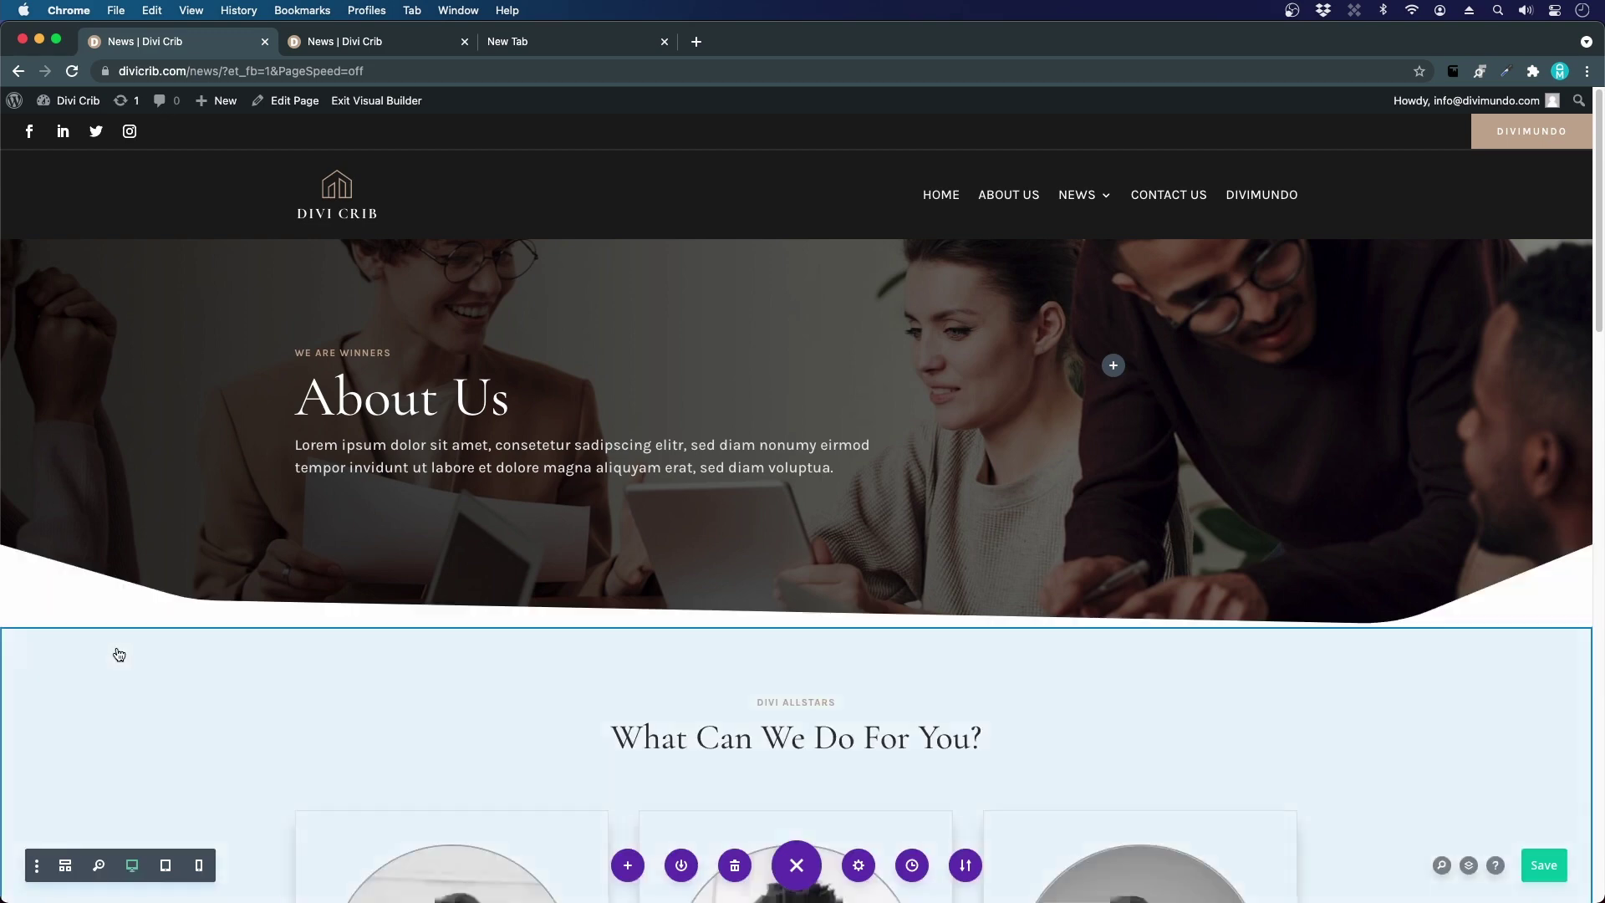
{"action": "left_click", "coordinate": [115, 645]}
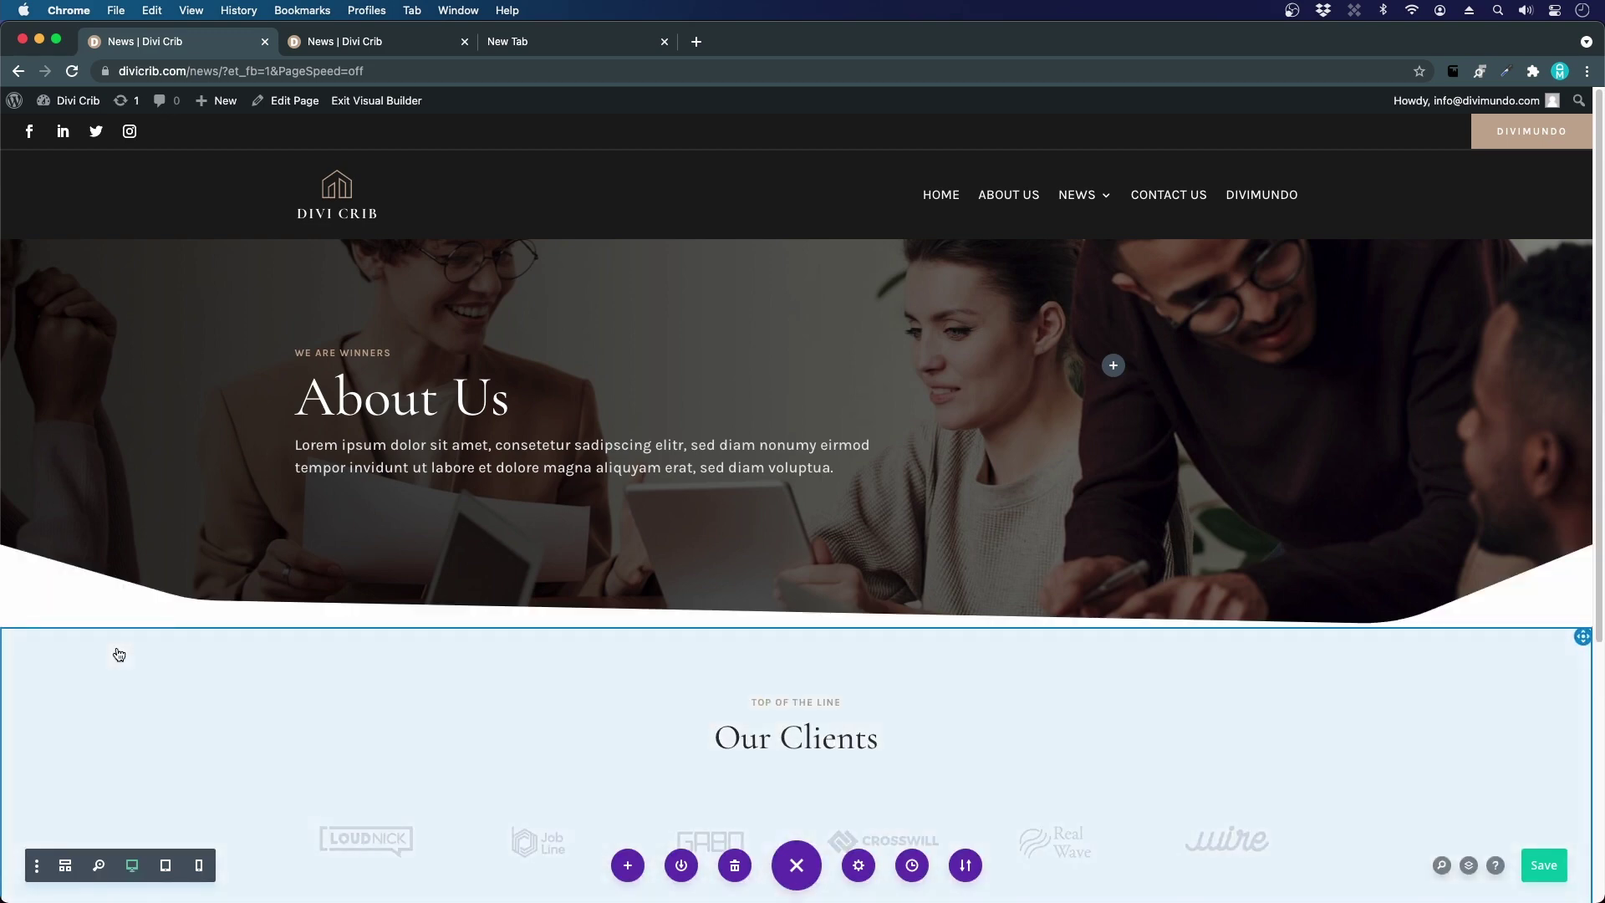
{"action": "left_click", "coordinate": [114, 645]}
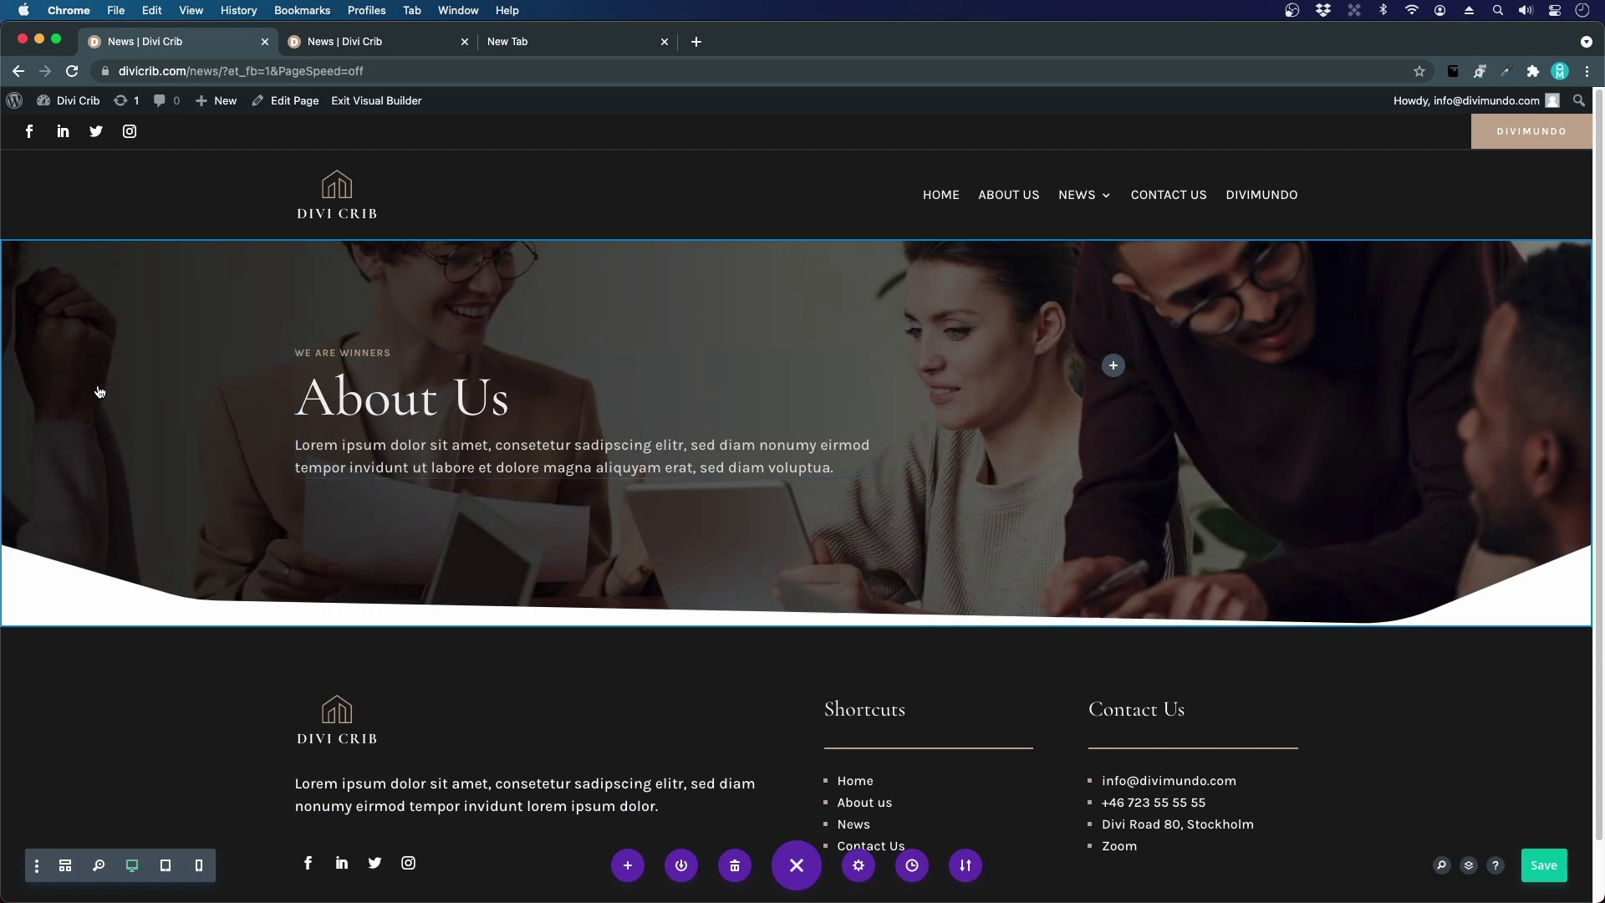
- Replace the small heading above the hero title with "Be informed"
{"action": "mouse_move", "coordinate": [350, 378]}
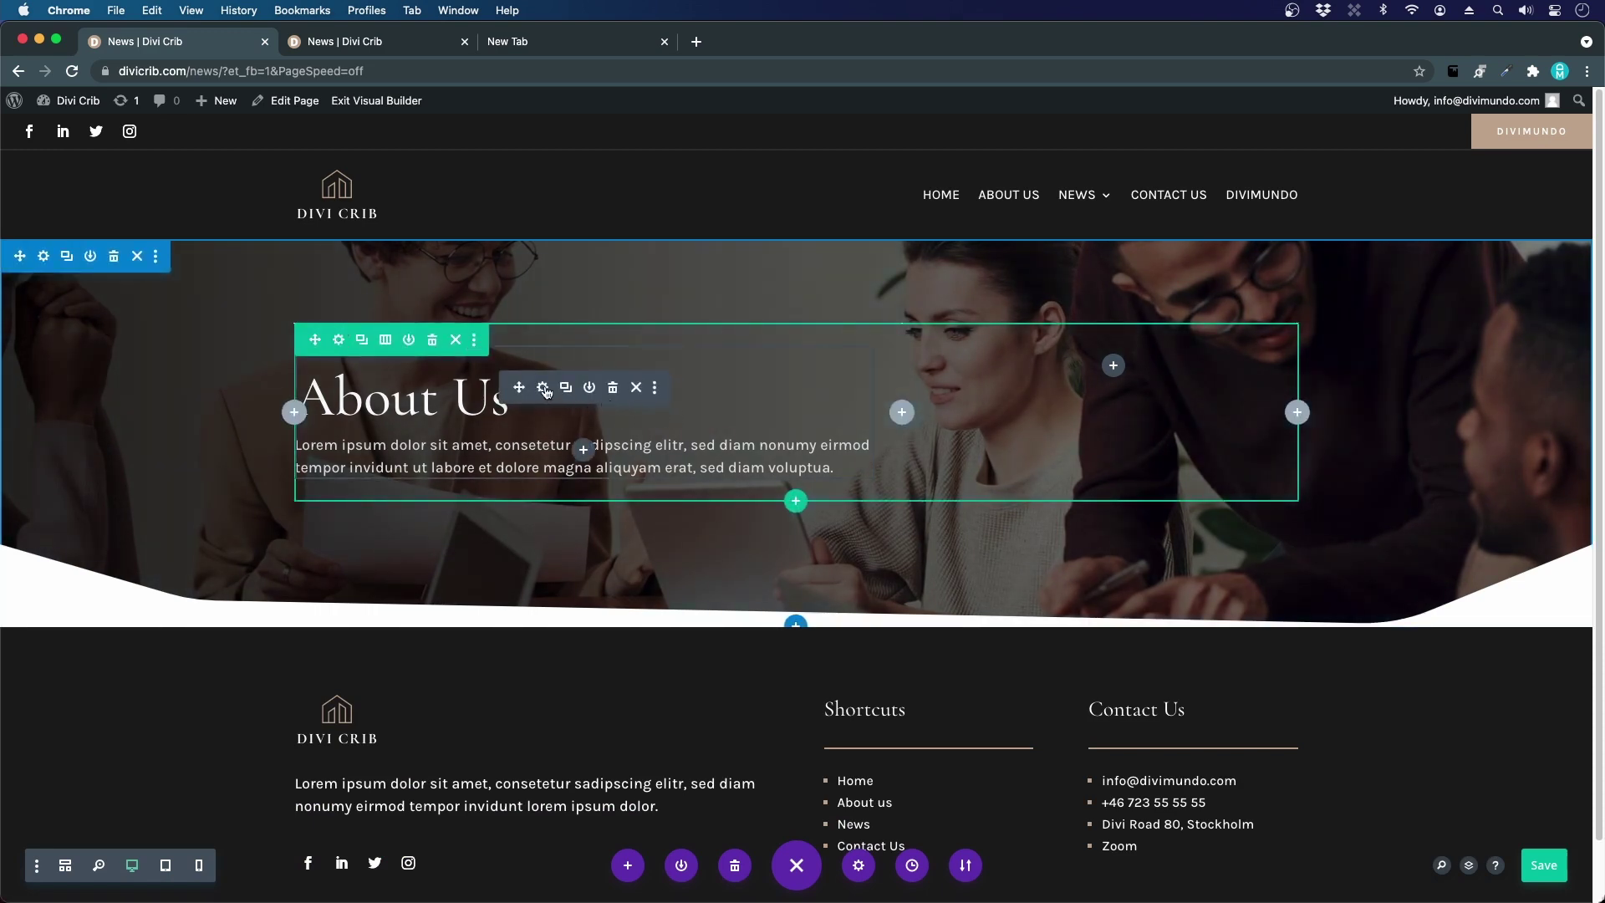
{"action": "left_click", "coordinate": [542, 387]}
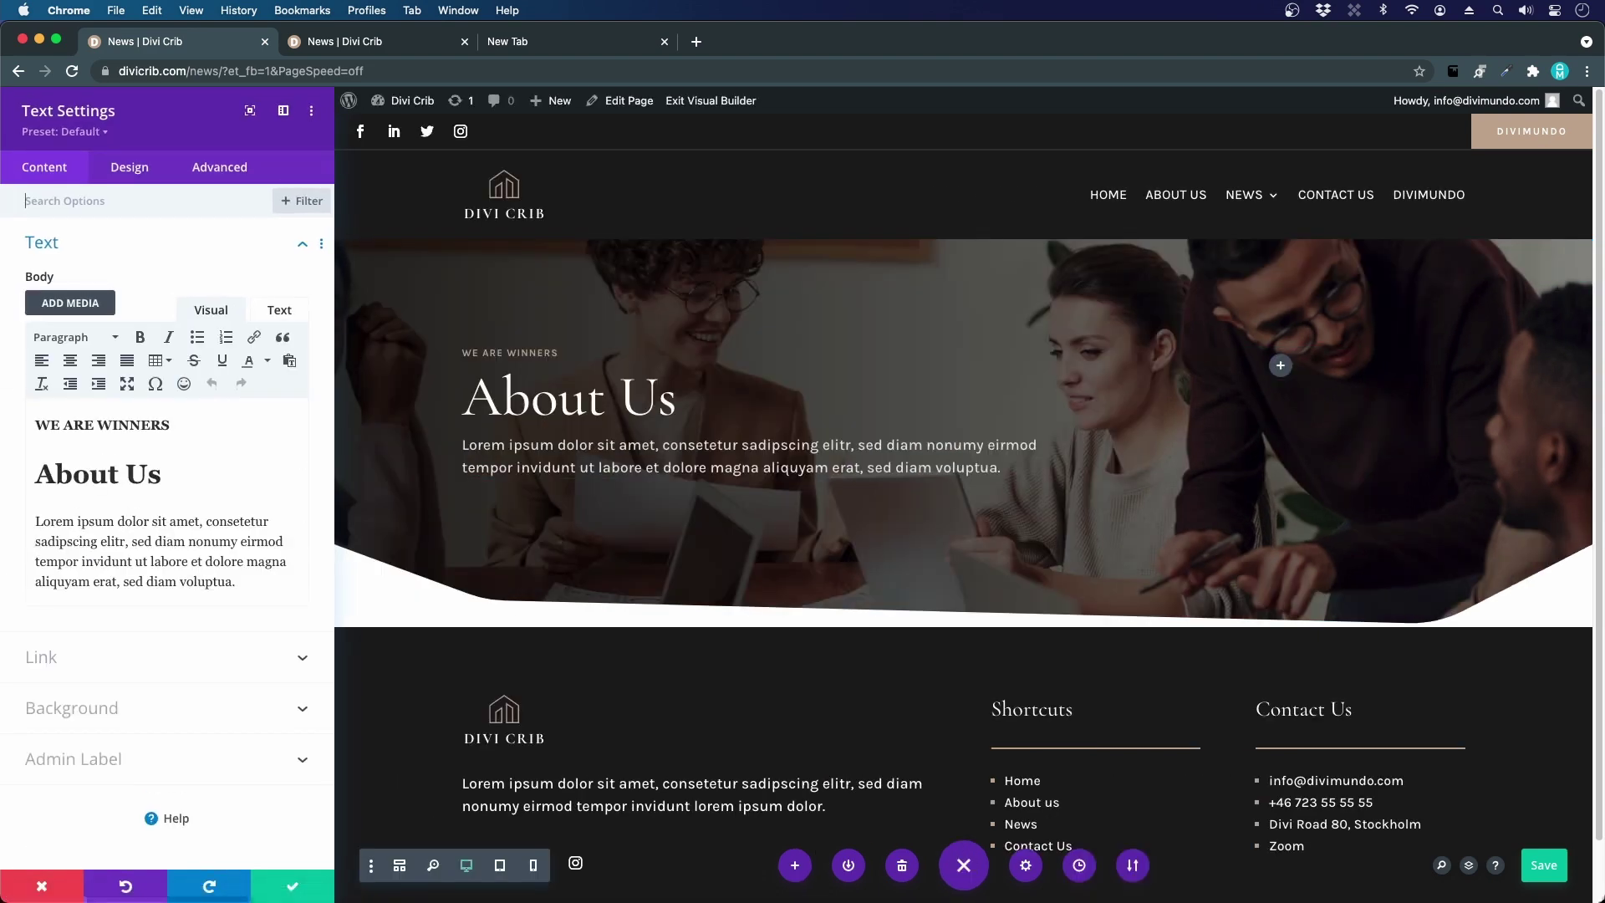
{"action": "triple_click", "coordinate": [90, 418]}
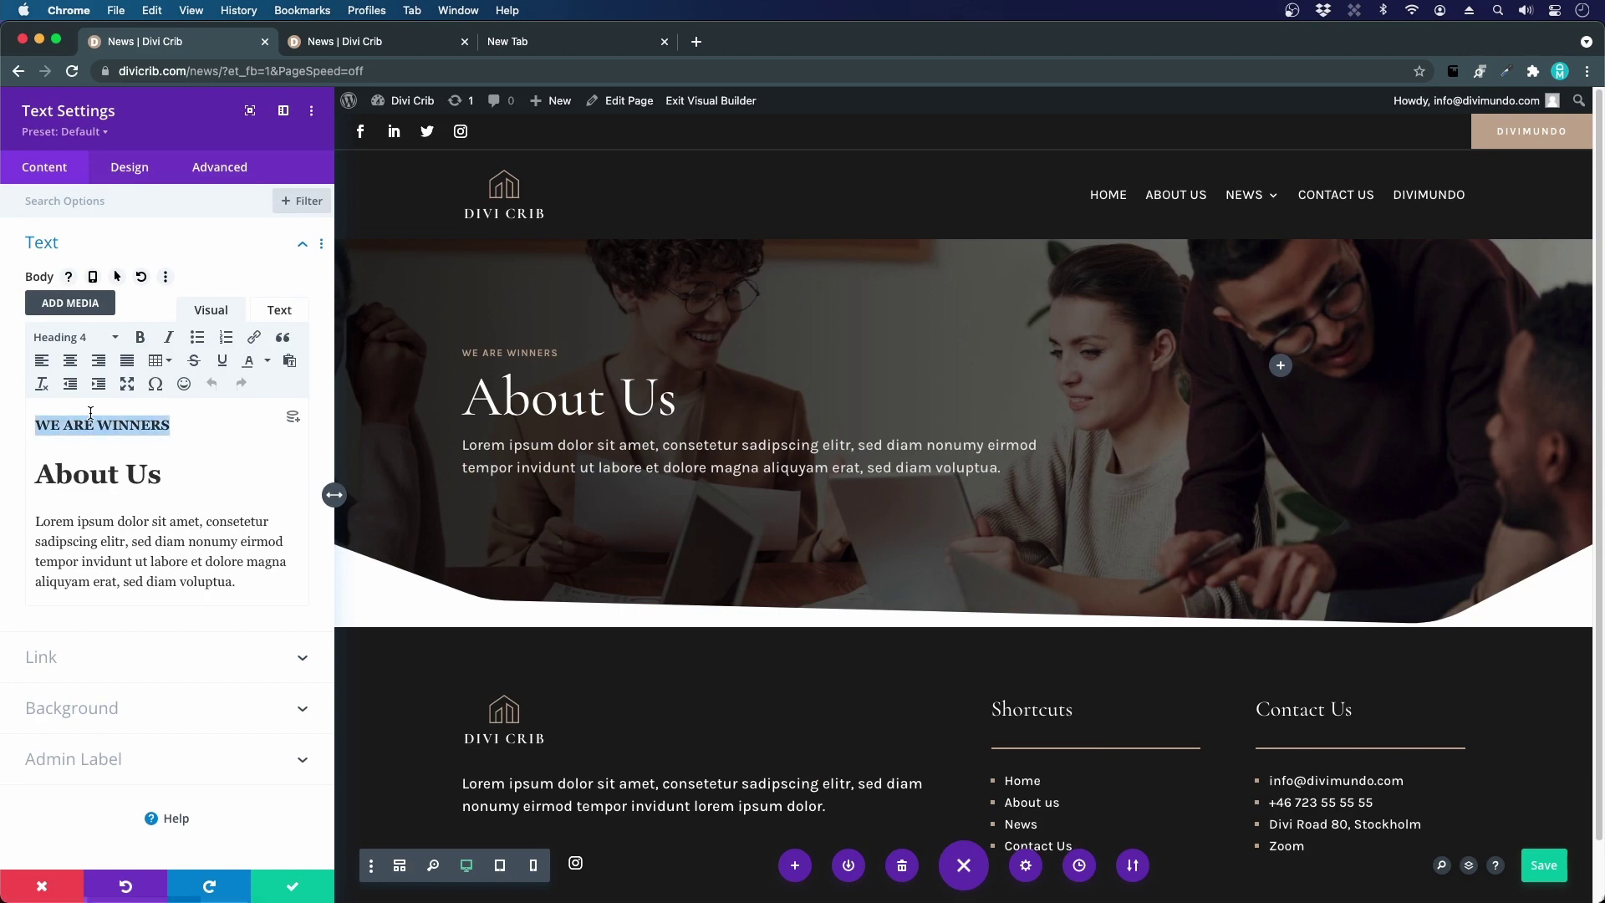
{"action": "type", "text": "Be informed"}
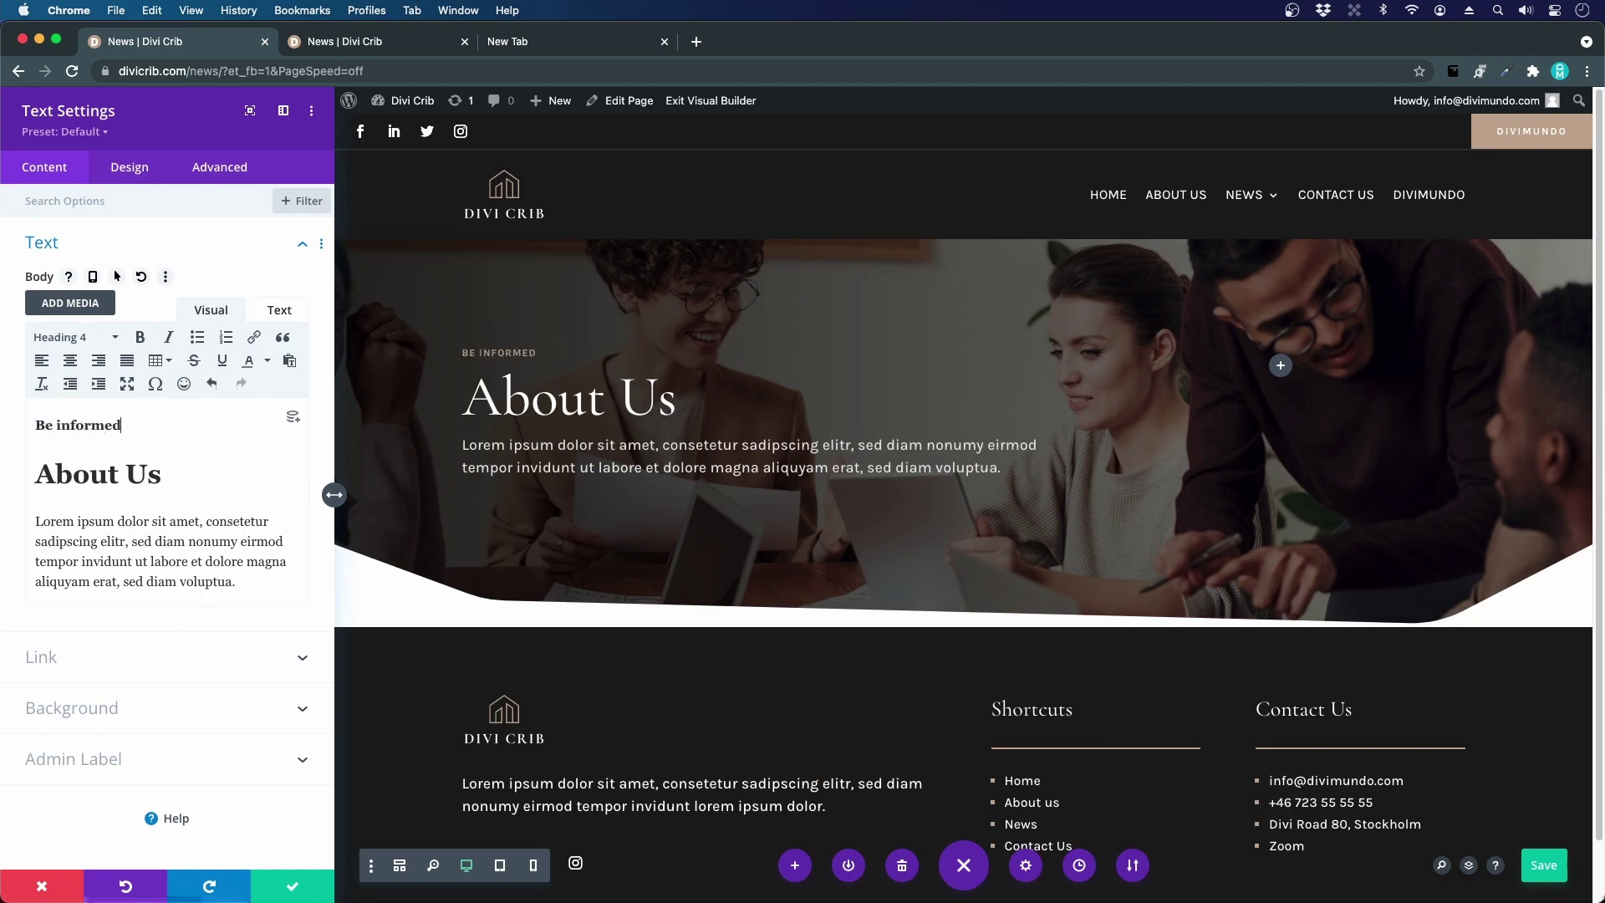
- Change the hero's main heading to "Our Latest News" and save the text module
{"action": "triple_click", "coordinate": [75, 483]}
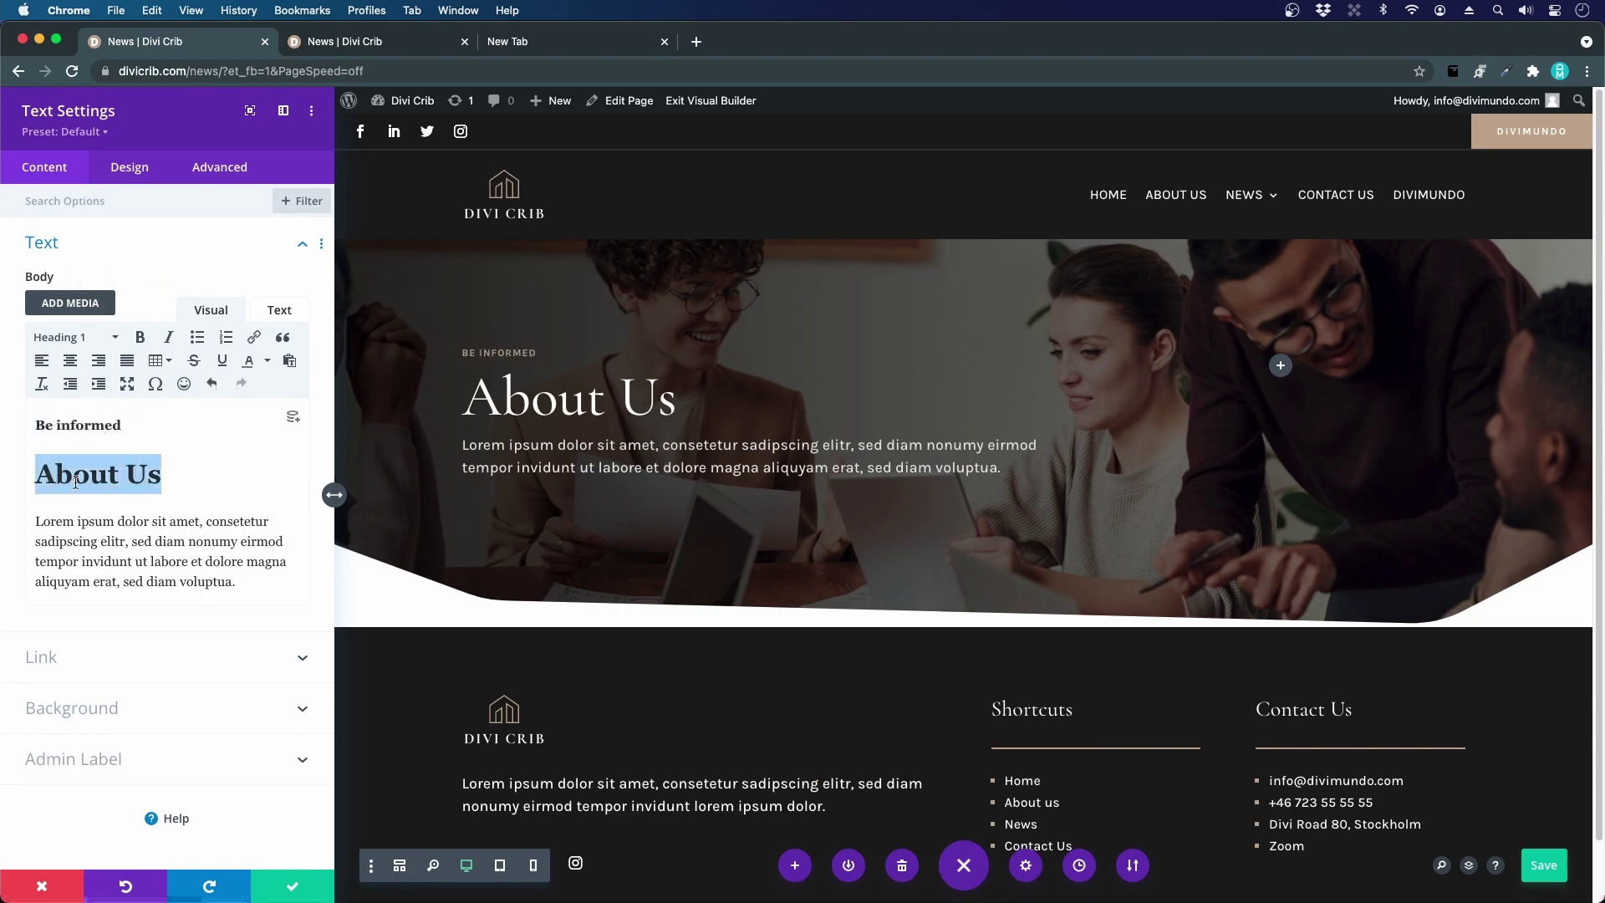
{"action": "type", "text": "Our latest new"}
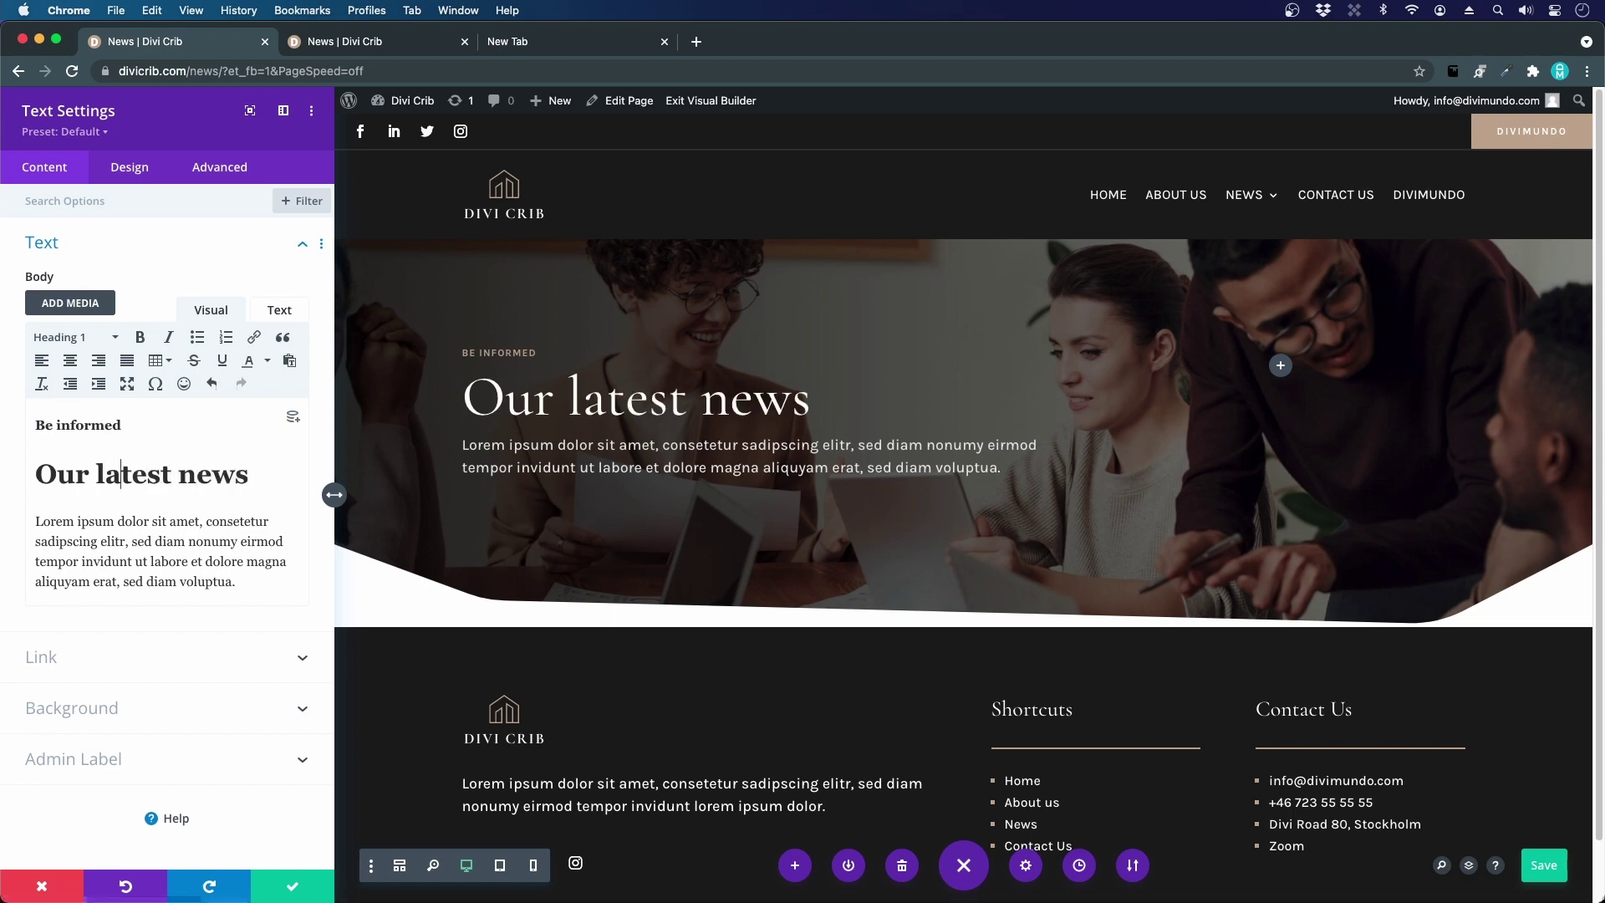
{"action": "key", "text": "Left"}
{"action": "key", "text": "BackSpace"}
{"action": "type", "text": "L"}
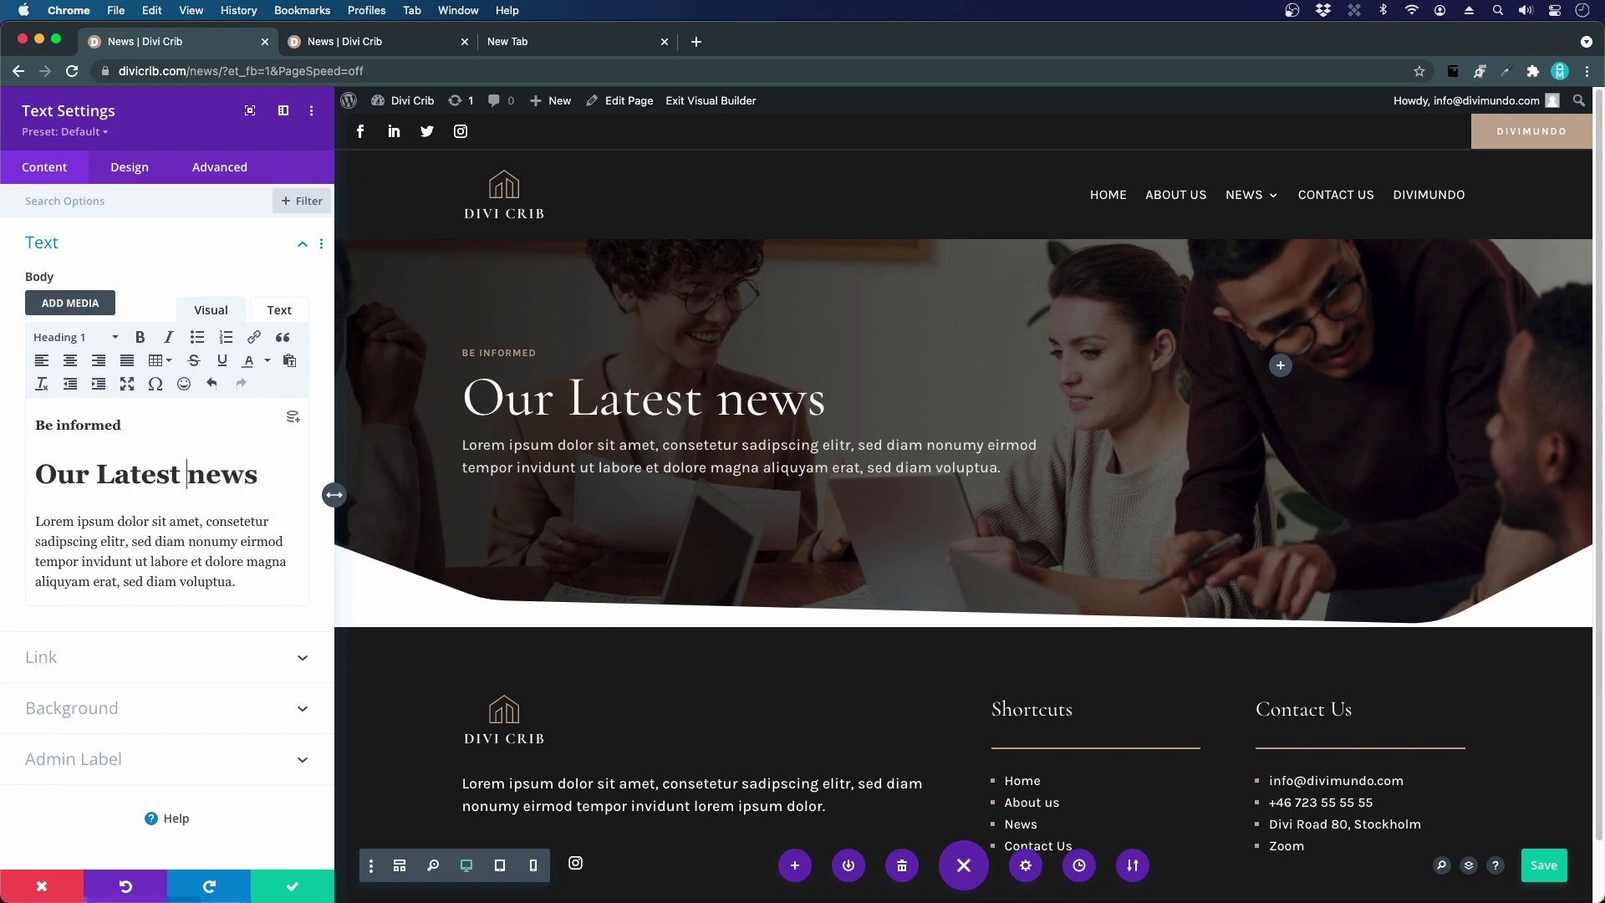
{"action": "key", "text": "BackSpace"}
{"action": "type", "text": "M"}
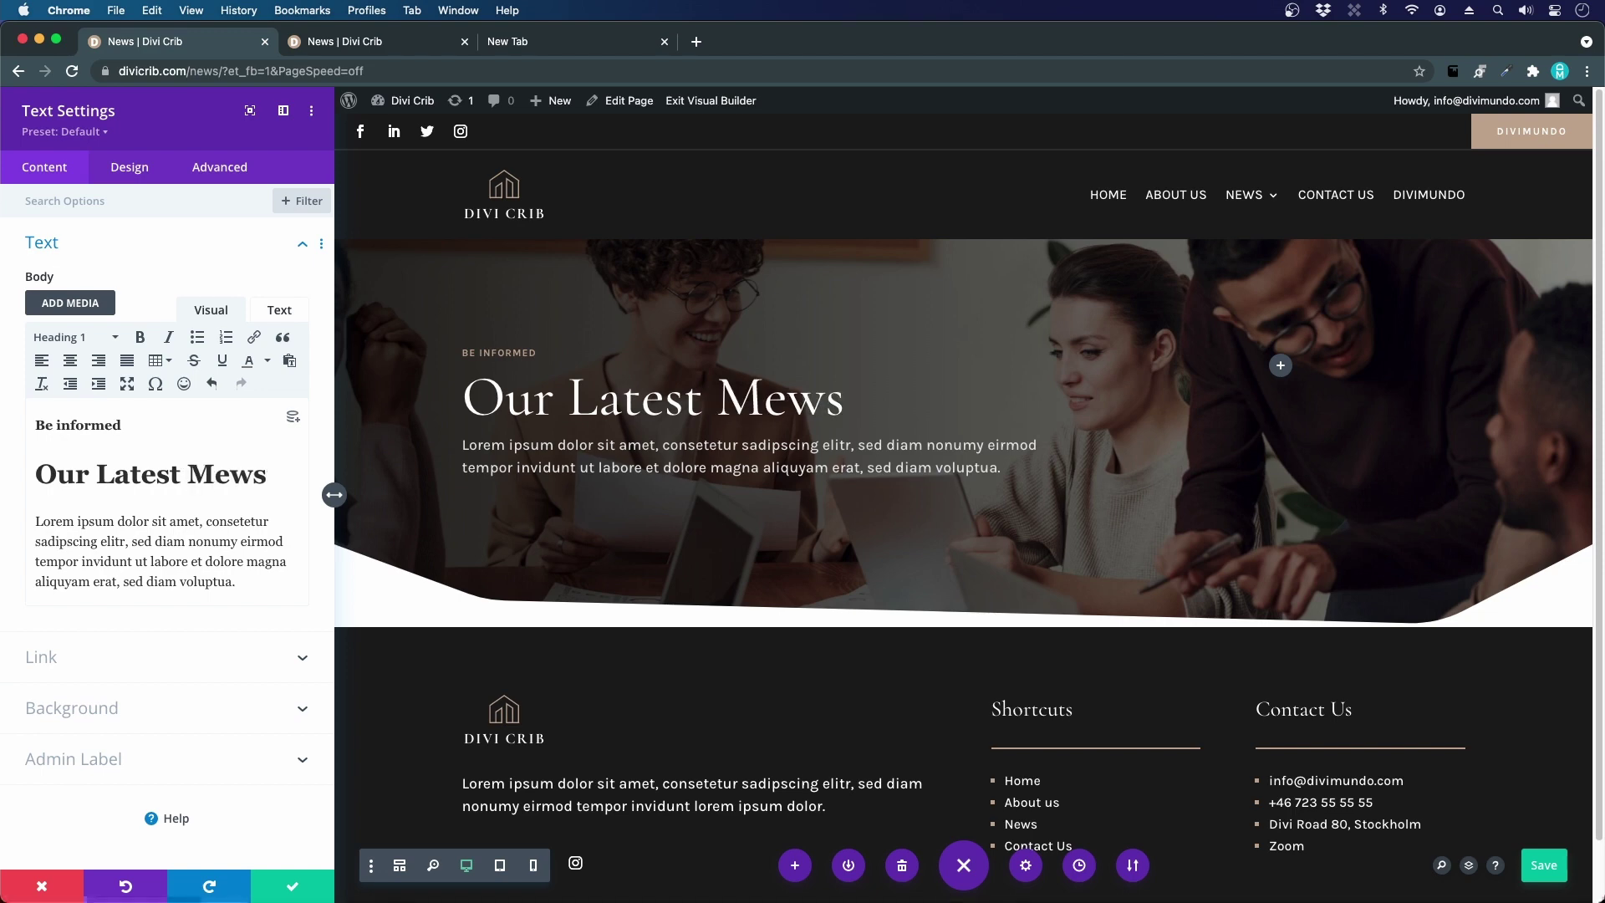
{"action": "key", "text": "BackSpace"}
{"action": "type", "text": "N"}
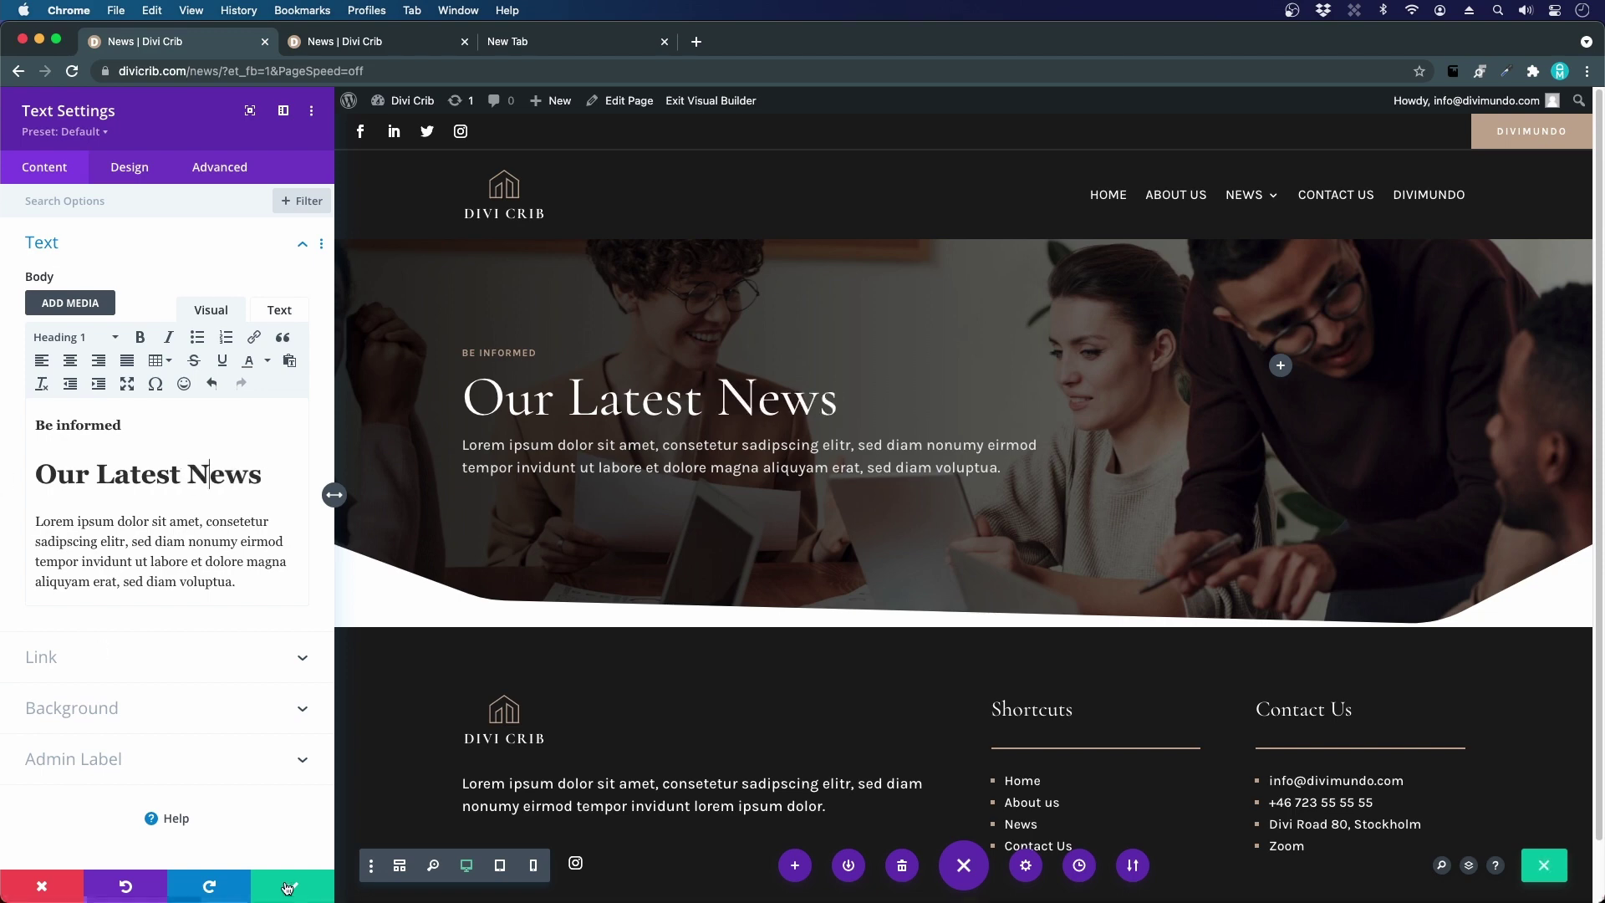
{"action": "left_click", "coordinate": [287, 886]}
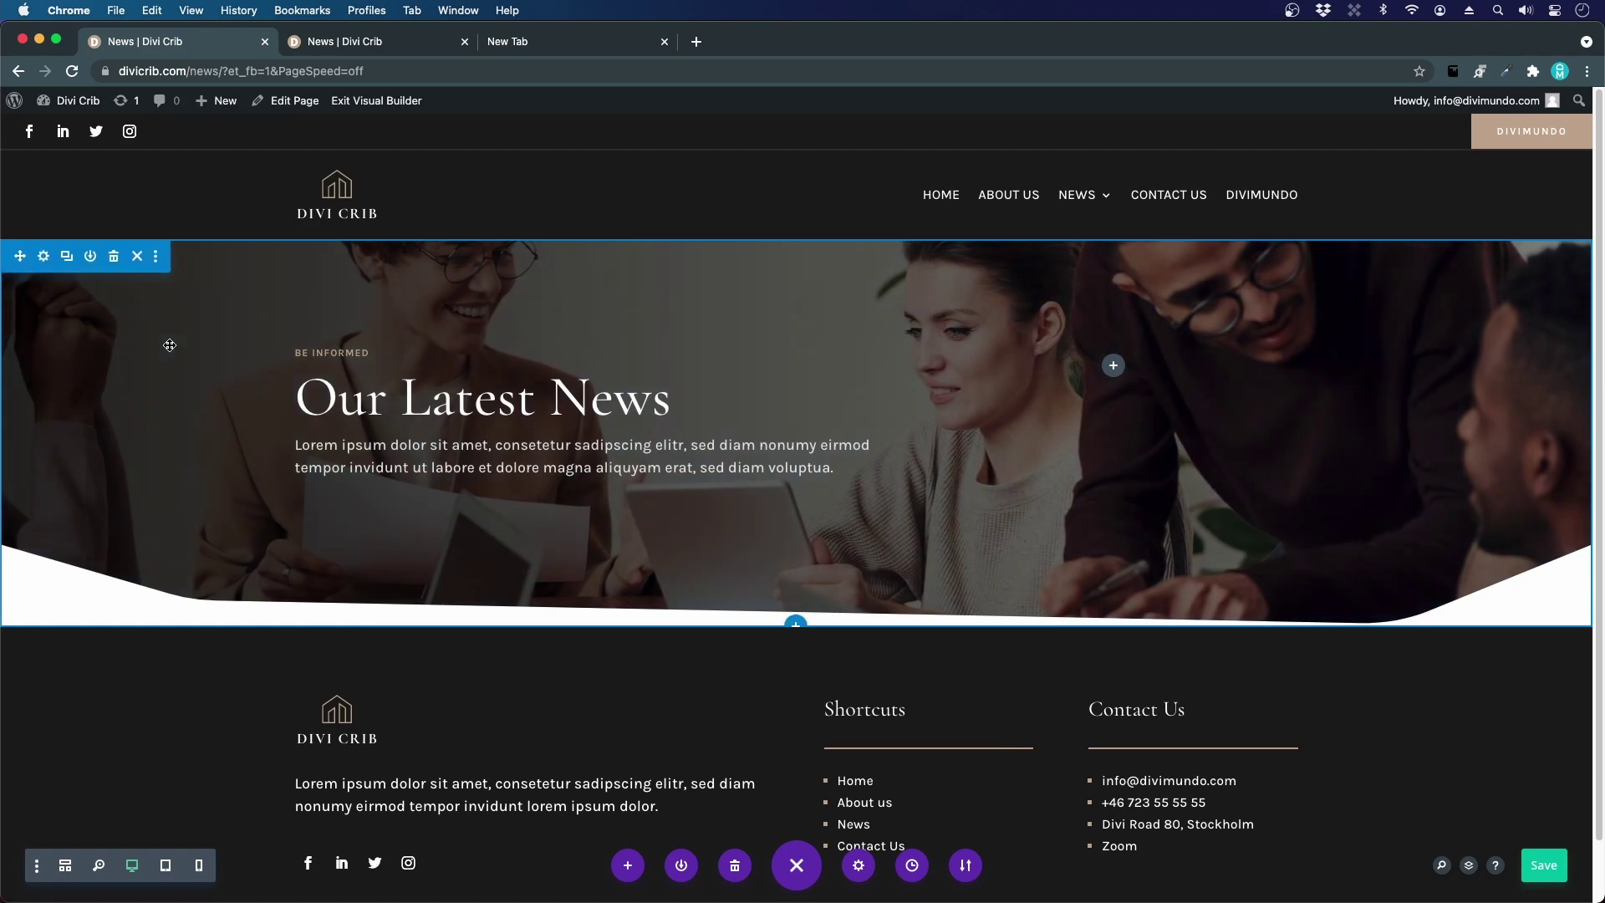
- Replace the hero section's background image with pexels-pixabay-416405.jpg from the media library and save the section
{"action": "left_click", "coordinate": [44, 257]}
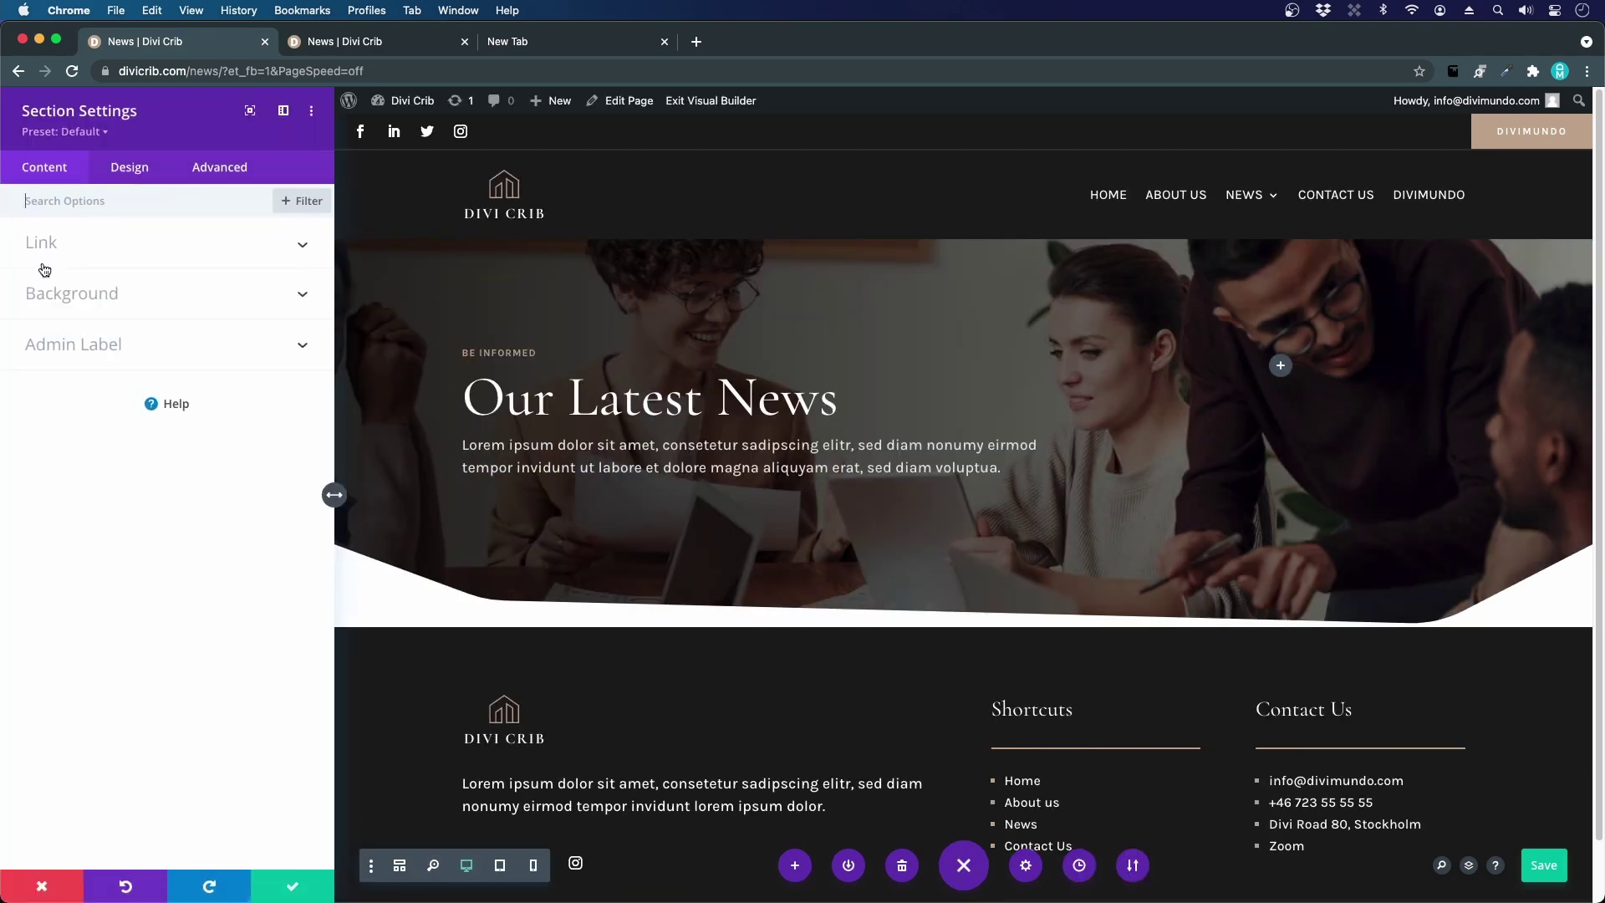
{"action": "left_click", "coordinate": [120, 294]}
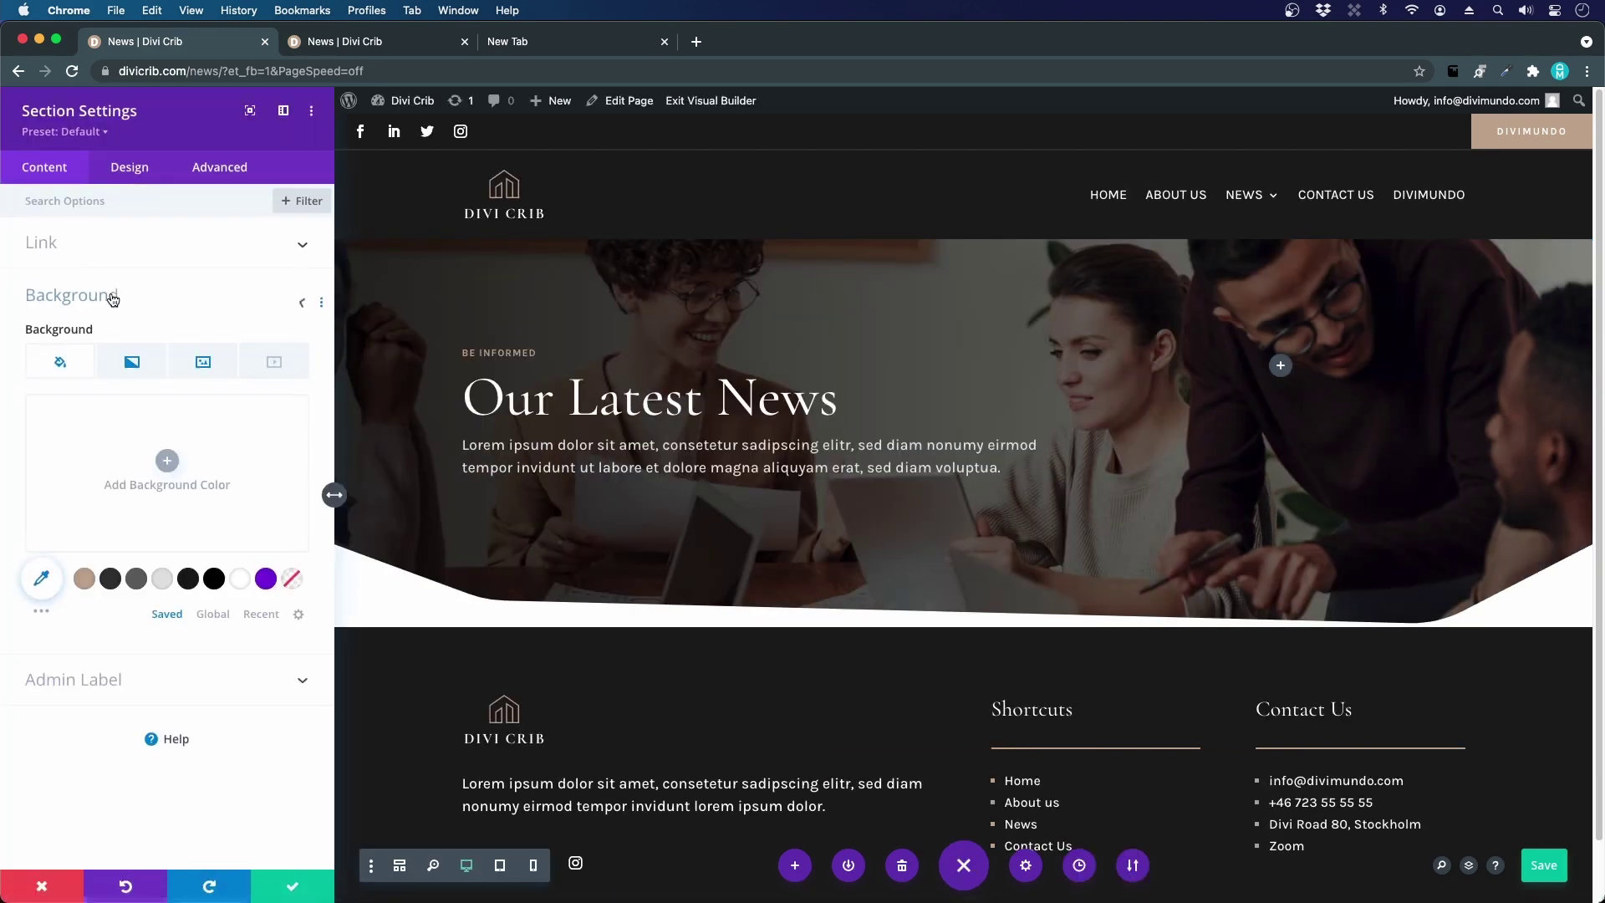
{"action": "left_click", "coordinate": [199, 382]}
{"action": "left_click", "coordinate": [183, 478]}
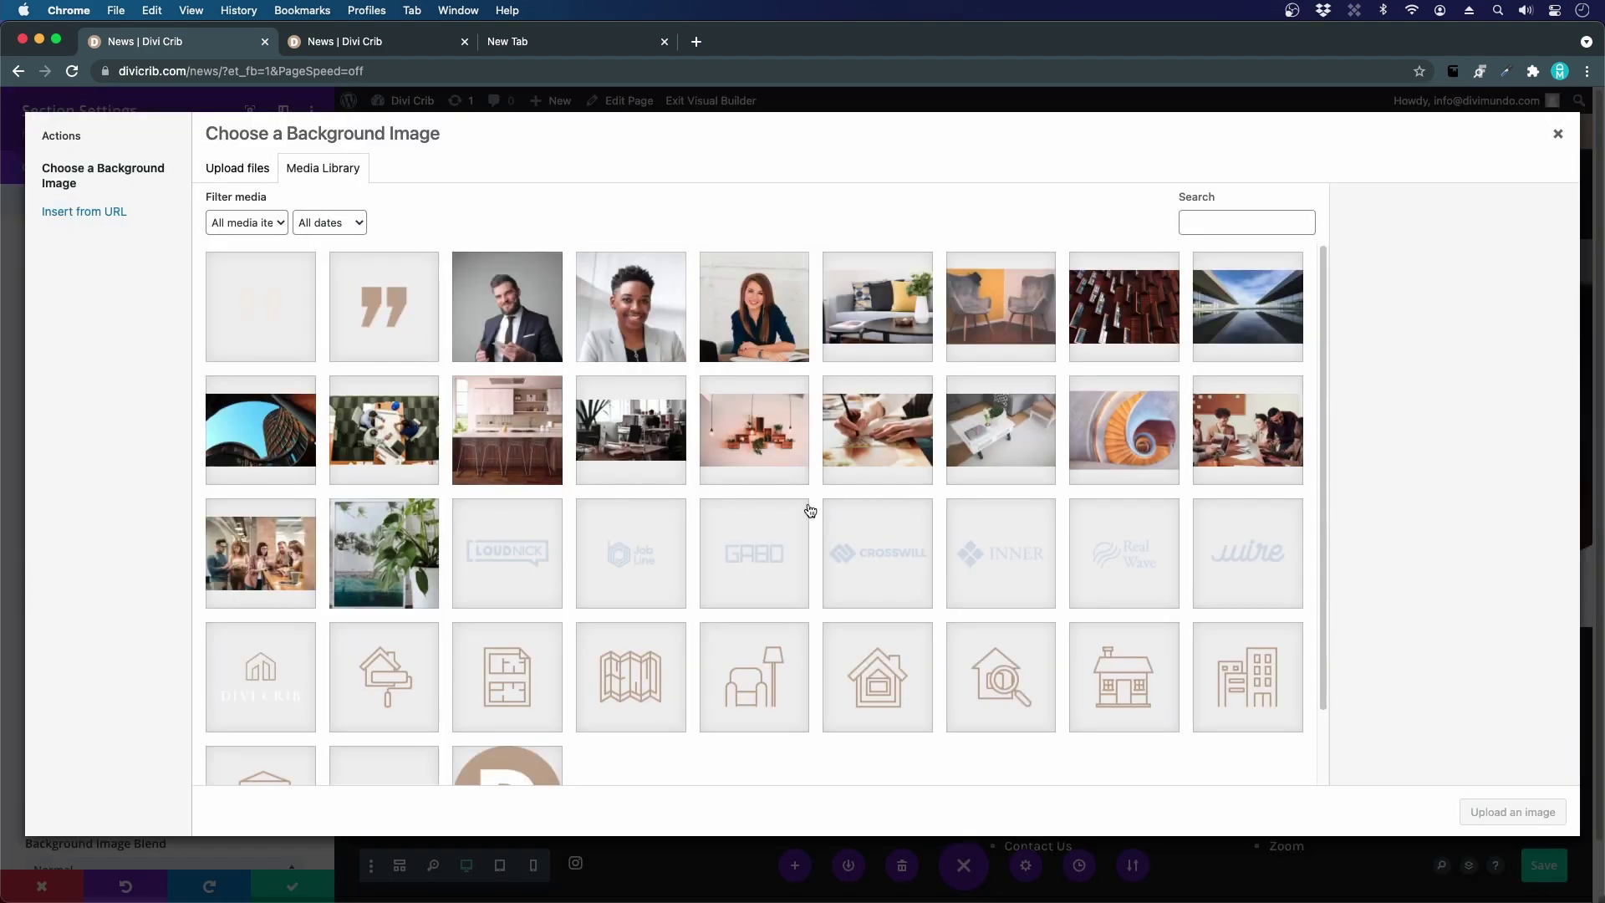
{"action": "left_click", "coordinate": [376, 424]}
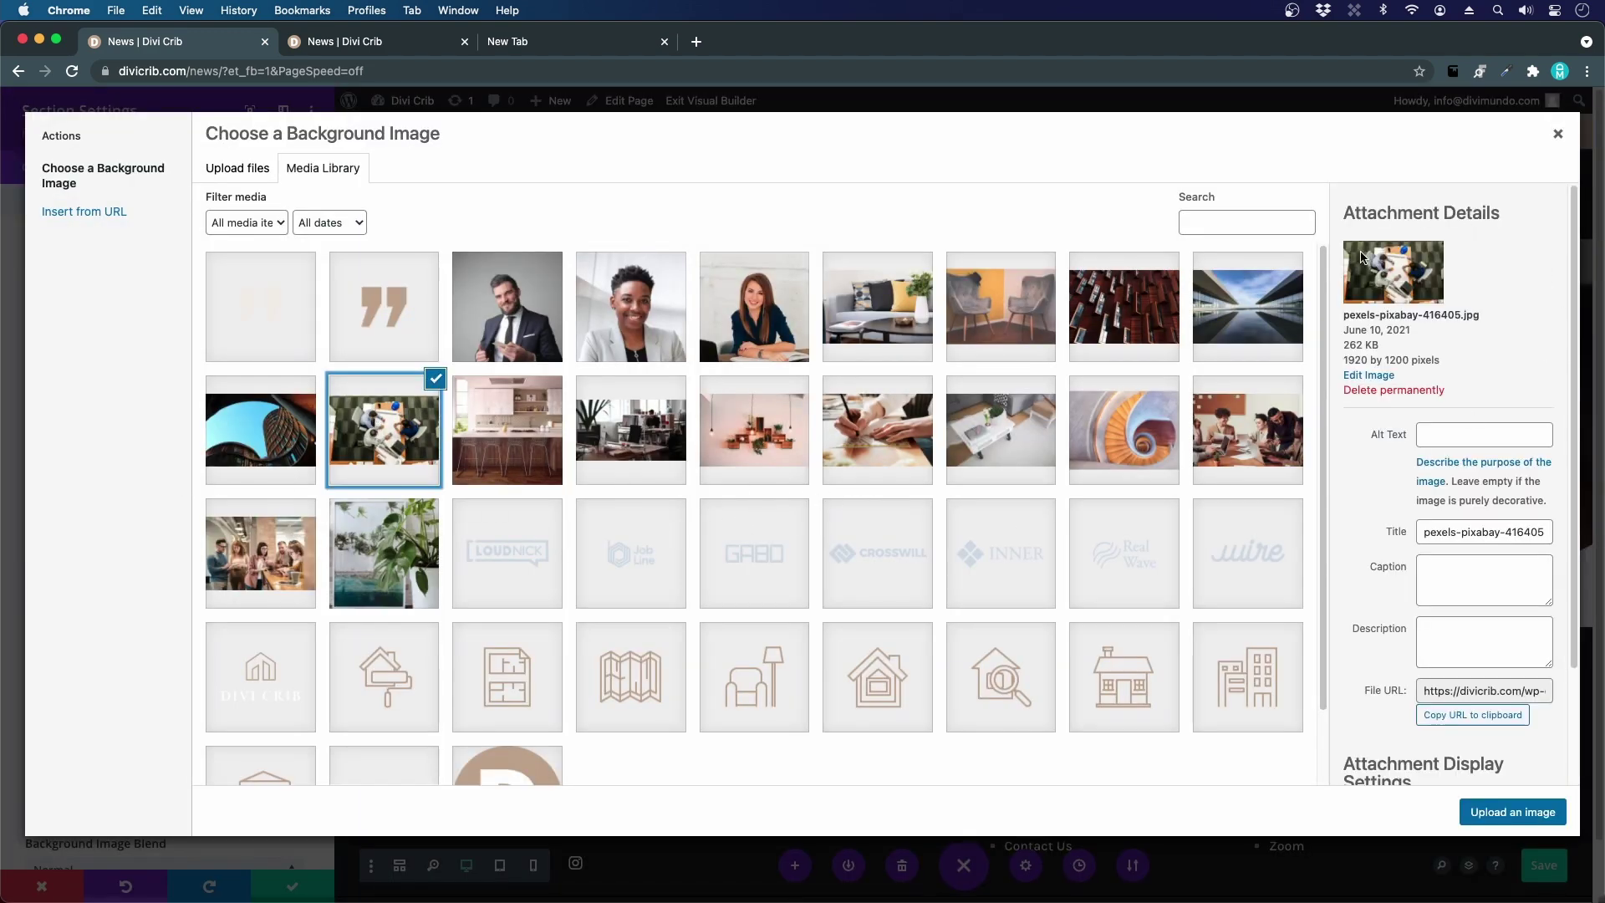
{"action": "left_click", "coordinate": [1513, 812]}
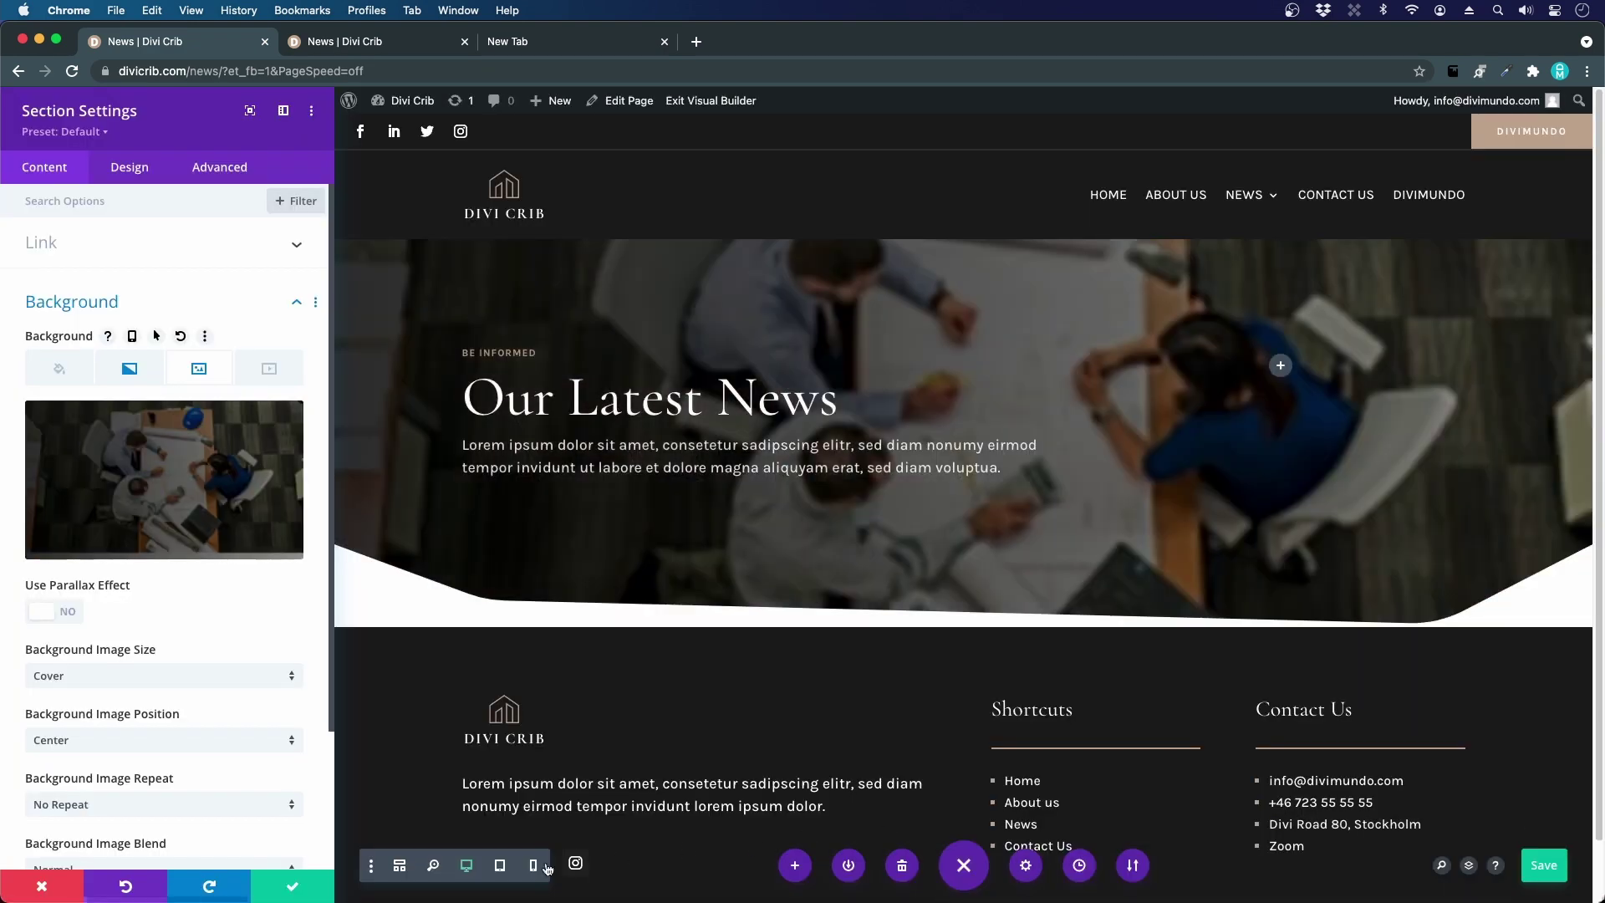
{"action": "left_click", "coordinate": [292, 886]}
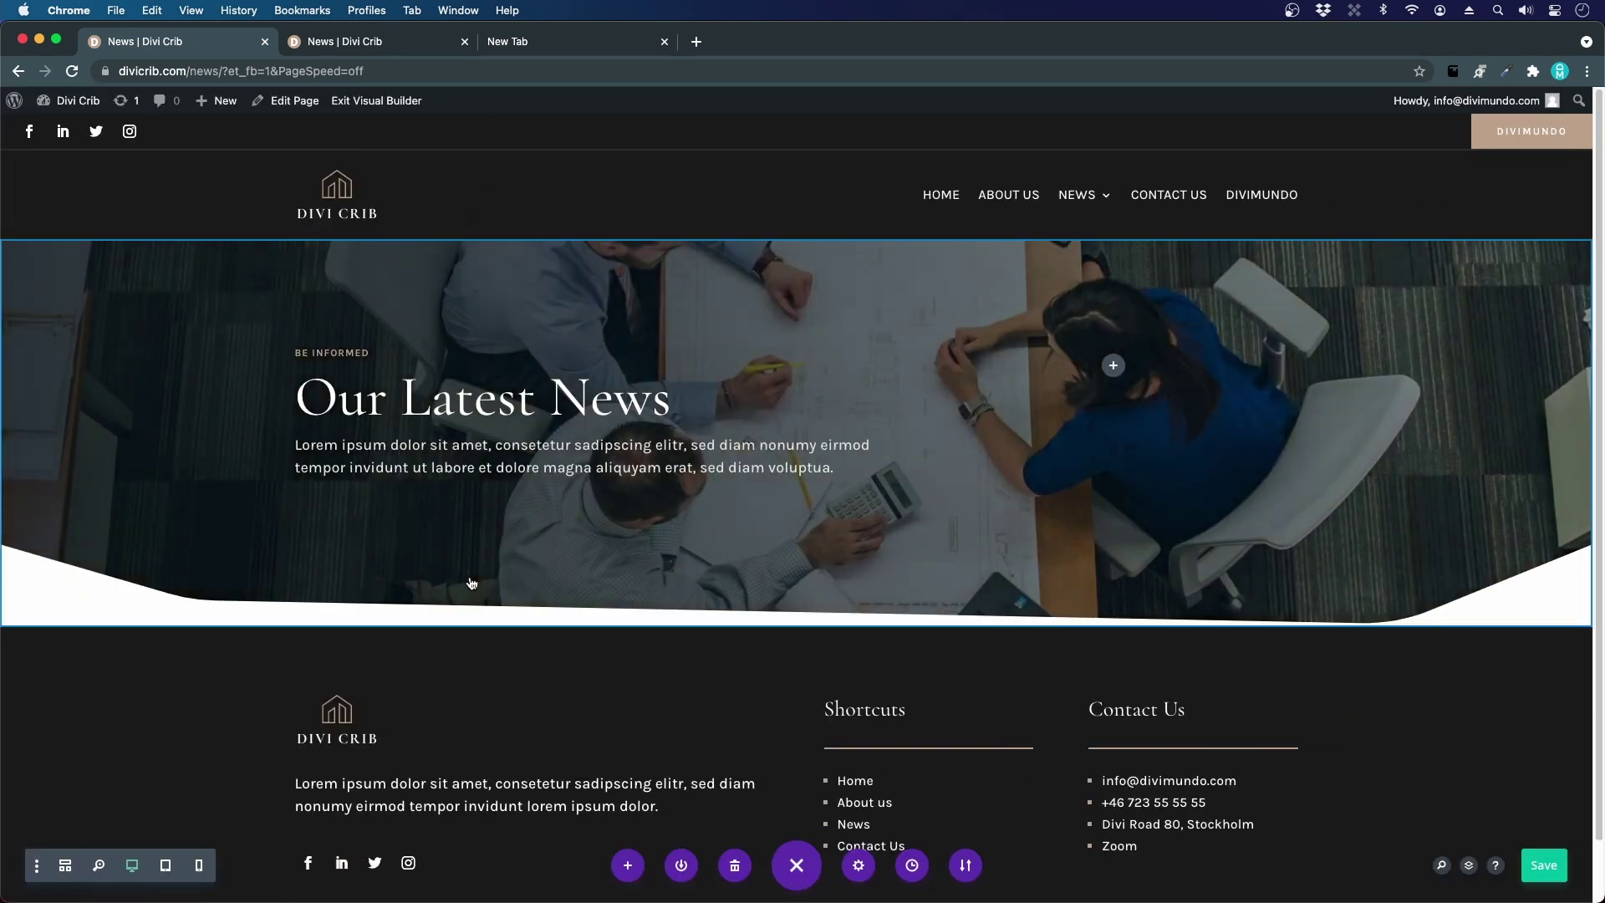
- Insert a regular section below the hero with a three-fifths, two-fifths row and add a Blog module to its wider column
{"action": "scroll", "coordinate": [471, 582], "scroll_direction": "down", "scroll_amount": 2}
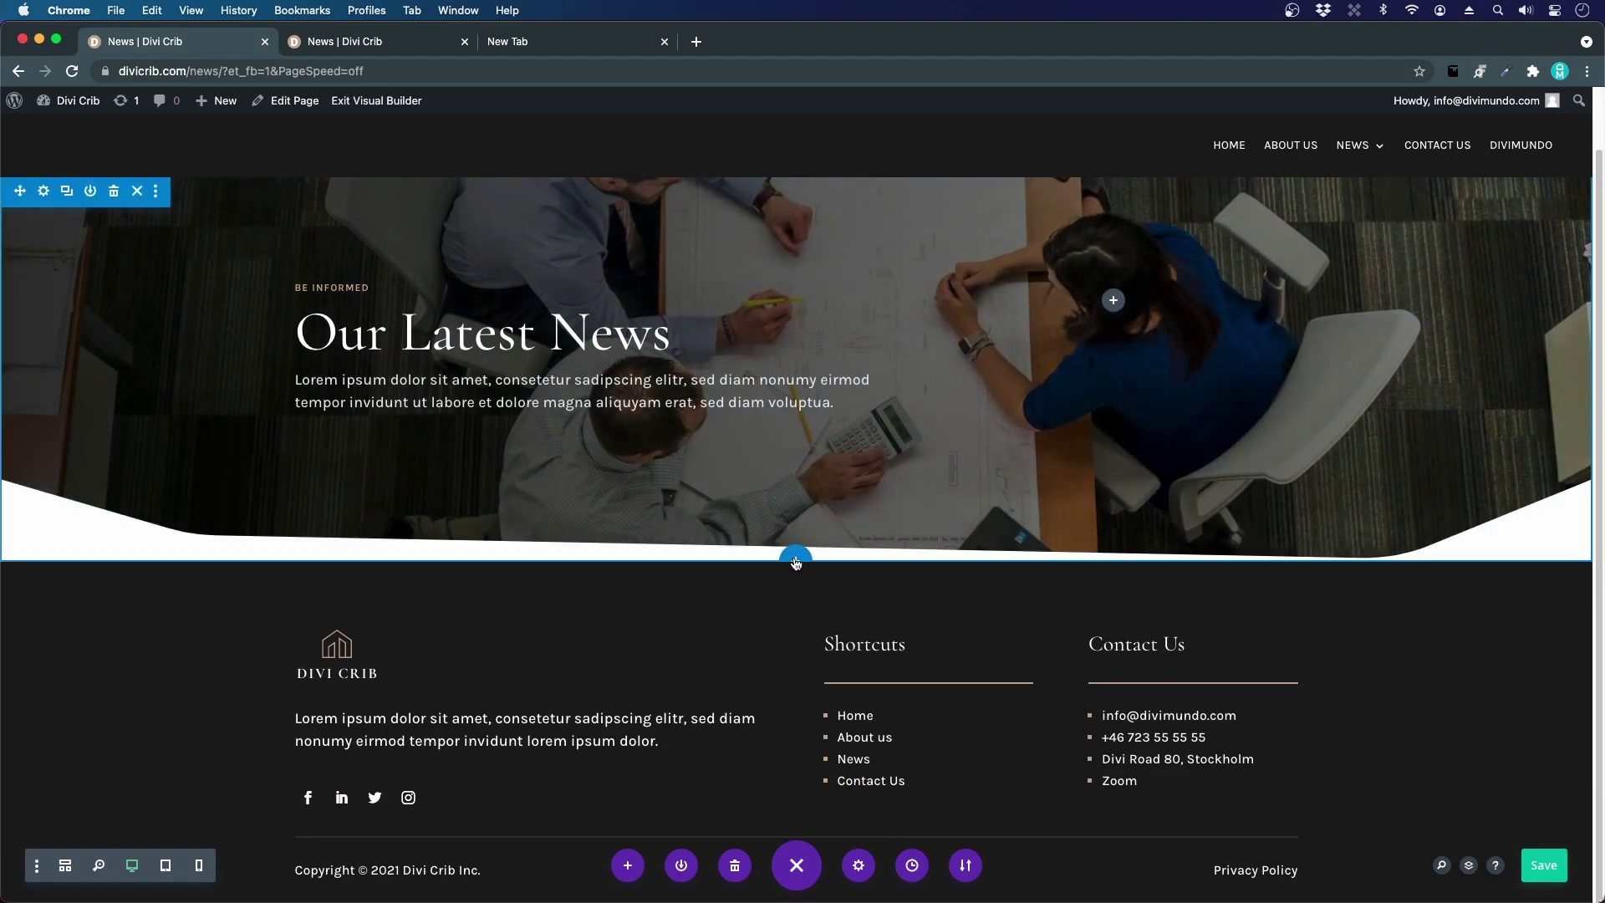
{"action": "left_click", "coordinate": [796, 558]}
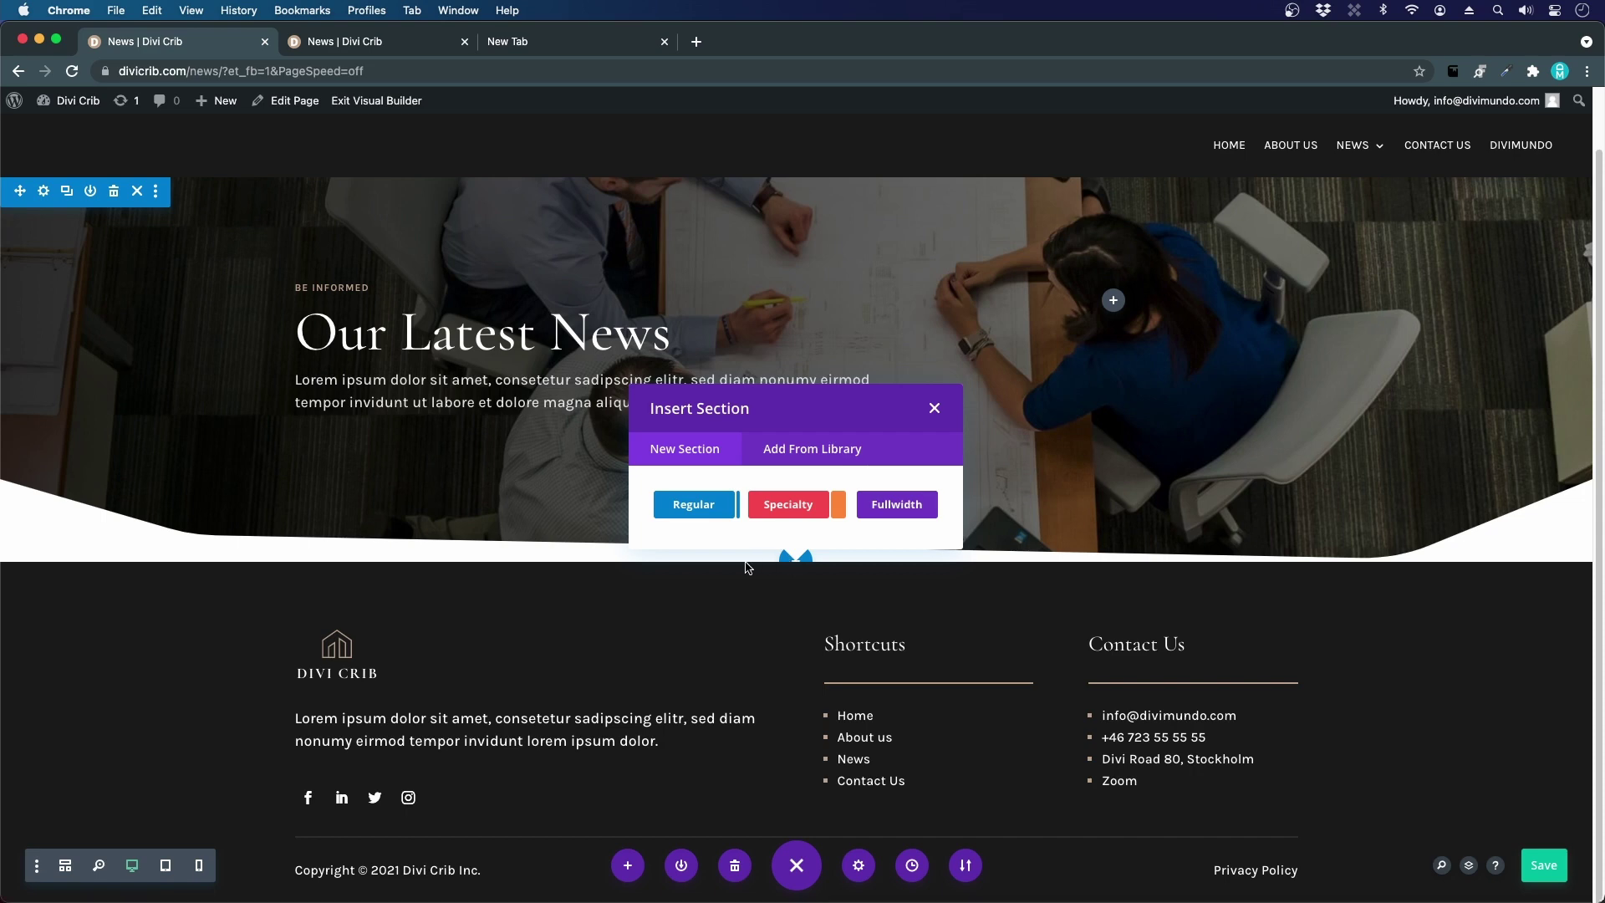
{"action": "left_click", "coordinate": [693, 508]}
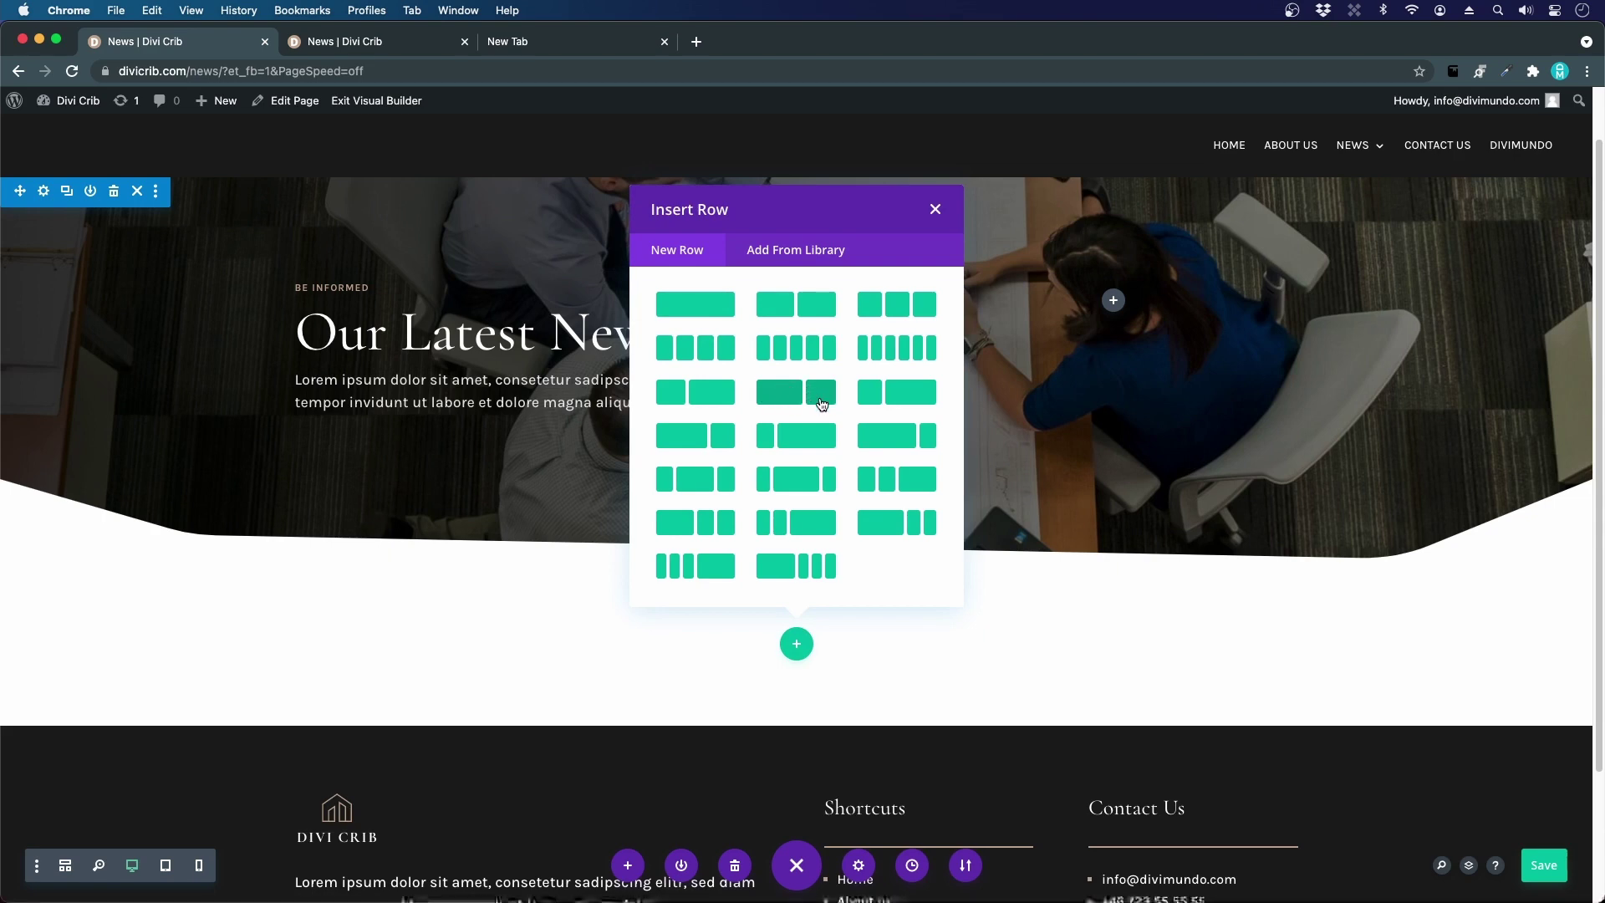
{"action": "left_click", "coordinate": [819, 399]}
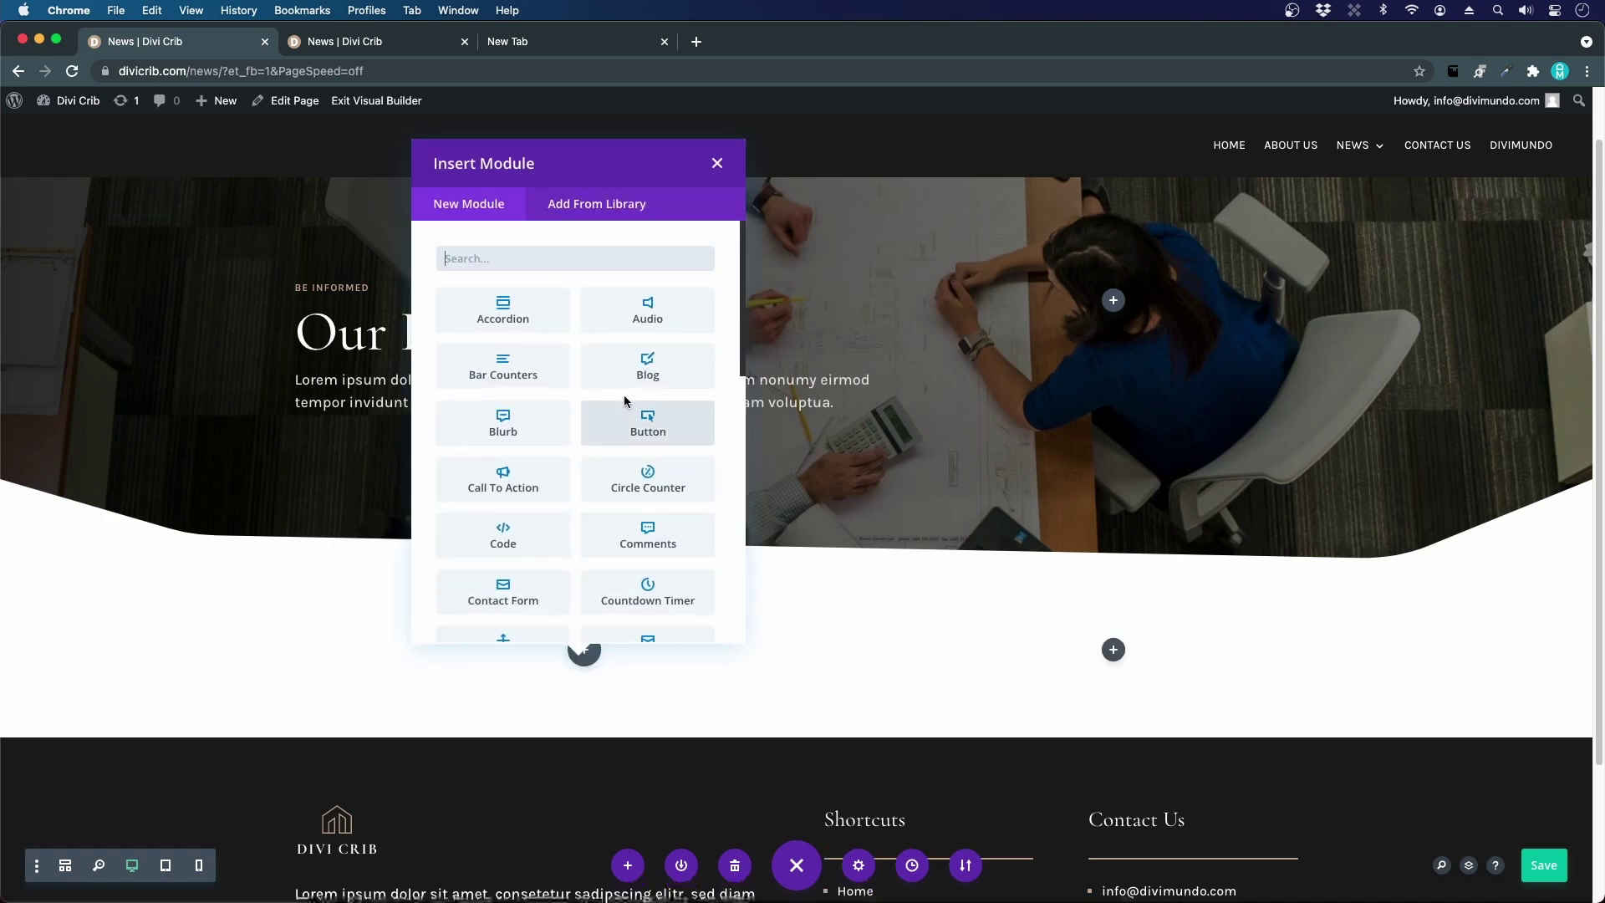
{"action": "type", "text": "blog"}
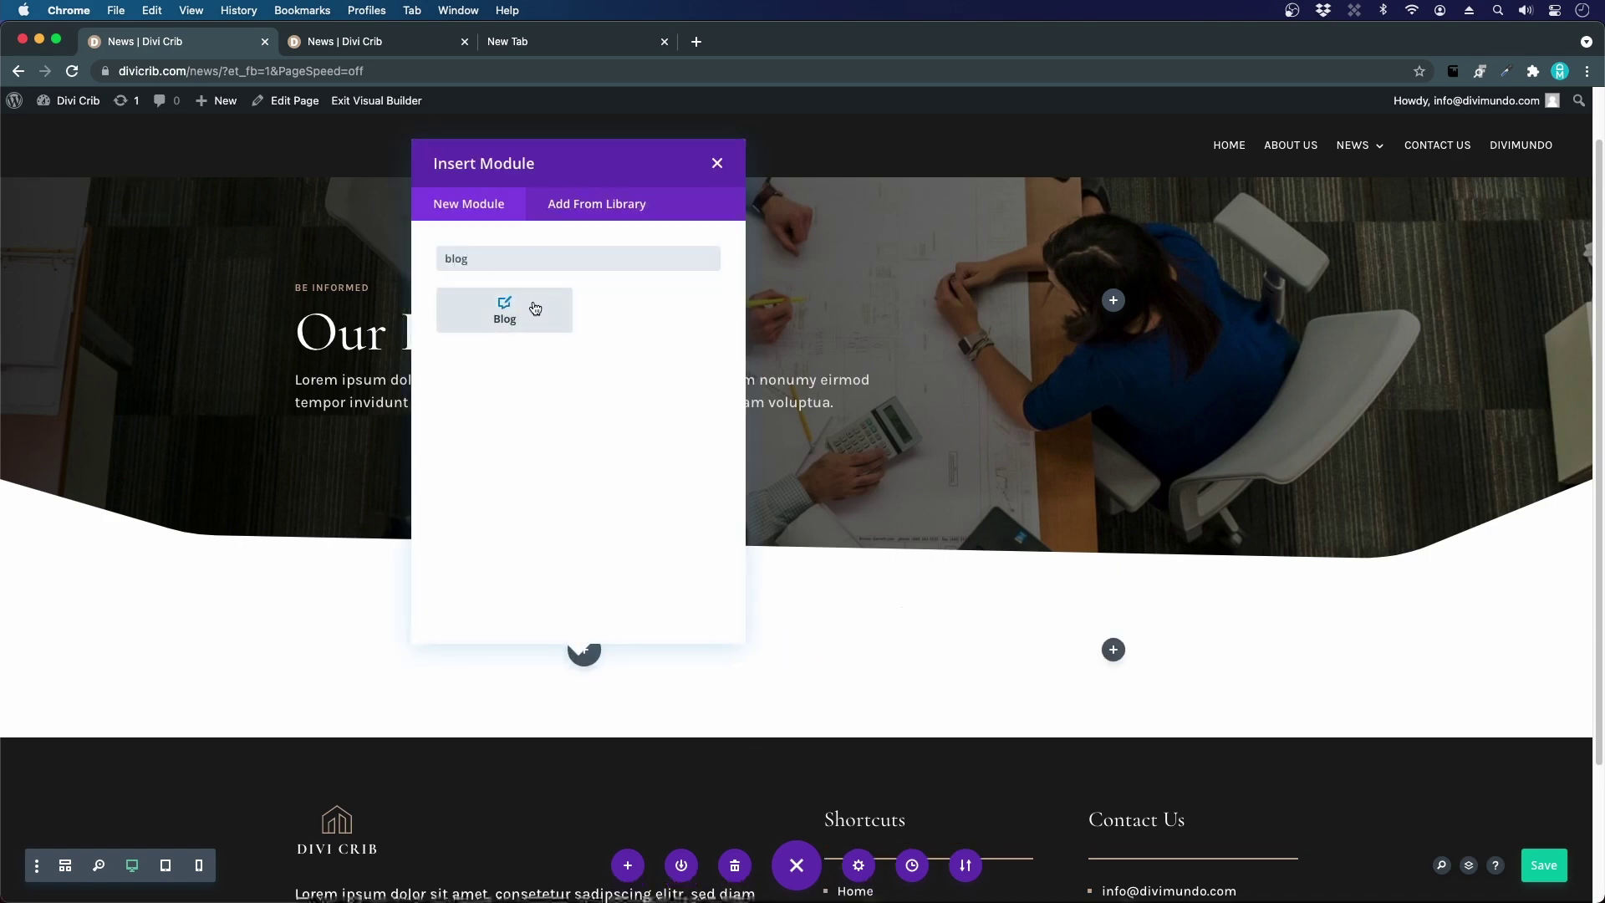
{"action": "left_click", "coordinate": [535, 309]}
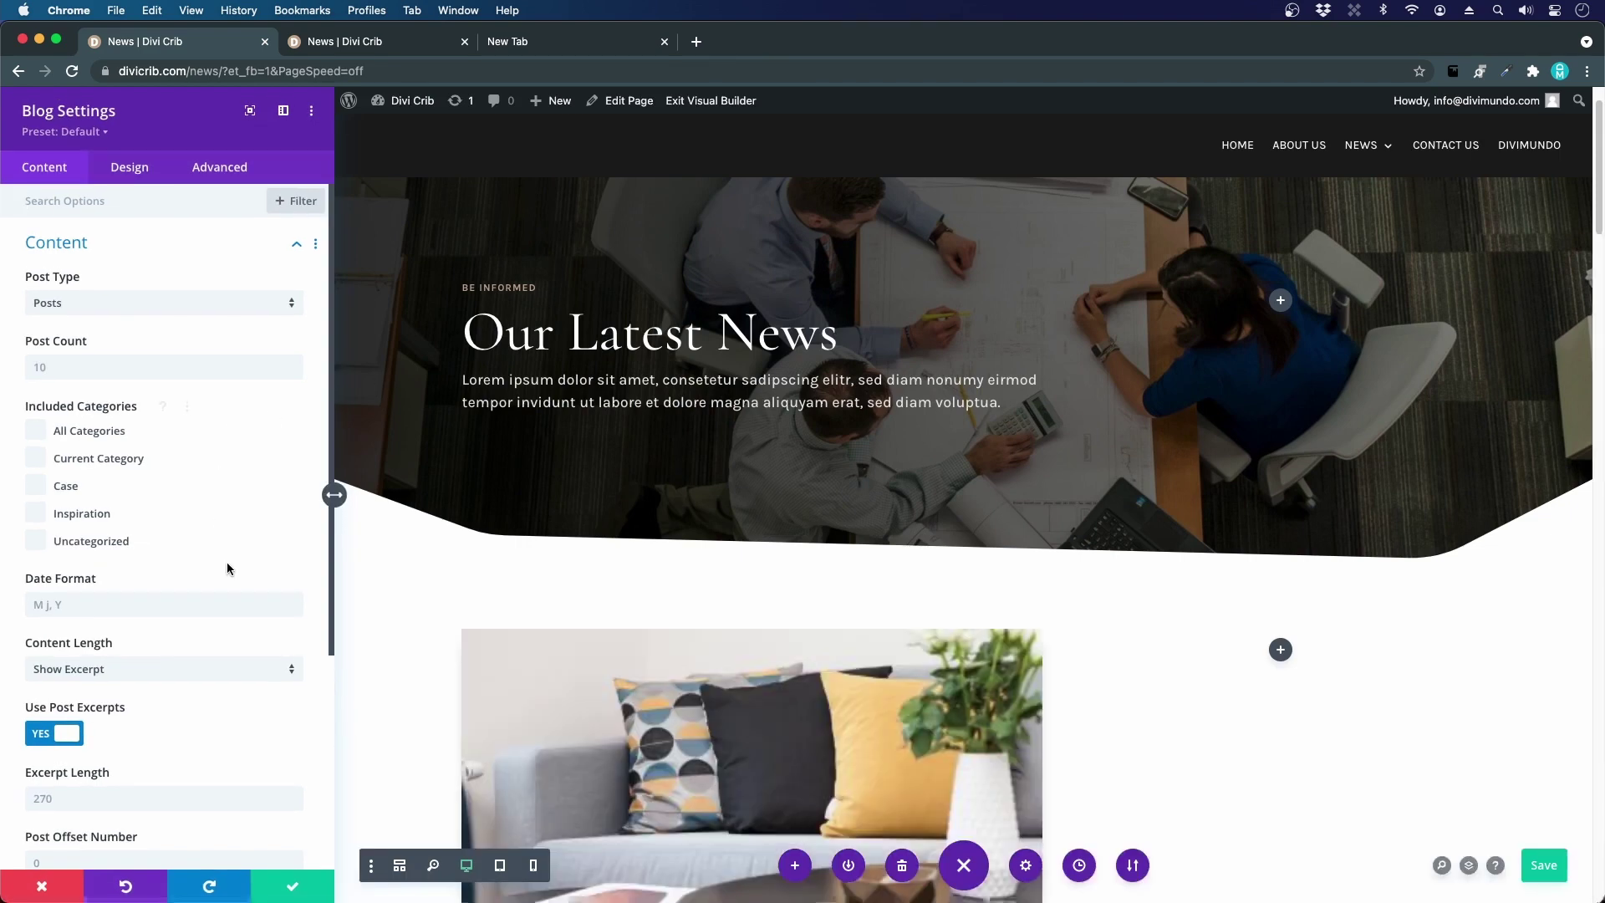
- Examine the new blog module's post cards, including their images, titles, meta text and excerpts
{"action": "scroll", "coordinate": [654, 535], "scroll_direction": "down", "scroll_amount": 5}
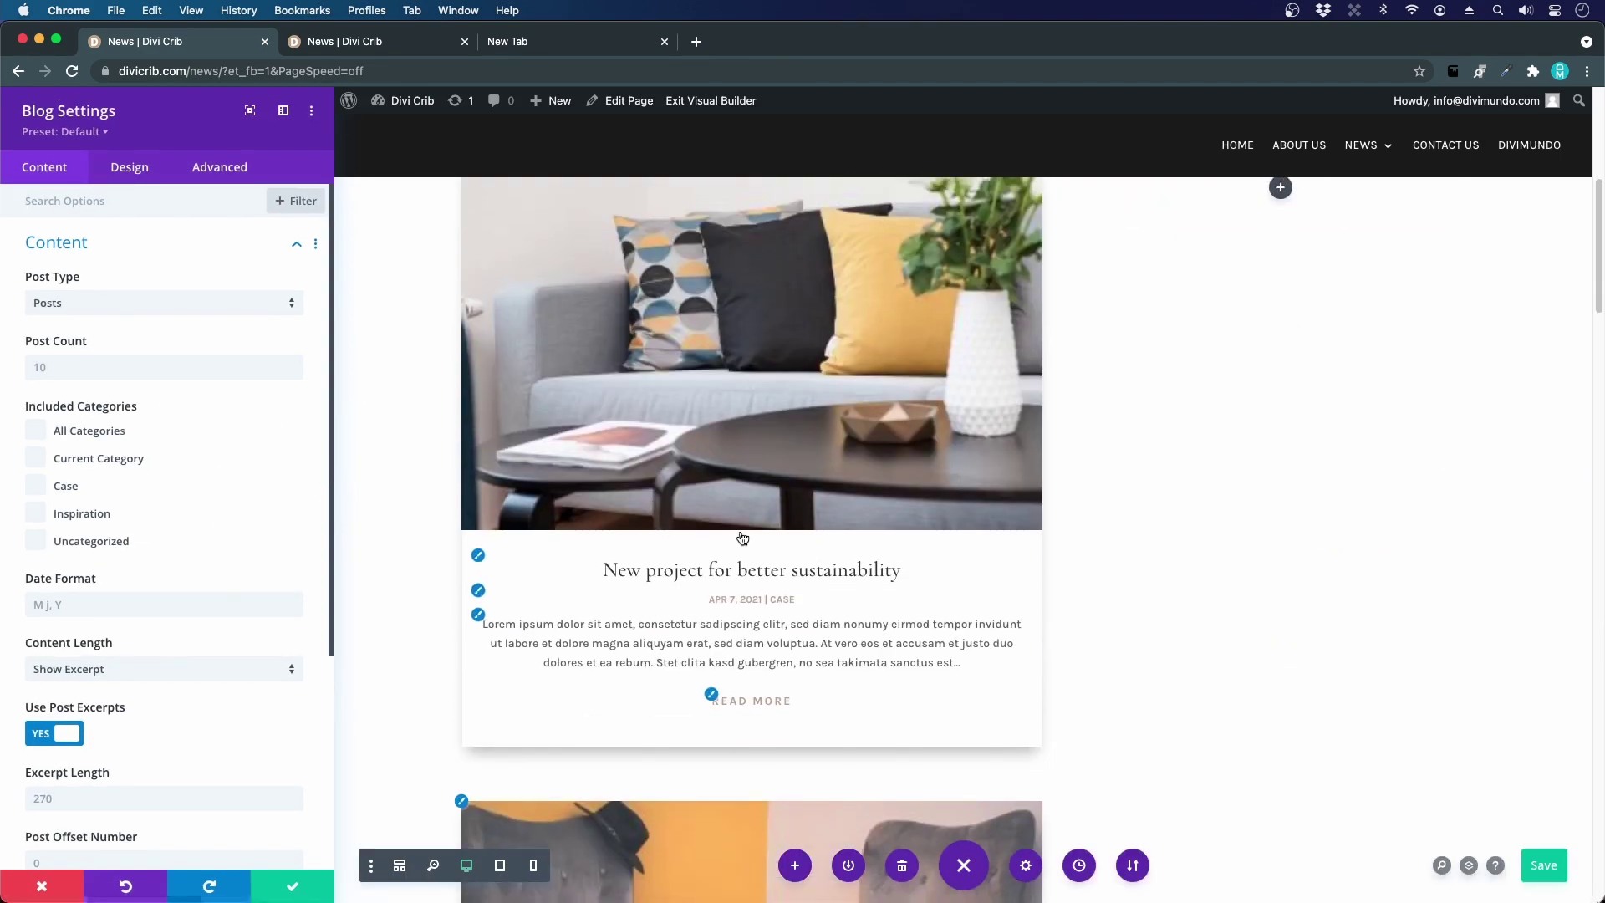
{"action": "scroll", "coordinate": [744, 539], "scroll_direction": "up", "scroll_amount": 1}
{"action": "scroll", "coordinate": [845, 660], "scroll_direction": "down", "scroll_amount": 2}
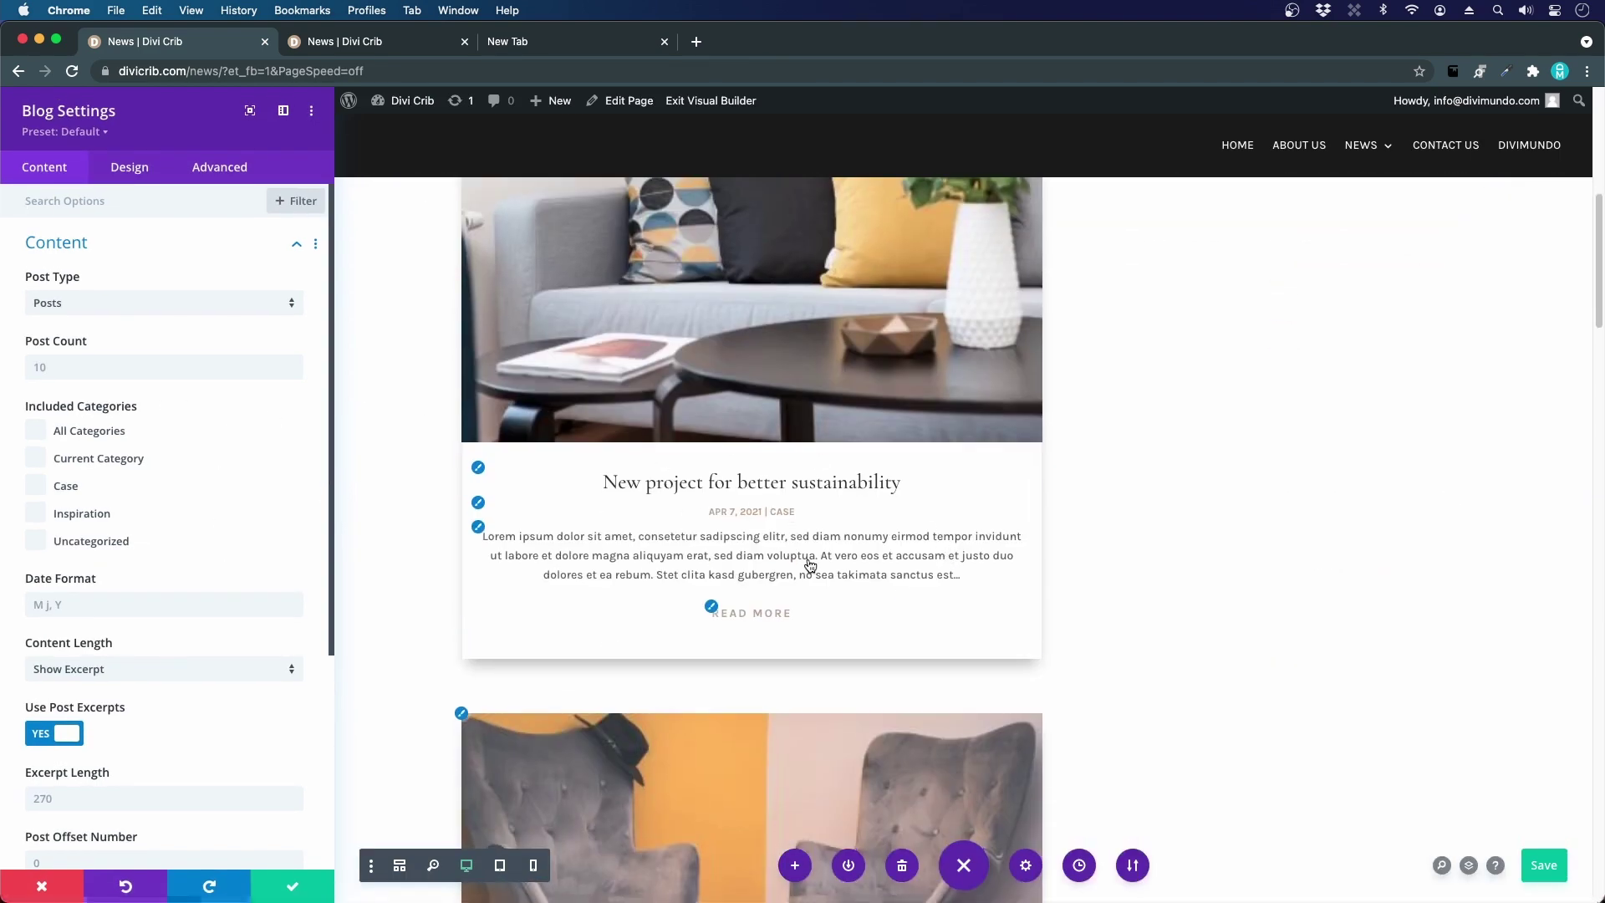
{"action": "scroll", "coordinate": [810, 563], "scroll_direction": "up", "scroll_amount": 1}
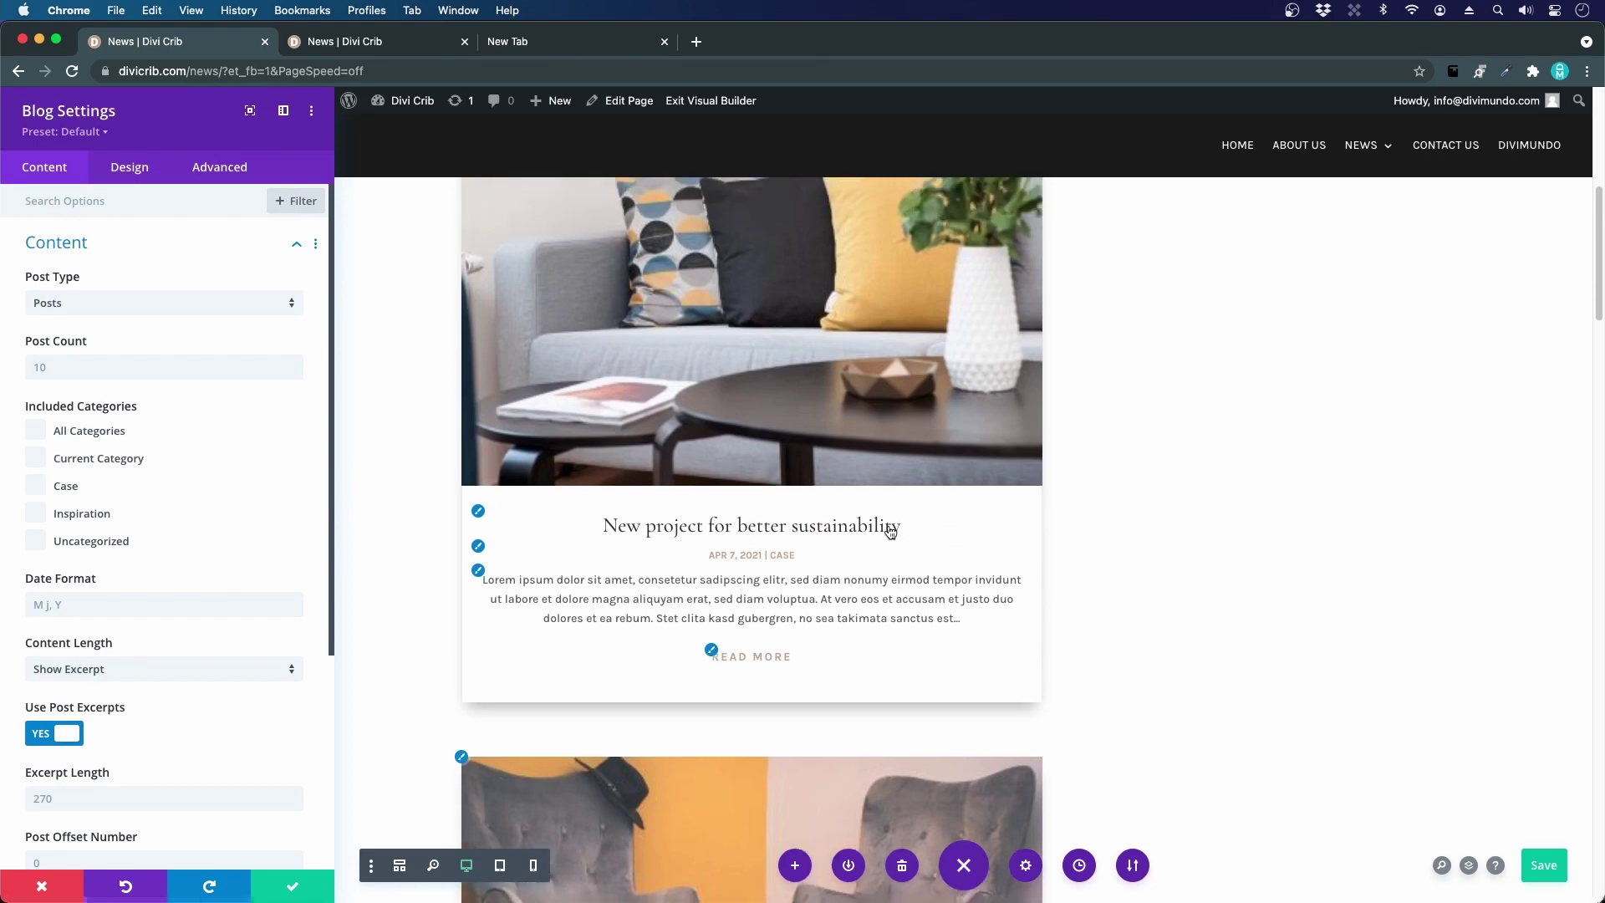
{"action": "scroll", "coordinate": [891, 532], "scroll_direction": "down", "scroll_amount": 4}
{"action": "scroll", "coordinate": [885, 535], "scroll_direction": "up", "scroll_amount": 10}
{"action": "scroll", "coordinate": [719, 494], "scroll_direction": "down", "scroll_amount": 3}
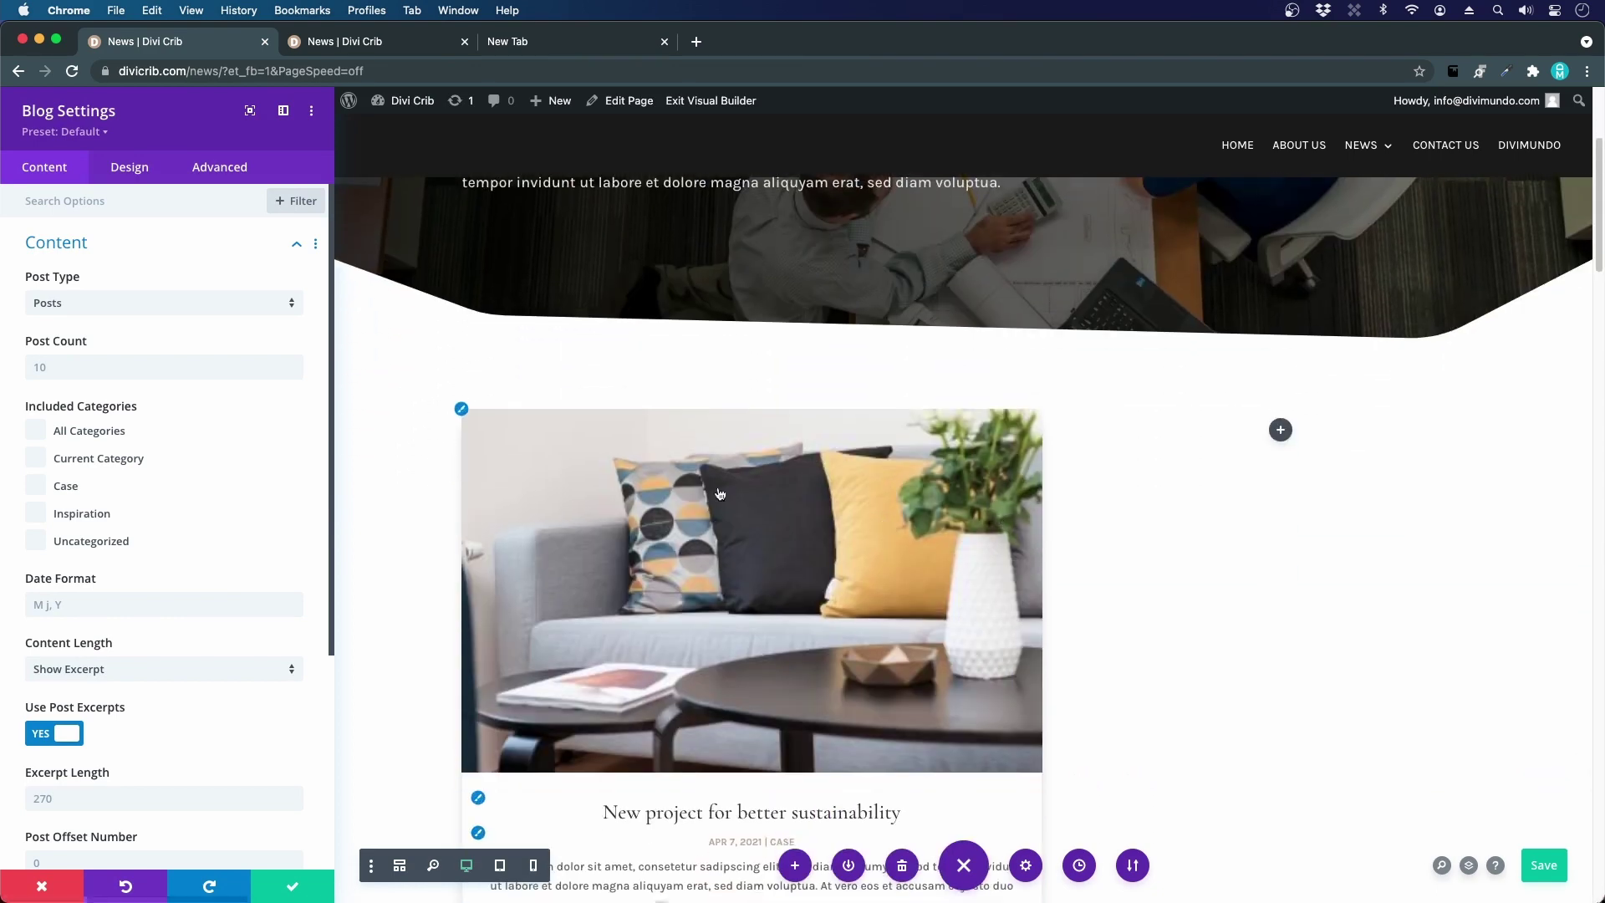
{"action": "scroll", "coordinate": [726, 533], "scroll_direction": "down", "scroll_amount": 3}
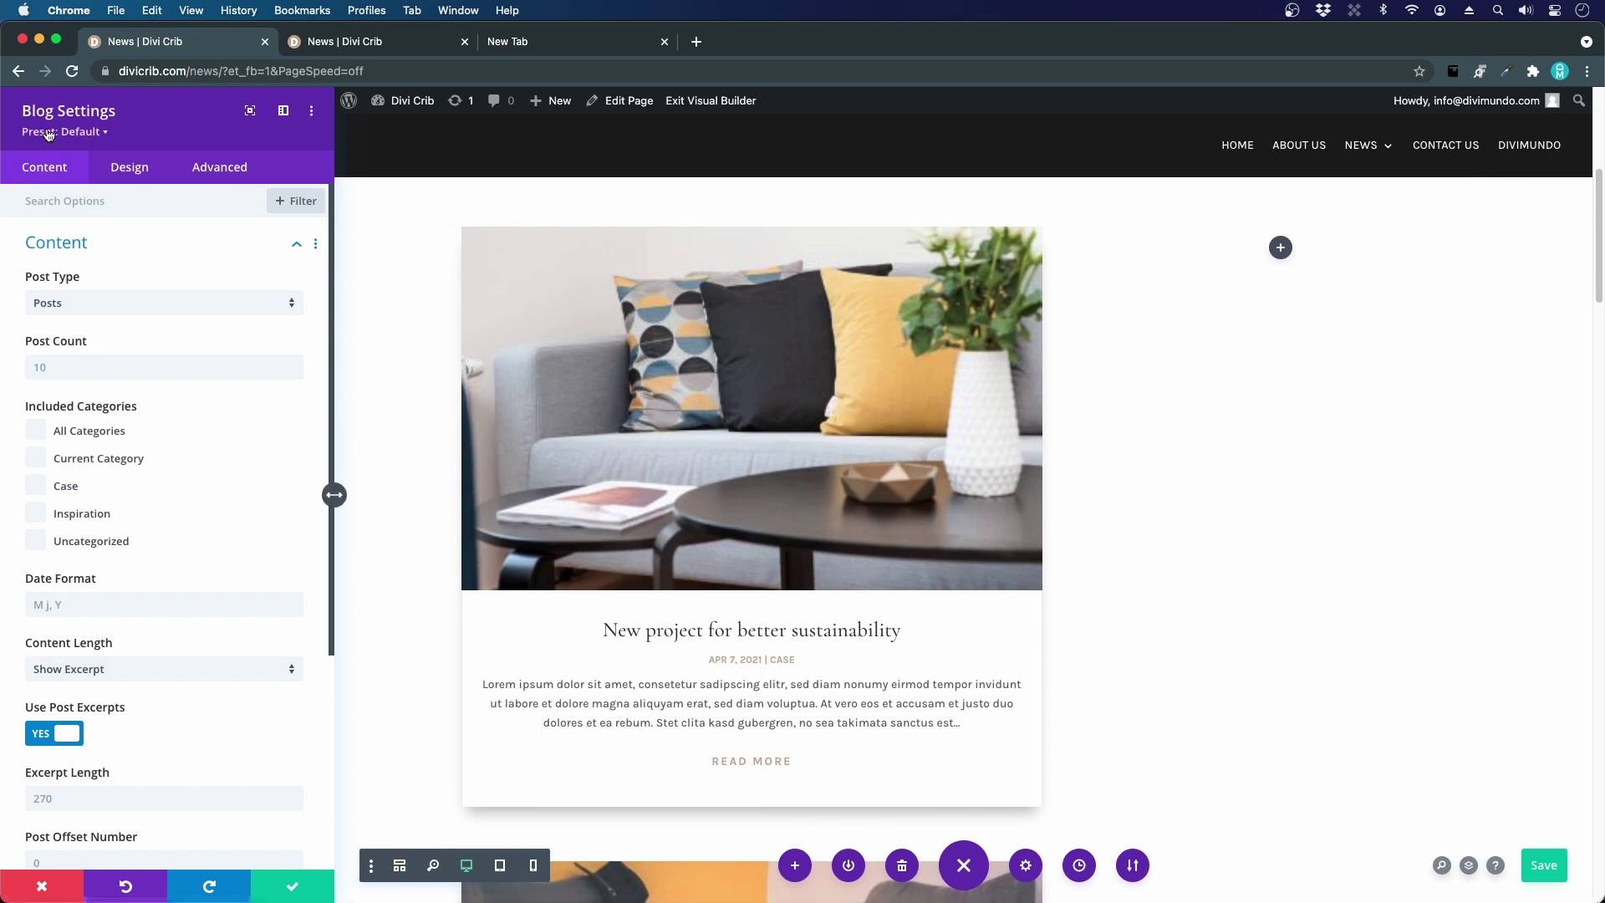
- Set the blog module's layout to Fullwidth
{"action": "left_click", "coordinate": [118, 169]}
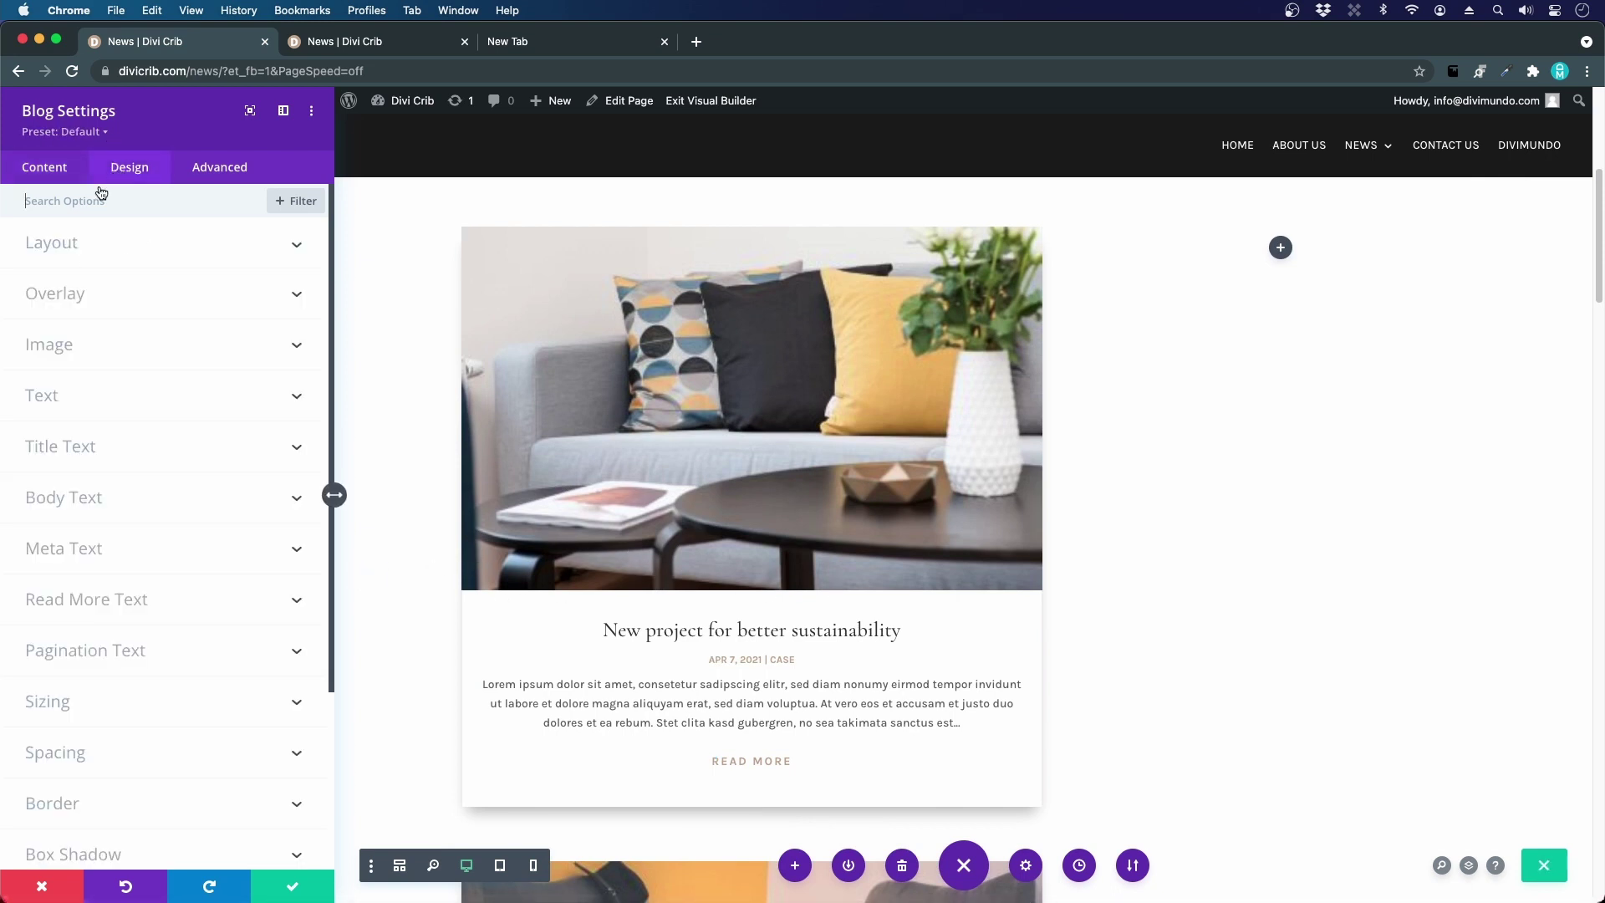
{"action": "left_click", "coordinate": [69, 234]}
{"action": "left_click", "coordinate": [61, 305]}
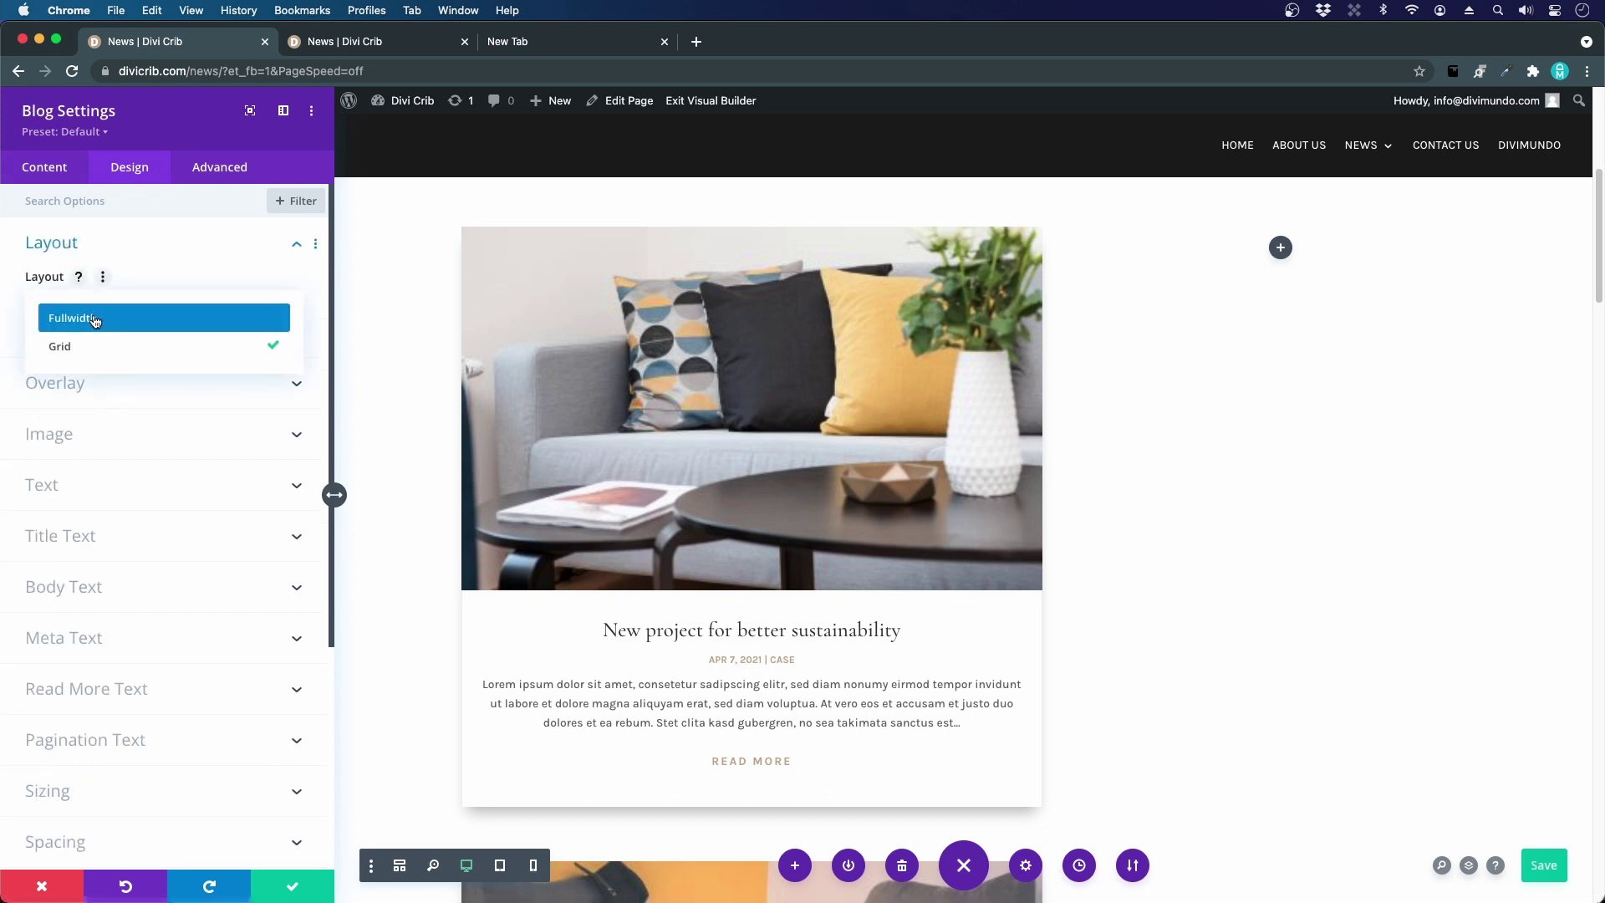
{"action": "left_click", "coordinate": [95, 319]}
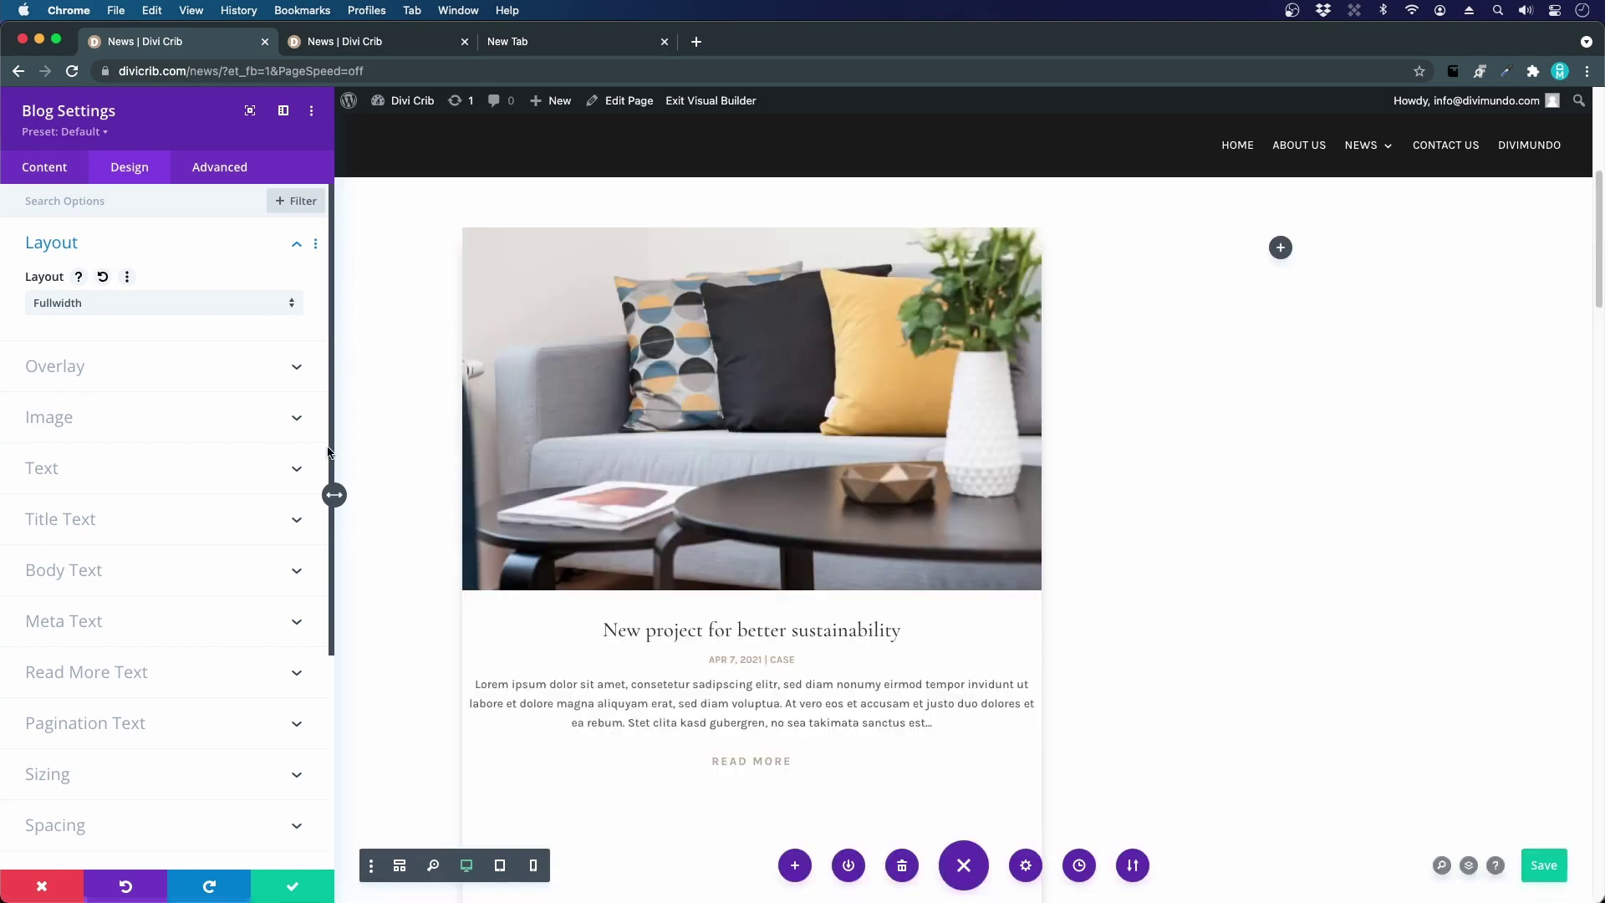
{"action": "scroll", "coordinate": [691, 537], "scroll_direction": "down", "scroll_amount": 4}
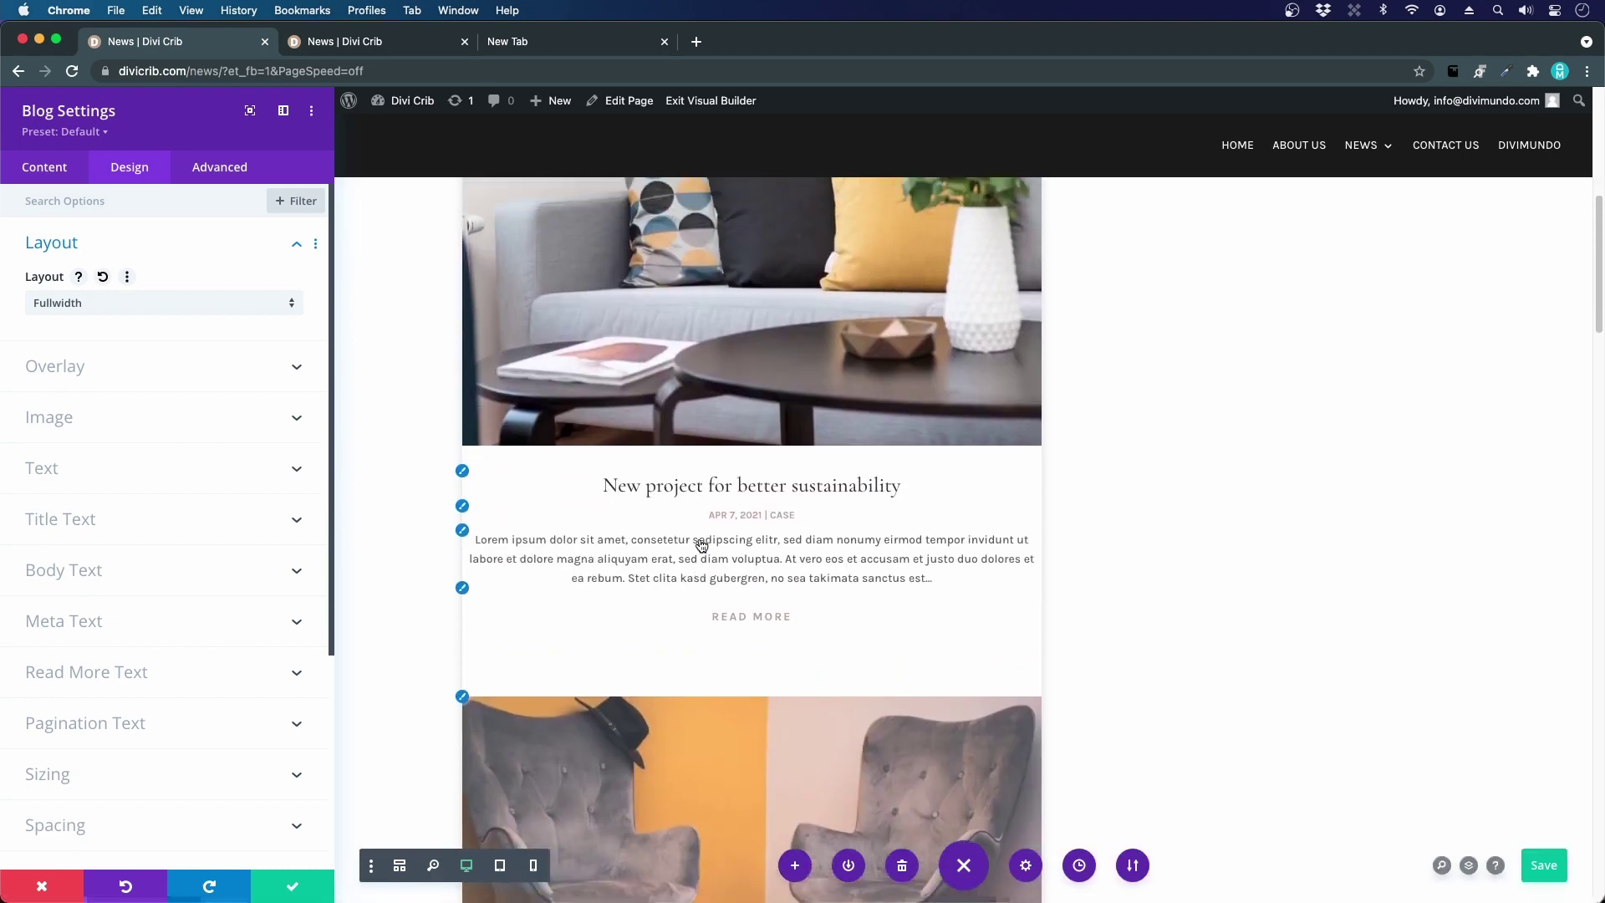
{"action": "scroll", "coordinate": [817, 300], "scroll_direction": "up", "scroll_amount": 2}
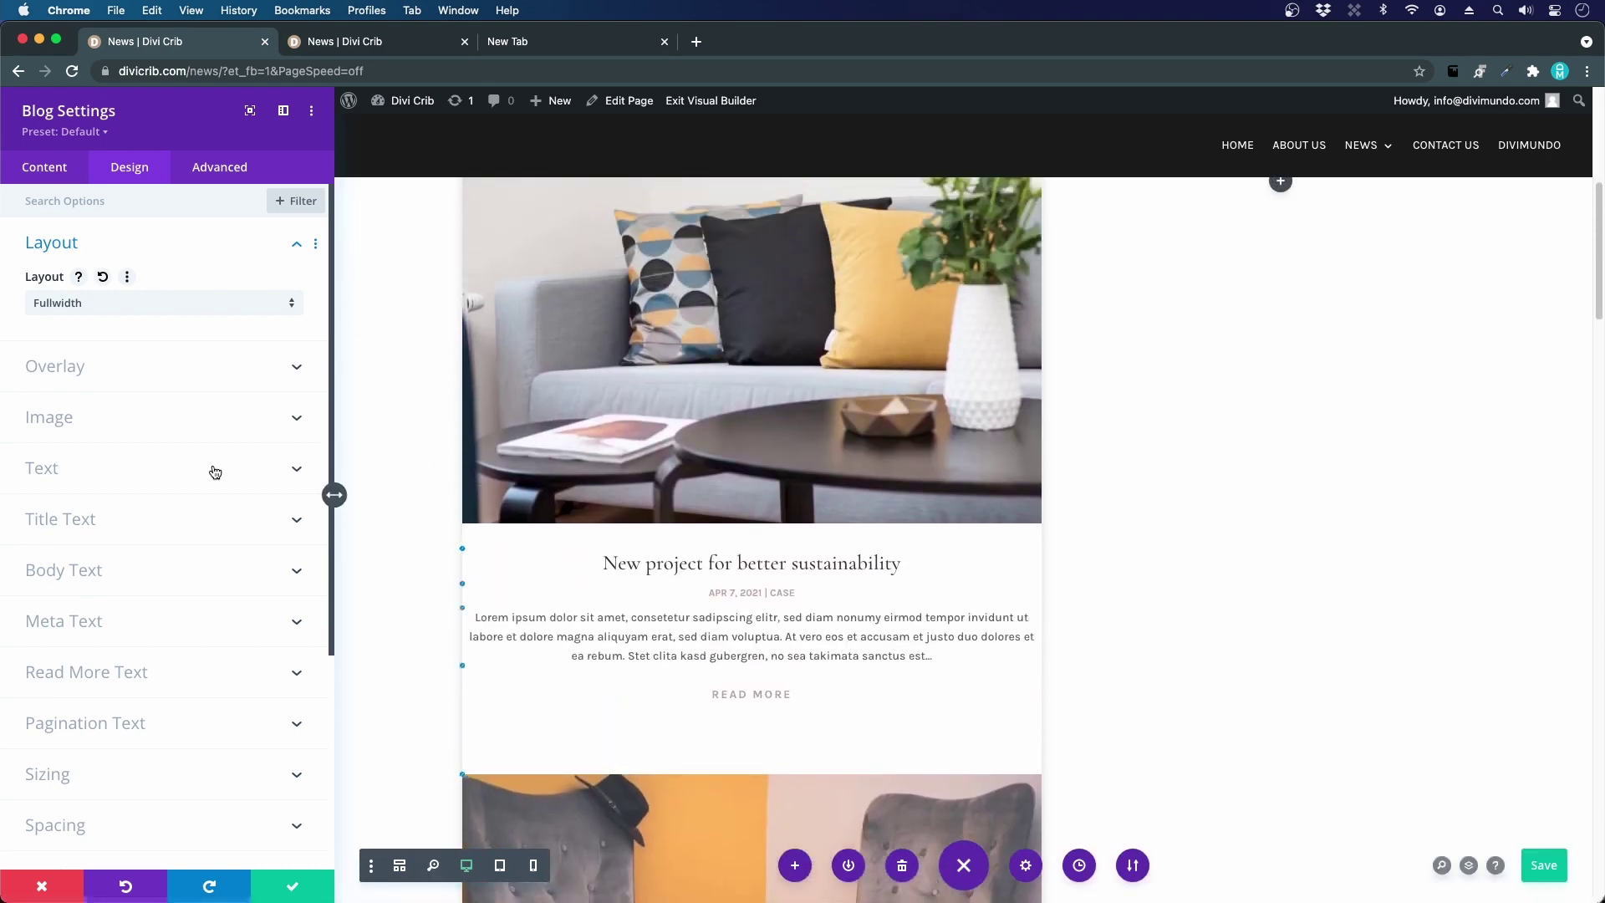
{"action": "scroll", "coordinate": [674, 606], "scroll_direction": "down", "scroll_amount": 1}
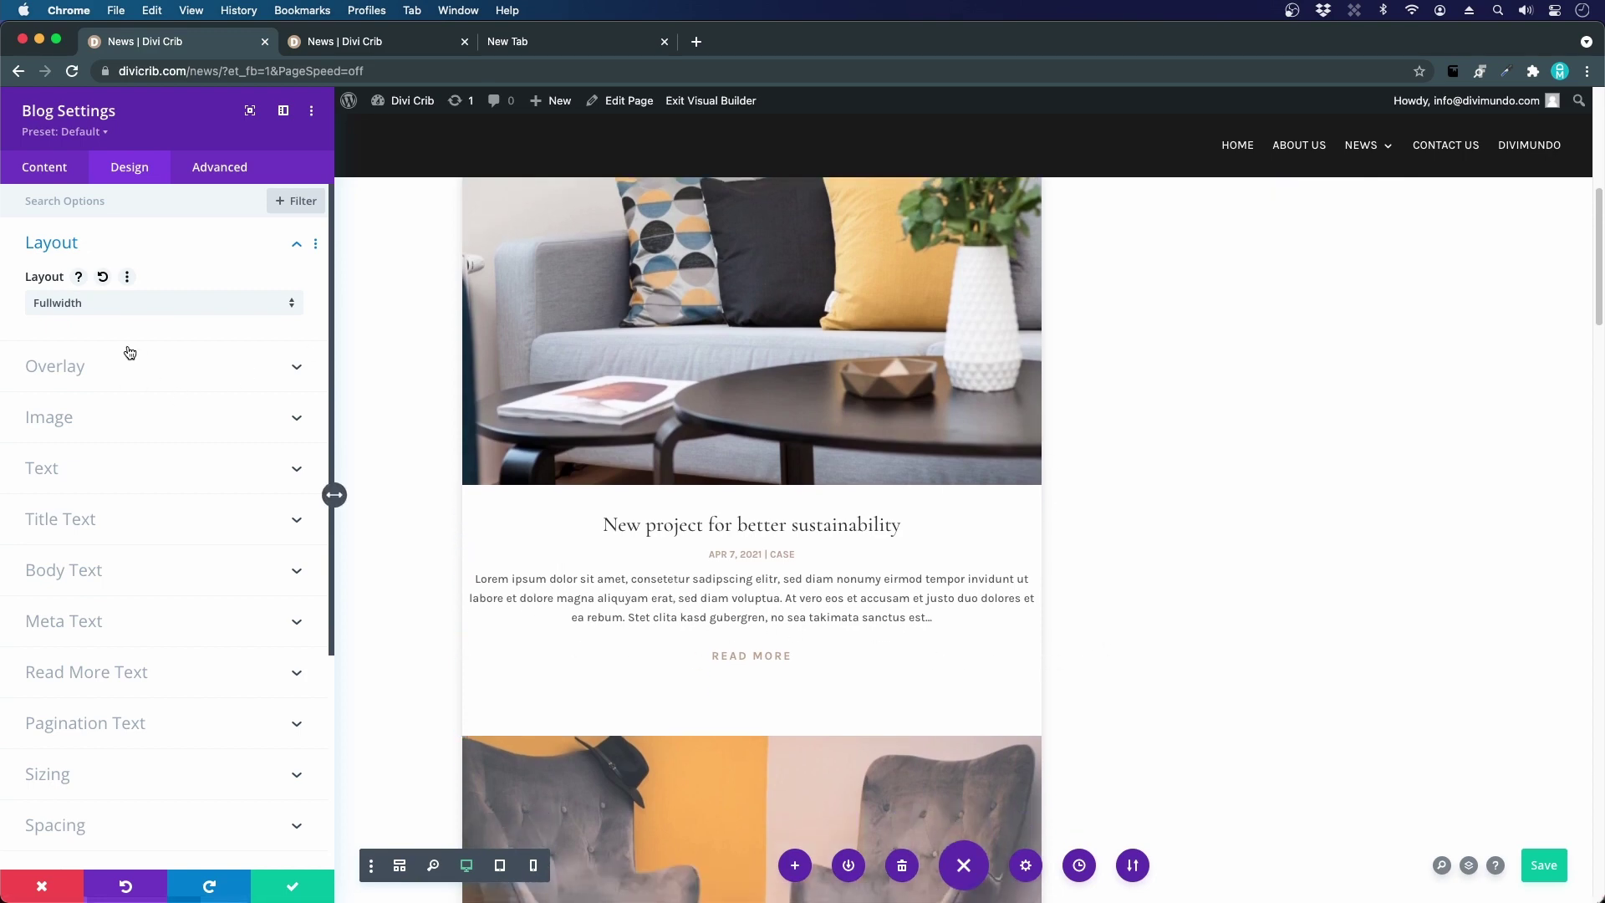
- Remove the box shadow from the blog module
{"action": "scroll", "coordinate": [132, 581], "scroll_direction": "down", "scroll_amount": 5}
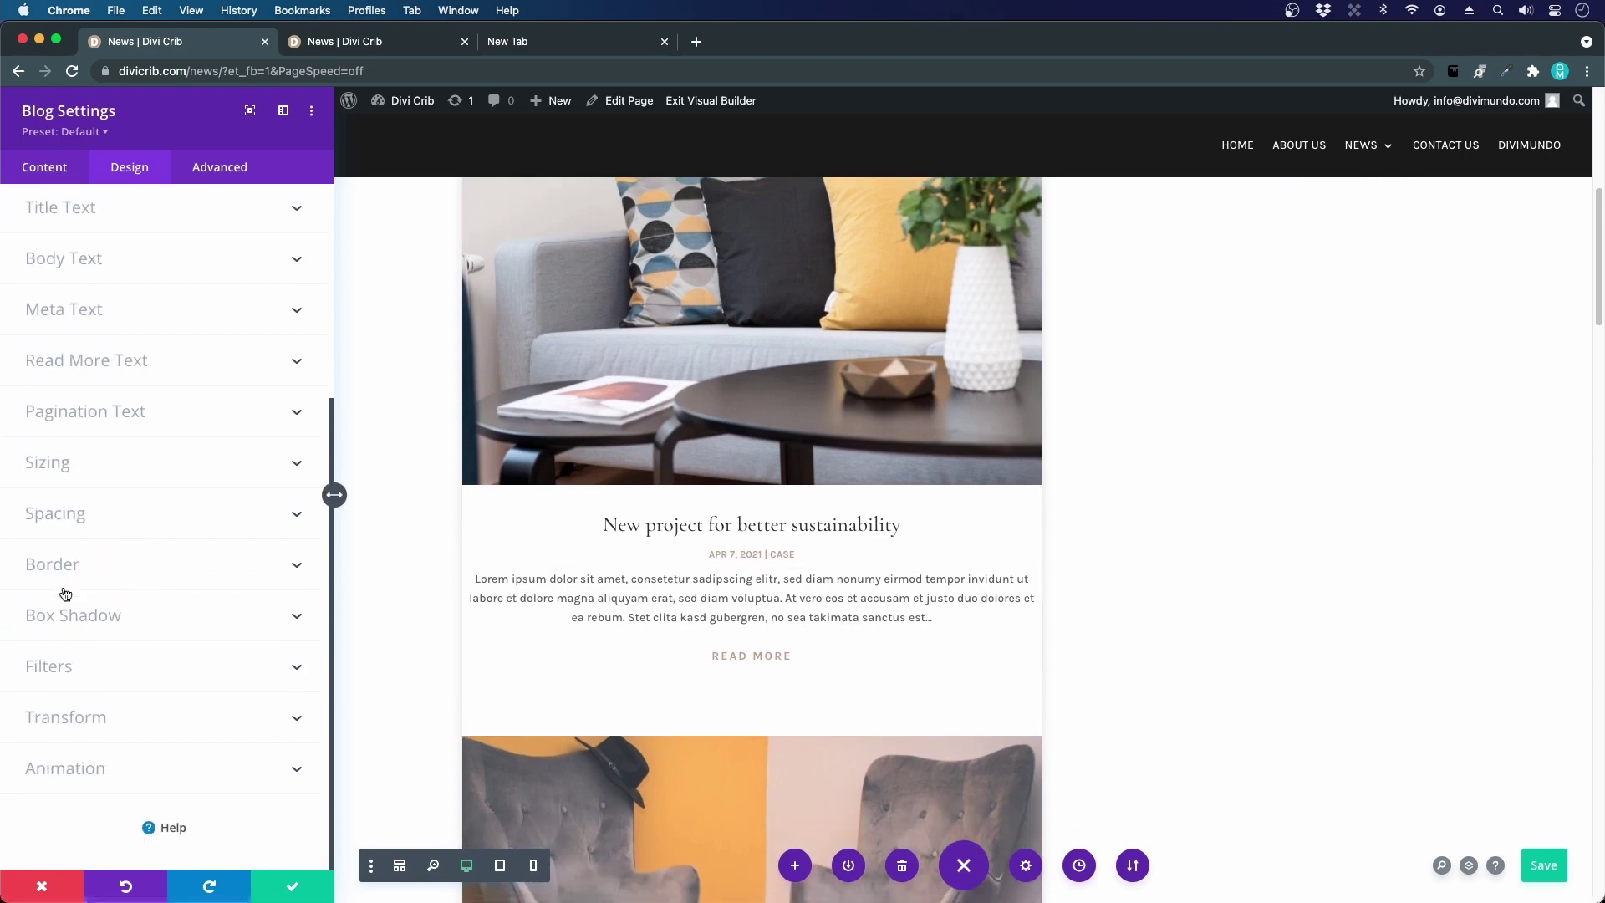
{"action": "left_click", "coordinate": [70, 622]}
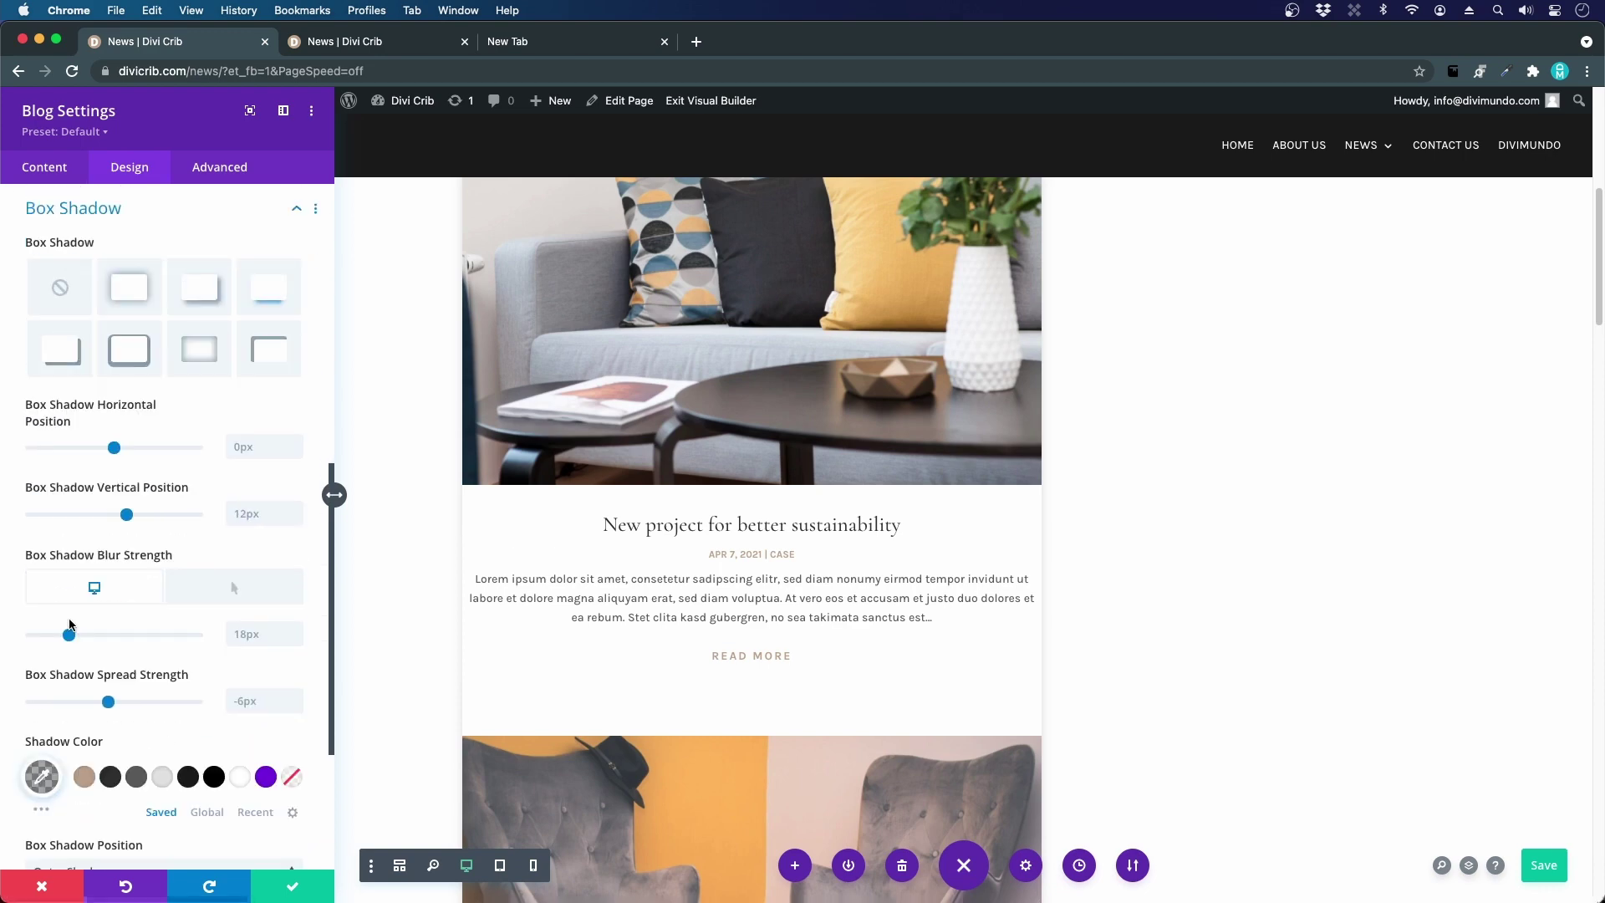
{"action": "left_click", "coordinate": [65, 290]}
{"action": "scroll", "coordinate": [738, 548], "scroll_direction": "up", "scroll_amount": 6}
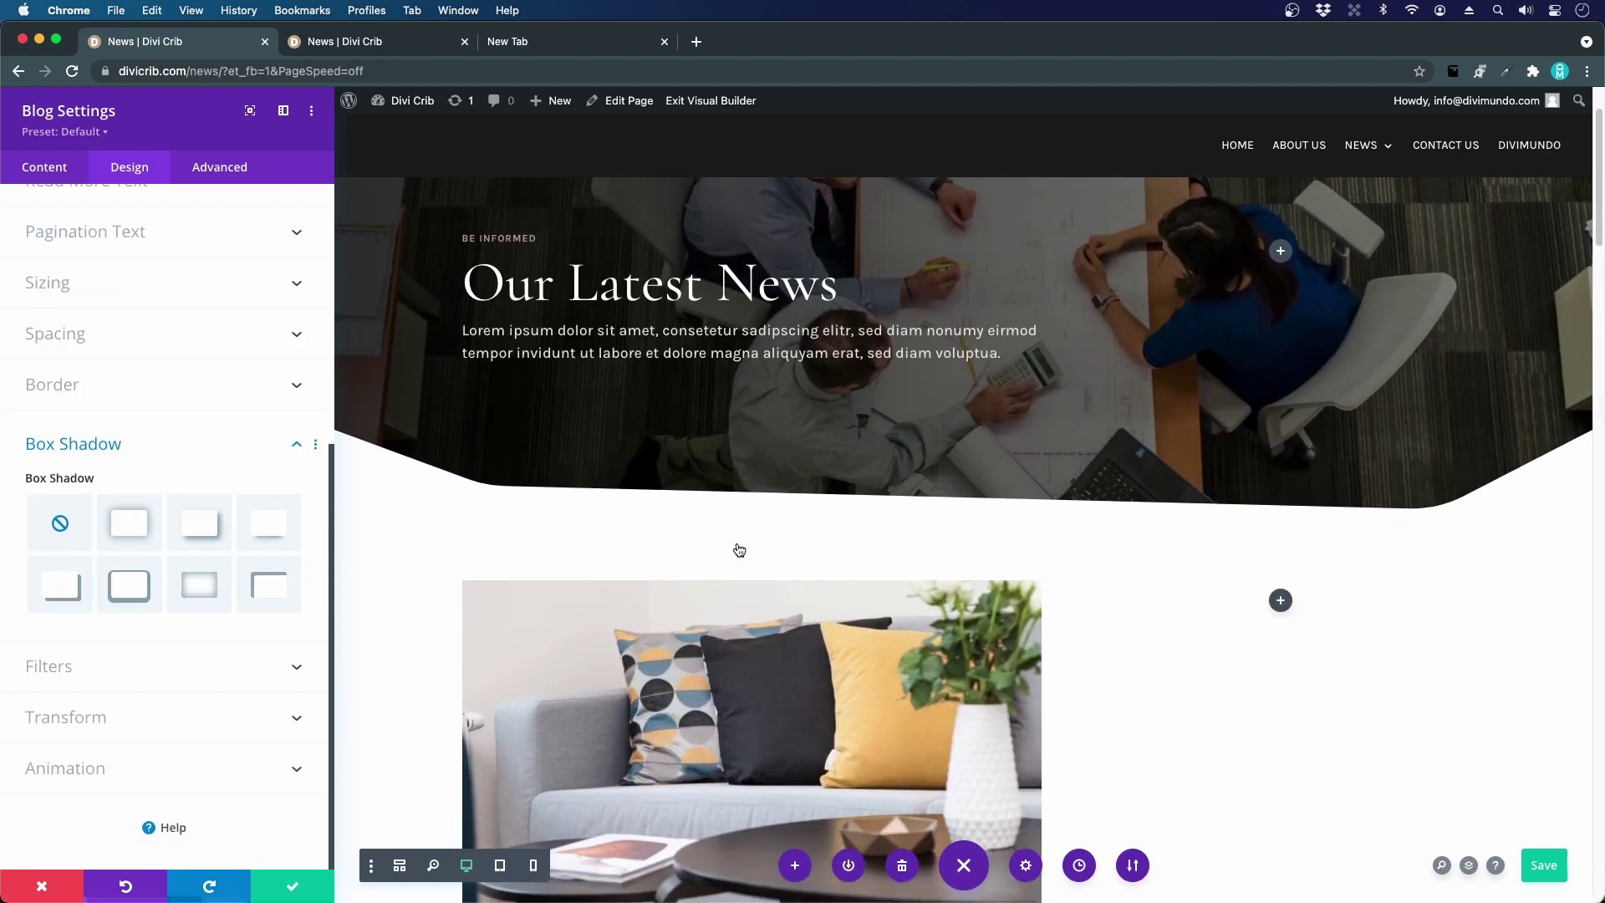
{"action": "scroll", "coordinate": [1087, 626], "scroll_direction": "down", "scroll_amount": 5}
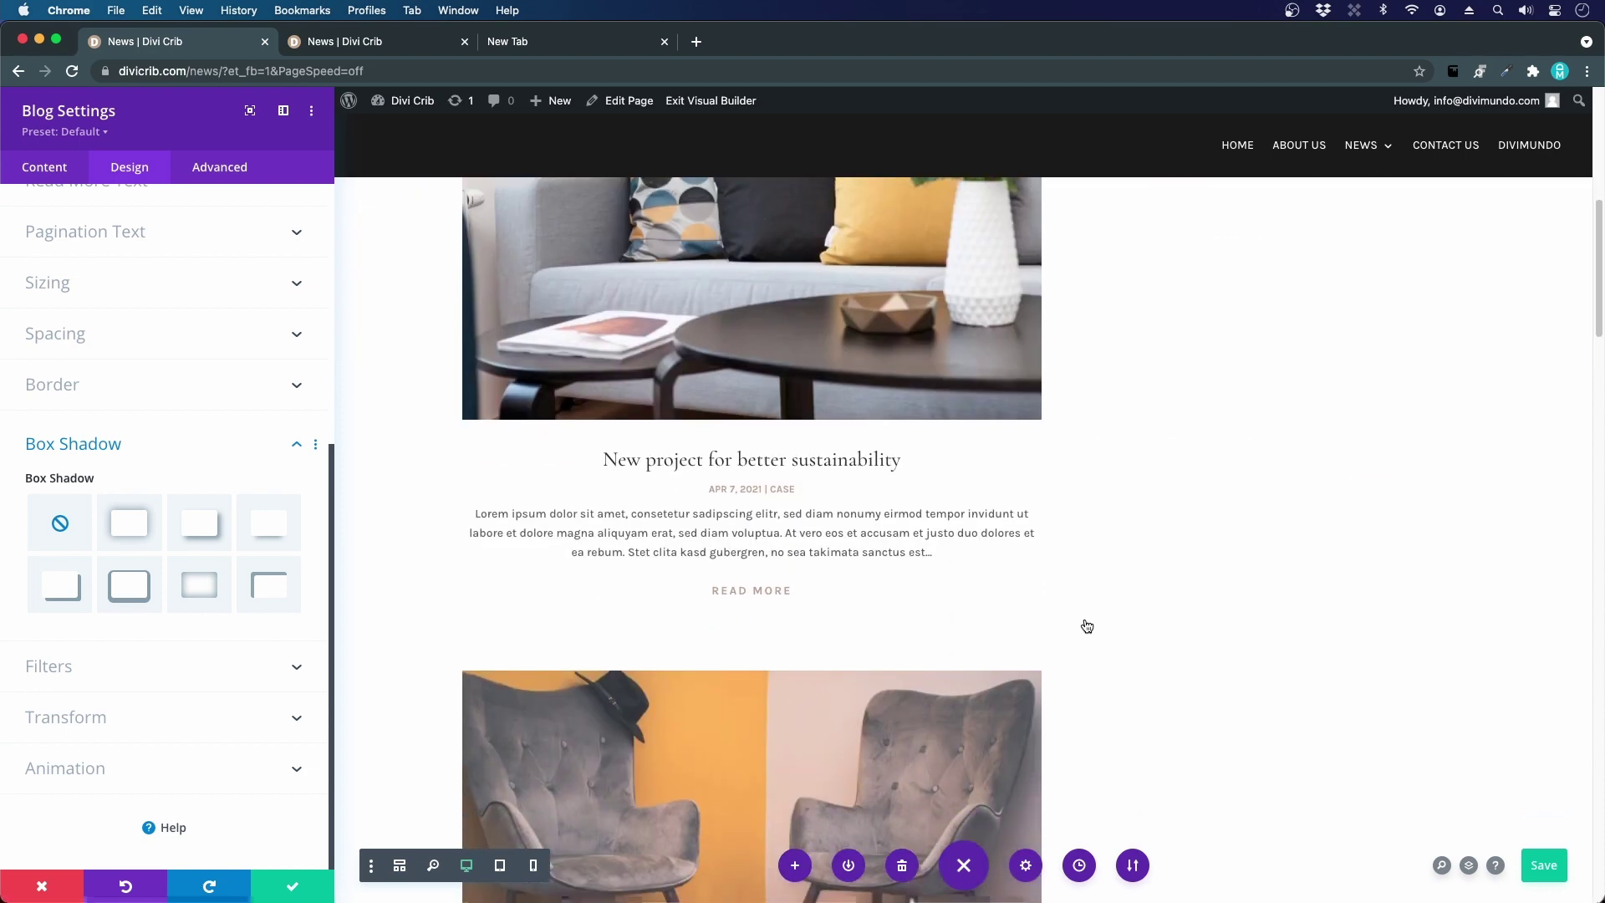
{"action": "scroll", "coordinate": [1088, 626], "scroll_direction": "up", "scroll_amount": 3}
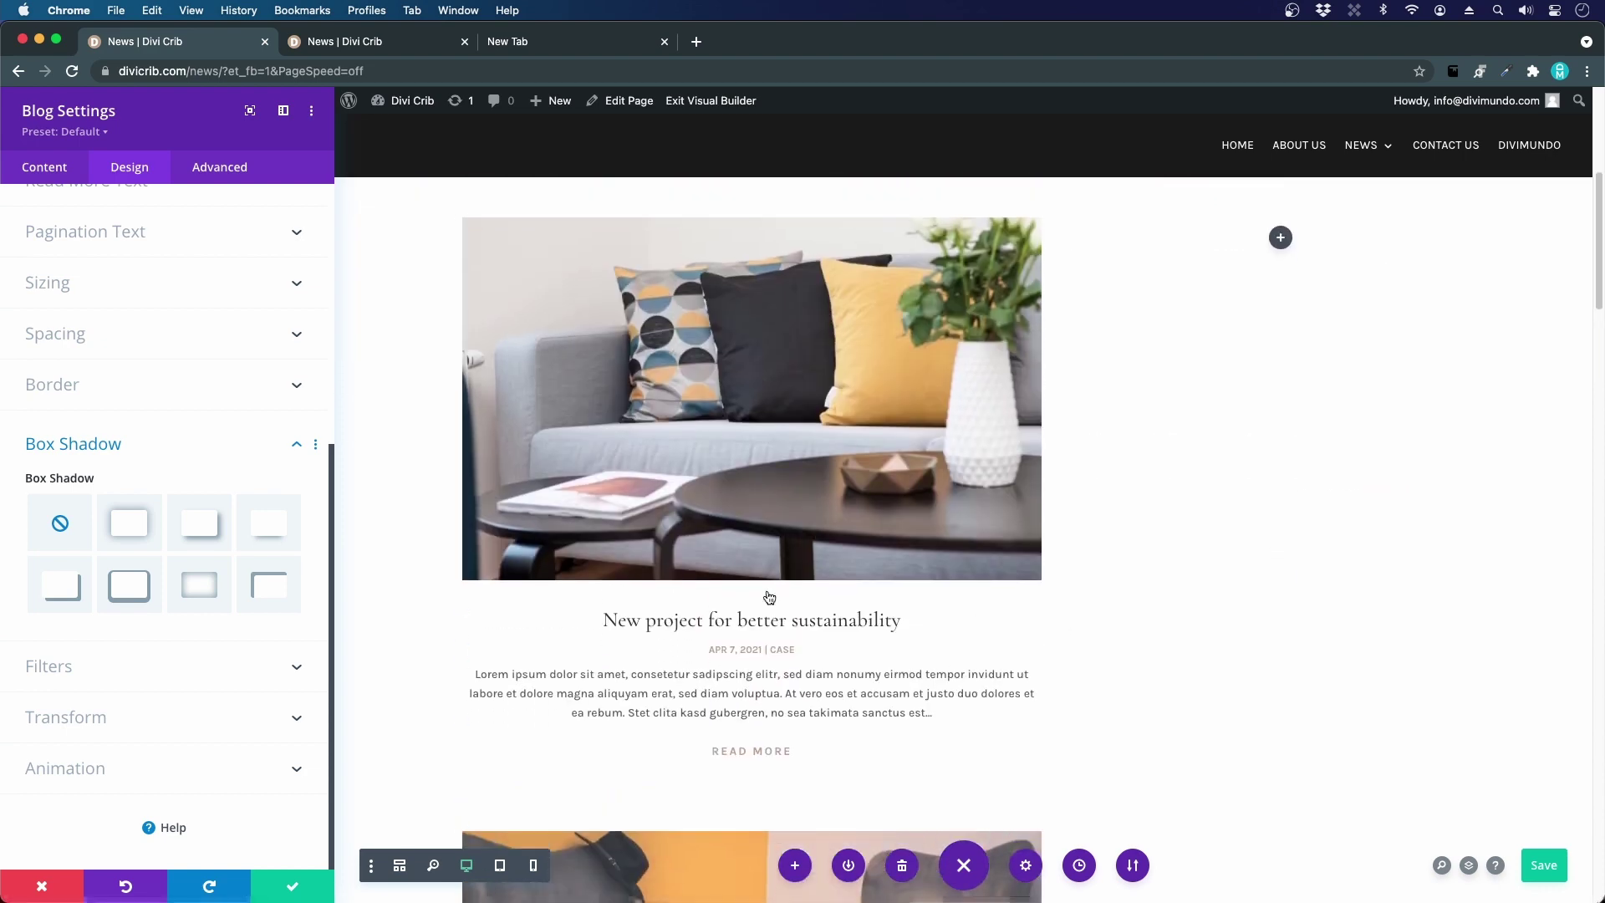
- Set the blog module's post count to 5
{"action": "scroll", "coordinate": [770, 597], "scroll_direction": "down", "scroll_amount": 20}
{"action": "scroll", "coordinate": [916, 613], "scroll_direction": "down", "scroll_amount": 20}
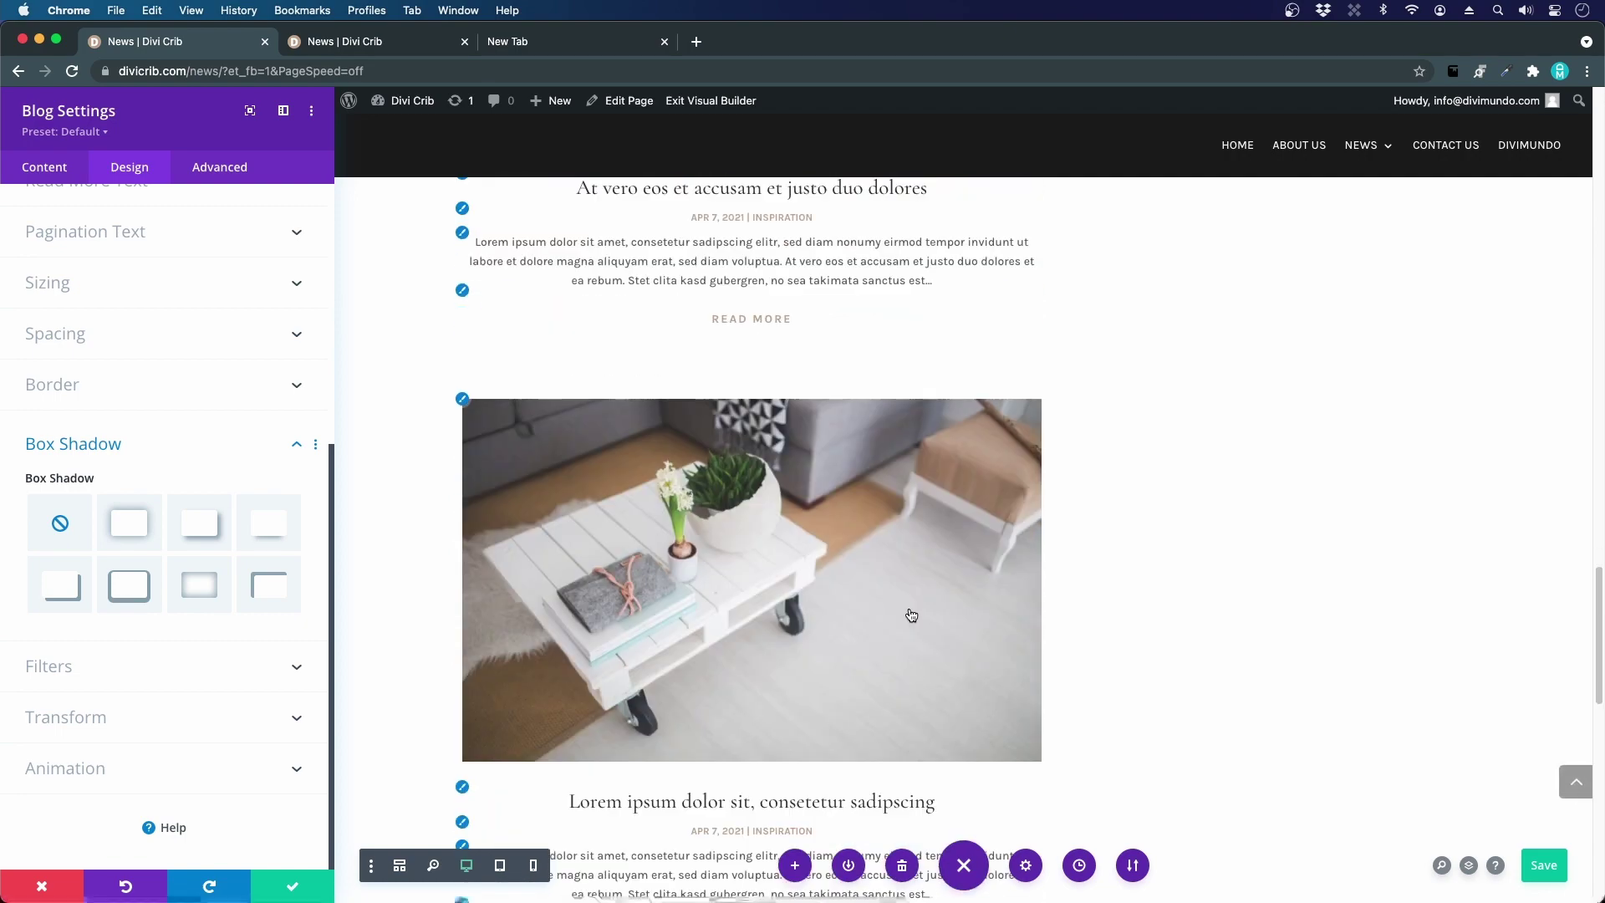
{"action": "scroll", "coordinate": [907, 617], "scroll_direction": "up", "scroll_amount": 20}
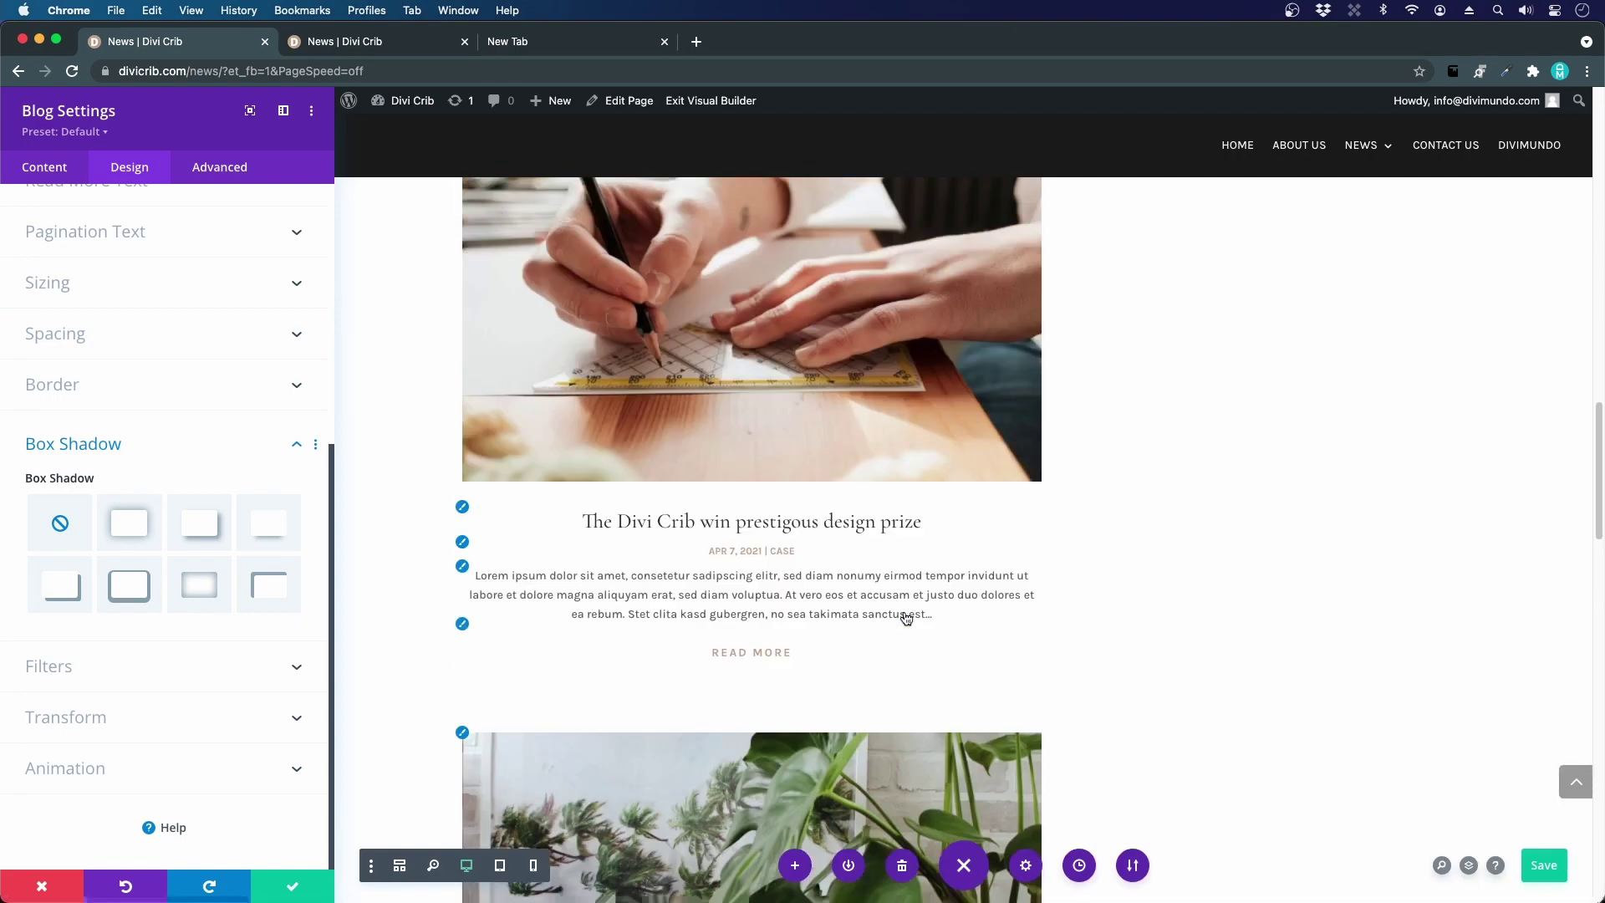
{"action": "scroll", "coordinate": [905, 620], "scroll_direction": "down", "scroll_amount": 5}
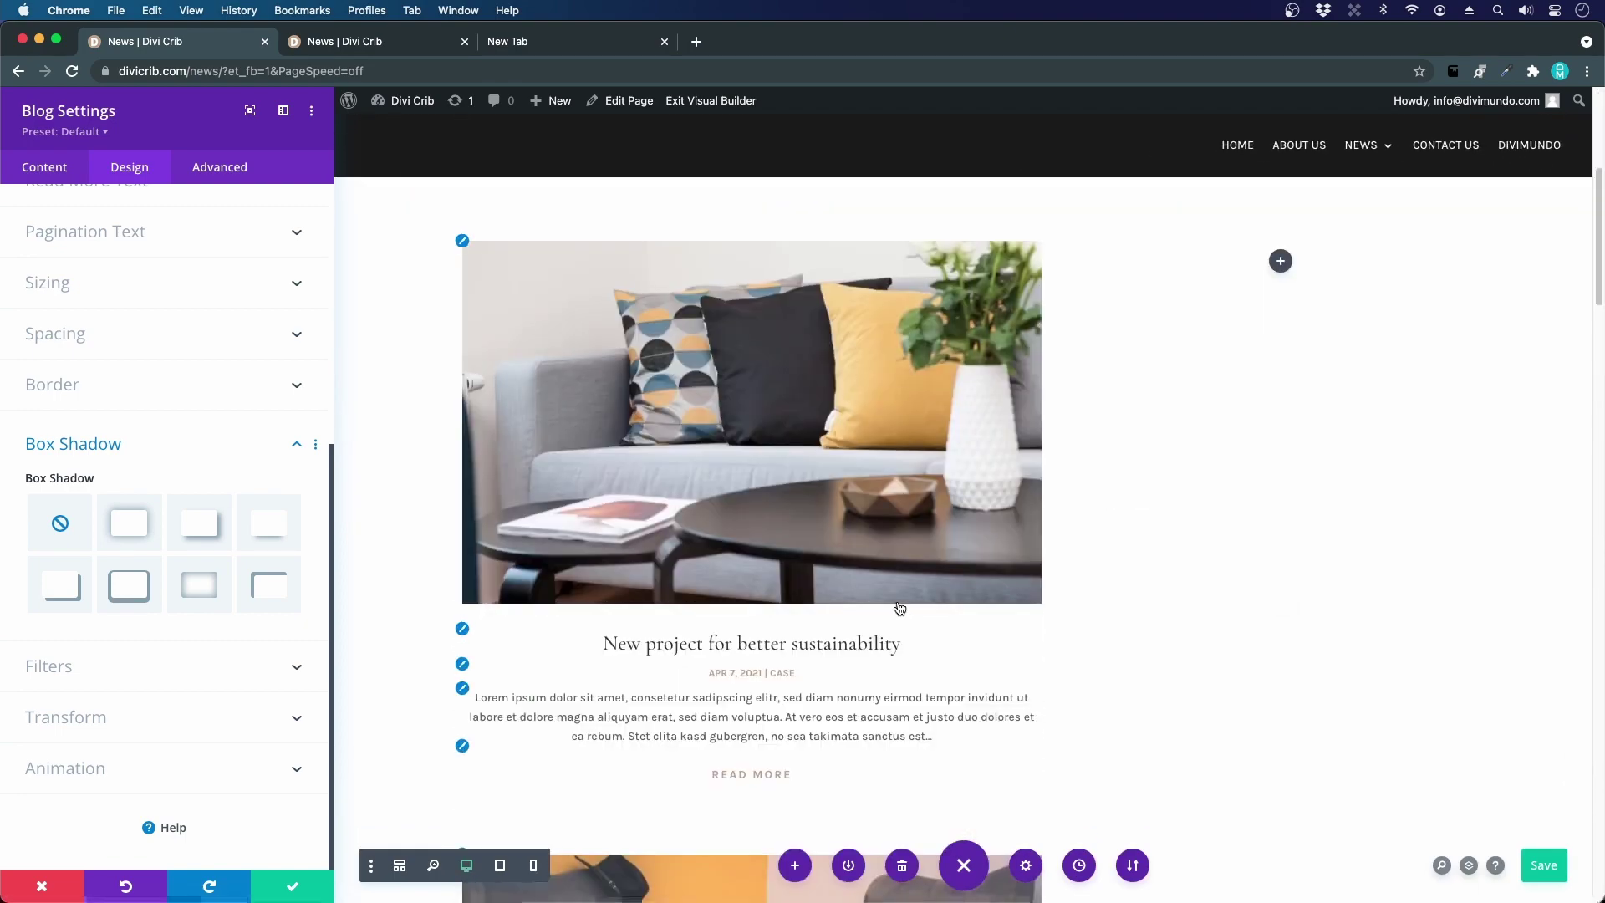
{"action": "left_click", "coordinate": [46, 167]}
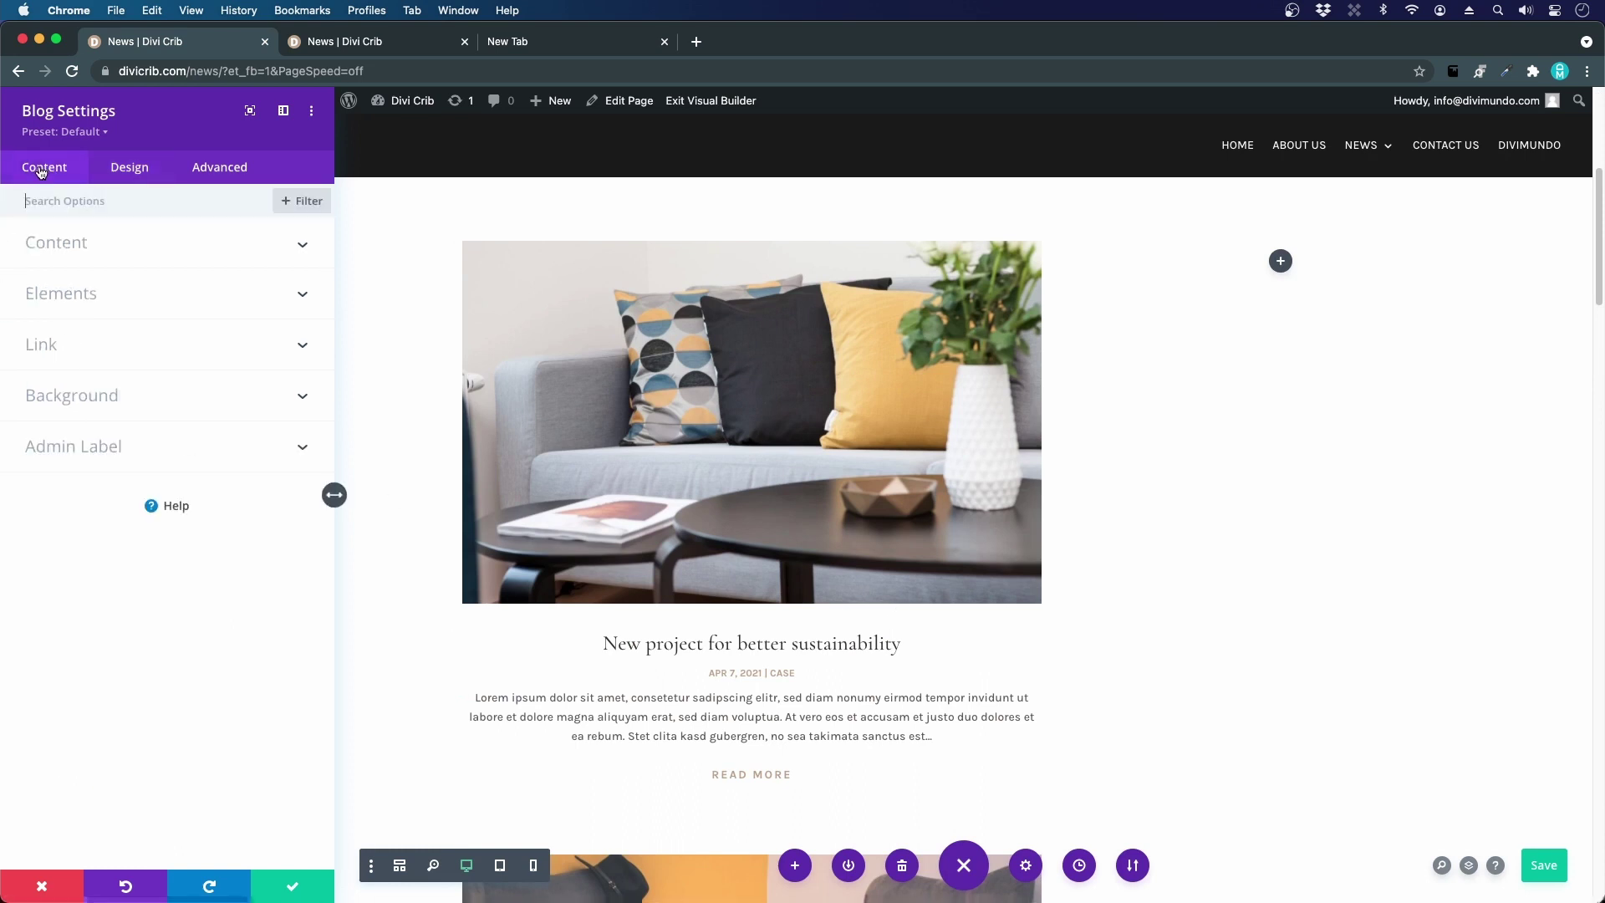
{"action": "left_click", "coordinate": [55, 245]}
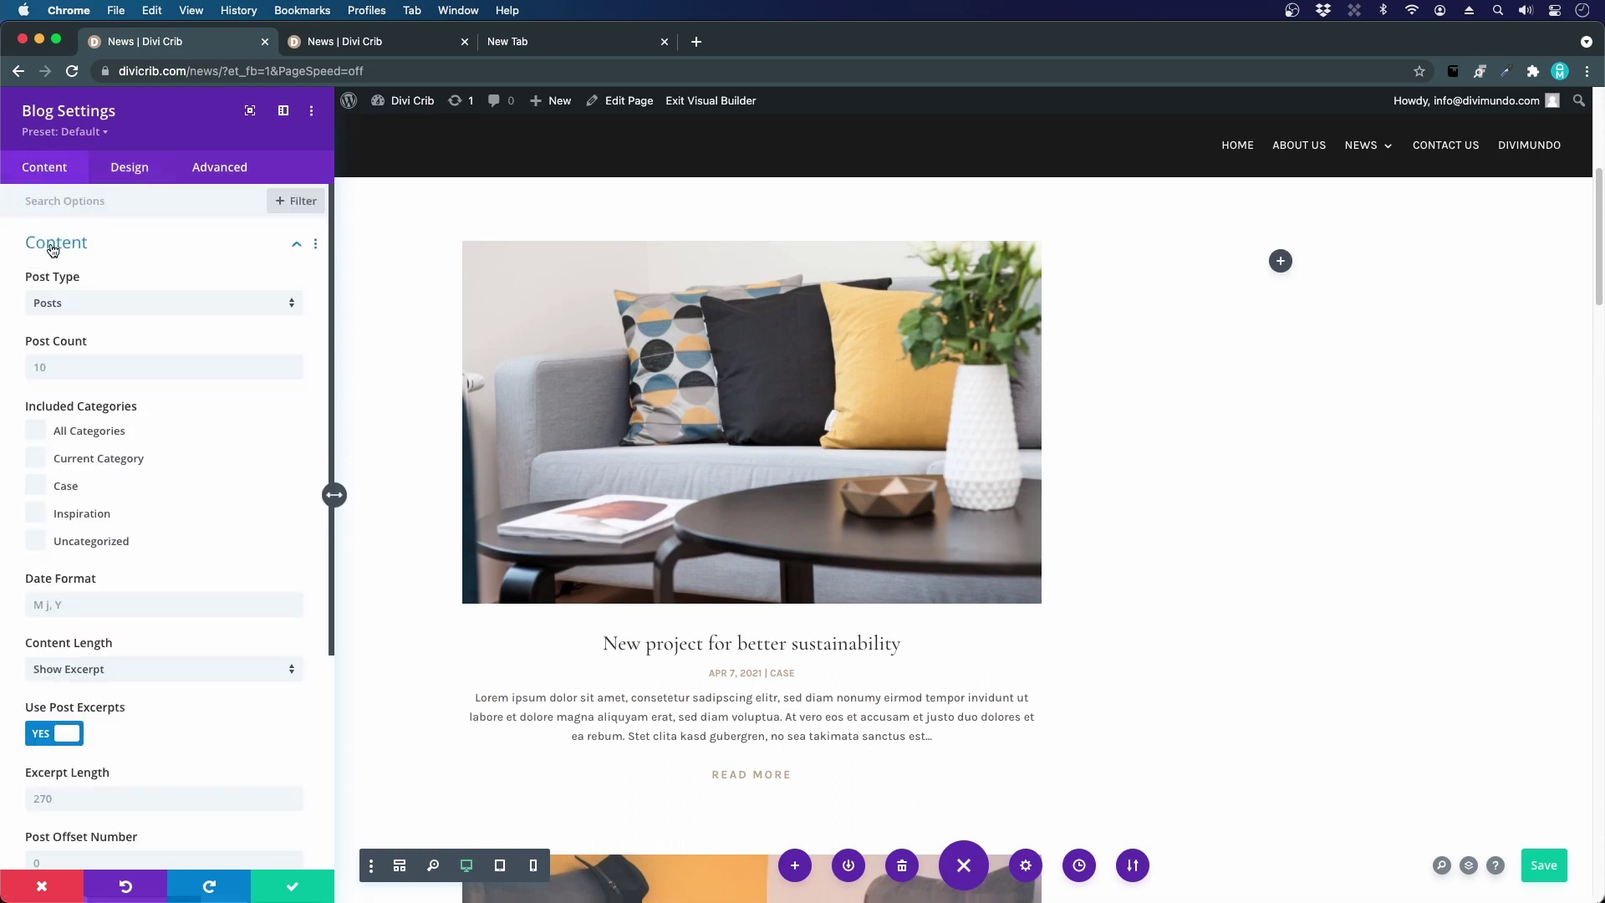
{"action": "left_click", "coordinate": [76, 368]}
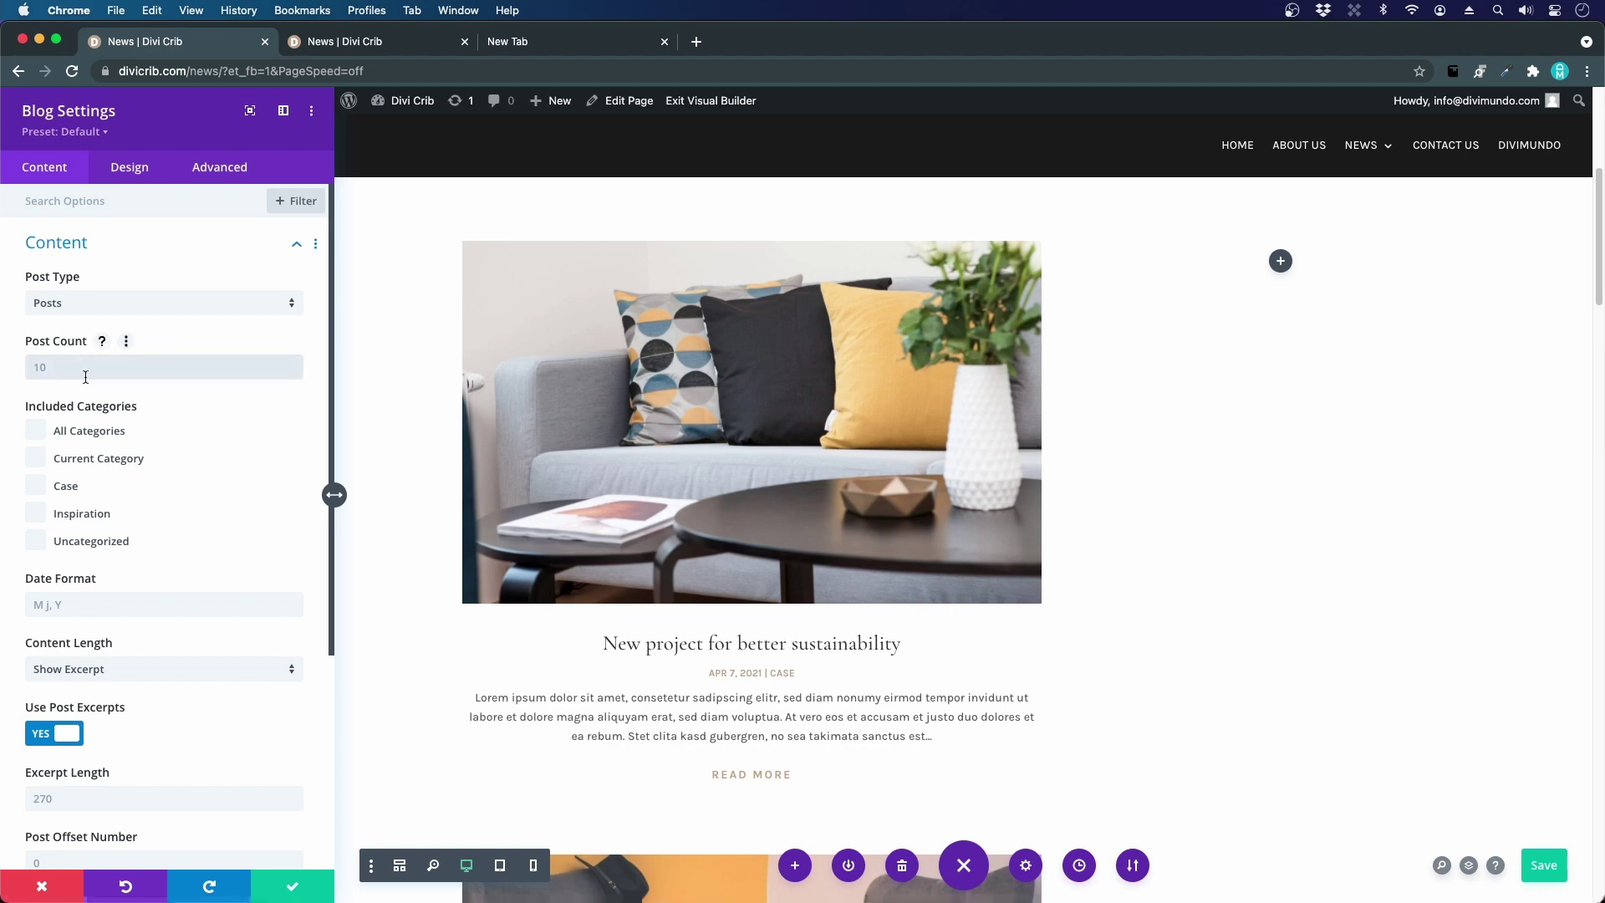
{"action": "type", "text": "5"}
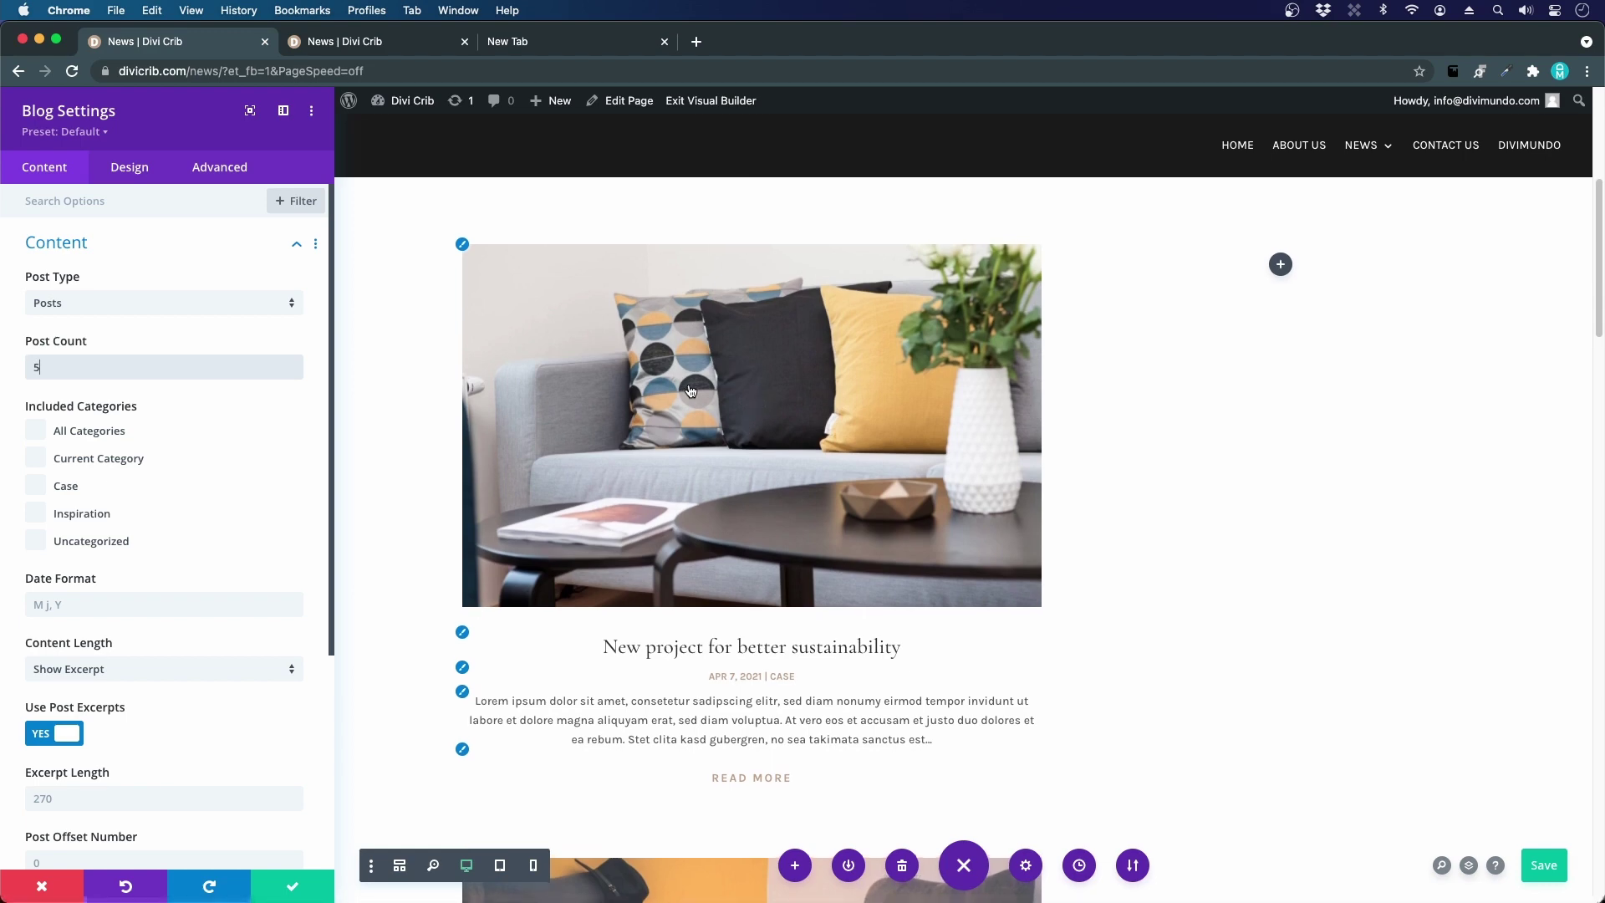
- Turn on pagination in the blog module's elements
{"action": "scroll", "coordinate": [706, 410], "scroll_direction": "down", "scroll_amount": 20}
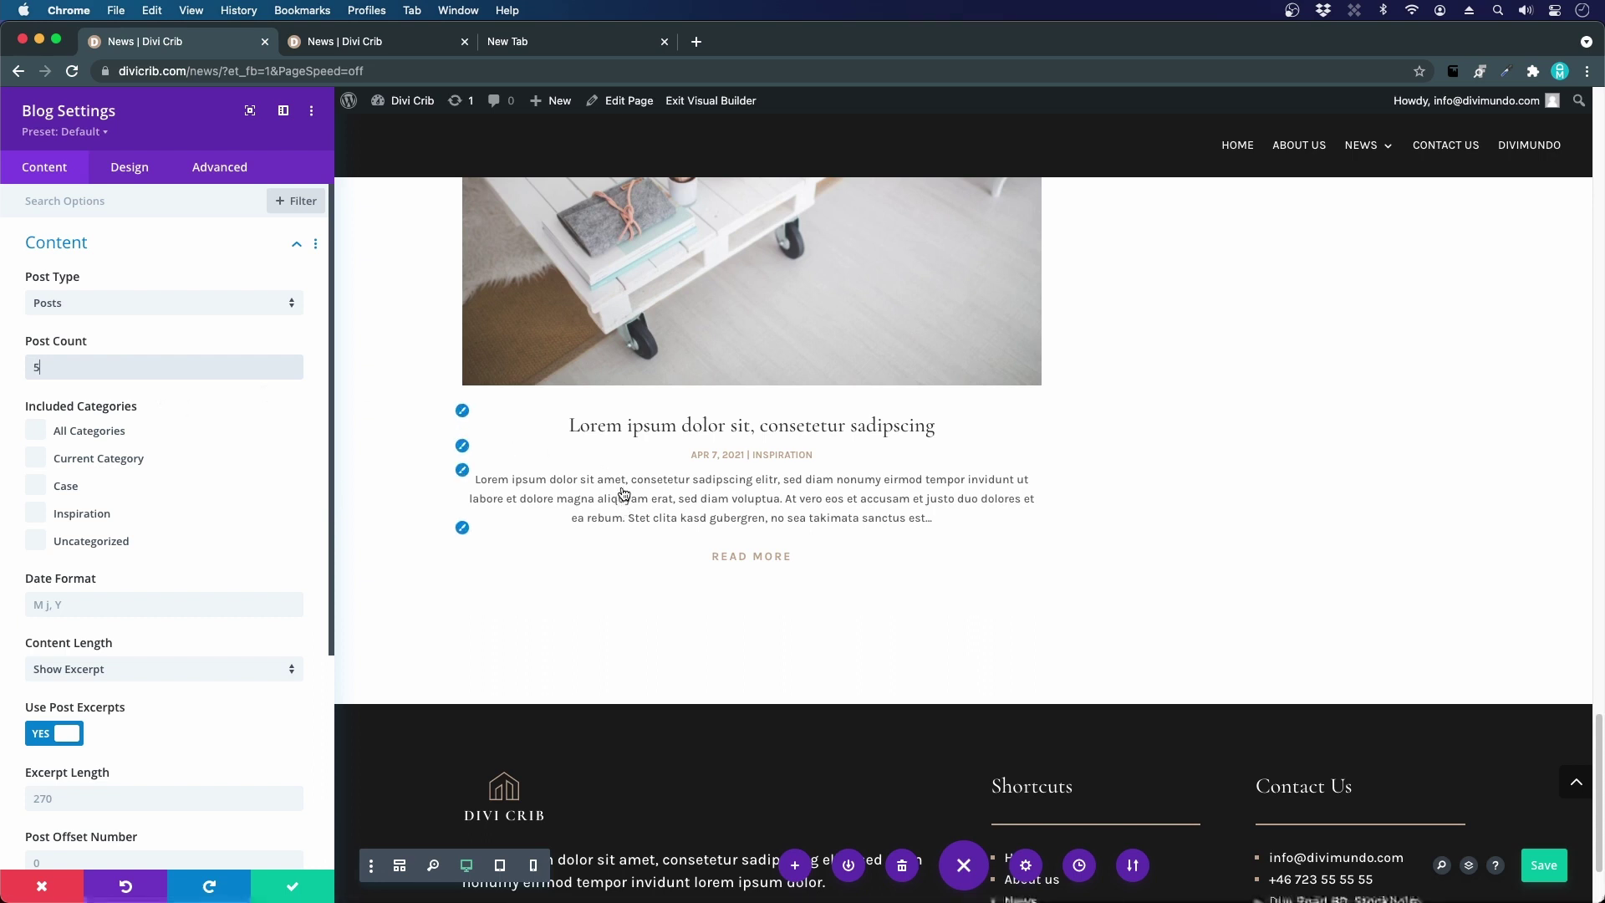
{"action": "scroll", "coordinate": [157, 524], "scroll_direction": "down", "scroll_amount": 5}
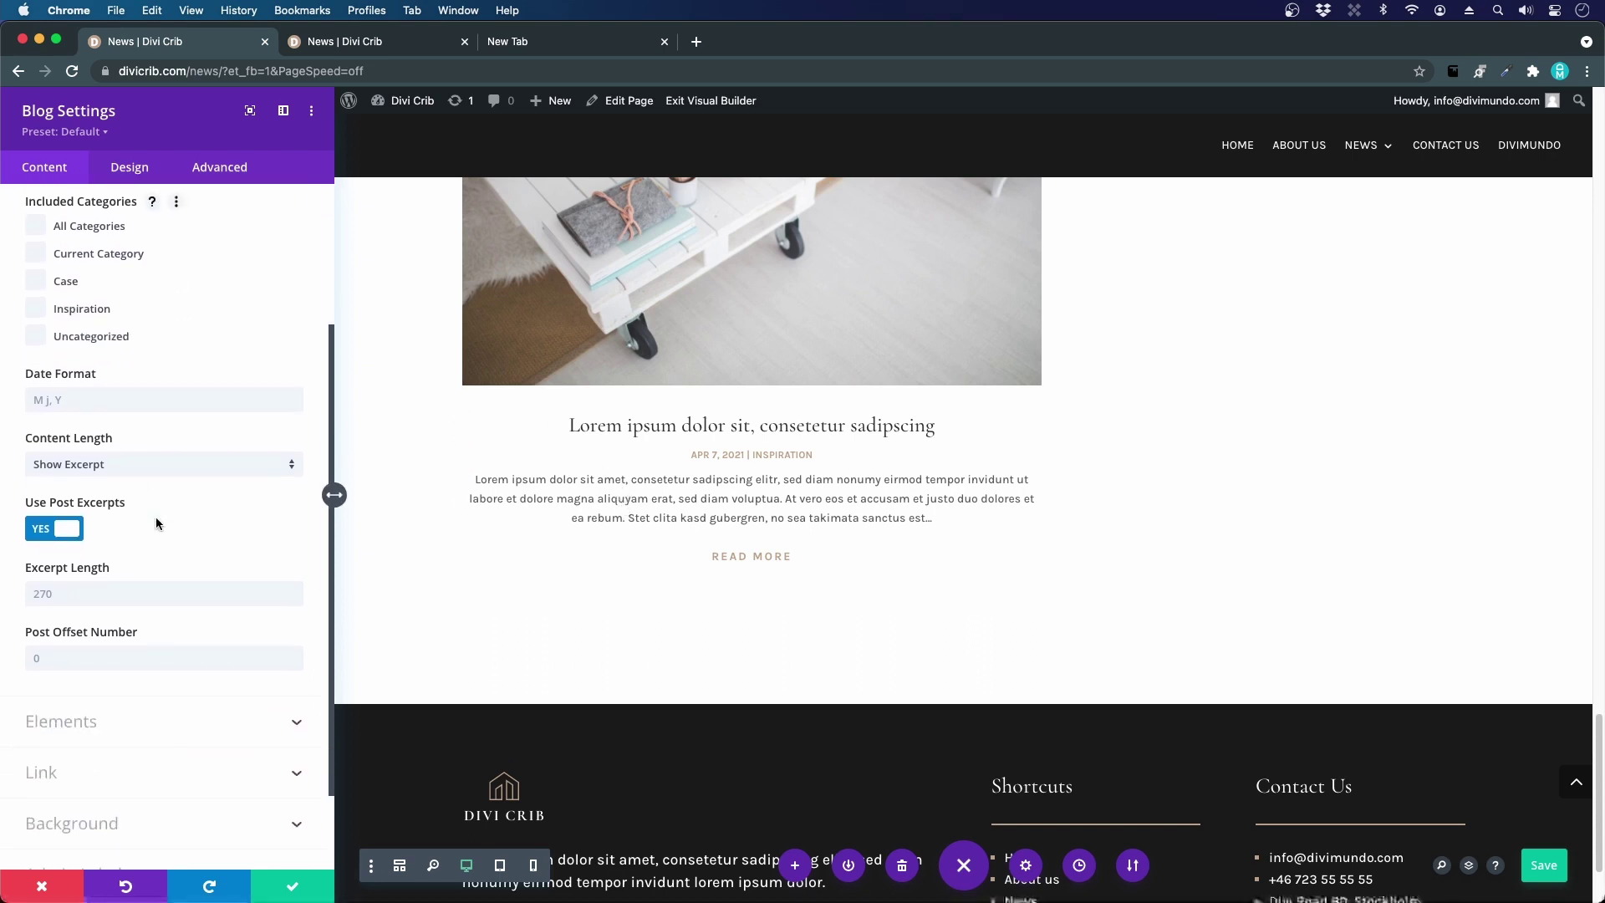
{"action": "scroll", "coordinate": [58, 633], "scroll_direction": "up", "scroll_amount": 1}
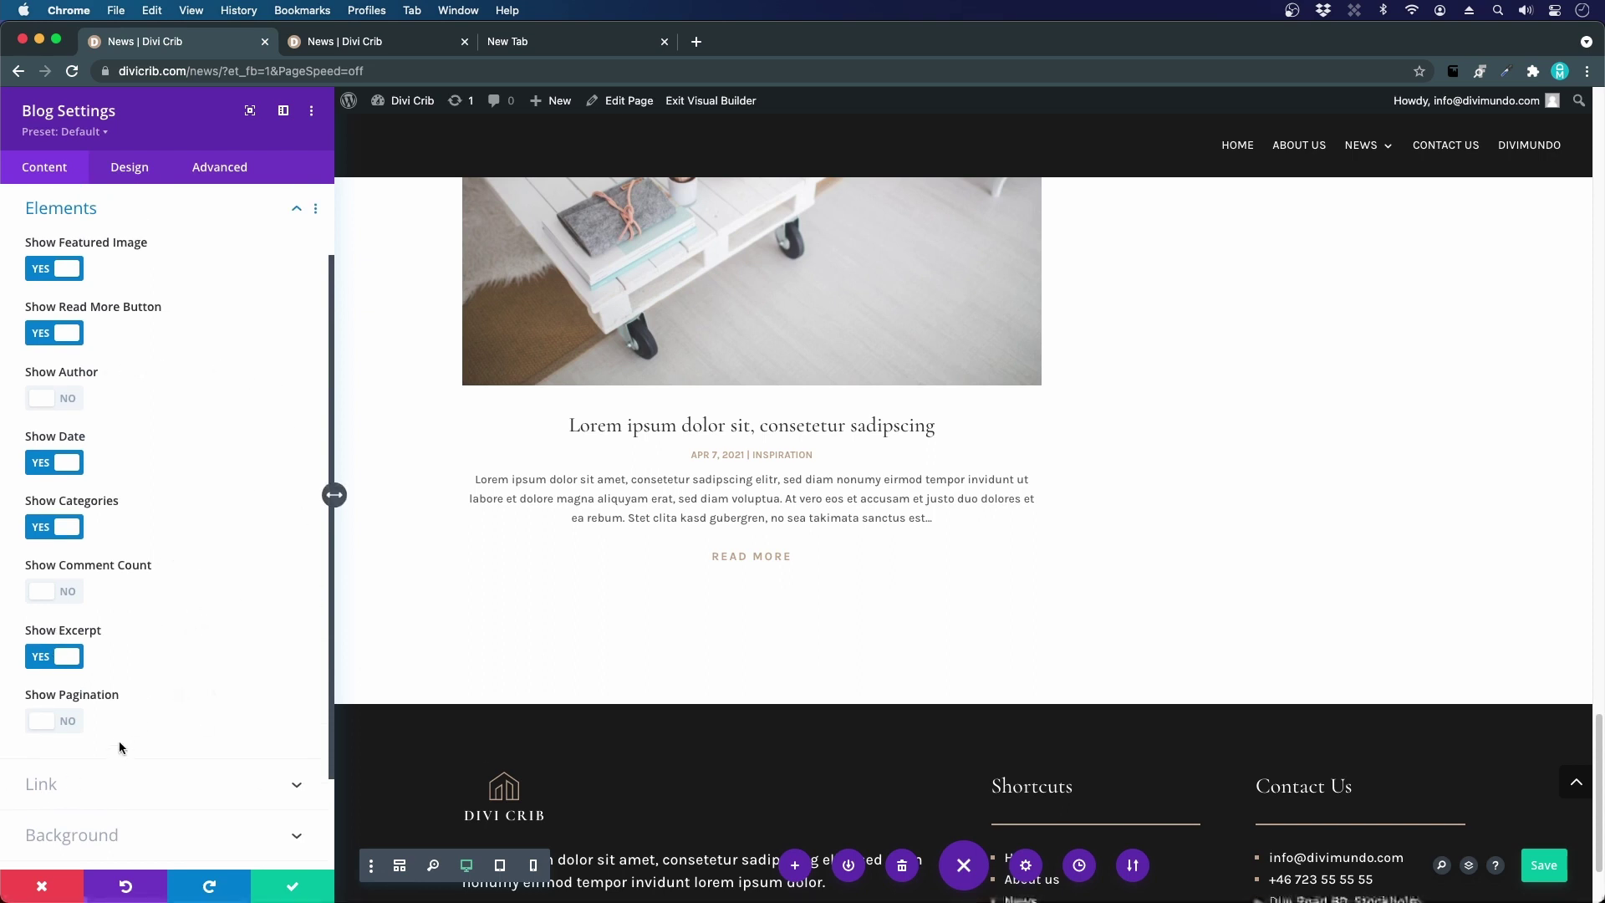
{"action": "left_click", "coordinate": [55, 720]}
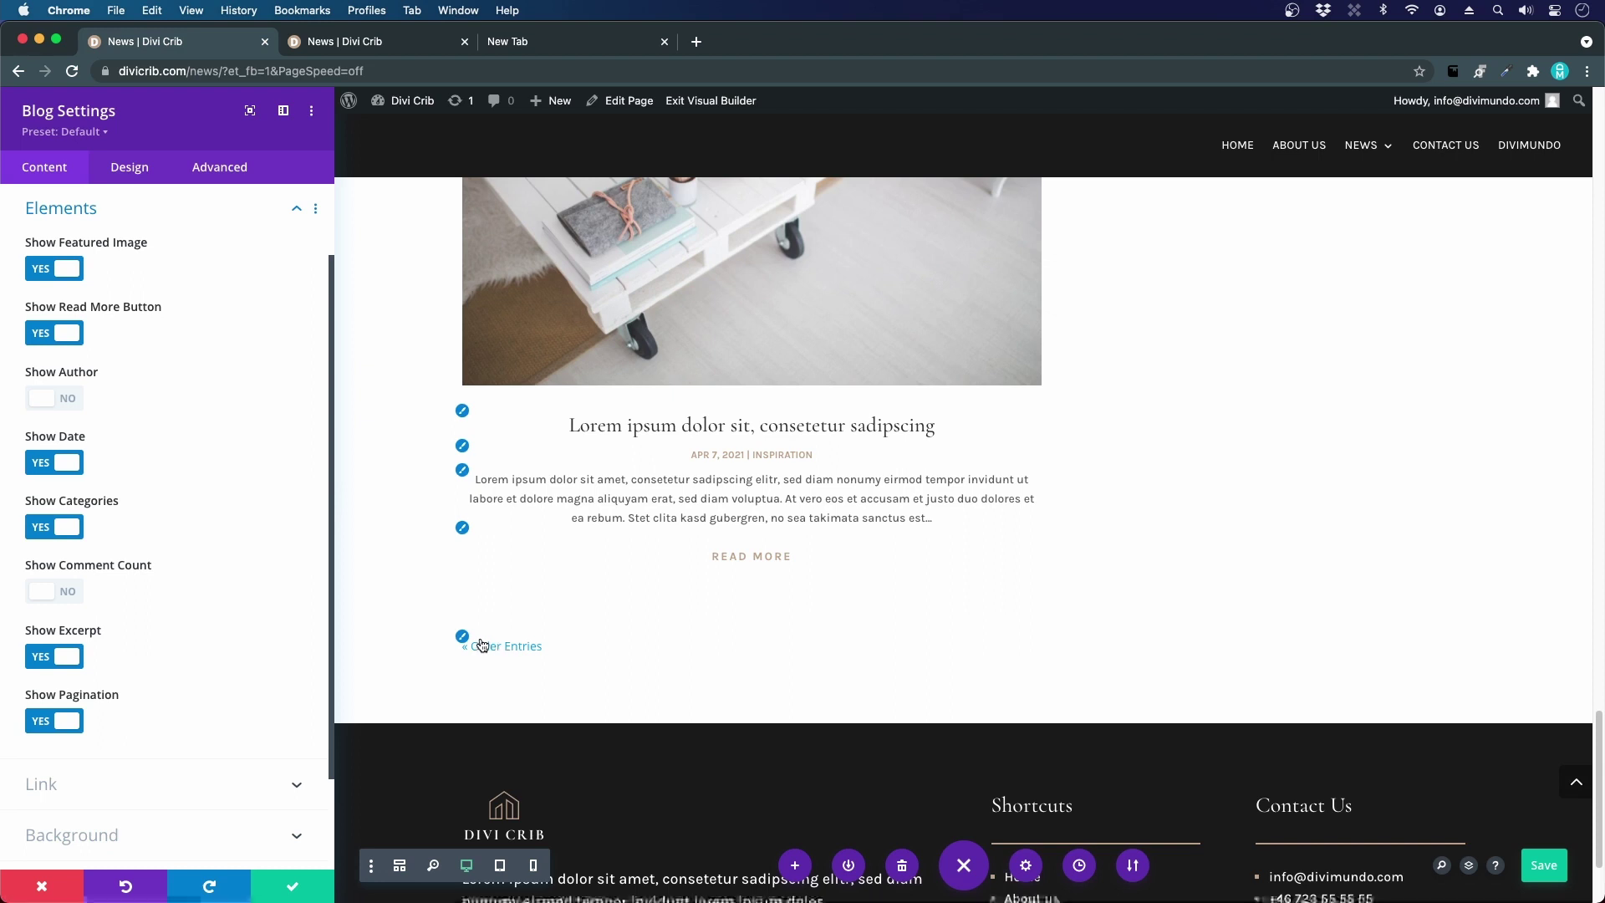
- Style the blog module's pagination text with the Karla font and the saved beige color, and save the module settings
{"action": "left_click", "coordinate": [464, 637]}
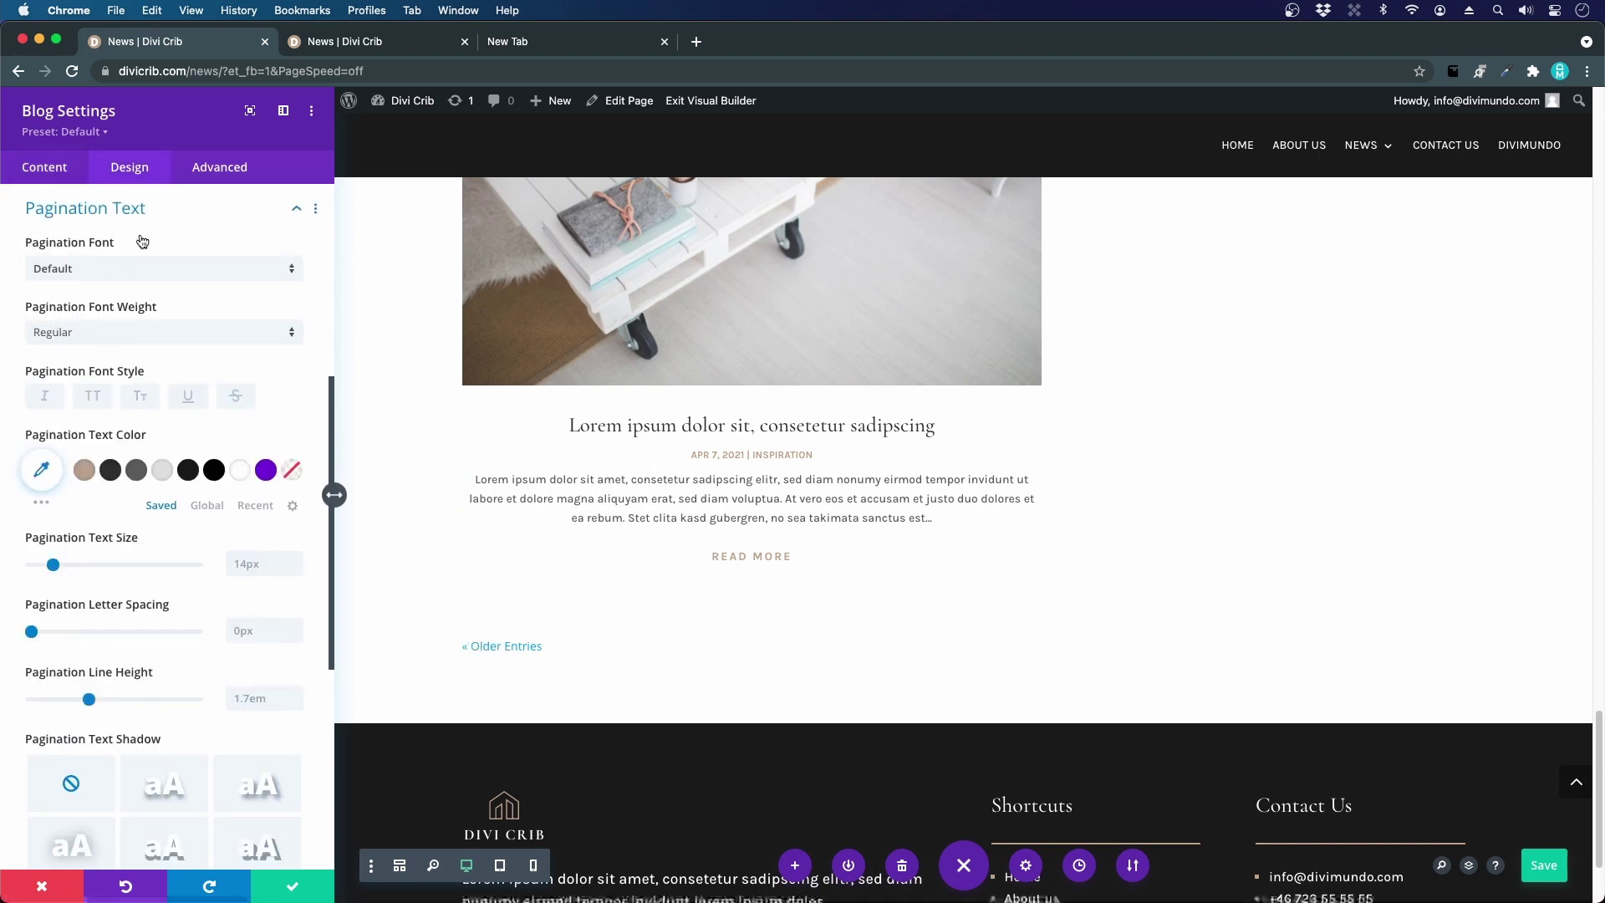
{"action": "left_click", "coordinate": [74, 269]}
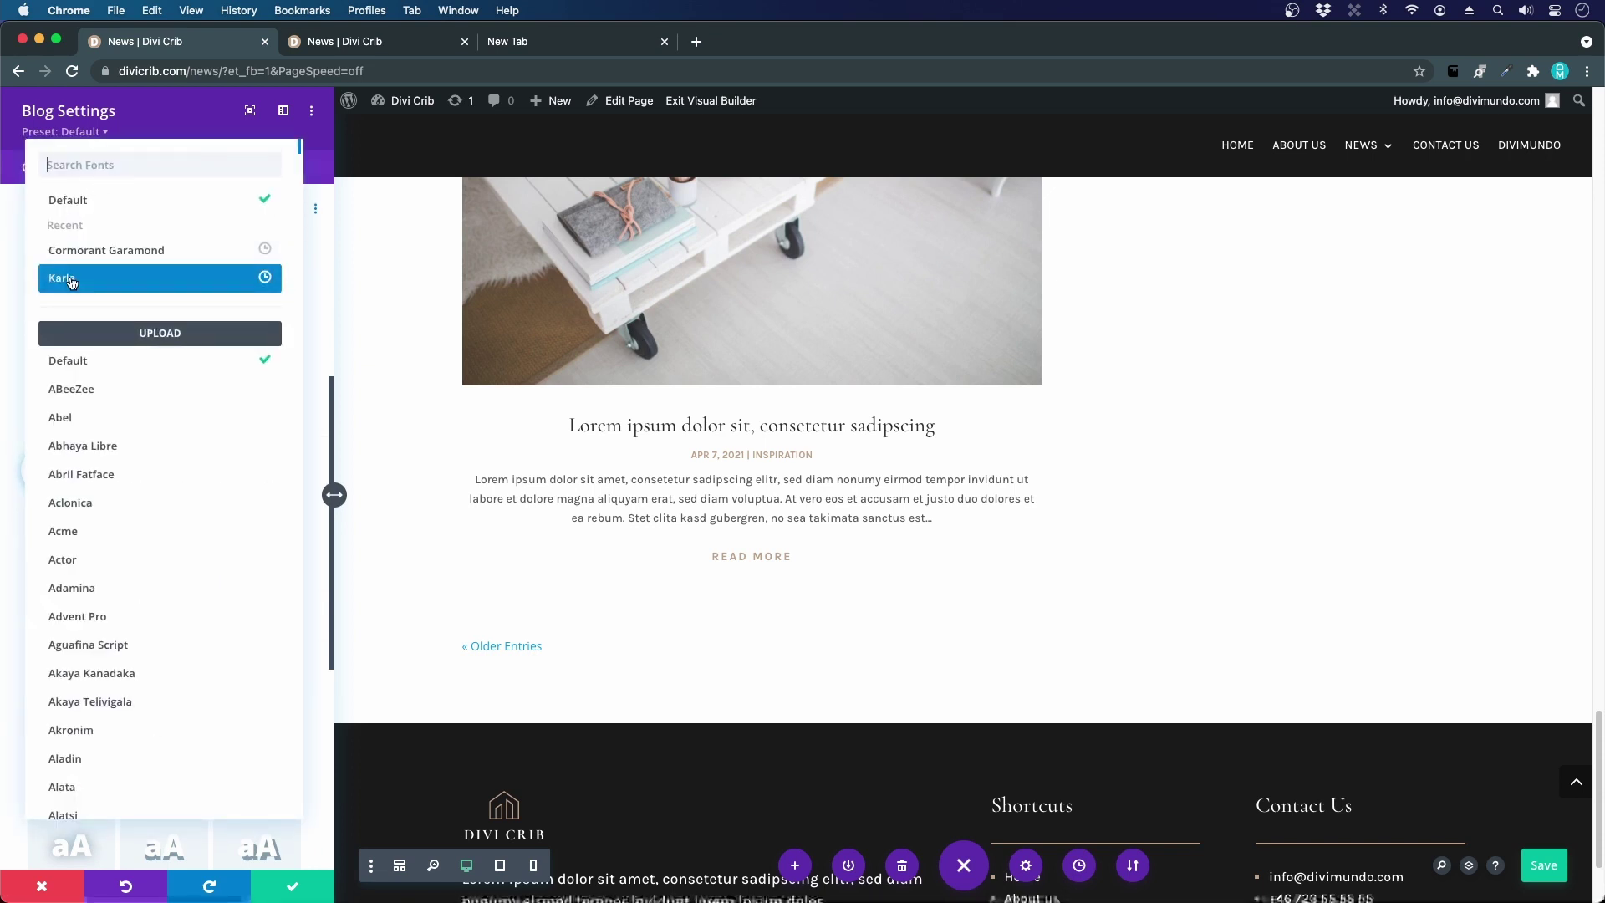
{"action": "left_click", "coordinate": [72, 281]}
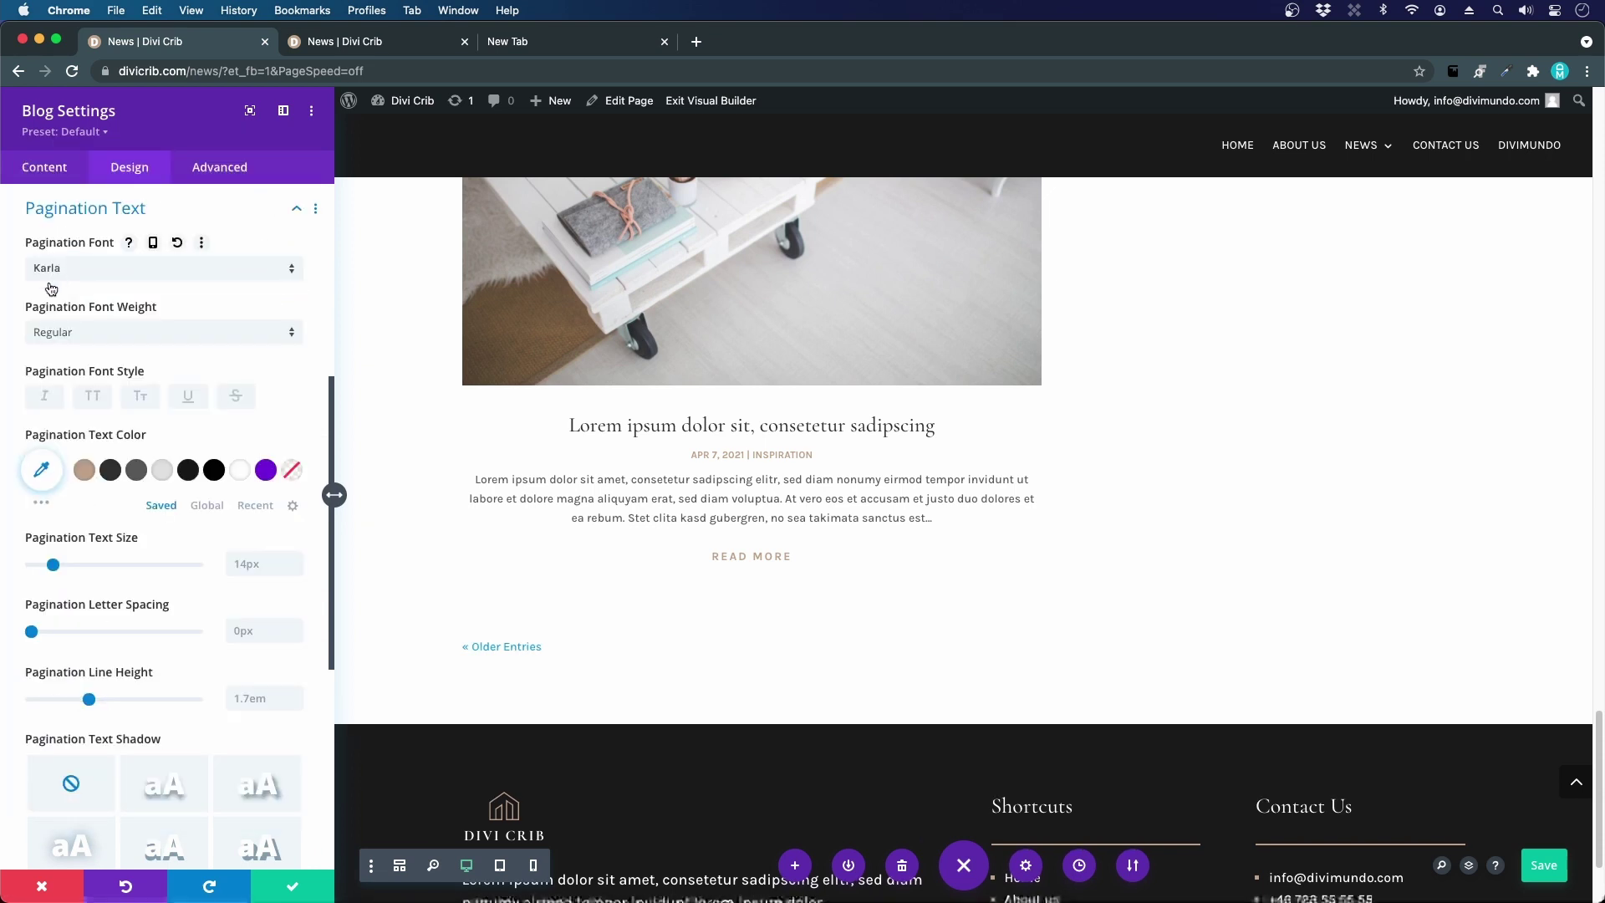
{"action": "left_click", "coordinate": [85, 471]}
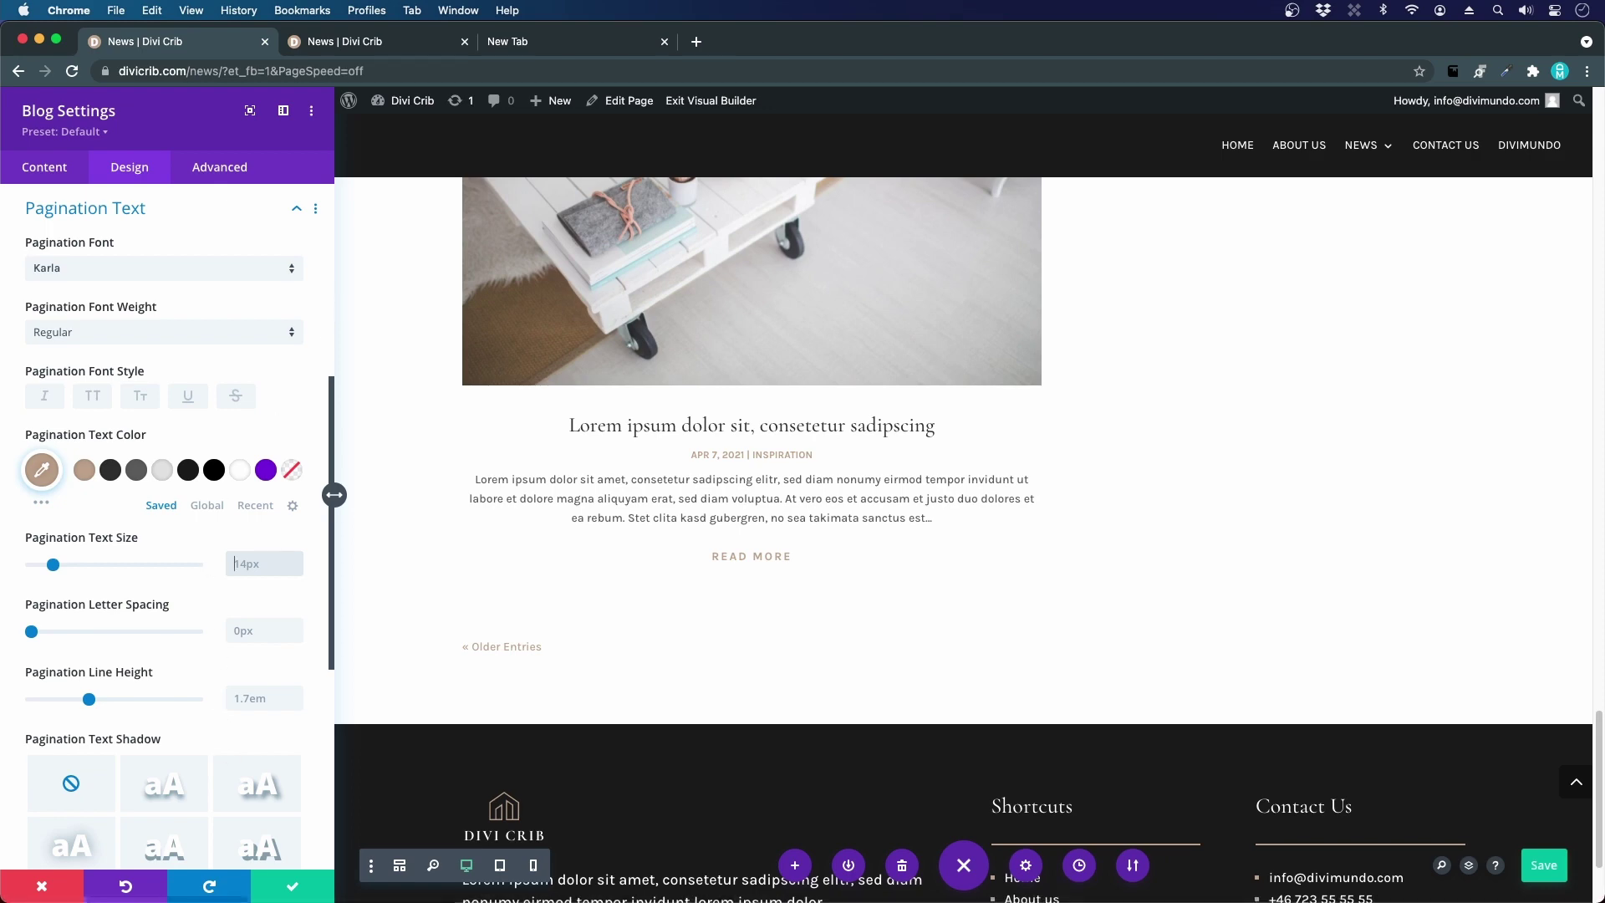
{"action": "left_click", "coordinate": [289, 885]}
- Check the reference page's sidebar and add a Search module with the placeholder "Search ..." to the empty column beside the blog
{"action": "scroll", "coordinate": [710, 501], "scroll_direction": "up", "scroll_amount": 3}
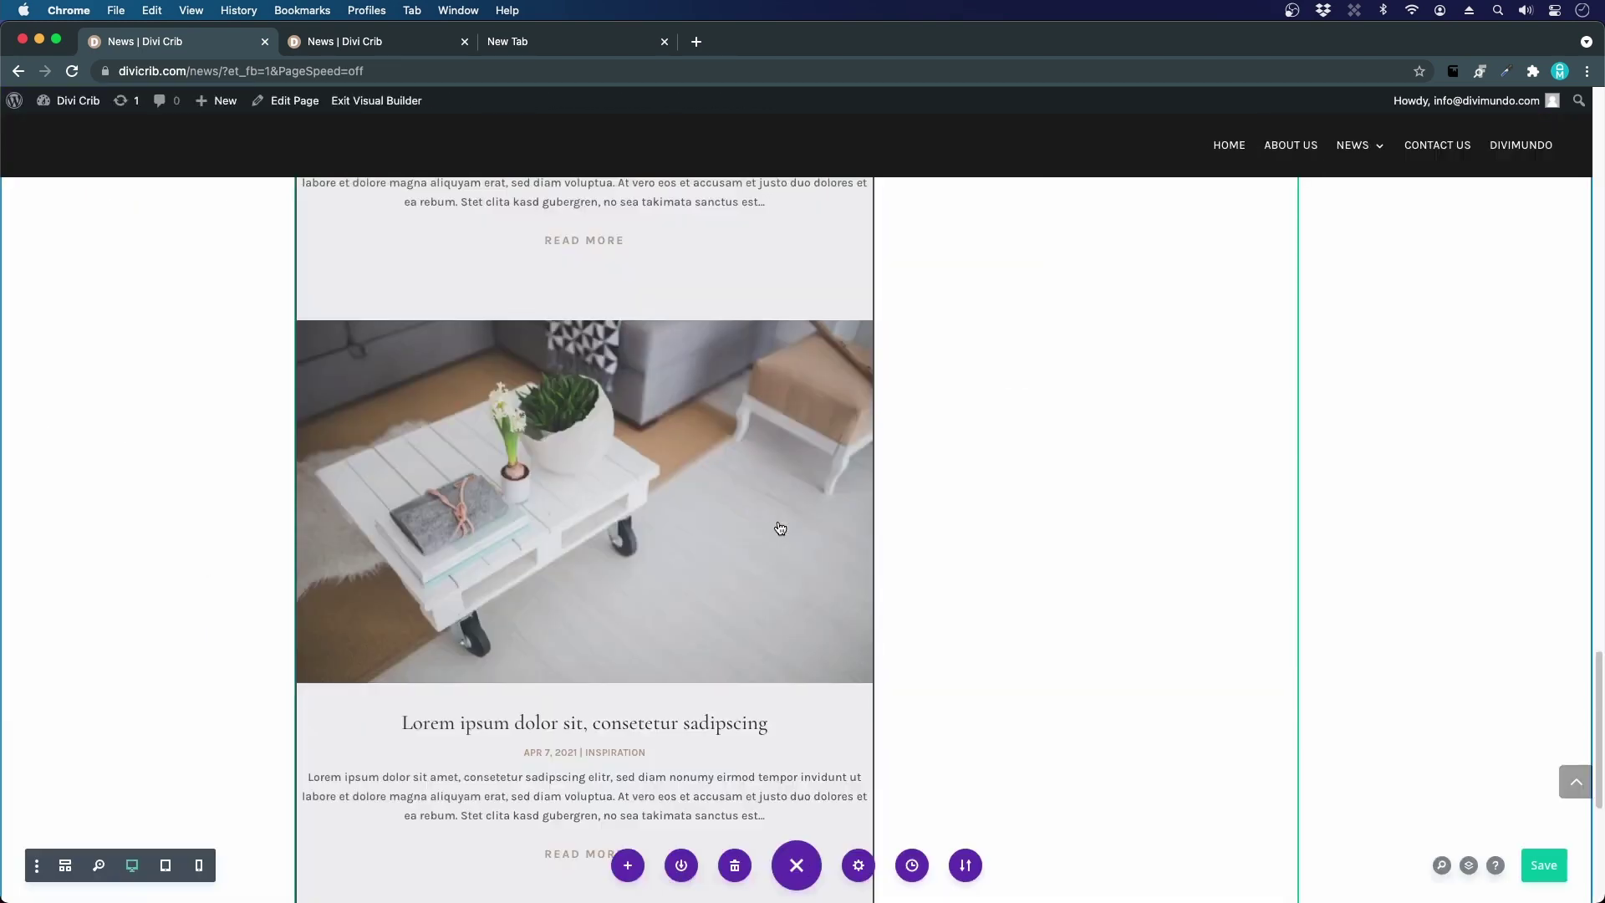
{"action": "scroll", "coordinate": [780, 528], "scroll_direction": "up", "scroll_amount": 10}
{"action": "scroll", "coordinate": [785, 535], "scroll_direction": "down", "scroll_amount": 5}
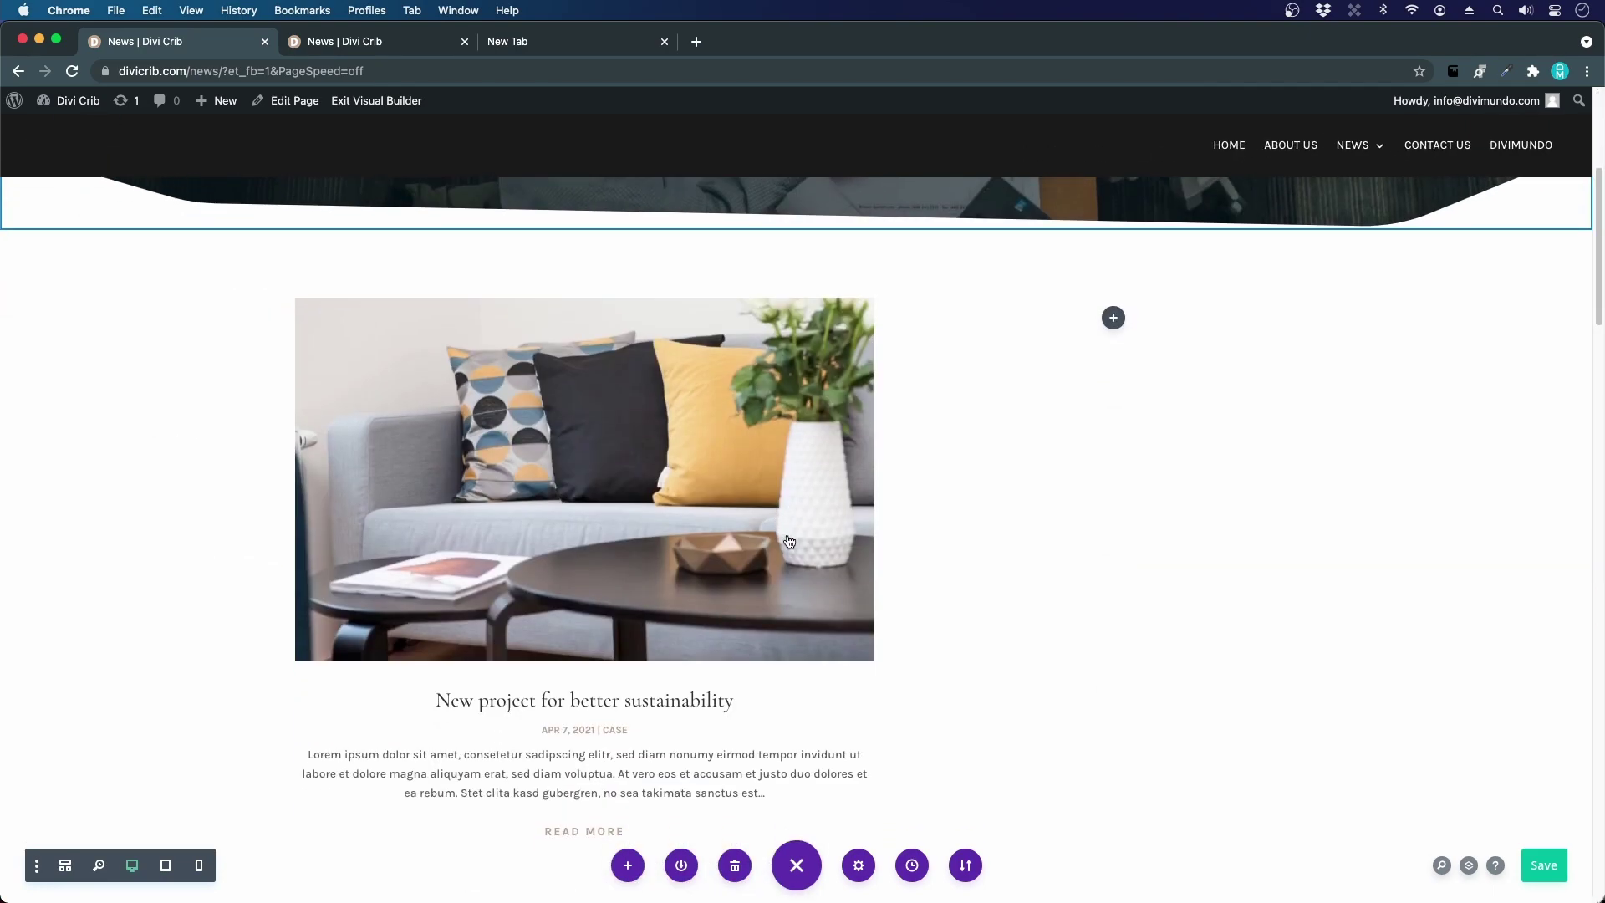
{"action": "left_click", "coordinate": [385, 46]}
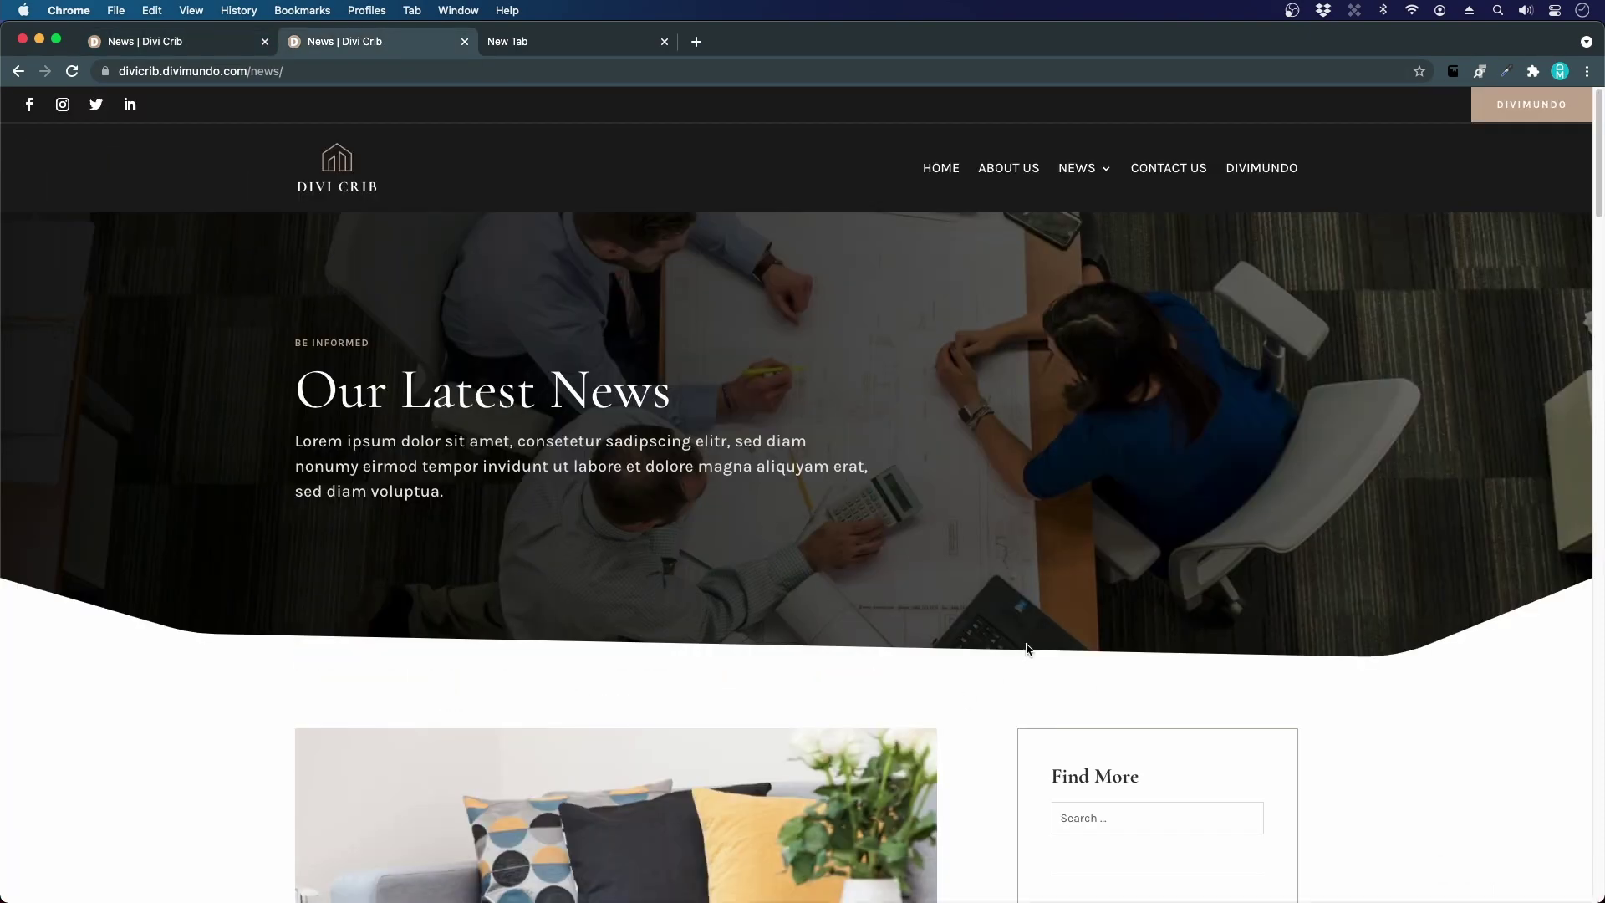
{"action": "scroll", "coordinate": [1027, 648], "scroll_direction": "down", "scroll_amount": 6}
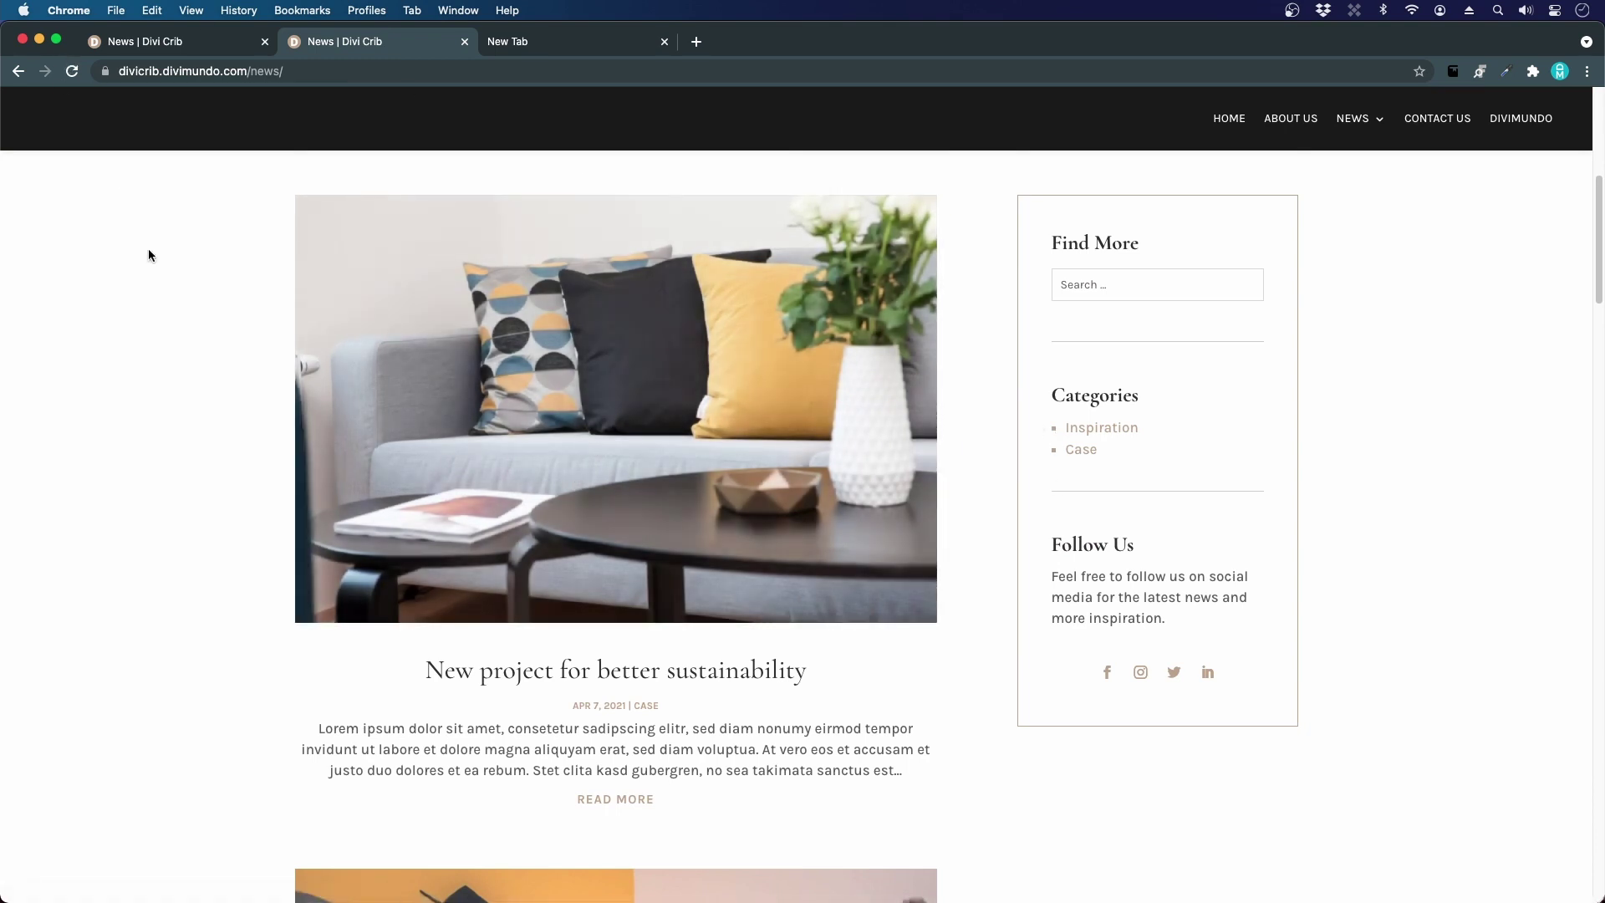
{"action": "left_click", "coordinate": [157, 45]}
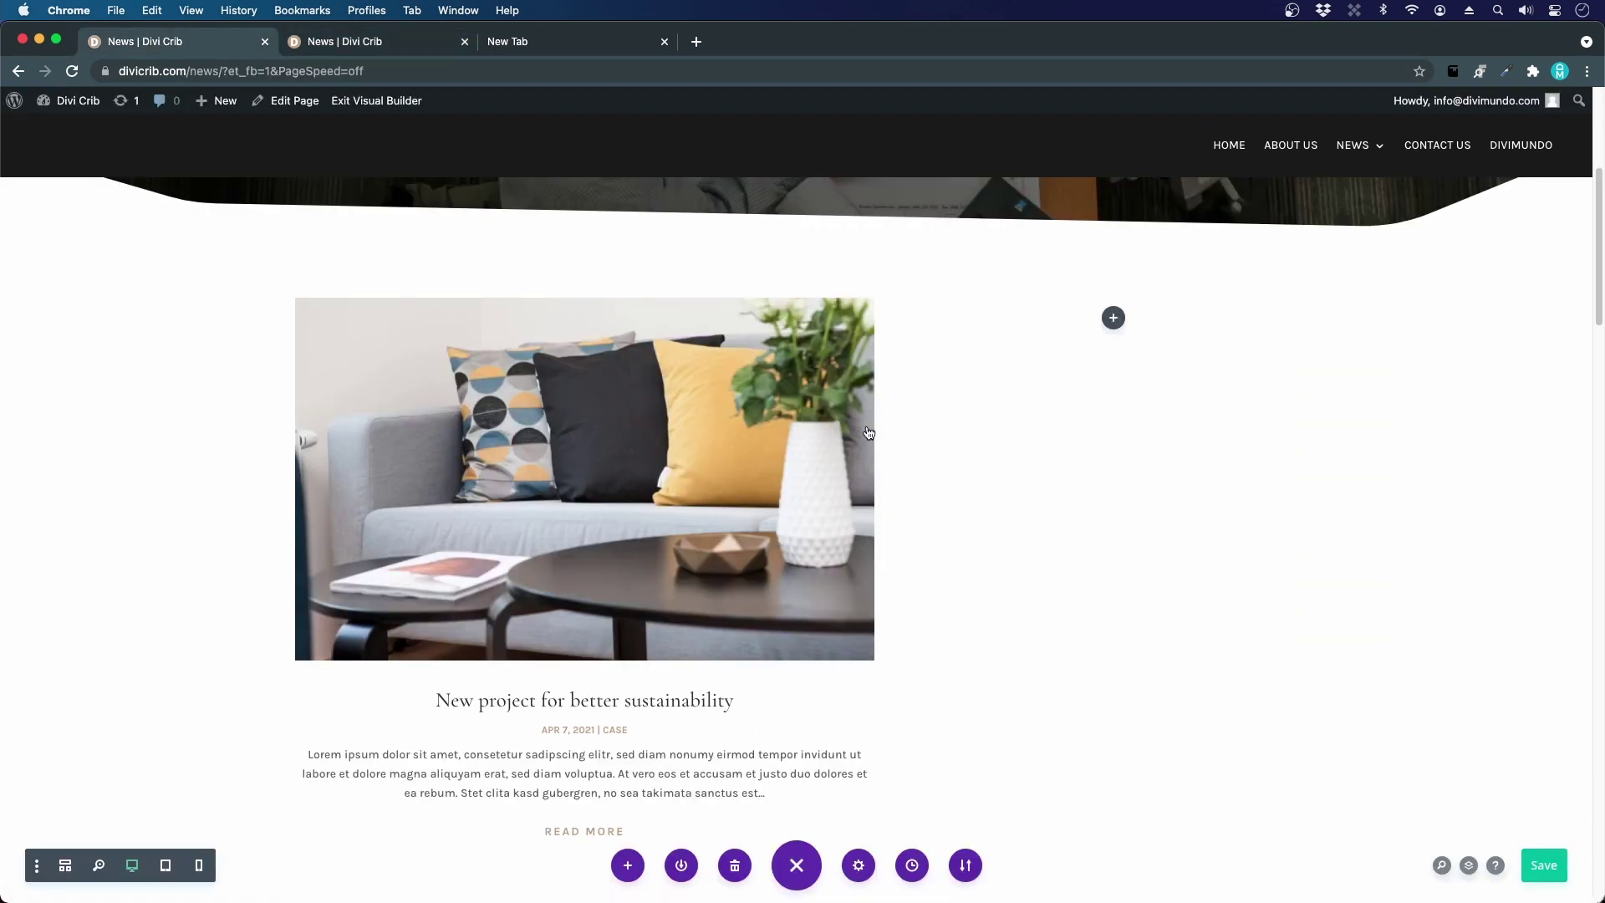
{"action": "left_click", "coordinate": [1114, 319]}
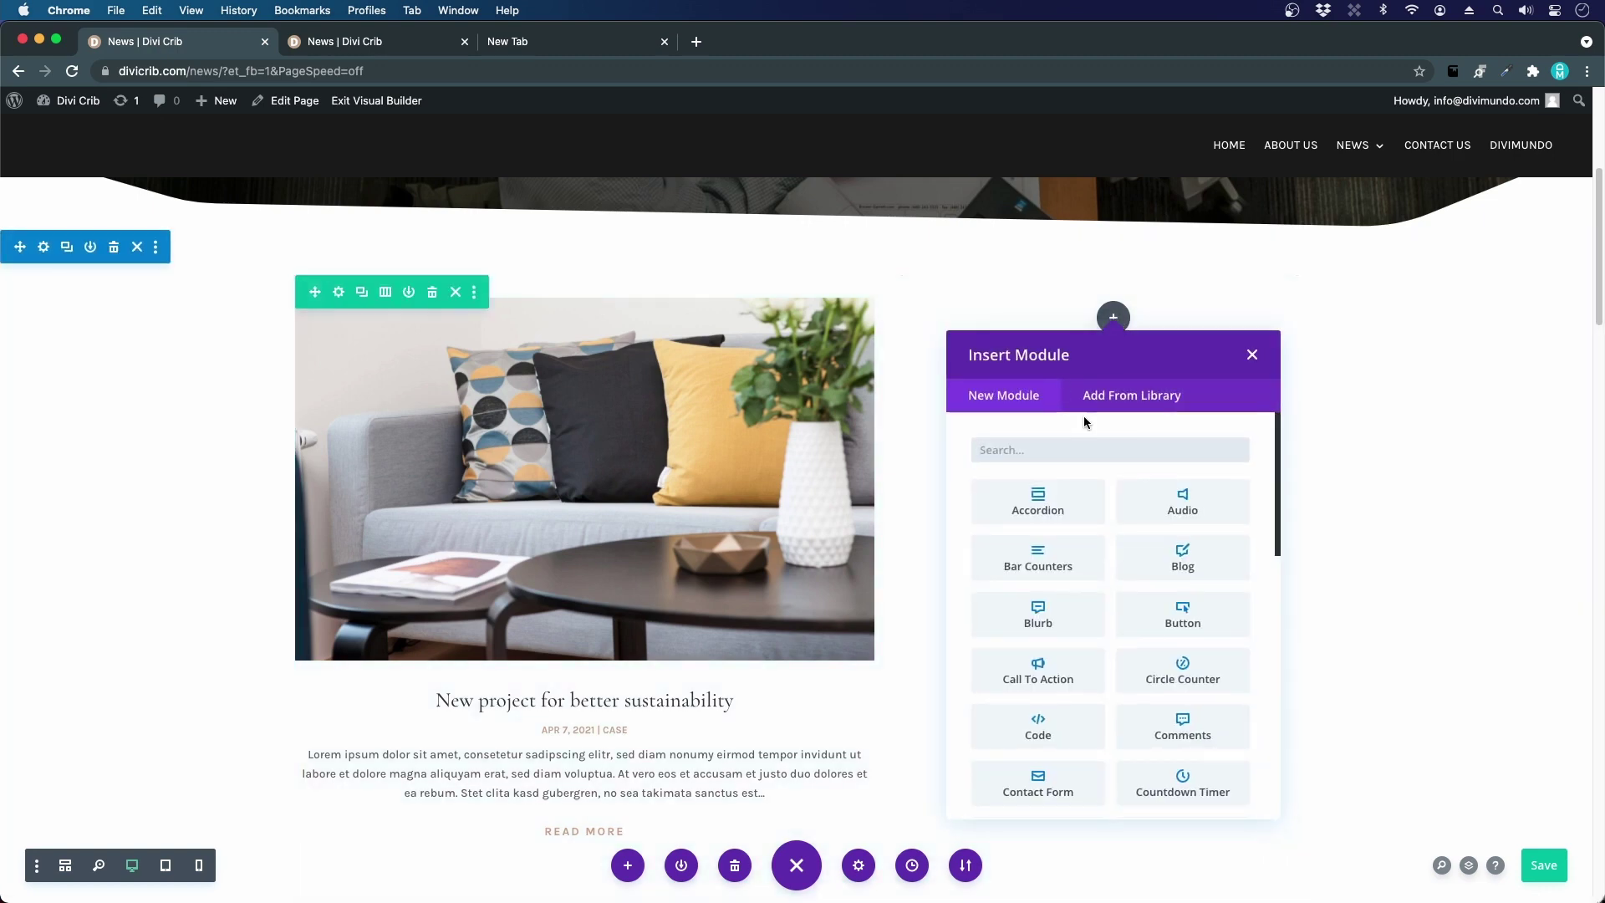
{"action": "type", "text": "searc"}
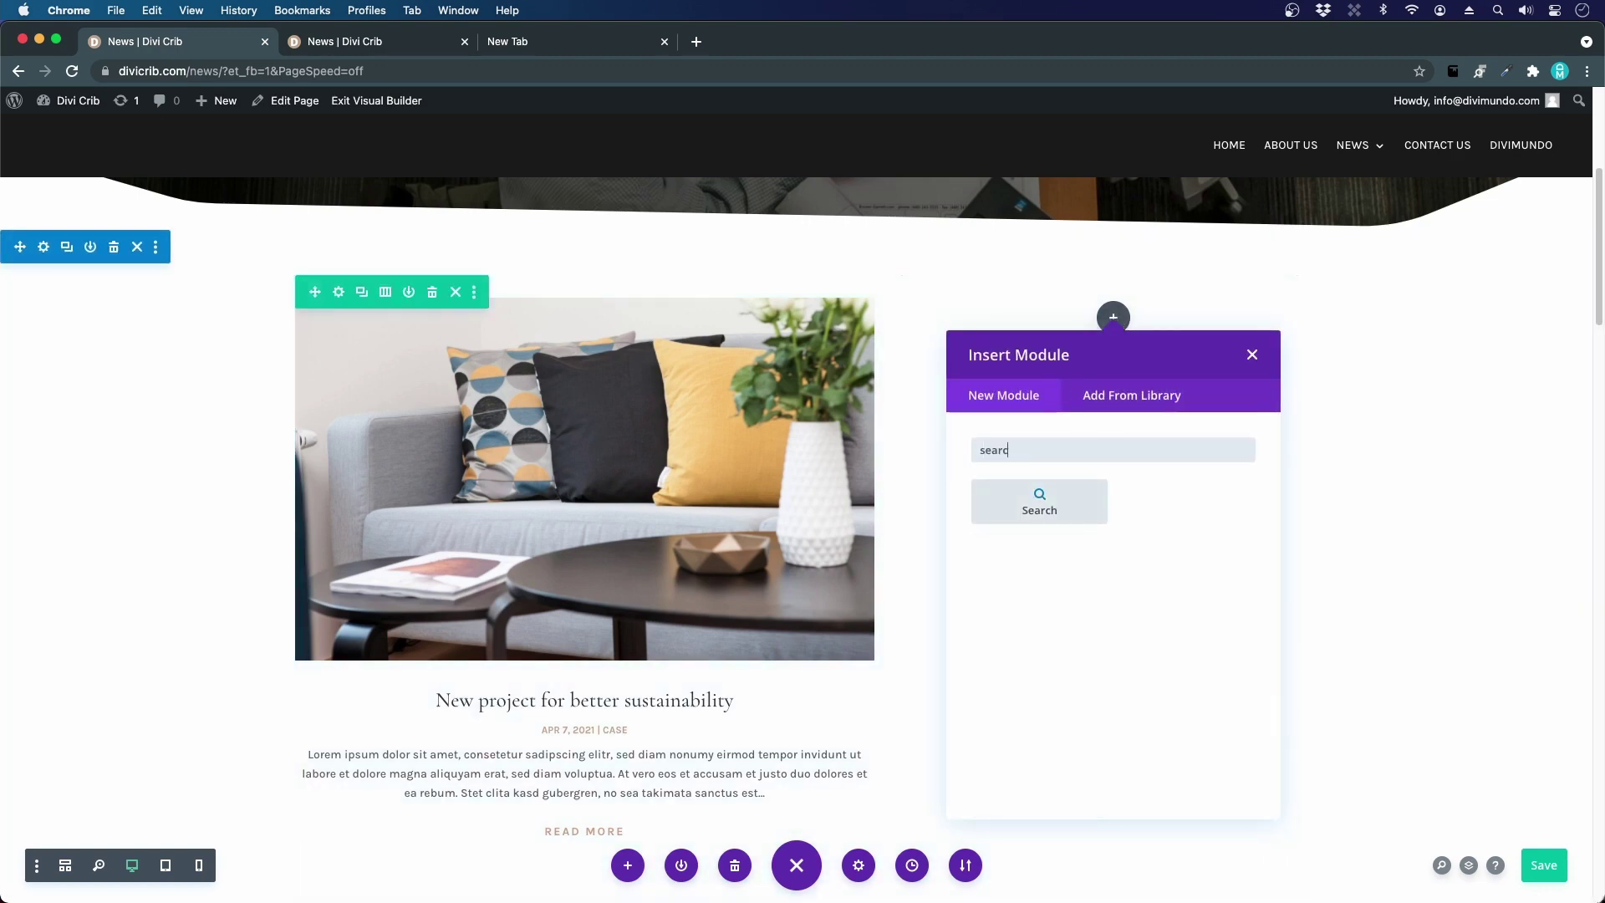
{"action": "left_click", "coordinate": [1040, 505]}
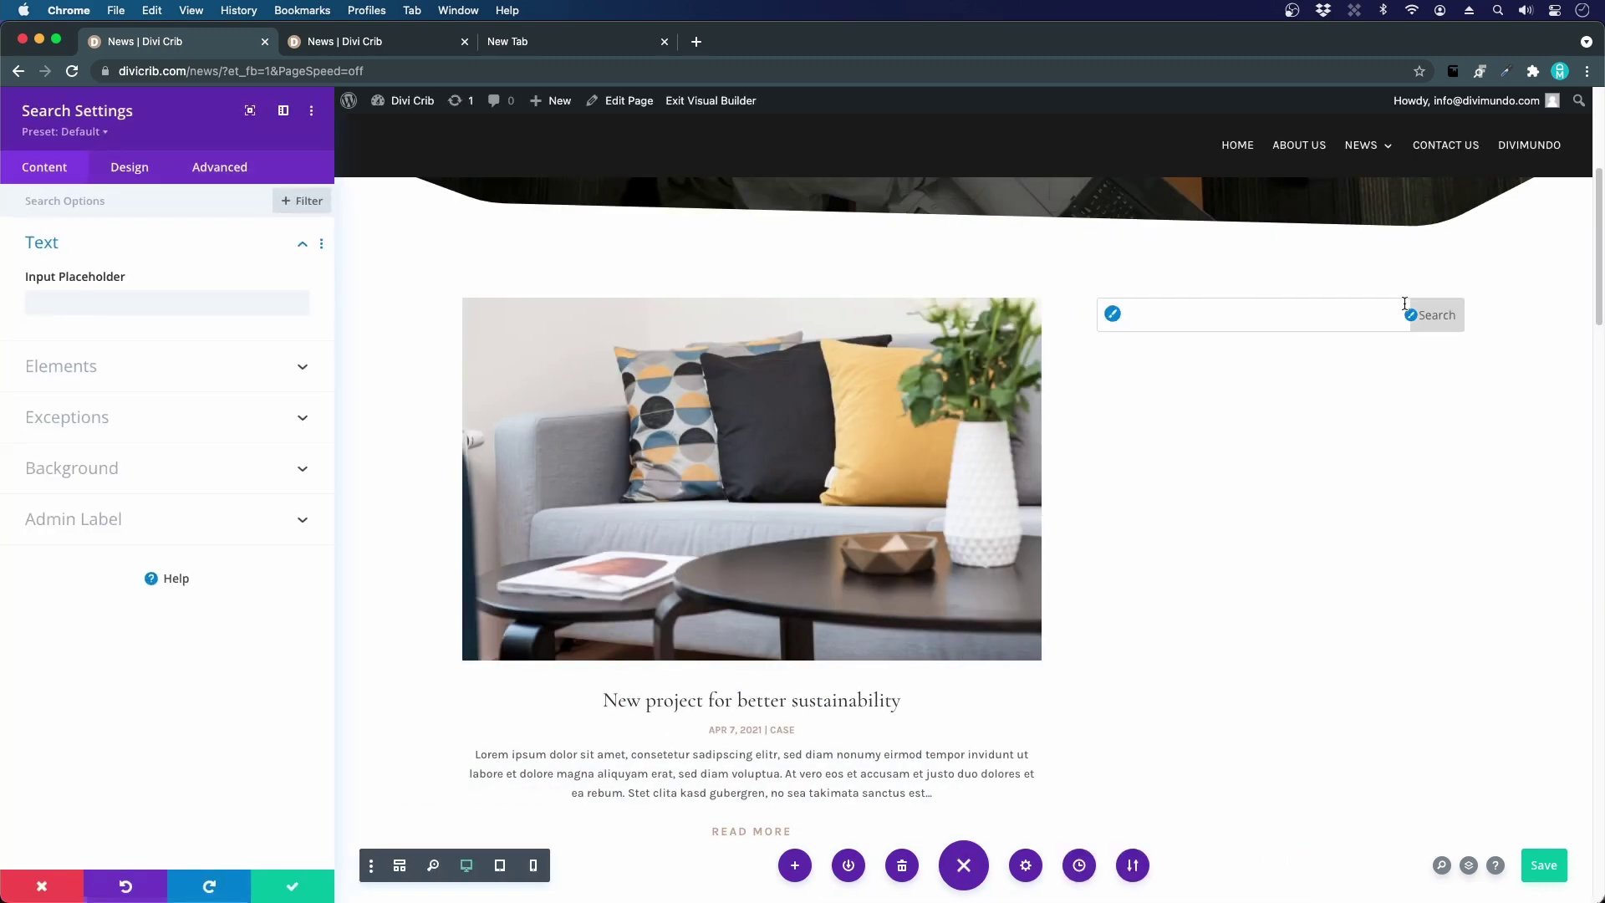
{"action": "left_click", "coordinate": [110, 300]}
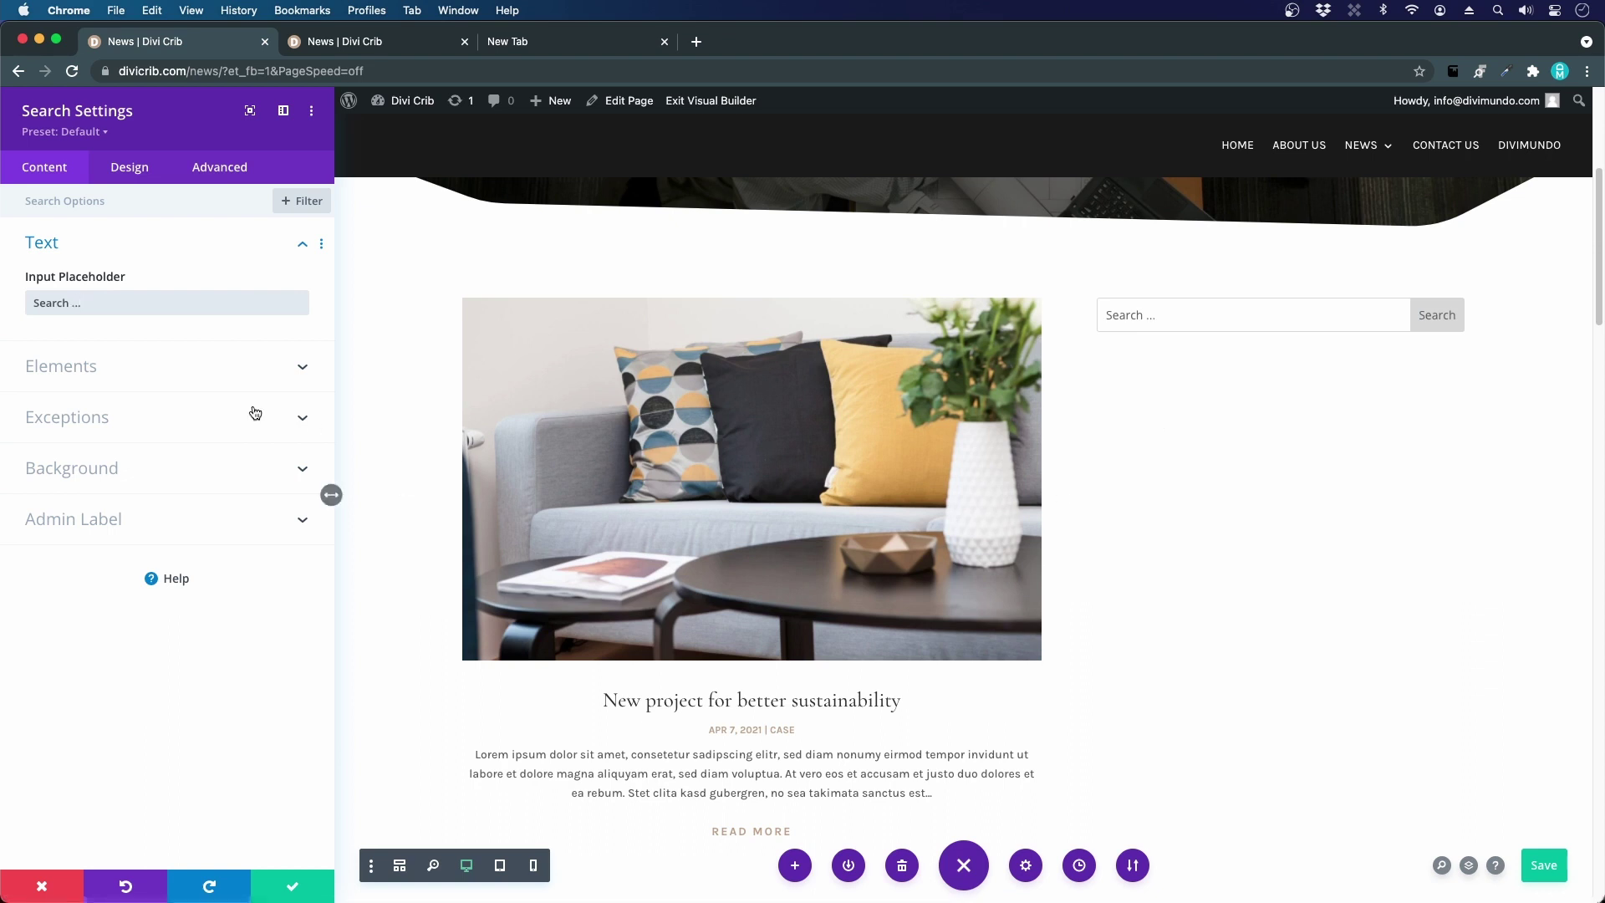
- Hide the Search module's button, exclude pages from its results, and save the module settings
{"action": "left_click", "coordinate": [257, 373]}
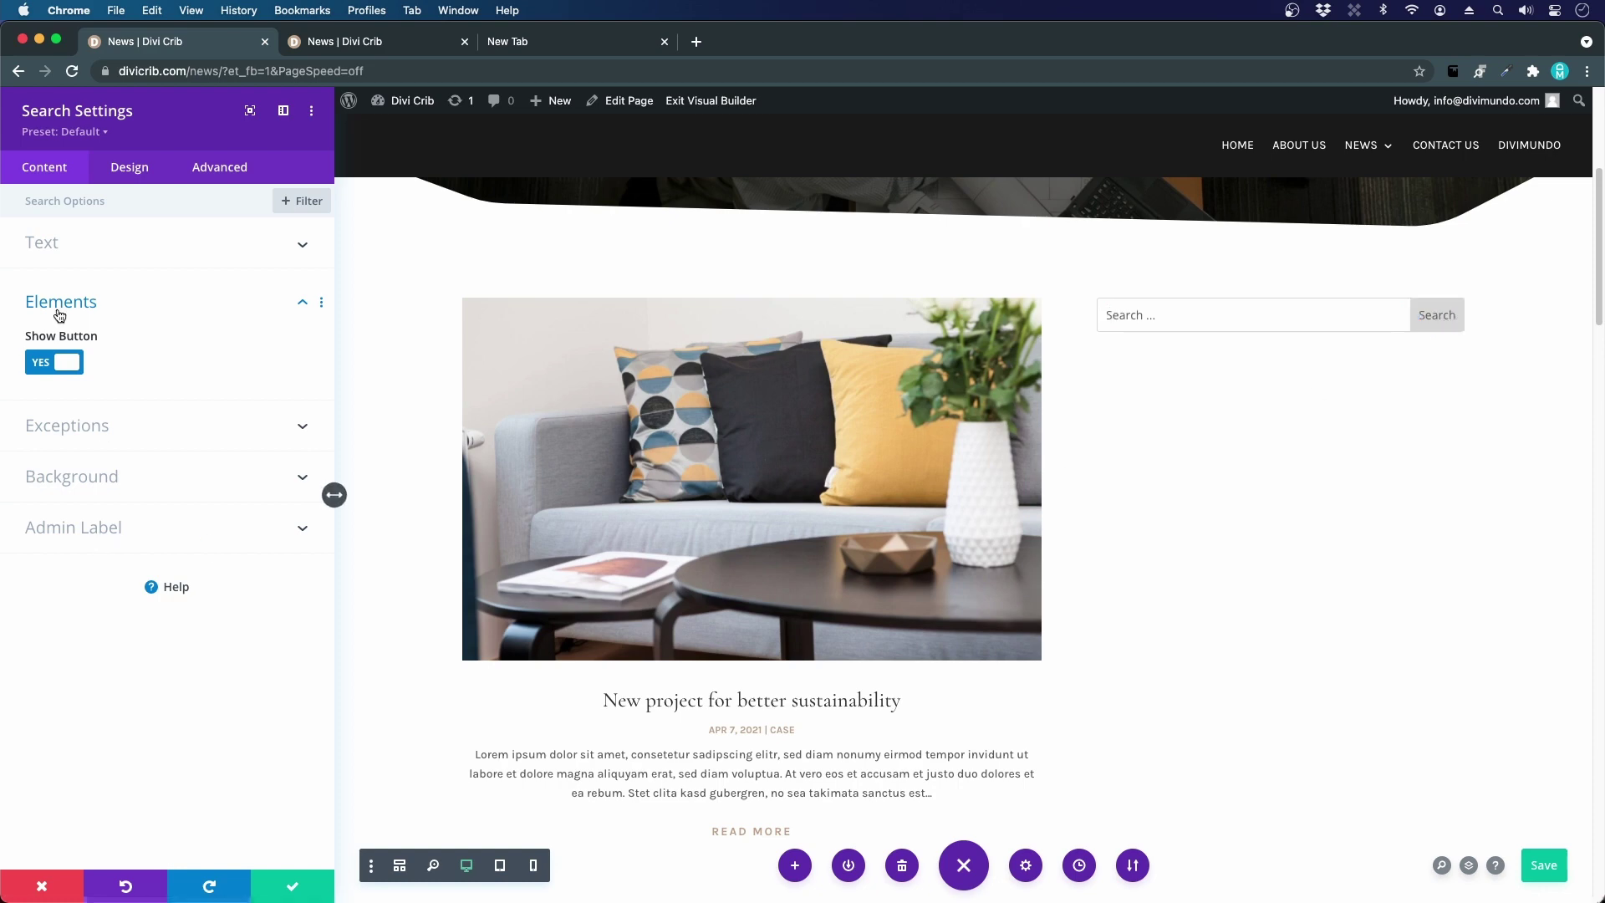
{"action": "left_click", "coordinate": [59, 370]}
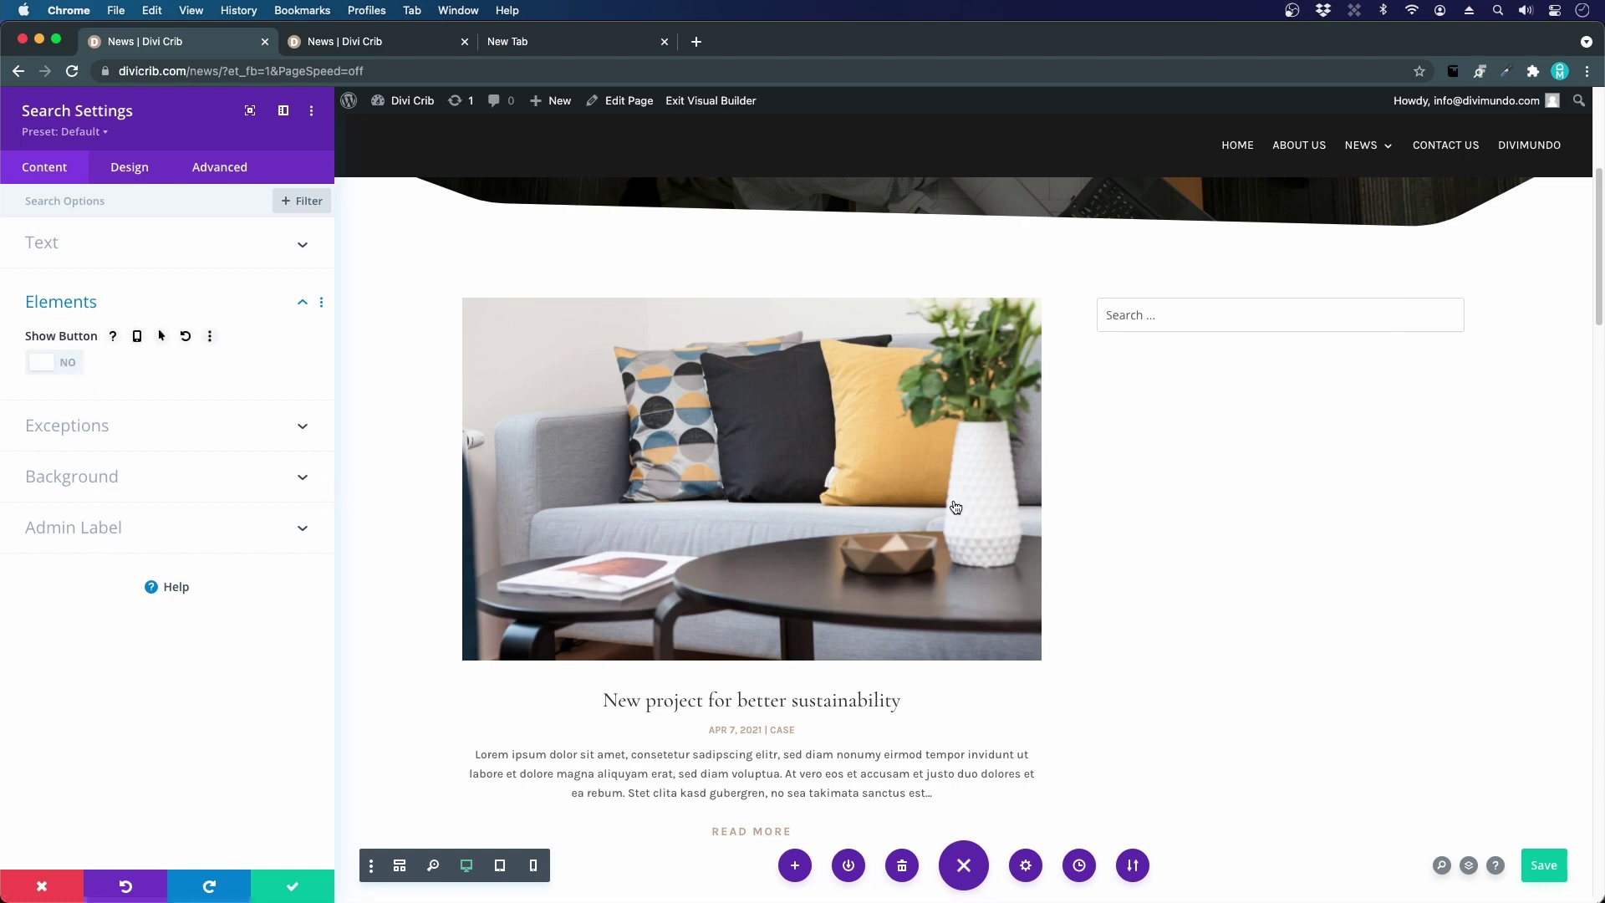
{"action": "left_click", "coordinate": [123, 435]}
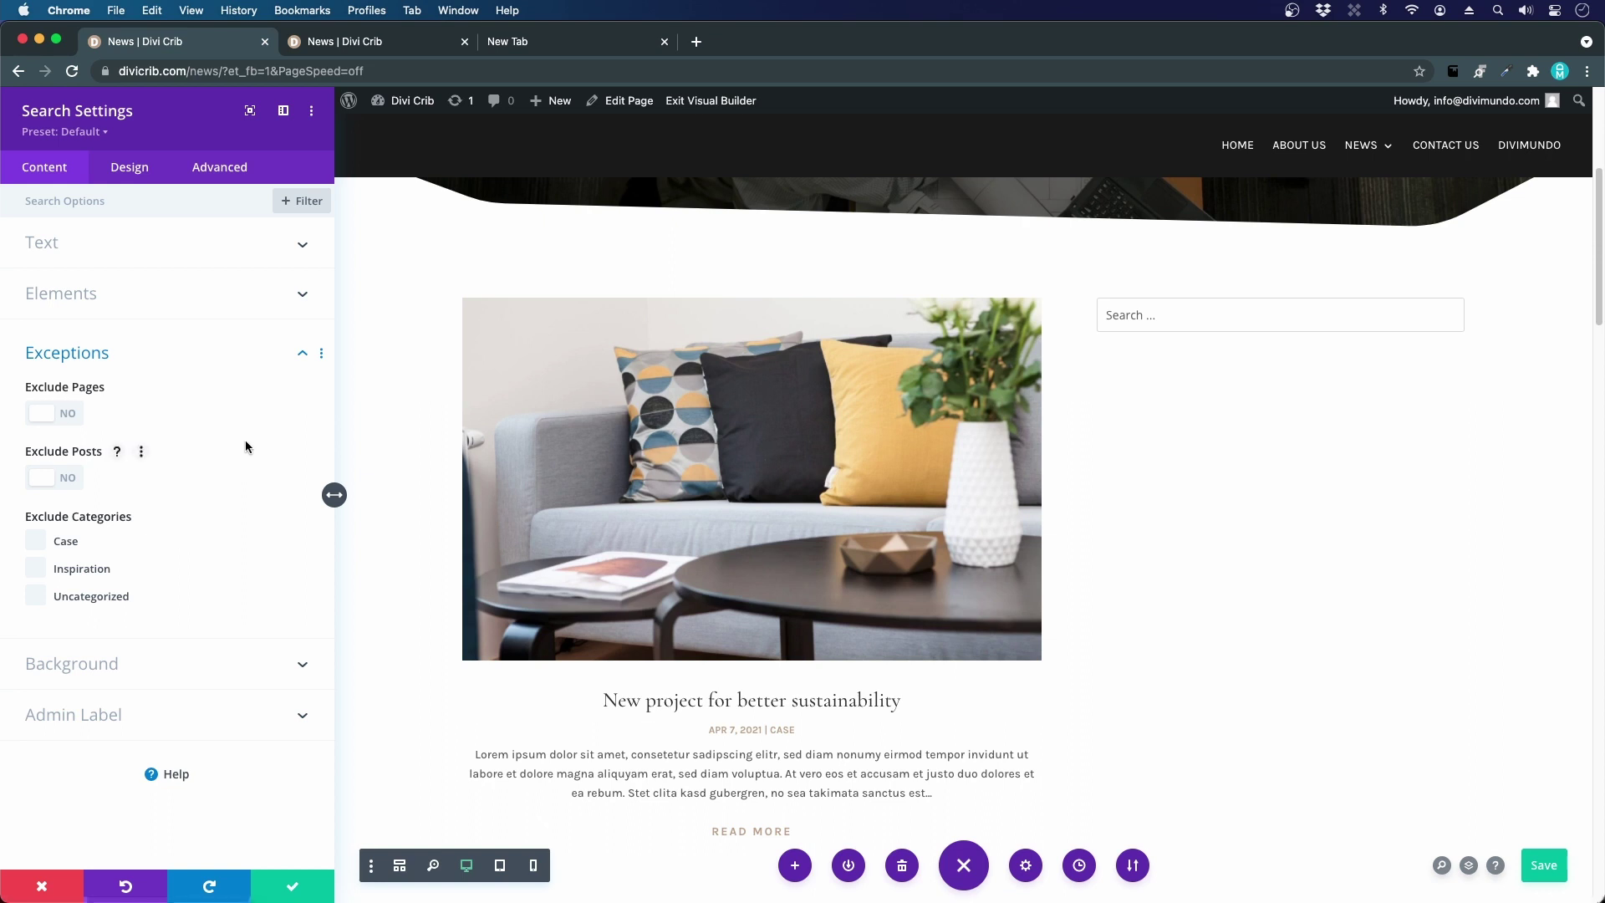
{"action": "left_click", "coordinate": [79, 420]}
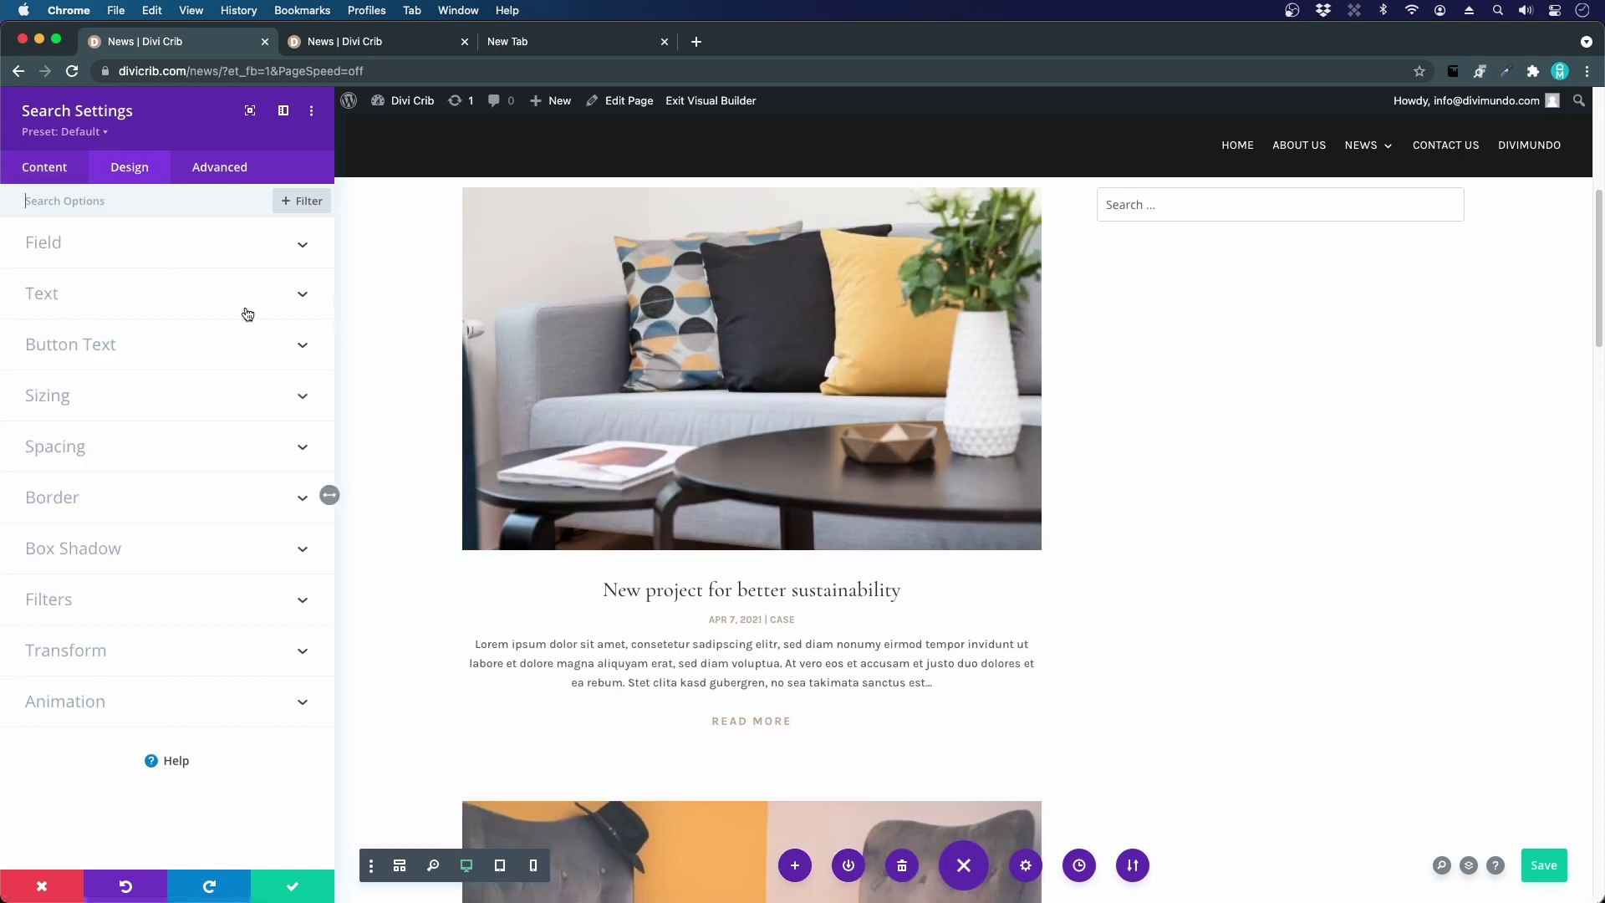
{"action": "left_click", "coordinate": [284, 882]}
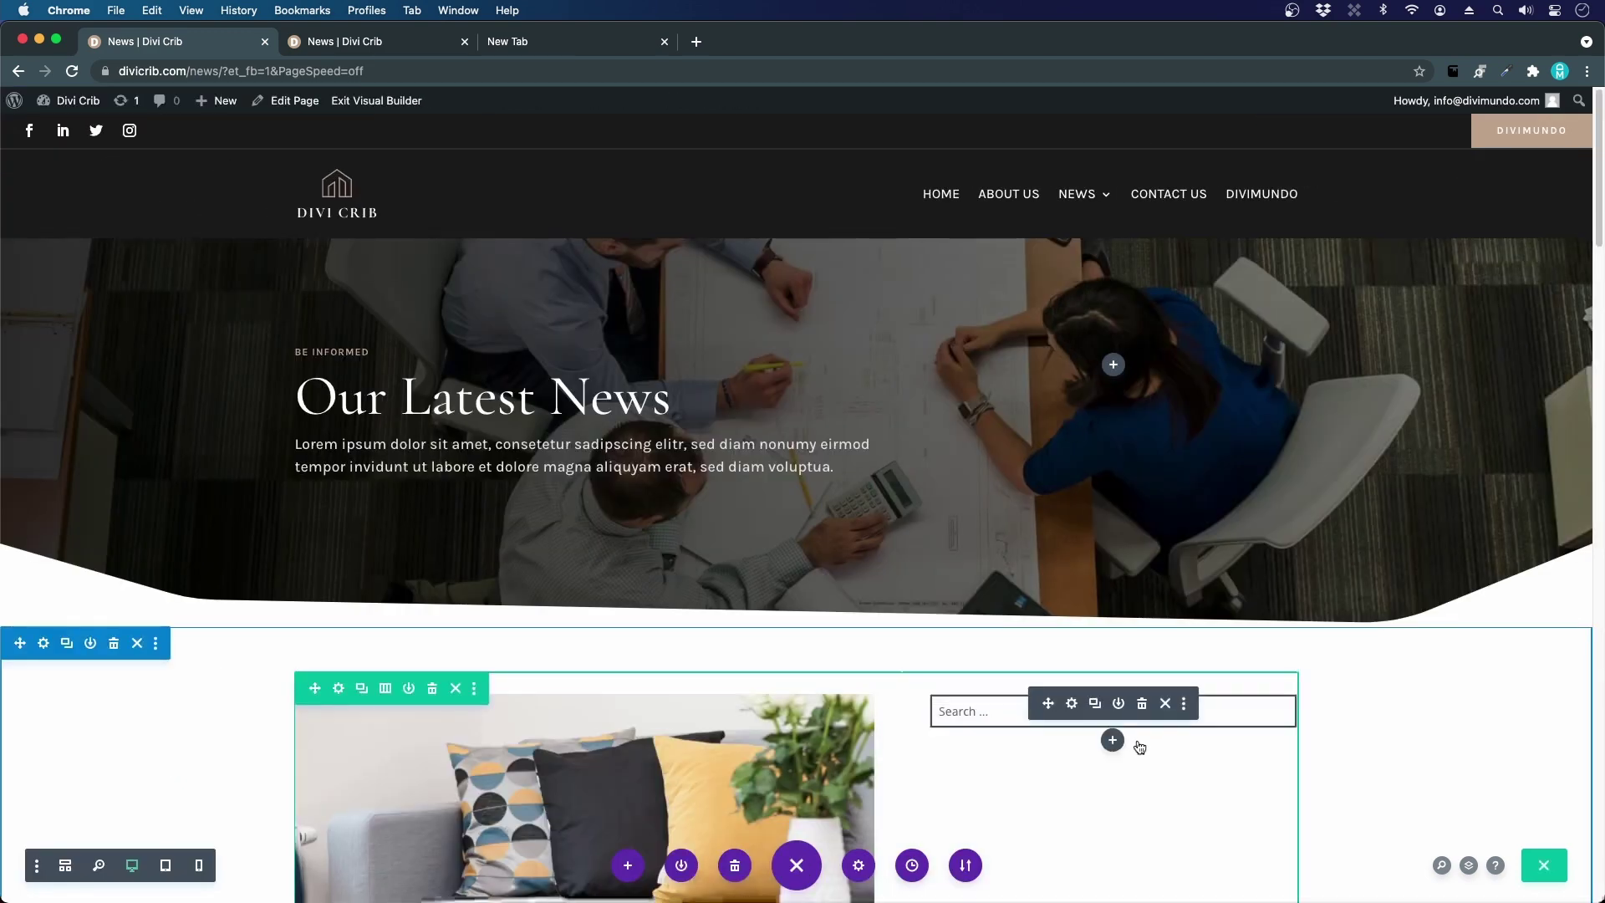
- Add a Text module below the search field and replace its placeholder content with "Find More"
{"action": "left_click", "coordinate": [1112, 740]}
{"action": "type", "text": "text"}
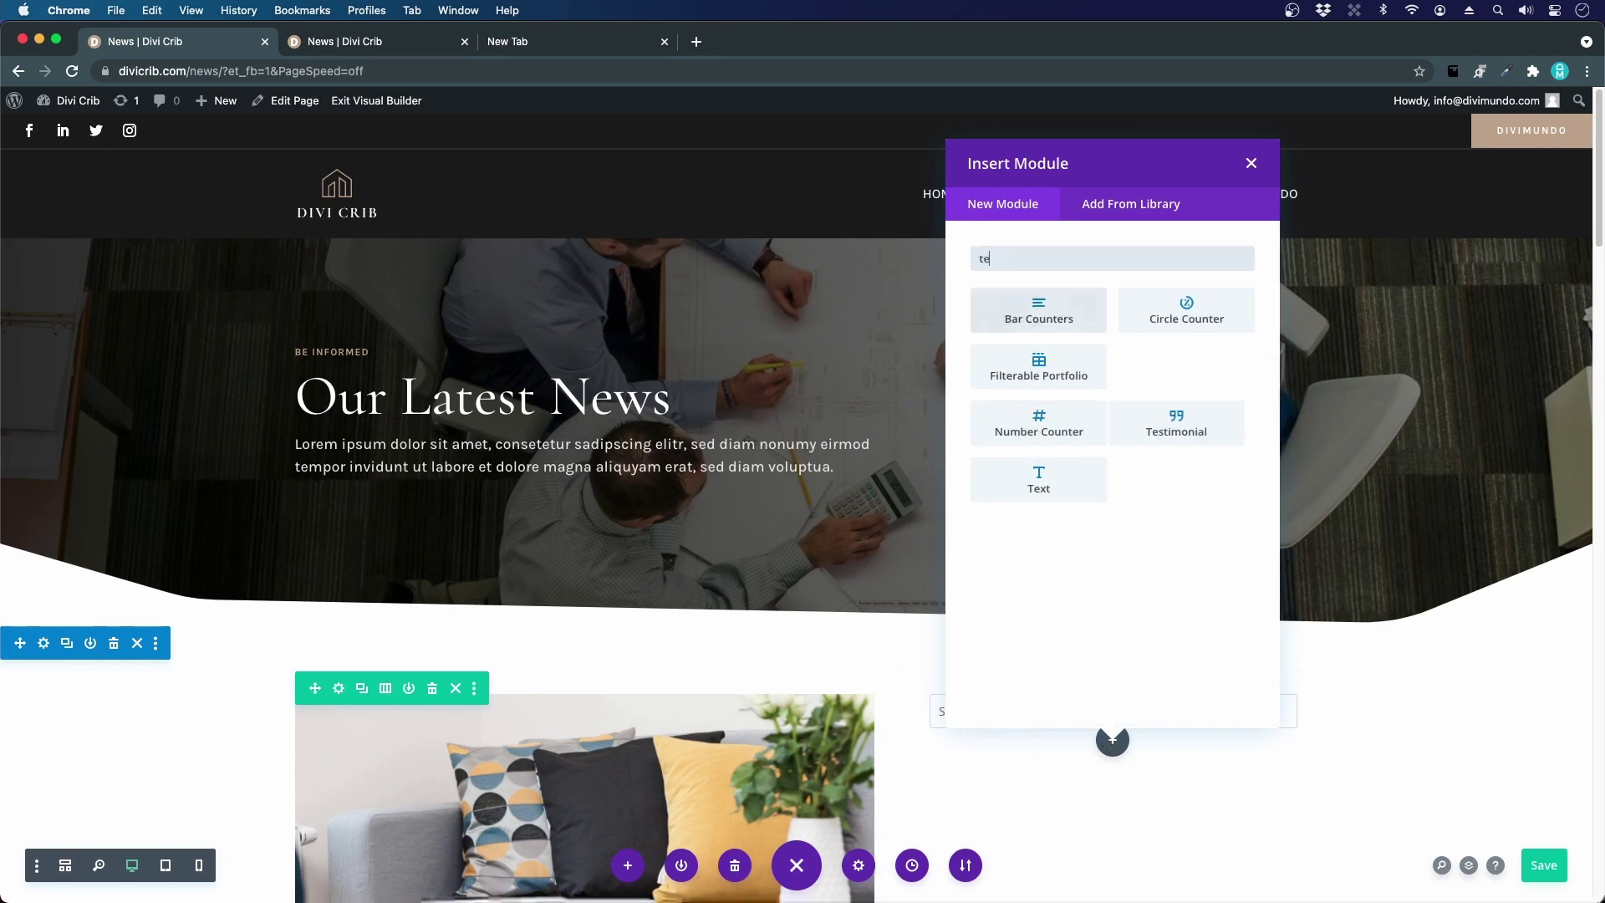
{"action": "left_click", "coordinate": [1038, 305]}
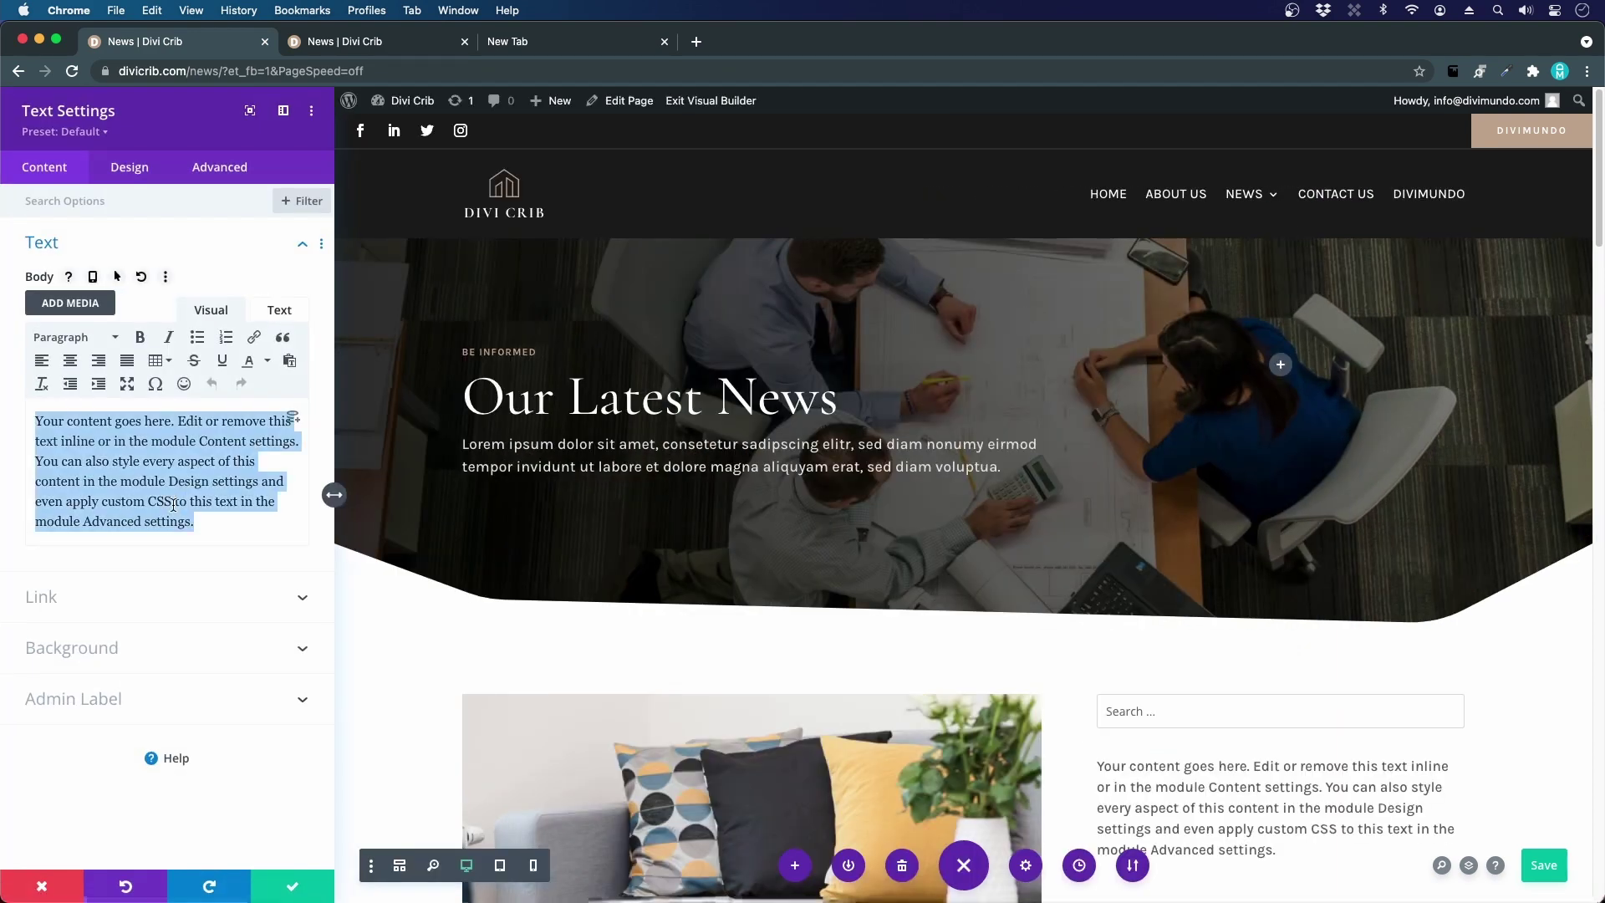
{"action": "triple_click", "coordinate": [188, 499]}
{"action": "type", "text": "Find More"}
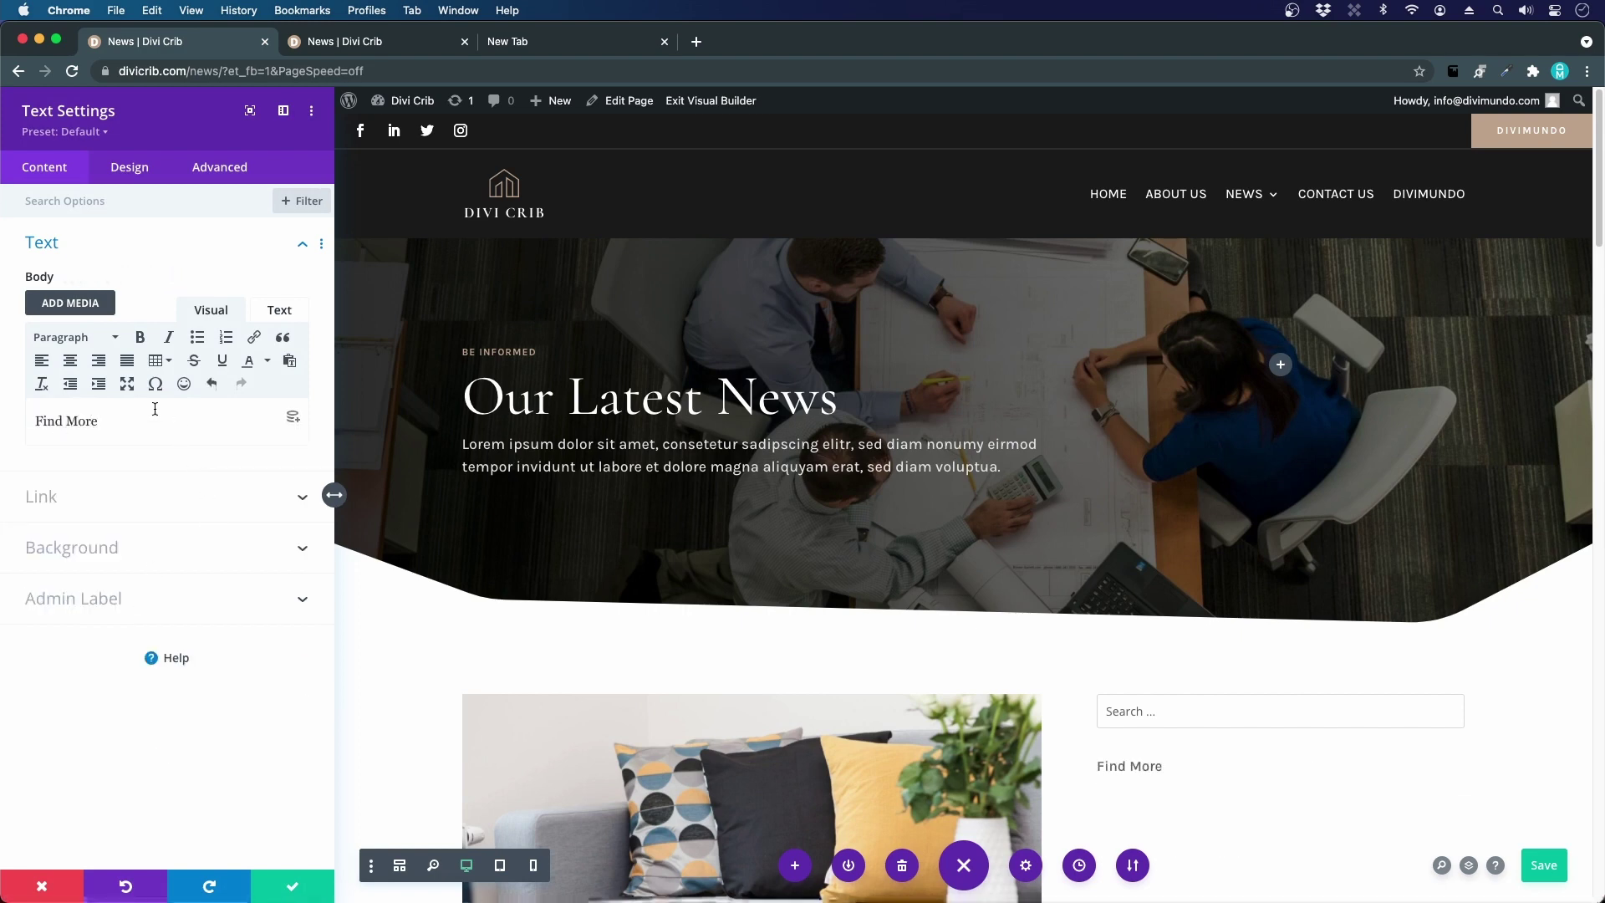
- Format "Find More" as Heading 3 and place its module above the search field with a smaller gap between them
{"action": "triple_click", "coordinate": [48, 424]}
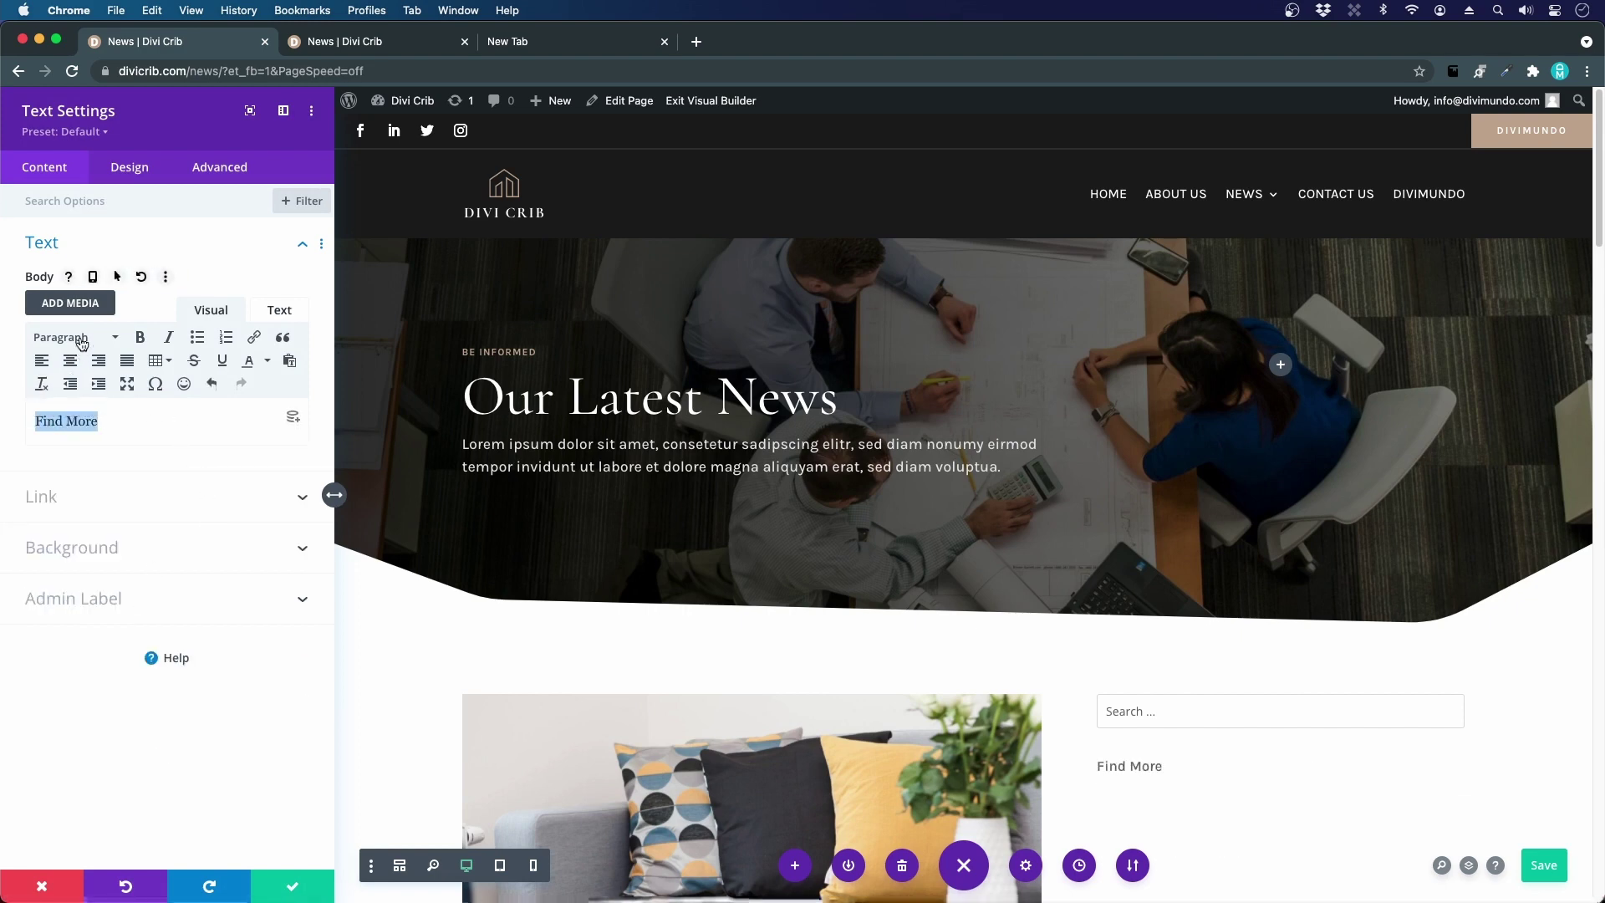
{"action": "left_click", "coordinate": [82, 339]}
{"action": "left_click", "coordinate": [140, 472]}
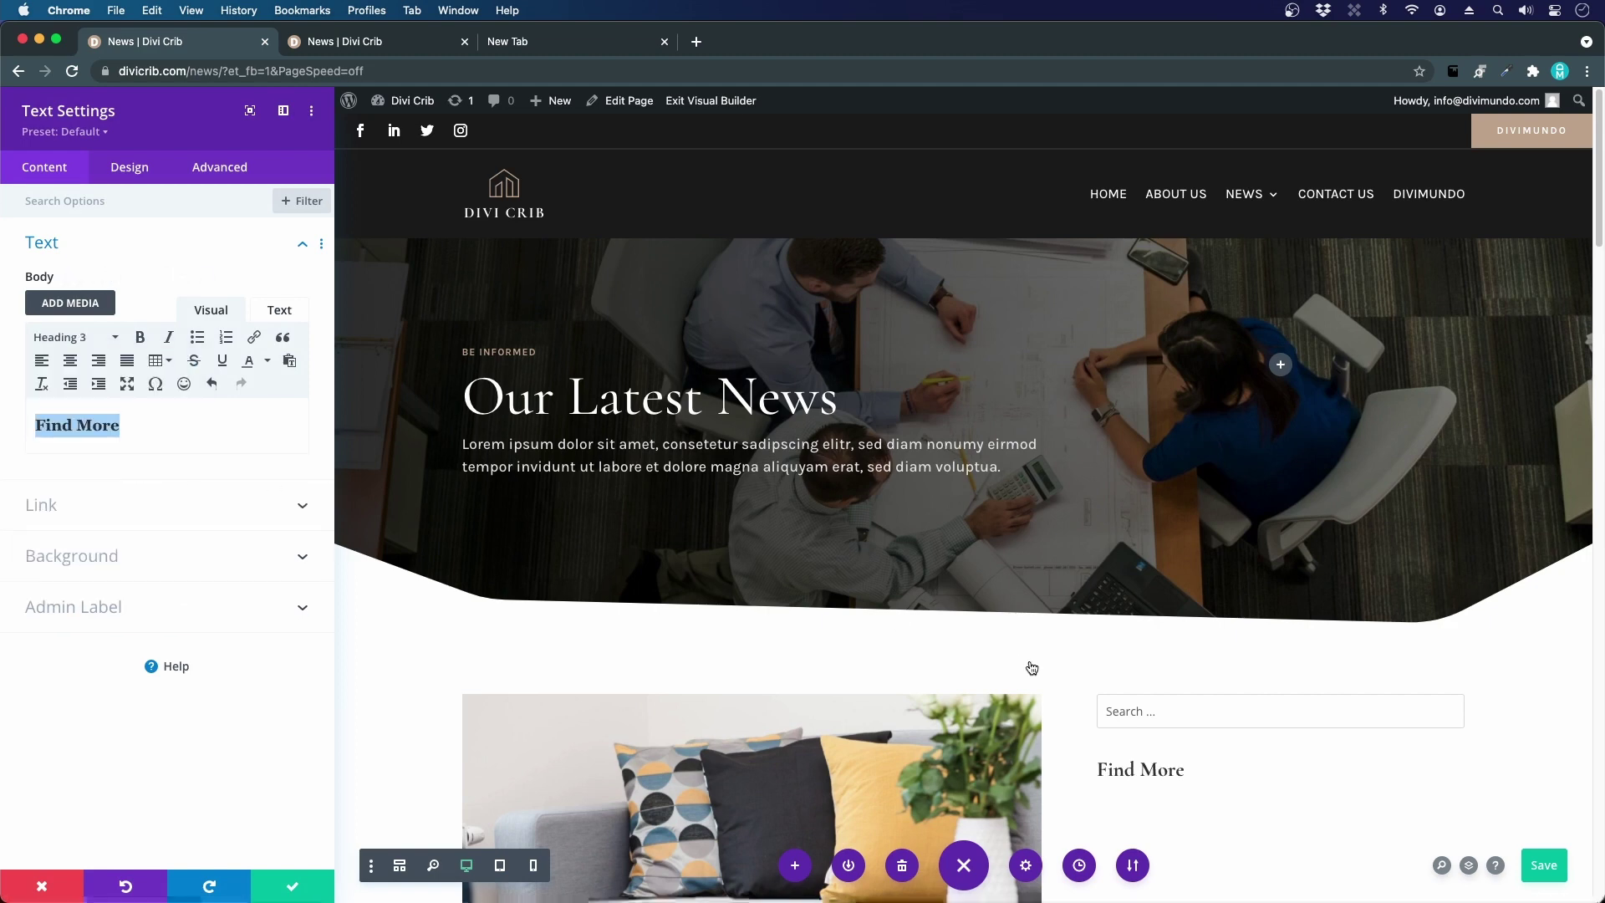
{"action": "left_click", "coordinate": [248, 894]}
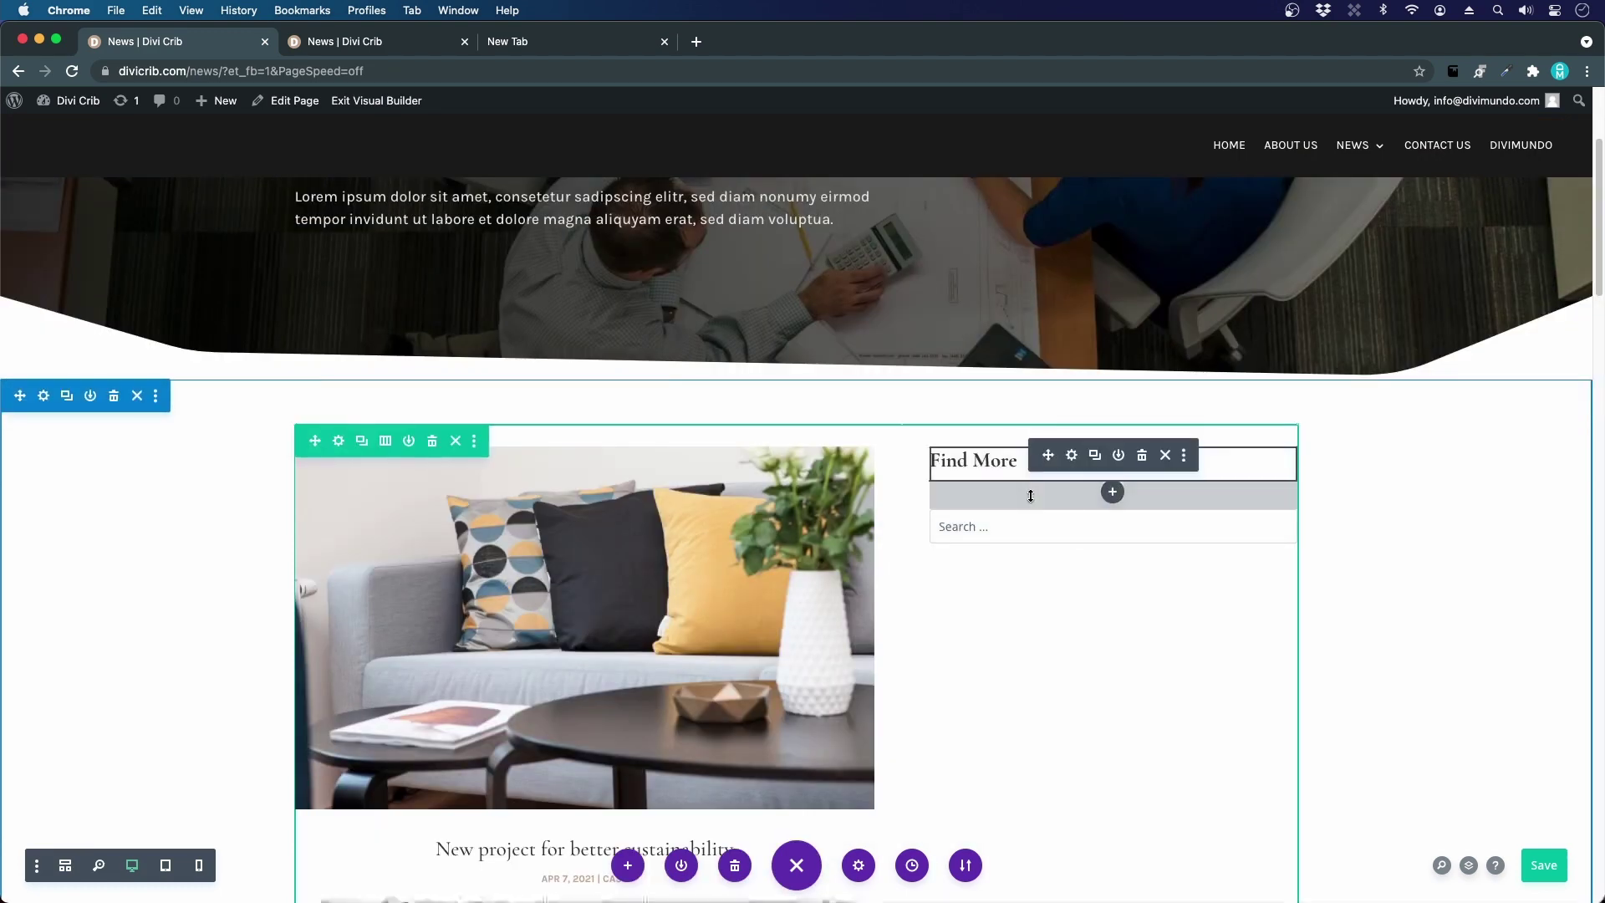
{"action": "left_click_drag", "start_coordinate": [1025, 481], "coordinate": [1025, 467]}
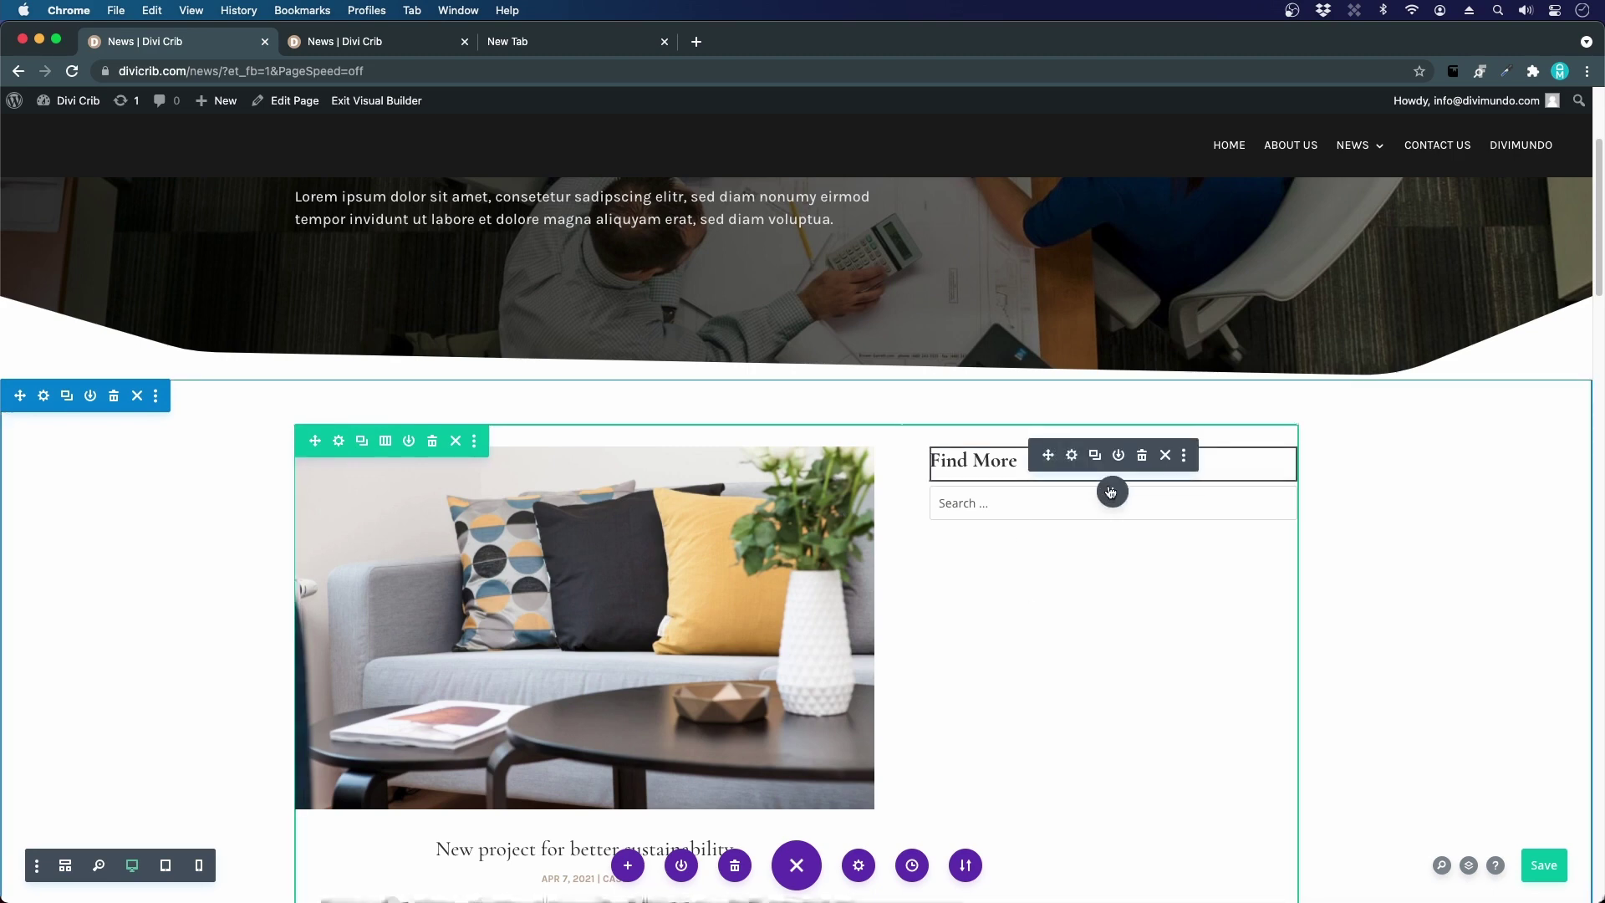
- Add a Divider module below the search field and set its line color to #e5e5e5
{"action": "left_click", "coordinate": [1113, 532]}
{"action": "type", "text": "divider"}
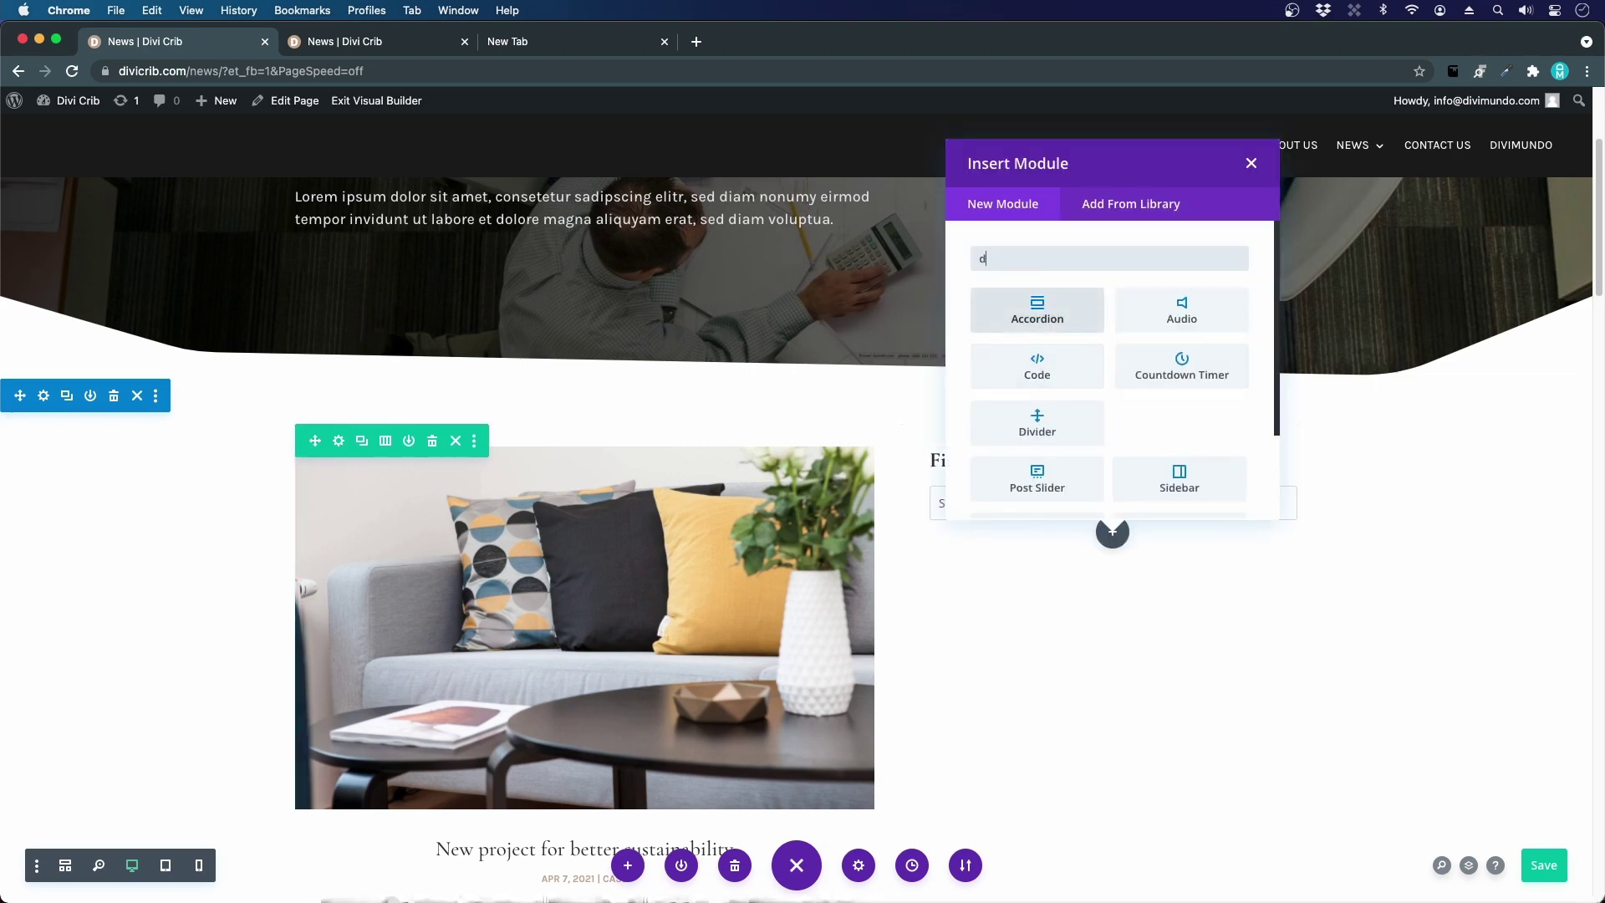
{"action": "left_click", "coordinate": [1050, 331]}
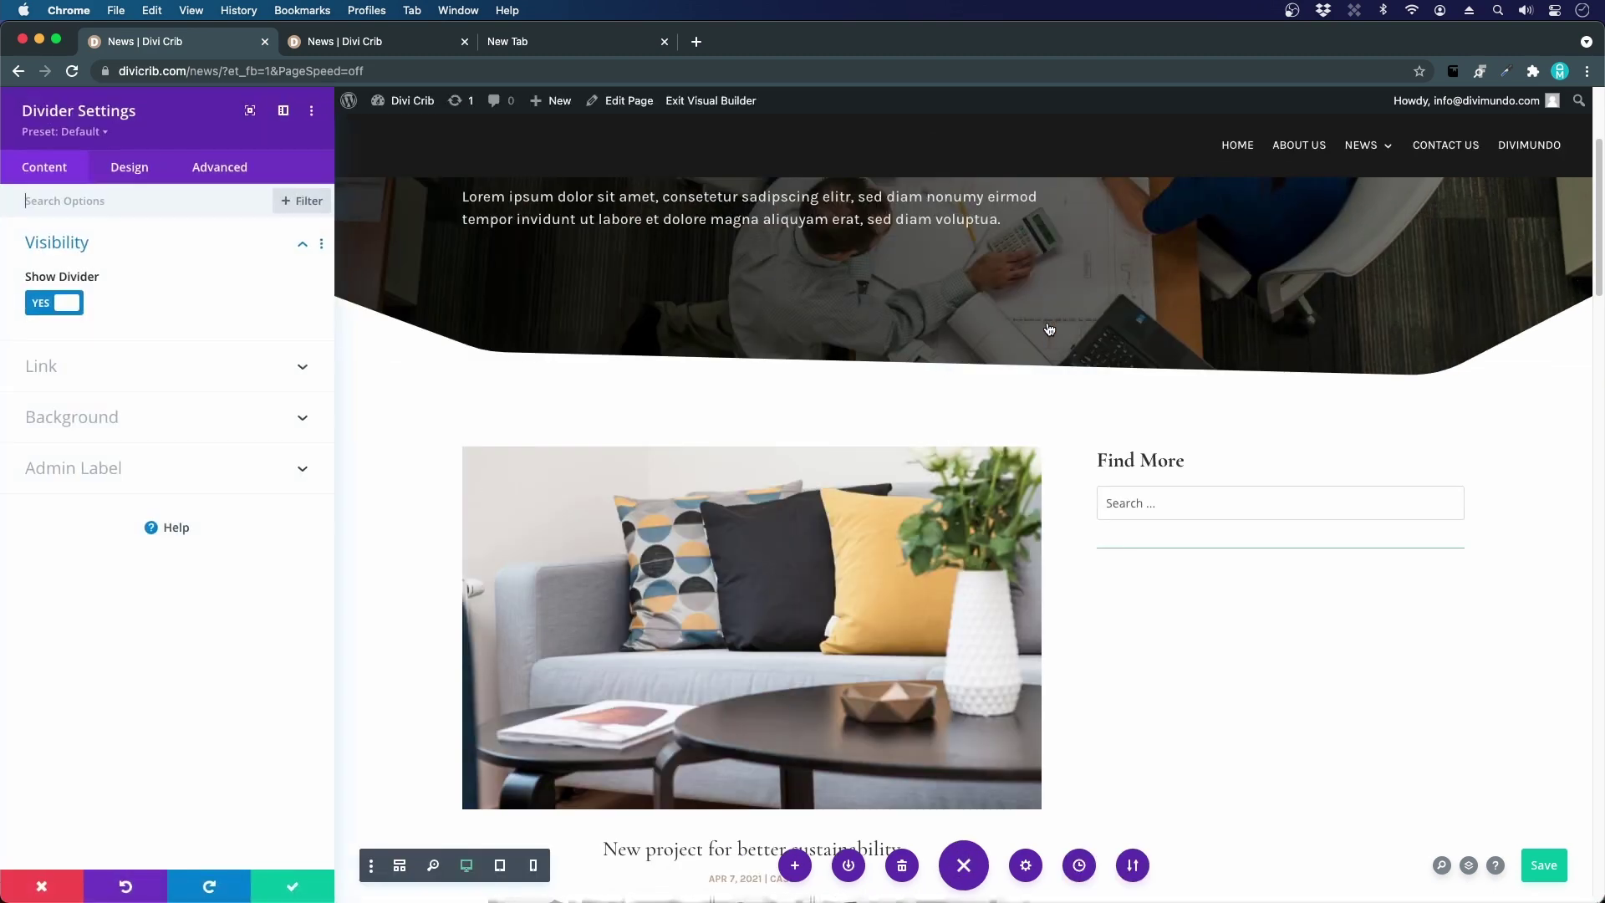
{"action": "left_click", "coordinate": [116, 177]}
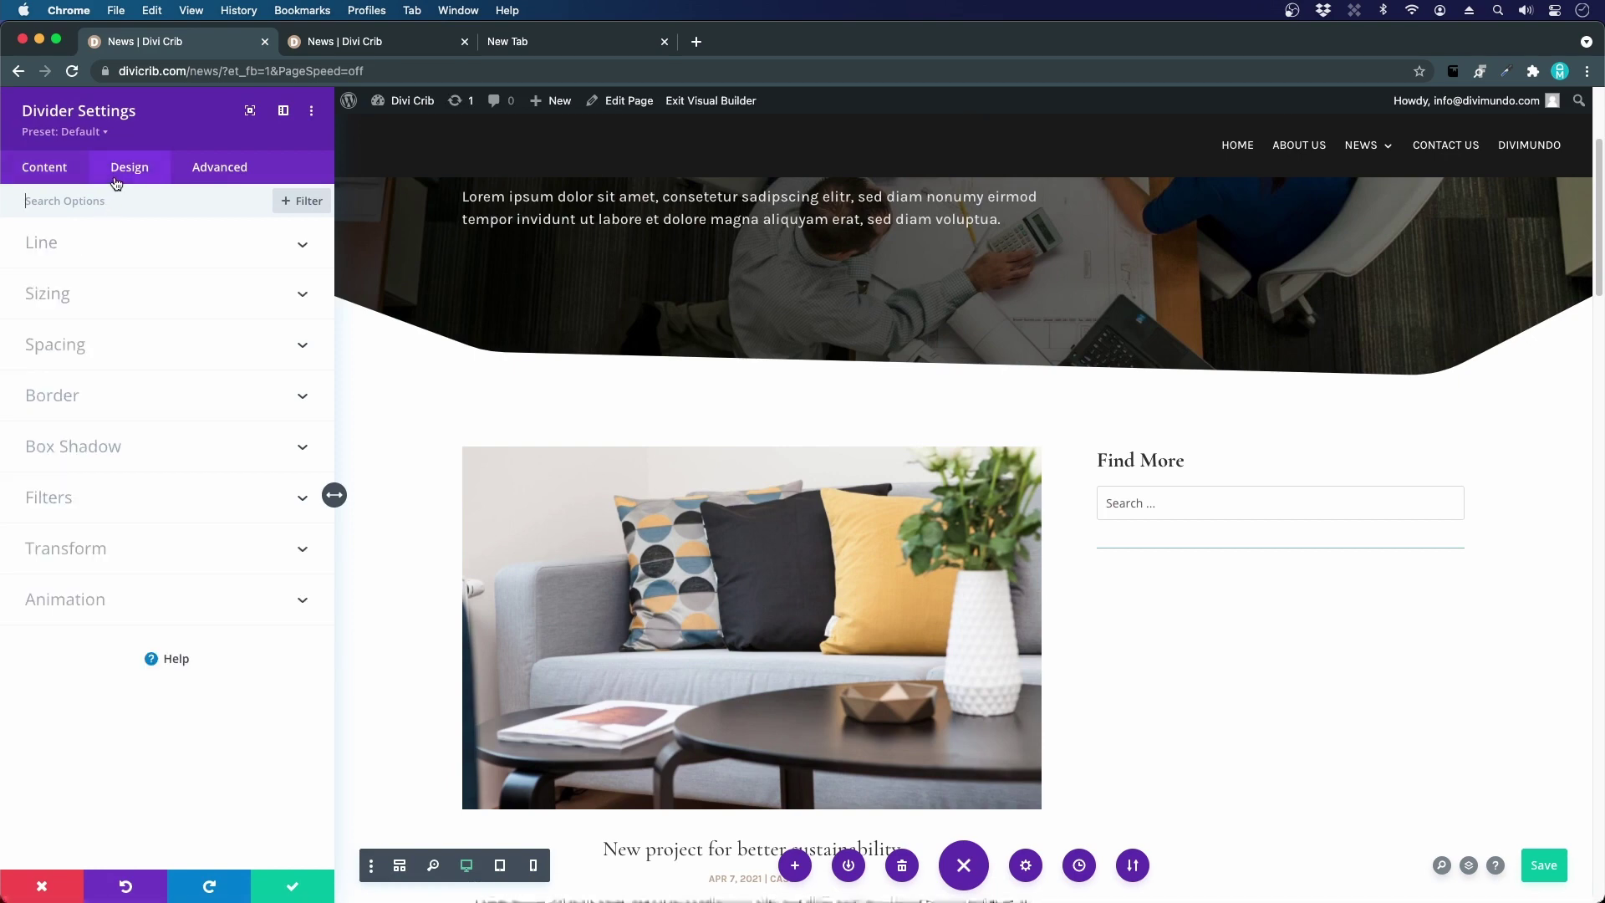
{"action": "left_click", "coordinate": [65, 240]}
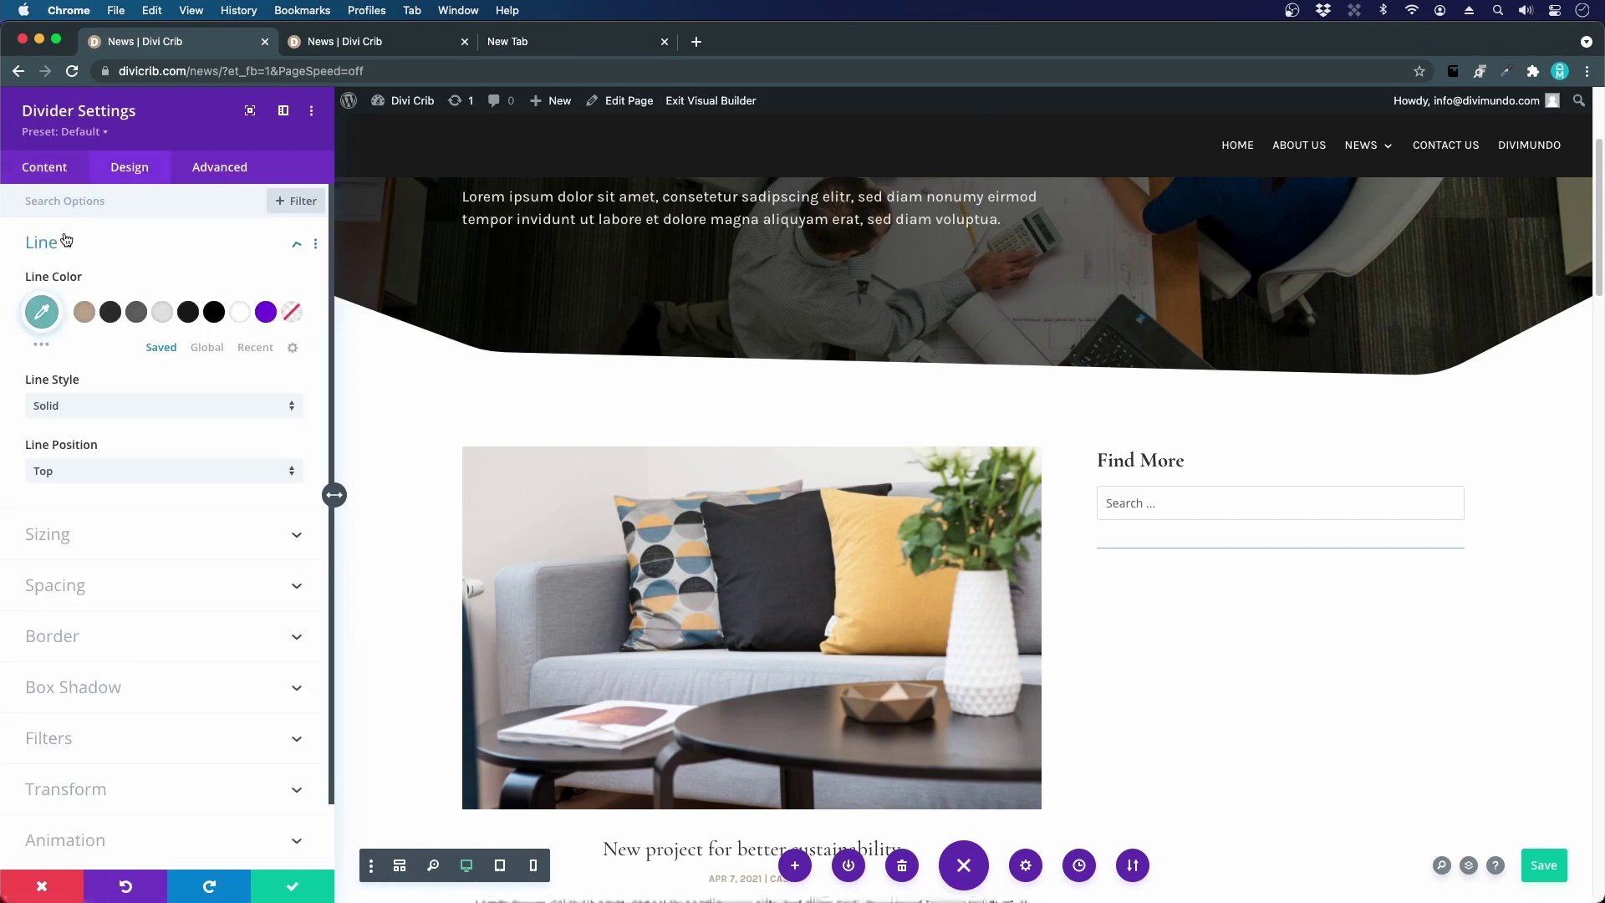
{"action": "left_click", "coordinate": [162, 314]}
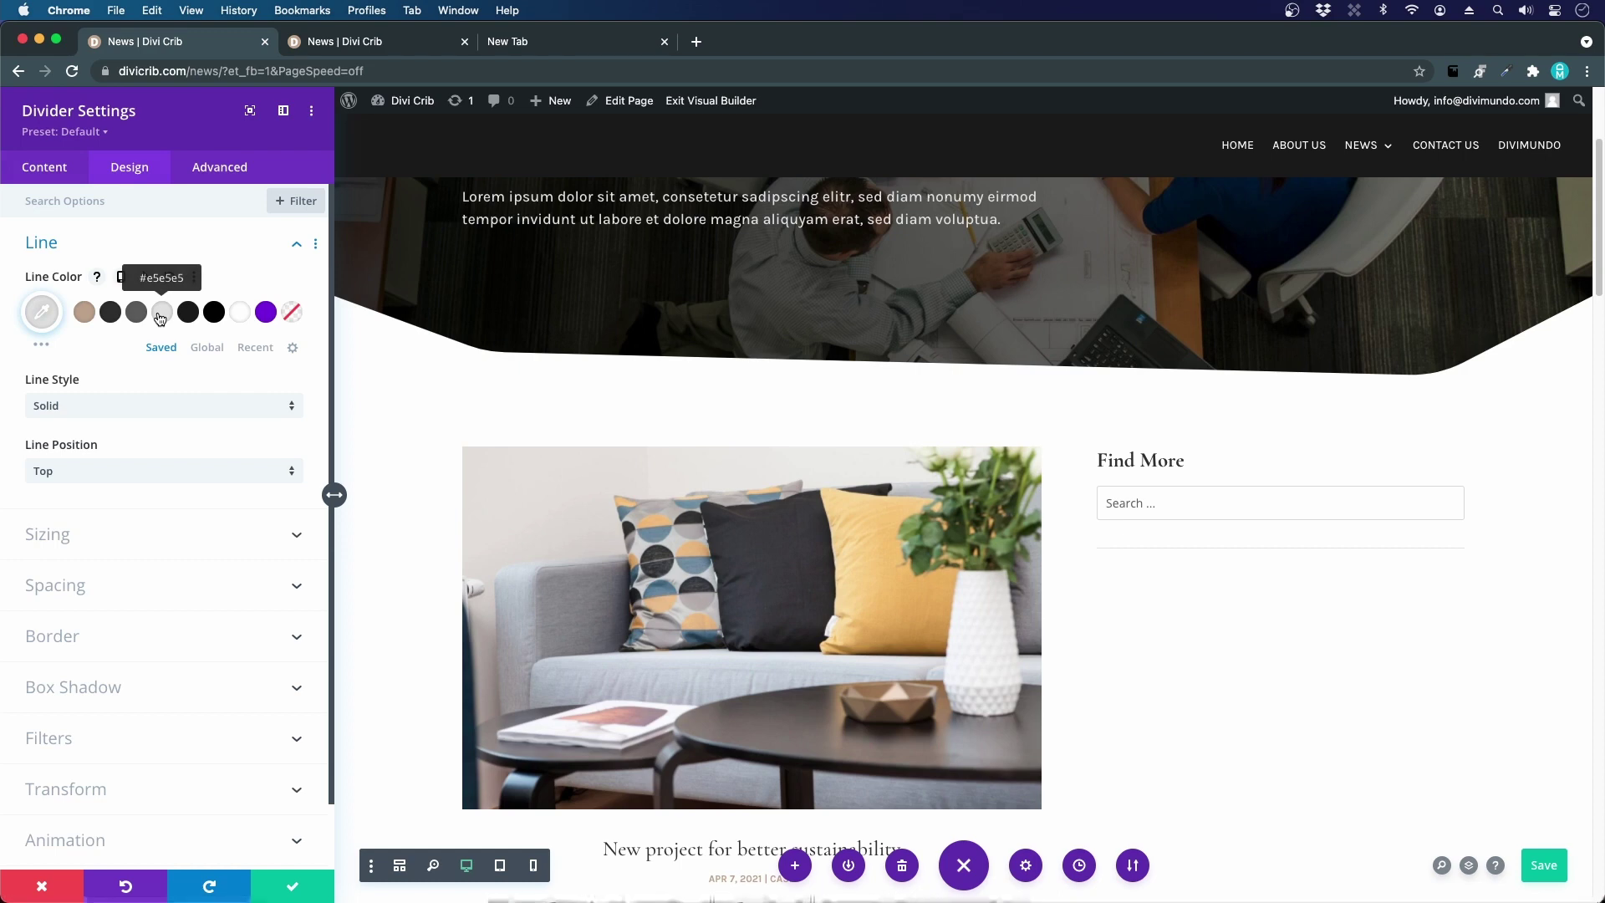
{"action": "key", "text": "Escape"}
{"action": "mouse_move", "coordinate": [1120, 535]}
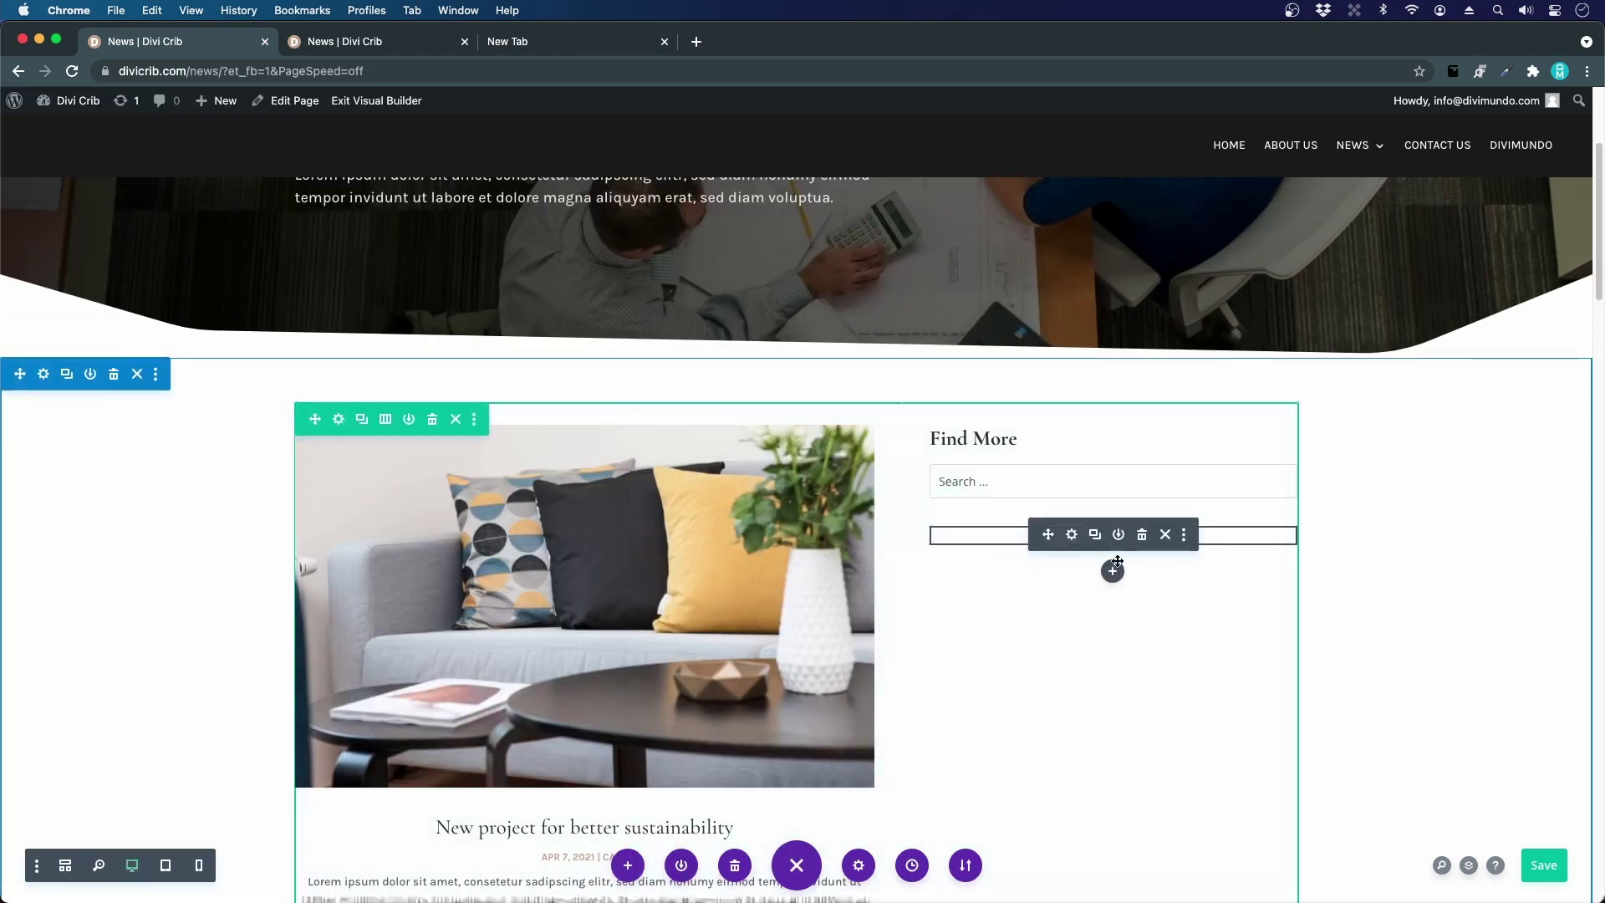
- Add a Text module below the sidebar divider and replace its placeholder content with the lines "Categories", "Inspiration" and "Case"
{"action": "left_click", "coordinate": [1113, 570]}
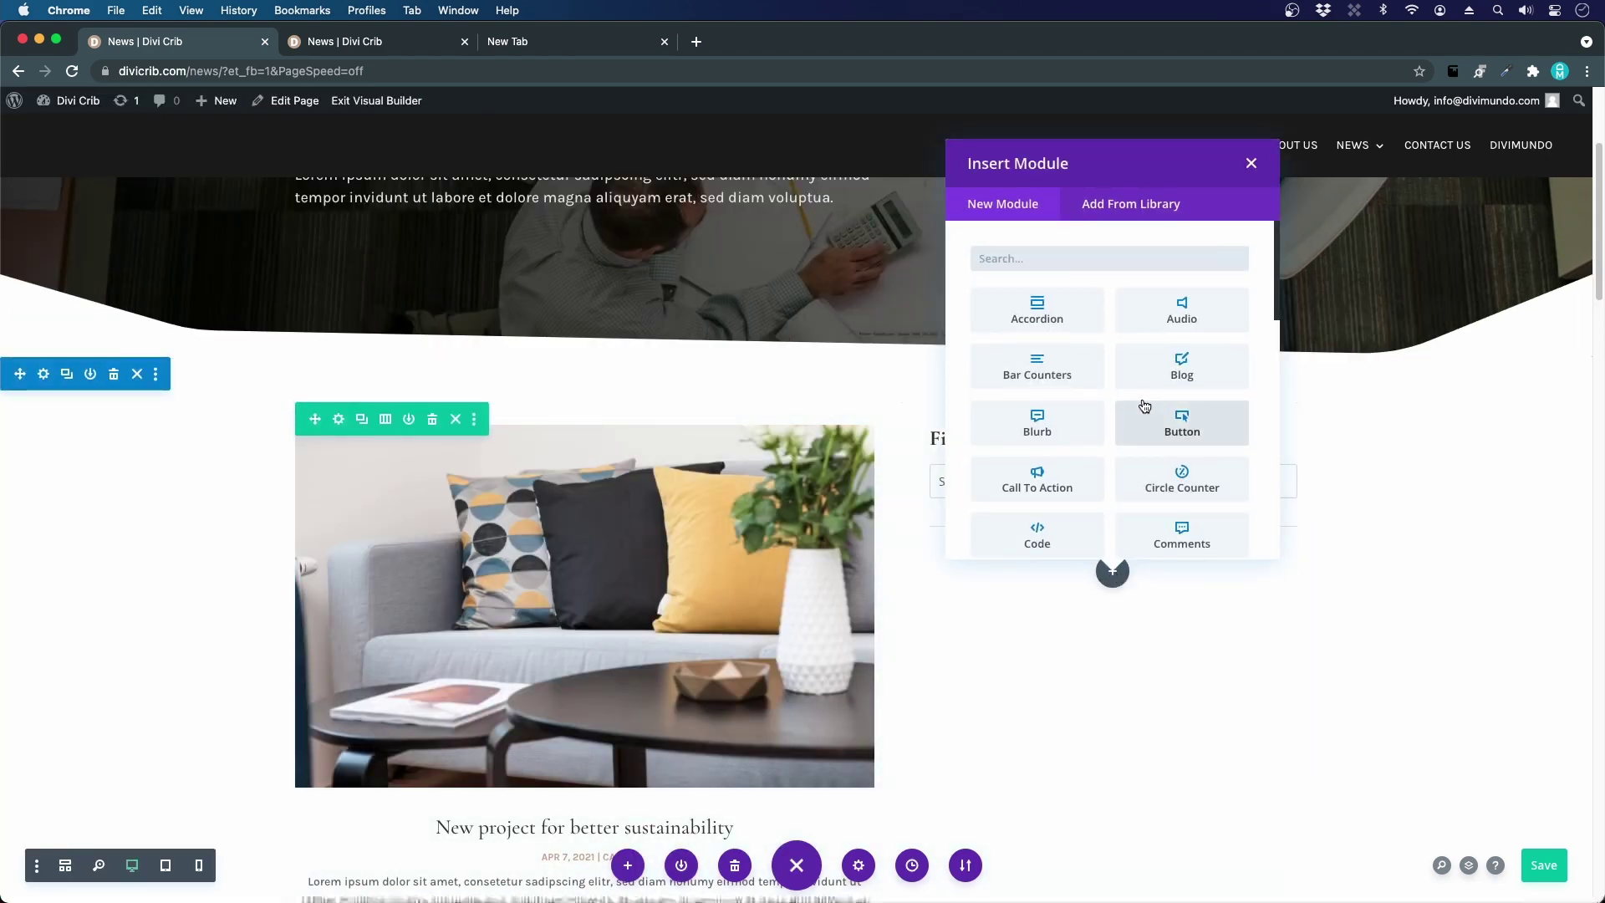
{"action": "type", "text": "text"}
{"action": "left_click", "coordinate": [1041, 325]}
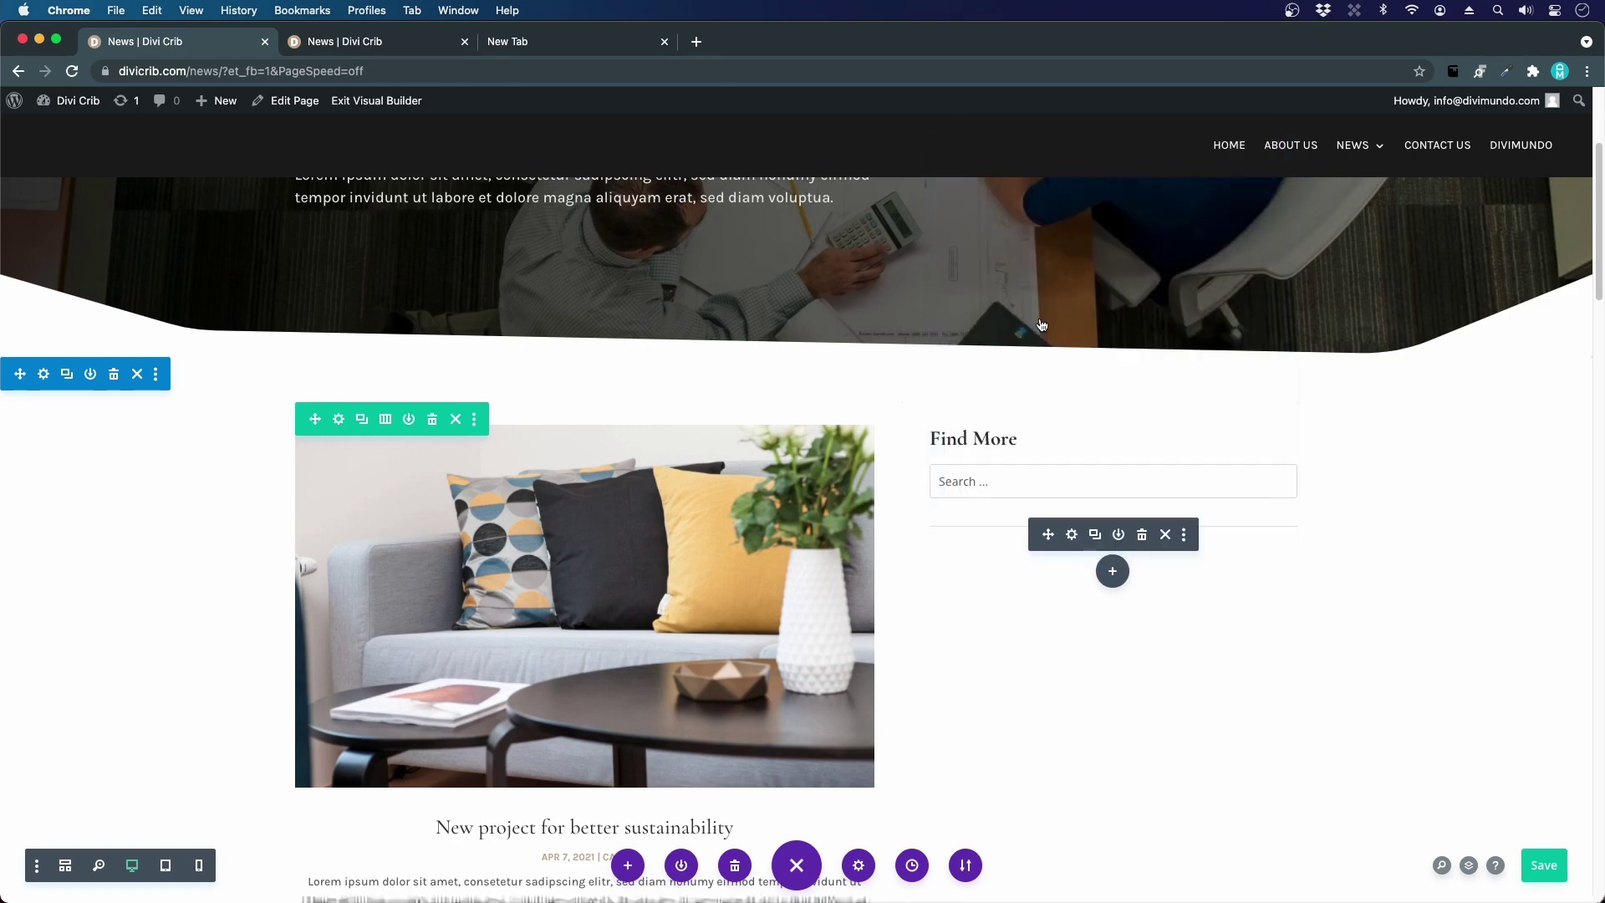
{"action": "triple_click", "coordinate": [89, 519]}
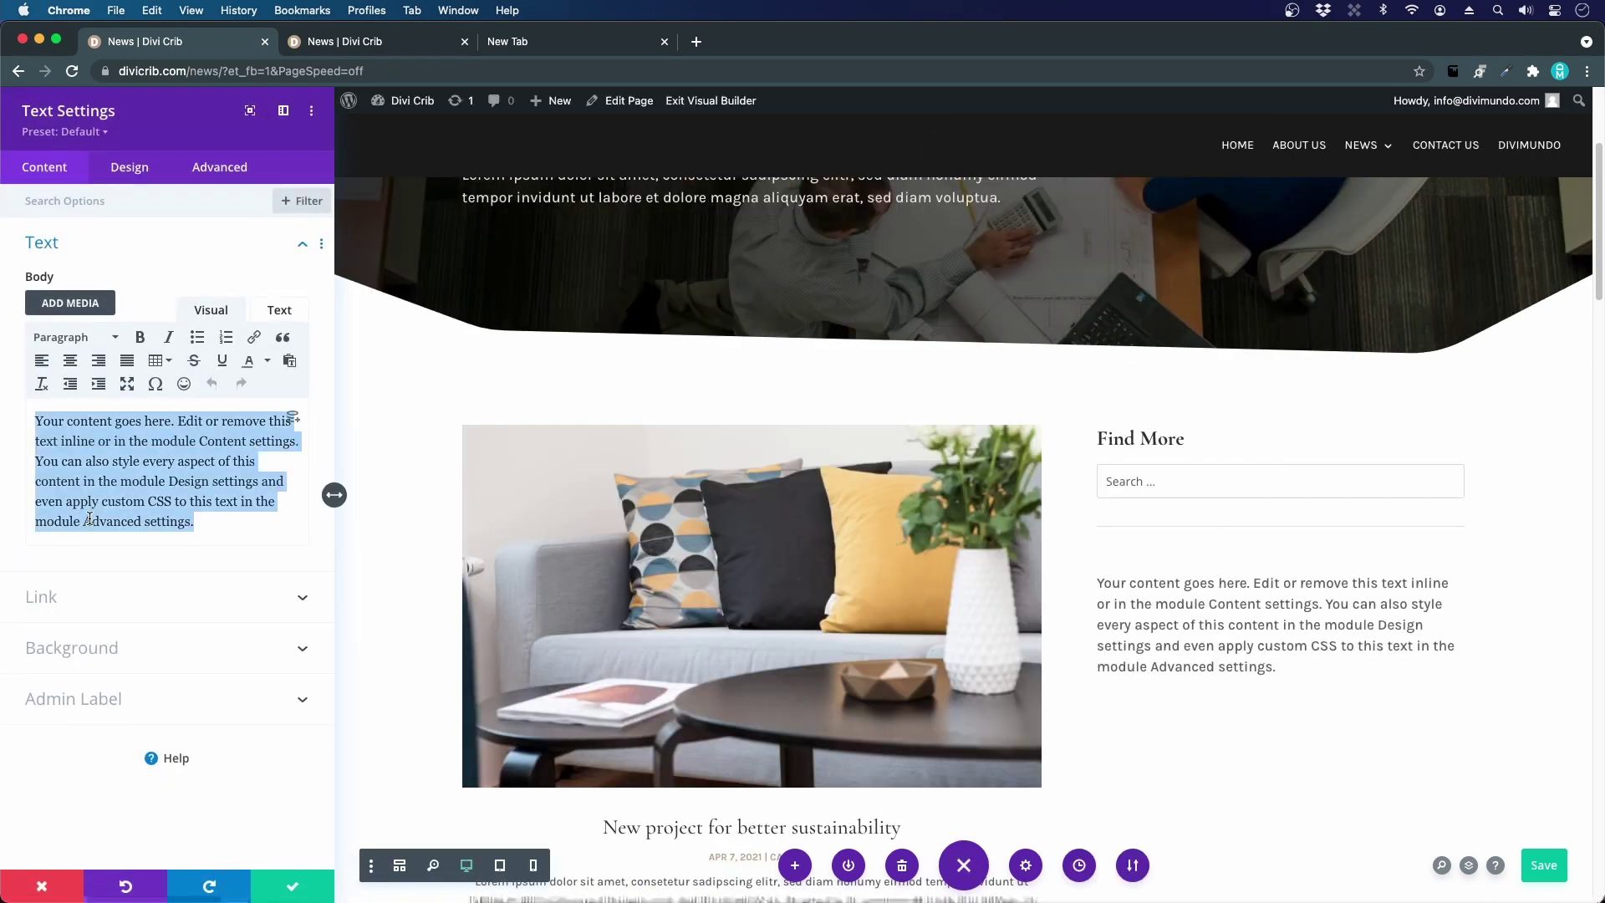
{"action": "type", "text": "Categorie"}
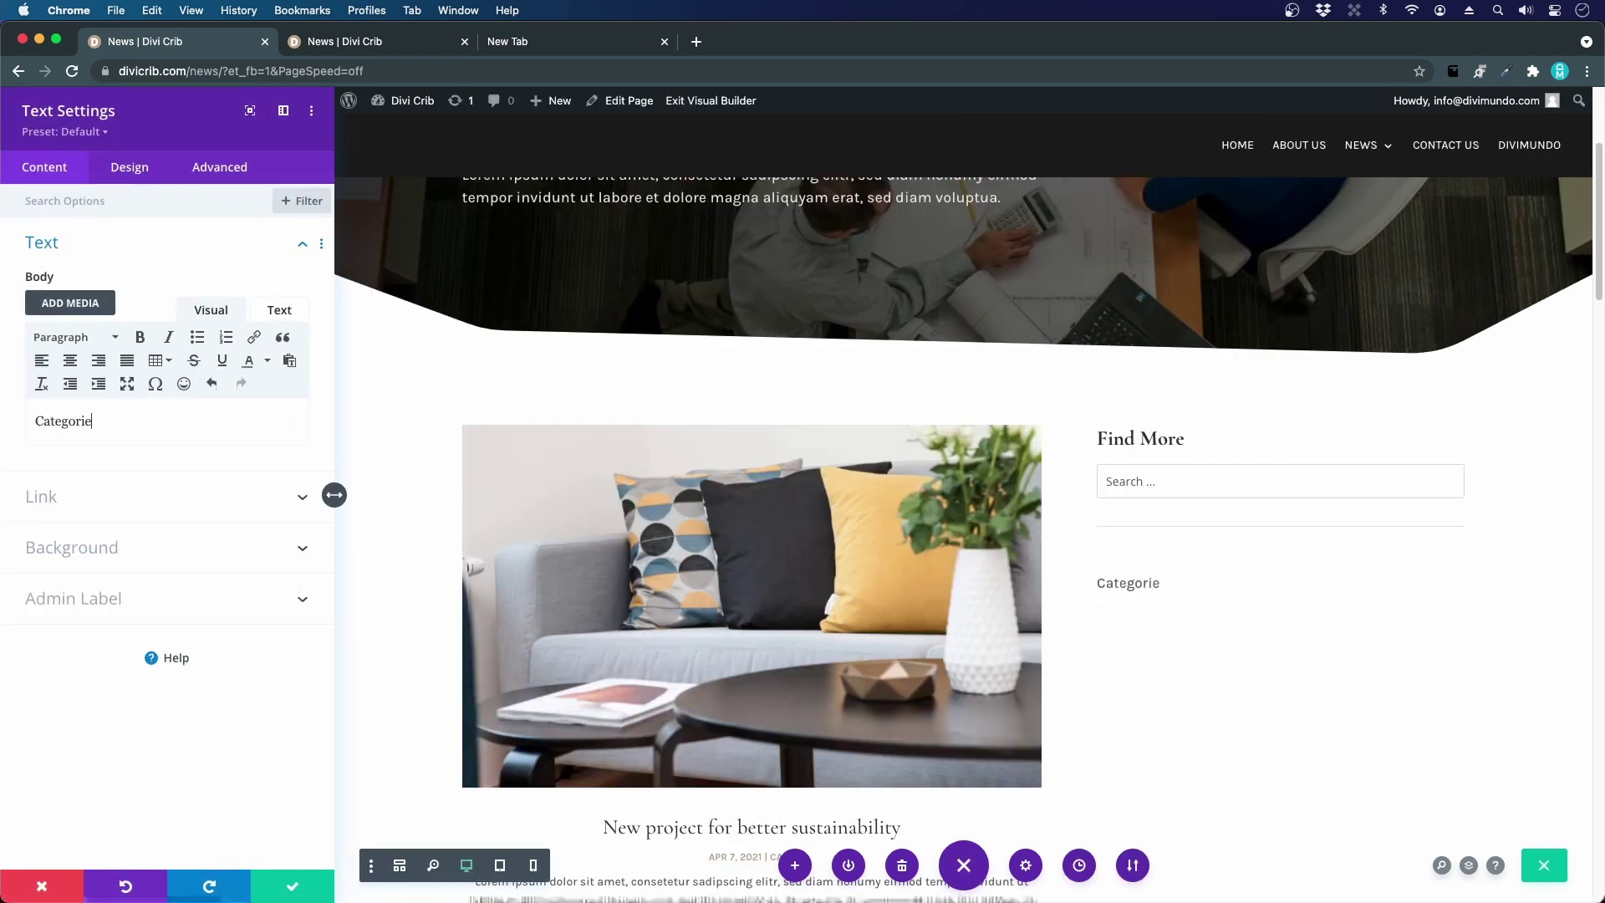
{"action": "type", "text": "s "}
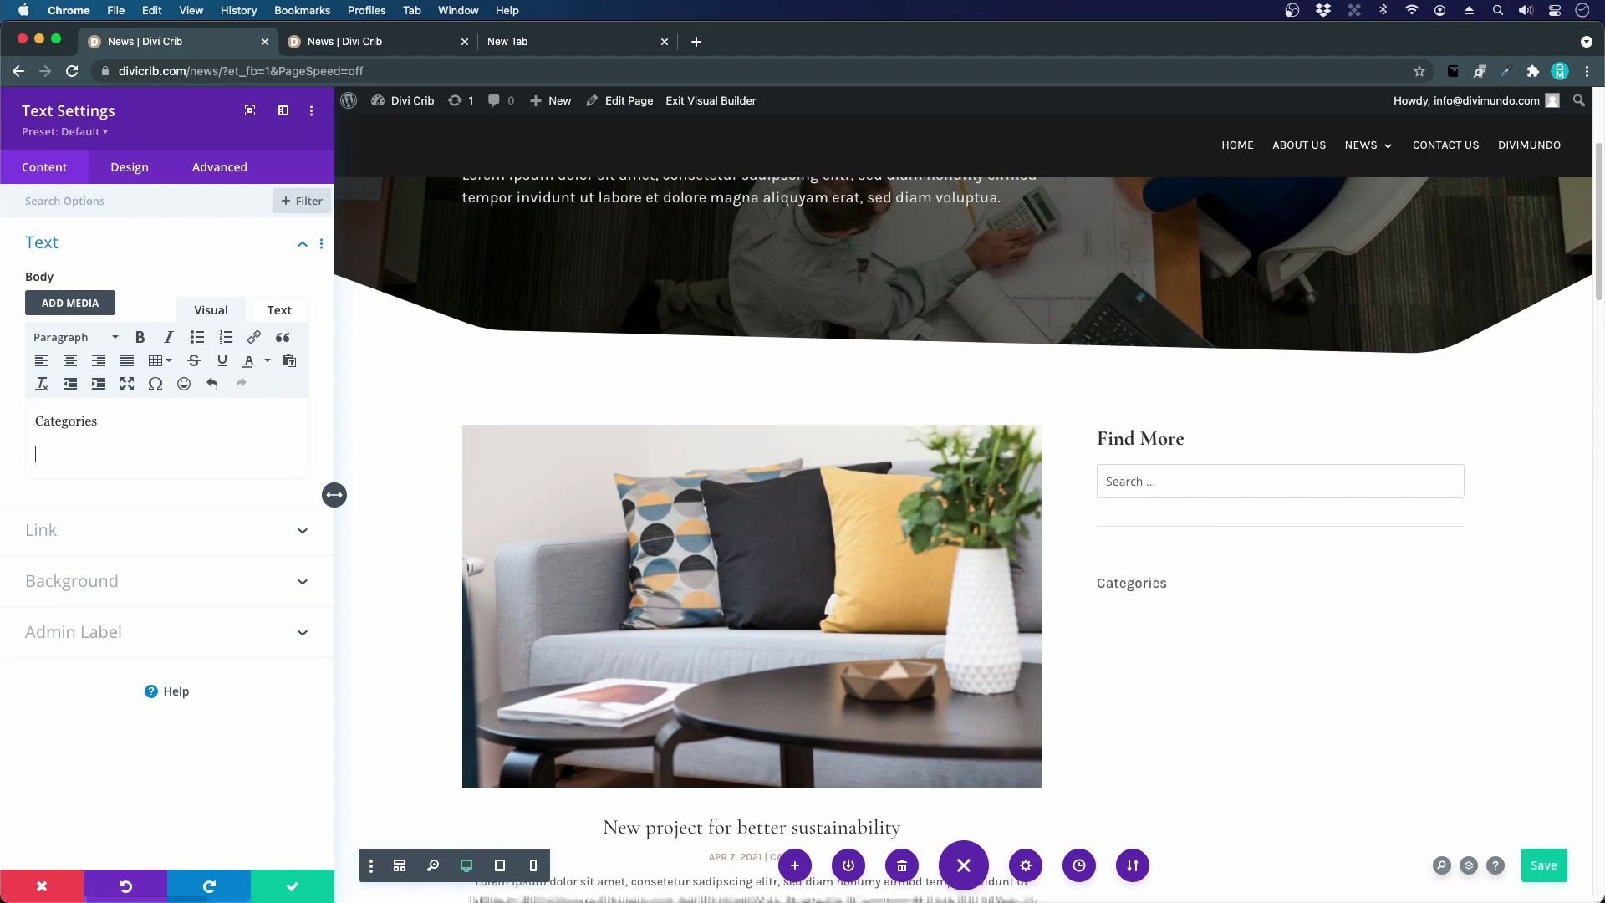
{"action": "type", "text": "Inspiration"}
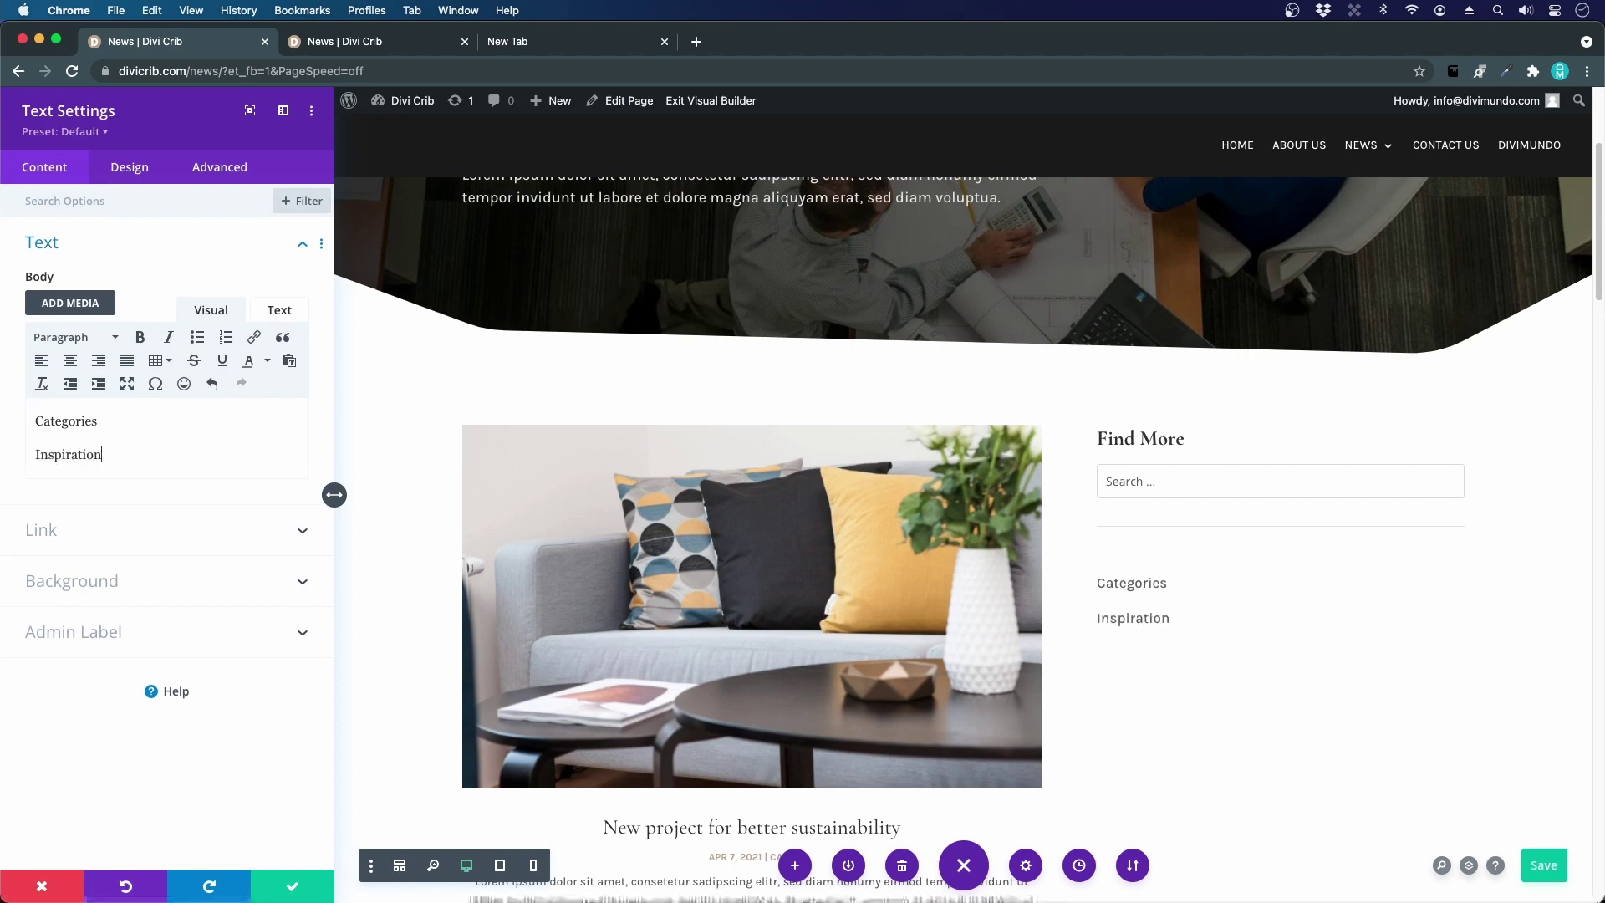
{"action": "key", "text": "Return"}
{"action": "type", "text": "Case"}
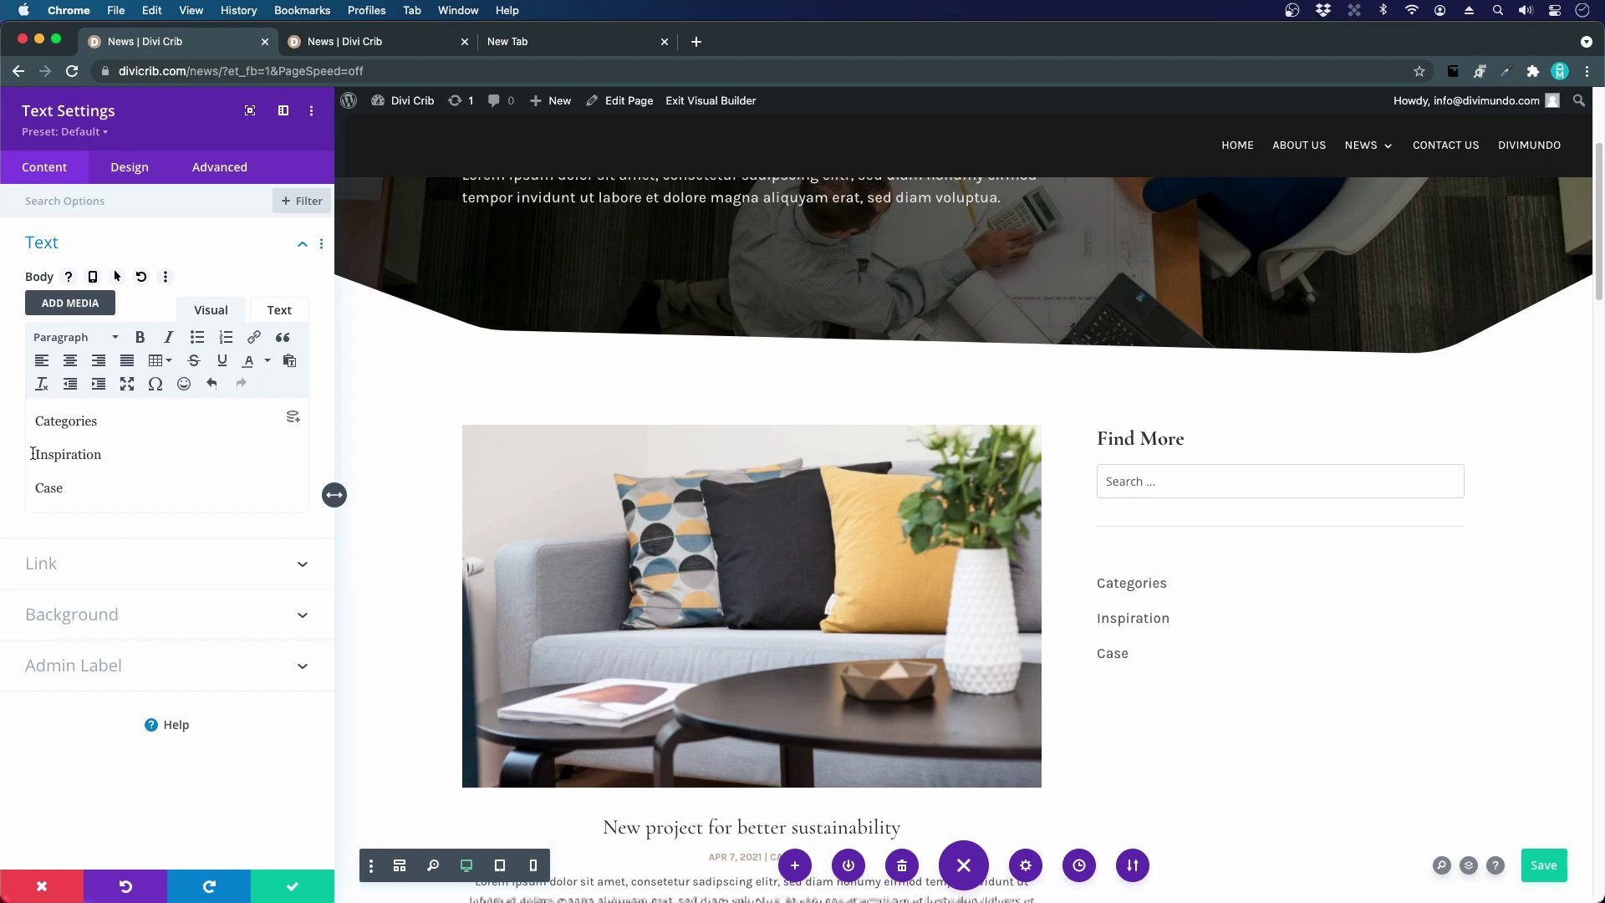
- Turn "Inspiration" and "Case" into a bulleted list and format "Categories" as Heading 3
{"action": "double_click", "coordinate": [104, 487]}
{"action": "left_click_drag", "start_coordinate": [104, 487], "coordinate": [46, 456]}
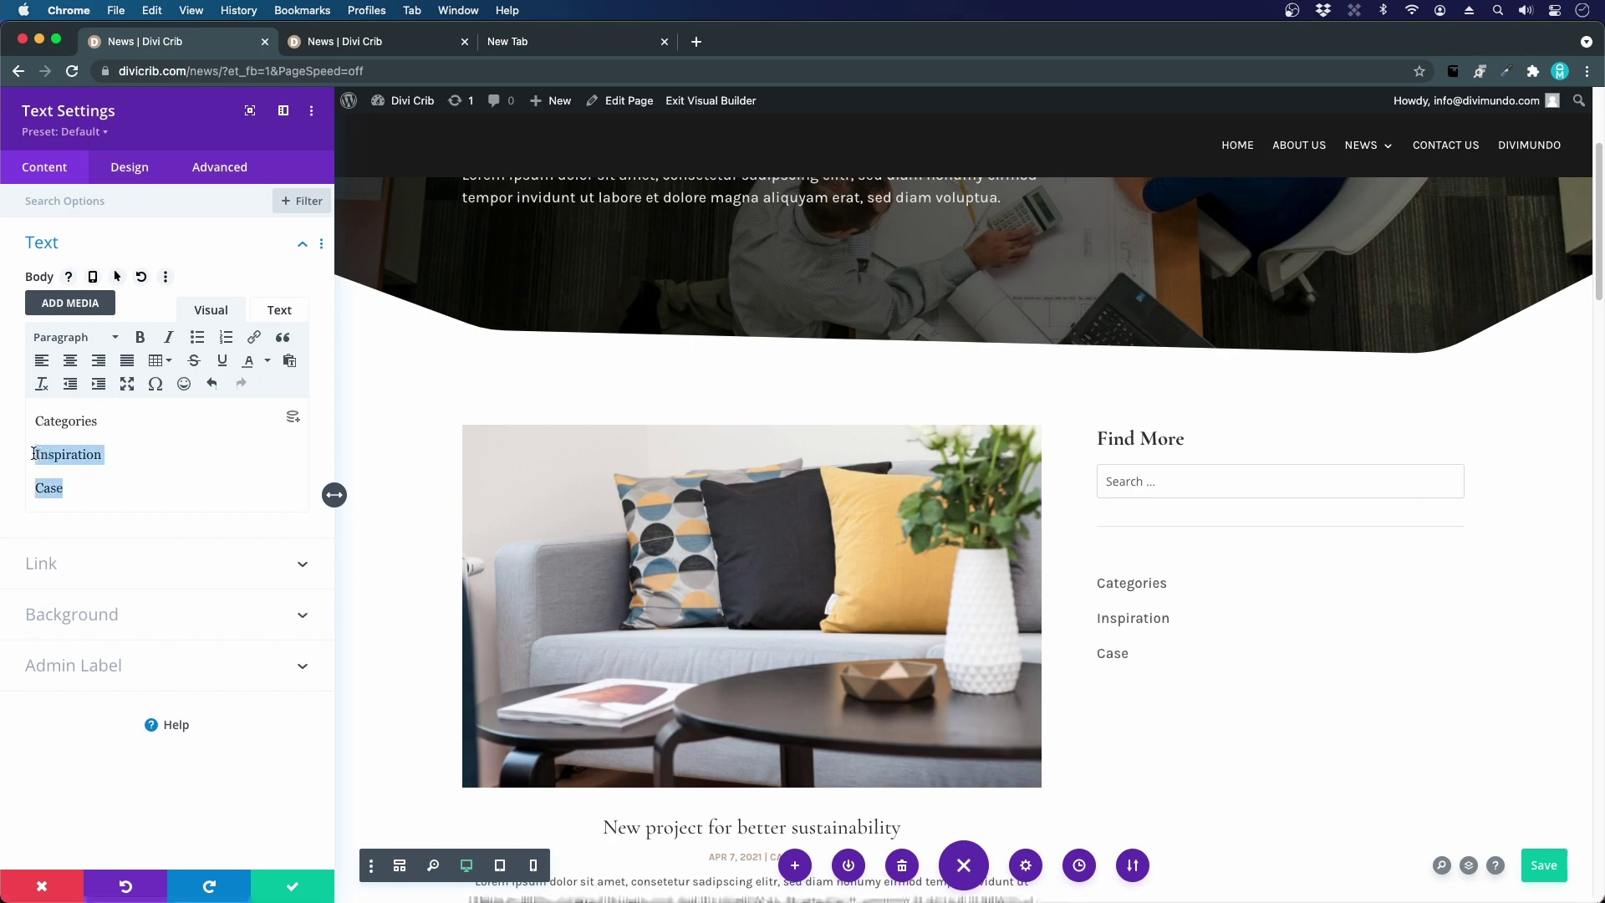
{"action": "left_click", "coordinate": [201, 344]}
{"action": "double_click", "coordinate": [66, 420]}
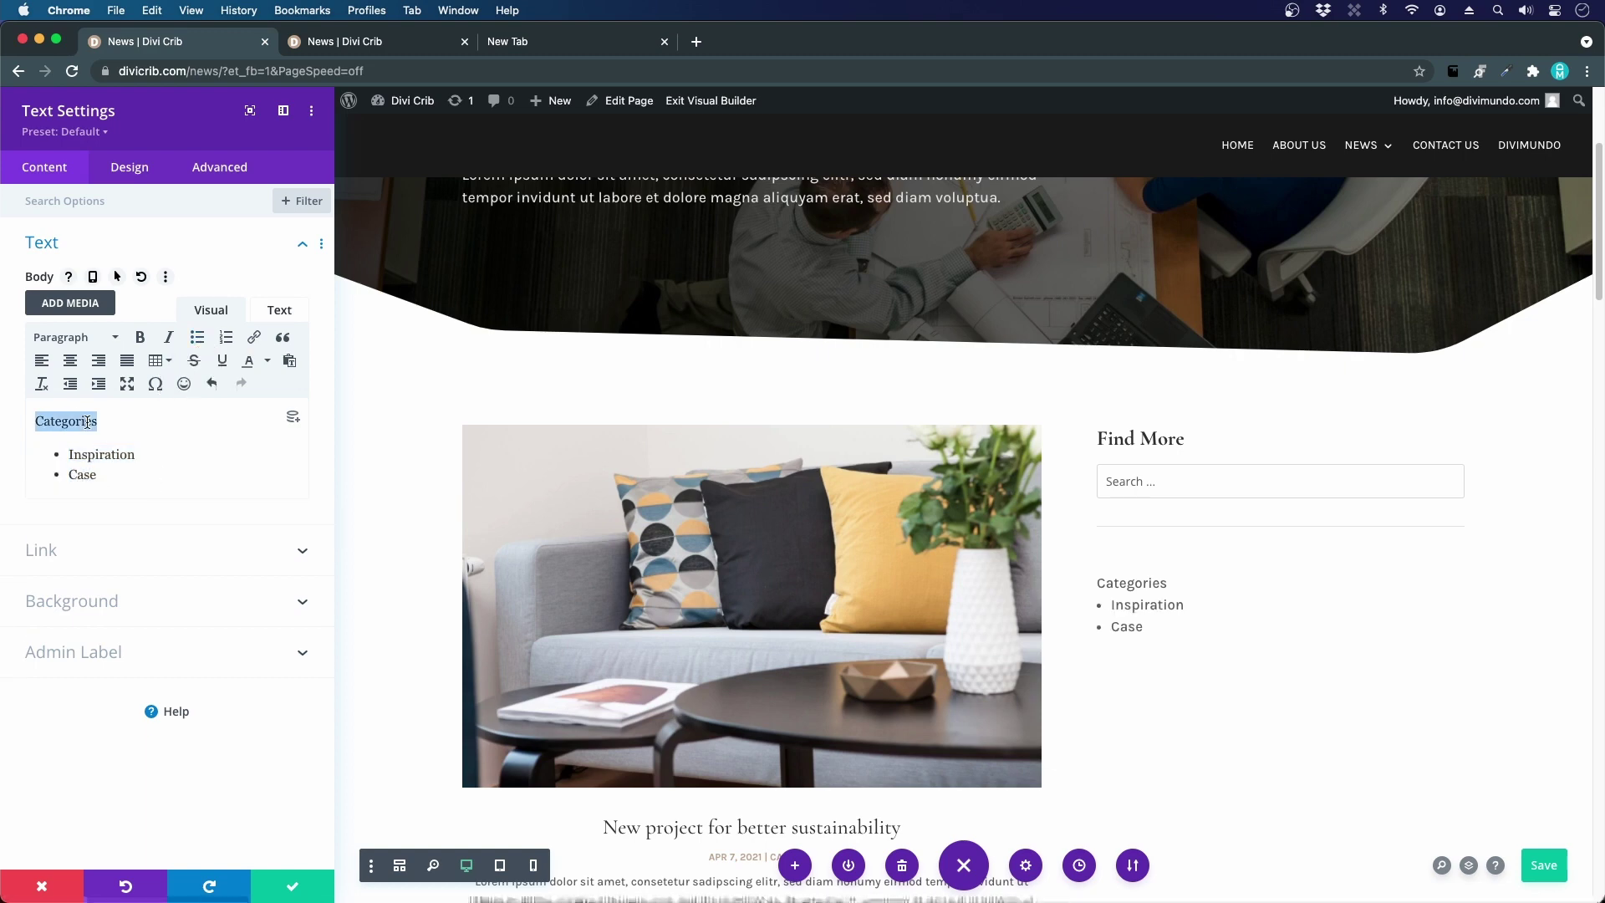
{"action": "left_click", "coordinate": [67, 337]}
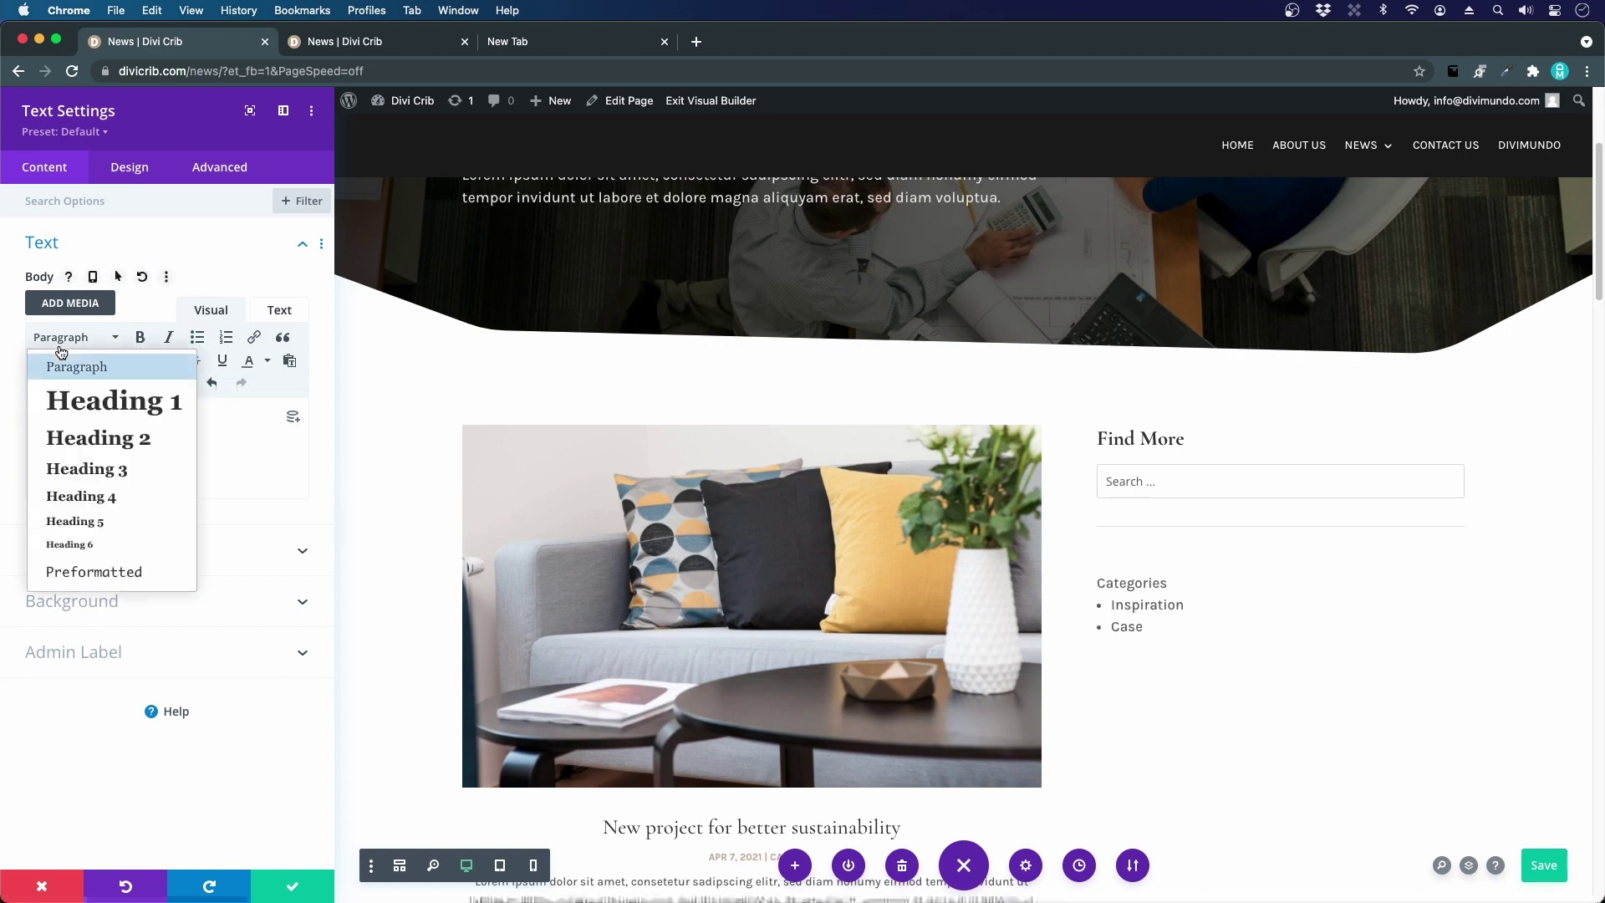
{"action": "left_click", "coordinate": [111, 470]}
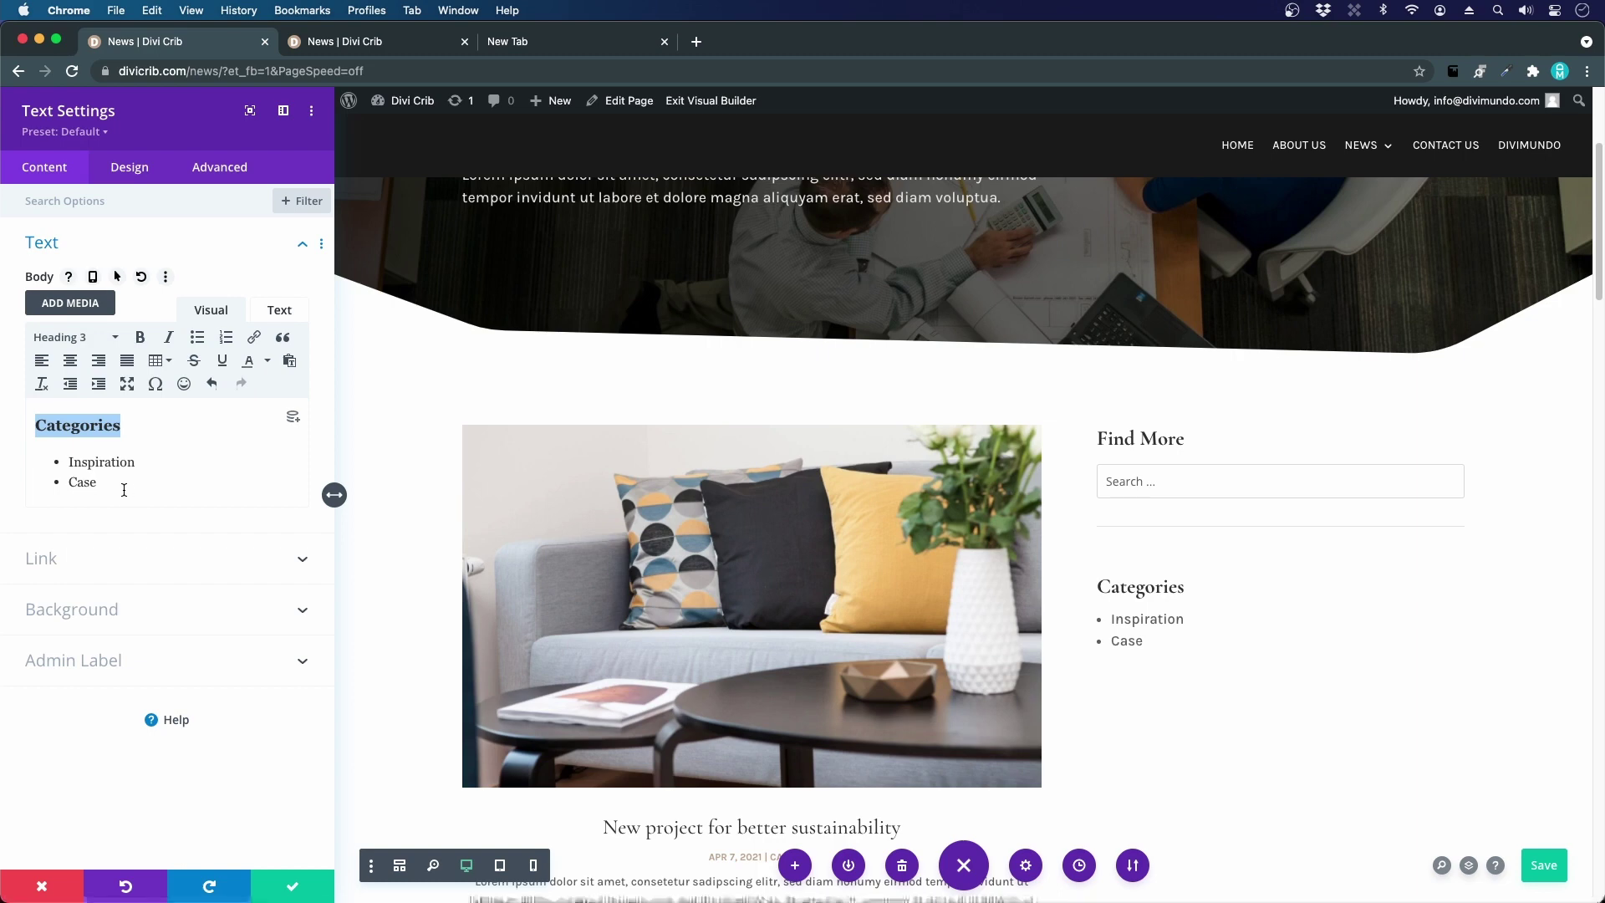
- Link the "Inspiration" list item to /news/category/inspiration/
{"action": "double_click", "coordinate": [122, 465]}
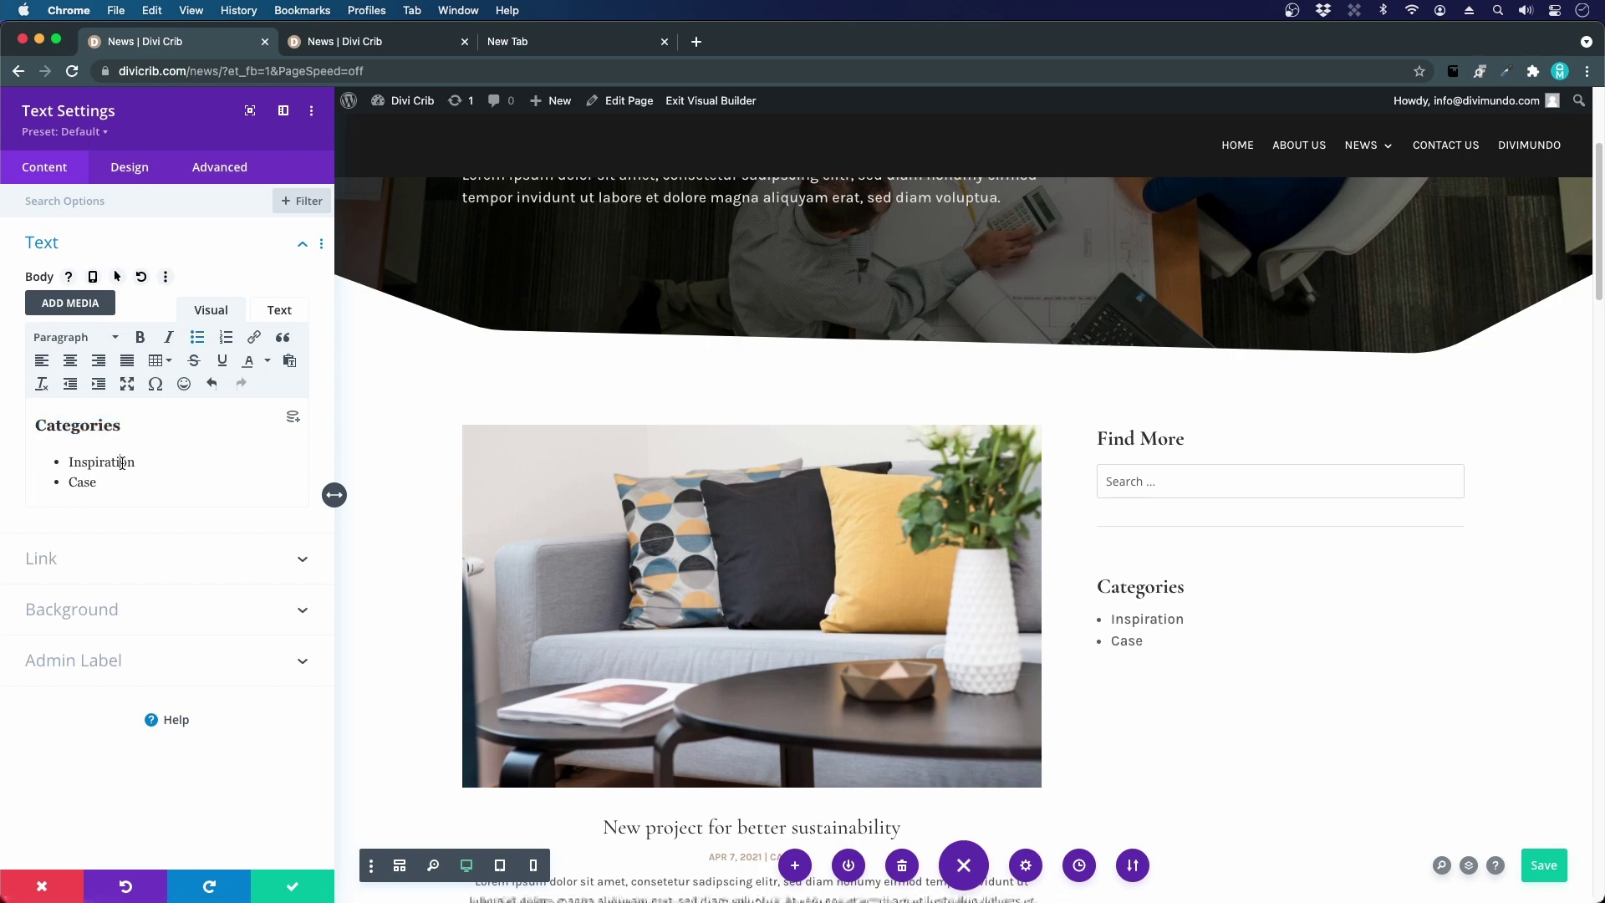
{"action": "left_click", "coordinate": [255, 337]}
{"action": "left_click", "coordinate": [757, 438]}
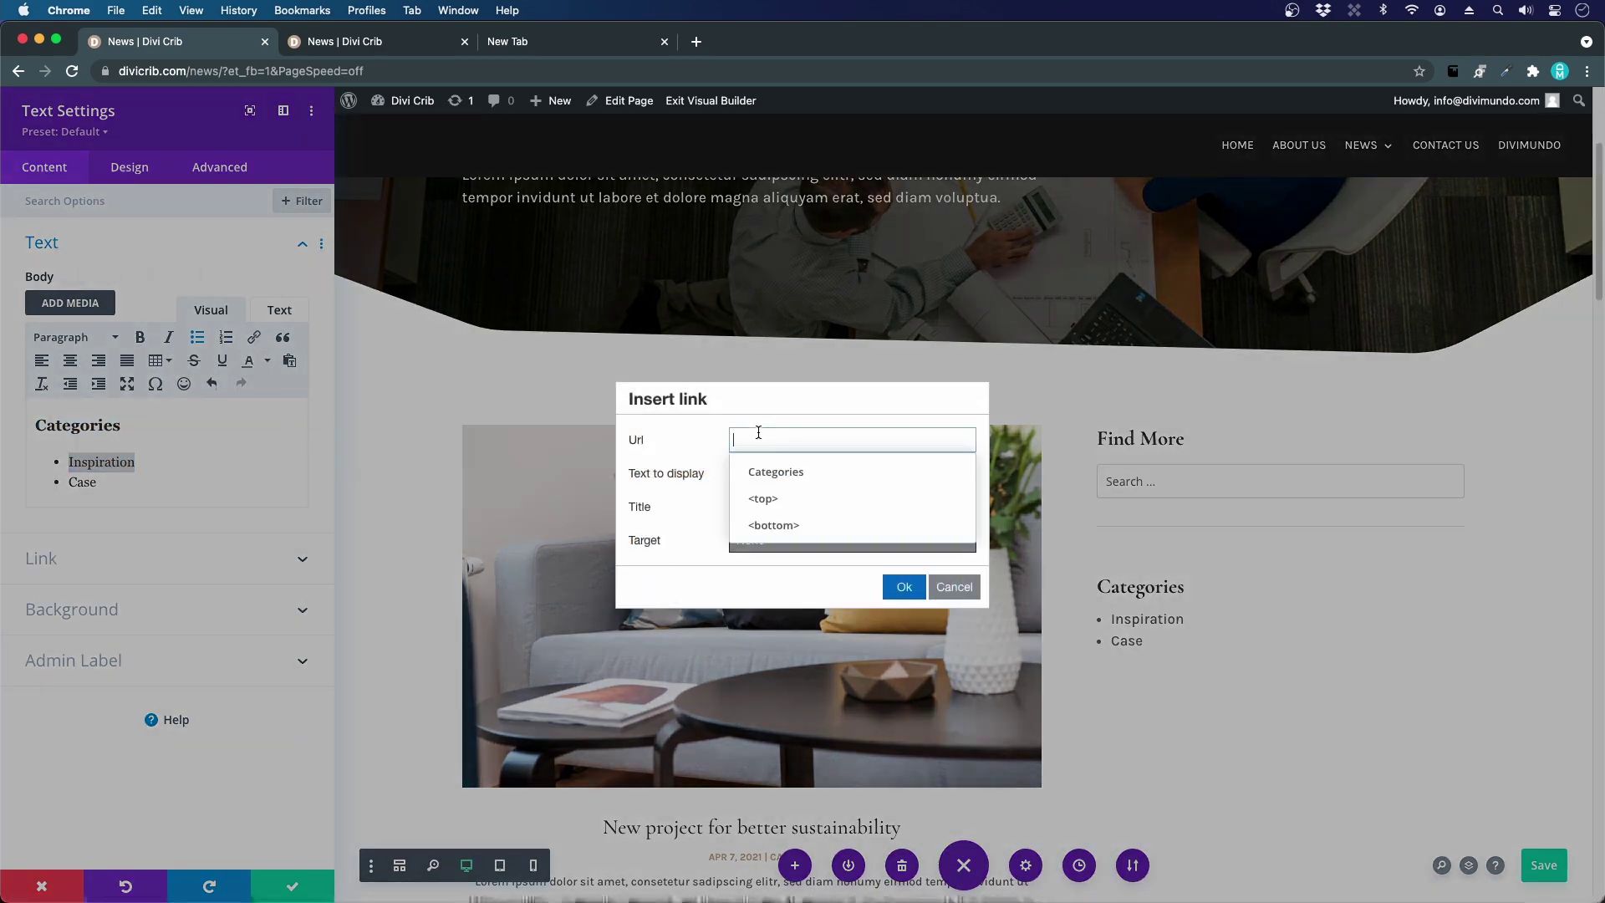
{"action": "type", "text": "/news/catgo"}
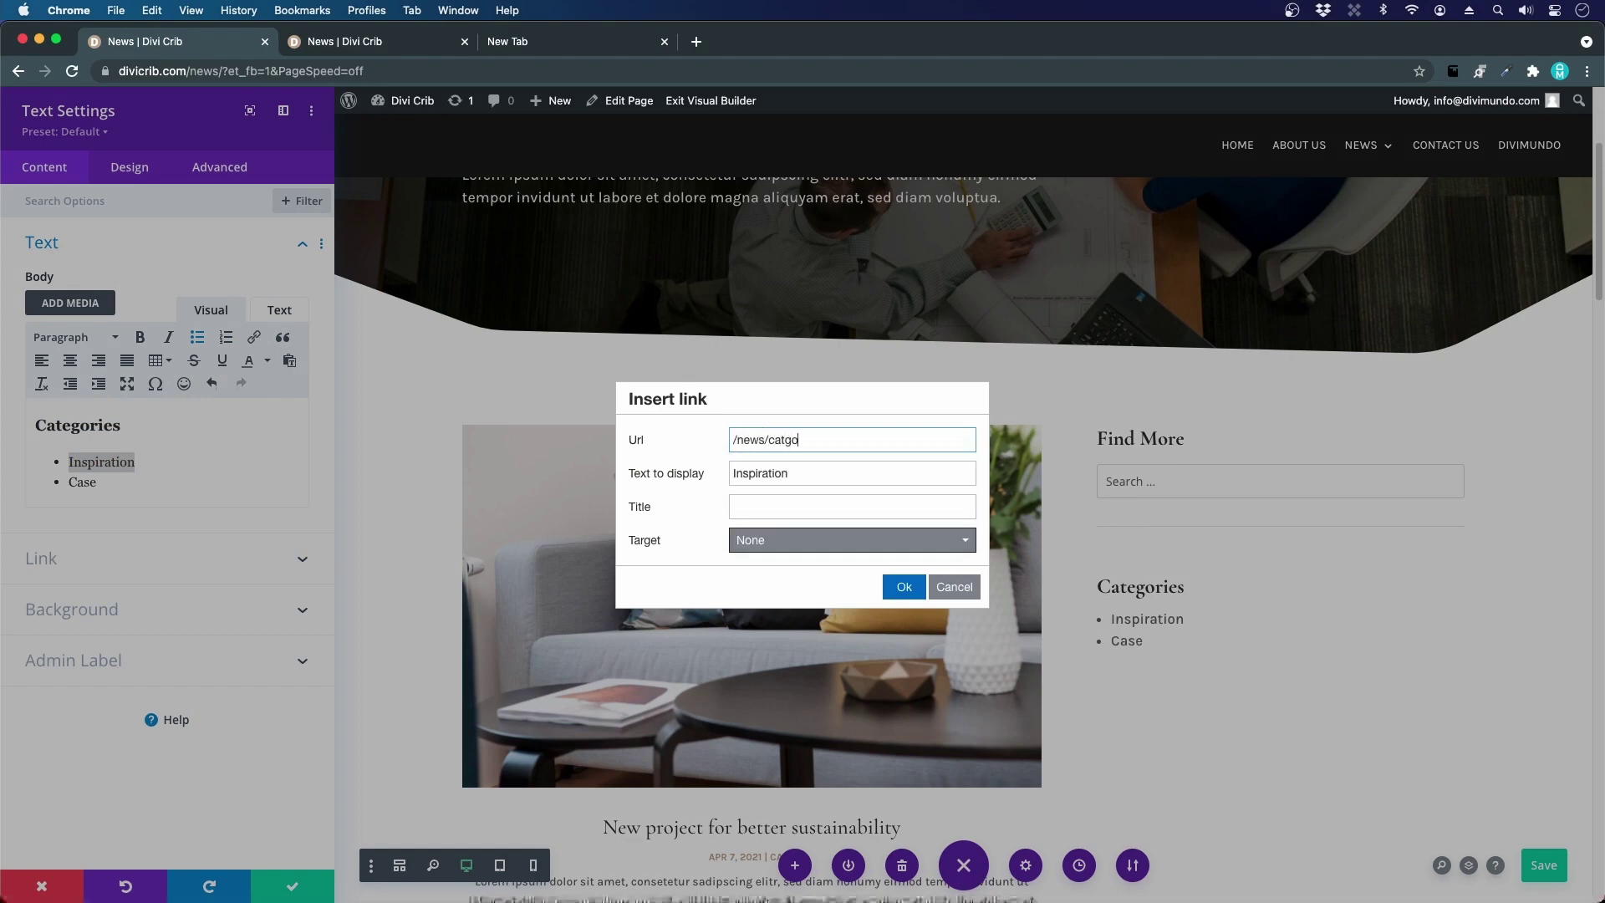
{"action": "key", "text": "BackSpace"}
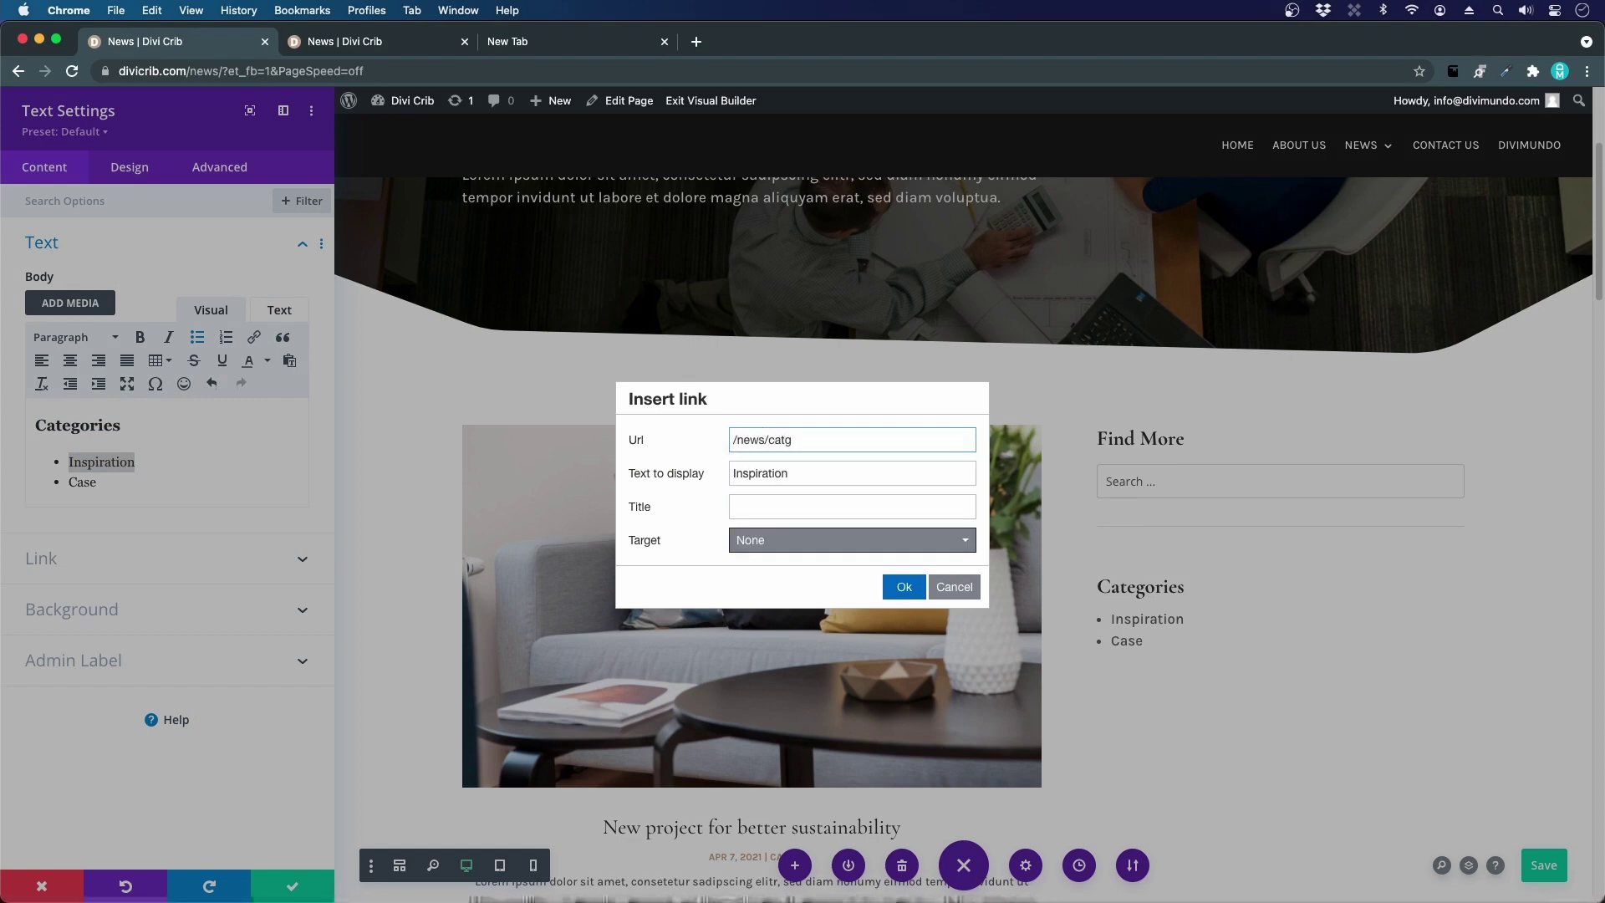
{"action": "type", "text": "ory/inspiration/"}
{"action": "left_click", "coordinate": [895, 589]}
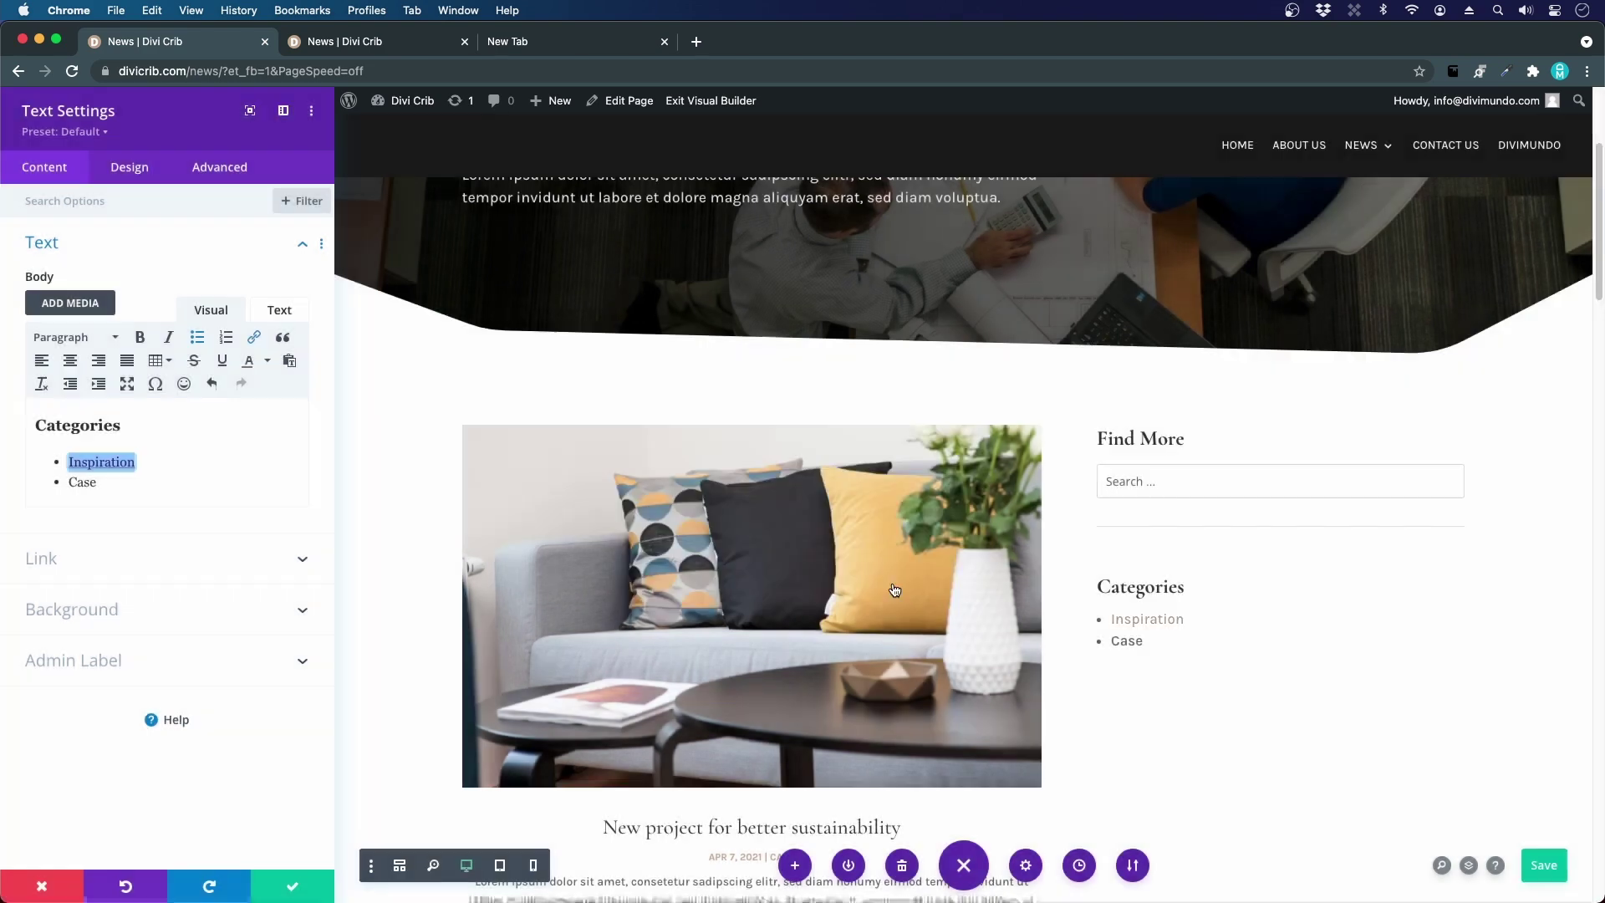
- Link the "Case" list item to /news/category/case/ and close the text settings
{"action": "double_click", "coordinate": [81, 483]}
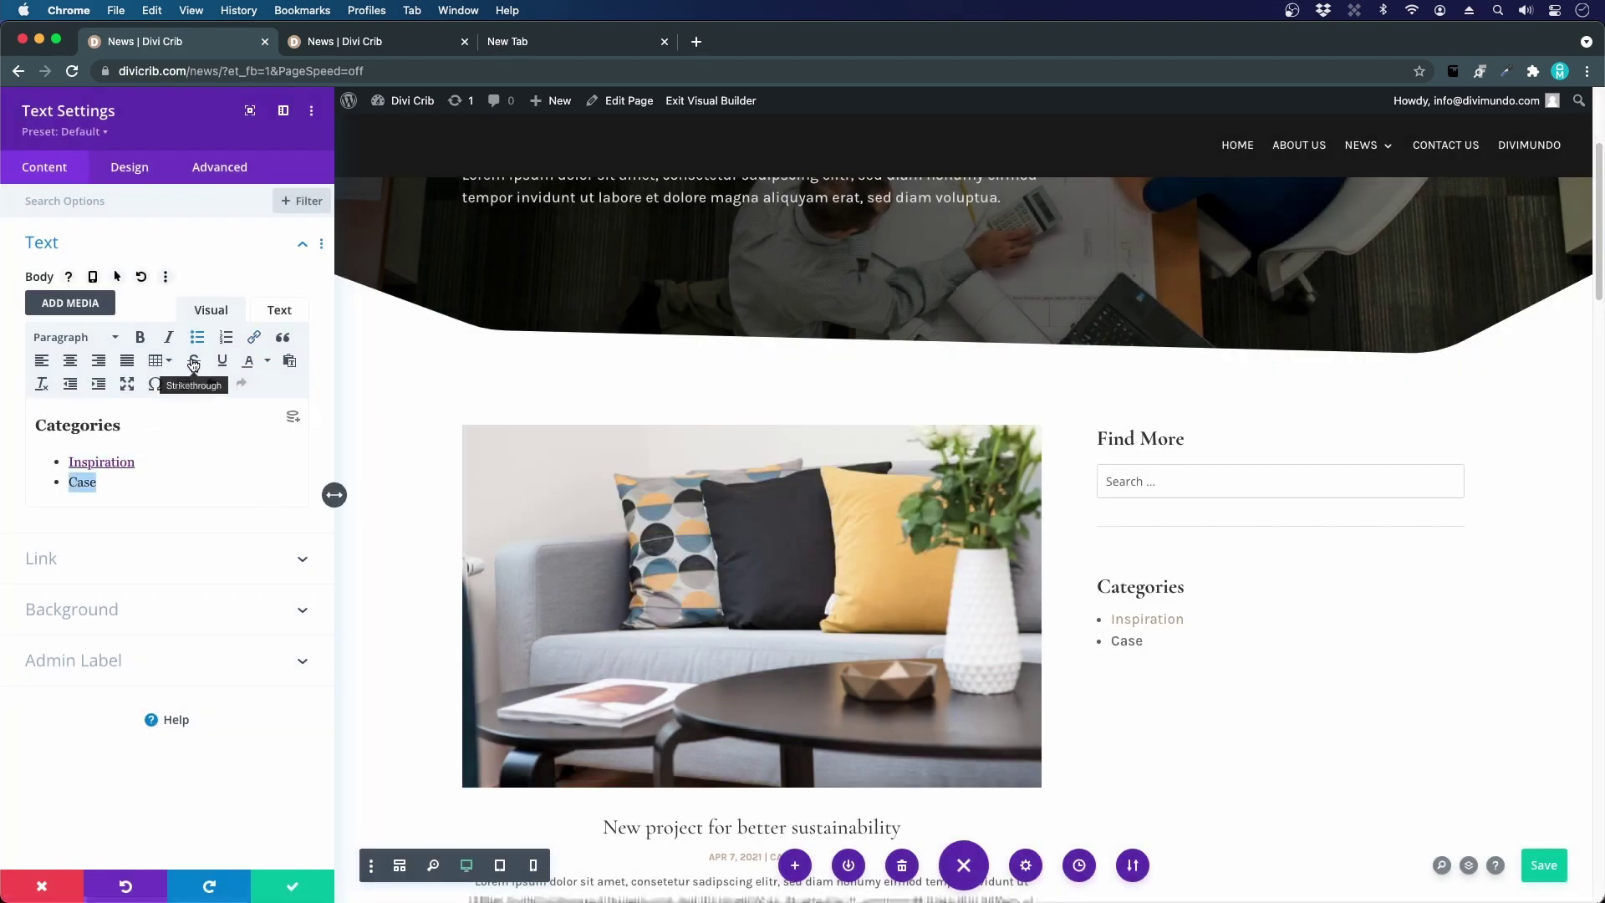
{"action": "left_click", "coordinate": [254, 337]}
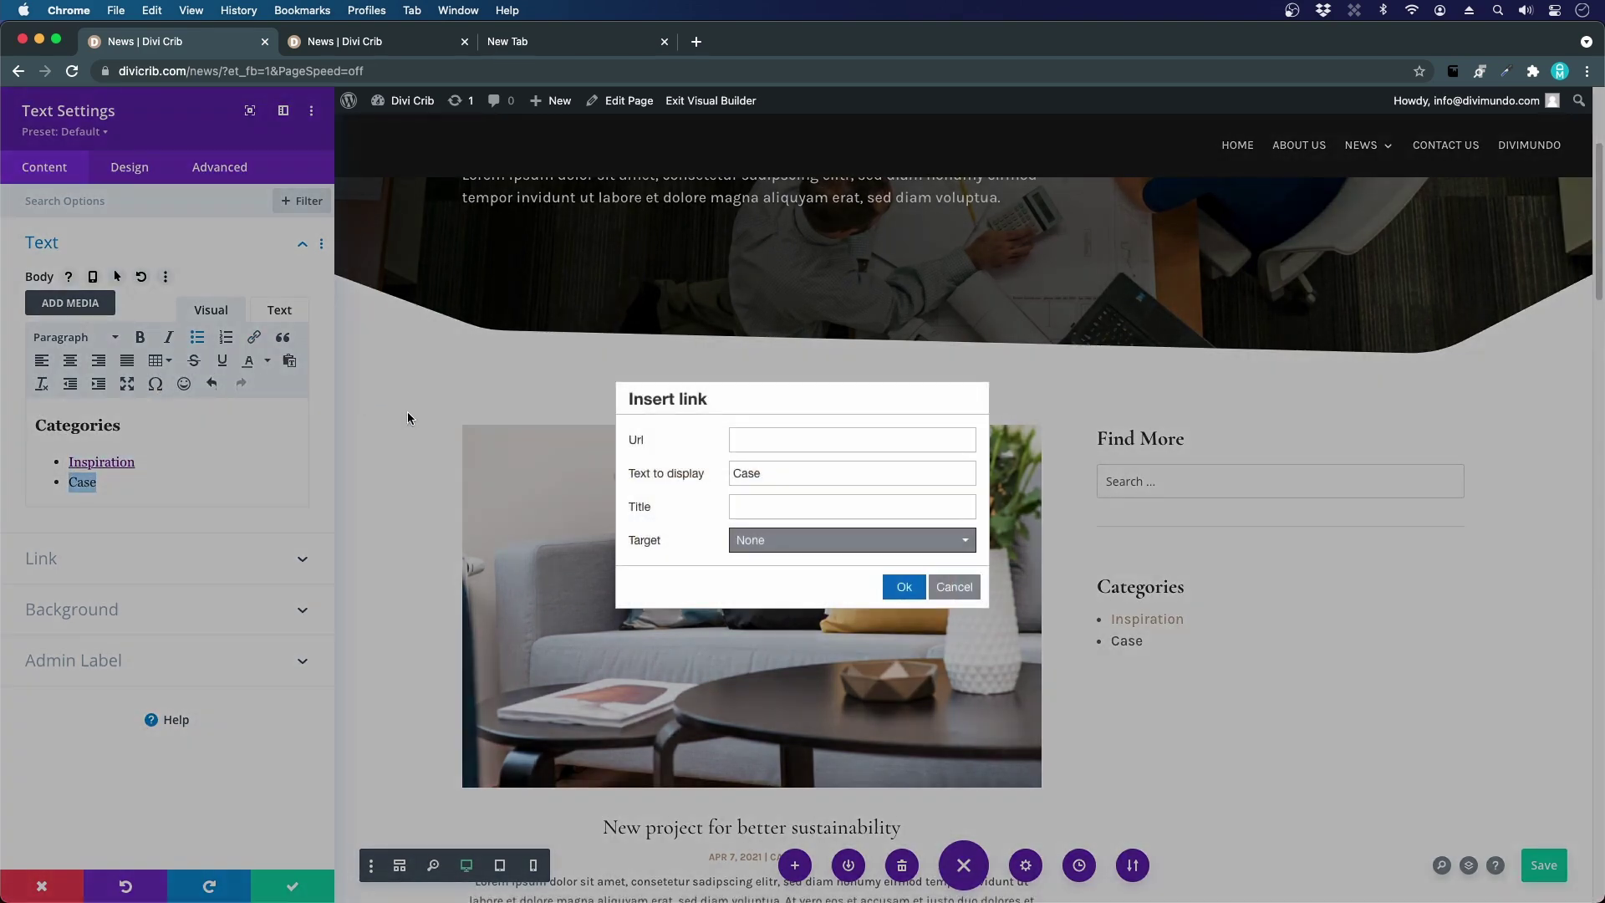
{"action": "left_click", "coordinate": [752, 438]}
{"action": "type", "text": "/news/c"}
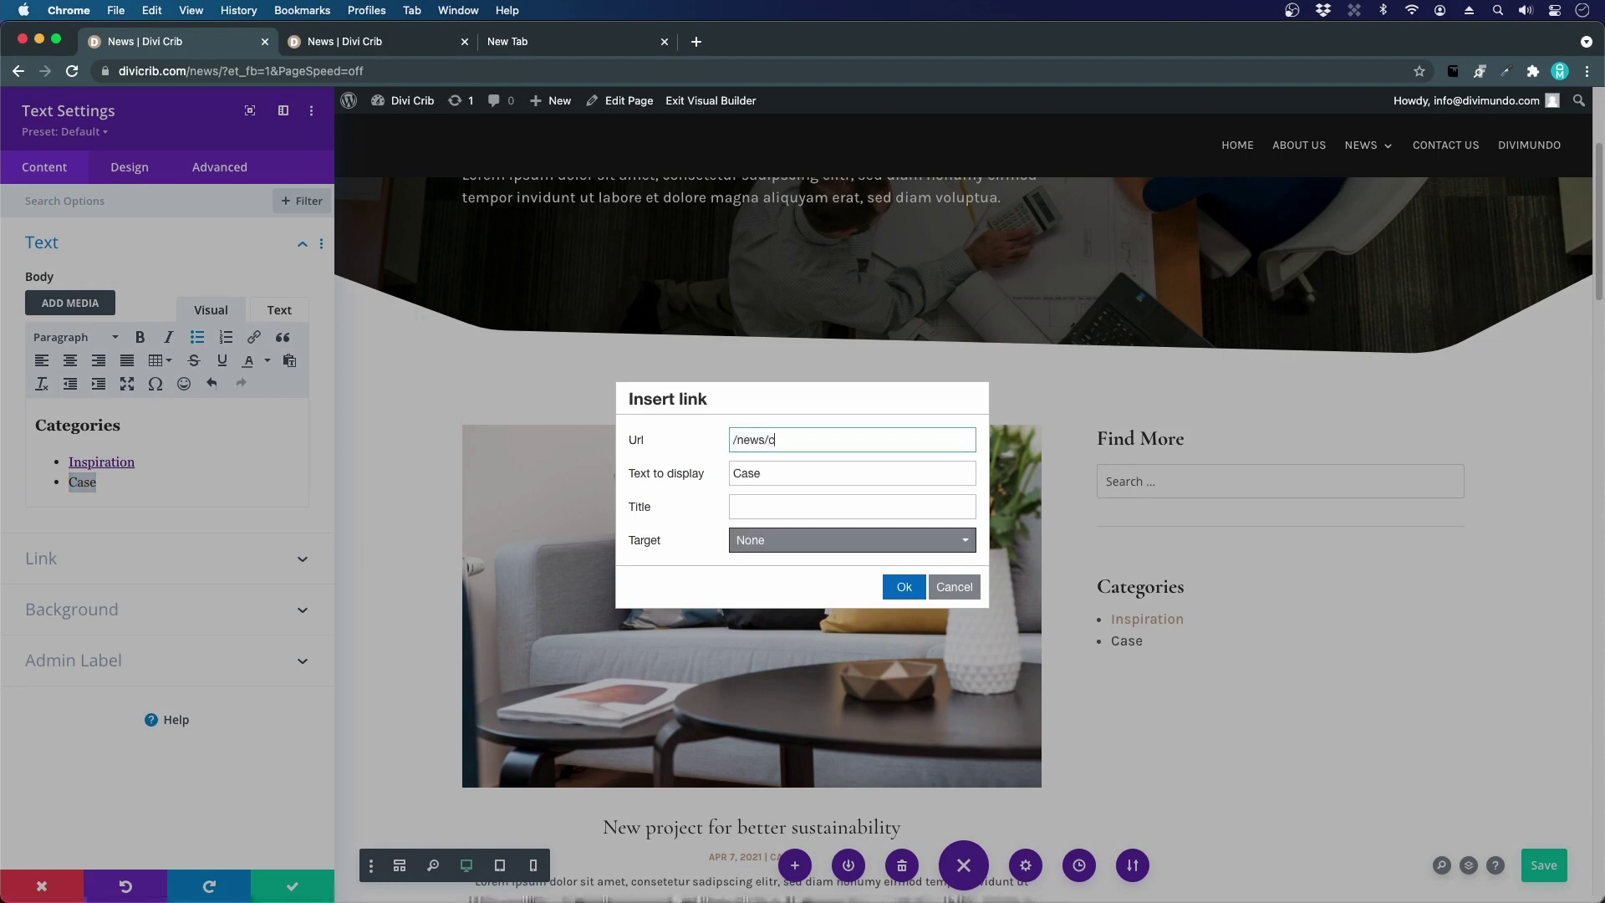
{"action": "type", "text": "ategory/case/"}
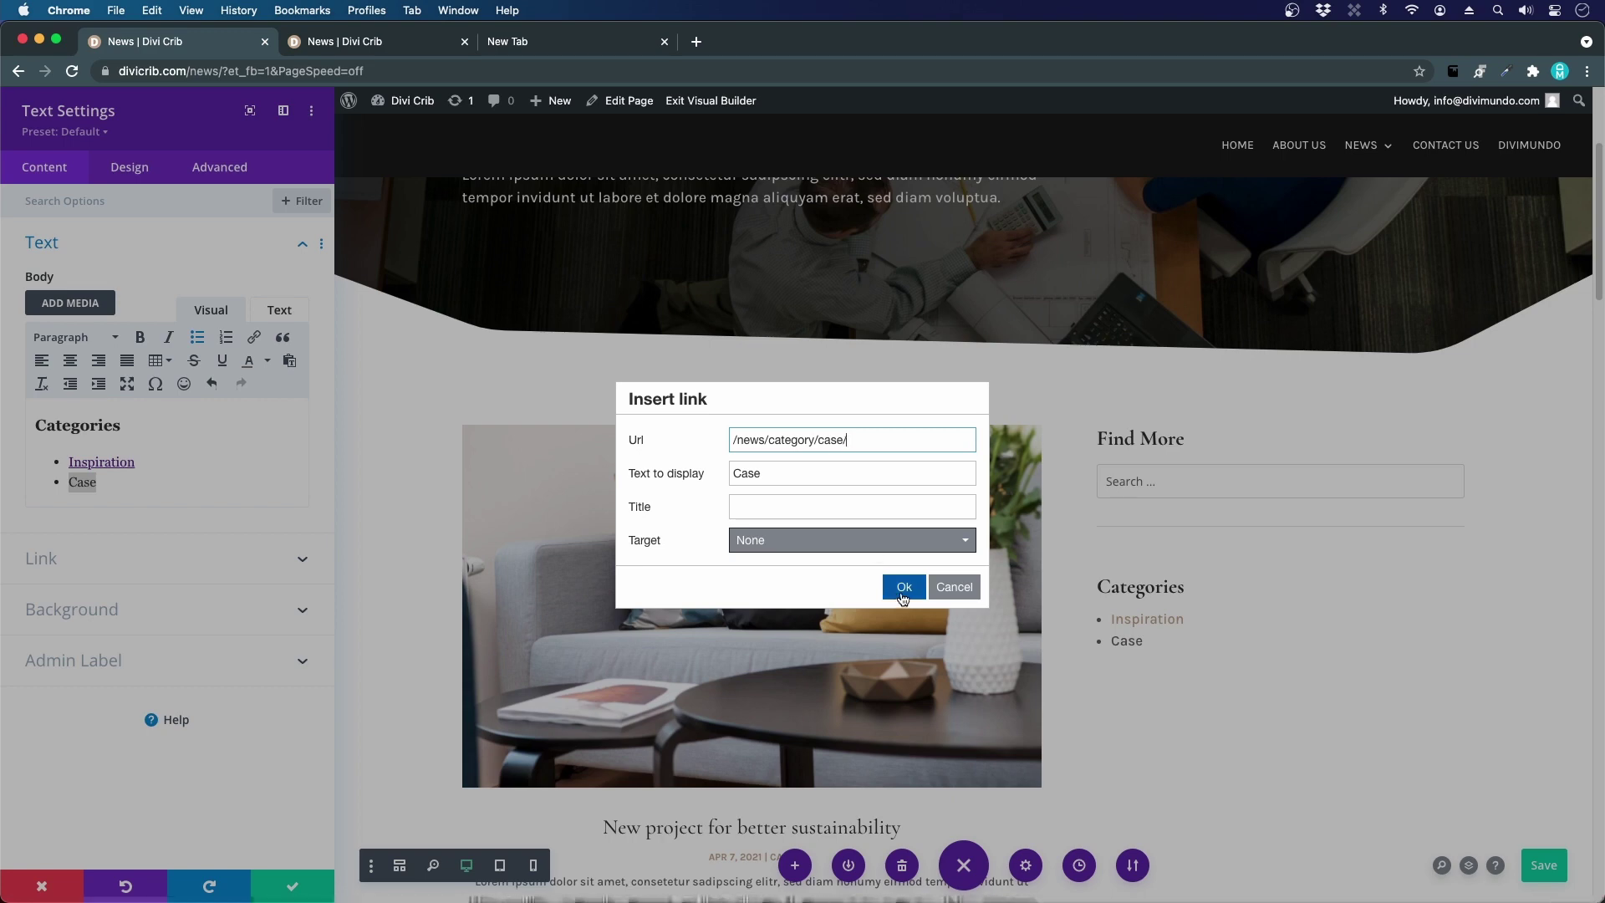
{"action": "left_click", "coordinate": [902, 587]}
{"action": "key", "text": "Escape"}
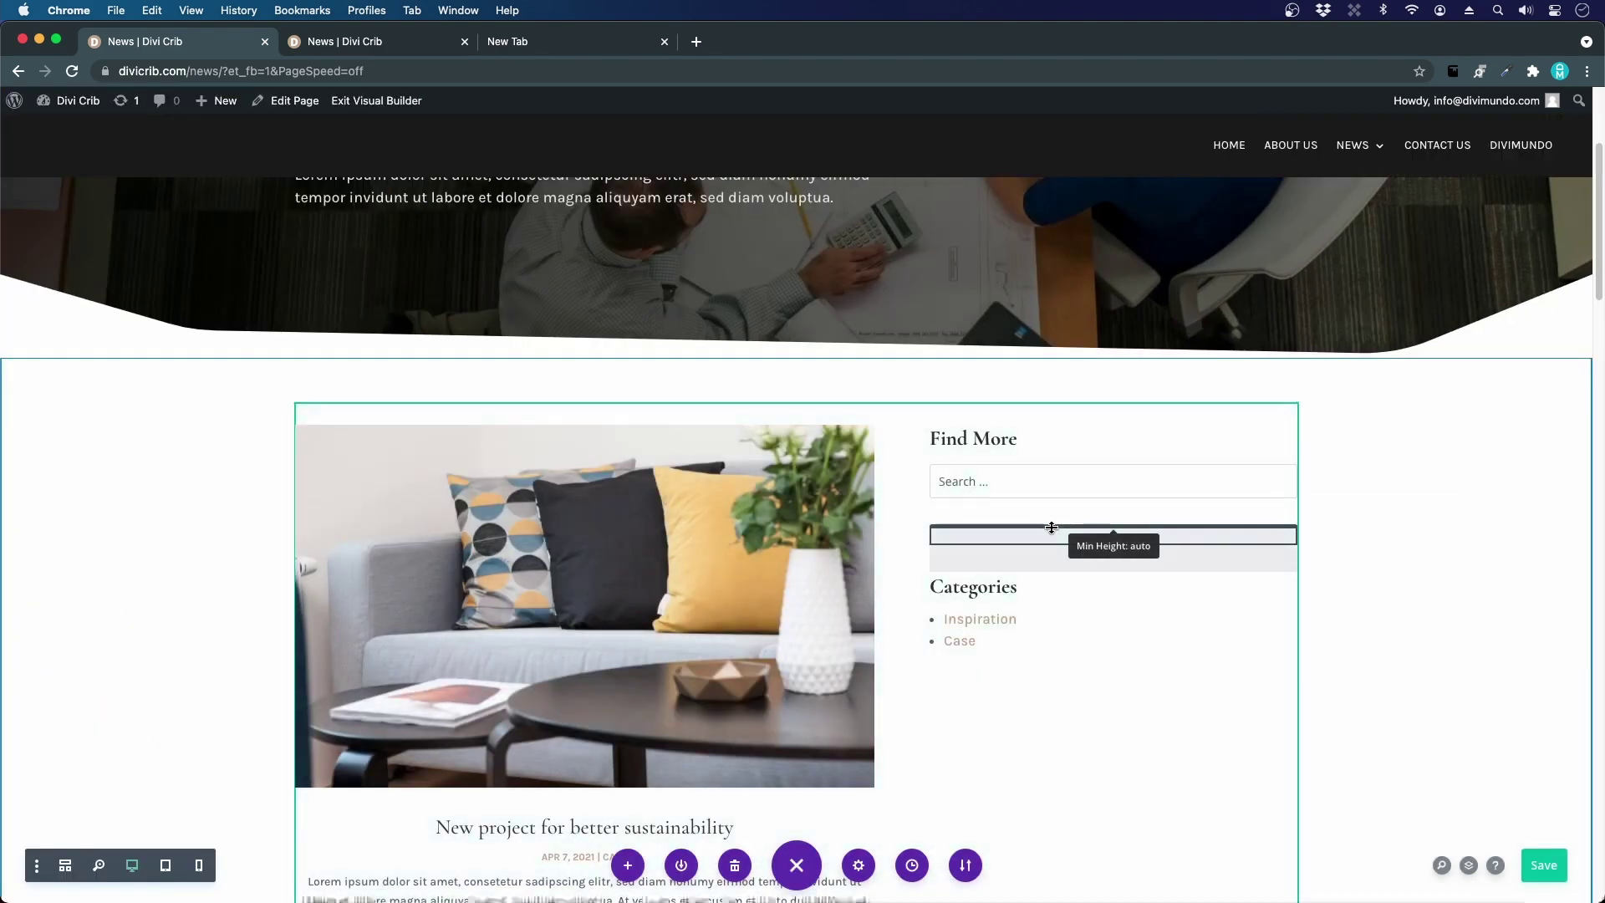
- Place a copy of the sidebar divider below the Categories list
{"action": "left_click_drag", "start_coordinate": [1005, 536], "coordinate": [999, 681]}
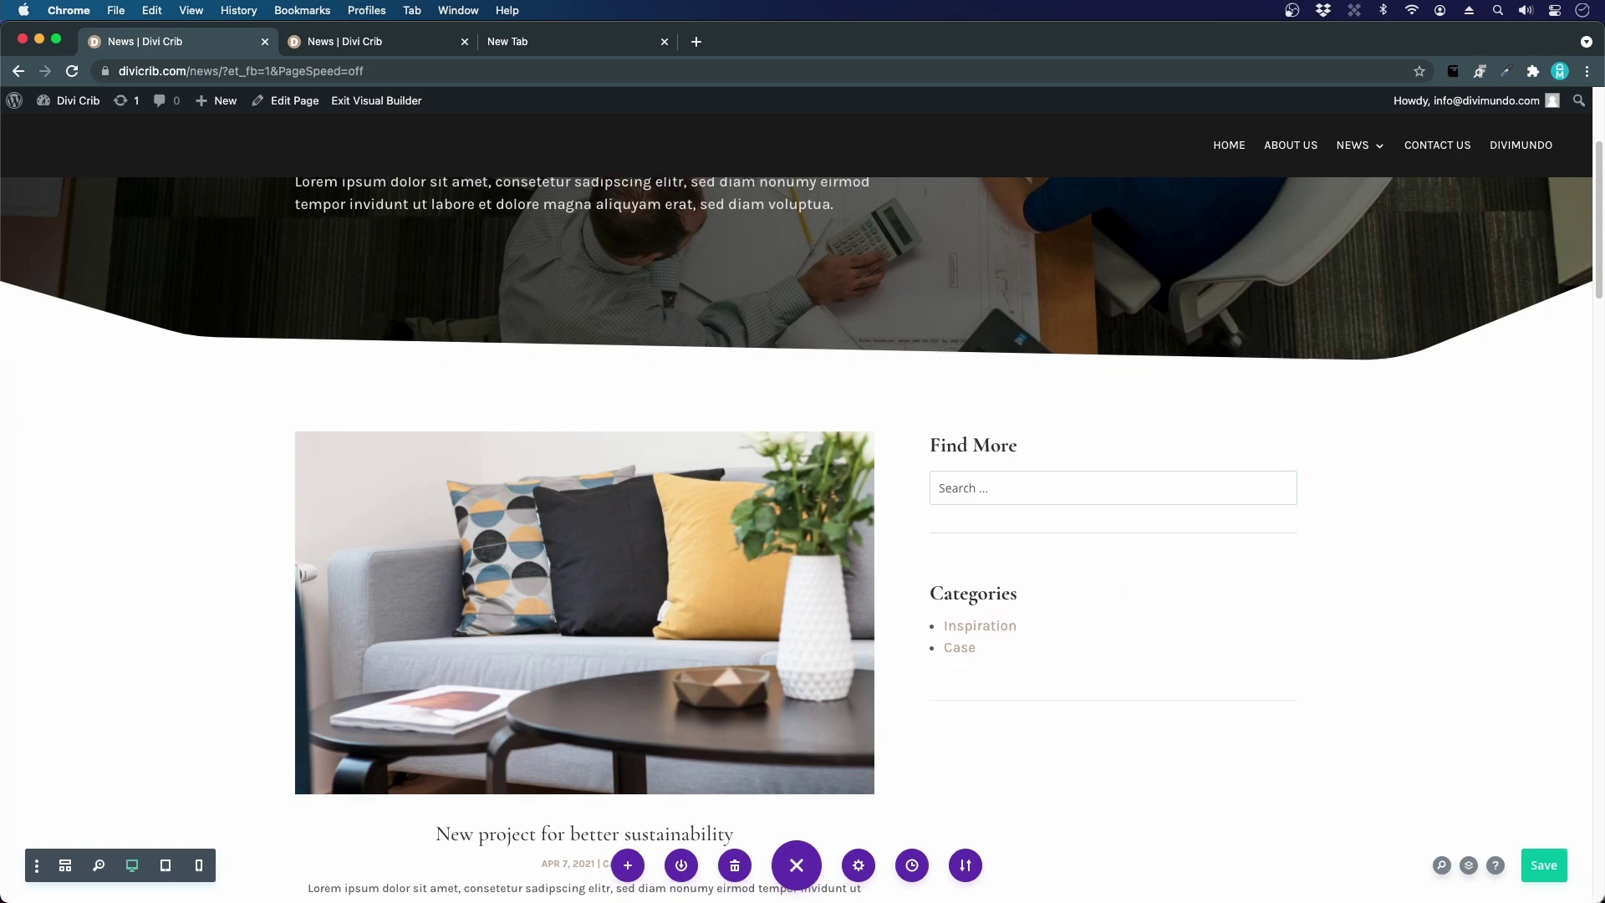
{"action": "scroll", "coordinate": [1372, 665], "scroll_direction": "down", "scroll_amount": 3}
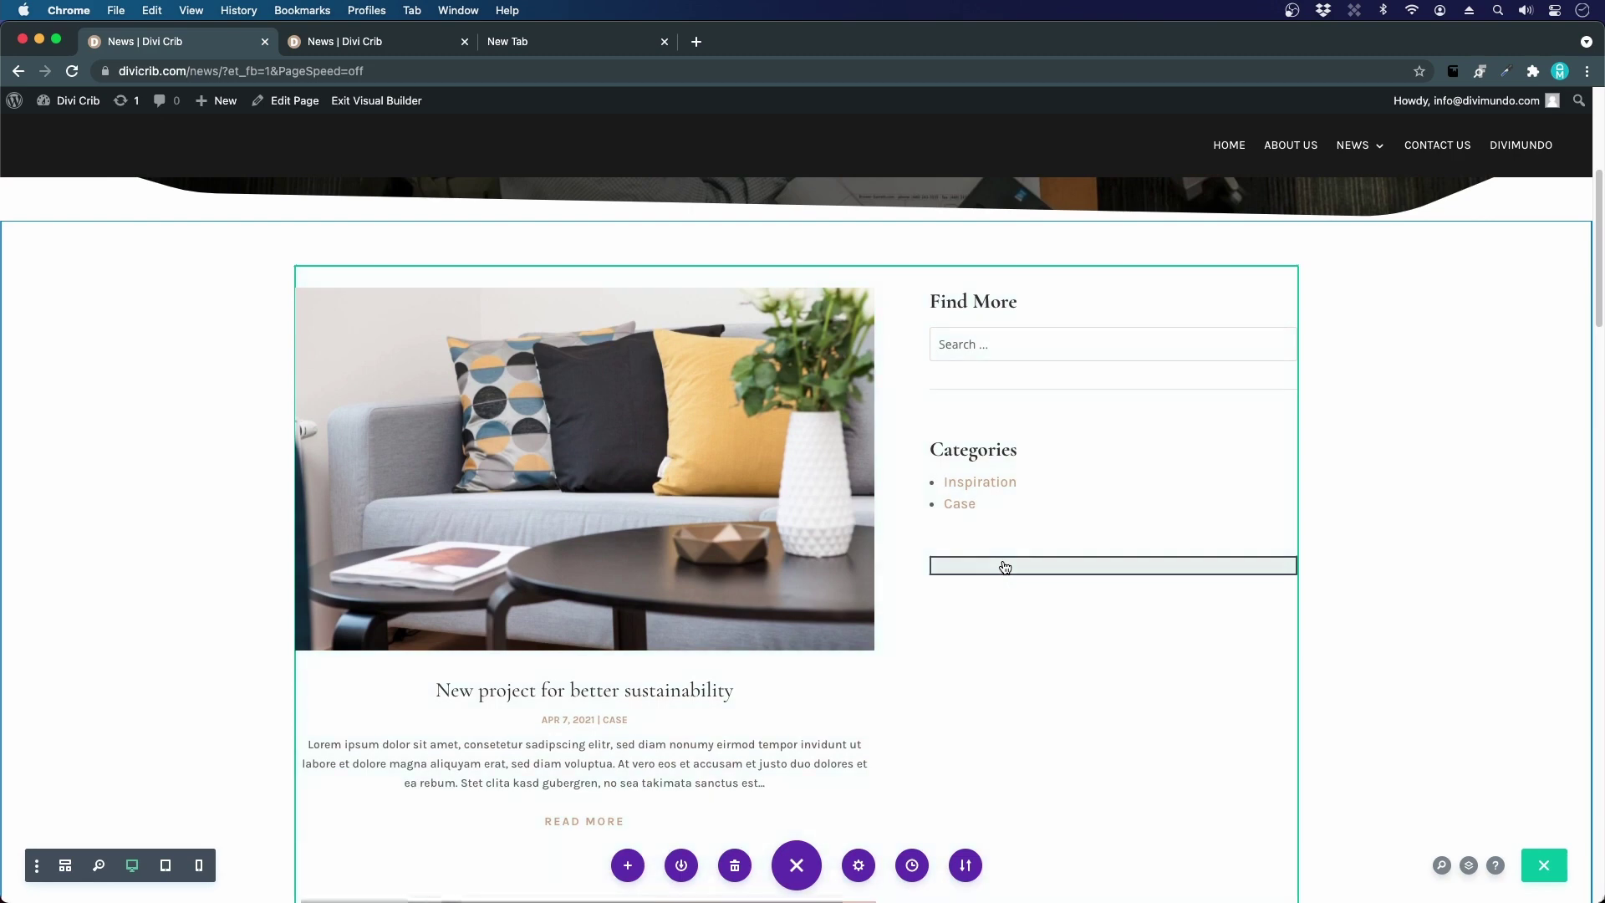
- Add a Text module below the second divider and replace its placeholder content with "Follow Us"
{"action": "left_click", "coordinate": [1114, 601]}
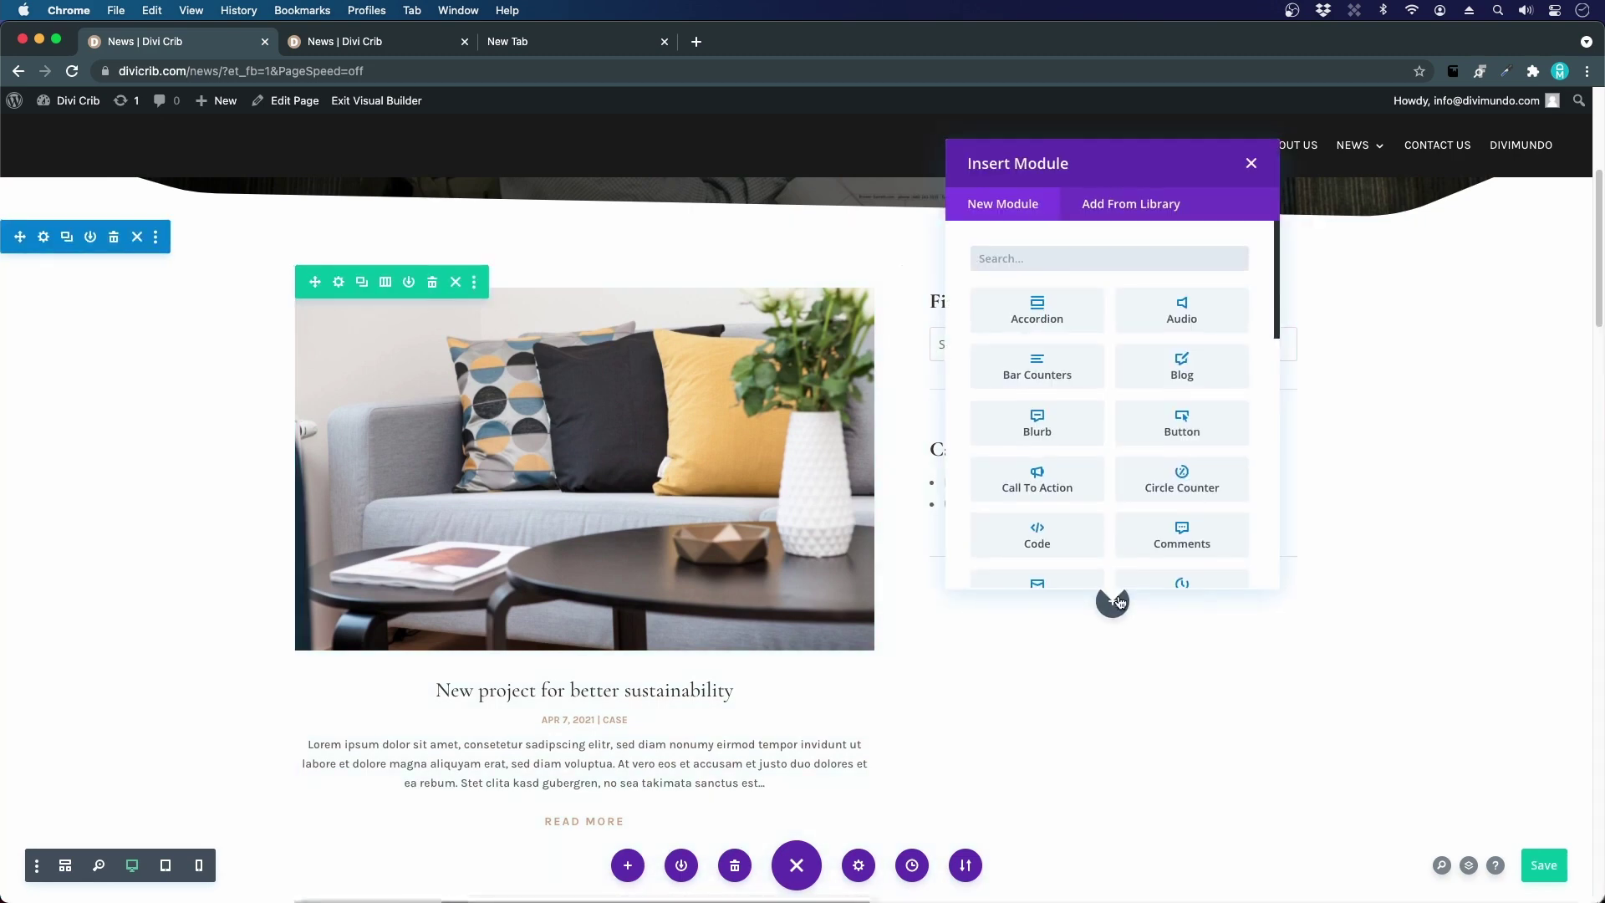
{"action": "type", "text": "text"}
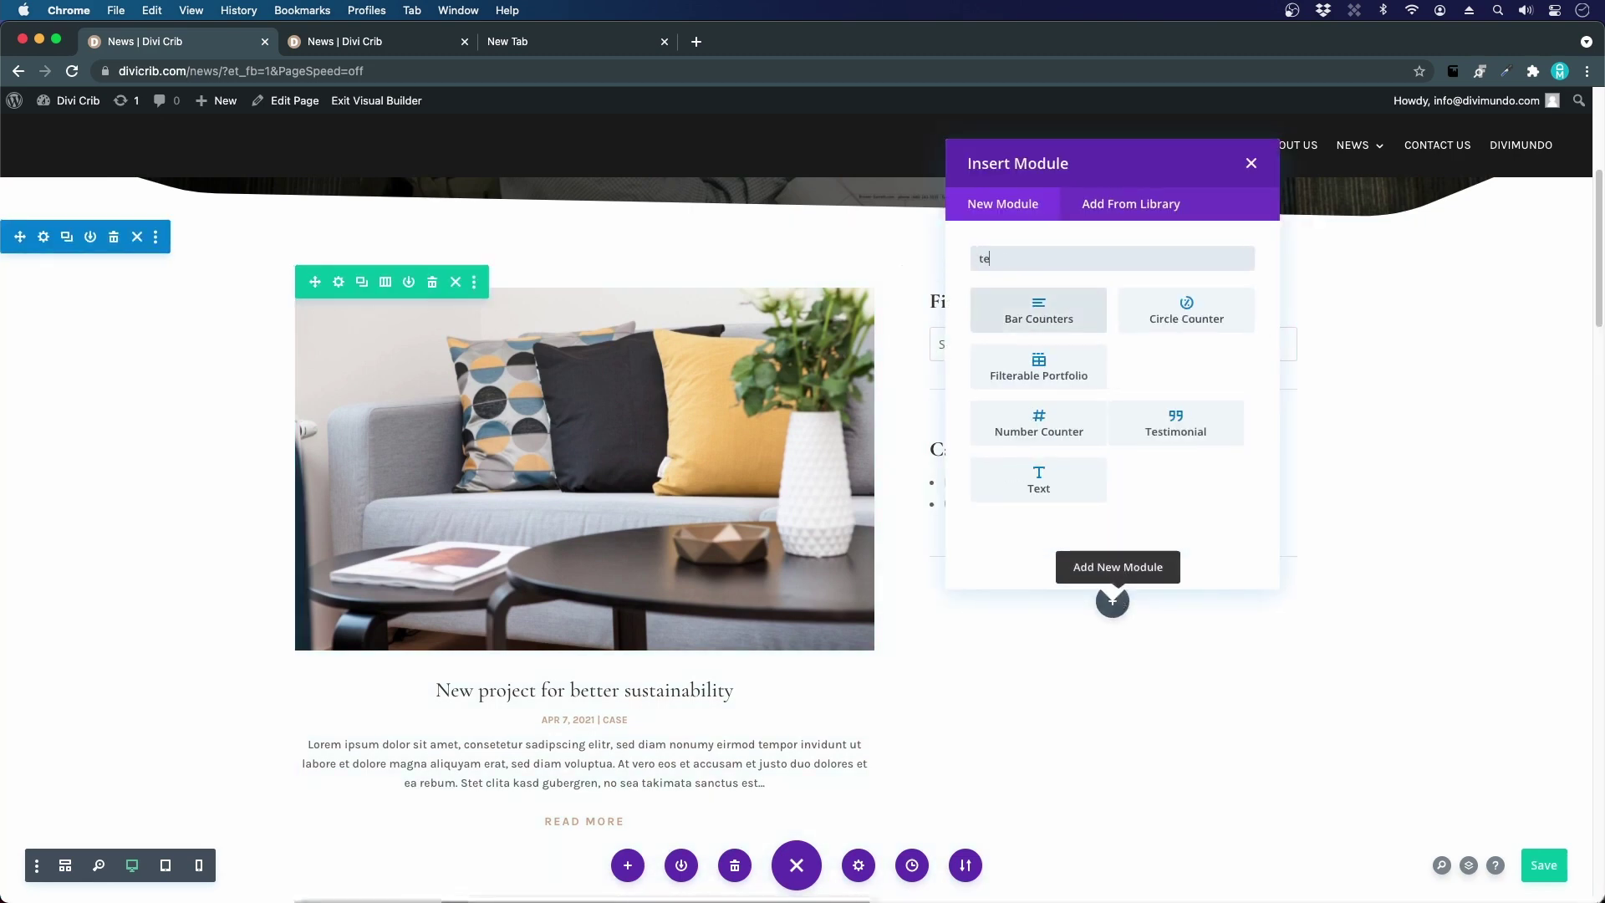
{"action": "left_click", "coordinate": [1037, 475]}
{"action": "triple_click", "coordinate": [162, 473]}
{"action": "left_click", "coordinate": [169, 455]}
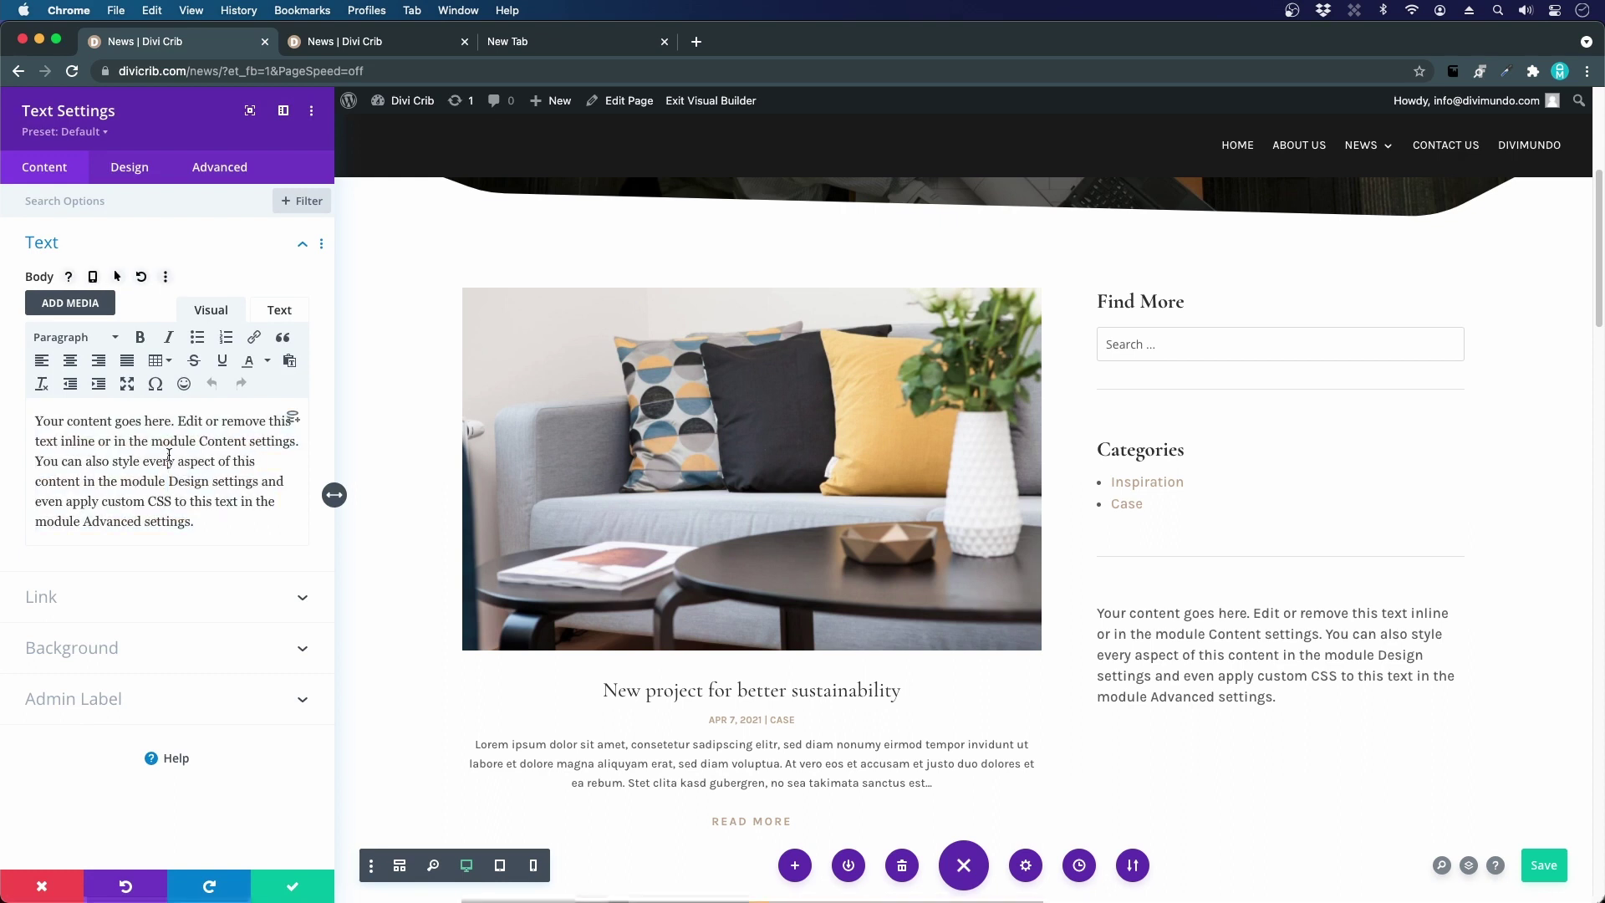
{"action": "key", "text": "super+a"}
{"action": "type", "text": "ow Us"}
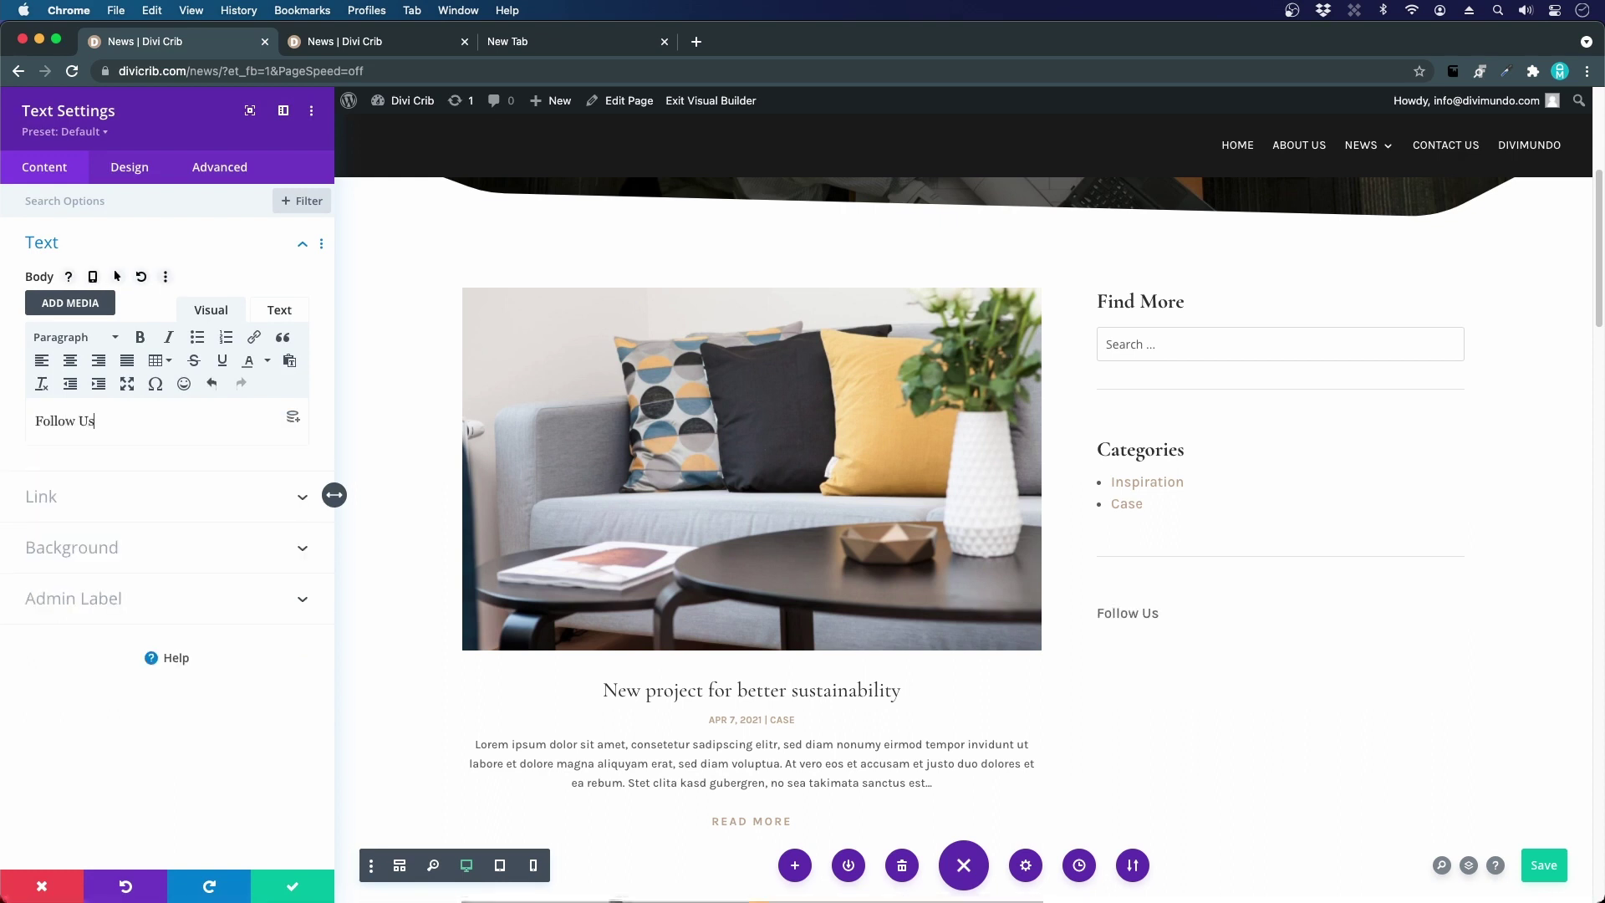
- Format "Follow Us" as Heading 3 and save the text module settings
{"action": "key", "text": "super+a"}
{"action": "left_click", "coordinate": [126, 341]}
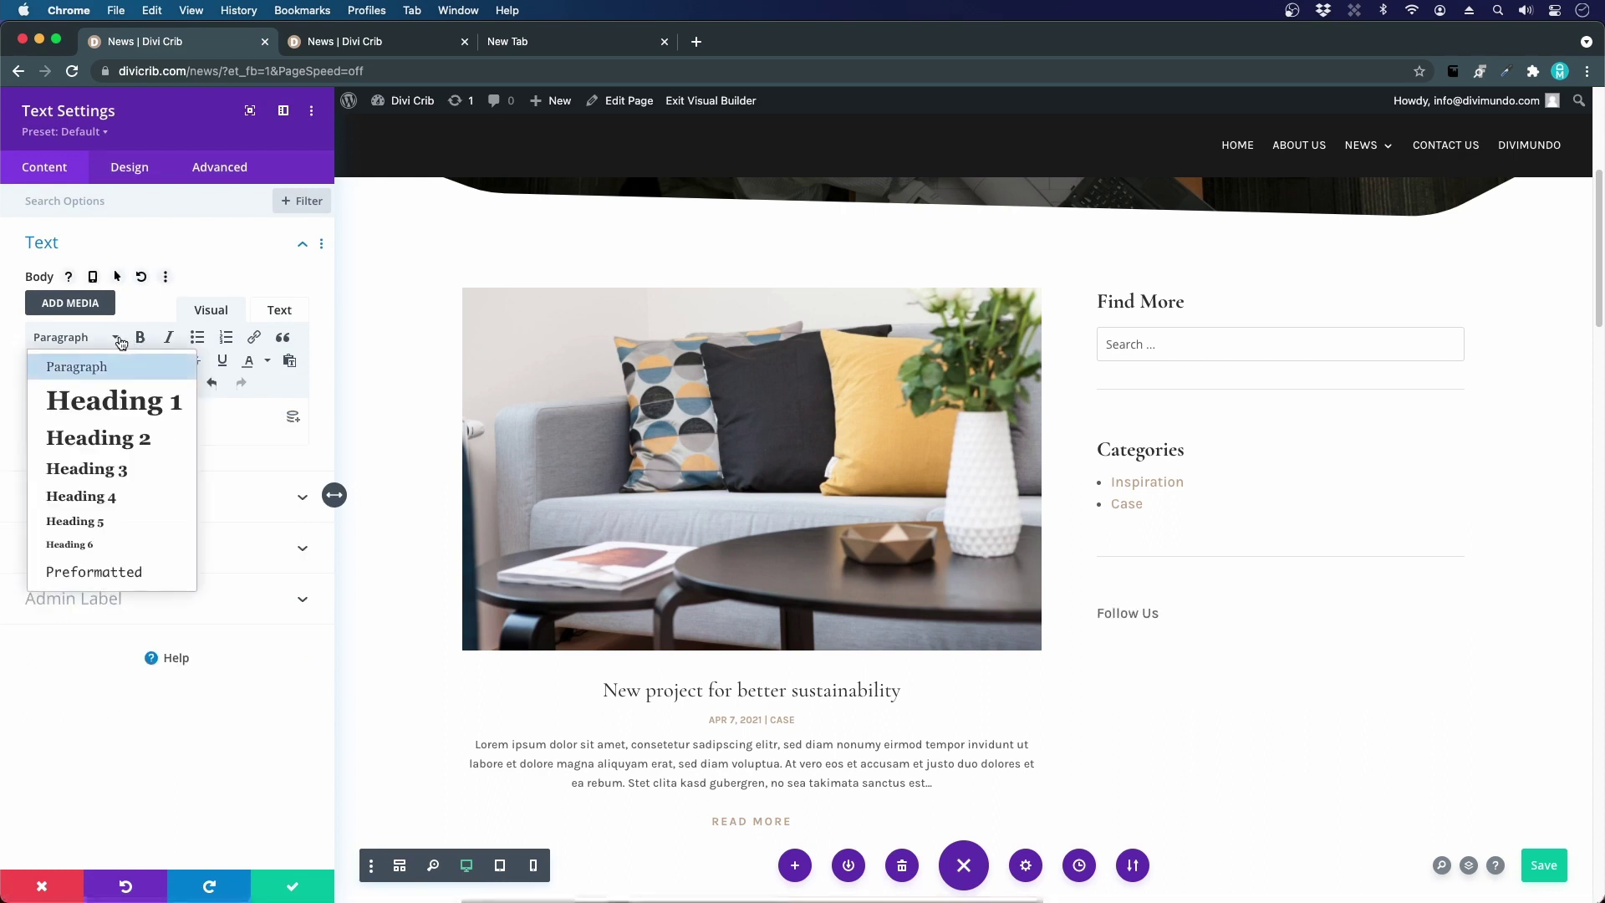
{"action": "left_click", "coordinate": [118, 466]}
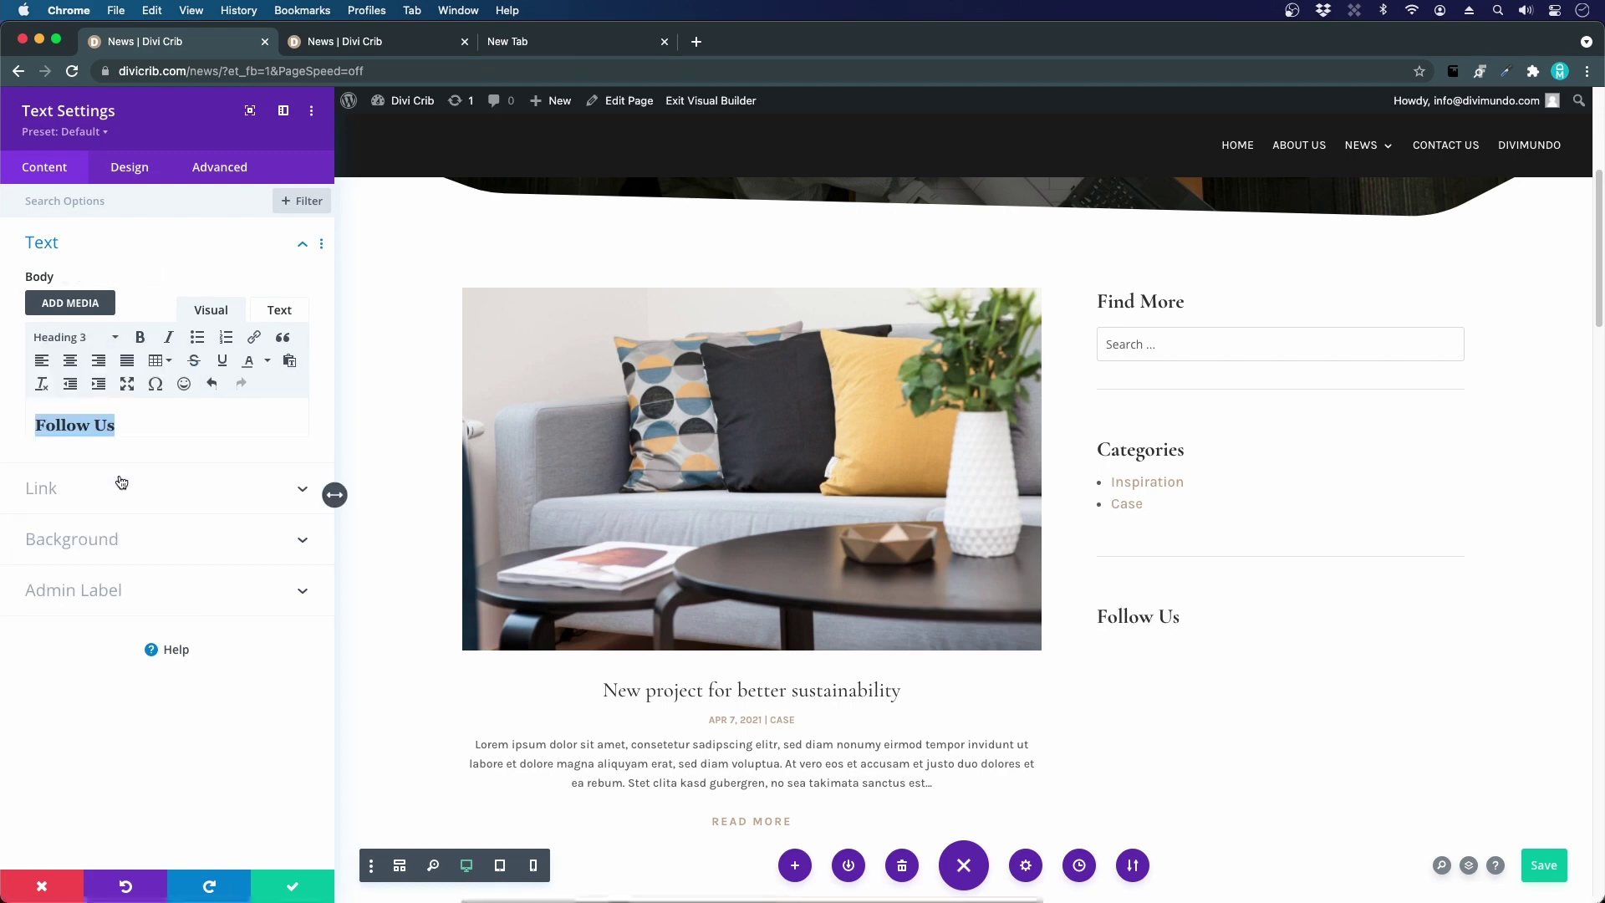
{"action": "left_click", "coordinate": [294, 885]}
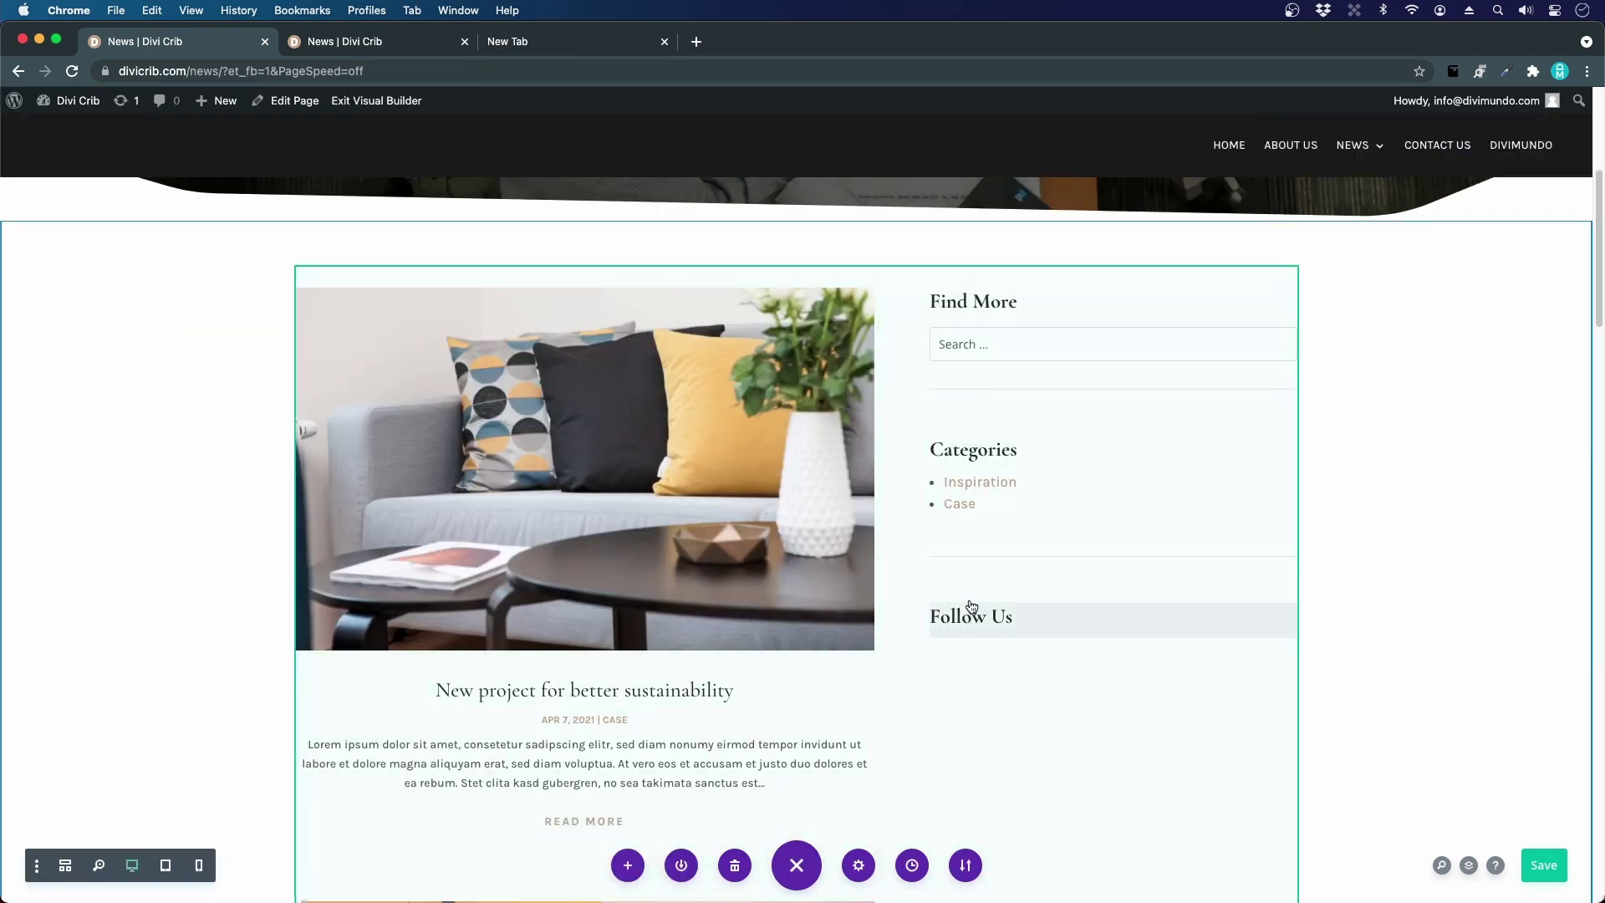
- Insert the saved Social Media module from the library below "Follow Us" and switch the builder to wireframe view
{"action": "mouse_move", "coordinate": [975, 617]}
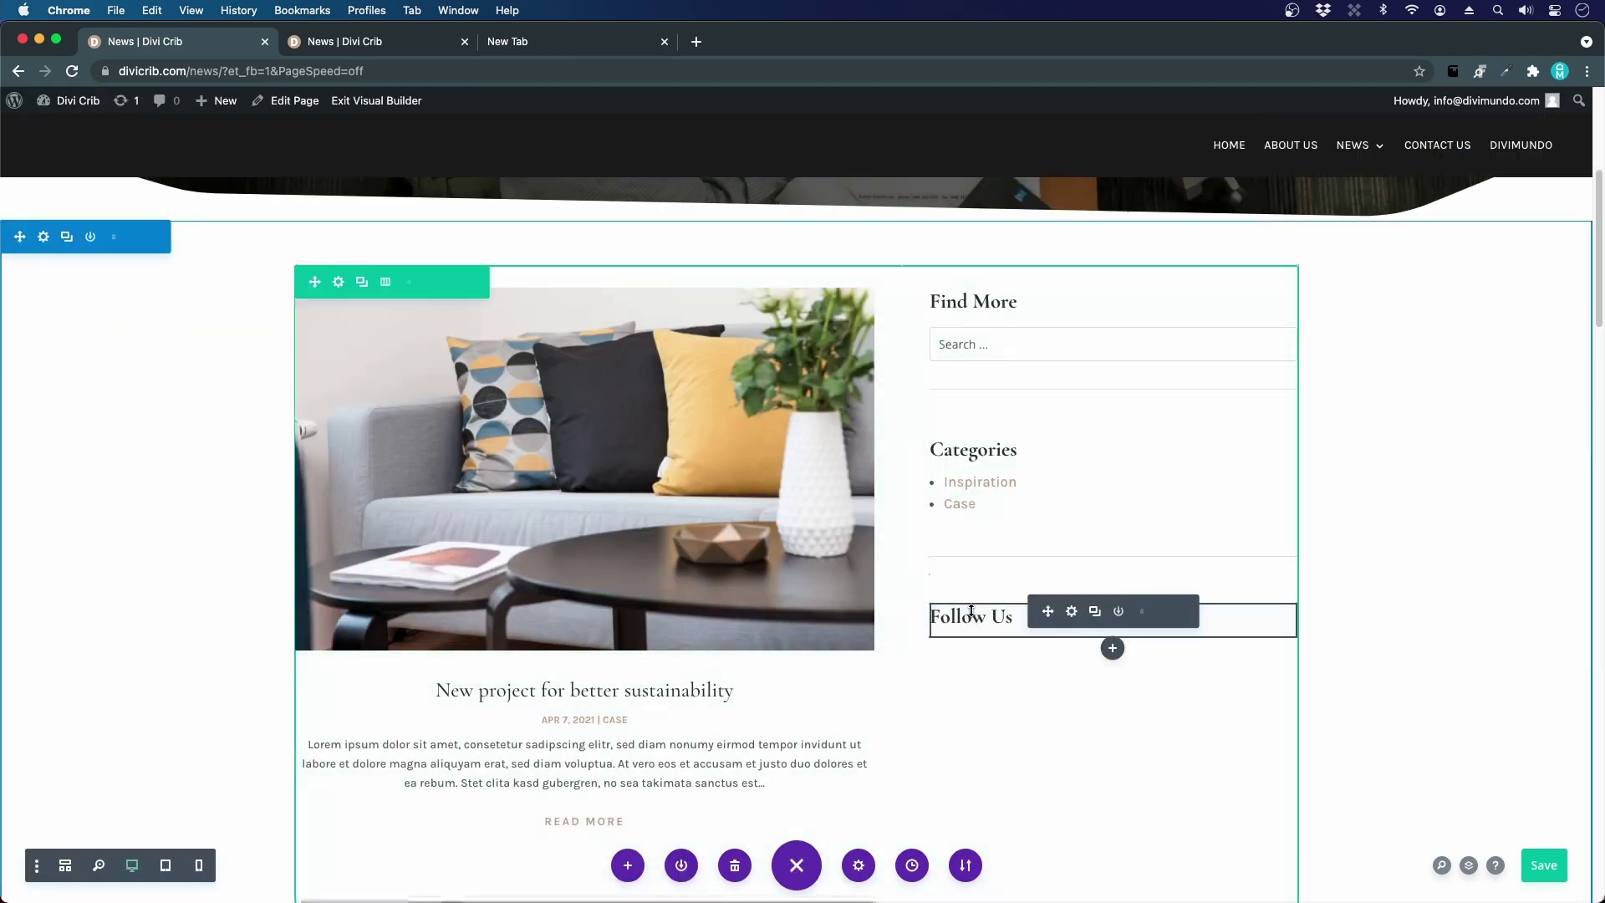
{"action": "left_click", "coordinate": [1113, 650]}
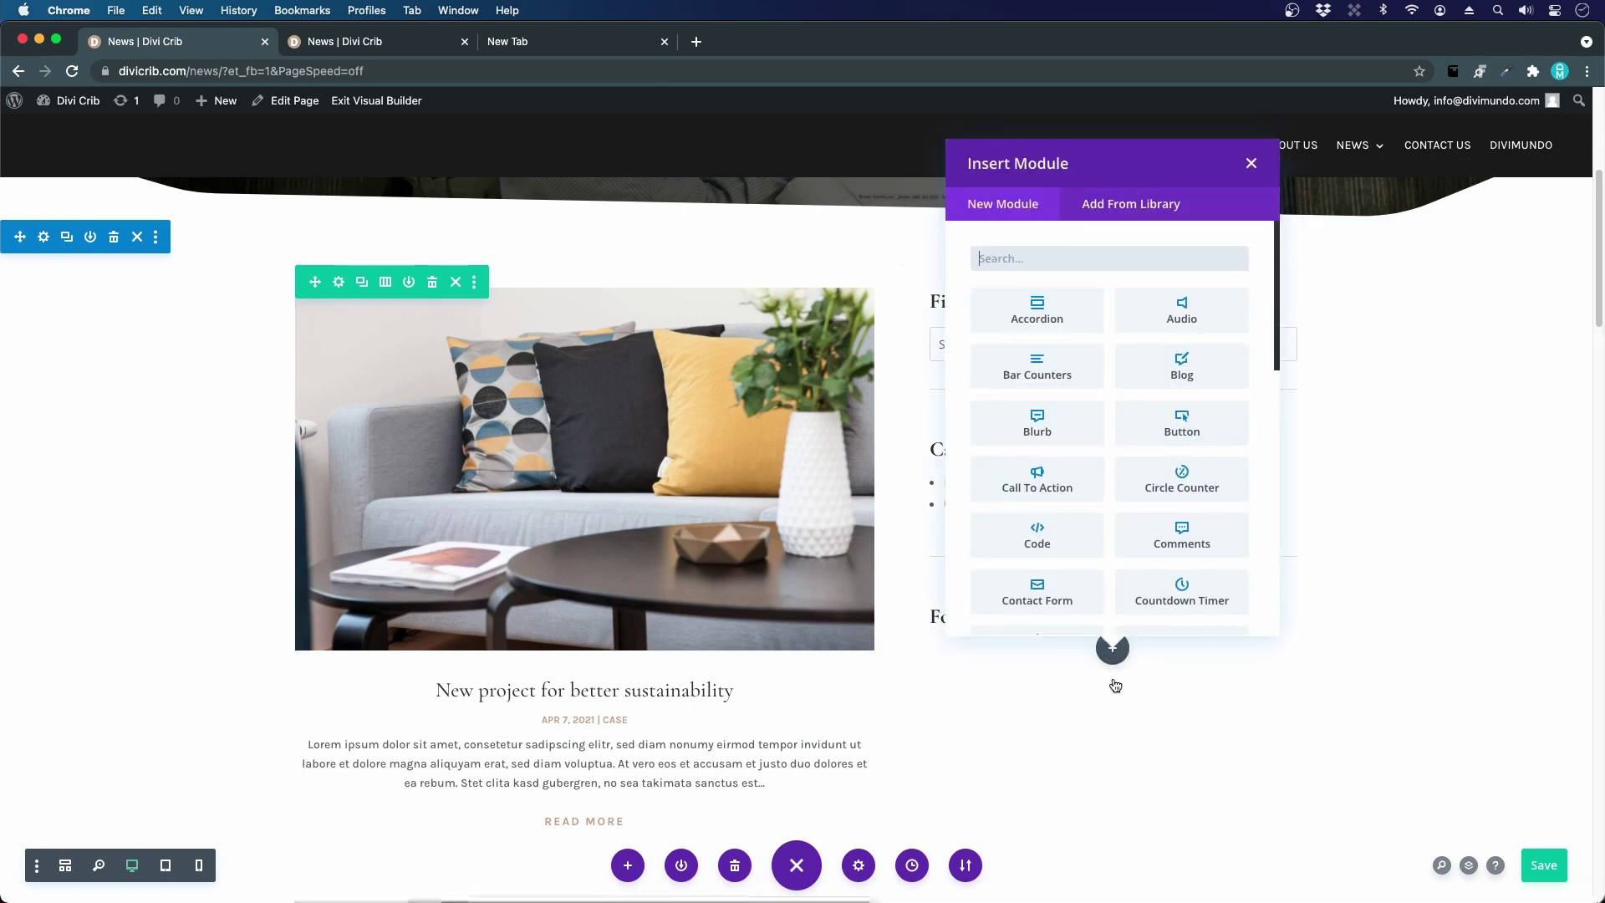
{"action": "left_click", "coordinate": [1177, 217]}
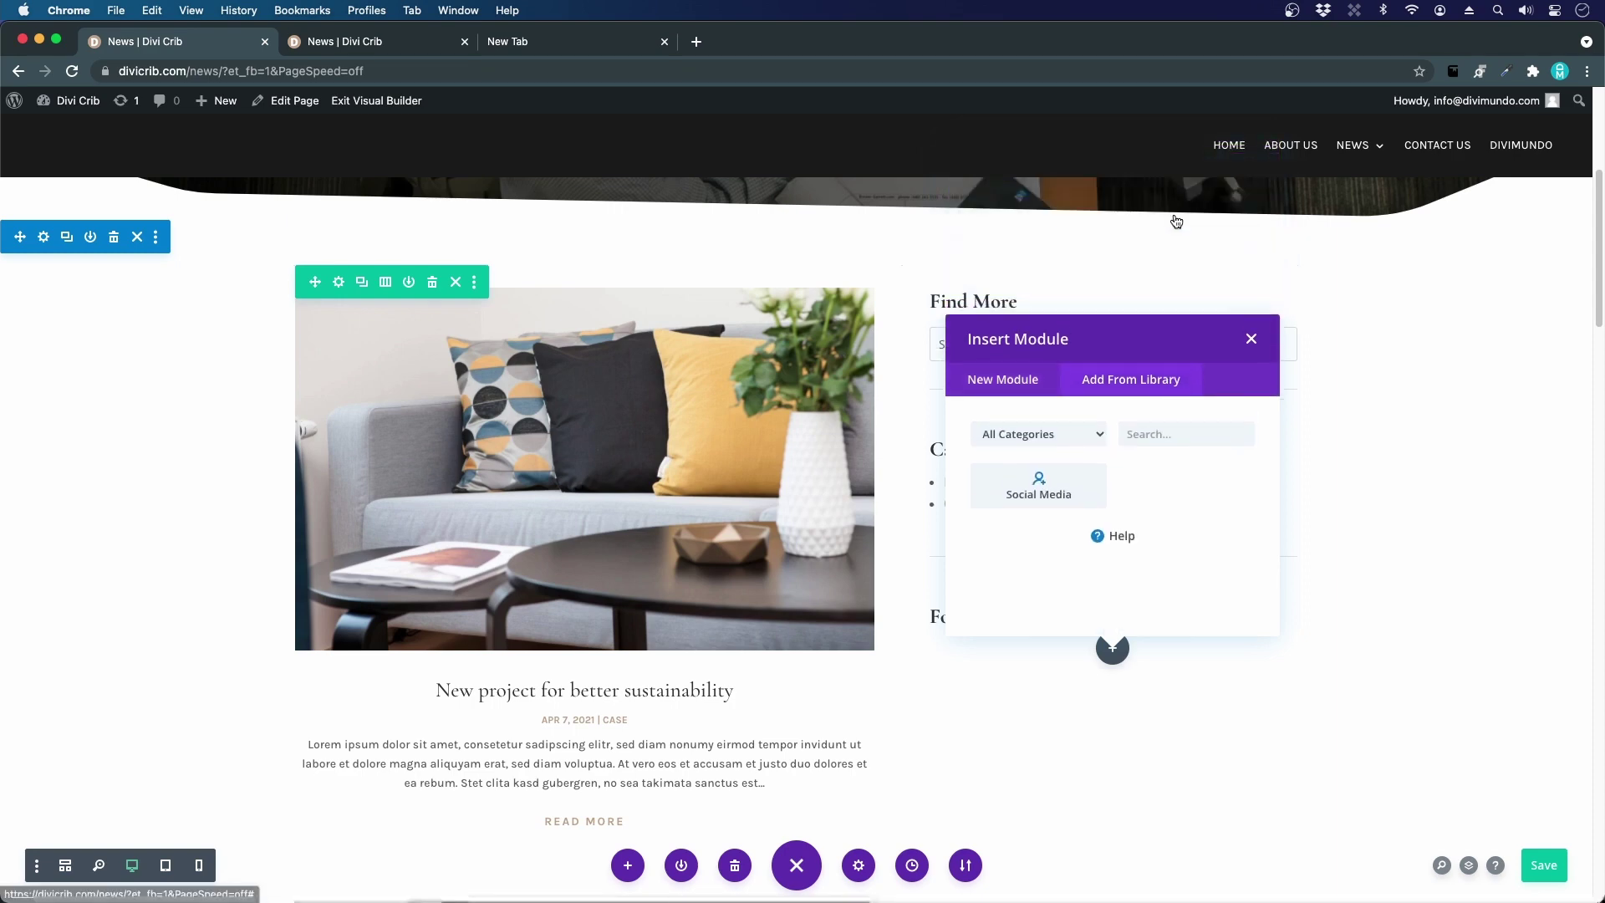
{"action": "left_click", "coordinate": [1045, 500]}
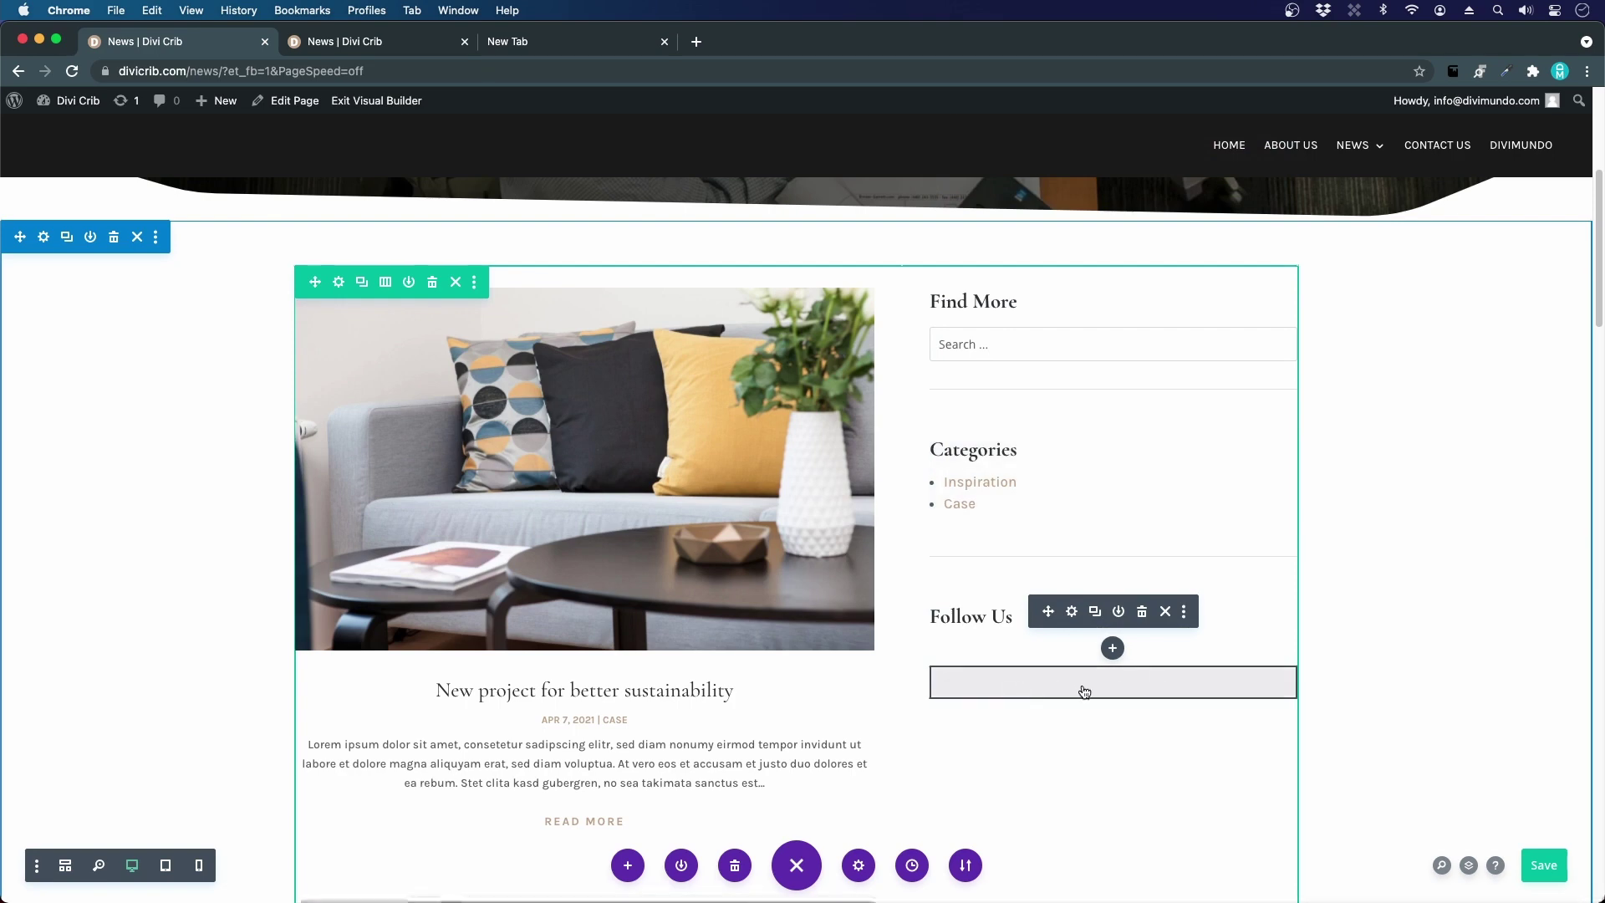
{"action": "left_click", "coordinate": [64, 865]}
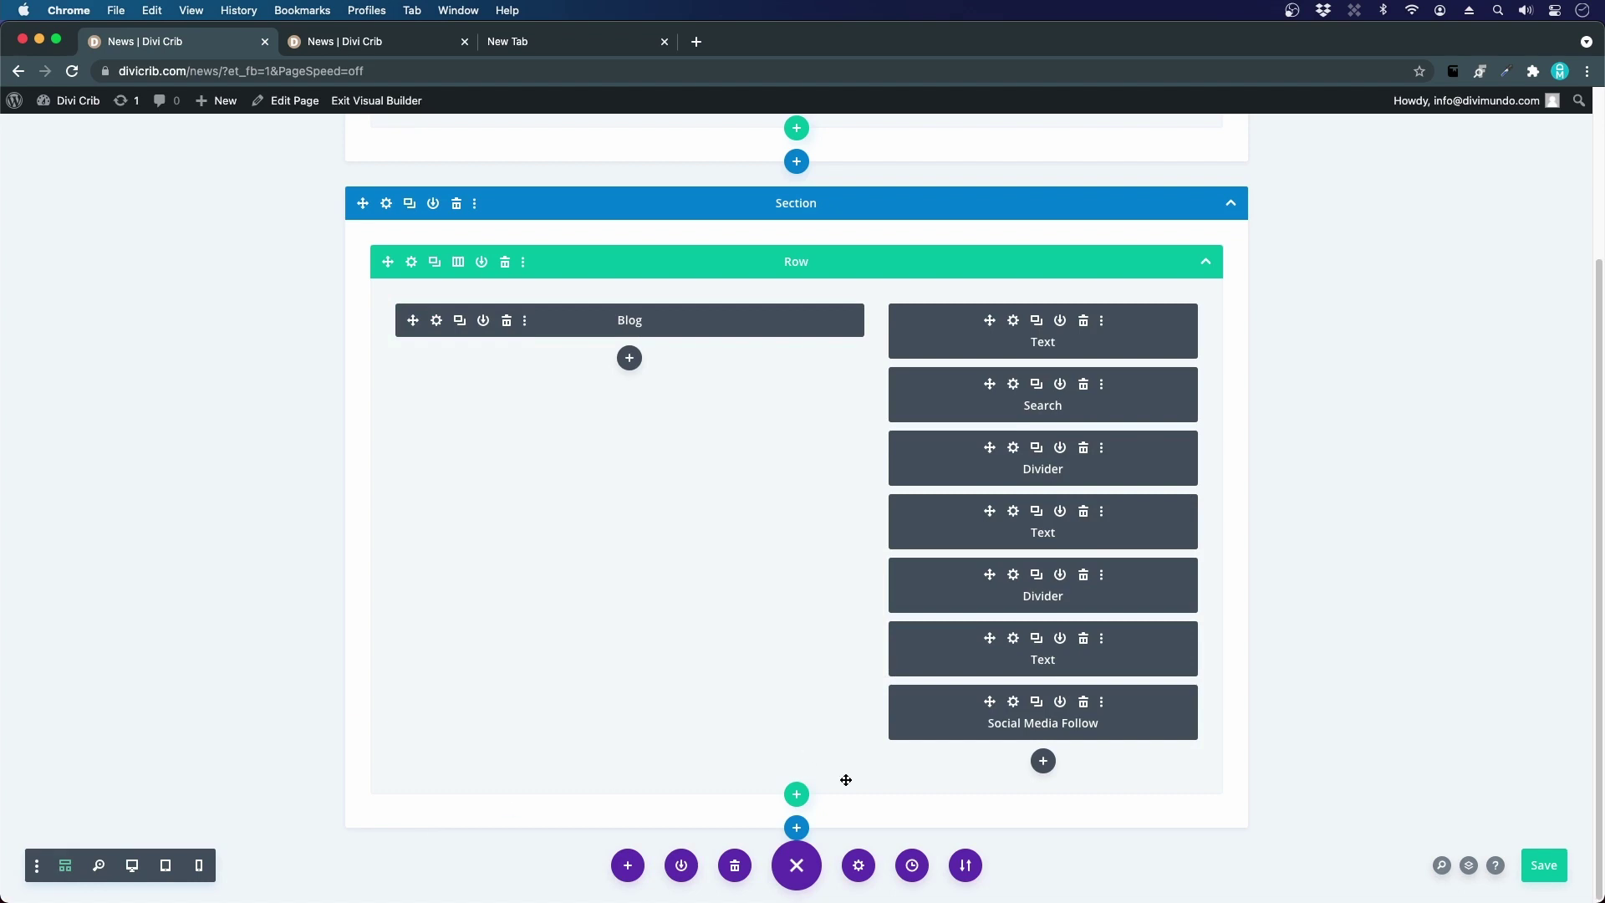
- Switch the builder to desktop view and set the Facebook icon color in the sidebar's Social Media Follow module to the saved tan swatch
{"action": "left_click", "coordinate": [1015, 704]}
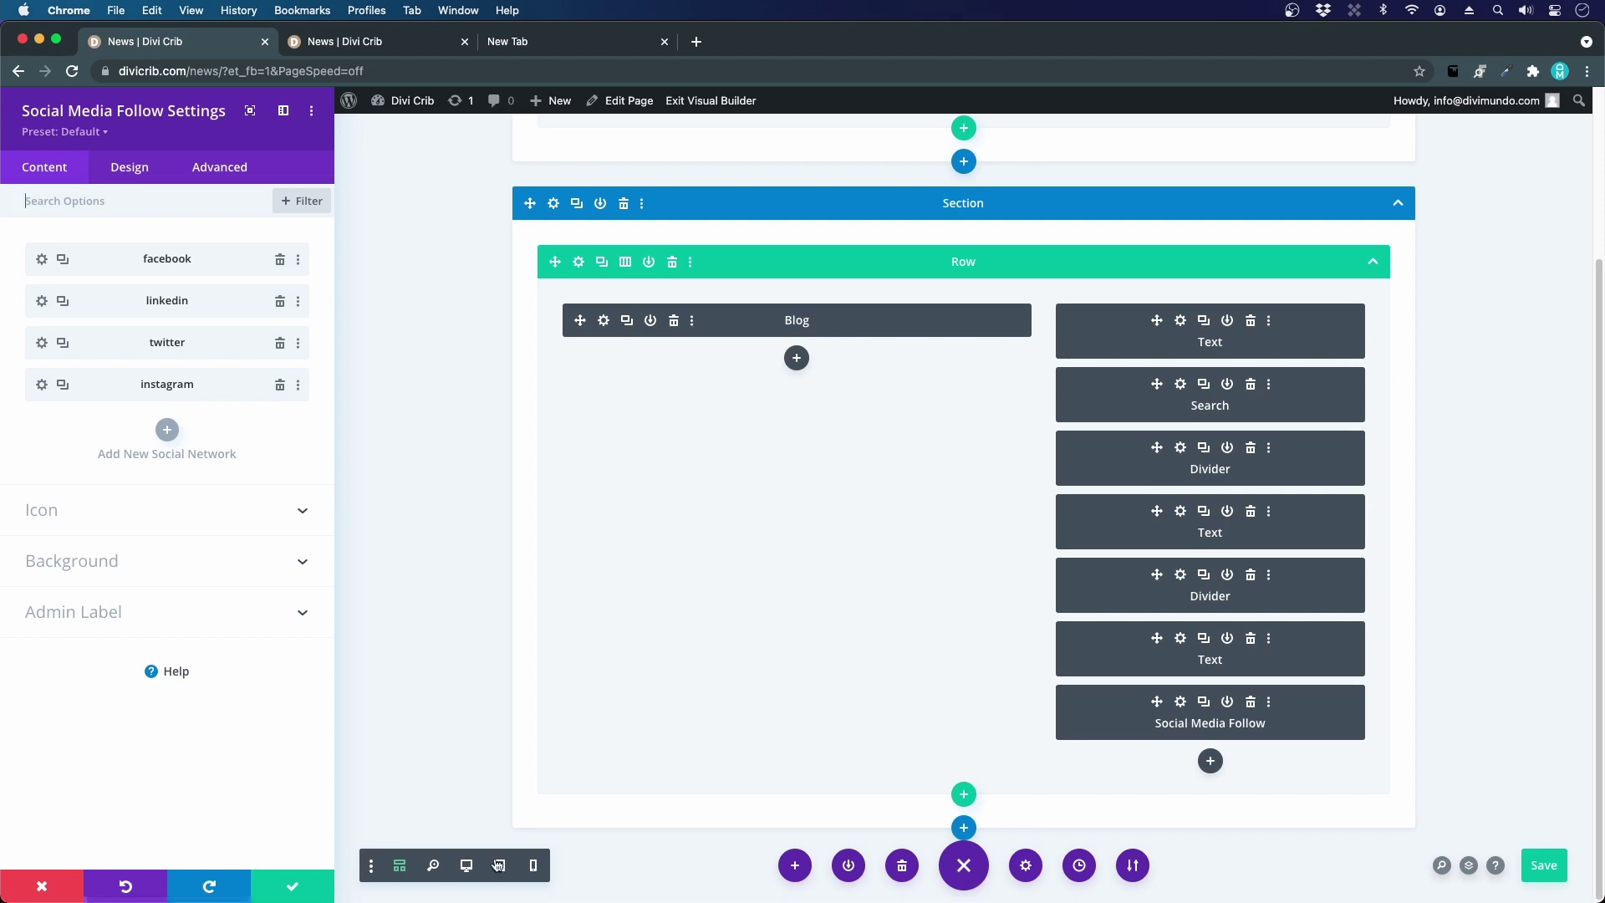
{"action": "left_click", "coordinate": [466, 866]}
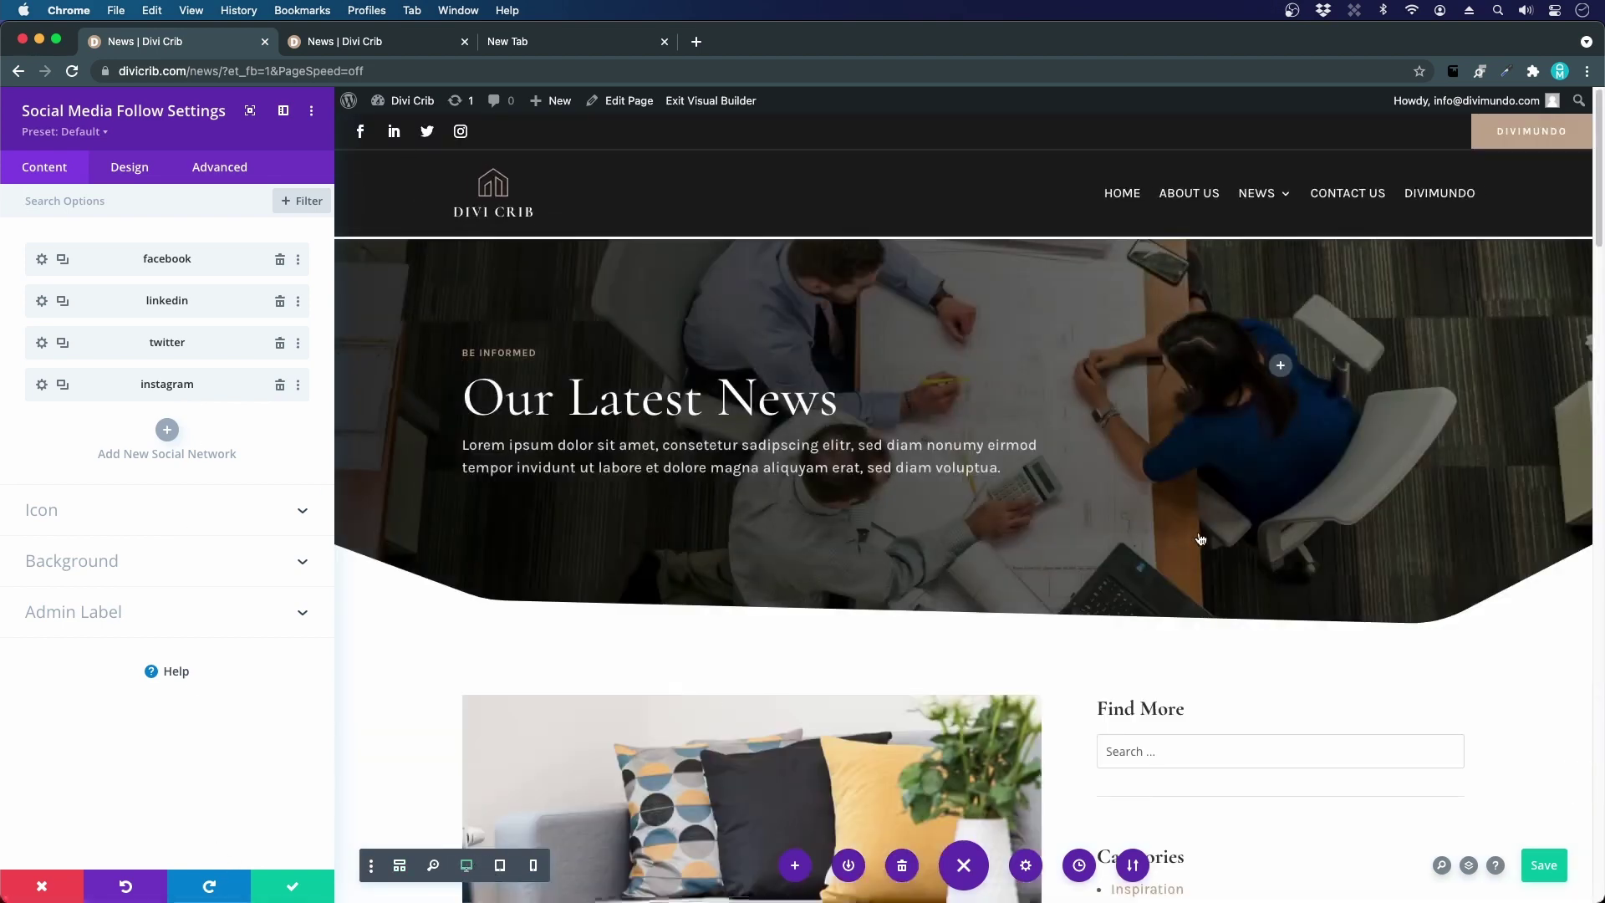
{"action": "scroll", "coordinate": [1200, 544], "scroll_direction": "down", "scroll_amount": 5}
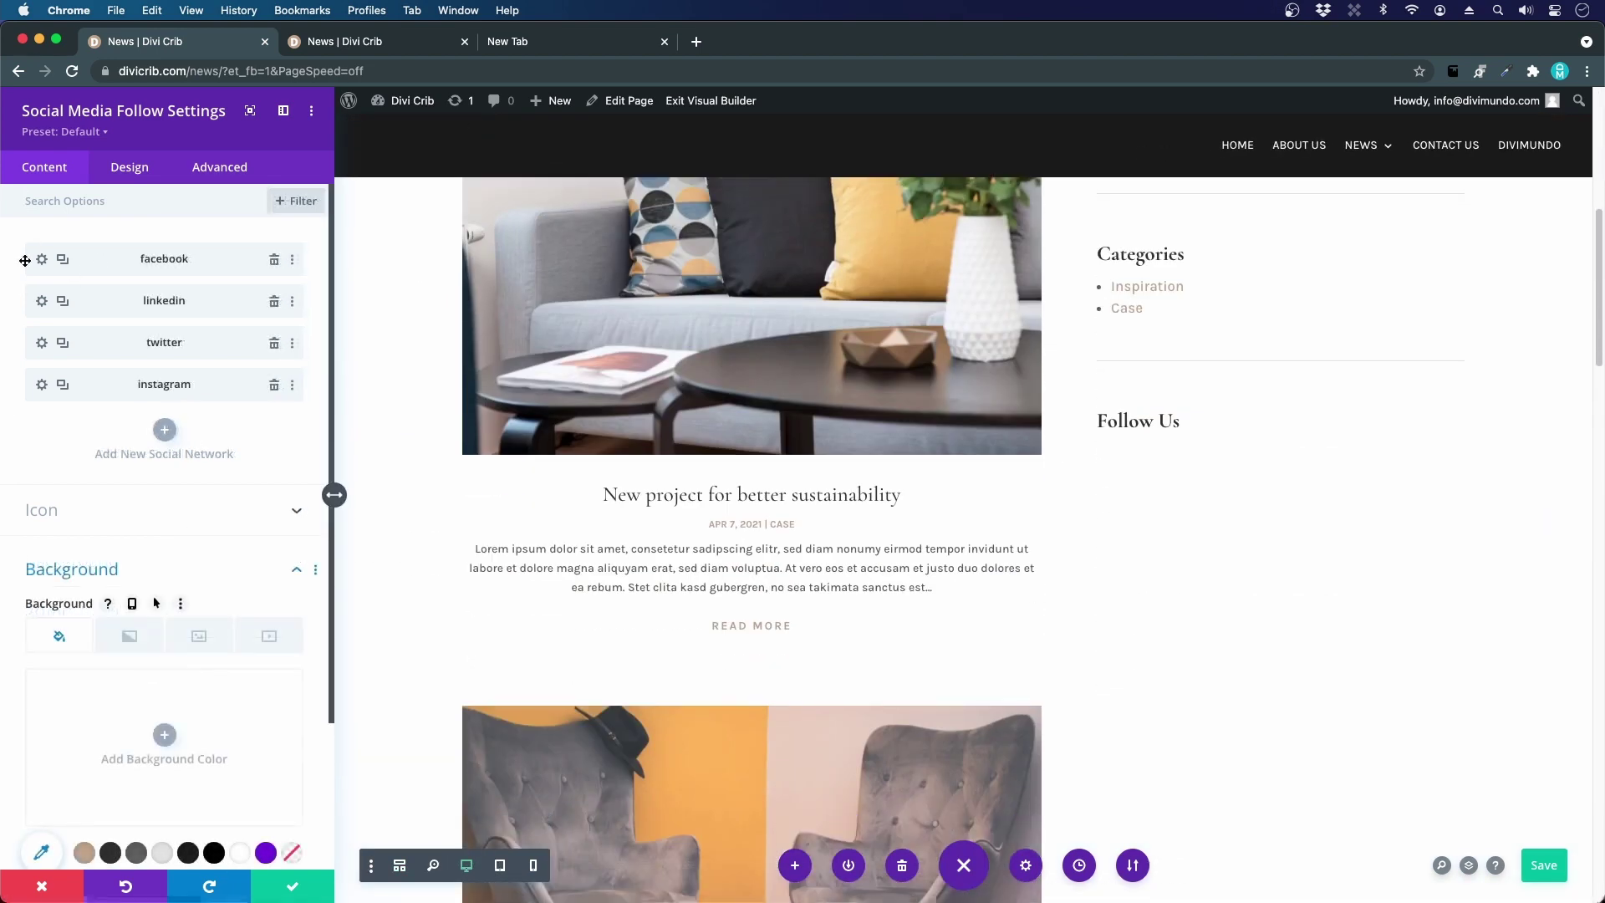
{"action": "left_click", "coordinate": [40, 260]}
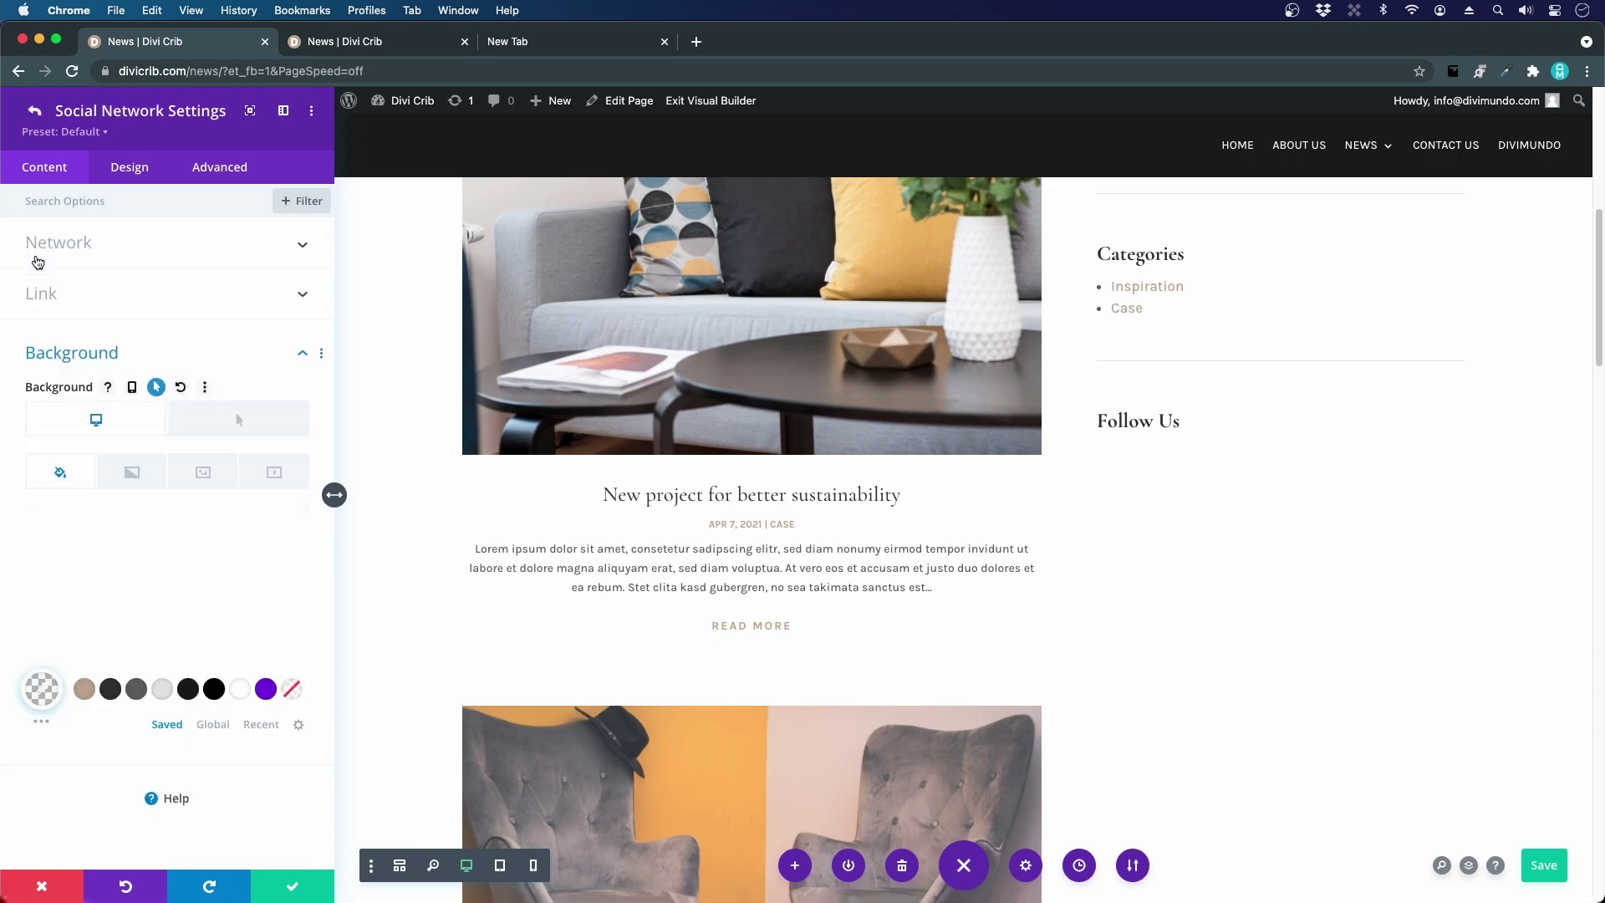
{"action": "left_click", "coordinate": [161, 531]}
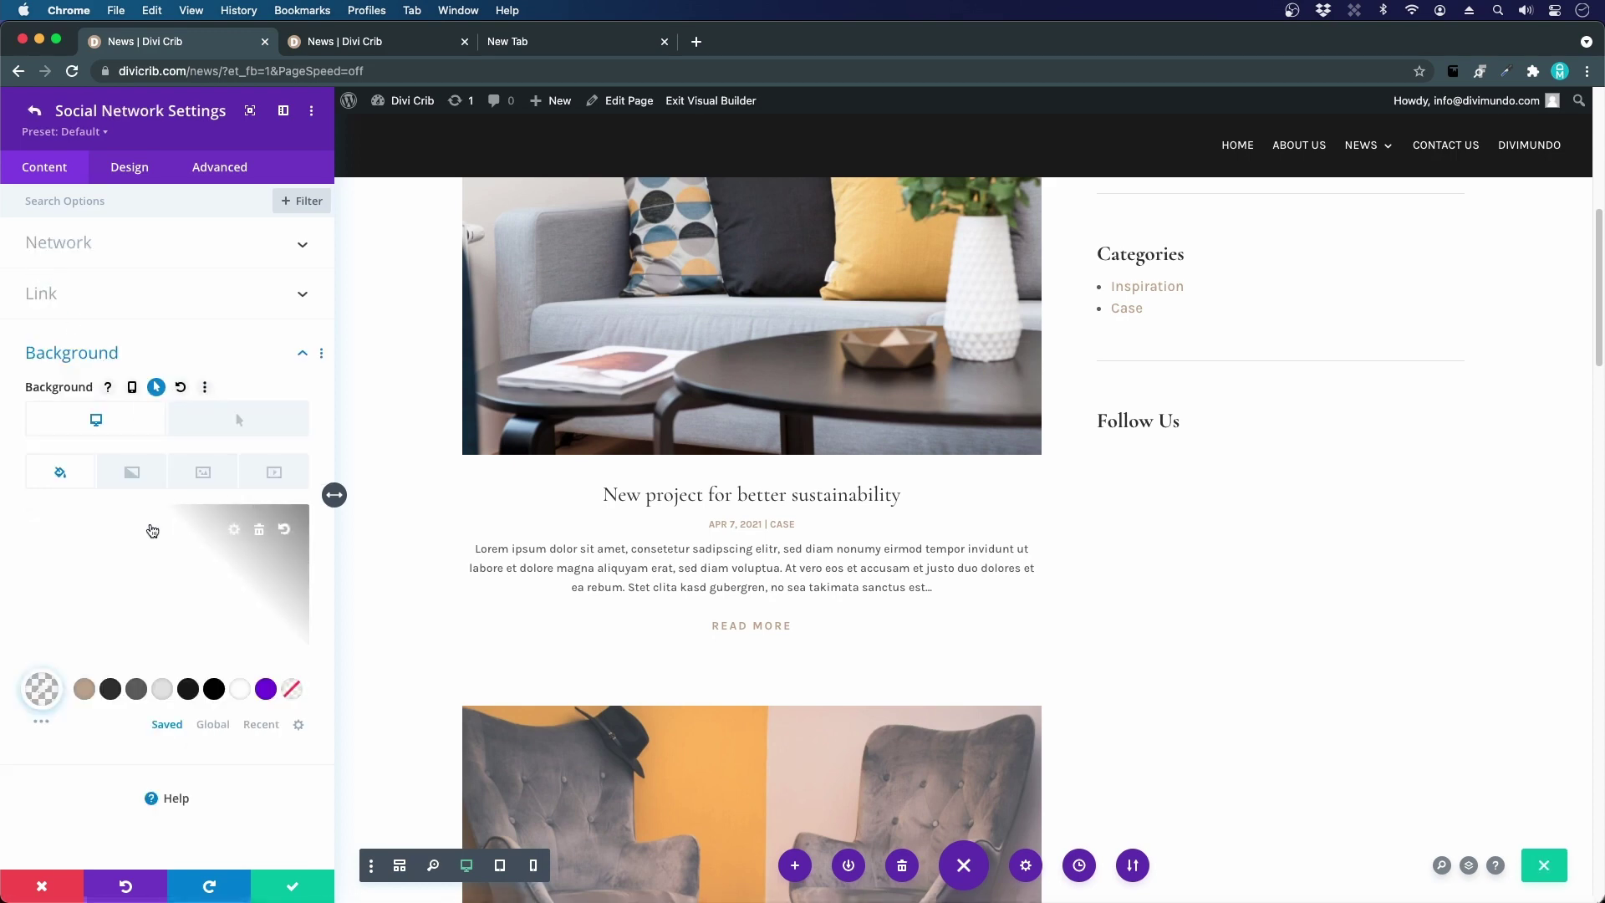
{"action": "left_click", "coordinate": [107, 251]}
{"action": "left_click", "coordinate": [132, 170]}
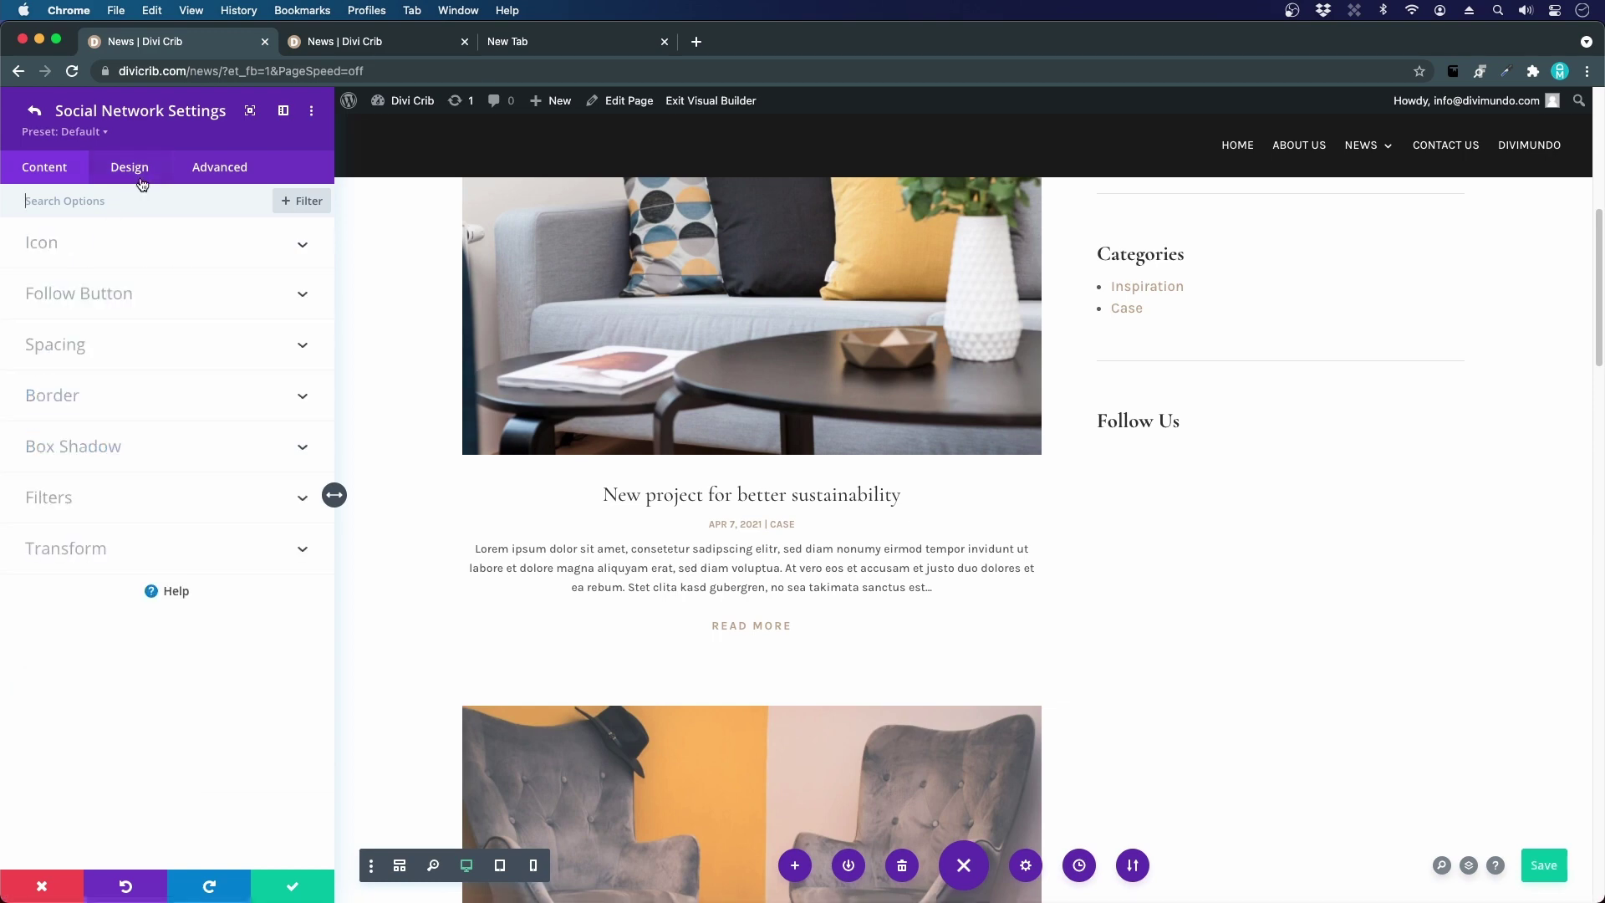
{"action": "left_click", "coordinate": [62, 245]}
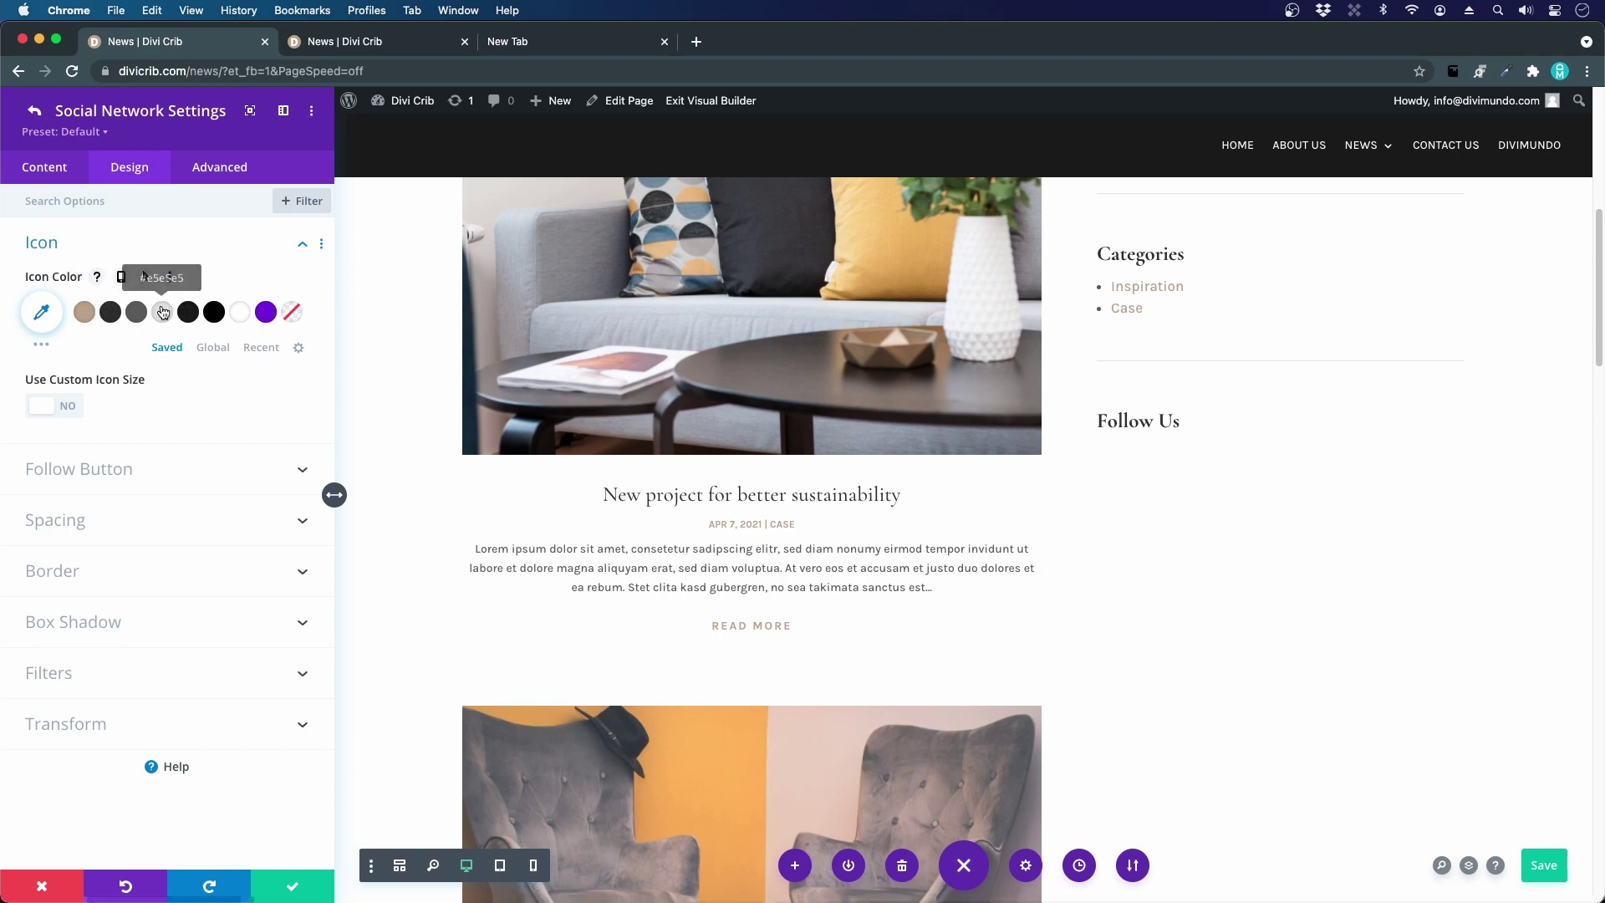
{"action": "left_click", "coordinate": [84, 314]}
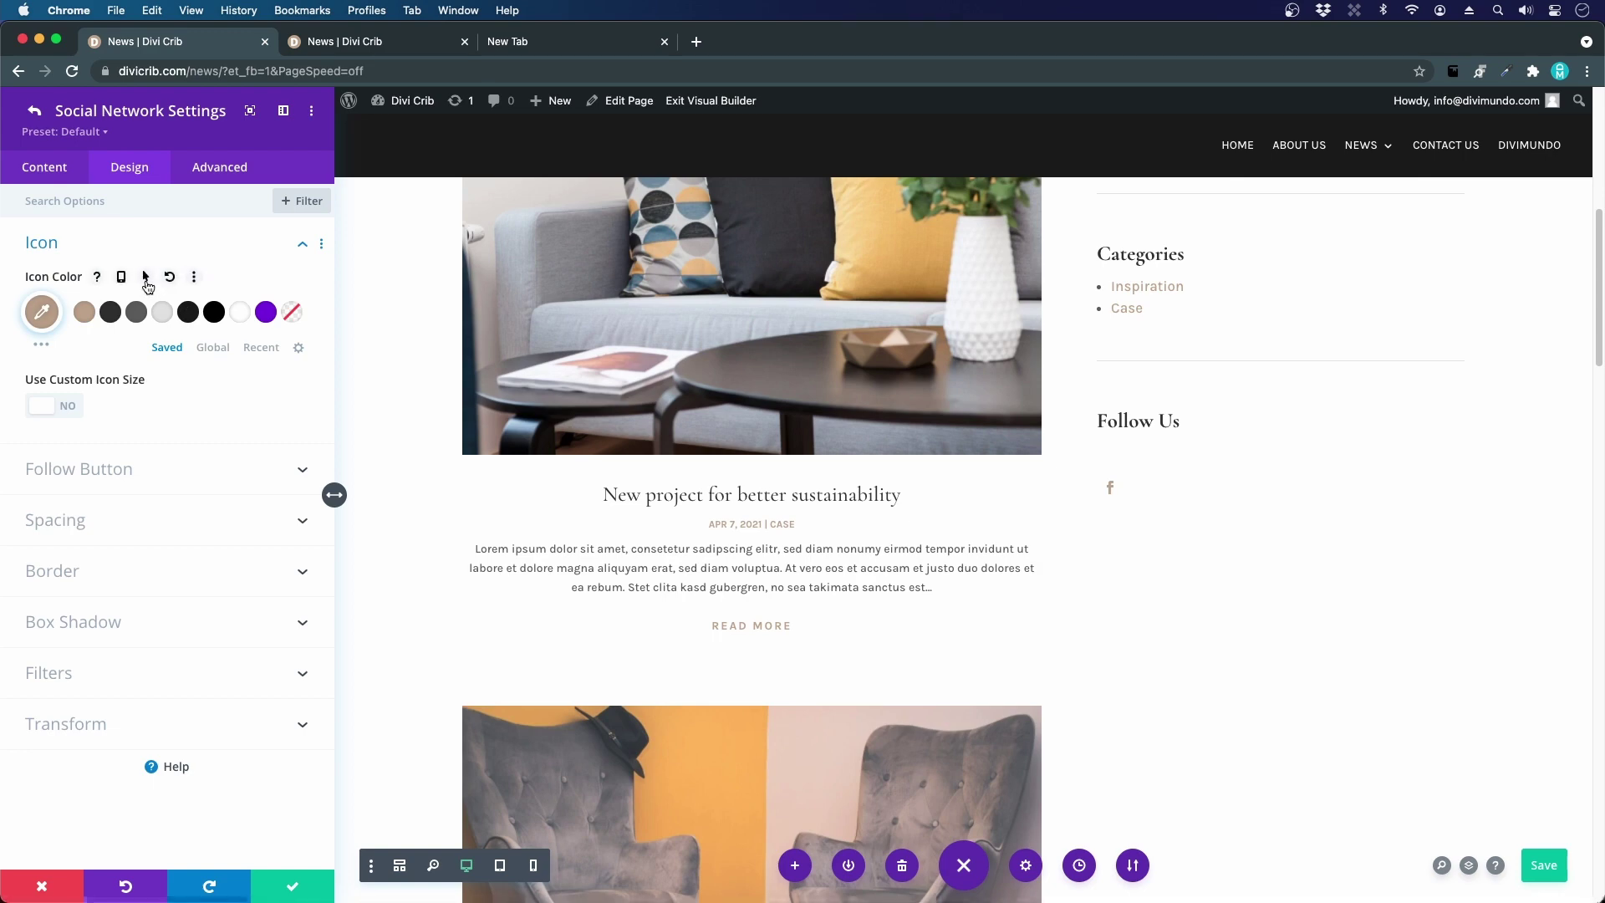
- Set the Facebook icon's hover color to white and return to the social network list
{"action": "left_click", "coordinate": [145, 277]}
{"action": "left_click", "coordinate": [205, 306]}
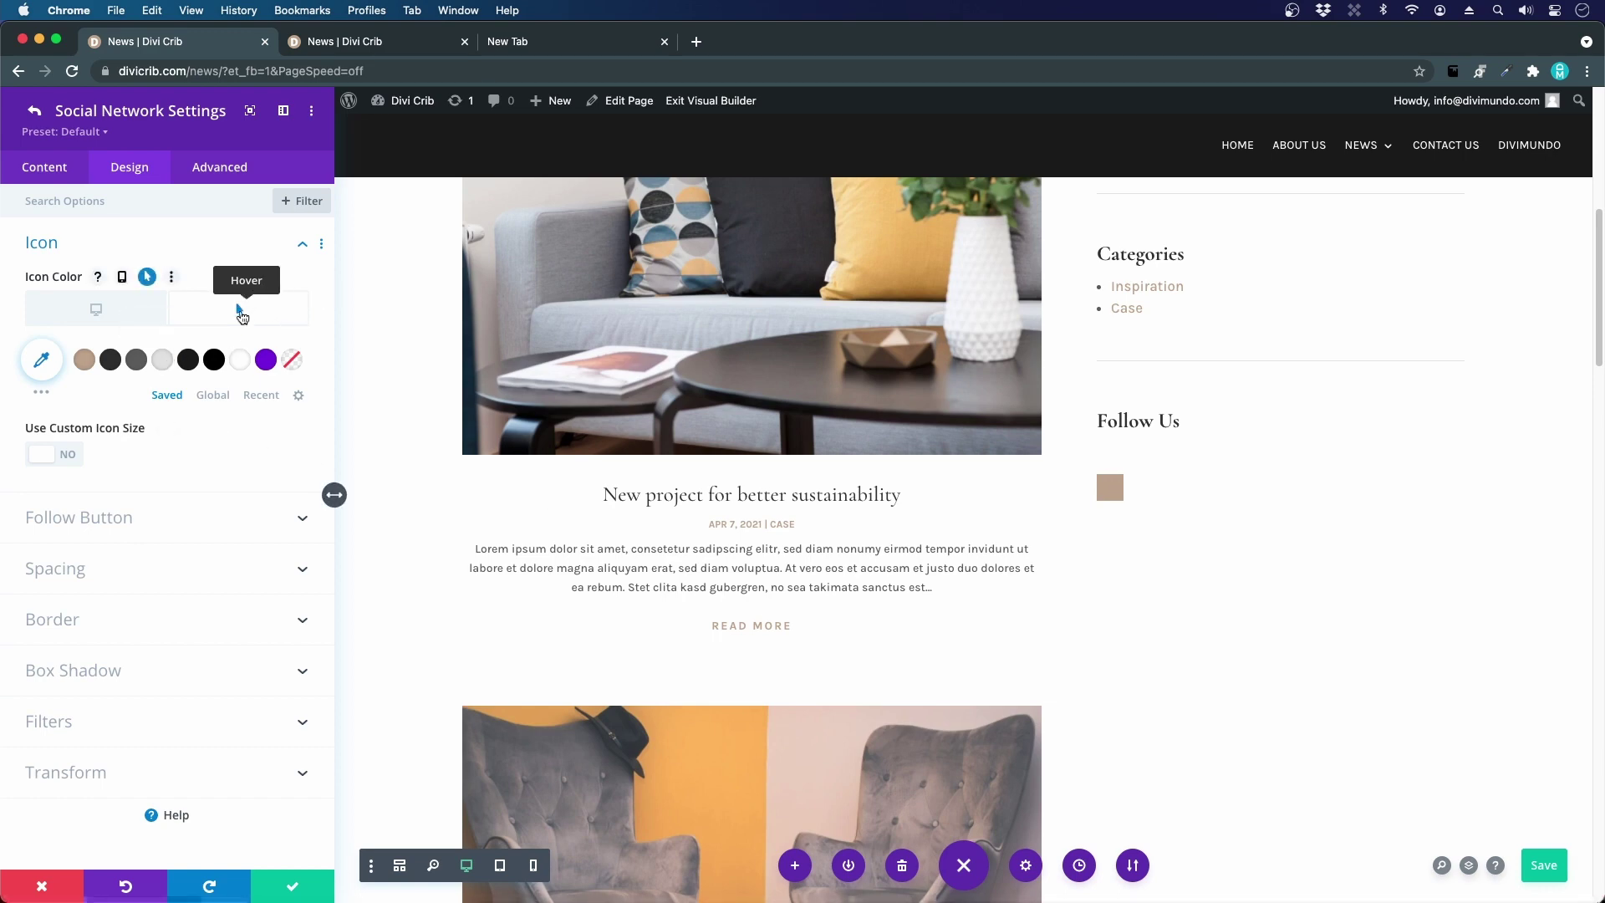
{"action": "left_click", "coordinate": [240, 360]}
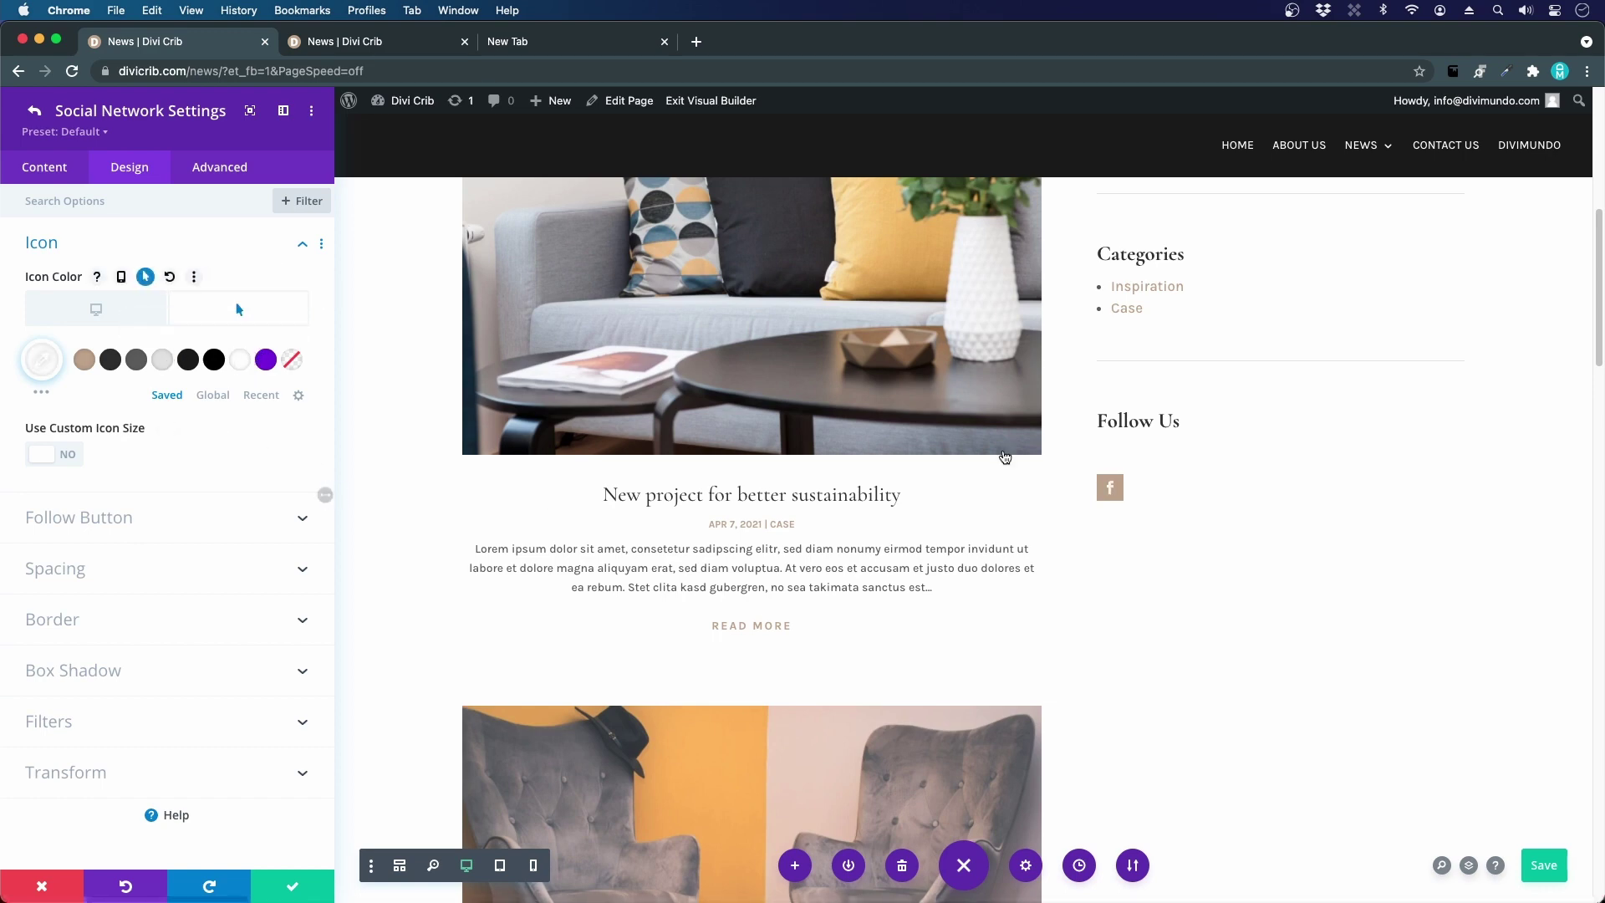
{"action": "left_click", "coordinate": [143, 309]}
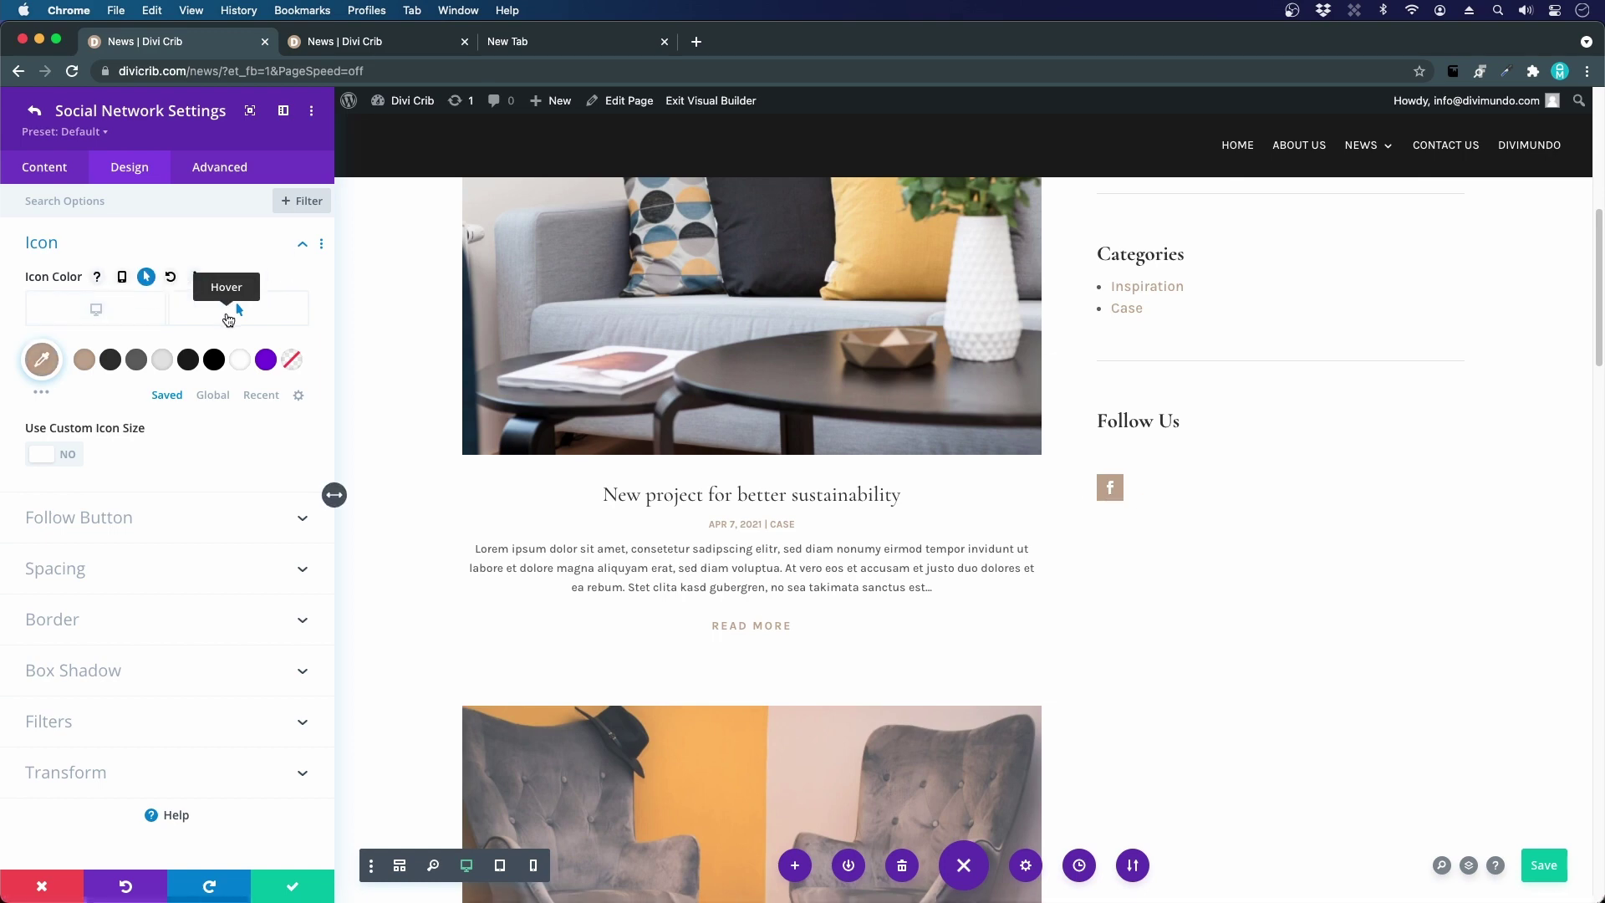
{"action": "left_click", "coordinate": [227, 318]}
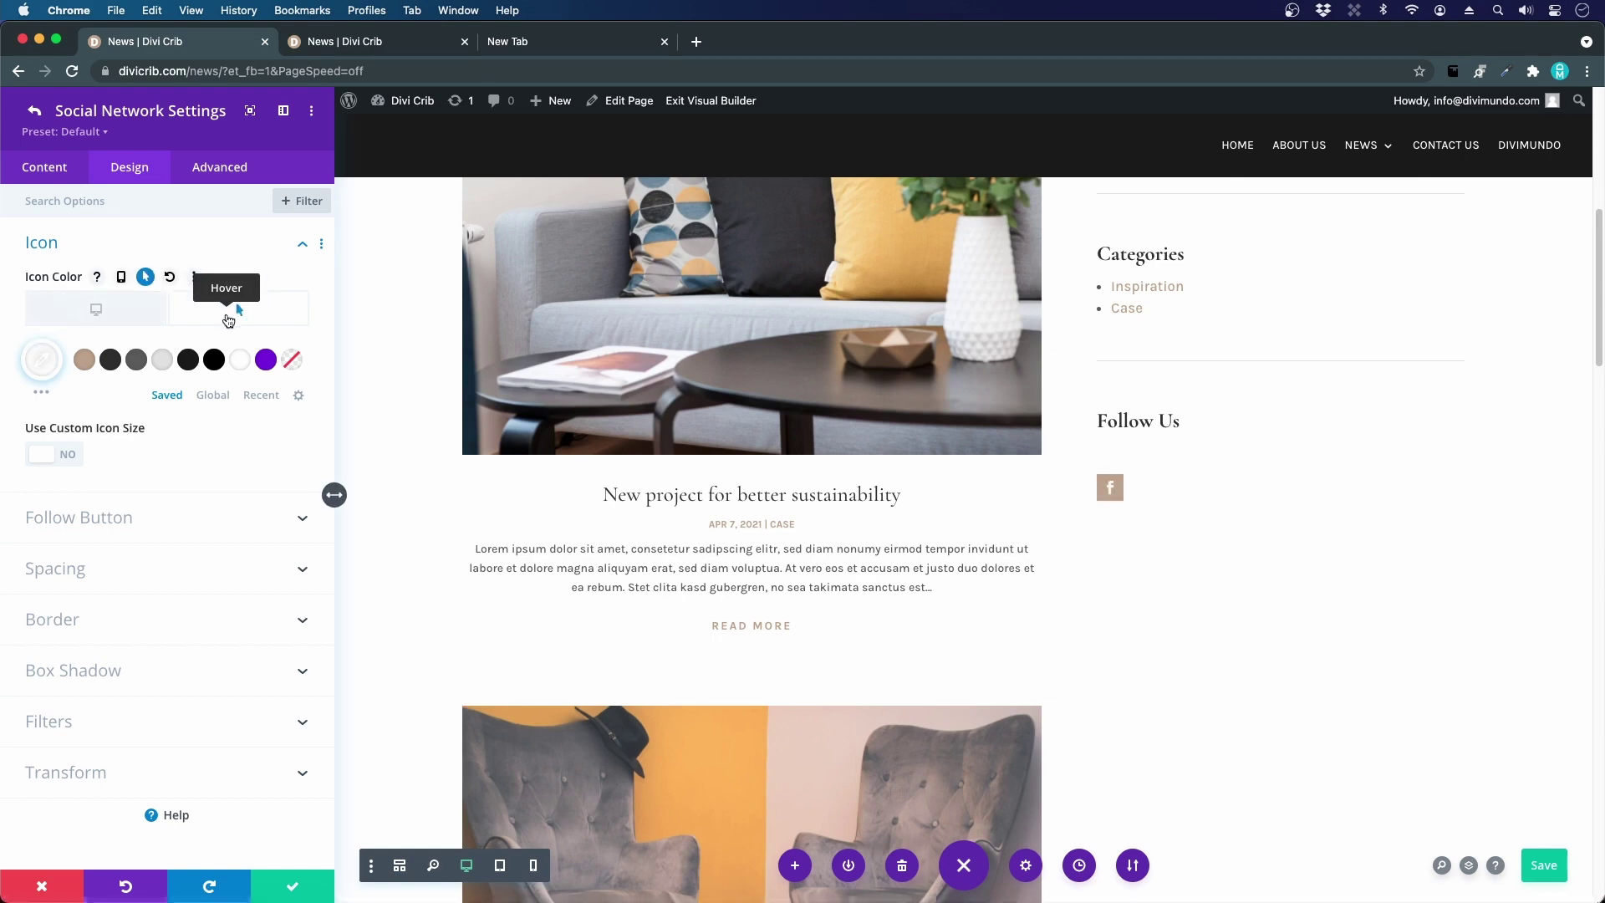
{"action": "left_click", "coordinate": [33, 114]}
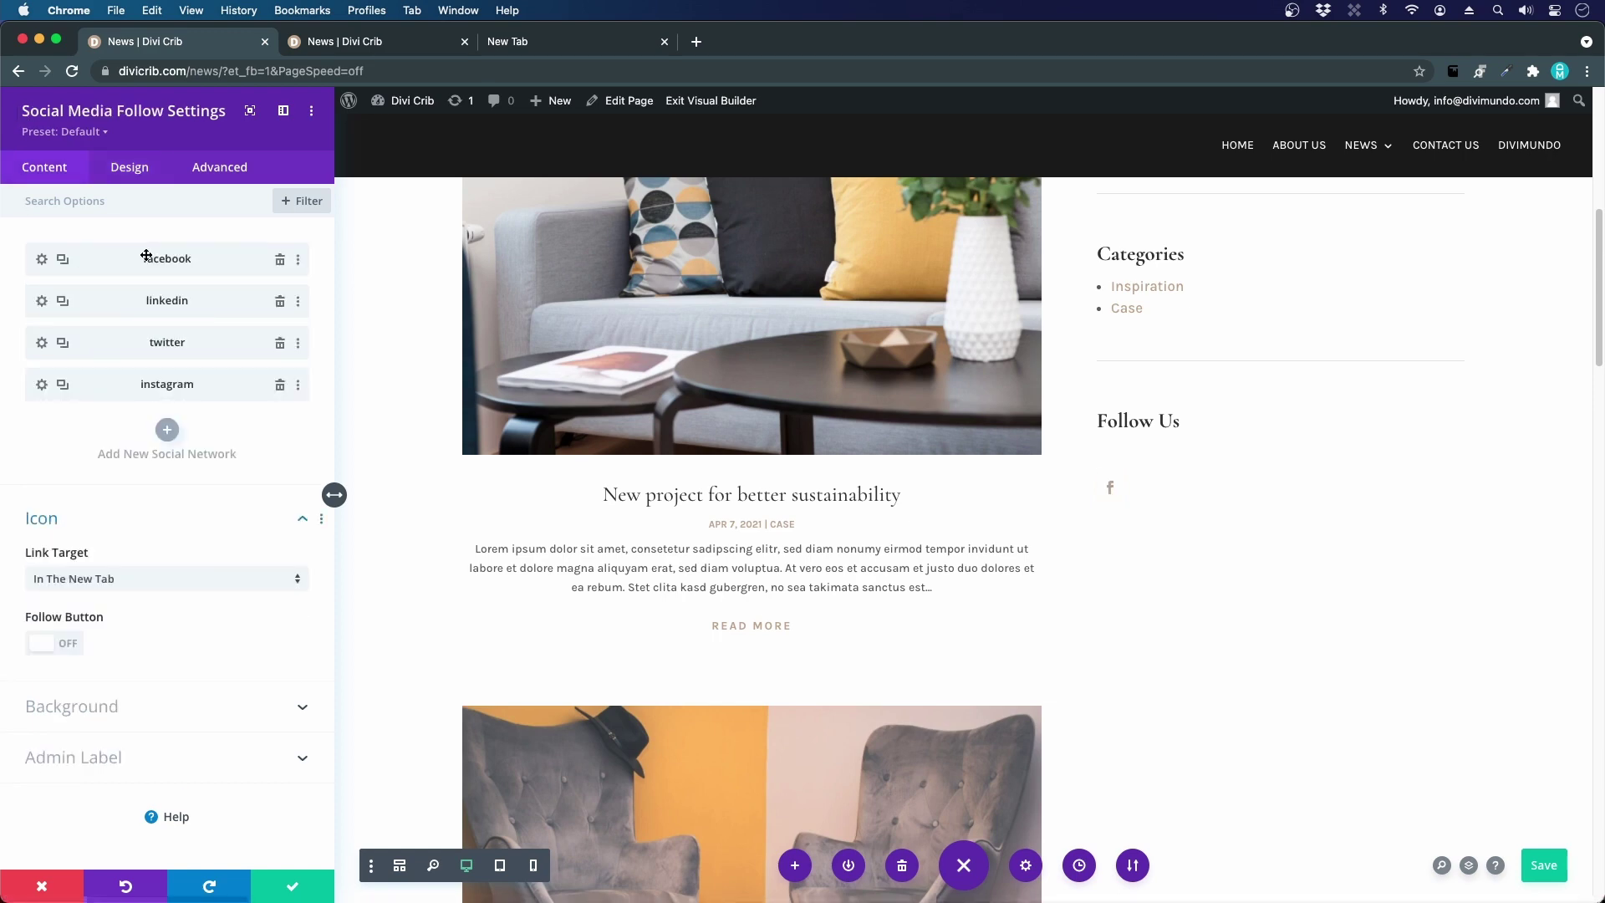
- Copy the Facebook item styles onto the LinkedIn, Twitter and Instagram items and save the Social Media Follow module
{"action": "right_click", "coordinate": [146, 255]}
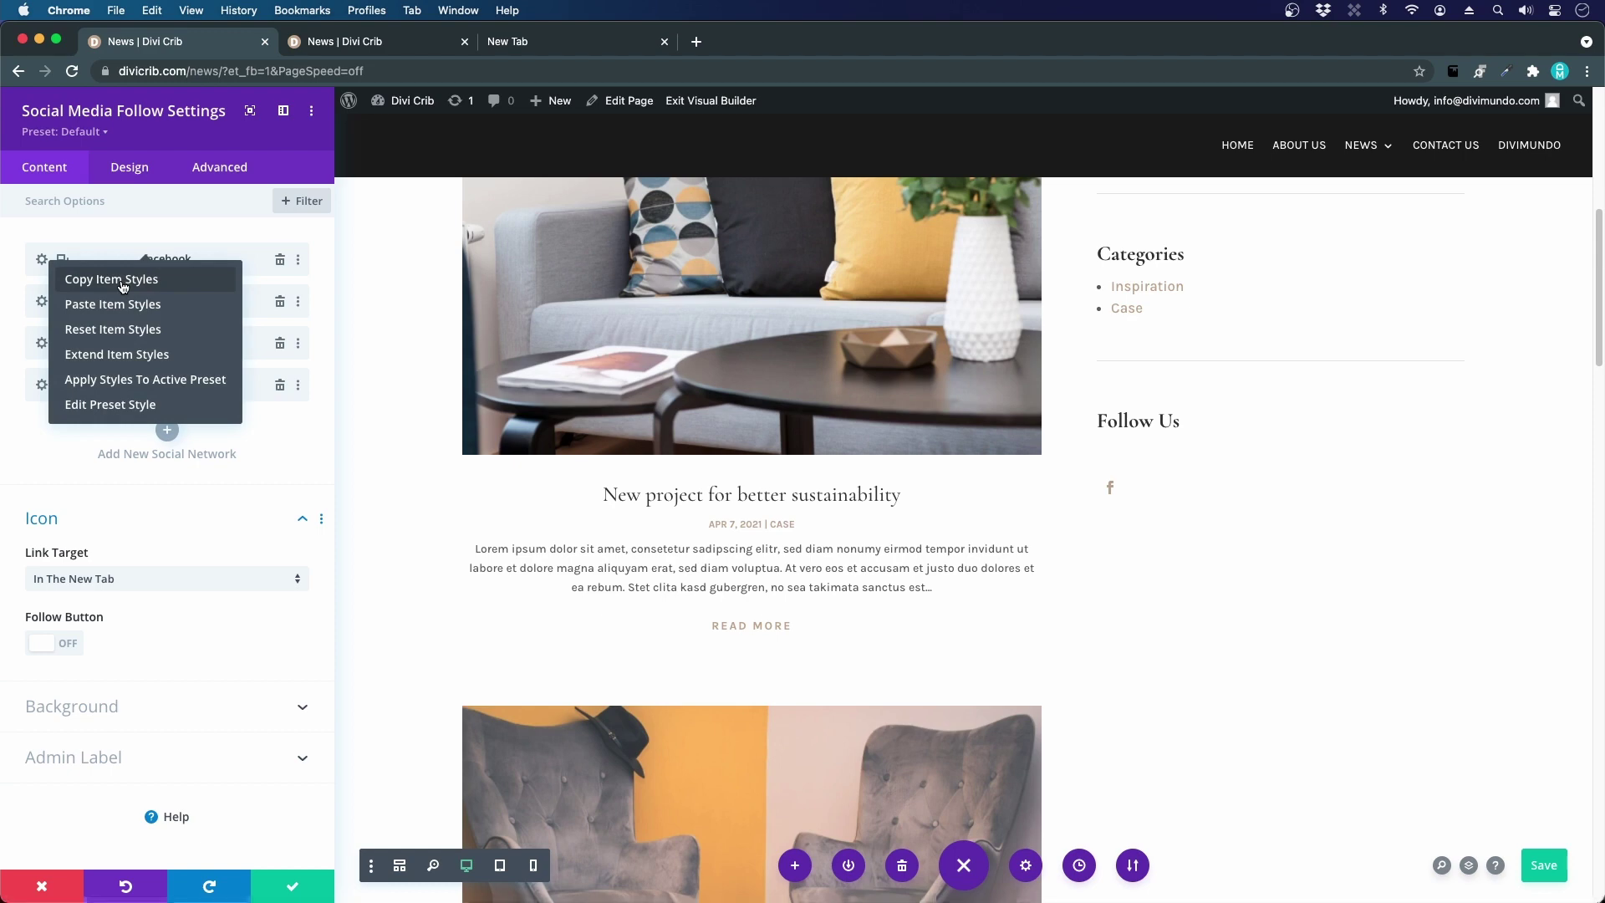
{"action": "right_click", "coordinate": [167, 430]}
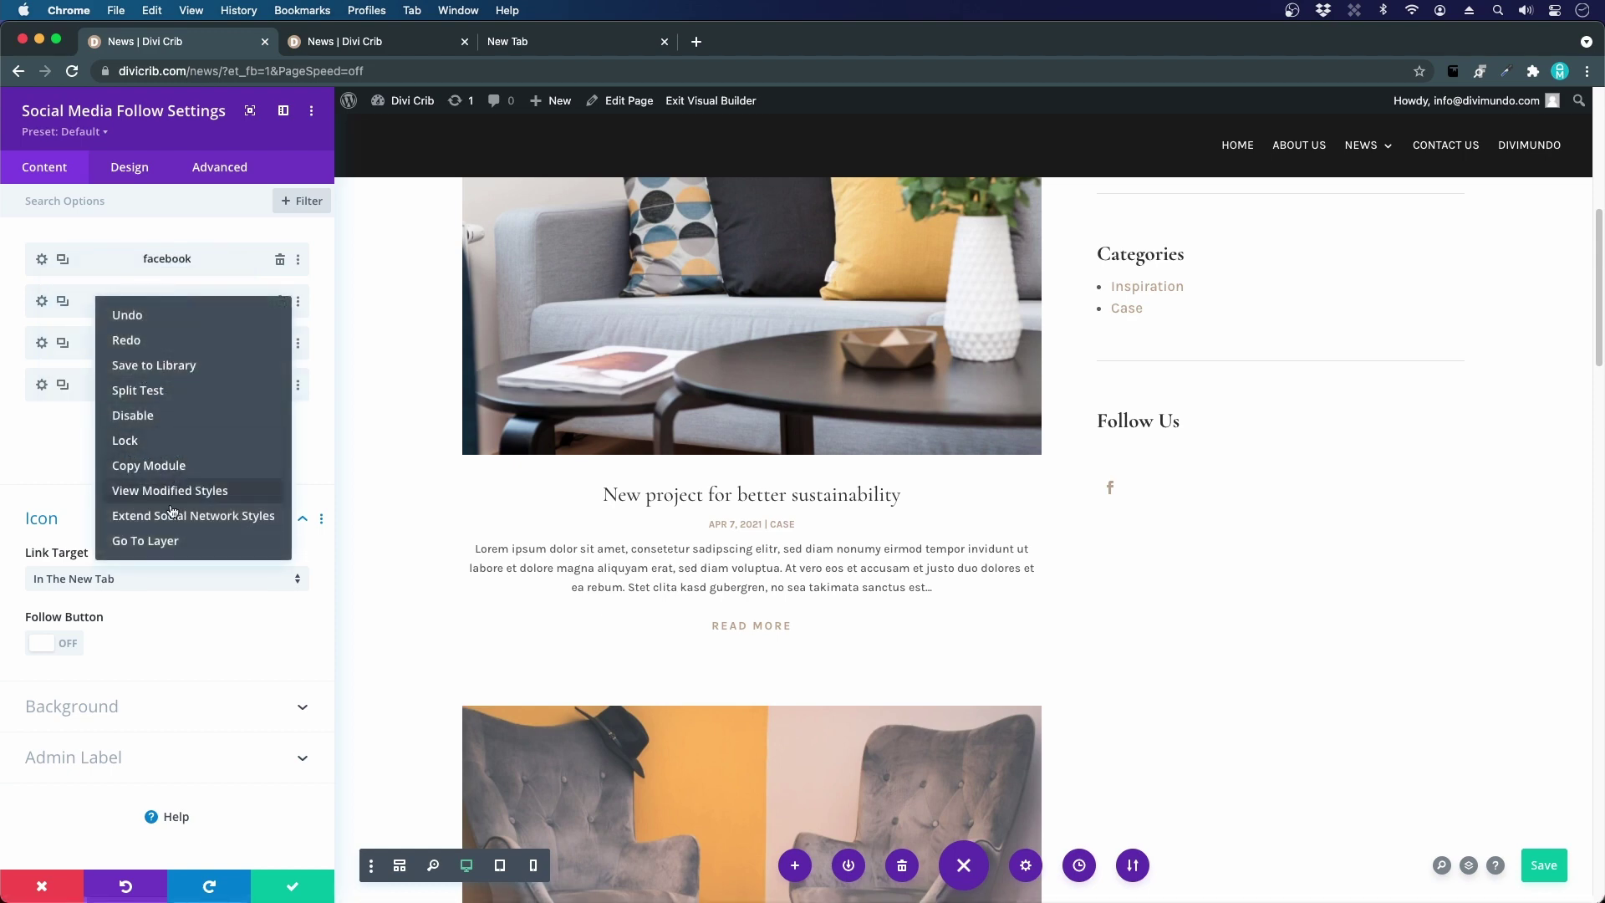
{"action": "right_click", "coordinate": [94, 305]}
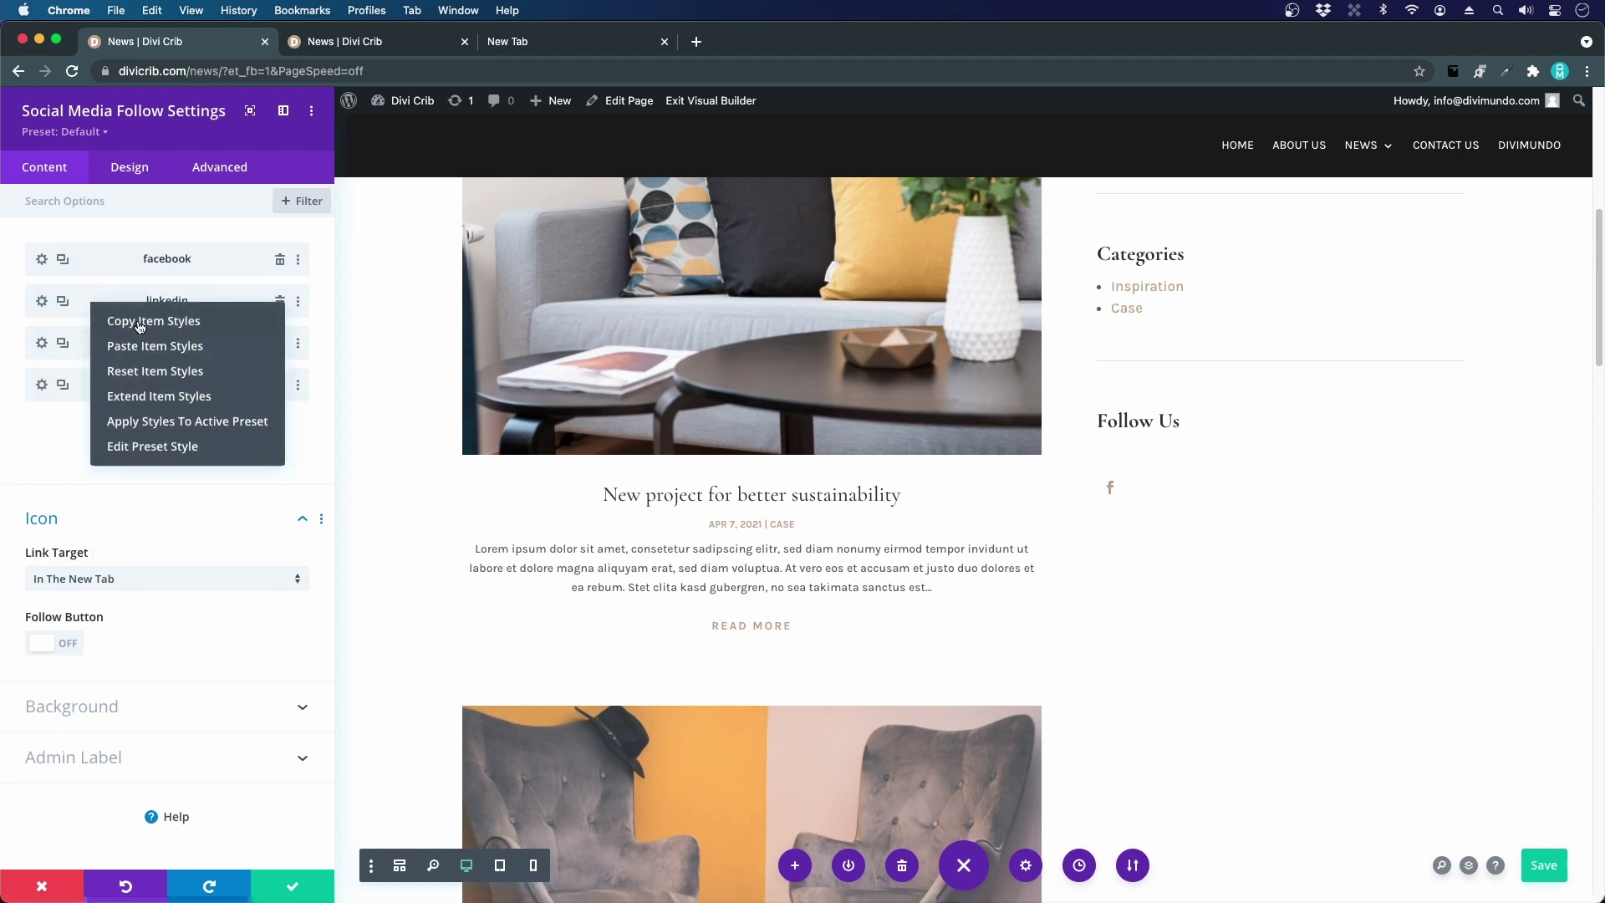
{"action": "left_click", "coordinate": [158, 349]}
{"action": "right_click", "coordinate": [87, 335]}
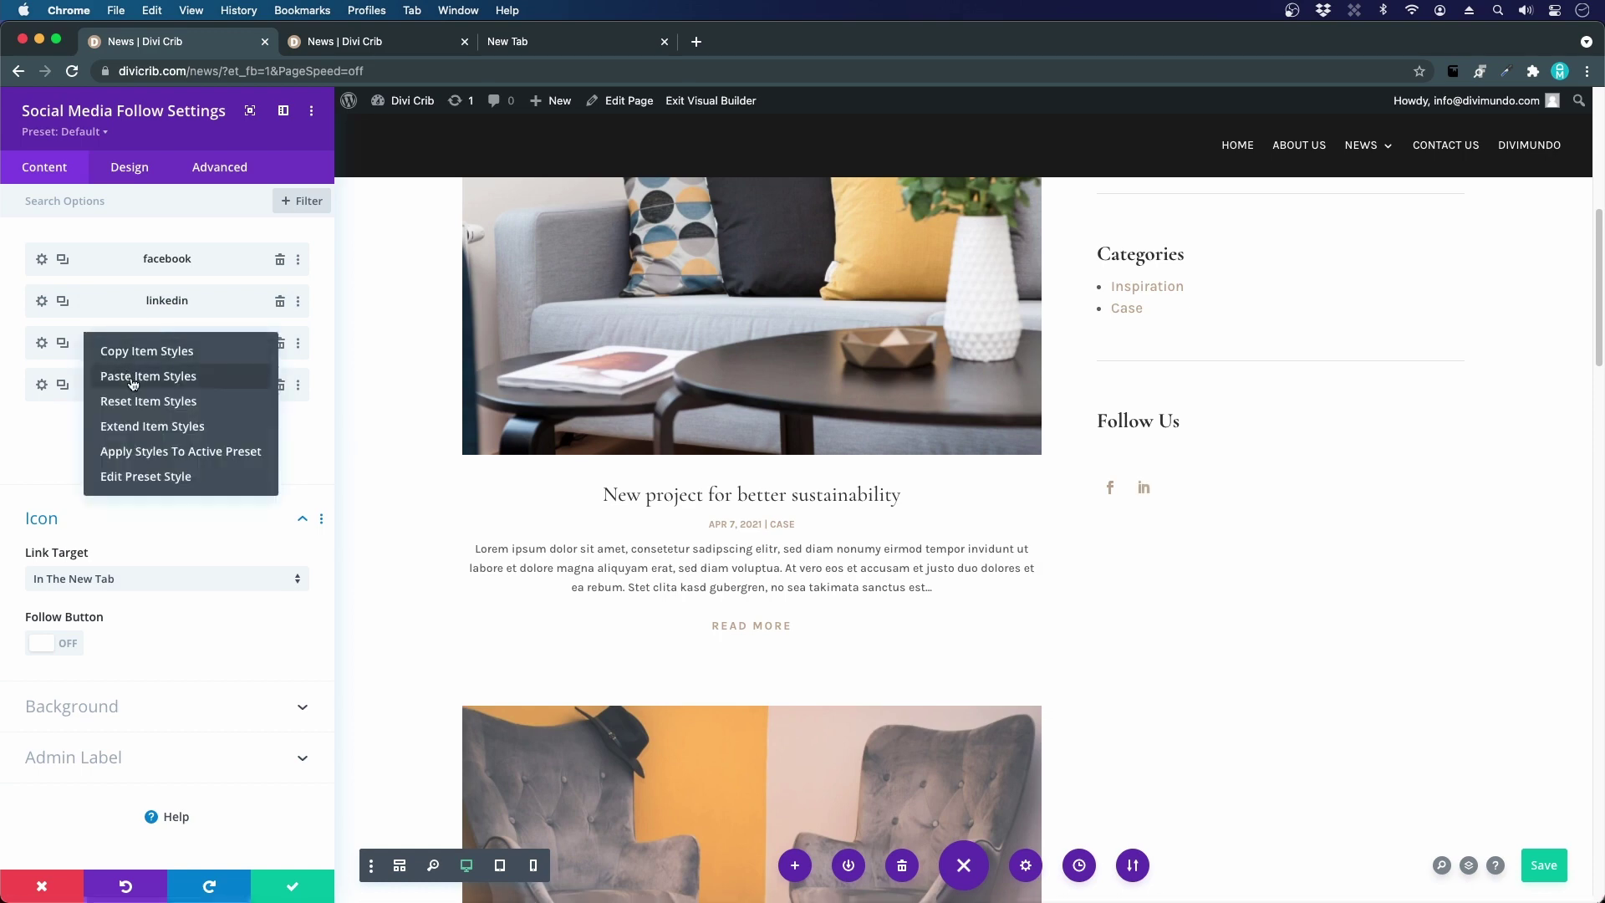
{"action": "left_click", "coordinate": [133, 377]}
{"action": "right_click", "coordinate": [94, 378]}
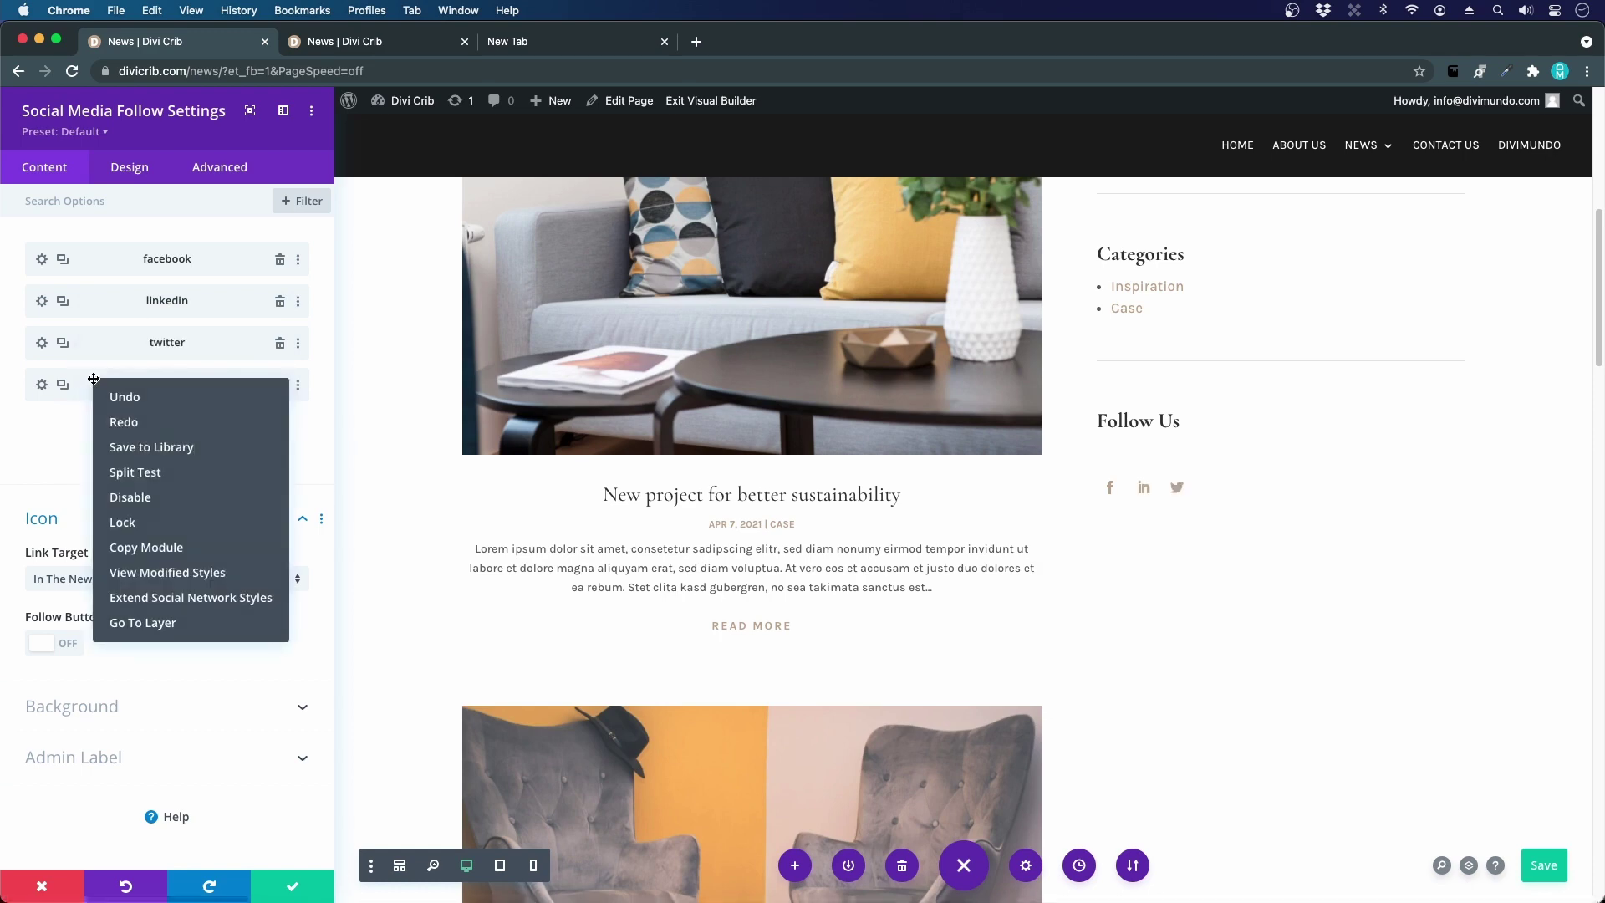
{"action": "right_click", "coordinate": [87, 382]}
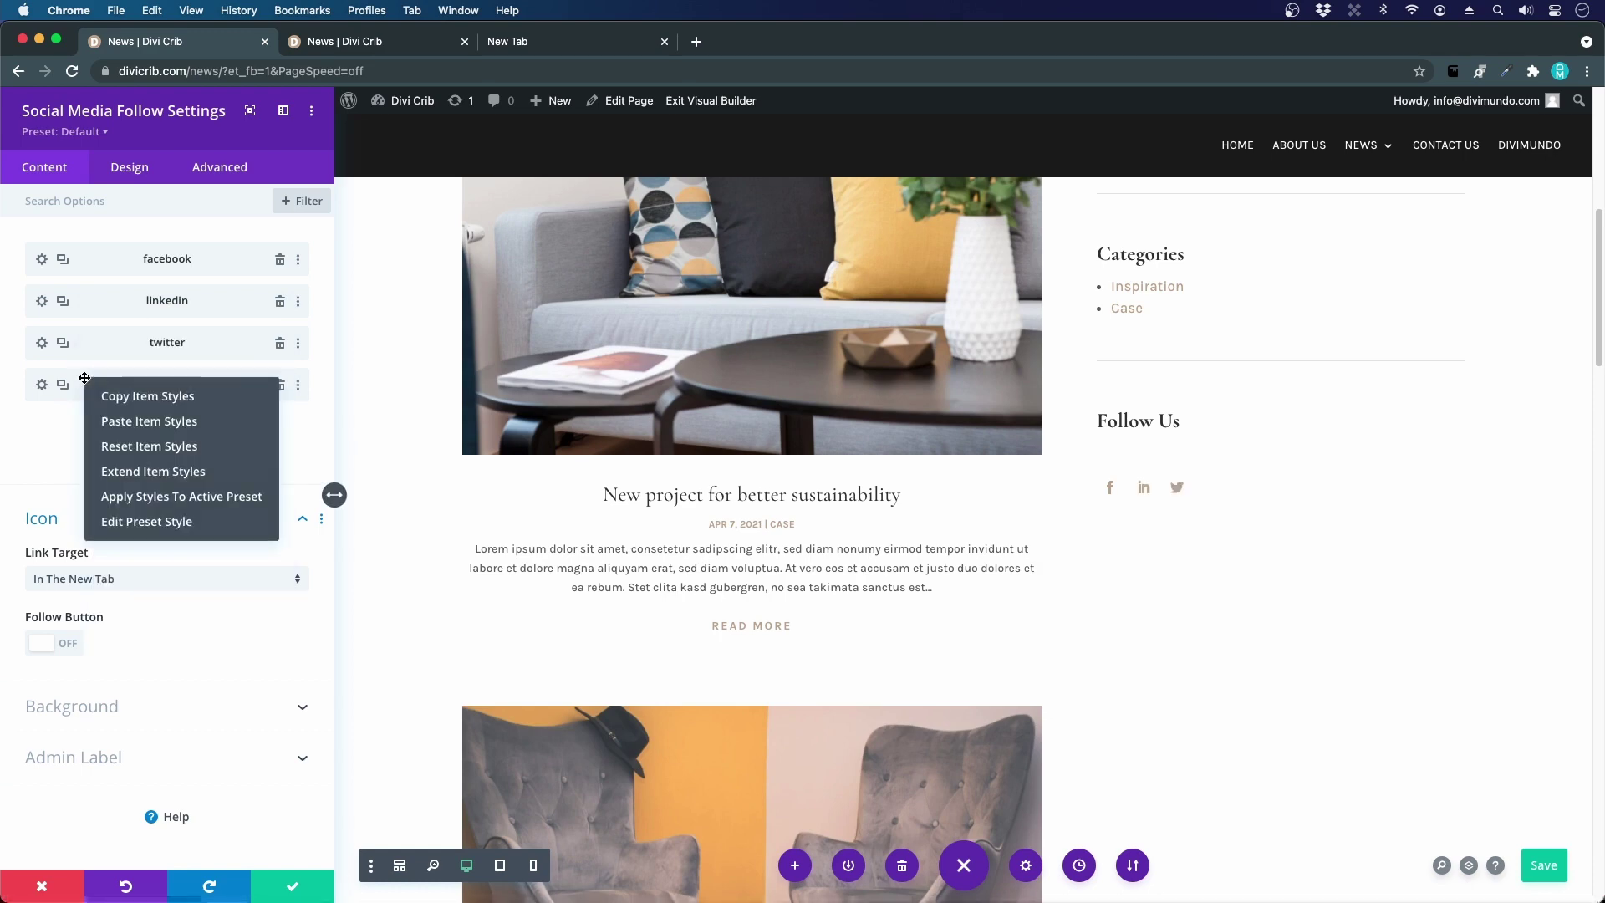
{"action": "left_click", "coordinate": [154, 421]}
{"action": "left_click", "coordinate": [292, 886]}
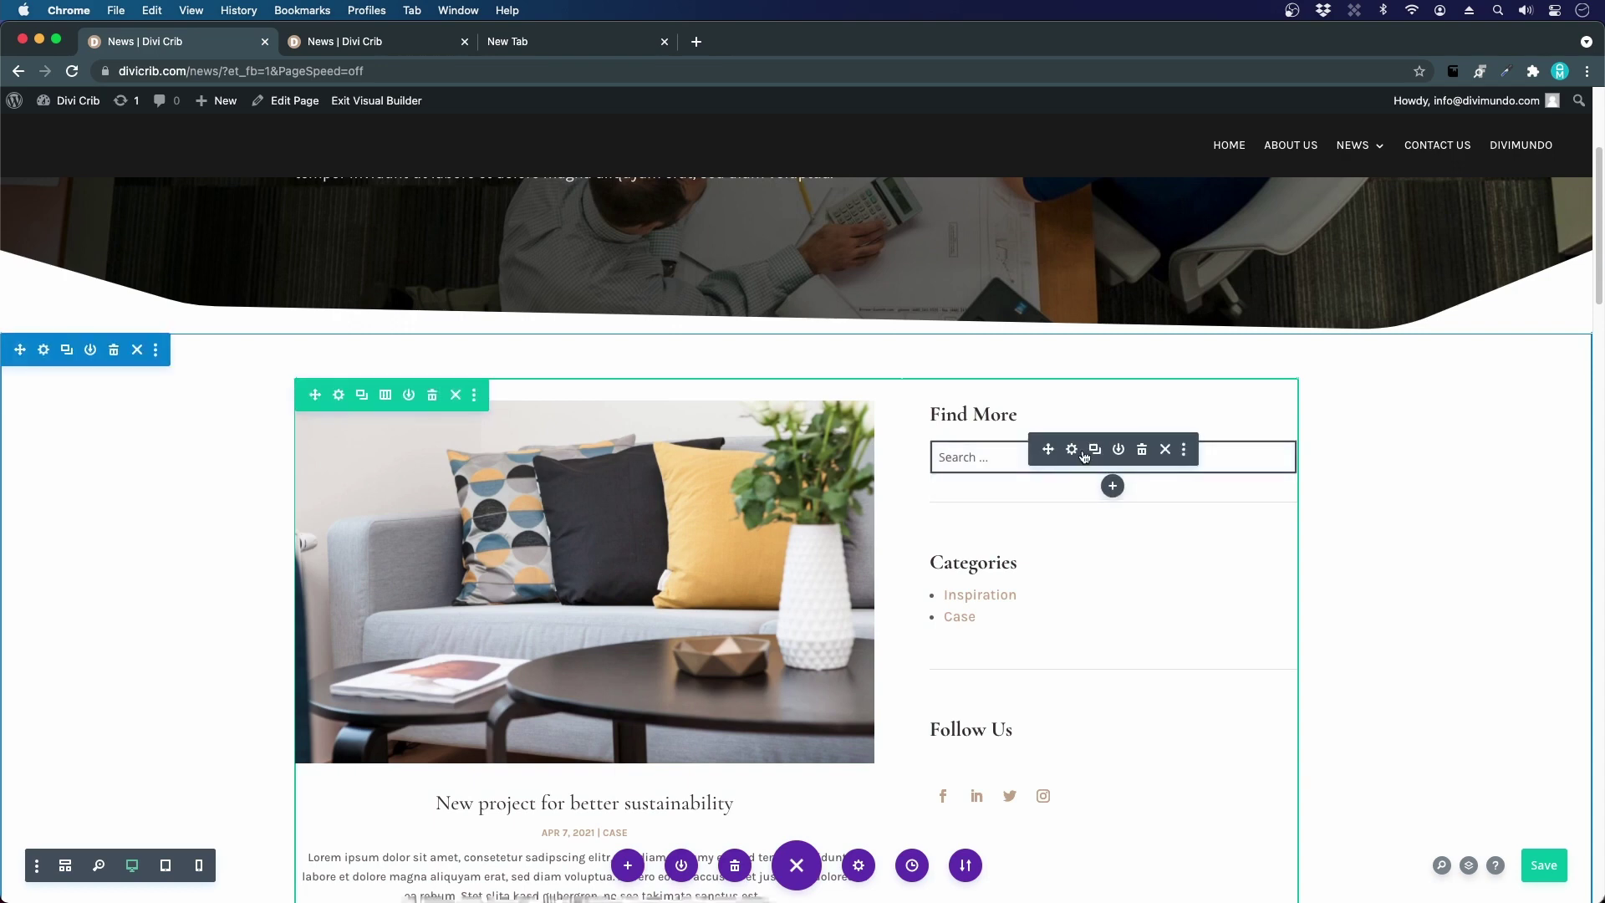
- Set the field font of the sidebar Search module to Karla and close its settings
{"action": "left_click", "coordinate": [1072, 450]}
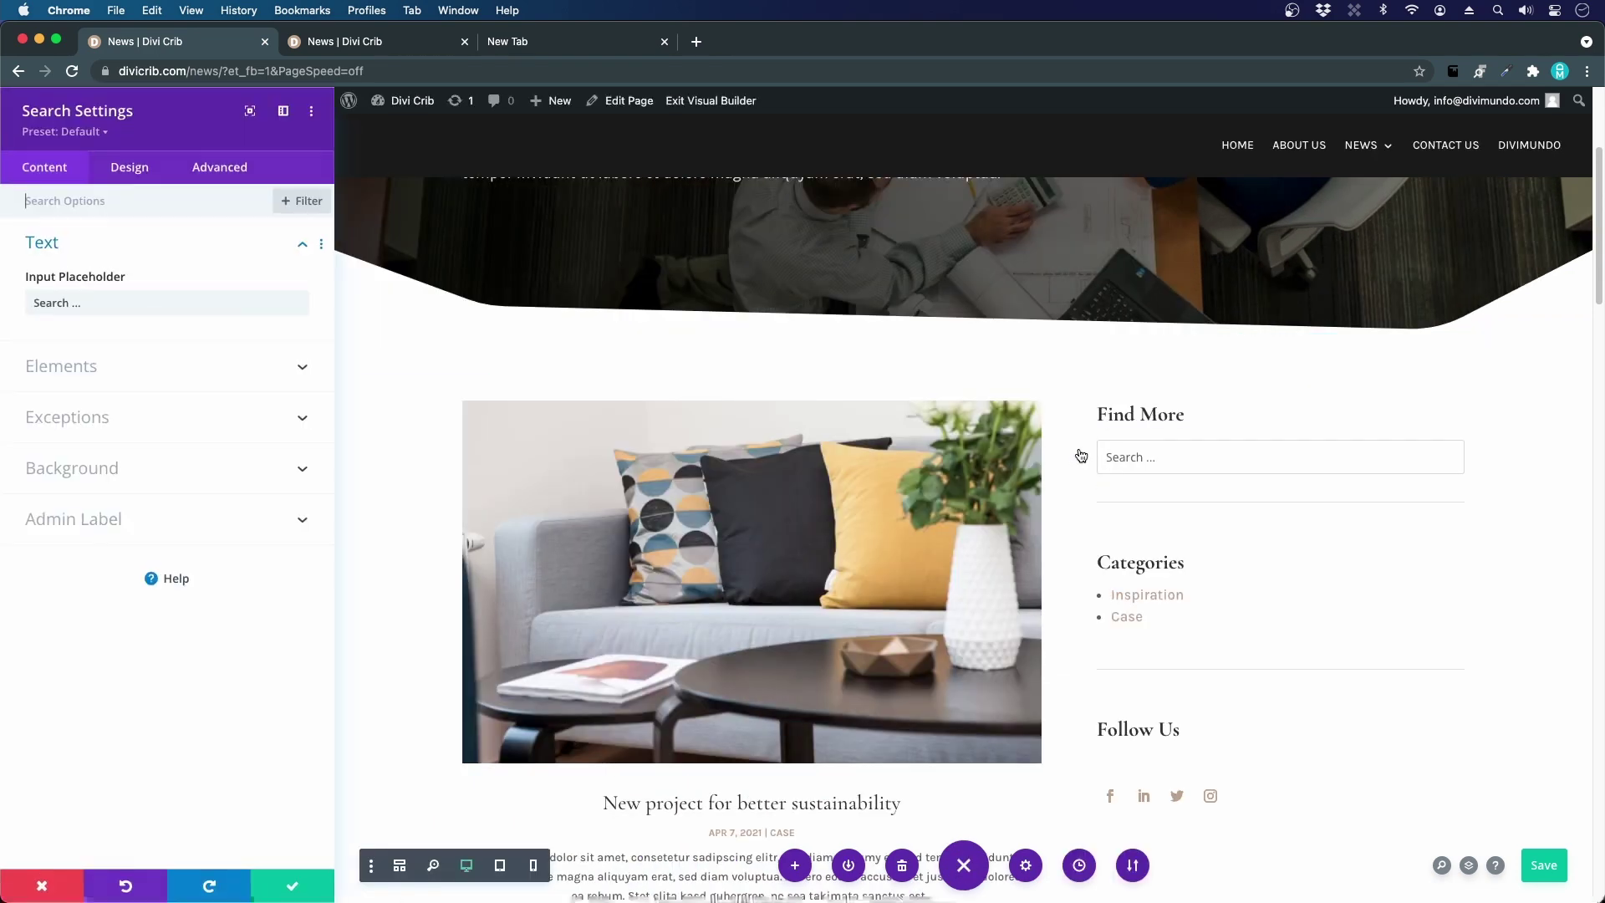
{"action": "left_click", "coordinate": [115, 170]}
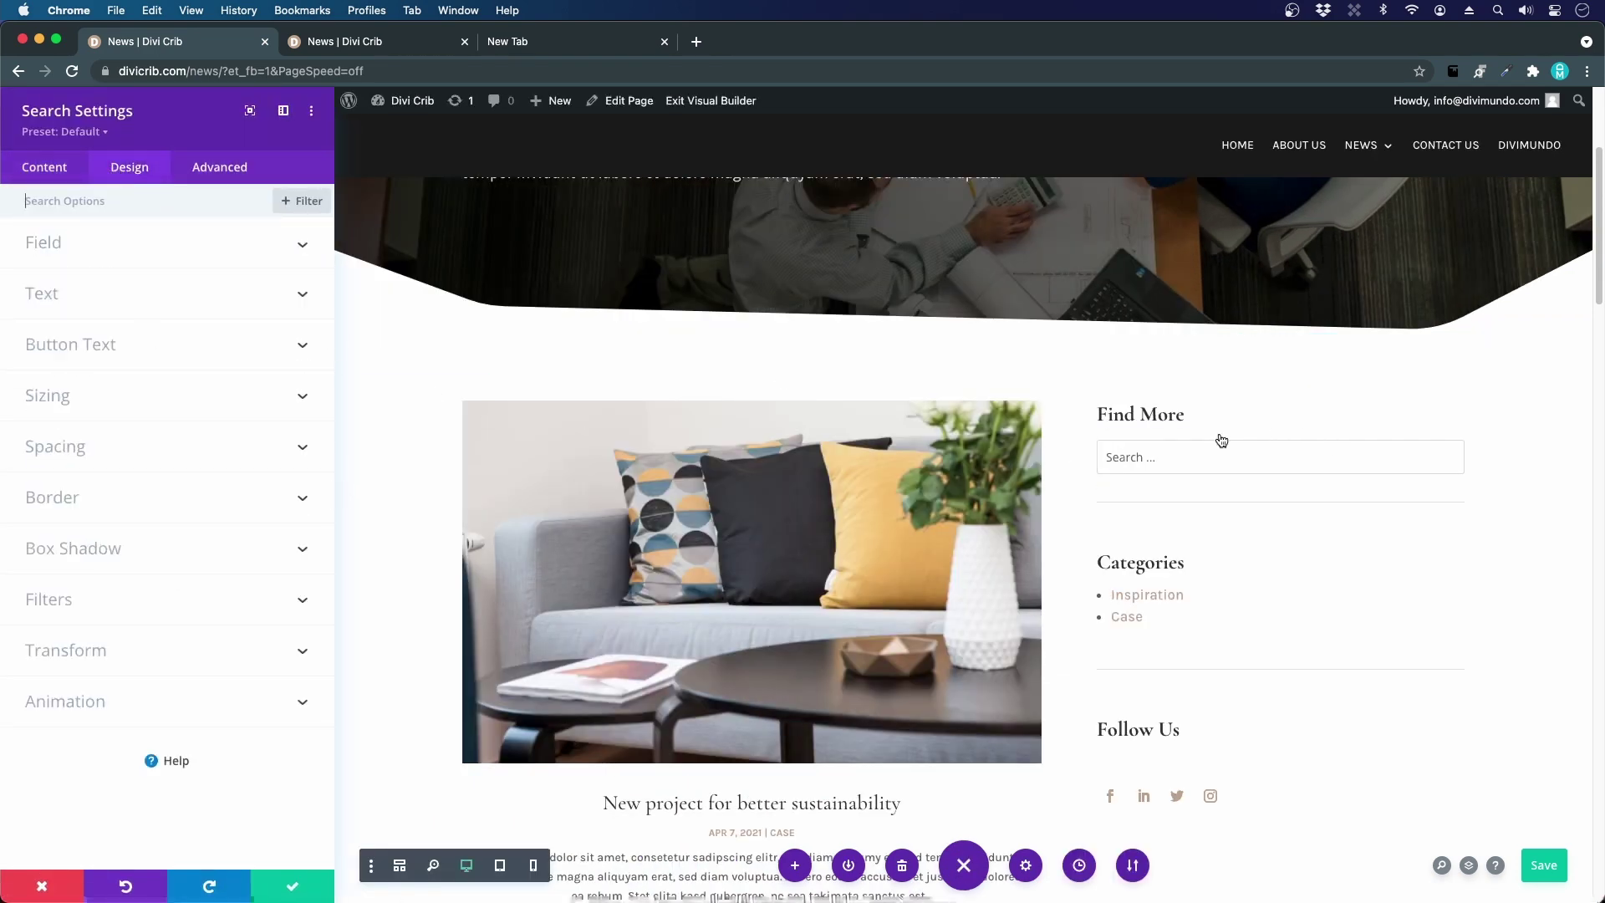
{"action": "left_click", "coordinate": [1110, 453]}
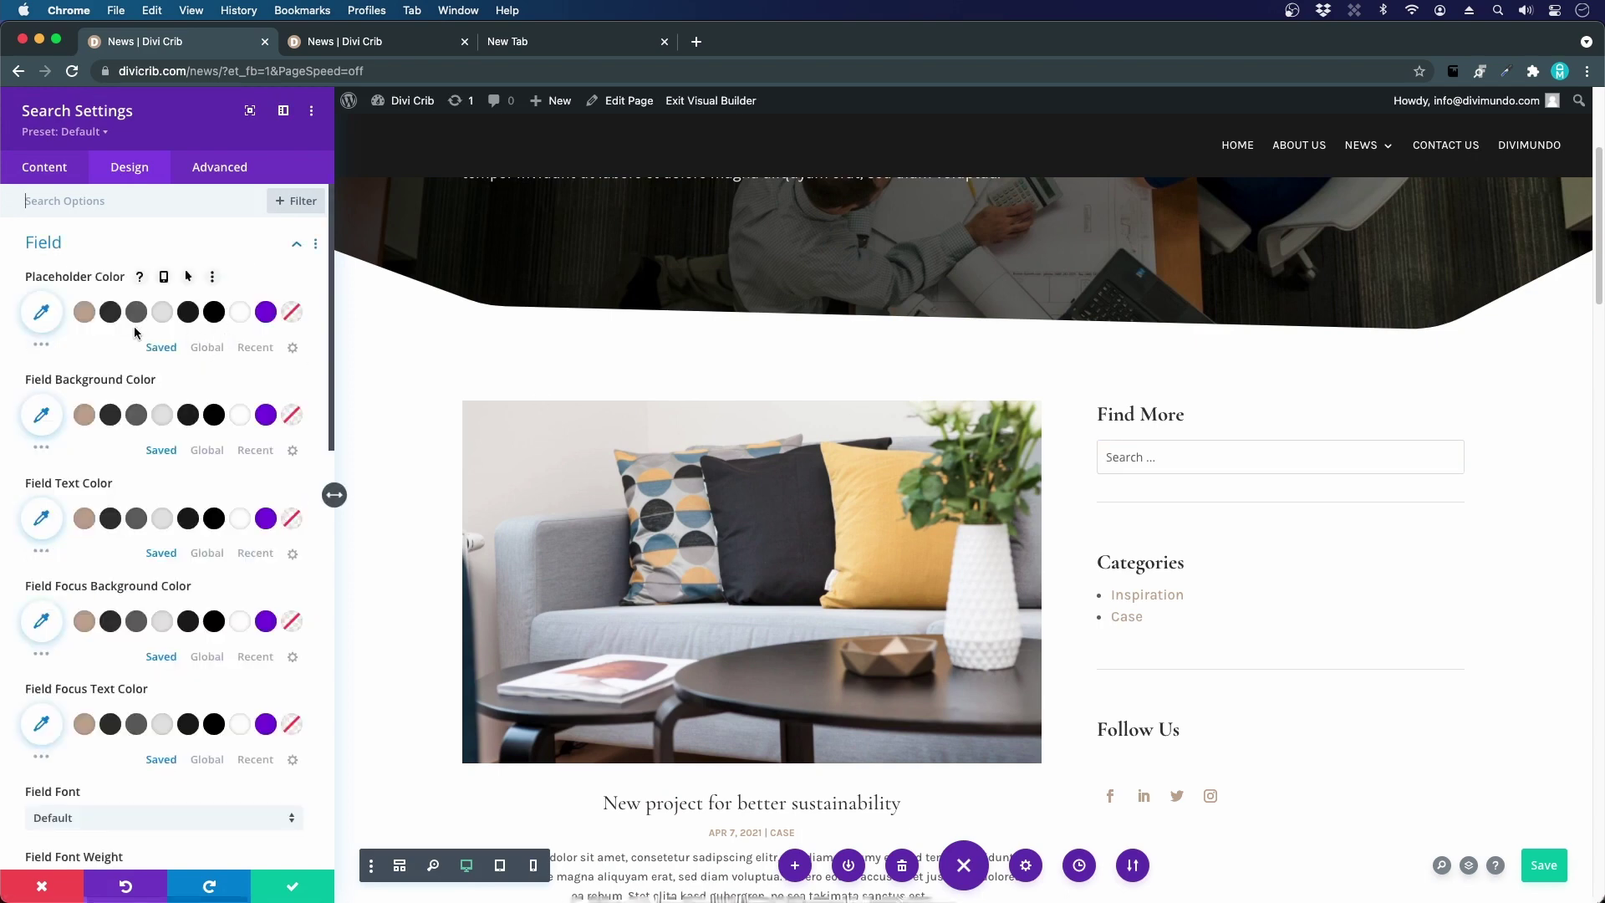
{"action": "scroll", "coordinate": [111, 485], "scroll_direction": "down", "scroll_amount": 2}
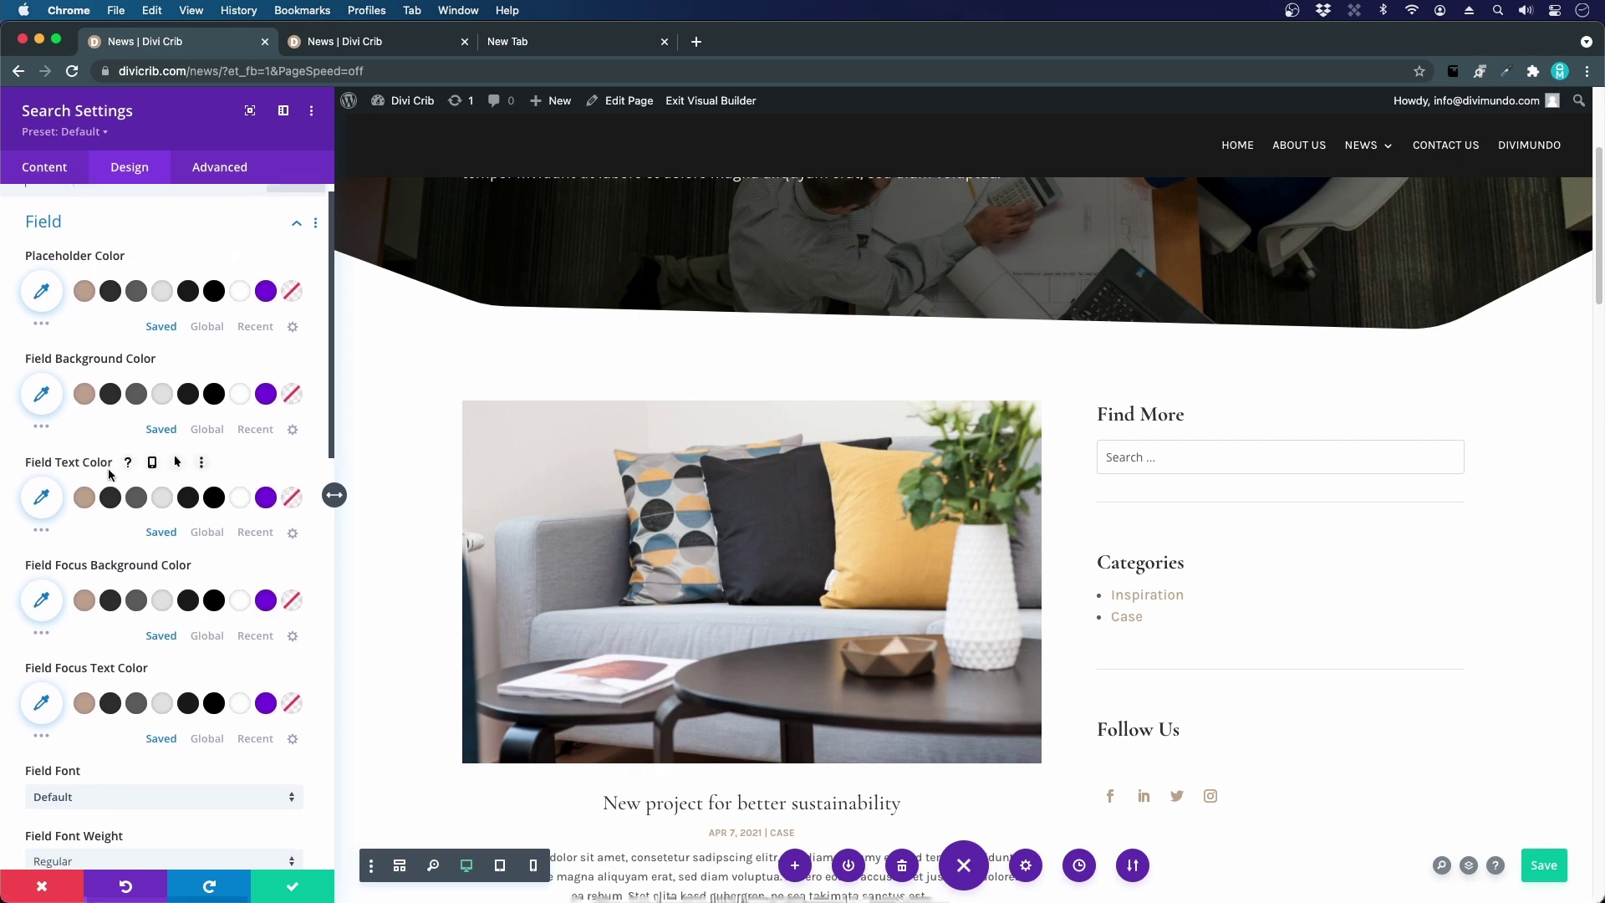
{"action": "left_click", "coordinate": [57, 780]}
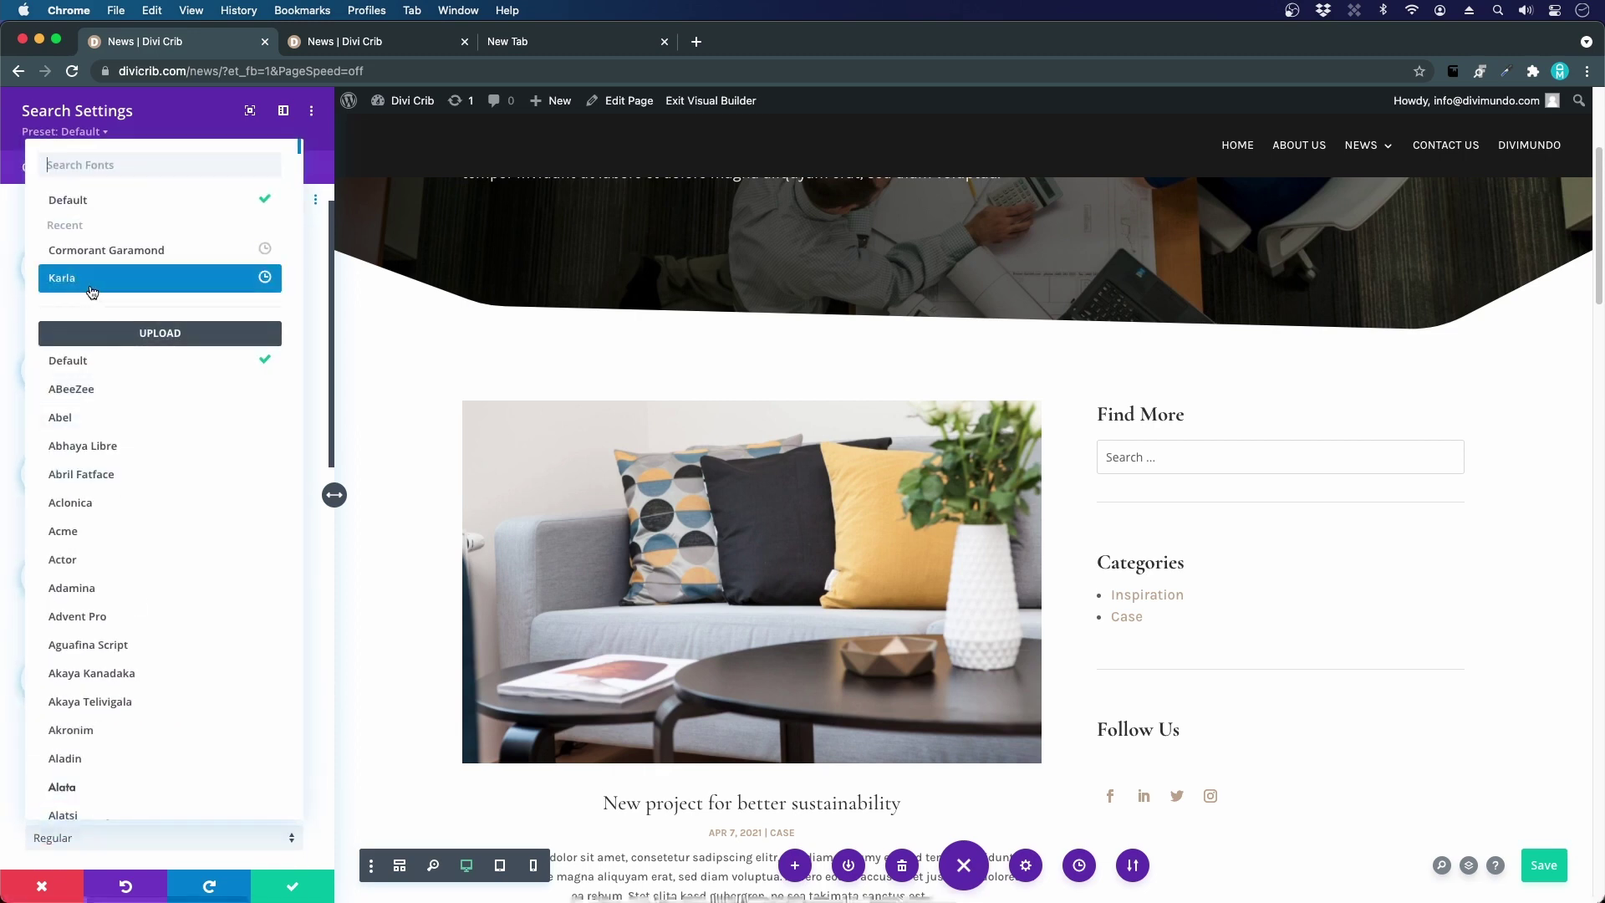
{"action": "left_click", "coordinate": [92, 285]}
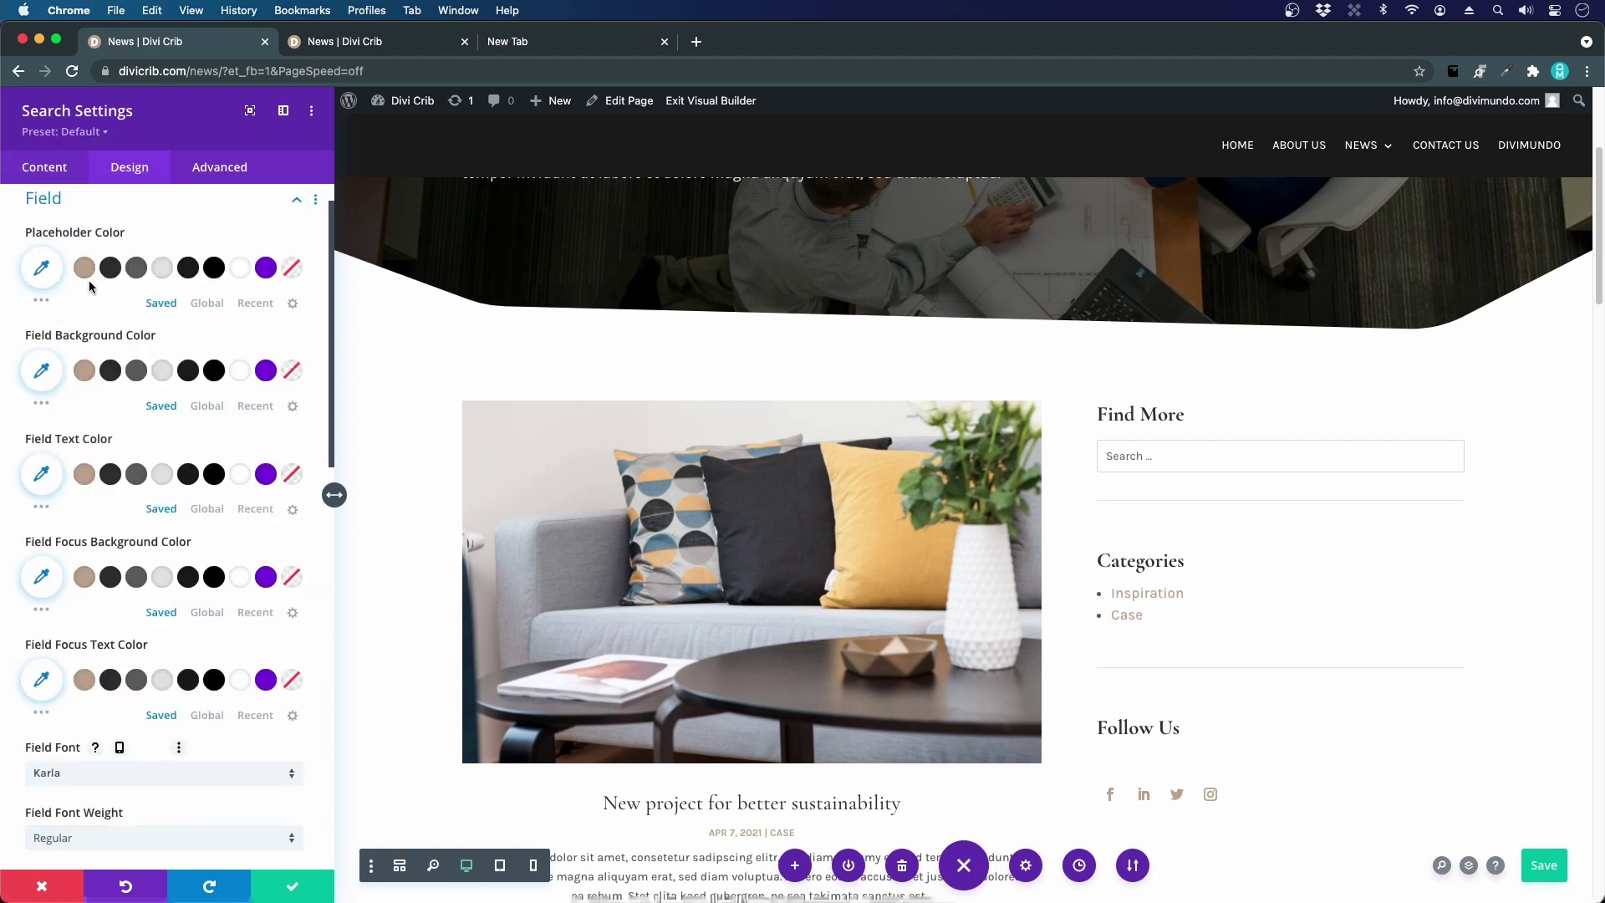
{"action": "key", "text": "Escape"}
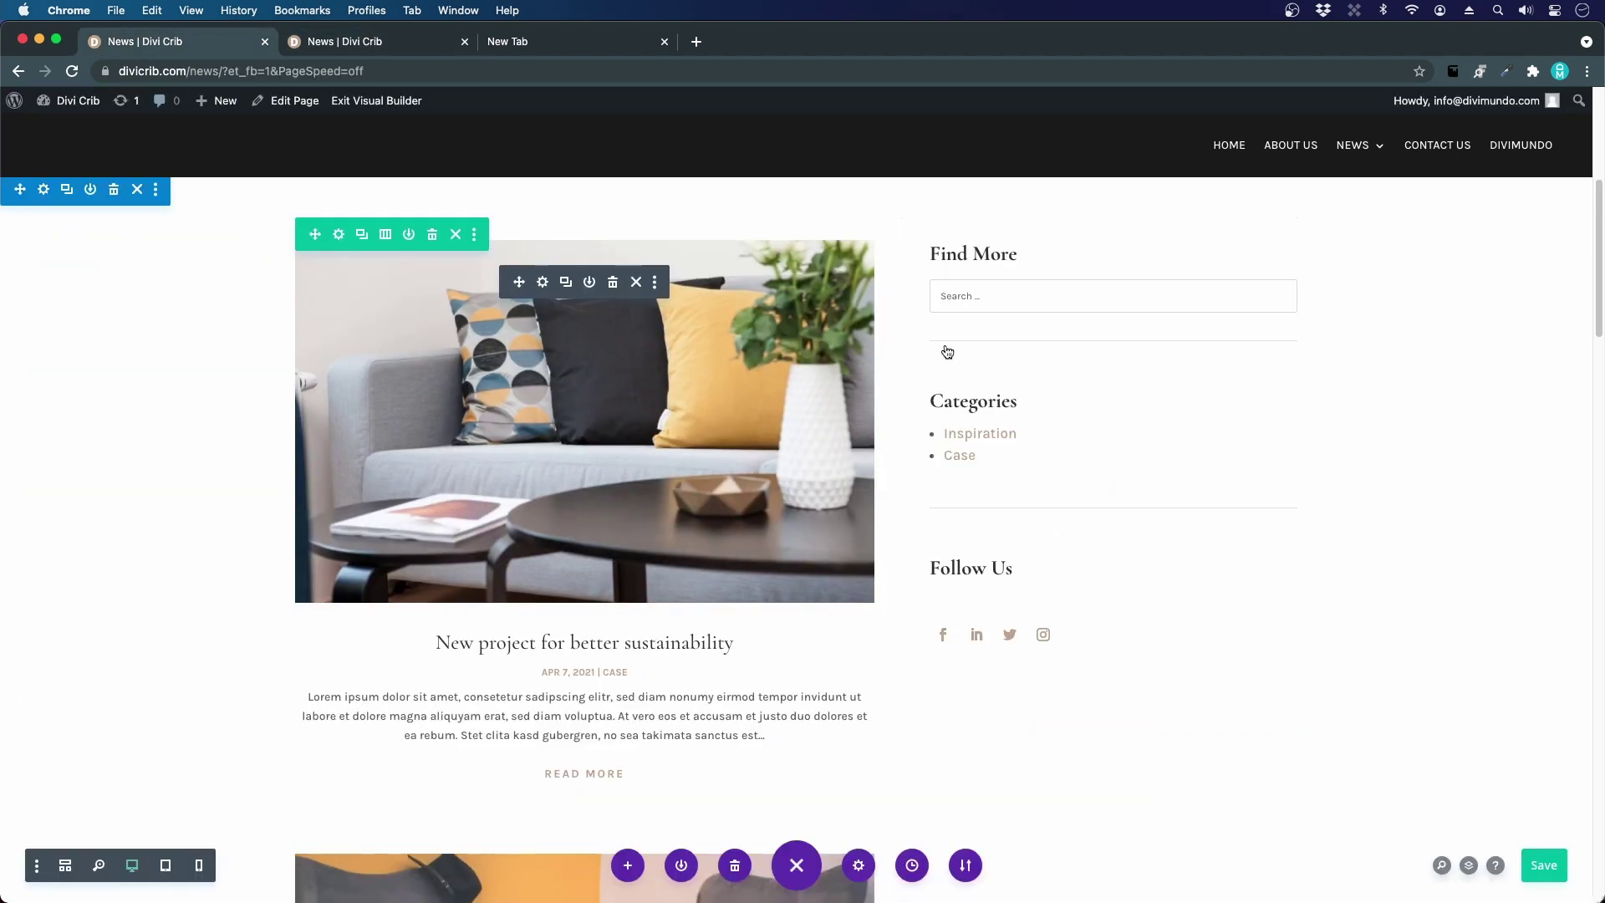
- Give the sidebar column of the blog row a 1px border in the saved tan color
{"action": "left_click", "coordinate": [338, 235]}
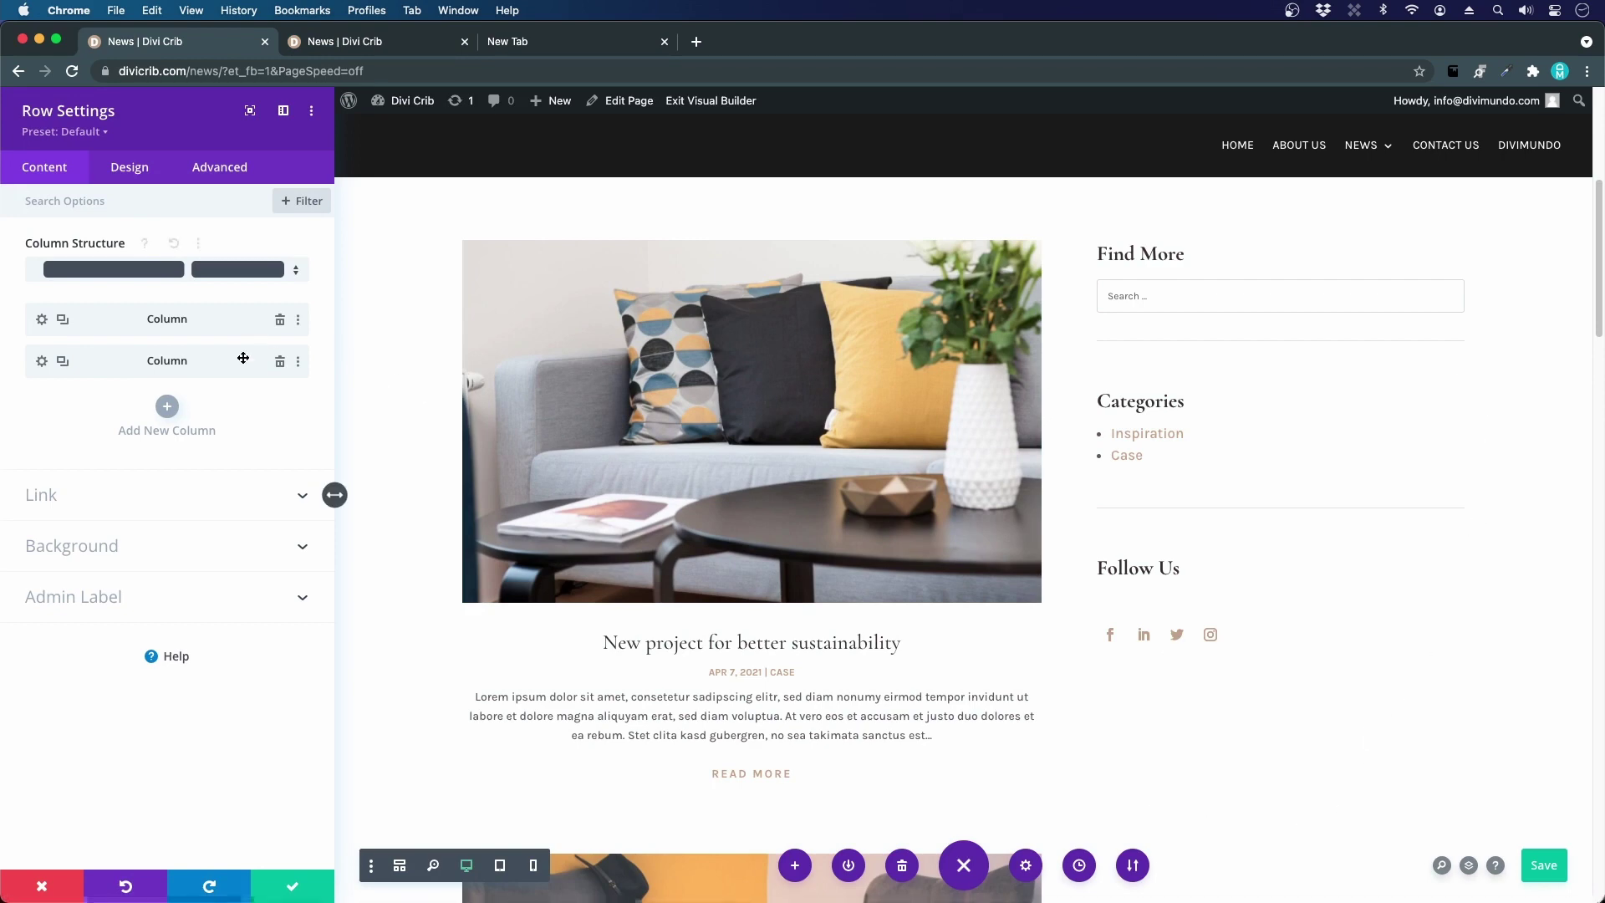
{"action": "left_click", "coordinate": [293, 886]}
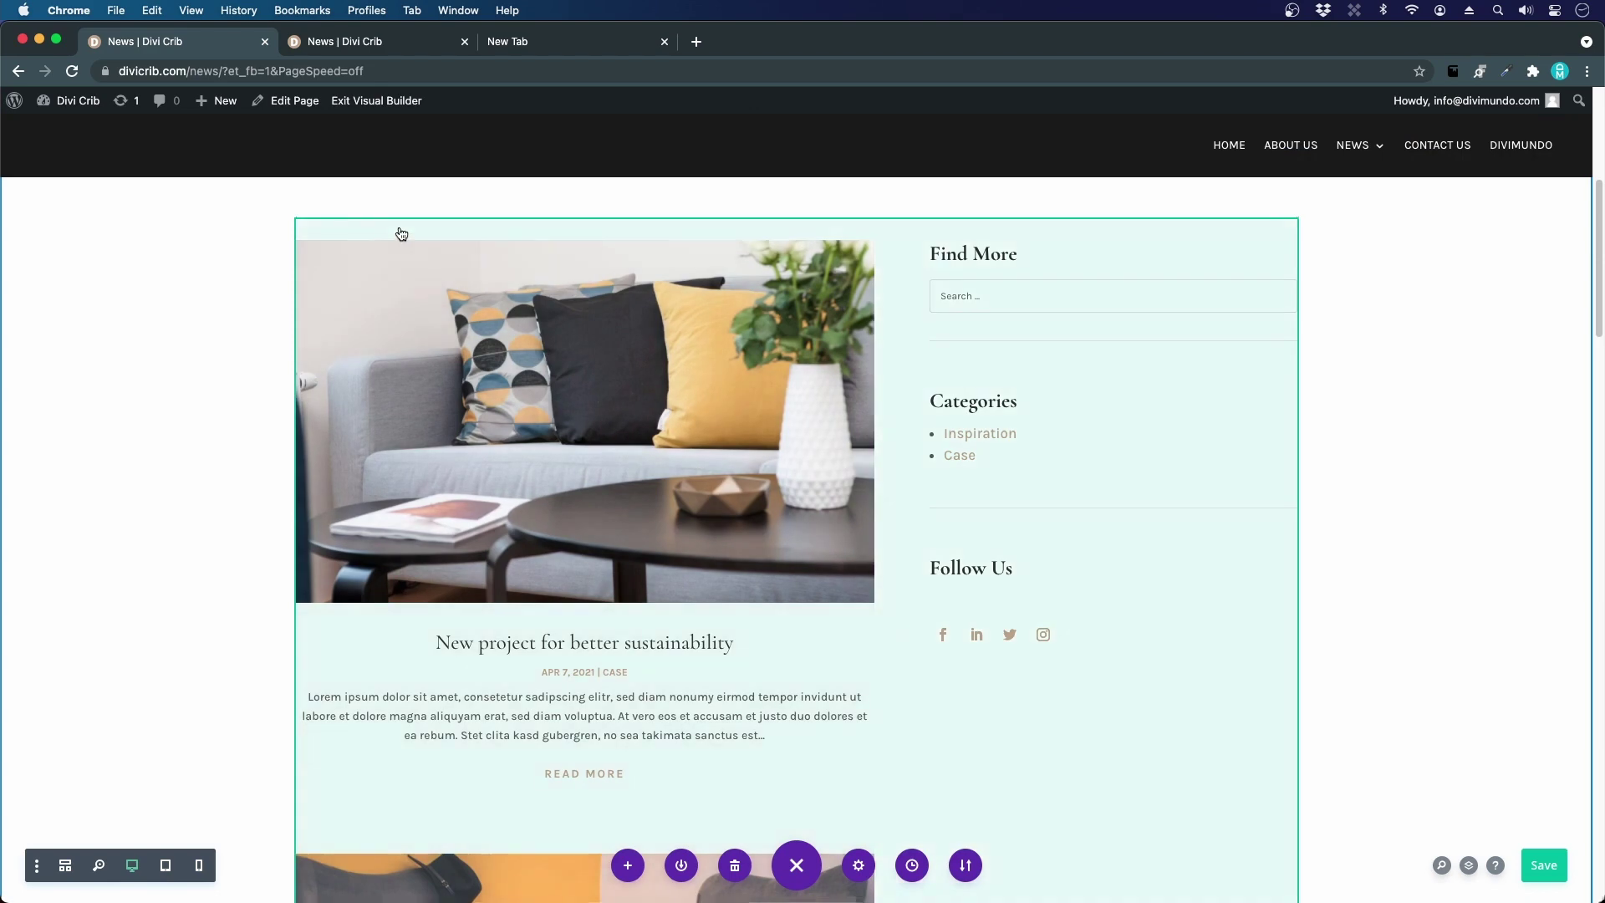
{"action": "left_click", "coordinate": [340, 234]}
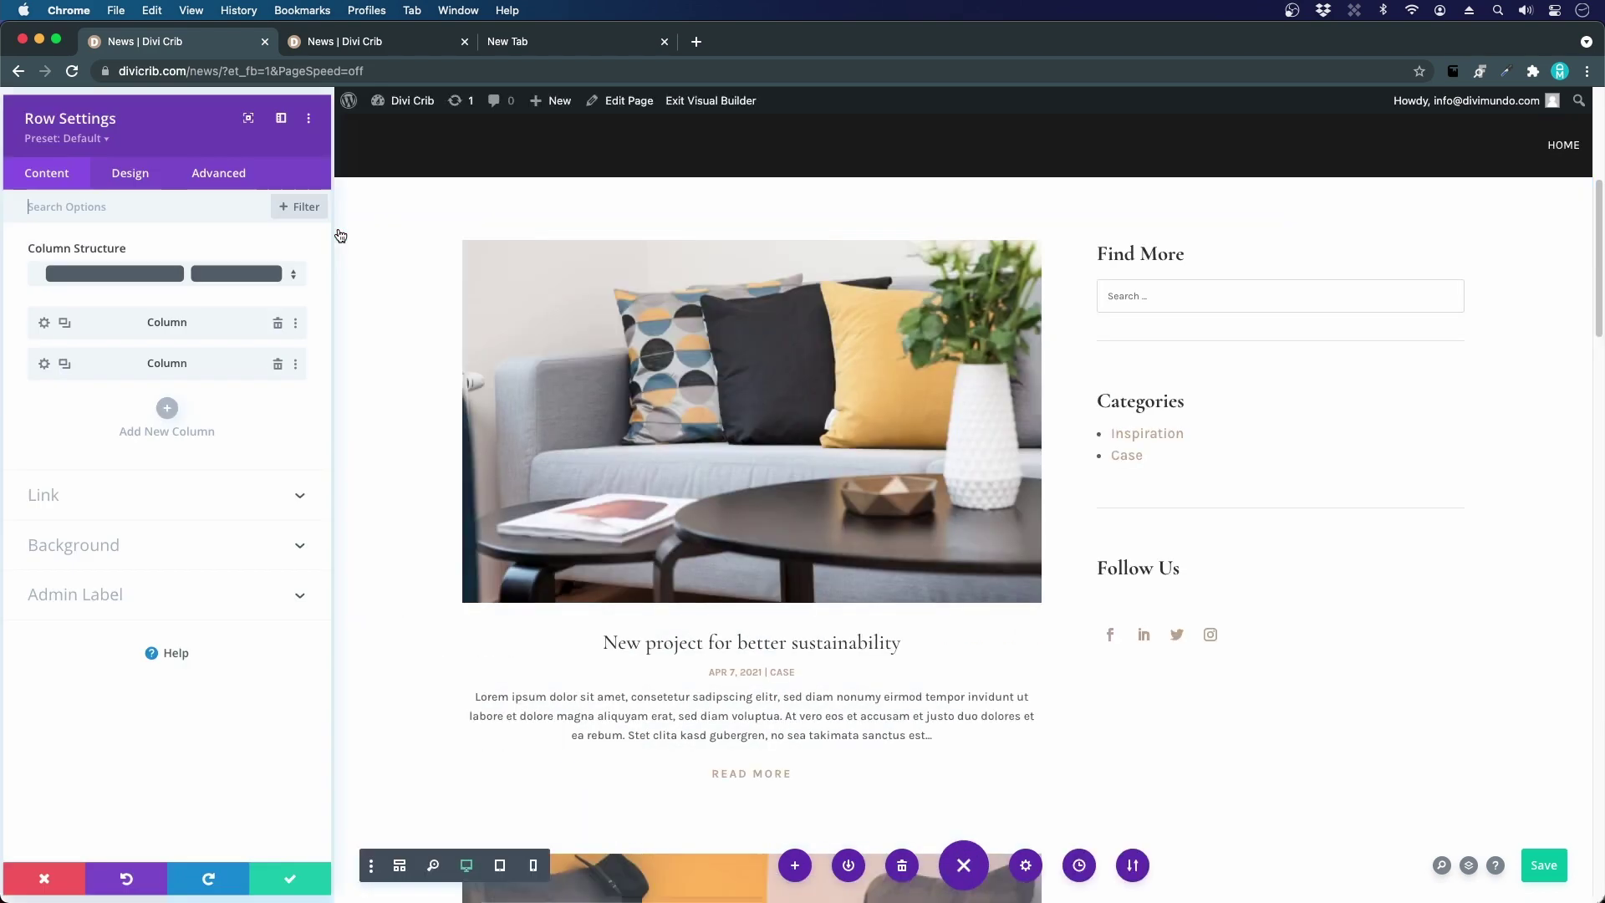
{"action": "left_click", "coordinate": [42, 362]}
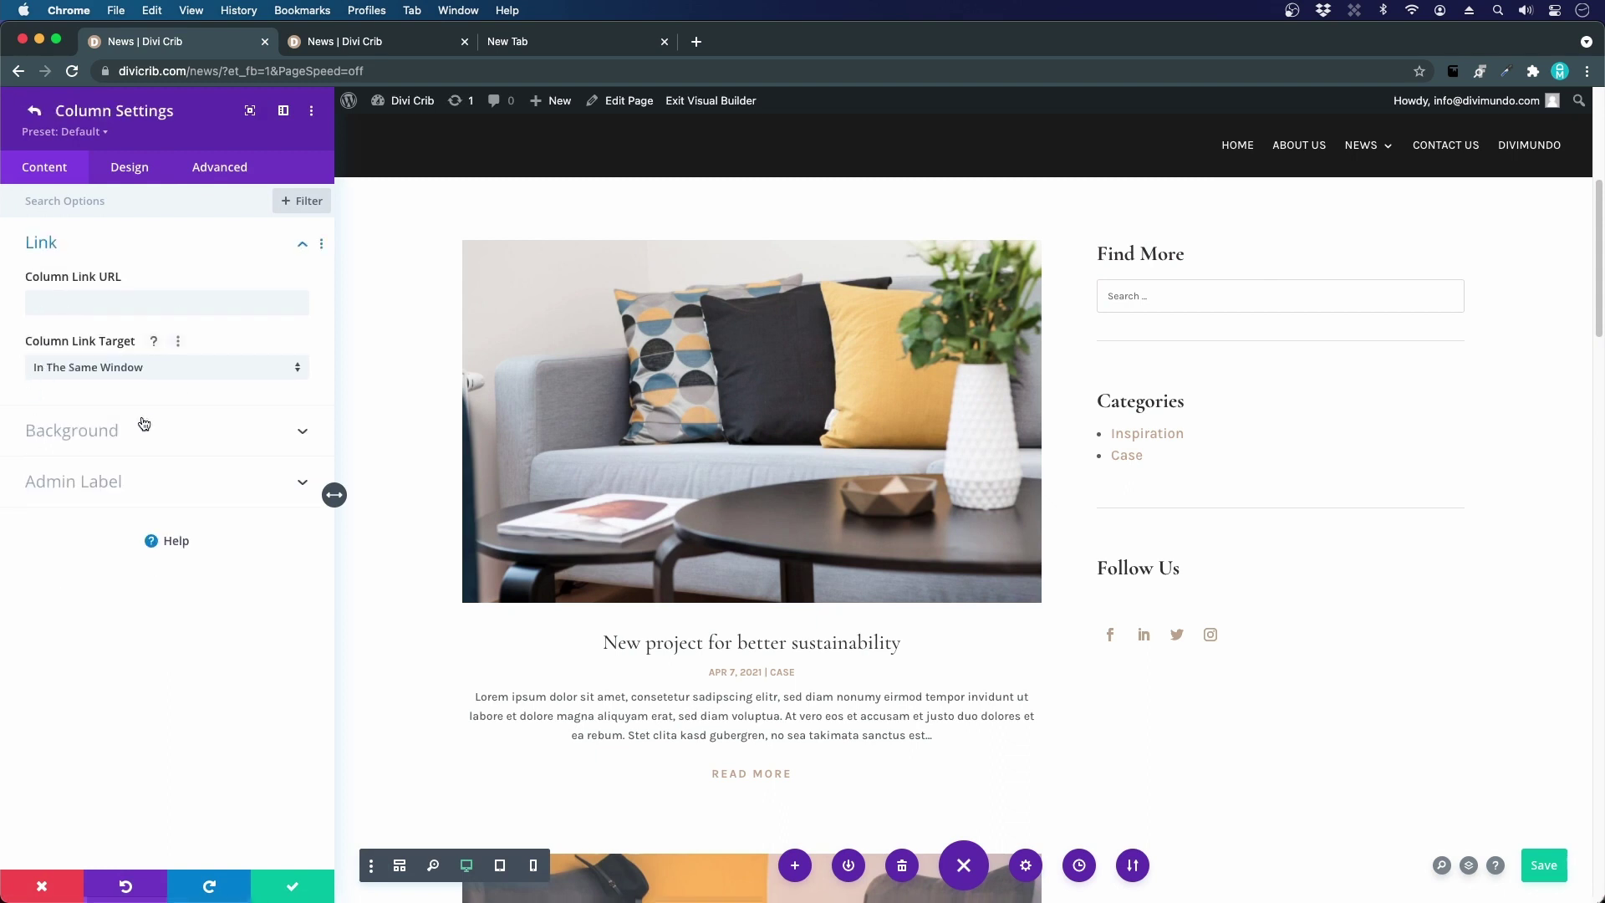
{"action": "left_click", "coordinate": [128, 169]}
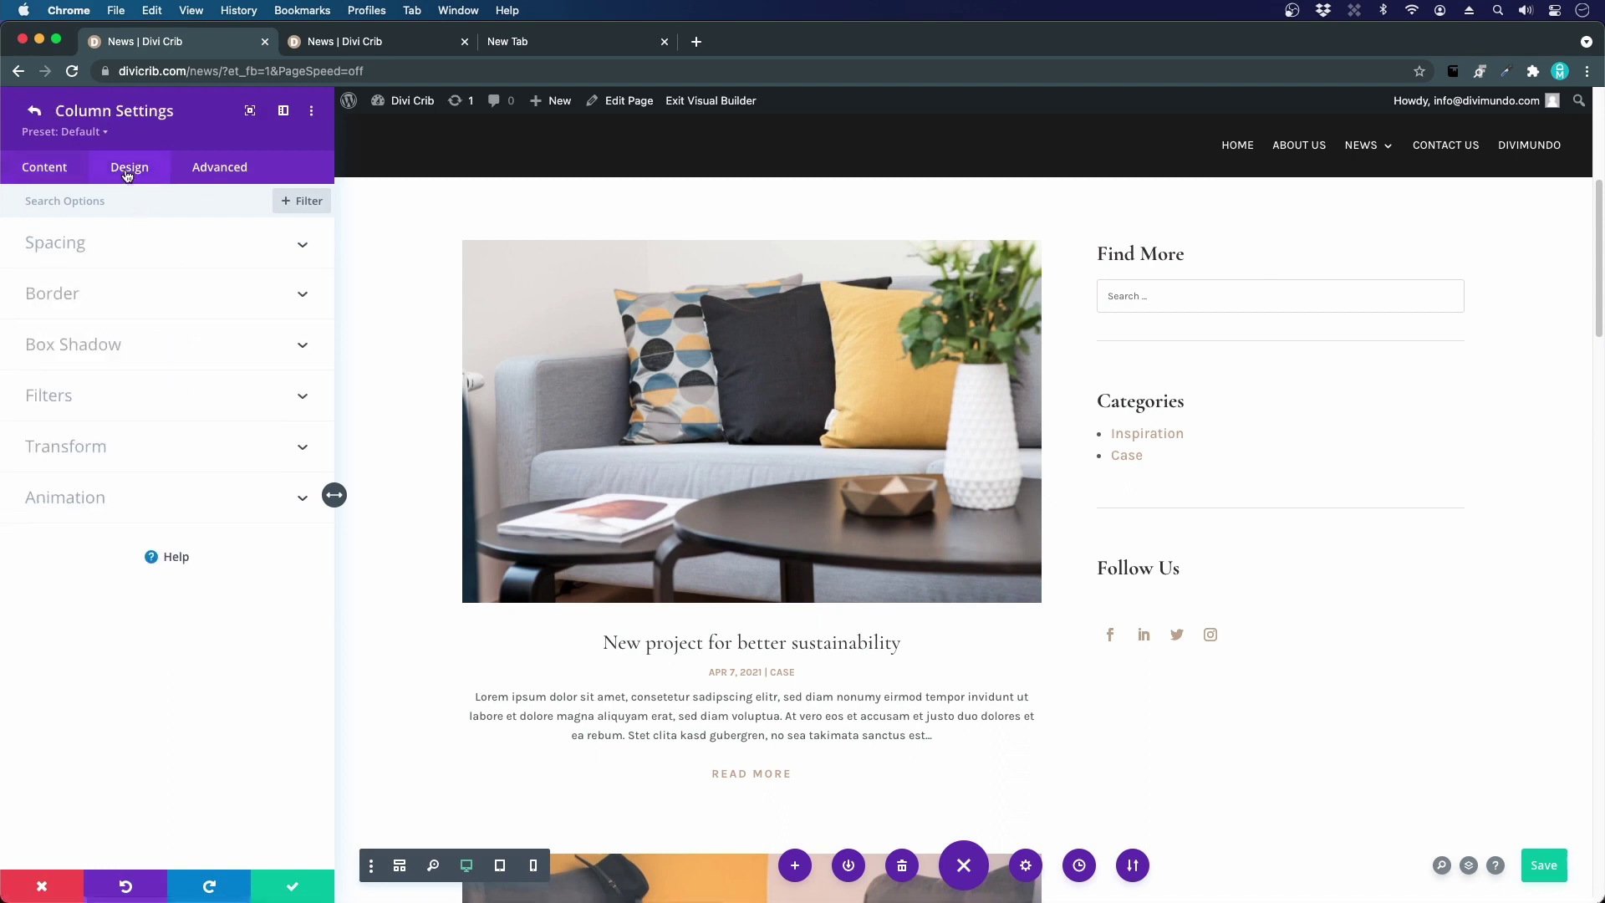
{"action": "left_click", "coordinate": [62, 292]}
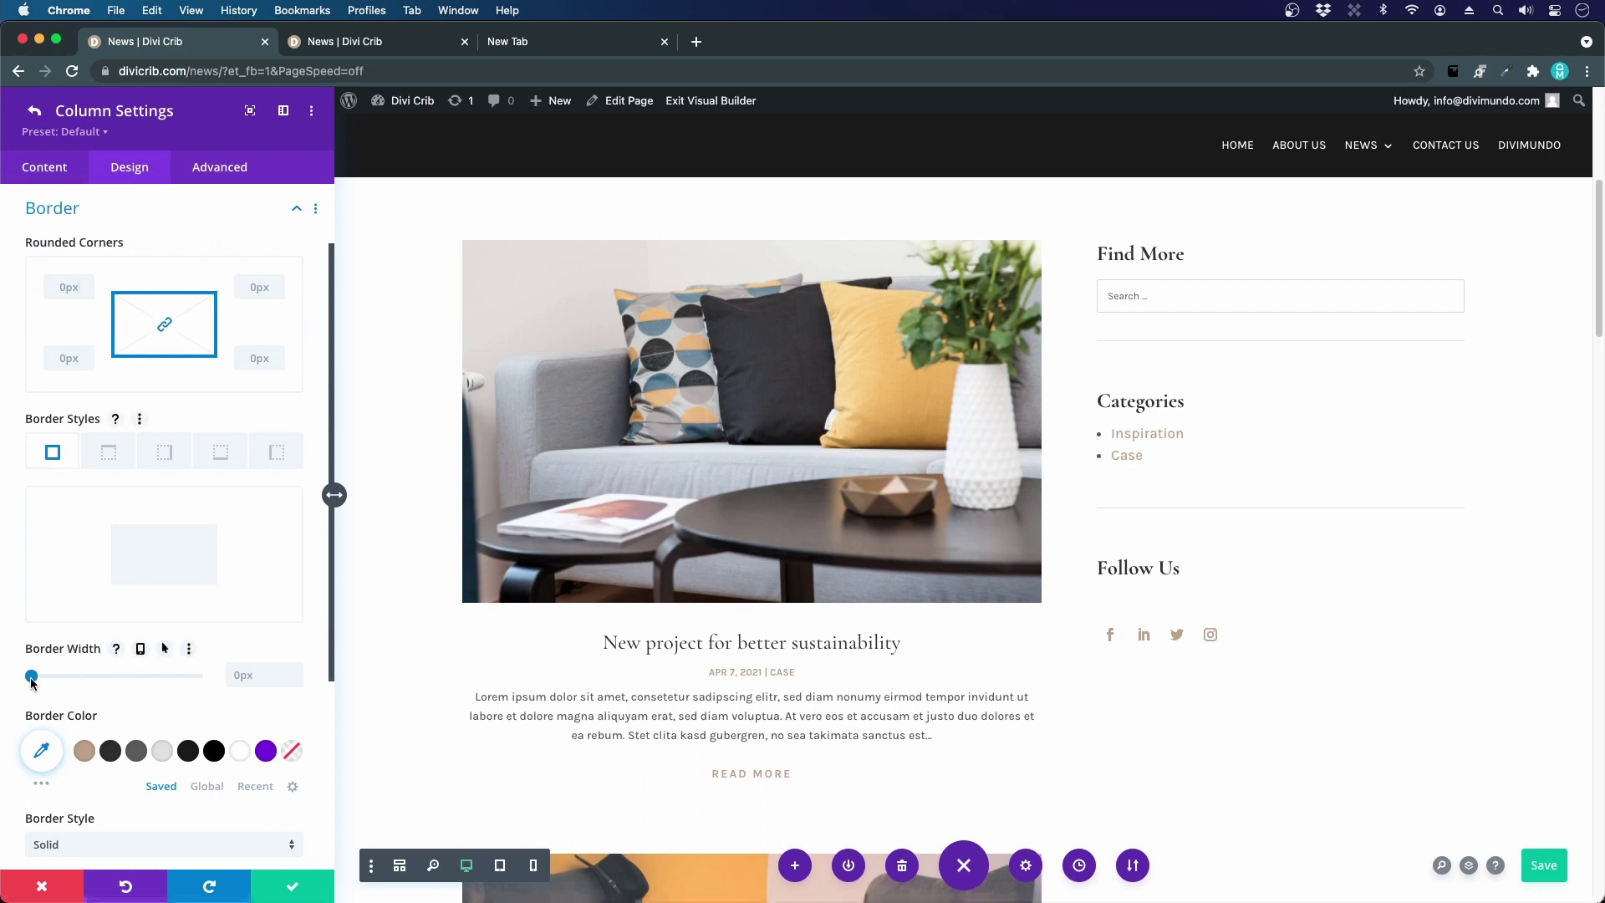
{"action": "left_click_drag", "start_coordinate": [31, 677], "coordinate": [35, 677]}
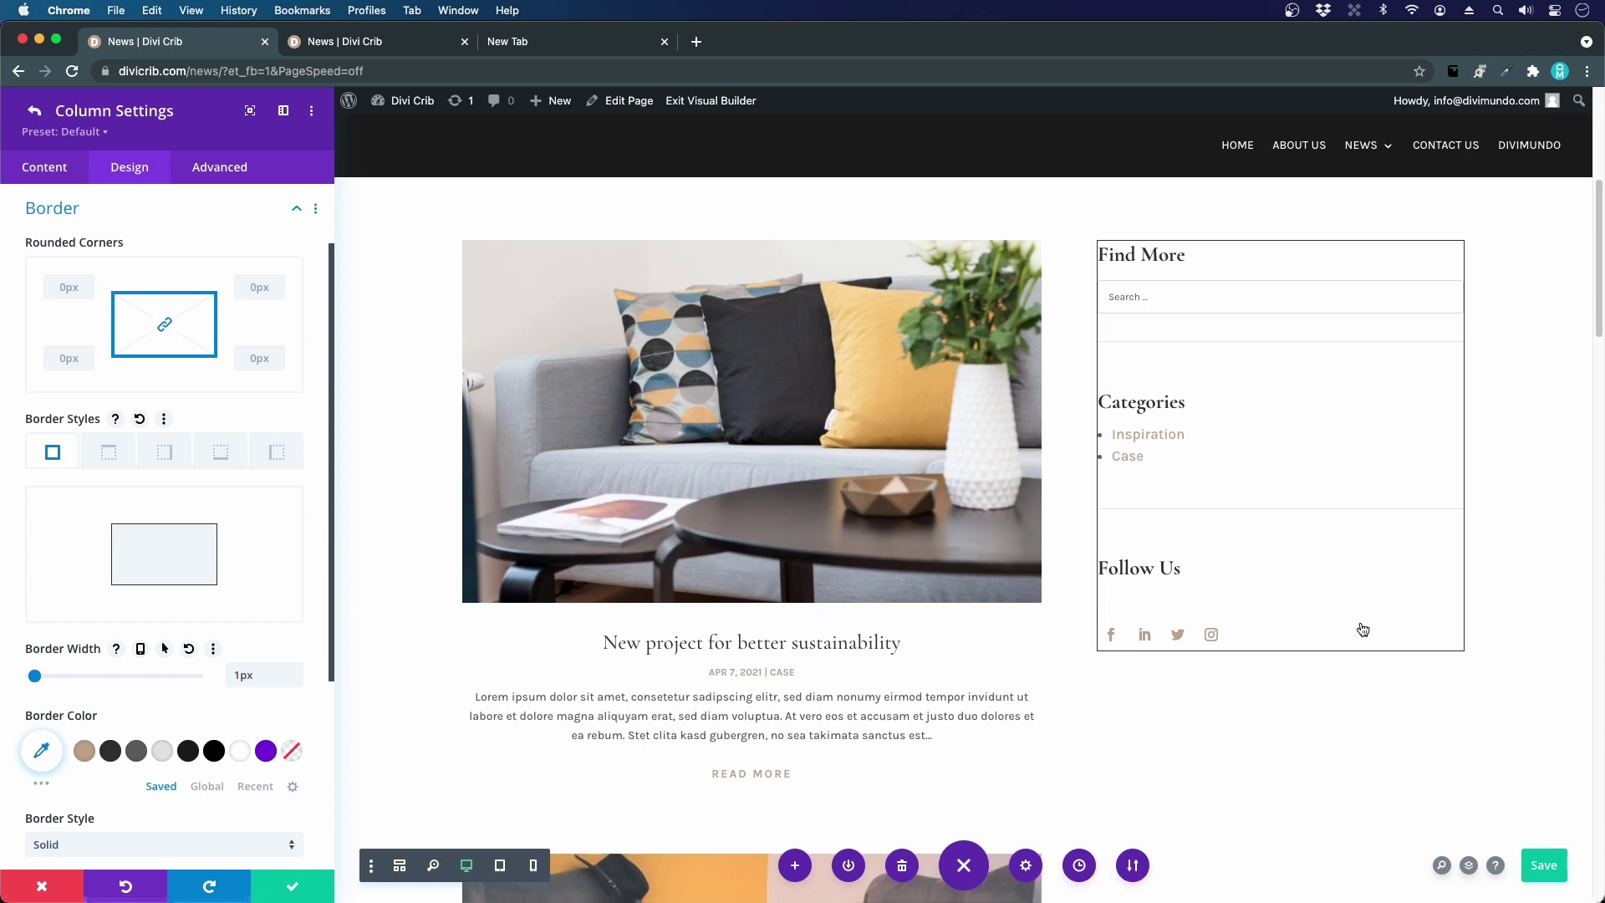
{"action": "left_click", "coordinate": [84, 754]}
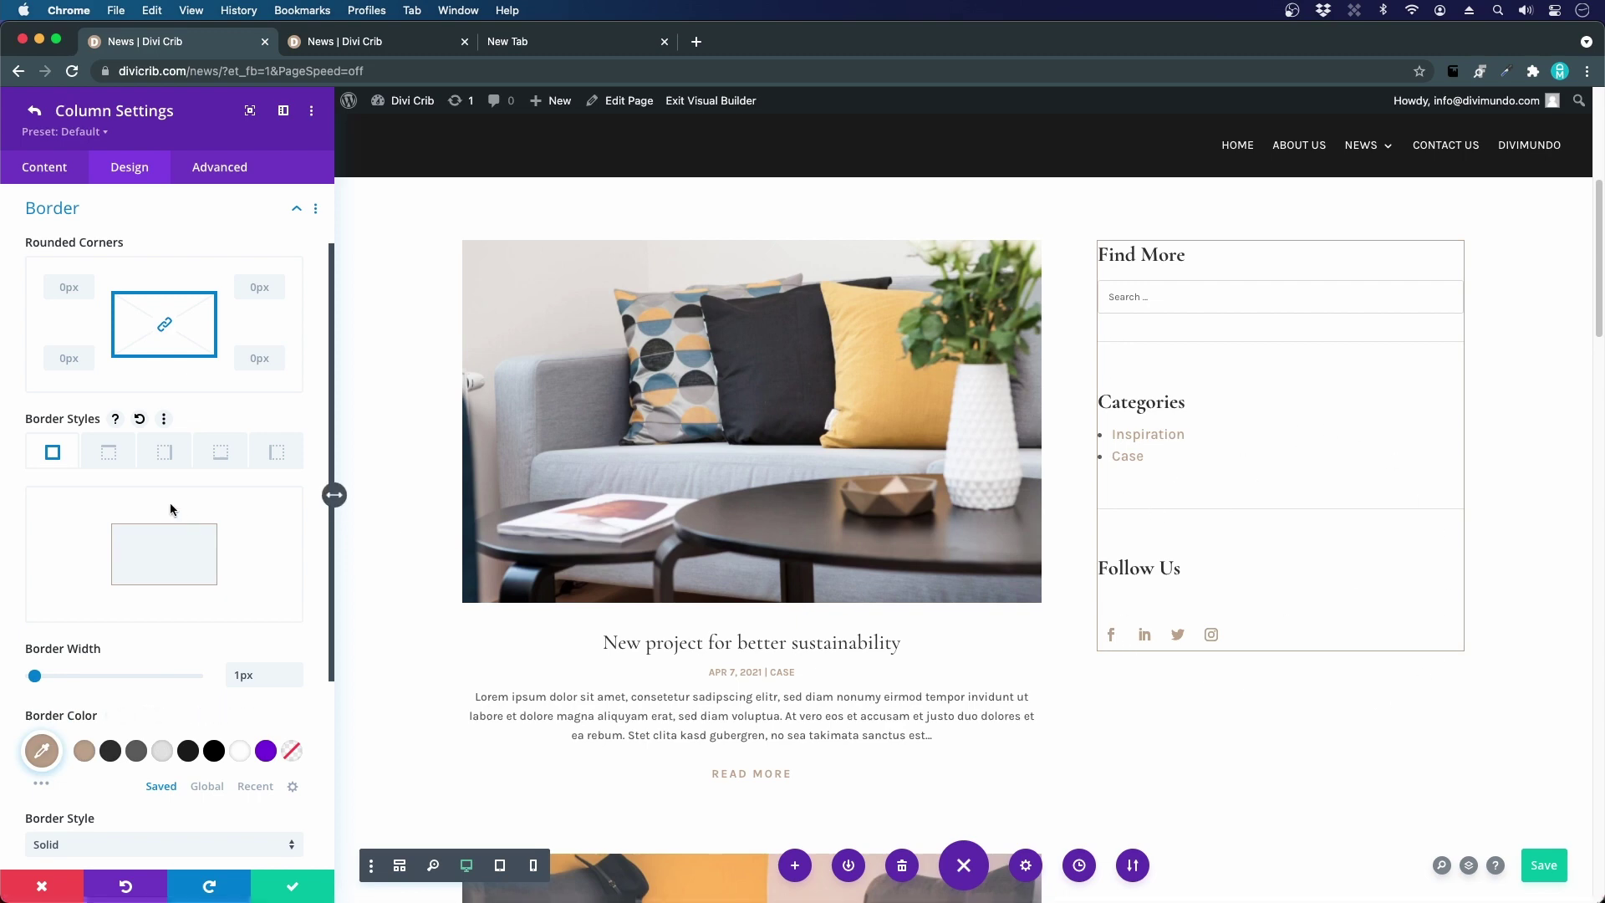
- Set the sidebar column's padding to 40px on all four sides and compare the sidebar with the reference News page
{"action": "scroll", "coordinate": [106, 400], "scroll_direction": "down", "scroll_amount": 5}
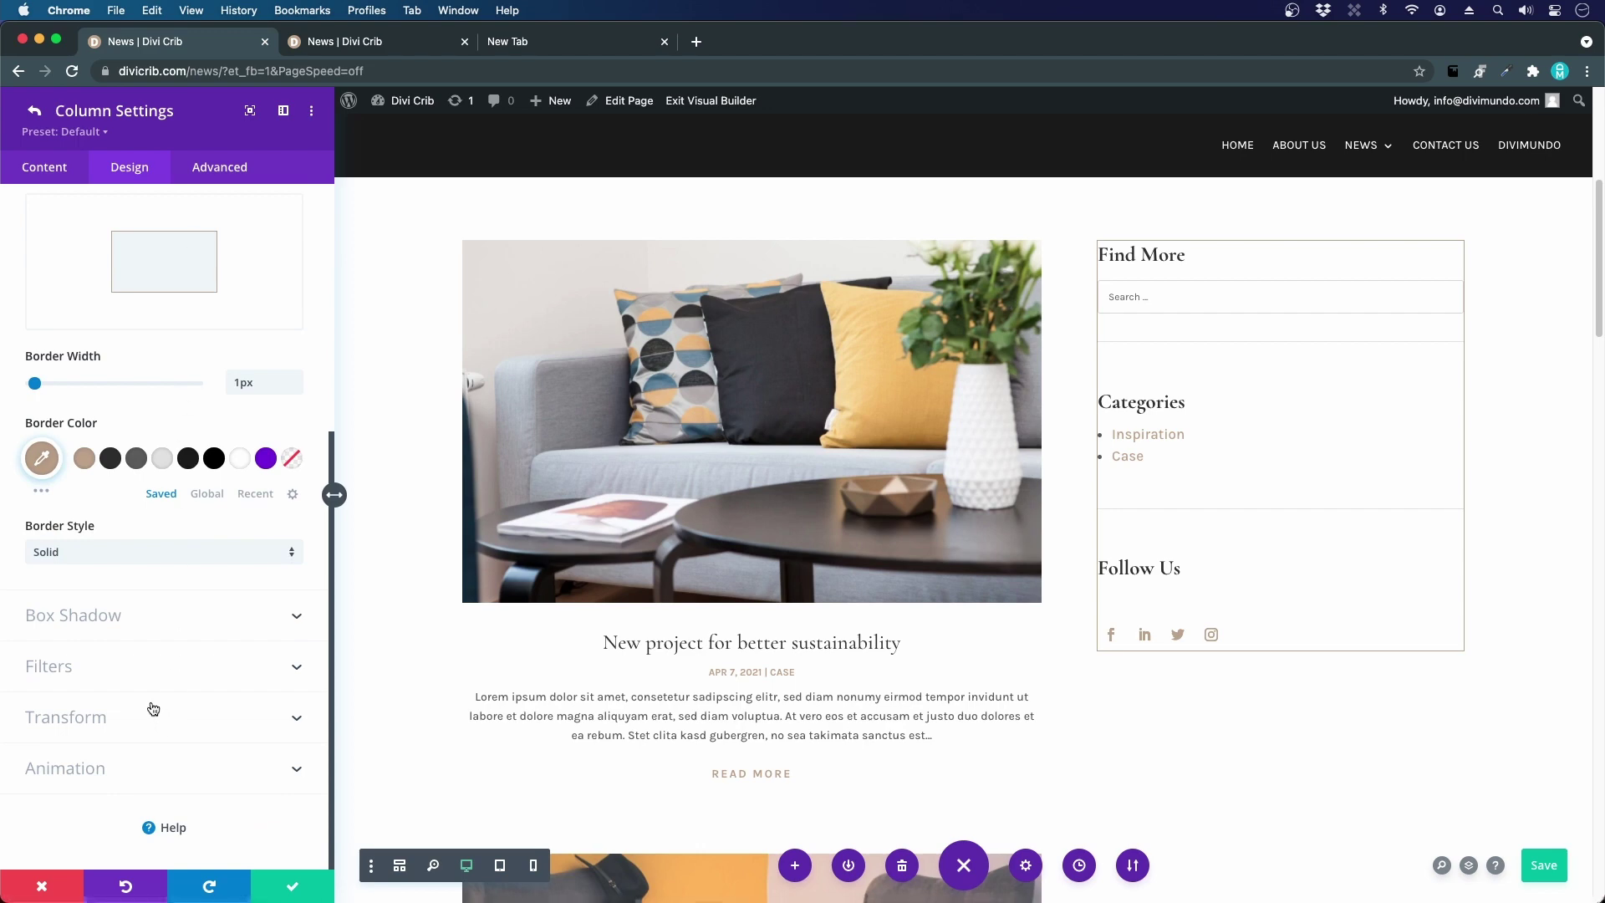
{"action": "scroll", "coordinate": [171, 497], "scroll_direction": "up", "scroll_amount": 6}
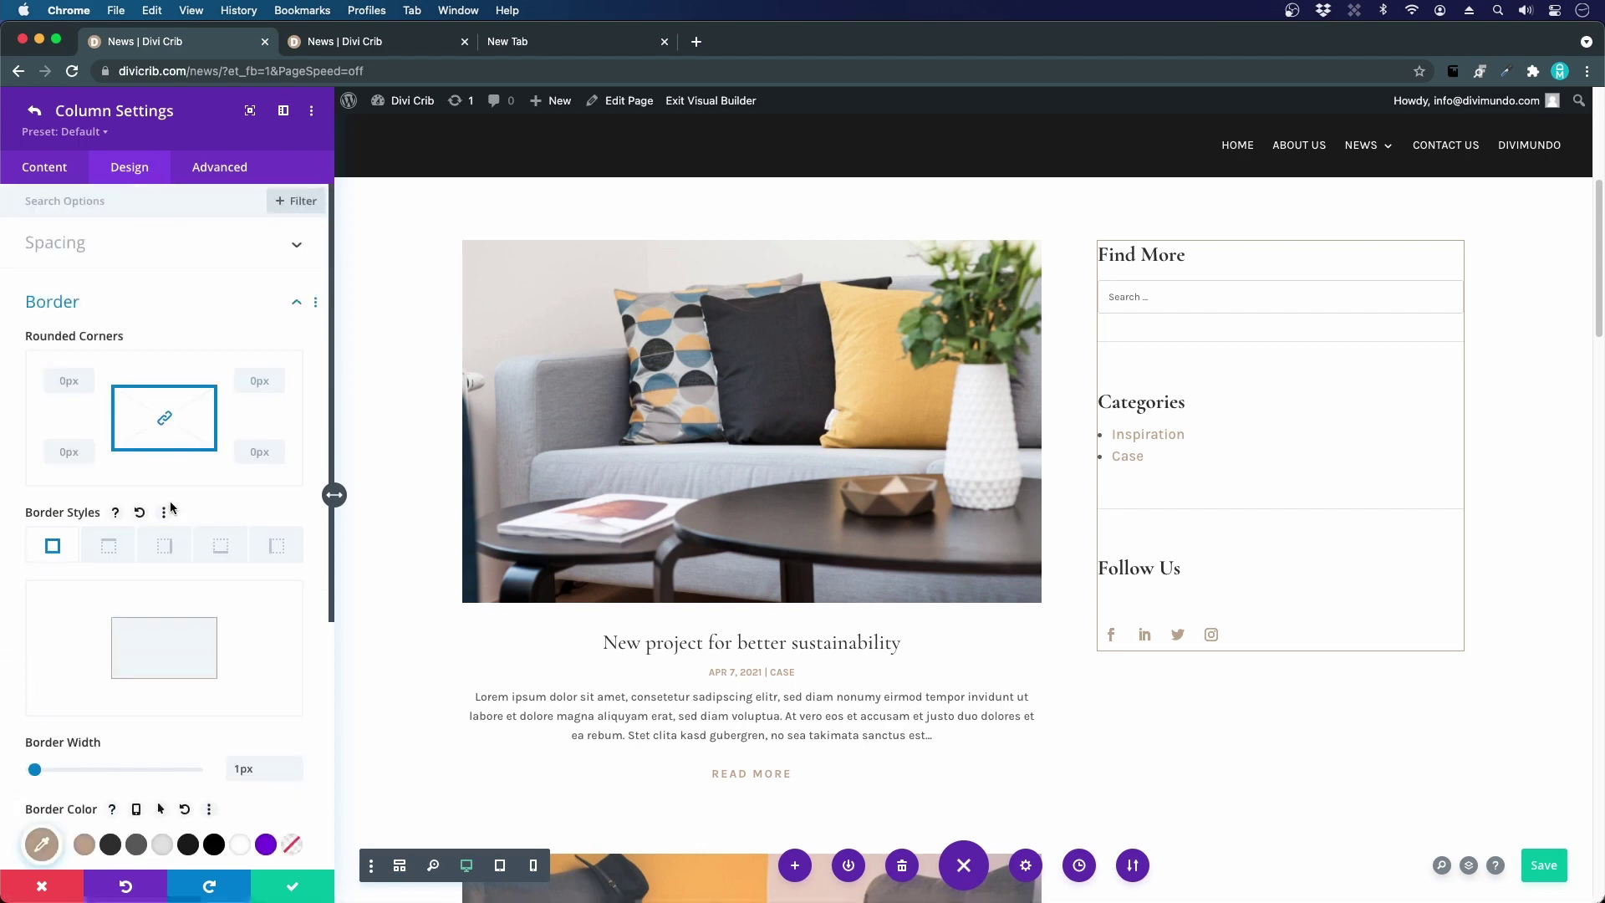
{"action": "left_click", "coordinate": [65, 253]}
{"action": "left_click", "coordinate": [37, 305]}
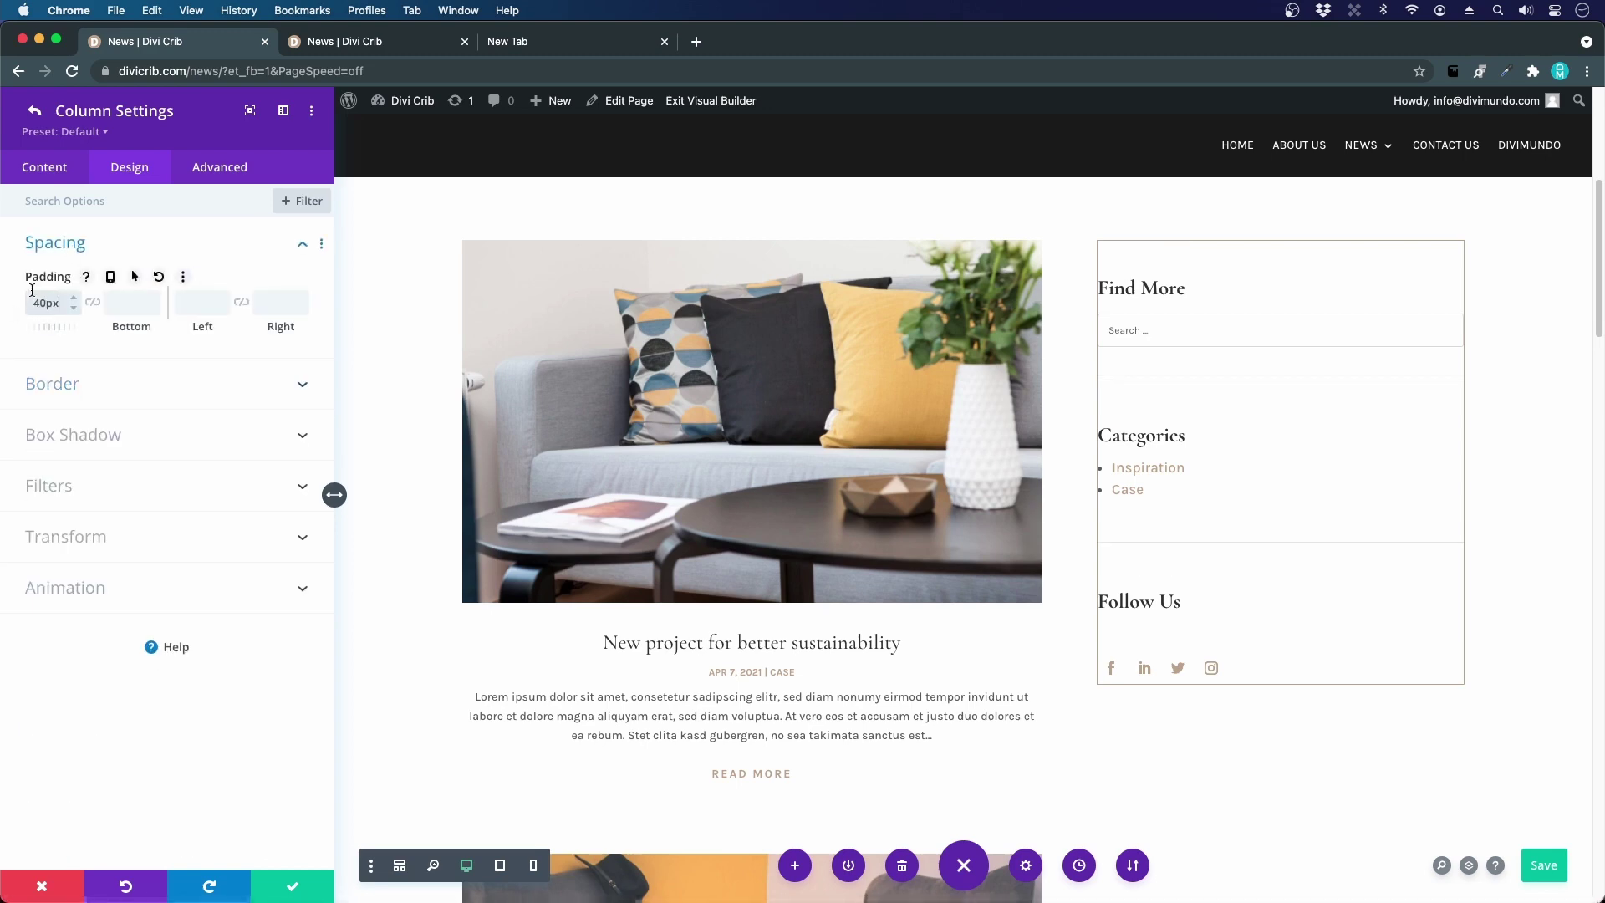
{"action": "left_click", "coordinate": [92, 304]}
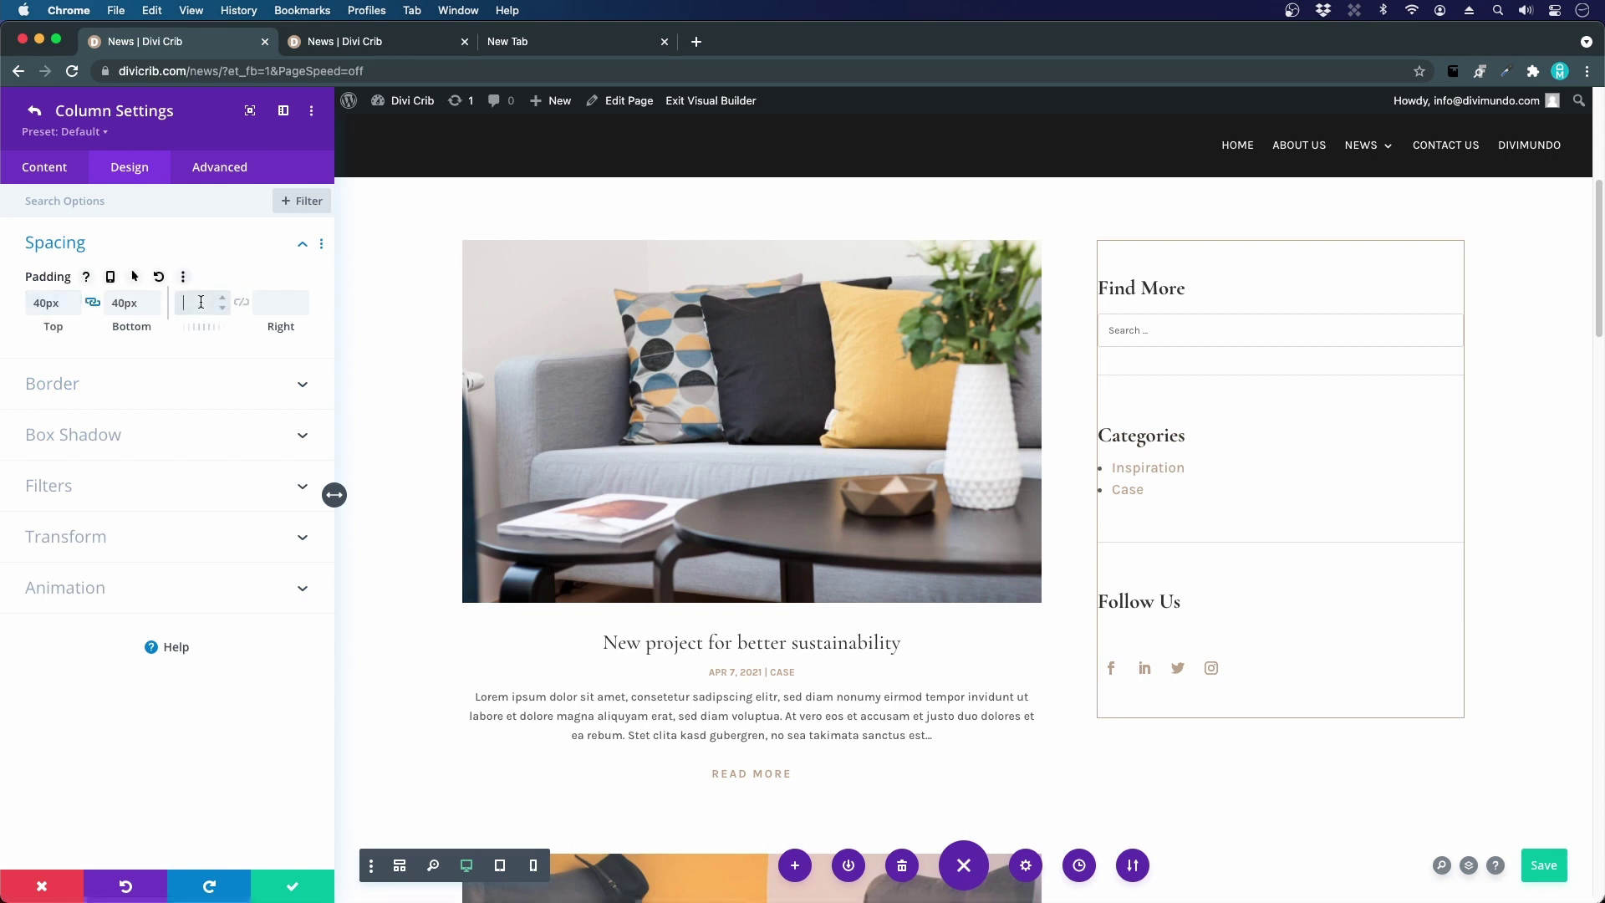
{"action": "type", "text": "40px"}
{"action": "left_click", "coordinate": [243, 302]}
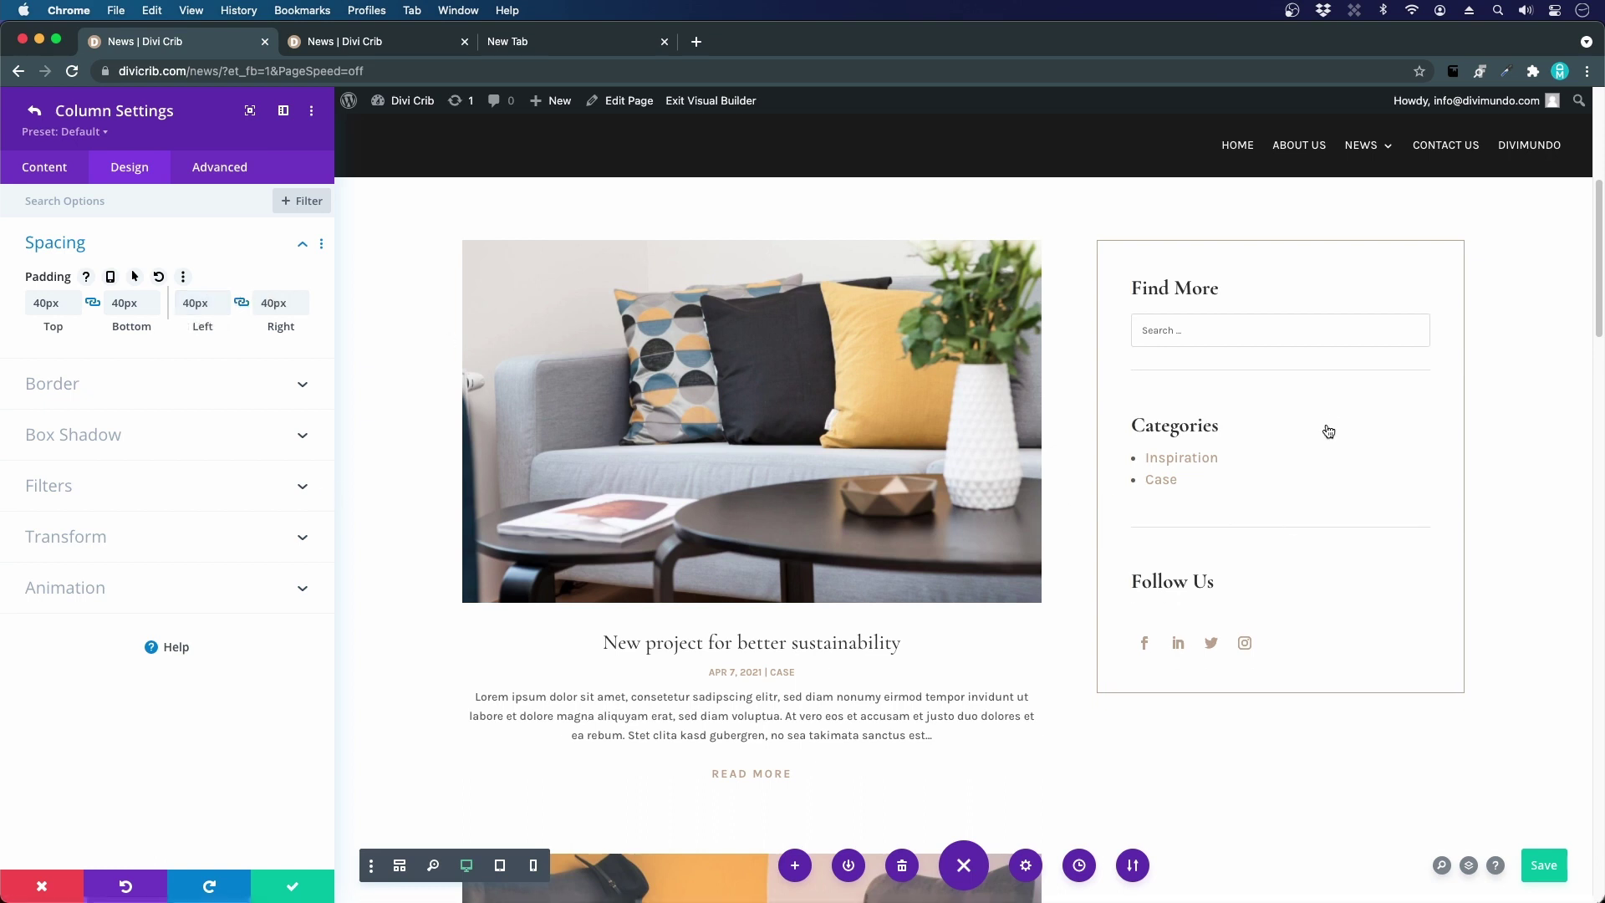
{"action": "scroll", "coordinate": [1095, 525], "scroll_direction": "up", "scroll_amount": 2}
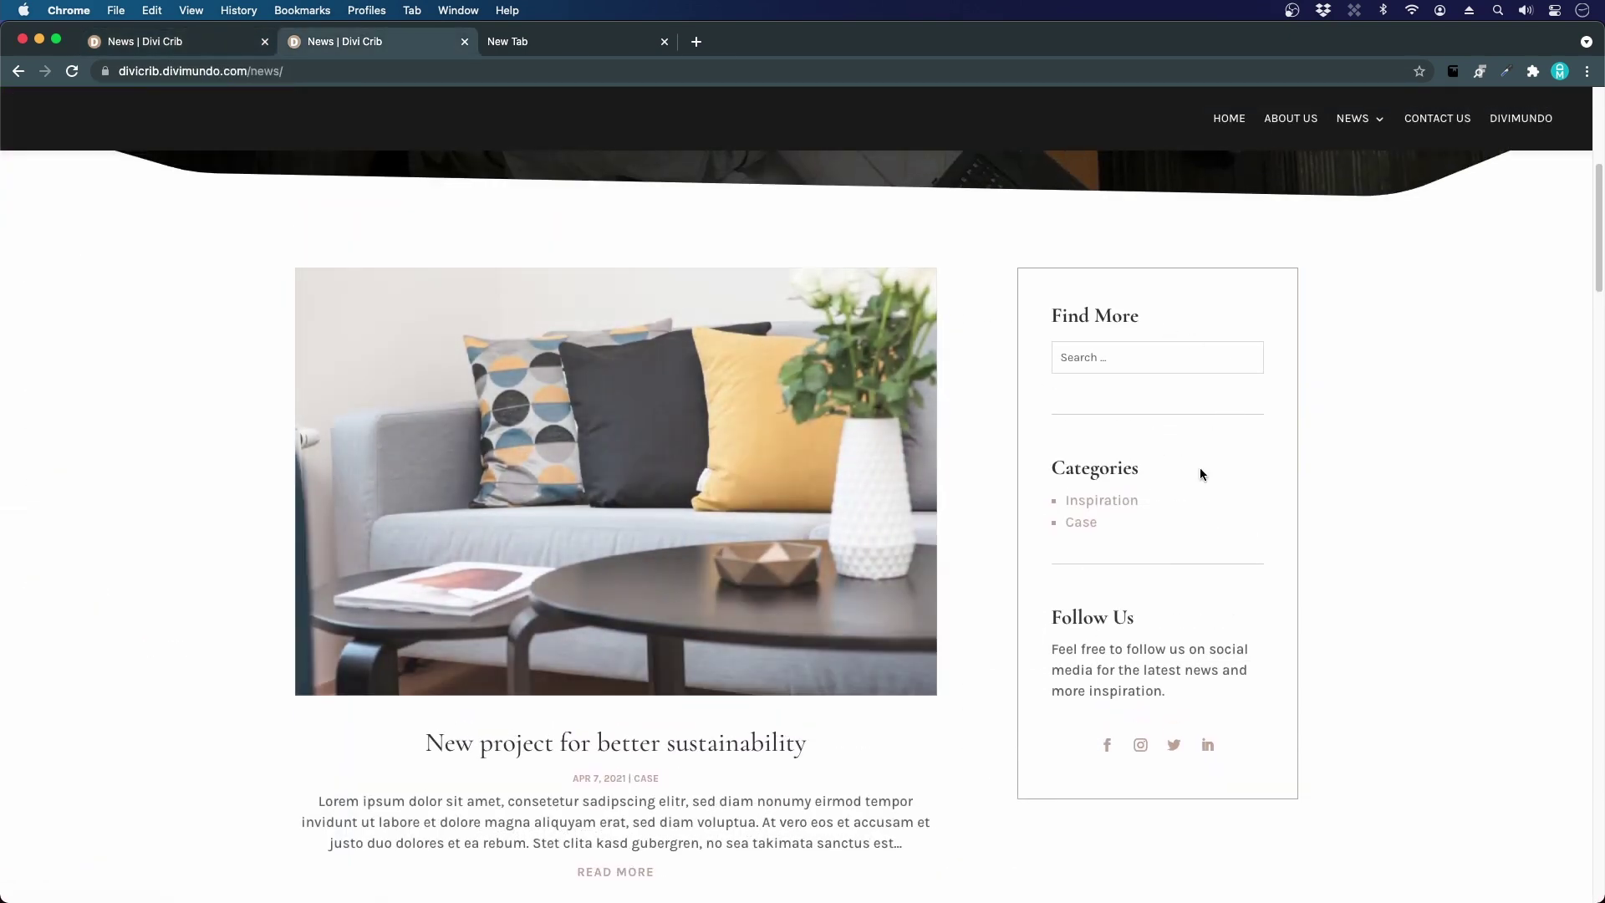
{"action": "left_click", "coordinate": [189, 47]}
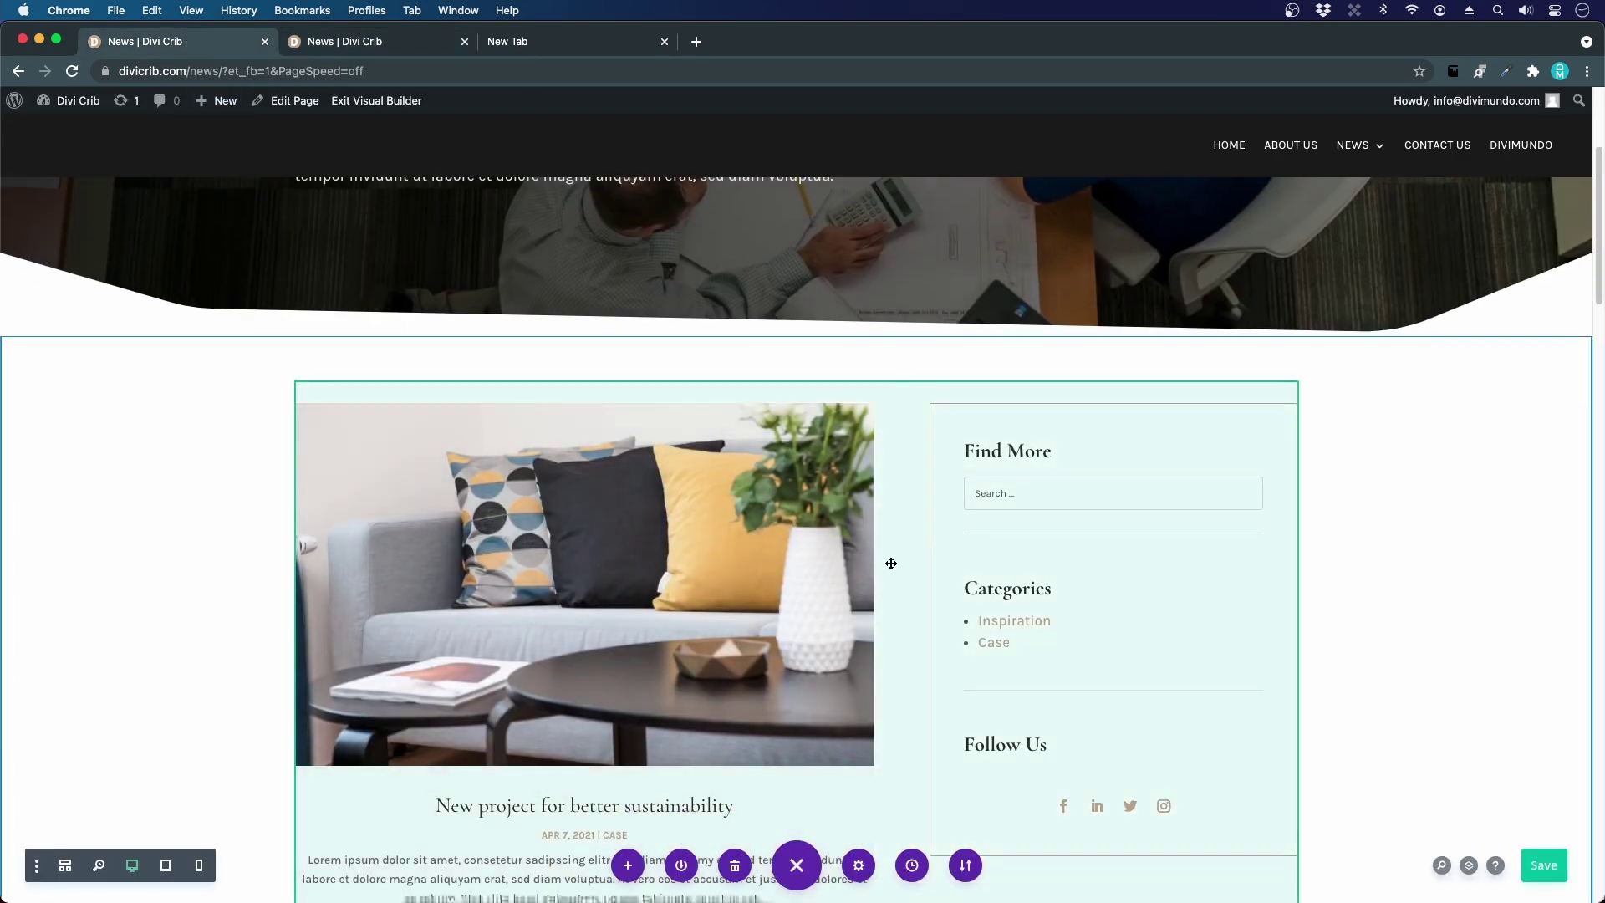
{"action": "key", "text": "ctrl+Tab"}
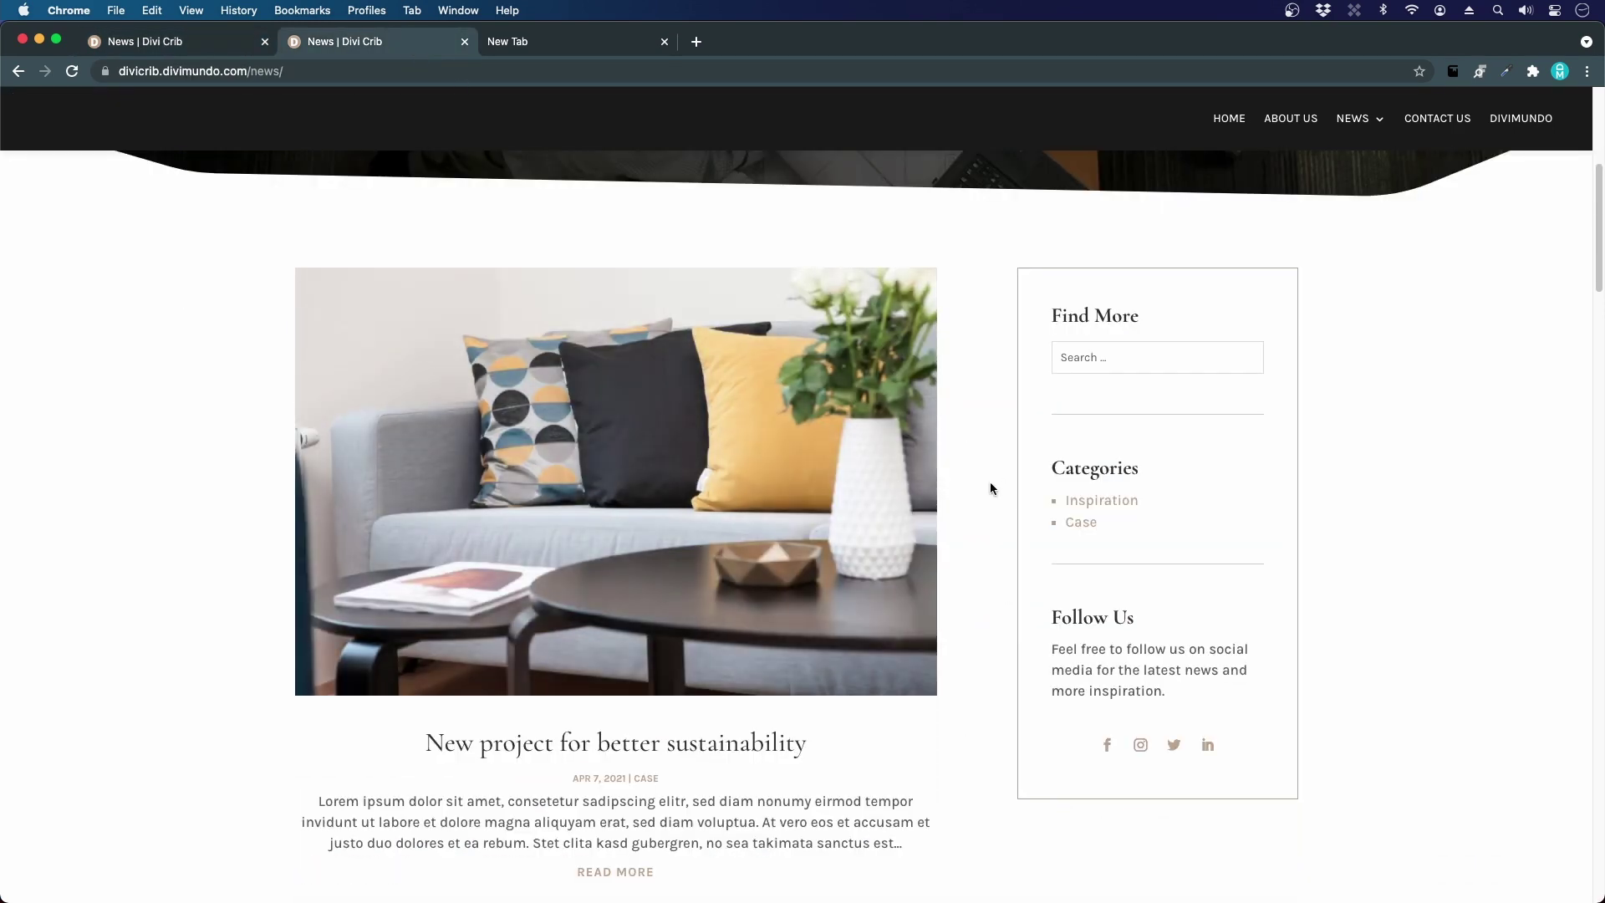
{"action": "key", "text": "ctrl+shift+Tab"}
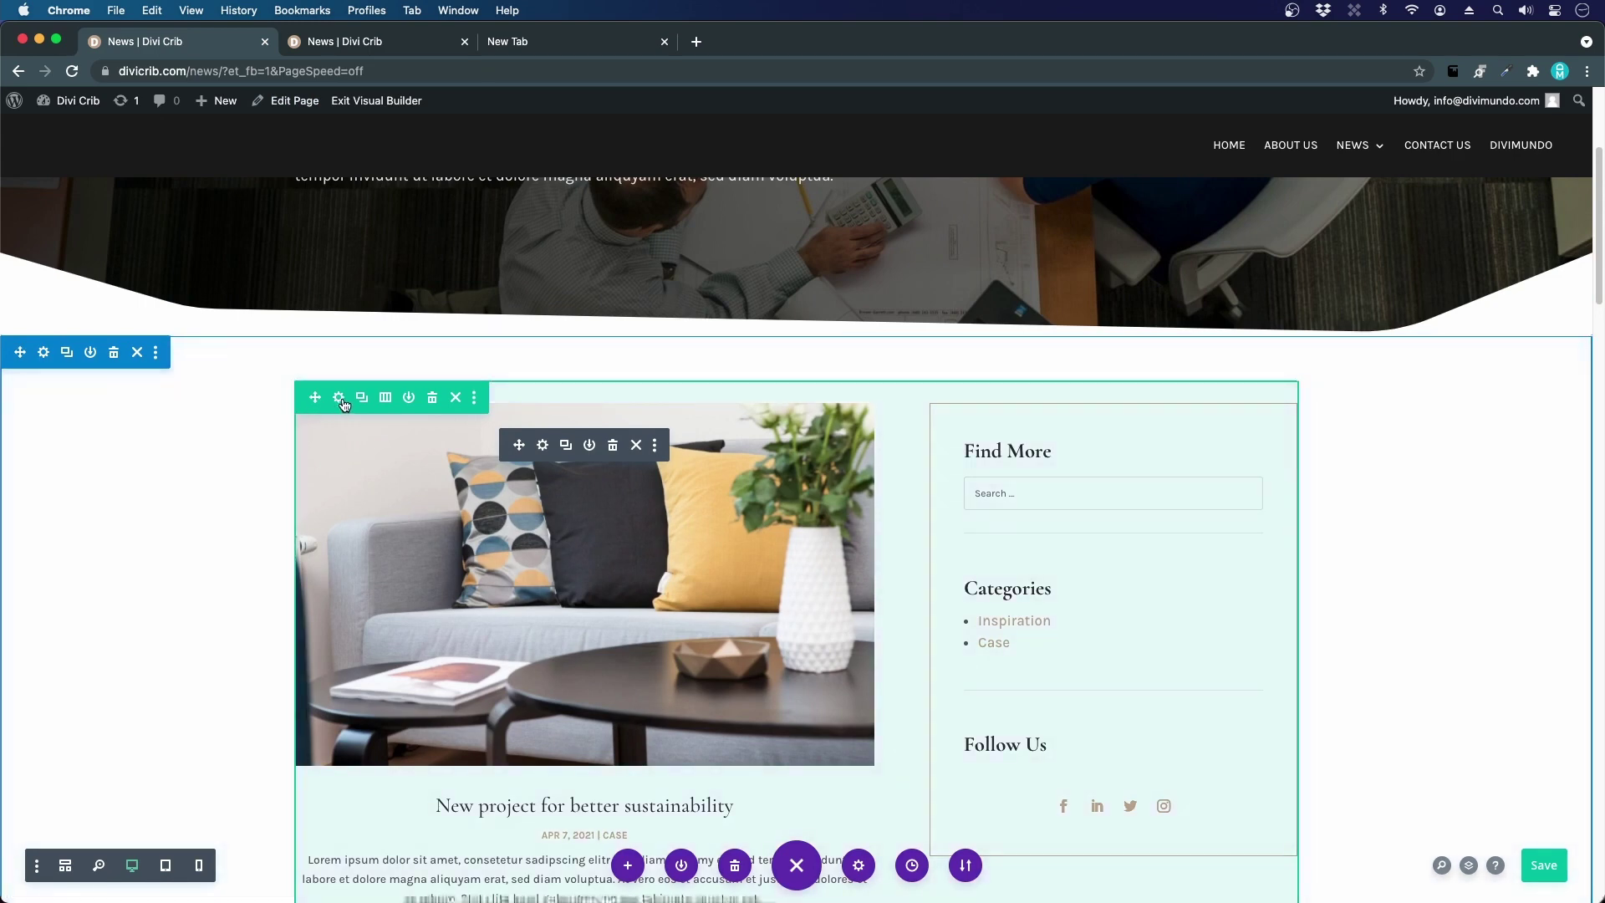
- Enable a custom gutter width of 4 for the blog row and save the row settings
{"action": "left_click", "coordinate": [339, 398]}
{"action": "left_click", "coordinate": [129, 167]}
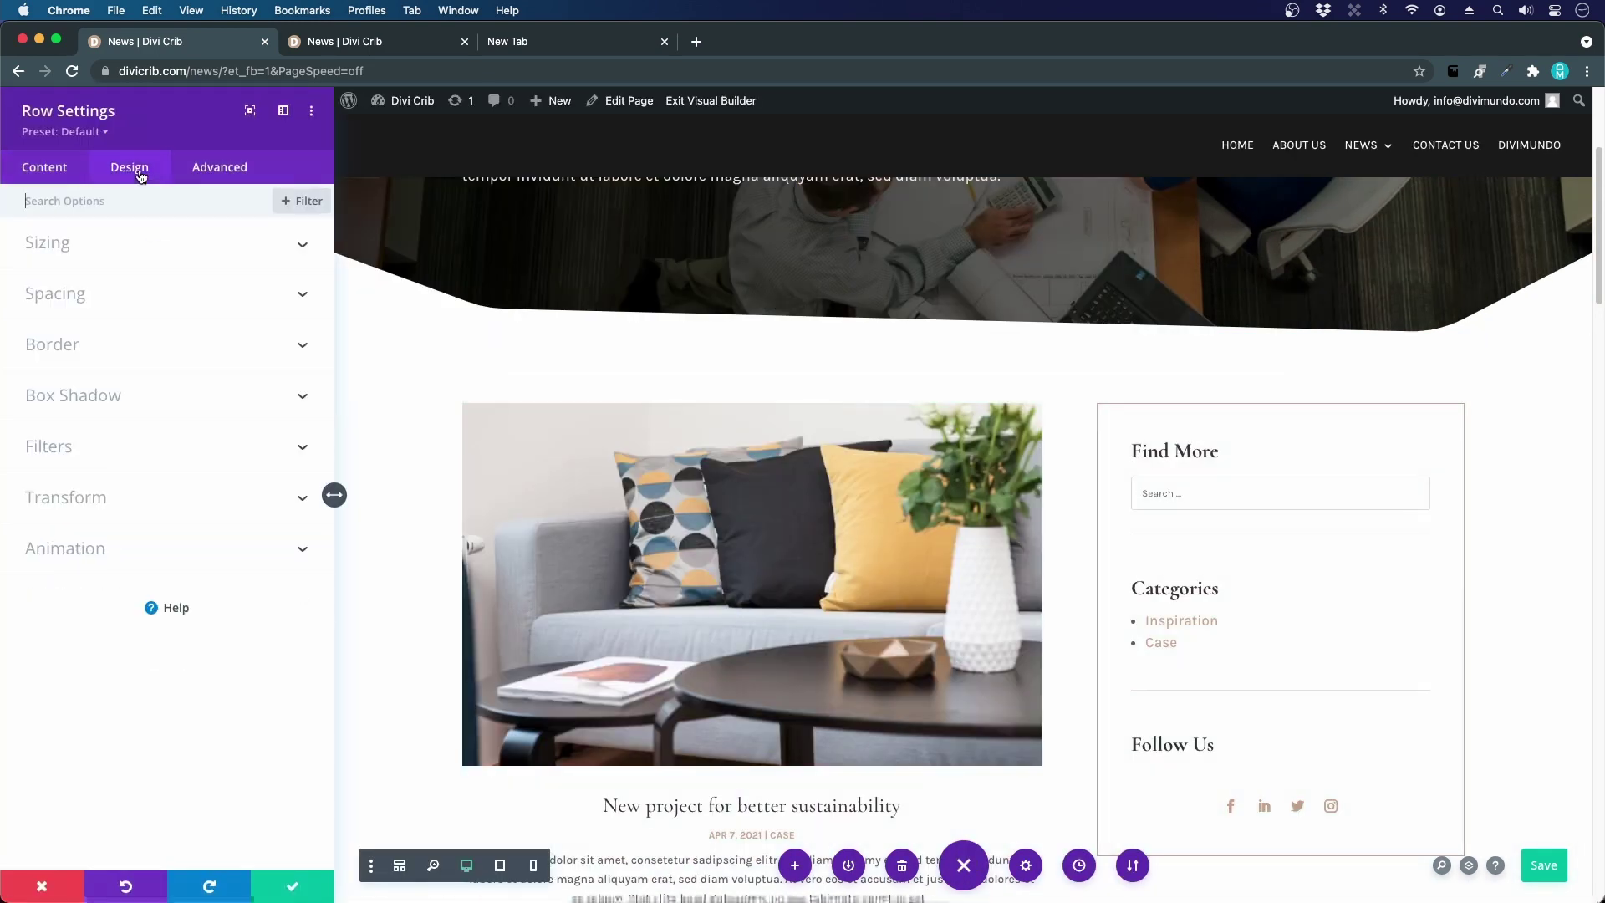
{"action": "left_click", "coordinate": [50, 246]}
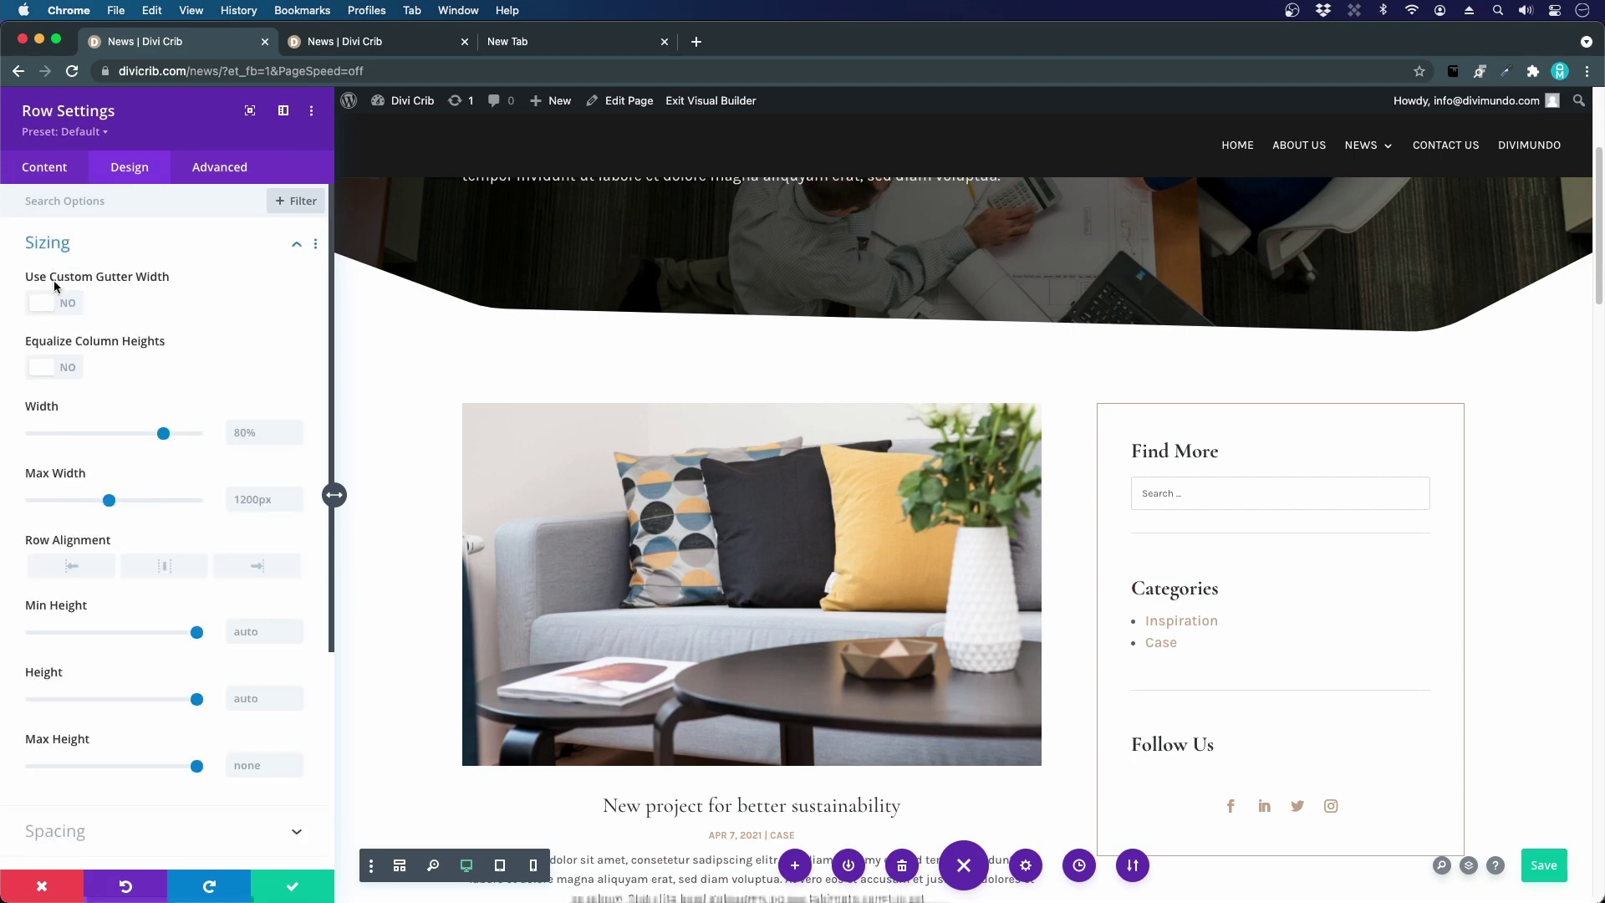
{"action": "left_click", "coordinate": [64, 308]}
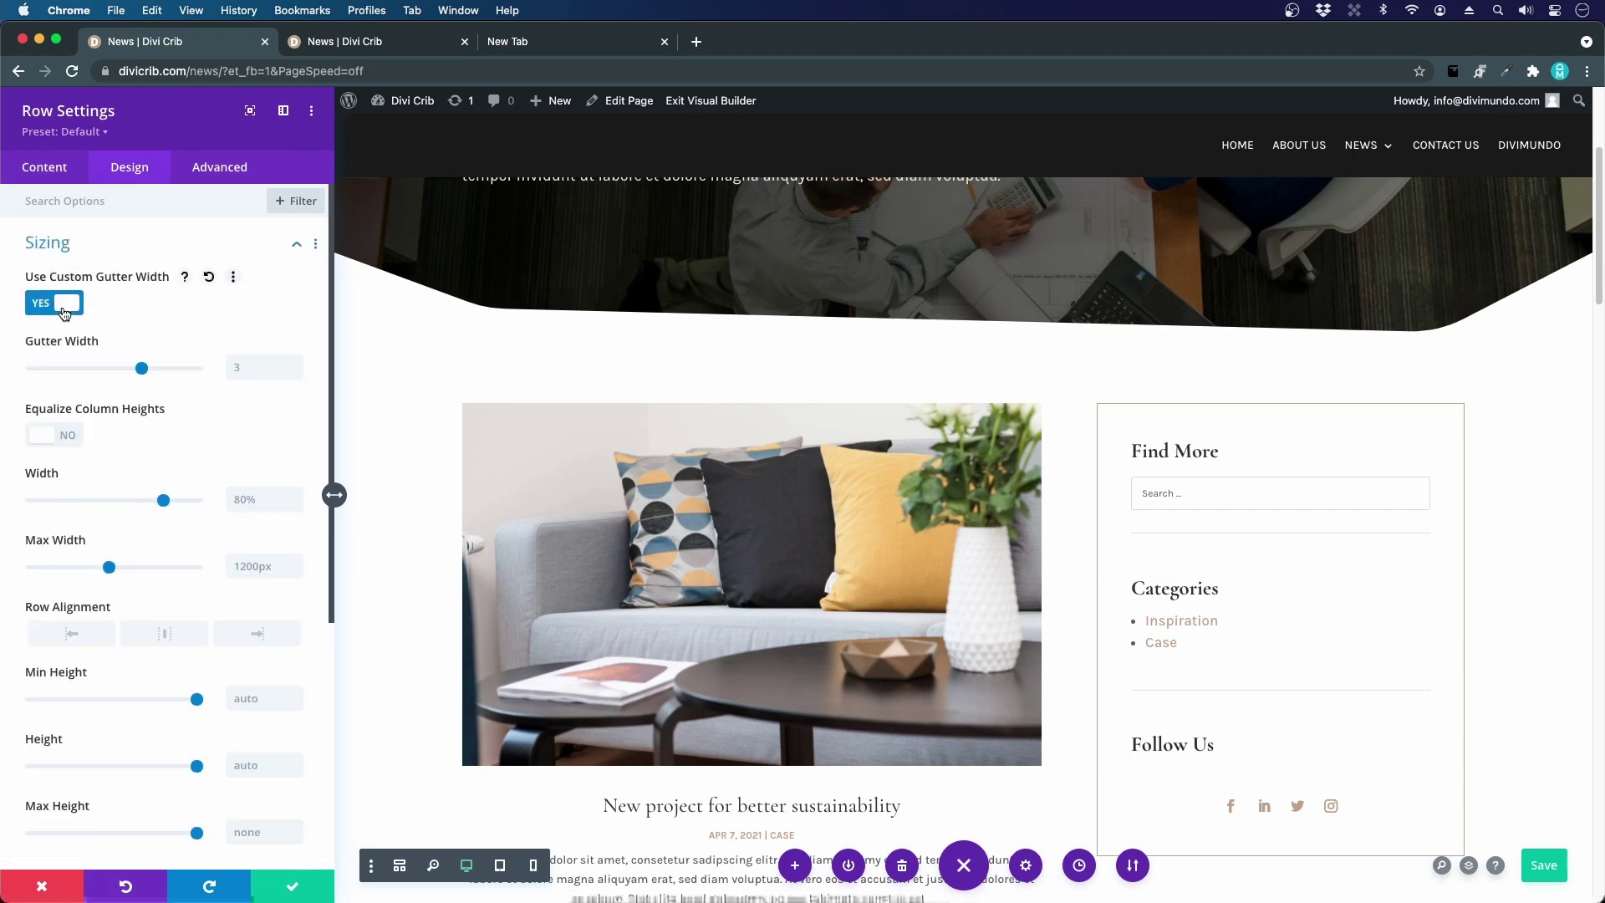
{"action": "left_click_drag", "start_coordinate": [142, 367], "coordinate": [201, 368]}
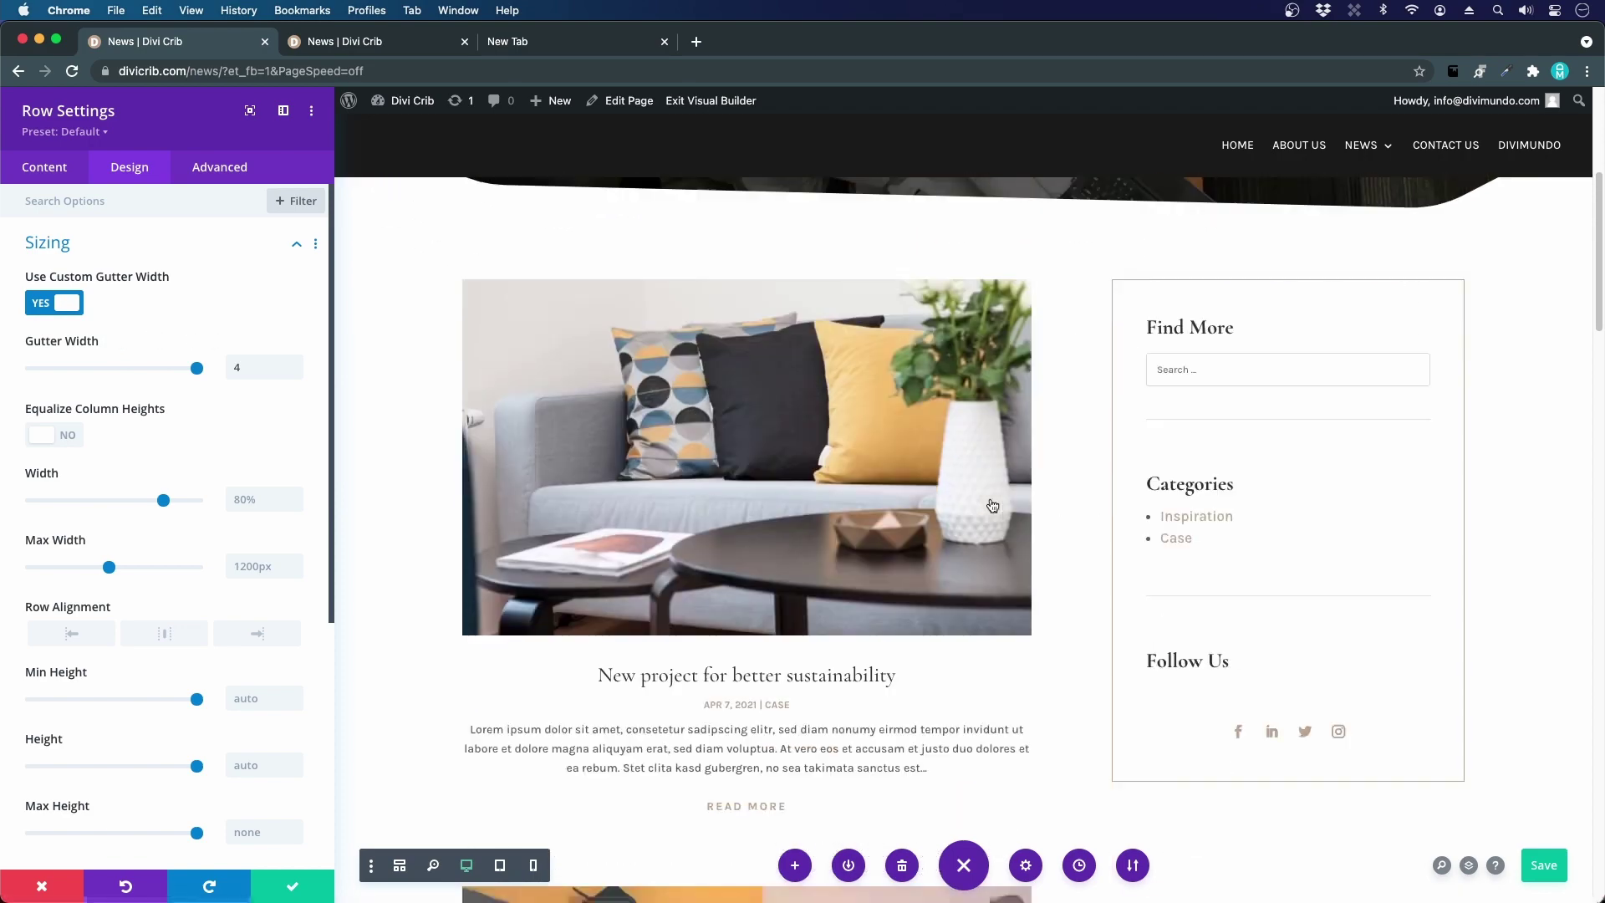
{"action": "left_click", "coordinate": [361, 43]}
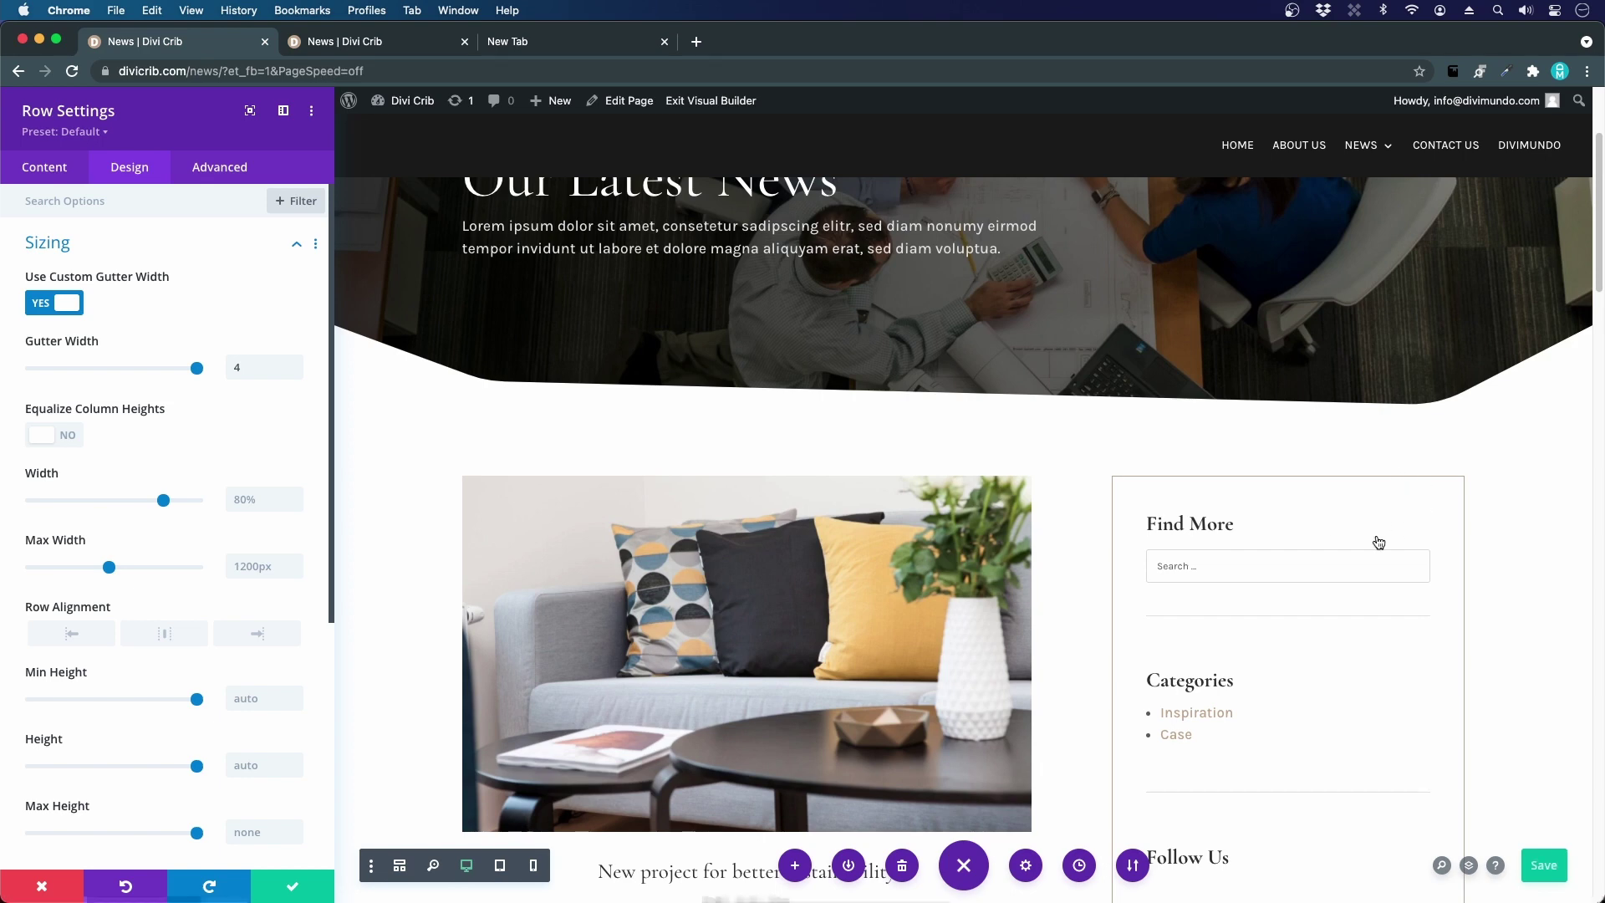
{"action": "scroll", "coordinate": [890, 695], "scroll_direction": "down", "scroll_amount": 3}
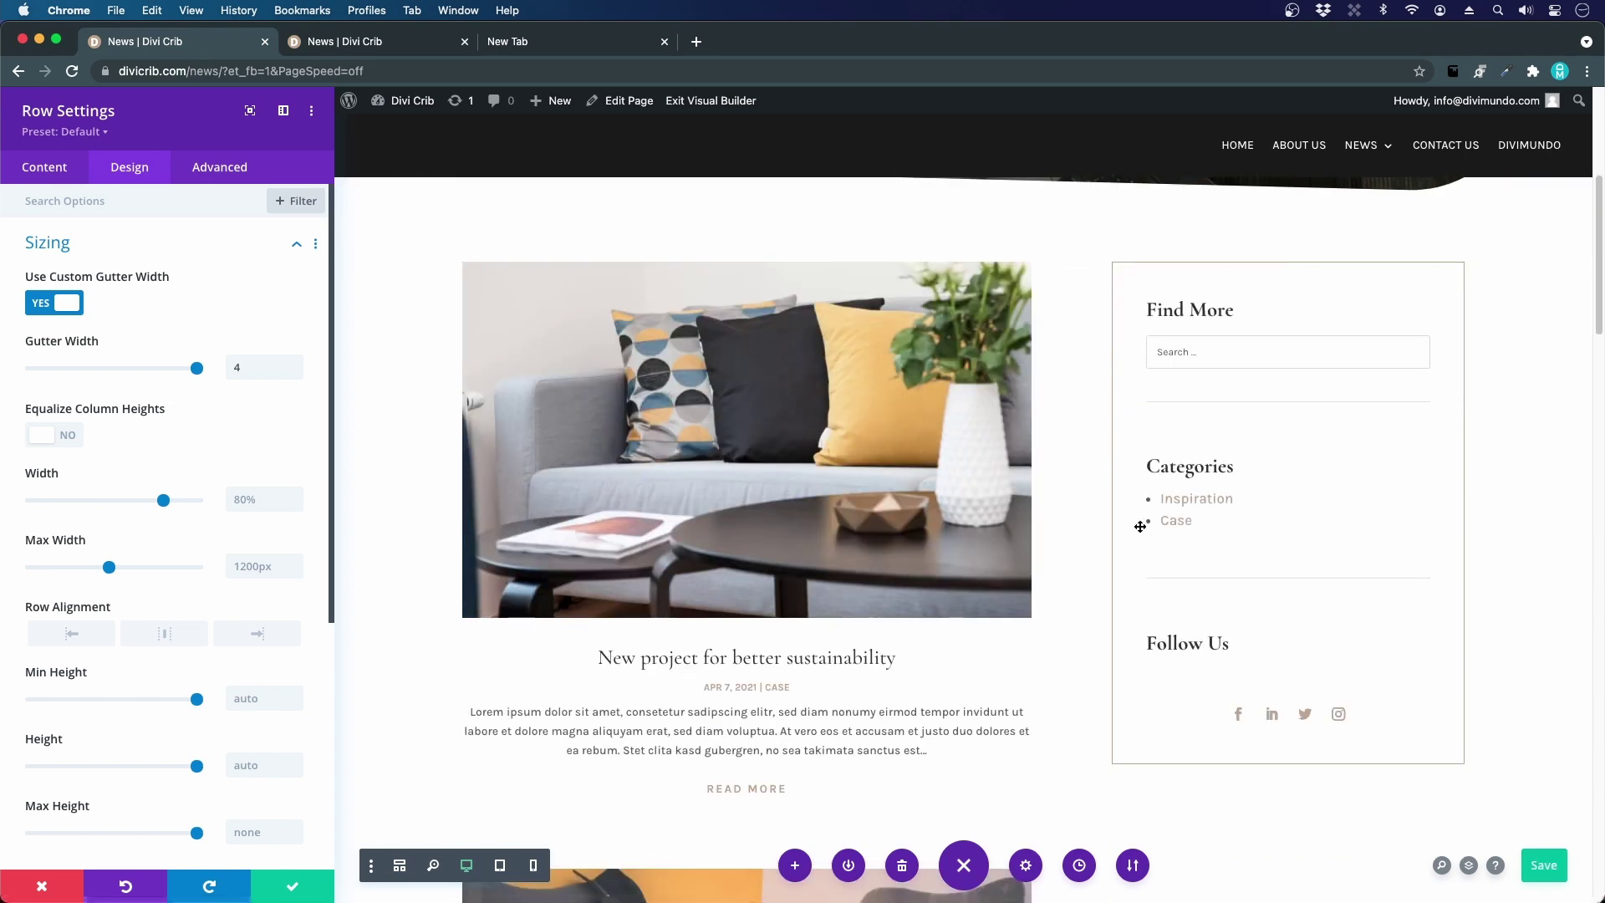
{"action": "left_click", "coordinate": [78, 177]}
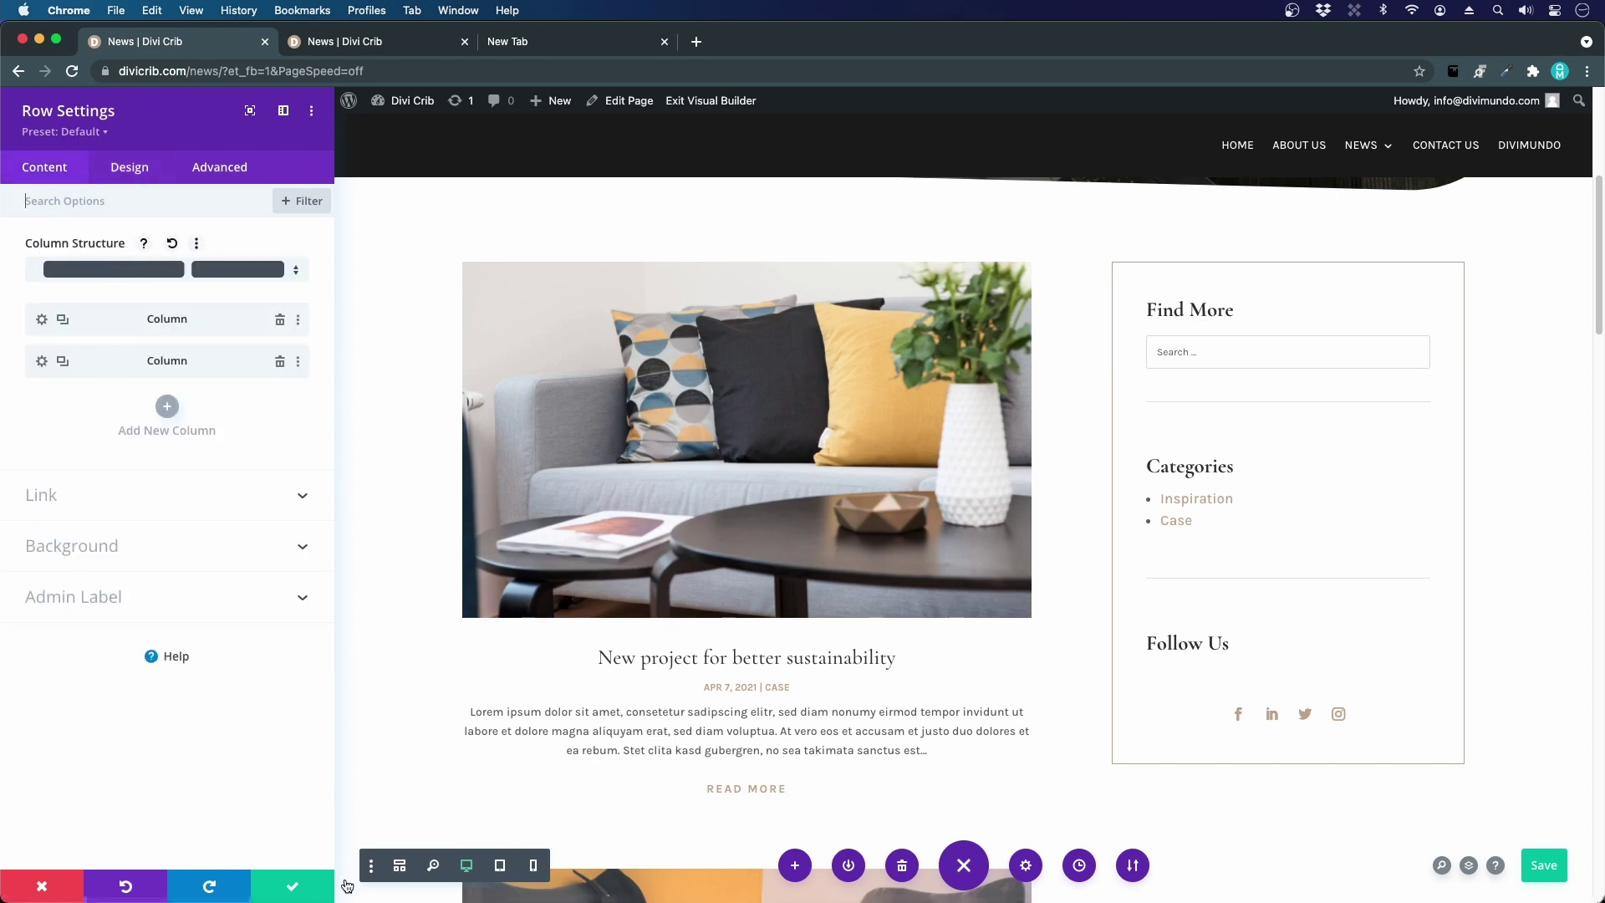
{"action": "left_click", "coordinate": [308, 886]}
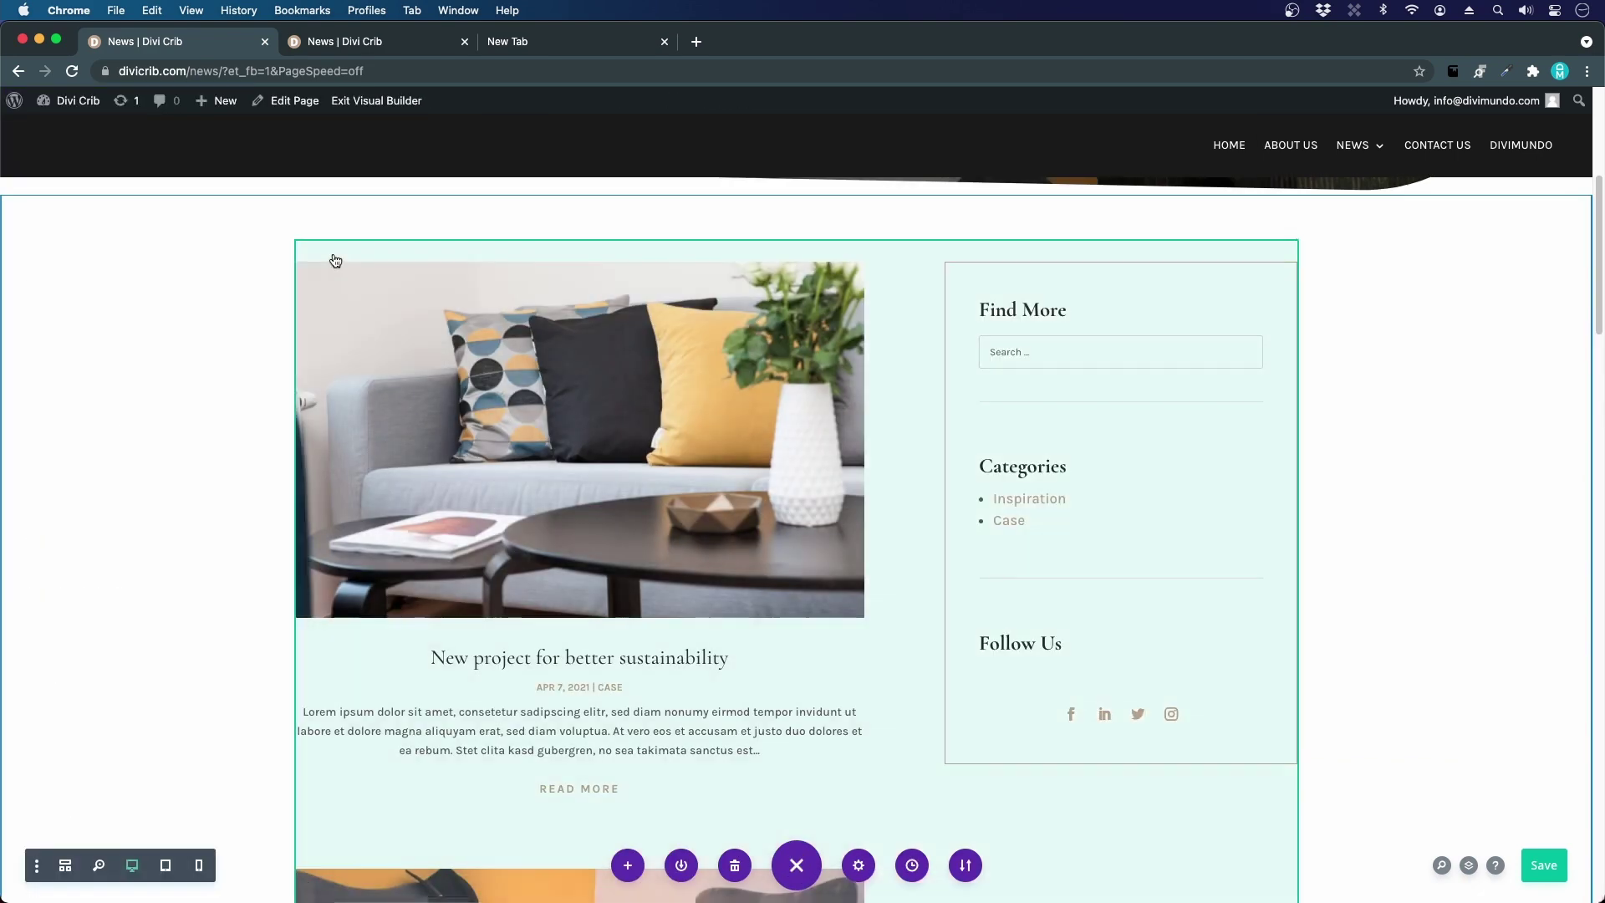
{"action": "mouse_move", "coordinate": [361, 249]}
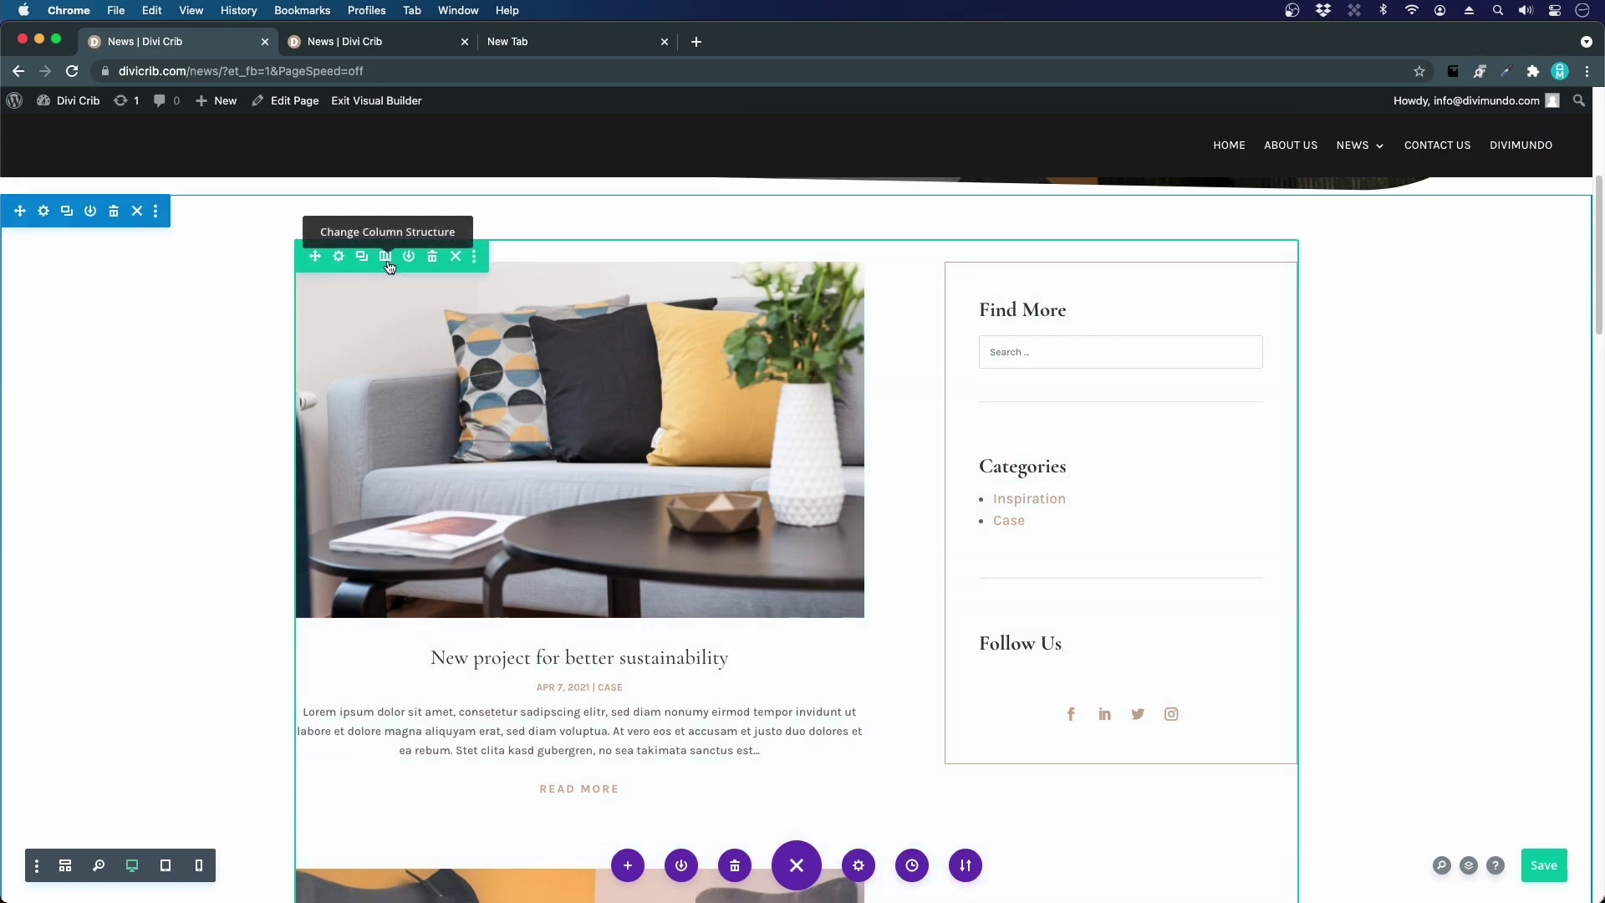
{"action": "left_click", "coordinate": [386, 257]}
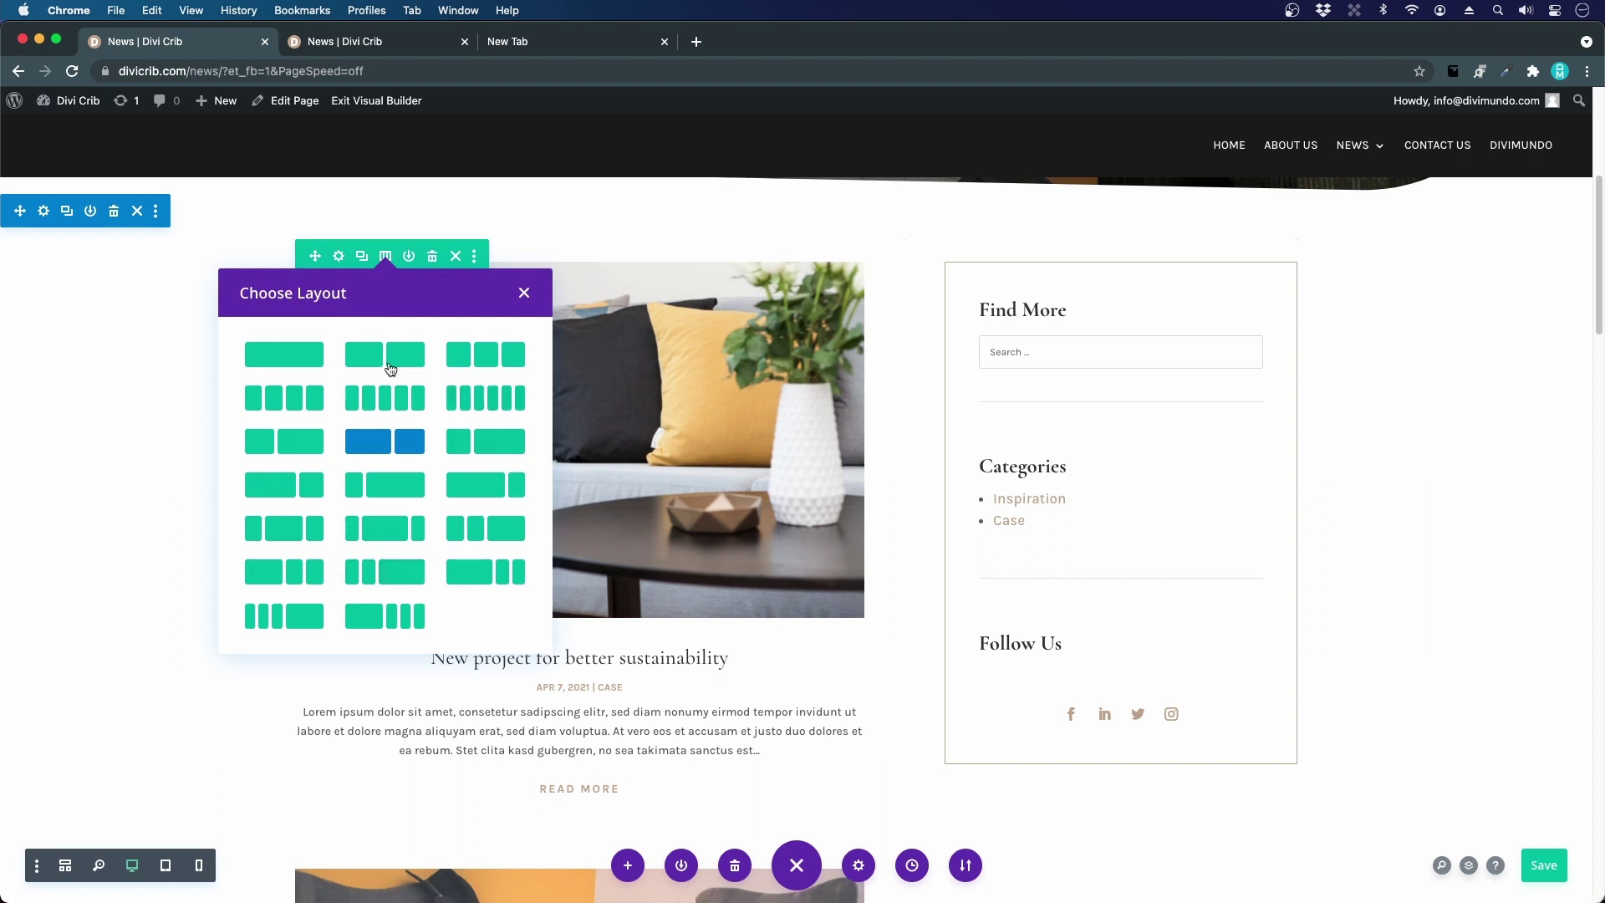
{"action": "left_click", "coordinate": [521, 296]}
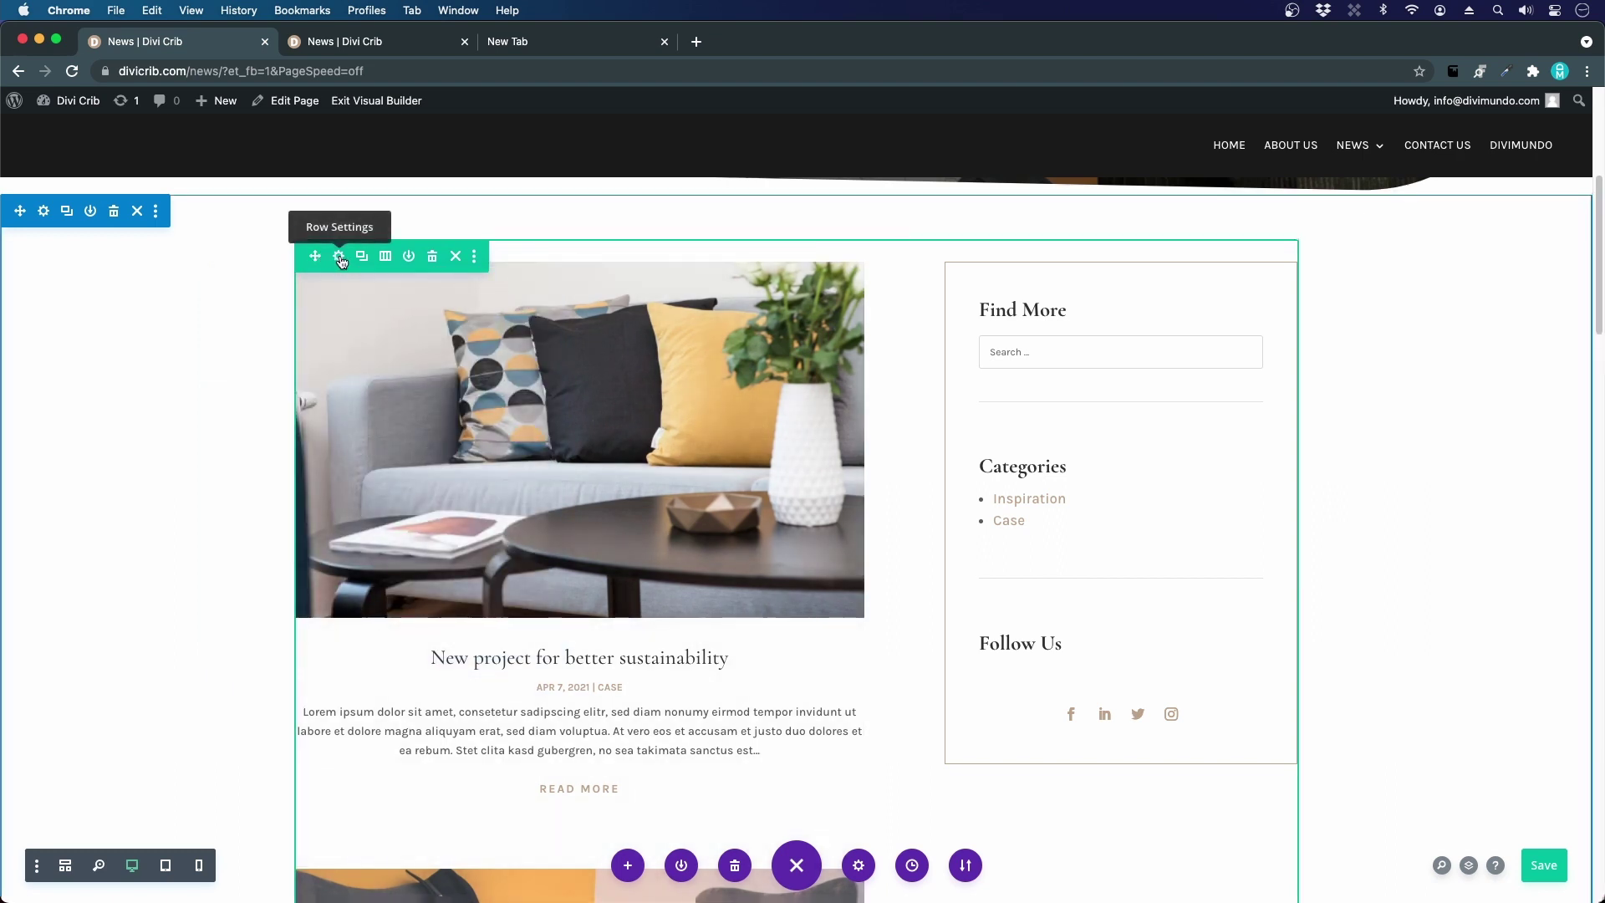
- Change the blog row's column structure to two-thirds plus one-third and save the row settings
{"action": "left_click", "coordinate": [340, 259]}
{"action": "left_click", "coordinate": [166, 273]}
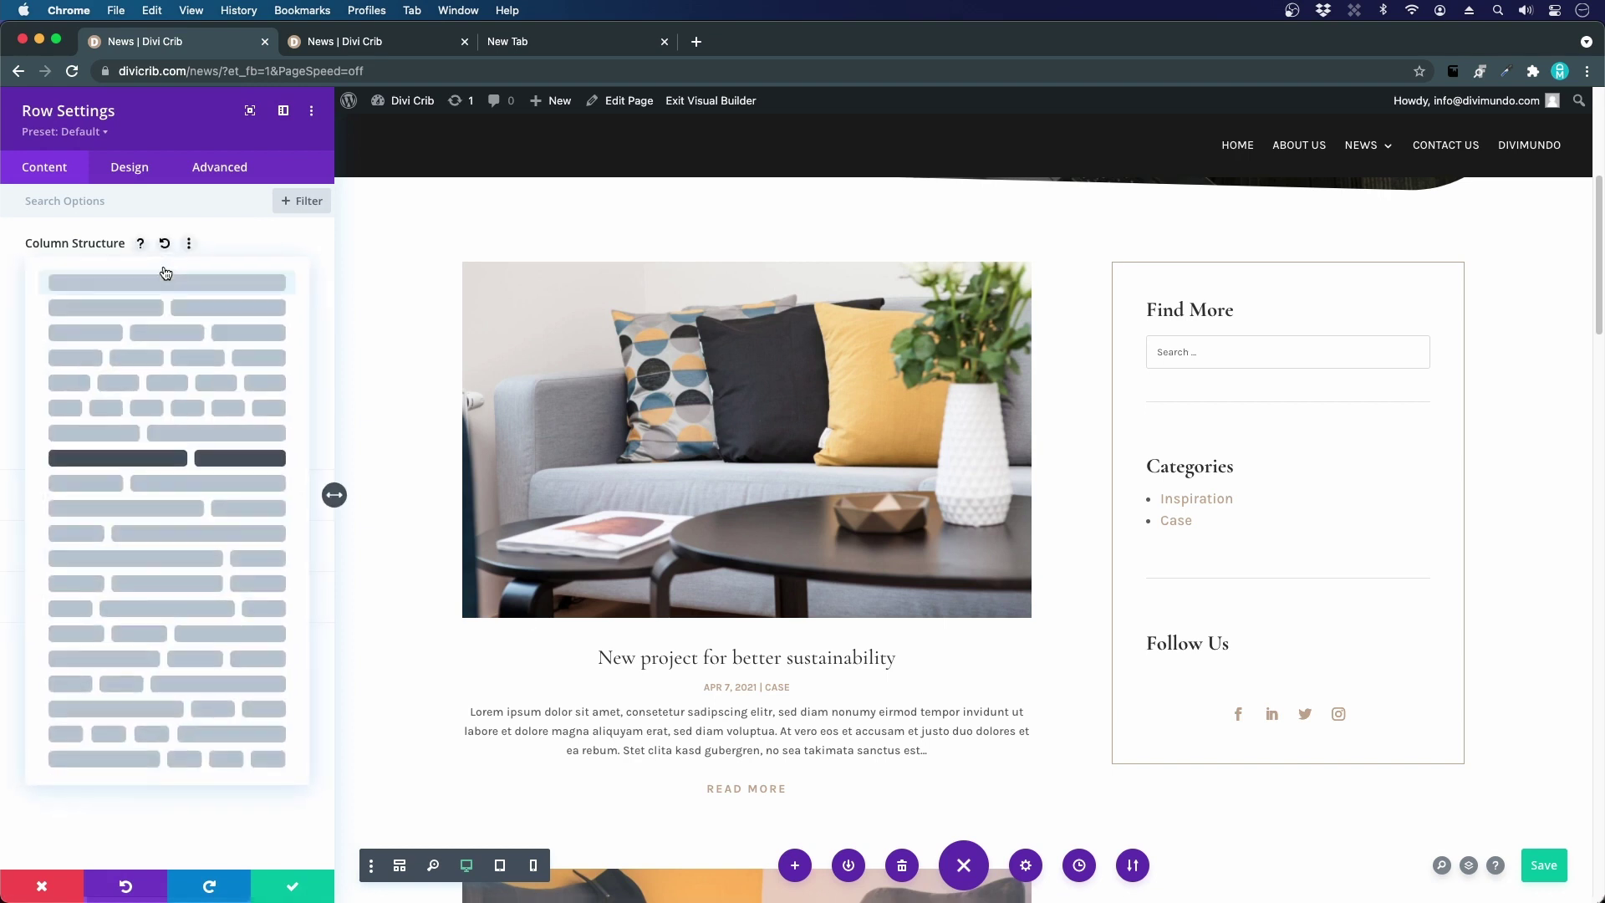
{"action": "left_click", "coordinate": [239, 491]}
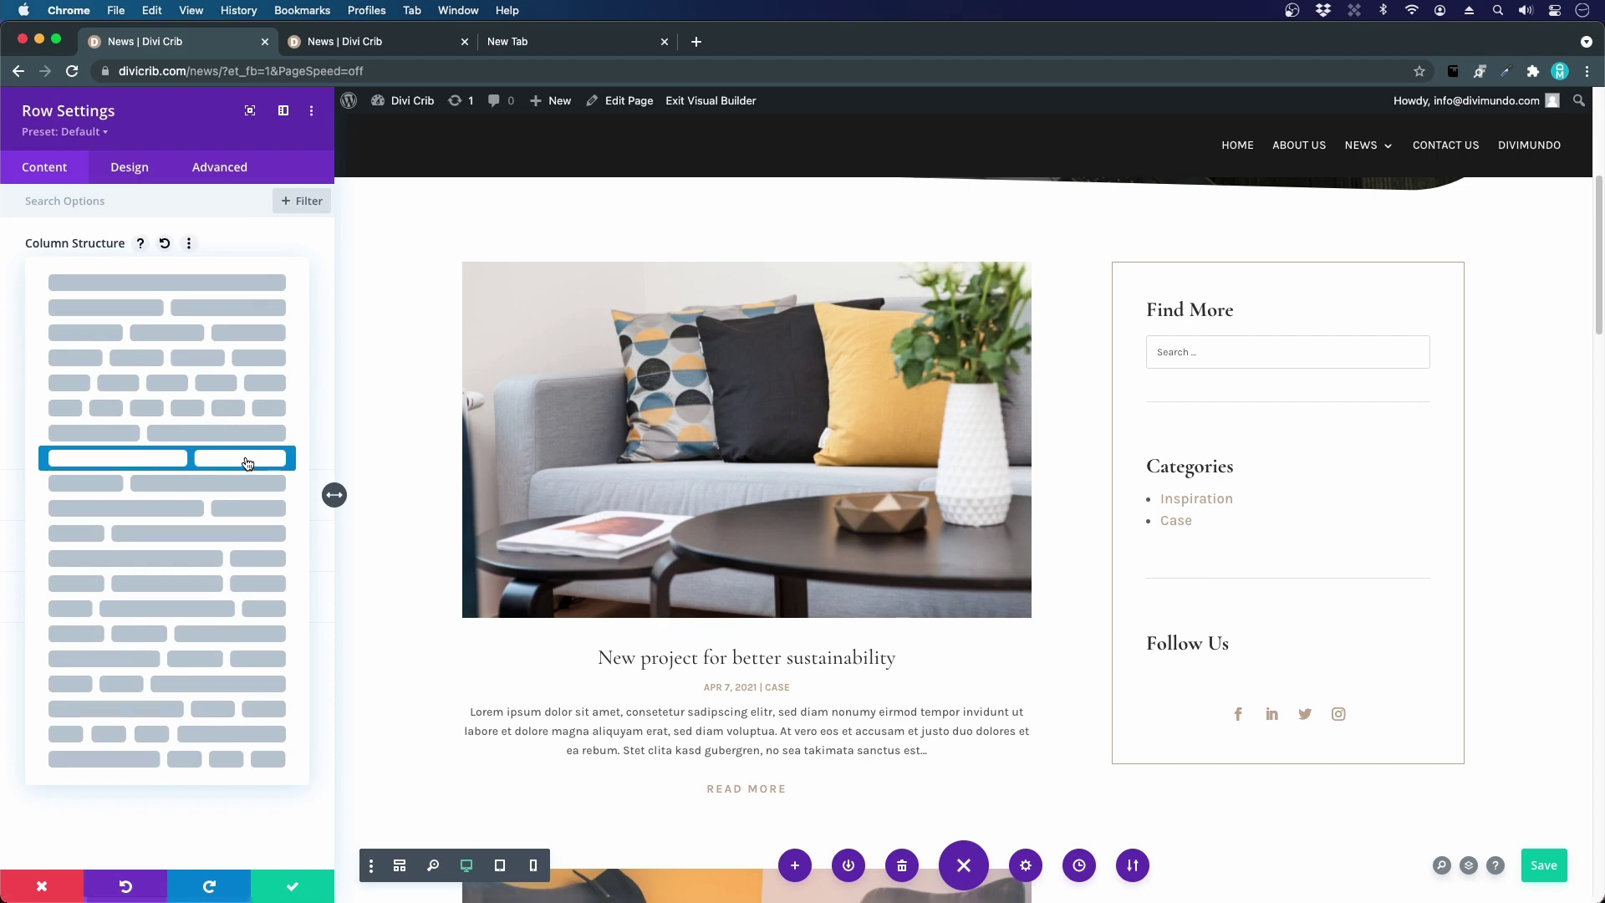
{"action": "left_click", "coordinate": [242, 508]}
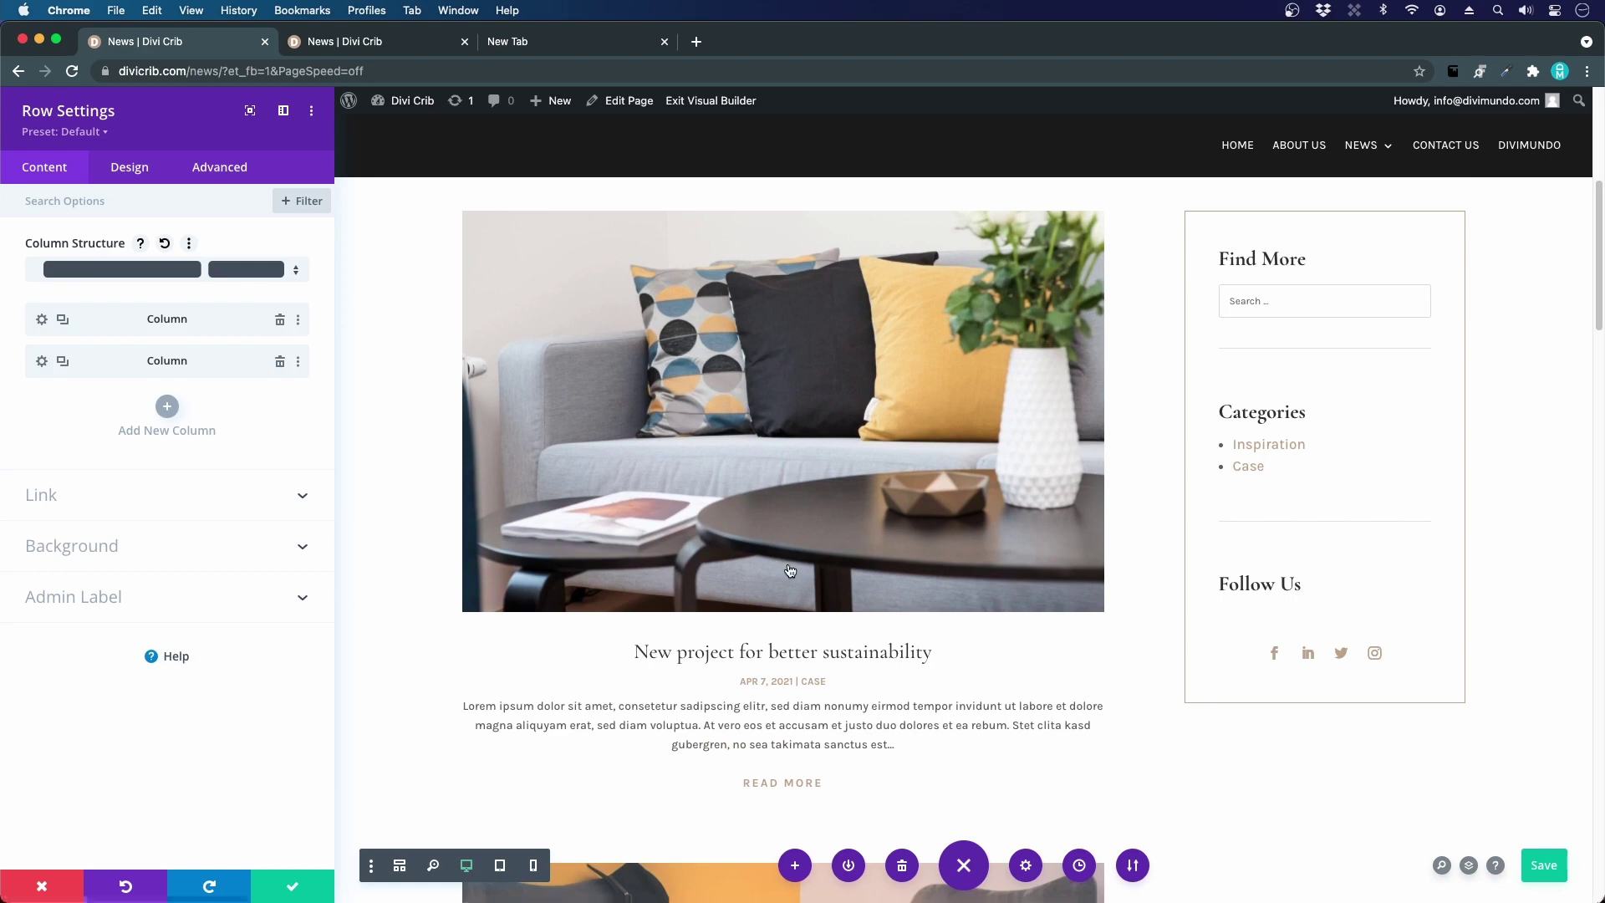
{"action": "scroll", "coordinate": [790, 571], "scroll_direction": "up", "scroll_amount": 2}
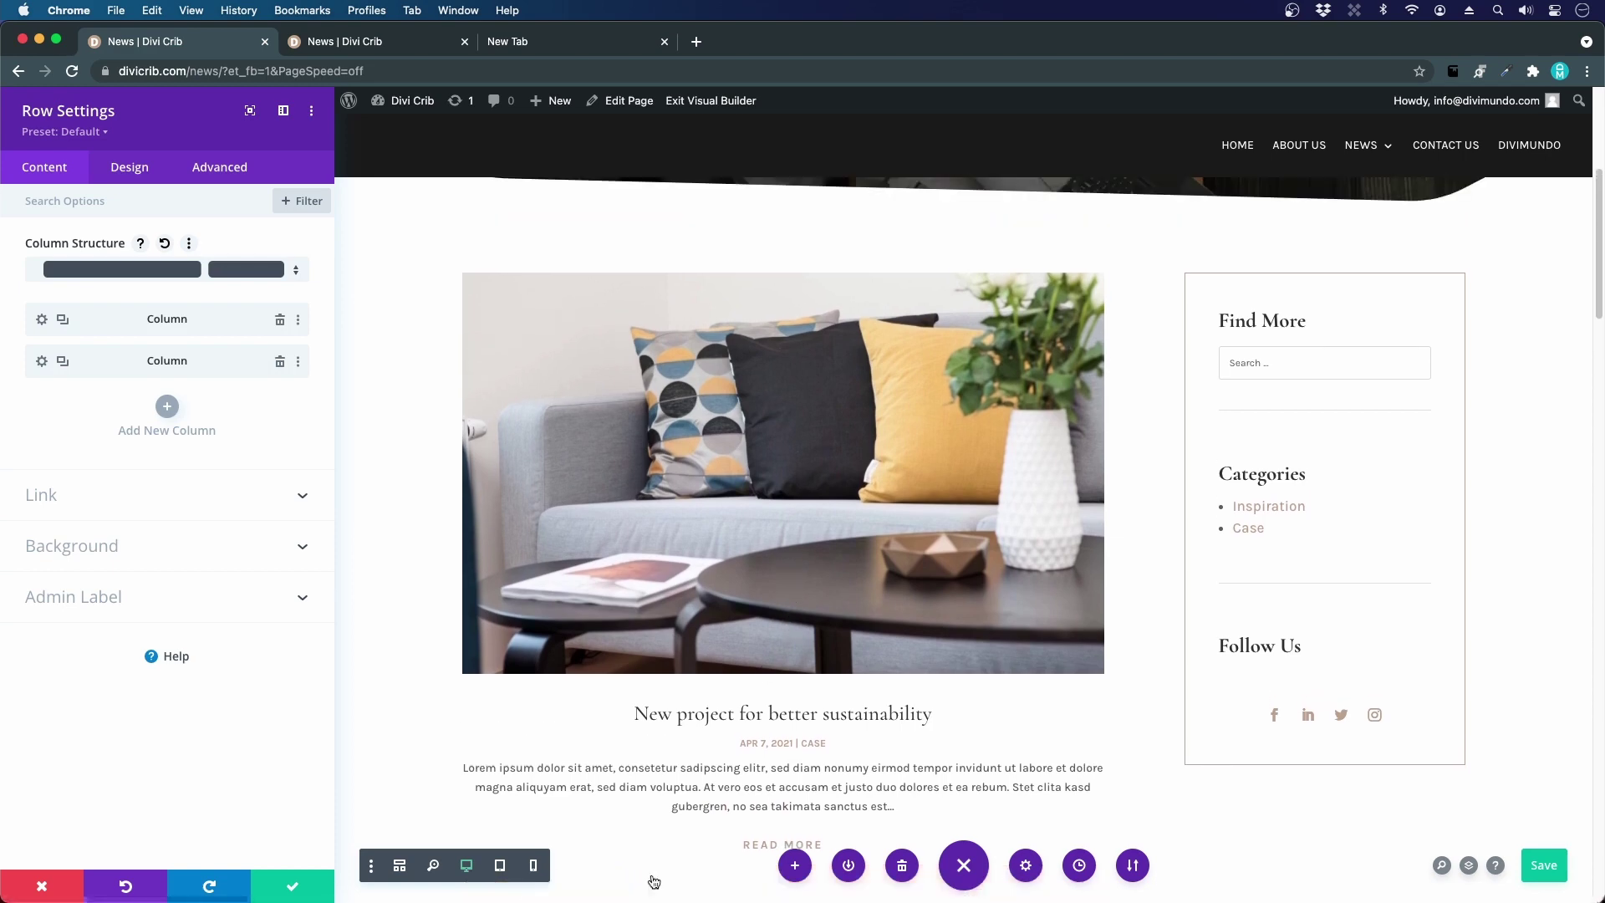
{"action": "left_click", "coordinate": [292, 885]}
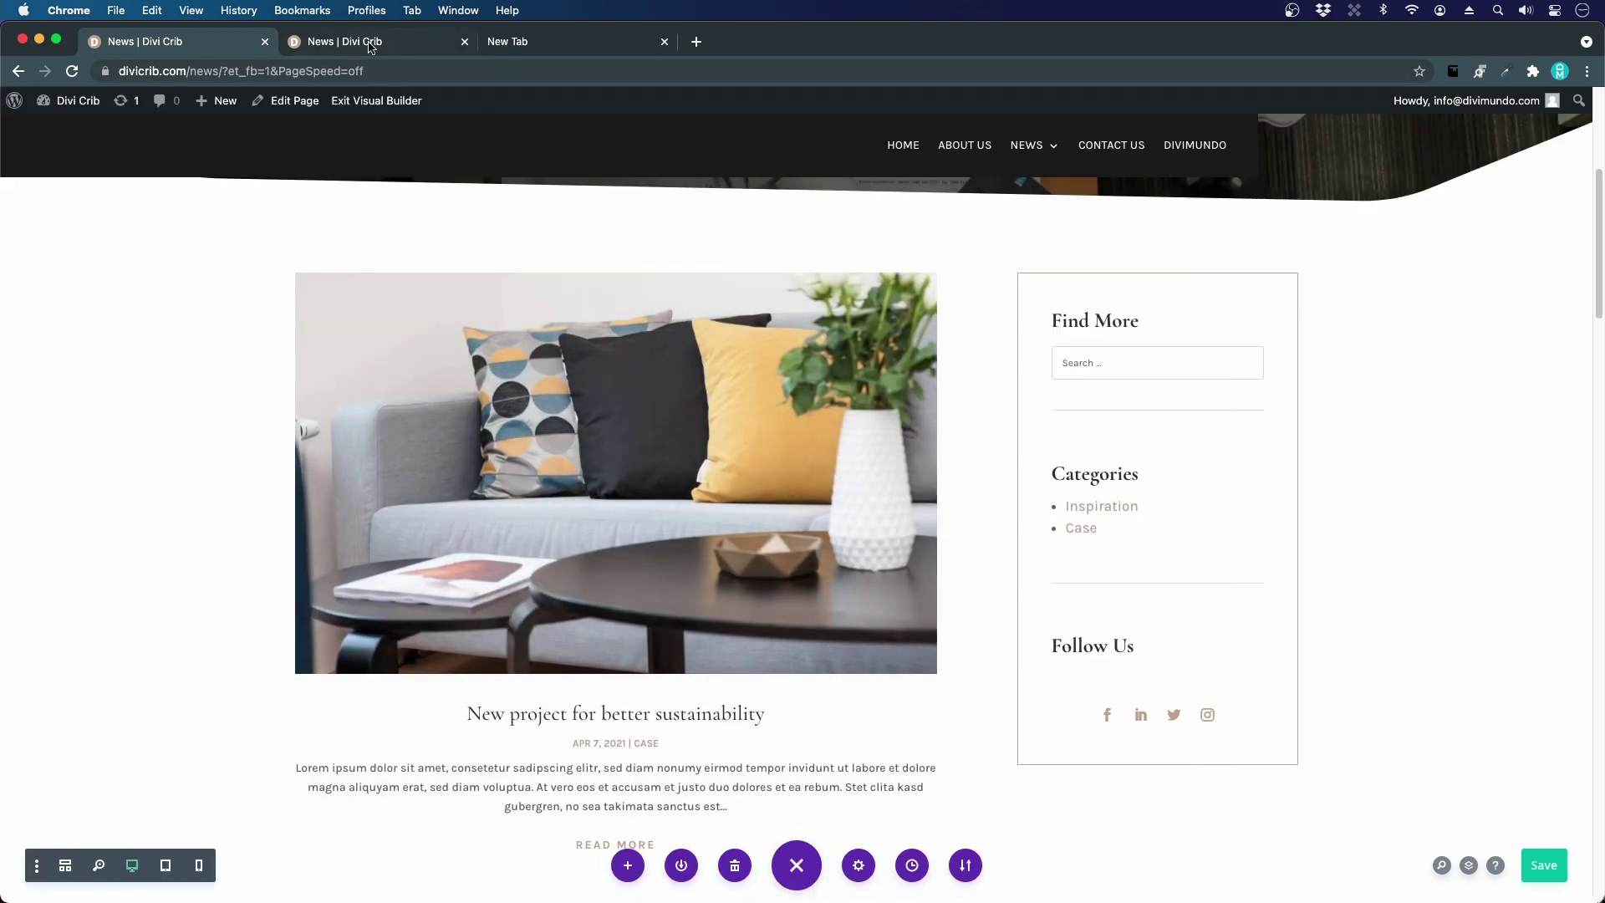
- Copy the reference page's "Feel free to follow us on social media" paragraph under the Follow Us heading as plain text and save the module
{"action": "left_click", "coordinate": [370, 46]}
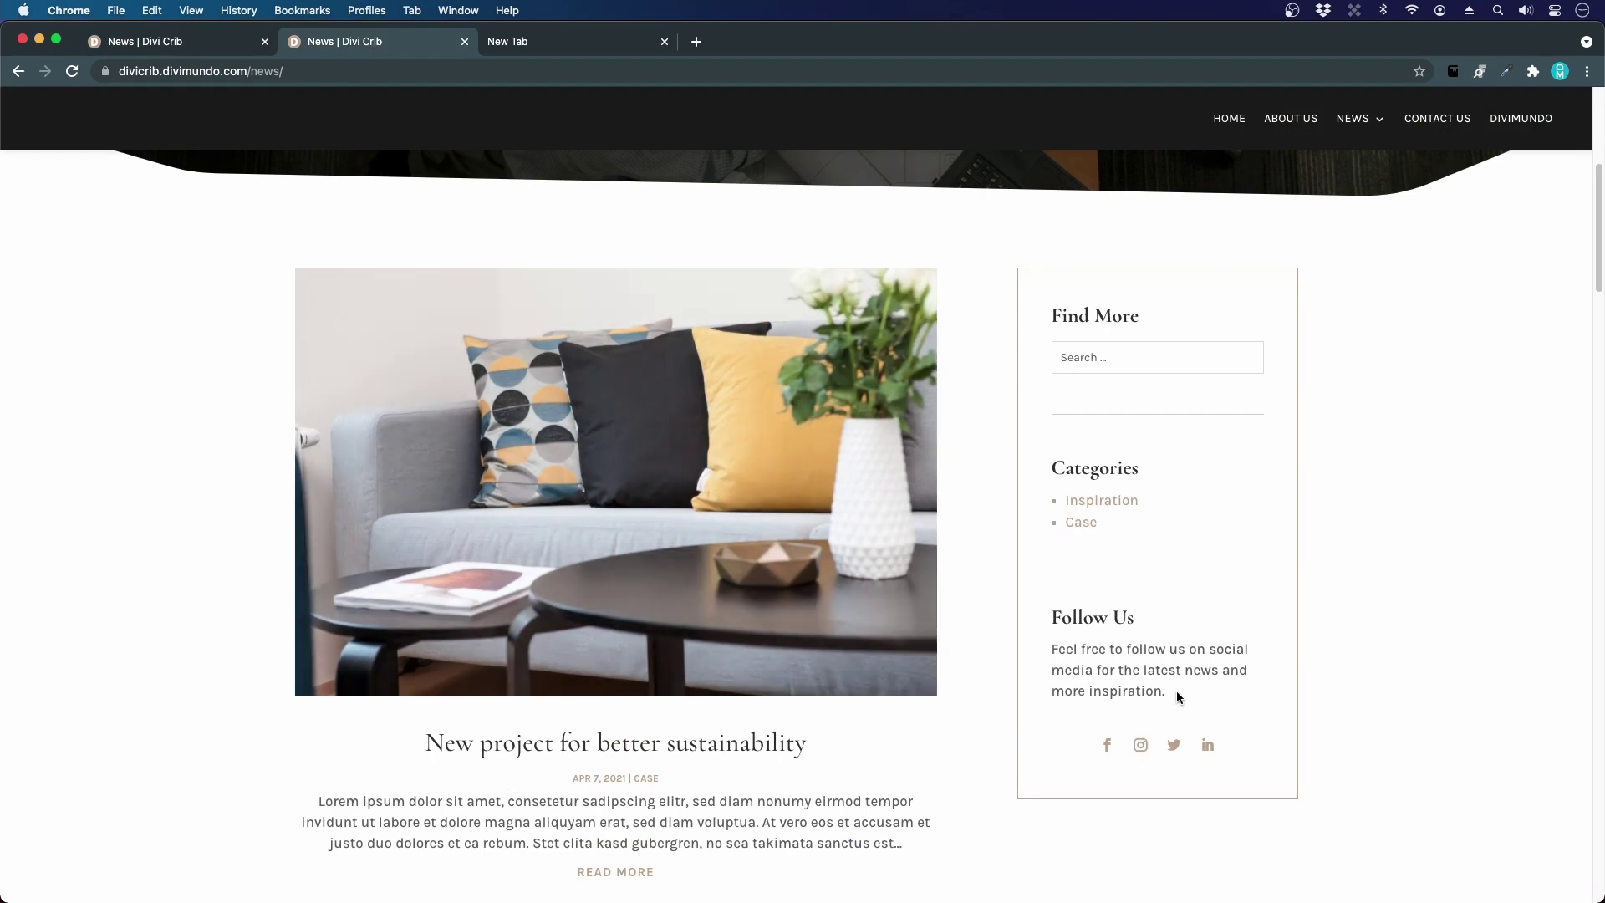
{"action": "left_click_drag", "start_coordinate": [1177, 691], "coordinate": [1055, 654]}
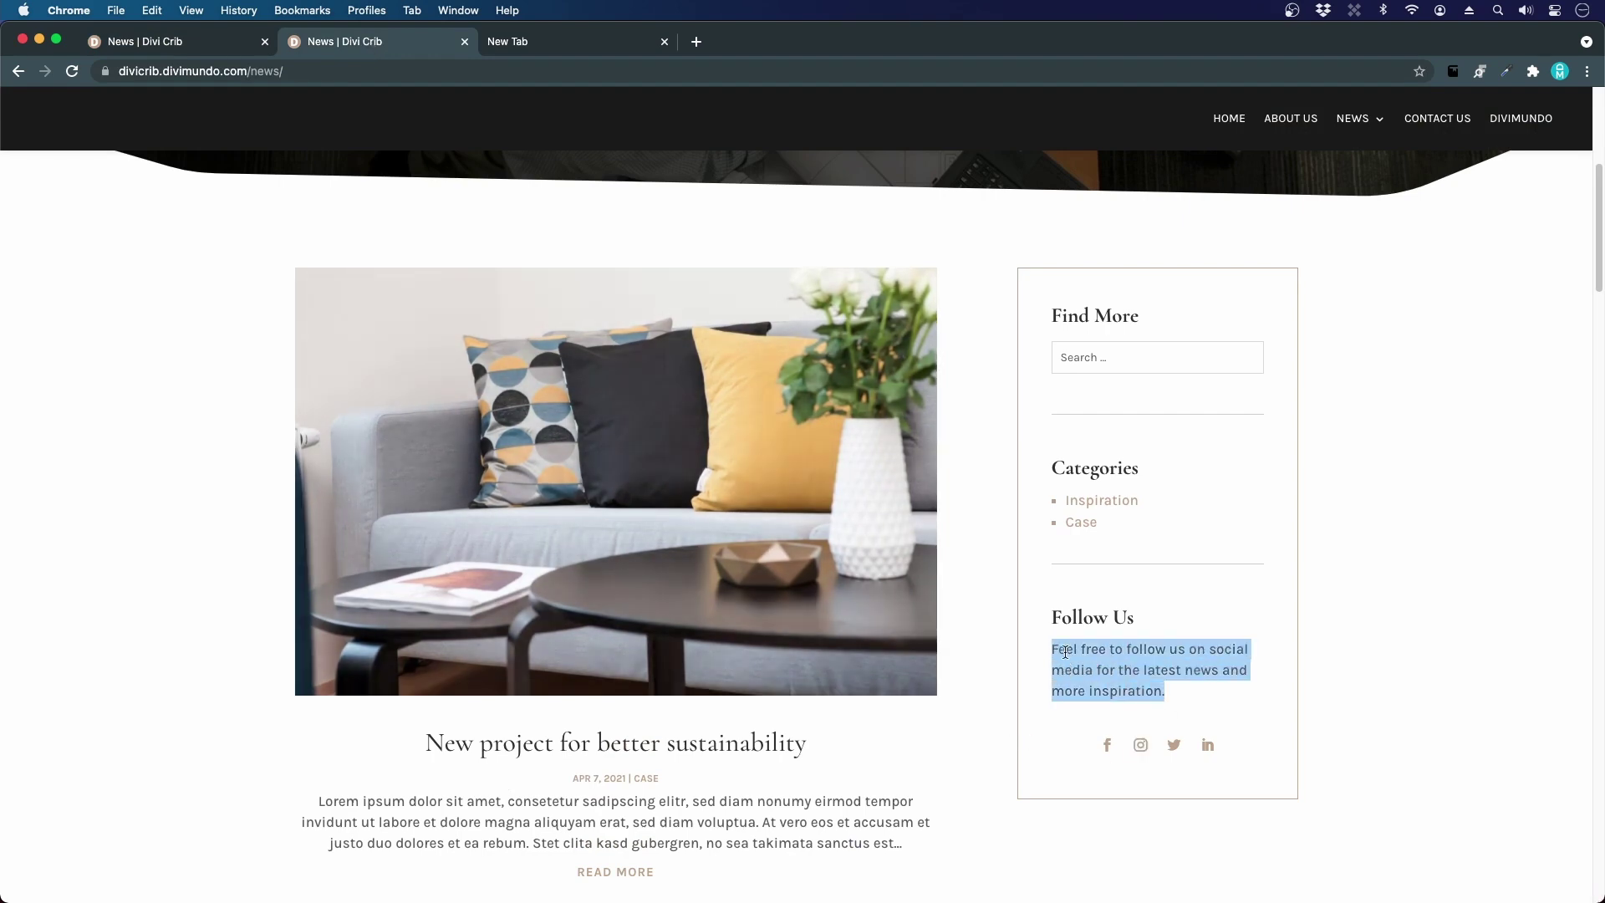
{"action": "left_click", "coordinate": [233, 44]}
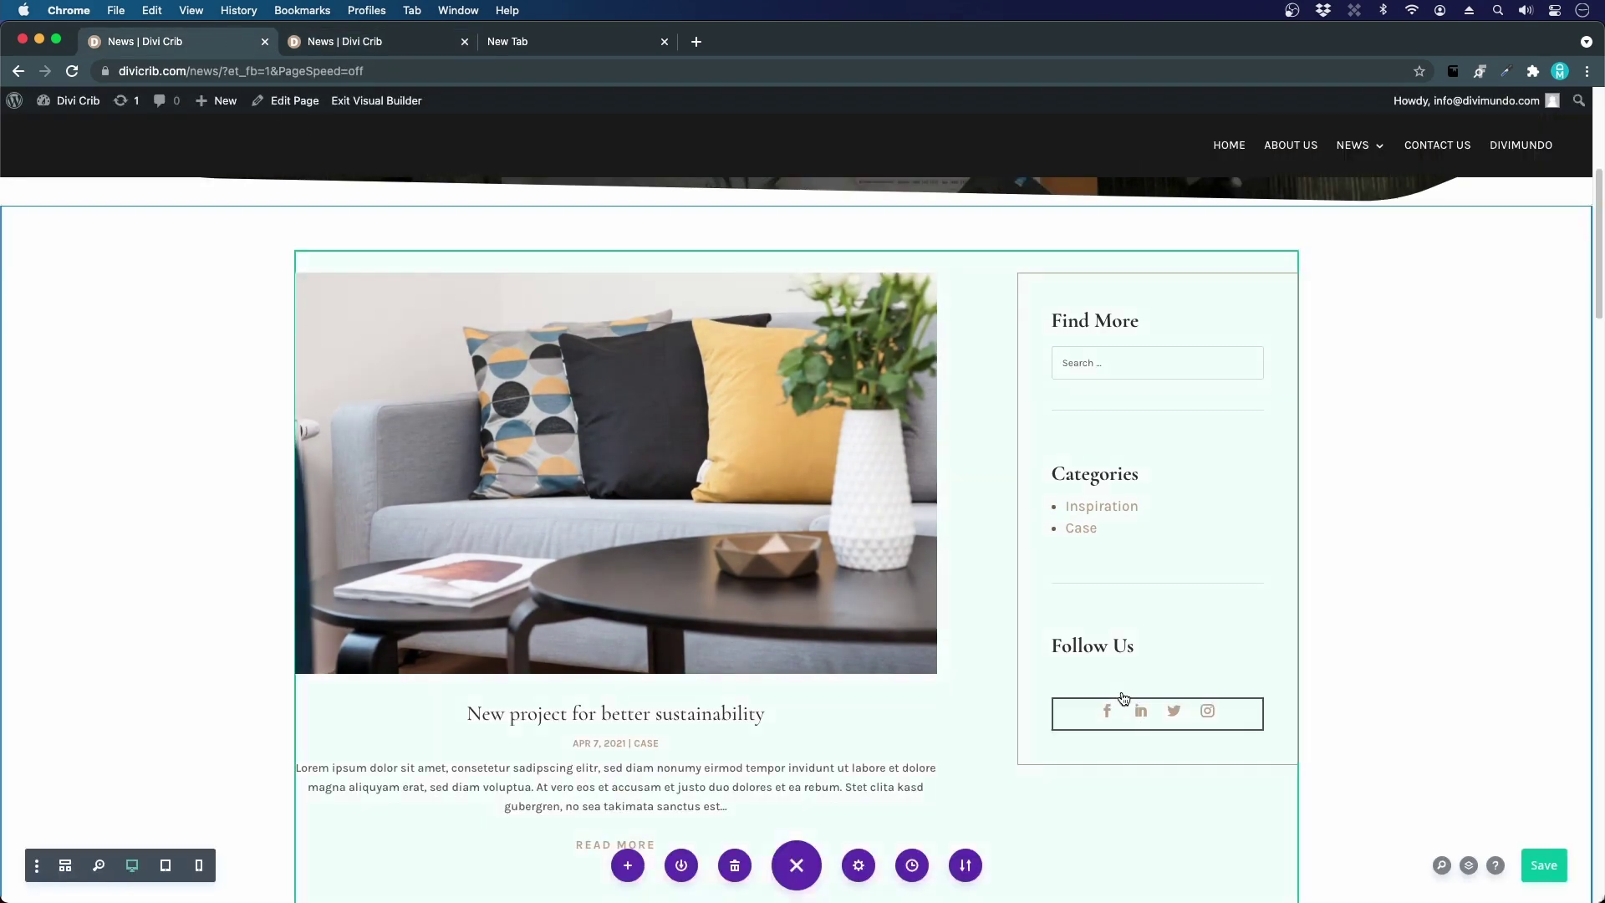
{"action": "left_click", "coordinate": [1116, 641]}
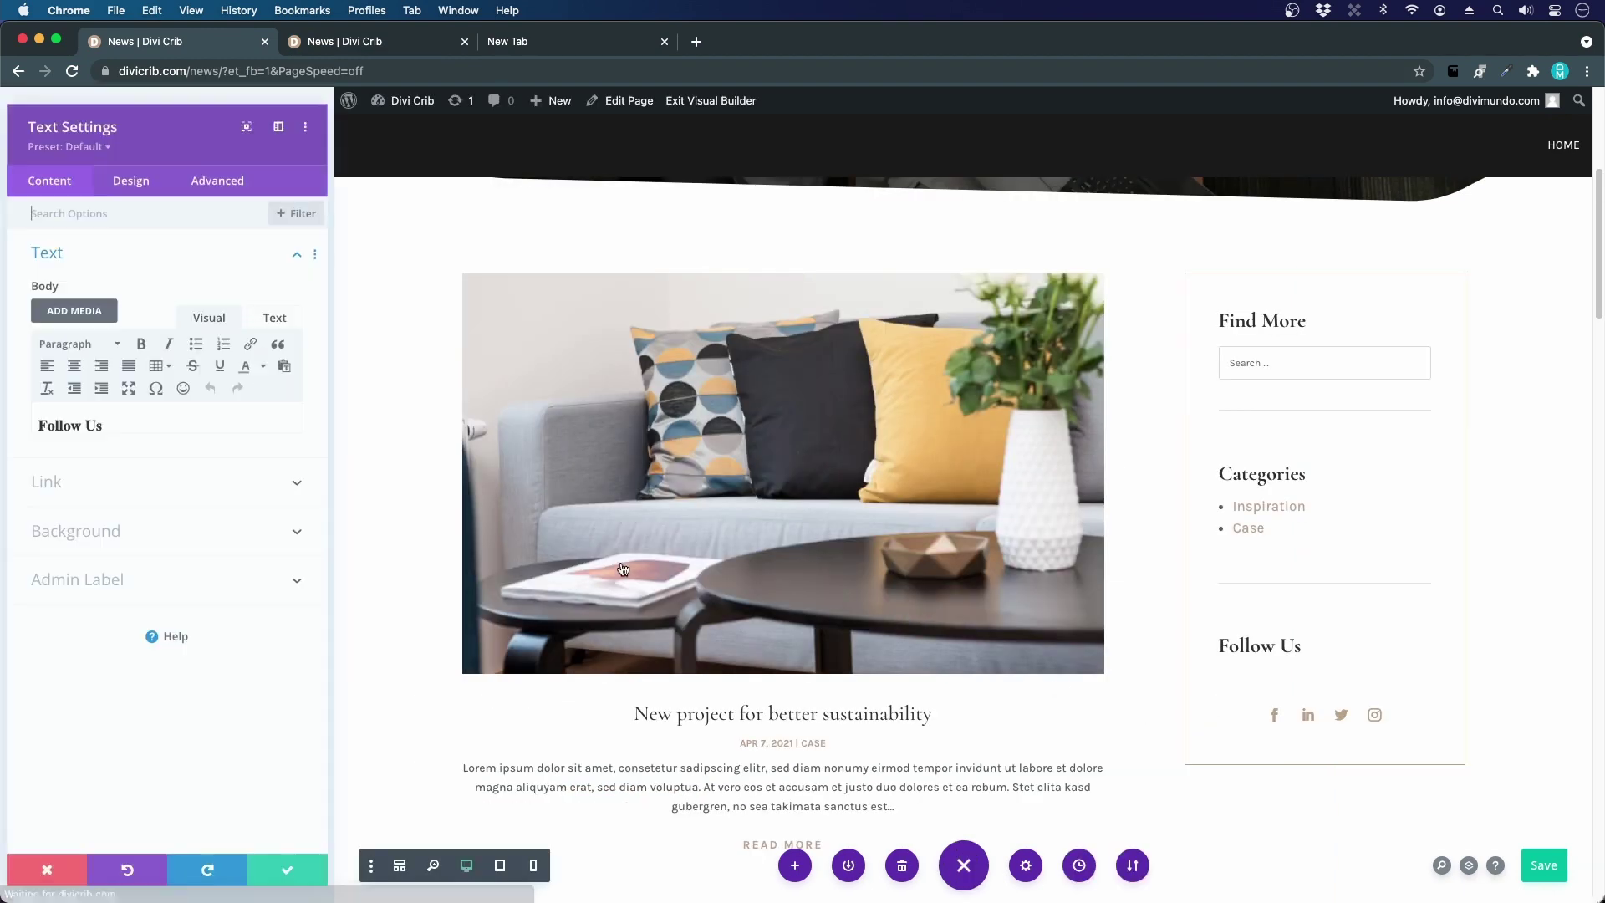
{"action": "left_click", "coordinate": [182, 416]}
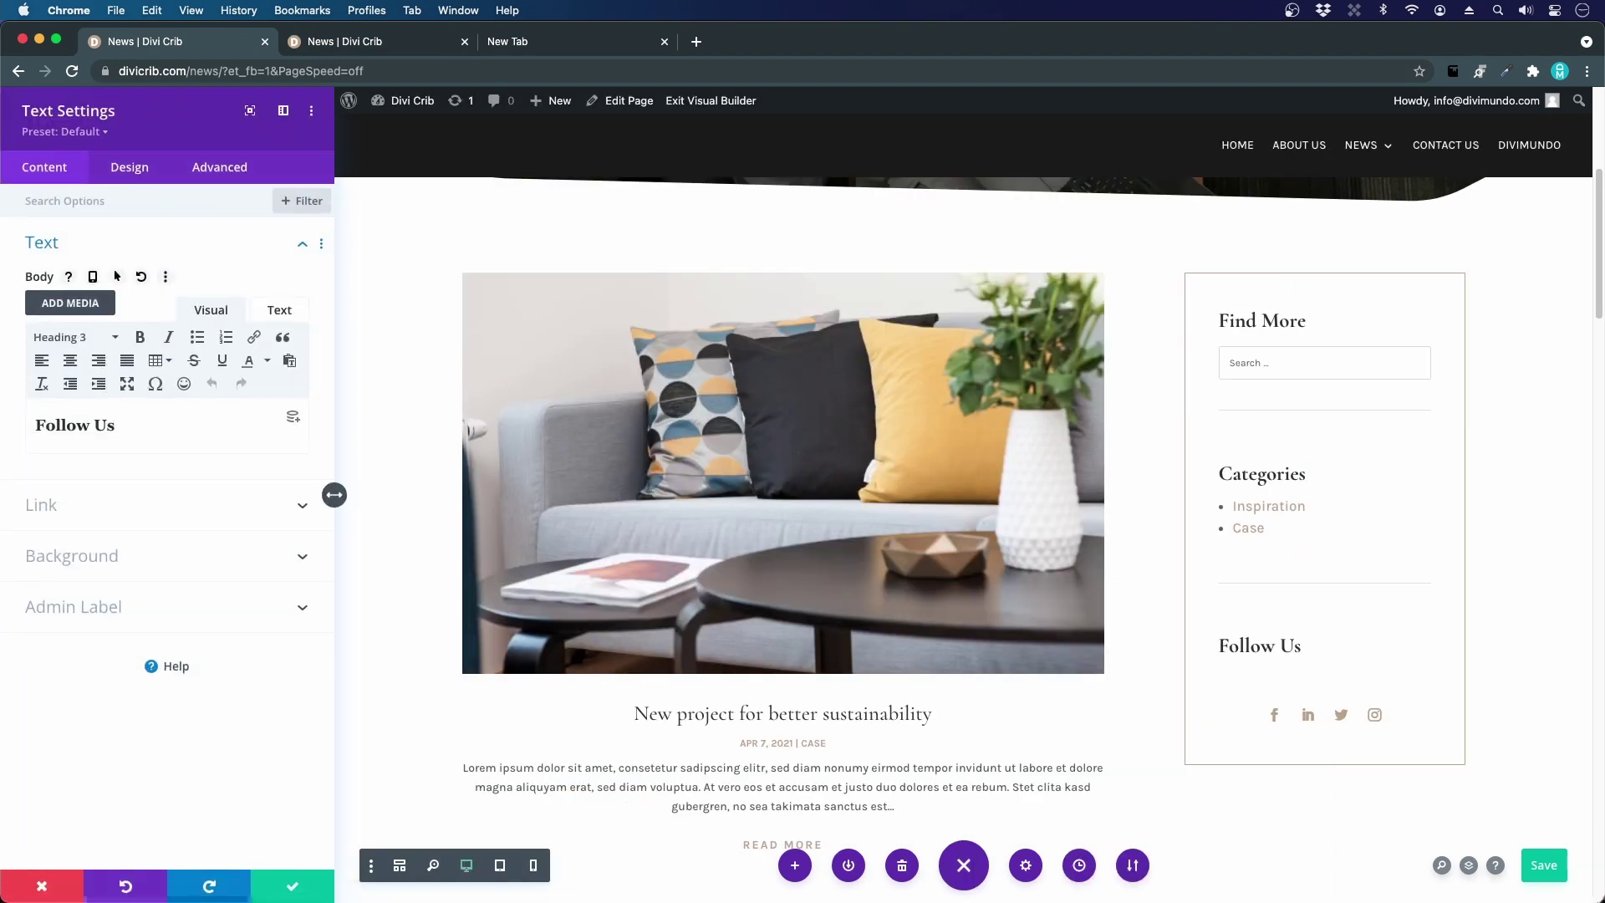
{"action": "left_click", "coordinate": [289, 361]}
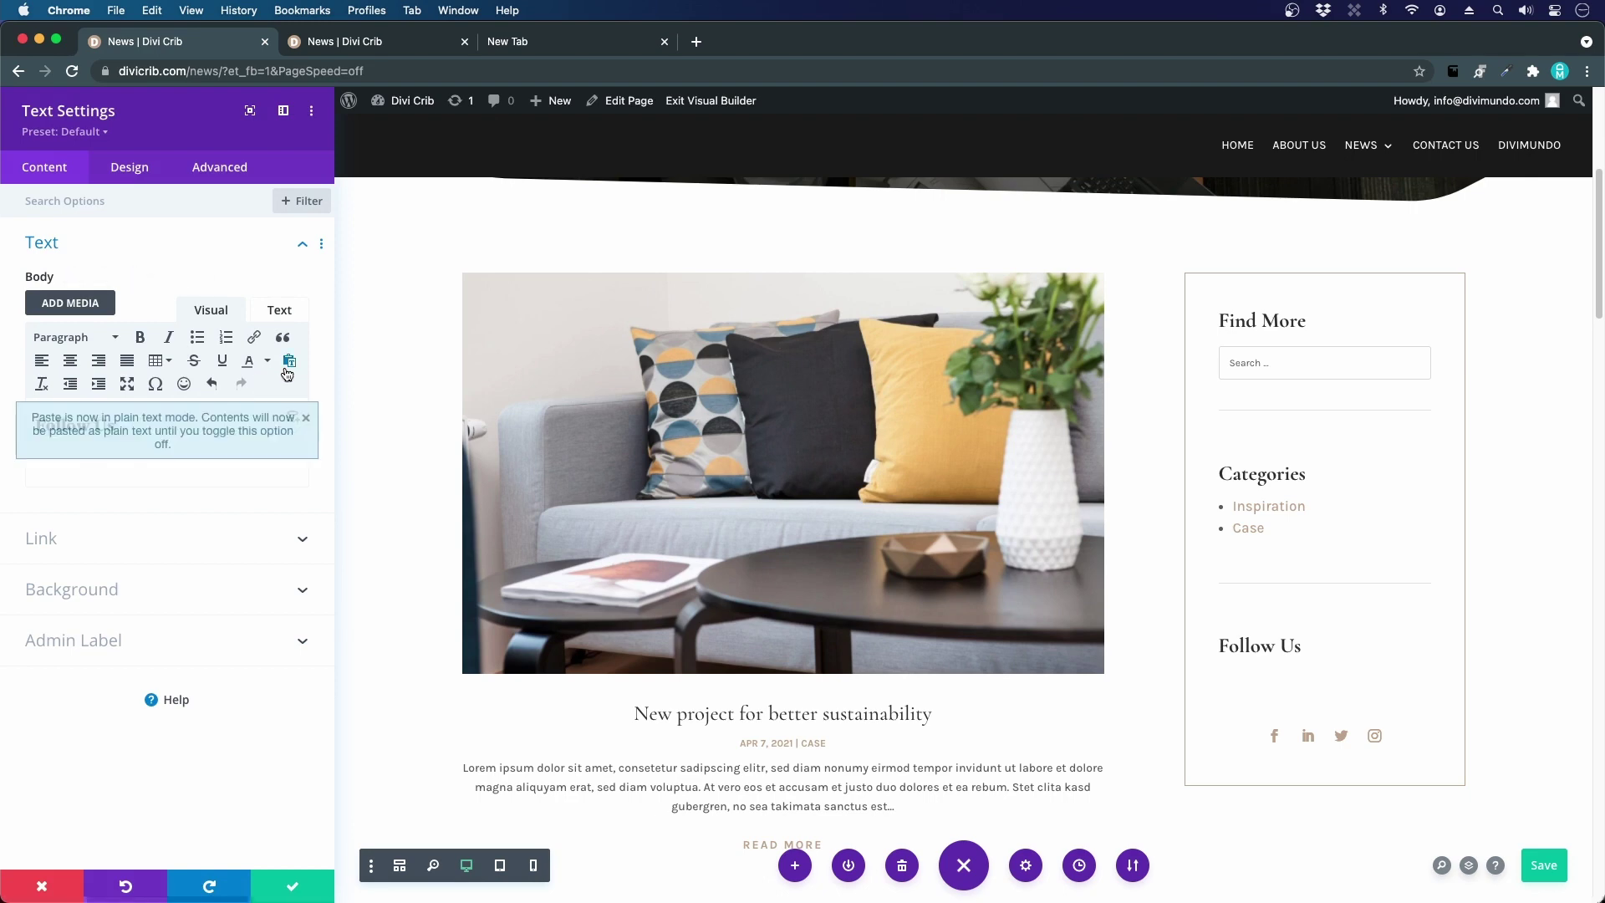
{"action": "left_click", "coordinate": [306, 417]}
{"action": "key", "text": "super+v"}
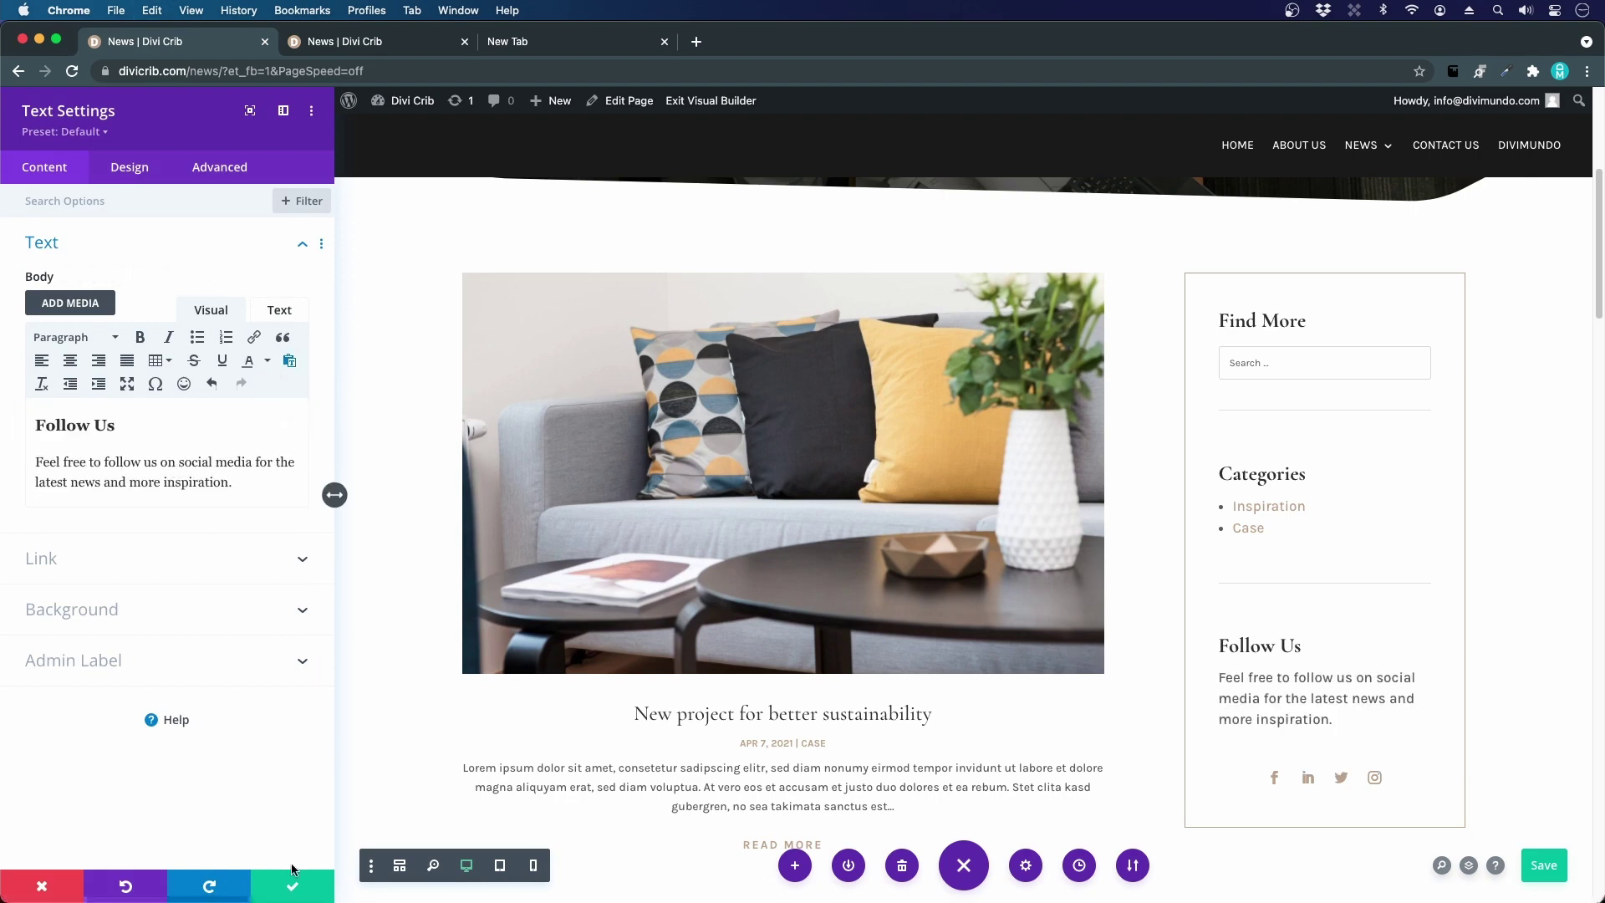
{"action": "left_click", "coordinate": [333, 491]}
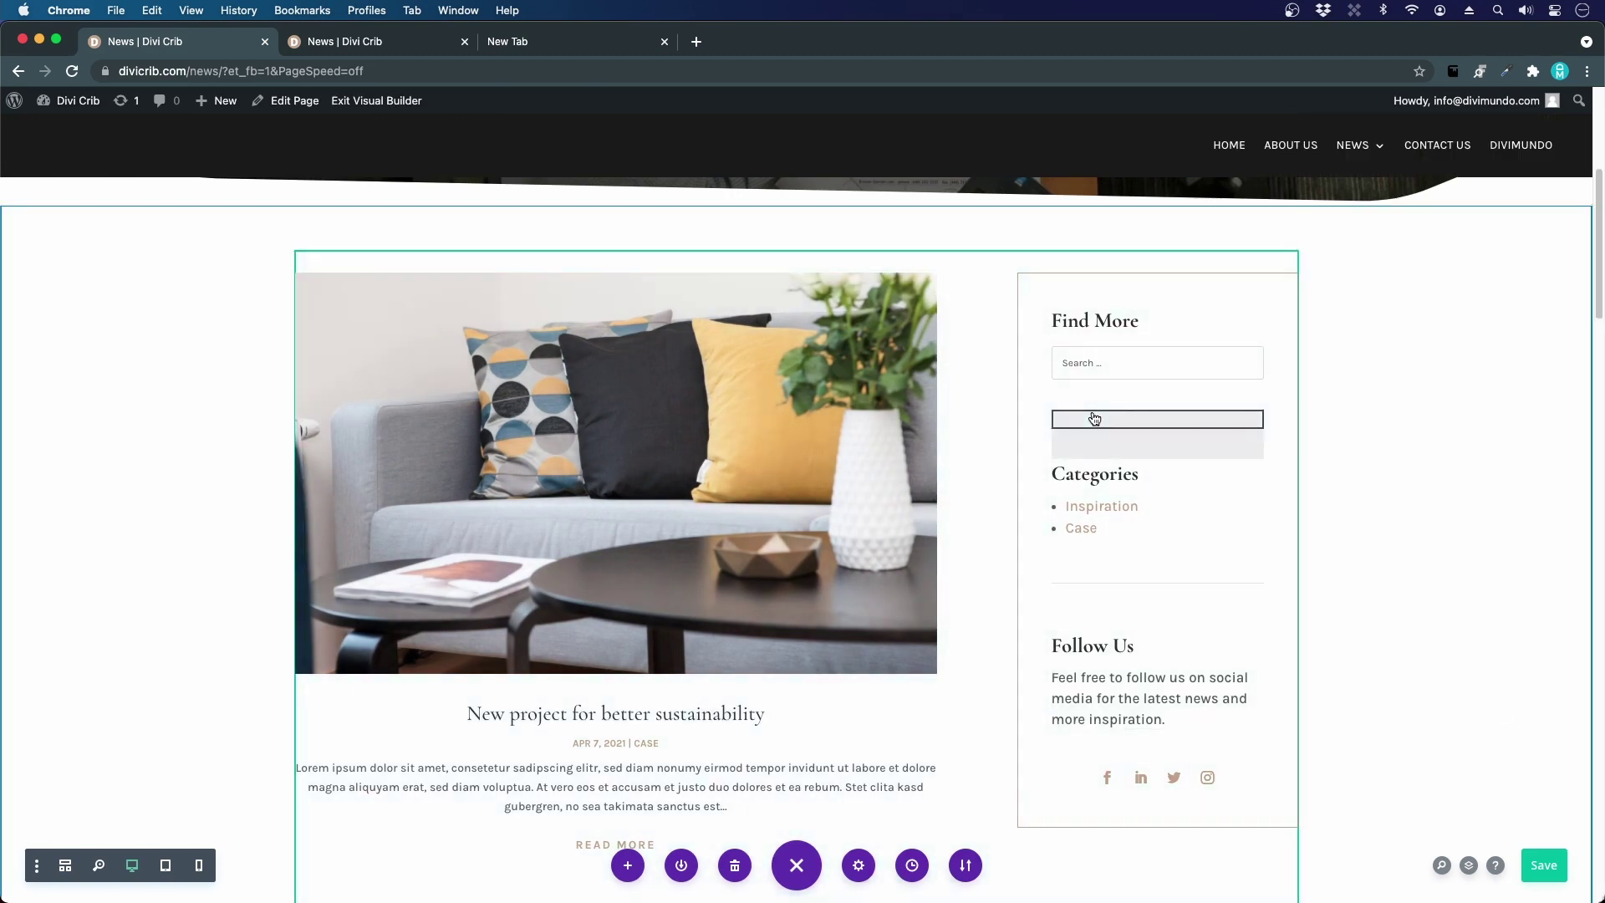
- Set the line position of the divider below the sidebar search field to Vertically Centered
{"action": "left_click", "coordinate": [1117, 418]}
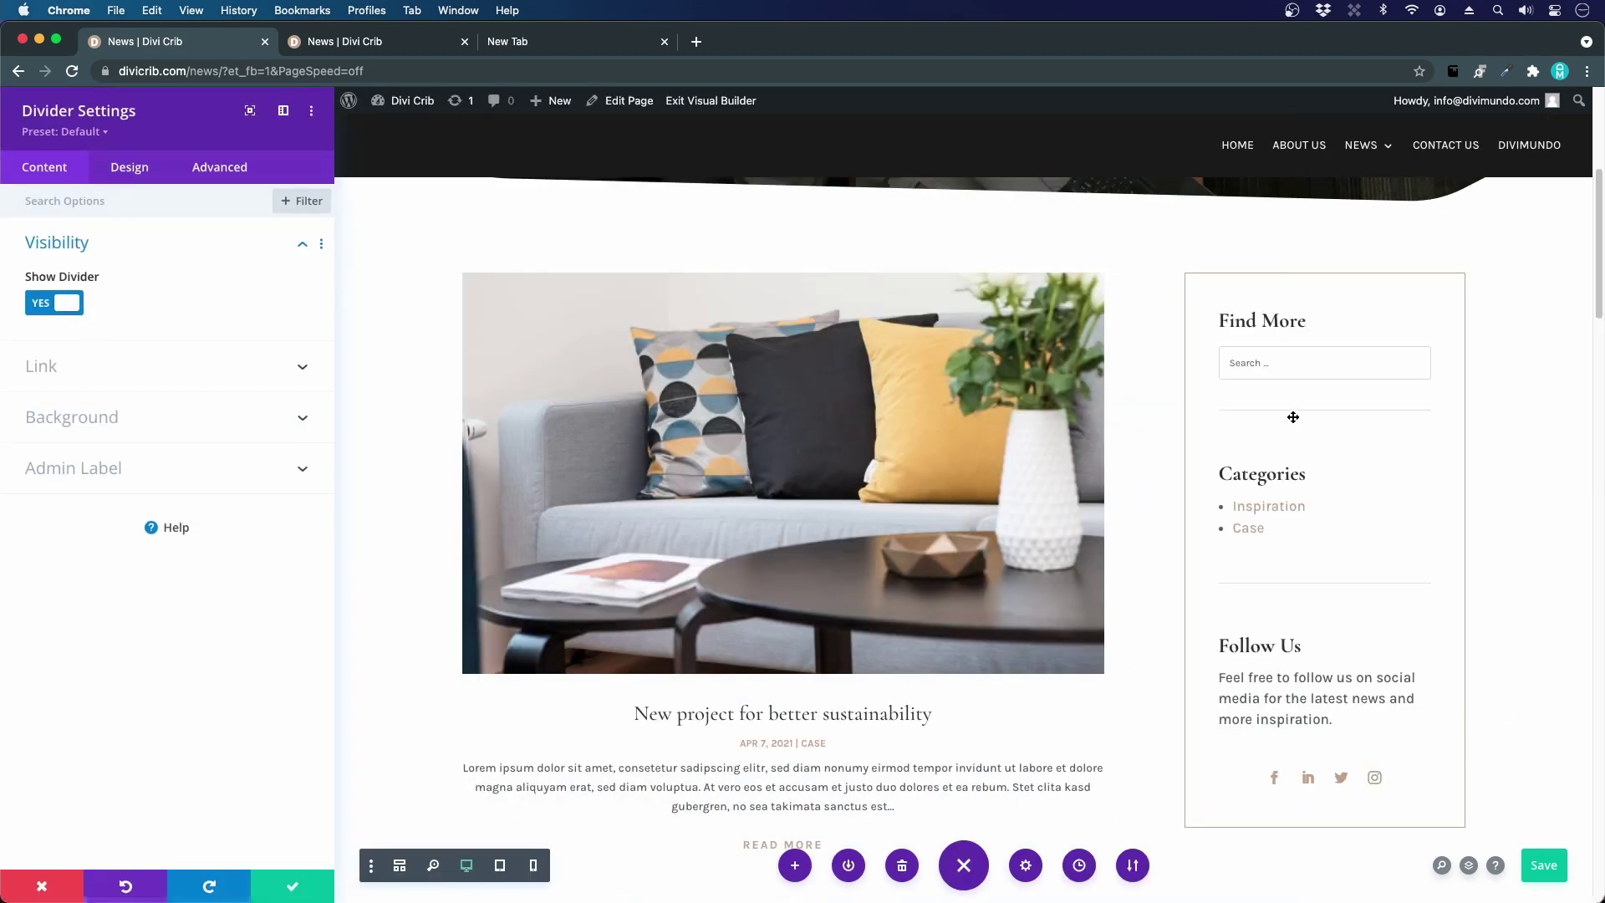
{"action": "left_click", "coordinate": [115, 172]}
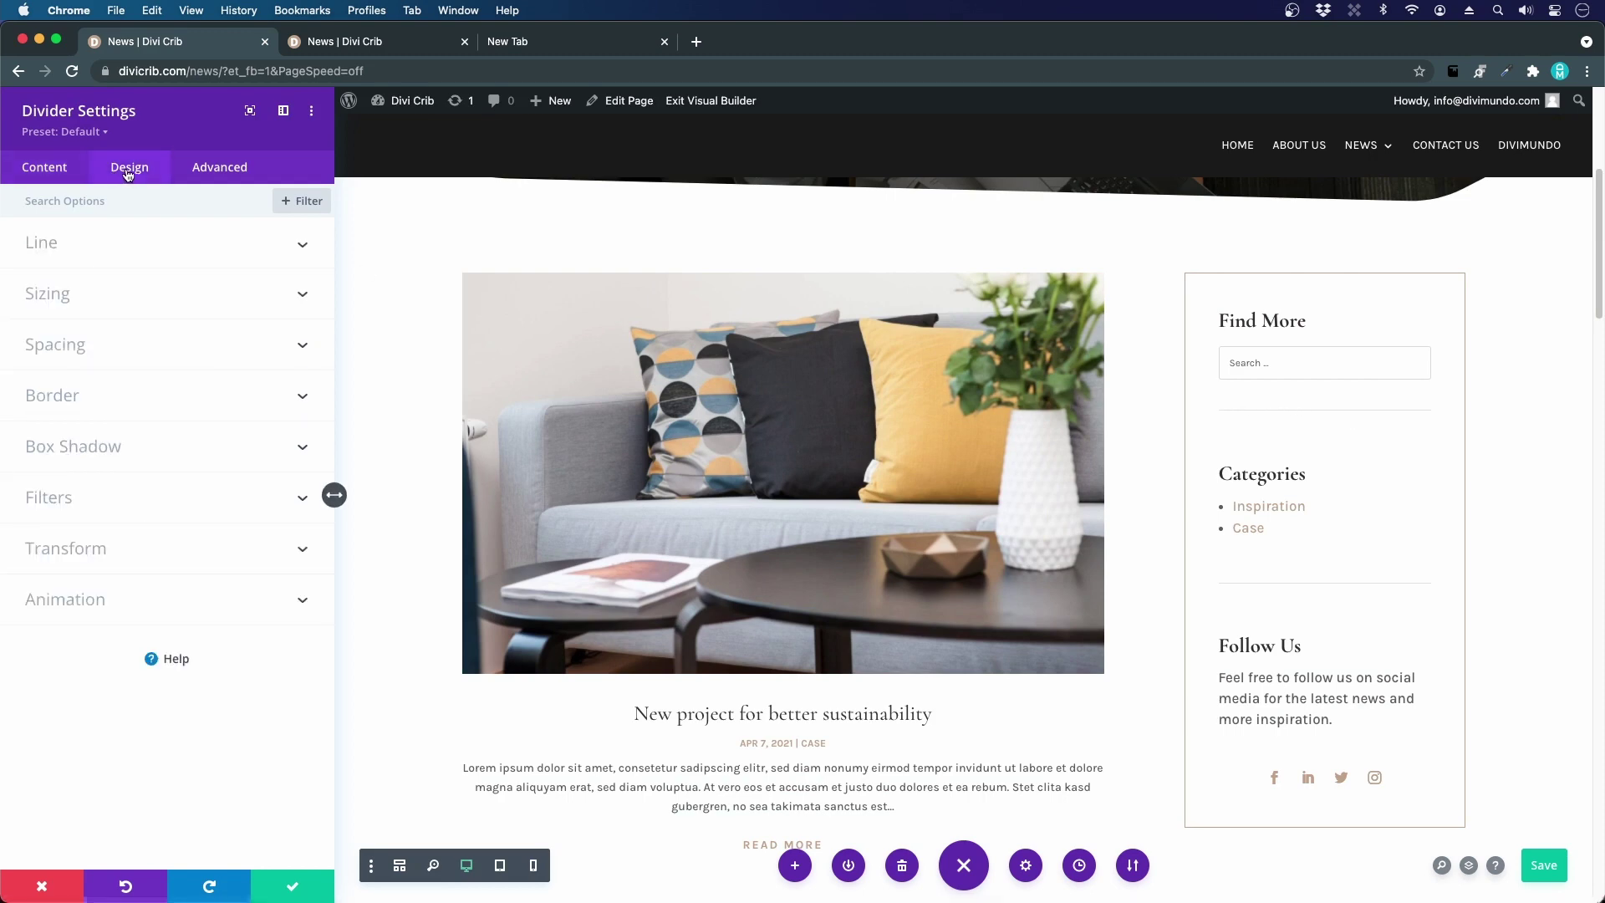
{"action": "left_click", "coordinate": [67, 243]}
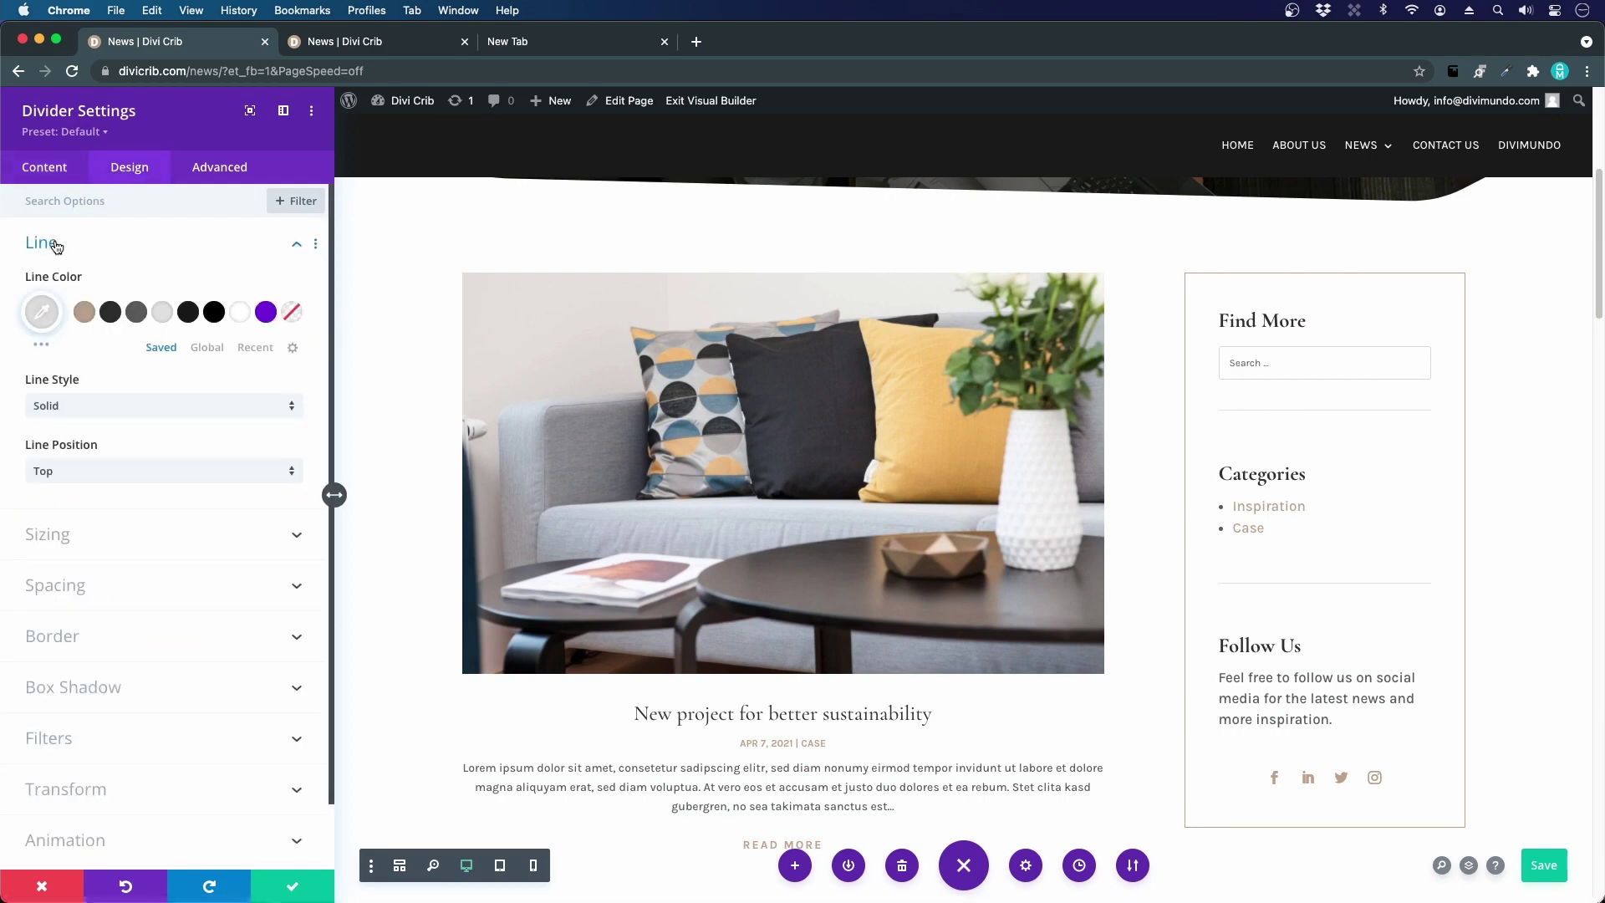
{"action": "left_click", "coordinate": [54, 462]}
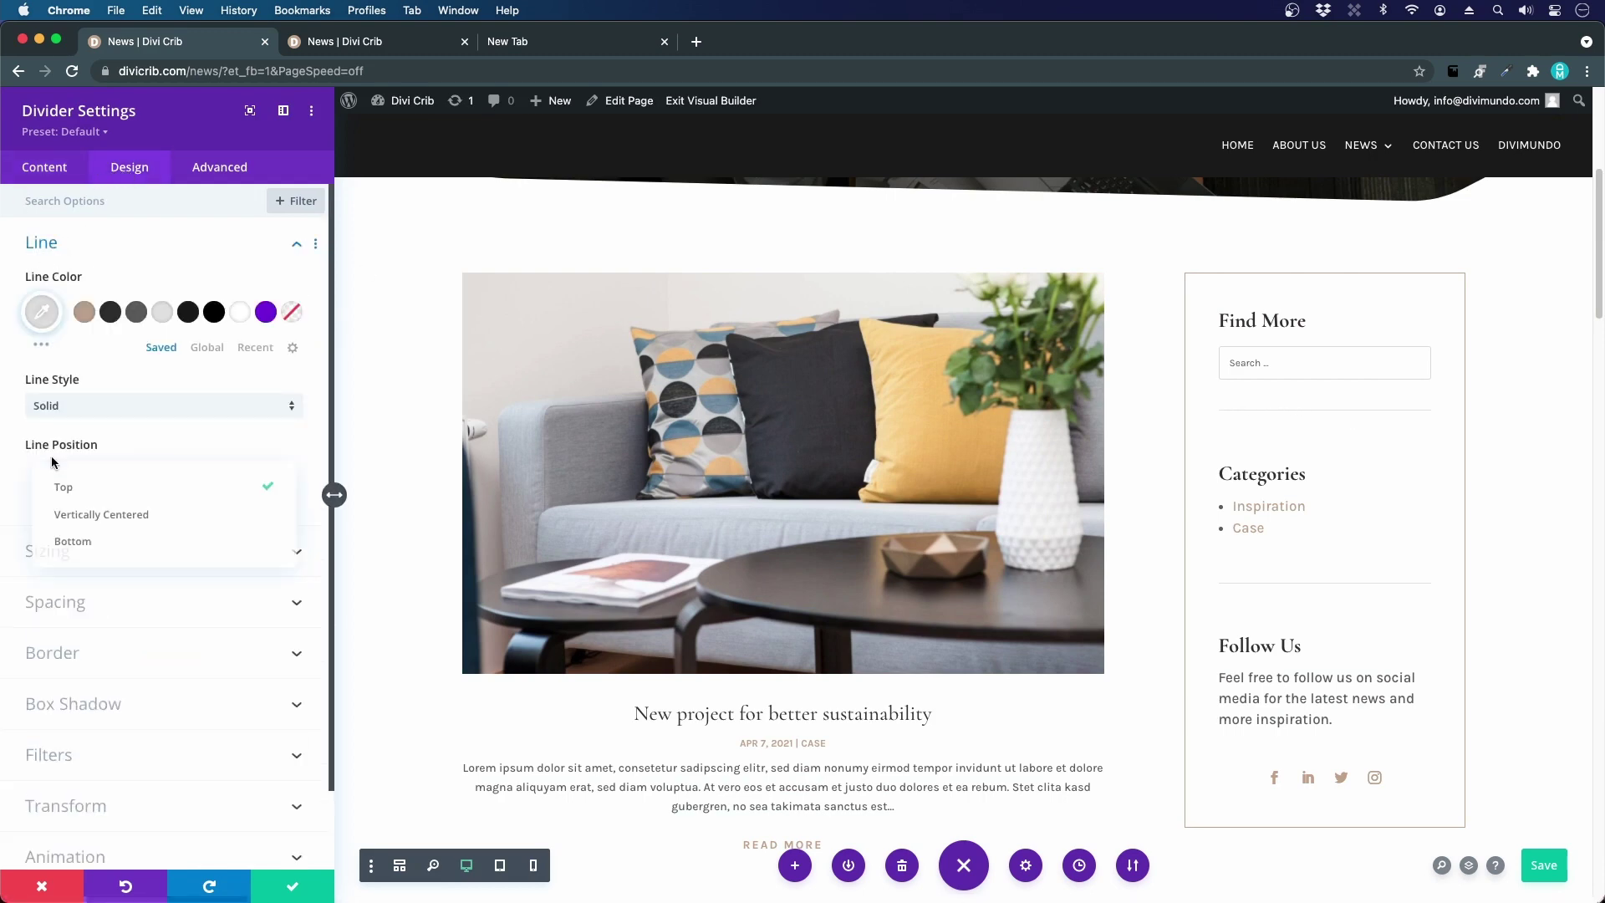
{"action": "left_click", "coordinate": [79, 516]}
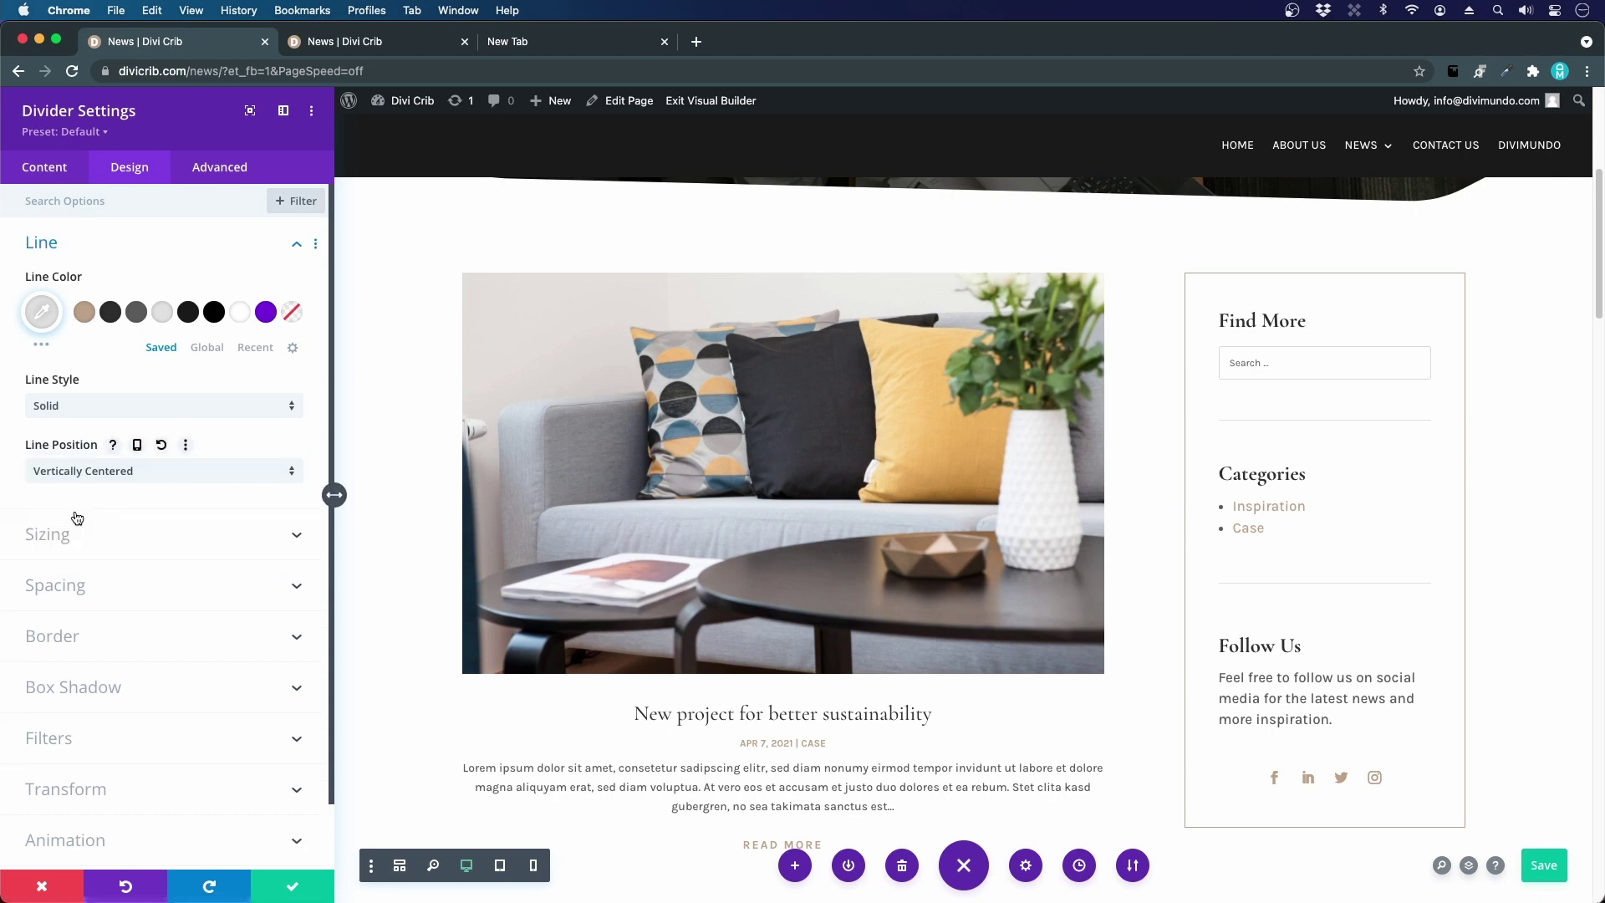
- Extend the divider's line position to all dividers throughout this page and save the divider settings
{"action": "right_click", "coordinate": [70, 454]}
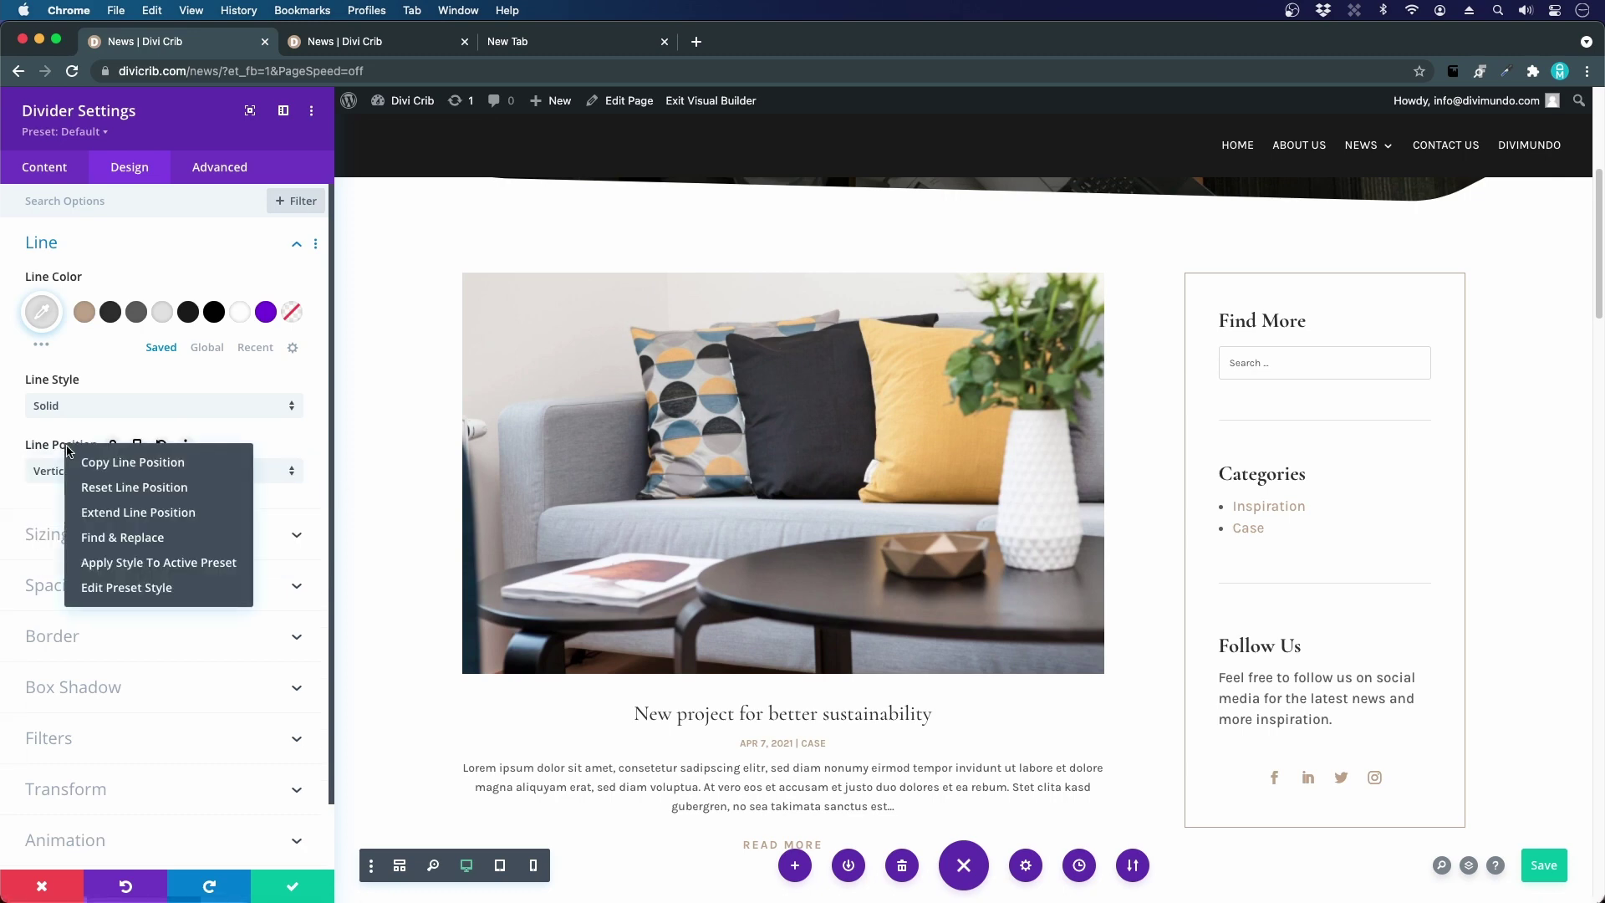
{"action": "left_click", "coordinate": [144, 516]}
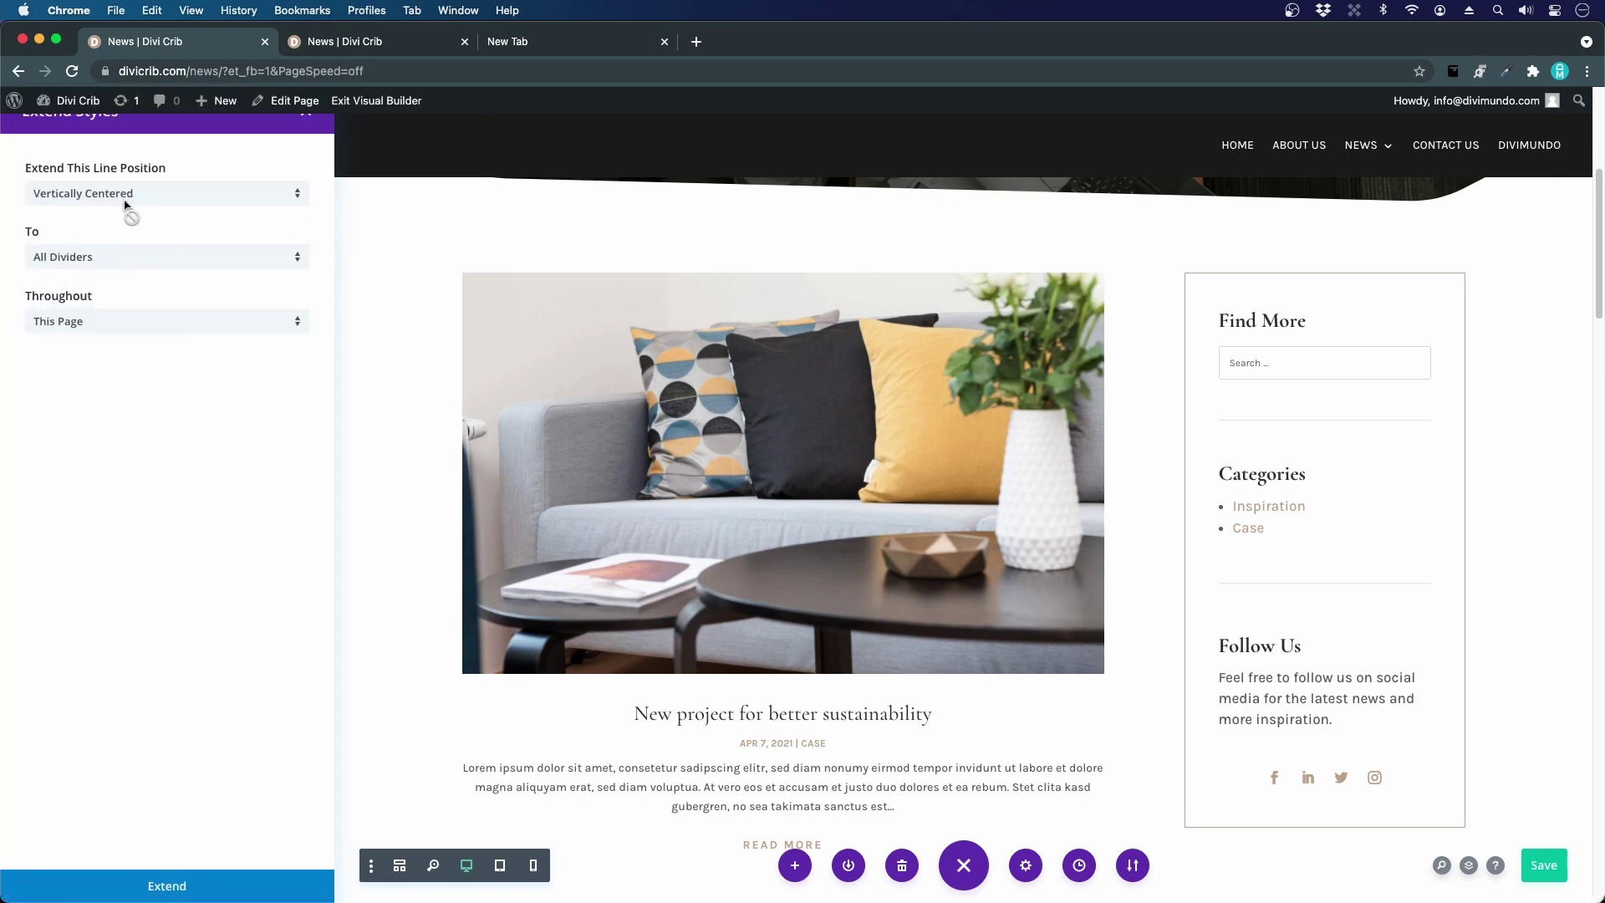
{"action": "left_click", "coordinate": [249, 897]}
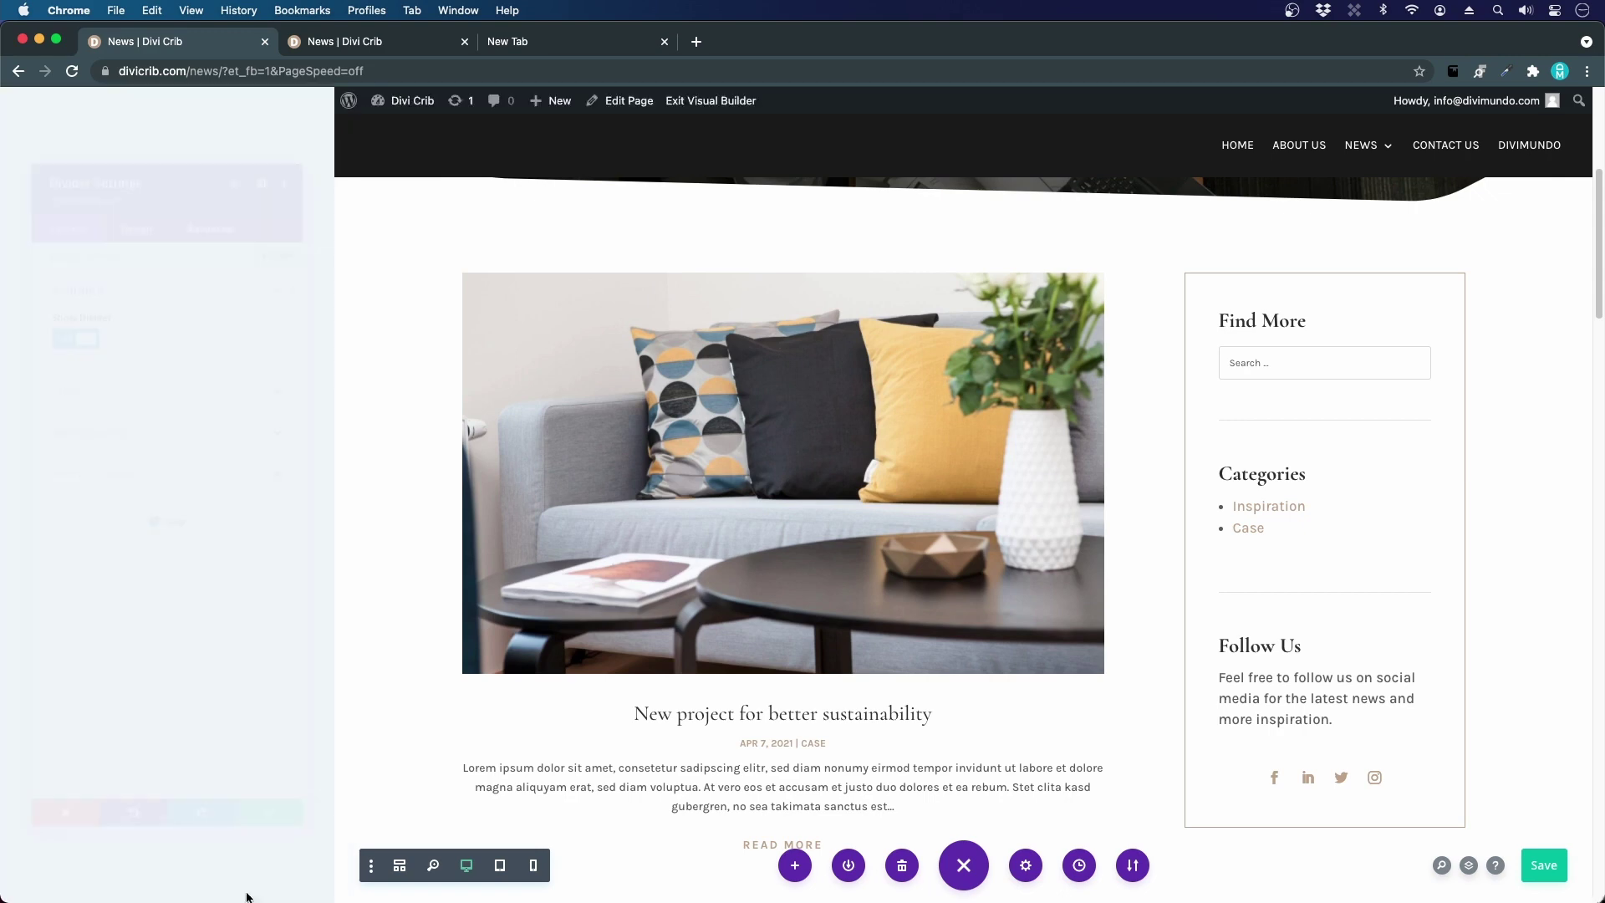
{"action": "left_click", "coordinate": [292, 887]}
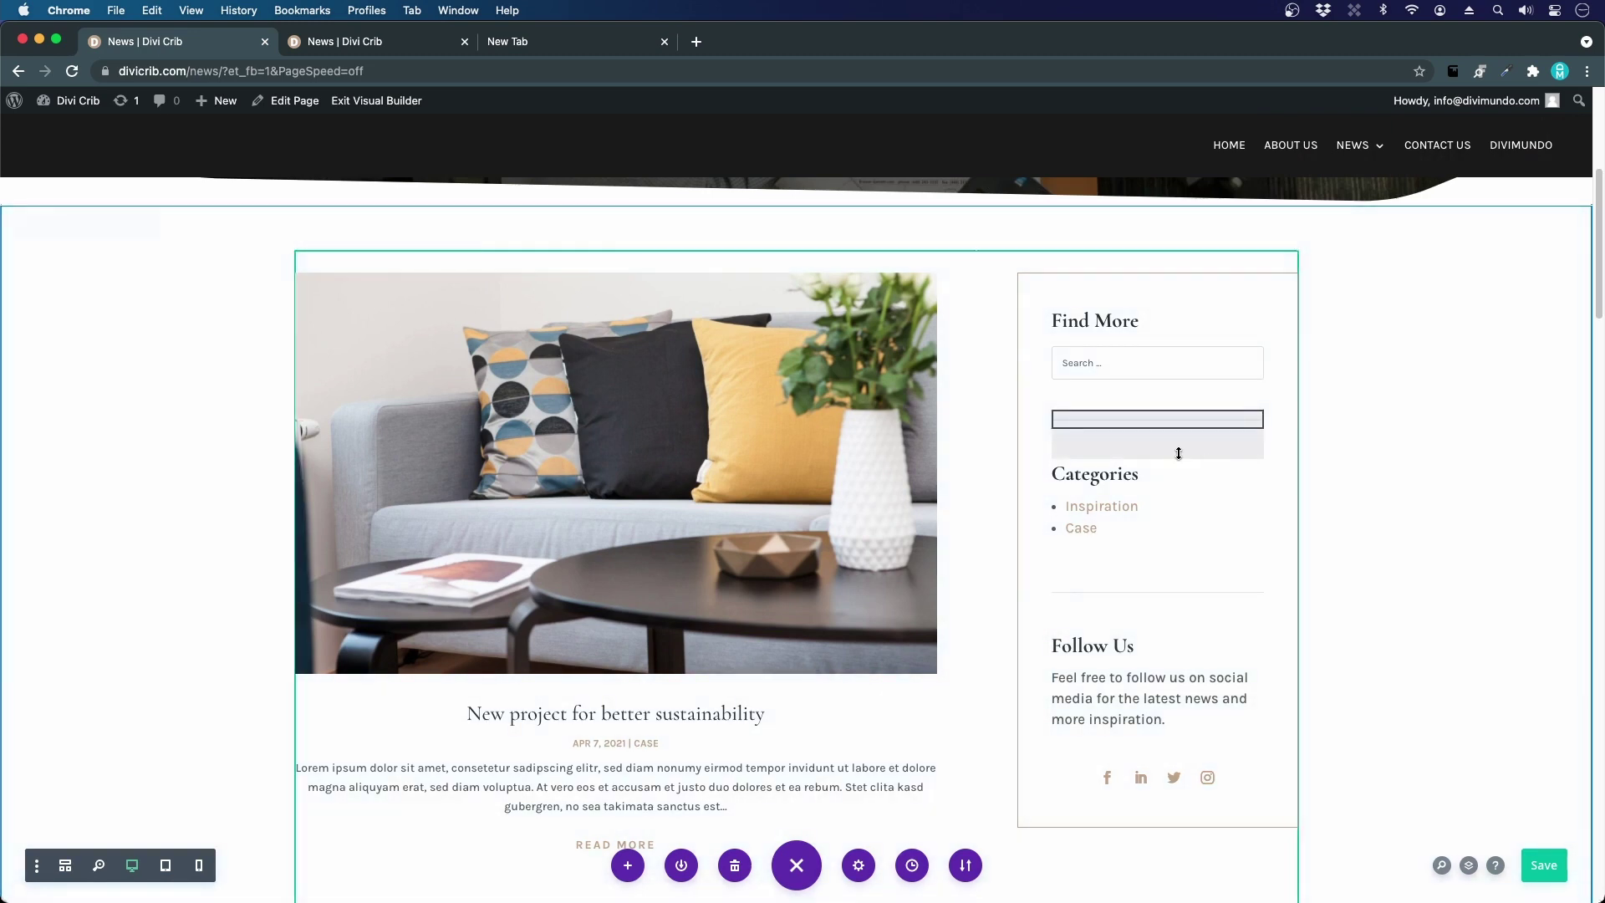
- Tighten the vertical spacing beneath both sidebar dividers, the search field, the category list and the Follow Us text
{"action": "mouse_move", "coordinate": [1216, 451]}
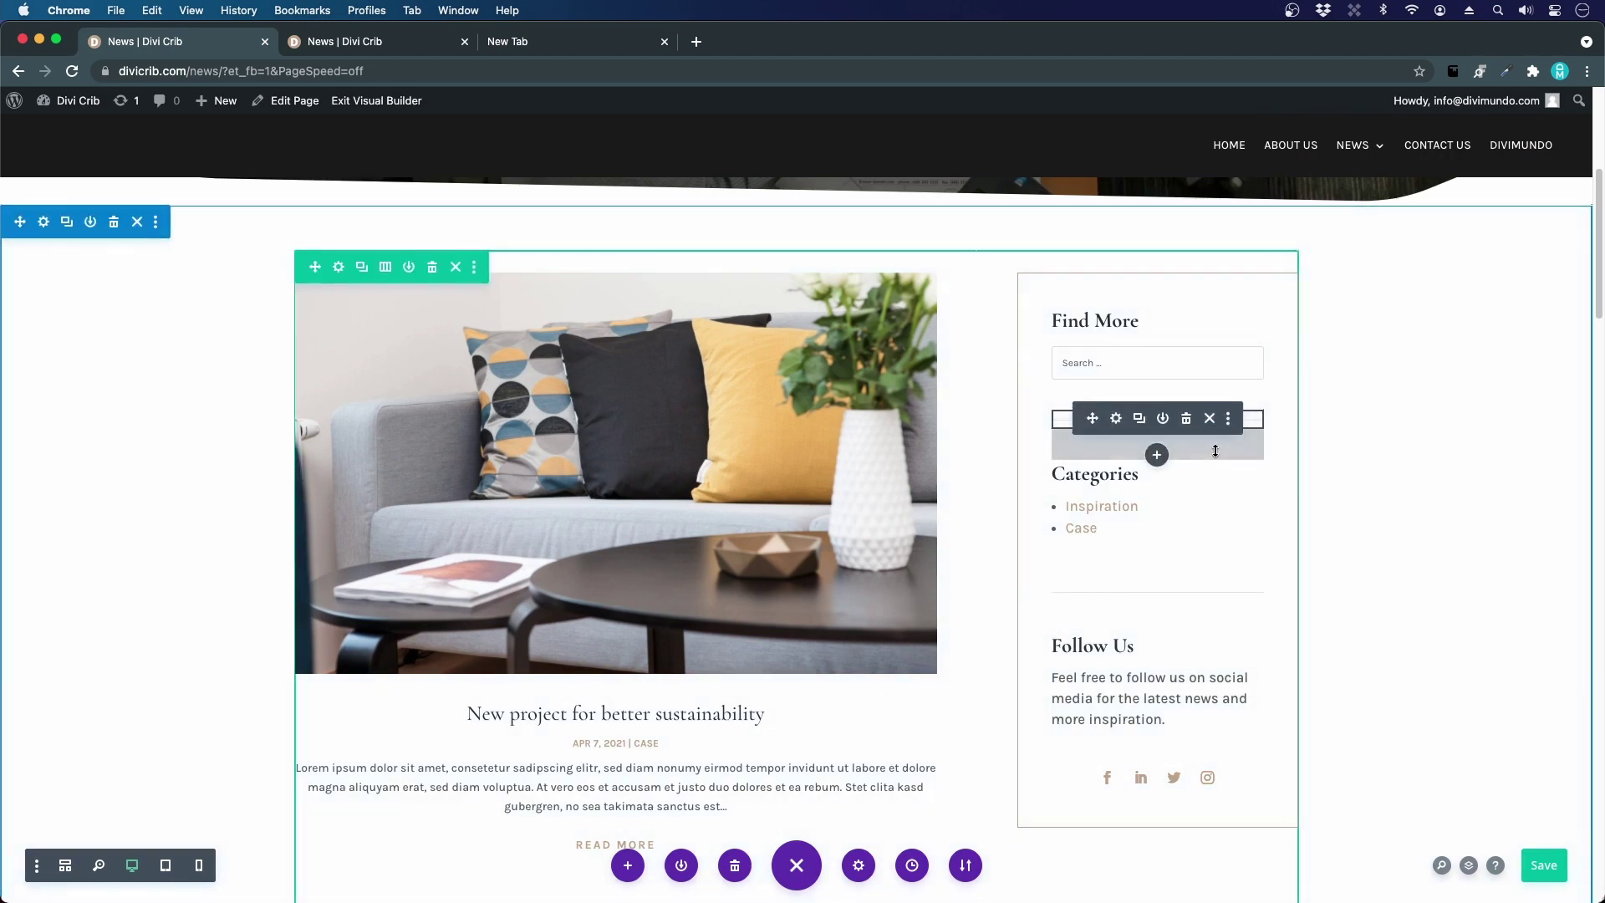
{"action": "left_click_drag", "start_coordinate": [1216, 450], "coordinate": [1216, 438]}
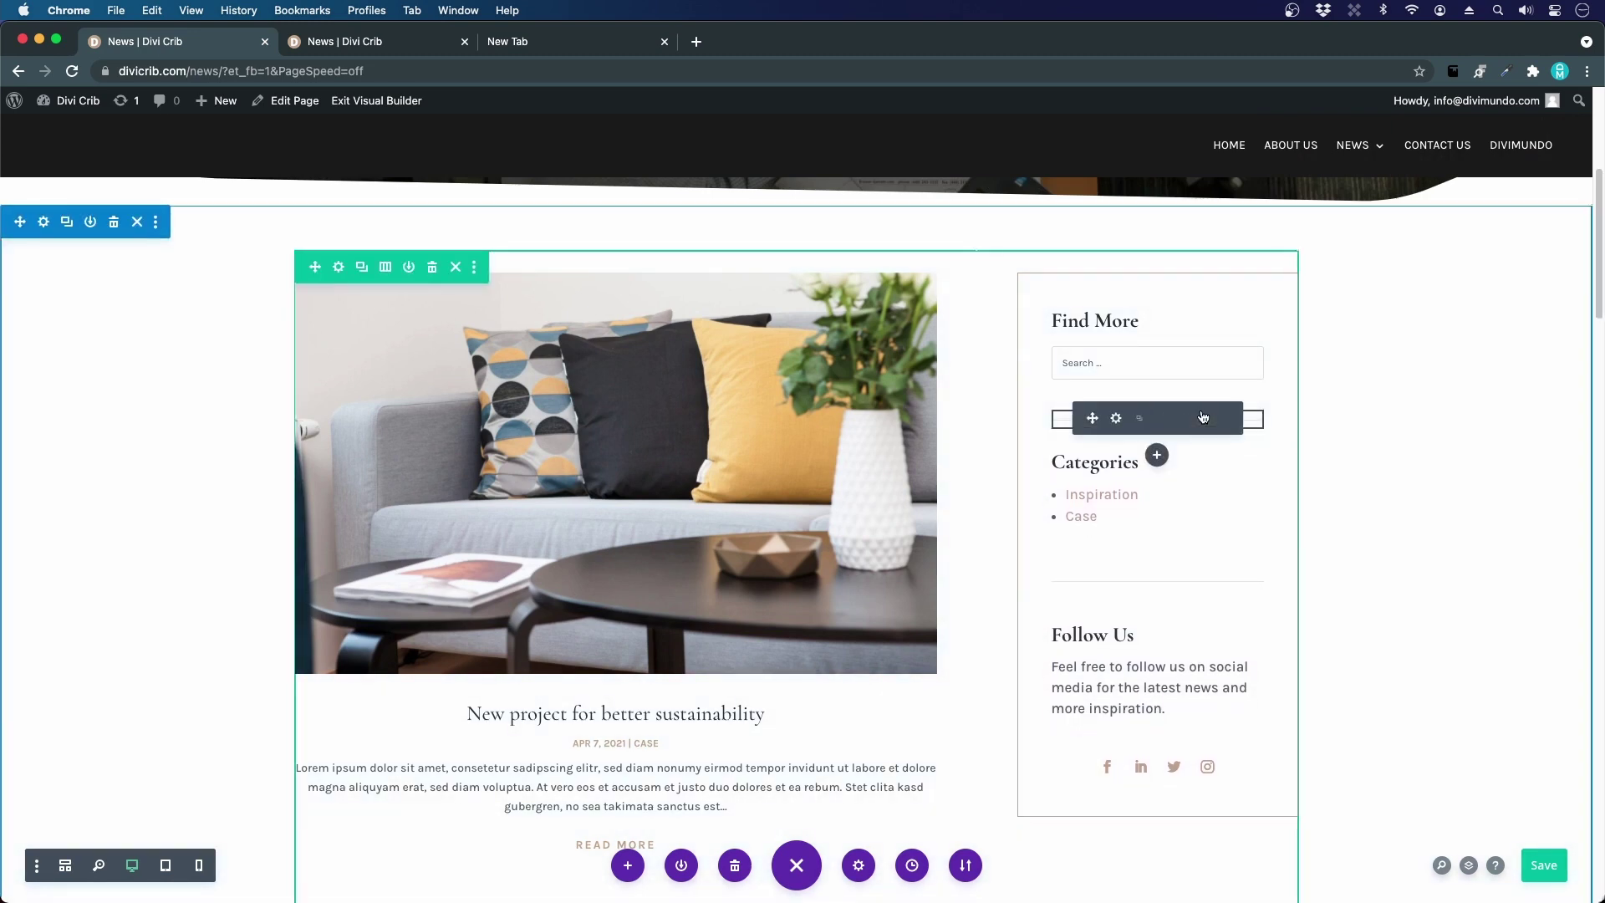
{"action": "mouse_move", "coordinate": [1137, 565]}
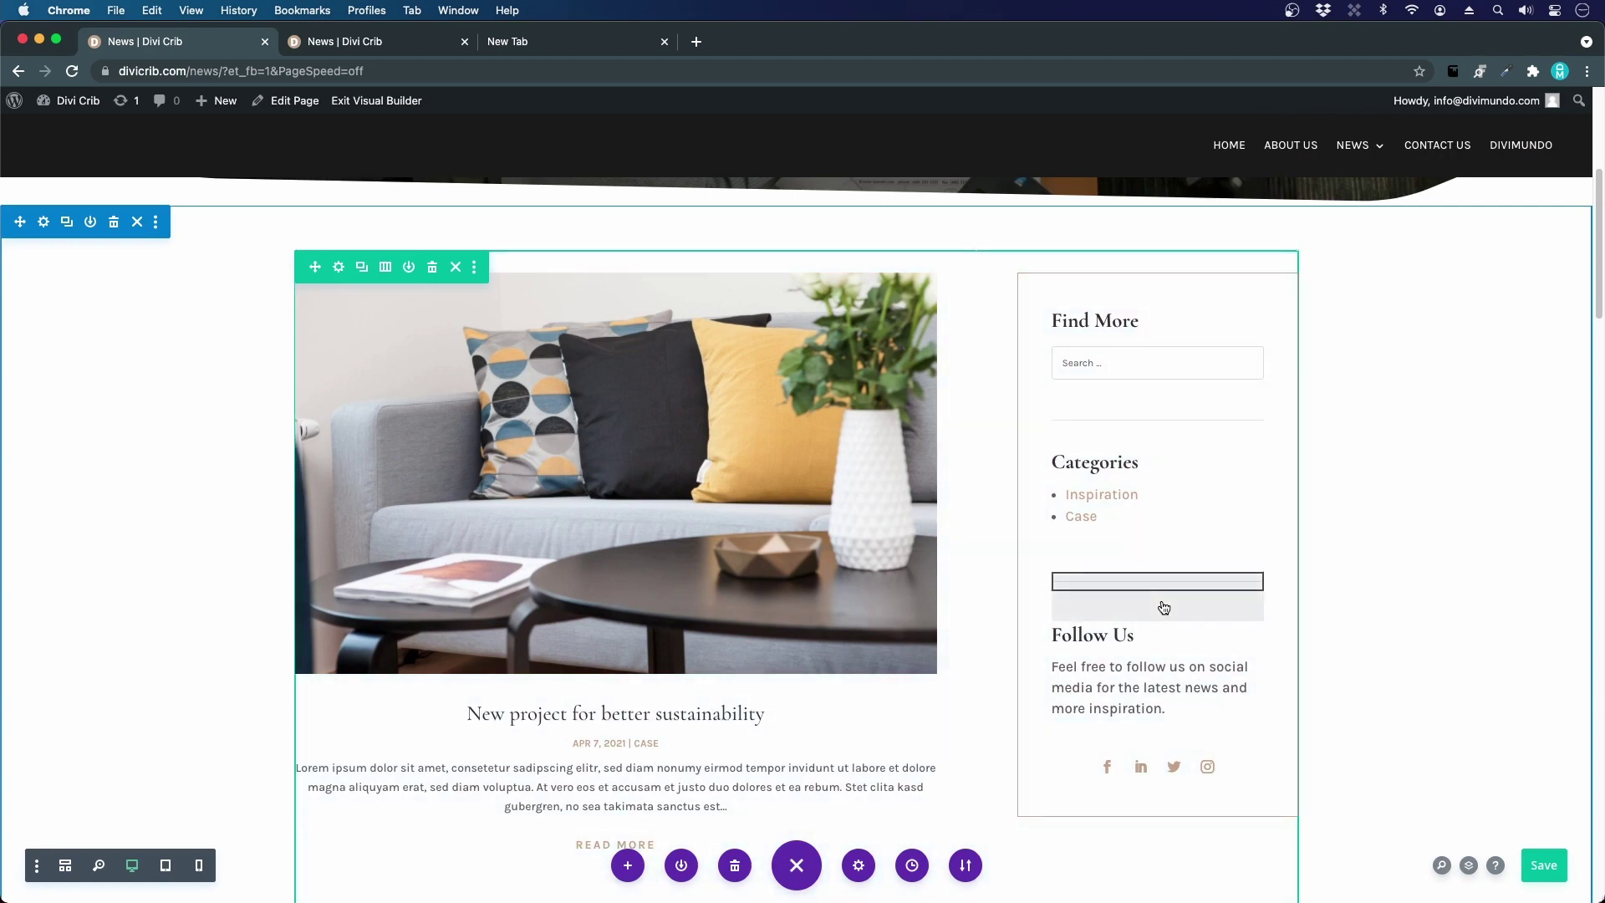
{"action": "left_click_drag", "start_coordinate": [1173, 608], "coordinate": [1154, 538]}
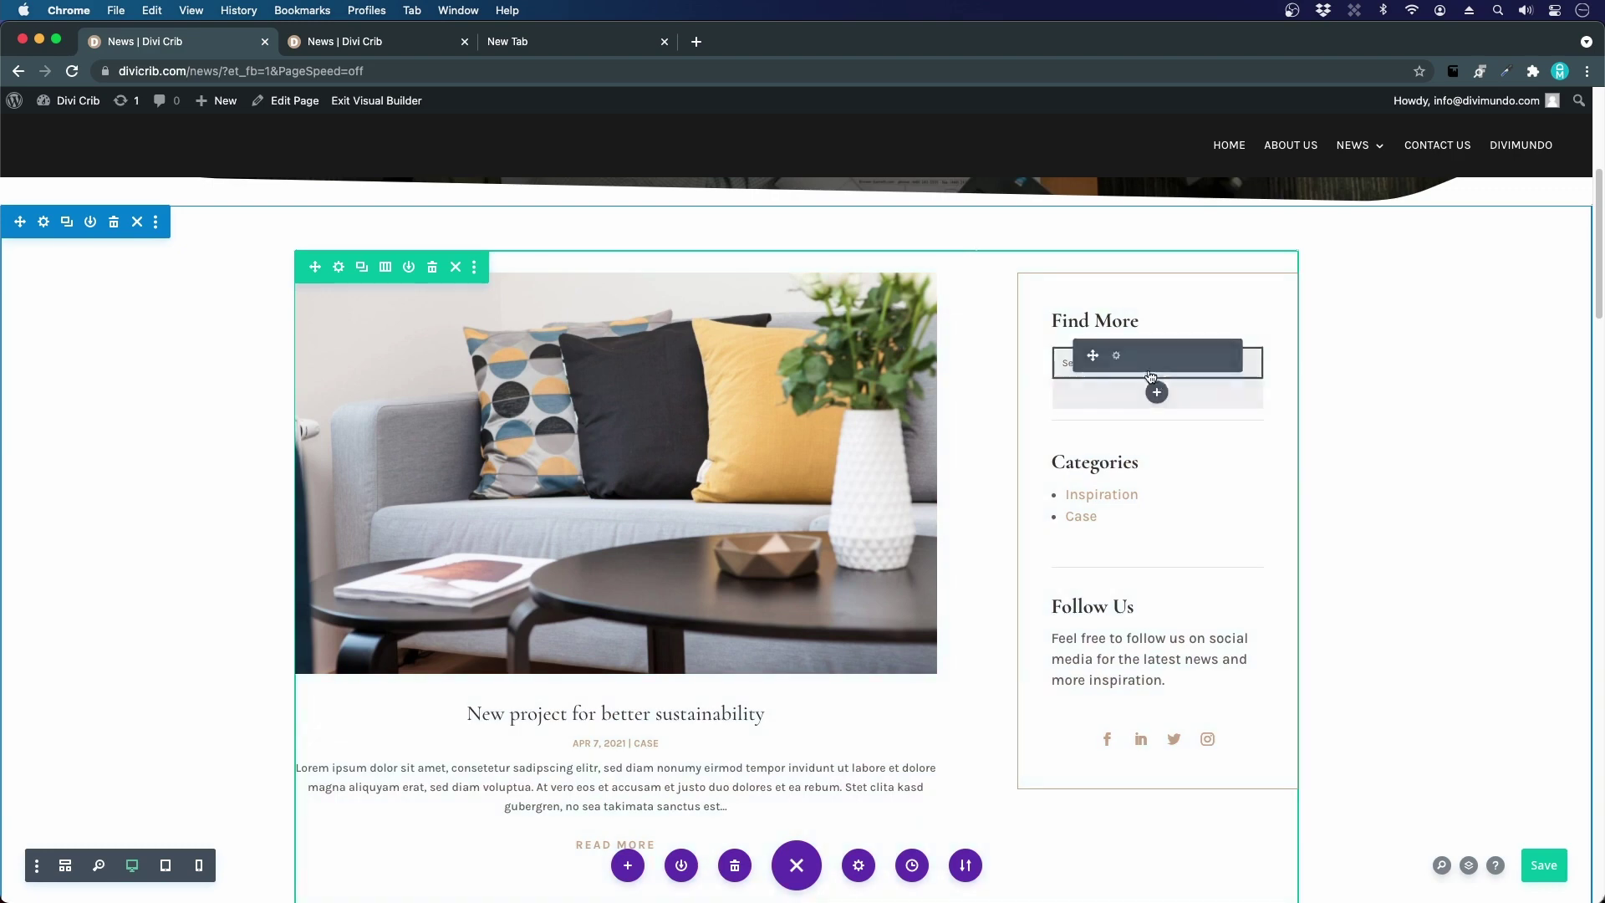
{"action": "left_click_drag", "start_coordinate": [1194, 403], "coordinate": [1214, 377]}
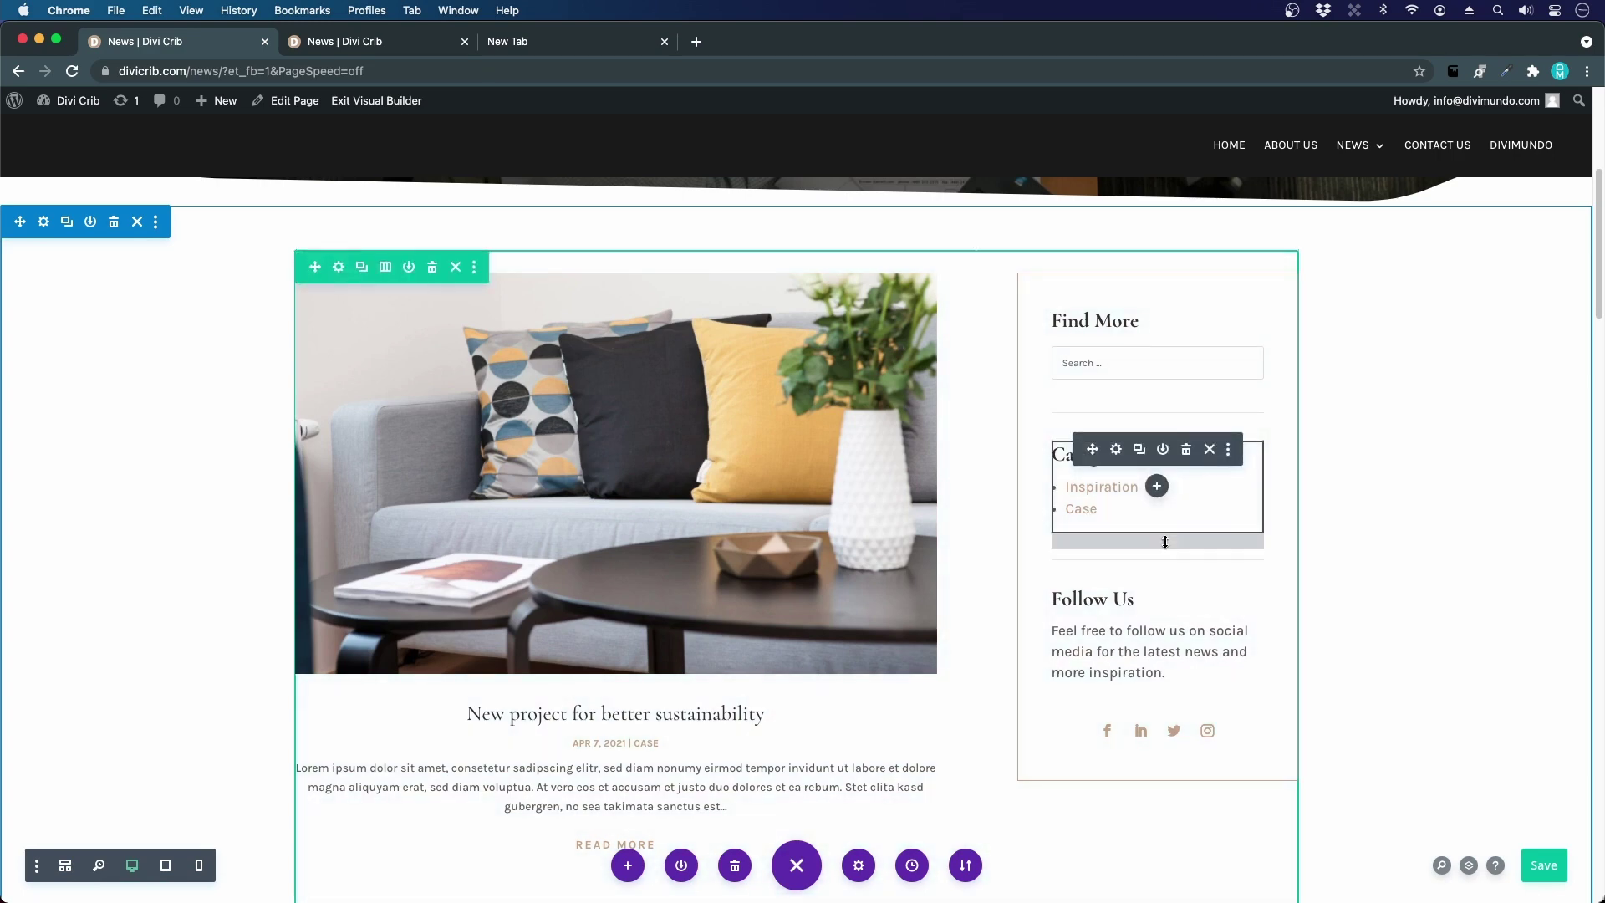
{"action": "left_click_drag", "start_coordinate": [1167, 541], "coordinate": [1168, 535]}
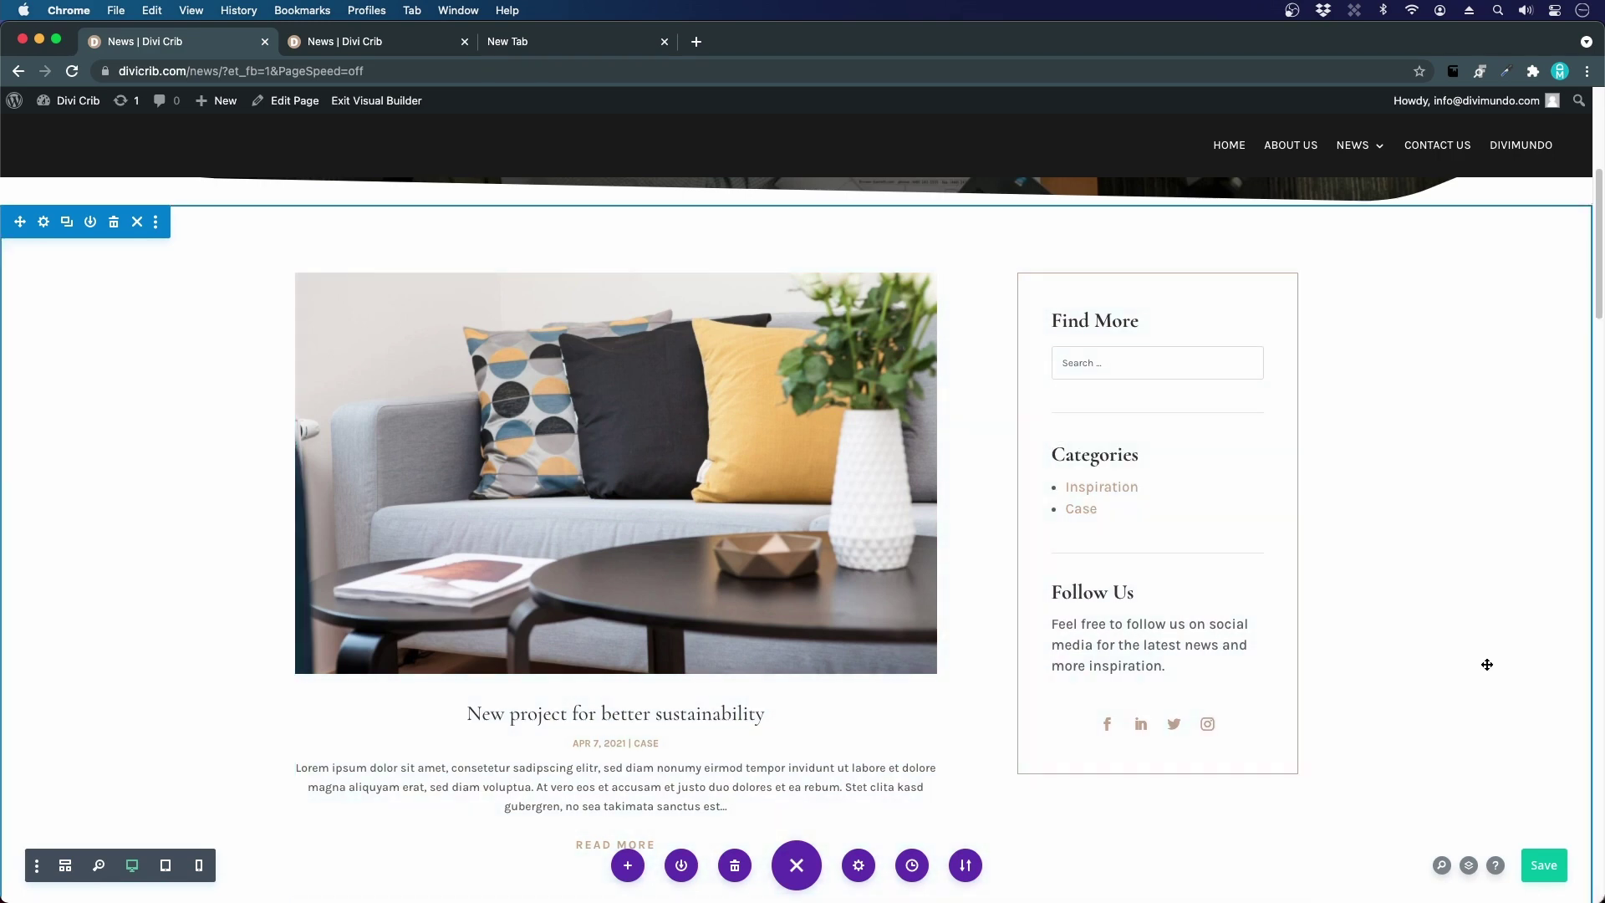
{"action": "left_click_drag", "start_coordinate": [1157, 698], "coordinate": [1157, 689]}
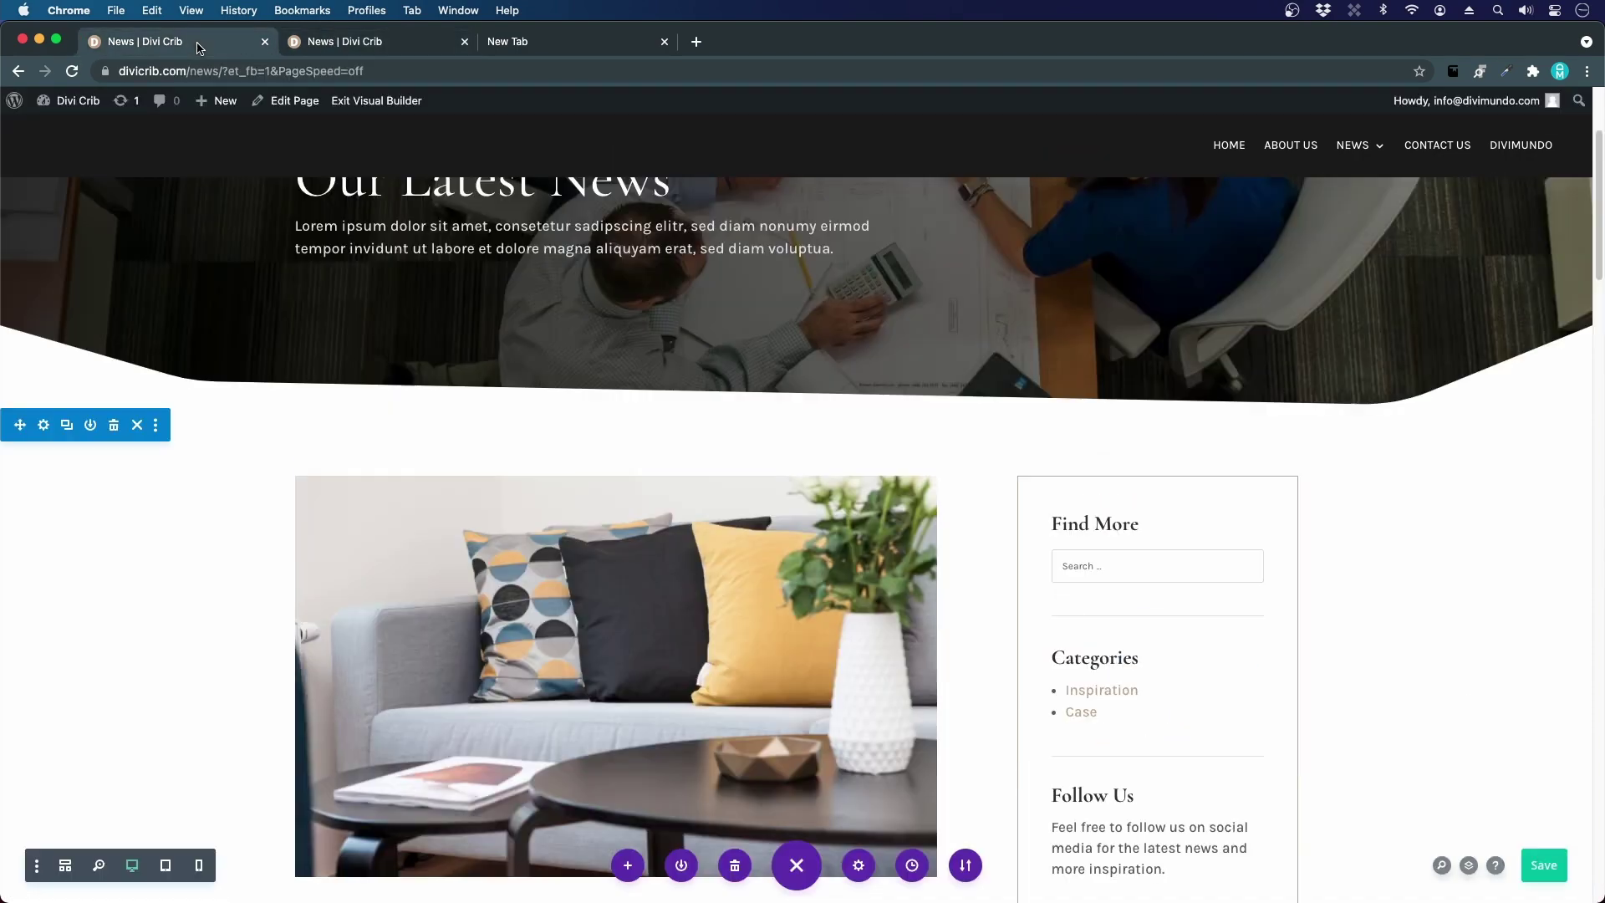
- Review the News page's blog posts and hero, and show the category links under News in the site navigation
{"action": "scroll", "coordinate": [419, 574], "scroll_direction": "down", "scroll_amount": 8}
{"action": "scroll", "coordinate": [406, 567], "scroll_direction": "down", "scroll_amount": 20}
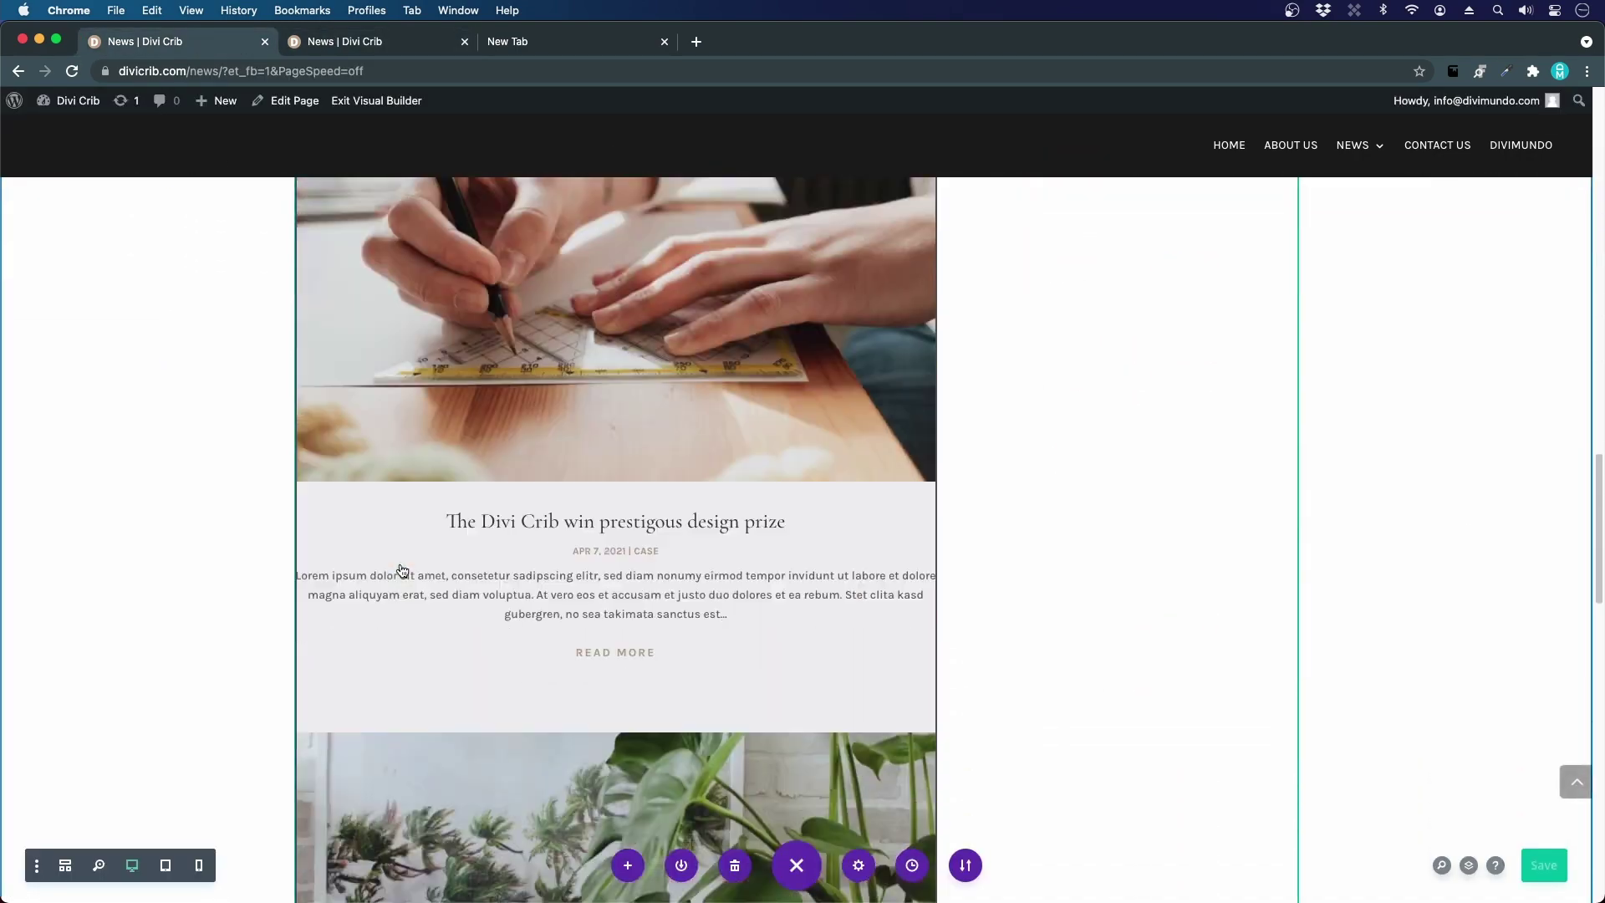
{"action": "scroll", "coordinate": [398, 567], "scroll_direction": "up", "scroll_amount": 20}
{"action": "scroll", "coordinate": [805, 583], "scroll_direction": "up", "scroll_amount": 10}
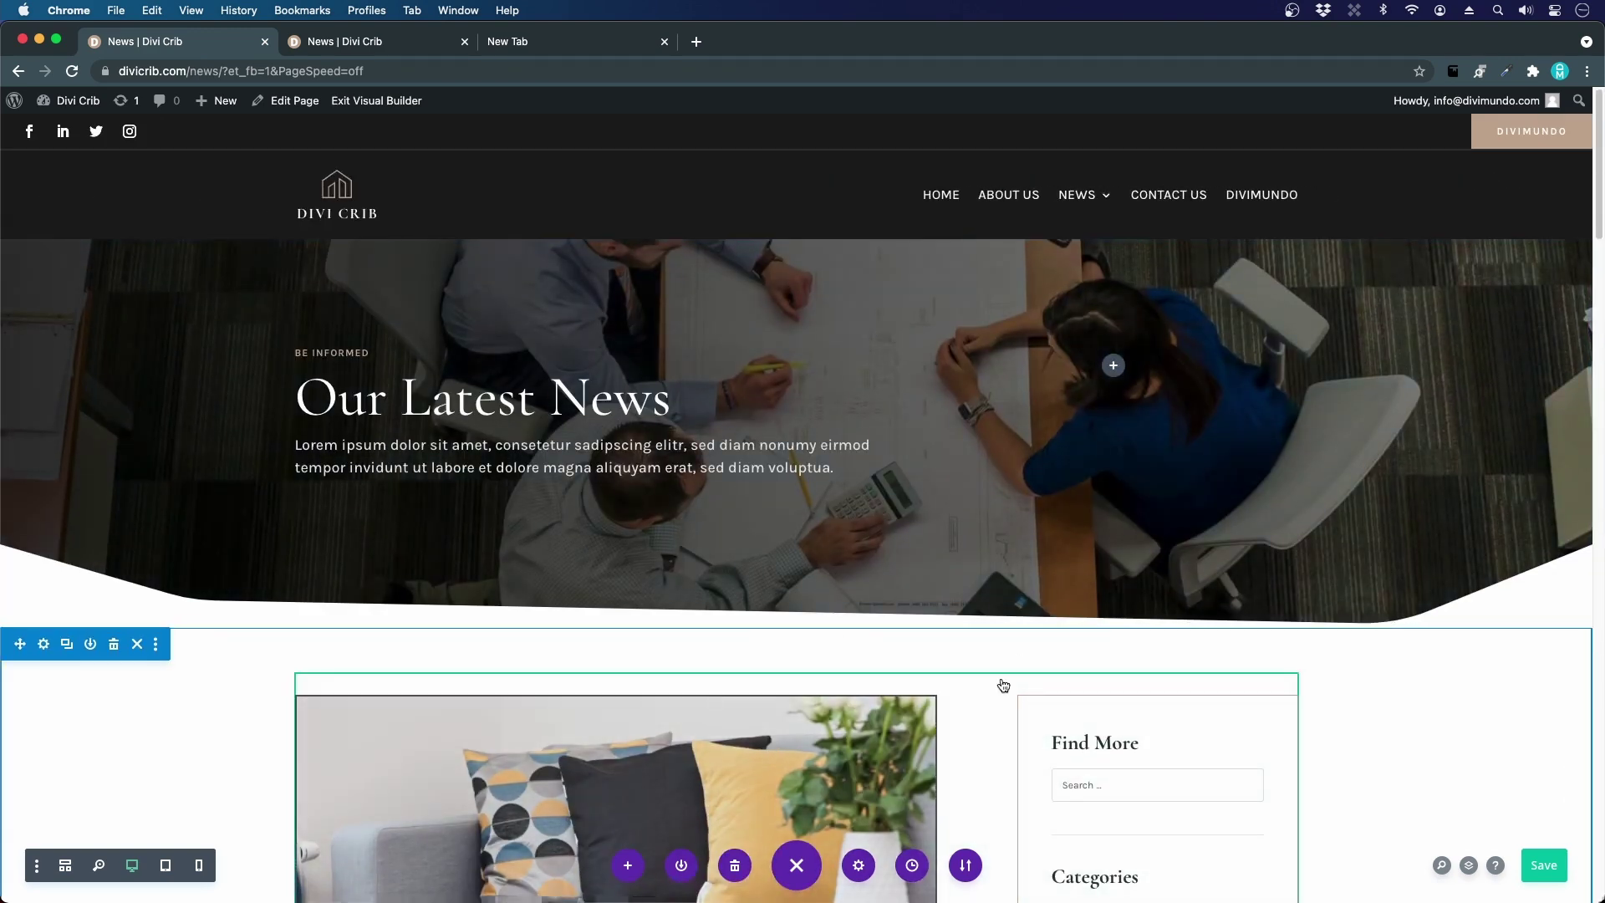
{"action": "mouse_move", "coordinate": [1079, 197]}
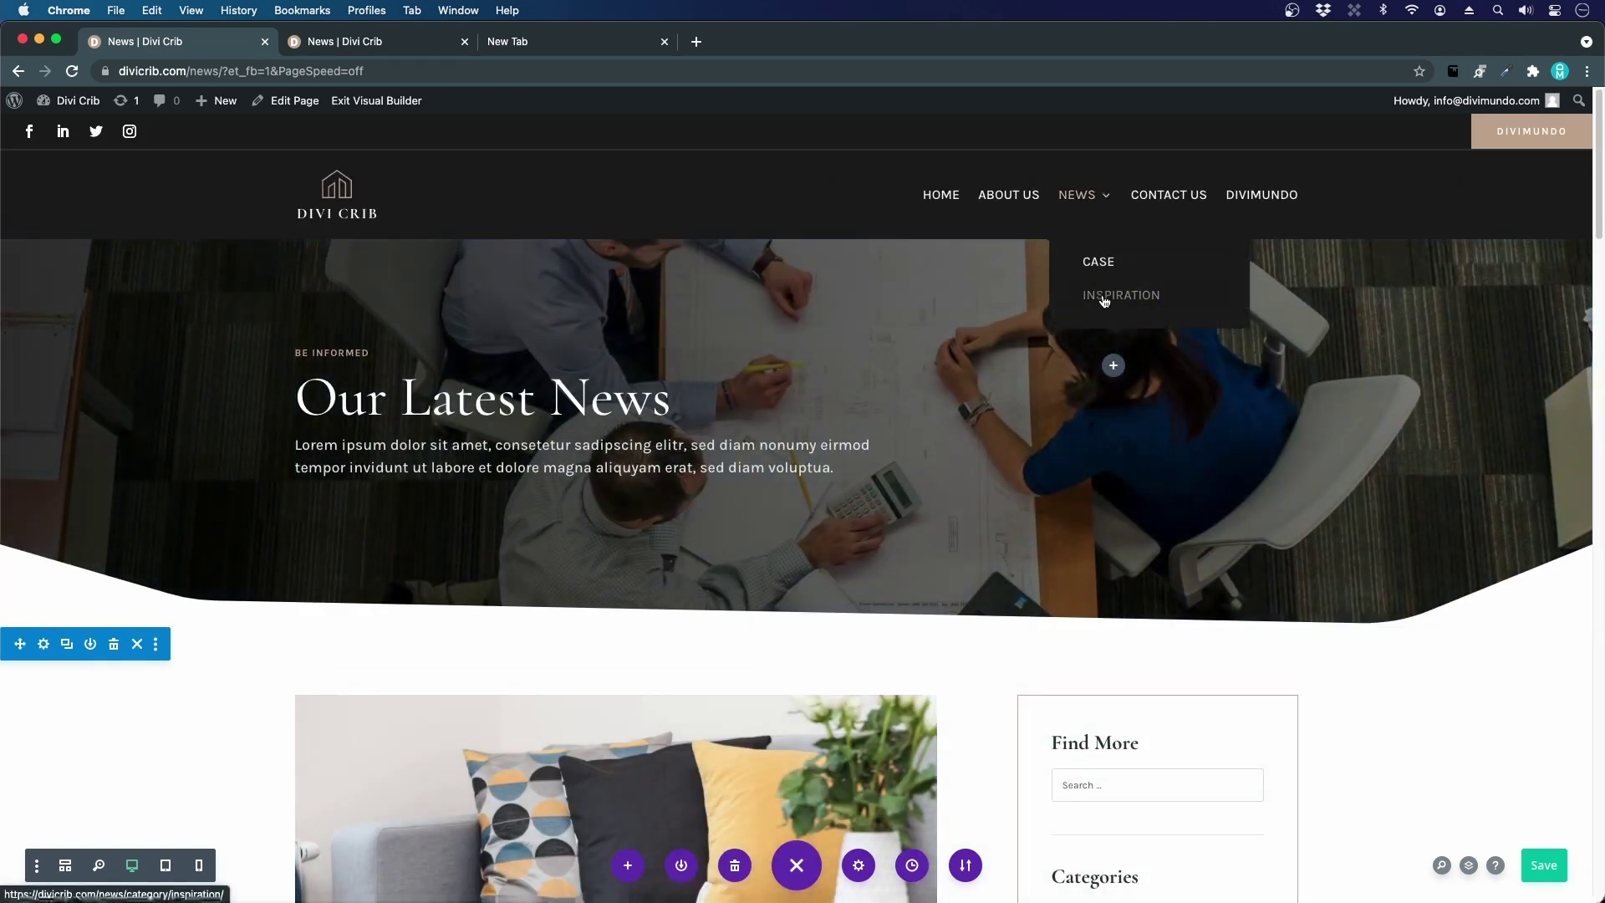